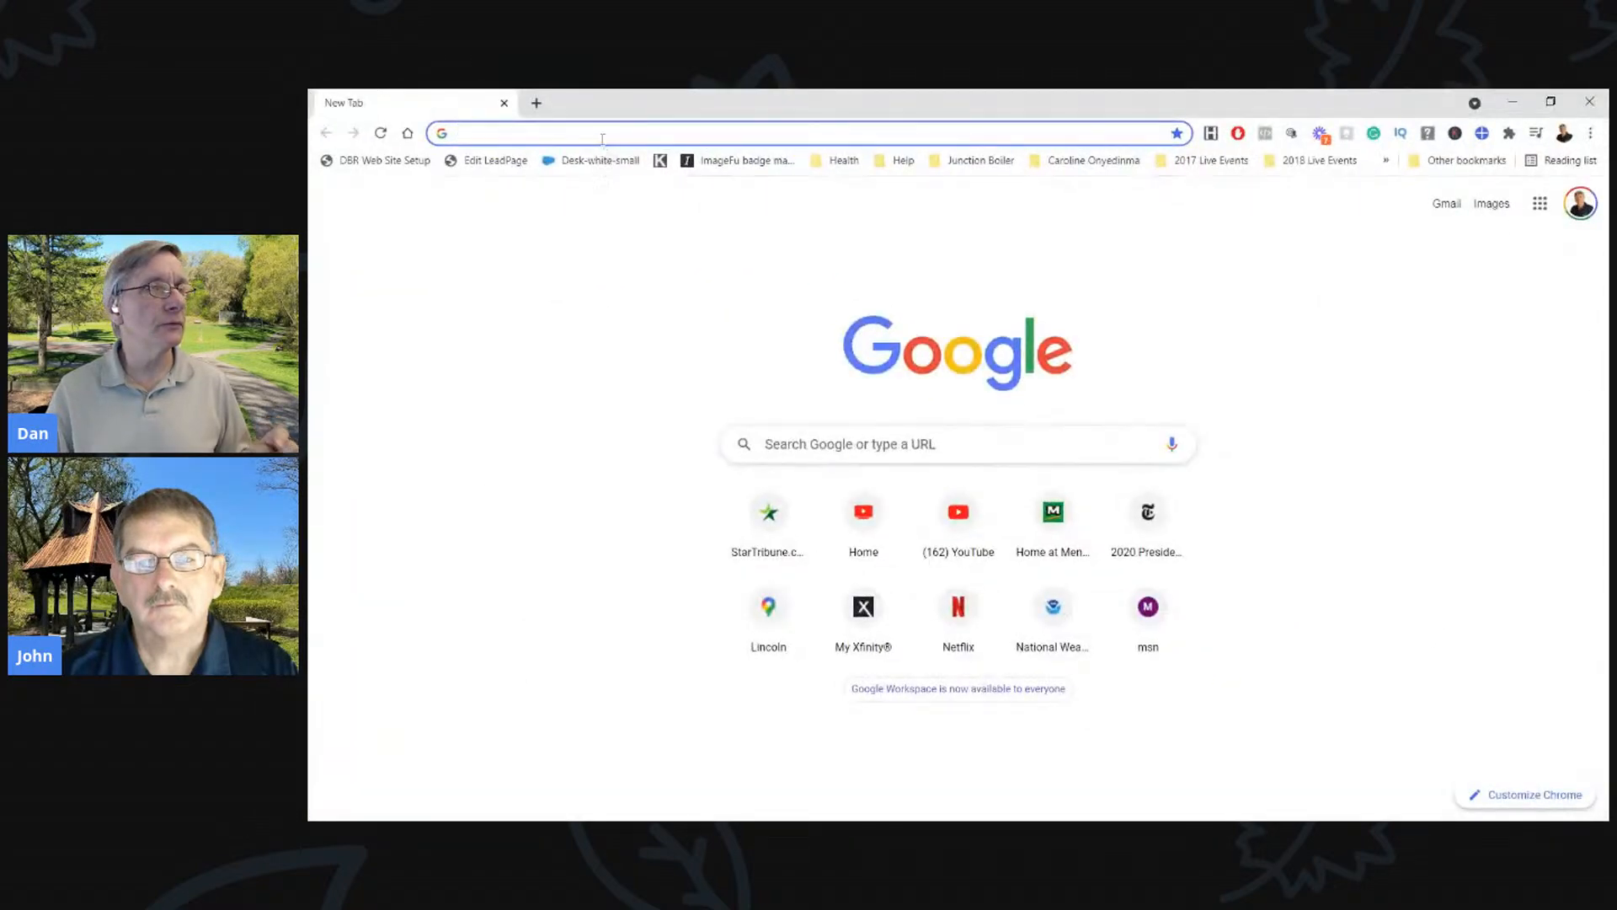
Open the website chiefexpertsacademy.com and glance over its home page
click(604, 135)
text(chiefexpertsacademy.com)
key(Return)
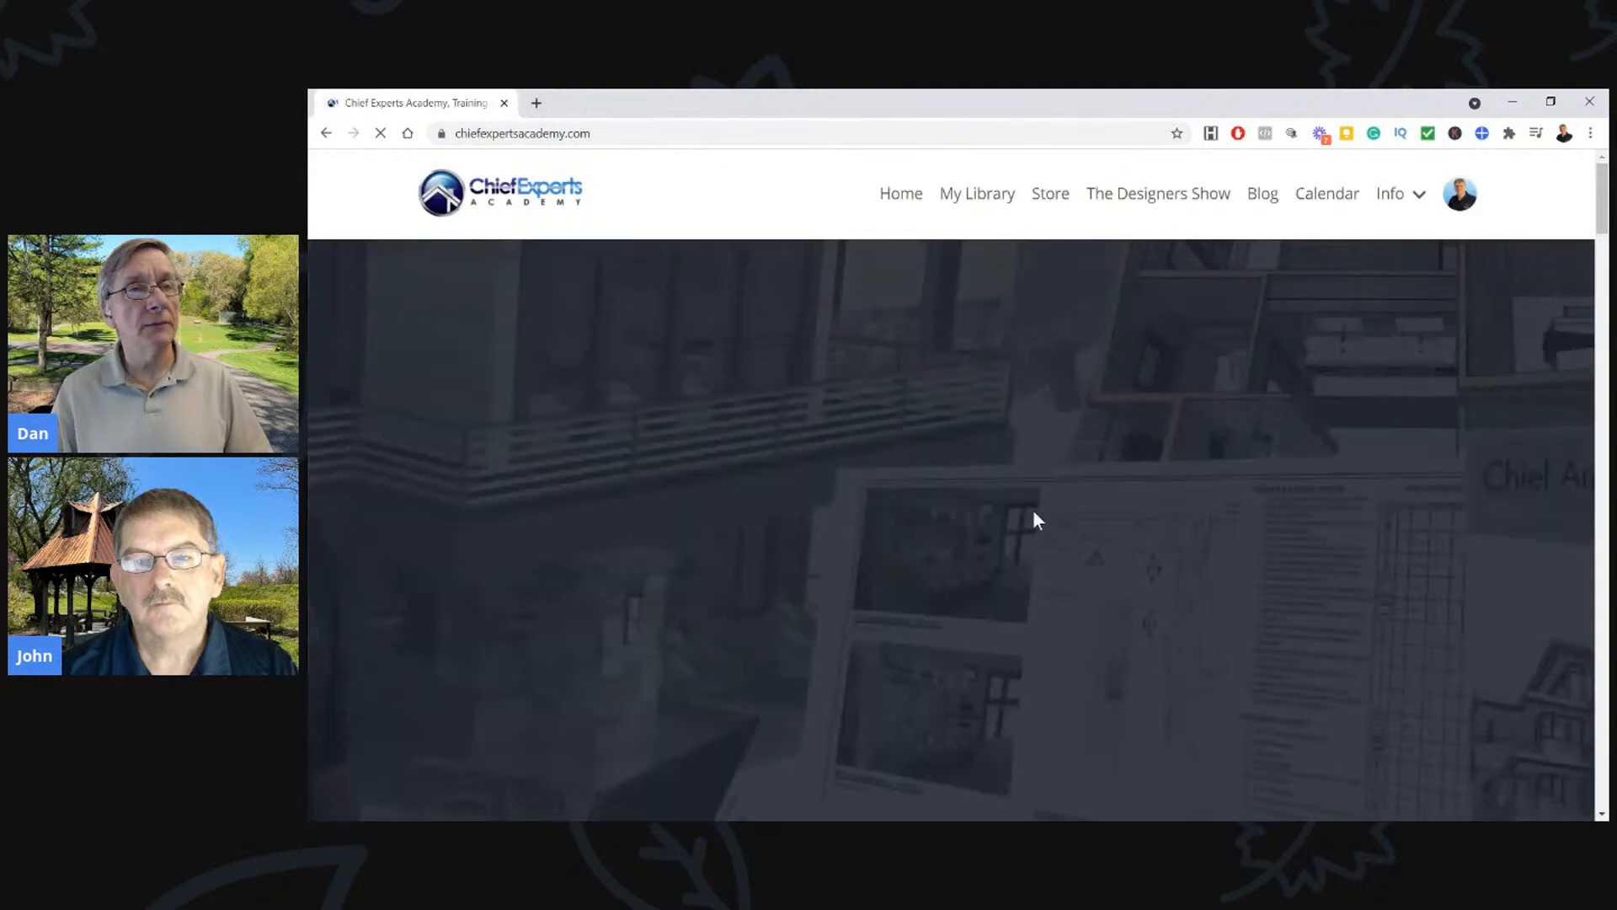
scroll(1311, 529, down, 5)
scroll(1308, 379, up, 5)
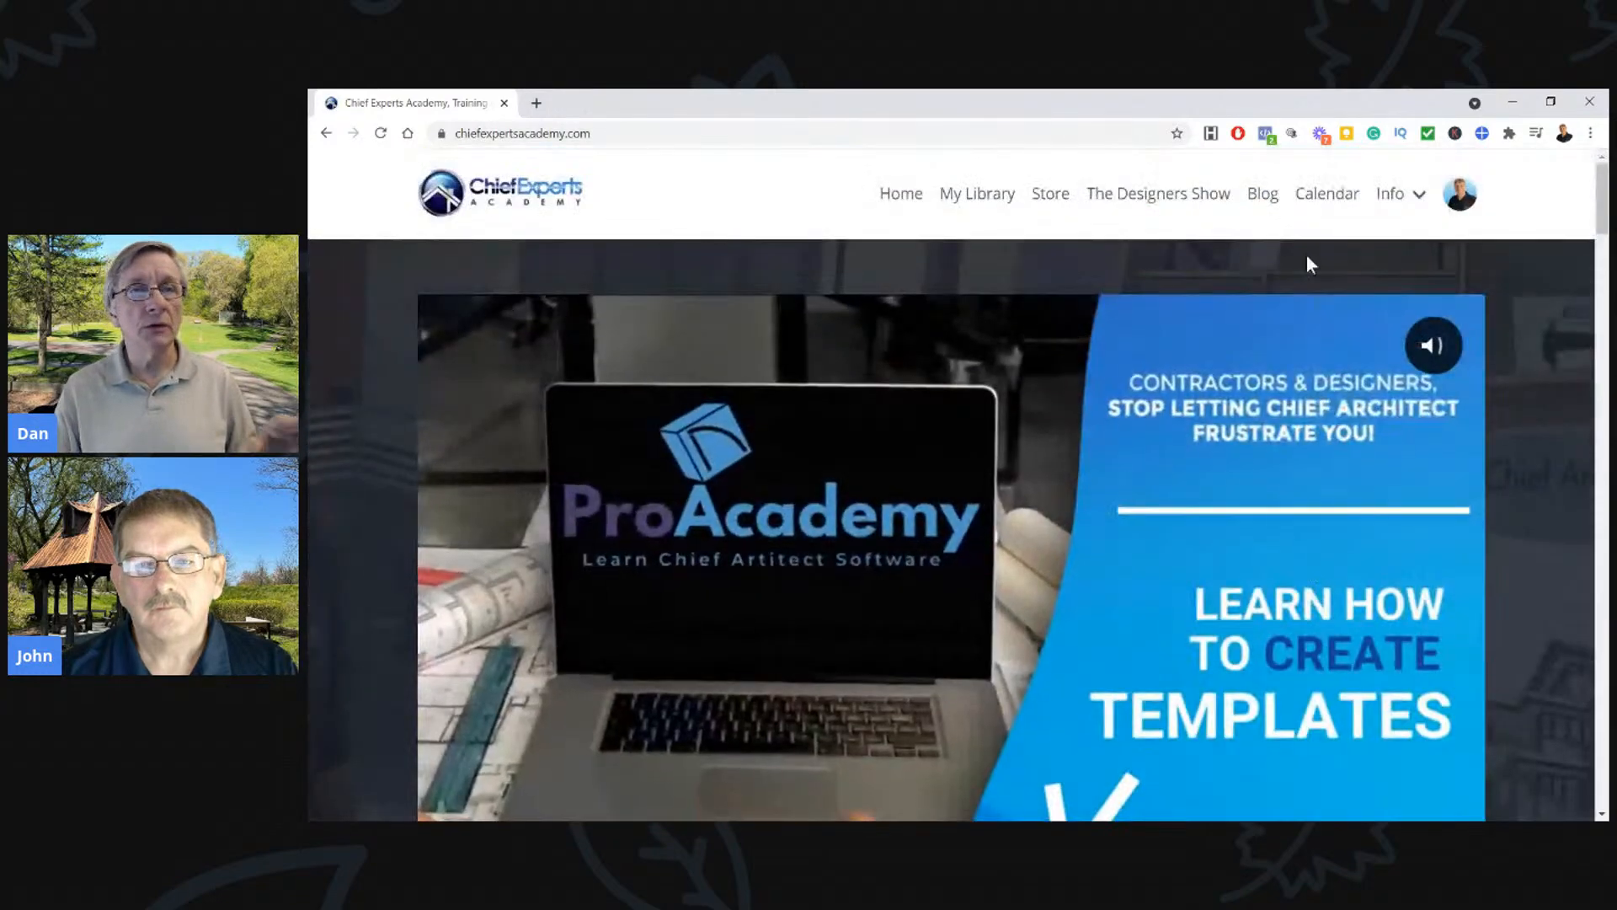
Go to the academy's blog, skim the recent Designers Show posts and activate the blog search
click(1261, 201)
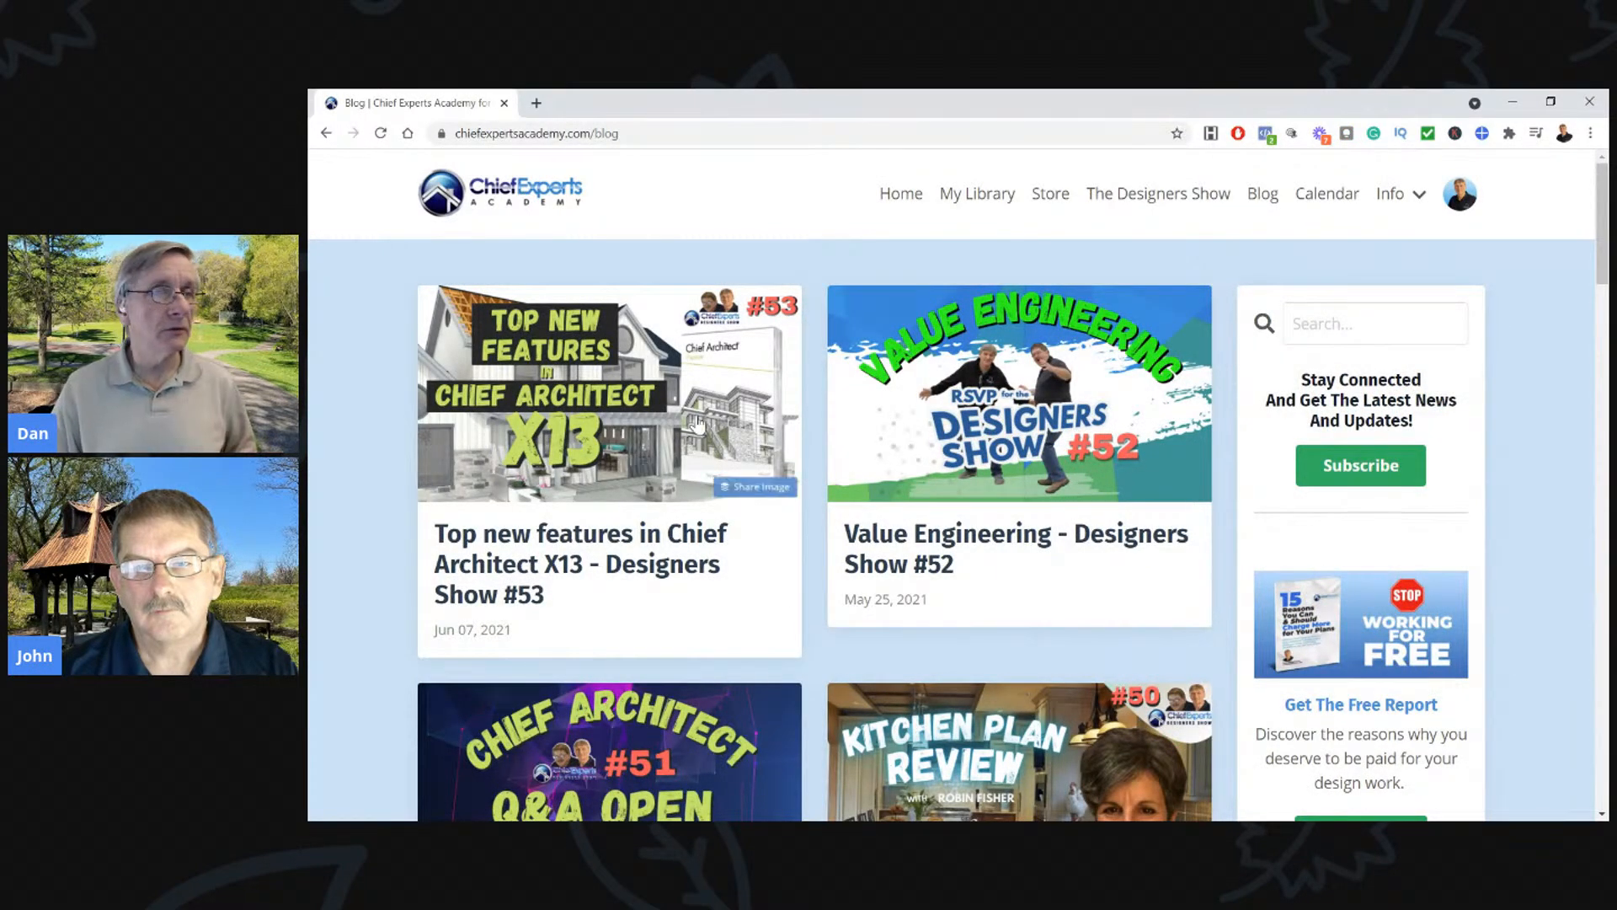
scroll(718, 471, down, 3)
scroll(718, 472, down, 2)
scroll(724, 506, up, 5)
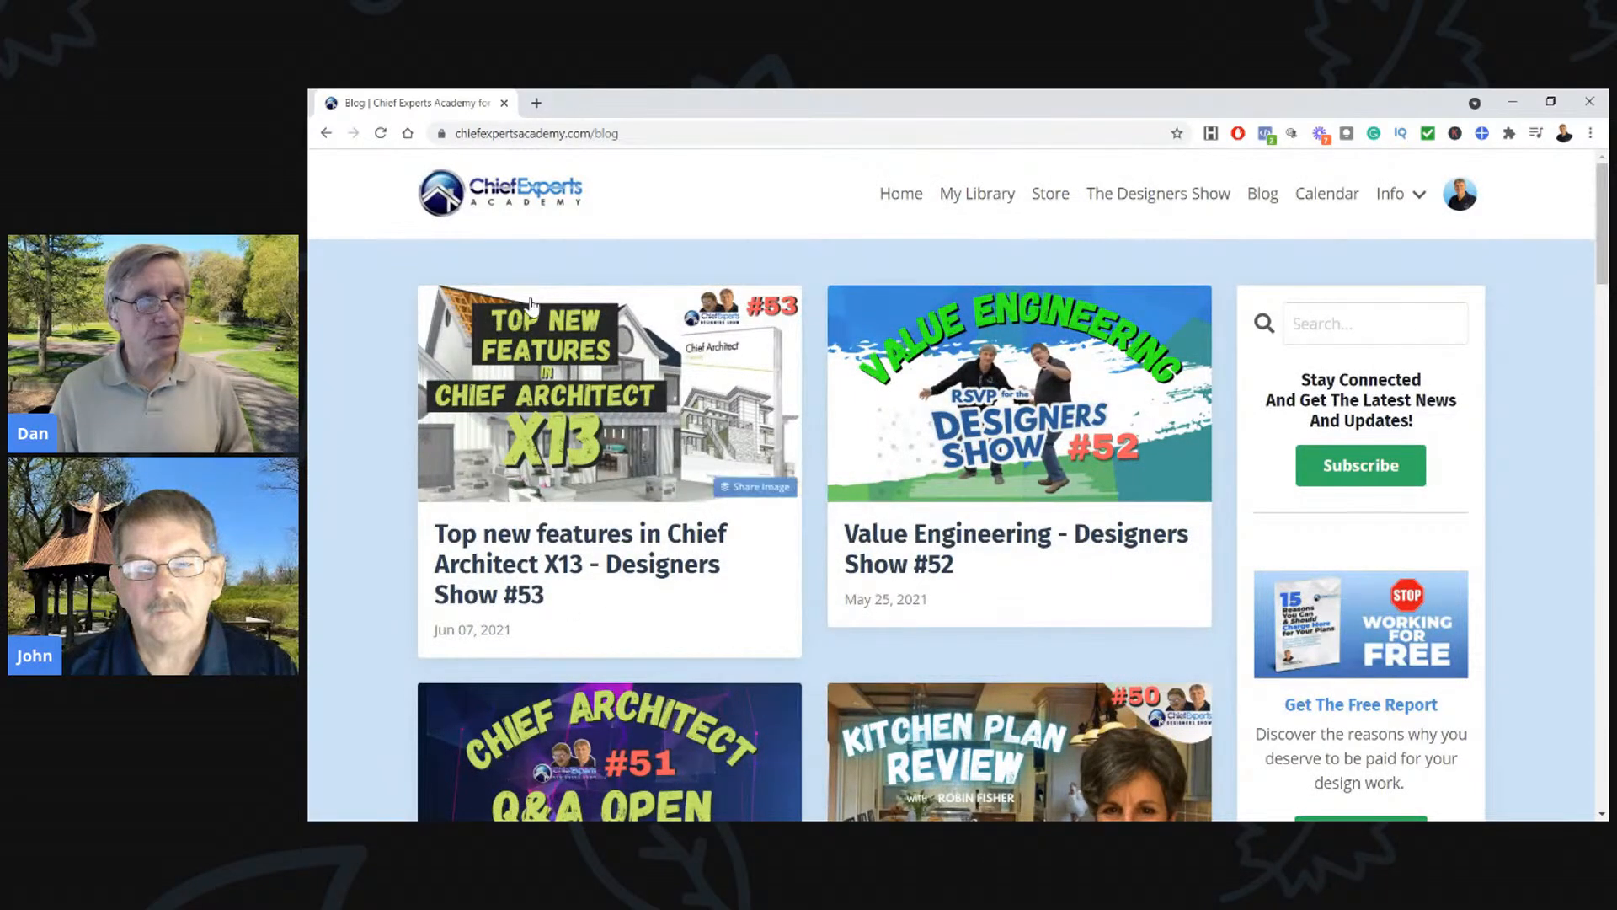
click(1349, 329)
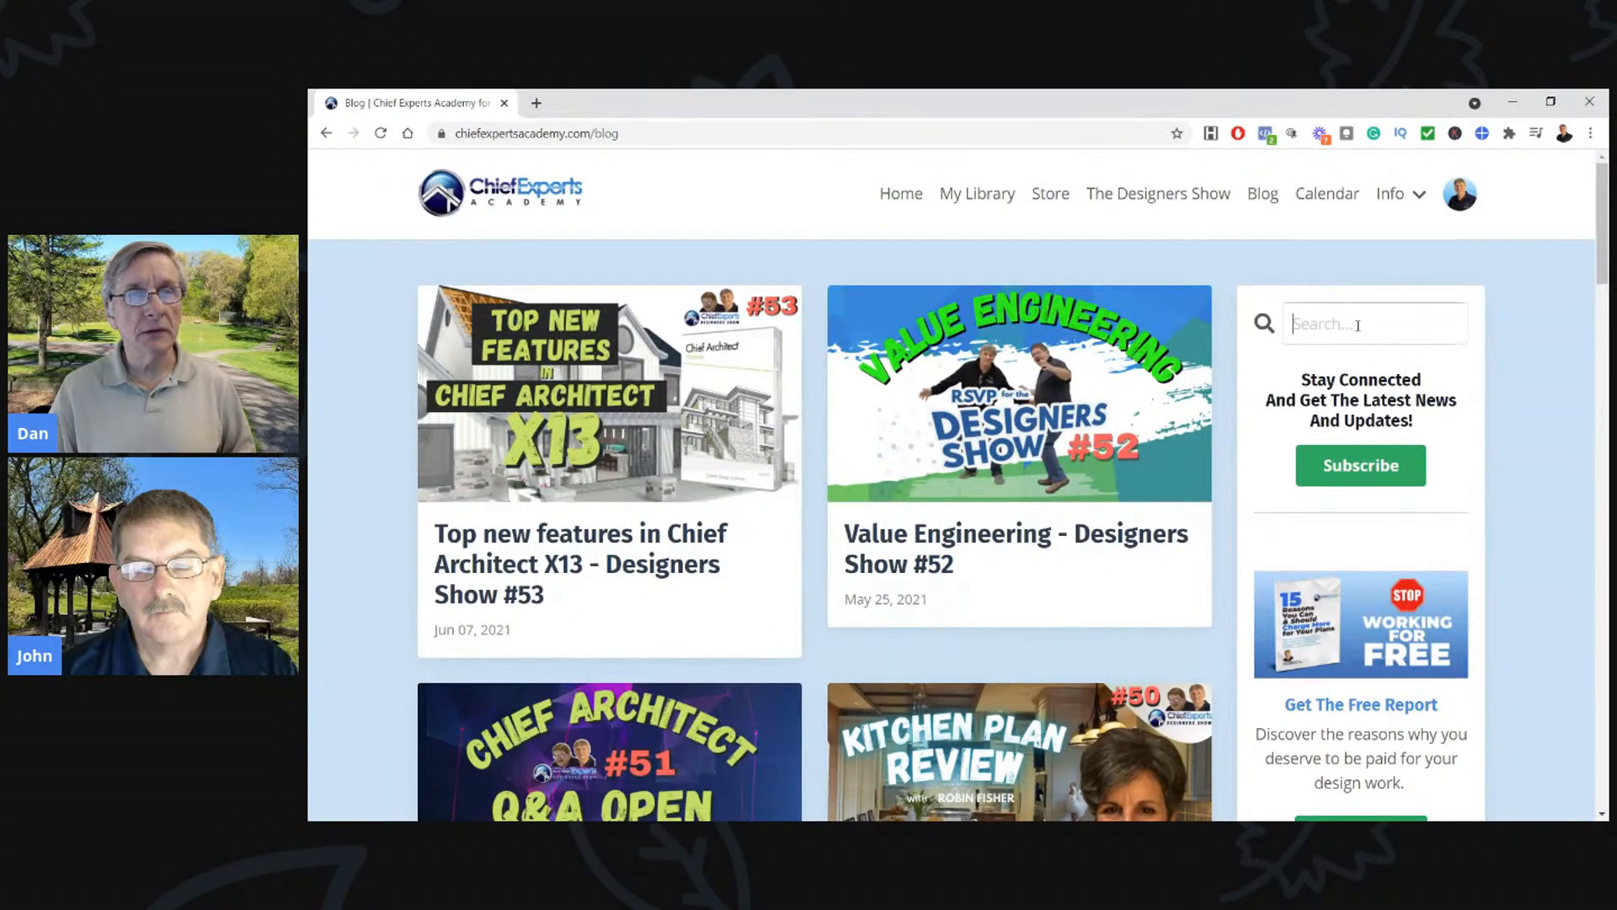
text(roof)
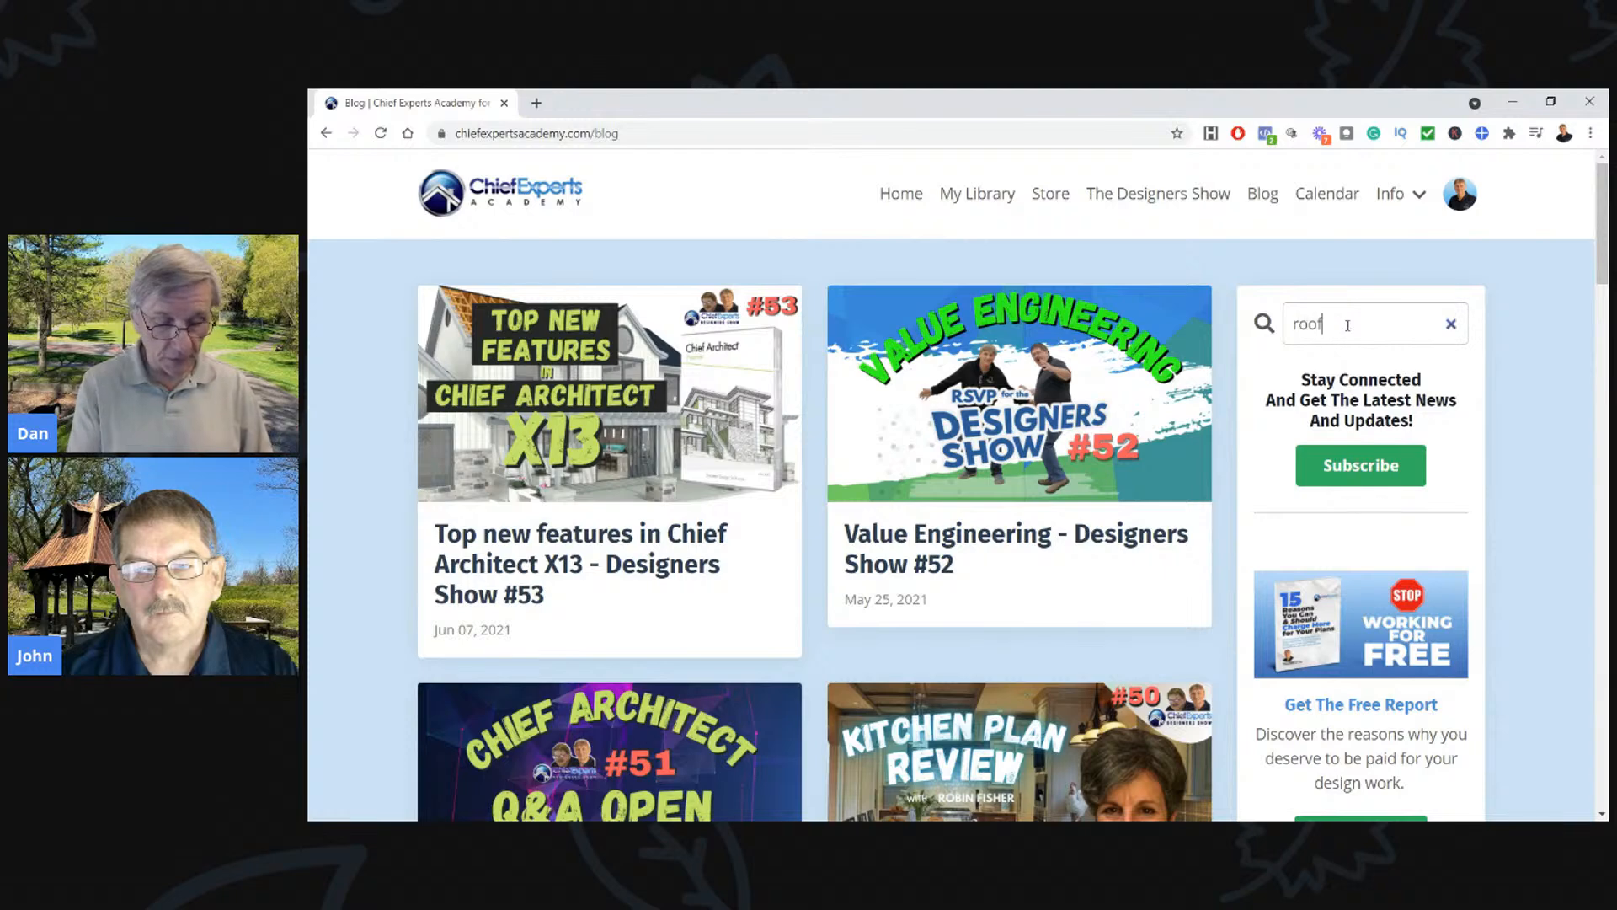
key(BackSpace)
key(BackSpace)
key(BackSpace)
key(BackSpace)
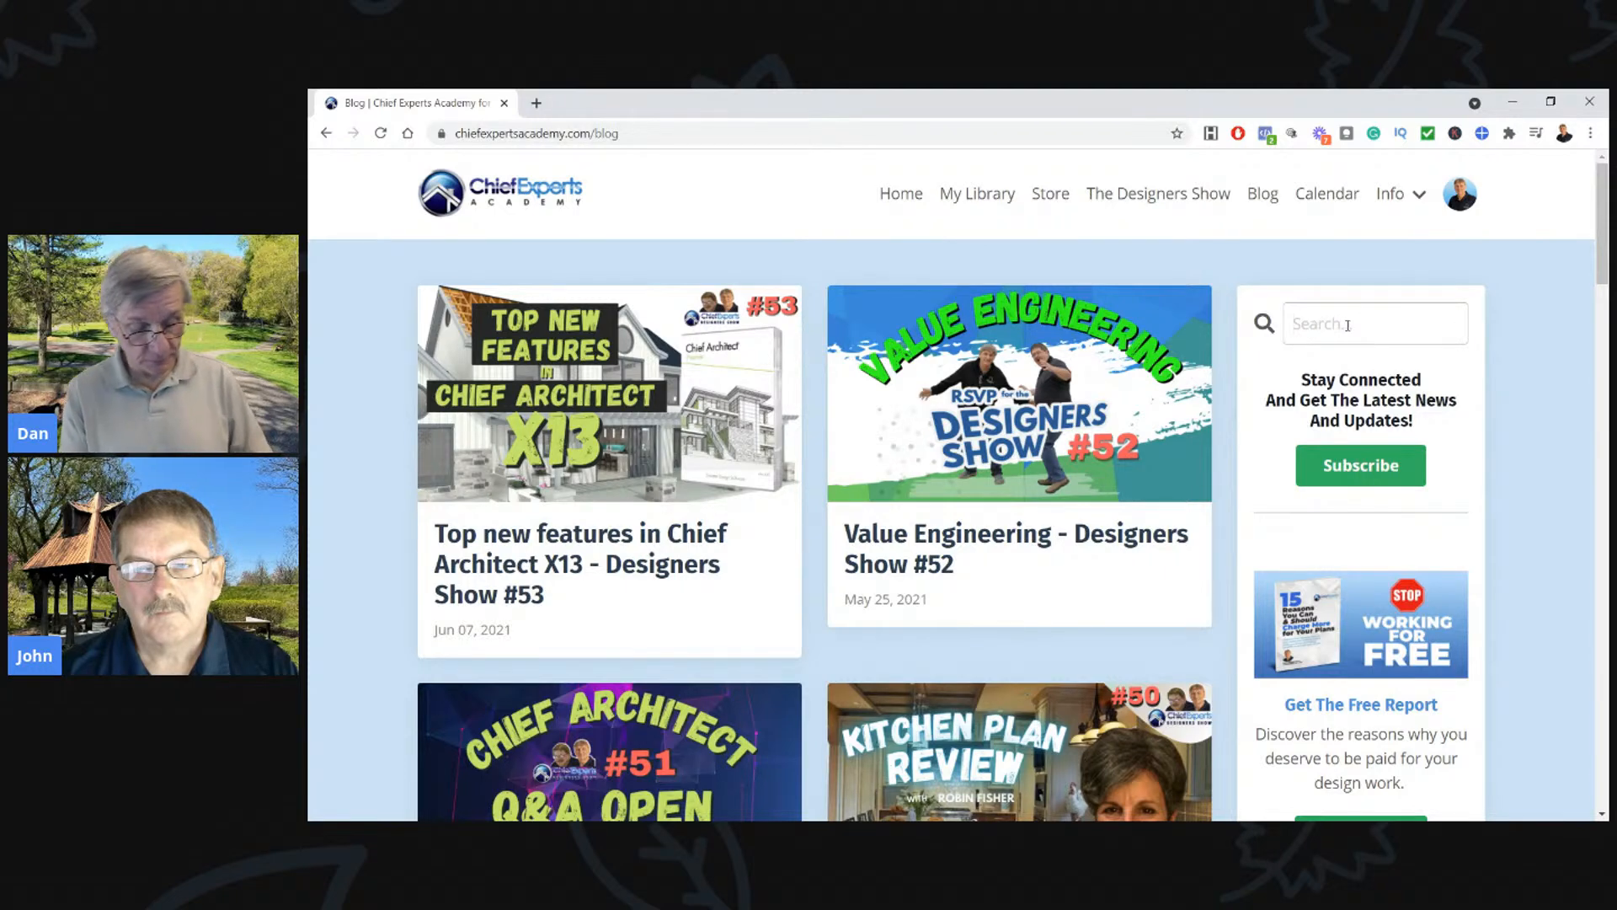
Search the blog for "home designer" and skim the list of matching posts
text(home designer)
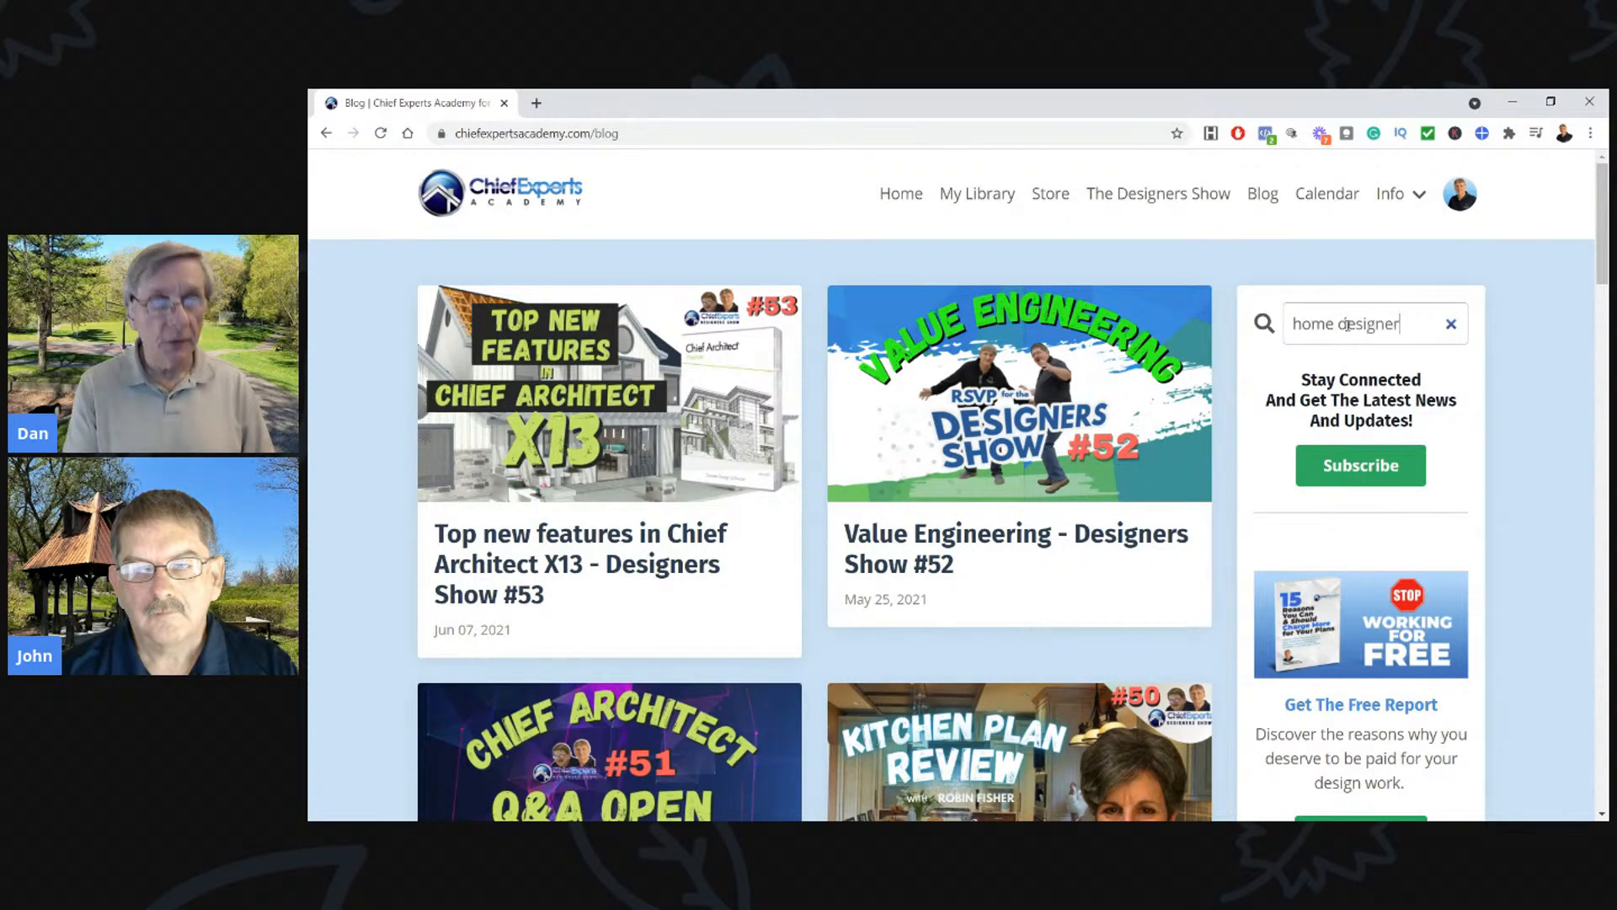
key(Return)
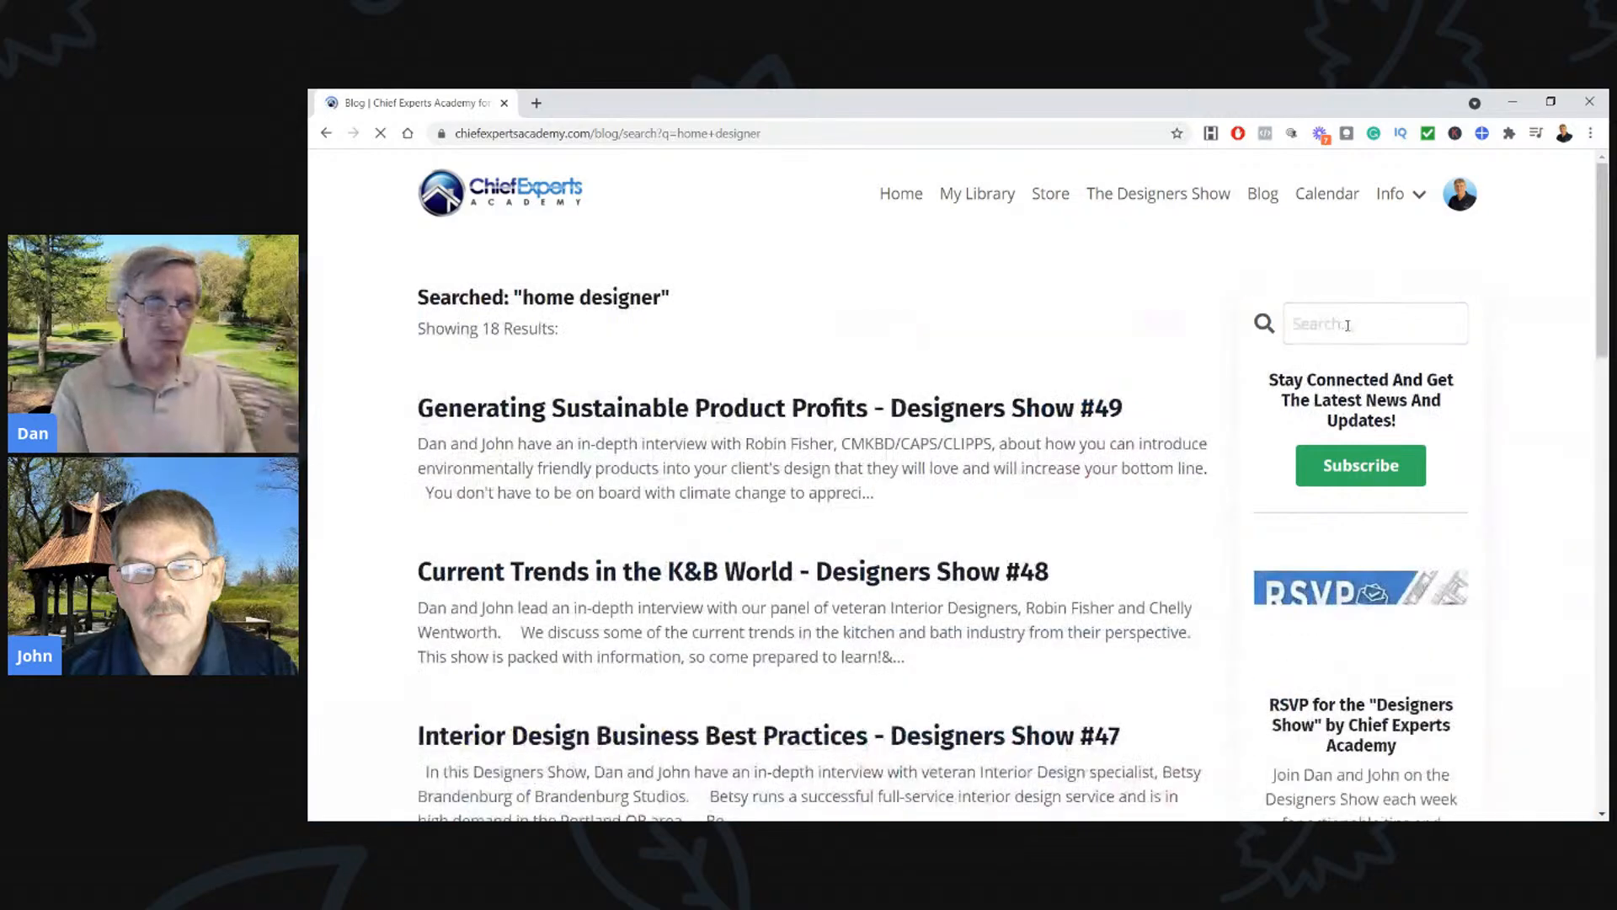
scroll(784, 674, down, 5)
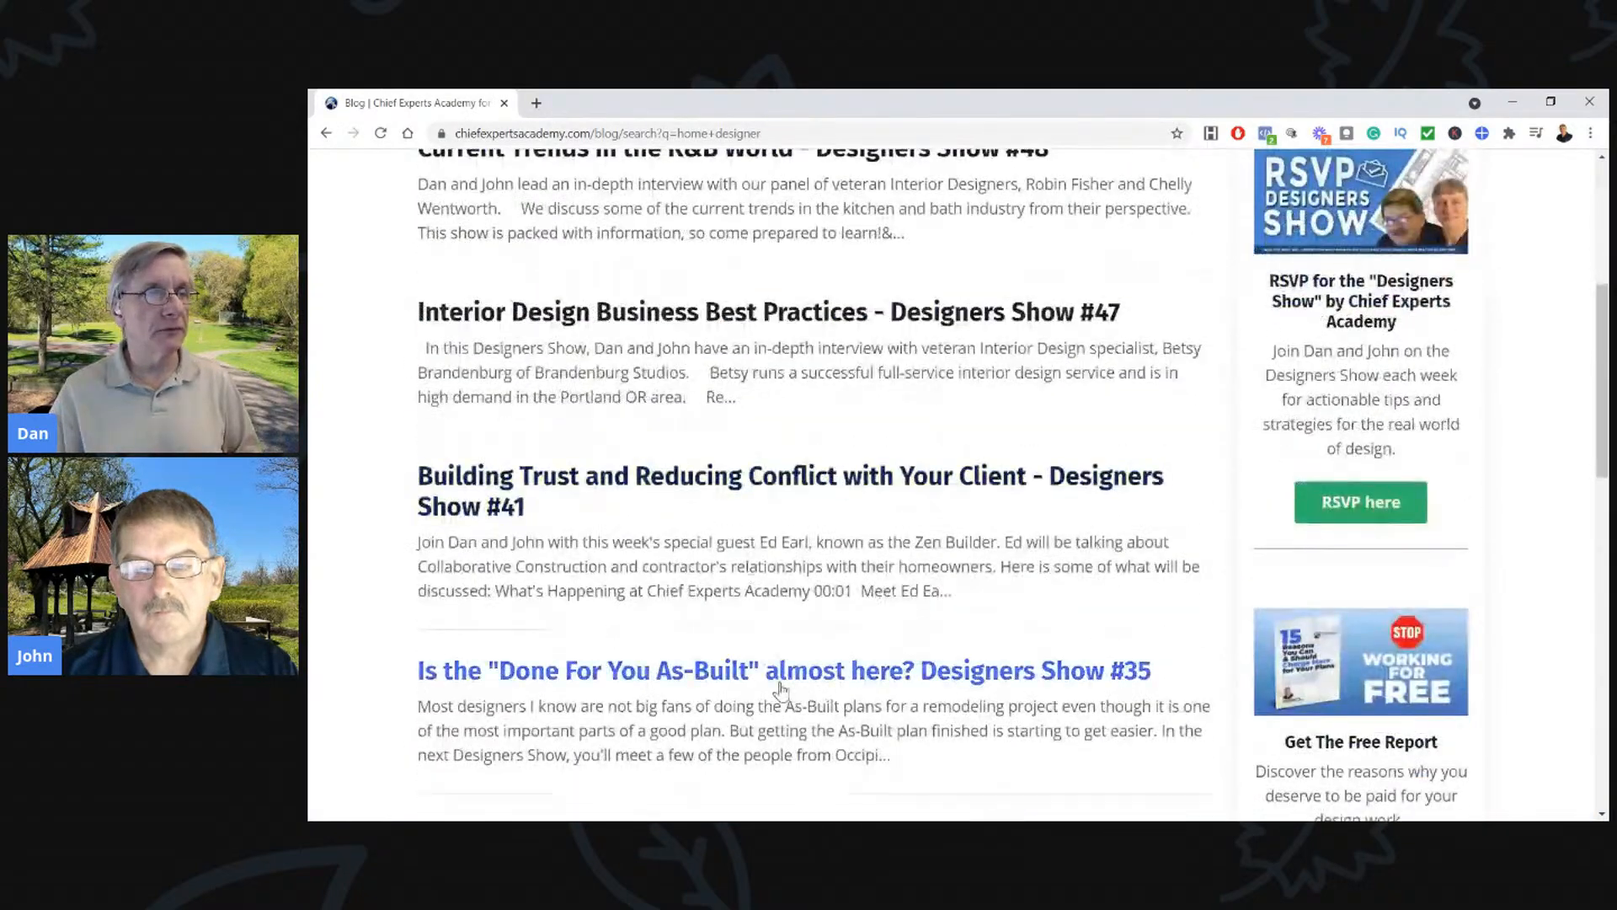
scroll(782, 691, up, 5)
Leave the search results and open the academy's store at its featured courses
click(328, 133)
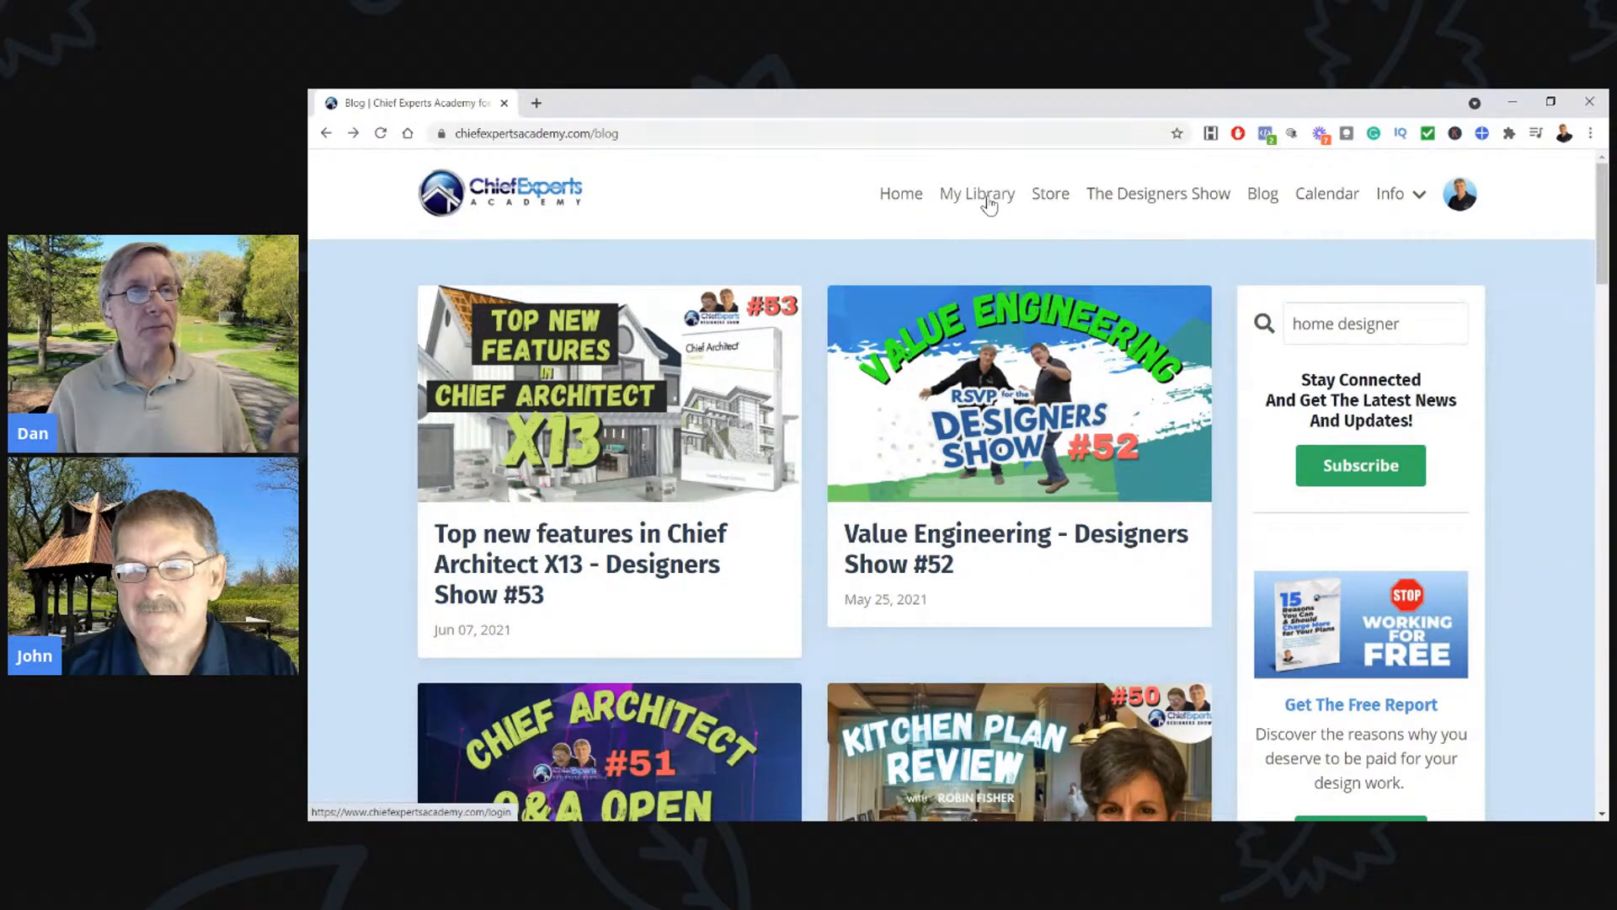
click(1049, 195)
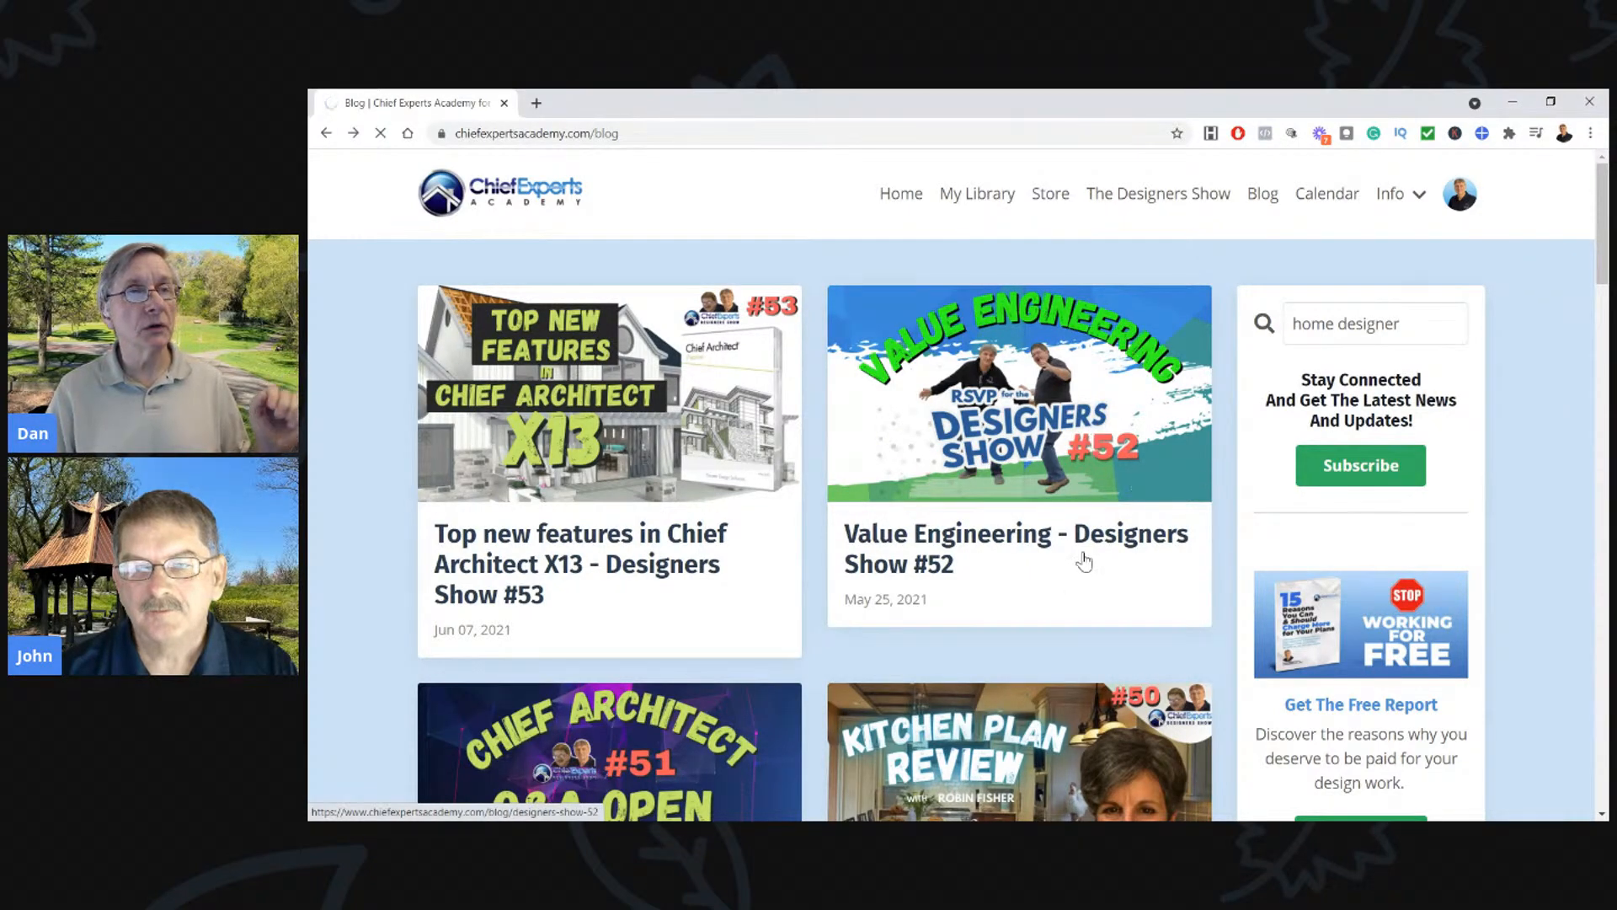
scroll(1084, 581, down, 7)
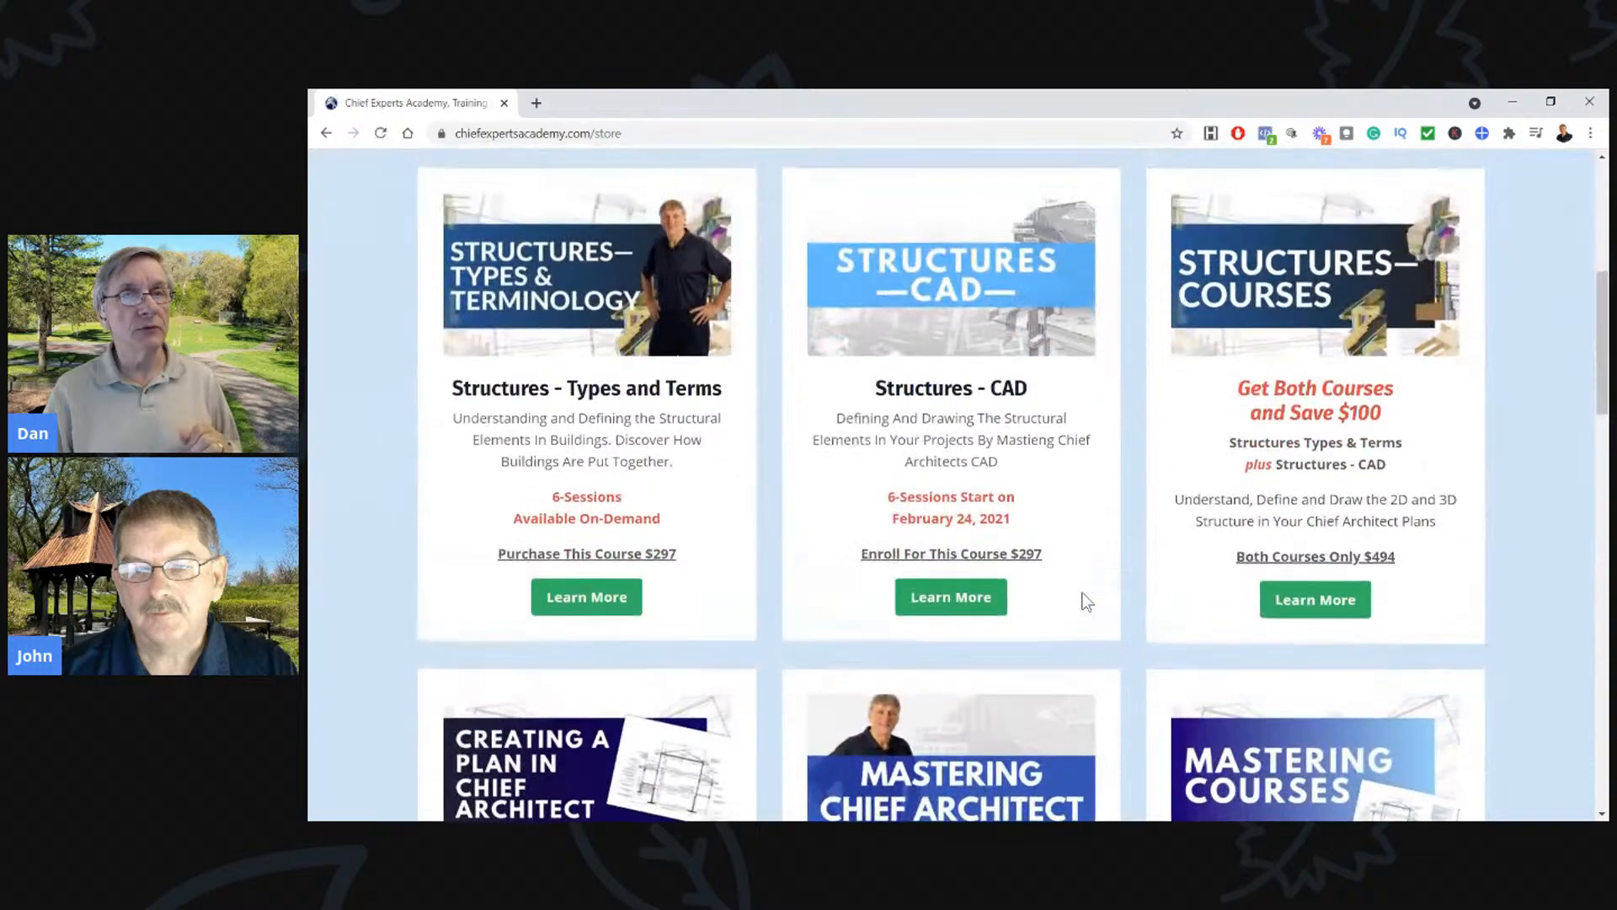
scroll(1087, 602, down, 1)
scroll(1222, 521, down, 4)
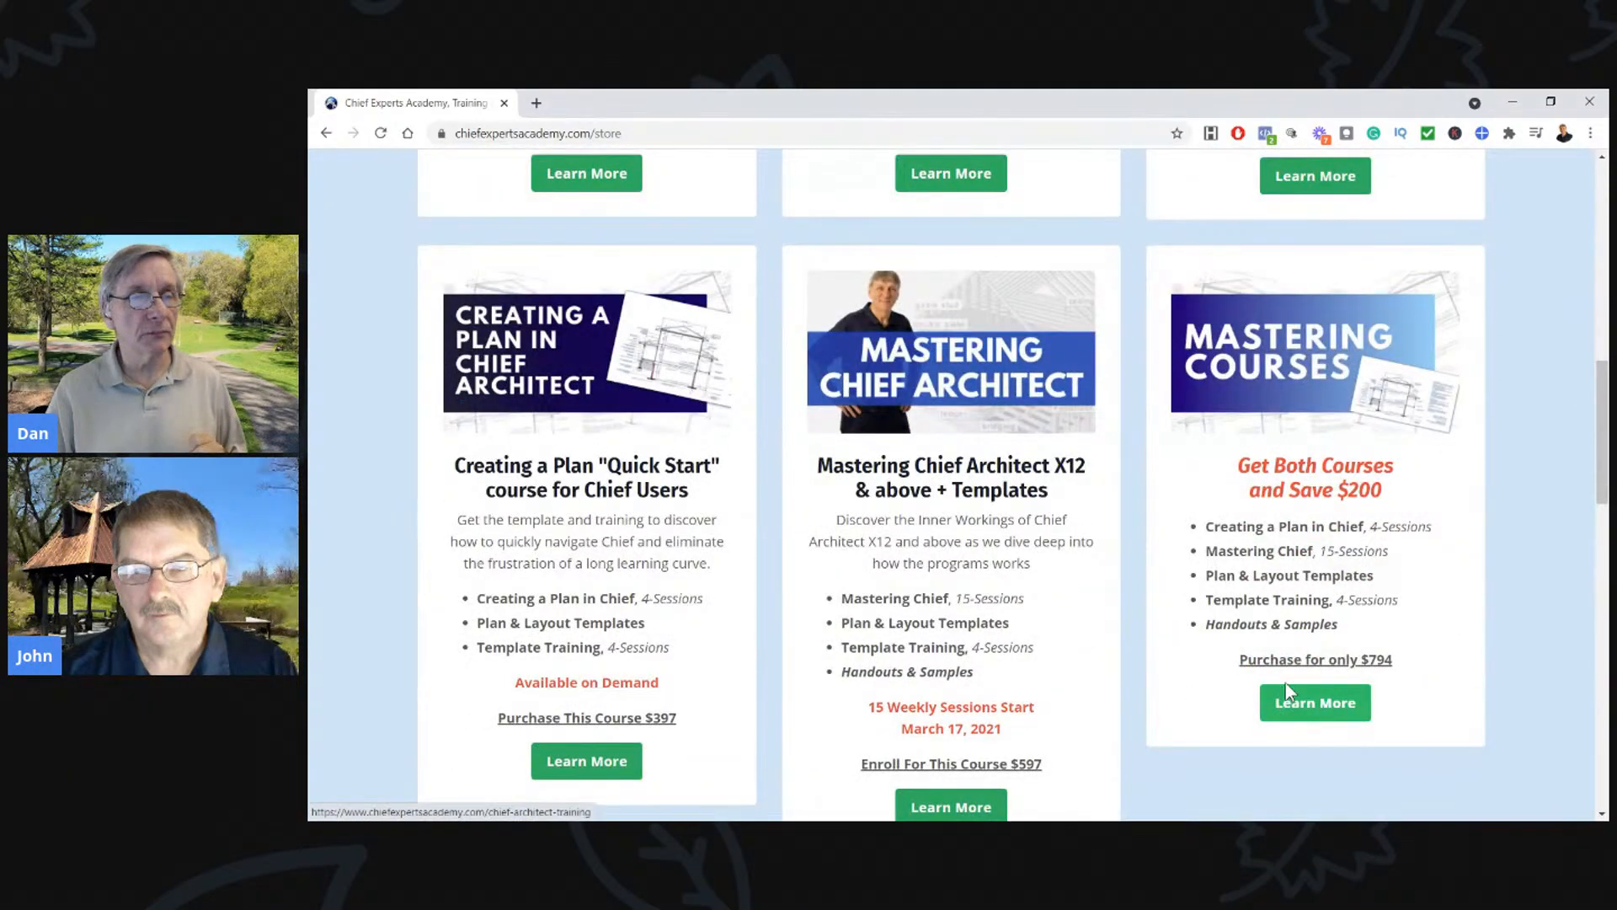
Examine the Structures, Creating a Plan and Mastering Chief Architect course offers in the store
scroll(1285, 682, down, 3)
scroll(1285, 682, up, 3)
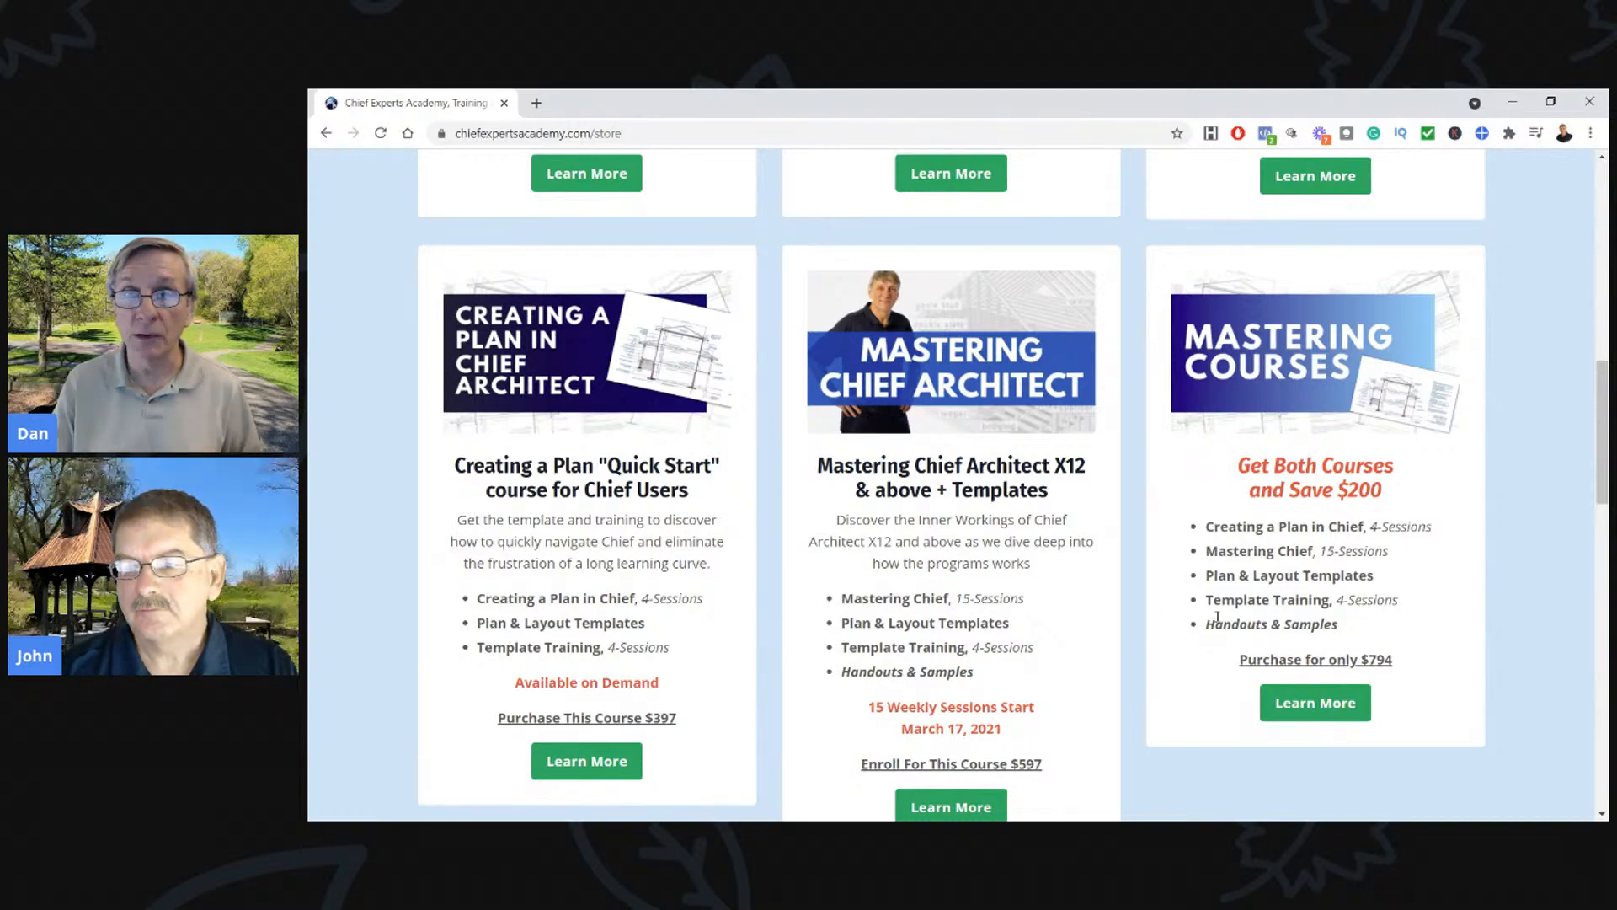
scroll(1141, 601, up, 3)
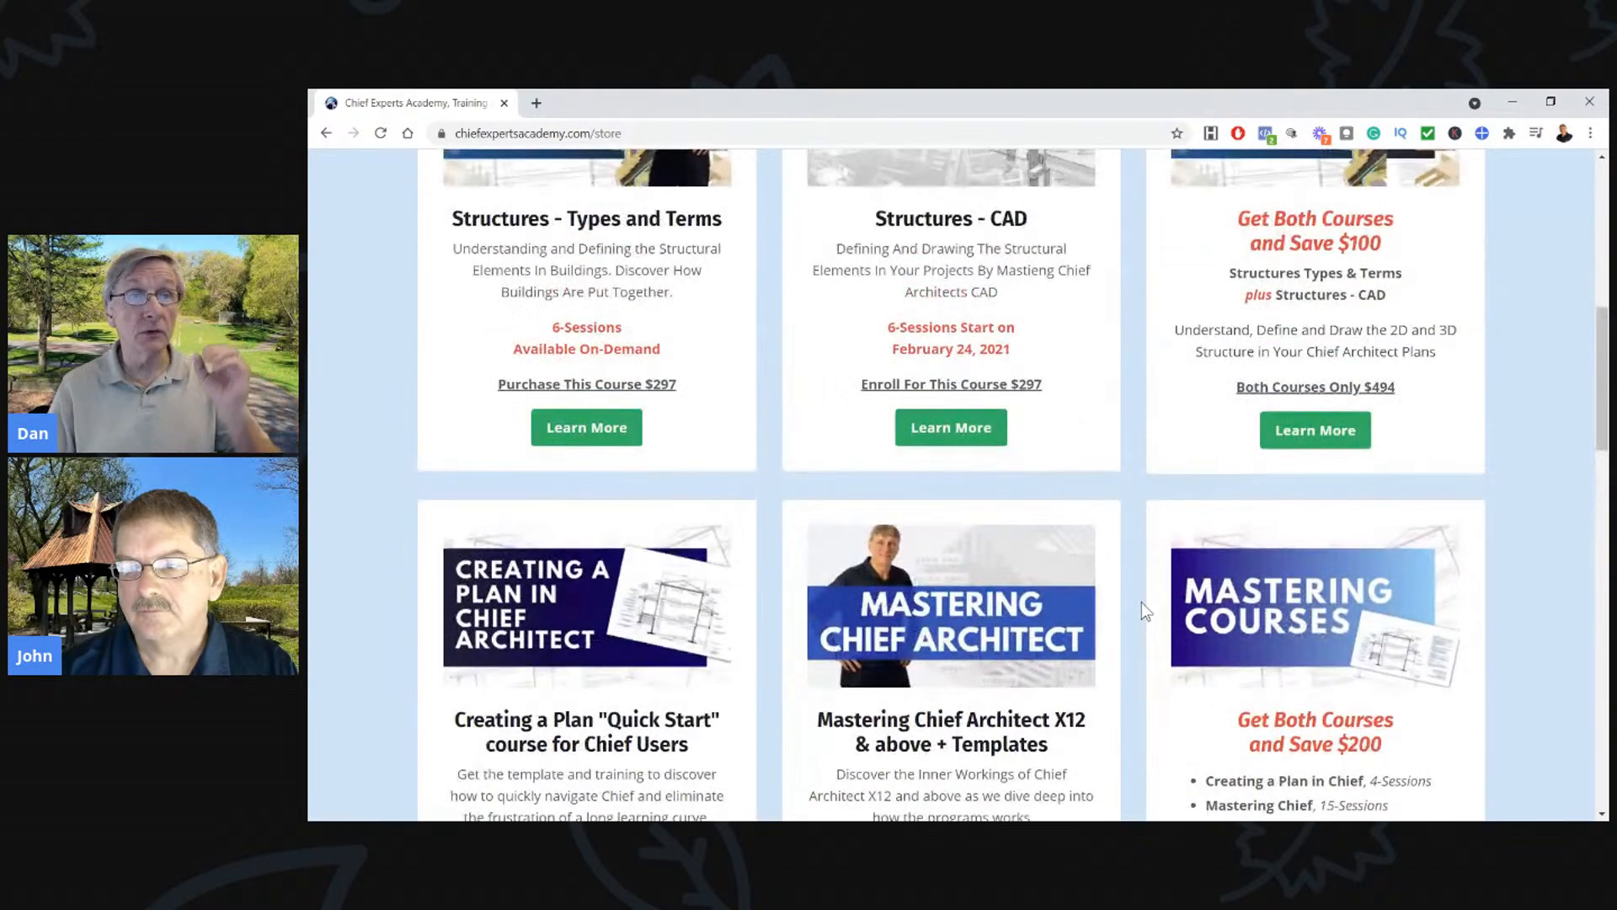
scroll(1141, 603, up, 1)
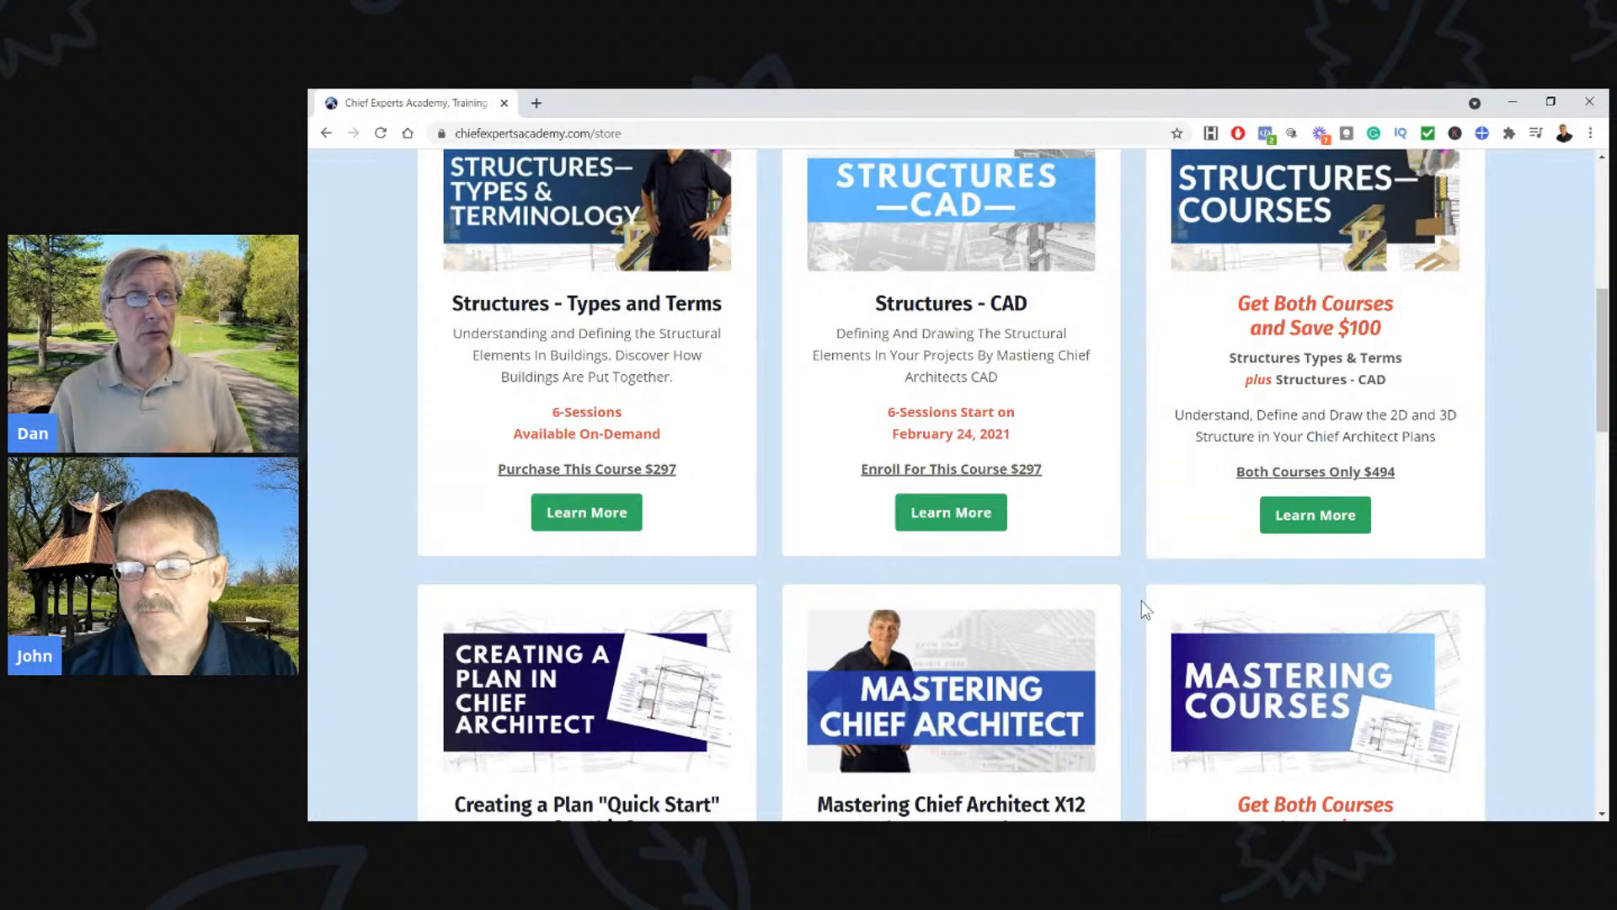
scroll(1141, 602, up, 2)
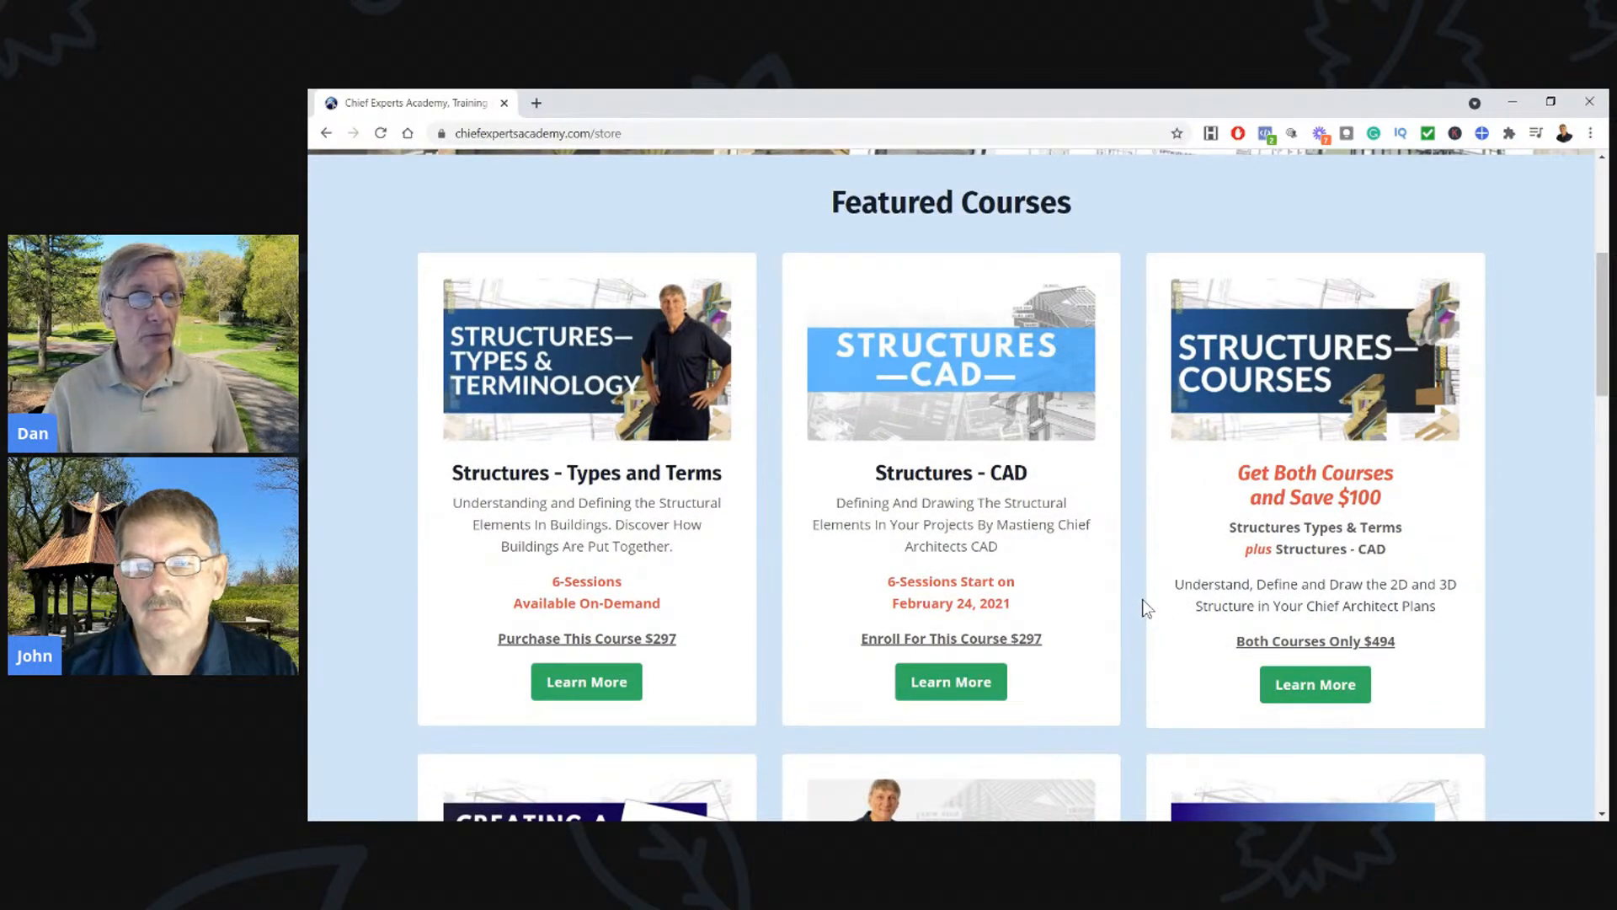
scroll(1147, 608, down, 3)
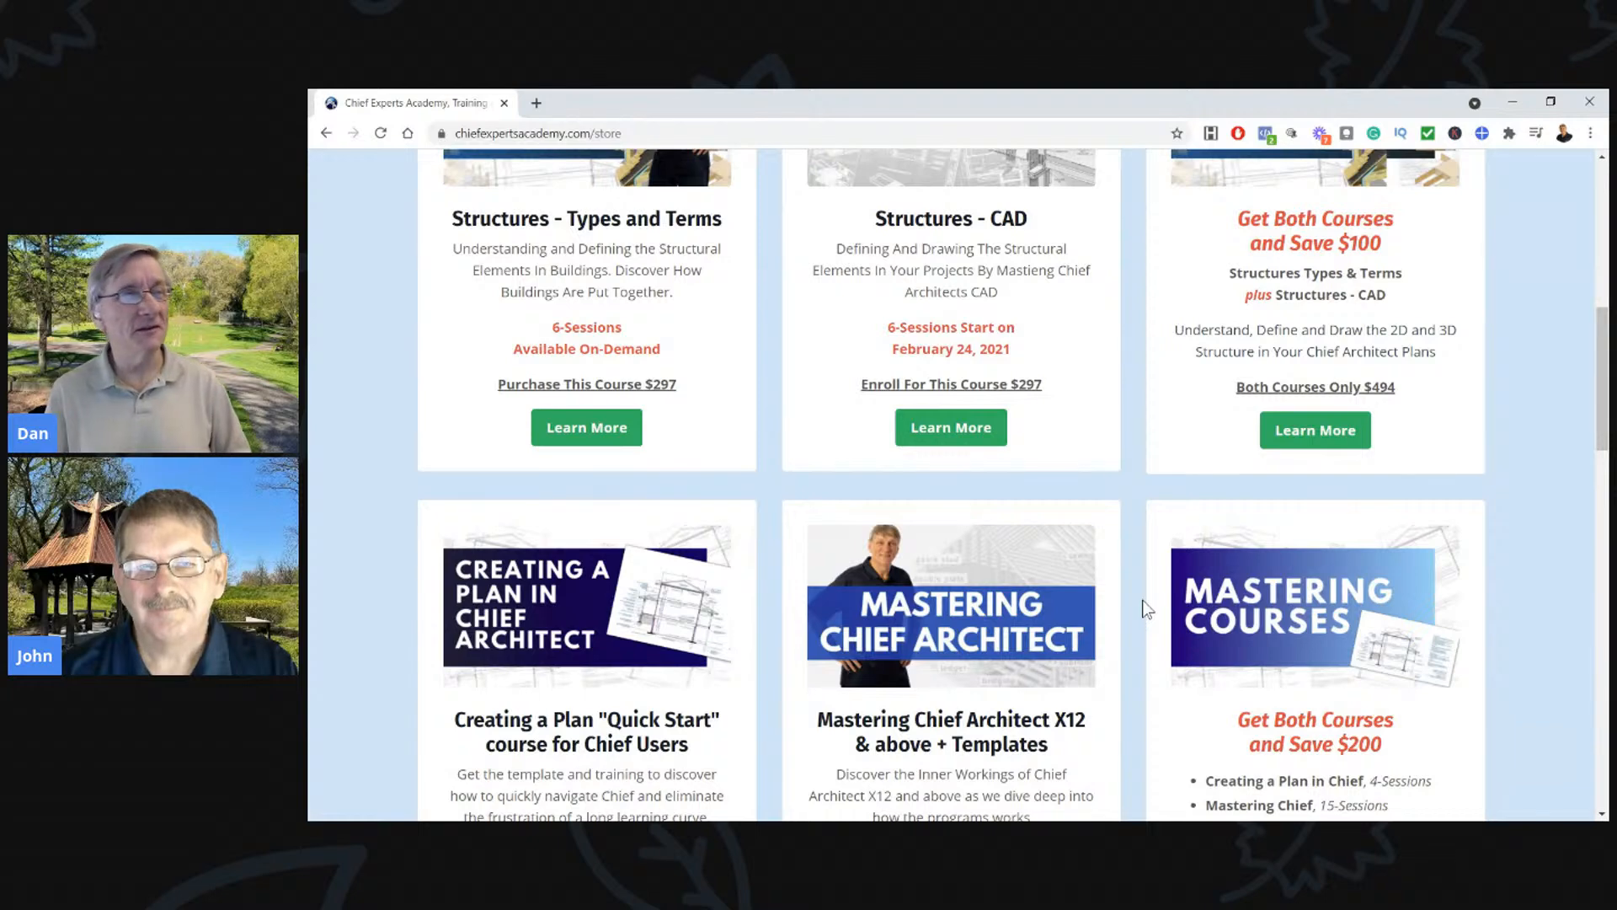
scroll(1147, 608, up, 2)
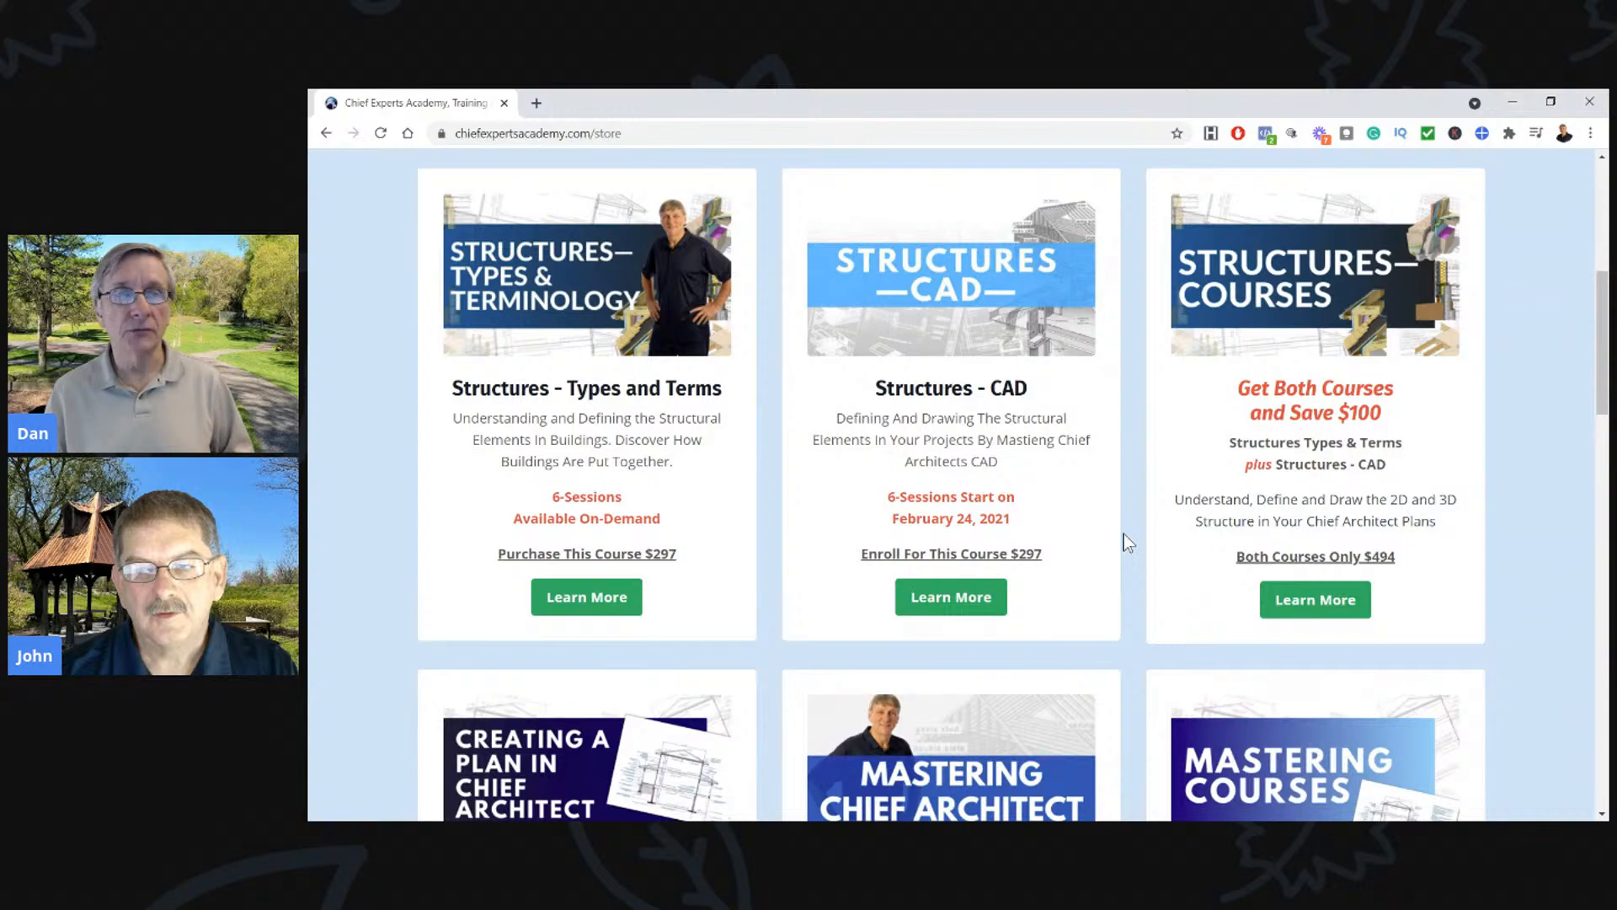
scroll(1146, 424, down, 5)
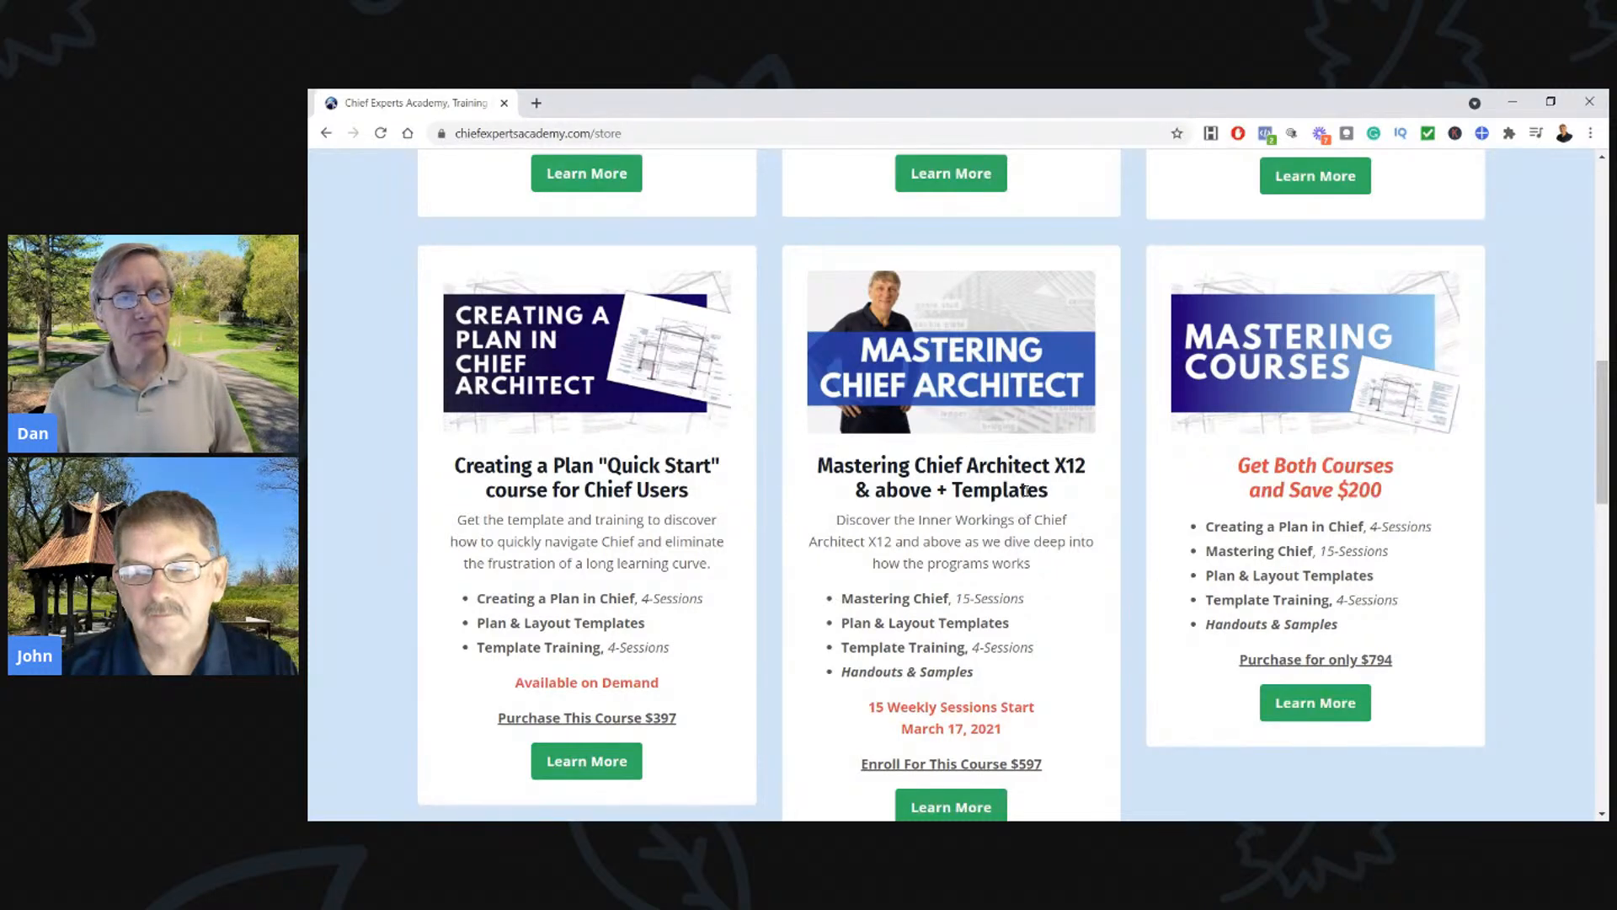
scroll(1026, 492, down, 1)
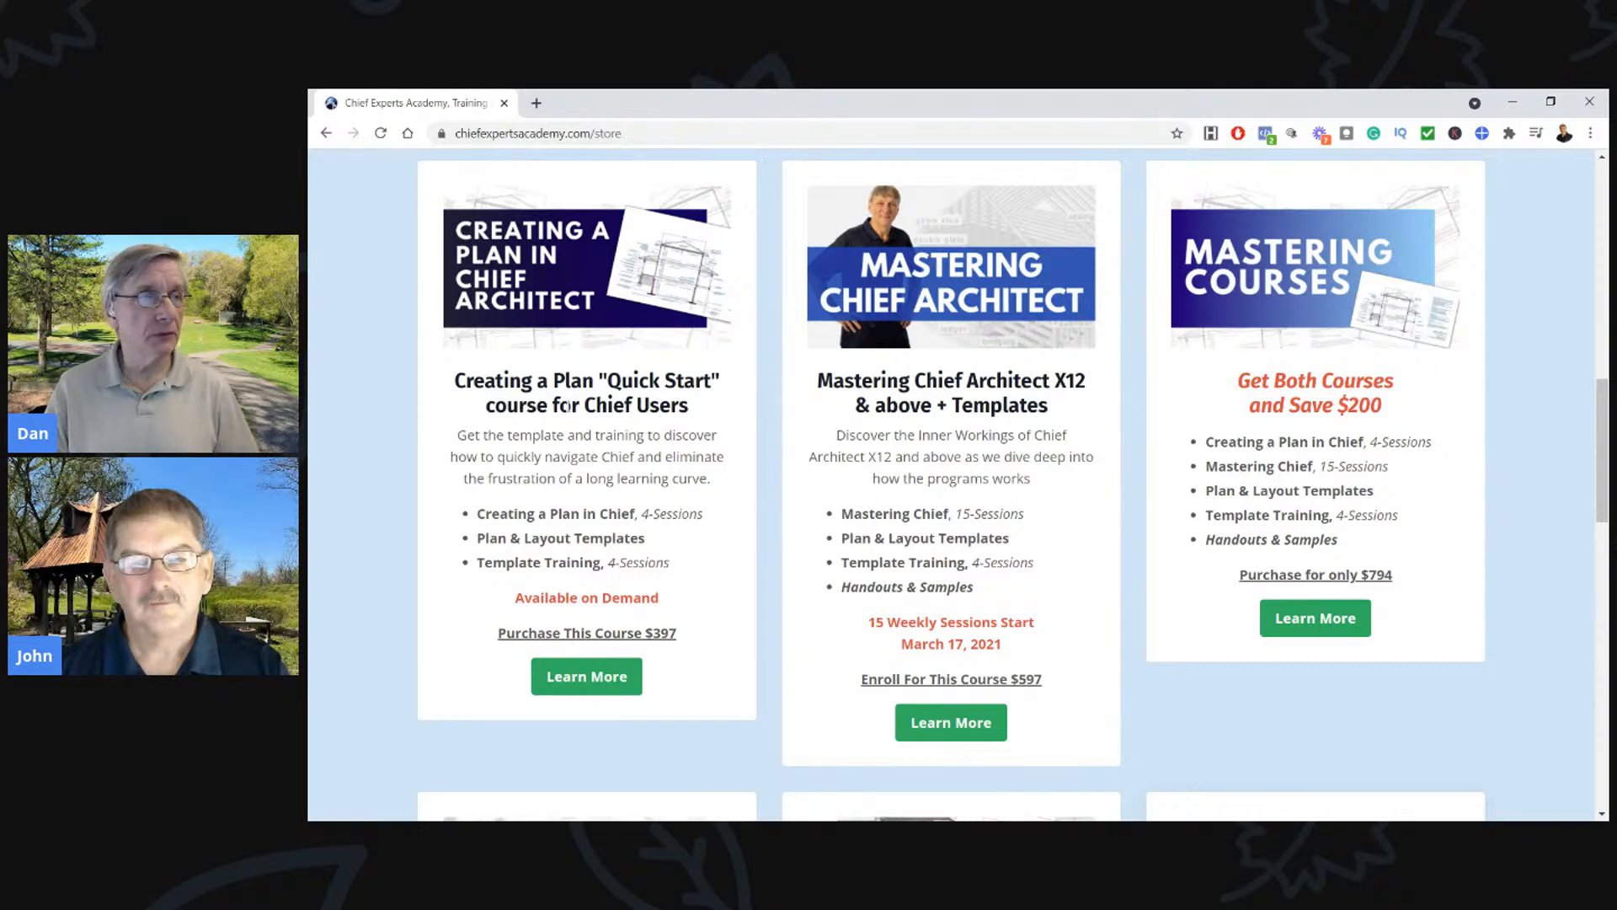
Highlight the title of the Creating a Plan "Quick Start" course for Chief Users, then clear the highlight
drag(466, 380, 703, 416)
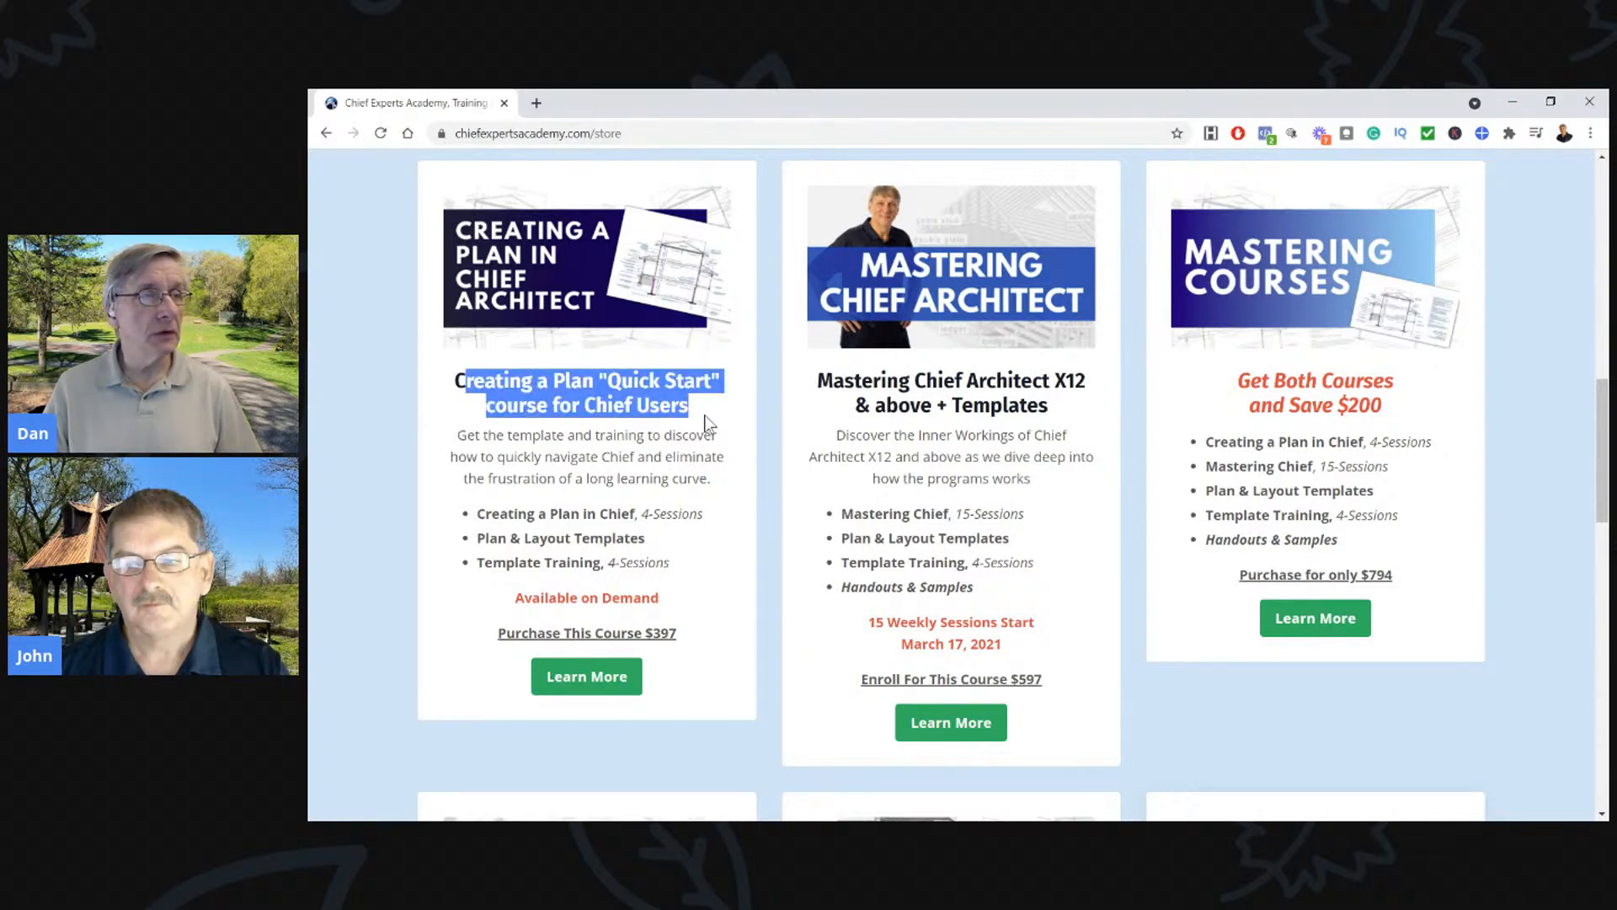
click(703, 417)
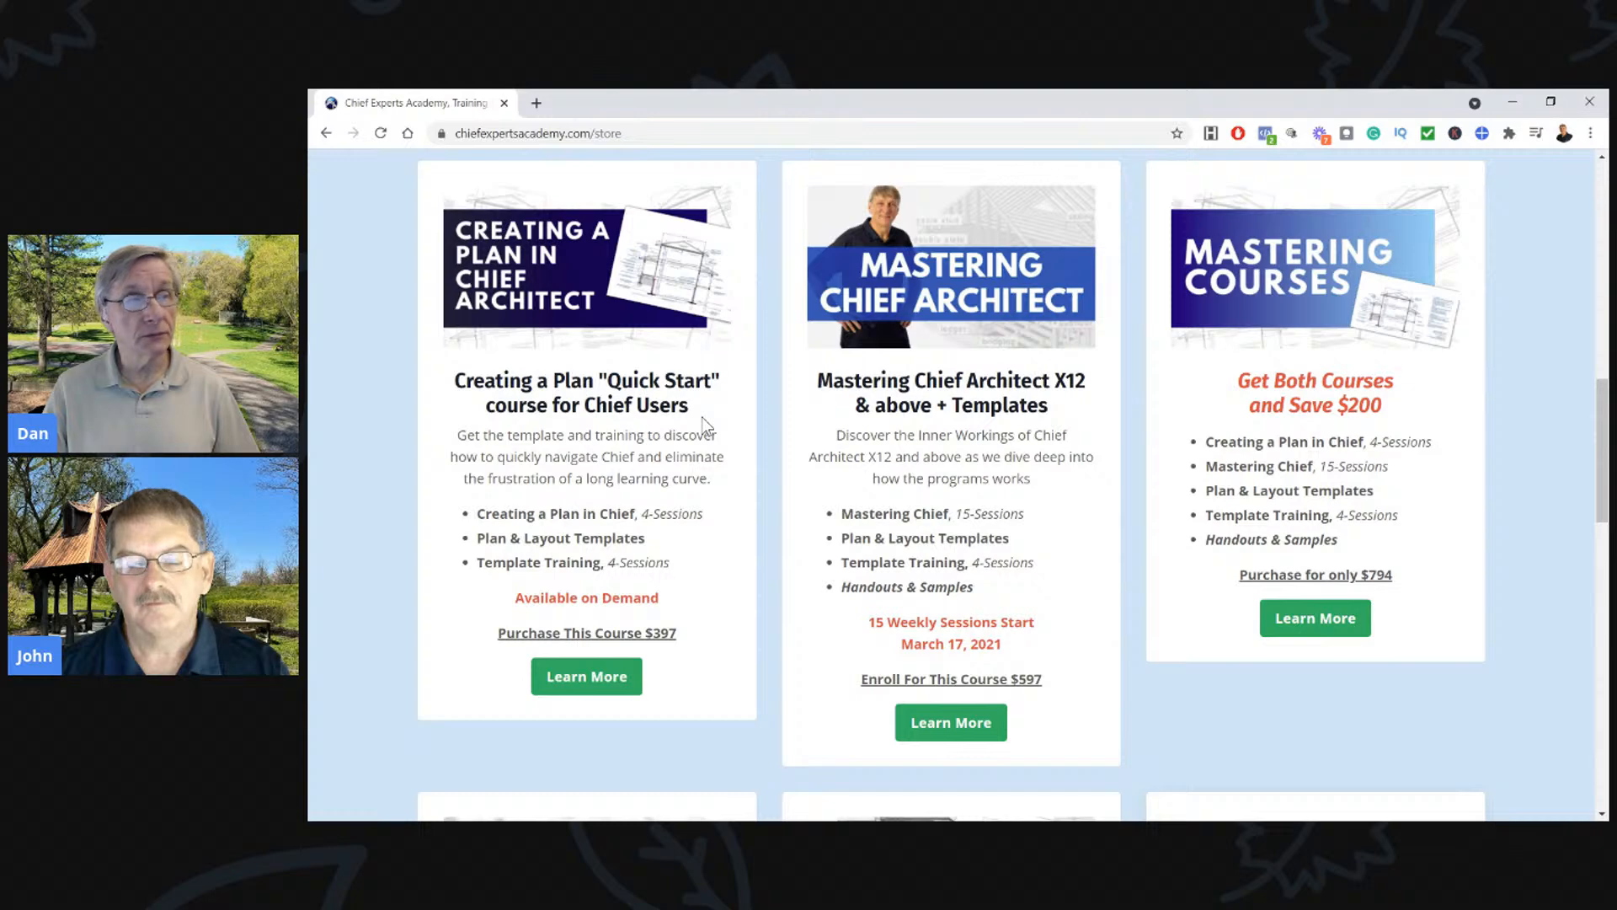
drag(701, 412, 437, 377)
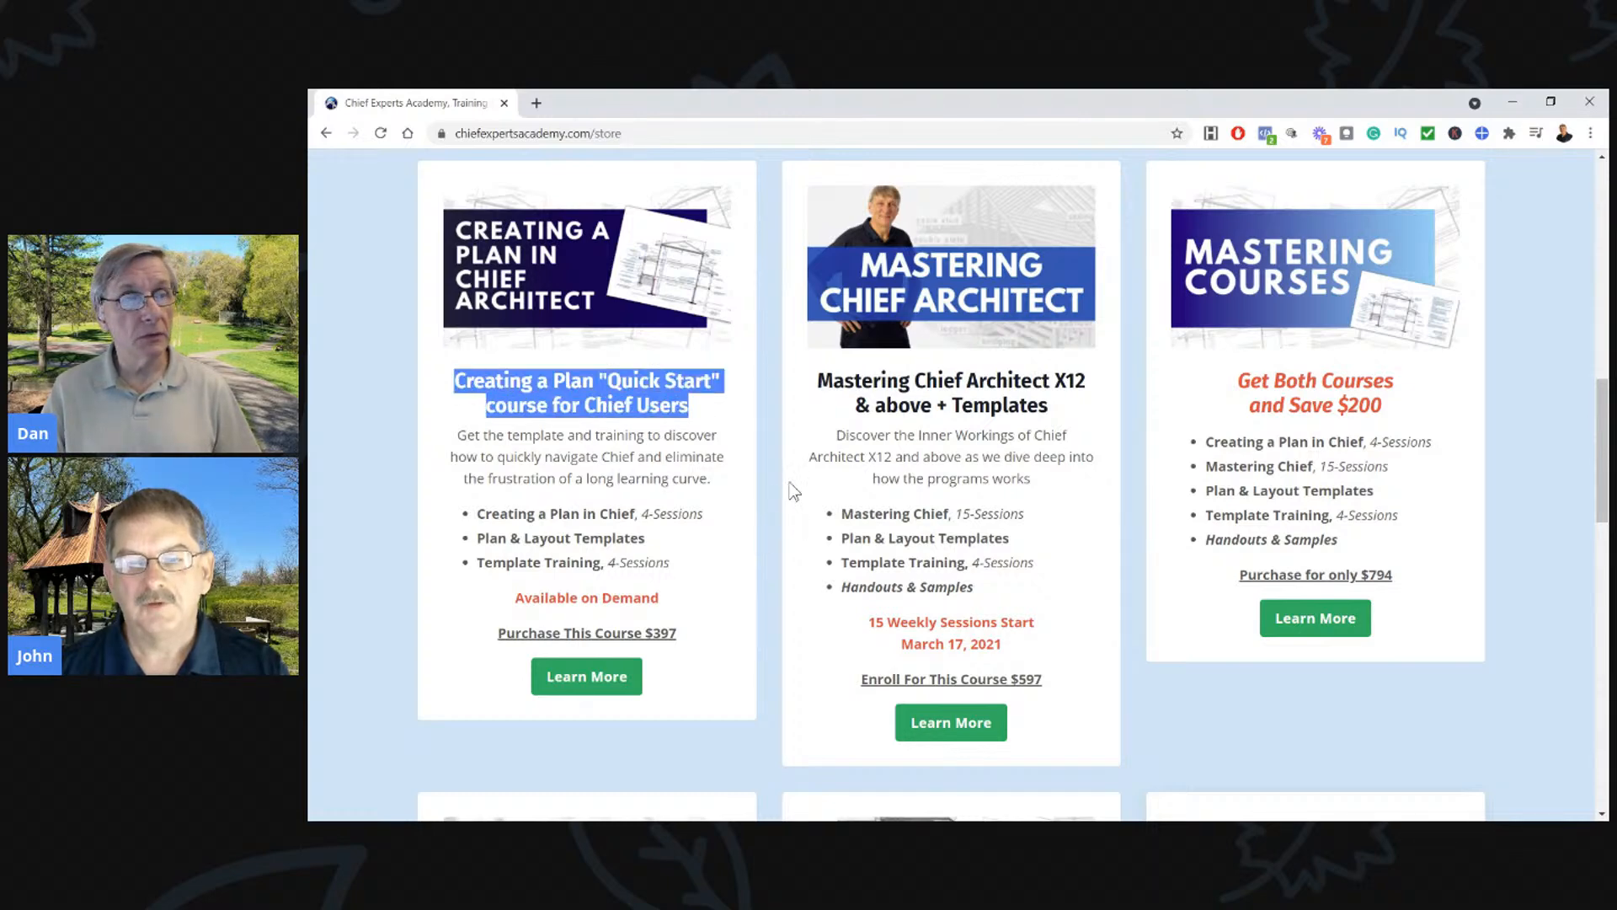
click(781, 443)
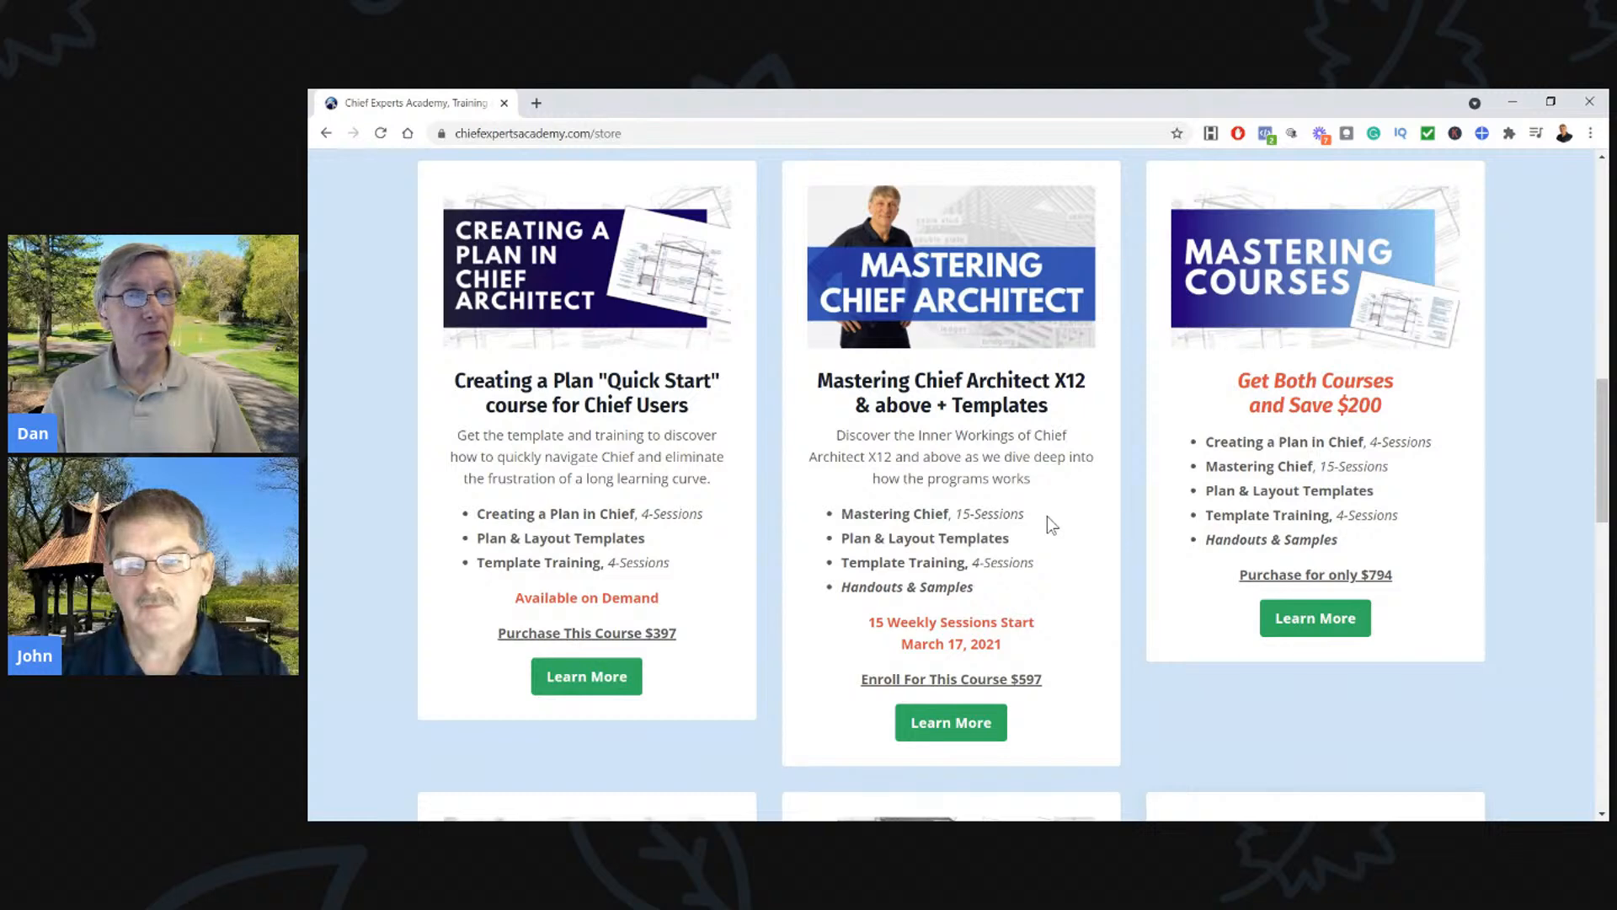
Look through the template, four-course bundle and ProAcademy Membership offers, then return to the start of the store page
scroll(1019, 430, down, 3)
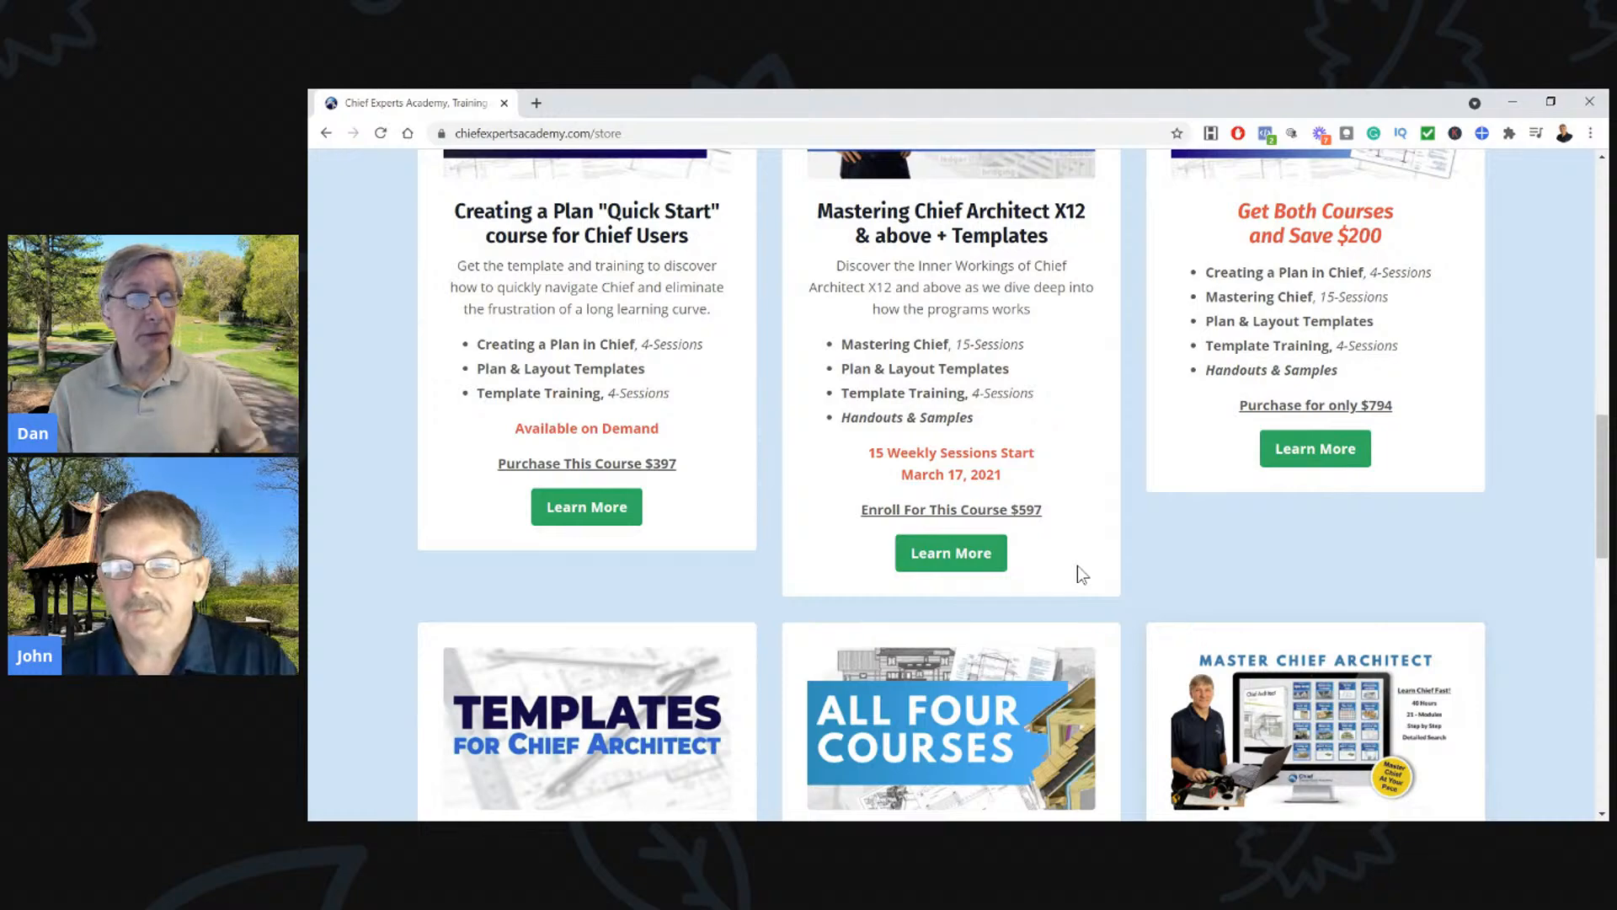
scroll(1078, 569, down, 3)
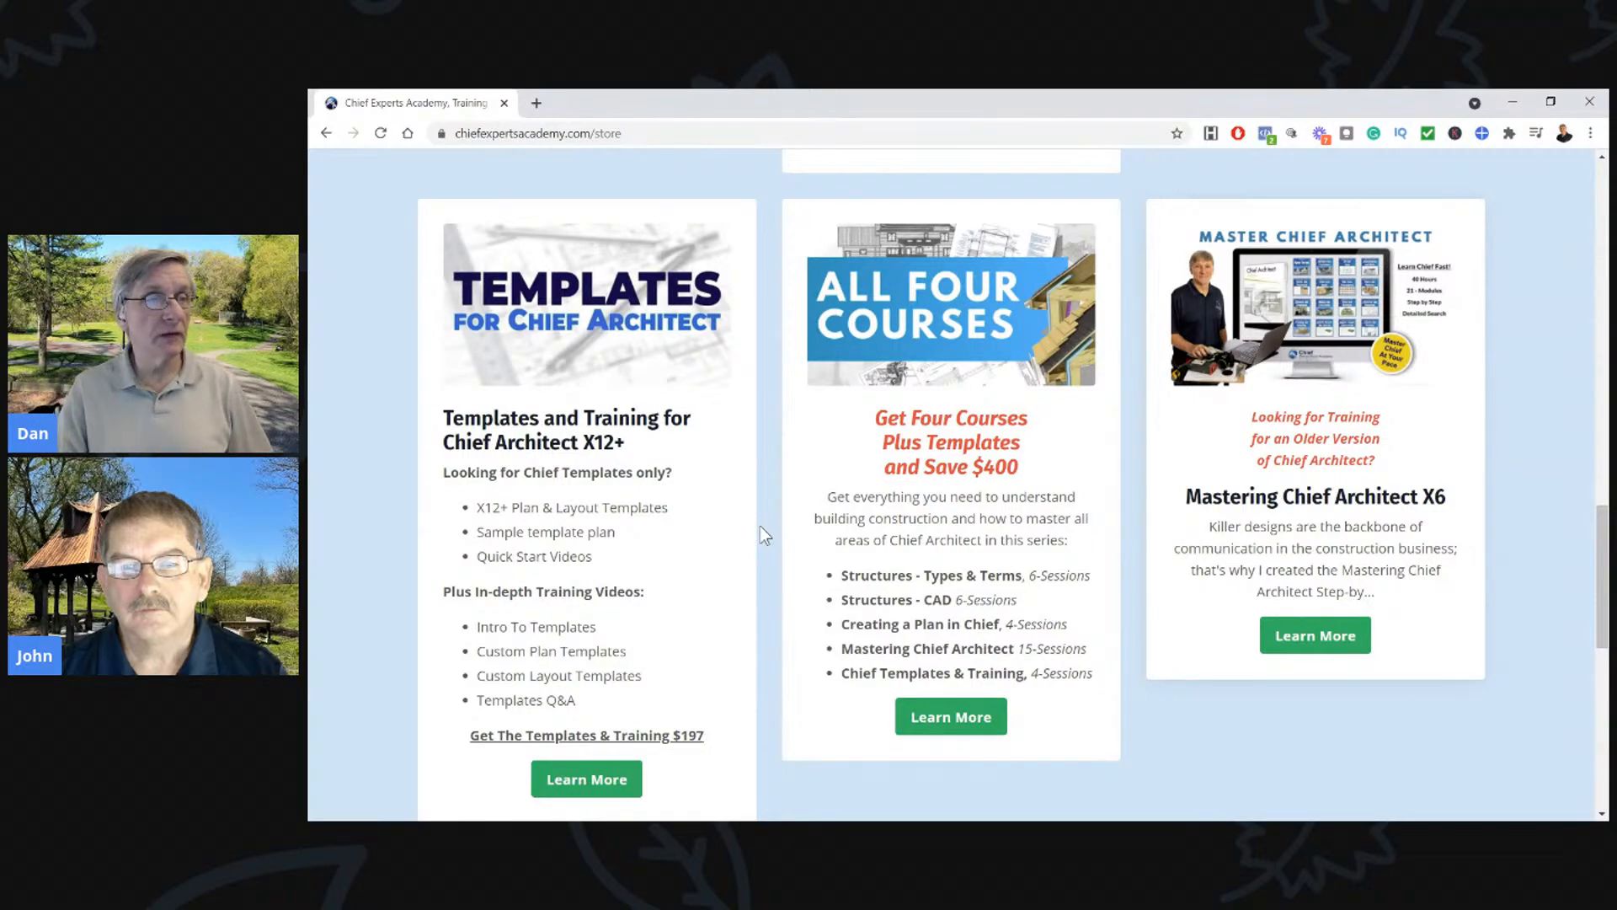
scroll(842, 426, down, 7)
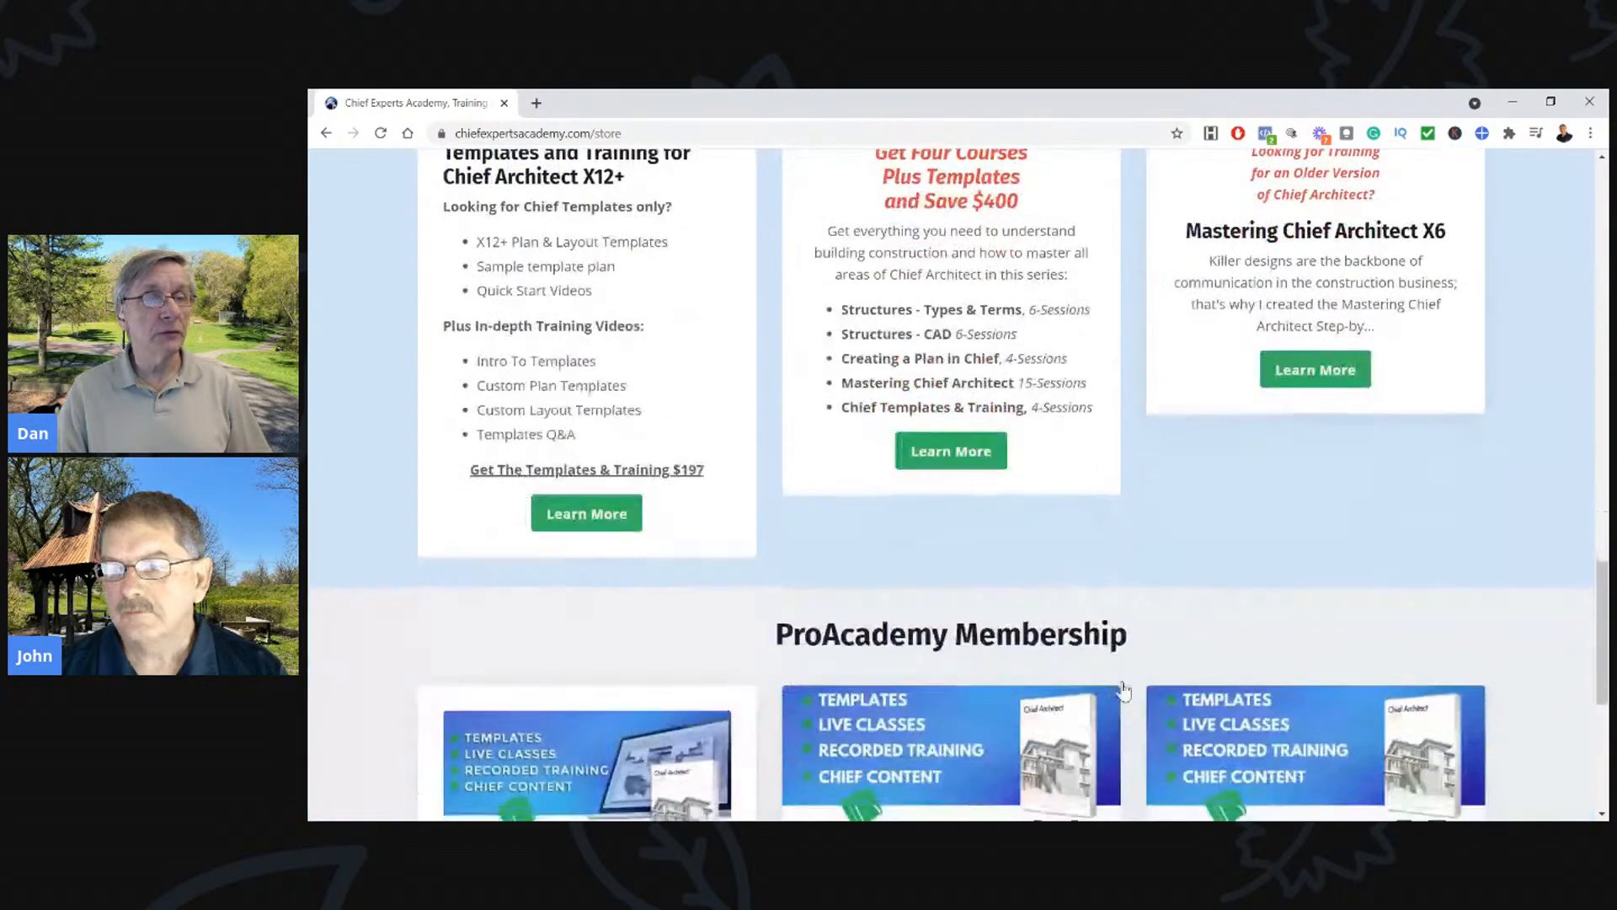
scroll(1339, 741, up, 12)
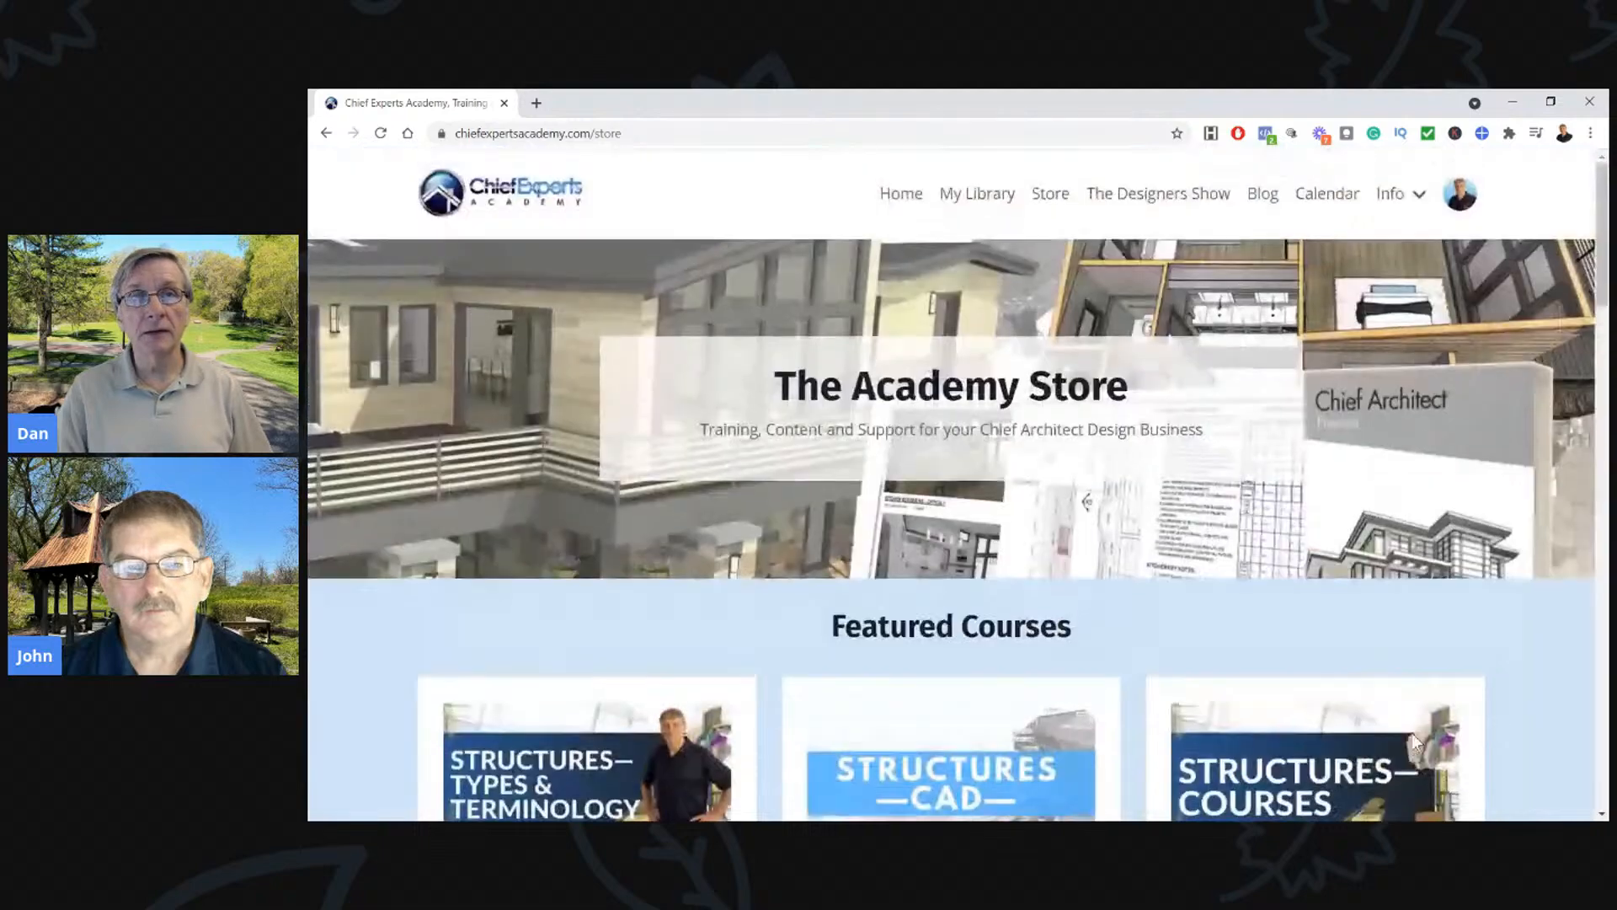
Switch to Chief Architect Premier X13 and, among the electrical tools, activate the 110V Outlet tool
click(1518, 102)
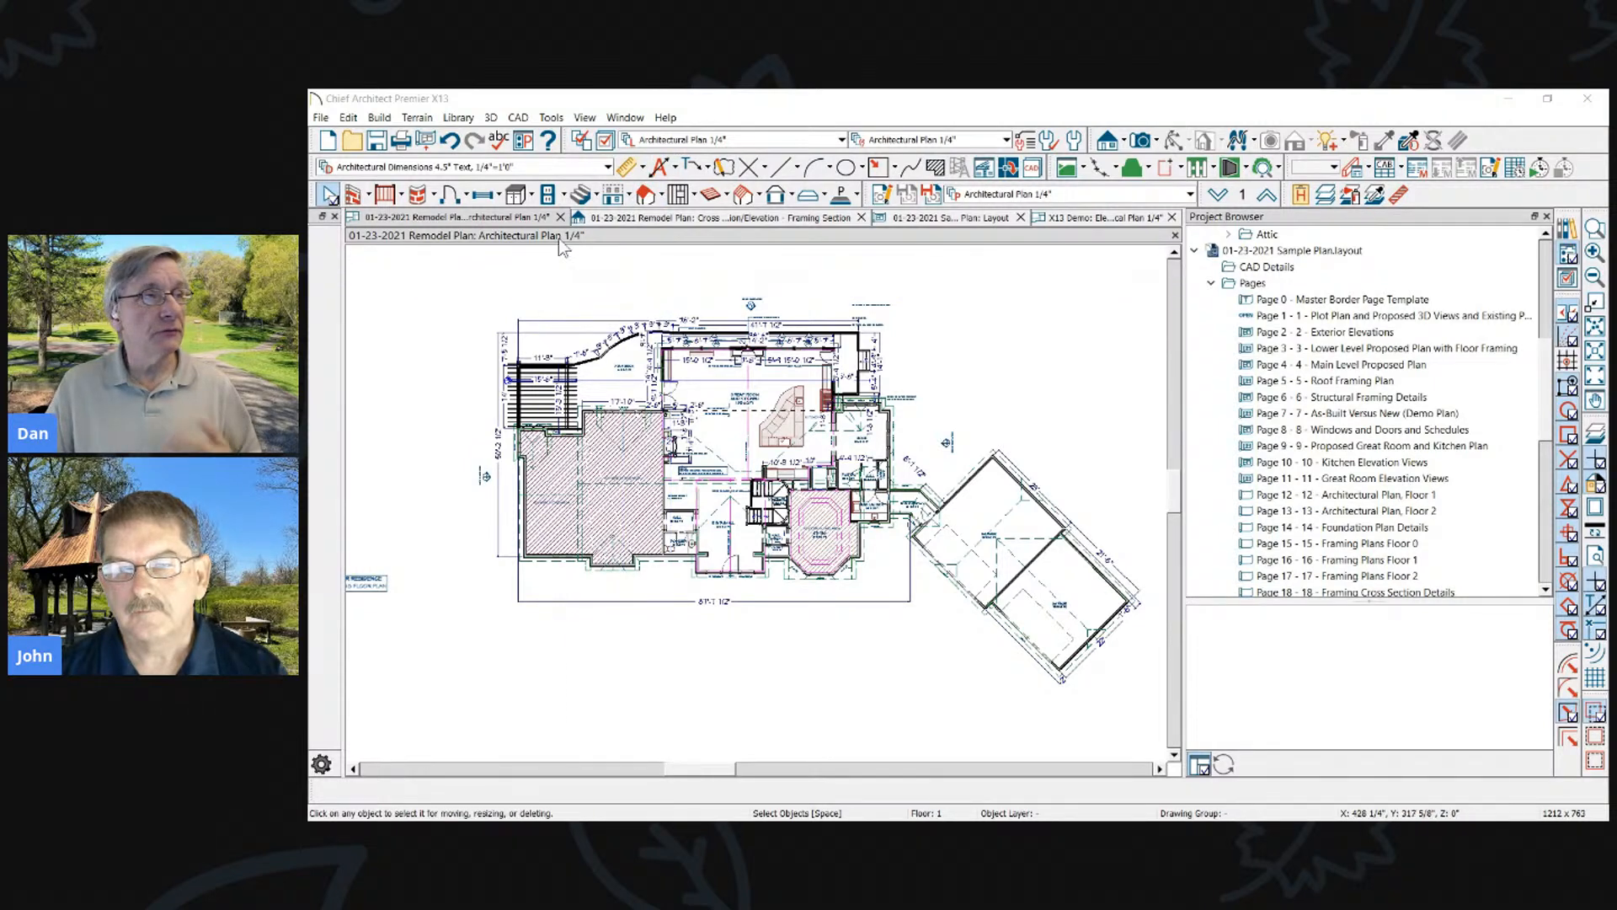
click(548, 194)
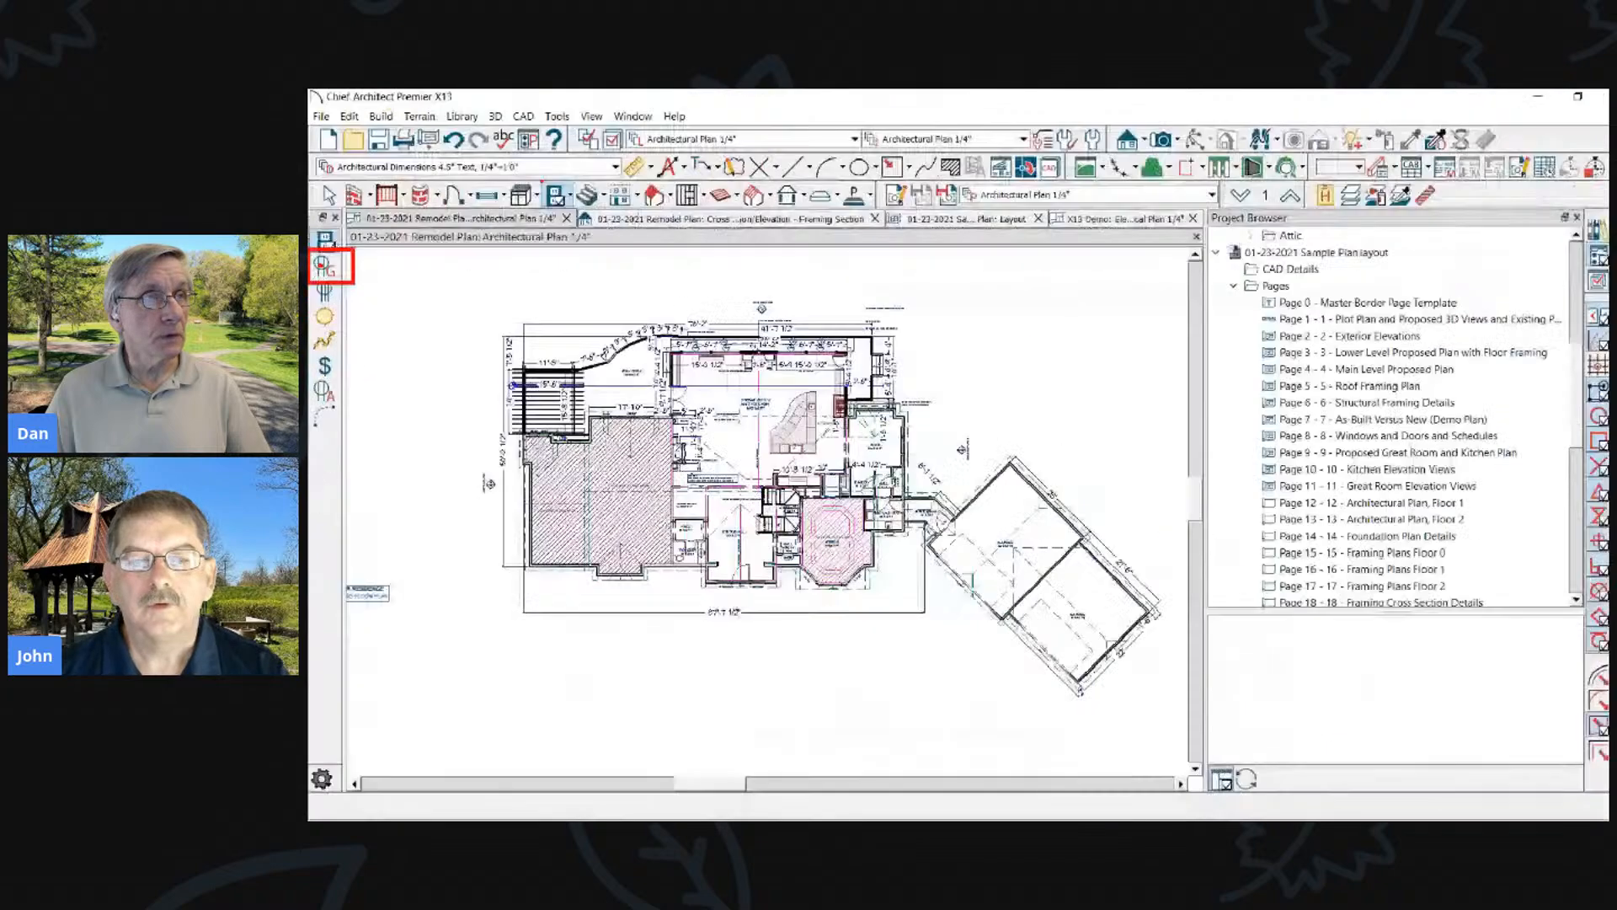
click(346, 354)
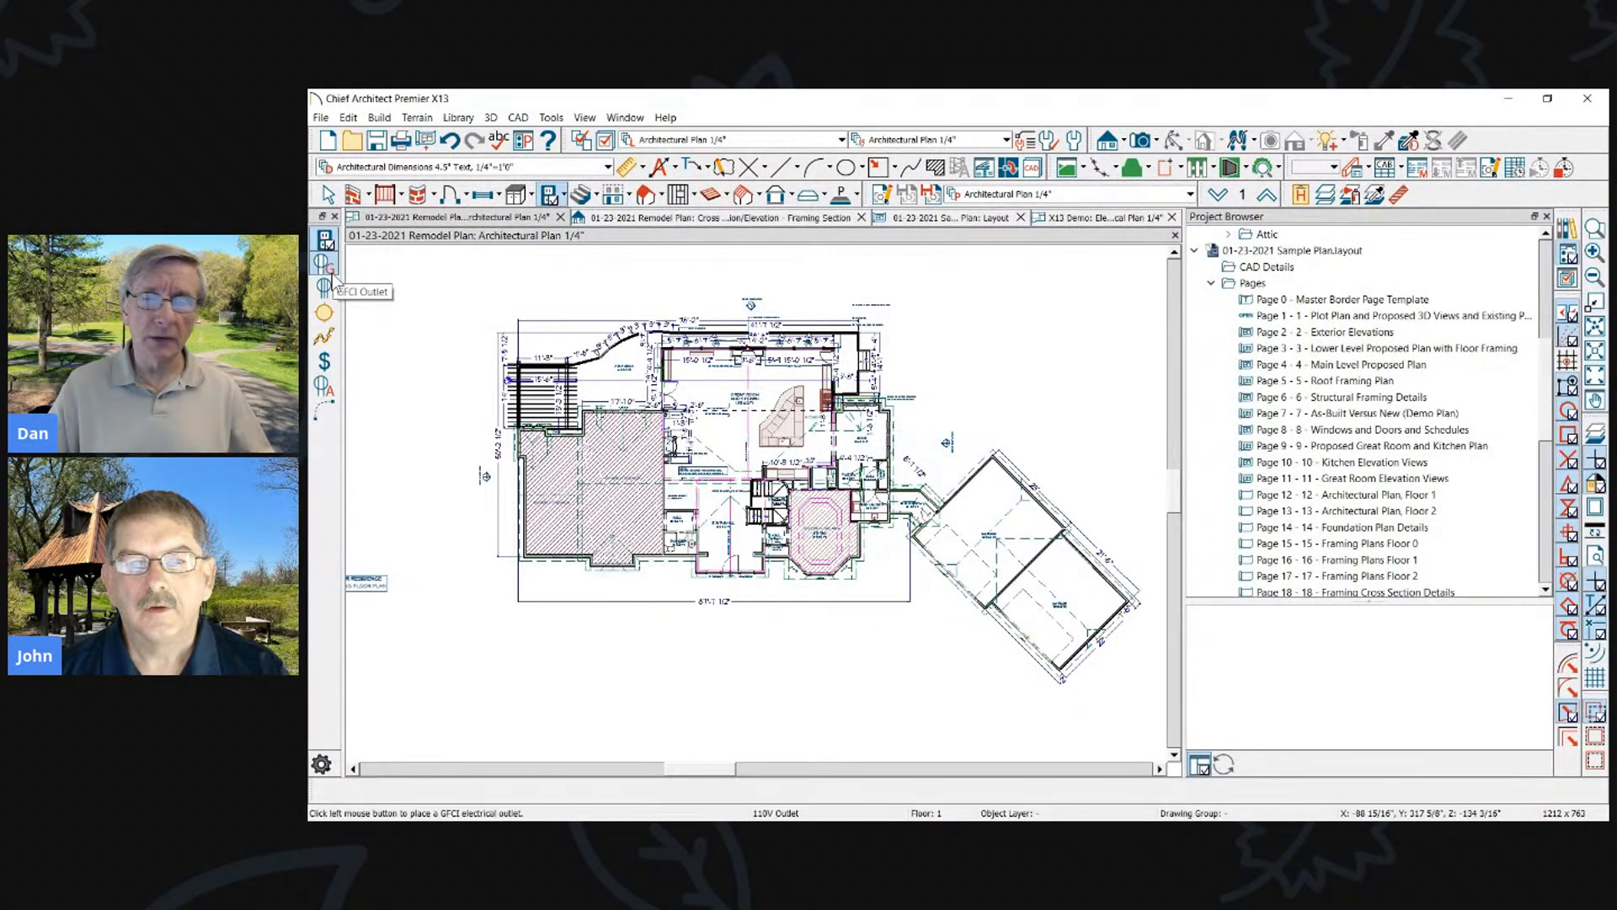
click(325, 240)
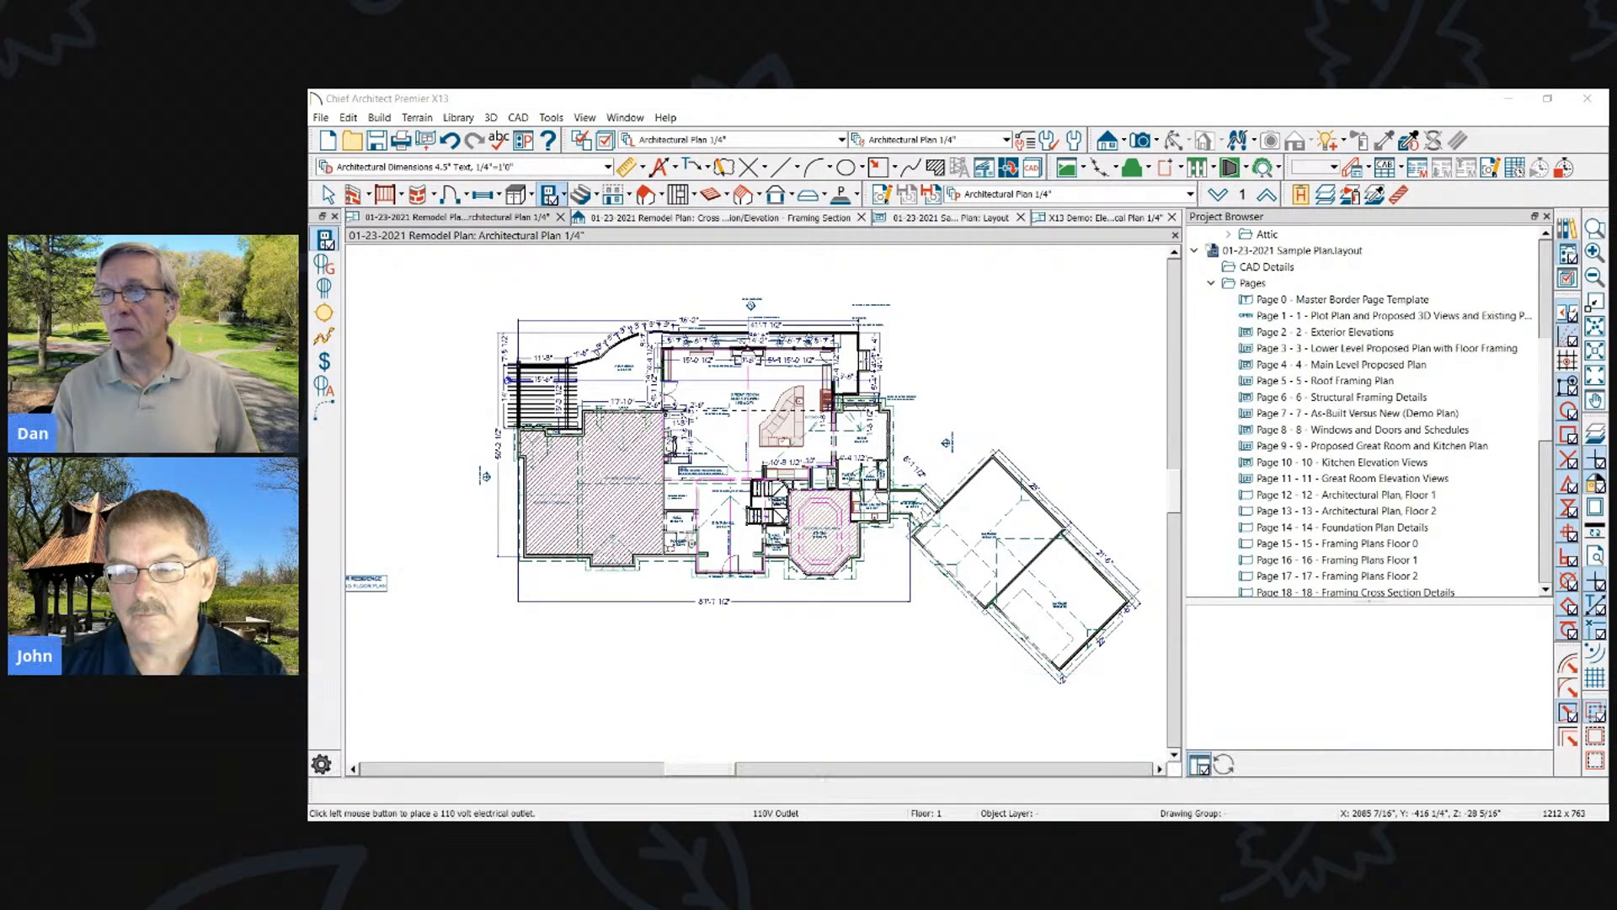
Look through the Reset Options, Video Card Status, Render, Appearance and File Management pages of the Preferences, leaving without changes
click(526, 145)
click(692, 530)
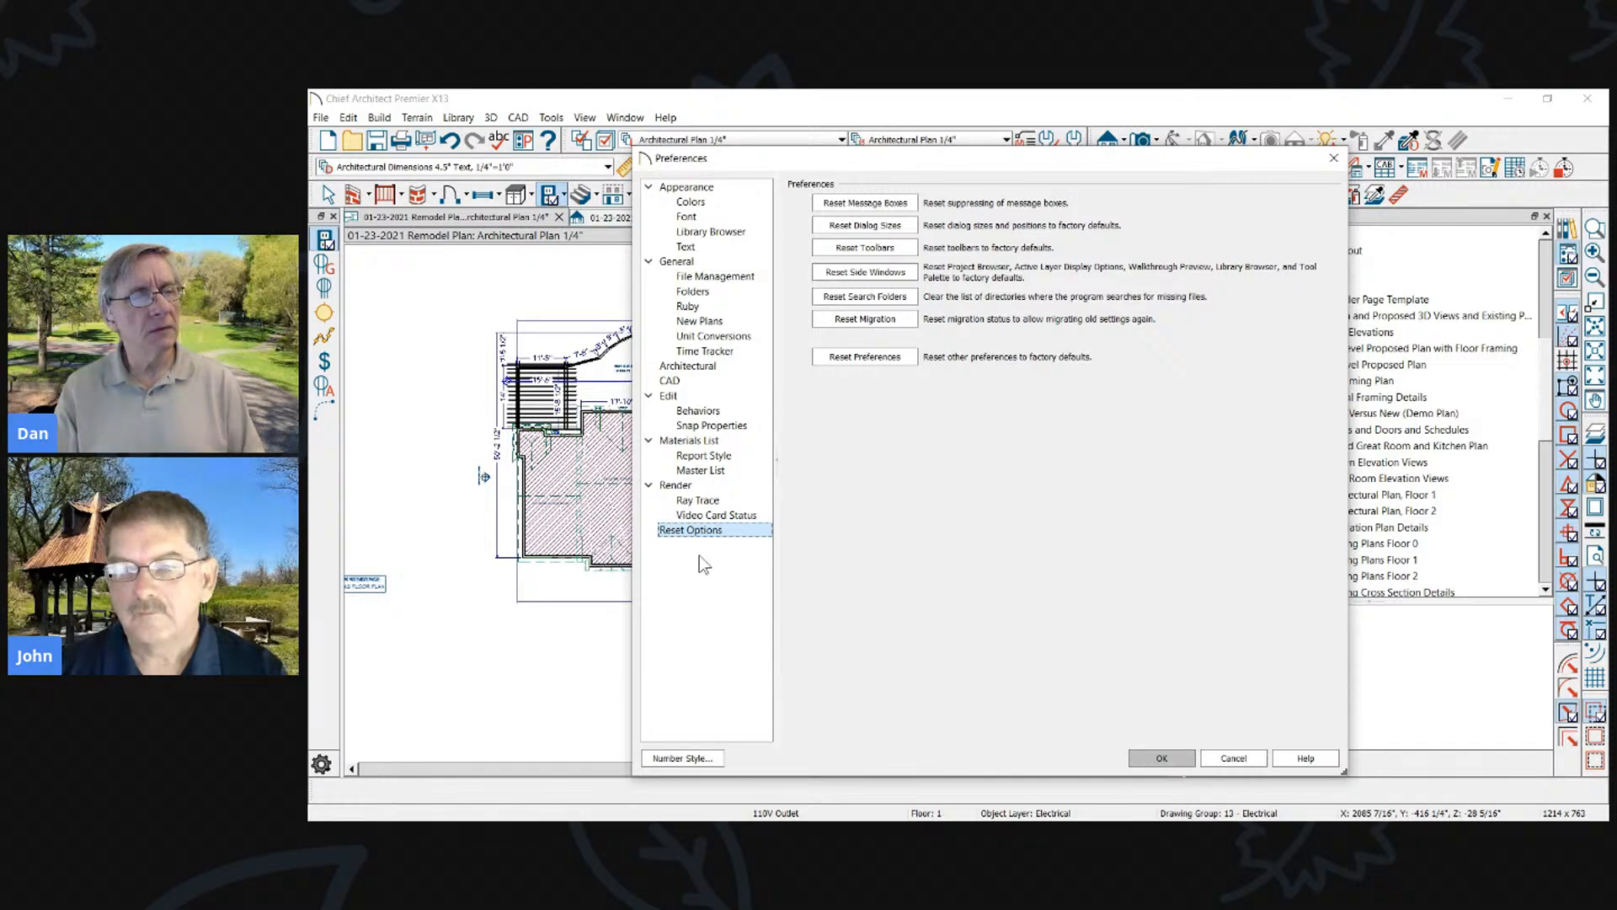
click(716, 515)
click(672, 486)
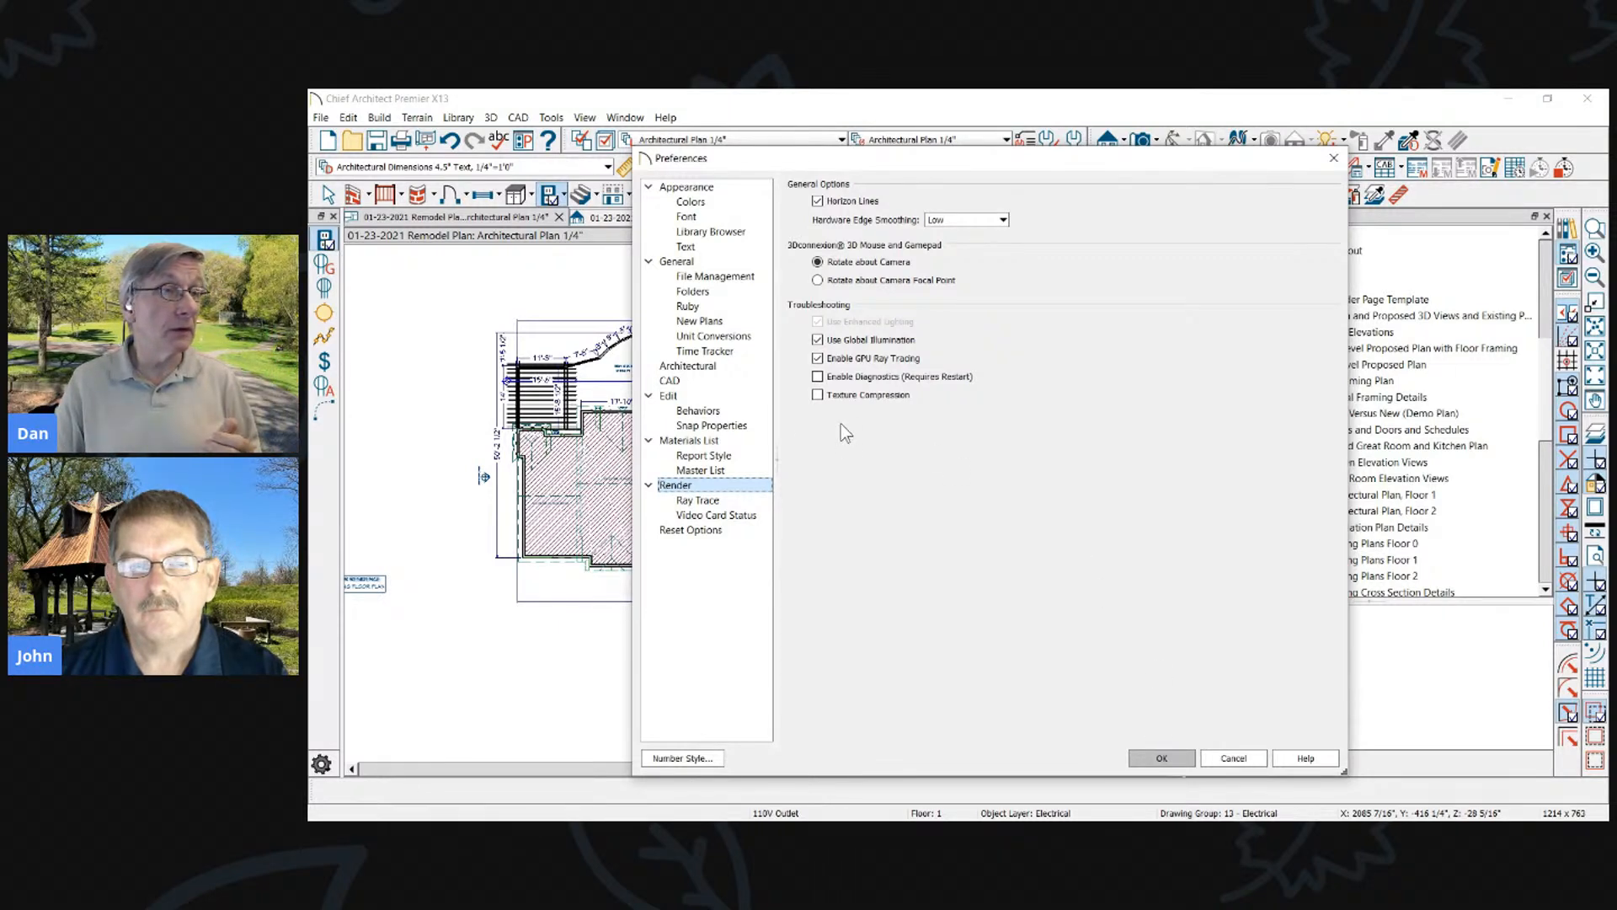
click(734, 189)
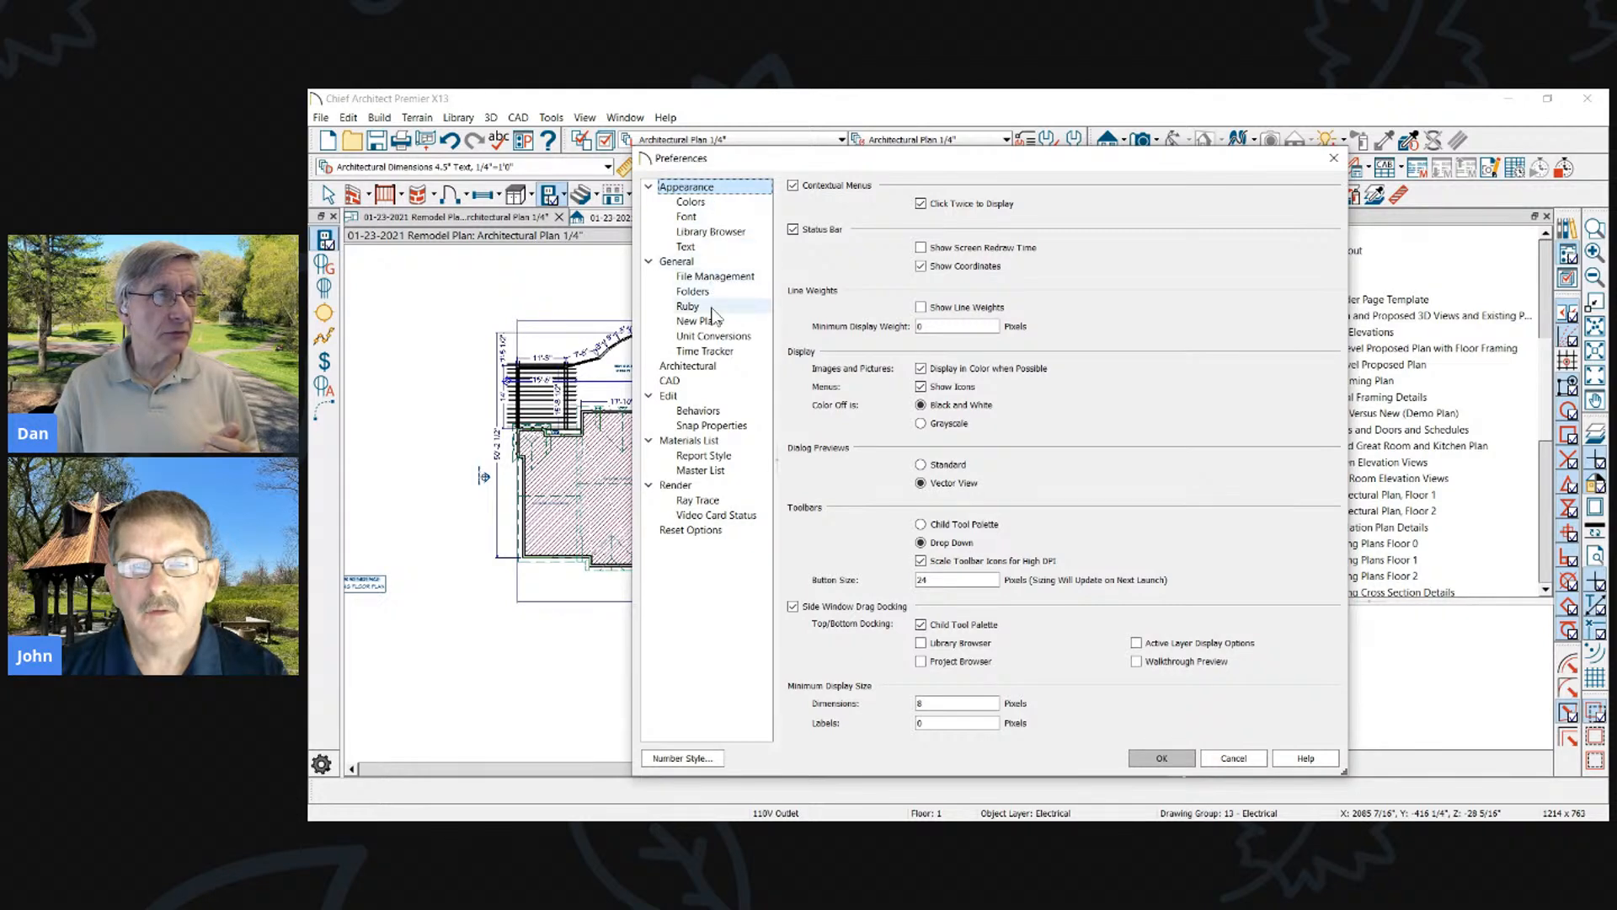
click(707, 278)
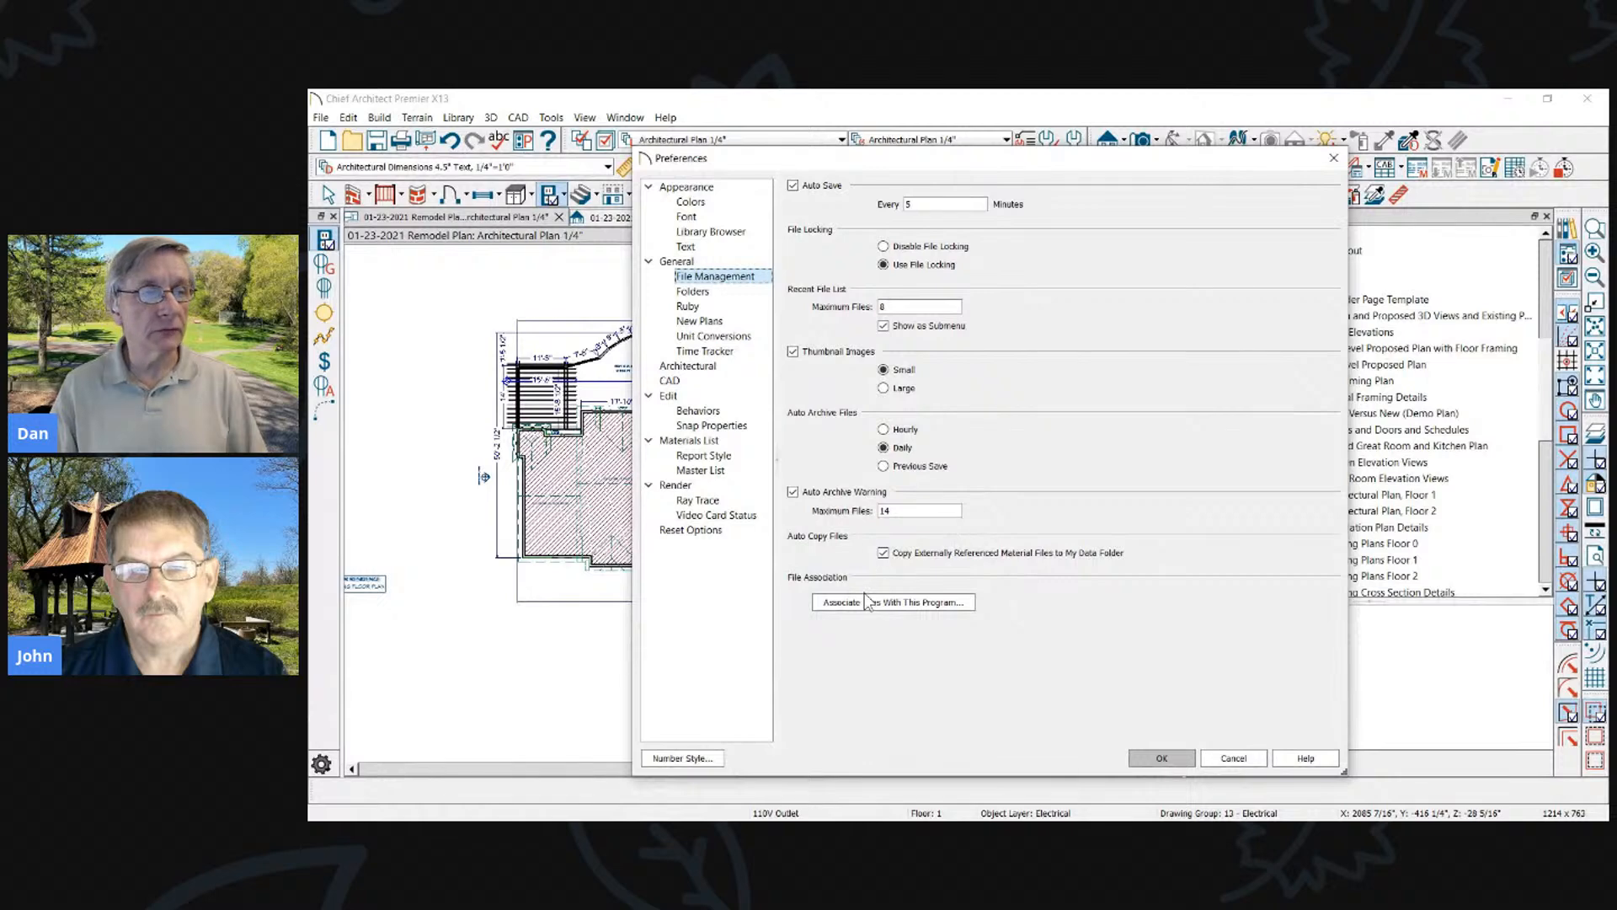
click(1224, 765)
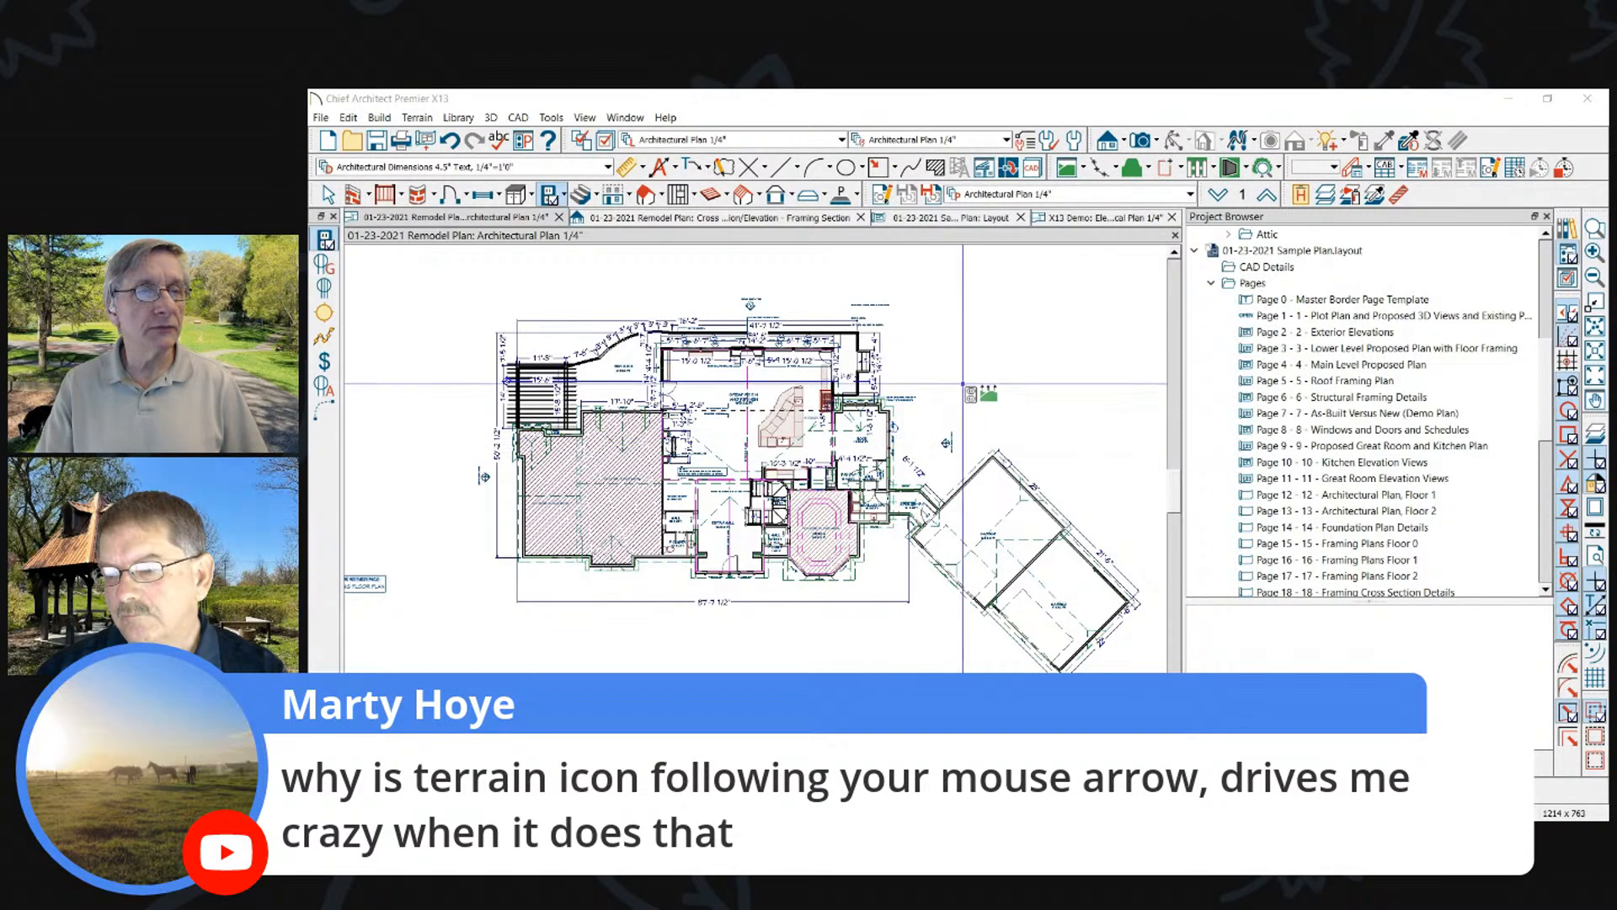
Switch from the electrical tools to the terrain tools and back to the 110V Outlet tool
scroll(718, 288, up, 1)
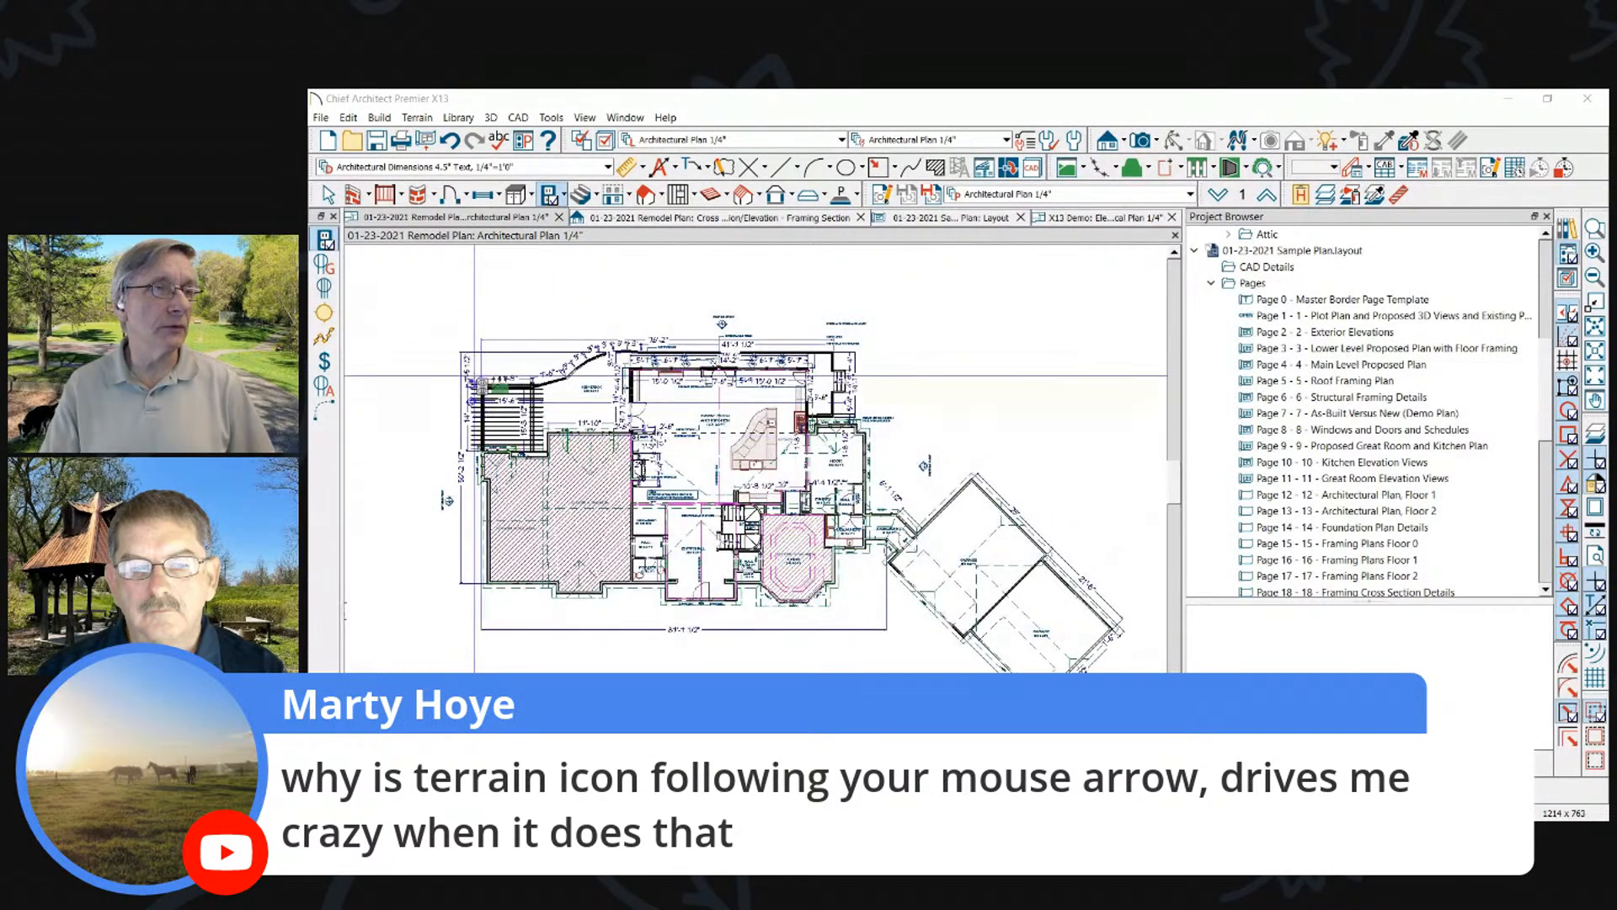
scroll(501, 304, up, 1)
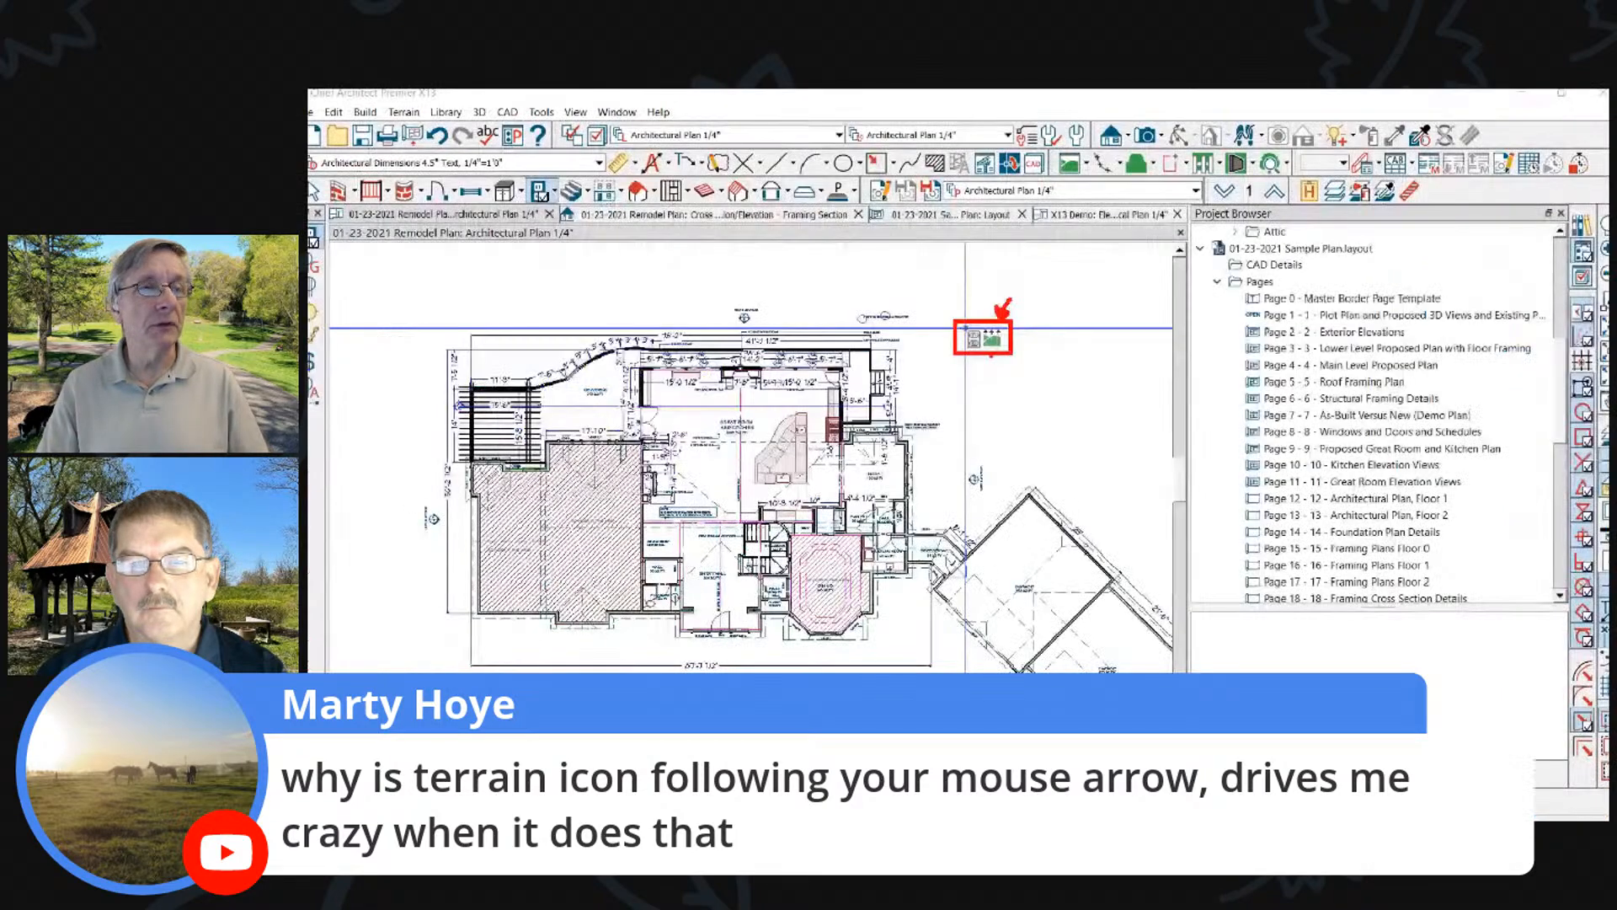
click(1093, 170)
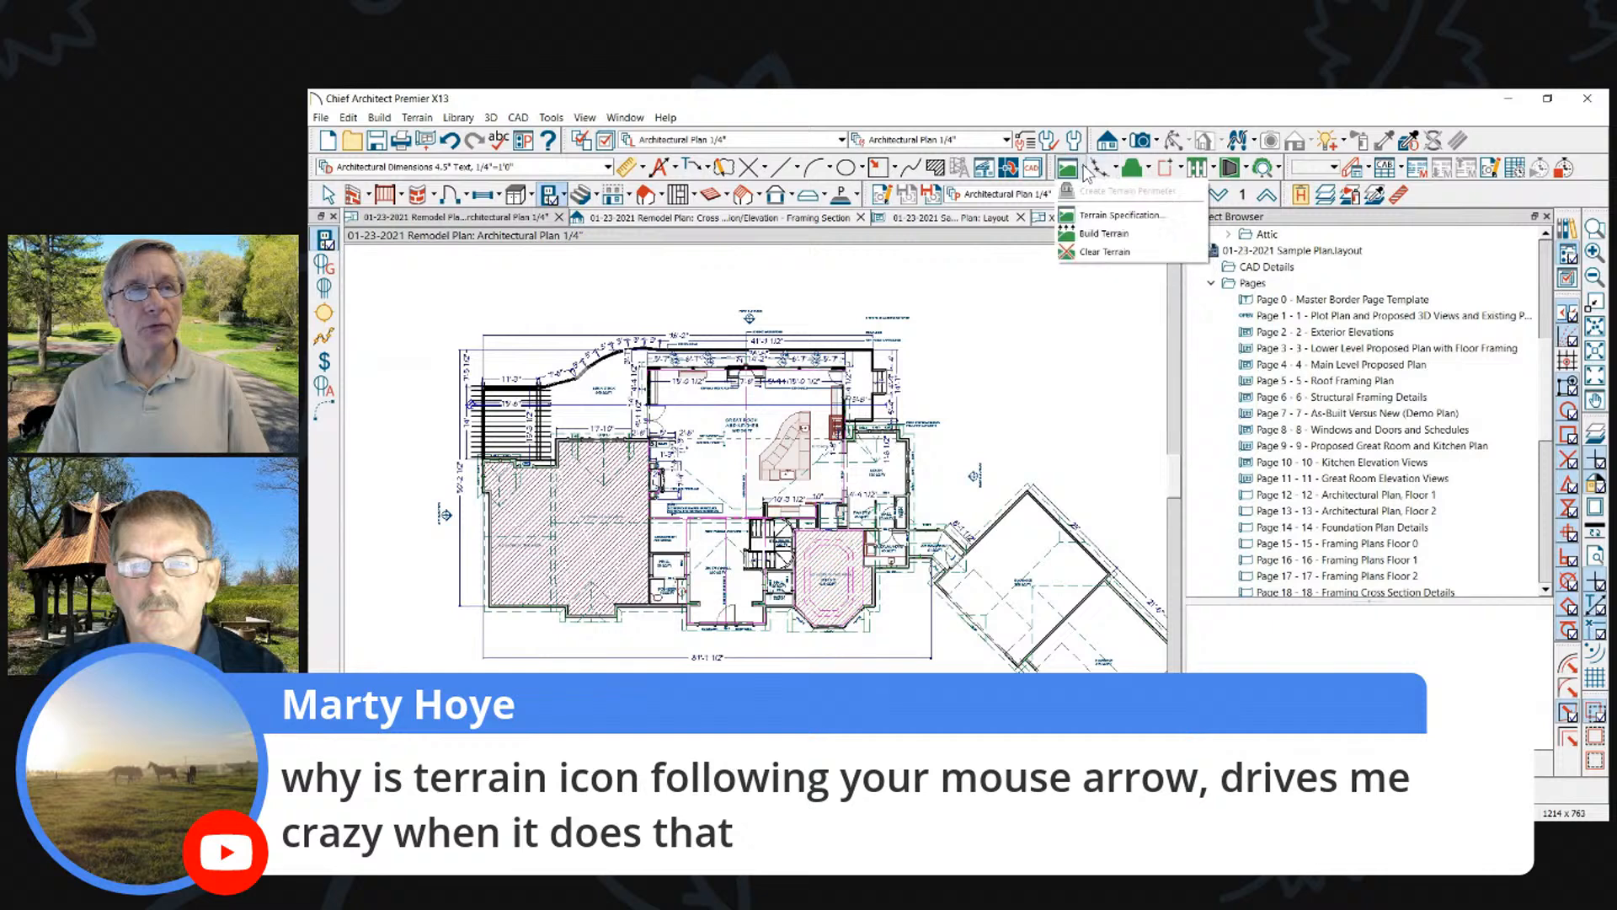
click(1073, 239)
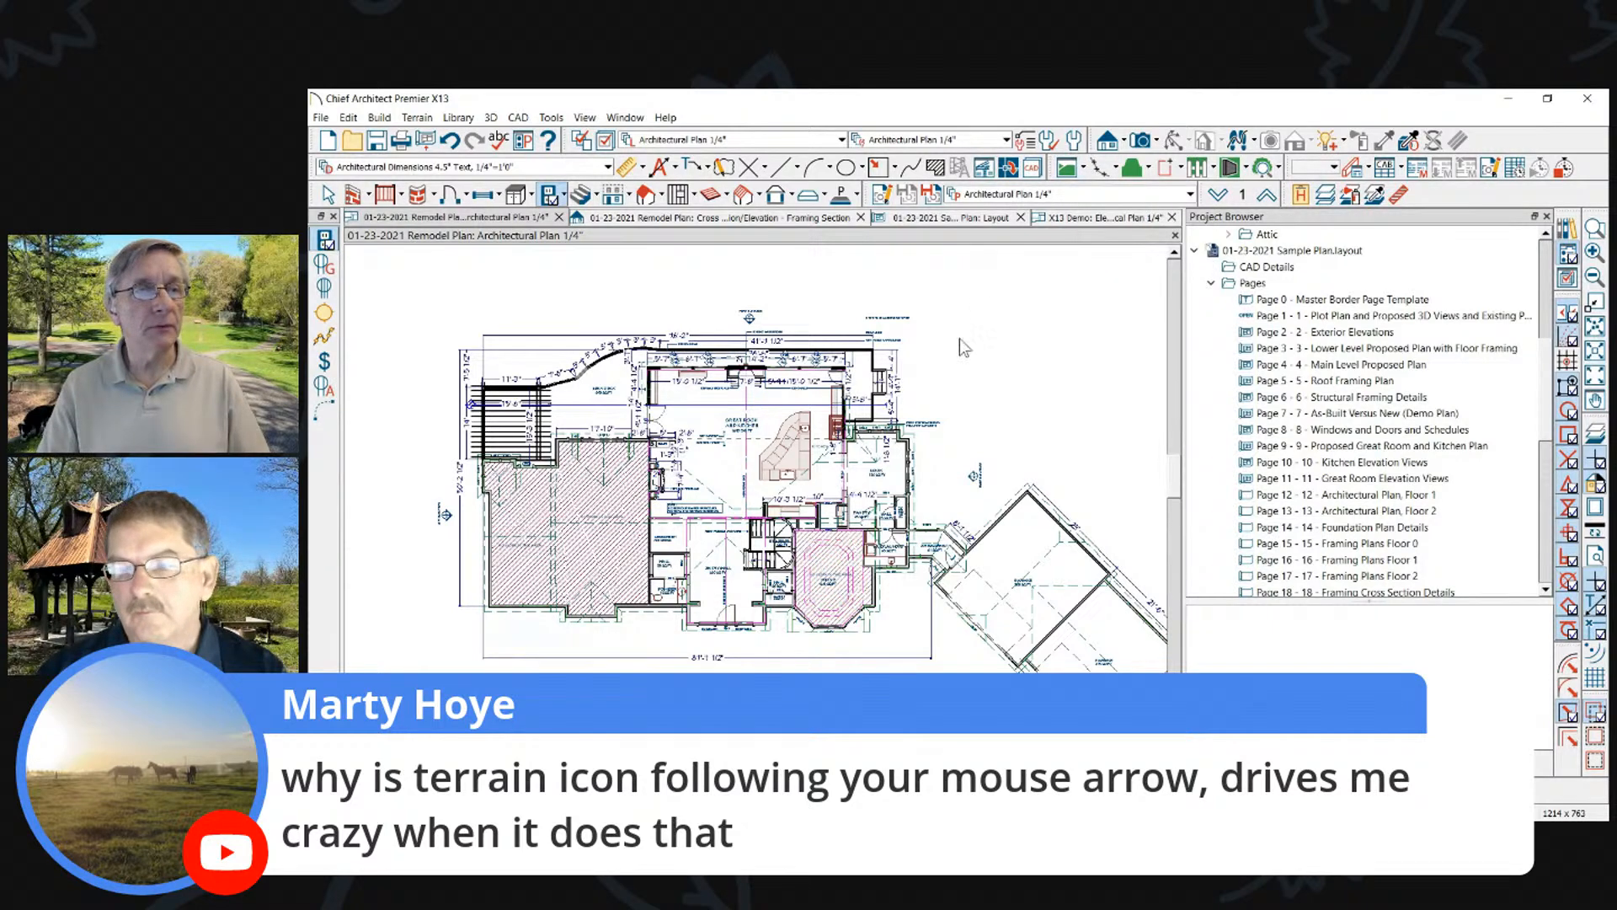
click(1044, 417)
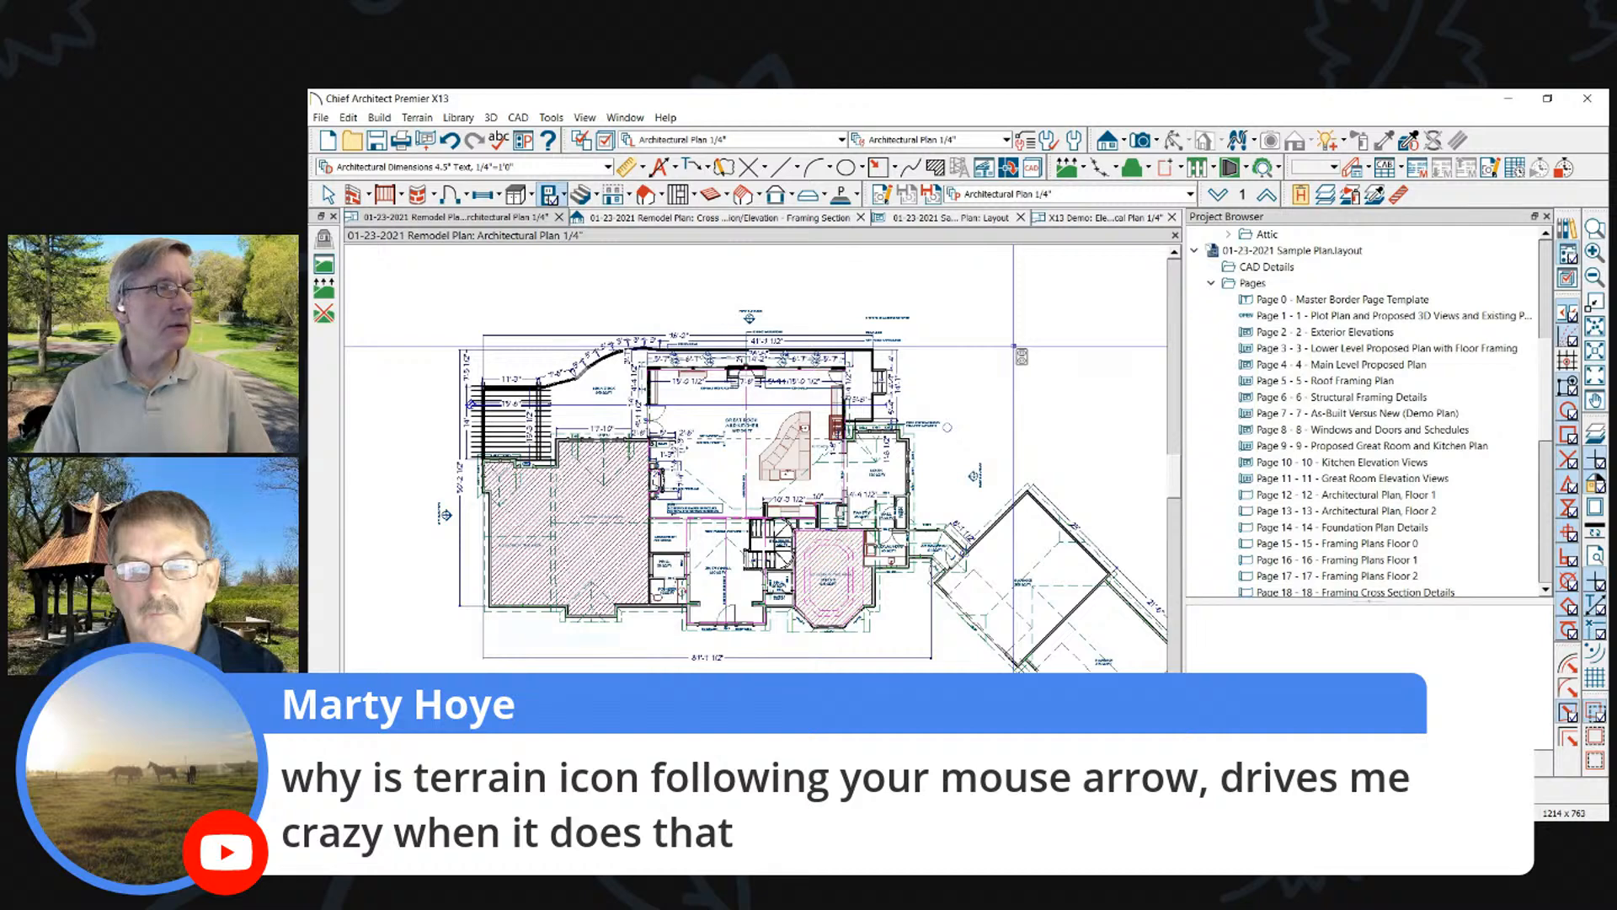
click(553, 197)
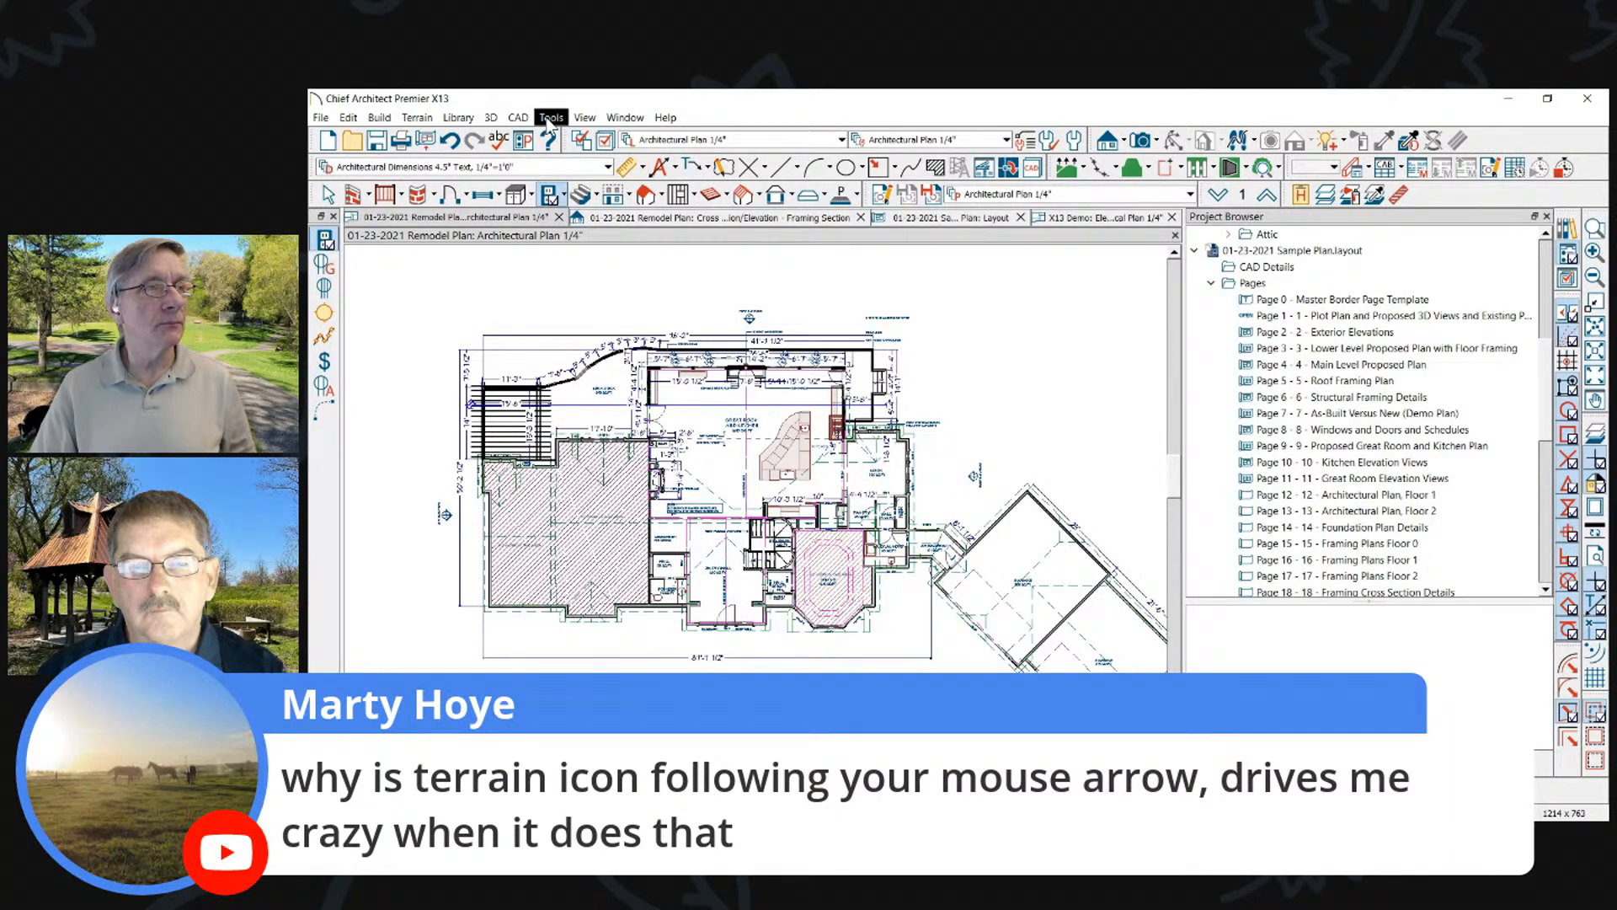
Turn off Auto Rebuild Walls/Floors/Ceilings in the 3D View Defaults and discard the change
click(491, 117)
click(541, 570)
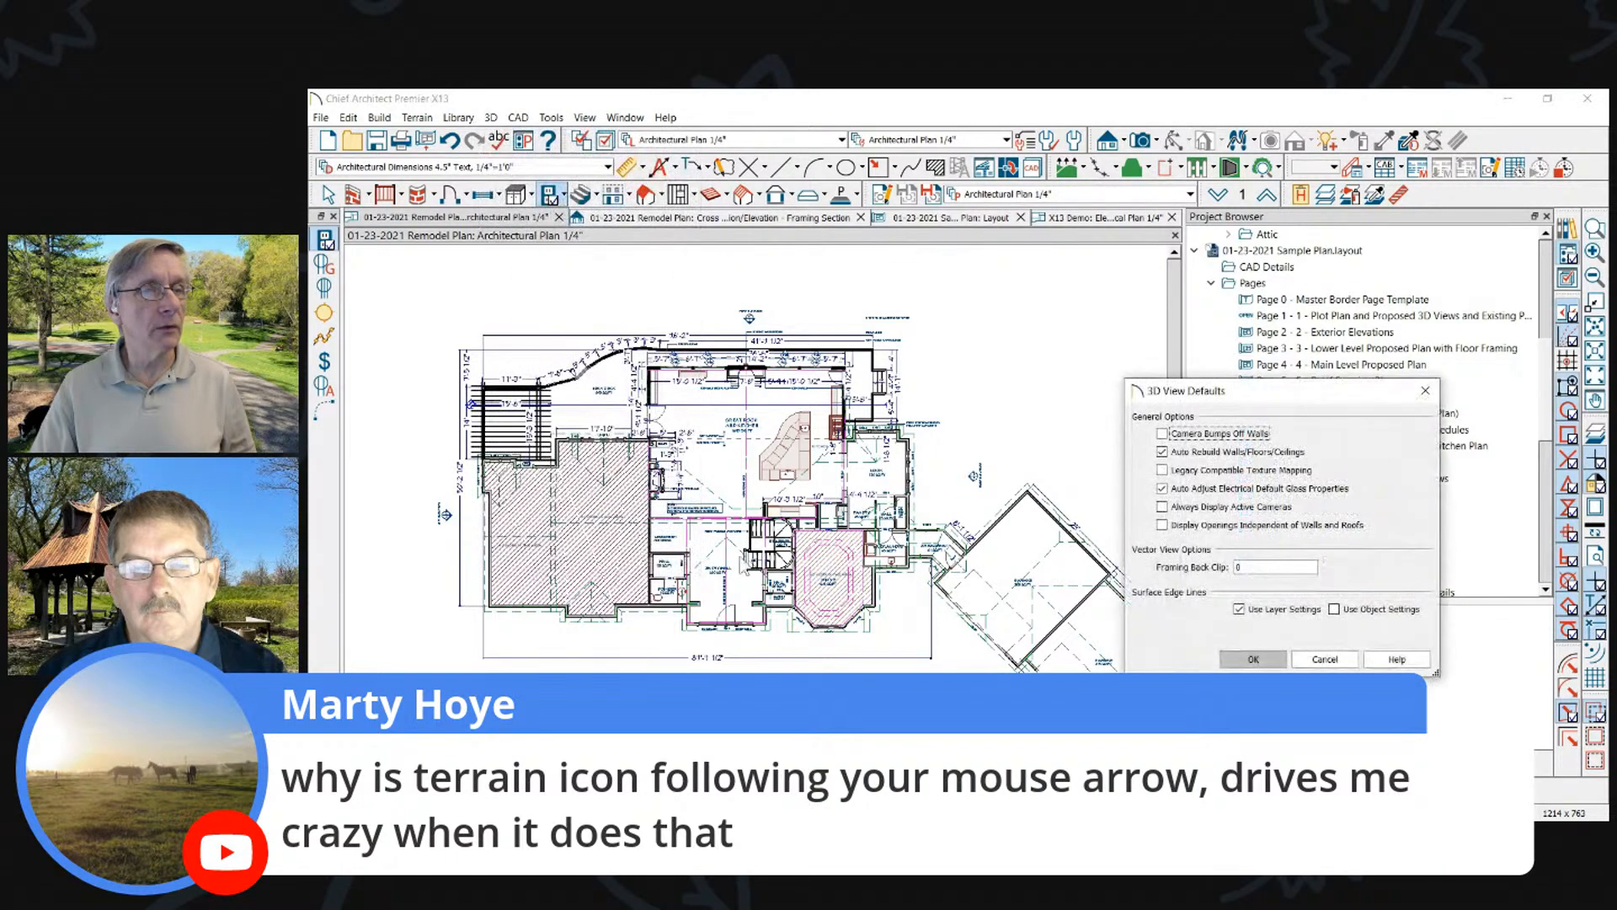
drag(1187, 390, 796, 299)
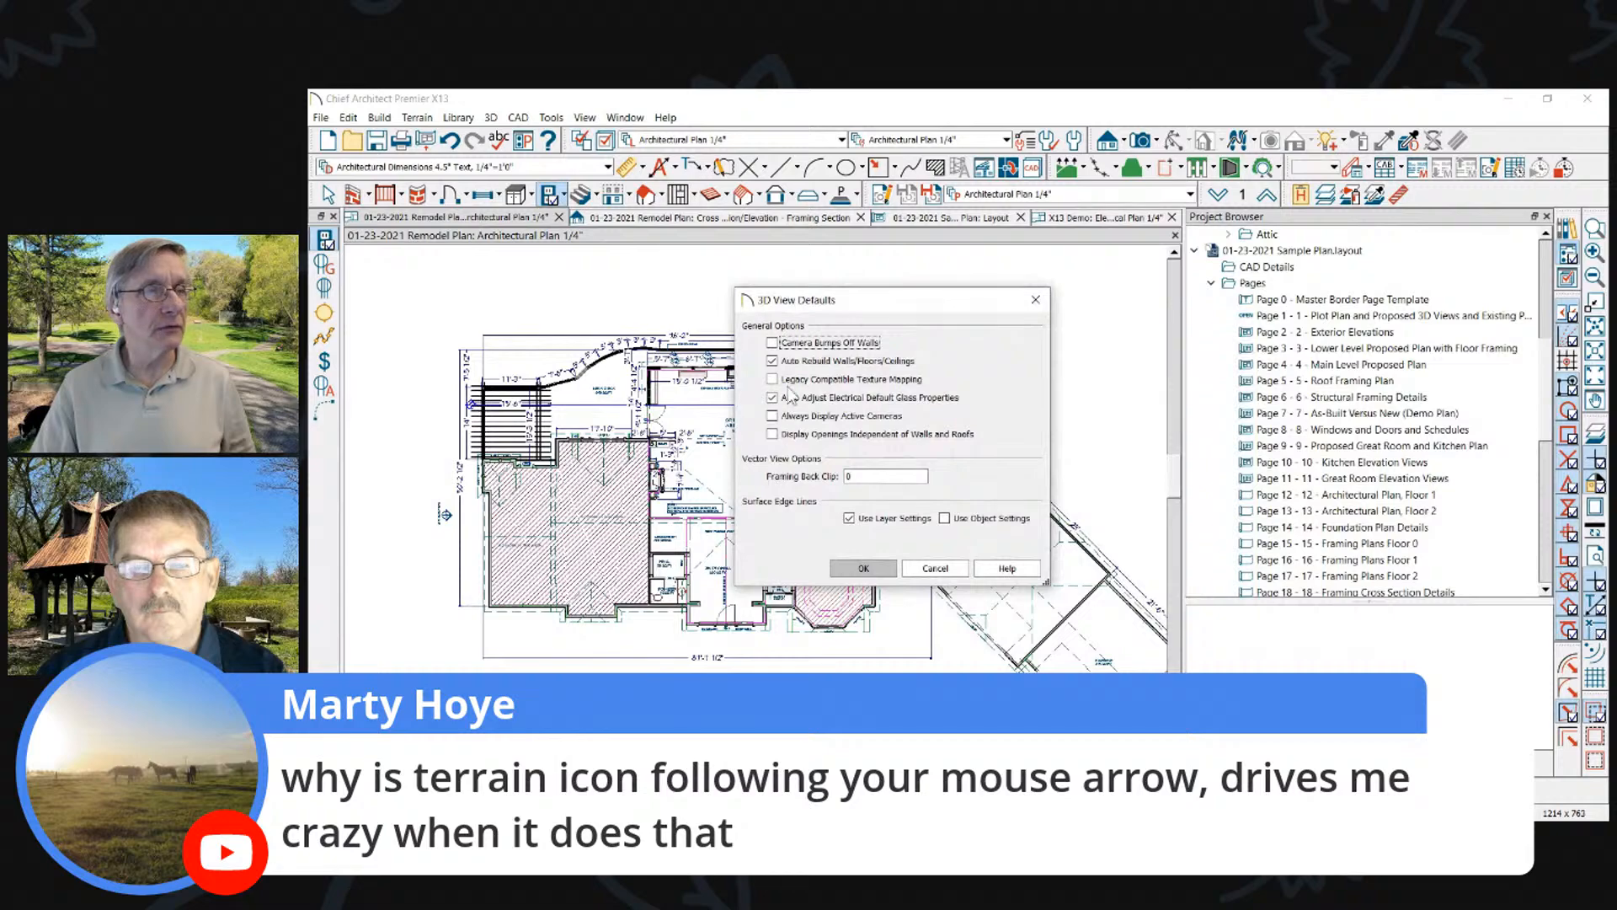
click(773, 361)
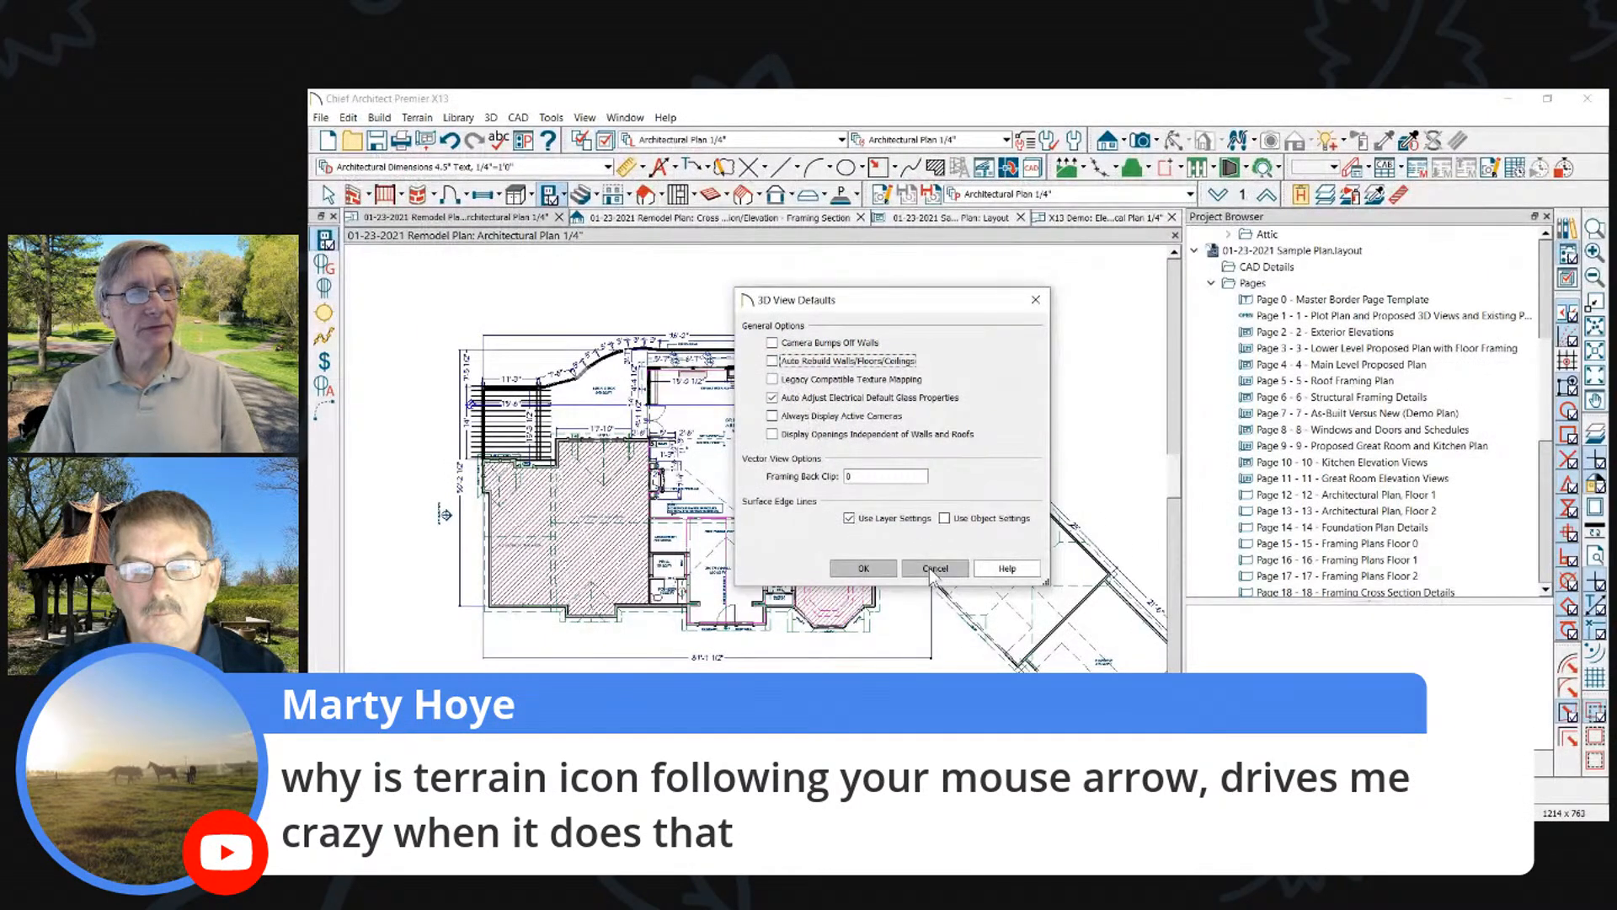
click(932, 568)
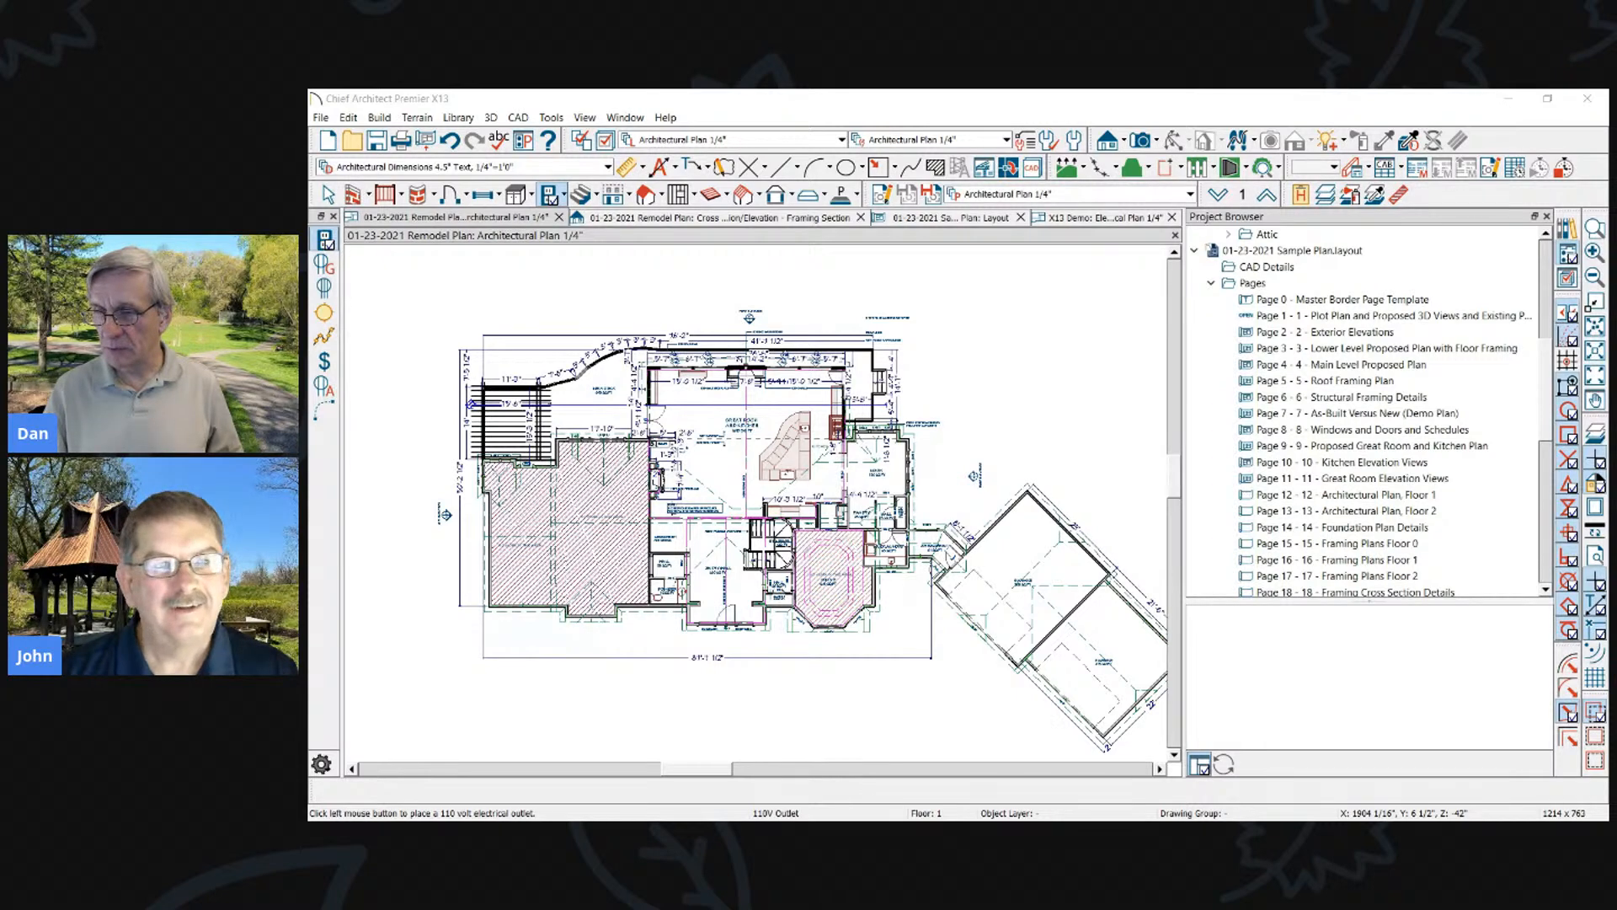
Switch to Chrome, search for "cheif architect x13 new features" in a new tab and open the New Features in X13 result
key(alt+Tab)
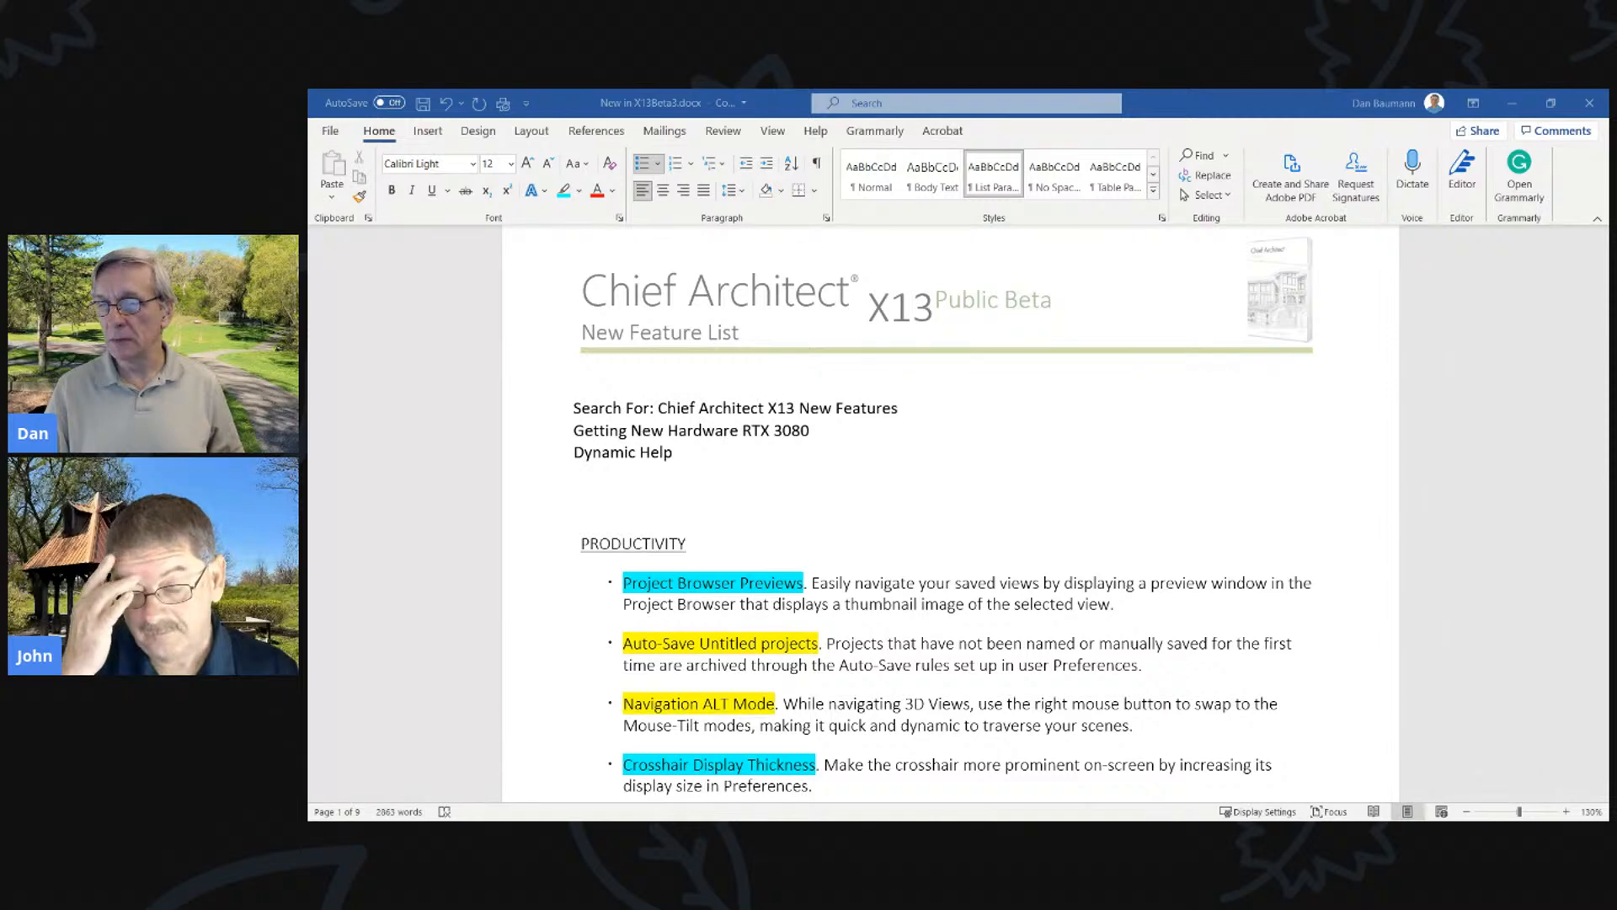
key(alt+Tab)
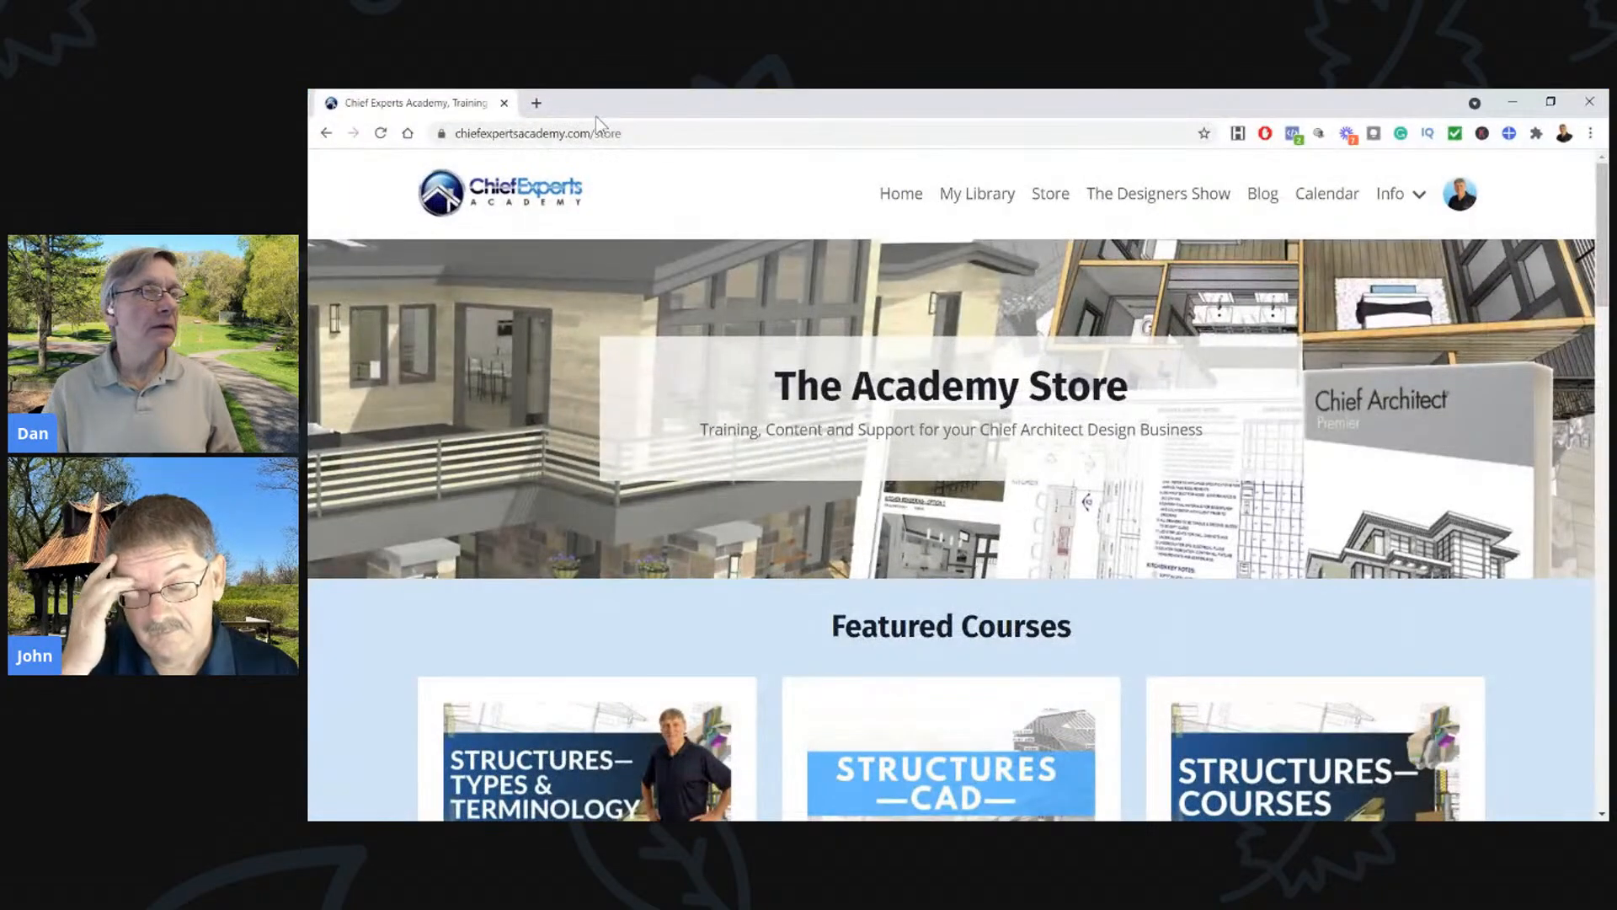
click(536, 103)
click(577, 135)
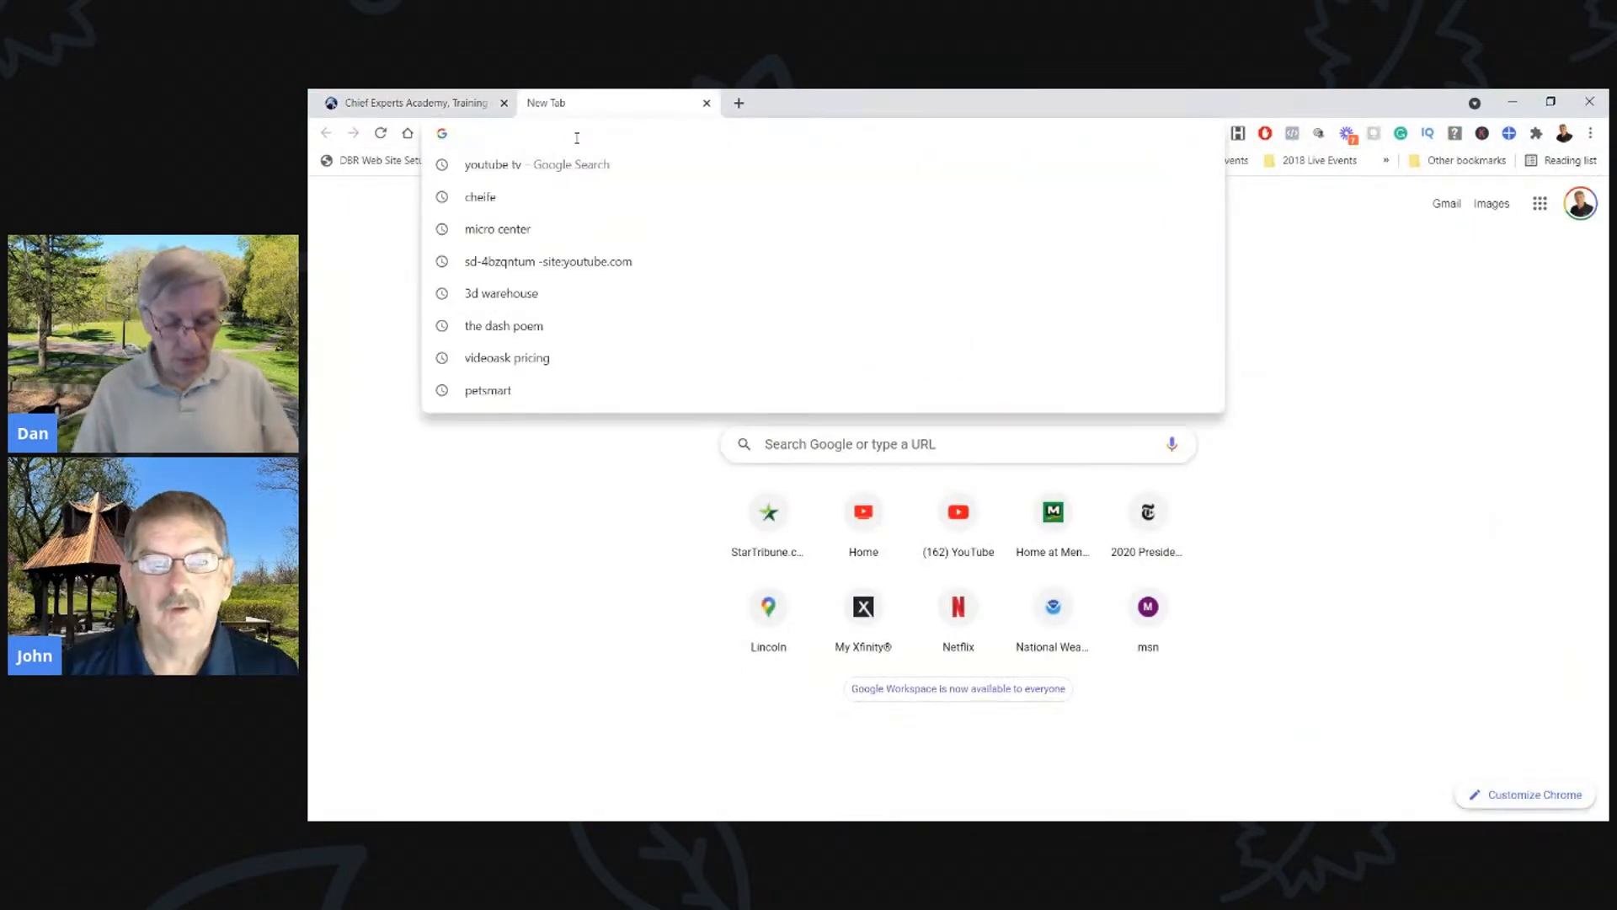
text(cheif archite)
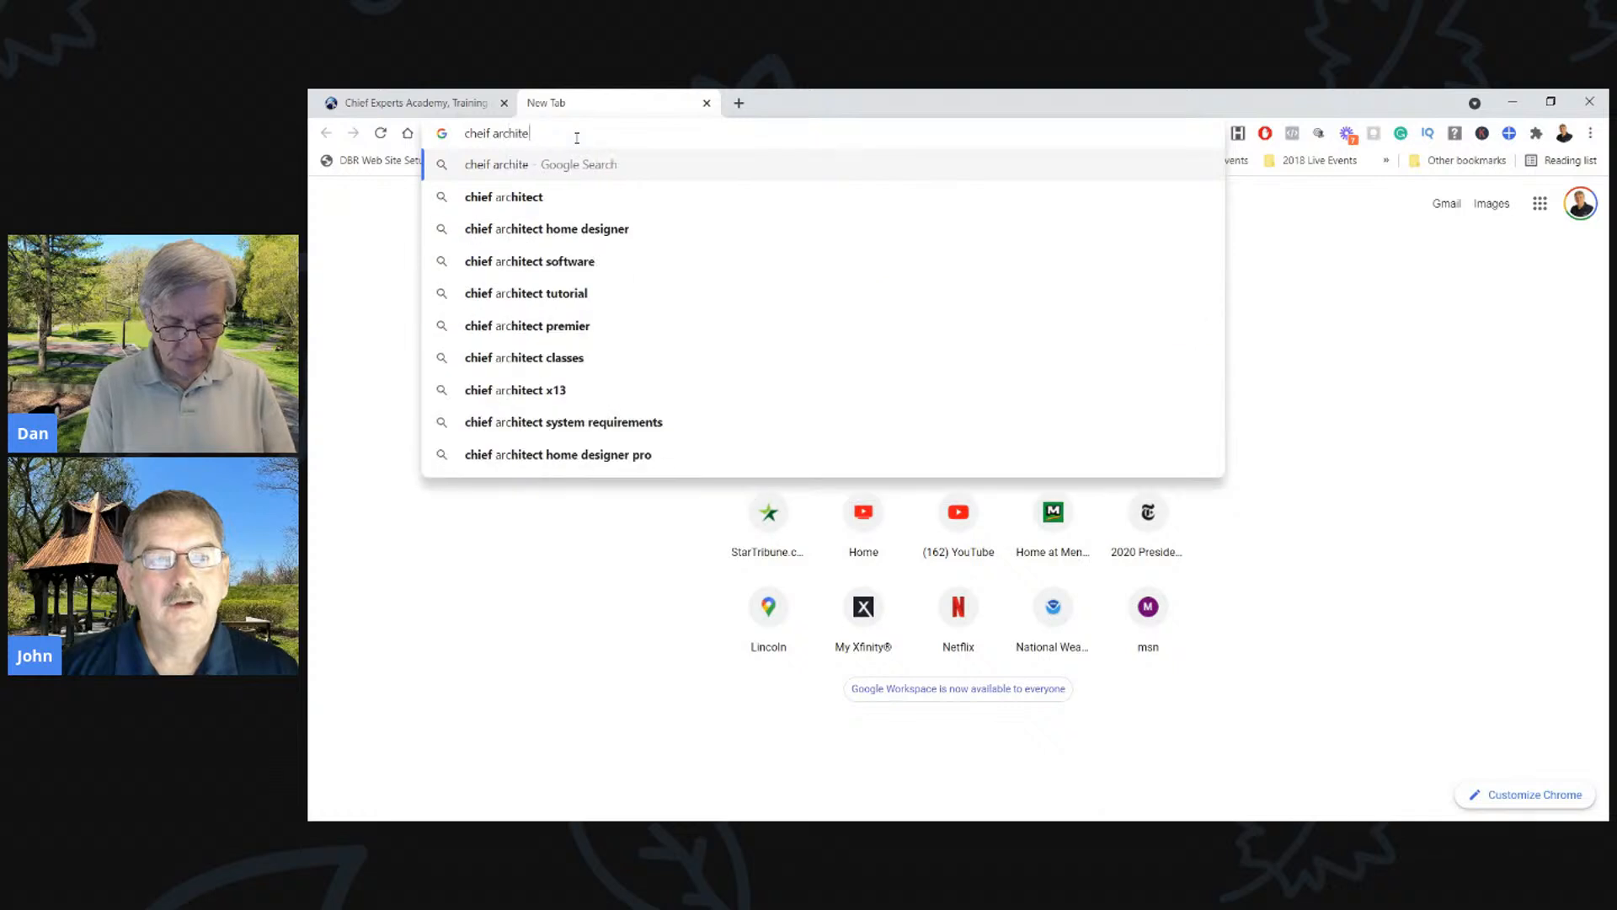
text(ct x)
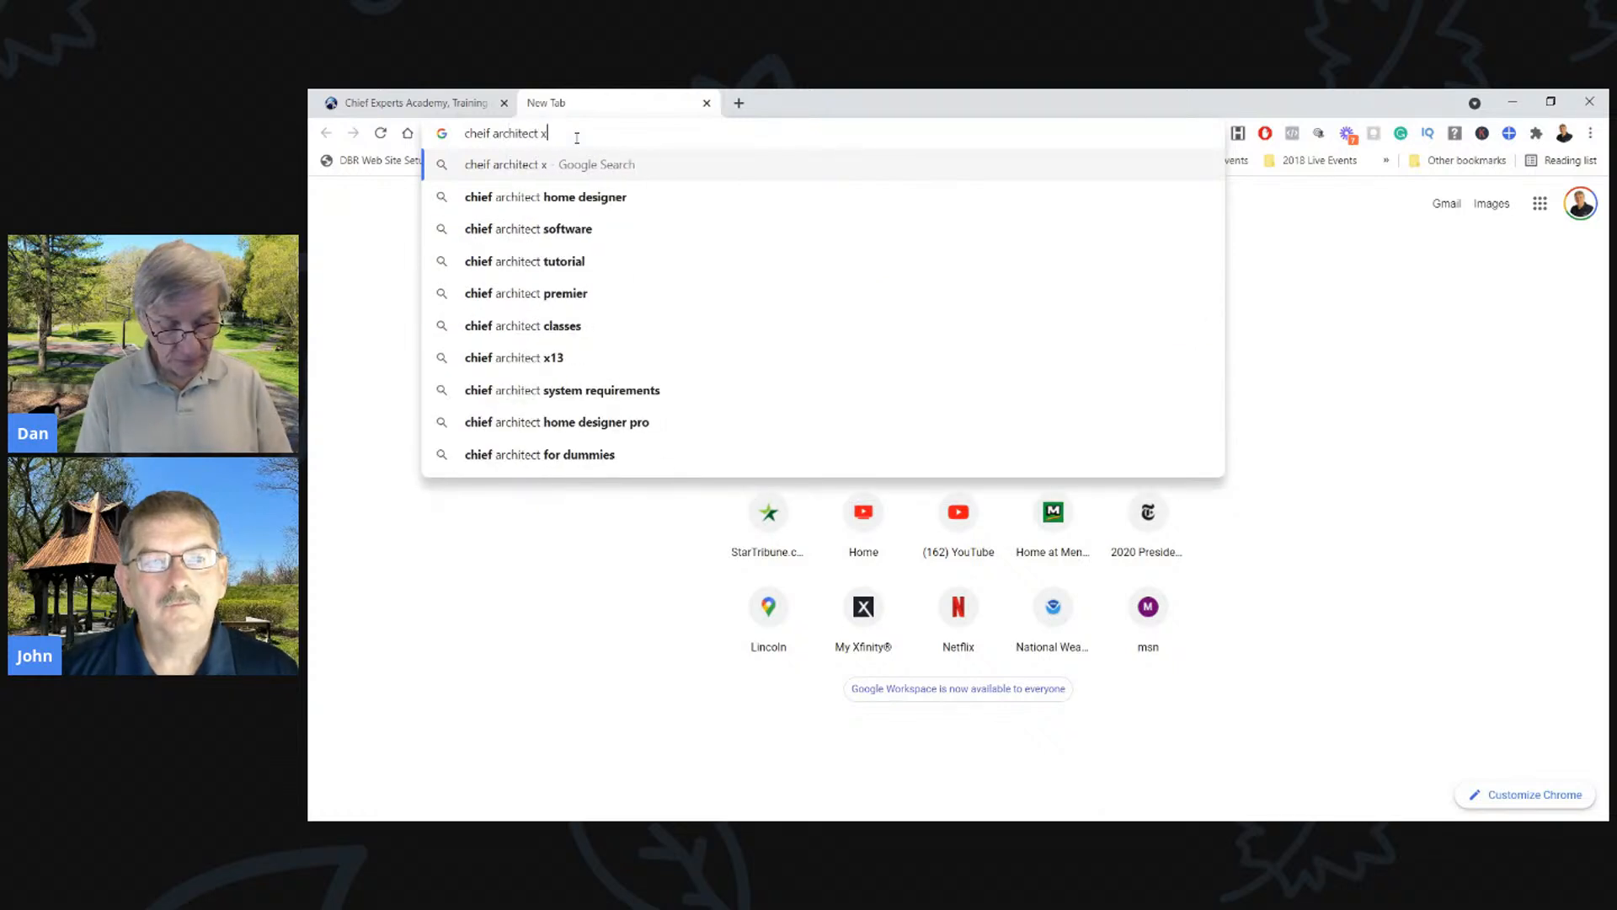
text(13 new features)
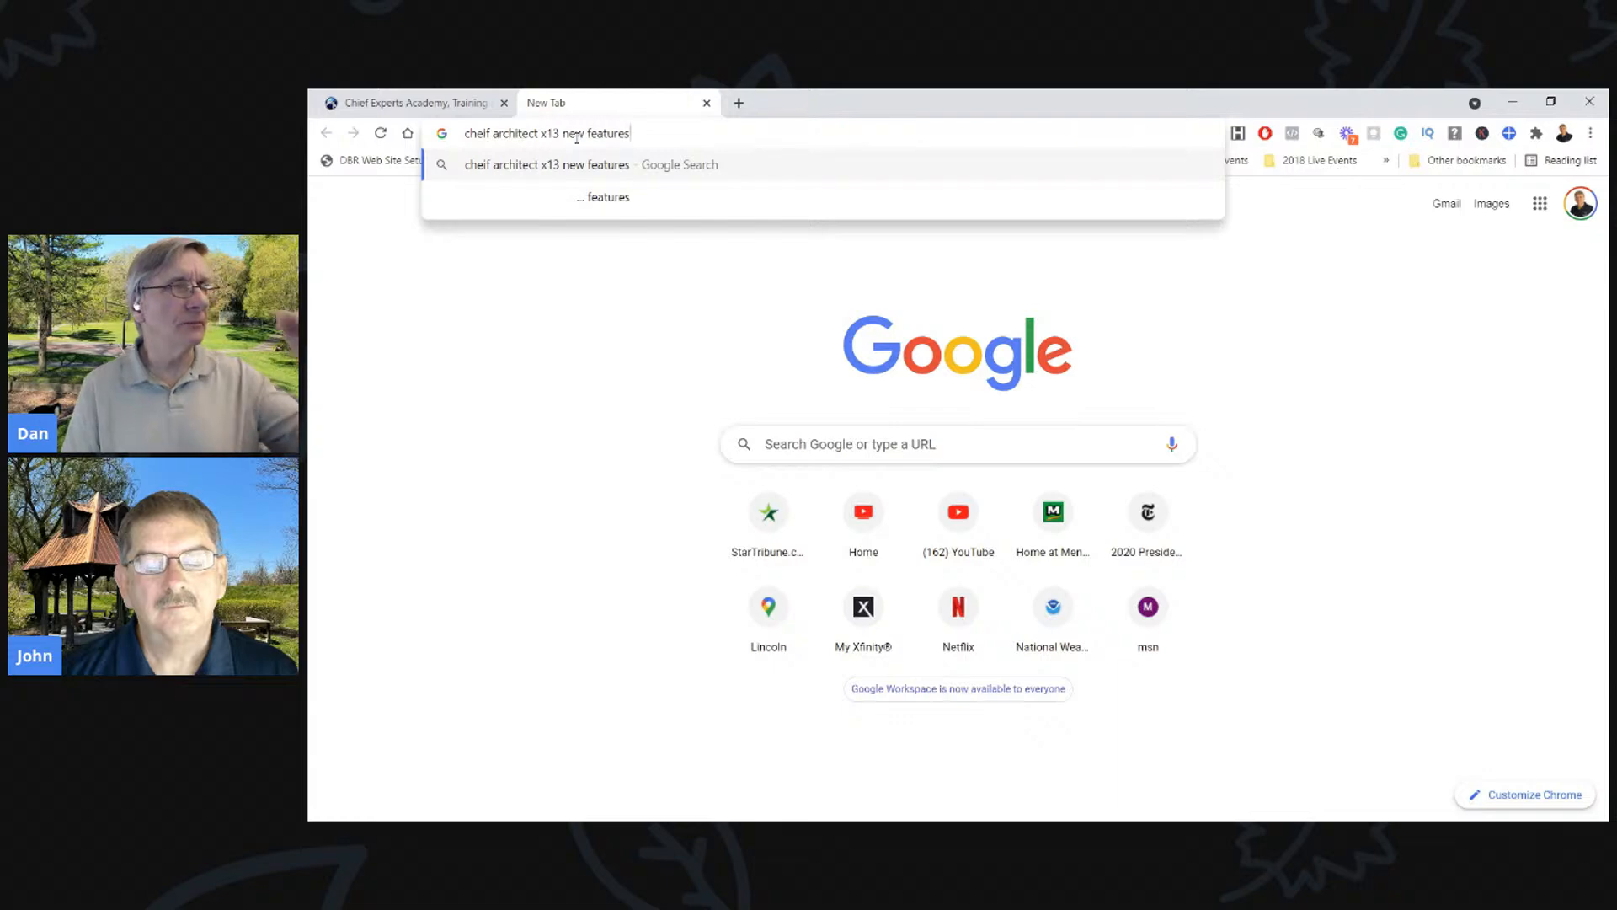
key(Return)
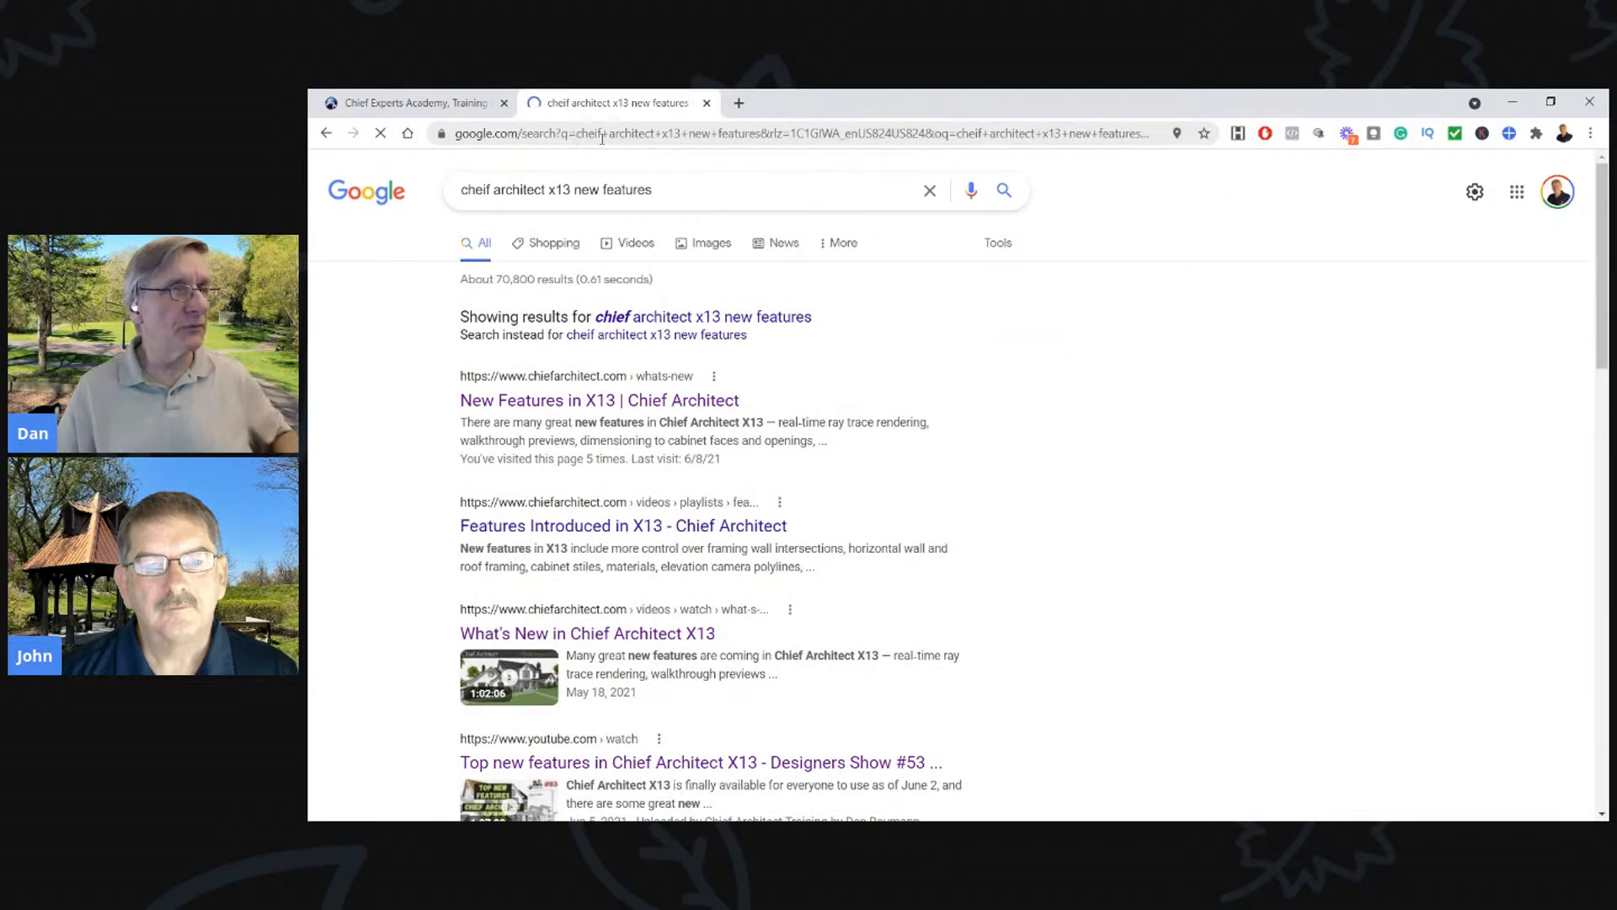
click(591, 399)
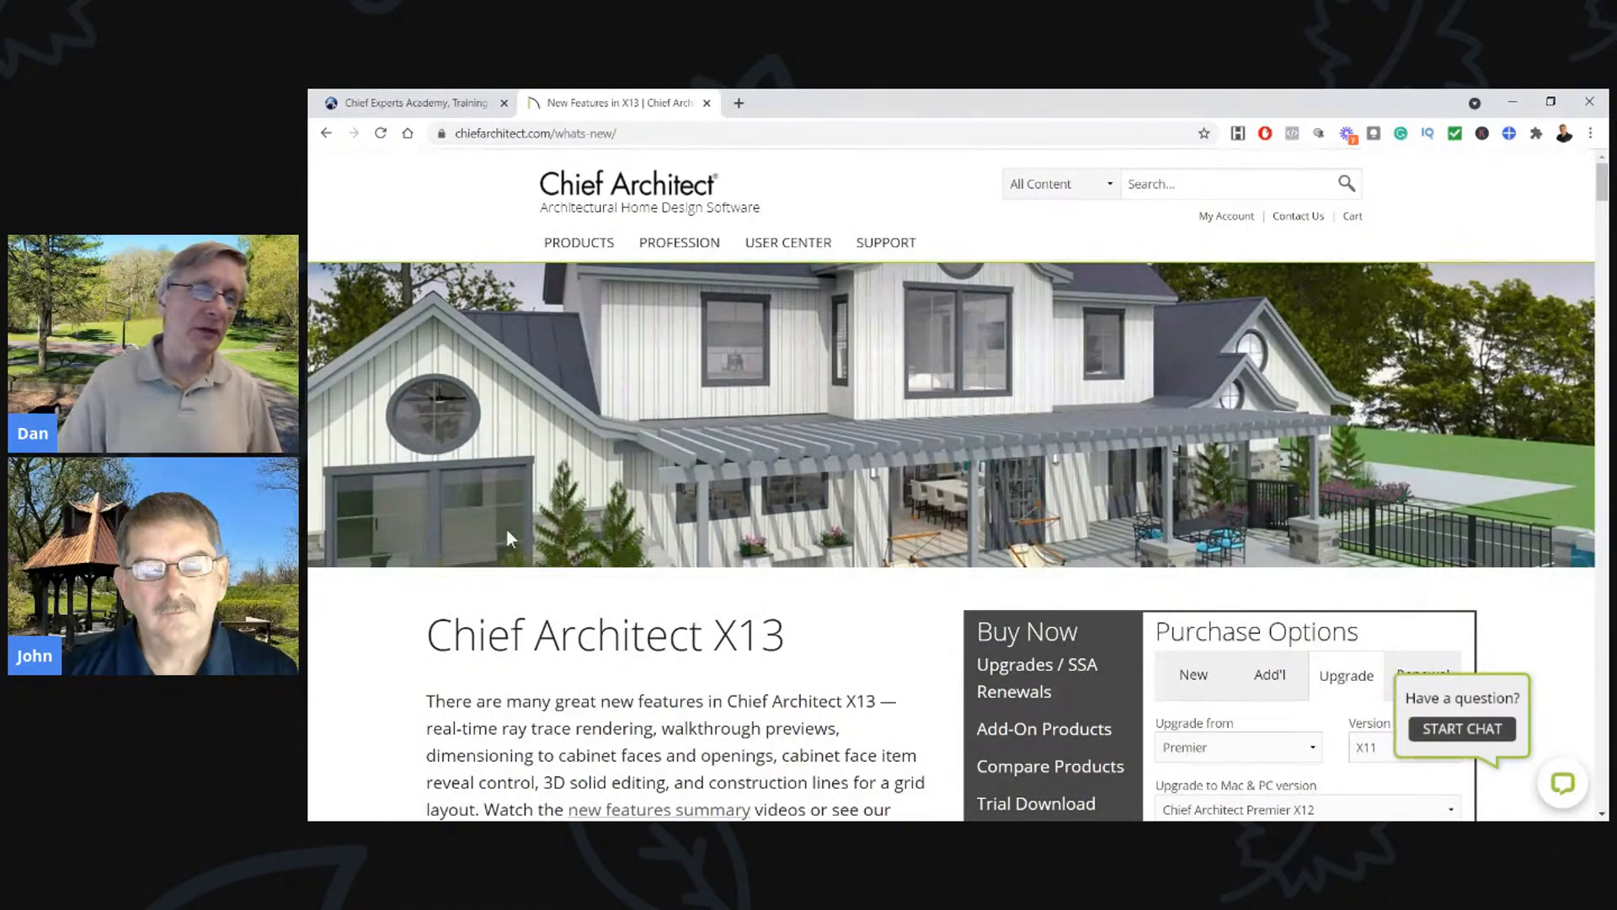
Look down the What's New page for the X13 New Features (PDF) link beneath the New Features Summary heading
scroll(649, 651, down, 3)
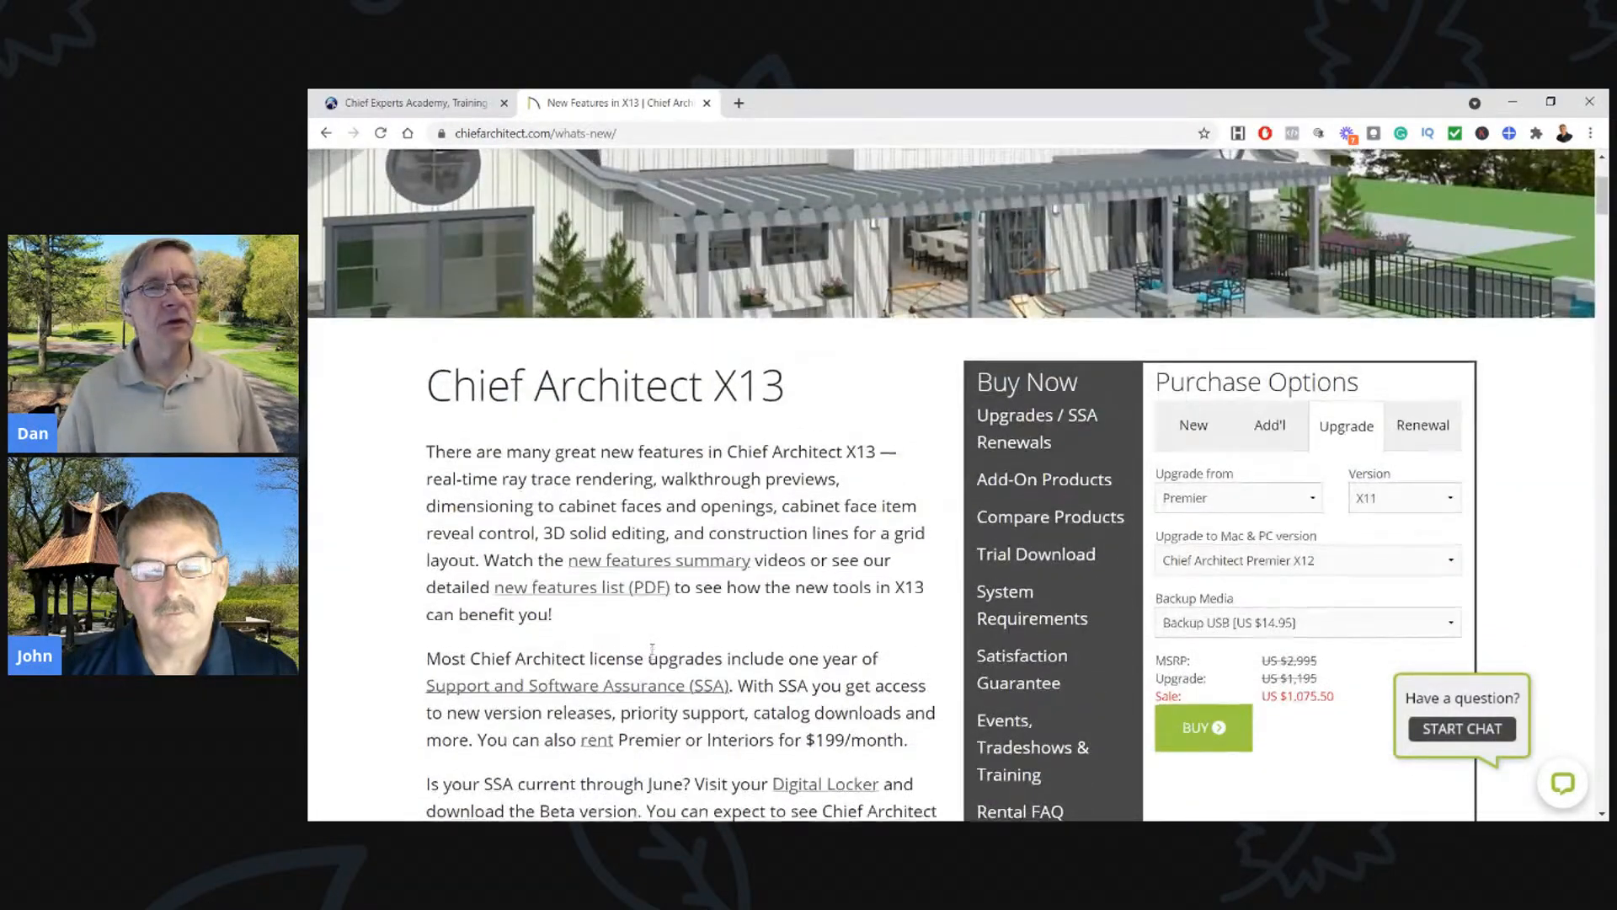
scroll(652, 648, down, 3)
scroll(652, 648, down, 2)
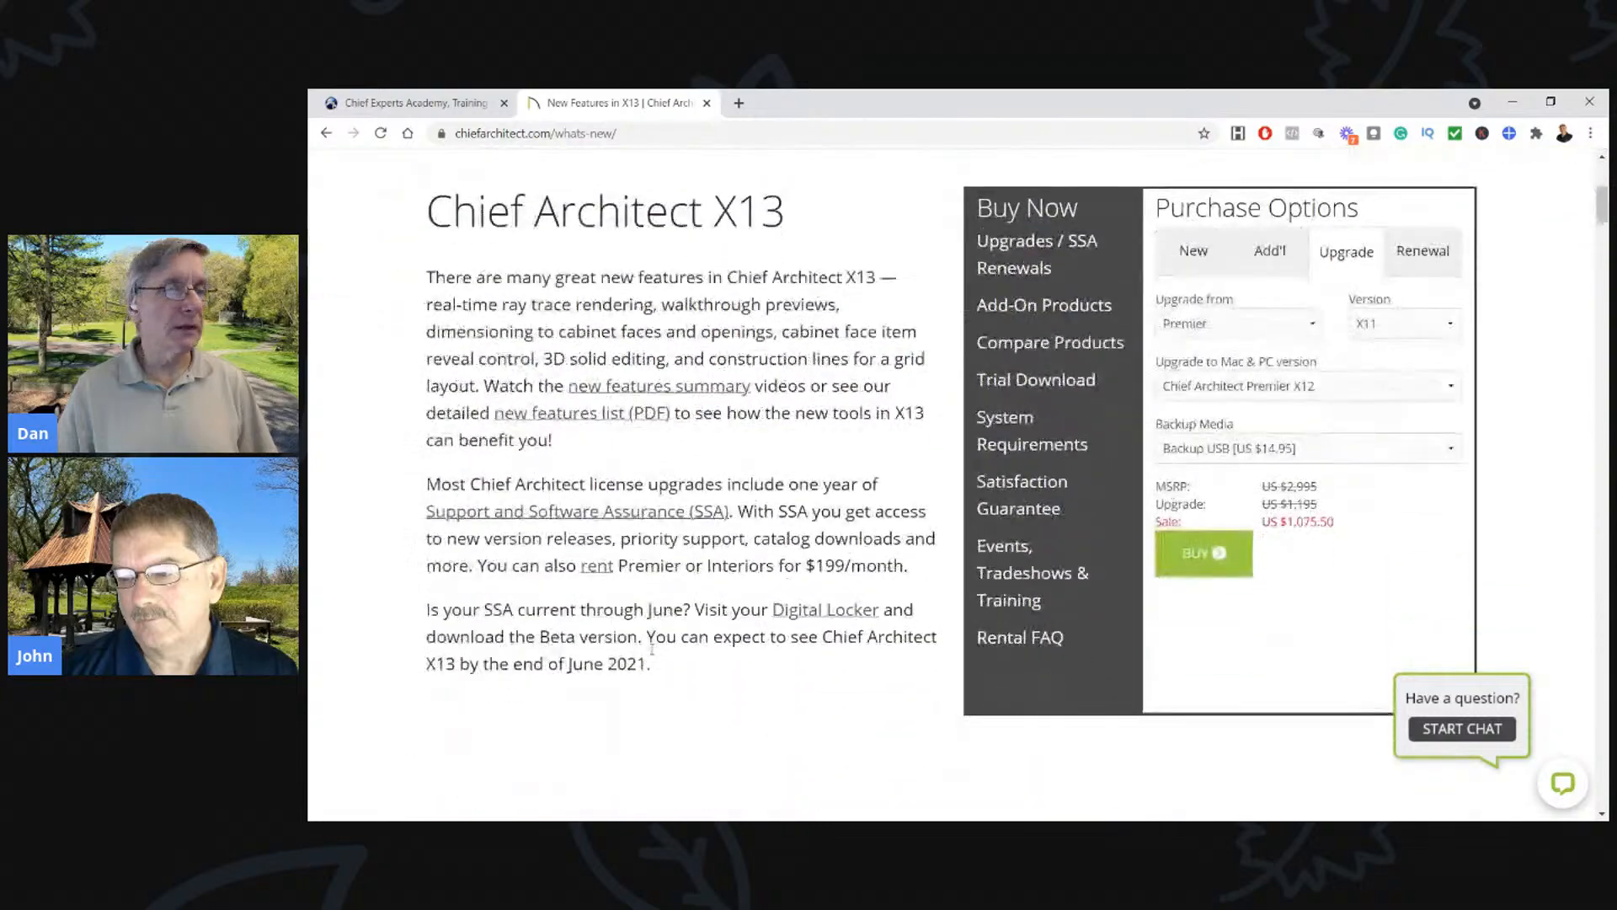
scroll(652, 648, down, 10)
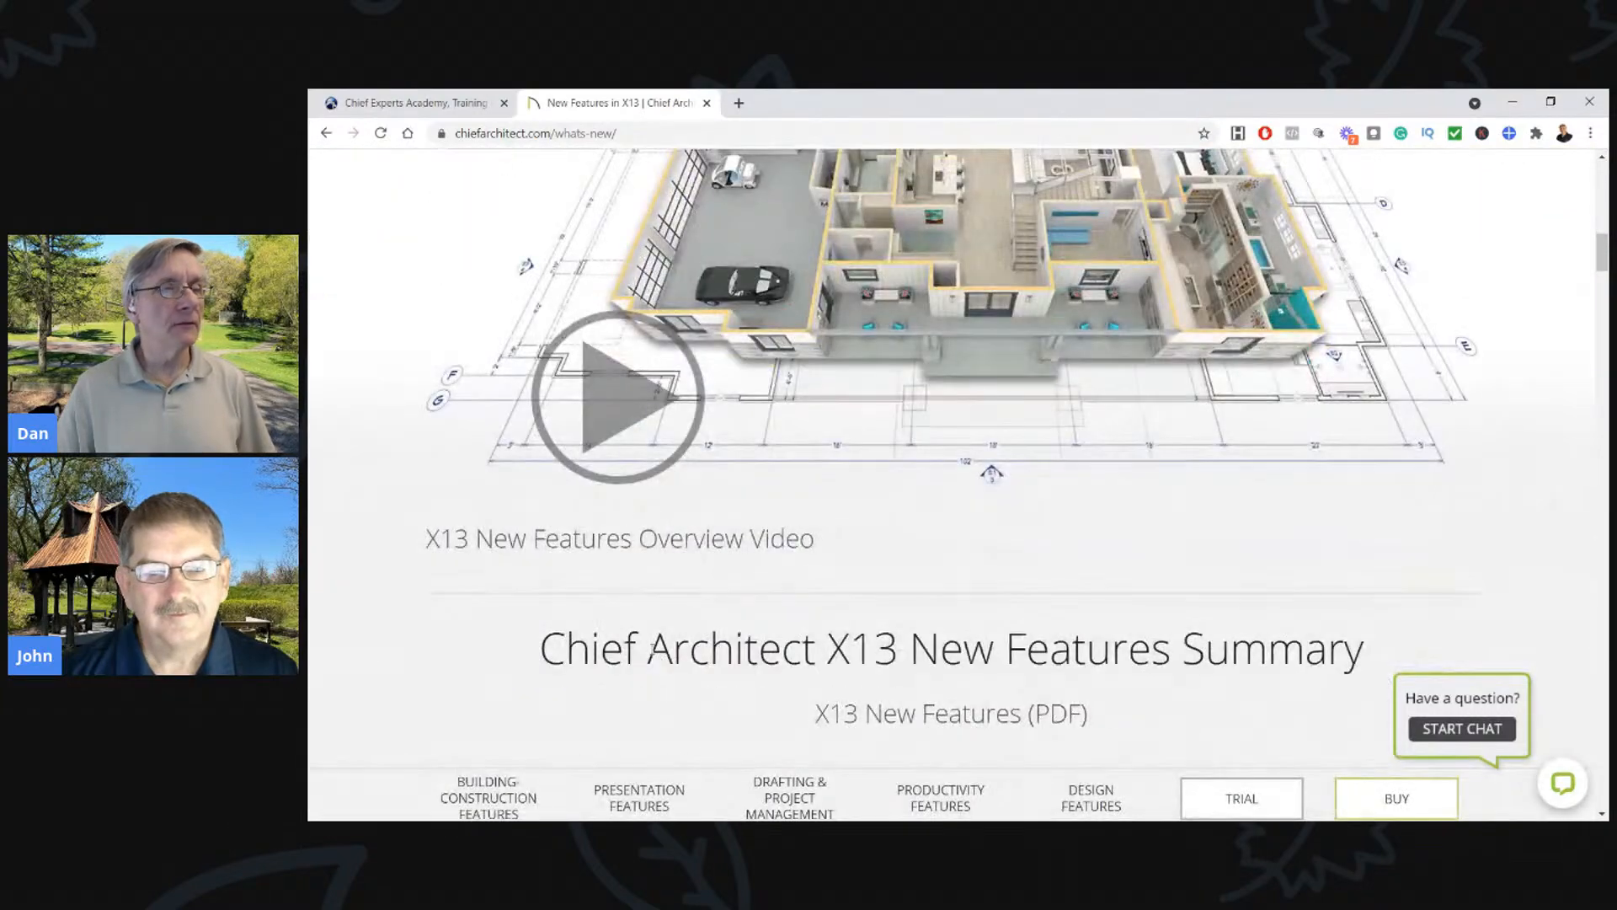
scroll(653, 648, down, 4)
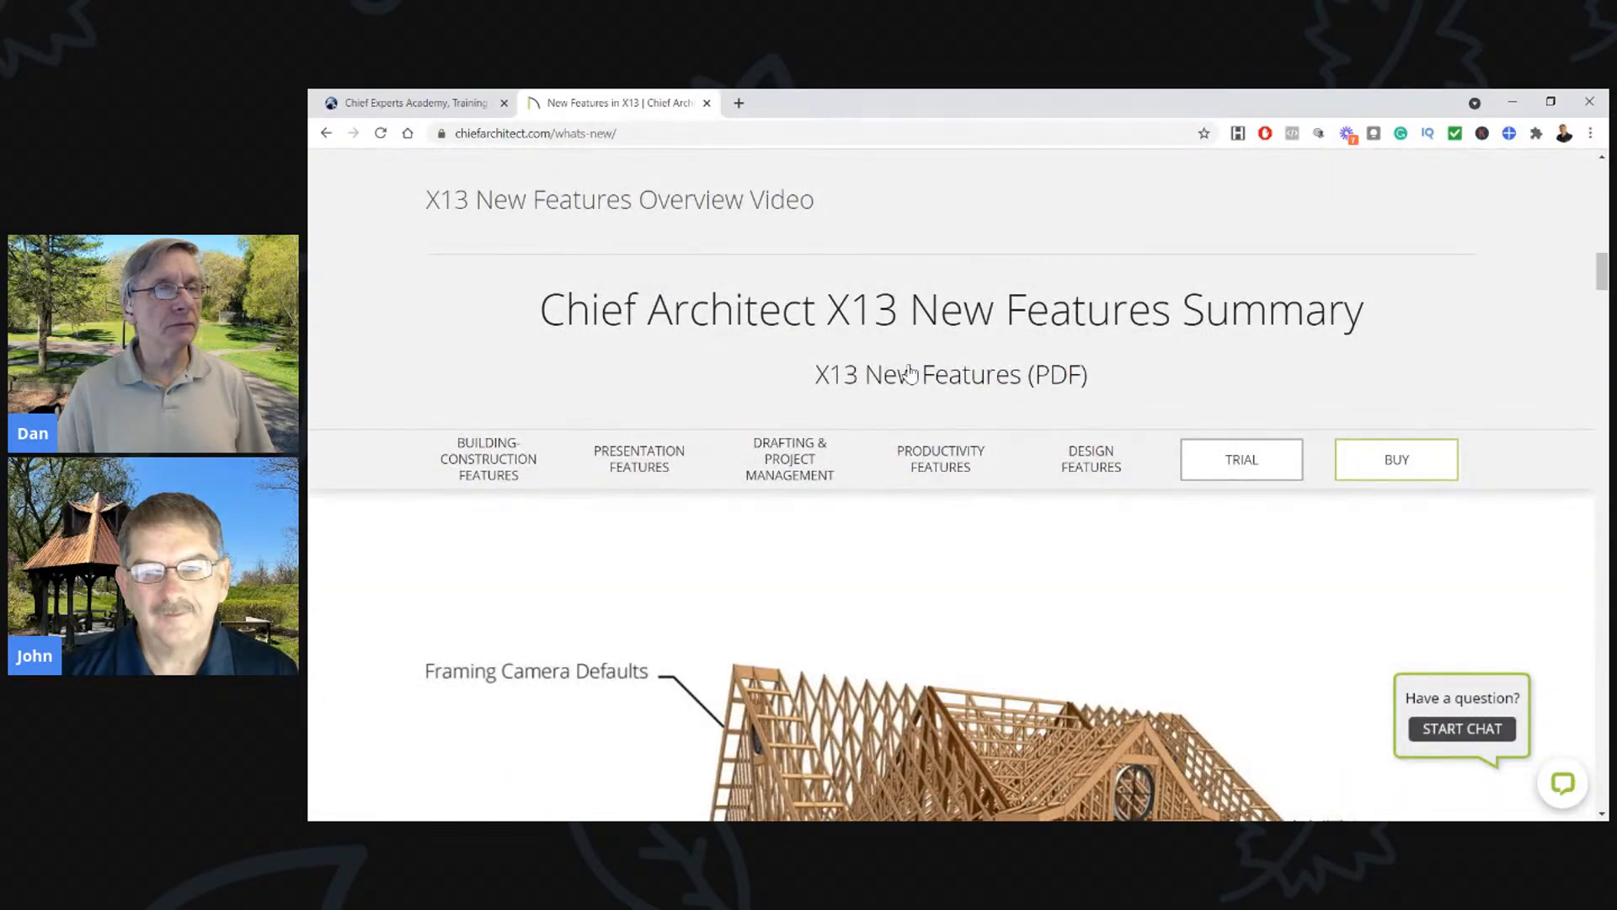
key(ctrl+1)
ctrl+drag(656, 323, 1341, 439)
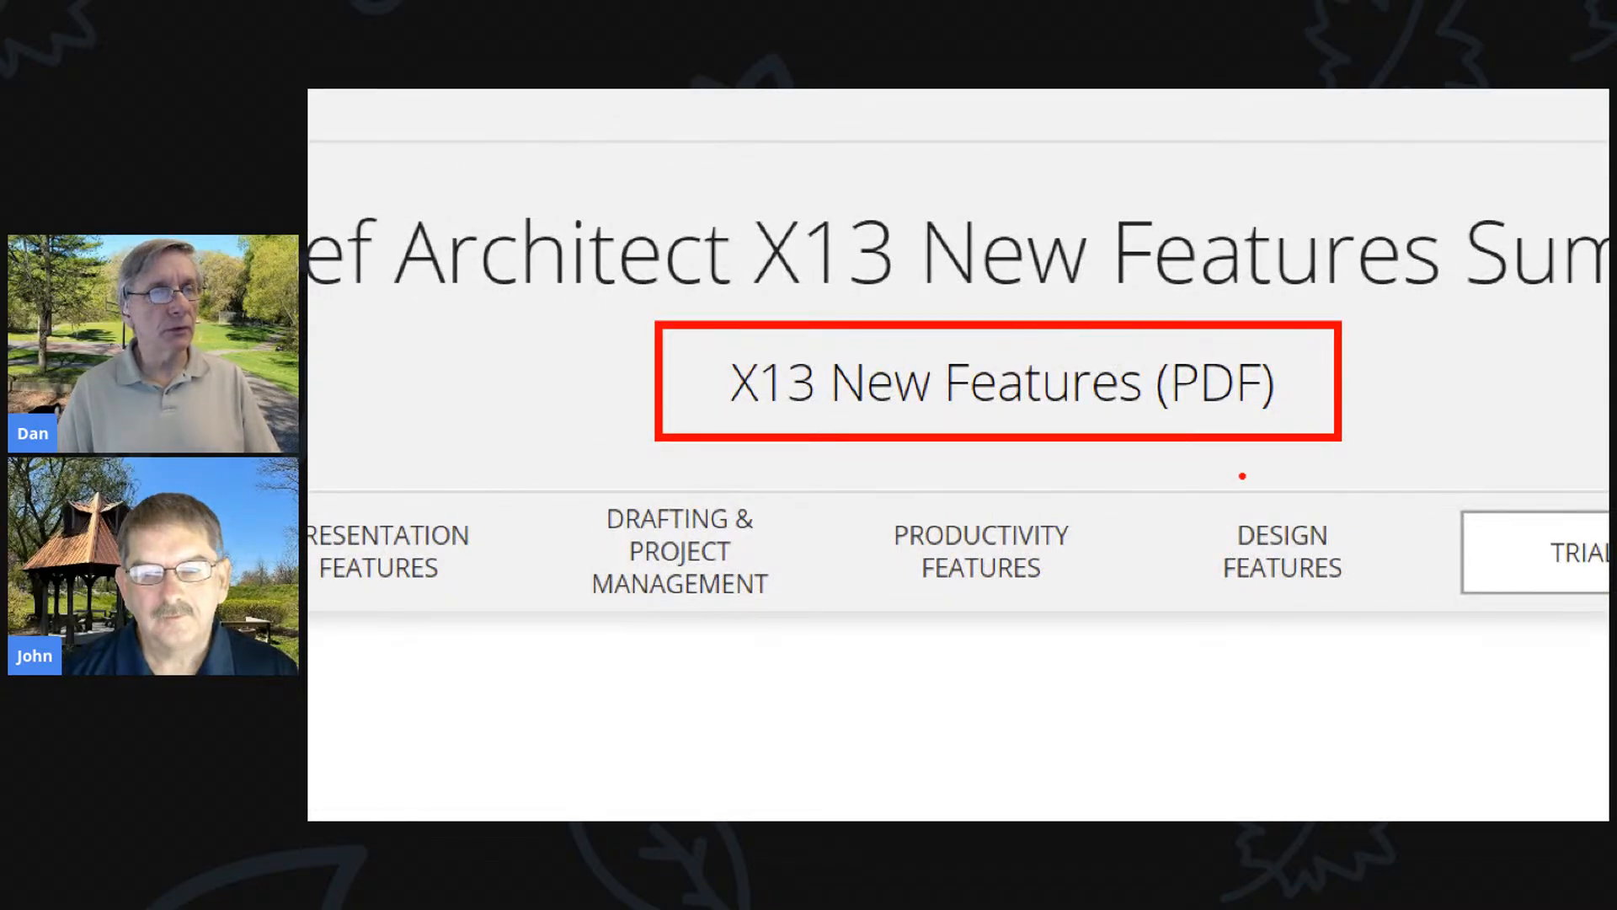
key(Escape)
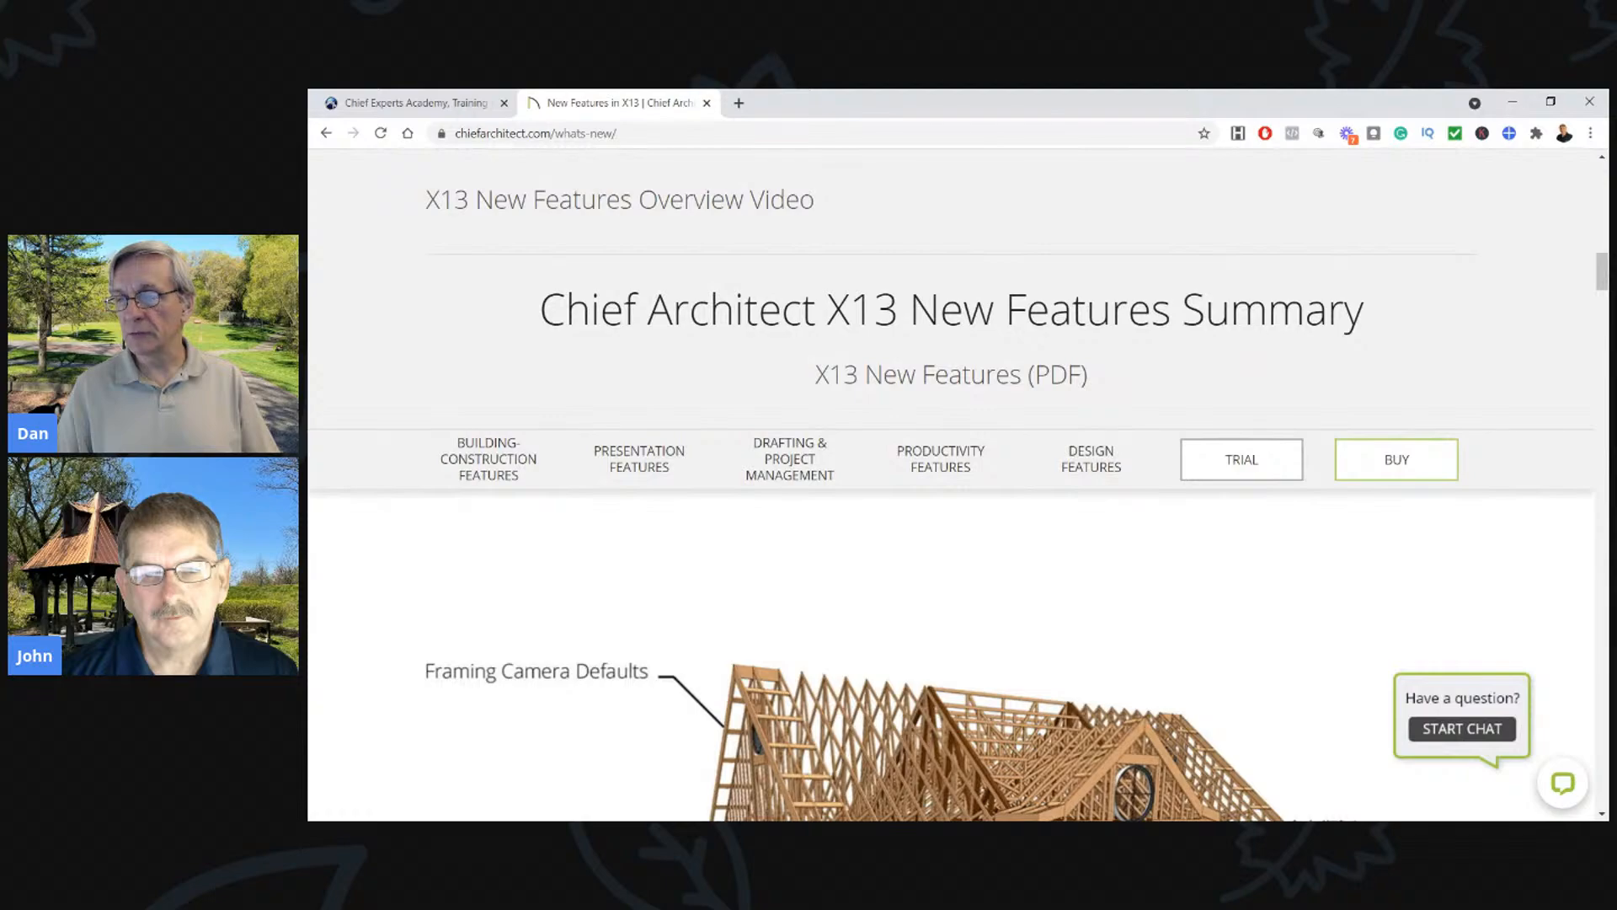
Switch to New in X13Beta3.docx in Word, skim its highlighted feature list and return to the start
key(alt+Tab)
scroll(1185, 523, down, 15)
scroll(1184, 523, down, 20)
scroll(1185, 523, down, 4)
scroll(1185, 523, up, 9)
scroll(1192, 539, down, 17)
scroll(1200, 560, up, 4)
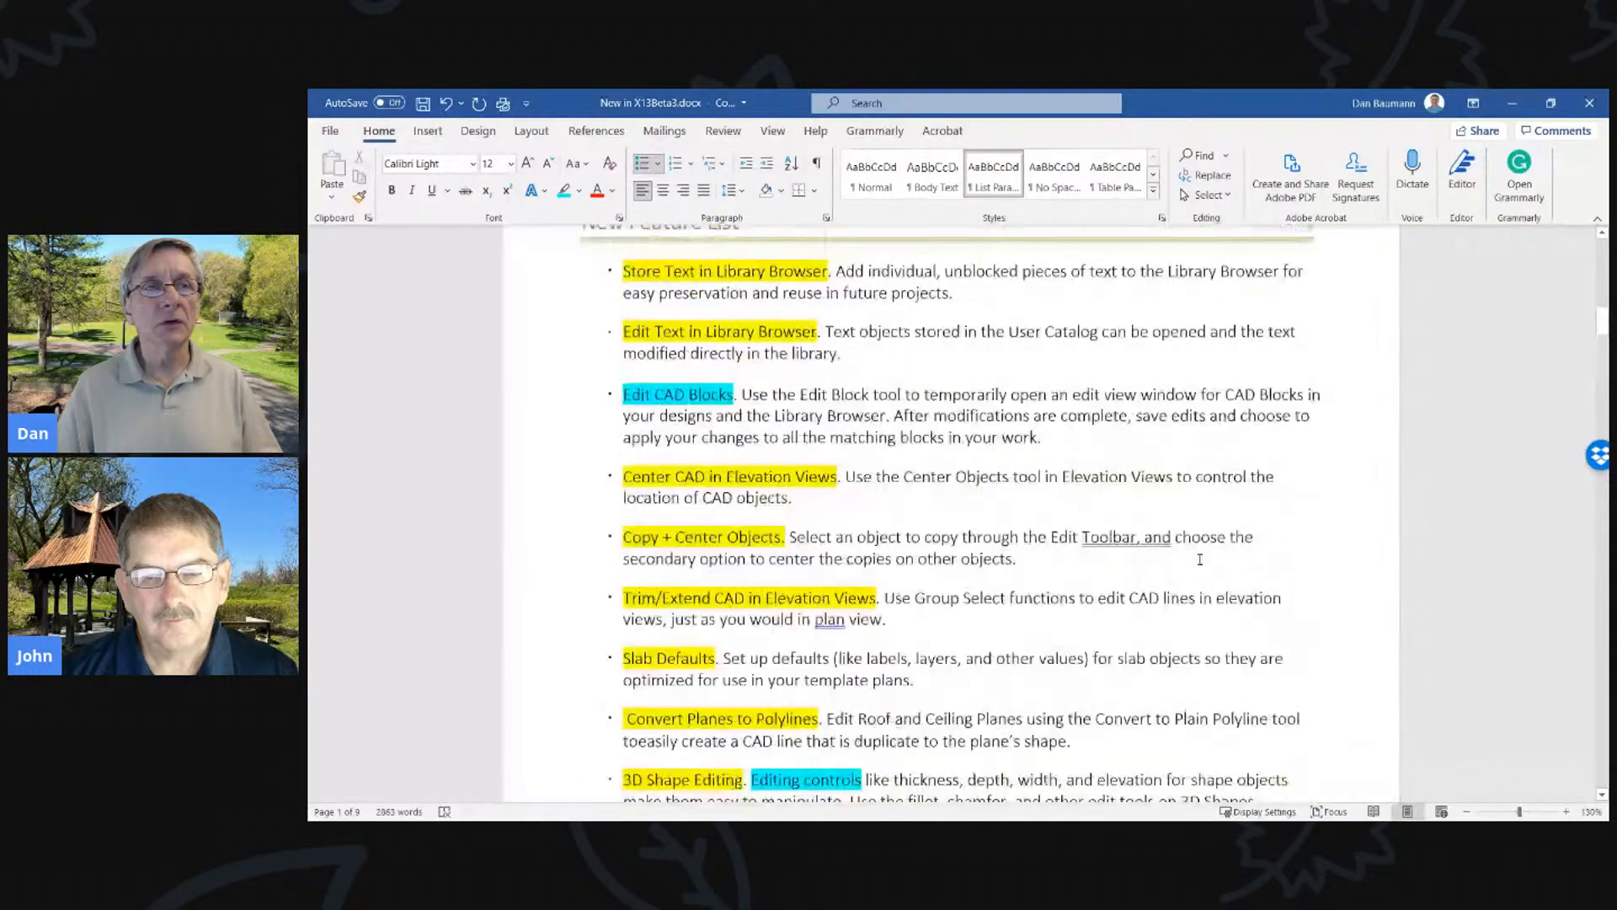
scroll(1199, 559, up, 15)
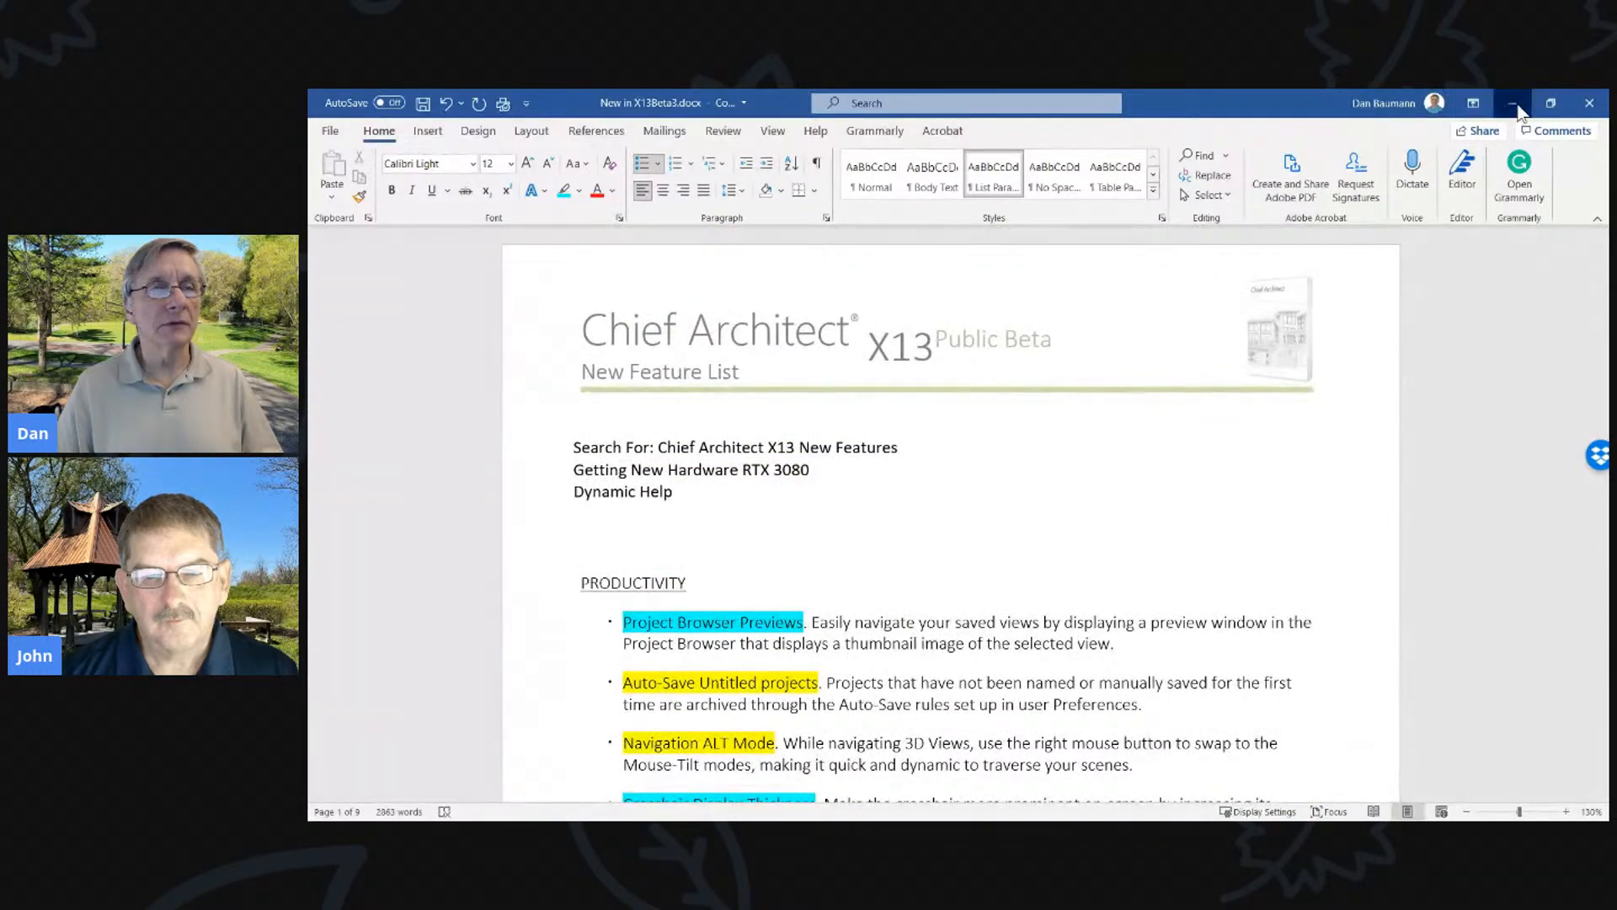
Minimize Word and look through the illustrated feature sections on the Chief Architect What's New page in Chrome
click(1516, 105)
scroll(1058, 539, down, 5)
scroll(1058, 539, down, 10)
scroll(1060, 535, down, 5)
scroll(1060, 536, down, 20)
scroll(1559, 455, down, 2)
scroll(1224, 559, down, 8)
scroll(1224, 559, down, 15)
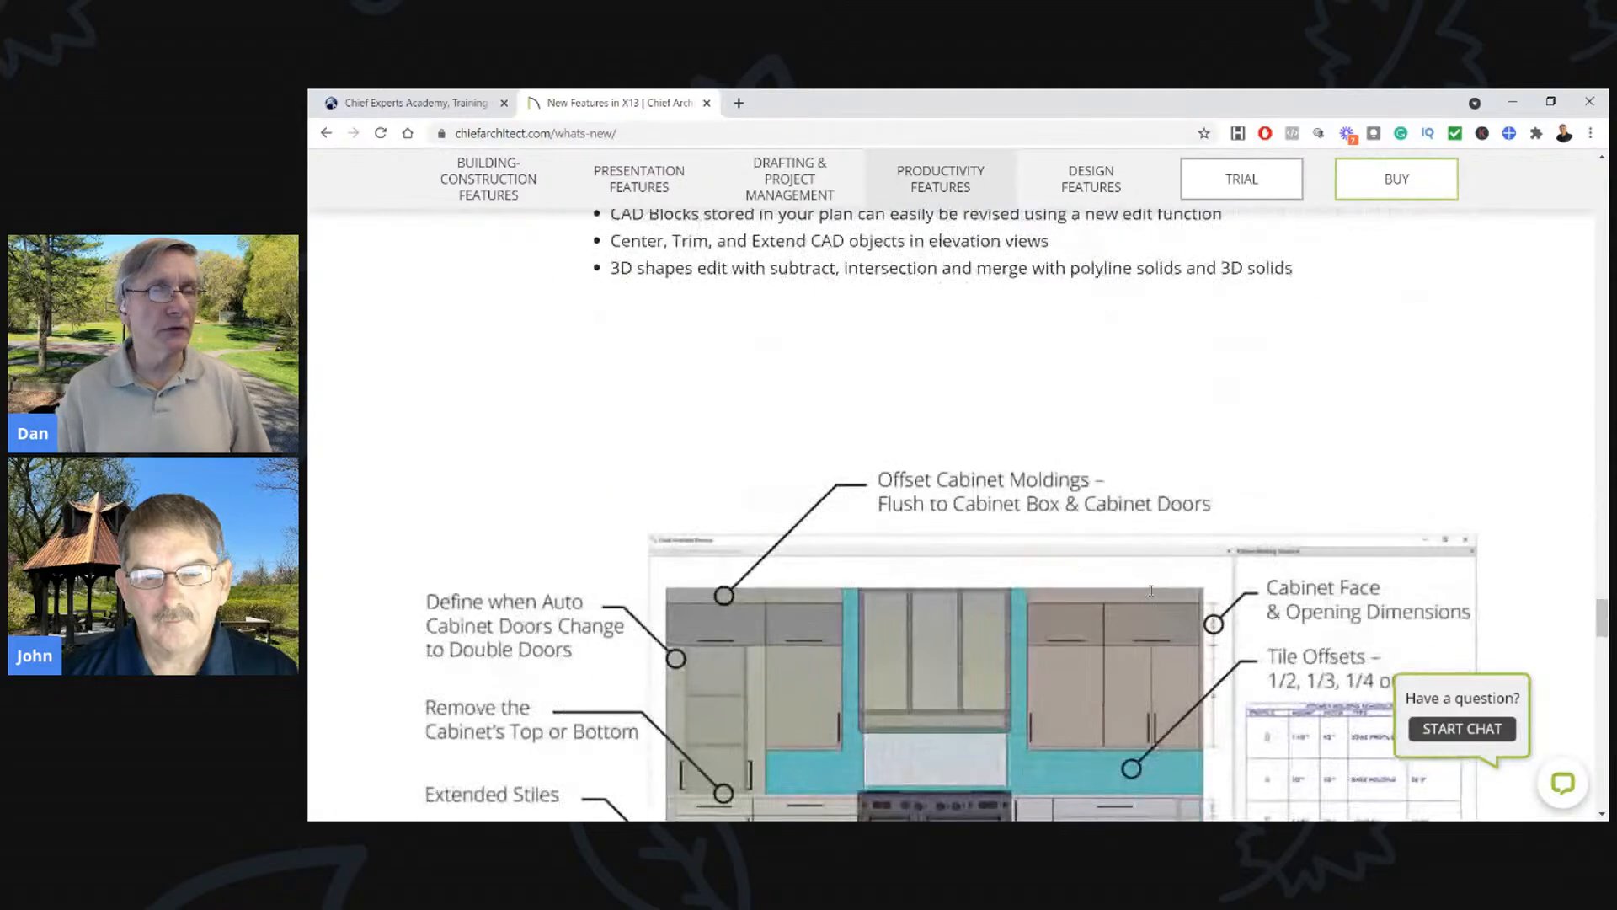
Find the X13 System Requirements section and examine the PC and Mac minimum specifications
scroll(1151, 590, down, 15)
scroll(1153, 599, down, 8)
scroll(1154, 600, up, 5)
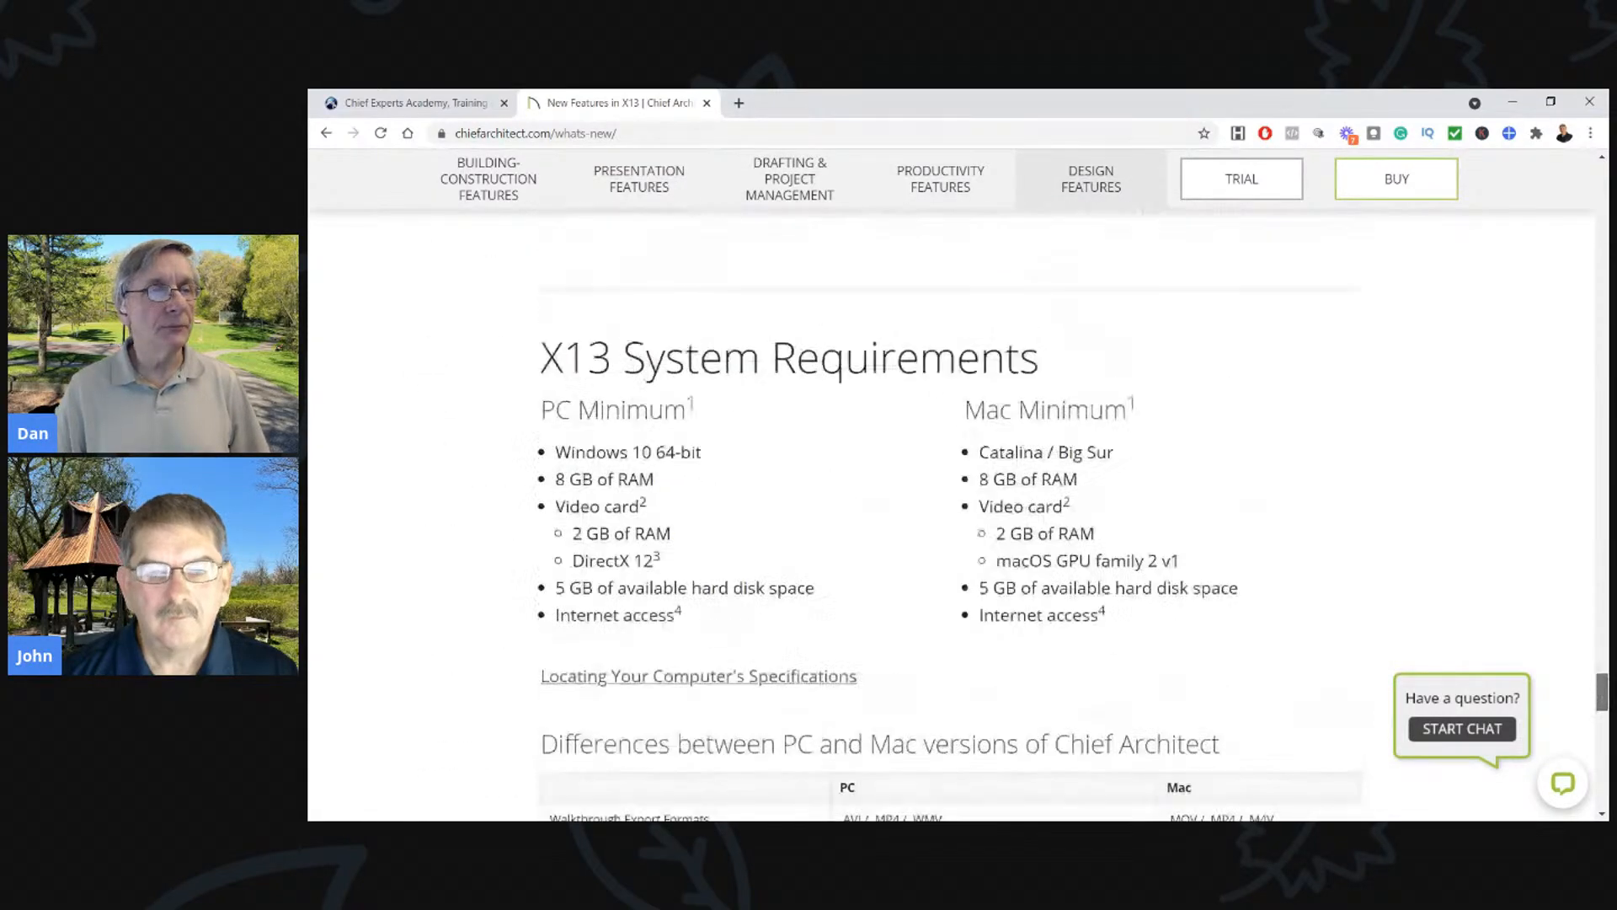
scroll(1154, 599, up, 5)
scroll(1154, 600, down, 3)
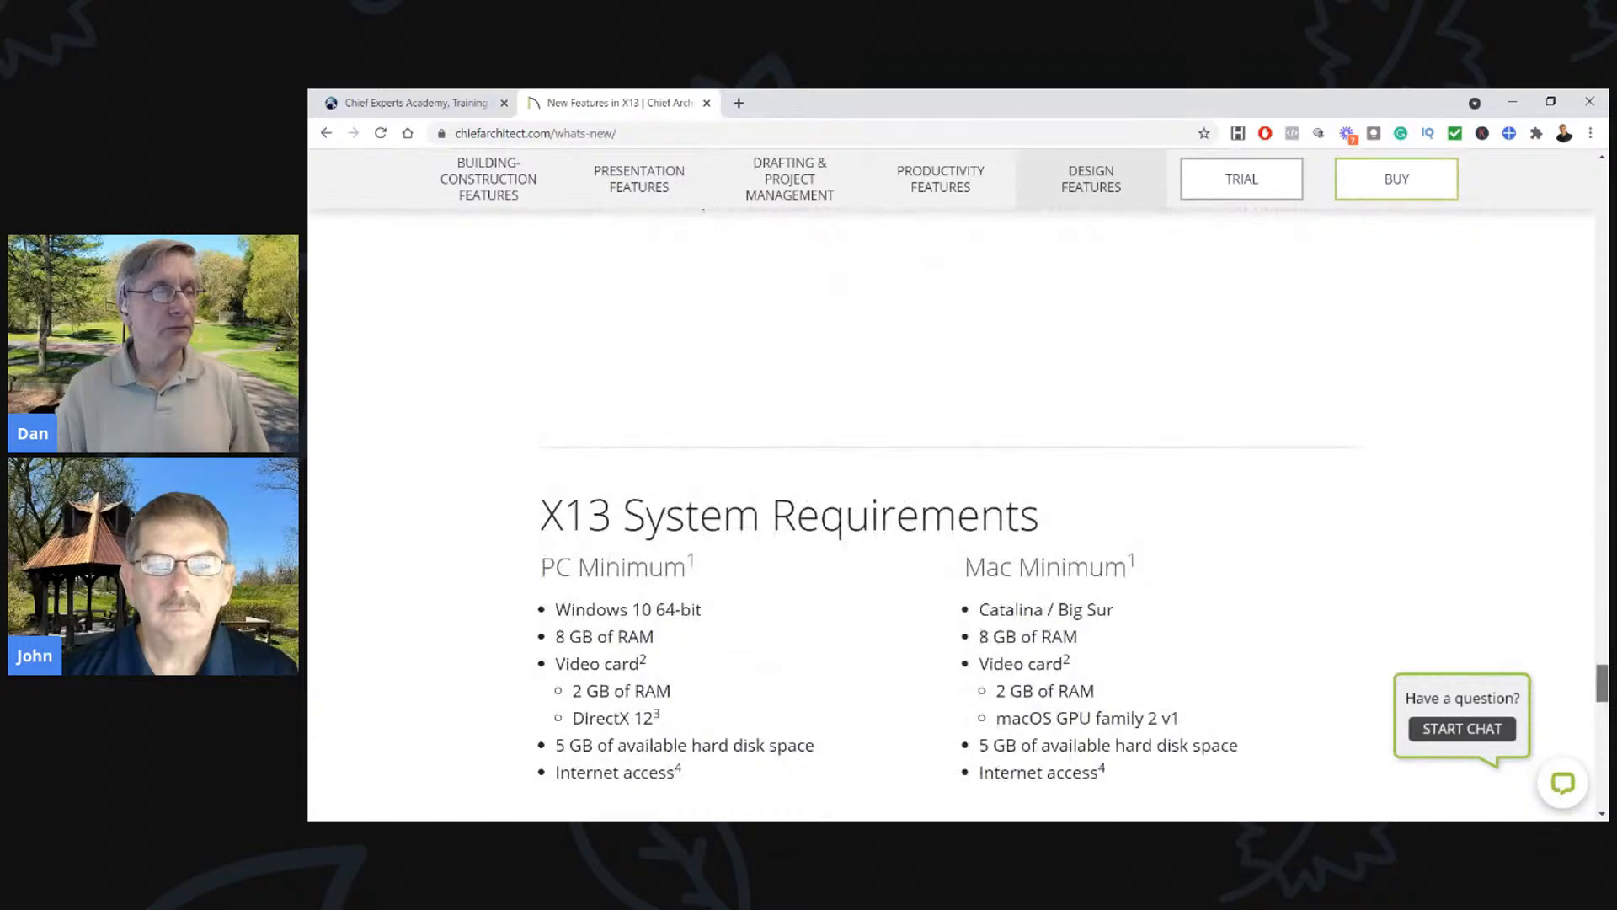
scroll(1163, 653, down, 2)
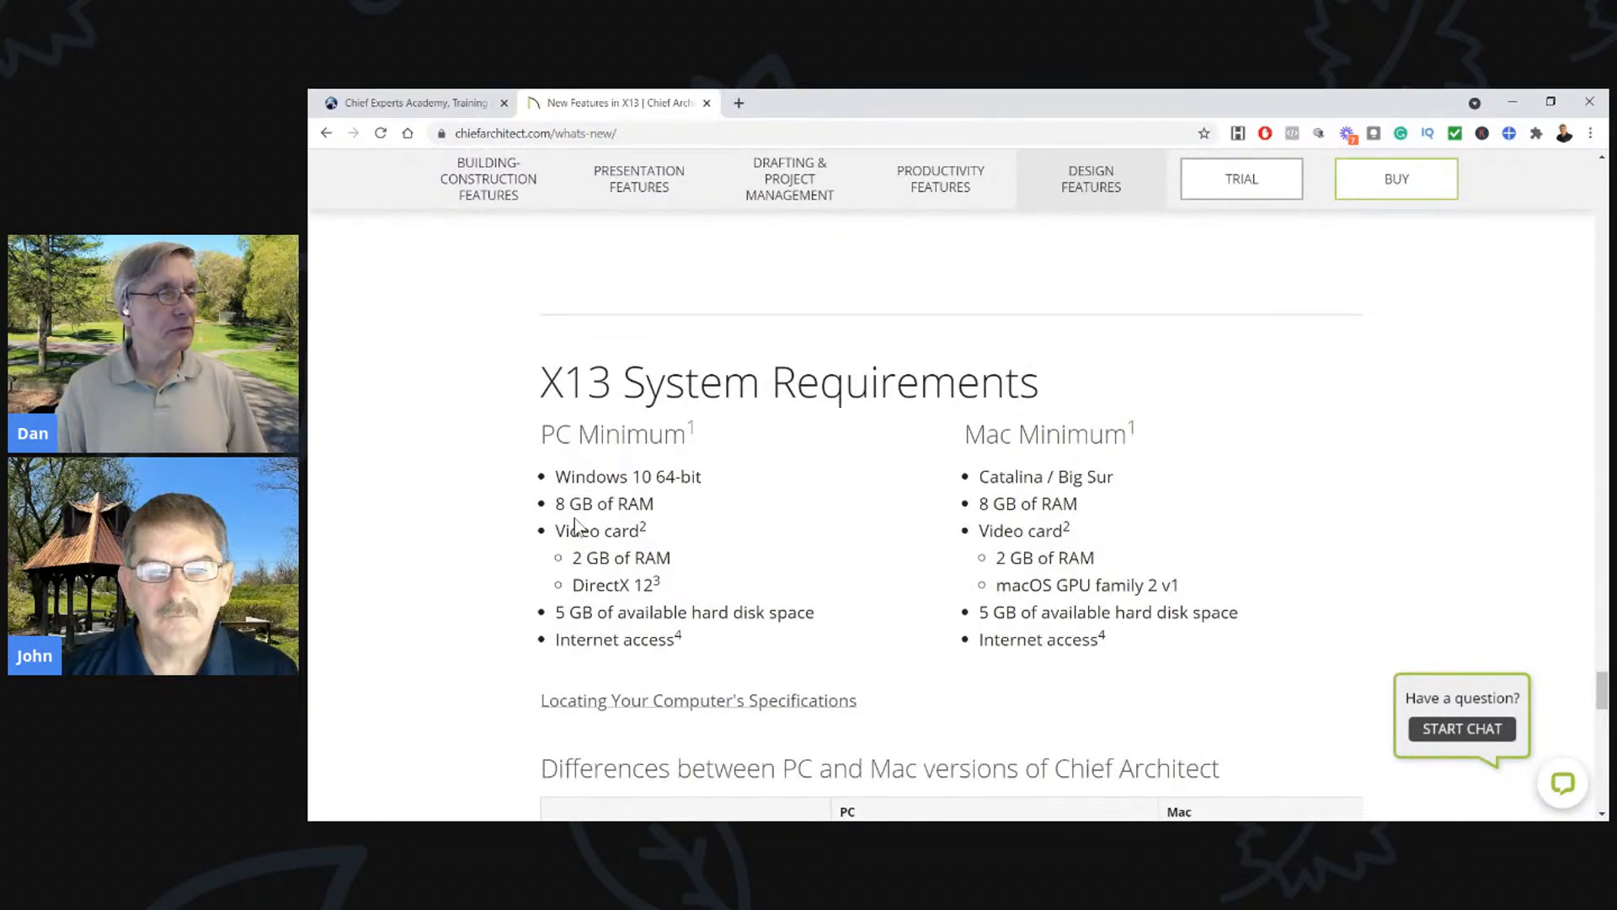
Highlight the PC minimum video card requirements and examine the PC and Mac differences table with its footnotes
drag(557, 529, 705, 594)
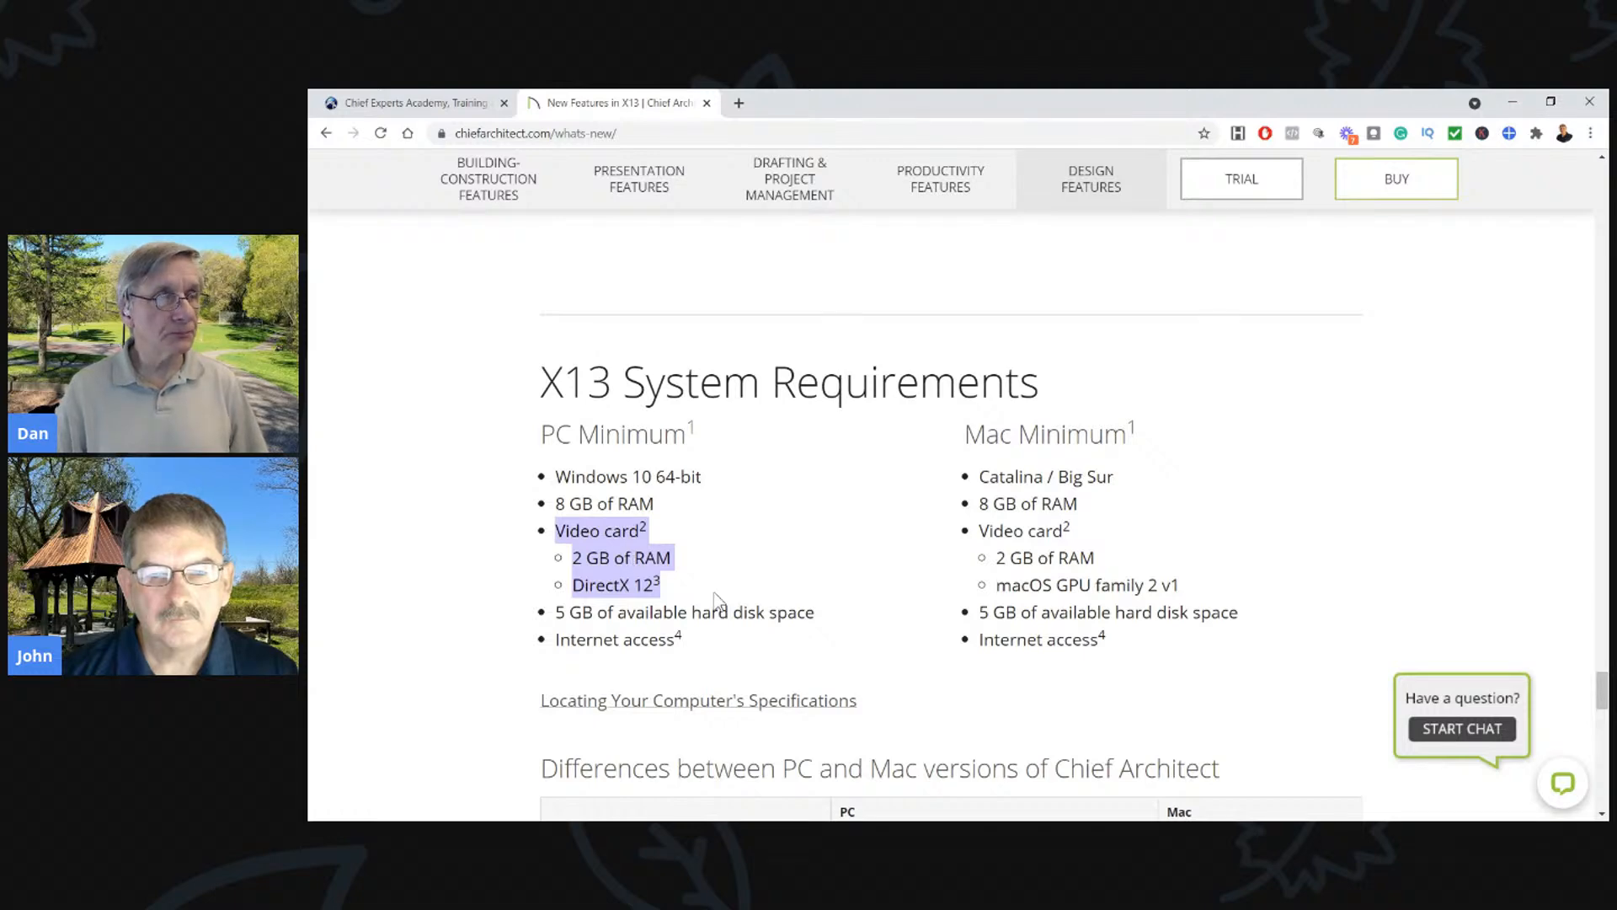
scroll(733, 574, down, 3)
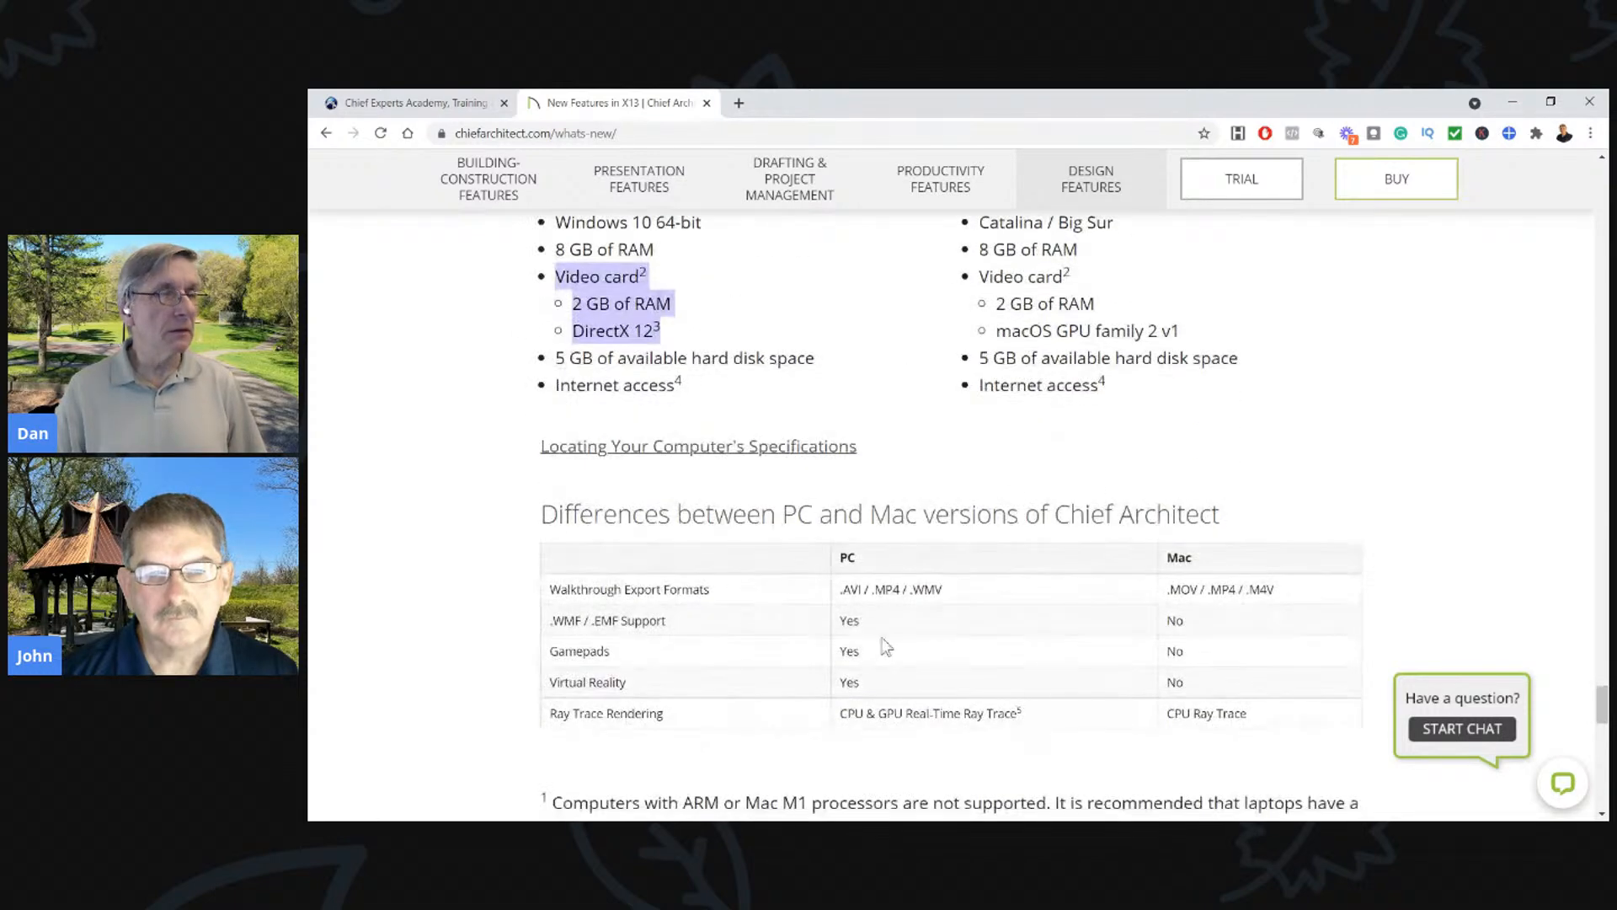
scroll(884, 645, down, 12)
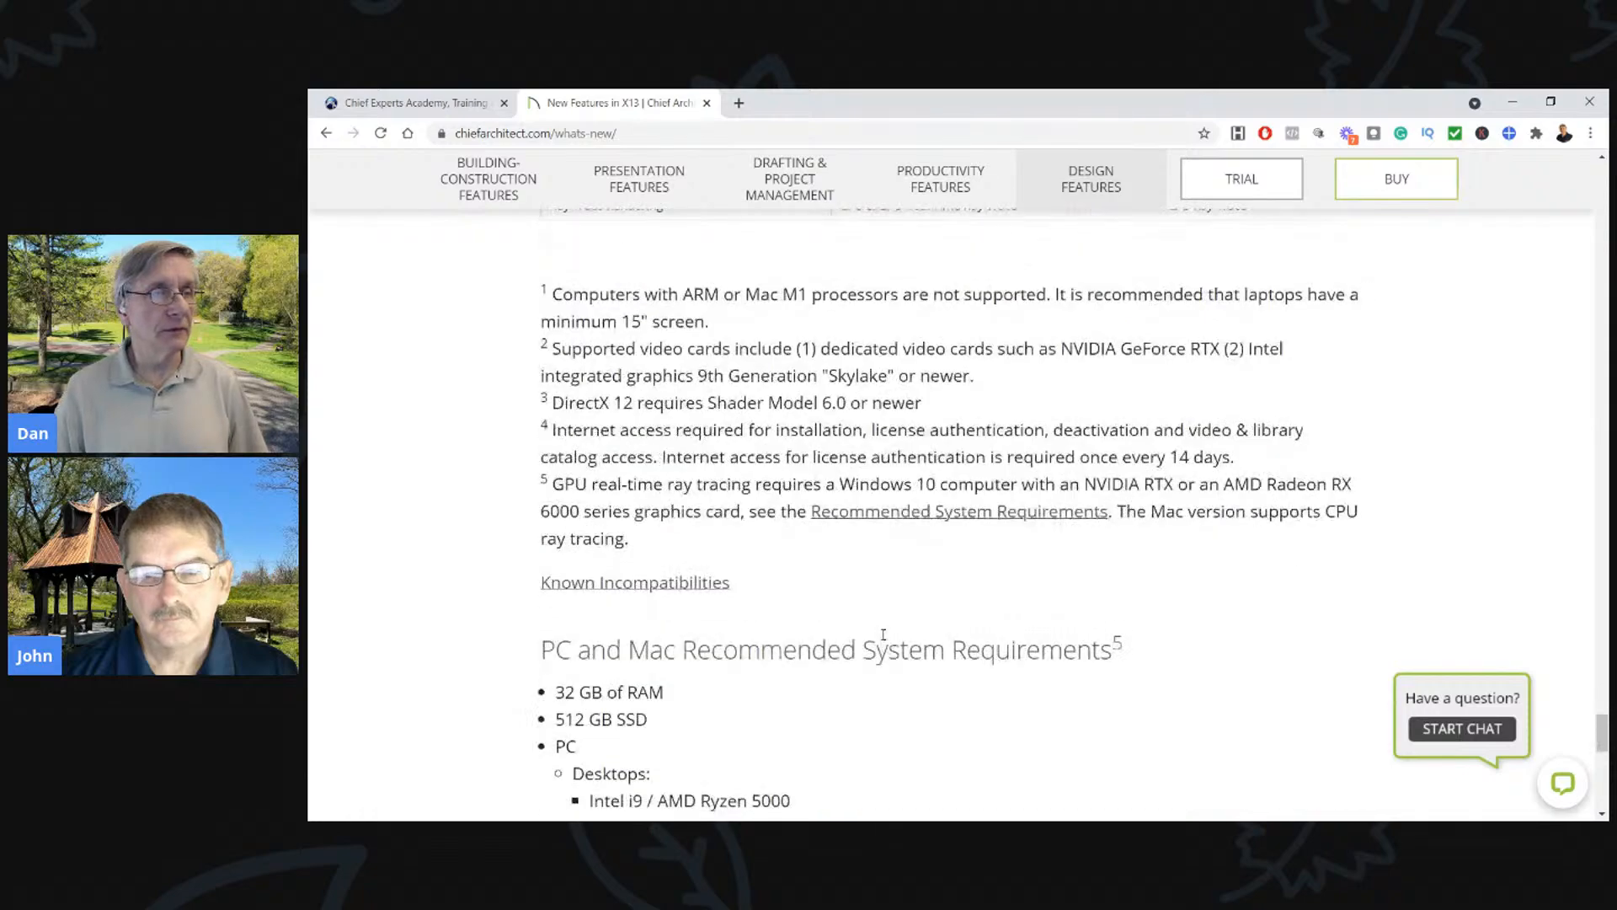
scroll(882, 634, up, 12)
scroll(885, 636, up, 4)
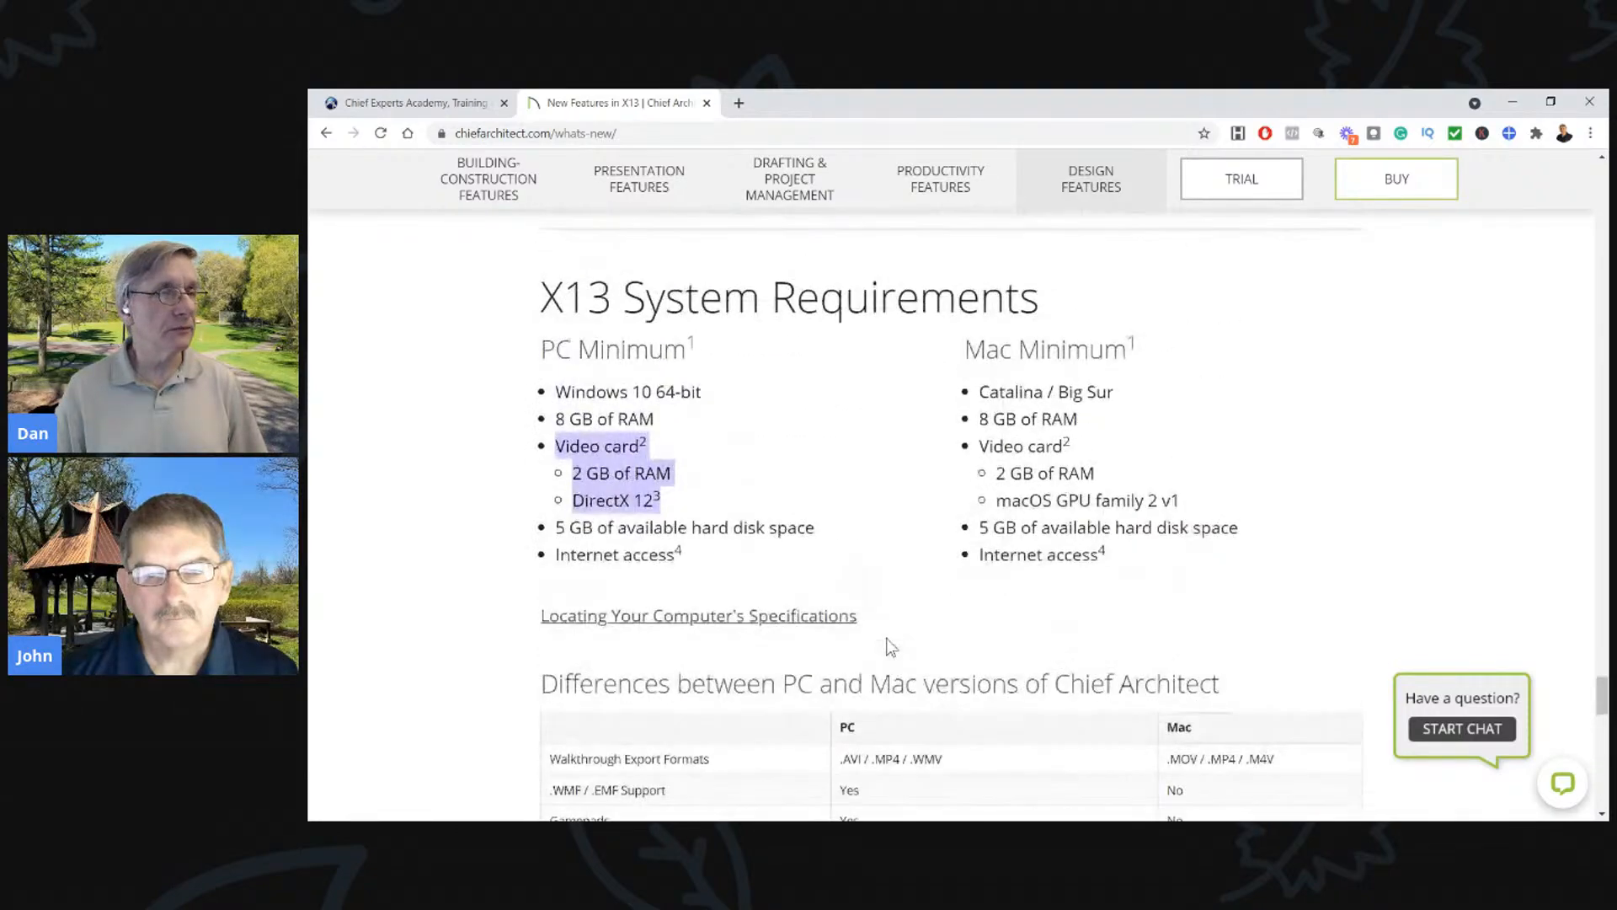
scroll(887, 638, down, 5)
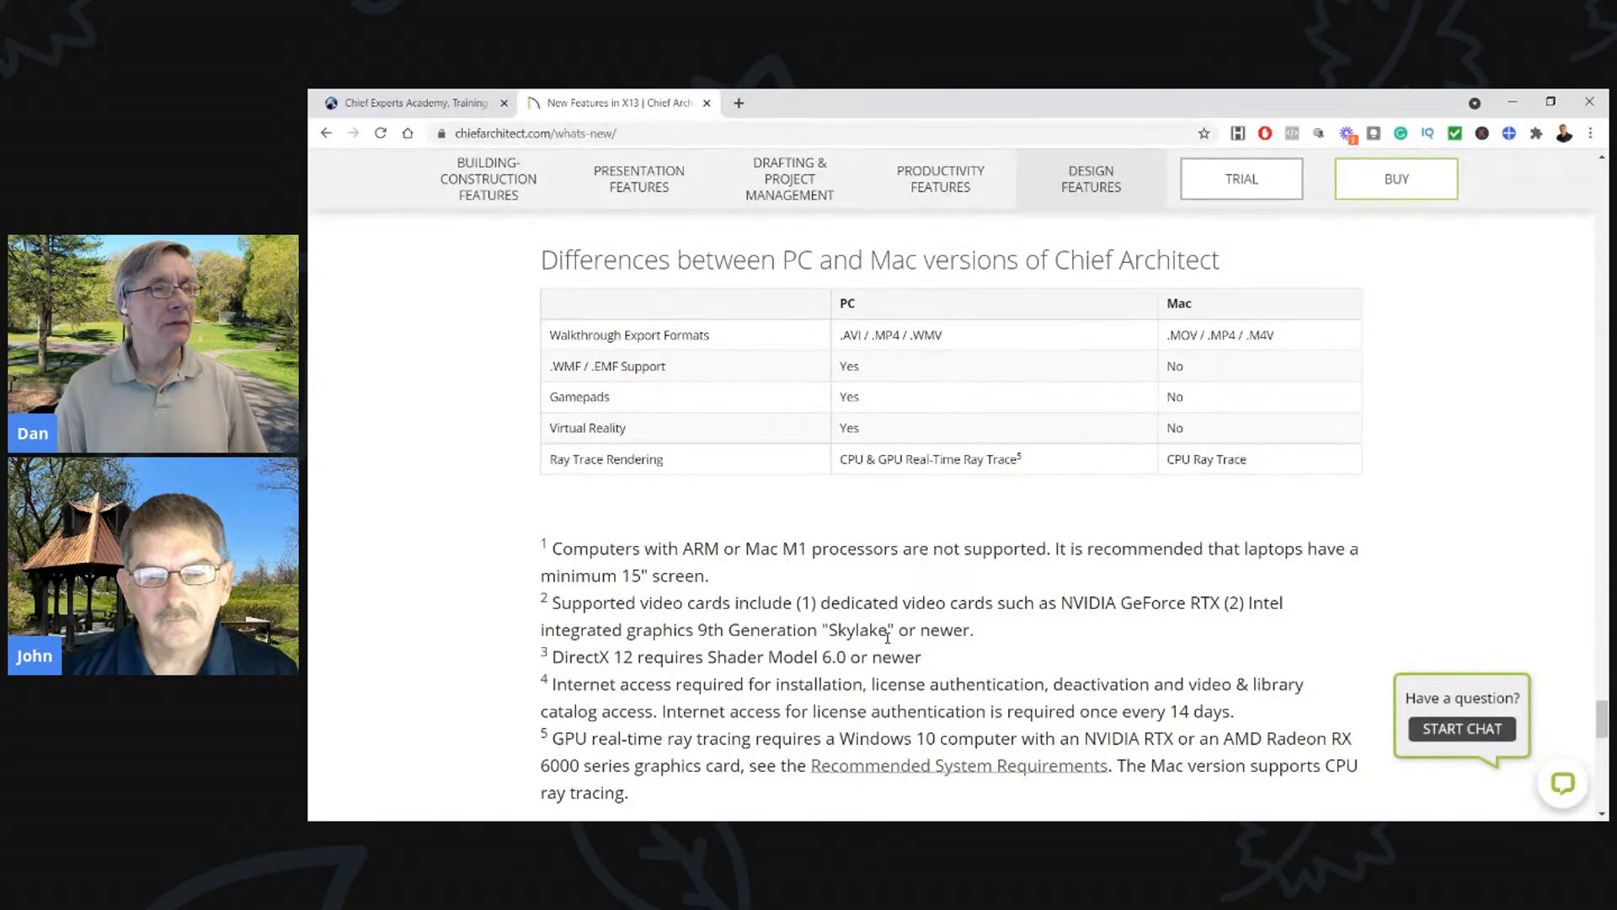
scroll(887, 638, down, 3)
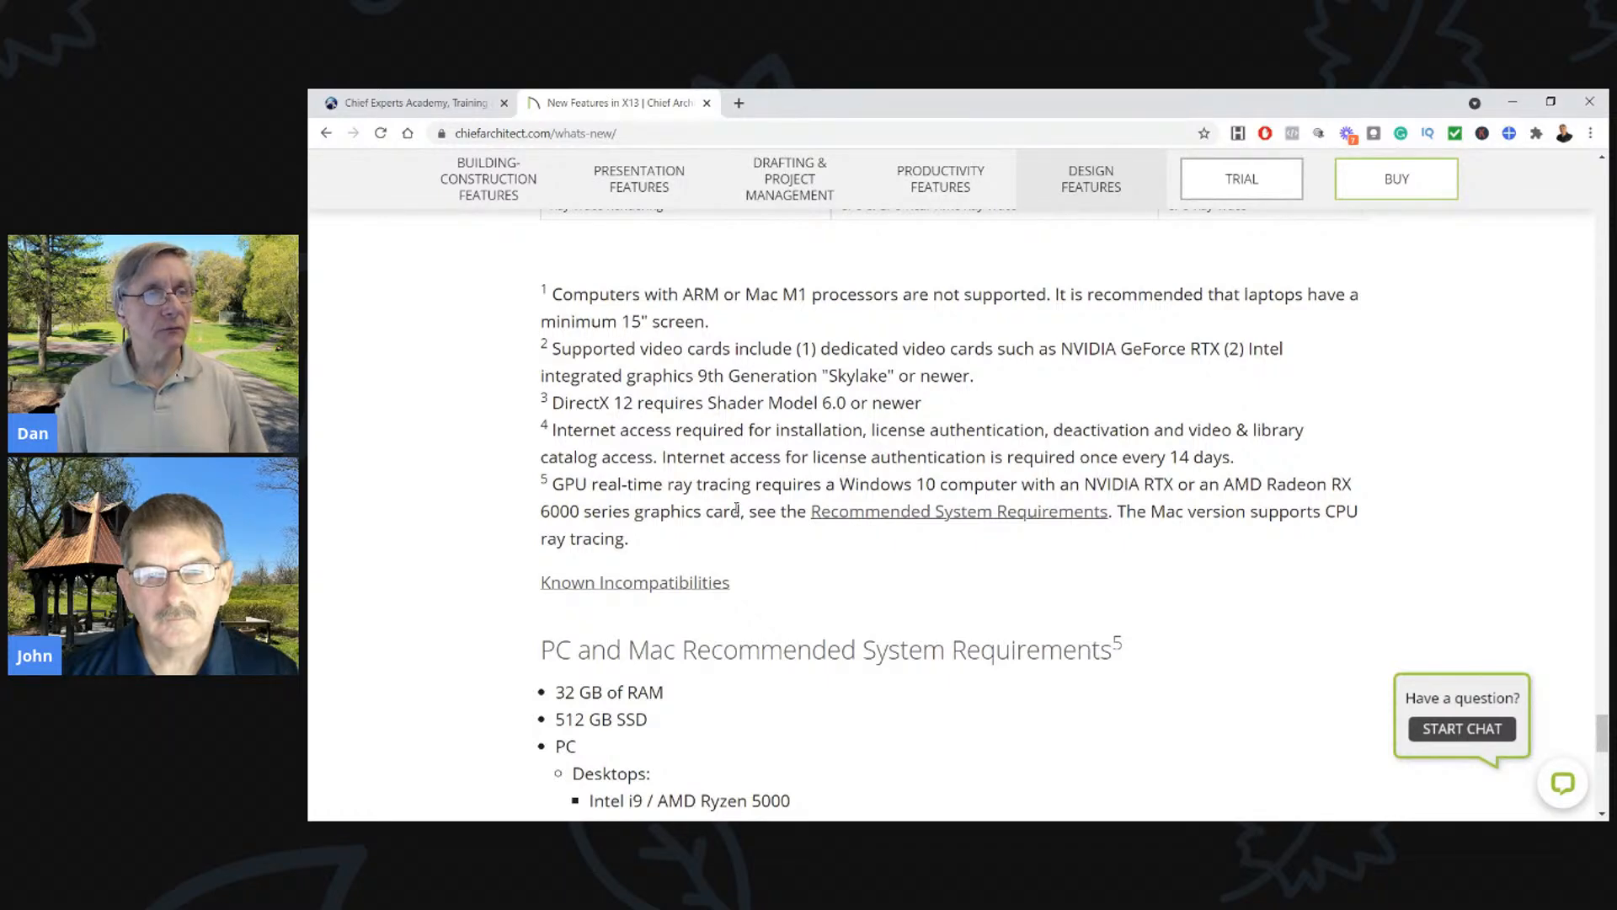
Highlight the Mac Minimum requirements and look through the PC and Mac Recommended System Requirements down to the page end
scroll(891, 629, up, 10)
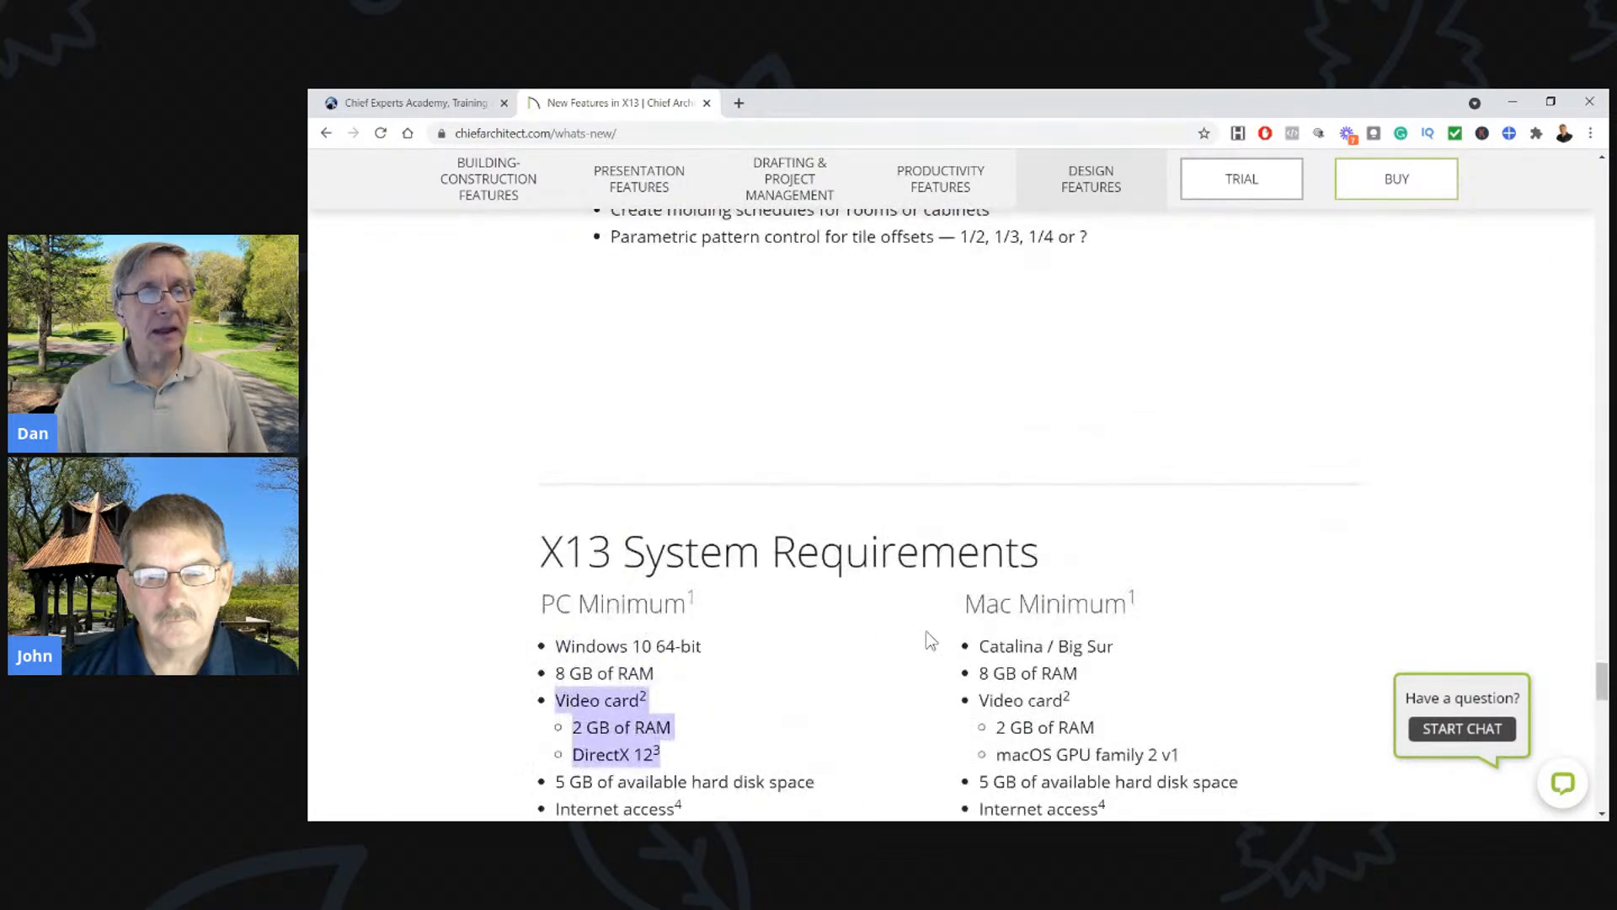
scroll(891, 629, down, 1)
drag(959, 520, 1169, 714)
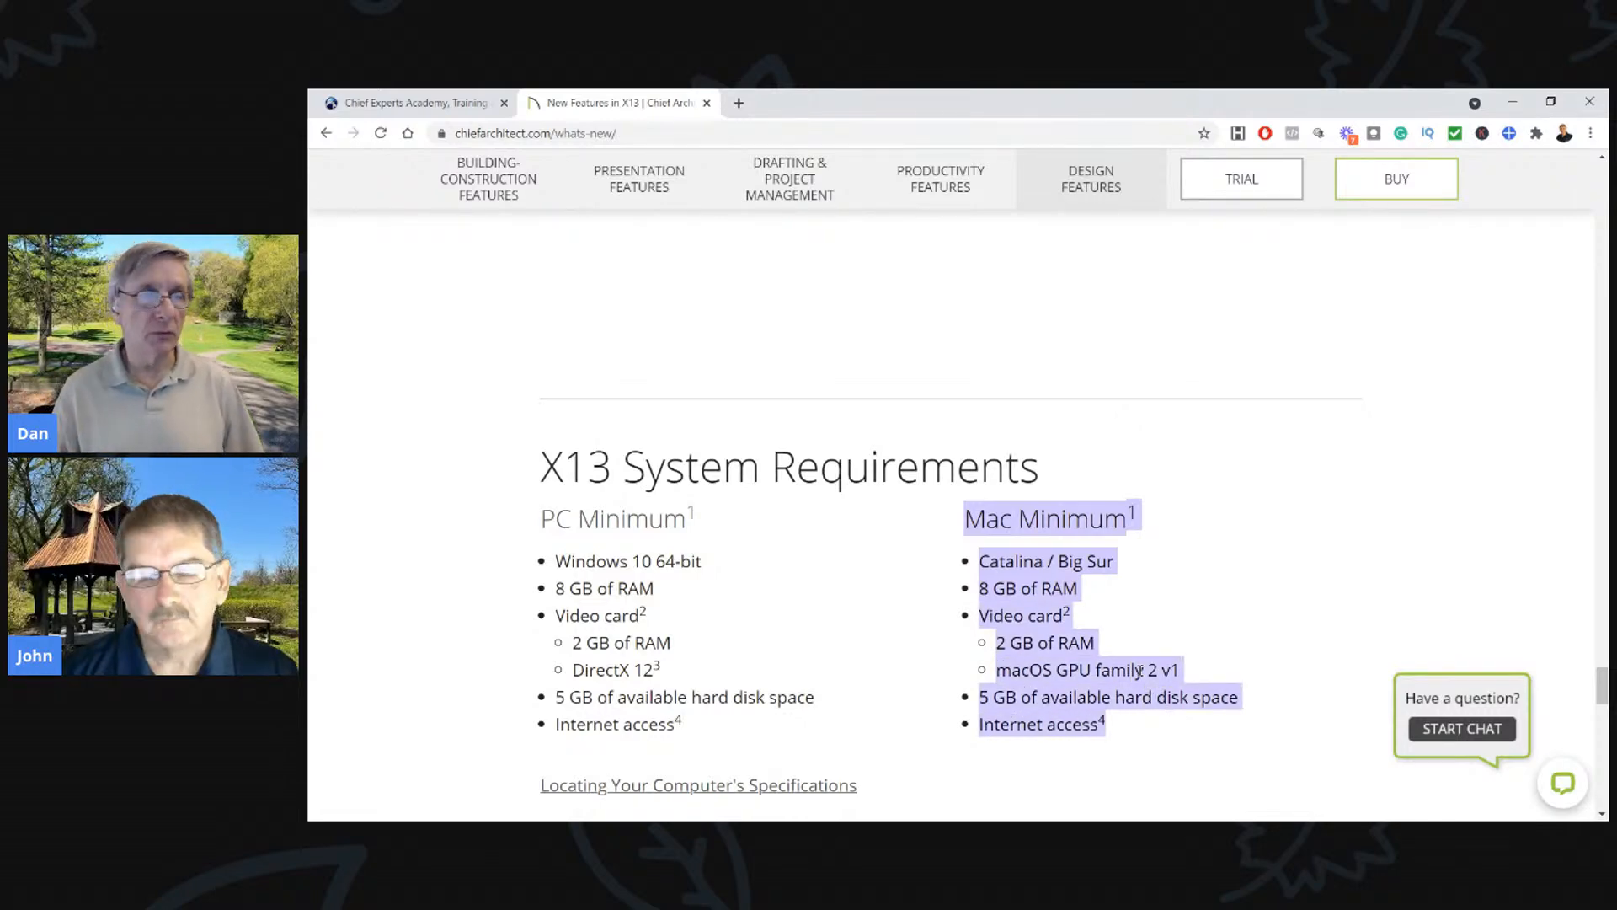
scroll(1290, 574, down, 10)
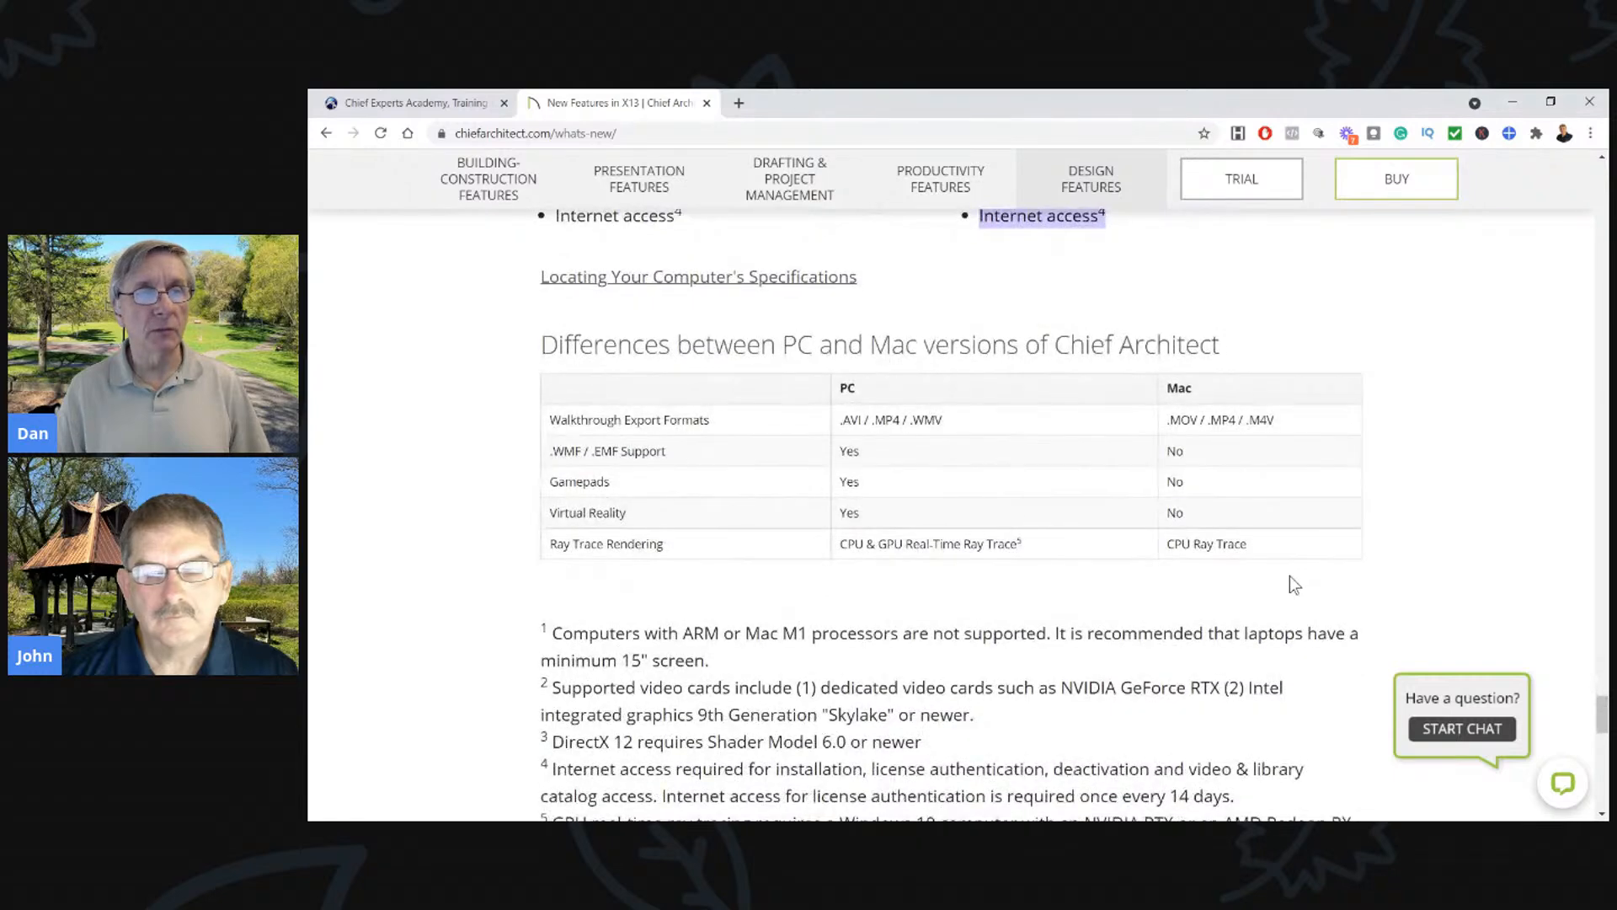
scroll(1291, 576, down, 6)
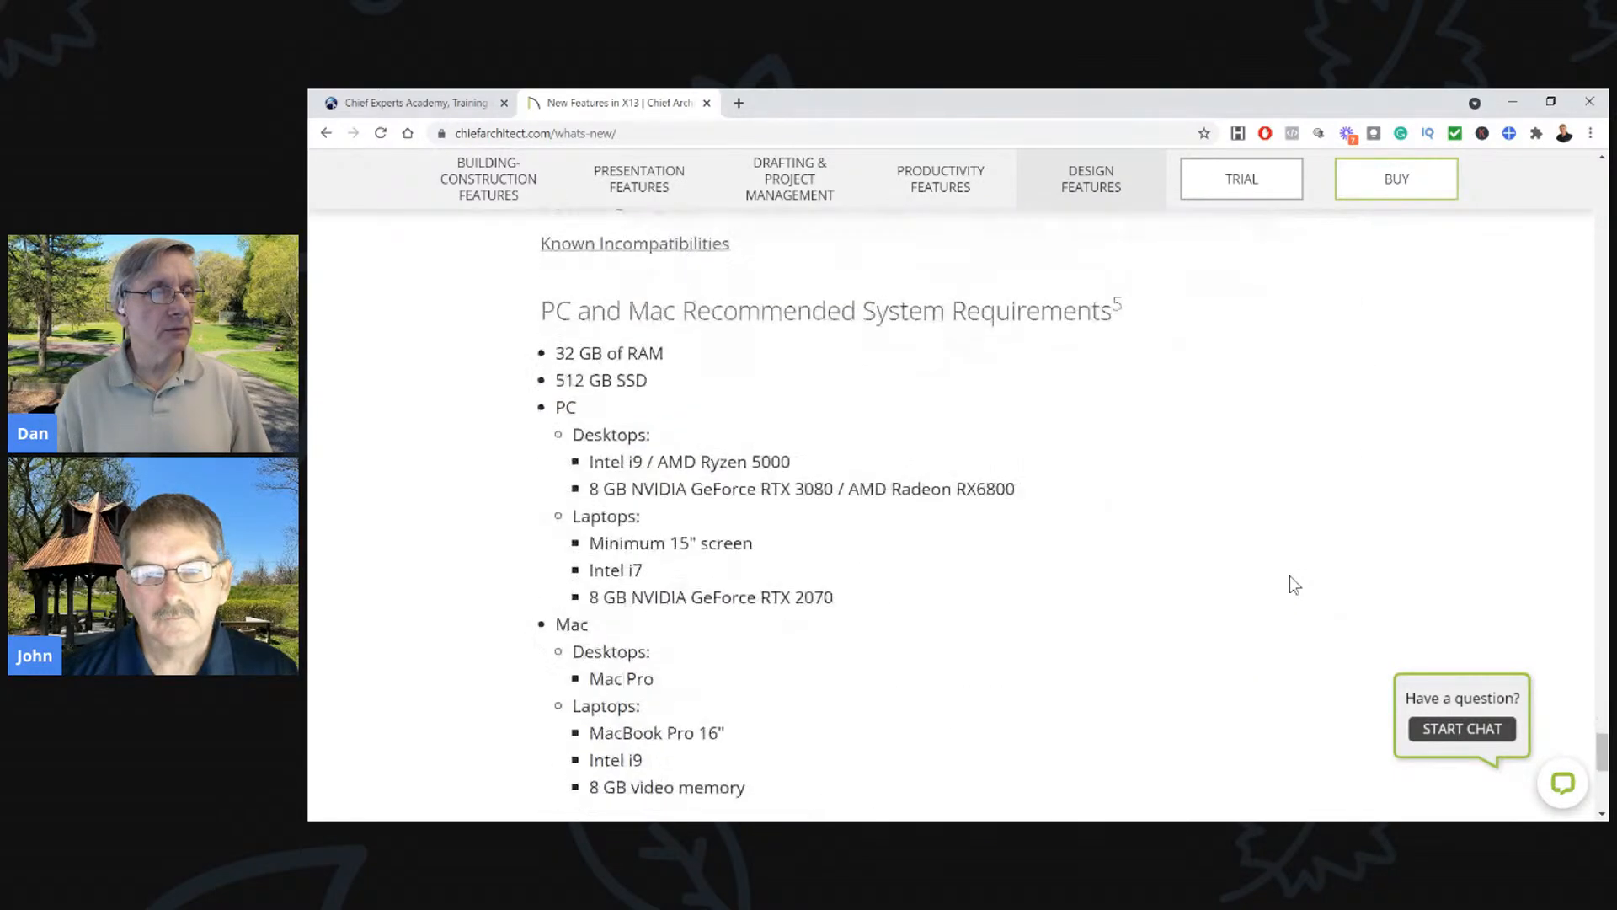
scroll(1295, 583, down, 5)
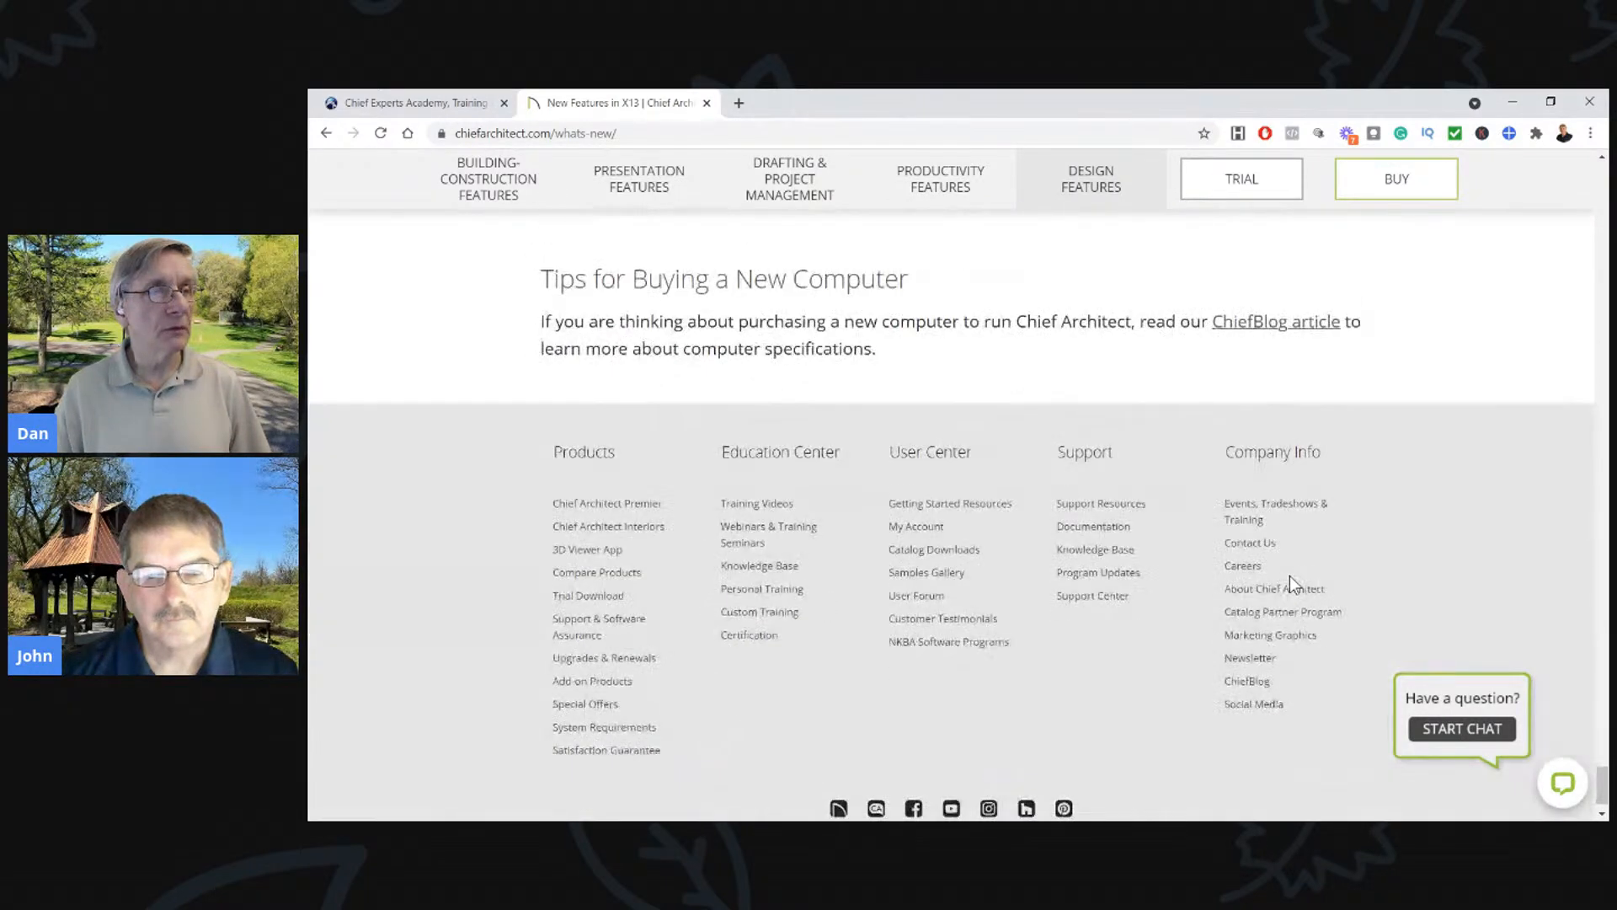
Go back to the Chief Architect X13 introduction and purchase options, and return to the Academy Store page
drag(1601, 792, 1600, 181)
scroll(635, 531, down, 5)
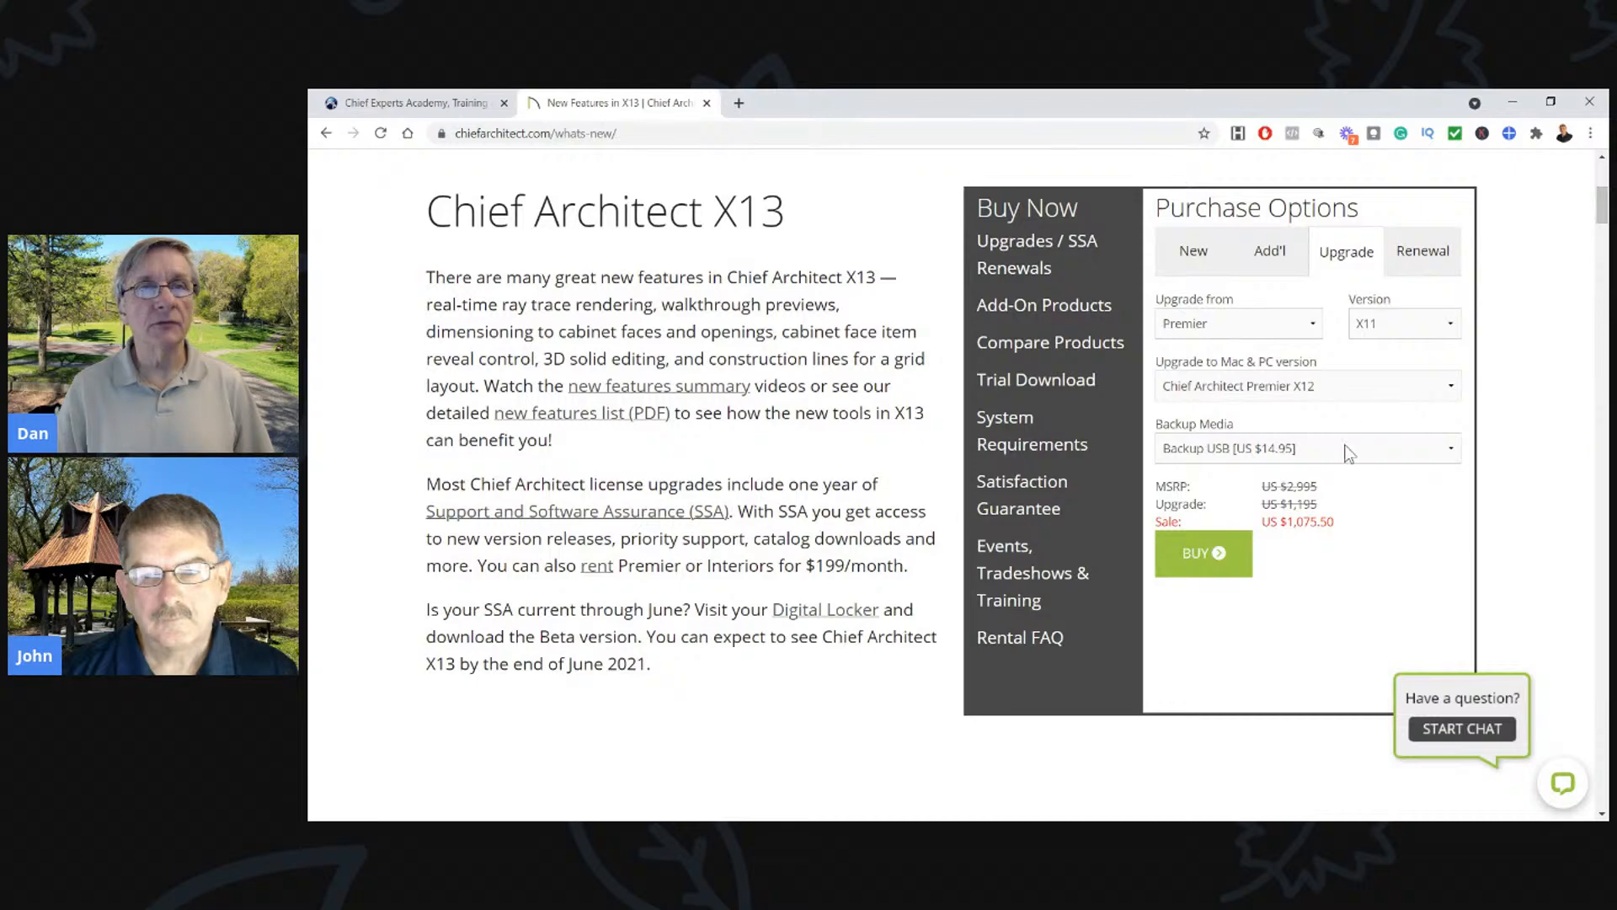
scroll(1344, 446, up, 5)
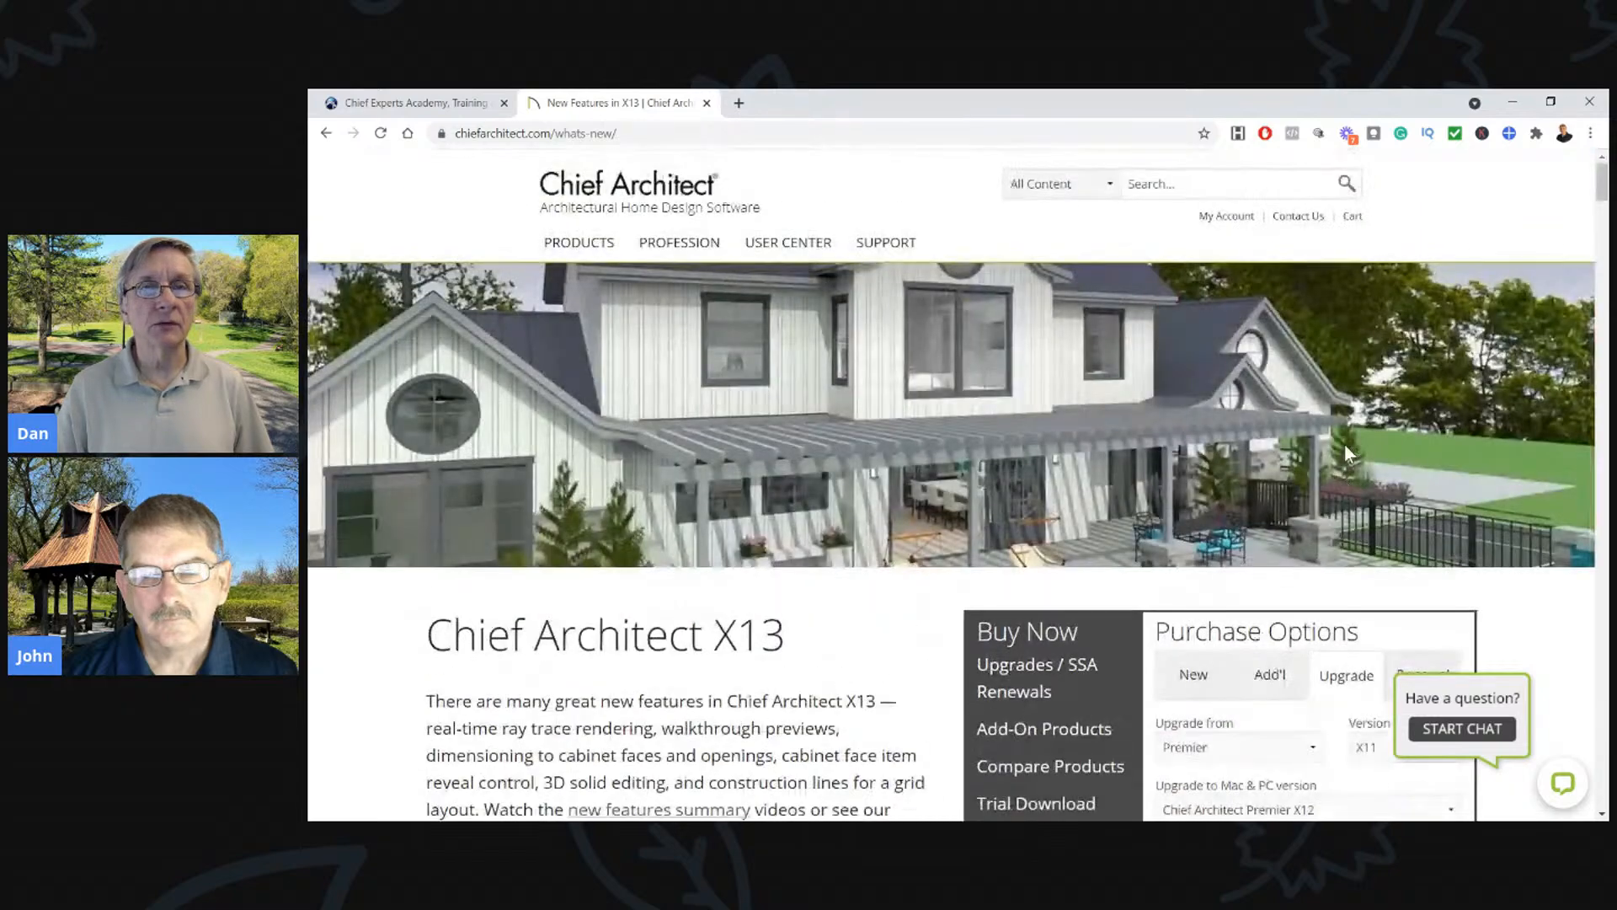
click(452, 101)
click(622, 101)
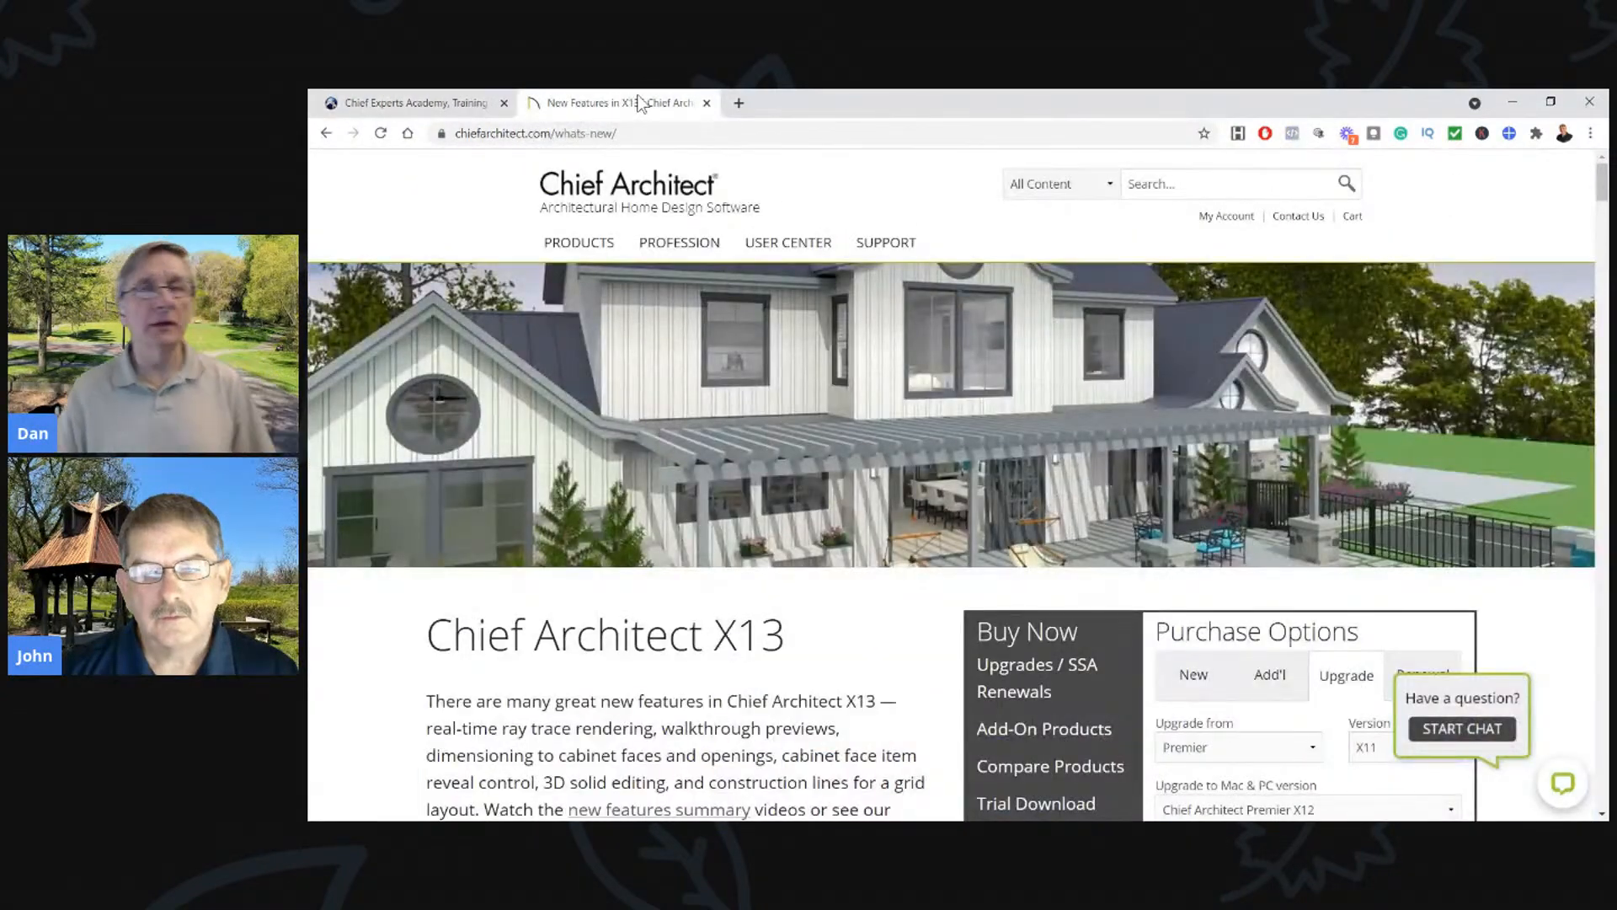
click(391, 102)
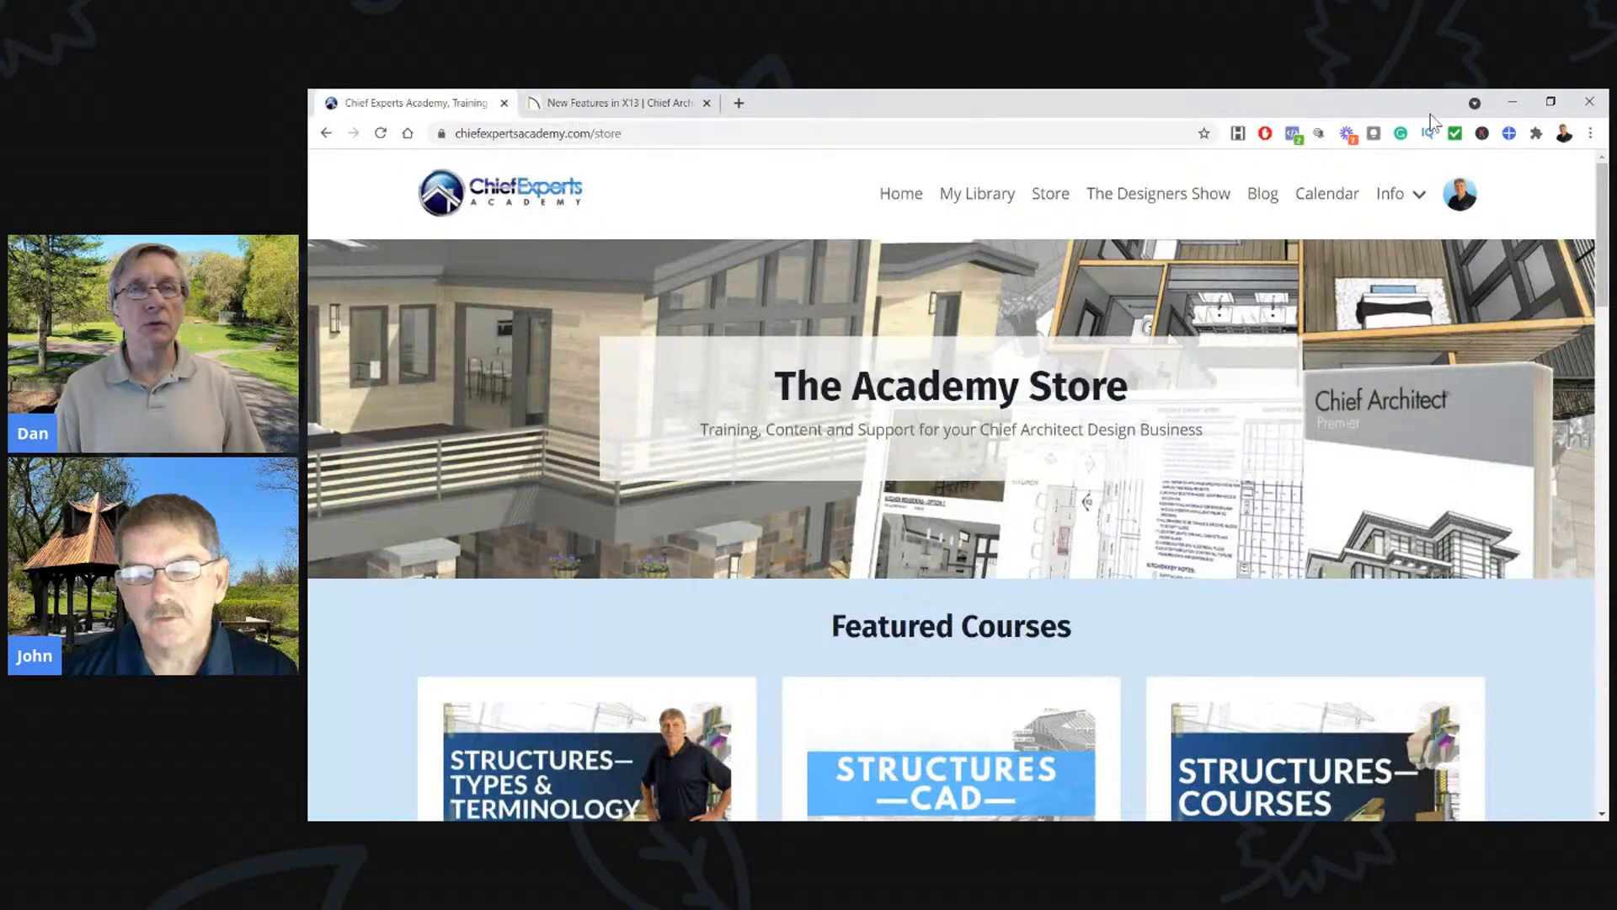
Minimize Chrome, switch to New in X13Beta3.docx in Word and read the Project Browser Previews entry under PRODUCTIVITY
click(1523, 101)
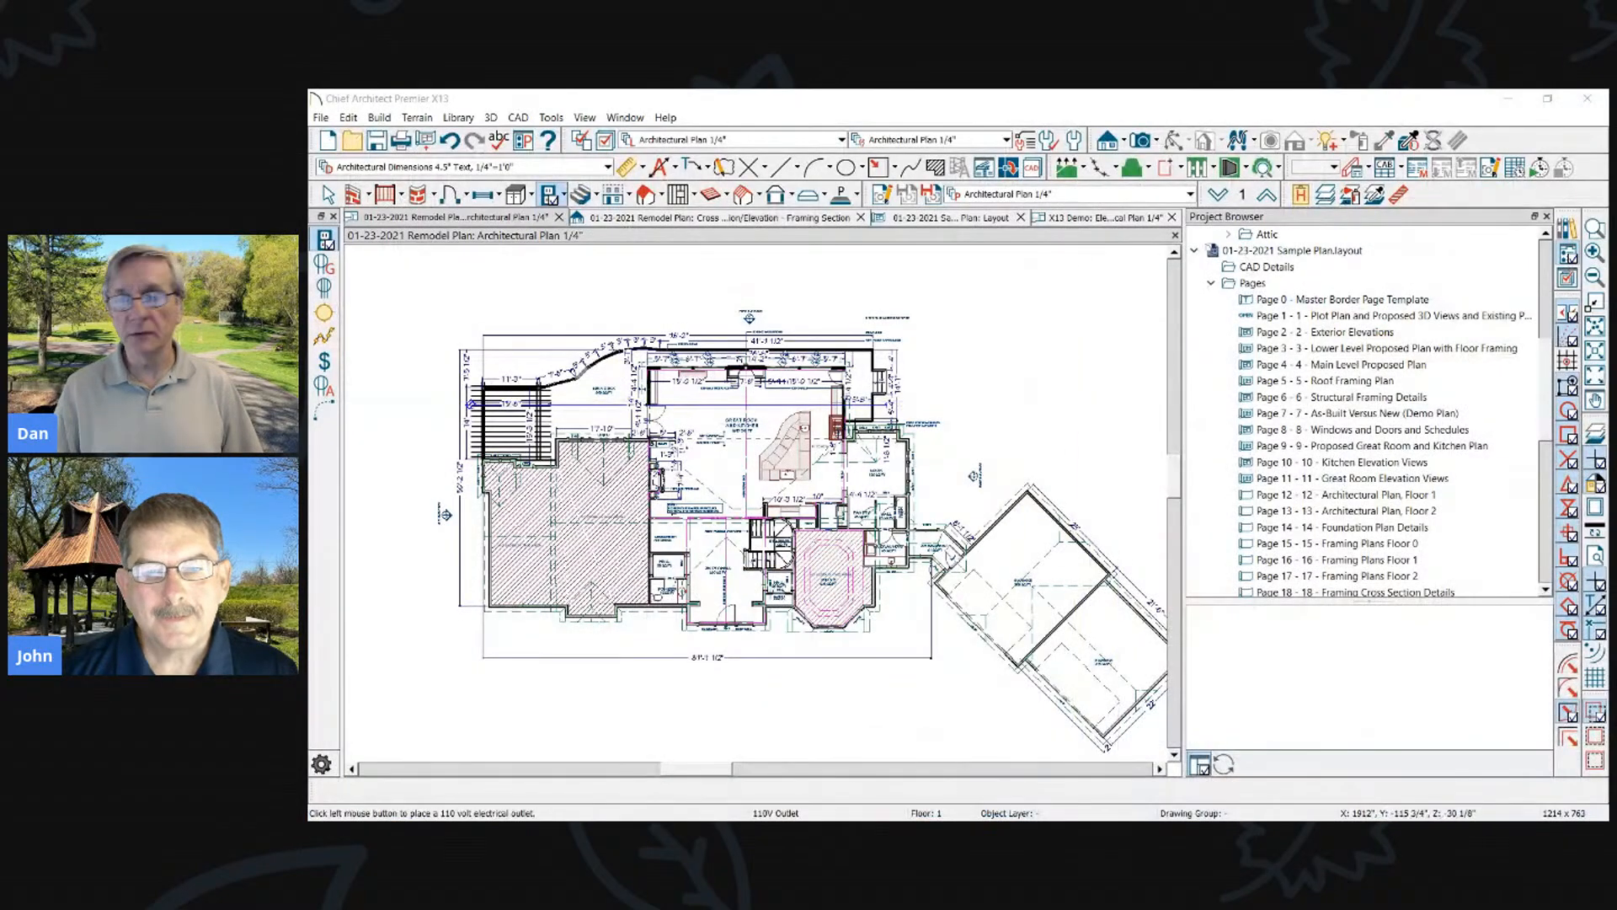
key(alt+Tab)
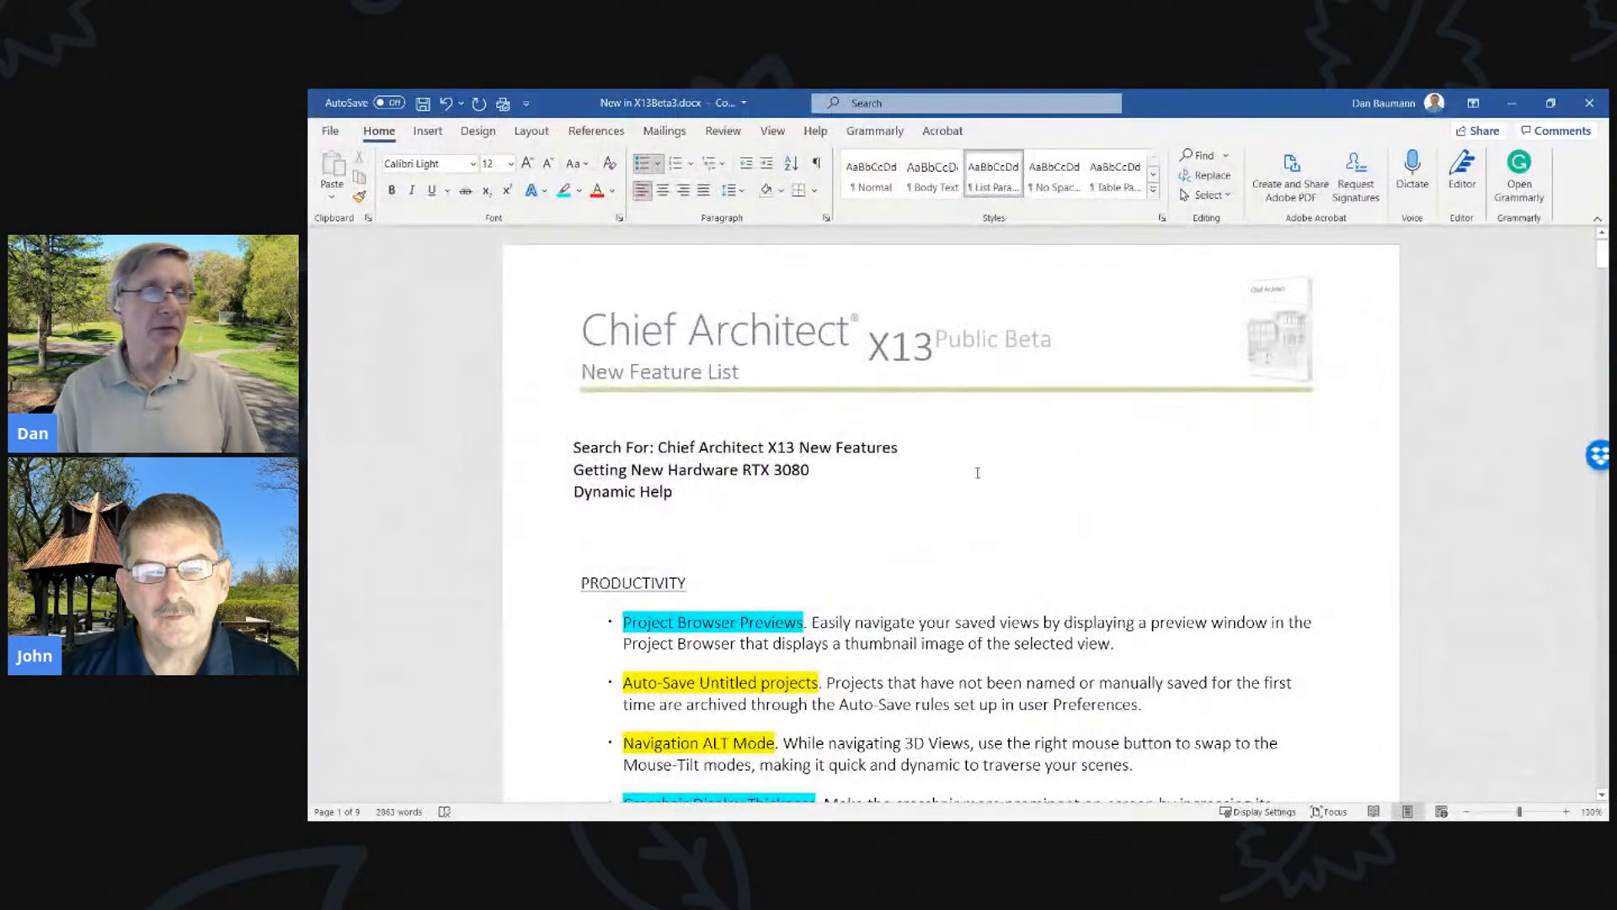
scroll(927, 502, down, 3)
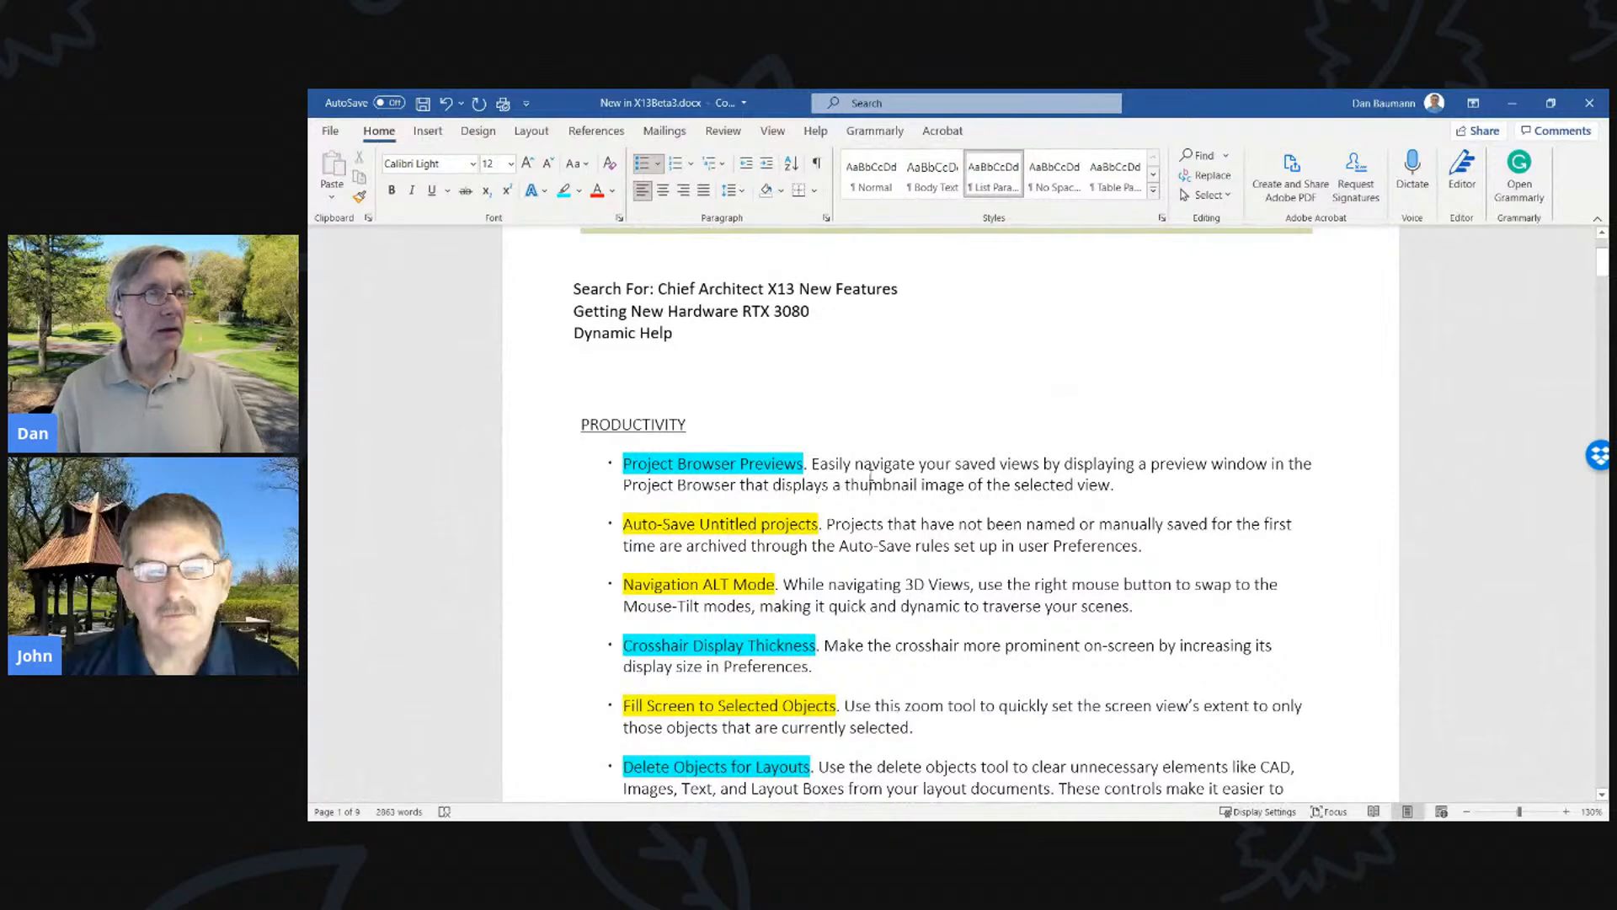
scroll(662, 513, down, 3)
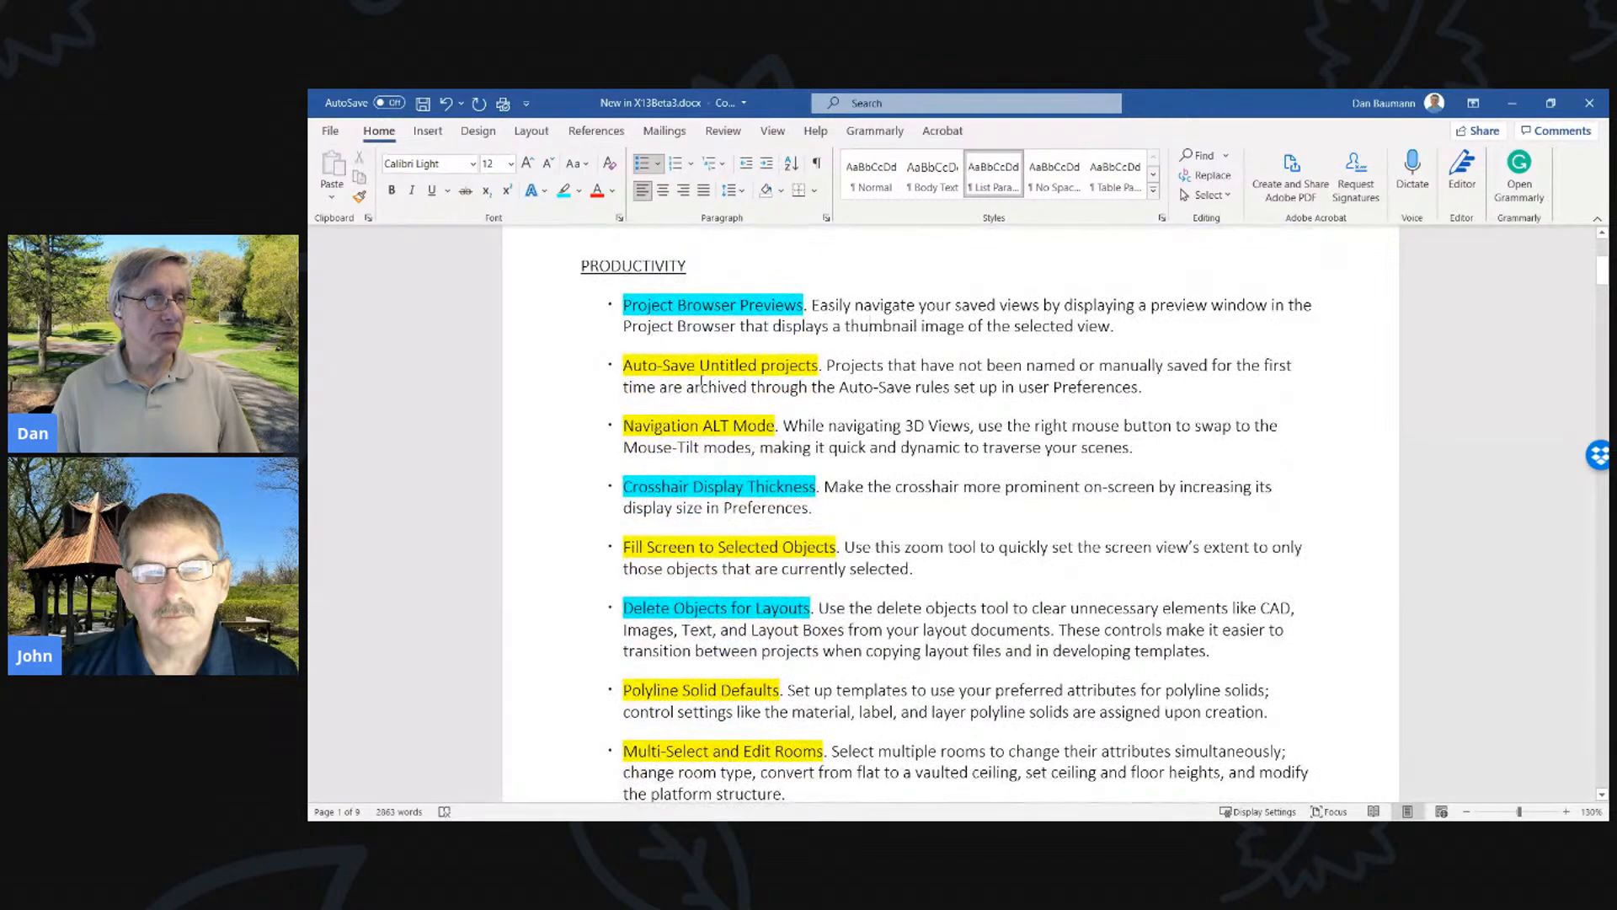
scroll(741, 379, up, 3)
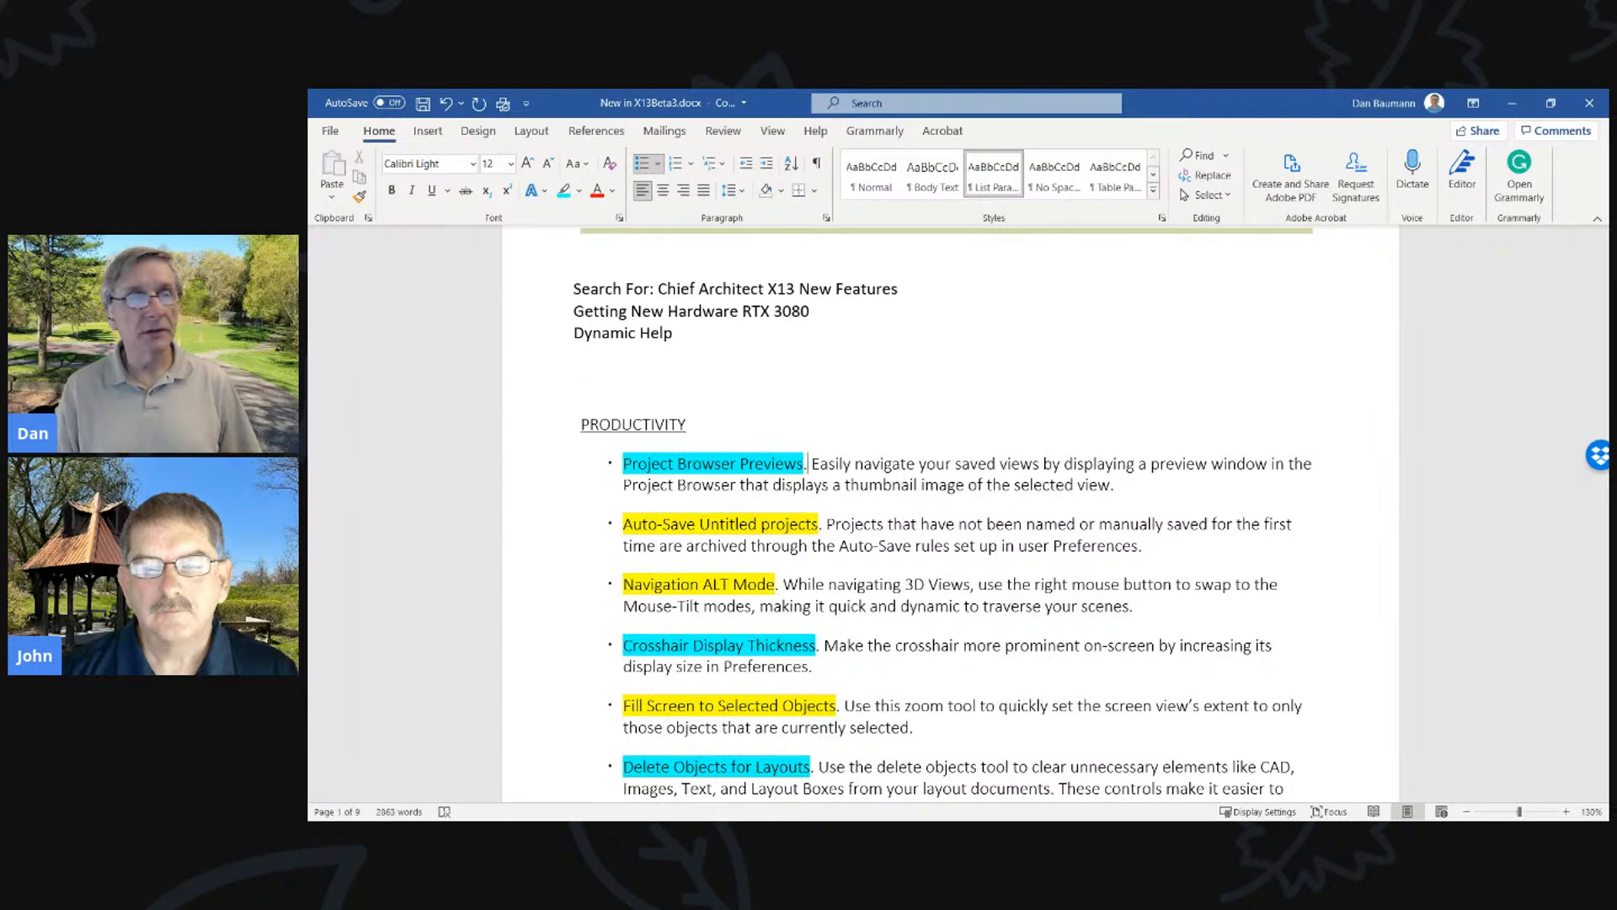
Switch to Chief Architect, collapse the Schedules folder in the Project Browser and select 01-23-2021 Remodel Plan.plan
key(alt+Tab)
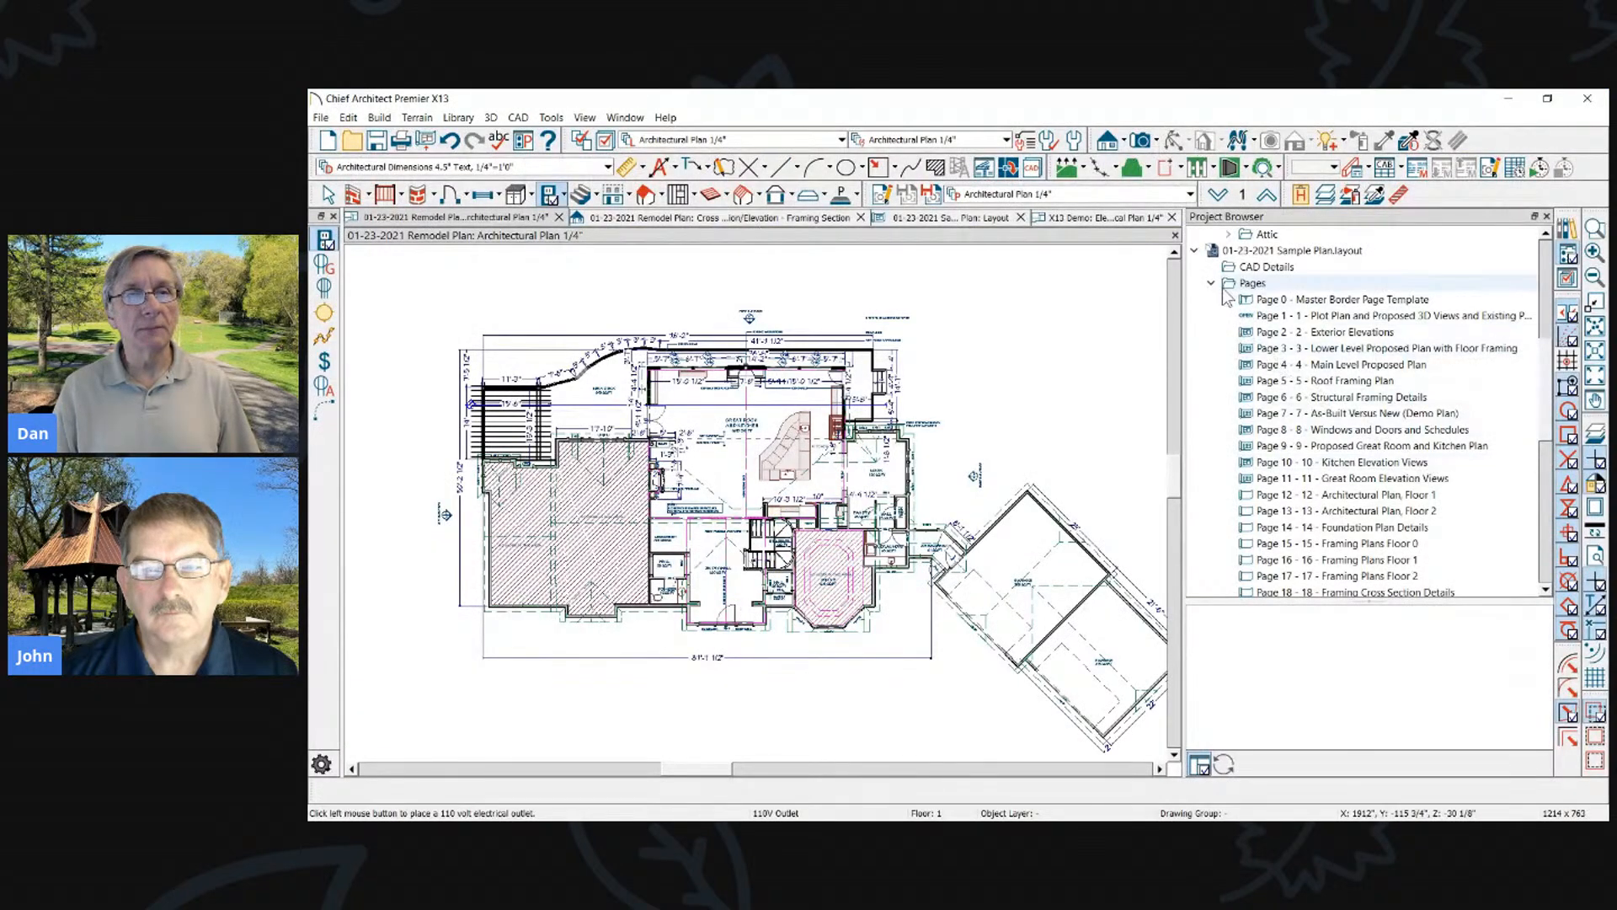
scroll(1221, 295, up, 7)
click(818, 308)
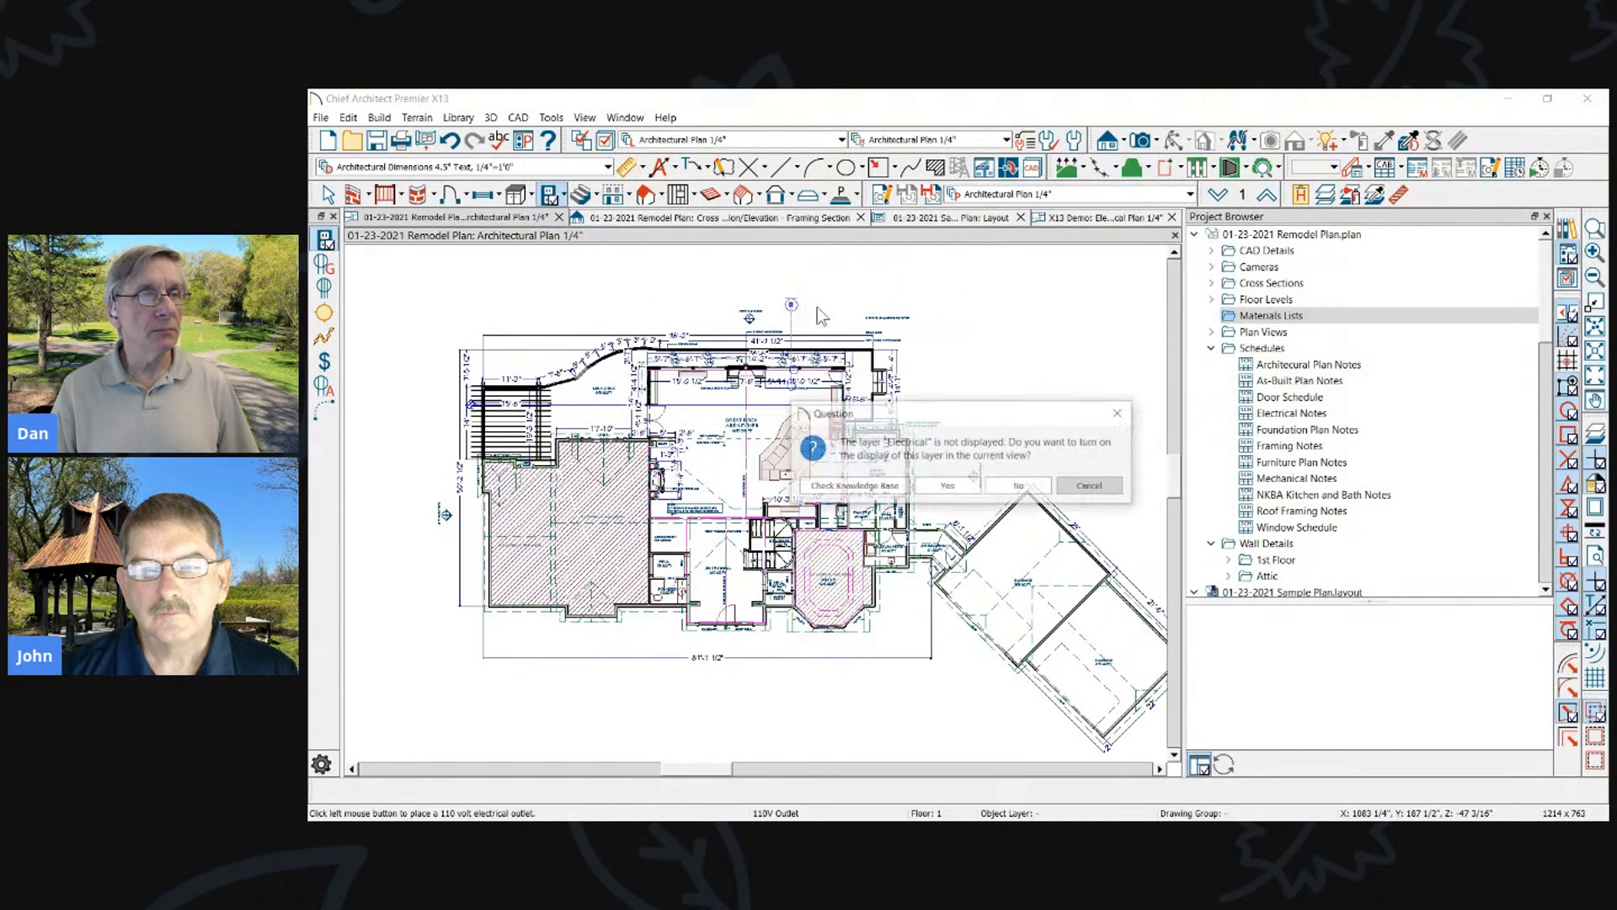
click(1018, 486)
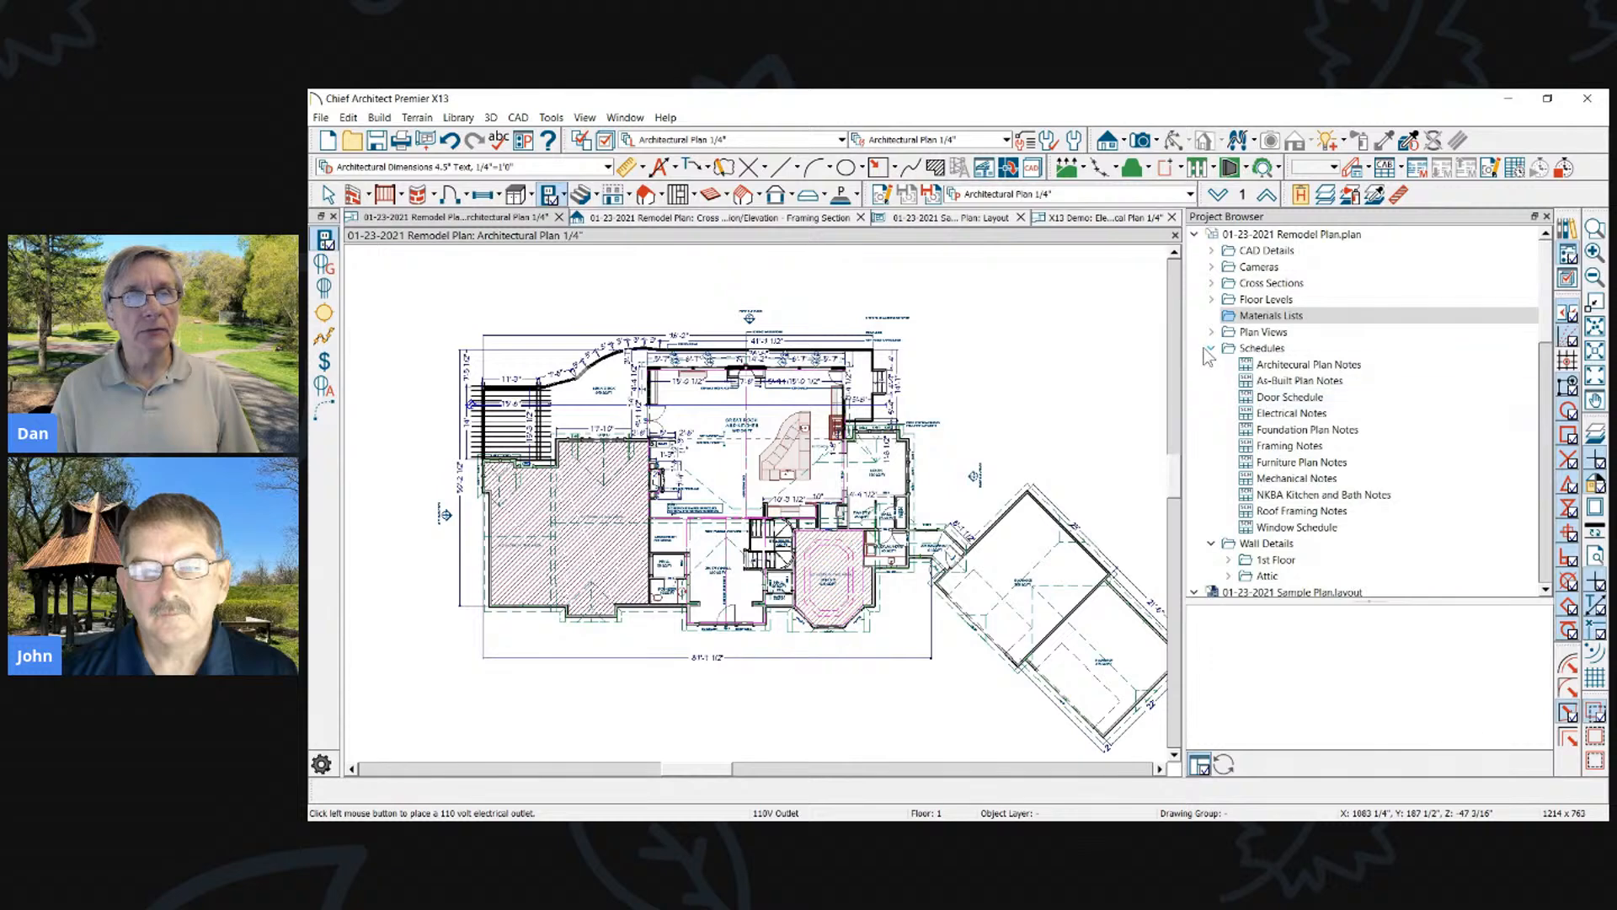
click(1210, 349)
click(1275, 236)
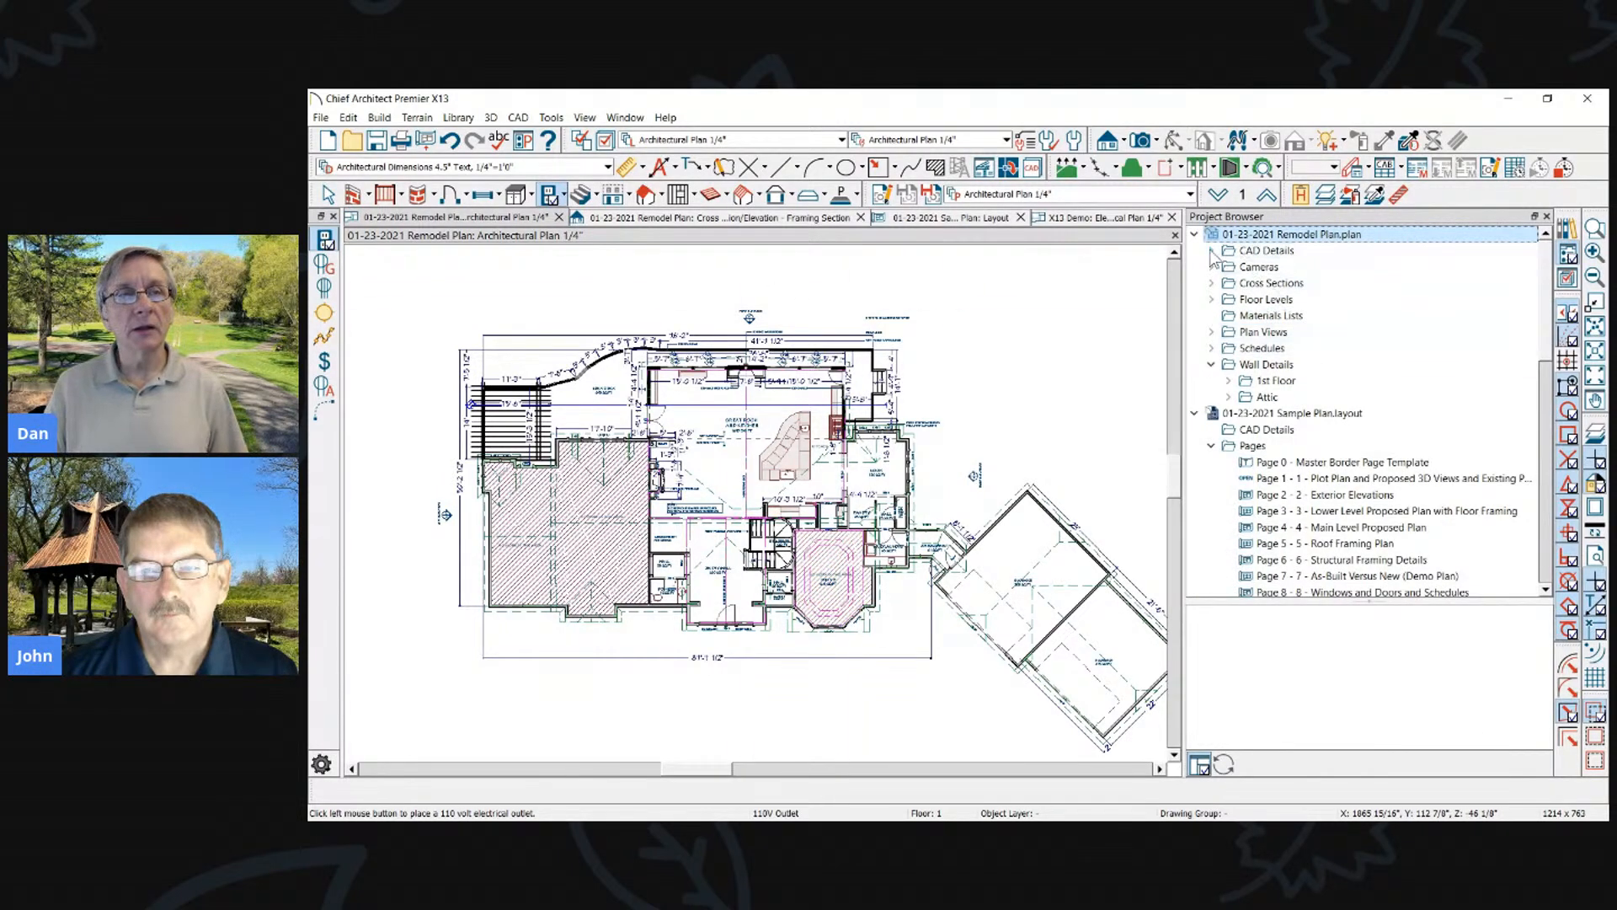
Expand CAD Details and preview Detail 1, Main Level As-Built Lines, Plan Footprint 1 and Truss Detail in turn
double_click(1264, 250)
click(1272, 266)
click(1279, 284)
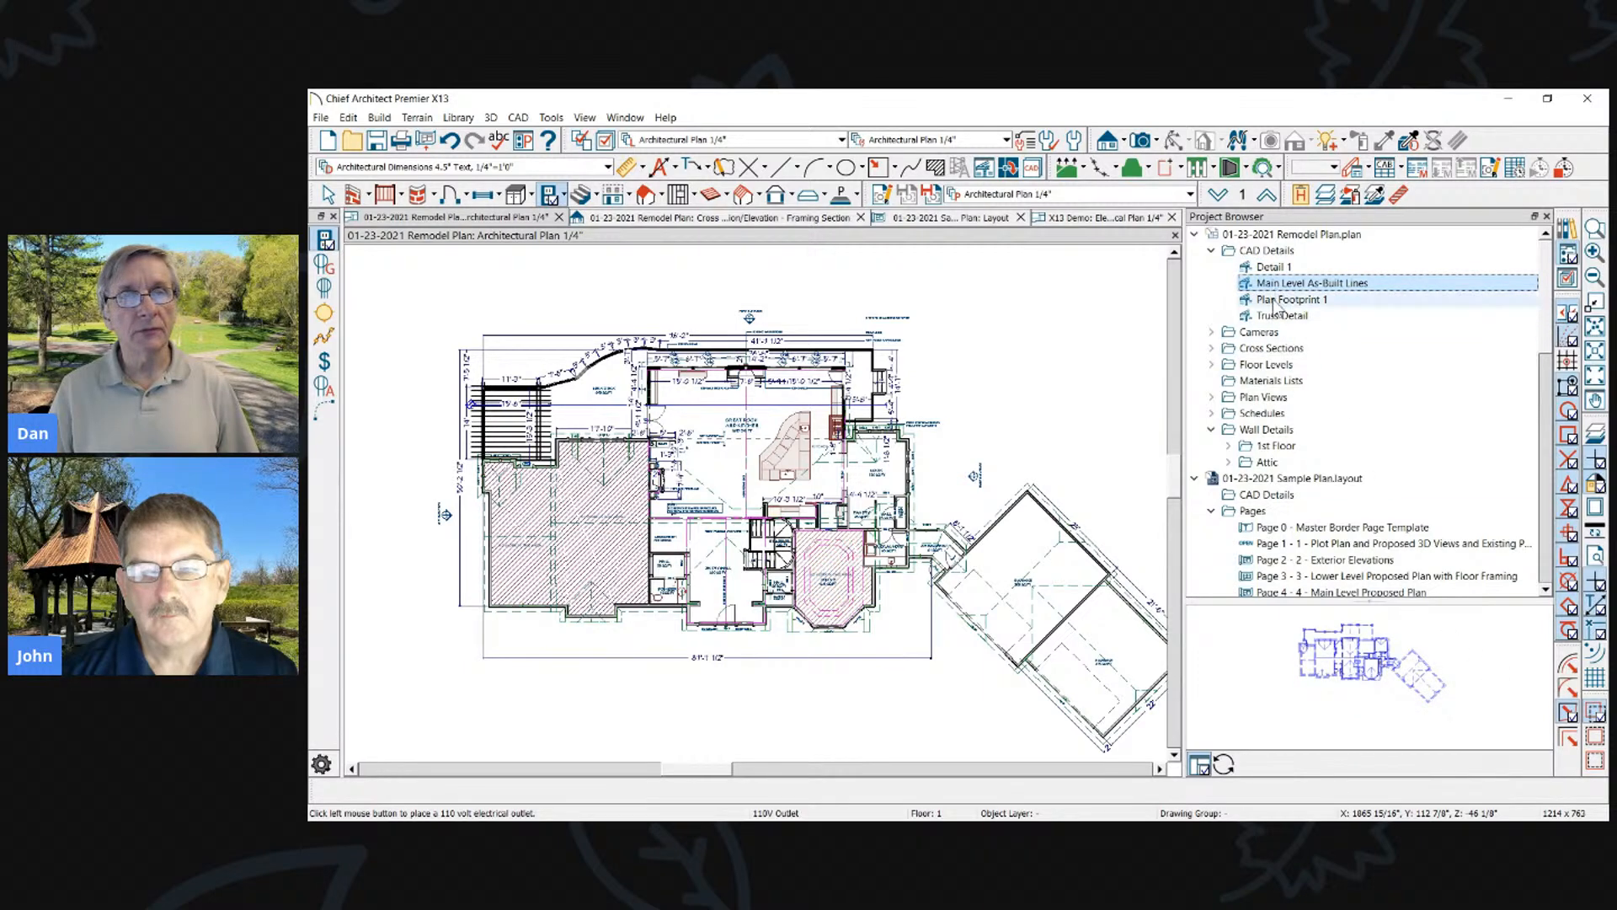
click(1281, 300)
click(1282, 315)
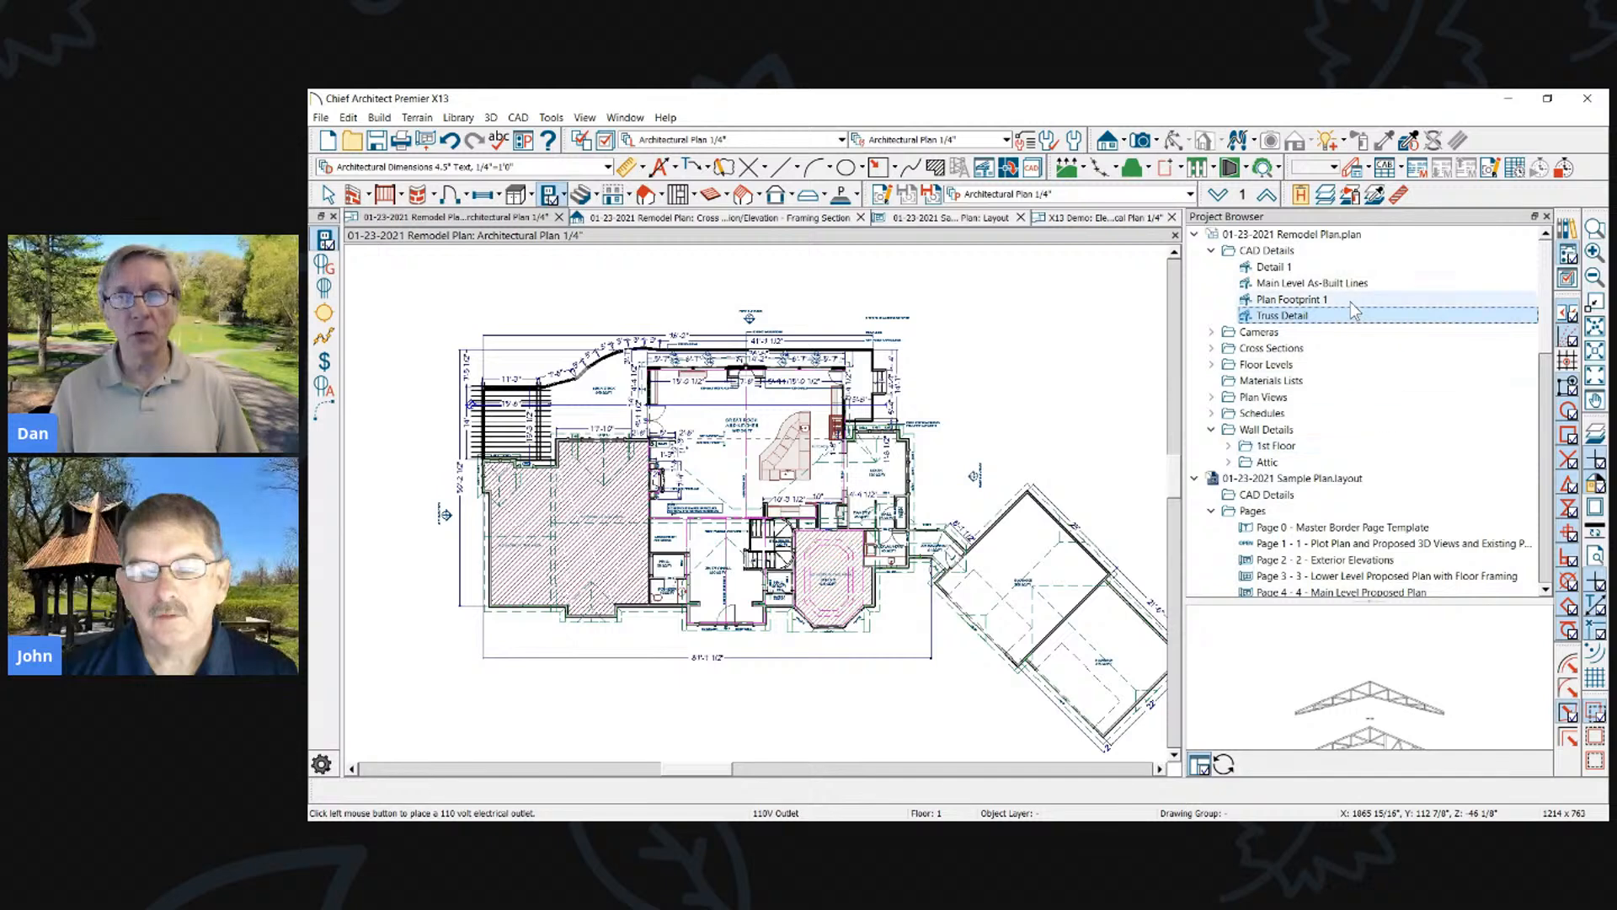
Expand the Overviews folder under Cameras and preview Camera 1, Camera 2, Camera 6 and Camera 7
click(1211, 332)
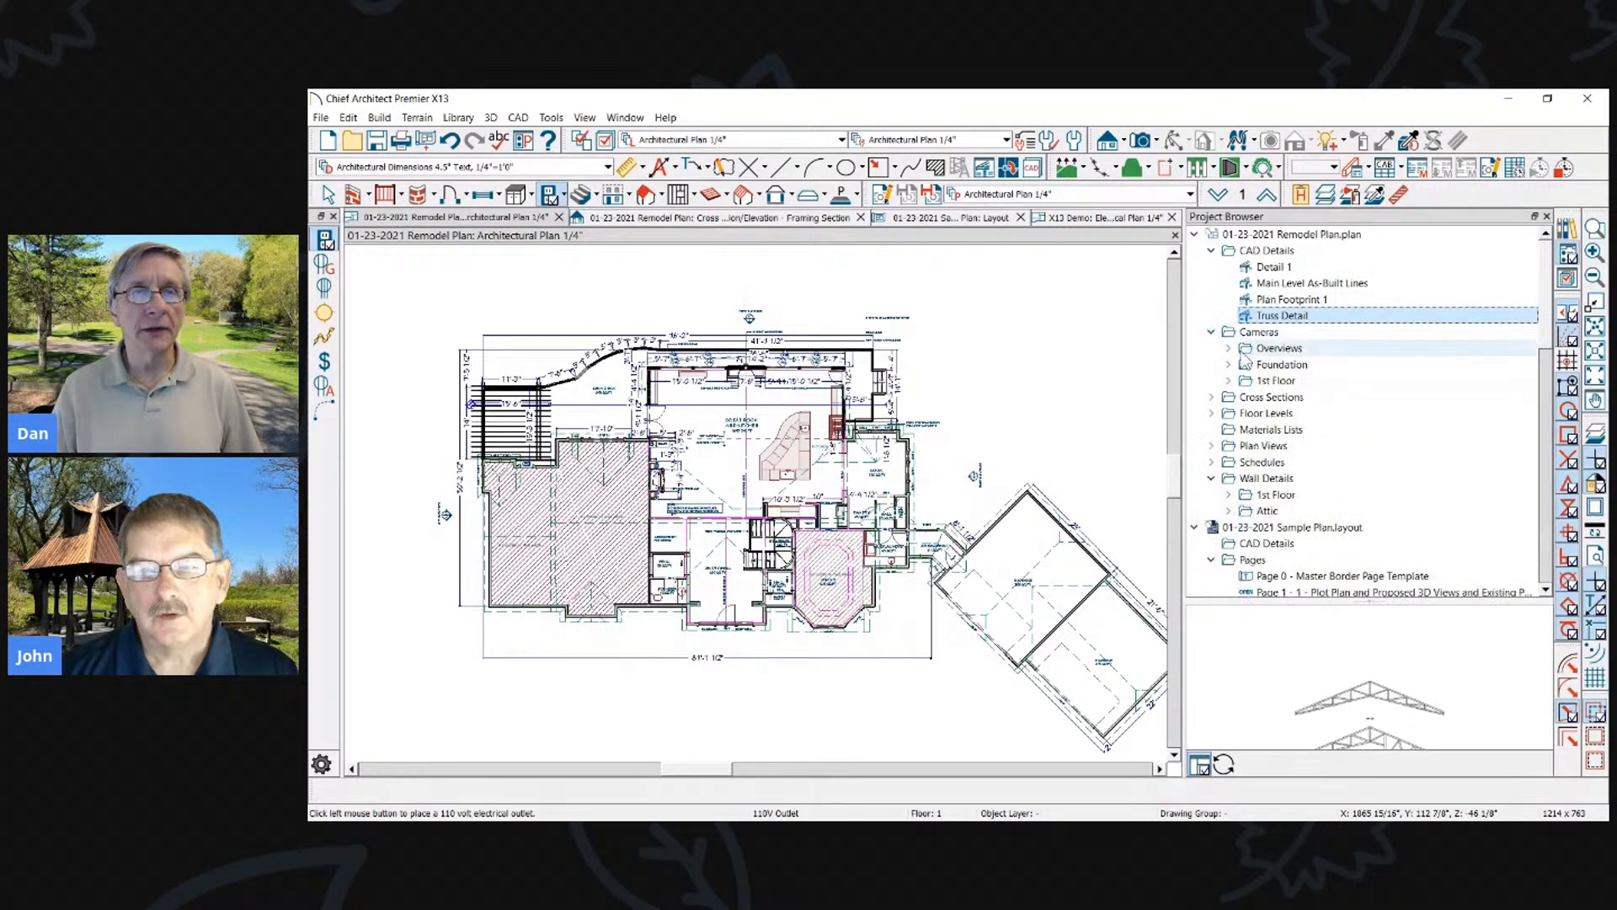
click(1228, 348)
click(1288, 364)
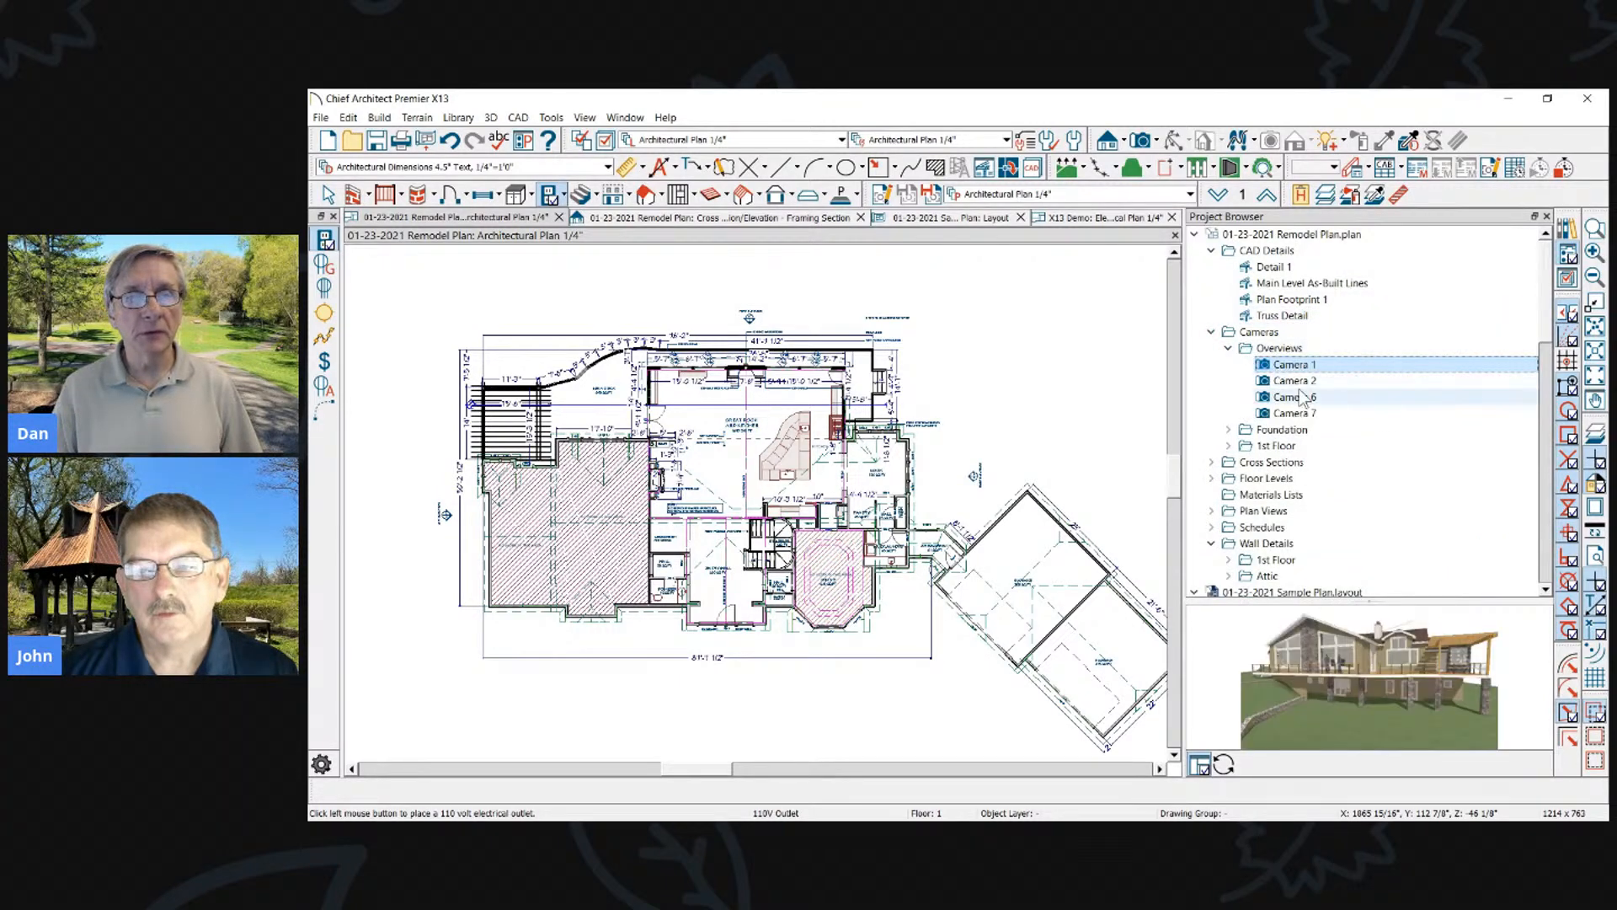
click(1292, 380)
click(1296, 397)
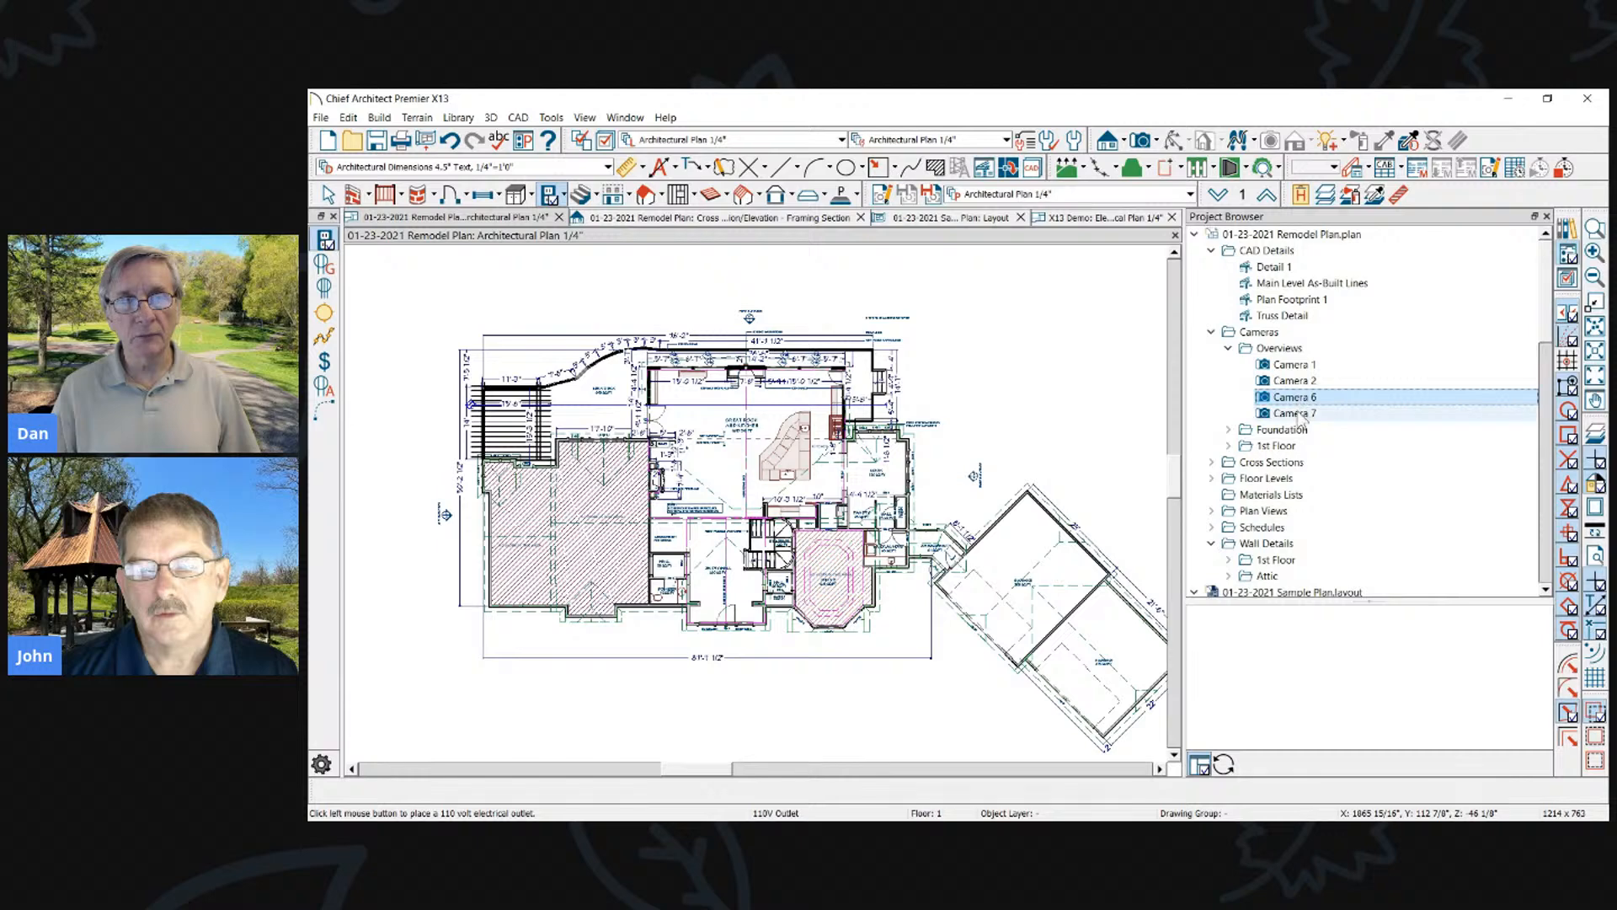
click(1302, 412)
Collapse Overviews and expand the Foundation camera folder to preview Camera 8
click(1229, 349)
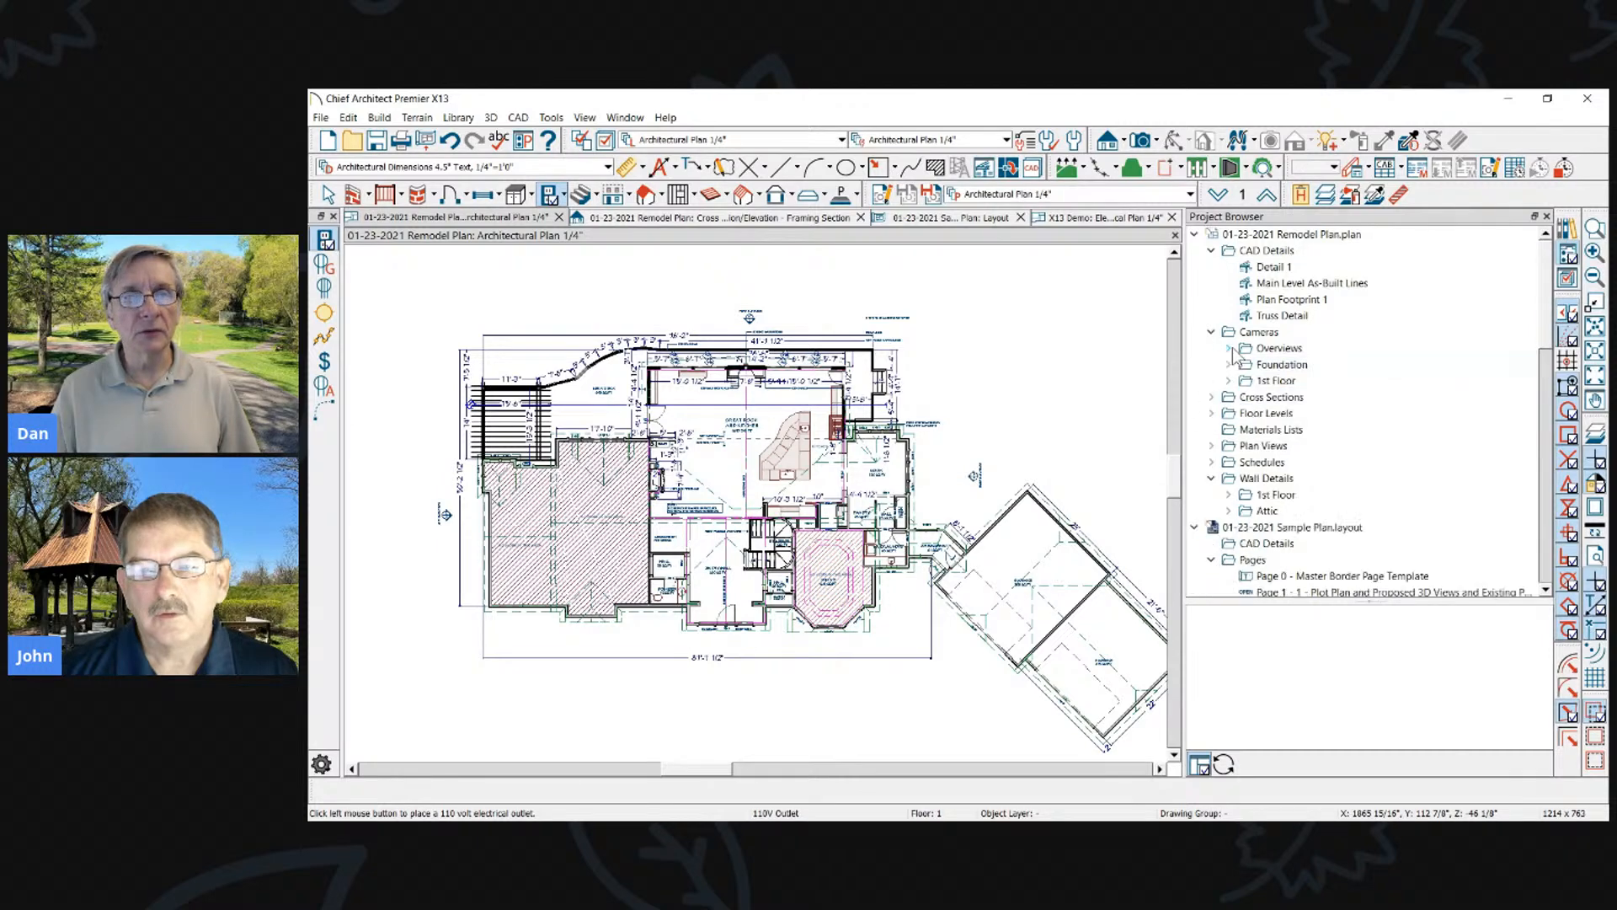
click(1229, 364)
click(1292, 380)
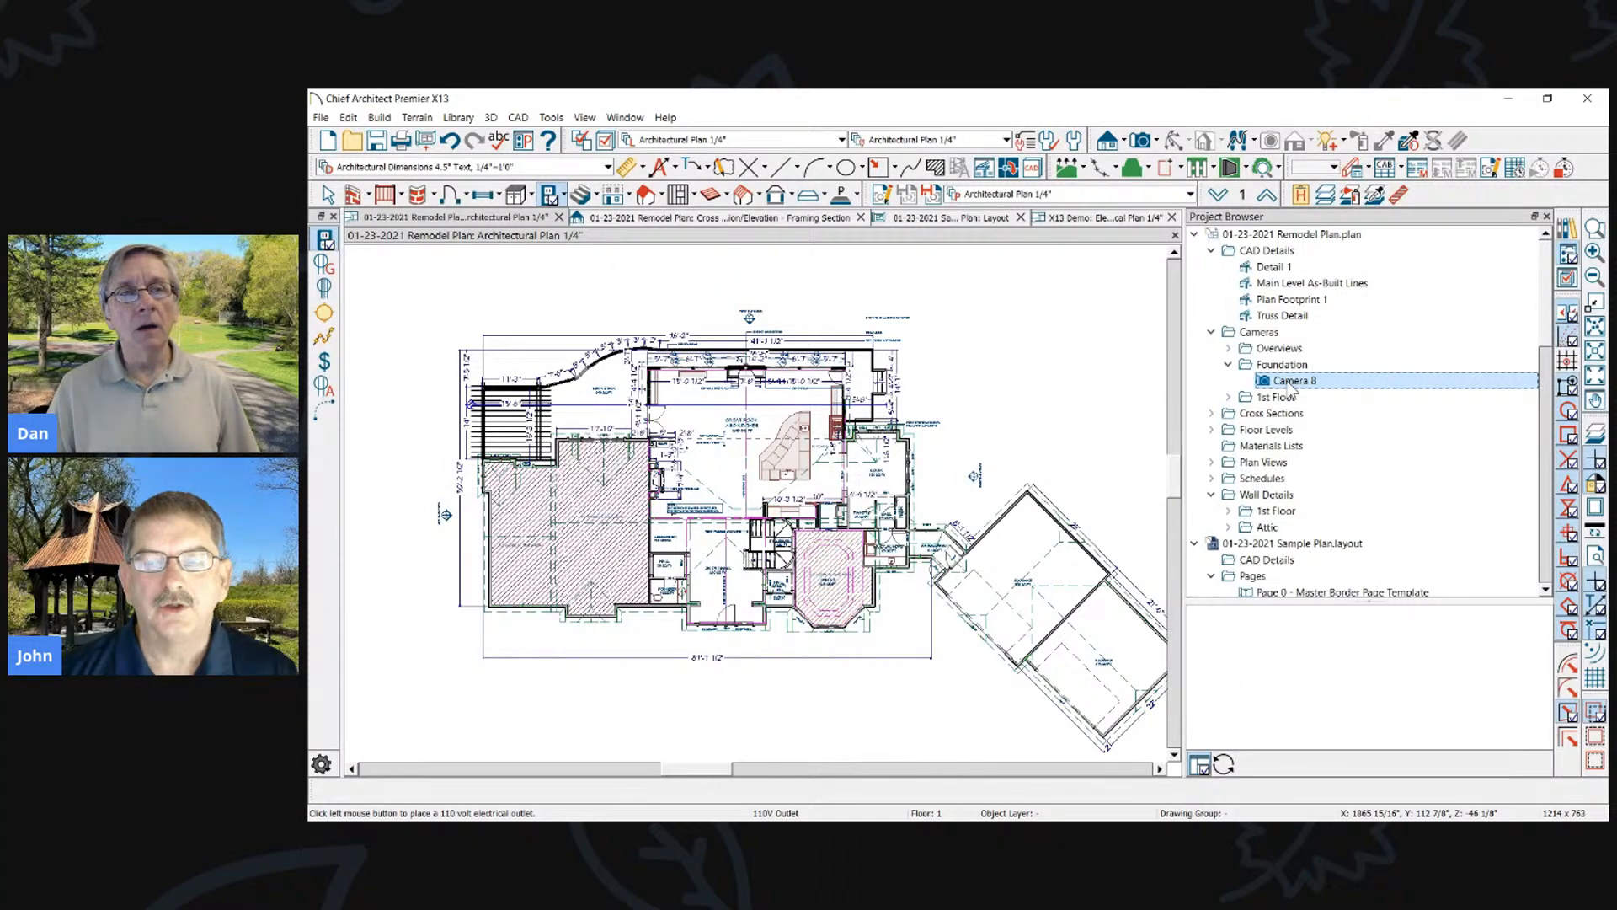
Preview Detail 1, multi-select all CAD details from it through Truss Detail, and reselect the CAD Details folder
click(1280, 253)
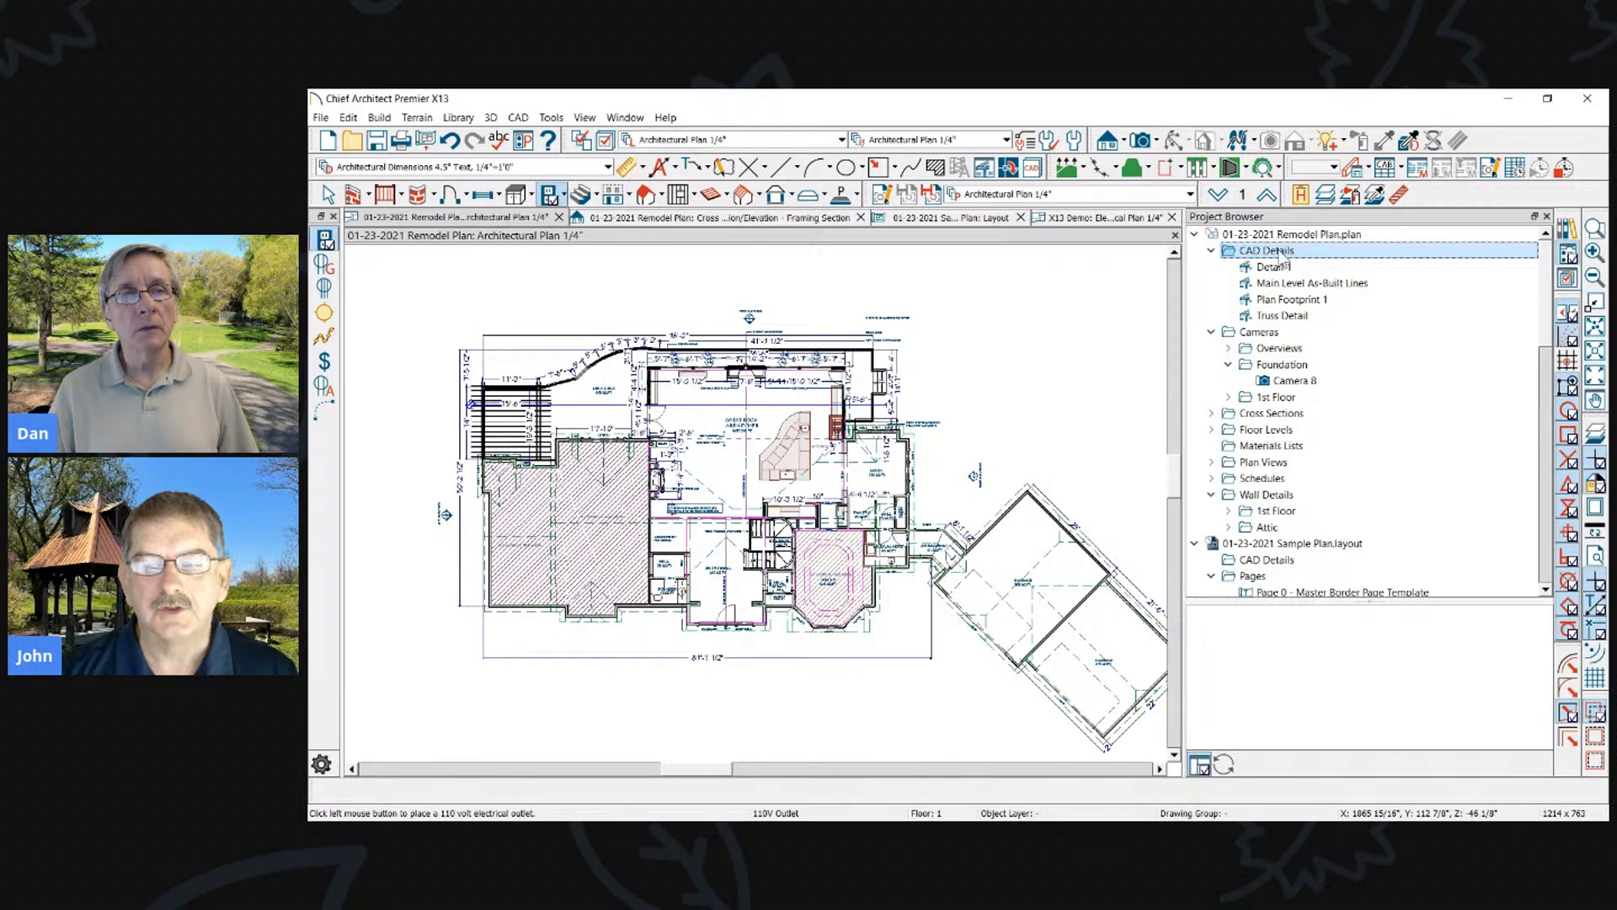
click(1276, 266)
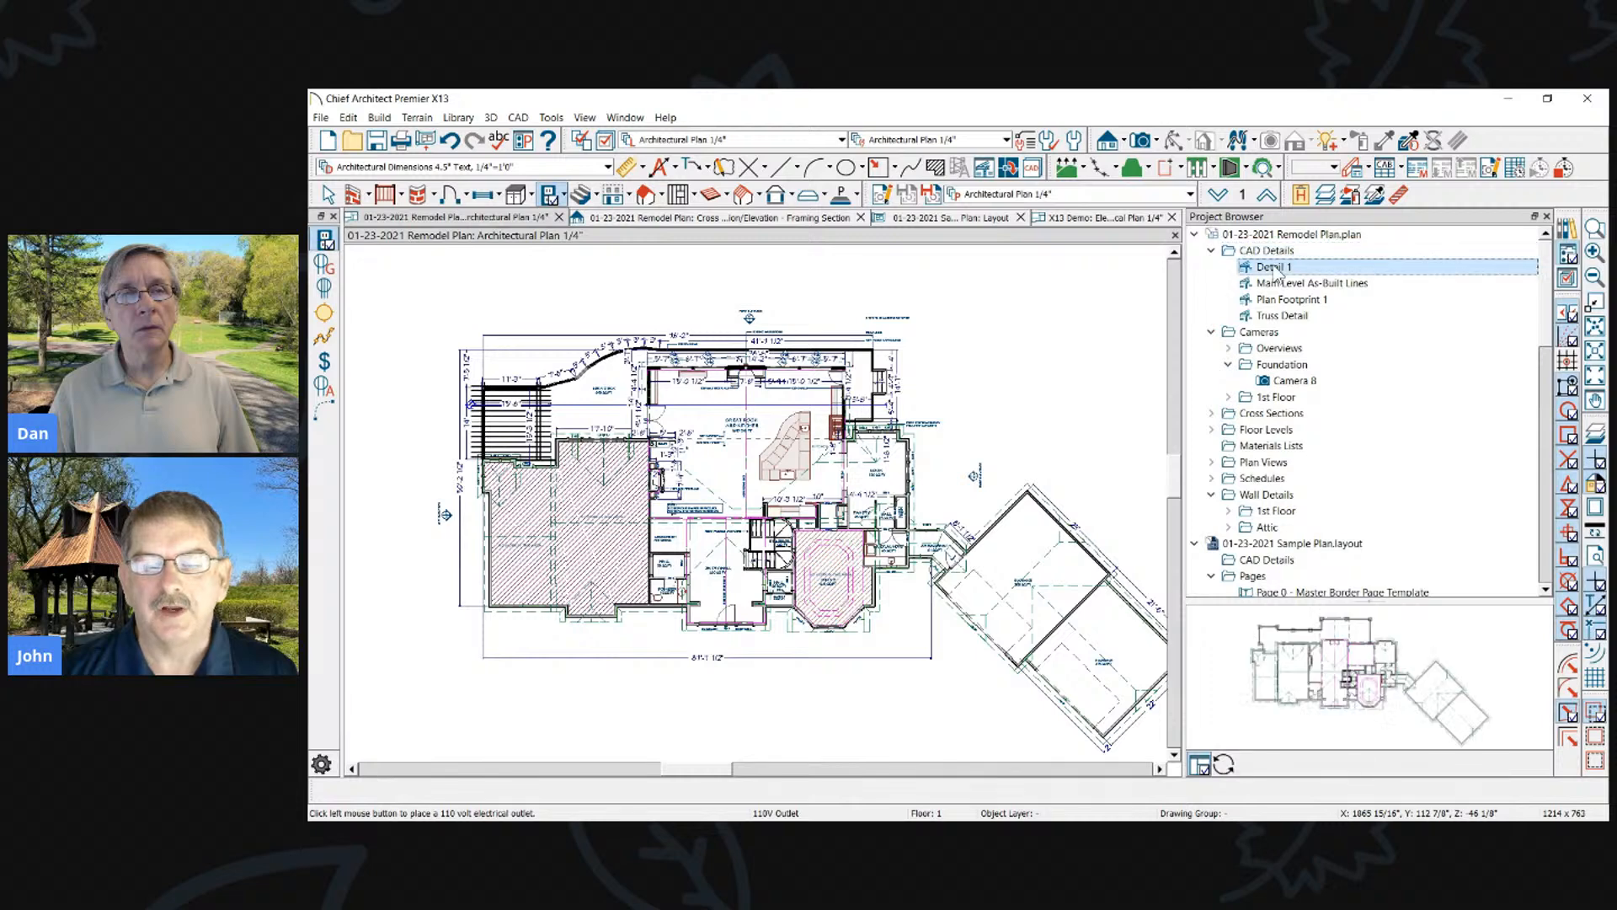
shift+click(1280, 315)
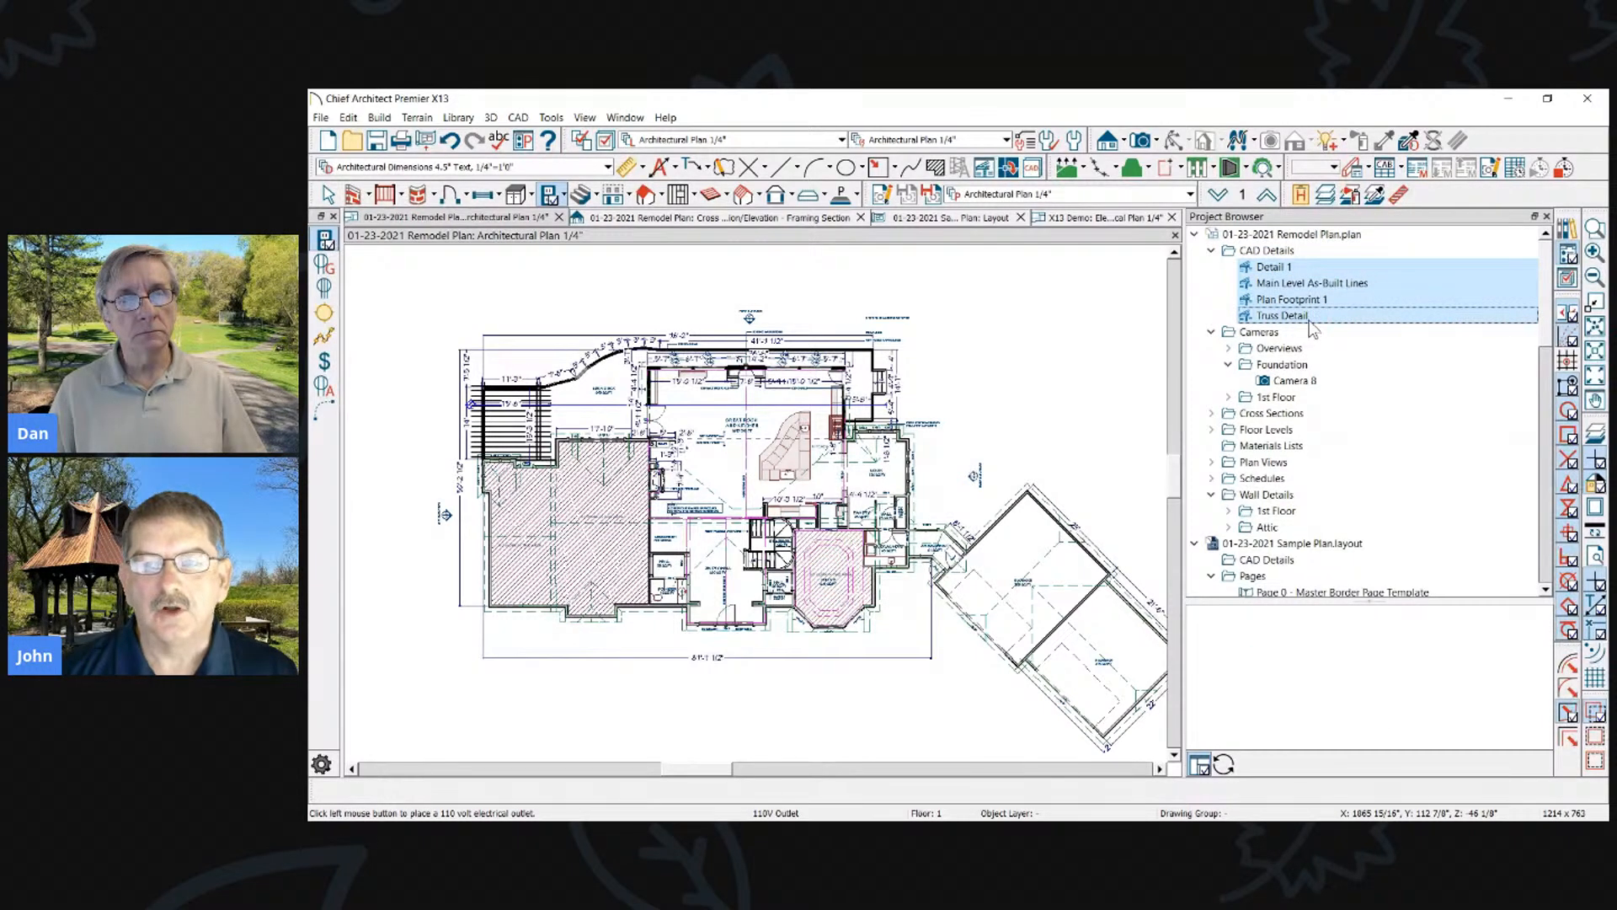
click(1274, 253)
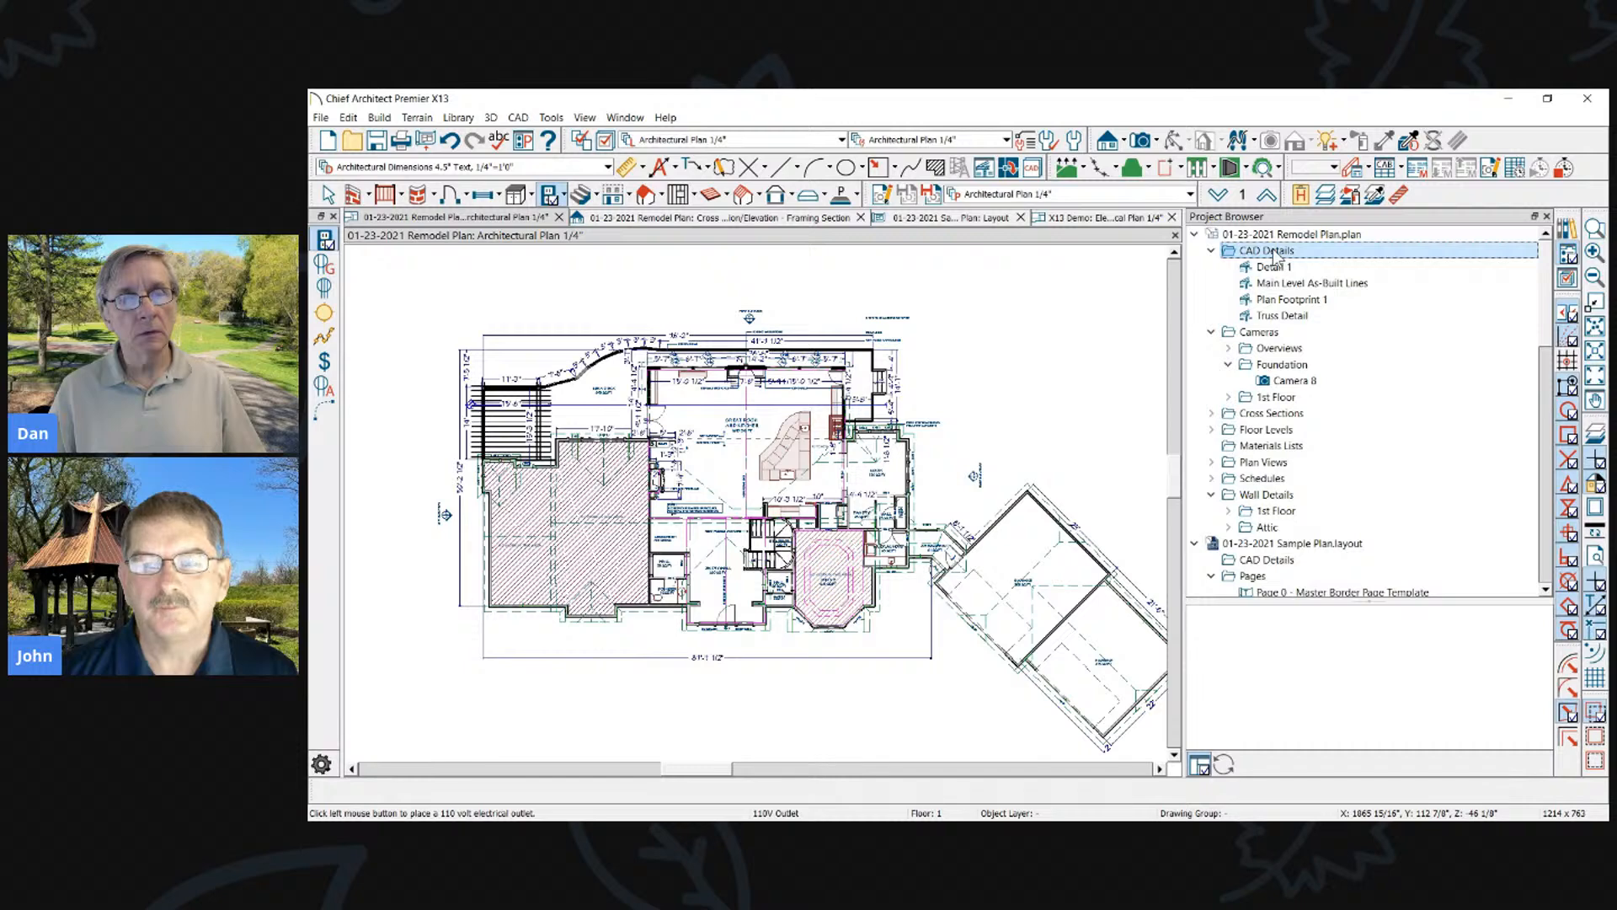
Preview the Detail 1 CAD detail and collapse the Foundation camera folder in the Project Browser
double_click(1277, 253)
double_click(1278, 253)
click(1280, 267)
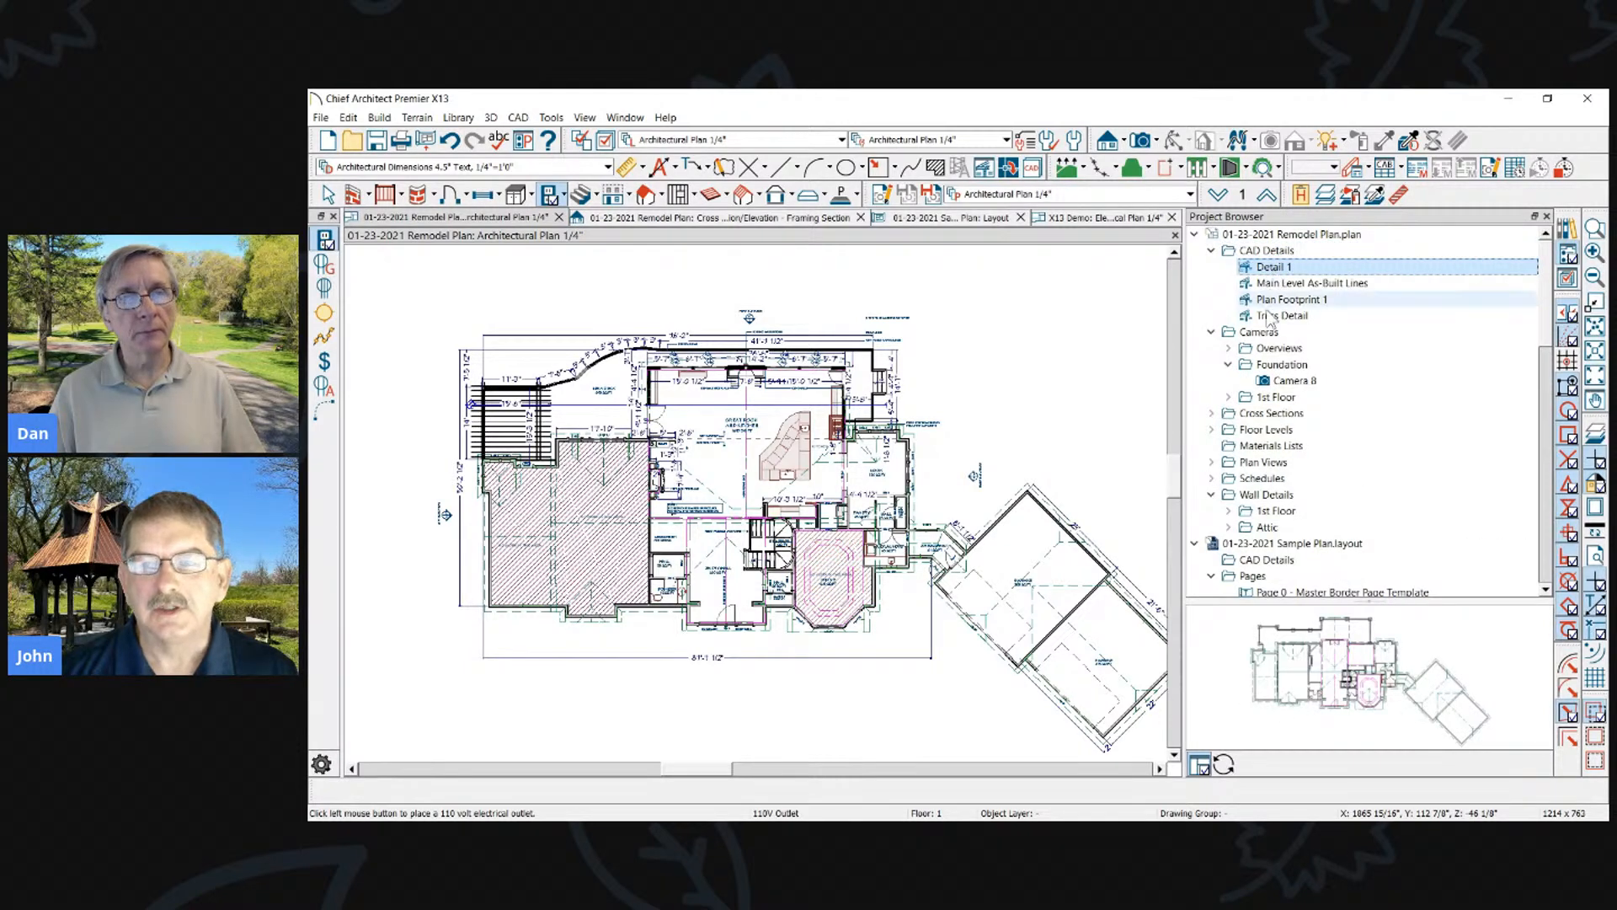
click(1228, 365)
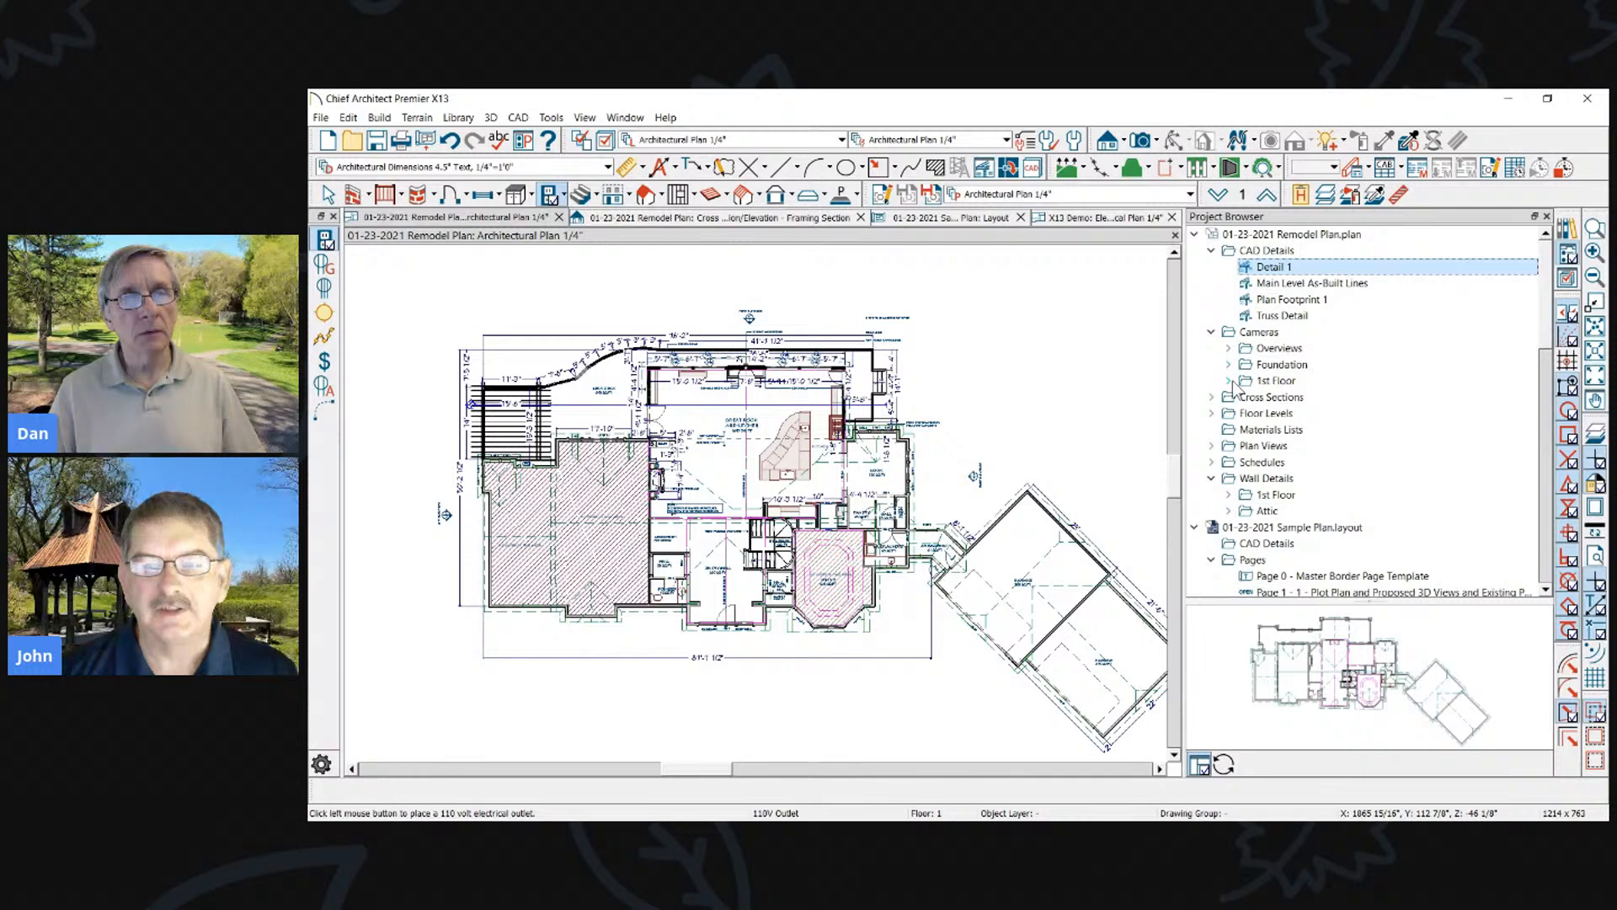
Expand Cross Sections and preview FRONT ELEVATION and Framing Section
click(1209, 400)
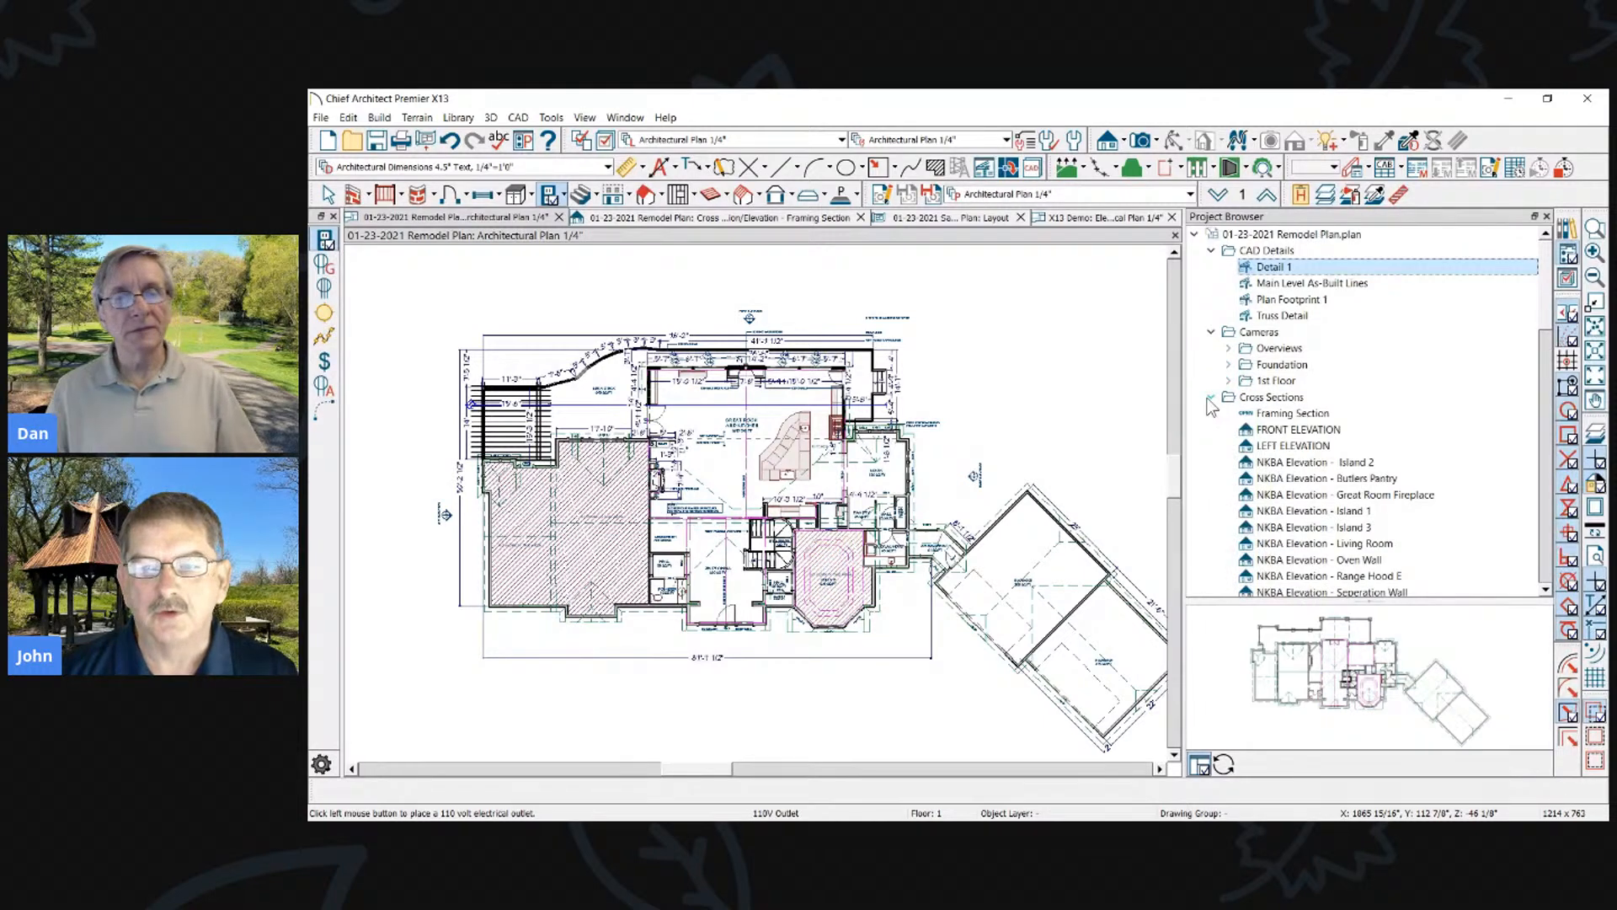
click(1261, 430)
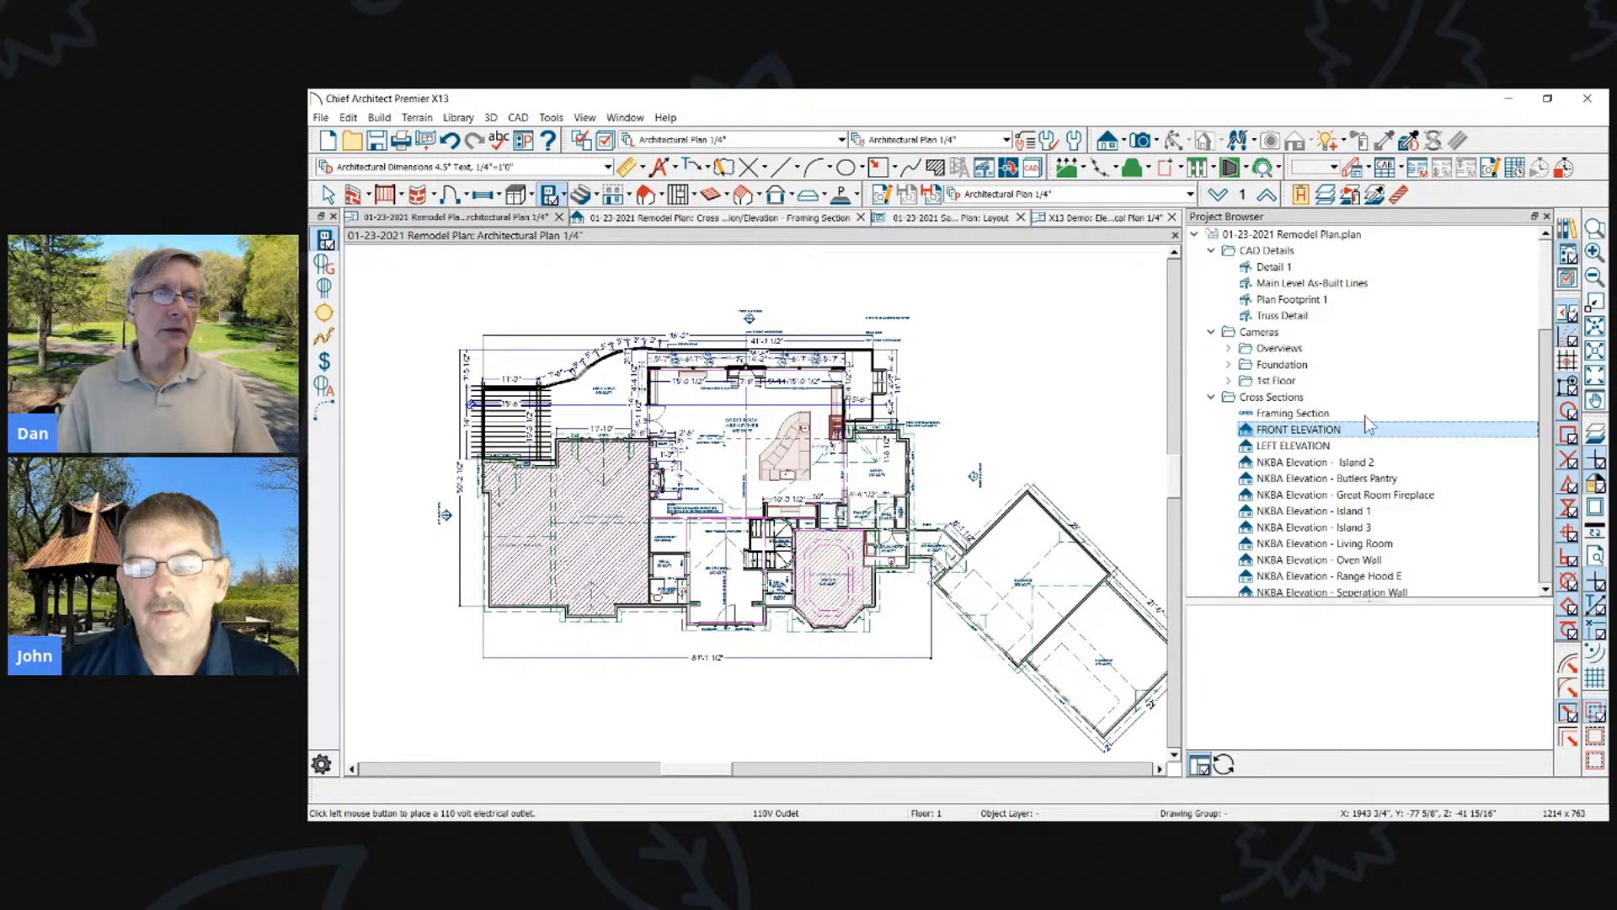
click(1280, 414)
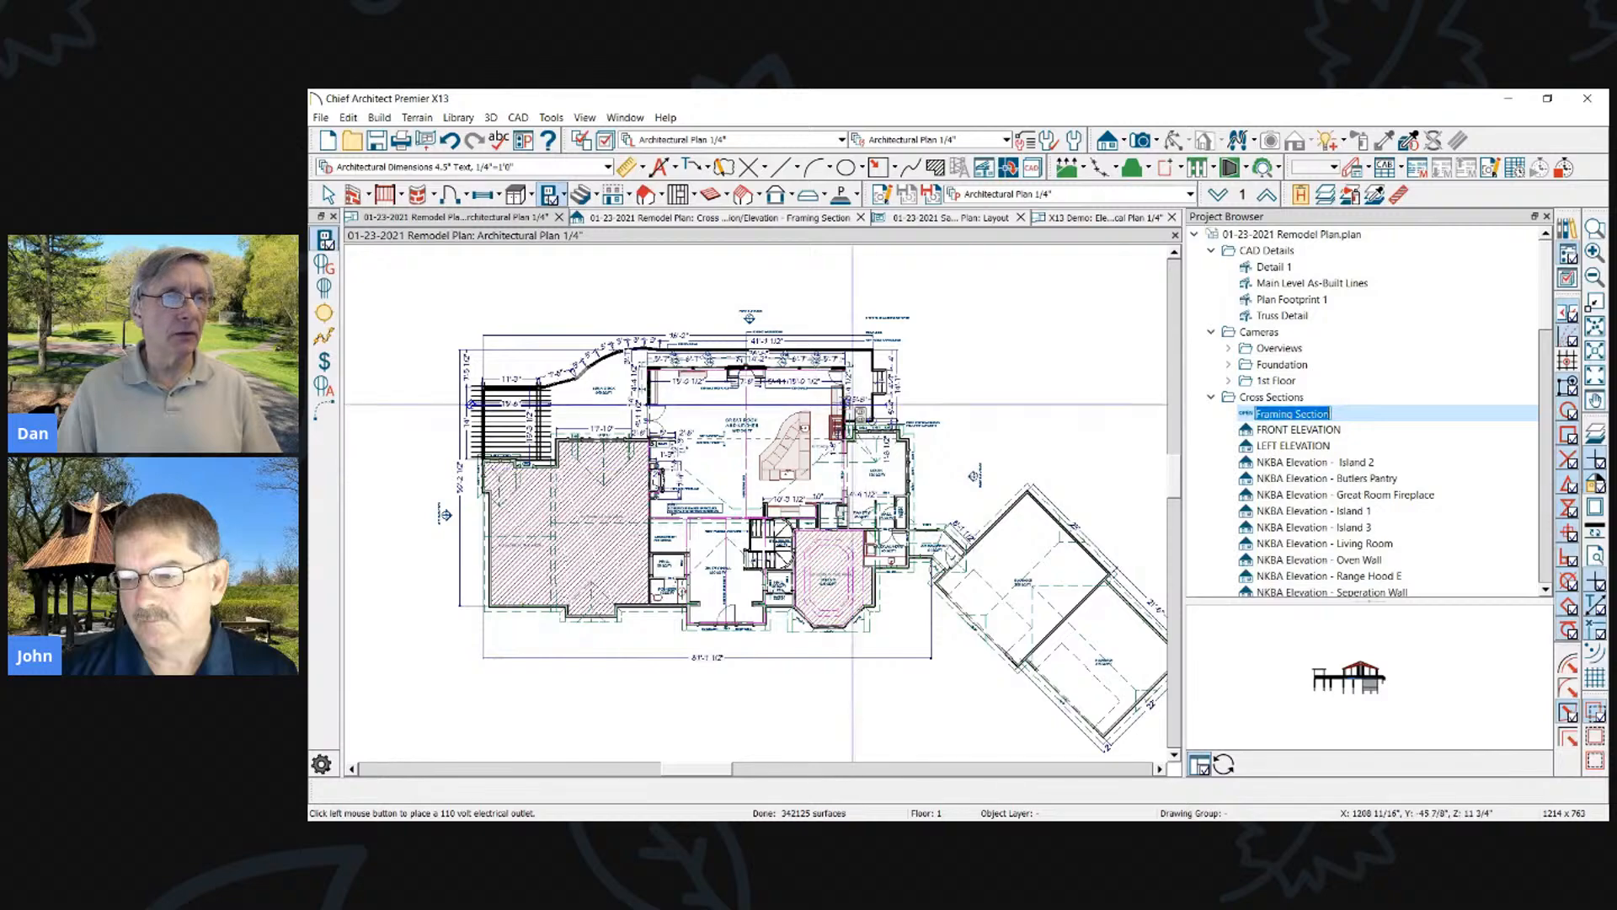
Clear the Framing Section view's name and check its camera's specification near the nook without changing any settings
scroll(965, 409, up, 4)
key(BackSpace)
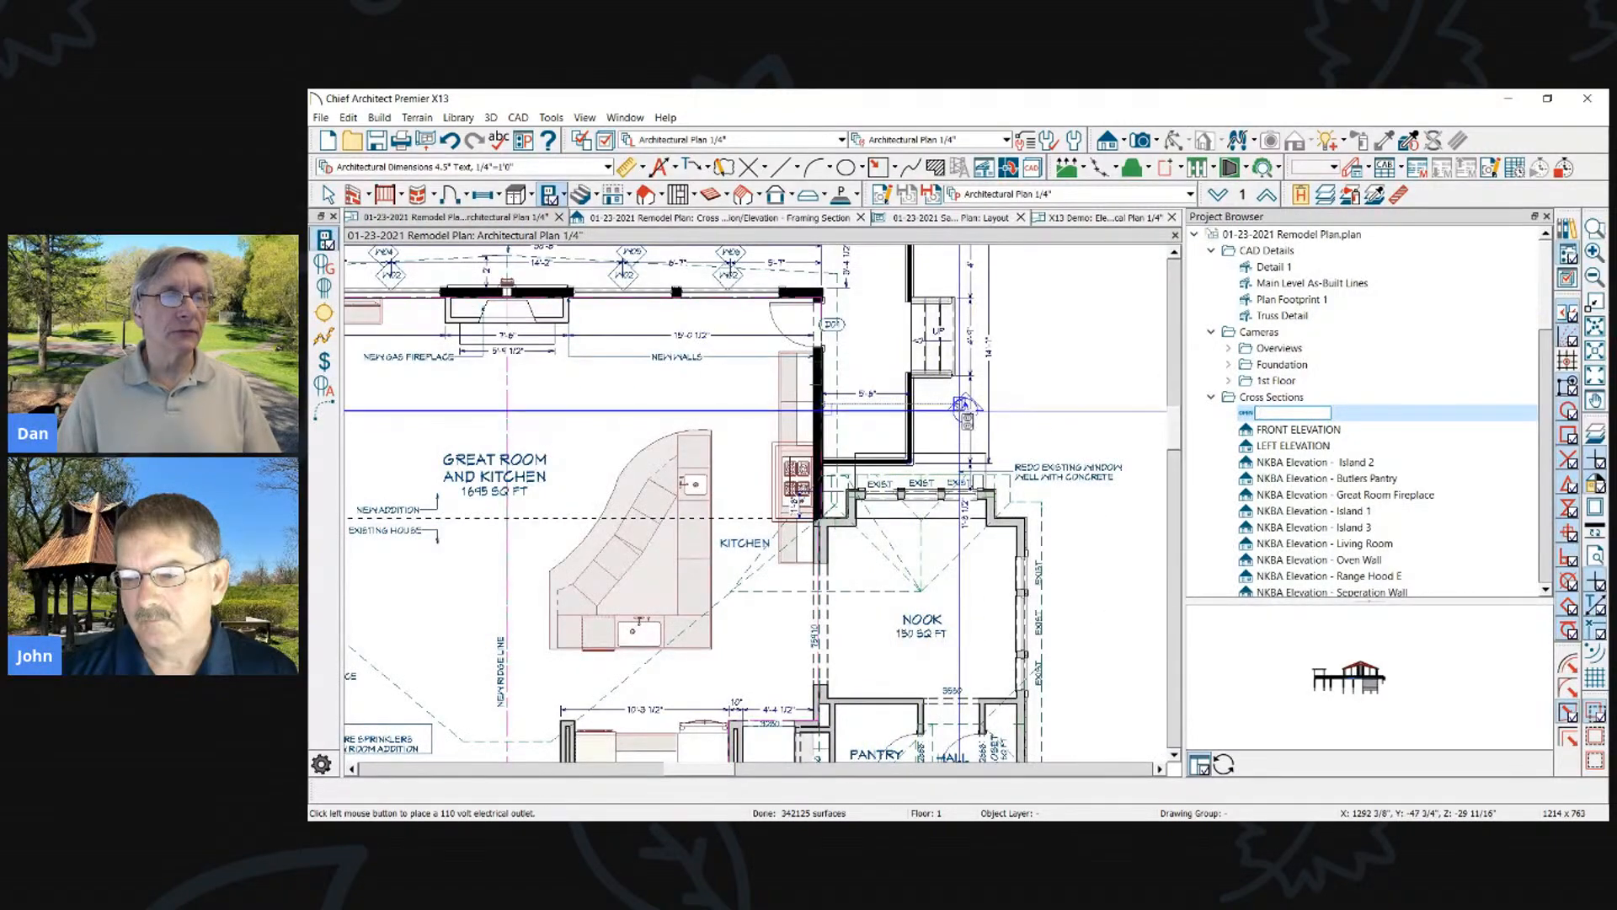
scroll(964, 408, up, 2)
click(965, 409)
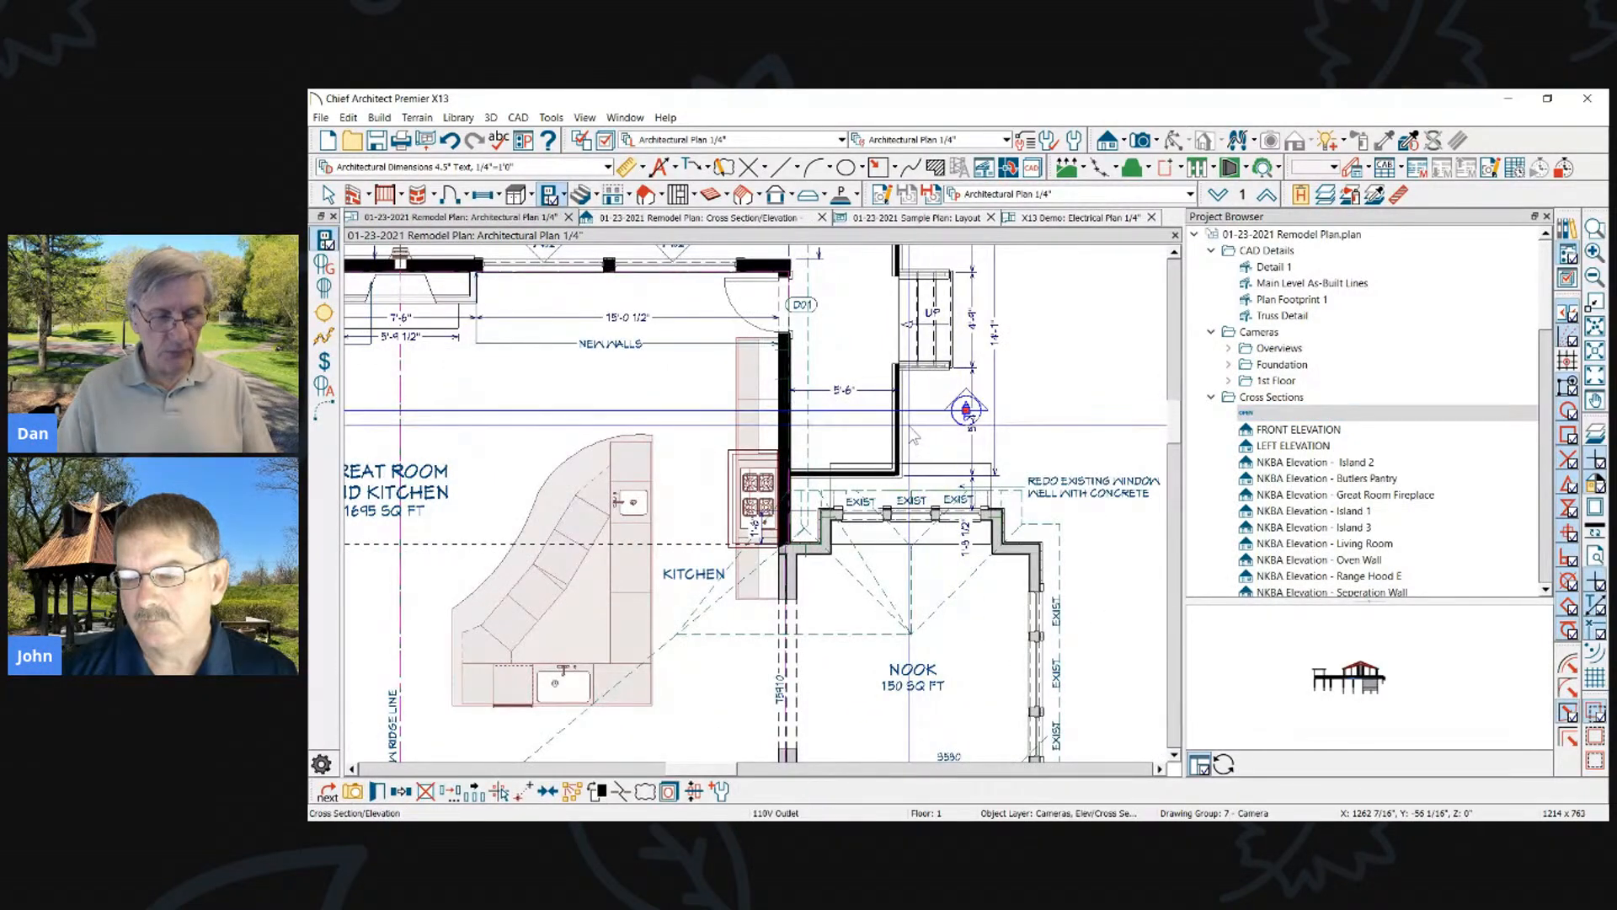
key(ctrl+e)
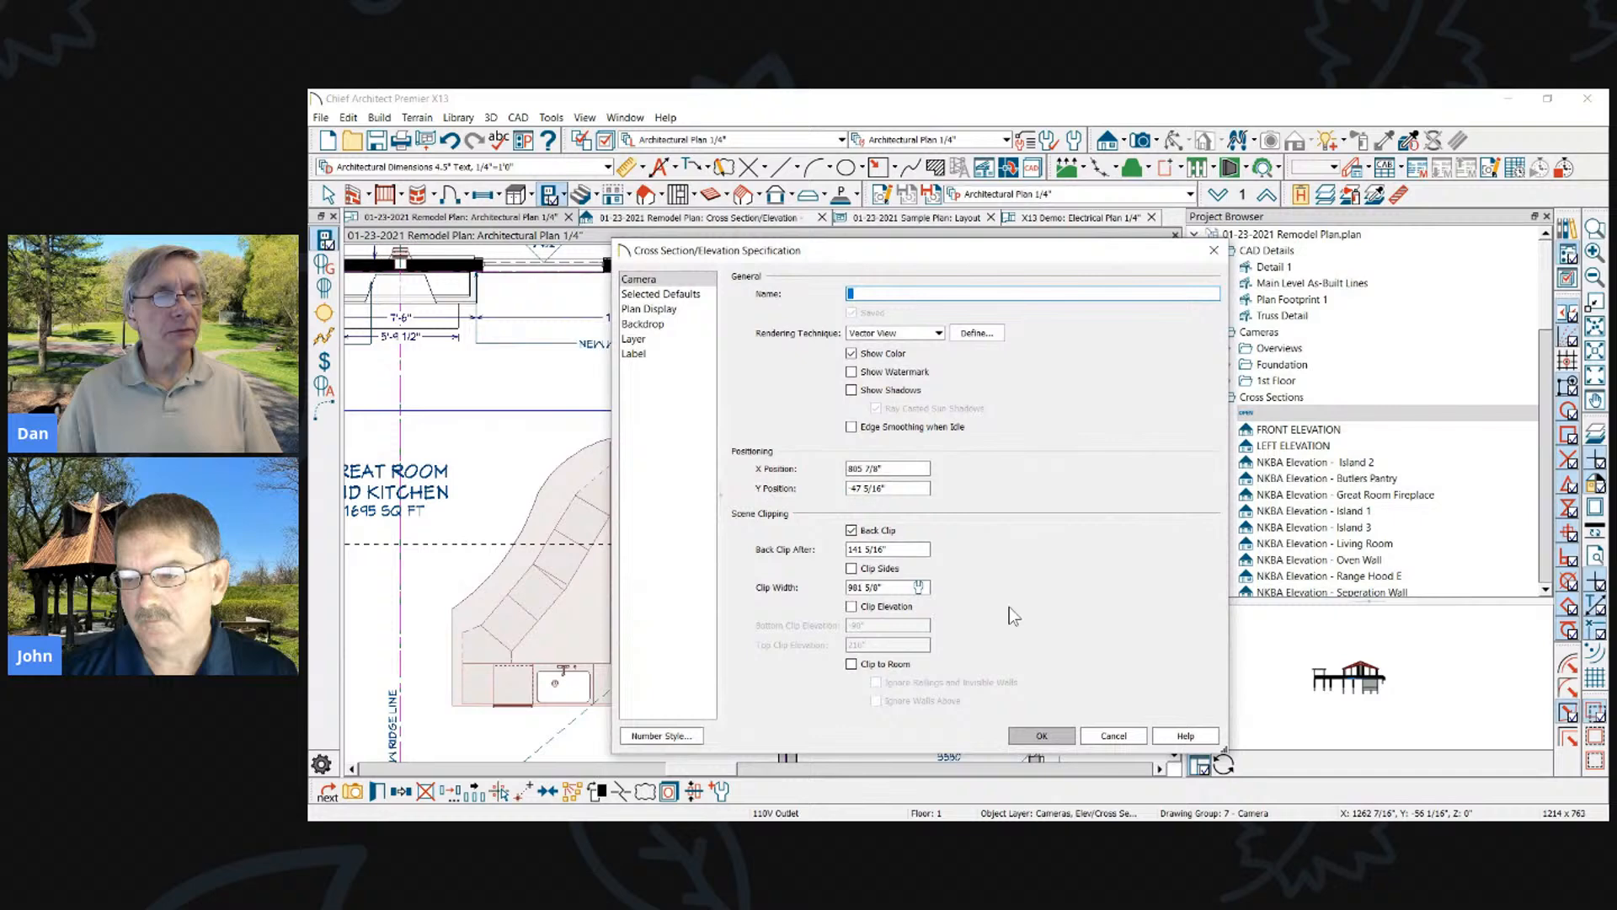
click(1113, 735)
Open the framing section view from its camera and close it without updating the layout view
click(352, 791)
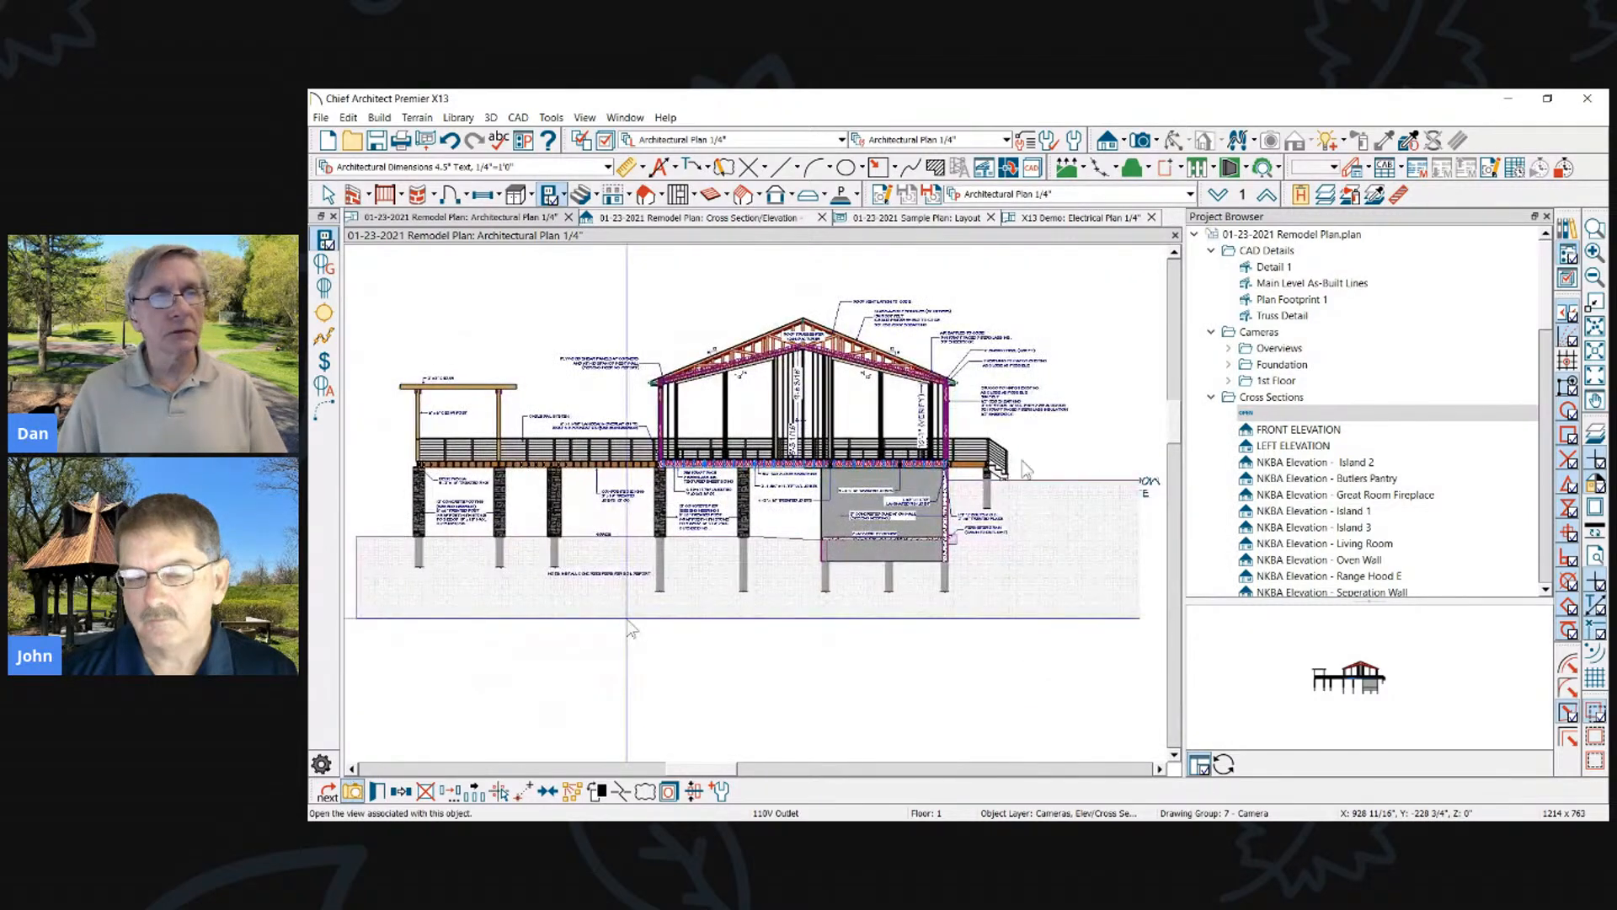
scroll(707, 527, up, 4)
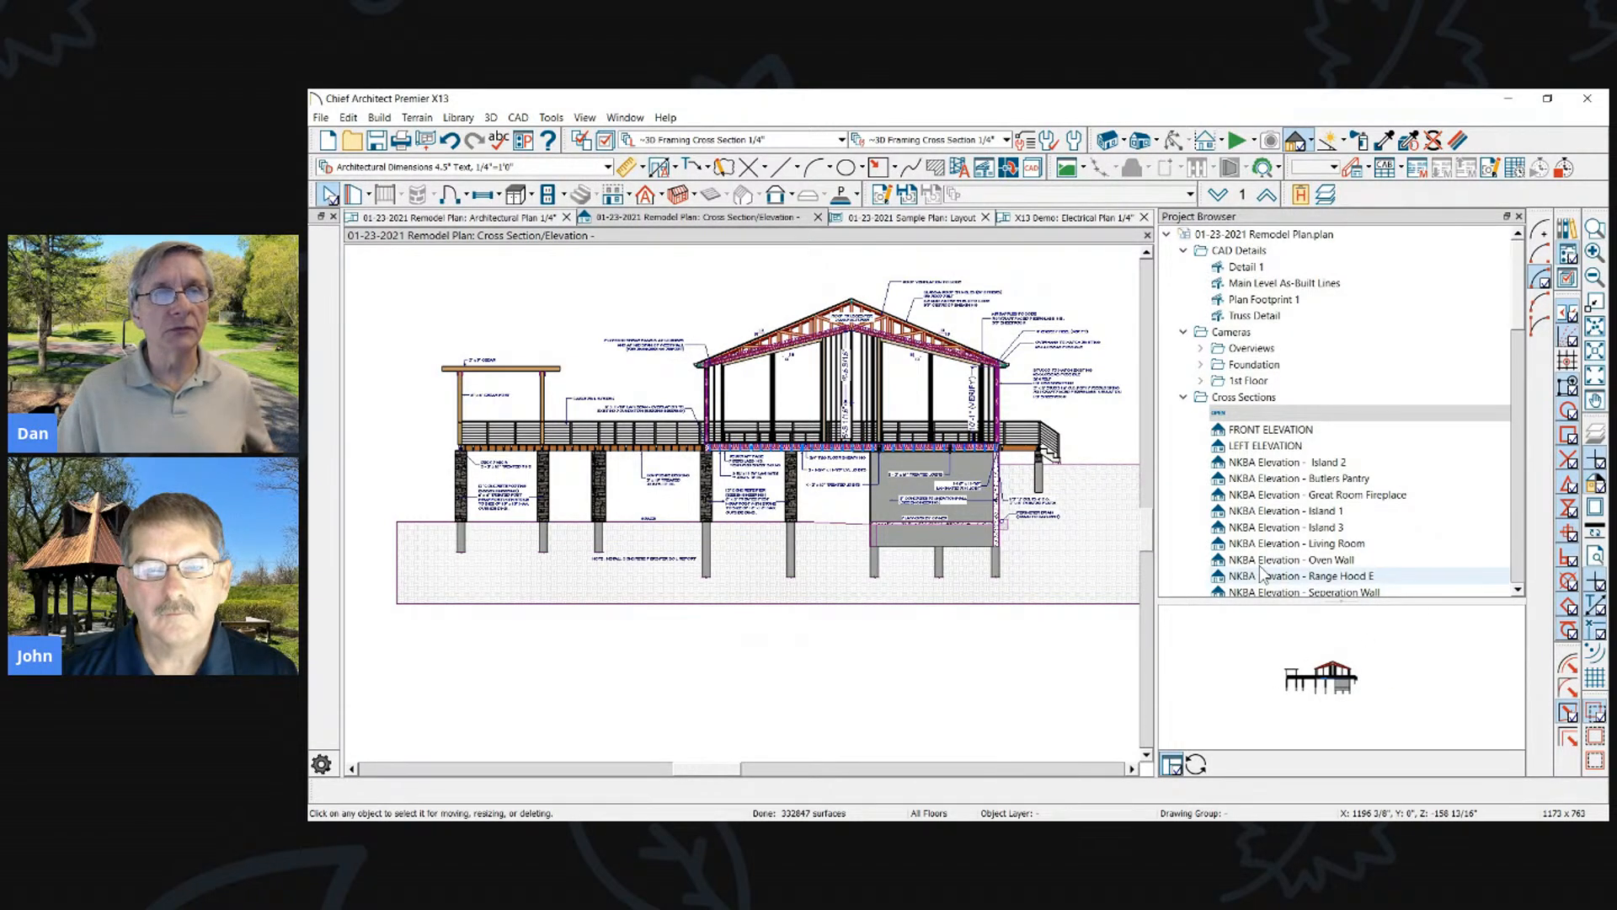
click(1110, 220)
click(785, 220)
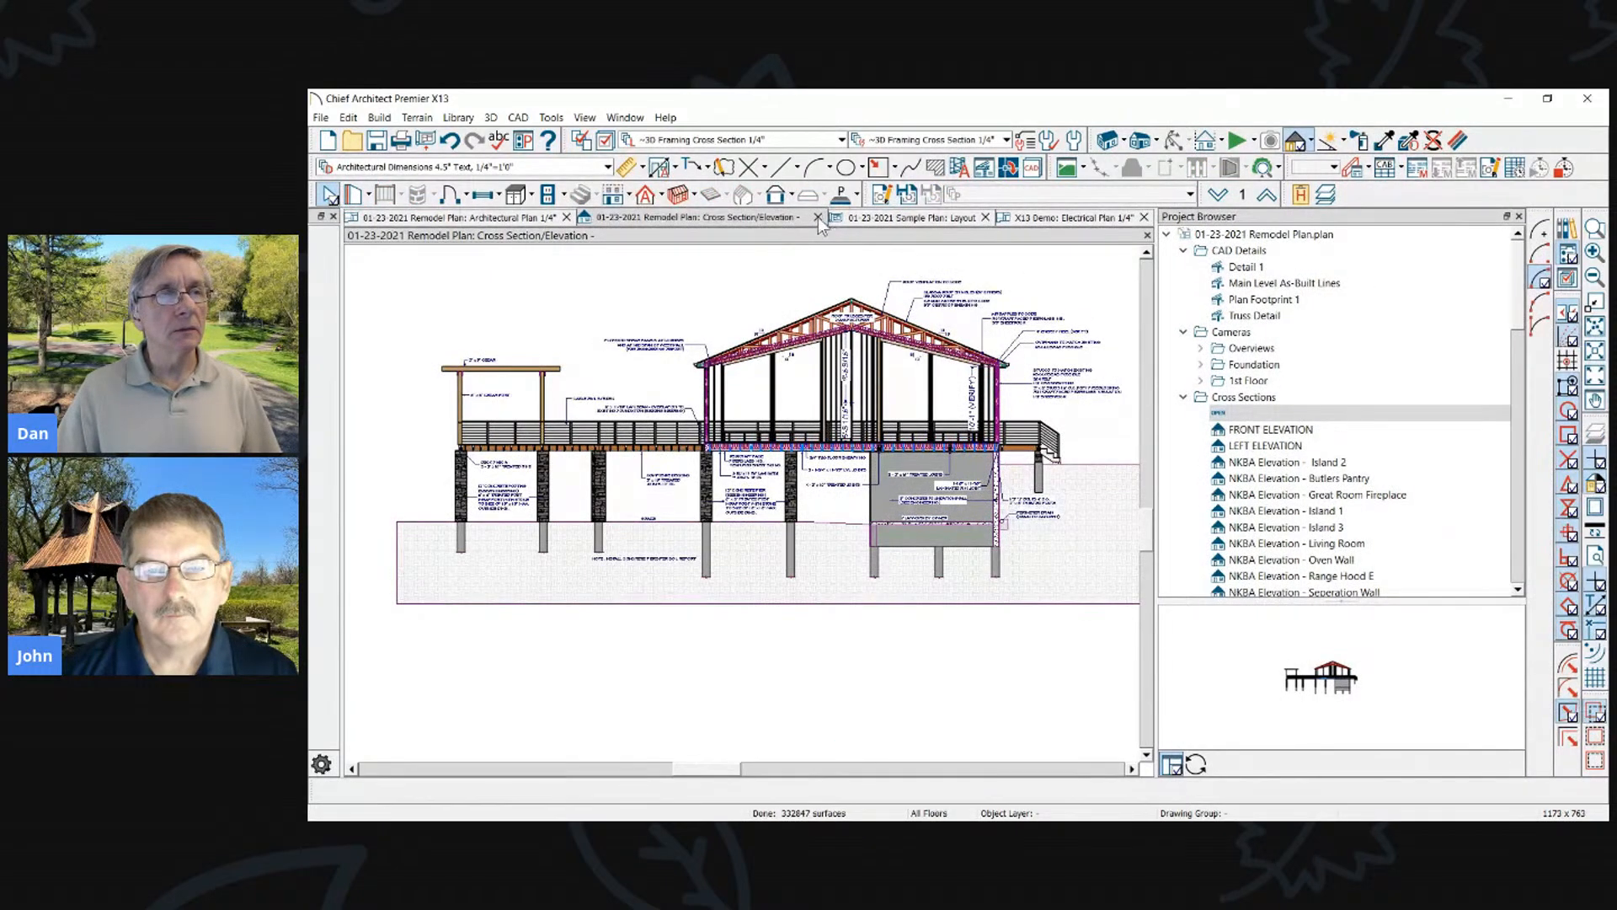
click(817, 217)
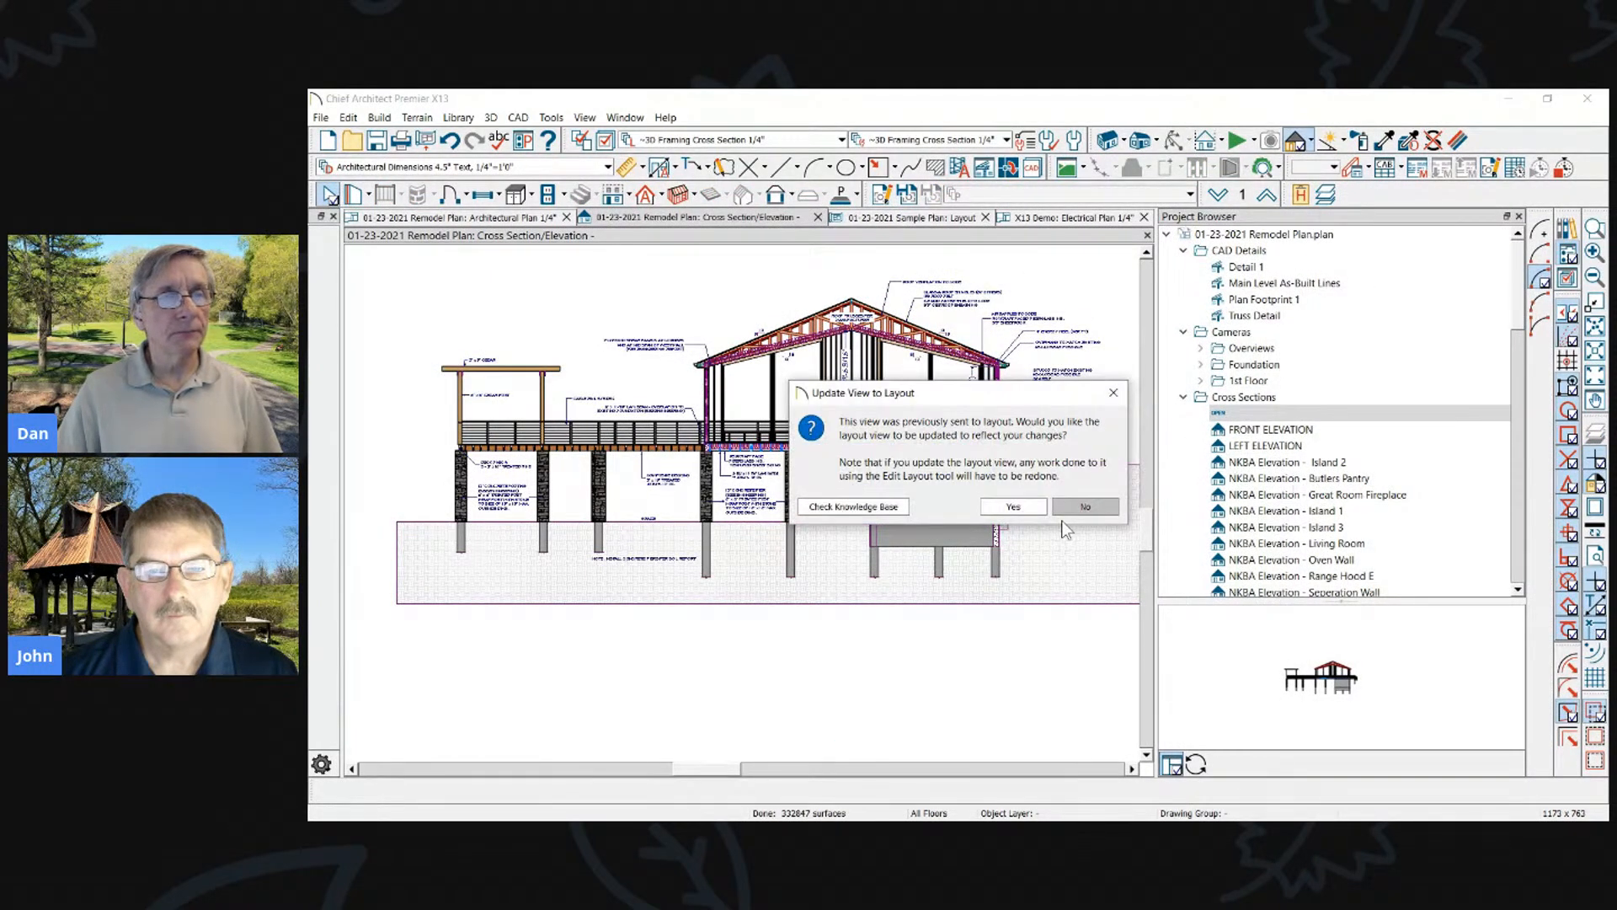
click(1086, 508)
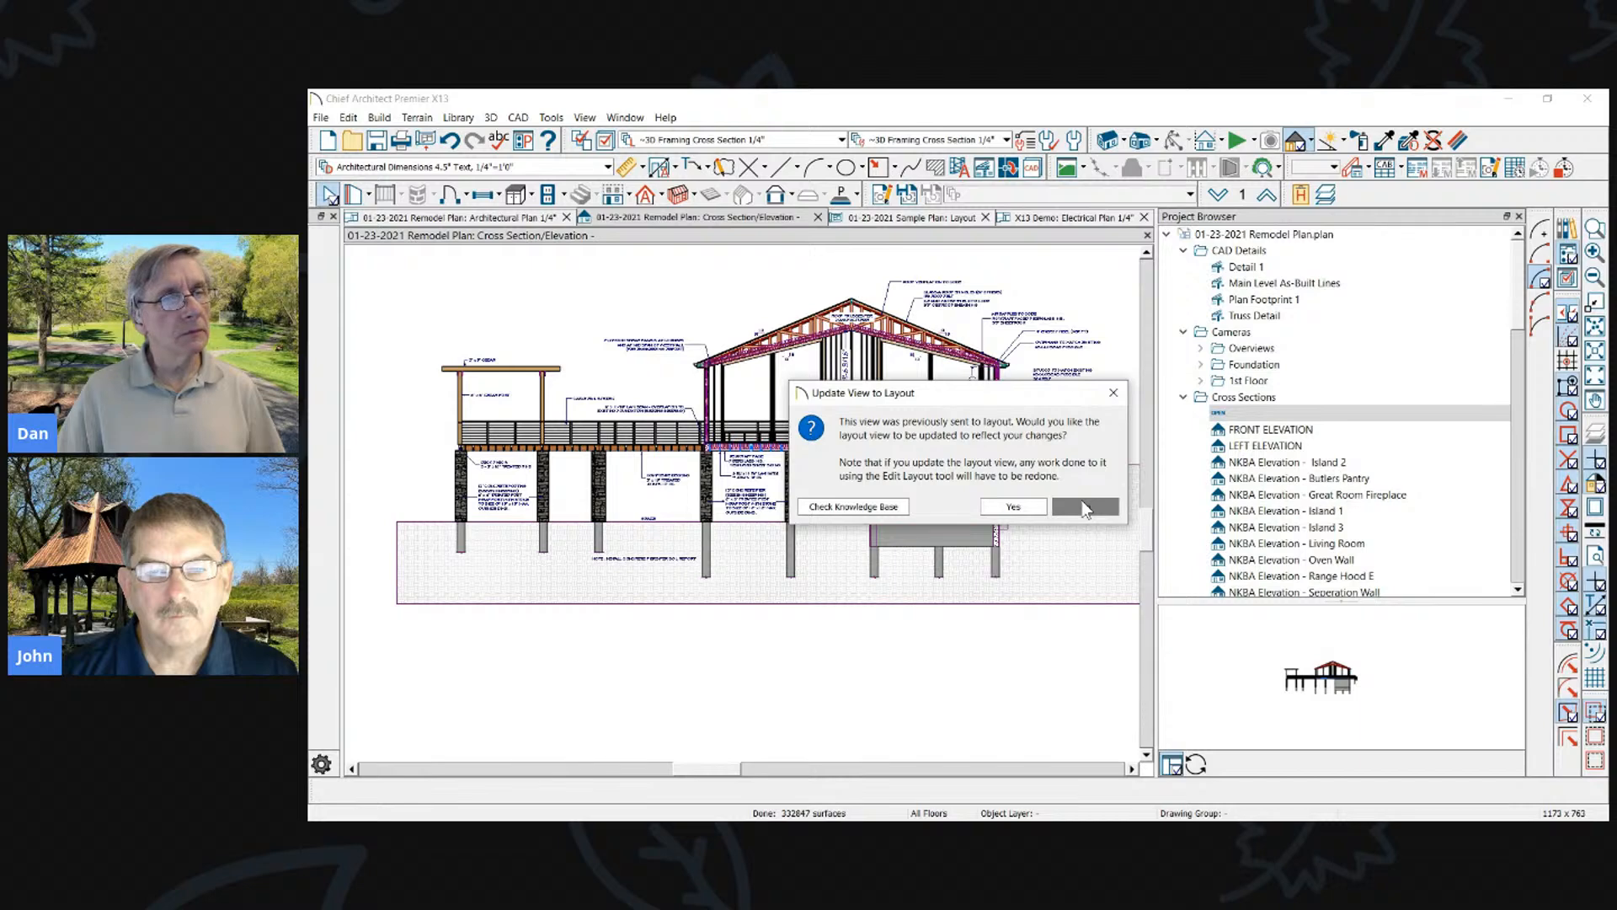
Collapse Cross Sections, expand Schedules and preview its notes, including Electrical Notes and NKBA Kitchen and Bath Notes
click(1211, 397)
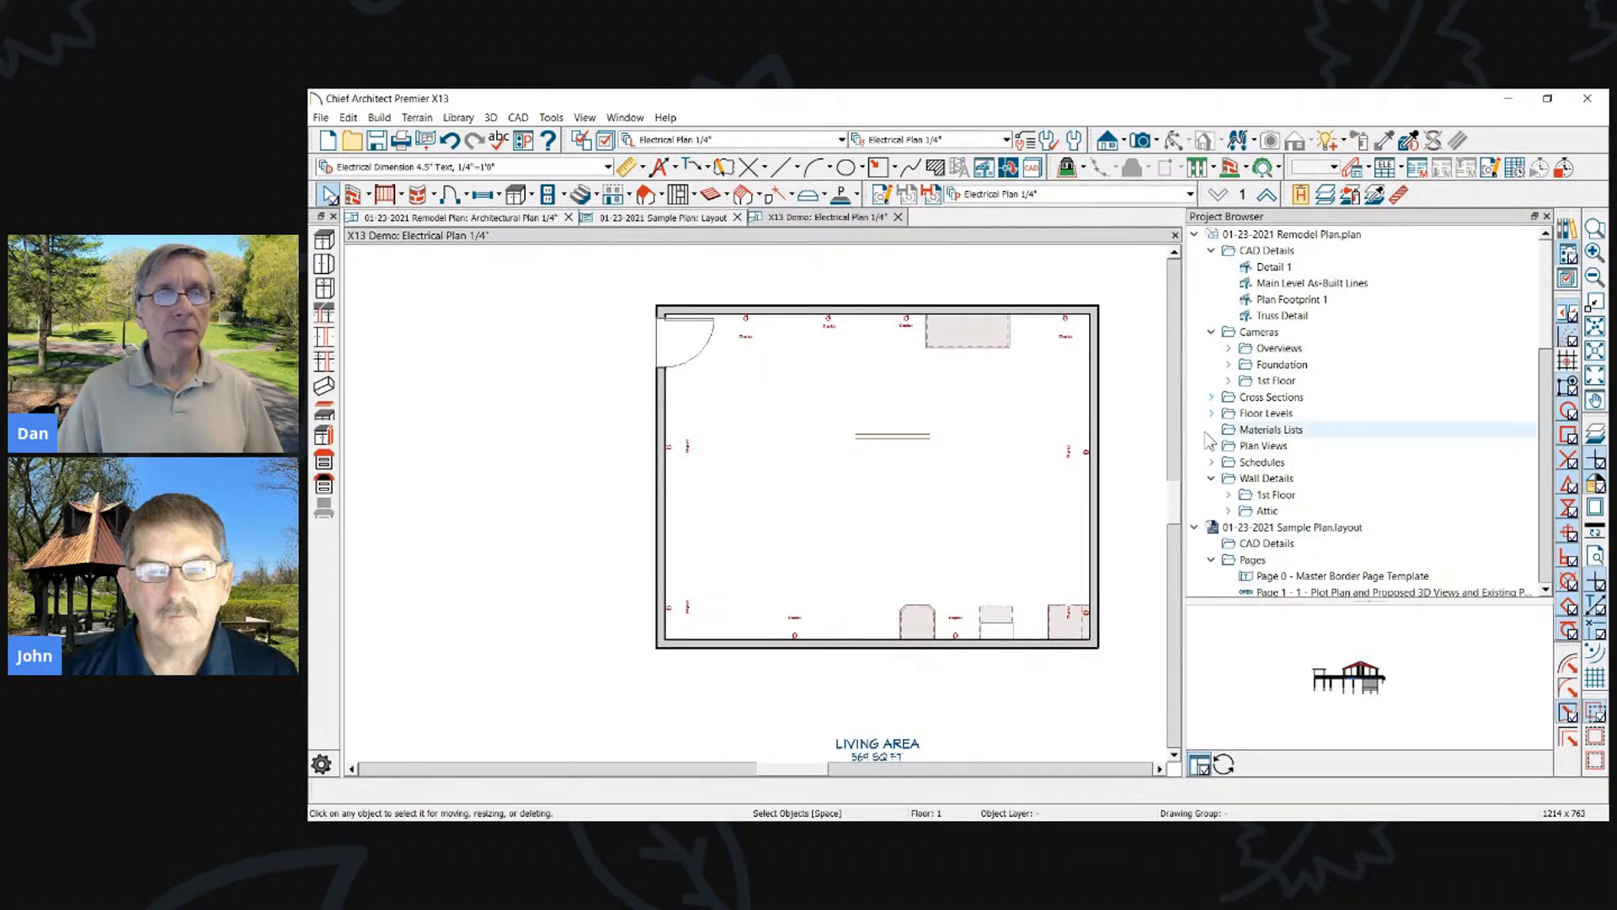
scroll(1209, 435, down, 3)
click(1211, 414)
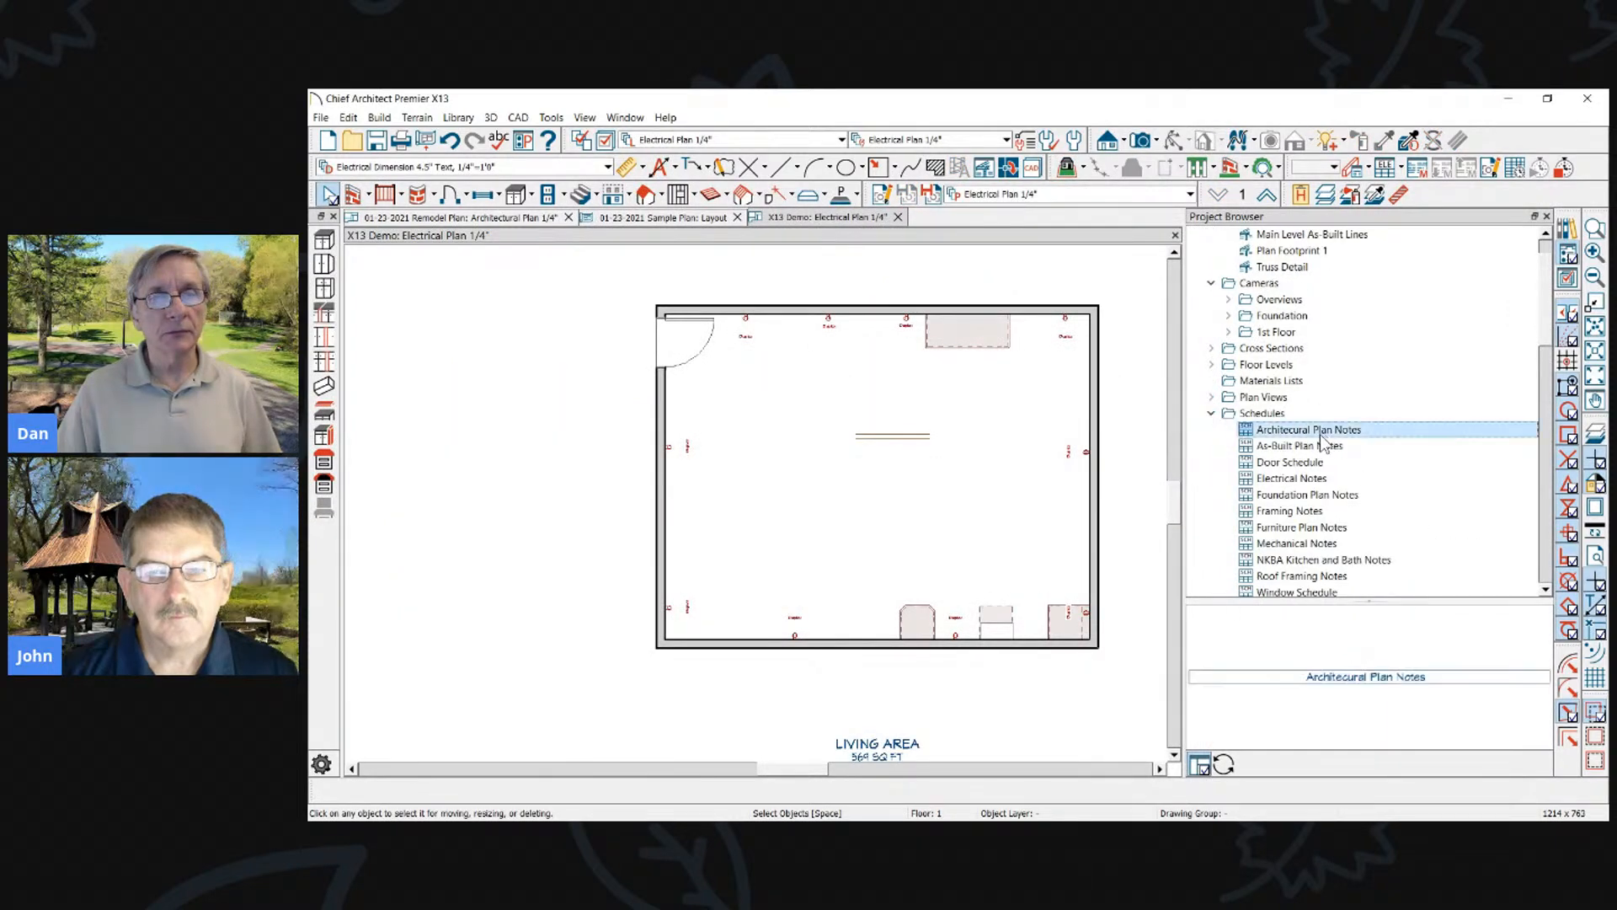
click(1307, 495)
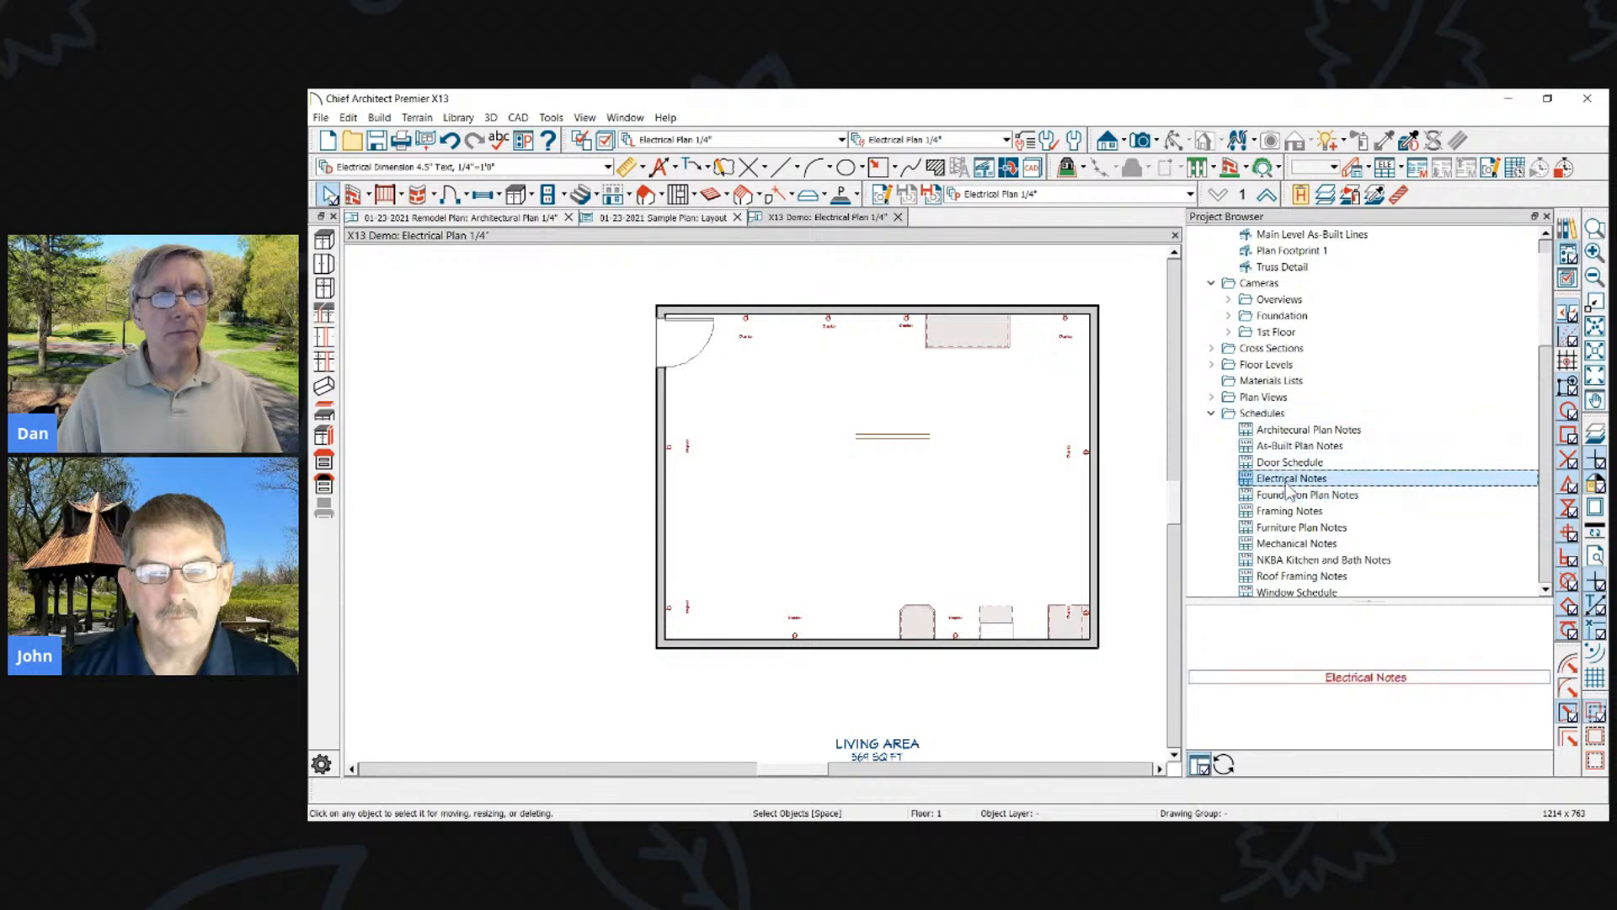
click(1286, 510)
click(1288, 526)
click(1302, 560)
scroll(1255, 471, down, 3)
scroll(1245, 446, down, 2)
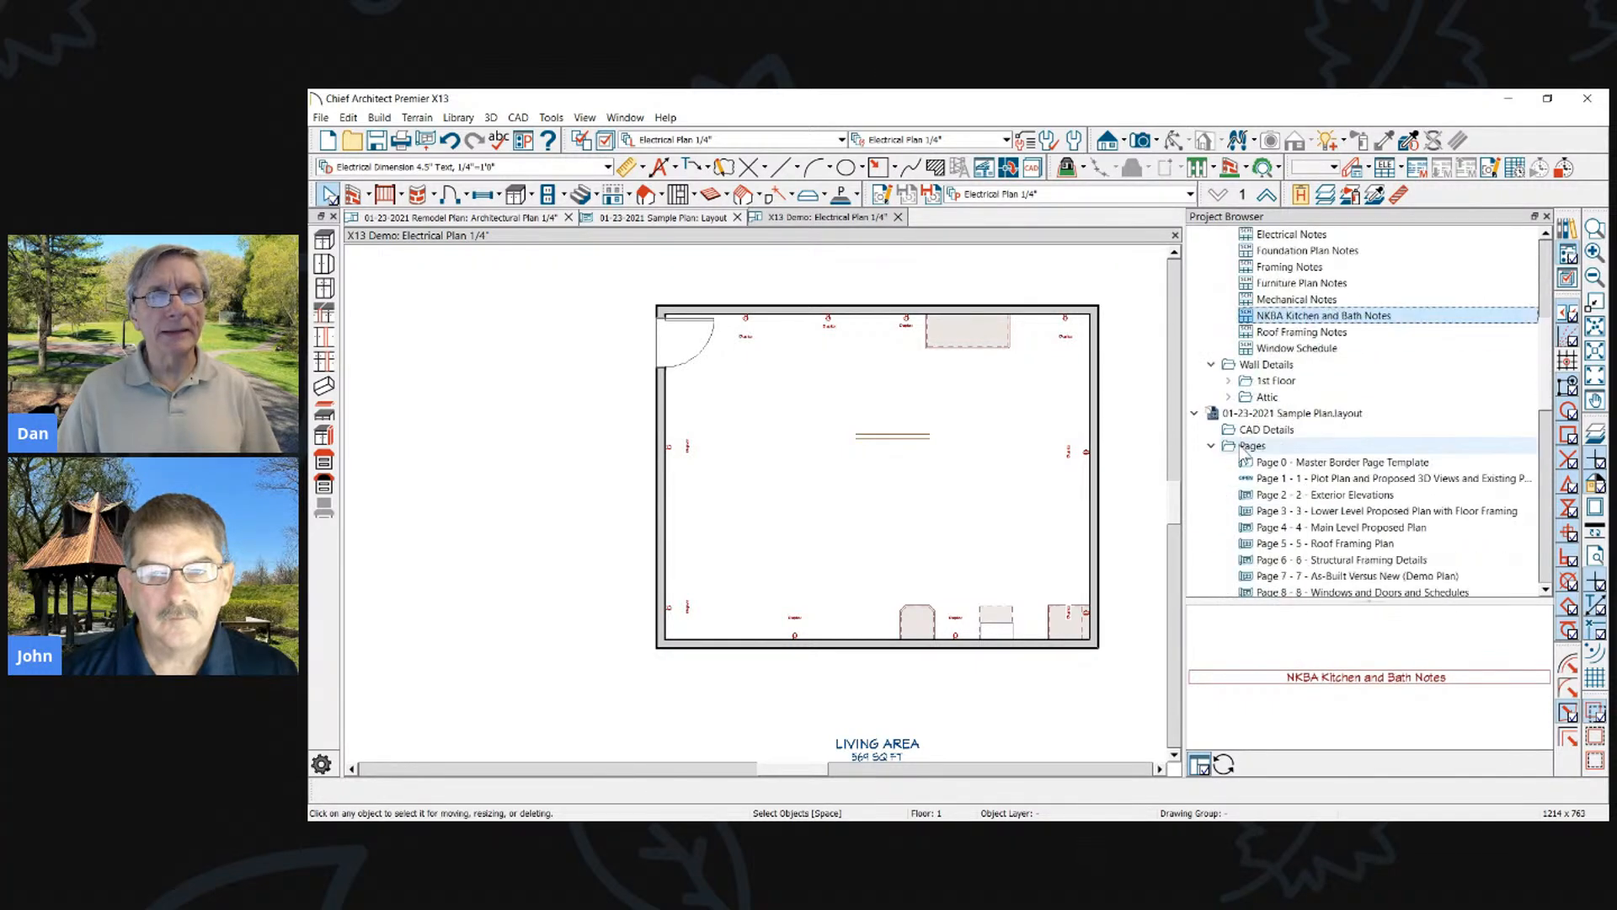
Preview Sample Plan layout pages 2, 6, 7, 9 and 11, from Exterior Elevations to Great Room Elevation Views
click(1276, 380)
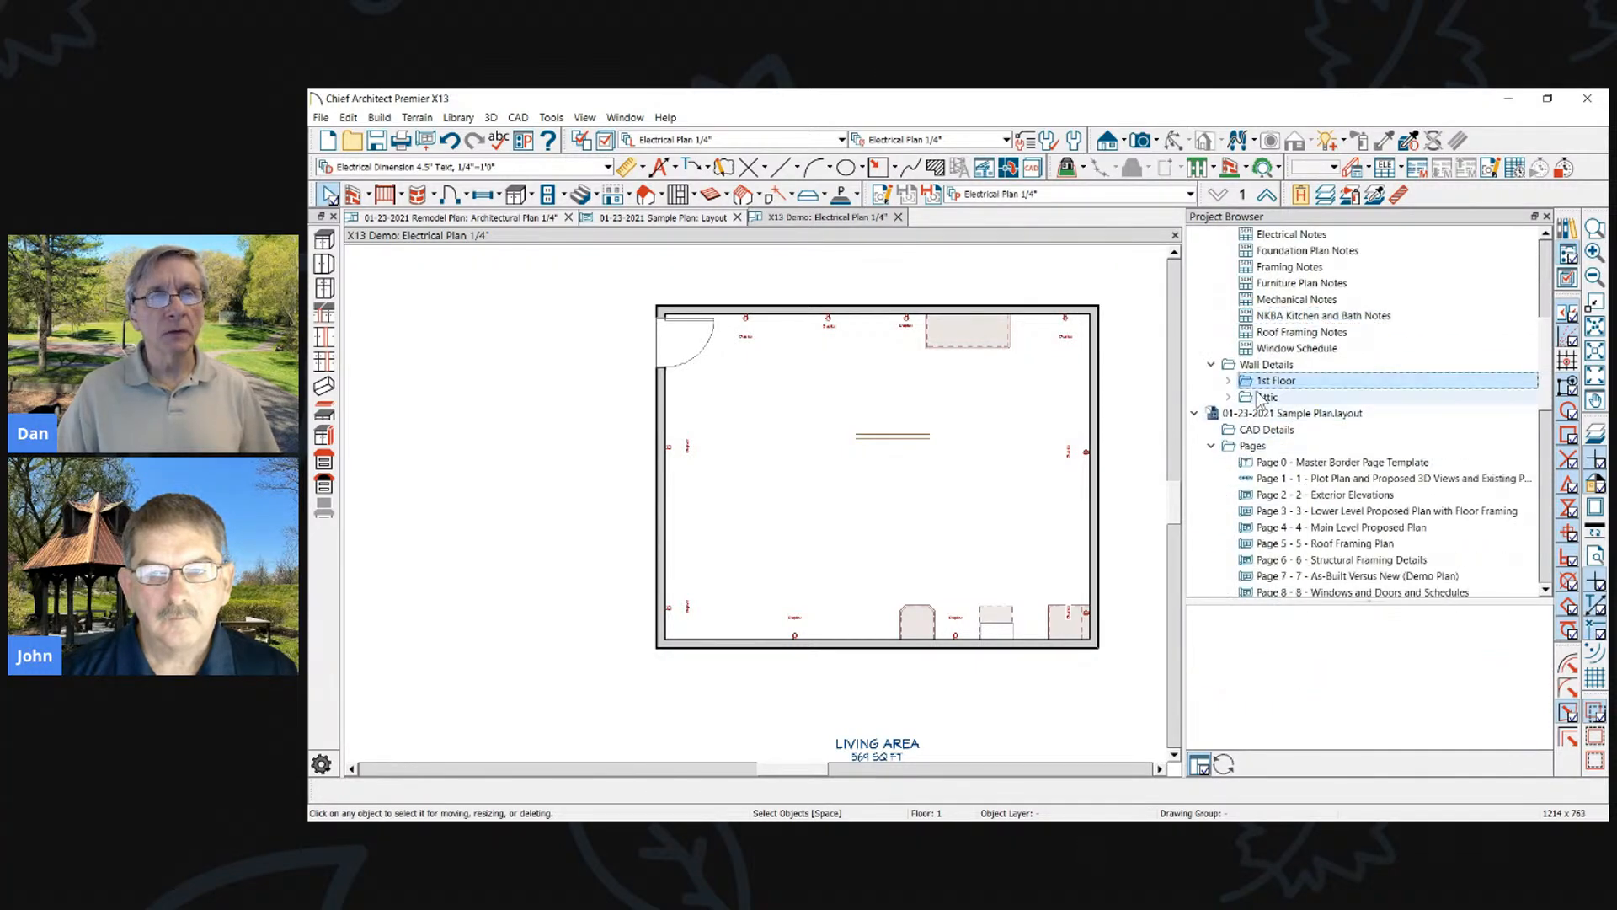
click(1255, 446)
scroll(1255, 446, down, 3)
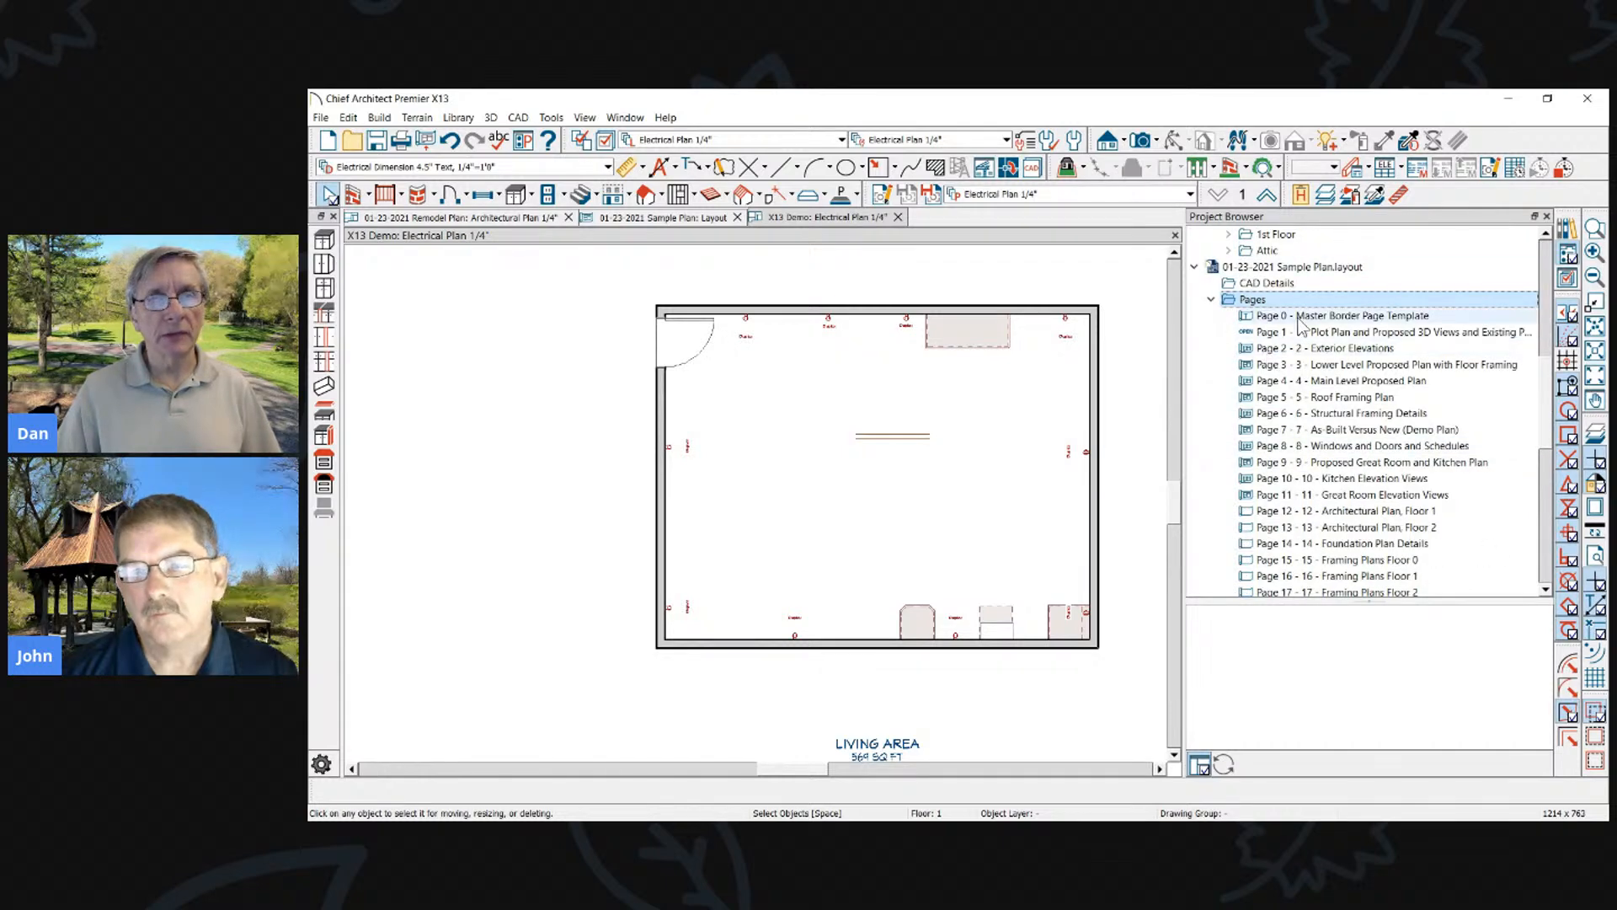
click(1324, 350)
click(1355, 413)
click(1365, 430)
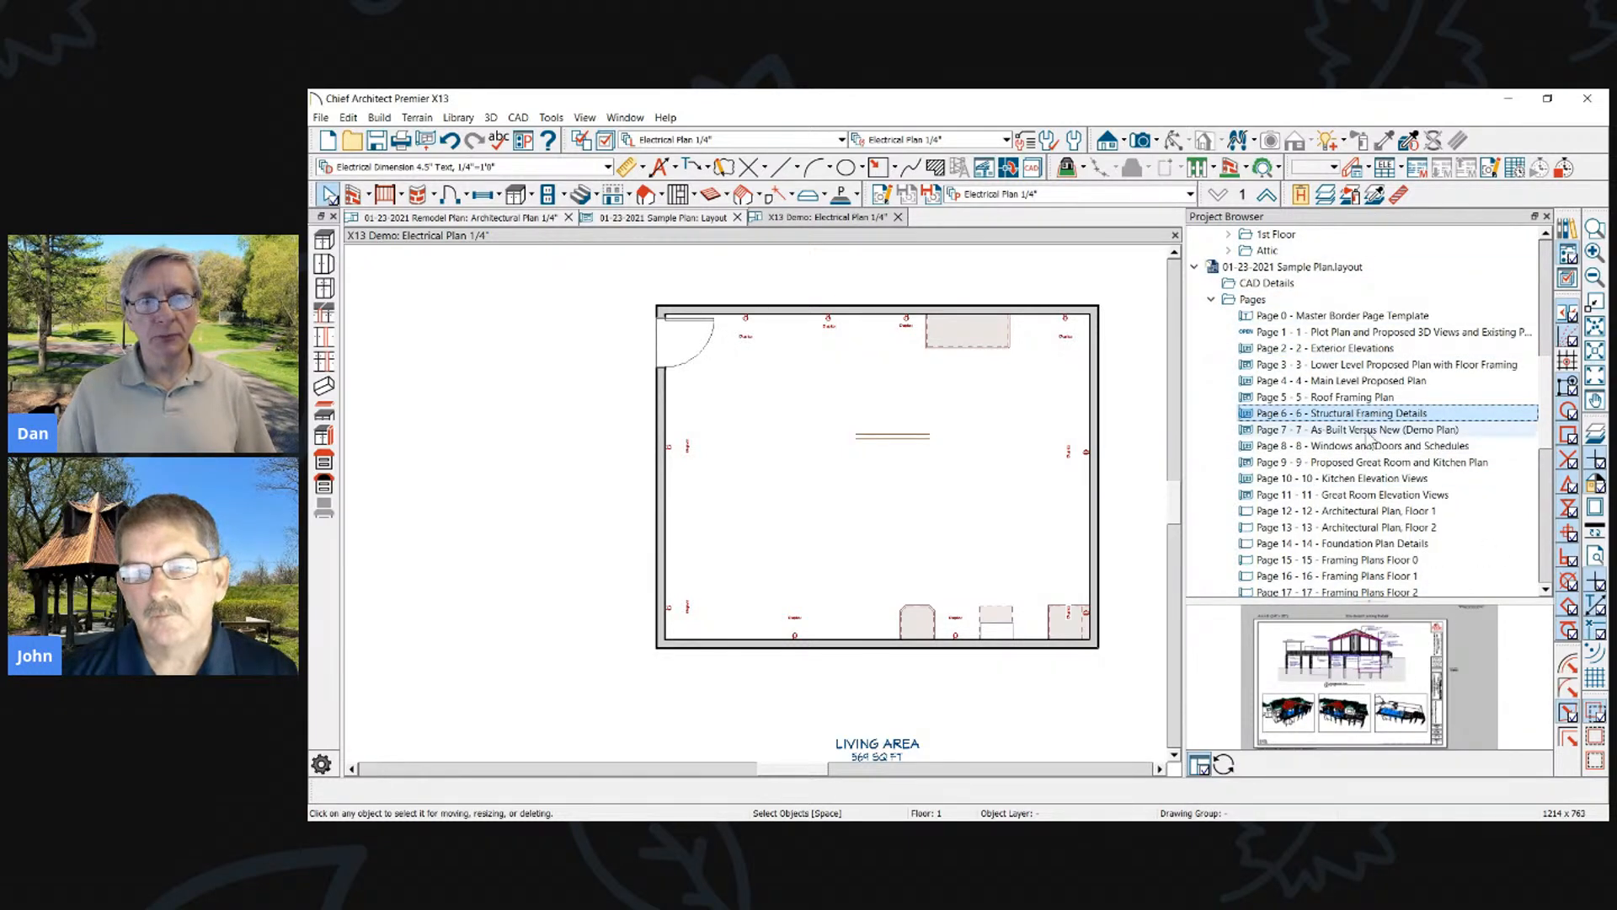
click(1377, 461)
click(1398, 495)
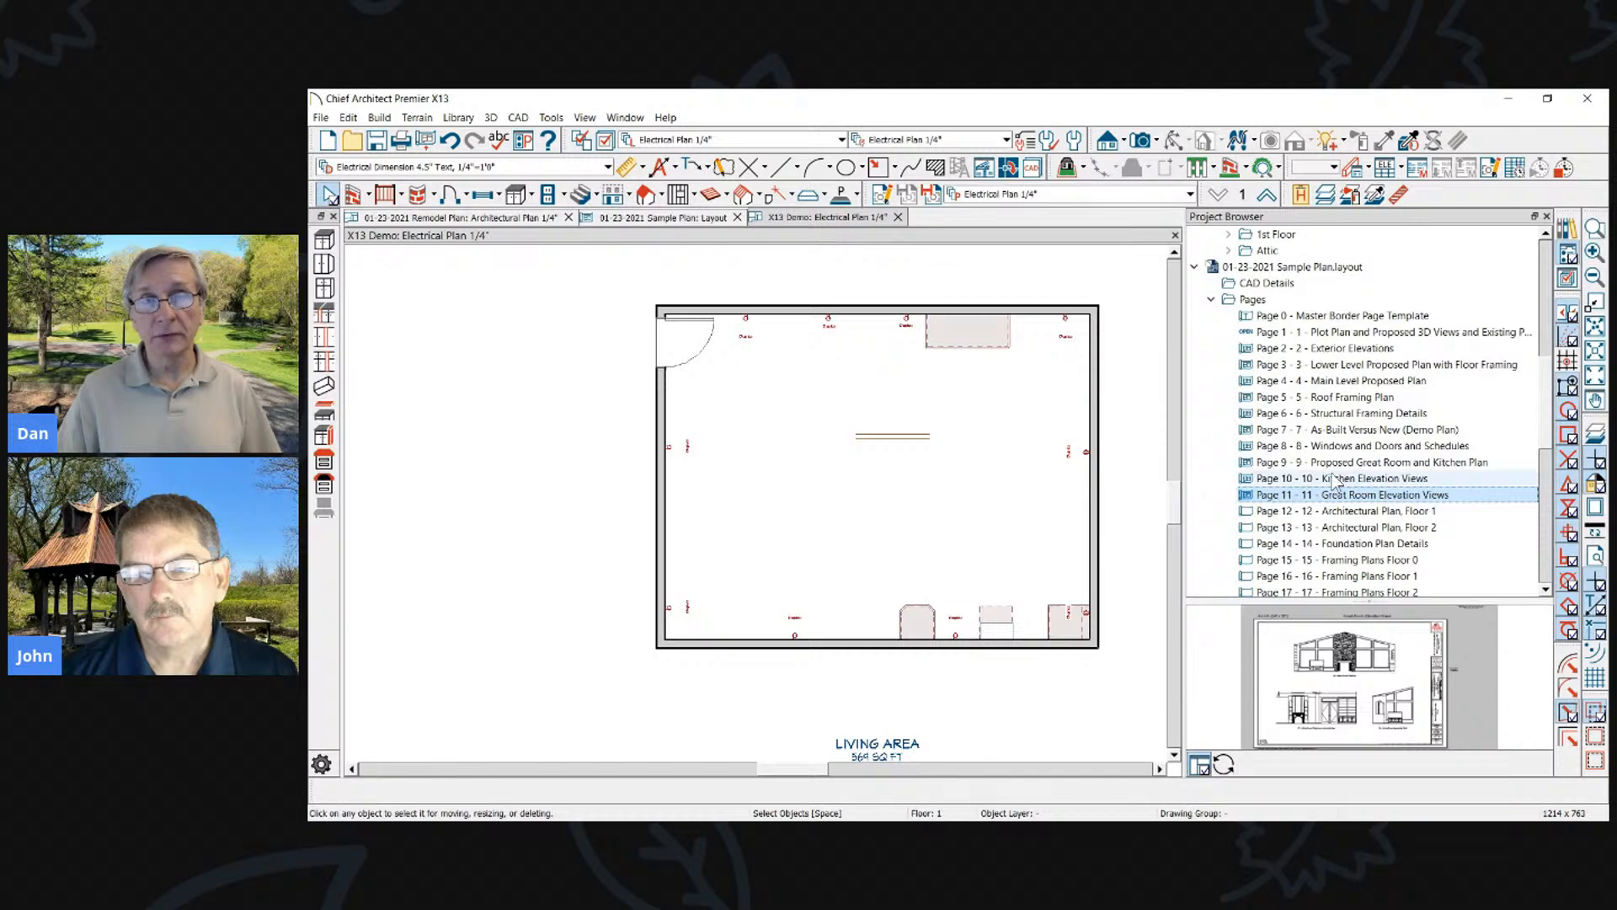
Preview layout pages 12 and 13, and revisit the previews of pages 9, 7 and 6
click(1358, 511)
click(1346, 527)
click(1346, 462)
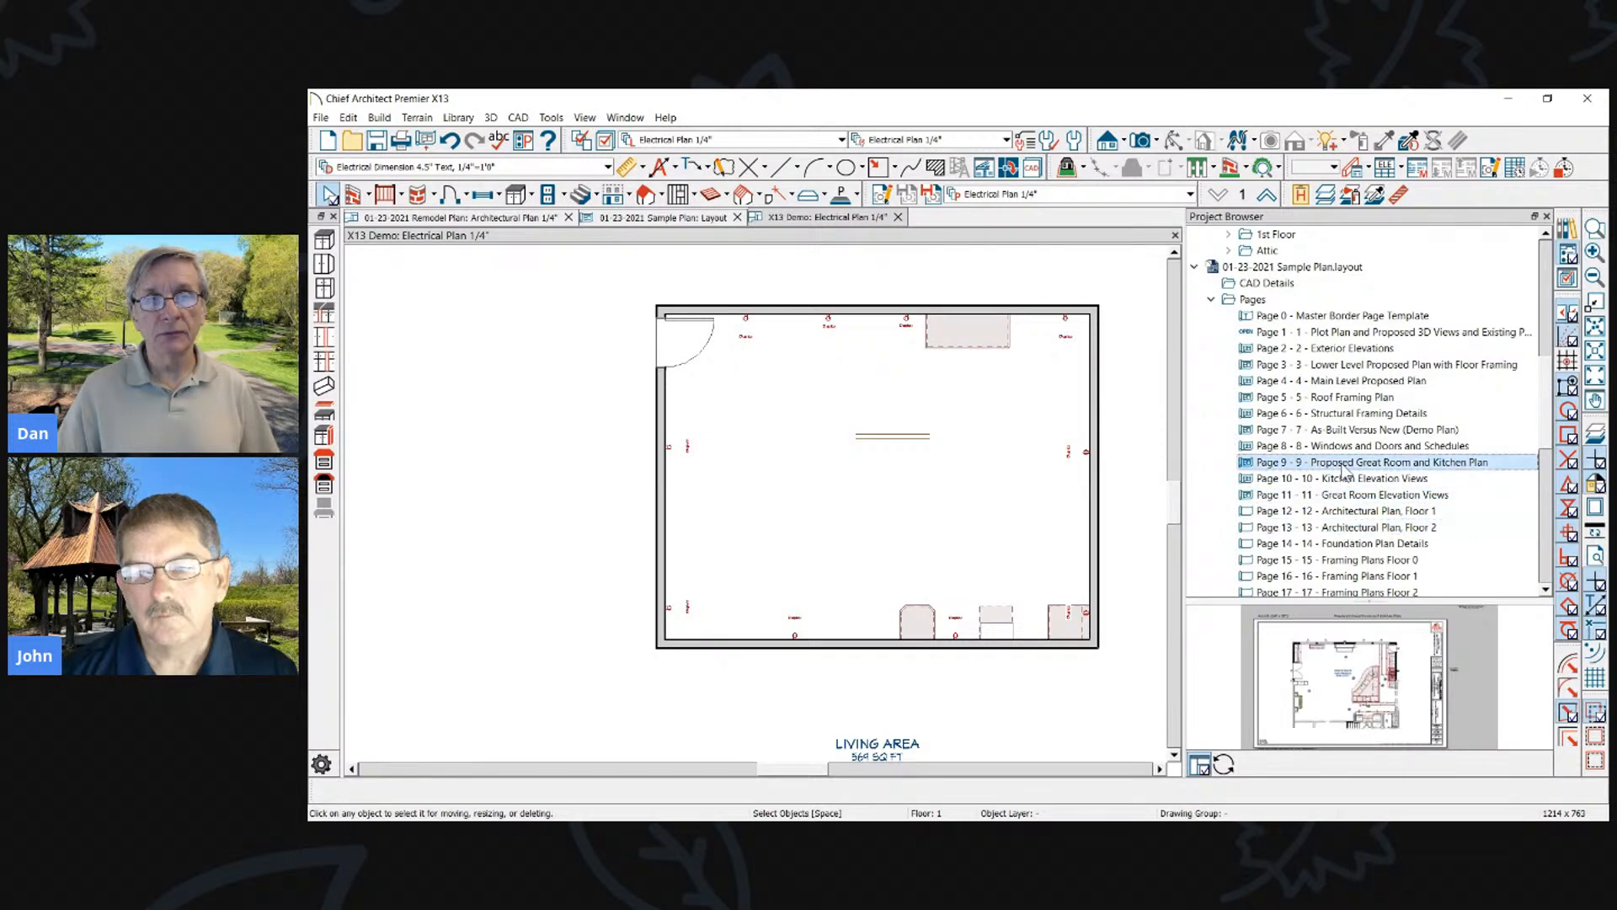
click(1348, 430)
click(1349, 415)
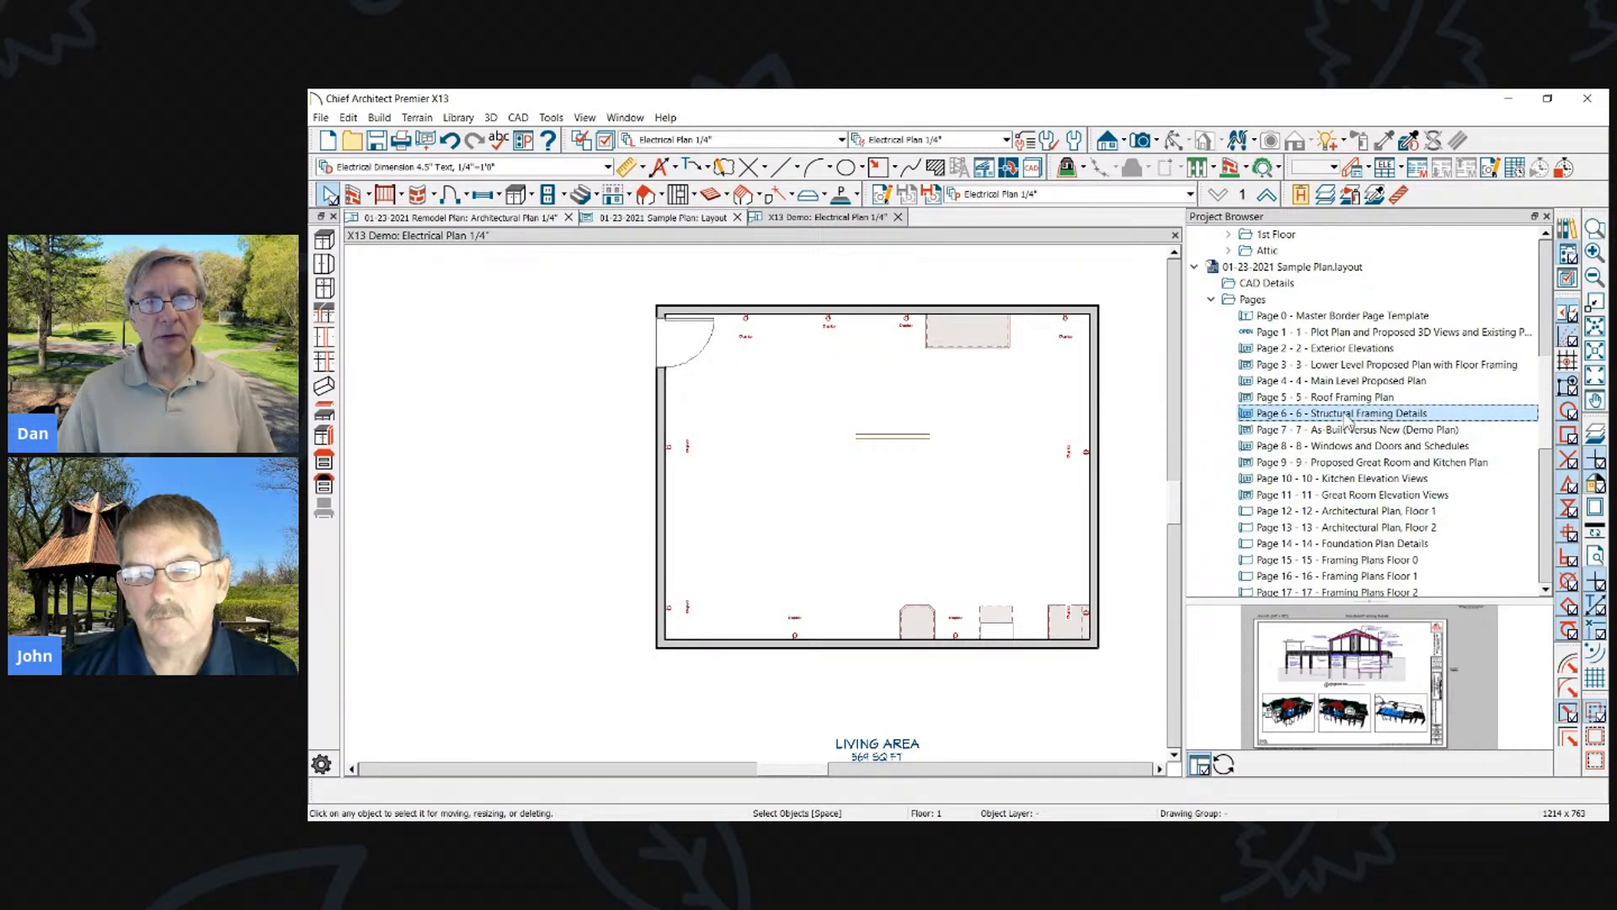
scroll(1349, 421, up, 4)
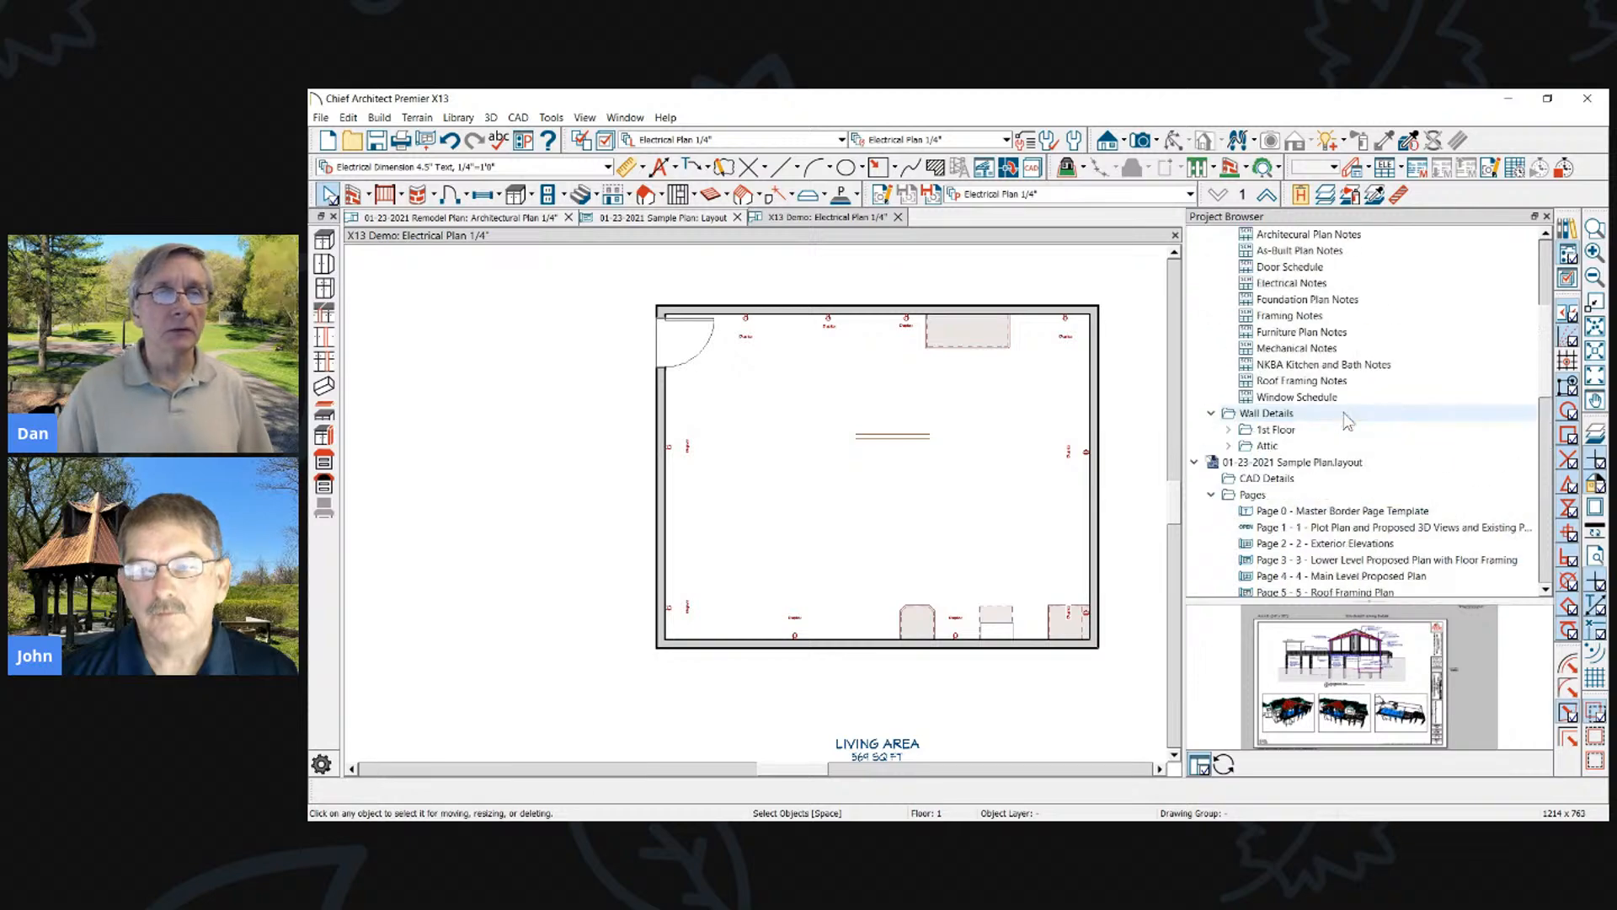
scroll(1348, 421, up, 5)
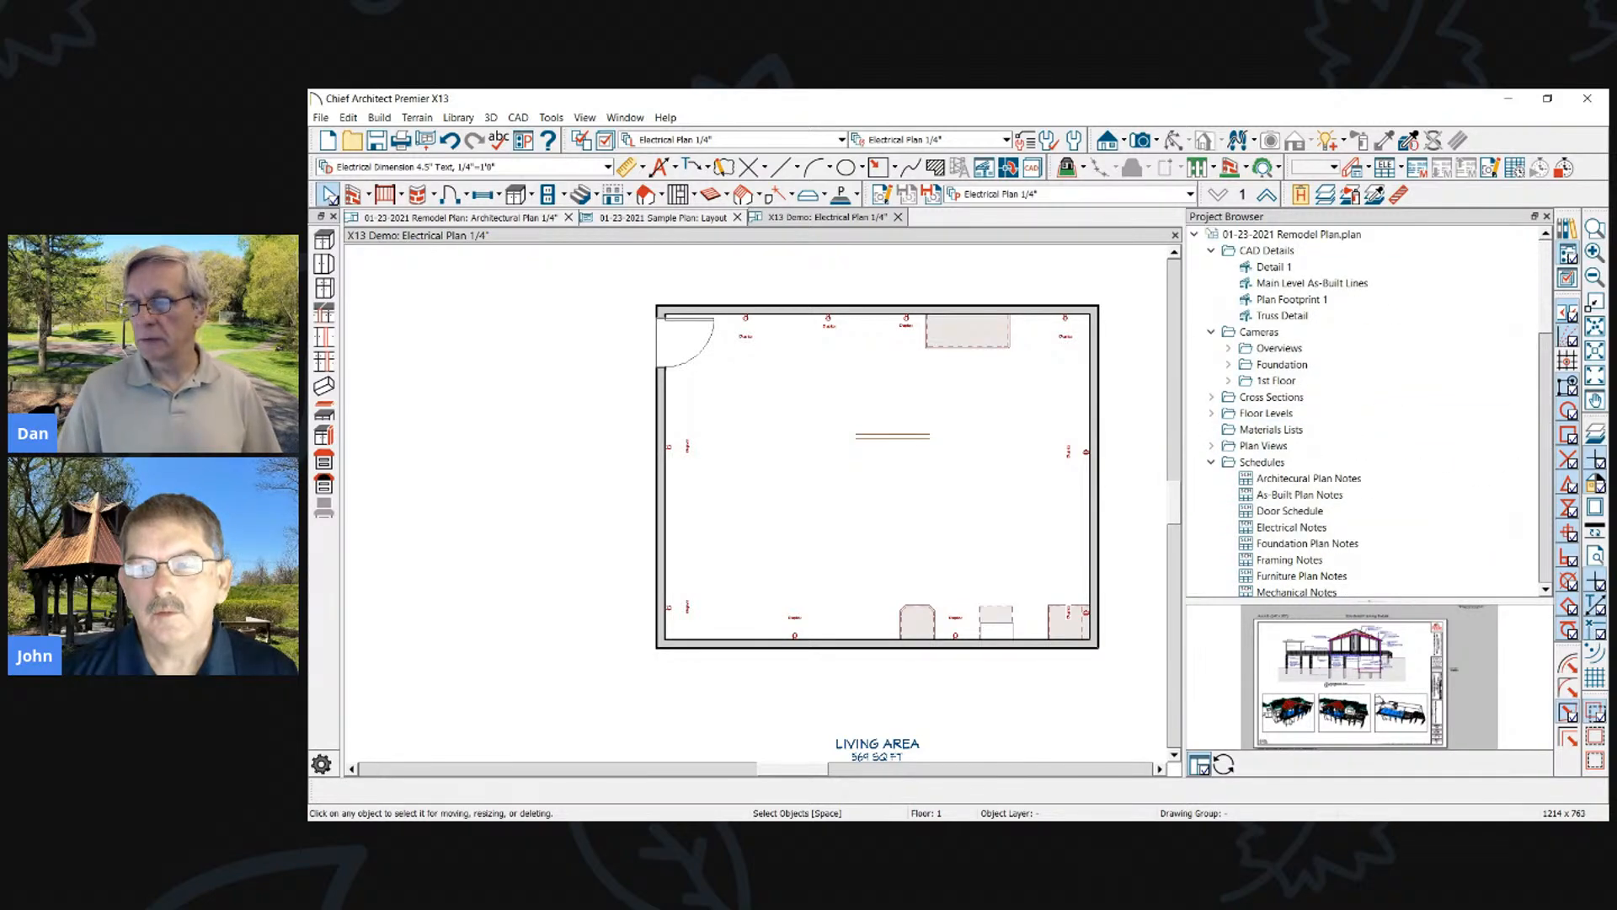
Switch to New in X13Beta3.docx in Word, read the Productivity features, and return to Chief Architect
key(alt+Tab)
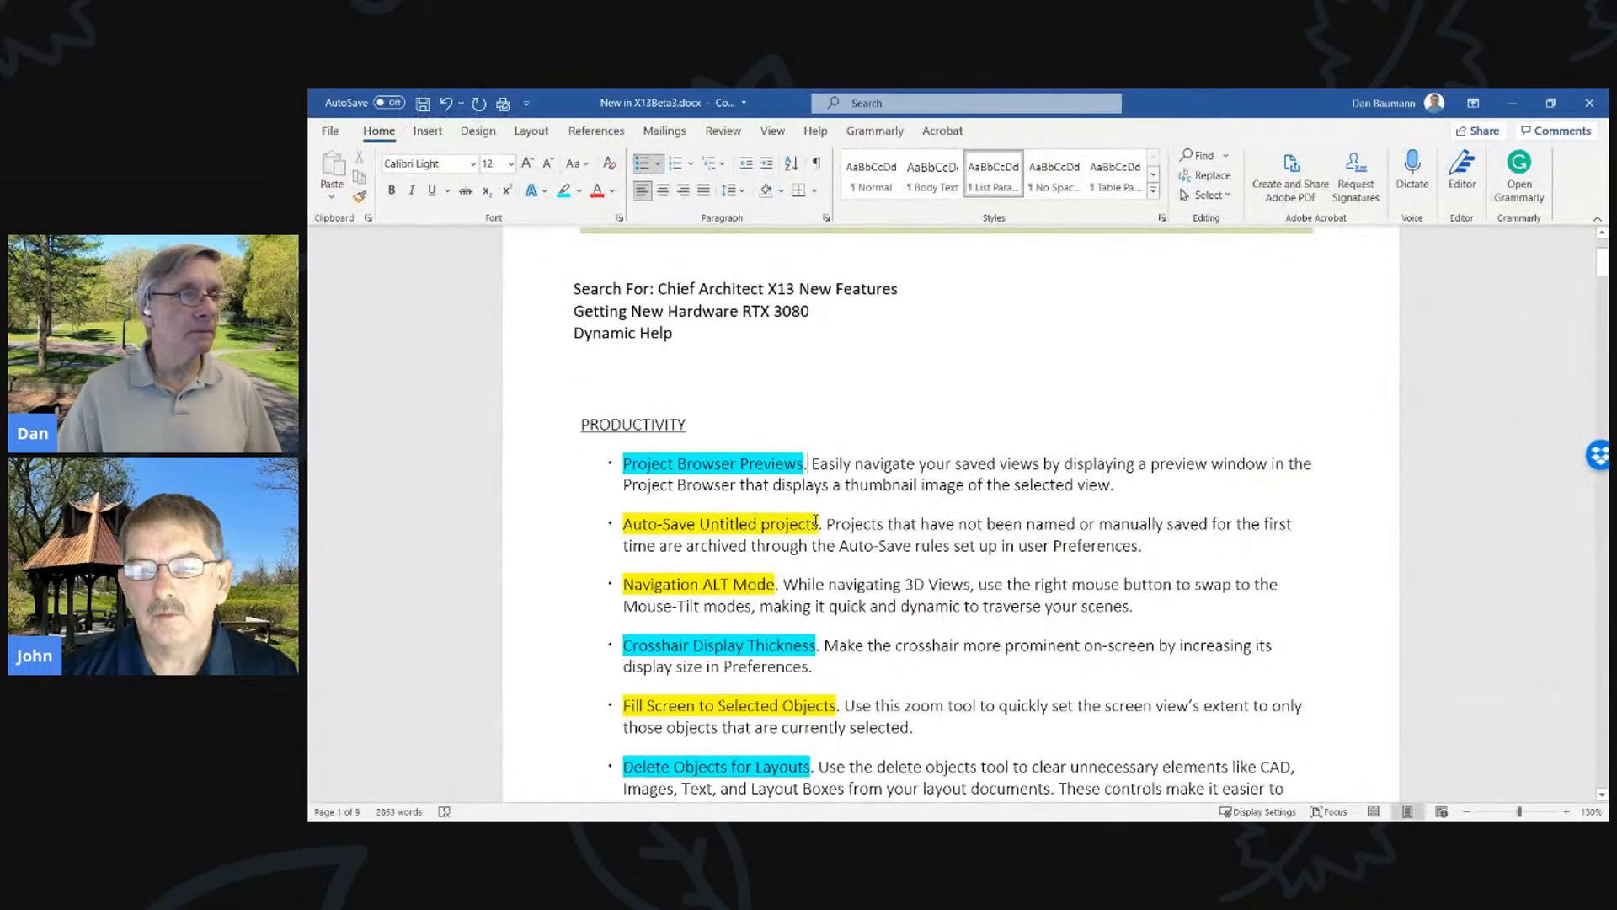
scroll(739, 428, down, 5)
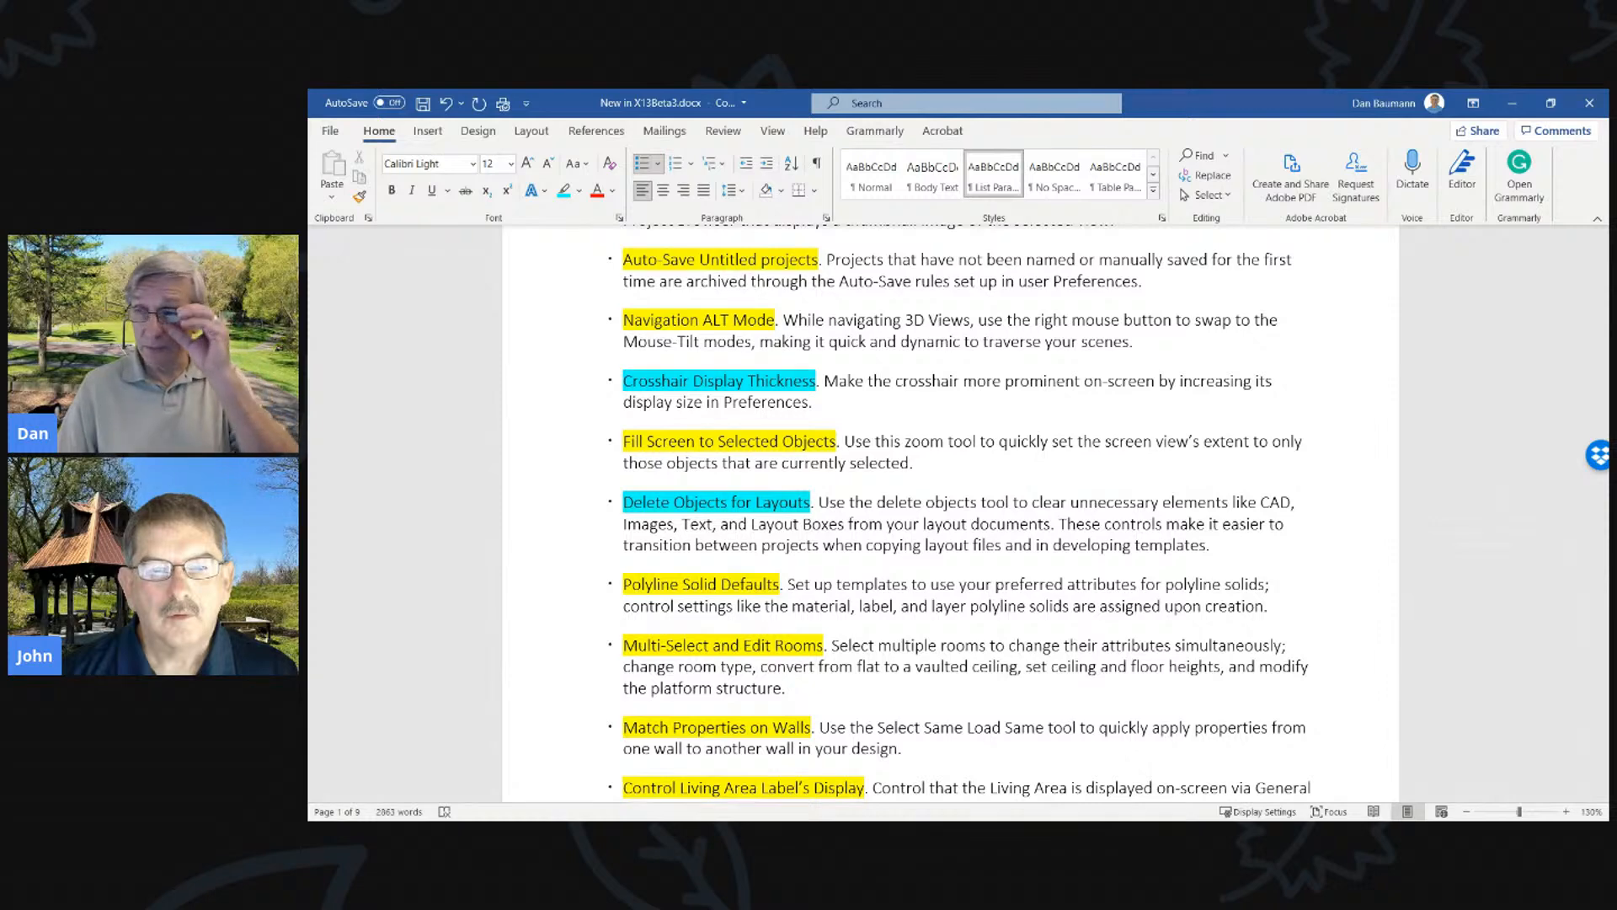
key(alt+Tab)
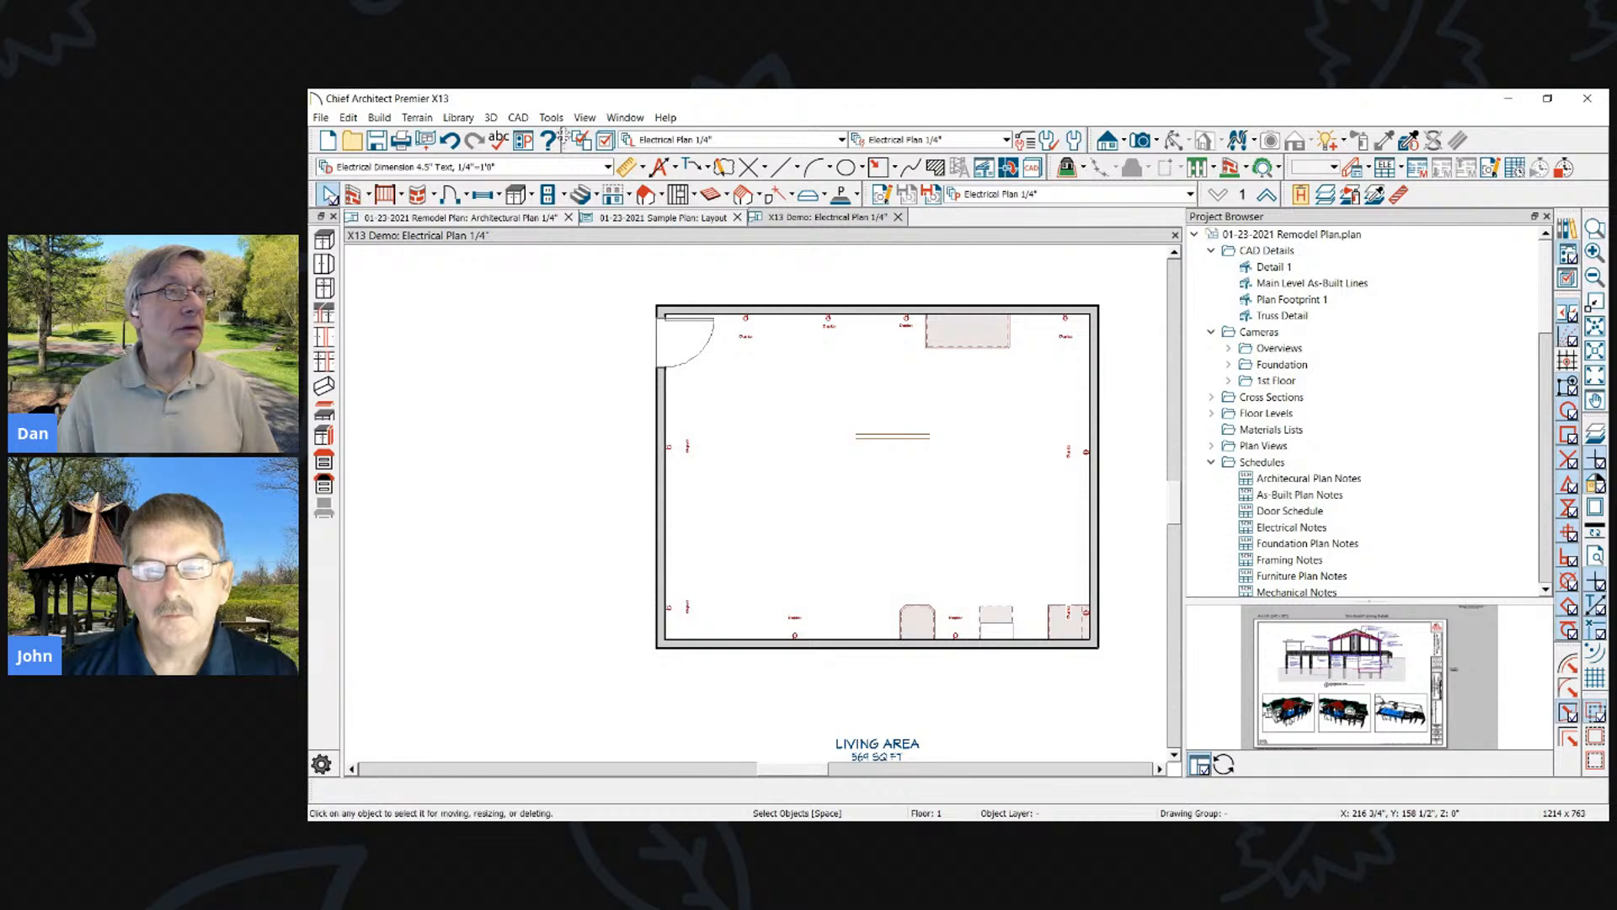
Set the crosshair width to 6 pixels in the Edit preferences and apply it
click(541, 174)
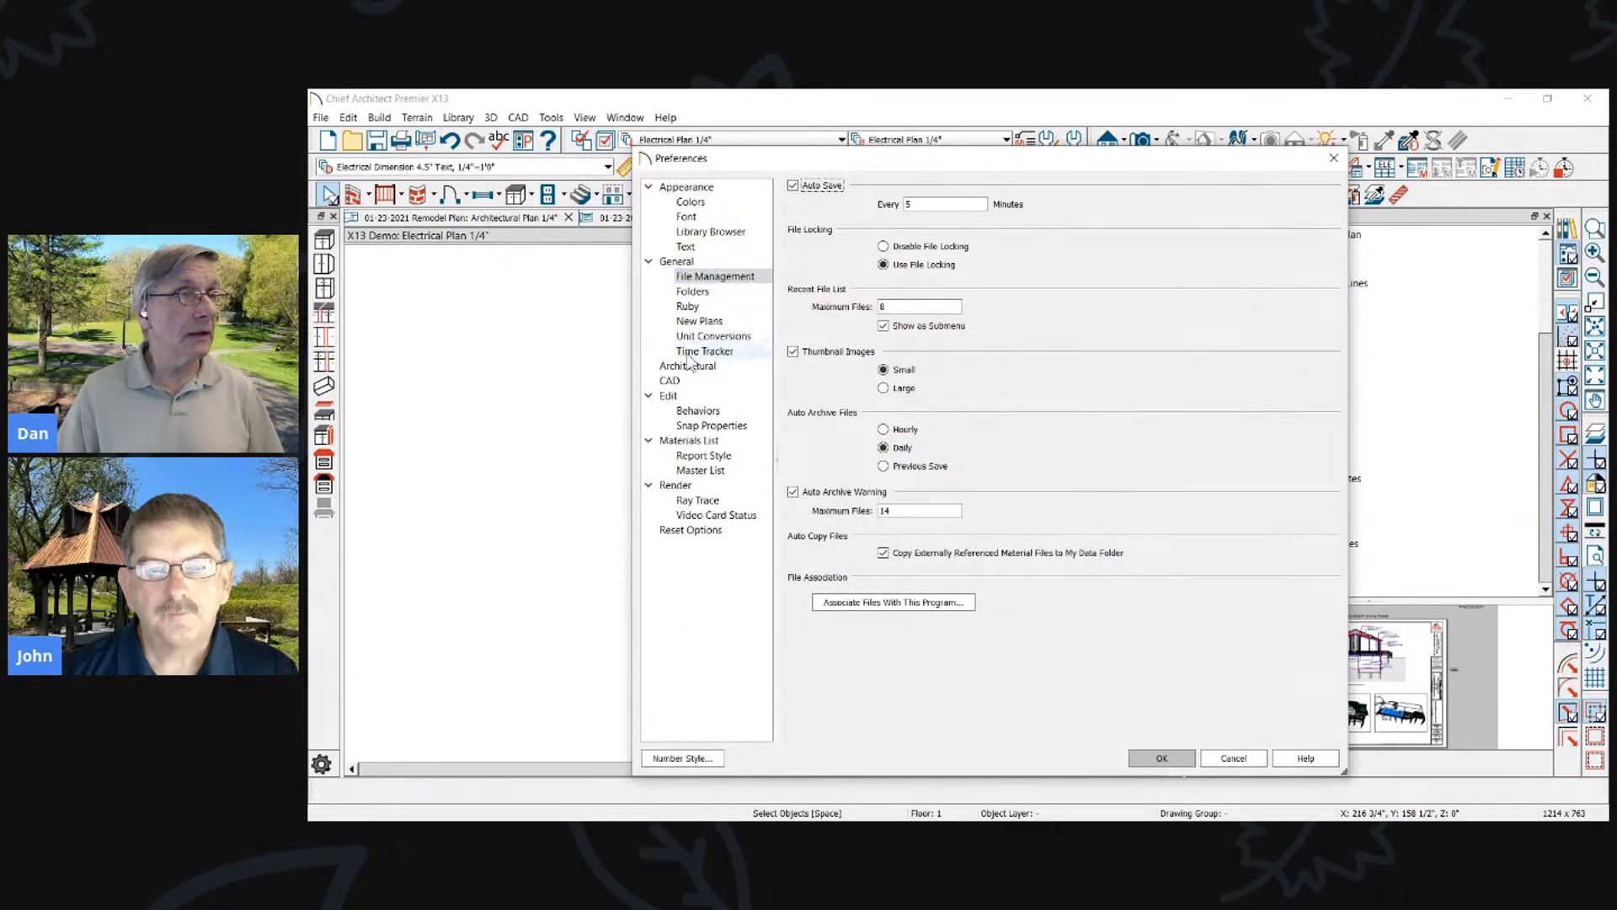
click(668, 395)
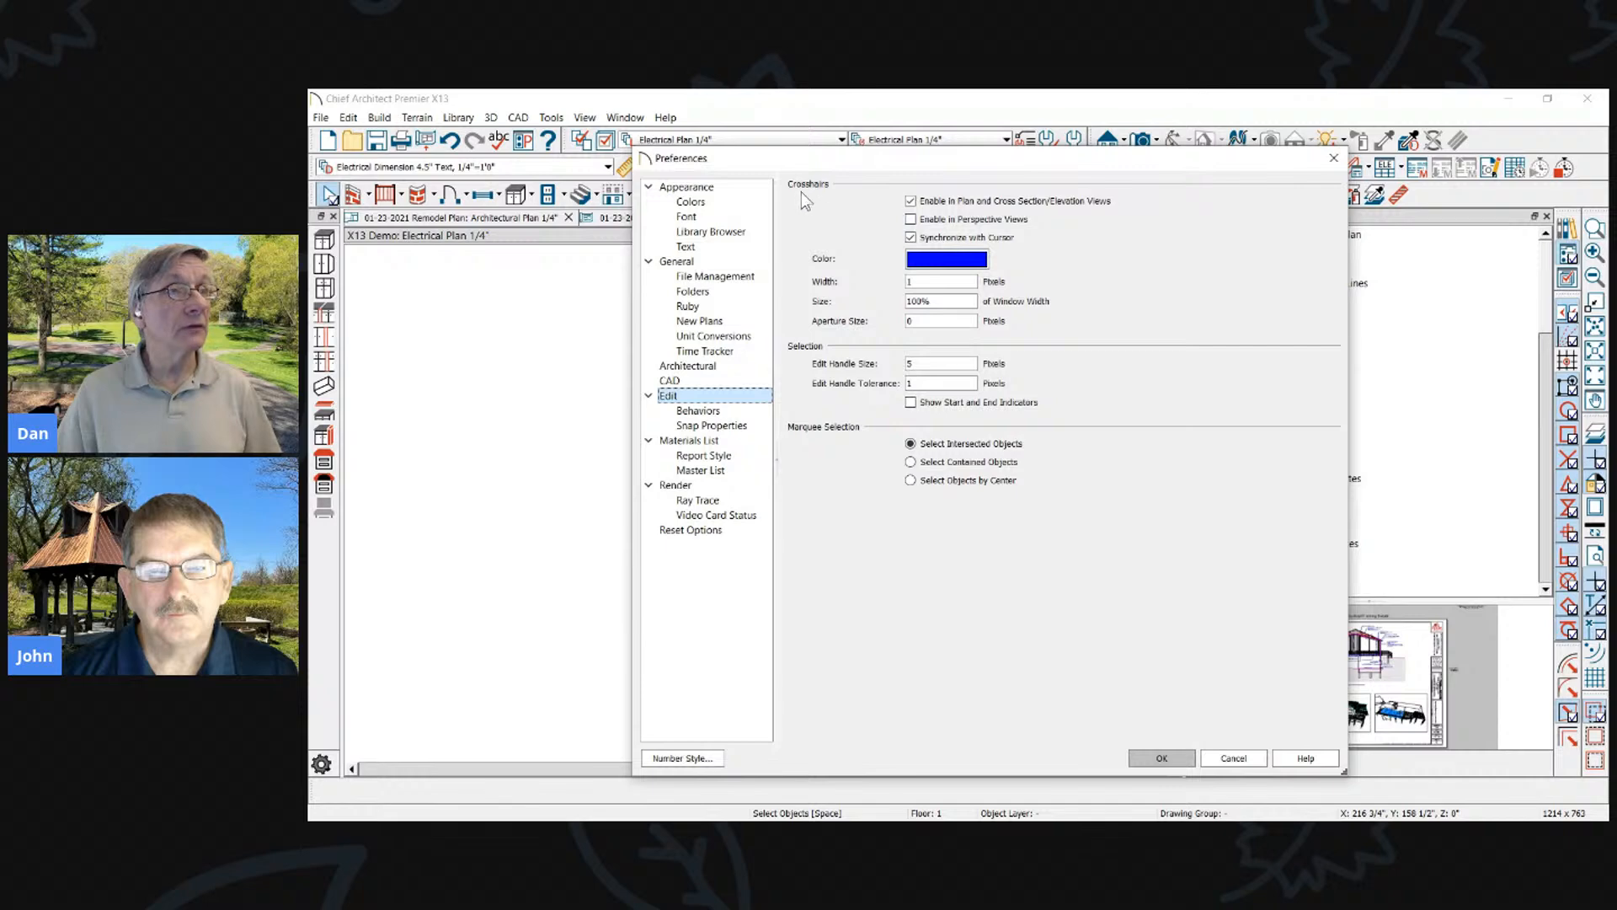
click(945, 283)
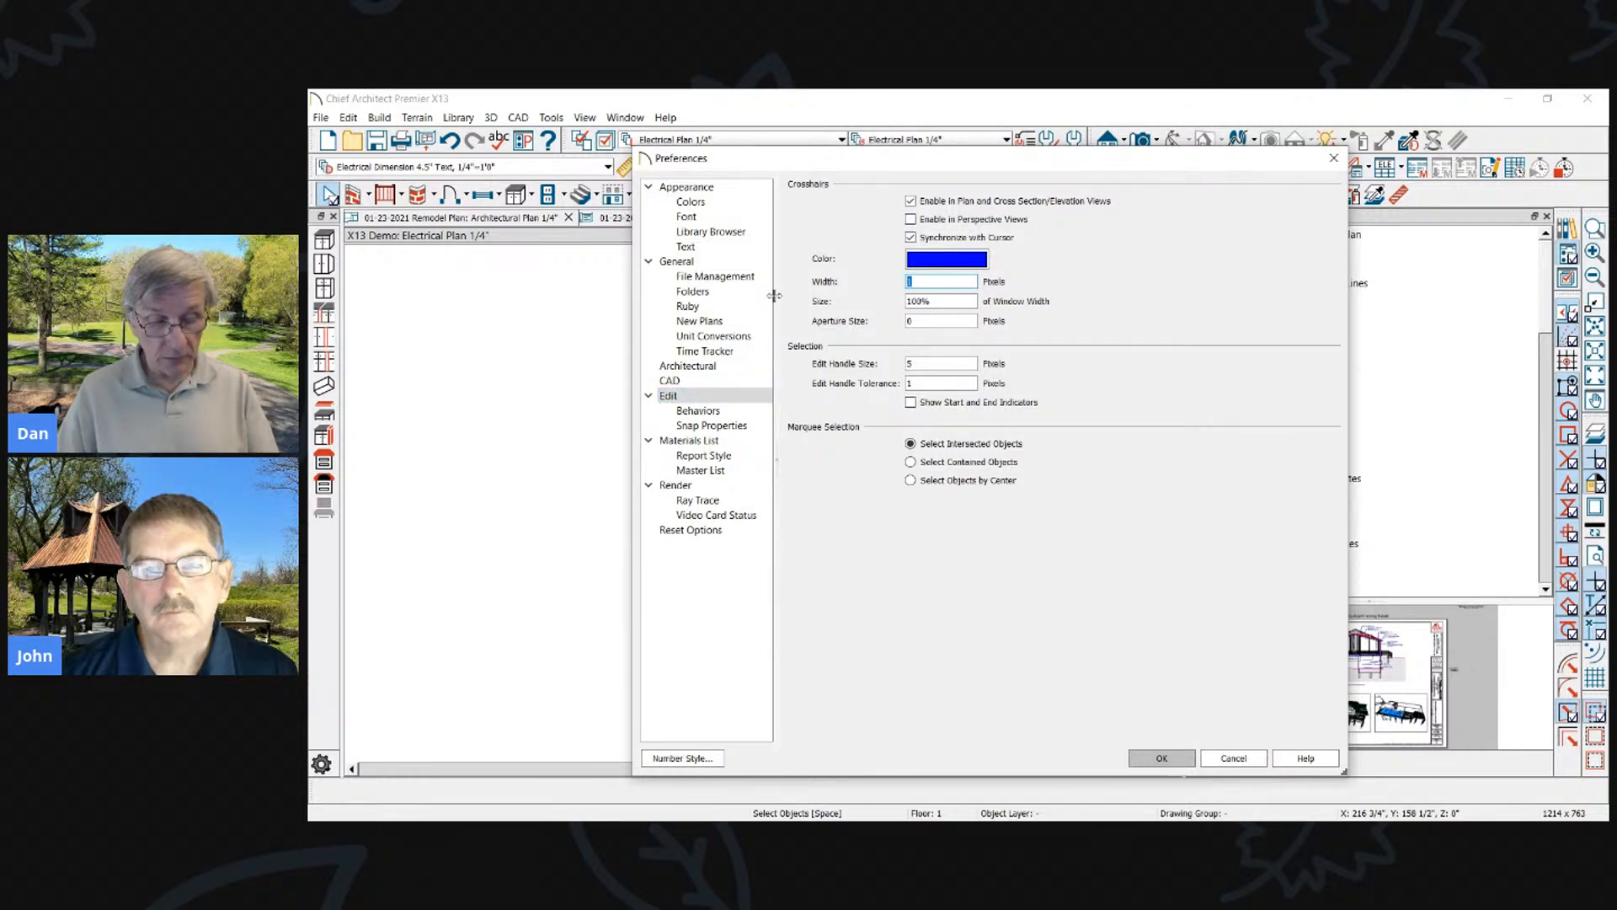
click(1161, 760)
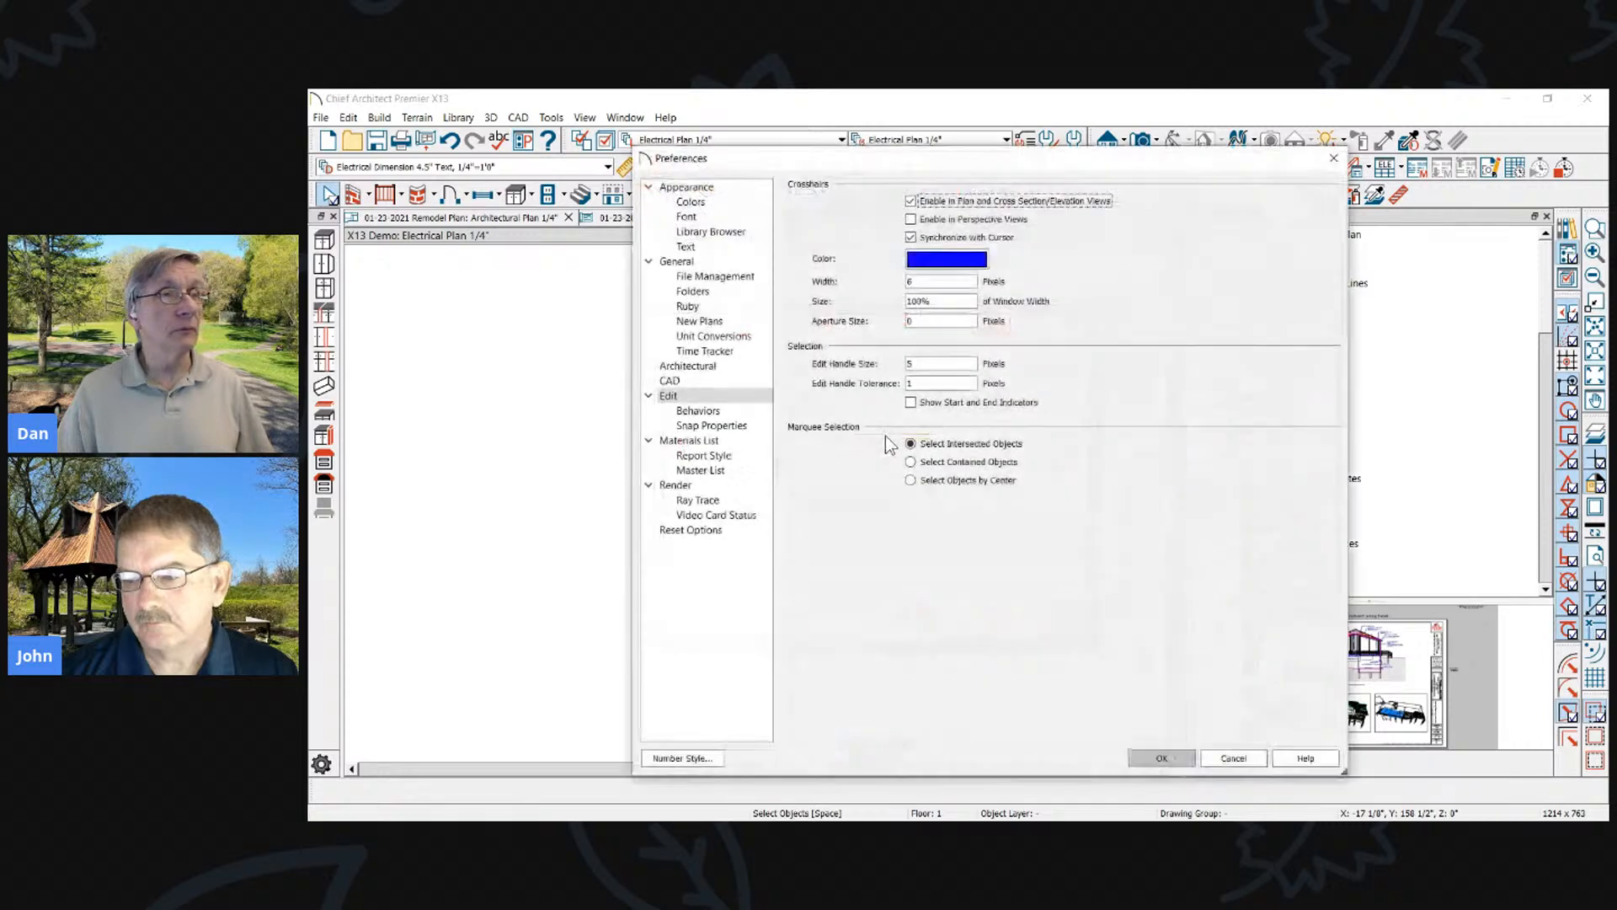
Set the edit handle size to 1 pixel and enable Show Start and End Indicators in the Edit preferences
click(950, 362)
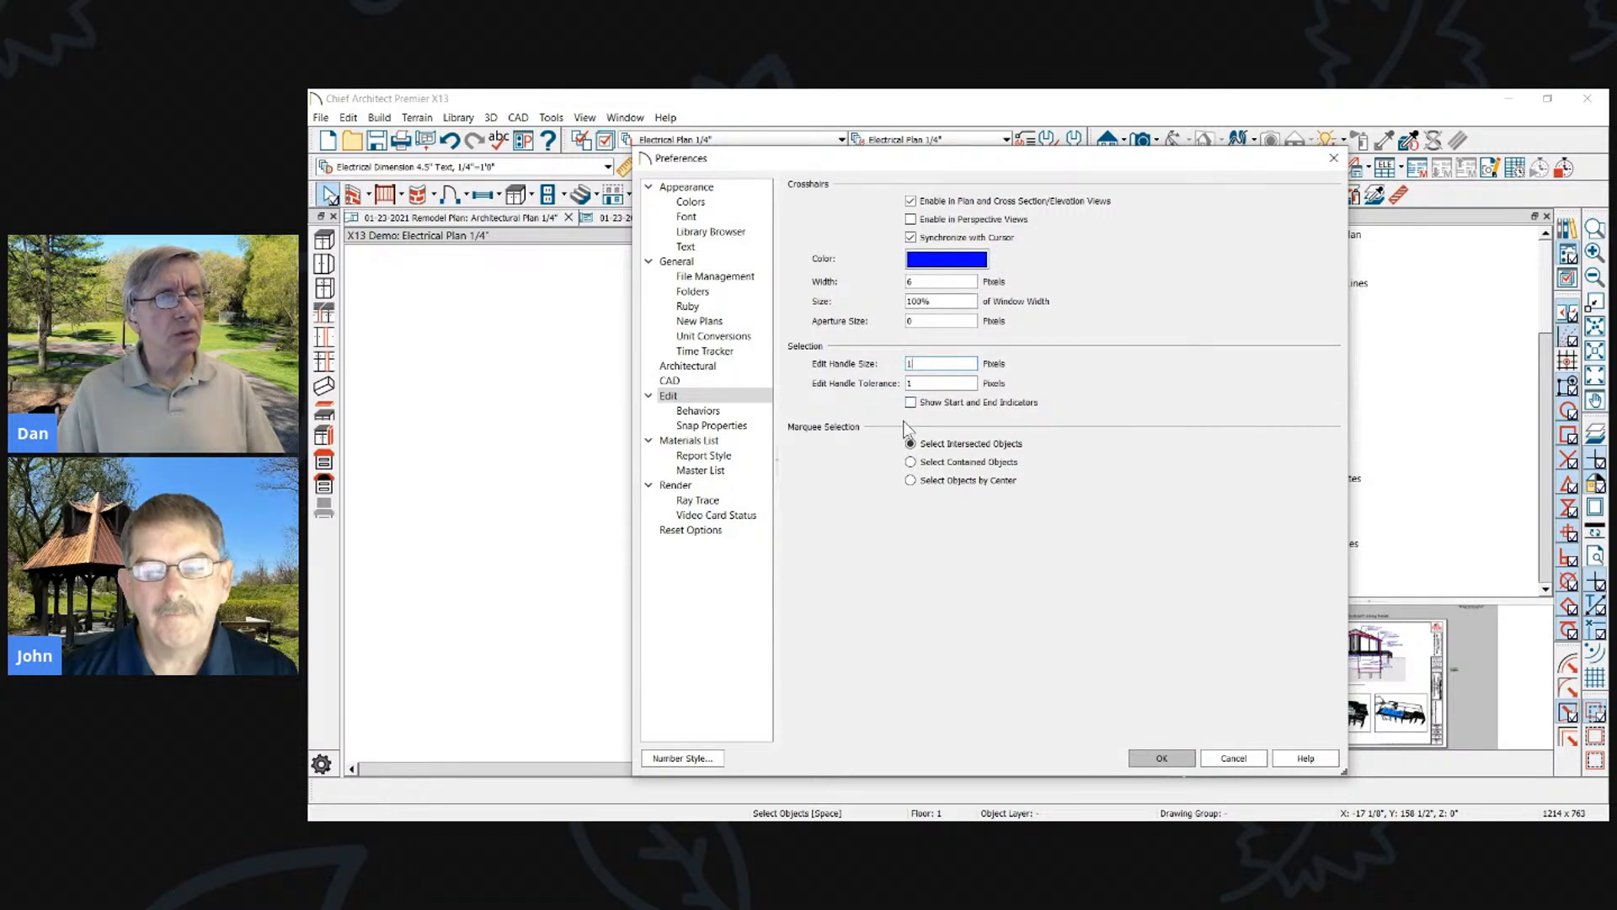
click(928, 408)
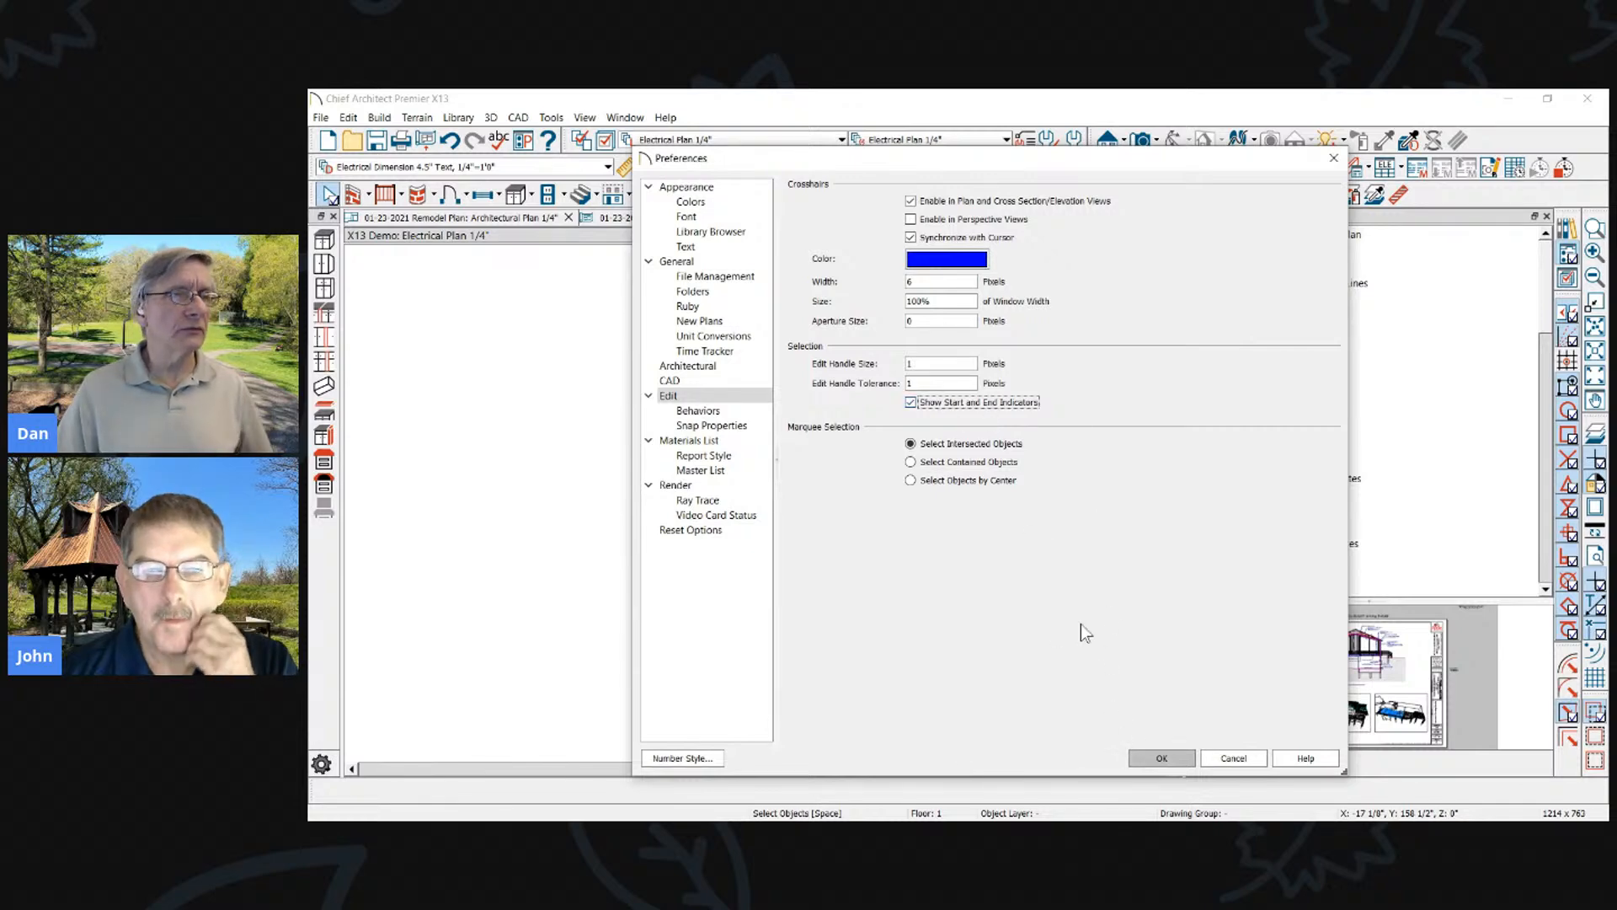
click(1163, 758)
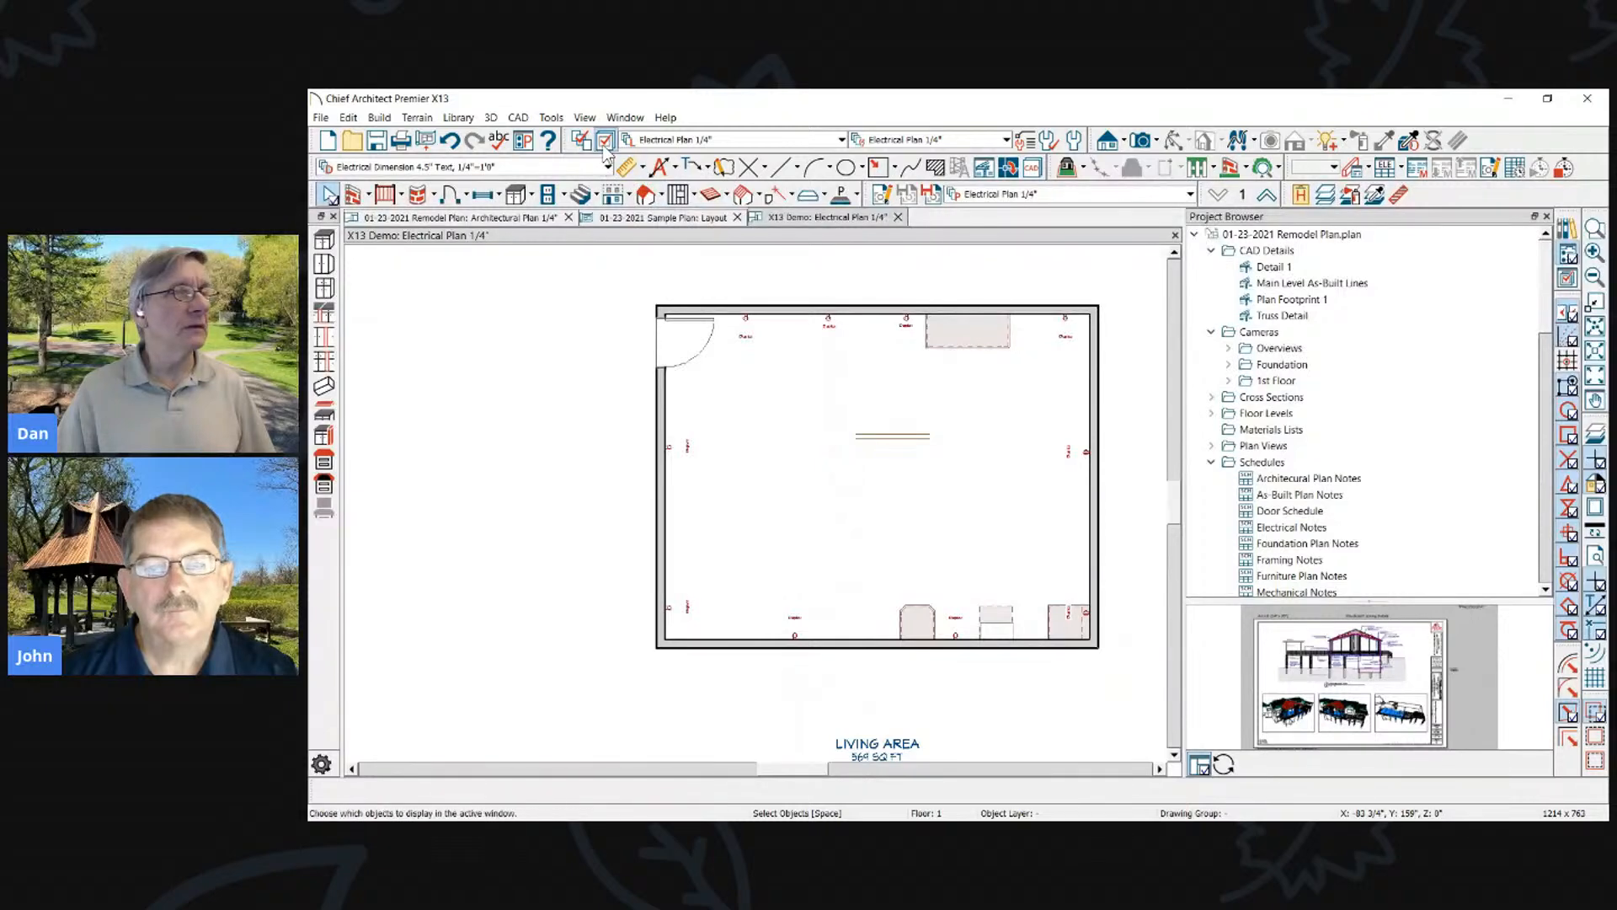
Set the crosshair width to 1 pixel in the Edit preferences and apply it
click(528, 141)
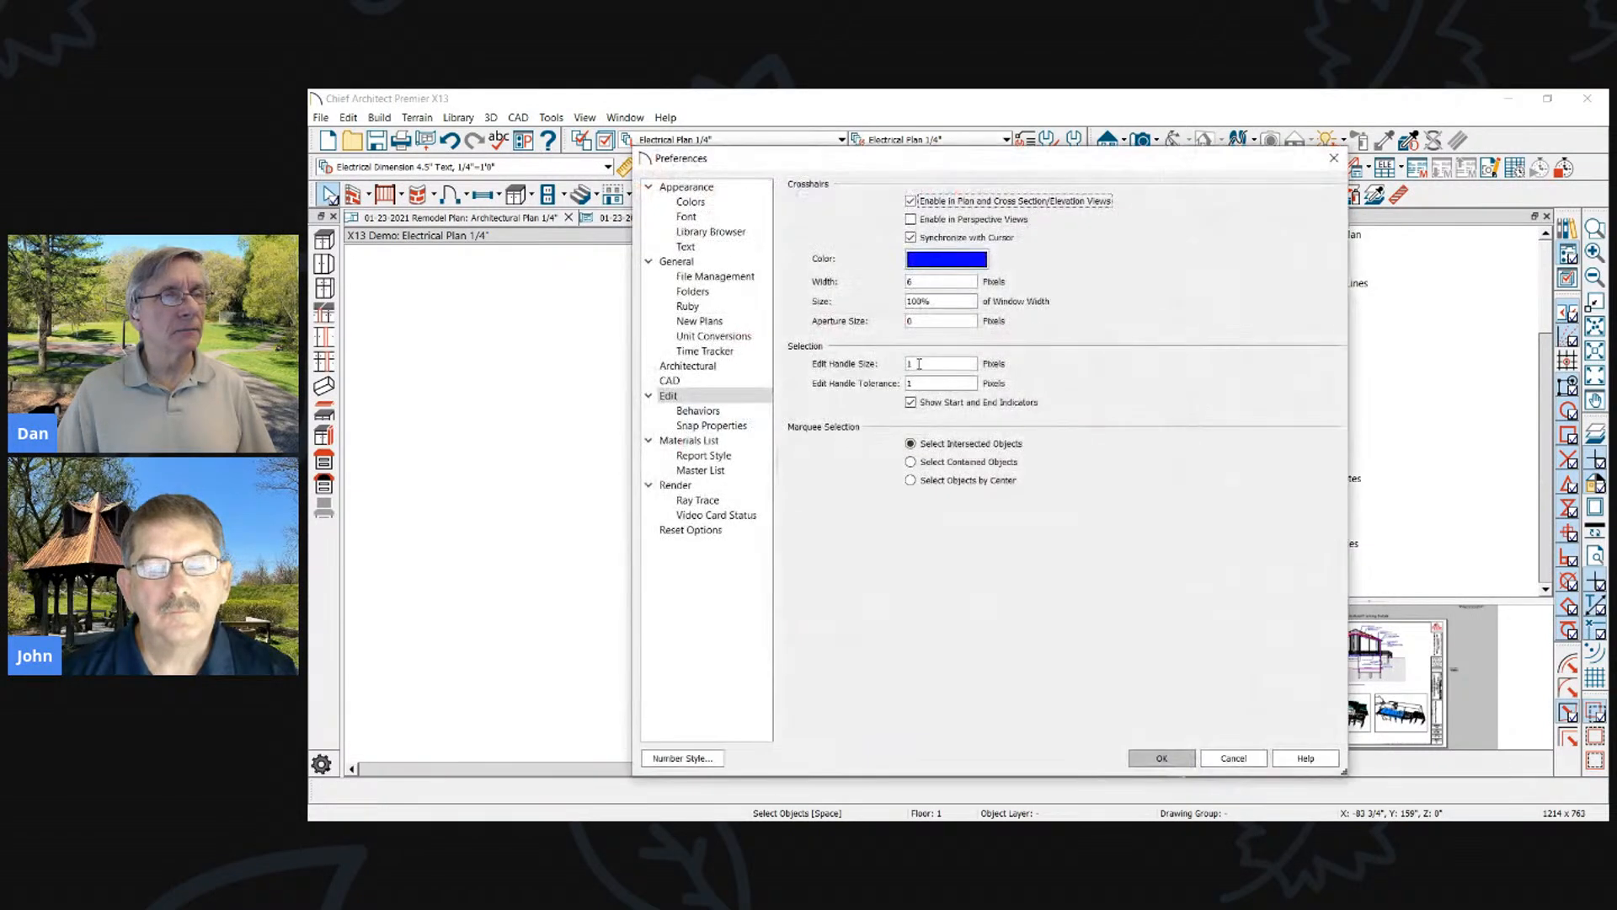
drag(929, 283, 829, 282)
text(1)
click(1156, 754)
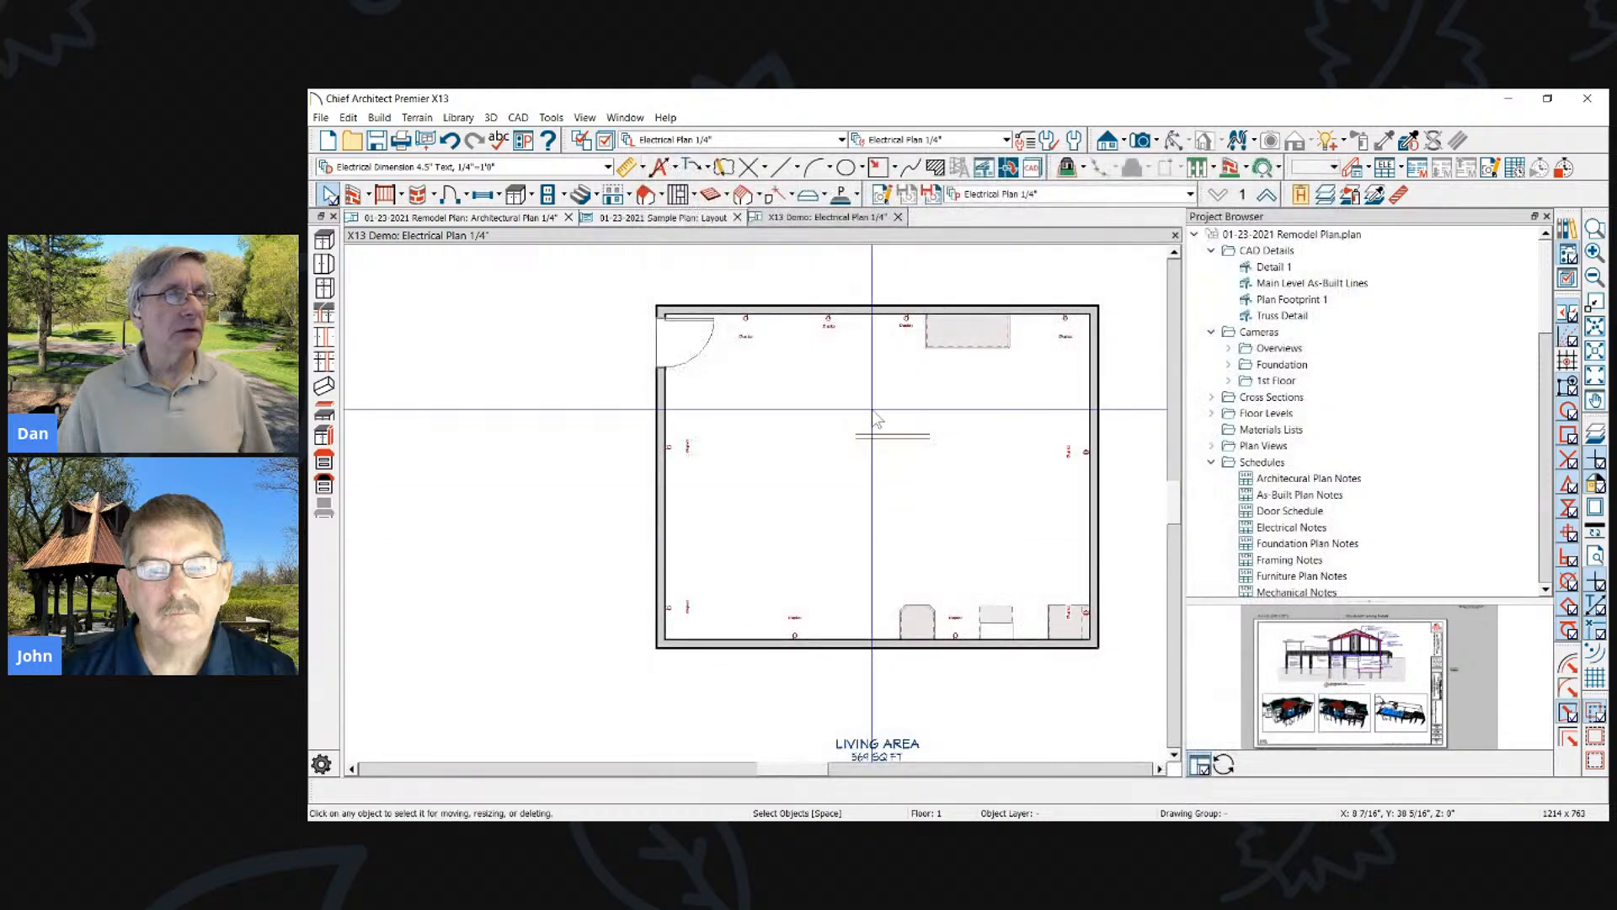
Draw a horizontal CAD line about 8'-4" long in the upper part of the room, and delete it
scroll(725, 331, up, 2)
scroll(724, 331, down, 1)
scroll(725, 331, up, 1)
scroll(724, 331, down, 2)
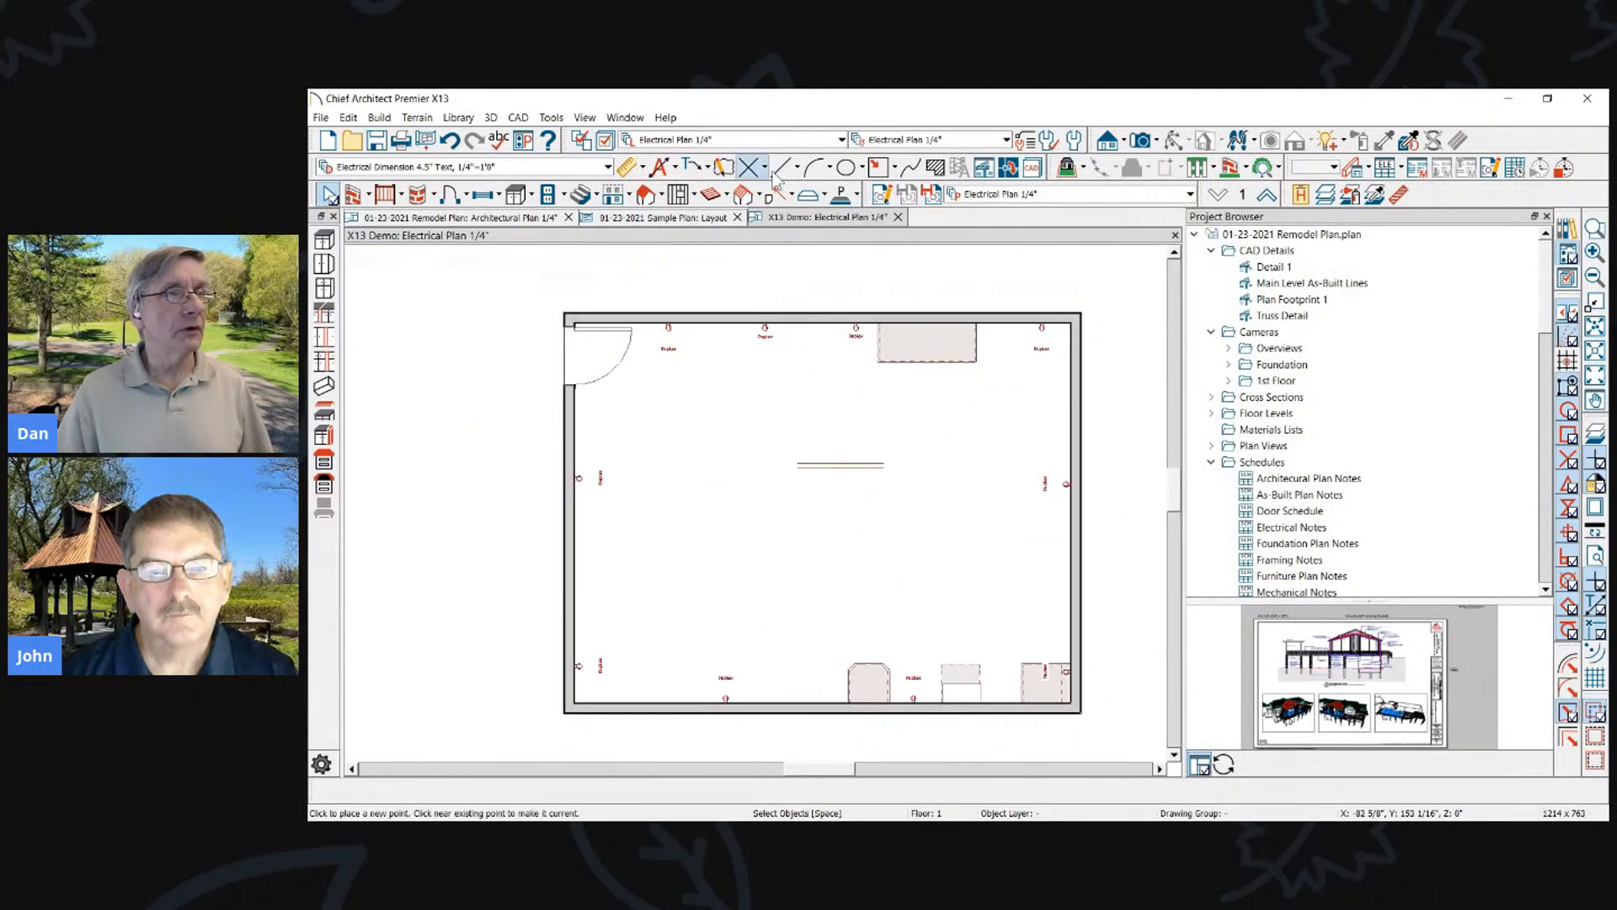
click(783, 167)
drag(737, 401, 898, 406)
scroll(898, 406, up, 2)
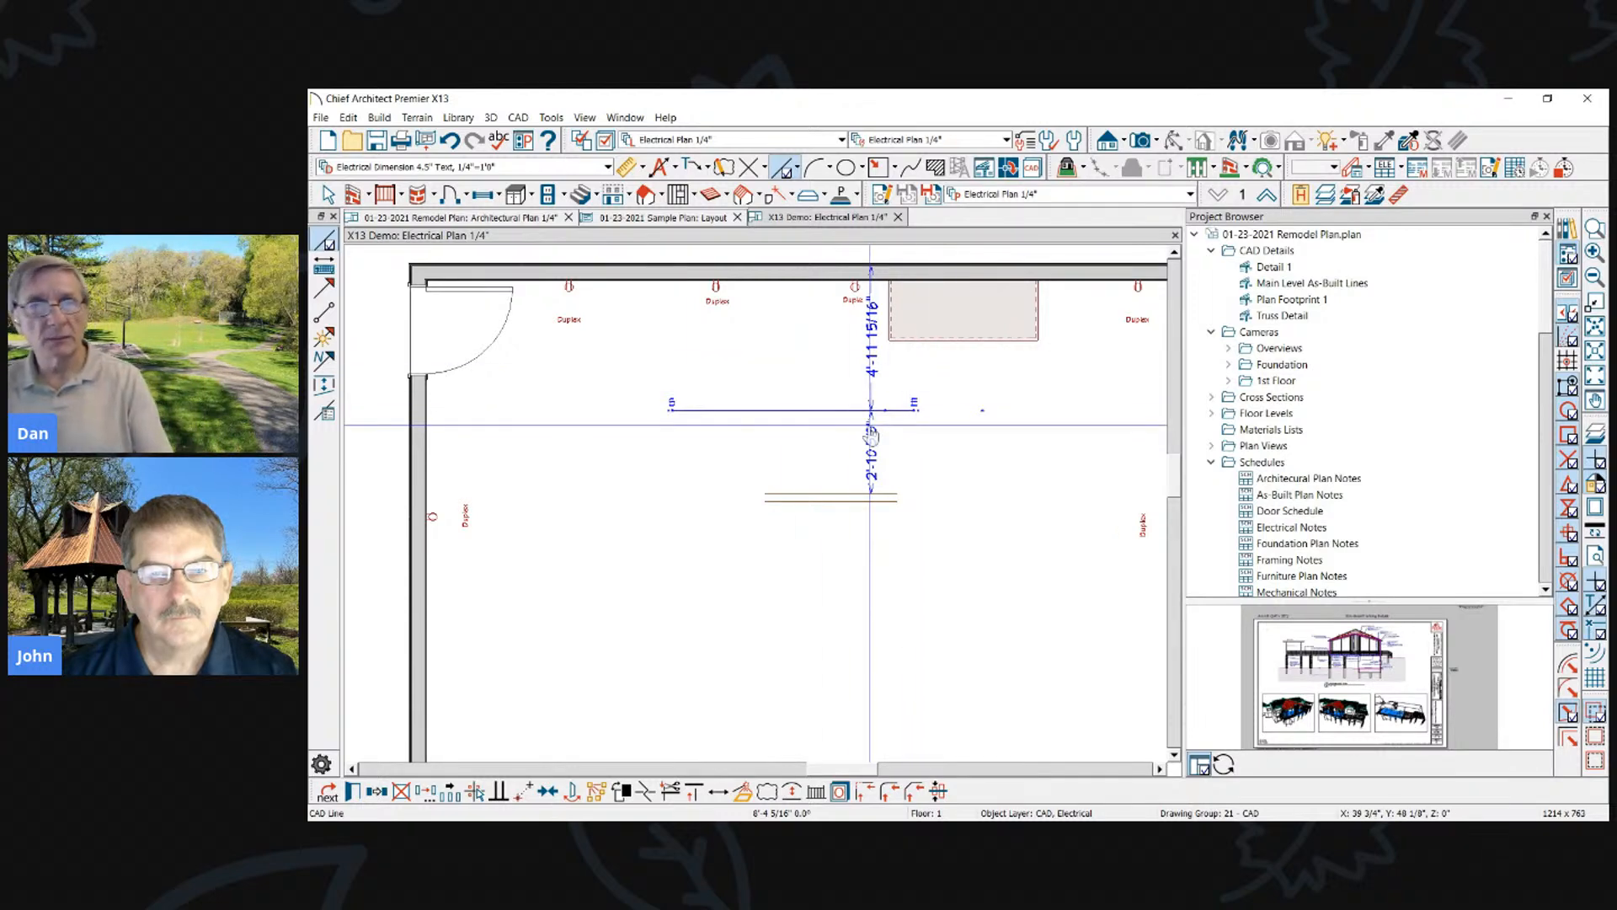
key(Delete)
scroll(870, 425, down, 2)
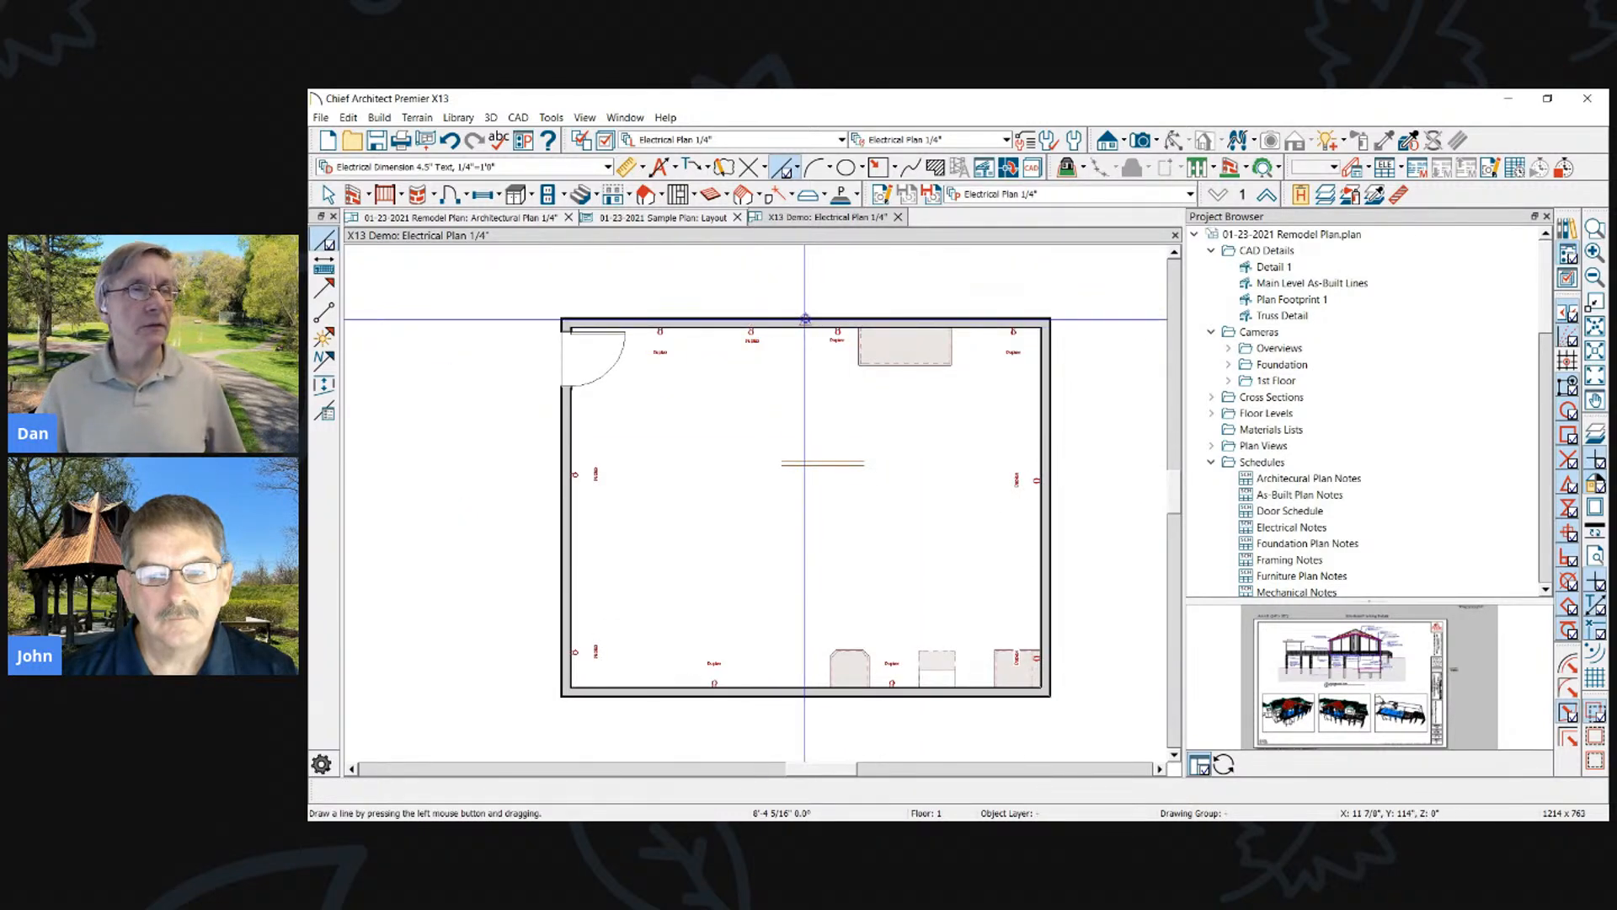
Check the Start and End lock options in the Wall Specification of the room's upper wall, and deselect the wall
click(811, 320)
scroll(808, 328, up, 2)
scroll(808, 324, down, 1)
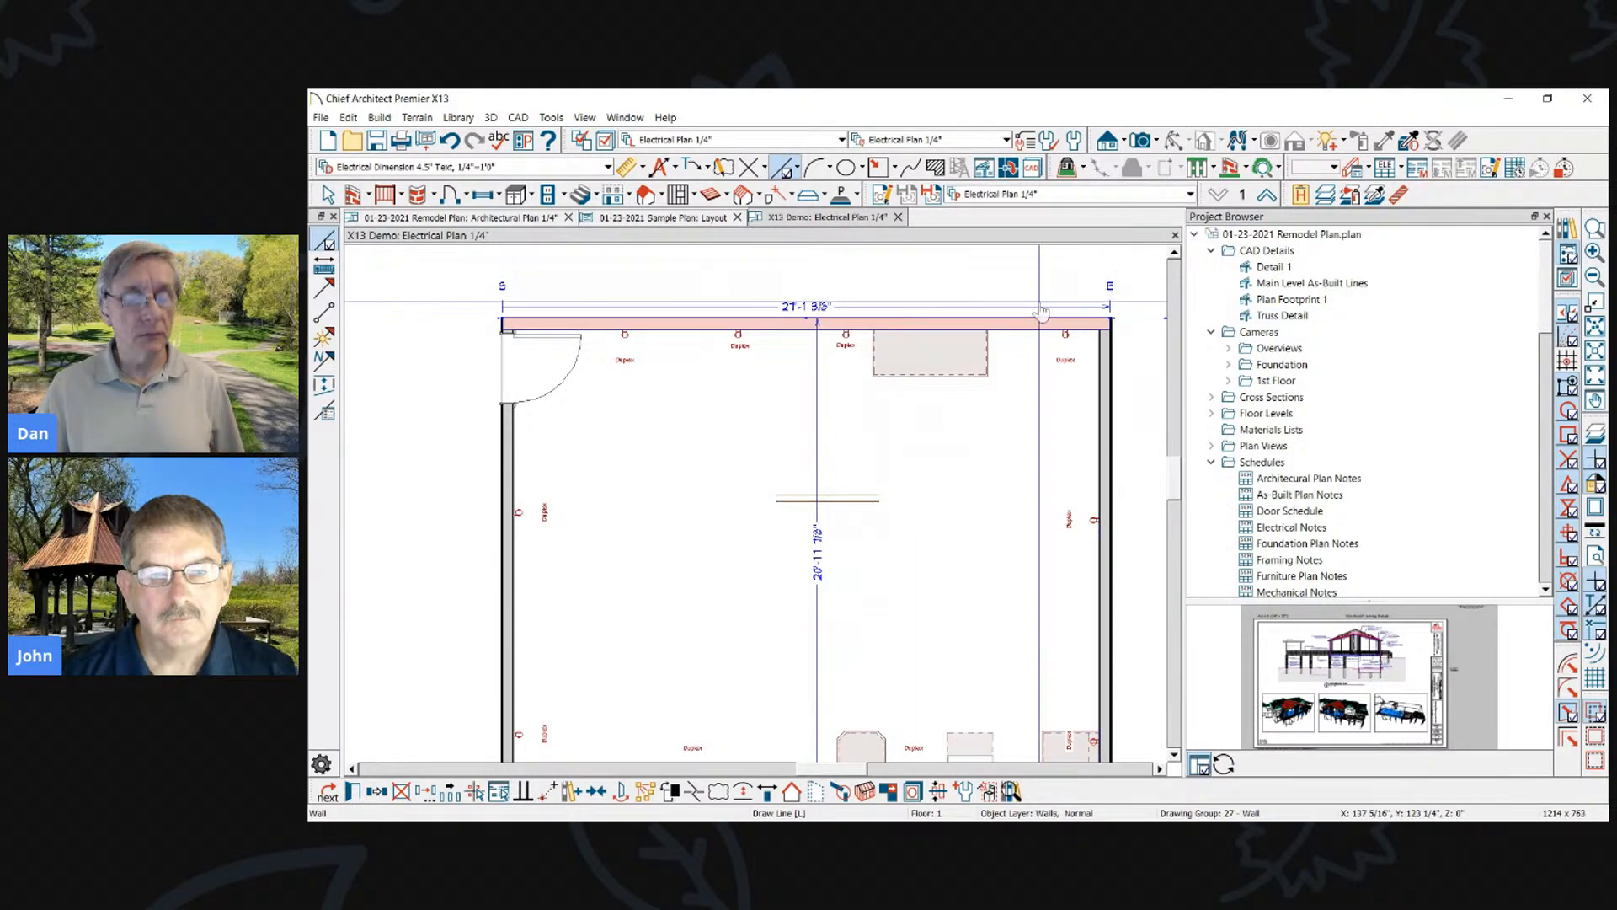
key(e)
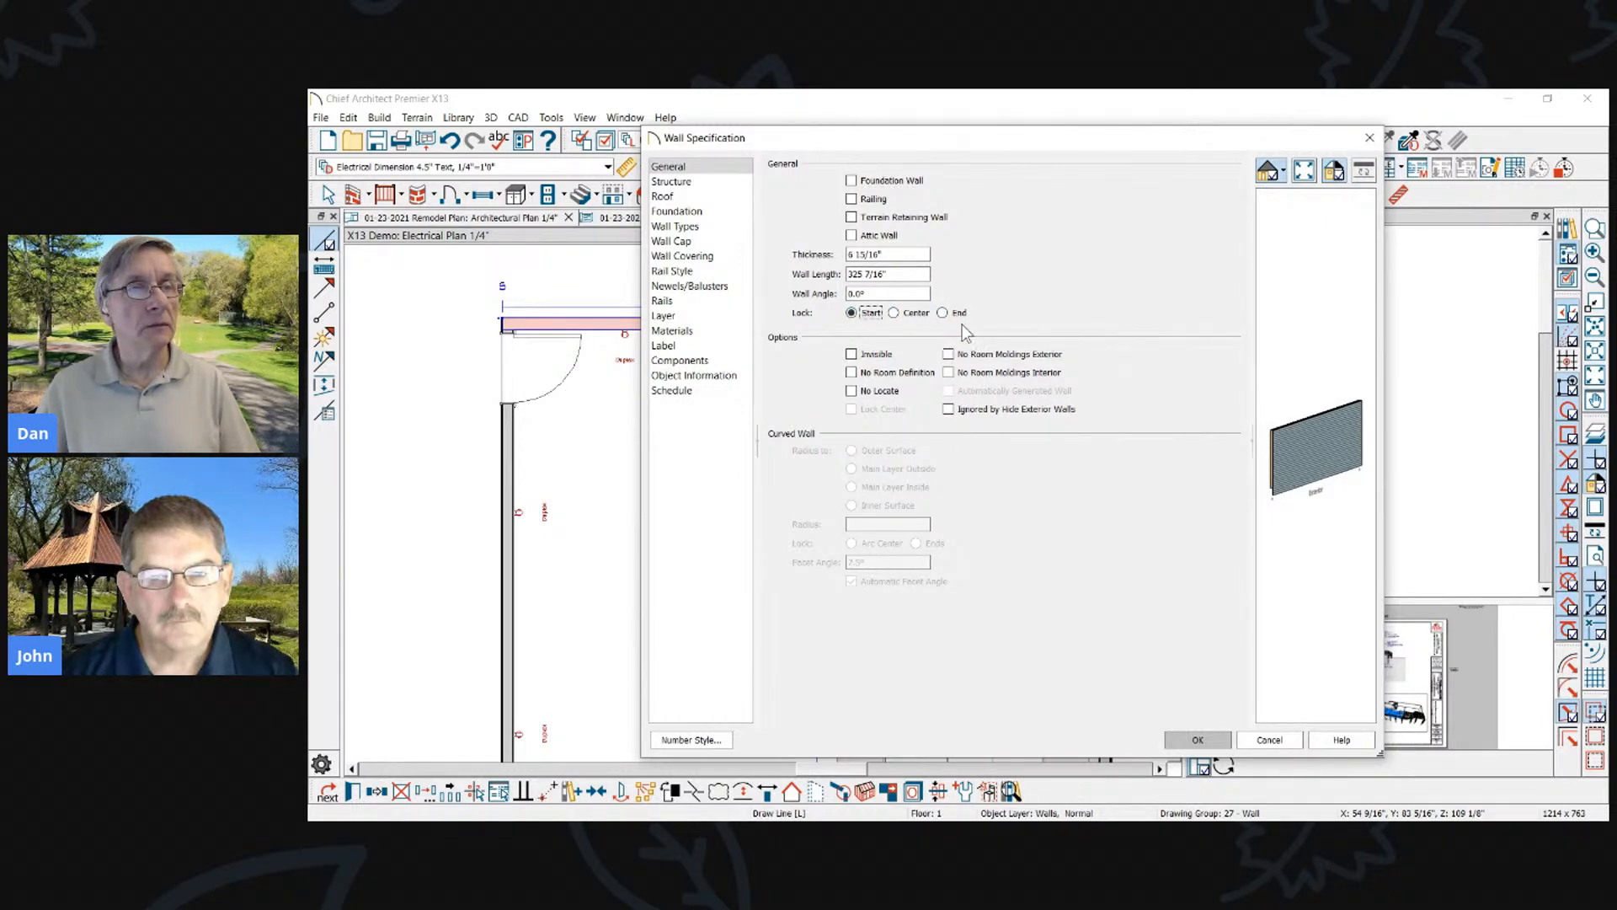
click(1213, 739)
scroll(977, 292, down, 3)
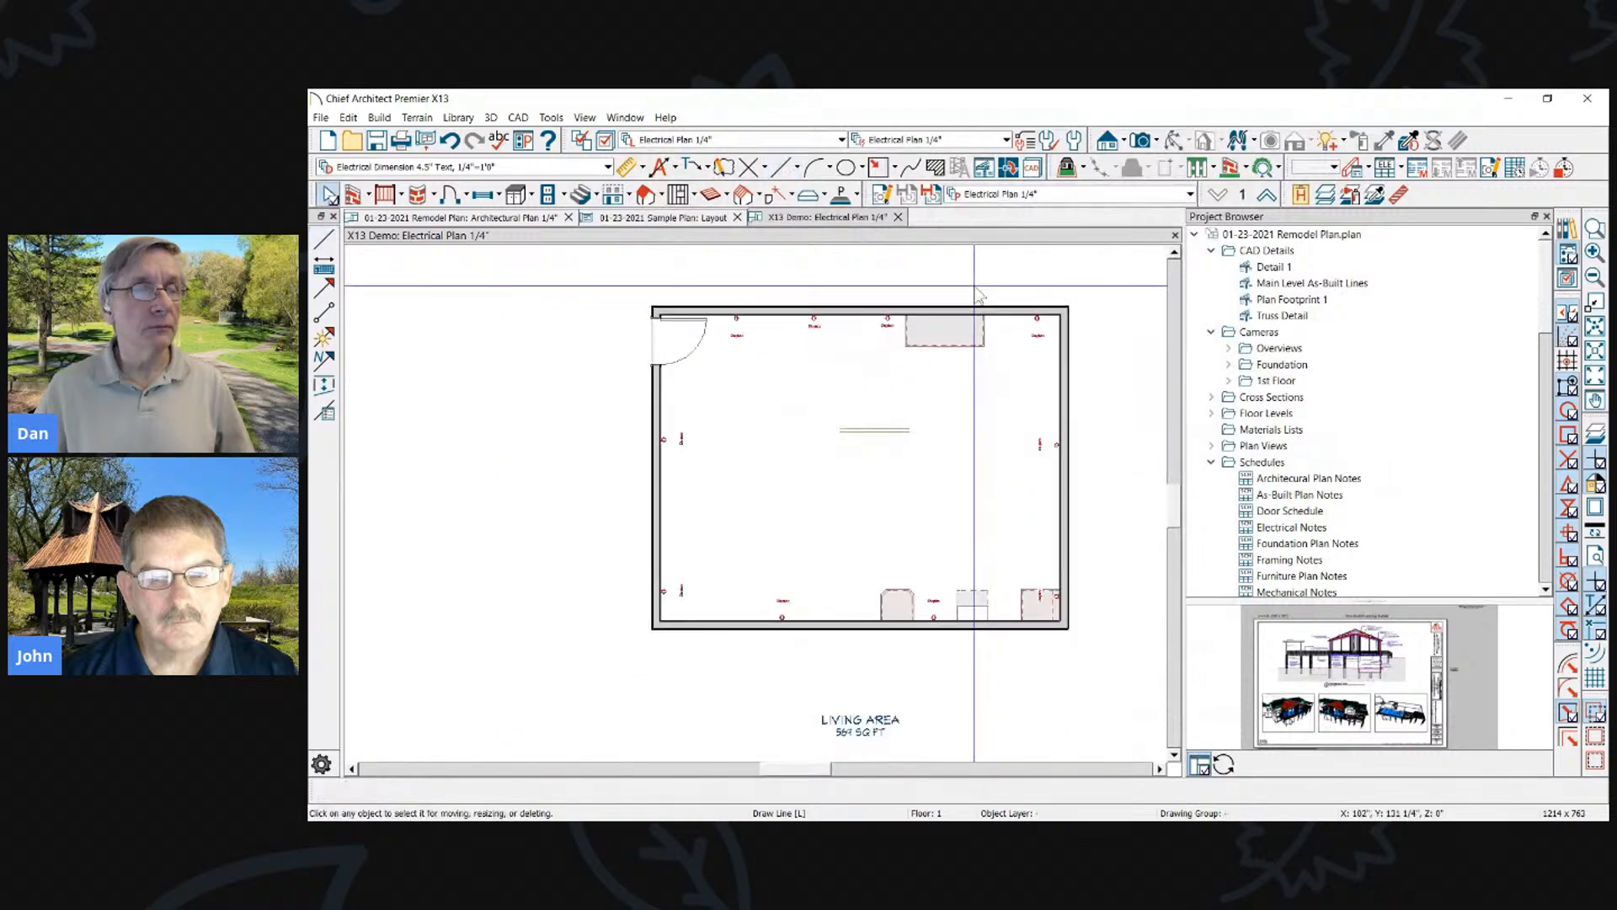
key(space)
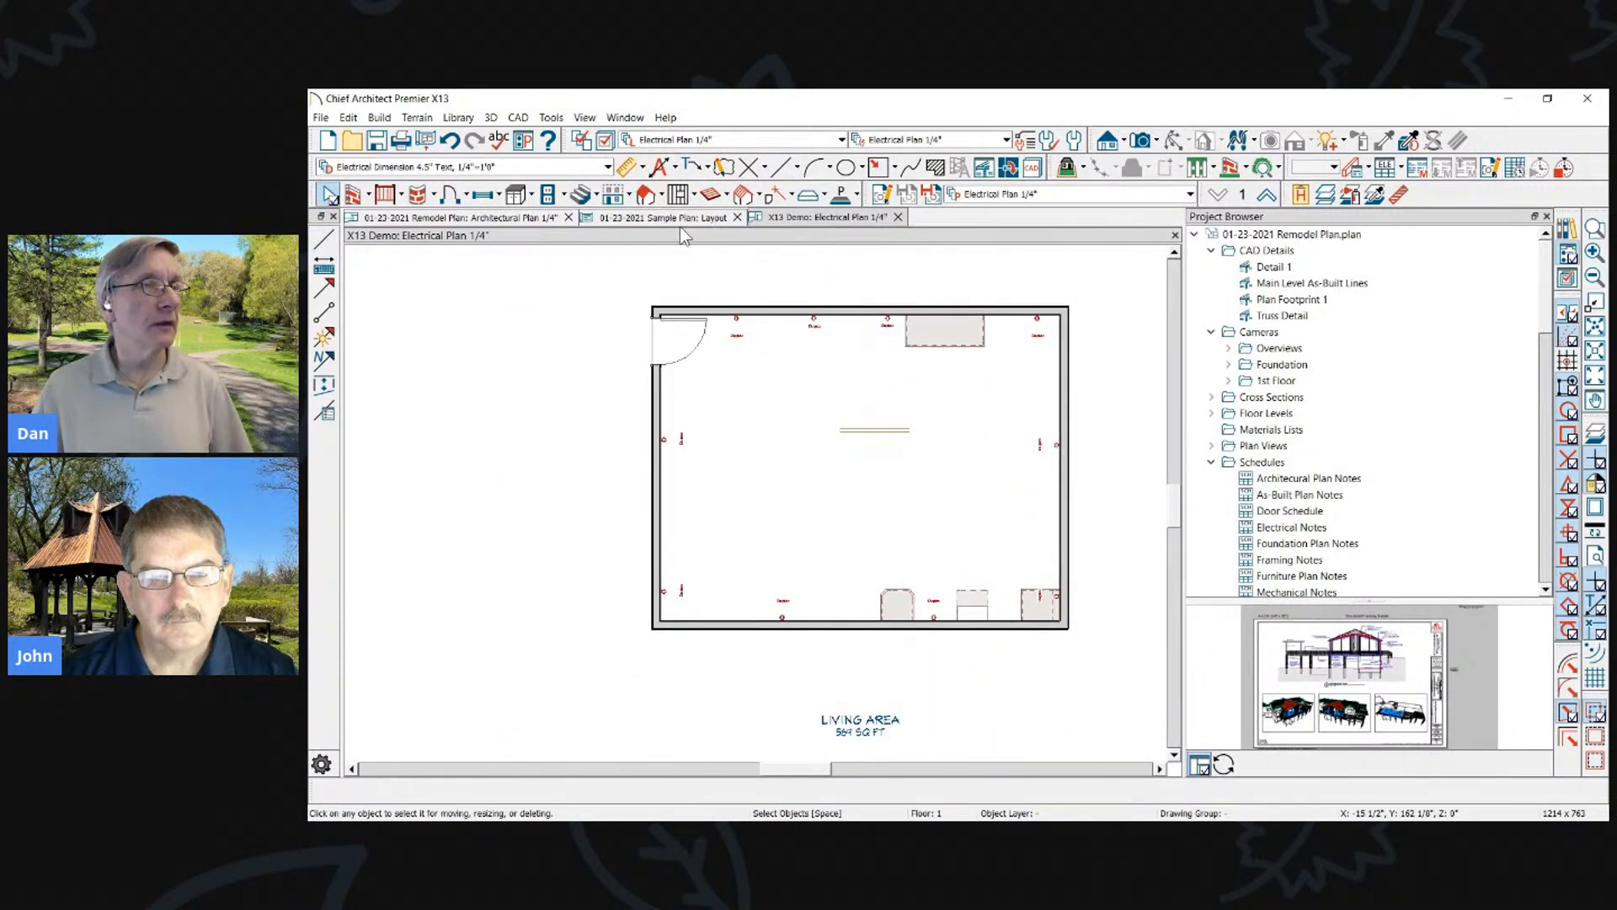
Switch to New in X13Beta3.docx in Word, read the Edit CAD Blocks feature, and return to Chief Architect
key(alt+Tab)
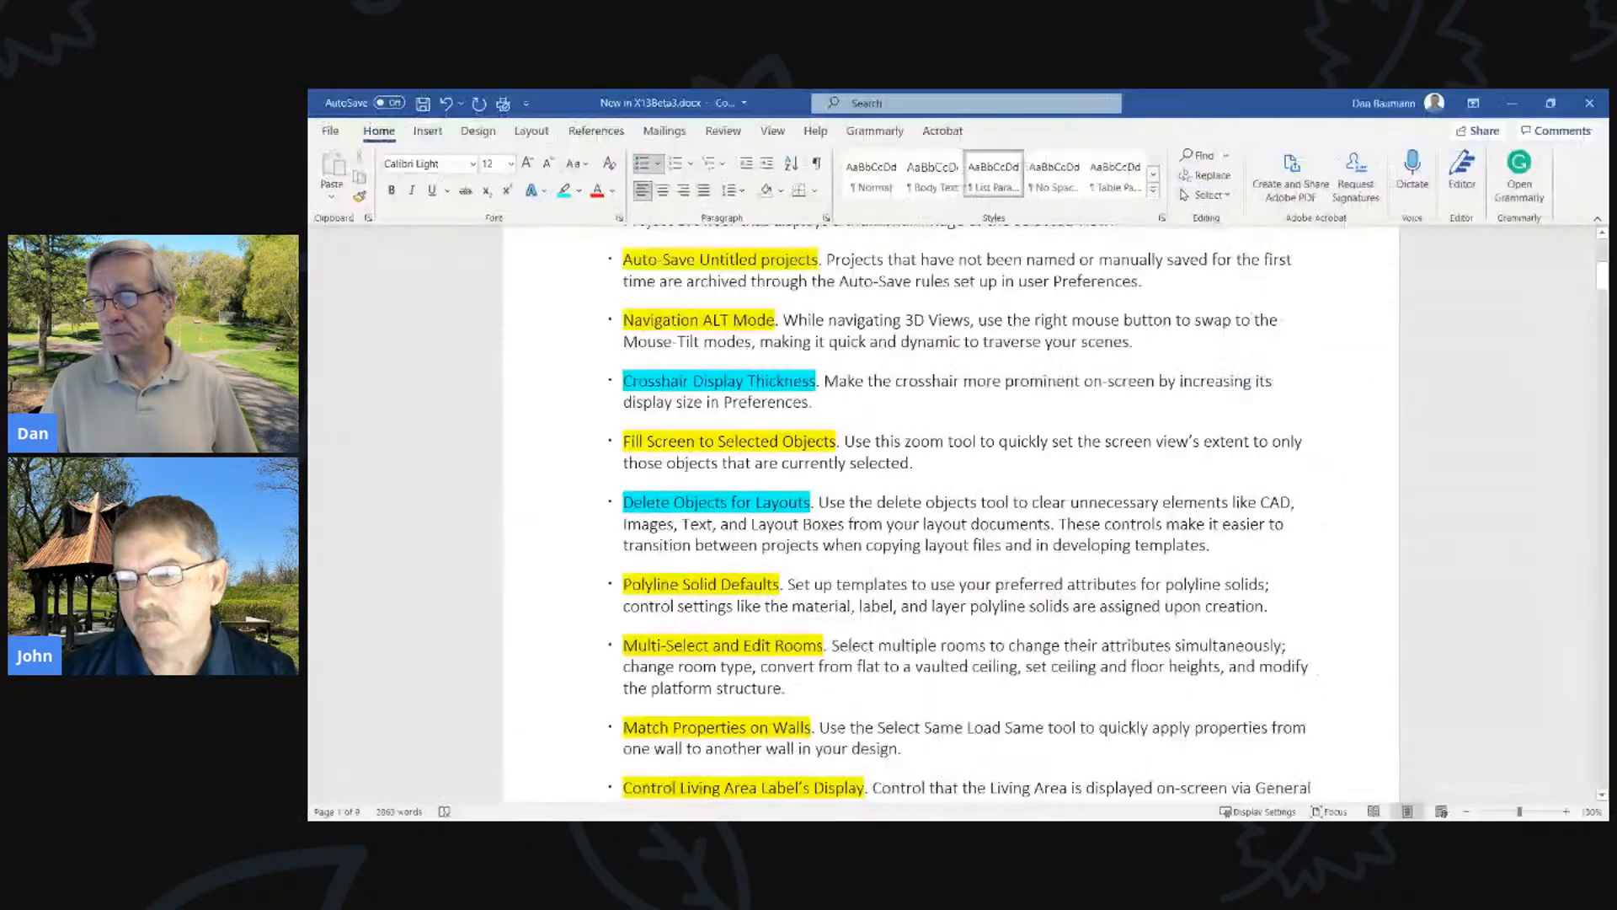
scroll(934, 472, down, 15)
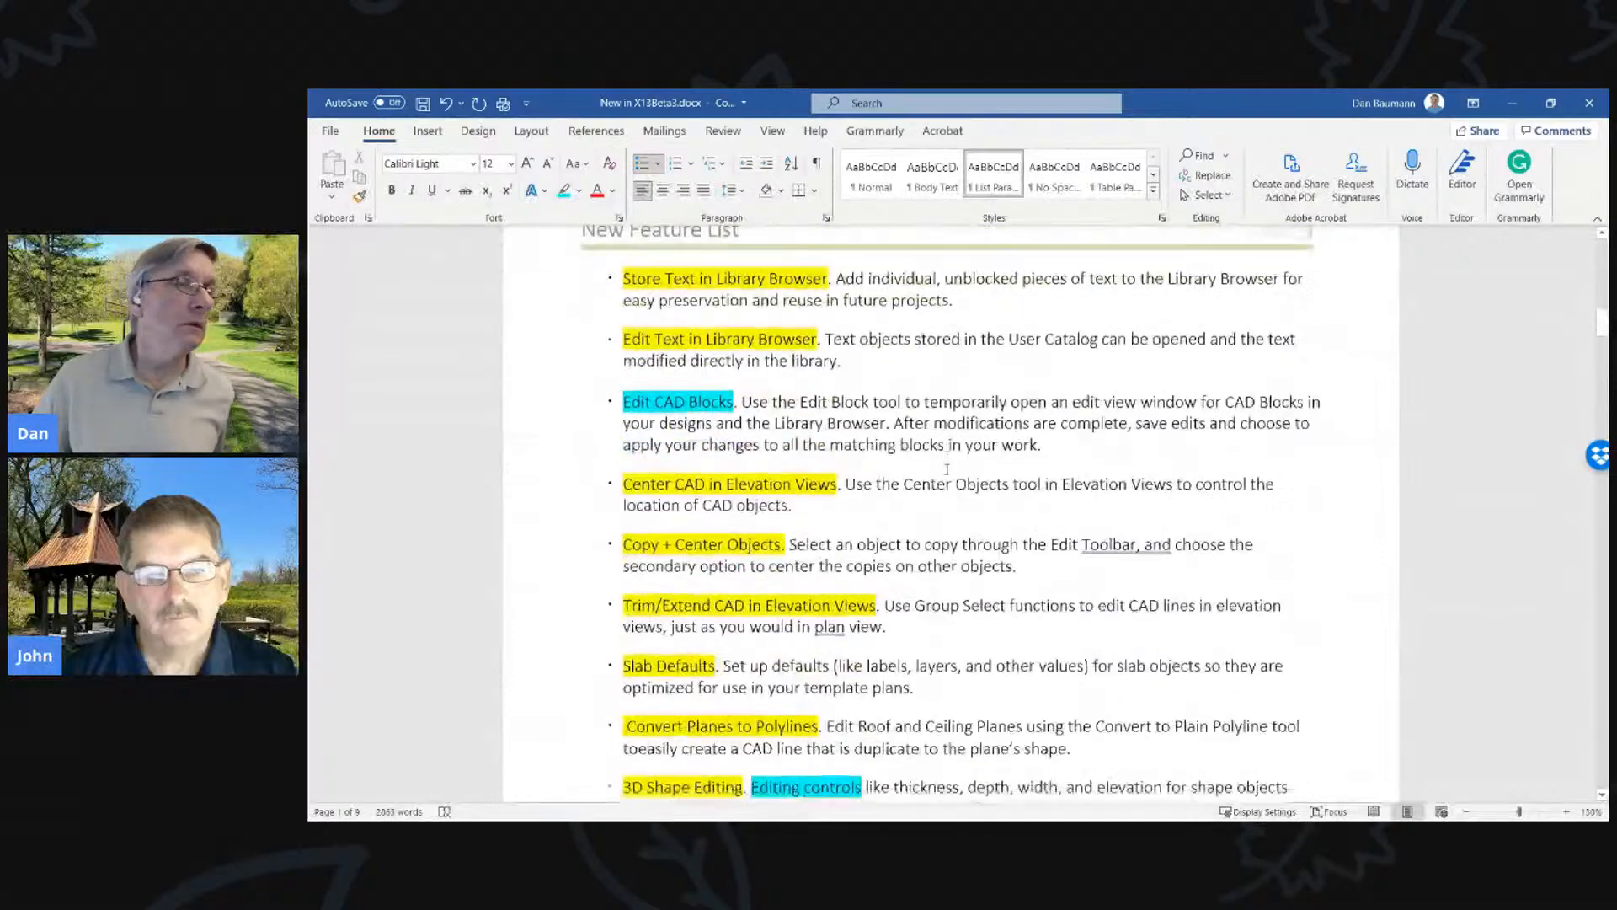
drag(735, 401, 623, 403)
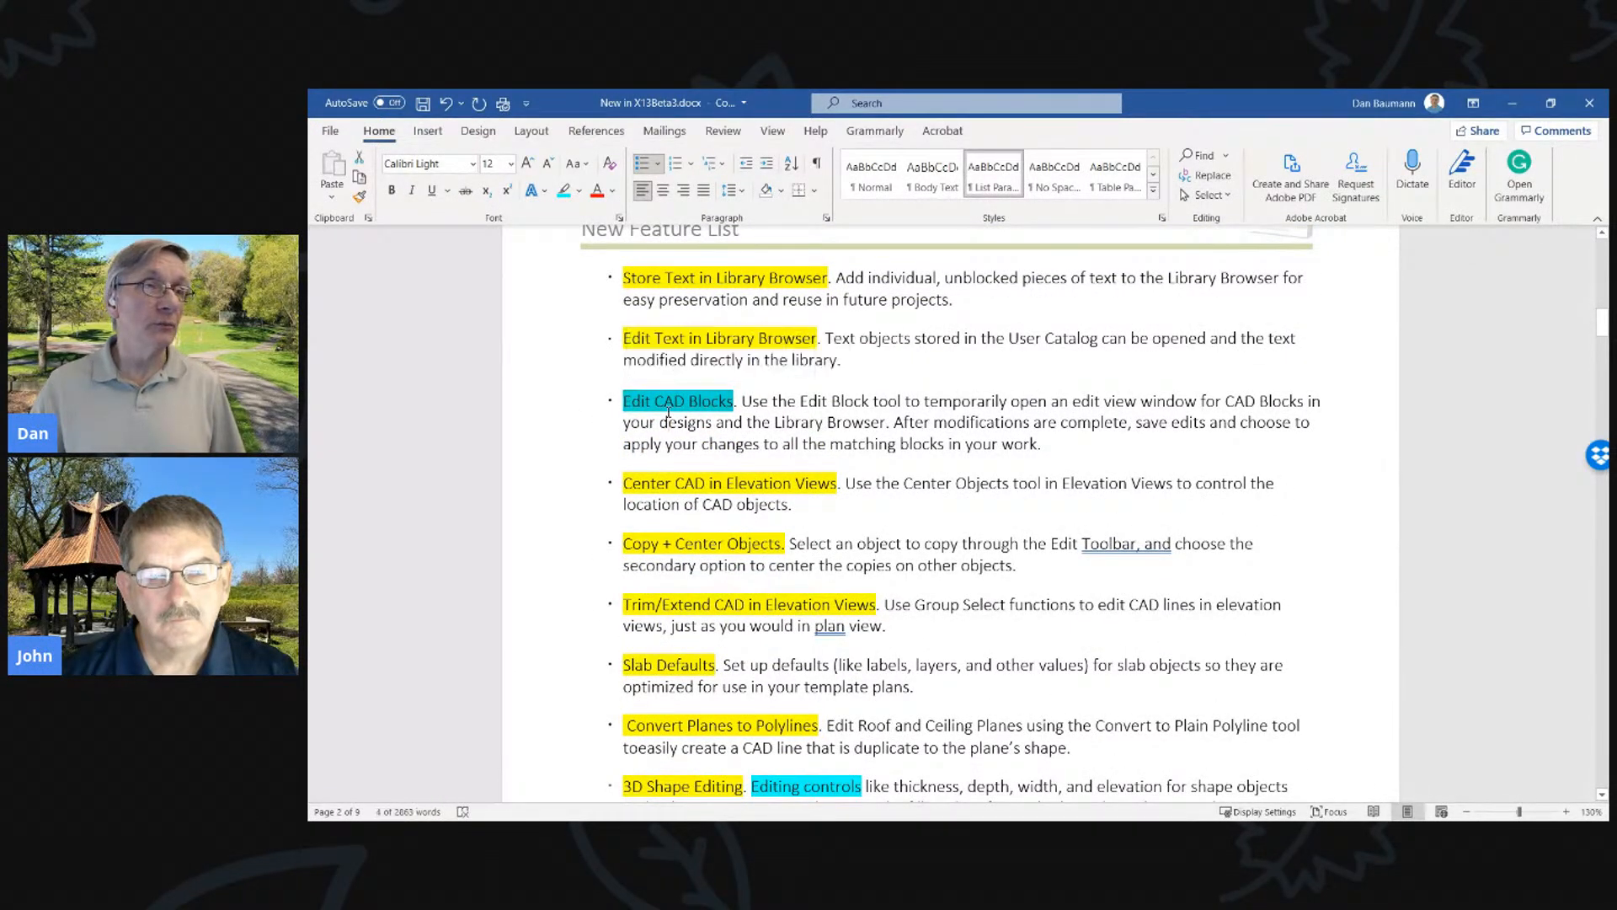
click(668, 421)
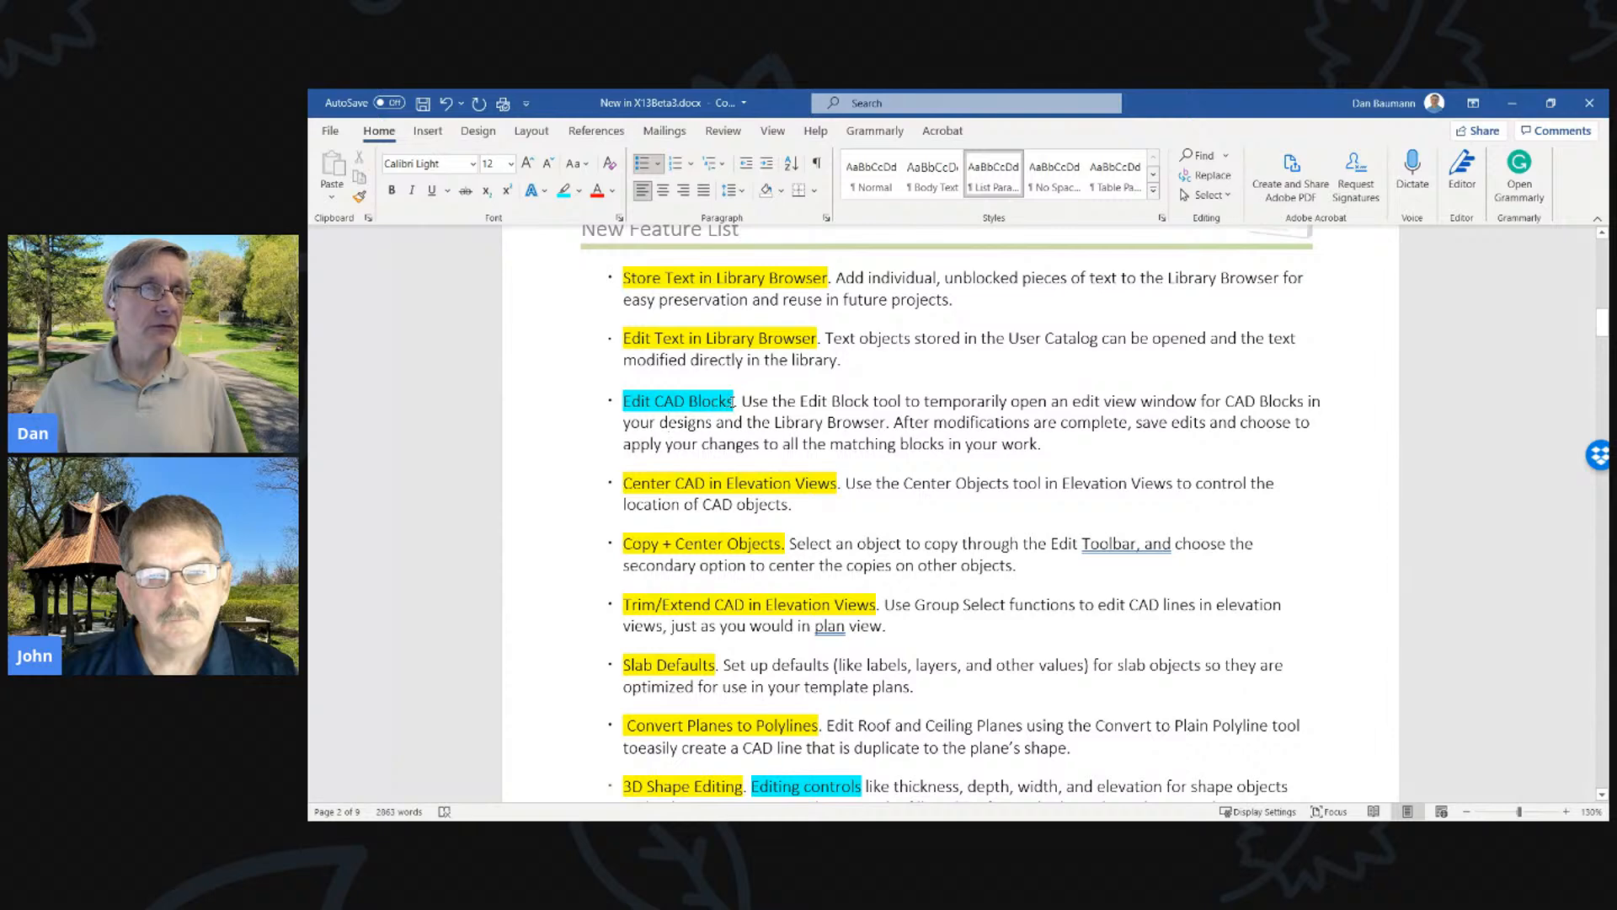
drag(729, 403, 624, 402)
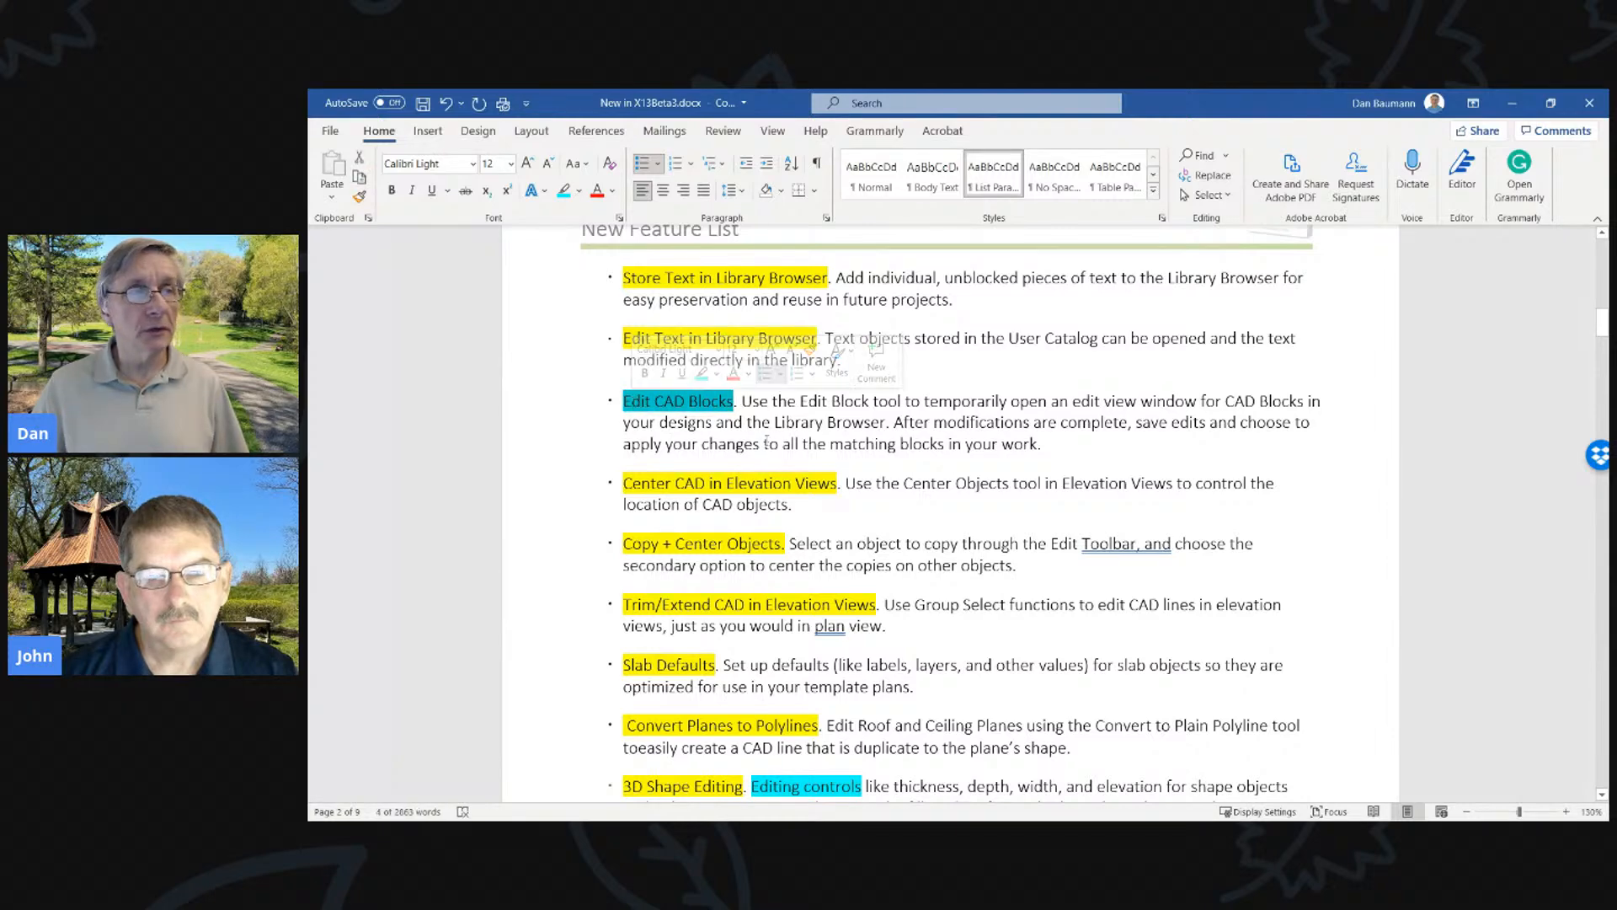
click(769, 444)
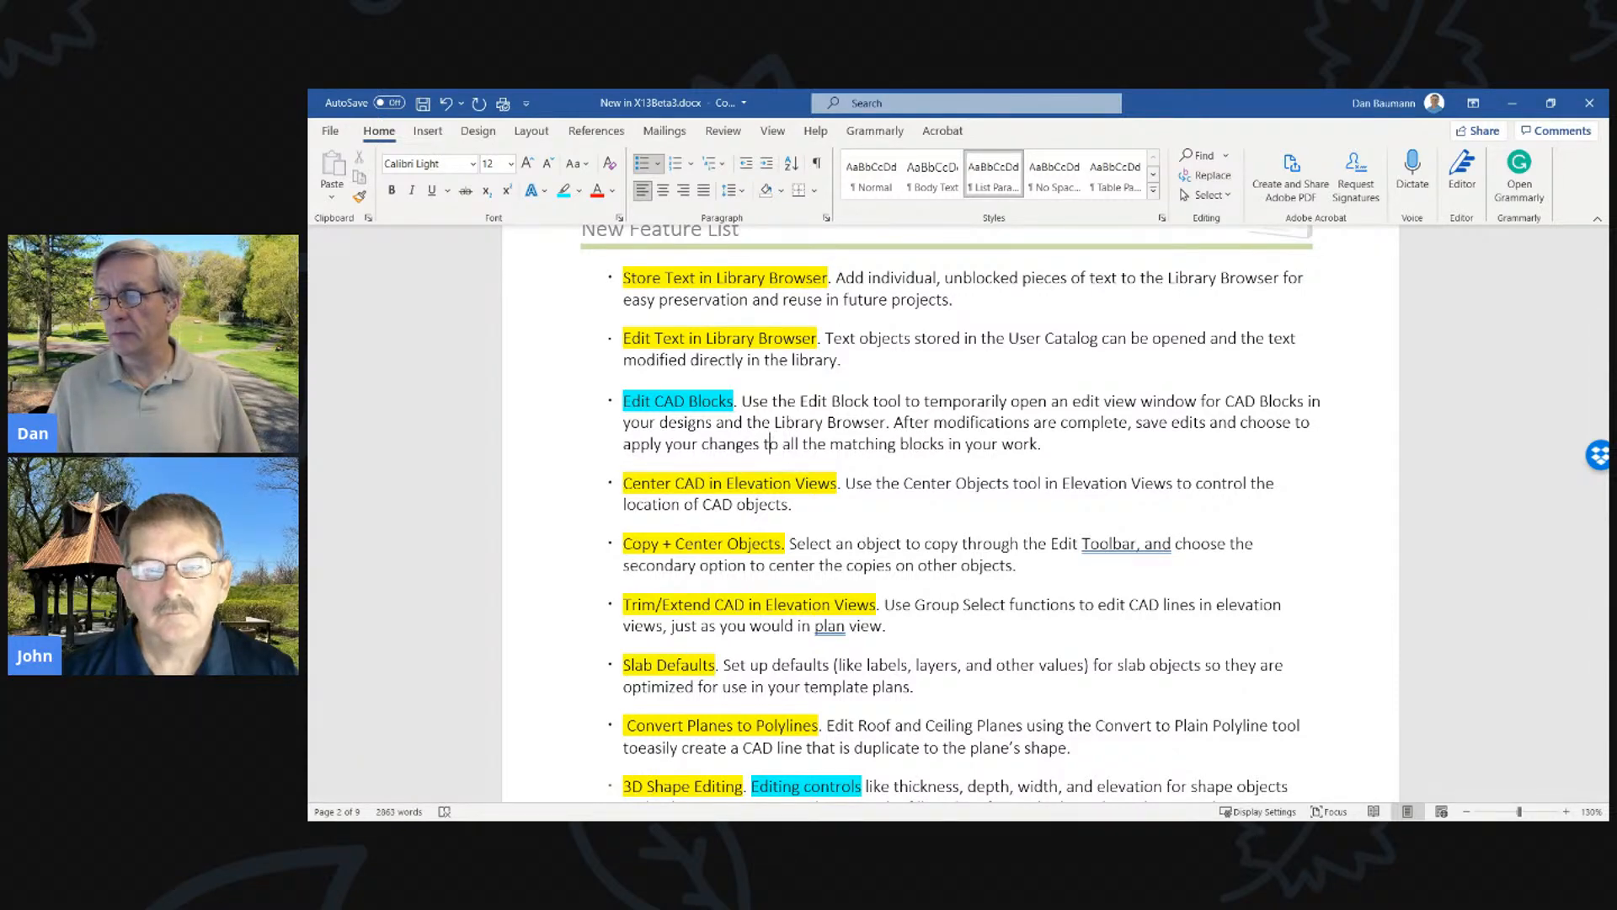
key(alt+Tab)
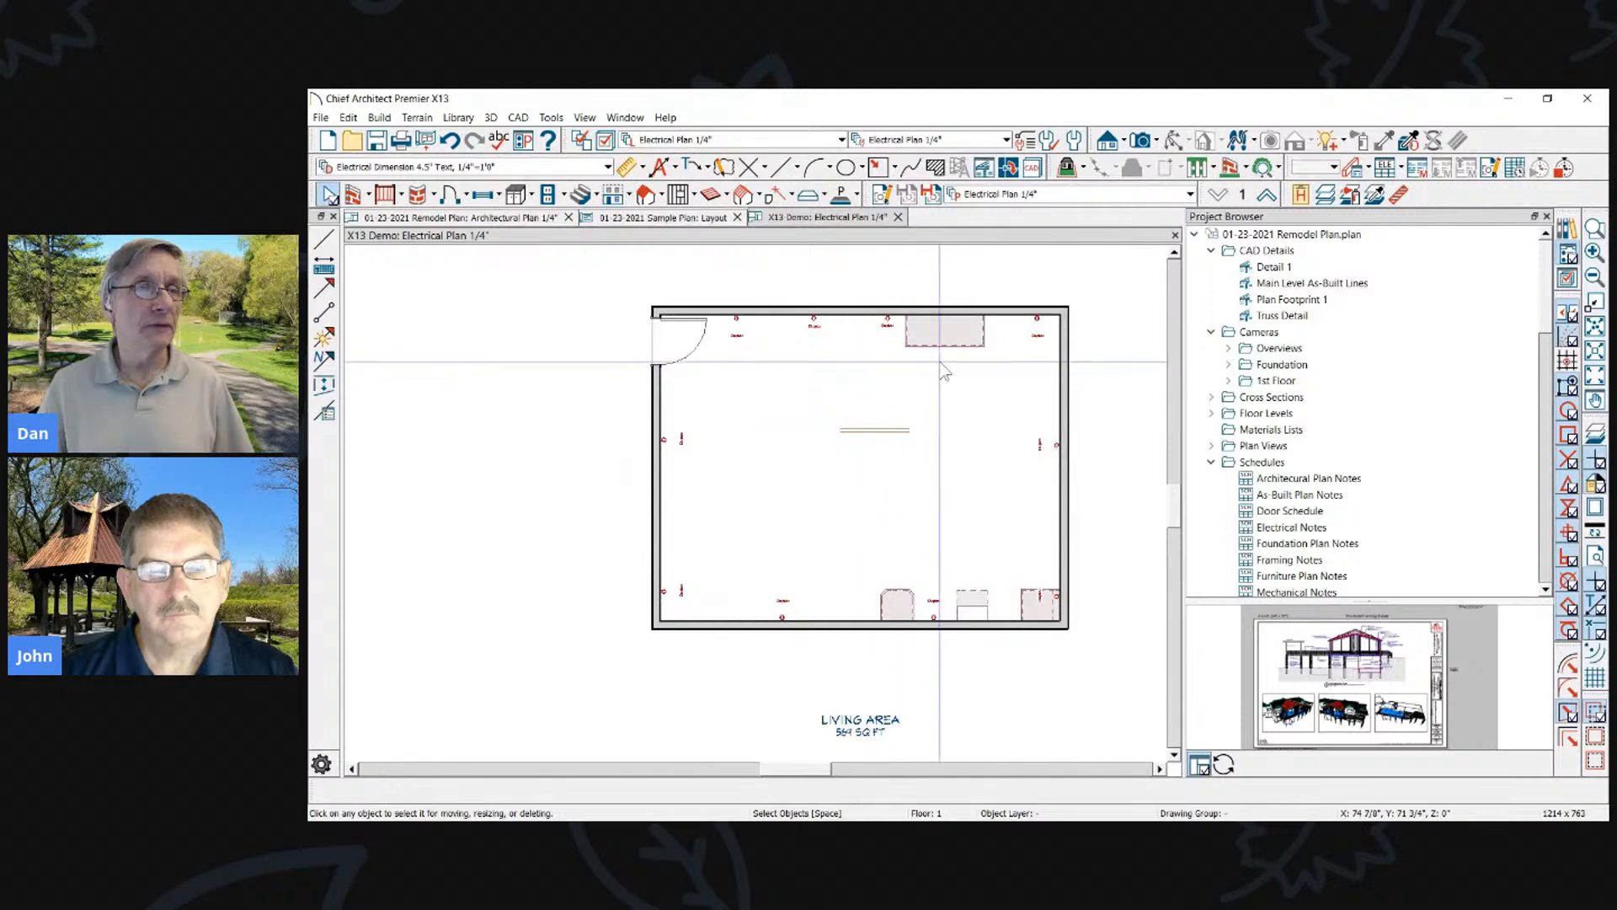
Open the CAD block of the duplex outlet nearest the door for editing
scroll(893, 320, up, 3)
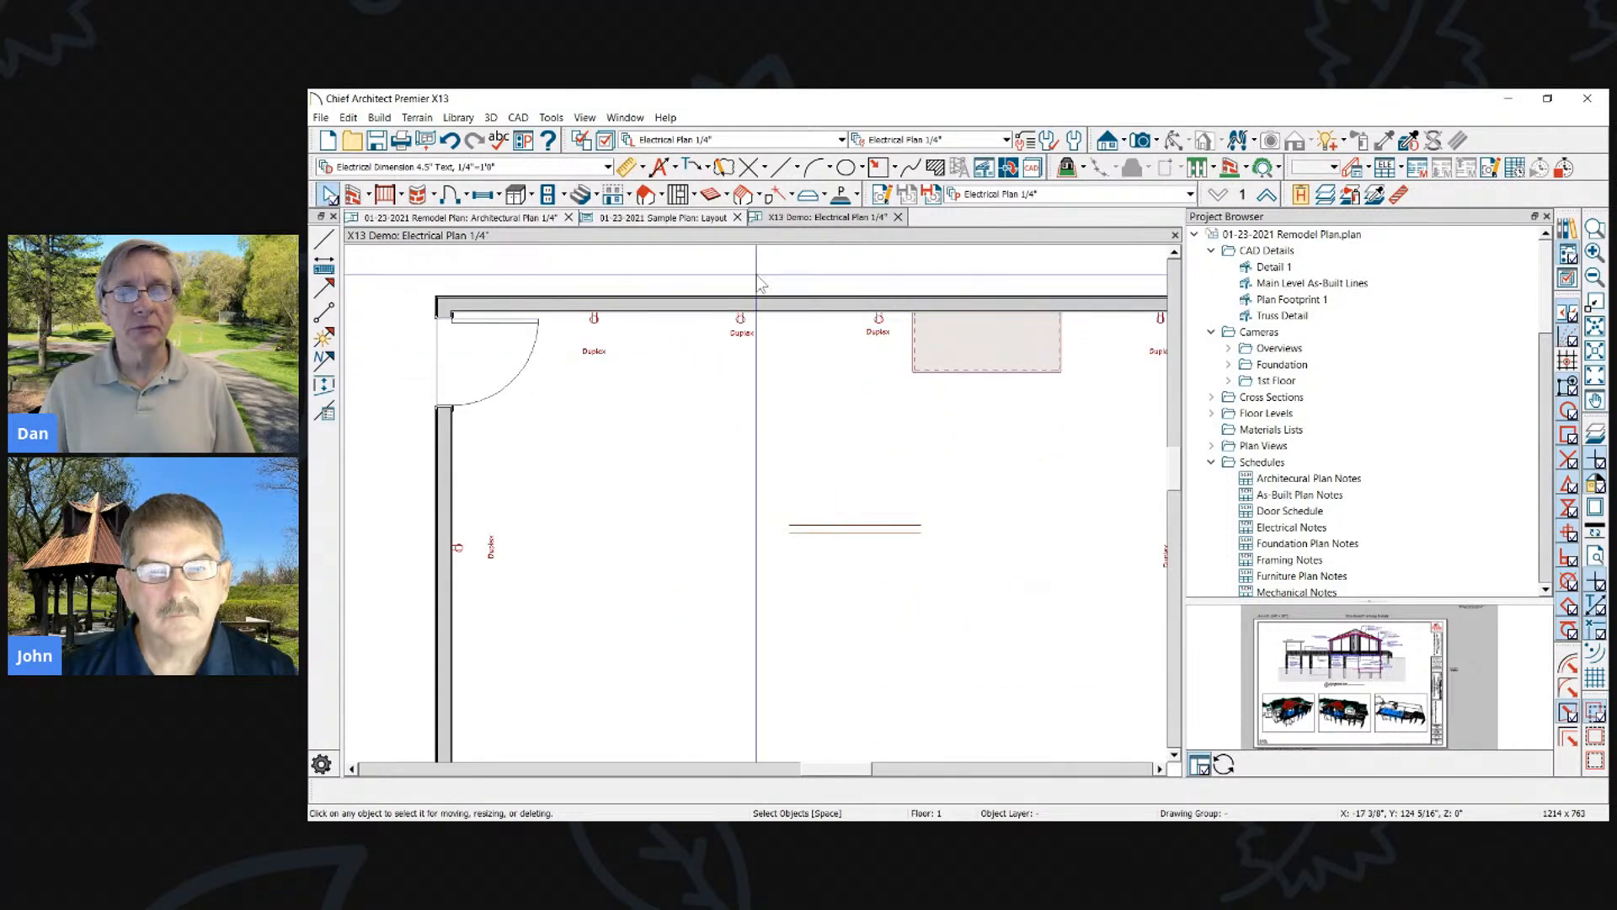
scroll(761, 283, down, 2)
scroll(727, 309, up, 3)
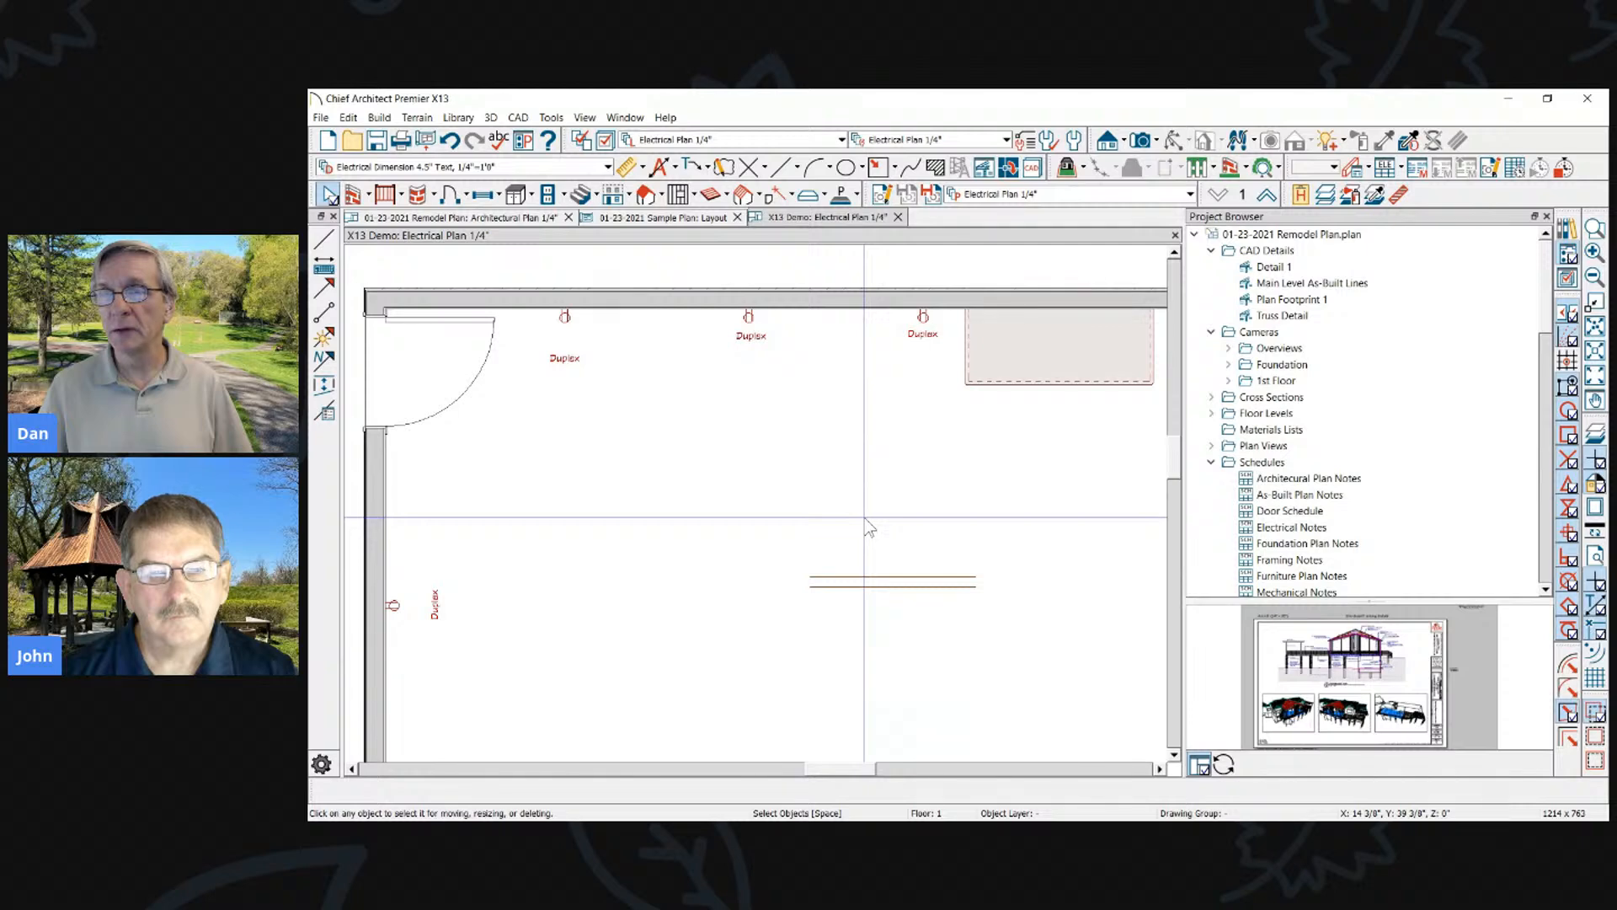
scroll(795, 433, down, 3)
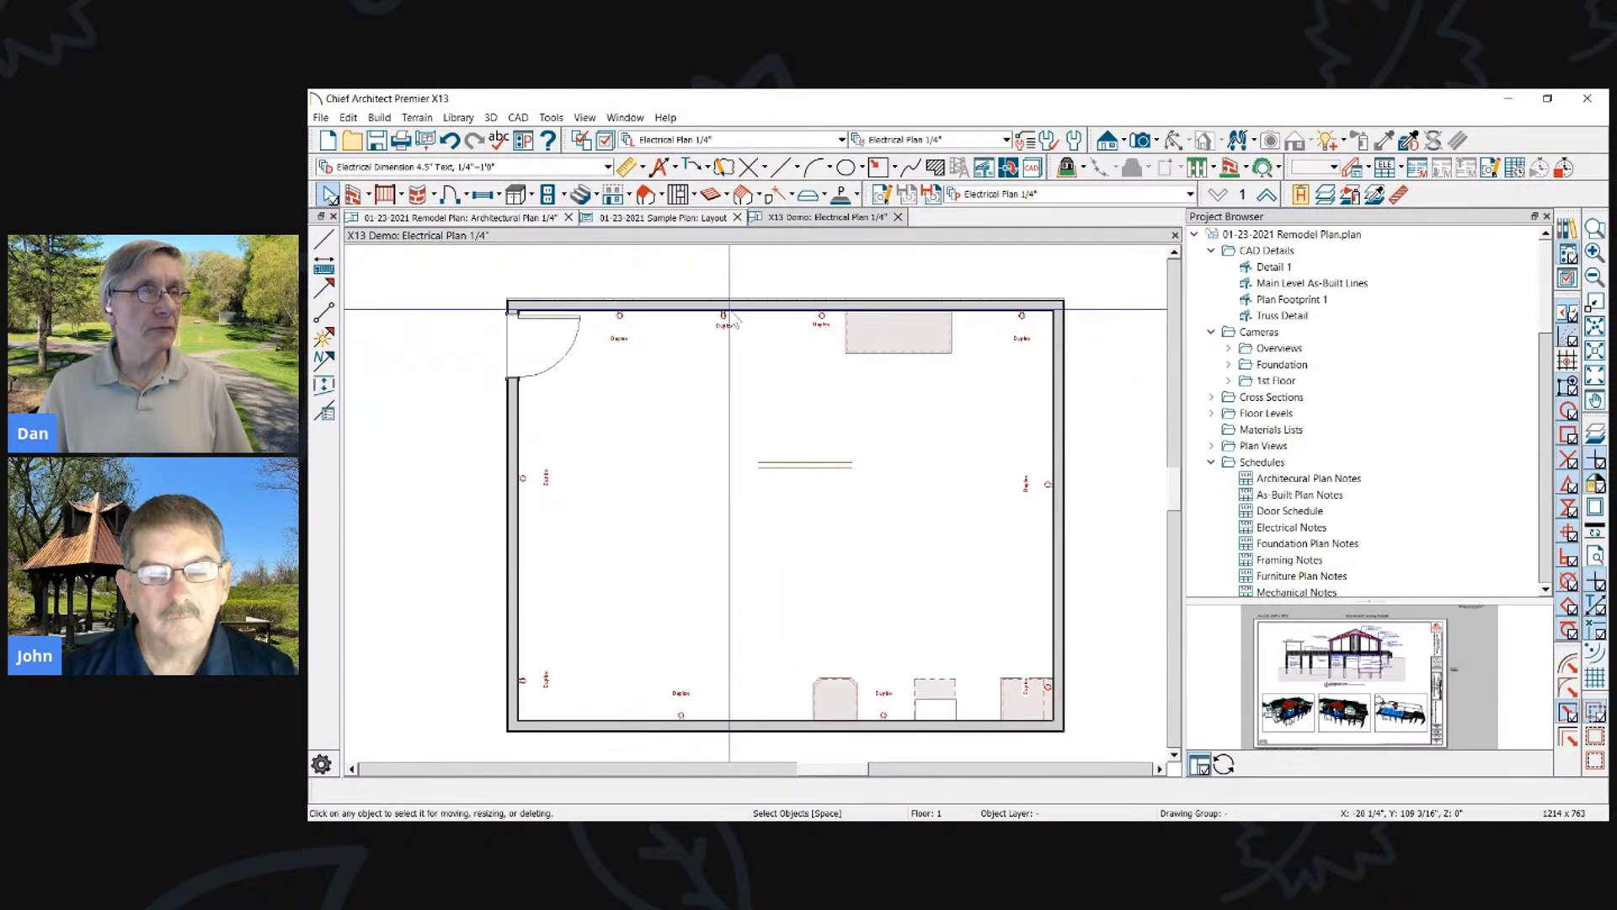
scroll(1023, 318, up, 3)
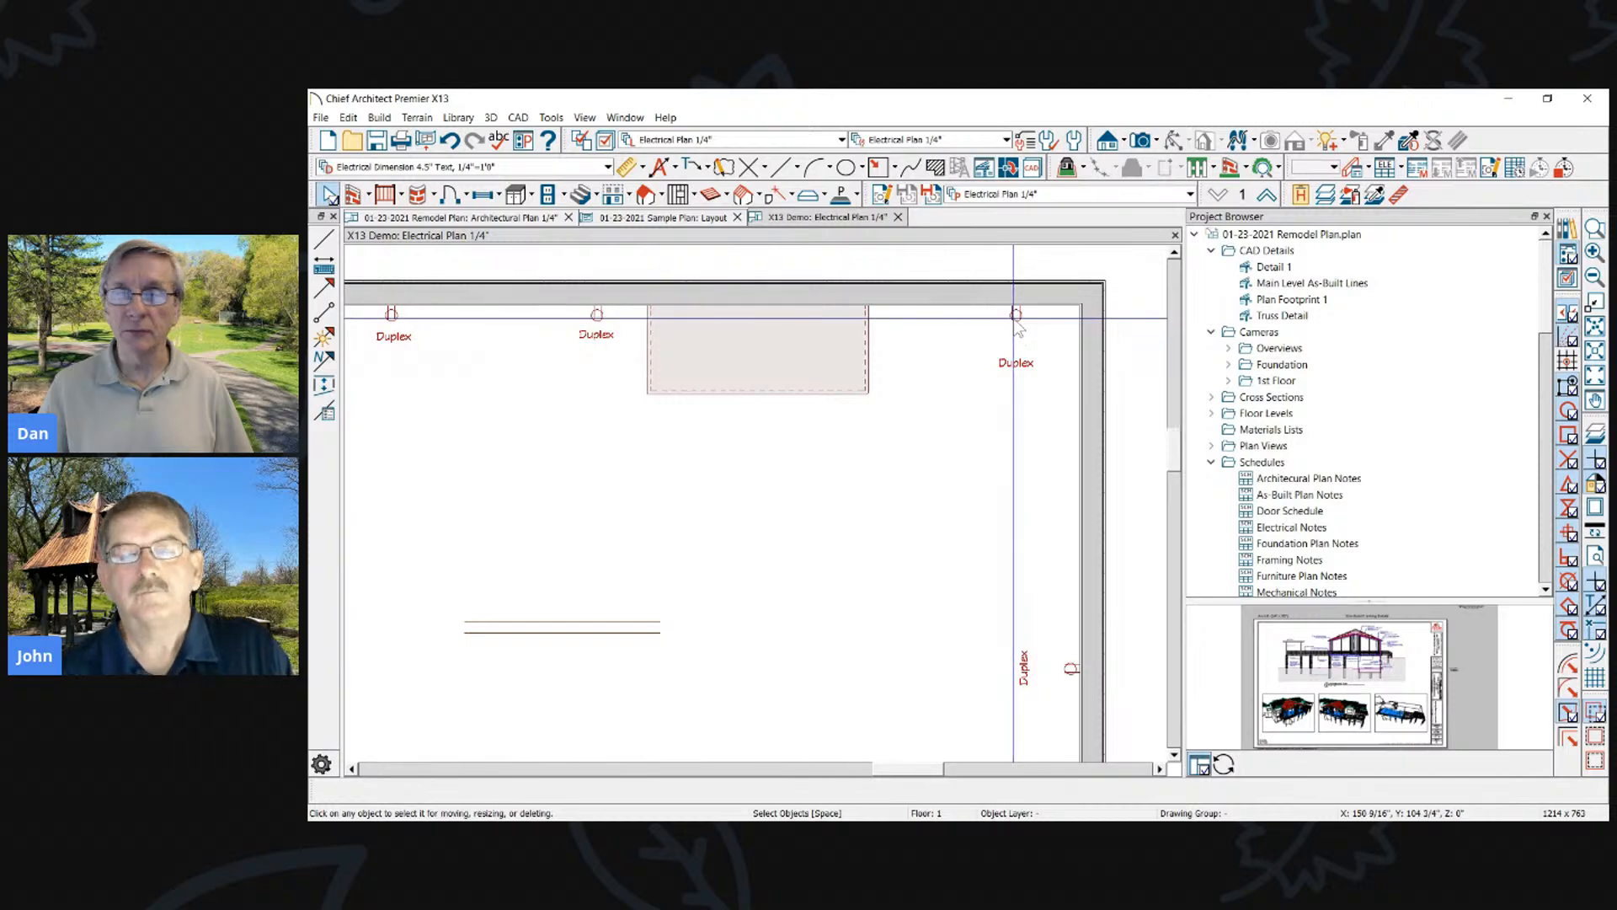
scroll(1018, 326, down, 4)
scroll(786, 312, up, 3)
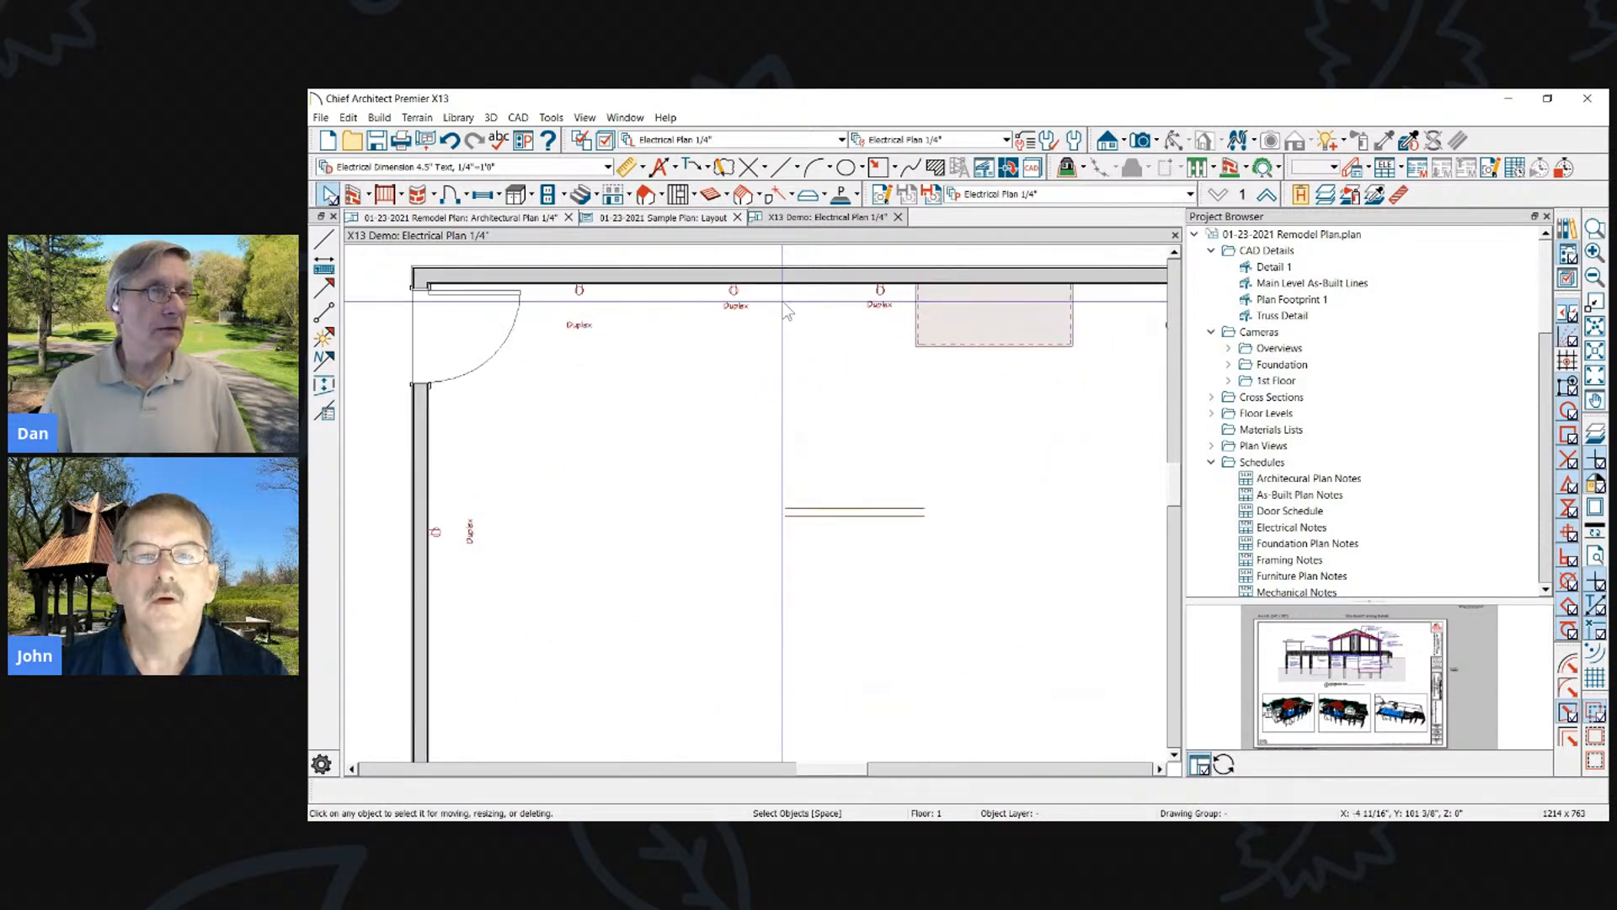
click(580, 291)
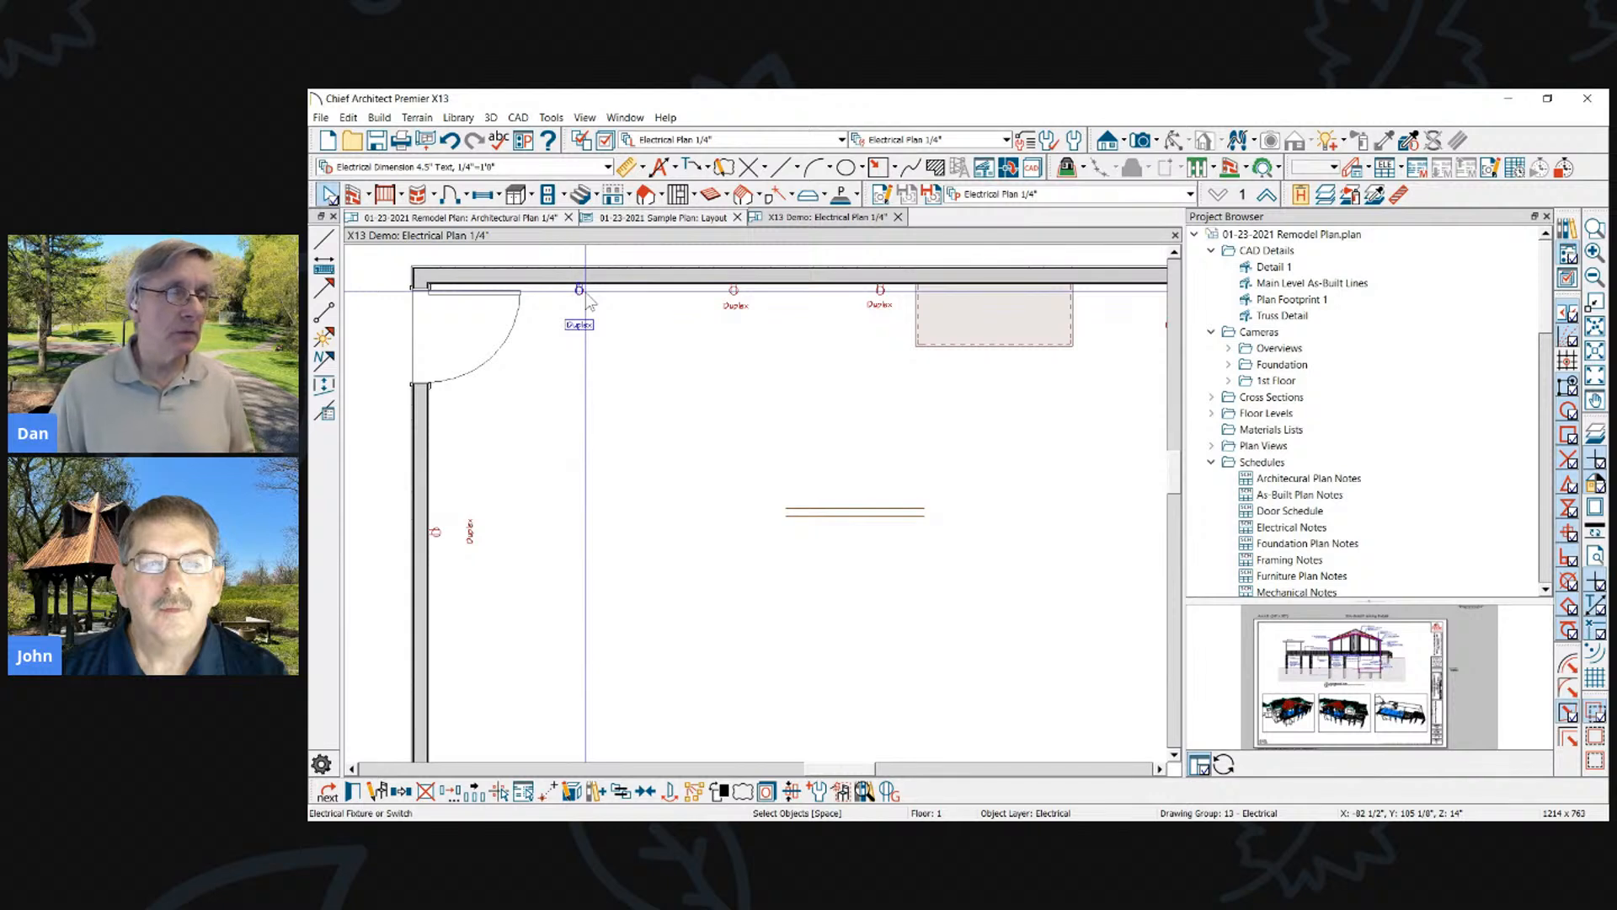
click(571, 792)
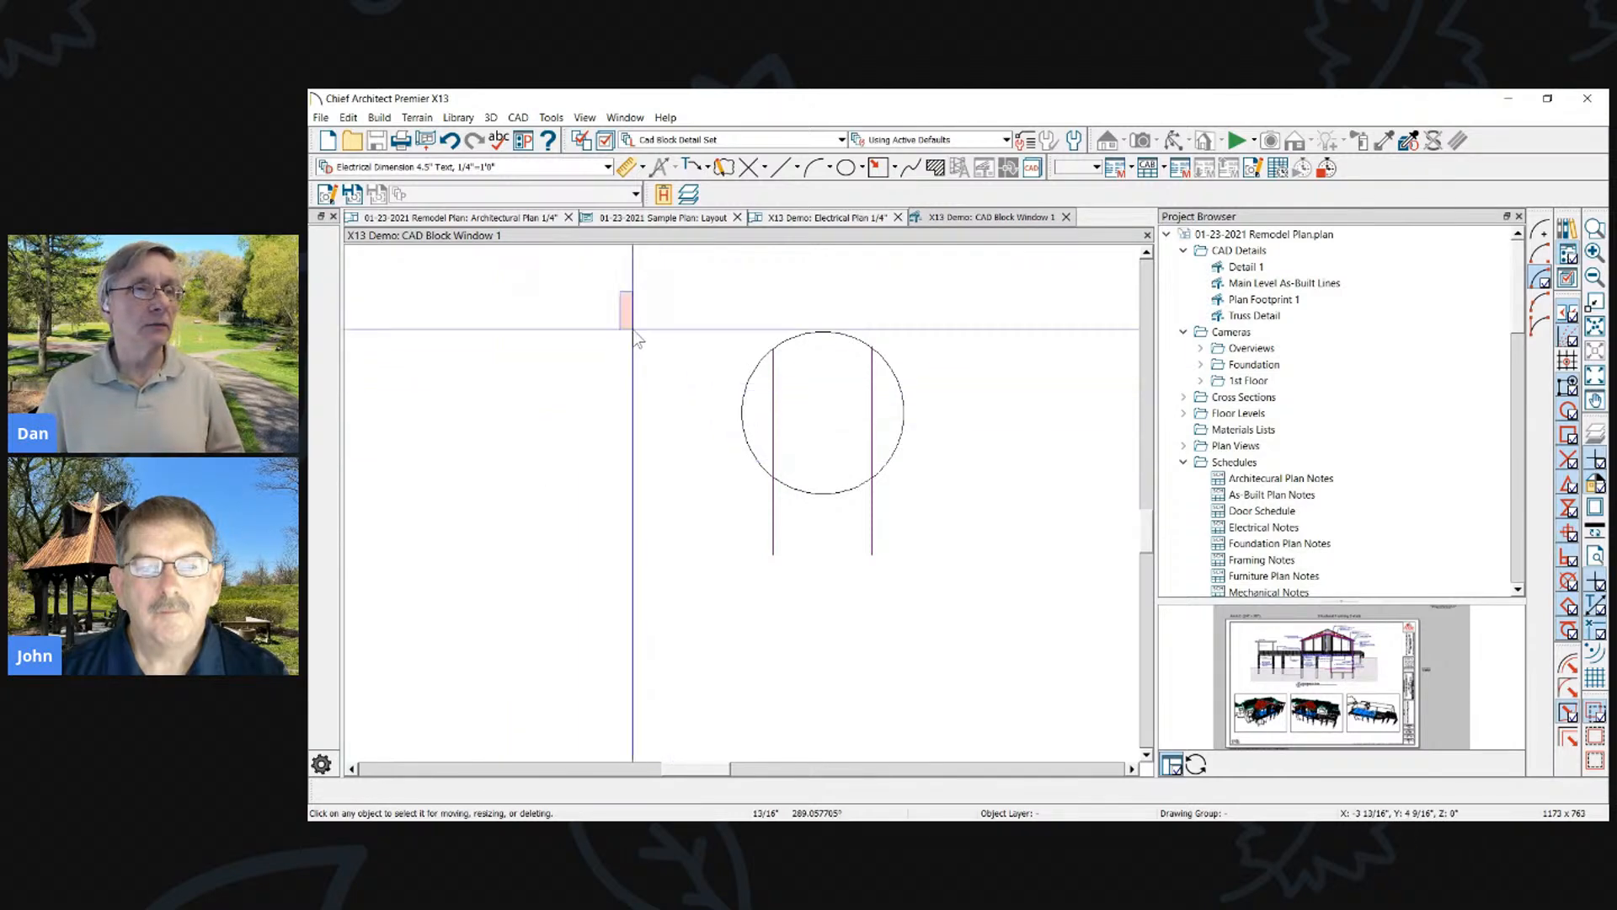
Resize the outlet symbol's circle and two lines together to about twice their size with Transform/Replicate Object
drag(621, 295, 1003, 620)
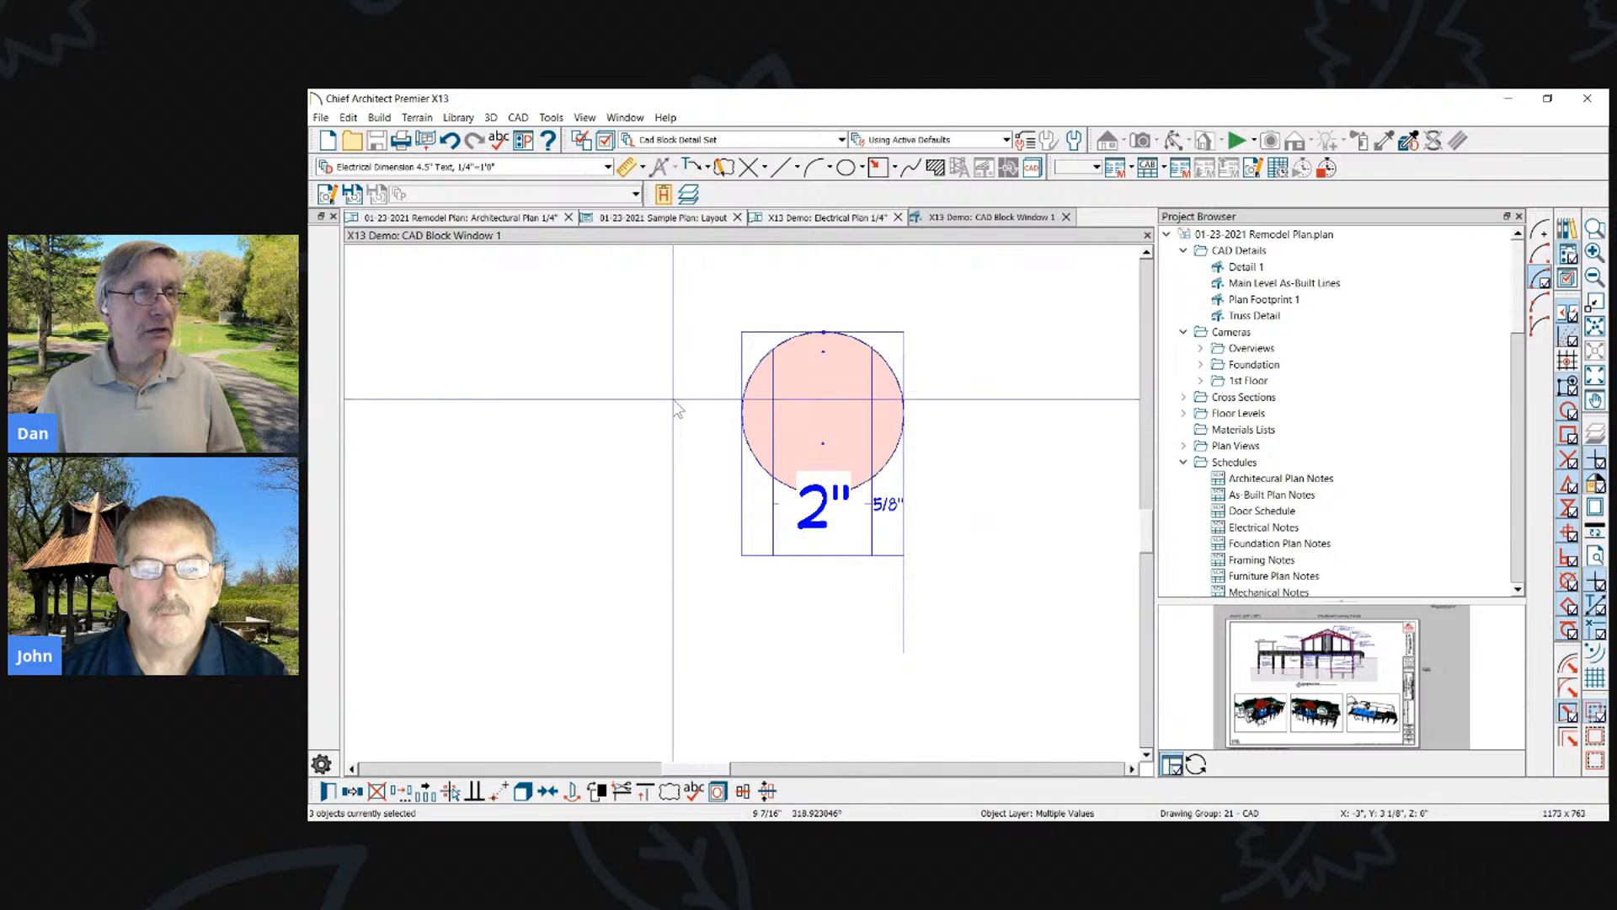
click(400, 791)
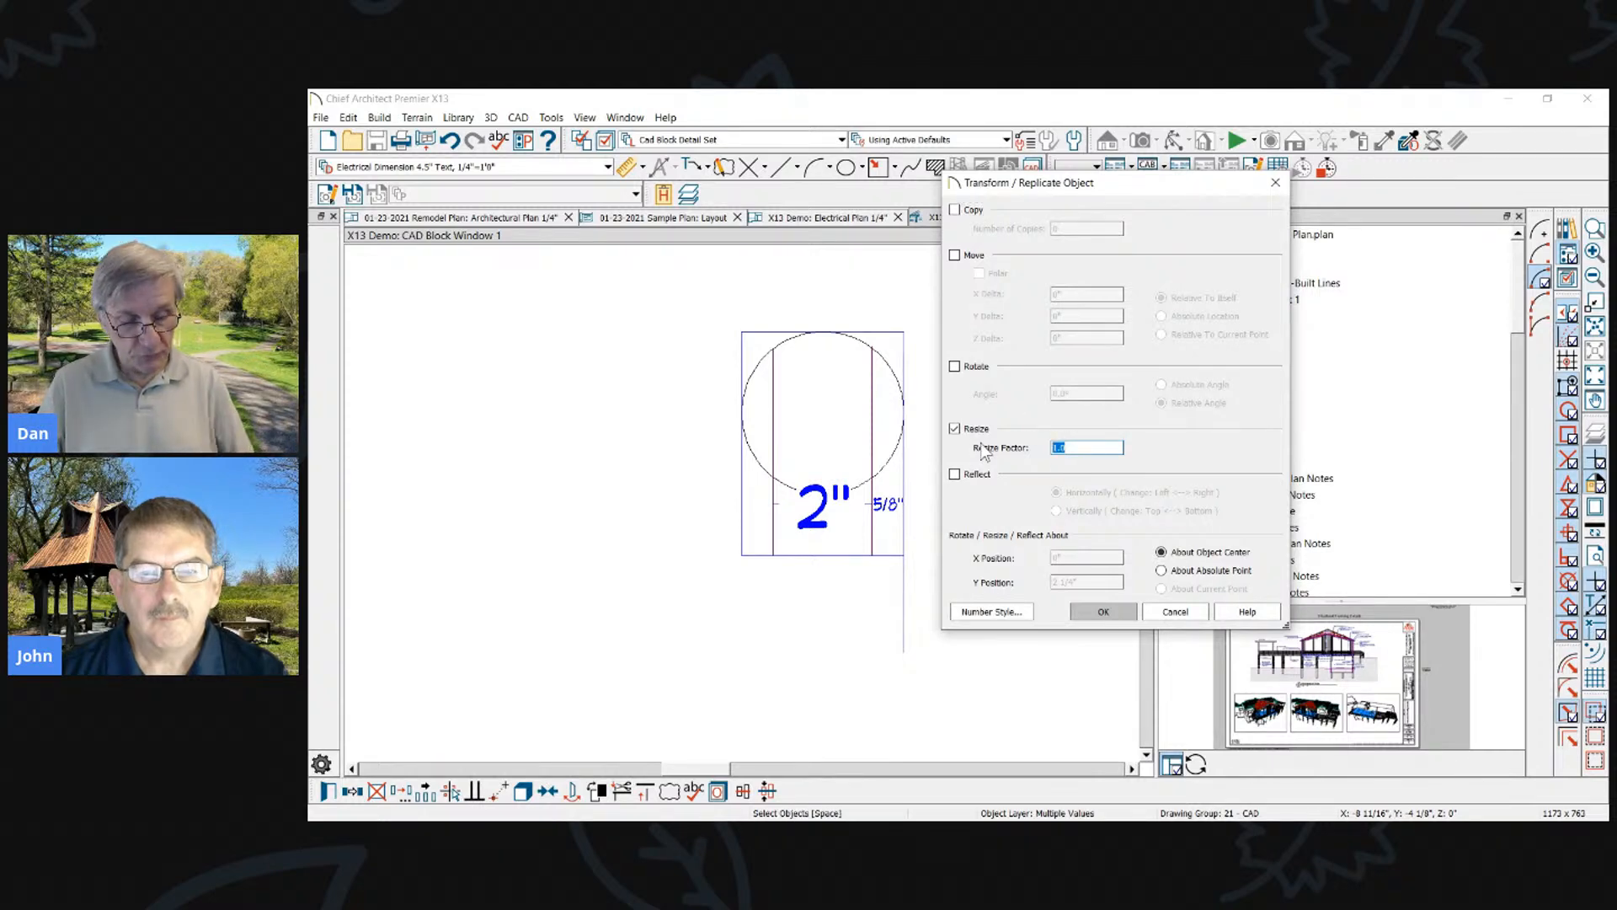
click(1101, 612)
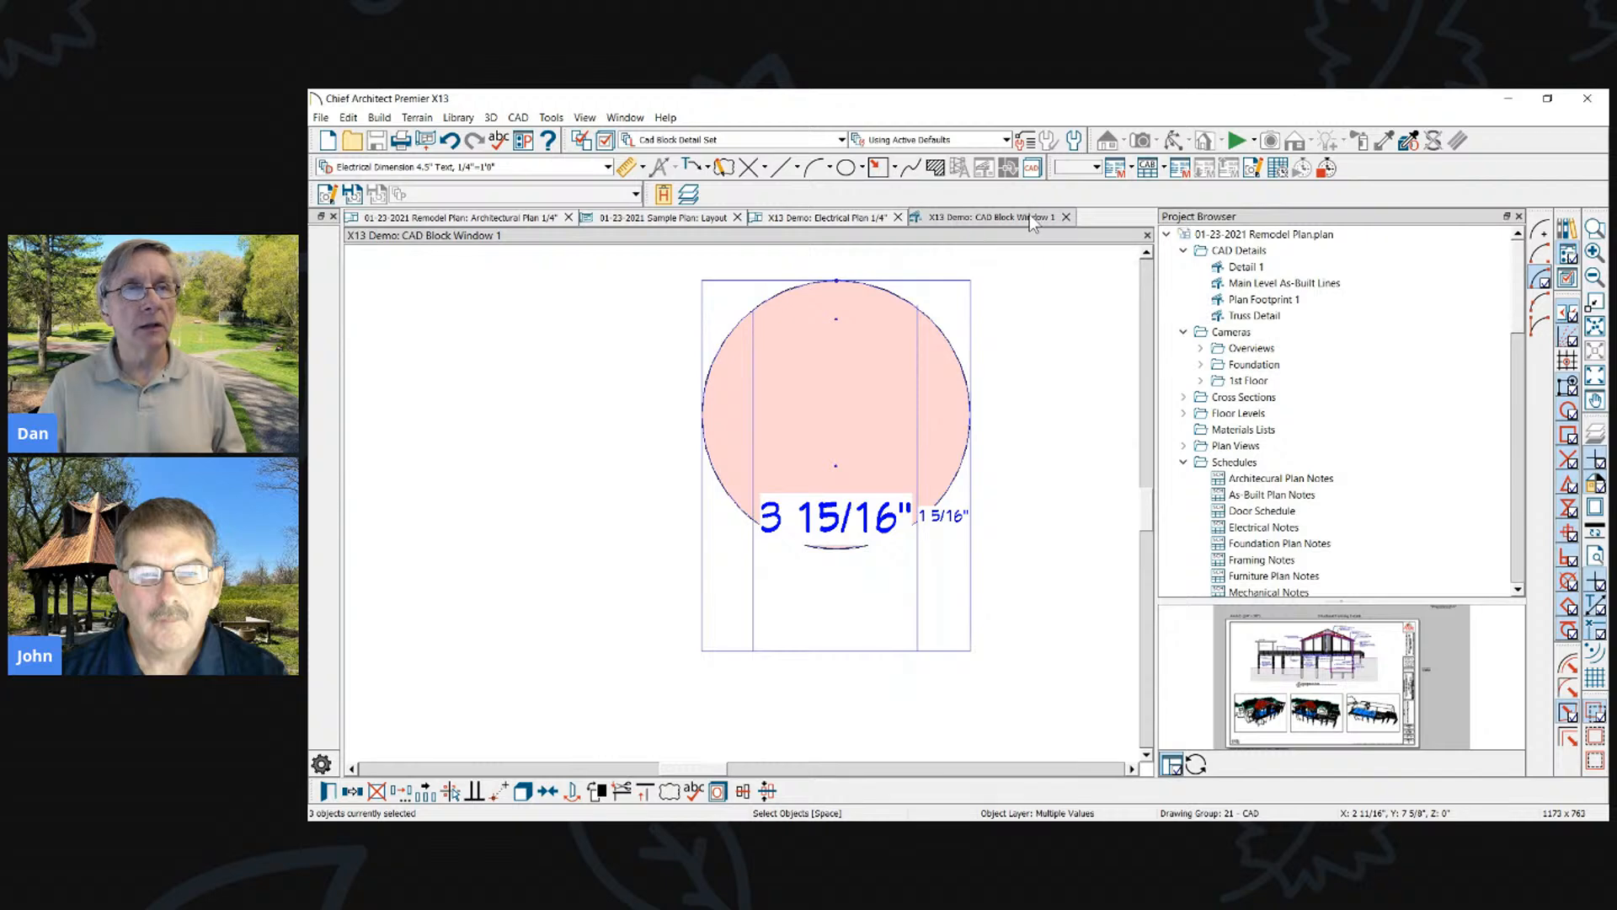
Close the CAD block window, saving the changes and replacing all instances of the outlet symbol
click(1146, 235)
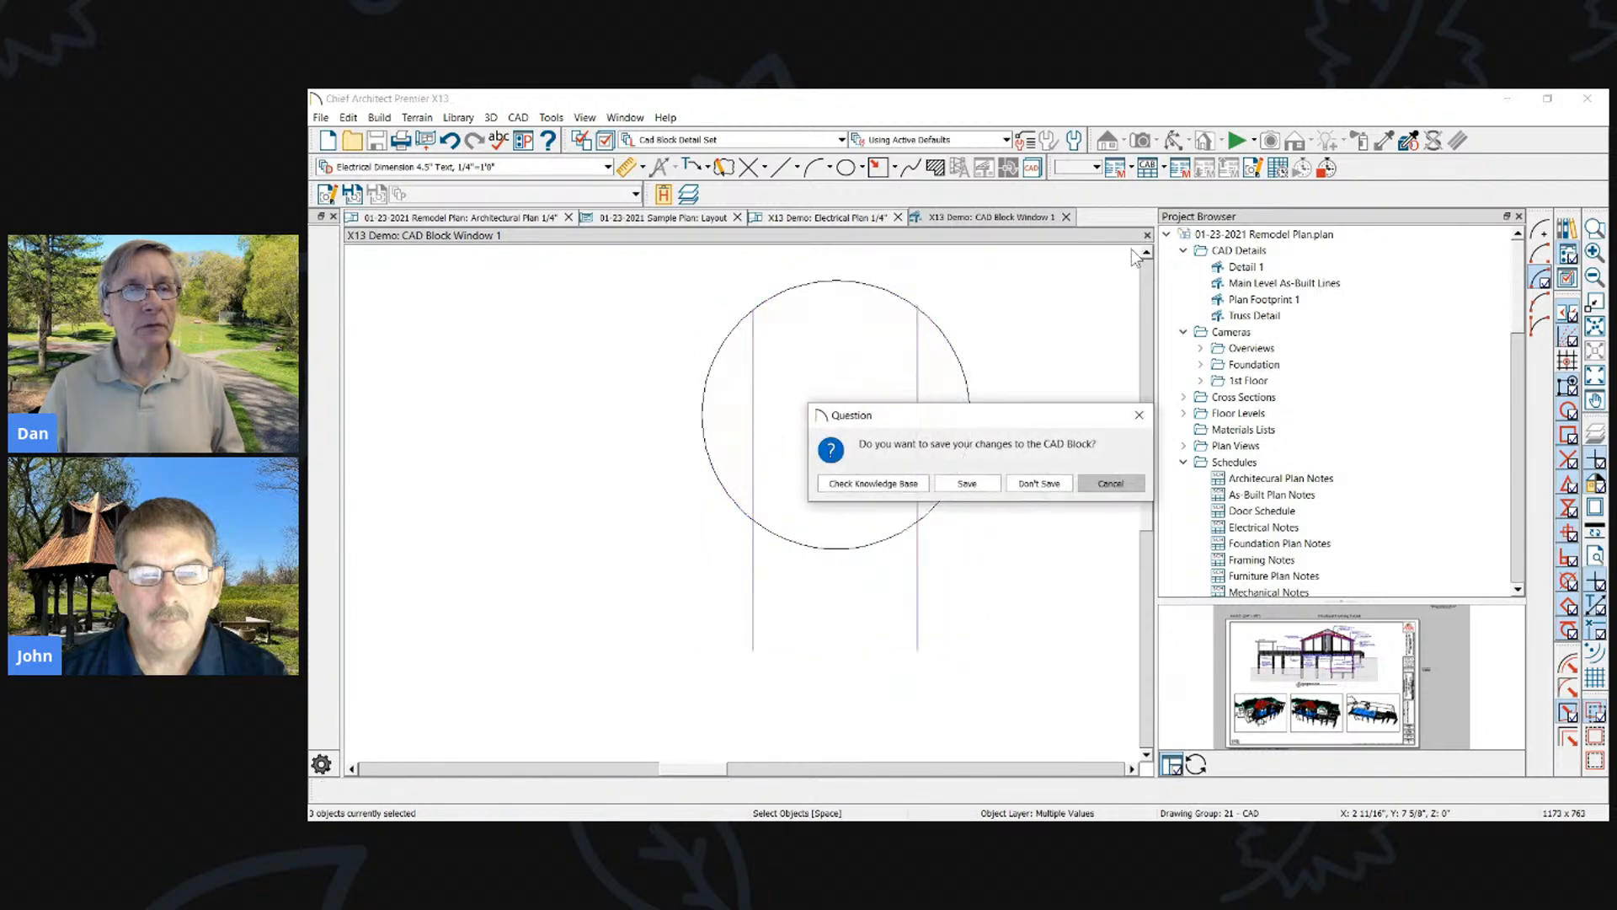
click(968, 484)
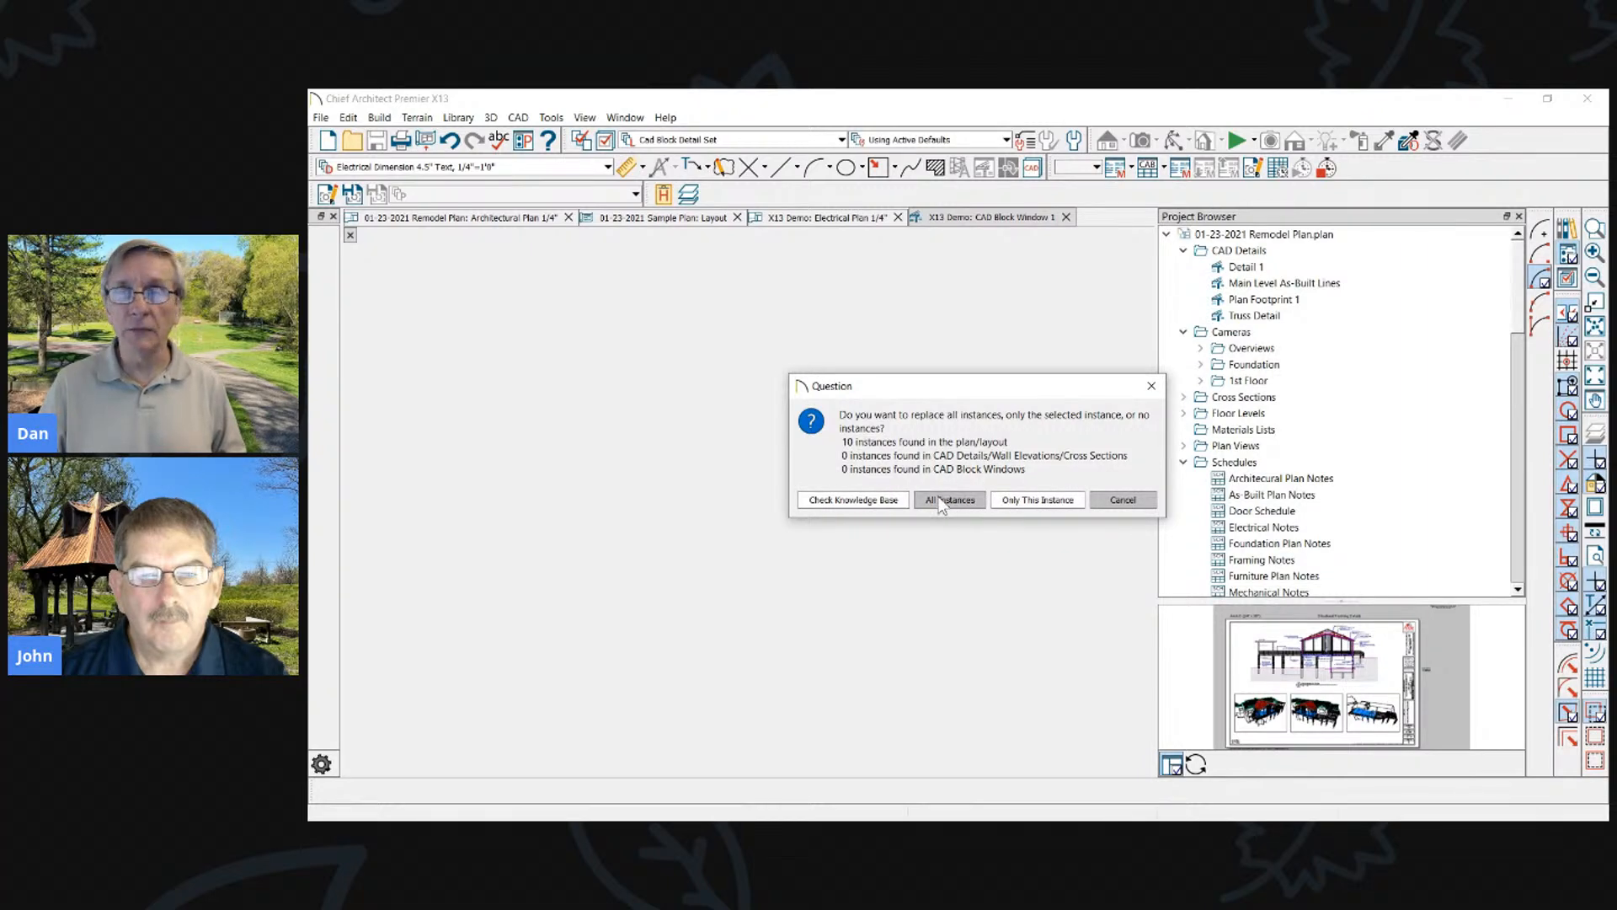
click(942, 500)
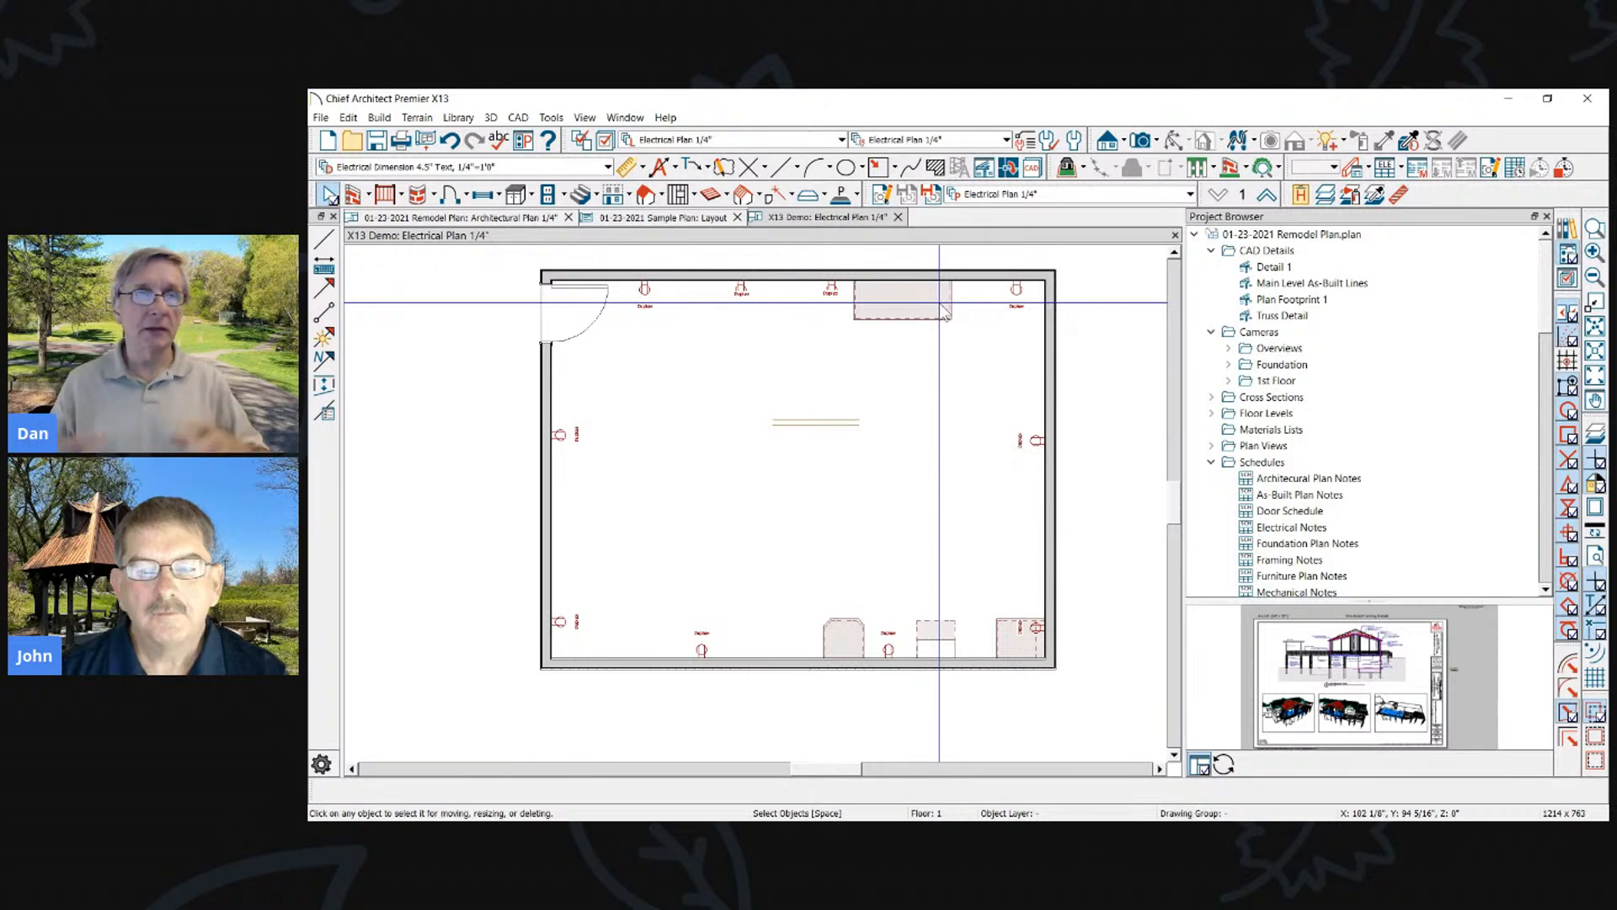
Place six Traditional Flush Dome lights in two rows of three across the middle of the room
click(563, 196)
click(569, 274)
click(676, 381)
click(786, 377)
click(912, 371)
click(913, 498)
click(758, 515)
click(609, 493)
key(space)
Open the CAD block of the light in the upper row nearest the door for editing, and select its circle
scroll(604, 384, up, 1)
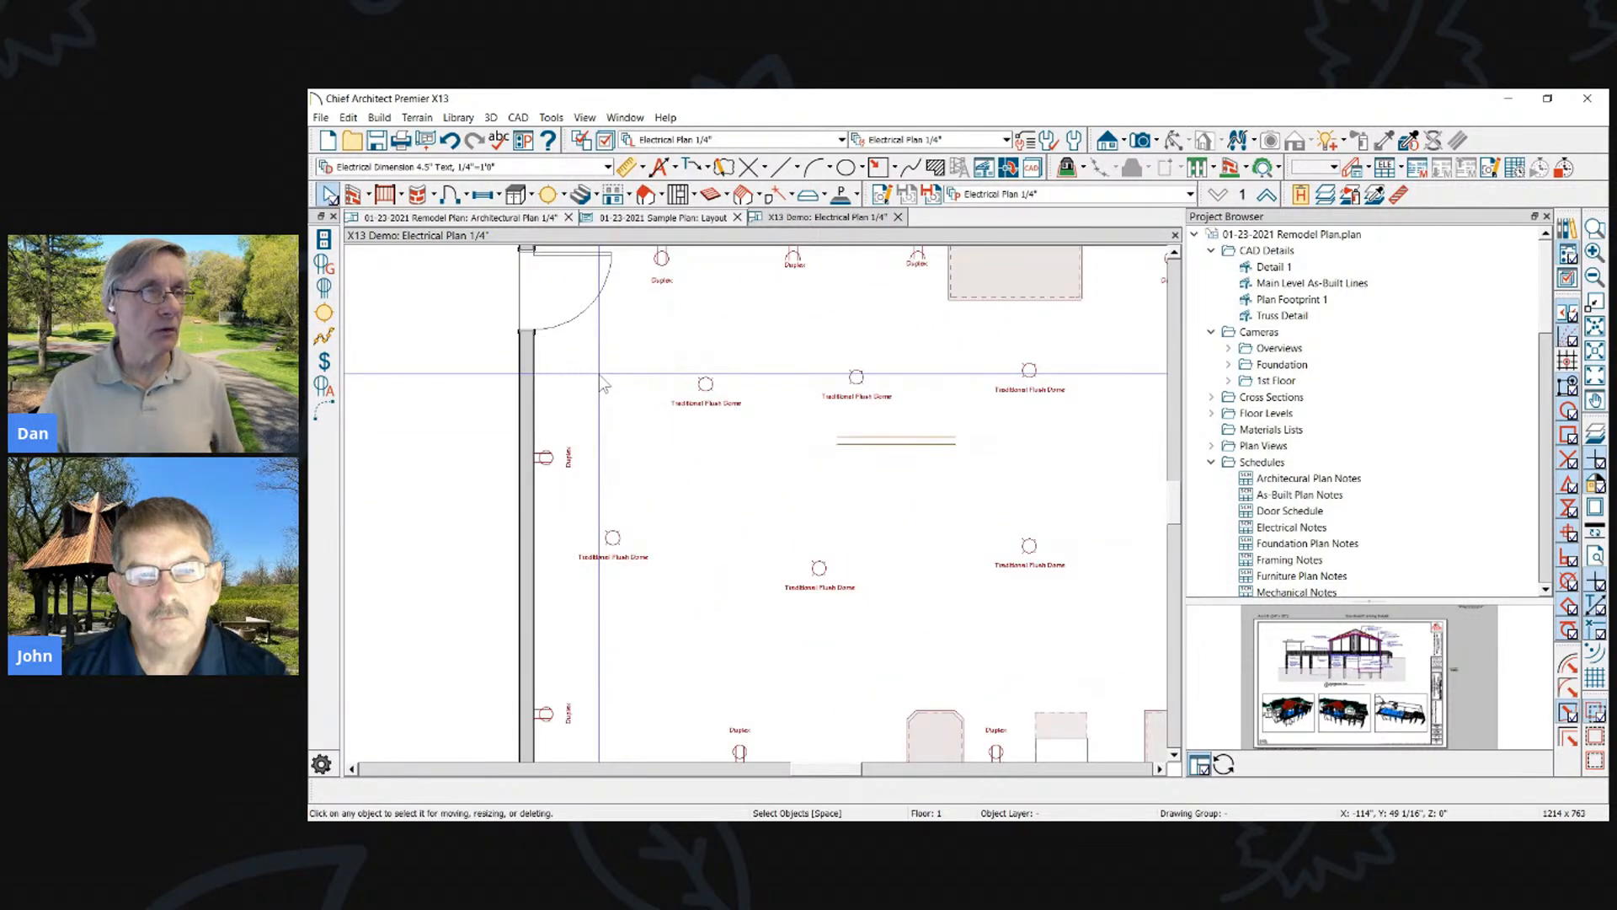
click(706, 384)
click(614, 794)
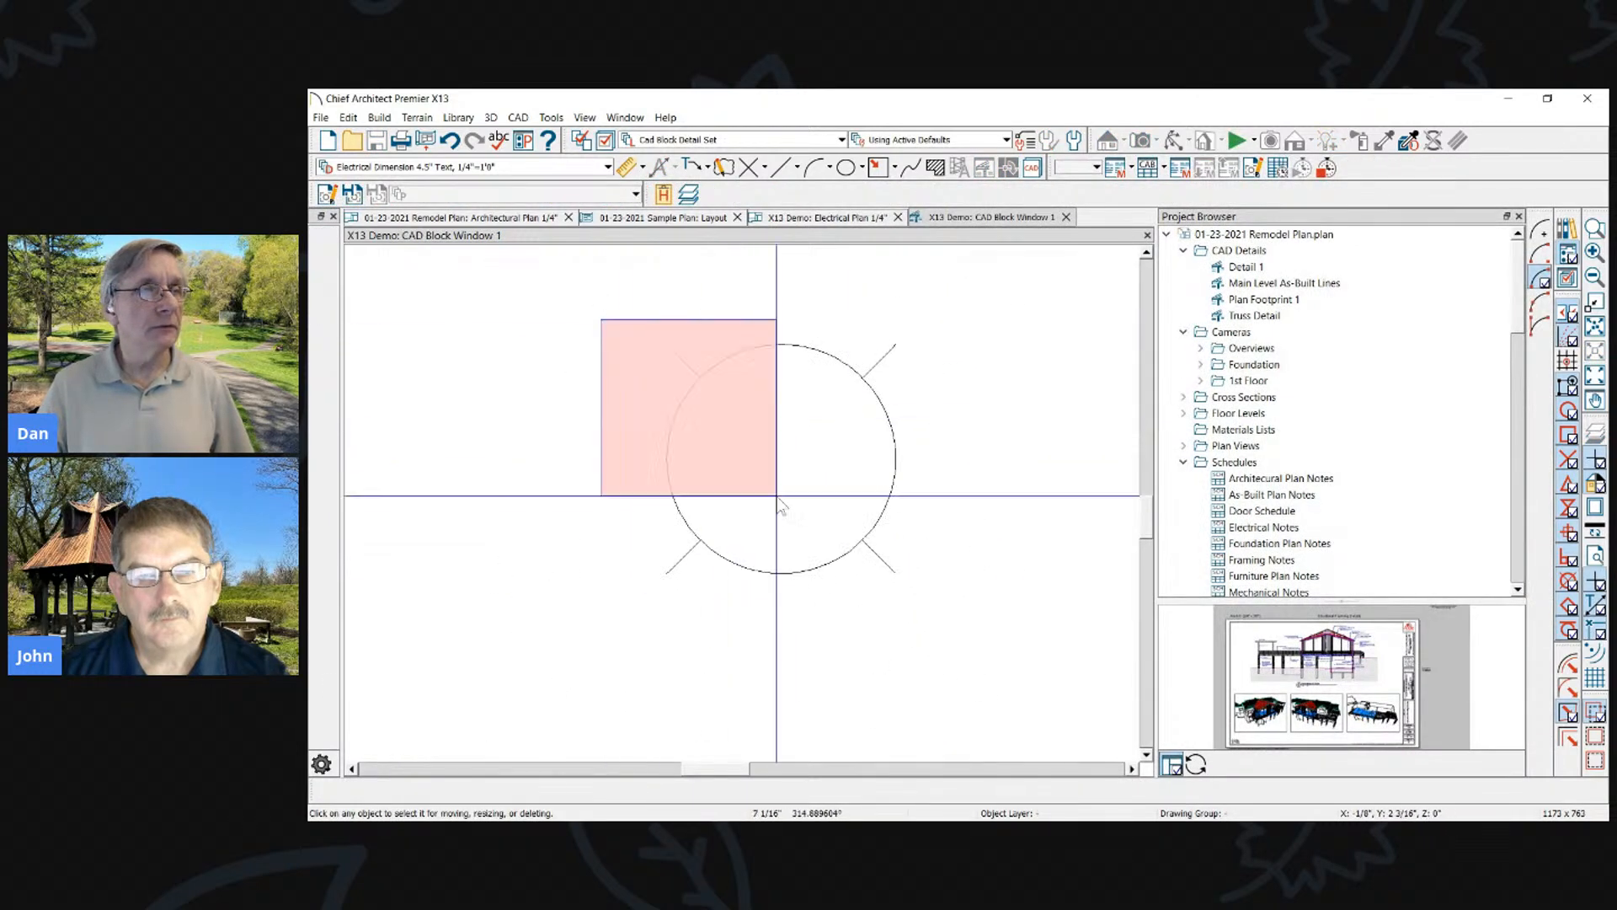
click(891, 493)
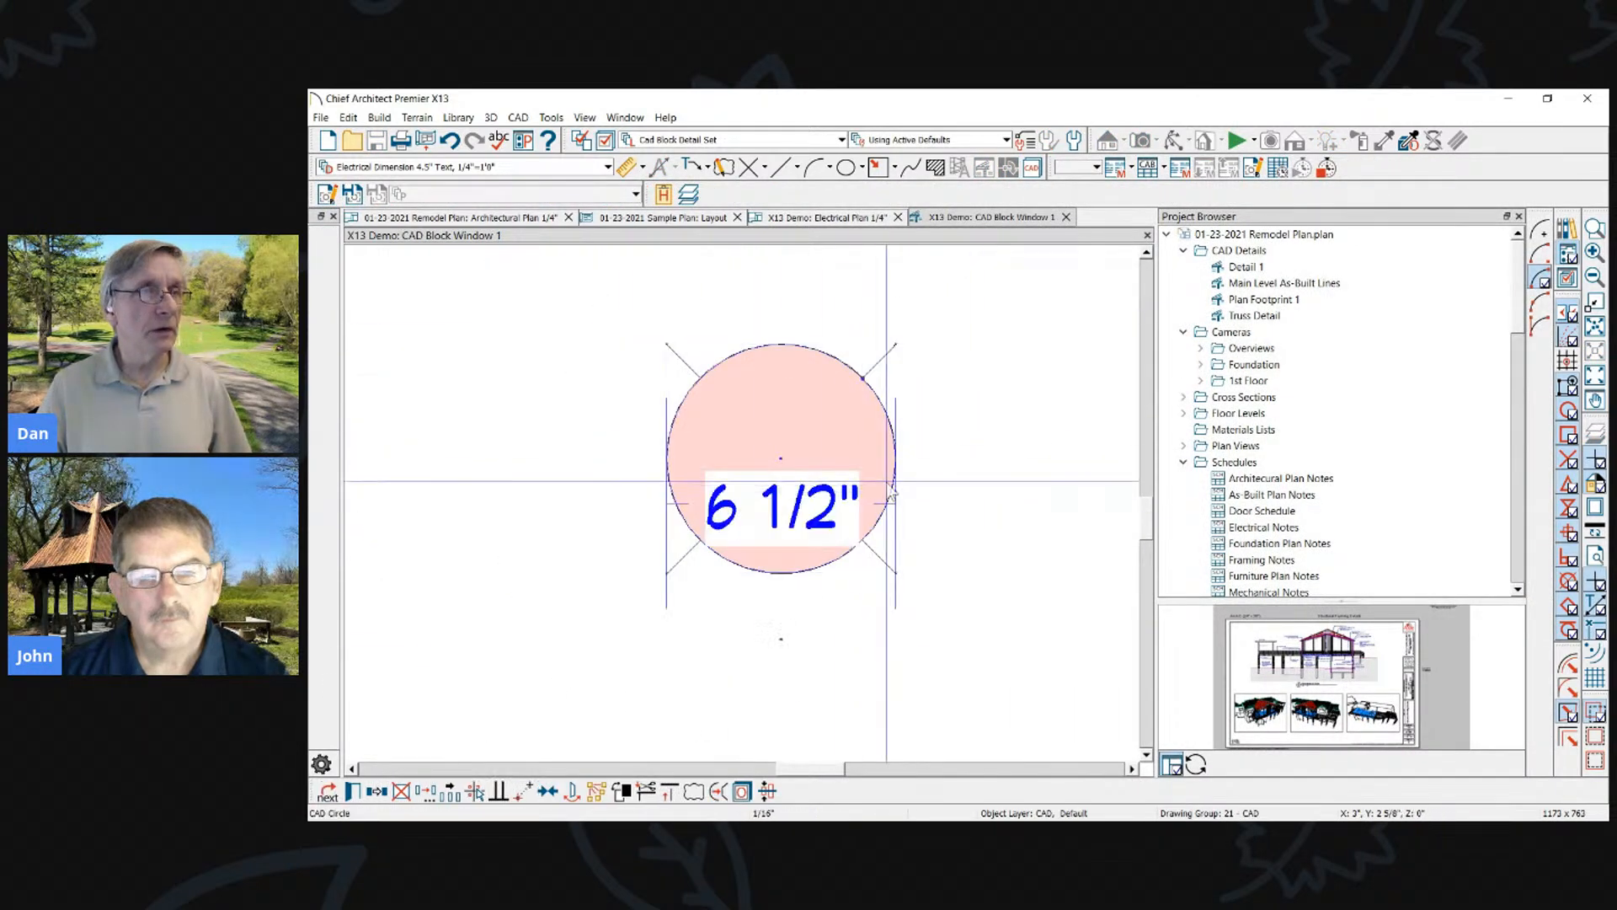
Draw two crossing lines about 6 1/2" long inside the light symbol's circle, turning on the "CAD, Electrical" layer display
click(784, 168)
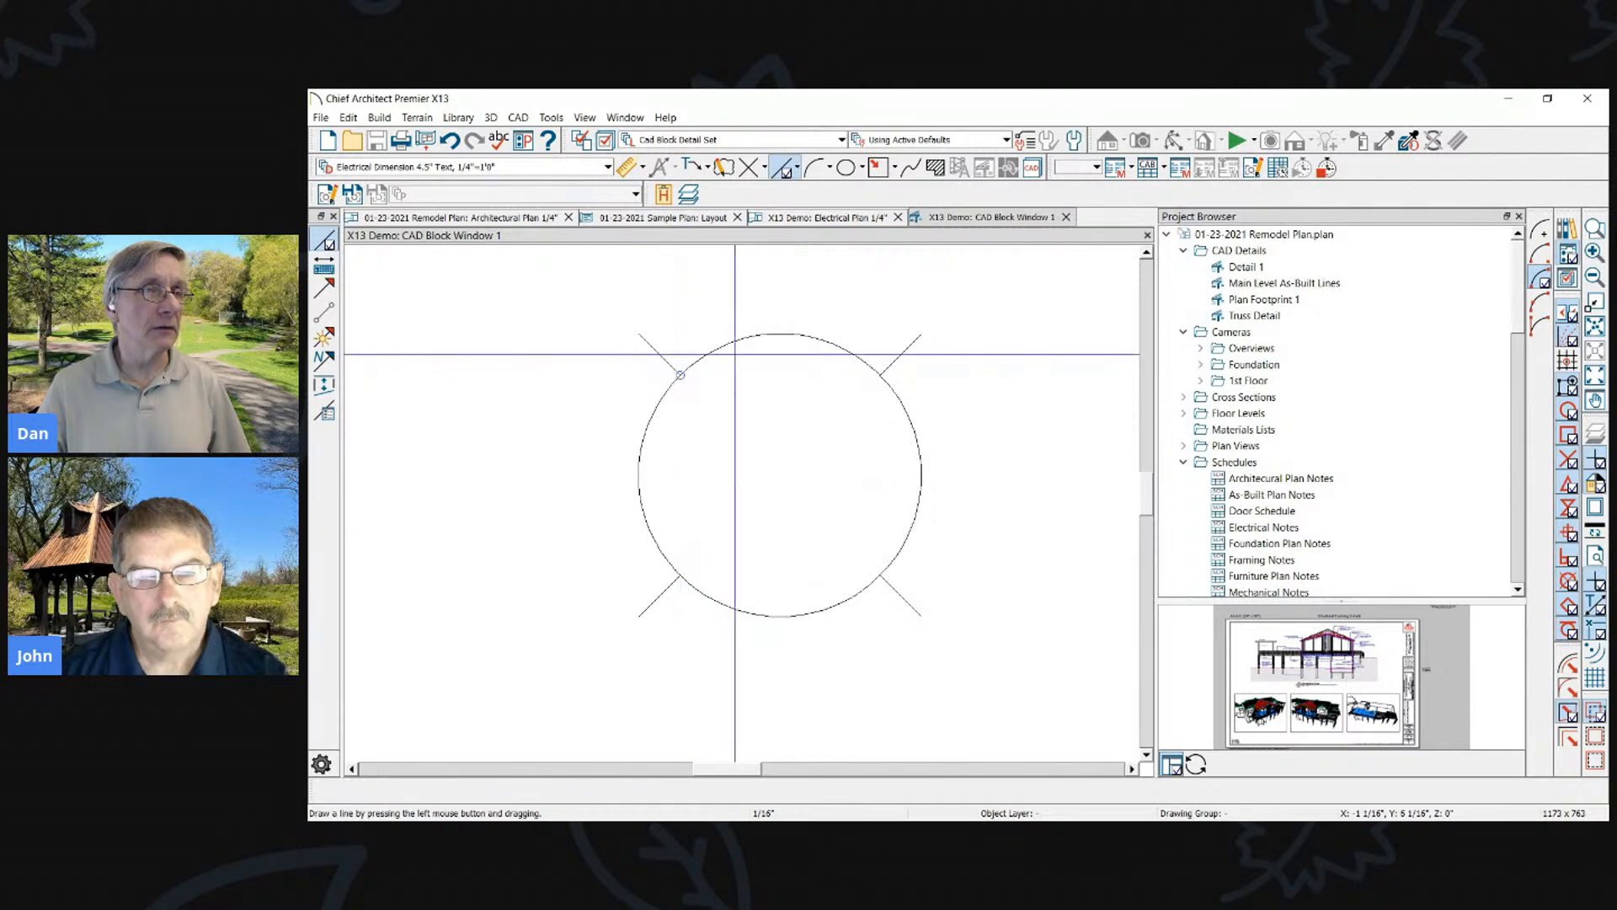
drag(729, 342, 872, 587)
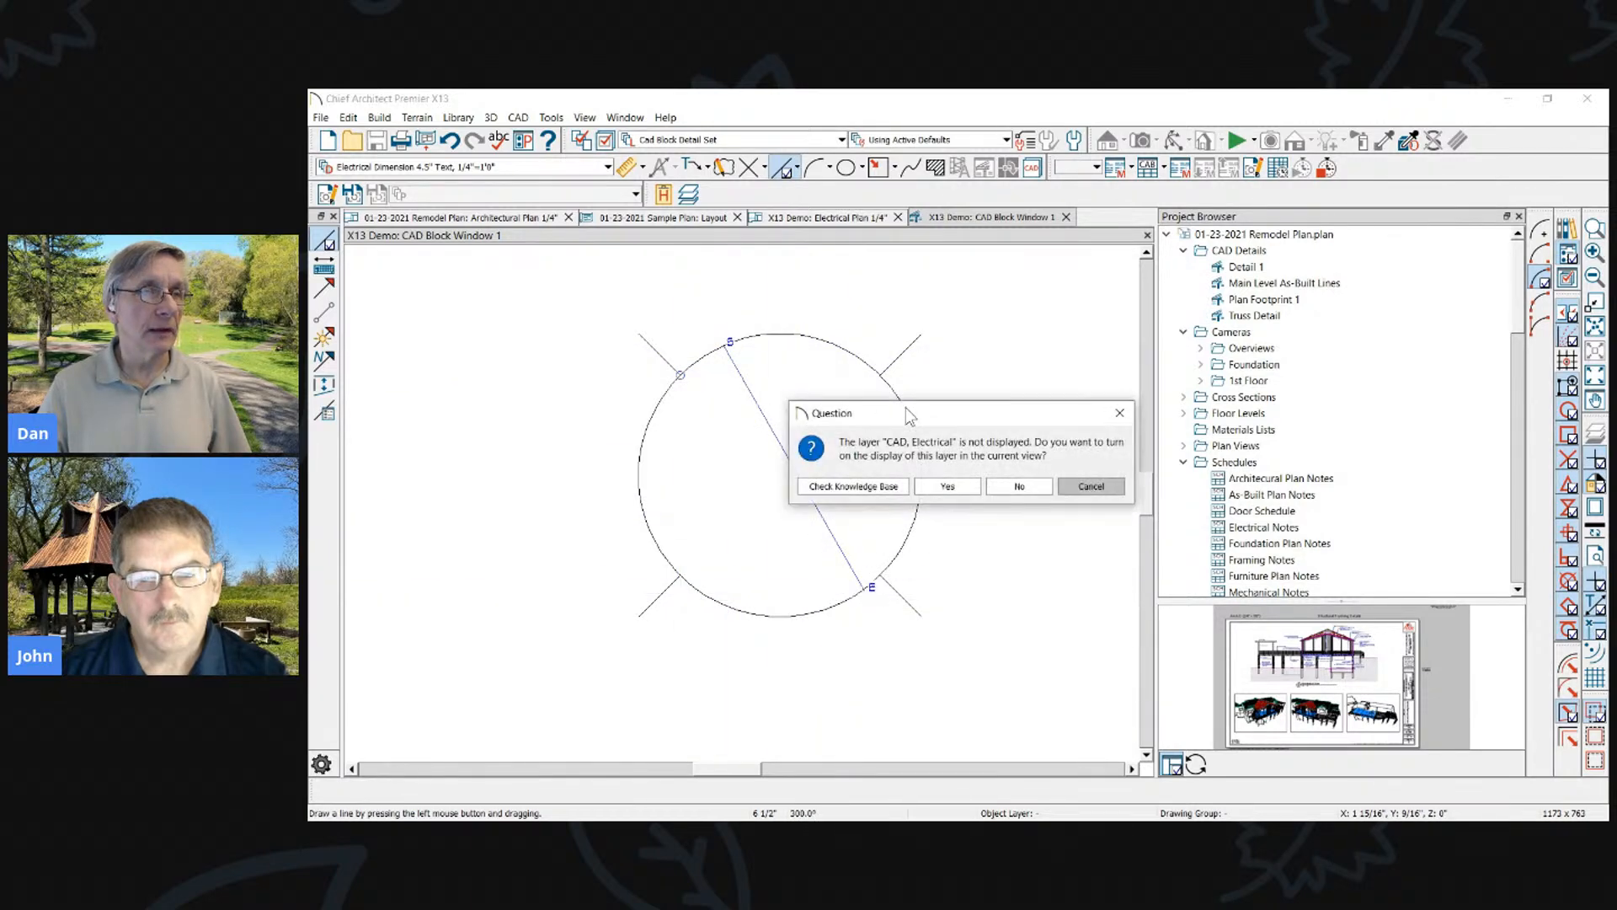
click(948, 487)
mouse_move(909, 422)
mouse_down()
mouse_move(625, 497)
mouse_move(649, 512)
mouse_up()
scroll(743, 363, down, 2)
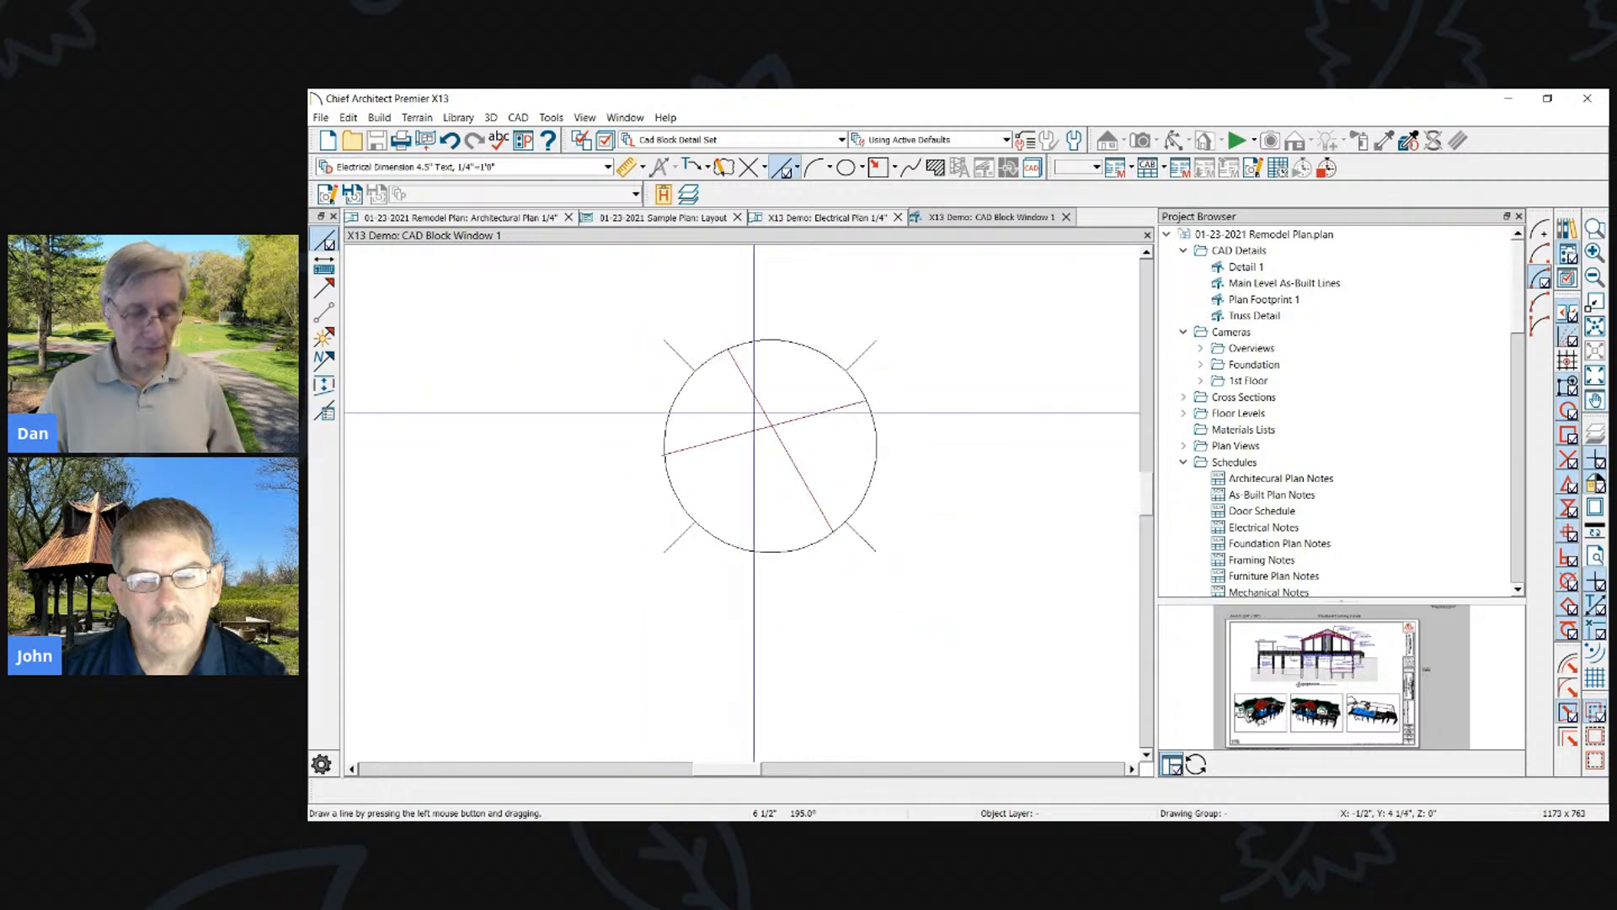
Select the light symbol's circle and all its lines and resize them together about the object center to 1'-1" overall
key(Escape)
drag(562, 313, 897, 581)
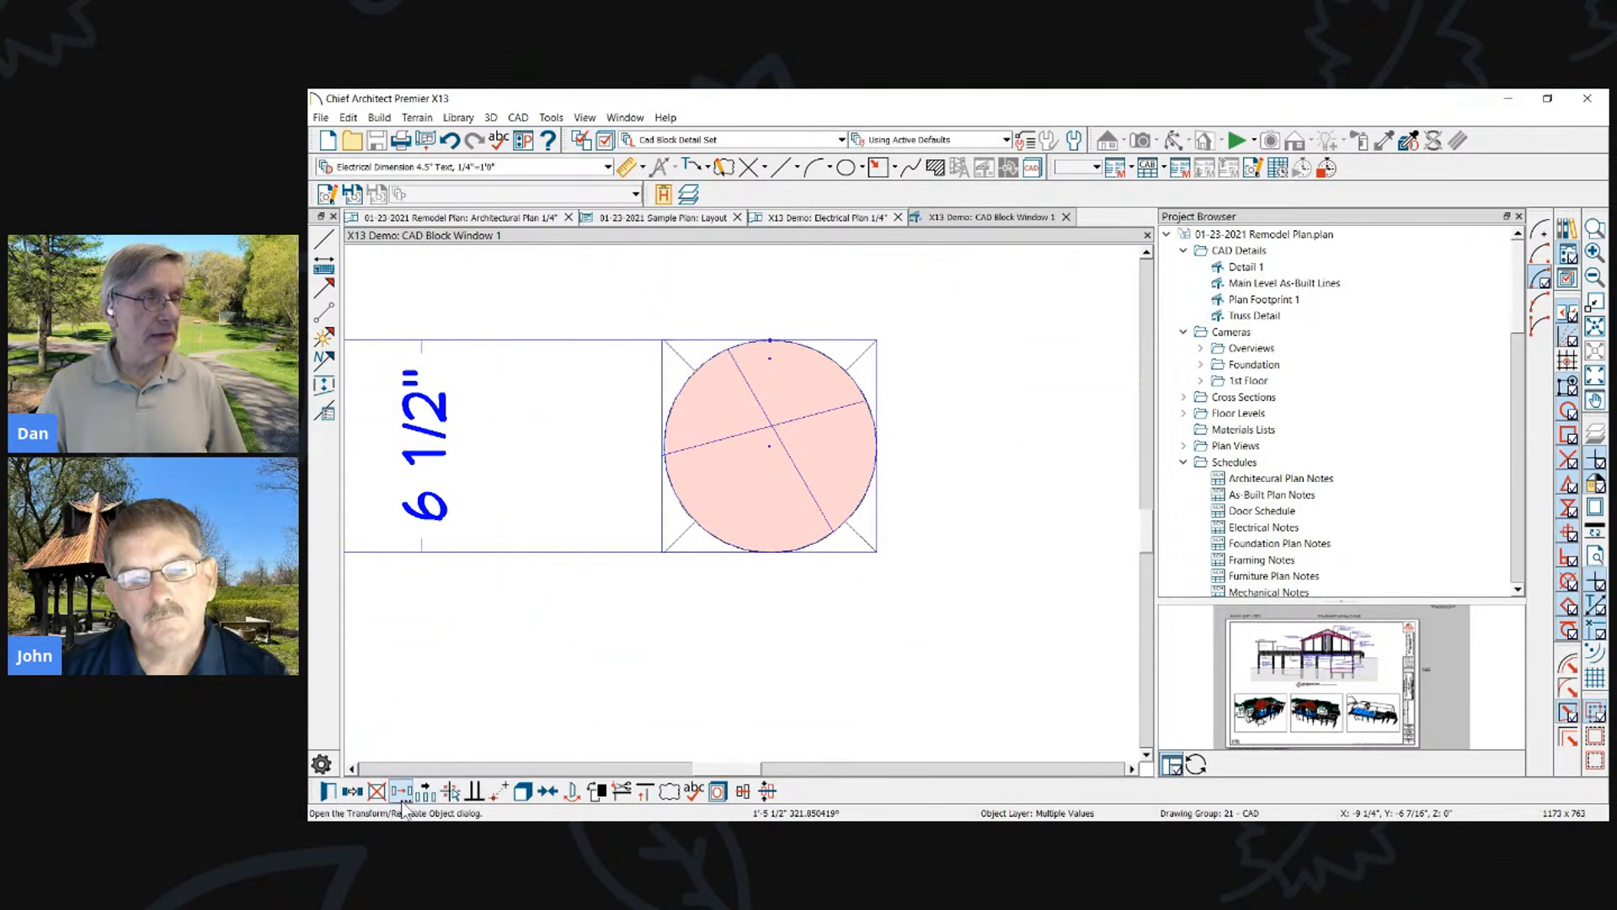
click(426, 792)
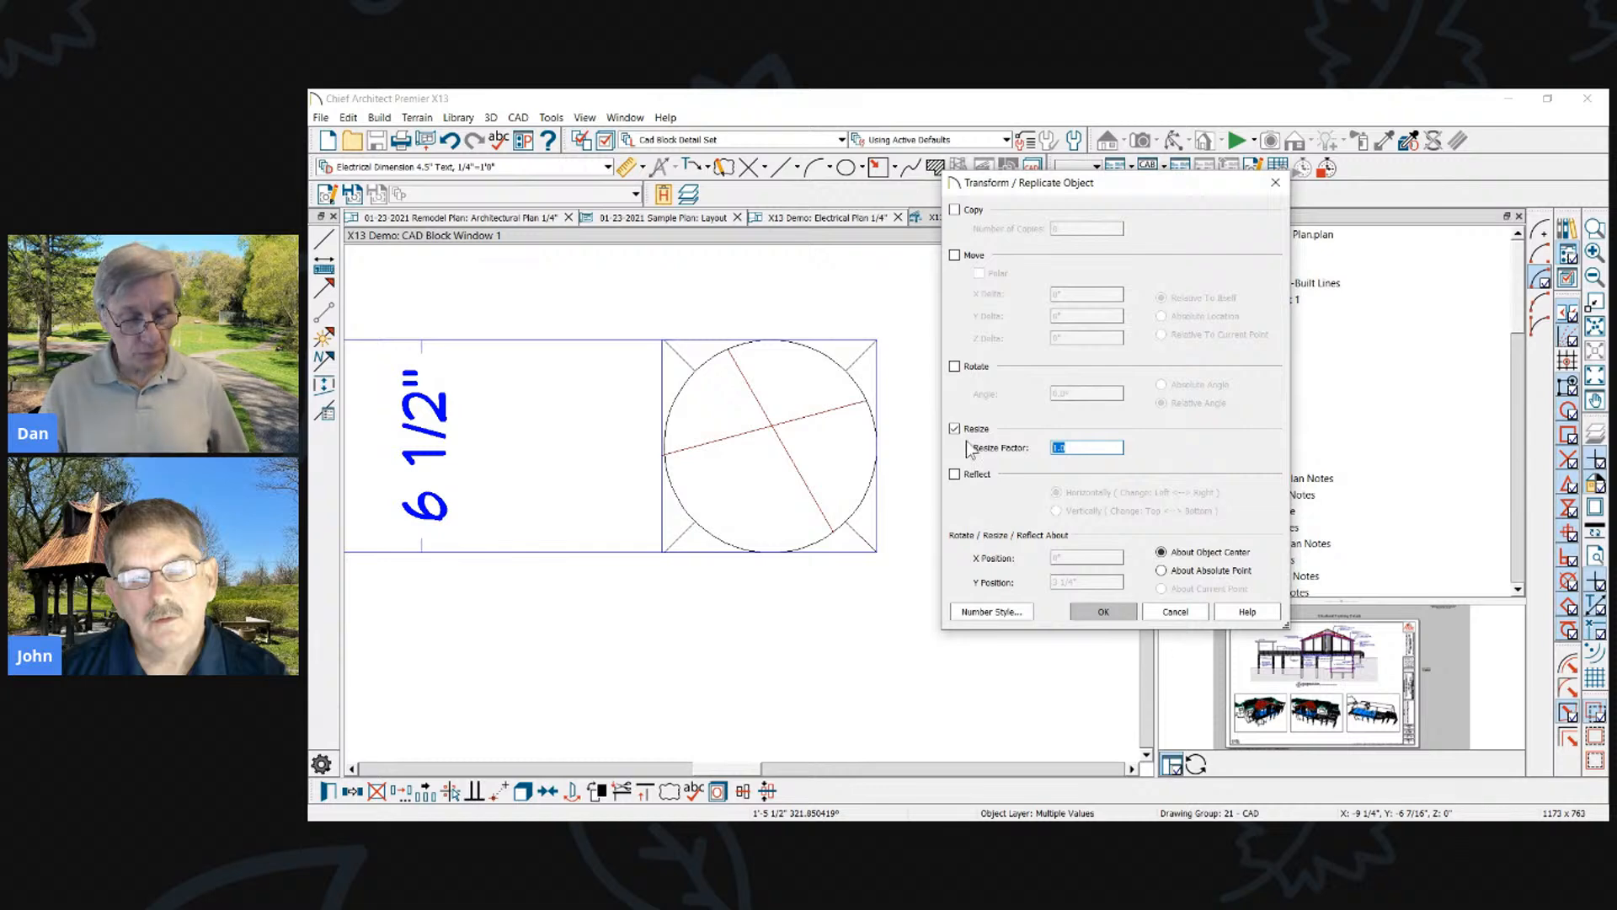
click(1115, 617)
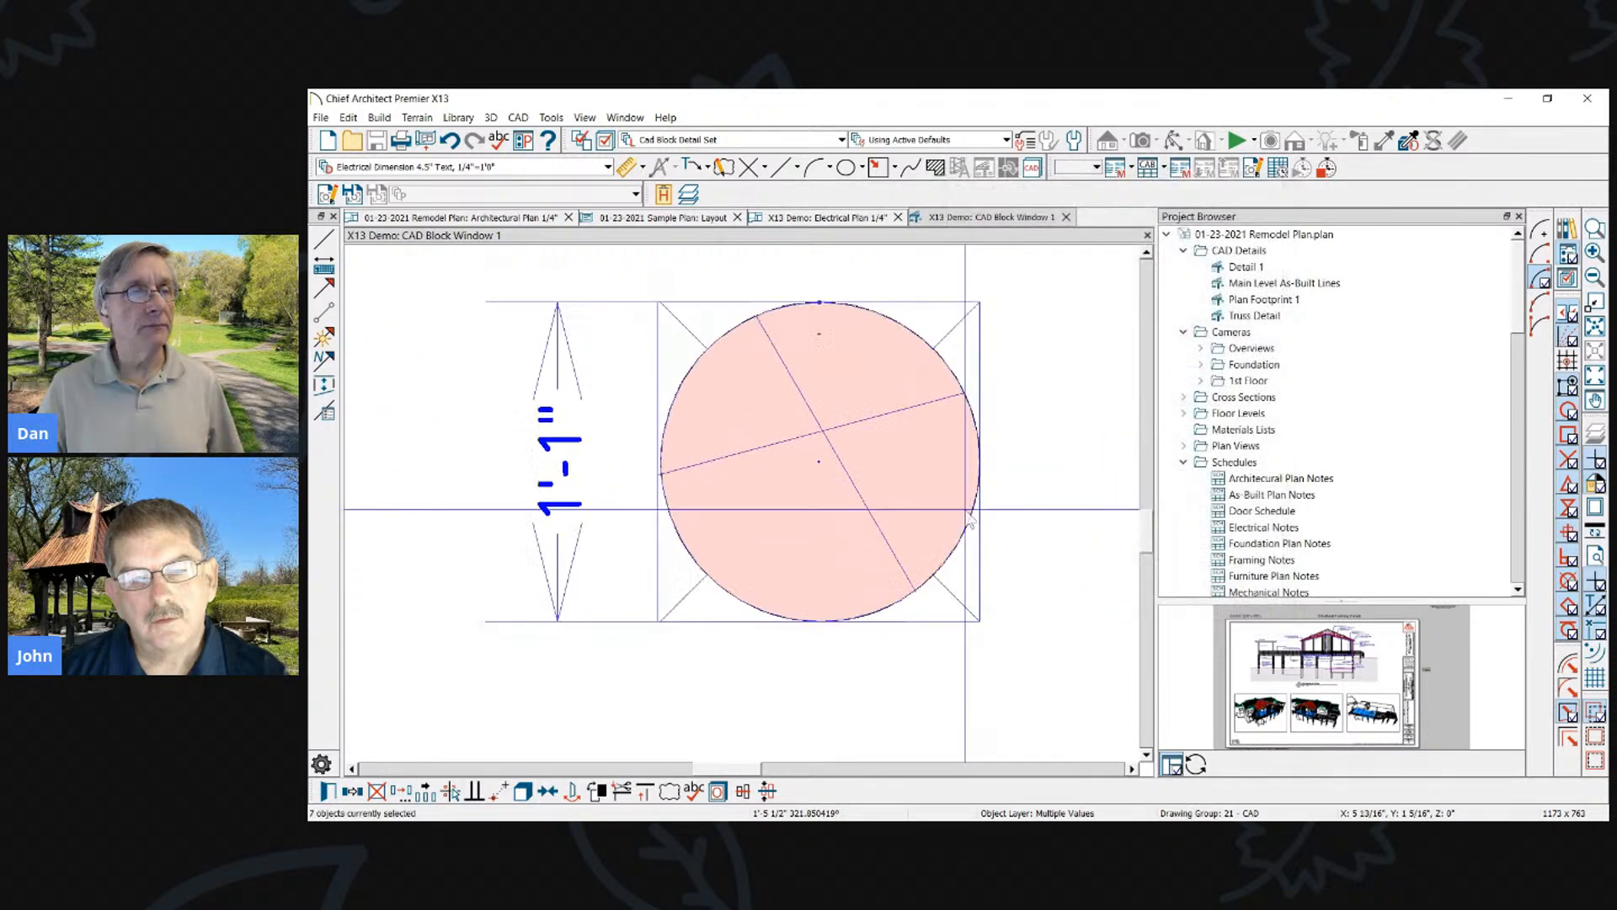
Close the light's CAD block window, saving the edits and replacing all instances in the plan
click(1147, 235)
click(956, 484)
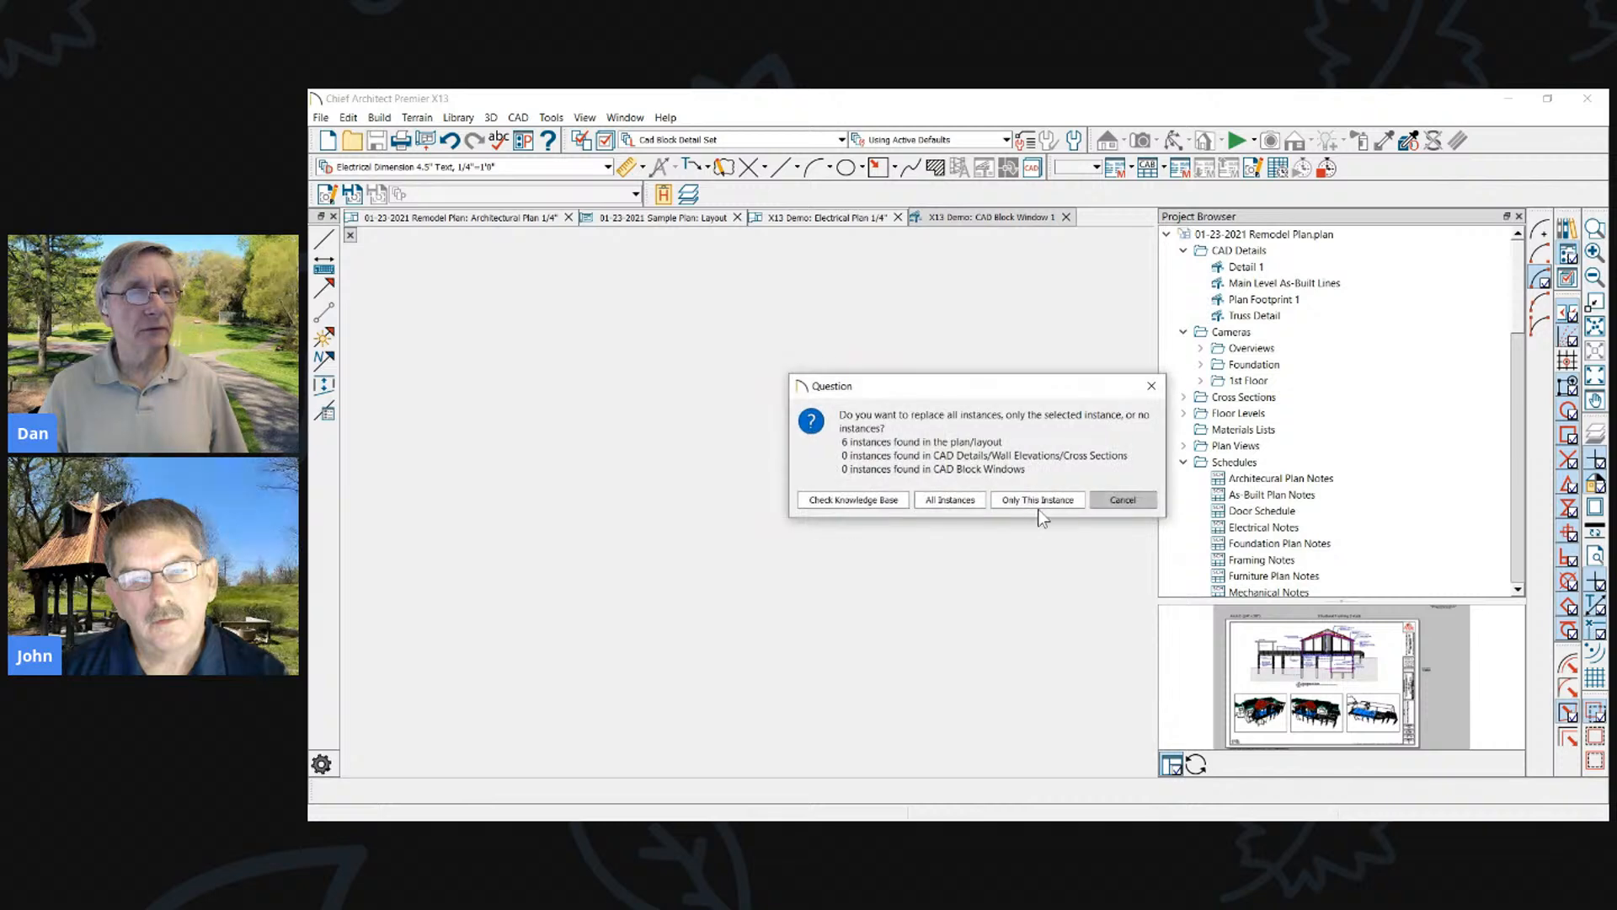
click(942, 500)
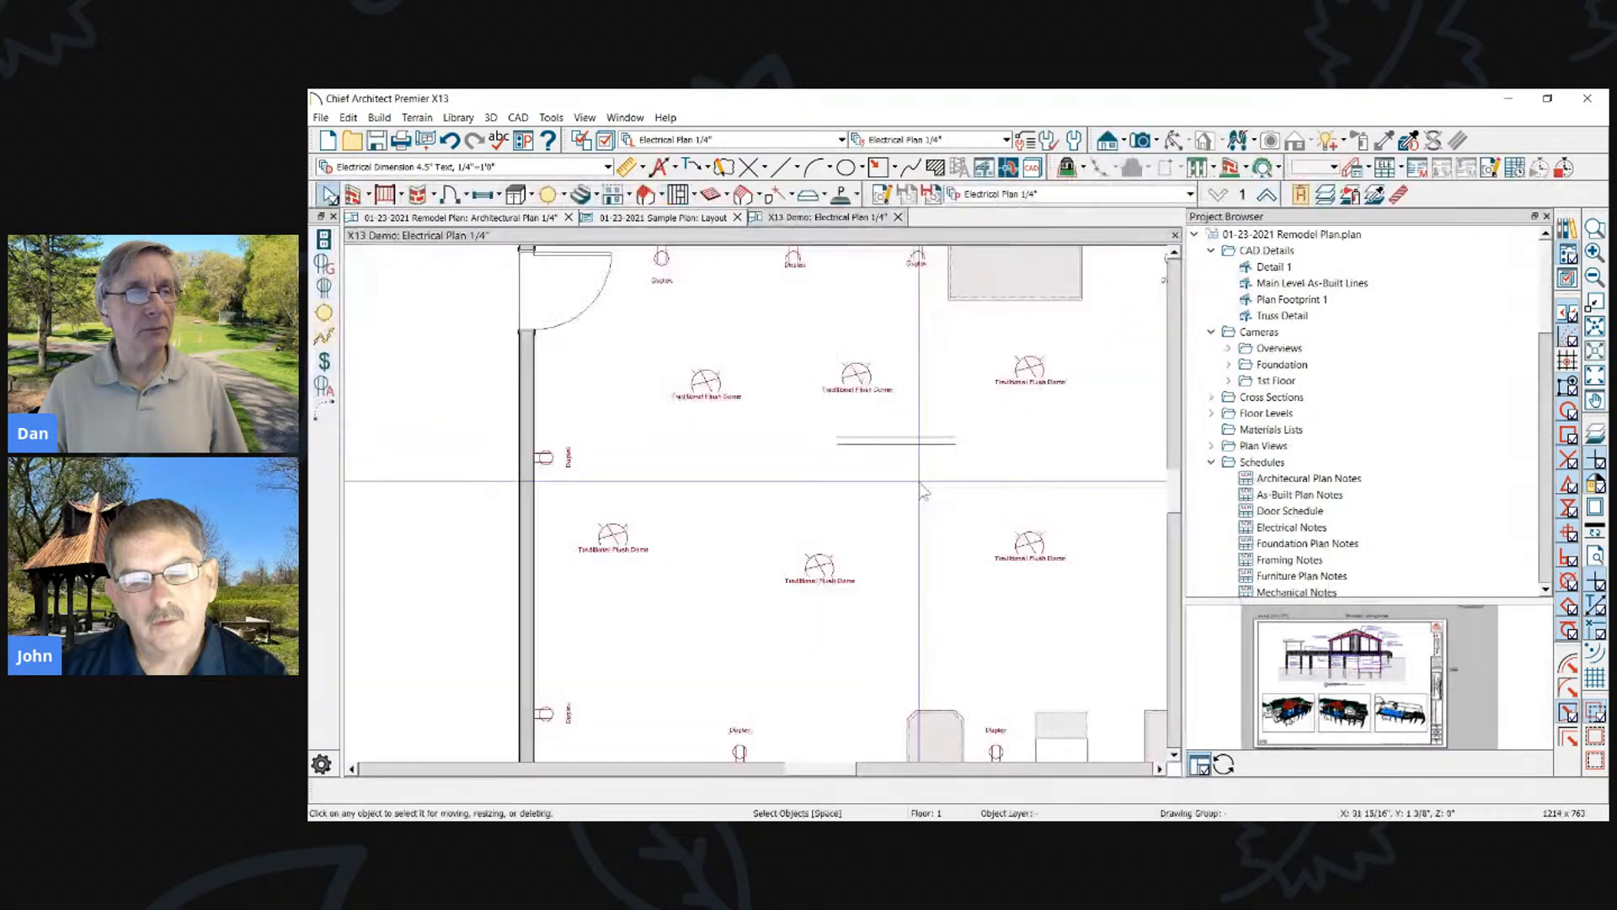
scroll(930, 376, up, 1)
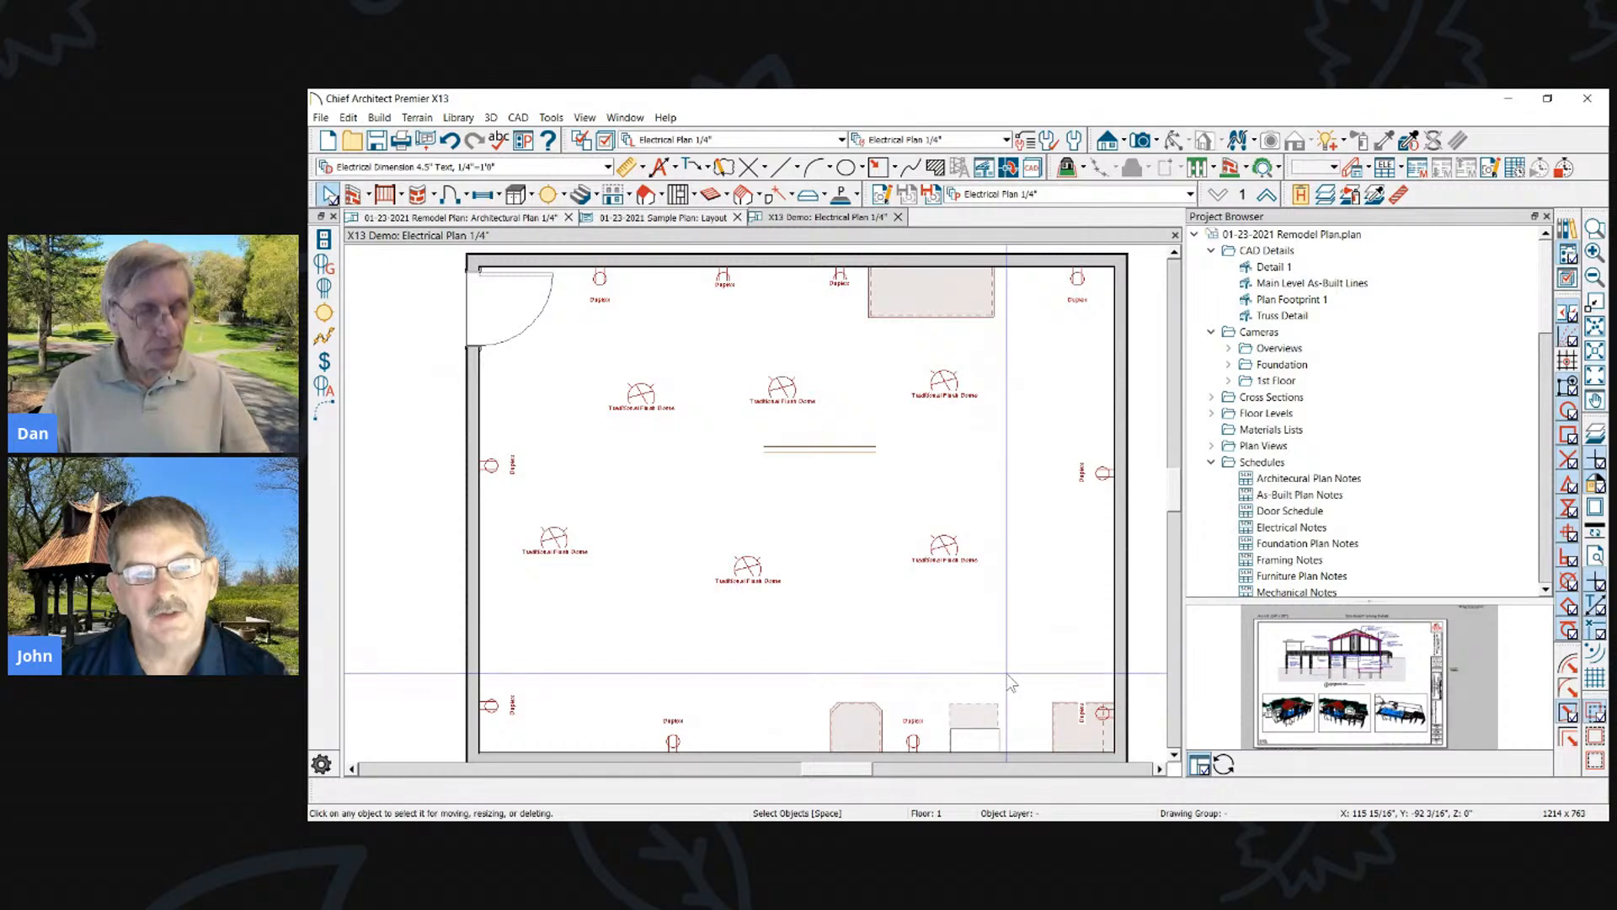
scroll(939, 556, up, 2)
click(933, 546)
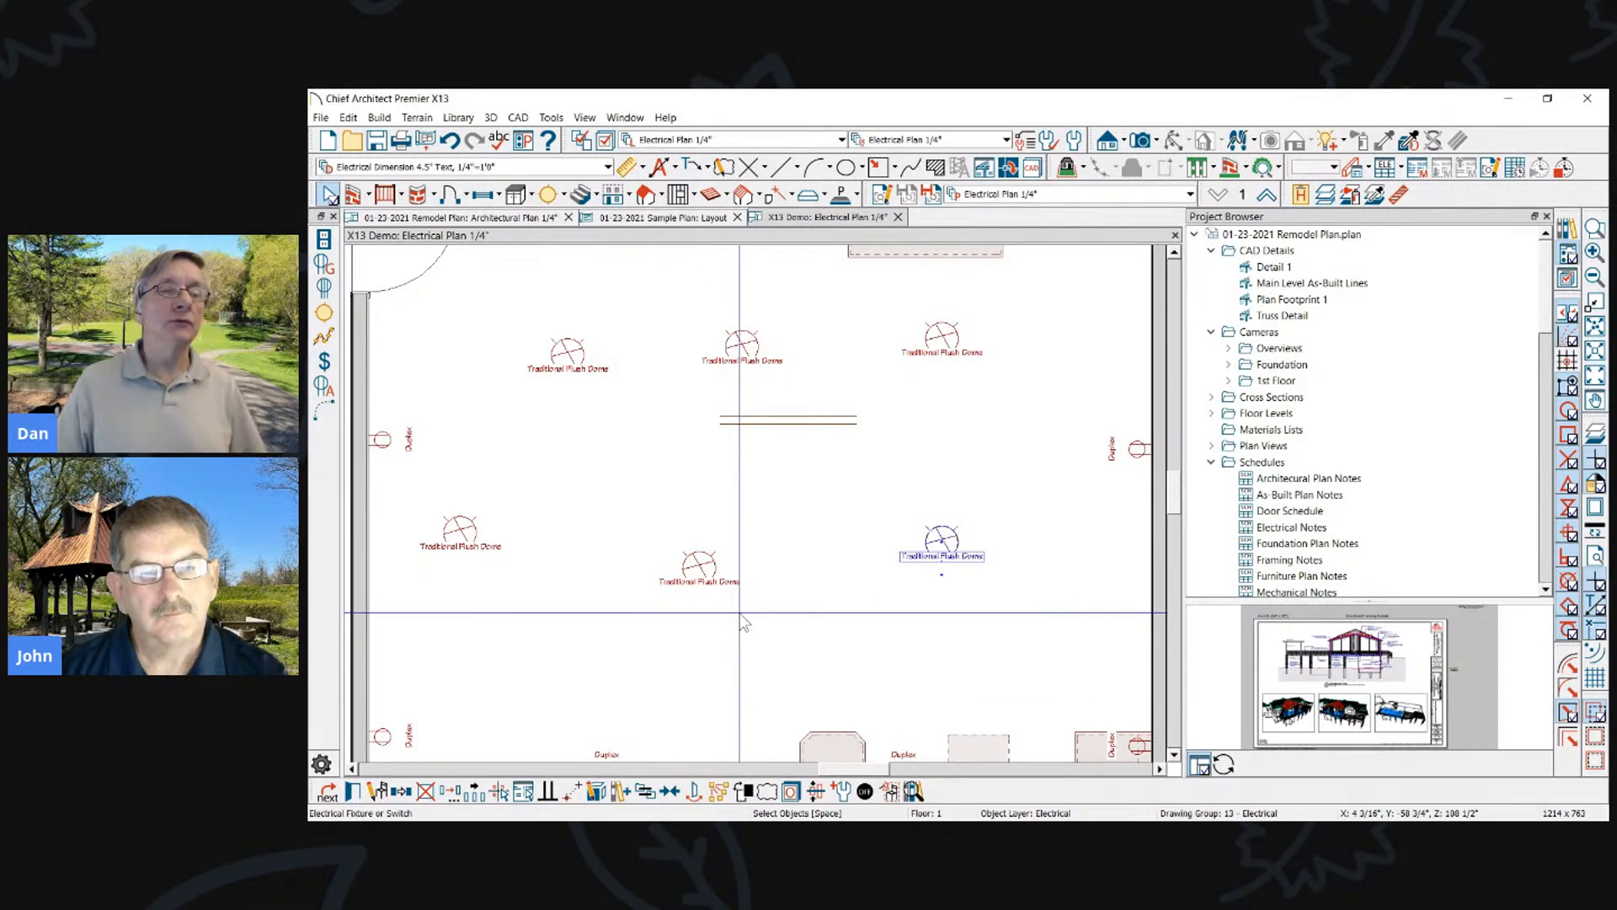
scroll(743, 622, down, 3)
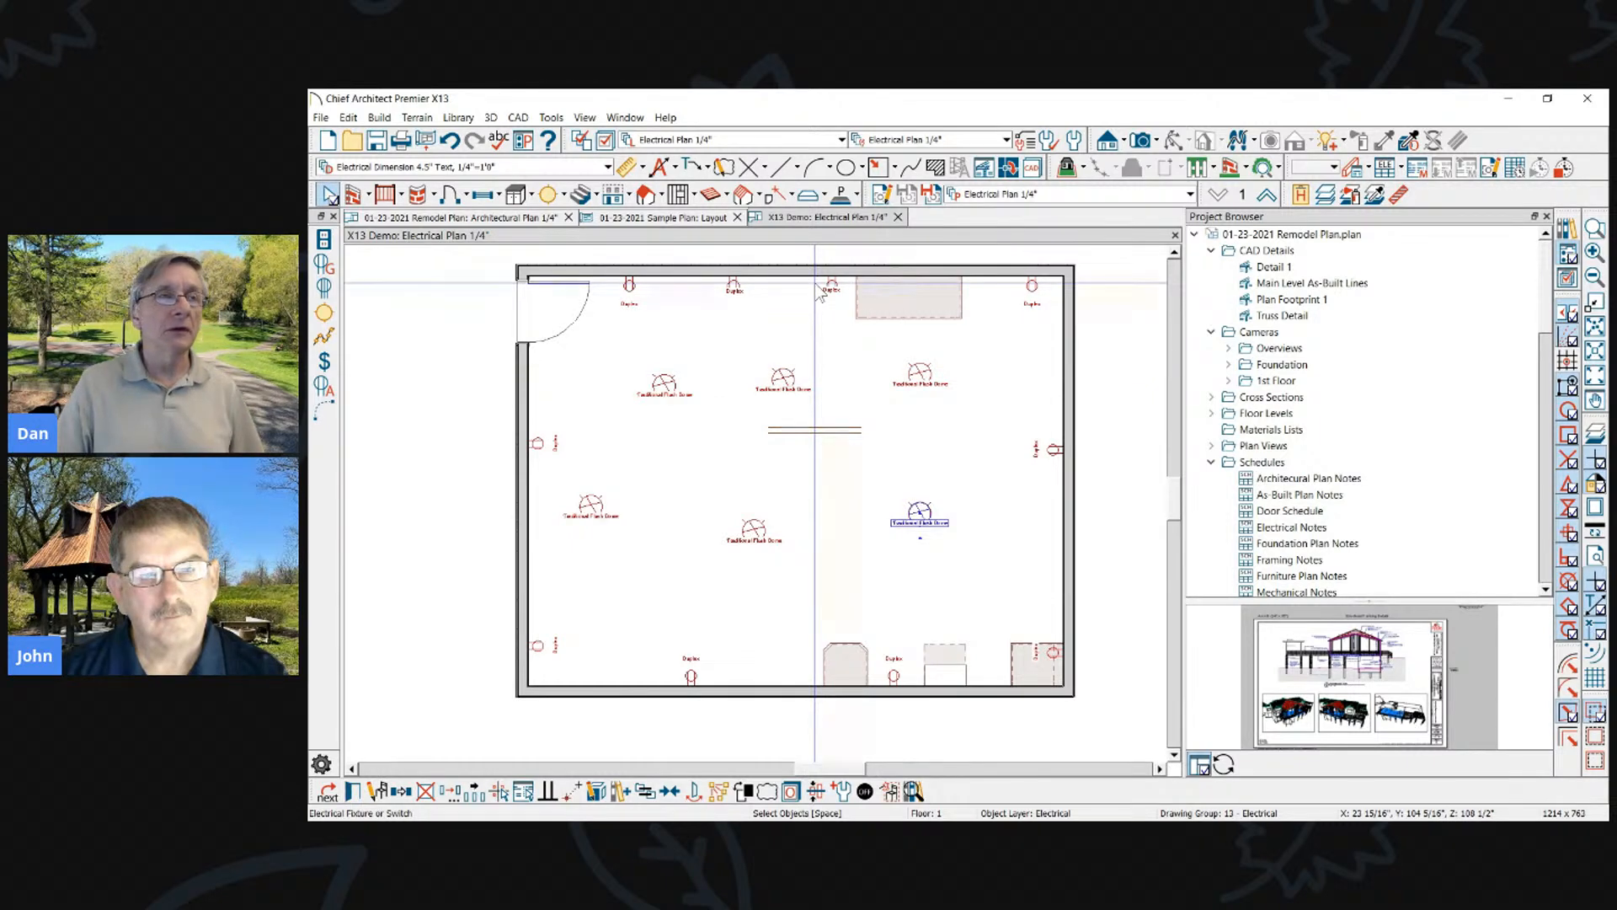
Create a new blank plan
click(320, 117)
click(339, 137)
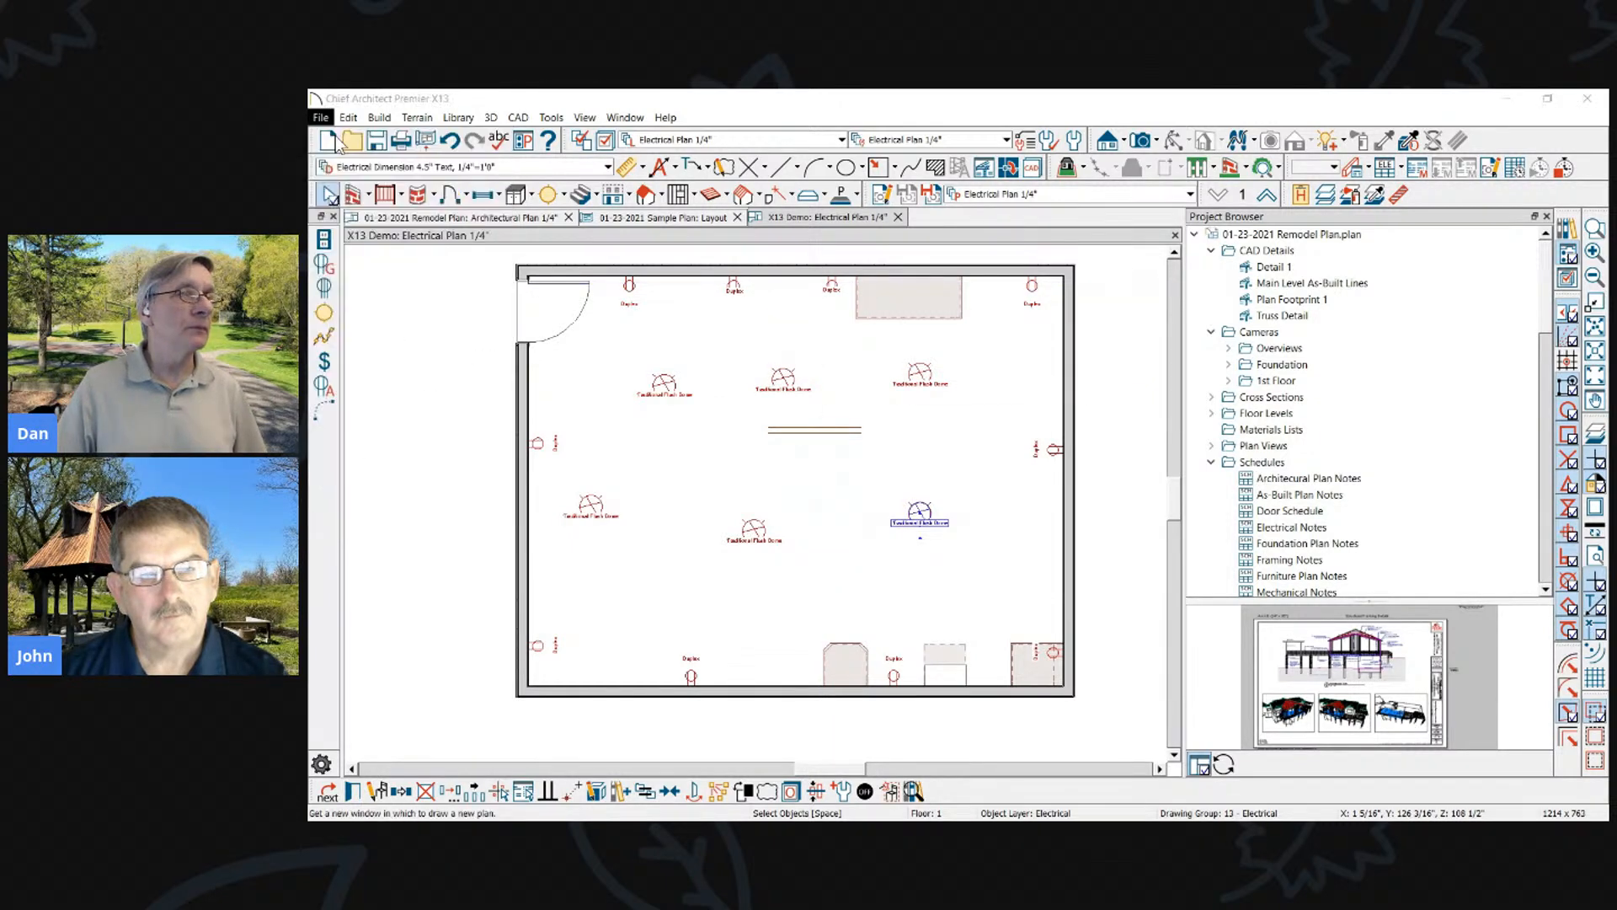
click(1011, 199)
click(1032, 239)
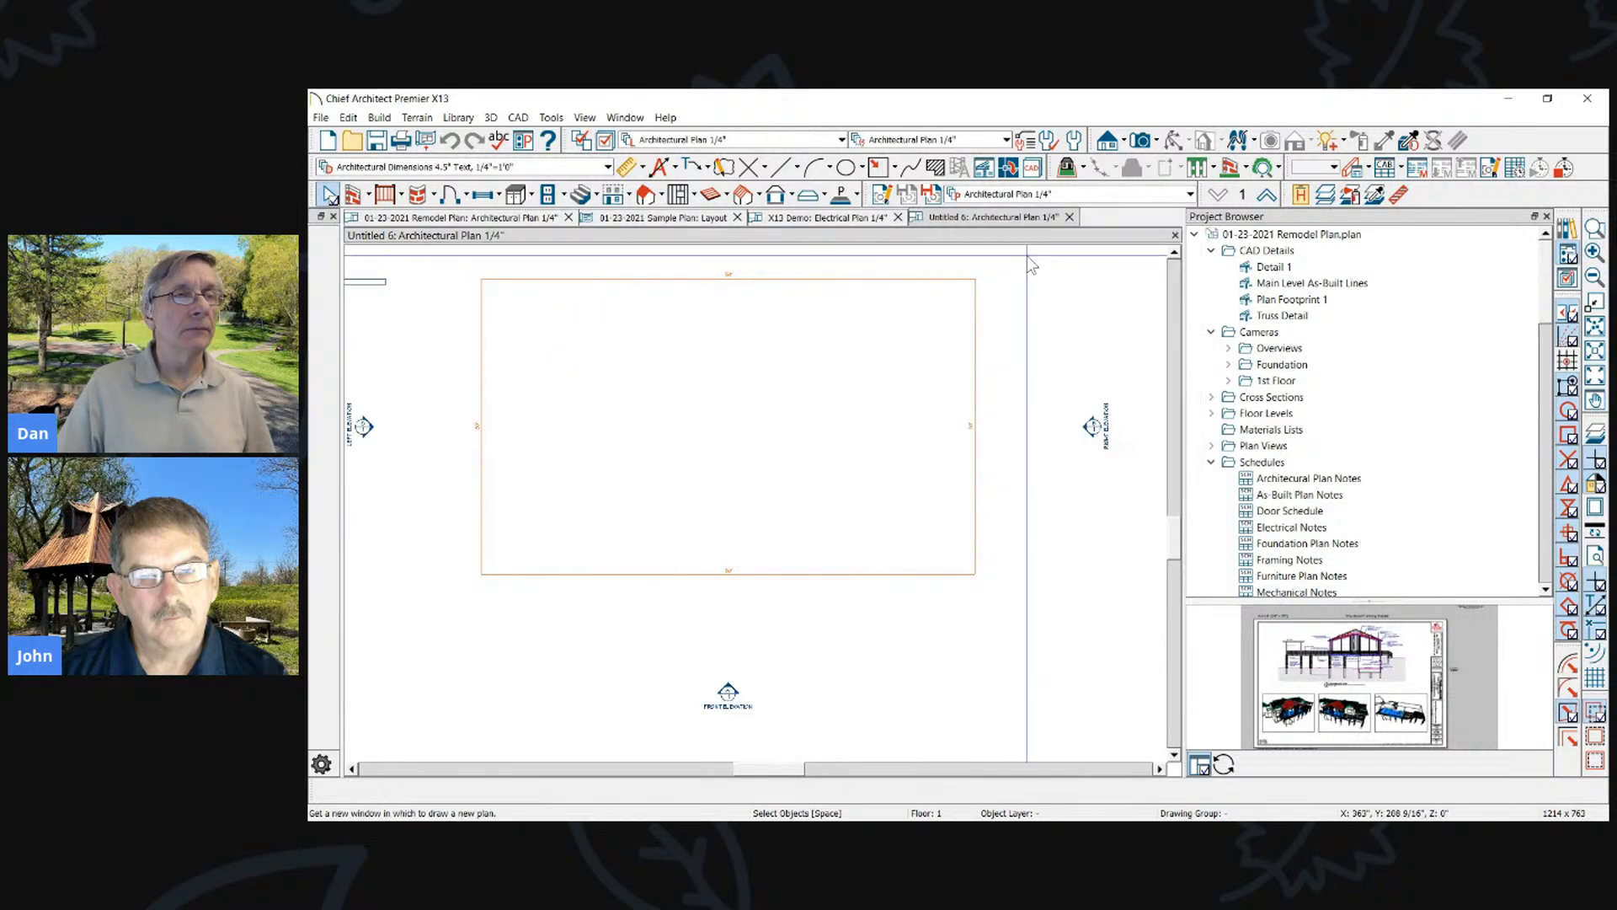
Draw four walls forming a closed rectangular room inside the terrain perimeter of the new plan
click(354, 195)
drag(556, 317, 916, 317)
mouse_move(916, 317)
mouse_down()
mouse_move(931, 538)
mouse_move(915, 538)
mouse_up()
drag(915, 537, 556, 537)
drag(556, 537, 557, 317)
key(space)
scroll(741, 313, up, 2)
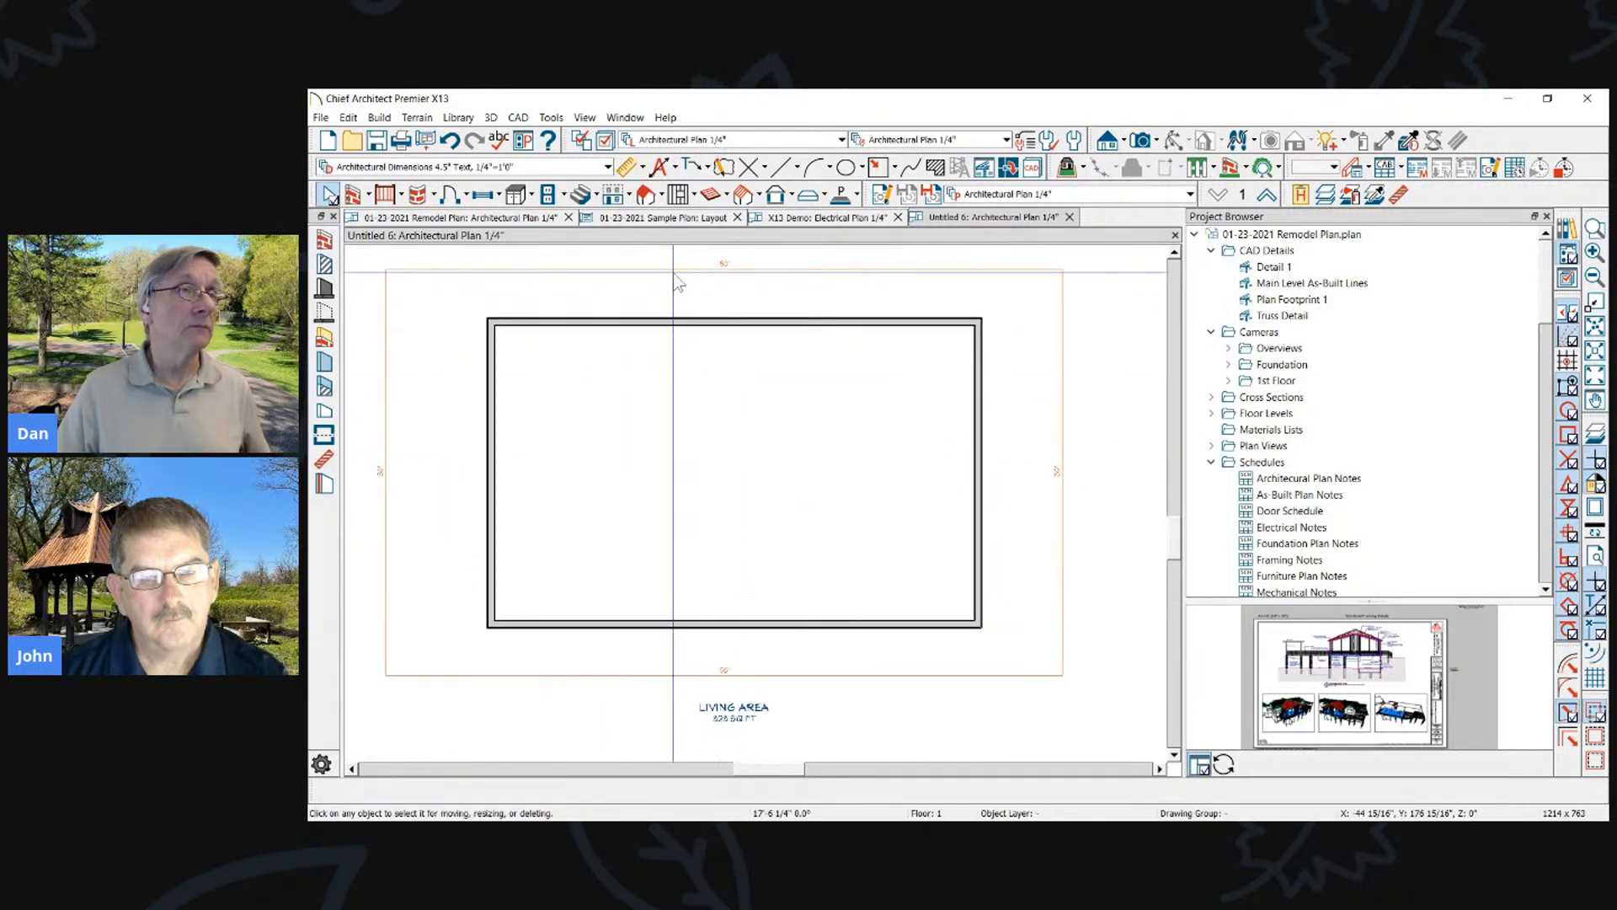
Place a ceiling light near the middle of the new room, turning on the "Electrical" layer display
click(564, 197)
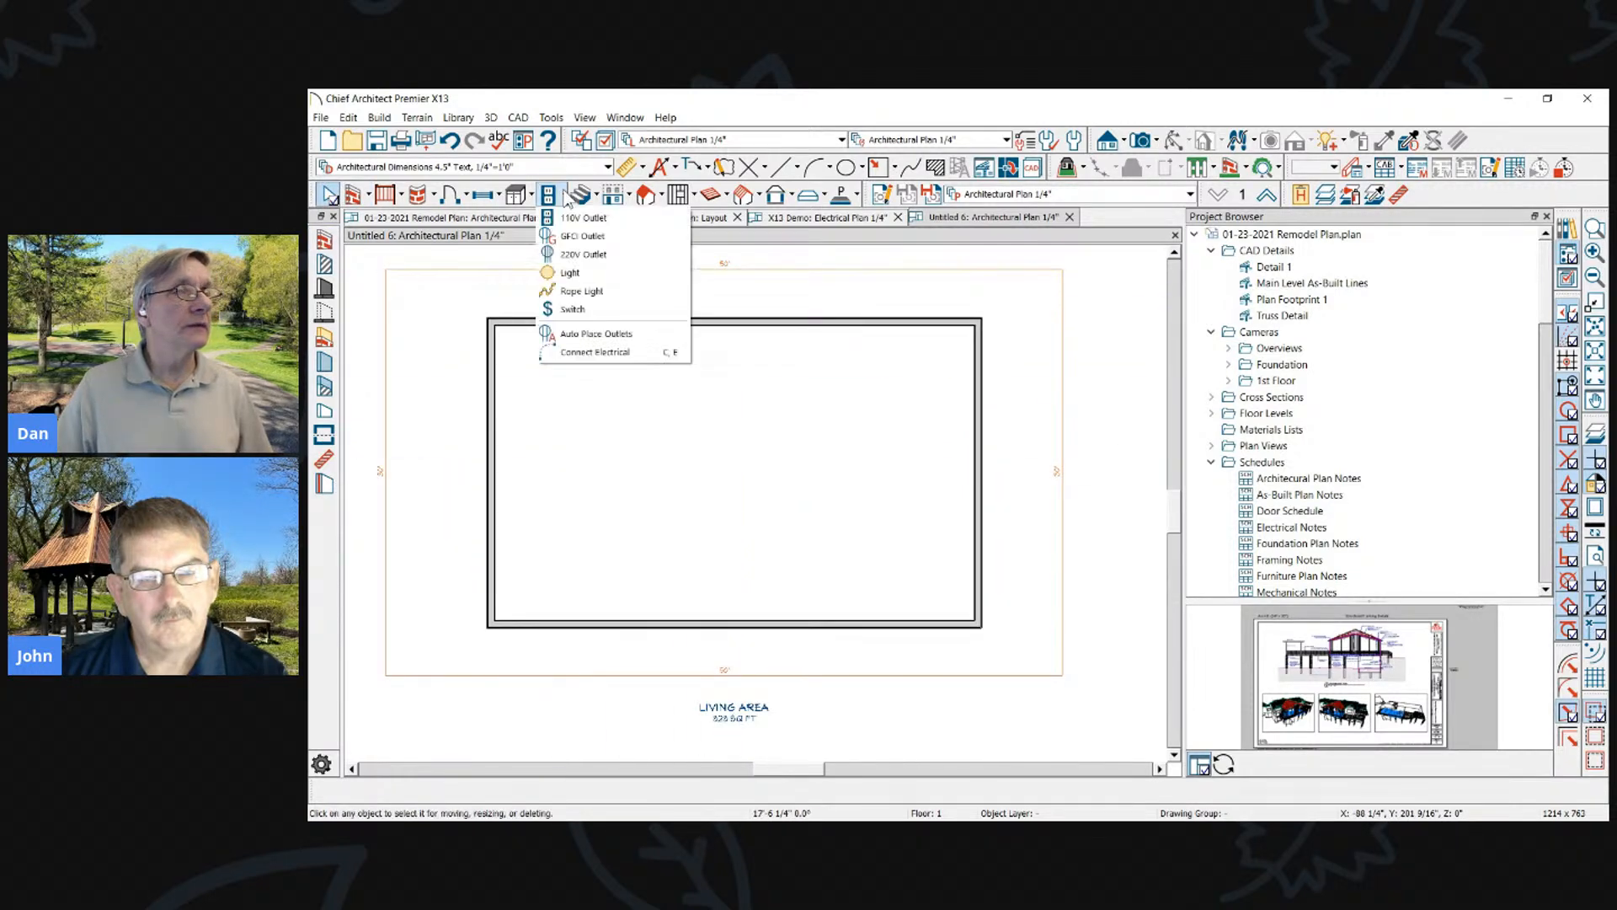
click(569, 272)
click(700, 462)
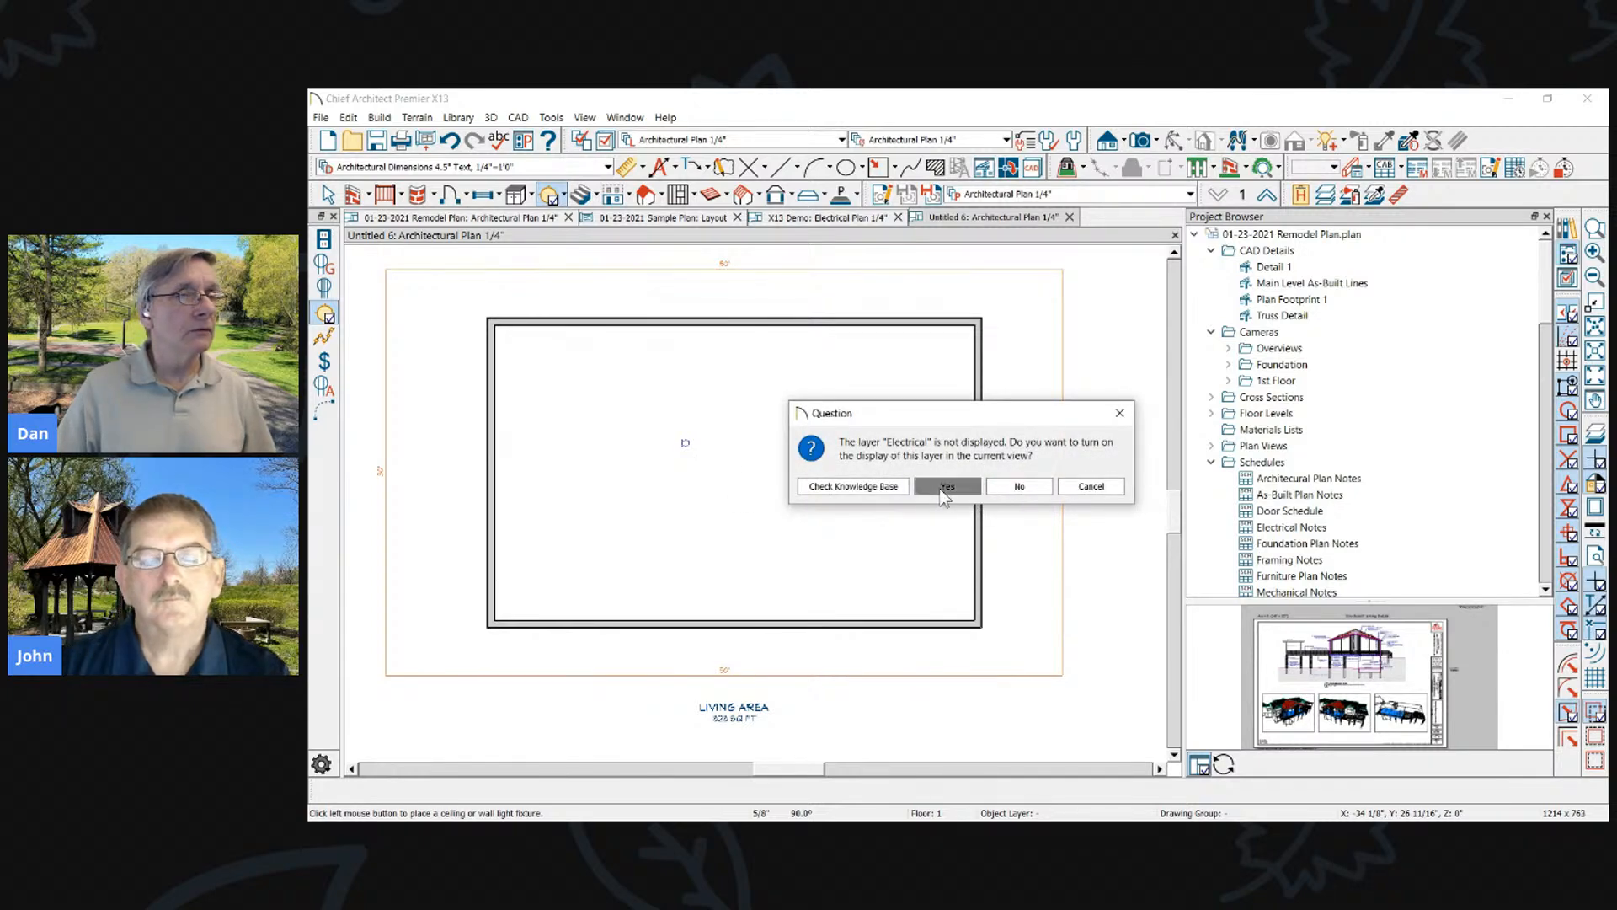
click(1019, 486)
scroll(674, 461, up, 5)
scroll(674, 461, down, 5)
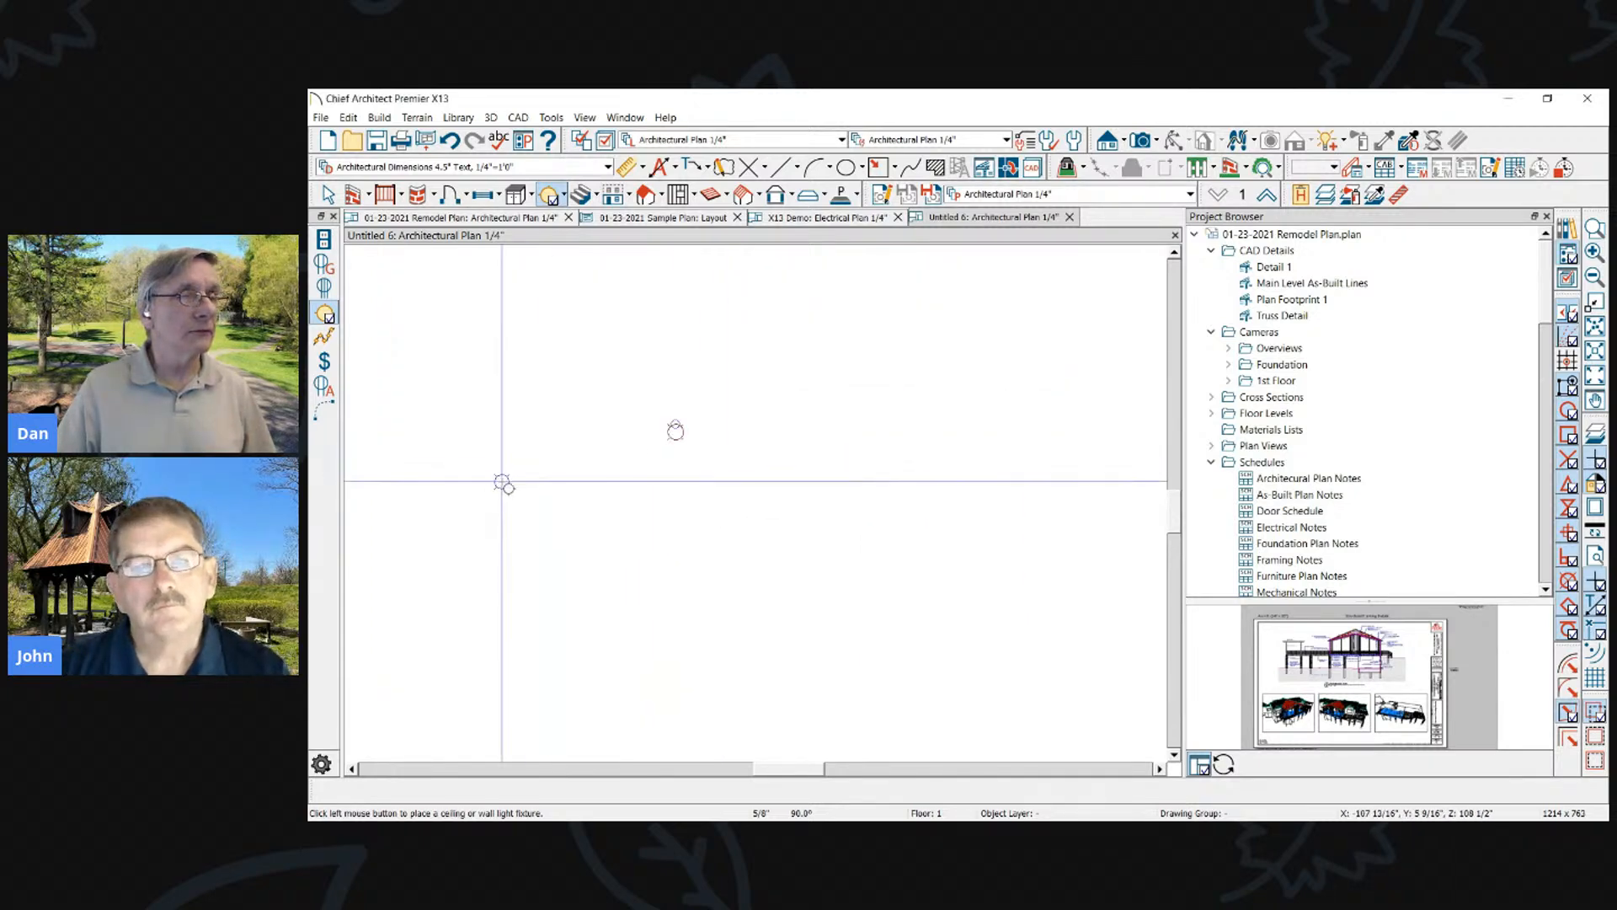
Place a 110V outlet on the new room's upper wall
click(564, 196)
click(584, 217)
scroll(746, 337, down, 1)
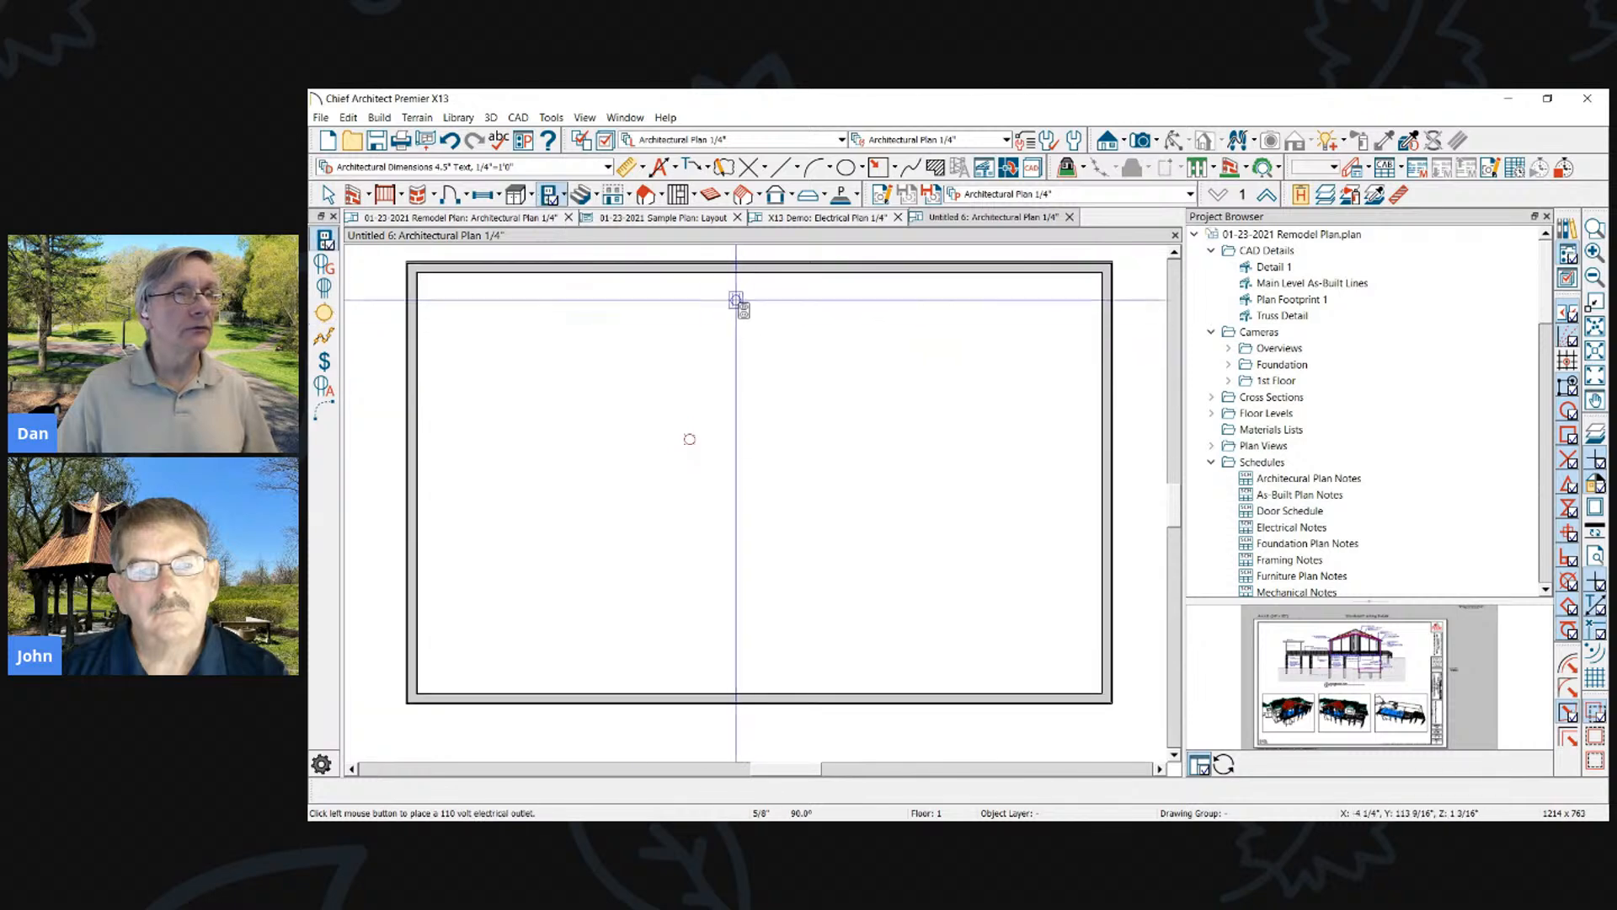
scroll(743, 278, up, 3)
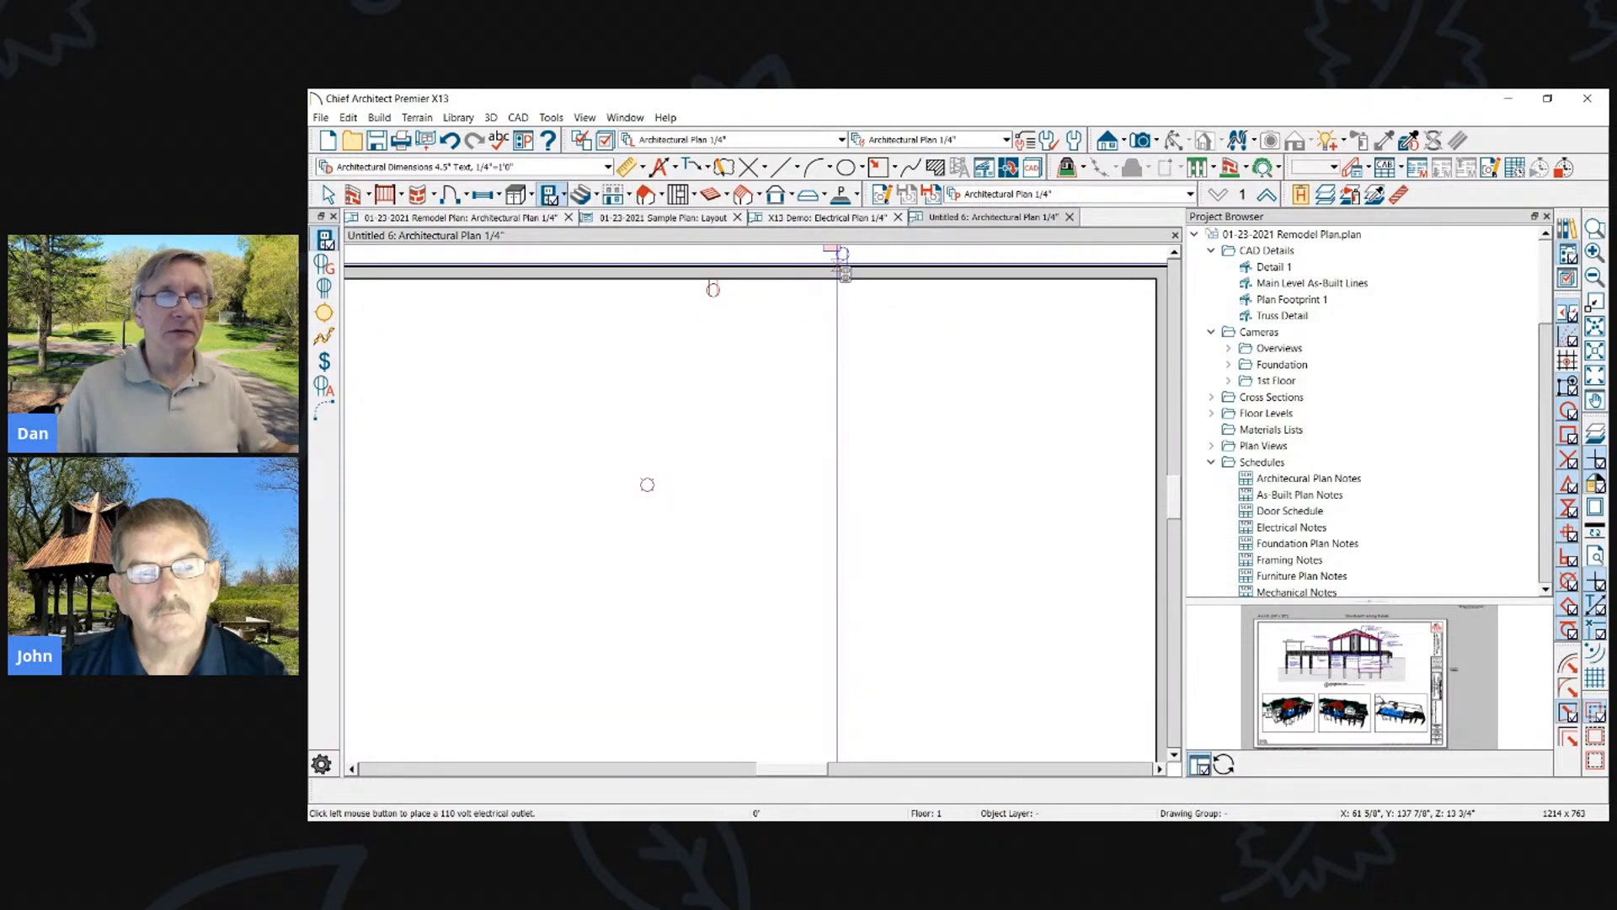
Close the new plan without saving it, and select the middle Duplex outlet on the right wall of the X13 Demo room
click(1070, 217)
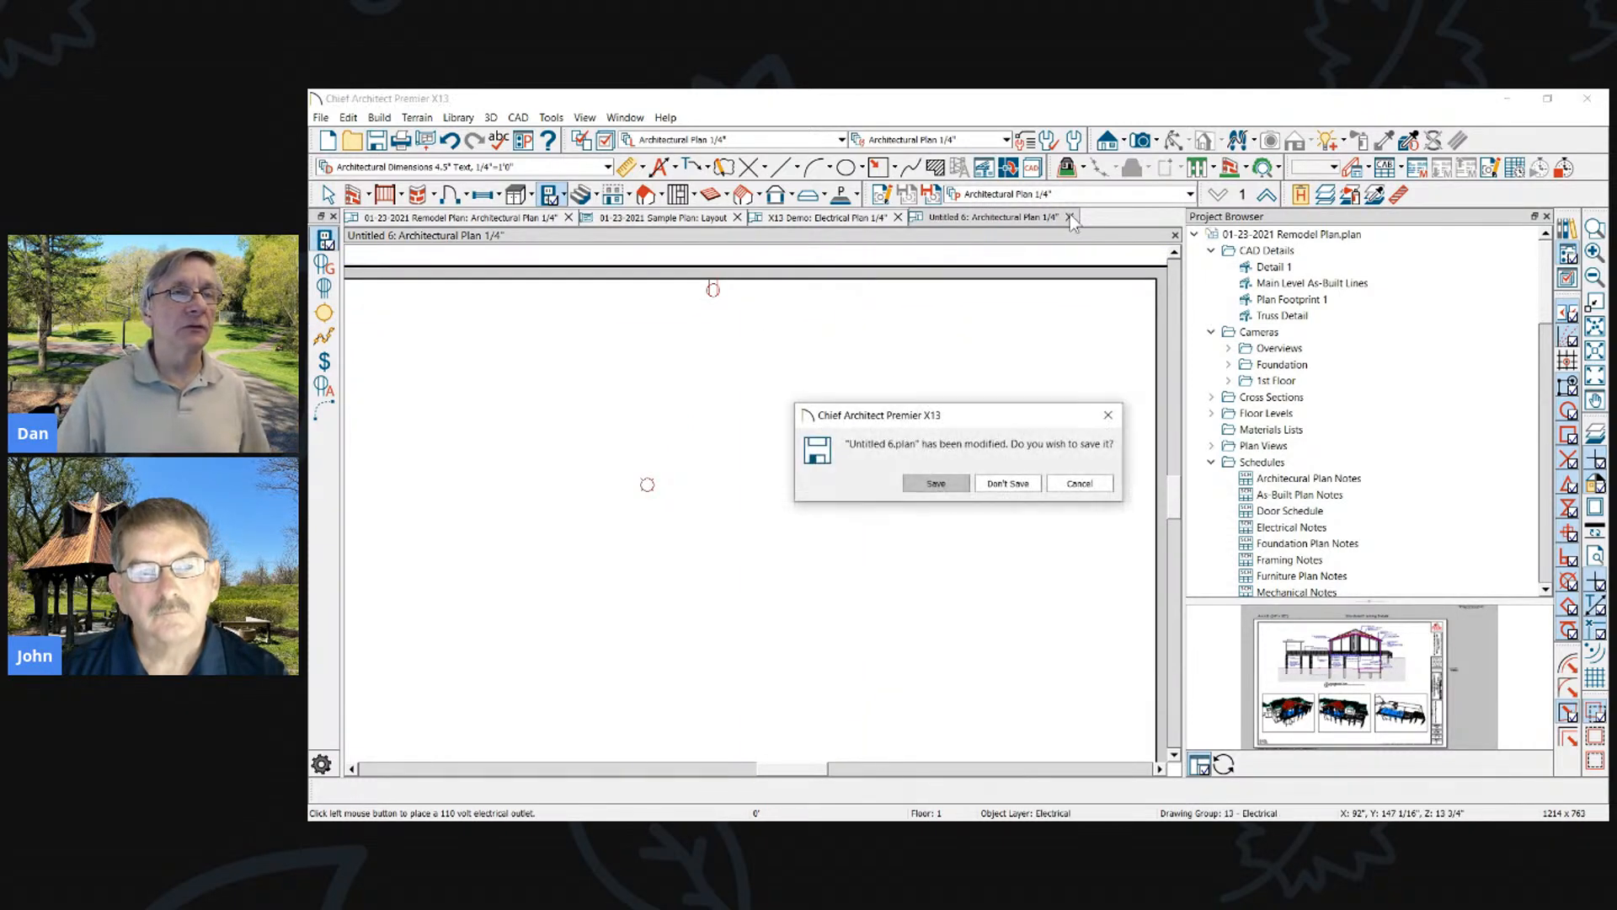
click(1019, 485)
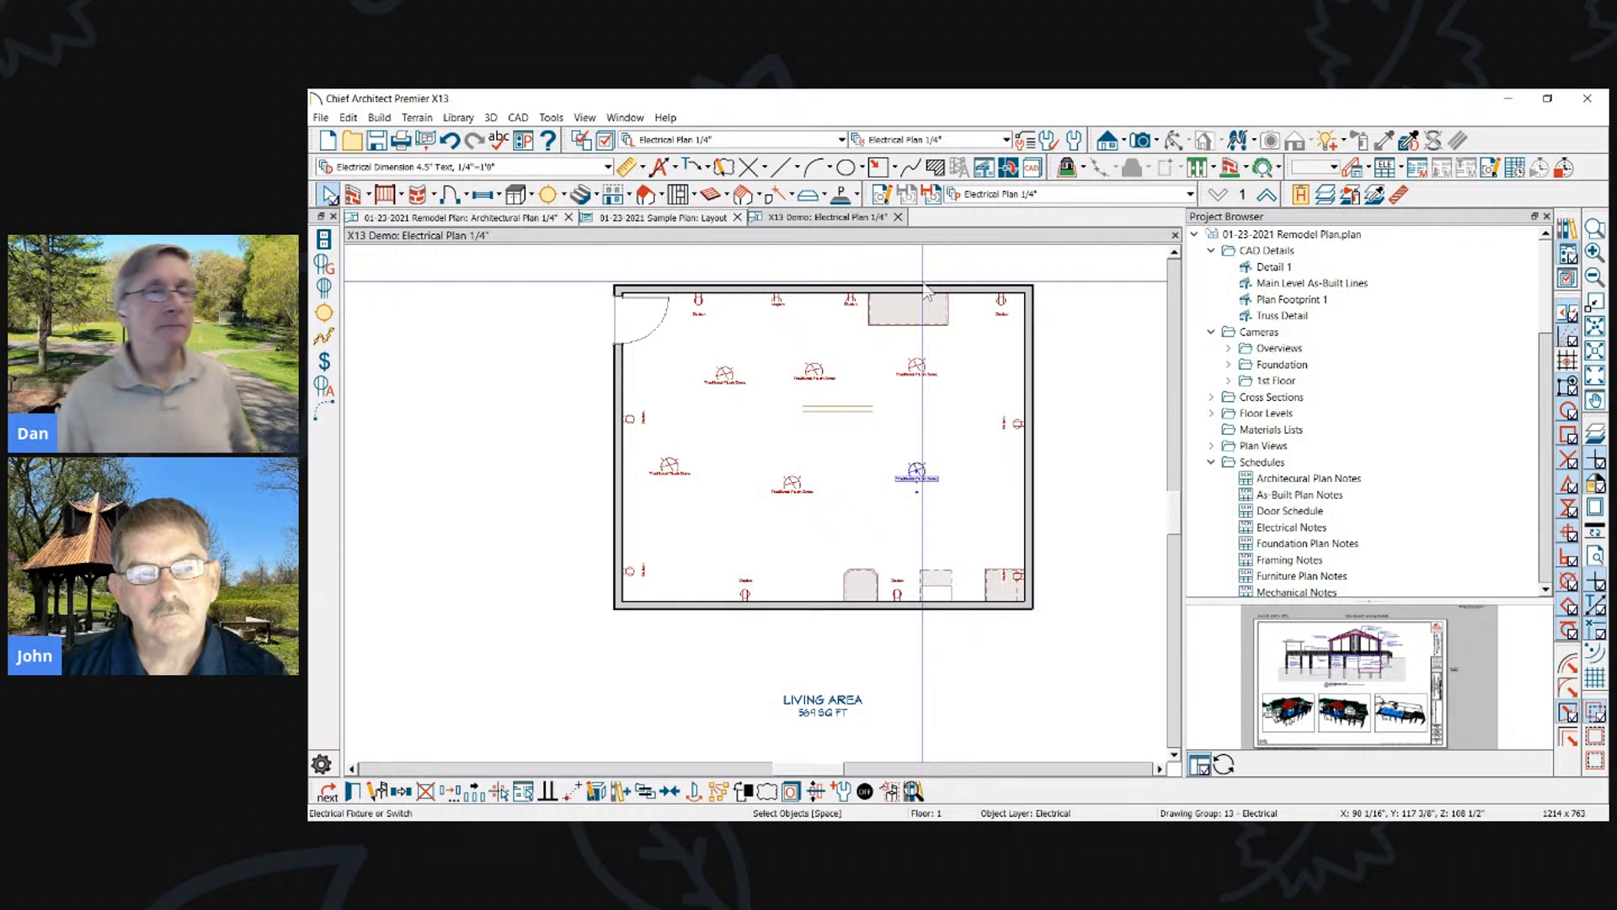
scroll(1015, 413, up, 1)
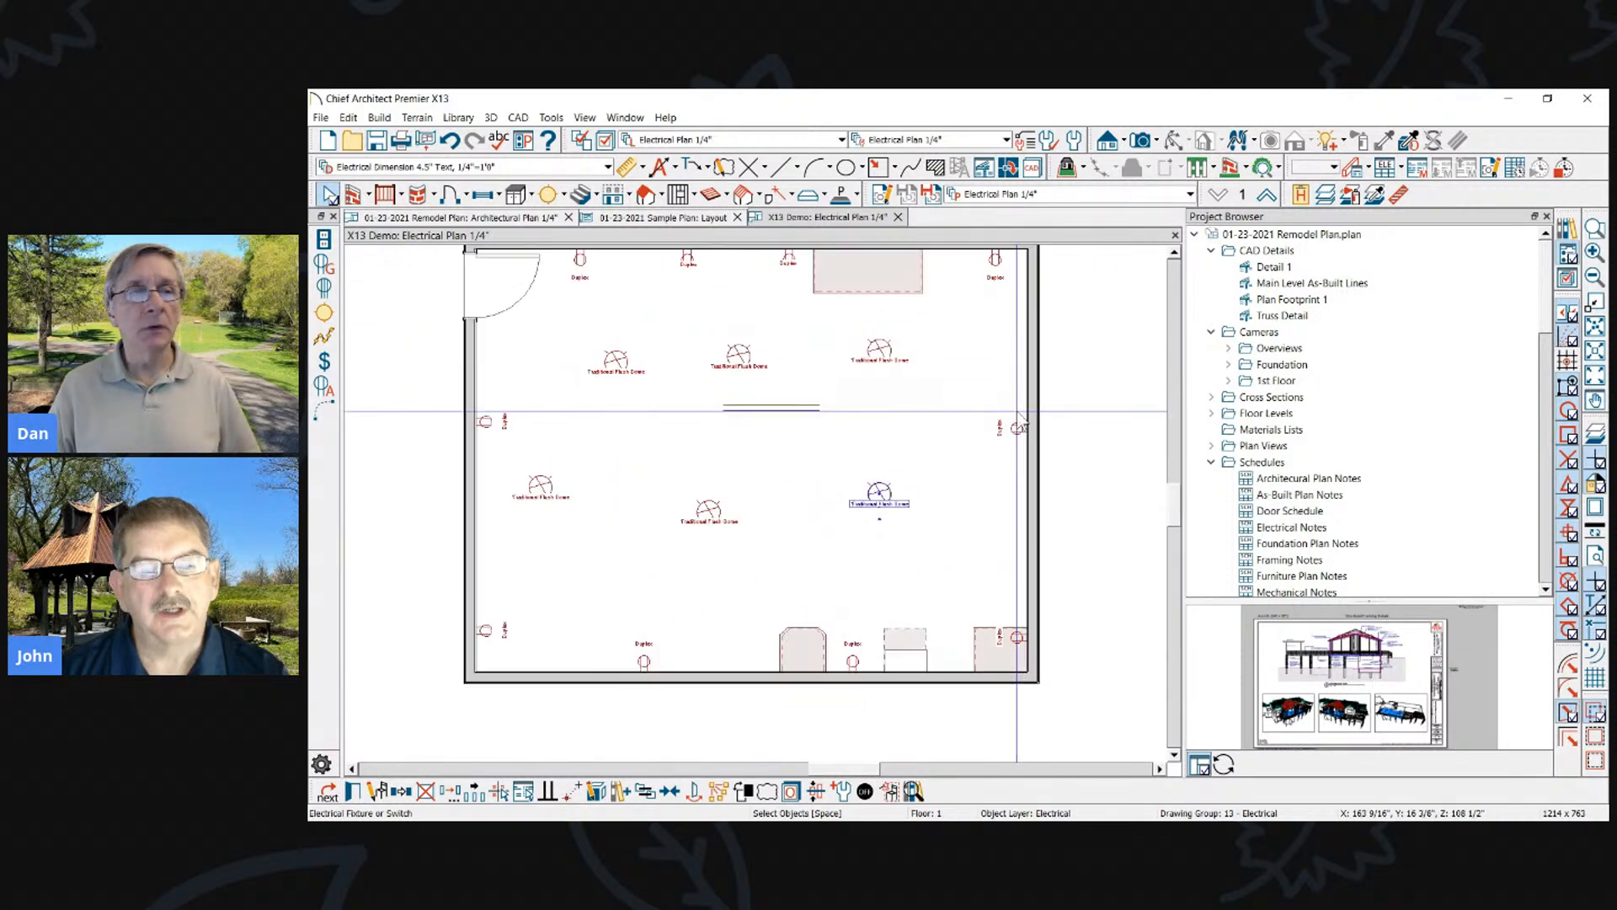
click(1003, 430)
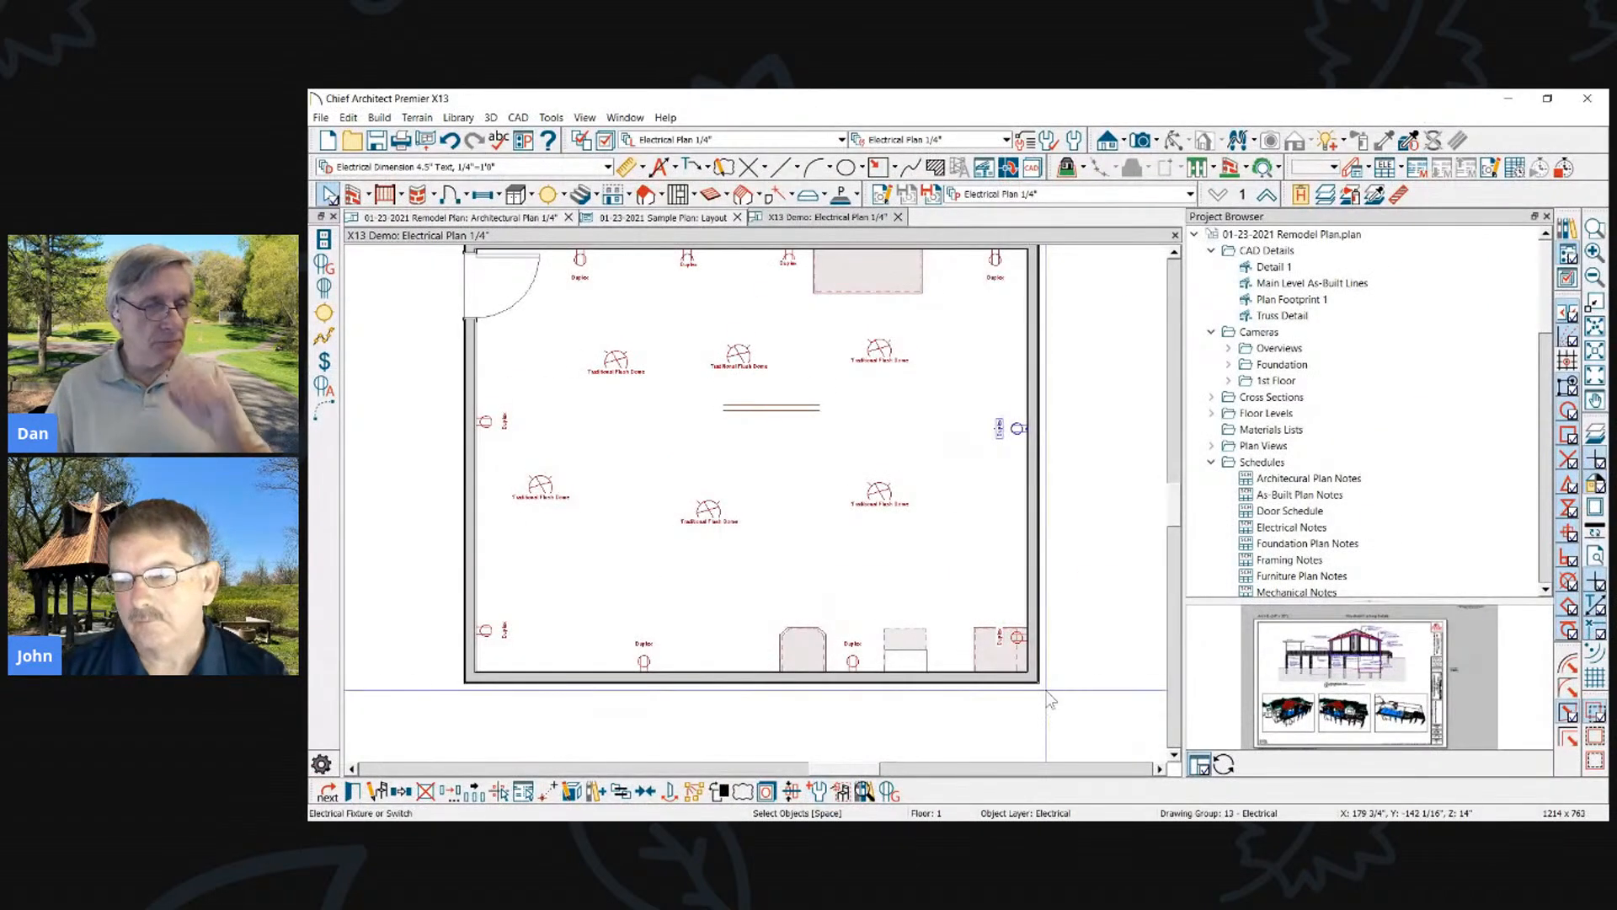
scroll(915, 494, up, 1)
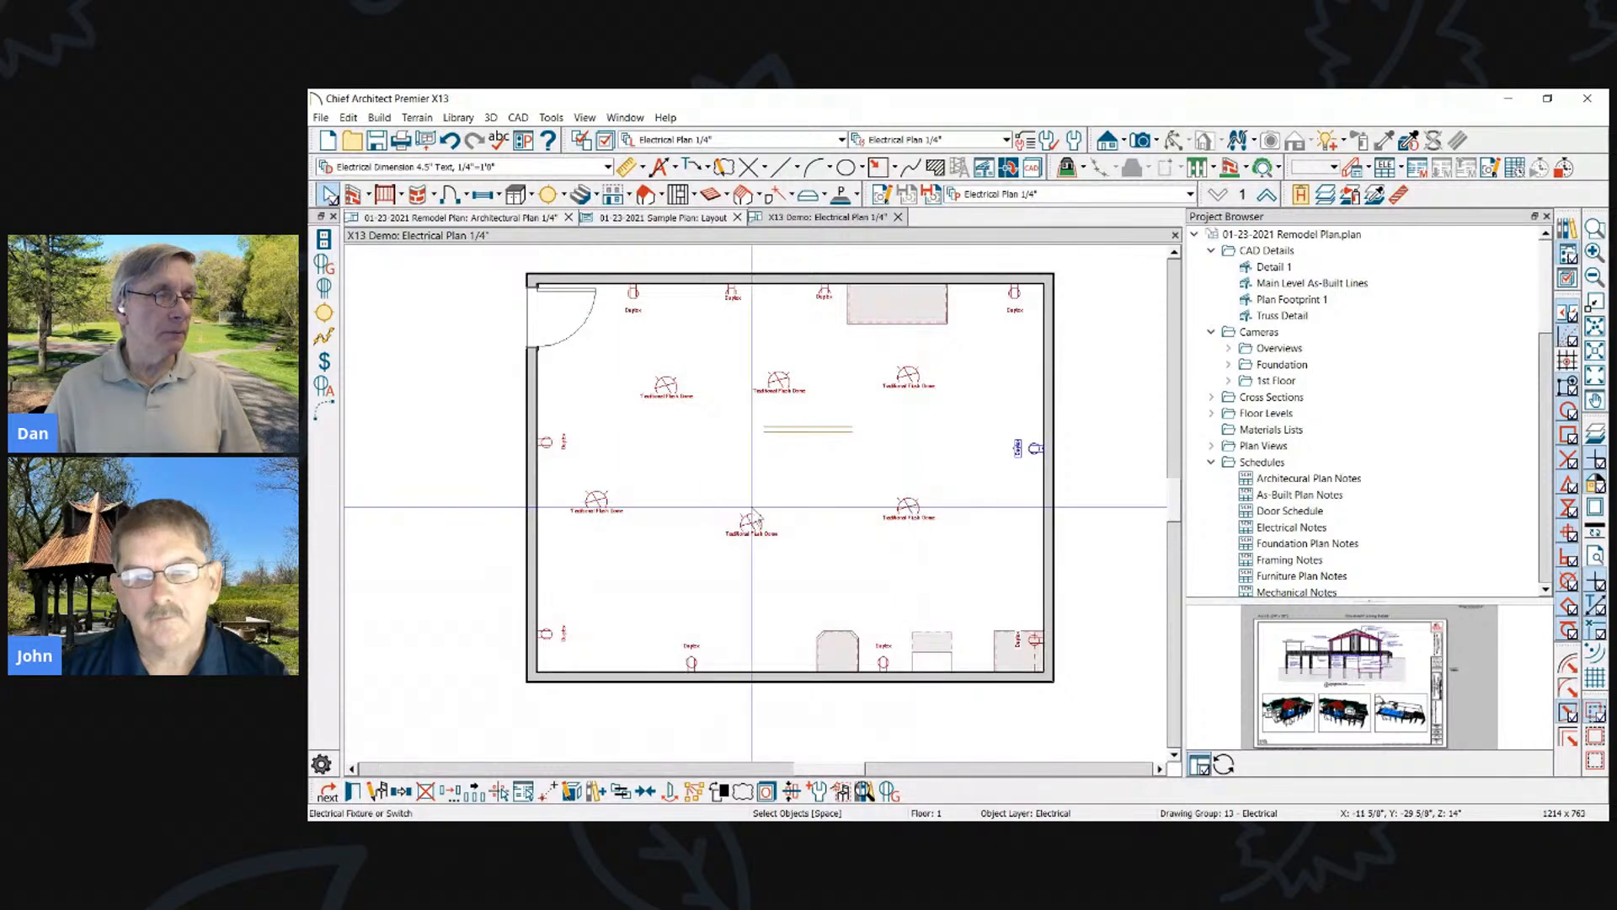
Open the library symbol of the middle Traditional Flush Dome light in the lower row for editing
click(720, 536)
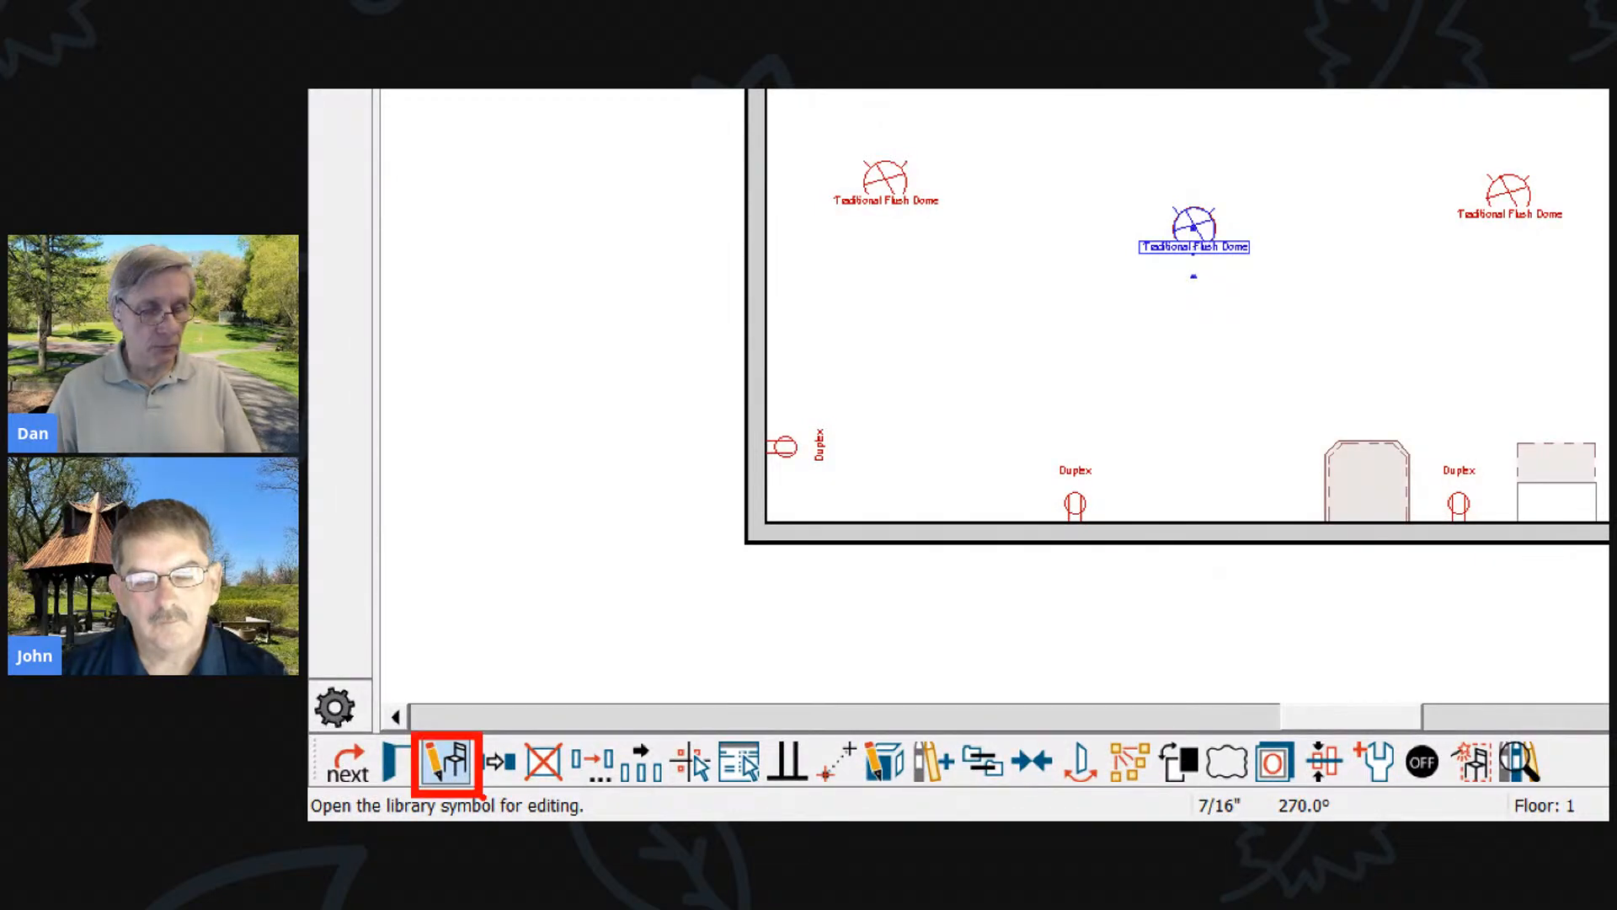
click(447, 763)
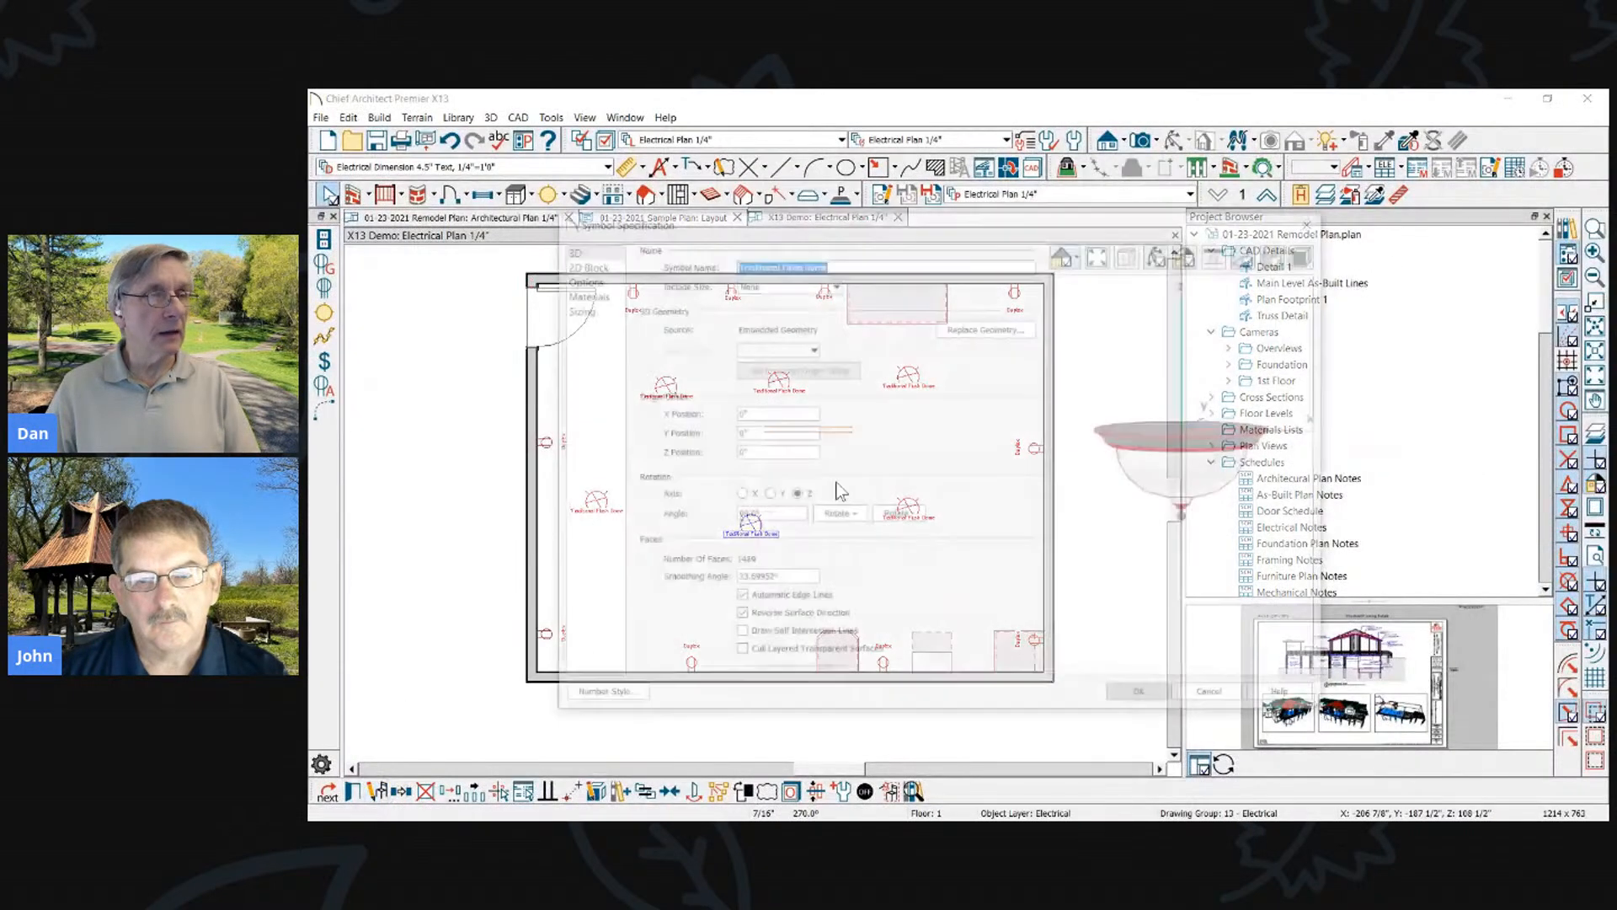
drag(1066, 220, 1136, 221)
drag(1276, 375, 1218, 413)
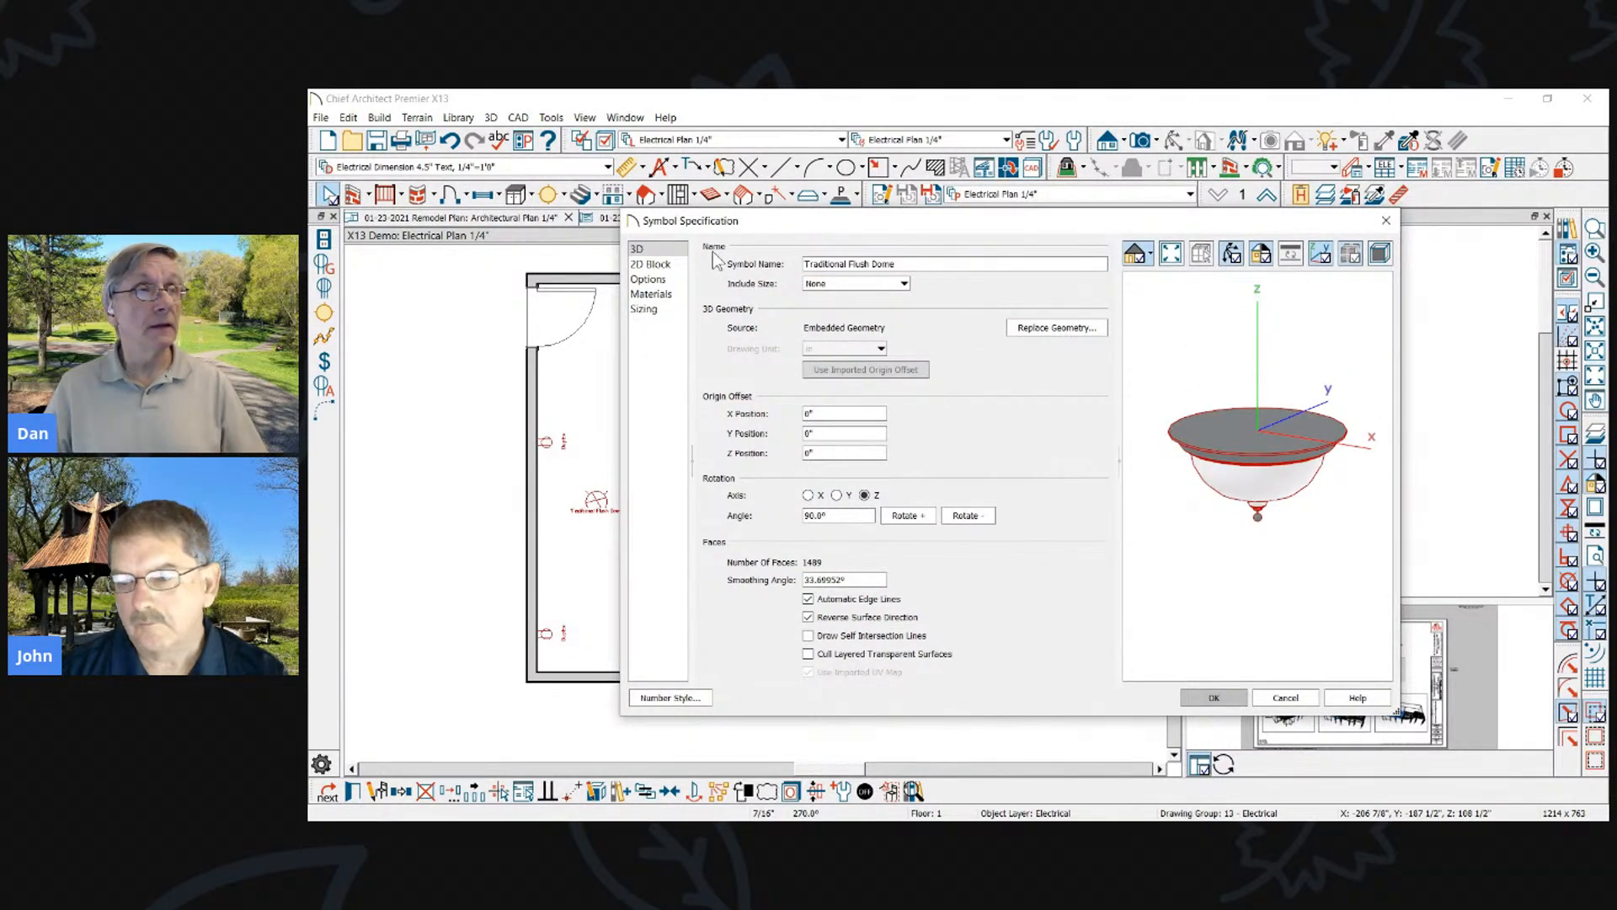
Preview the CAD blocks available for the light's 2D symbol, including block_12, Duplex, Duplex_3, Gran Tenos_2 and Three Way_2
click(650, 264)
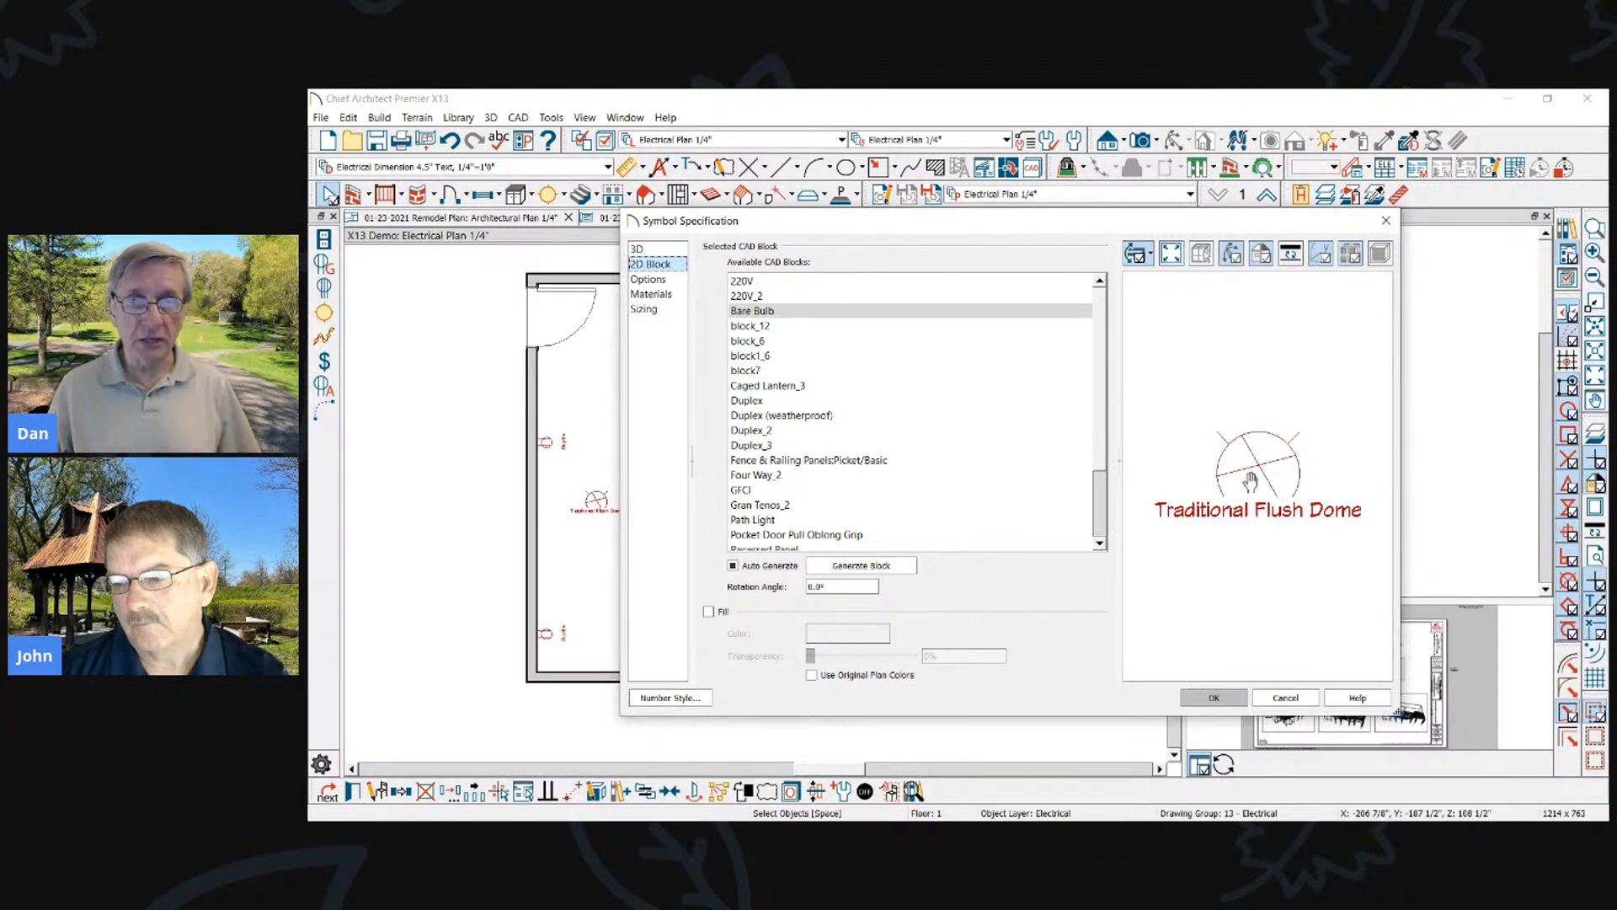
click(749, 326)
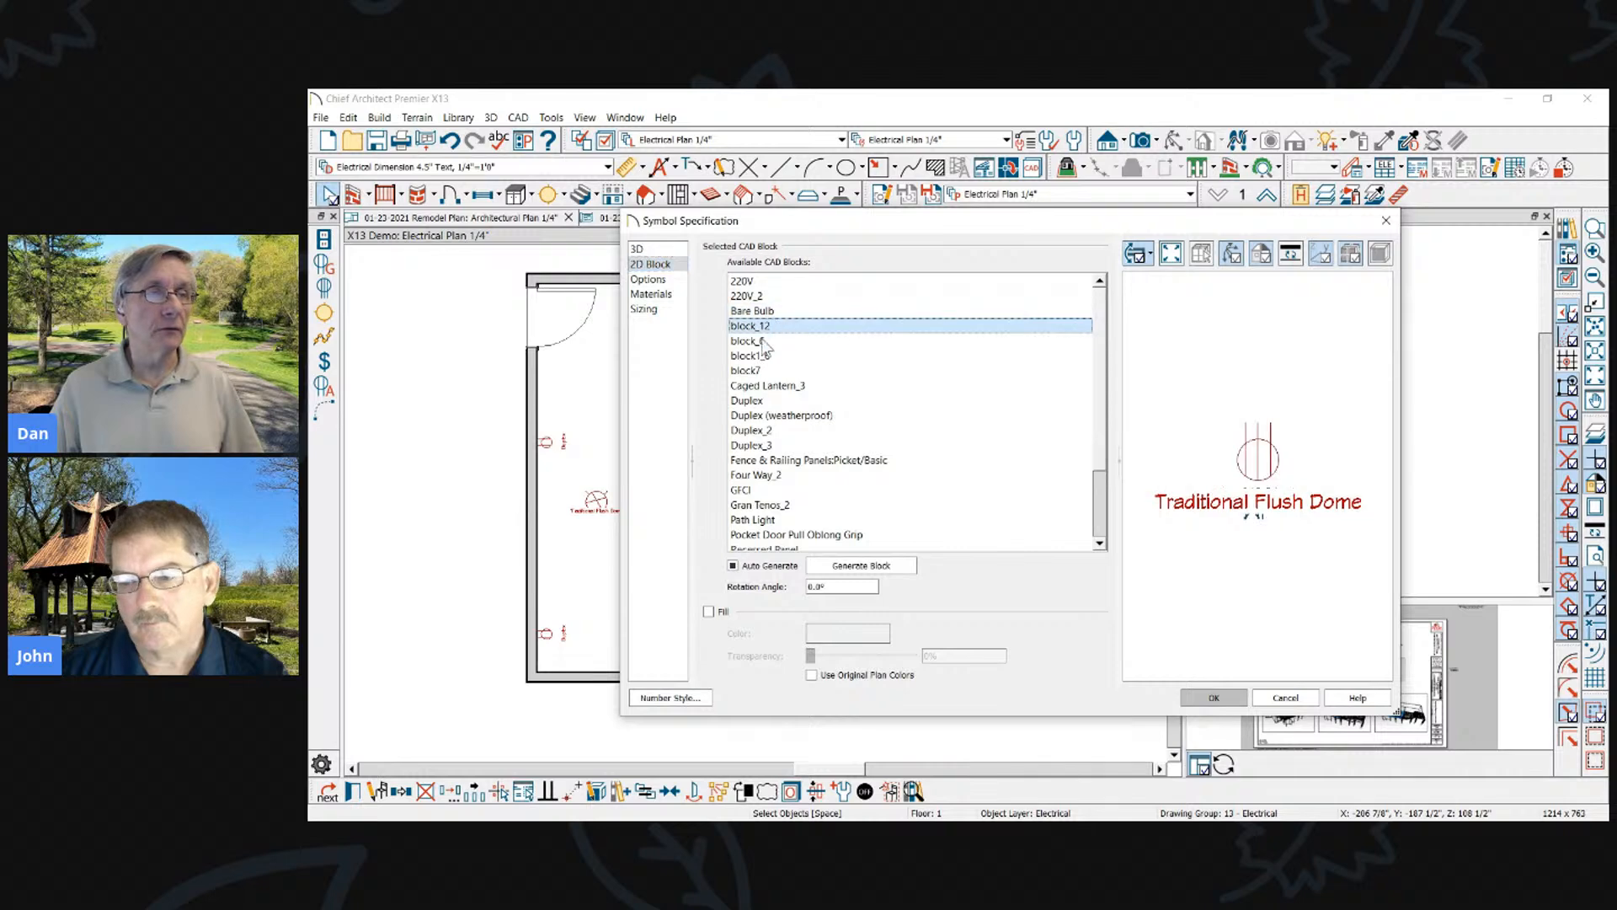
click(753, 356)
click(757, 326)
click(765, 401)
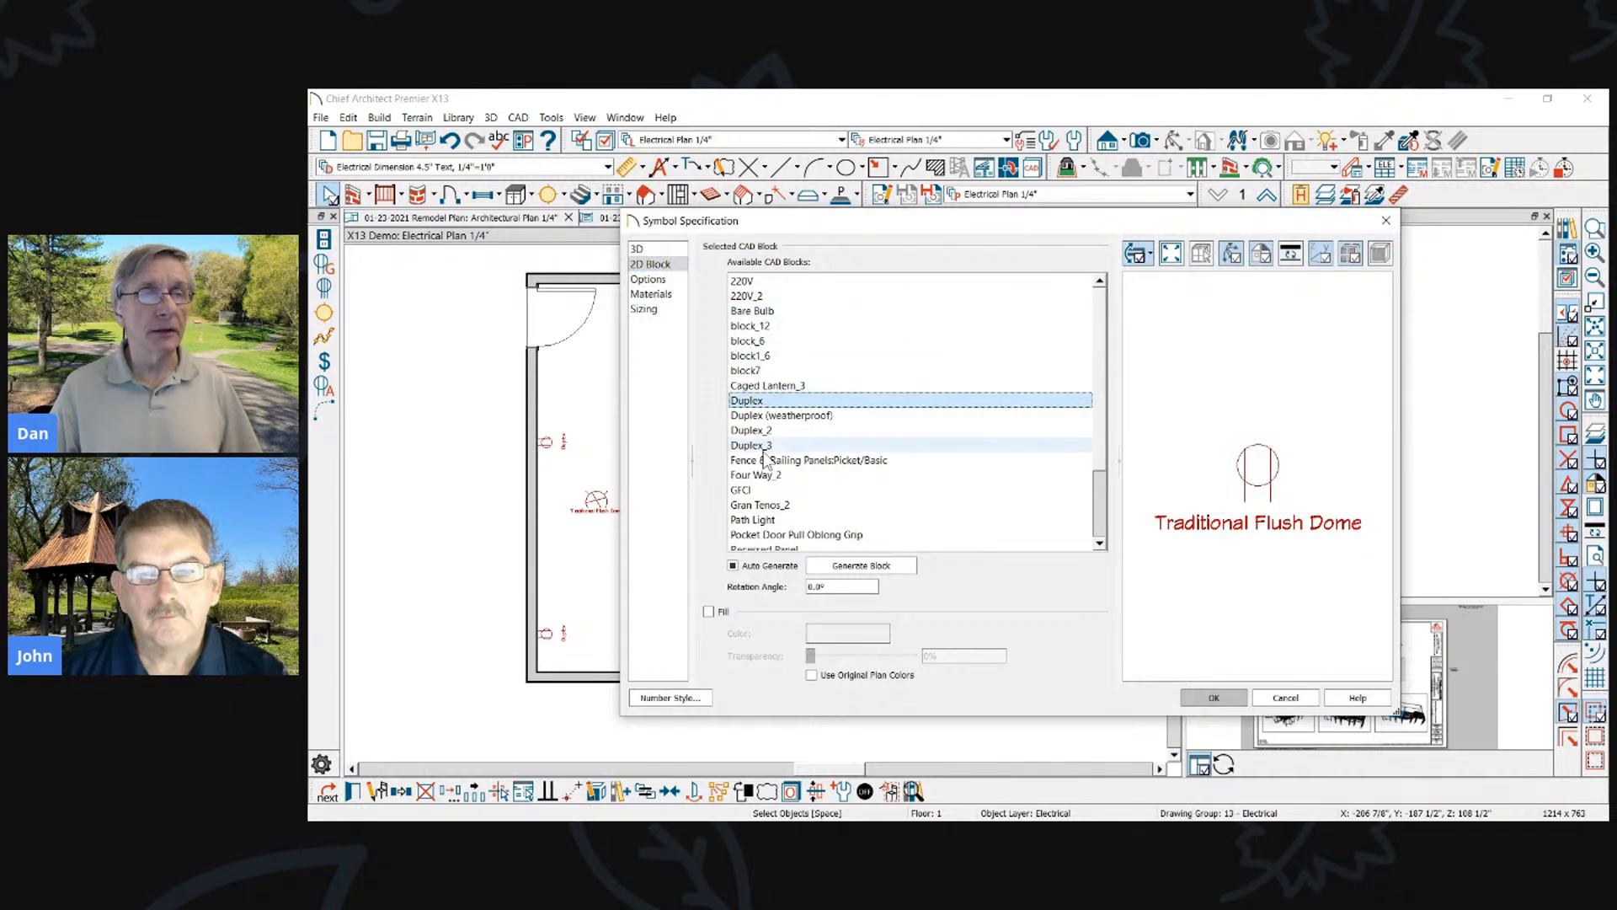
click(767, 447)
click(784, 506)
scroll(811, 446, down, 2)
click(813, 447)
click(803, 507)
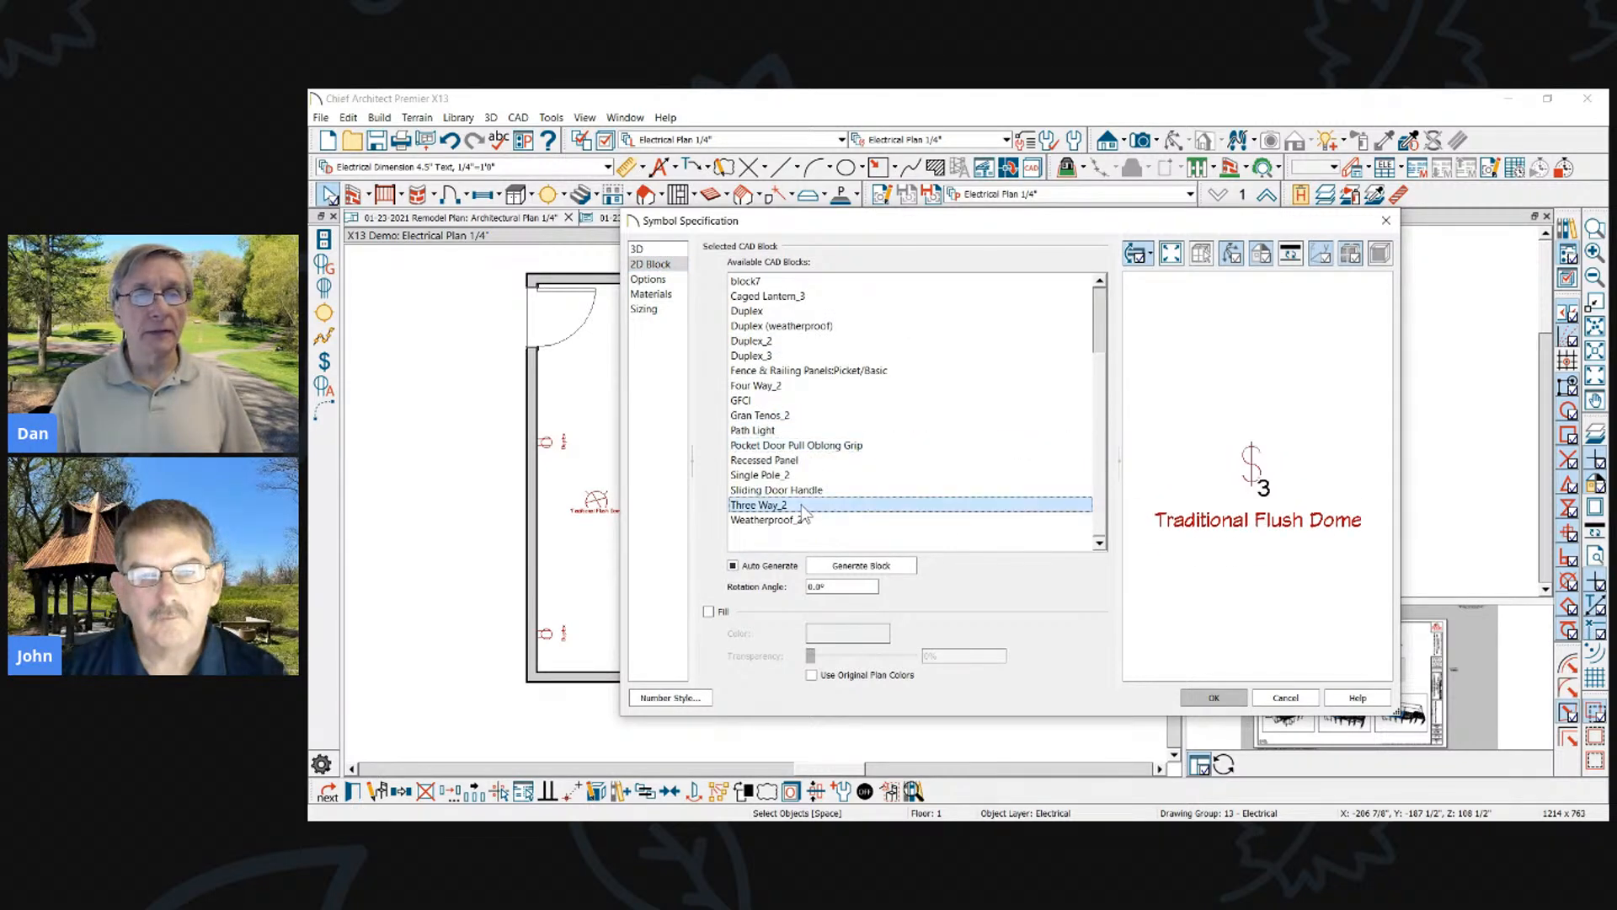
Assign the Weatherproof_2 CAD block as the light's 2D symbol and accept the symbol specification
click(801, 522)
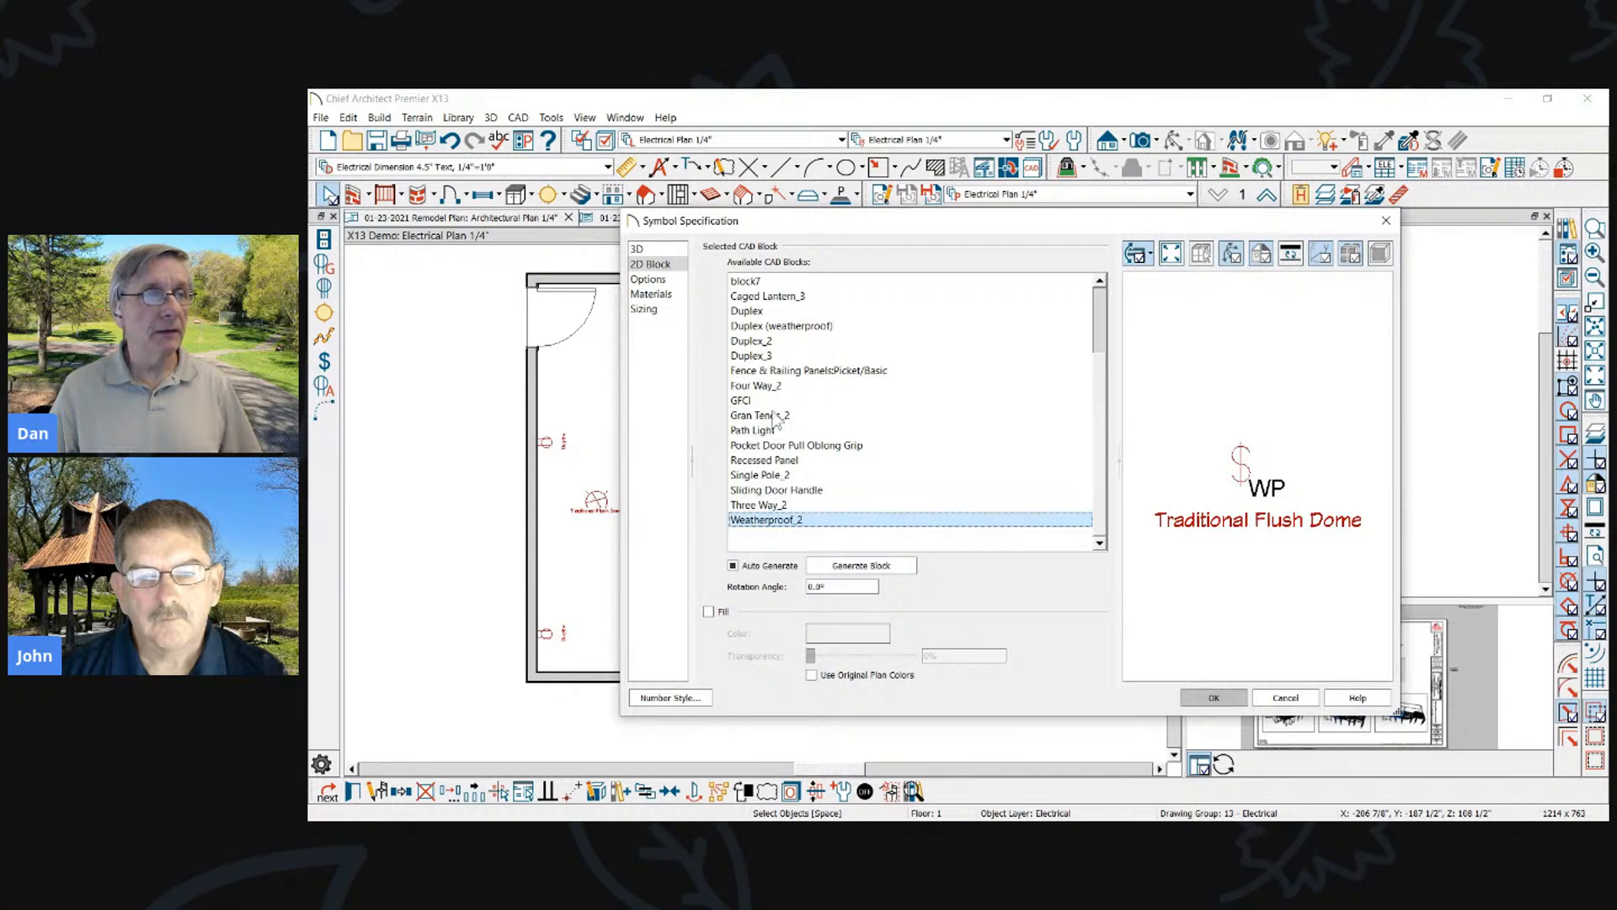
click(1214, 697)
scroll(825, 483, up, 2)
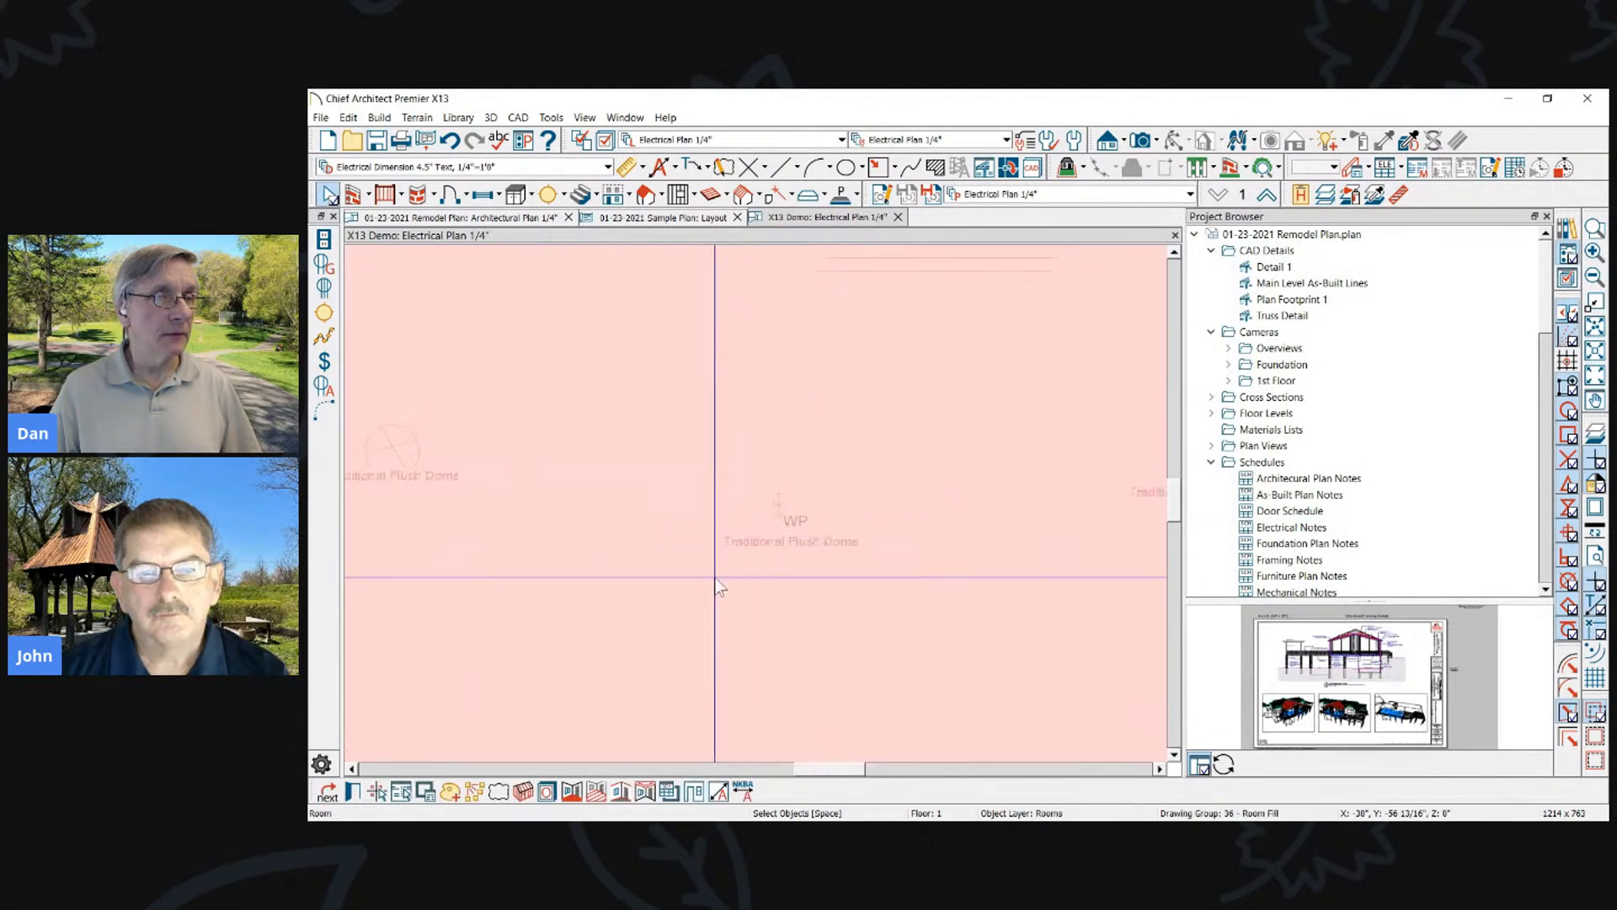
scroll(834, 556, up, 2)
scroll(837, 578, down, 4)
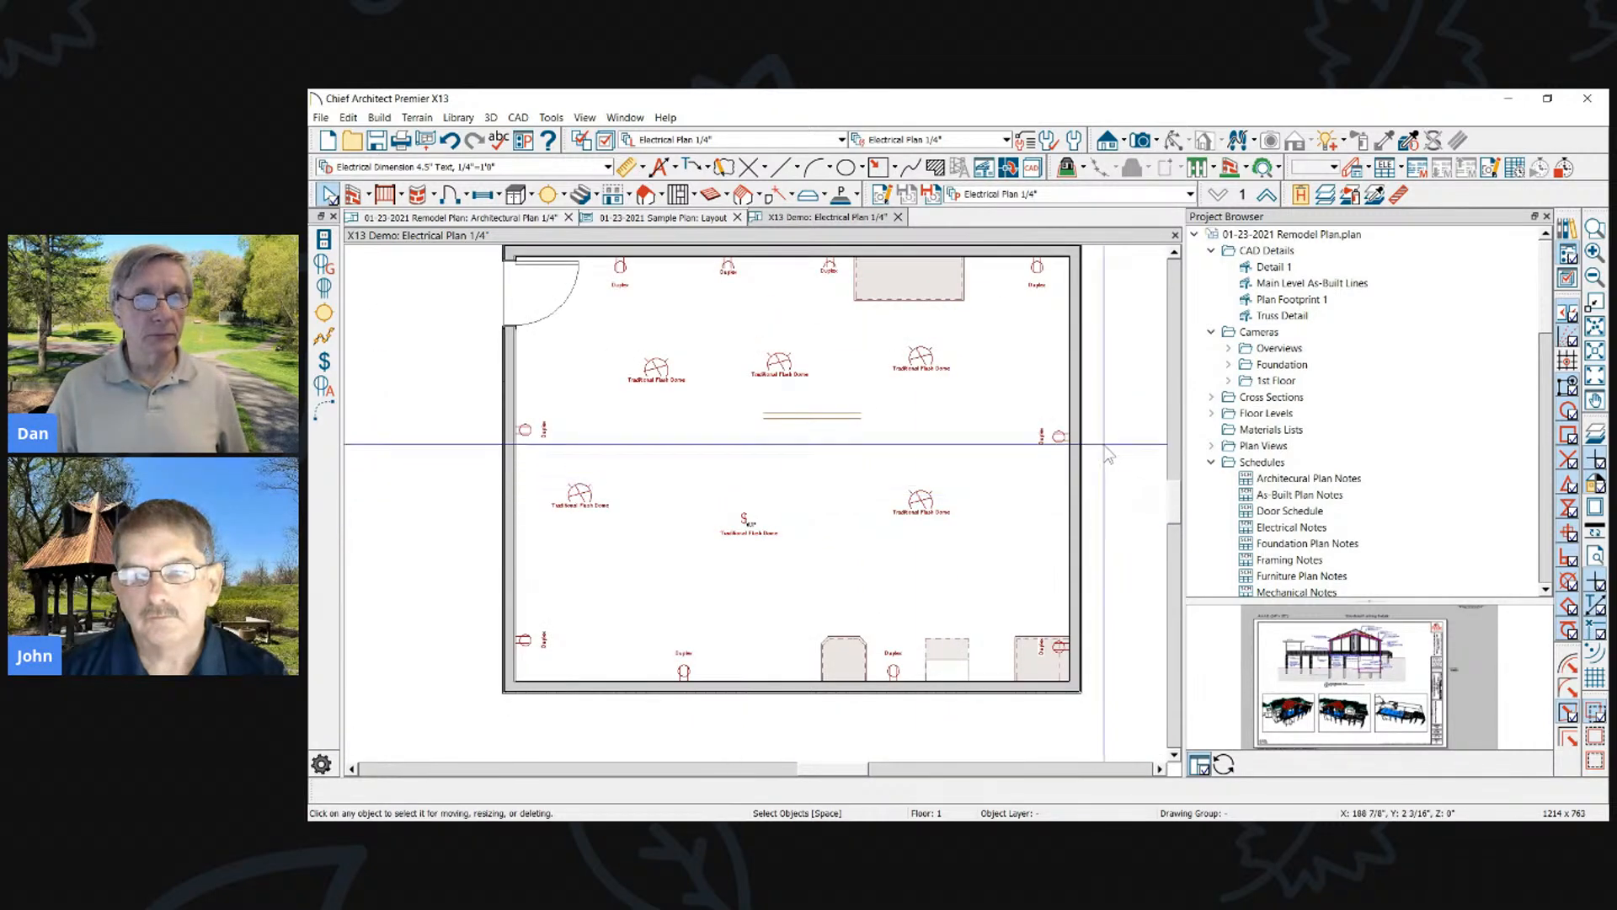
click(743, 522)
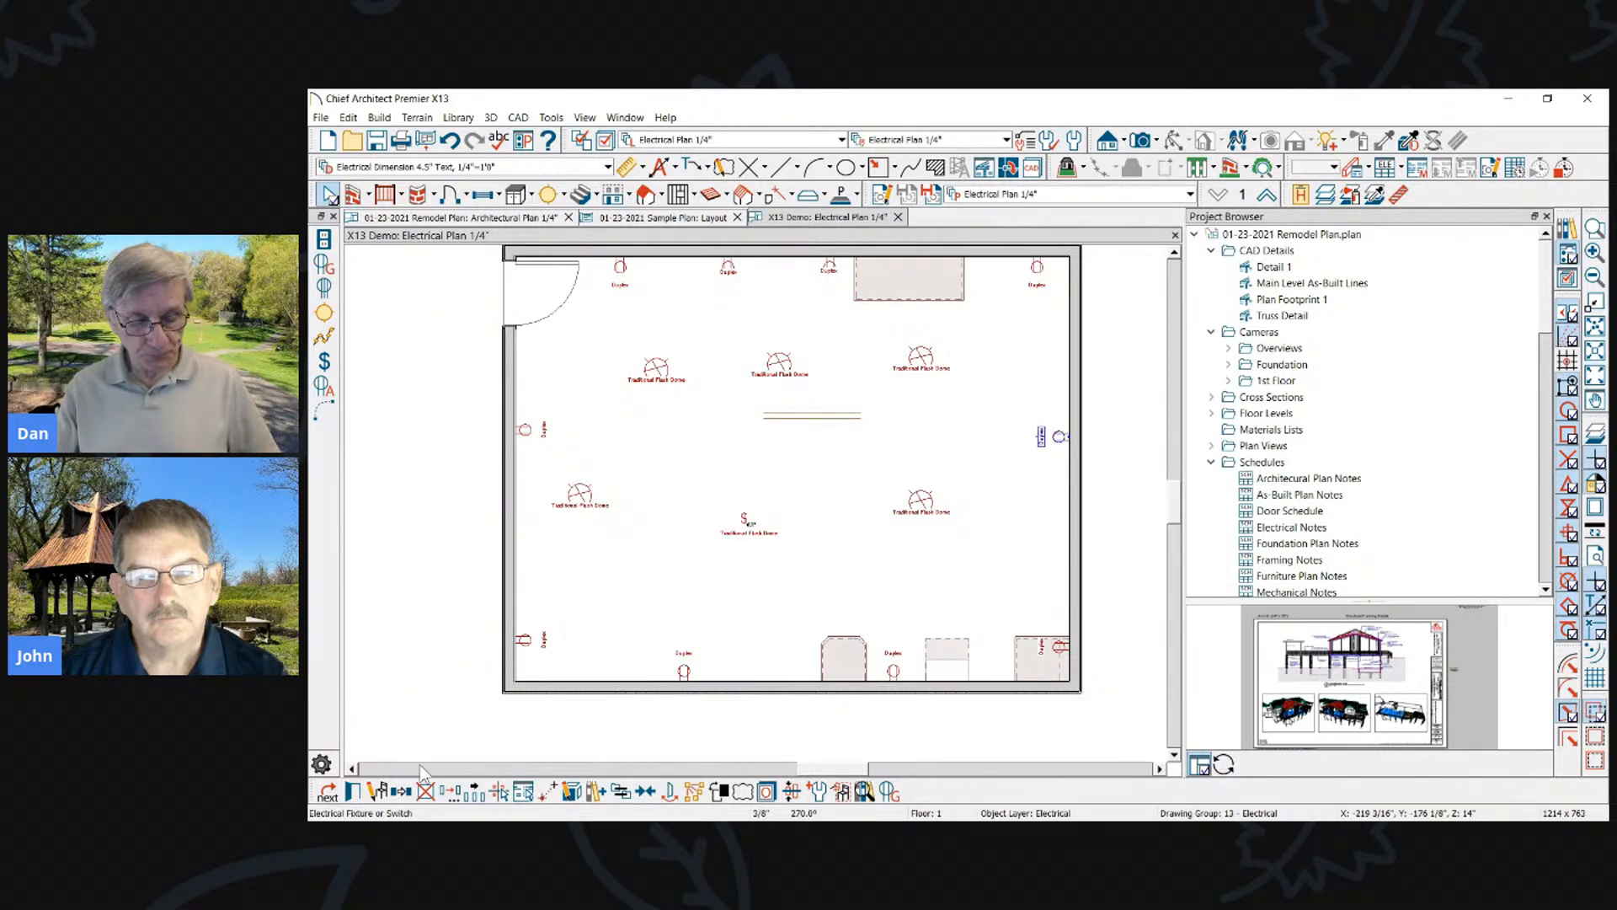
click(379, 716)
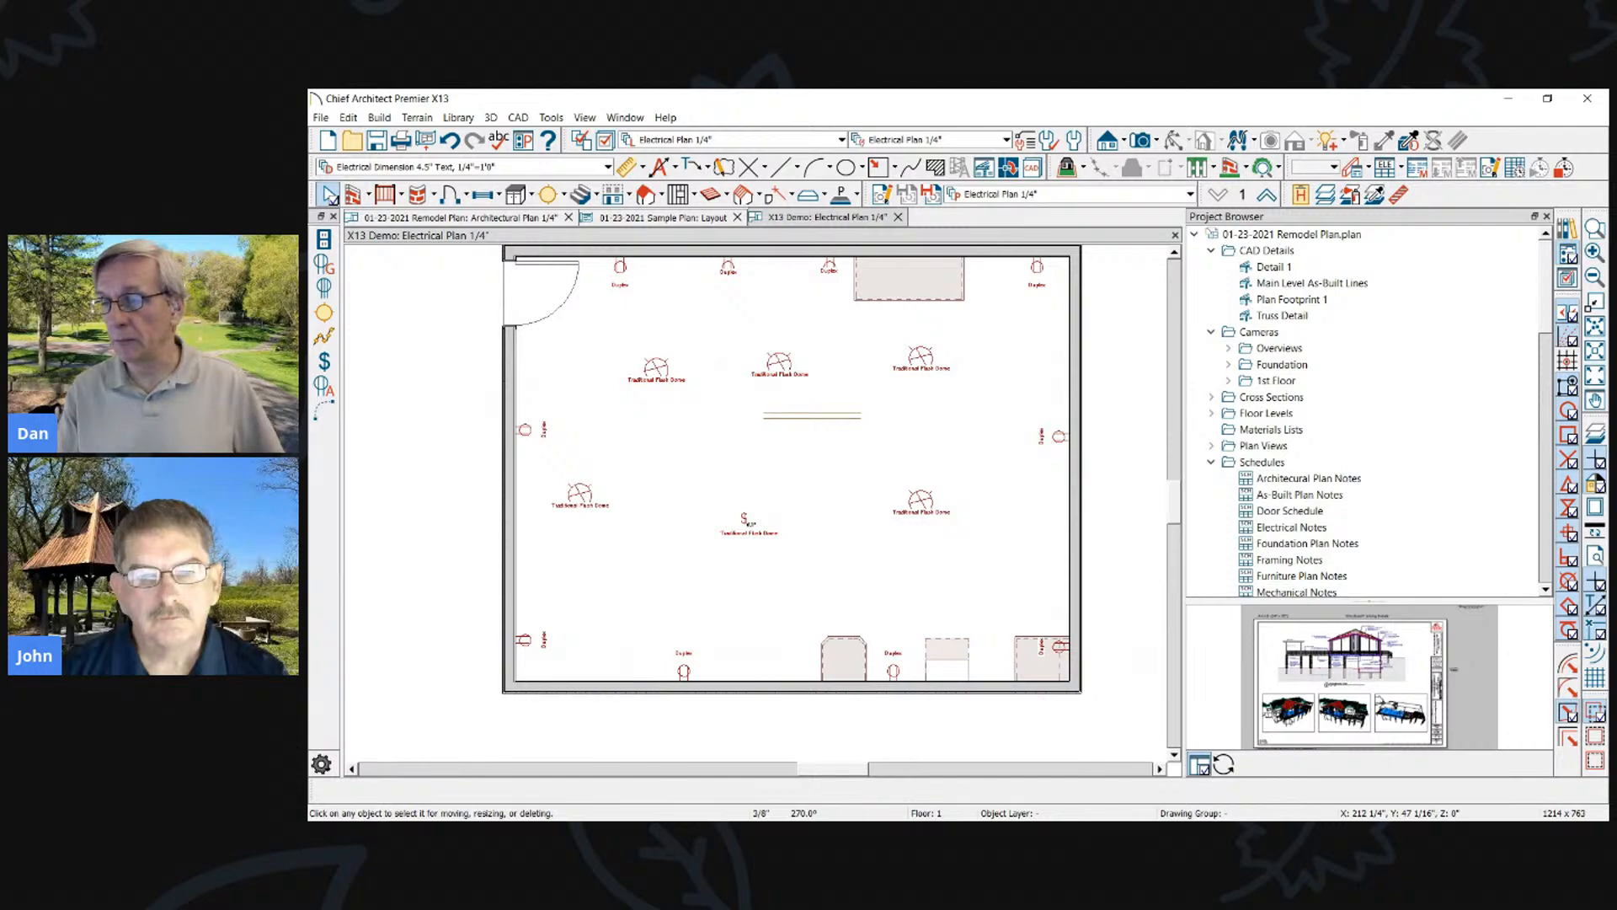
Switch to the New in X13Beta3 document in Word and mark the "Editing controls" wording in the 3D Shape Editing item
key(alt+Tab)
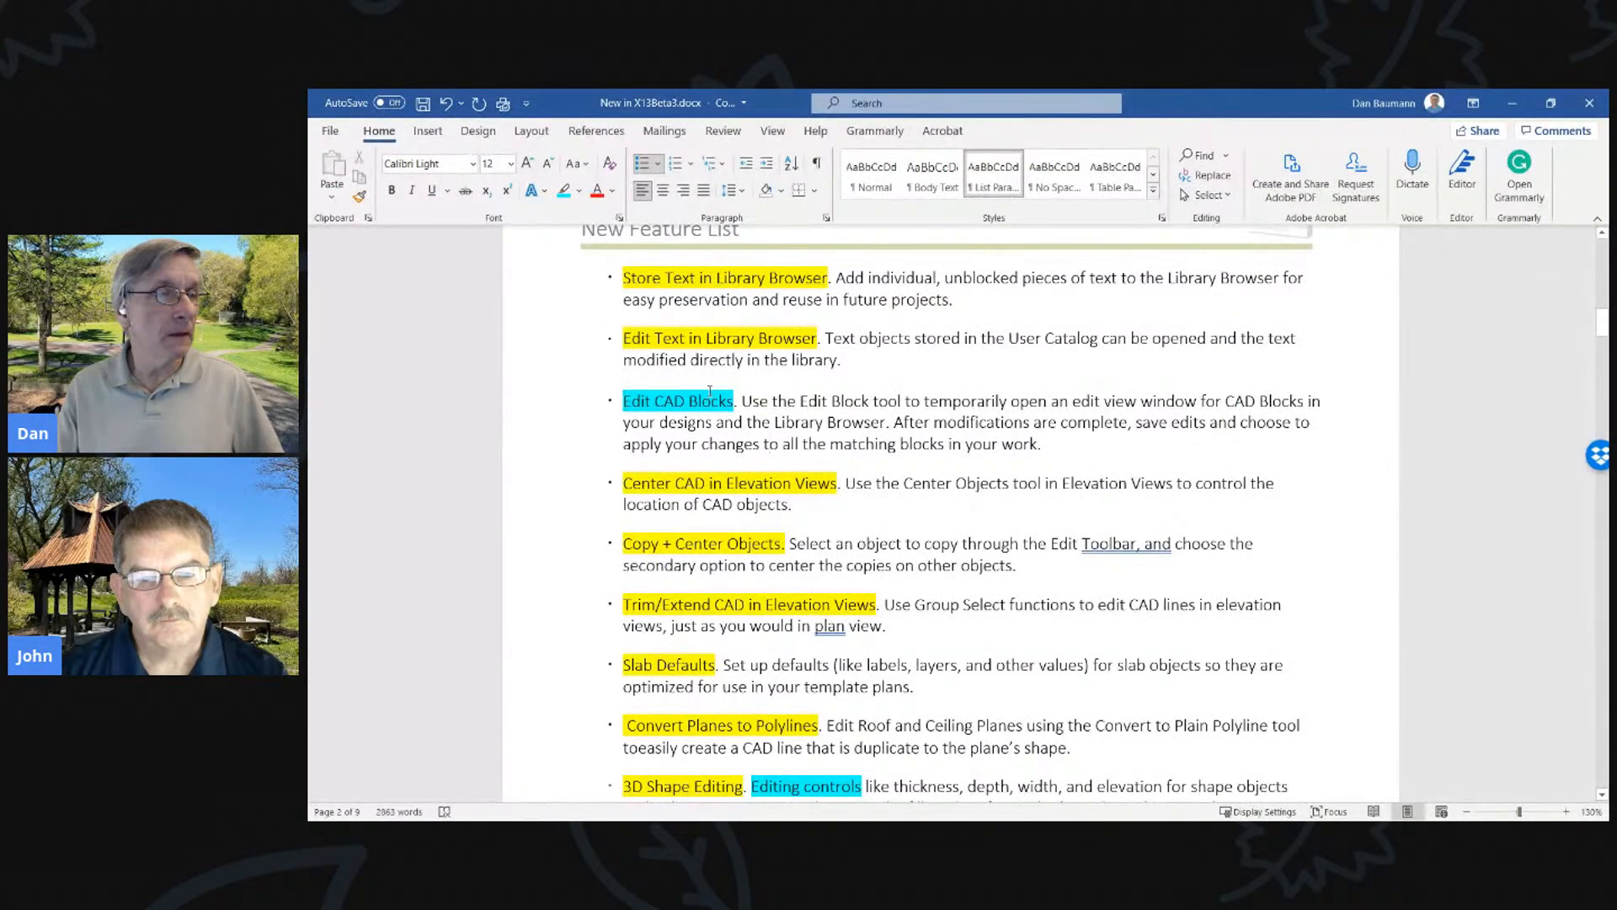
scroll(710, 390, down, 4)
mouse_move(722, 420)
mouse_down()
mouse_move(910, 421)
mouse_move(751, 419)
mouse_up()
click(843, 420)
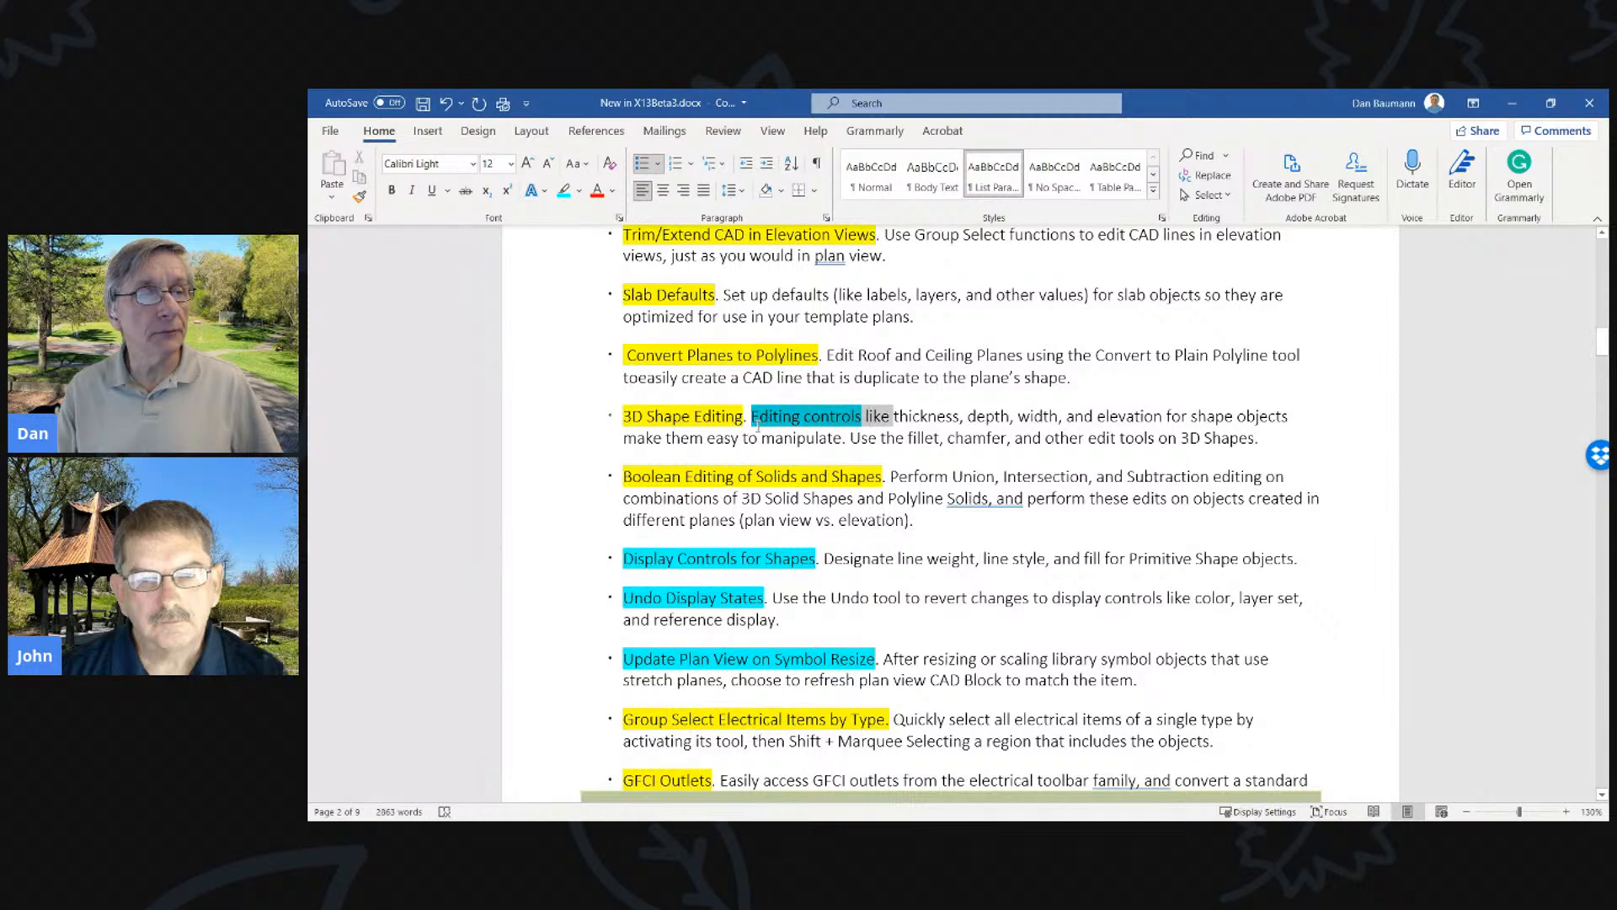
Switch to Chief Architect and draw a rectangular polyline solid about 12'-10" corner to corner mid-room, turning on the "CAD, Default" layer display
click(913, 438)
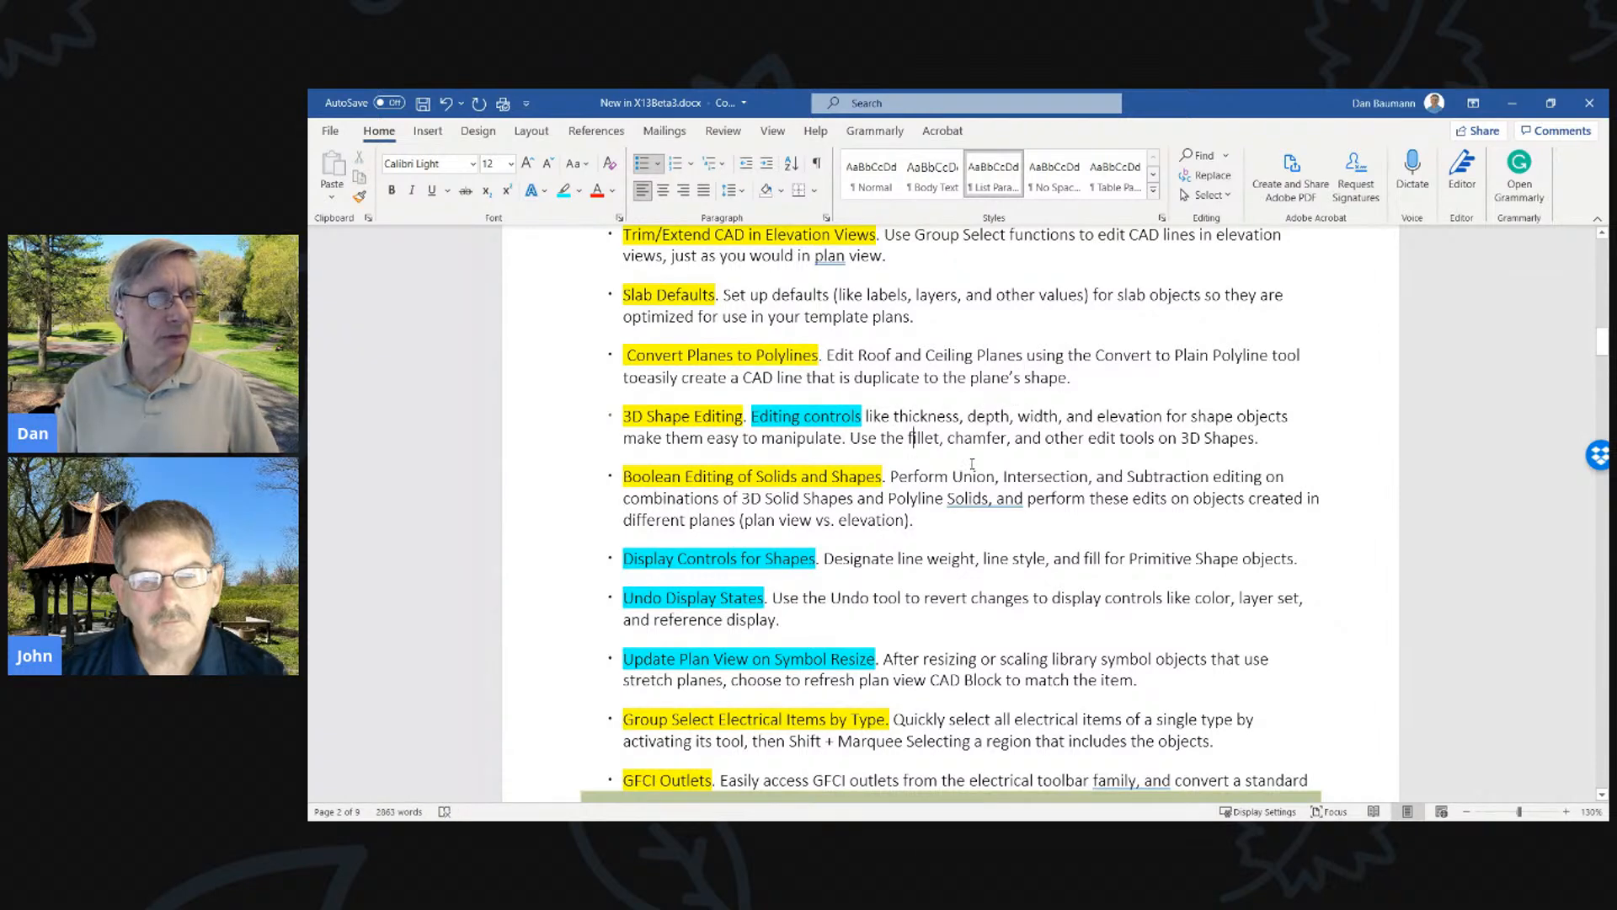
click(1513, 103)
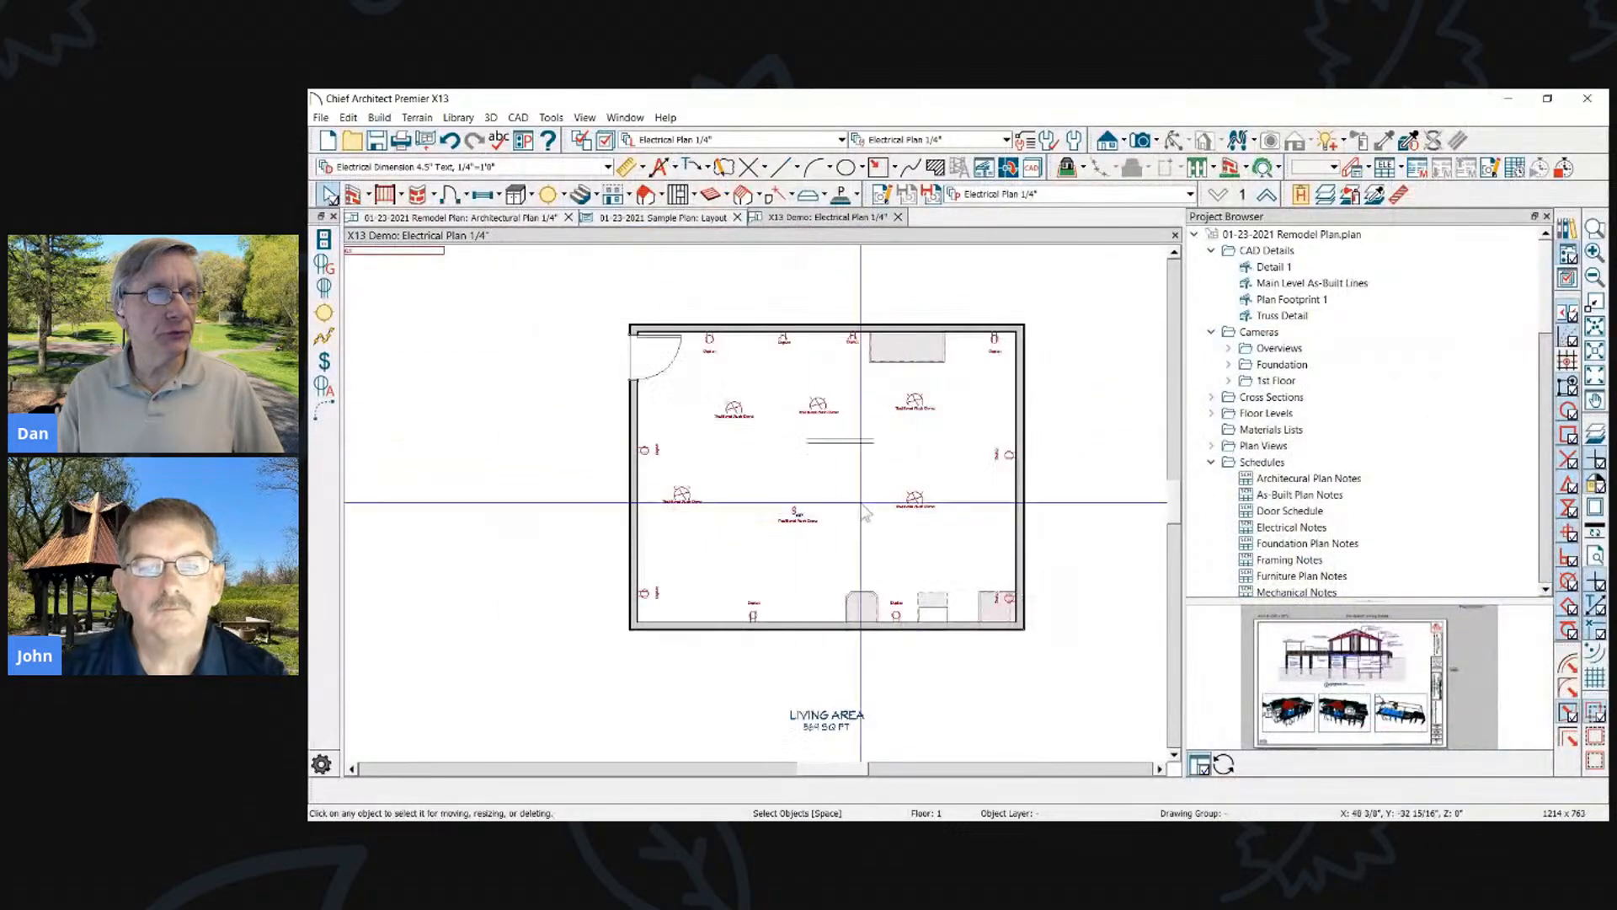
scroll(865, 512, up, 2)
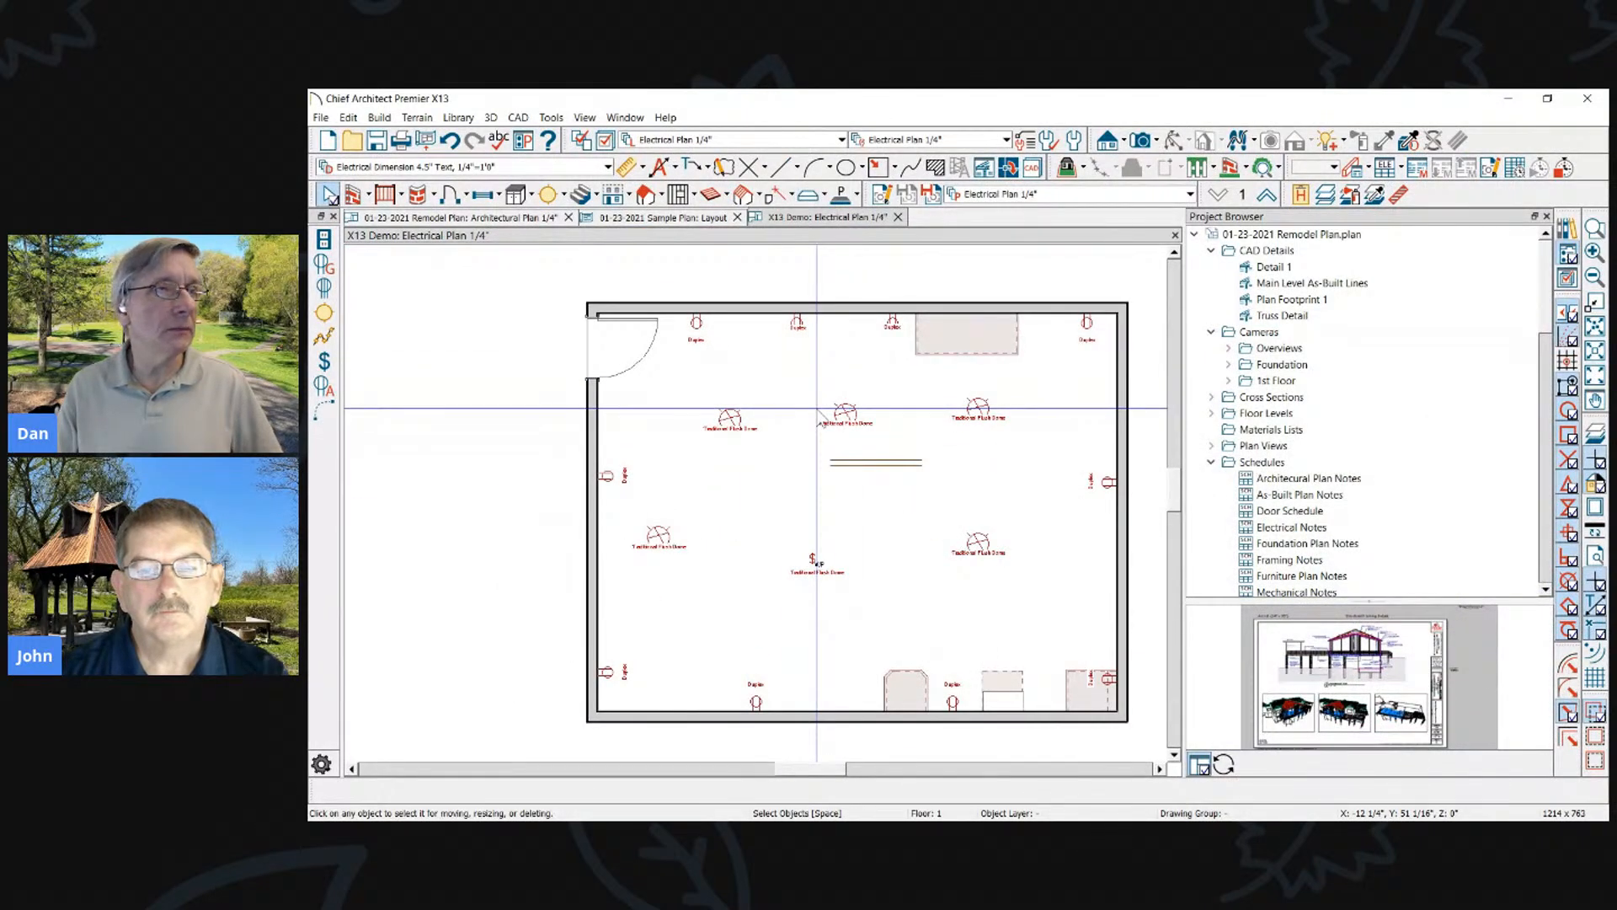
scroll(816, 409, down, 1)
click(840, 195)
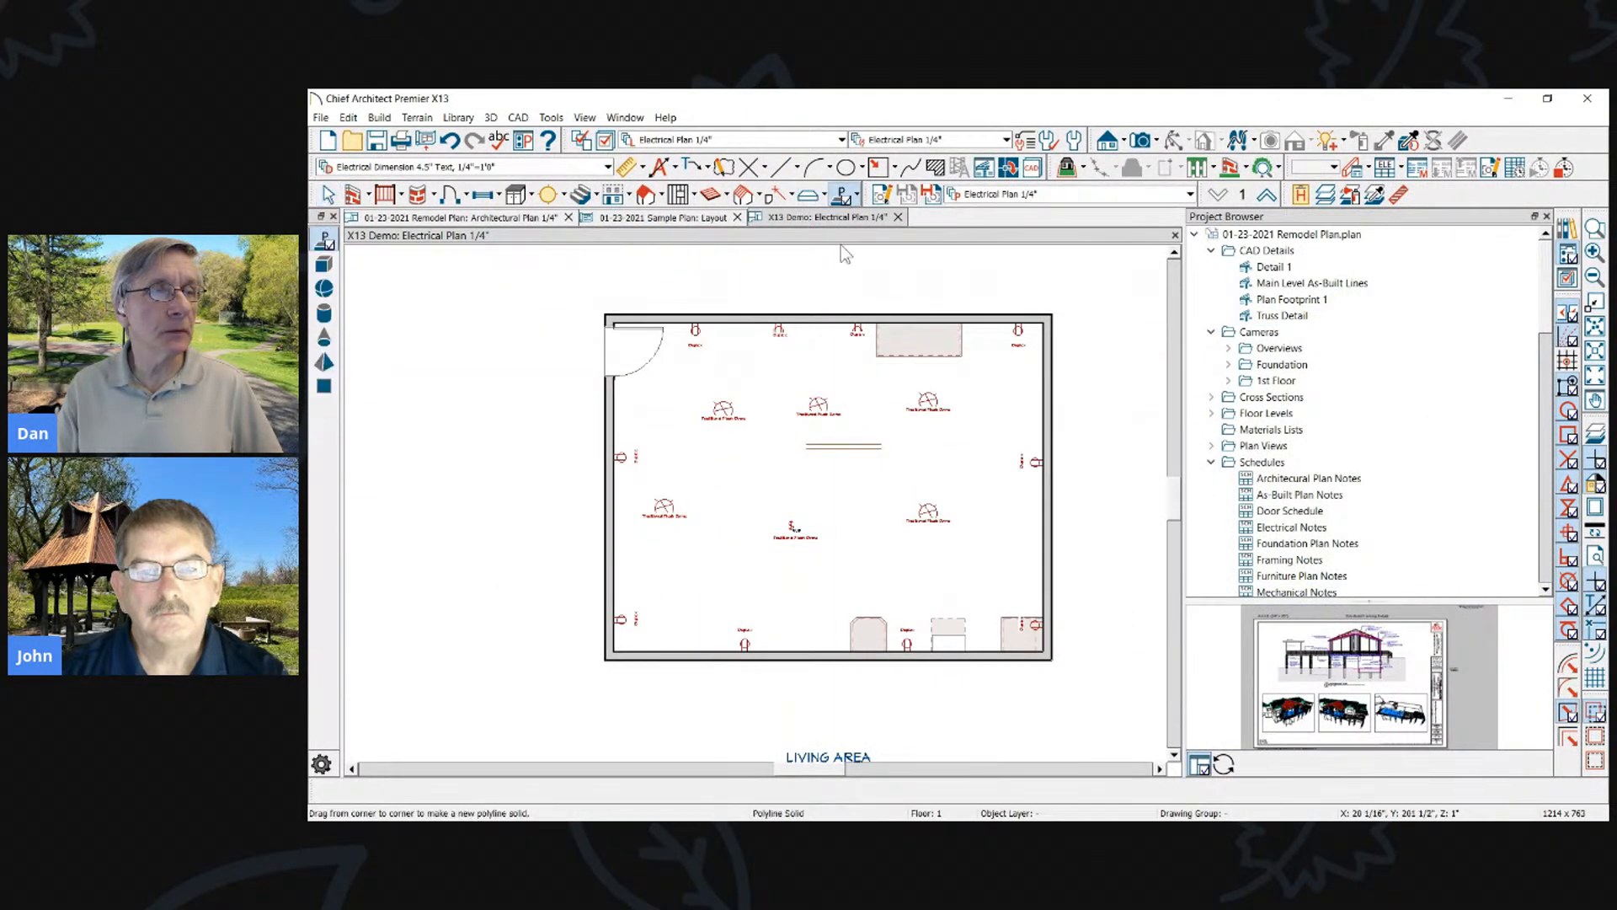
drag(710, 475, 967, 505)
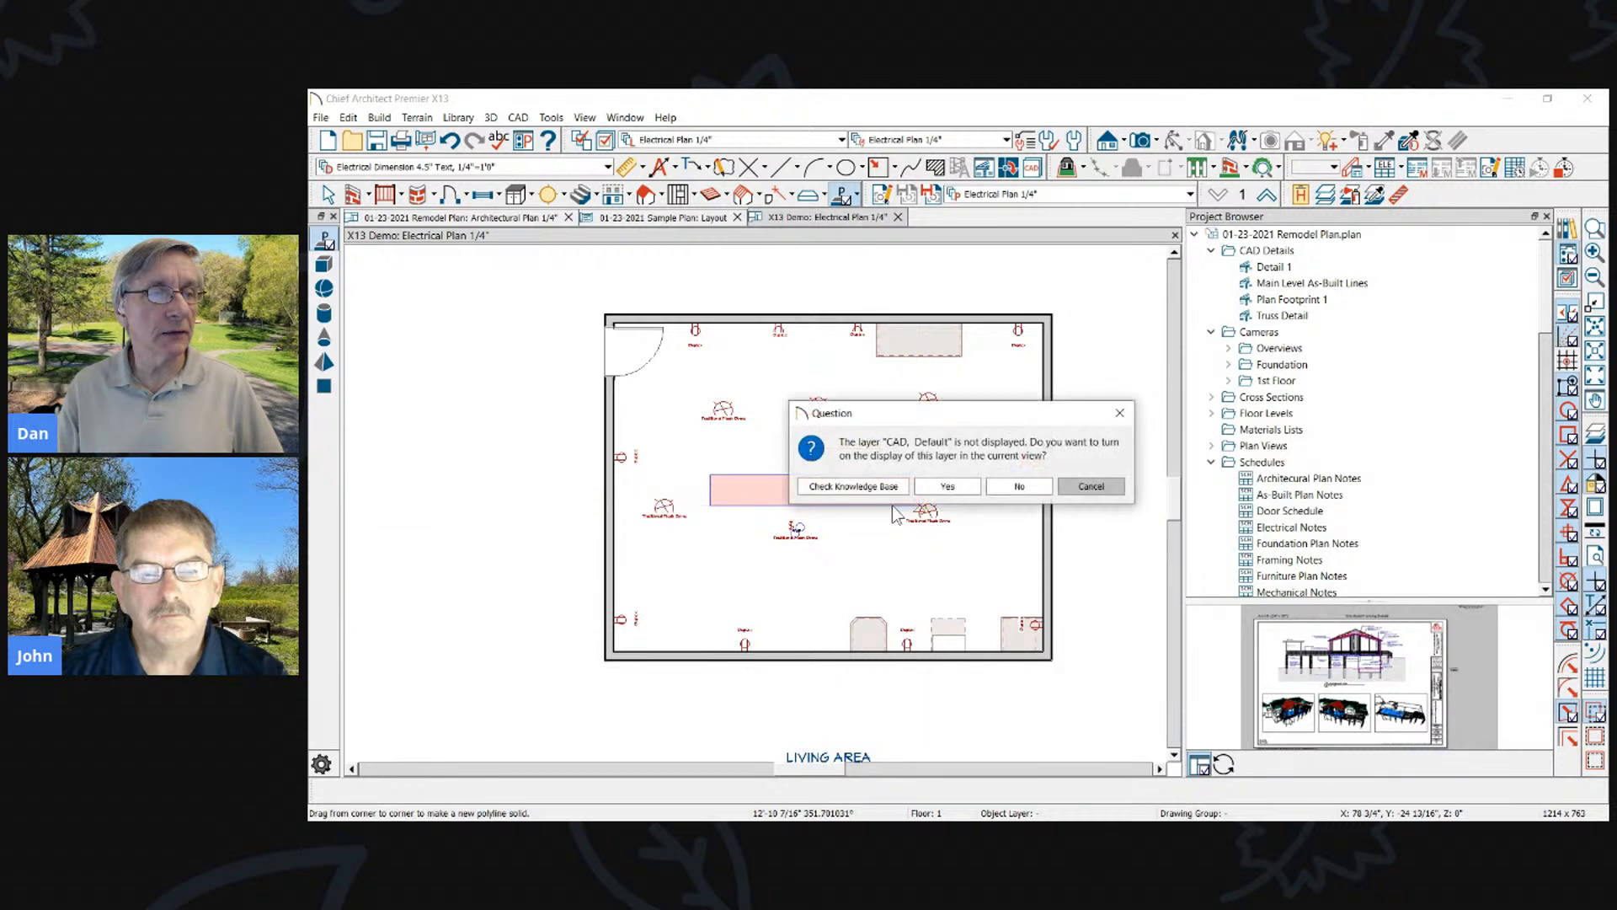
click(947, 486)
scroll(963, 492, up, 2)
scroll(908, 368, down, 1)
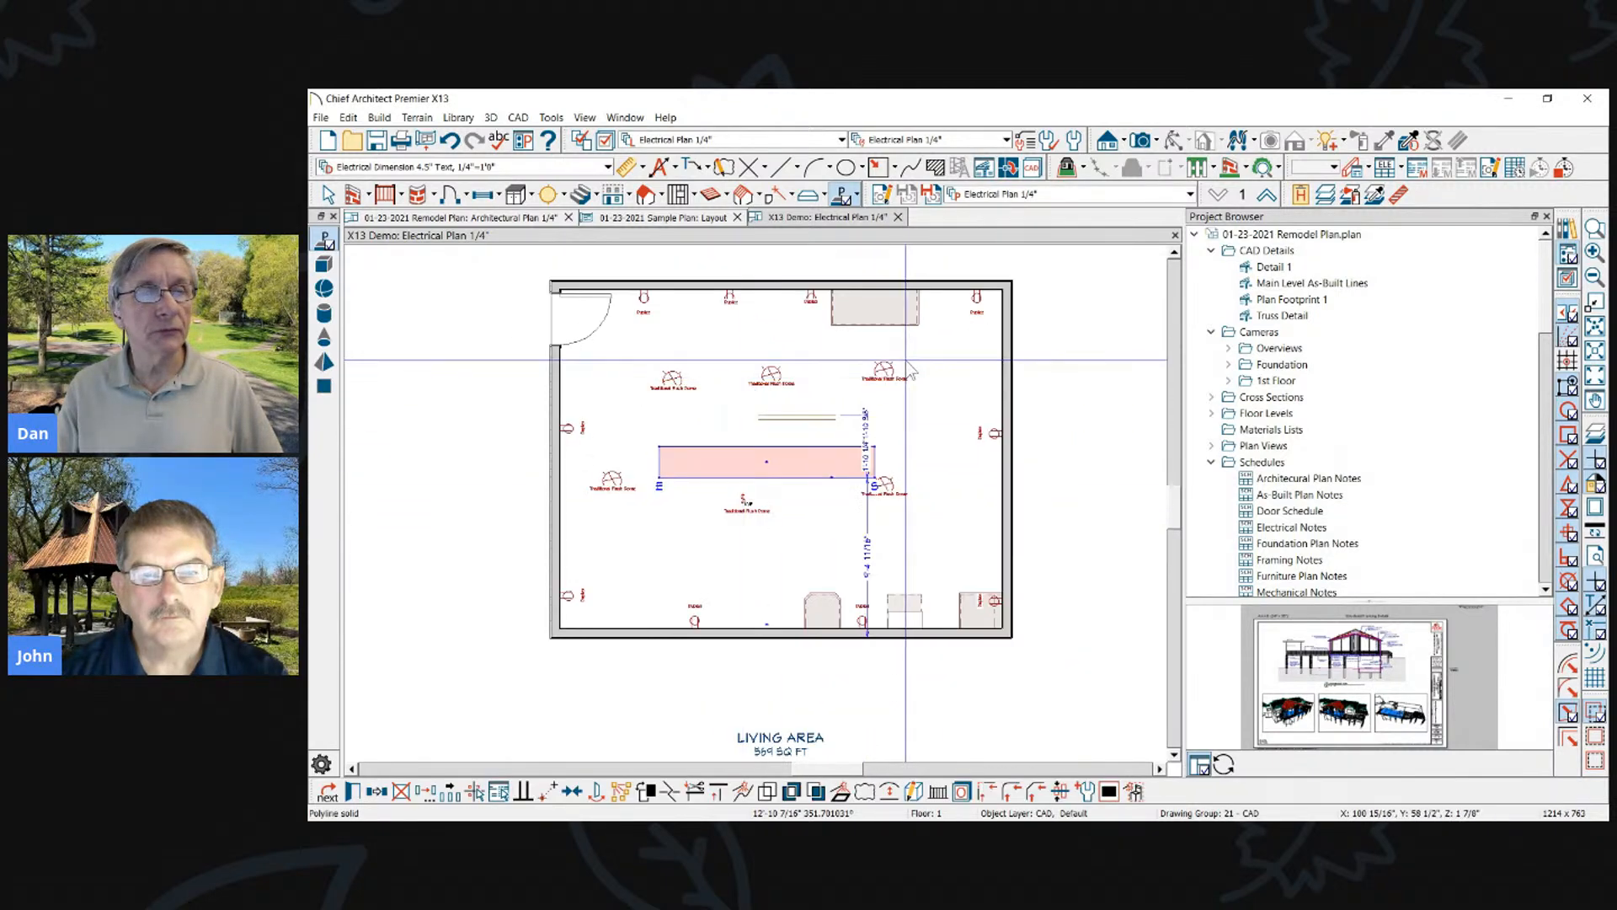
Create a Perspective Floor Overview of the room, close the Project Browser, and place the 3D view beside the Electrical Plan view
click(1160, 142)
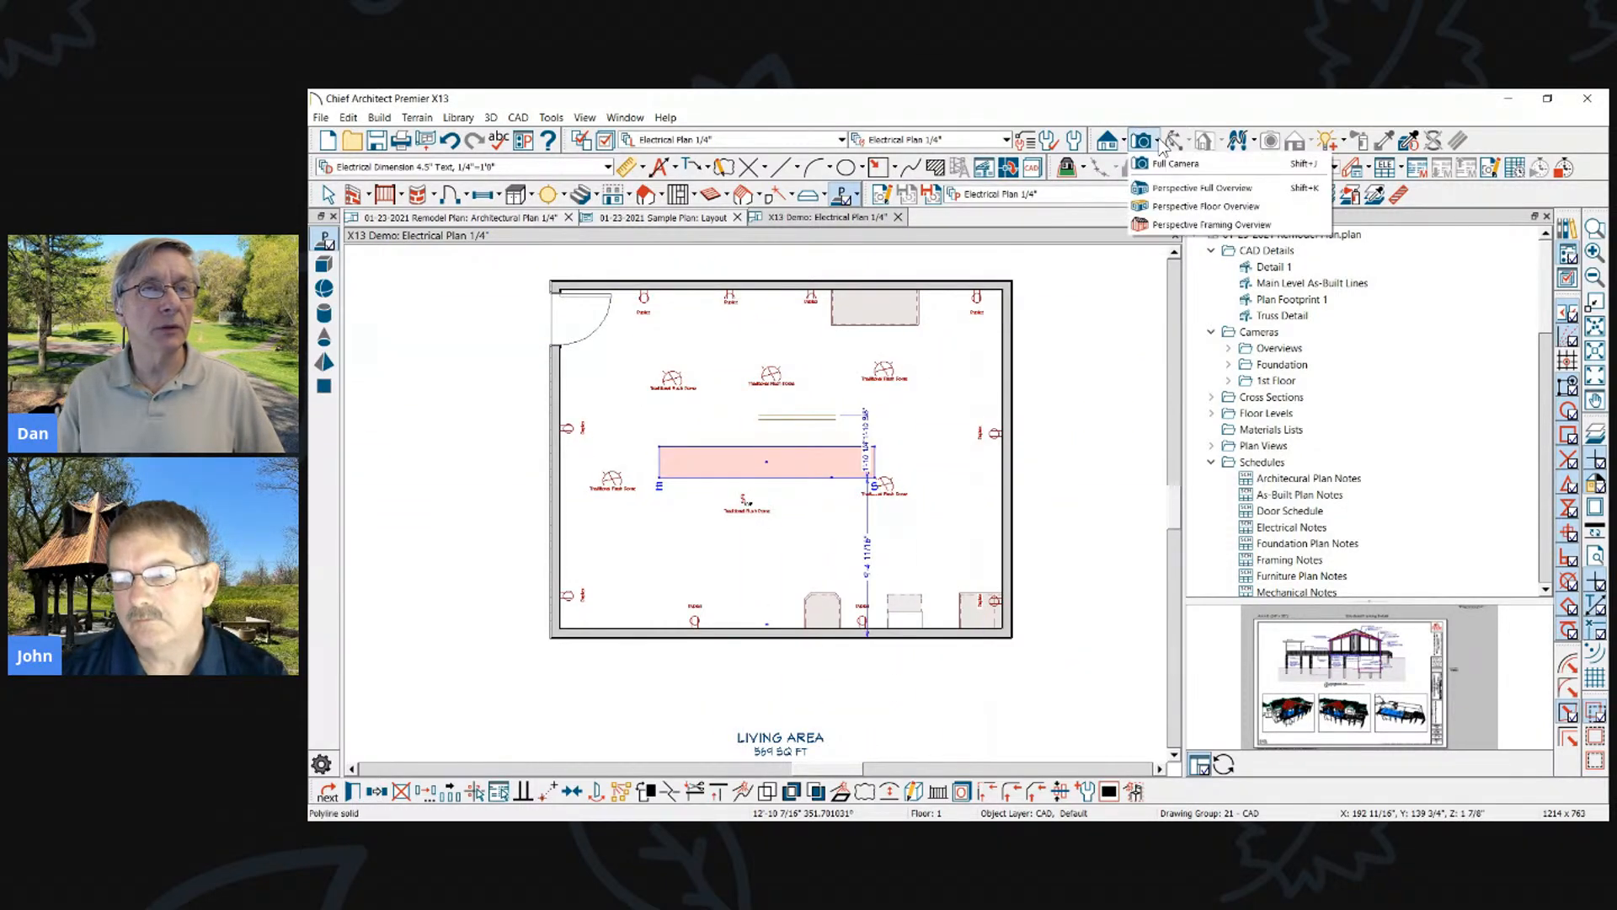
click(1147, 212)
drag(815, 361, 908, 298)
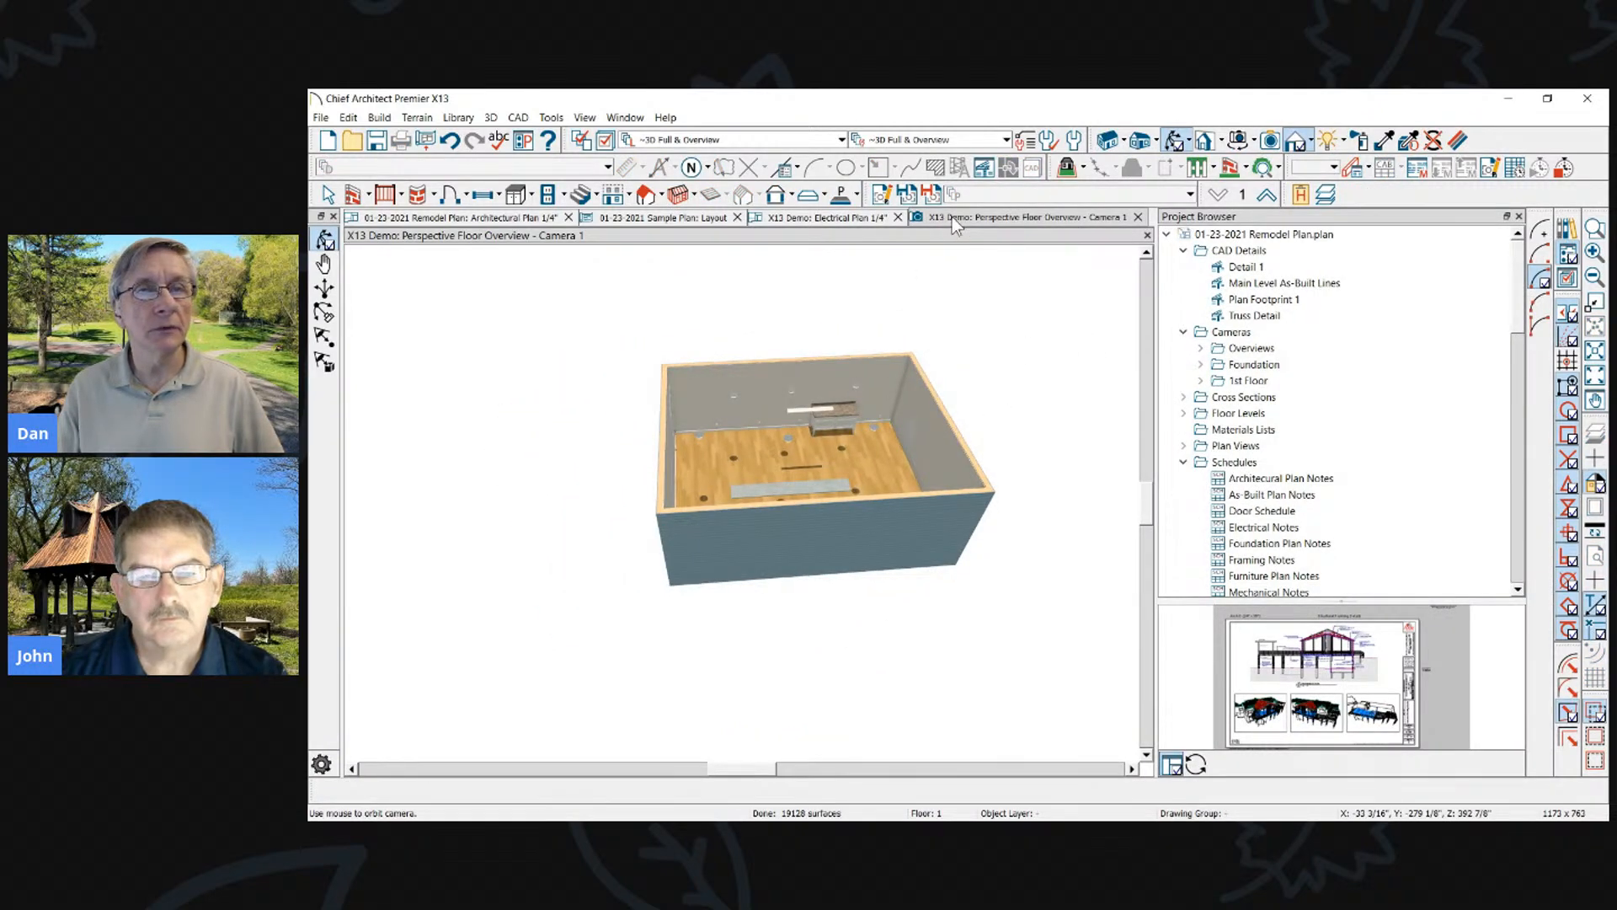
click(1520, 216)
drag(1033, 214, 1474, 436)
scroll(1319, 443, up, 3)
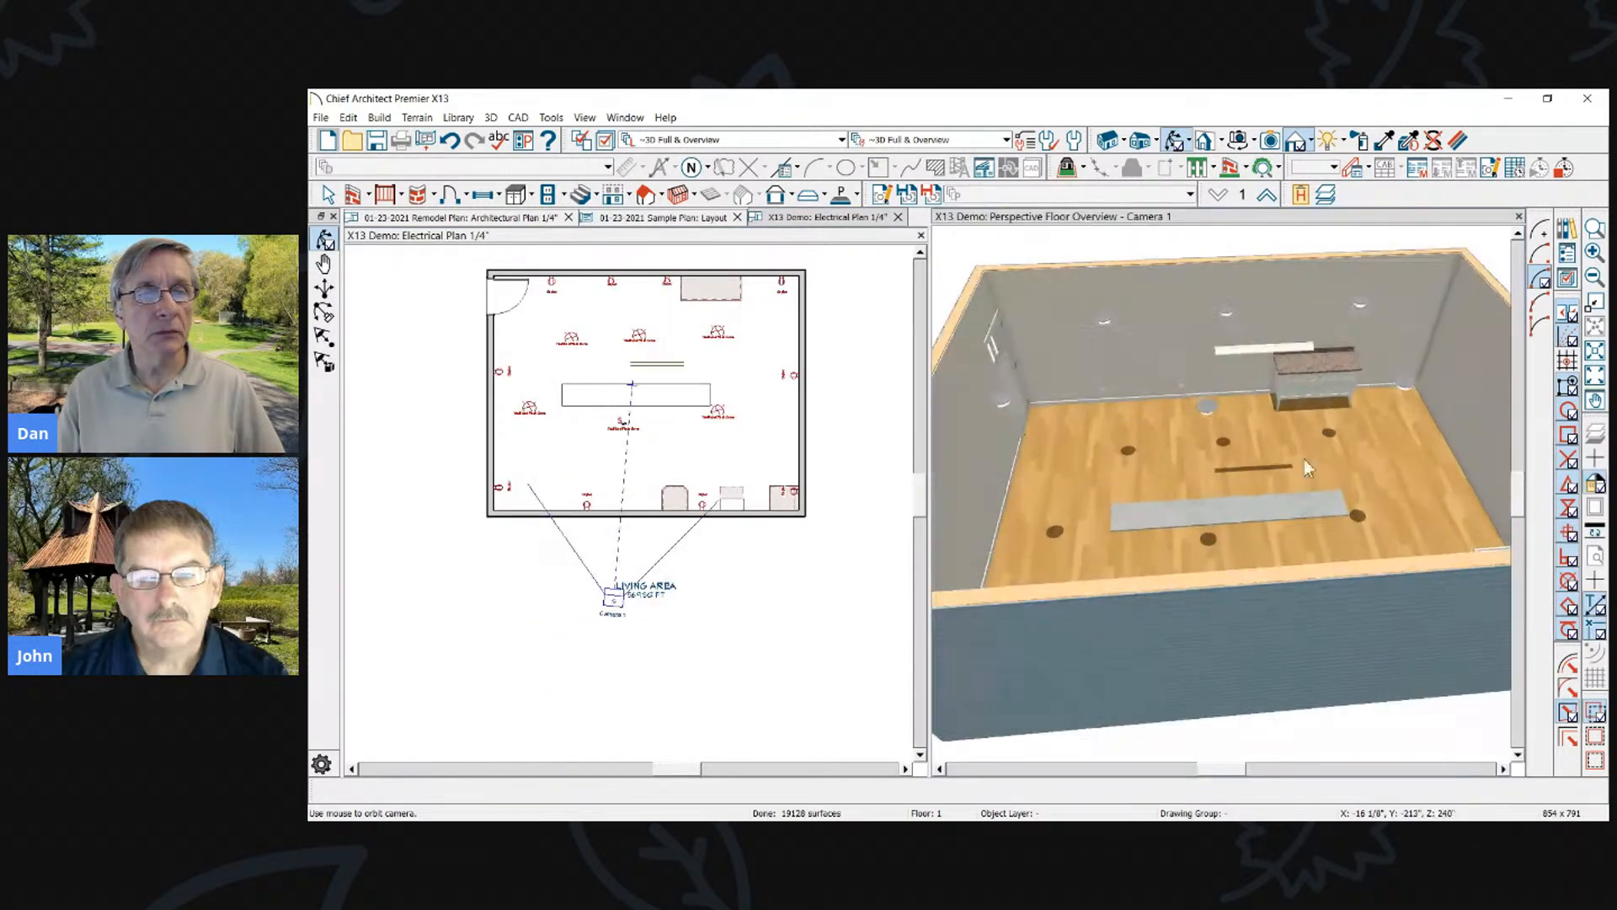
Raise the top edge of the polyline solid's long side face in 3D to make it about 7 5/8" thick
scroll(1240, 543, up, 6)
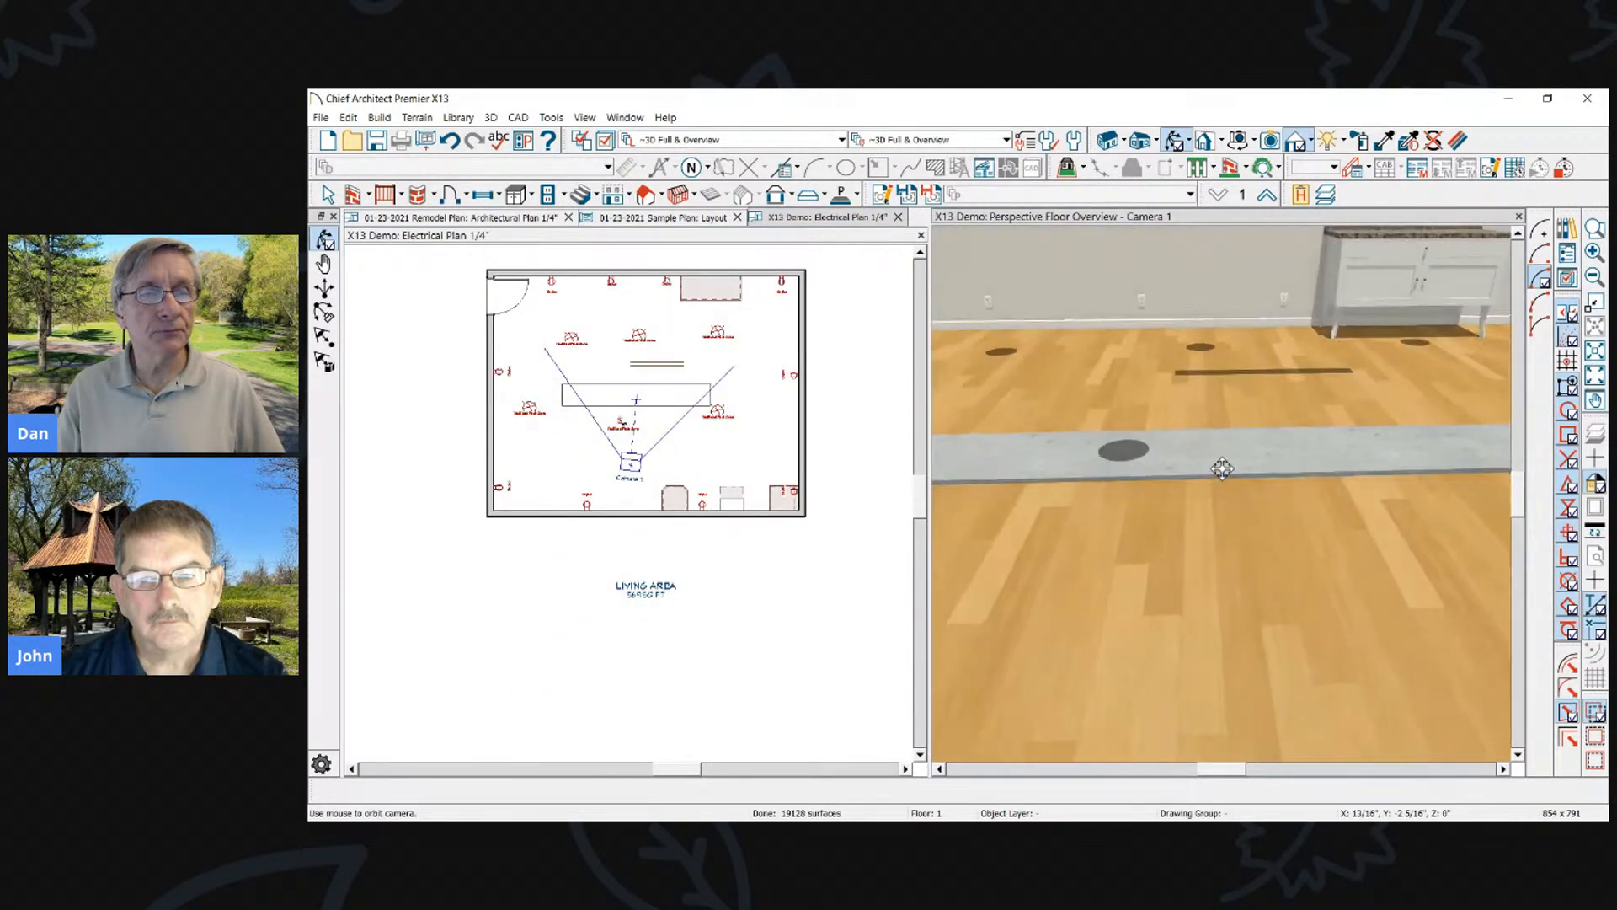
scroll(1222, 468, up, 3)
click(1211, 465)
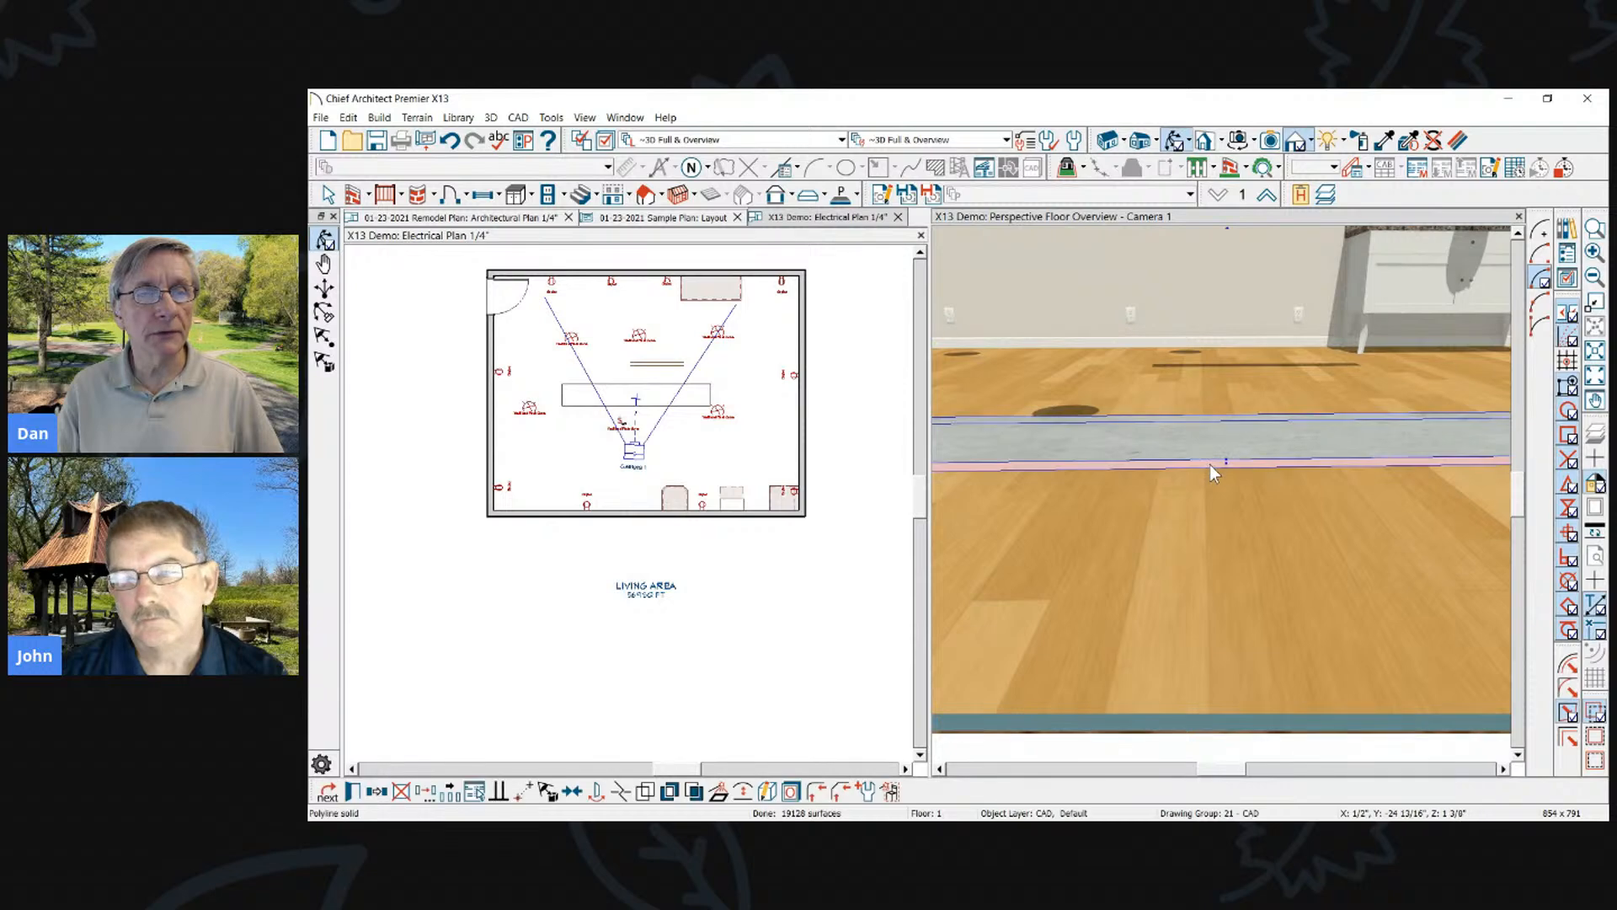
drag(1227, 461, 1226, 398)
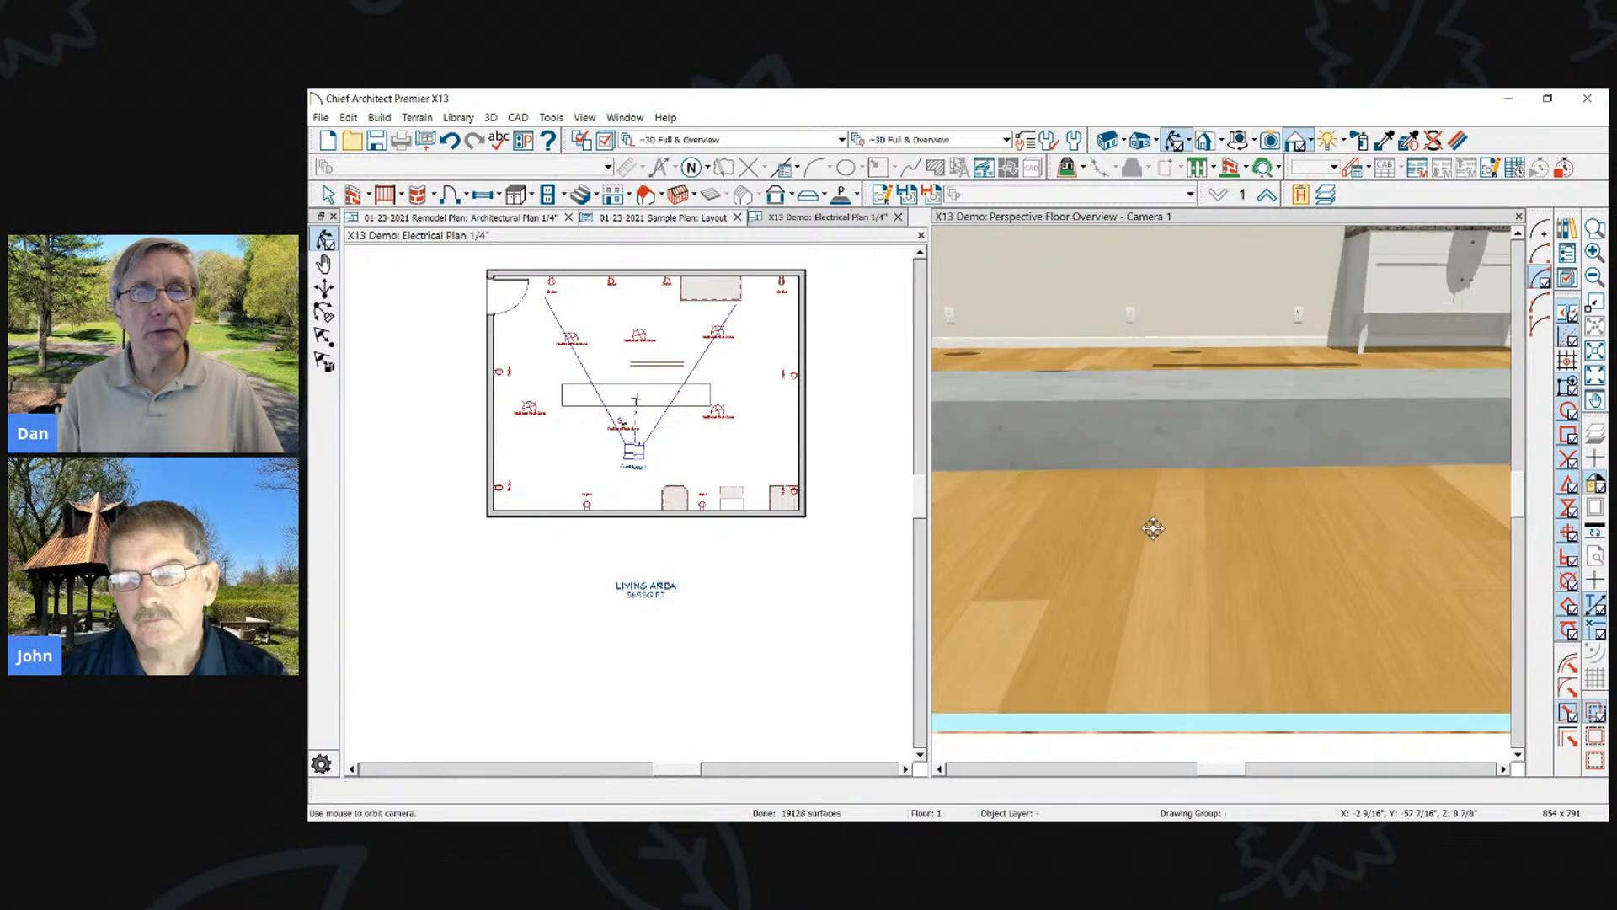
Check the thickness and floor elevation settings in the polyline solid's specification and close it without changes
scroll(1155, 505, down, 5)
scroll(1191, 502, up, 2)
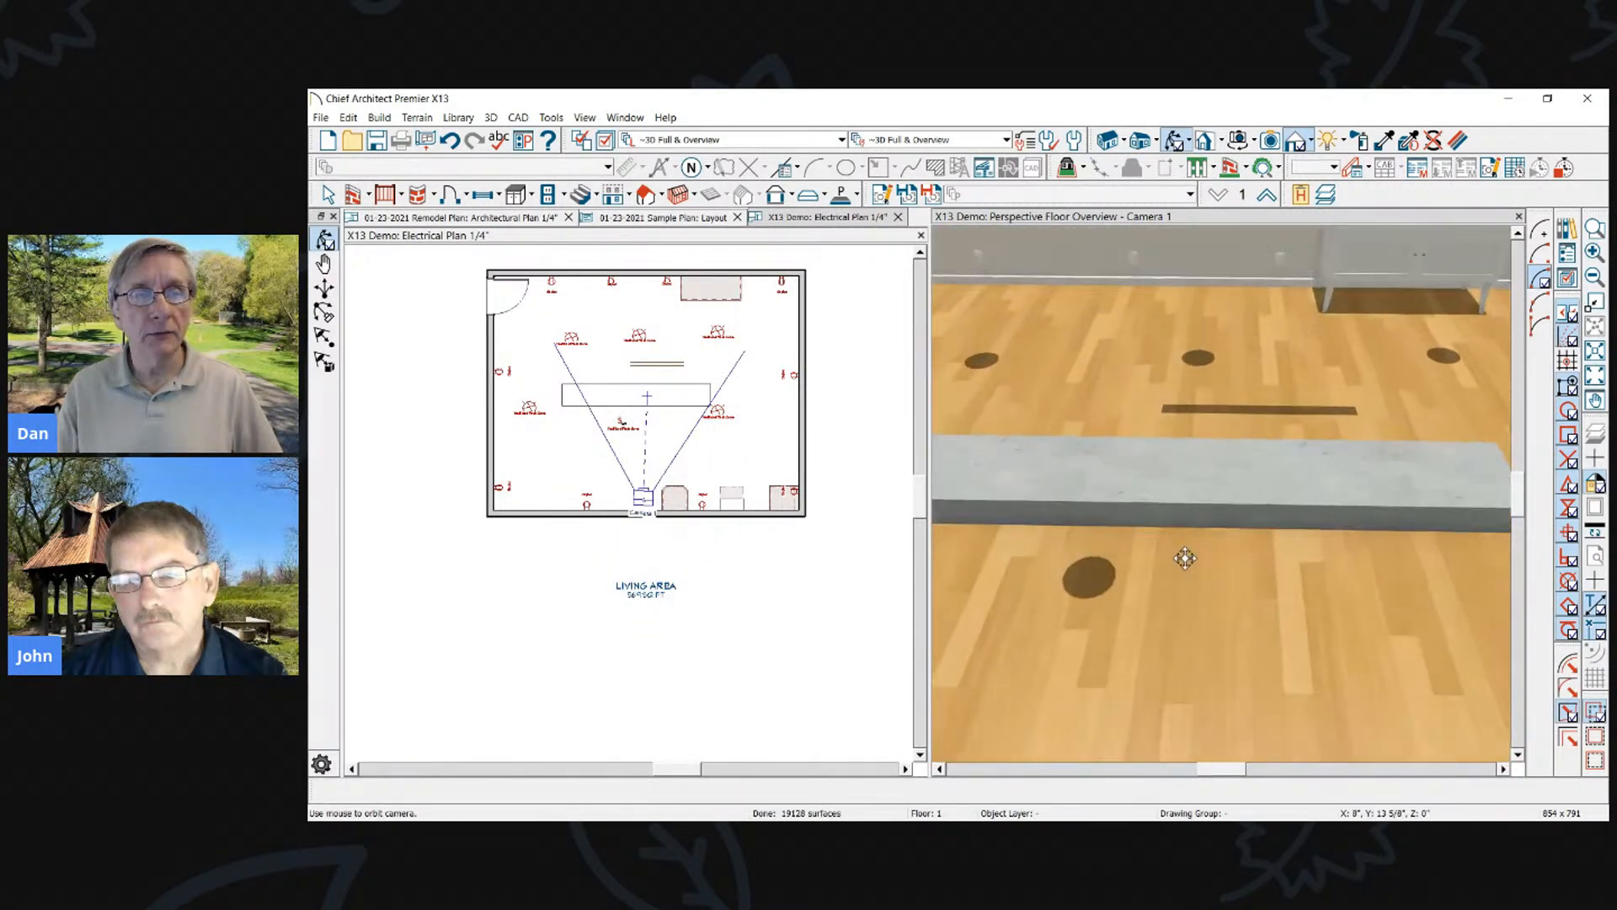
scroll(1185, 559, down, 3)
click(1241, 502)
scroll(1241, 502, up, 2)
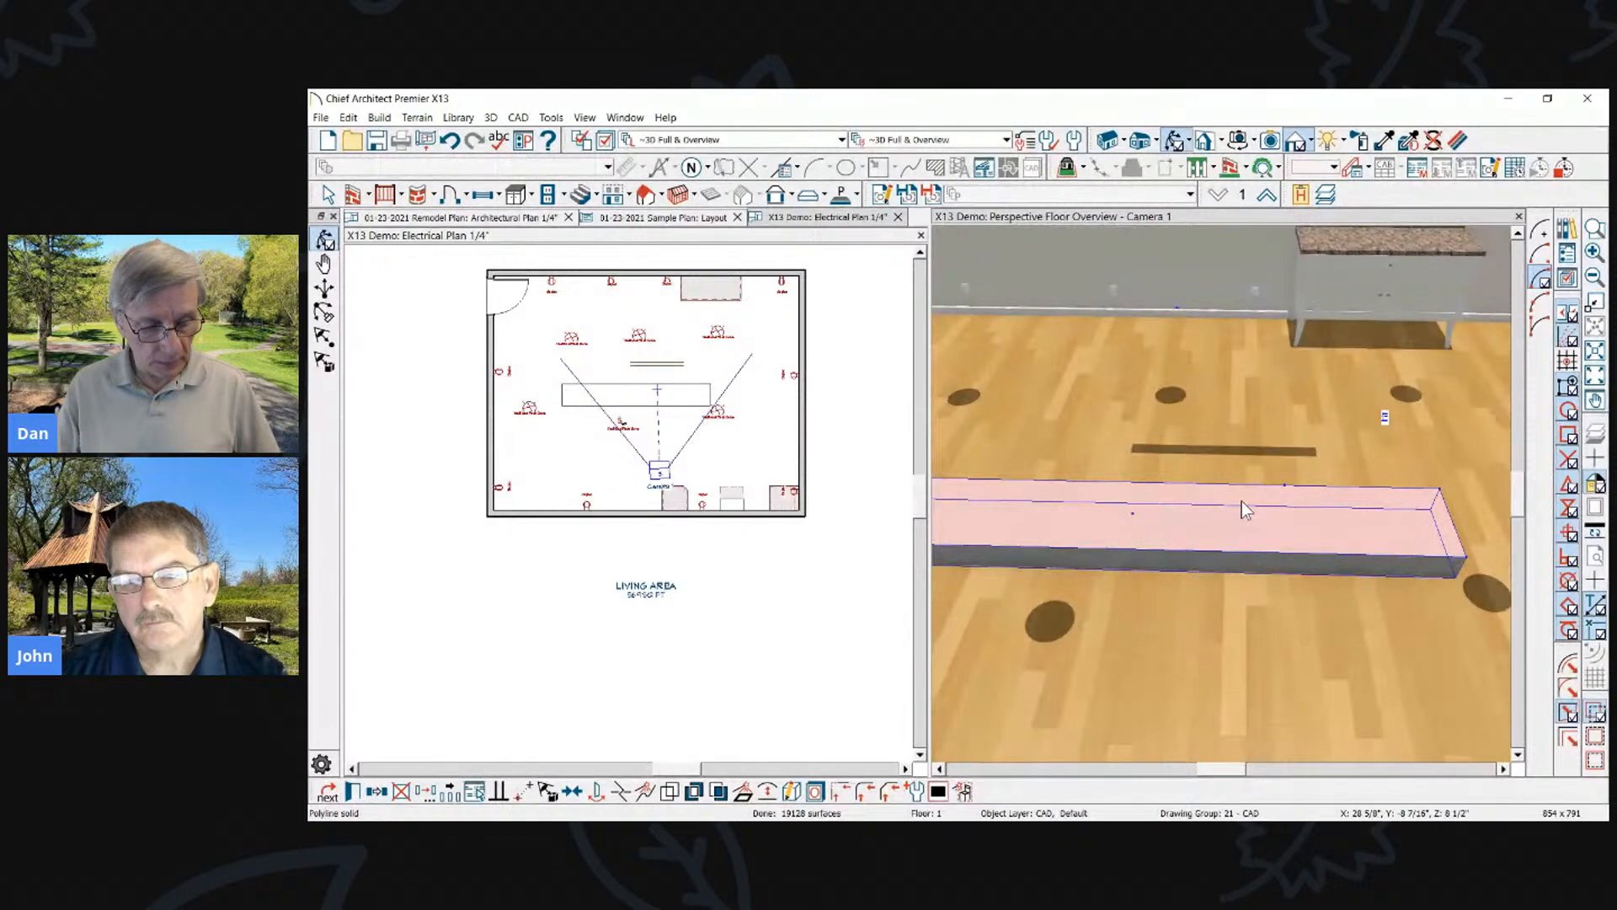
double_click(1242, 502)
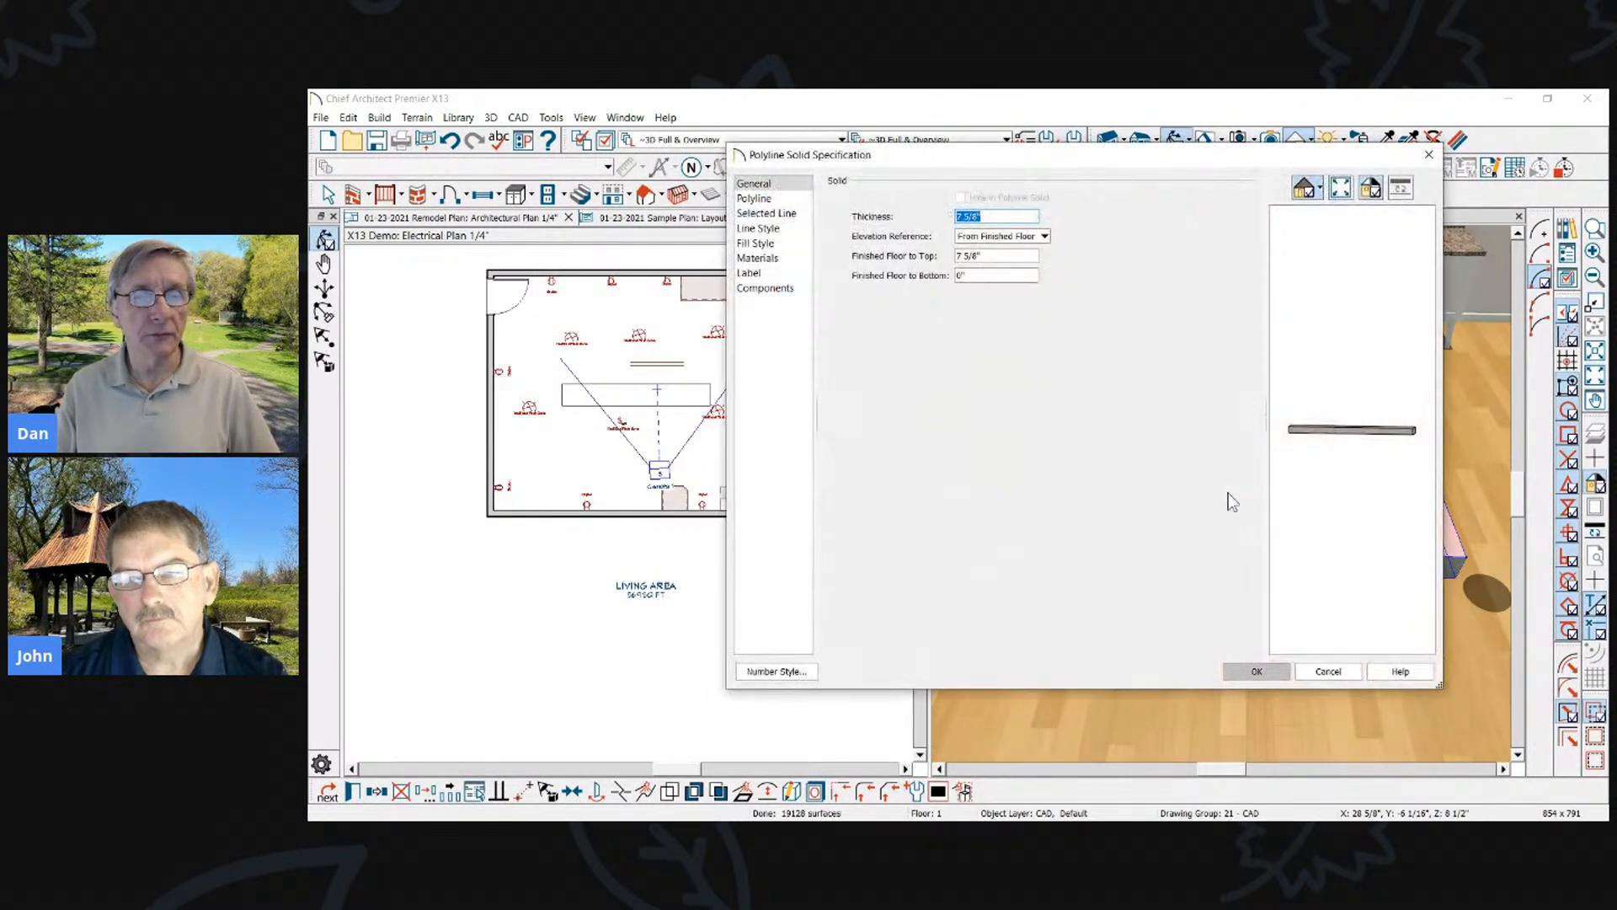
key(Escape)
key(Escape)
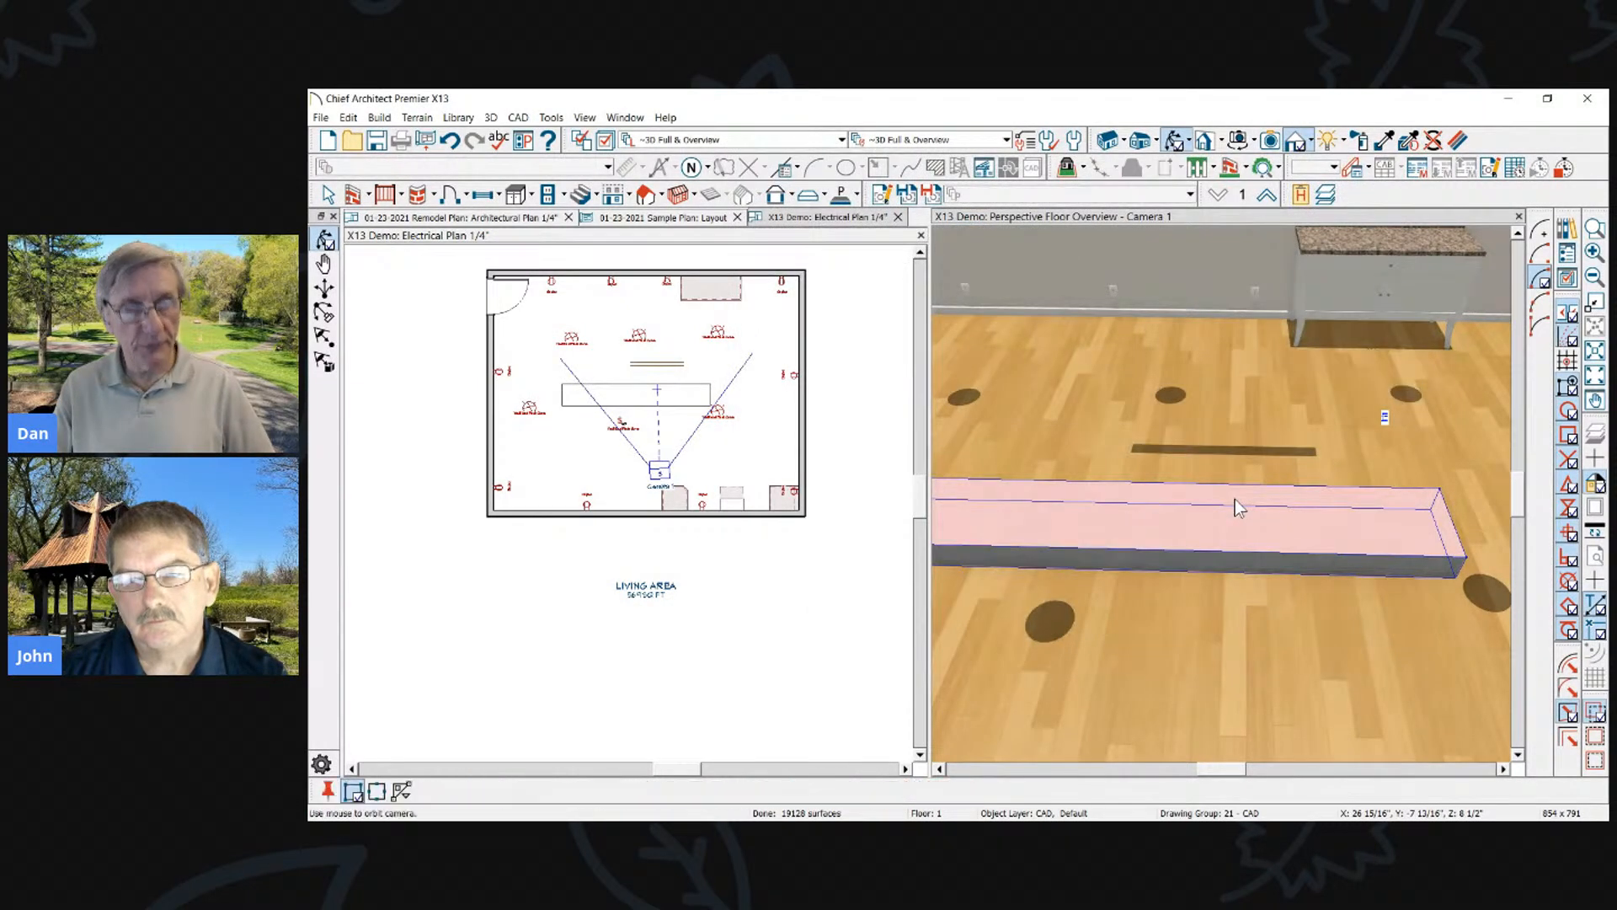
Break one long edge of the solid's top face, push one section inward, and shift its corner to form an angled transition
click(1241, 487)
scroll(1321, 488, up, 3)
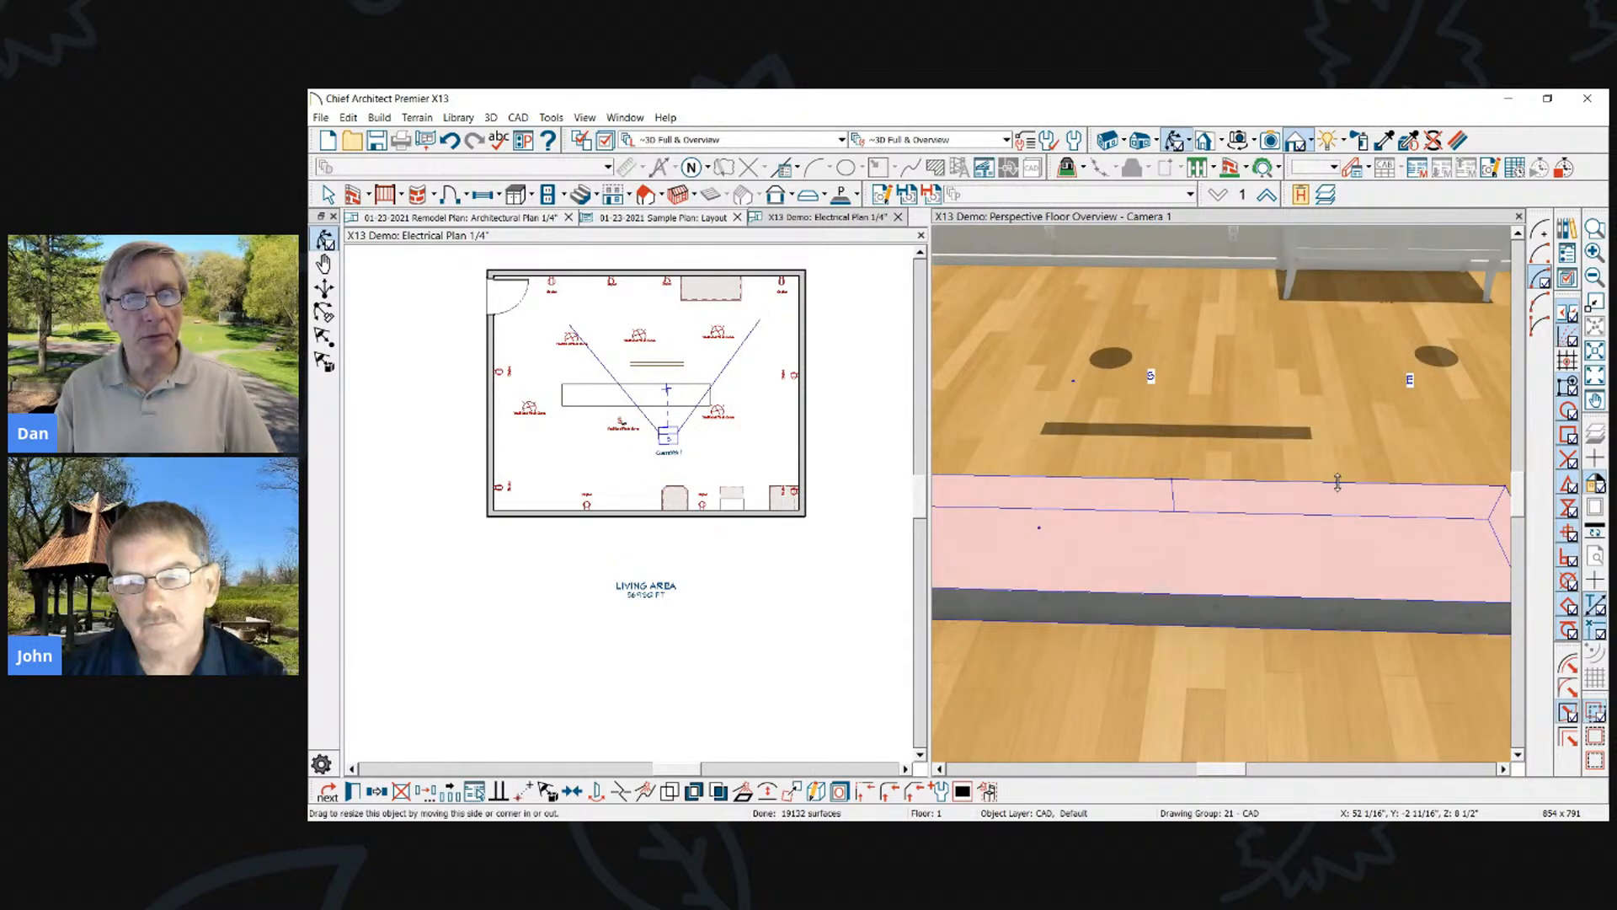
drag(1341, 487, 1252, 496)
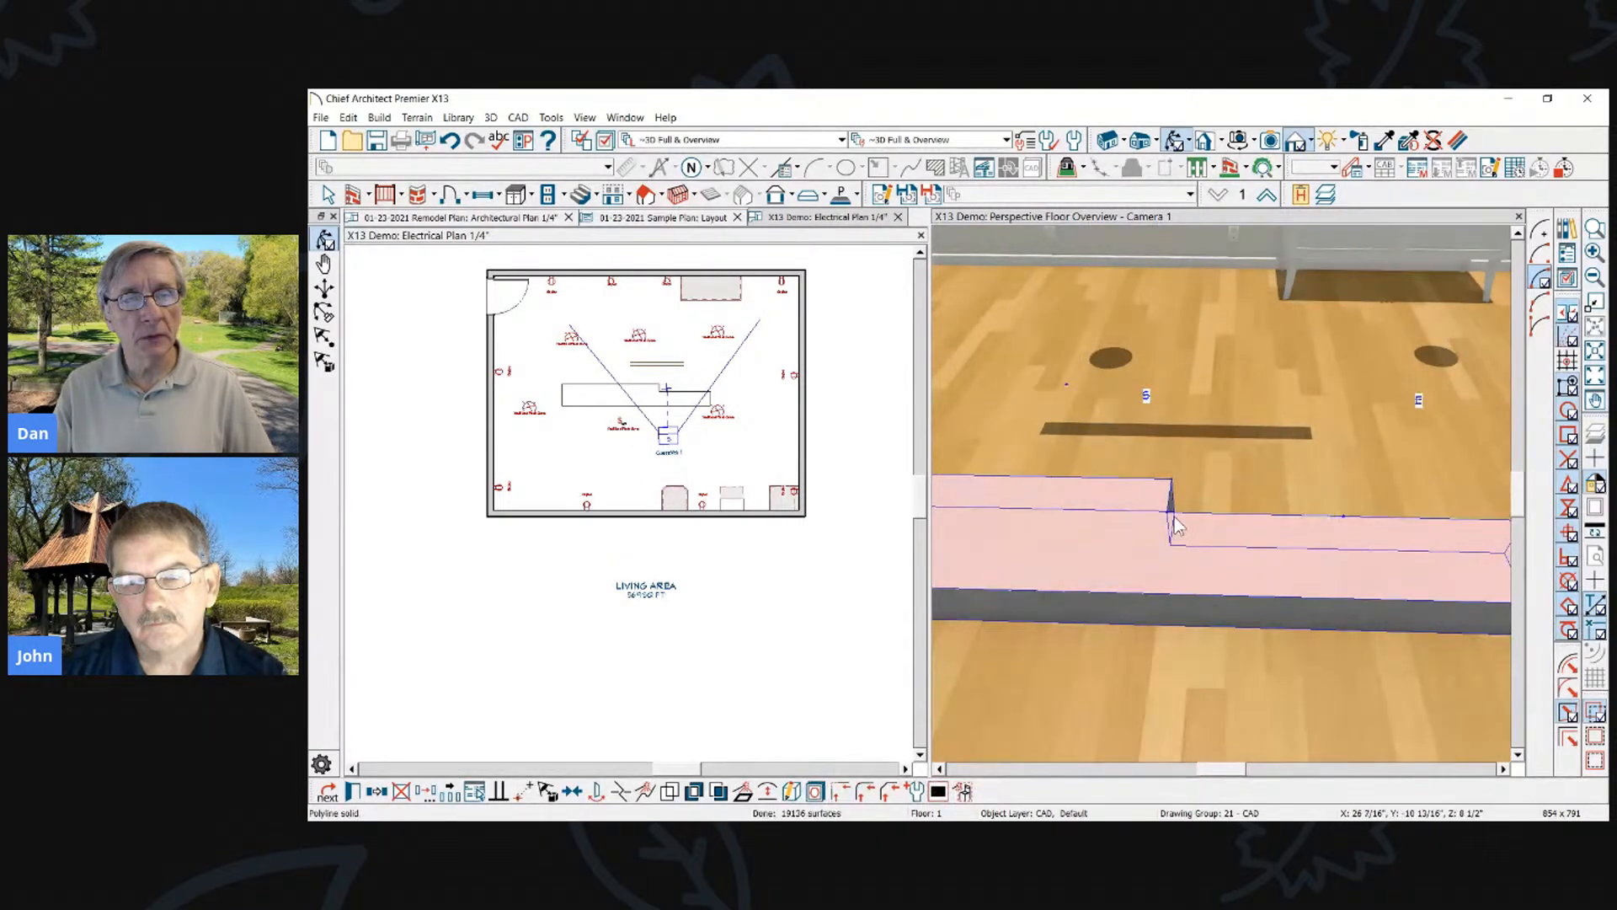
scroll(1166, 524, up, 2)
drag(1172, 519, 1226, 512)
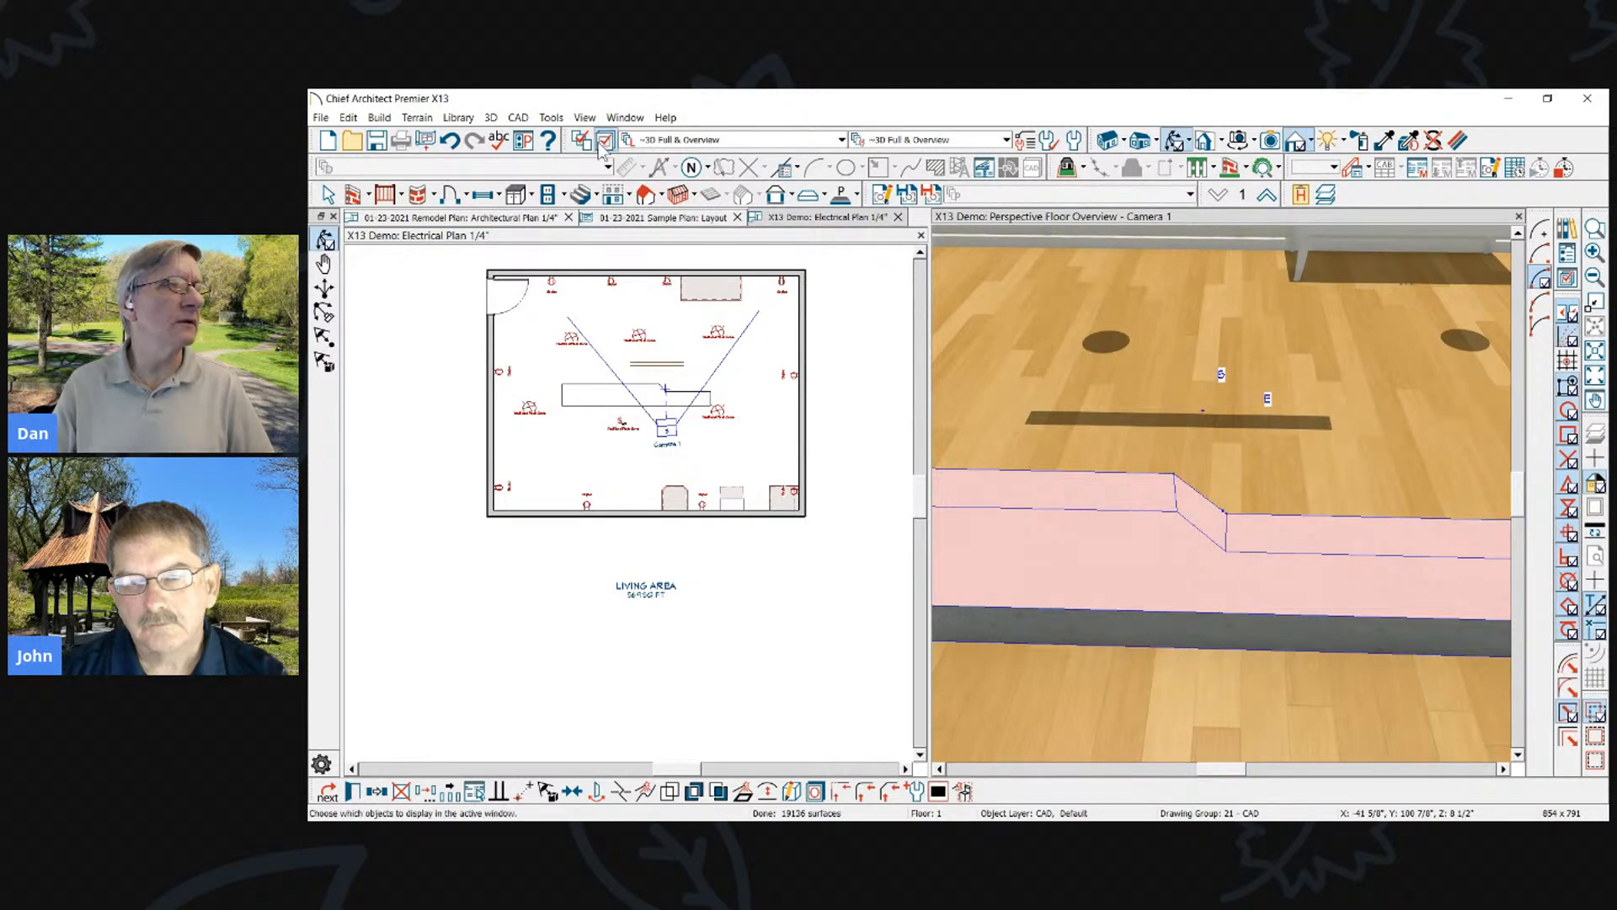
Enlarge the edit handles in the Edit preferences and reselect the polyline solid's top face
click(526, 142)
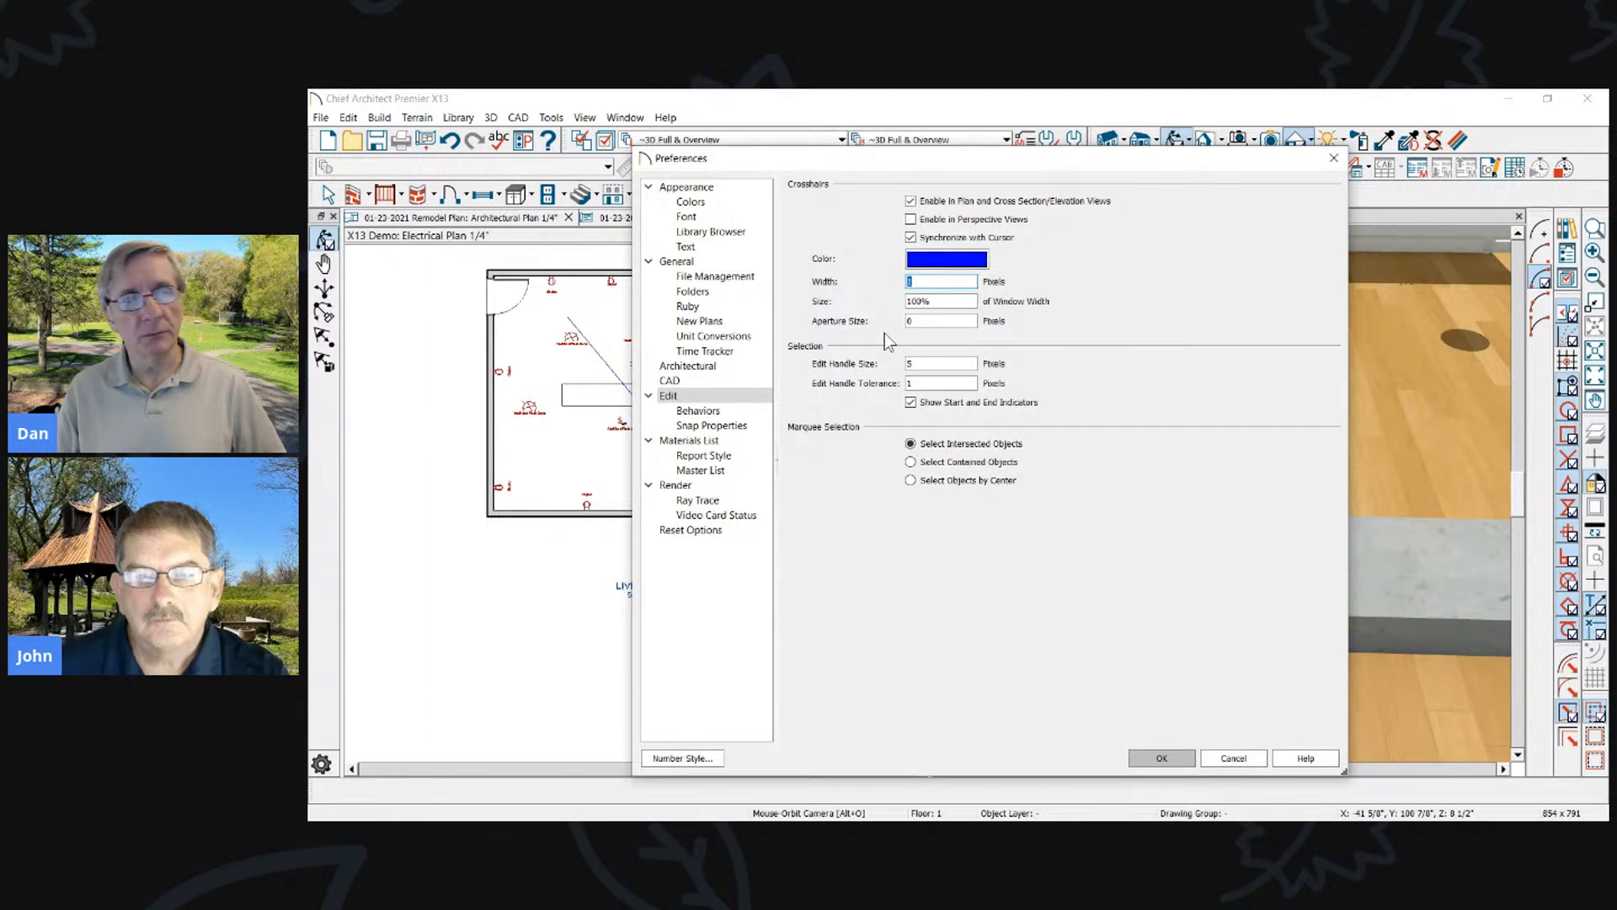
click(1161, 758)
click(1272, 550)
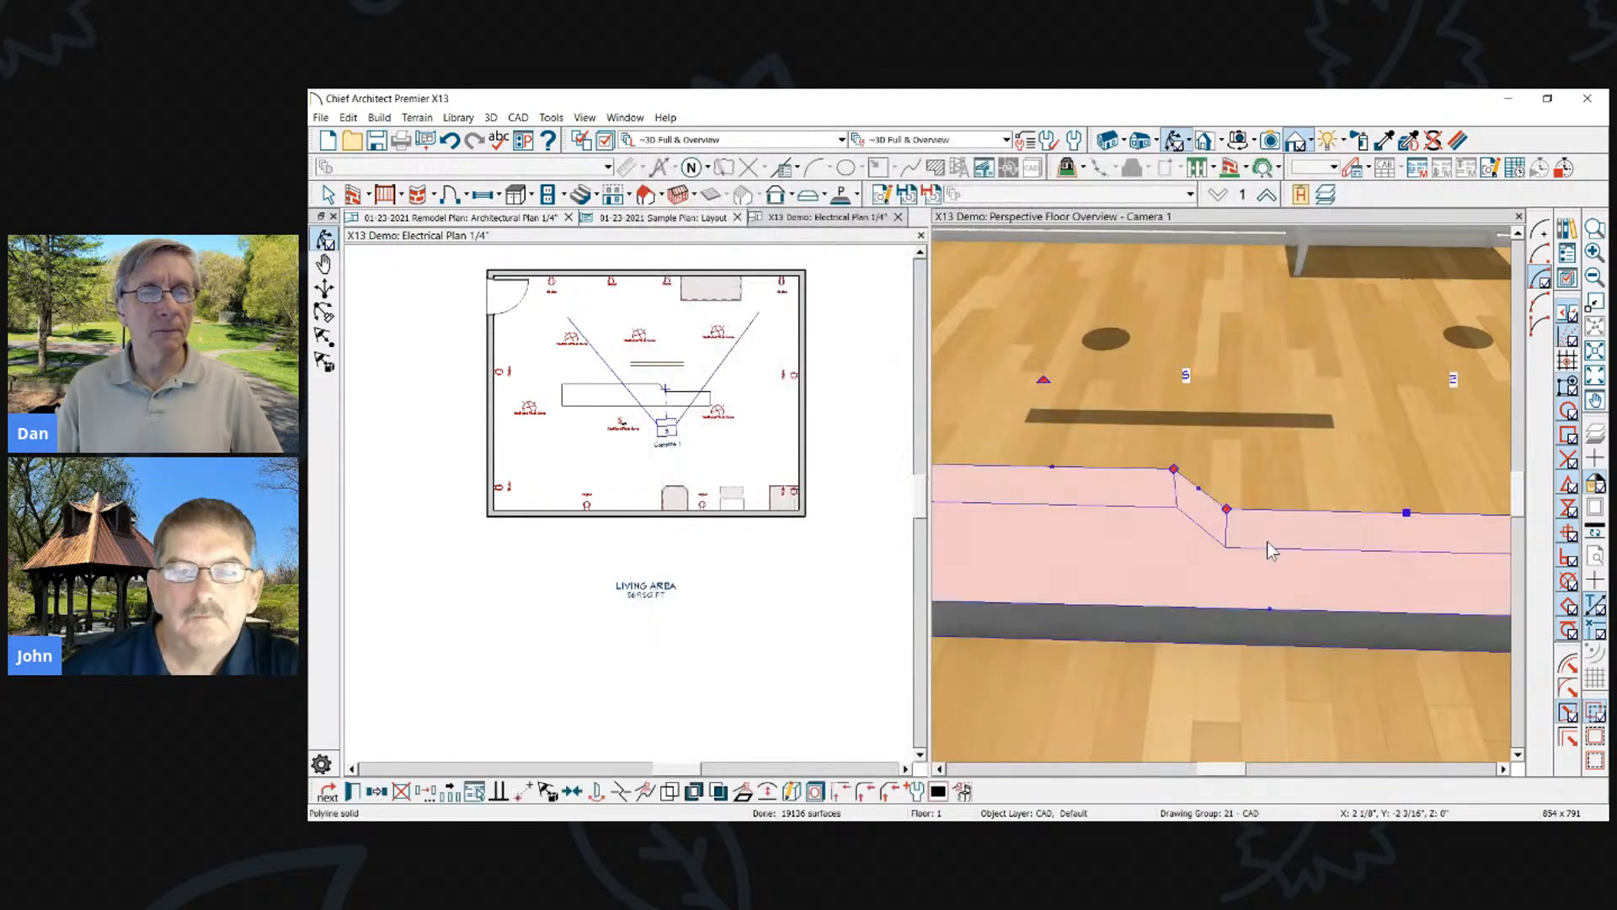
Select the solid's long side face and the angled face at the notch in turn to examine their edge and corner edit handles
middle_drag(951, 416, 1104, 474)
middle_drag(1323, 501, 1167, 493)
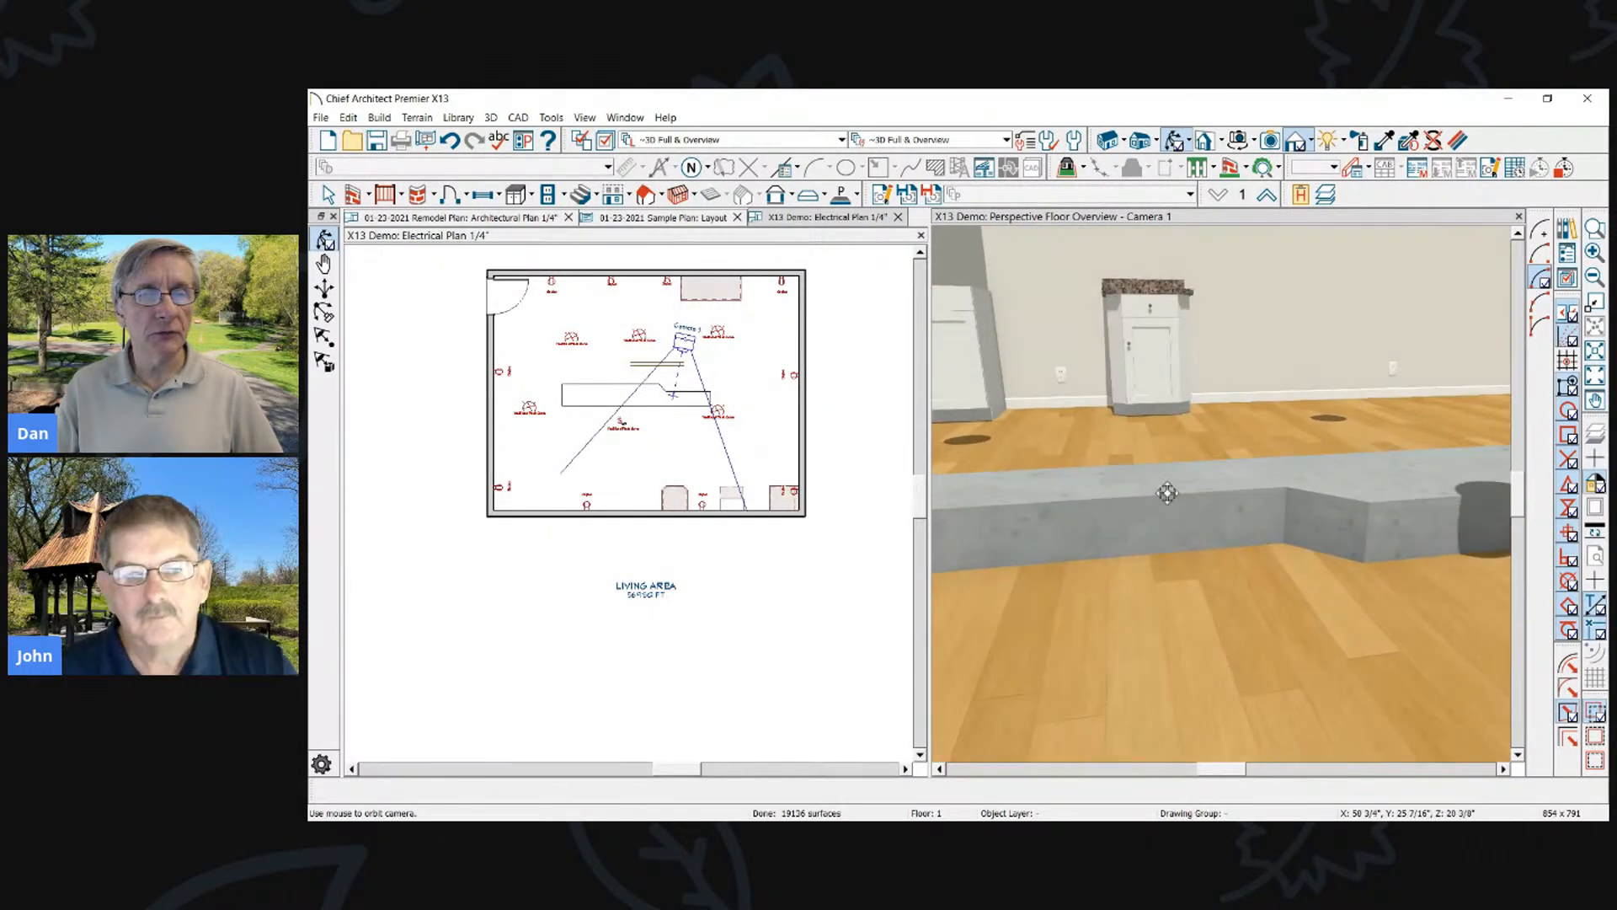
middle_drag(1263, 517, 1262, 517)
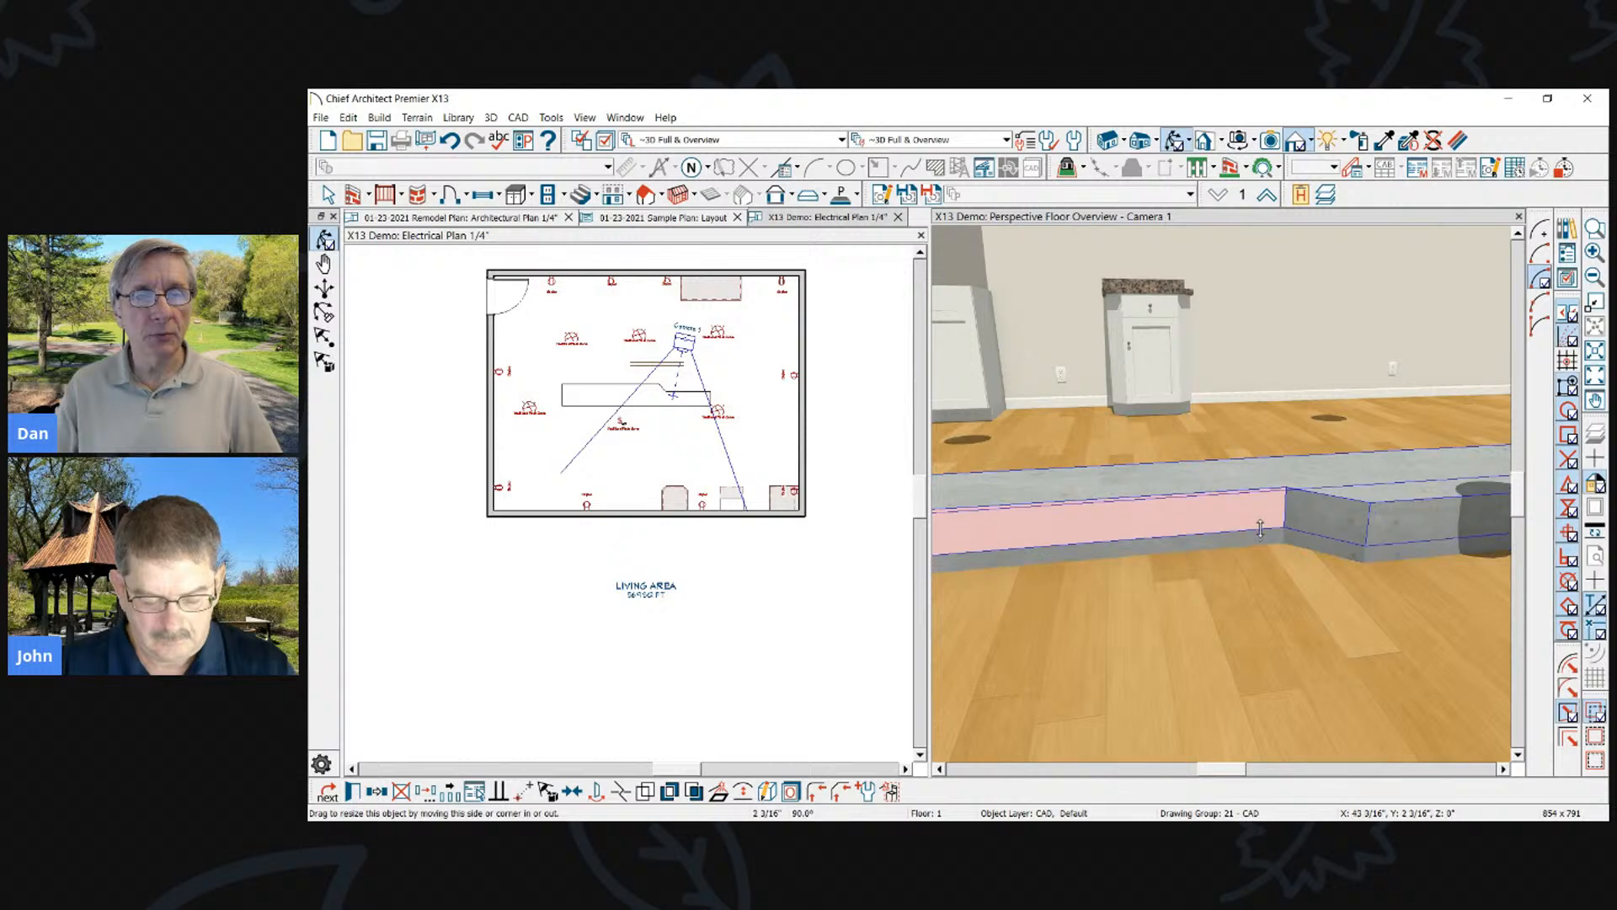
click(1261, 540)
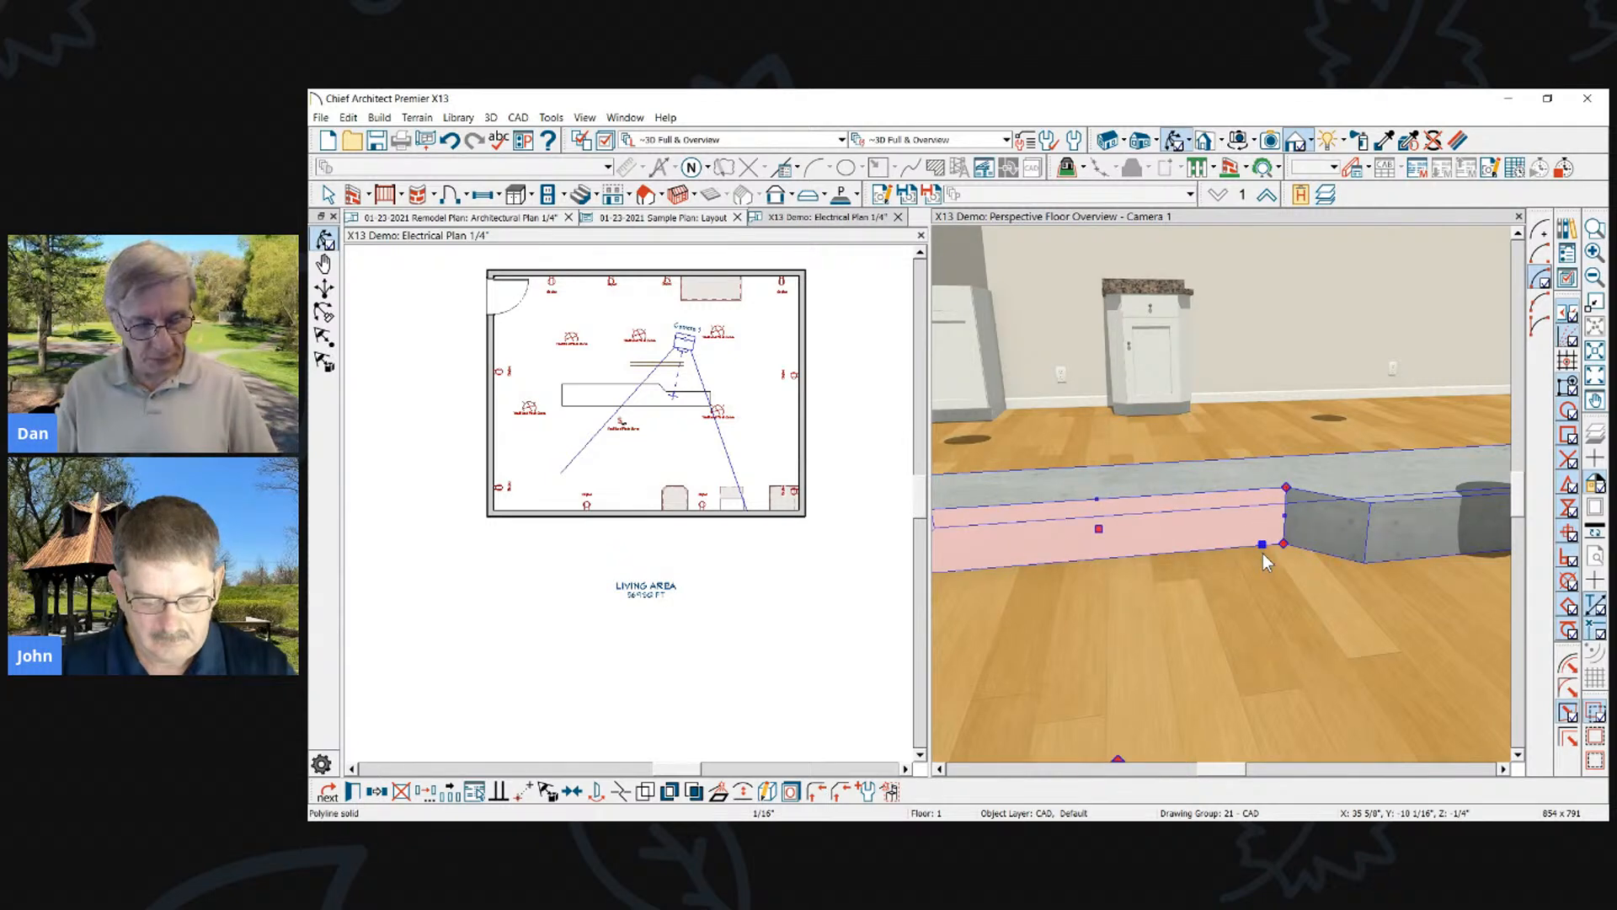
click(1371, 603)
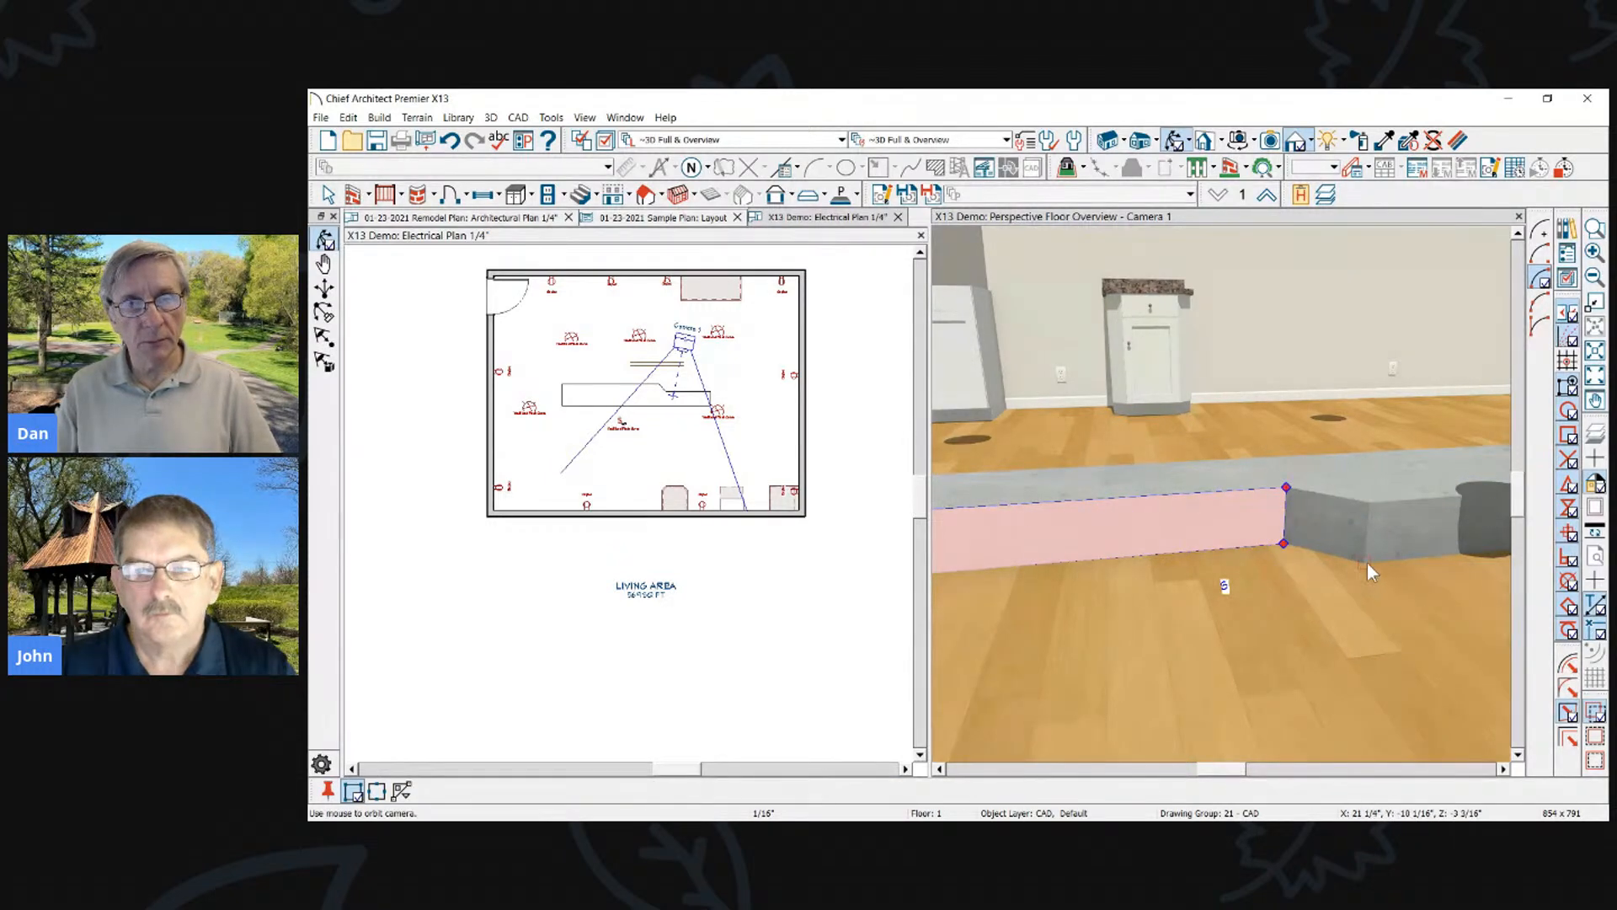
click(1352, 566)
click(1339, 561)
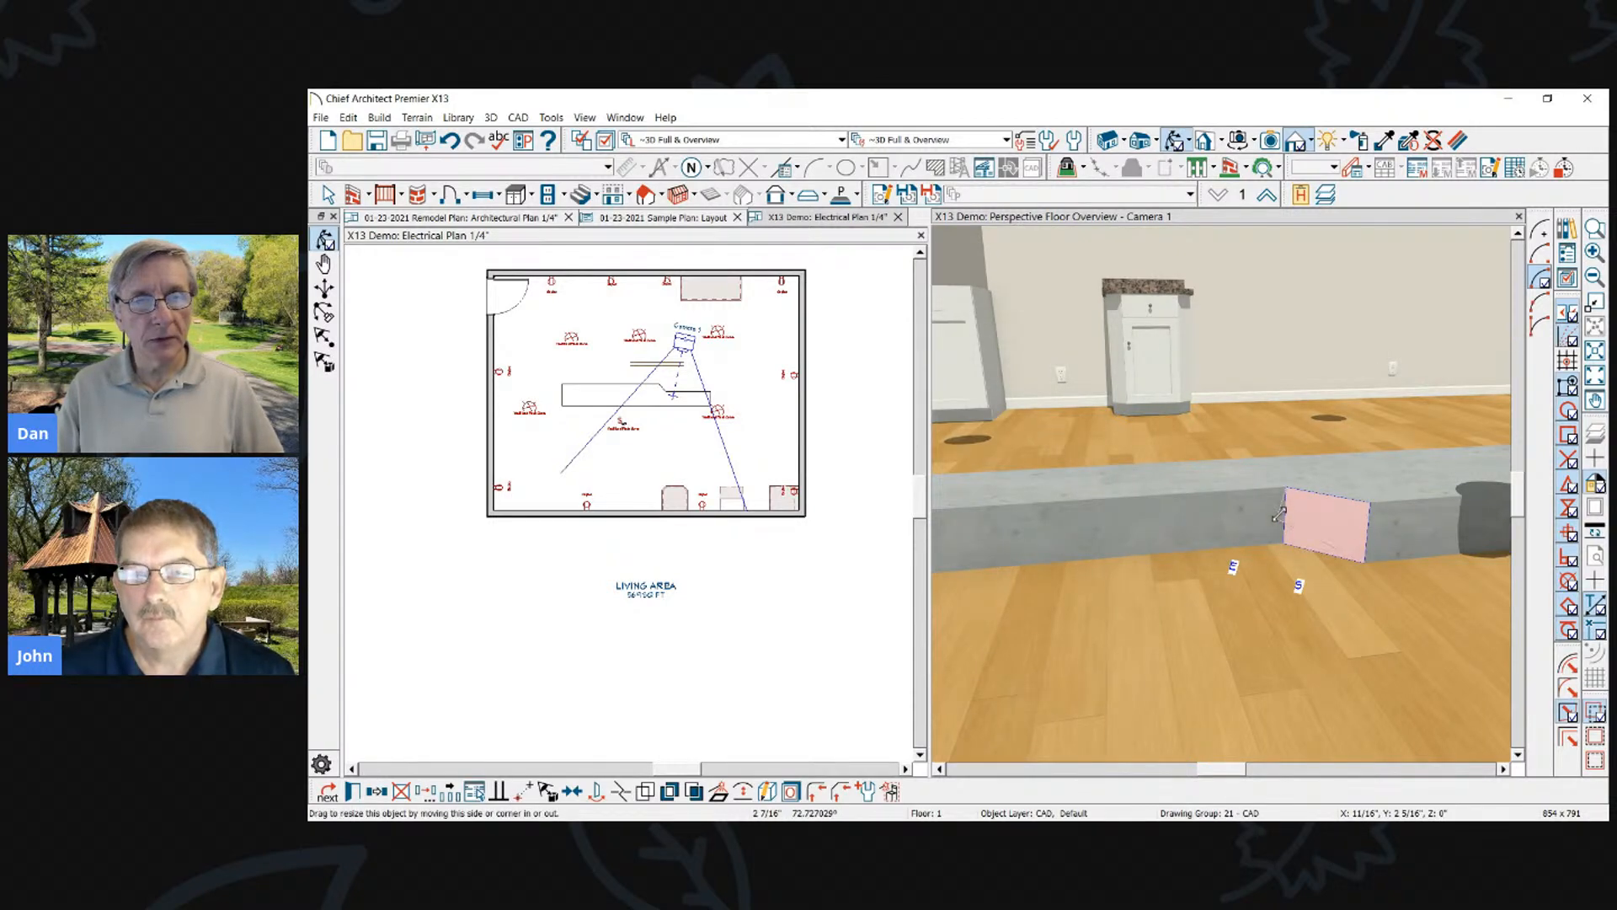
click(1285, 515)
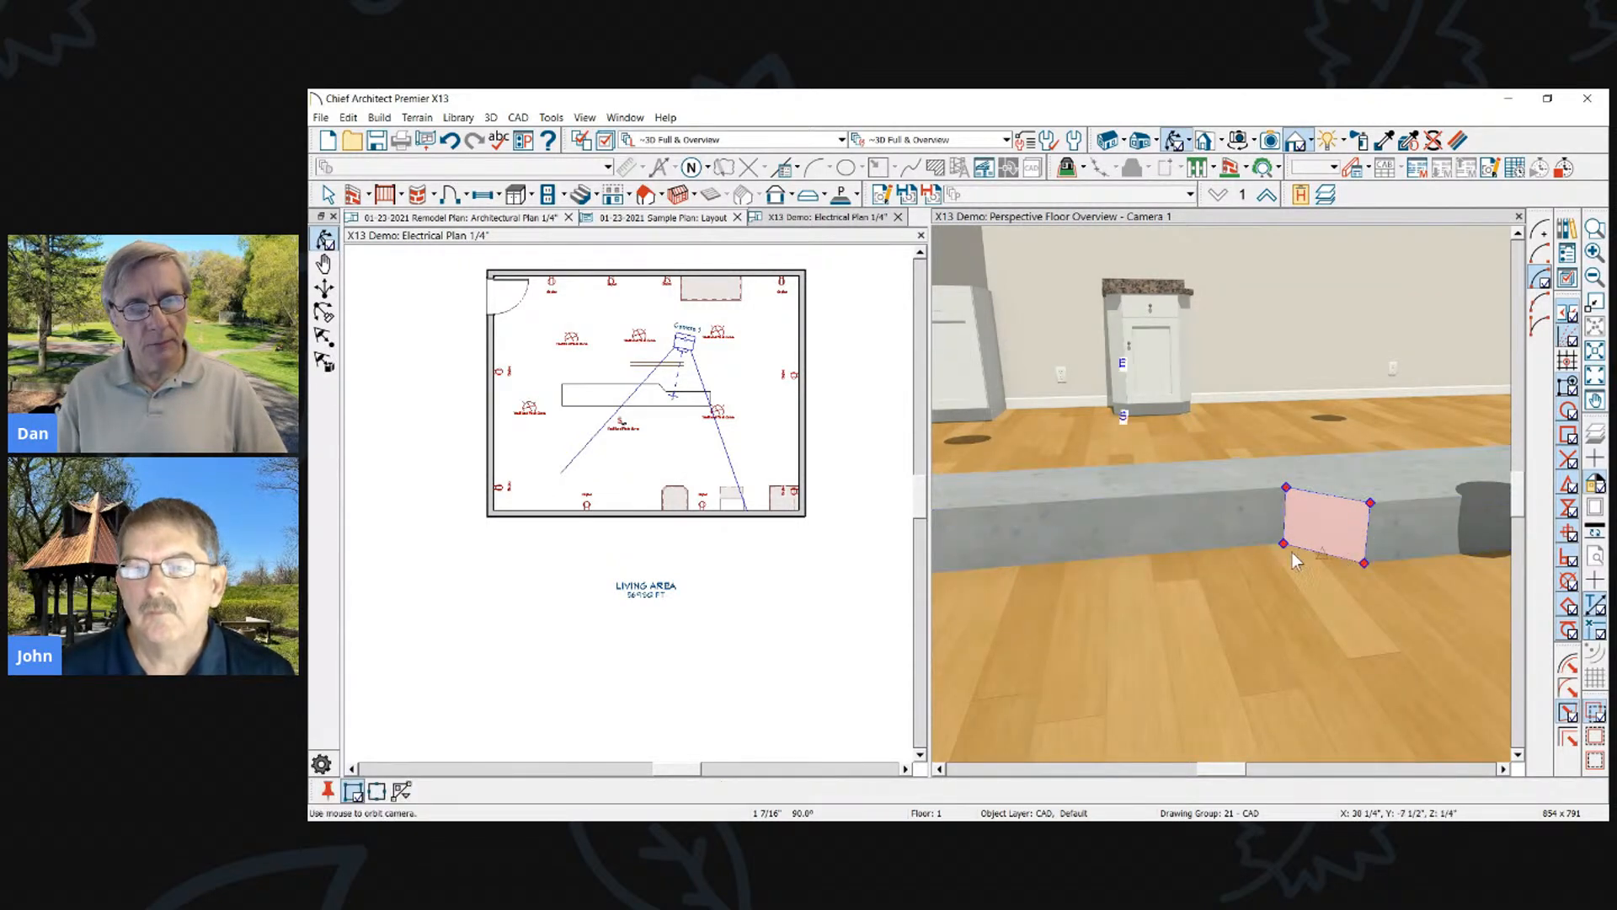
scroll(1269, 544, down, 3)
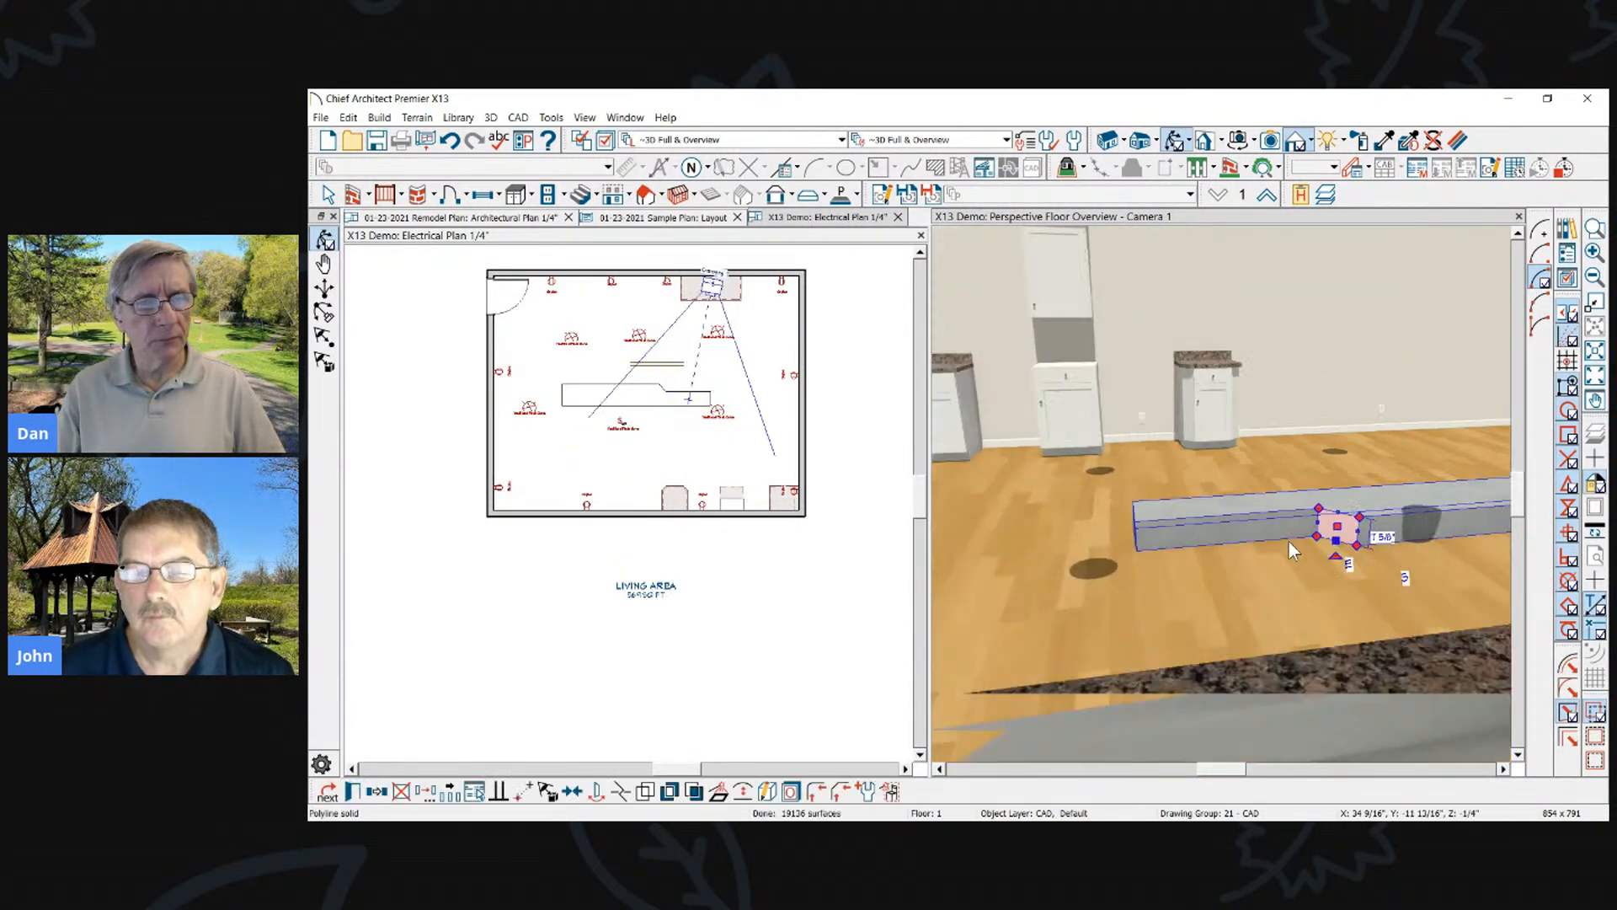
click(1159, 543)
scroll(1145, 551, up, 3)
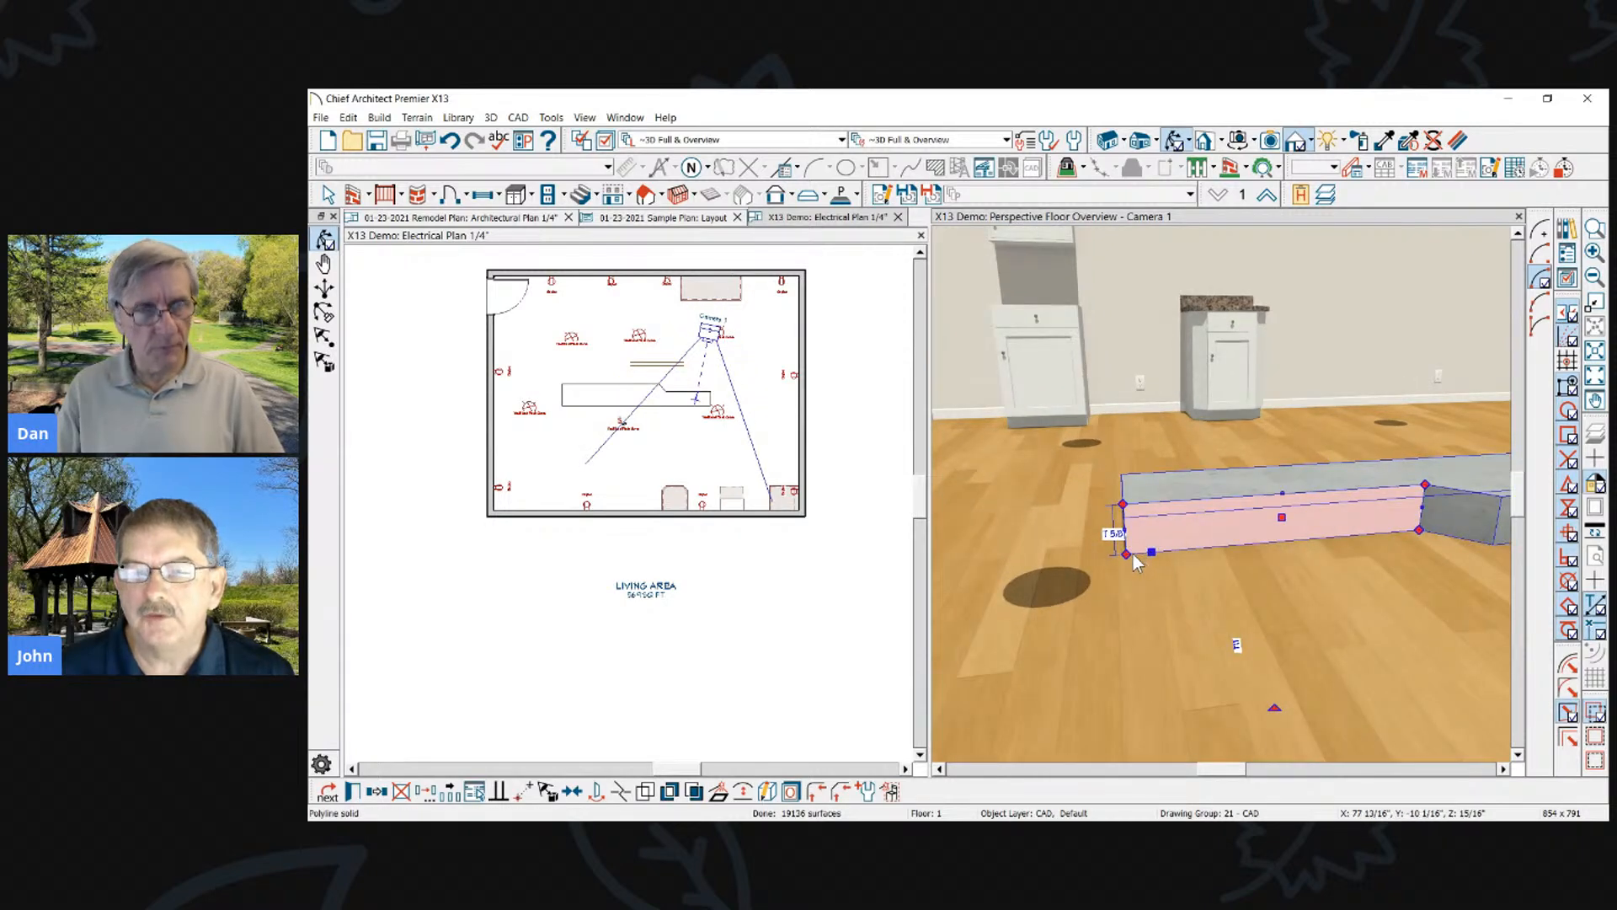
key(Escape)
Break the top edge of the solid's end face and raise one part of it to form a stepped profile
drag(1221, 428, 1387, 524)
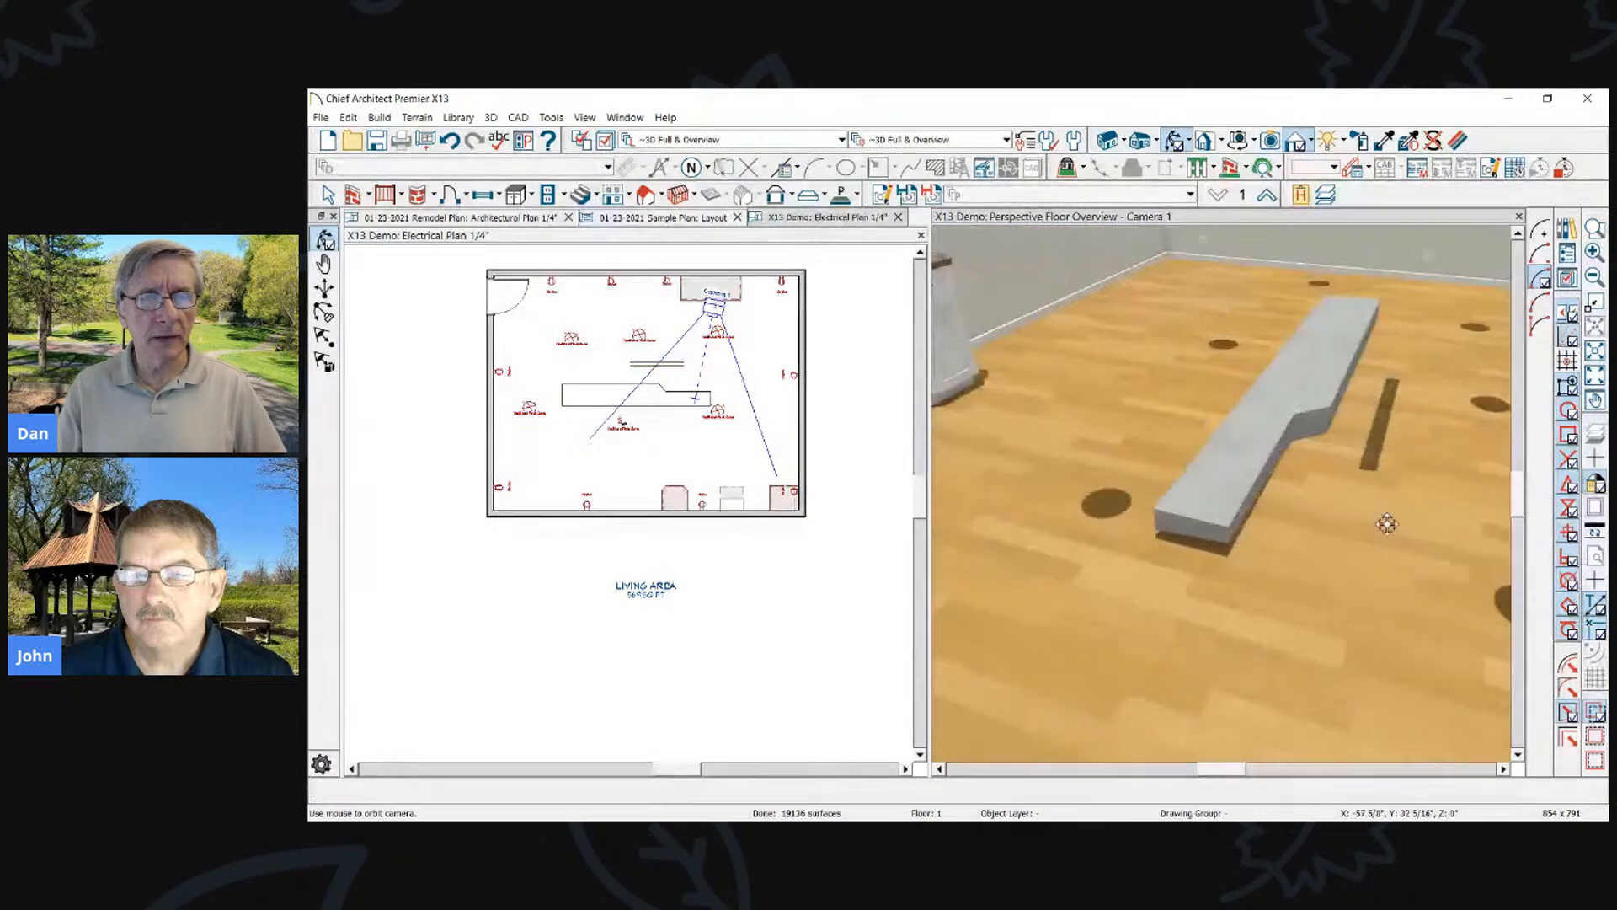
click(1191, 526)
scroll(1195, 540, up, 3)
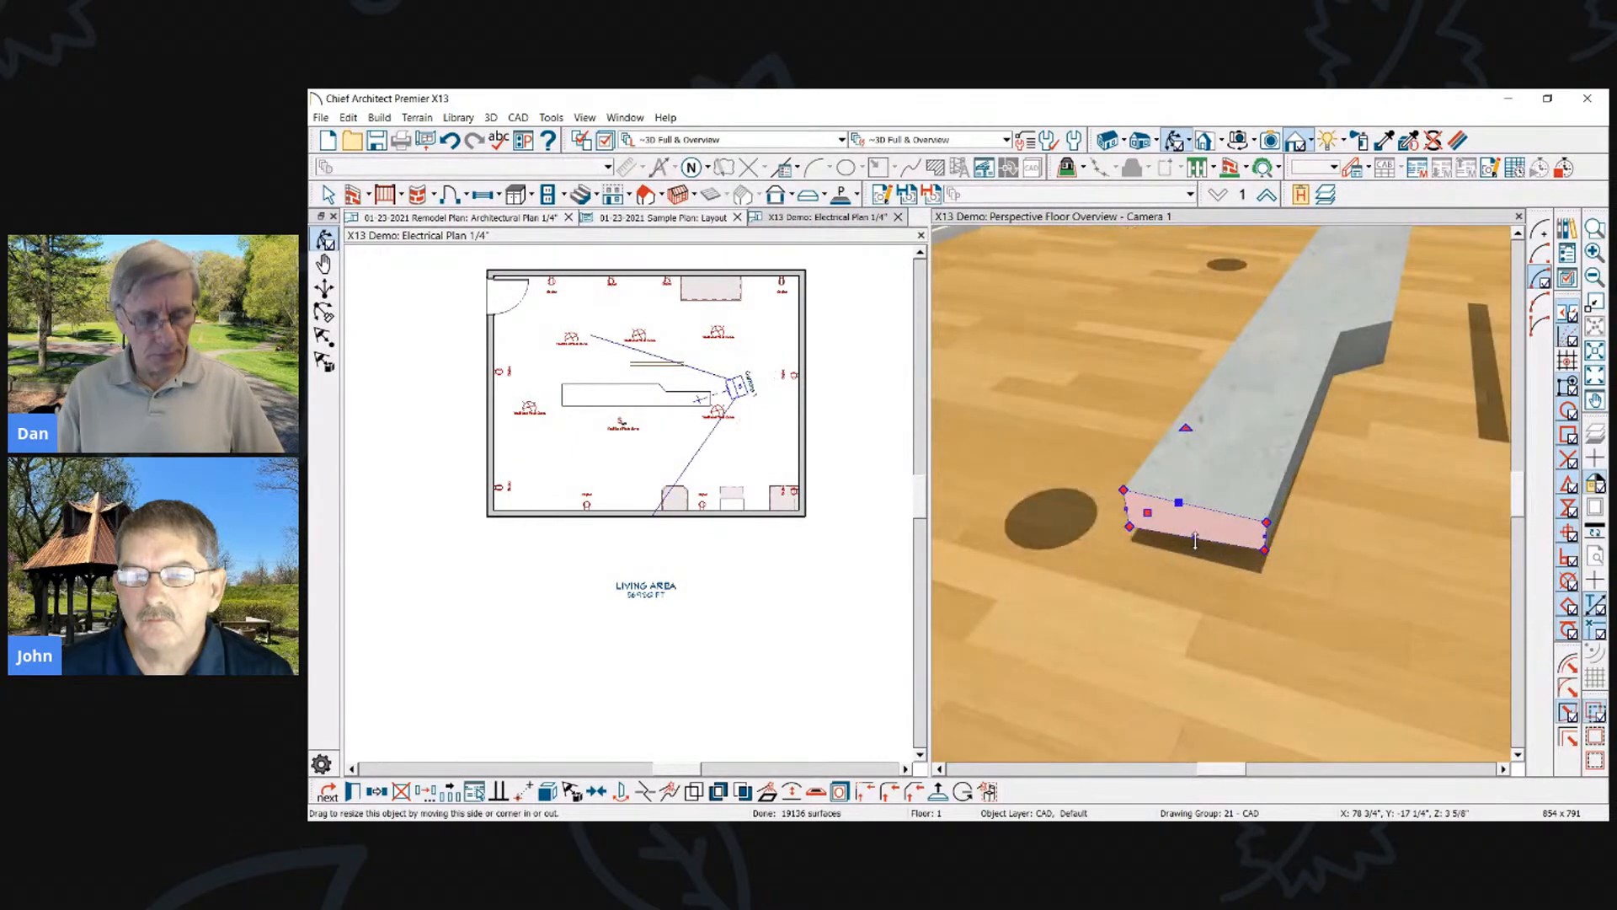
key(Escape)
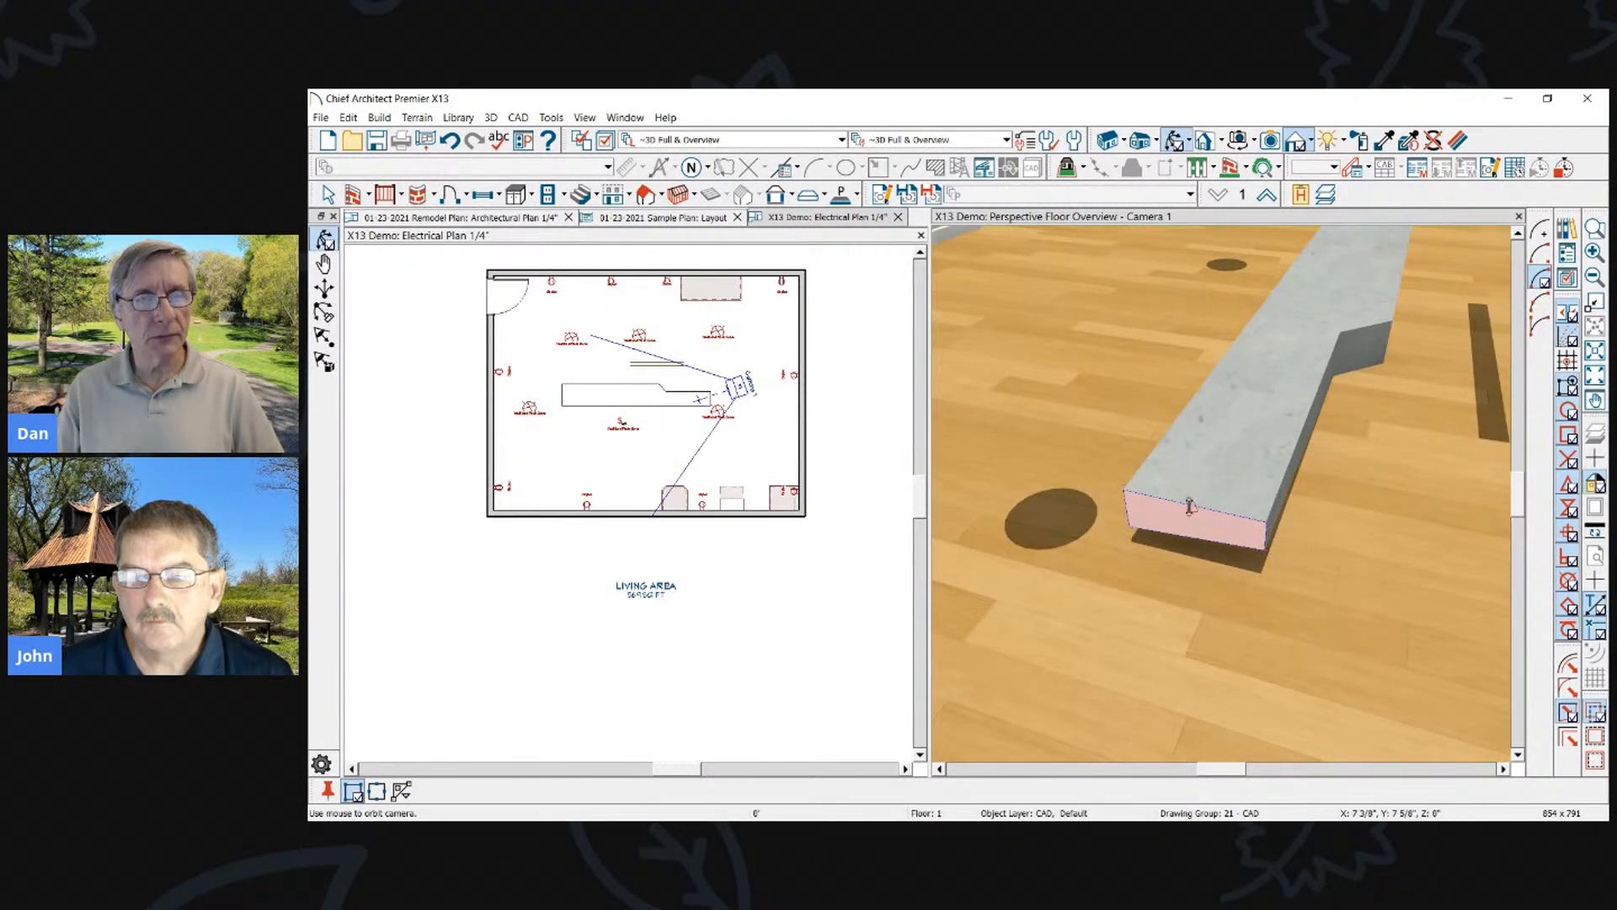
drag(1190, 506, 1175, 464)
drag(1277, 537, 1346, 459)
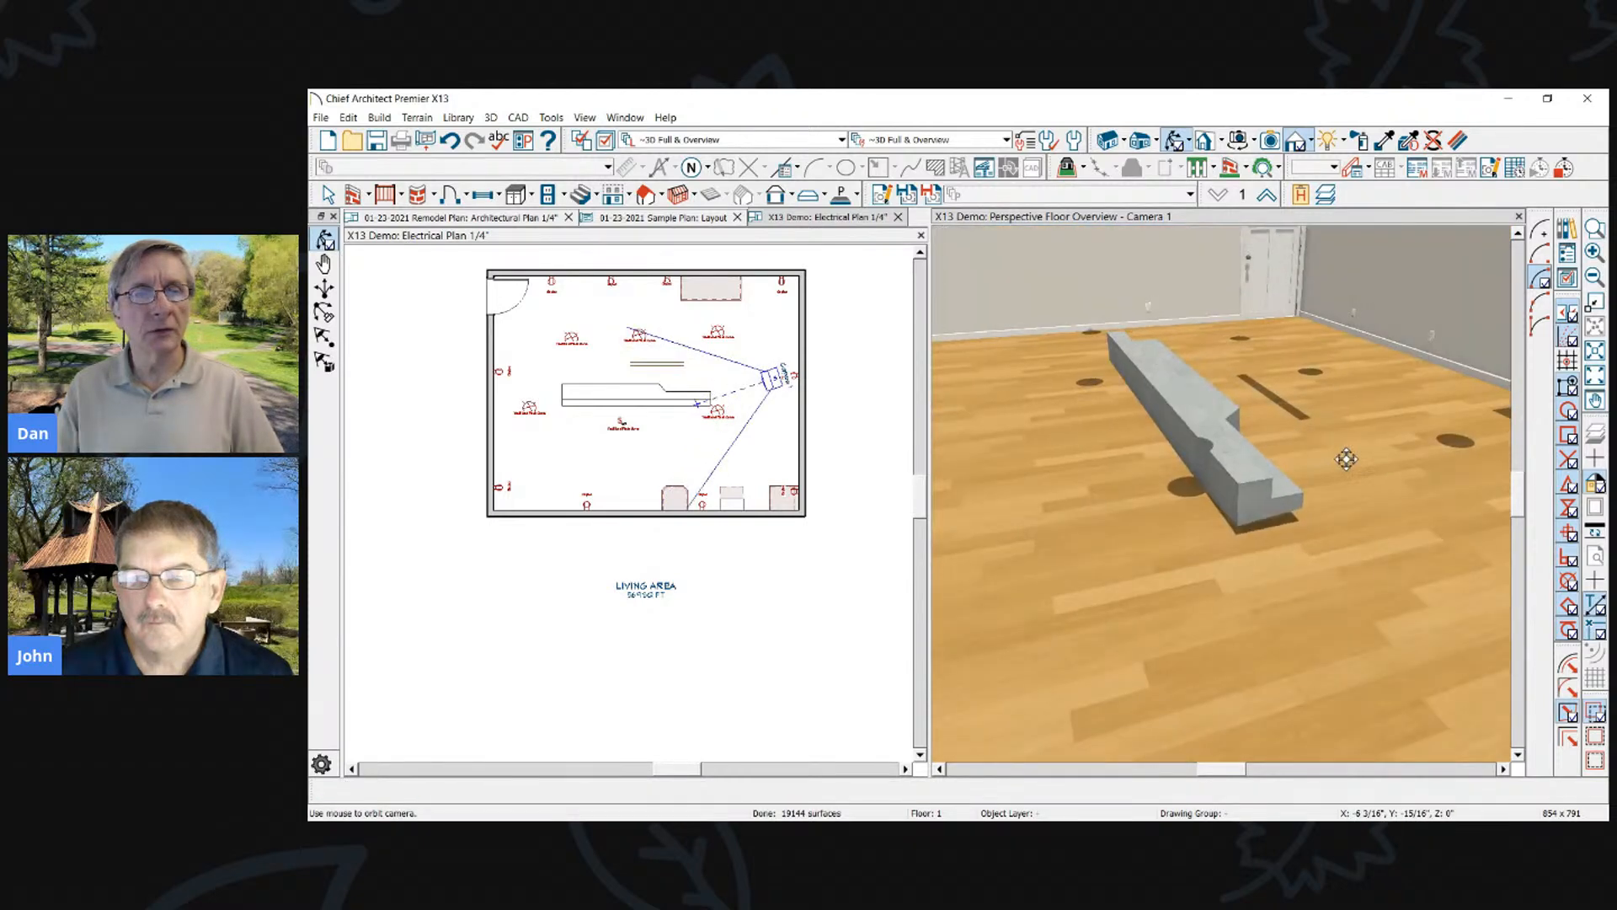
Break the side edge of the solid's end face and pull its upper part outward to widen the upper portion
scroll(1346, 459, up, 3)
scroll(1246, 498, up, 3)
click(1257, 520)
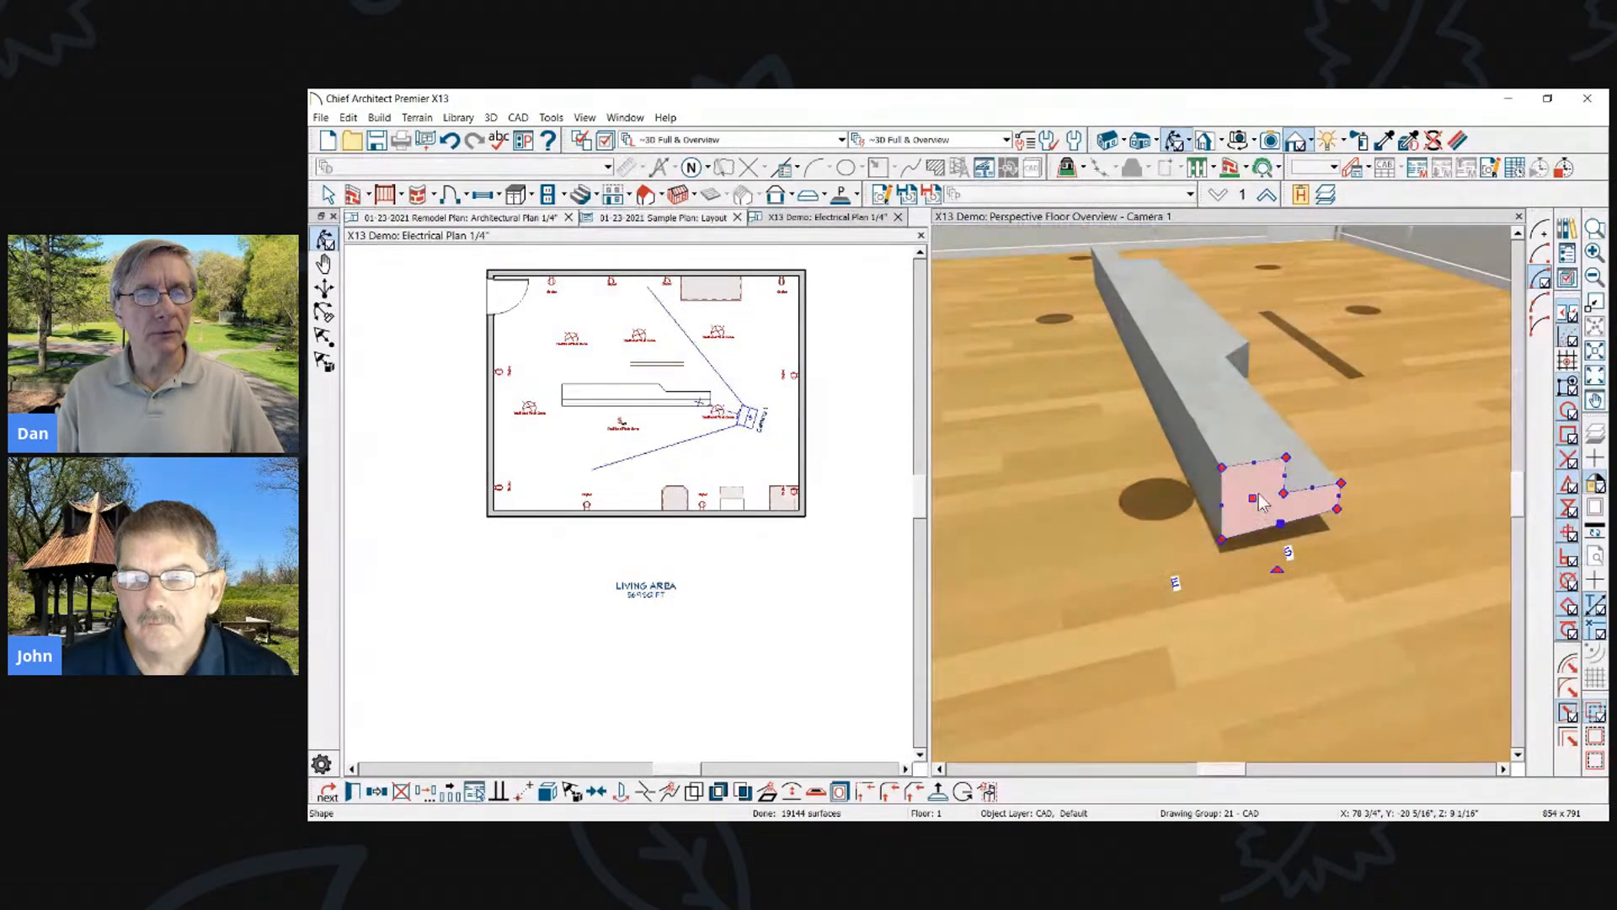
click(1215, 503)
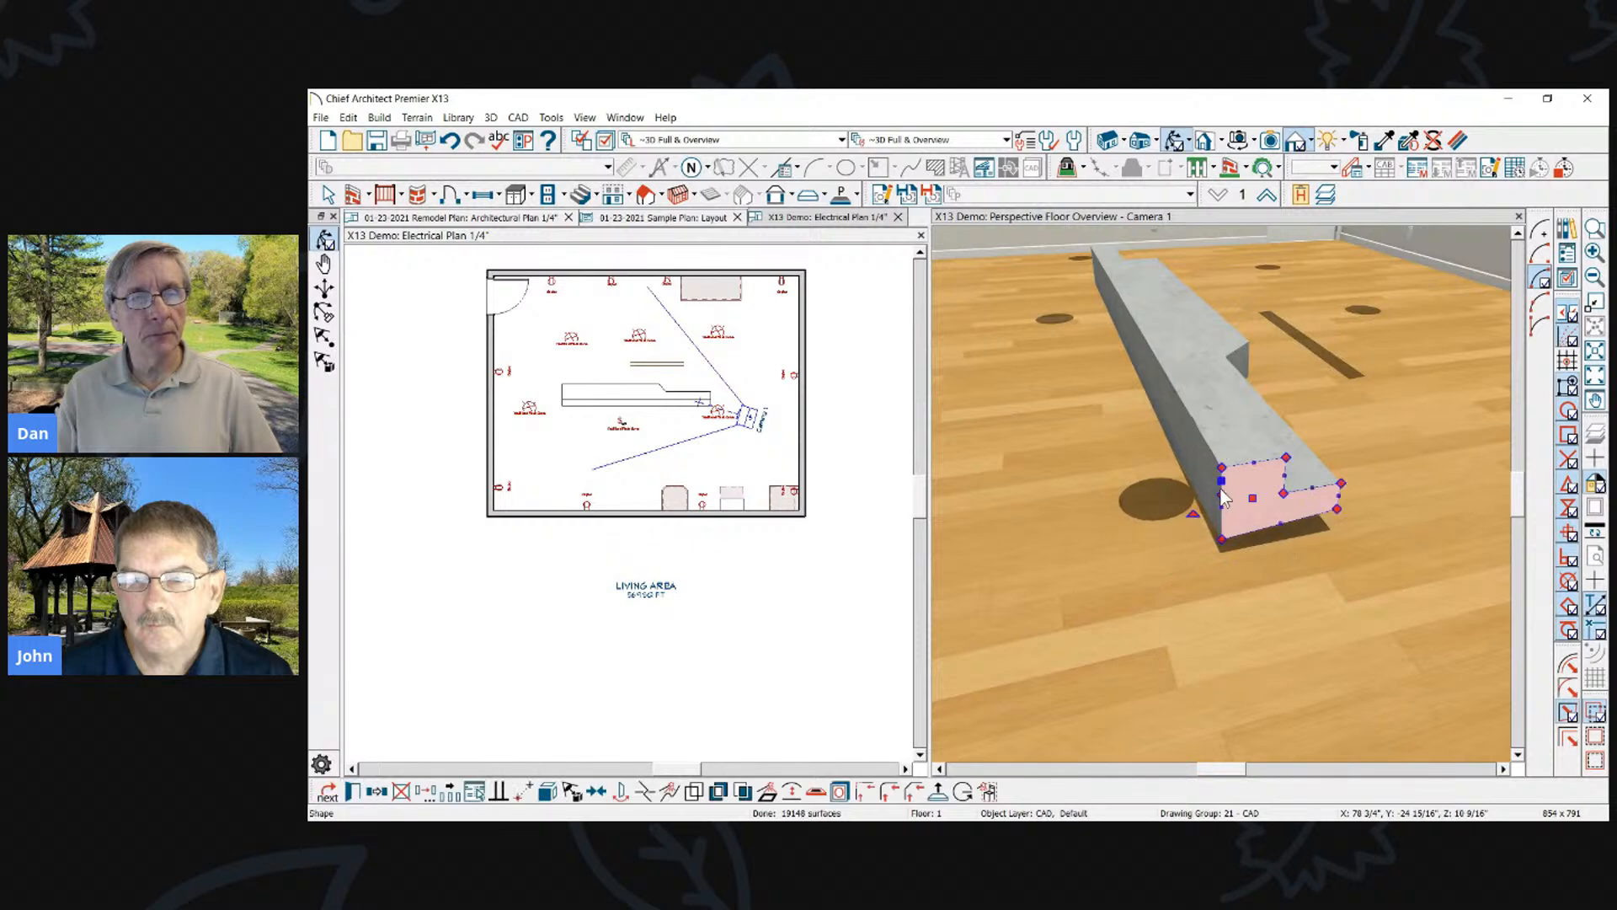
drag(1213, 473, 1025, 525)
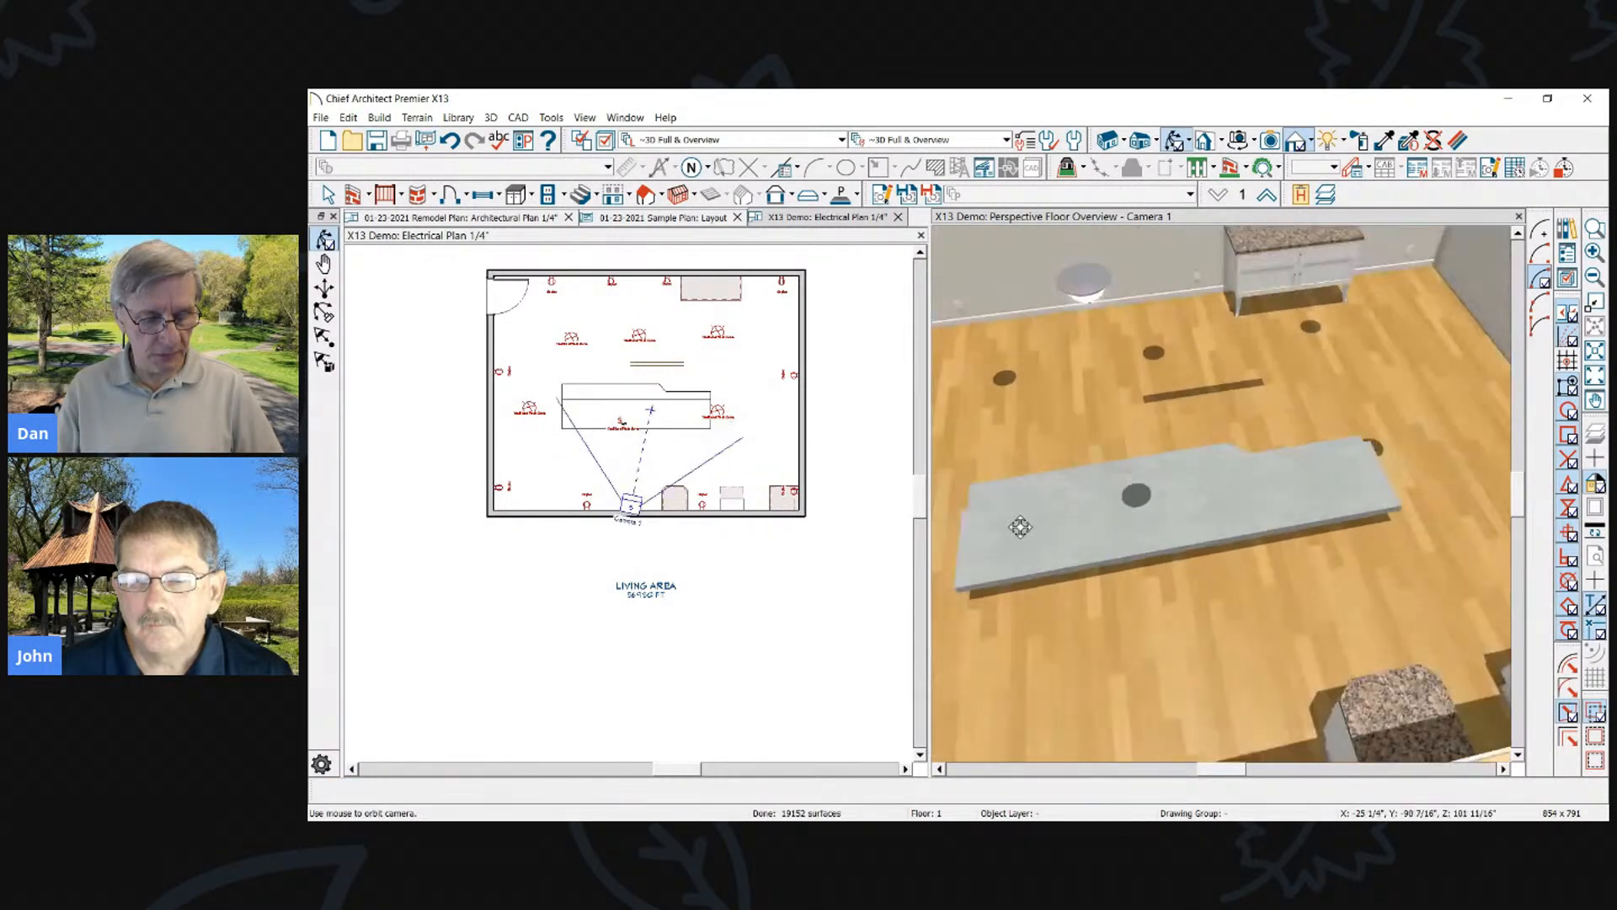
Break the long edge of the widened top face and push its main section back in, leaving a short stub at one end
click(958, 546)
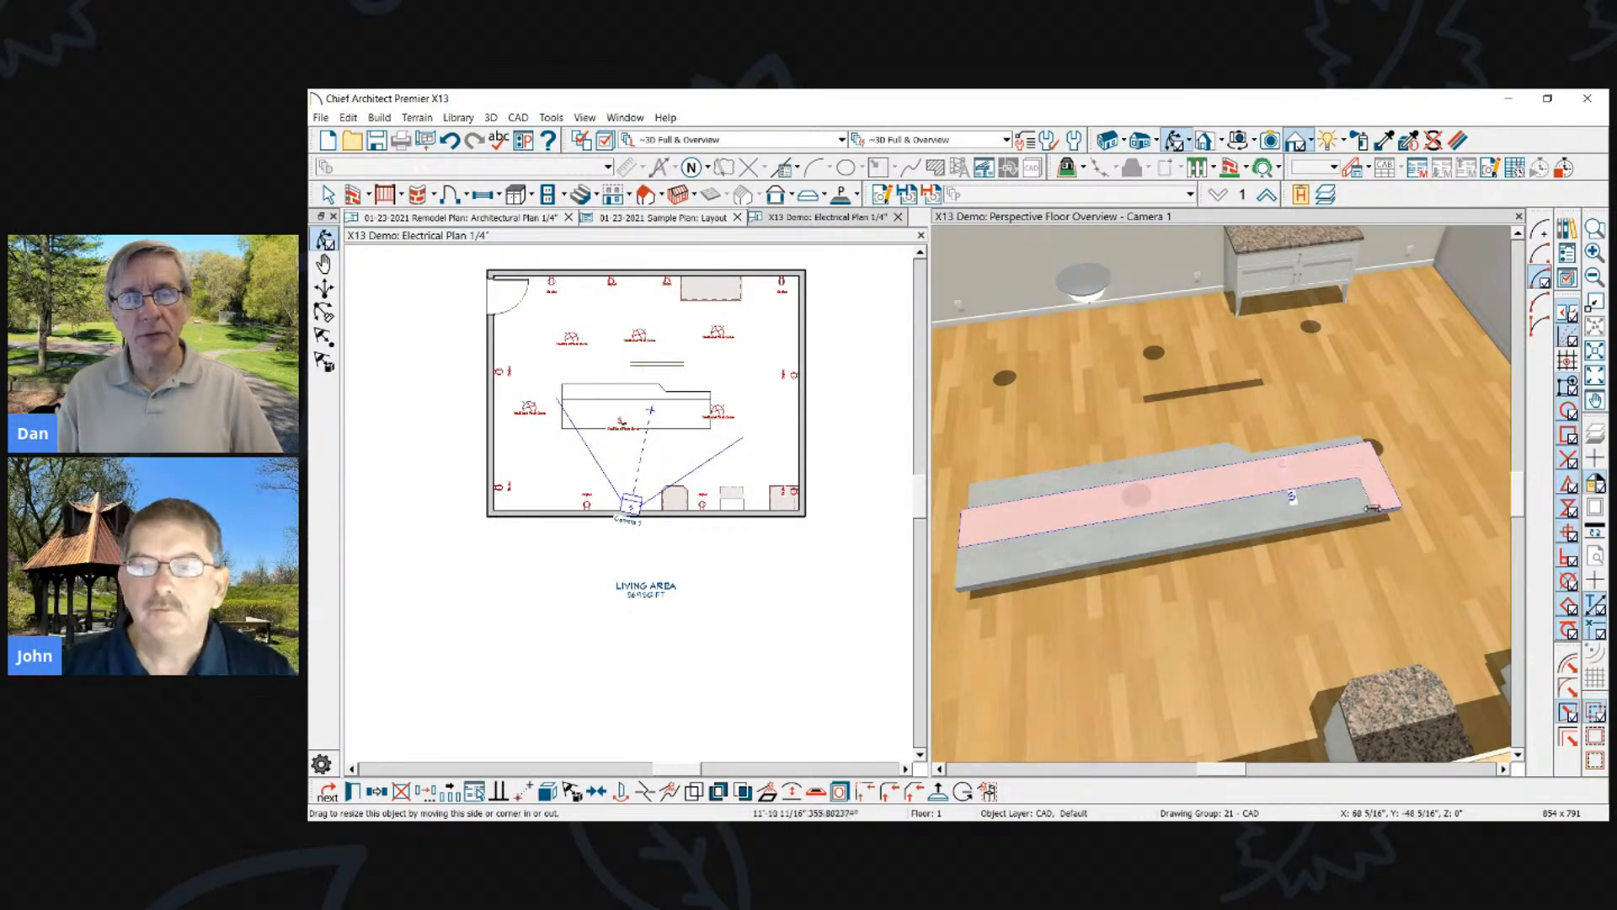
drag(1213, 537, 1213, 510)
mouse_move(1365, 470)
mouse_down()
mouse_move(1375, 422)
mouse_move(1407, 528)
mouse_move(1458, 491)
mouse_move(1374, 488)
mouse_up()
Pull the stub's end face outward to form a long arm perpendicular to the solid
click(1323, 462)
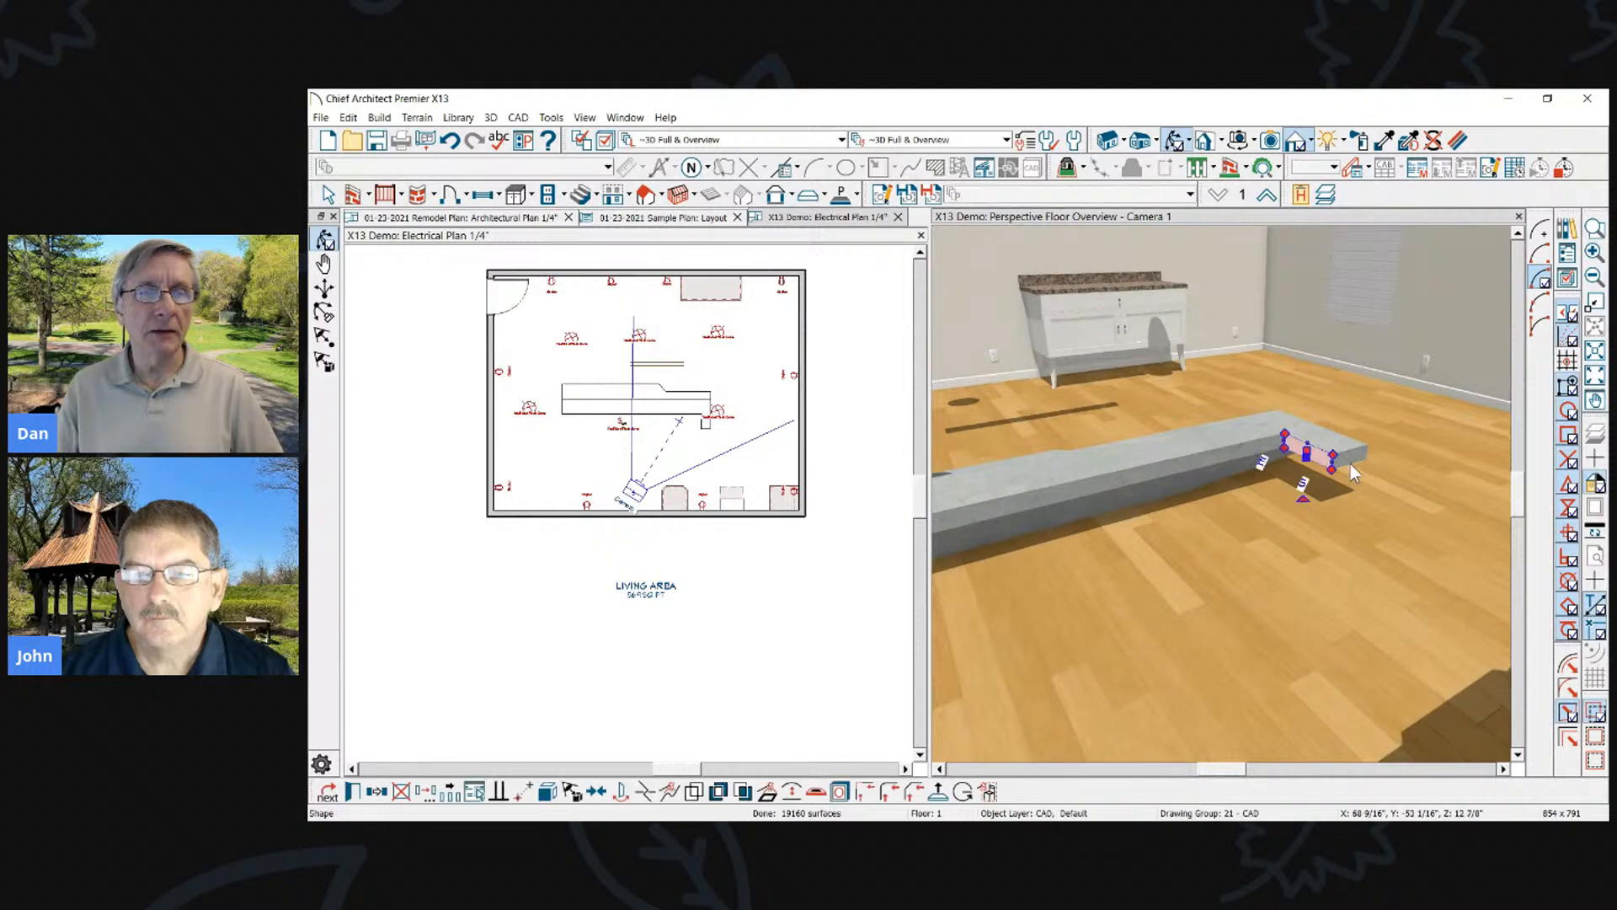
drag(1327, 462, 1148, 473)
click(1473, 433)
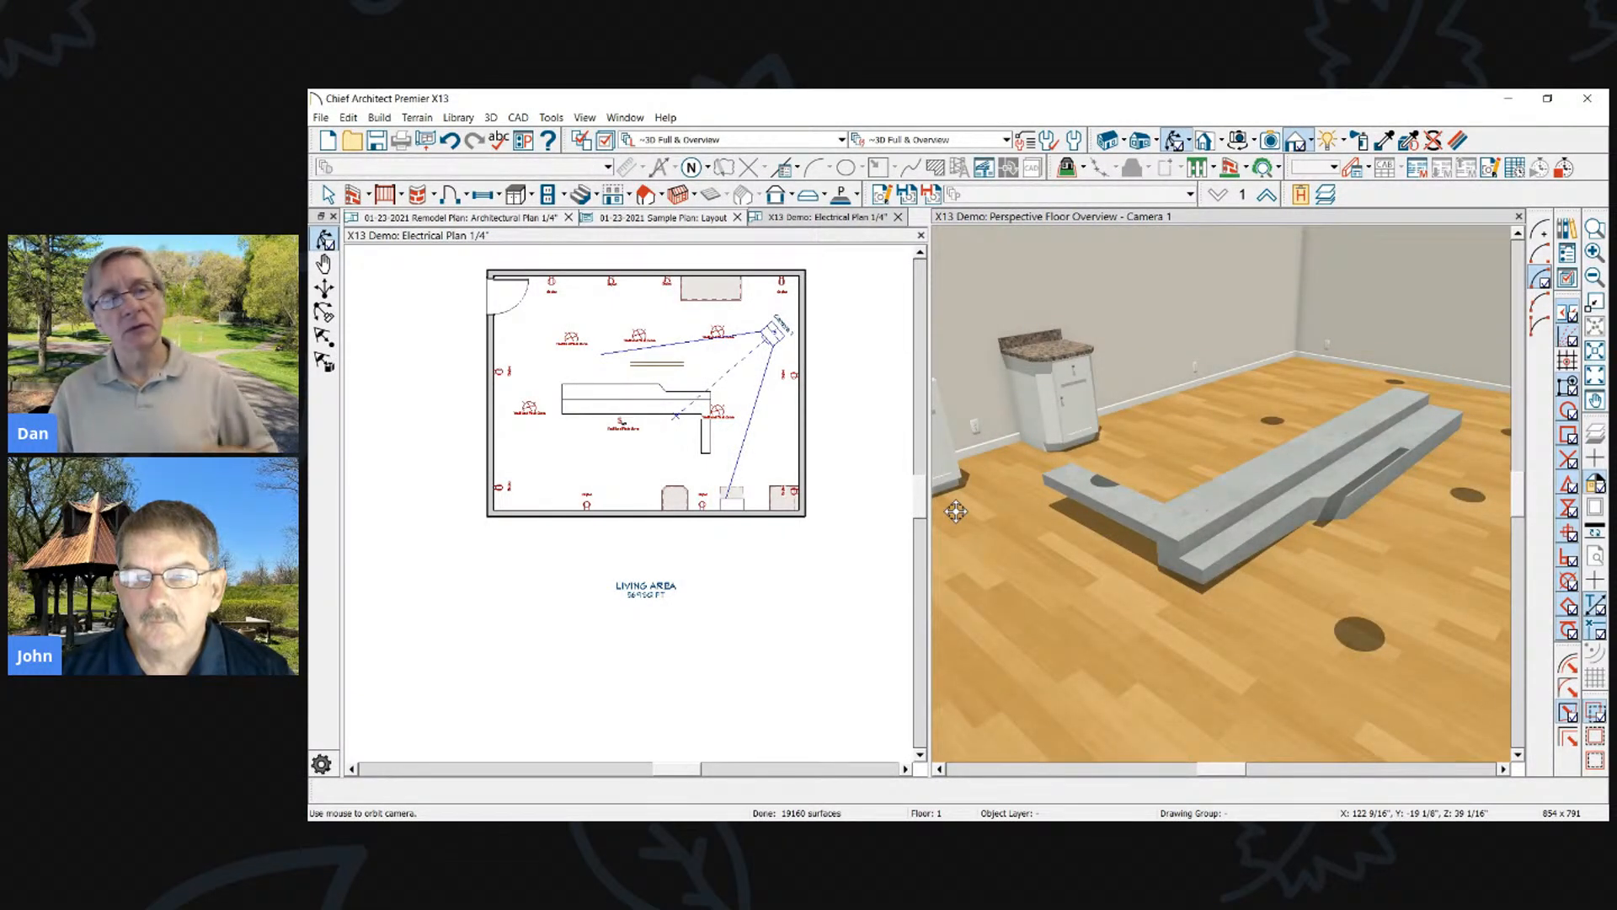
Break the arm's top edge near its free end on the solid's end face and raise that part into an upright post
drag(952, 541, 1035, 511)
click(1082, 480)
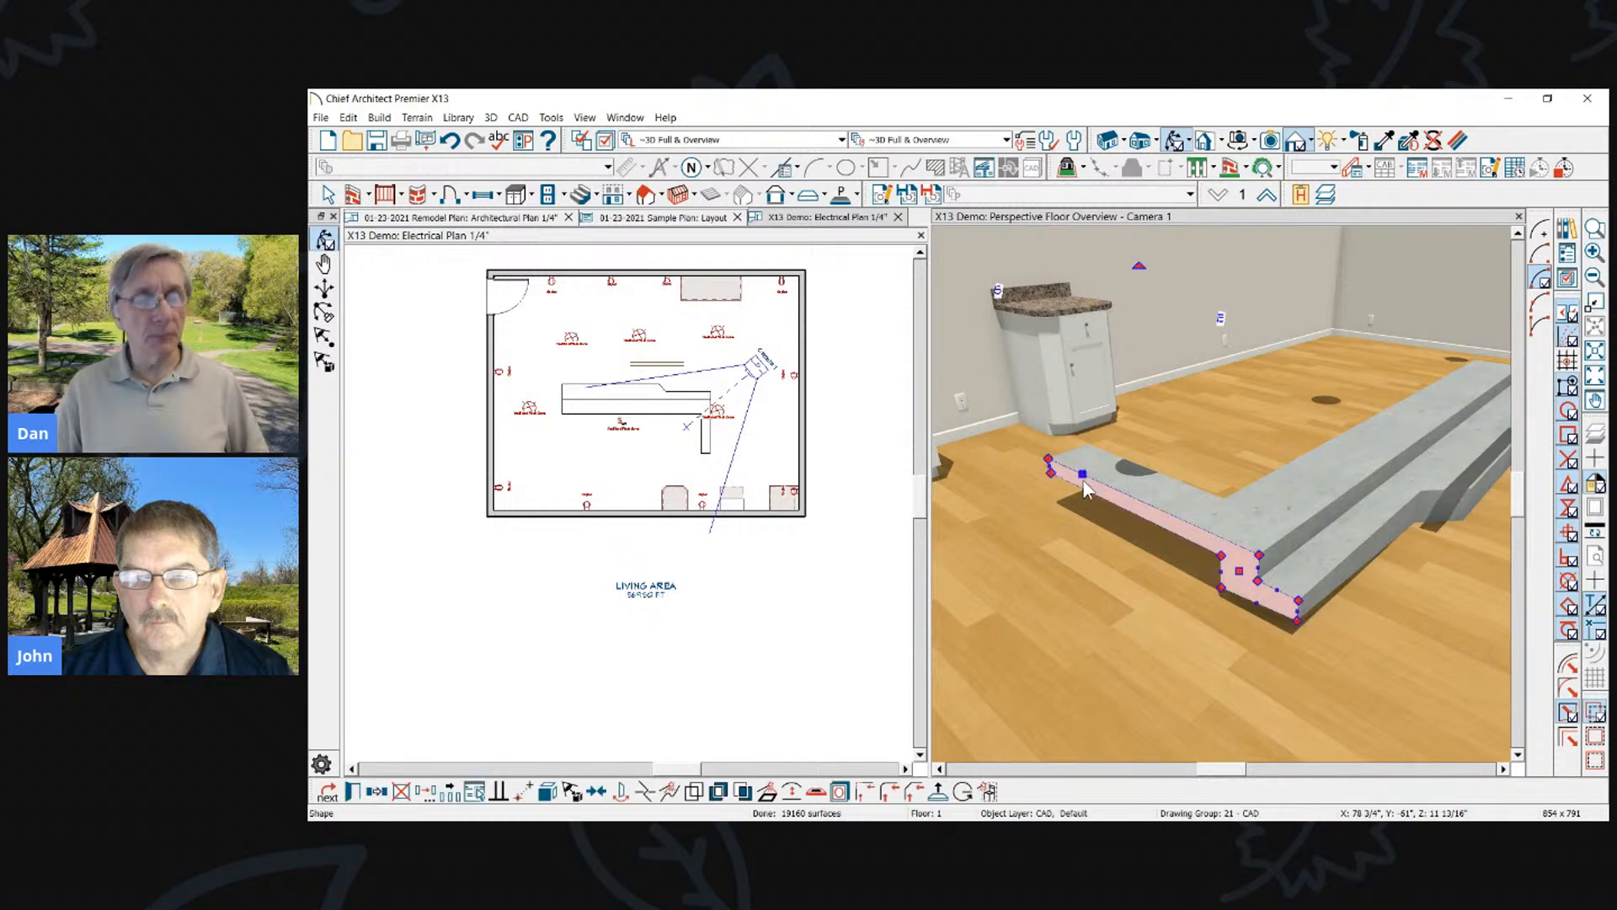
drag(1082, 475, 1099, 346)
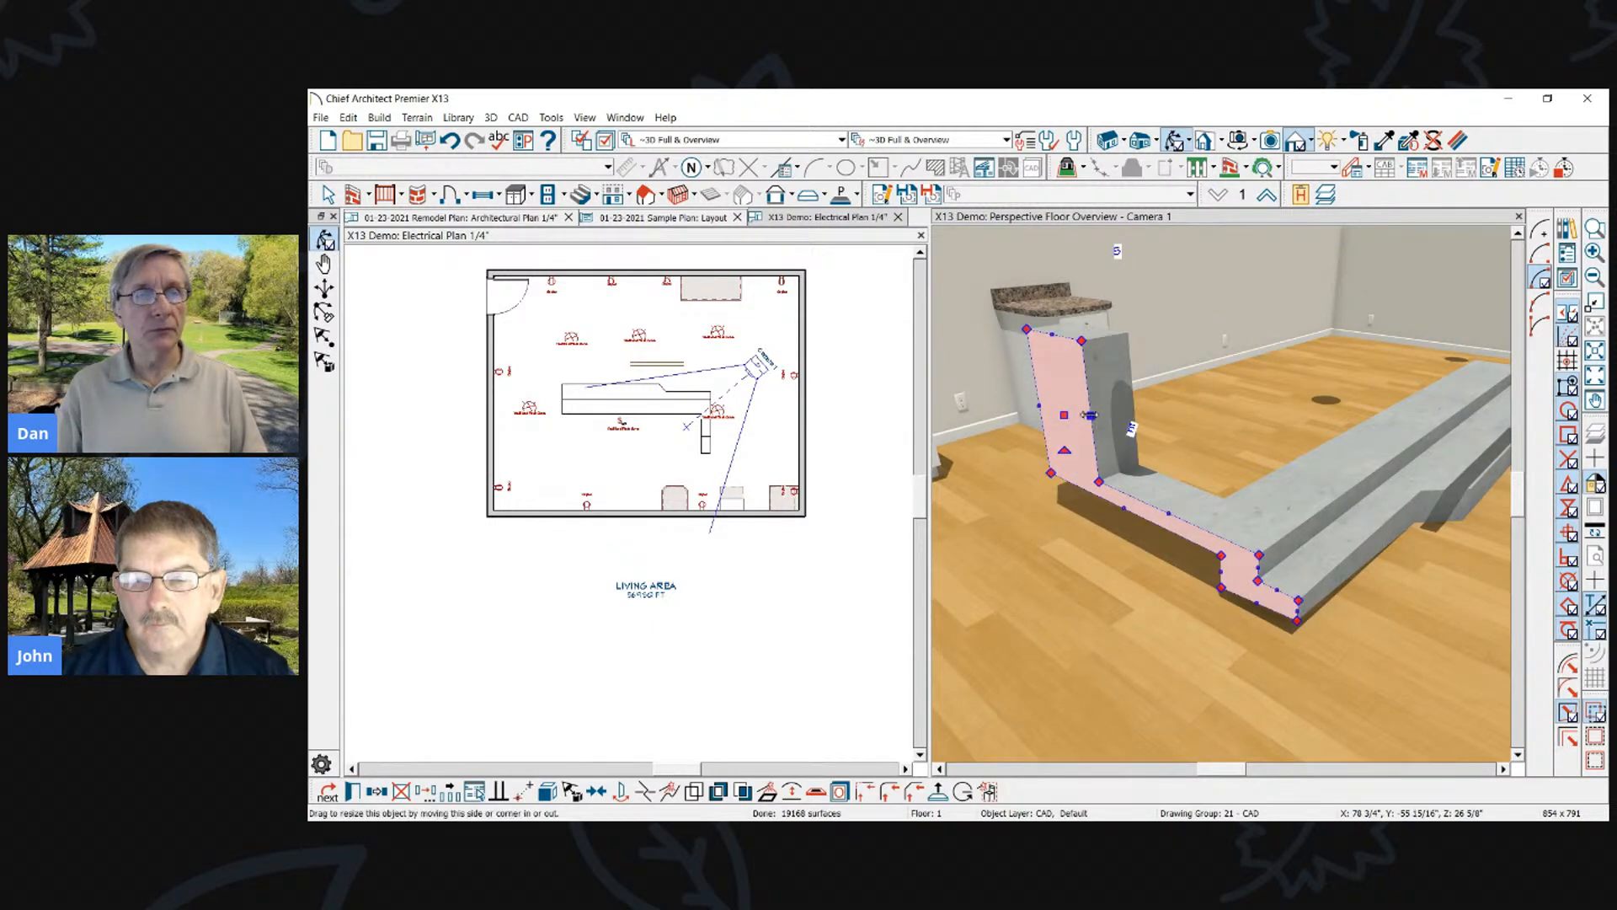
Move the upright post's inner side edge inward to make the post narrower, and deselect the solid
click(1249, 393)
drag(1249, 393, 1050, 401)
click(1081, 327)
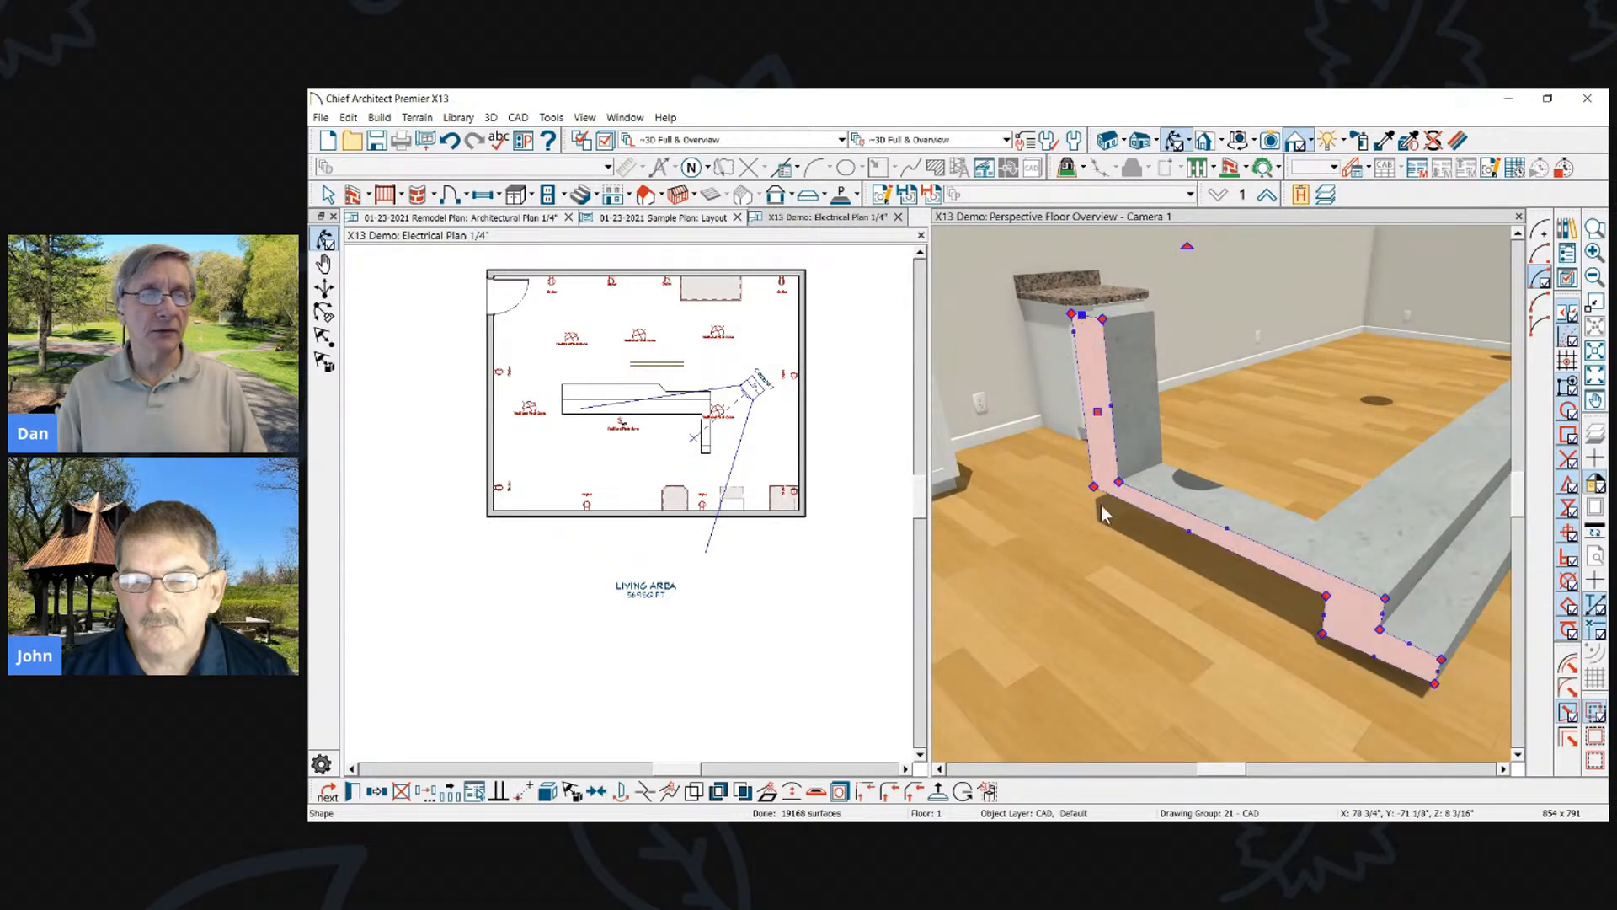
click(1087, 330)
scroll(1262, 401, down, 3)
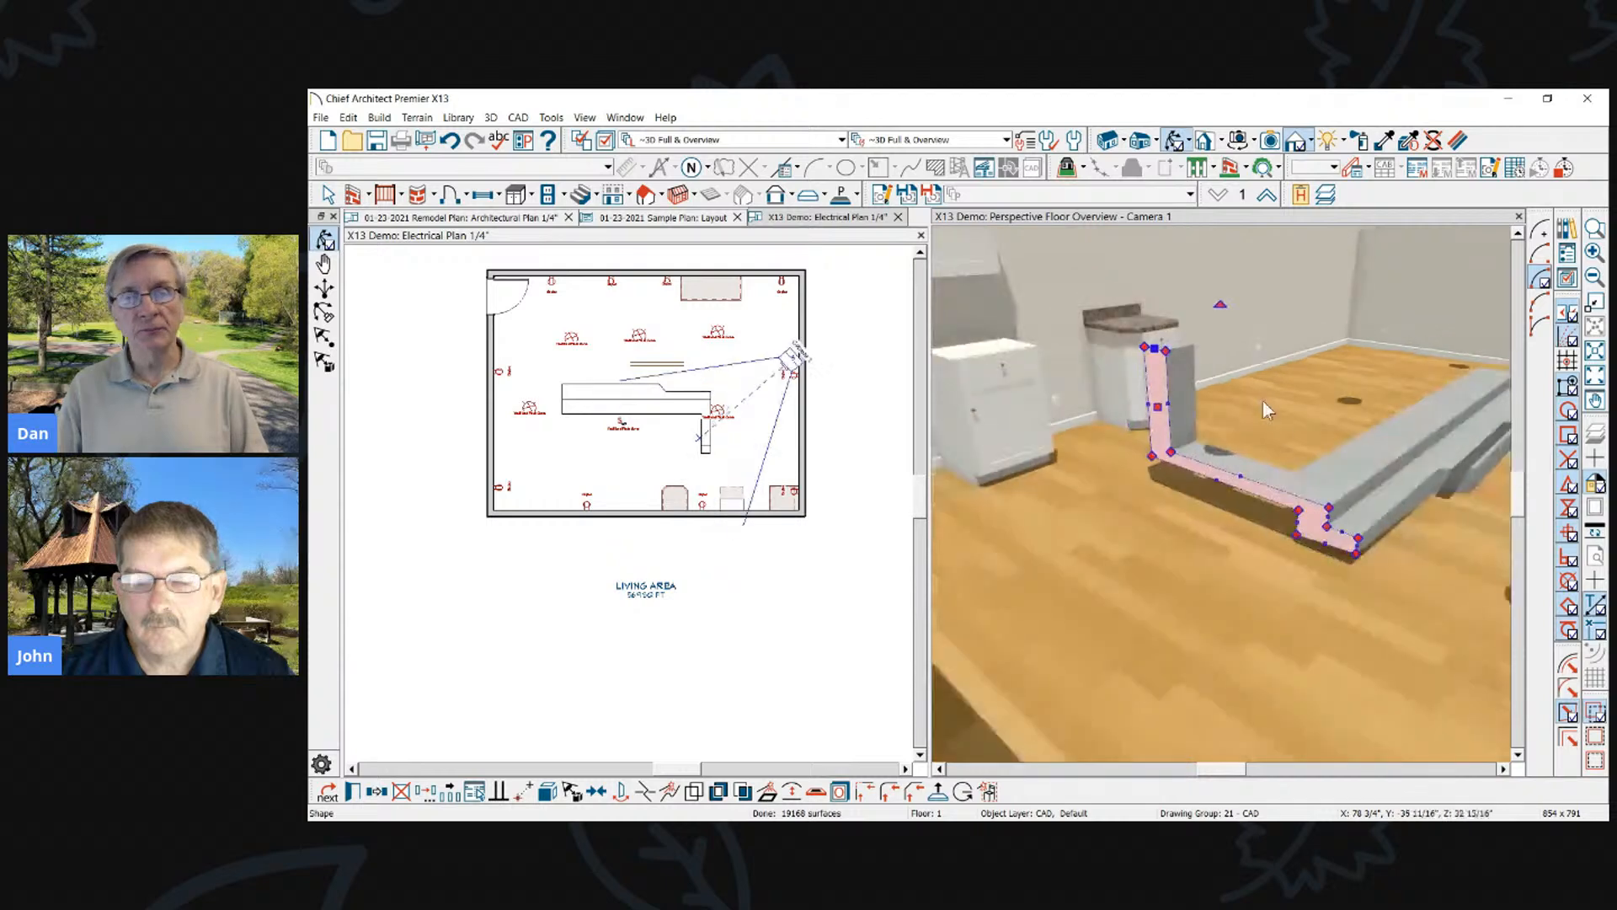
key(Escape)
scroll(1317, 504, down, 2)
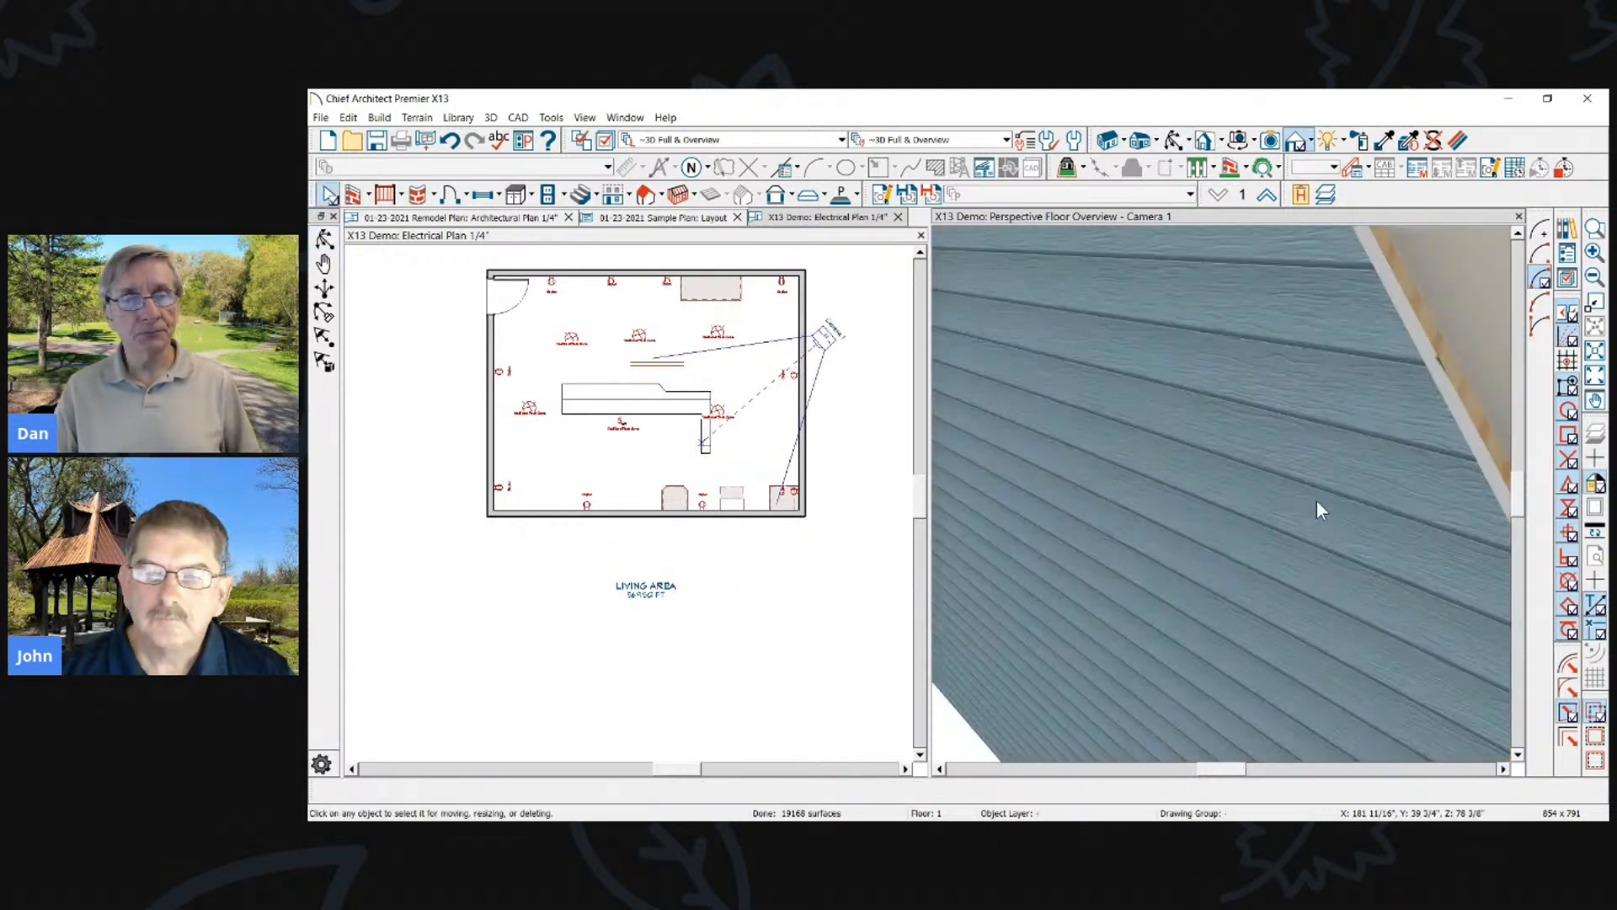
scroll(1316, 500, up, 2)
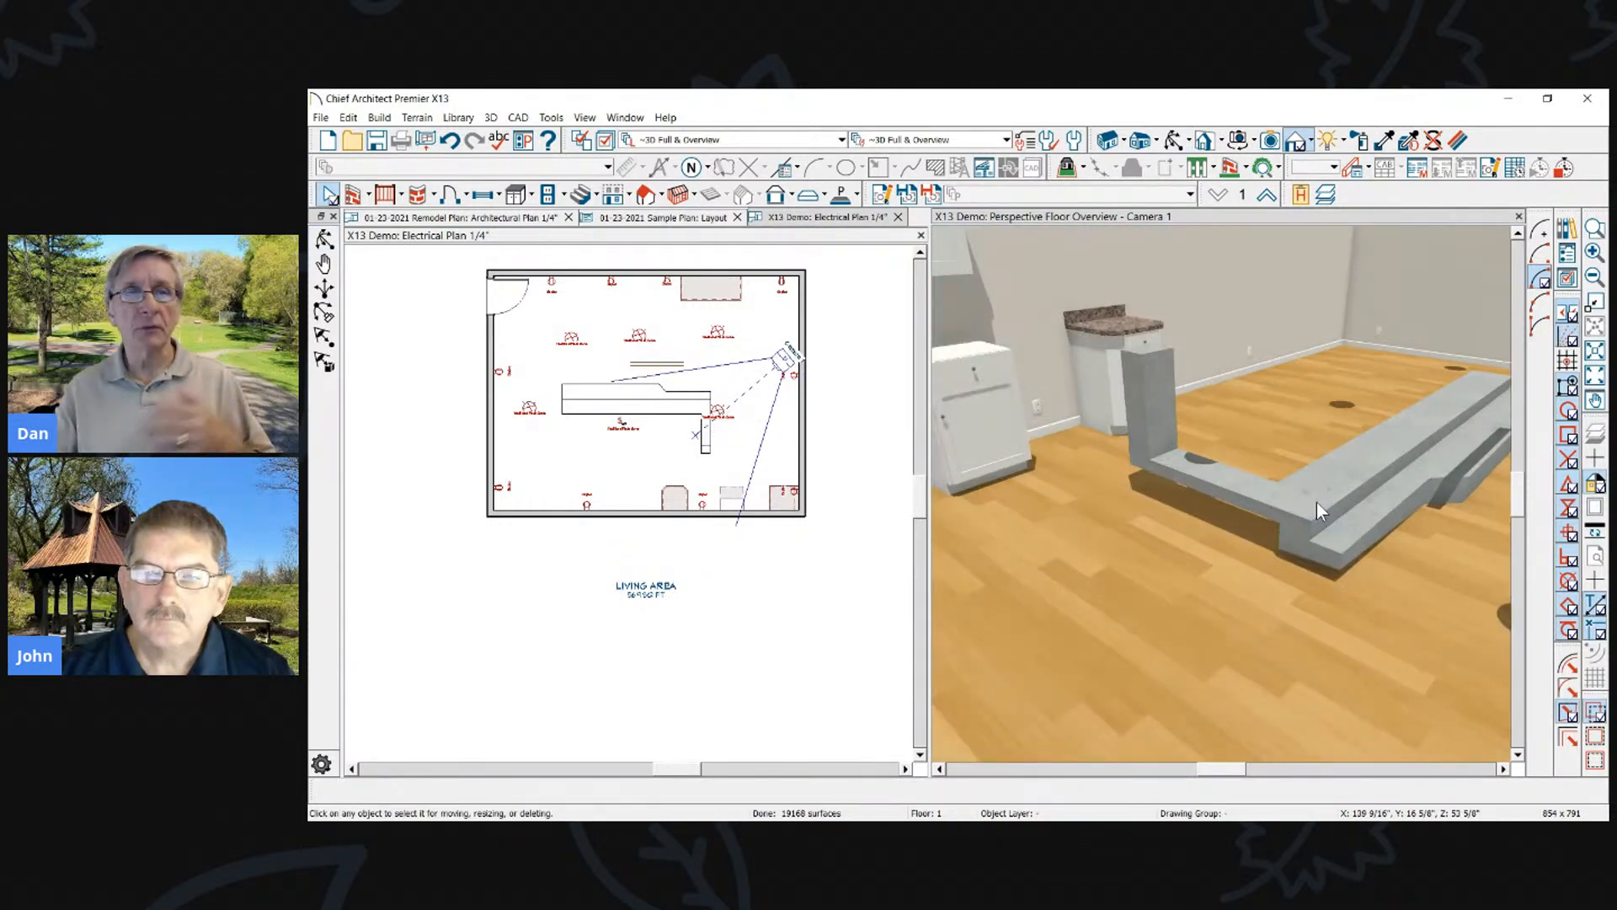
Close the X13 Demo electrical plan and select the "Display Controls for Shapes" entry in the Word feature list
click(898, 217)
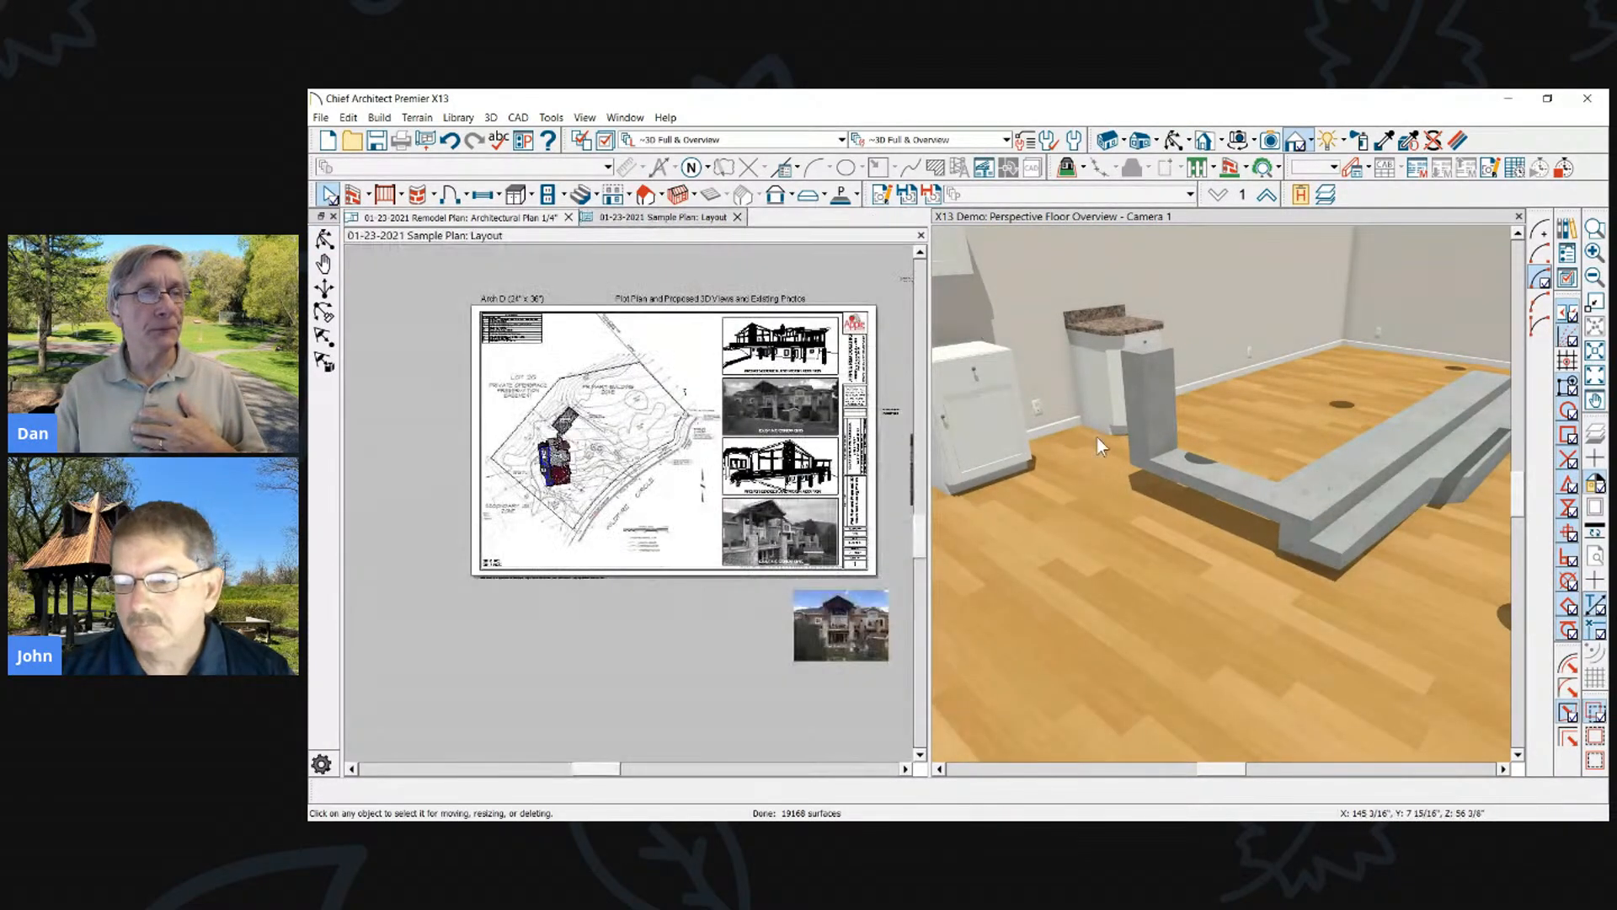
key(alt+Tab)
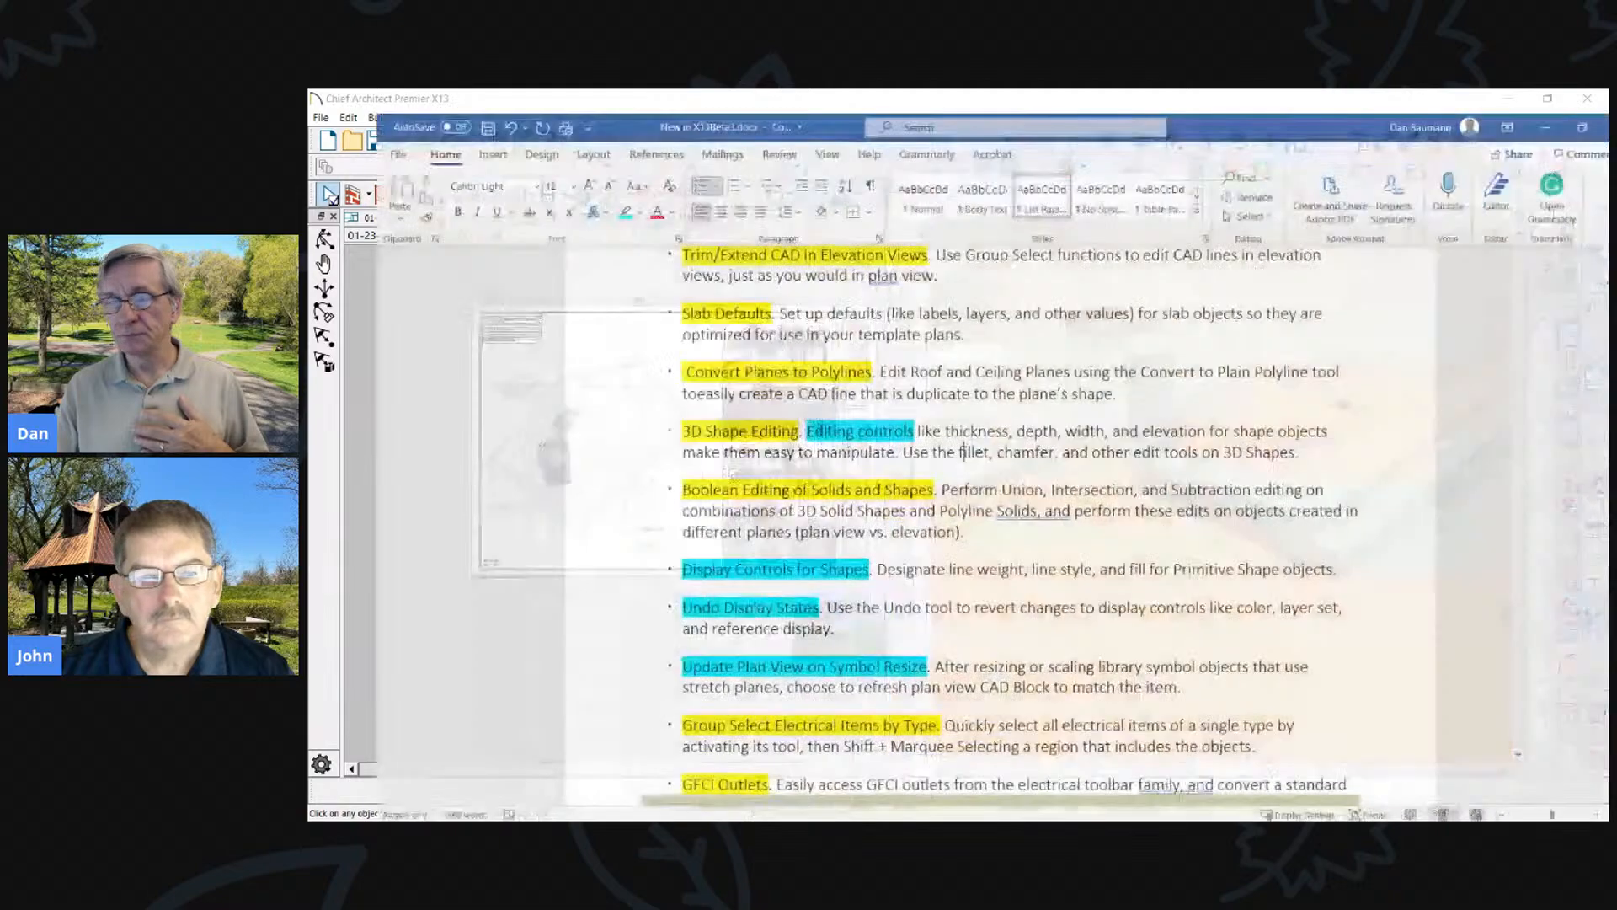
scroll(794, 523, down, 3)
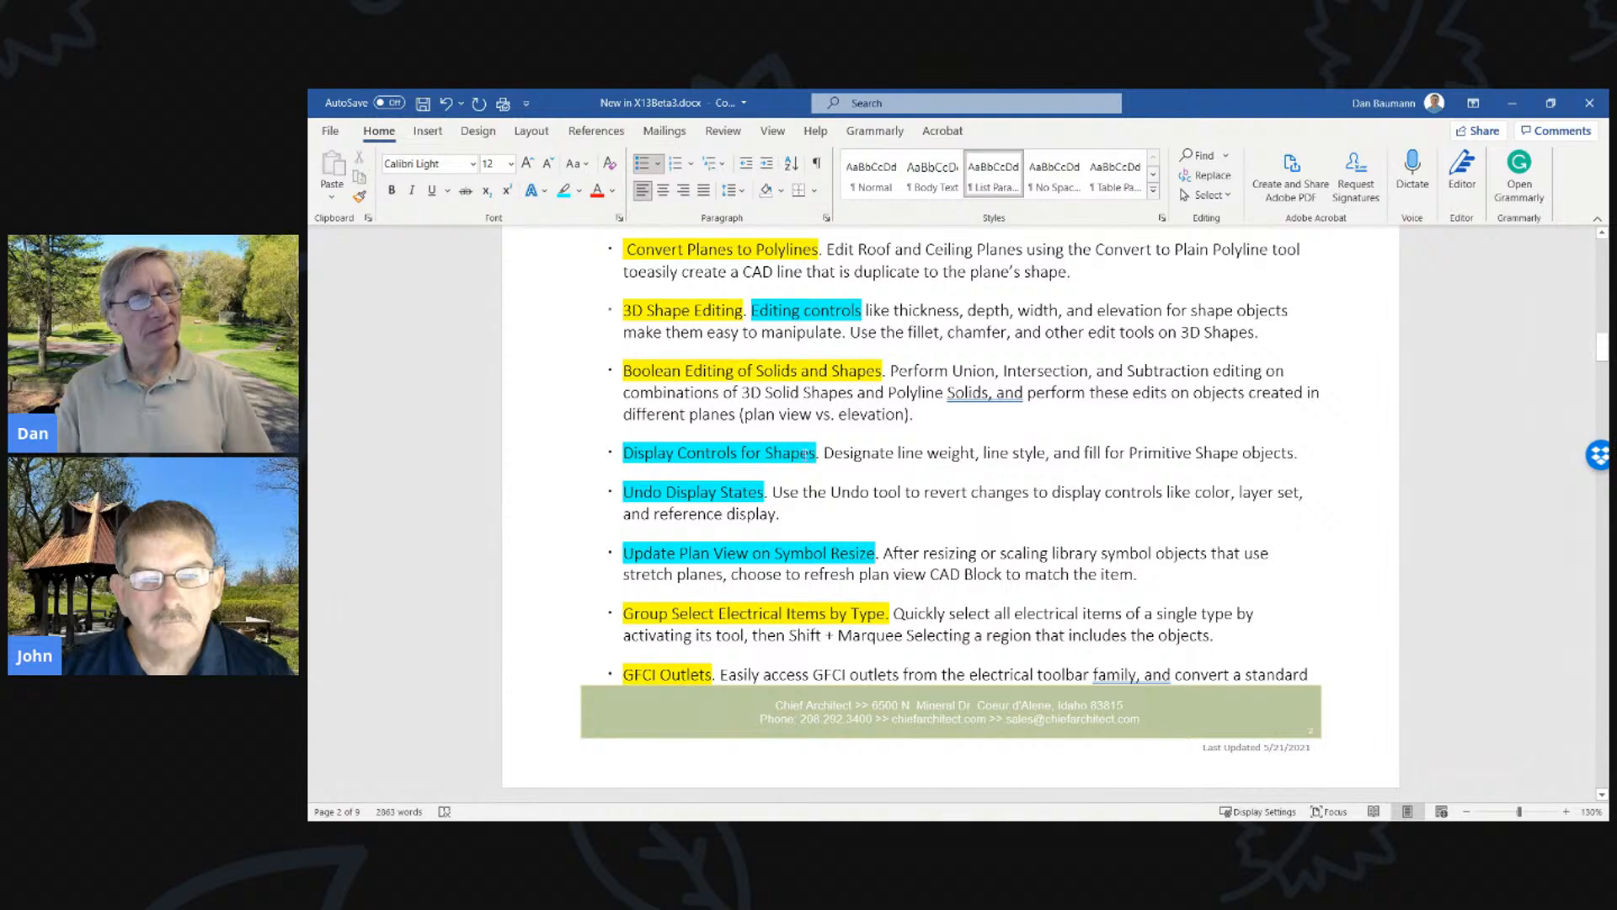
drag(816, 453, 623, 454)
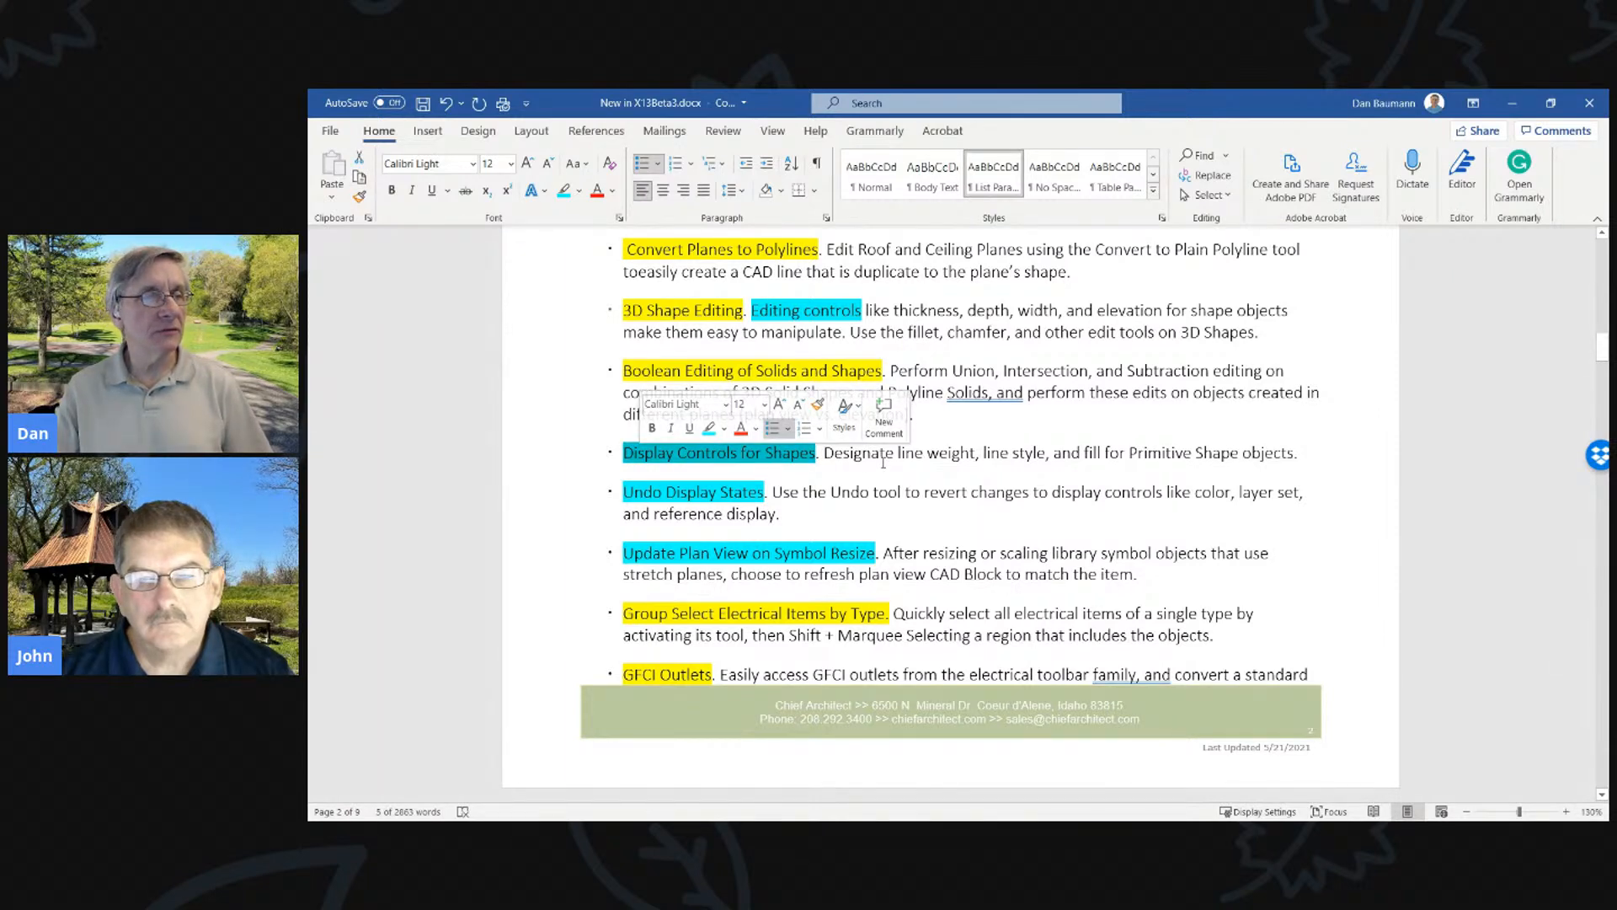
Switch back to Chief Architect and place a sphere of about 8 7/8" radius in the Remodel Plan, outside the exterior stair
click(1516, 103)
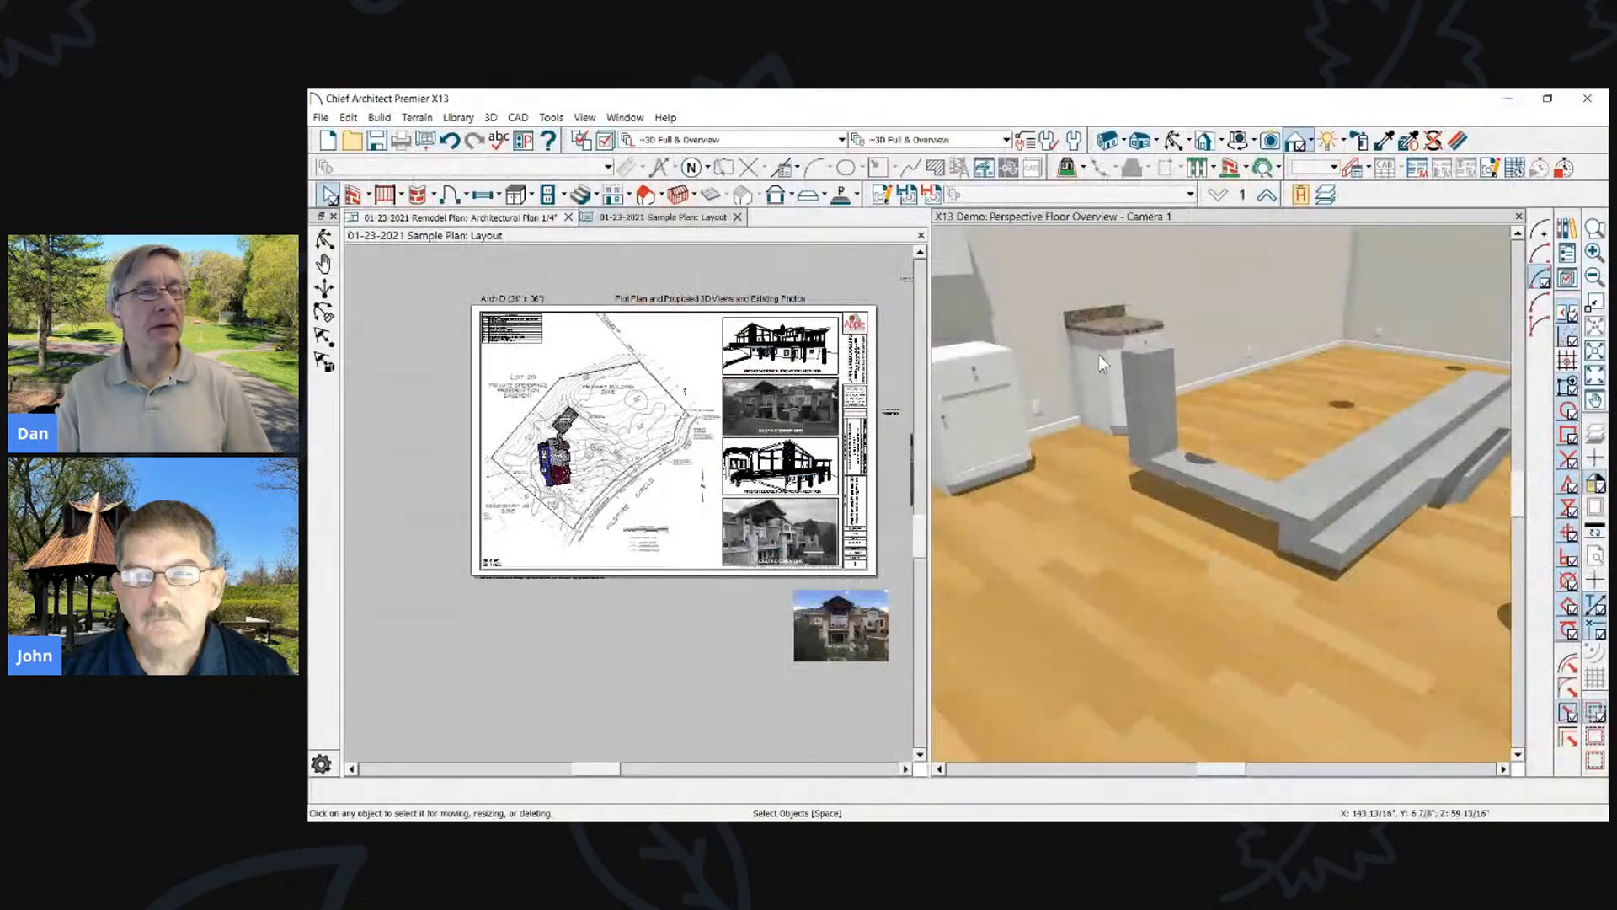
click(514, 217)
scroll(778, 436, down, 2)
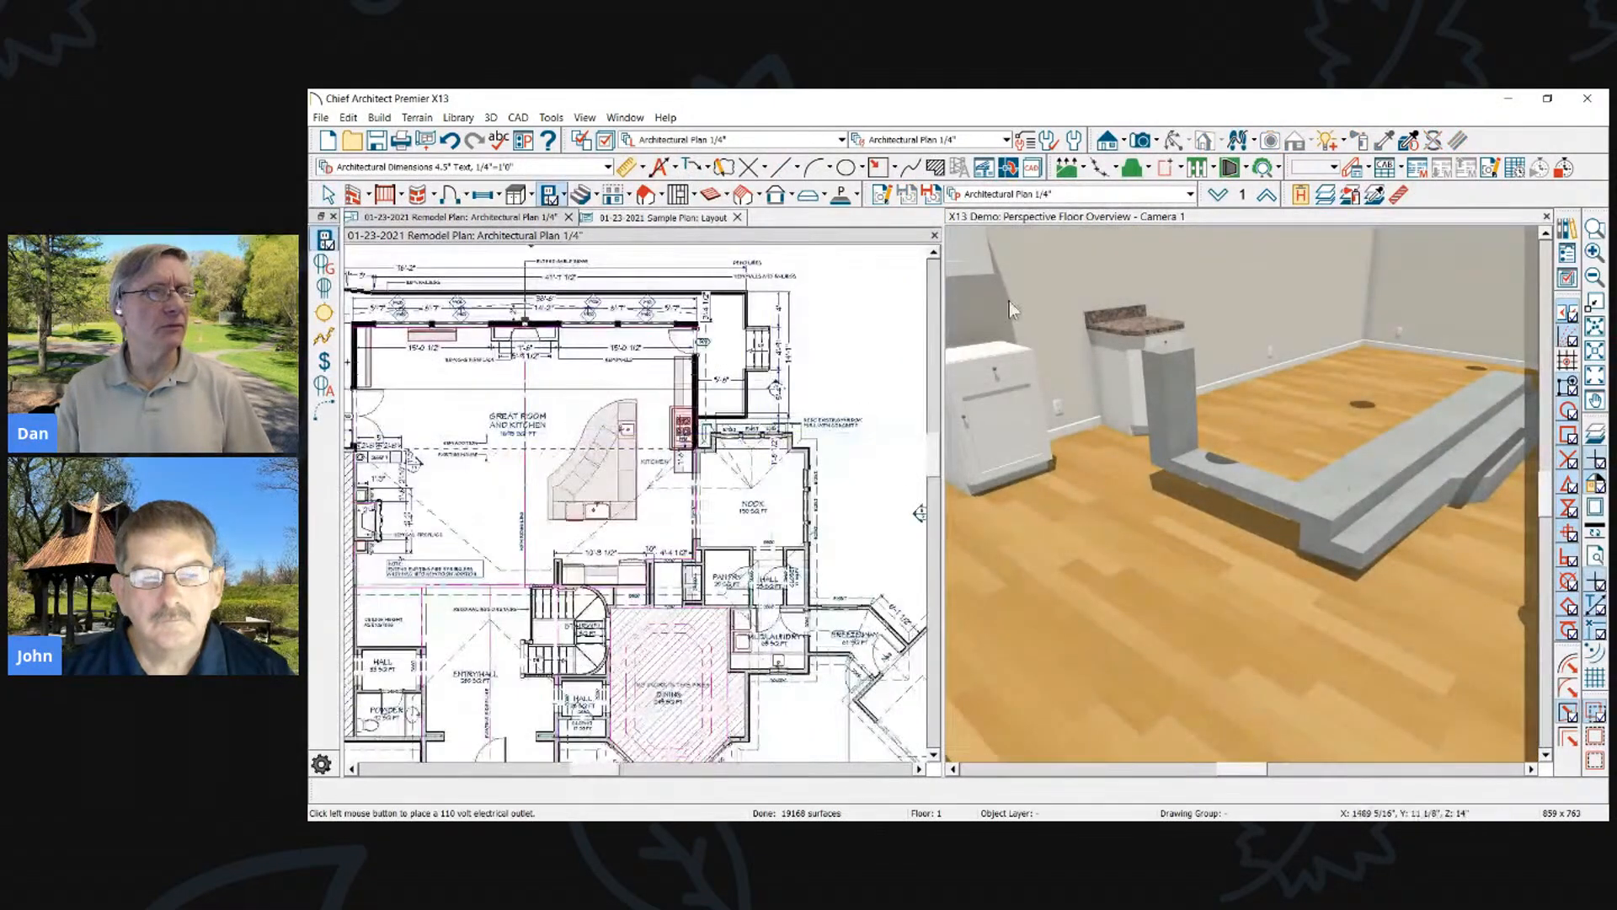
scroll(1021, 295, up, 3)
scroll(903, 291, up, 3)
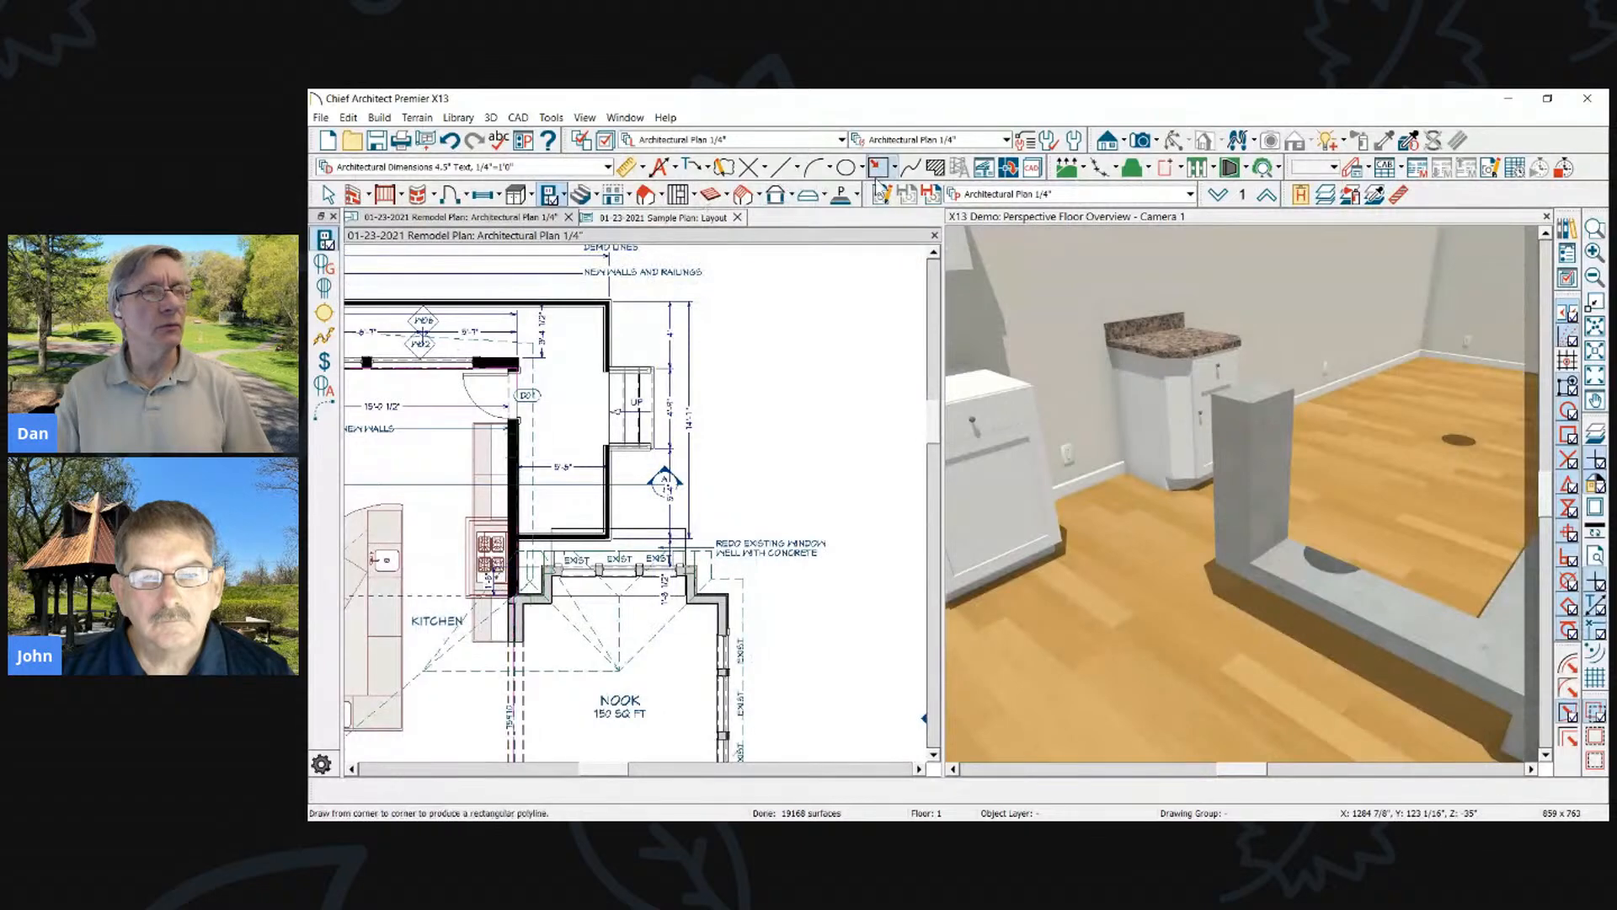
click(842, 194)
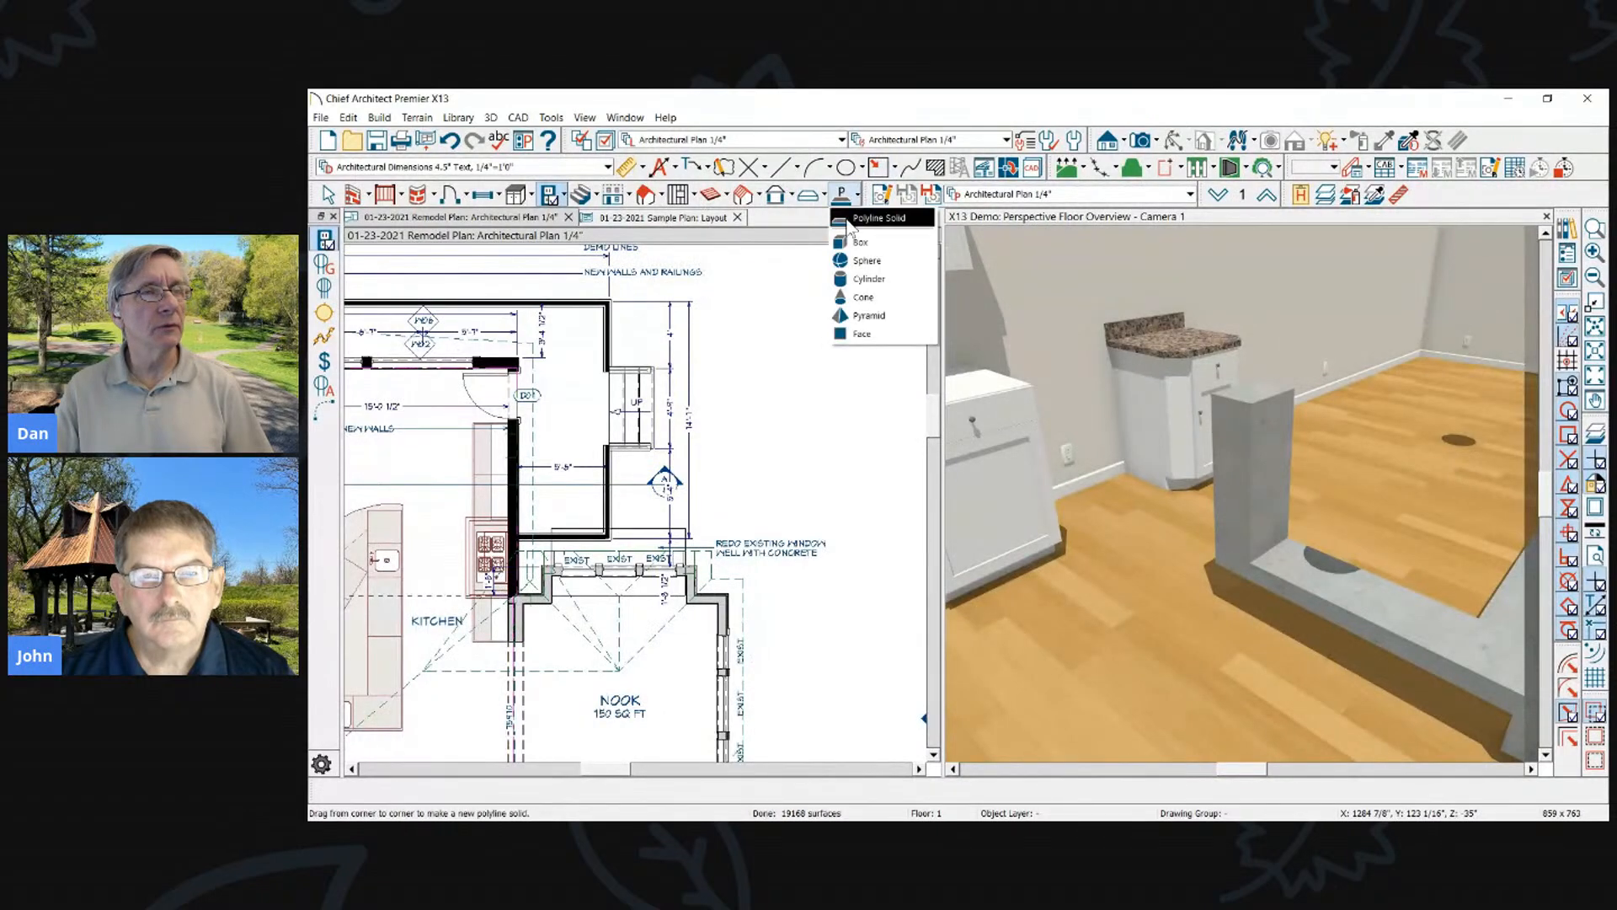
click(863, 260)
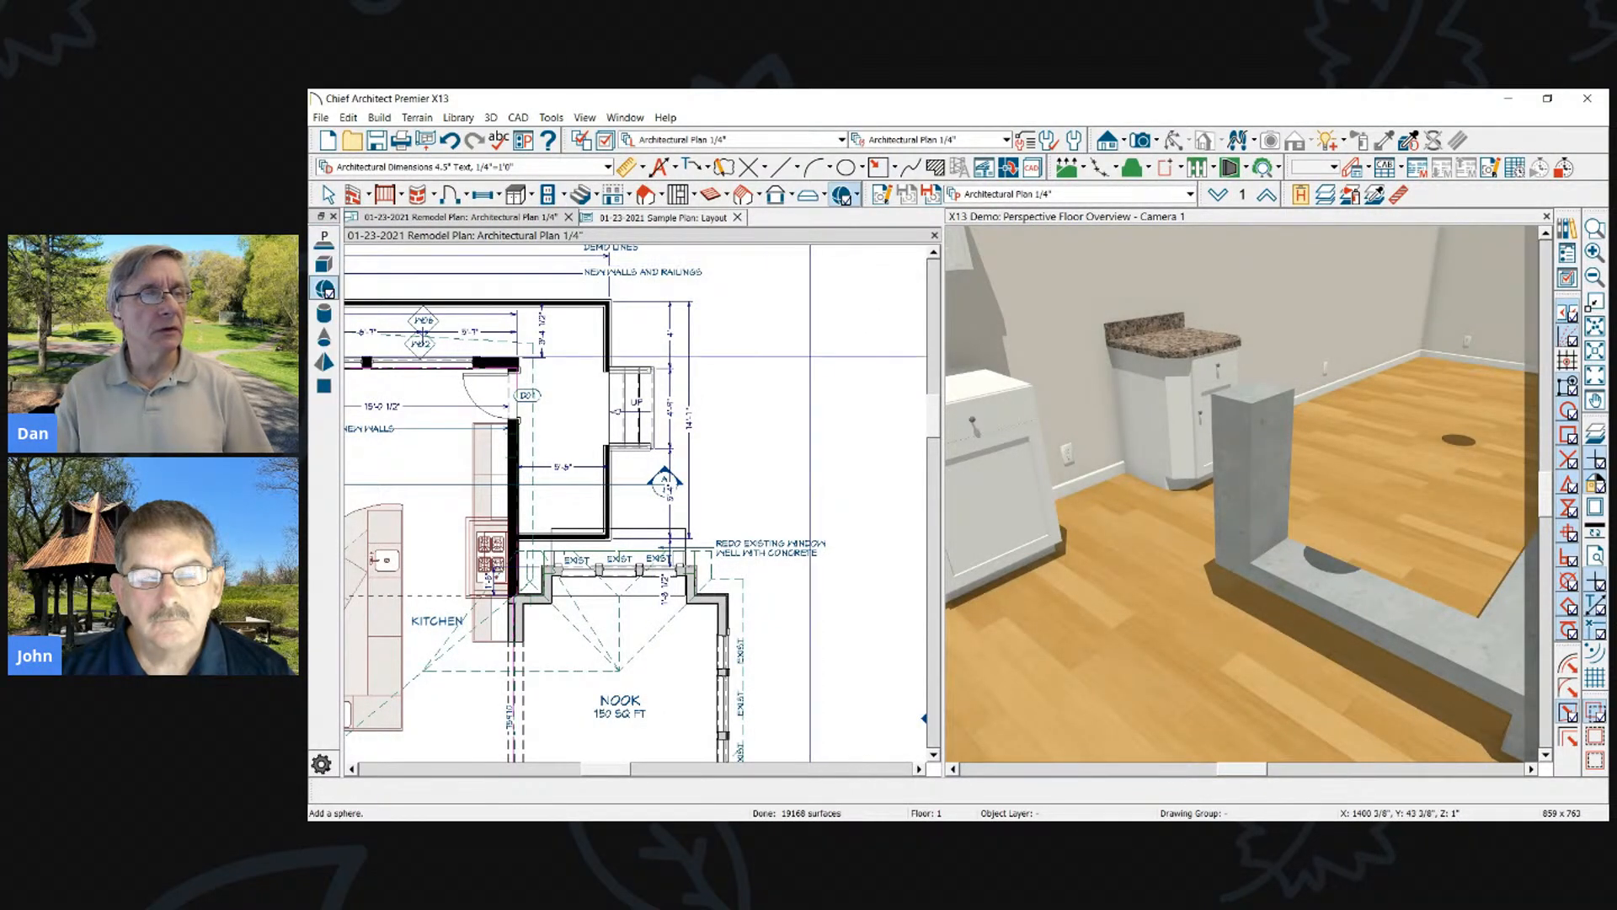
scroll(809, 354, up, 1)
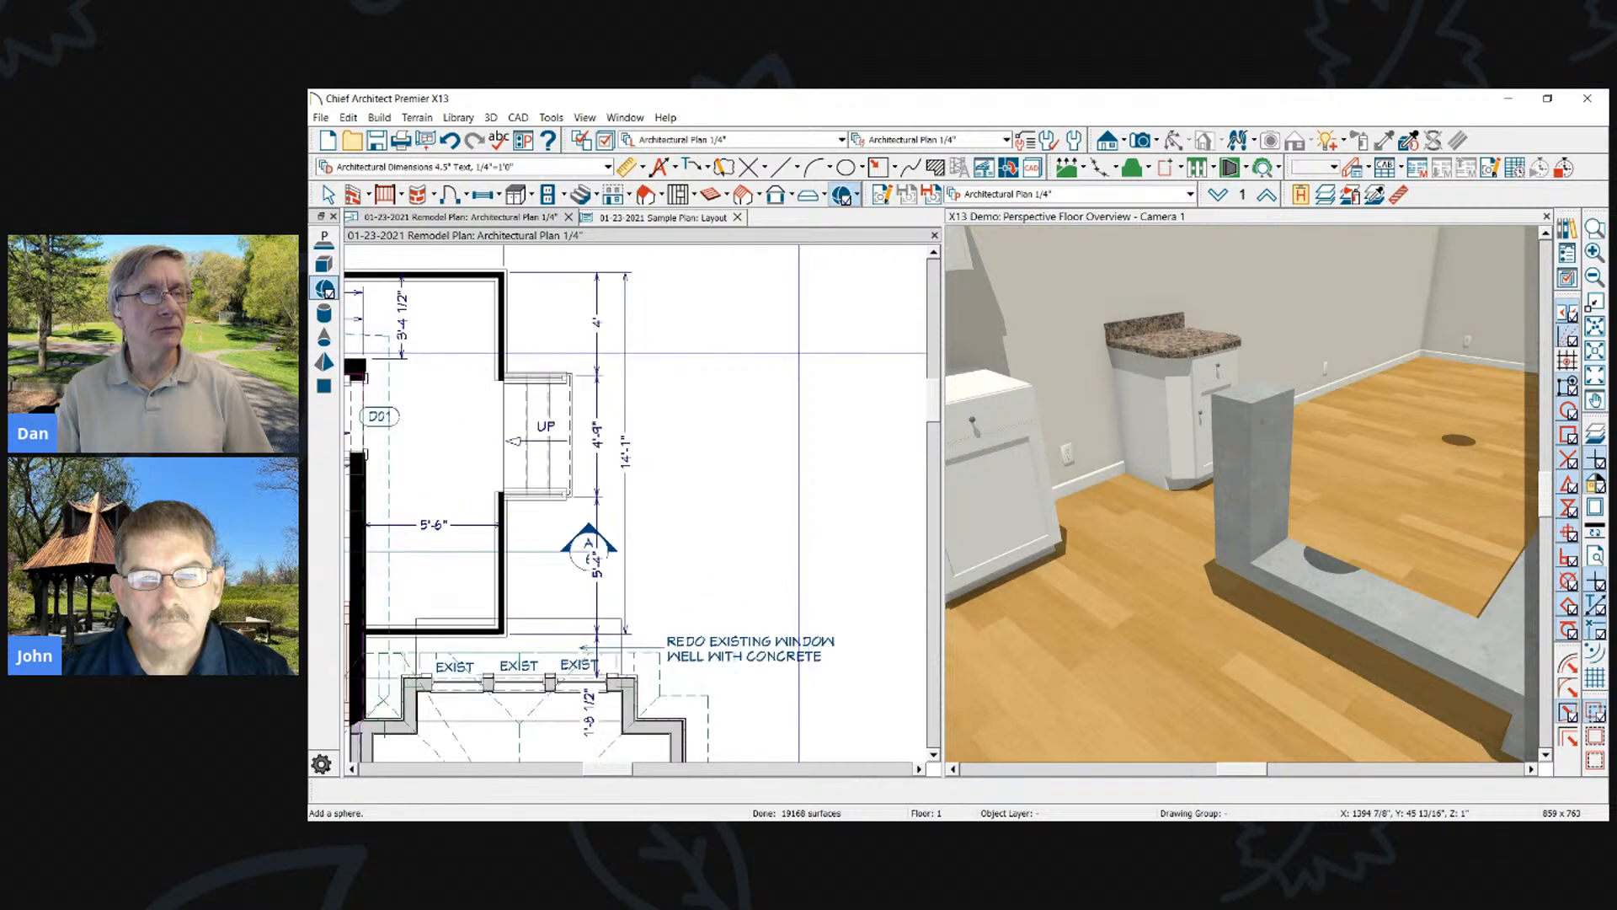
scroll(810, 398, down, 1)
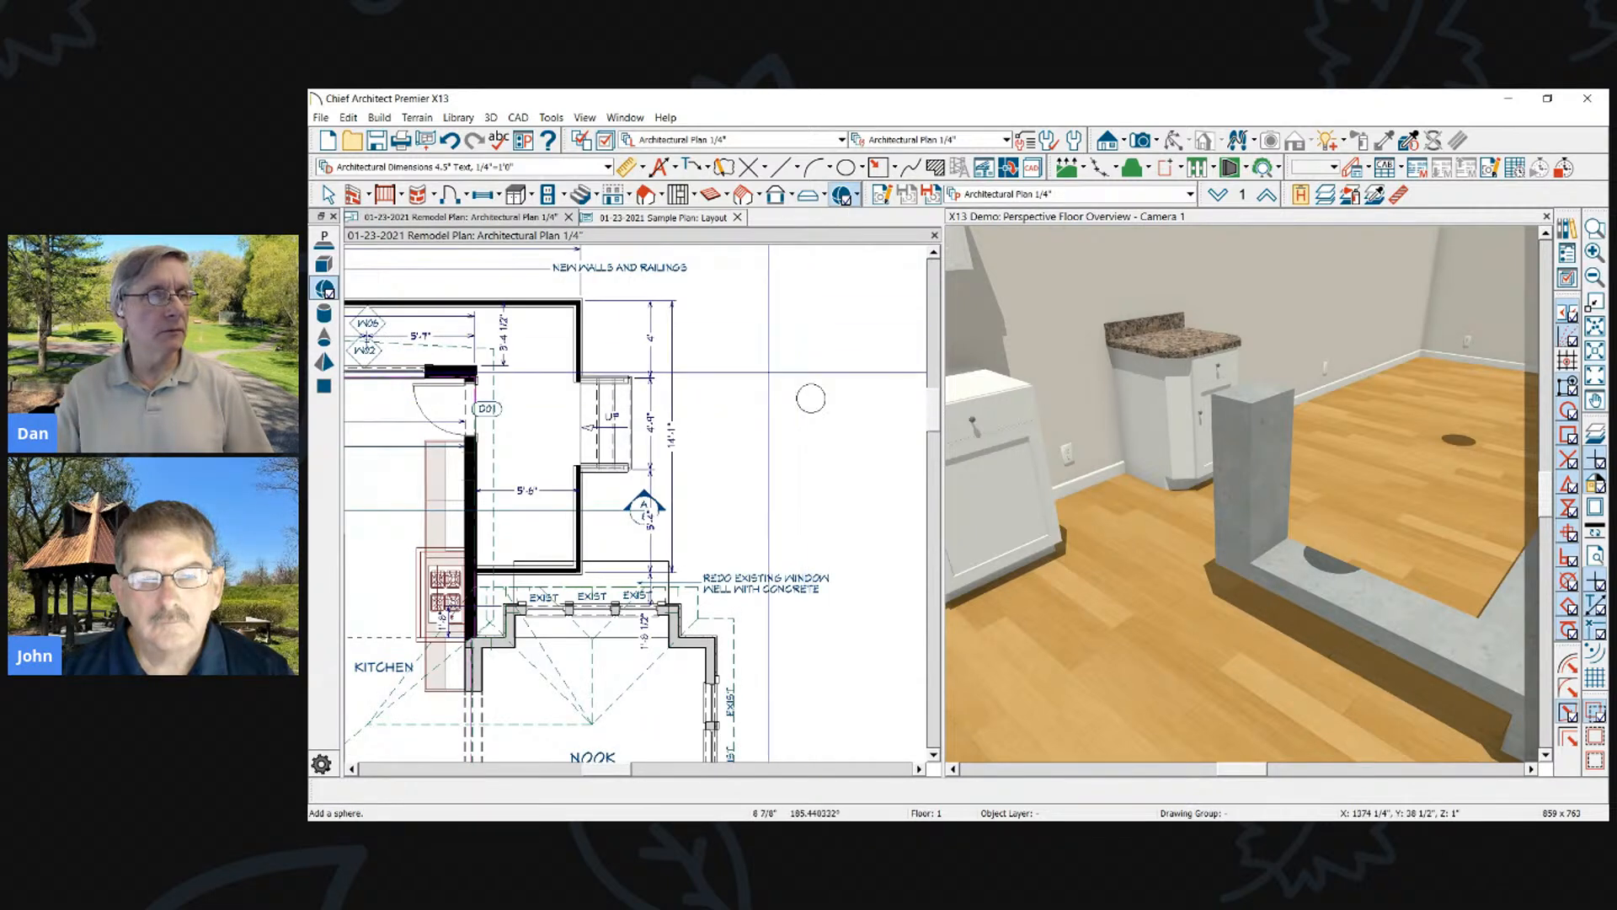
click(810, 398)
Open the sphere's specification, examine its Line Style and Fill Style settings, and cancel without changes
scroll(811, 397, up, 2)
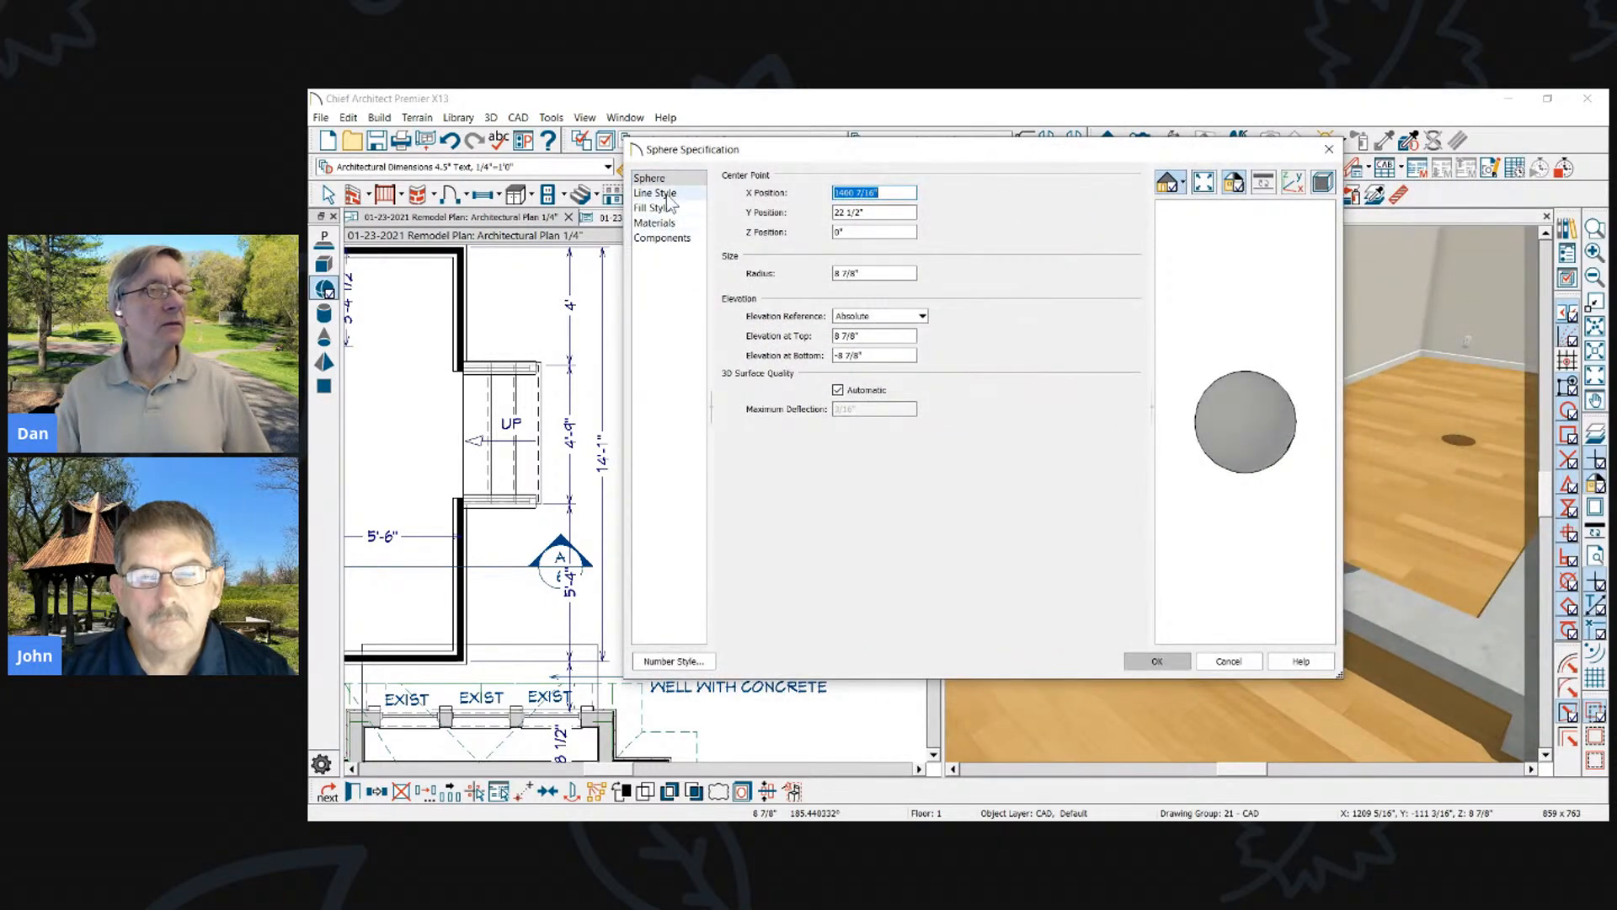
click(664, 194)
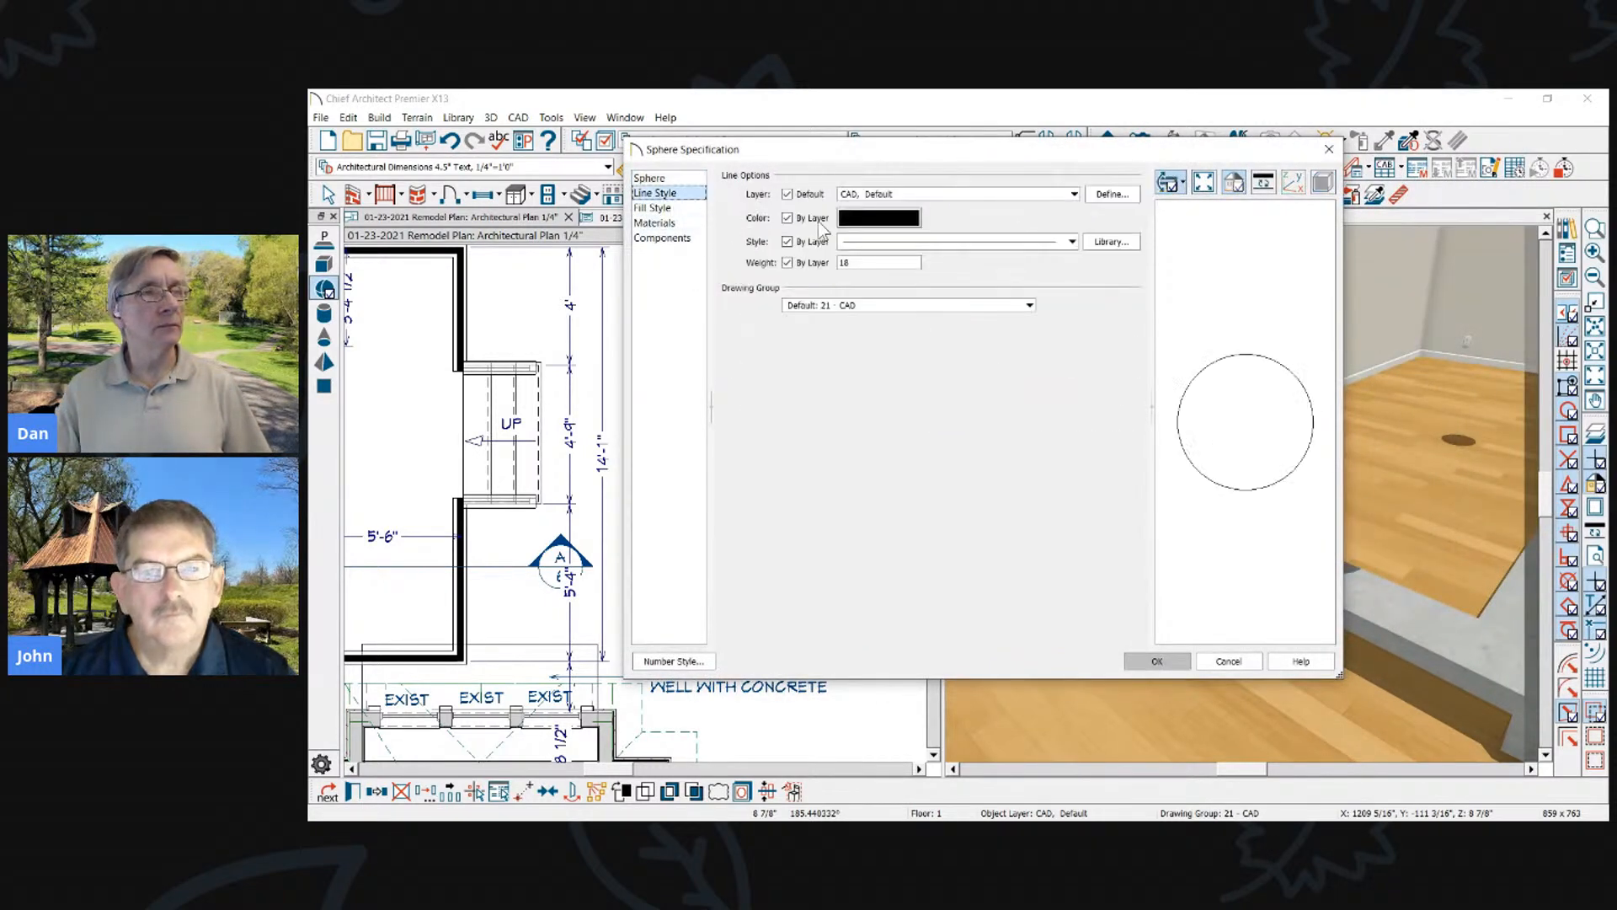
click(681, 209)
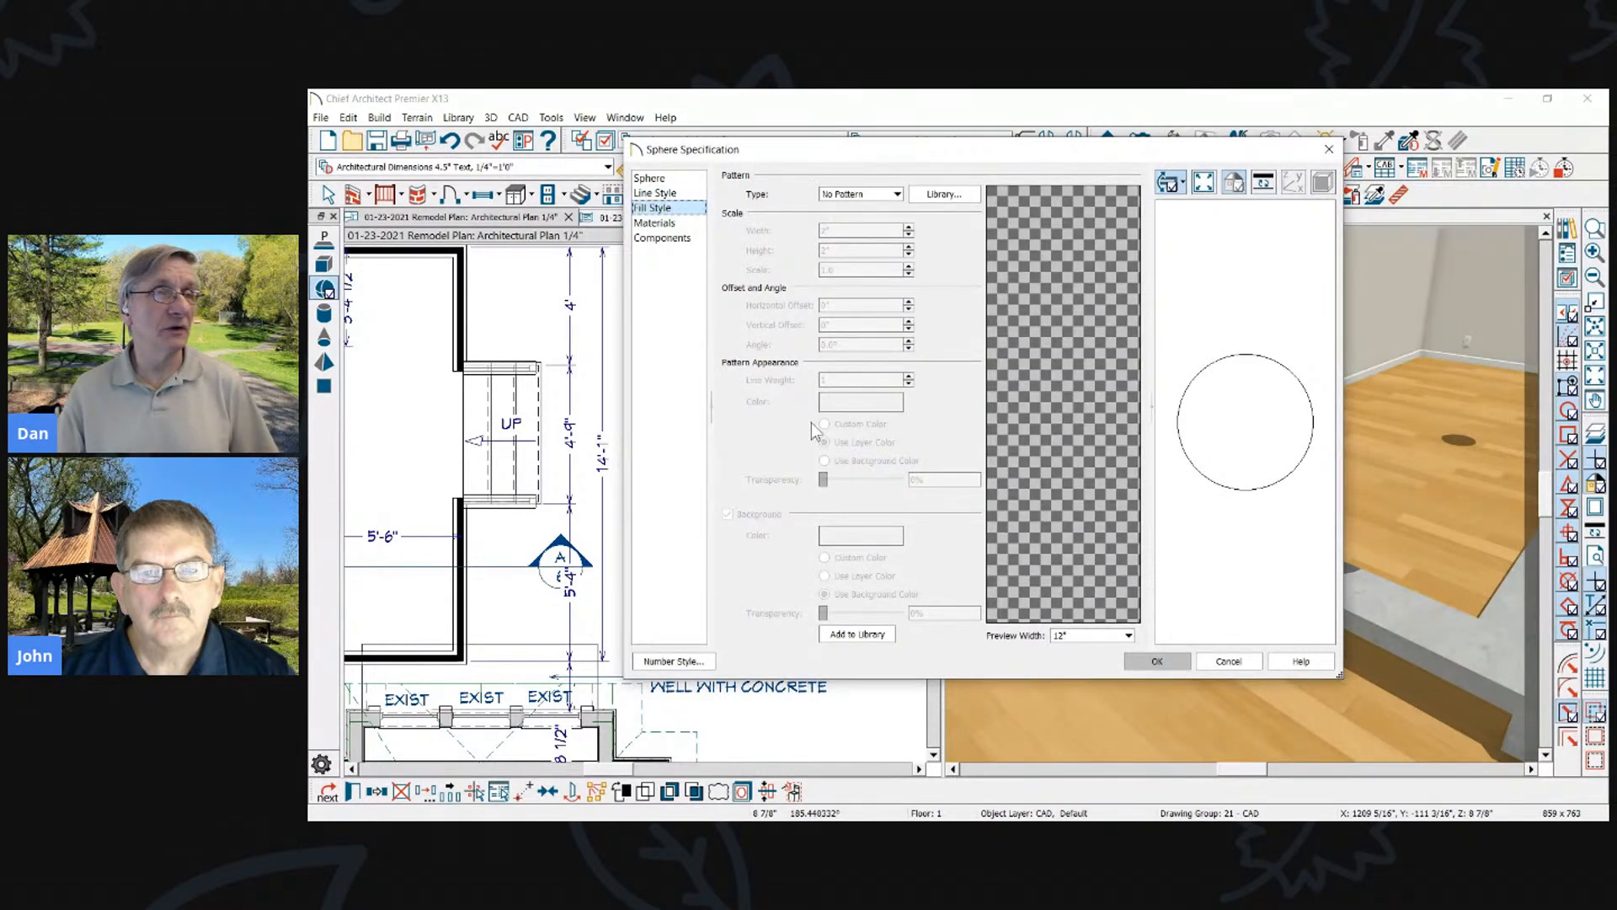
click(1252, 667)
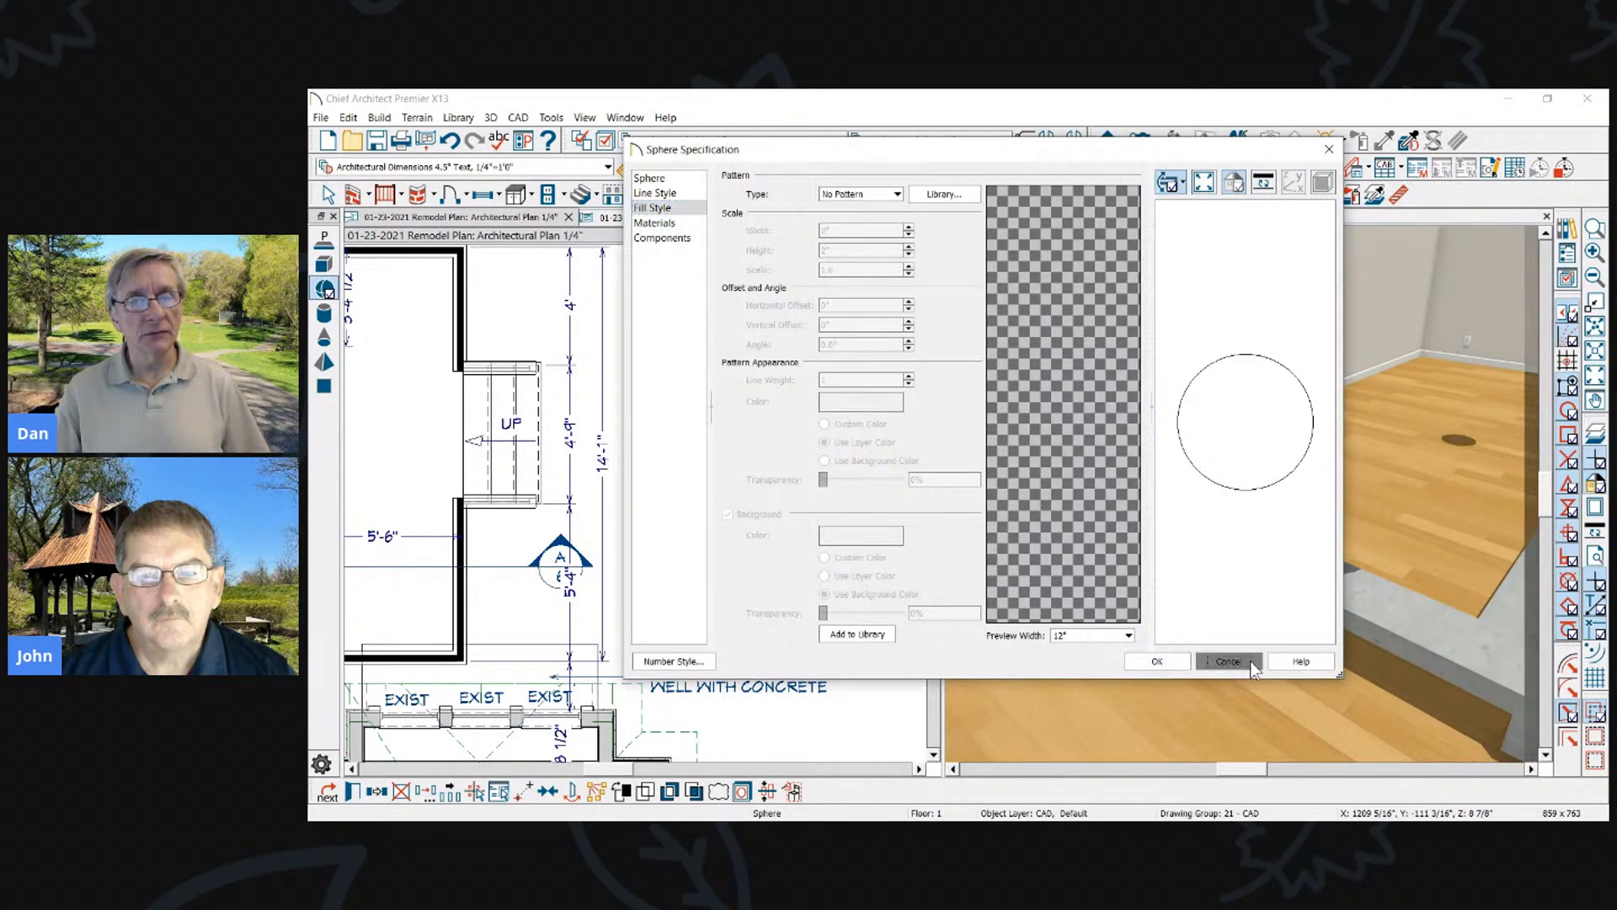
Close the sphere's specification without changes and delete the sphere beside the 01-23-2021 Remodel Plan
scroll(821, 424, down, 1)
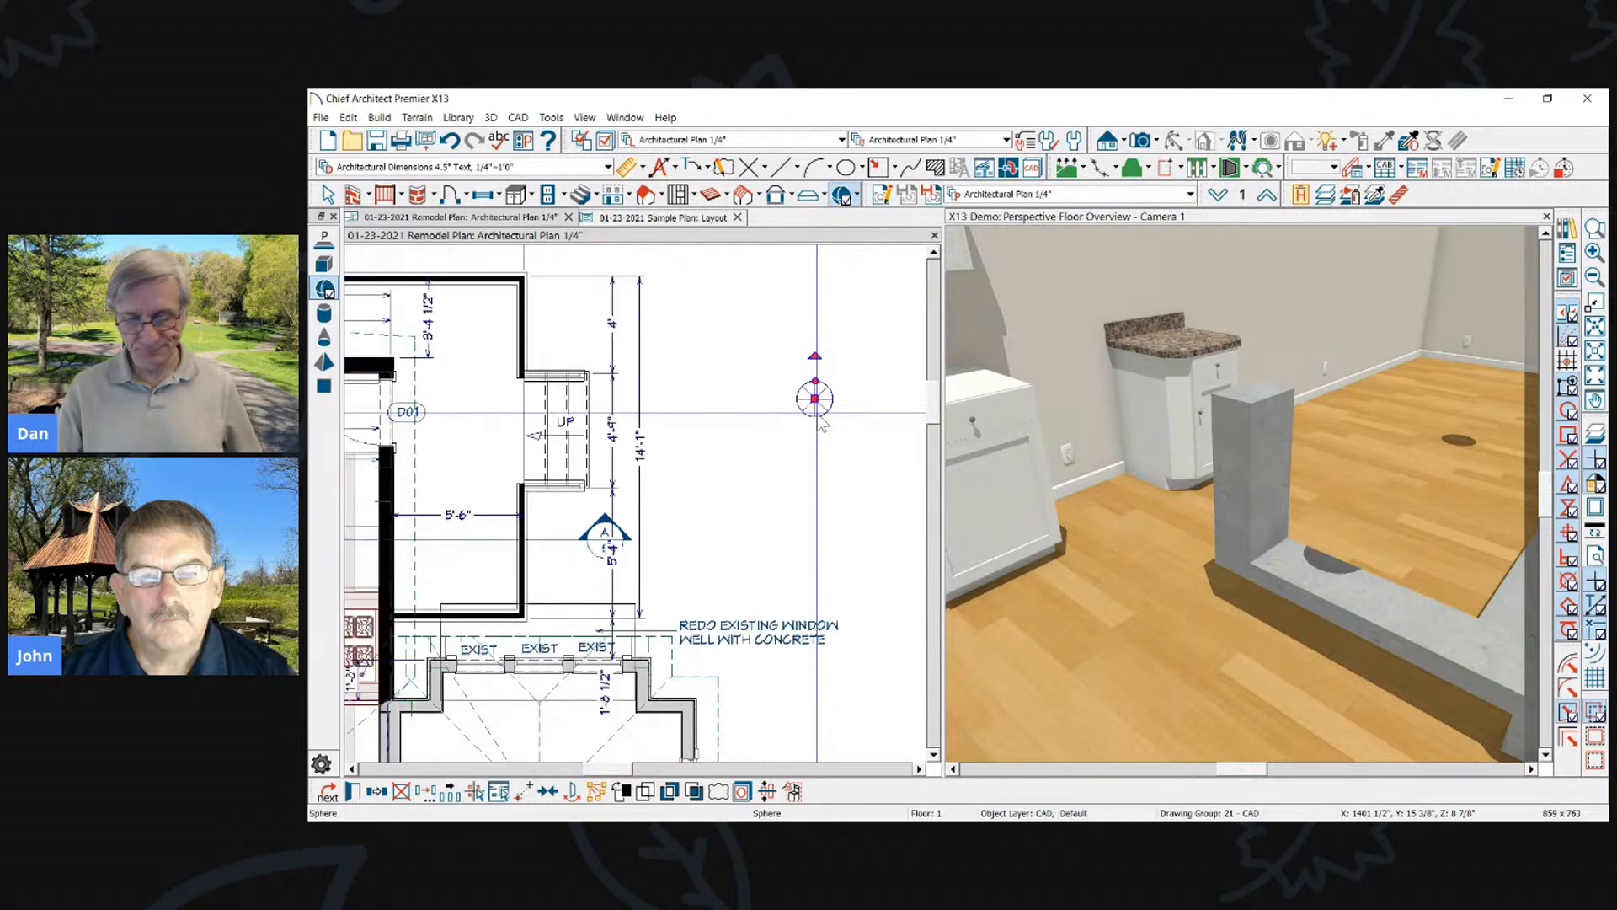
key(Delete)
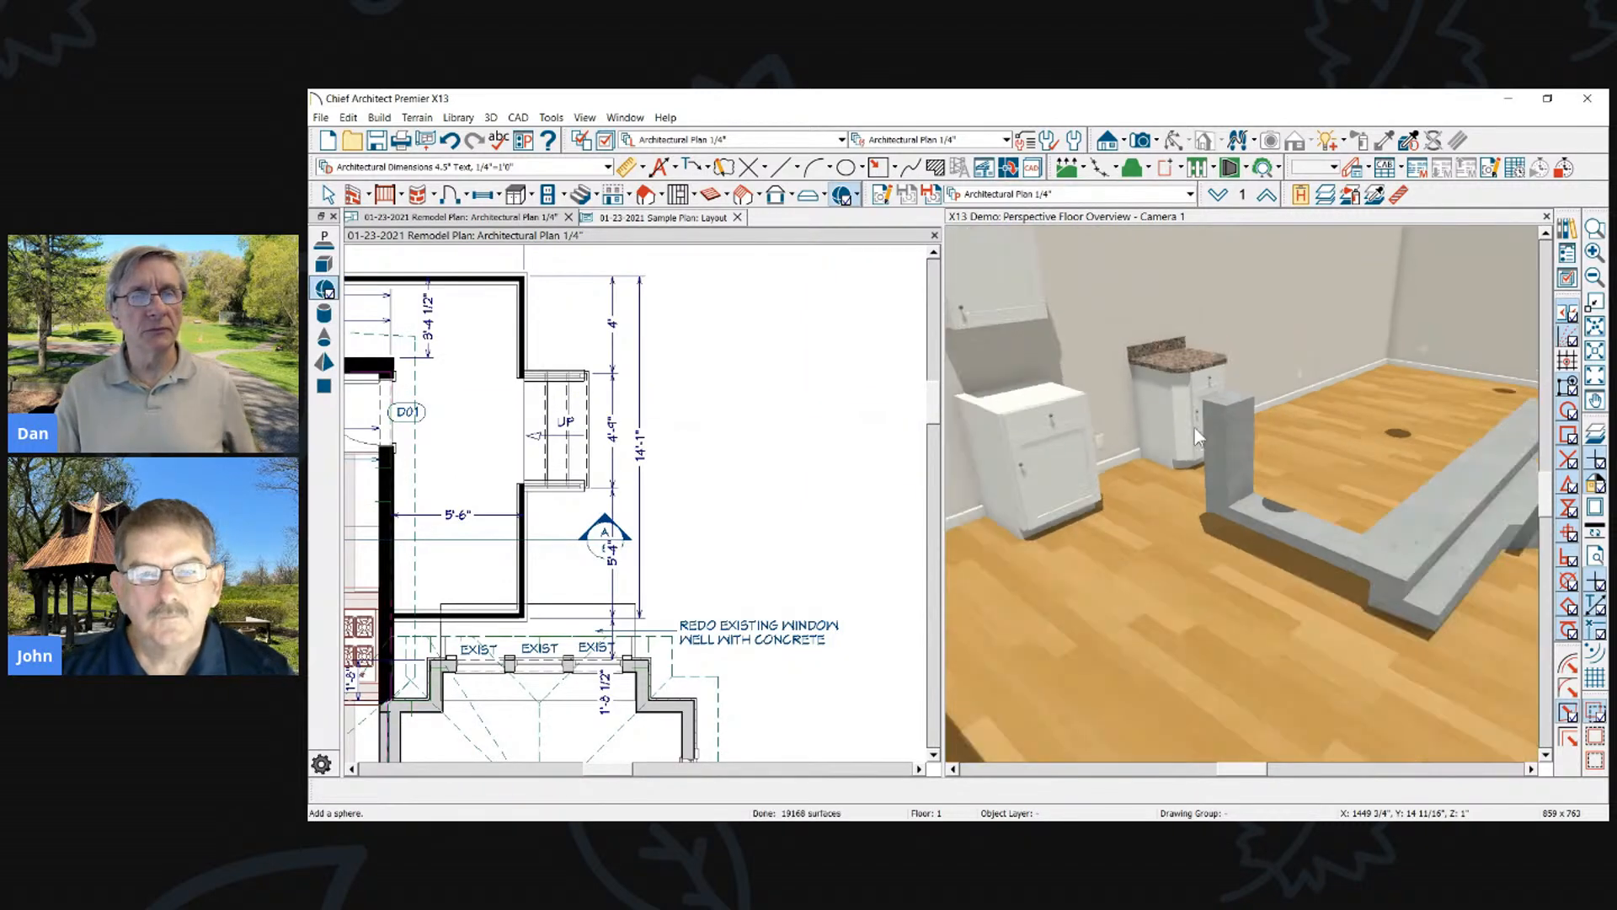
click(658, 218)
click(459, 217)
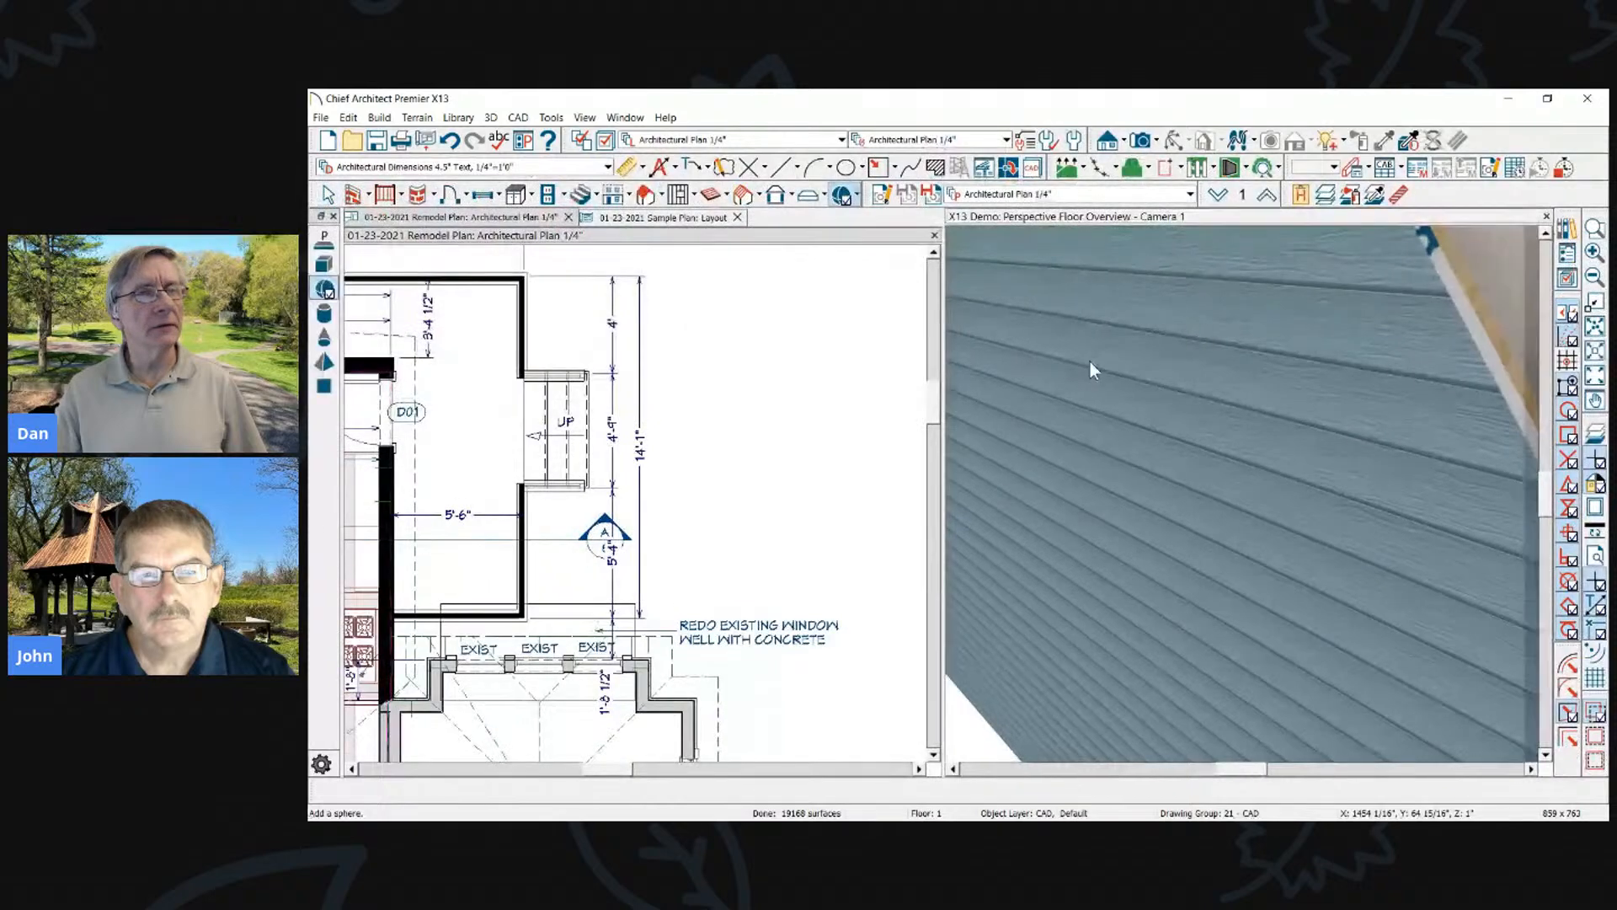
Open the floor plan of the recently used file X13 Demo.plan
click(1090, 362)
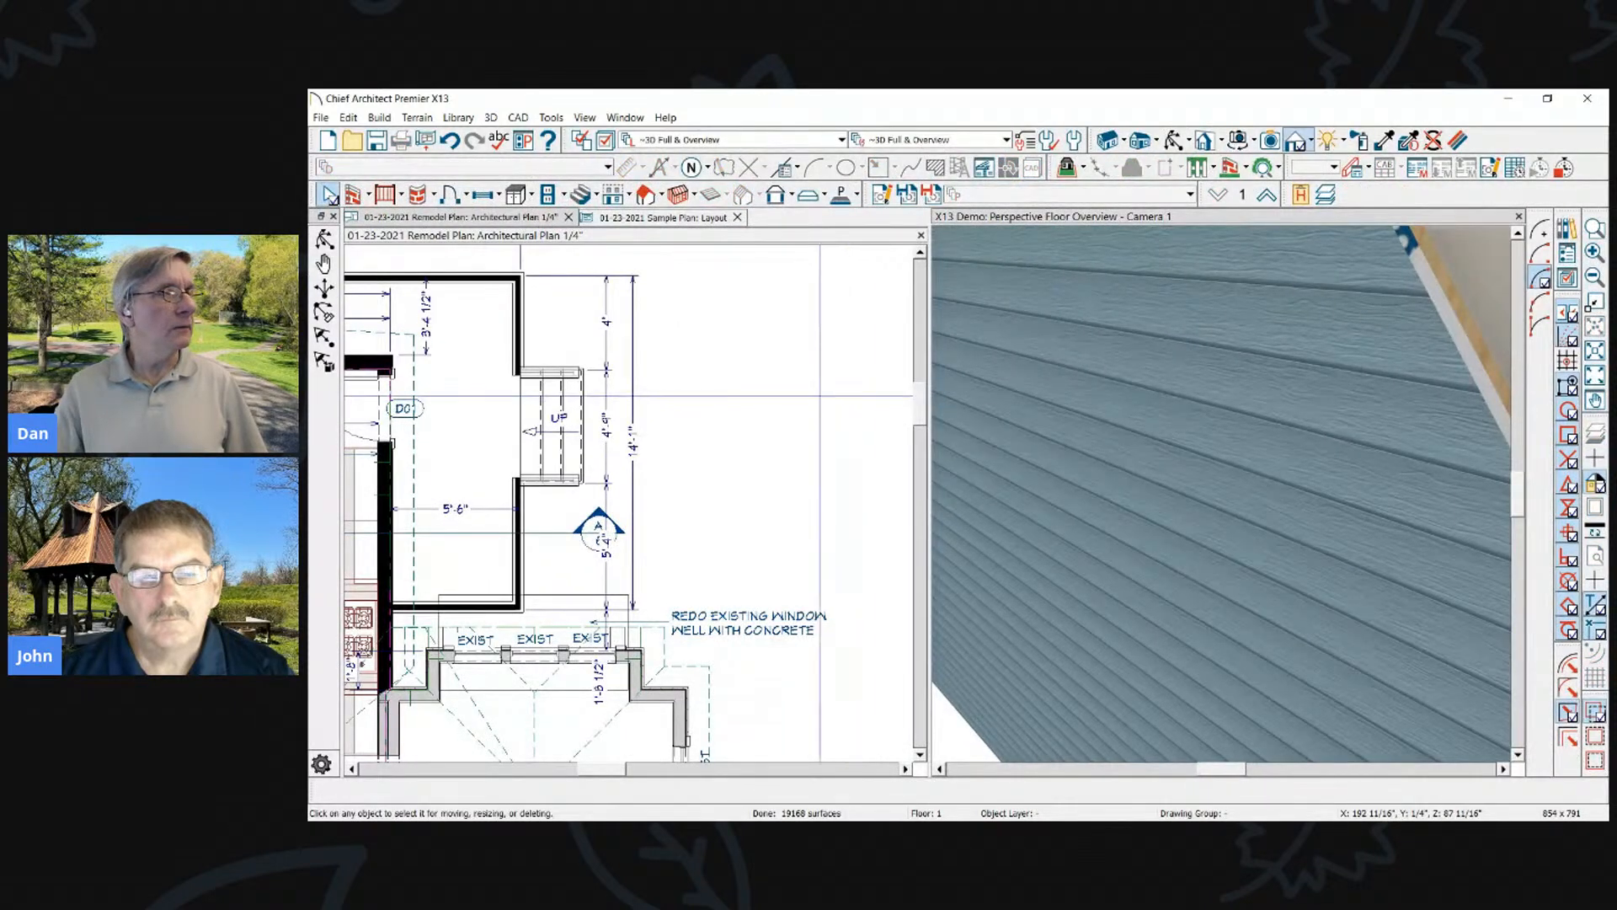
click(320, 117)
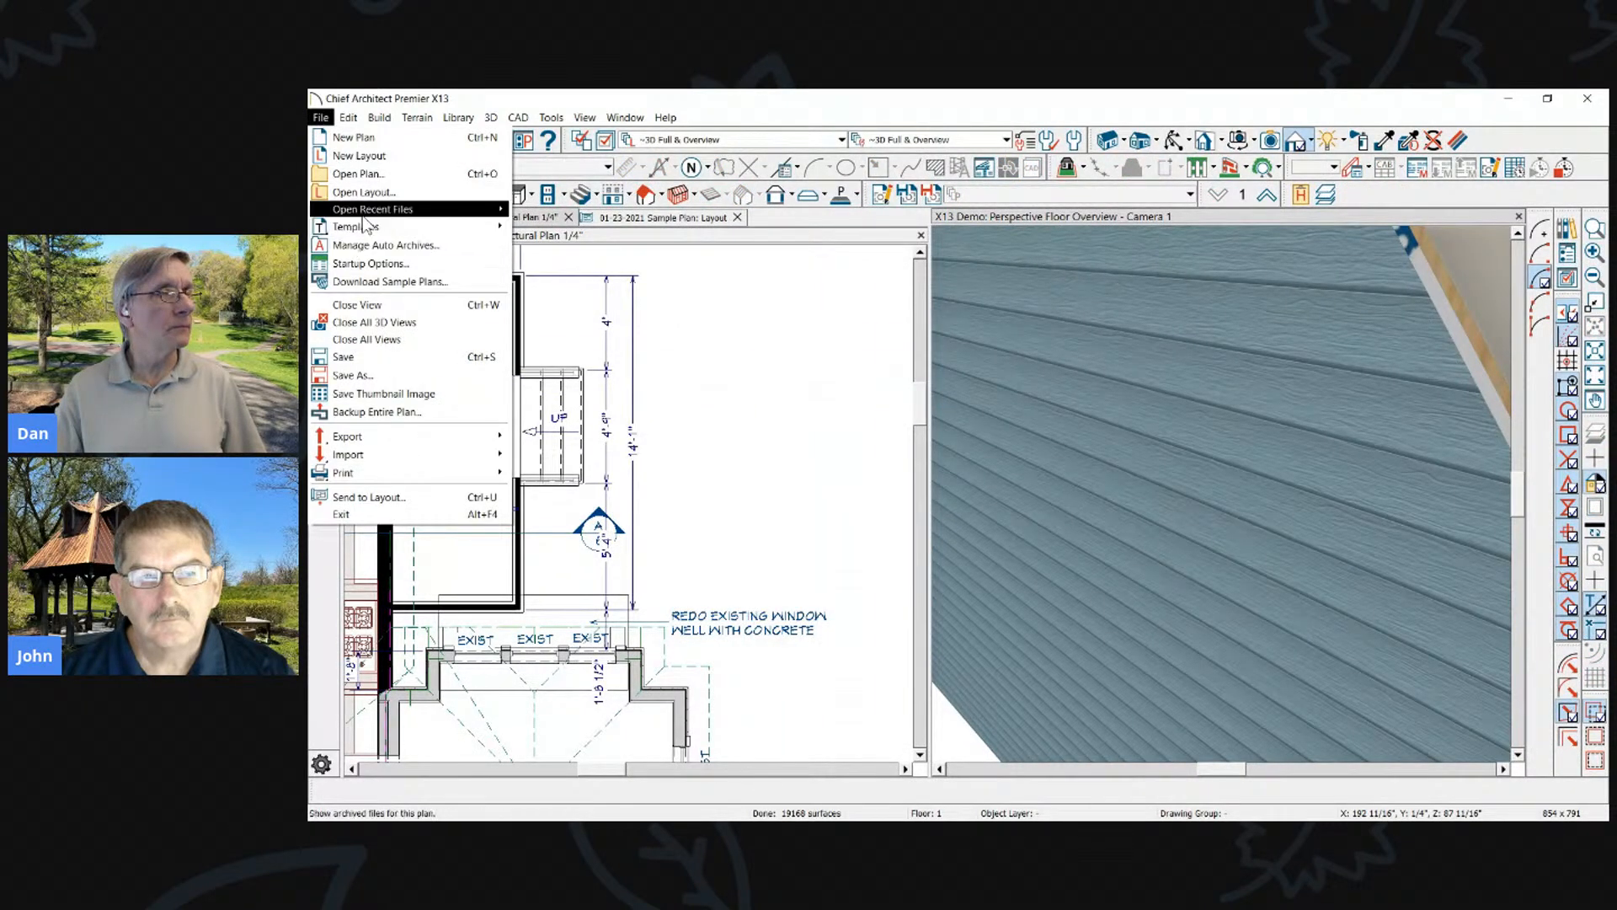
mouse_move(371, 208)
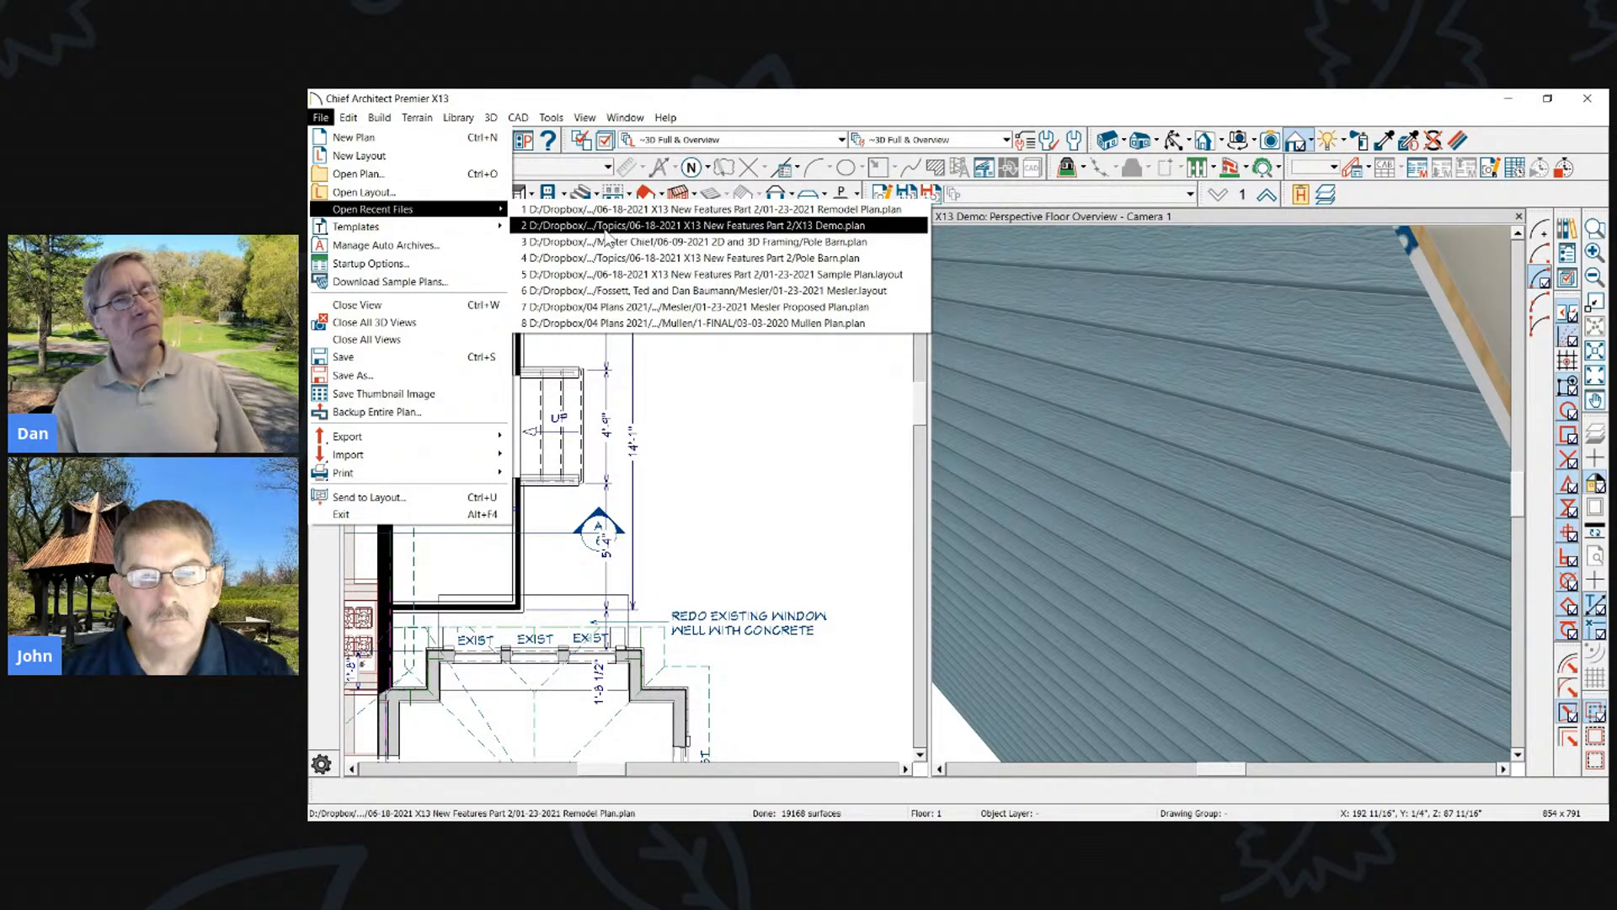
click(605, 226)
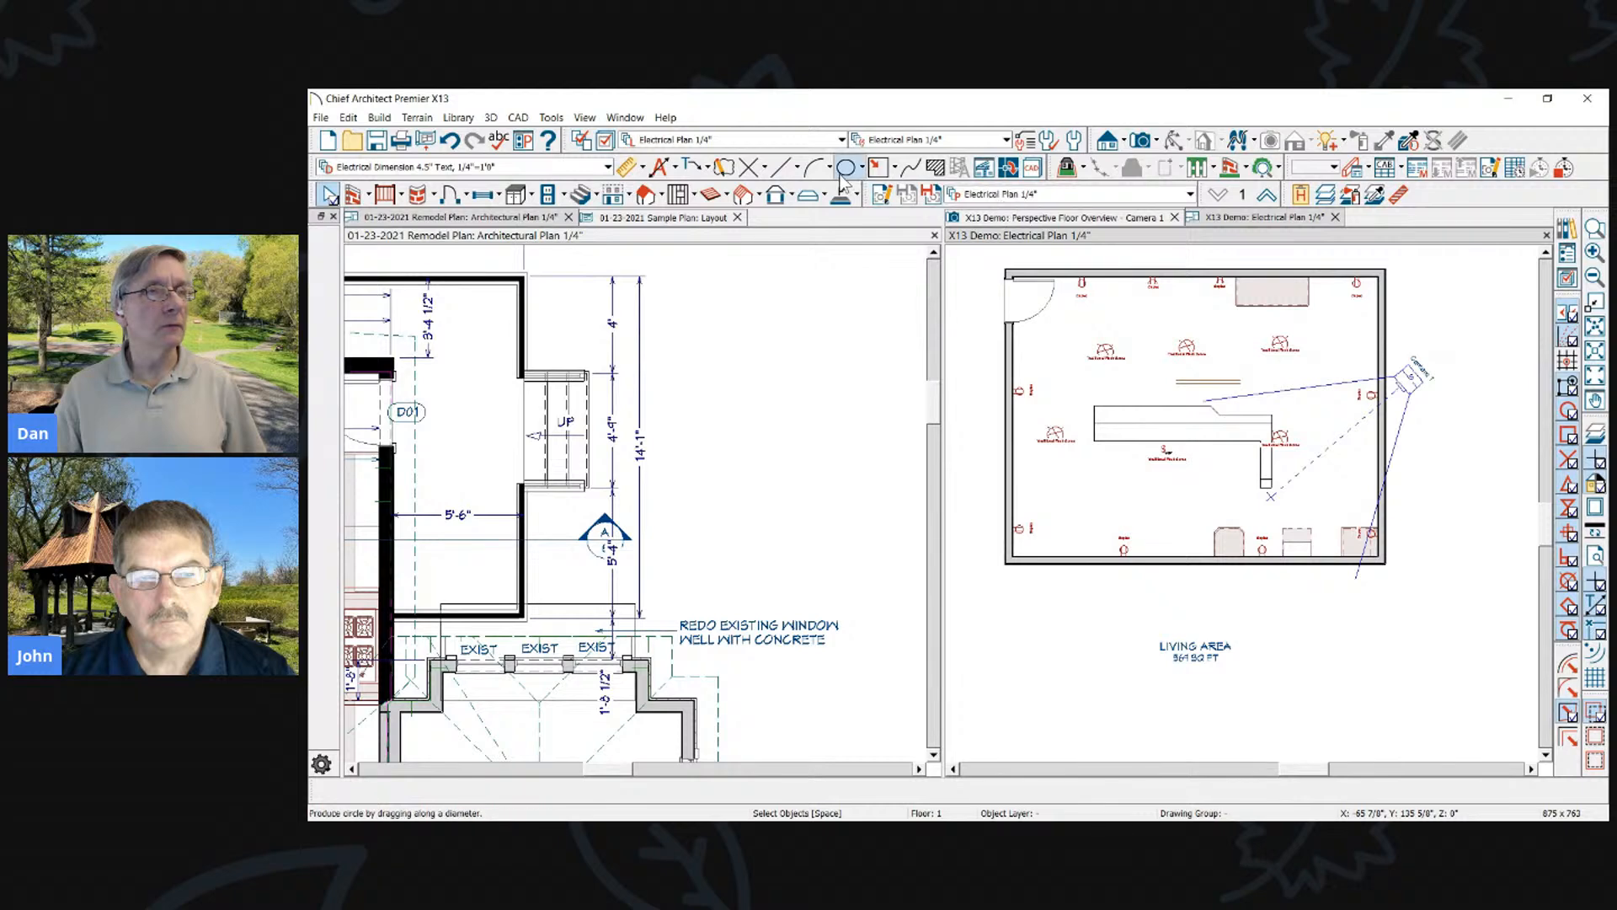
Arrange the X13 Demo electrical plan and perspective floor overview side by side, with the overview looking down into the room
drag(1061, 217, 578, 258)
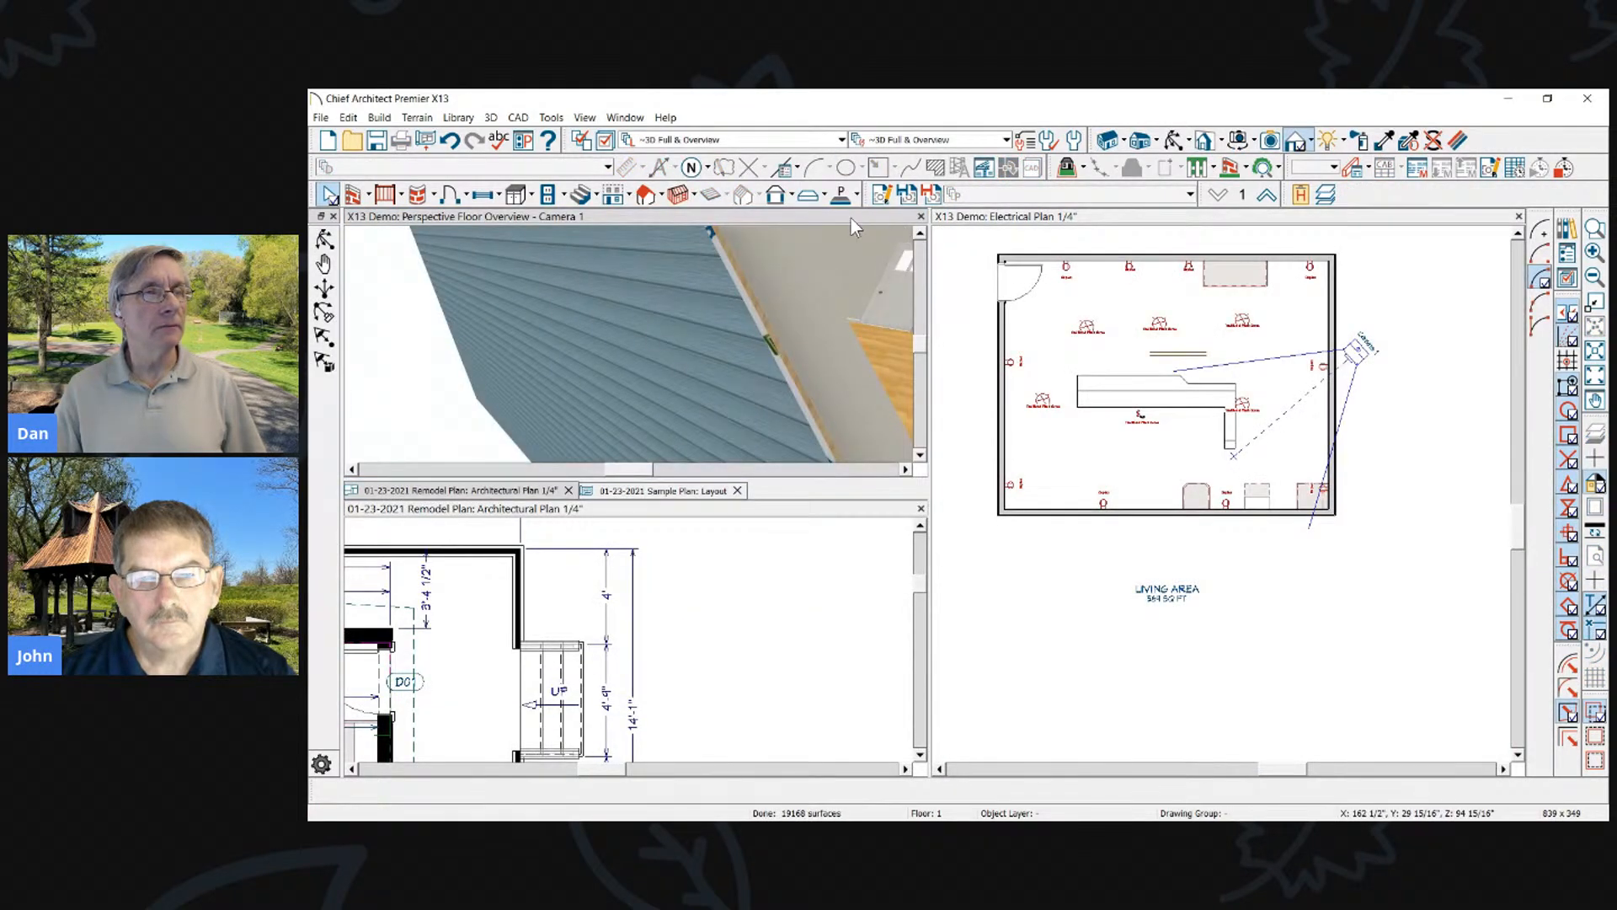
double_click(851, 216)
scroll(929, 320, down, 10)
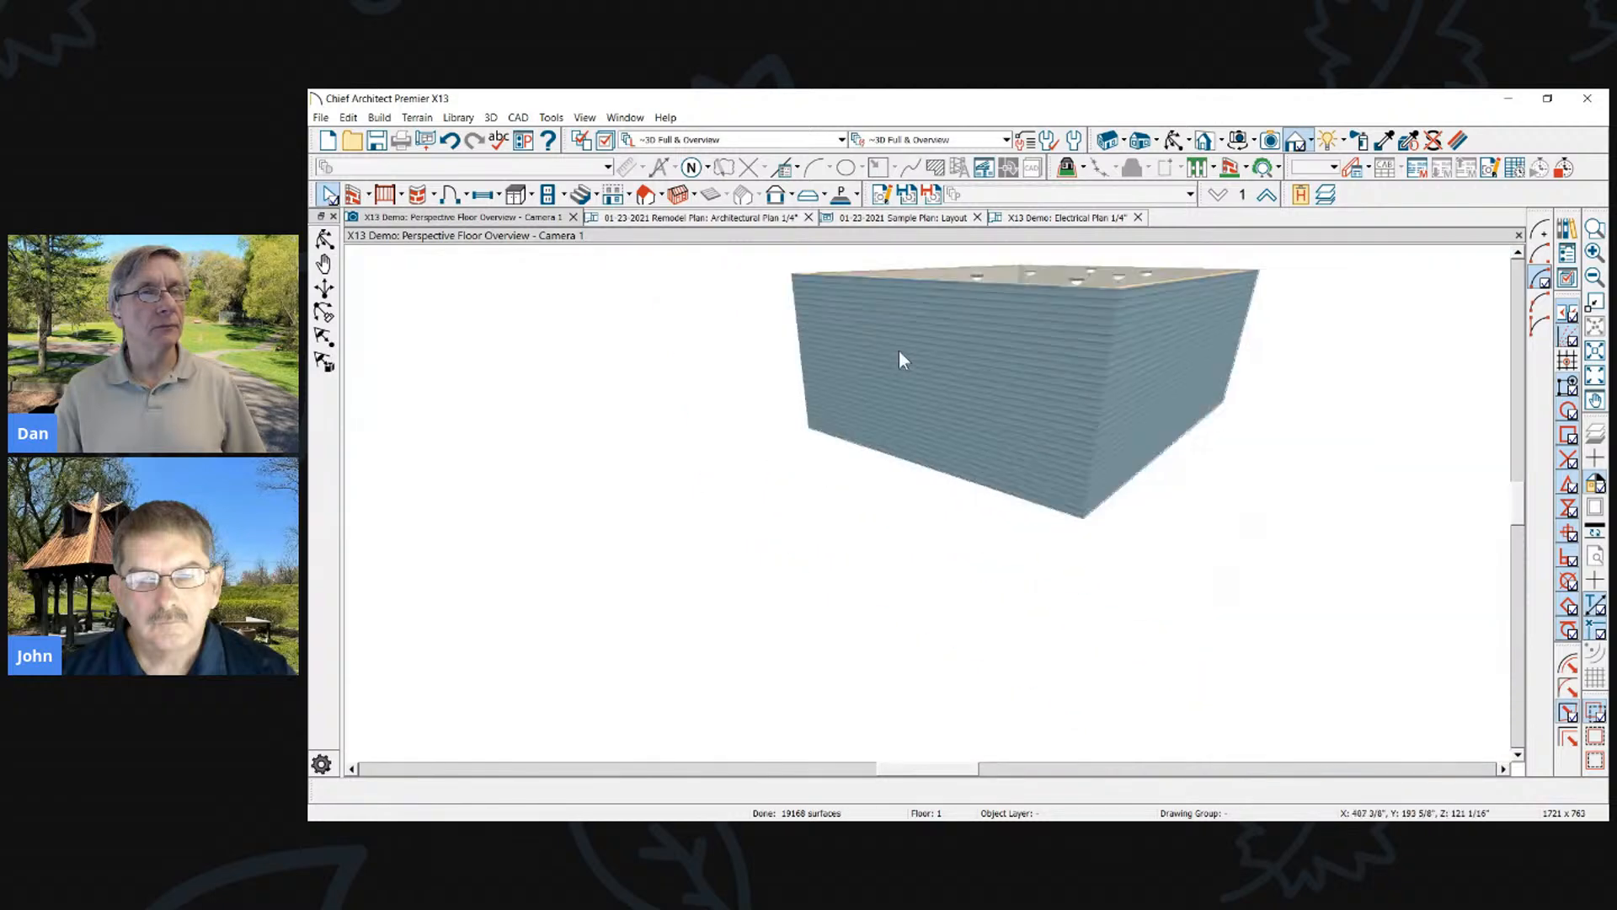
drag(514, 216, 1307, 532)
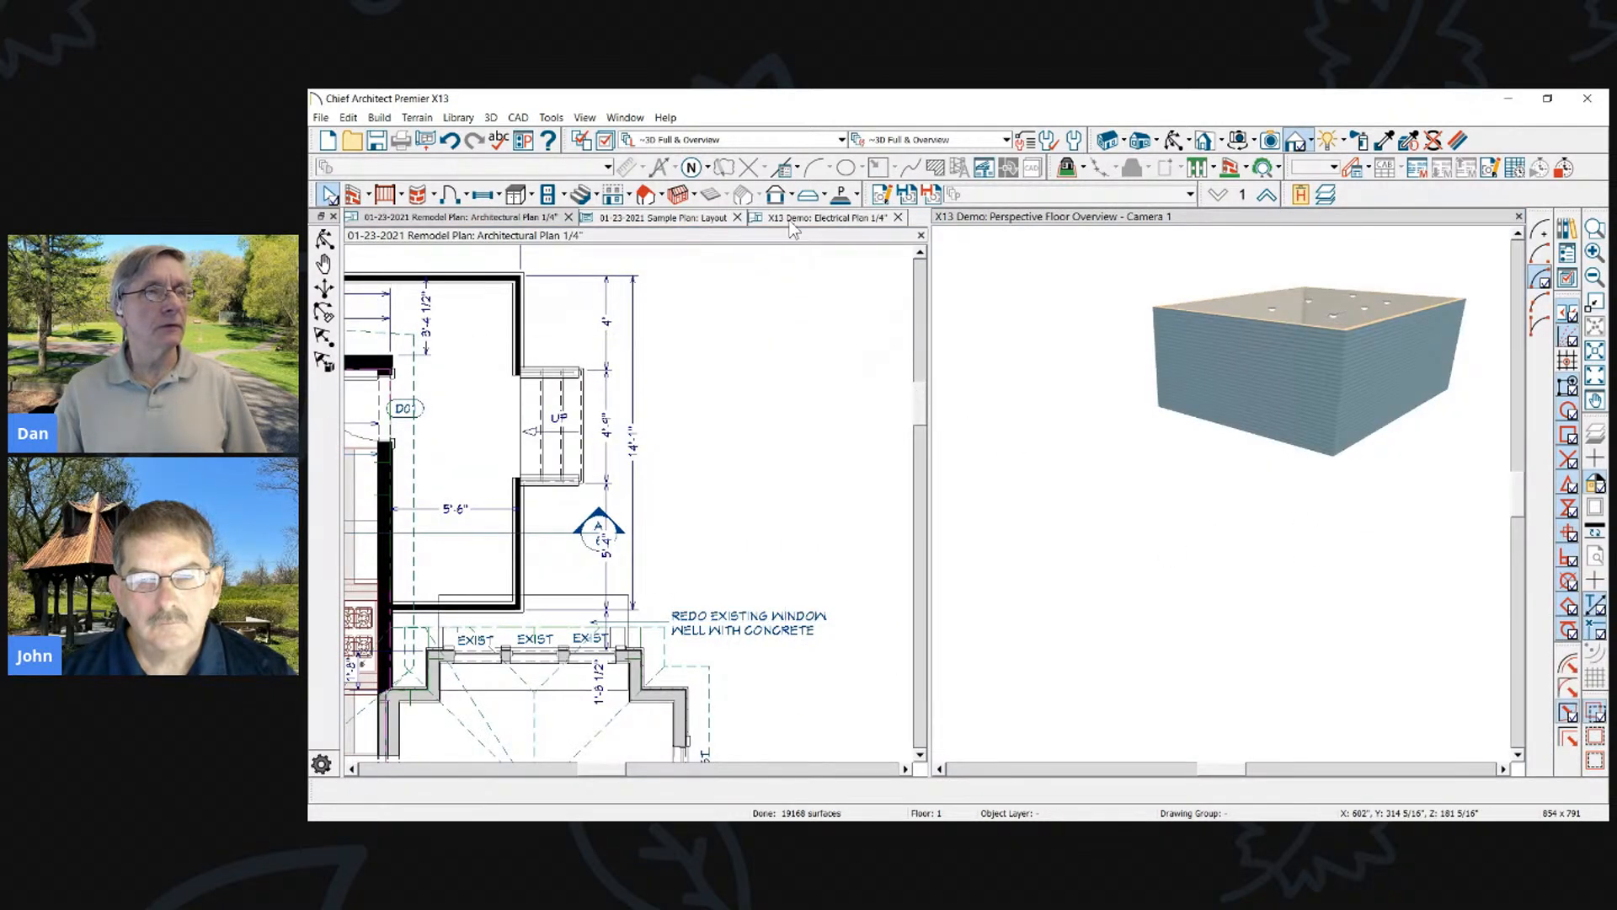
click(792, 217)
scroll(571, 345, up, 4)
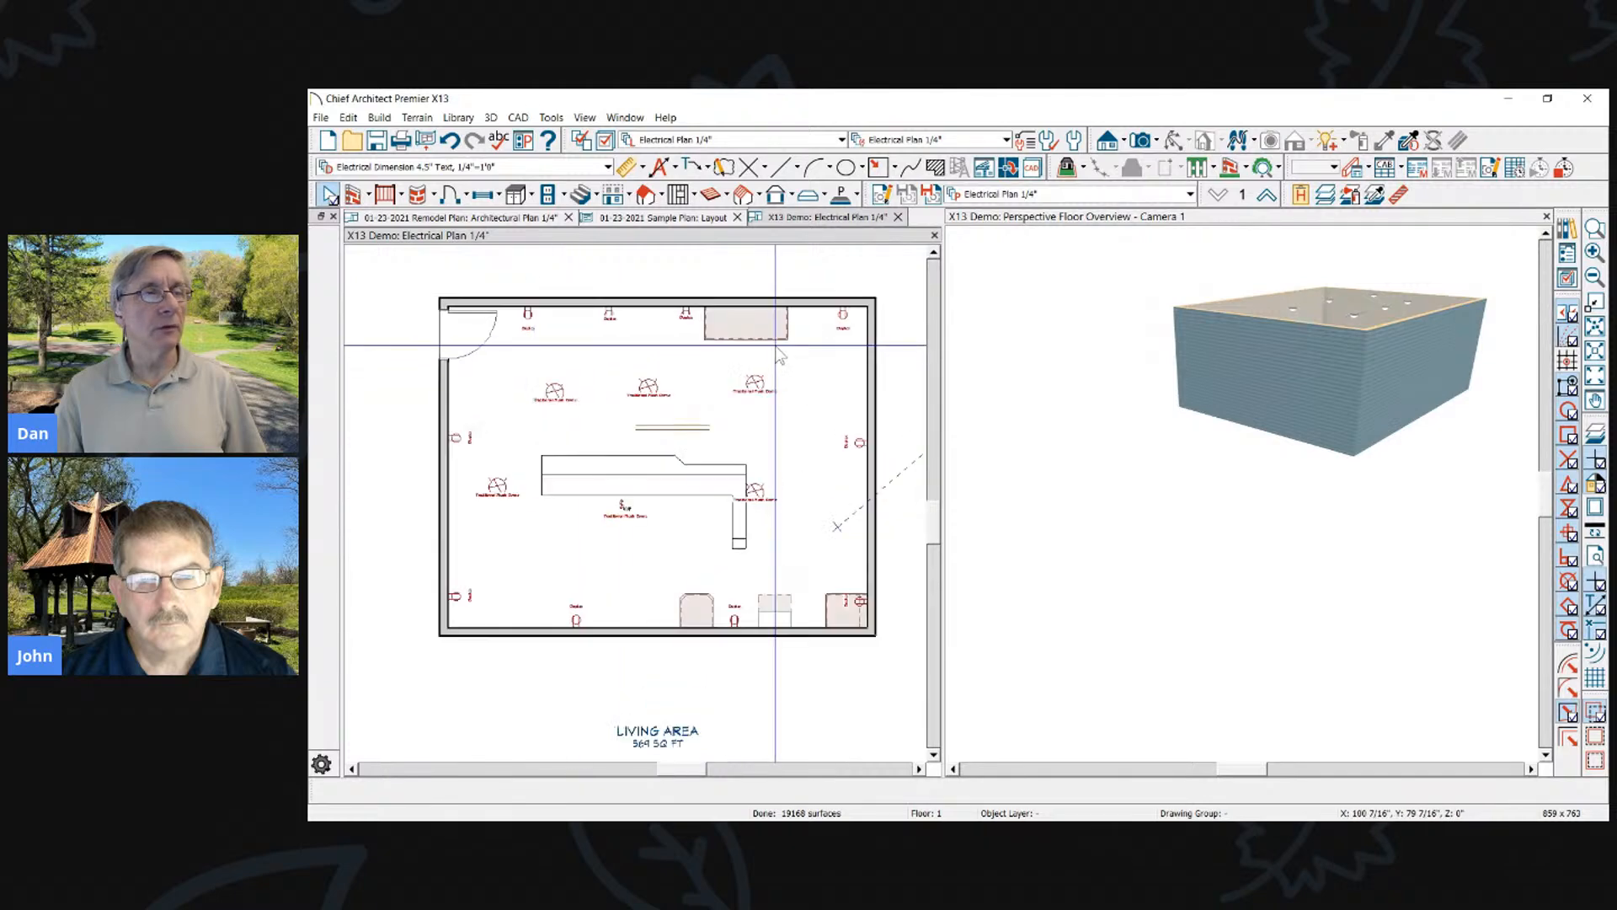
click(1181, 360)
scroll(1183, 280, up, 3)
click(1174, 141)
drag(1169, 224, 1065, 364)
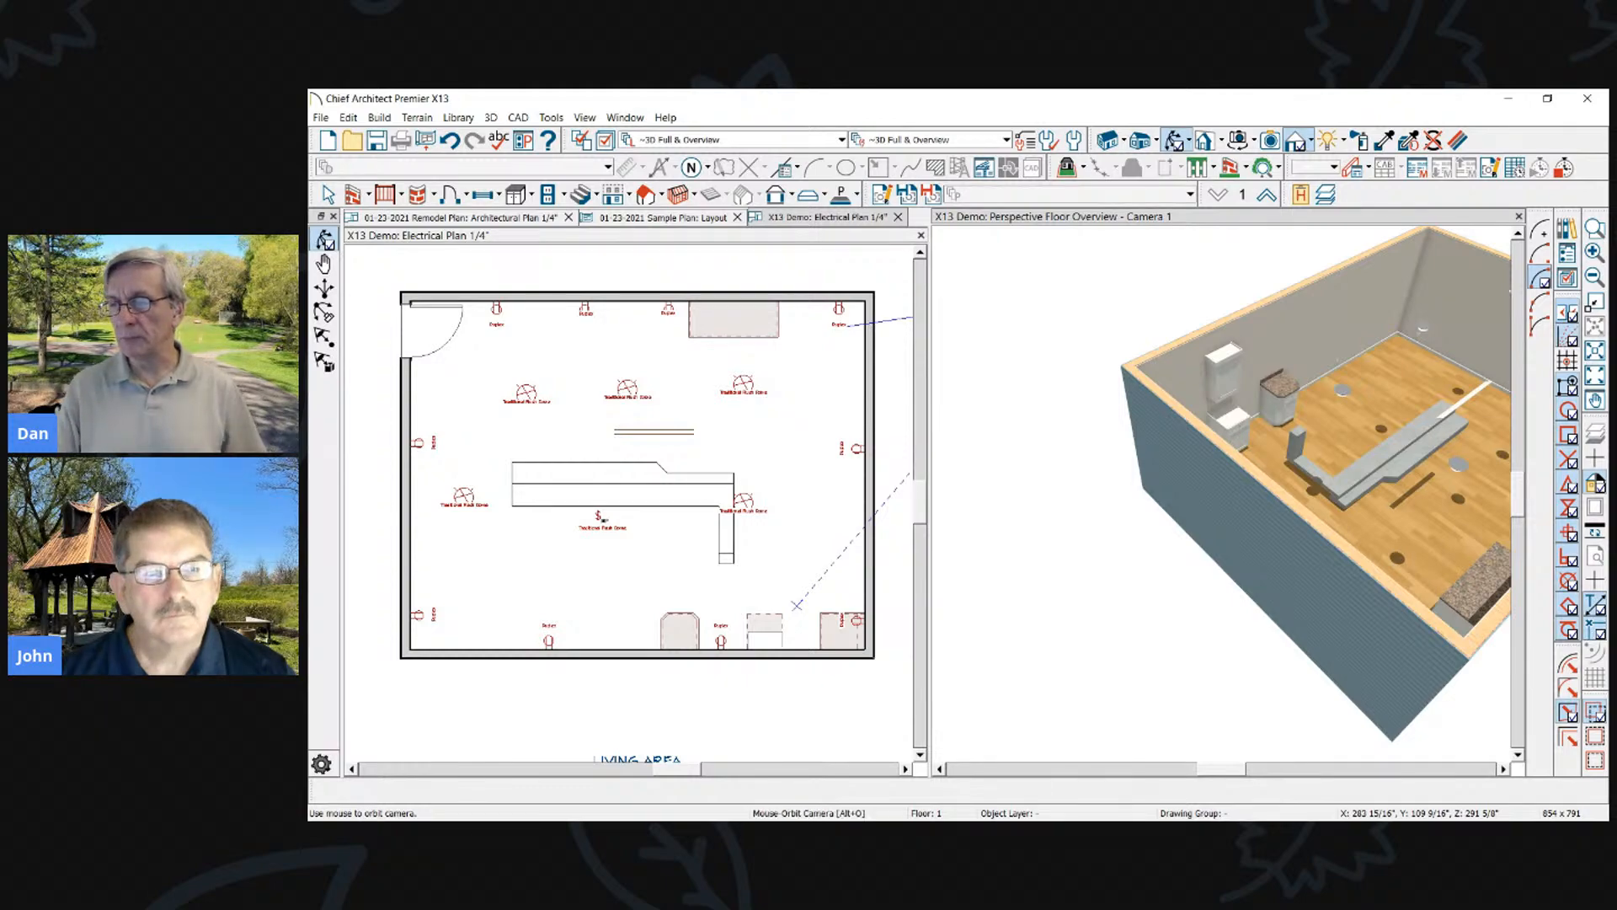
Switch to the Word document New in X13Beta3.docx and examine the Undo Display States entry
key(alt+Tab)
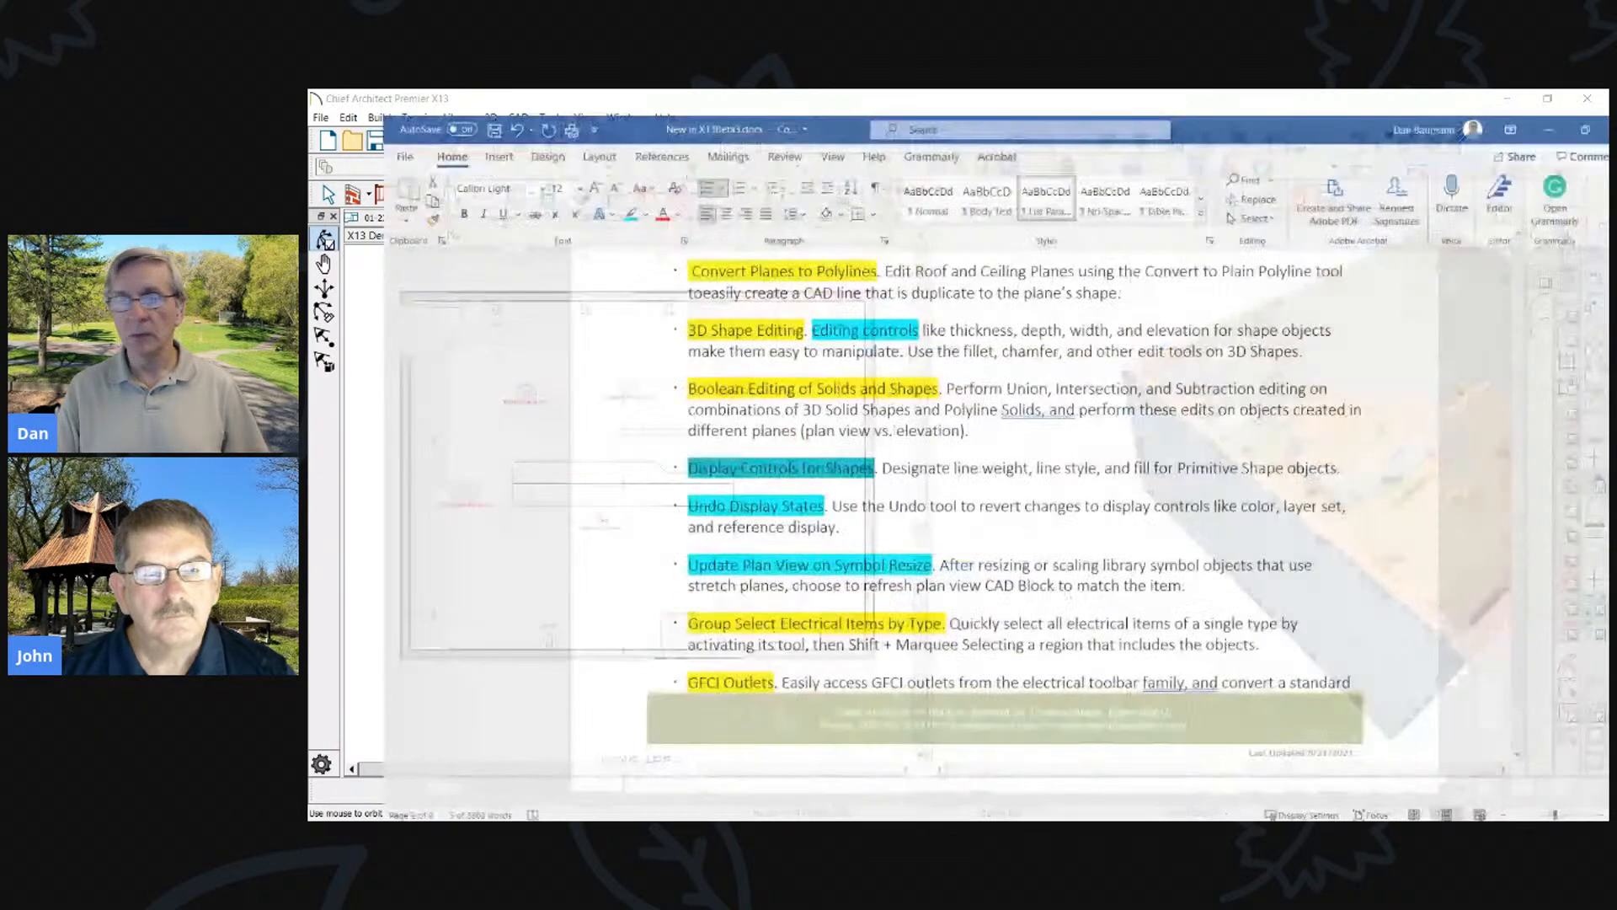
click(630, 512)
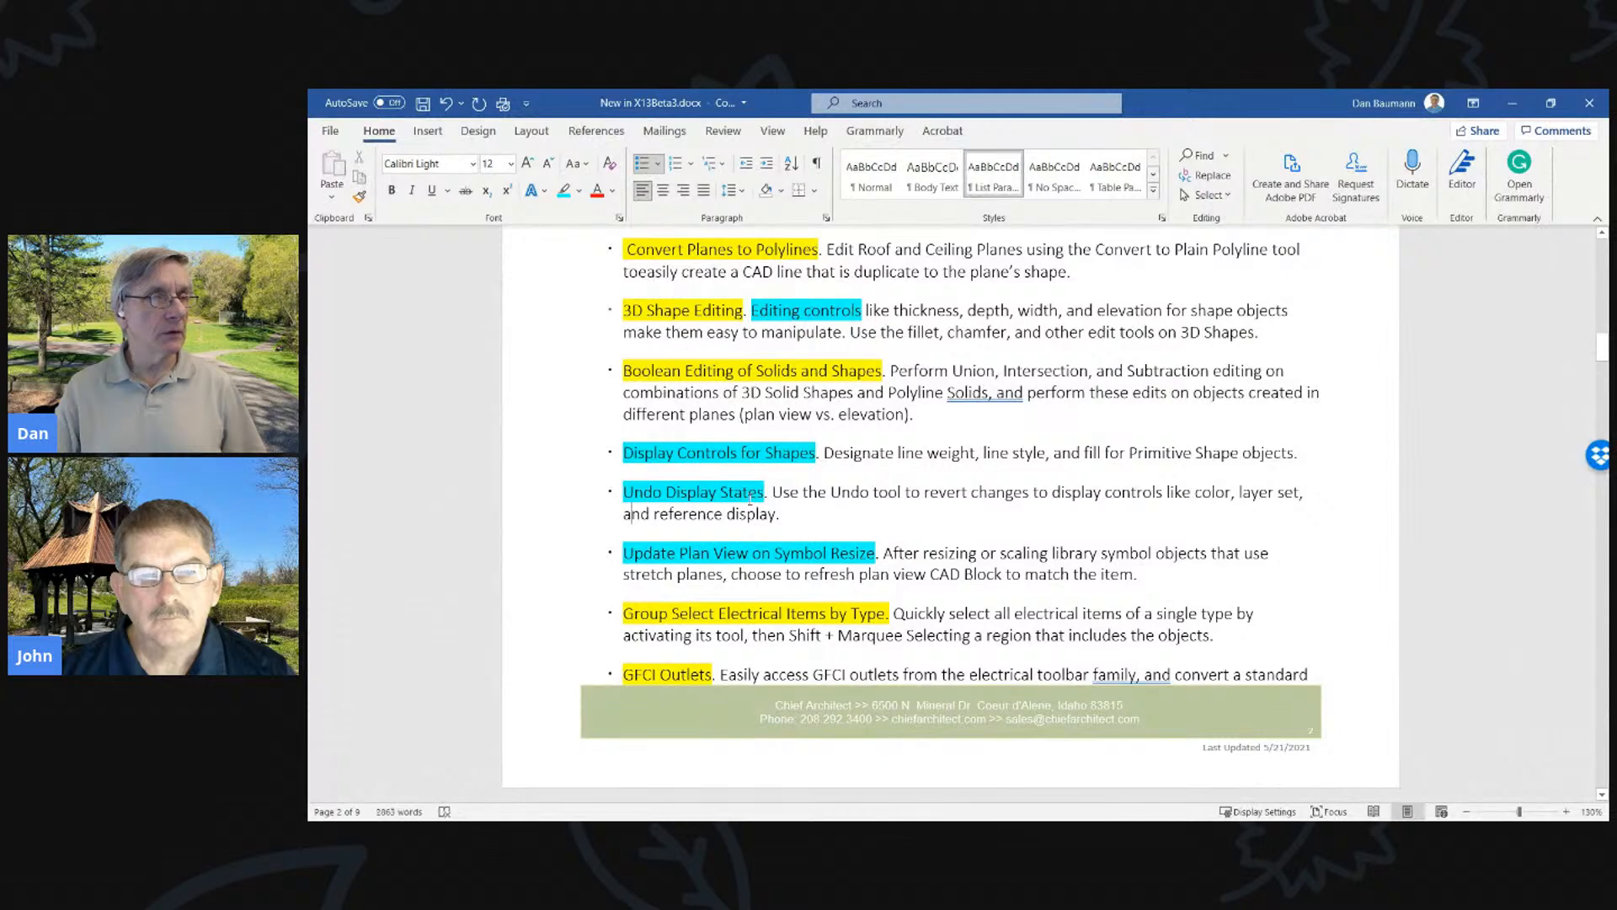
drag(762, 493, 624, 492)
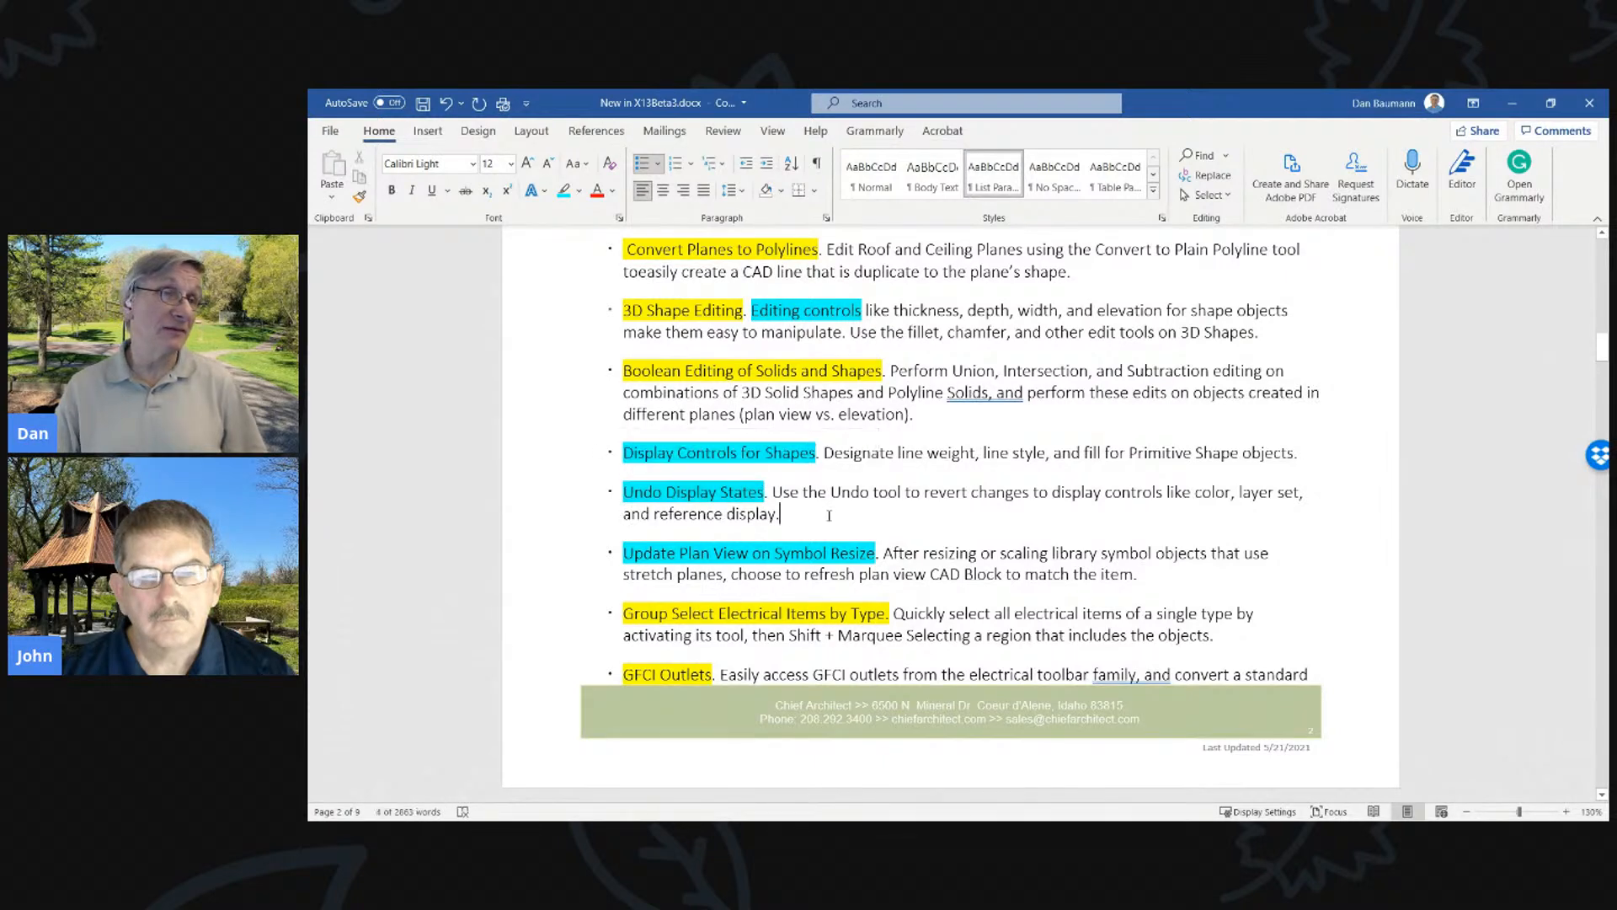
scroll(928, 547, down, 2)
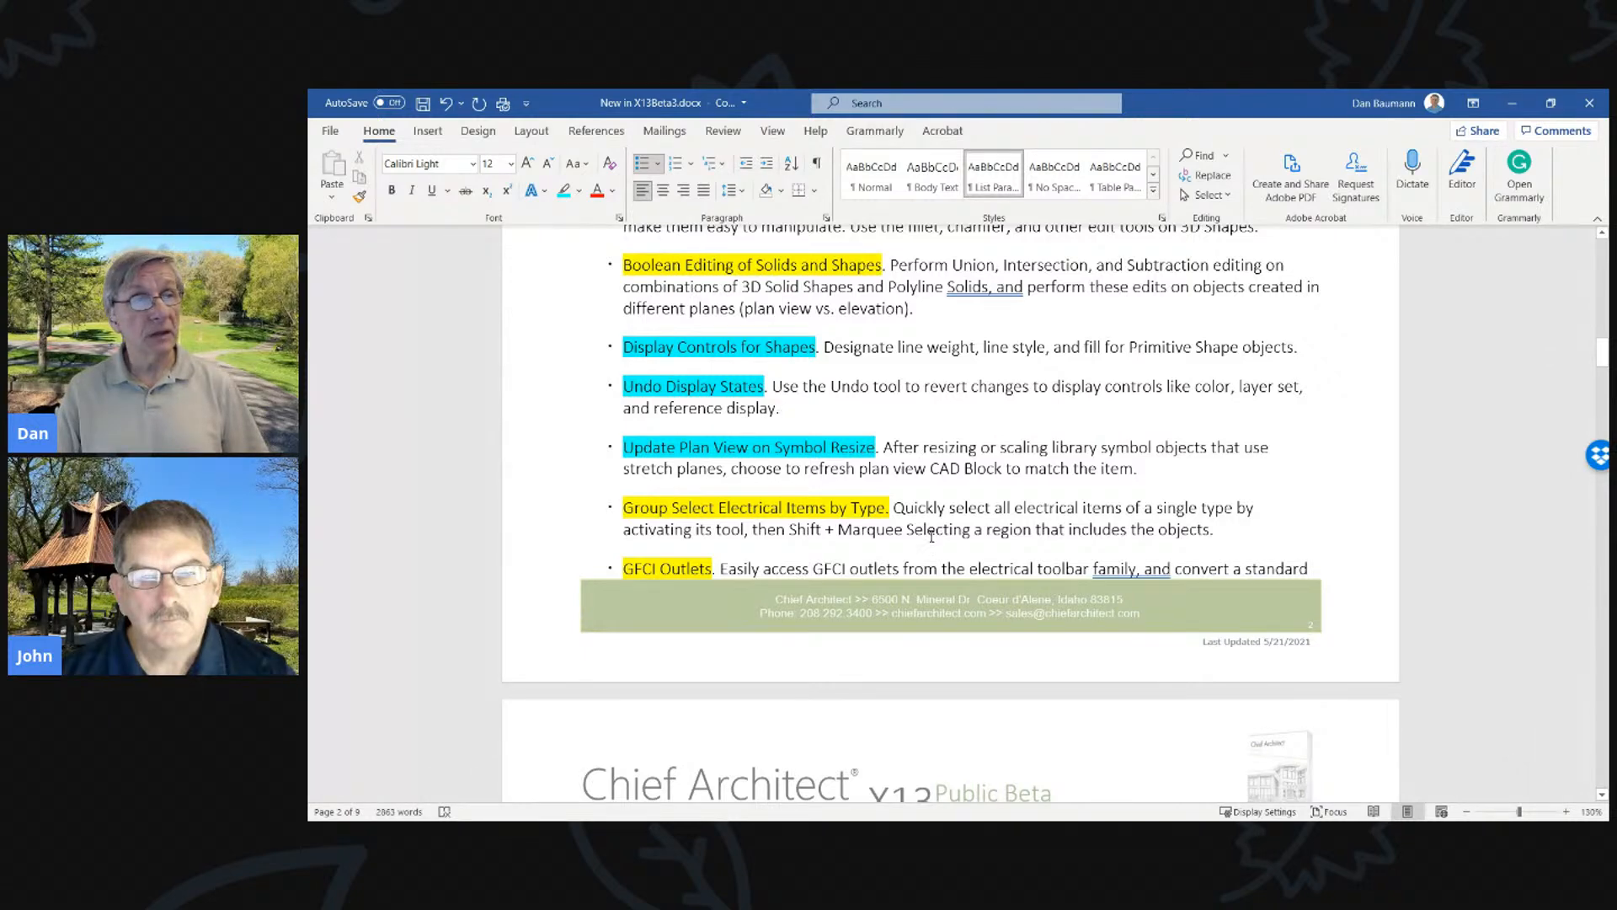
drag(814, 412, 773, 386)
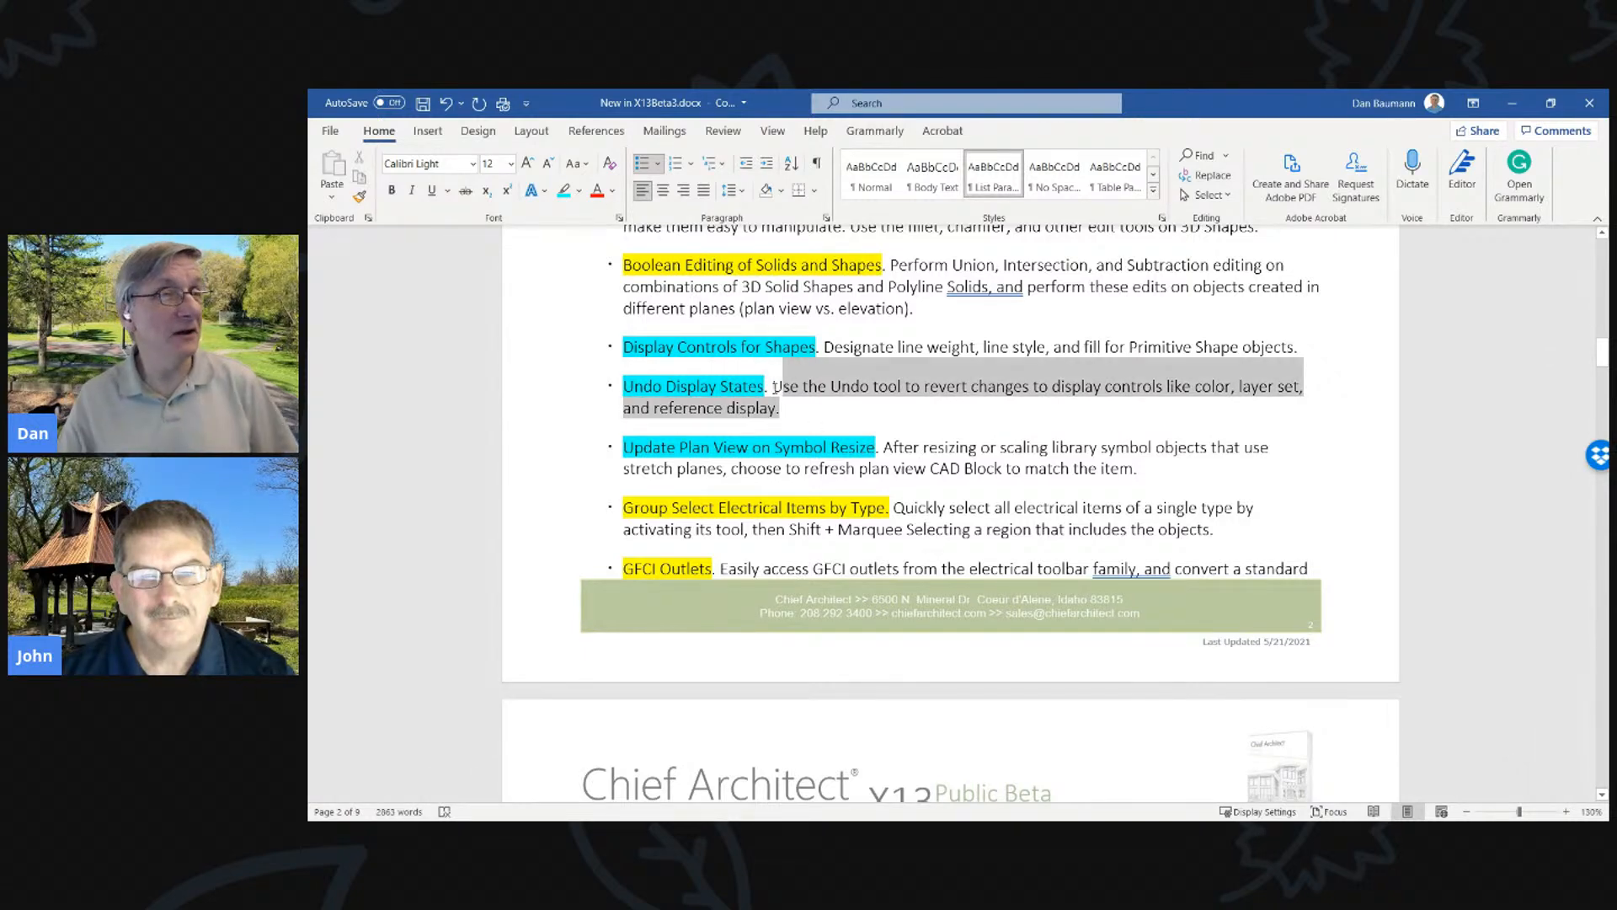
click(1226, 506)
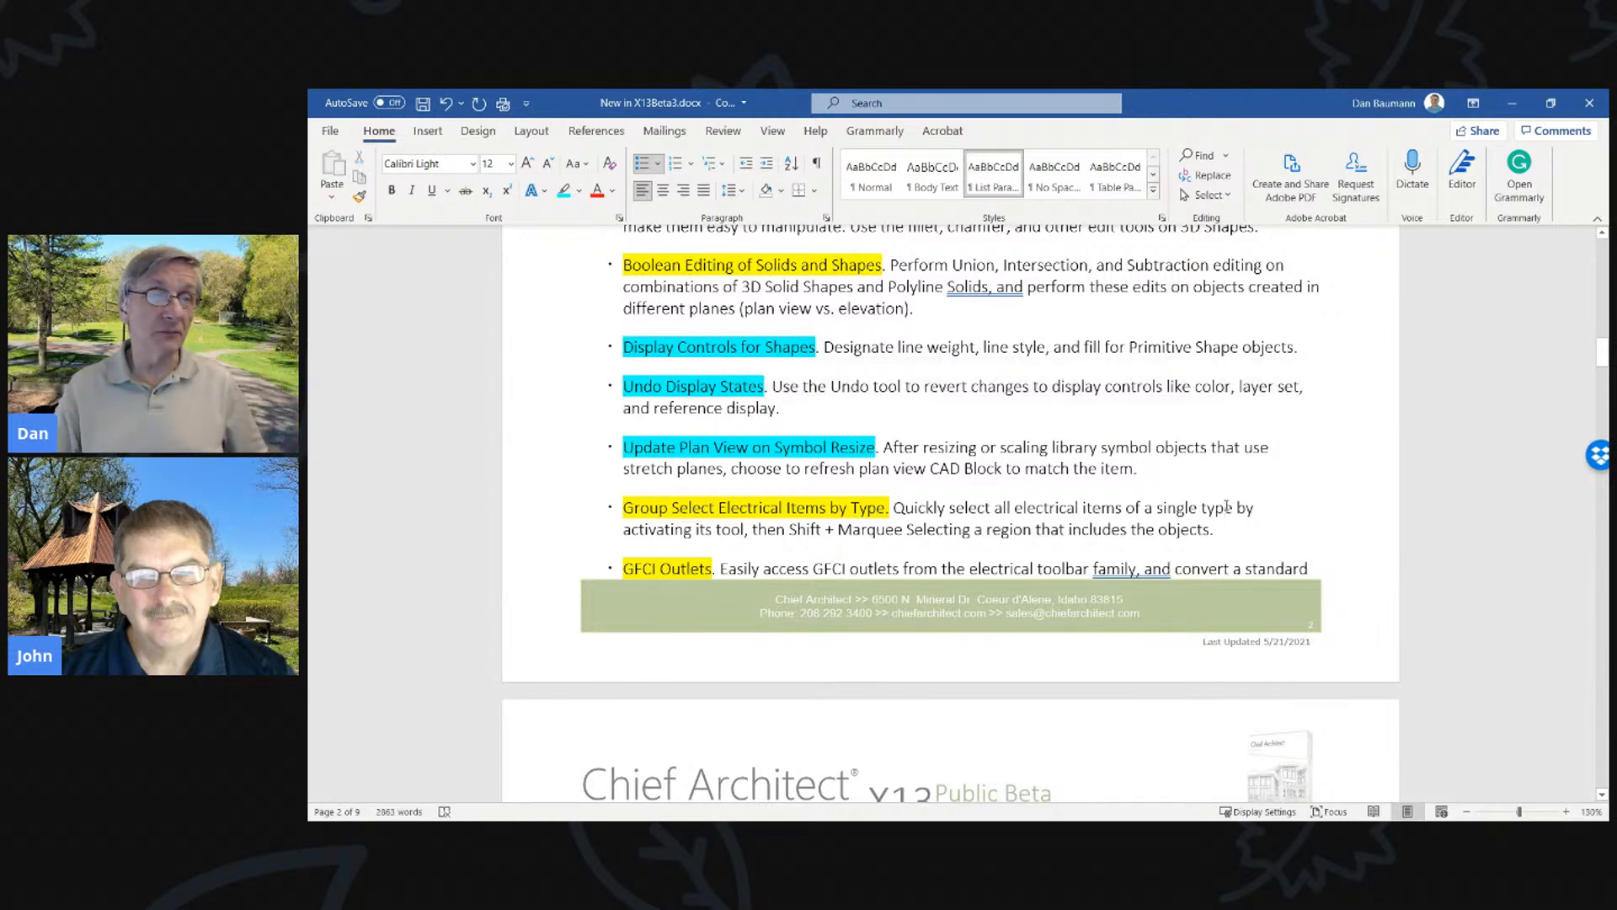
scroll(1227, 507, down, 2)
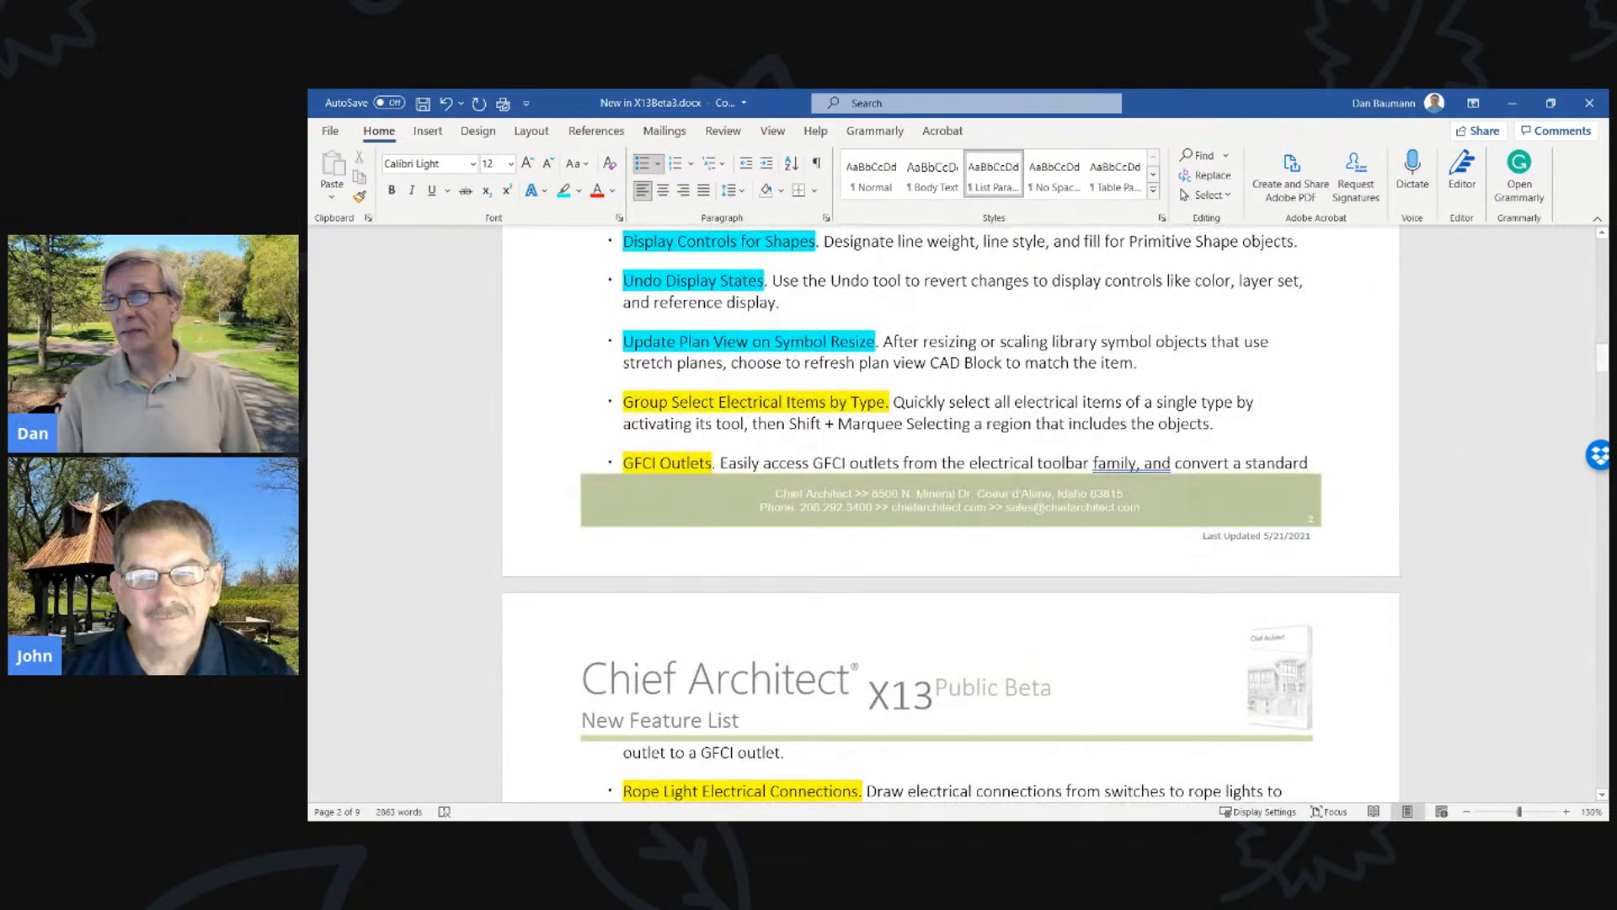
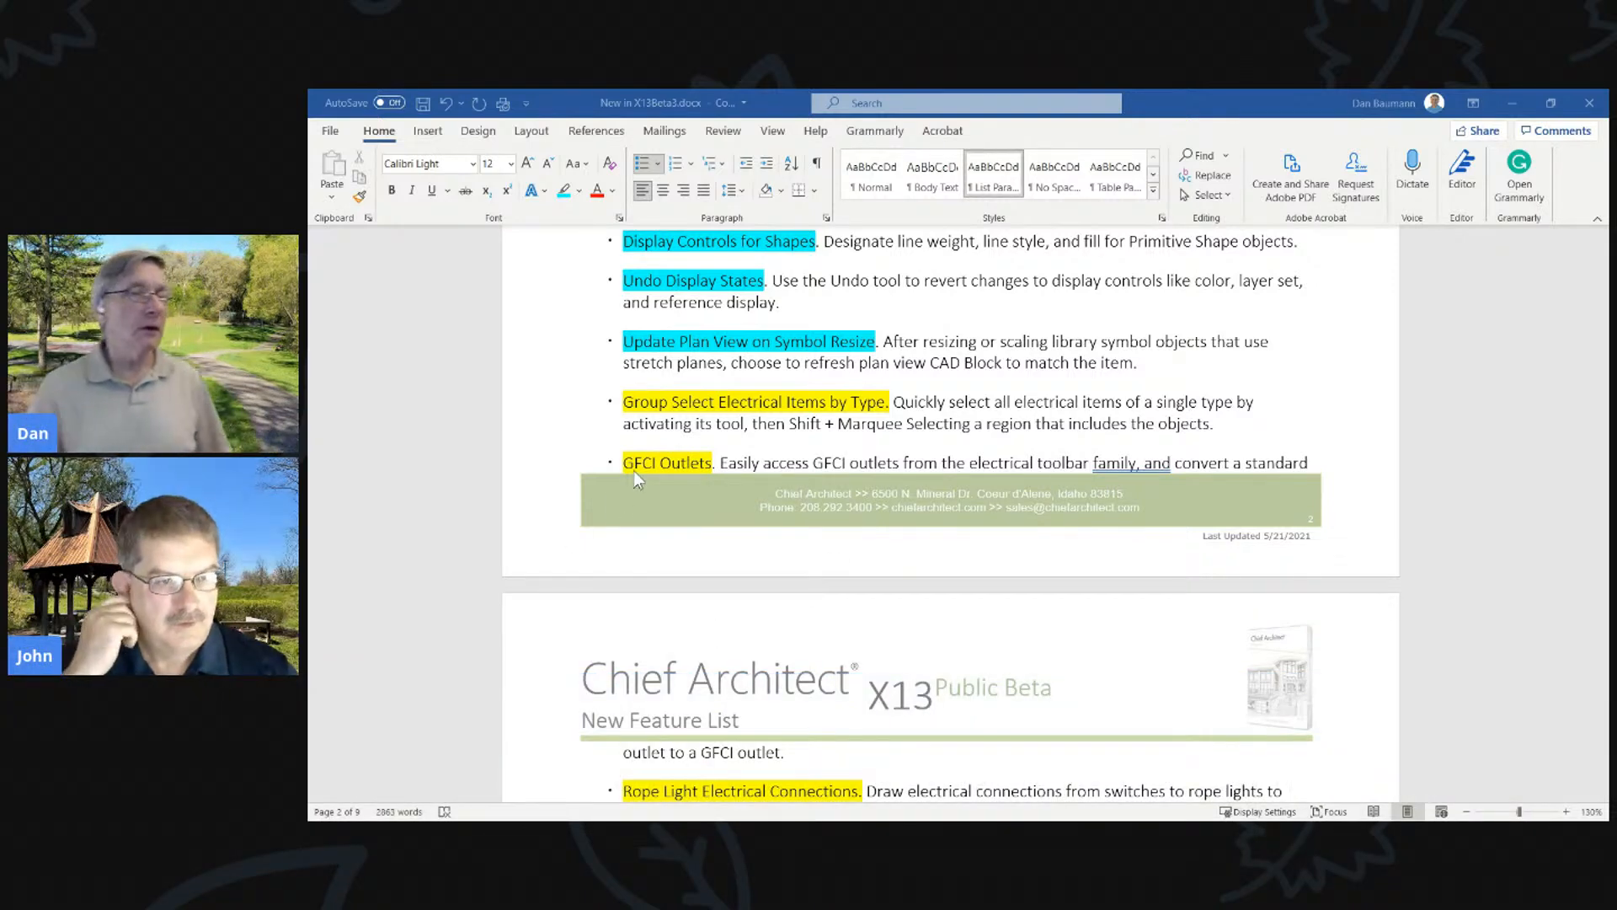
Examine the Update Plan View on Symbol Resize entry and mark the Search Plan Materials phrase about the search bar
scroll(821, 415, up, 2)
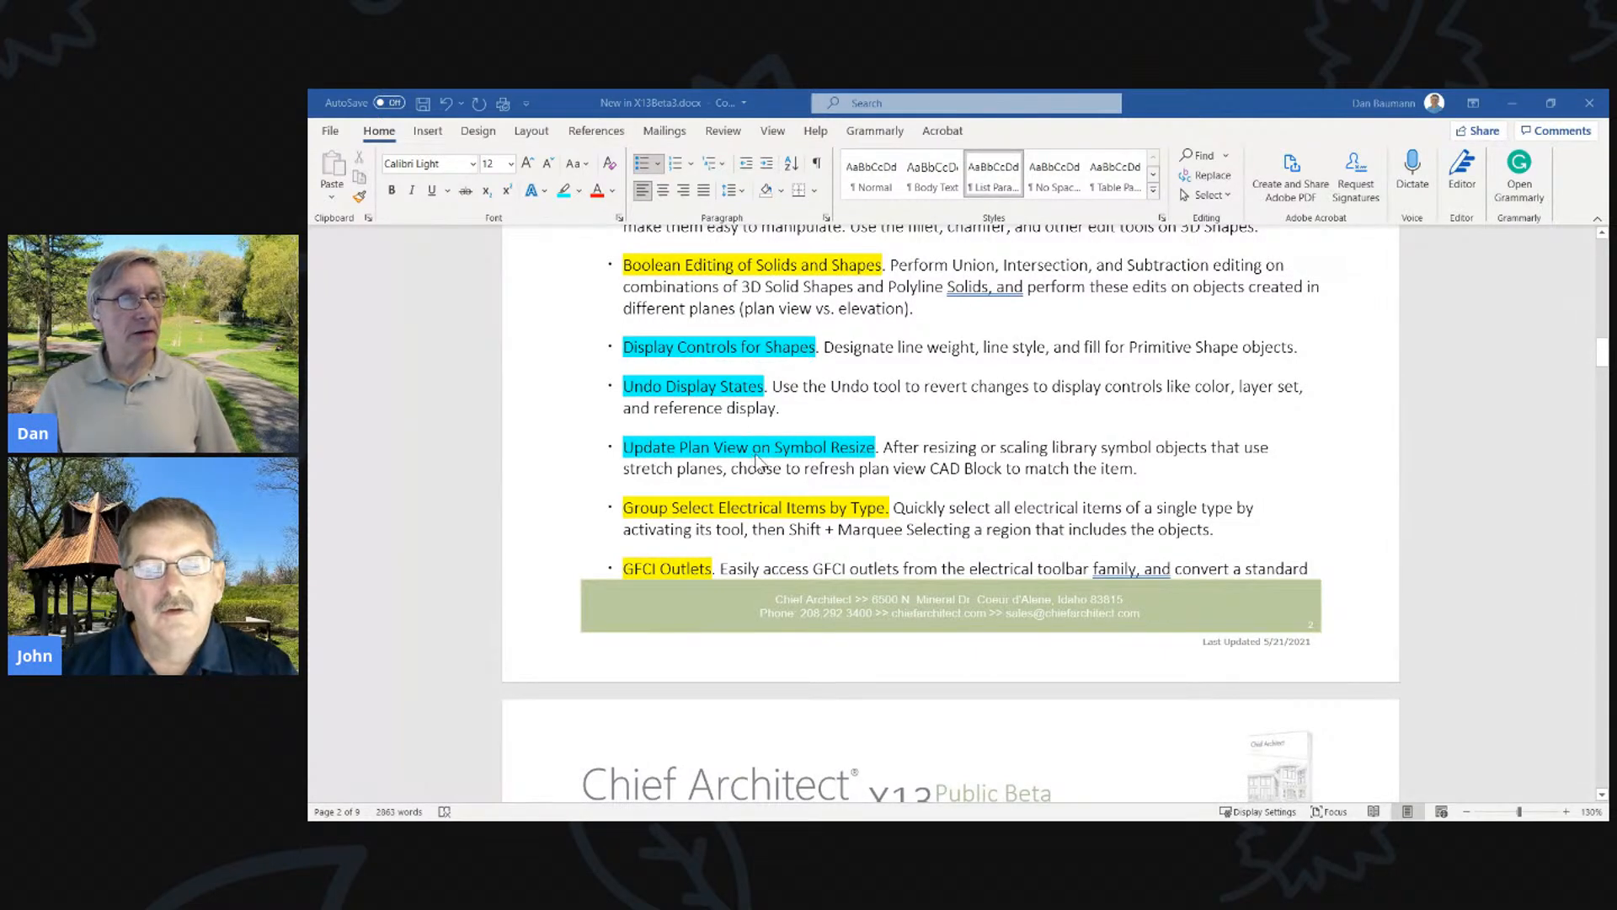
scroll(817, 456, down, 6)
scroll(886, 556, up, 6)
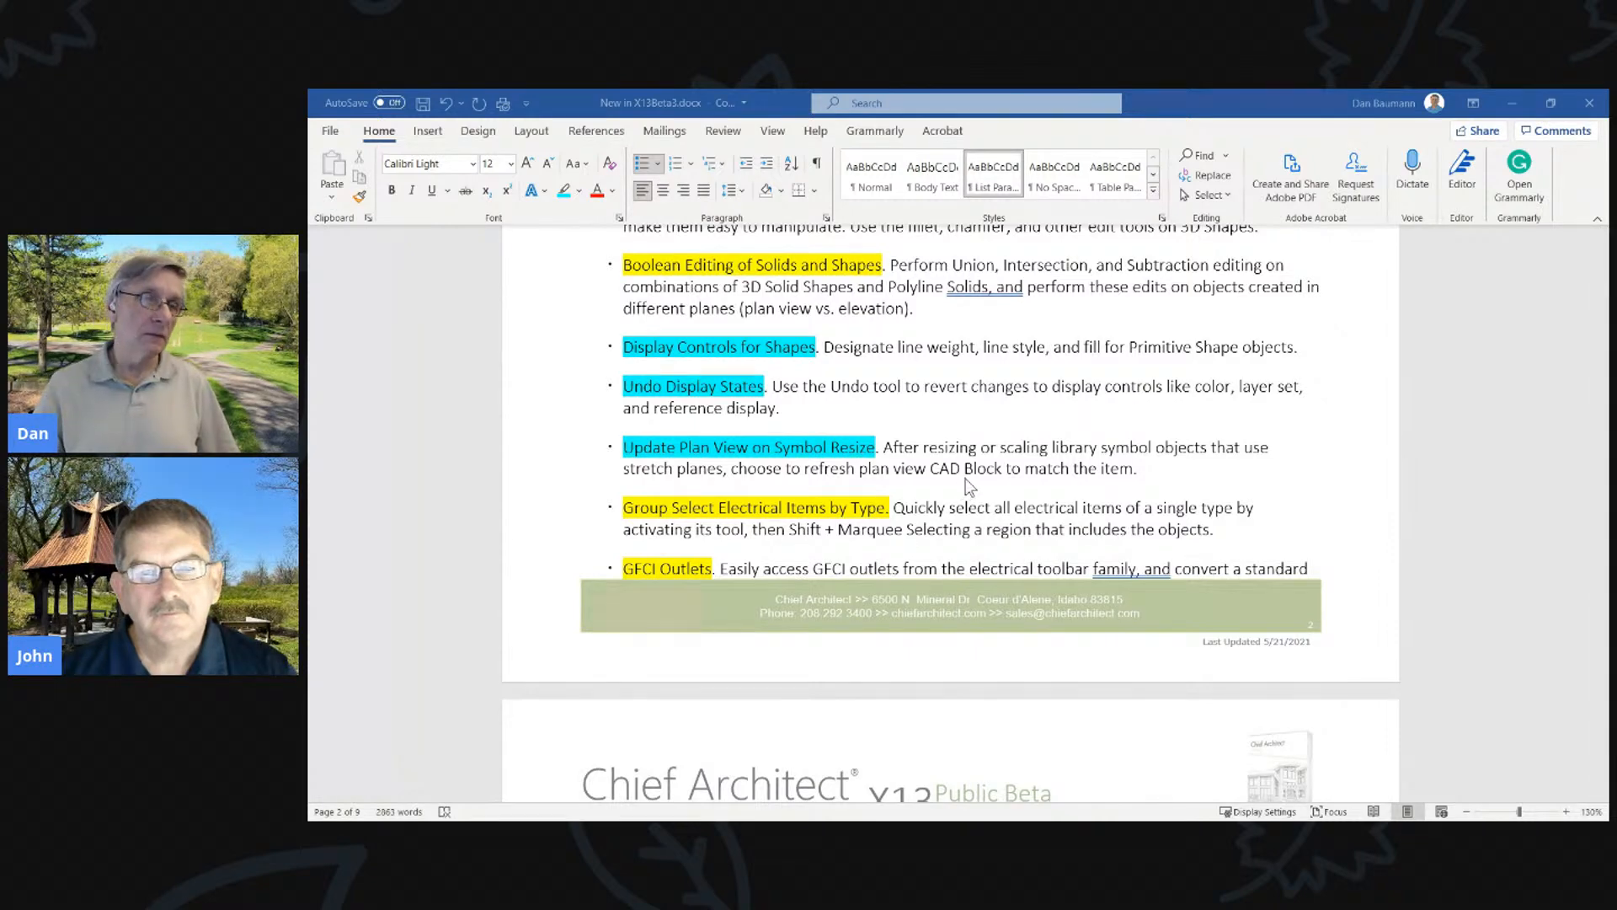
scroll(966, 487, down, 8)
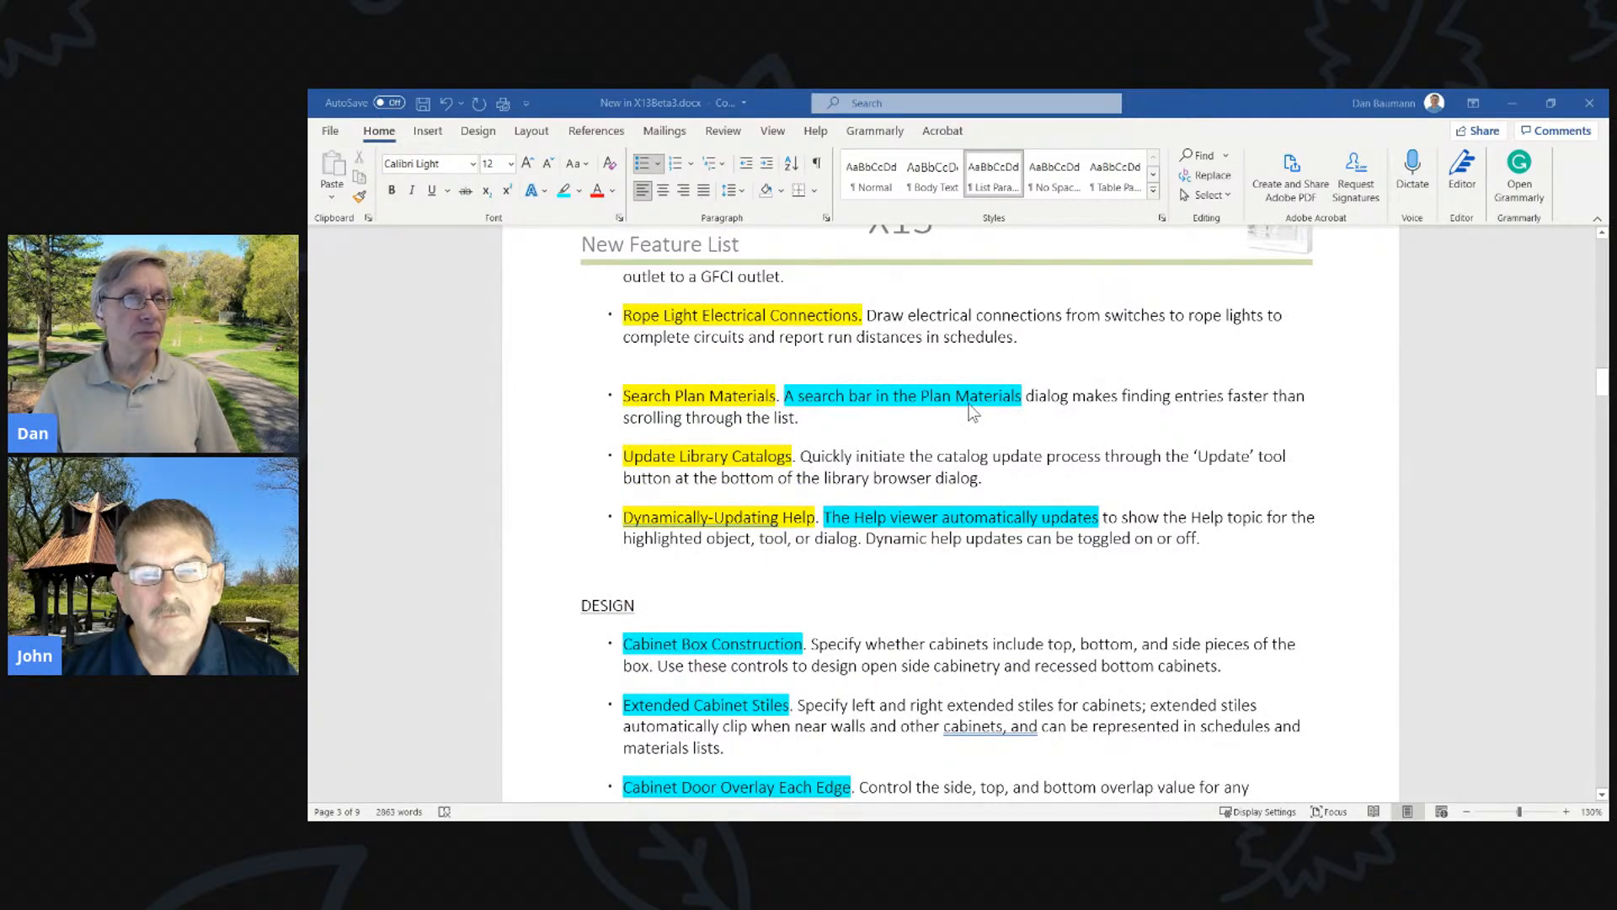
drag(786, 396, 1024, 398)
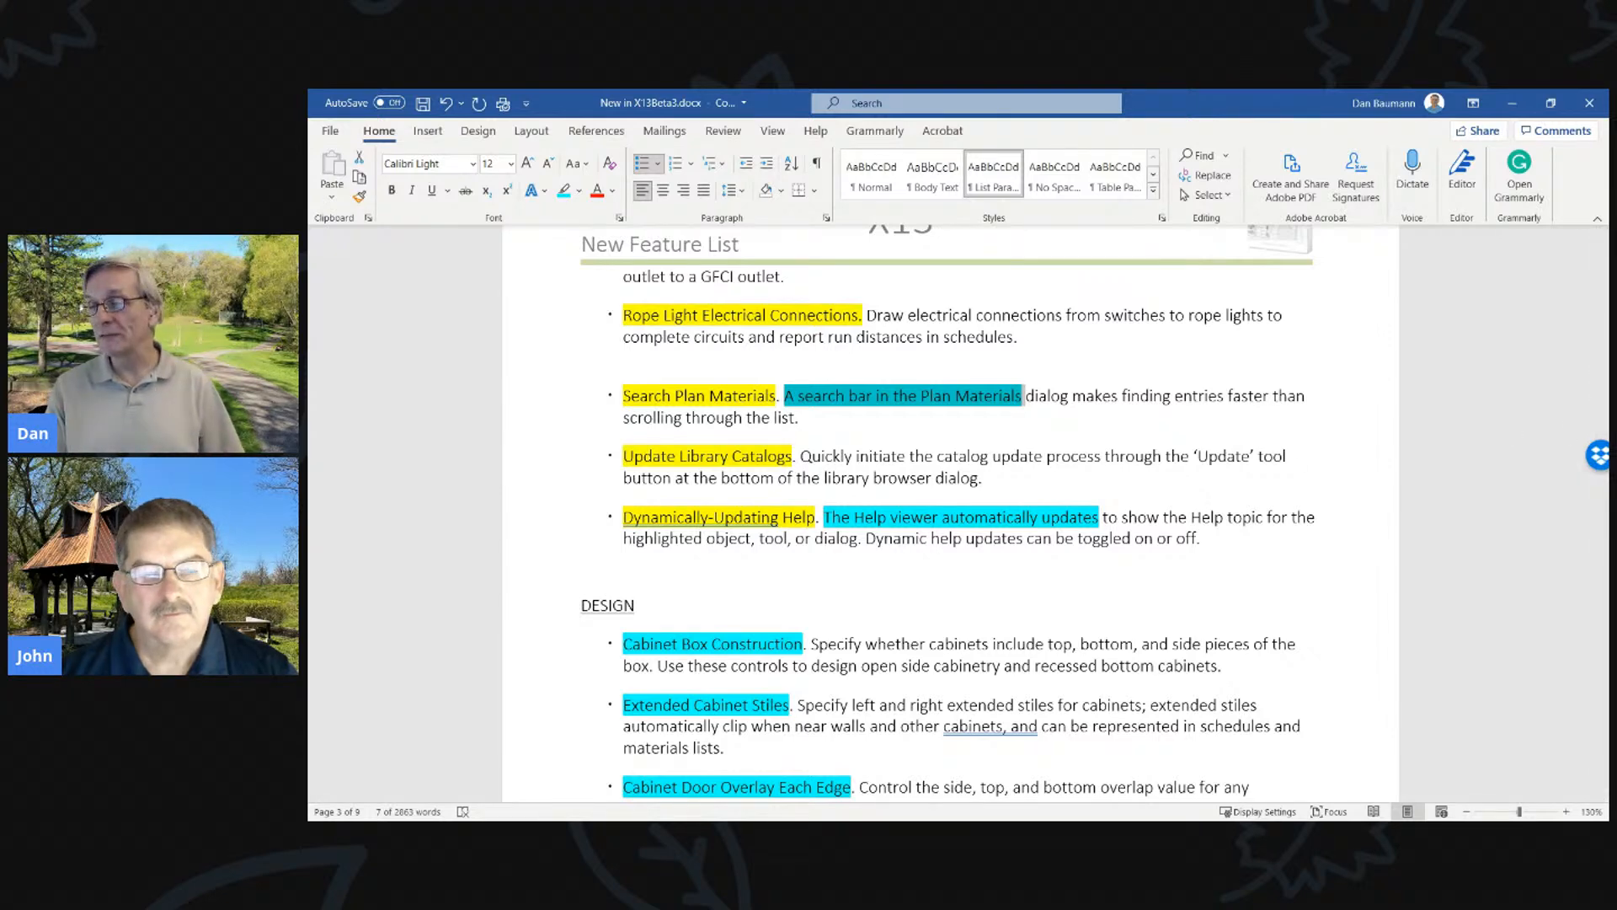
Switch back to Chief Architect and select the front exterior wall of the room in the perspective overview
key(alt+Tab)
scroll(904, 410, down, 1)
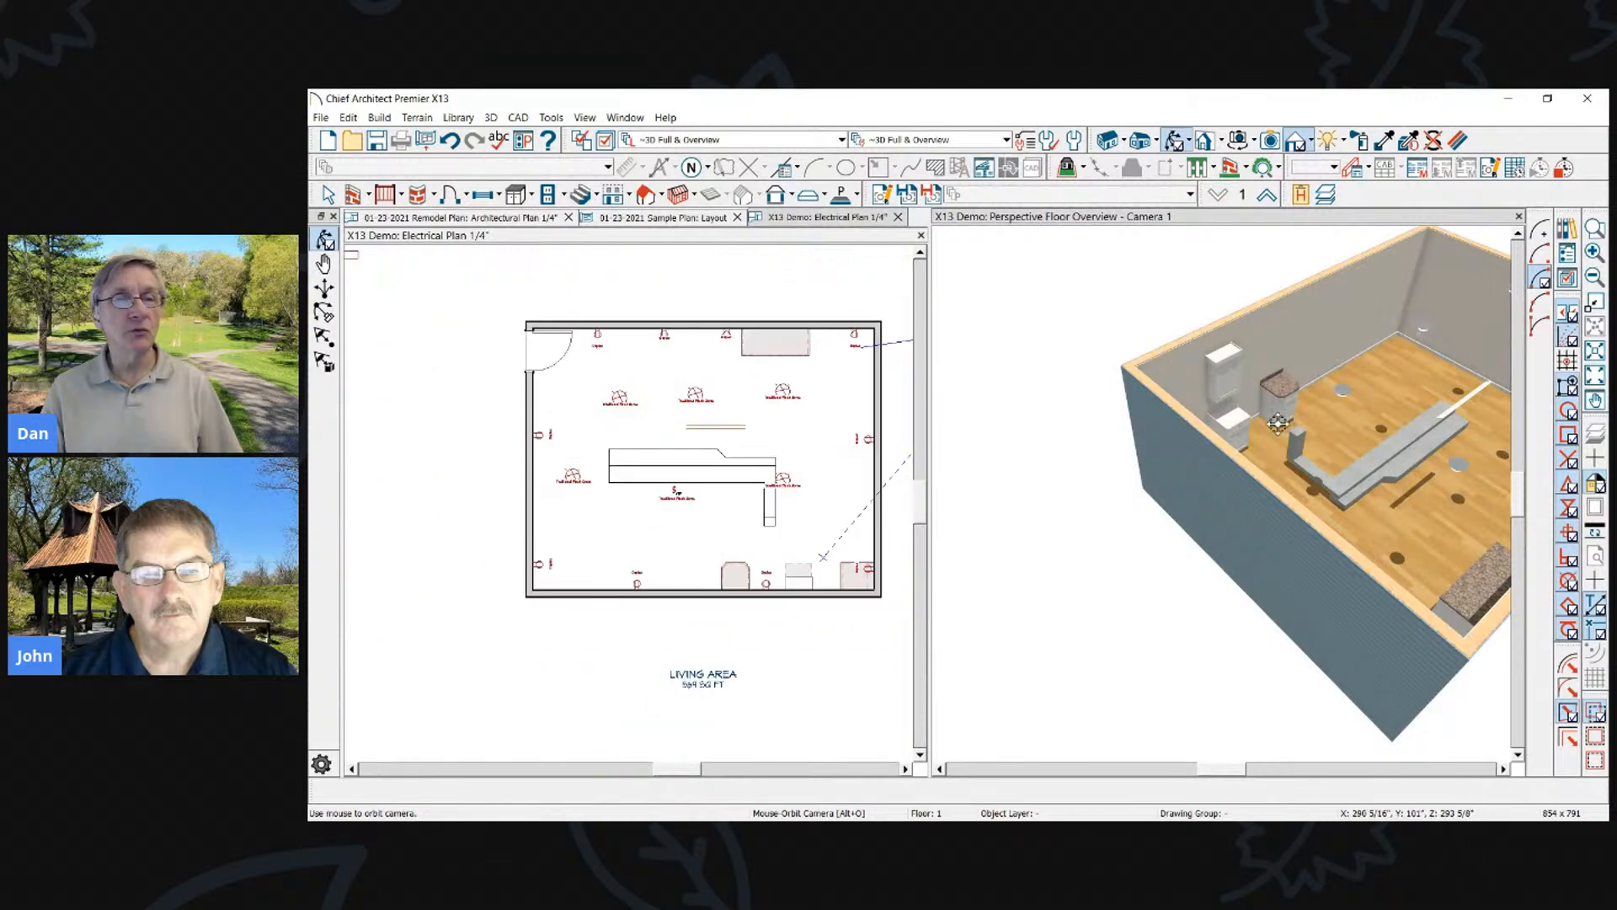
drag(1166, 419, 1137, 437)
scroll(1160, 447, down, 3)
scroll(1347, 494, up, 3)
scroll(1339, 480, down, 2)
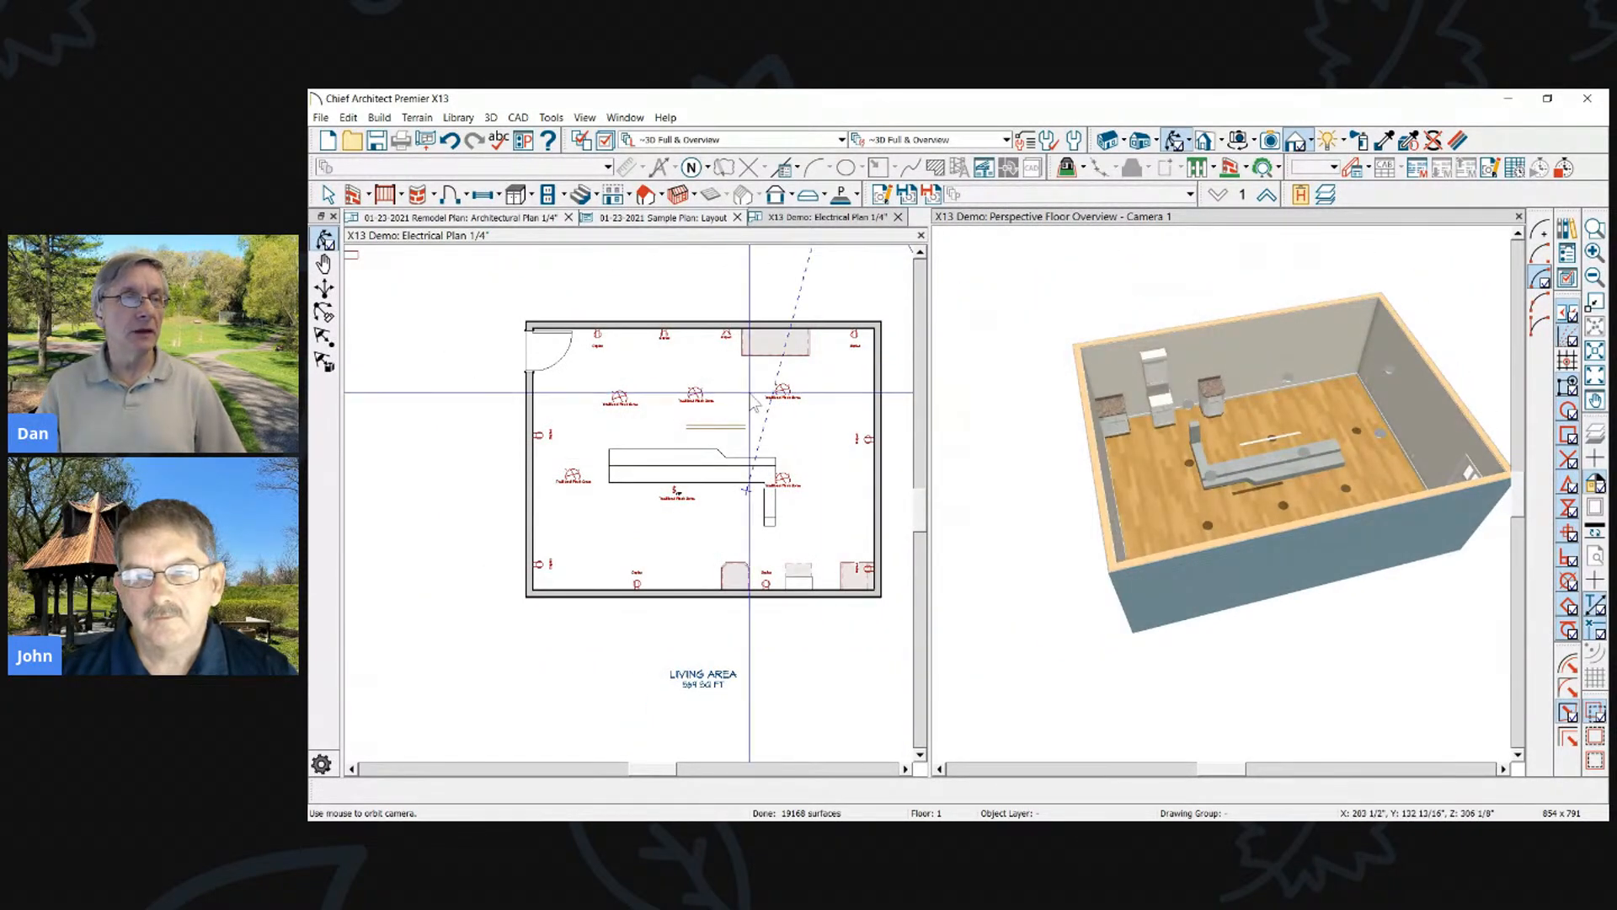
scroll(755, 404, up, 3)
drag(1321, 488, 1099, 510)
click(1098, 510)
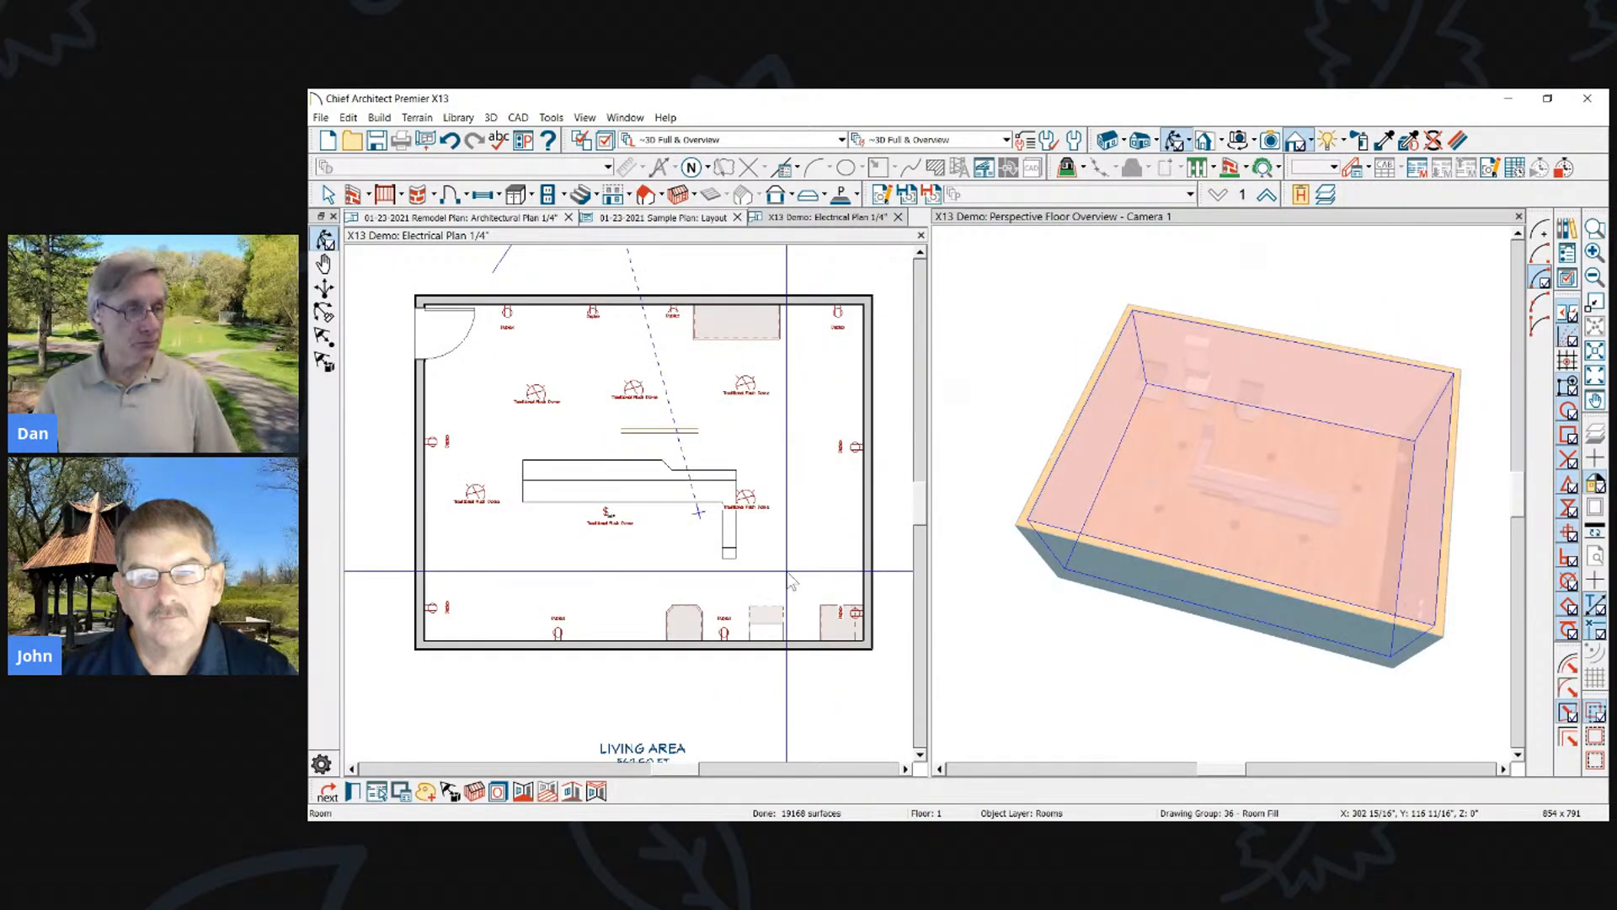
click(1236, 596)
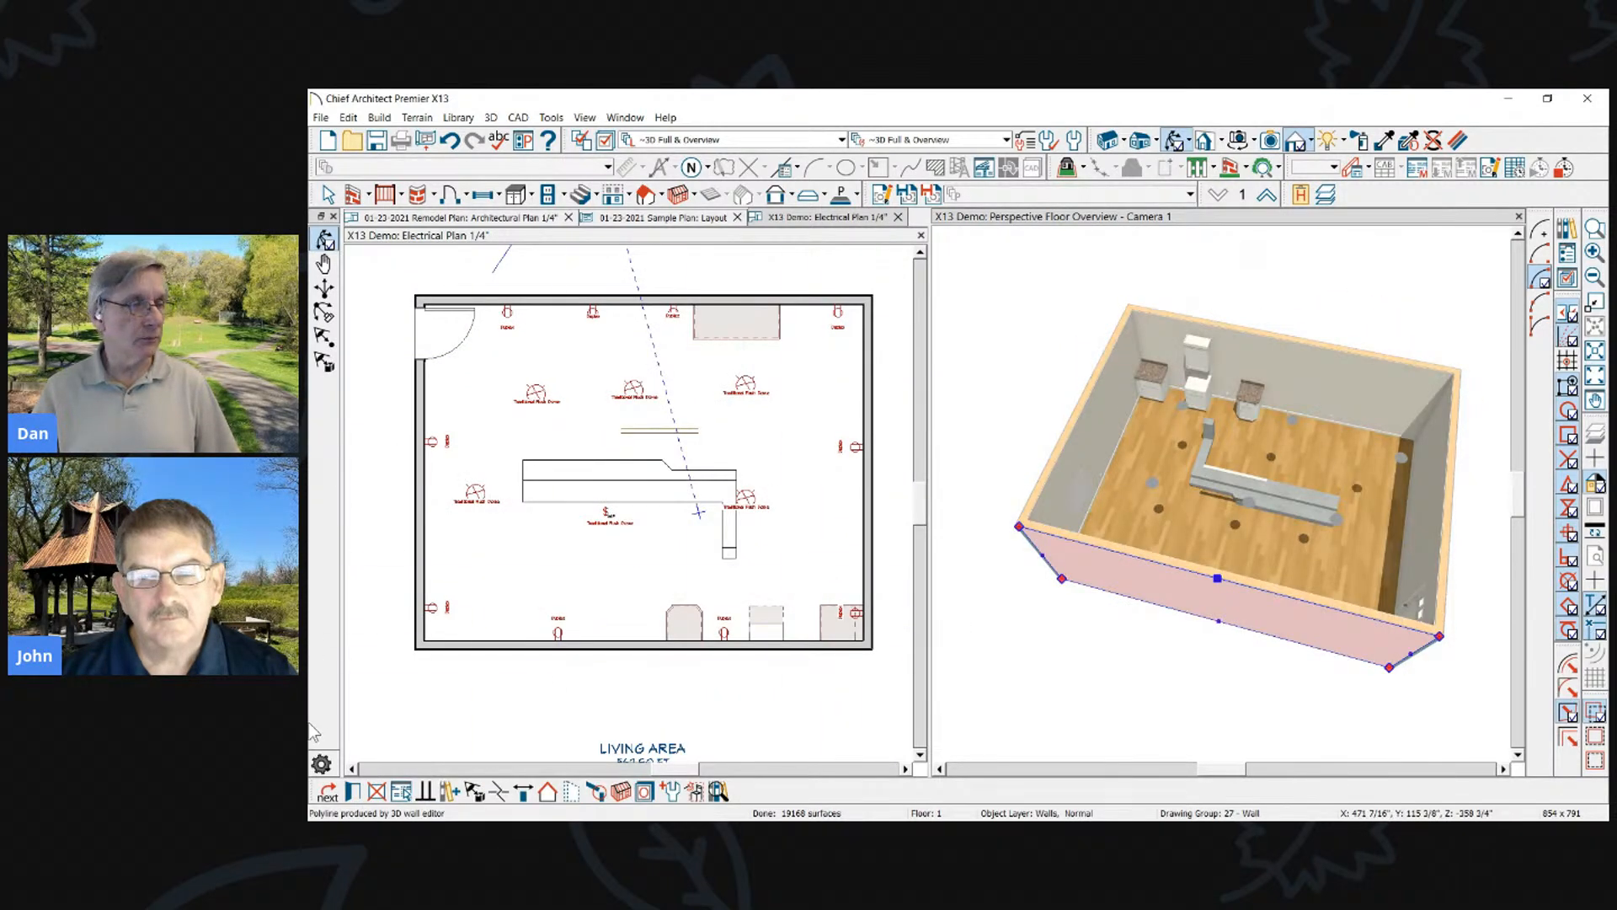
Open the material selection for the Lap Siding layer in the wall's type definition and list the plan materials
click(352, 791)
click(684, 227)
click(1091, 182)
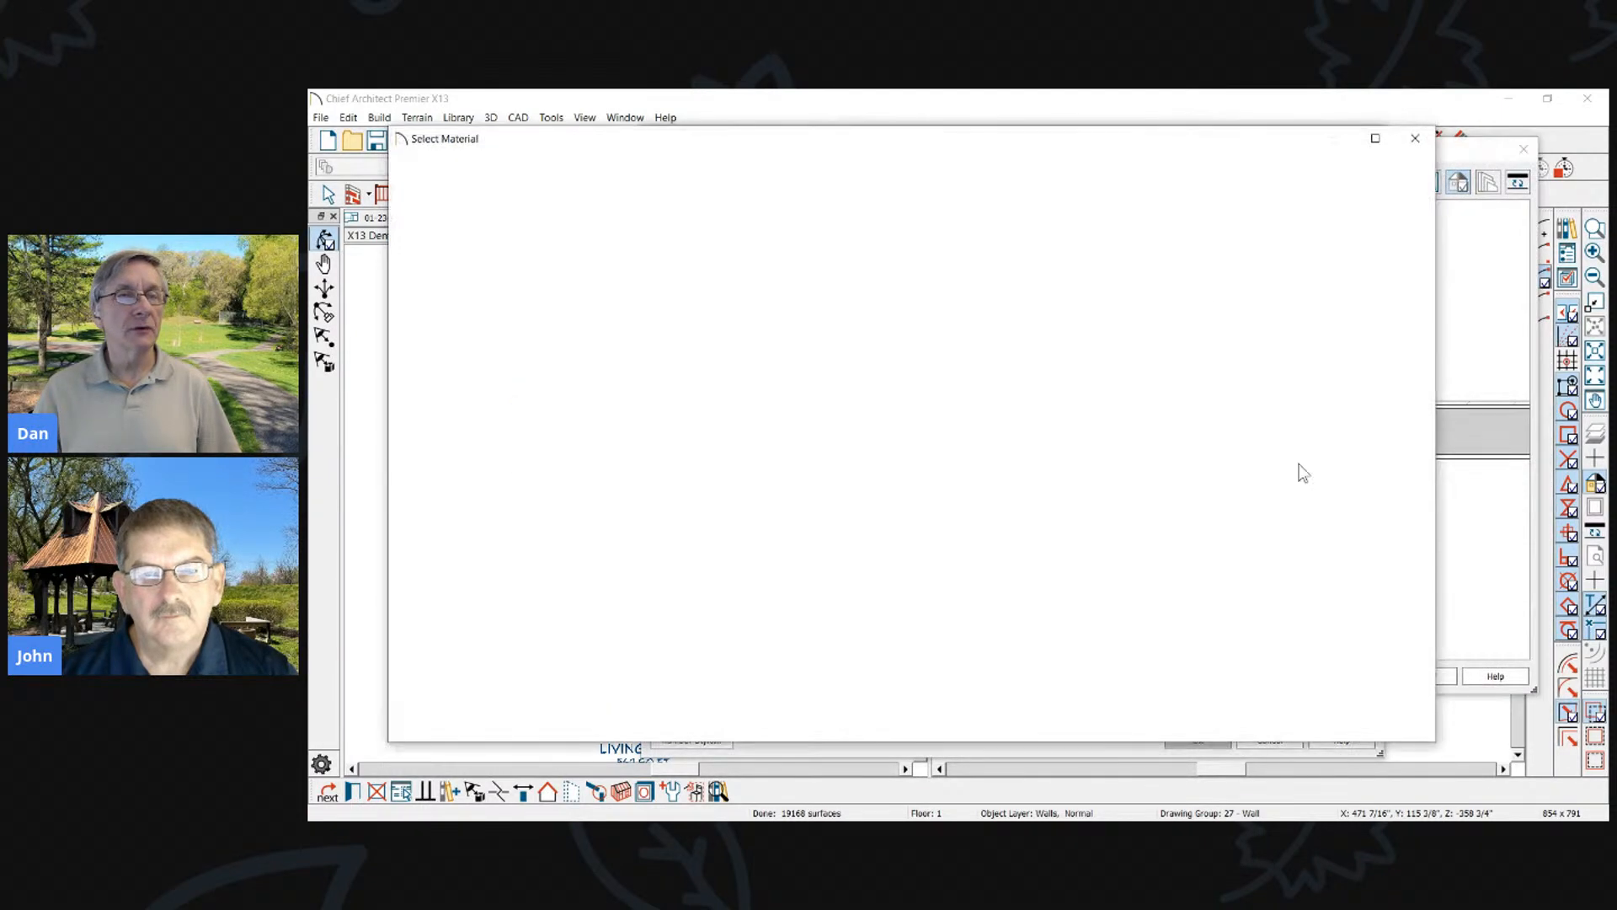
drag(1029, 140, 1099, 150)
scroll(798, 534, up, 5)
scroll(798, 534, down, 8)
scroll(809, 573, up, 10)
click(527, 190)
Search the plan materials for "brick" and preview Red Mixed Brick
click(661, 171)
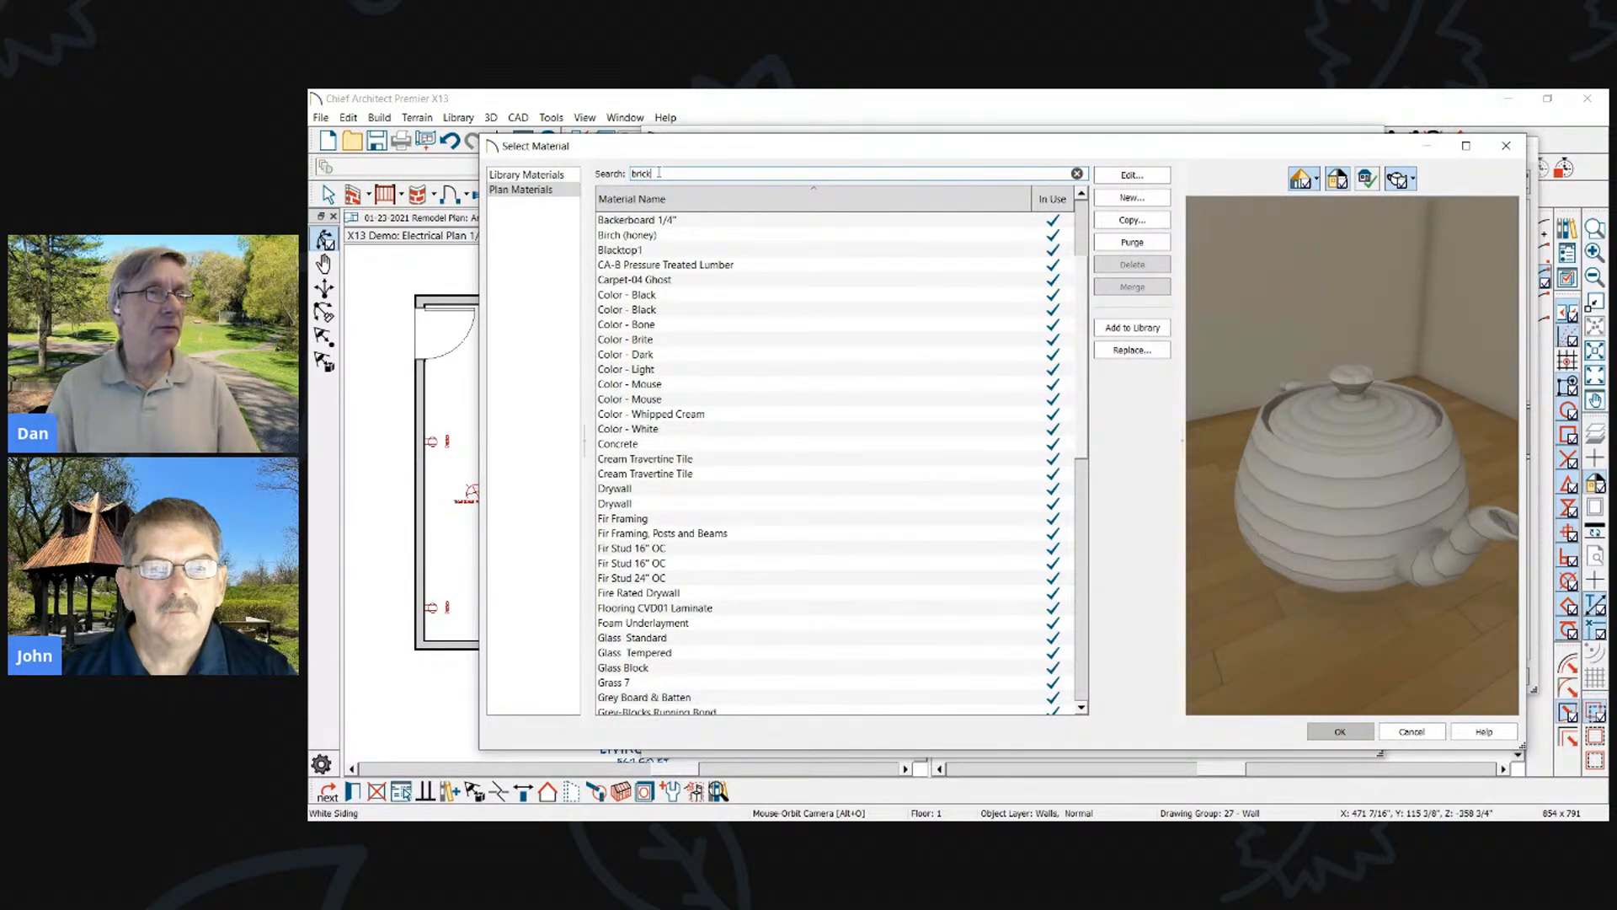
key(Return)
click(657, 235)
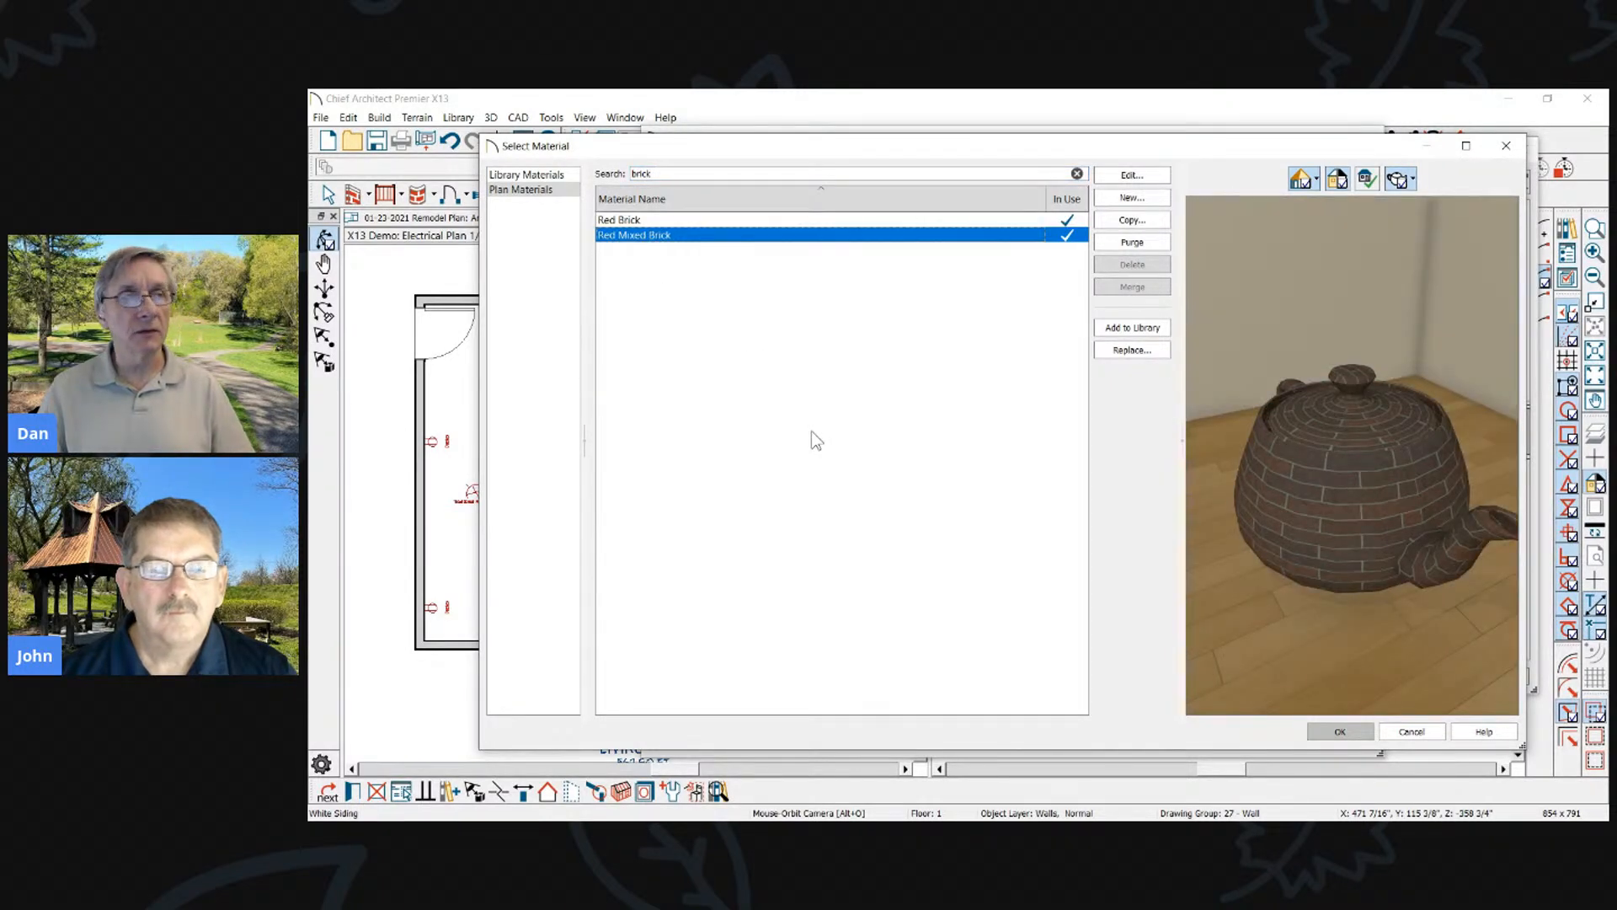
Search the plan materials for "tile", preview Limestone Mosaic Tile, Ivory Tiles and Cream Travertine Tile, and cancel the material selection
double_click(676, 173)
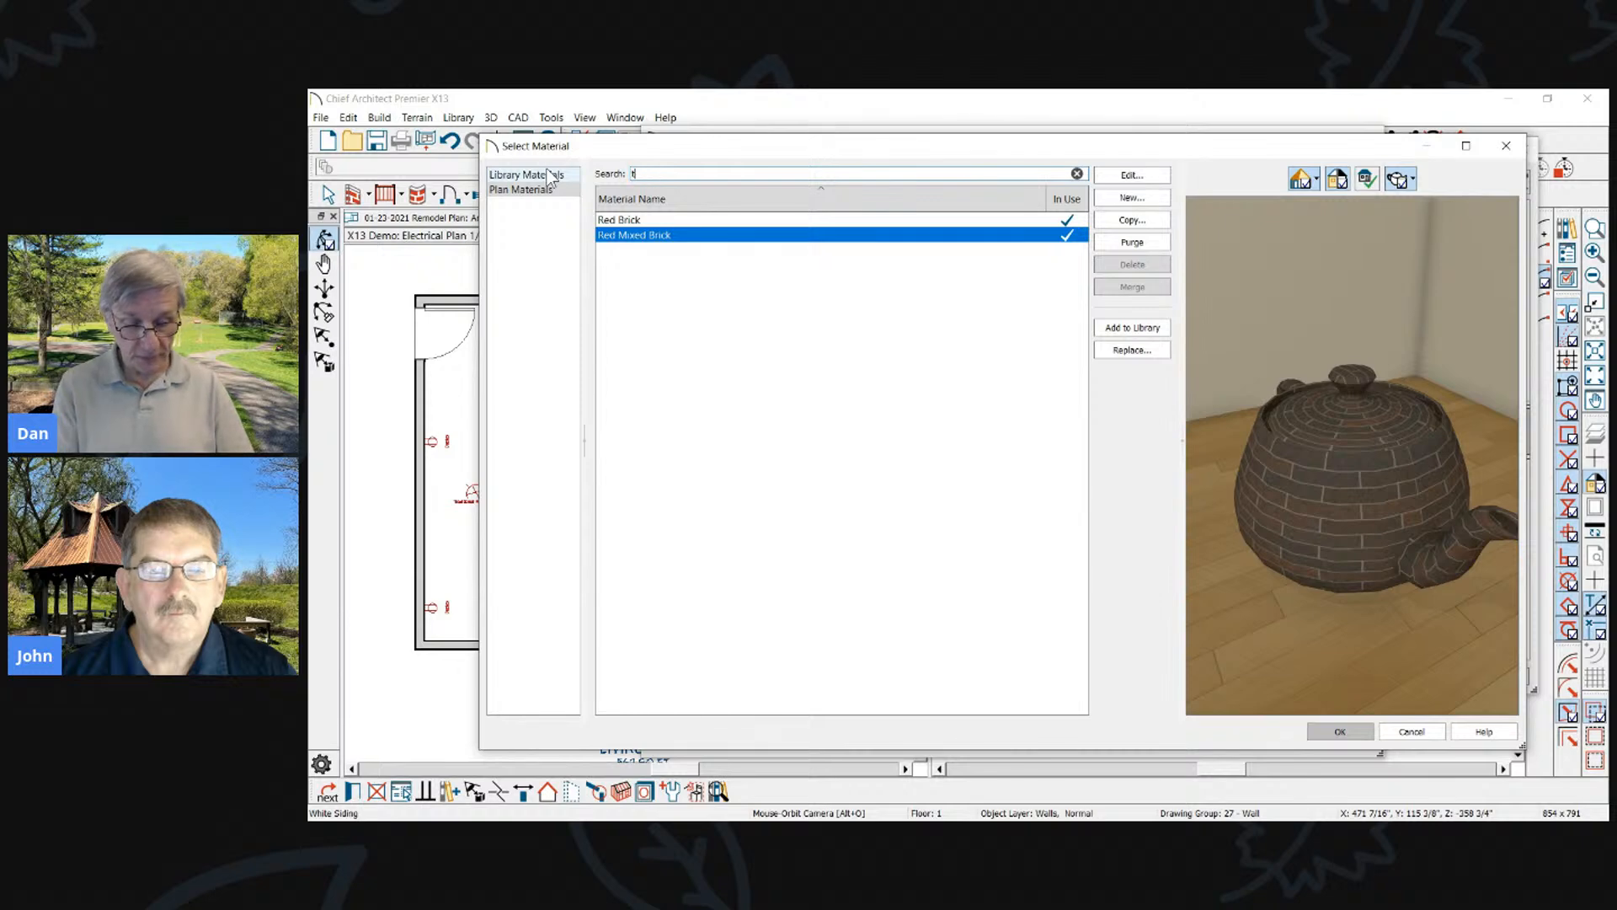
key(Return)
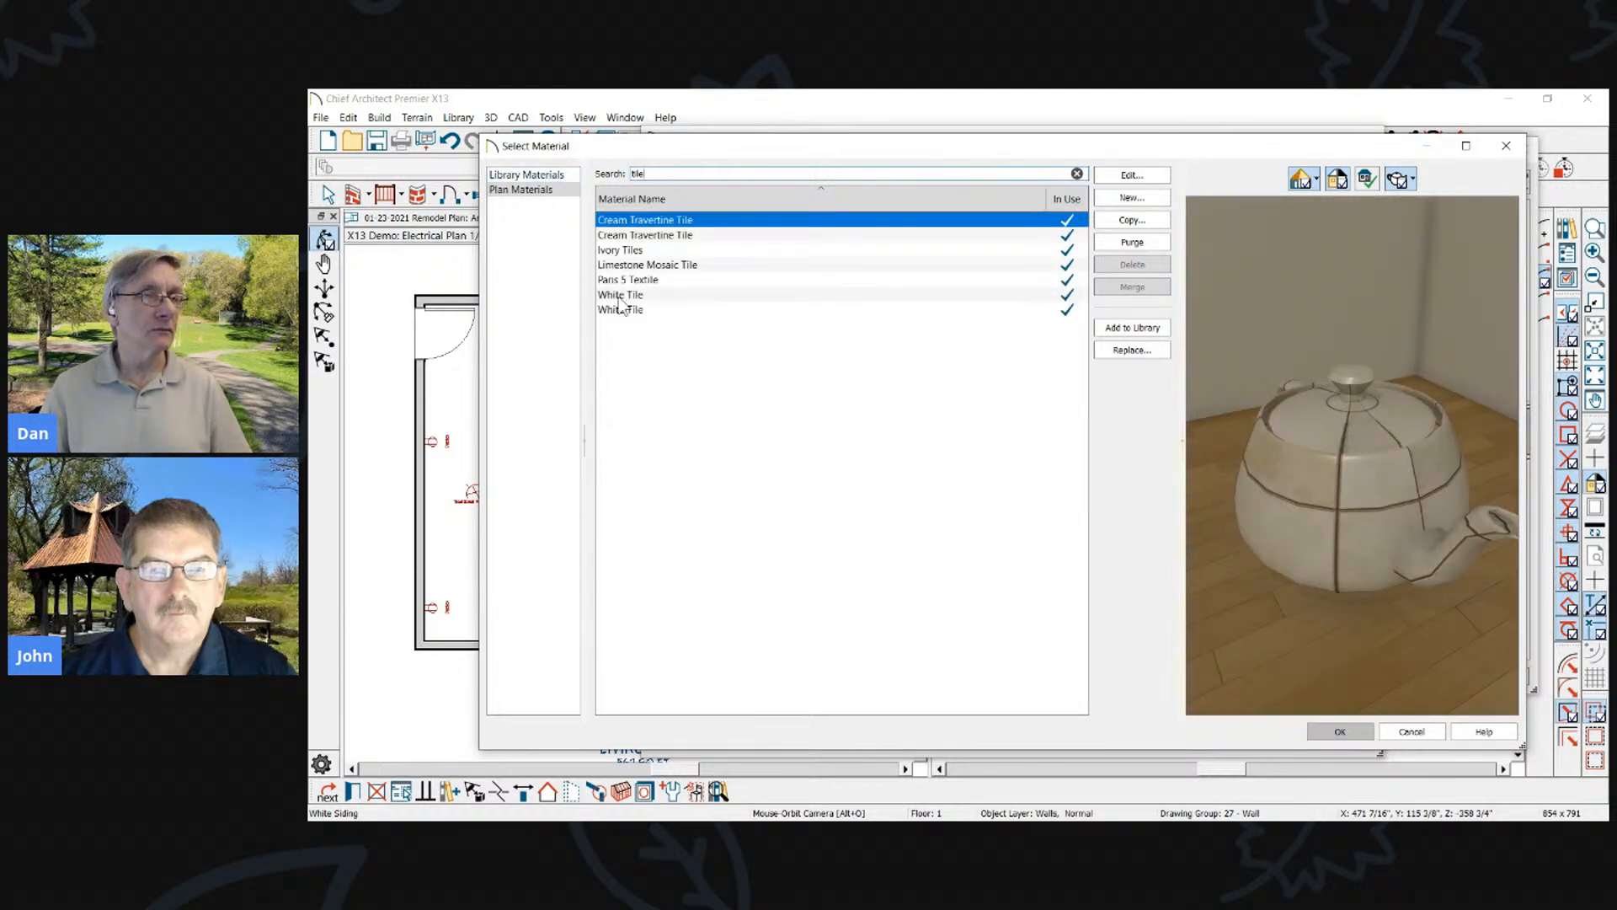
click(641, 266)
click(649, 247)
click(660, 221)
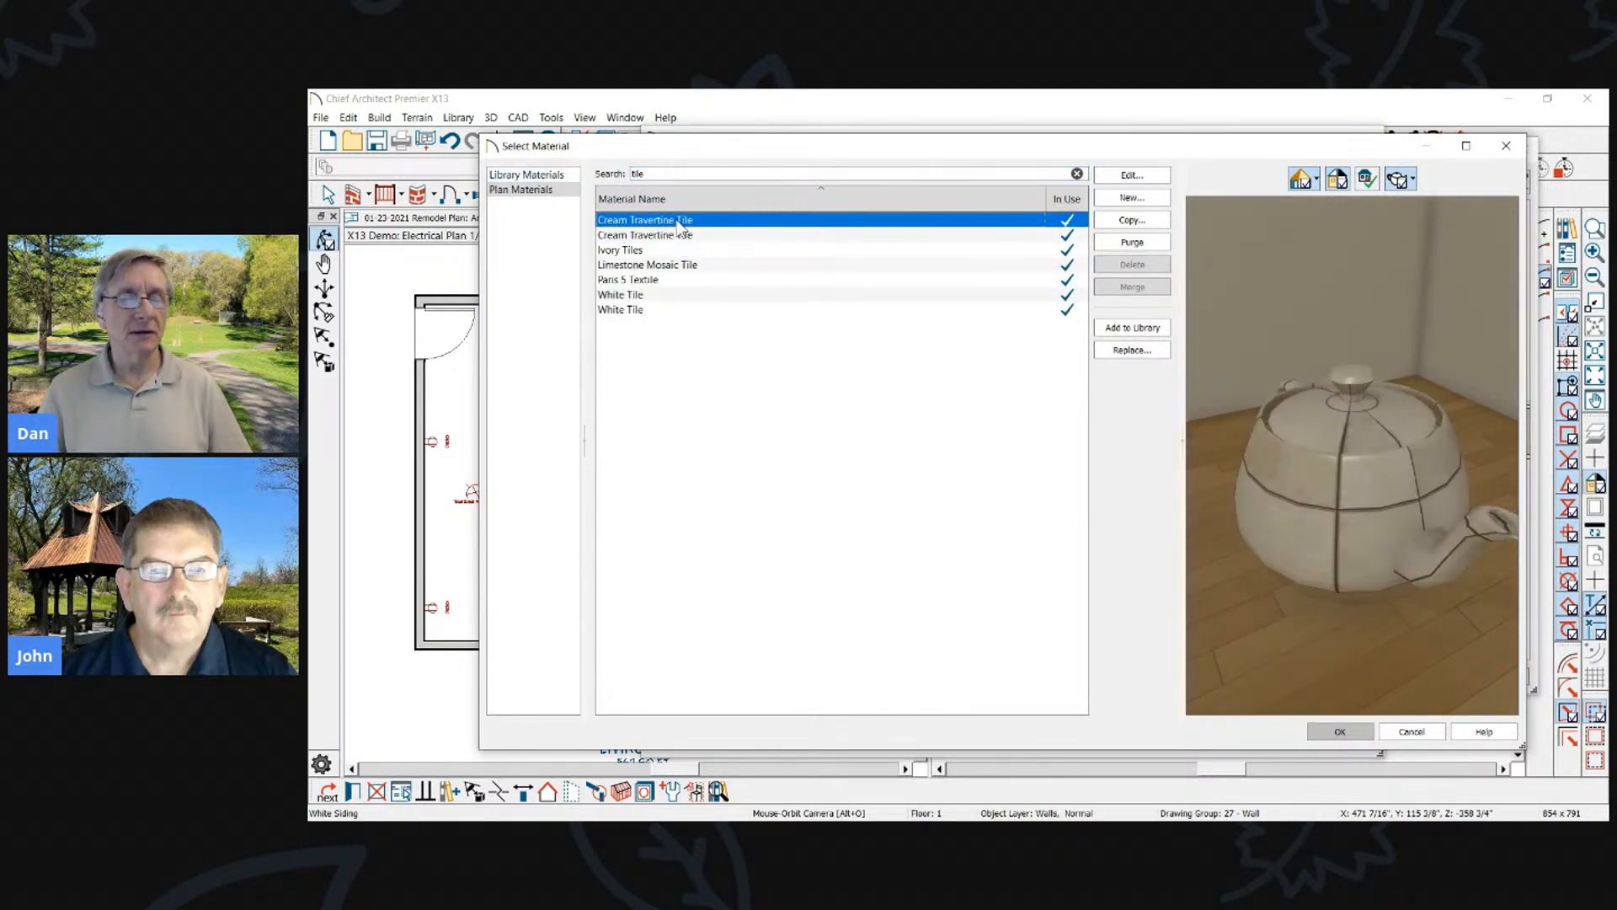
click(1412, 730)
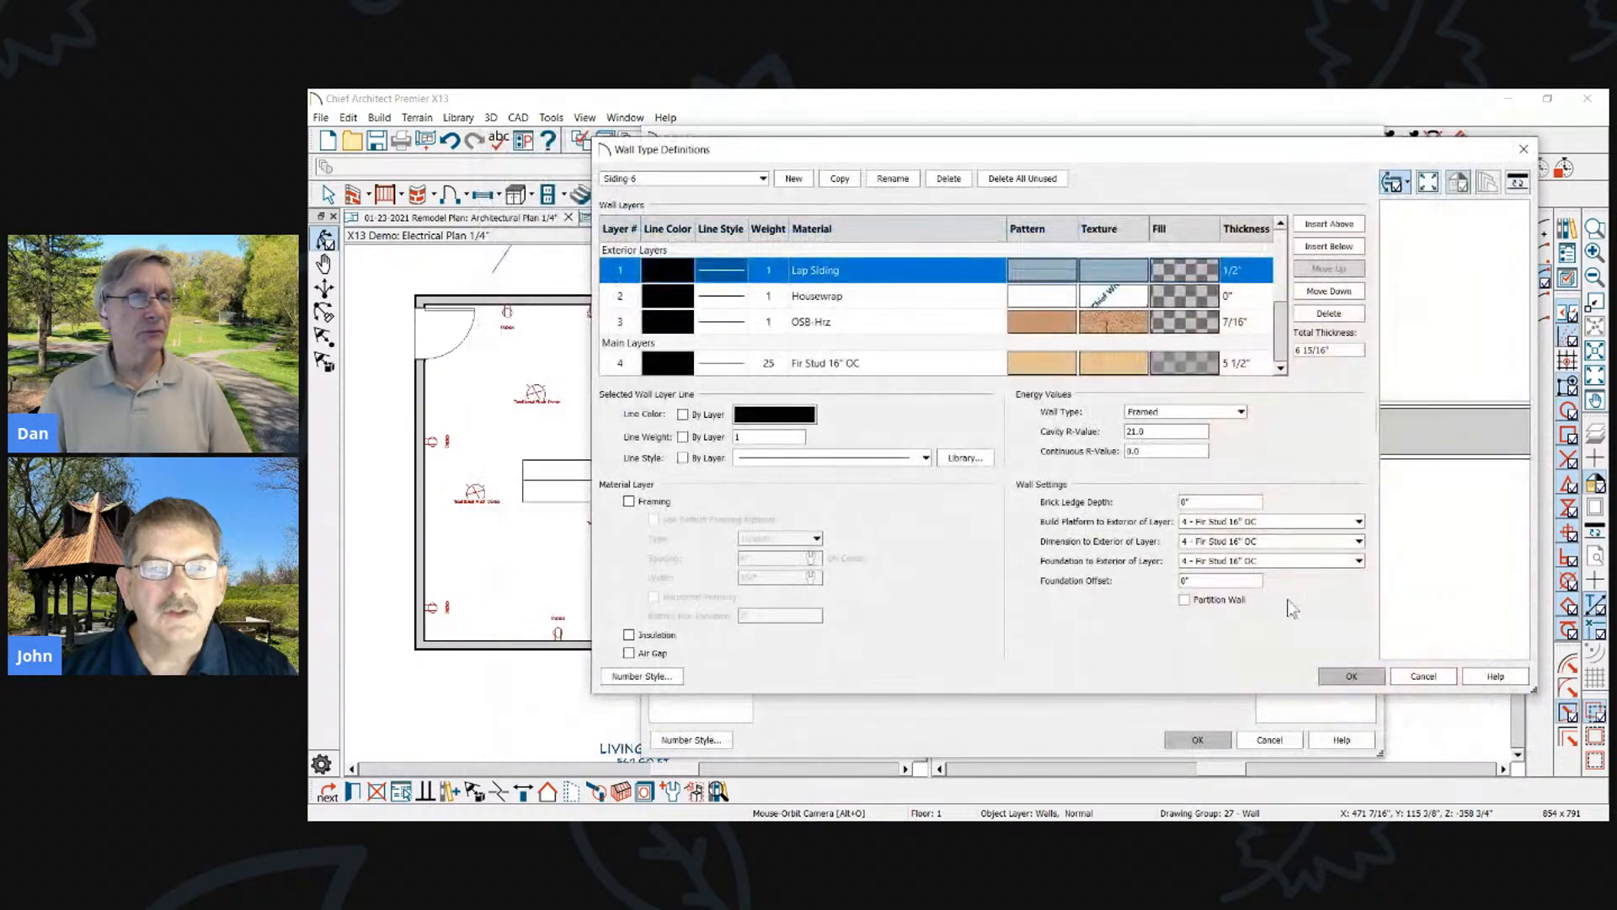
Cancel the wall type definitions and the wall specification, and switch to the feature list in Word
click(1438, 676)
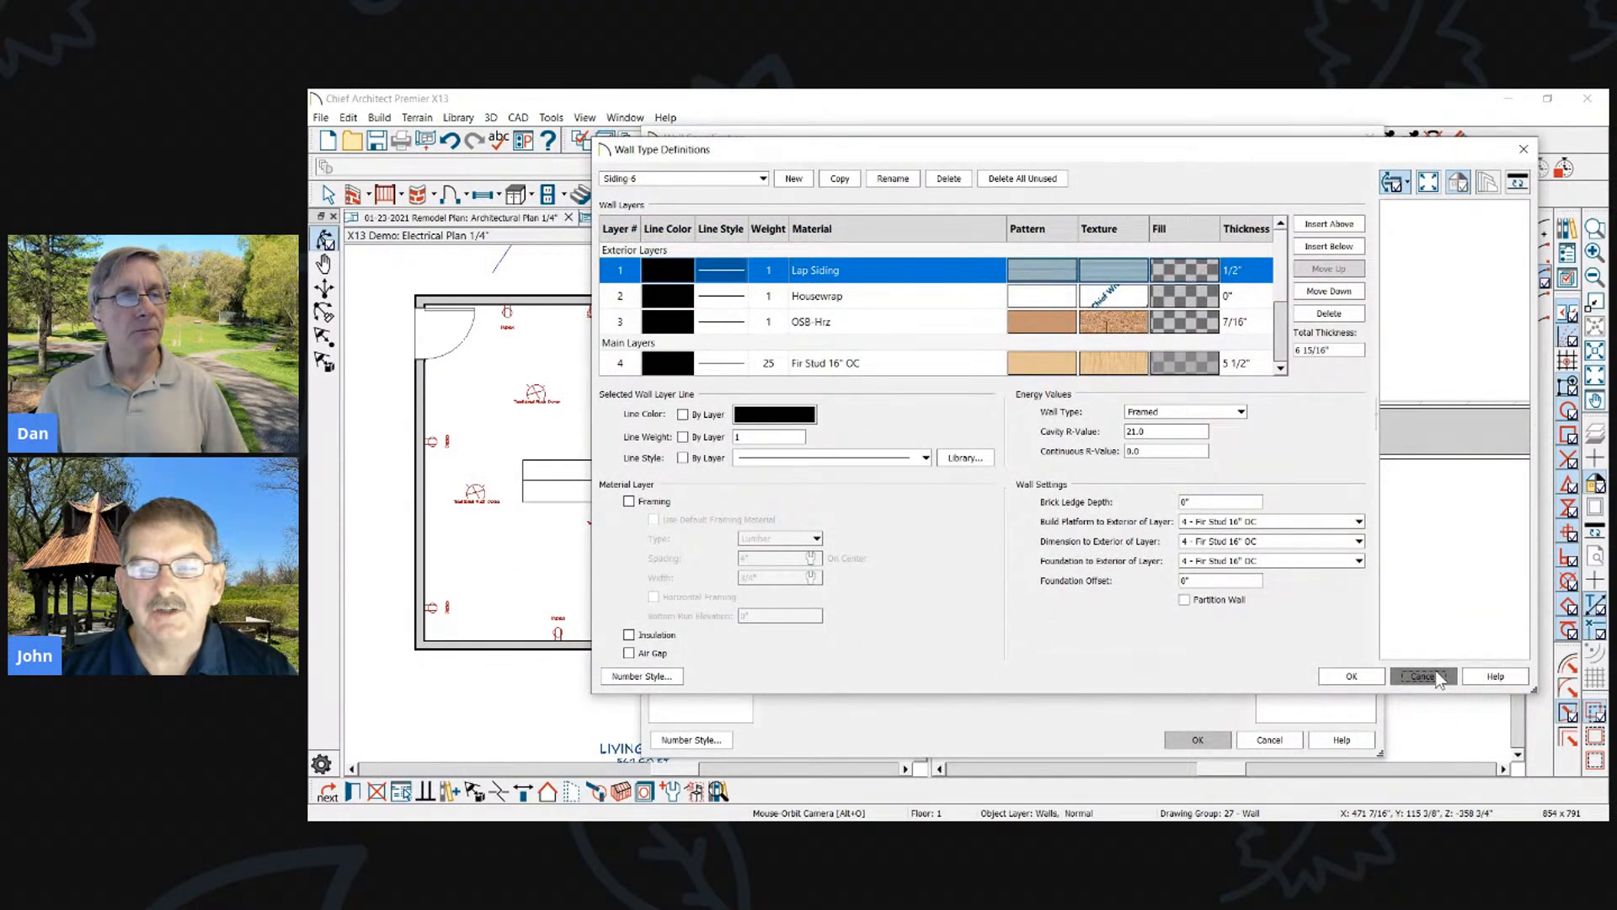
click(1271, 740)
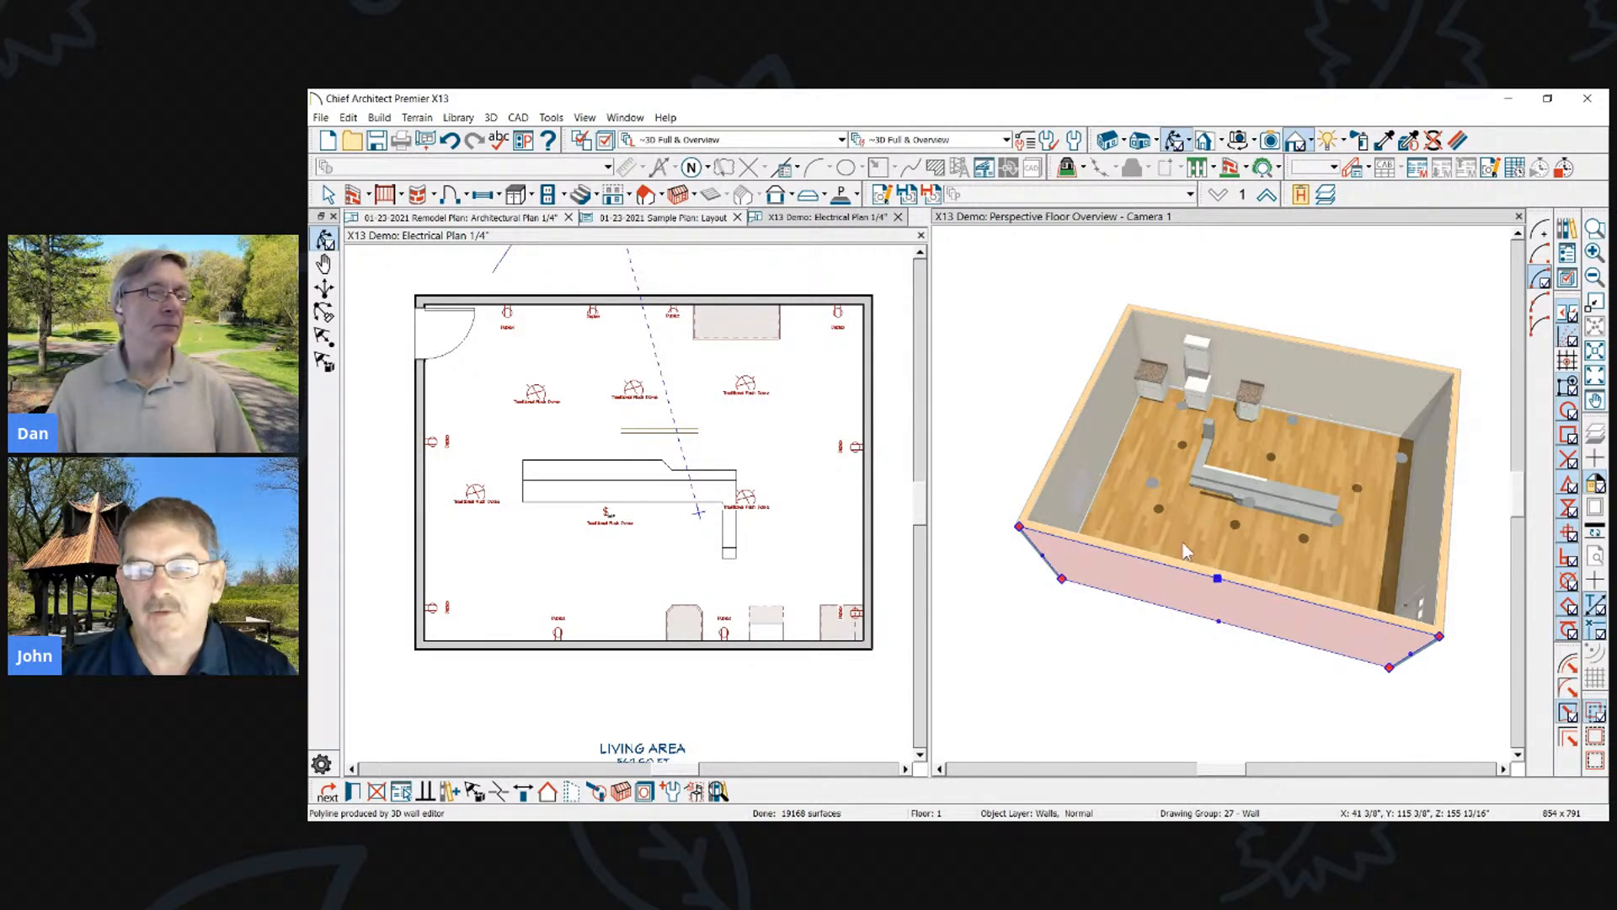
key(alt+Tab)
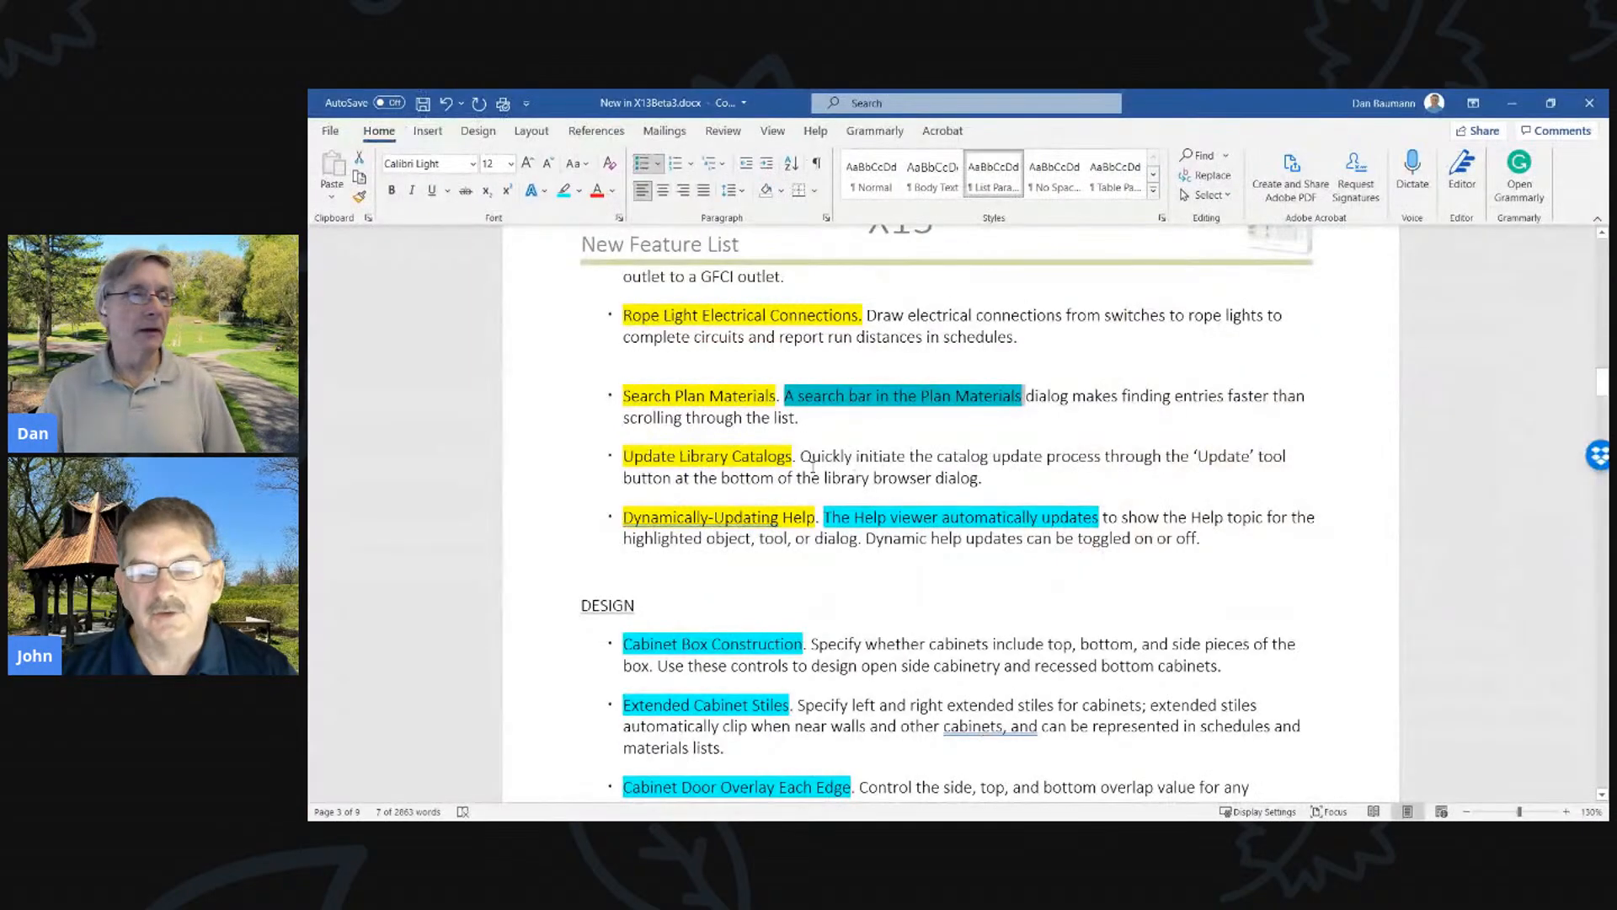
Review the Search Plan Materials, Update Library Catalogs and Dynamically-Updating Help entries in the feature list
click(748, 385)
drag(625, 396, 770, 418)
click(800, 479)
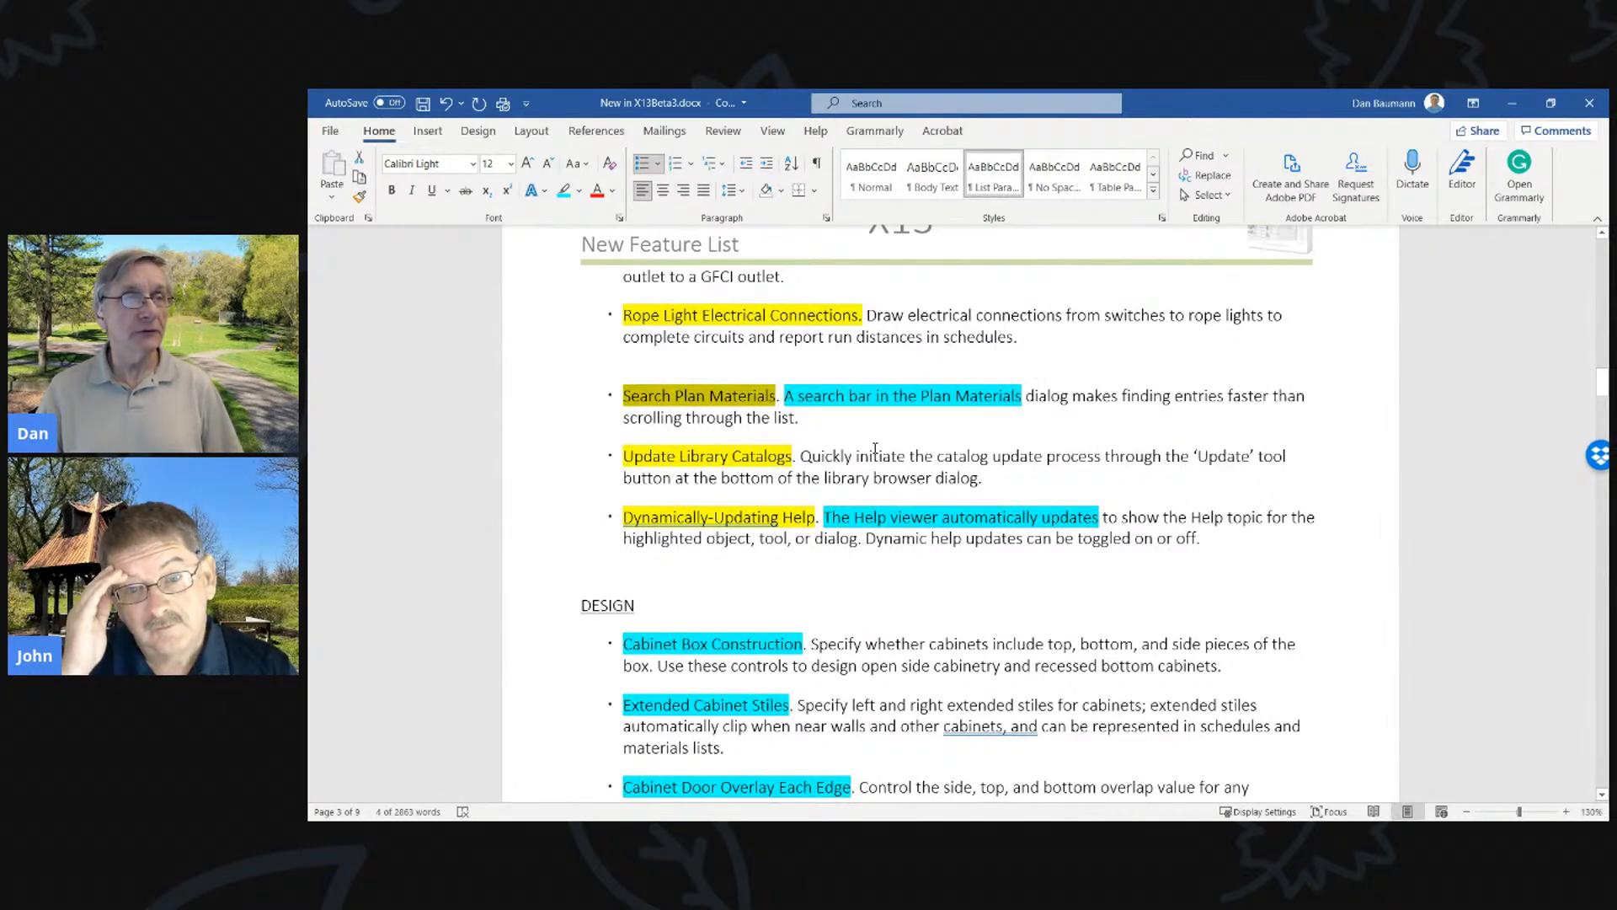
click(973, 396)
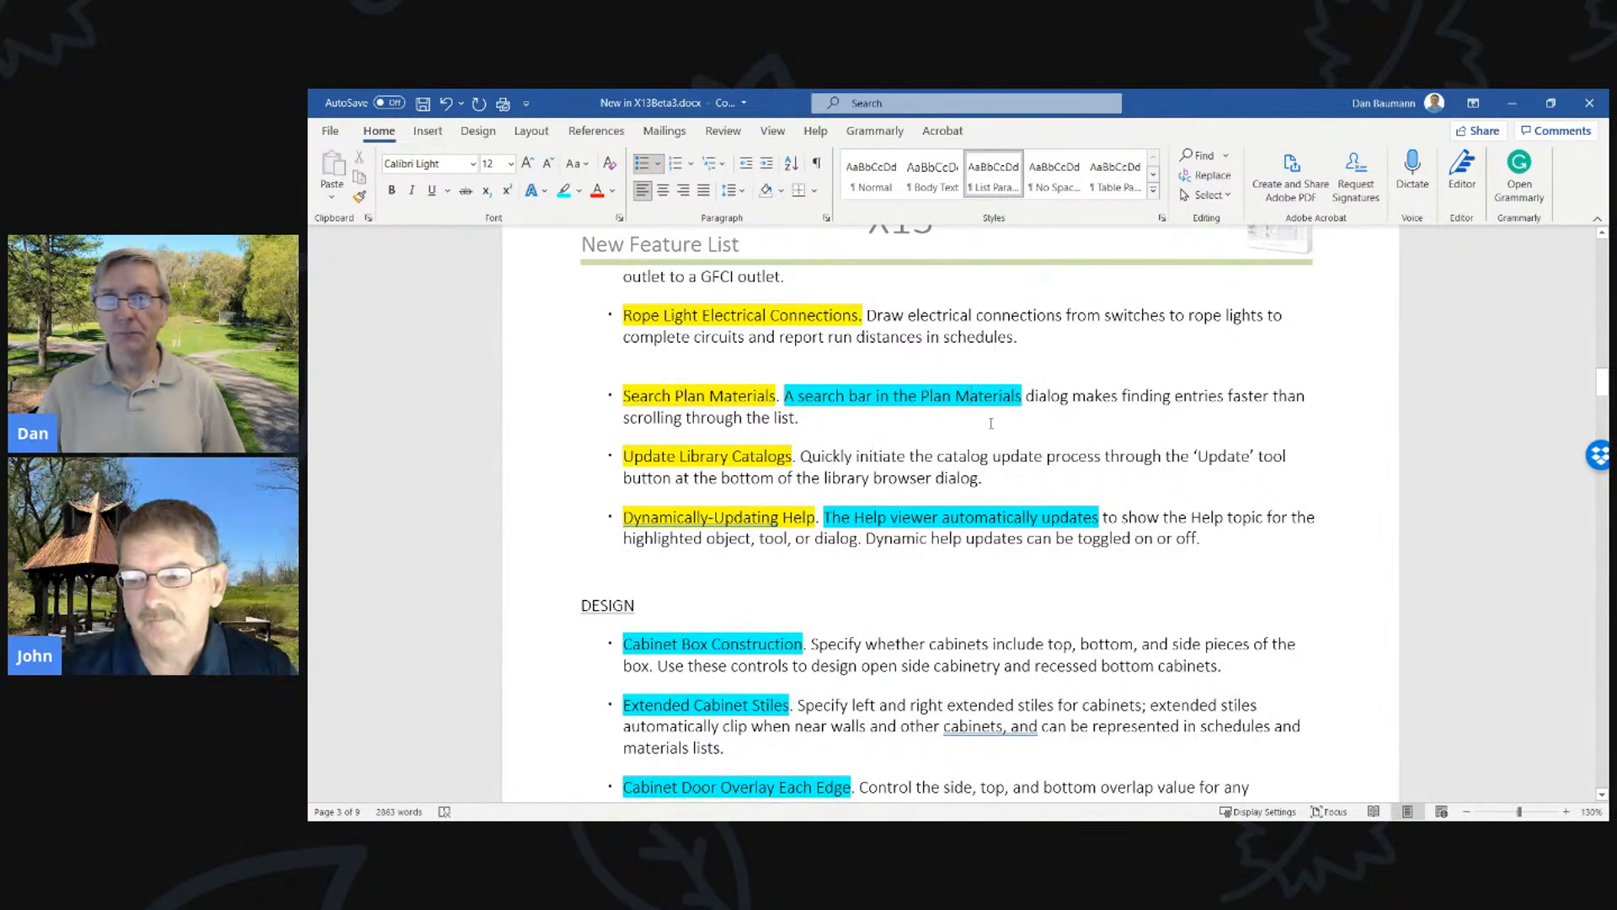
scroll(1002, 539, down, 1)
scroll(1016, 586, down, 1)
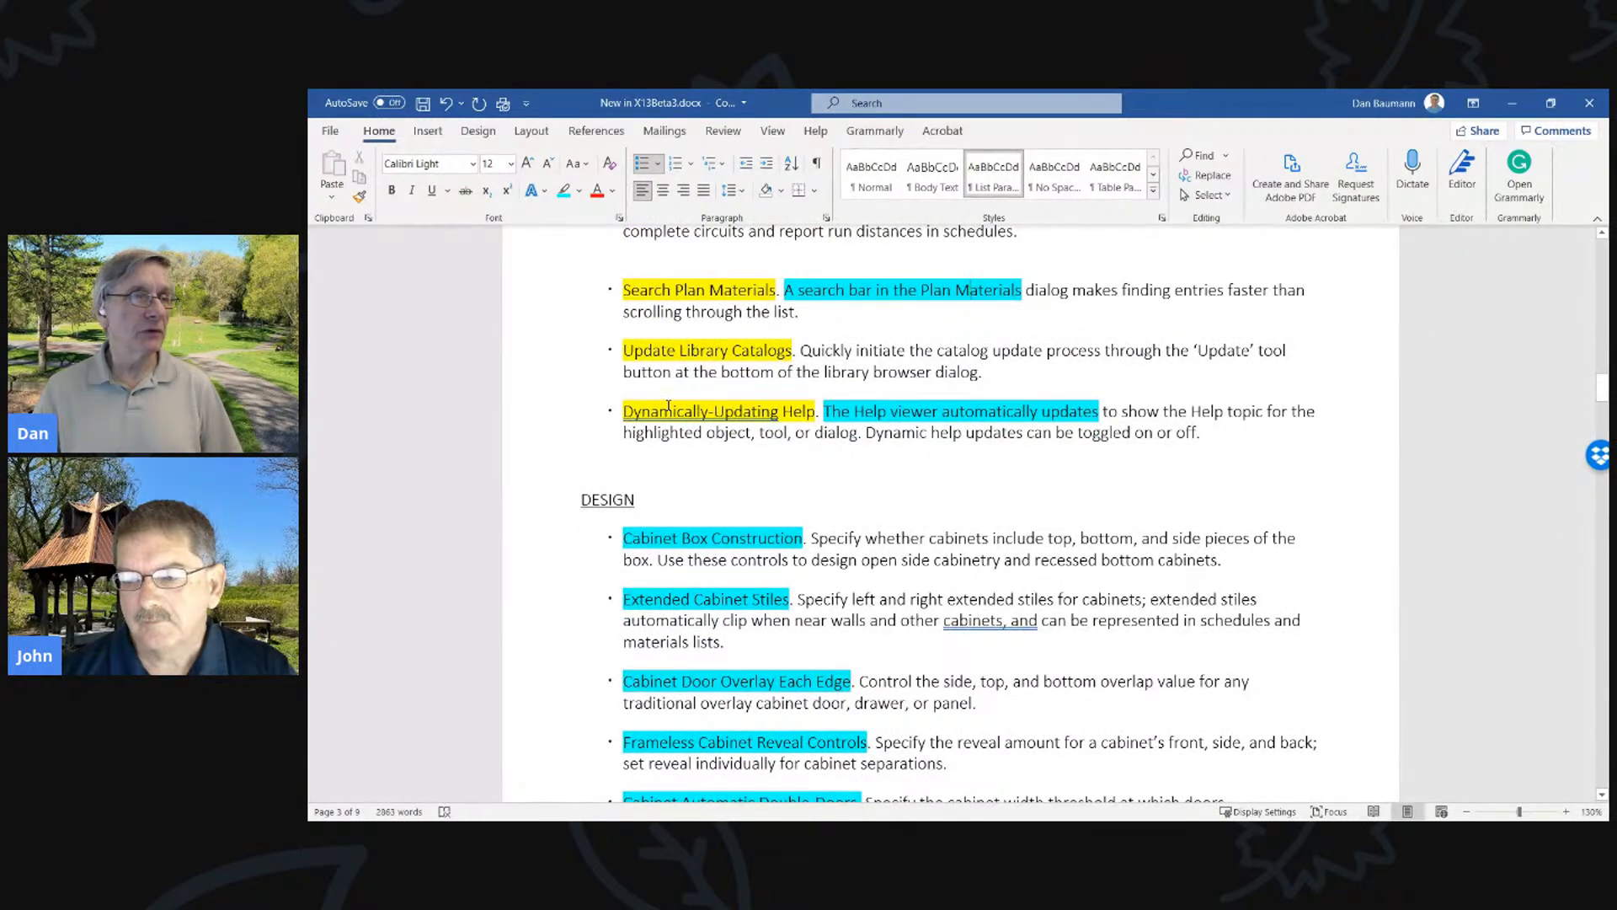
drag(613, 409, 1158, 410)
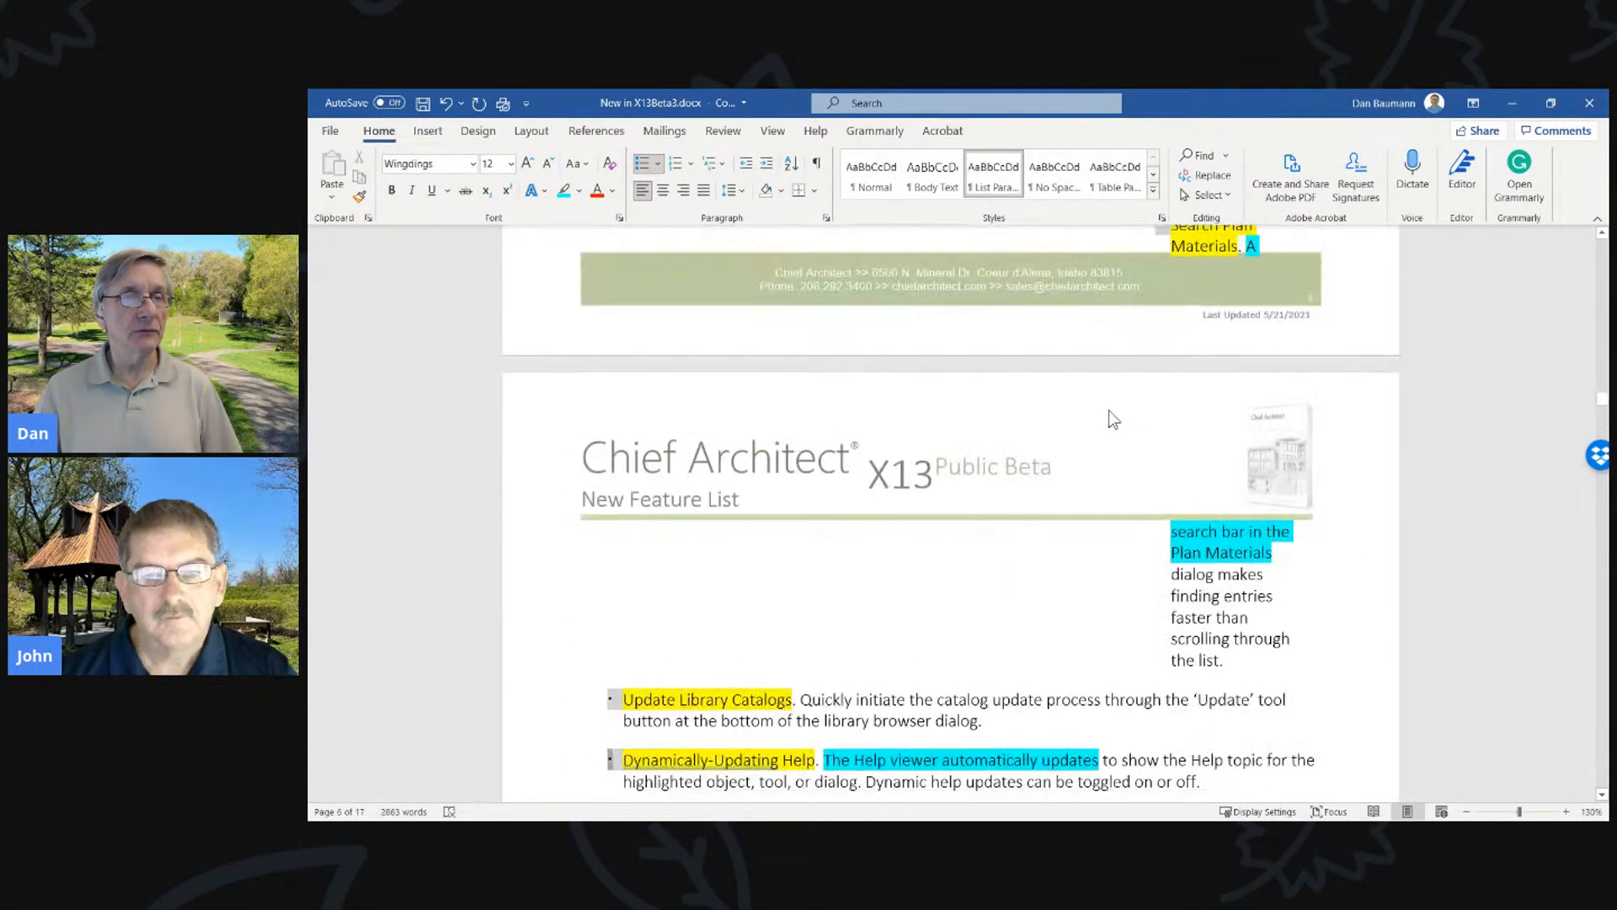
key(ctrl+z)
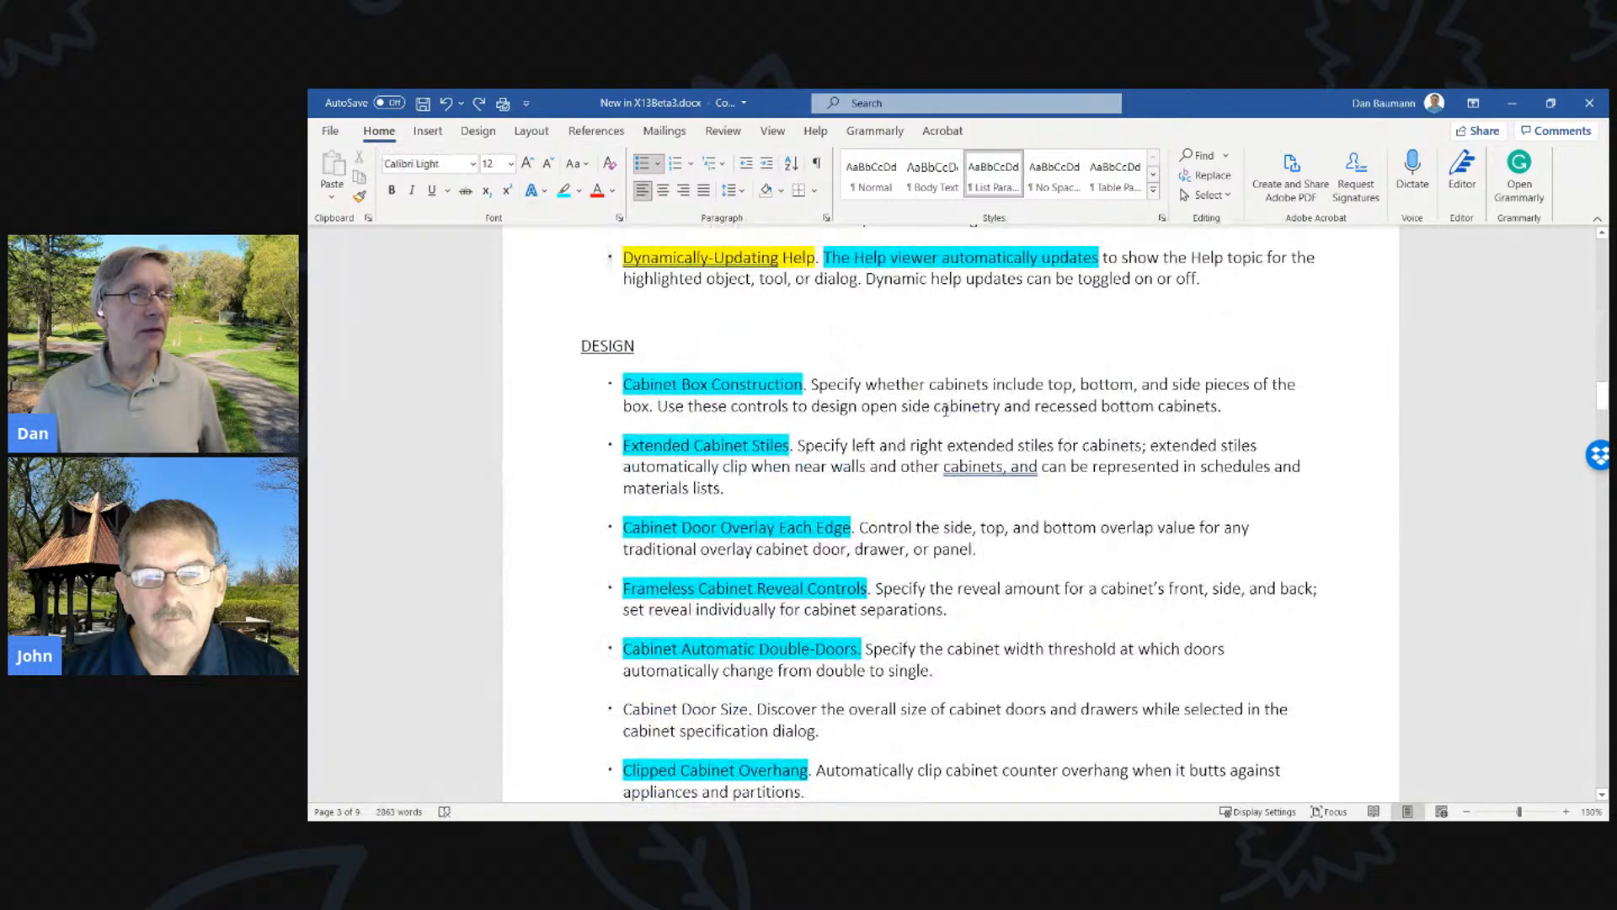
scroll(717, 411, up, 3)
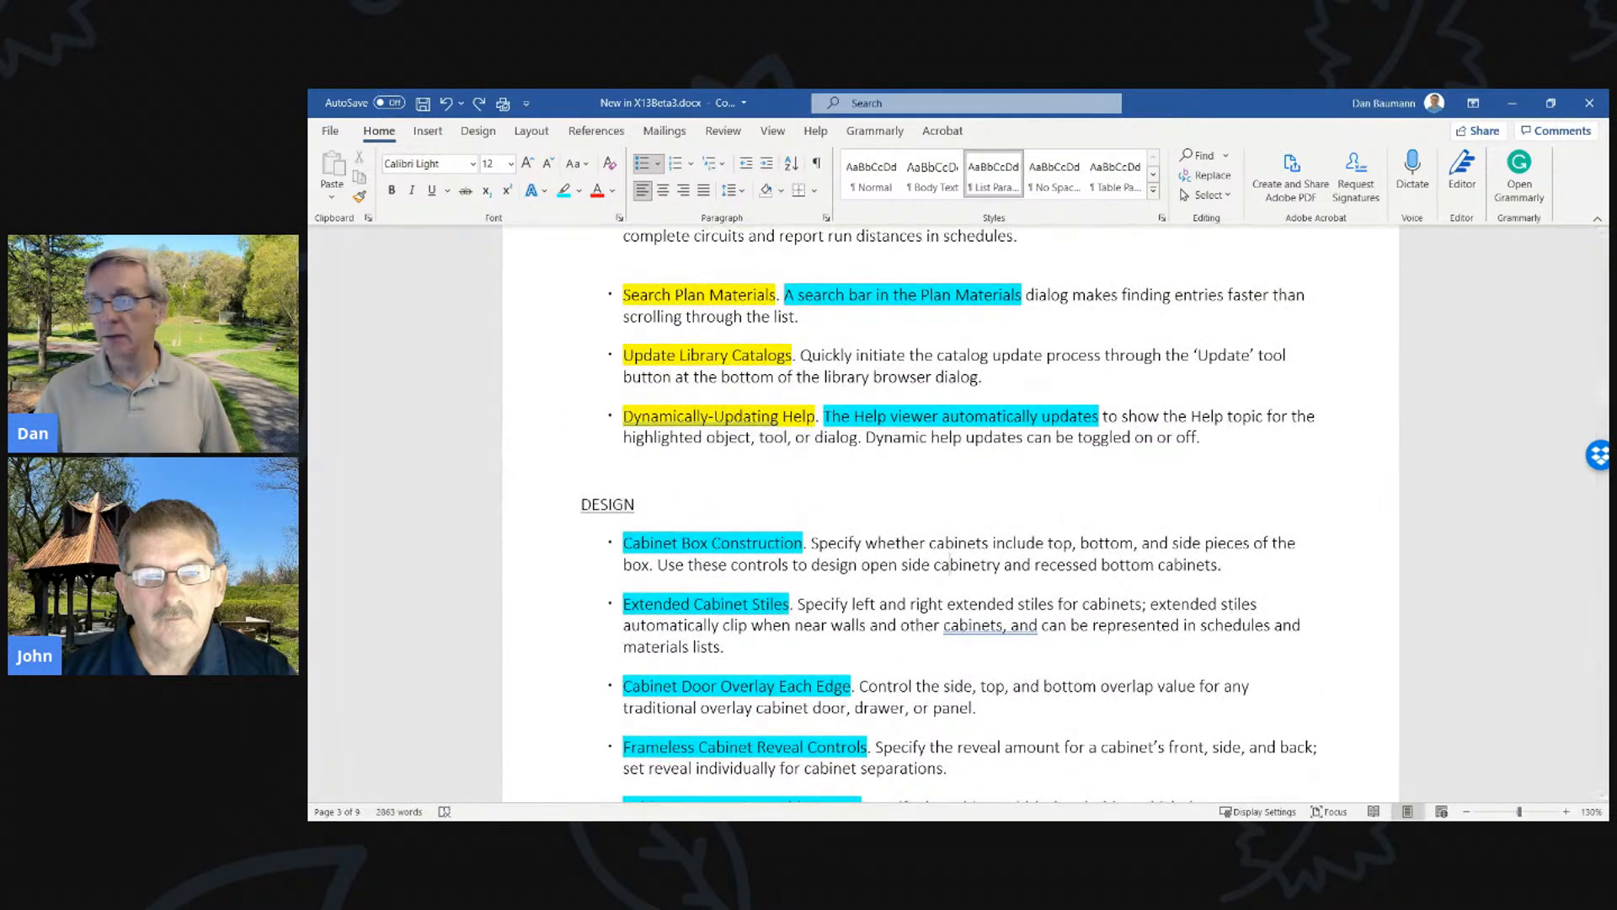
Switch back to Chief Architect, select the room's back wall in the perspective overview and open its Help topic
key(alt+Tab)
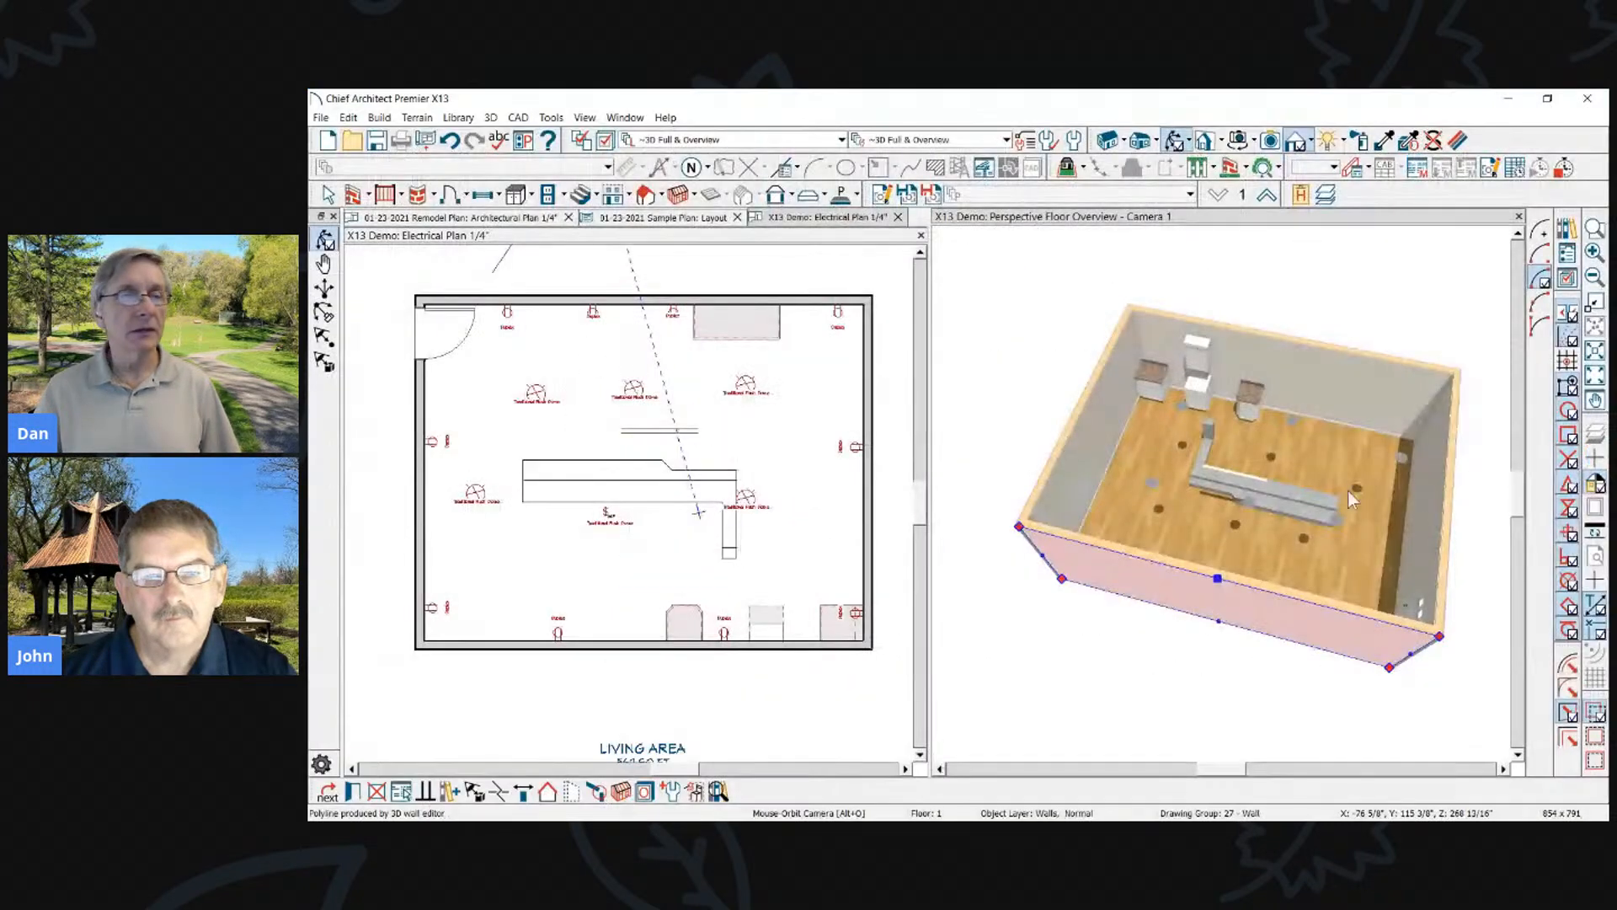
click(1299, 356)
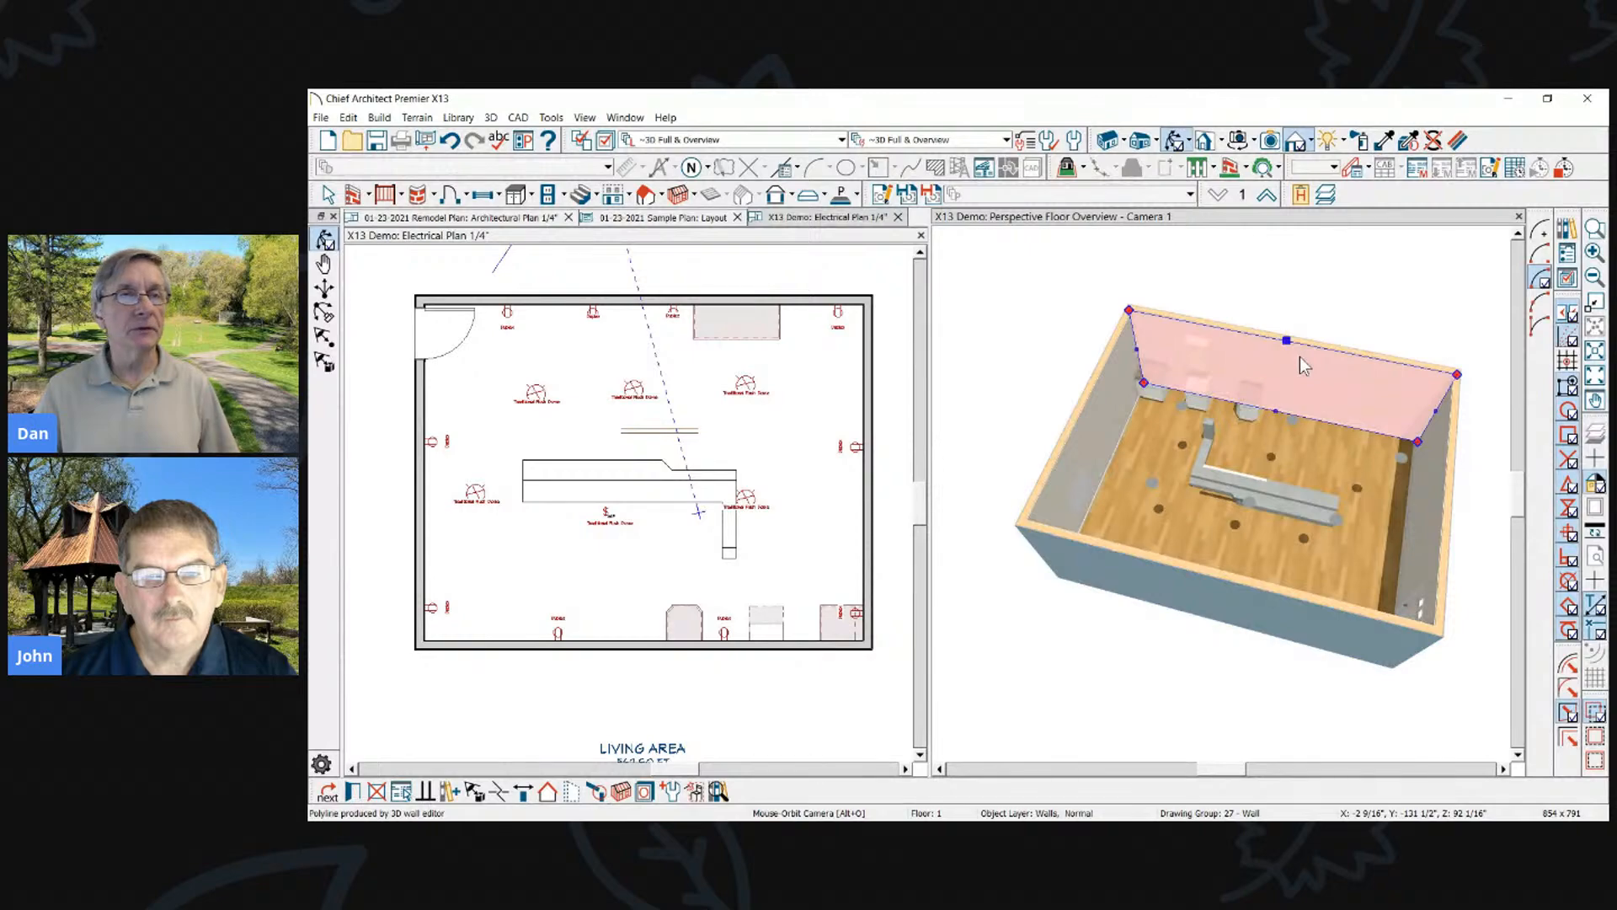
click(549, 141)
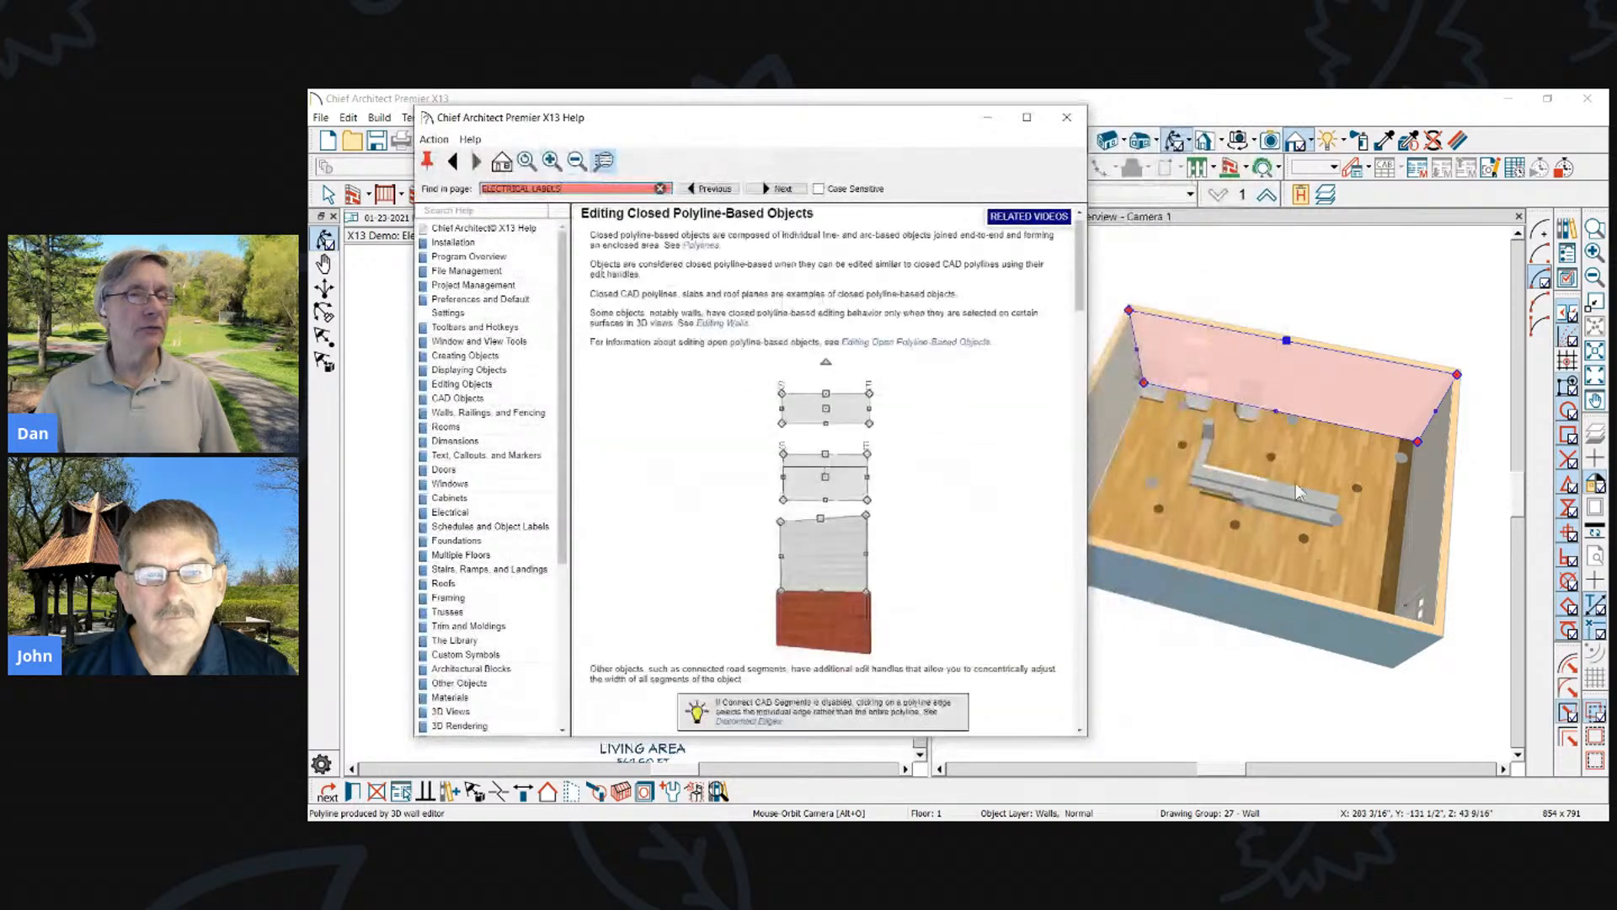
Select the long front shape of the counter in the perspective overview, restore the program window and narrow it to about half the screen
click(1328, 500)
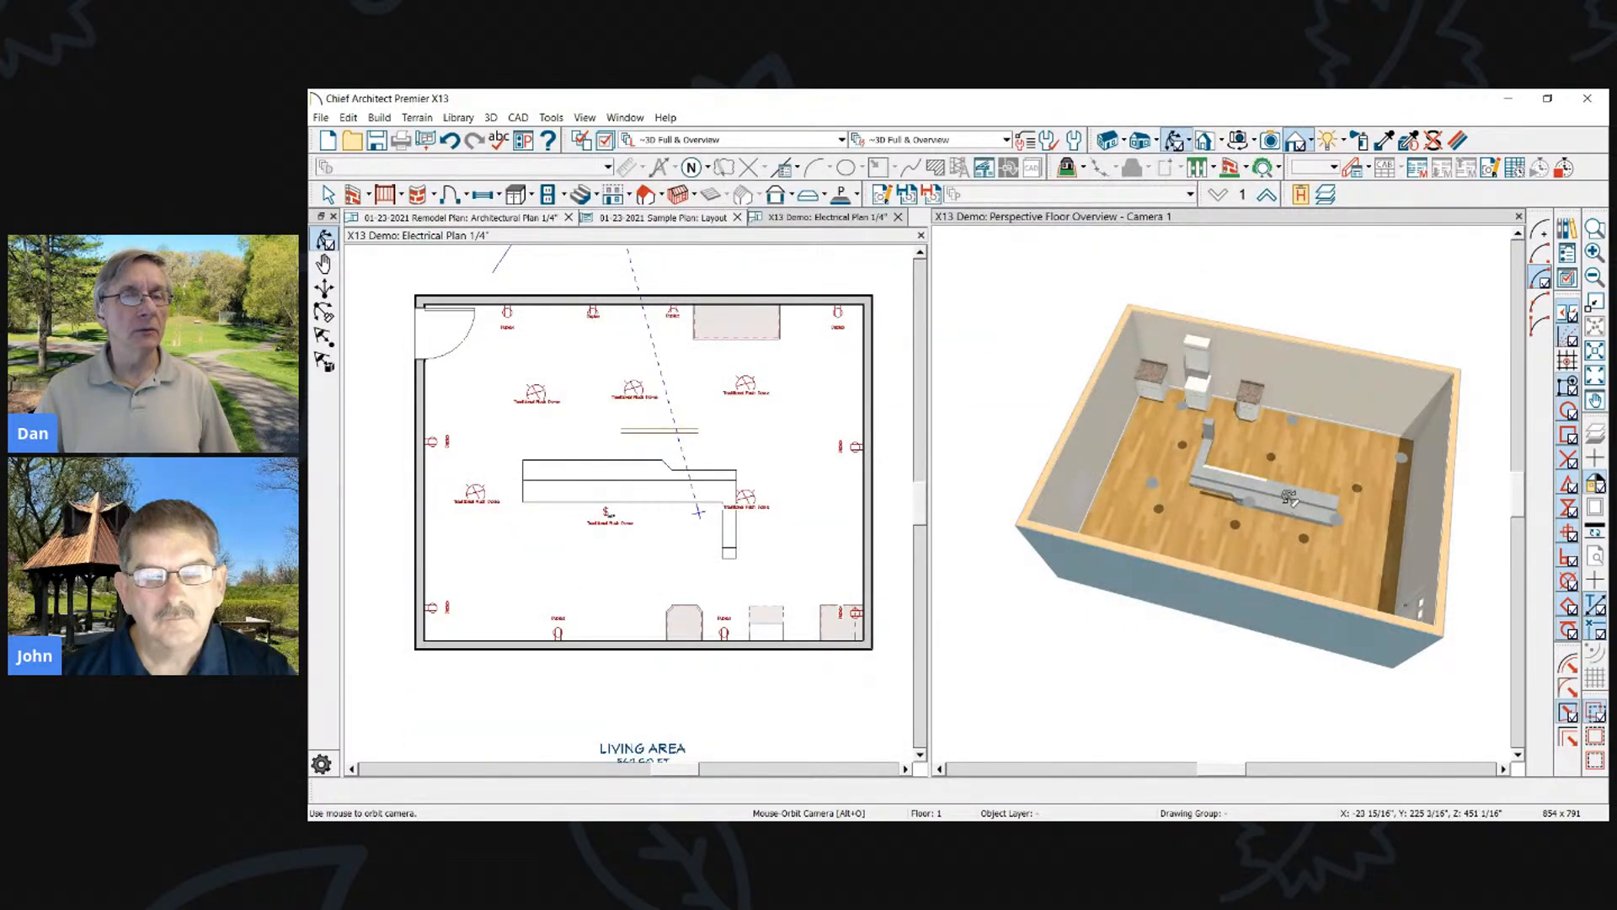
click(1302, 502)
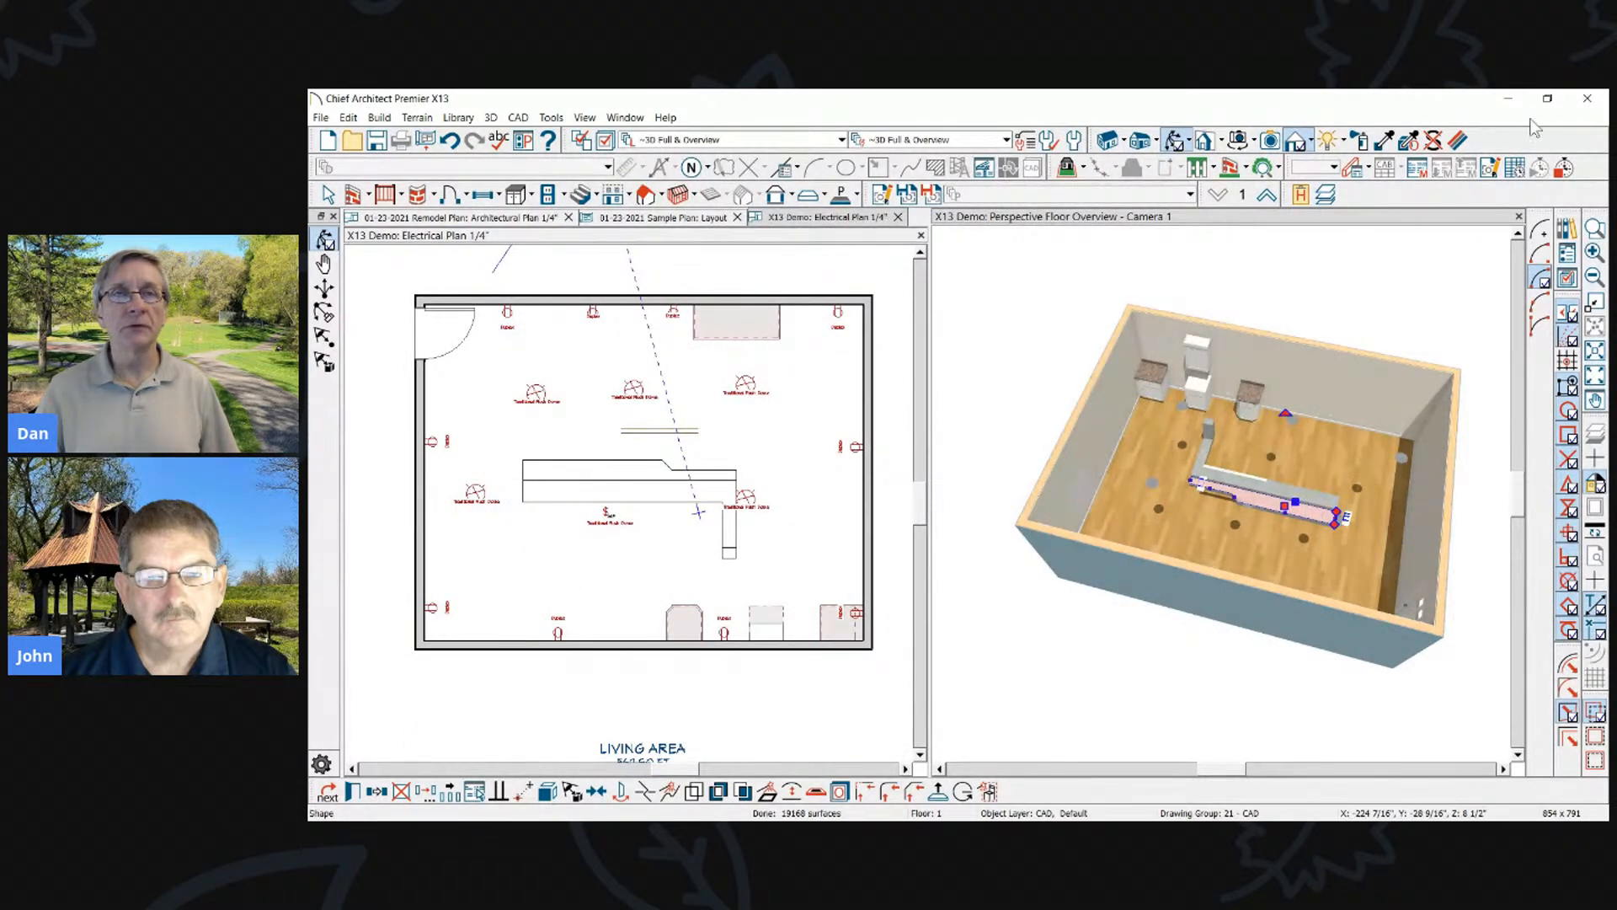
click(1547, 98)
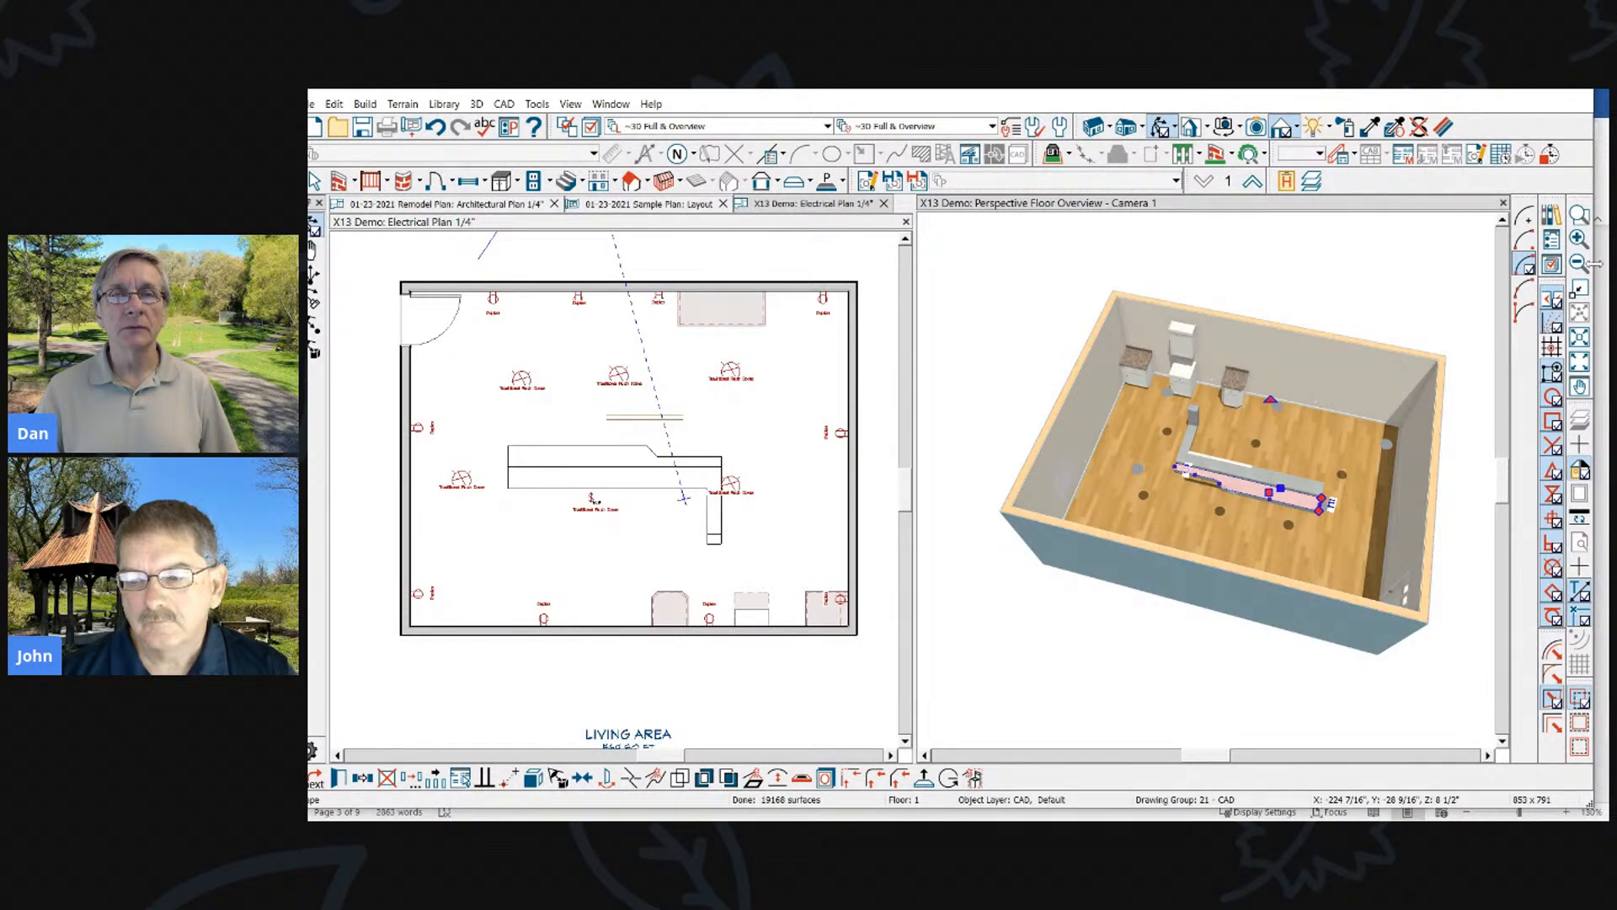
drag(1594, 264, 1116, 264)
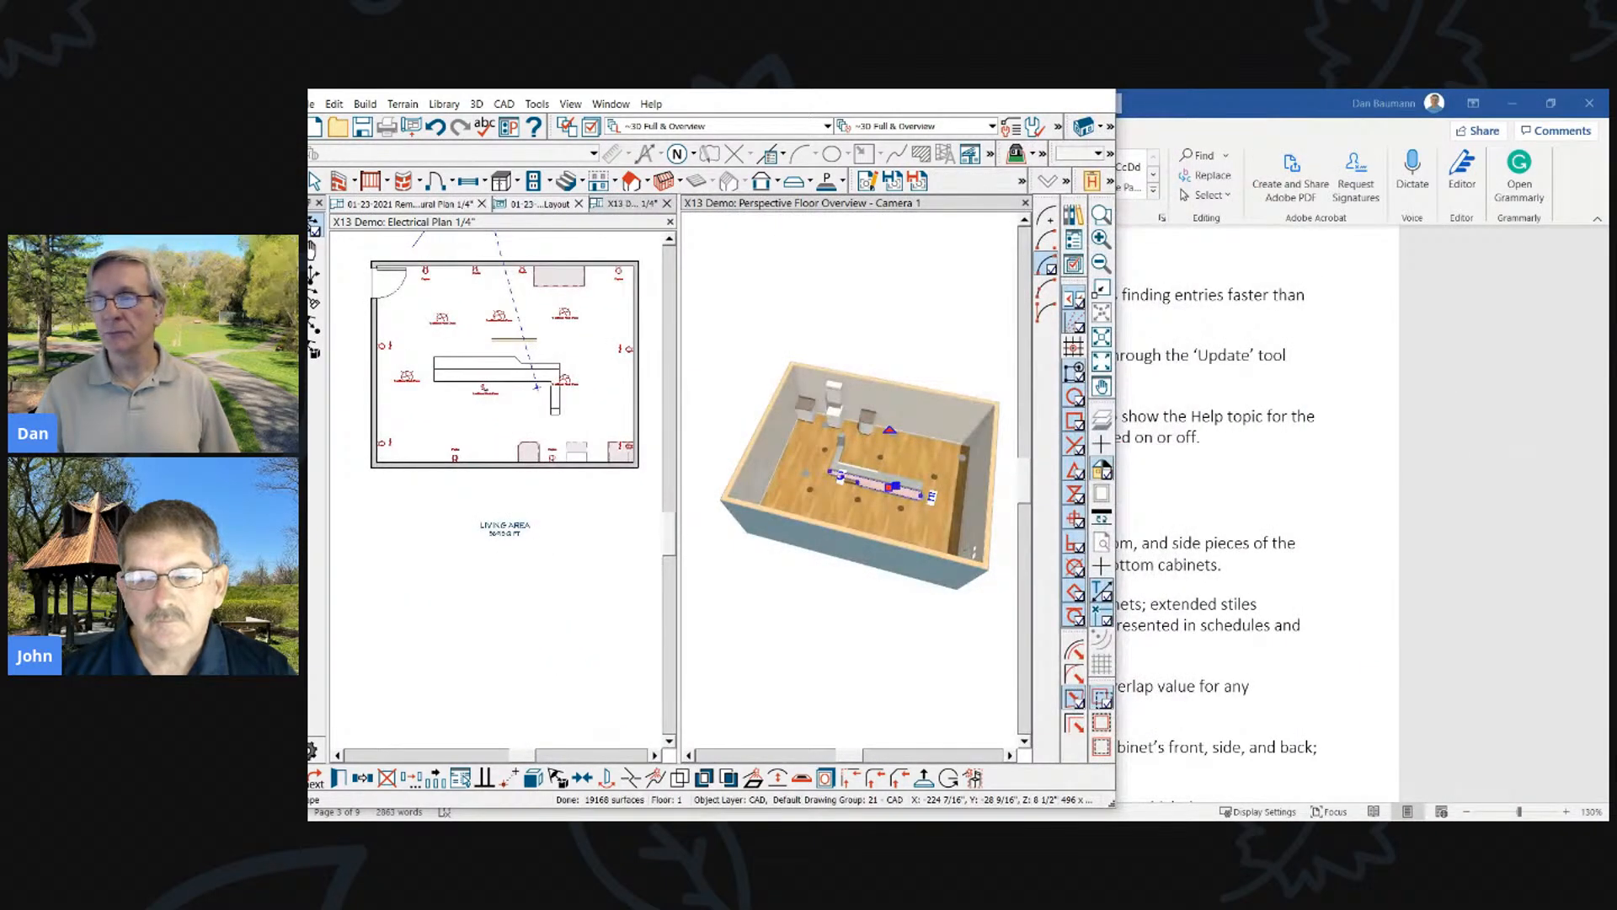
Open the Help topic for the selected shape, then move and narrow the Help window to sit beside the drawing views
key(F1)
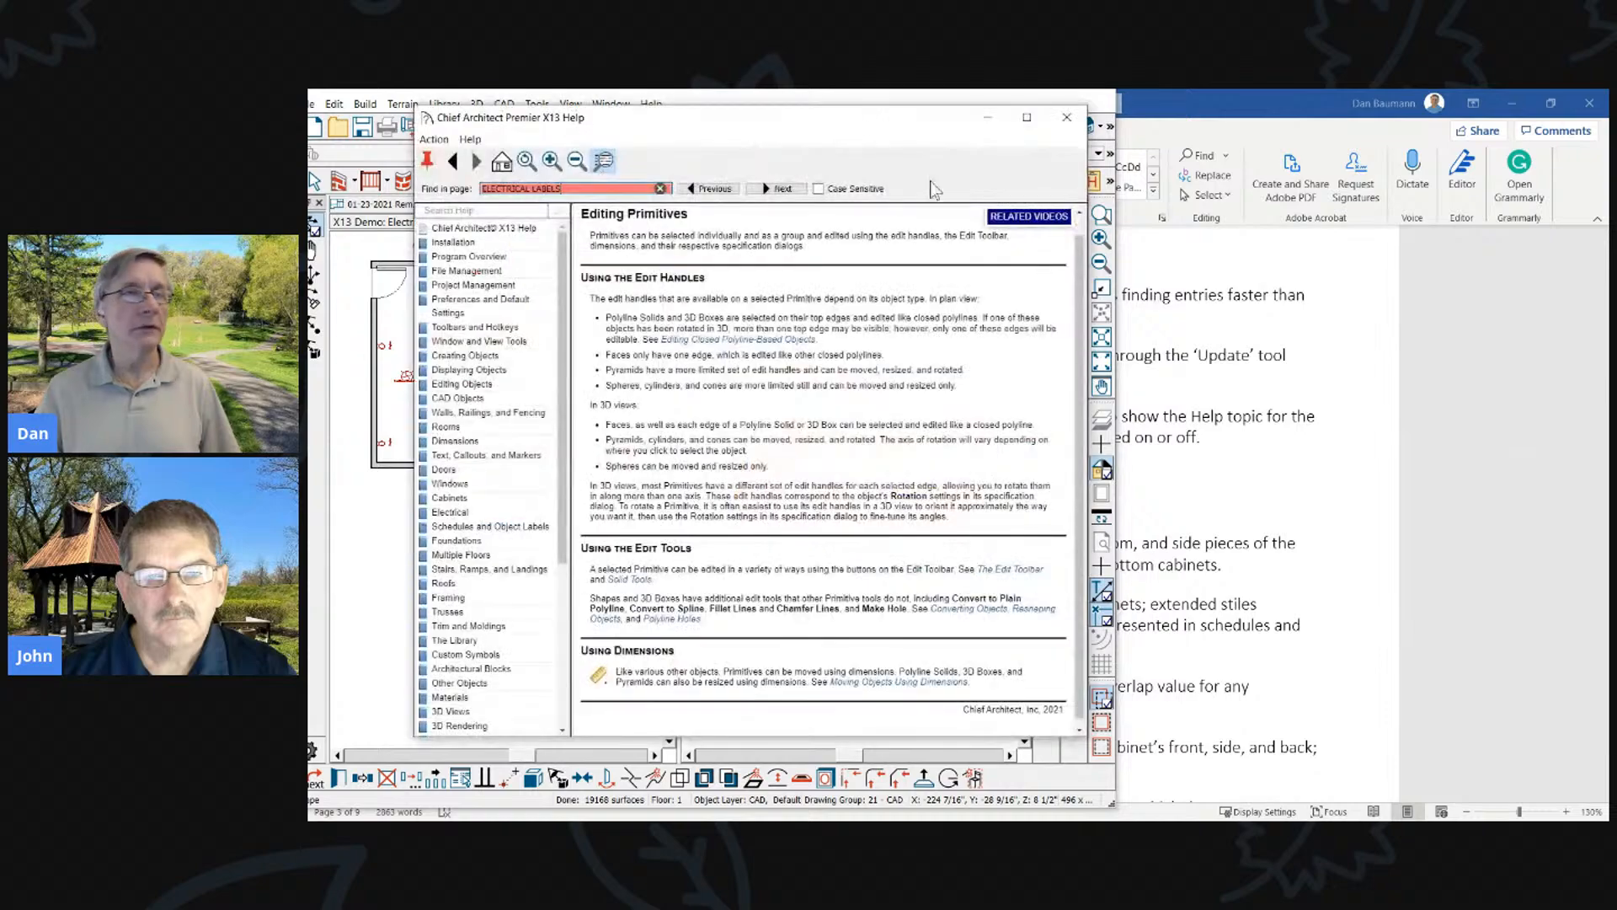
drag(626, 133, 1128, 148)
drag(918, 348, 1129, 345)
Select the long shape in the electrical plan, then the cabinet along the upper wall, to update the Help topic
click(594, 364)
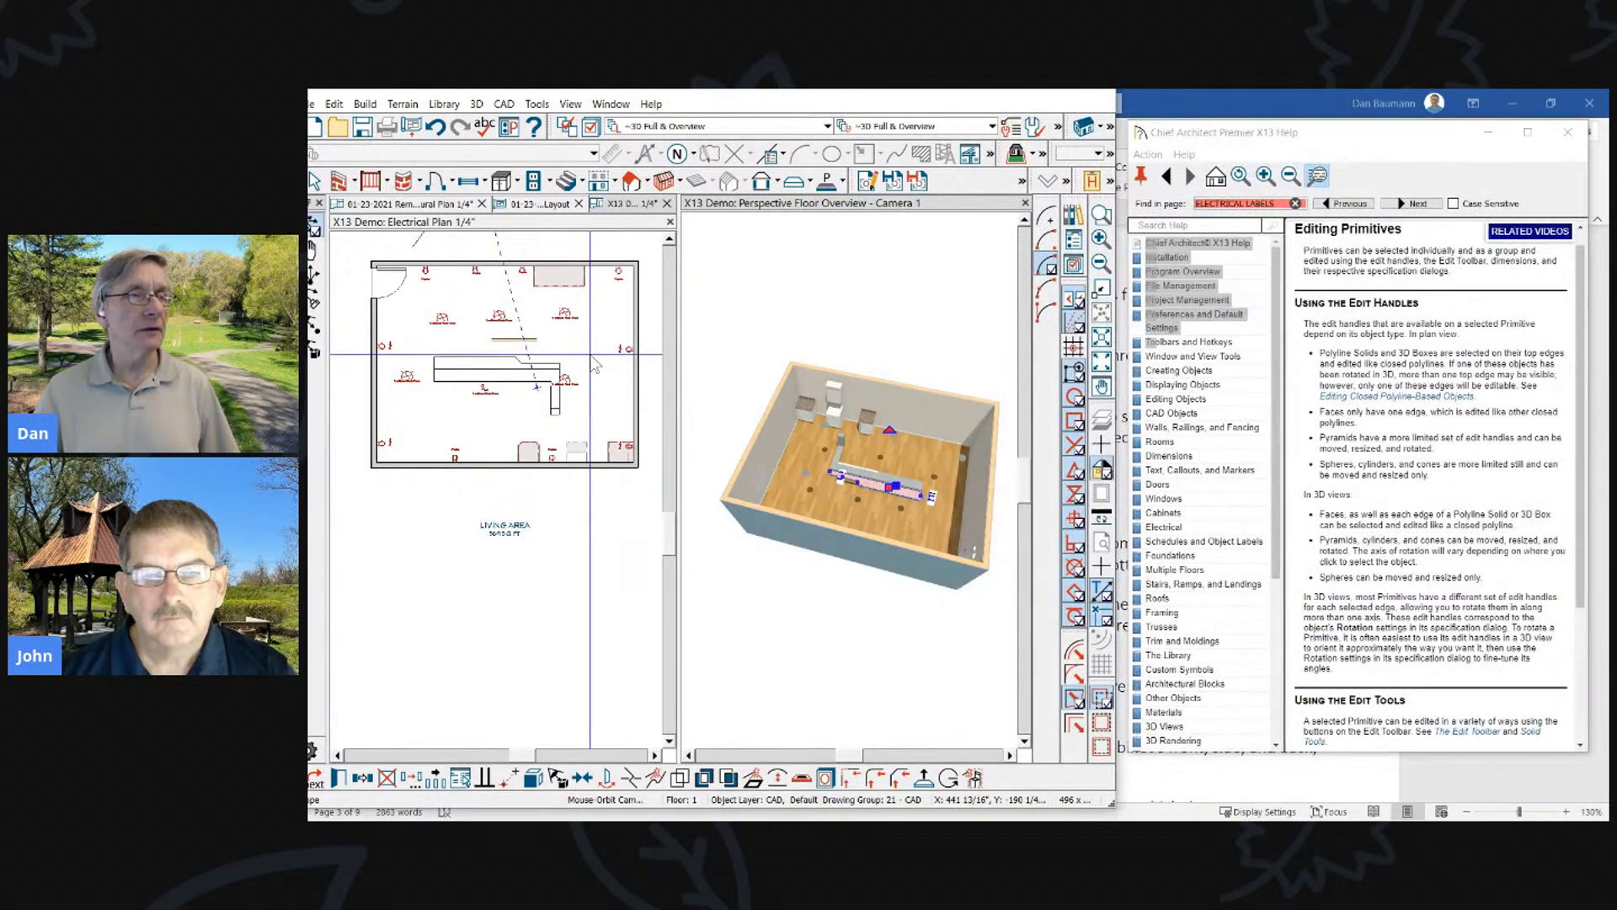
right_click(595, 364)
click(497, 364)
scroll(500, 361, up, 3)
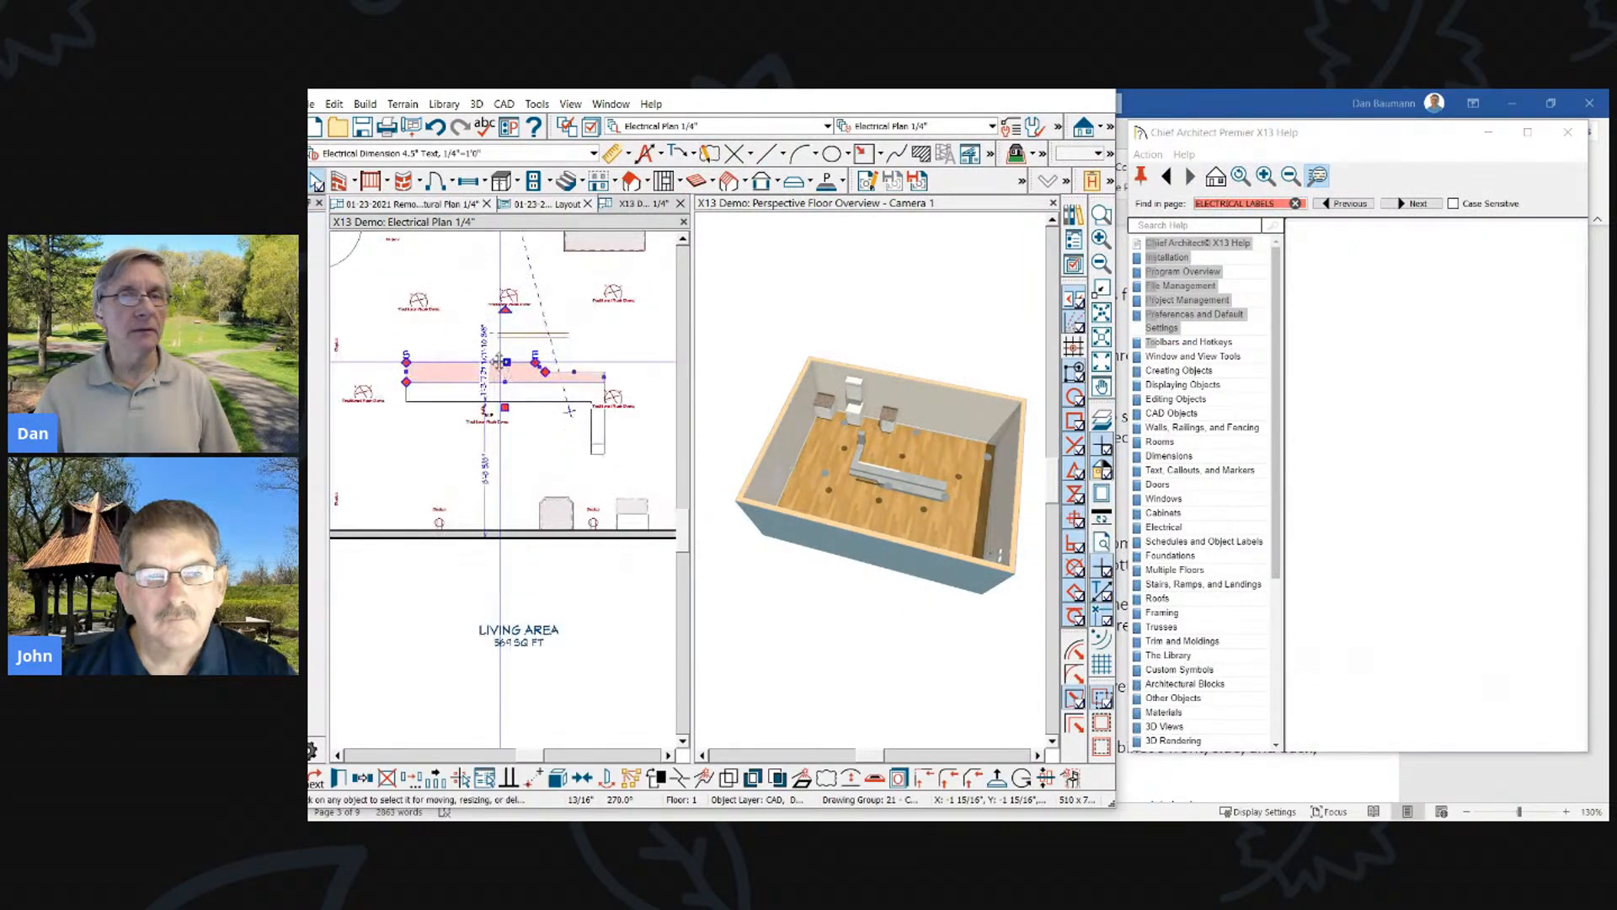
click(605, 242)
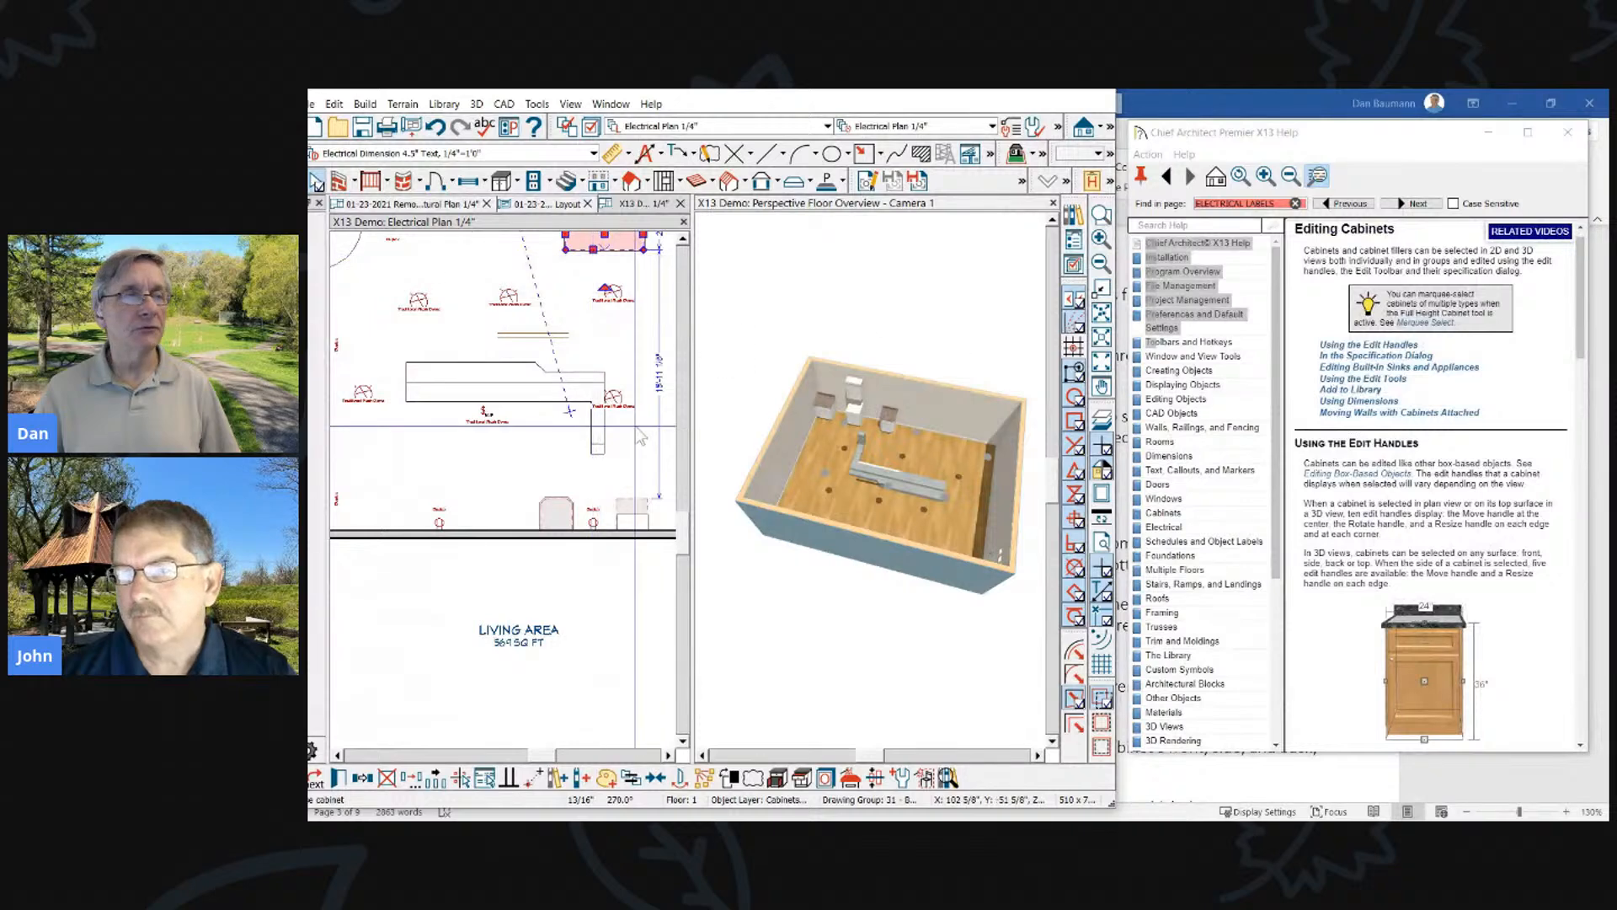
Select the door and then the two outlets on the plan's left wall to show their Help topics
scroll(642, 403, down, 3)
click(389, 308)
key(Escape)
scroll(375, 417, up, 3)
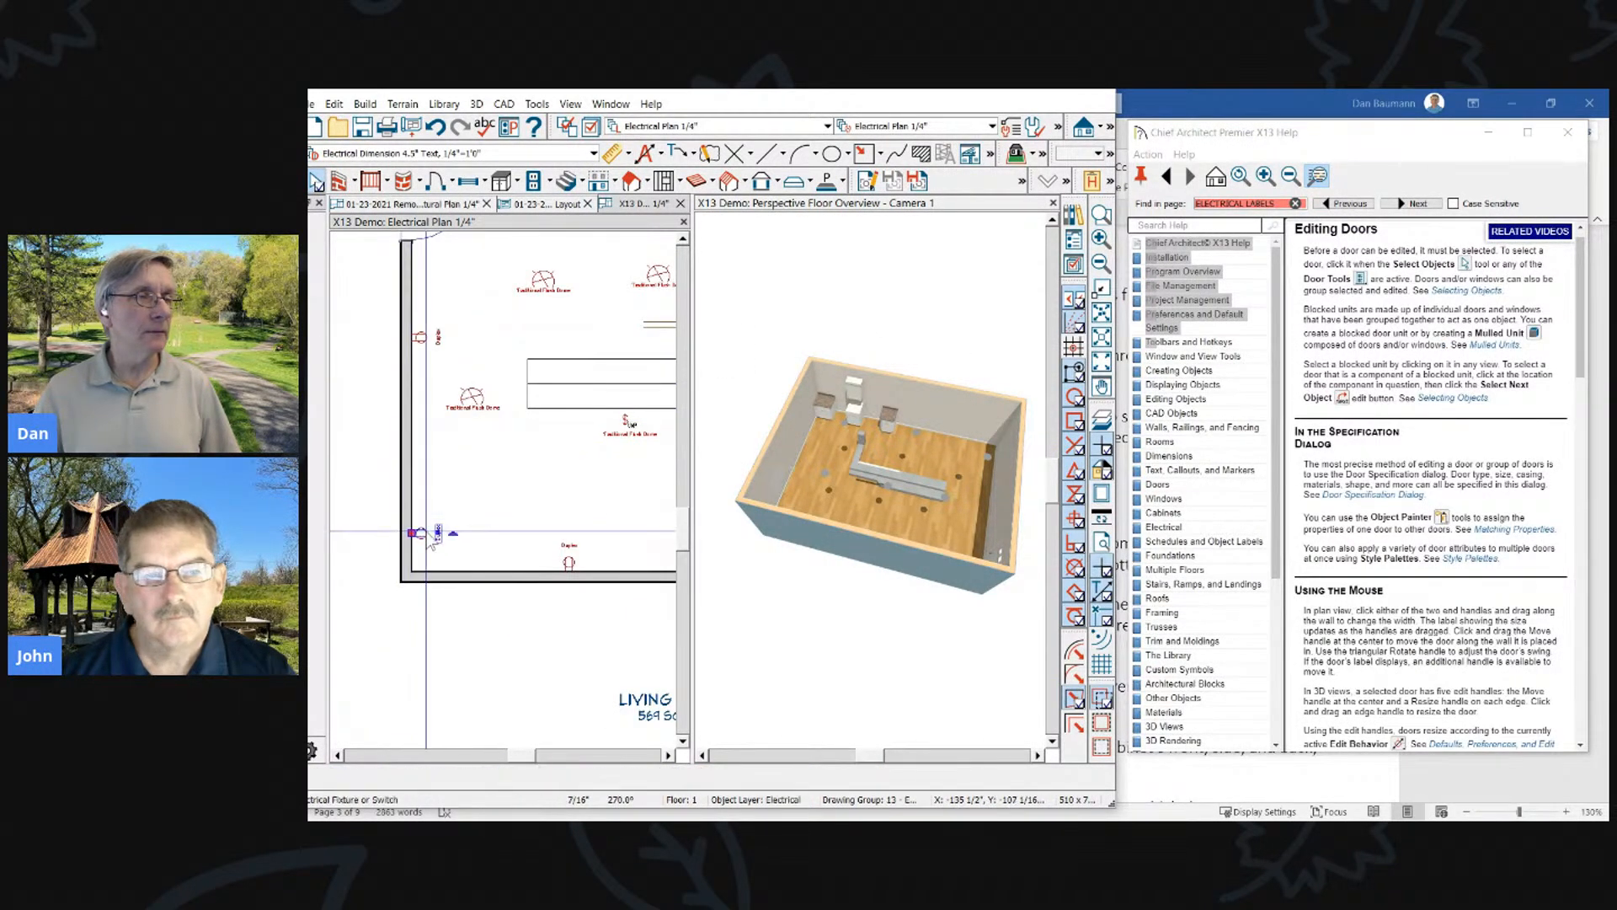
click(429, 533)
drag(437, 347, 433, 349)
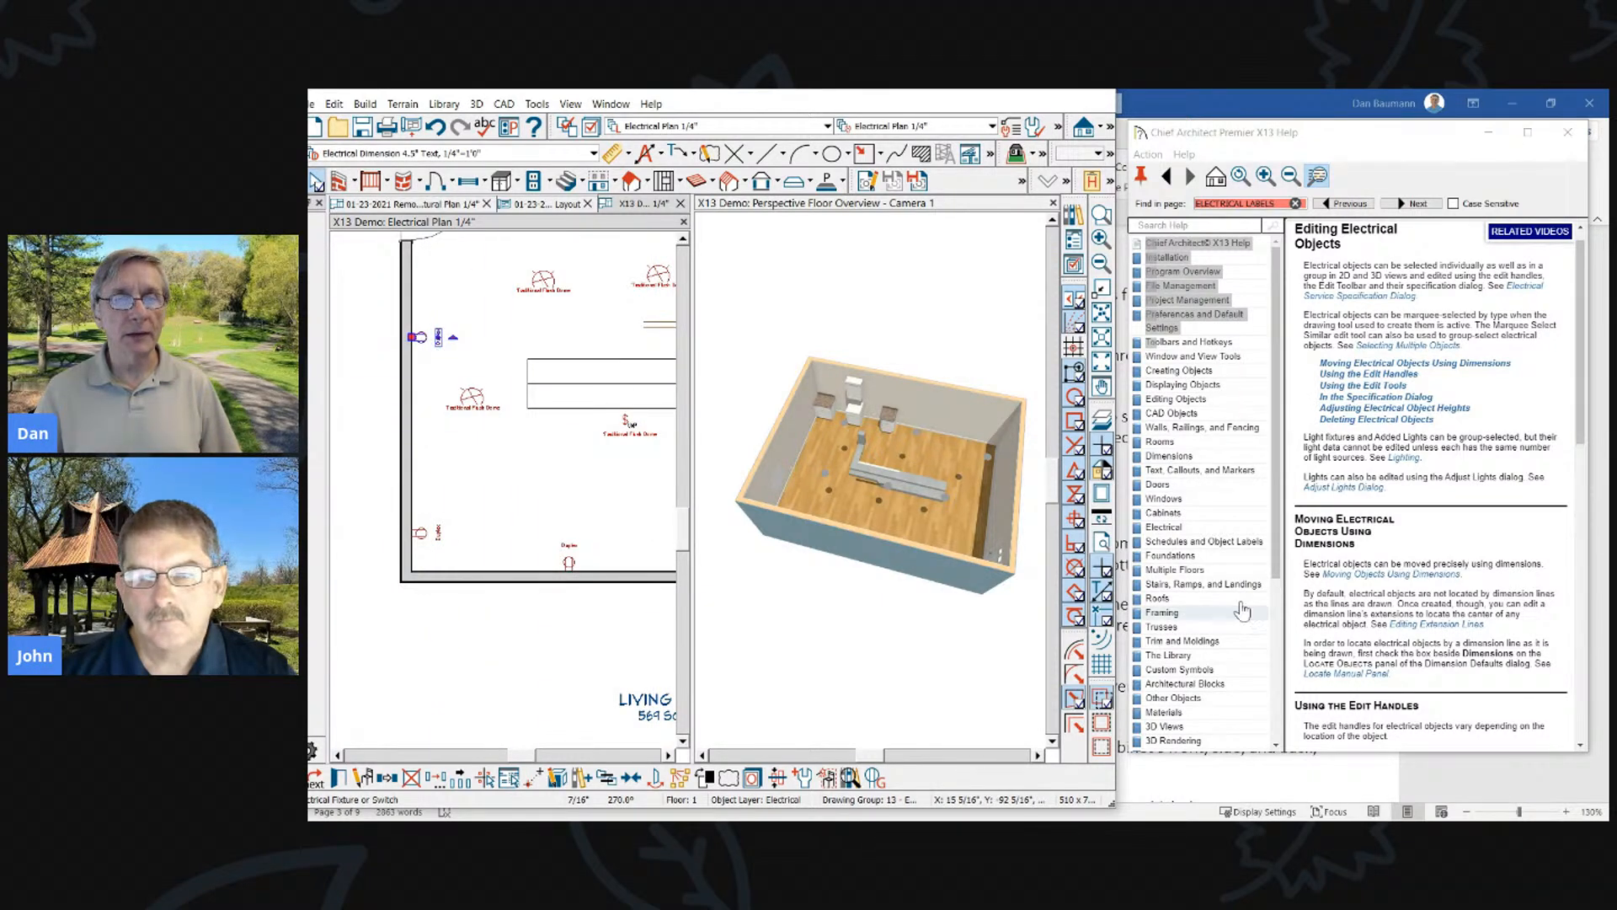
Select the outlet on the plan's bottom wall and read through the Editing Electrical Objects Help topic
scroll(1300, 589, down, 3)
scroll(1300, 589, up, 4)
click(570, 563)
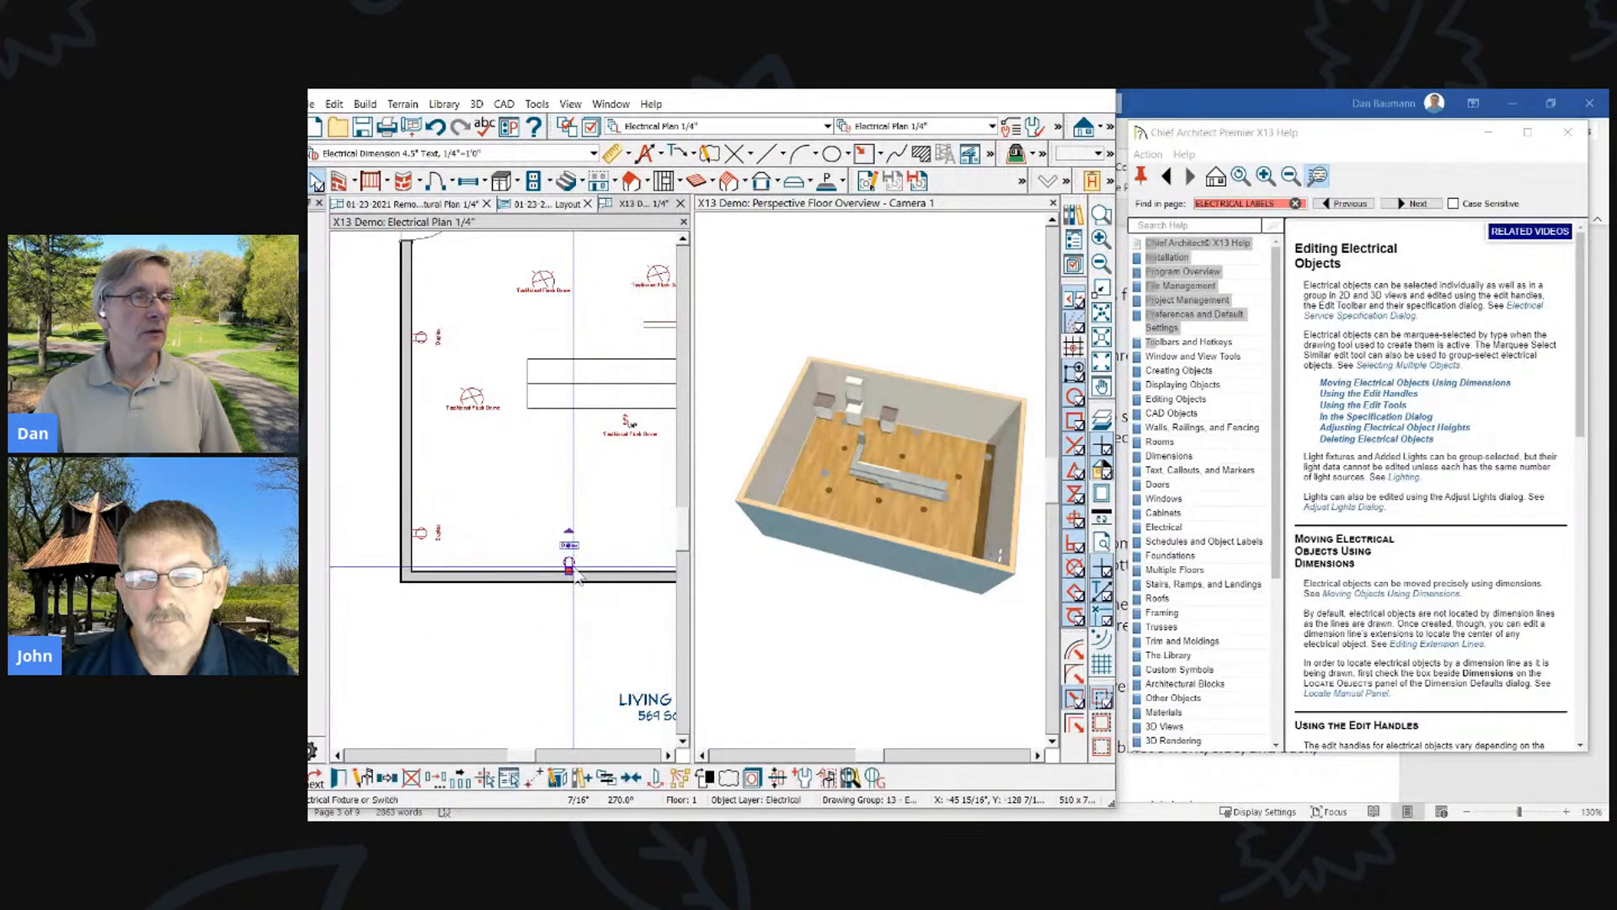
scroll(1392, 600, down, 6)
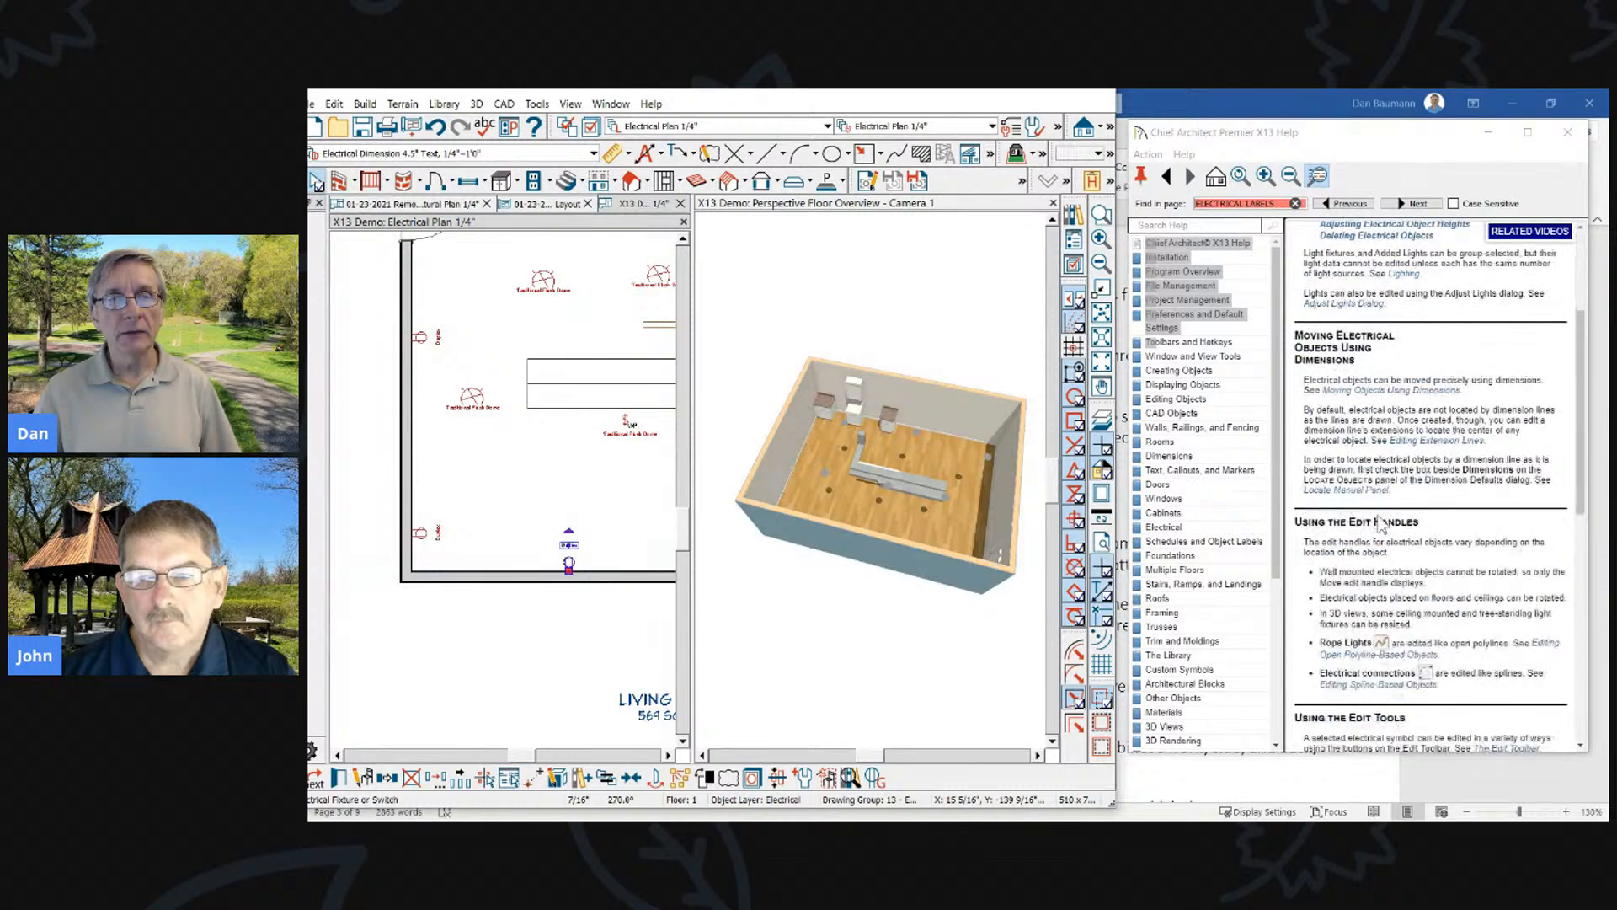
drag(1579, 559, 1579, 417)
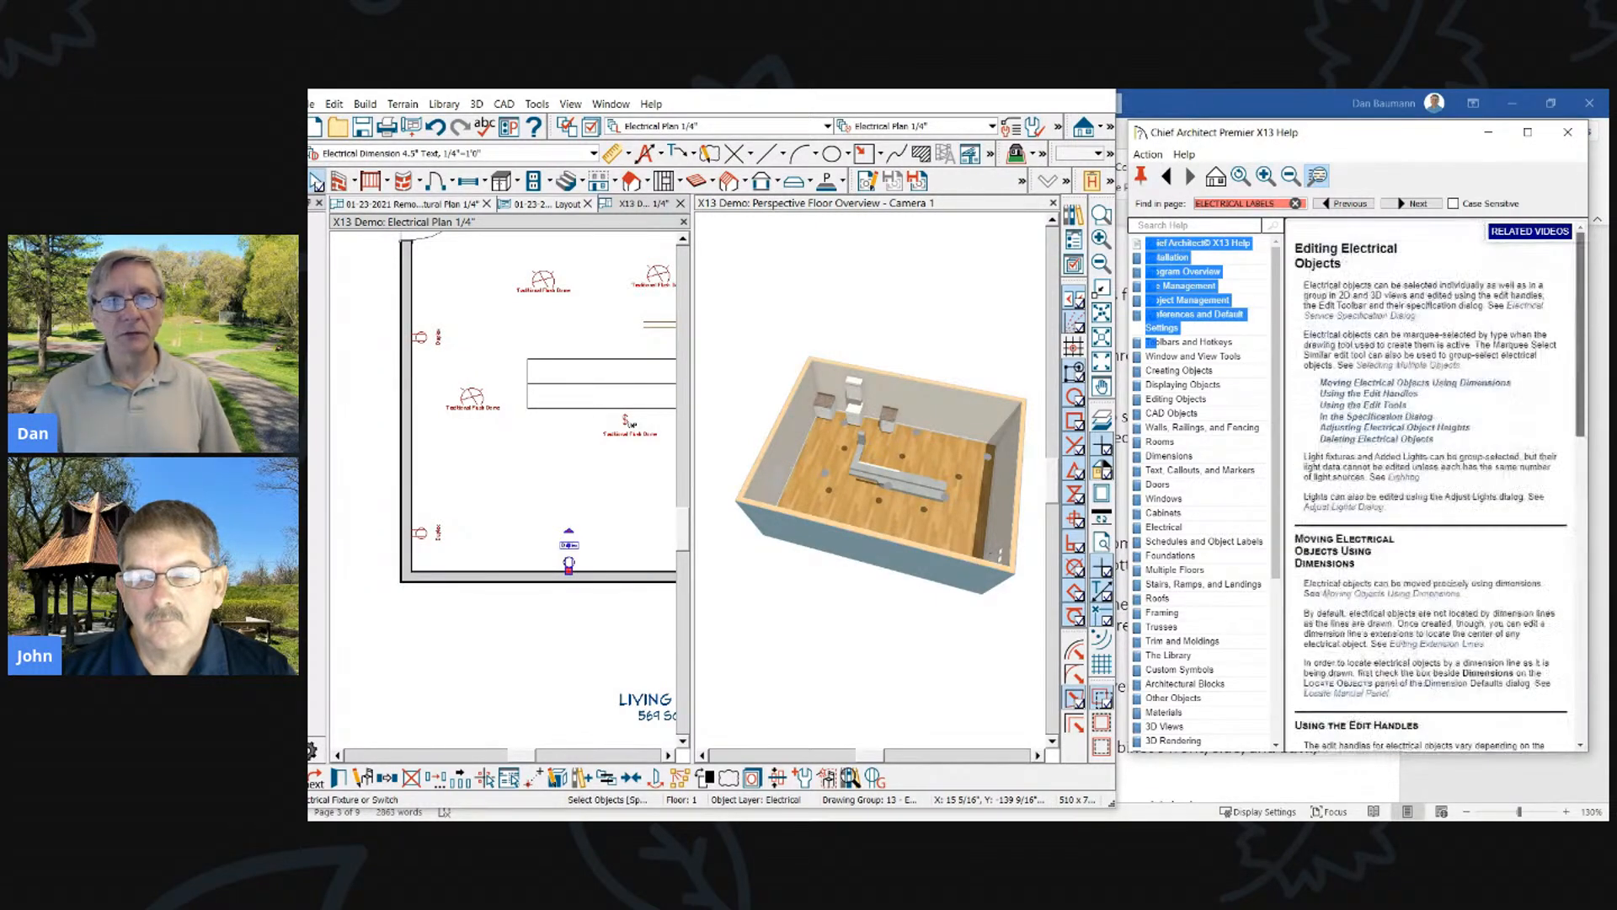
scroll(1432, 590, down, 3)
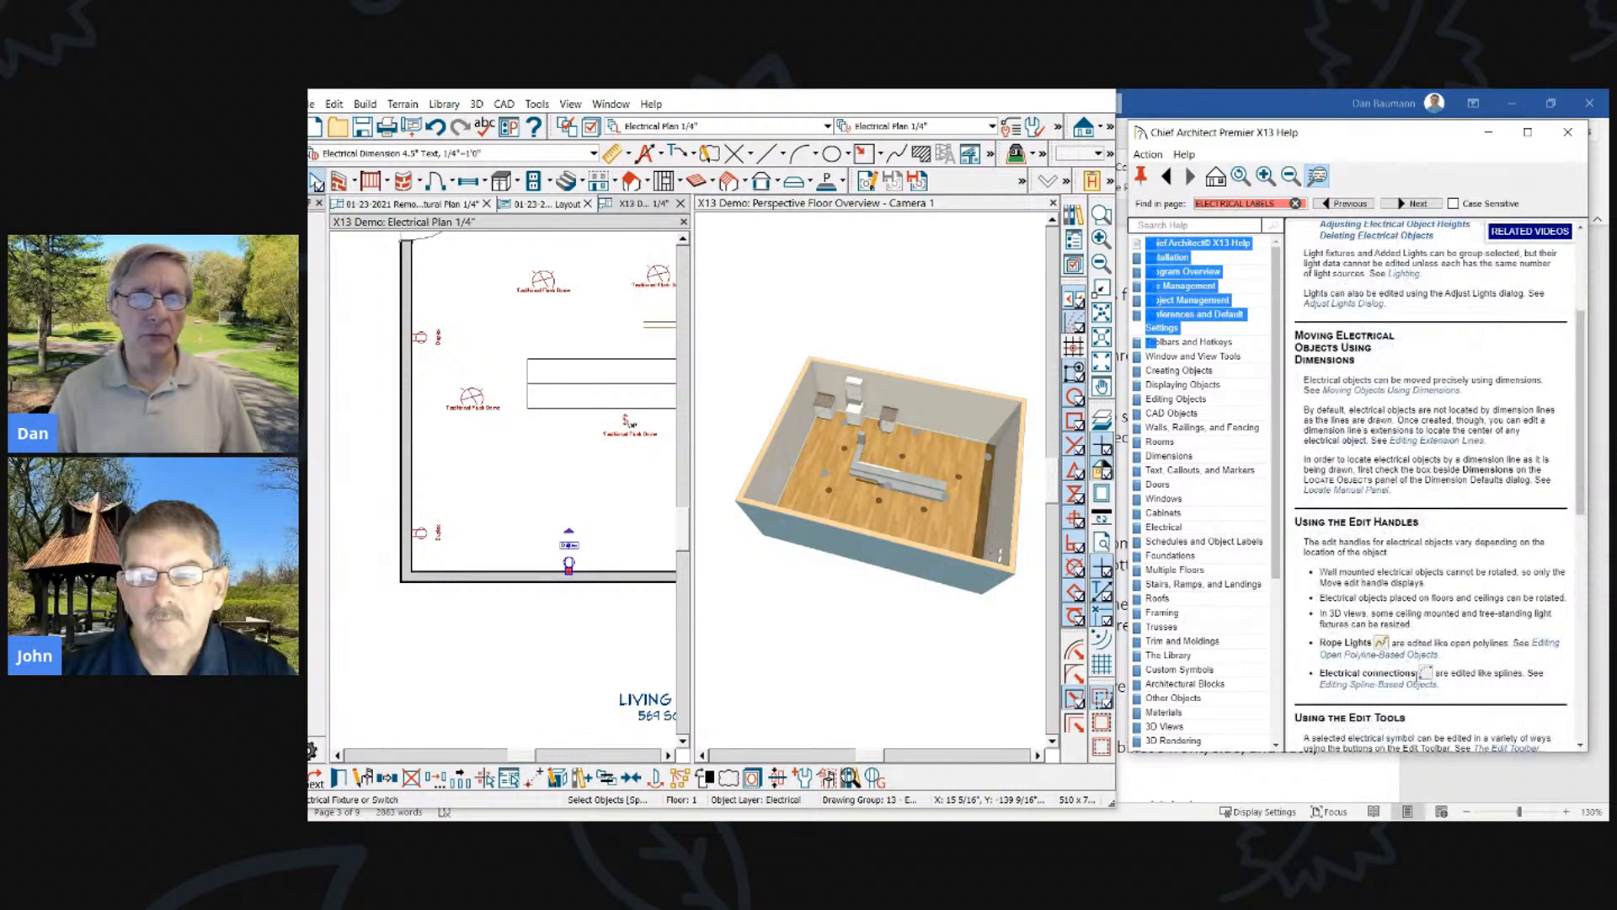
scroll(1438, 657, up, 1)
scroll(1440, 648, up, 1)
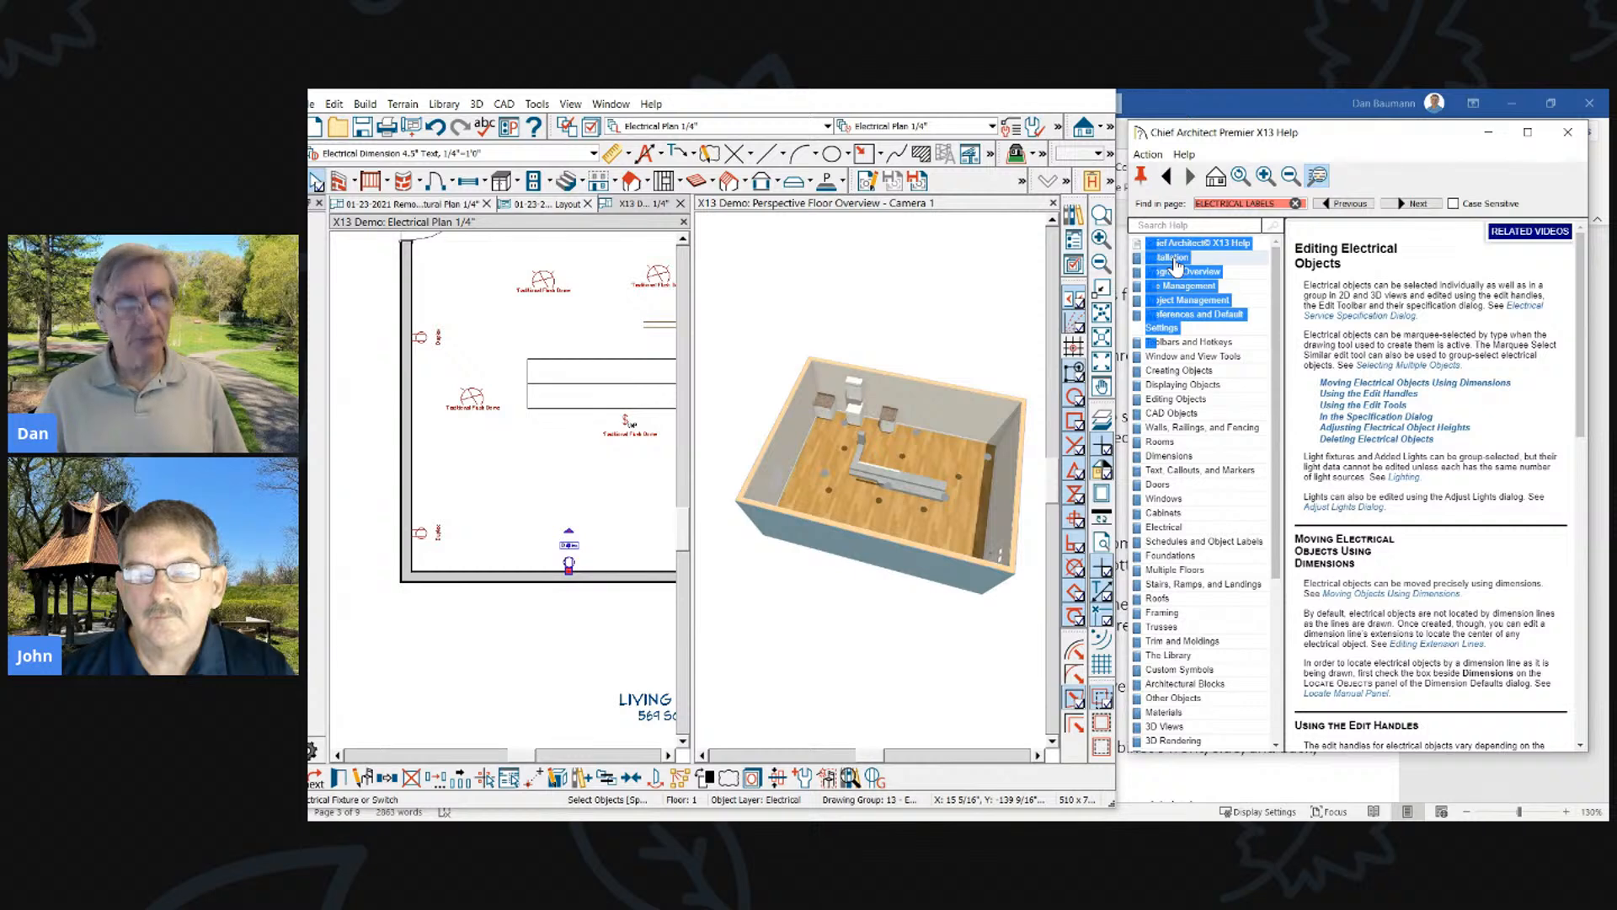
Replace the find-in-page text in the Help viewer with "object" and look through the highlighted matches
click(1374, 248)
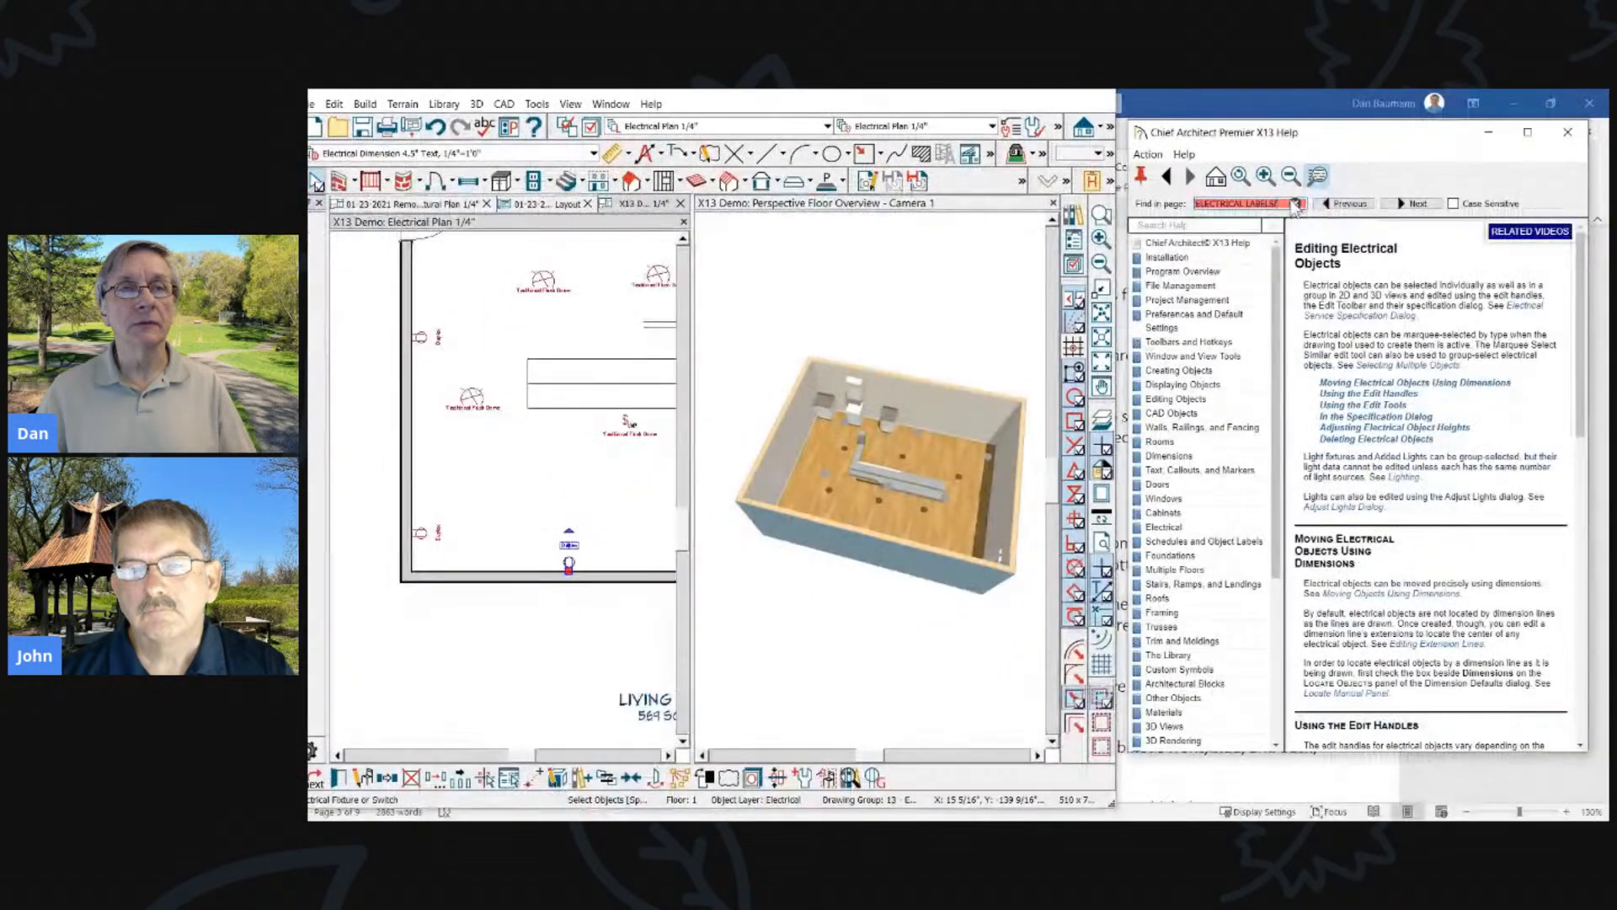
click(1297, 204)
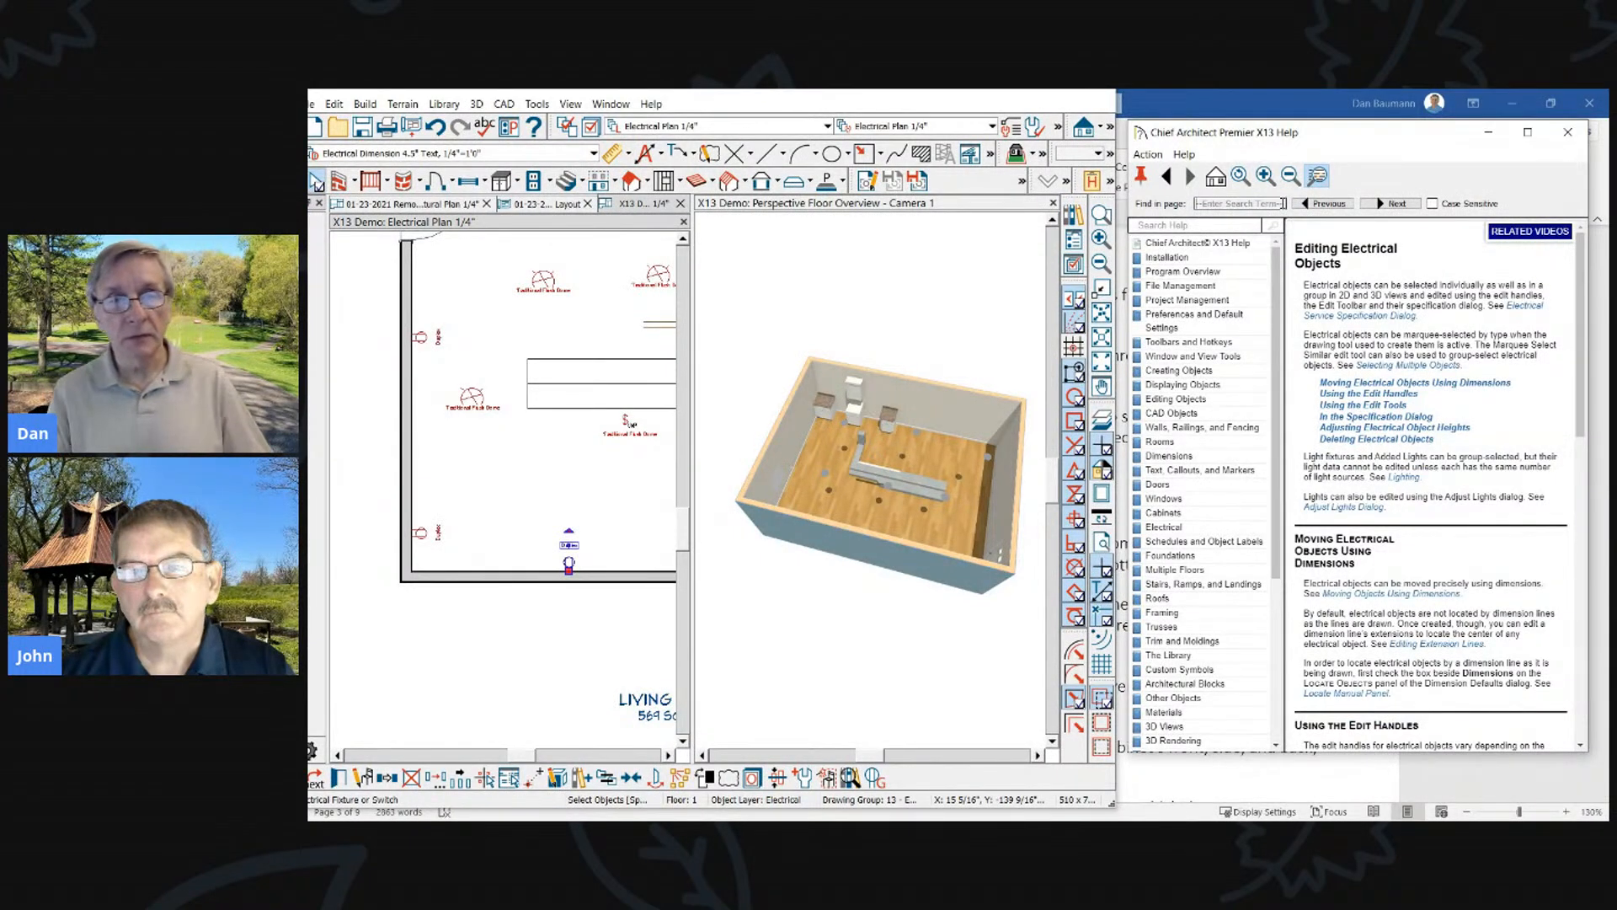
text(object)
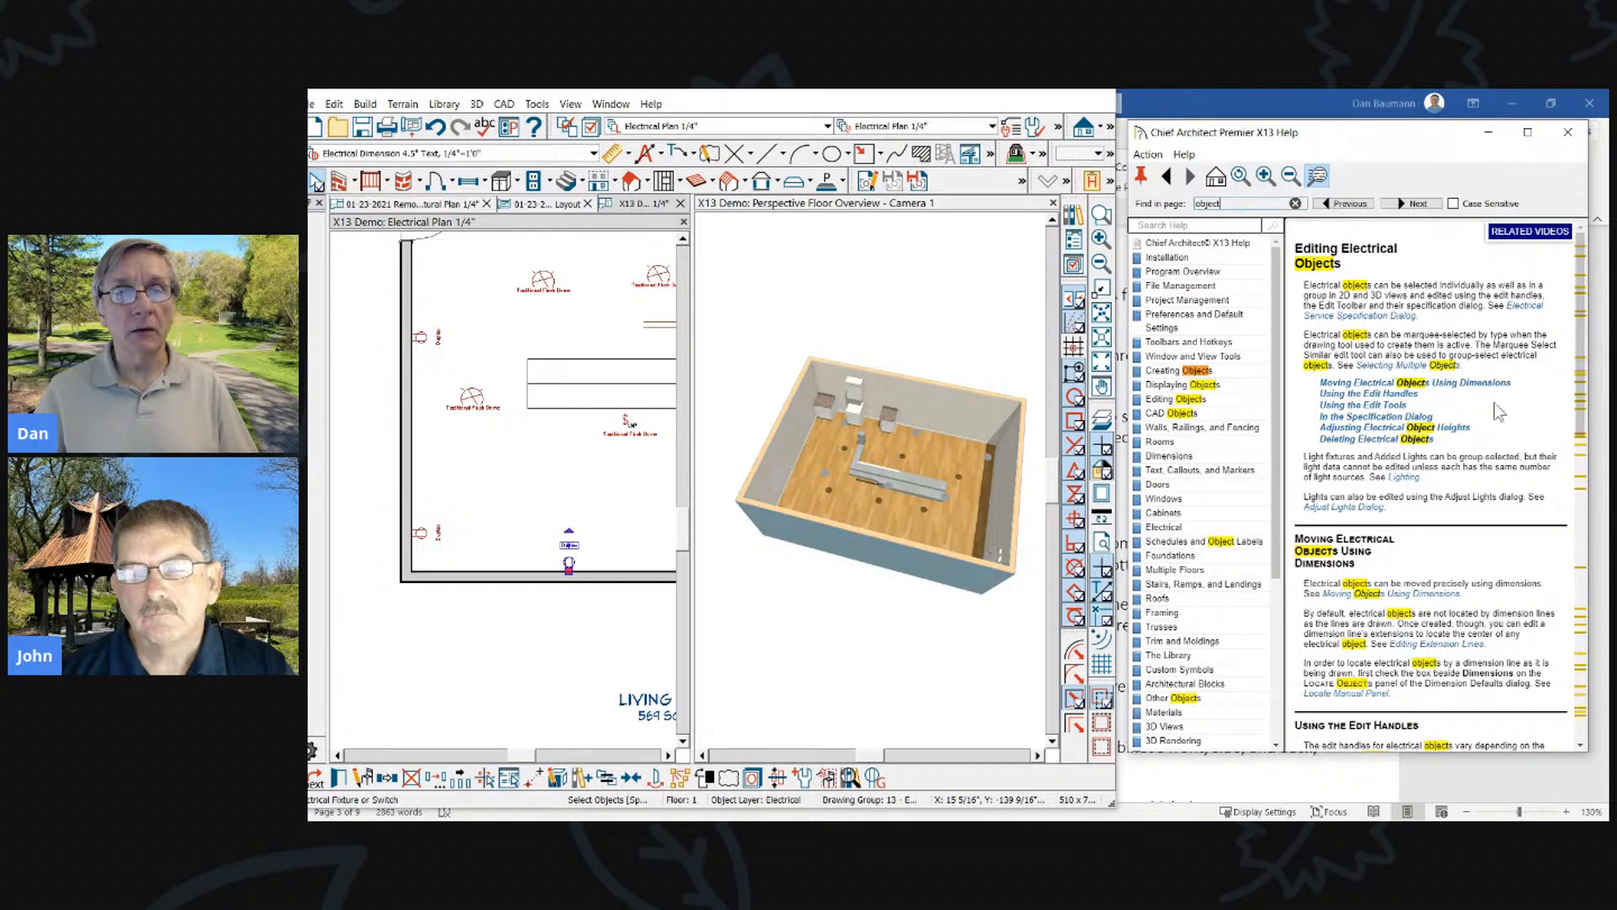
scroll(1470, 467, down, 6)
scroll(1465, 617, down, 3)
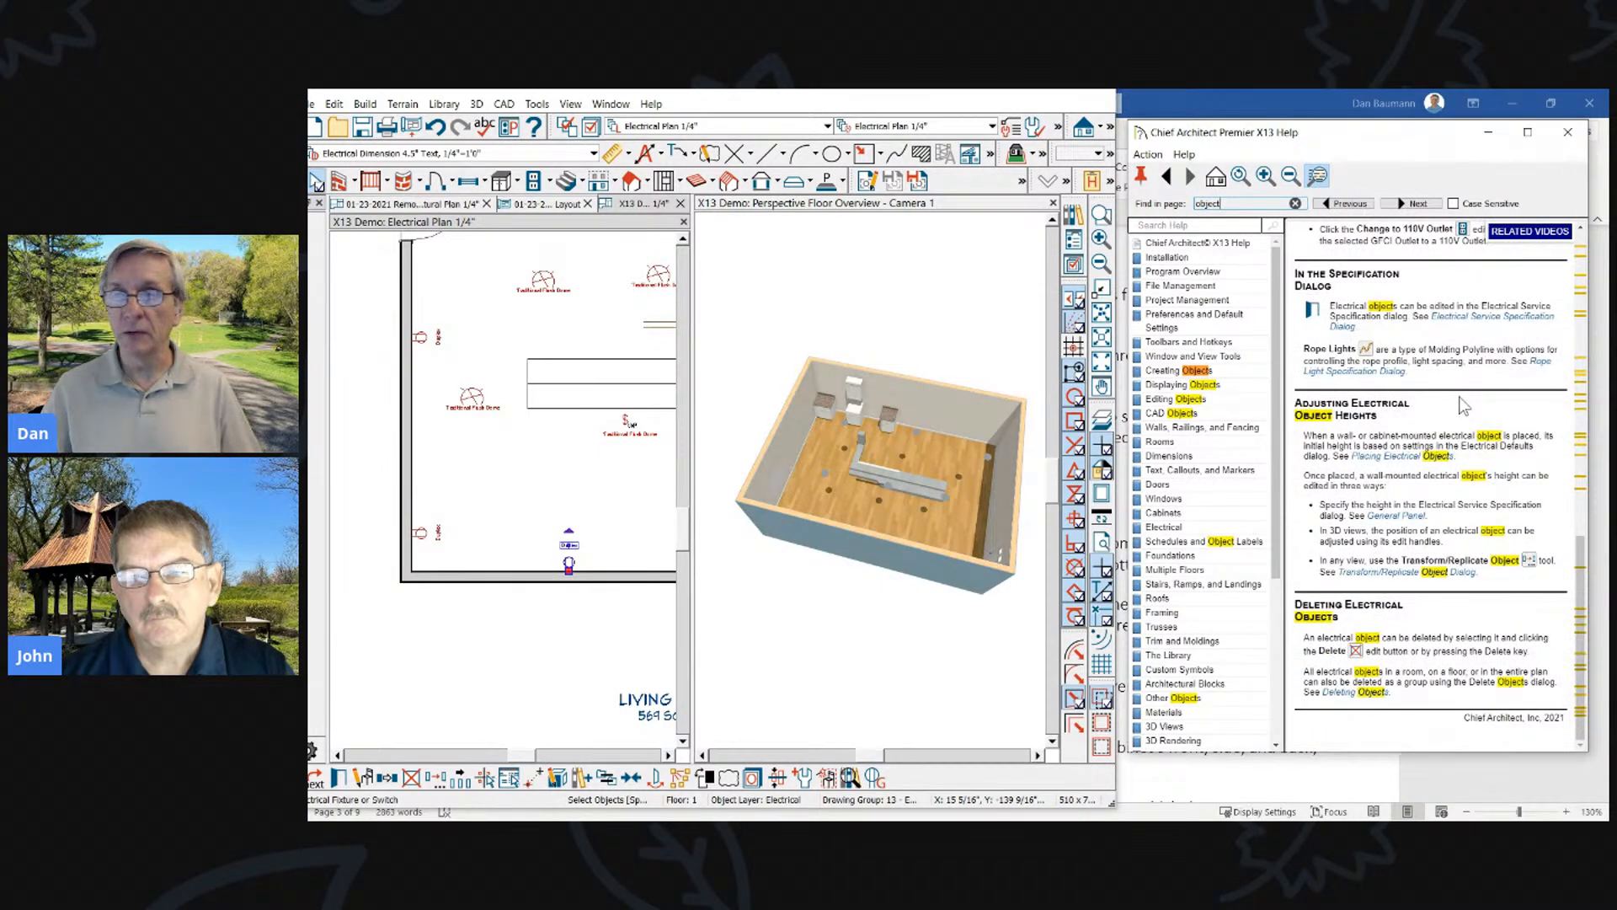
scroll(1455, 521, up, 3)
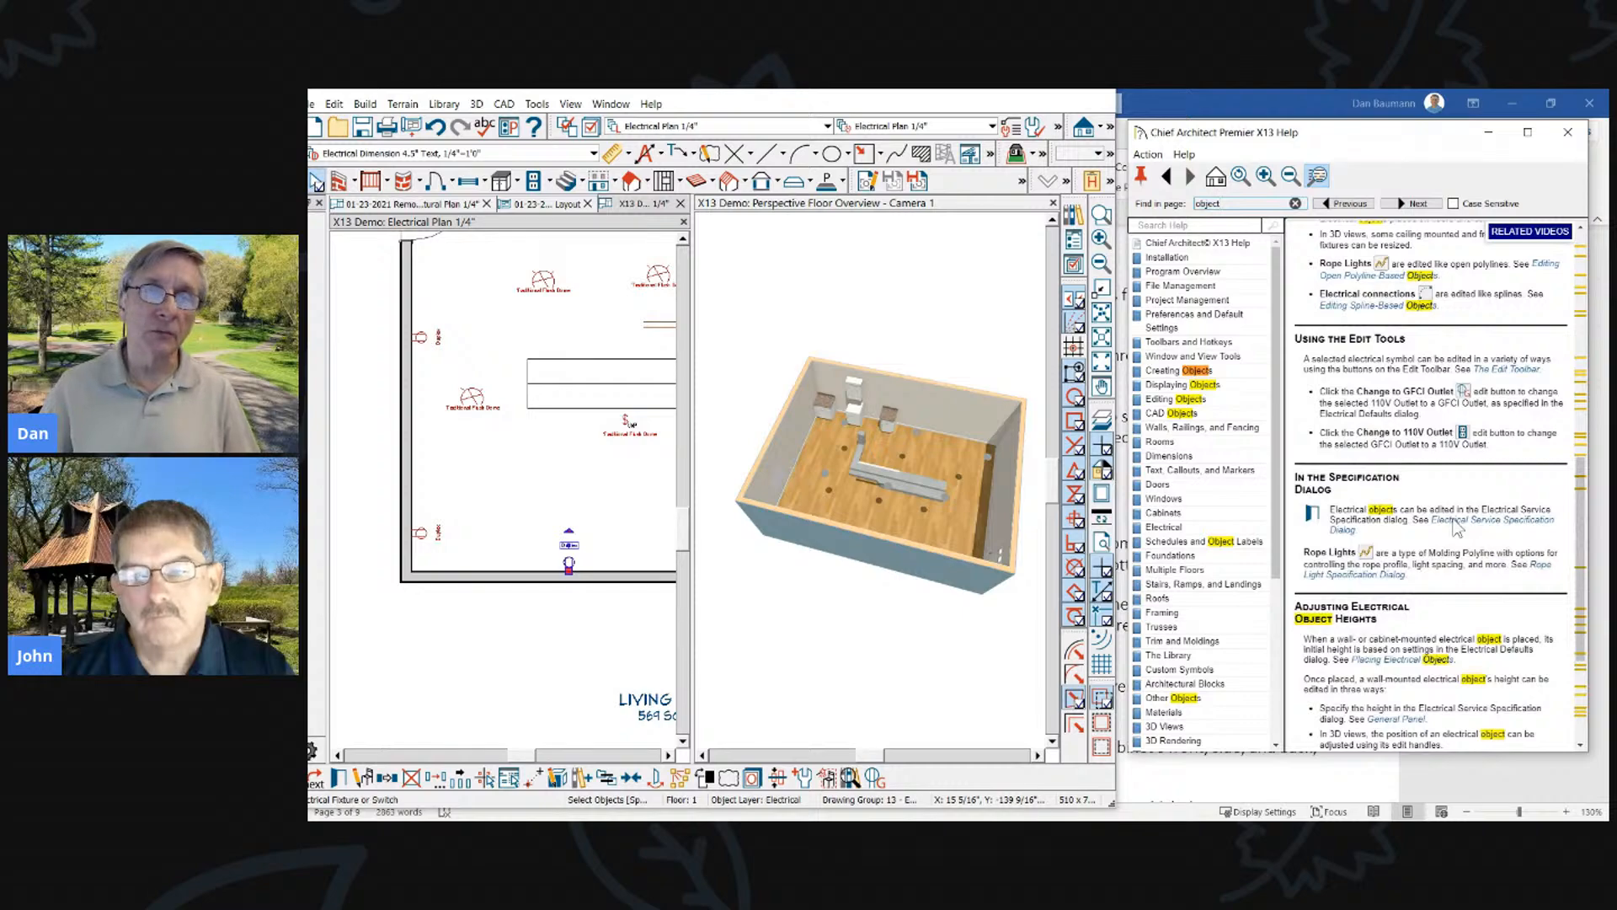
scroll(1457, 531, up, 1)
scroll(1461, 552, up, 5)
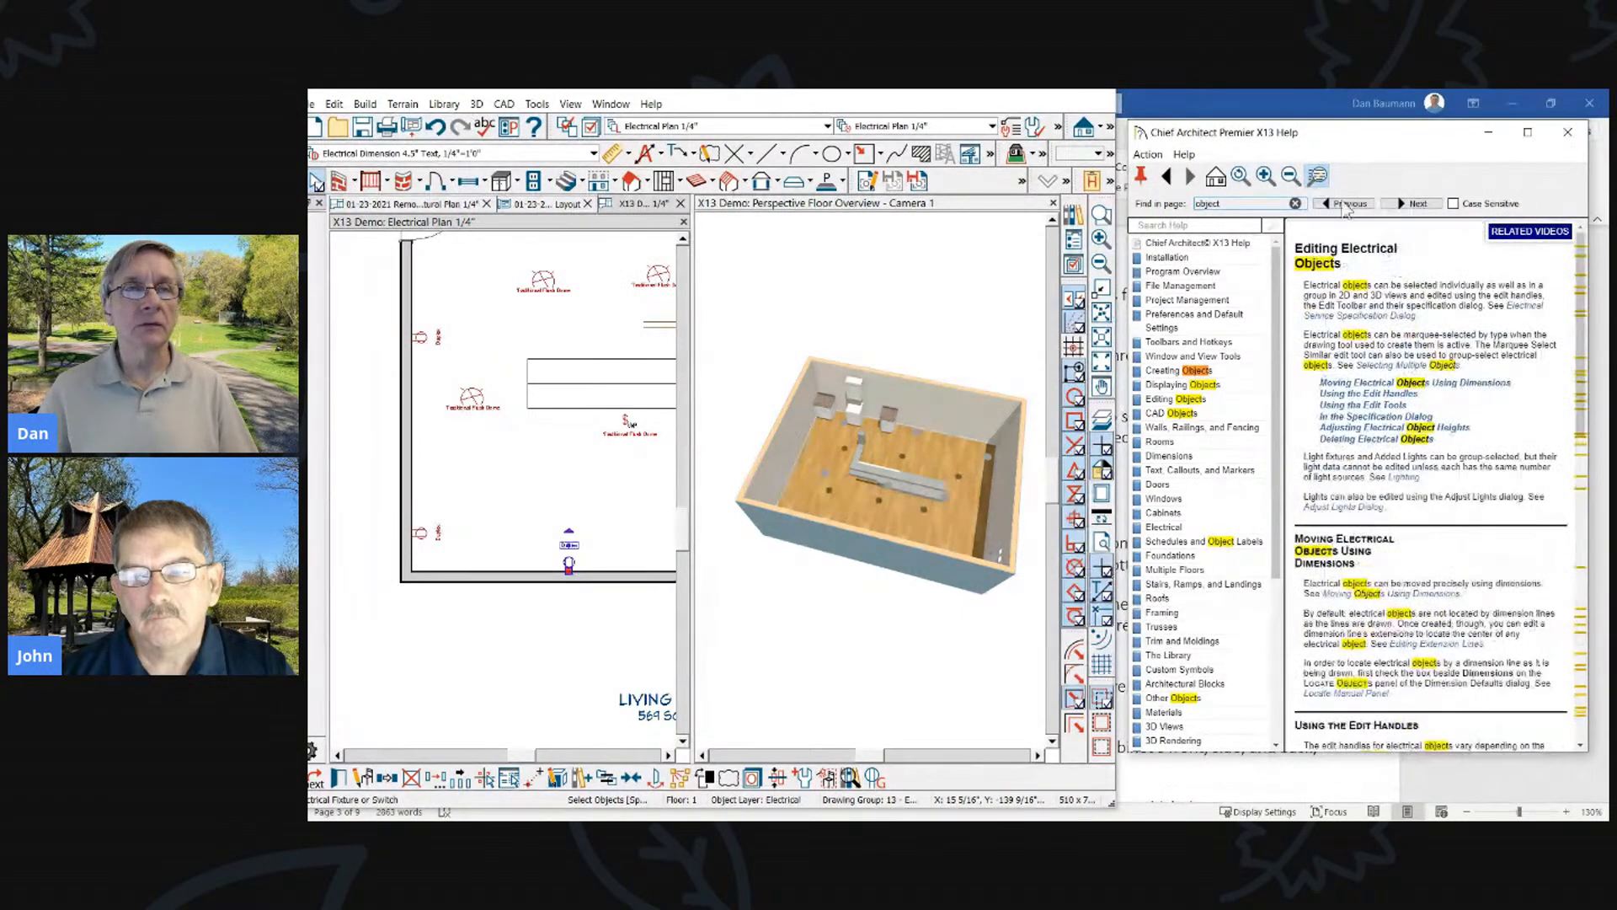
Minimize the Help viewer and return to the perspective overview with the room zoomed out
click(1489, 132)
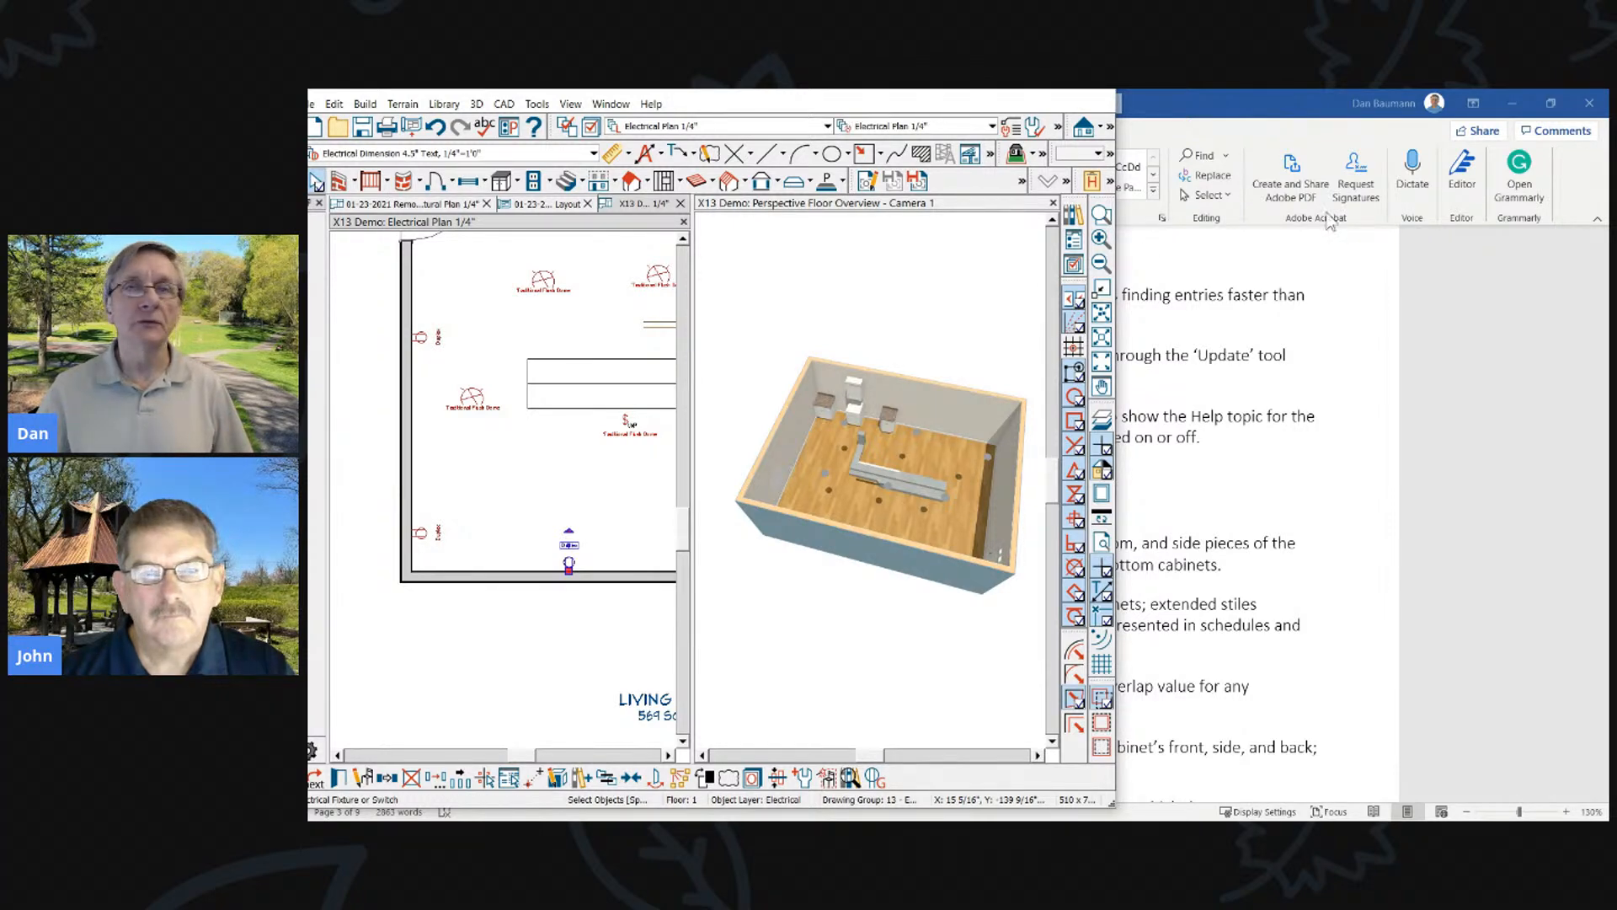
click(846, 507)
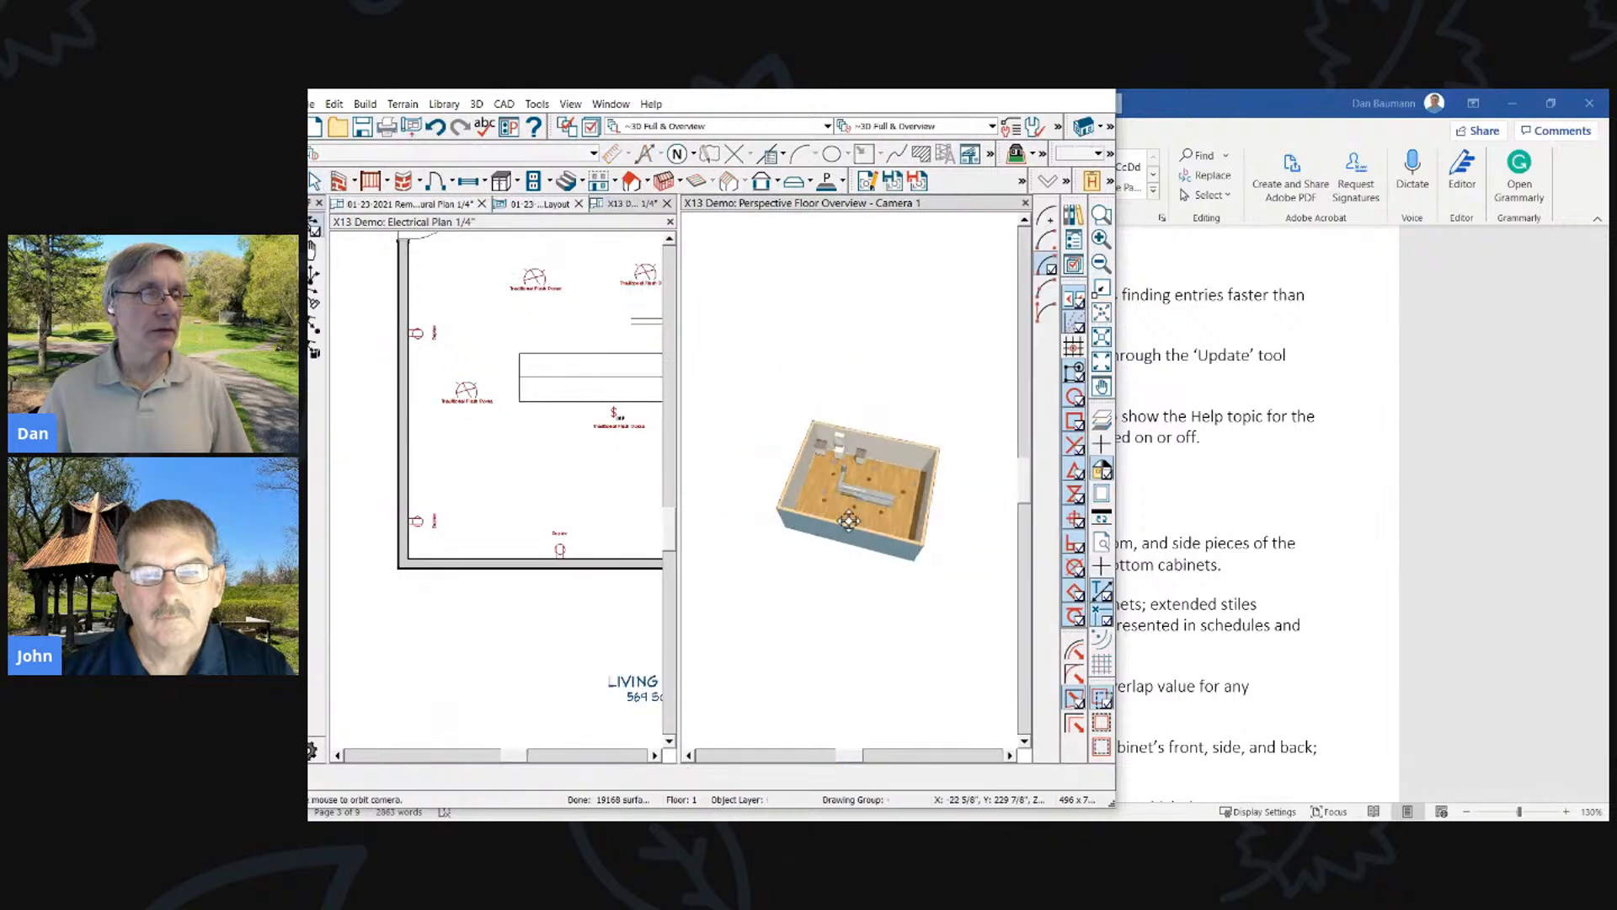
Enlarge the Chief Architect window, frame the whole room in the perspective overview and return to object selection
scroll(845, 507, up, 3)
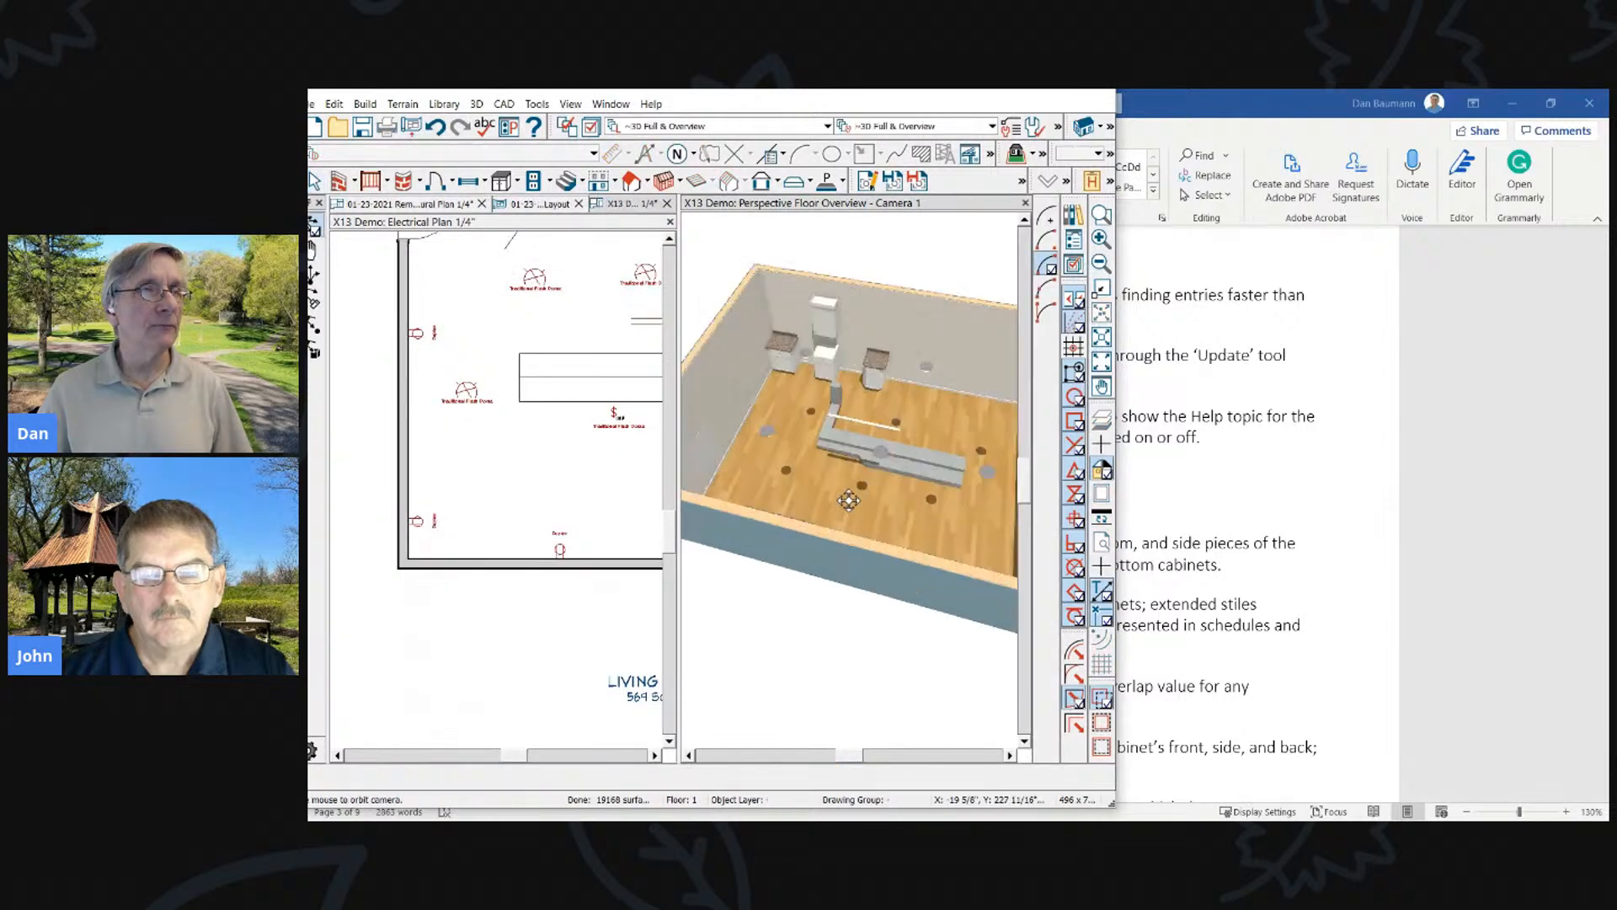
double_click(788, 91)
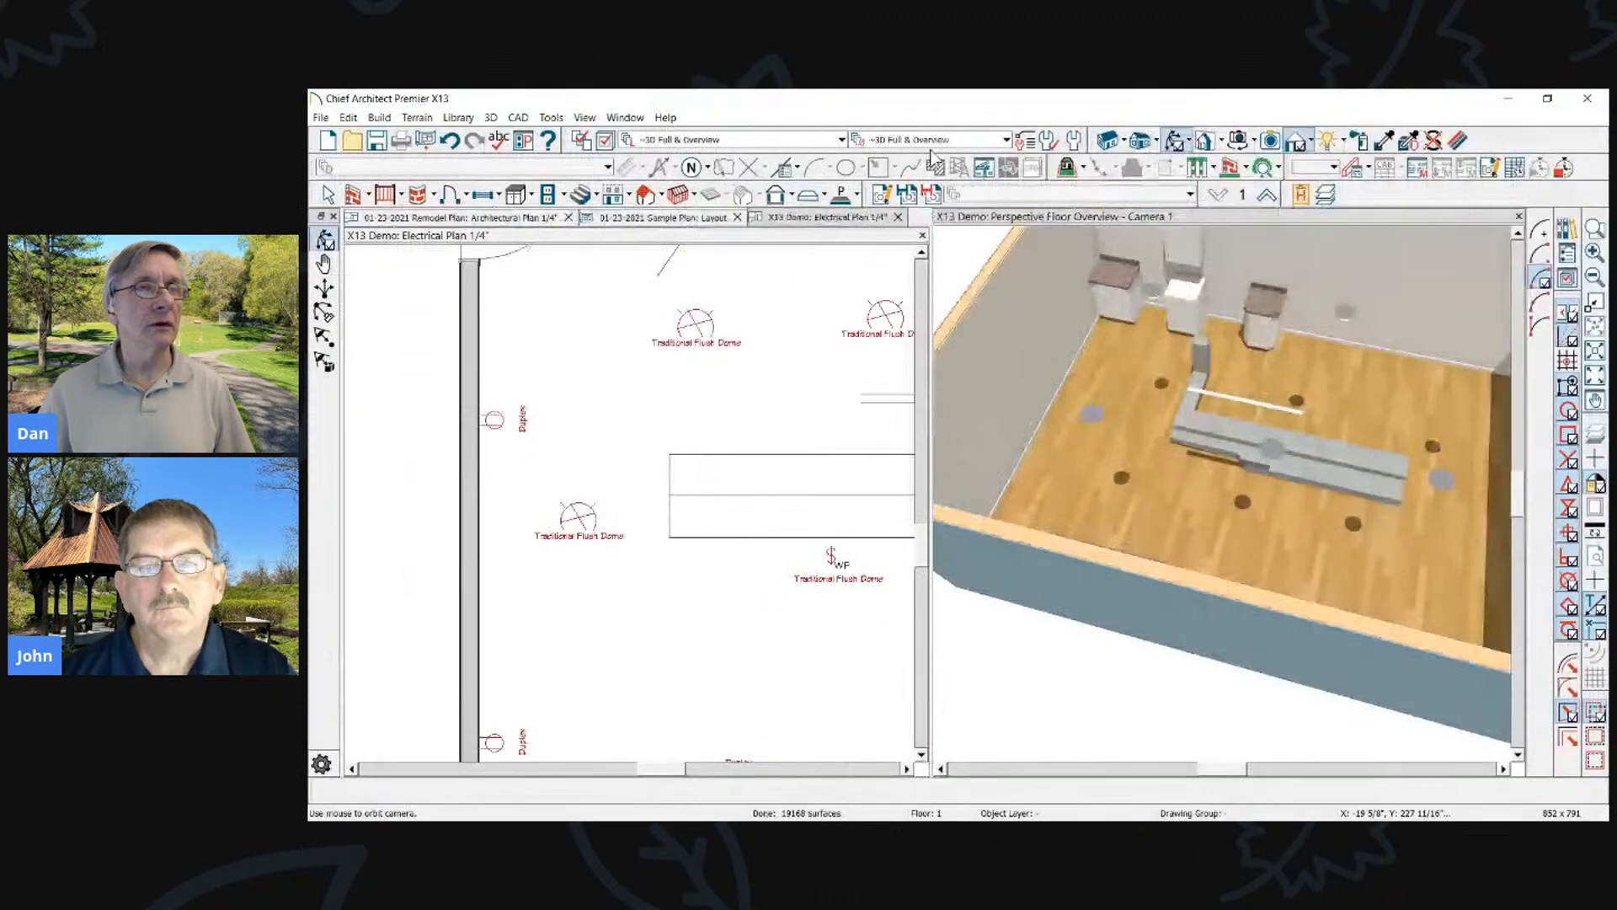
scroll(1171, 413, down, 5)
scroll(1170, 413, up, 2)
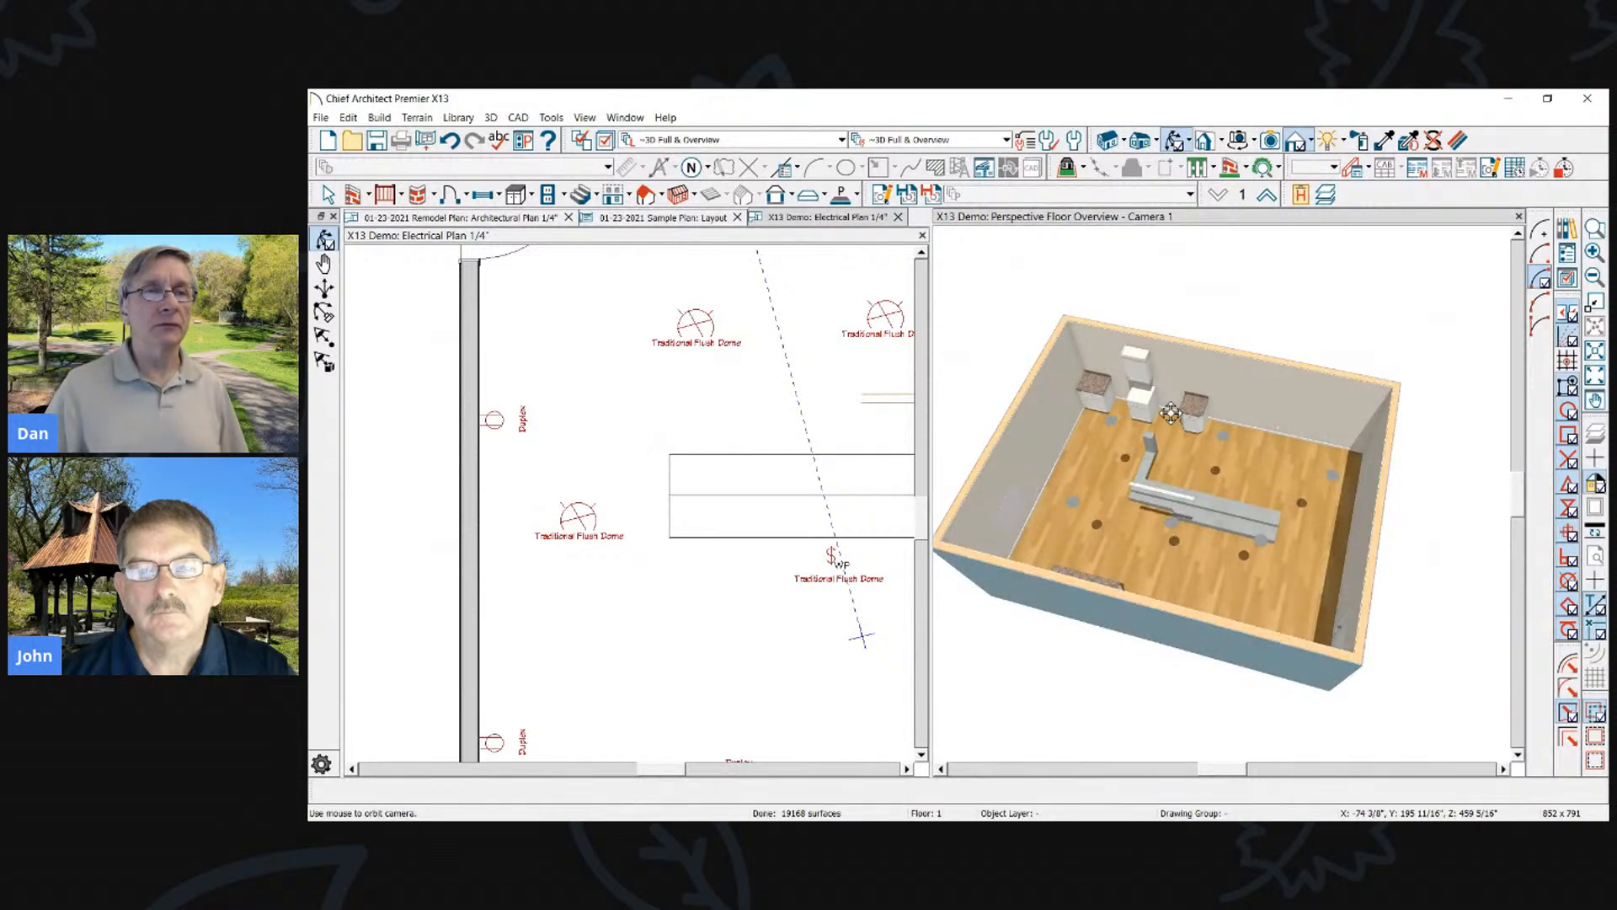
scroll(1170, 413, down, 2)
scroll(876, 486, up, 2)
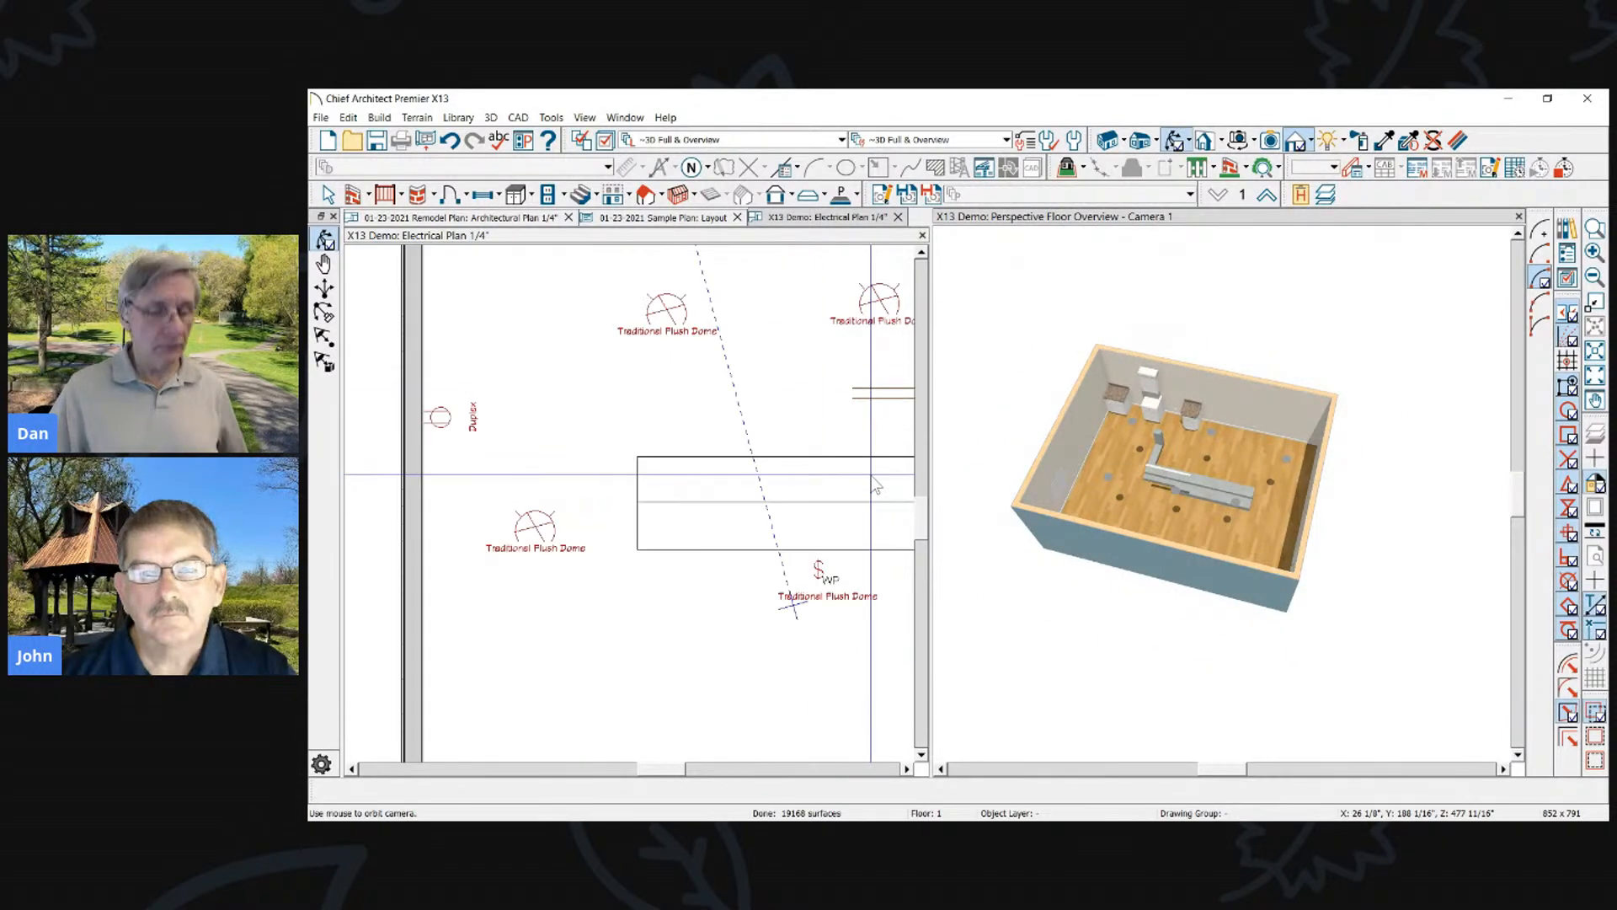
key(Escape)
scroll(766, 405, down, 2)
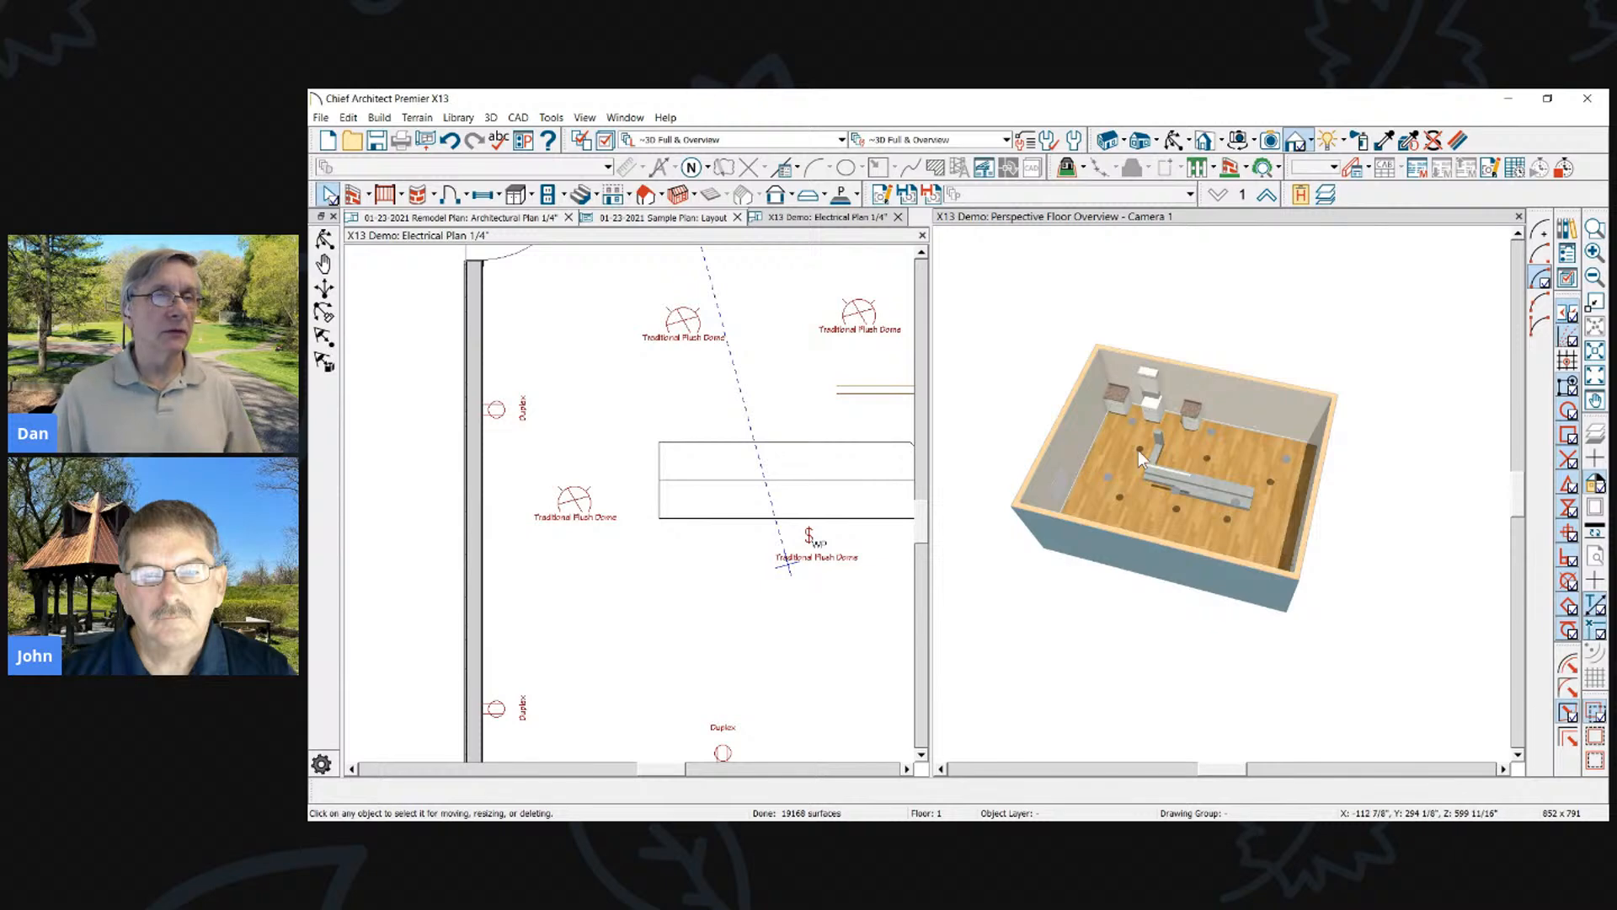
scroll(1133, 452, up, 2)
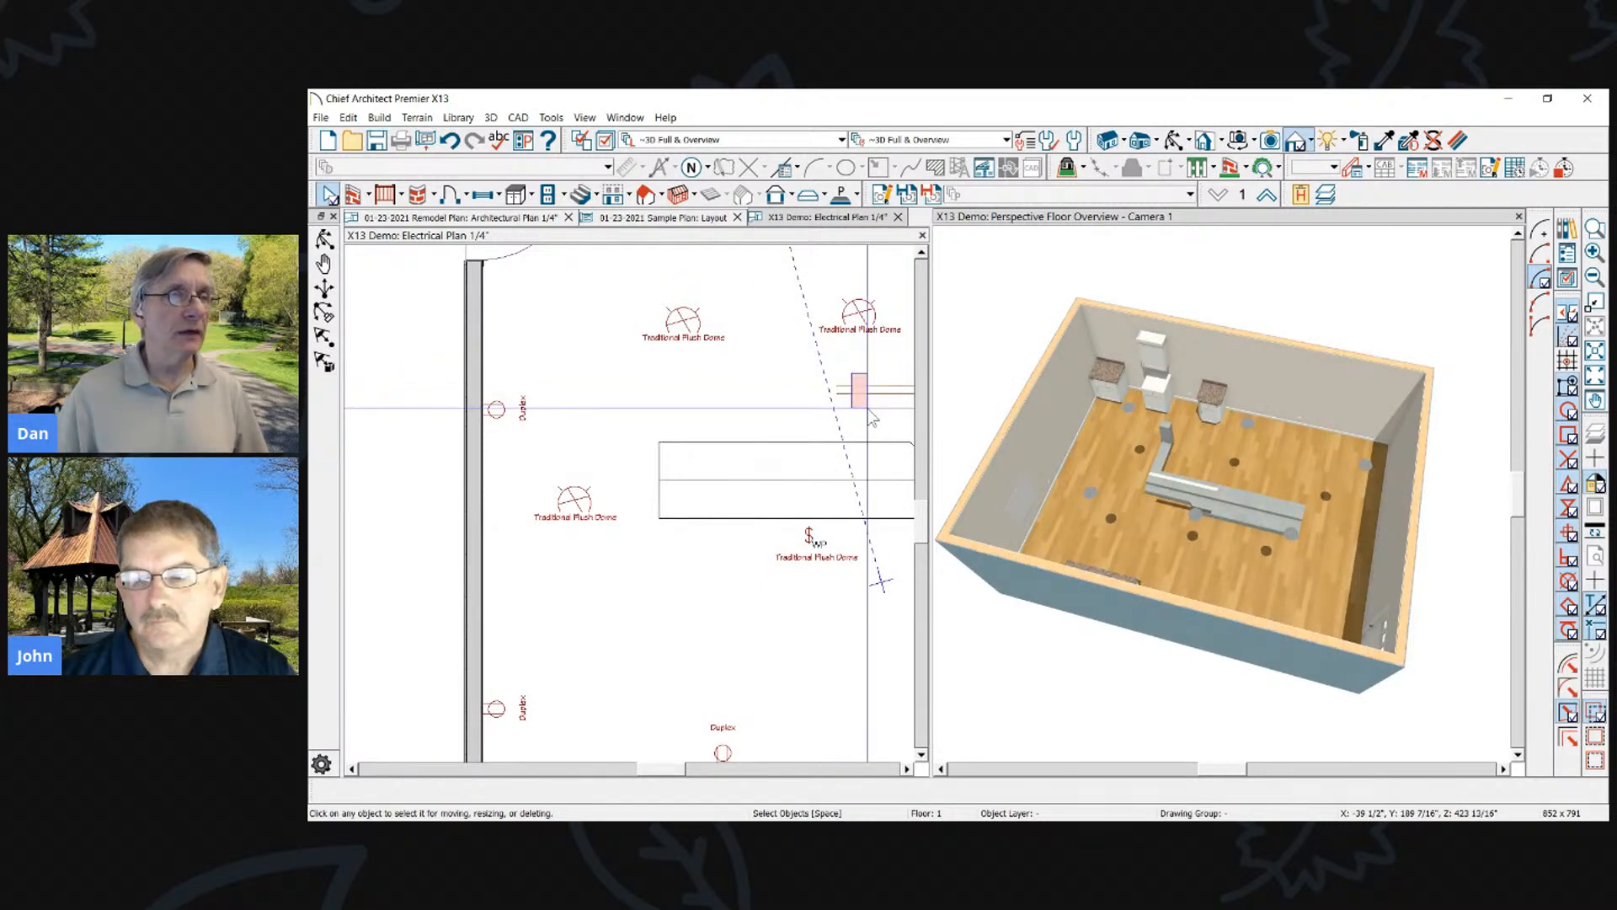
click(873, 415)
click(872, 415)
key(Tab)
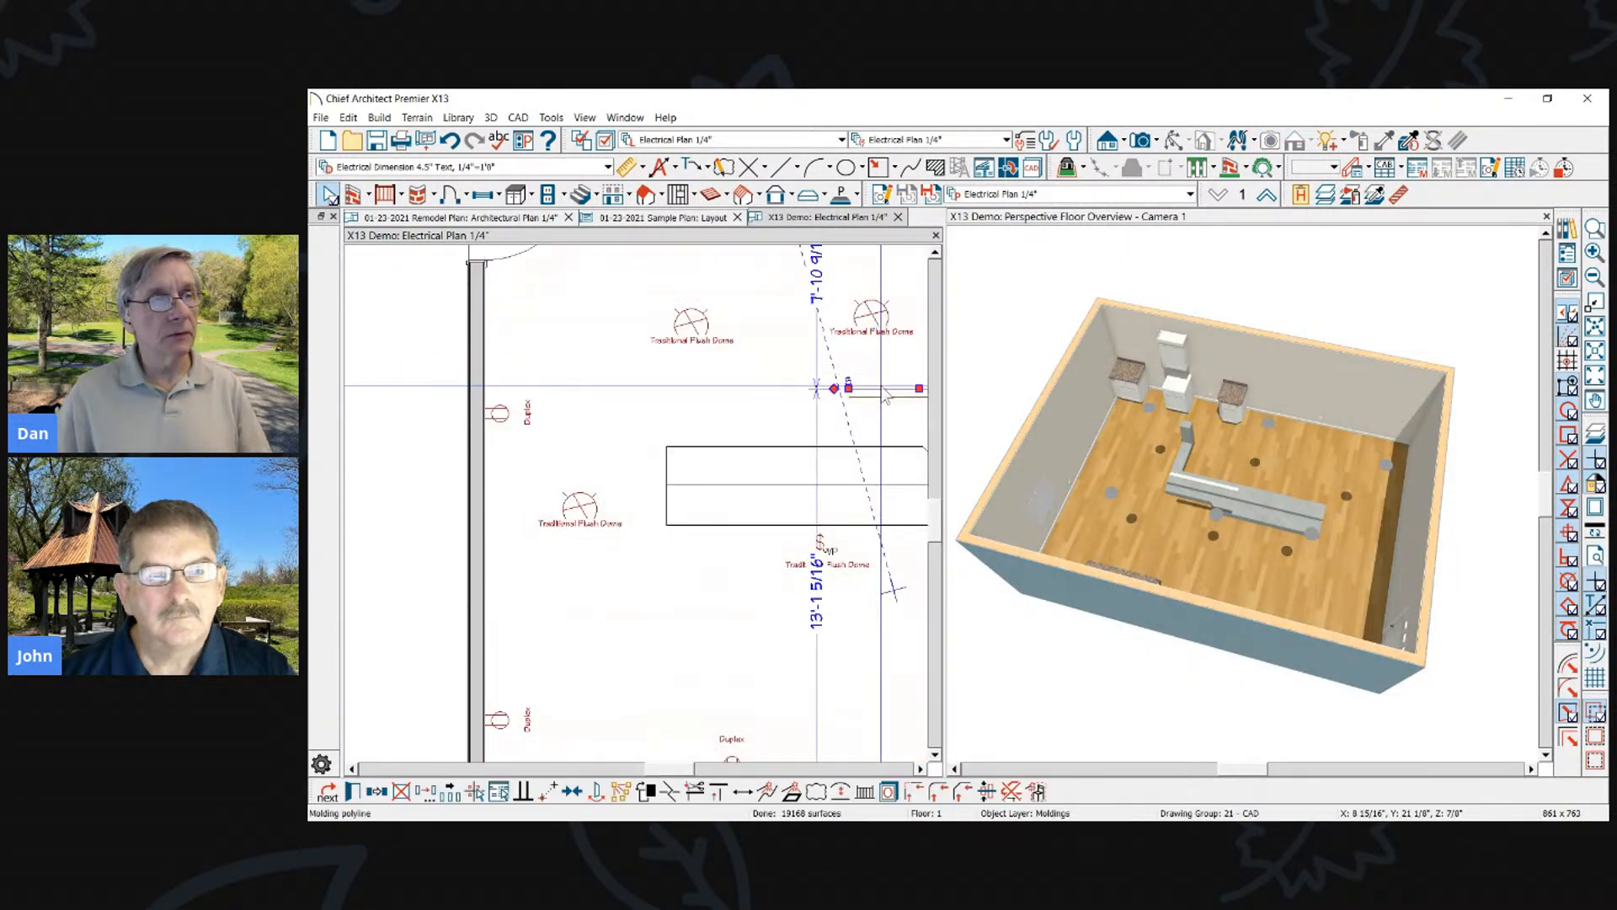
key(Tab)
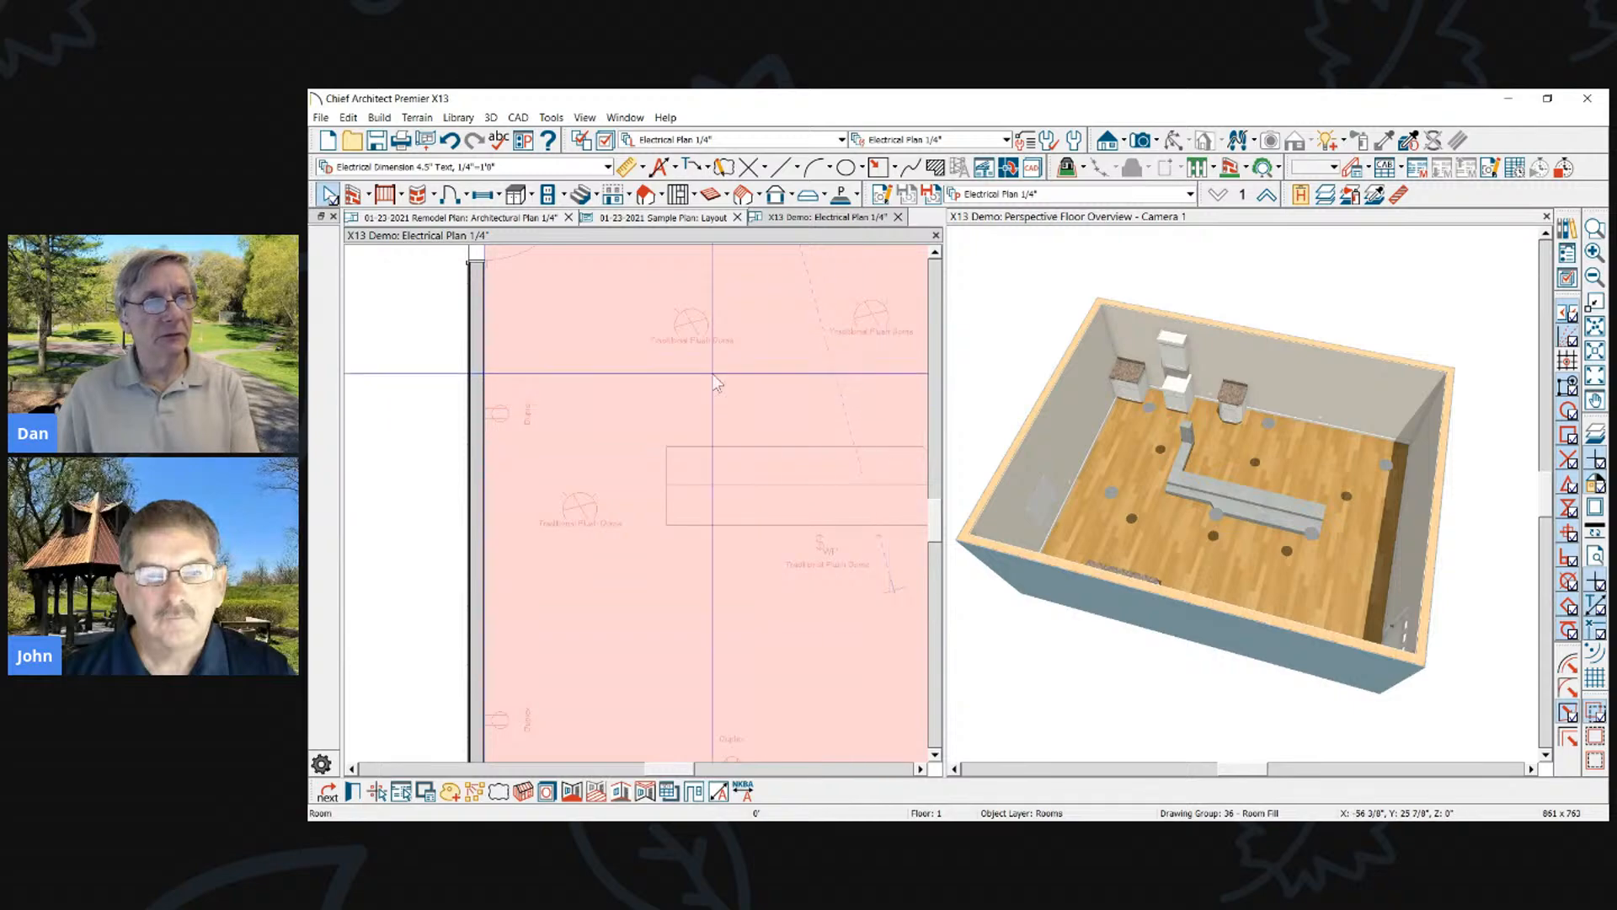
key(Escape)
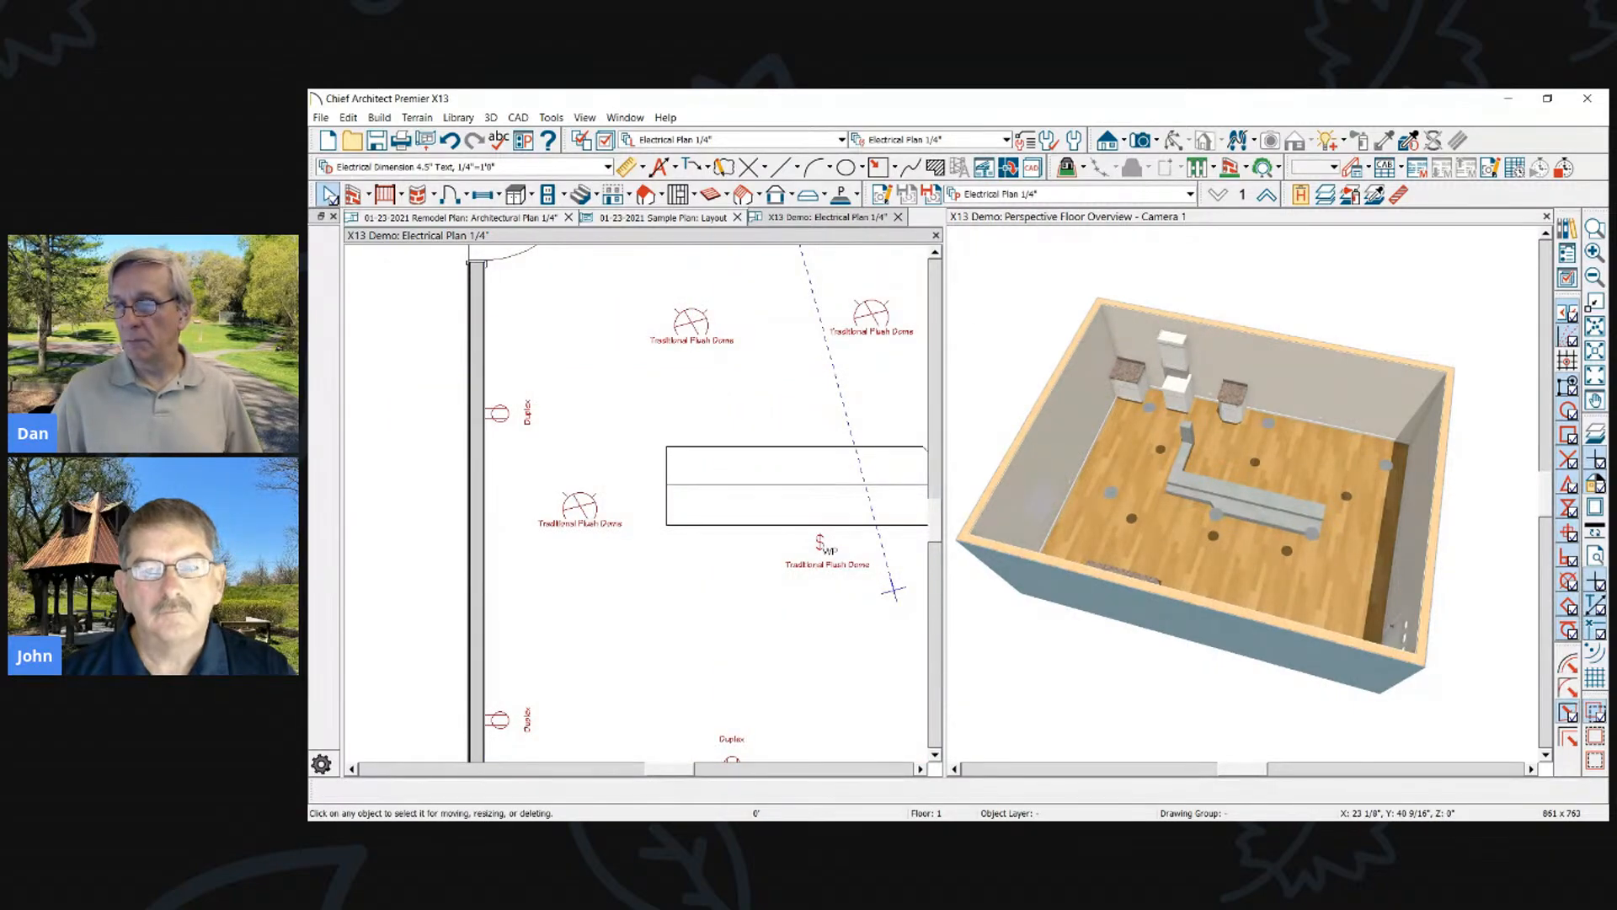
Switch to the Word feature list and read through the cabinet features in its DESIGN section
key(alt+Tab)
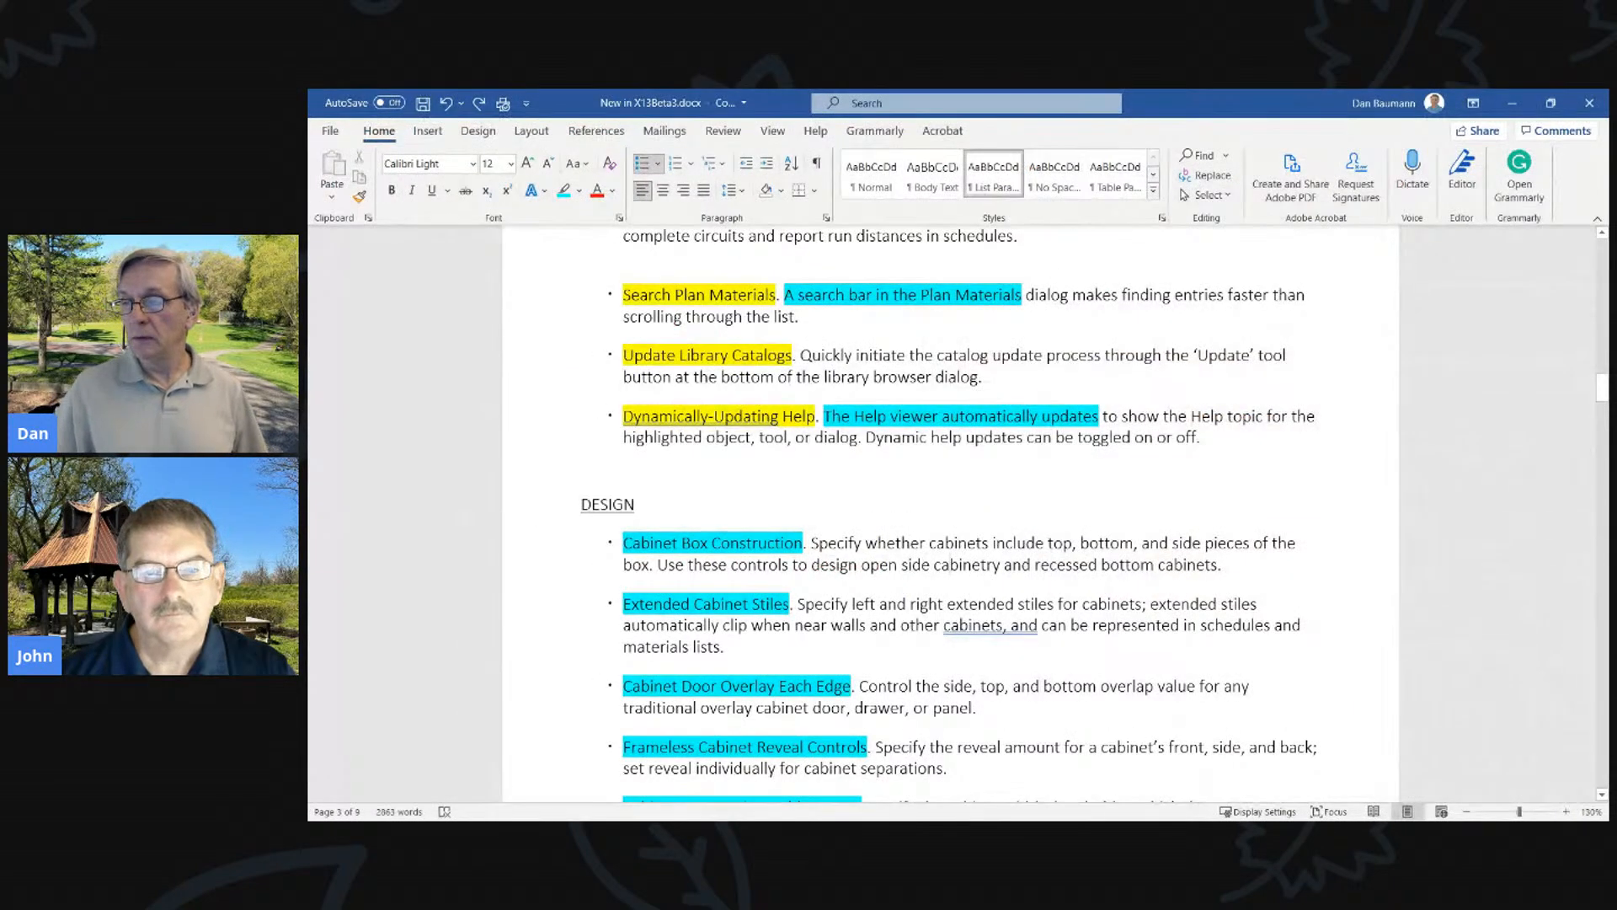
key(alt+Tab)
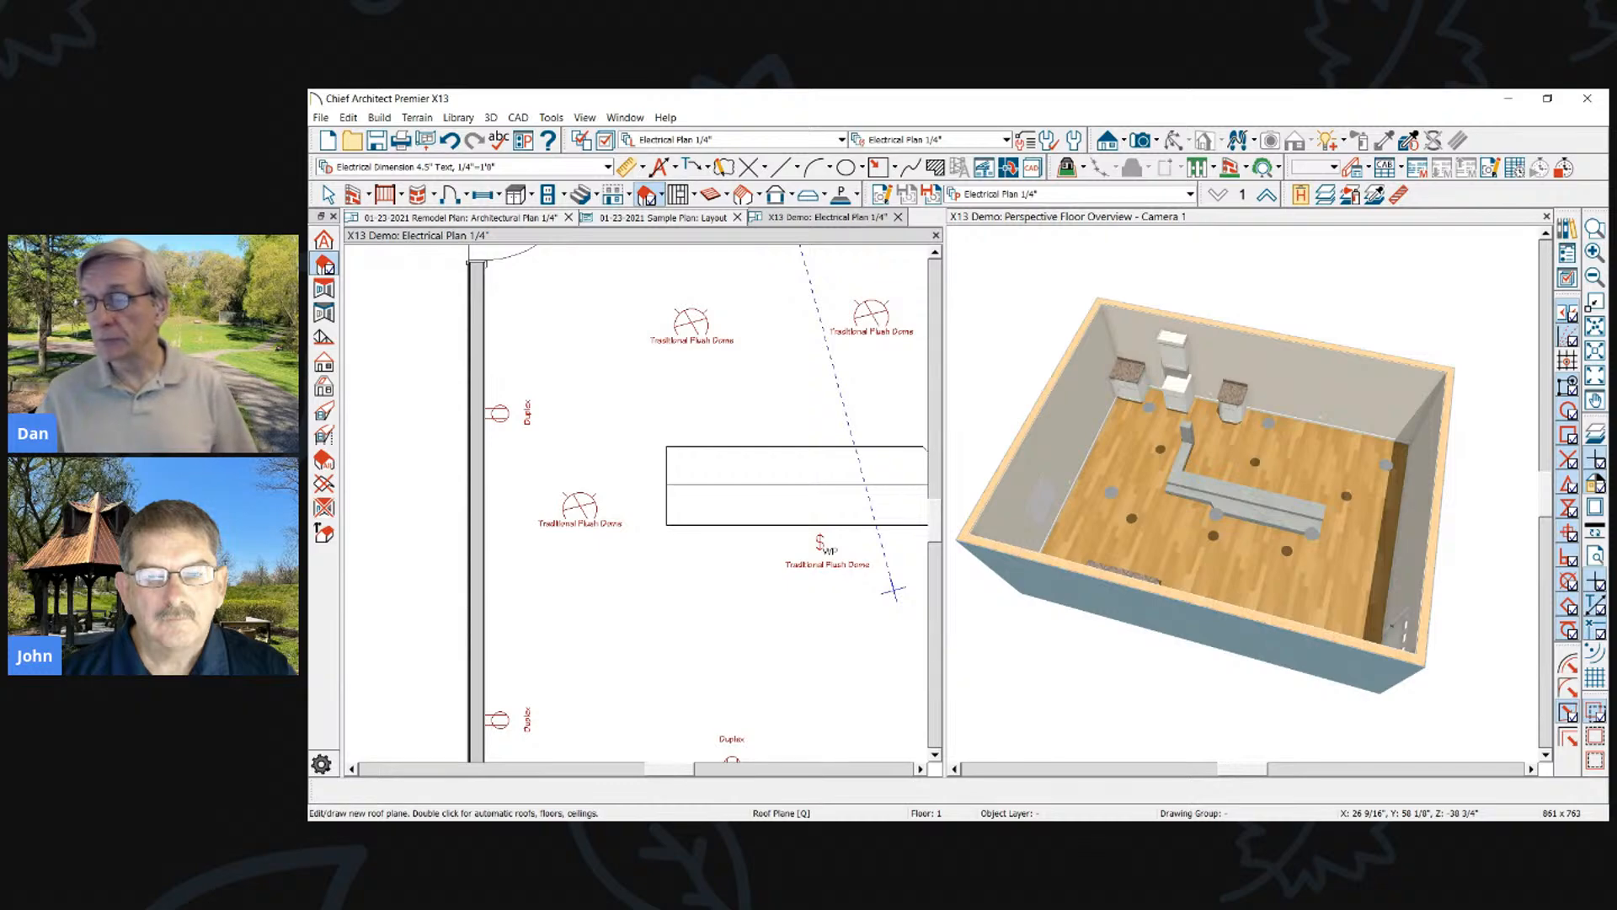
key(alt+Tab)
scroll(951, 581, down, 3)
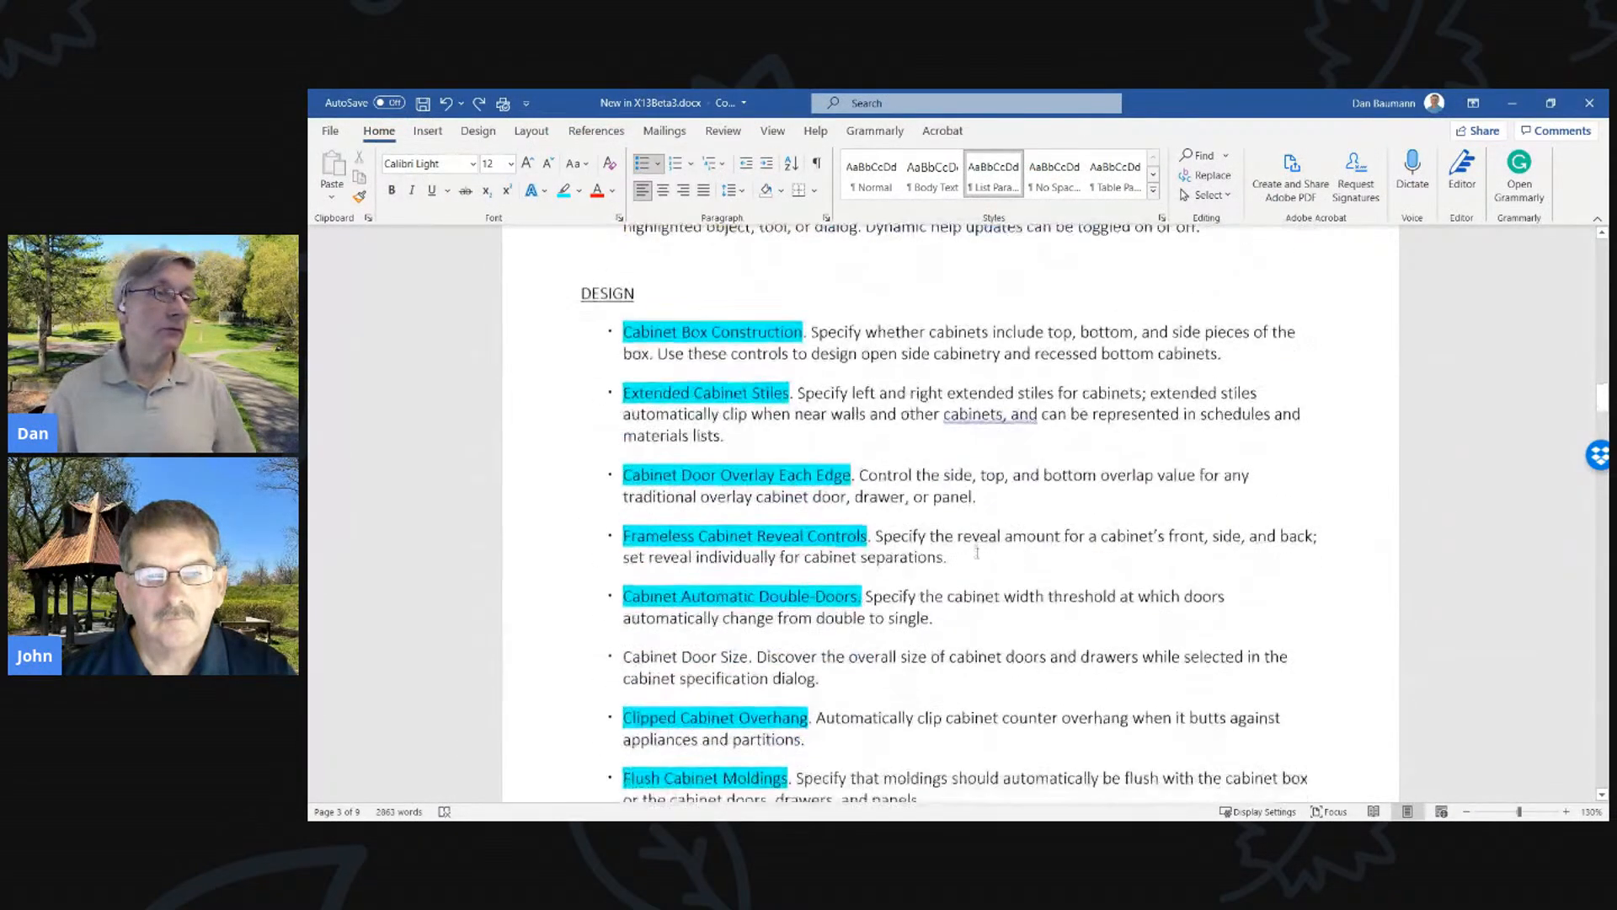
scroll(759, 413, down, 2)
scroll(619, 297, up, 1)
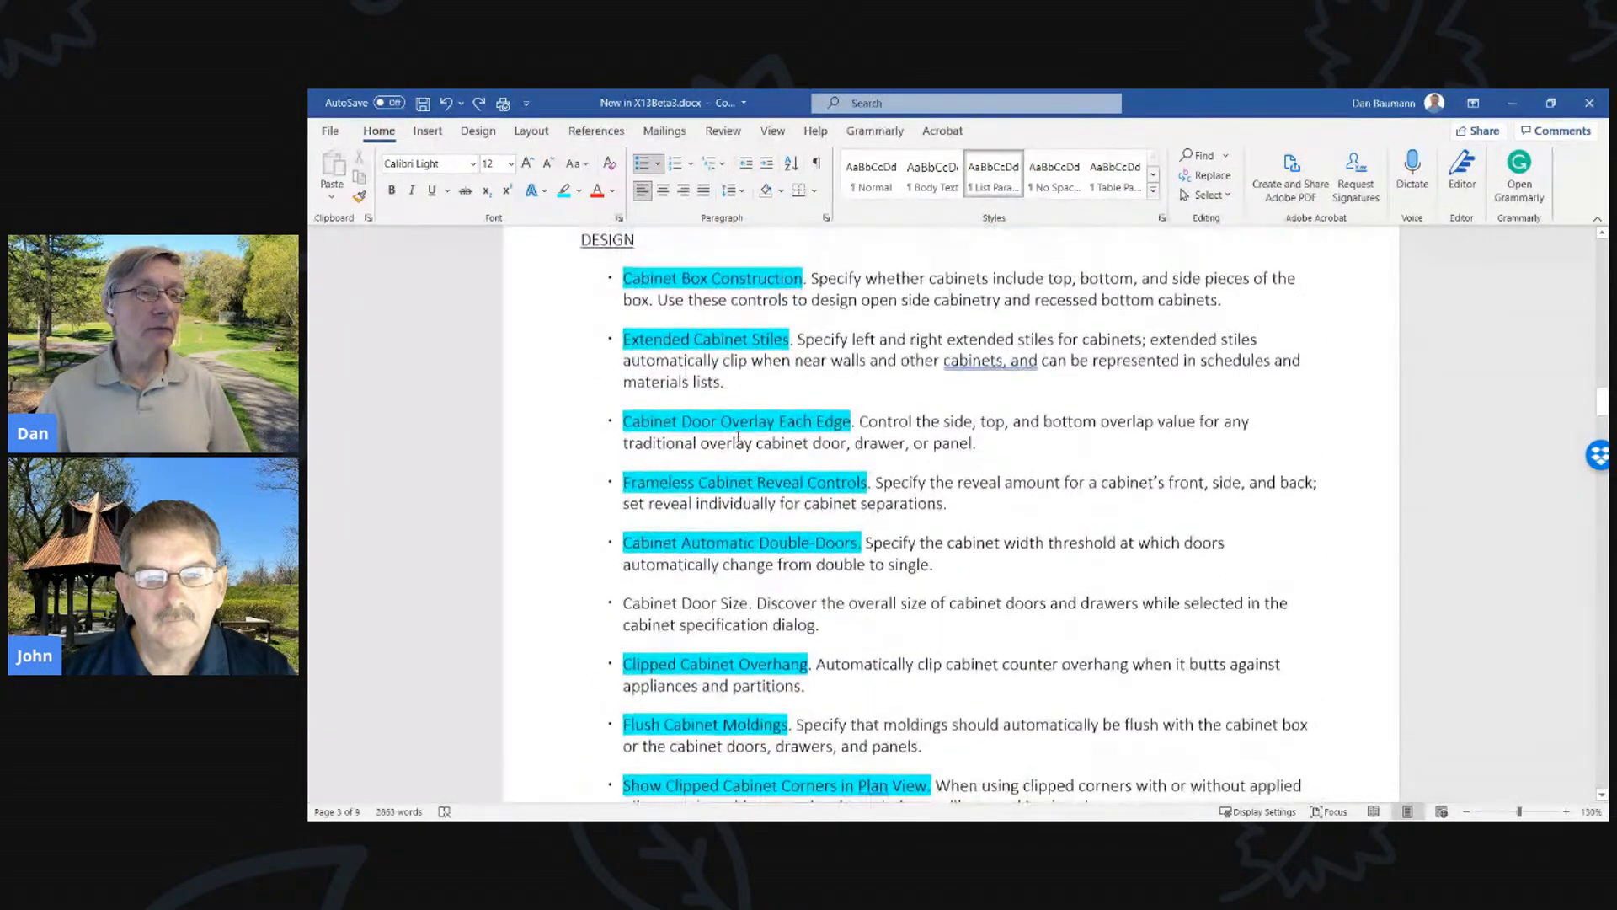
drag(625, 279, 553, 262)
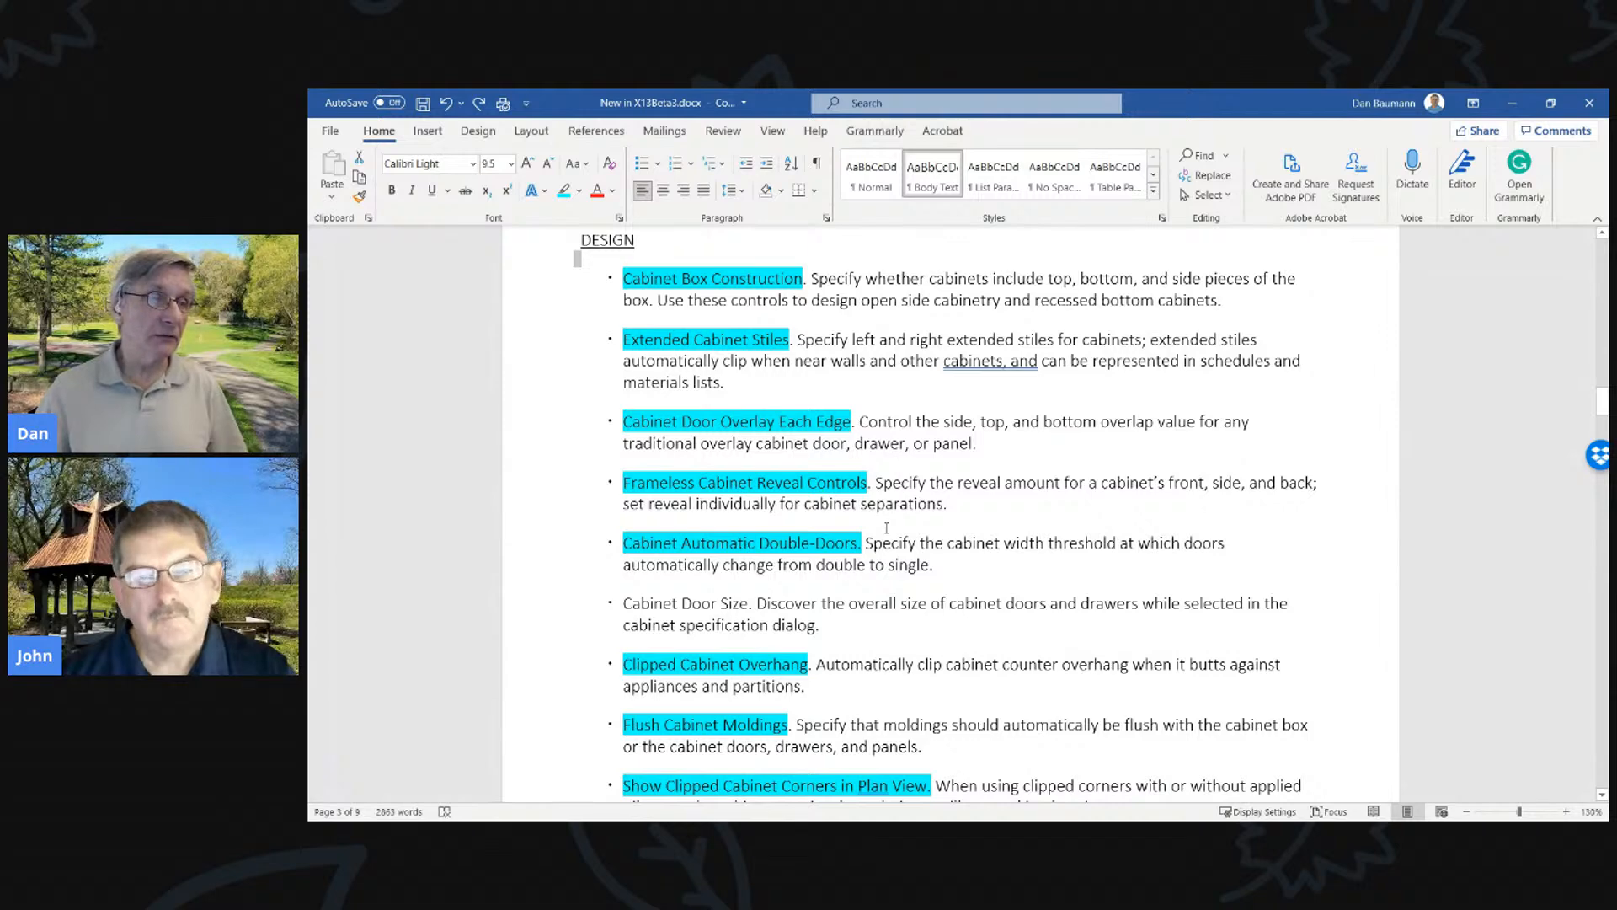
scroll(857, 568, down, 3)
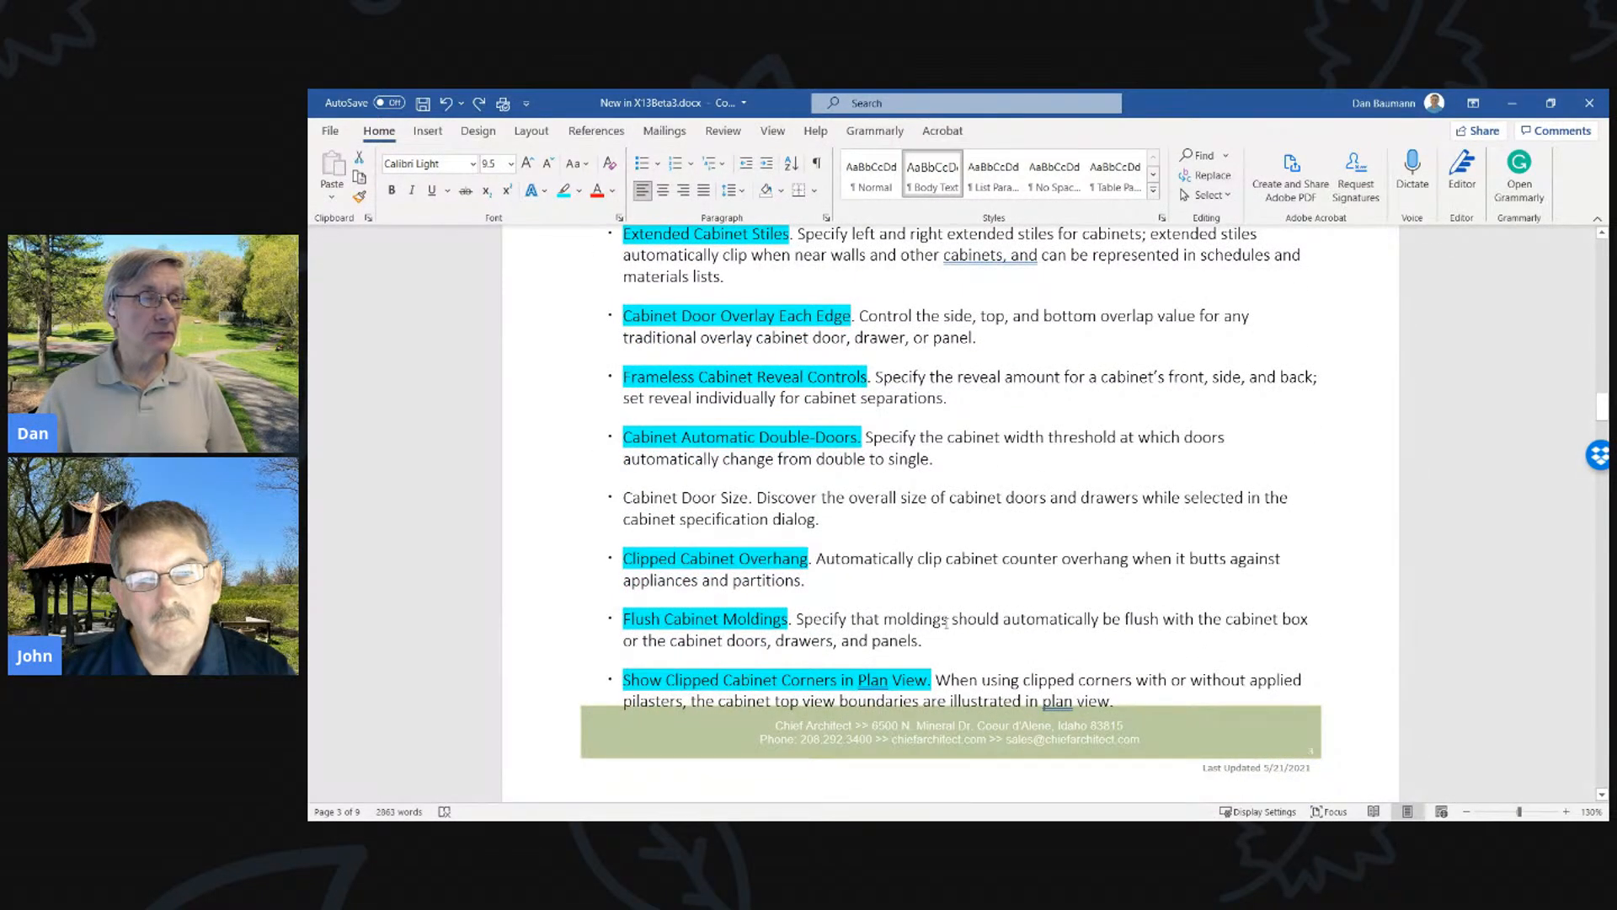
scroll(945, 622, up, 4)
Return to Chief Architect and open the specification of the clipped-corner base cabinet on the plan's bottom wall
click(1512, 103)
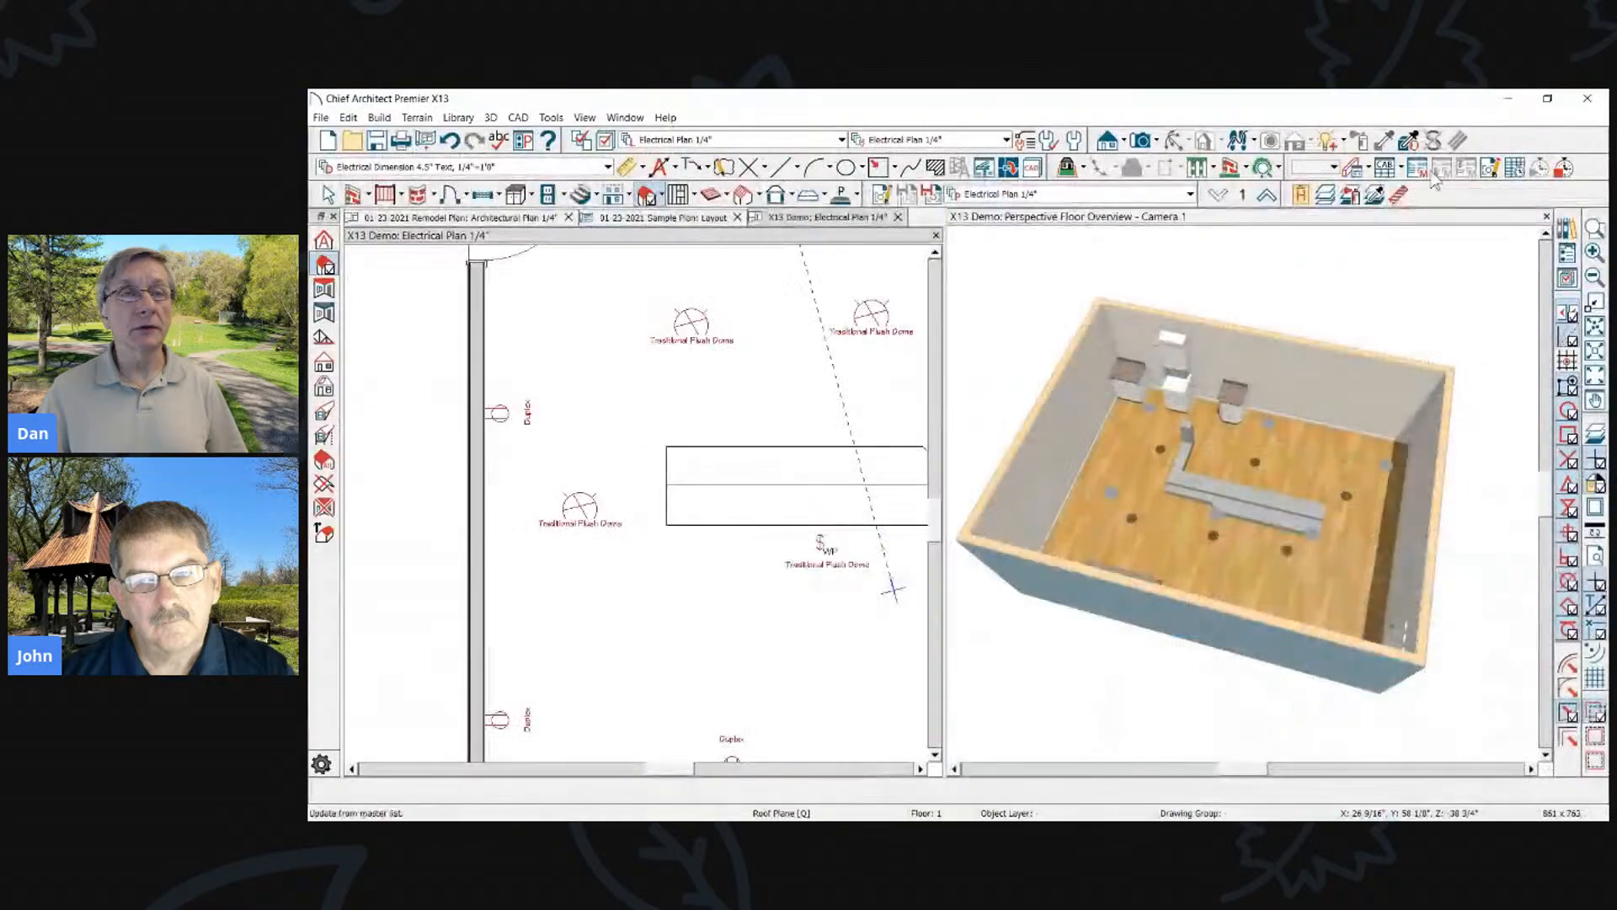
scroll(1266, 396, up, 5)
scroll(676, 406, down, 2)
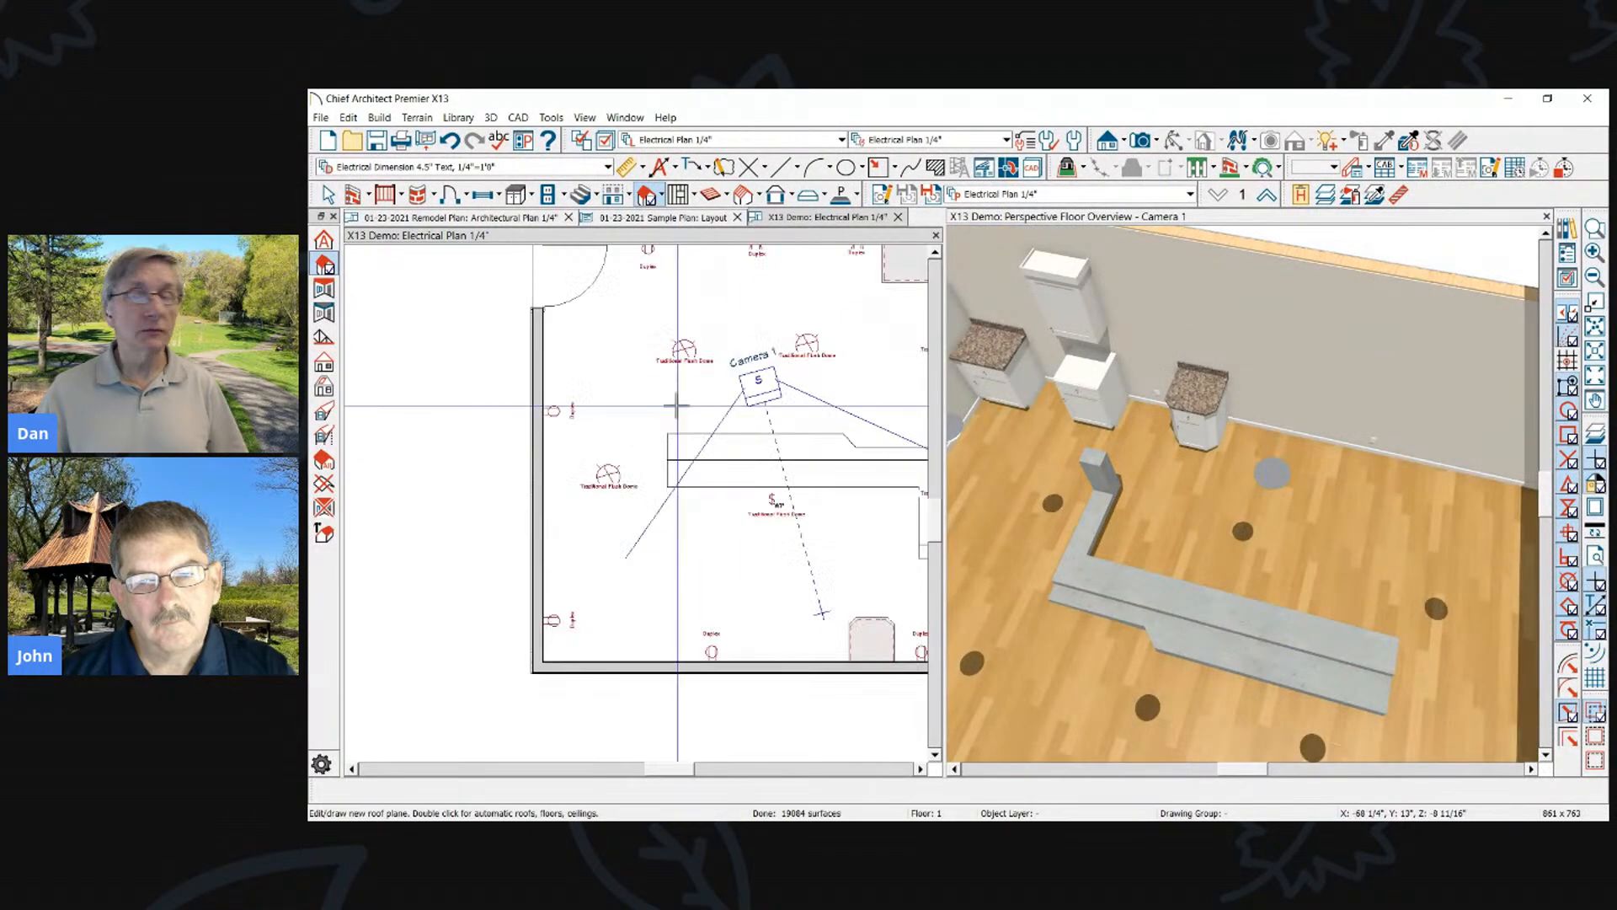
scroll(676, 406, down, 3)
scroll(1051, 598, up, 5)
scroll(729, 580, up, 2)
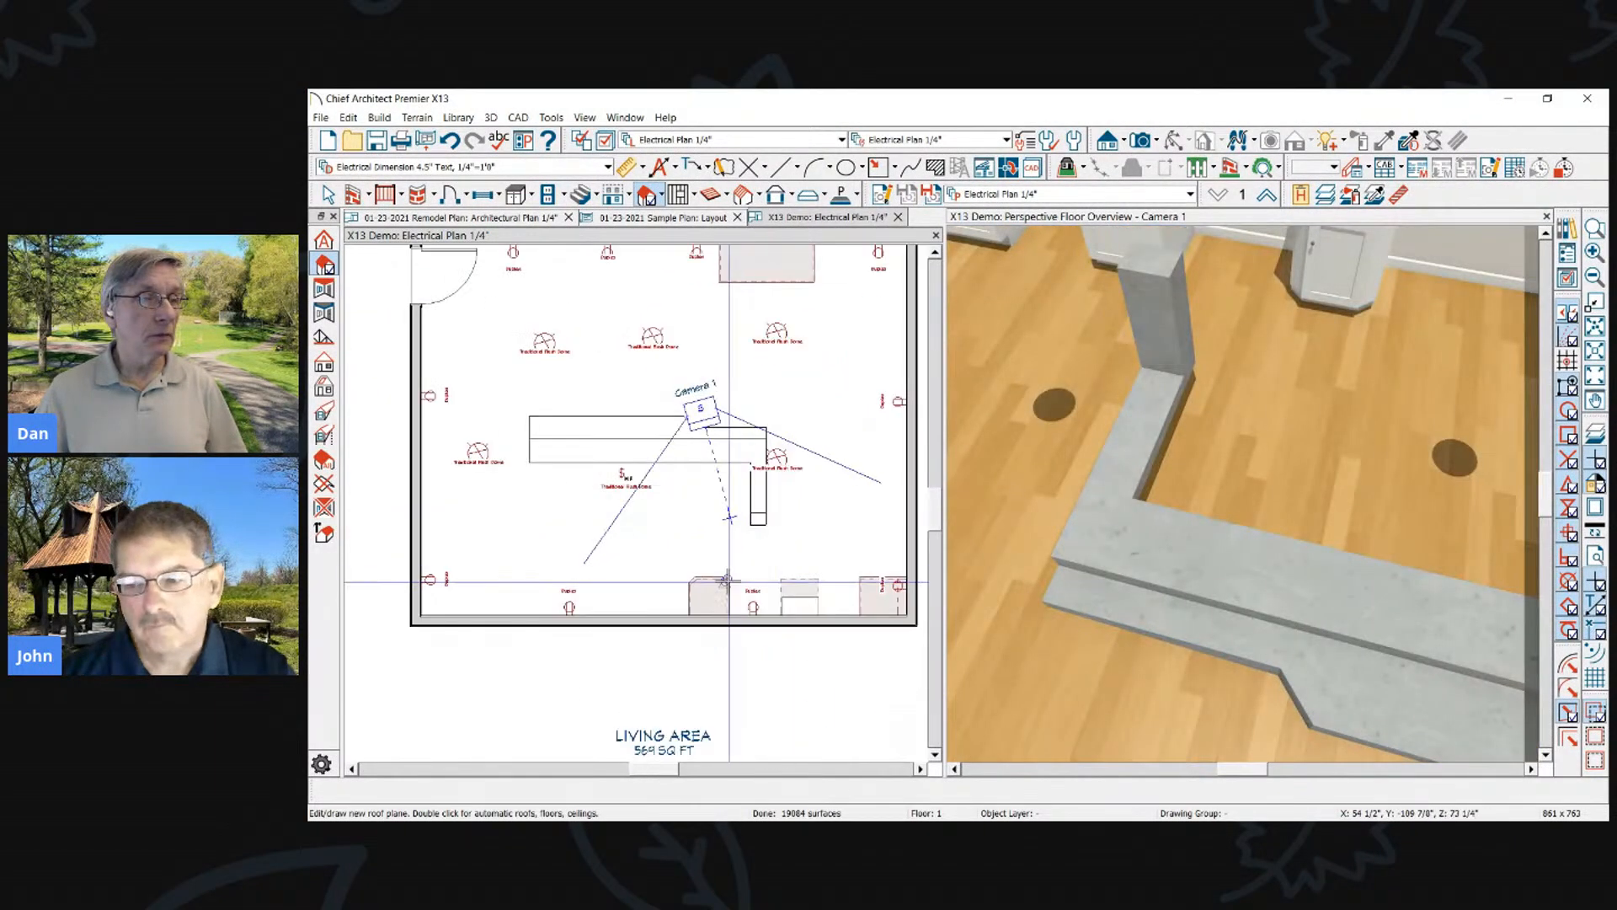
scroll(729, 579, up, 5)
key(space)
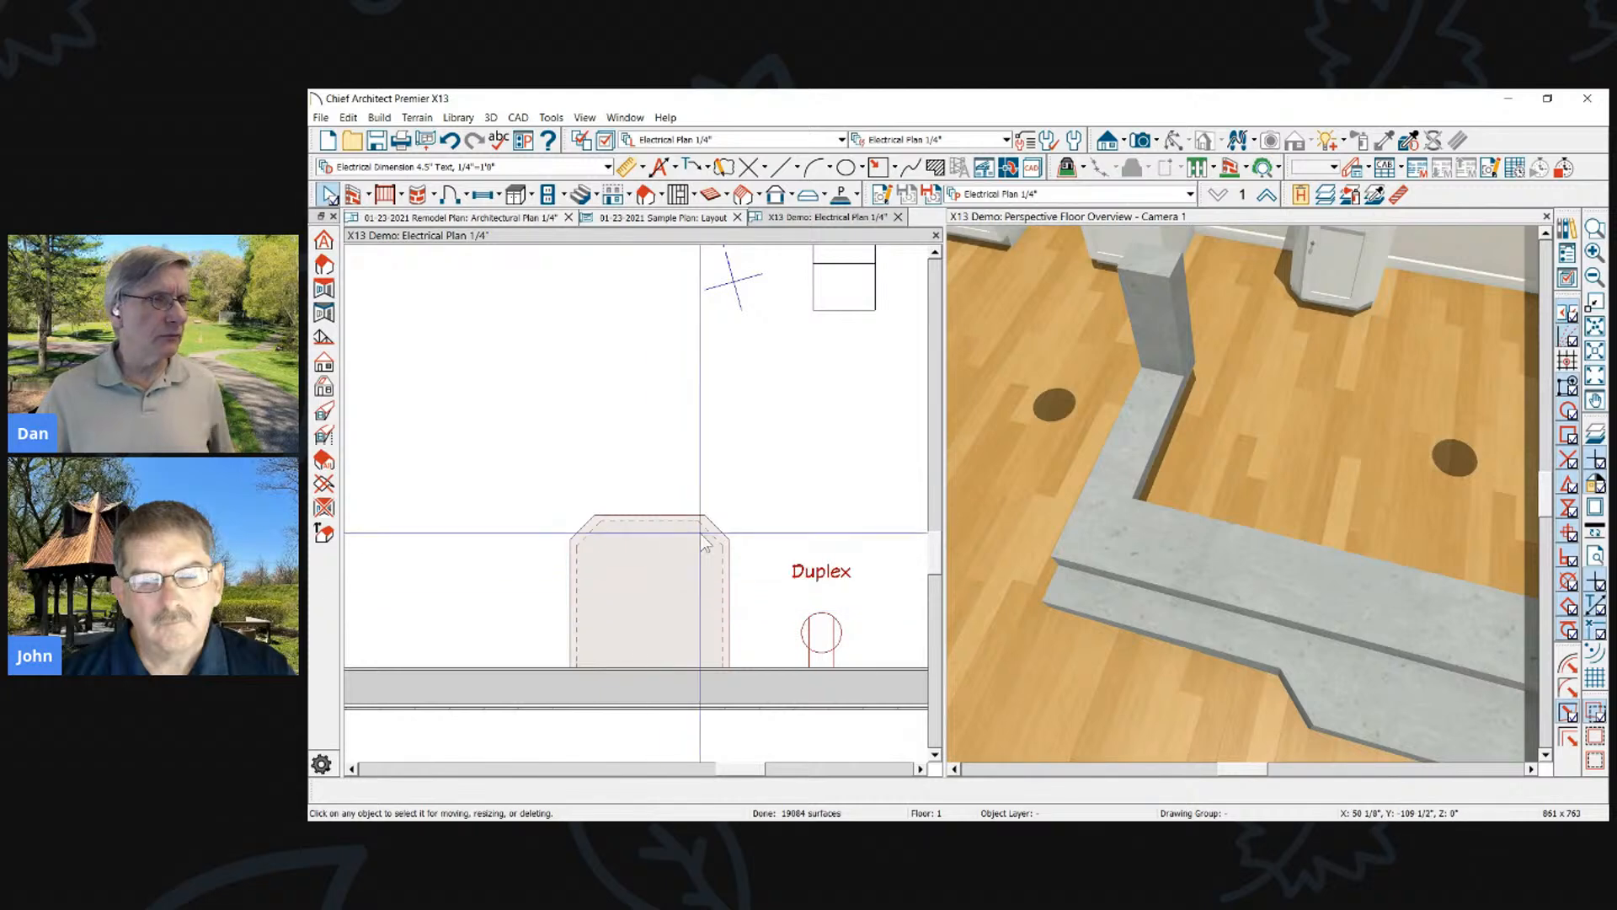
scroll(705, 543, up, 1)
click(720, 552)
double_click(722, 548)
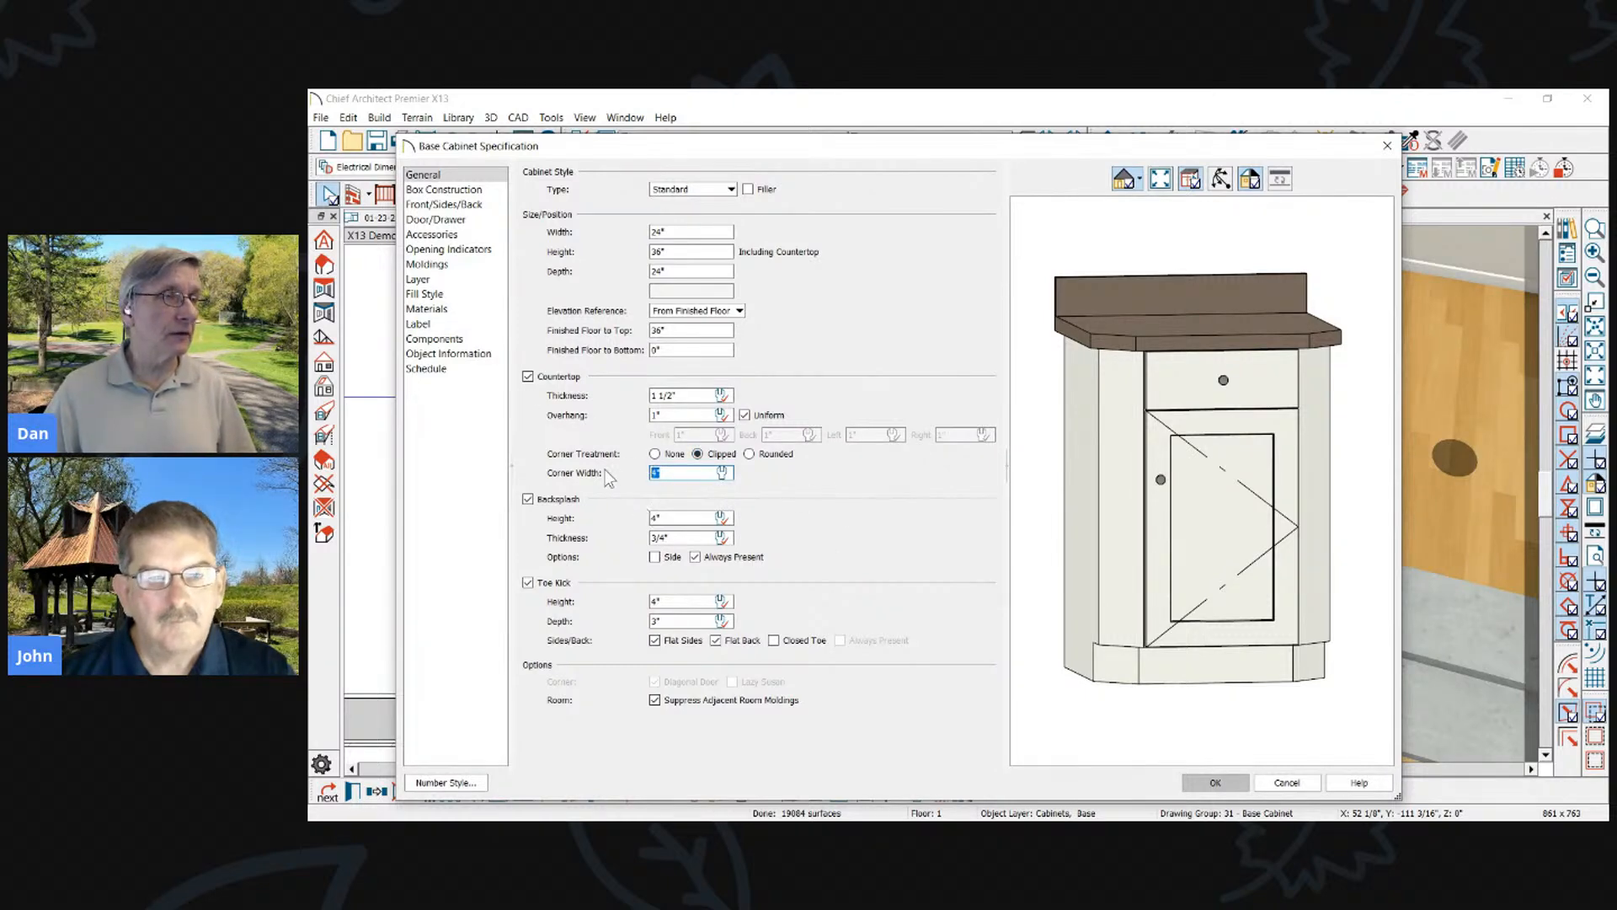
Review the base cabinet's box construction options, turn off uniform countertop overhang and accept the specification
click(443, 192)
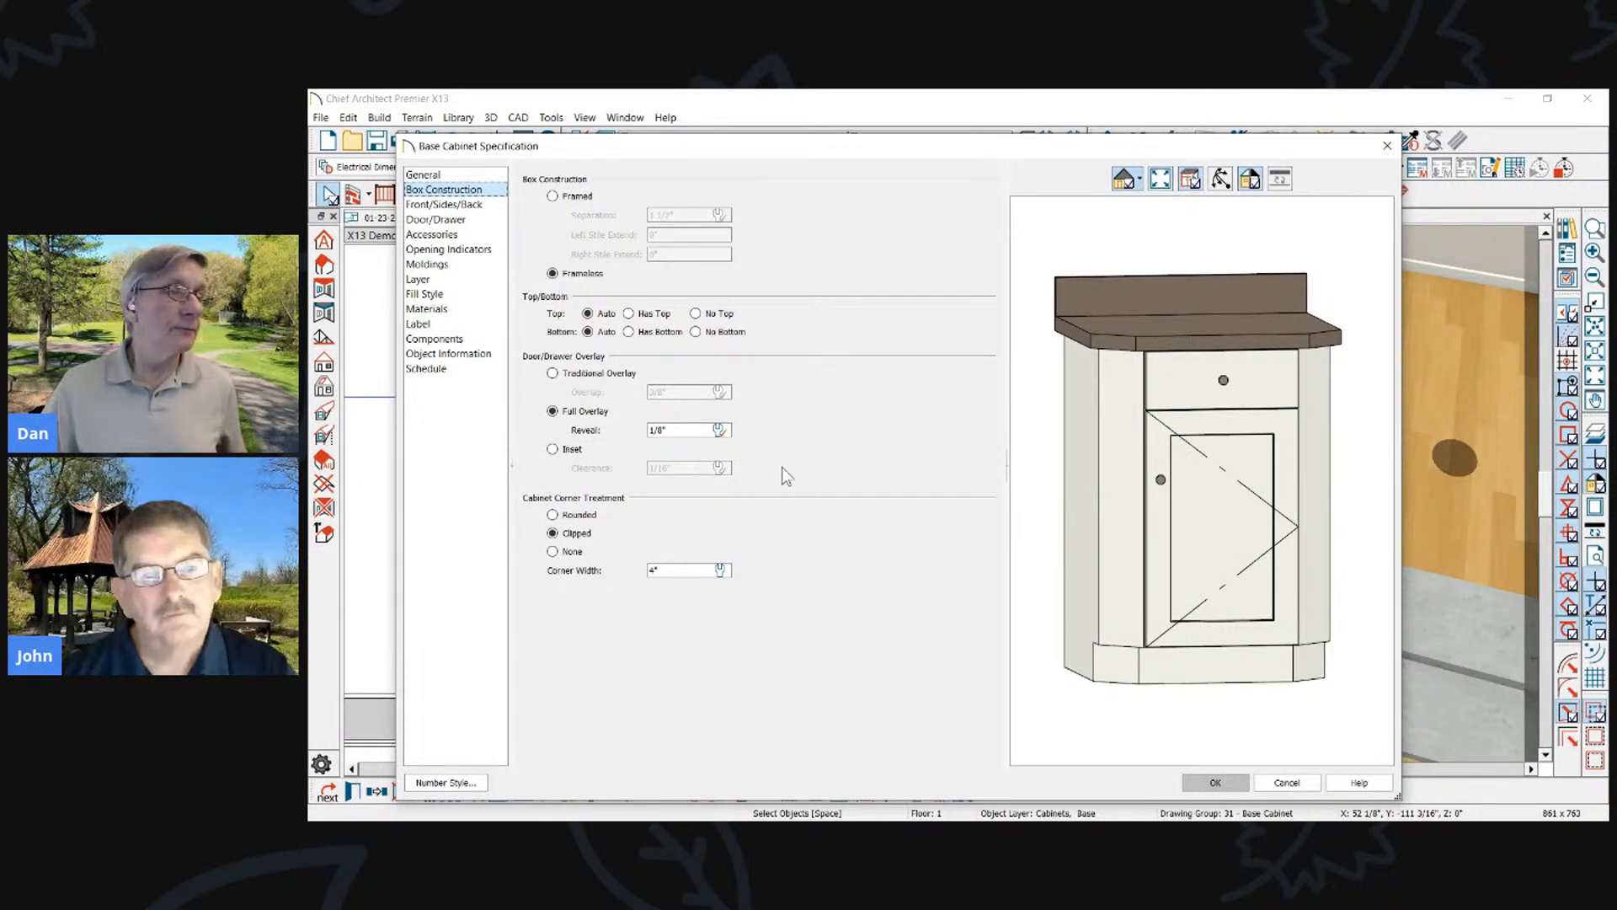
click(436, 177)
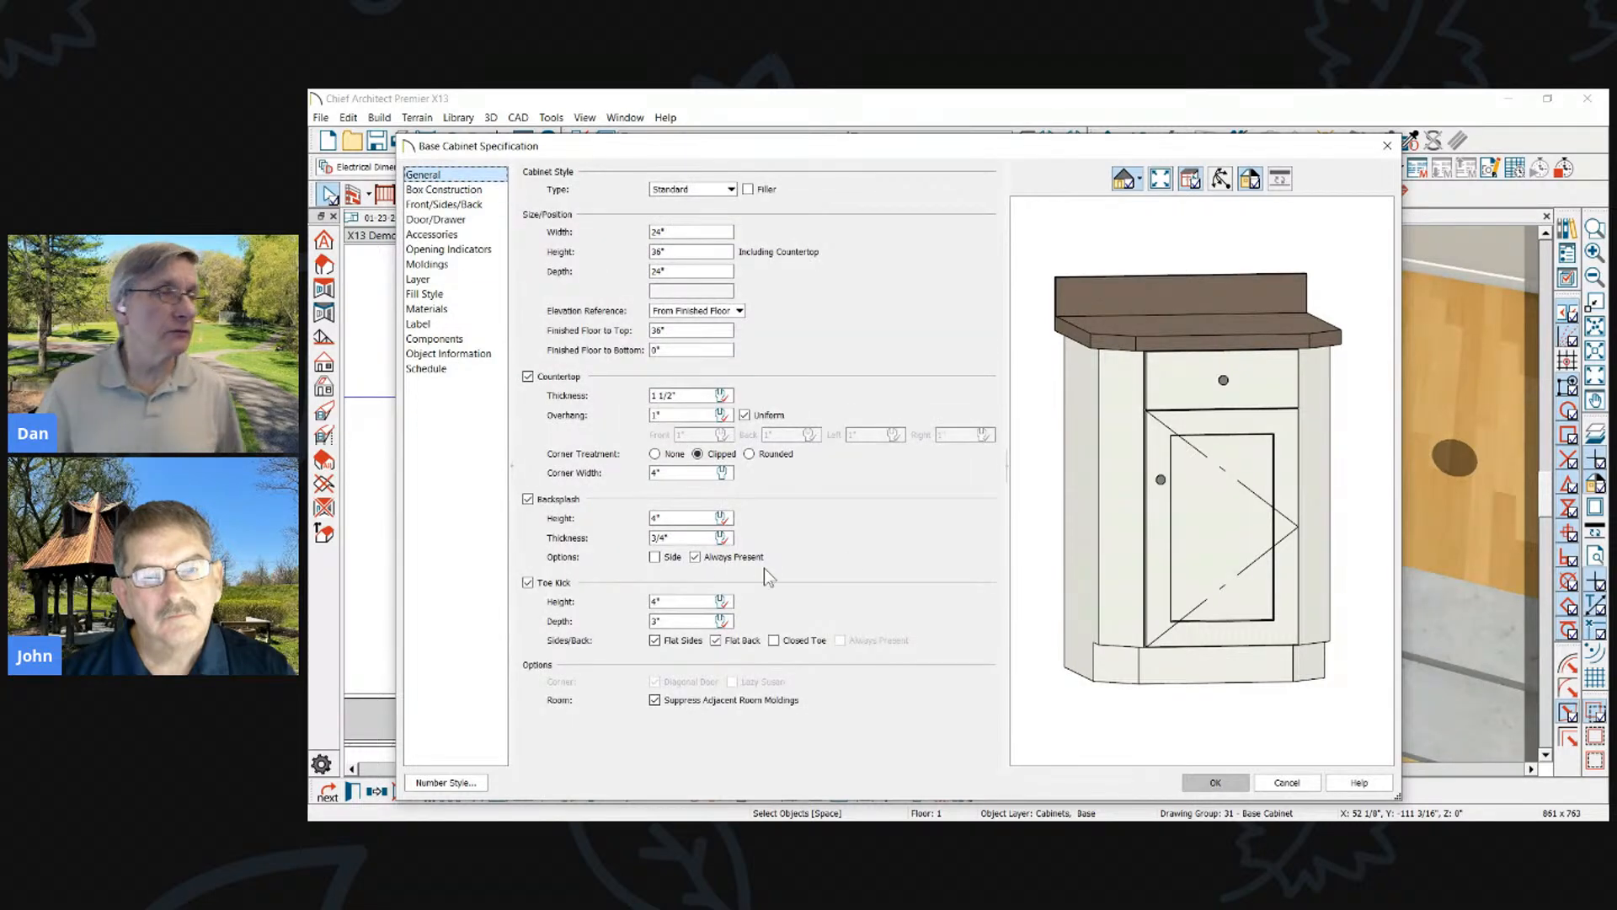
click(763, 416)
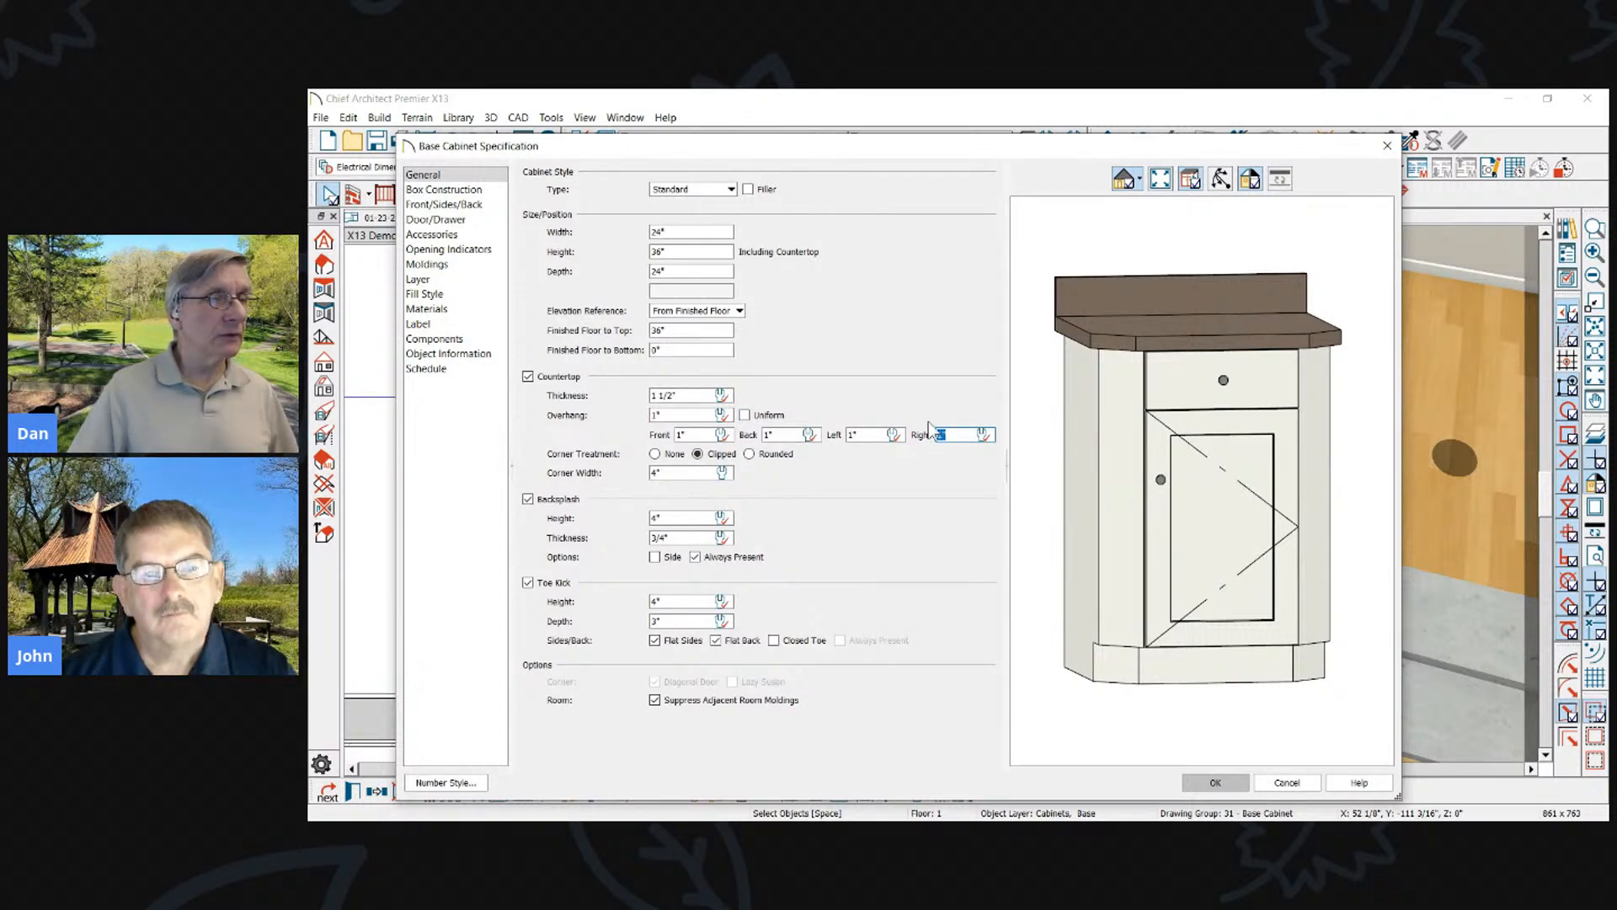
click(674, 518)
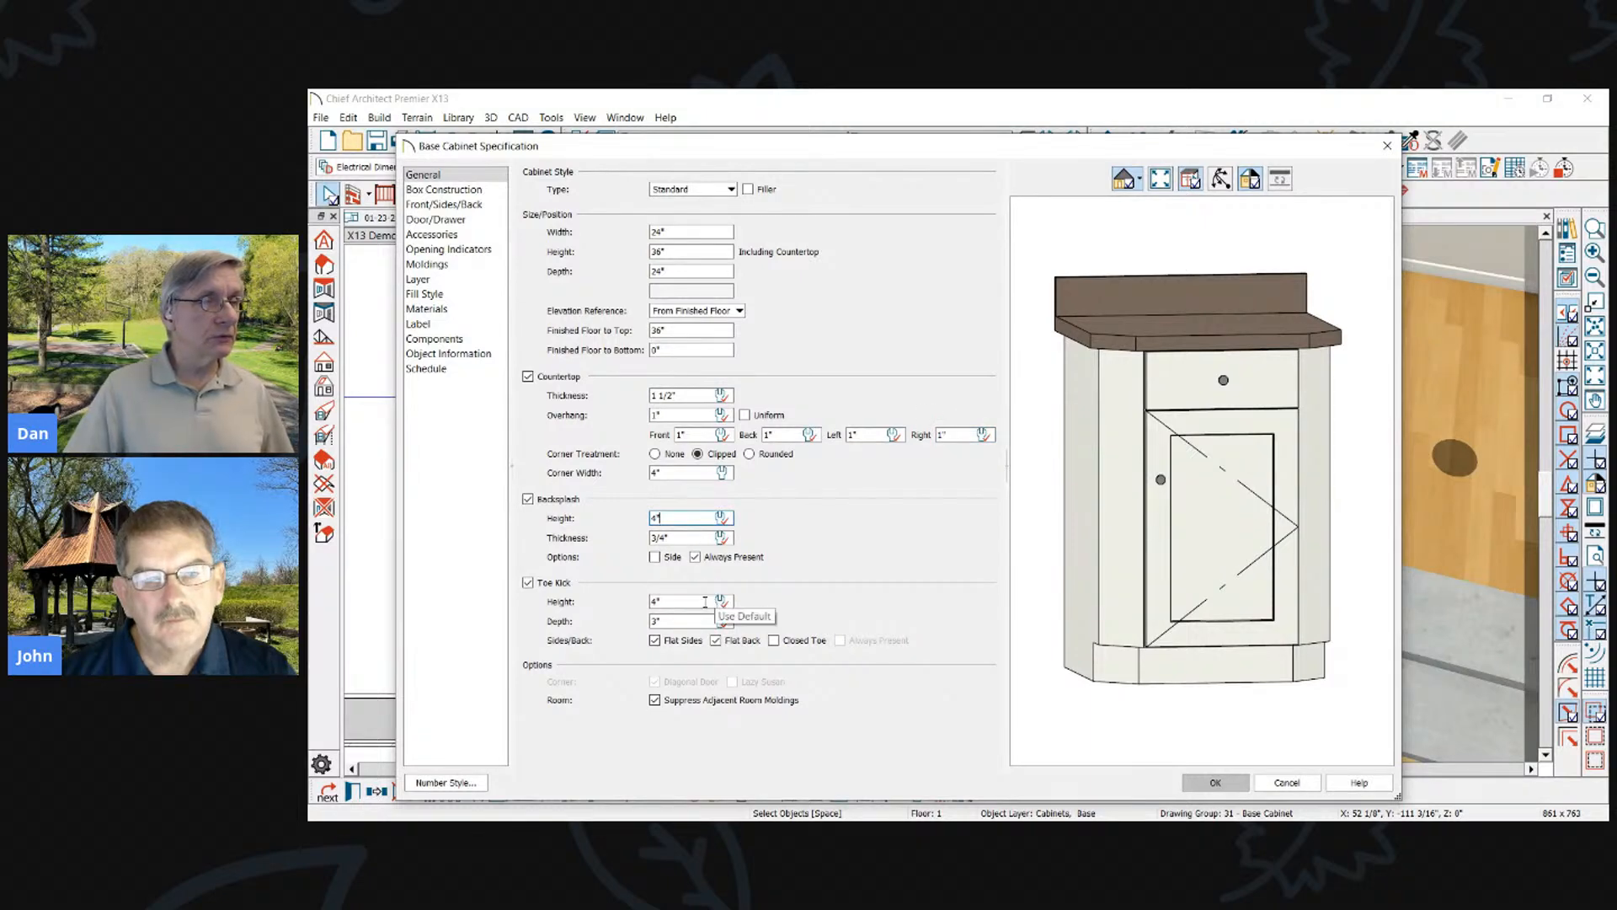
click(1216, 783)
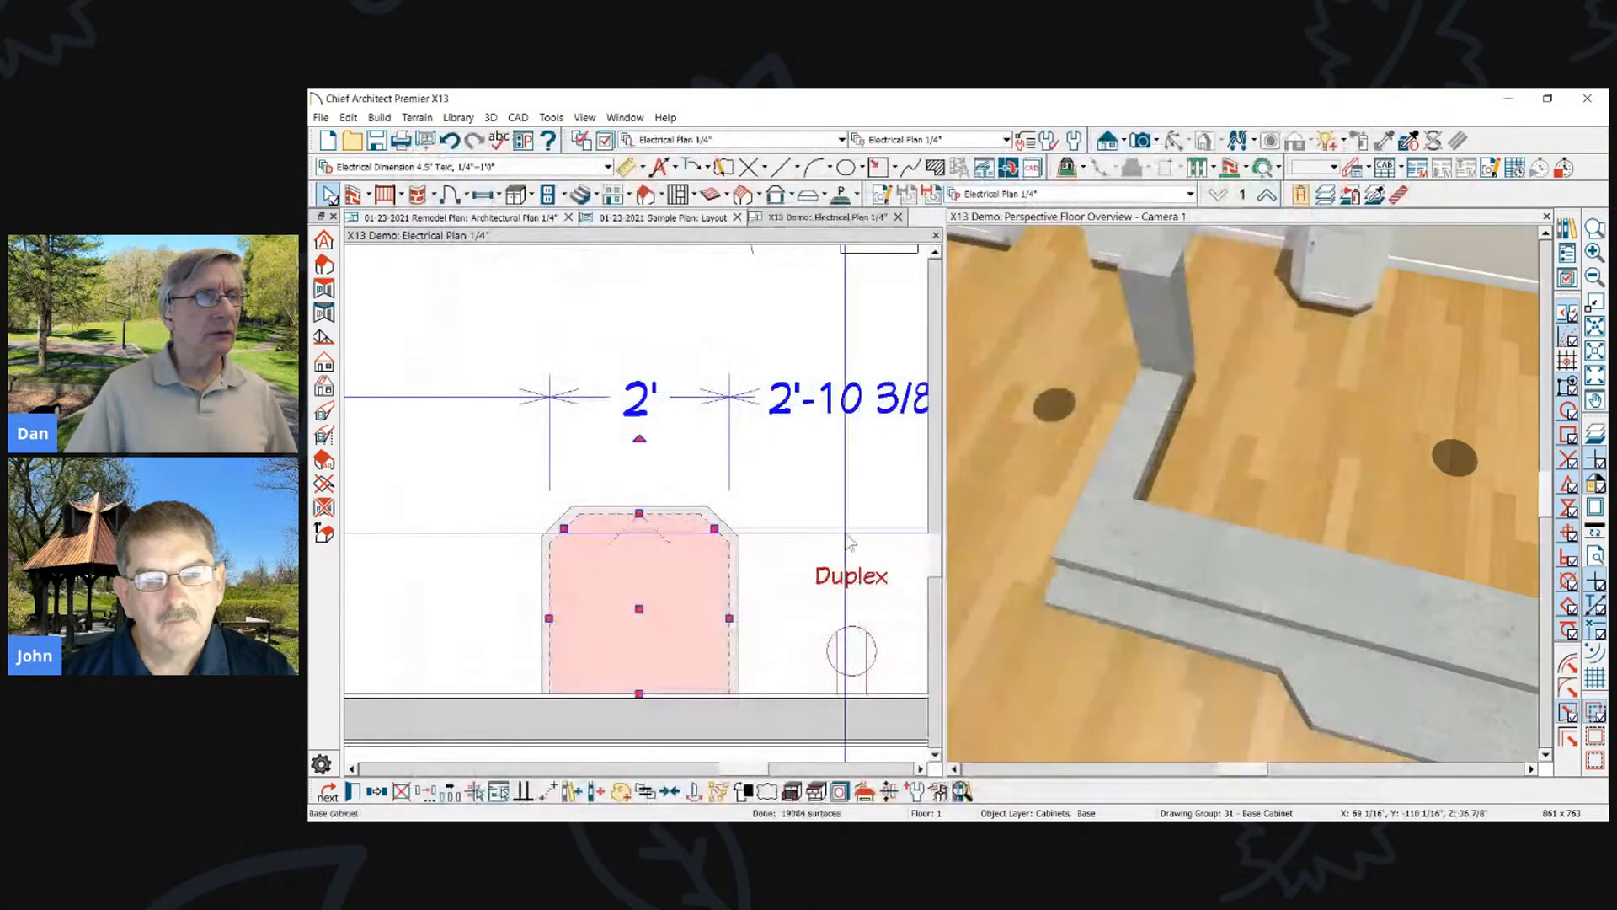
Create an elevation view facing the plan's bottom wall, aimed beside the clipped-corner base cabinet
scroll(561, 647, down, 4)
scroll(560, 647, up, 2)
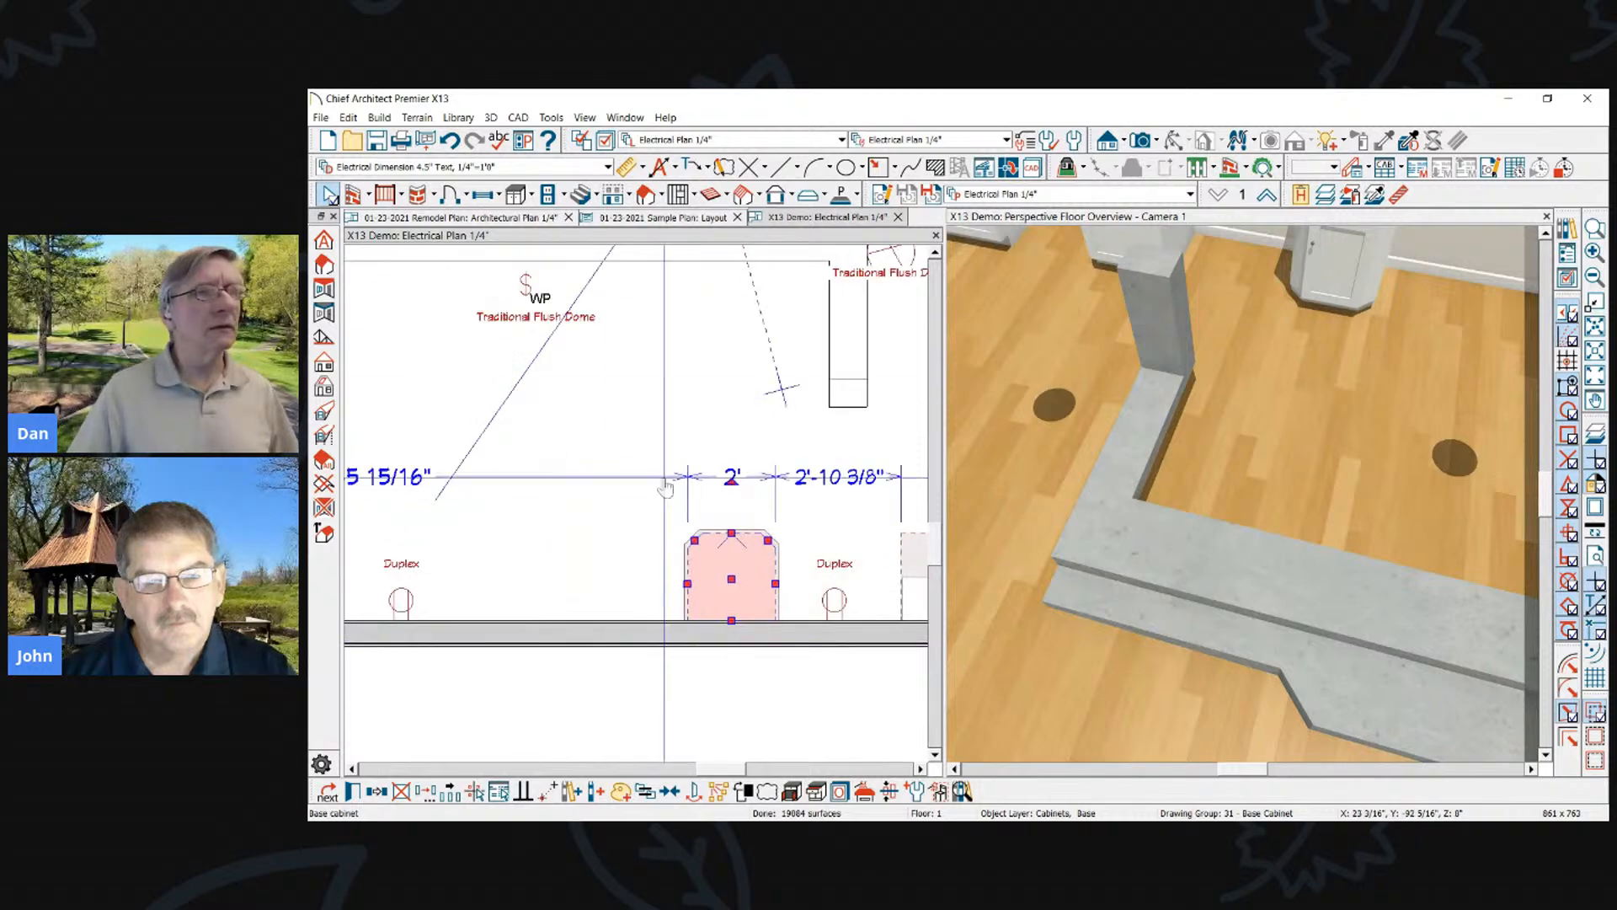
click(1108, 140)
drag(553, 461, 553, 590)
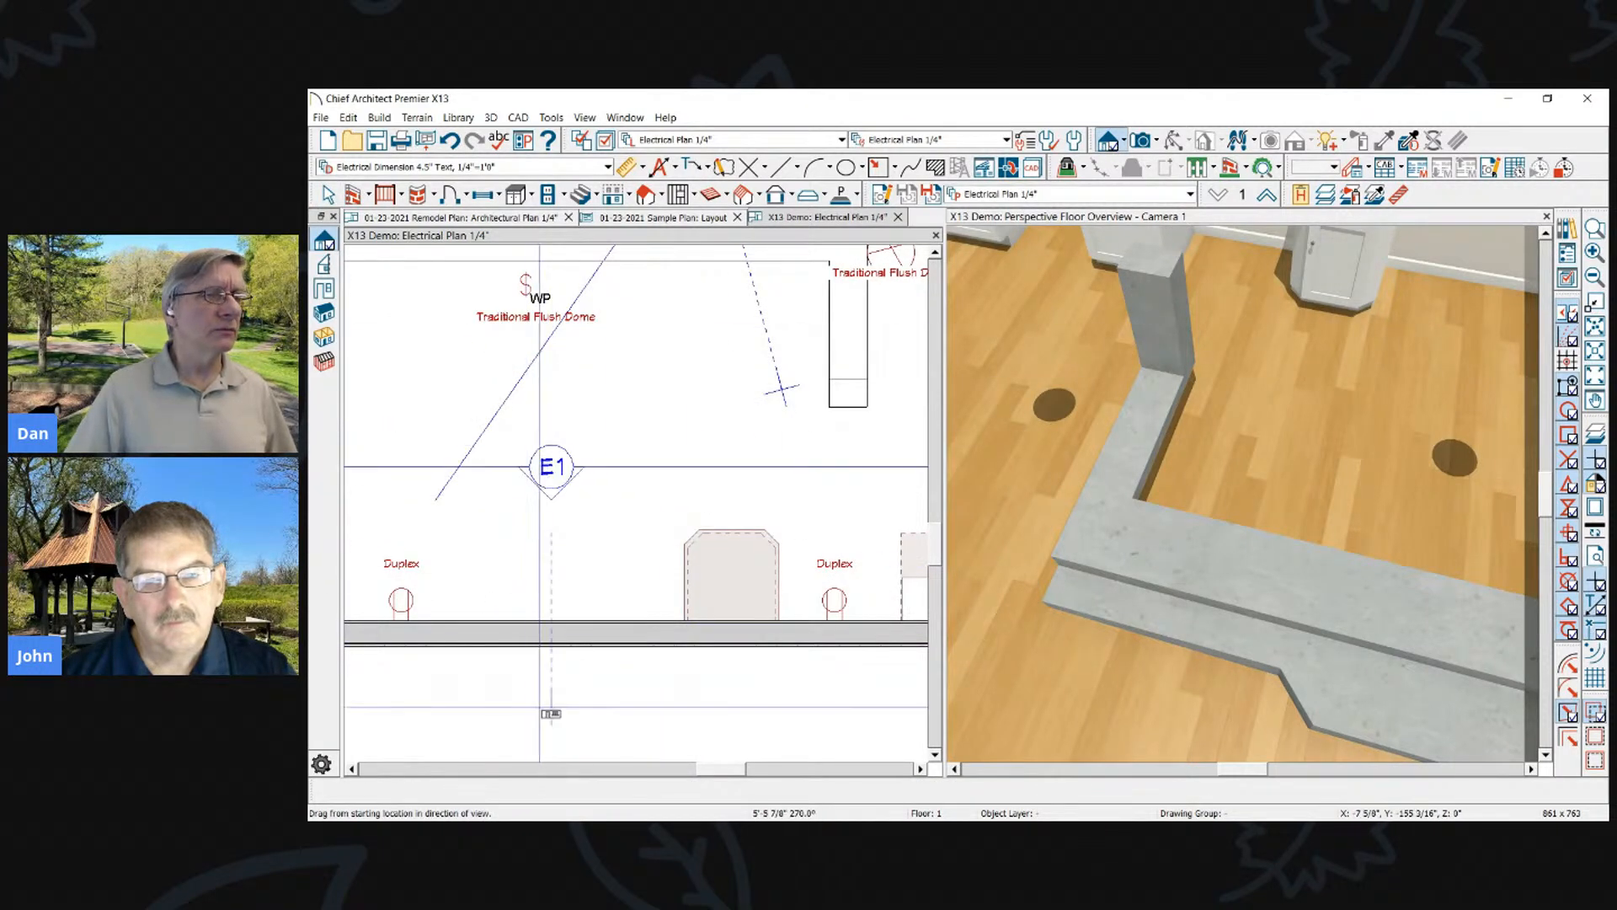
scroll(476, 499, up, 2)
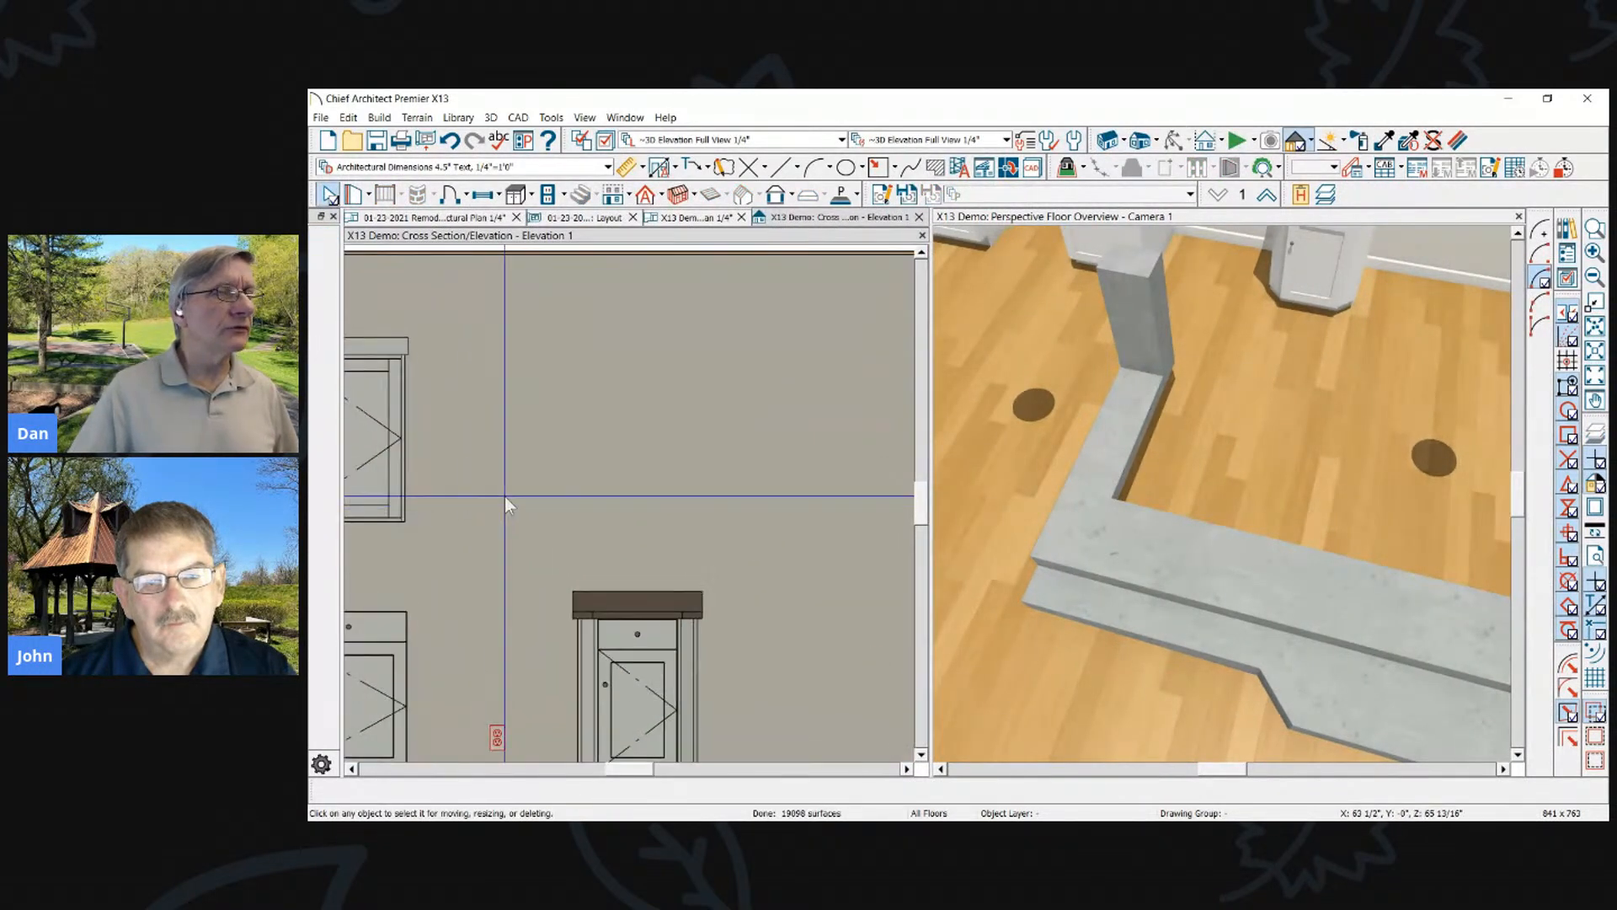
Draw a rectangular polyline about 2'-3 1/4" tall above the clipped-corner base cabinet and convert it to a backsplash on the default layer
click(878, 166)
drag(600, 385, 818, 521)
click(817, 793)
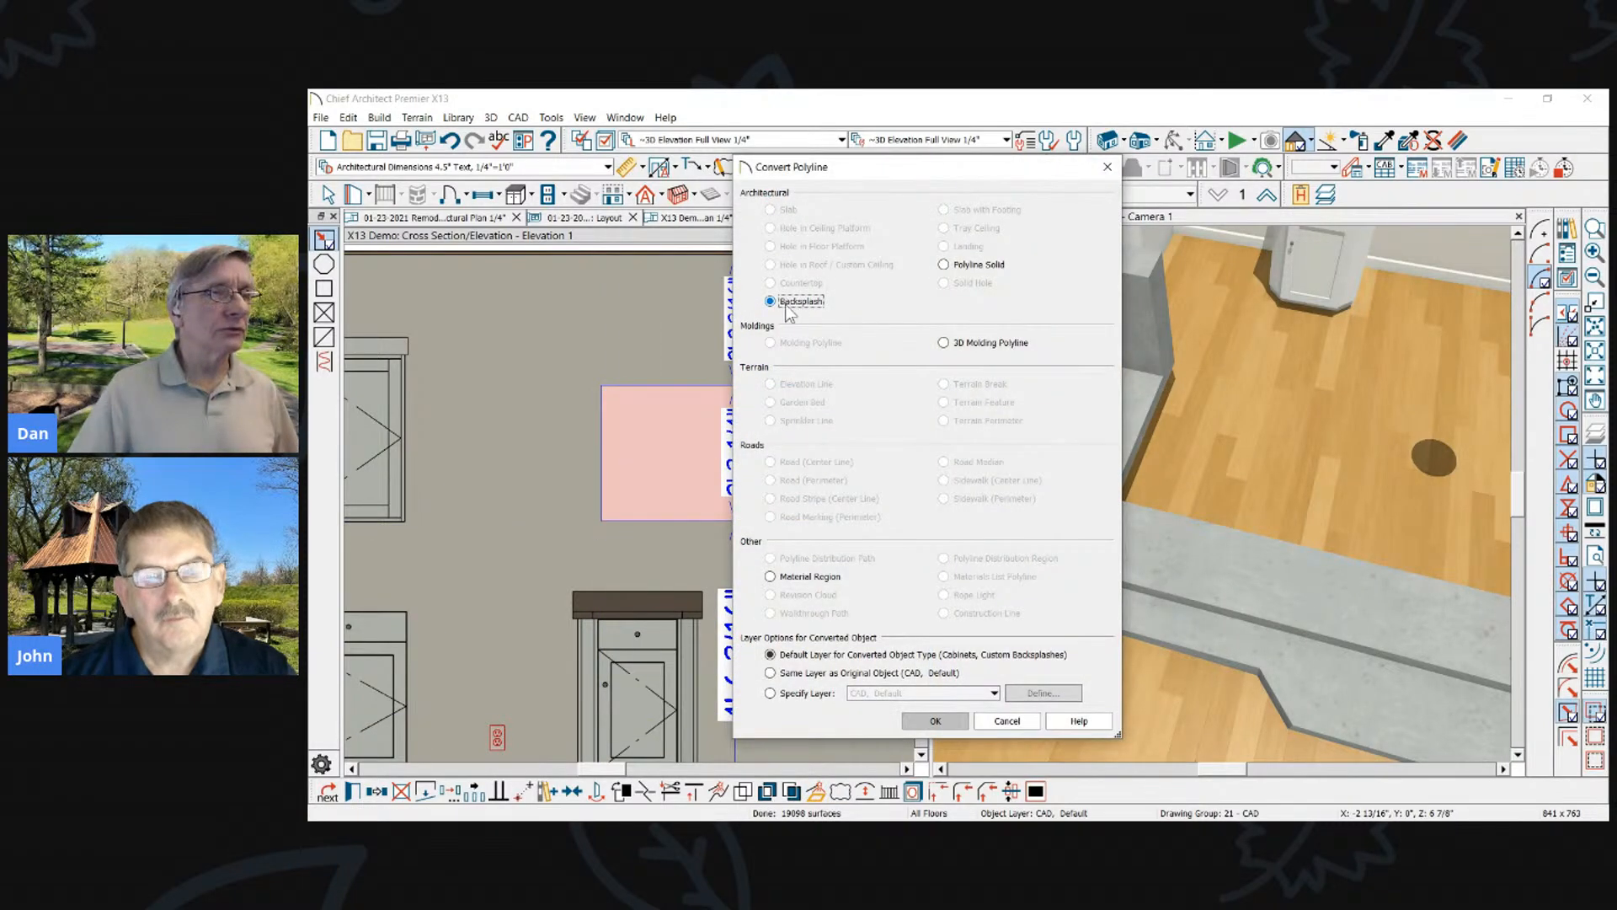
drag(891, 177, 1062, 166)
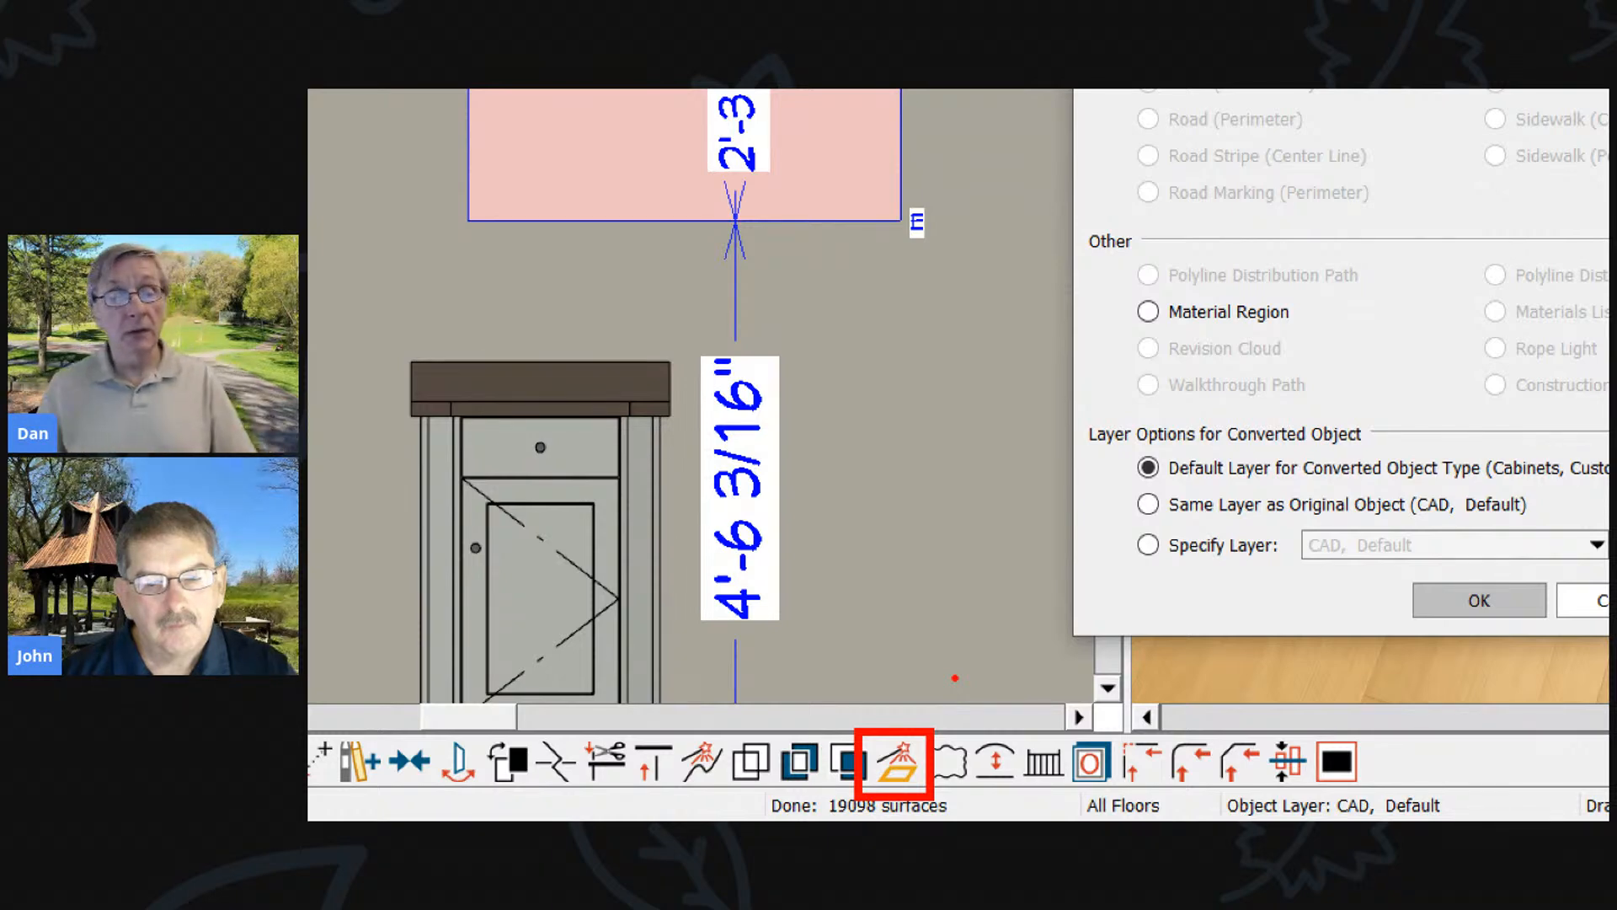
drag(930, 710, 972, 657)
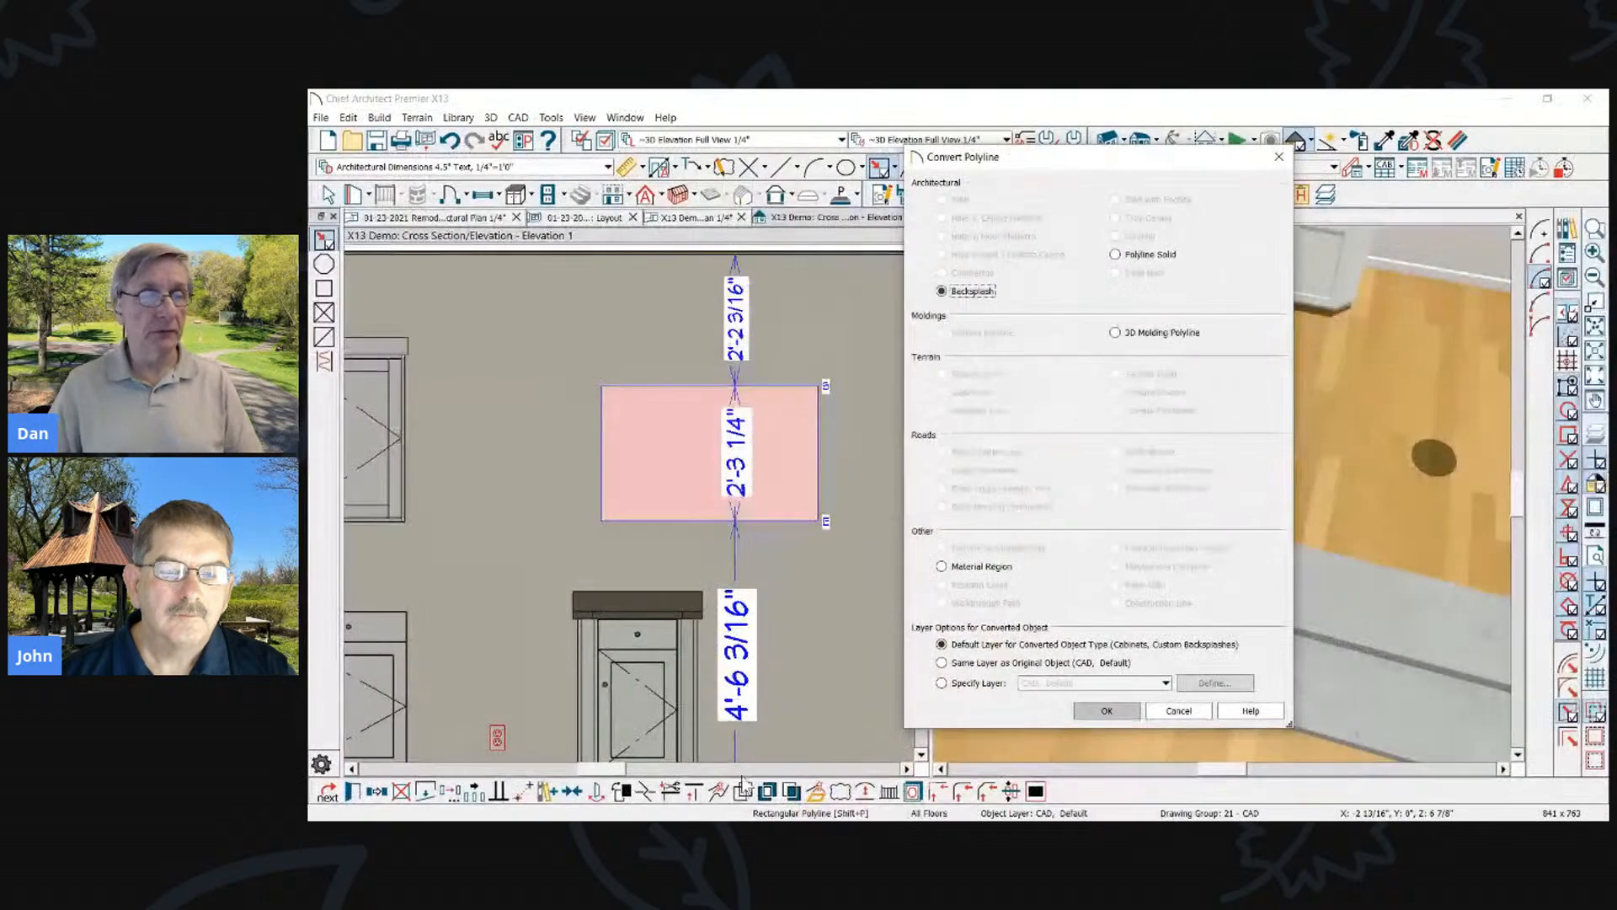
click(1105, 708)
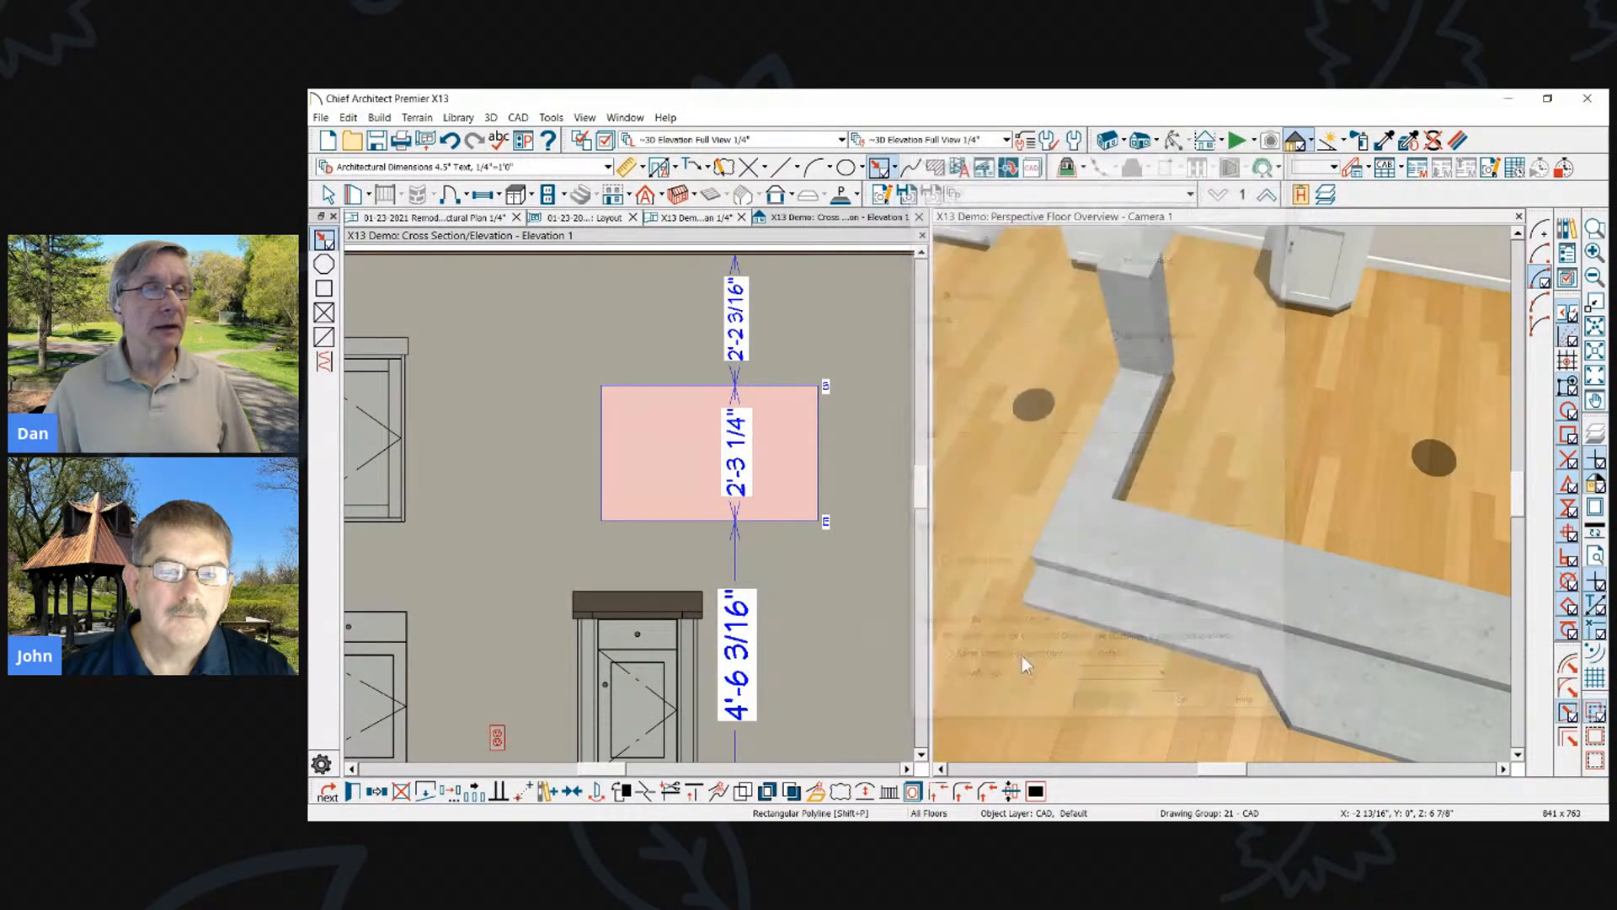
Open the custom backsplash's specification, view its material layers and close the dialogs
double_click(689, 480)
click(1253, 227)
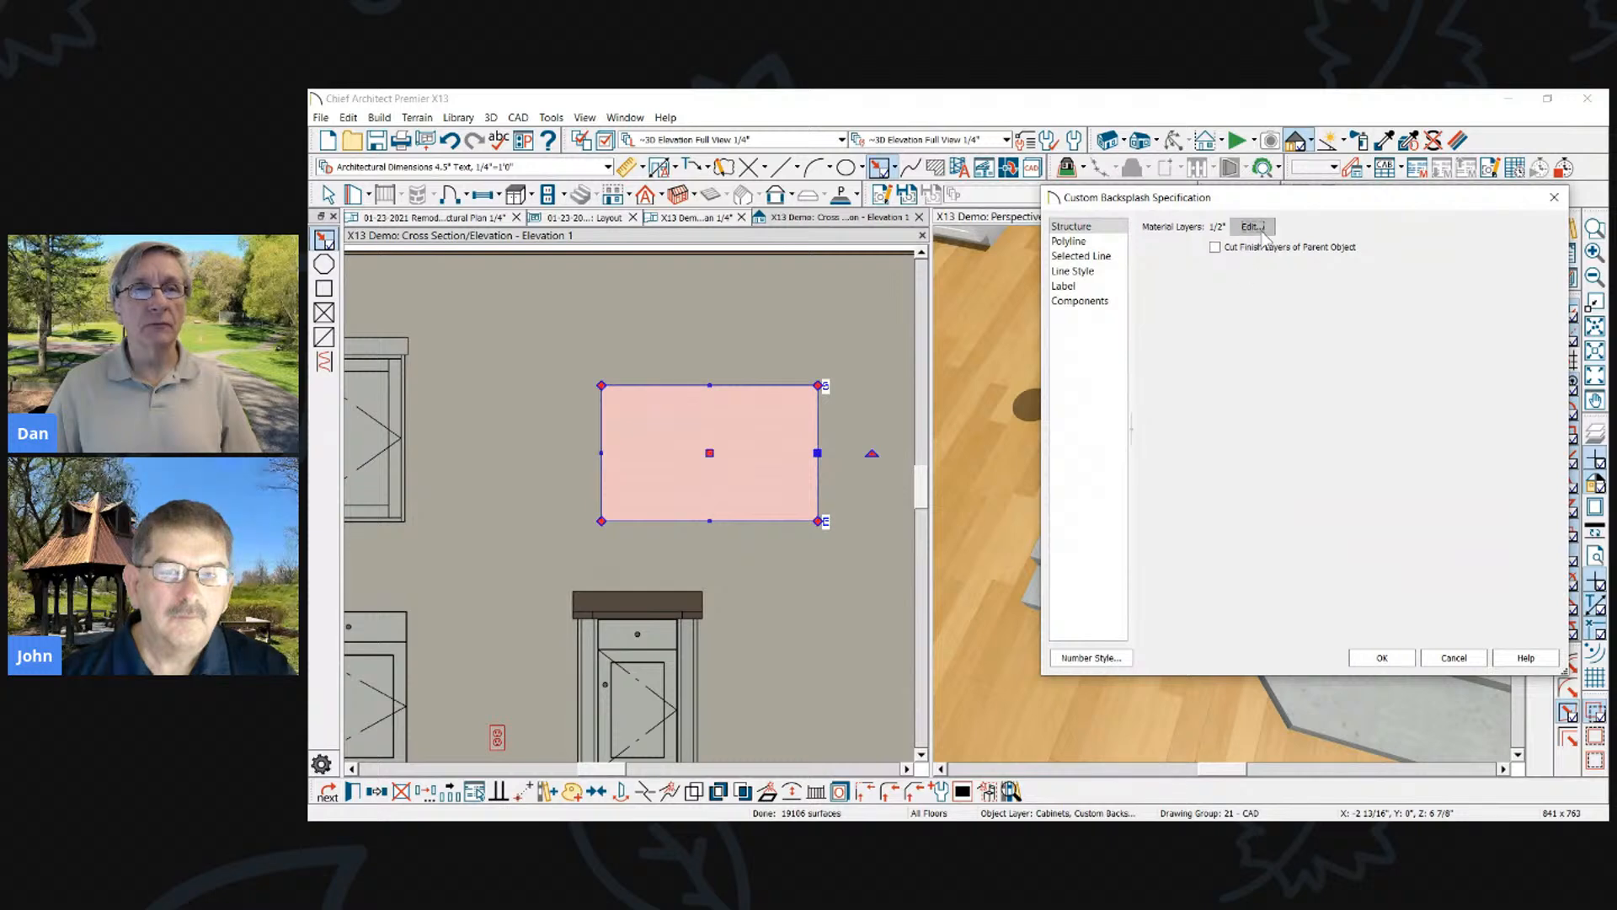
click(1422, 518)
key(Return)
click(1493, 518)
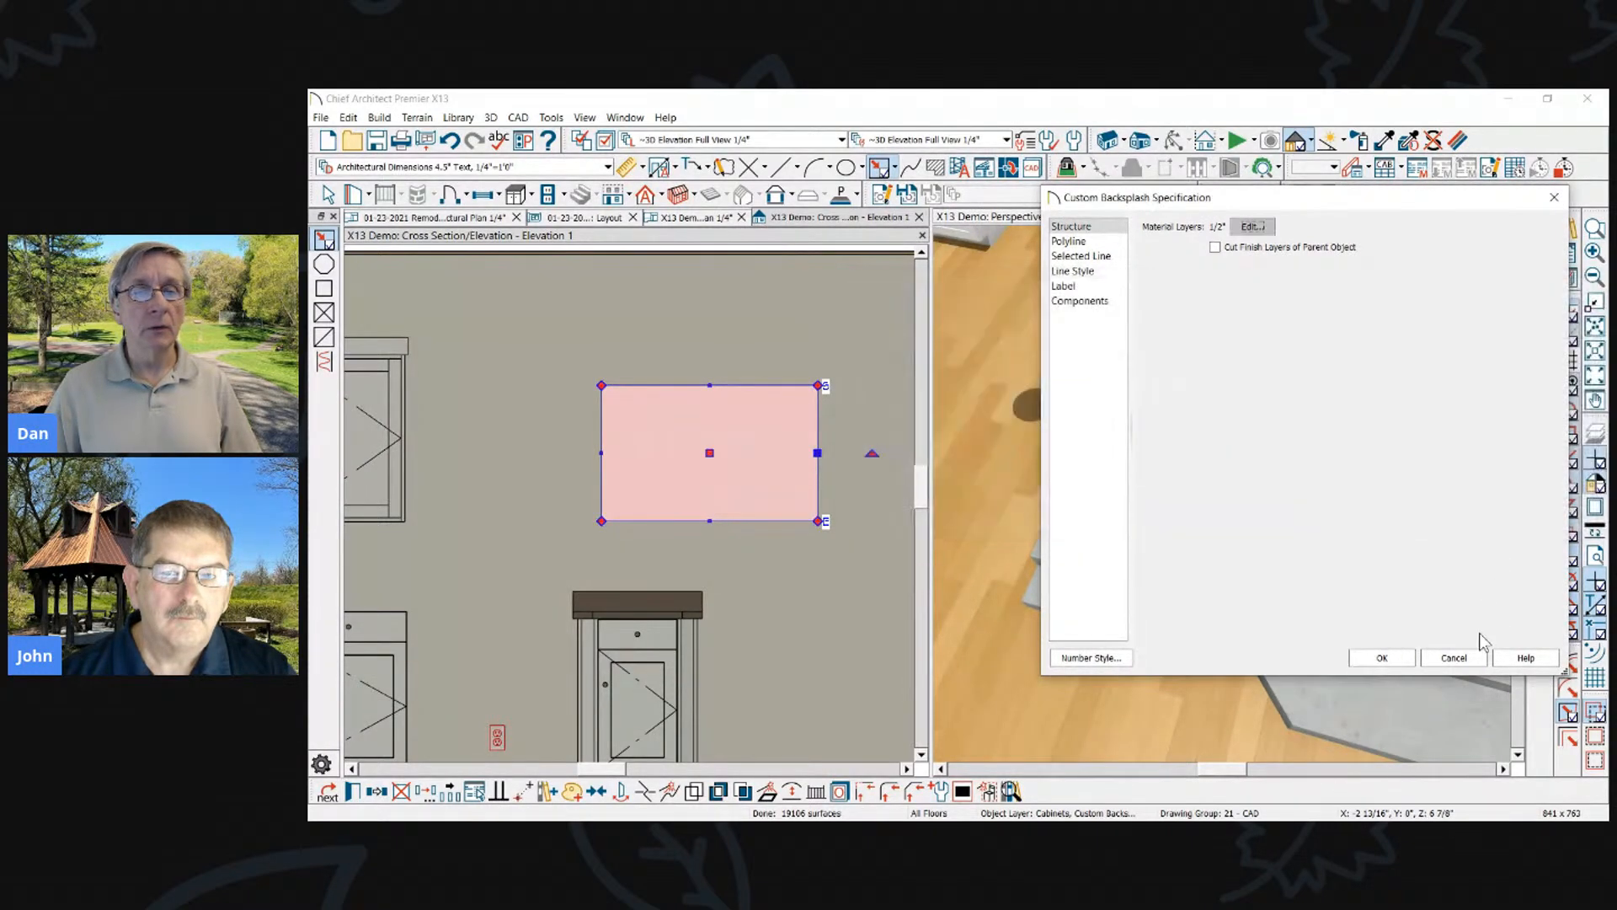
key(Return)
Reshape the custom backsplash: extend it down to the countertop, notch its upper-right corner and widen its left section to about 3'-2 9/16"
mouse_move(818, 453)
mouse_down()
mouse_move(710, 468)
mouse_move(762, 471)
mouse_move(834, 521)
mouse_up()
drag(717, 521, 670, 611)
key(Escape)
click(603, 543)
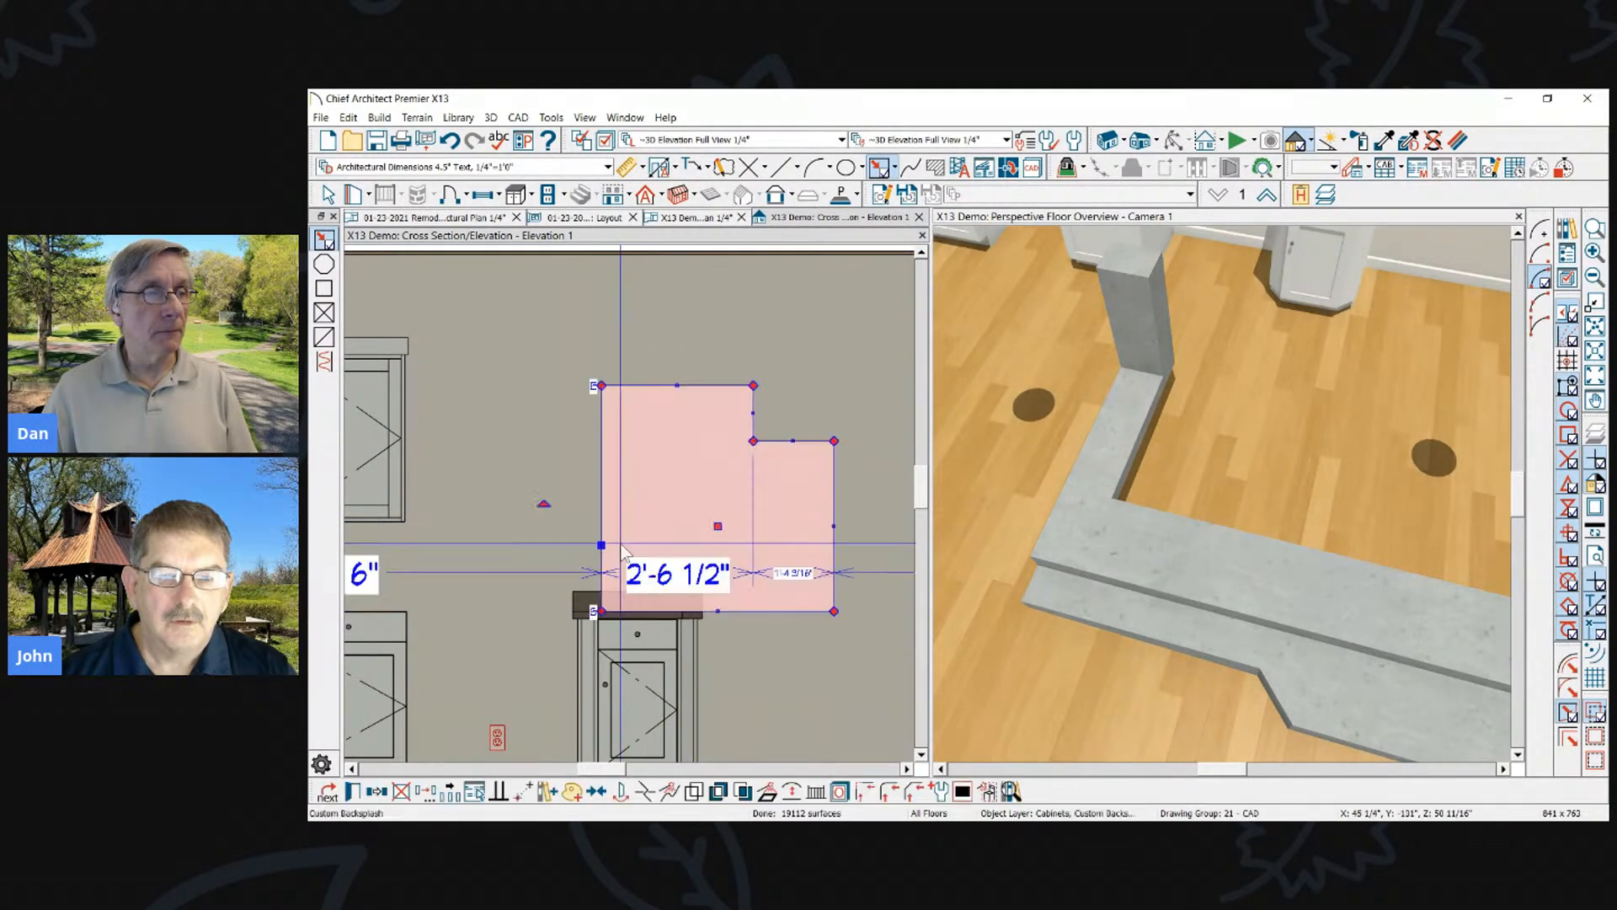
drag(601, 541, 561, 540)
scroll(799, 522, down, 4)
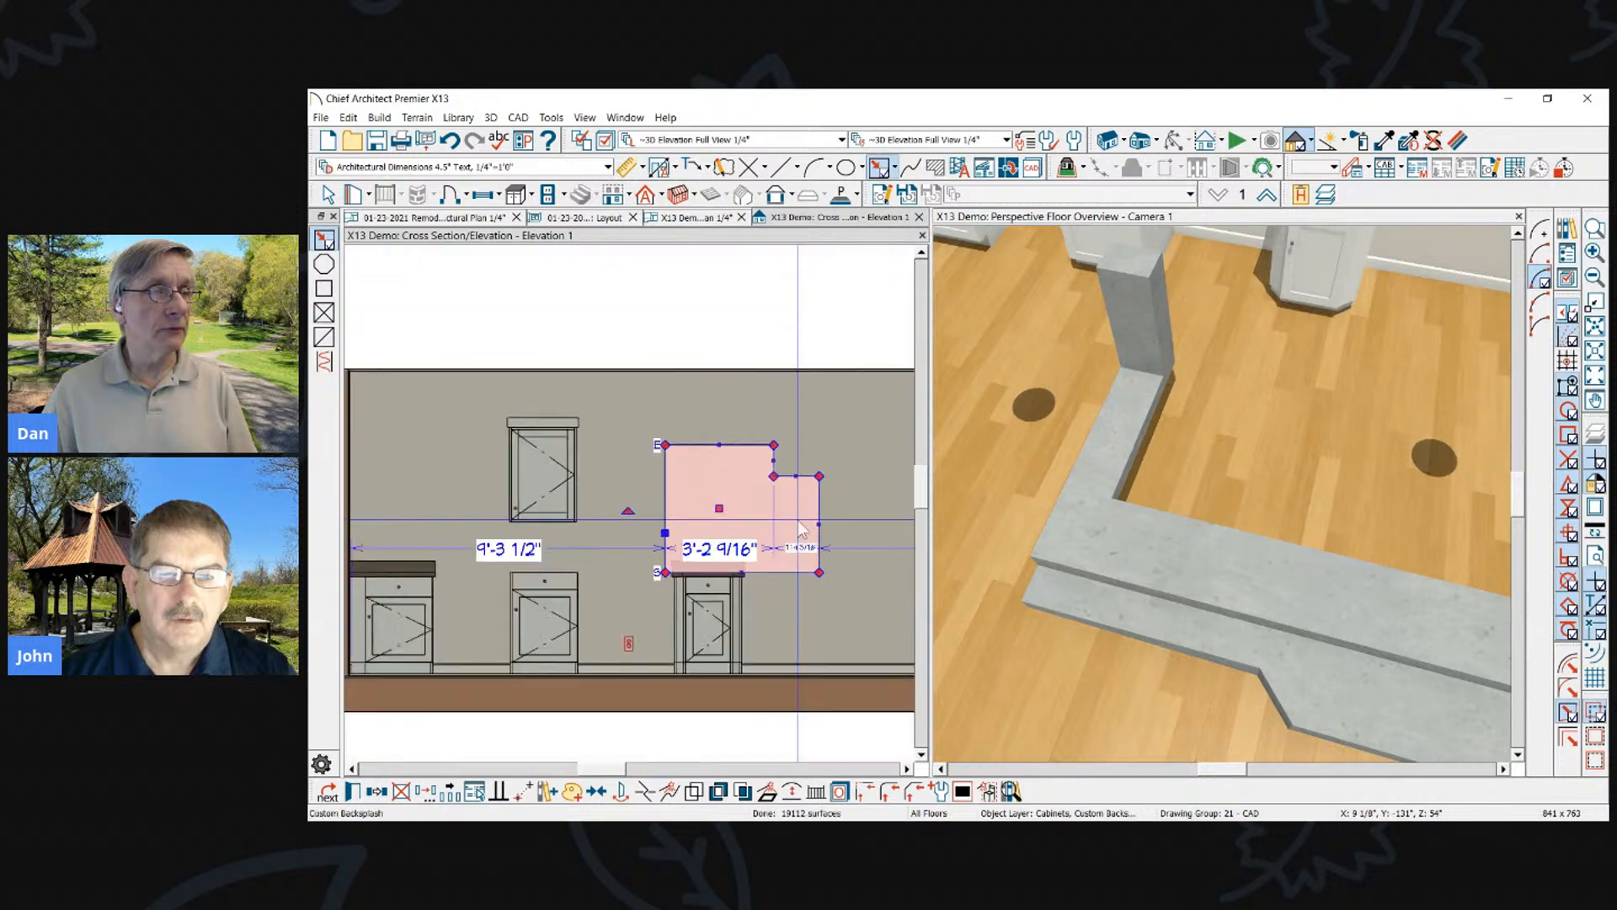
Generate an automatic custom backsplash across the wall between the base and wall cabinets, and delete the manually drawn notched backsplash
scroll(540, 564, up, 6)
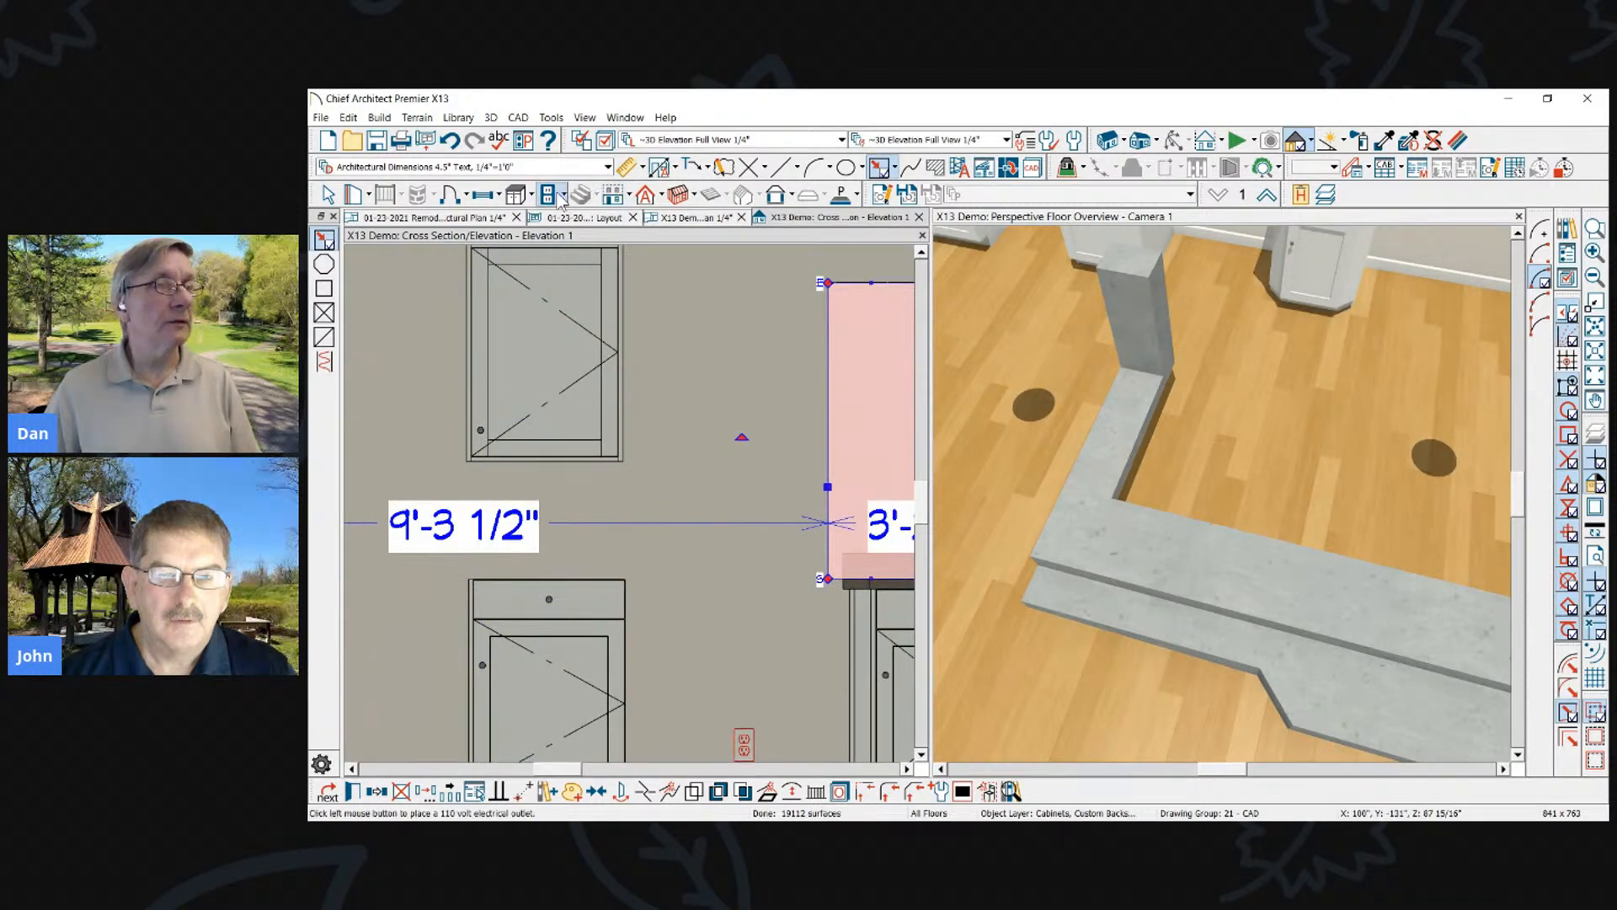
click(531, 195)
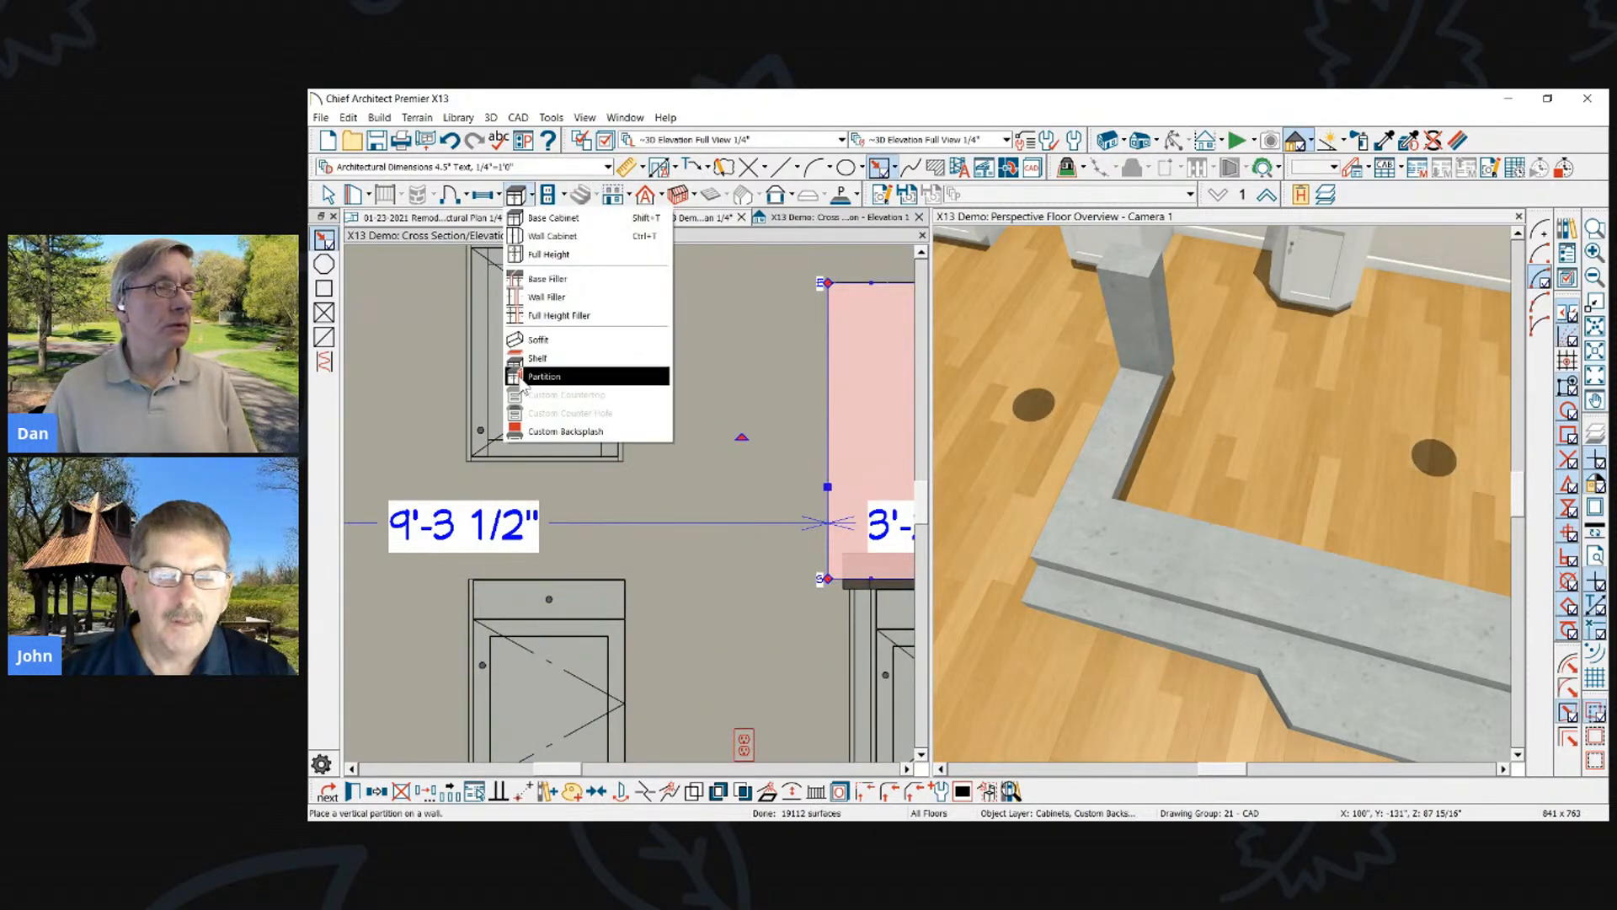
click(550, 432)
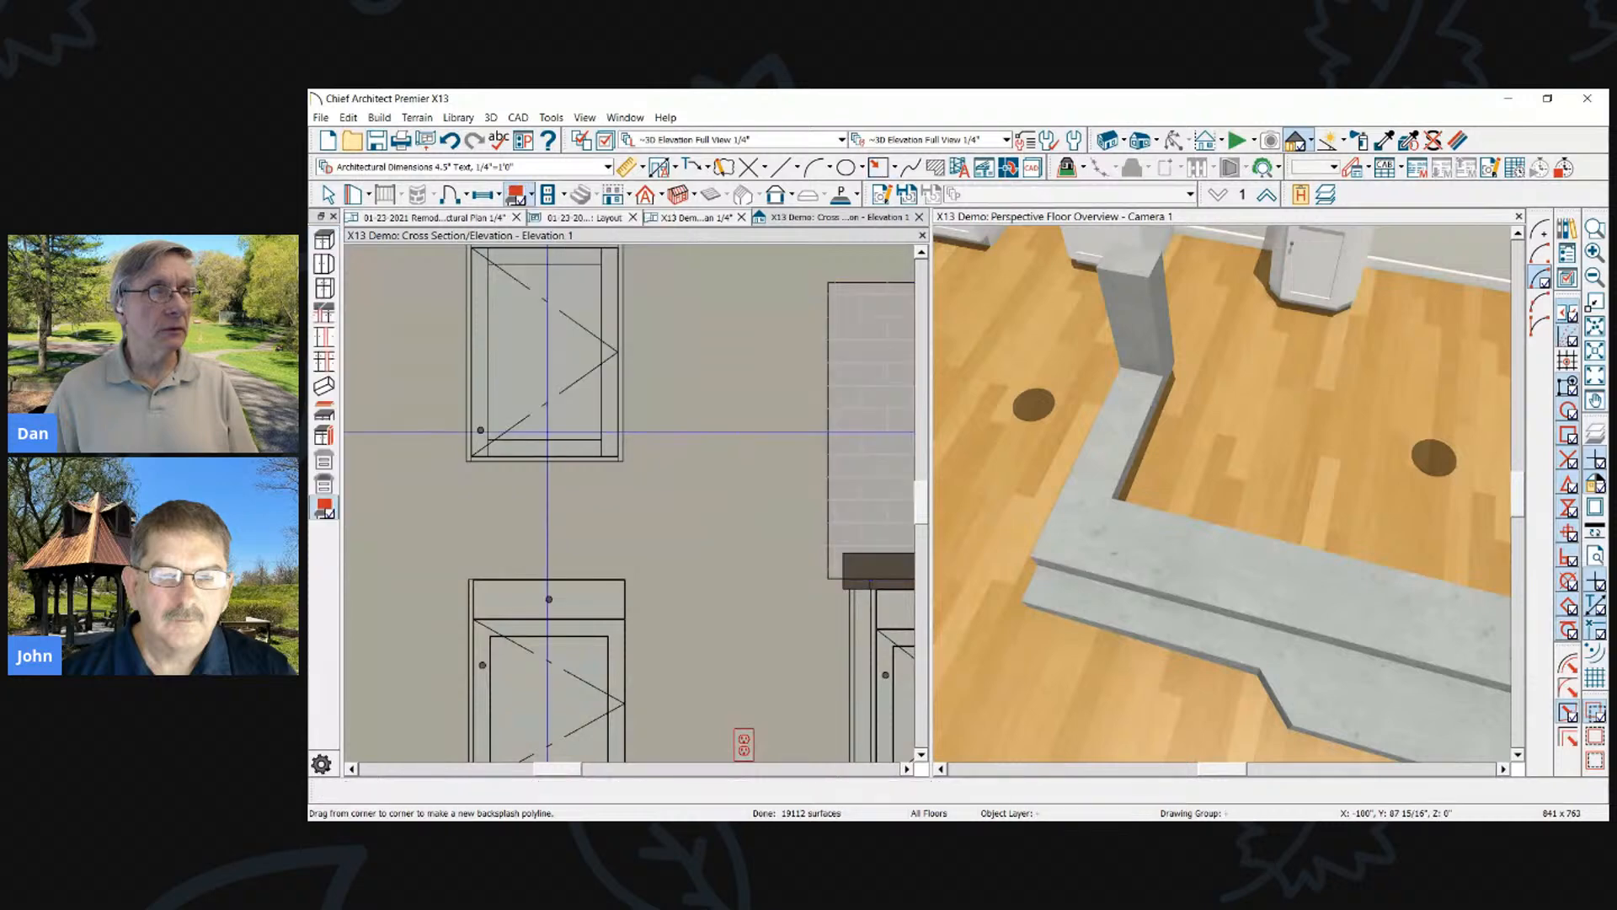
click(556, 491)
key(Escape)
scroll(584, 539, down, 5)
scroll(462, 472, up, 1)
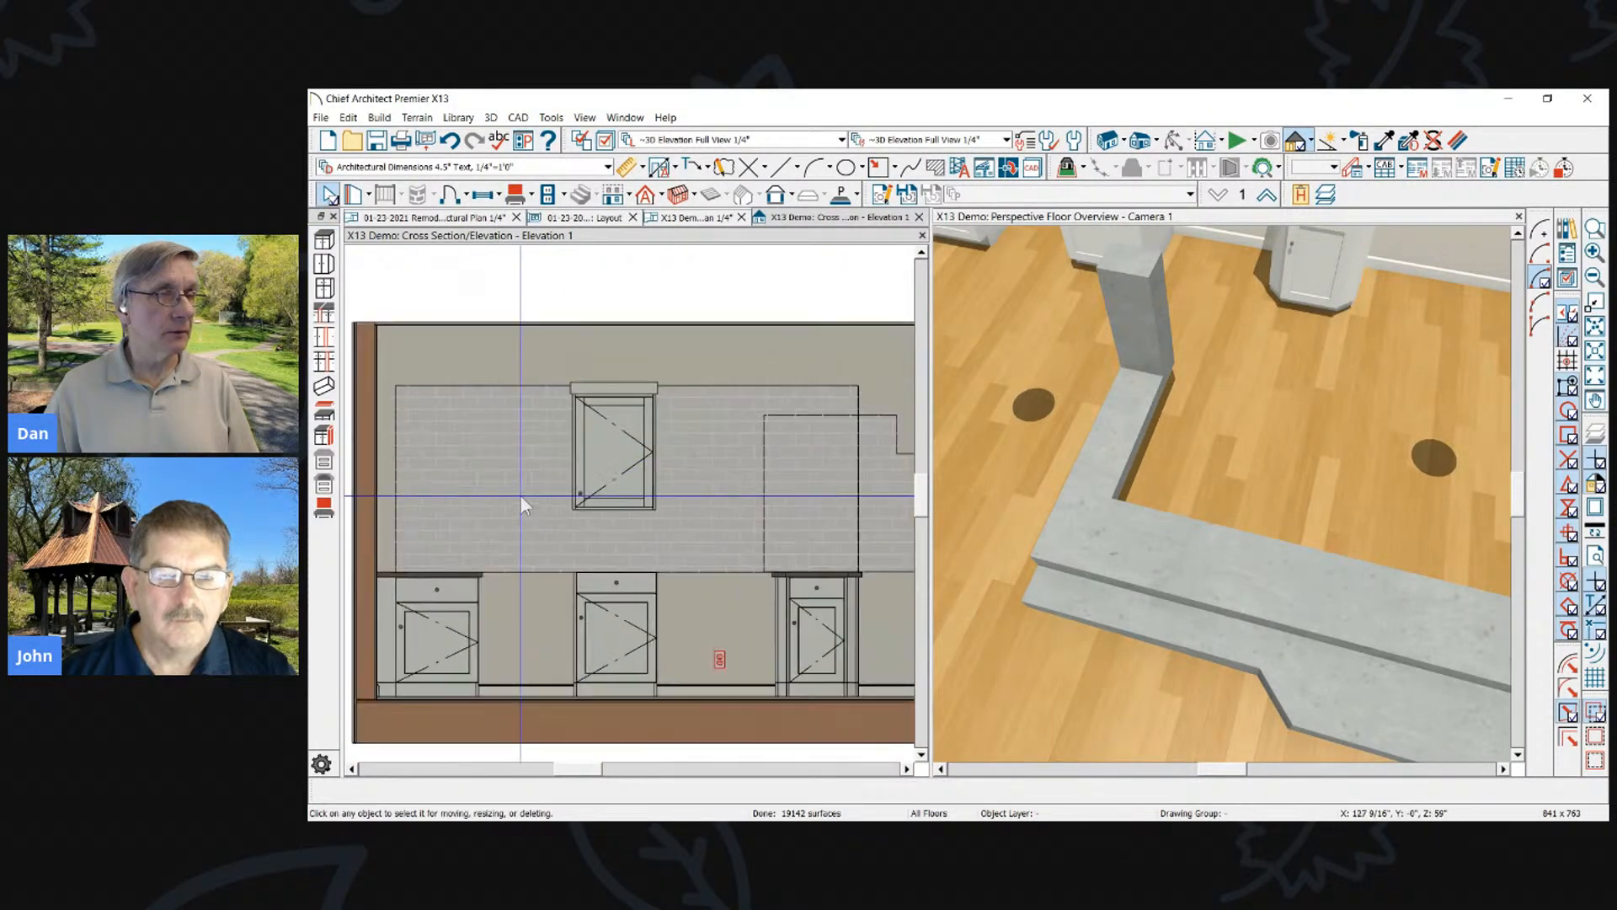
click(889, 421)
key(Delete)
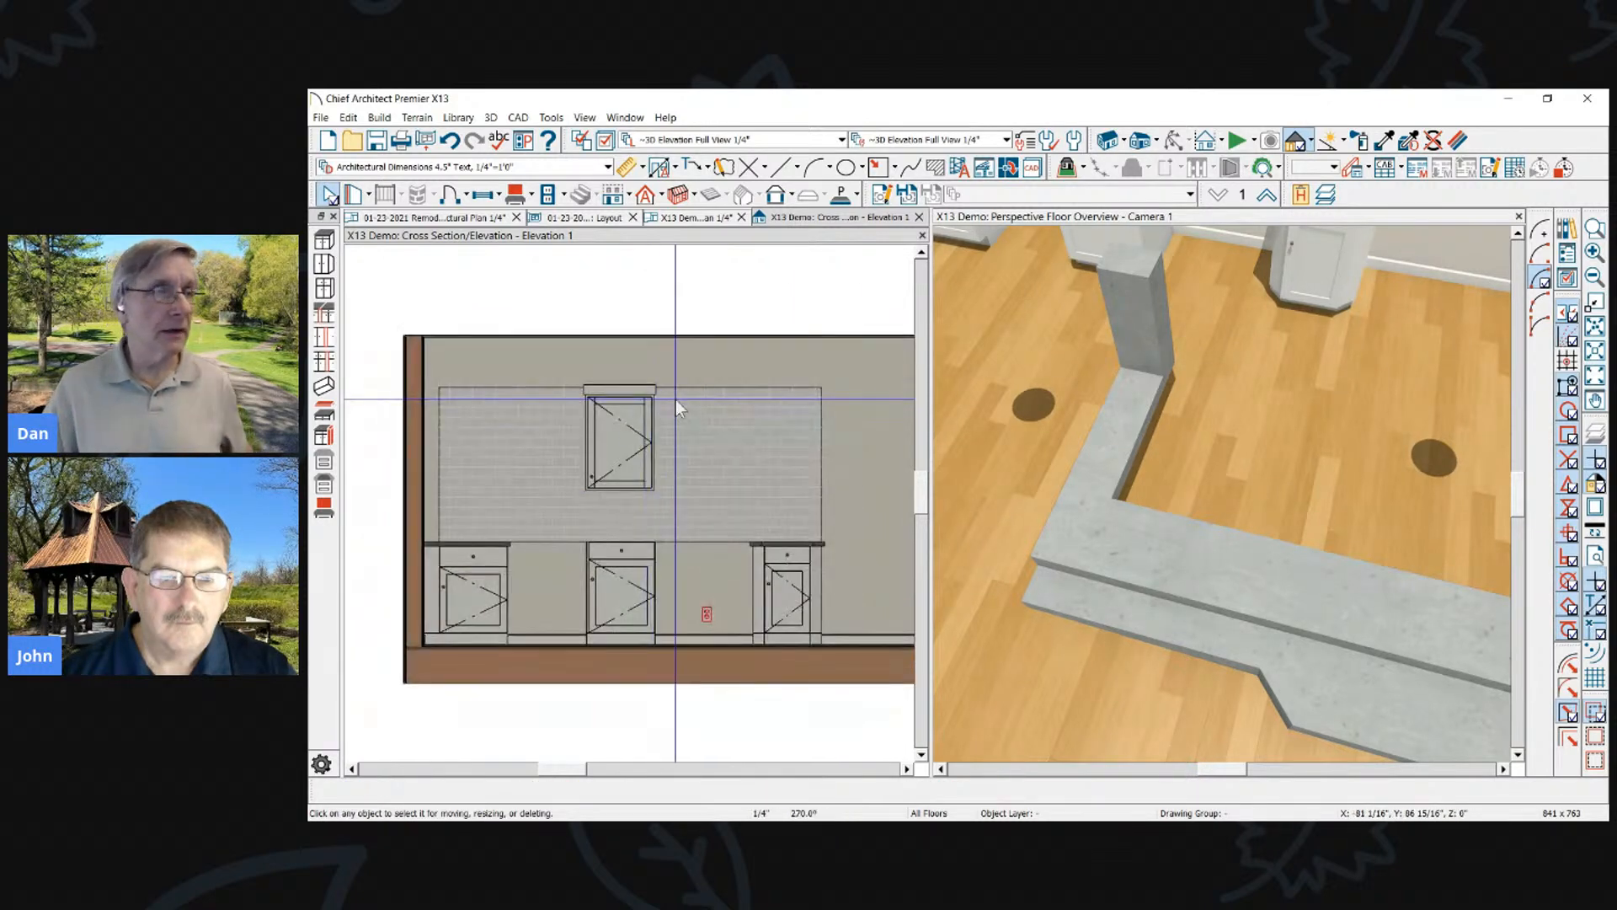
Lower the generated backsplash's top edge on the right of the wall cabinet to below that cabinet, and delete the backsplash
click(676, 397)
scroll(634, 465, up, 1)
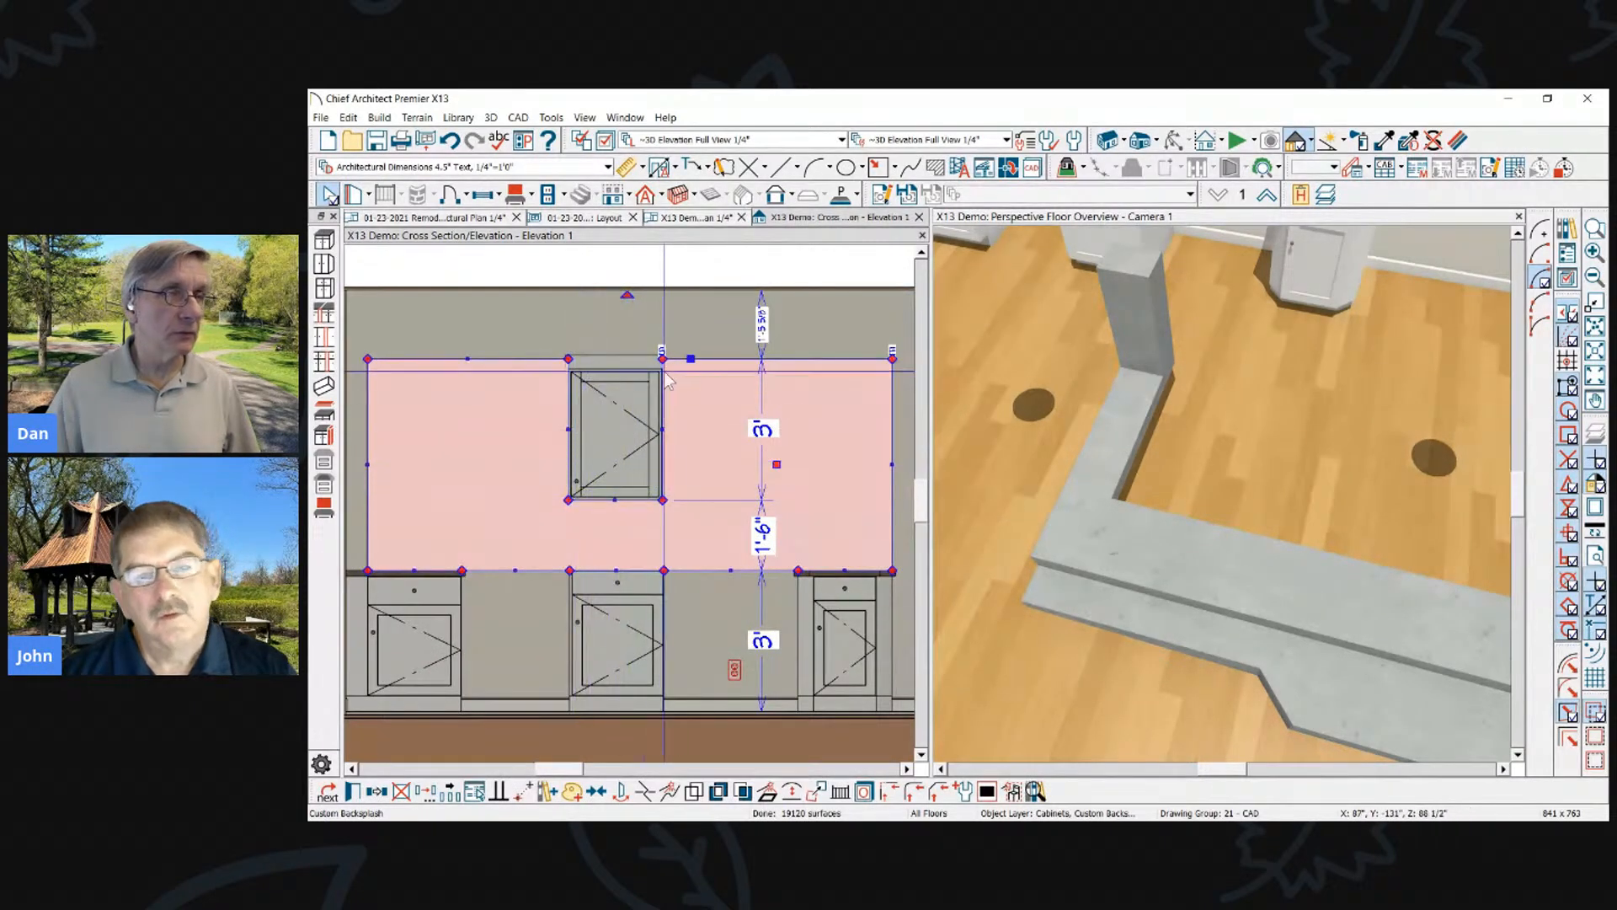
drag(691, 359, 705, 520)
scroll(680, 437, down, 1)
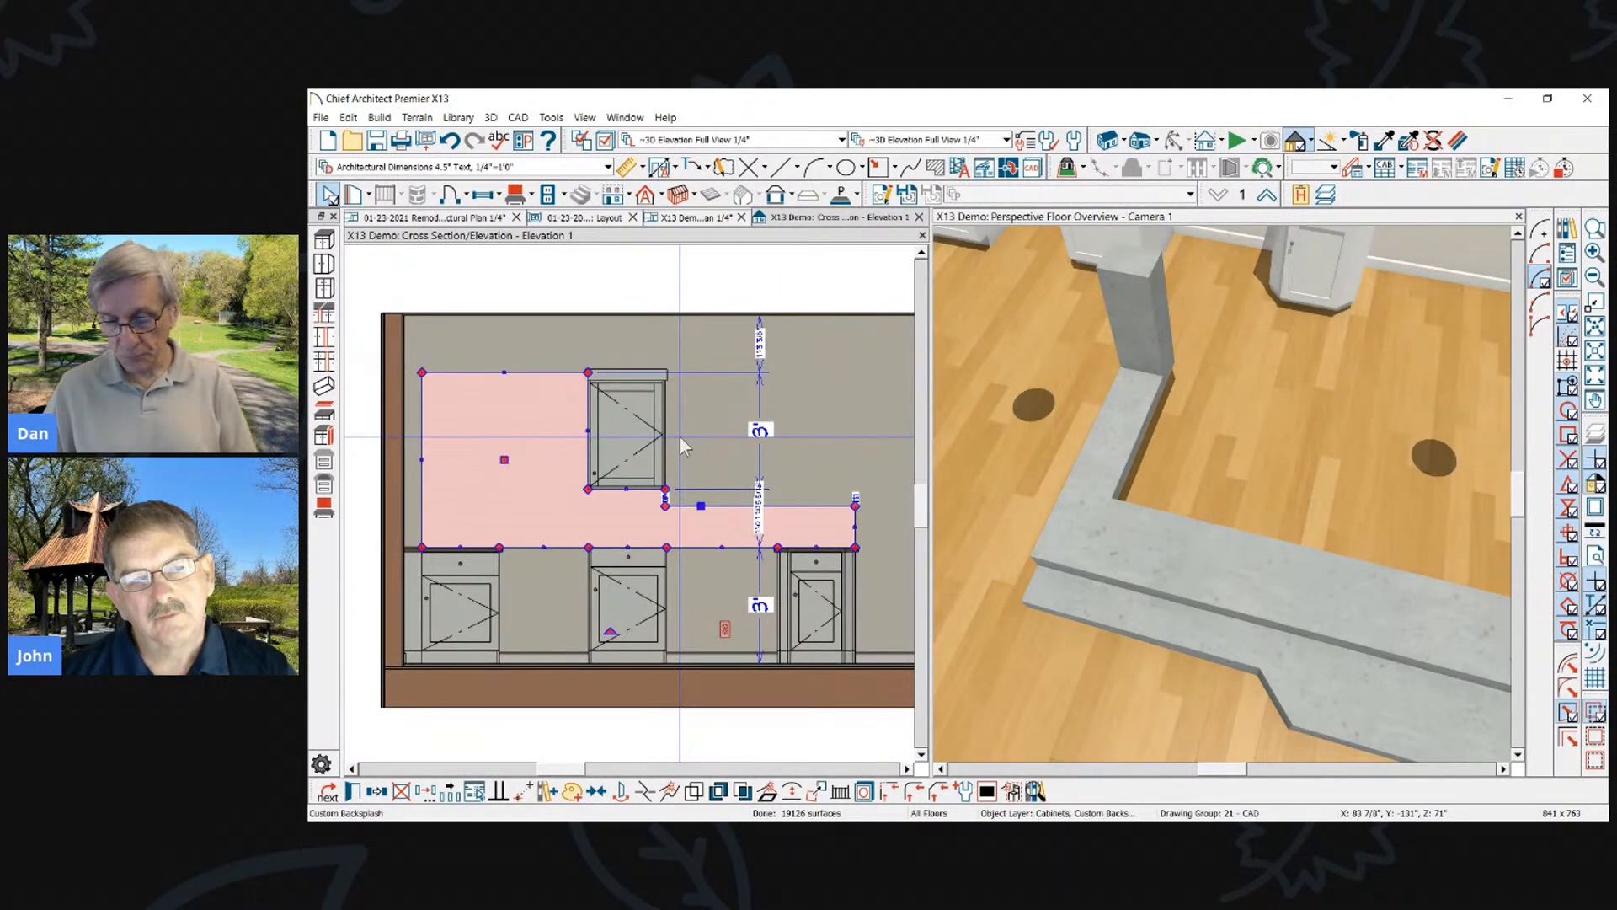
key(Delete)
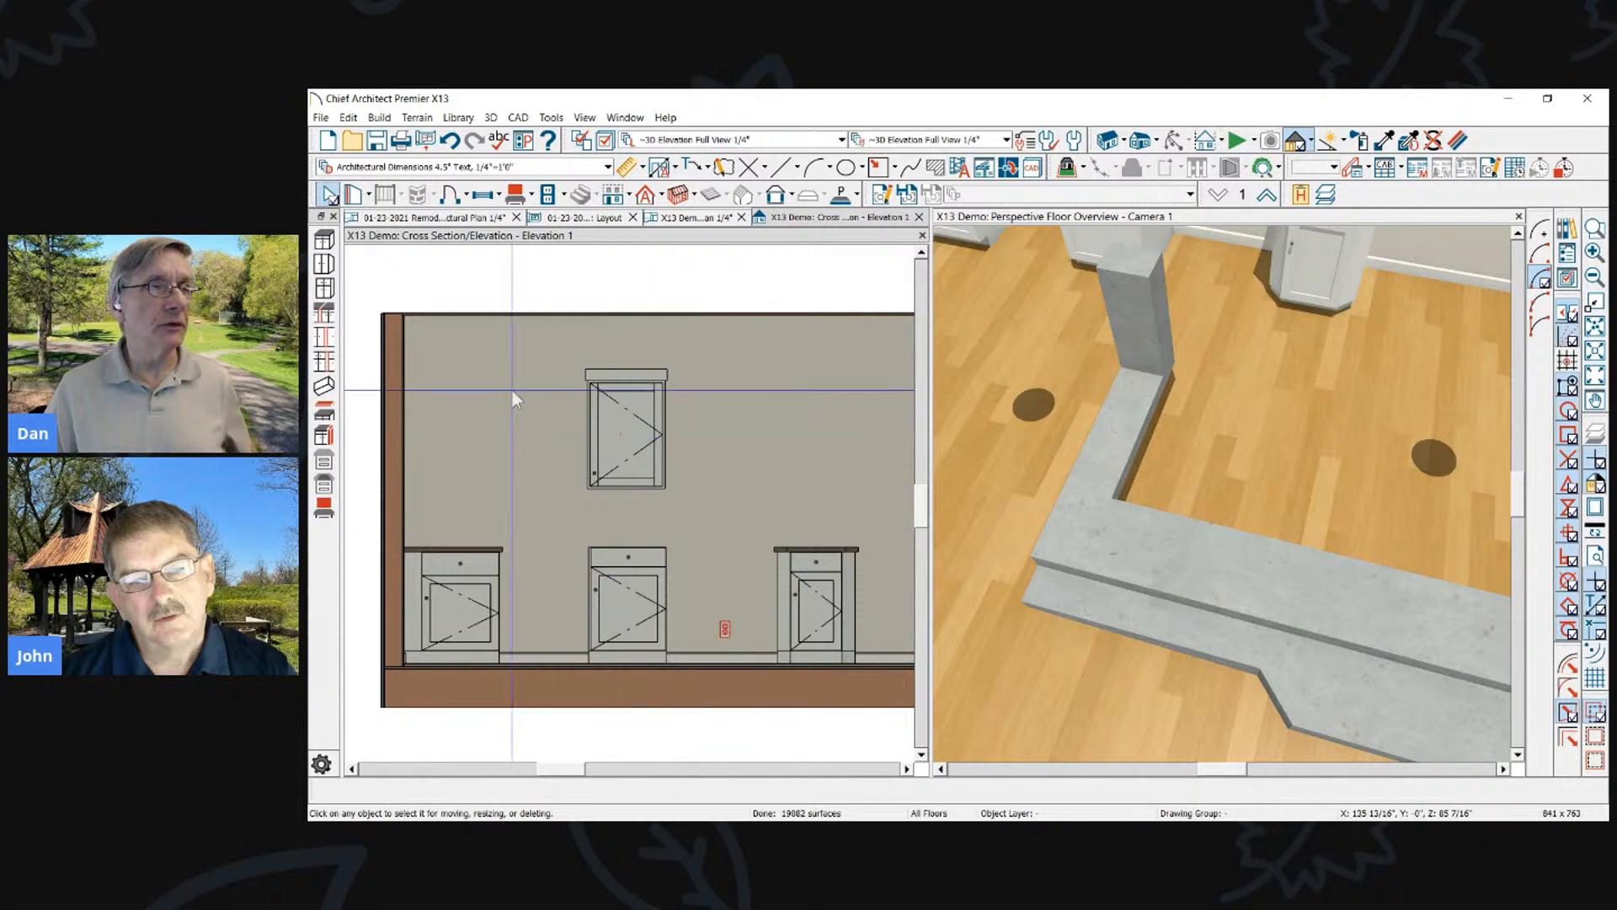
scroll(720, 391, down, 1)
scroll(650, 388, up, 1)
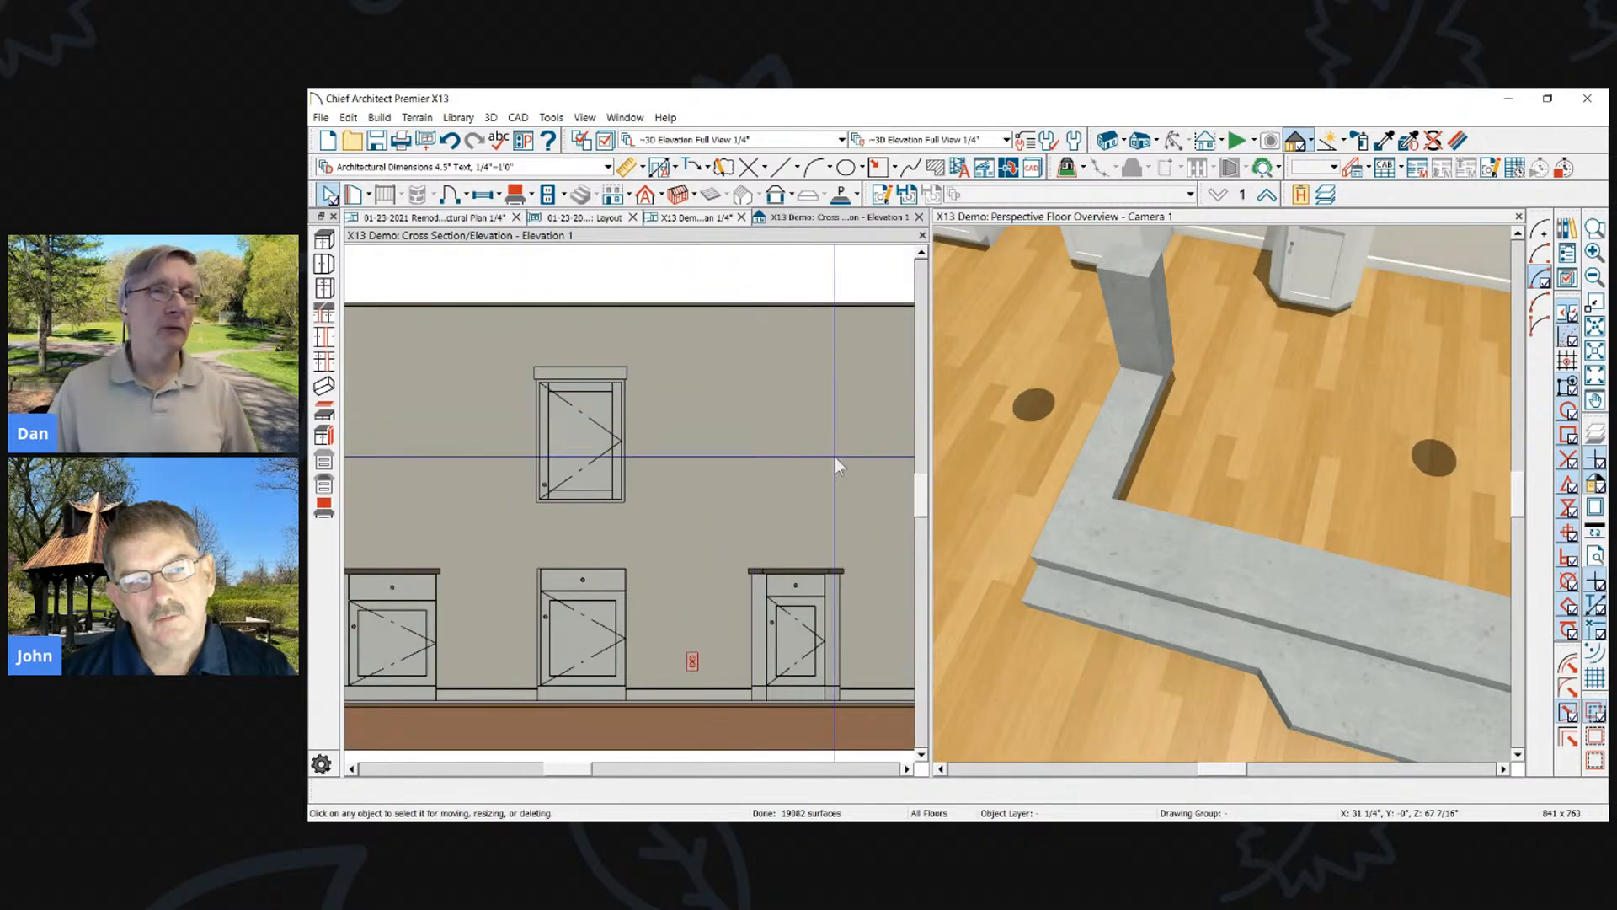
scroll(1074, 560, down, 3)
scroll(1074, 560, up, 3)
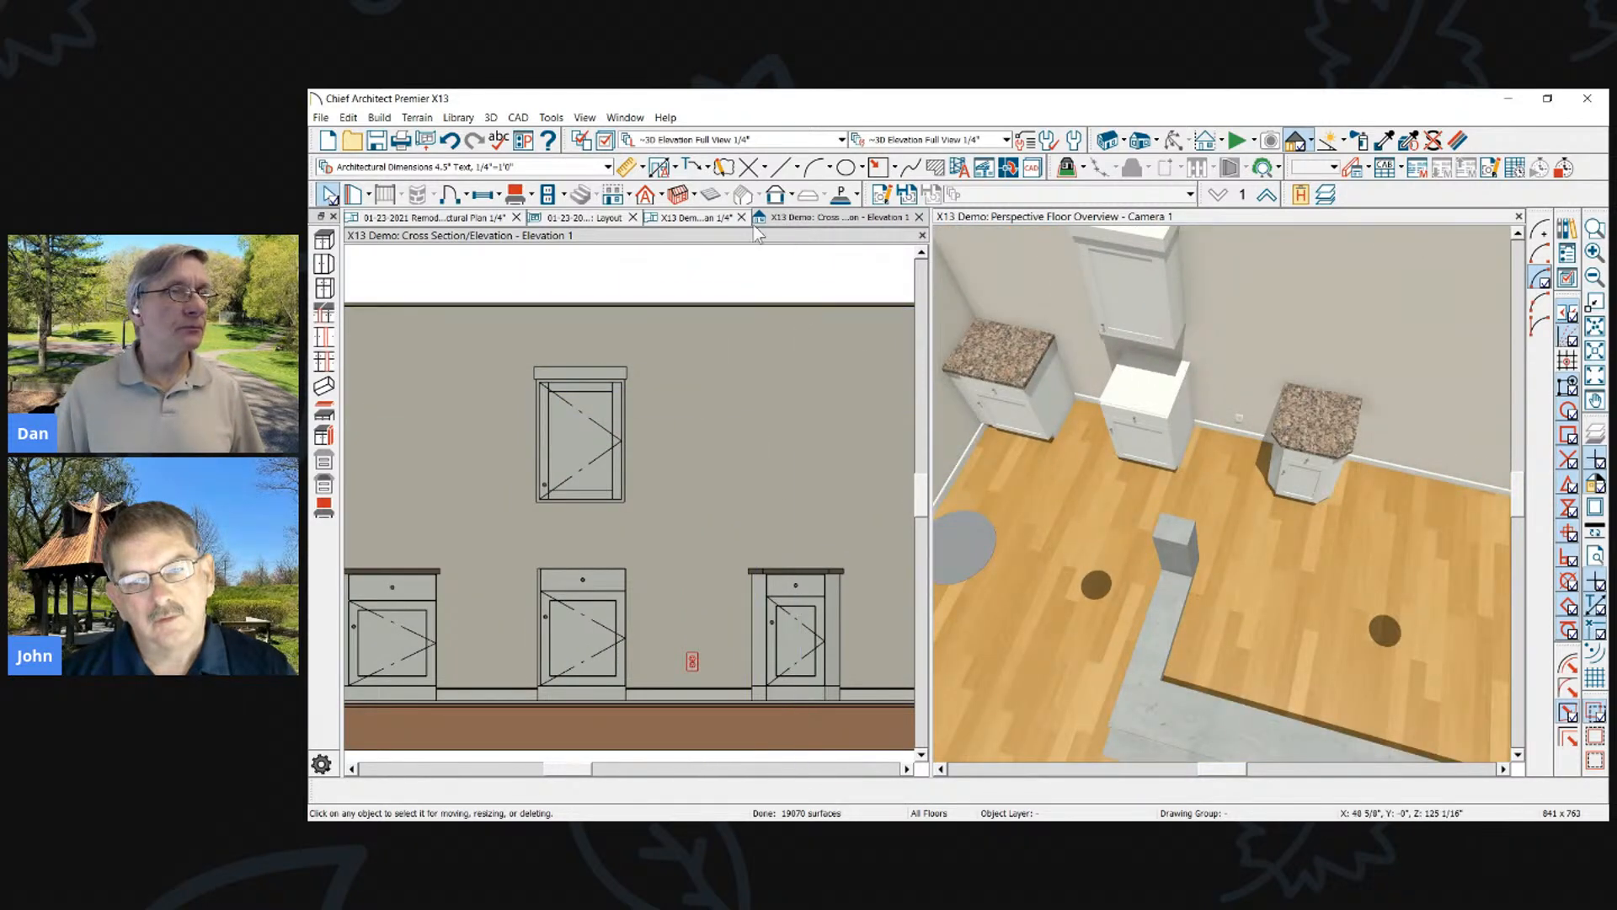
Regenerate the automatic custom backsplash around the cabinets and pull its right edge in to about 1'-9" past the wall cabinet
click(515, 195)
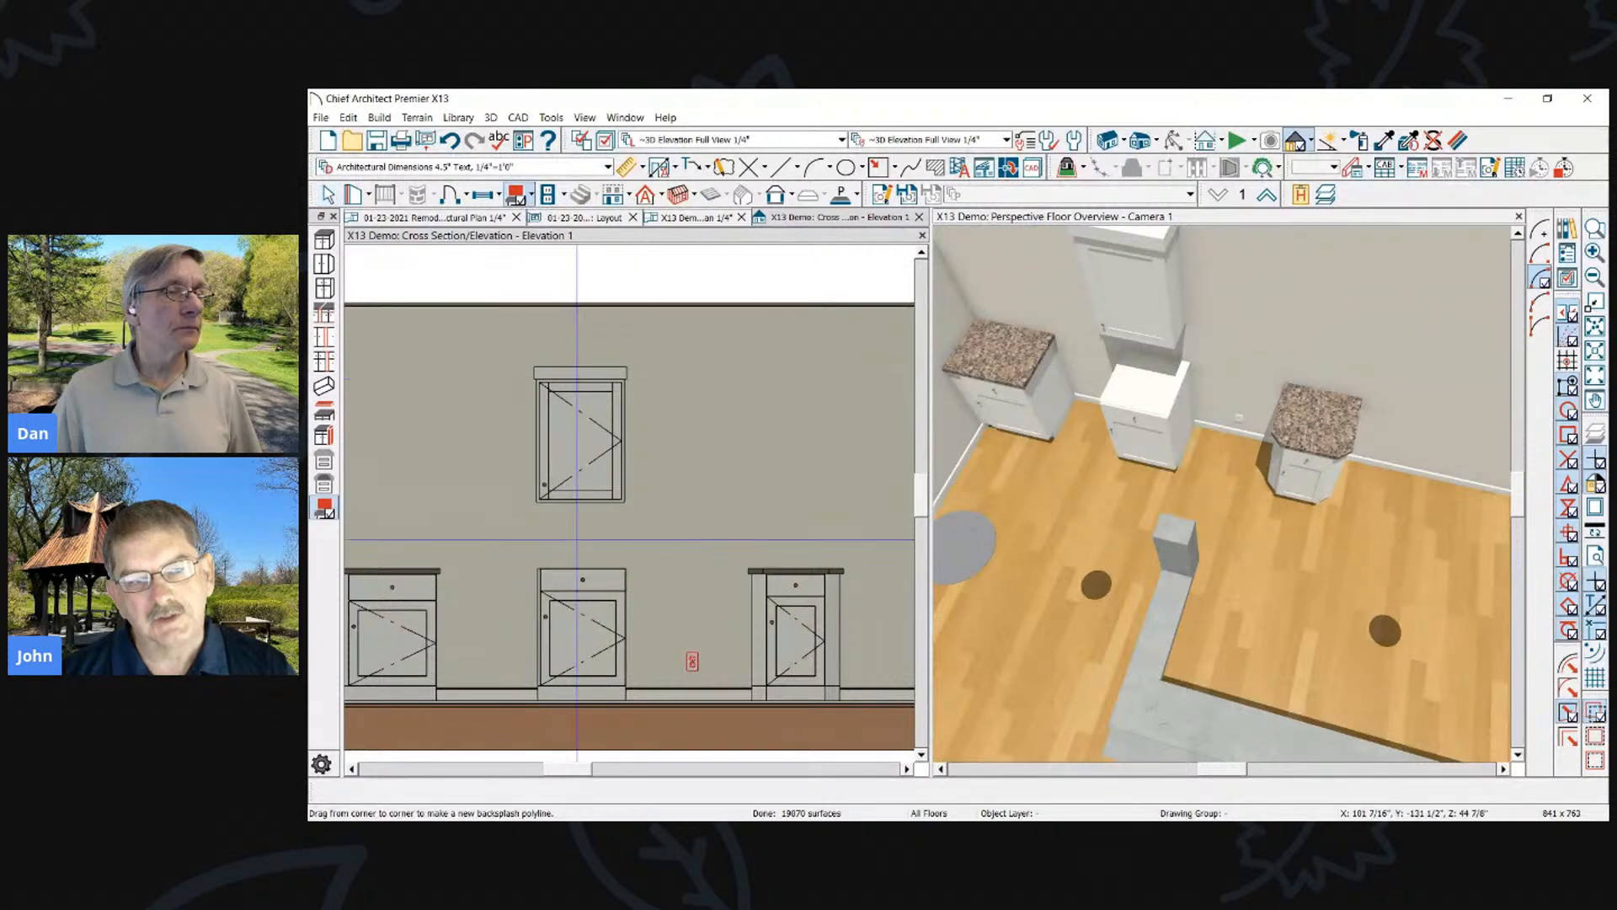
click(577, 539)
scroll(744, 440, down, 2)
scroll(674, 445, up, 2)
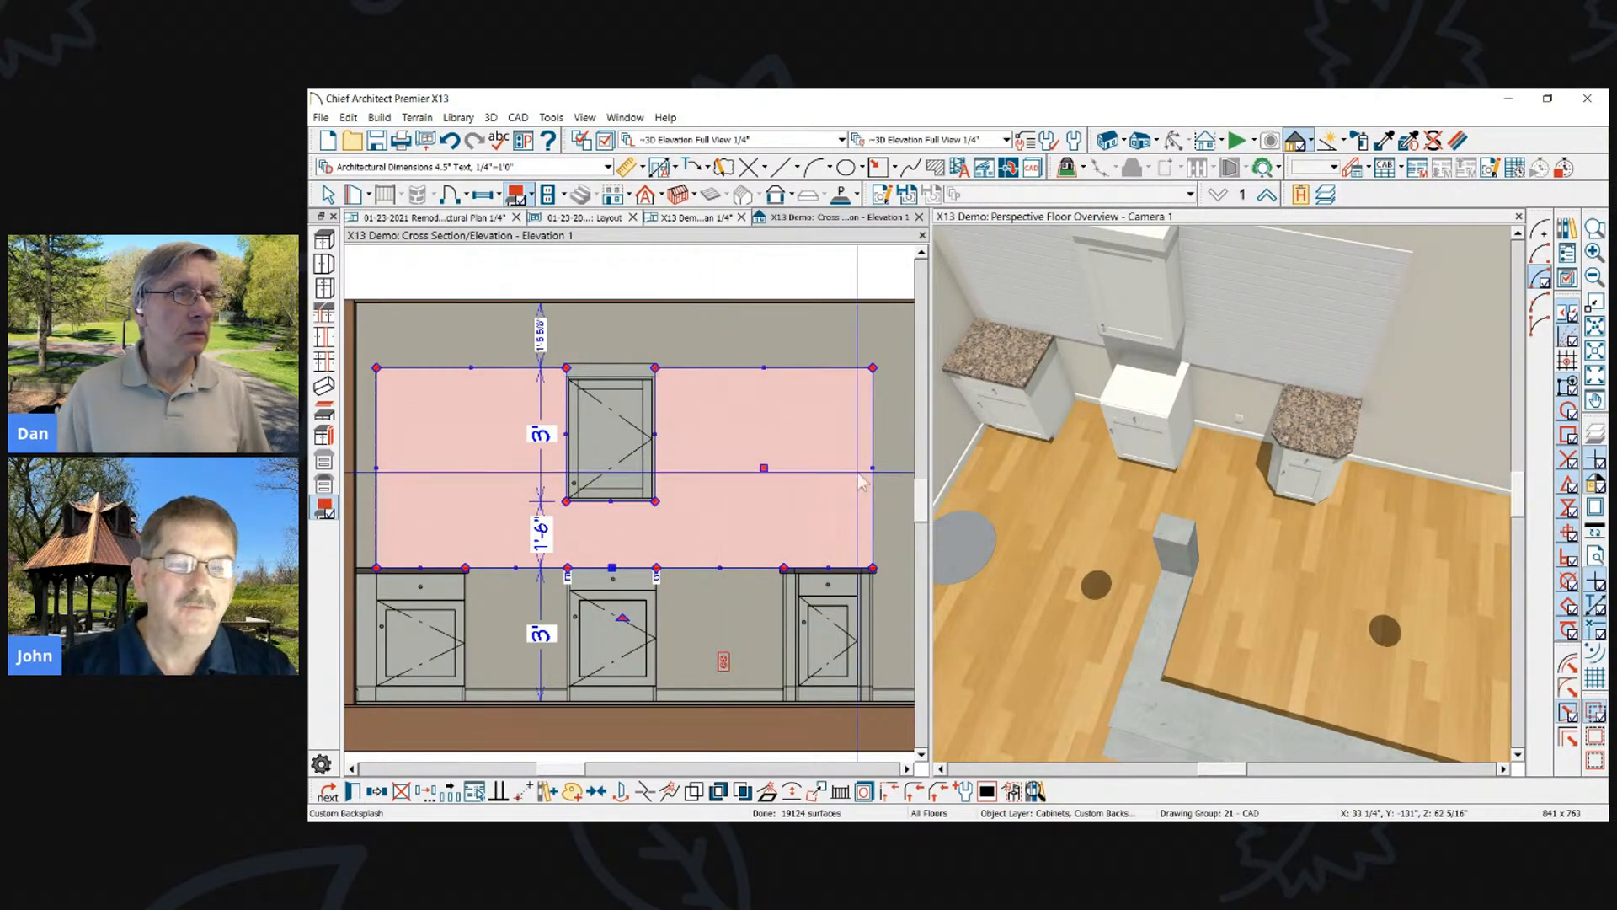
drag(872, 468, 733, 473)
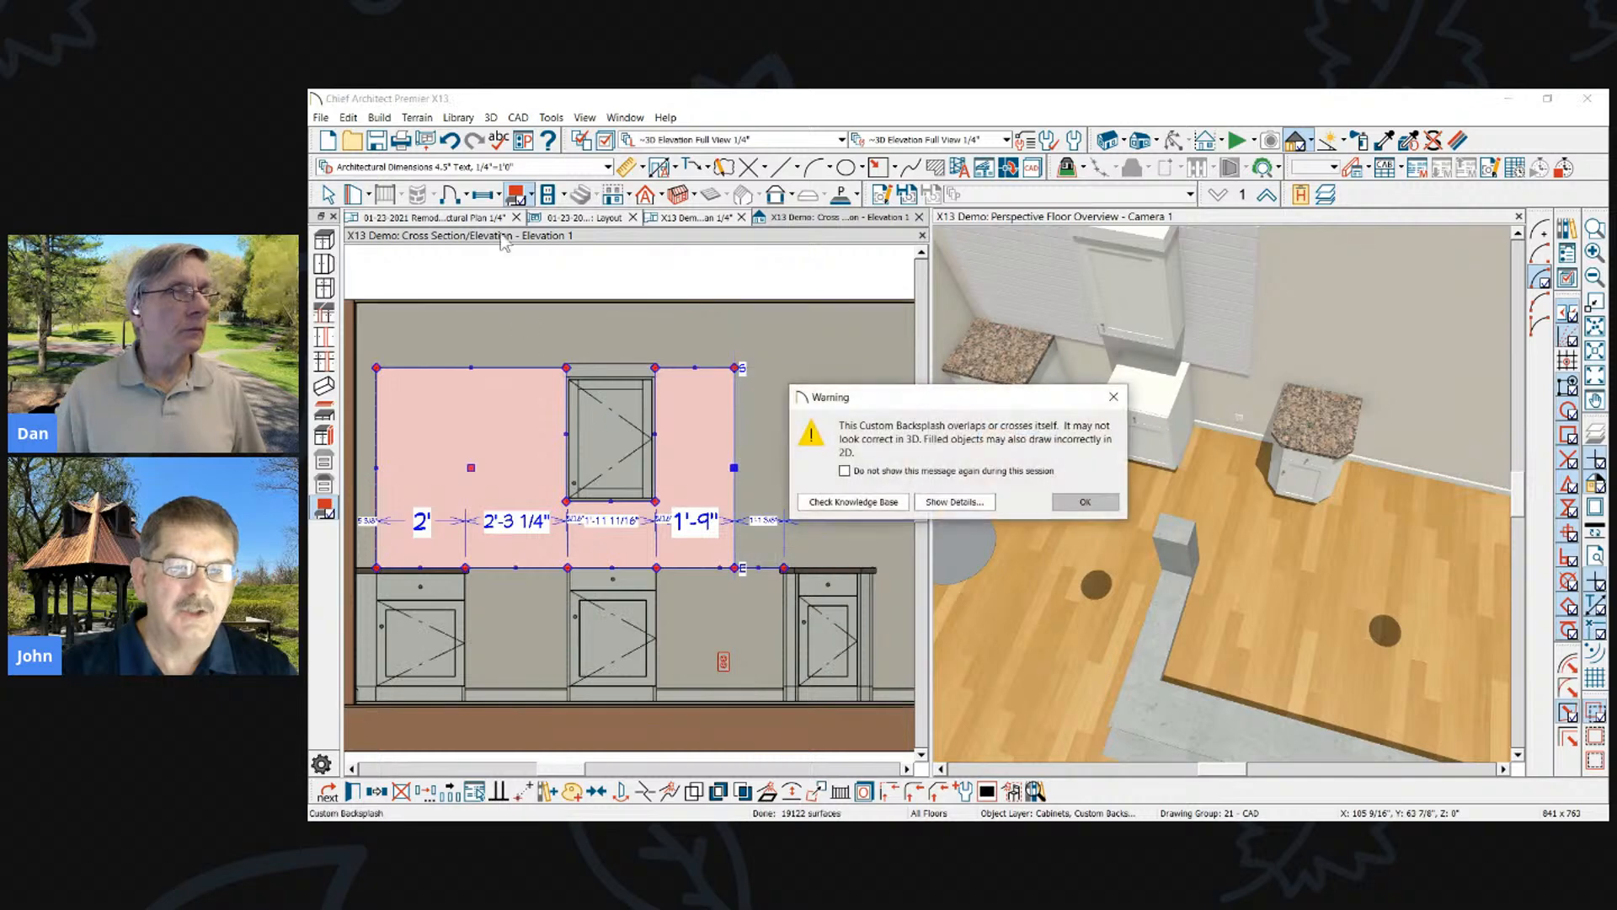
click(1085, 502)
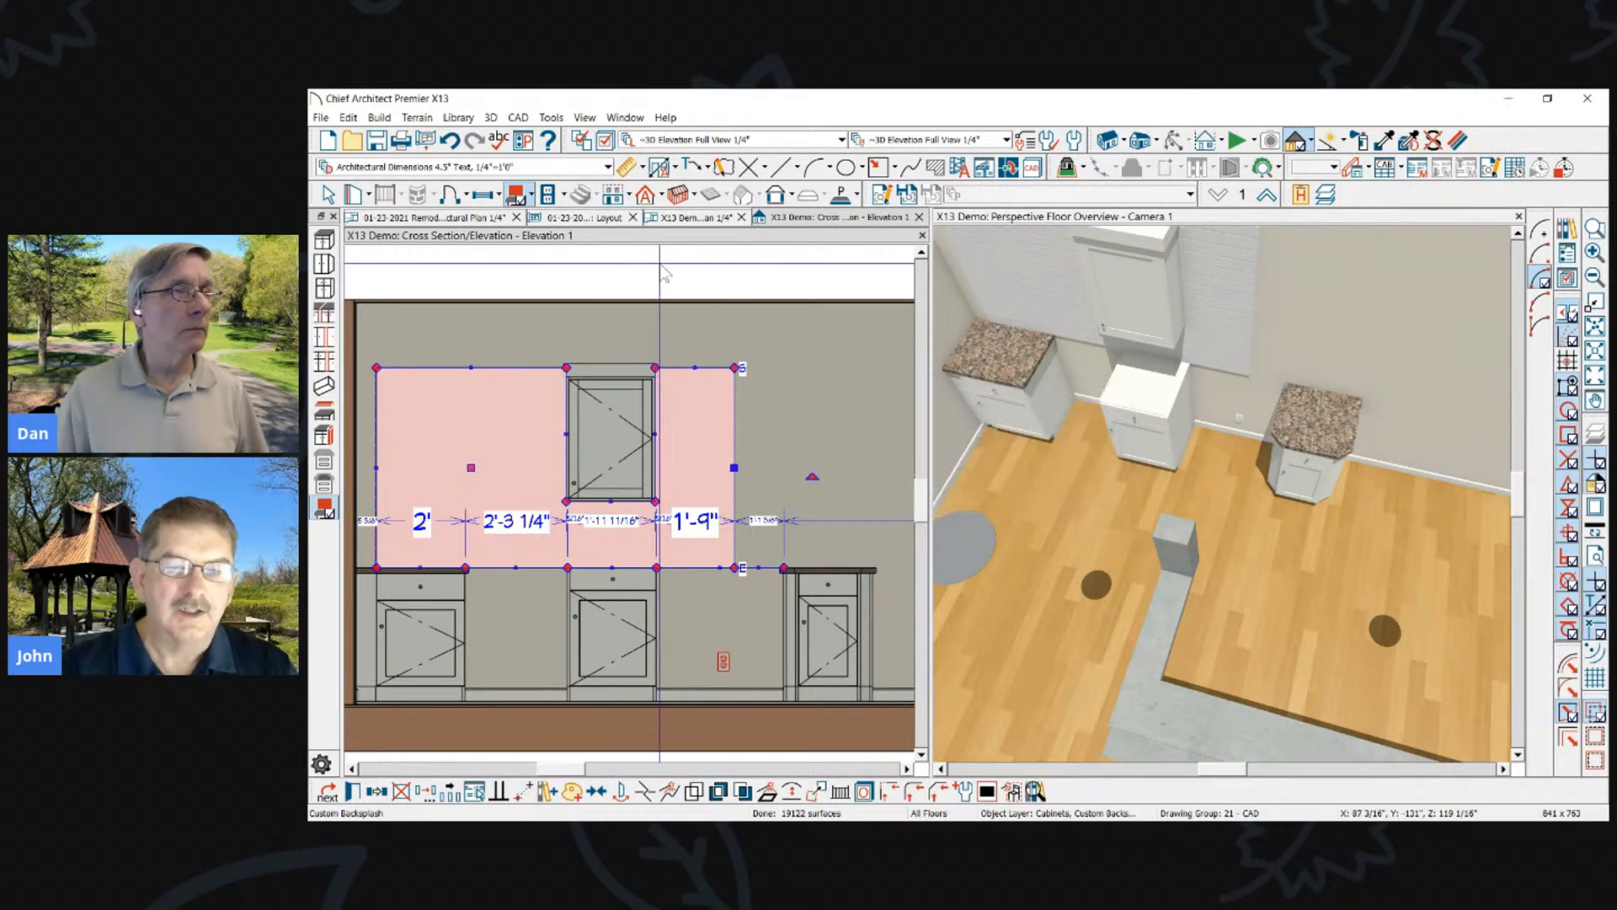
Try a second automatic backsplash, trimmed to the wall section above the clipped-corner base cabinet, and delete it
drag(735, 368, 873, 567)
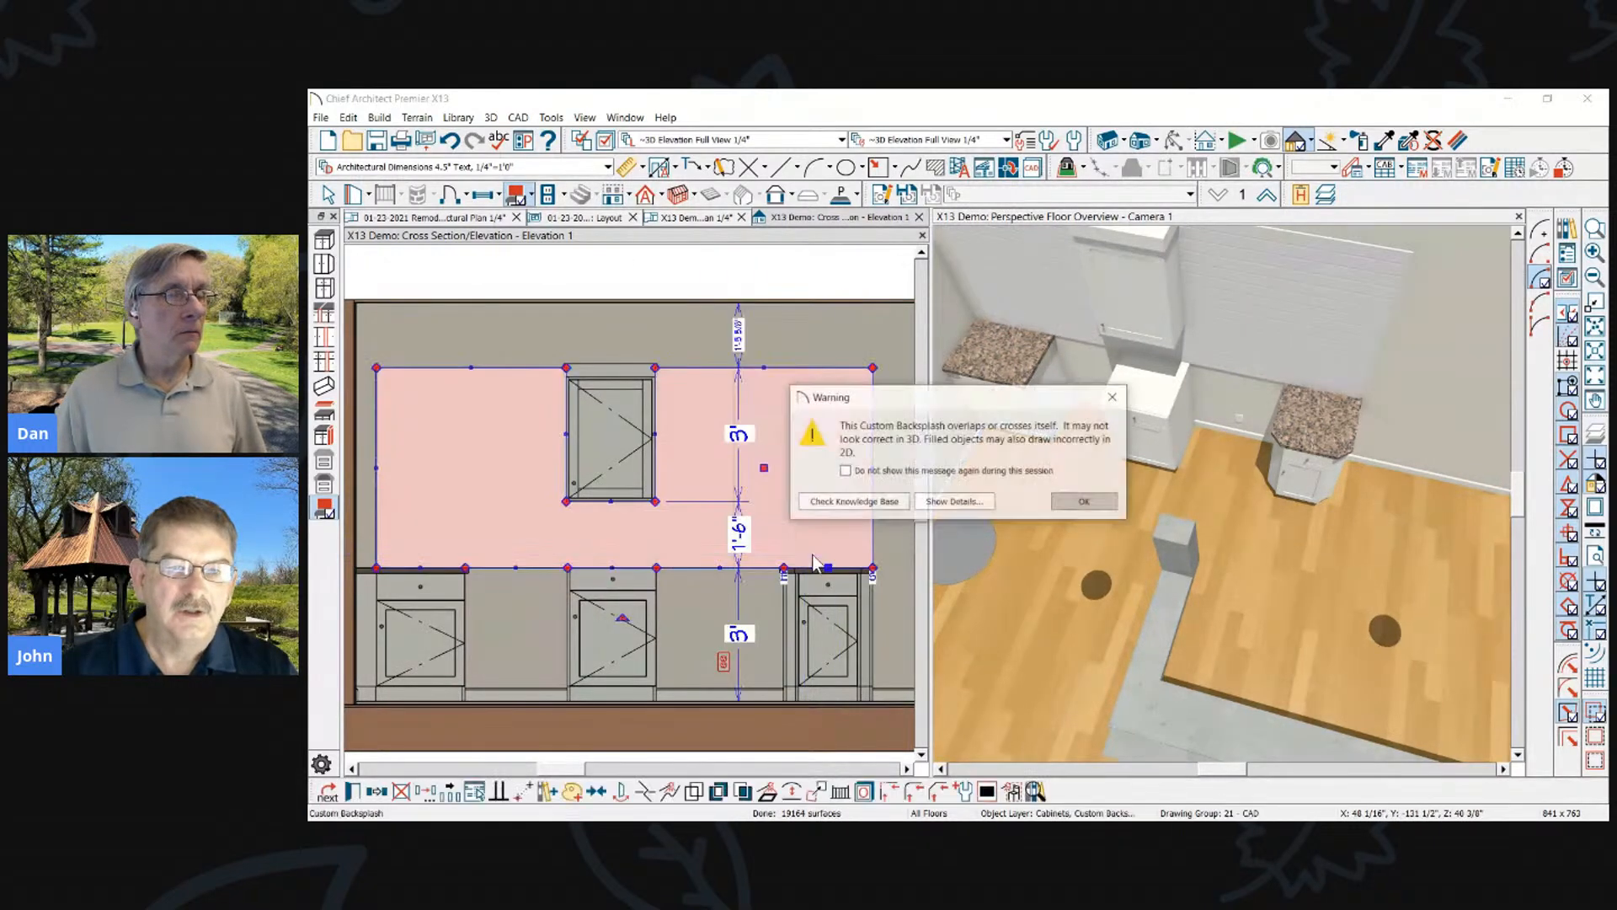
click(1085, 502)
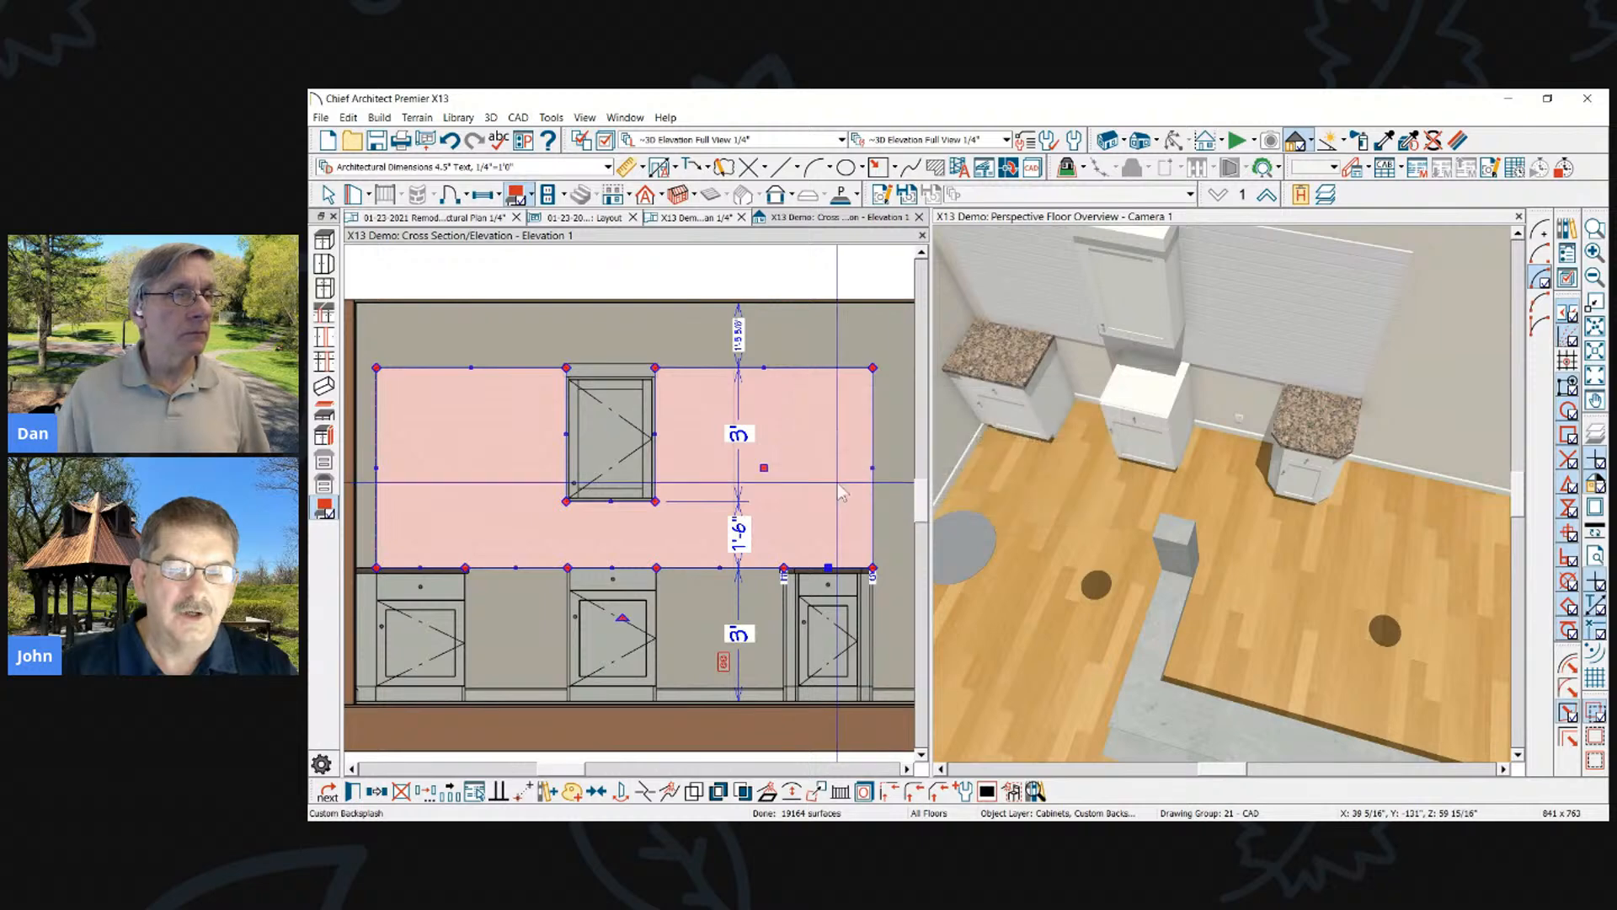
drag(378, 471, 756, 468)
click(1085, 502)
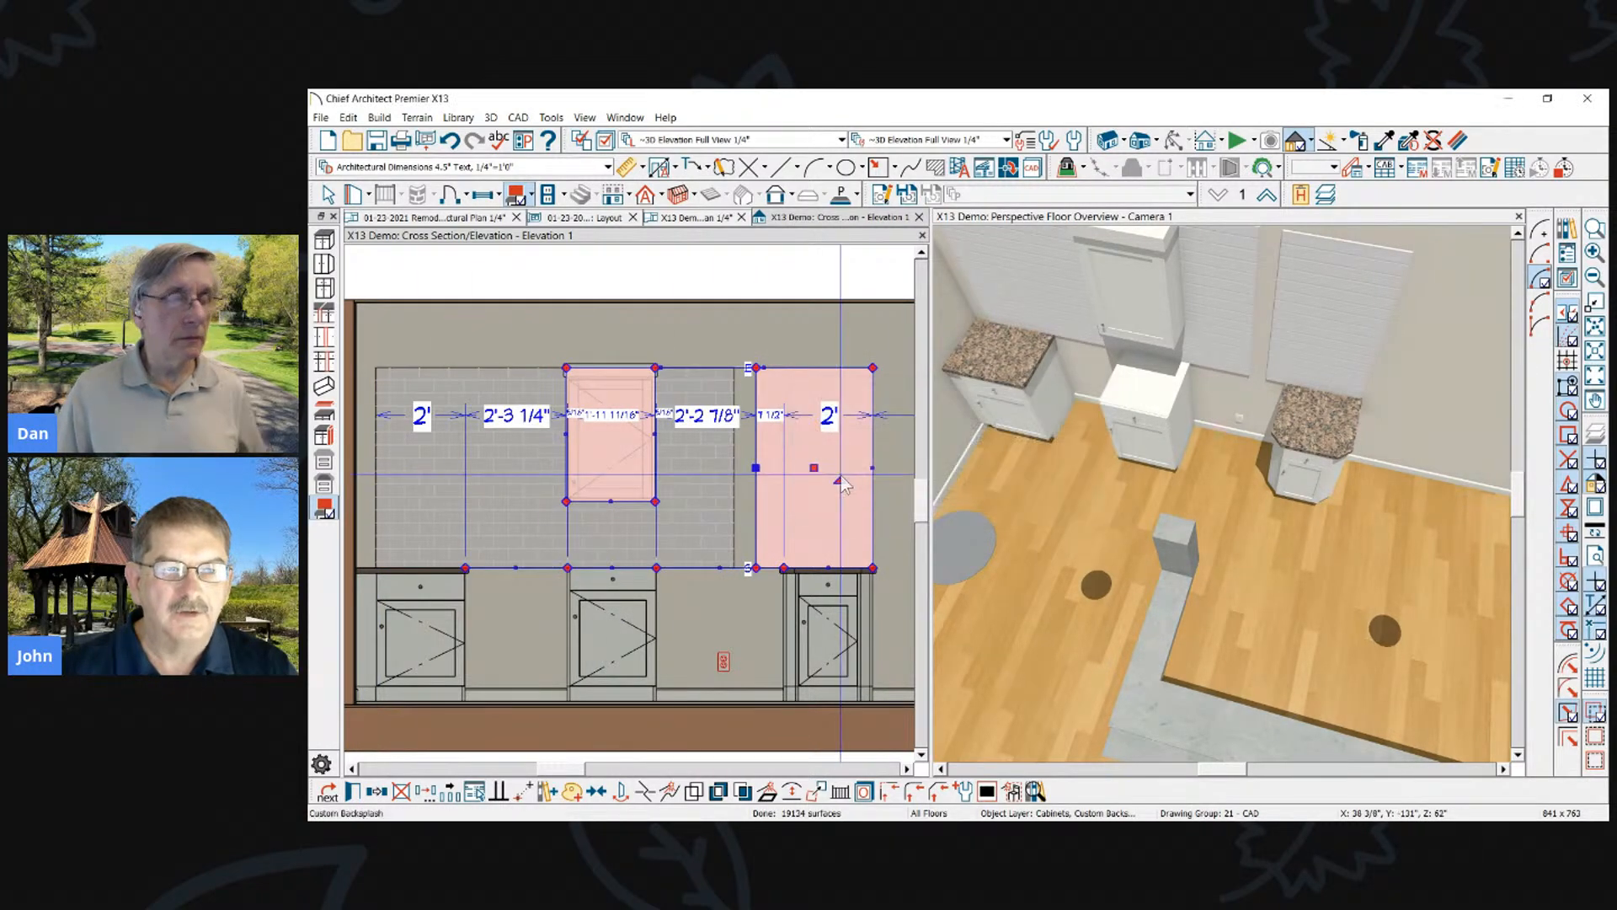
key(Delete)
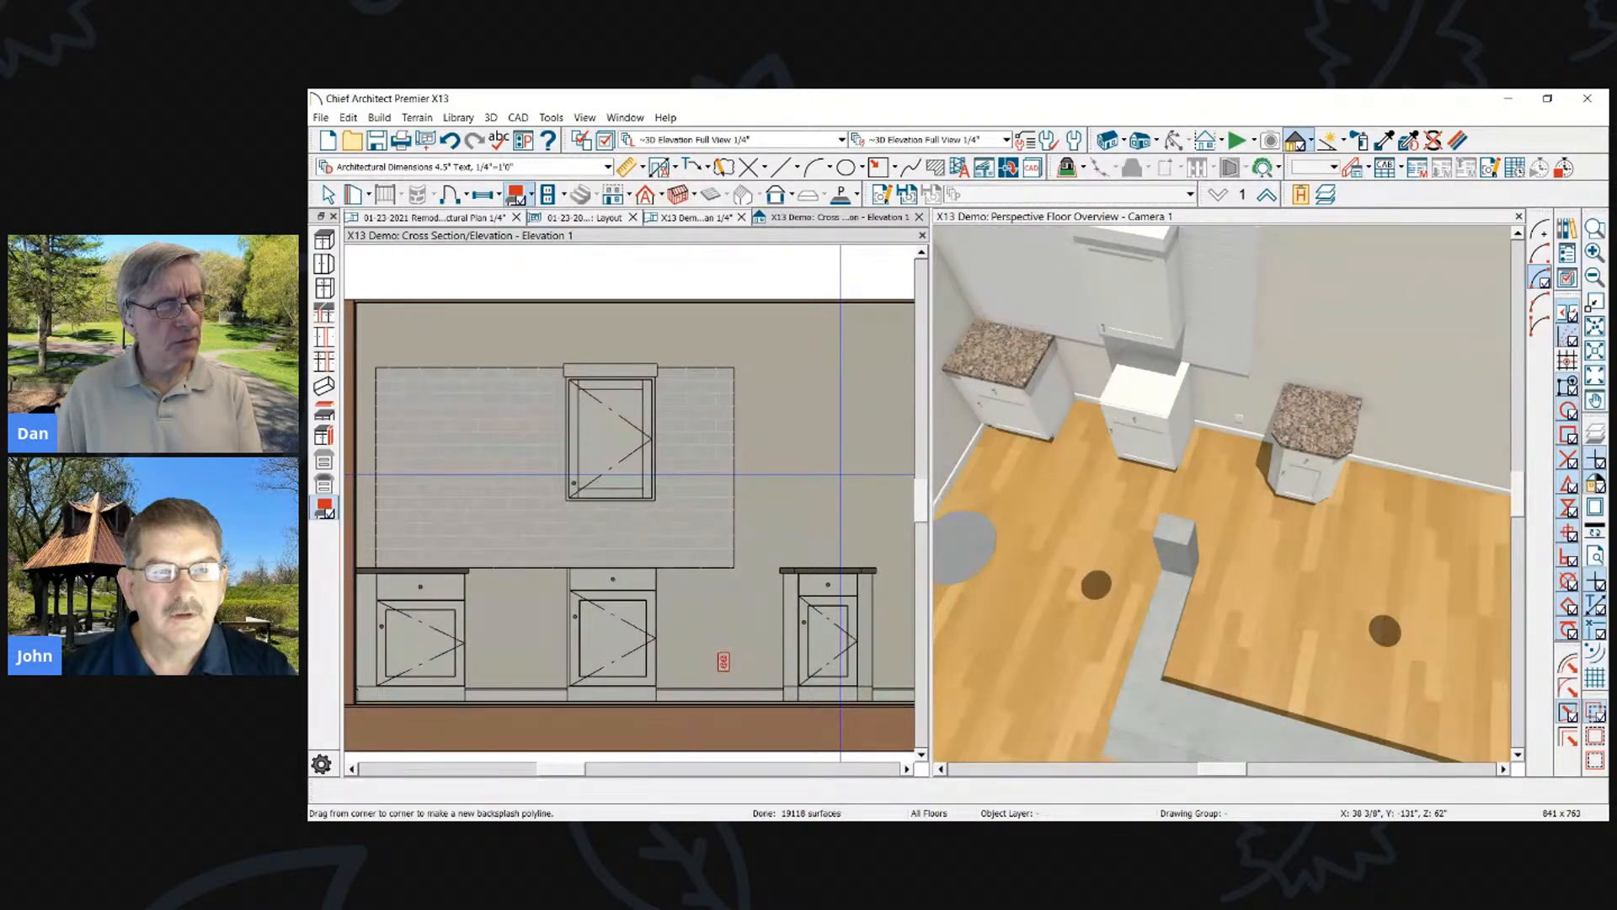
Inspect the backsplash in the 3D overview, review the custom backsplash defaults and their material layers, and cancel the dialogs
scroll(1129, 329, down, 2)
scroll(1137, 321, up, 3)
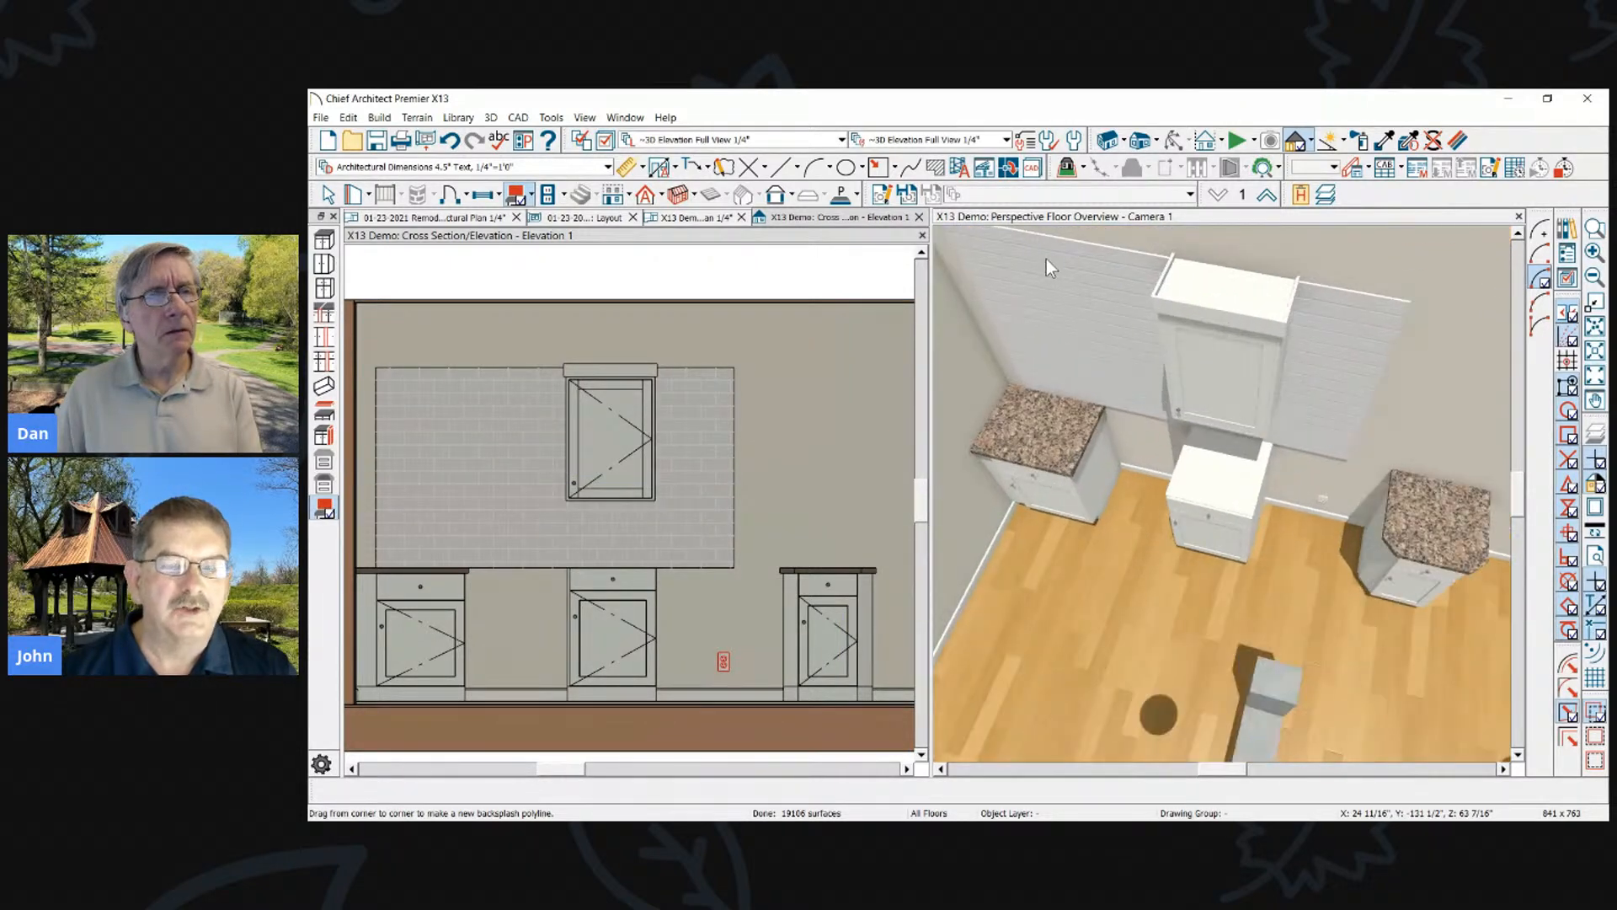
scroll(1010, 257, down, 1)
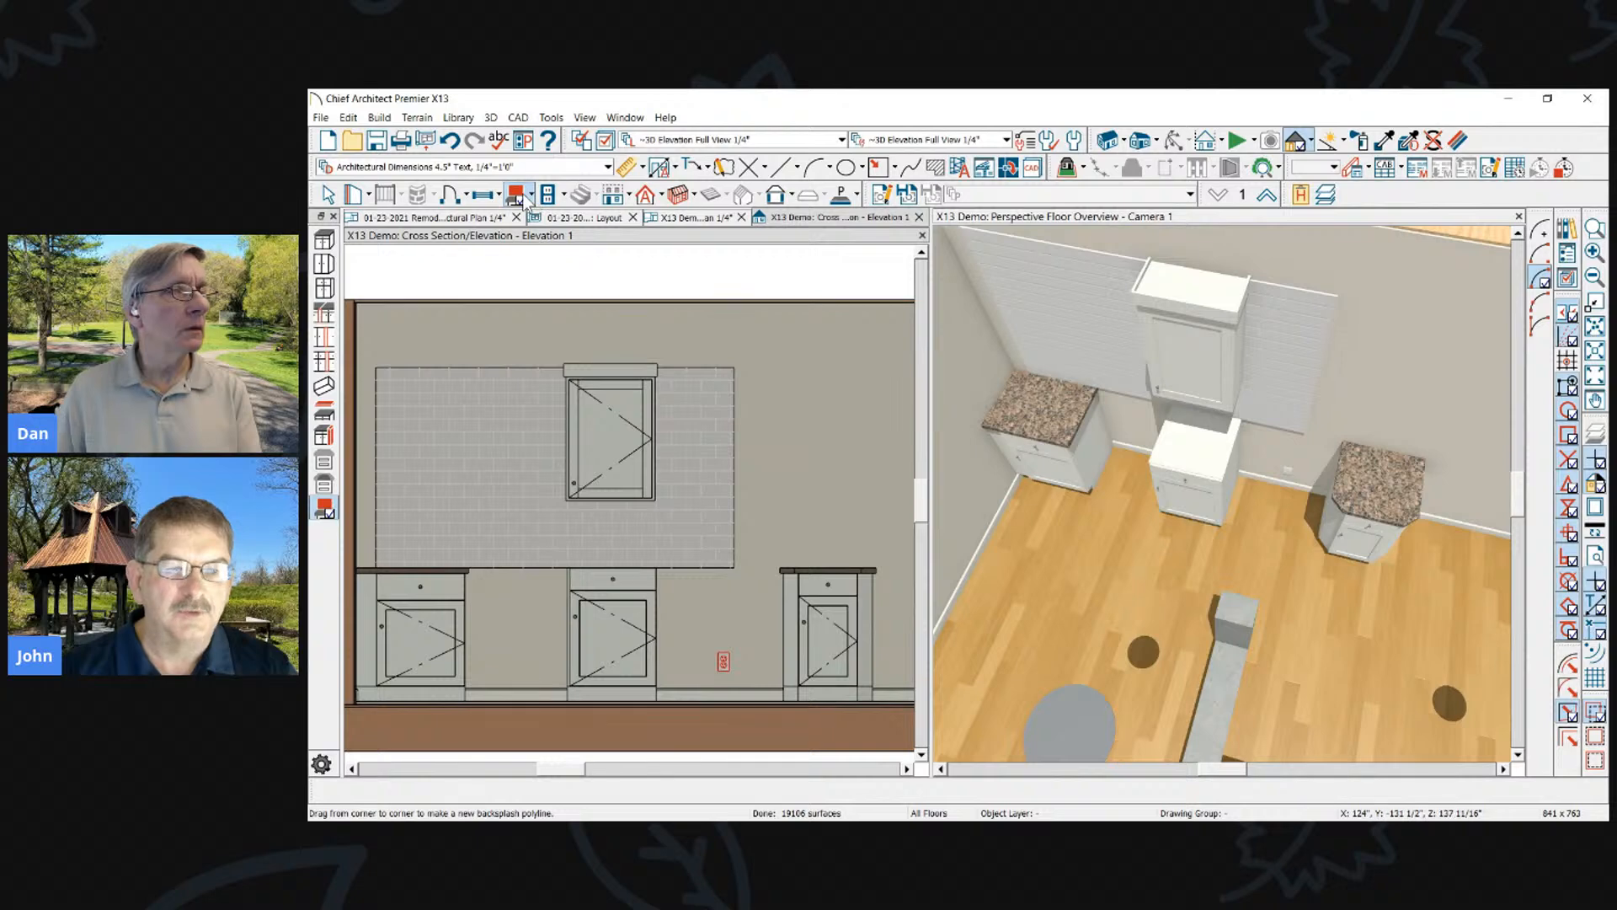
double_click(517, 197)
click(904, 226)
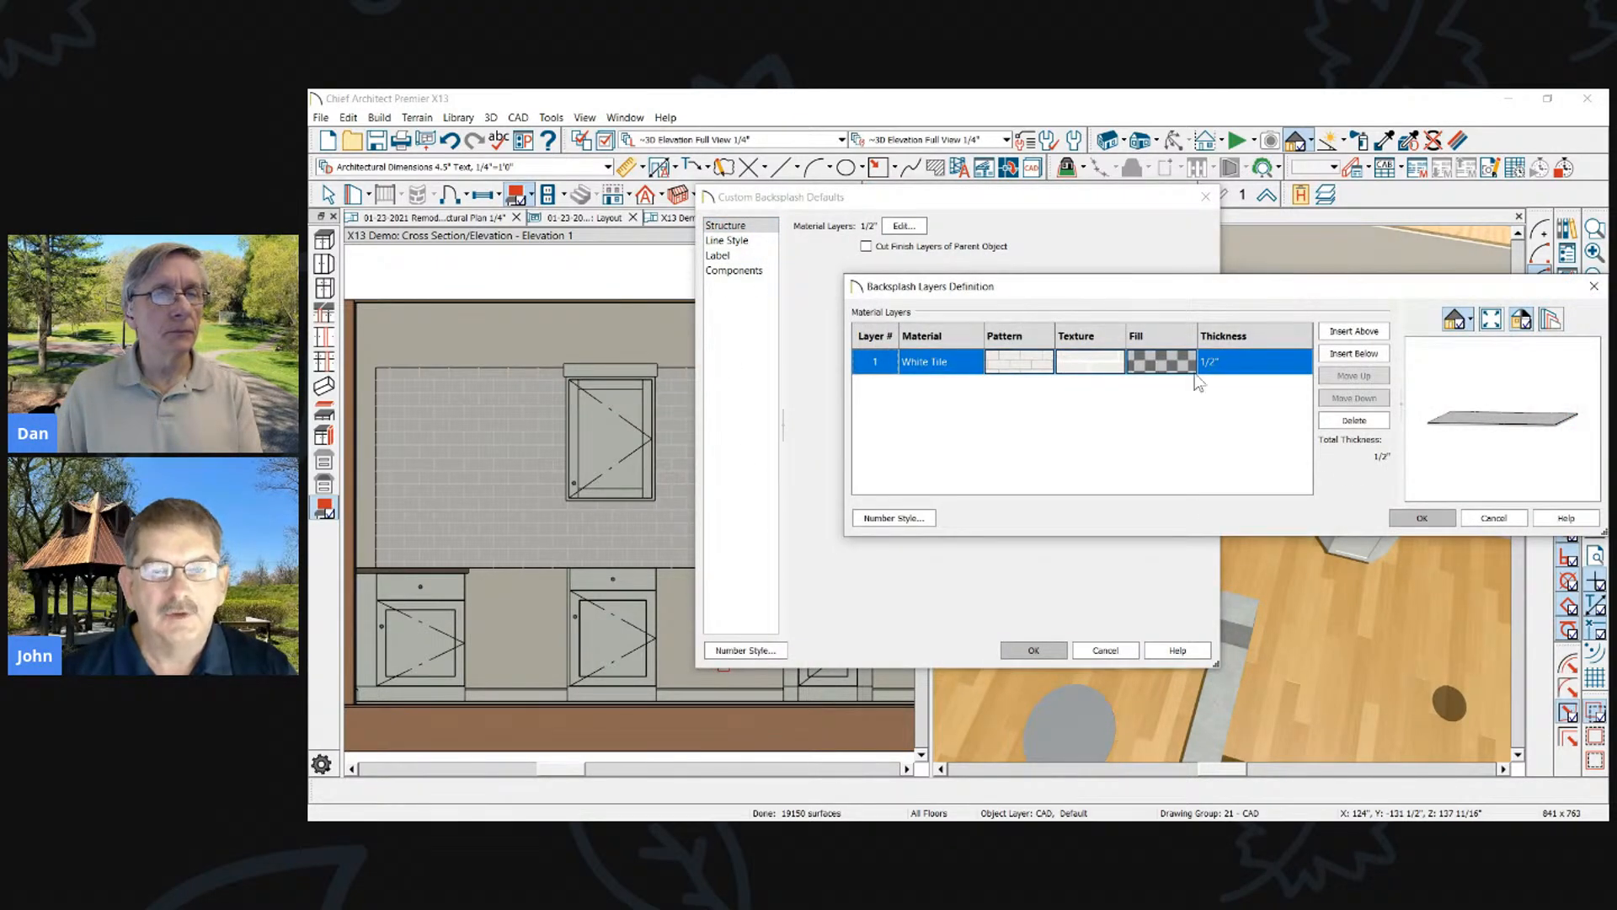
click(1496, 521)
click(1106, 651)
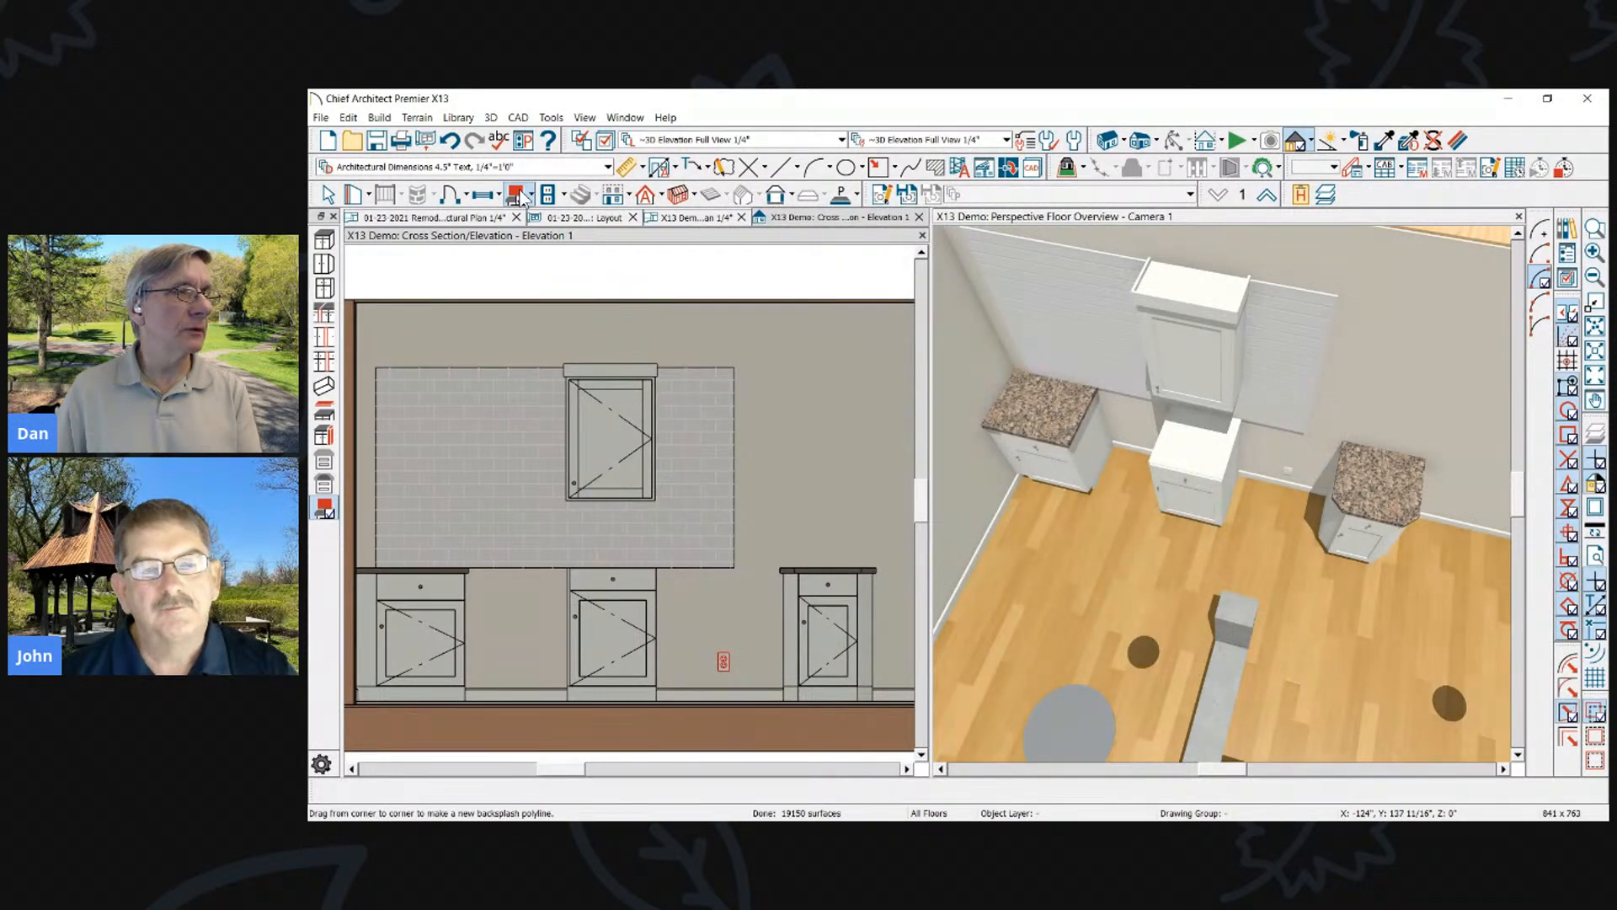
Check the structure settings in the Wall Material Region defaults for comparison and cancel the dialog
click(353, 195)
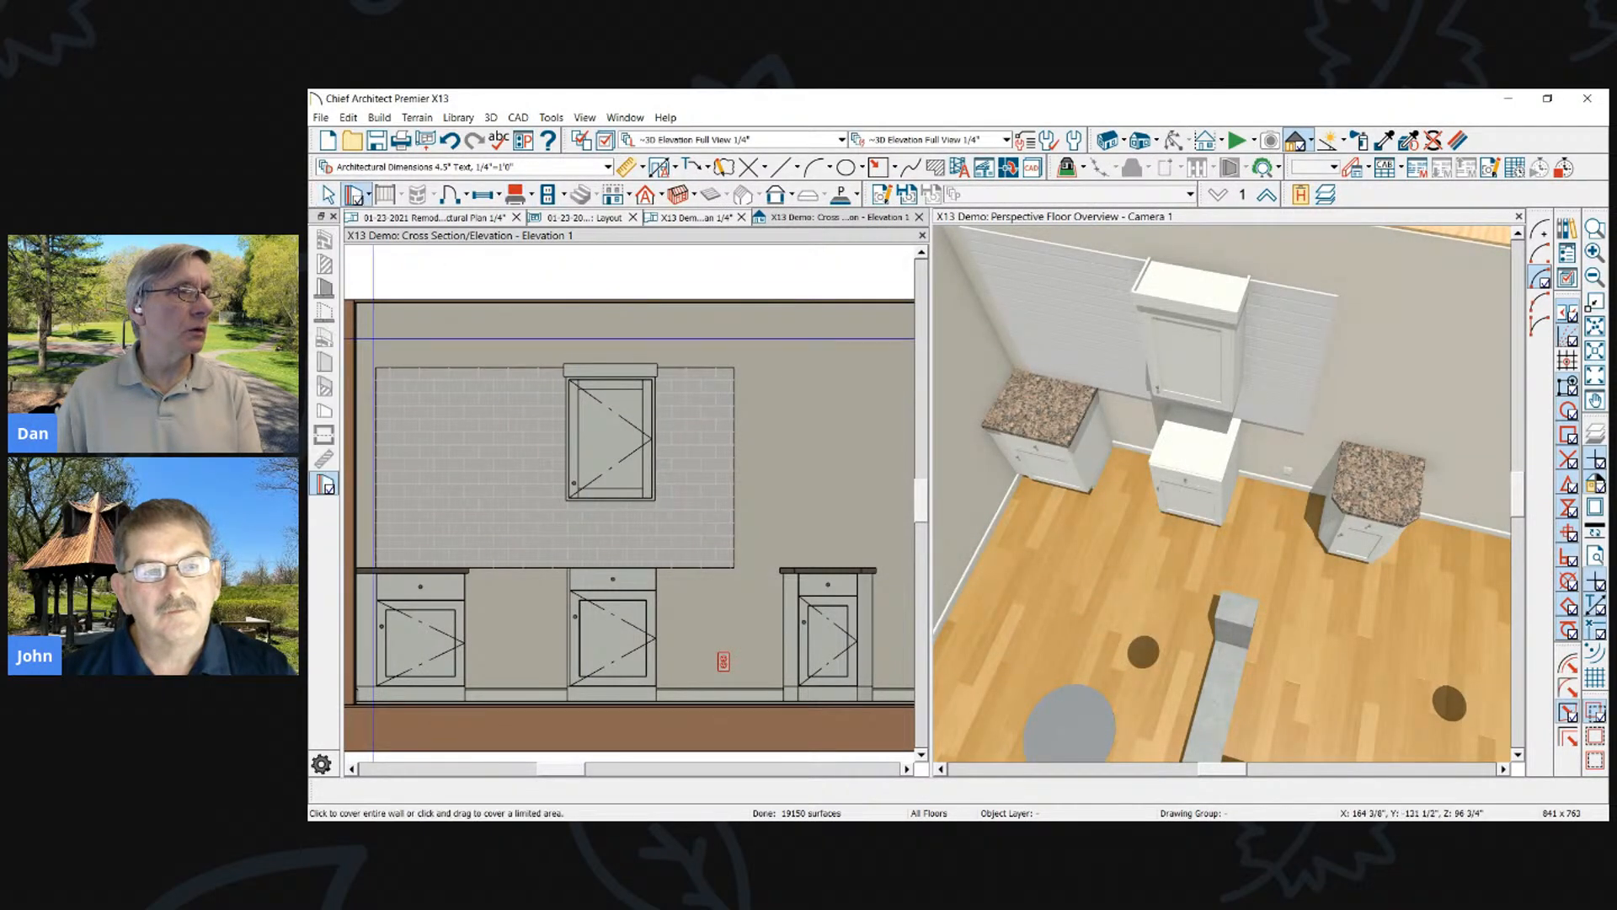
double_click(325, 485)
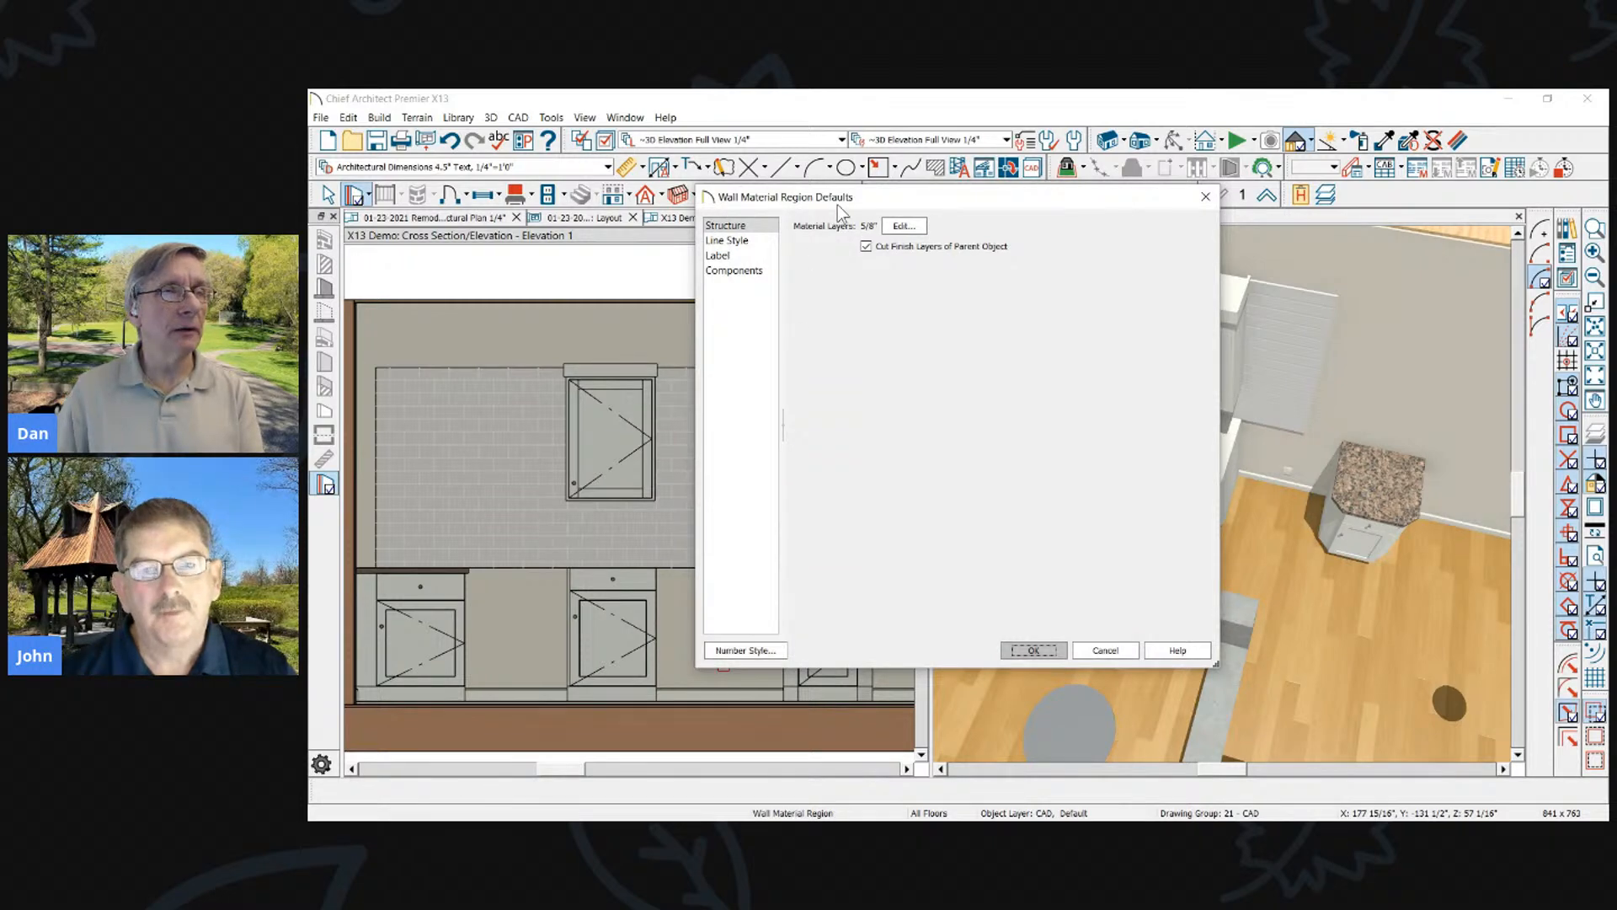
click(1105, 649)
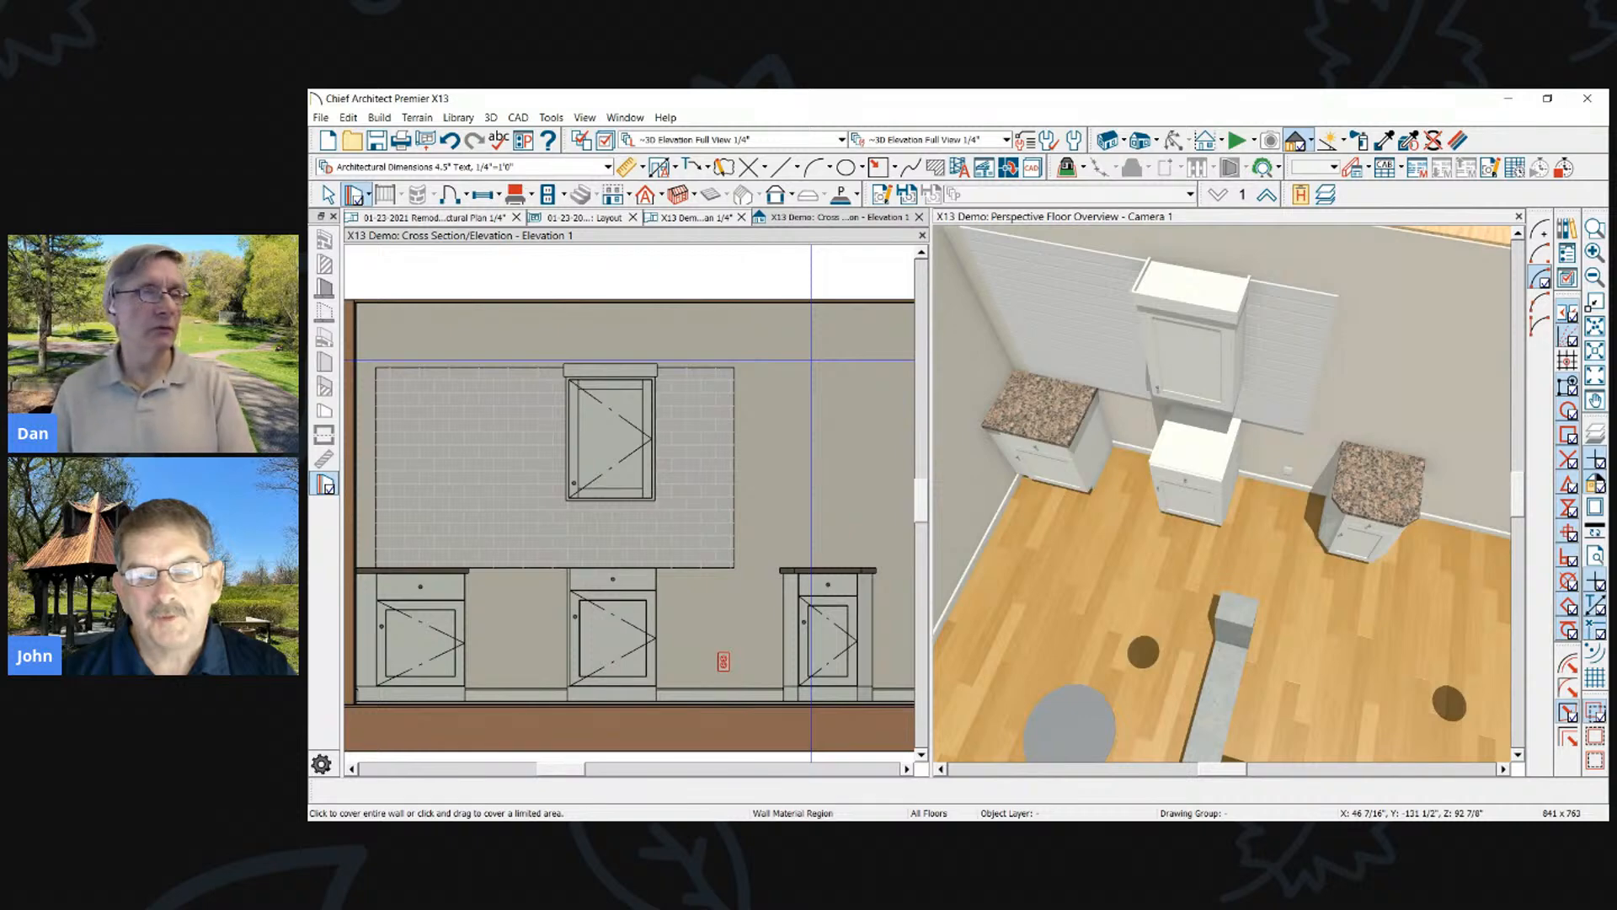
Switch to the feature list in Word, review the cabinet items under DESIGN and return to Chief Architect
middle_drag(1134, 399, 1072, 295)
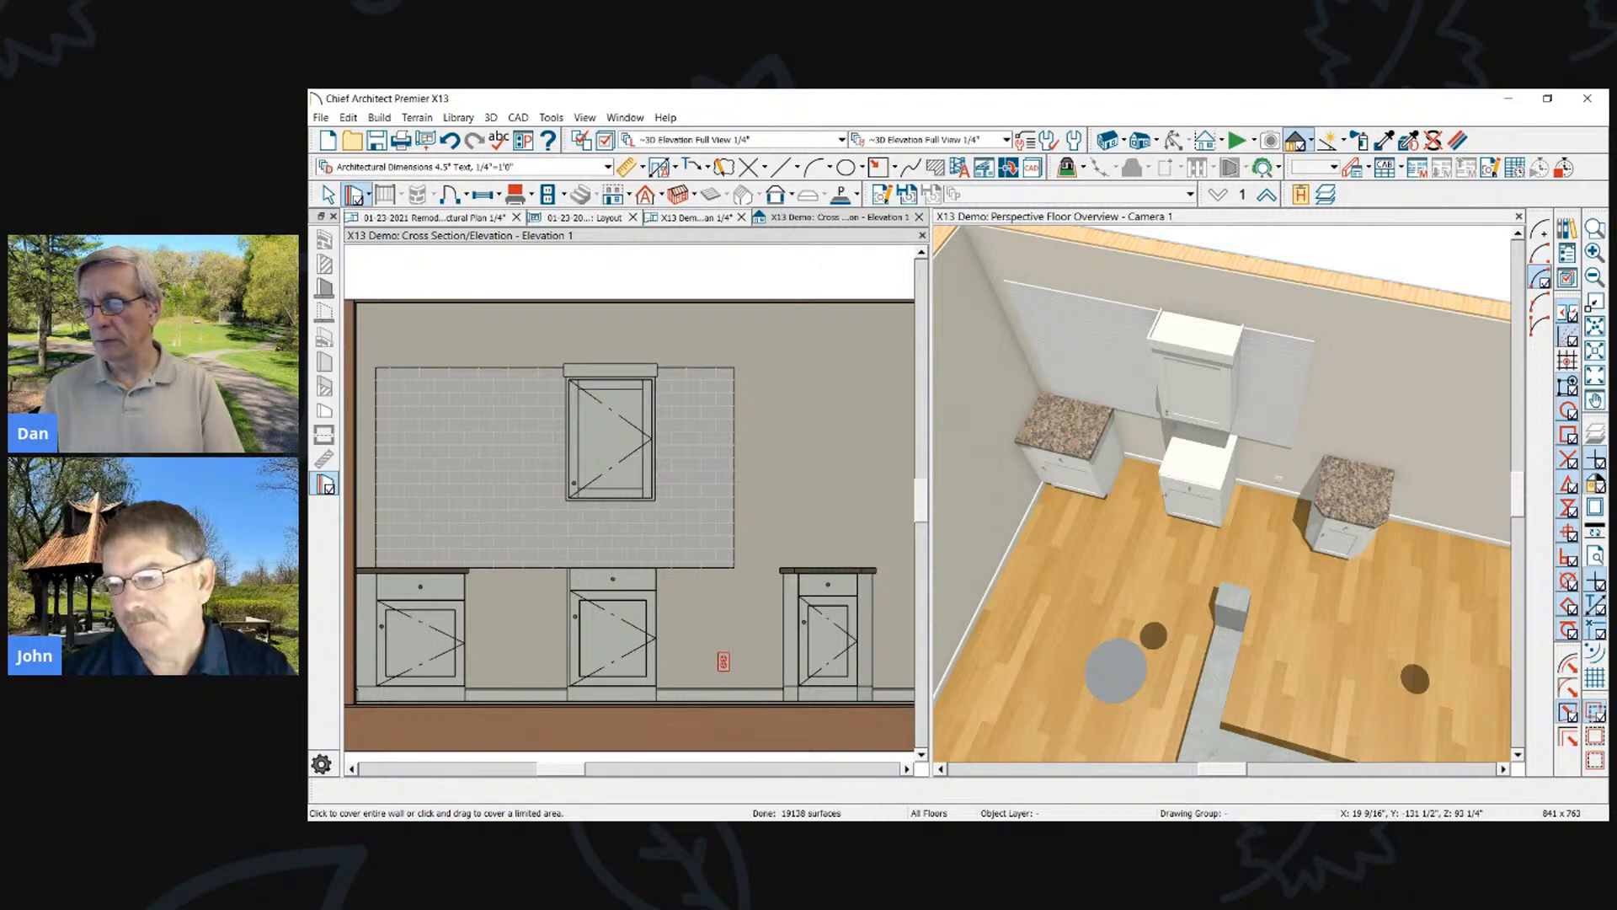
key(alt+Tab)
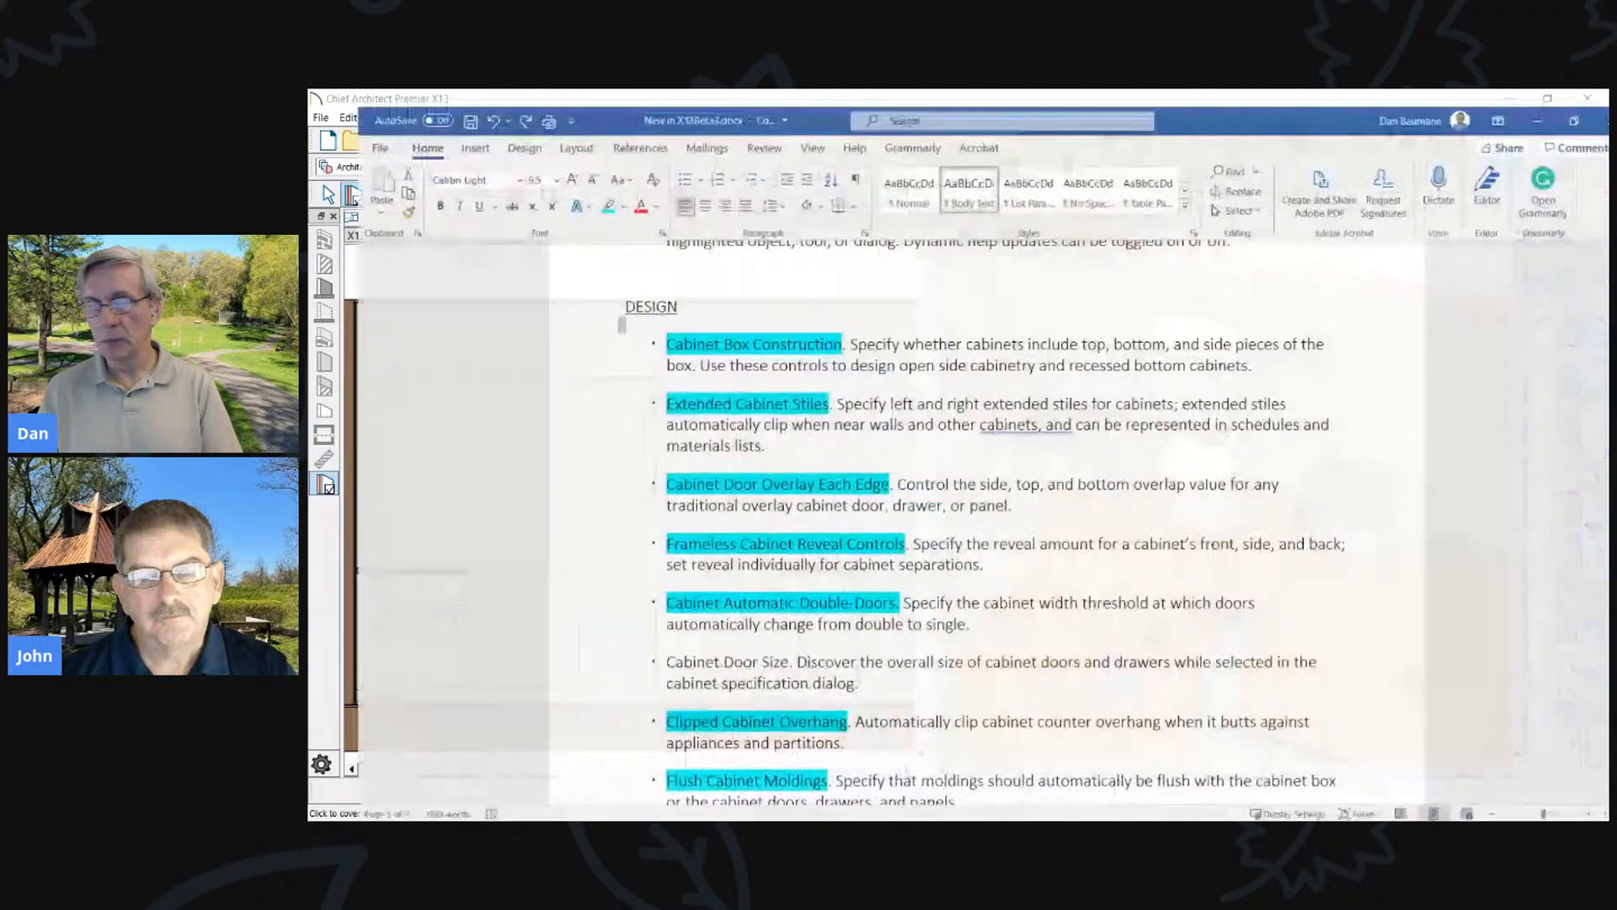
scroll(857, 543, down, 2)
scroll(857, 544, up, 2)
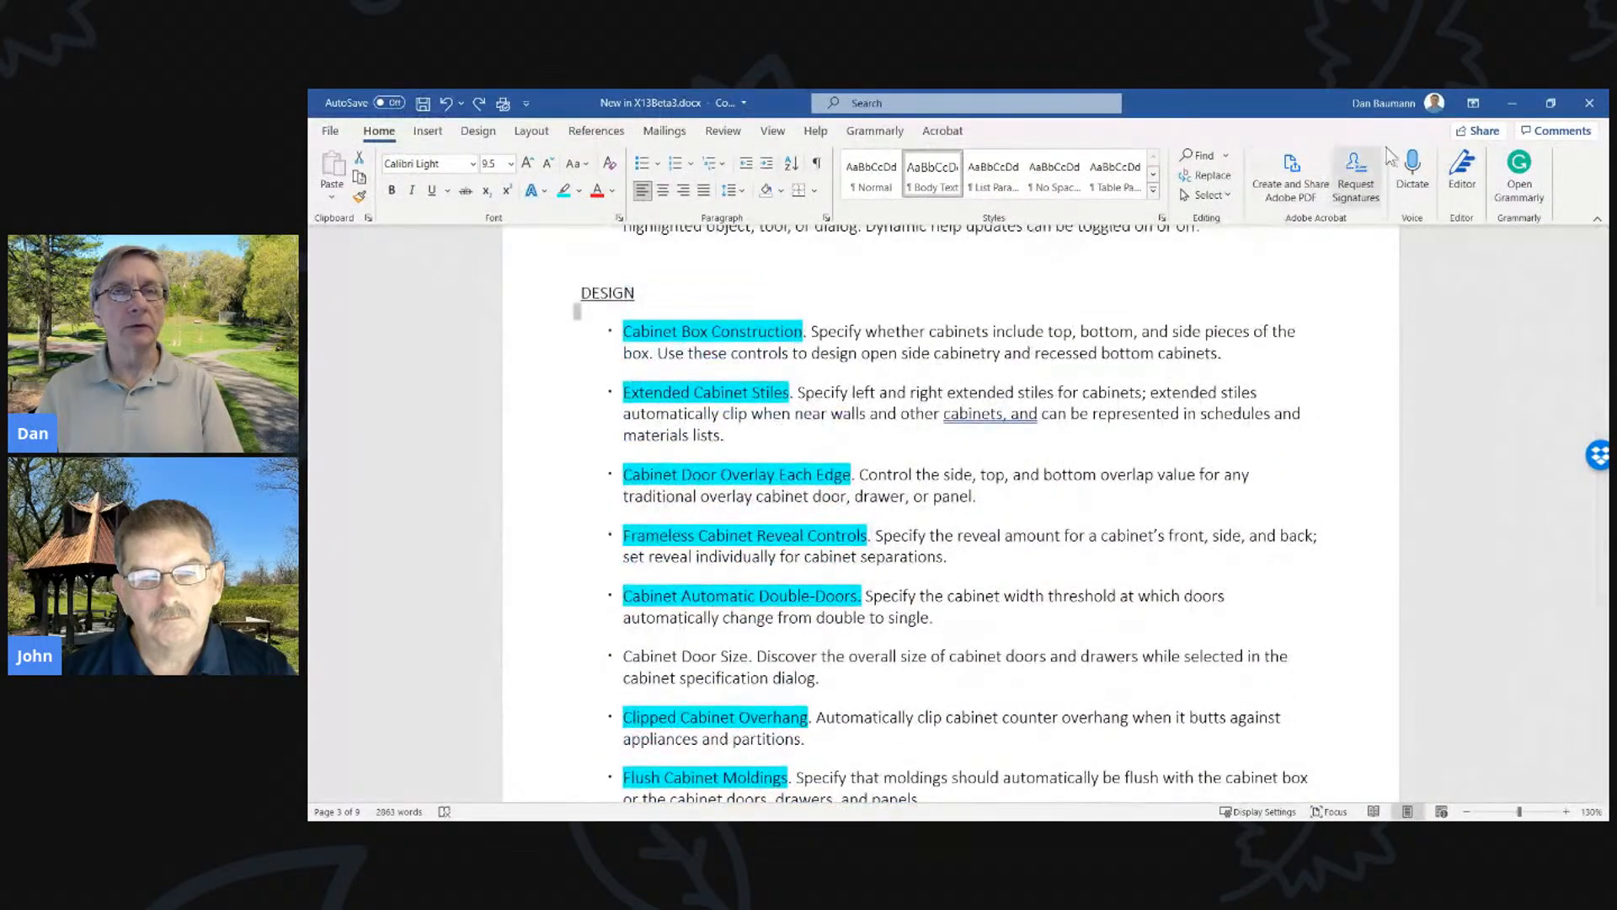
click(1512, 103)
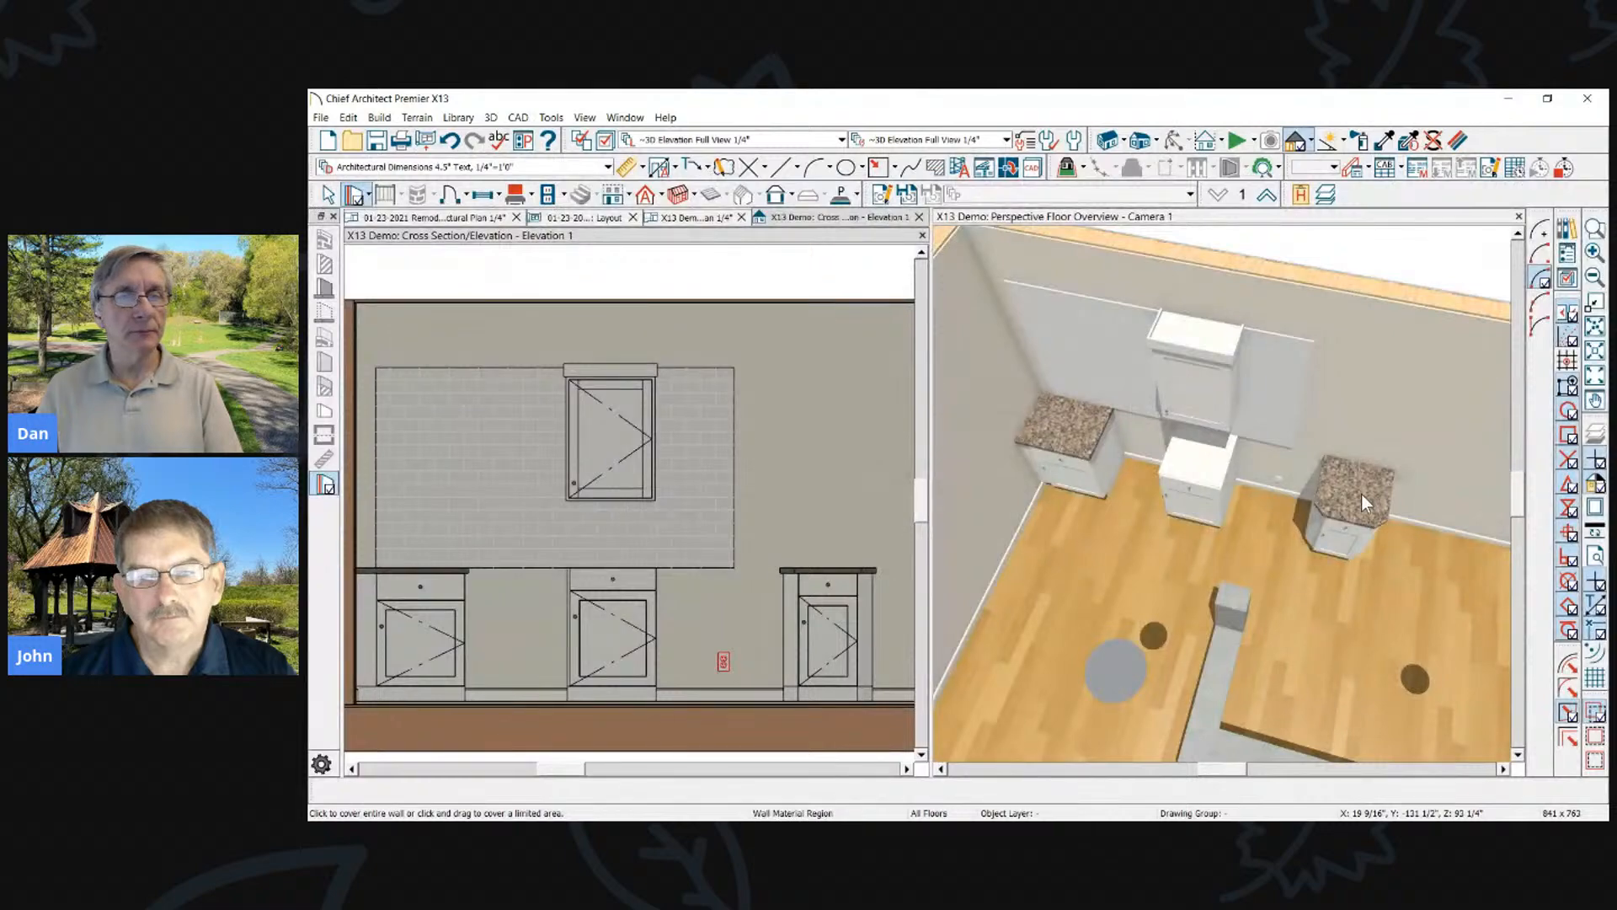
In the 3D overview, move the corner base cabinet with the granite countertop about 6 9/16" along the wall, away from the side wall
scroll(1361, 494, up, 3)
scroll(1367, 502, down, 3)
scroll(1043, 446, up, 5)
scroll(1078, 446, down, 2)
scroll(1120, 488, up, 5)
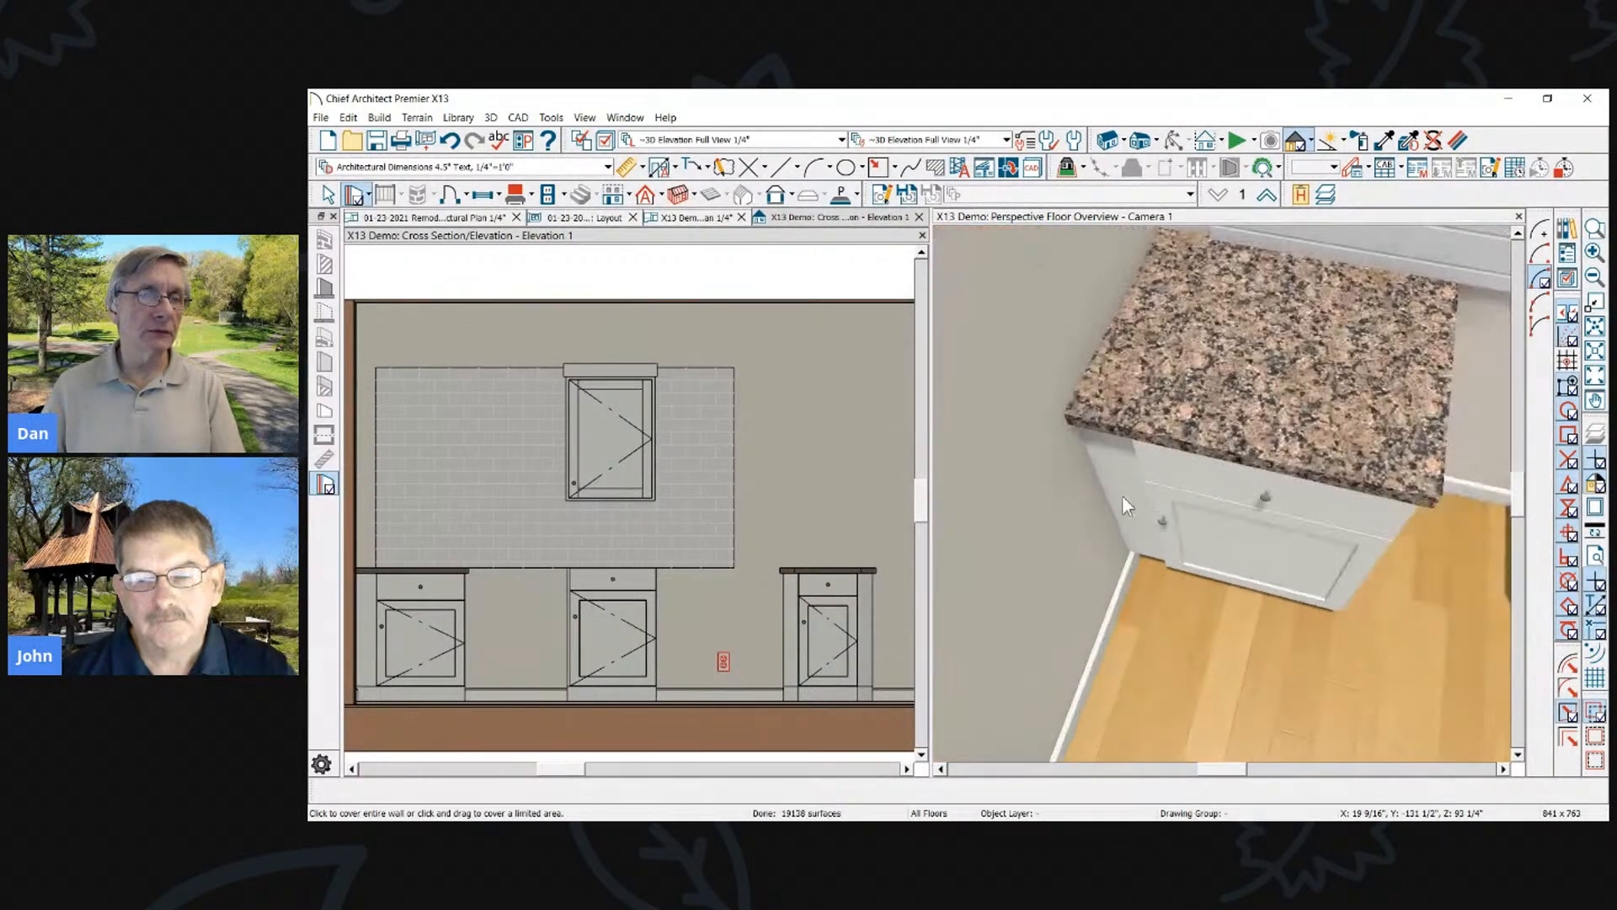
right_click(1250, 401)
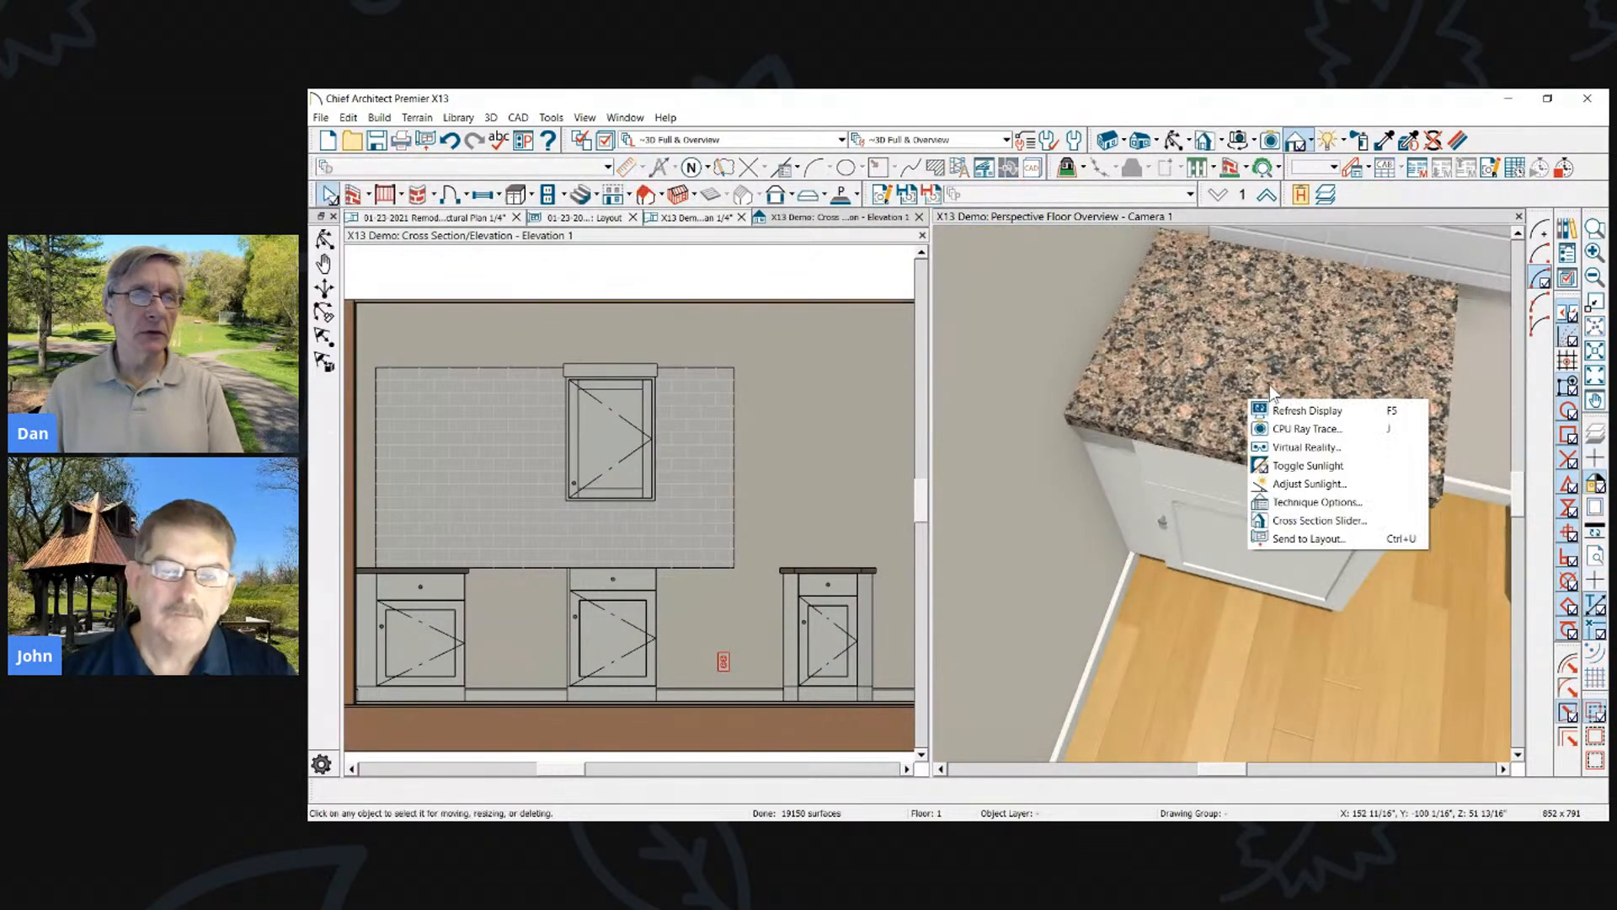
click(1247, 402)
drag(1304, 343, 1376, 356)
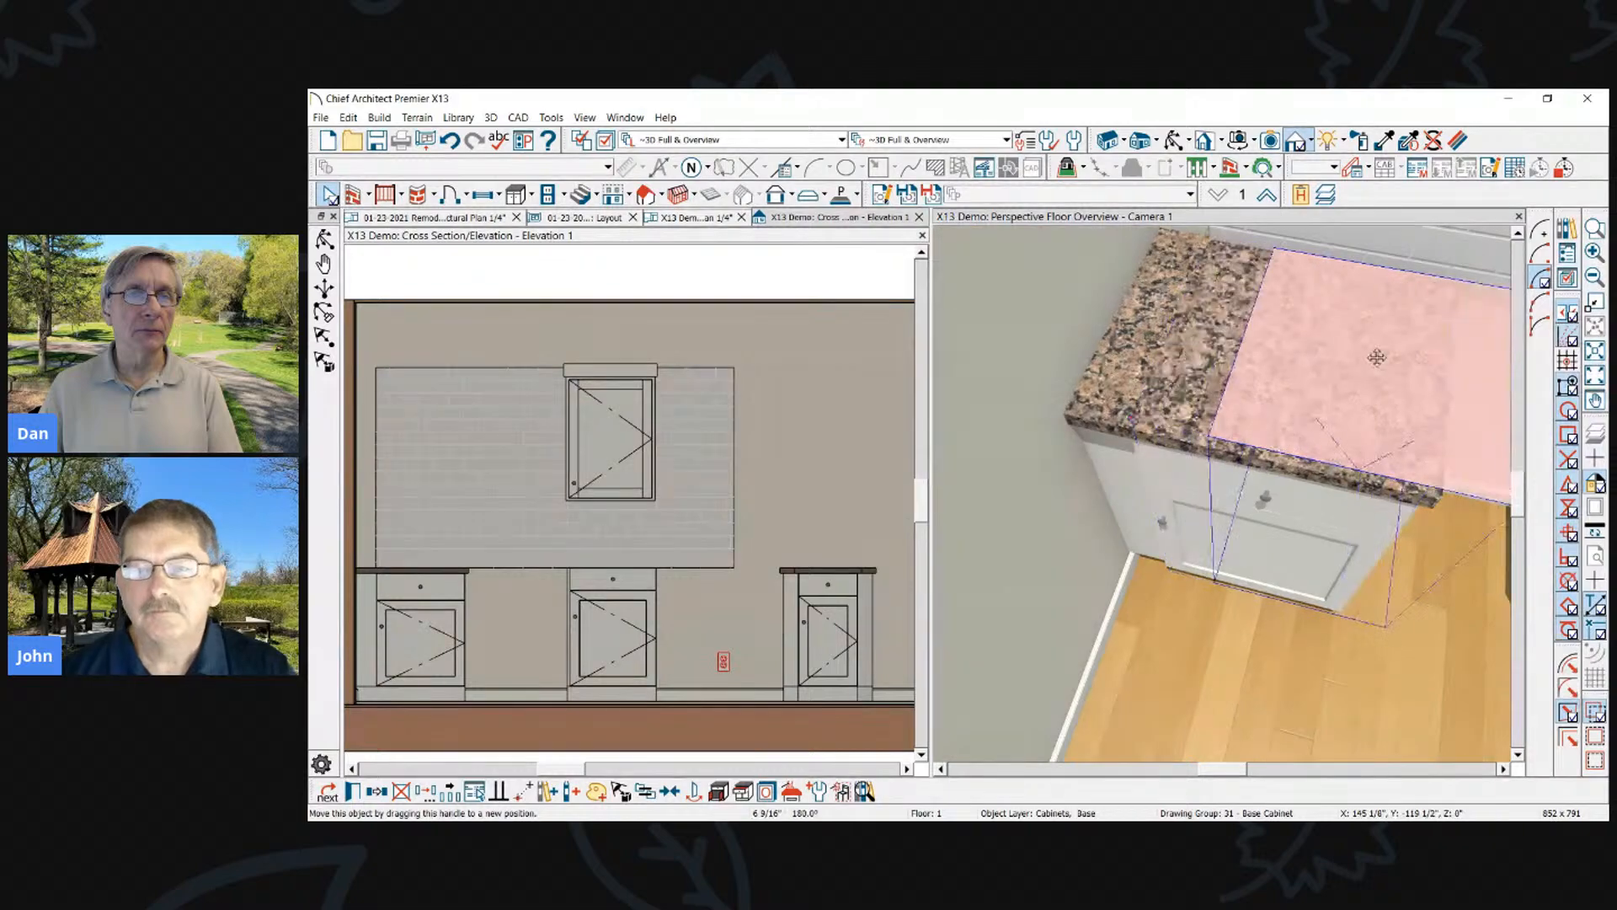
key(Return)
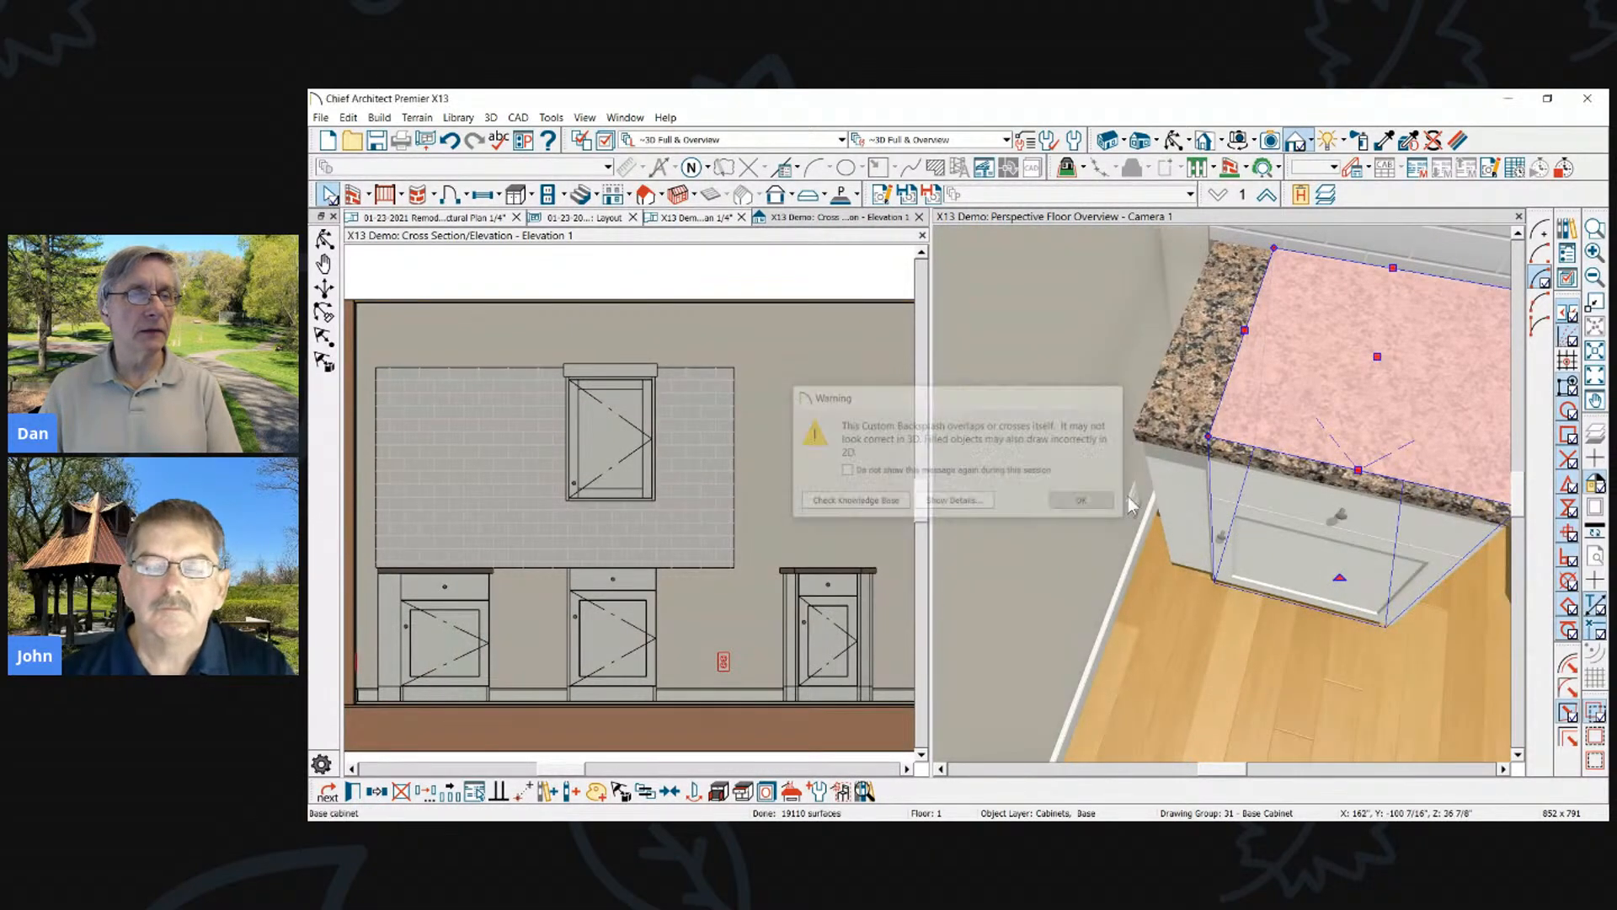
Open the specification of the selected corner base cabinet, turn its preview for a front view, and show the box construction settings
key(ctrl+e)
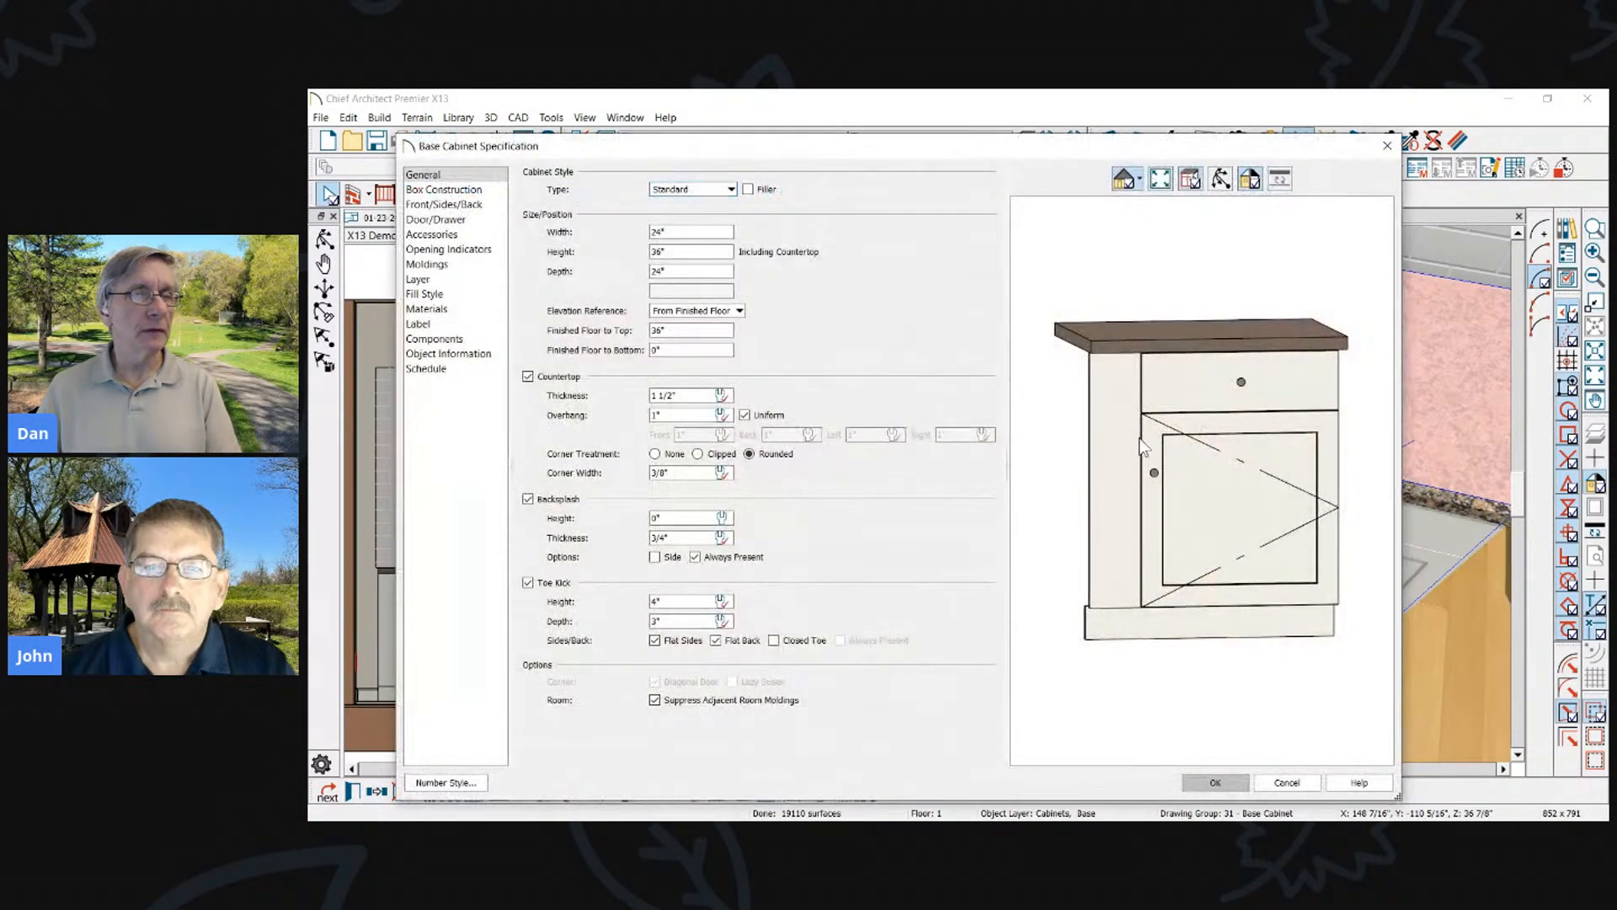
click(1220, 178)
drag(1223, 252, 1153, 382)
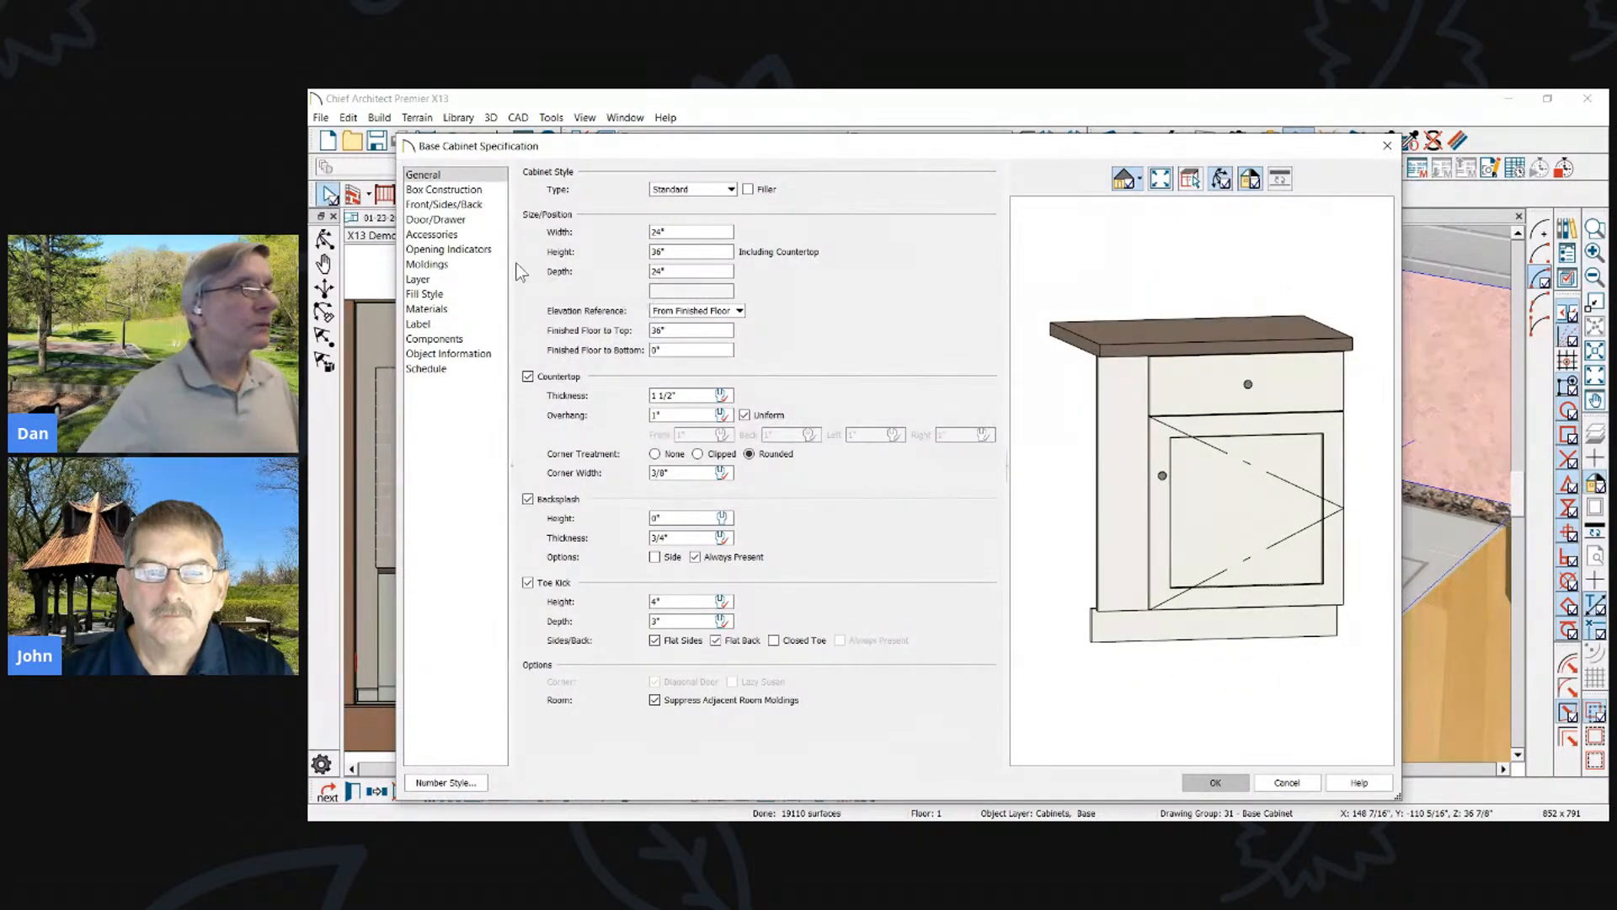
click(459, 191)
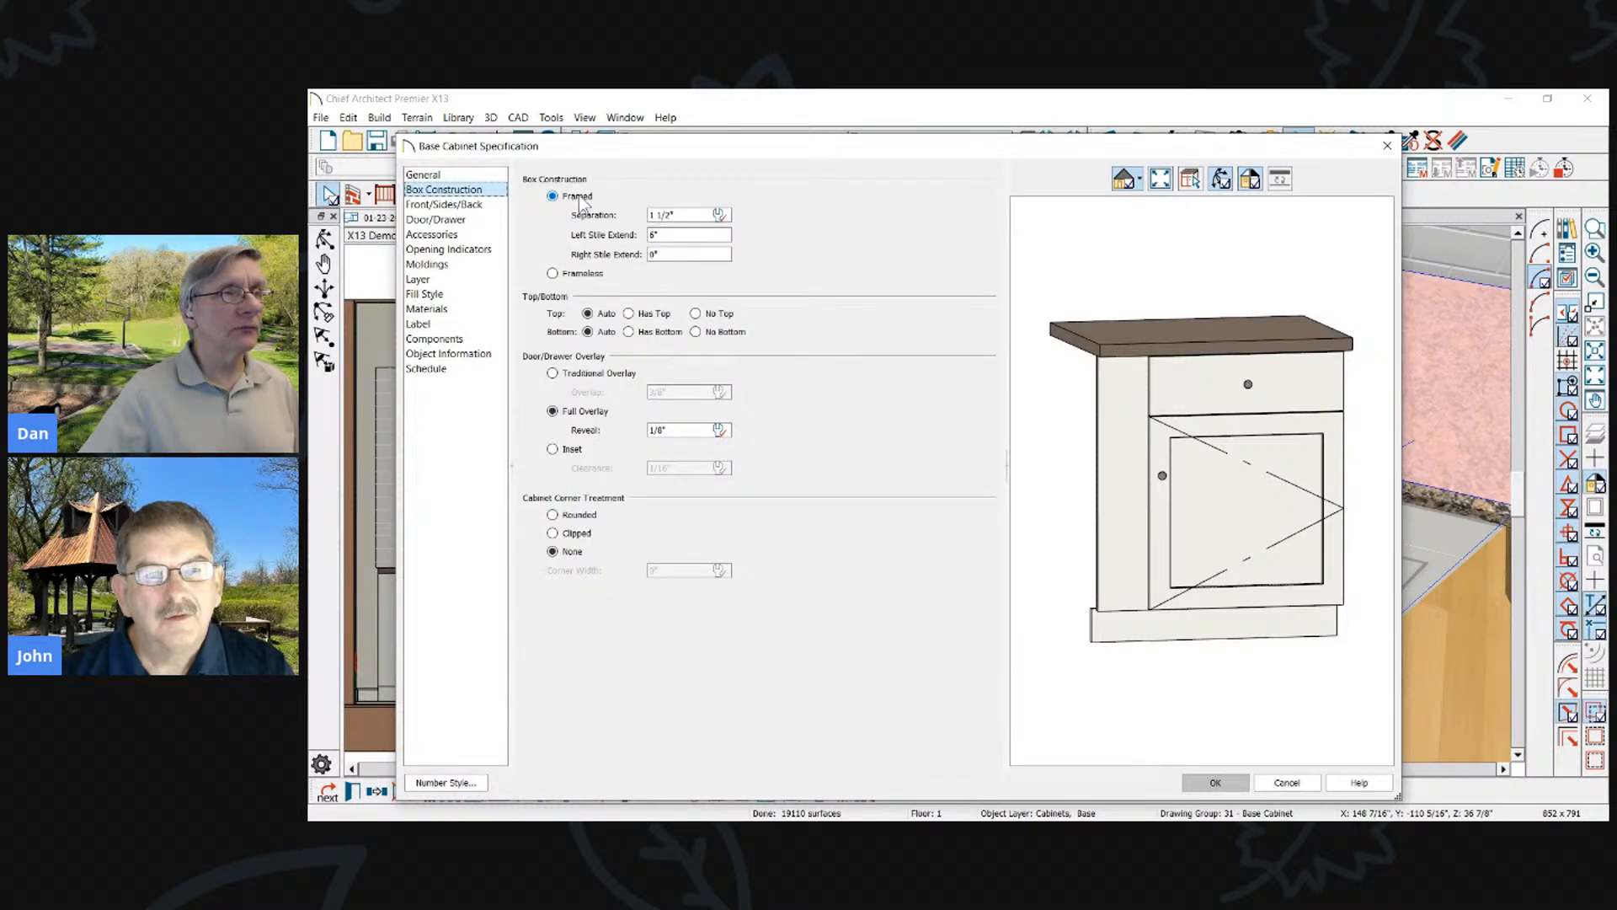
Try Frameless box construction on the base cabinet and return it to Framed
click(580, 276)
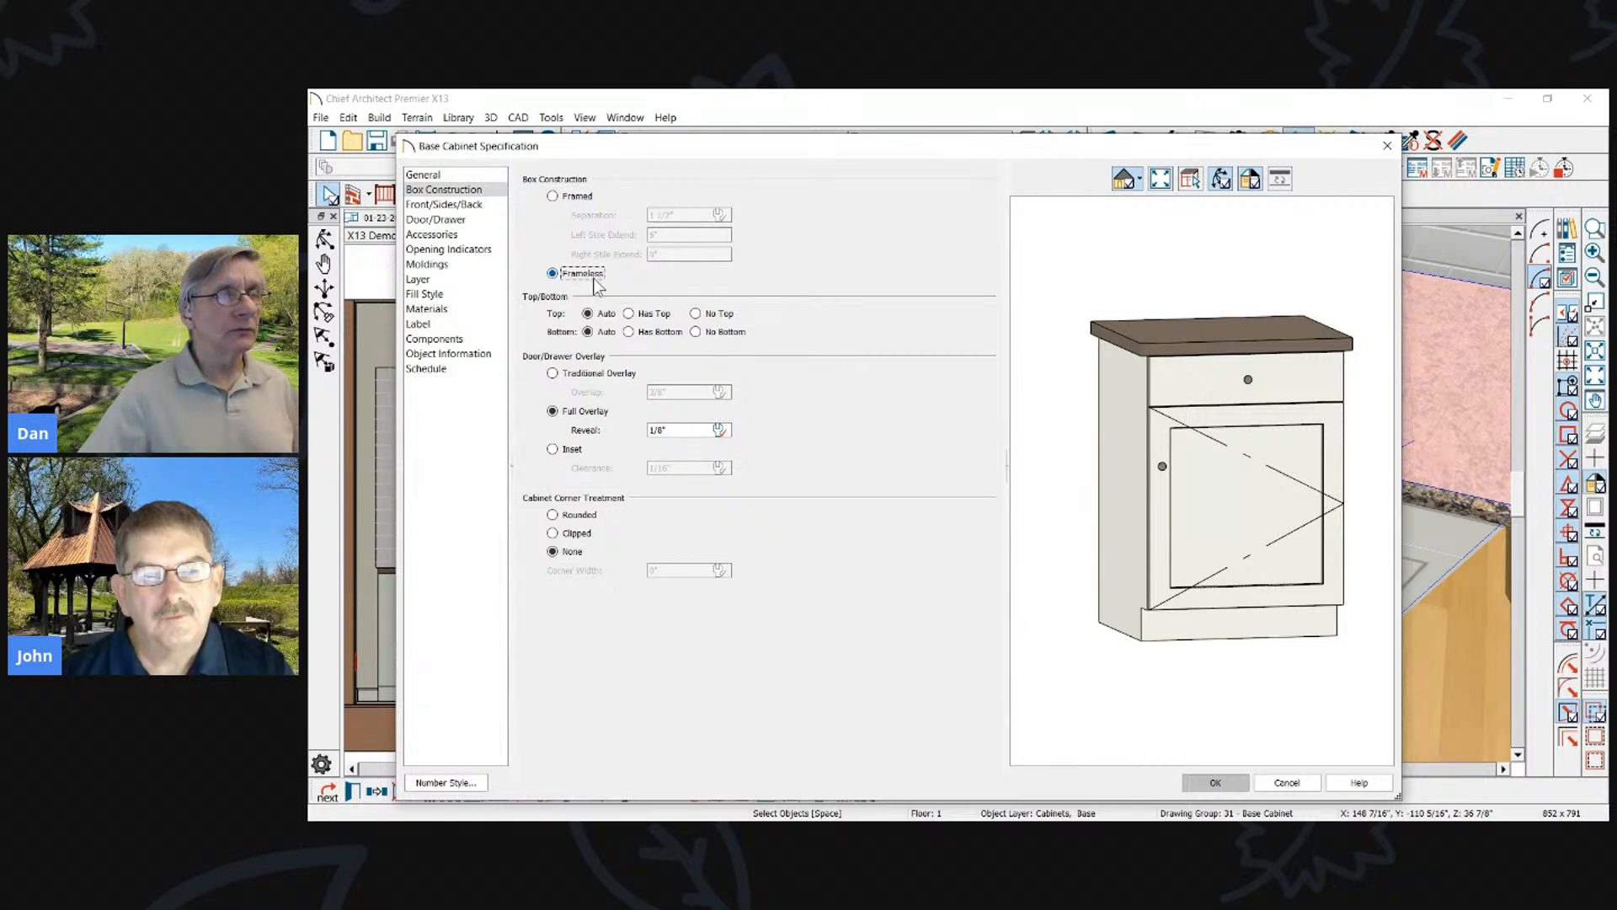
click(576, 196)
double_click(689, 254)
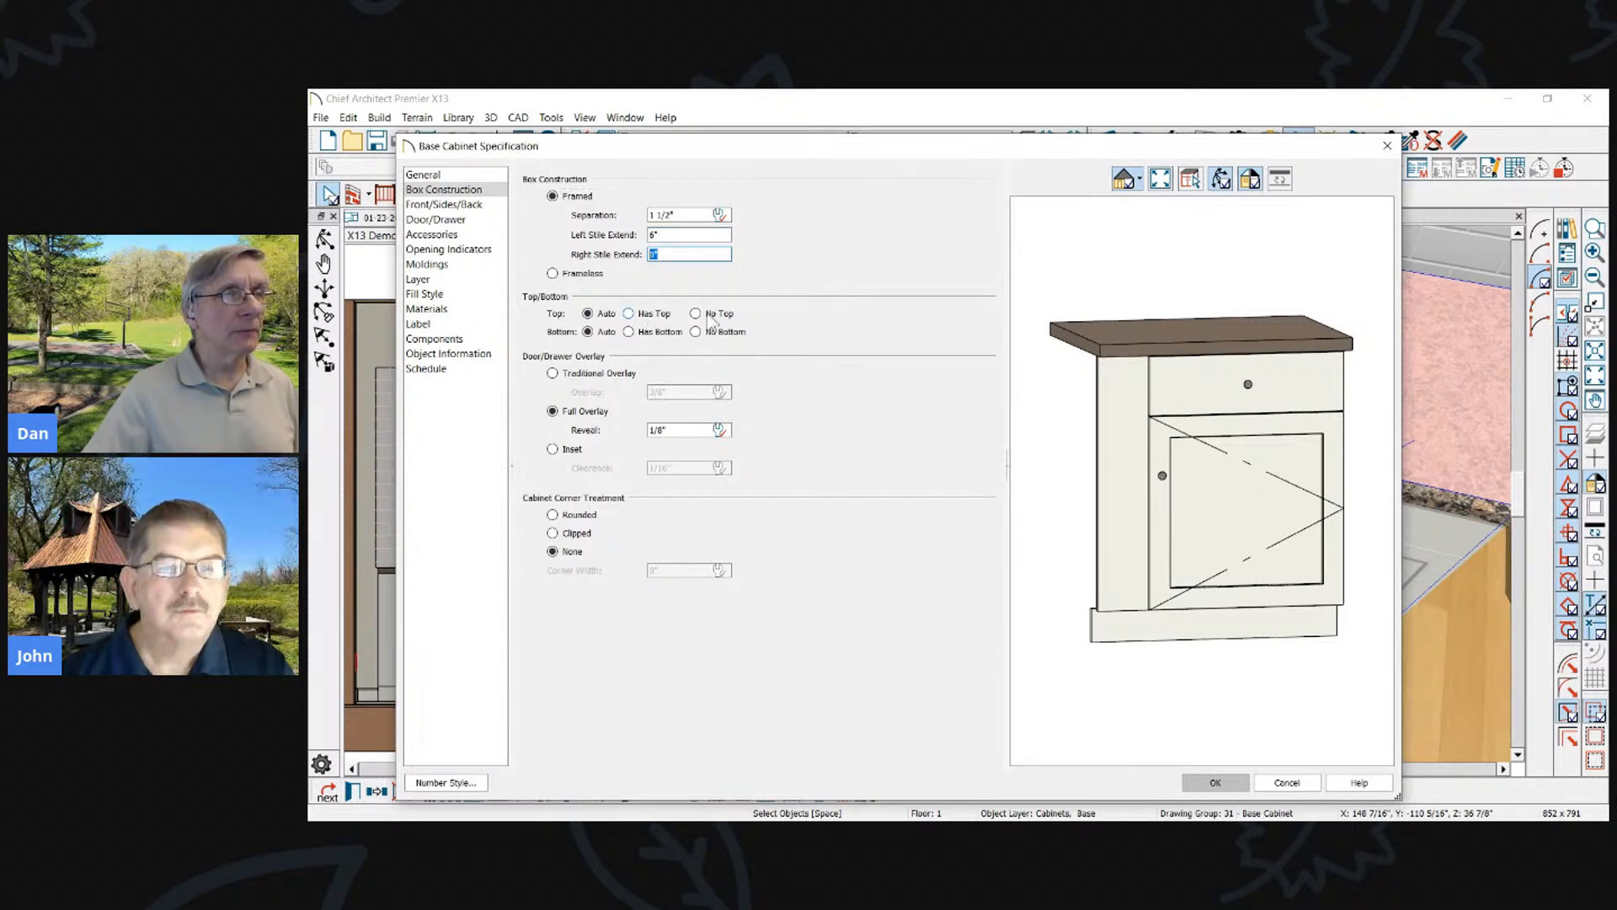
Delete the toe kick and the door from the base cabinet's front, leaving an opening below the drawer
mouse_move(1199, 423)
mouse_down()
mouse_move(1173, 321)
mouse_move(1191, 278)
mouse_move(1202, 330)
mouse_move(1184, 401)
mouse_up()
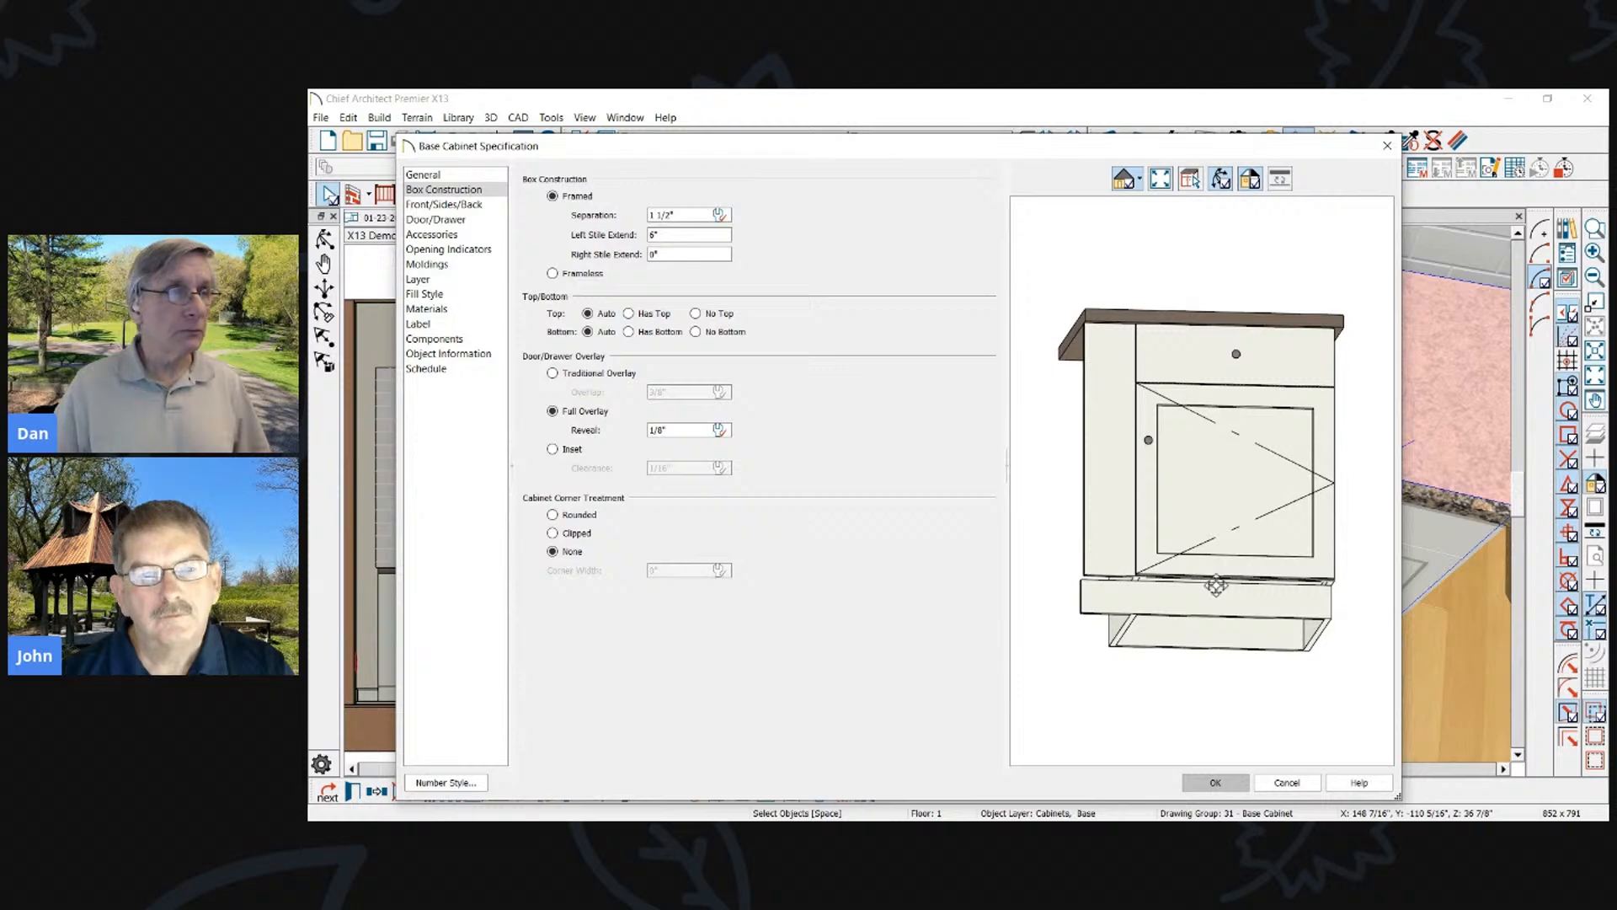
click(1223, 596)
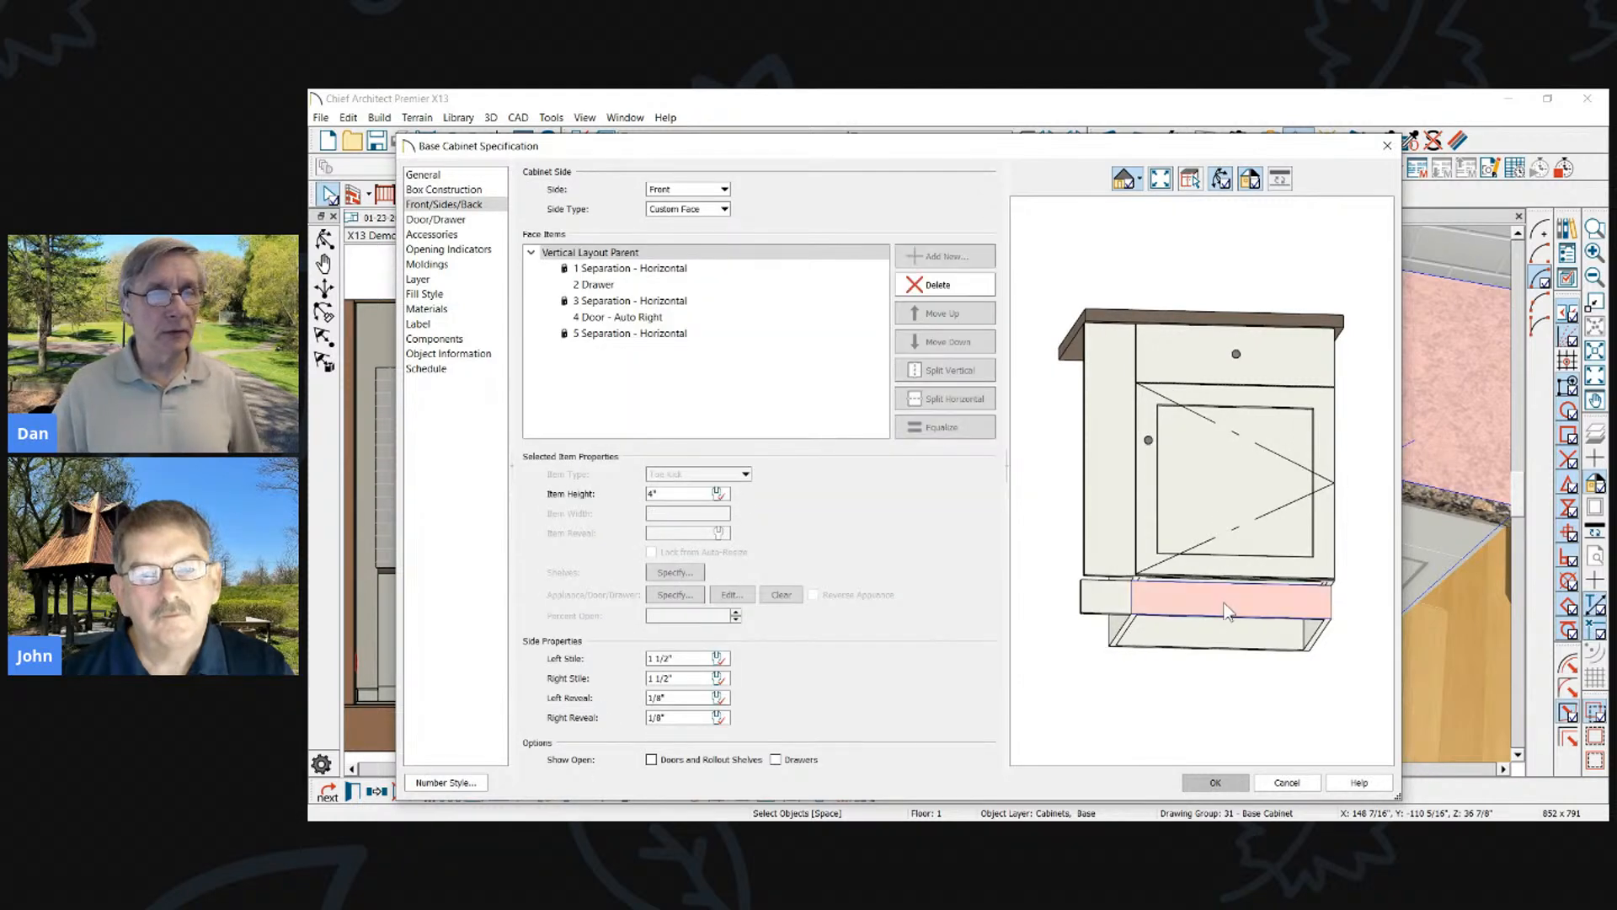
click(936, 284)
click(1221, 560)
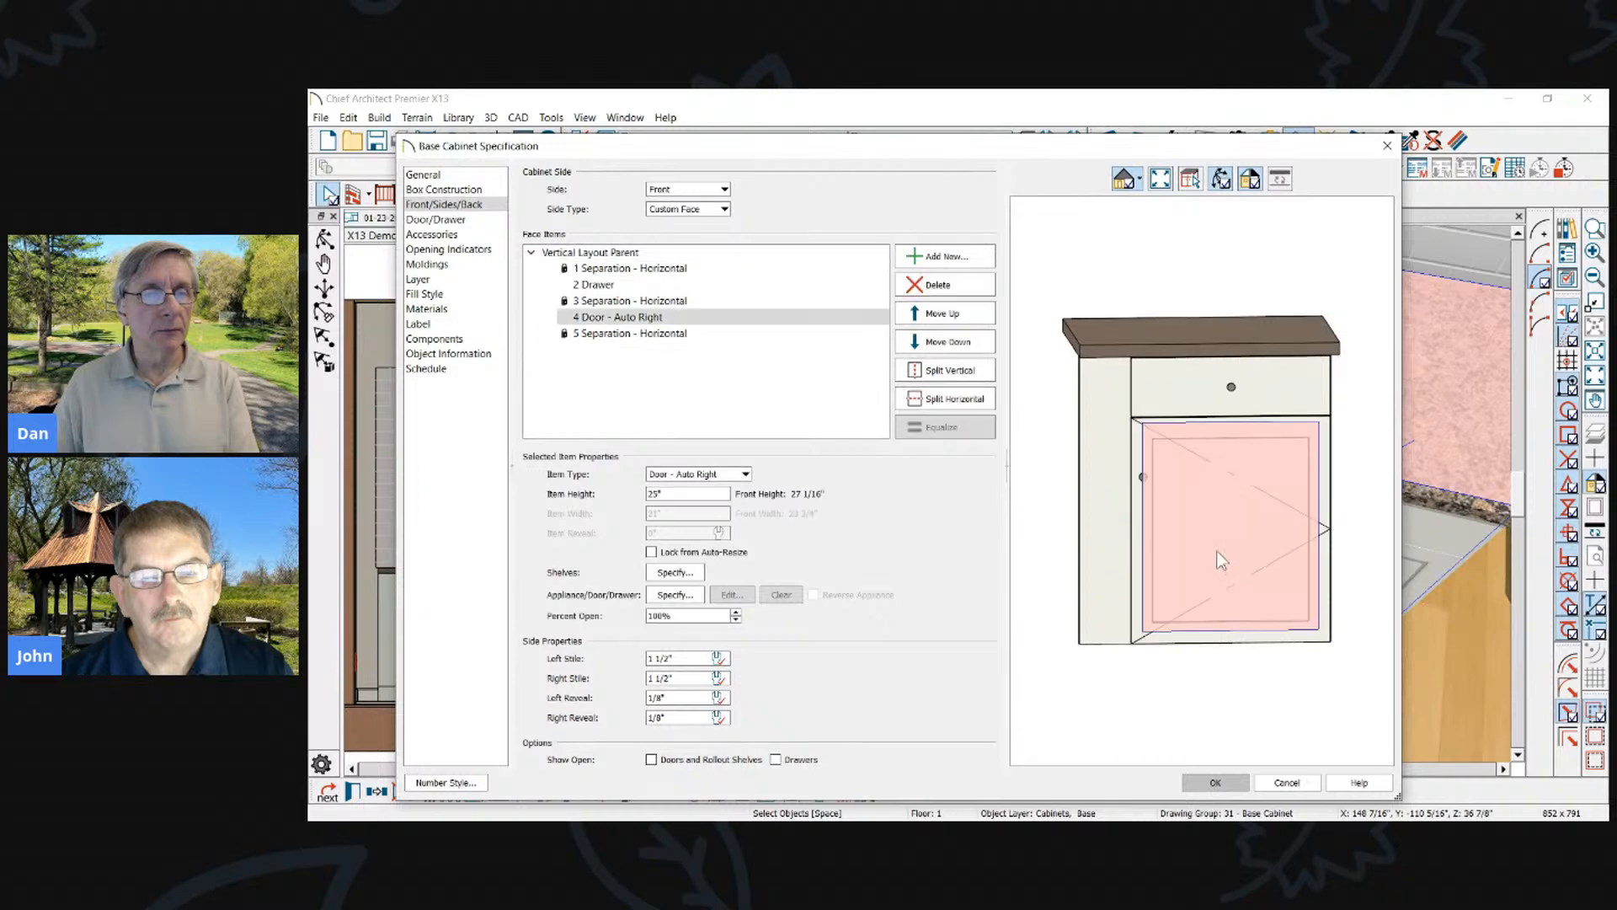
click(937, 285)
click(1232, 529)
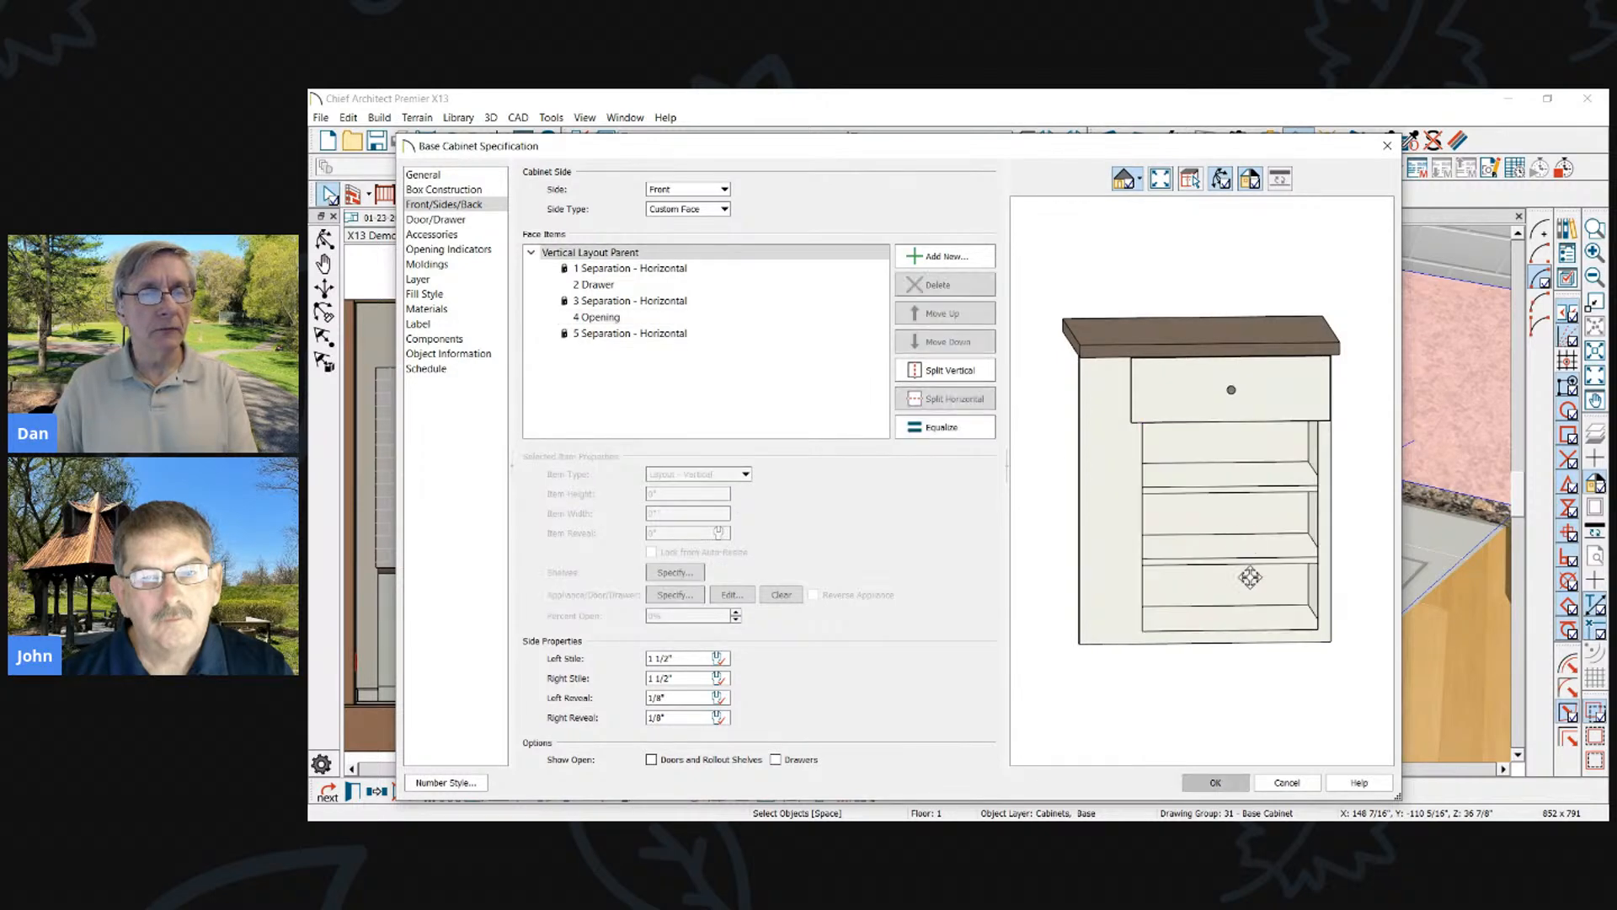
scroll(1238, 640, up, 3)
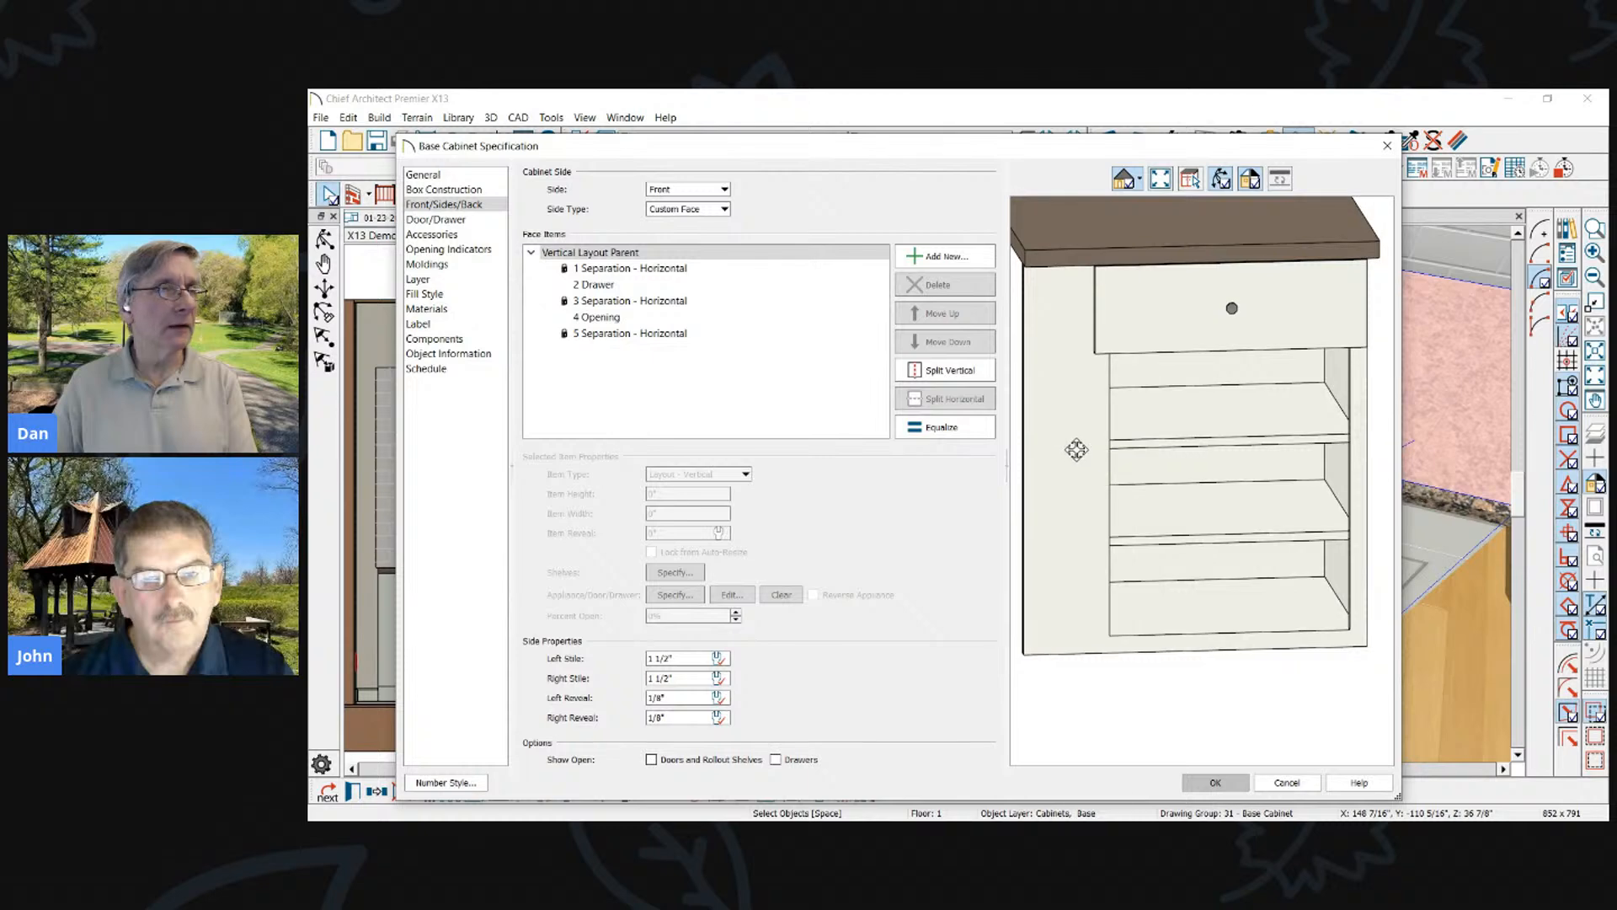
Set the base cabinet's box construction to No Bottom
click(438, 221)
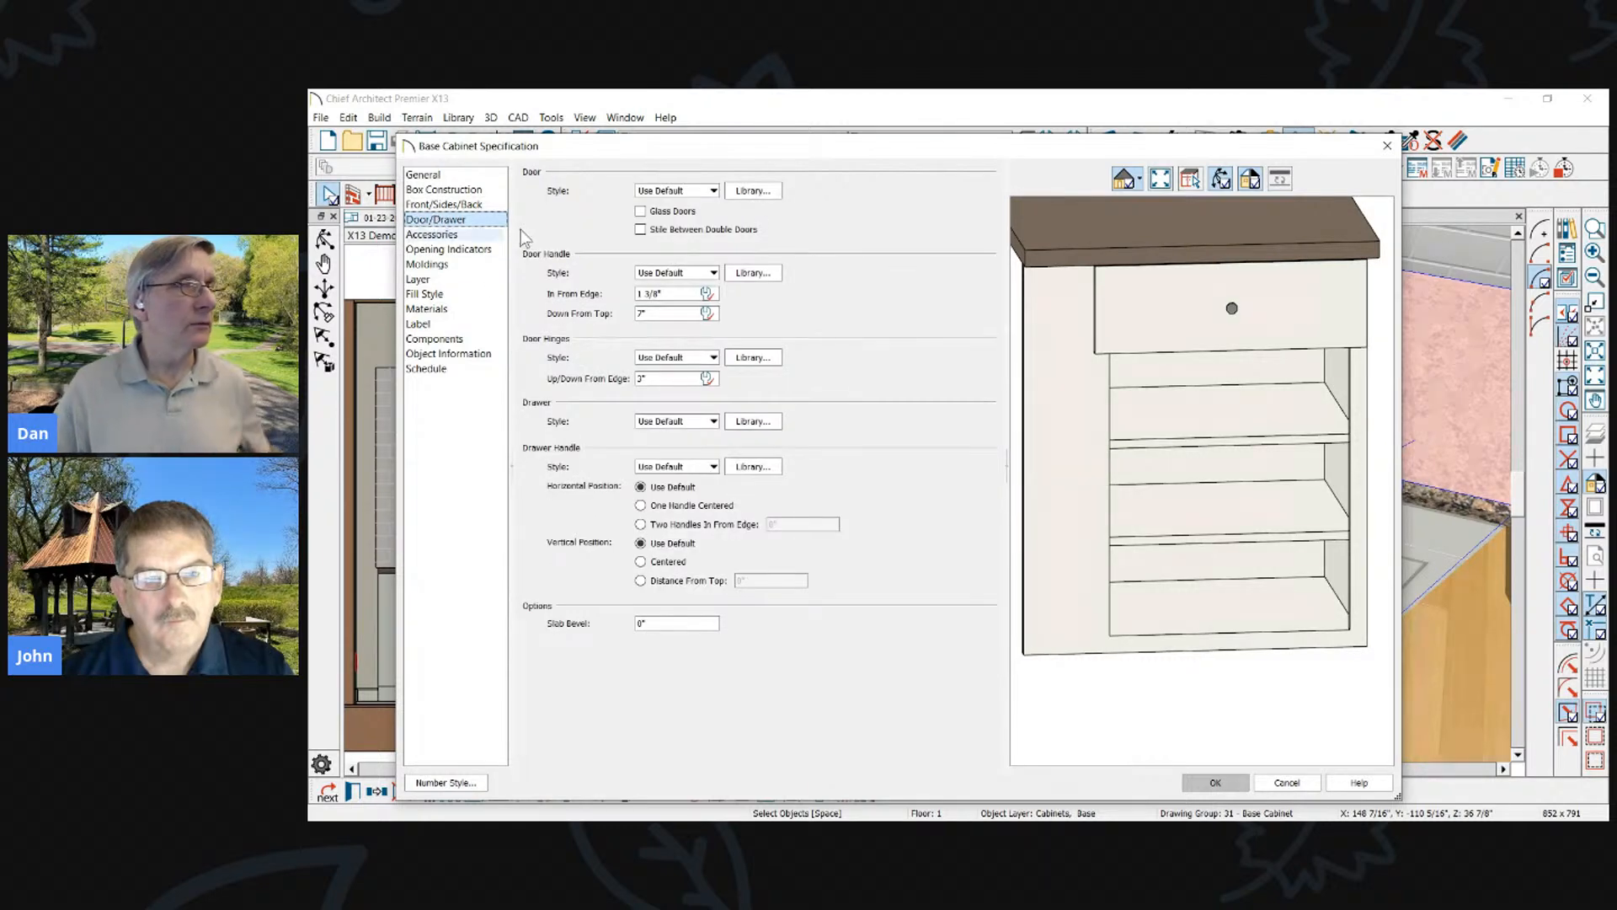
click(444, 205)
click(462, 190)
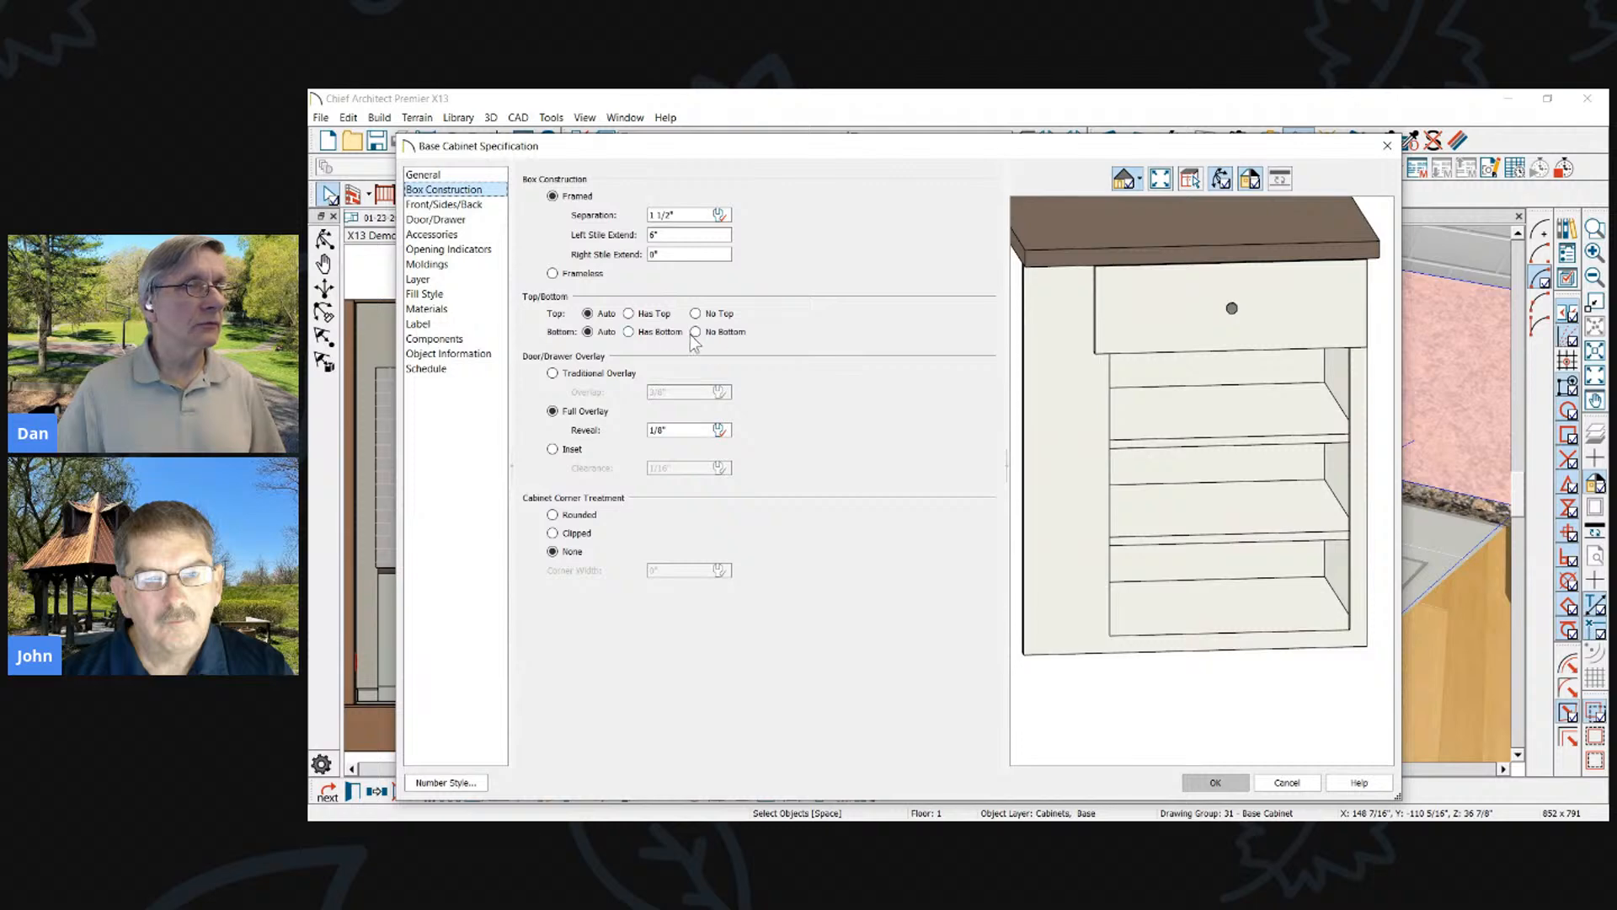
click(696, 332)
drag(1215, 486, 1341, 651)
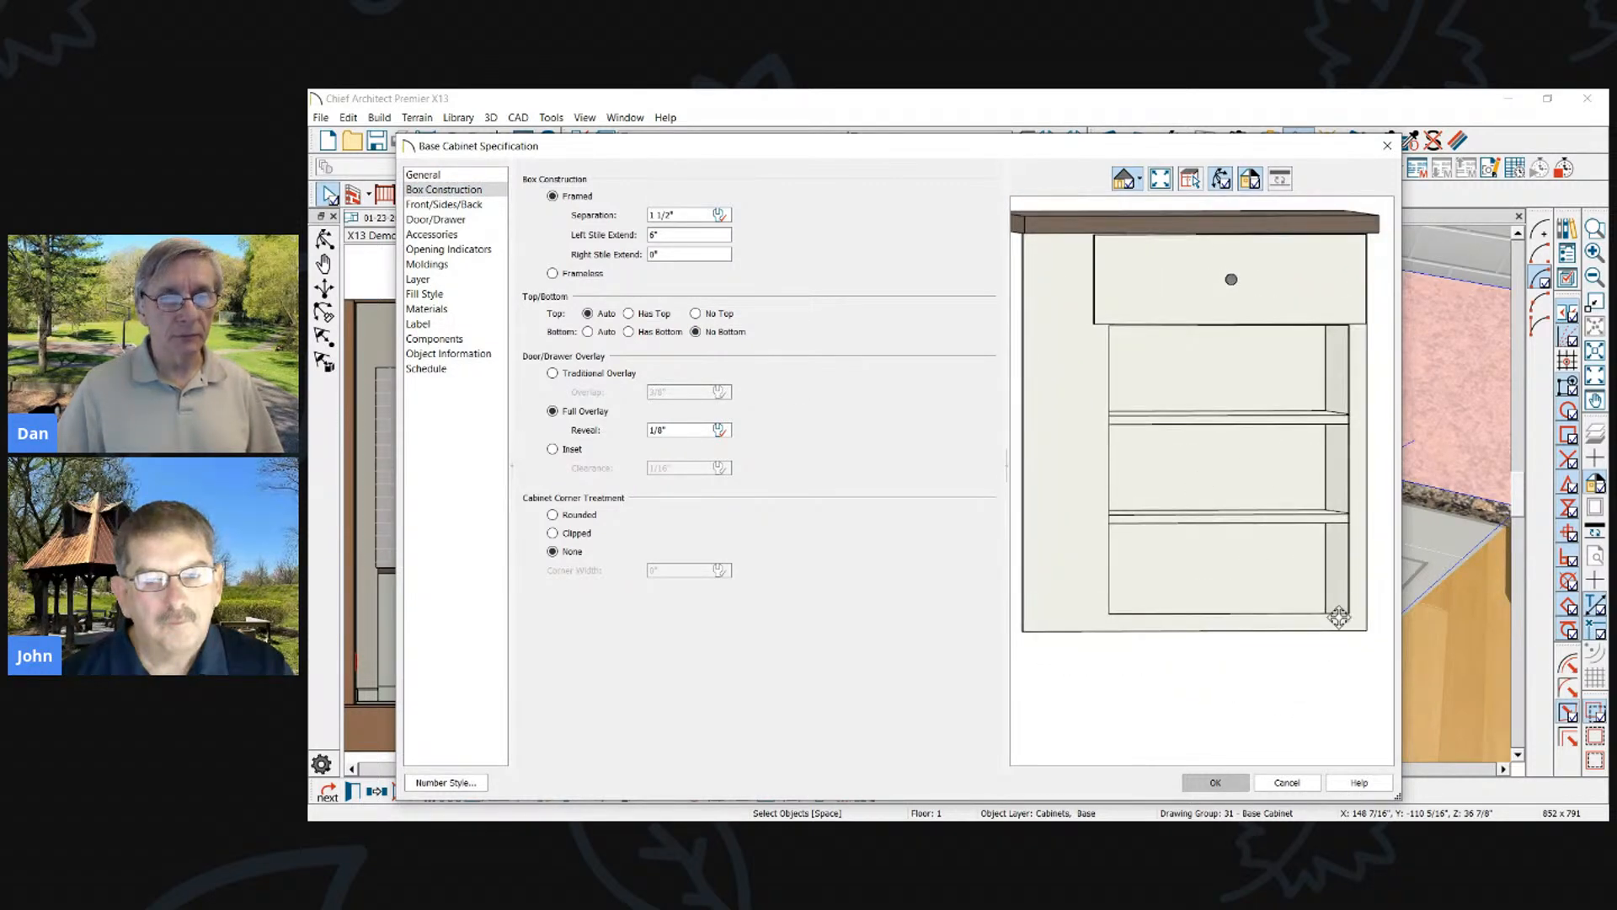
Delete the bottom horizontal separation from the base cabinet's front and check the open base in the preview
click(1339, 614)
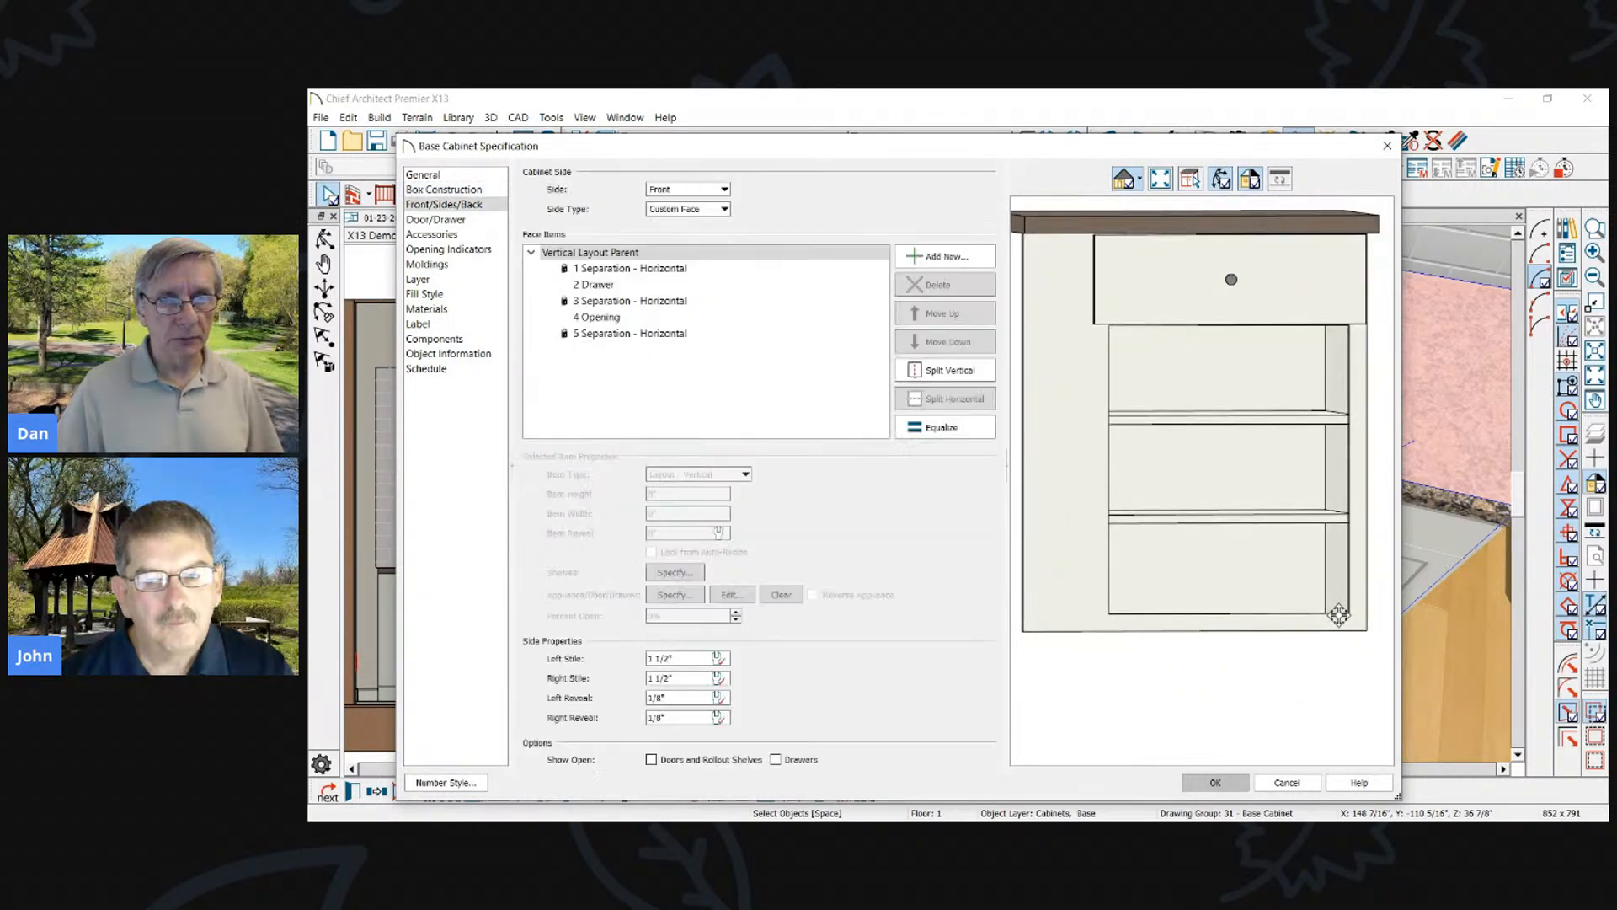
click(1237, 626)
click(931, 285)
drag(1213, 506, 1011, 556)
scroll(1148, 455, down, 3)
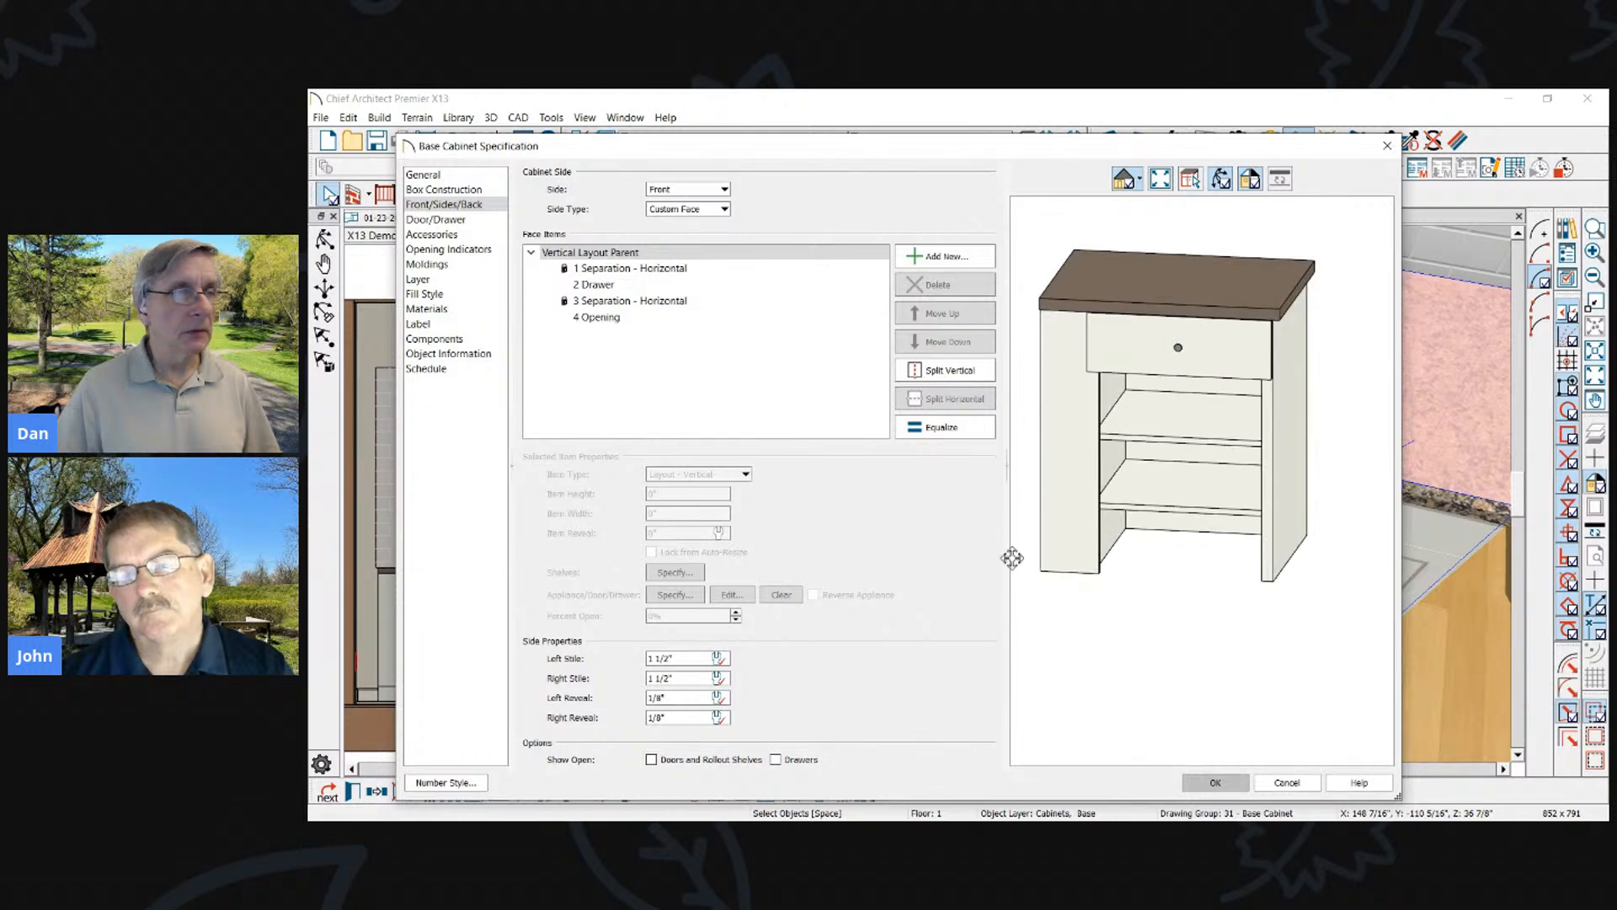
Review the cabinet's door/drawer, accessories, opening indicator, layer and fill style settings, and apply the cabinet changes
click(437, 219)
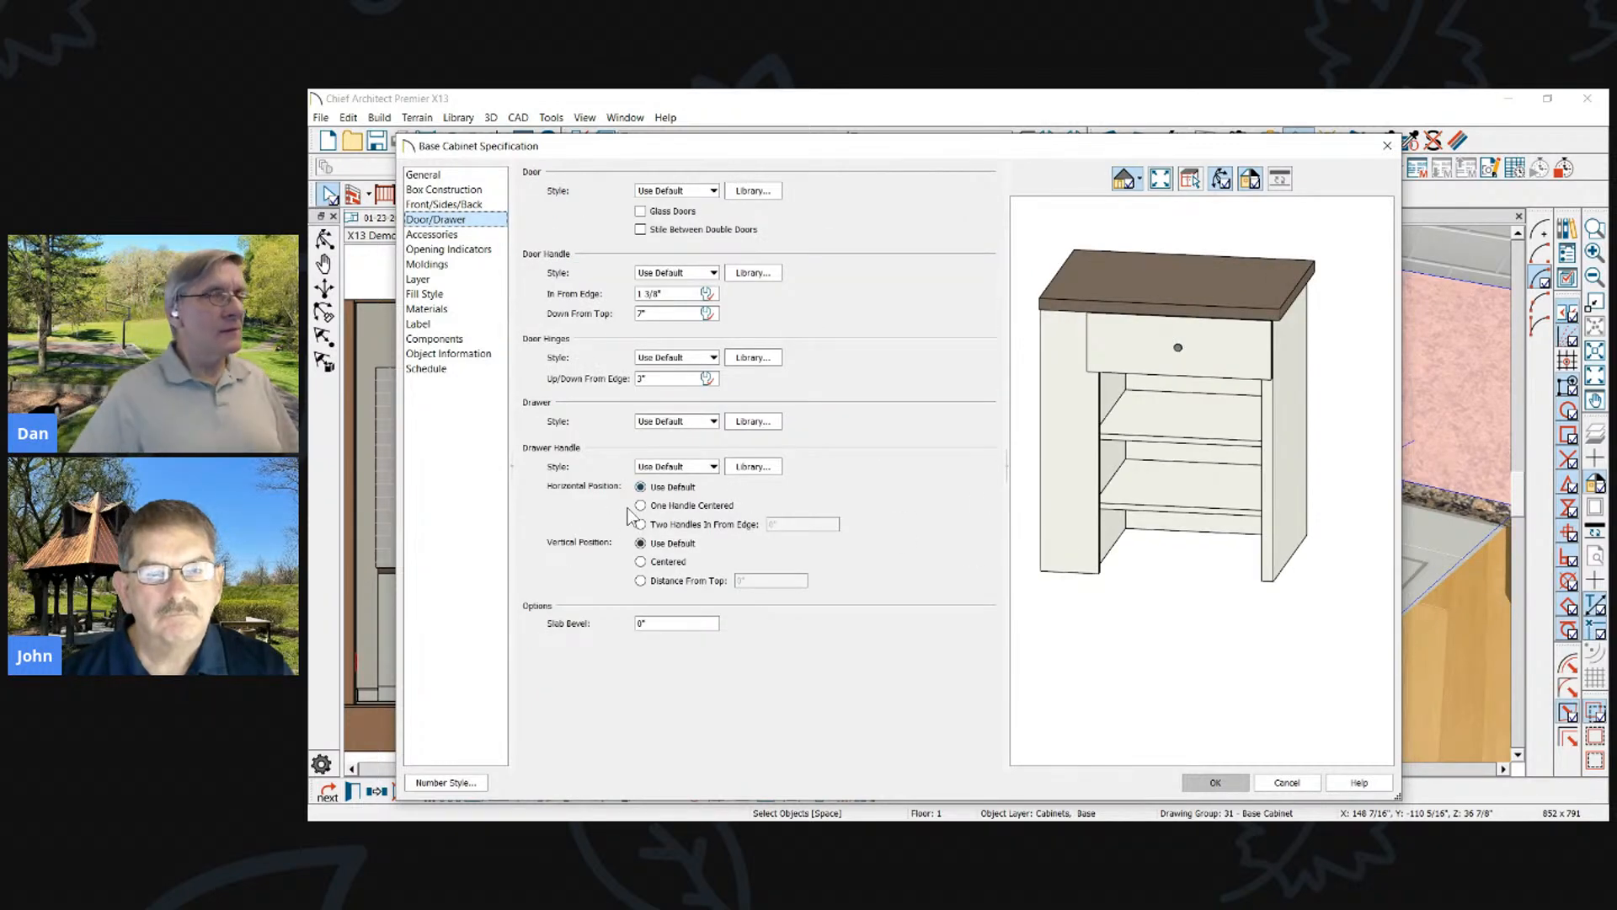
key(Down)
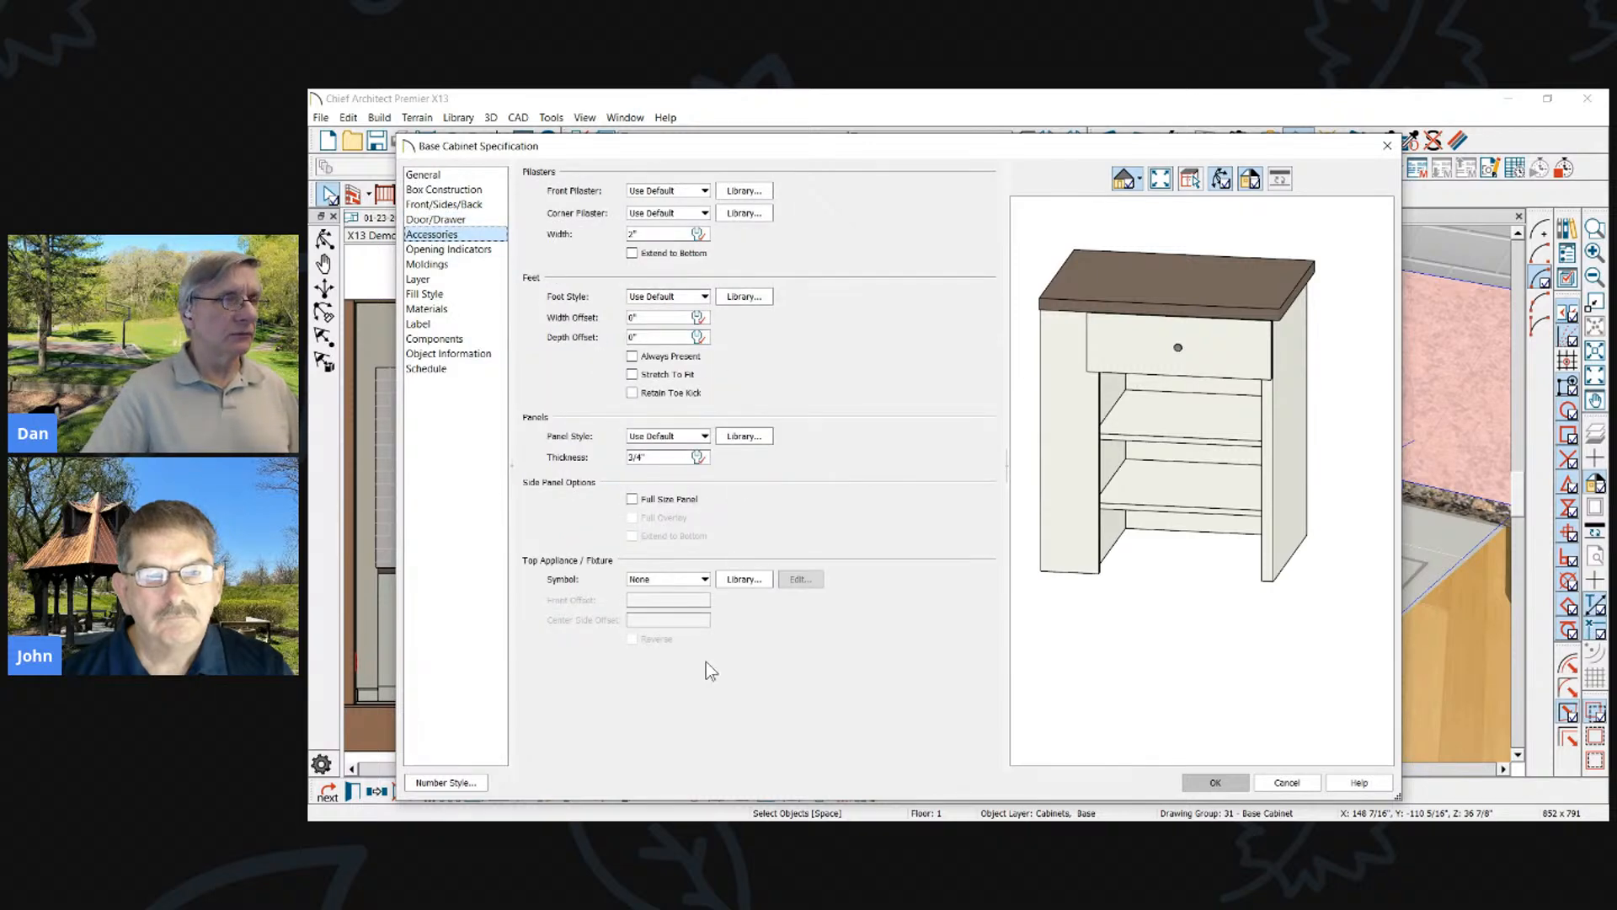
click(456, 251)
click(439, 266)
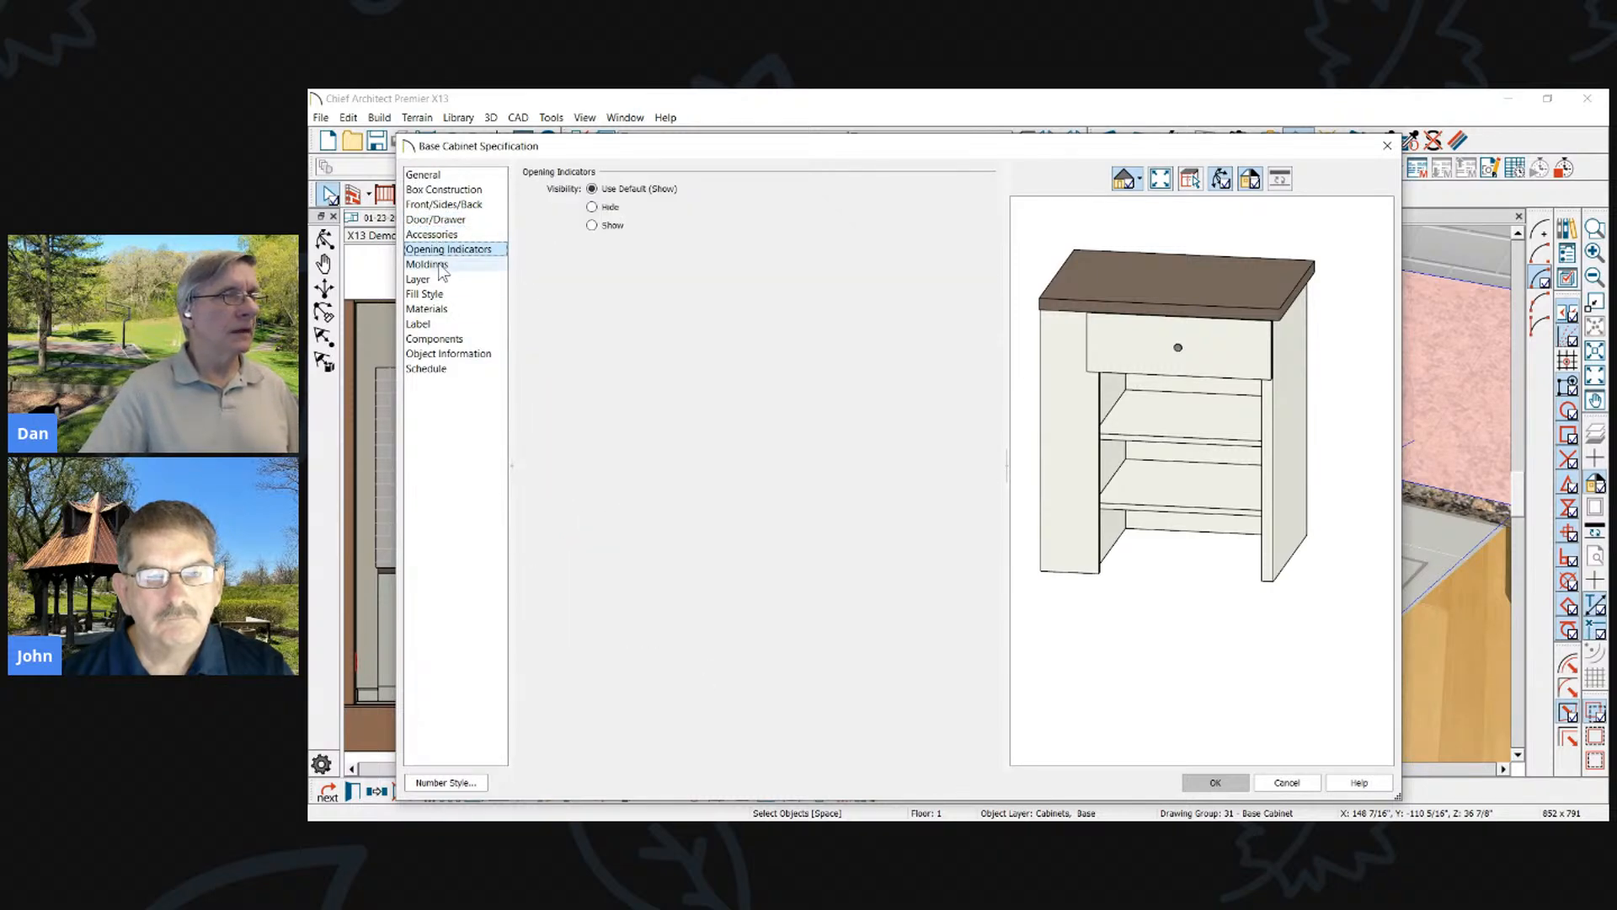
click(439, 280)
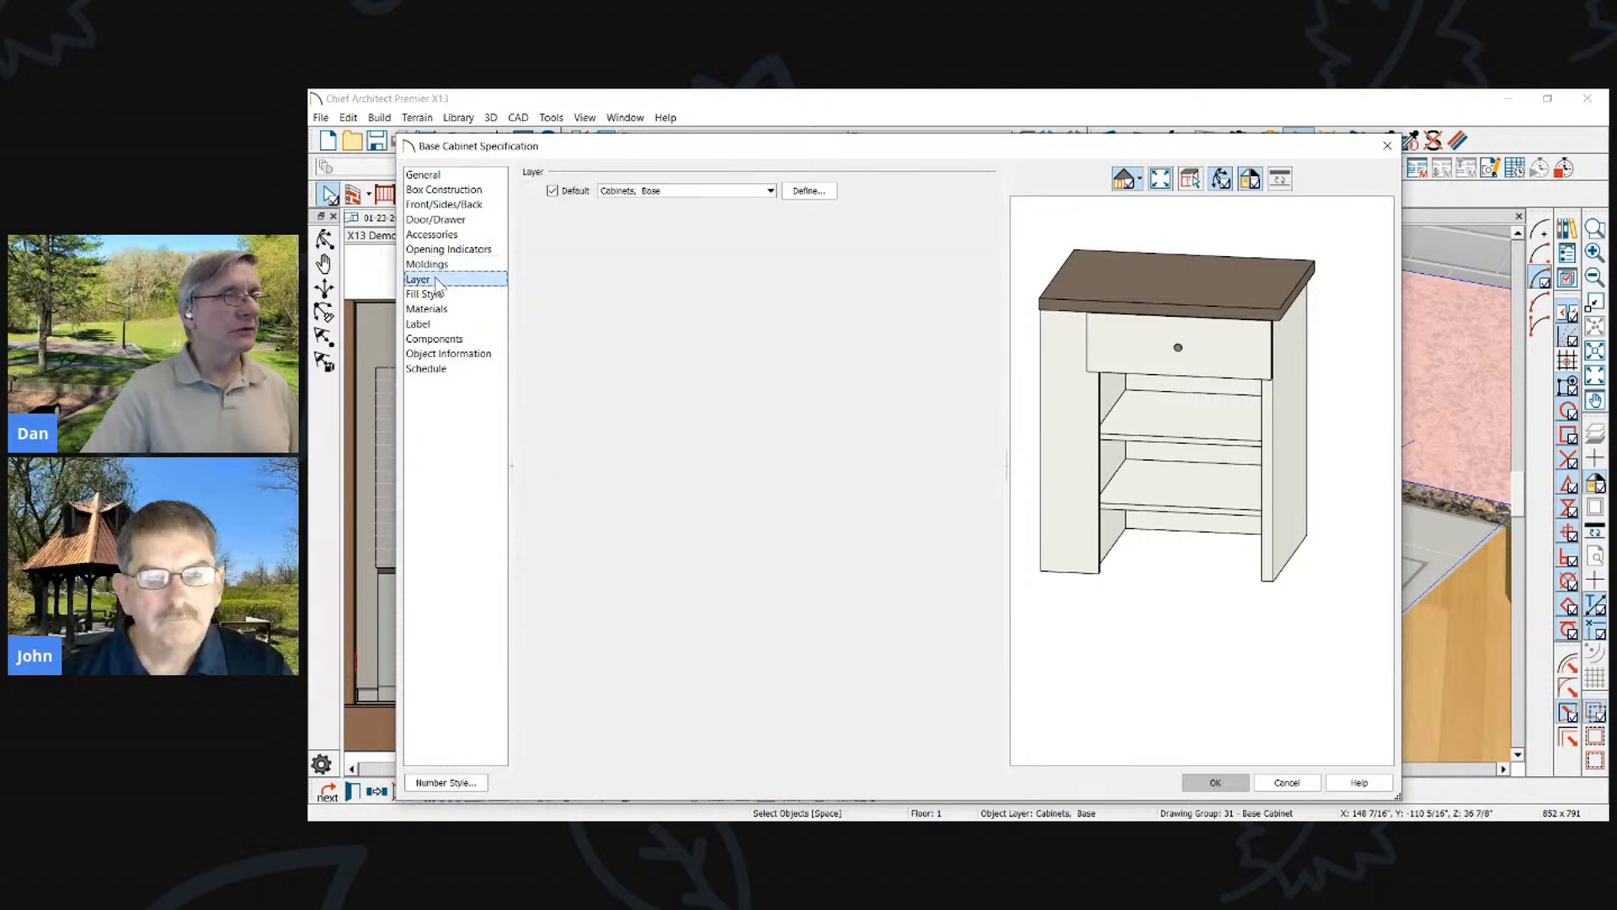
click(428, 294)
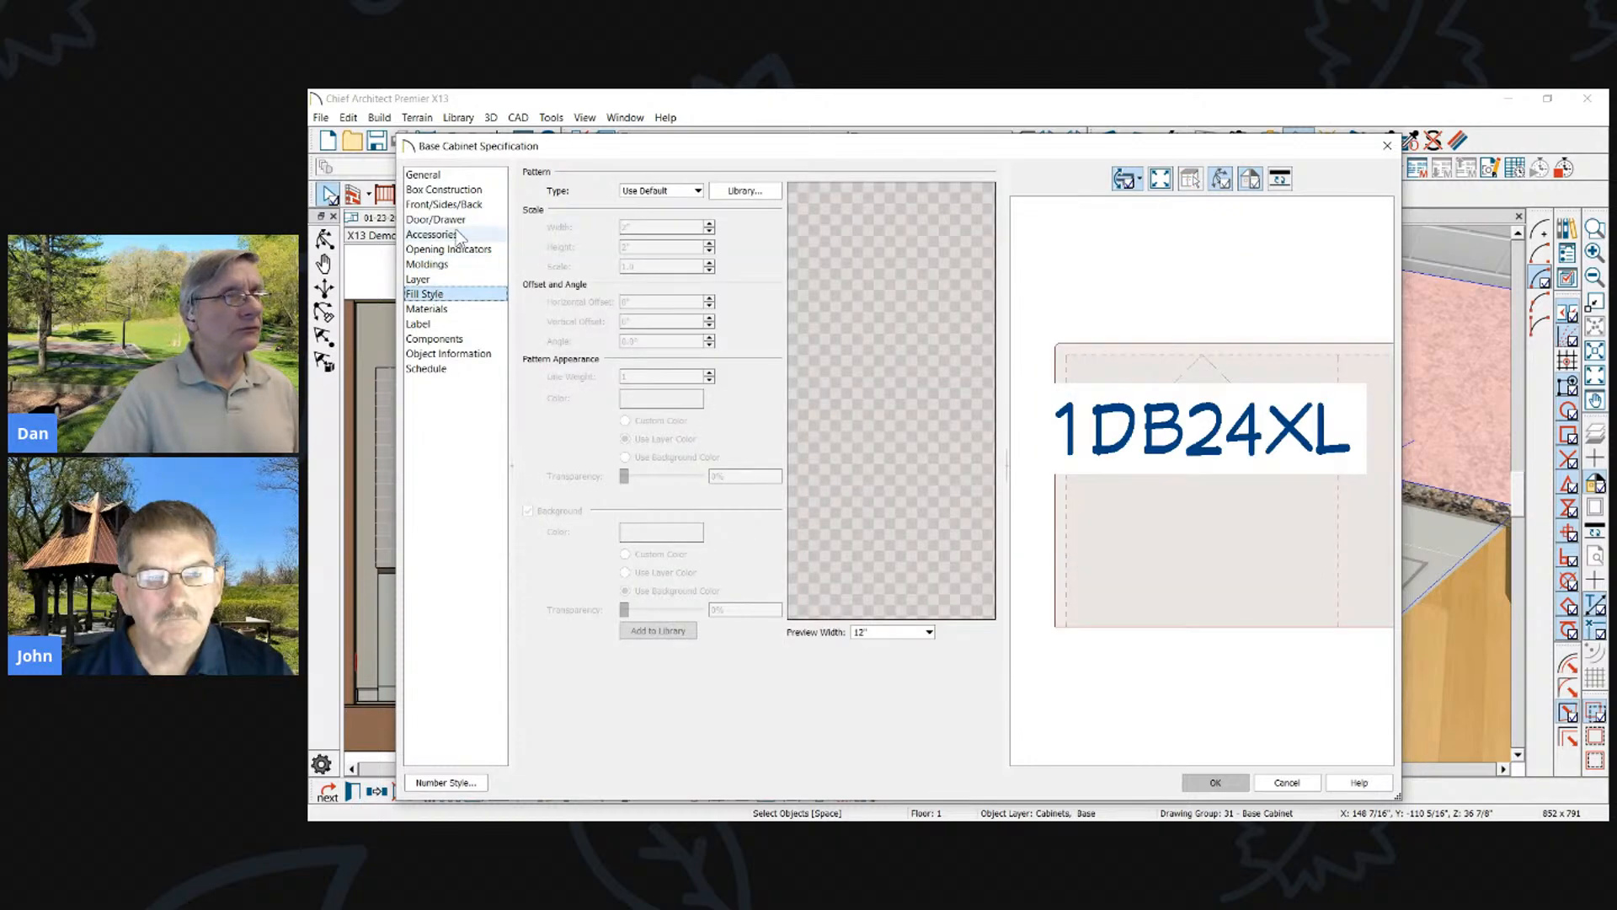
click(459, 220)
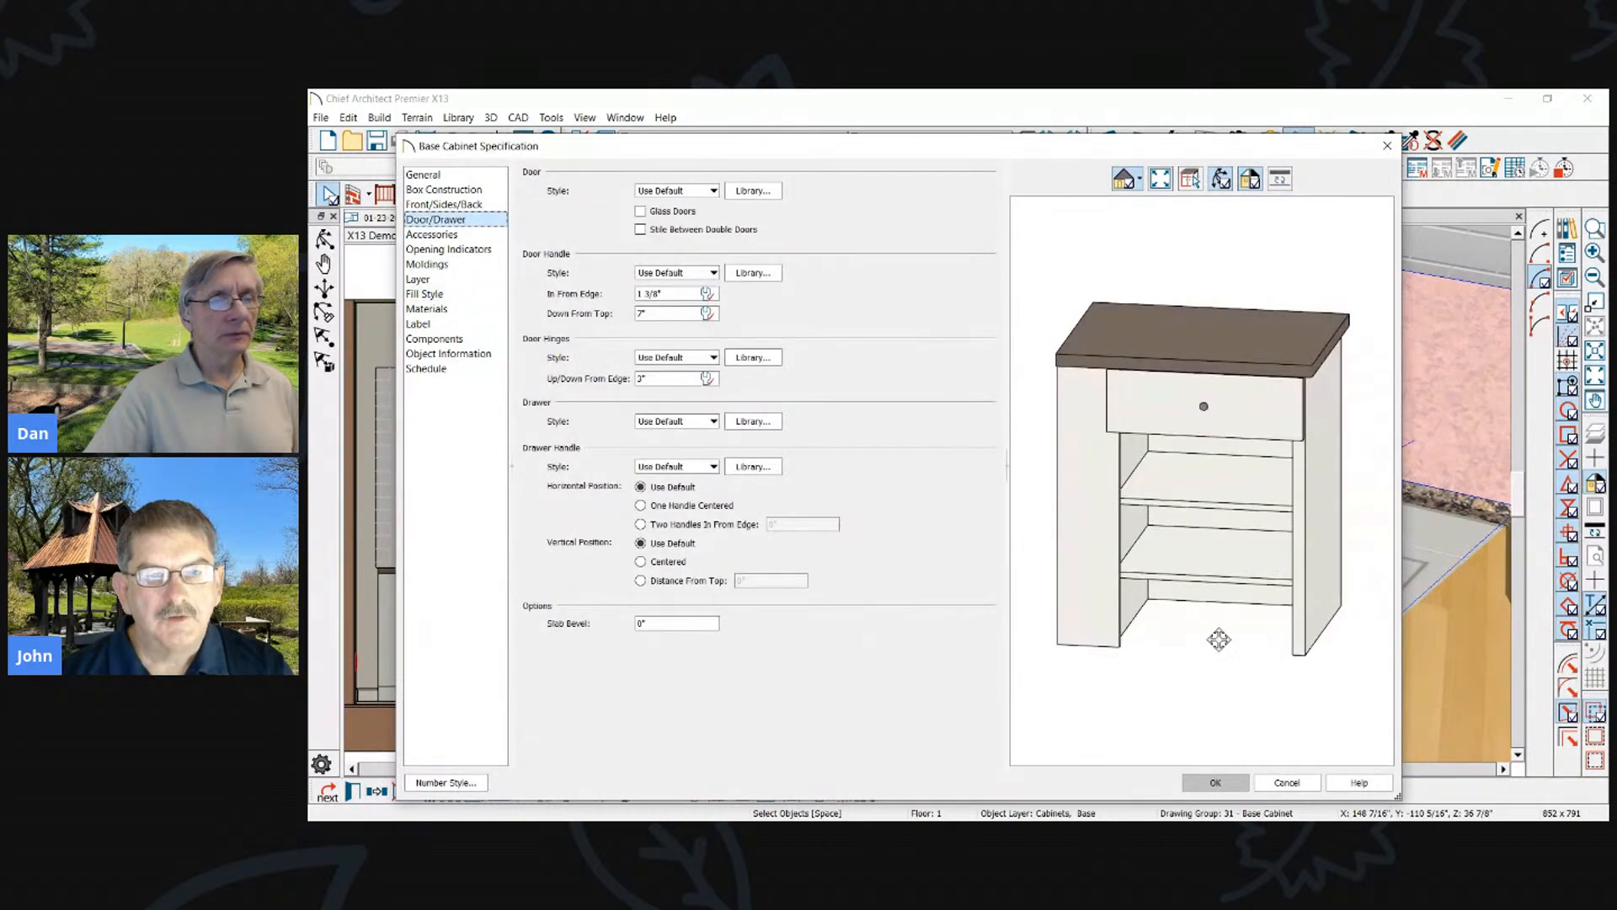
click(1225, 782)
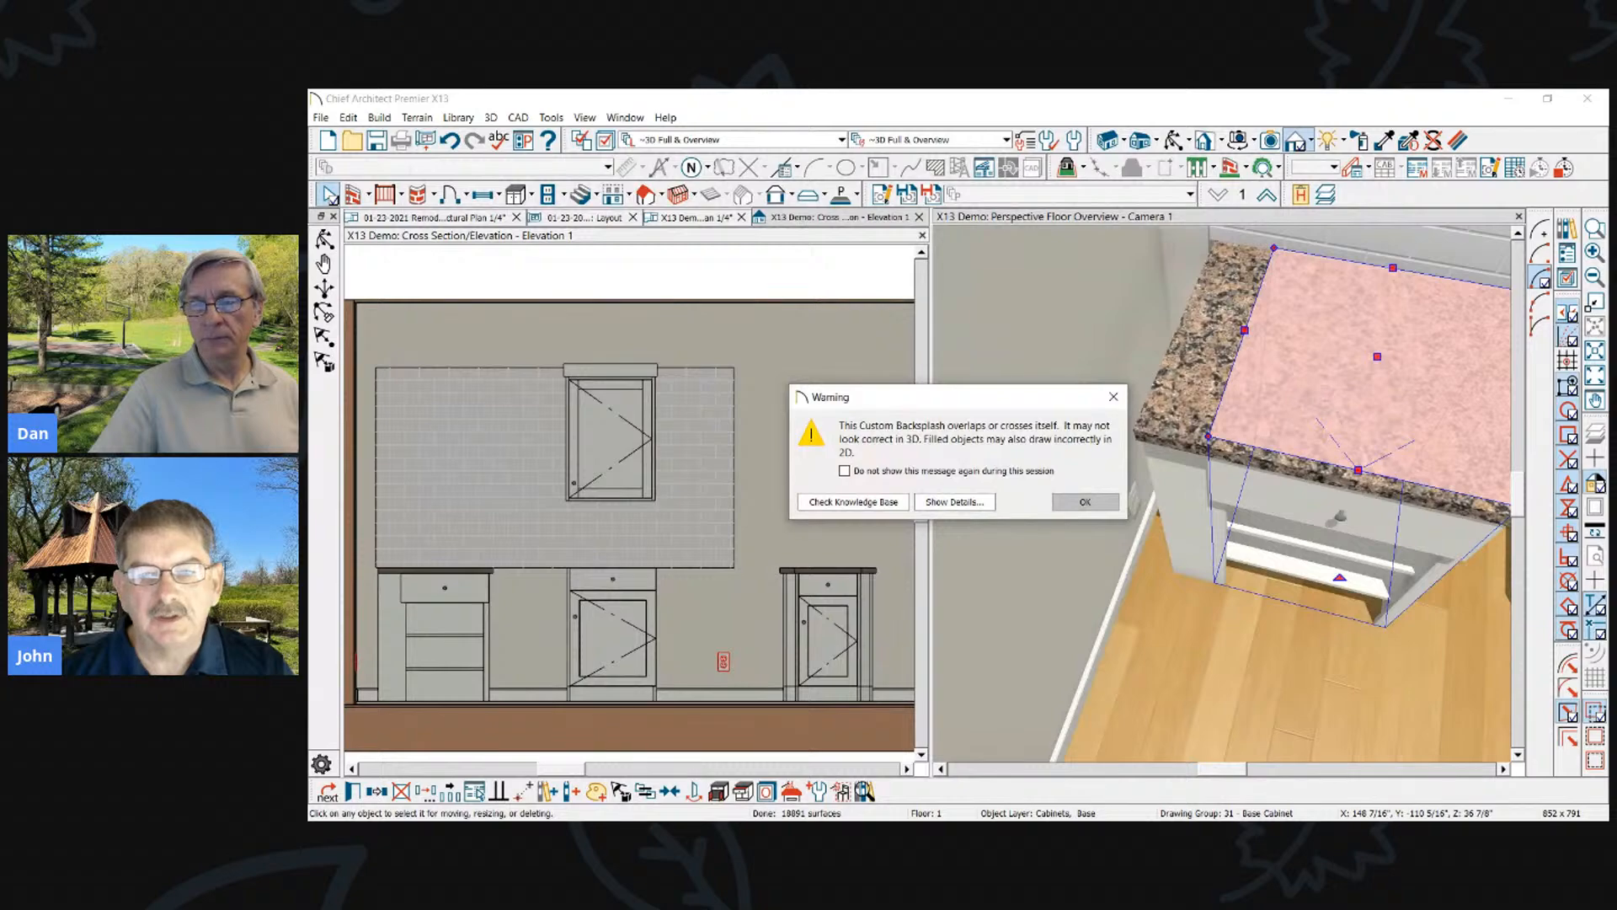
Switch to the feature list in Word, review the cabinet items on stiles and overlays, and return to Chief Architect
key(alt+Tab)
scroll(845, 419, down, 3)
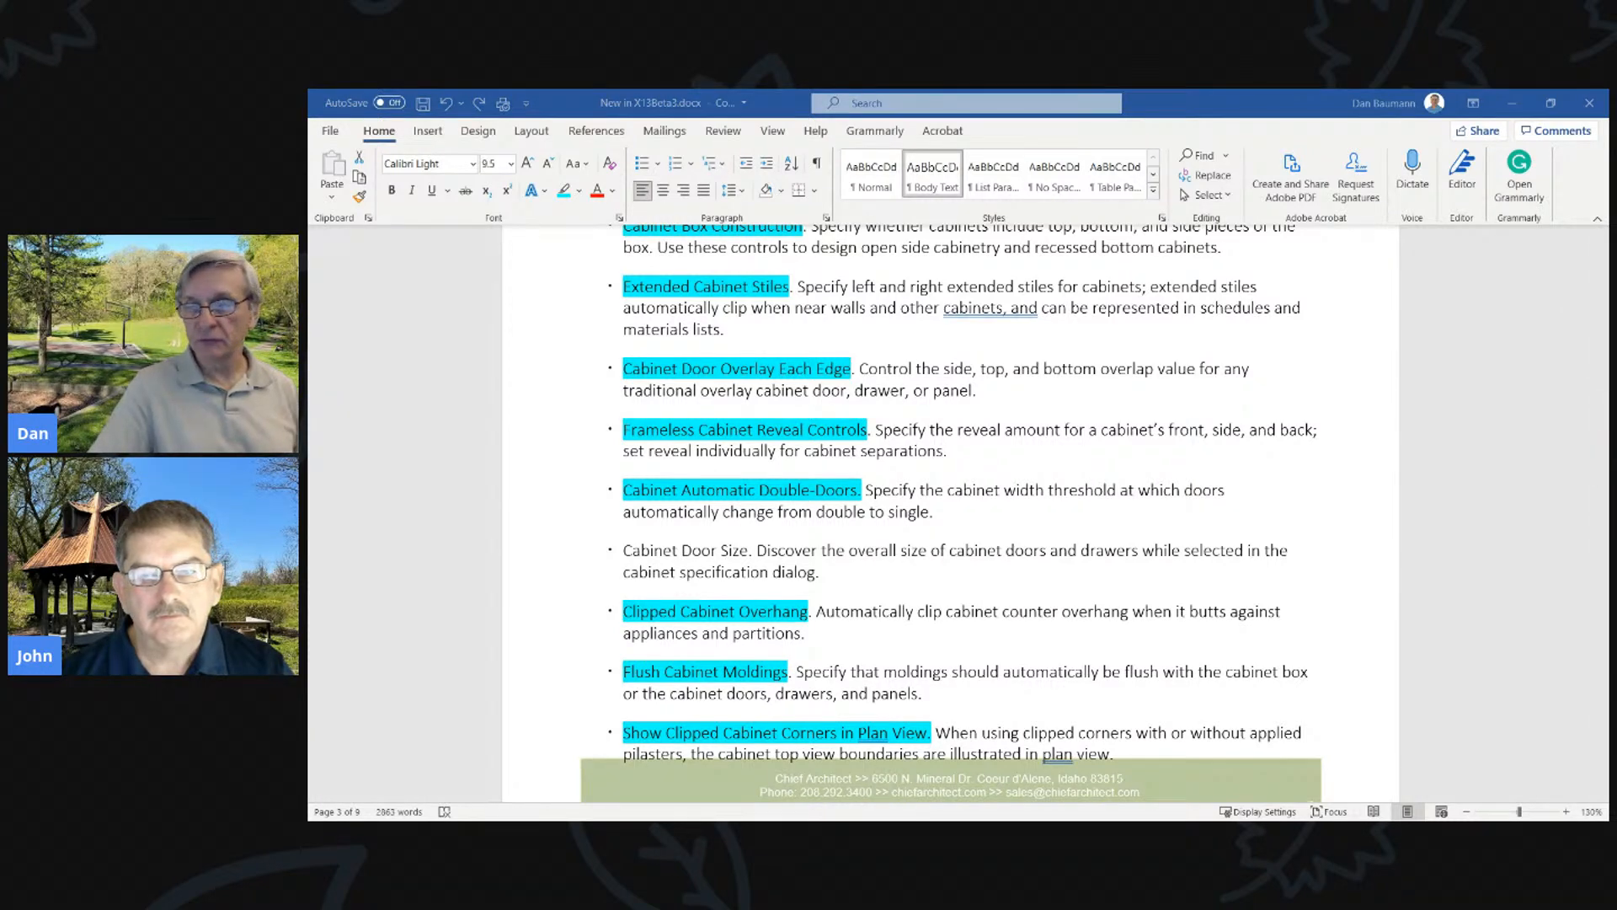
key(alt+Tab)
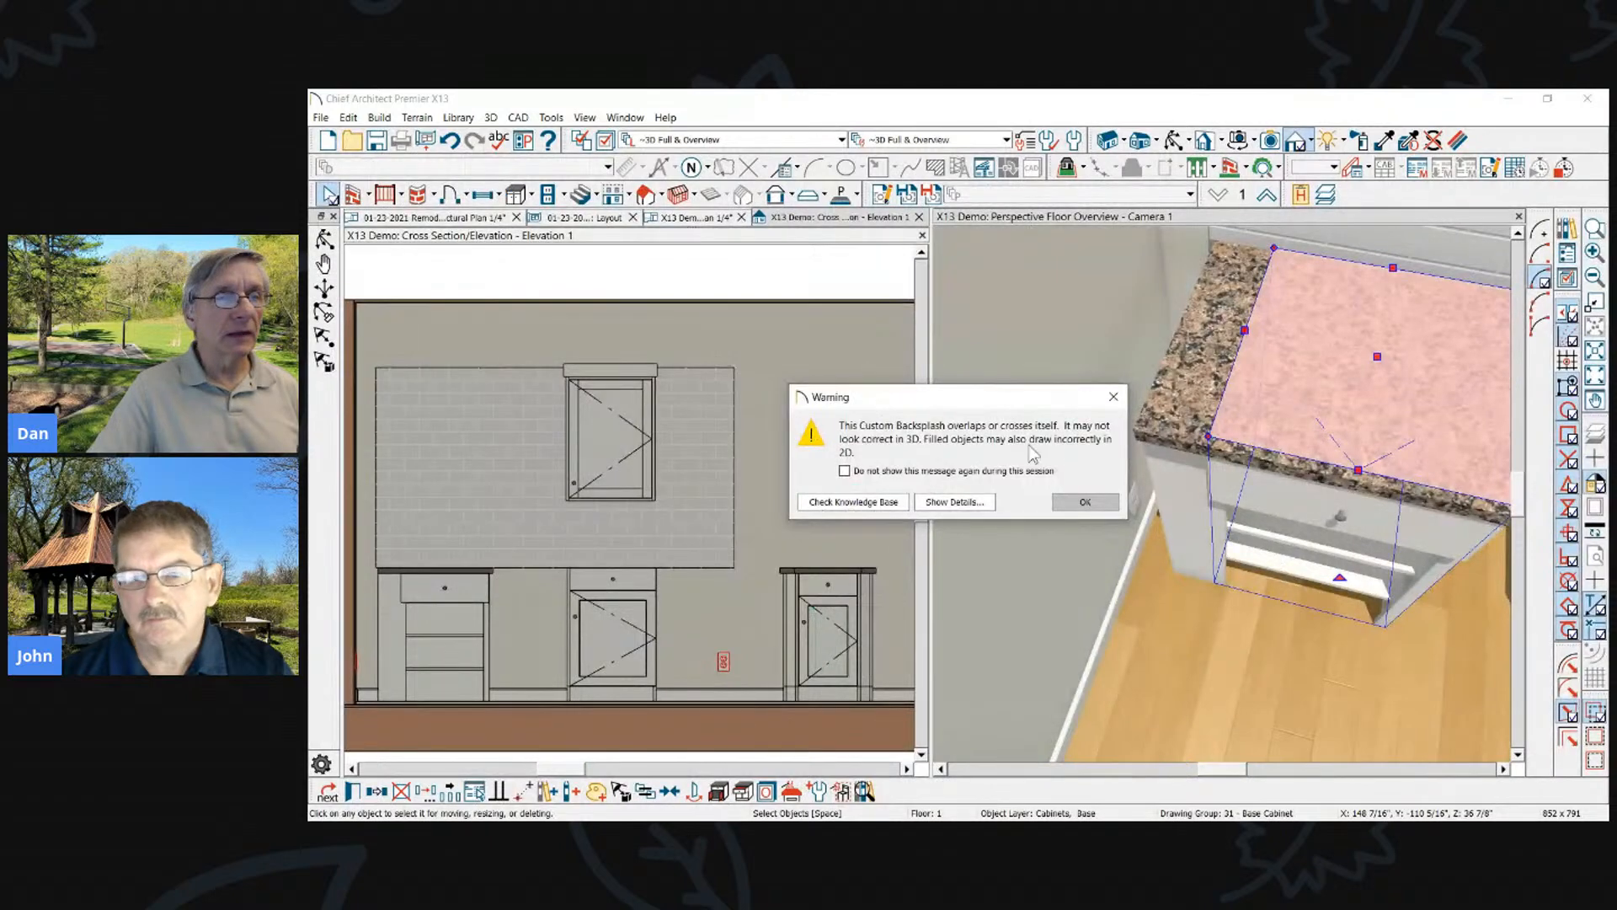
Dismiss the custom backsplash warning and inspect the open-bottom base cabinet in the 3D overview
click(1113, 397)
scroll(1206, 449, down, 1)
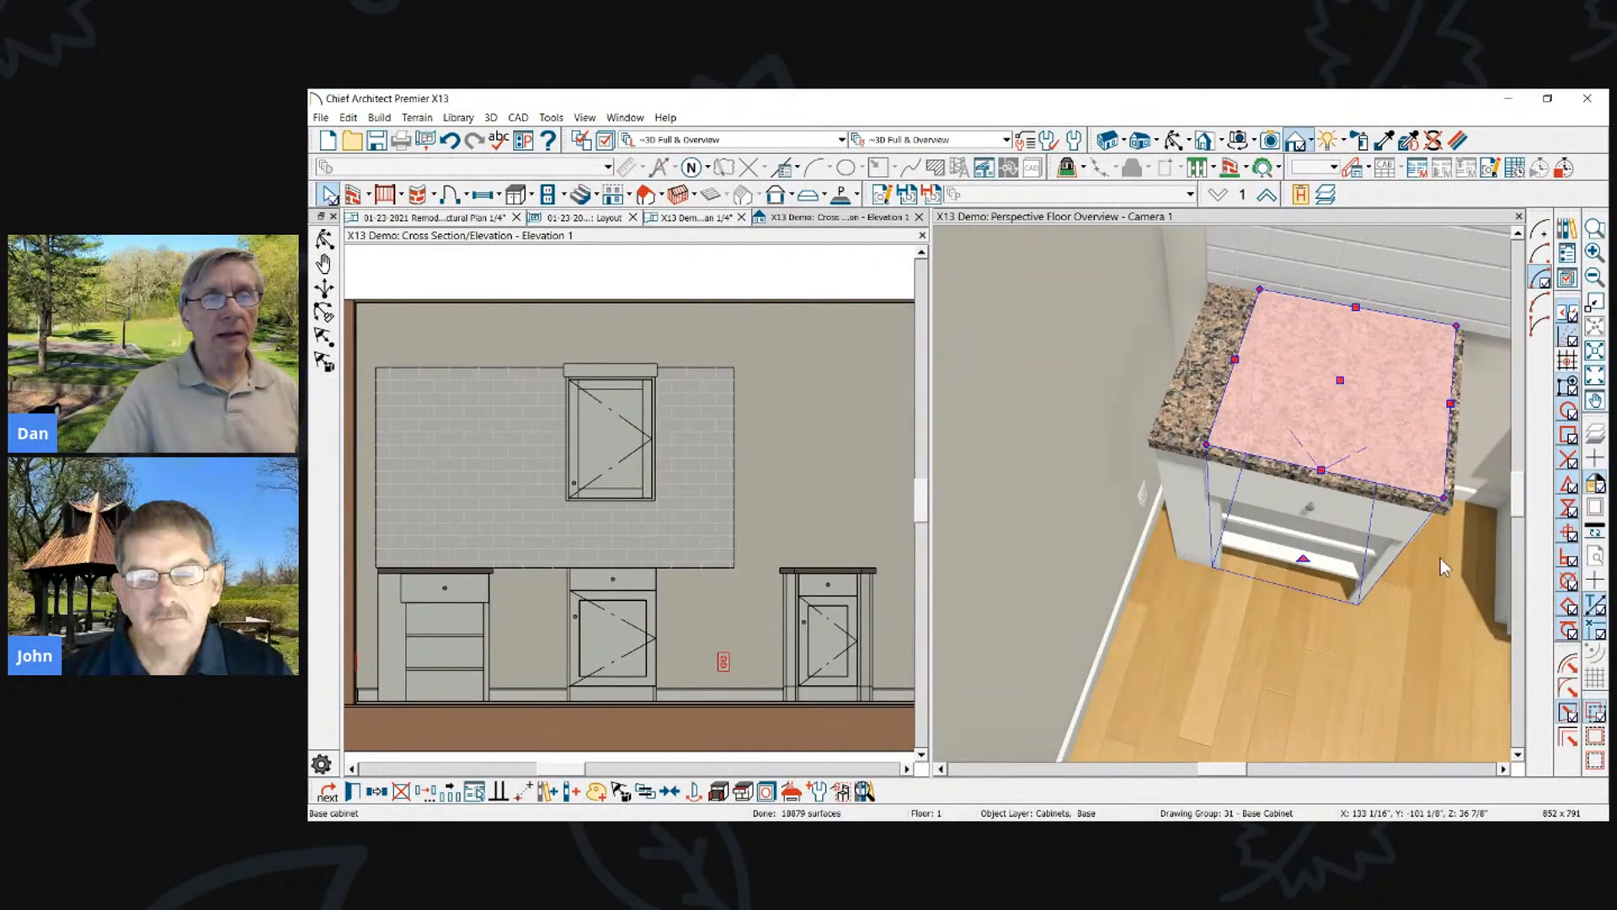
scroll(1432, 548, up, 3)
scroll(1337, 420, down, 3)
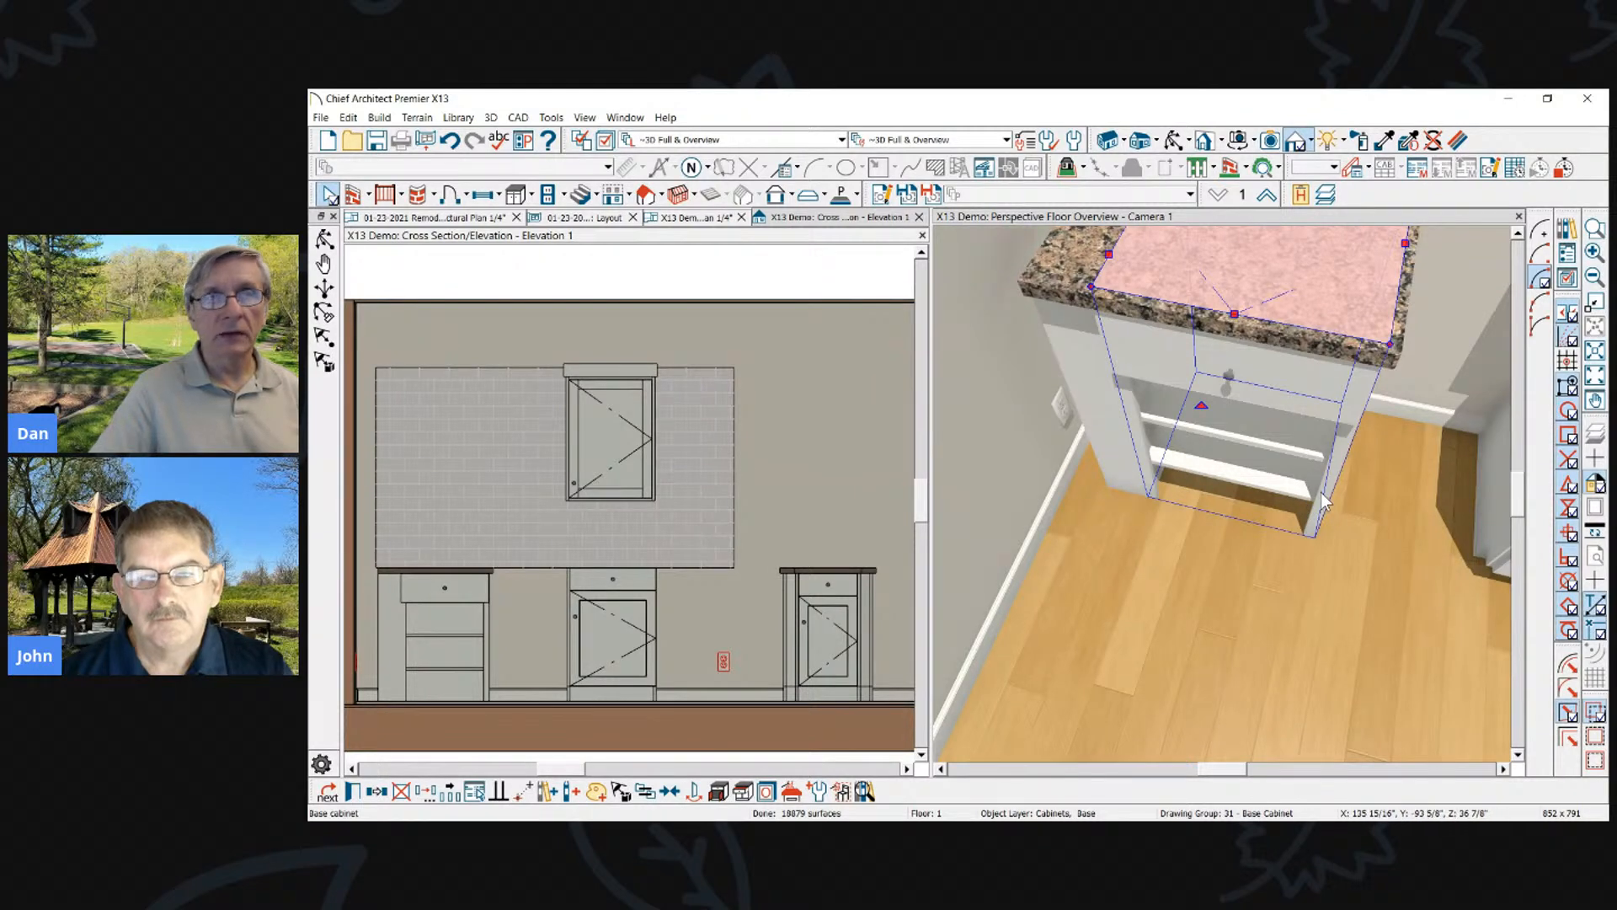
click(1068, 139)
click(832, 338)
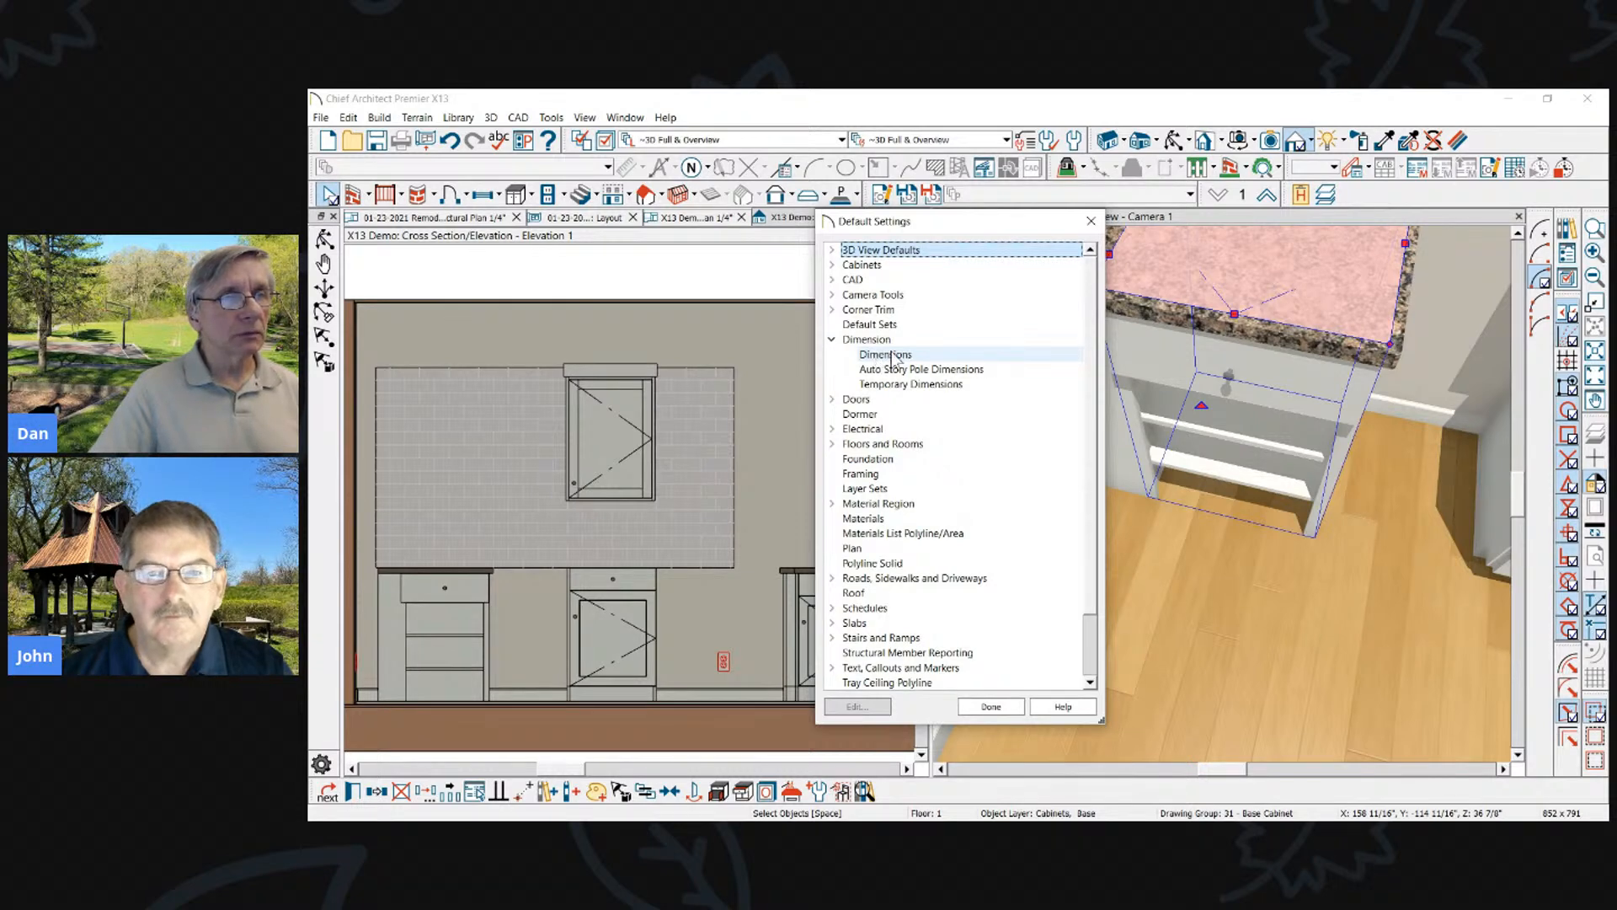
click(991, 705)
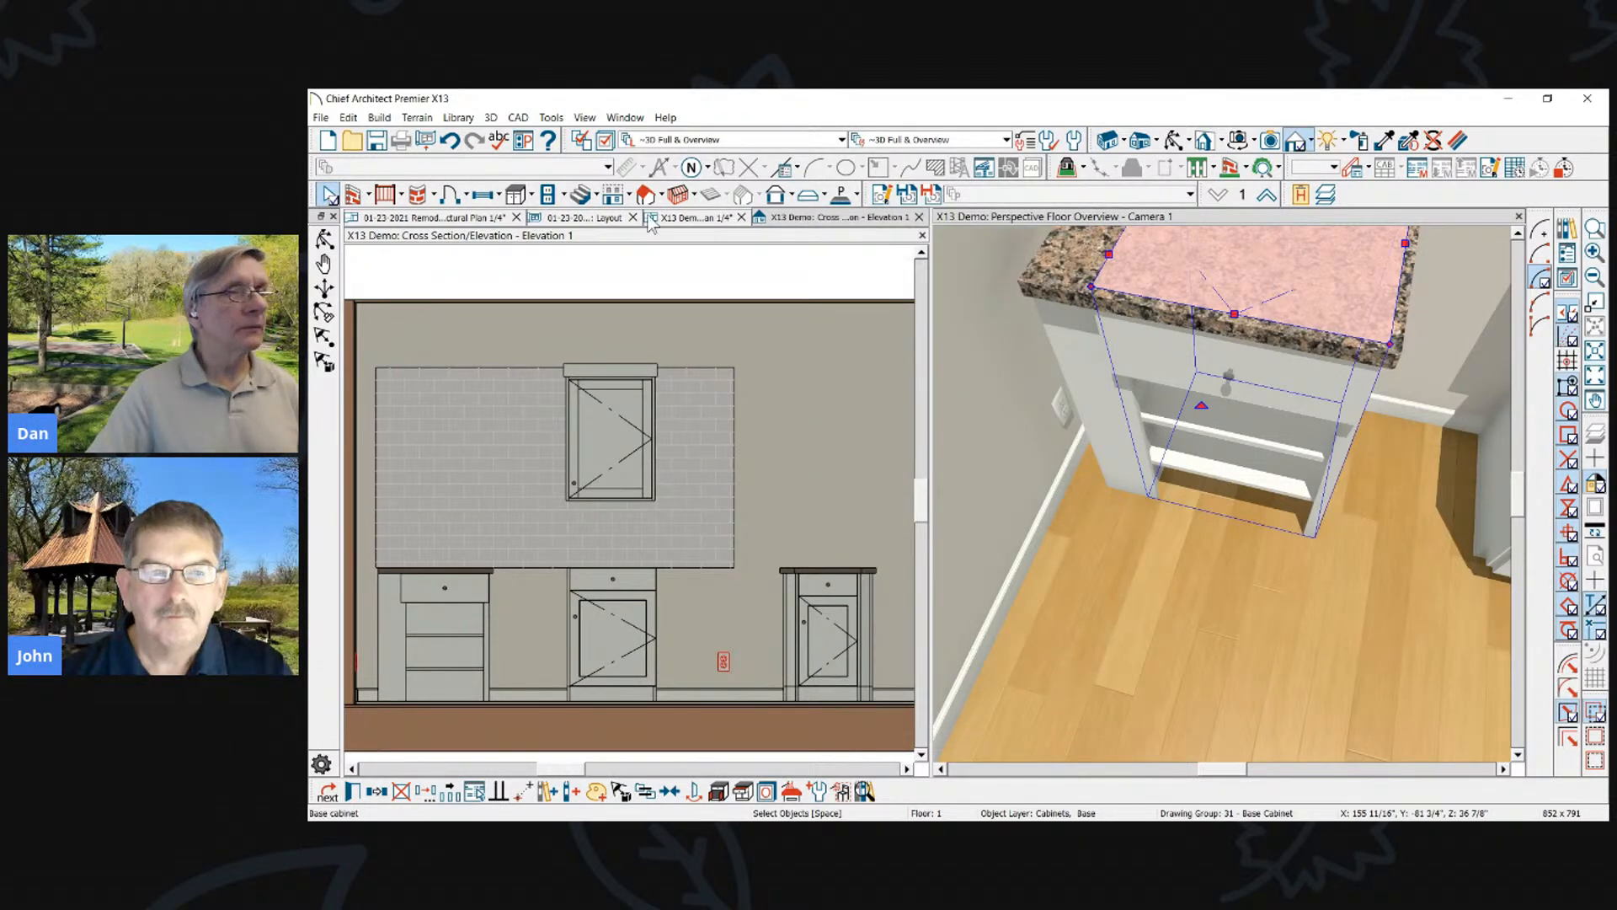
Switch to the X13 Demo plan view and open the saved dimension defaults from its default settings
click(605, 235)
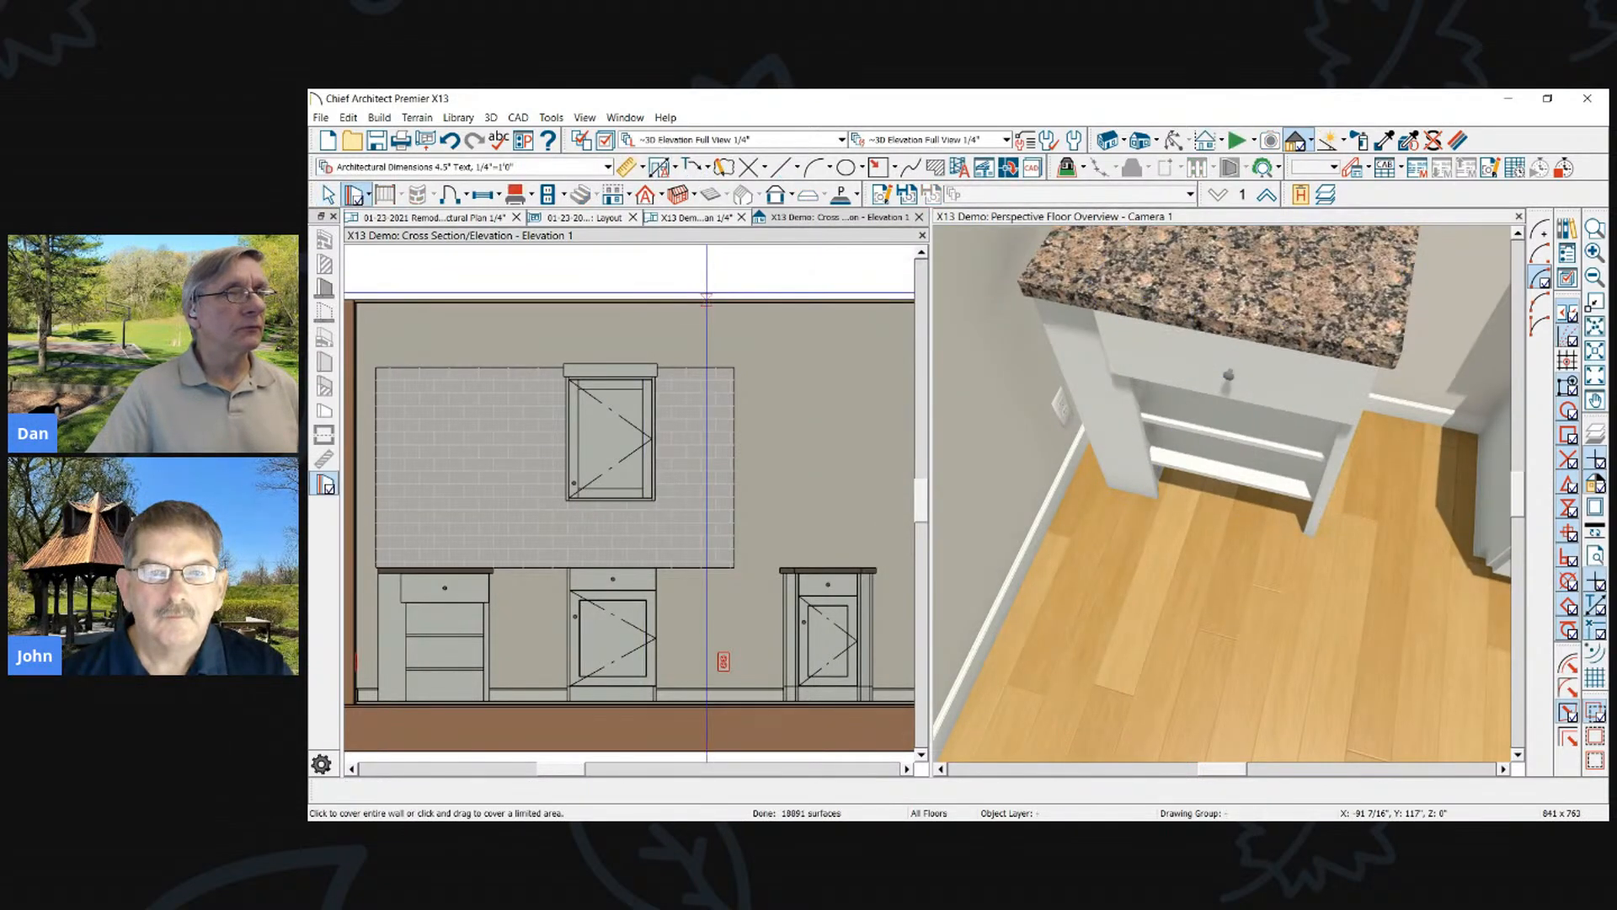
click(691, 218)
scroll(851, 466, down, 3)
scroll(676, 297, up, 2)
click(984, 167)
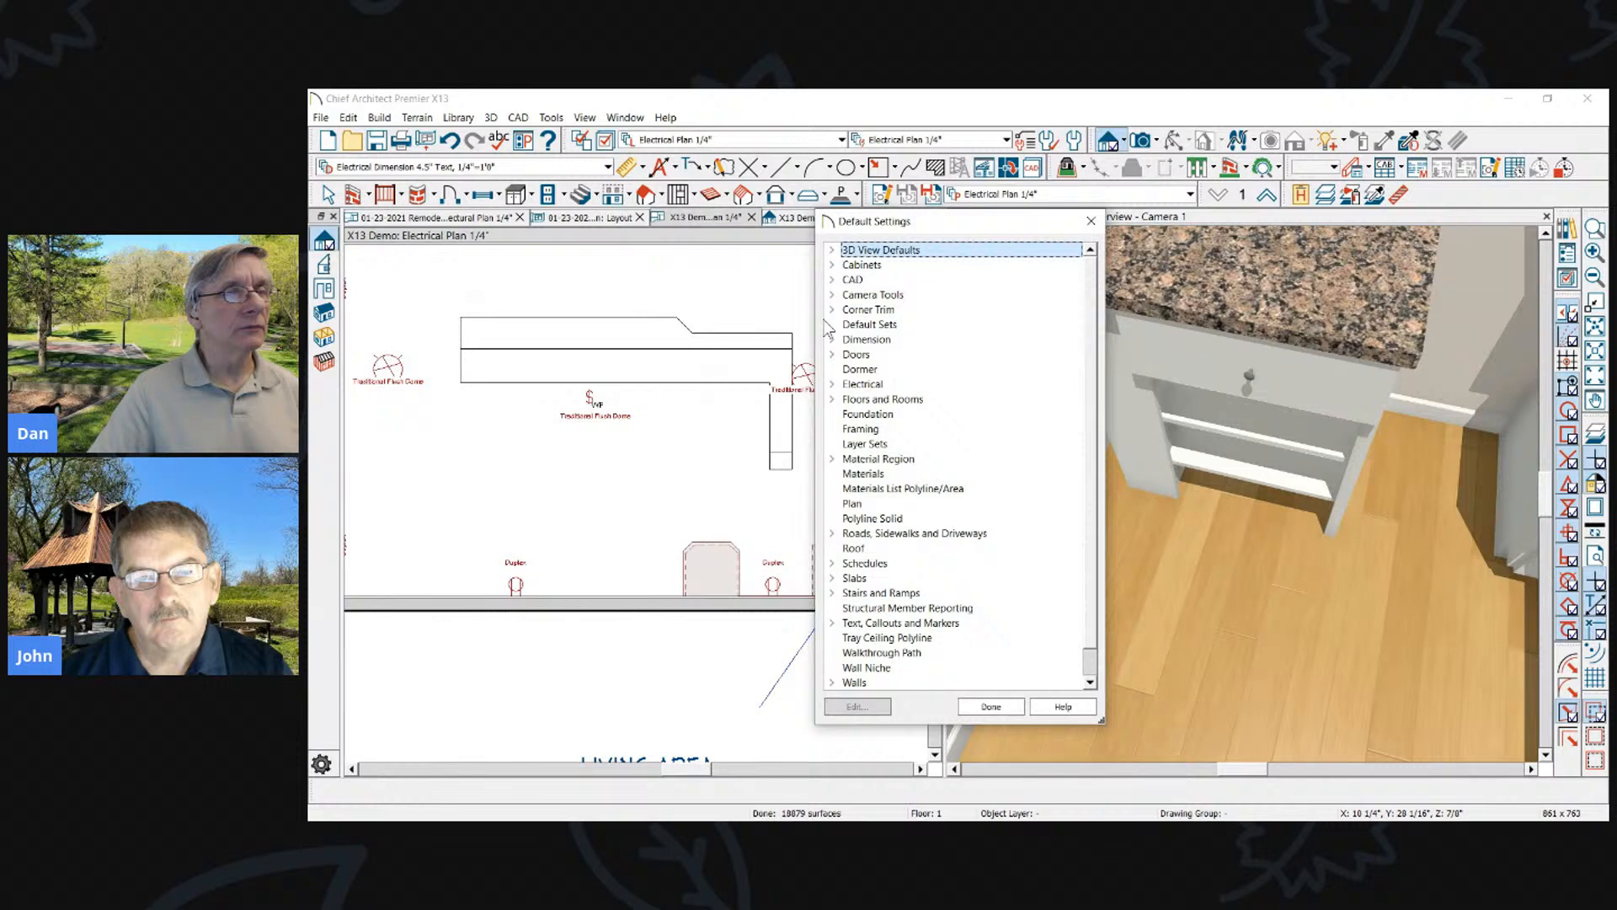
click(833, 340)
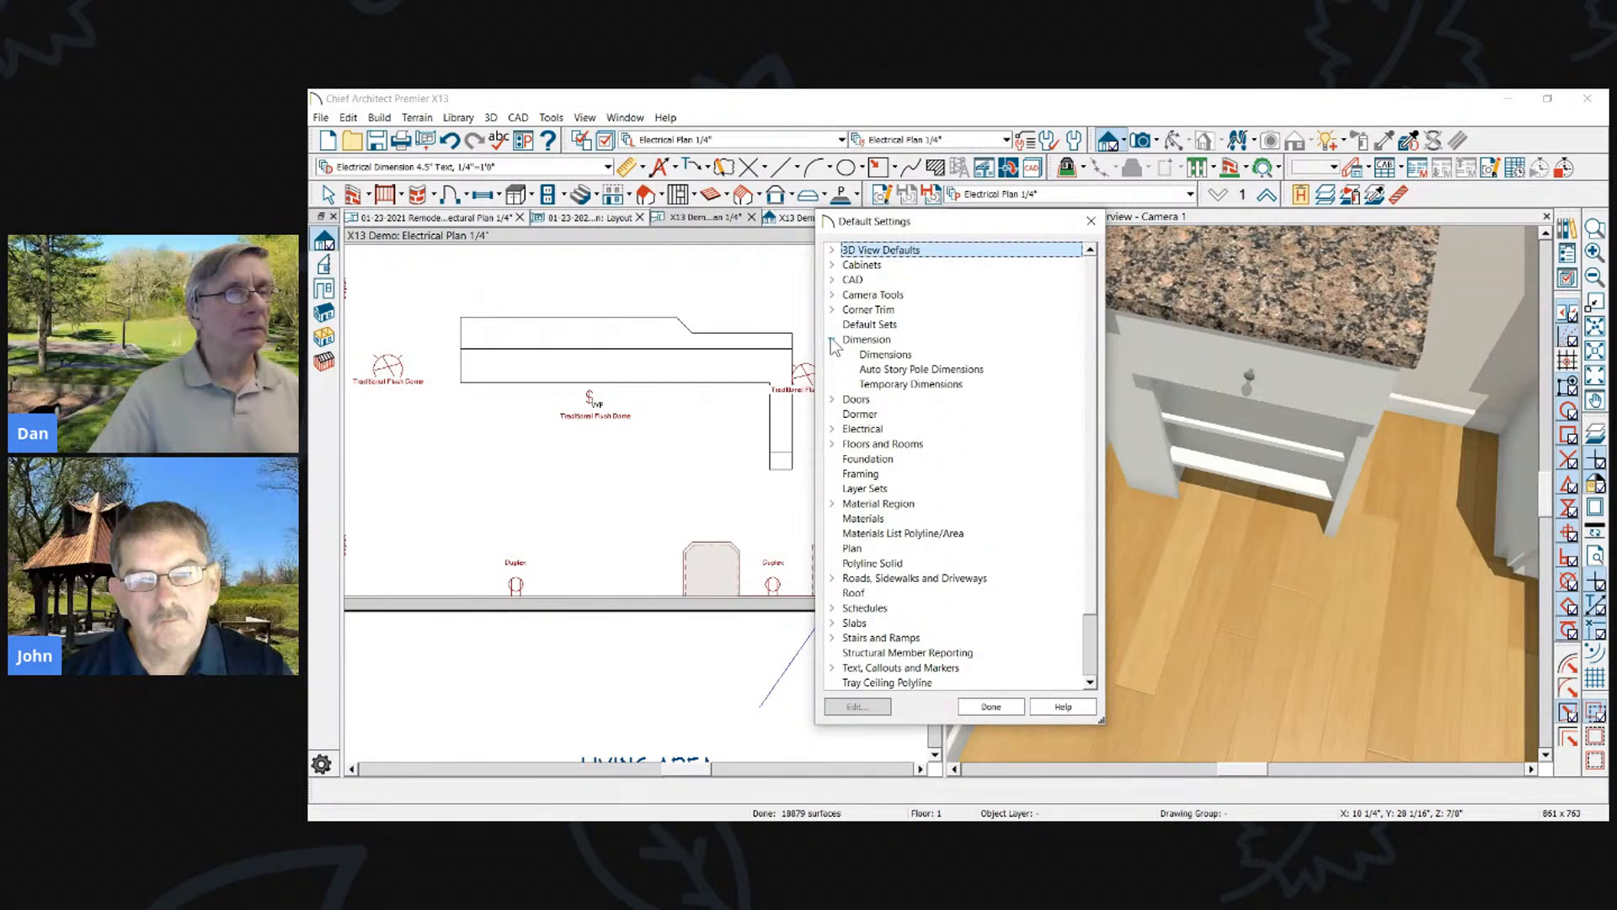
double_click(884, 355)
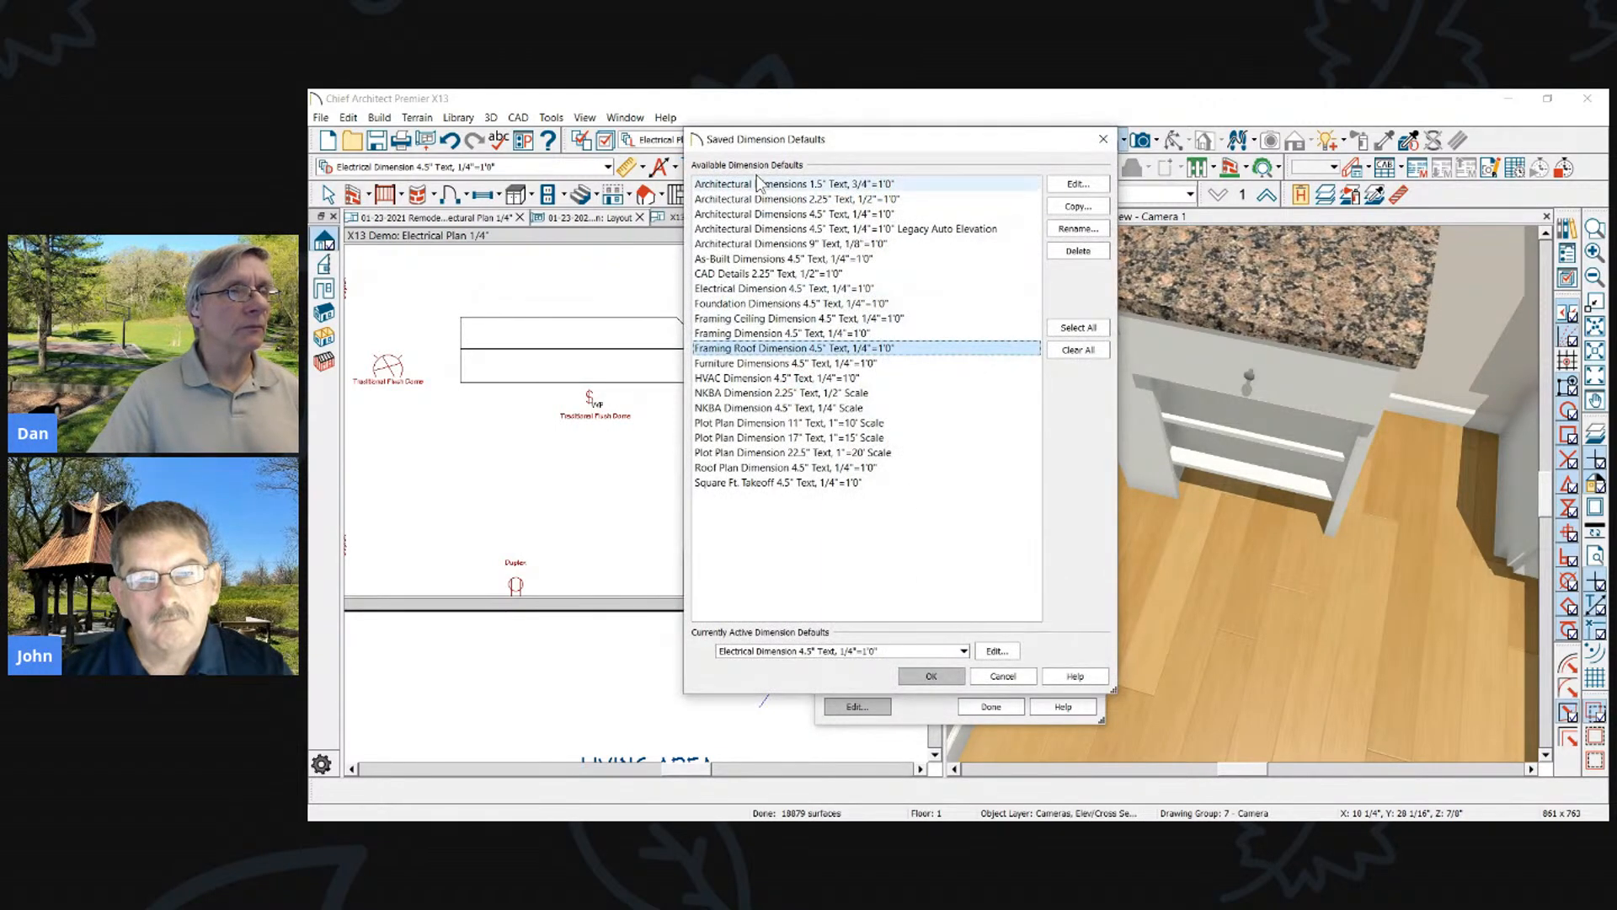
Open the NKBA Dimension 2.25" Text, 1/2" Scale defaults and review the interior and auto elevation locate settings
click(769, 379)
click(789, 393)
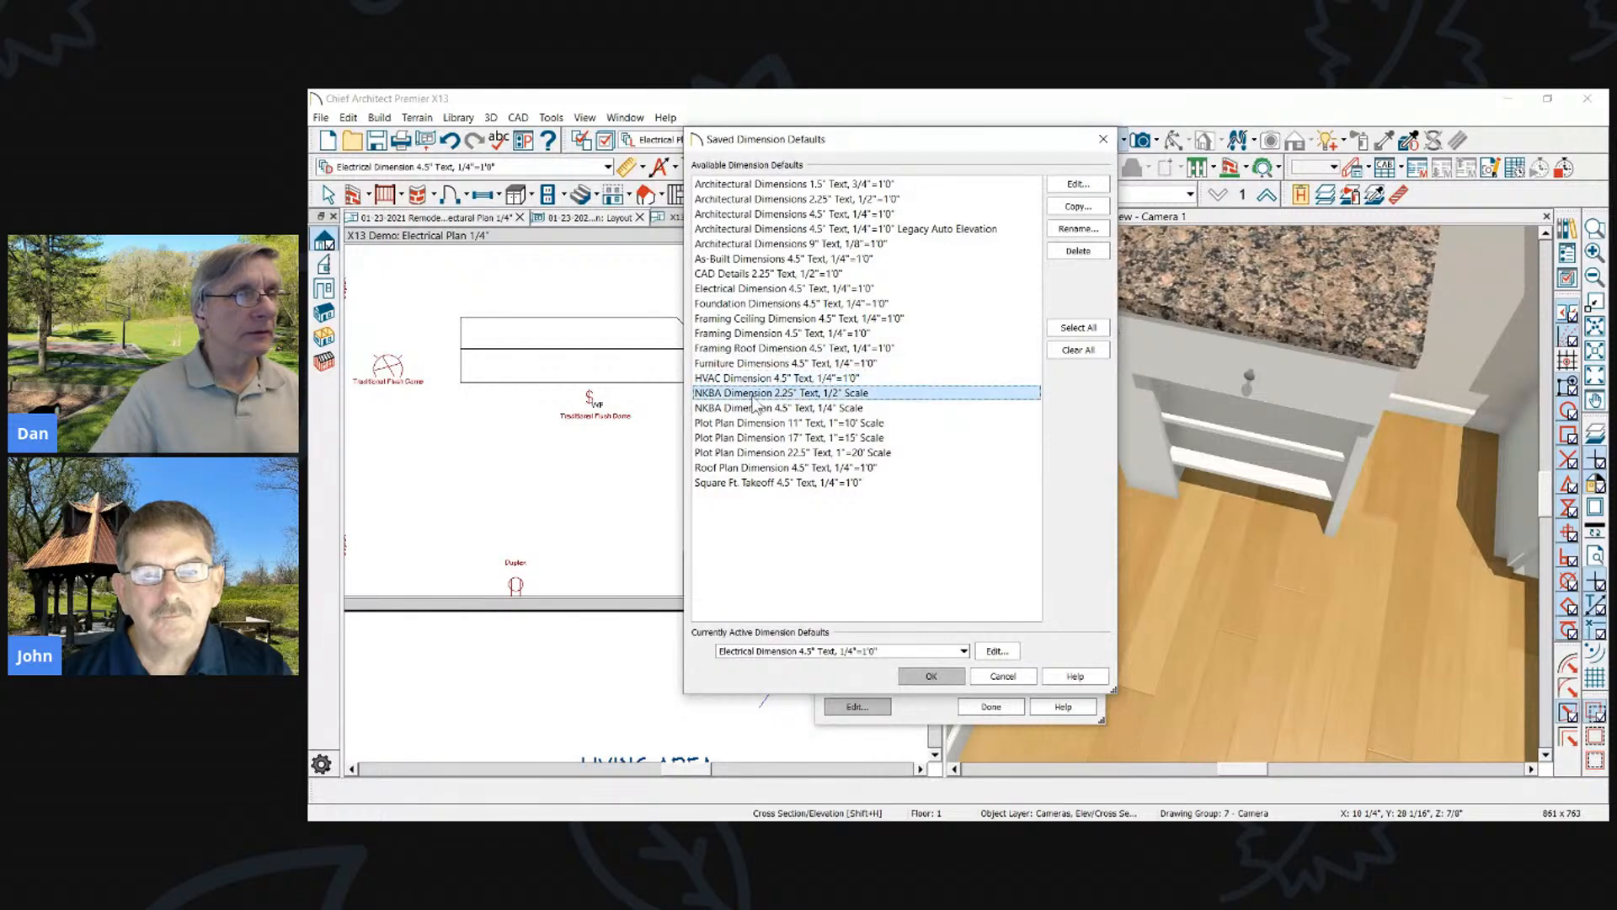
click(1078, 185)
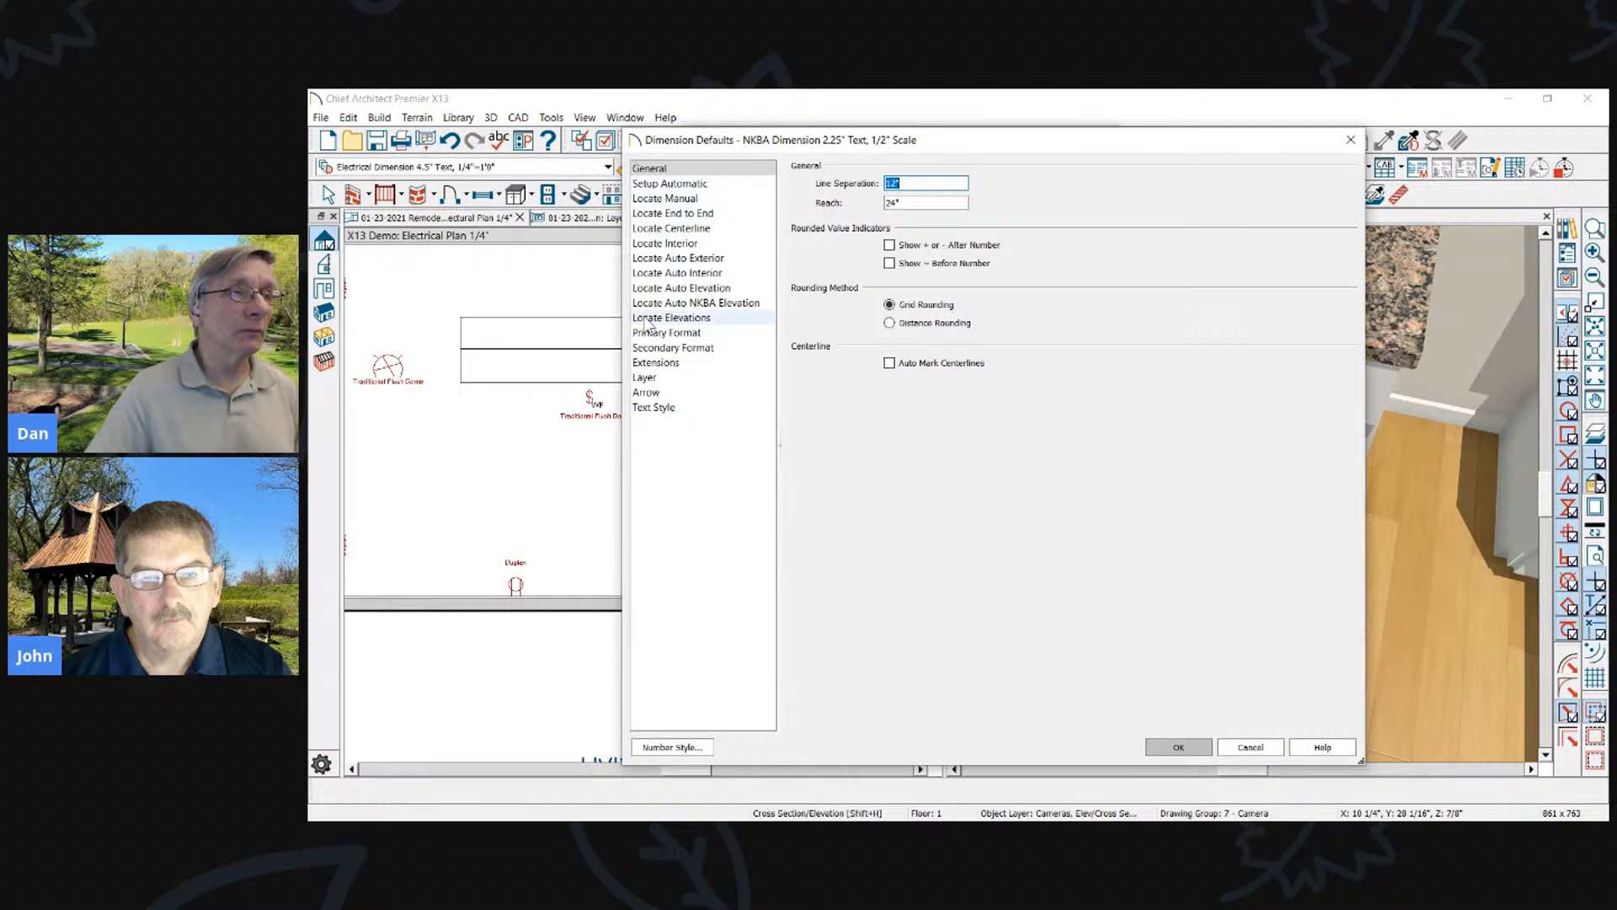
click(677, 273)
click(674, 244)
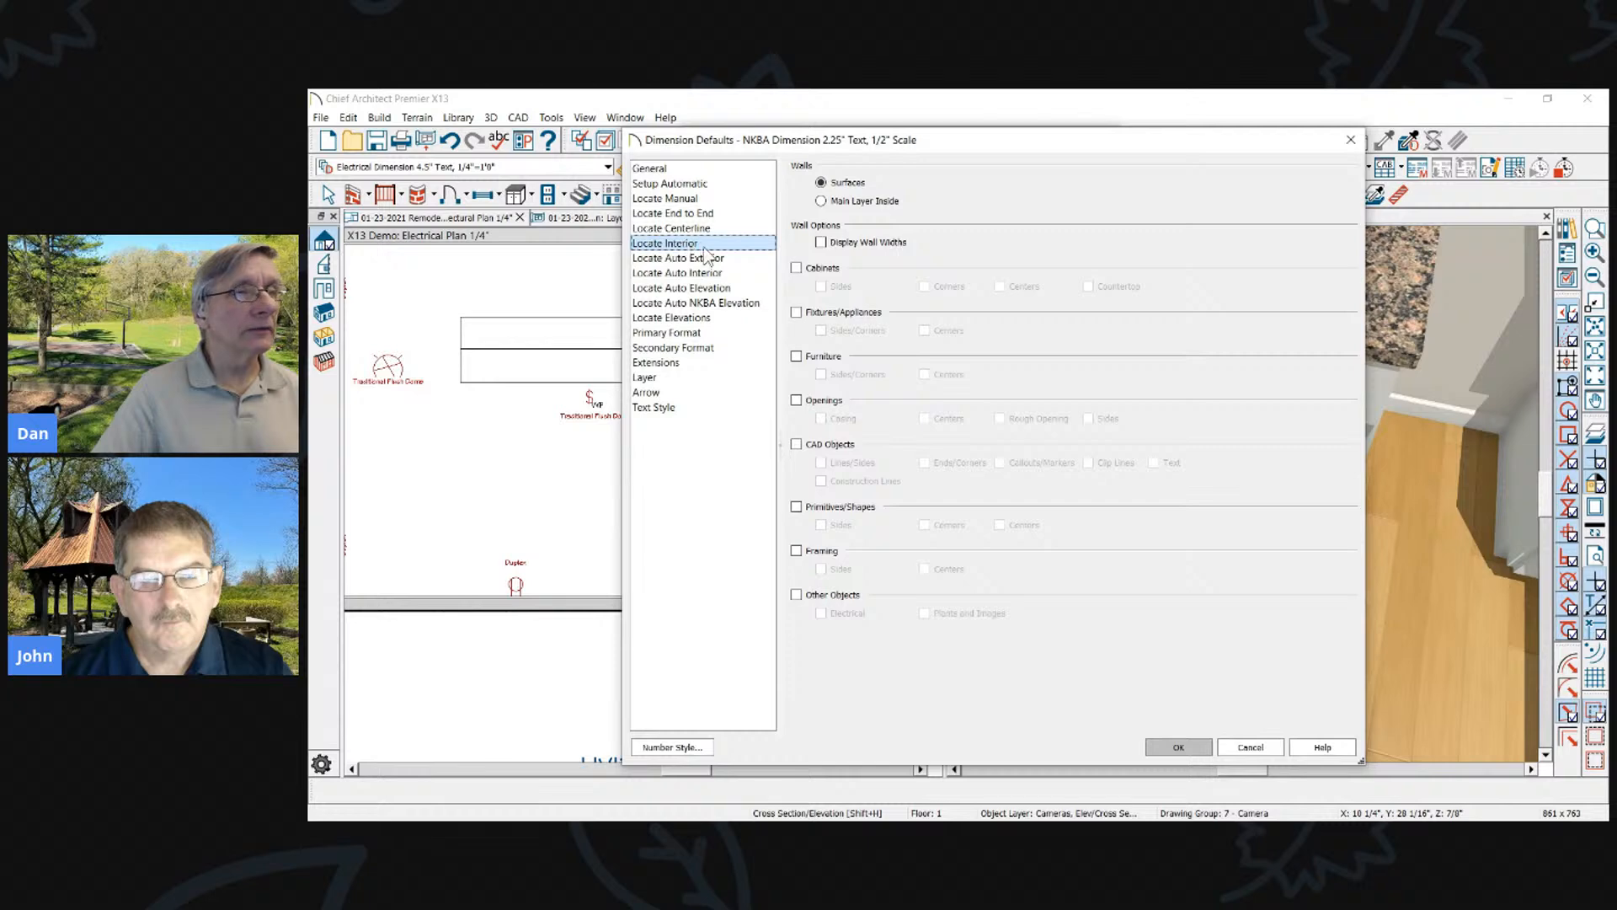
click(681, 288)
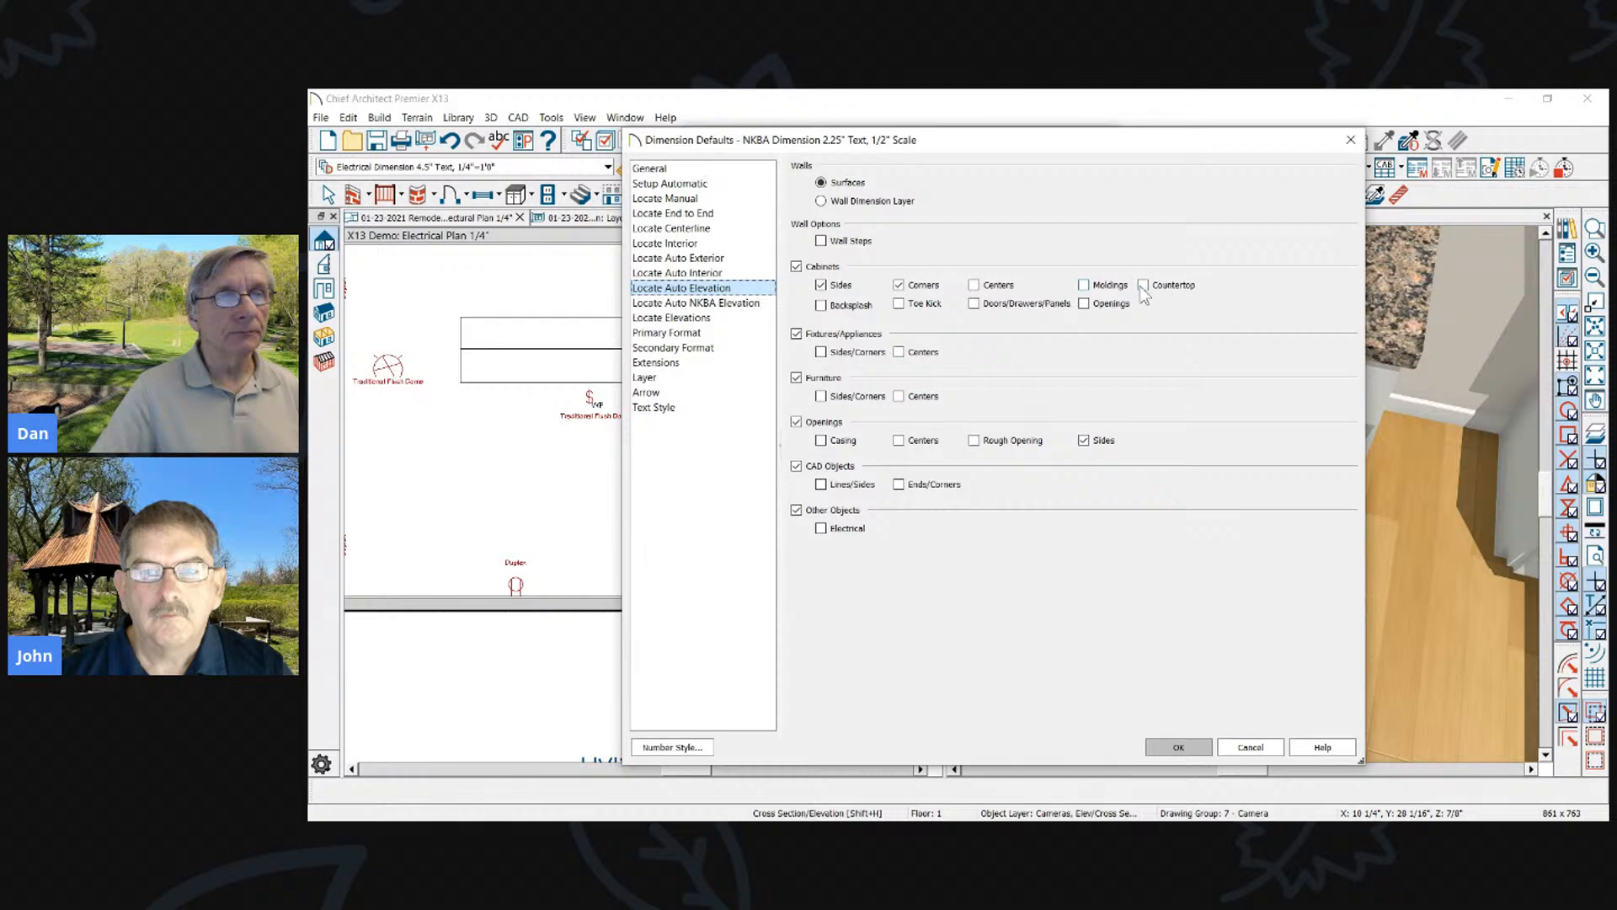
Try the cabinet Openings and Doors/Drawers/Panels options for auto elevation dimensions, discard the edits and close the default settings
click(1087, 305)
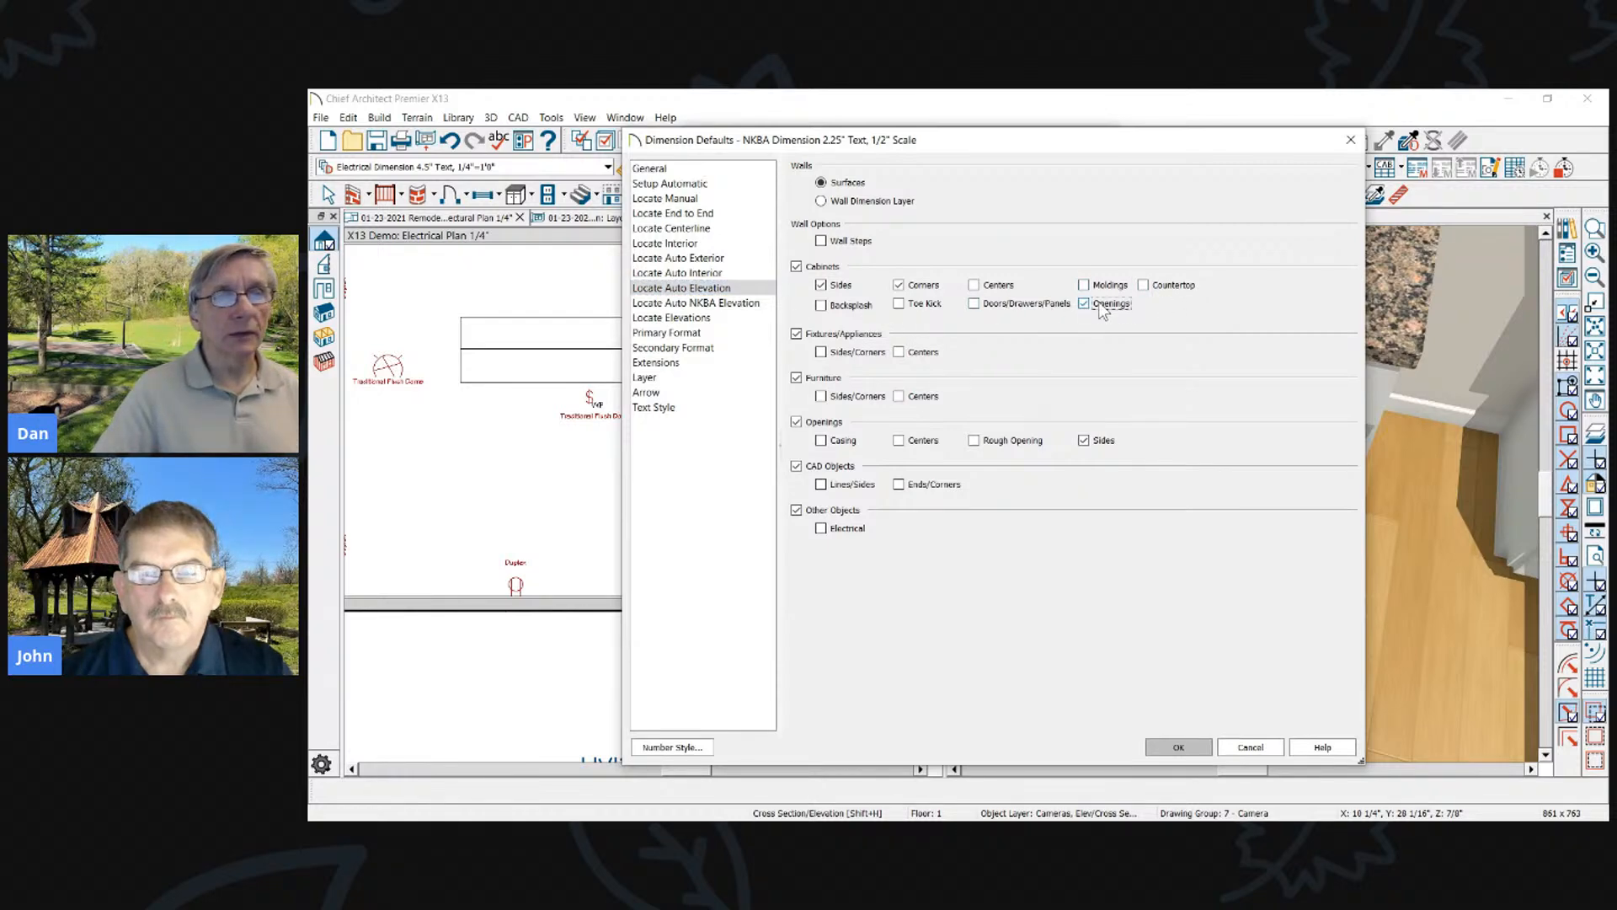
click(975, 304)
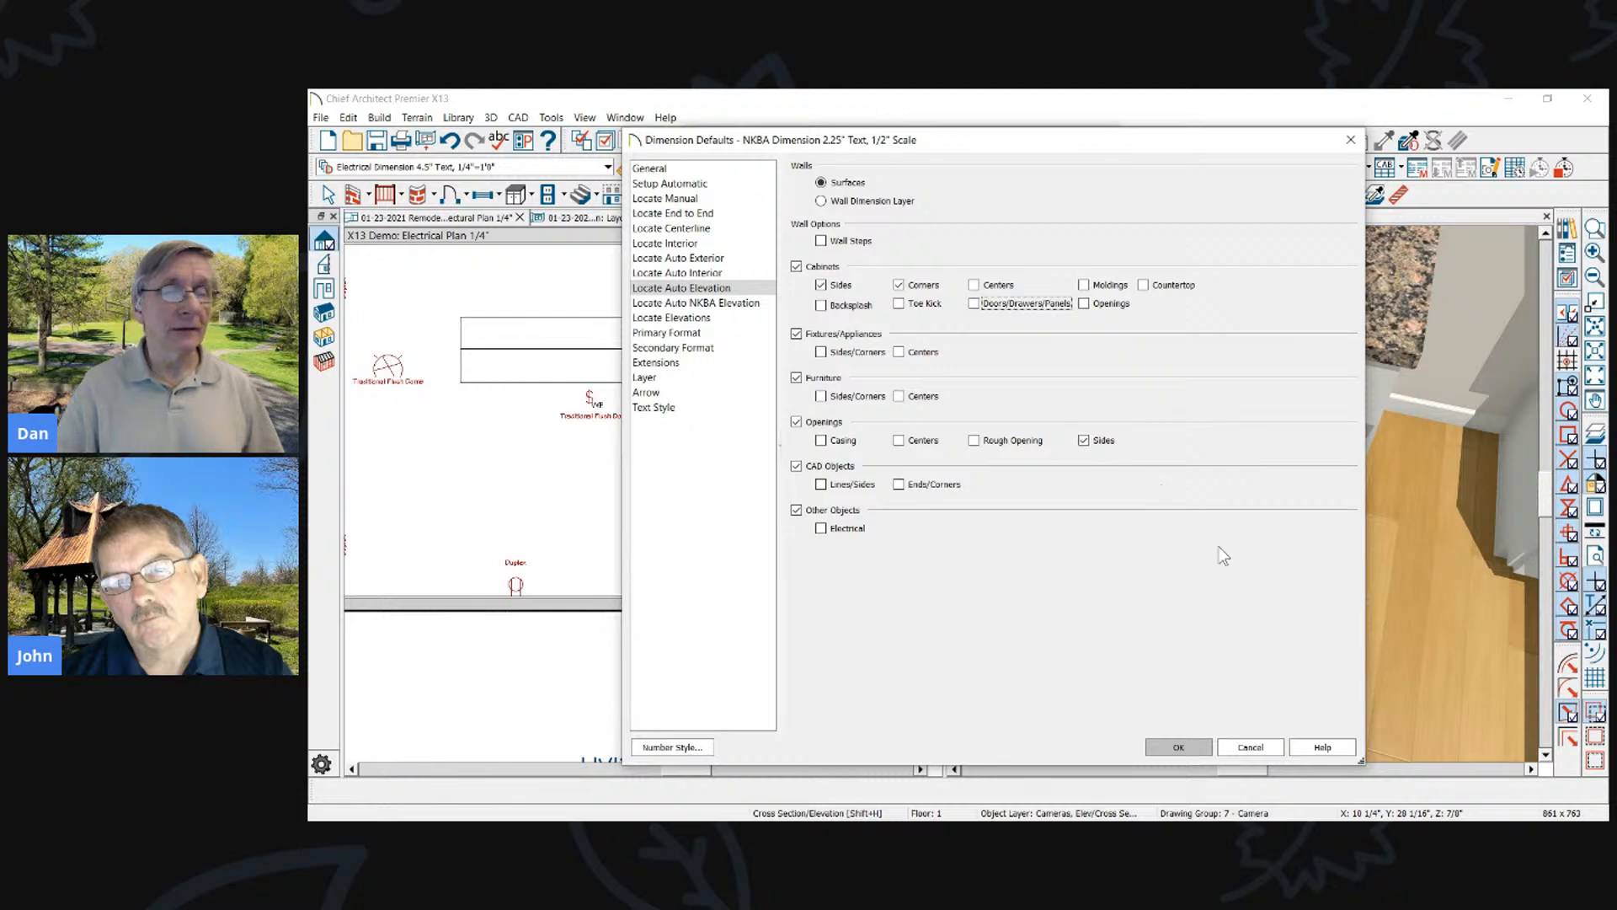
click(1250, 746)
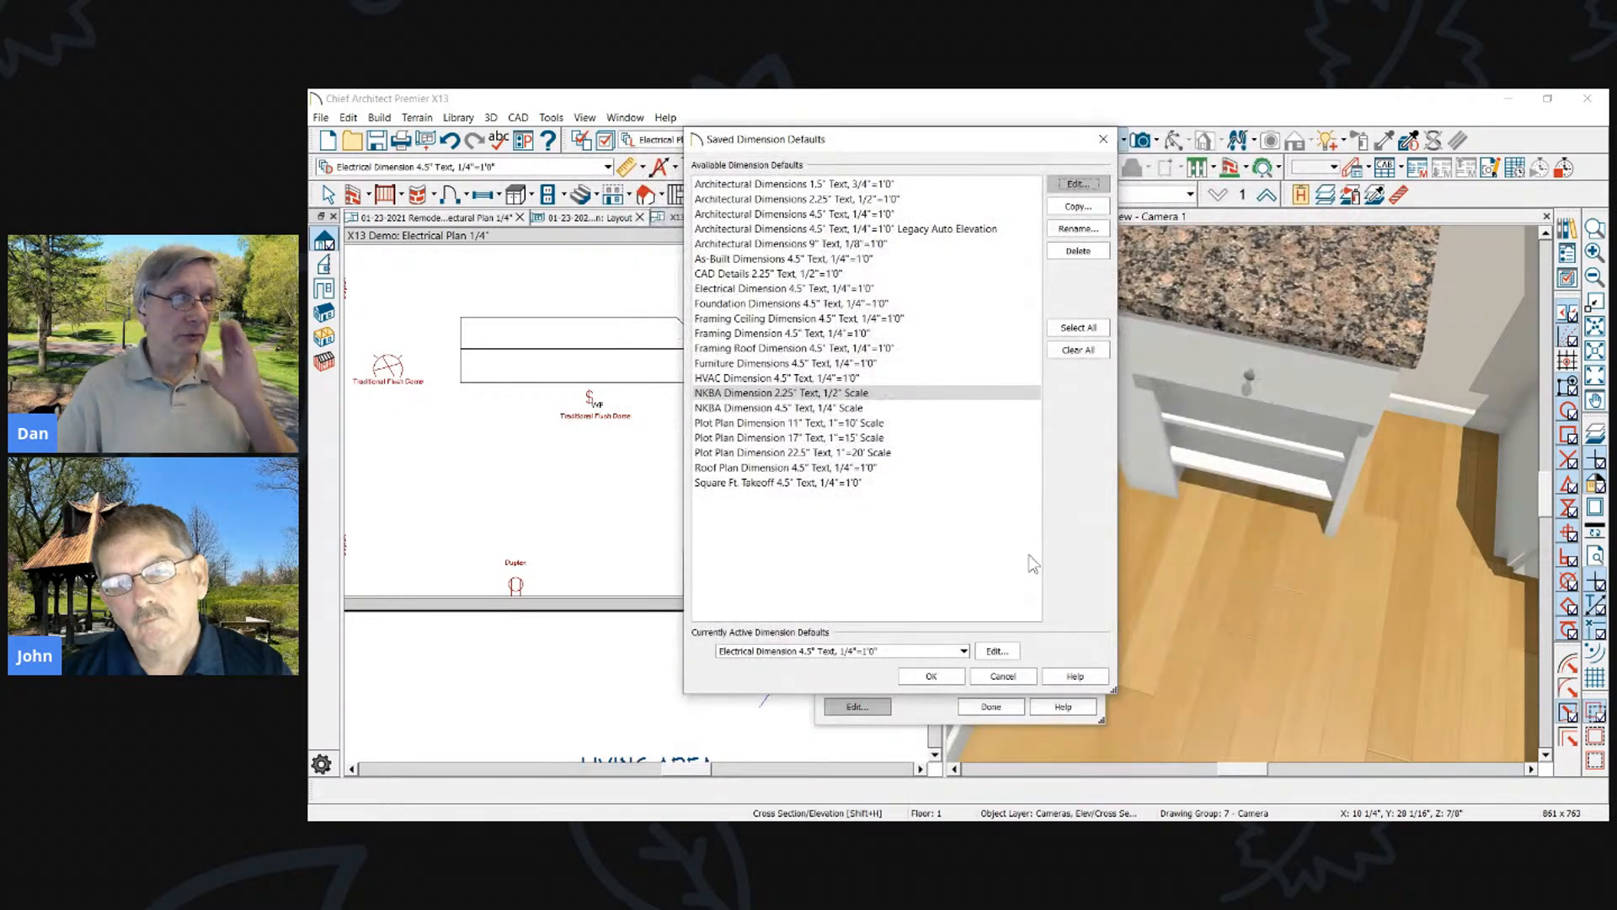
click(927, 679)
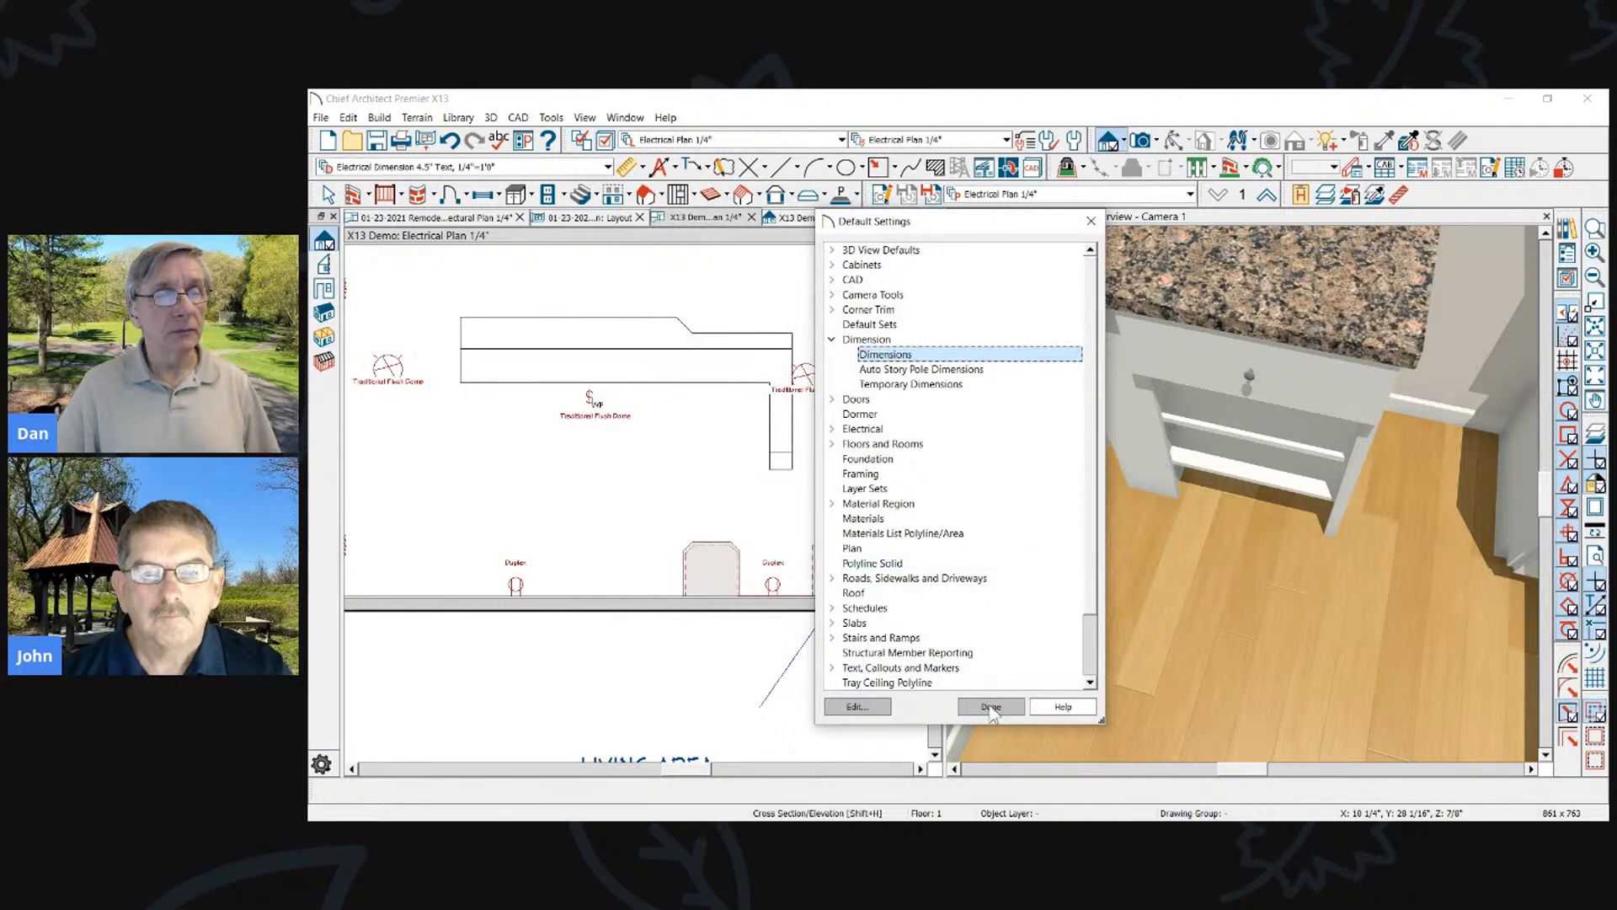
click(991, 706)
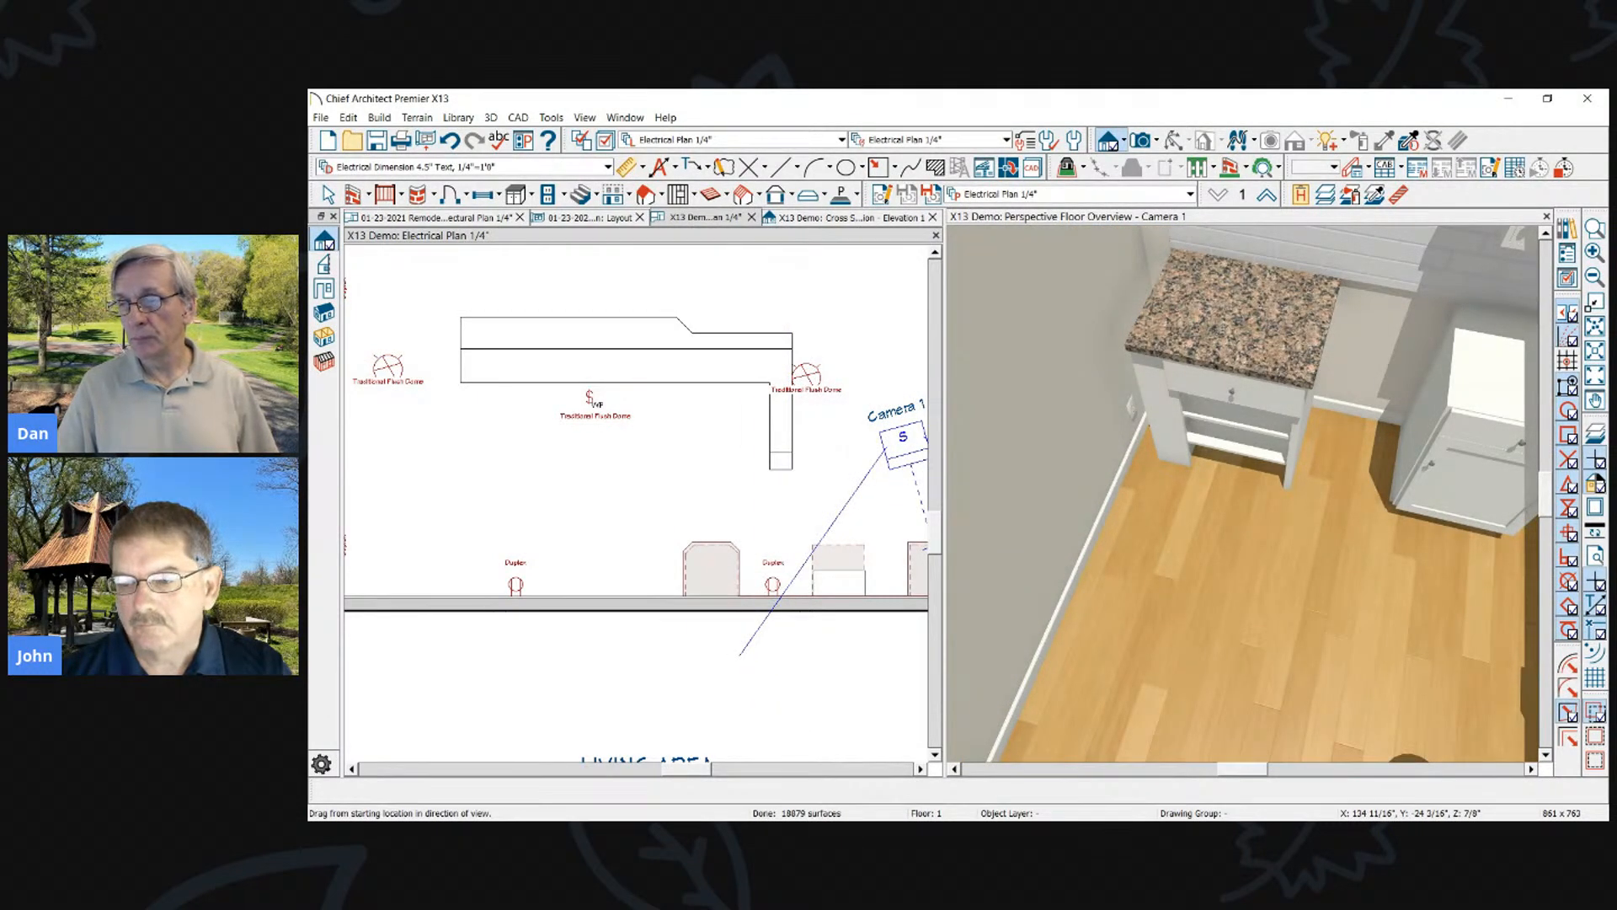
Switch to the feature list in Word, review the items from cabinet moldings through Parametric Pattern Editing, and return to Chief Architect
key(alt+Tab)
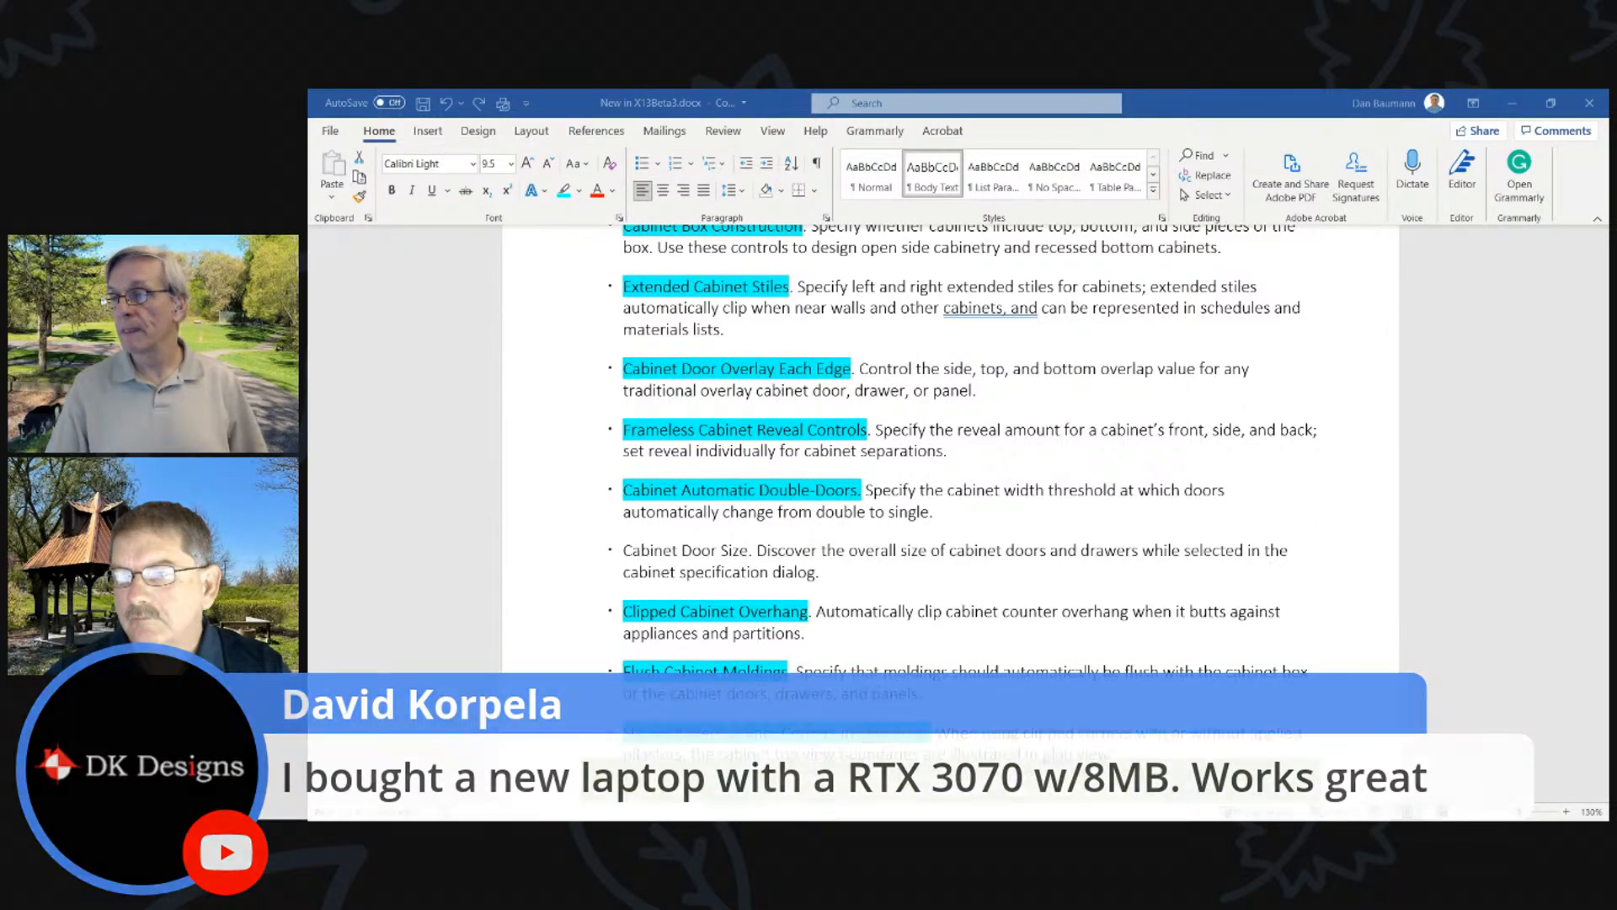
scroll(908, 511, down, 3)
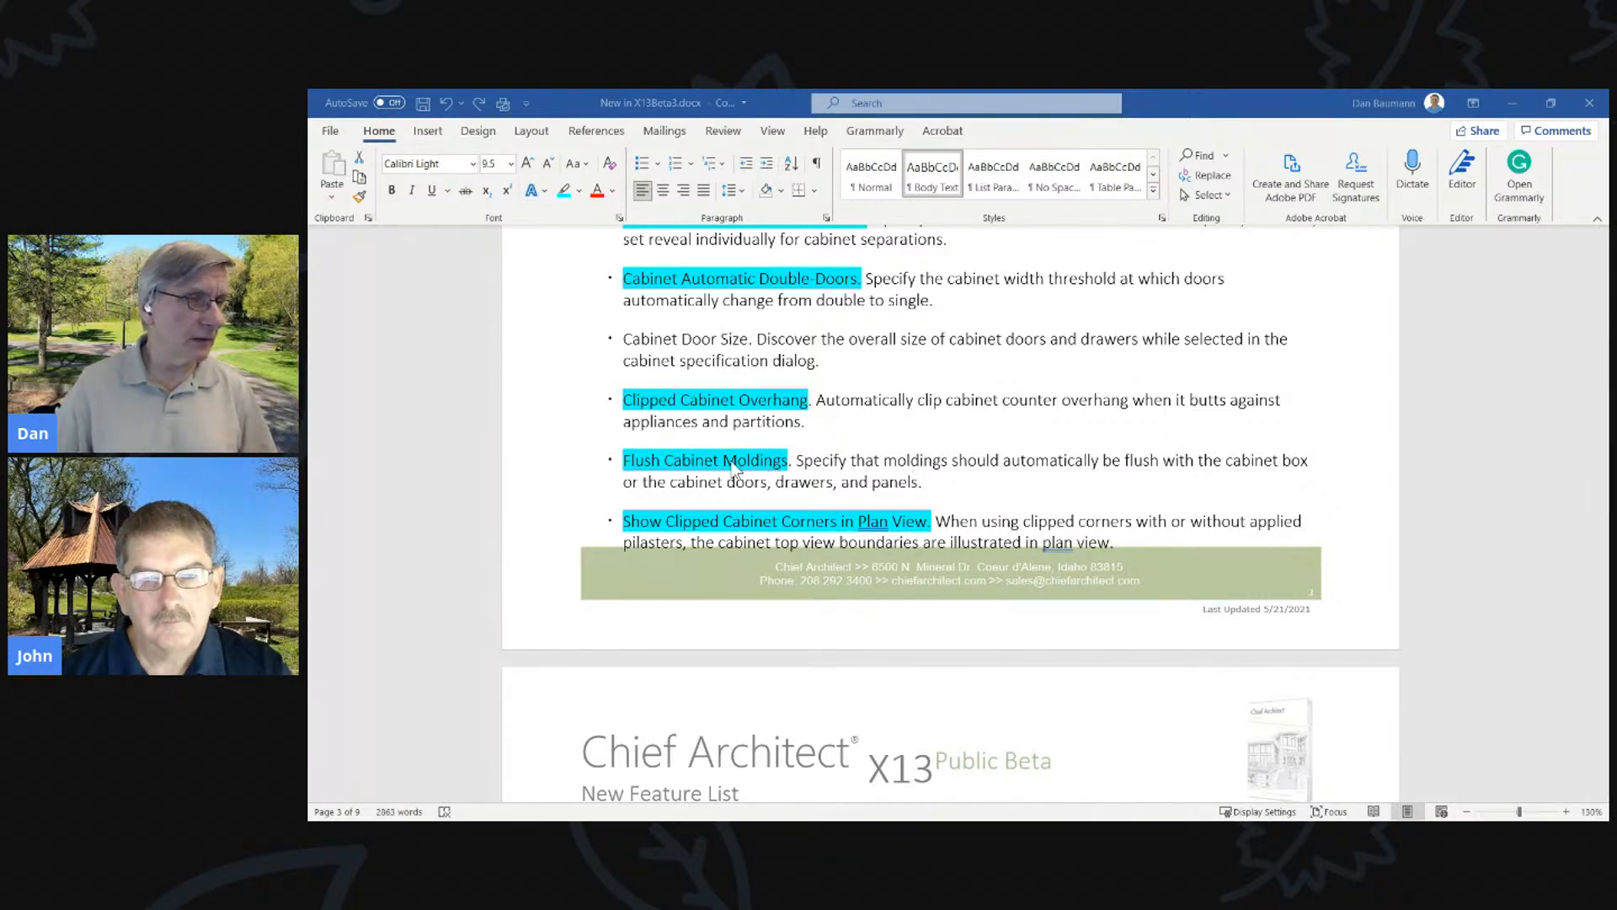
scroll(714, 523, down, 1)
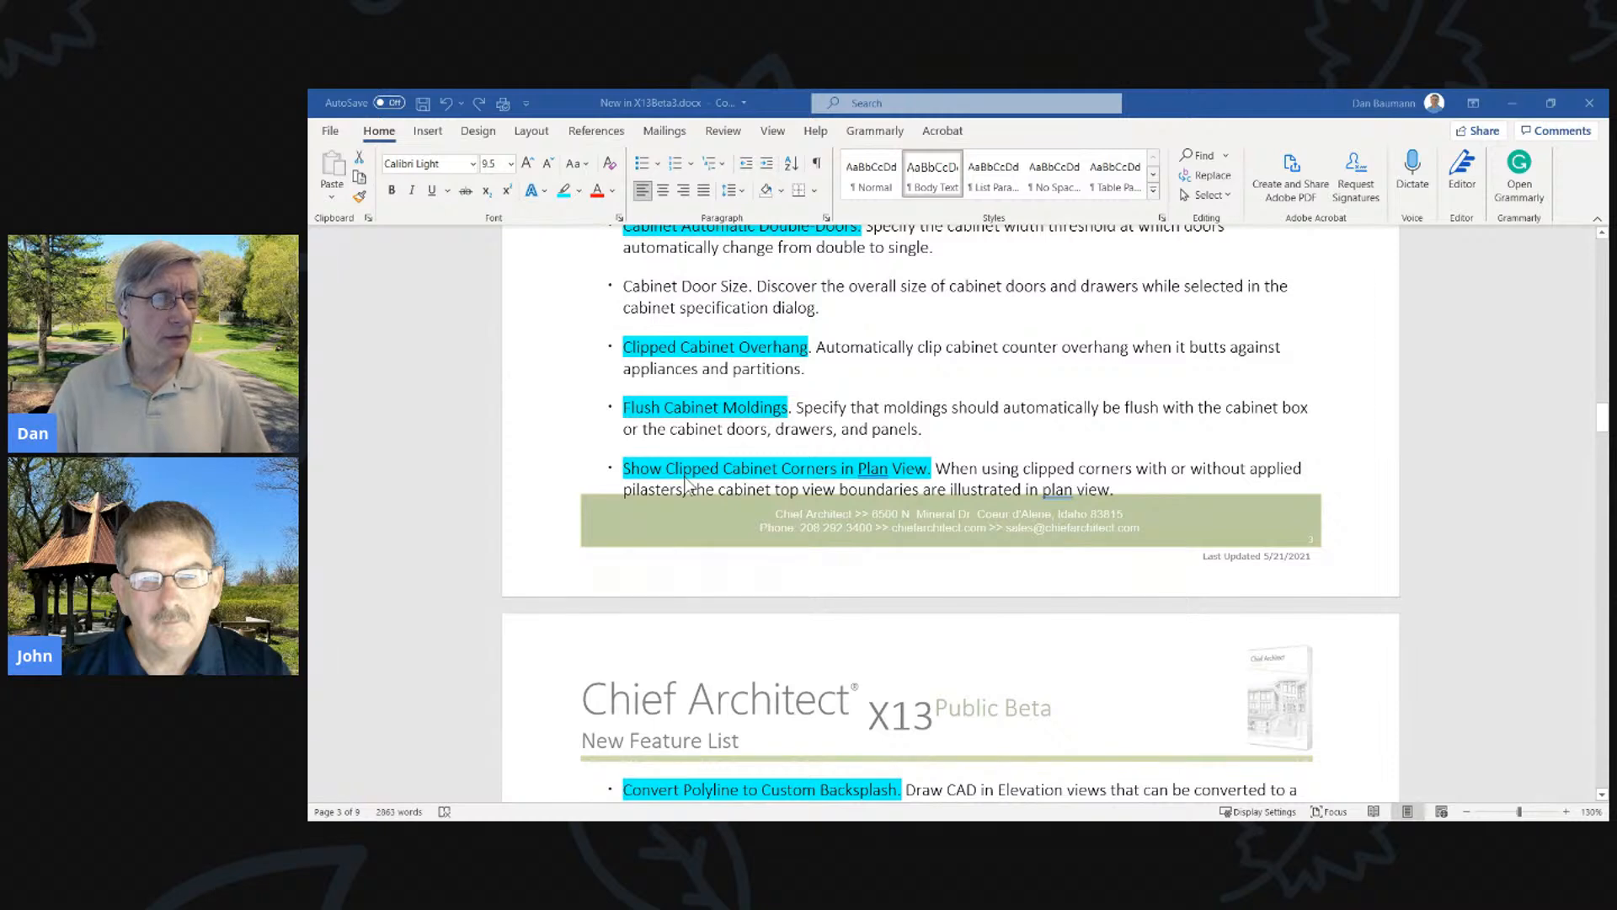
scroll(851, 480, down, 5)
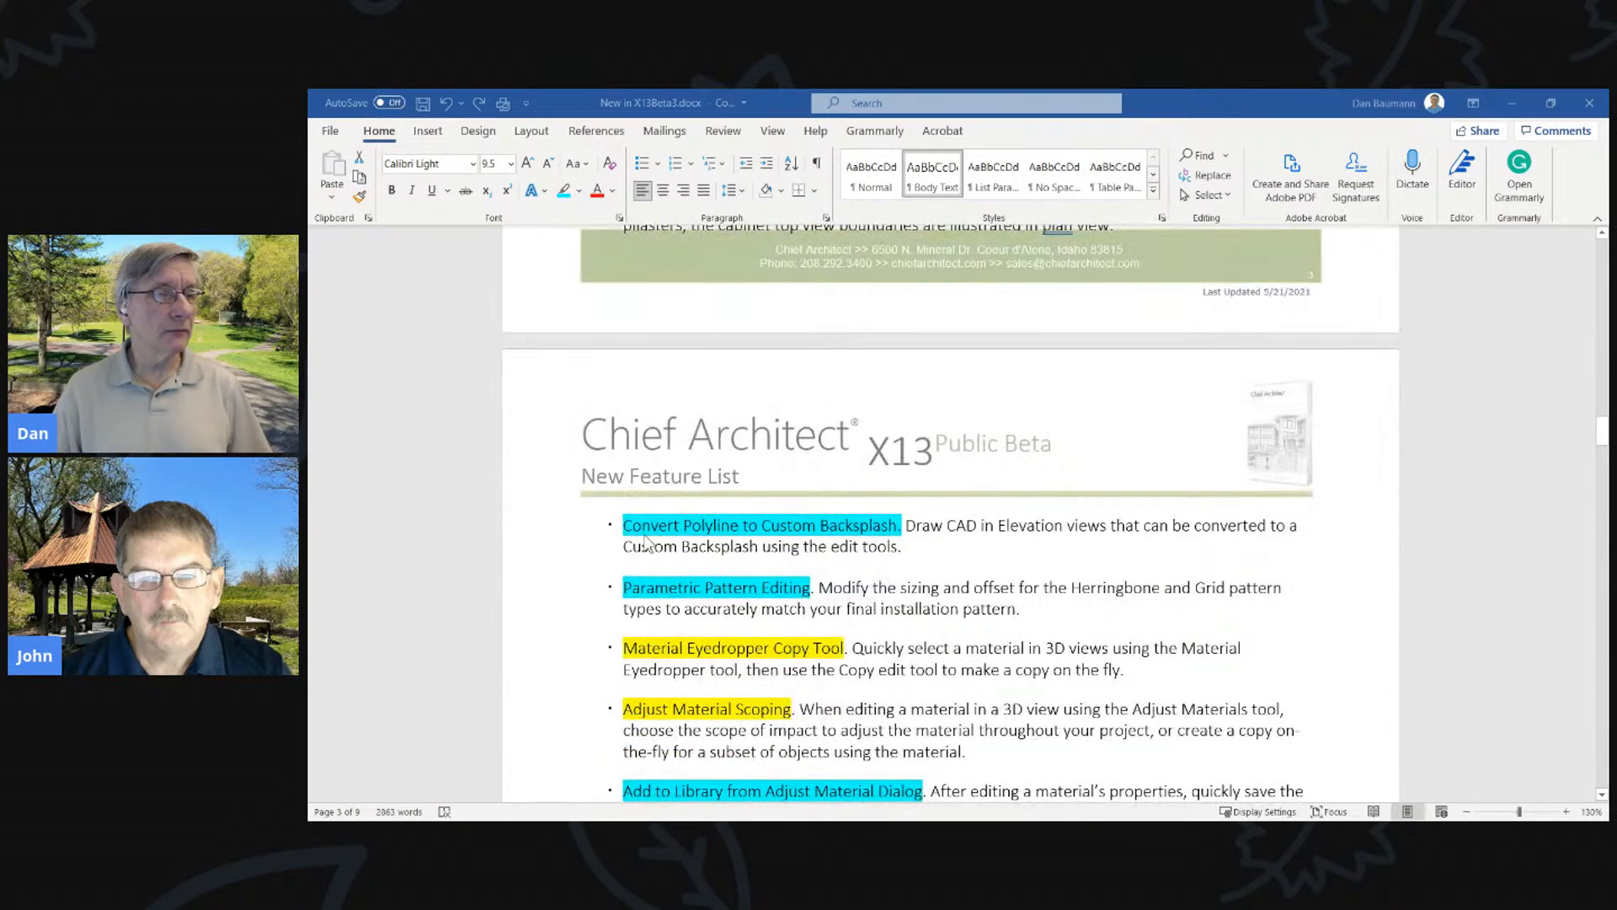
scroll(626, 585, down, 2)
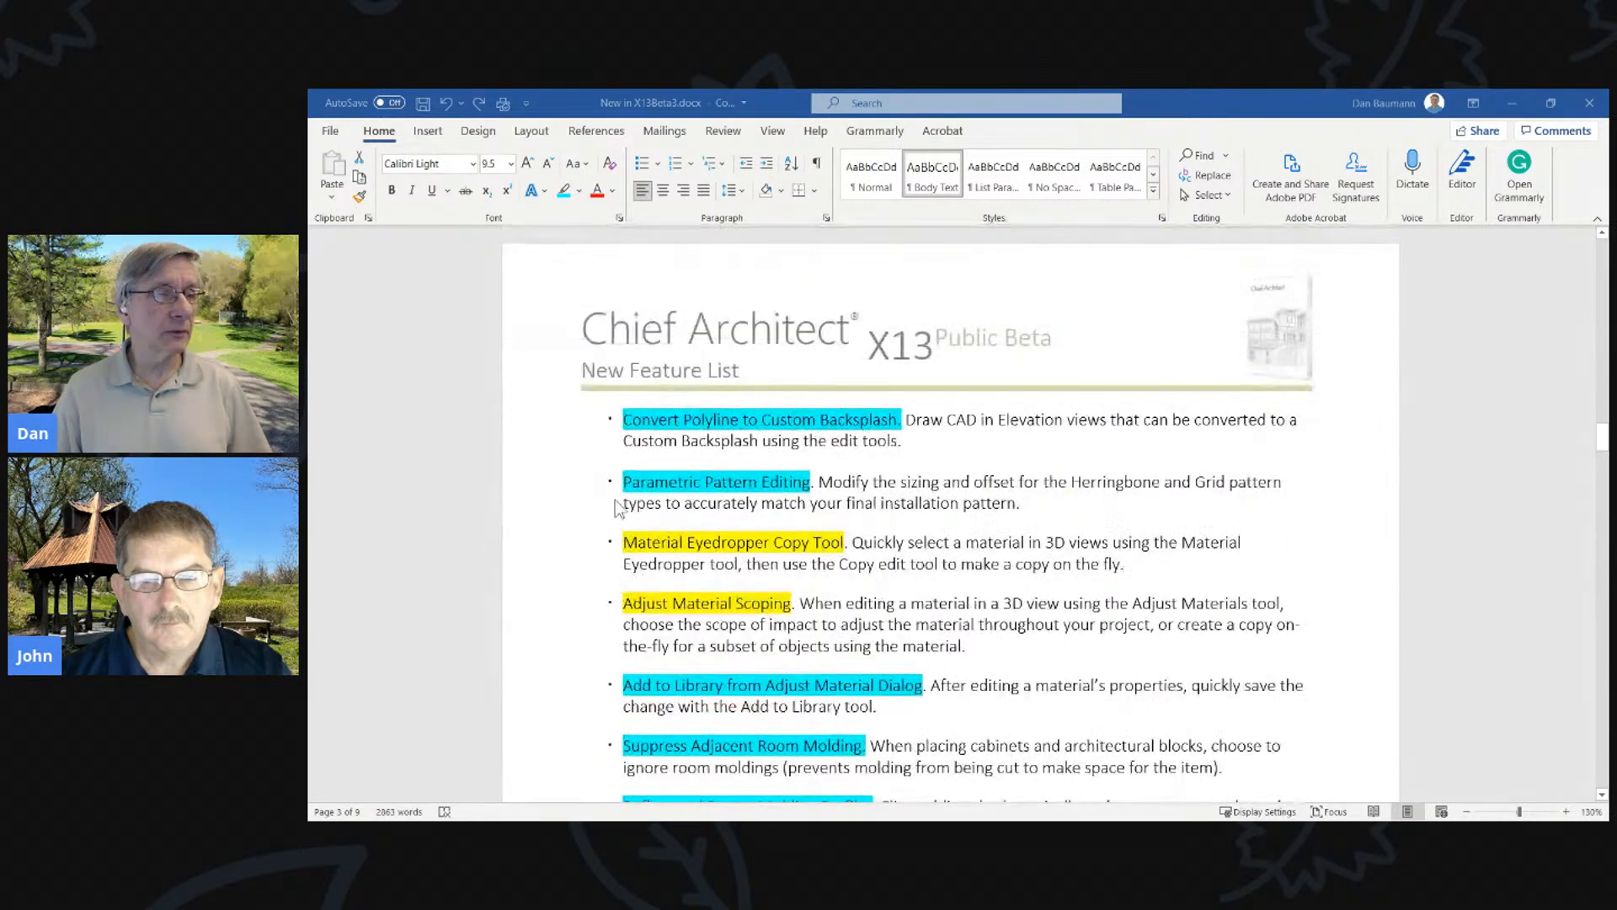
scroll(817, 493, down, 1)
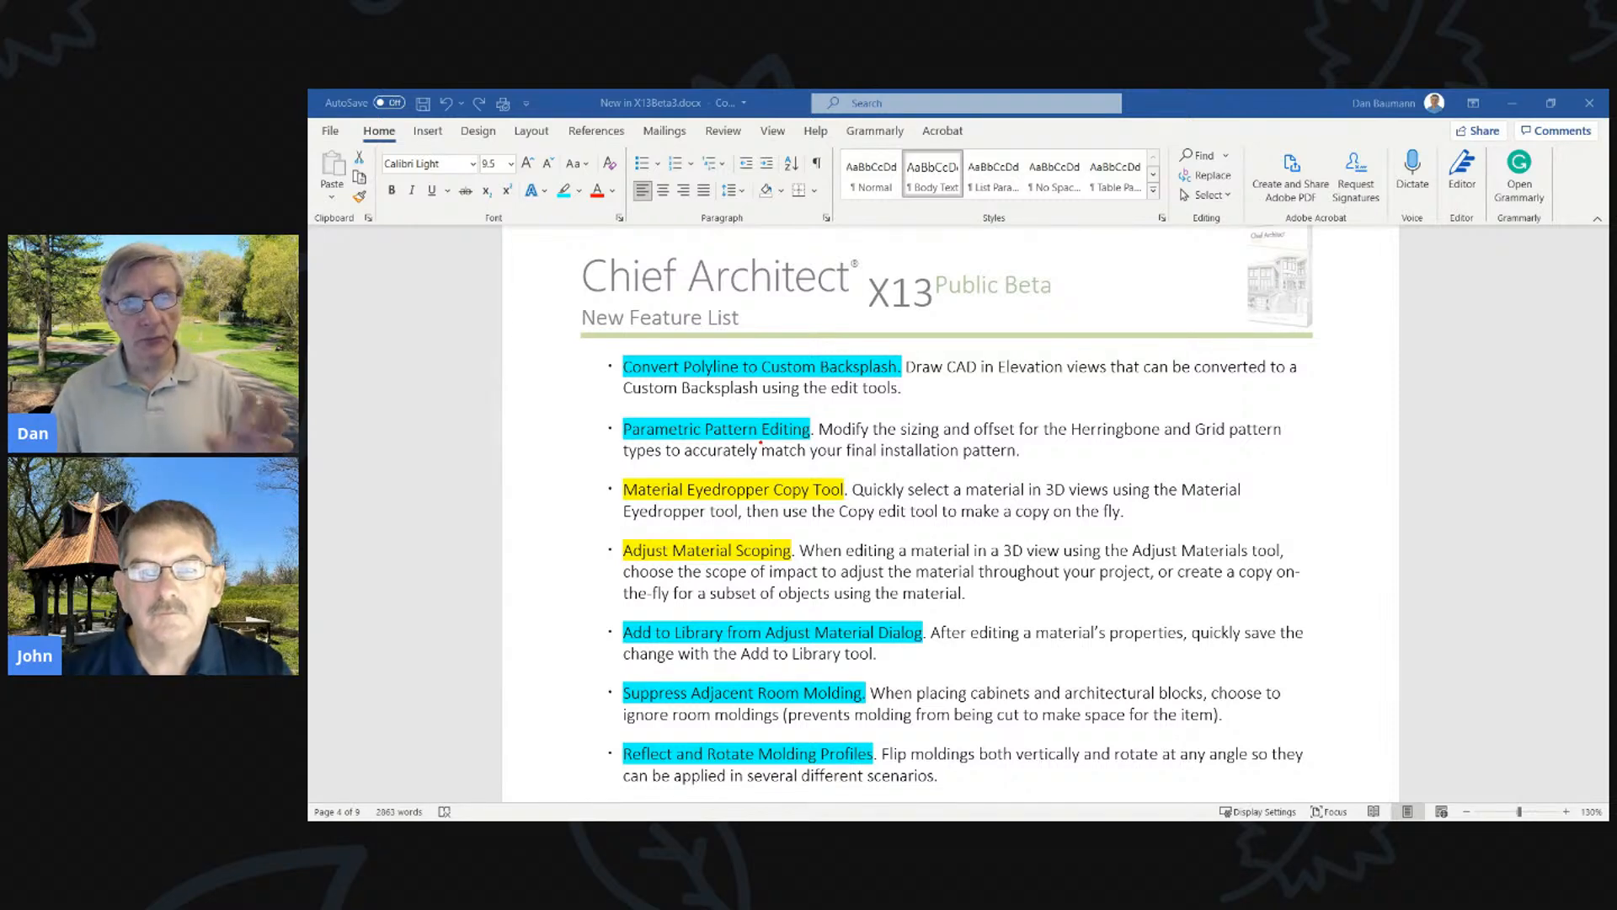
drag(689, 413, 772, 445)
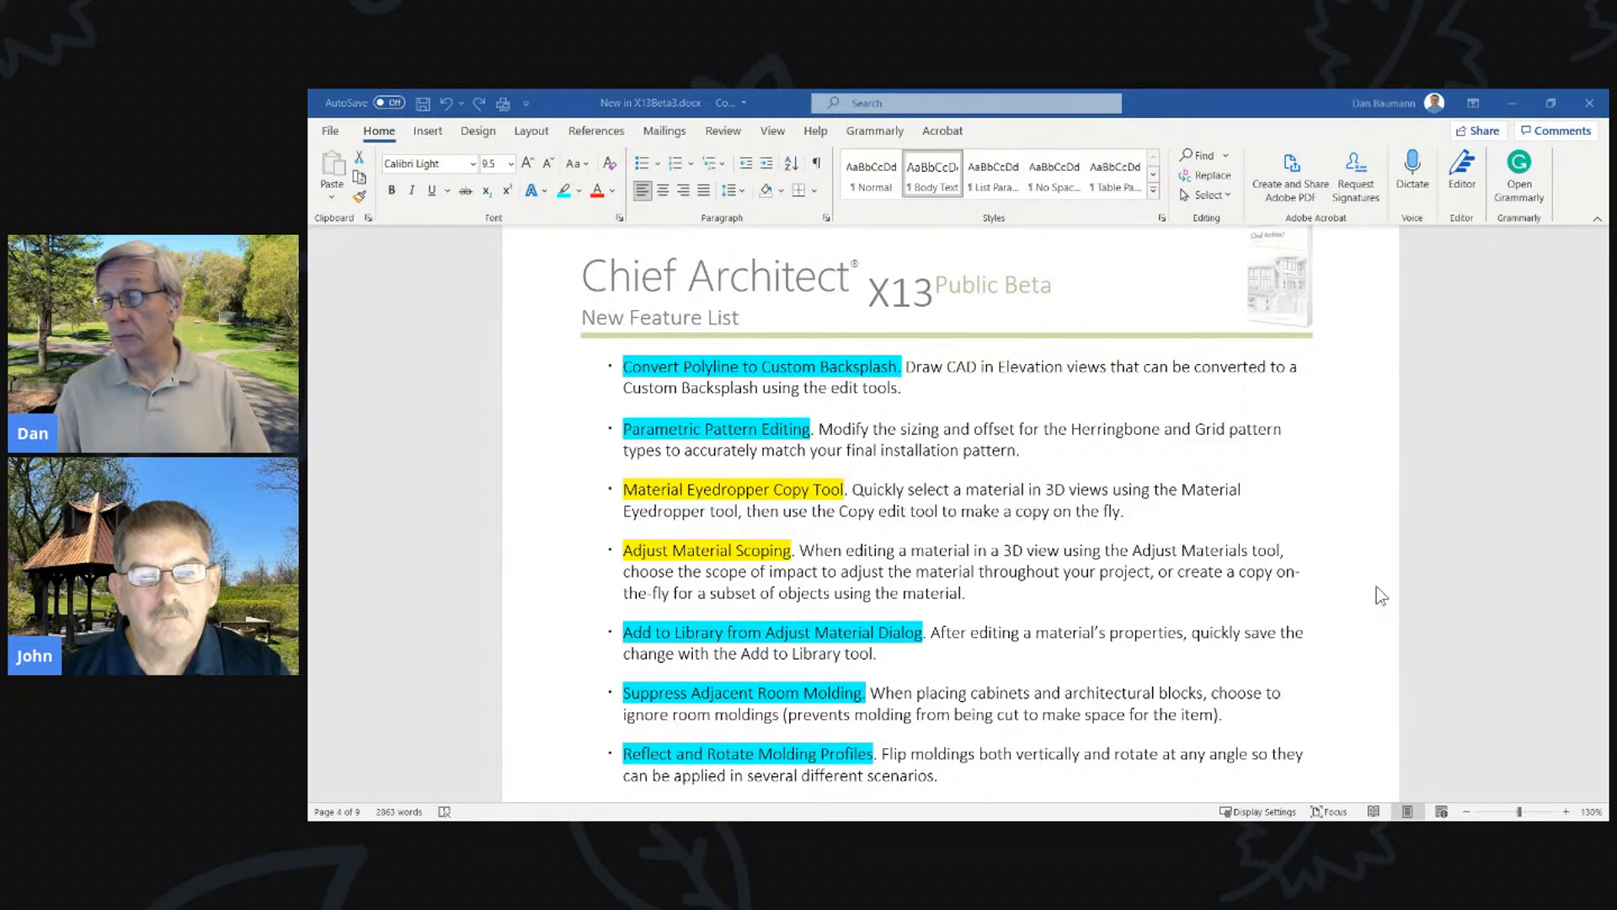
key(alt+Tab)
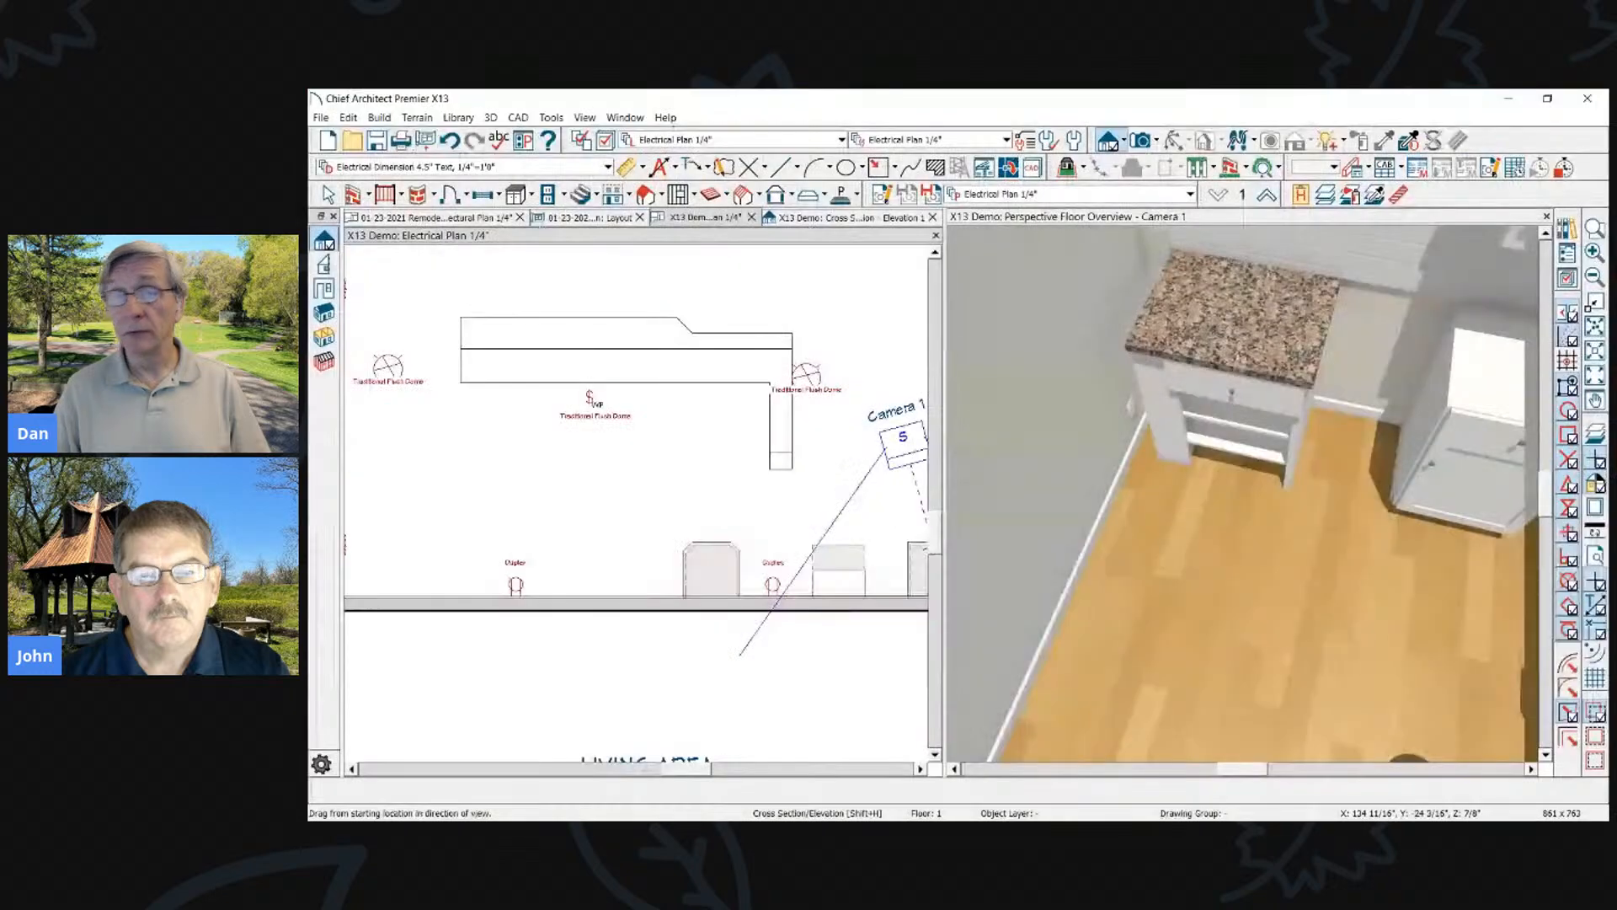
Show the backsplash wall in the 3D floor overview using the Vector View rendering technique
drag(1298, 320, 1387, 281)
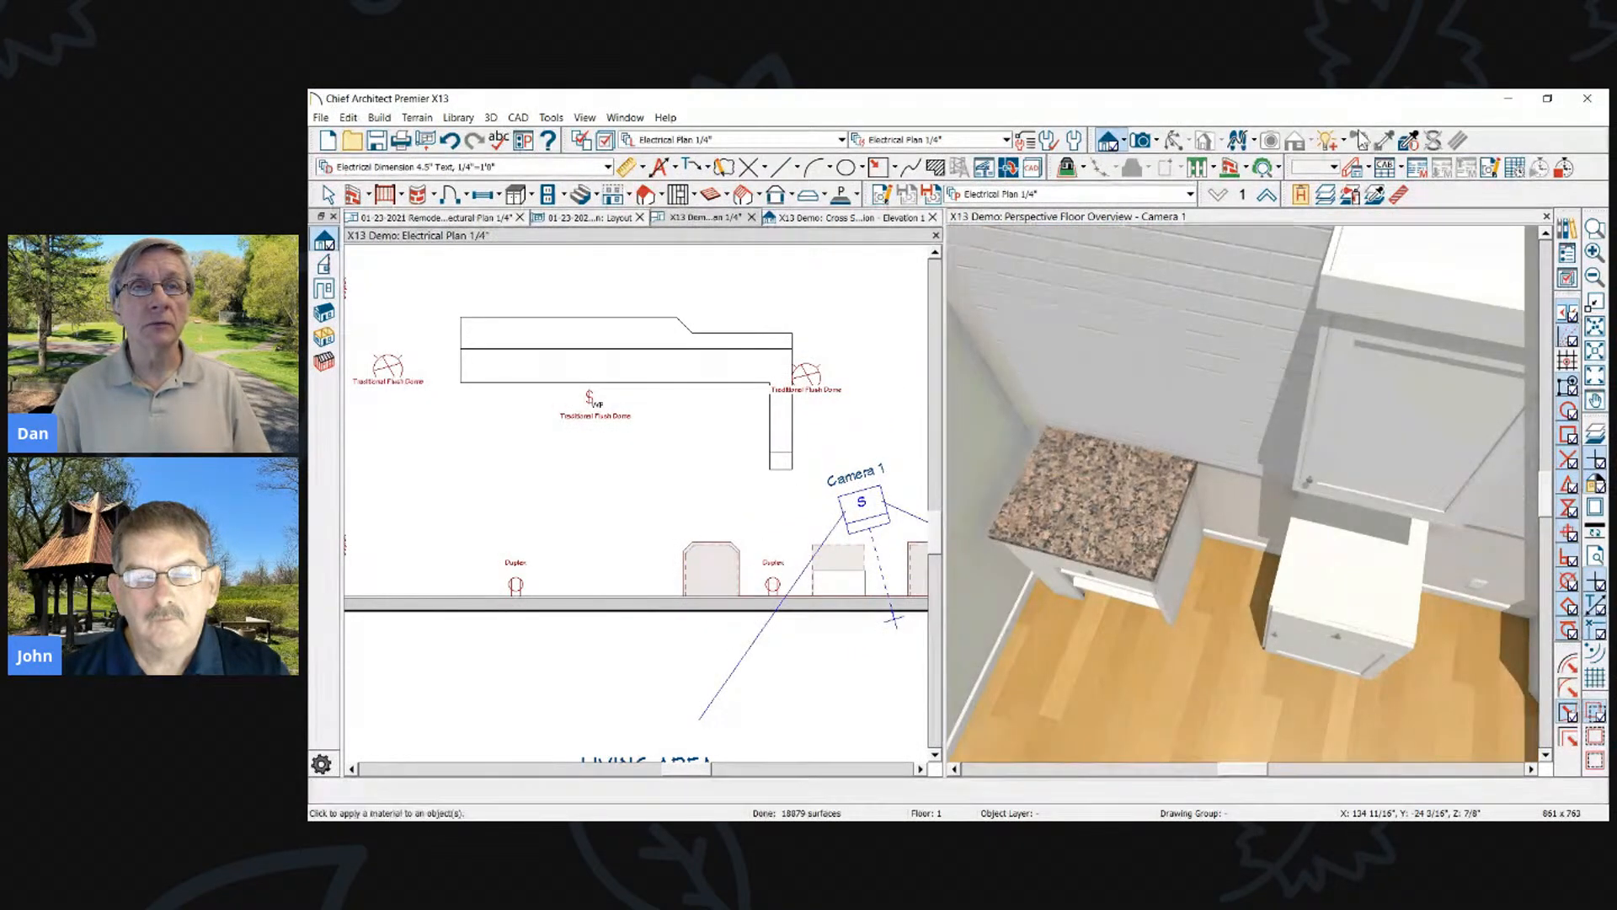
click(1261, 240)
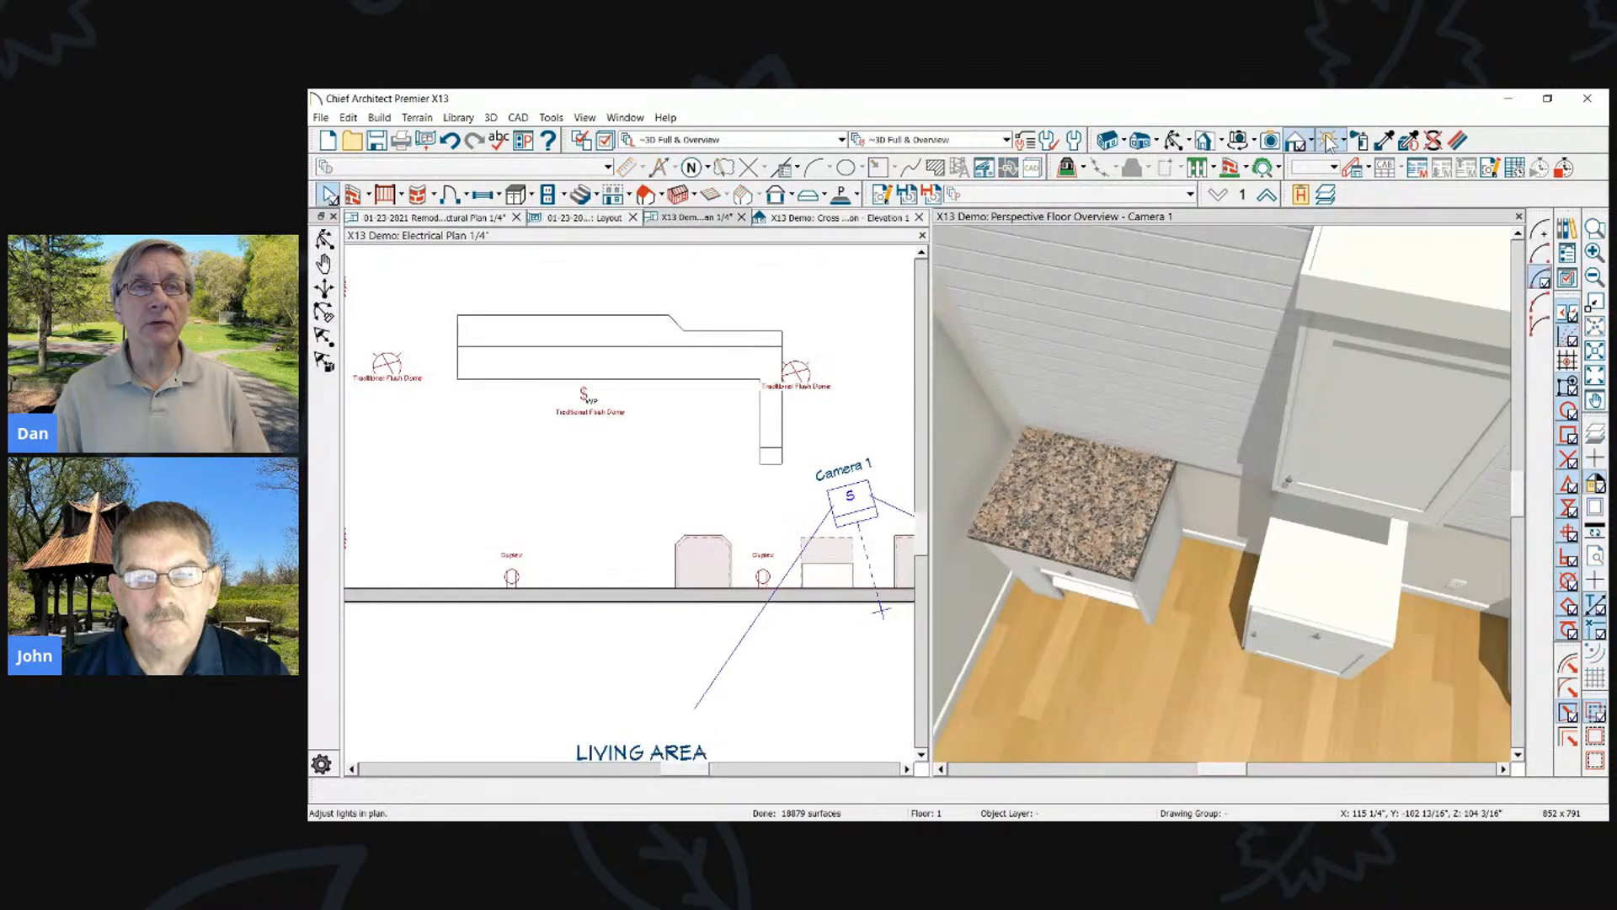
click(1312, 141)
click(1314, 184)
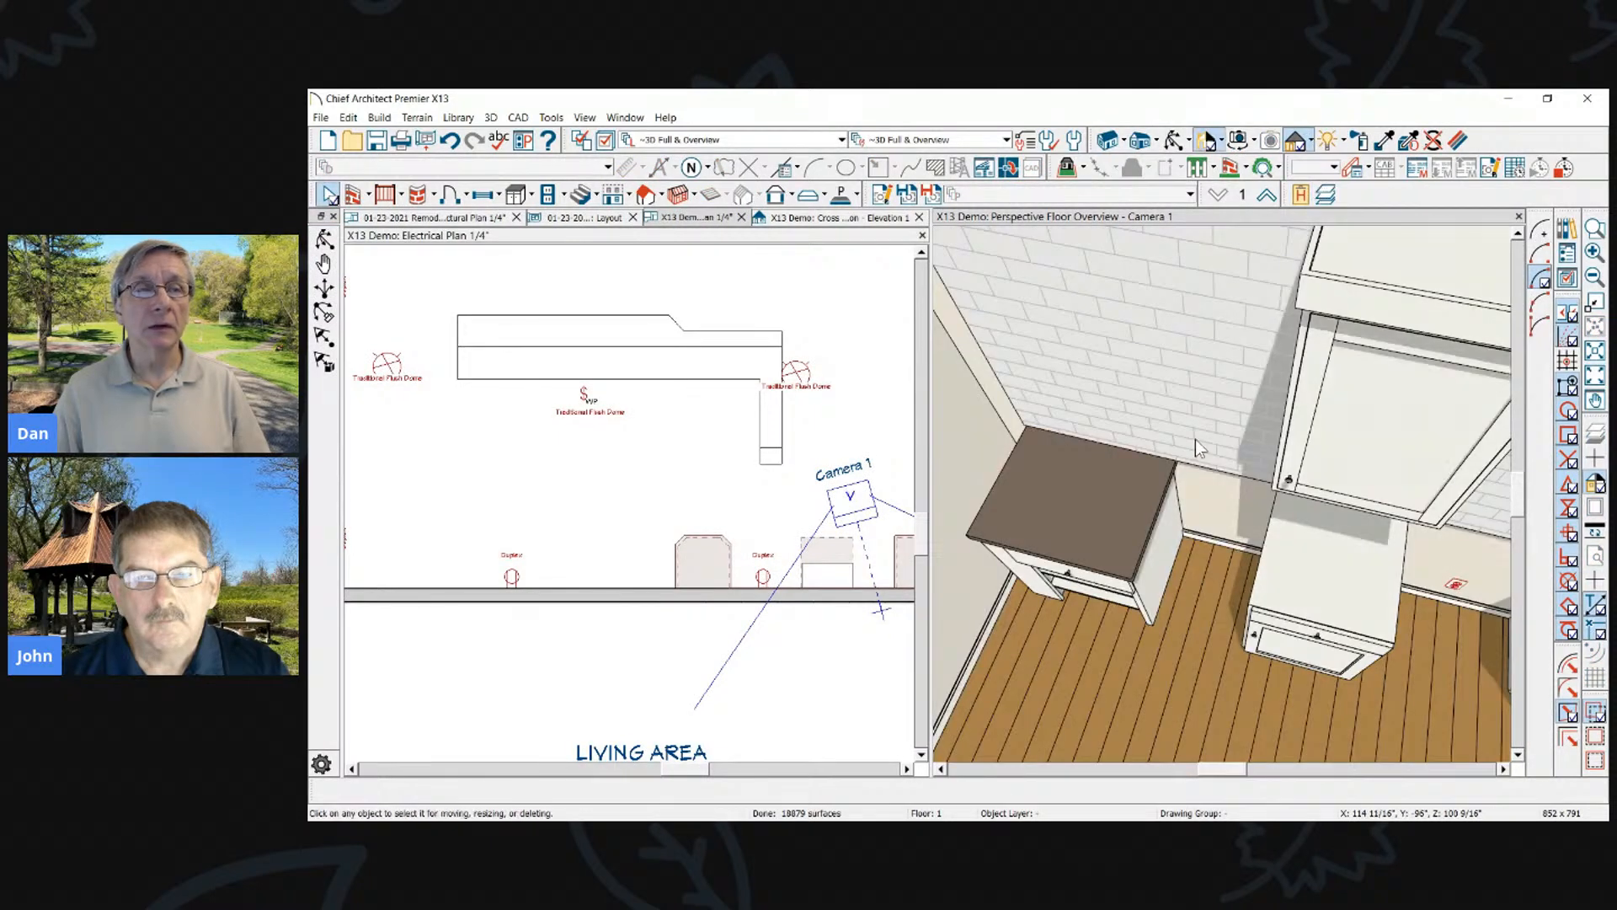
scroll(1196, 438, down, 3)
scroll(1187, 396, up, 3)
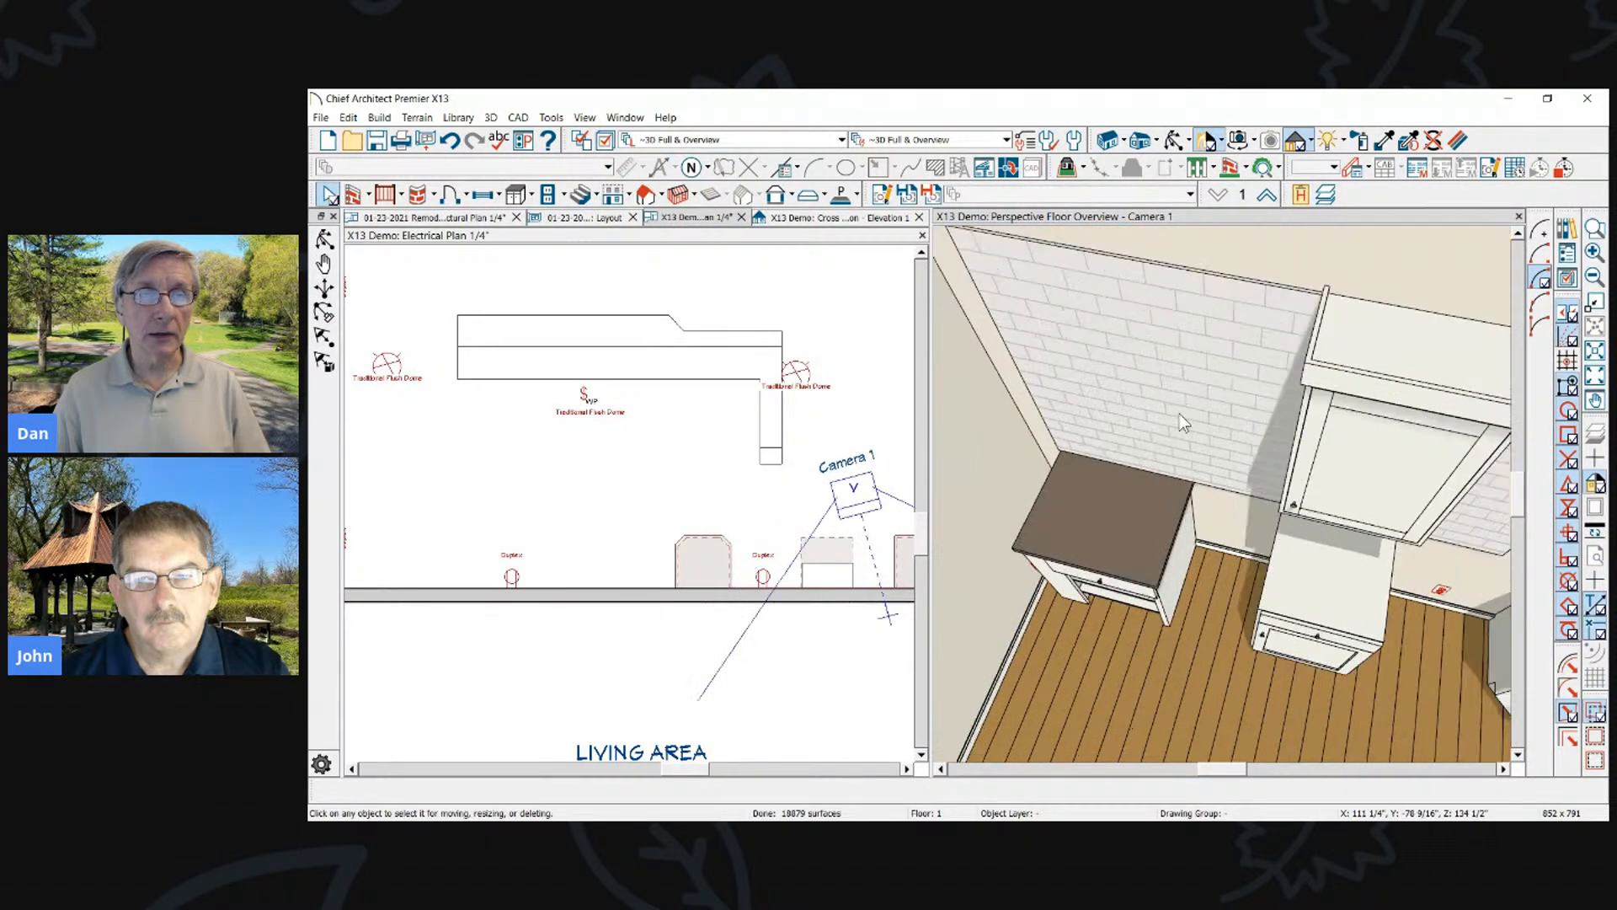
Compare the backsplash in the Standard rendering technique and return the 3D overview to Vector View
click(1309, 142)
click(1314, 164)
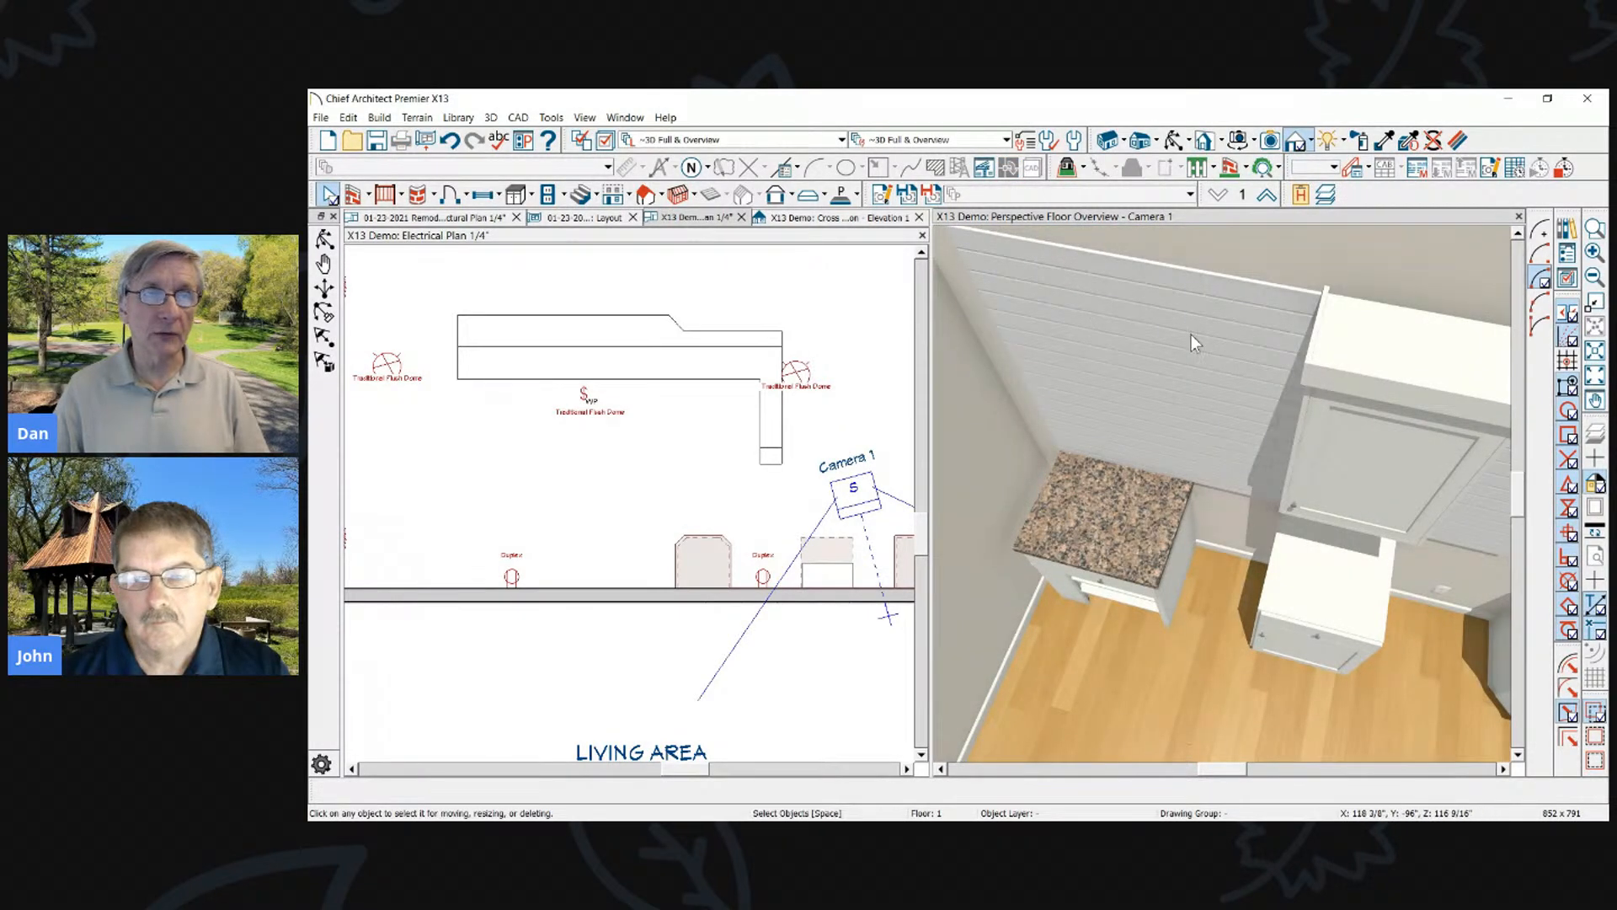
click(1311, 141)
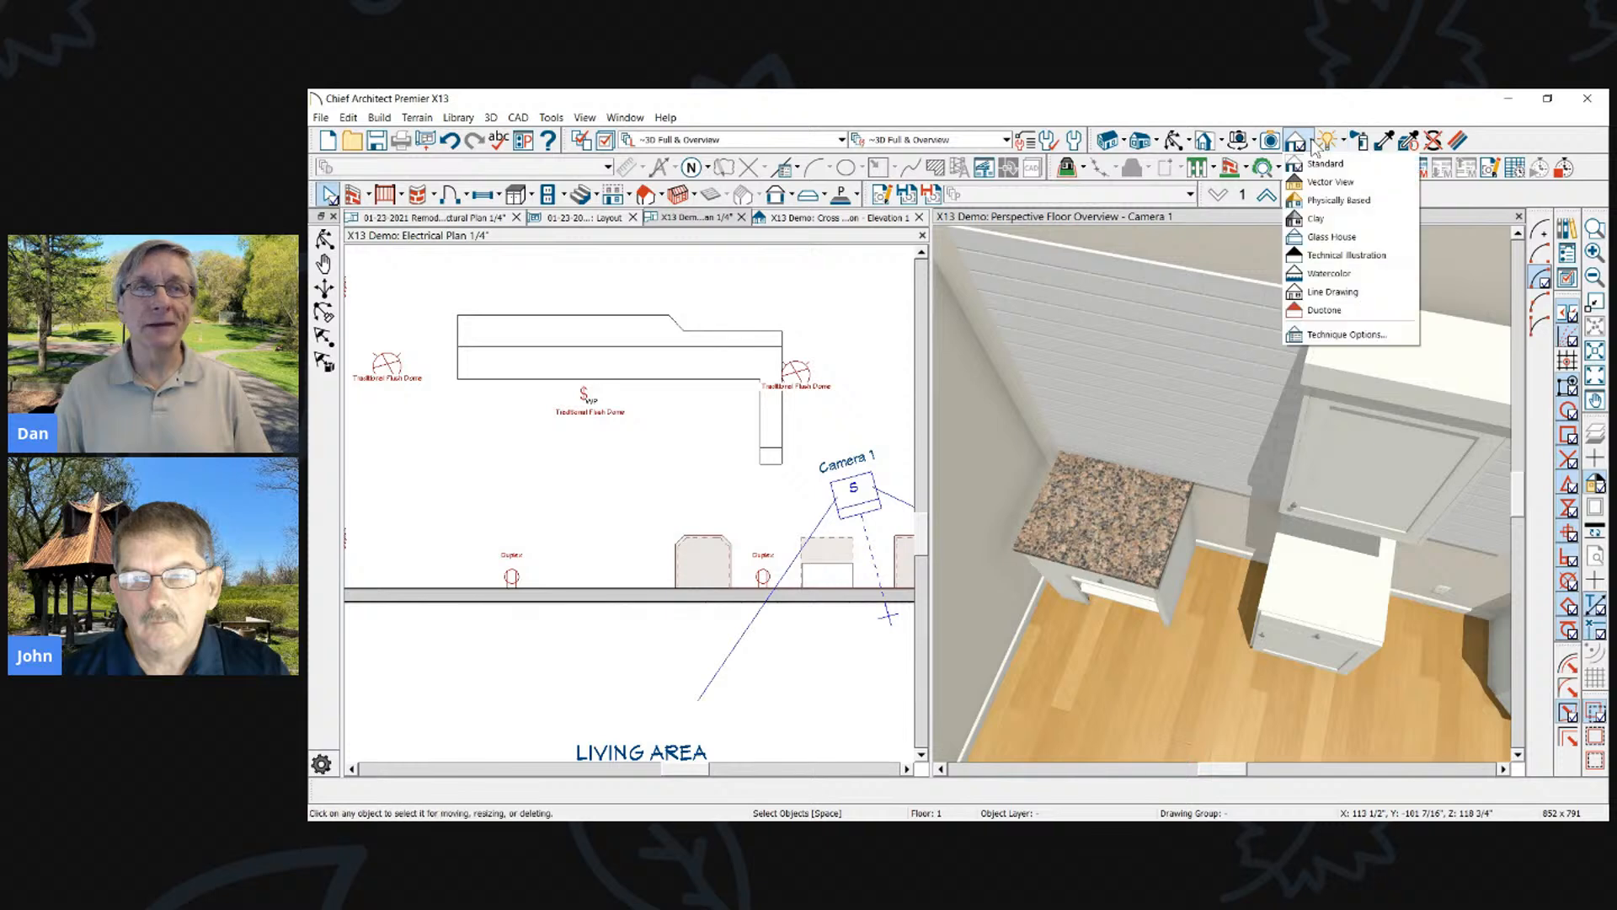
click(1318, 179)
scroll(1197, 297, down, 3)
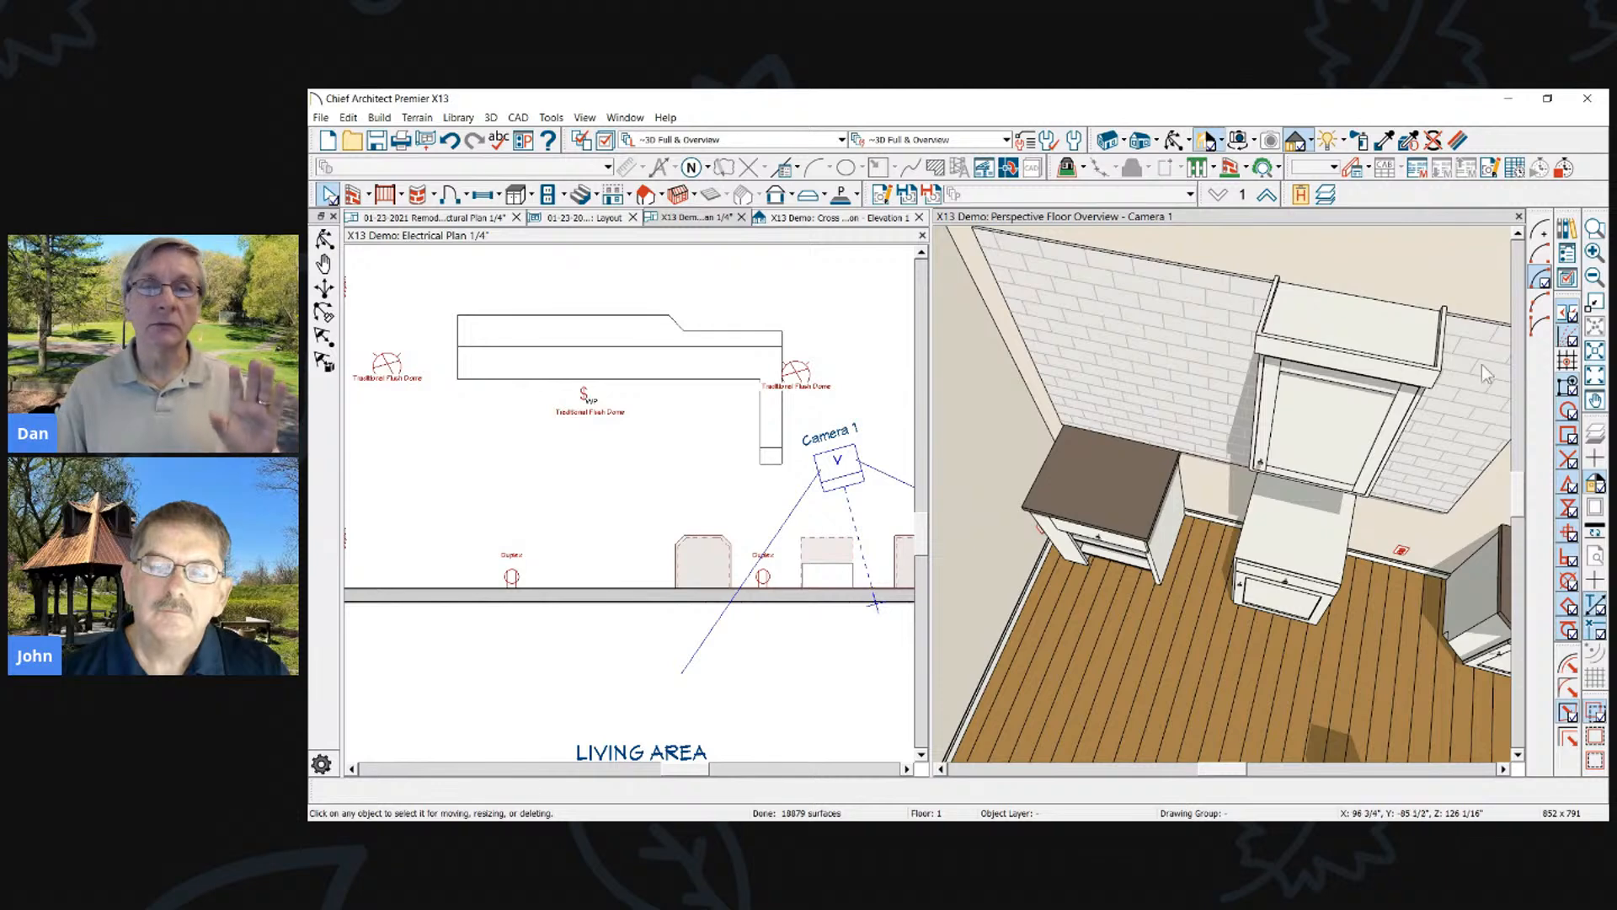
Open the backsplash's White Tile material with the Adjust Material Definition tool and set its grid pattern offset to 0
click(1458, 140)
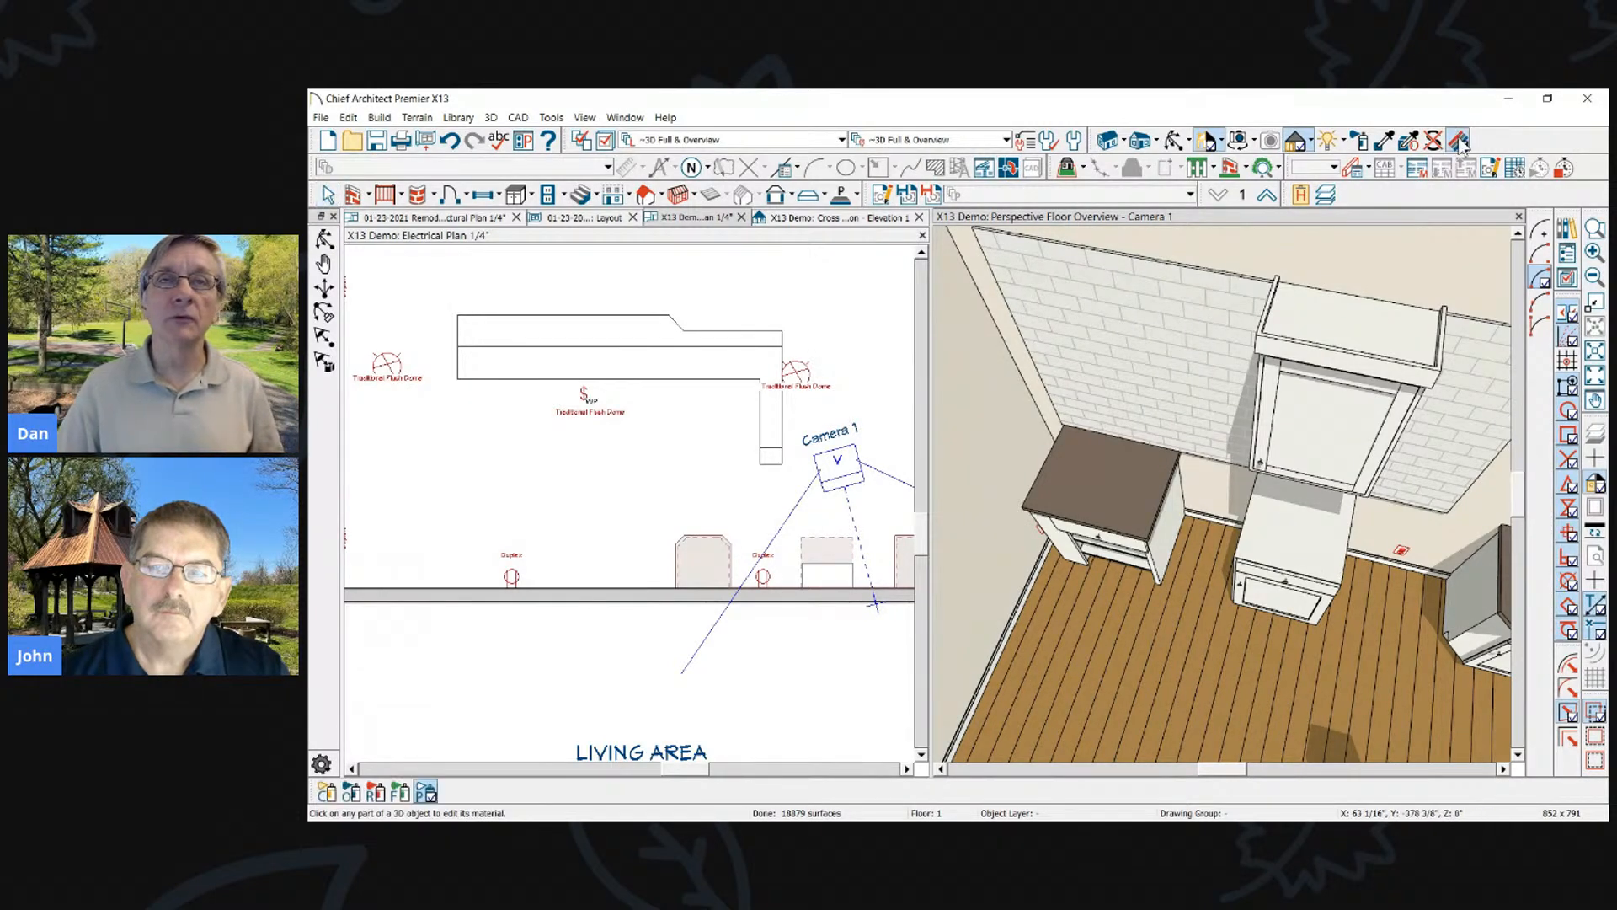
double_click(1196, 381)
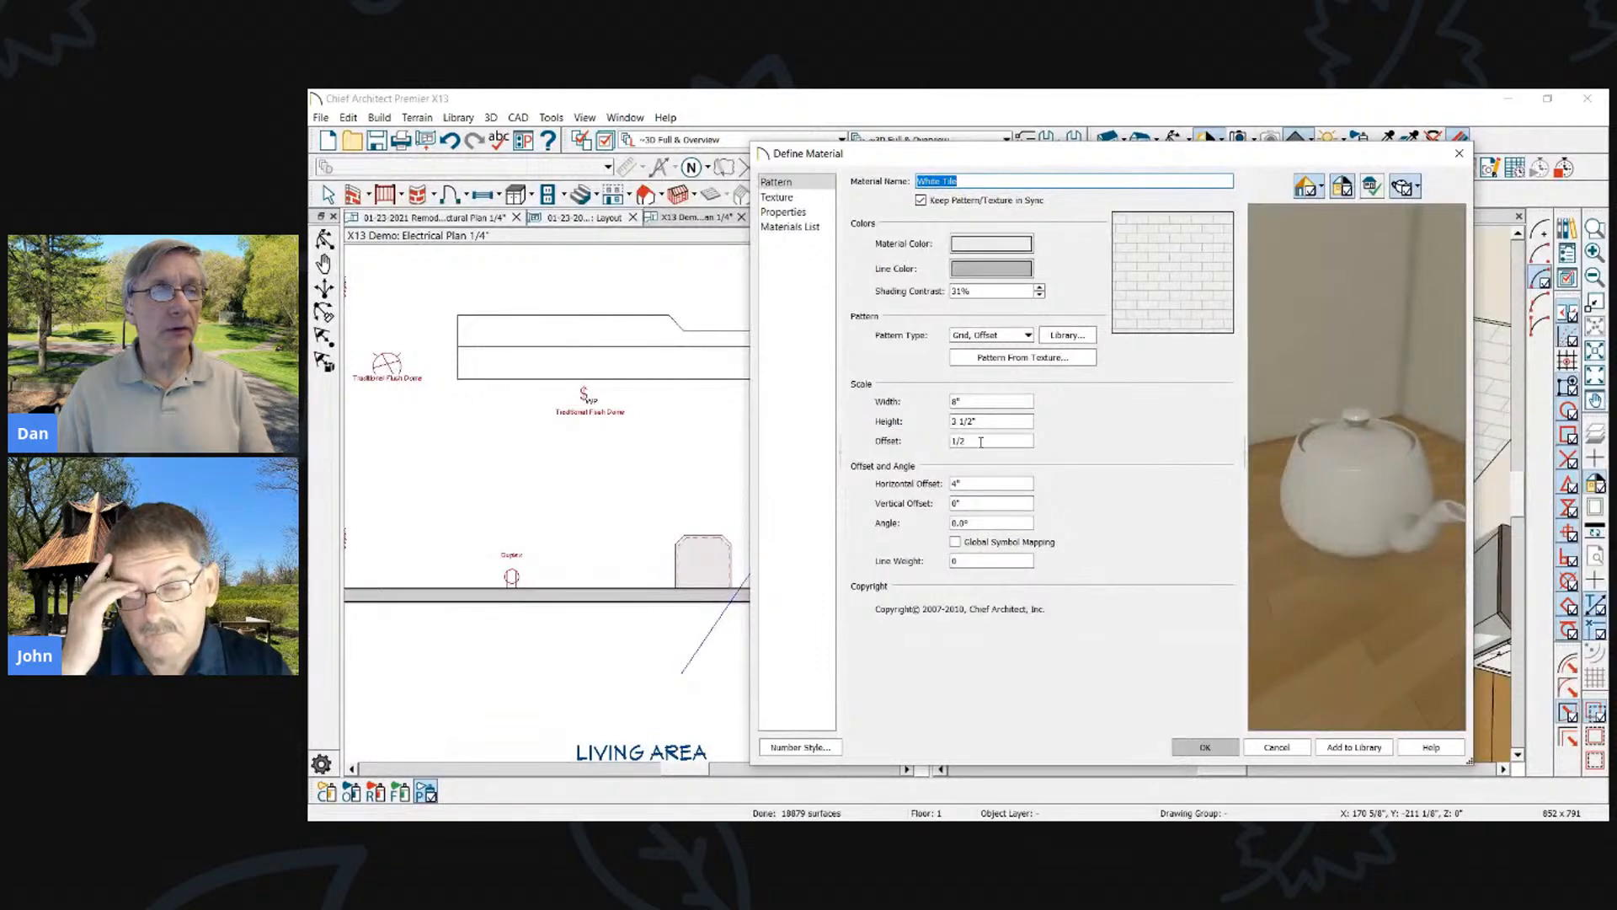
click(964, 440)
key(BackSpace)
click(1003, 421)
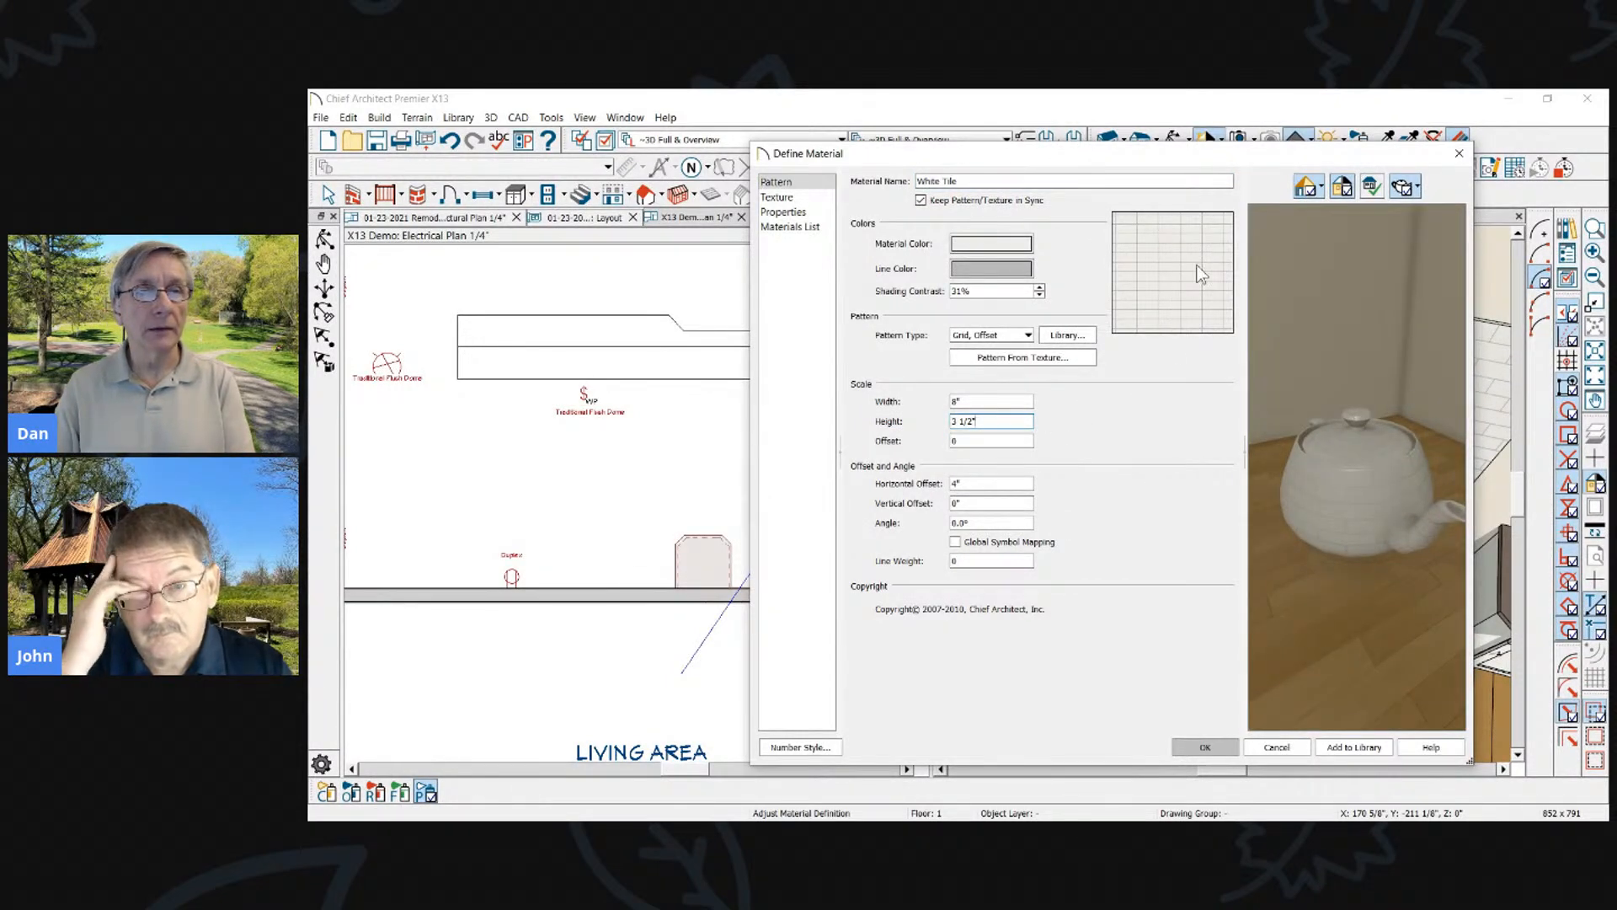
Try a pattern offset of .34 for the White Tile material, and set the offset to .75
click(977, 441)
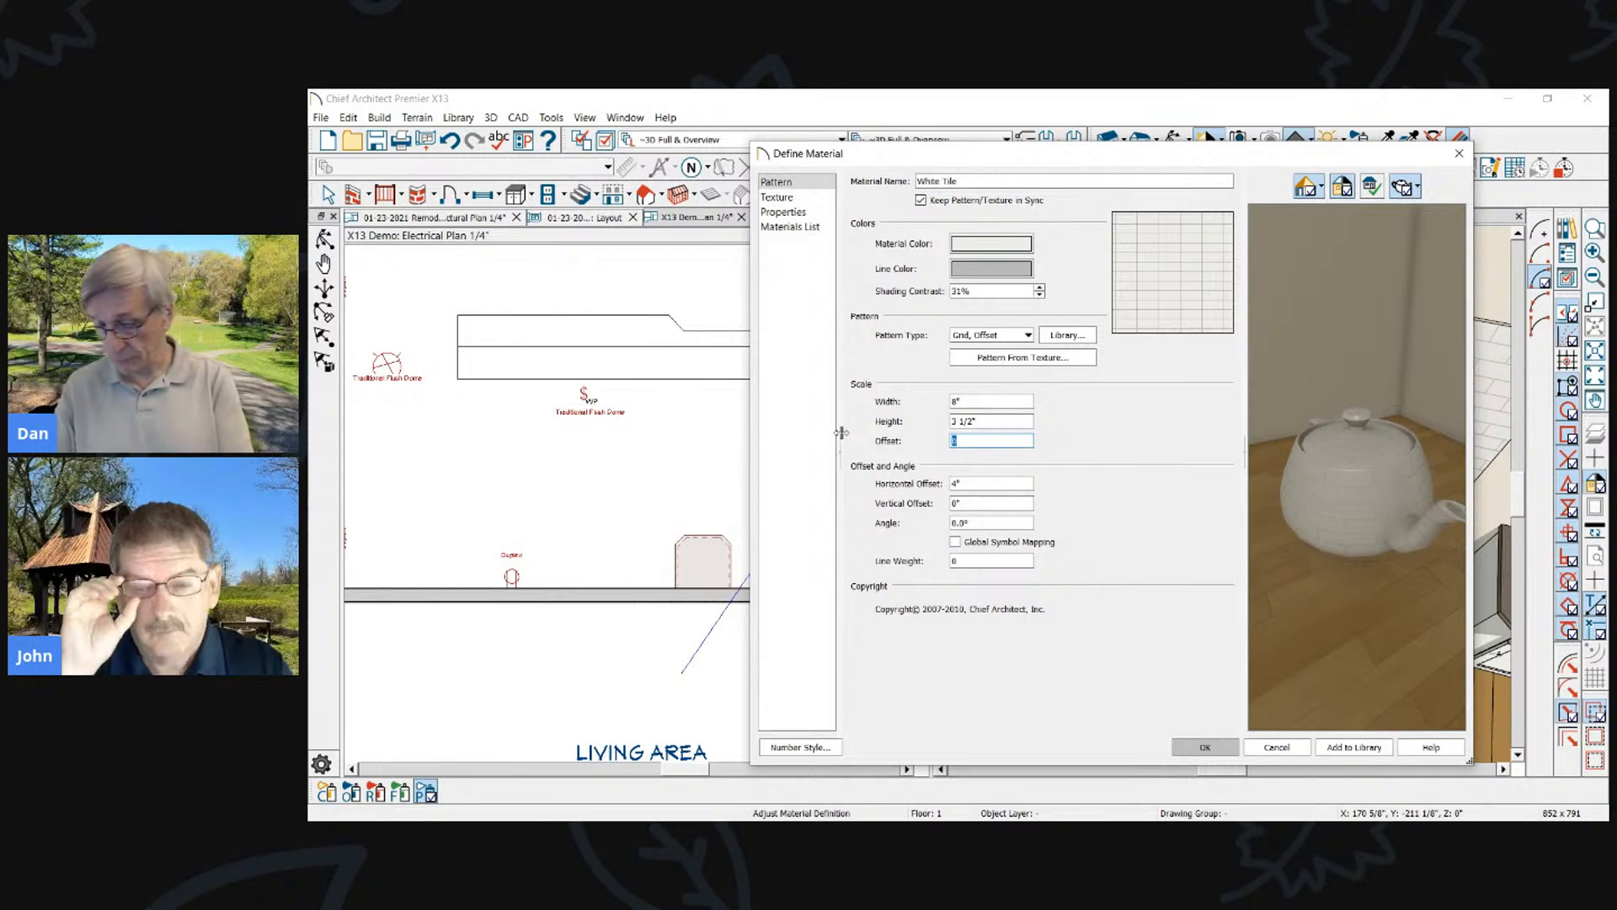
text(.34)
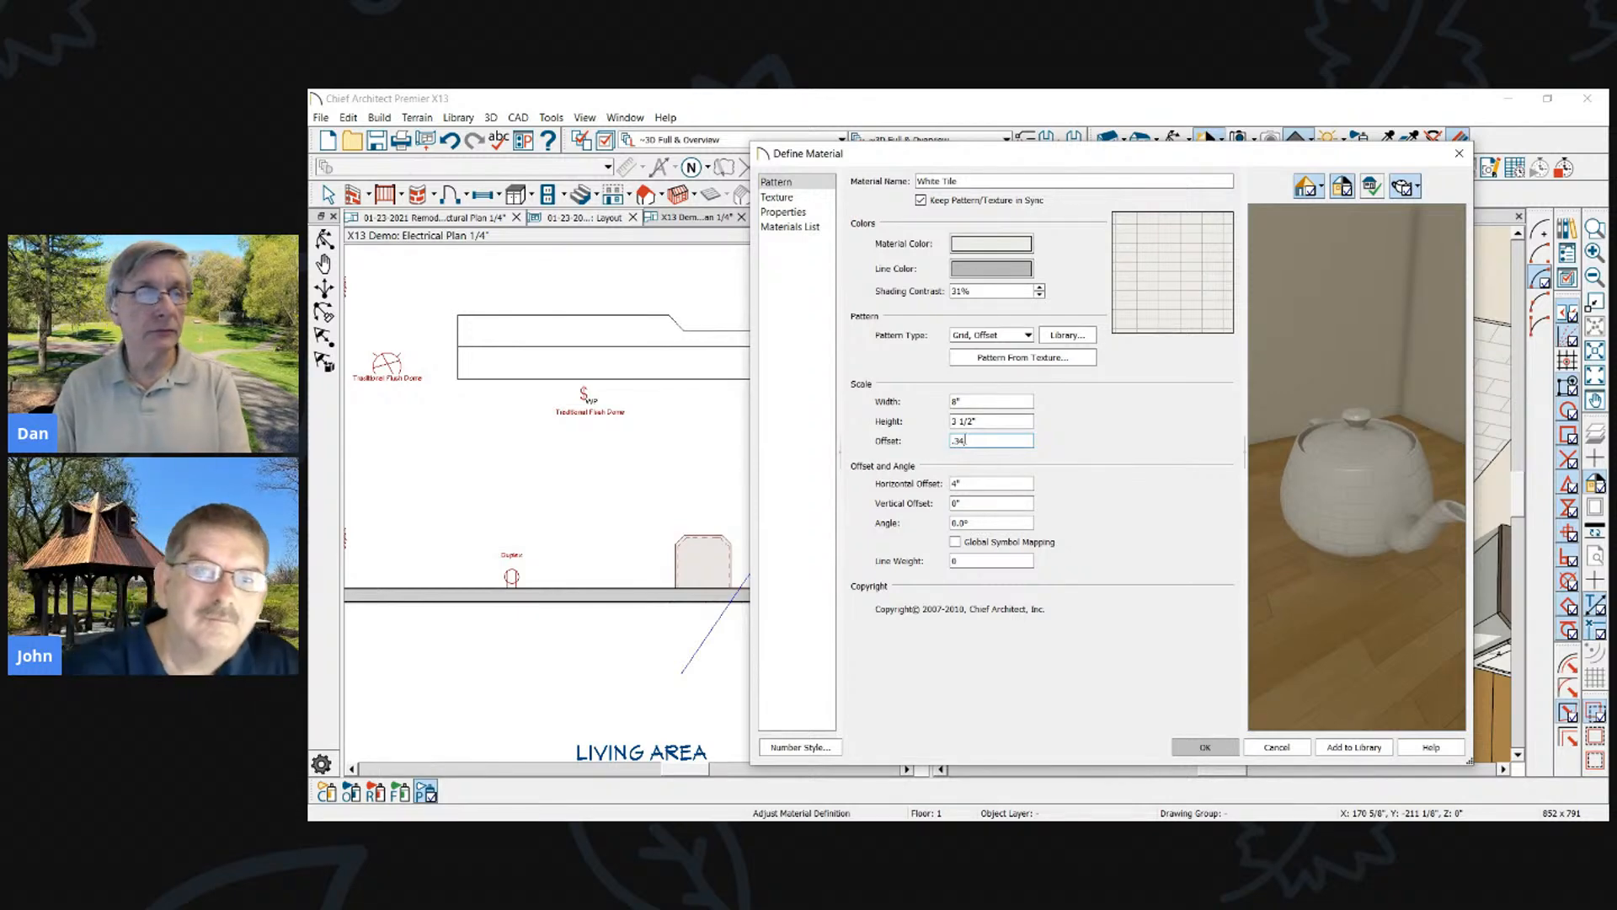
double_click(993, 441)
text(.75)
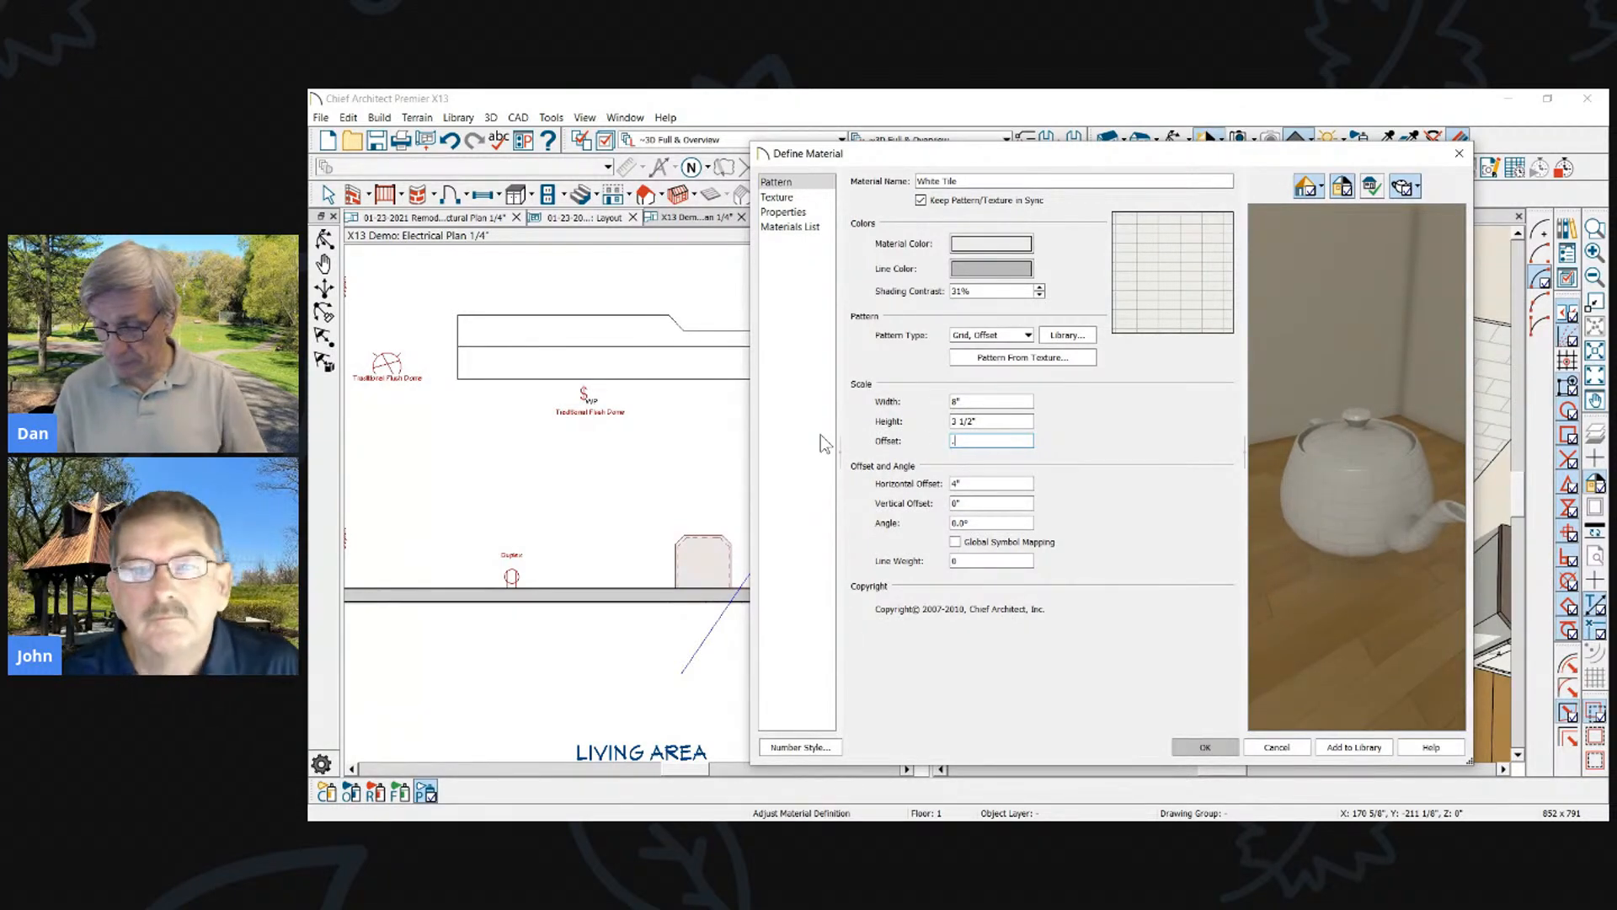
click(990, 423)
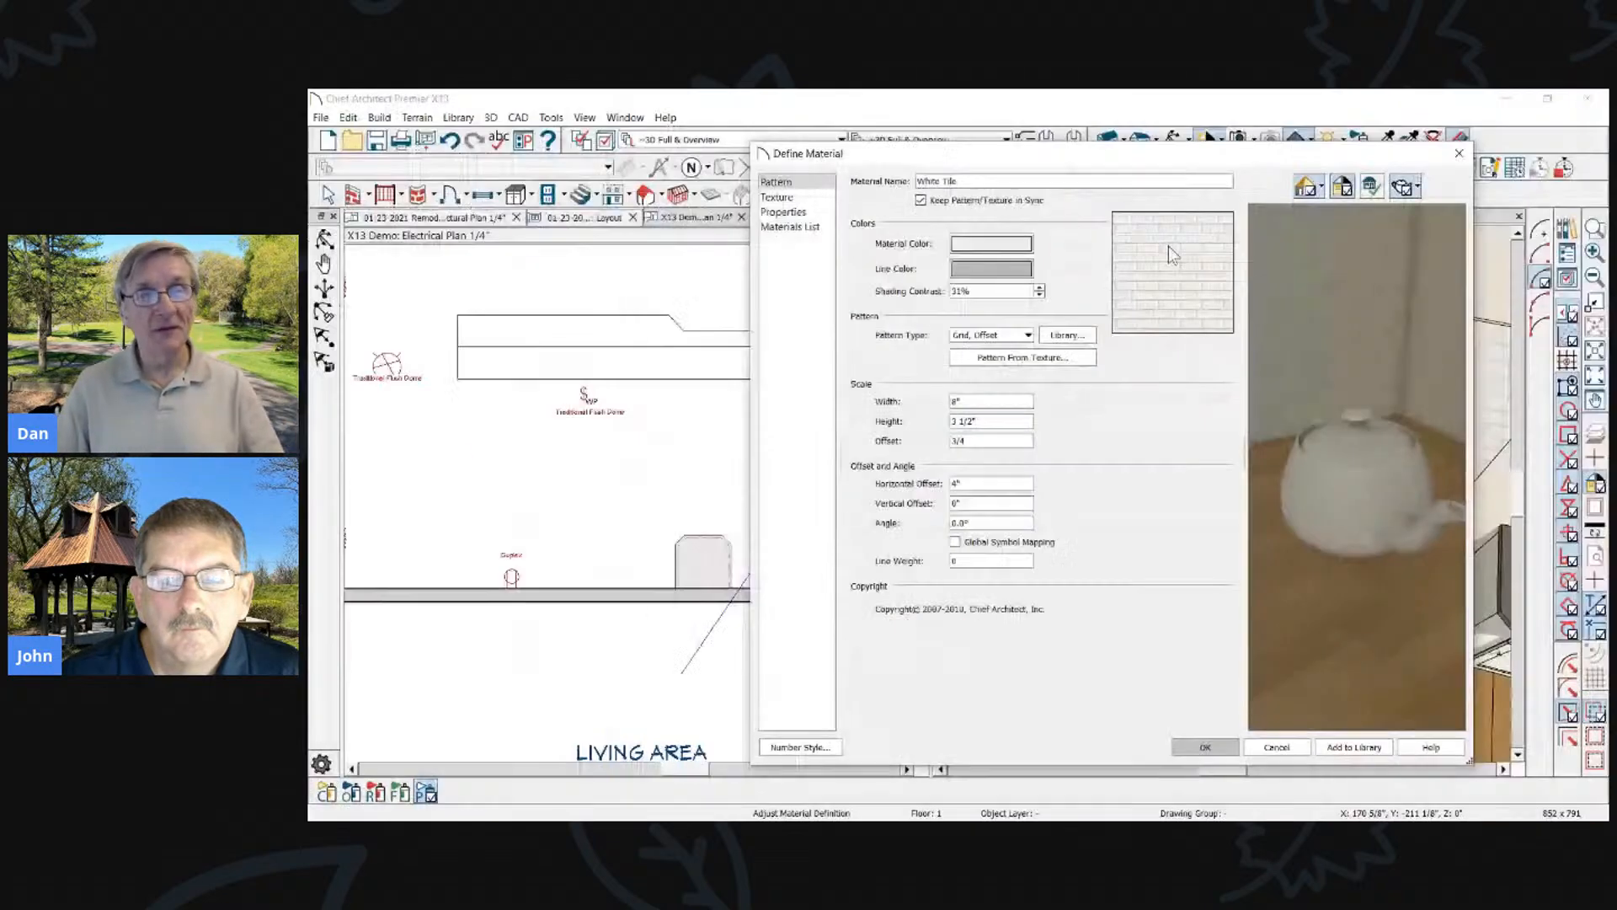
click(1295, 748)
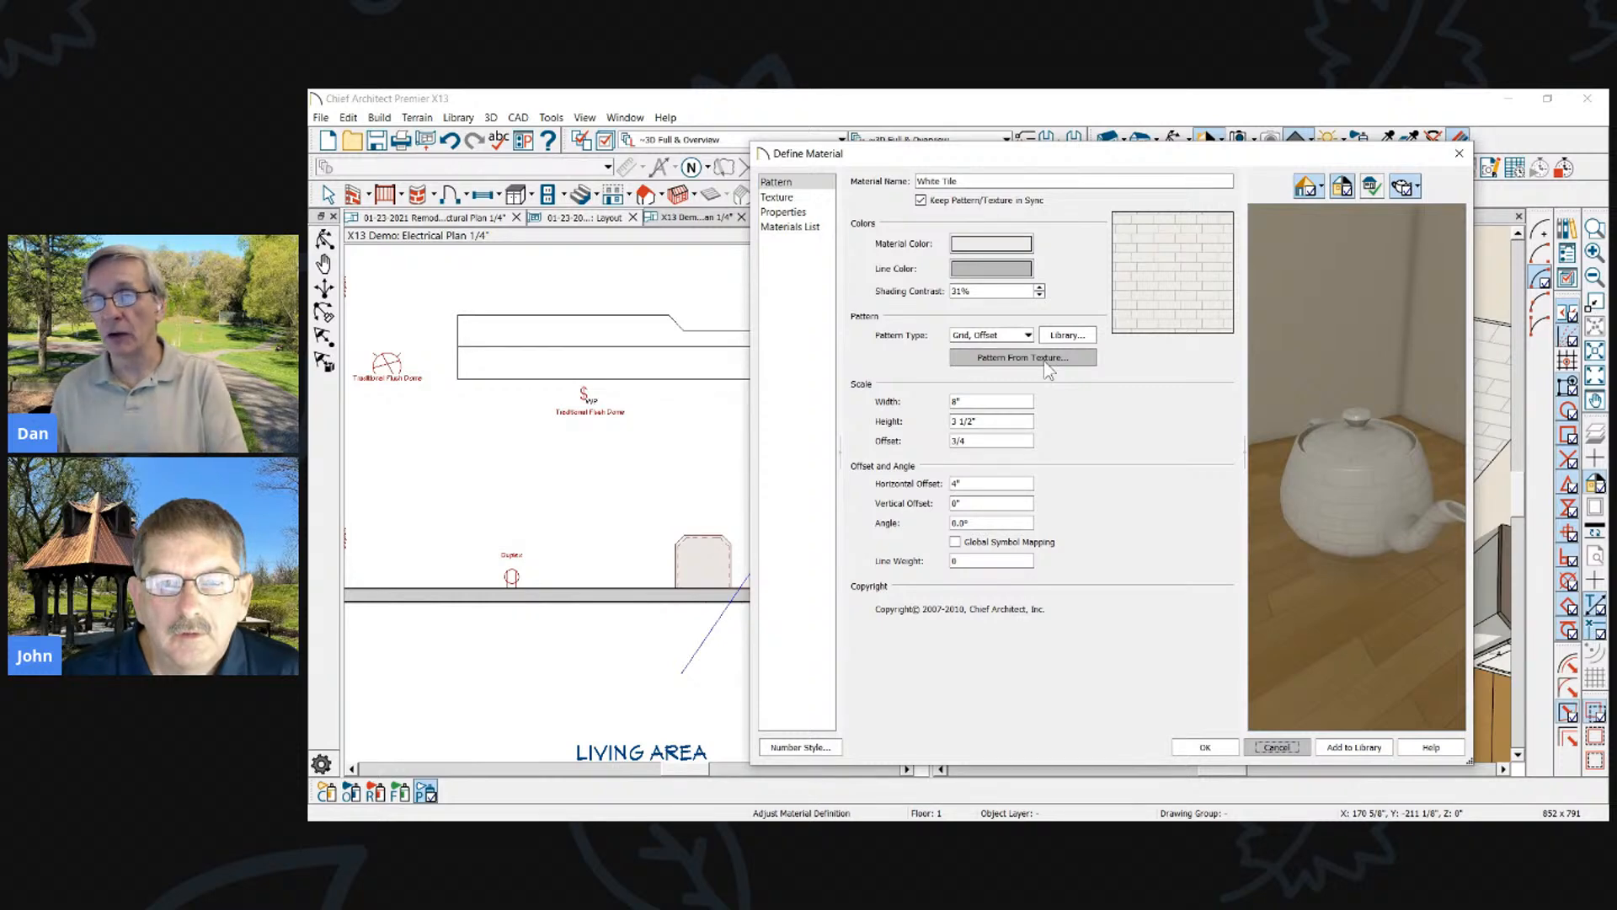
Try generating the White Tile pattern from its texture using Advanced mode with low and high thresholds of 0, and cancel the material edits
click(771, 198)
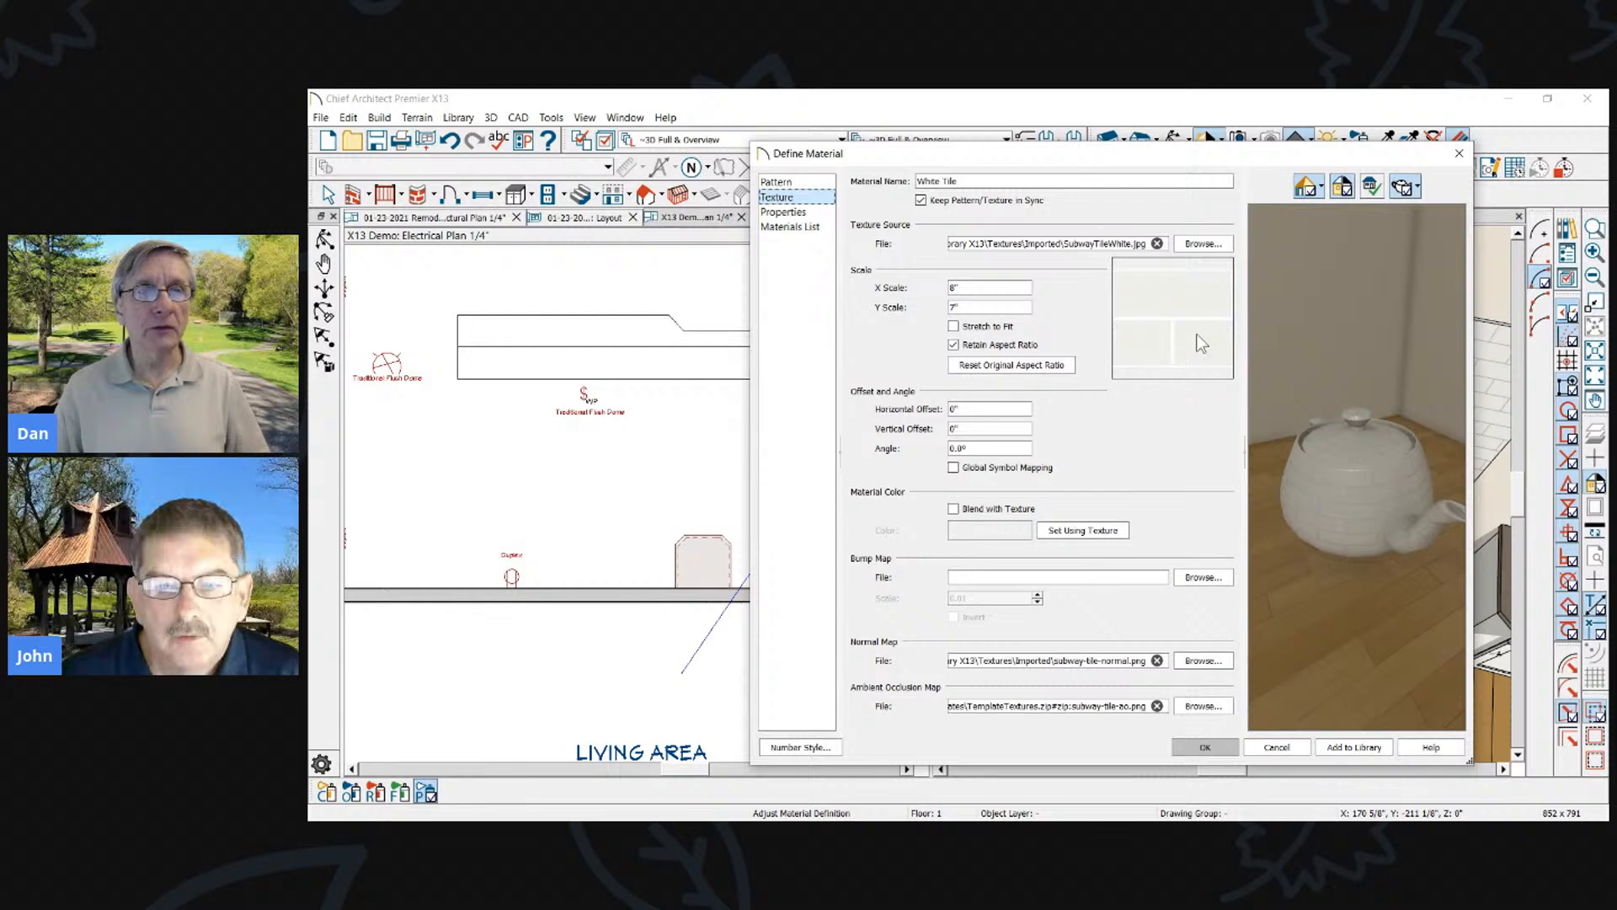
click(778, 183)
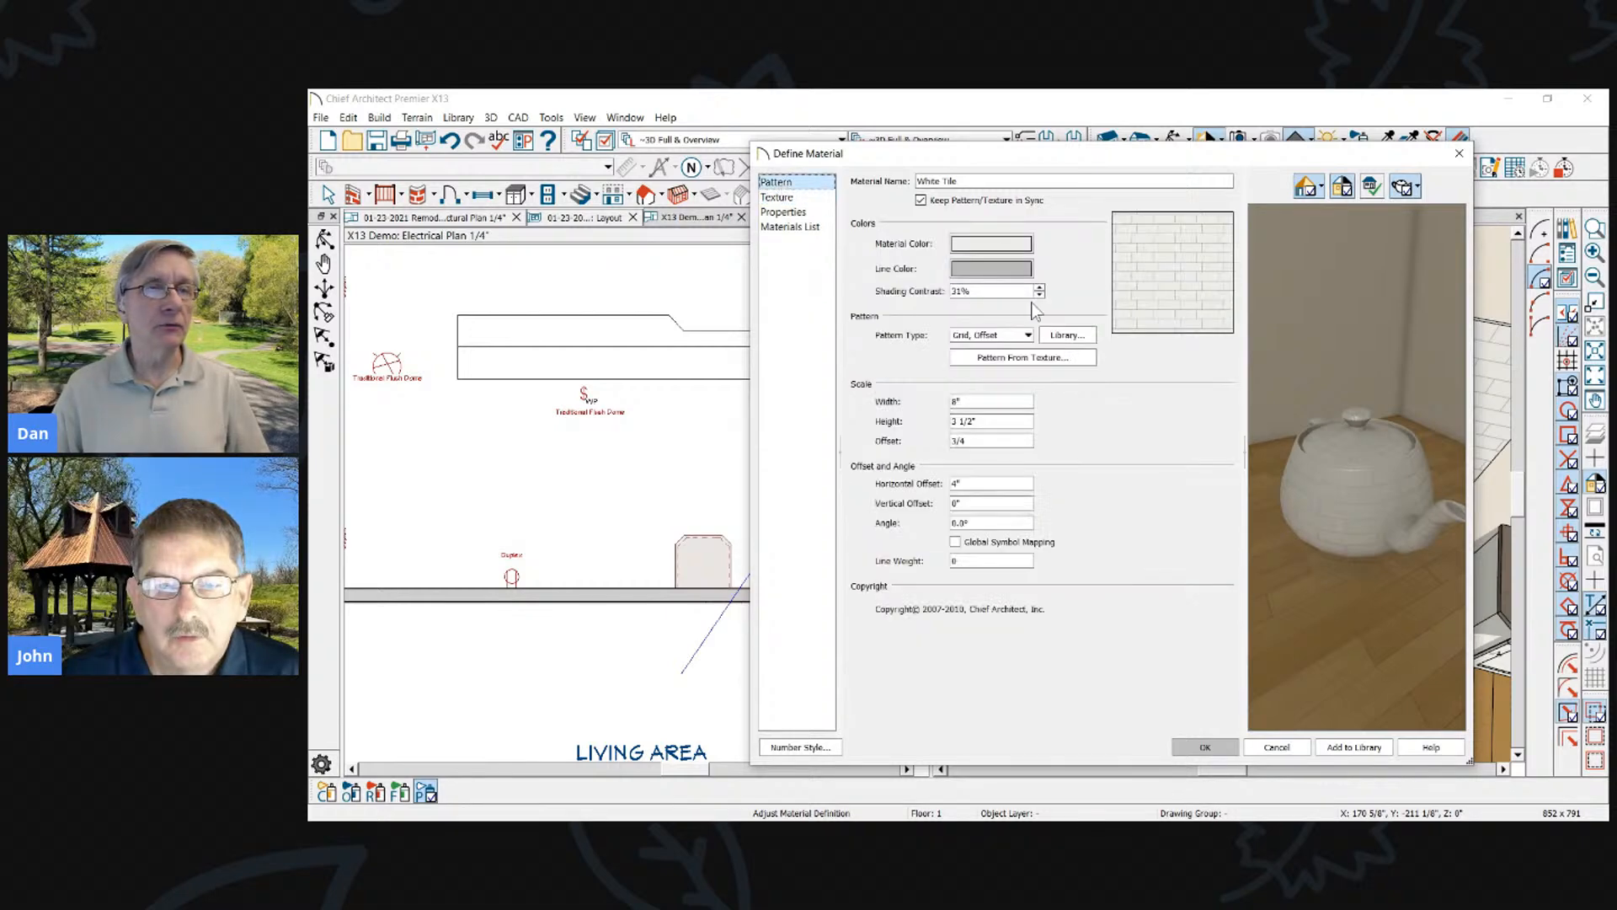
click(1023, 358)
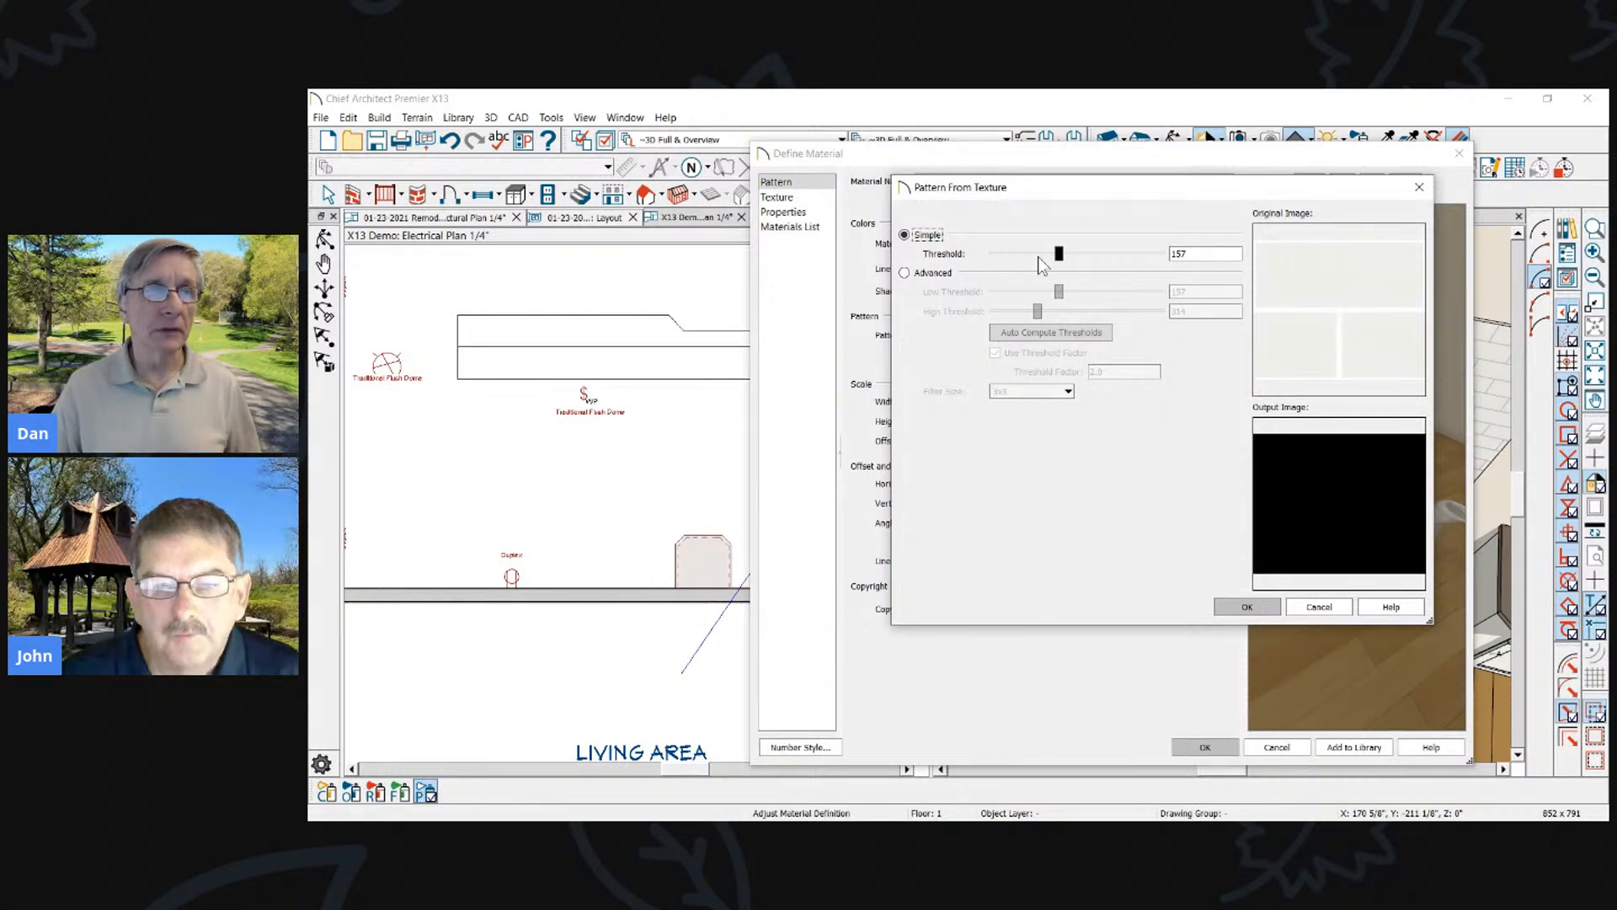
click(925, 272)
drag(1059, 291, 994, 312)
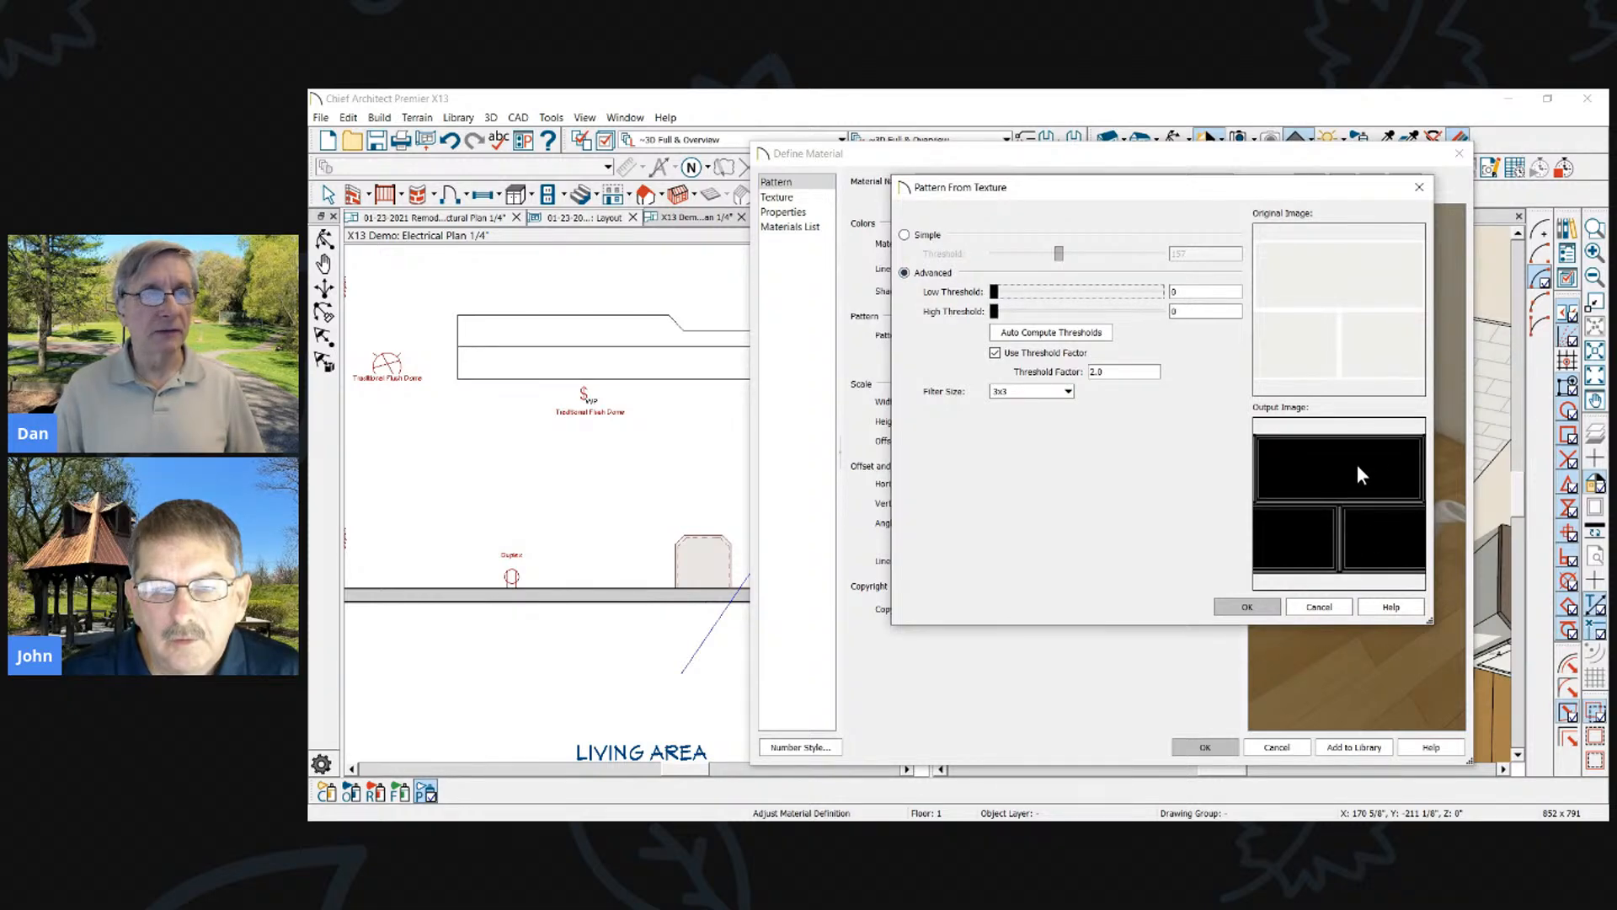
click(996, 353)
click(996, 352)
click(1319, 606)
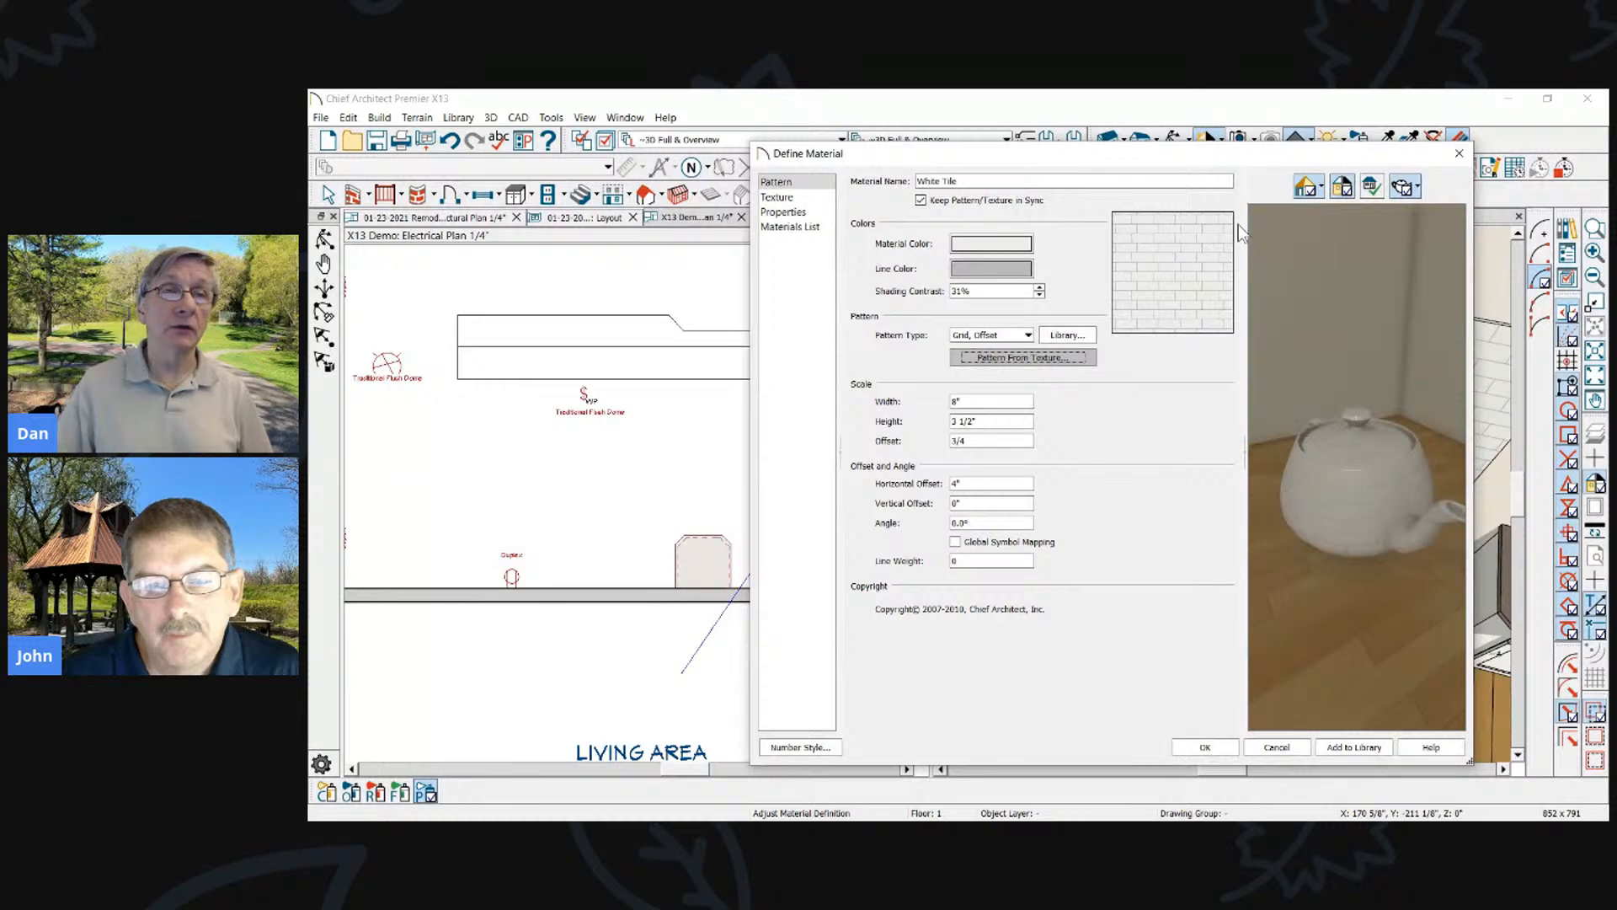
click(1277, 747)
Switch to the Word feature list and review the entries from Parametric Pattern Editing to Add to Library from Adjust Material Dialog
scroll(998, 362, down, 3)
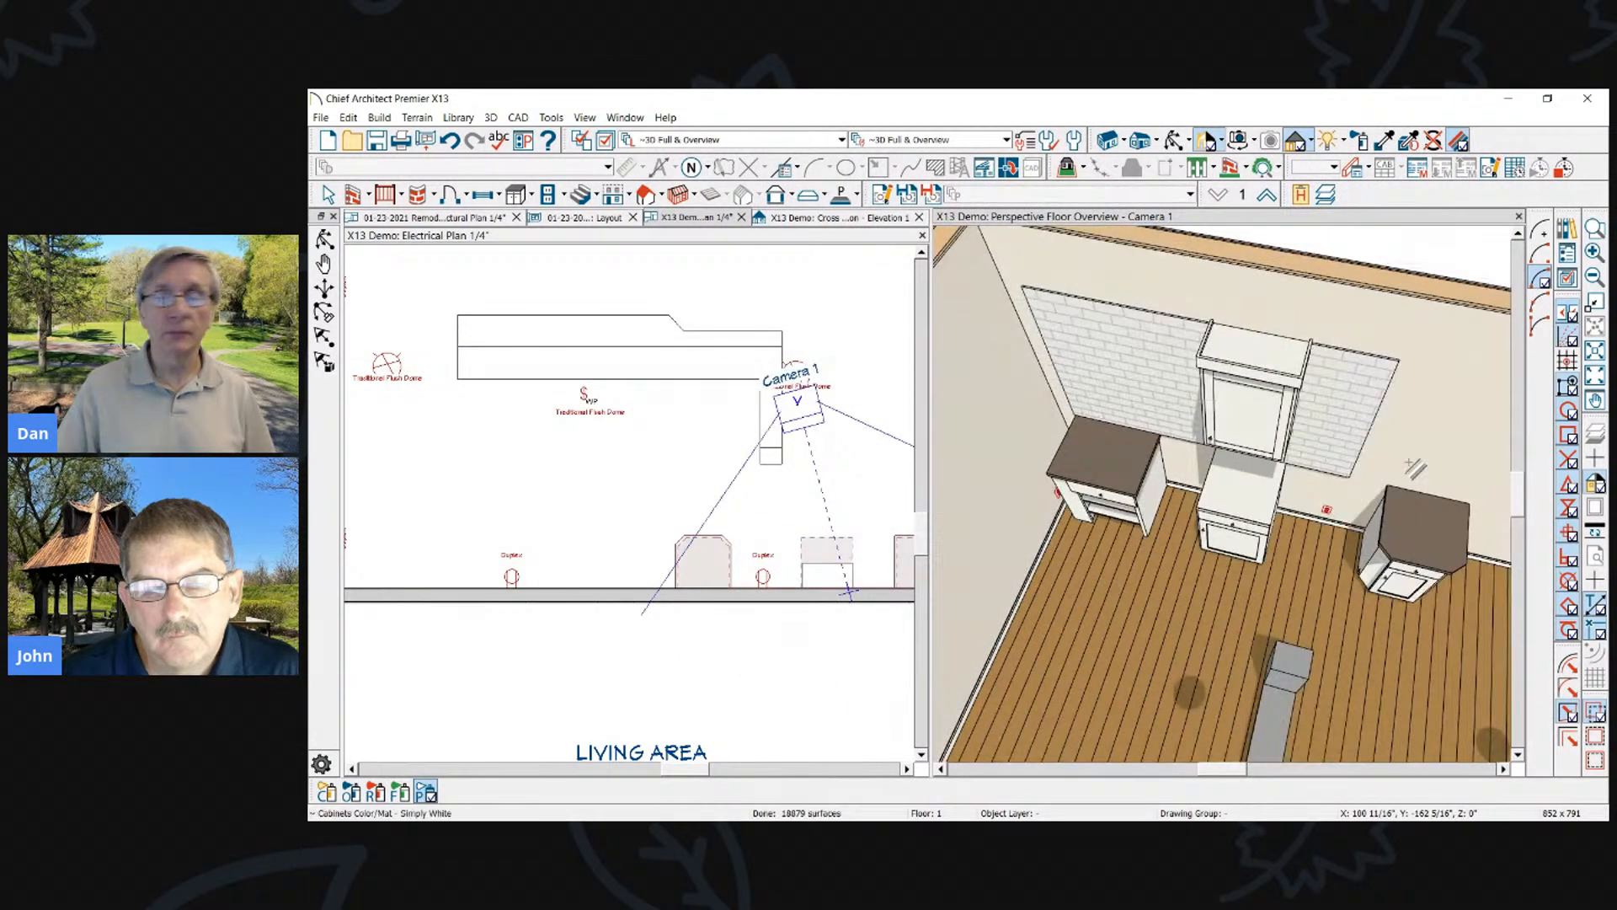
key(alt+Tab)
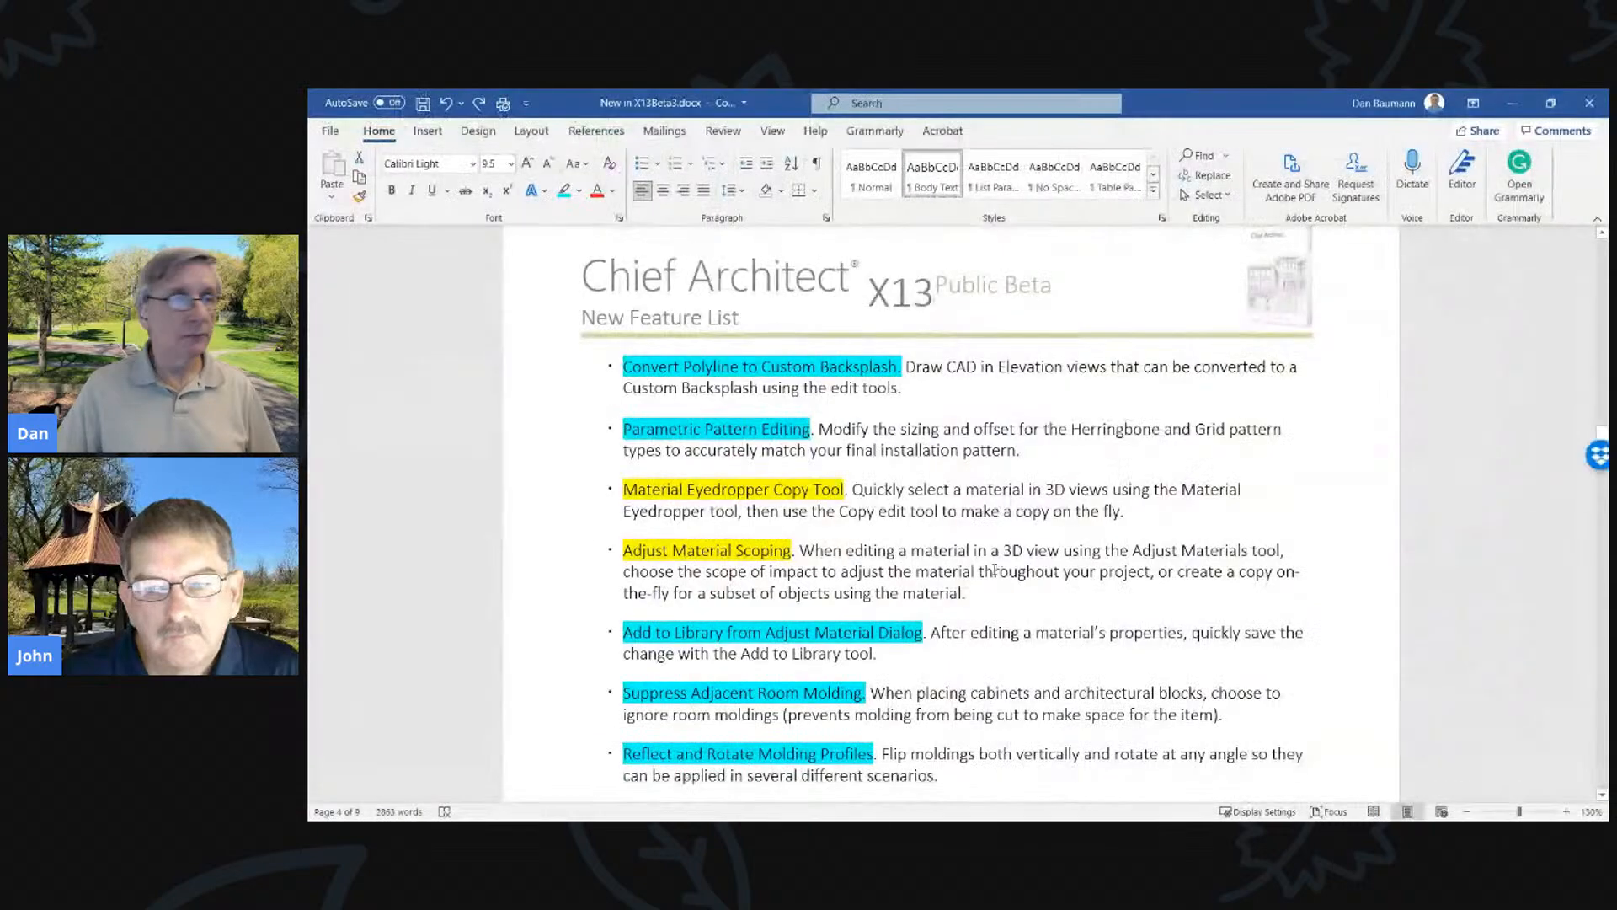
scroll(853, 457, down, 3)
scroll(853, 457, up, 3)
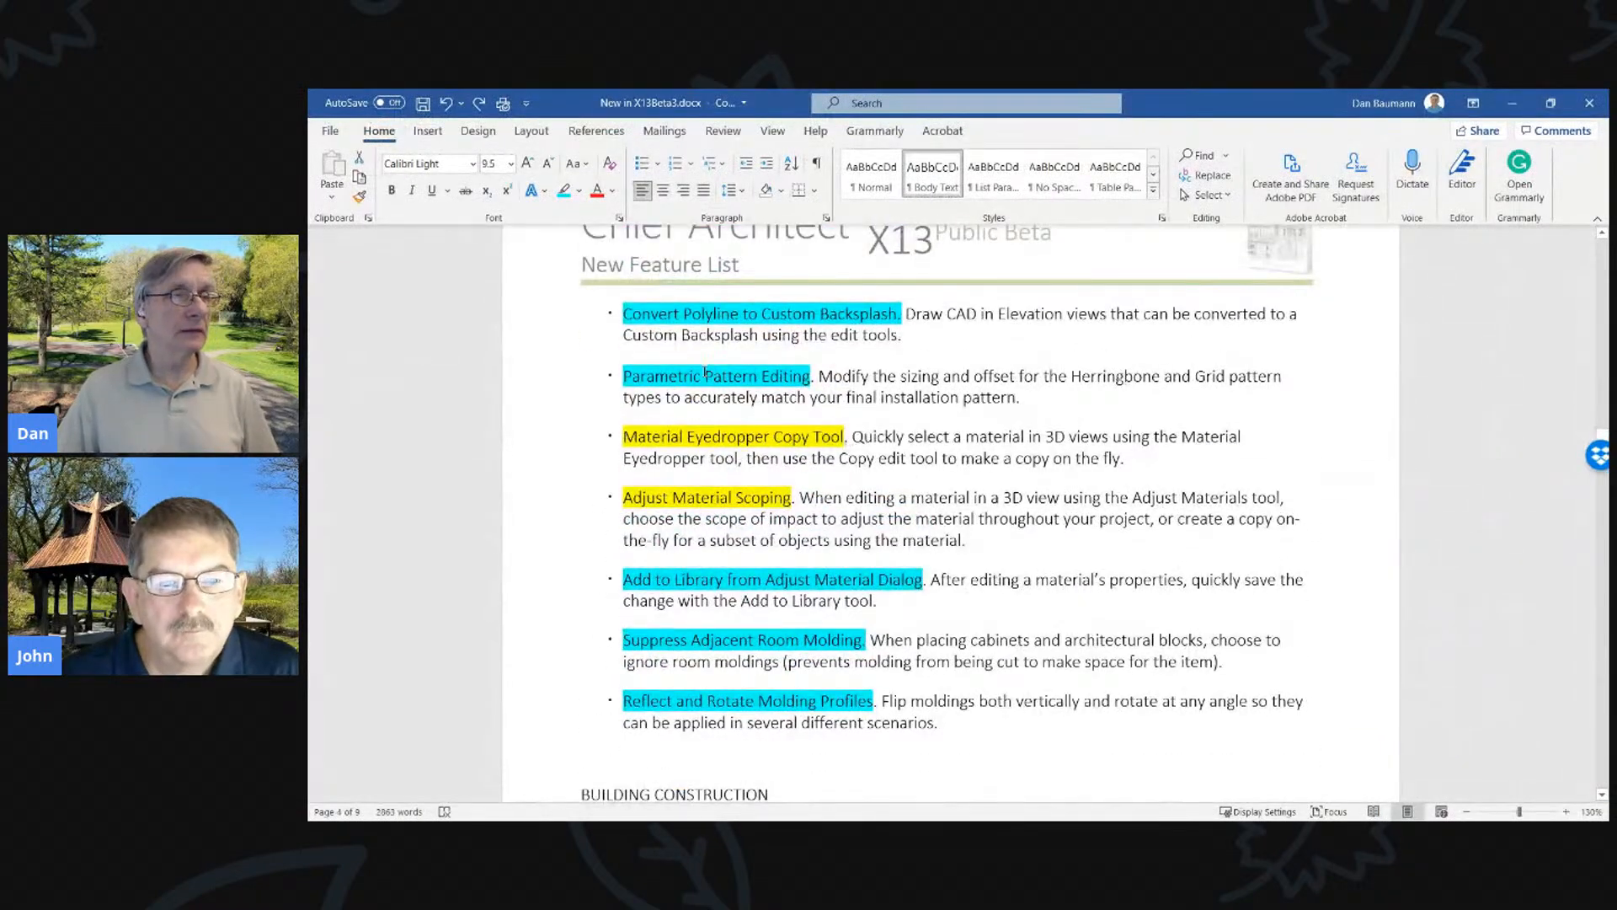
double_click(701, 376)
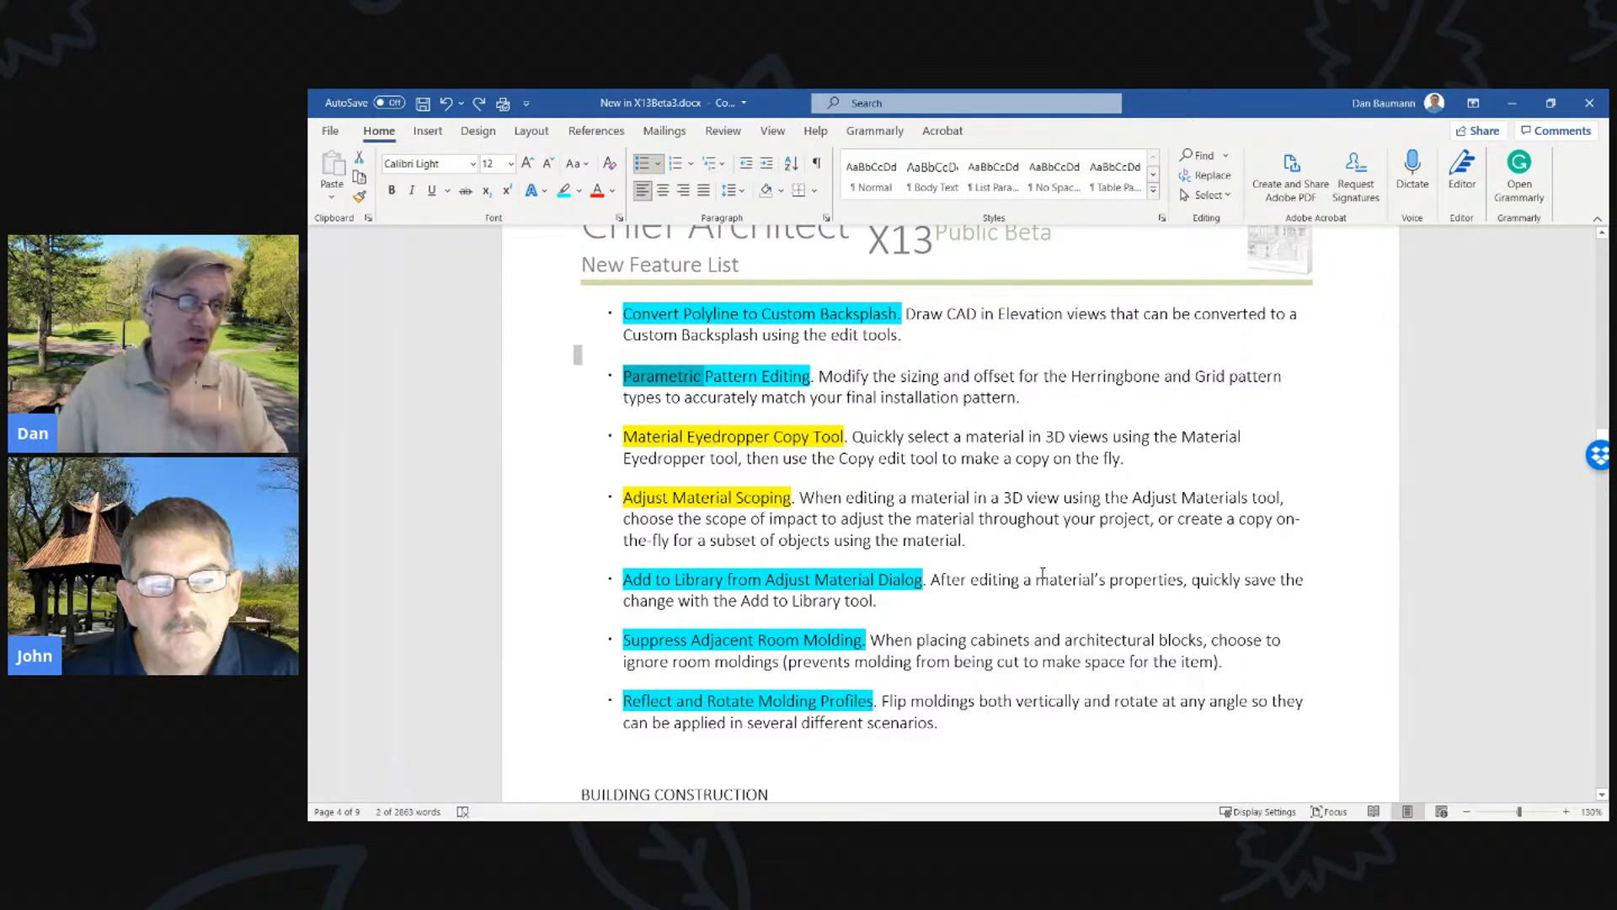
click(1017, 517)
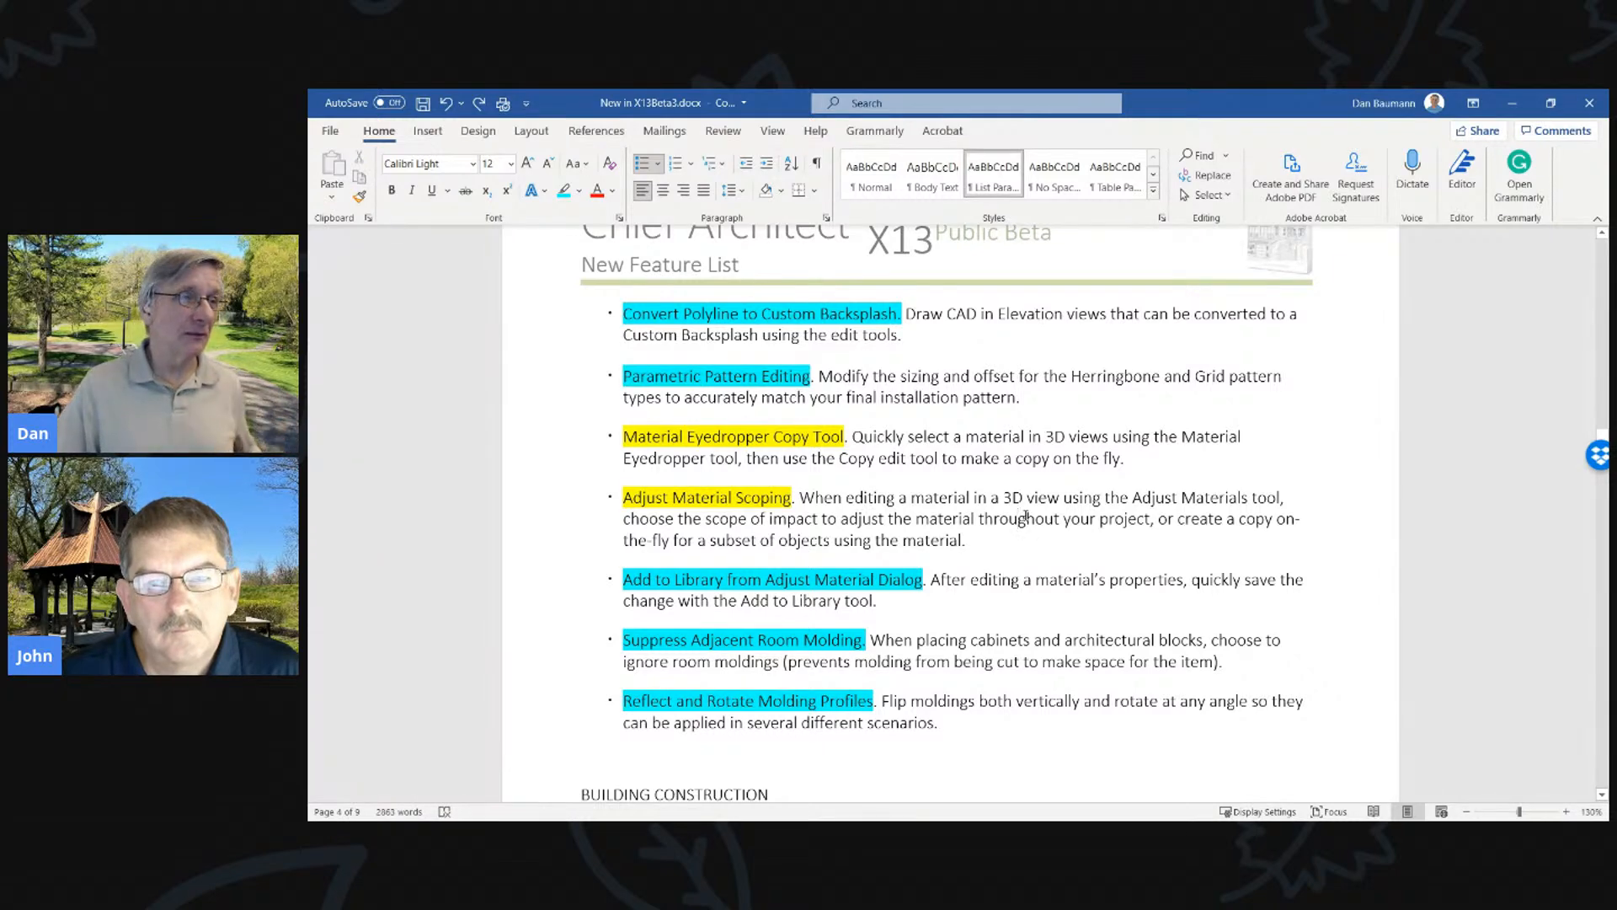
scroll(1027, 517, down, 5)
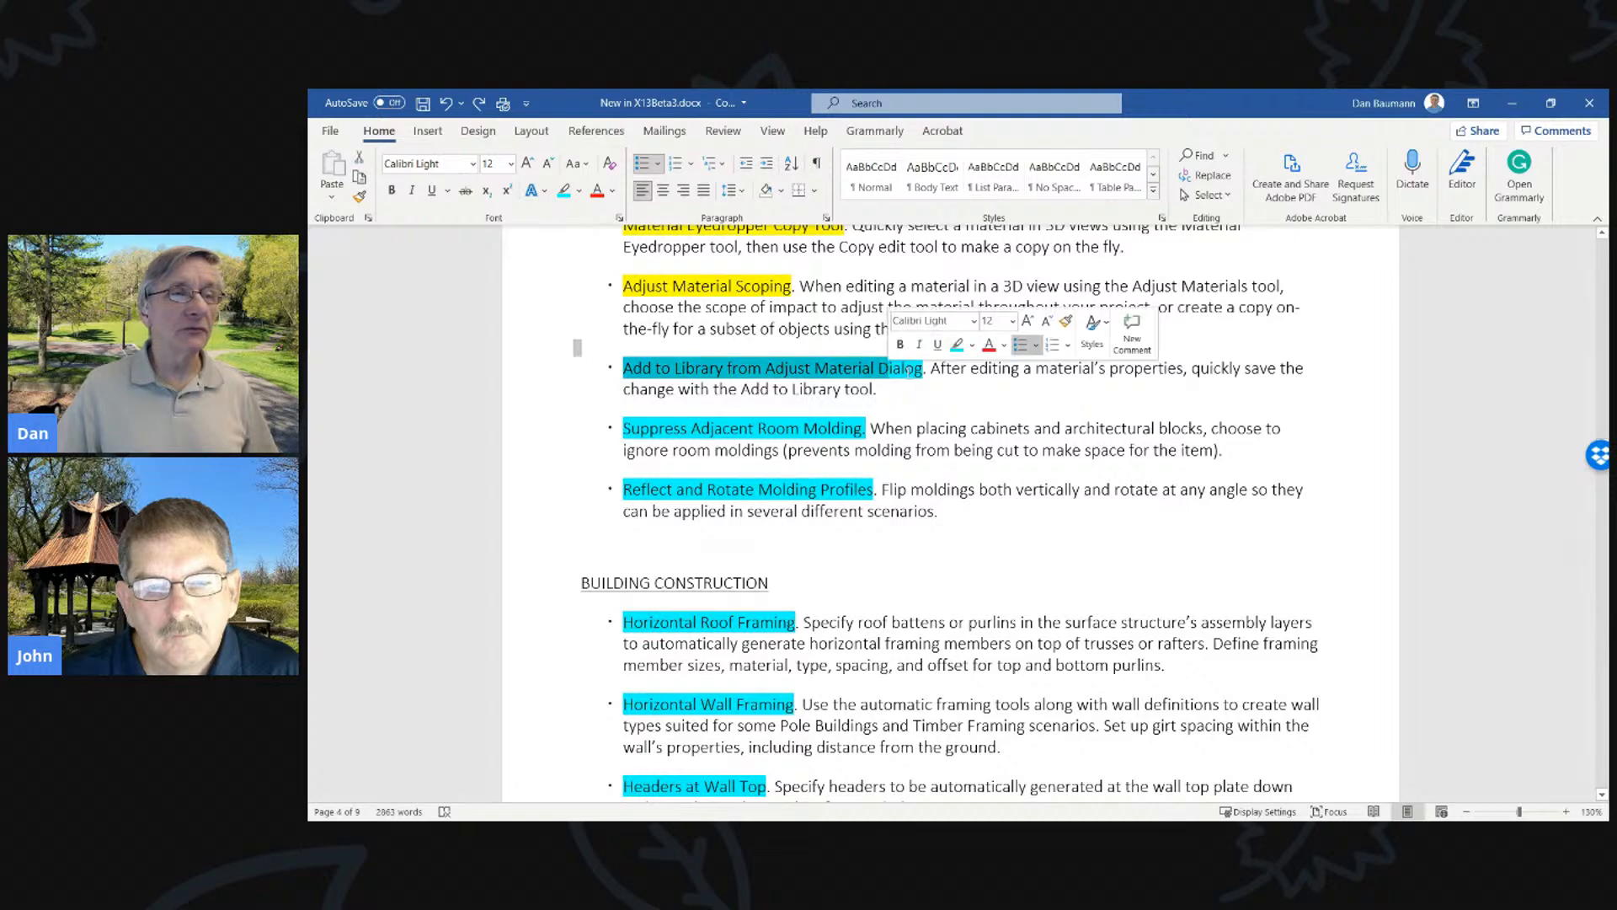
drag(924, 368, 671, 369)
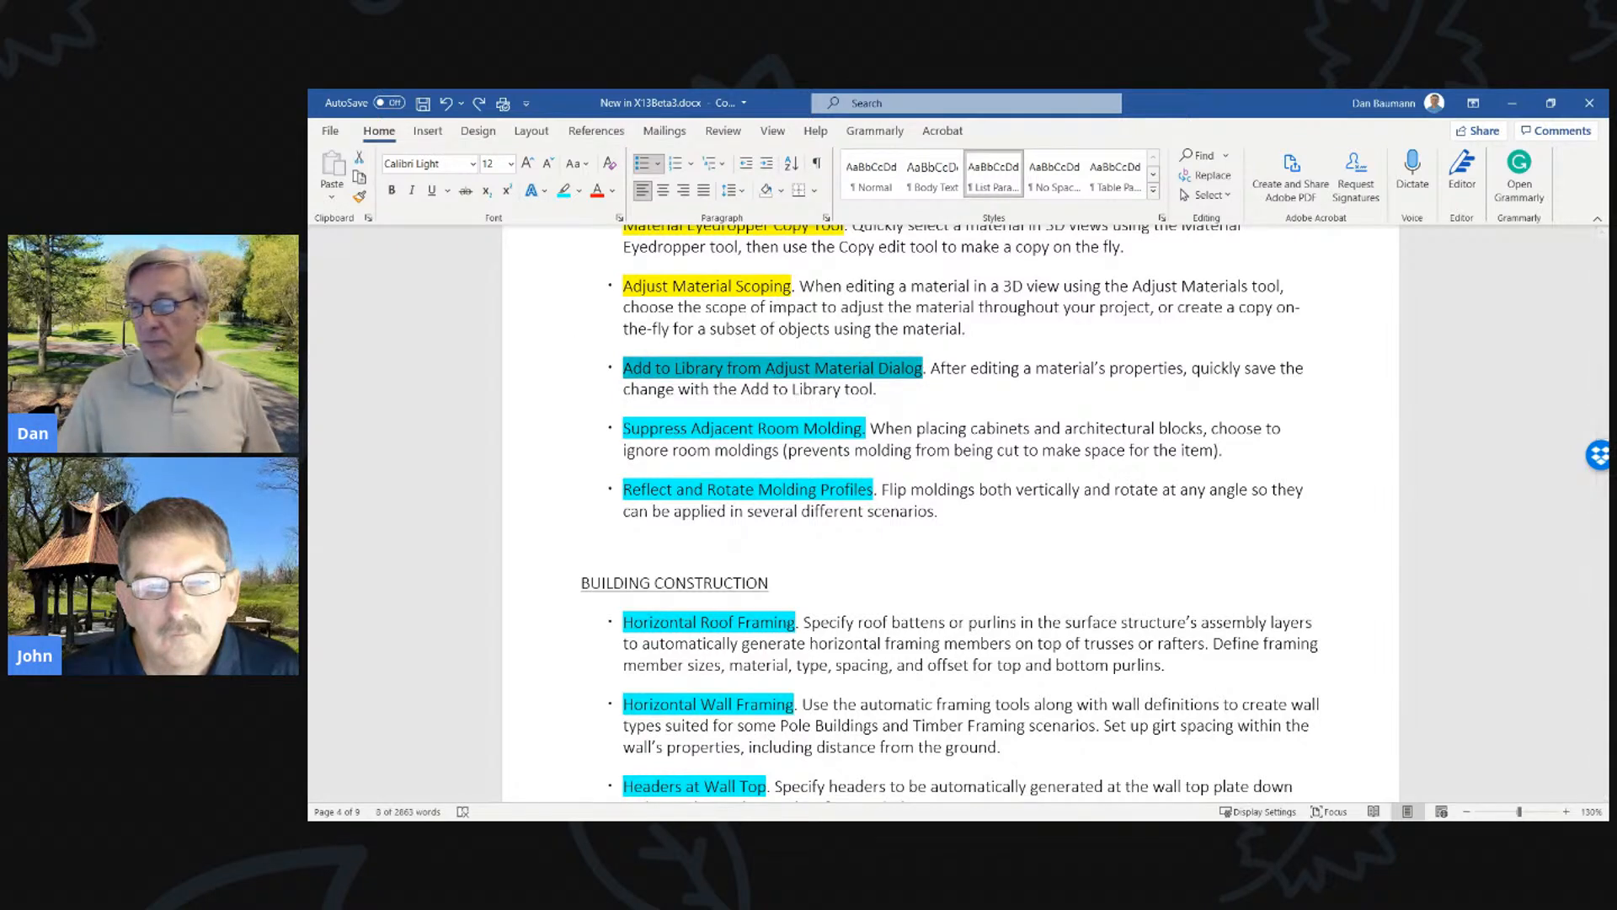
Return to Chief Architect and move the custom backsplash along the wall to above the separate corner base cabinet, accepting the overlap warning
key(alt+Tab)
scroll(1007, 371, down, 2)
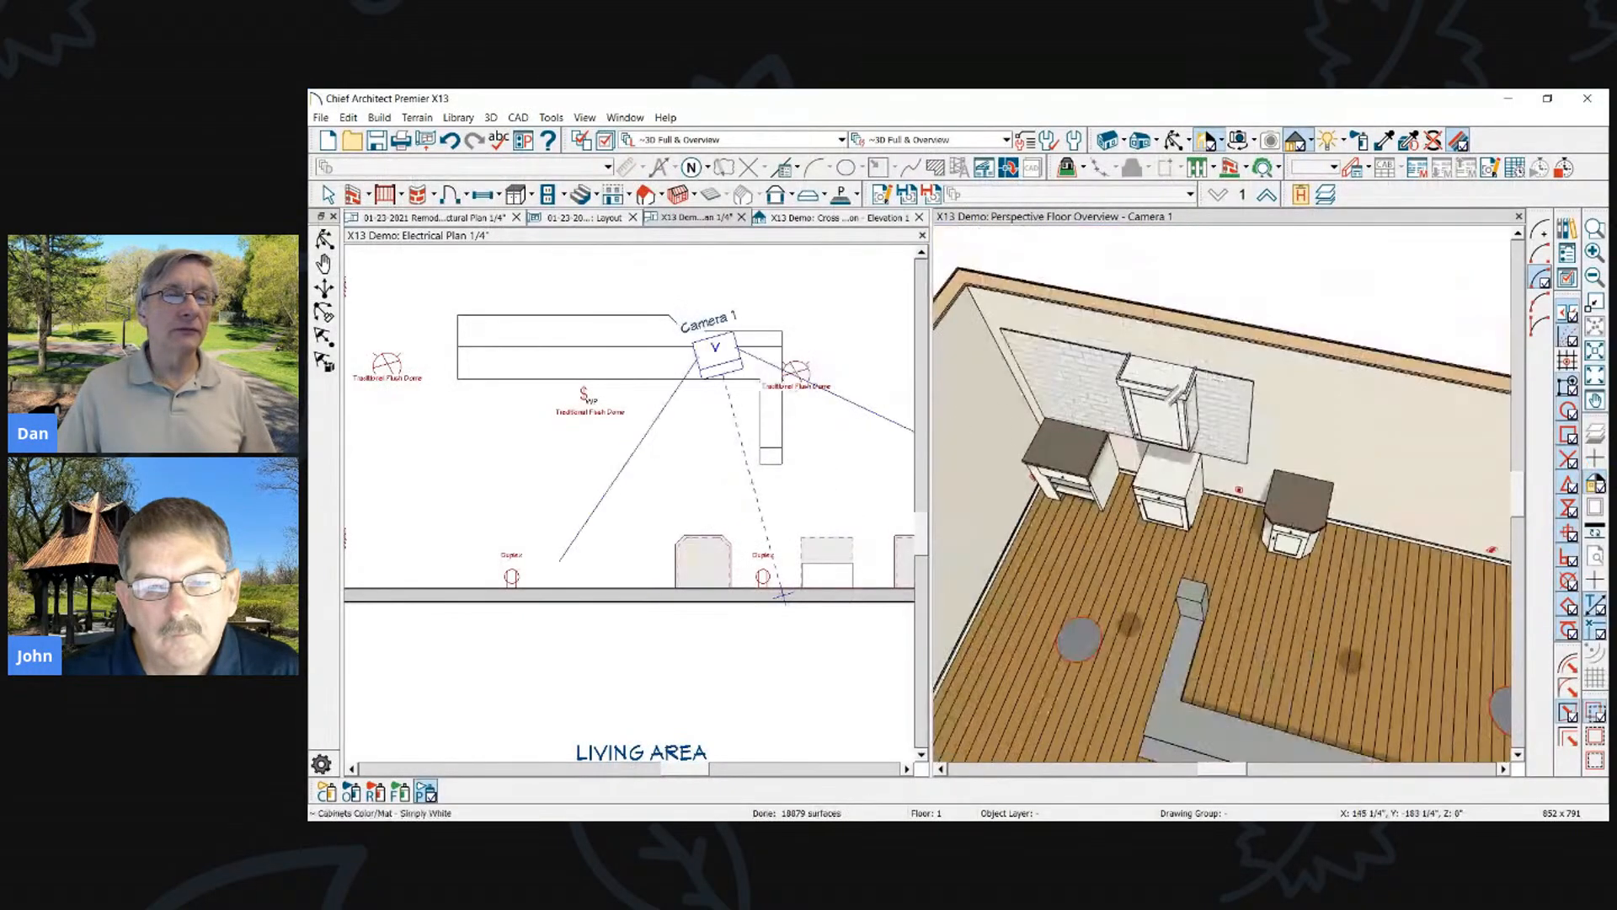
scroll(1006, 362, up, 2)
scroll(1011, 358, up, 3)
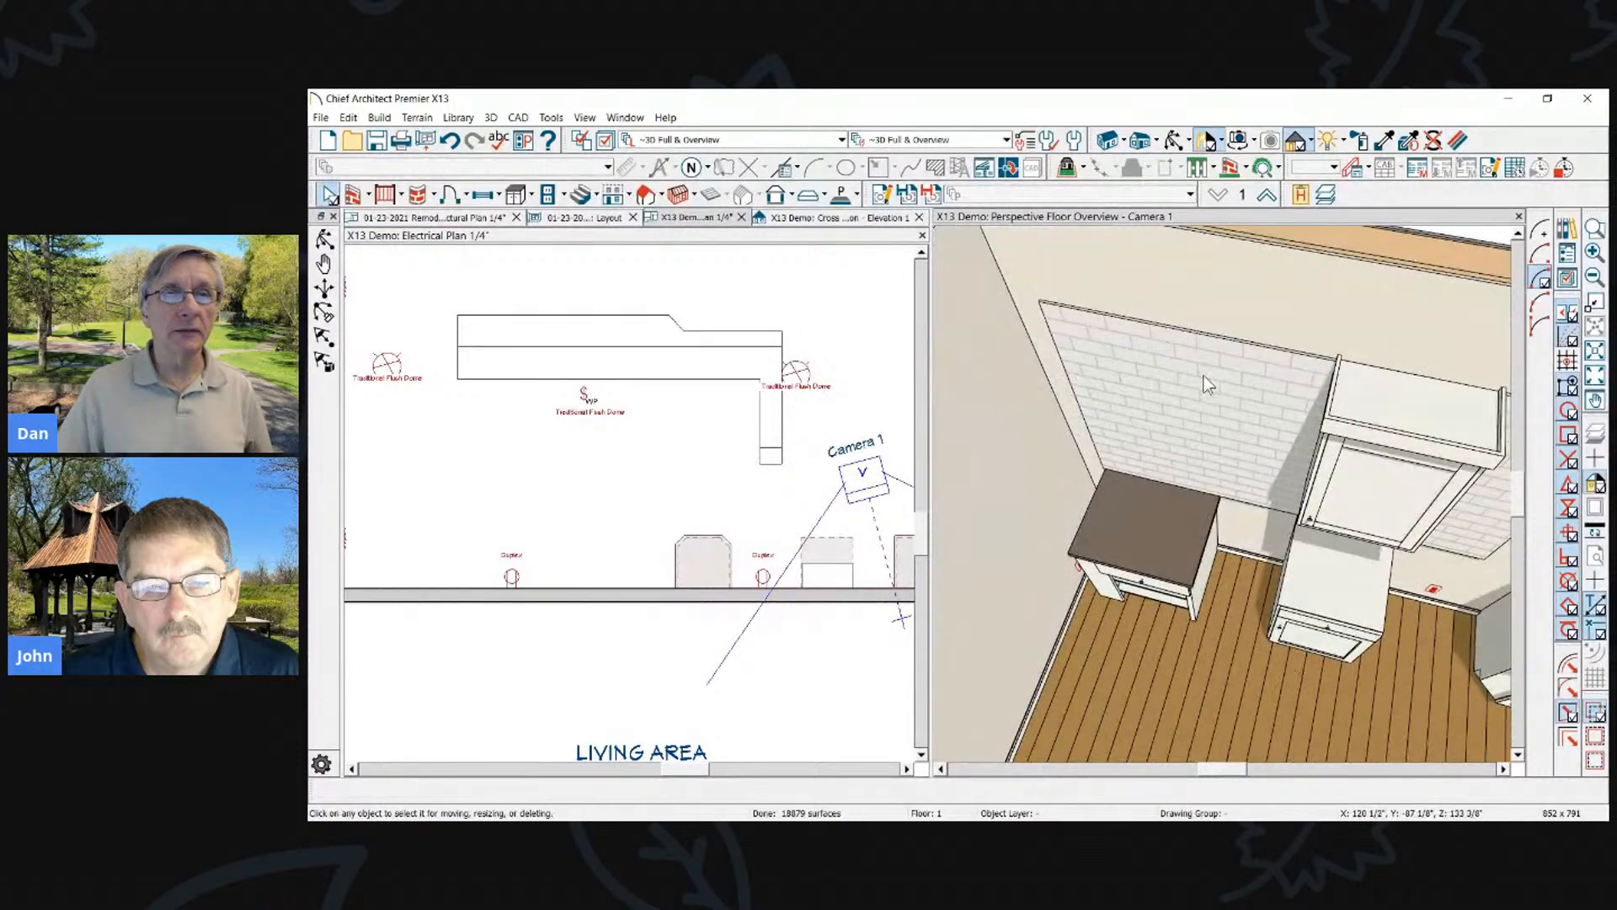
click(1062, 346)
scroll(1061, 345, down, 3)
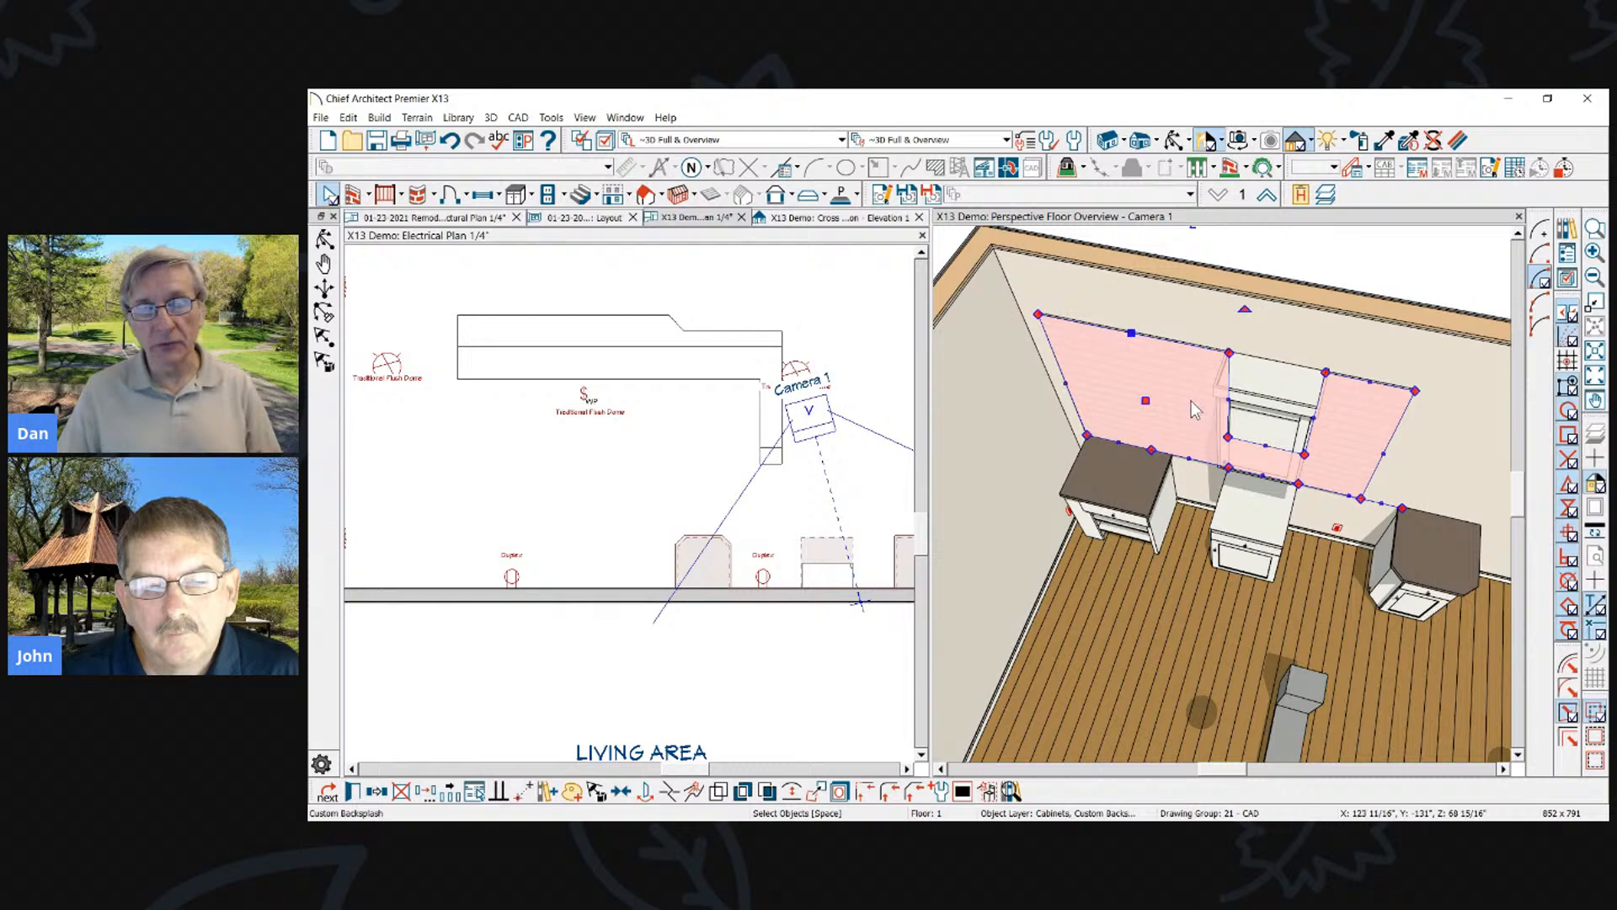
scroll(1082, 340, down, 2)
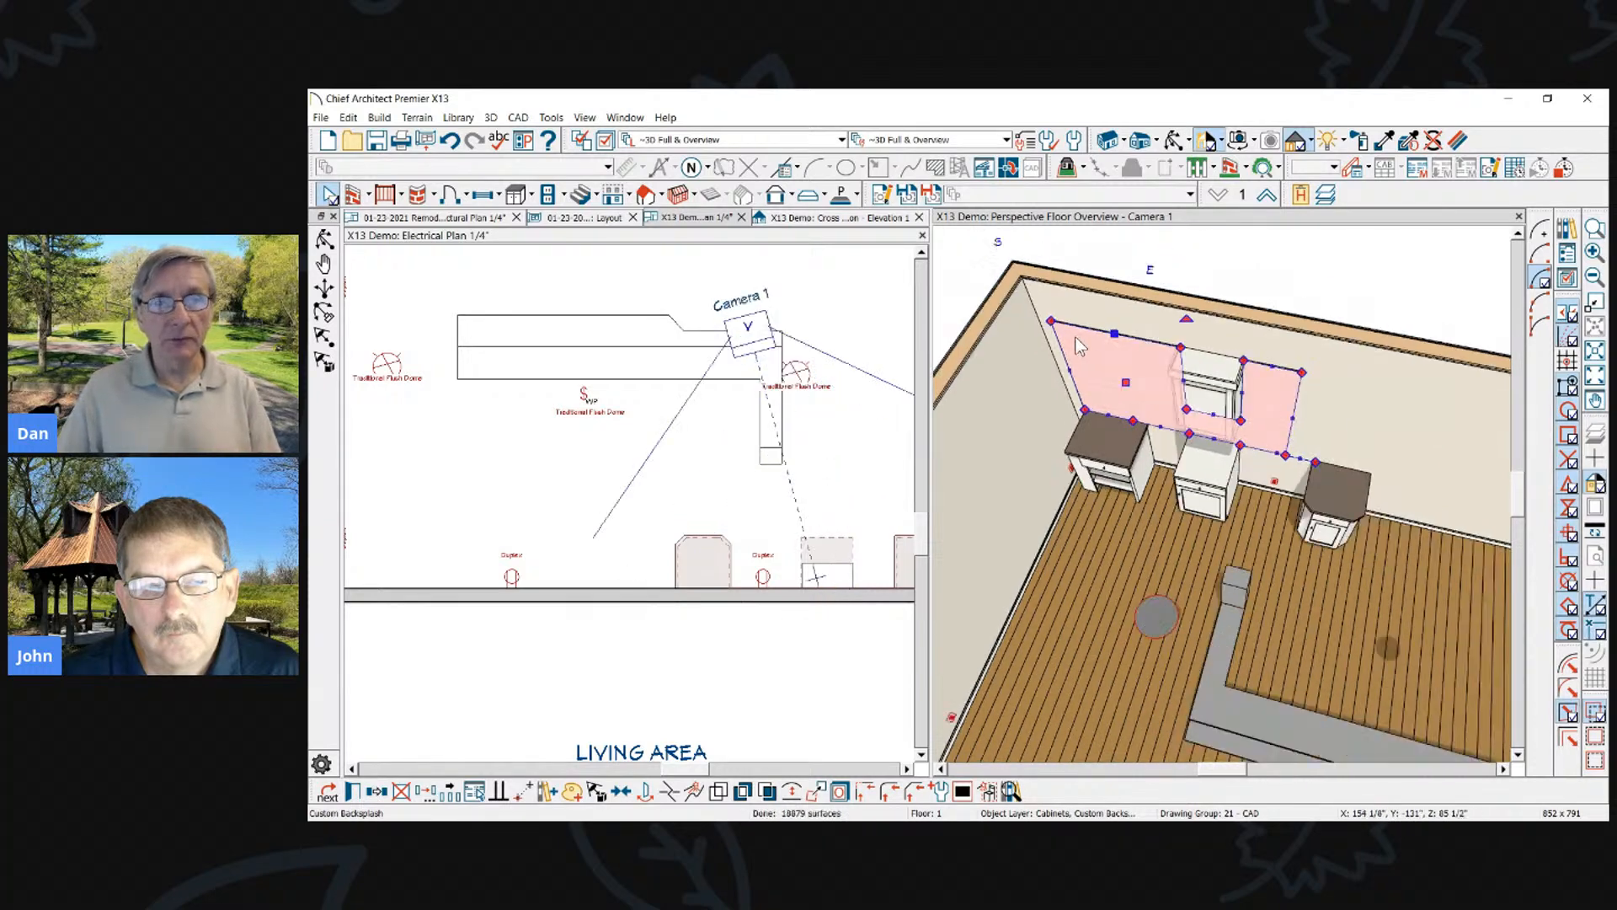
drag(1127, 383, 1389, 407)
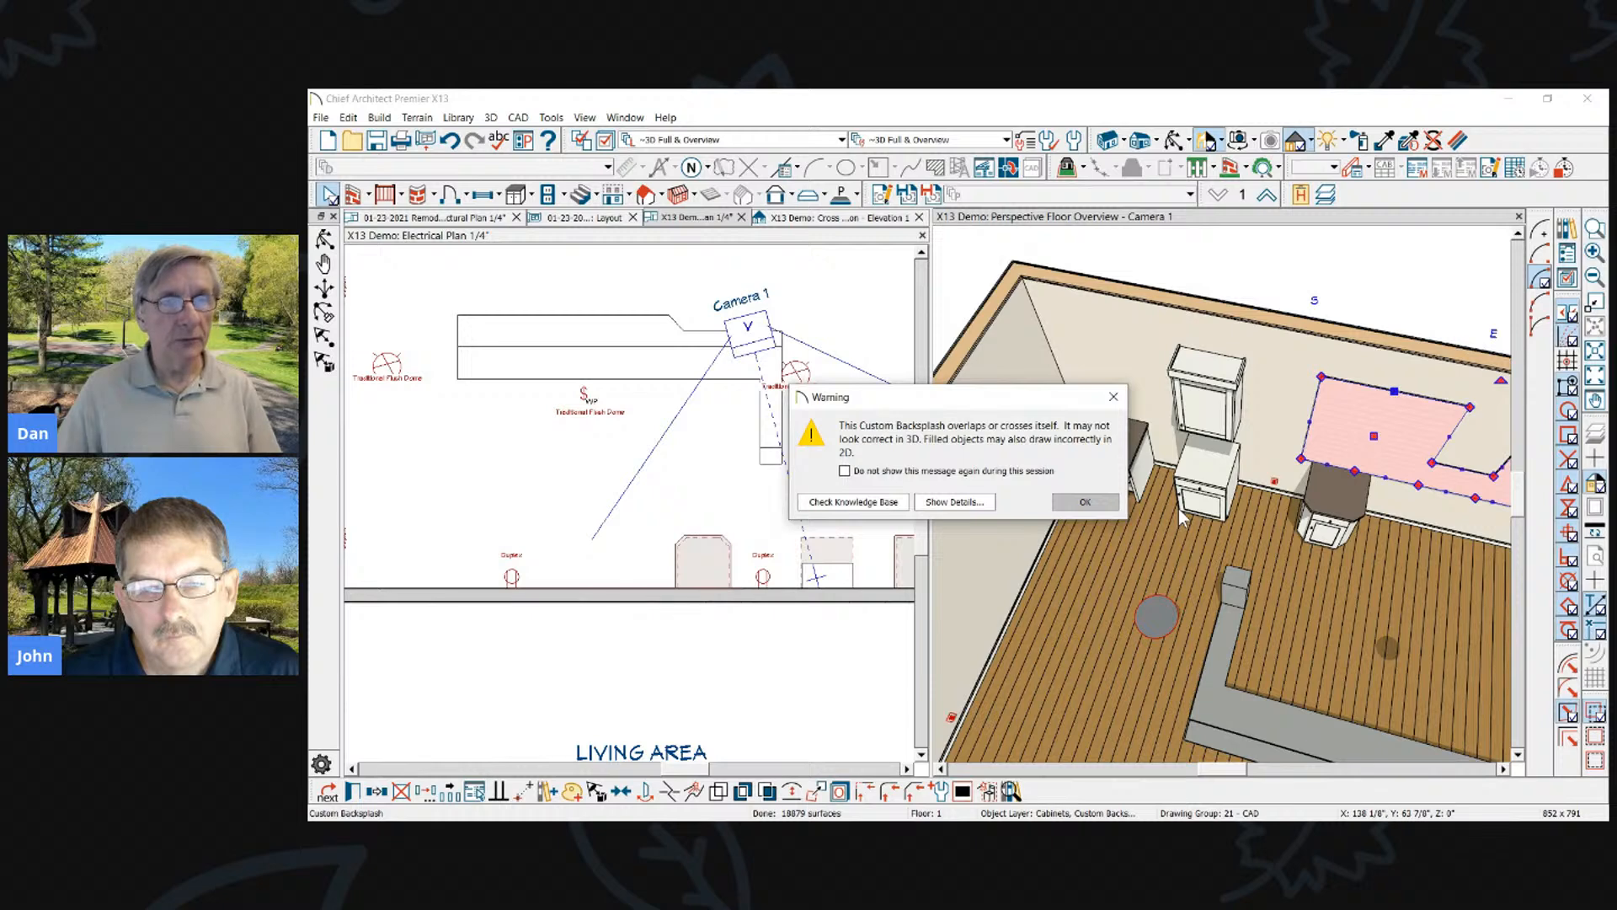
click(1077, 504)
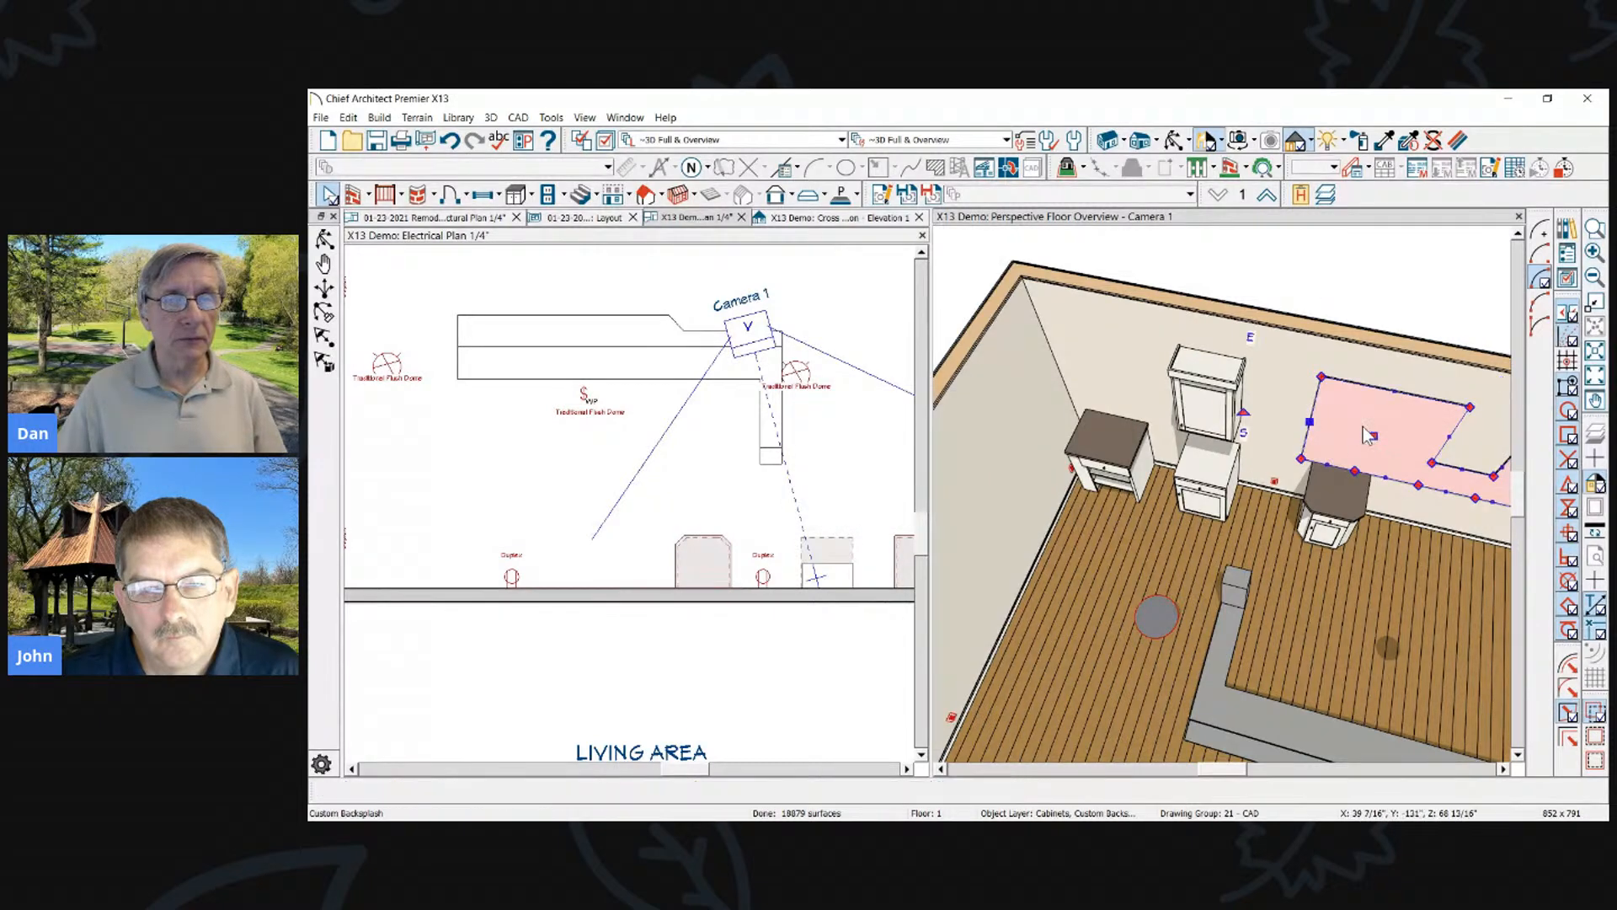
Copy the moved backsplash back to the wall area behind the tall wall cabinet and shorten the copy's end nearest the original
click(376, 790)
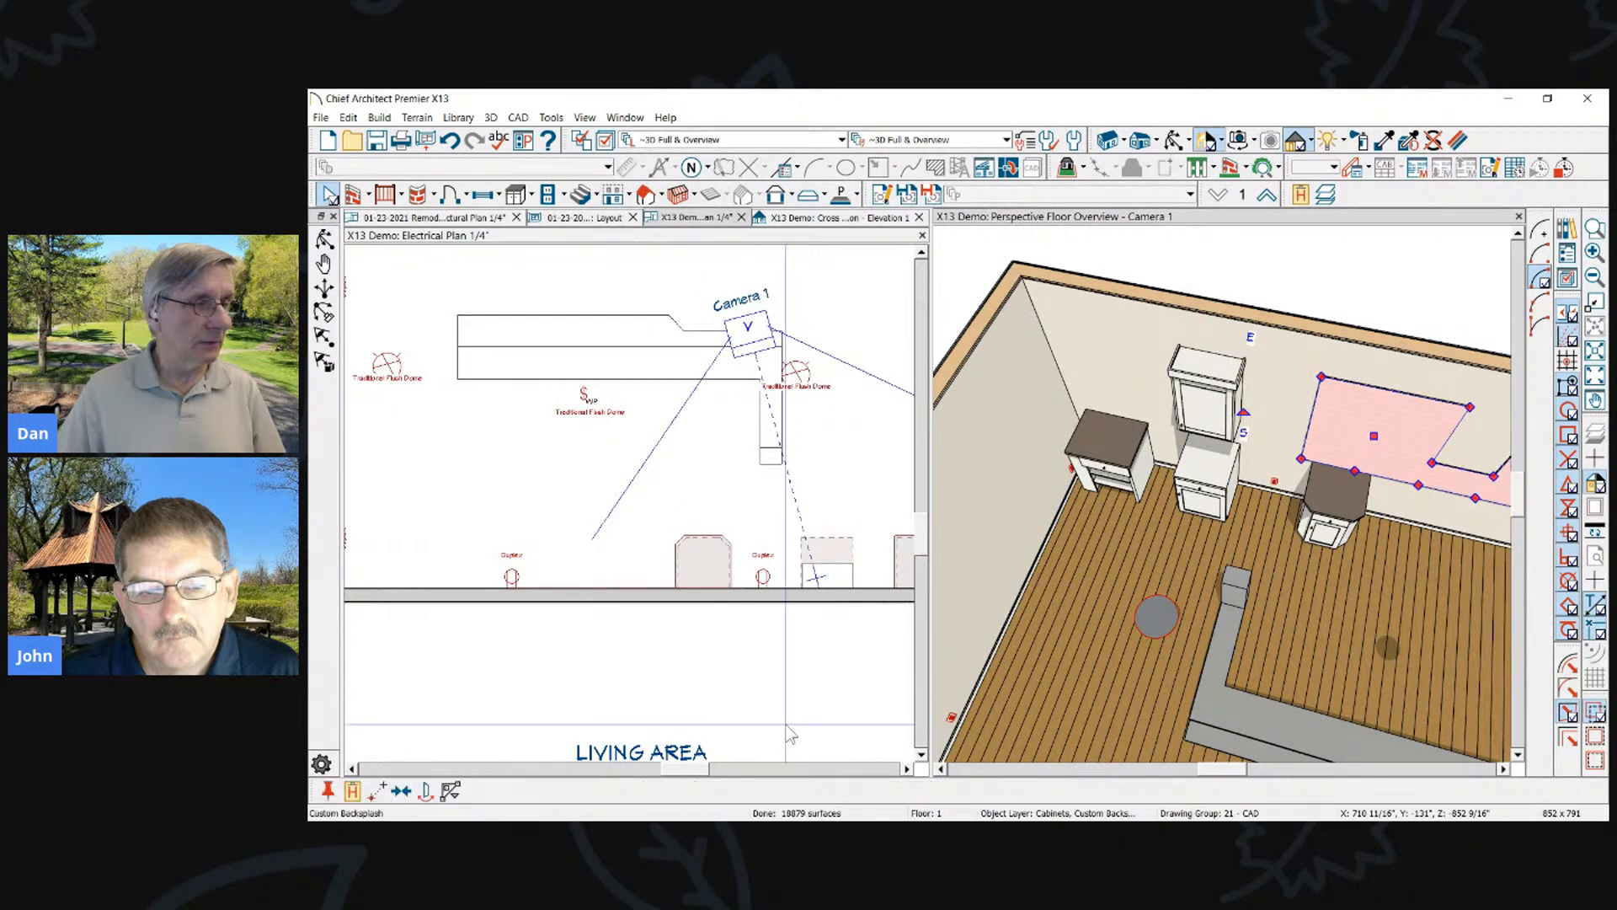
drag(1373, 435, 1155, 390)
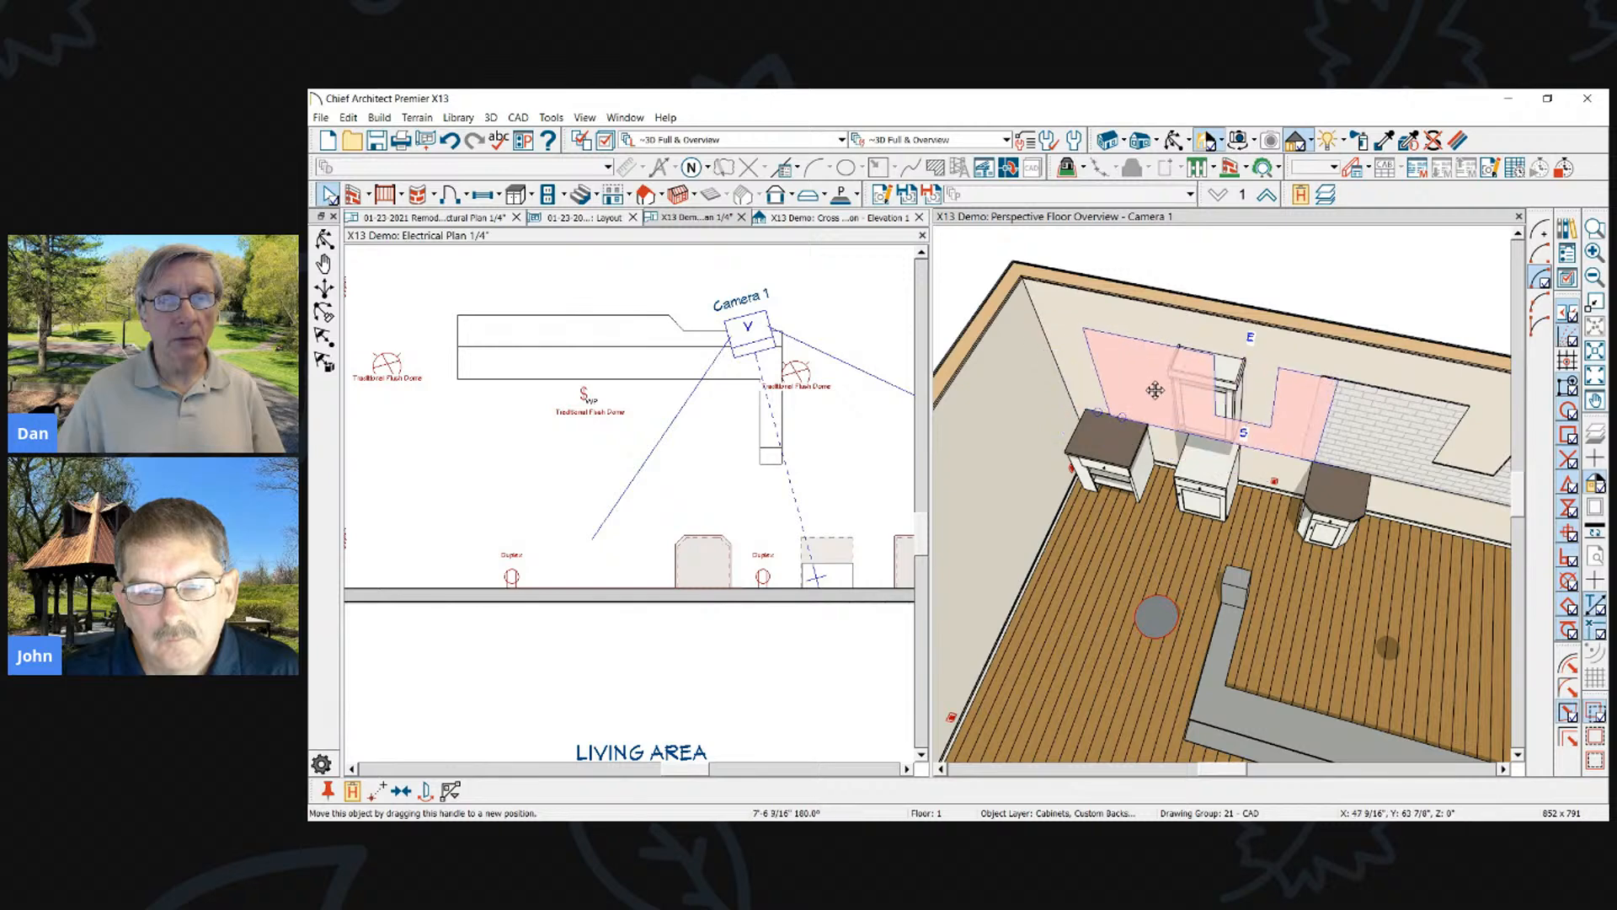
click(1077, 503)
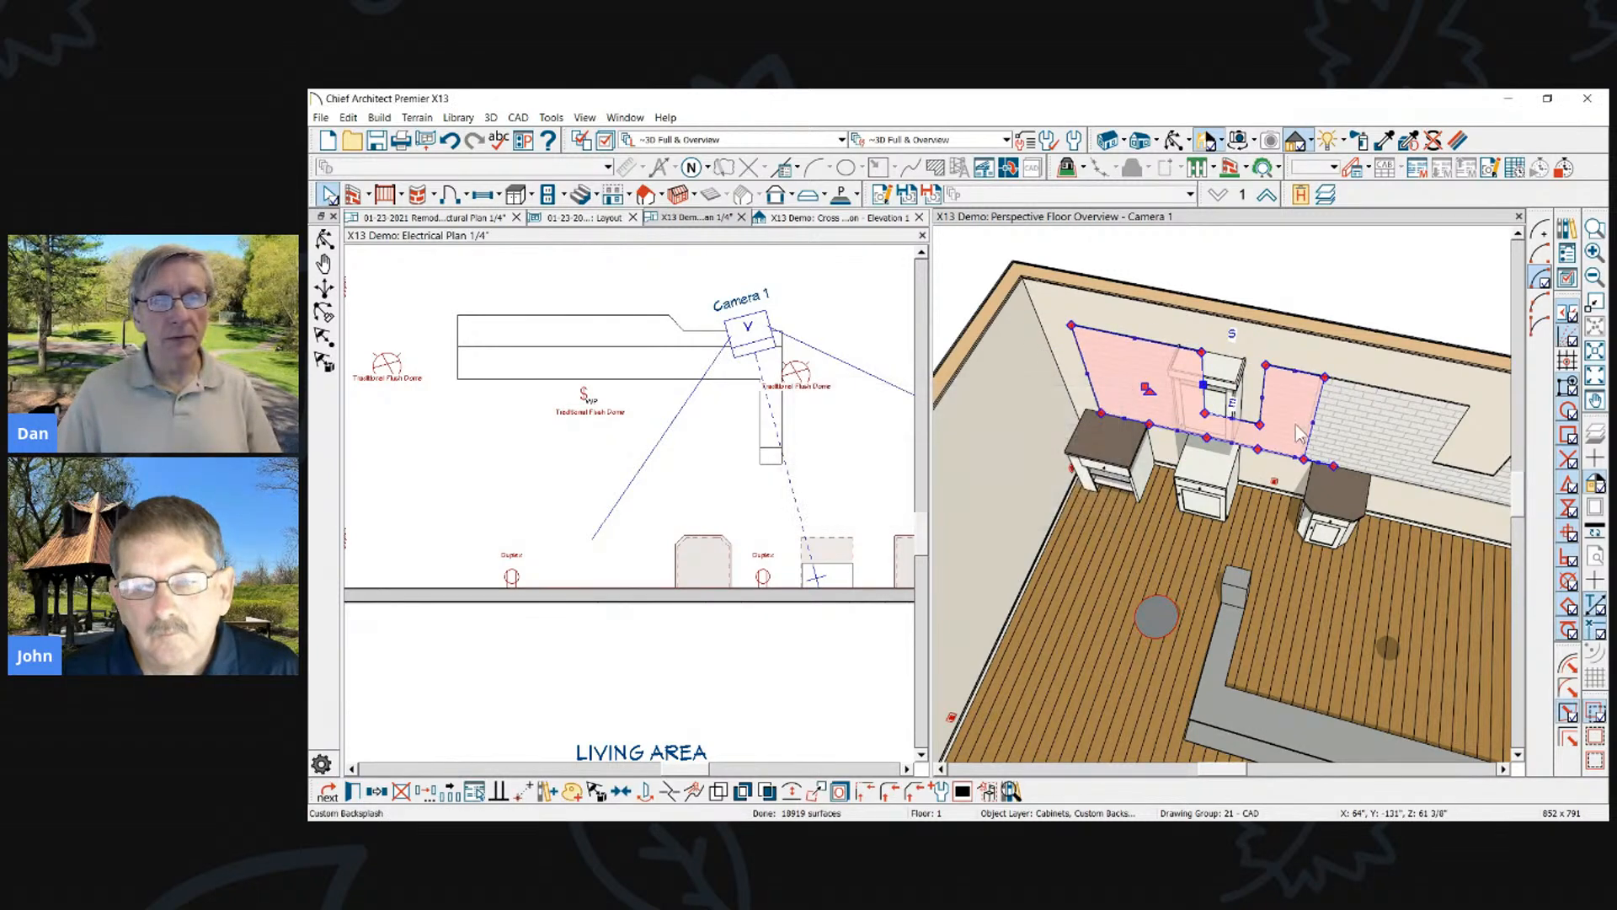
drag(1313, 422, 1290, 418)
Open the moved backsplash's White Tile material with Adjust Material Definition and add it to the library
click(1373, 422)
scroll(1183, 366, down, 2)
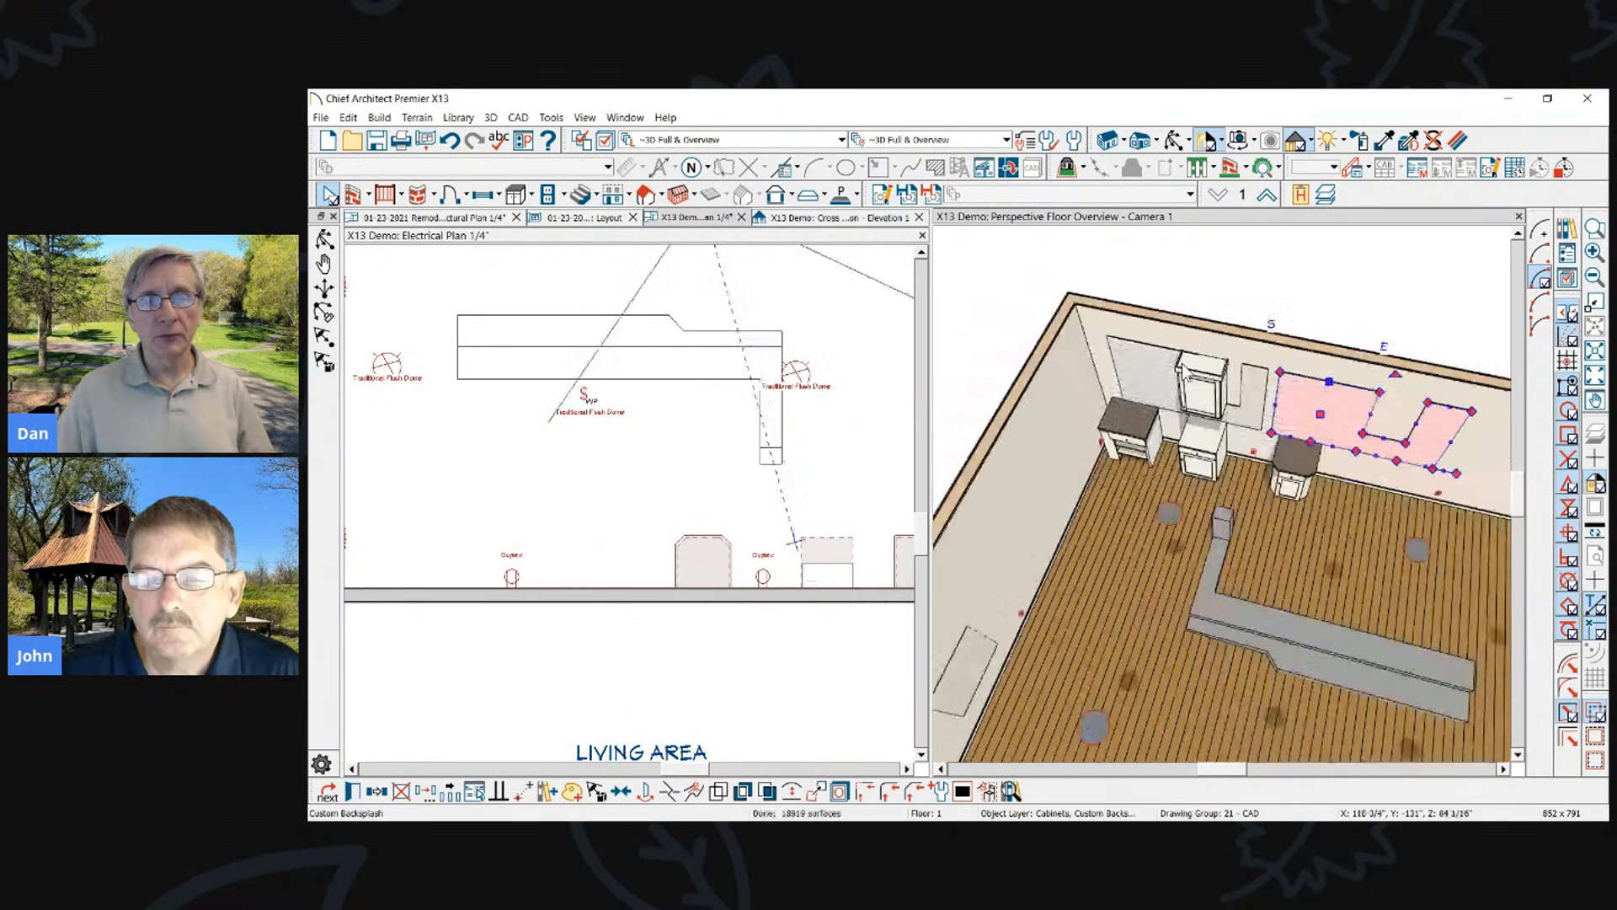
scroll(1184, 366, up, 2)
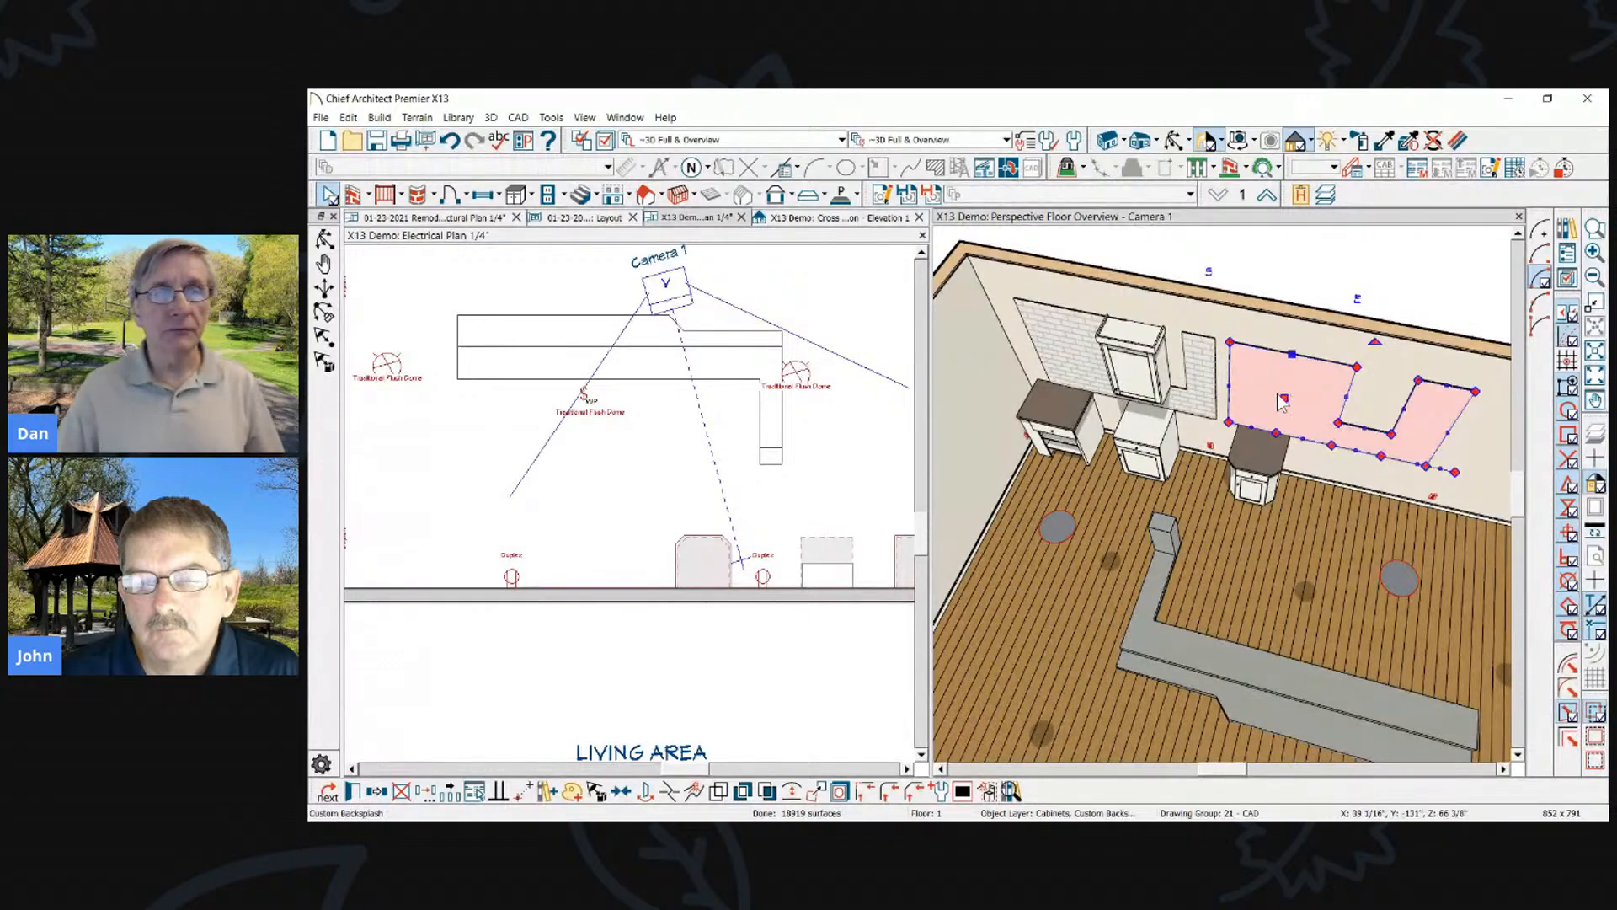
scroll(1282, 403, up, 3)
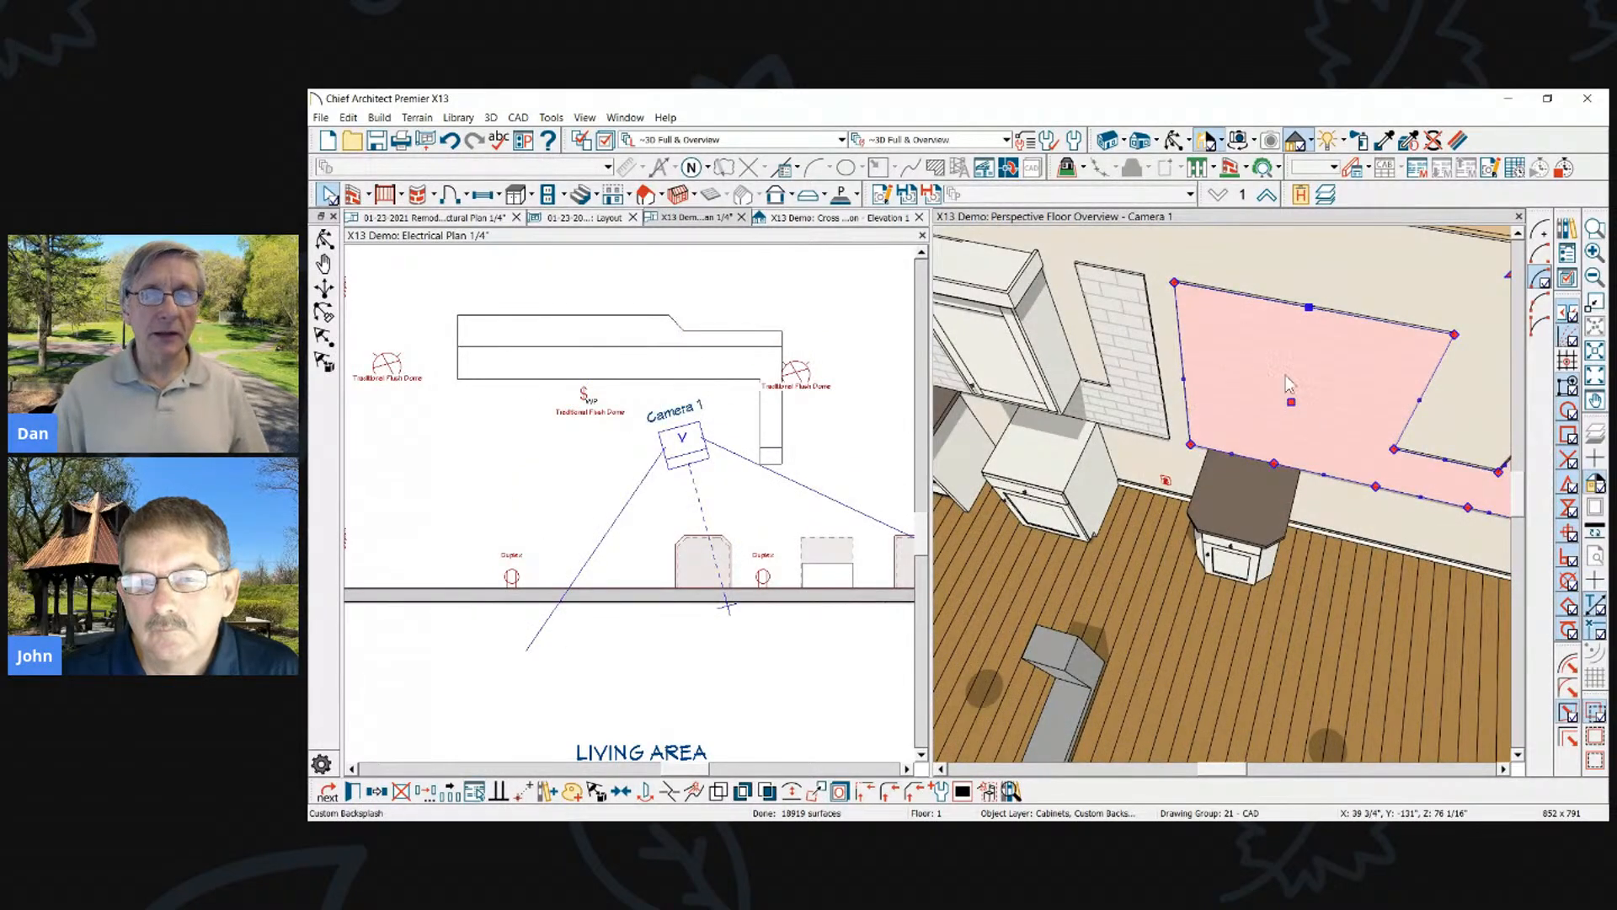
click(1458, 141)
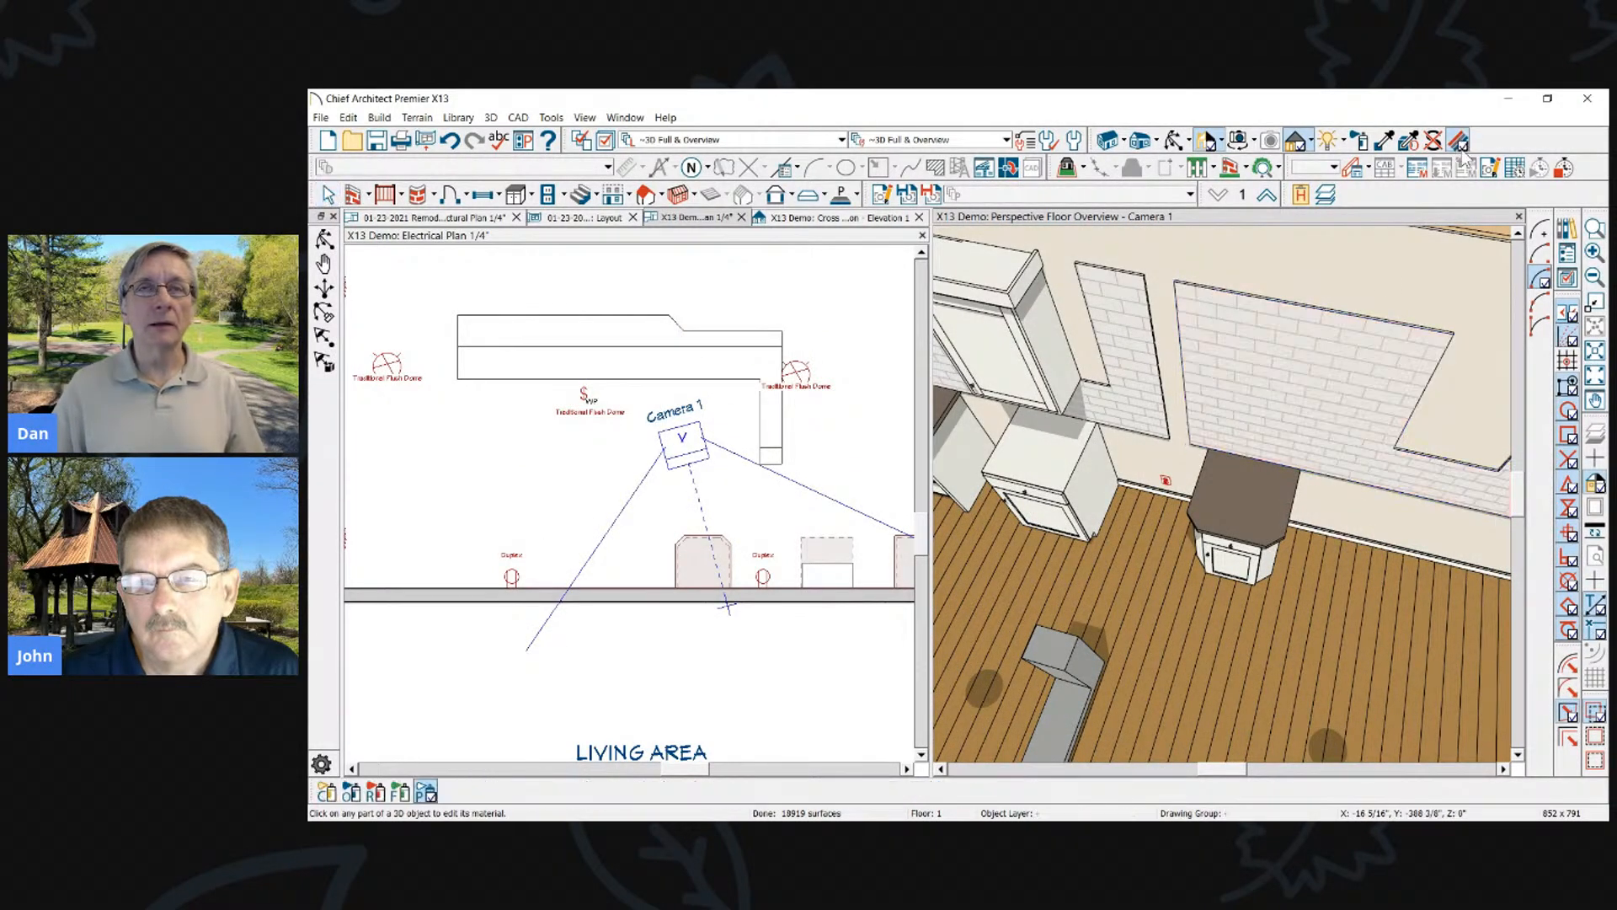
click(1295, 364)
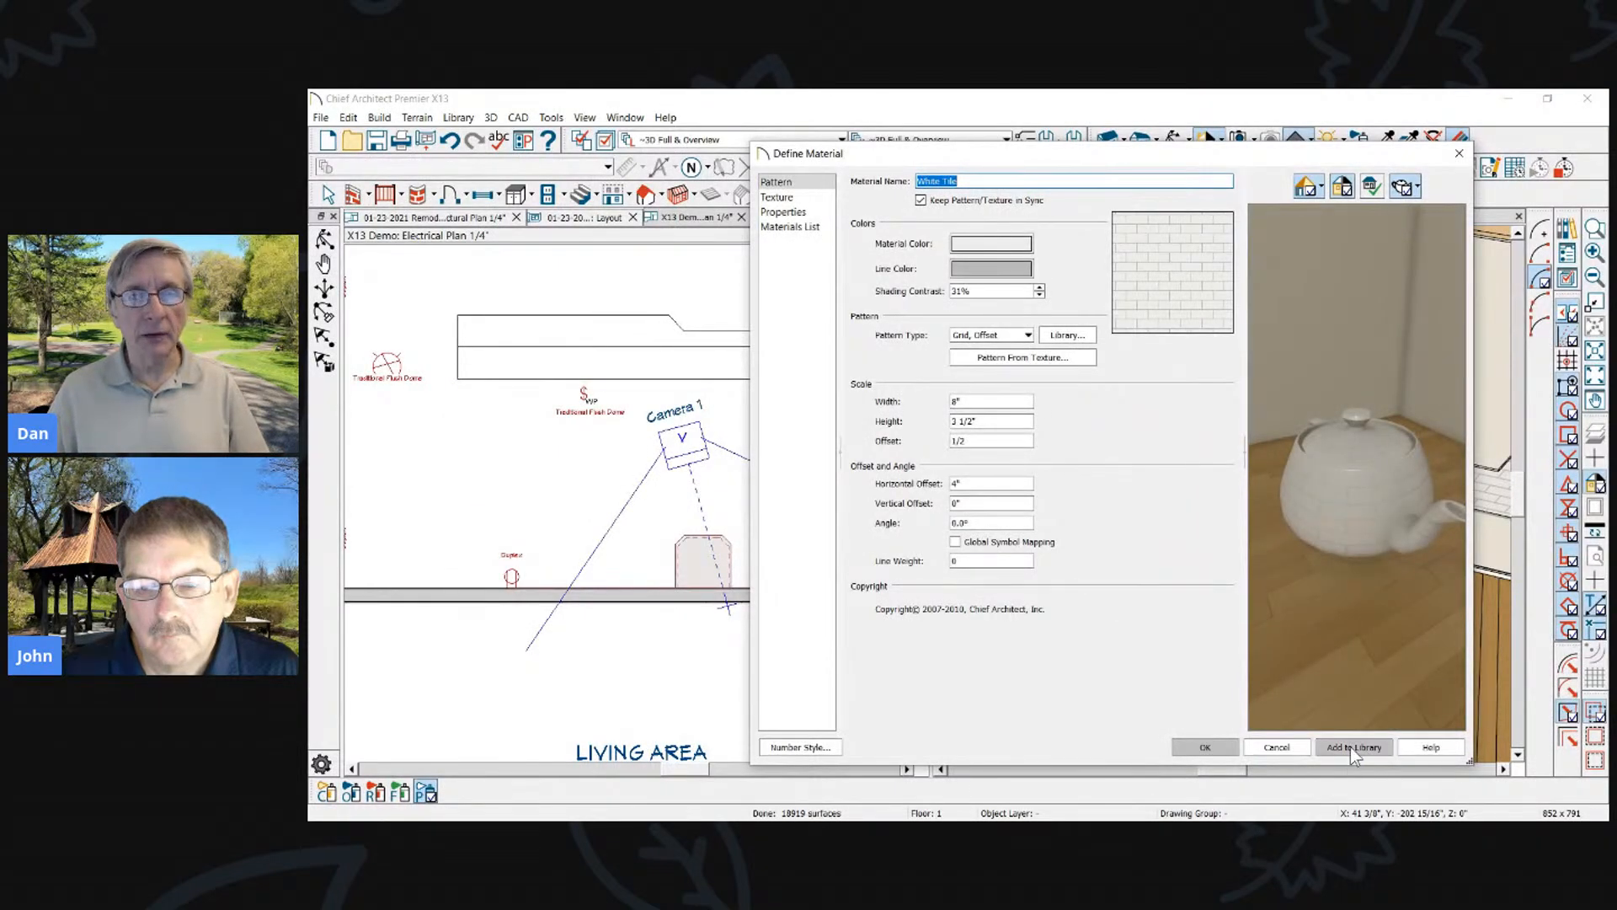
click(1354, 747)
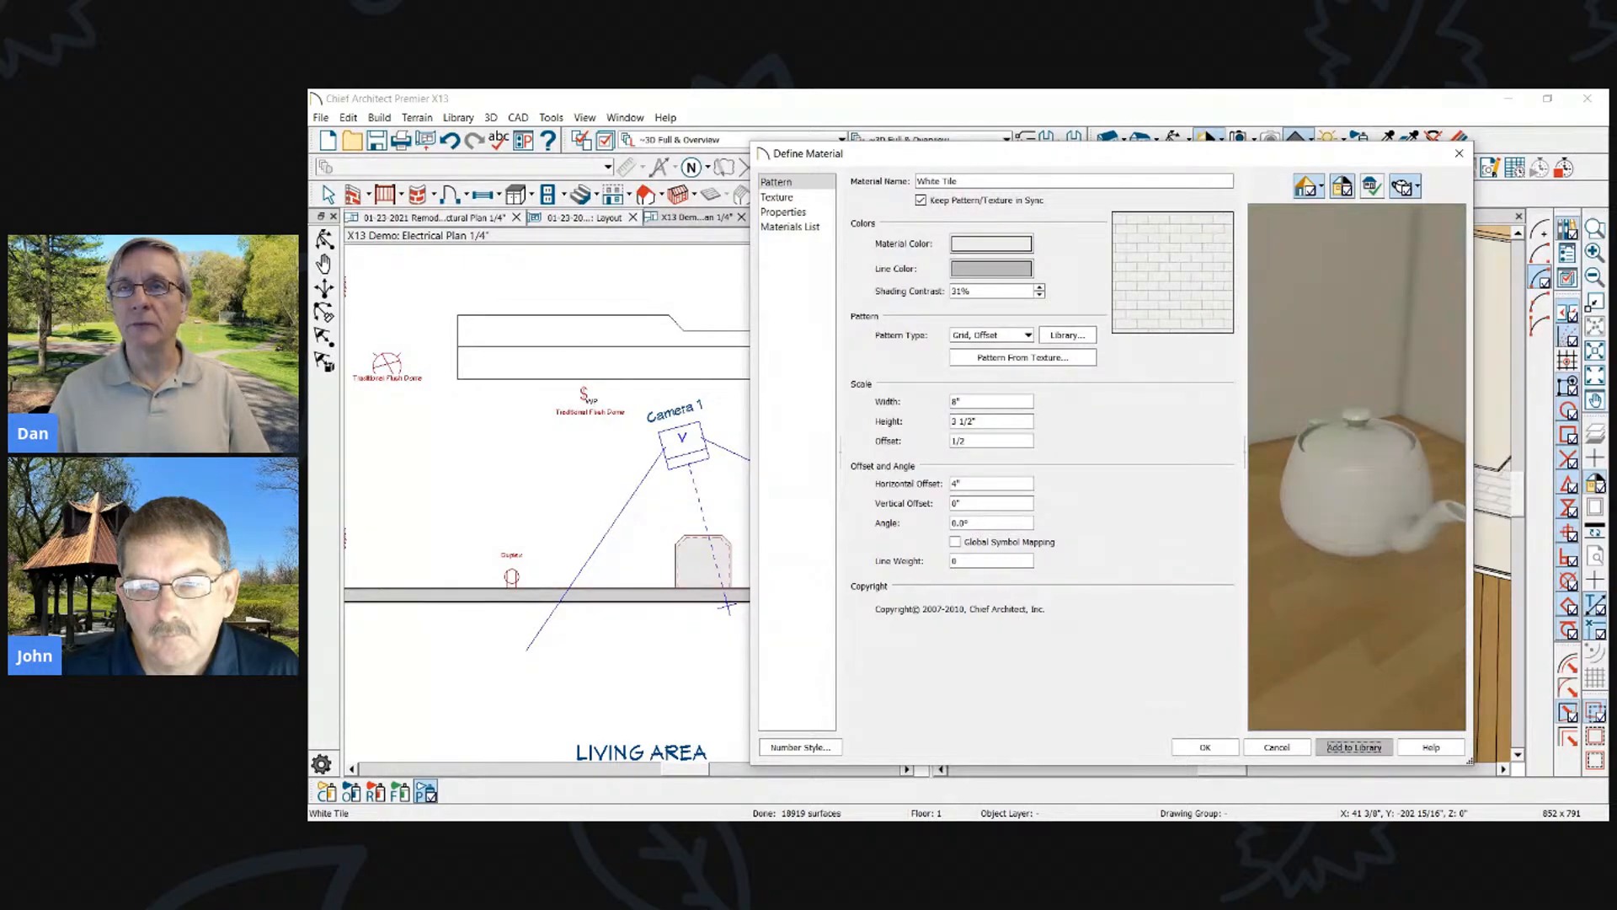
click(1205, 747)
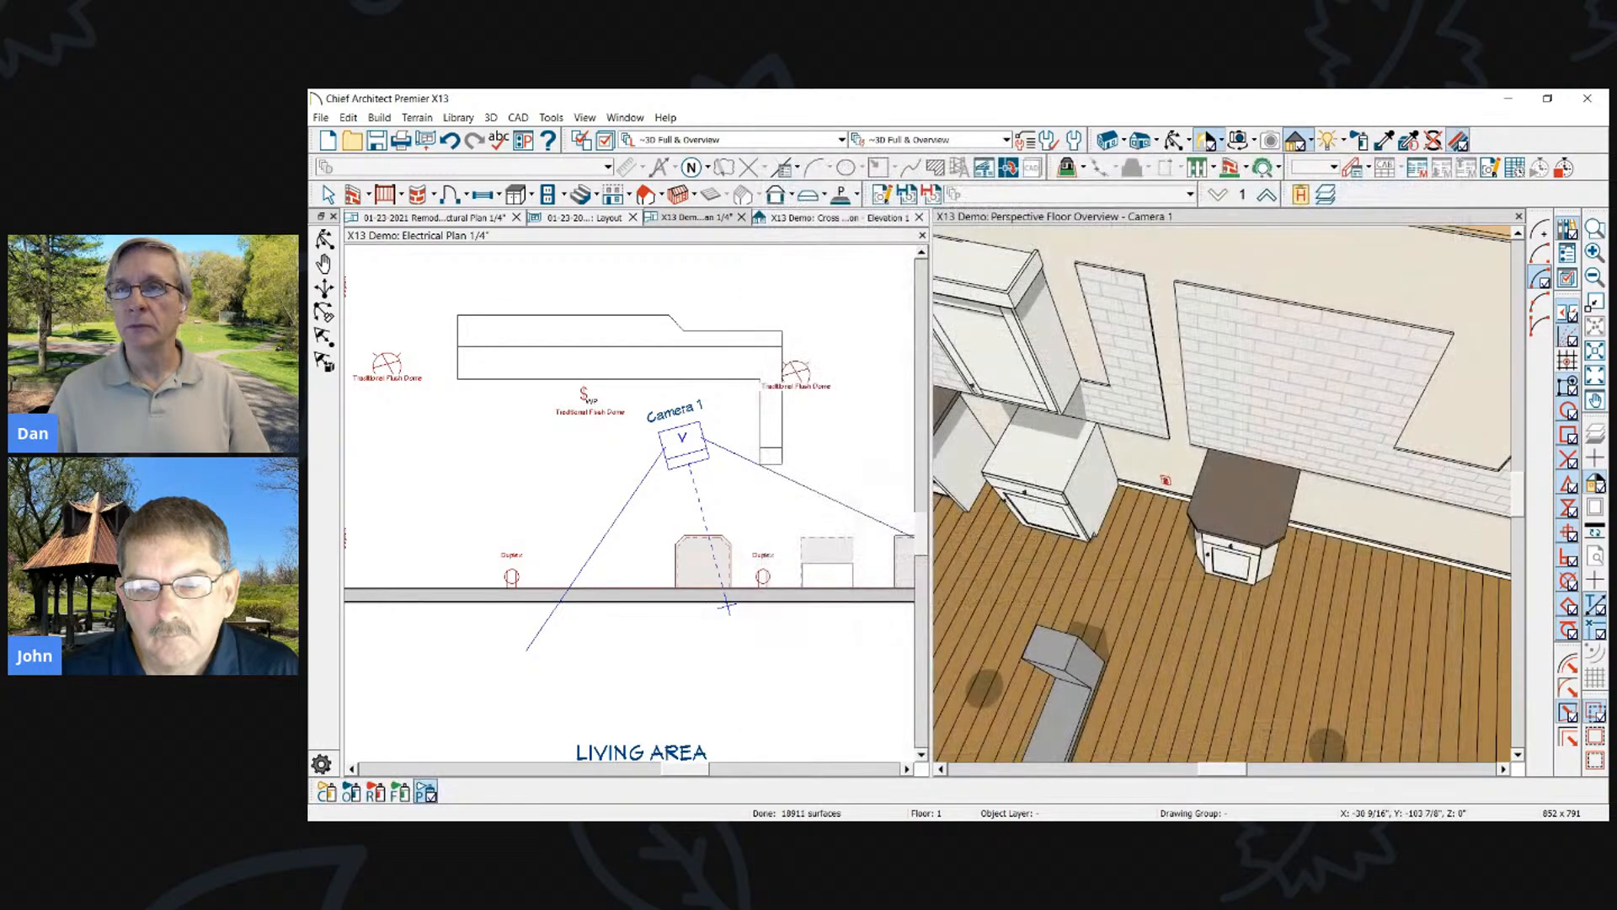
Locate the saved White Tile material in the Library Browser's User Catalog and open its definition
drag(1419, 135, 593, 170)
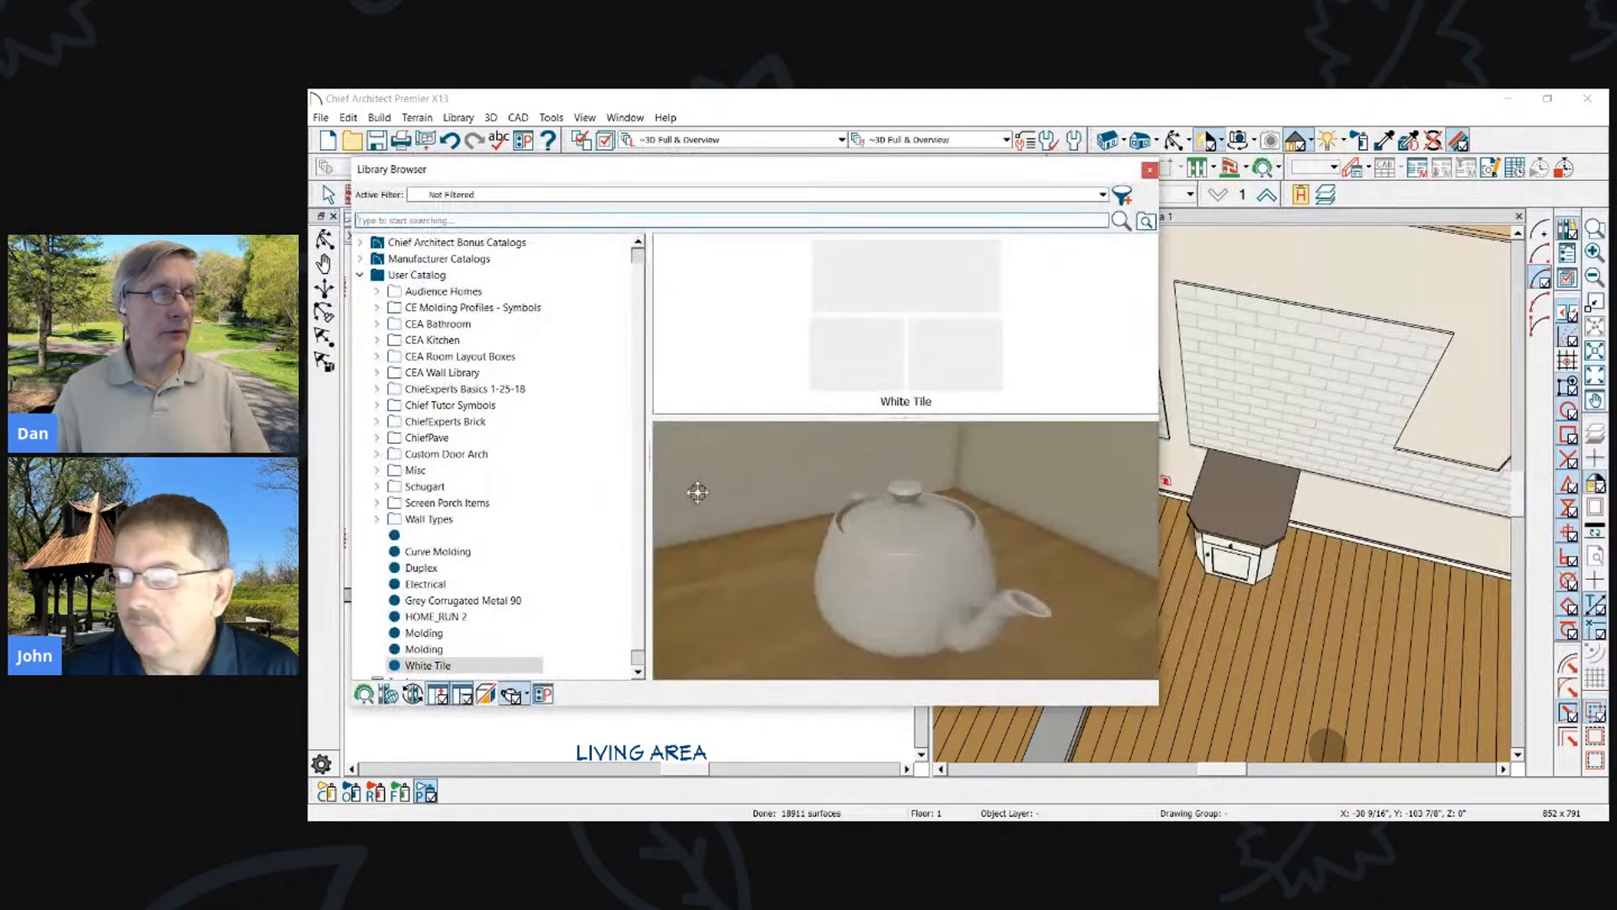
click(931, 336)
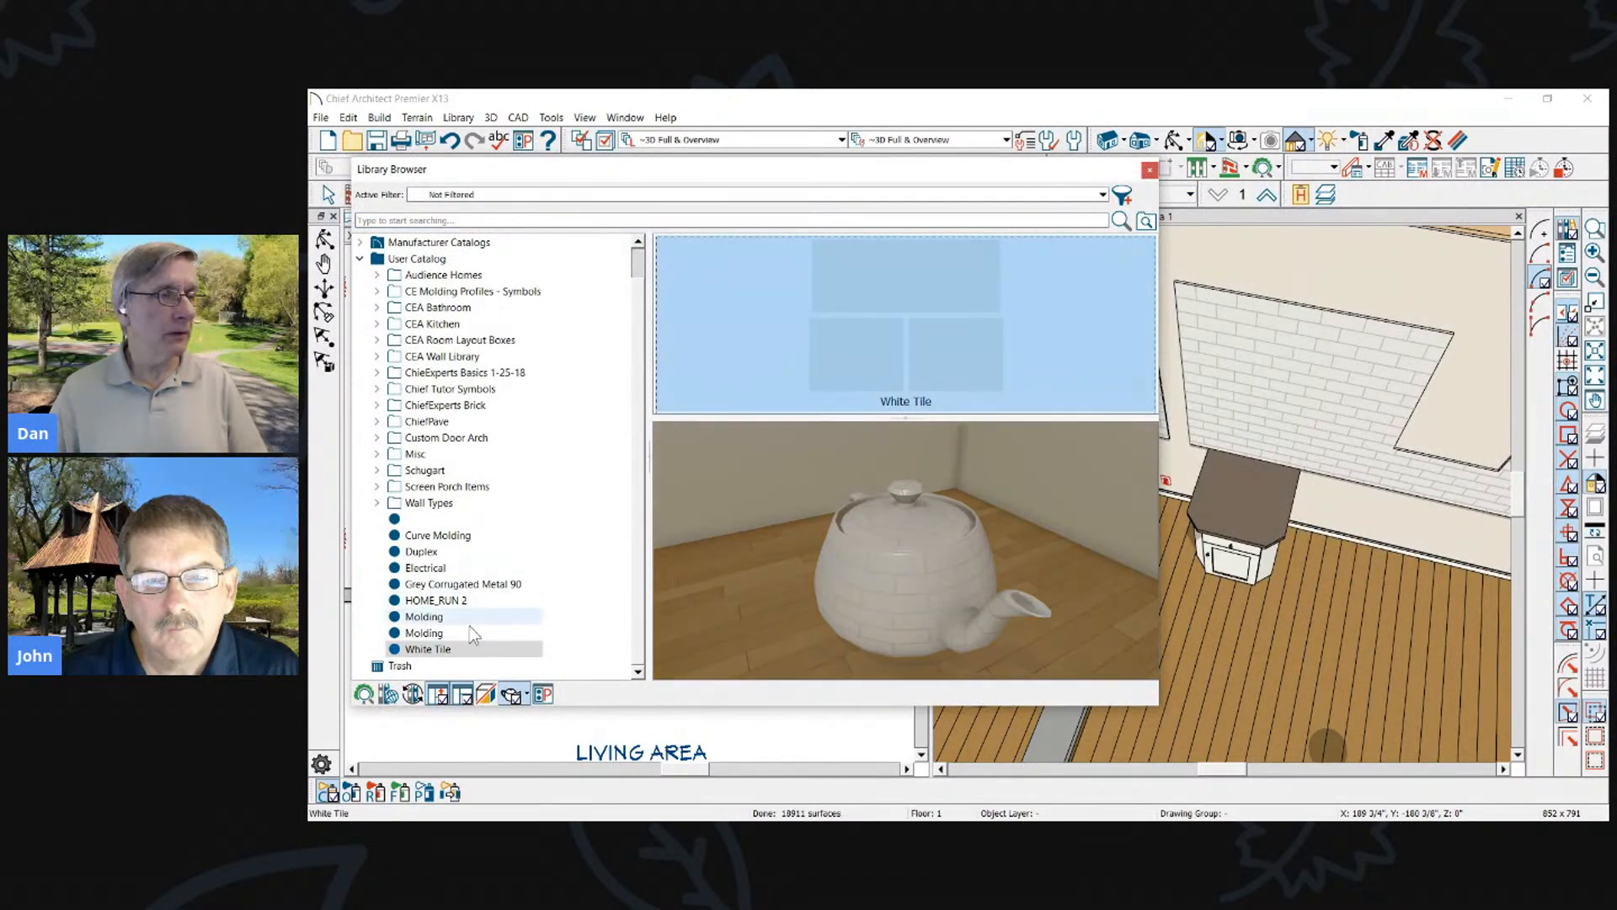
click(446, 617)
click(418, 649)
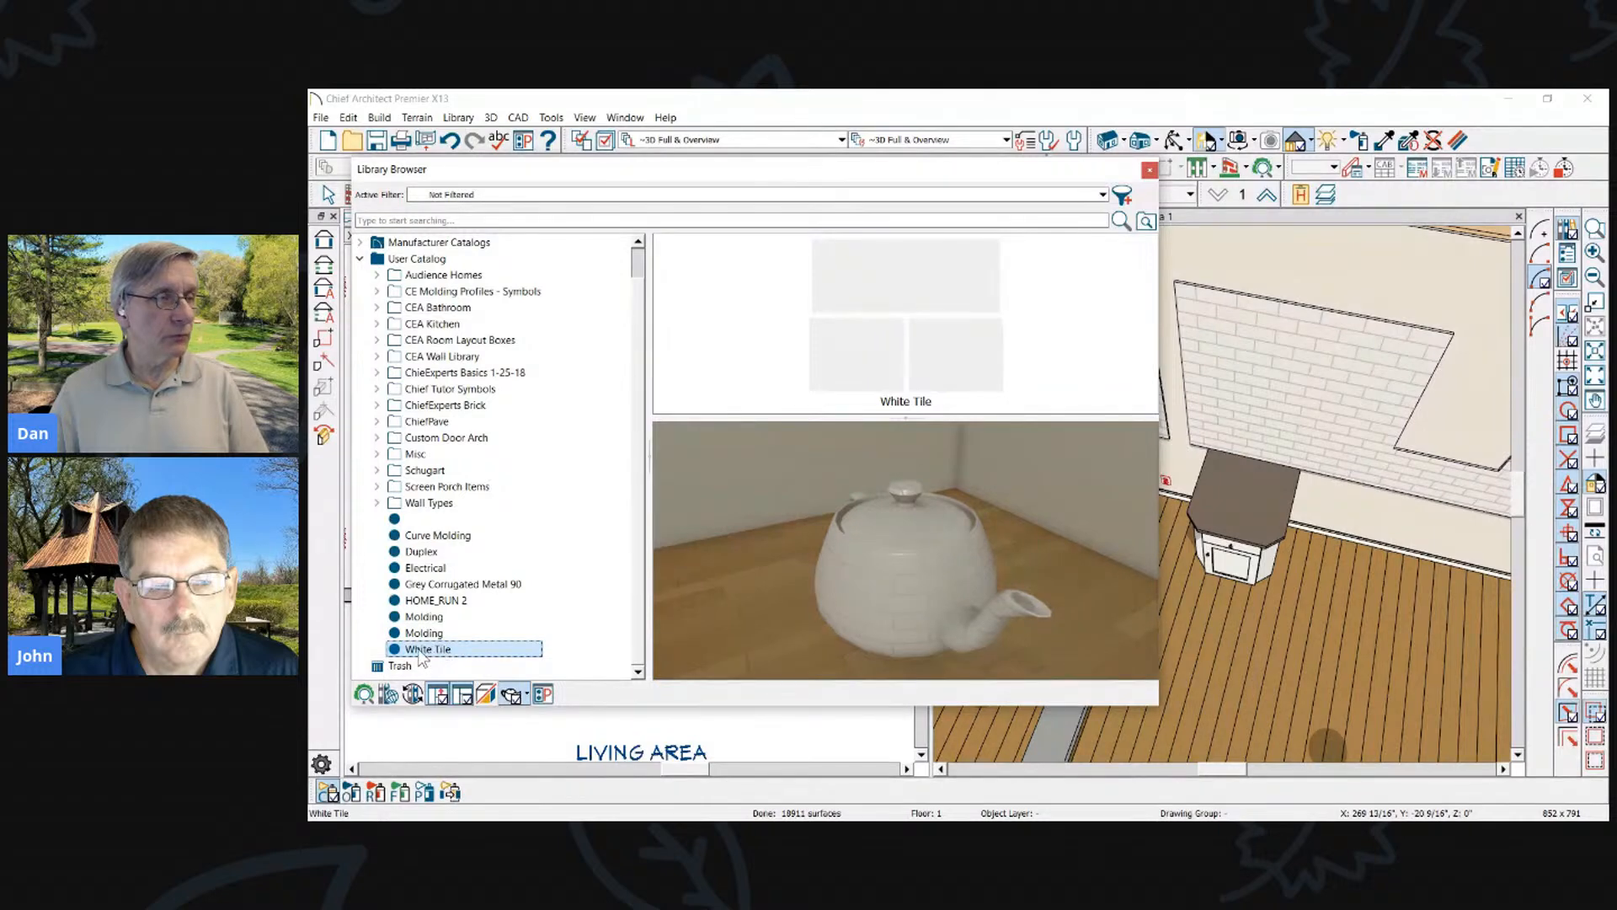
right_click(420, 659)
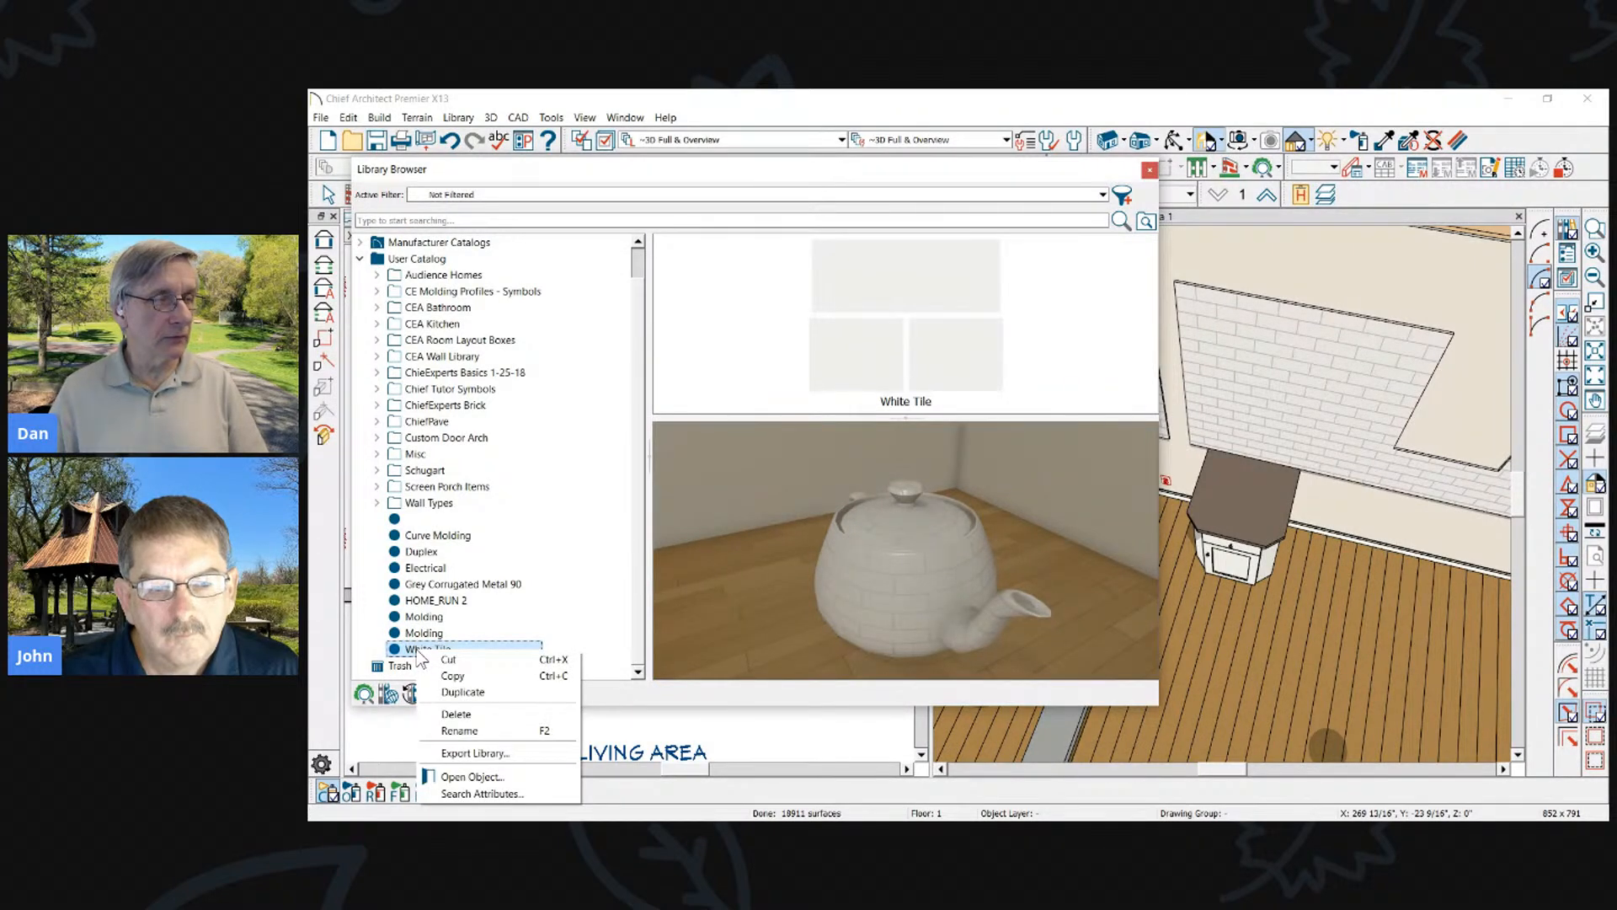
click(470, 777)
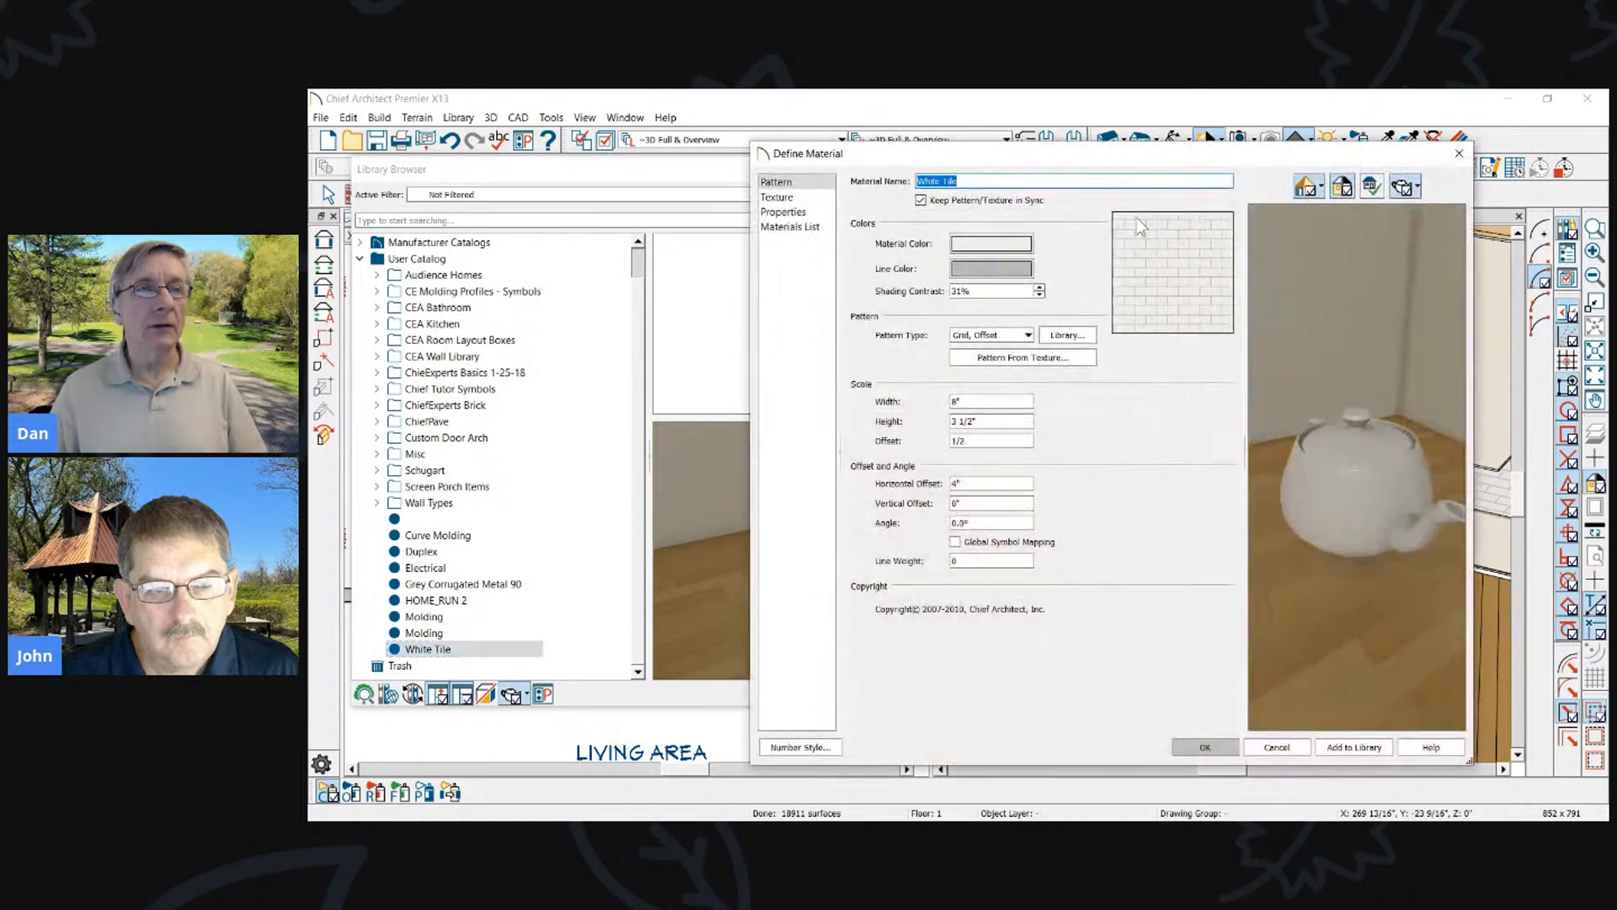
Change the library White Tile's material color to green, keeping its definition open beside the 3D view
drag(1143, 160, 839, 160)
click(691, 245)
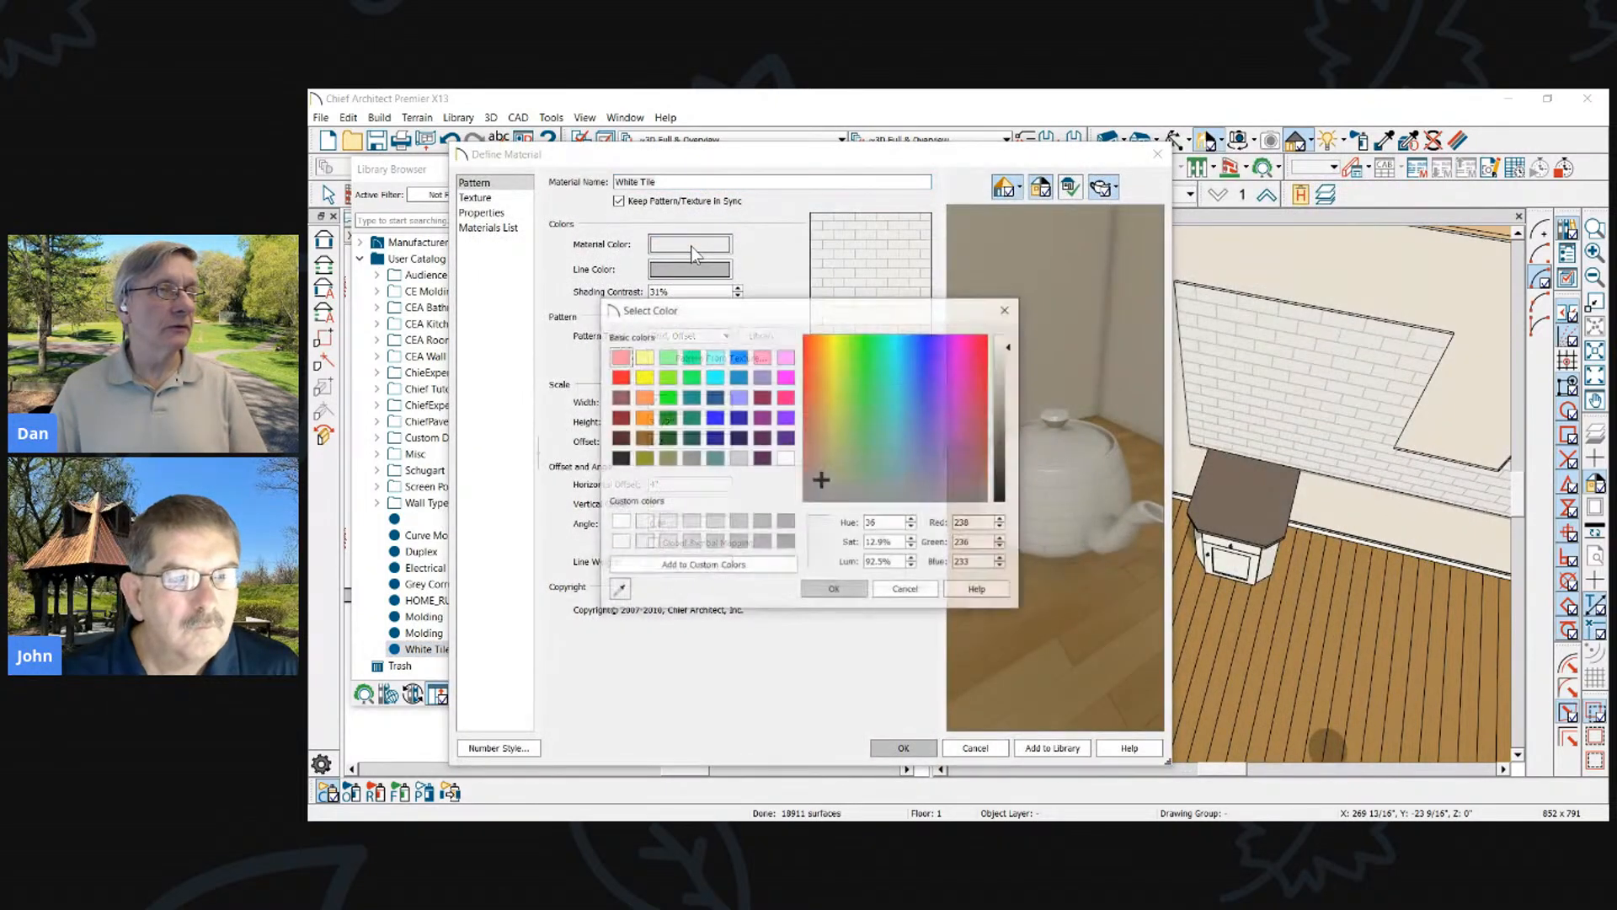
click(690, 357)
click(834, 589)
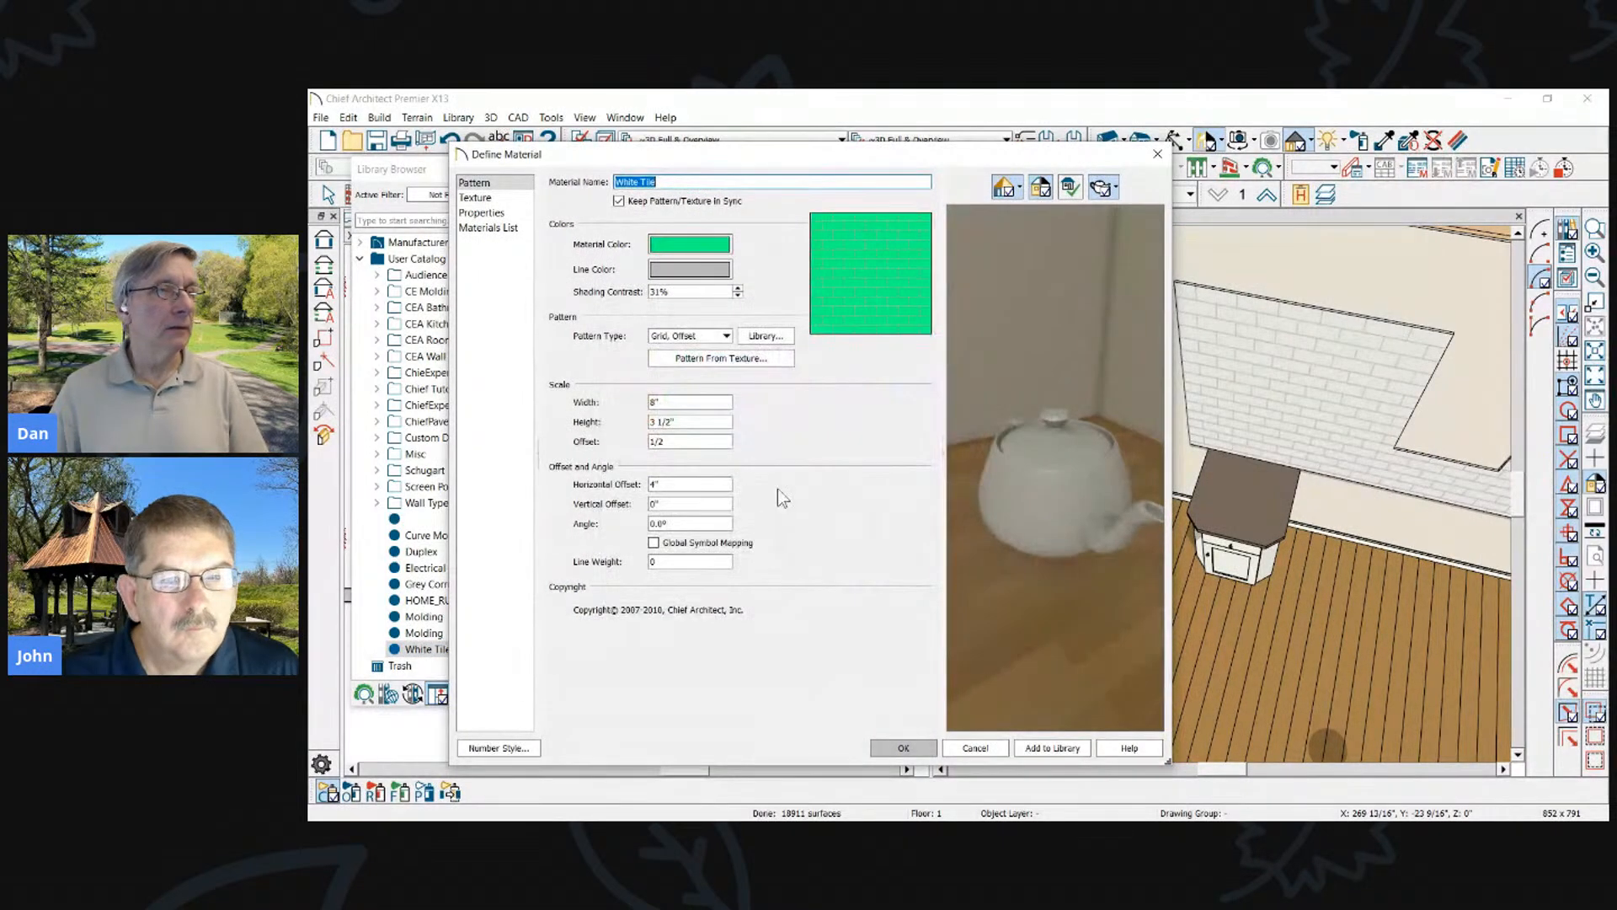
Set the library White Tile pattern's line color to dark purple (red 64, green 0, blue 64)
click(694, 266)
click(762, 458)
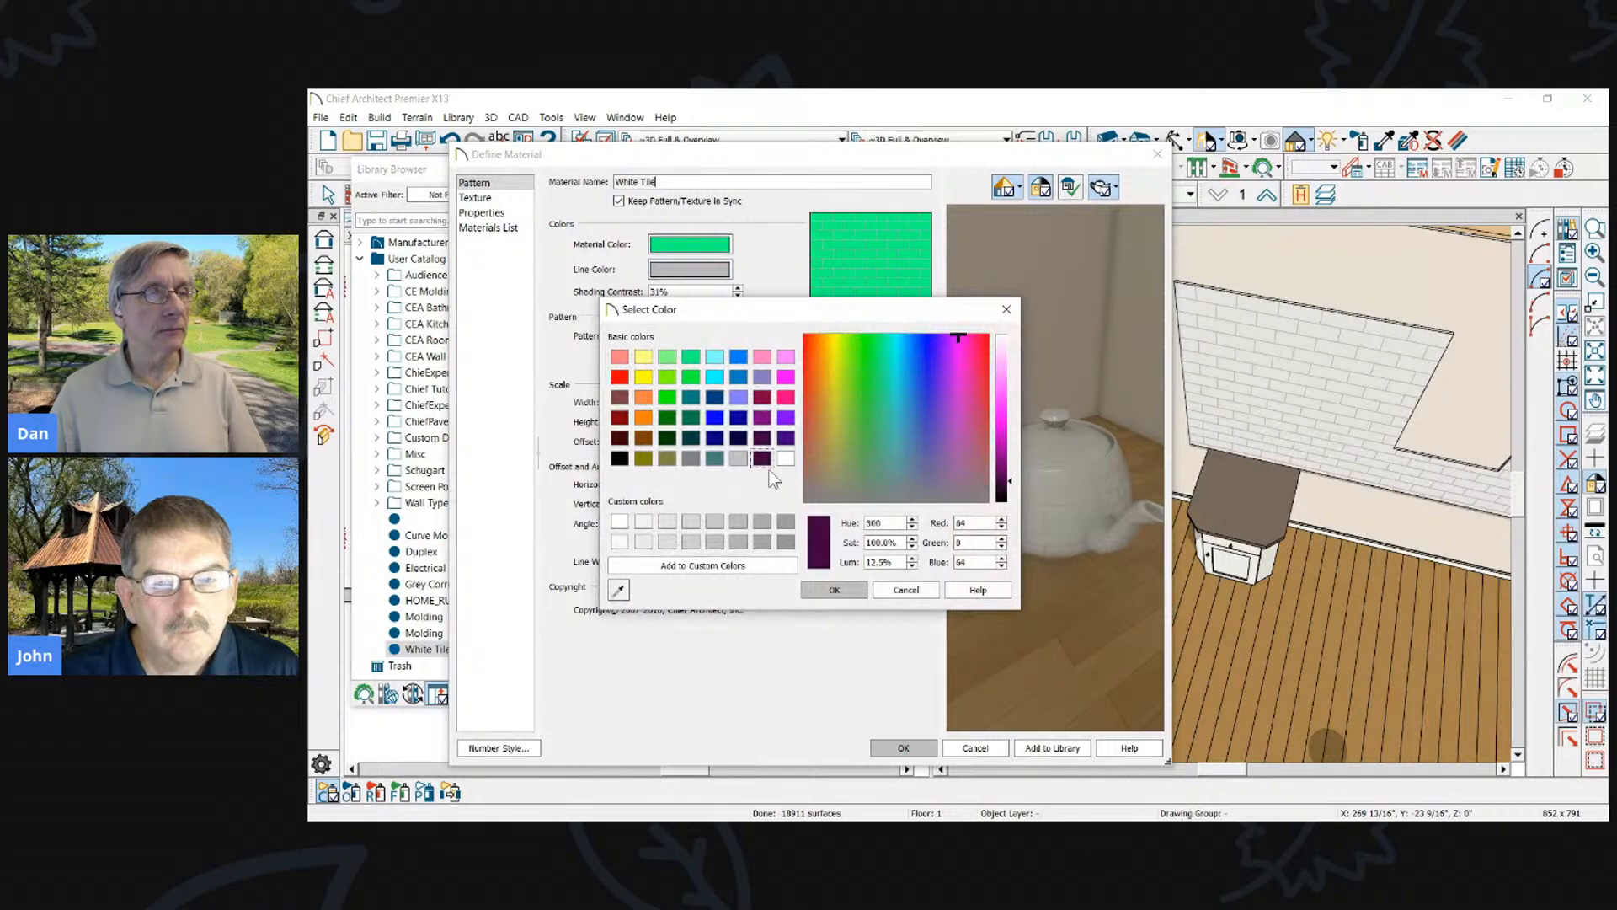
click(833, 592)
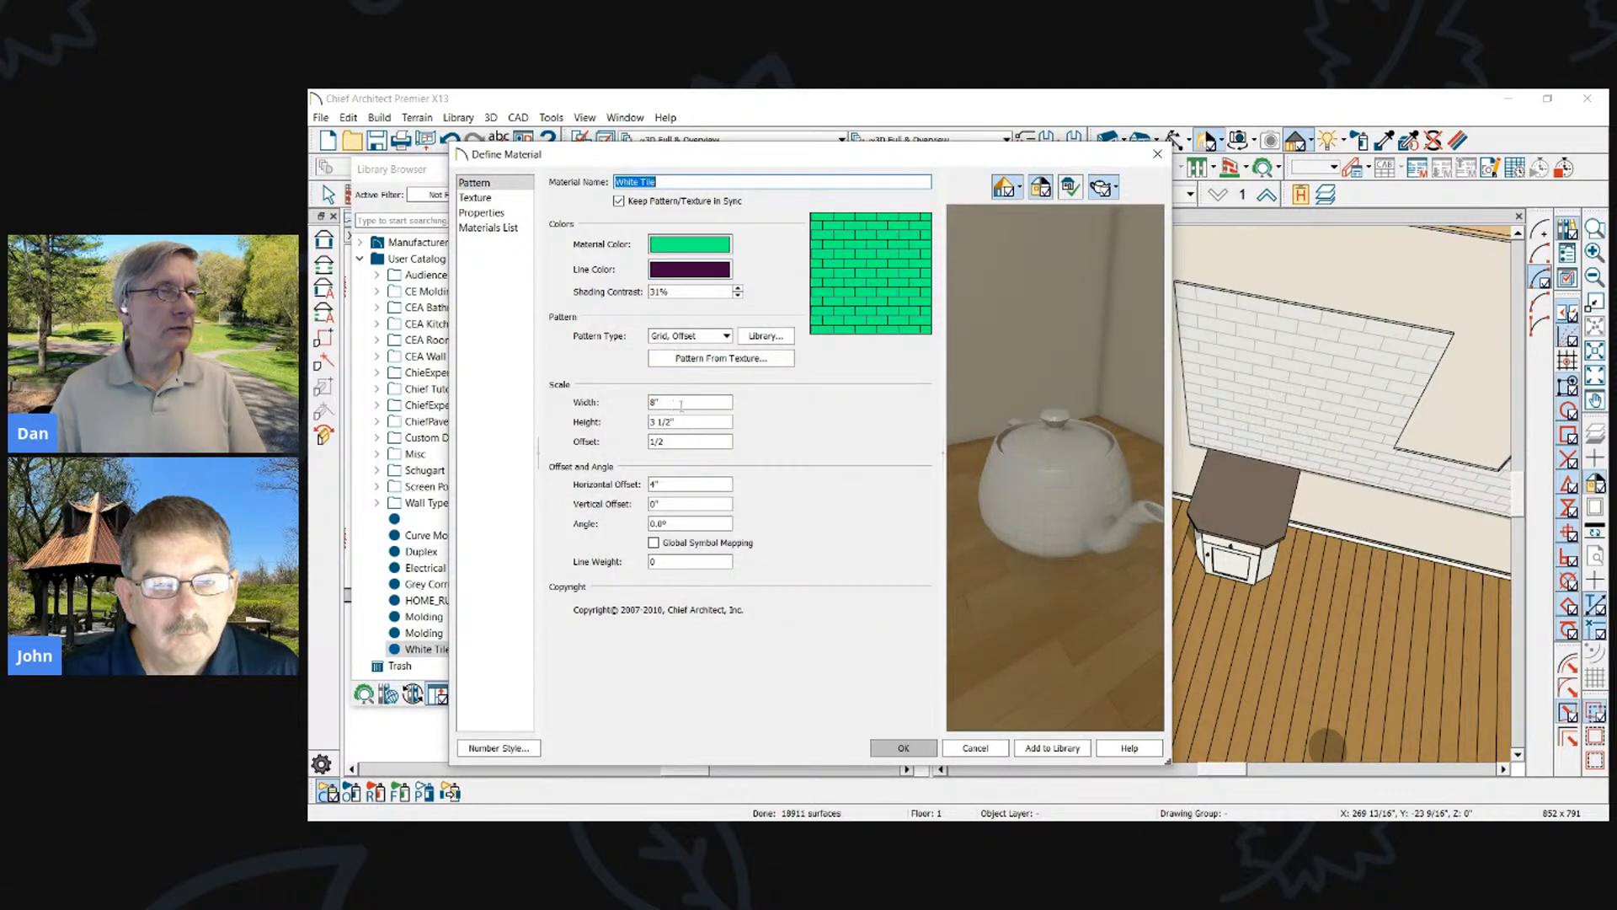
Set the White Tile pattern's scale to a width of 12" and an offset of .25
text(12)
key(Tab)
click(703, 443)
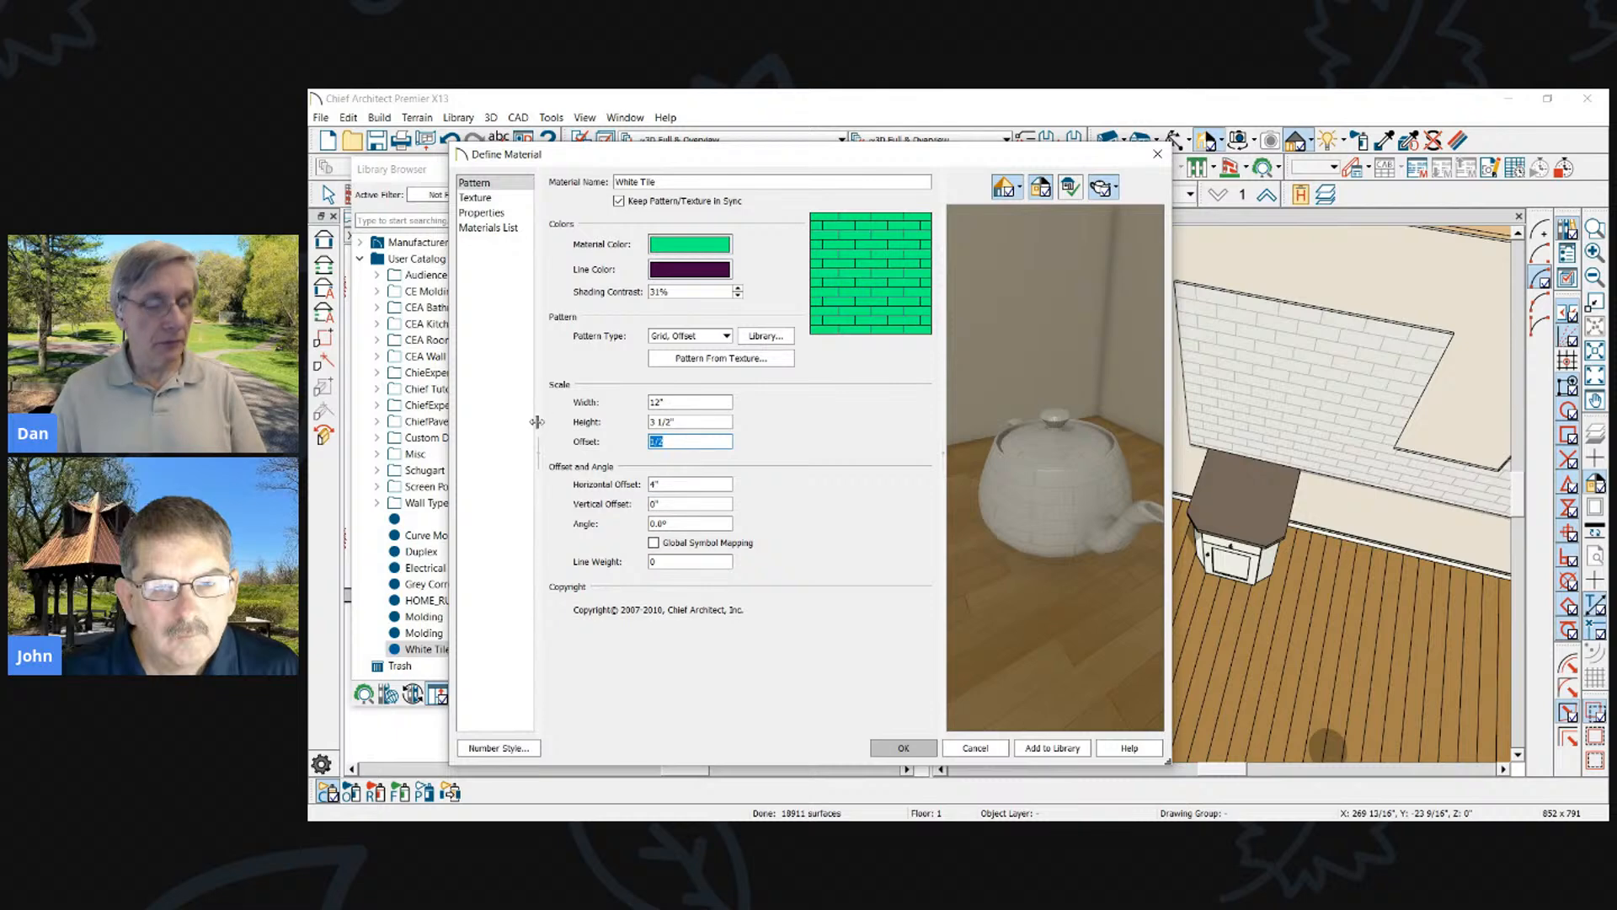
text(.25)
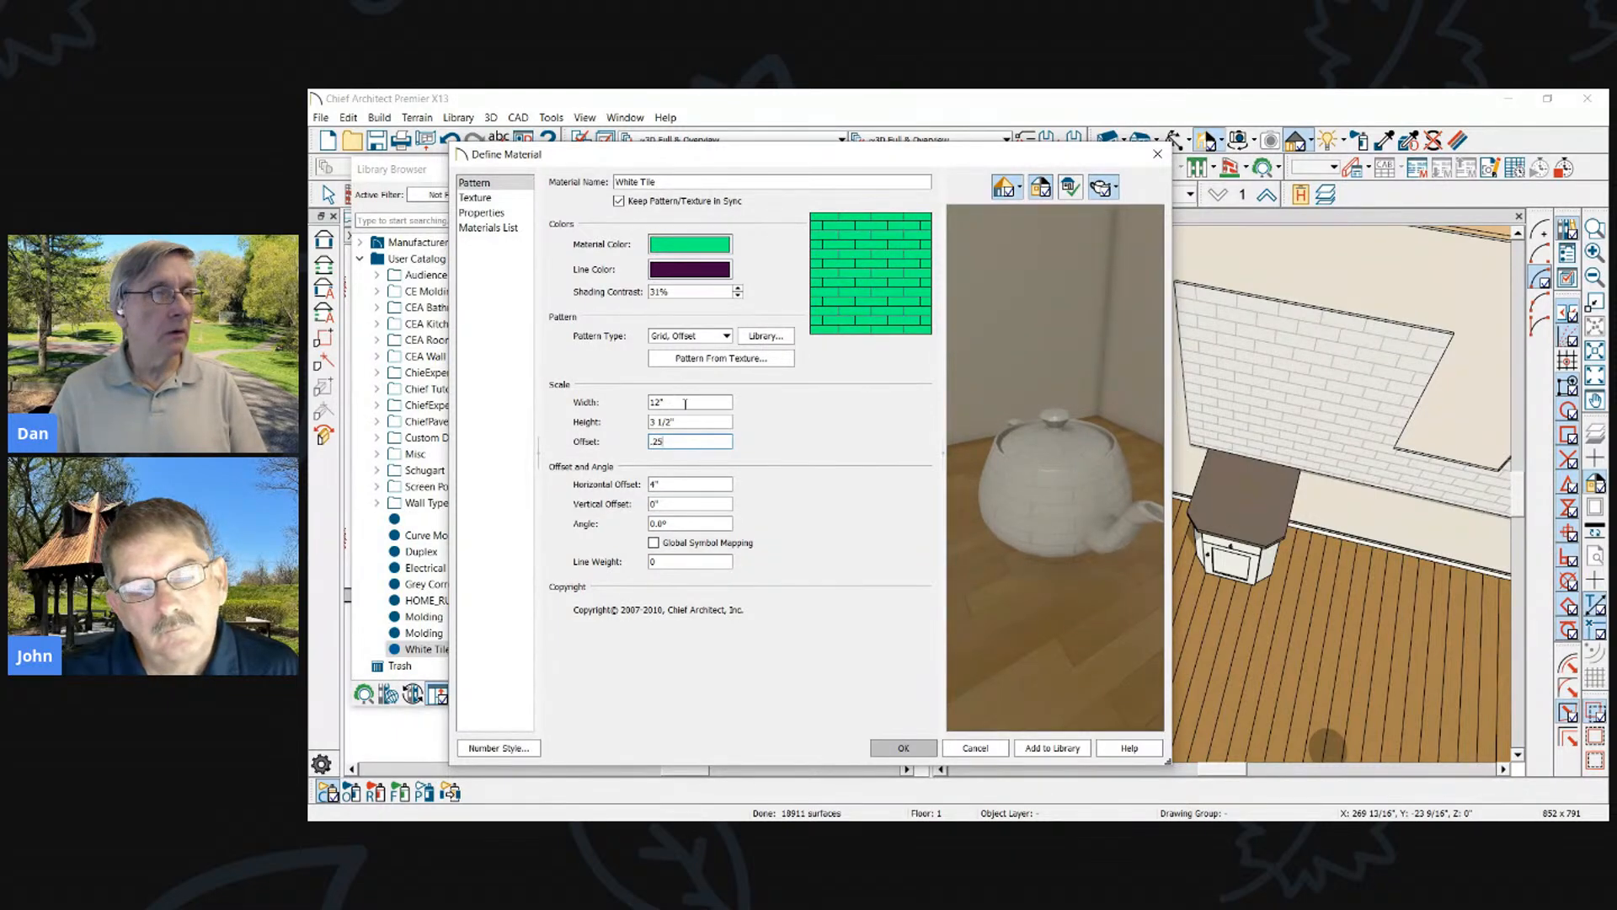
click(699, 402)
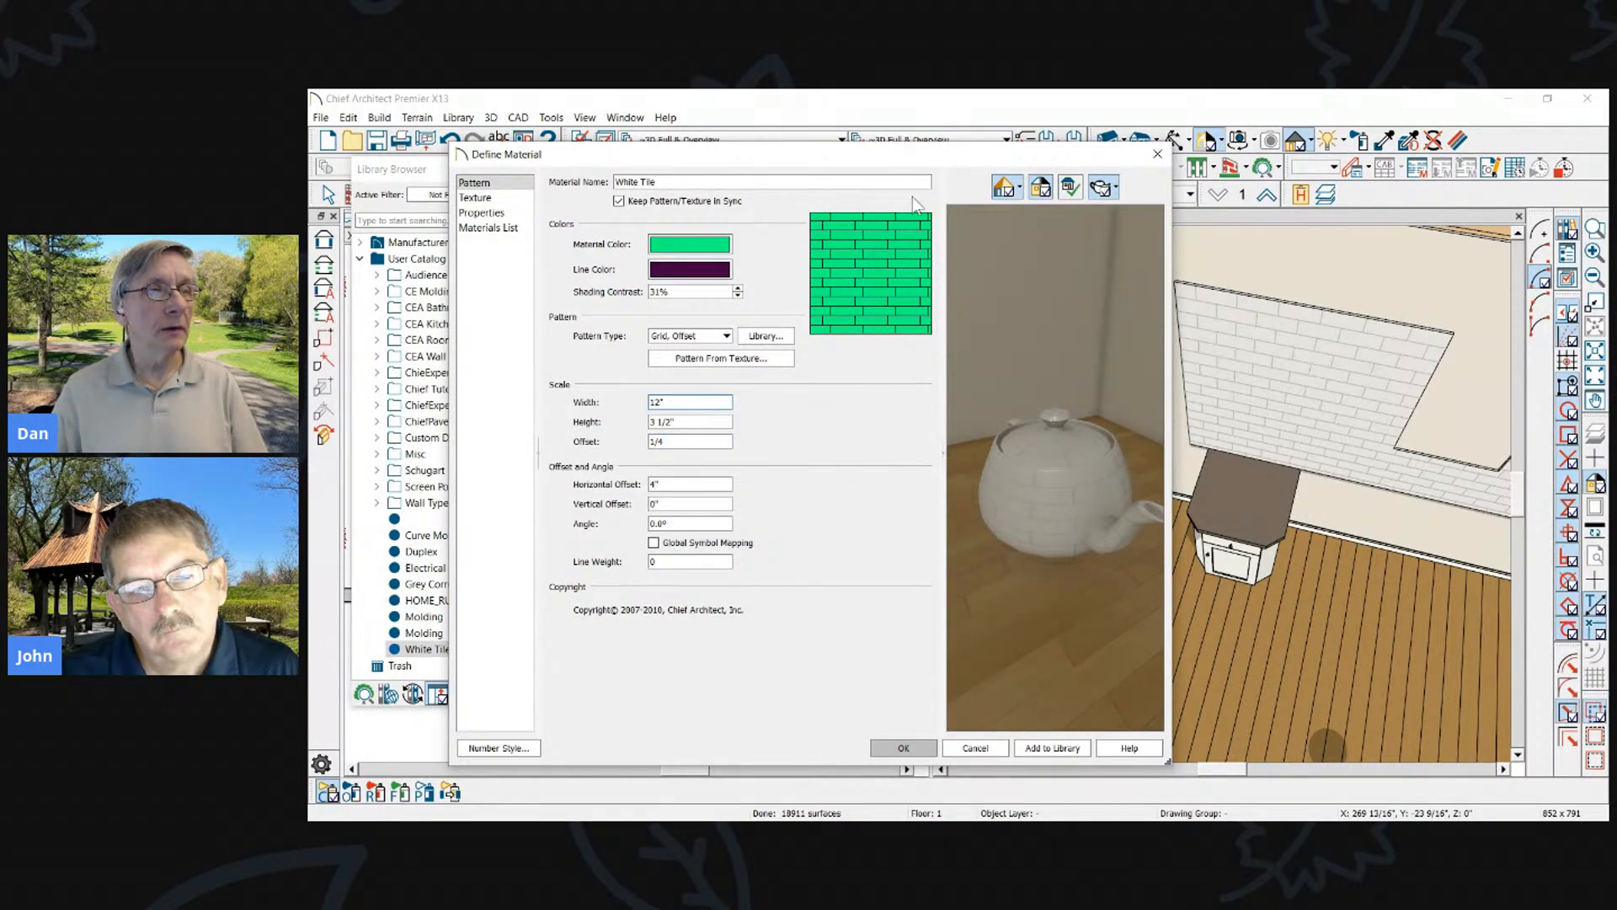
drag(833, 157, 772, 137)
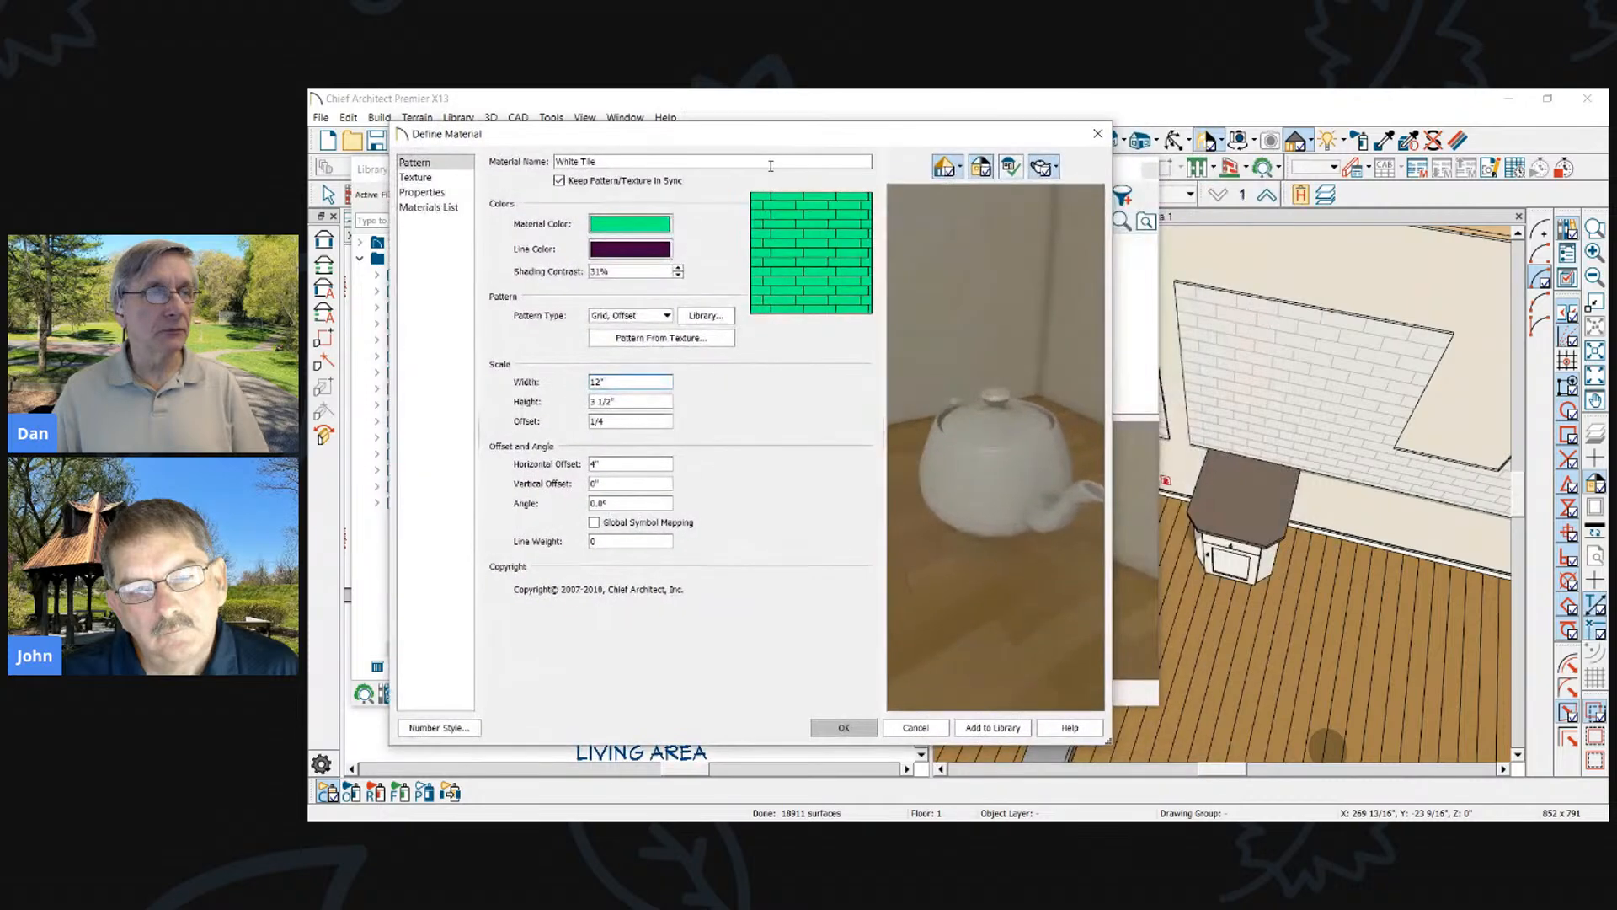
Compare the White Tile material's texture settings with its pattern settings
click(416, 177)
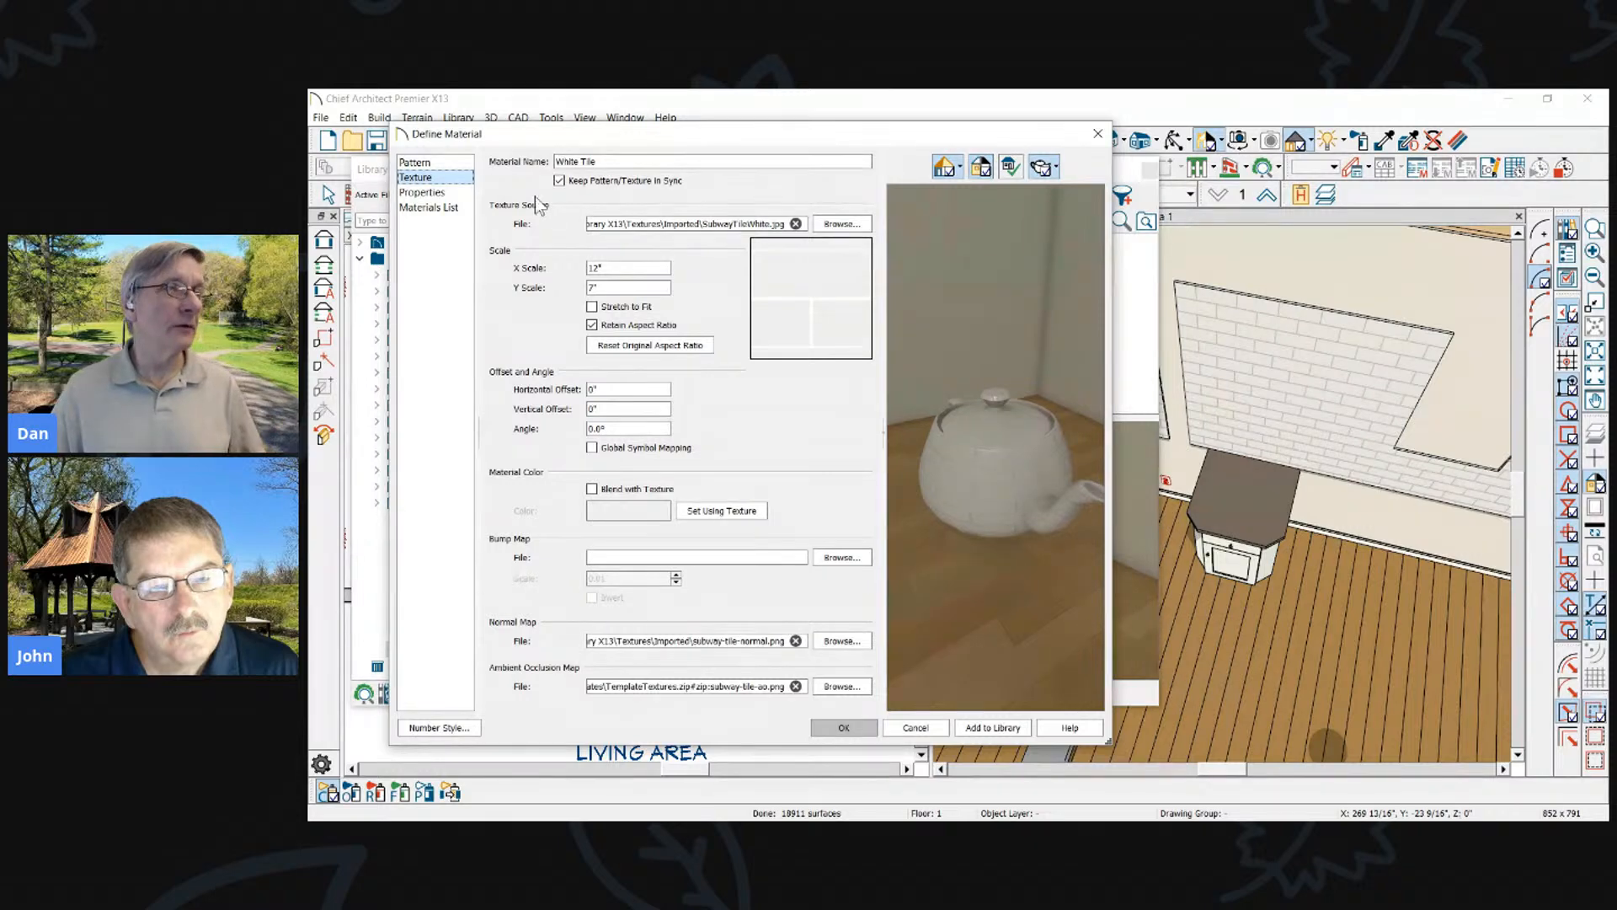
click(425, 161)
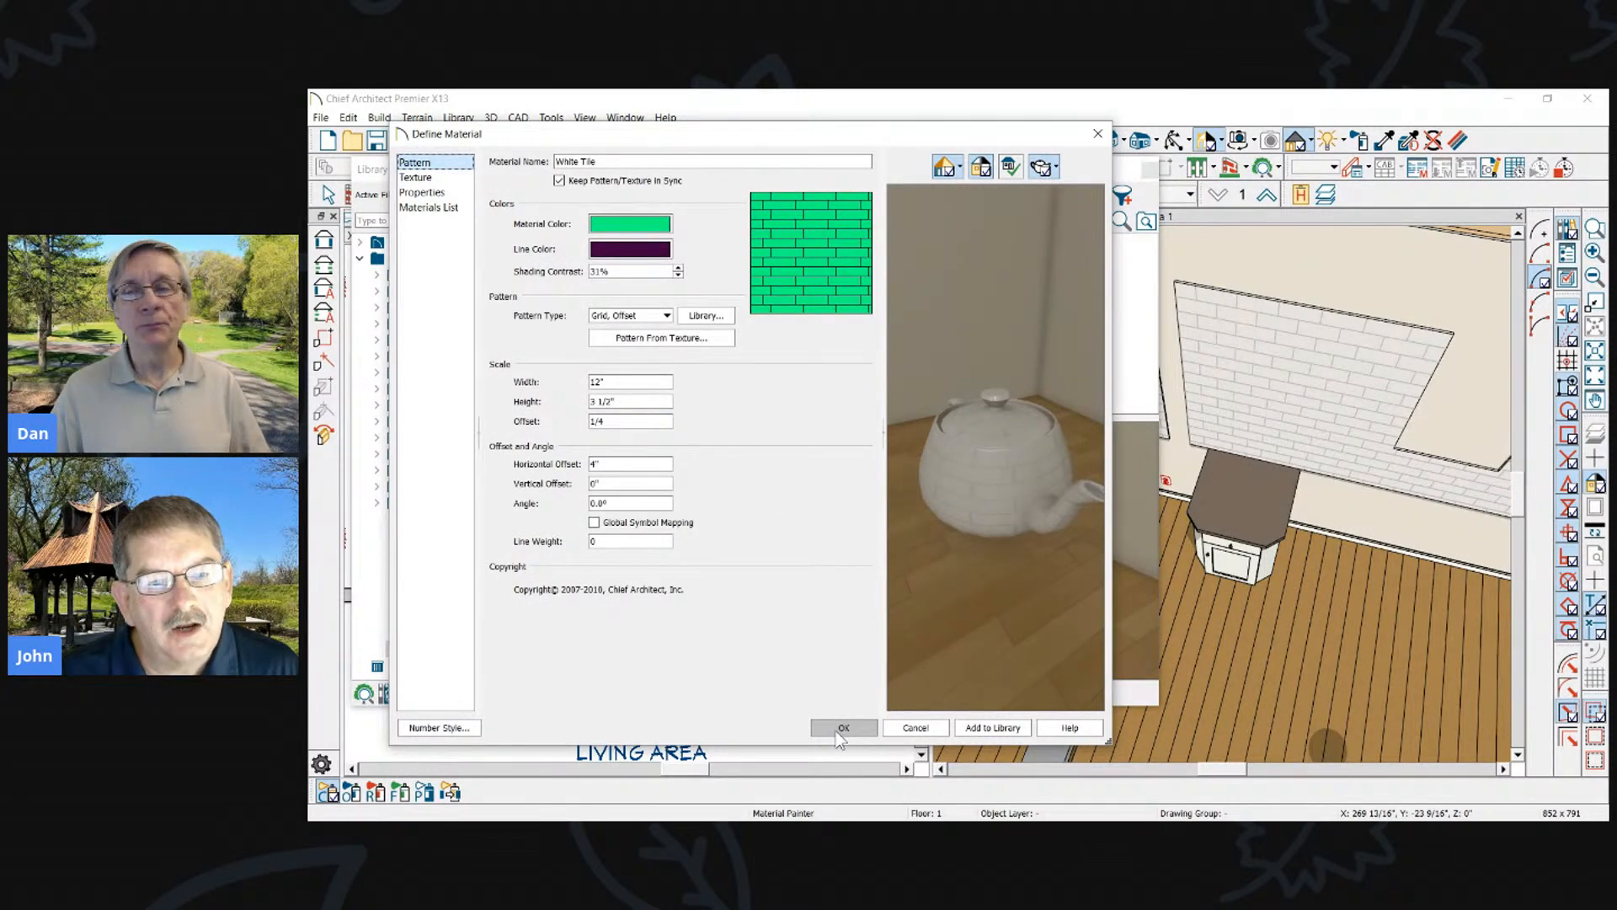
click(426, 178)
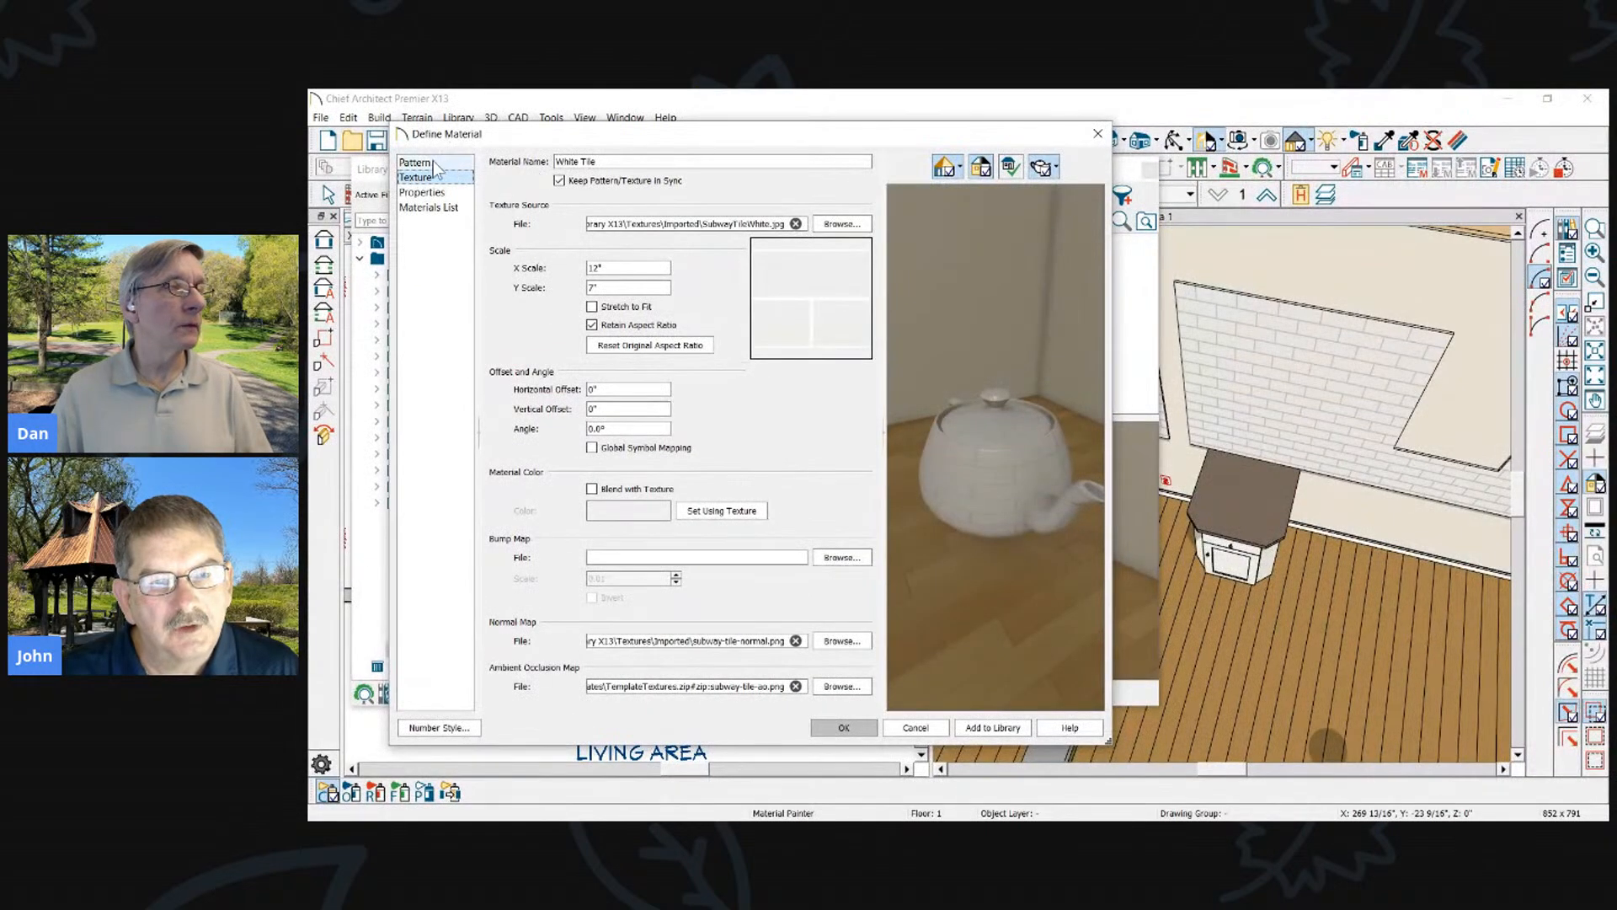
click(431, 162)
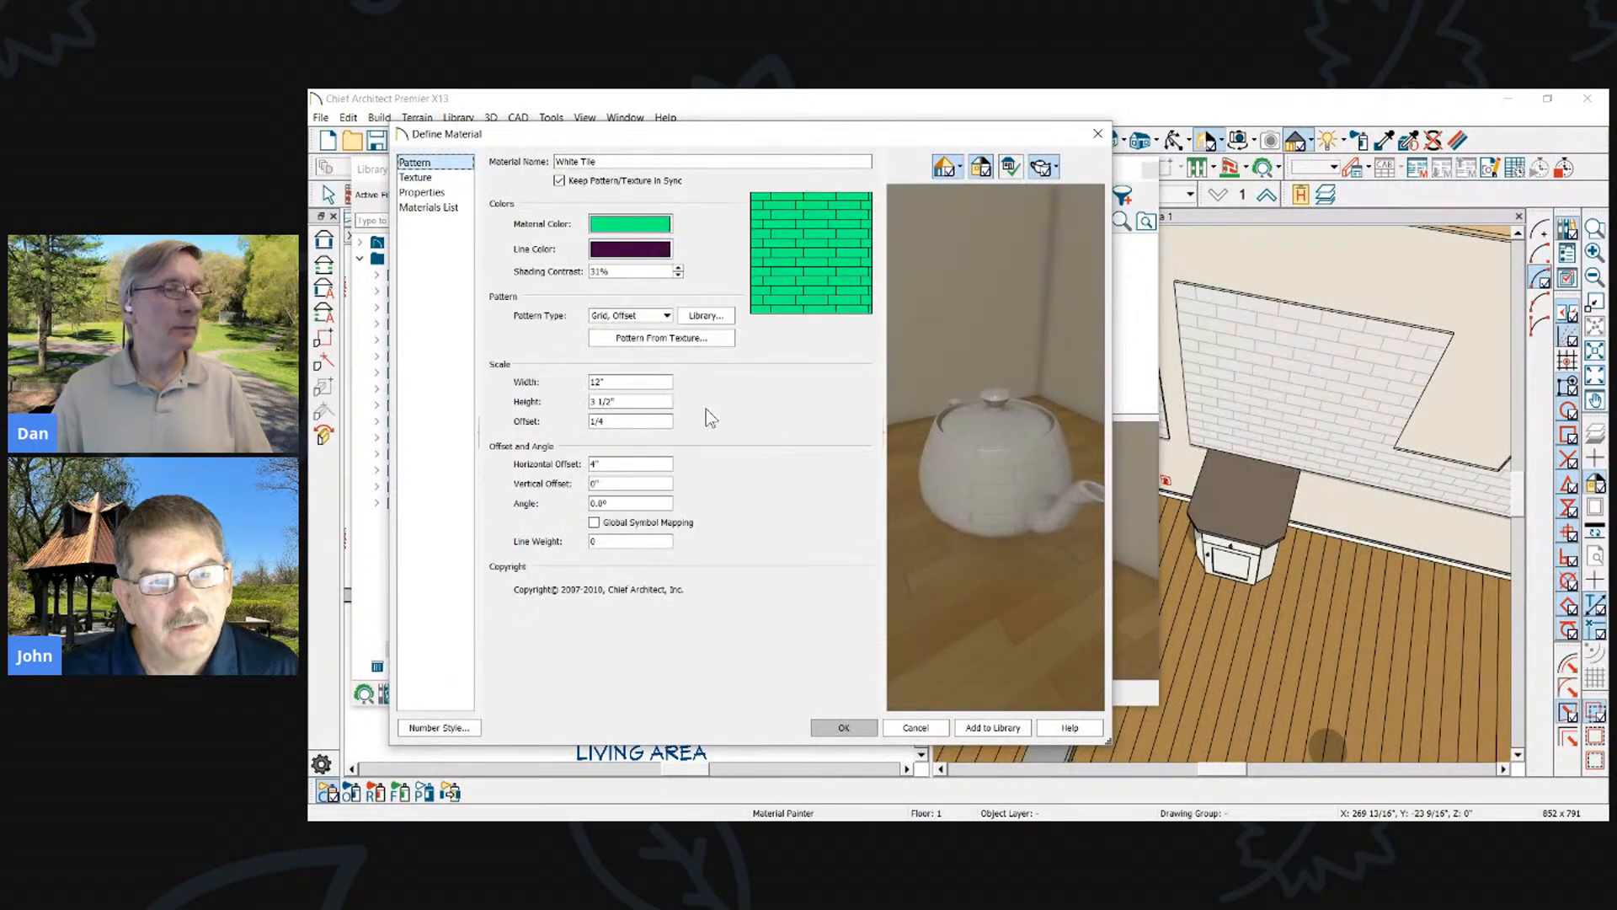
Try a scale offset of 1 for the White Tile pattern
click(624, 424)
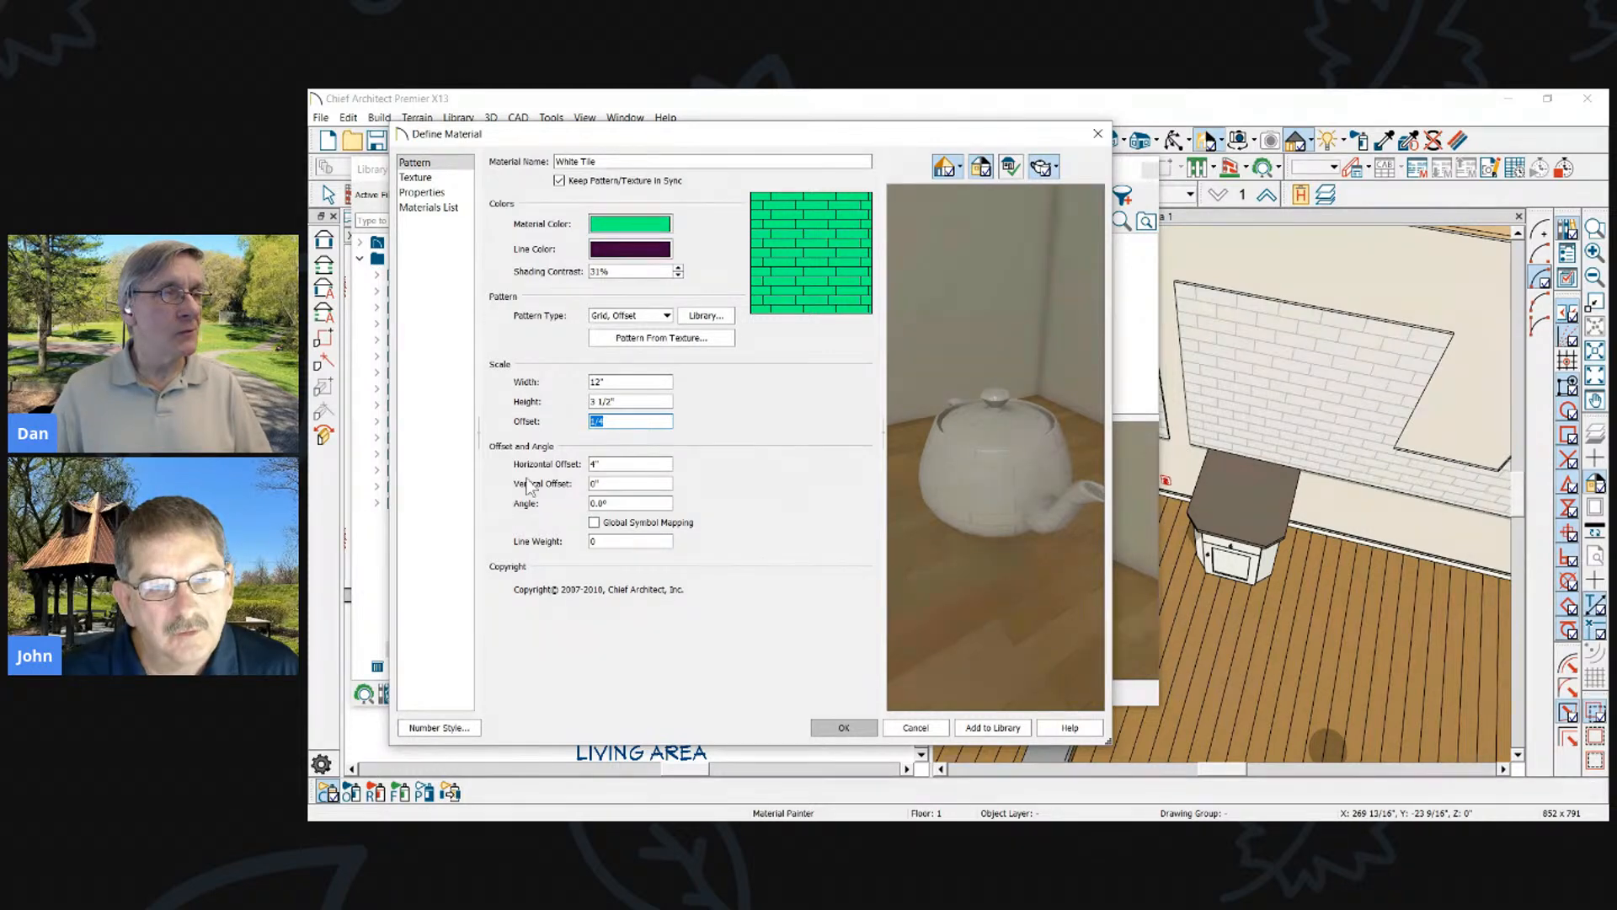
click(621, 385)
click(625, 421)
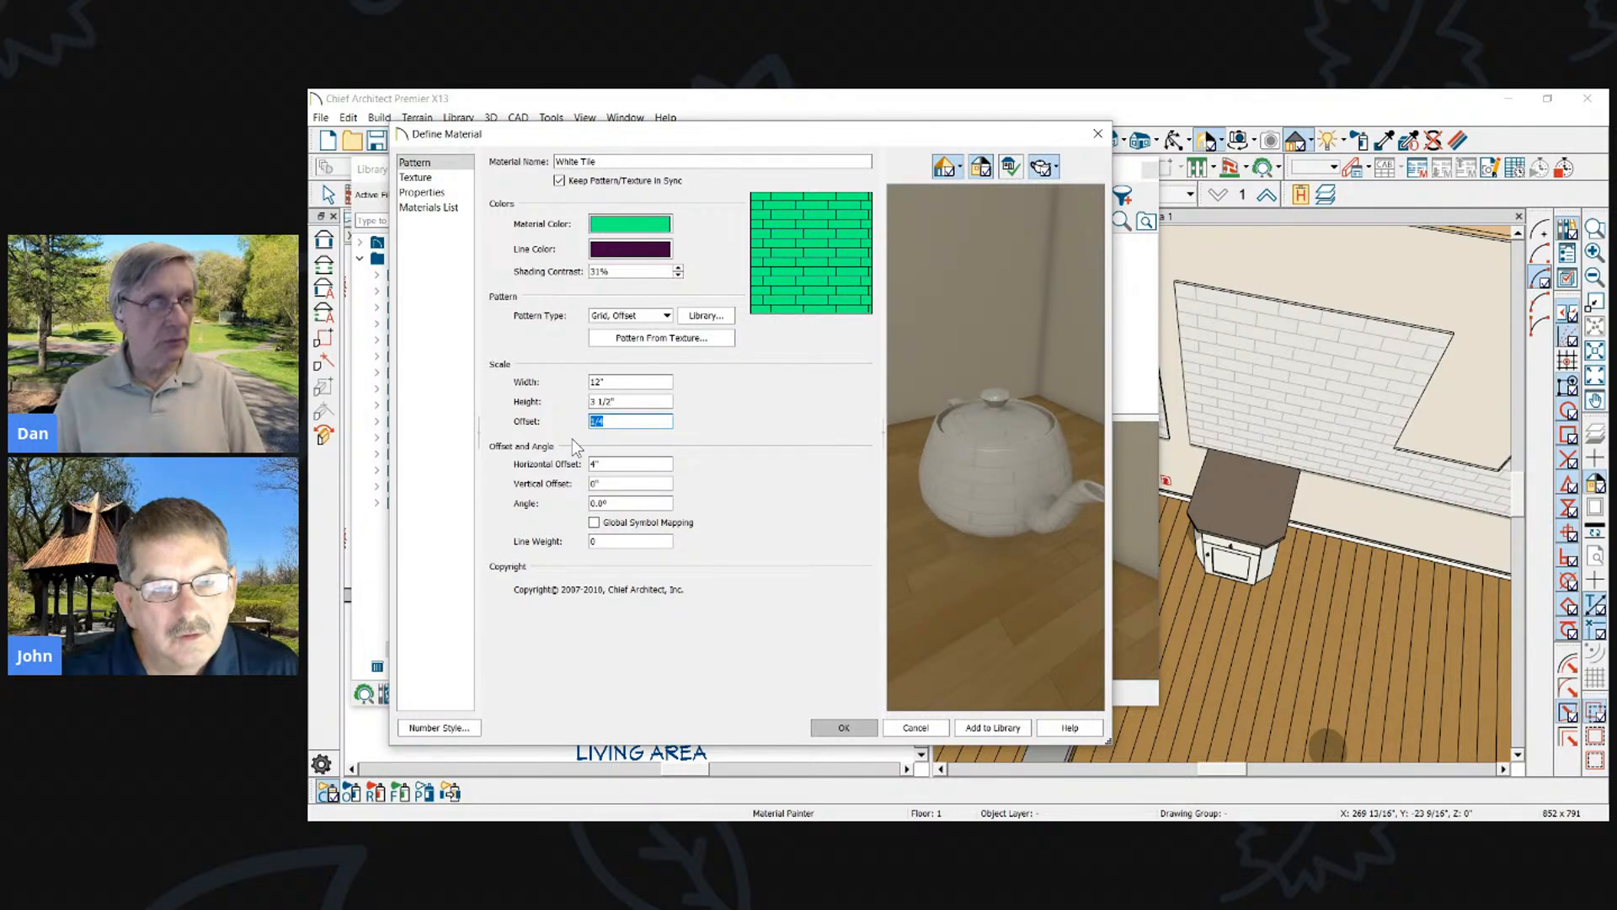
text(1)
click(632, 401)
key(Tab)
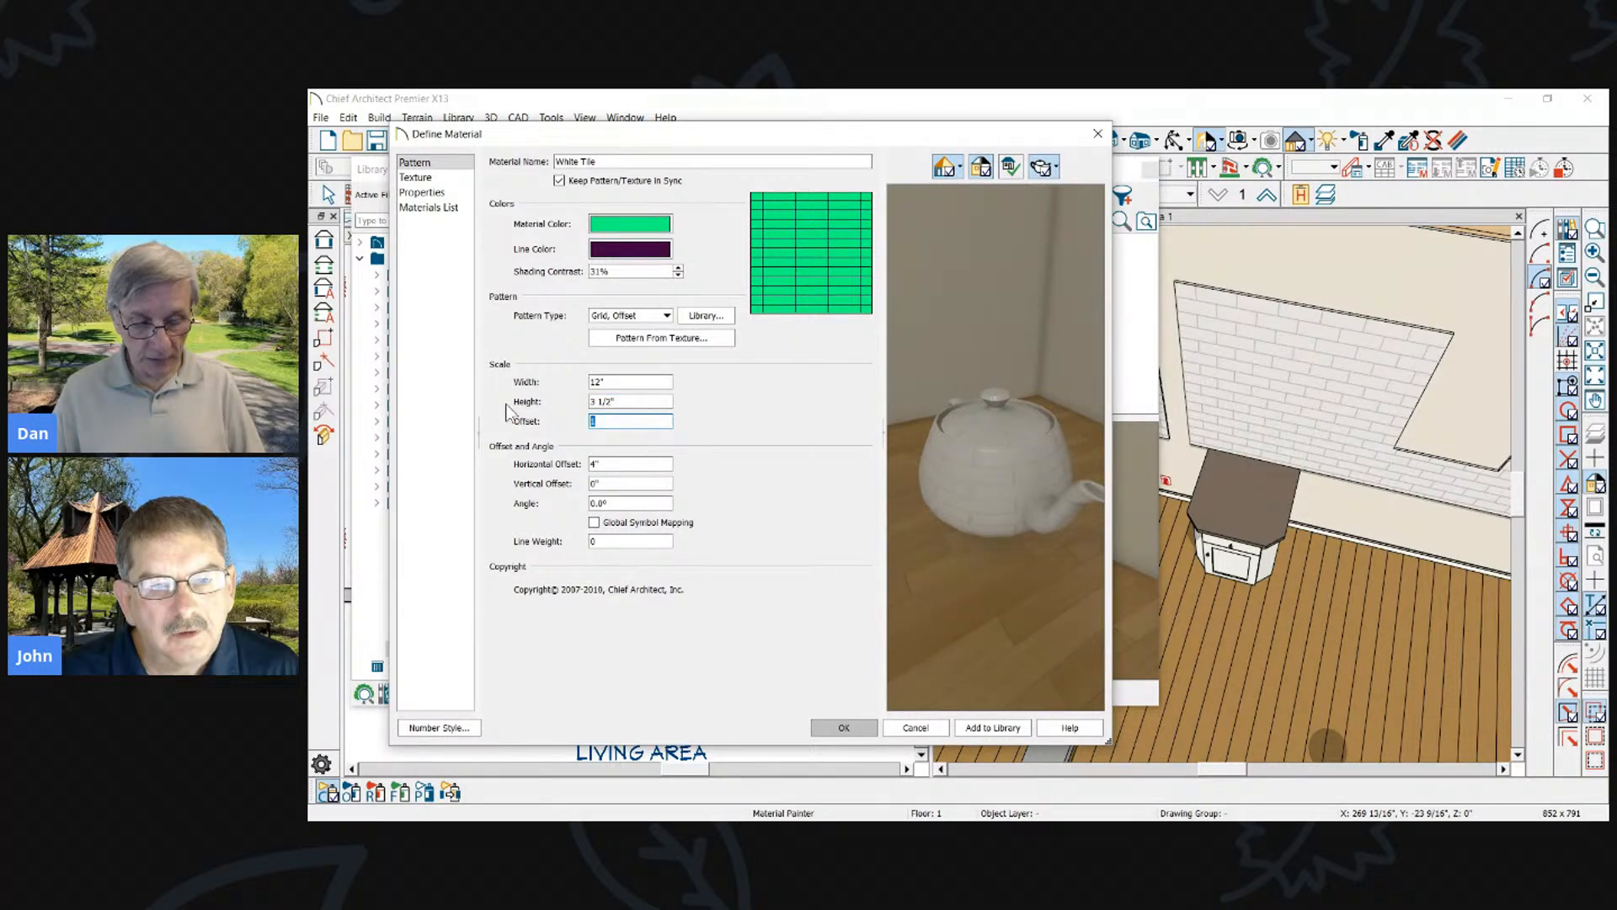
Set the White Tile pattern's scale offset to .5 and accept the material definition
text(.5)
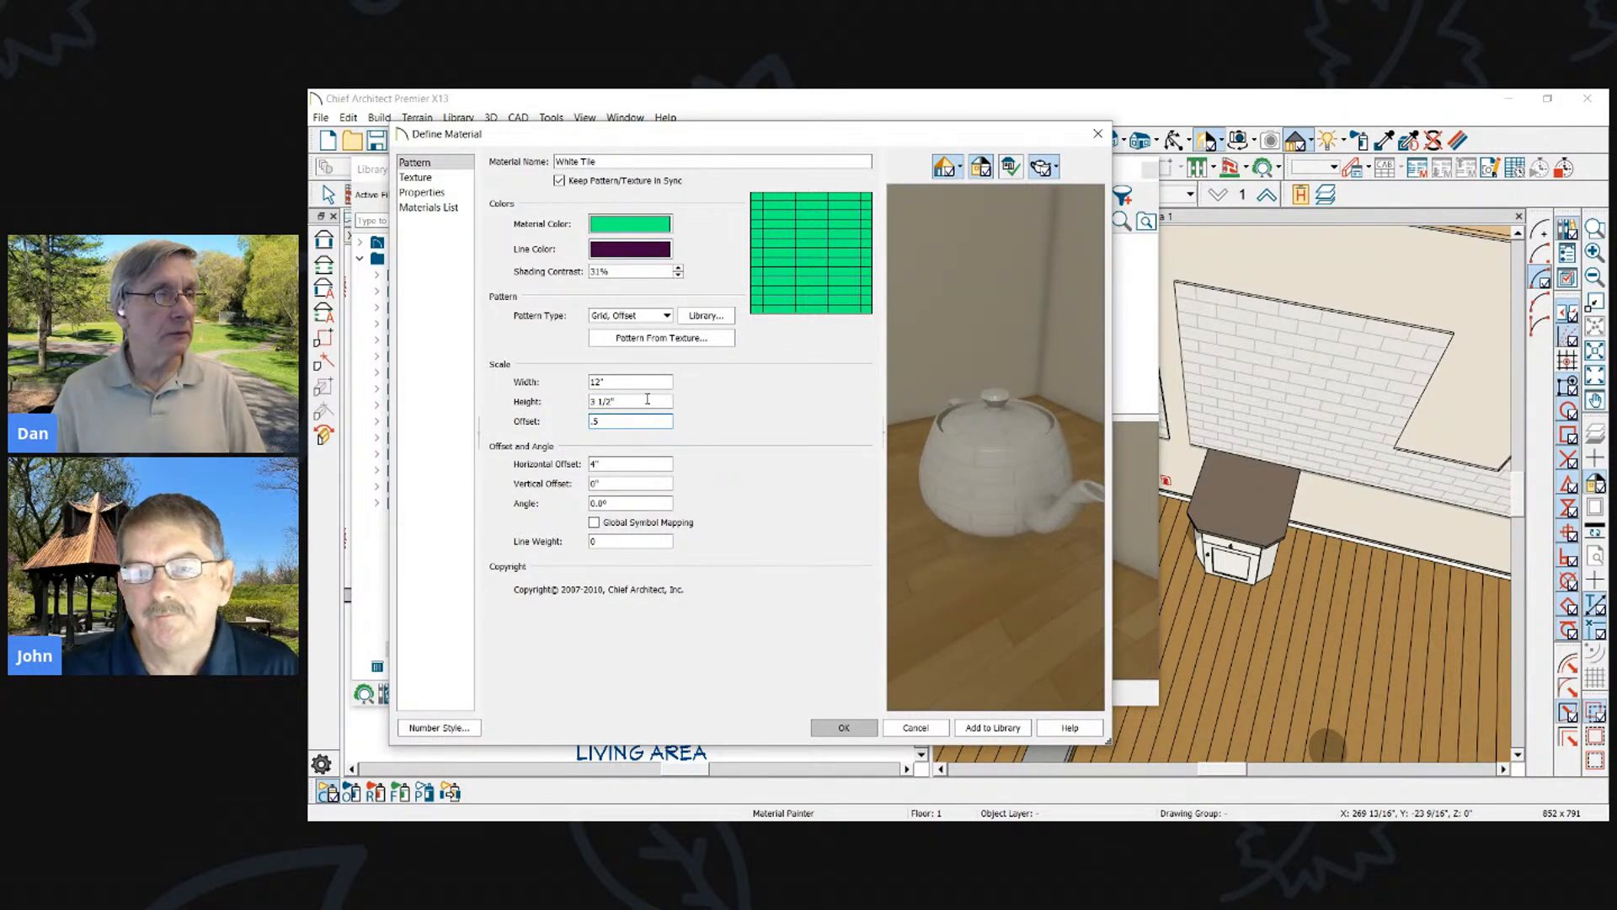
click(651, 384)
drag(635, 423, 477, 401)
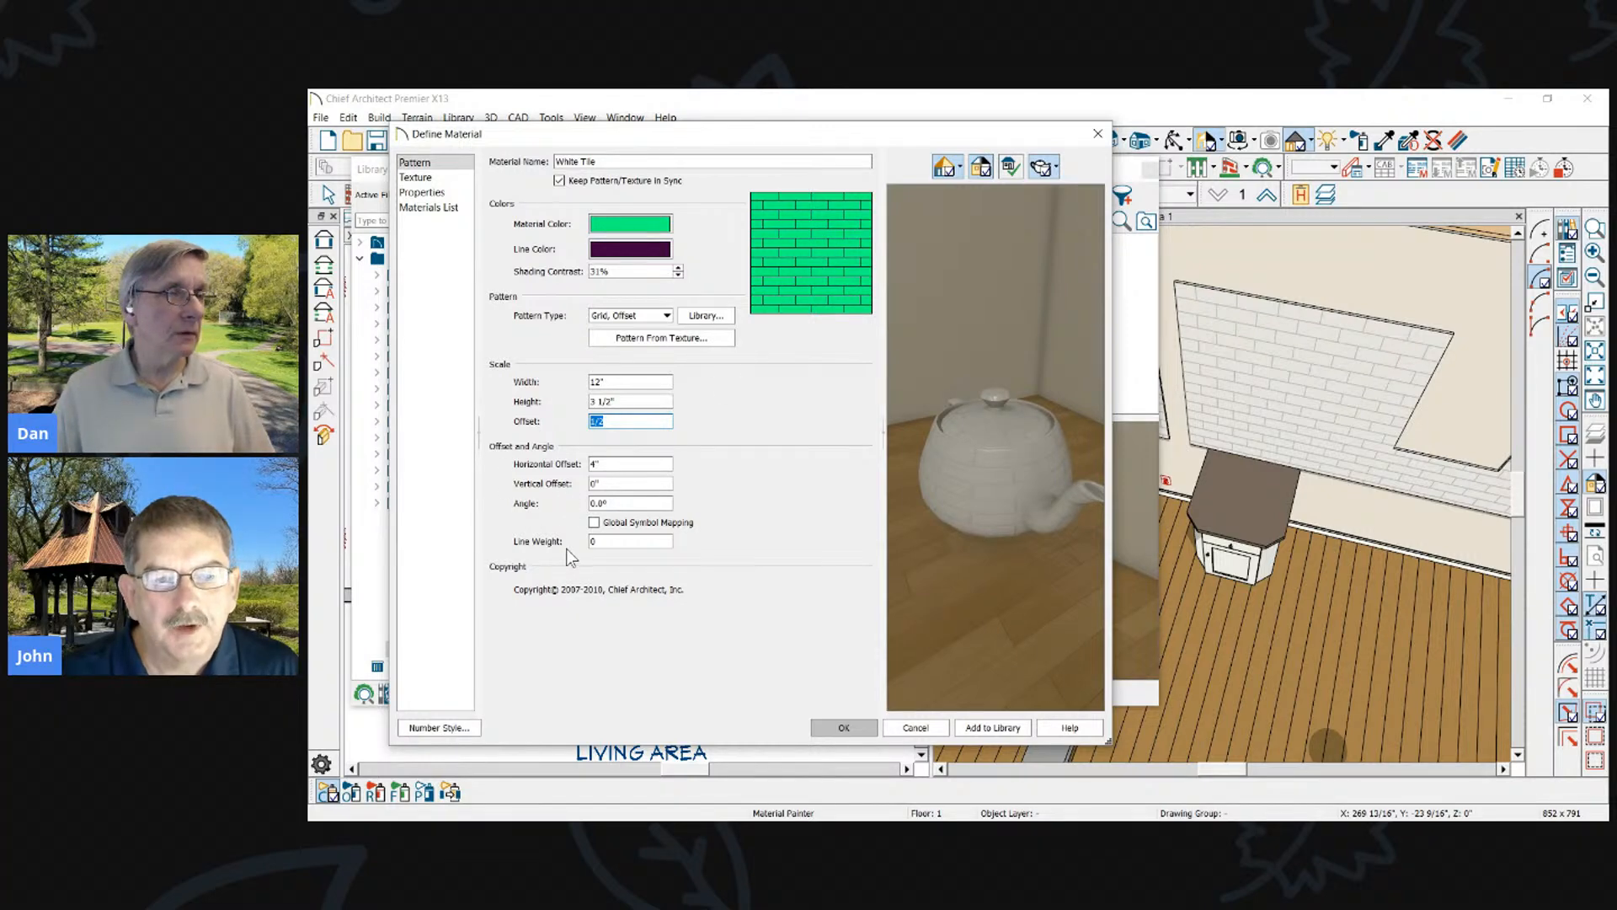
click(612, 464)
click(620, 506)
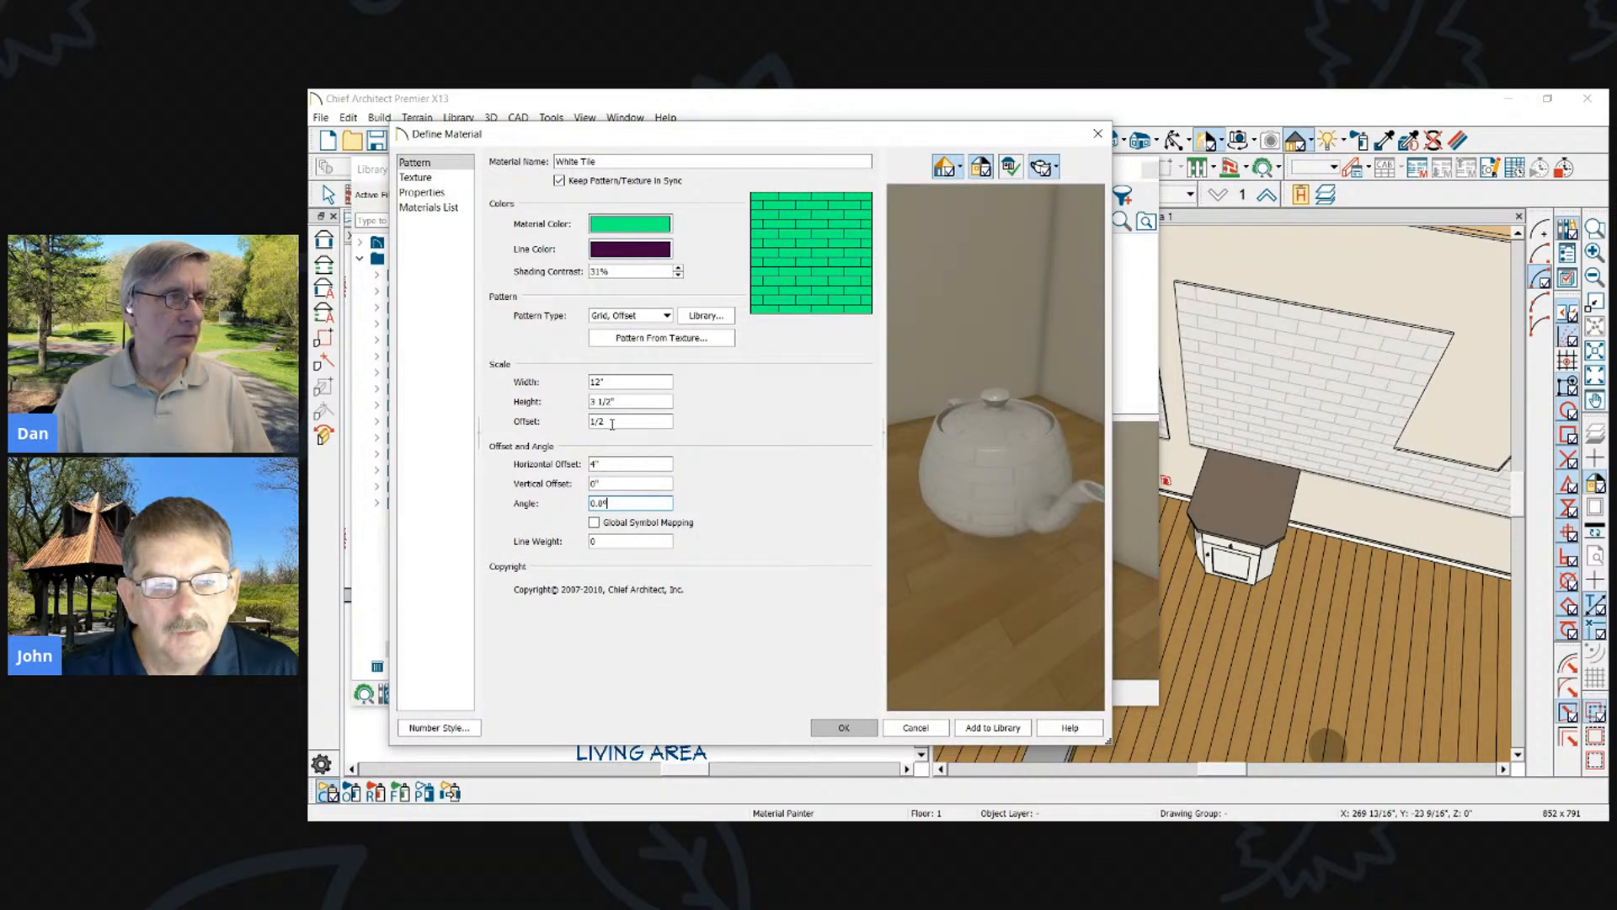
click(848, 727)
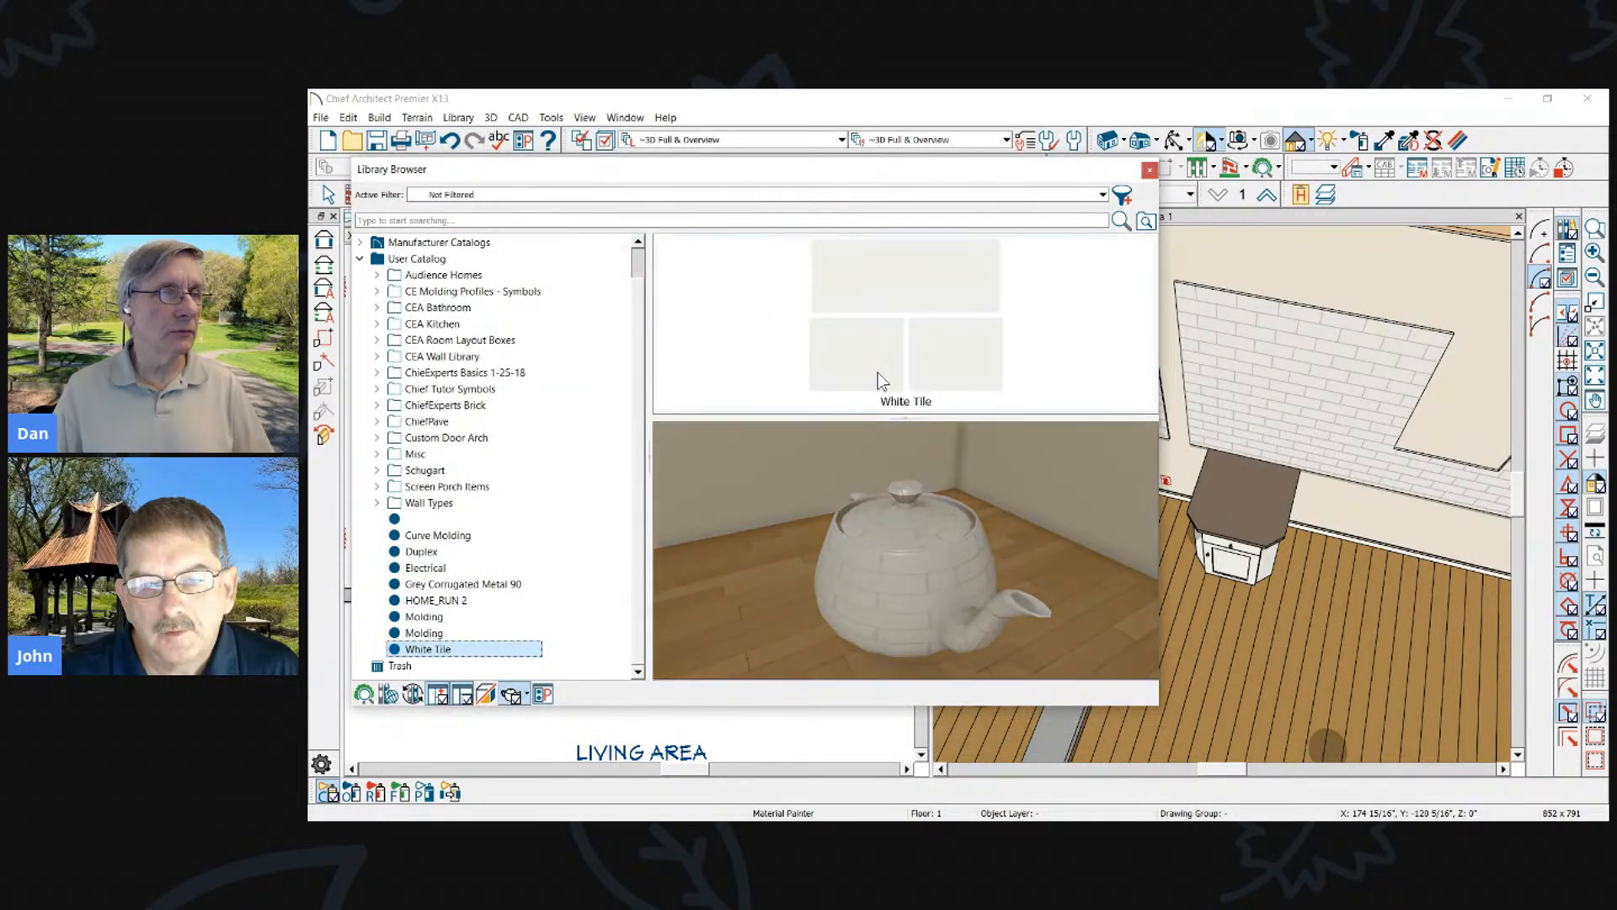
Paint the edited library White Tile material onto the moved backsplash in the 3D view
click(438, 649)
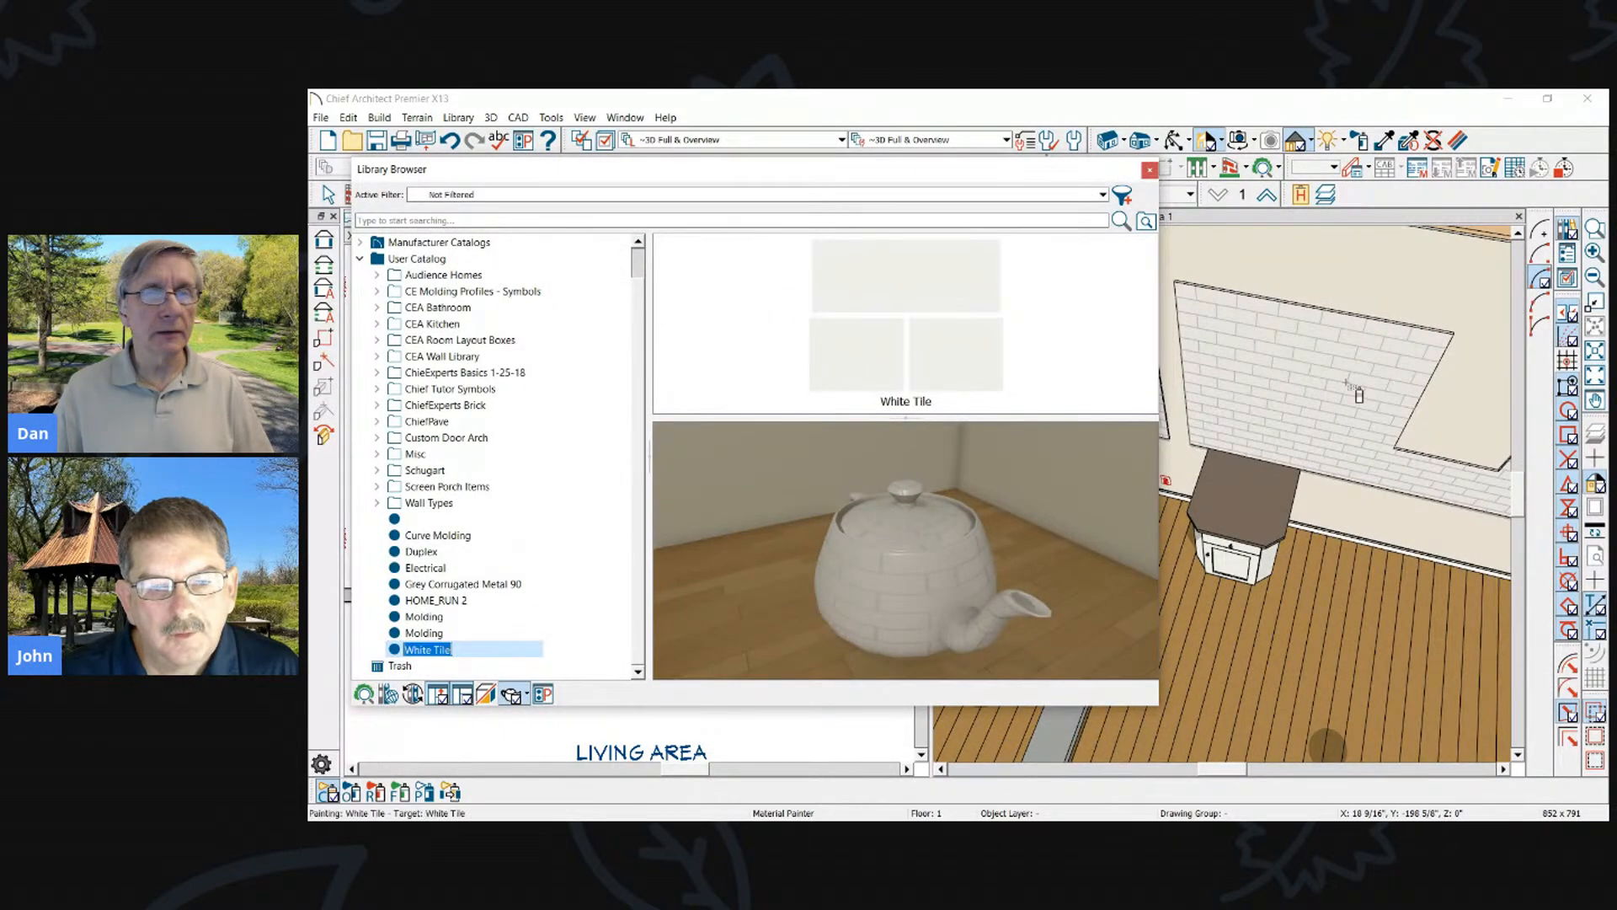
click(1350, 381)
click(1084, 502)
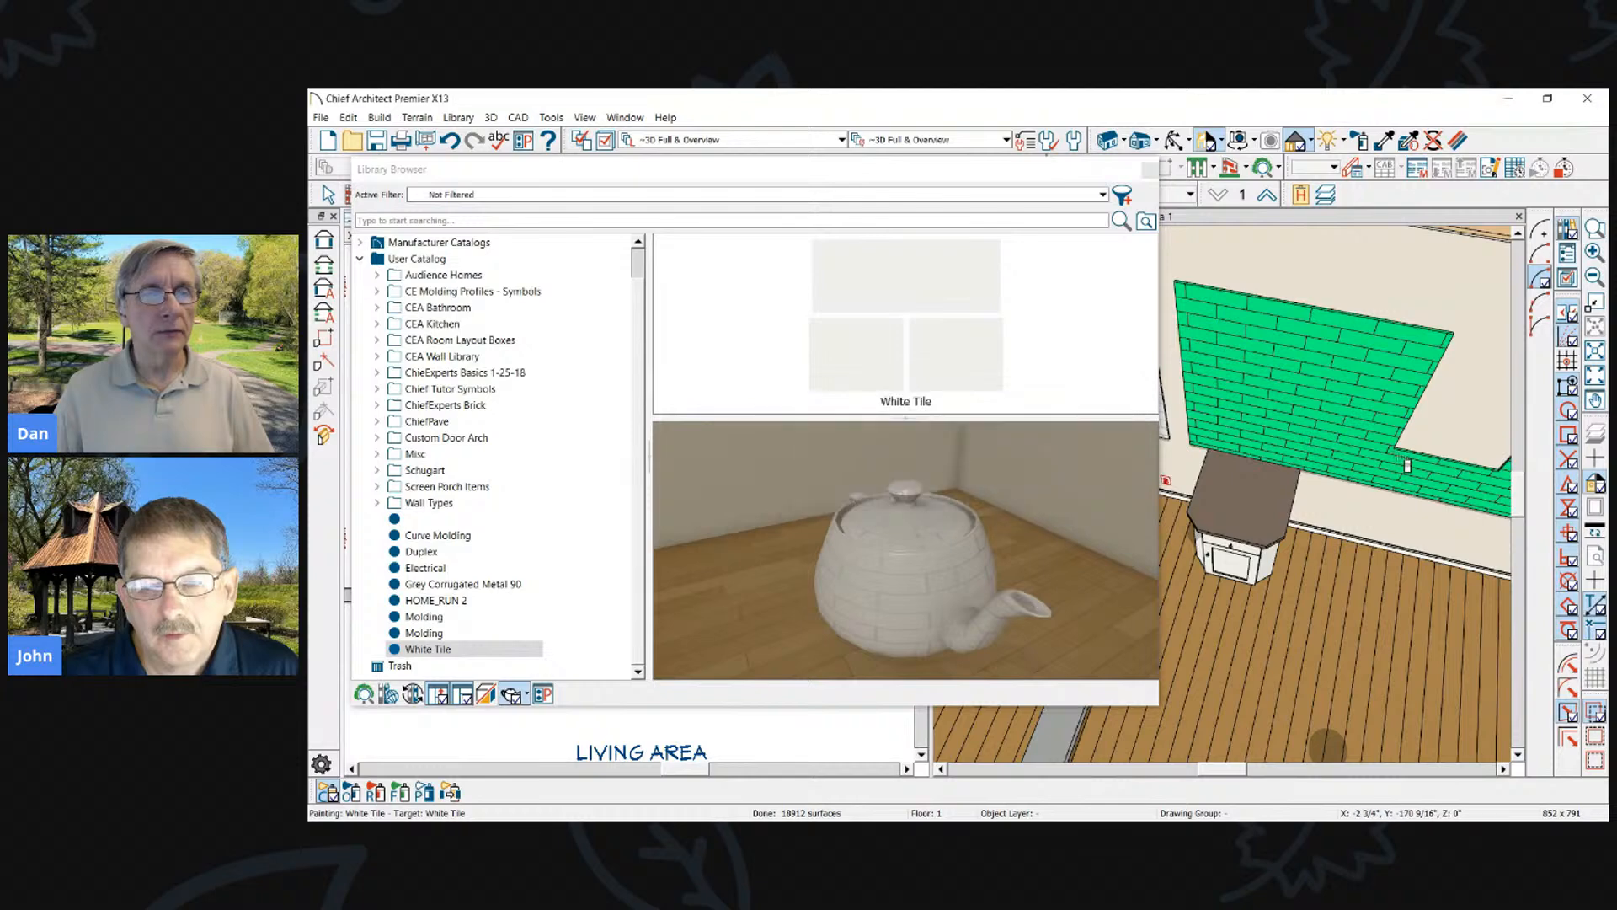
scroll(1376, 428, down, 3)
scroll(1376, 428, up, 2)
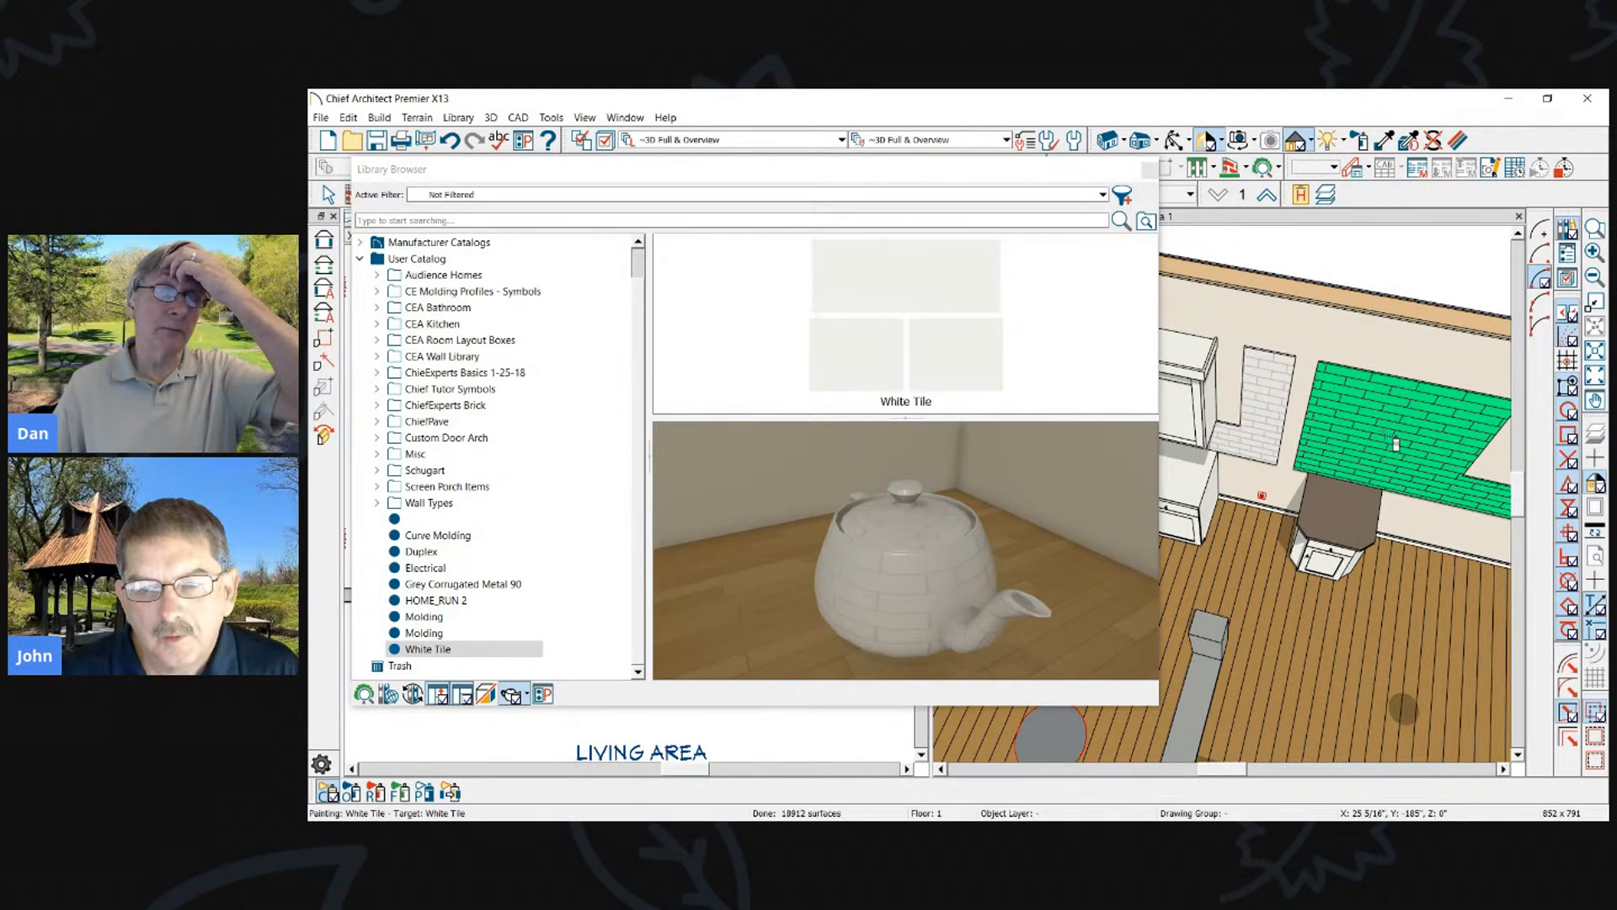
scroll(1395, 442, down, 2)
drag(1249, 274, 1394, 413)
drag(1318, 284, 1437, 403)
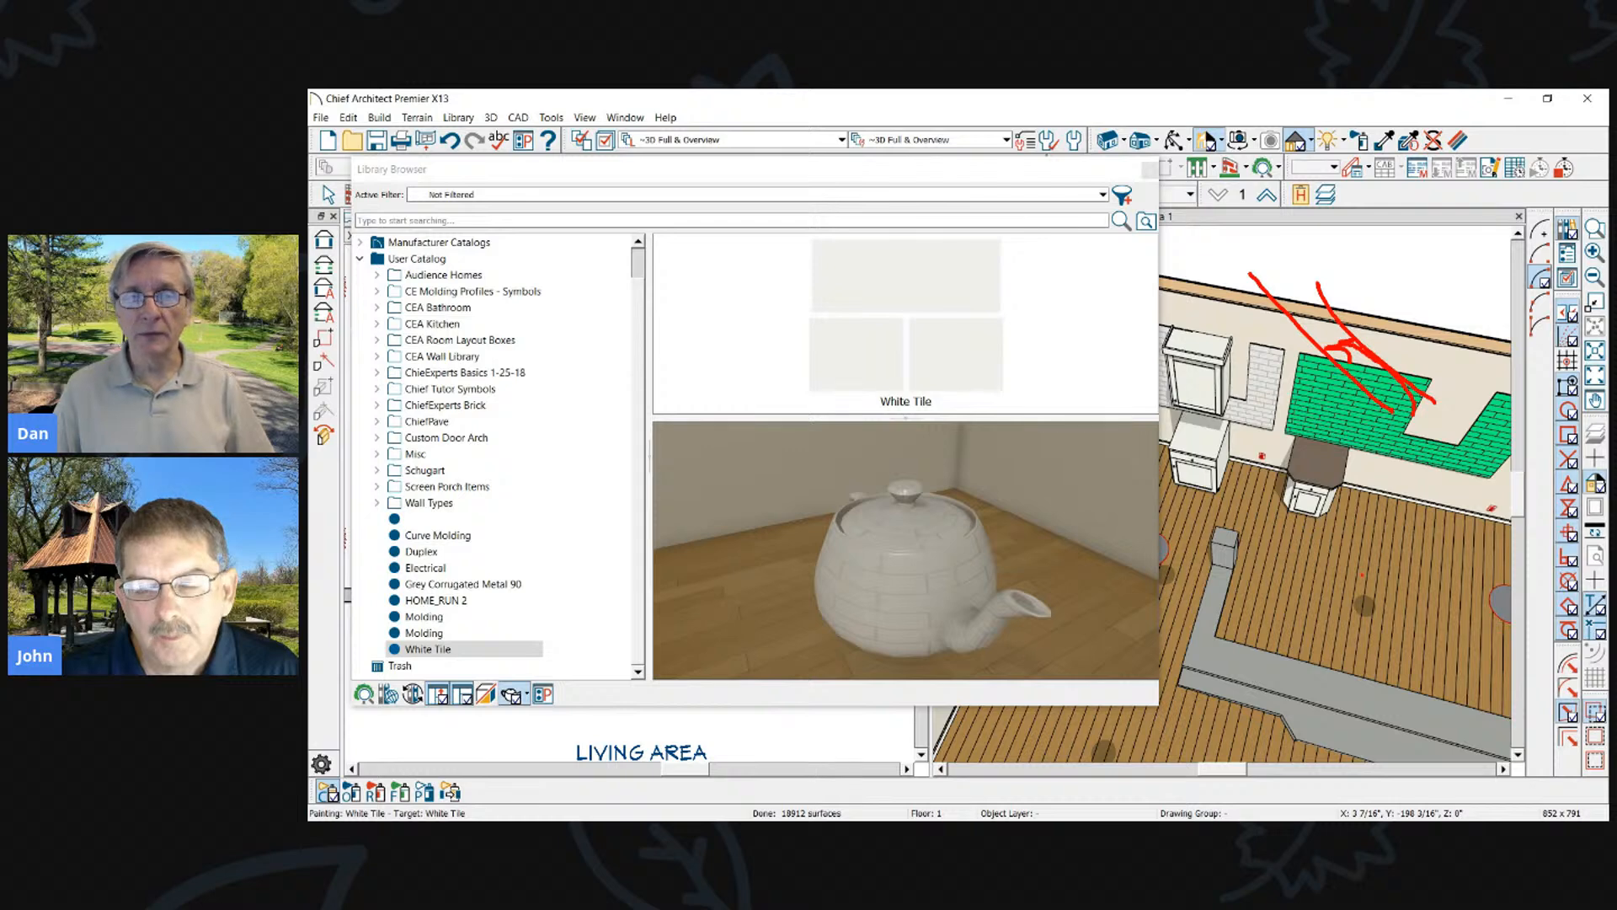
drag(1373, 545, 1354, 568)
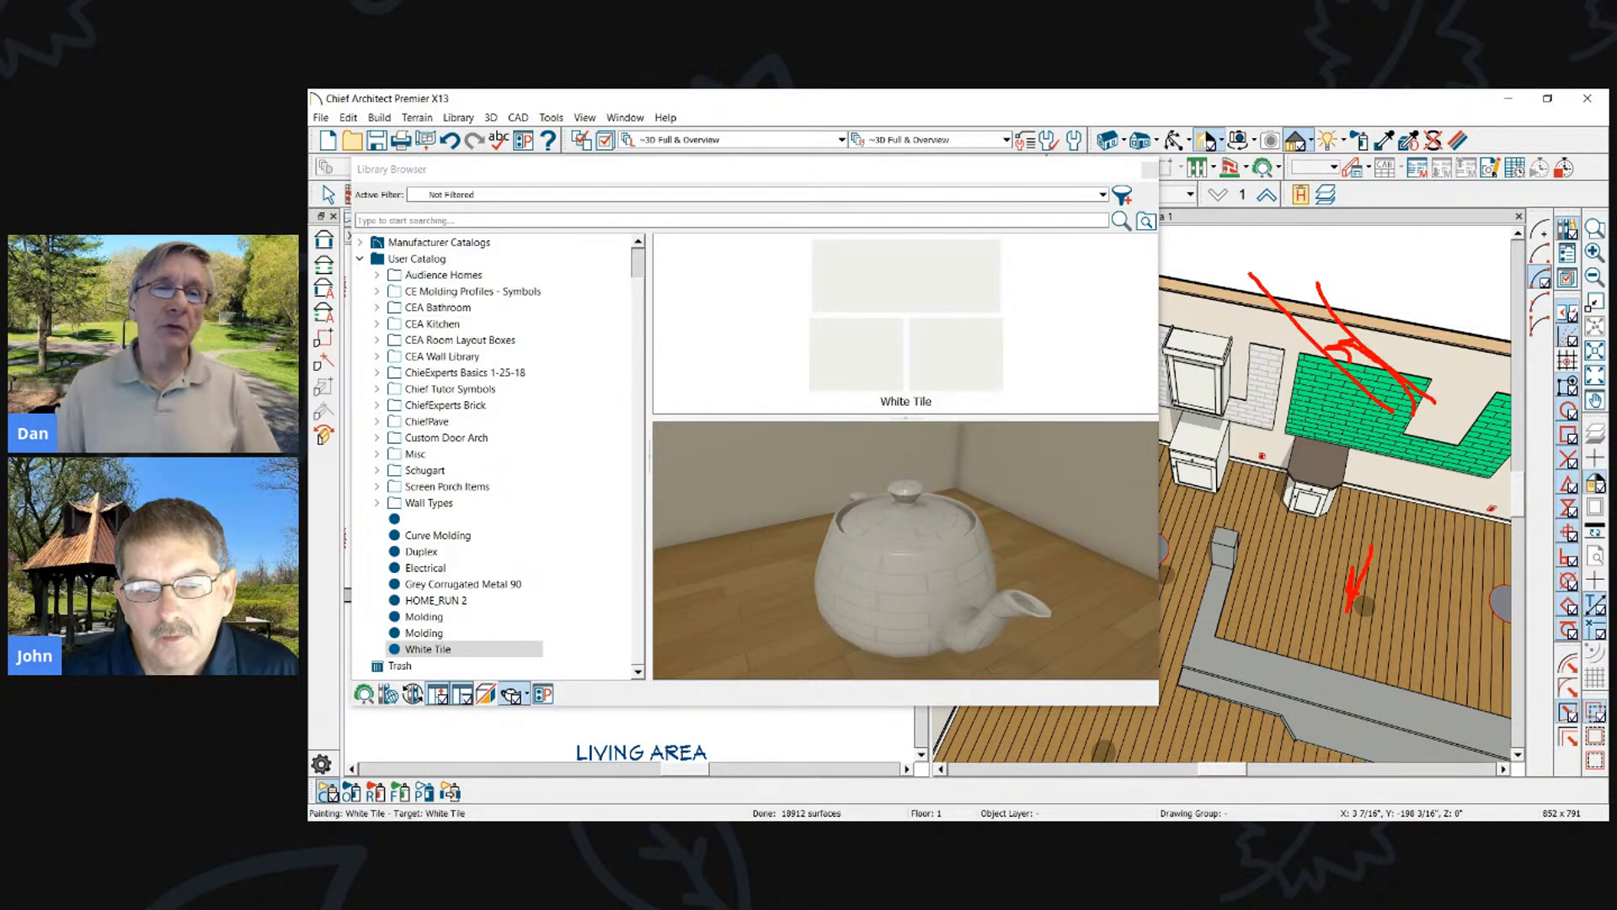
key(Escape)
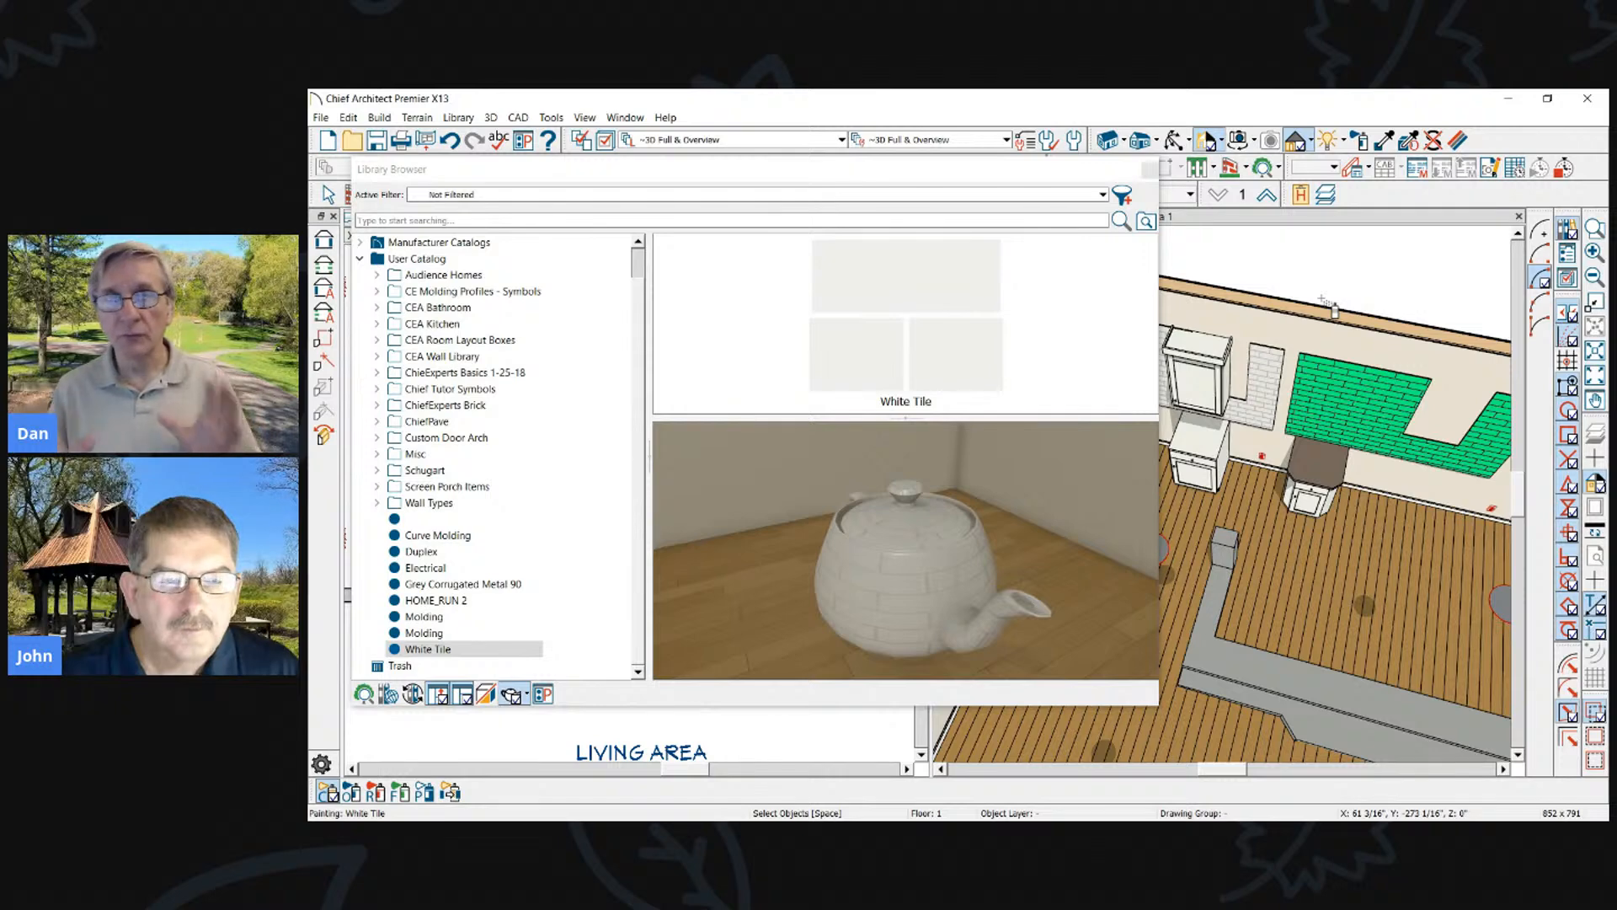
Close the Library Browser, return to object selection and bring the whole room into view
click(1149, 170)
key(space)
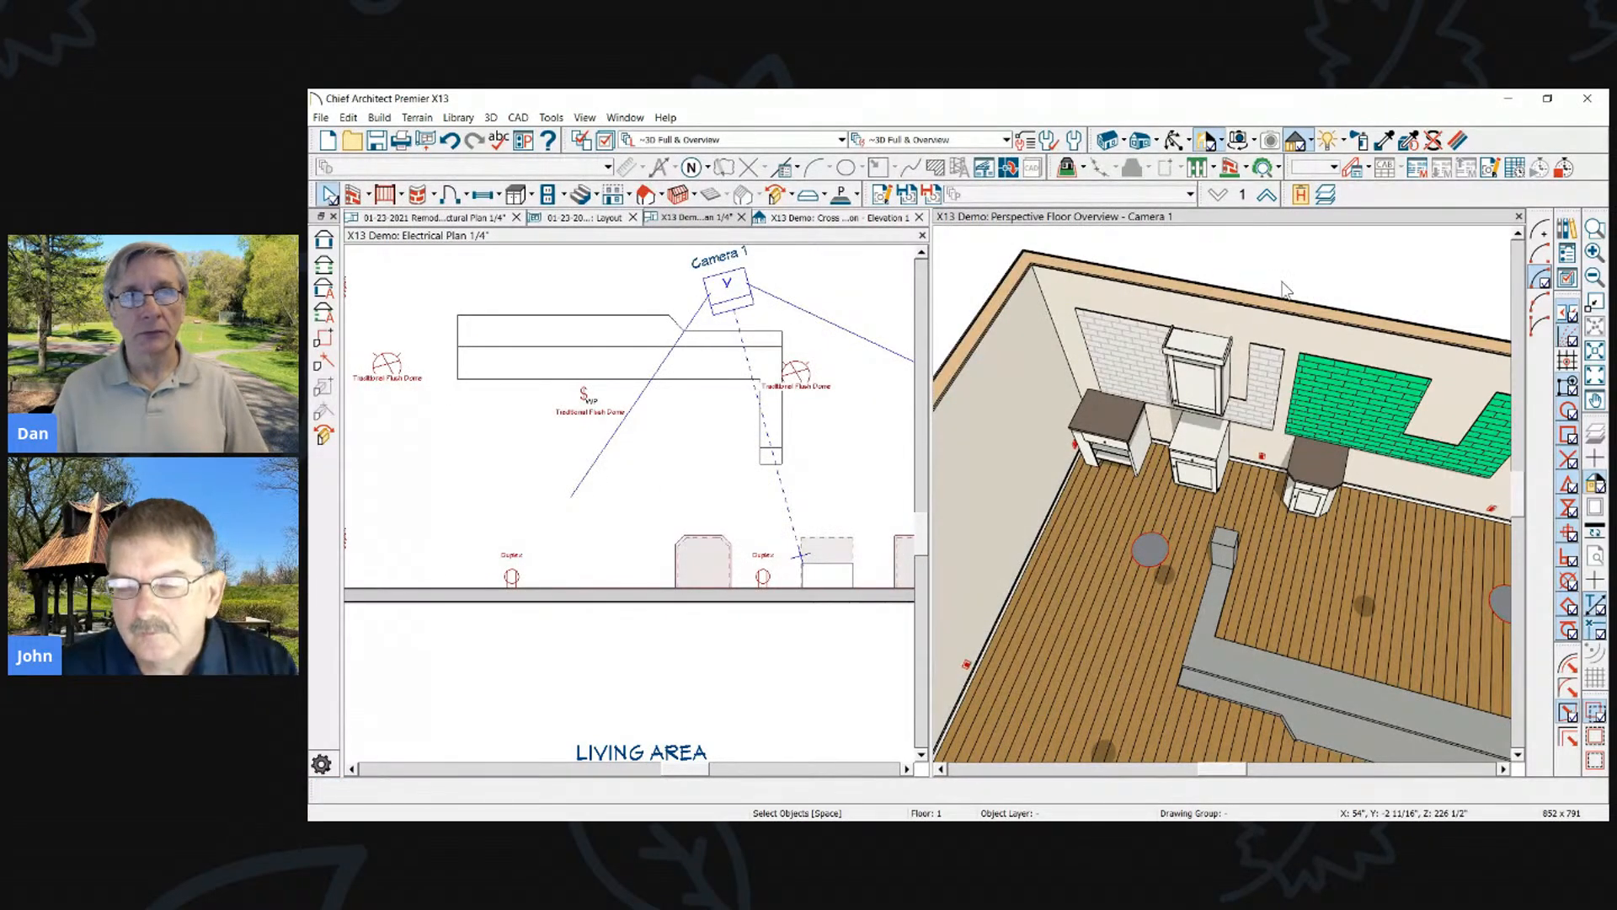
scroll(1166, 290, down, 3)
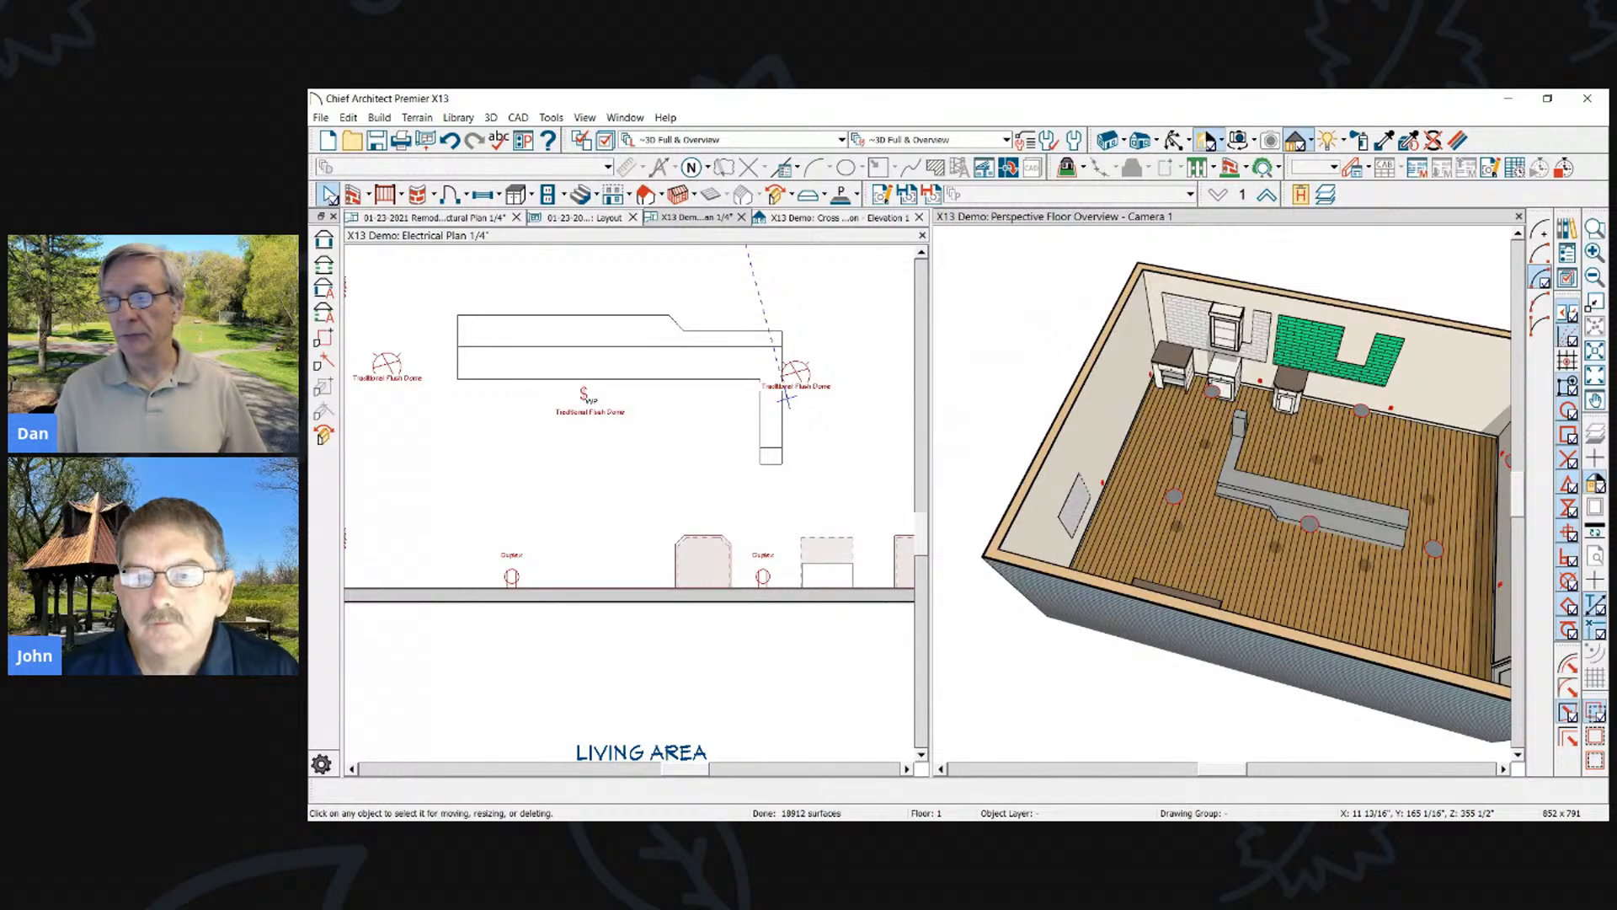
Review the green backsplash's White Tile definition with Adjust Material Definition and close it without changes
click(1381, 355)
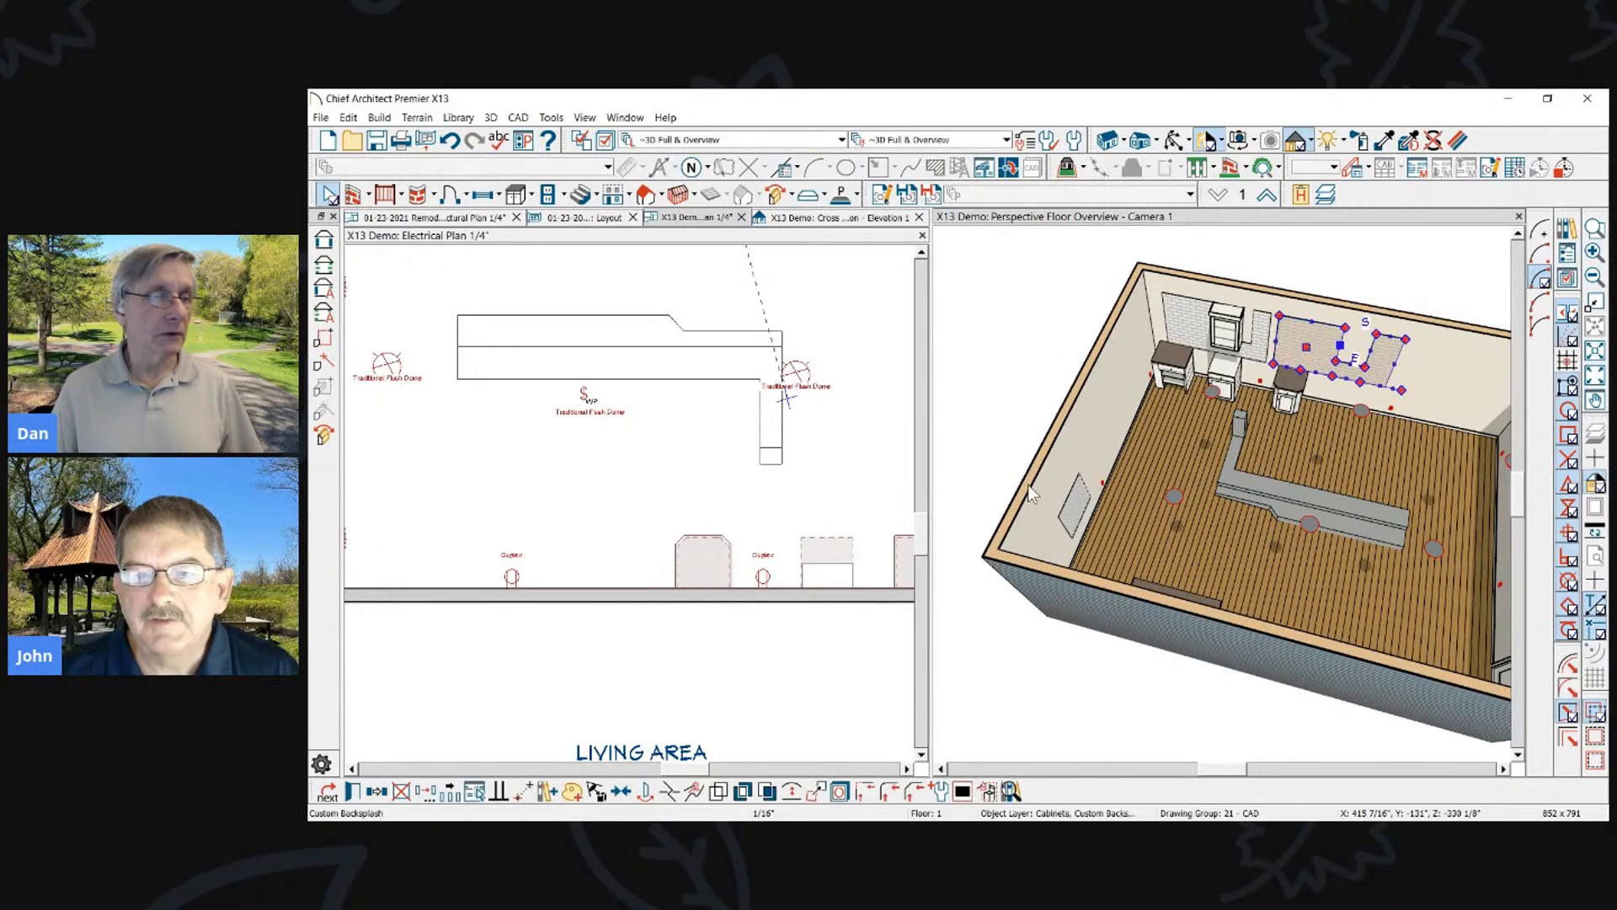
click(1457, 140)
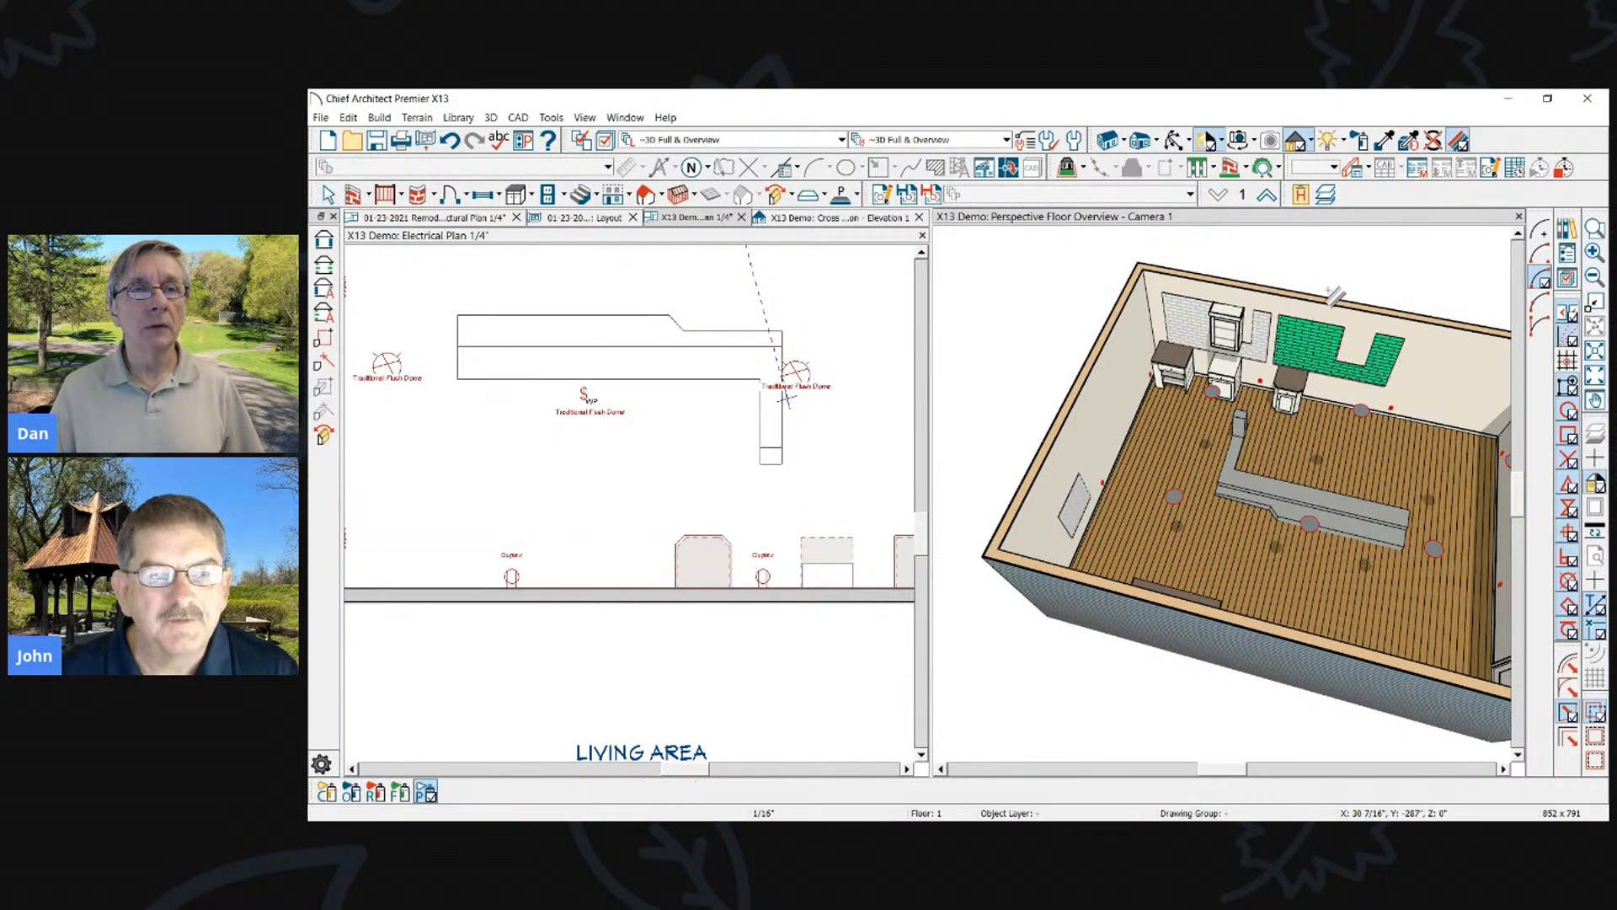
click(1311, 340)
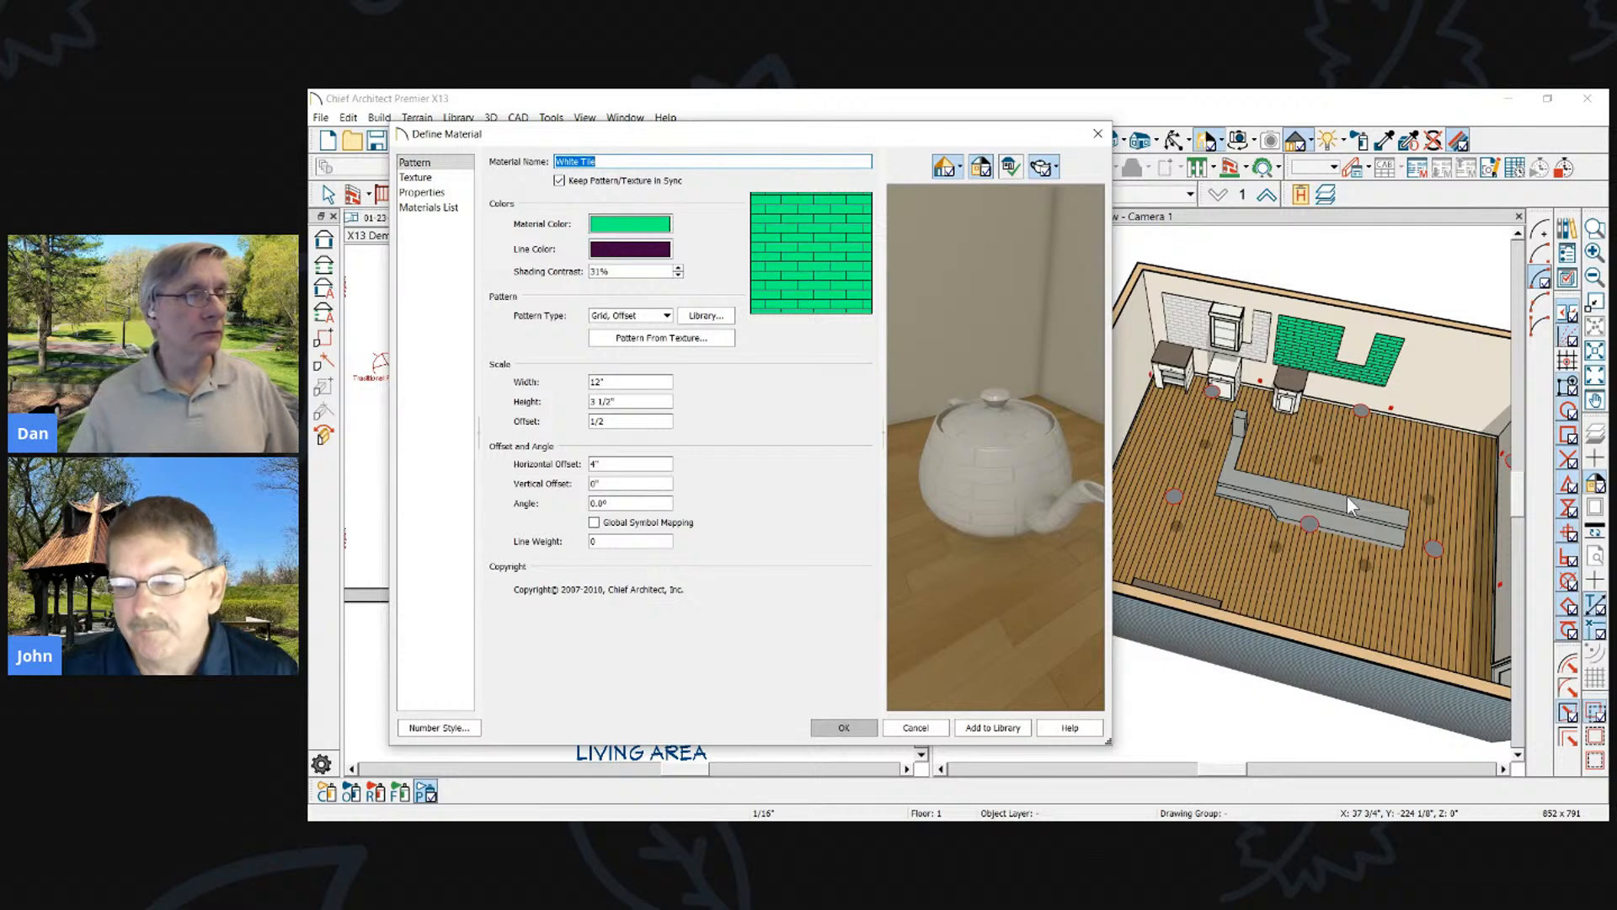
click(844, 728)
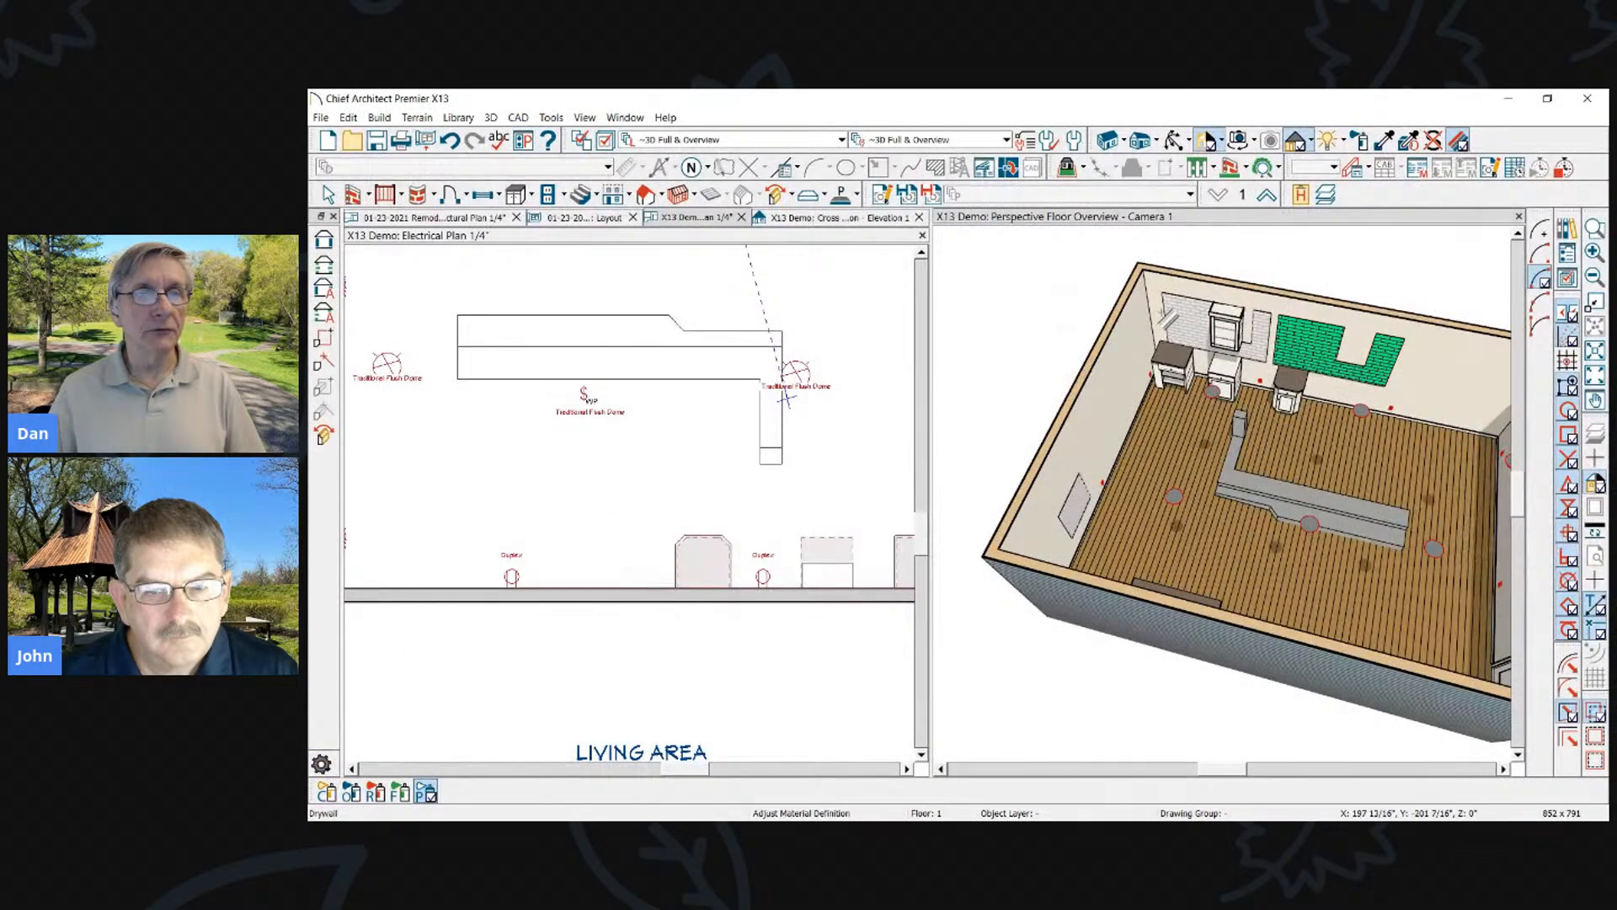
Select the white-tiled custom backsplash behind the tall wall cabinet
scroll(1082, 504, up, 2)
scroll(1081, 507, down, 1)
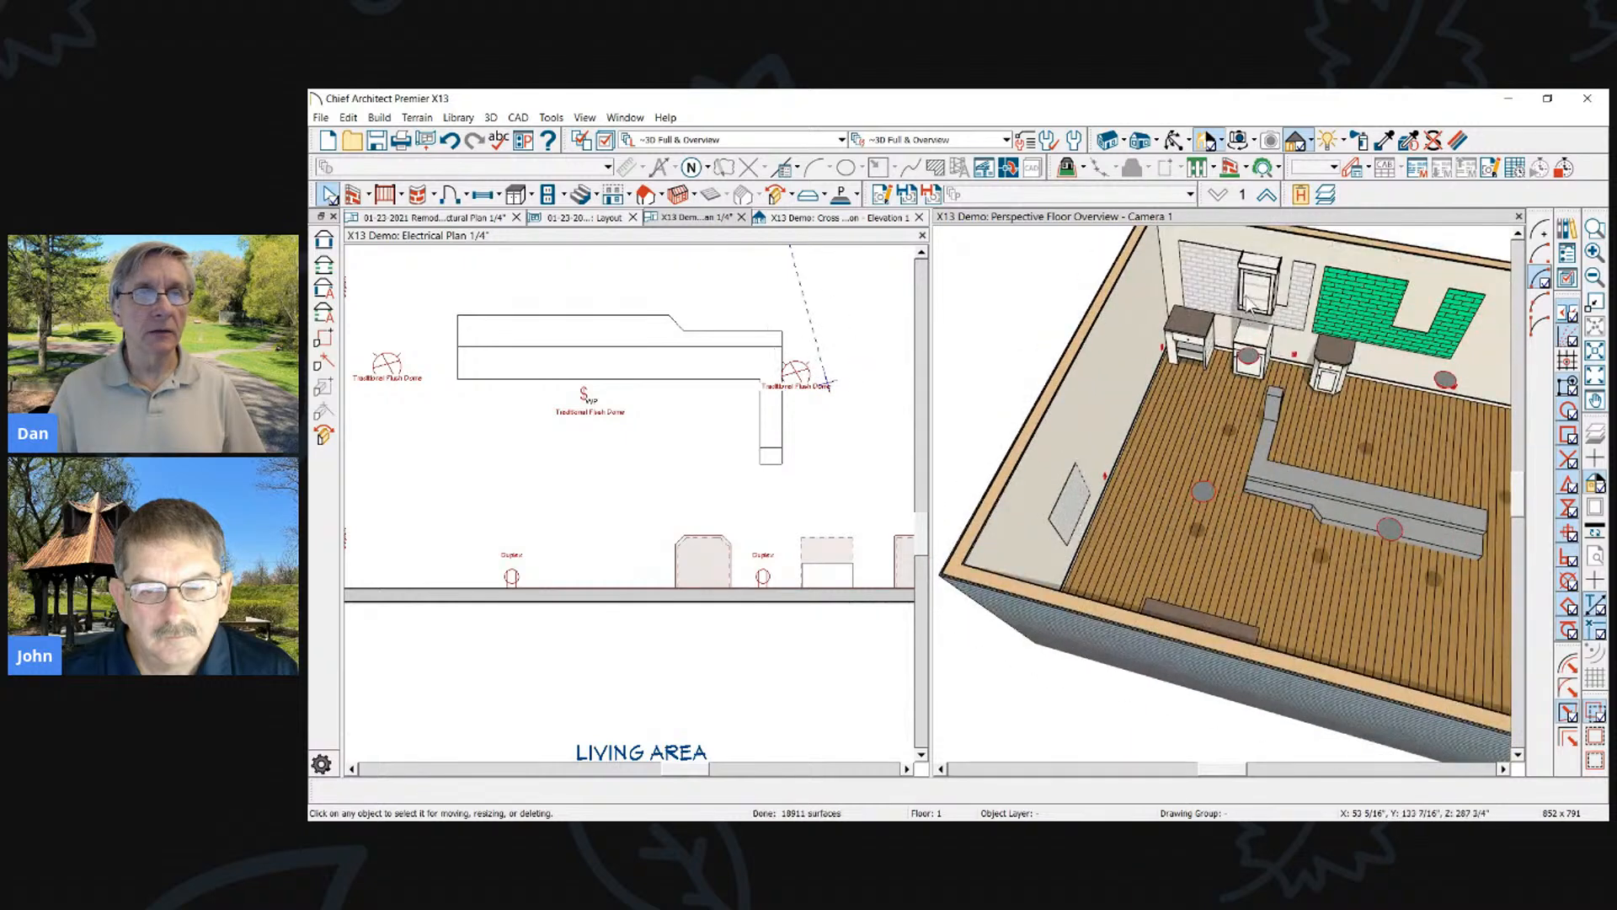
click(1215, 281)
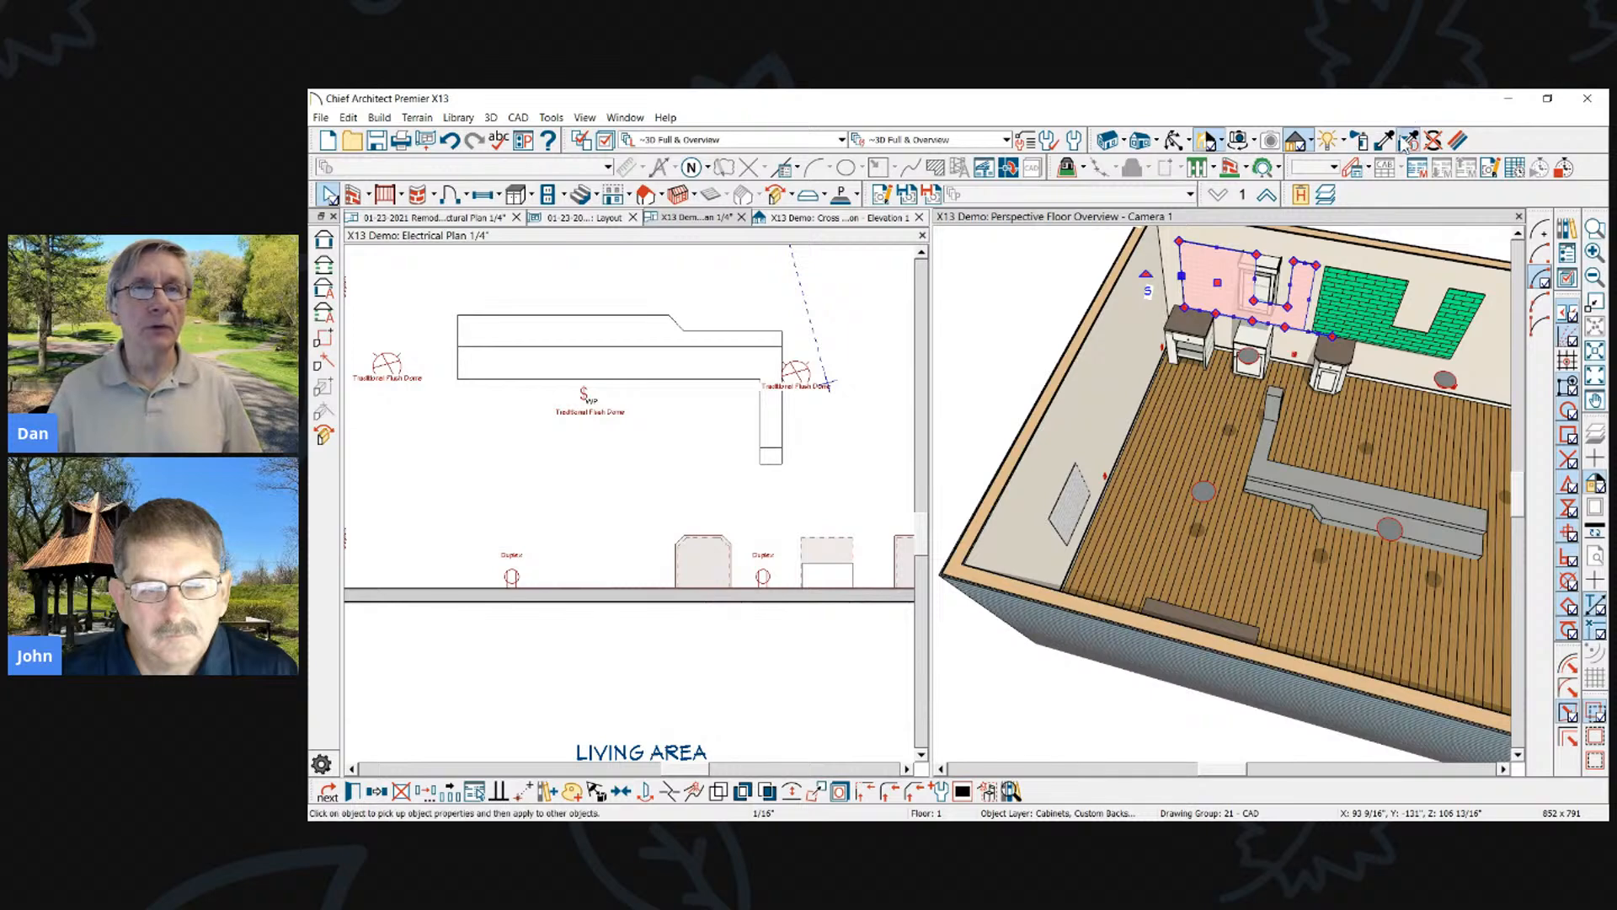
Change the White Tile material colour on the backsplash around the range hood to bright green with Adjust Material Definition
click(1455, 142)
click(1223, 291)
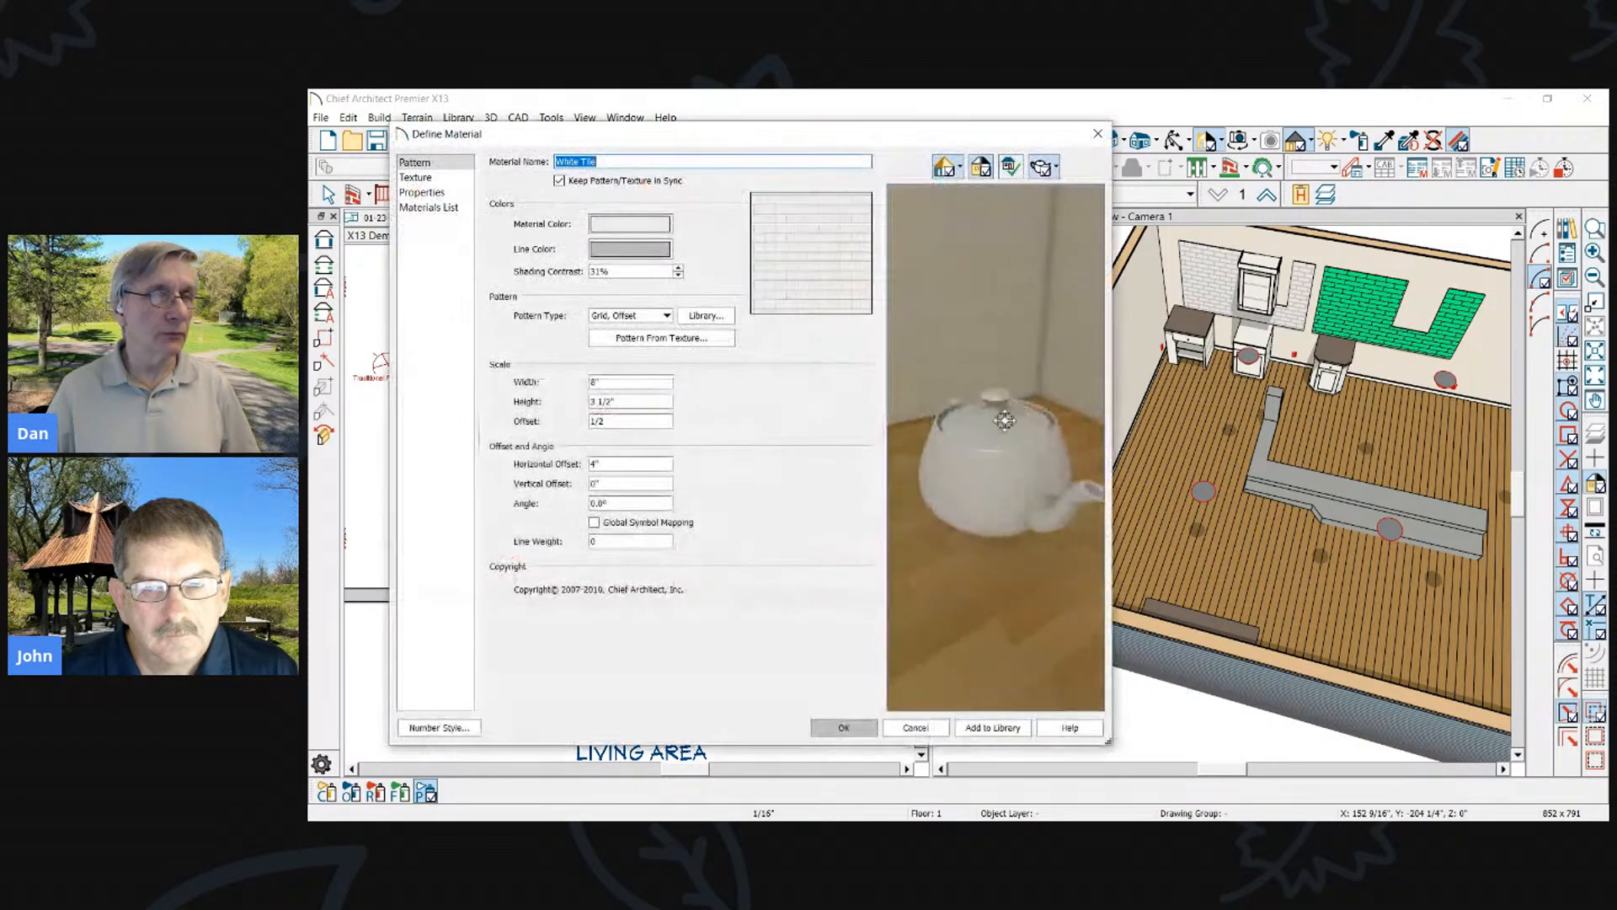
click(636, 229)
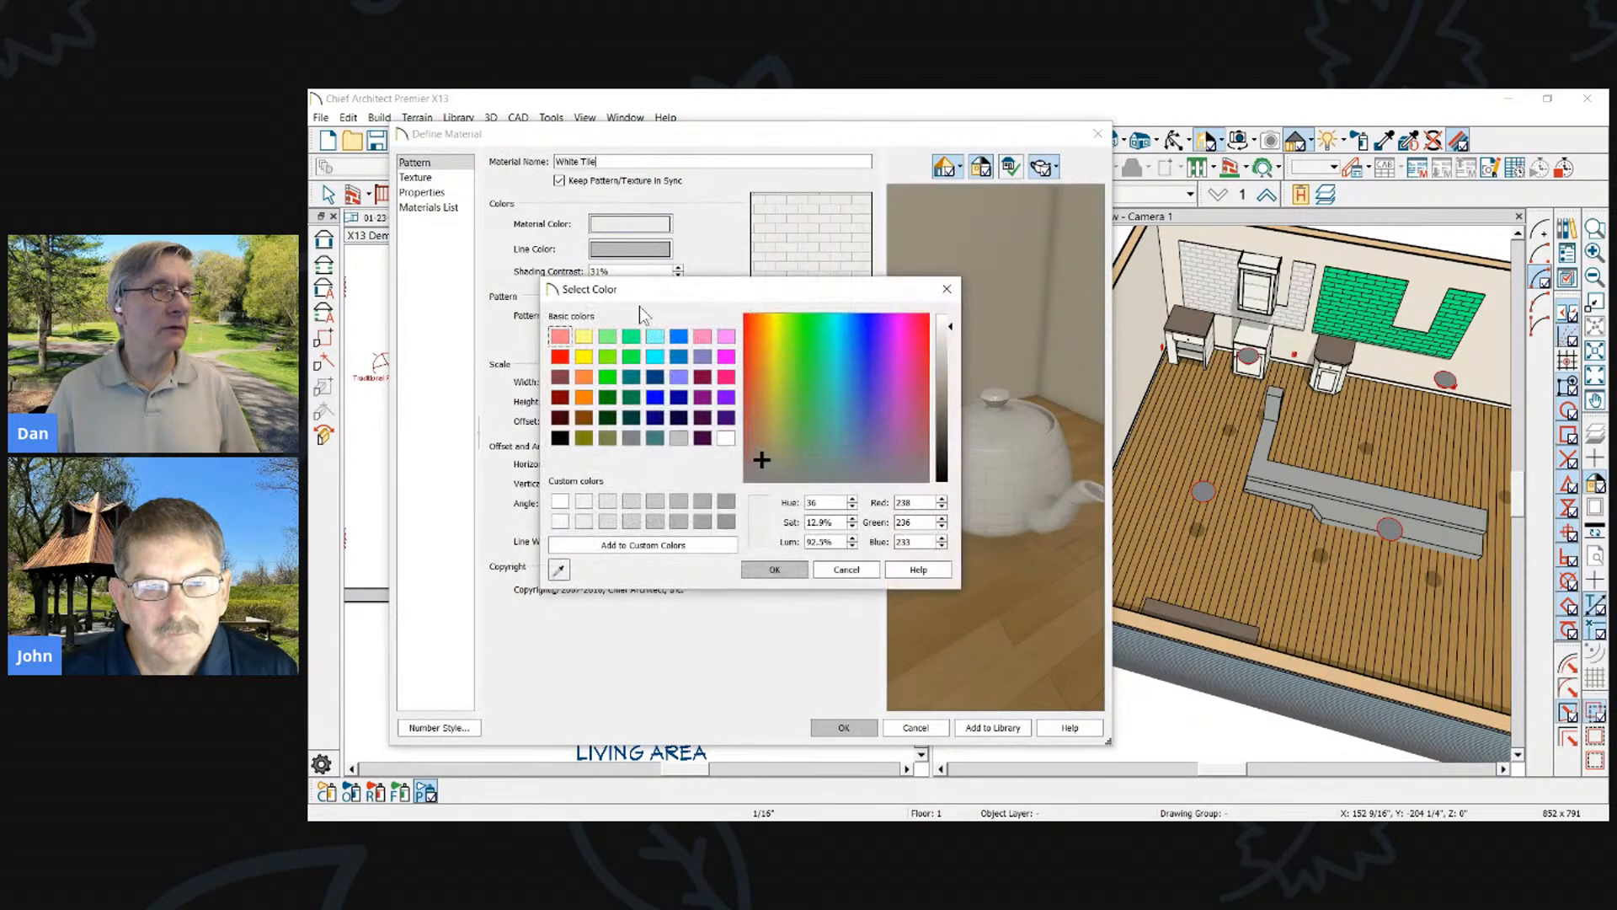
click(635, 333)
click(775, 572)
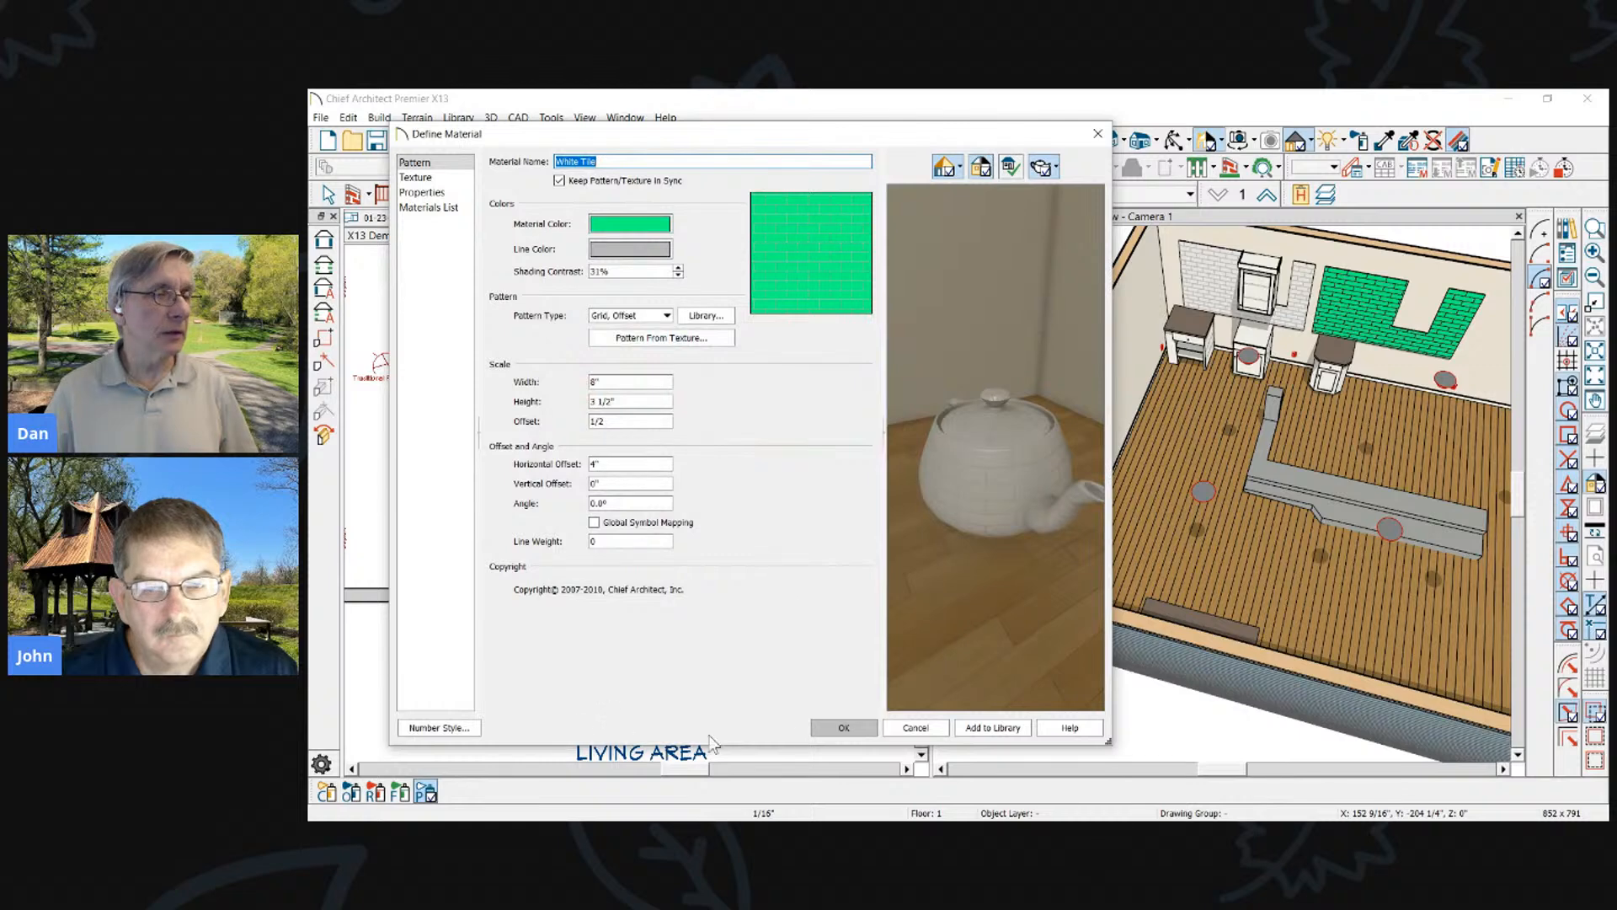
click(861, 730)
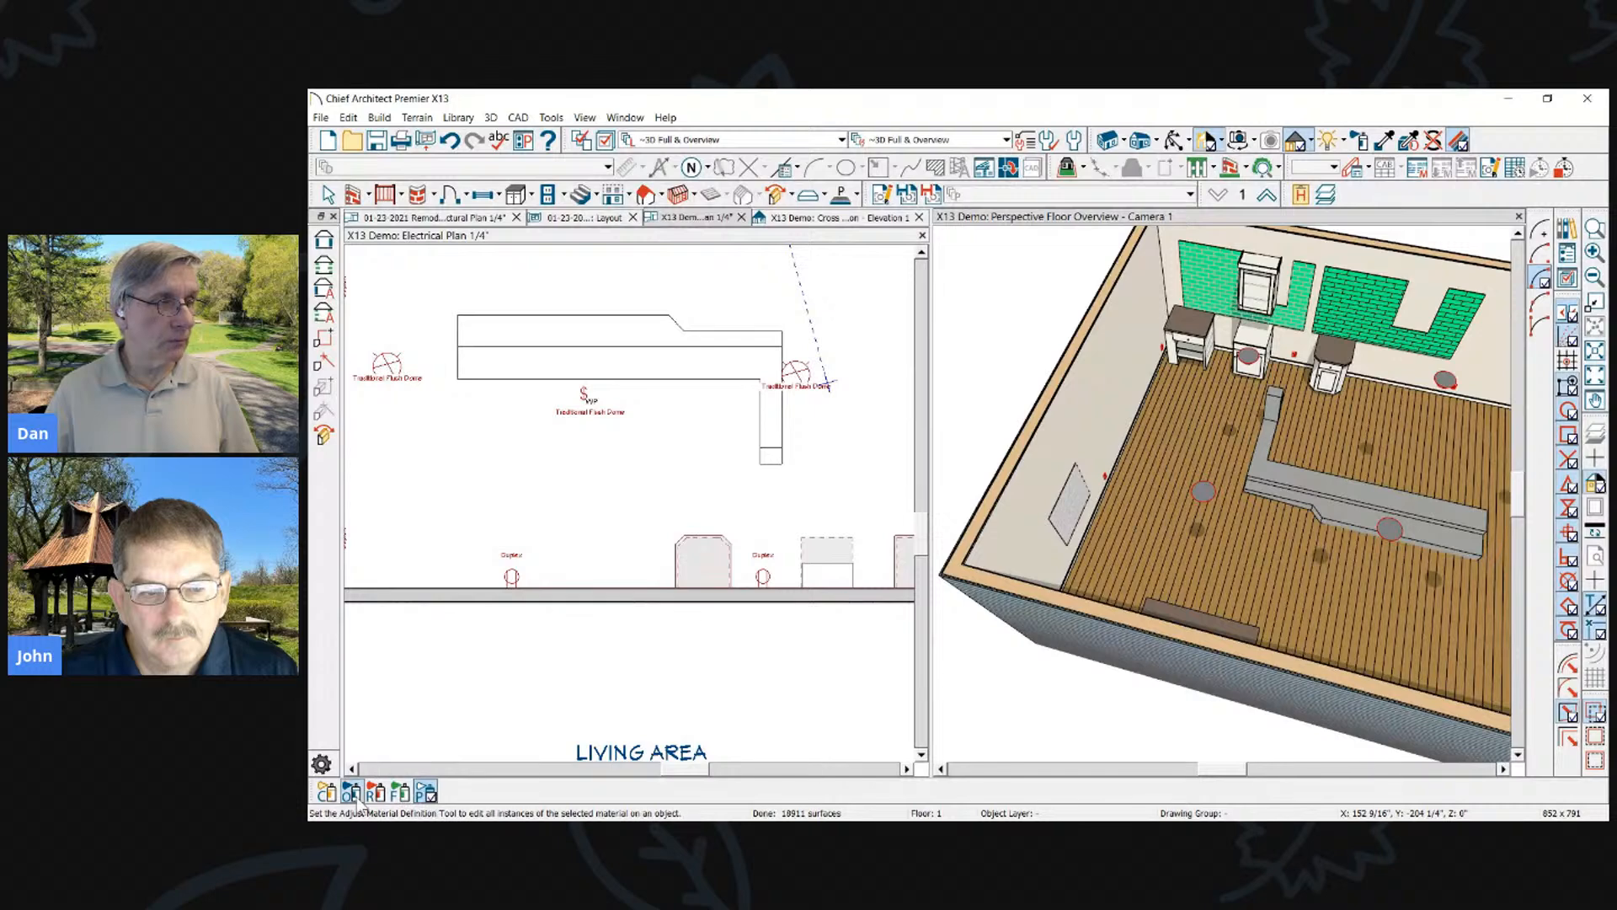
Set the material adjustment scope to the floor and try to adjust the plank flooring and the backsplash tile
click(400, 794)
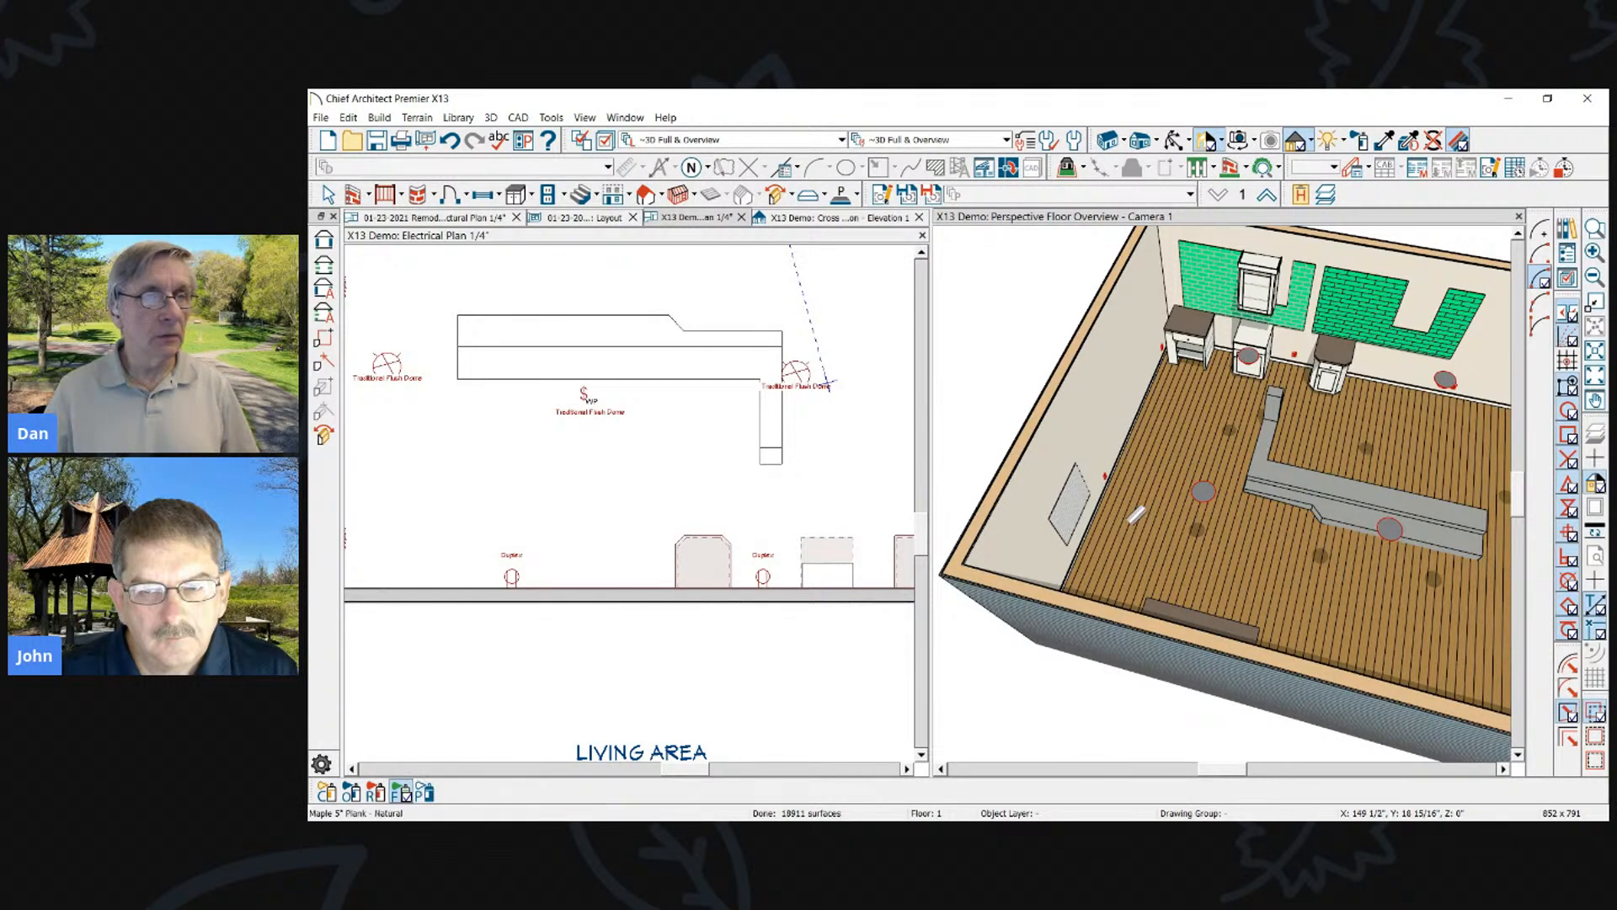
click(1128, 506)
click(1012, 490)
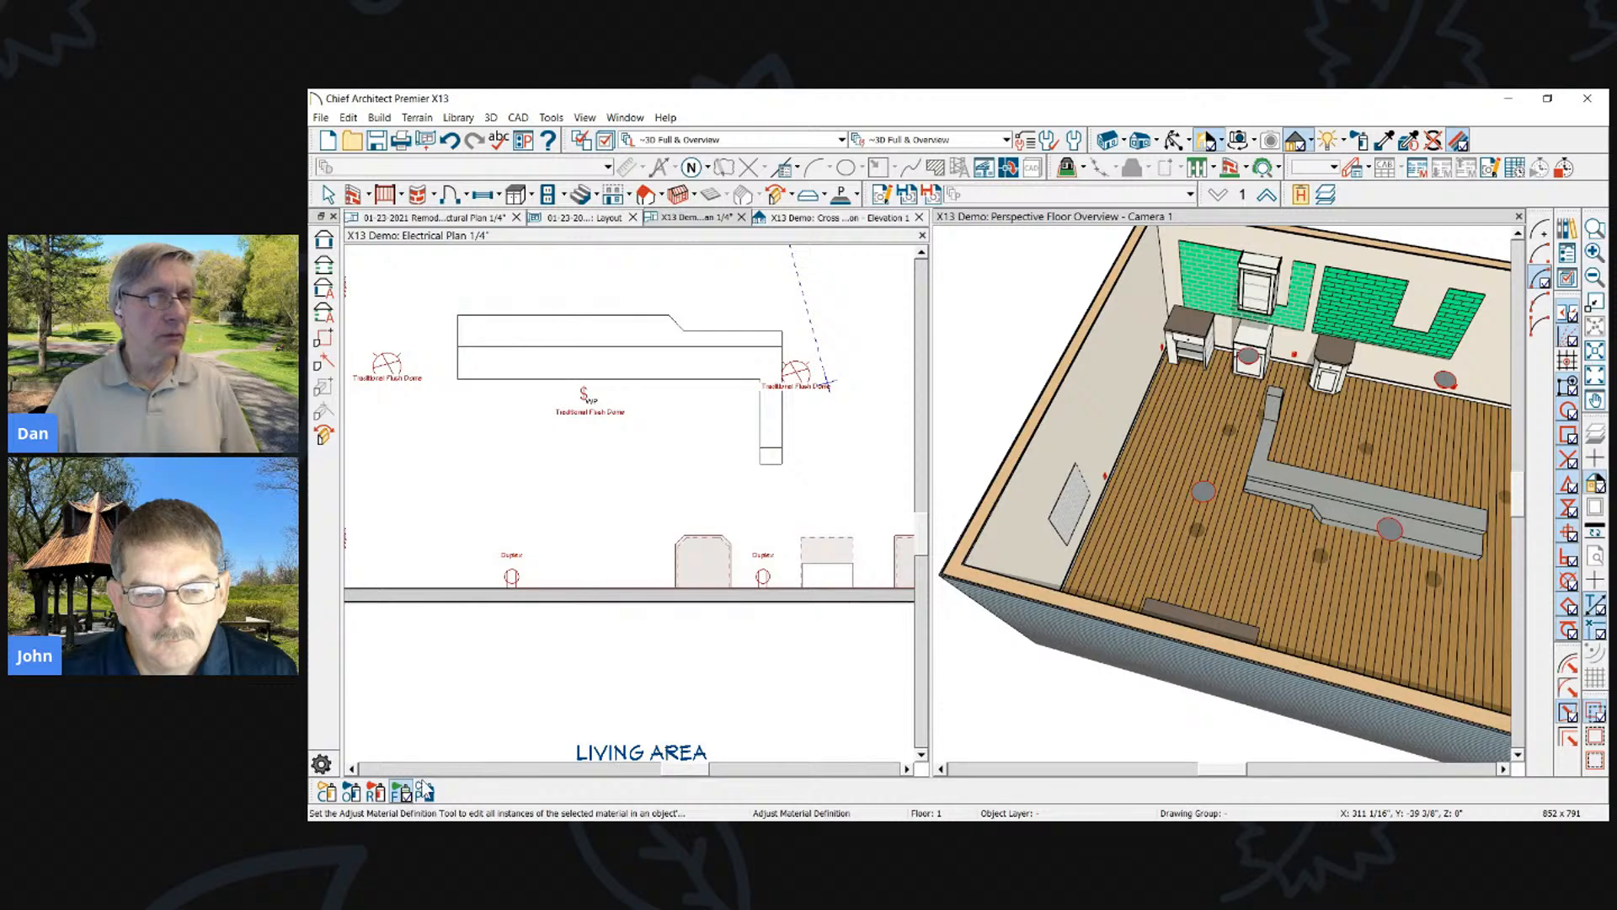
click(1204, 259)
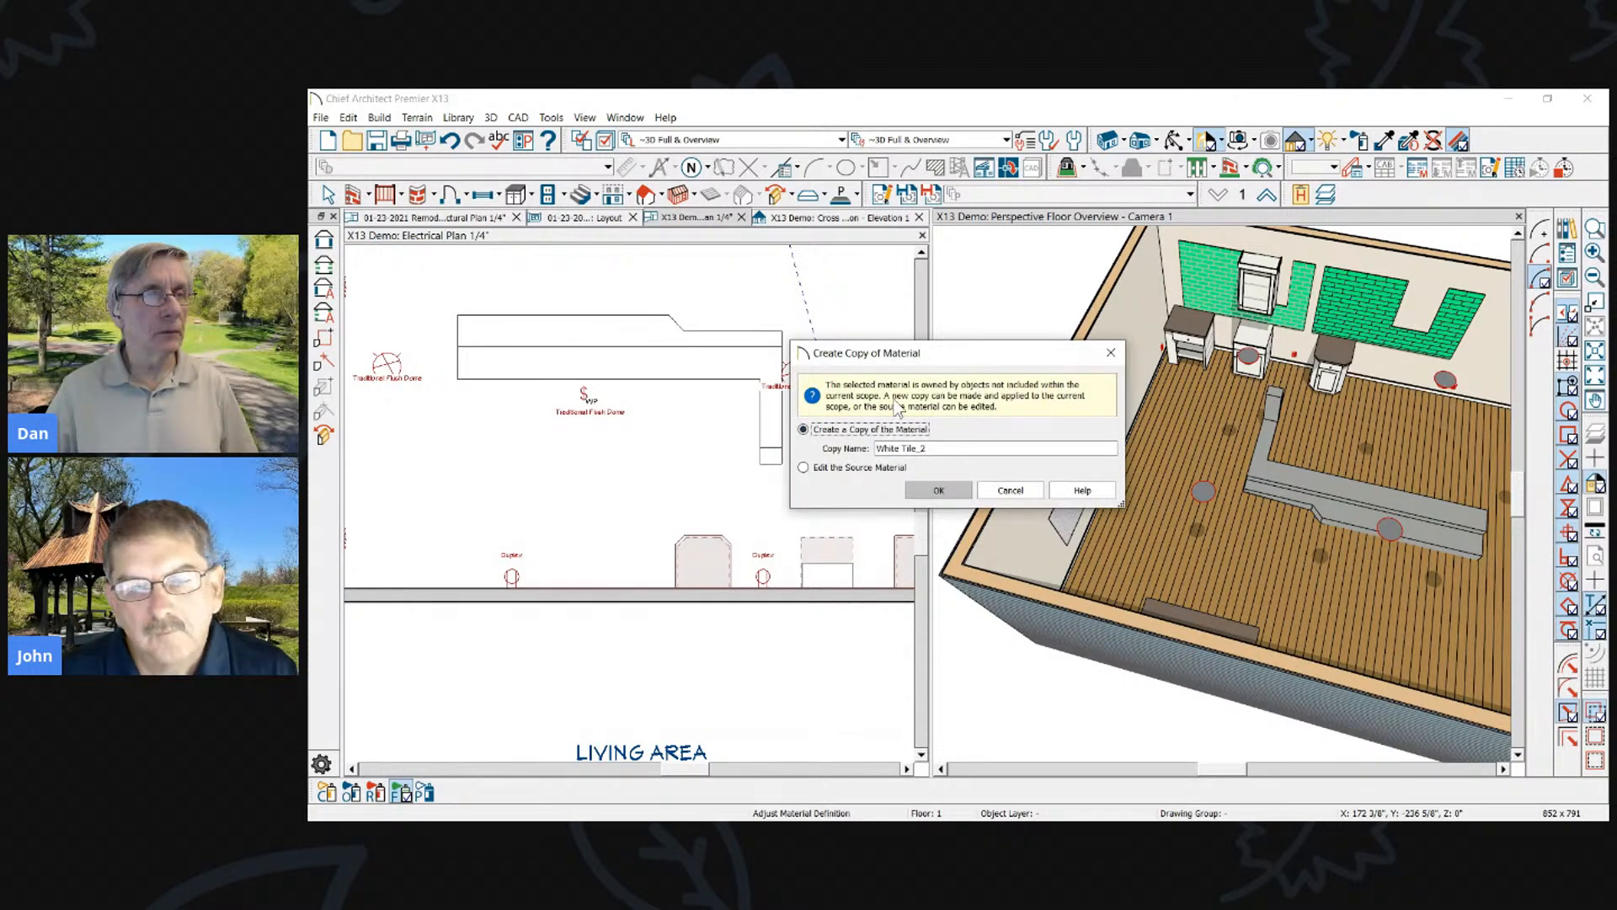
click(938, 491)
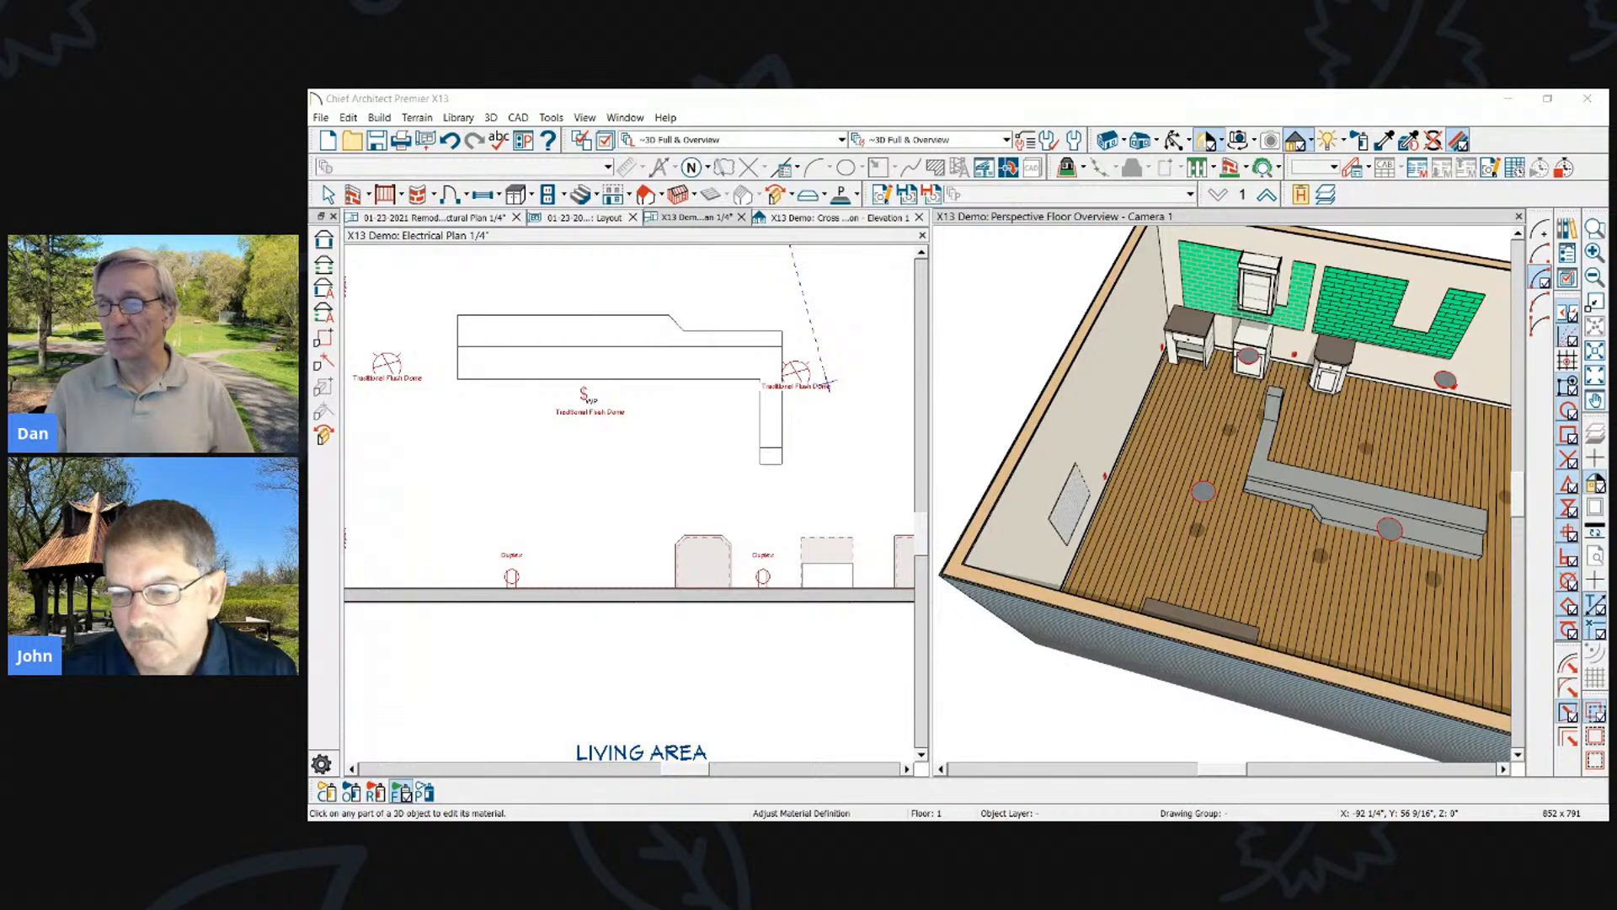
Switch to the New in X13Beta3 Word document and read the Suppress Adjacent Room Molding entry
key(alt+Tab)
scroll(1172, 490, down, 2)
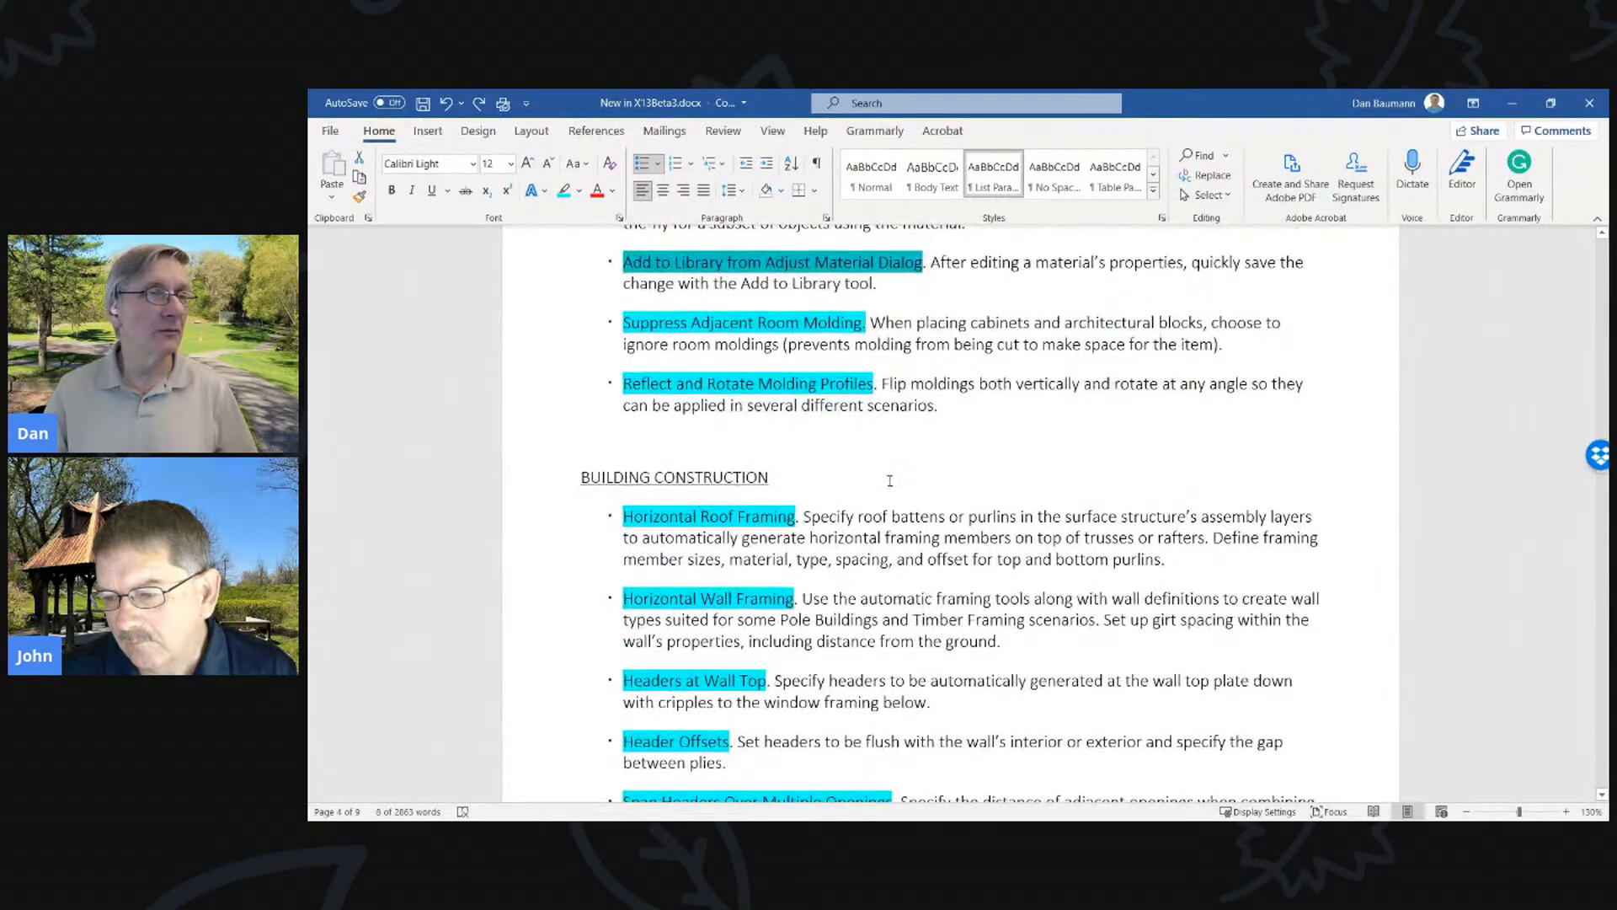
scroll(890, 481, up, 1)
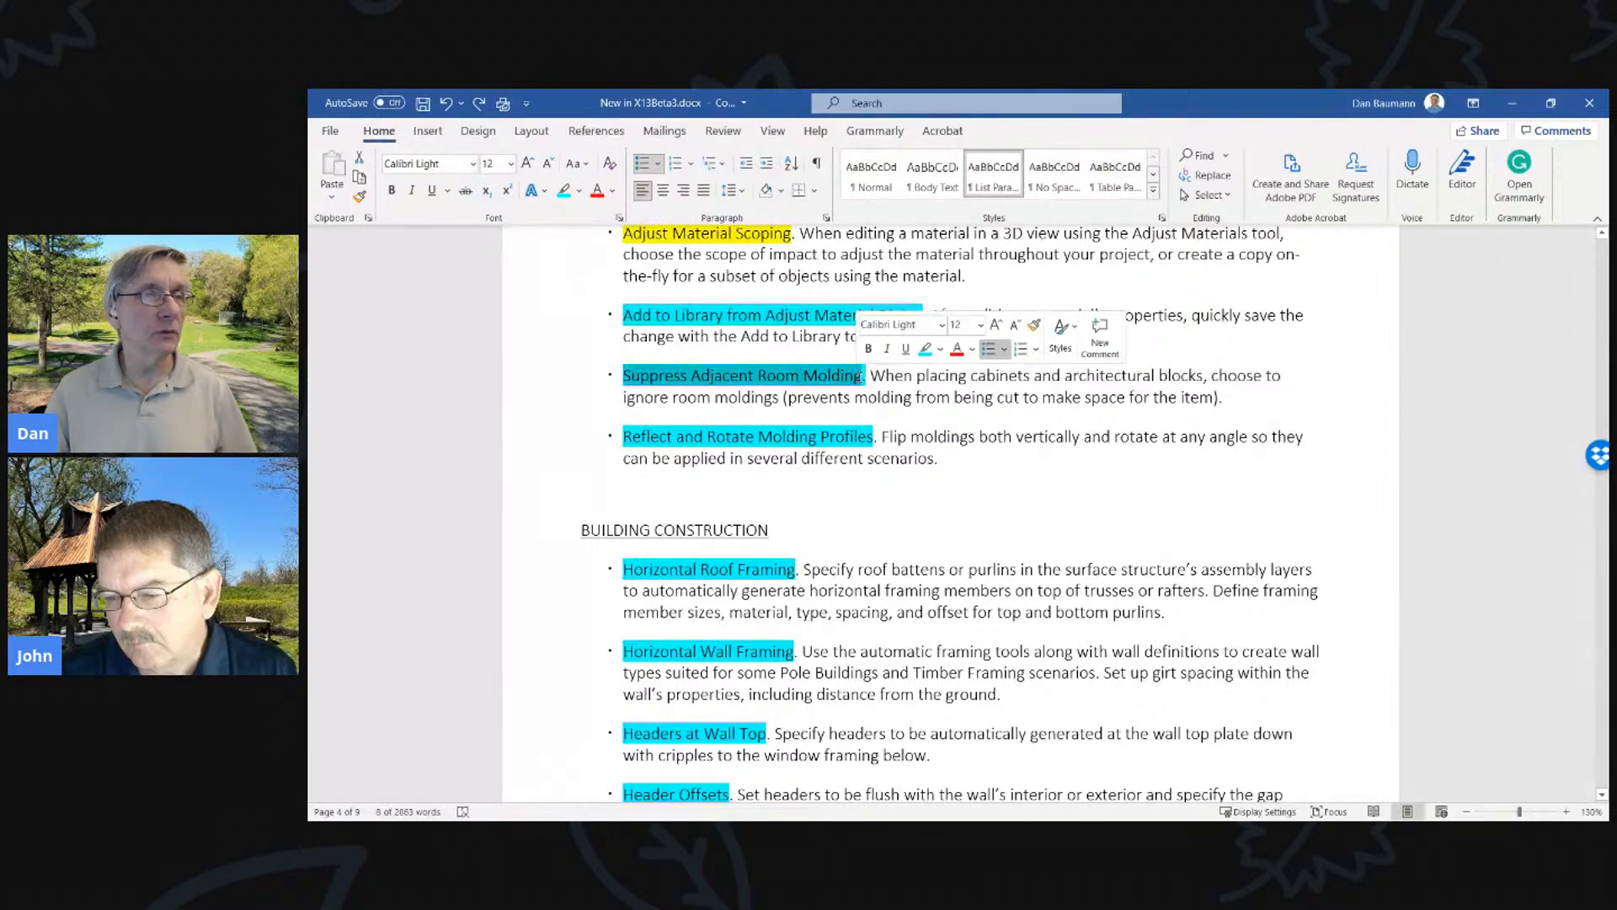
click(1512, 103)
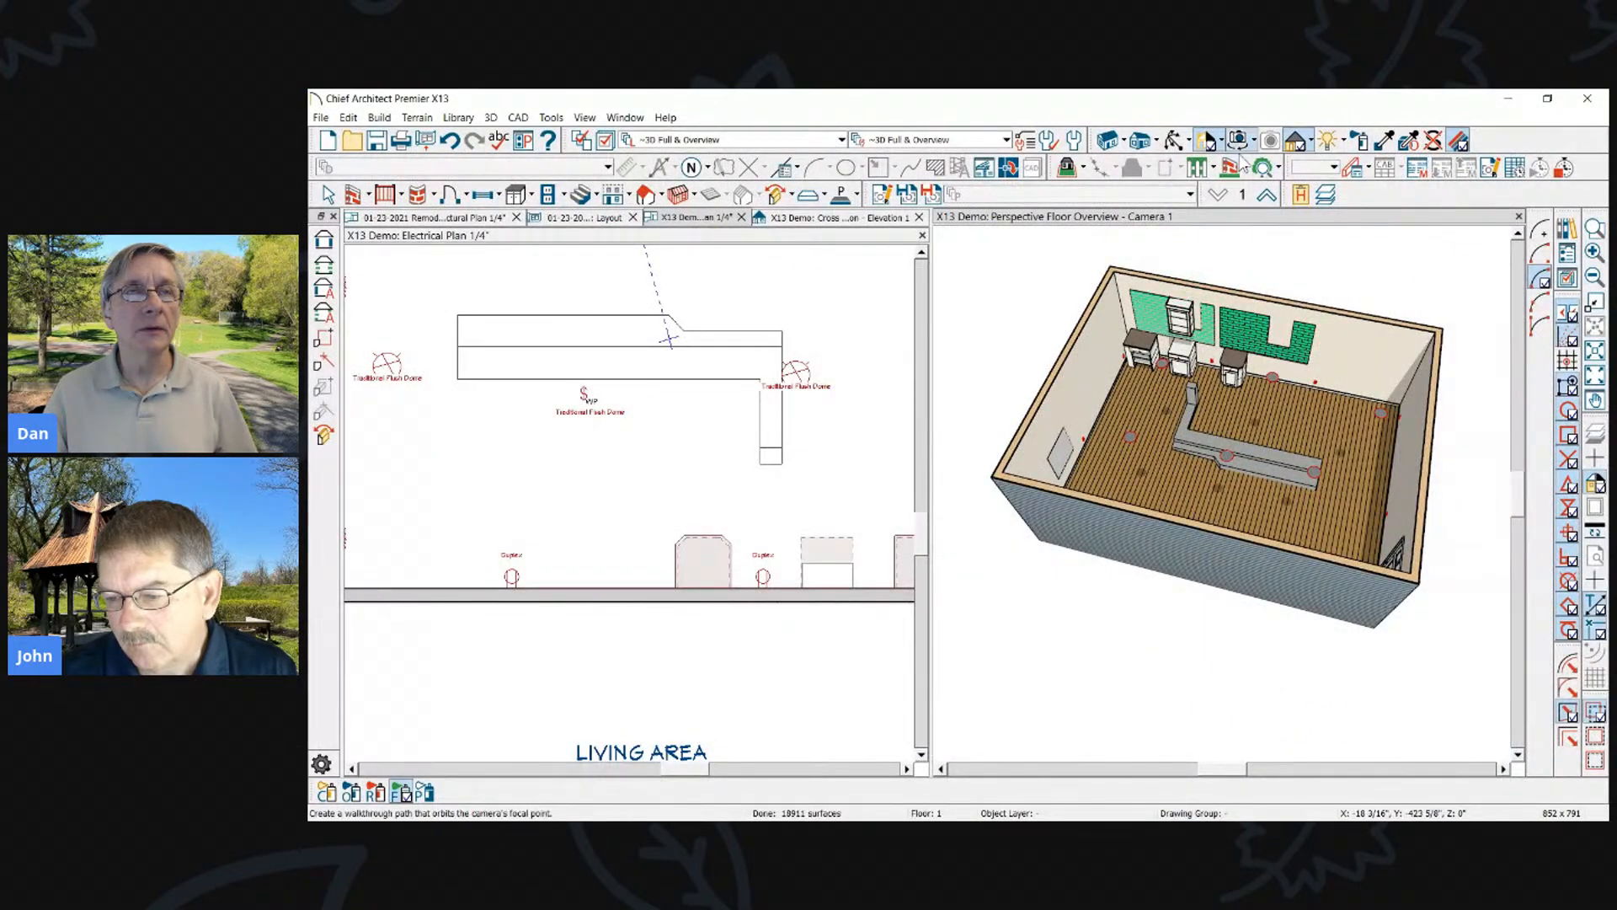
Enable Suppress Adjacent Room Moldings in the specification of the 60-inch base cabinet with legs
click(1175, 140)
drag(1120, 379, 1137, 489)
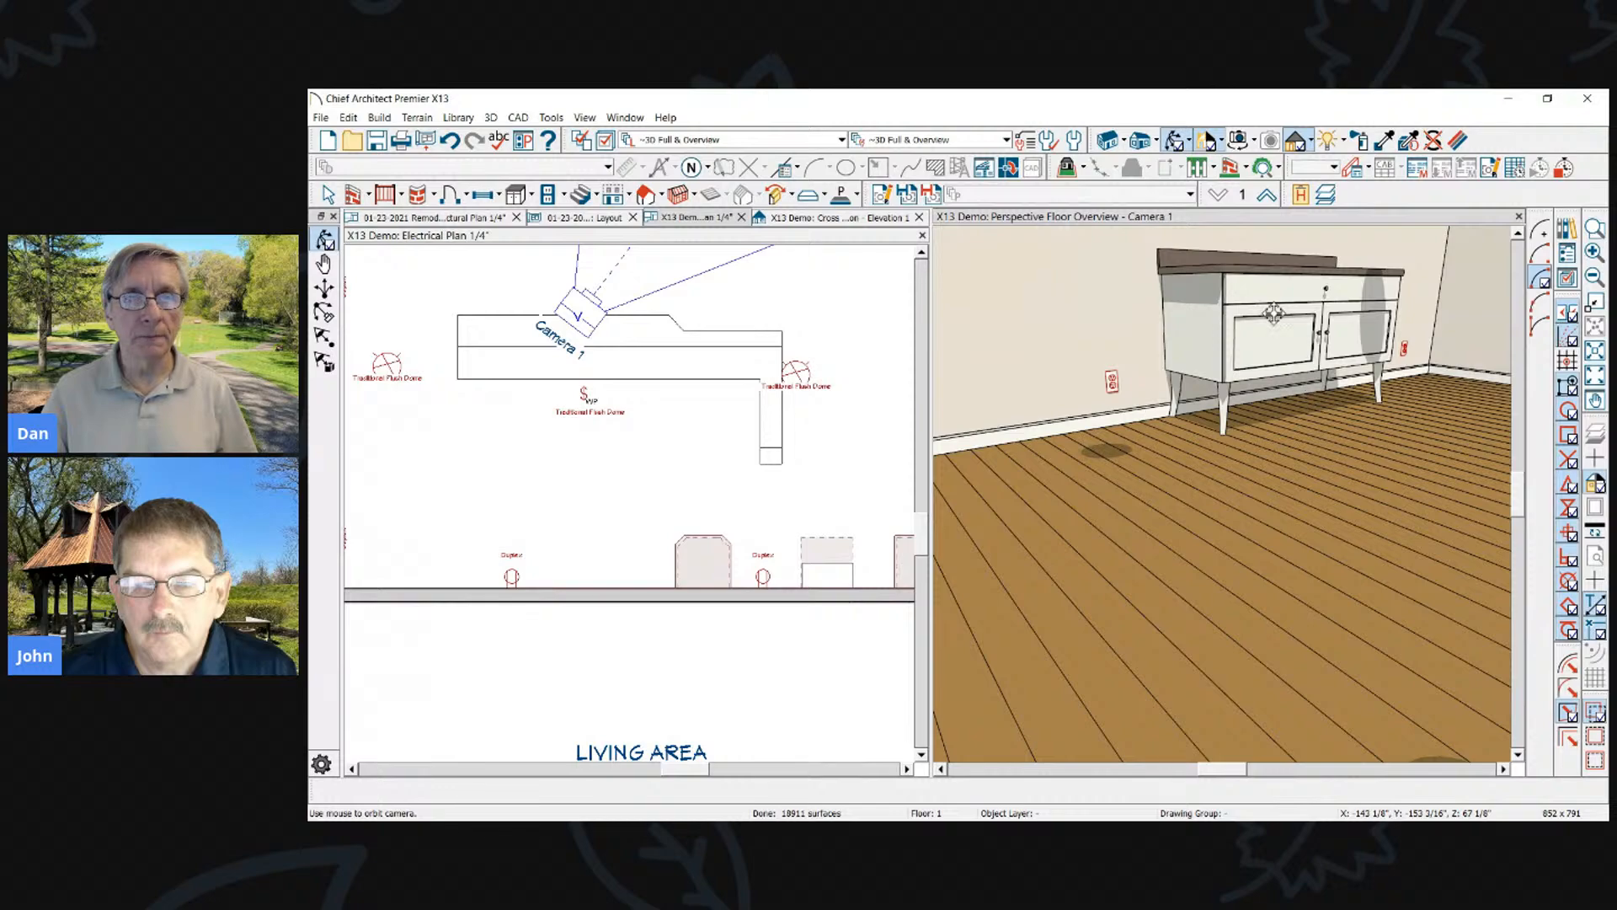
click(1245, 340)
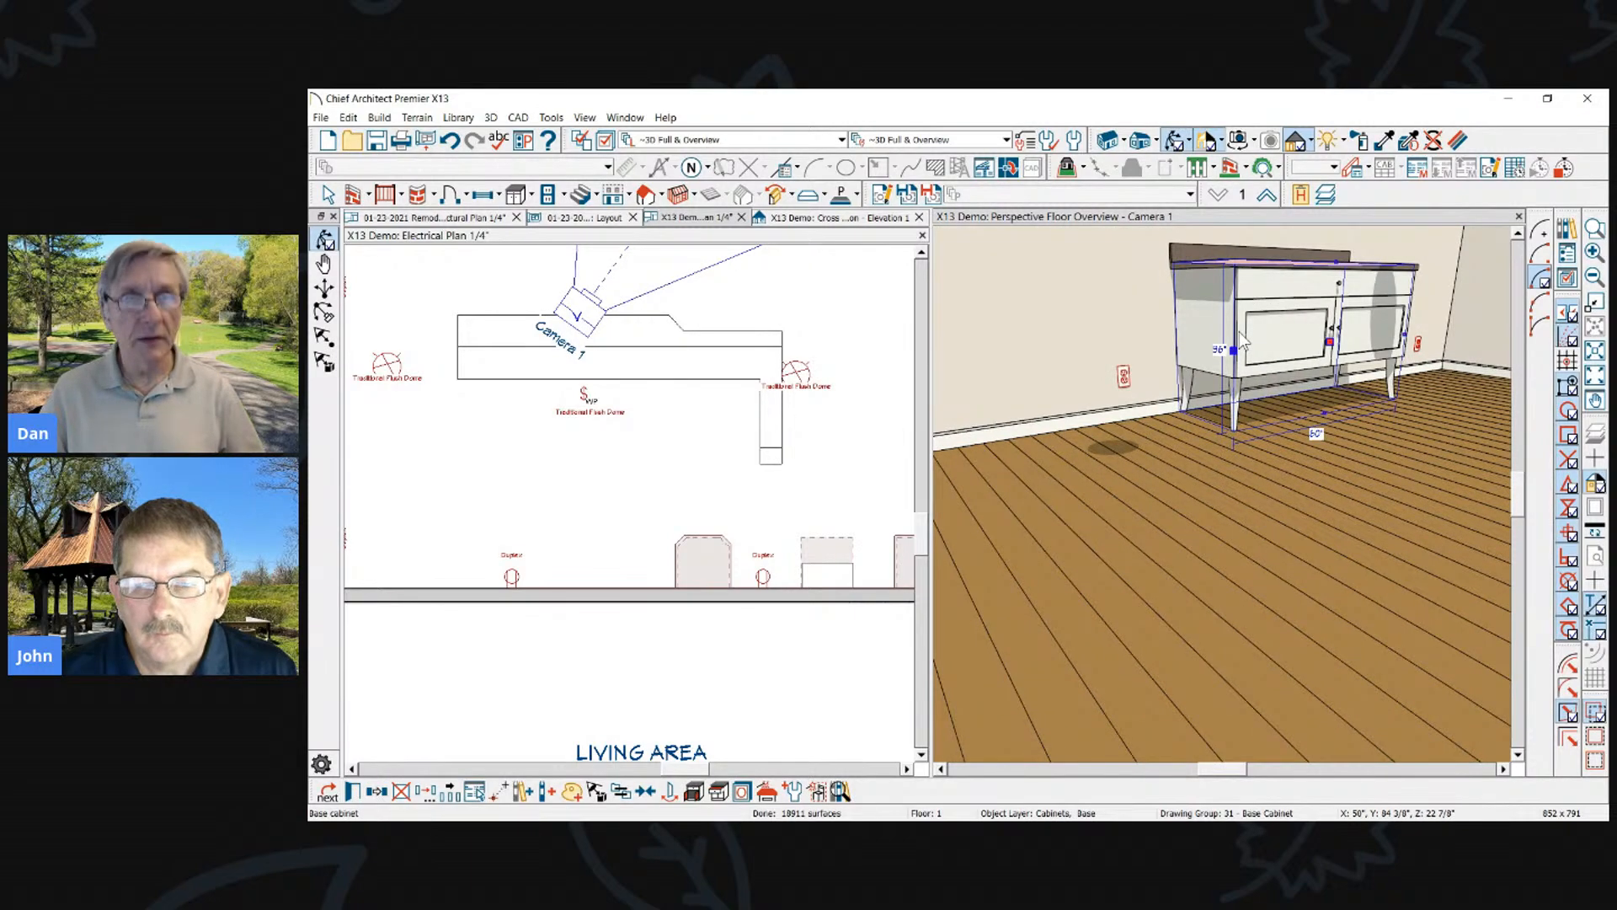
double_click(1245, 340)
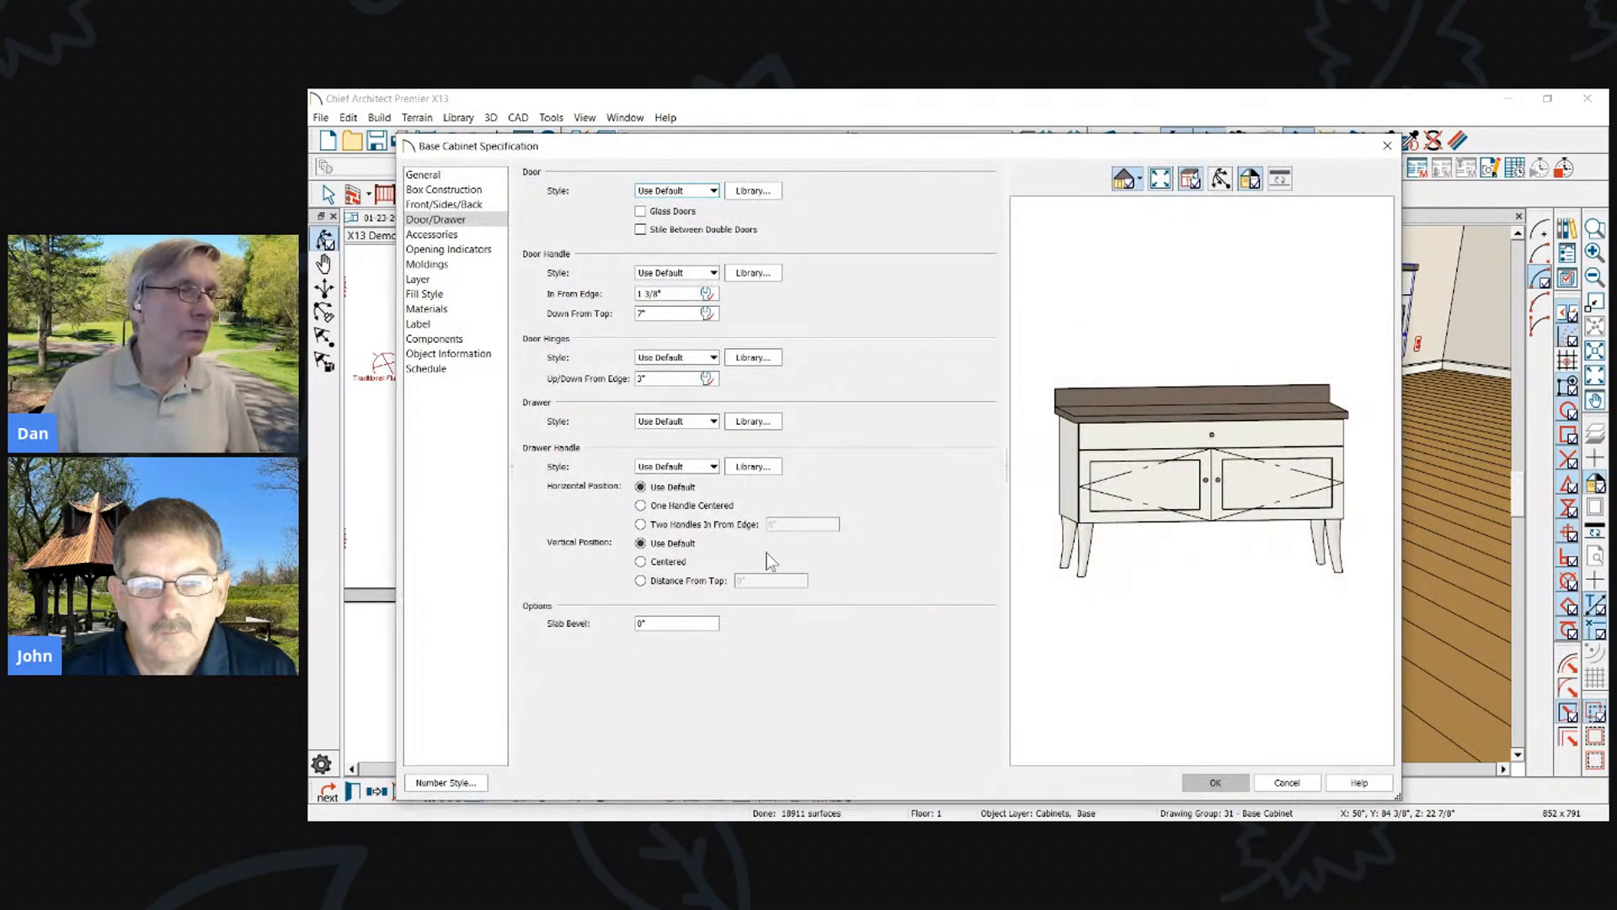
drag(601, 154, 650, 159)
click(472, 180)
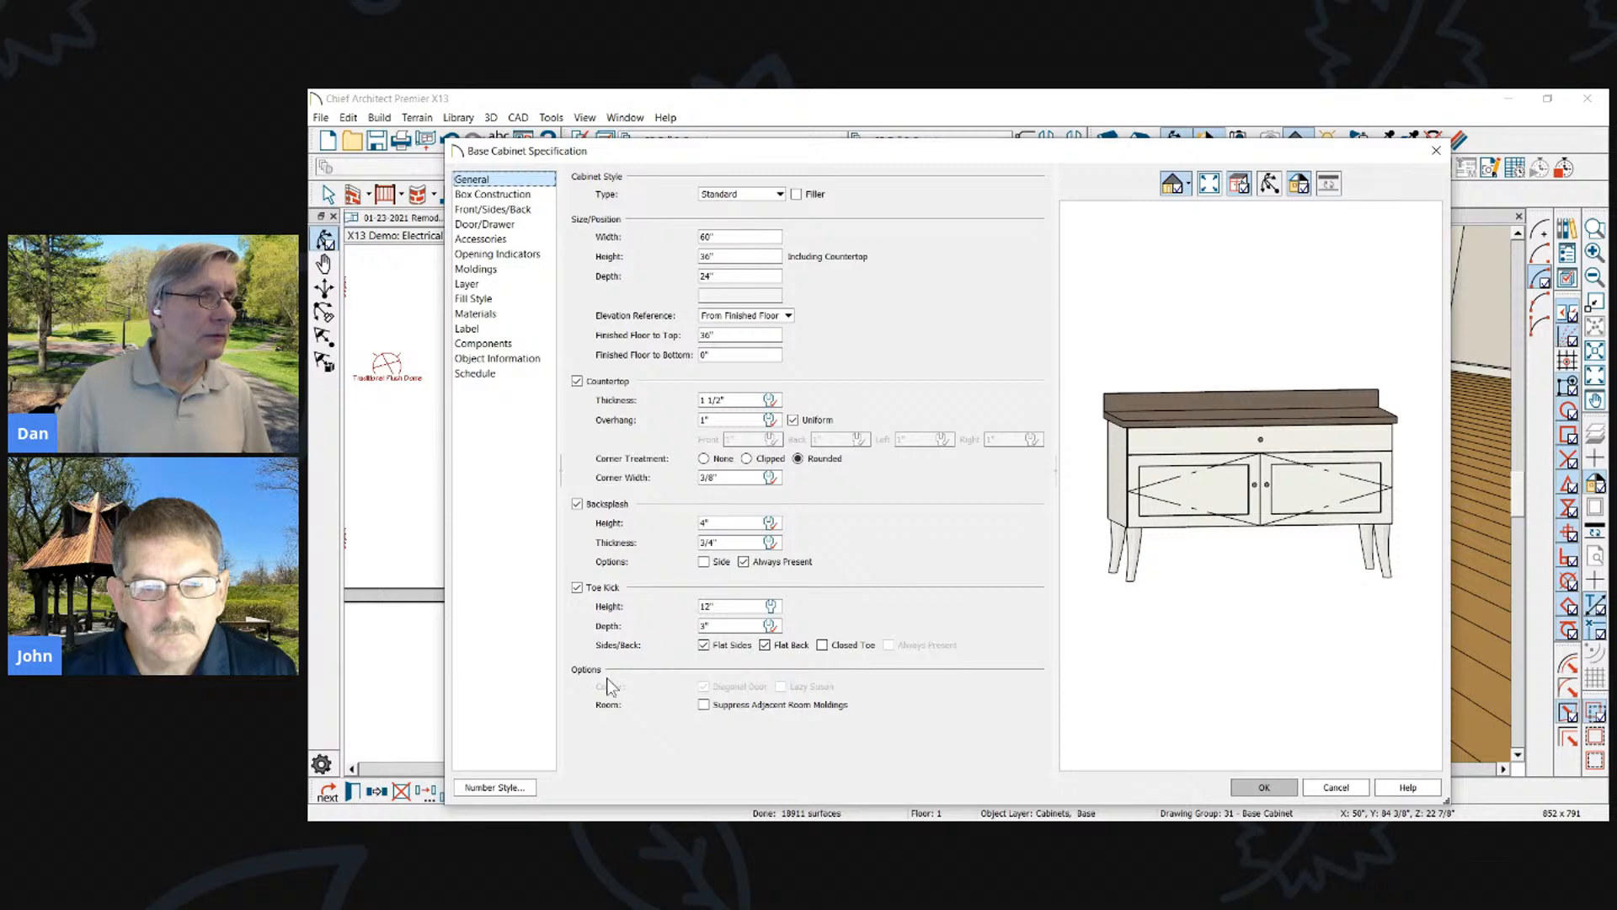
click(474, 195)
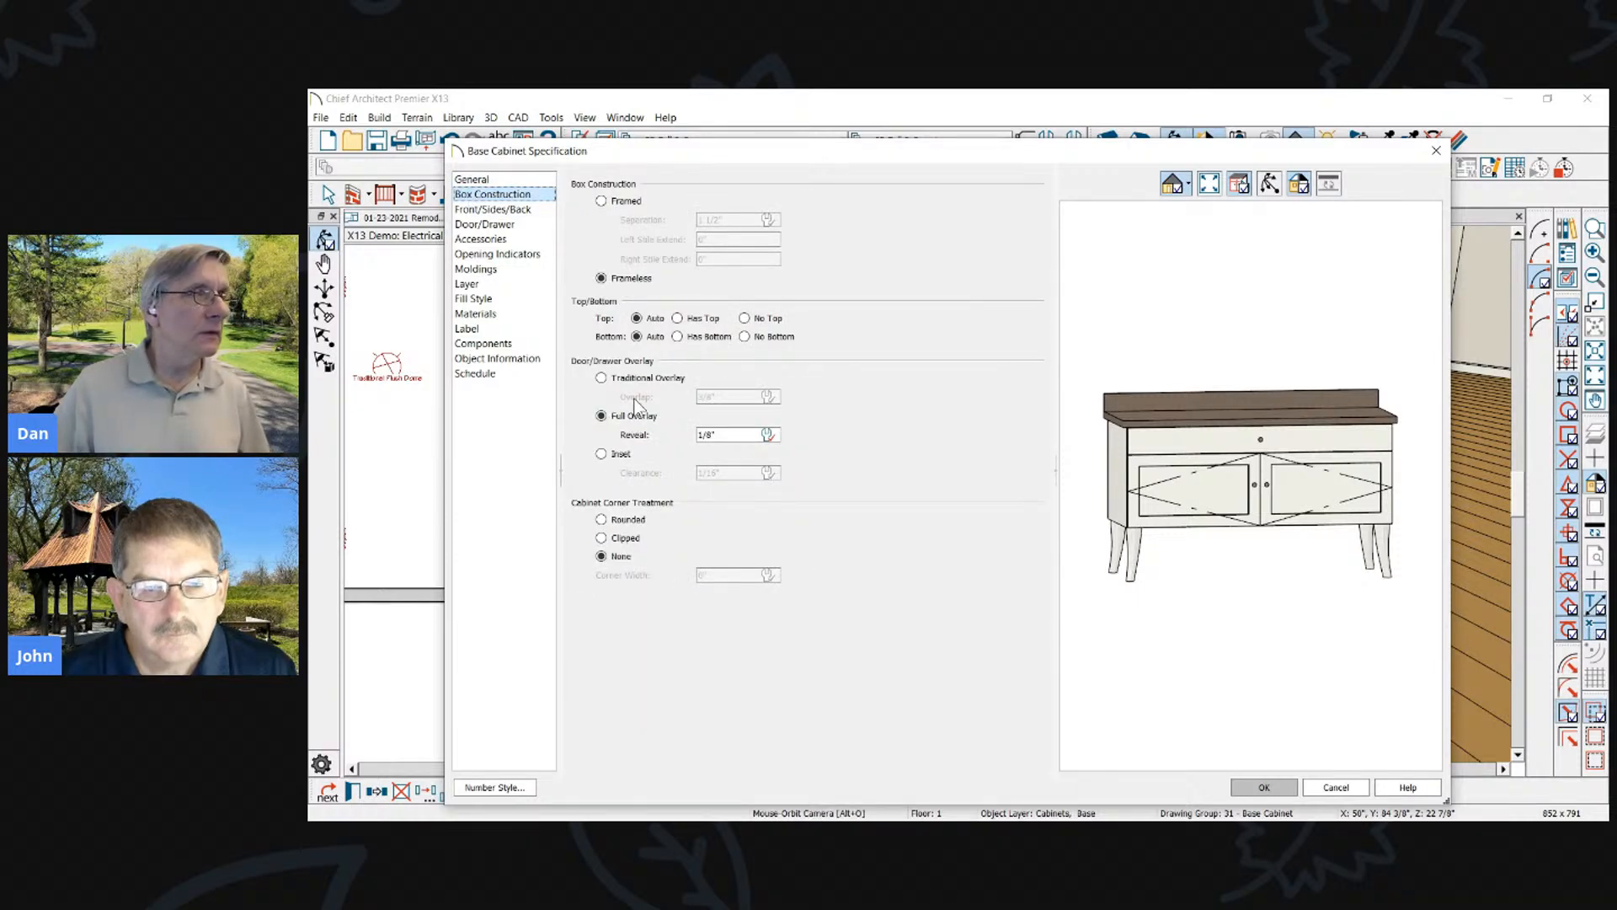
click(492, 181)
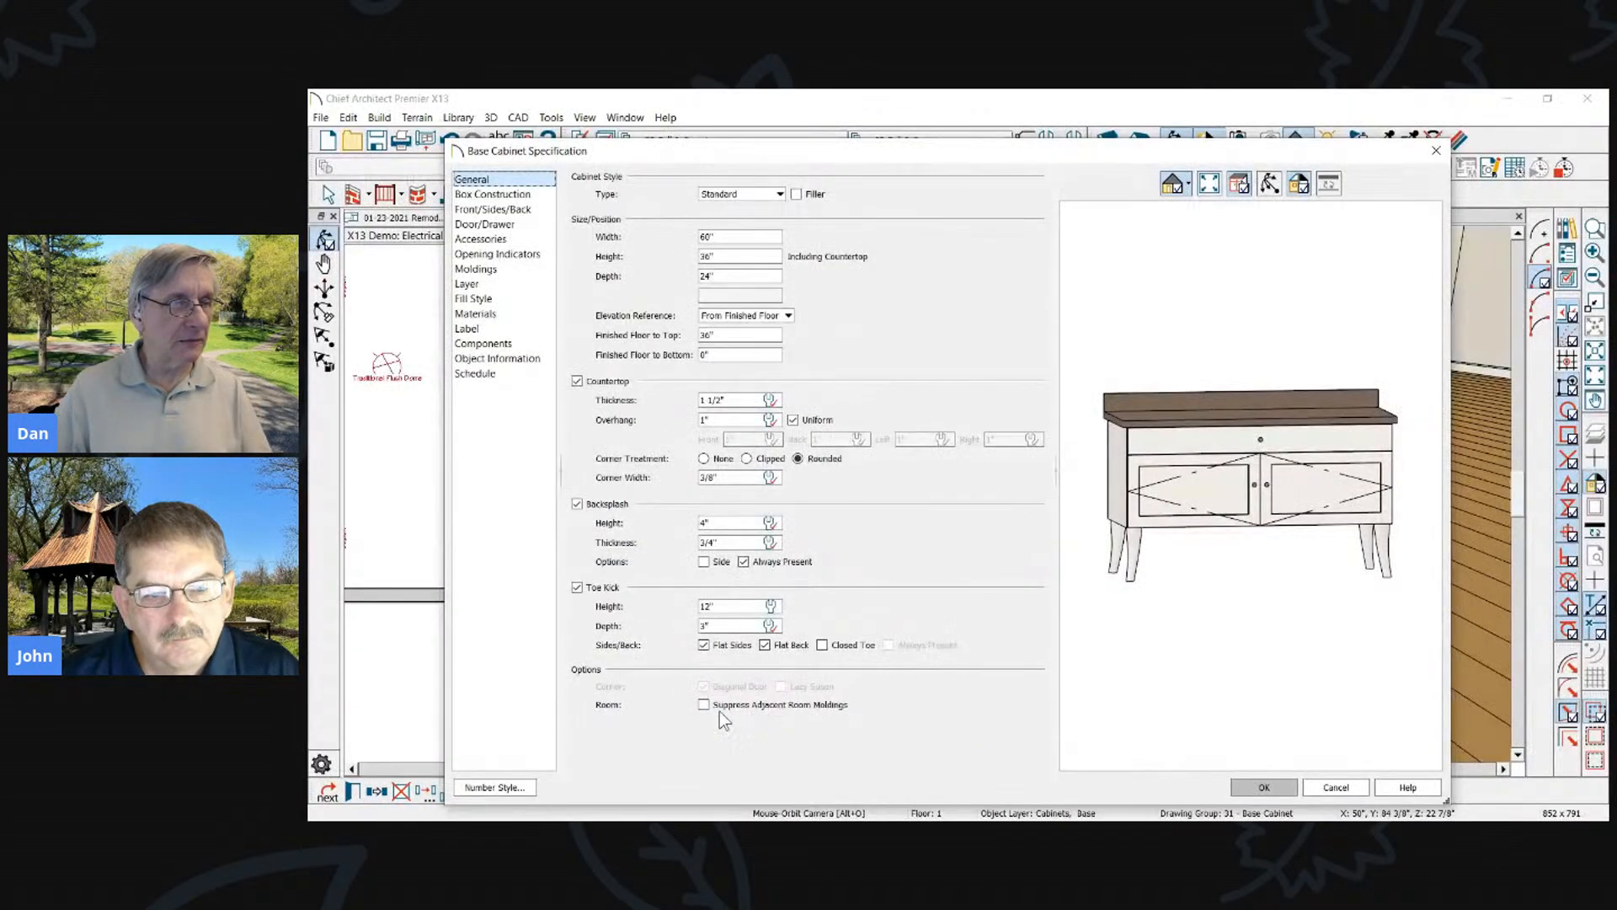
click(640, 689)
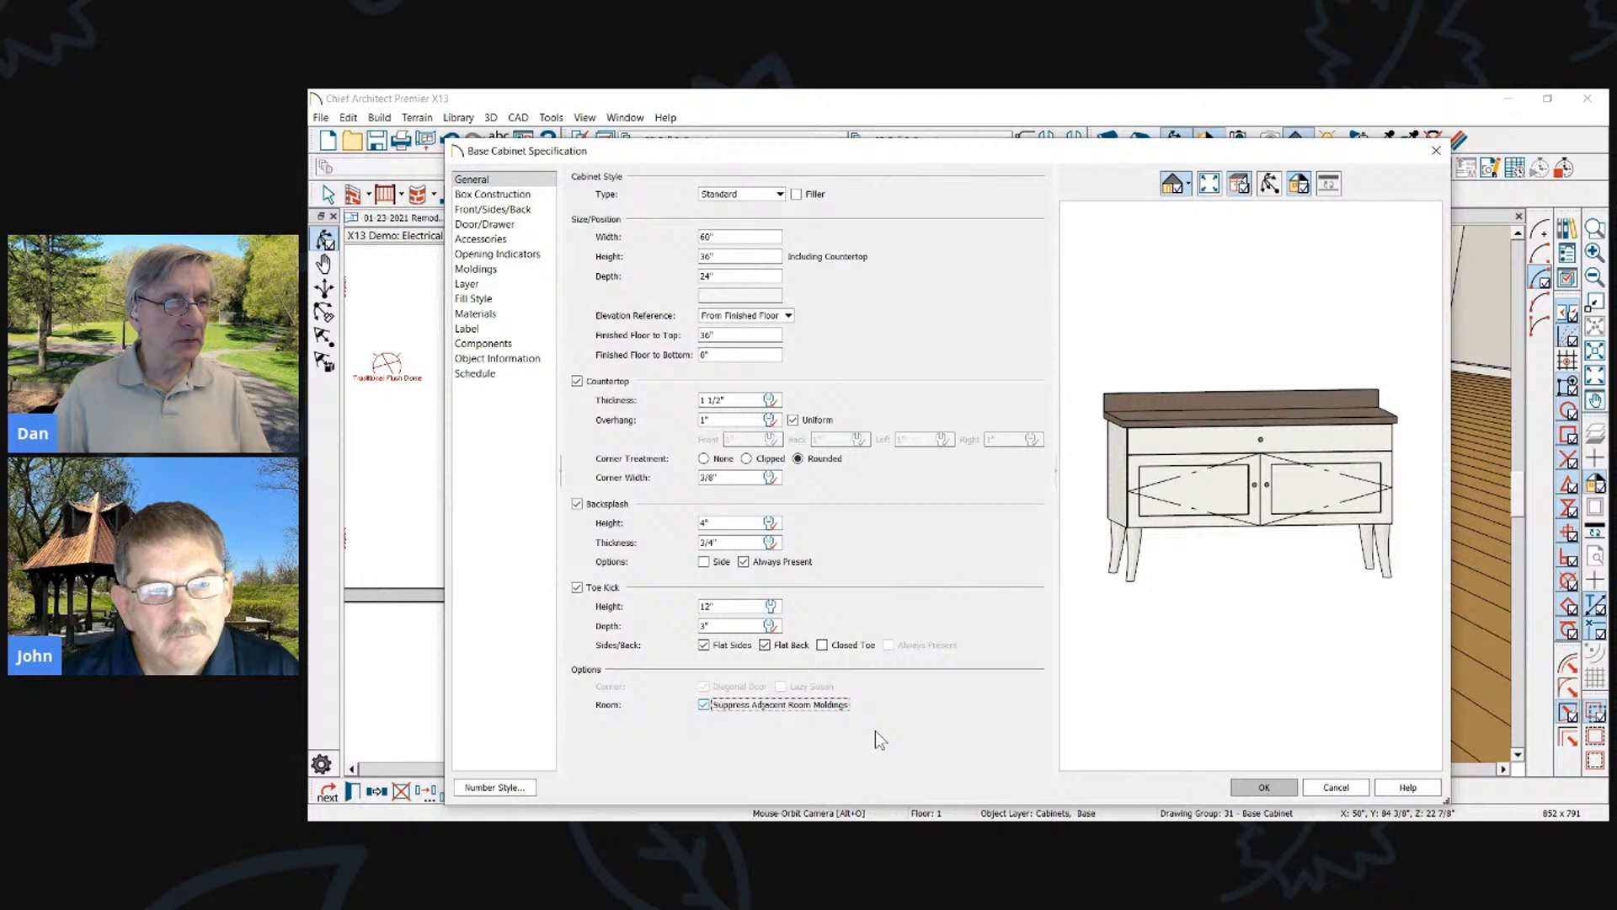
click(1241, 792)
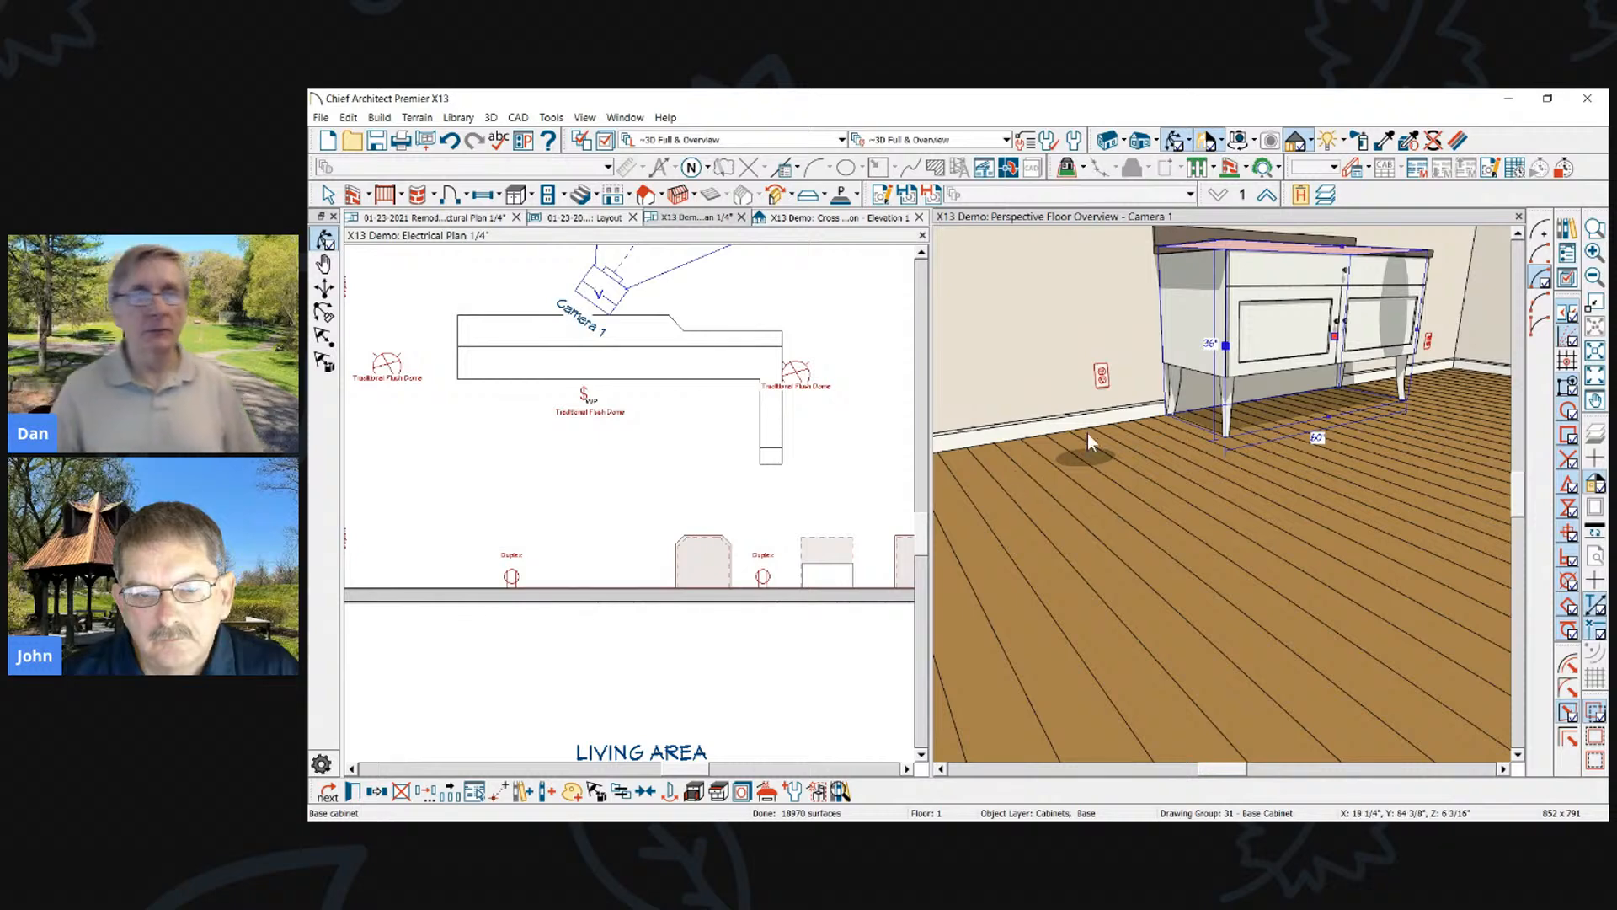
Inspect the baseboard behind the base cabinet, and turn Suppress Adjacent Room Moldings back off in its specification
scroll(1080, 437, up, 2)
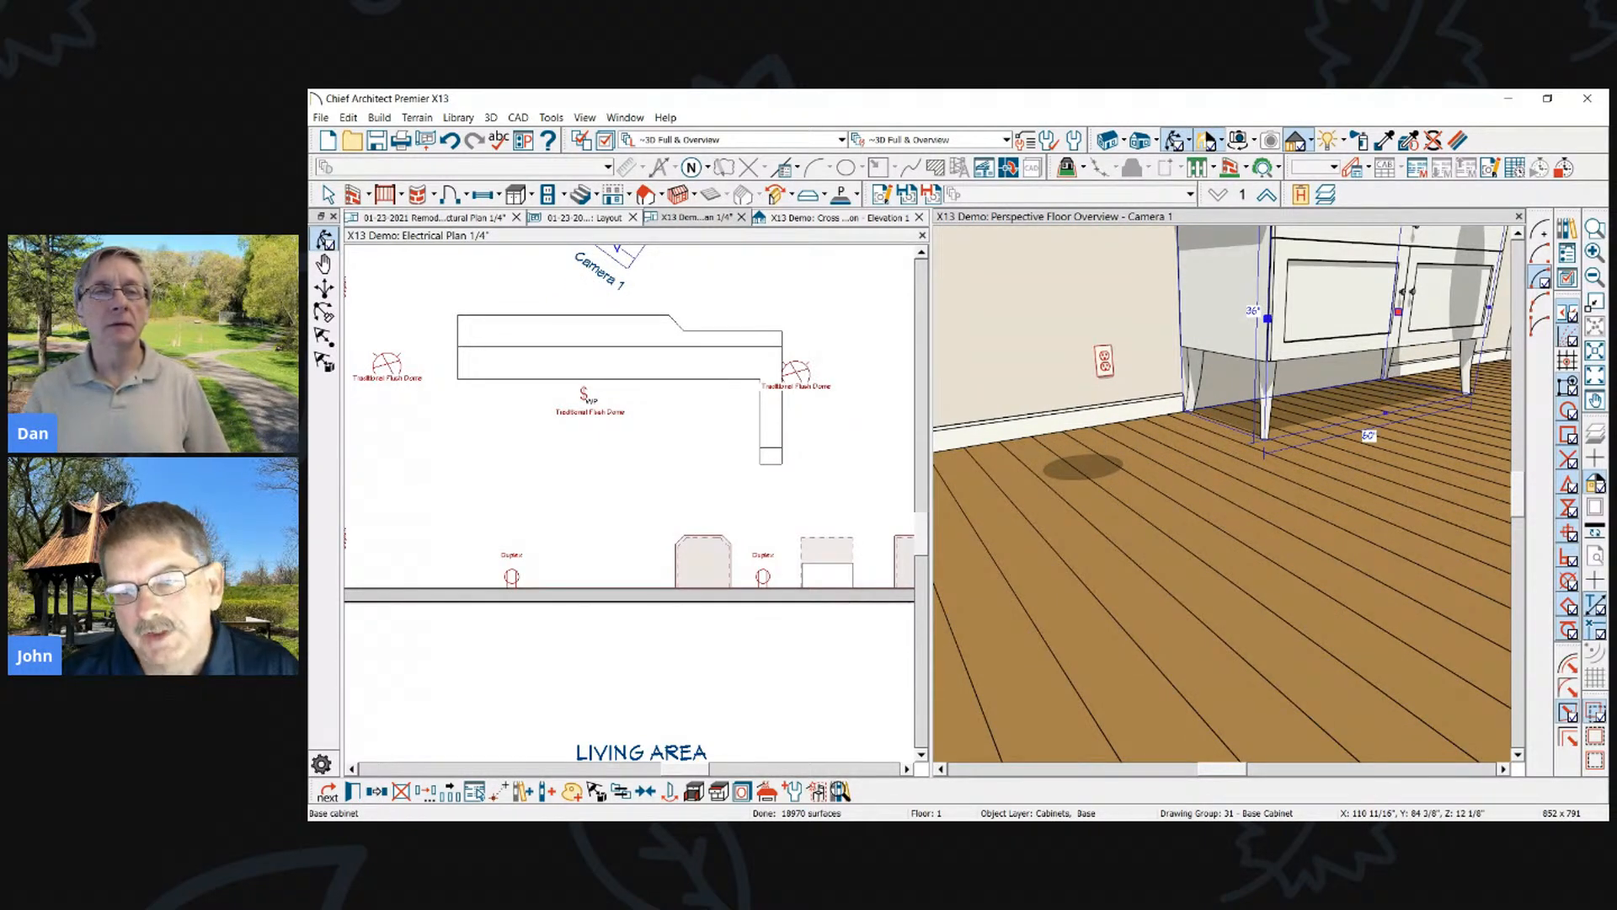
middle_drag(1385, 381, 1361, 426)
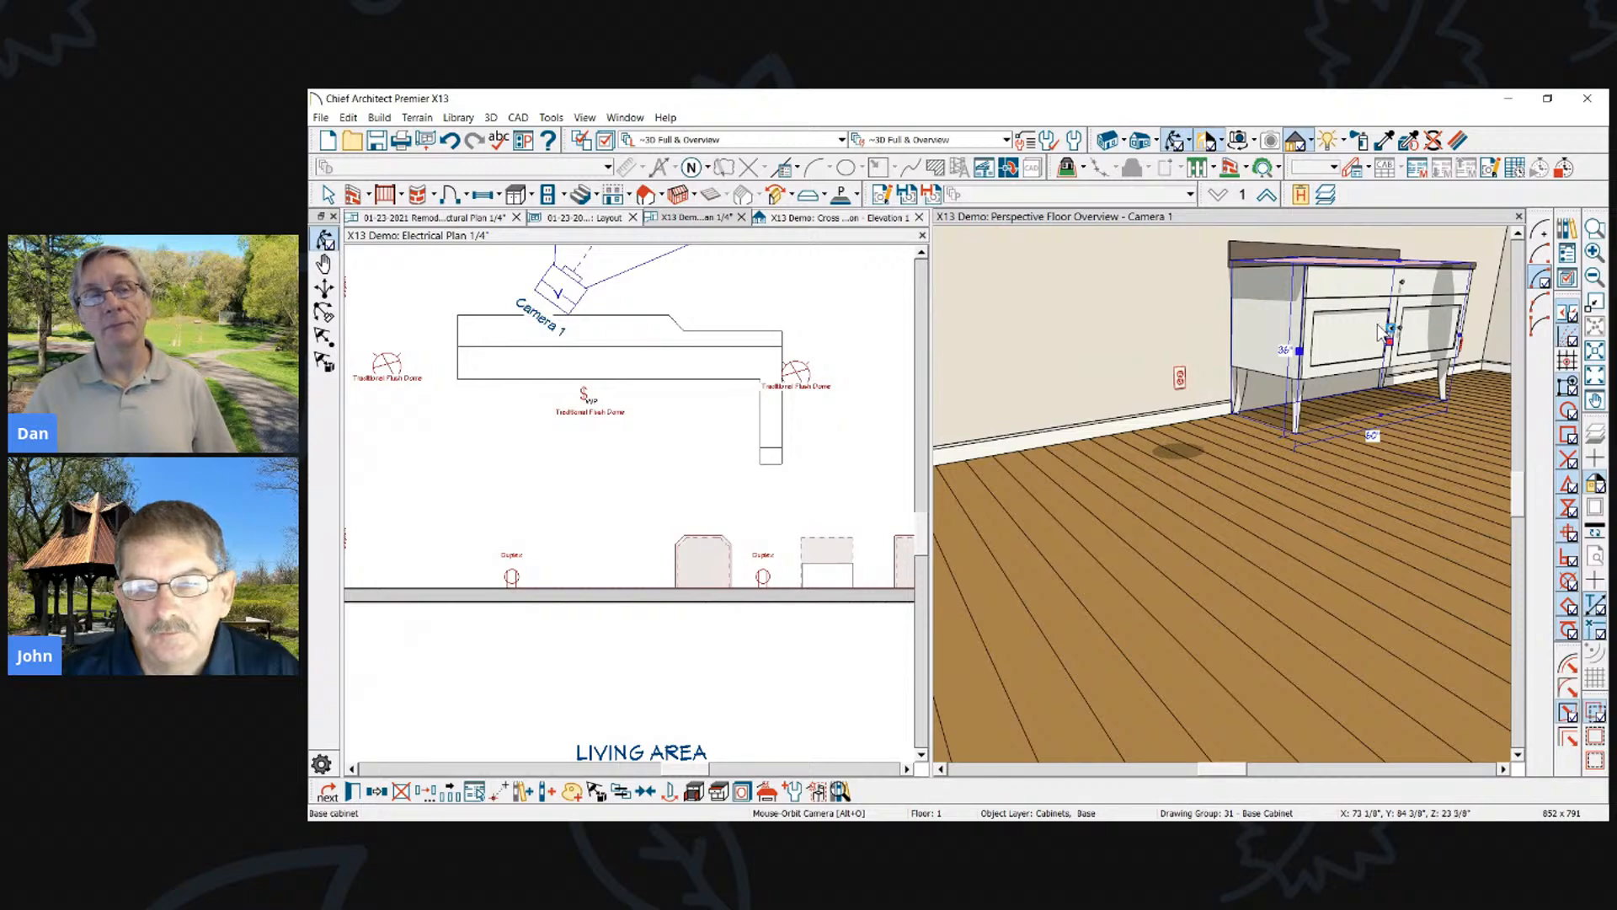
key(Escape)
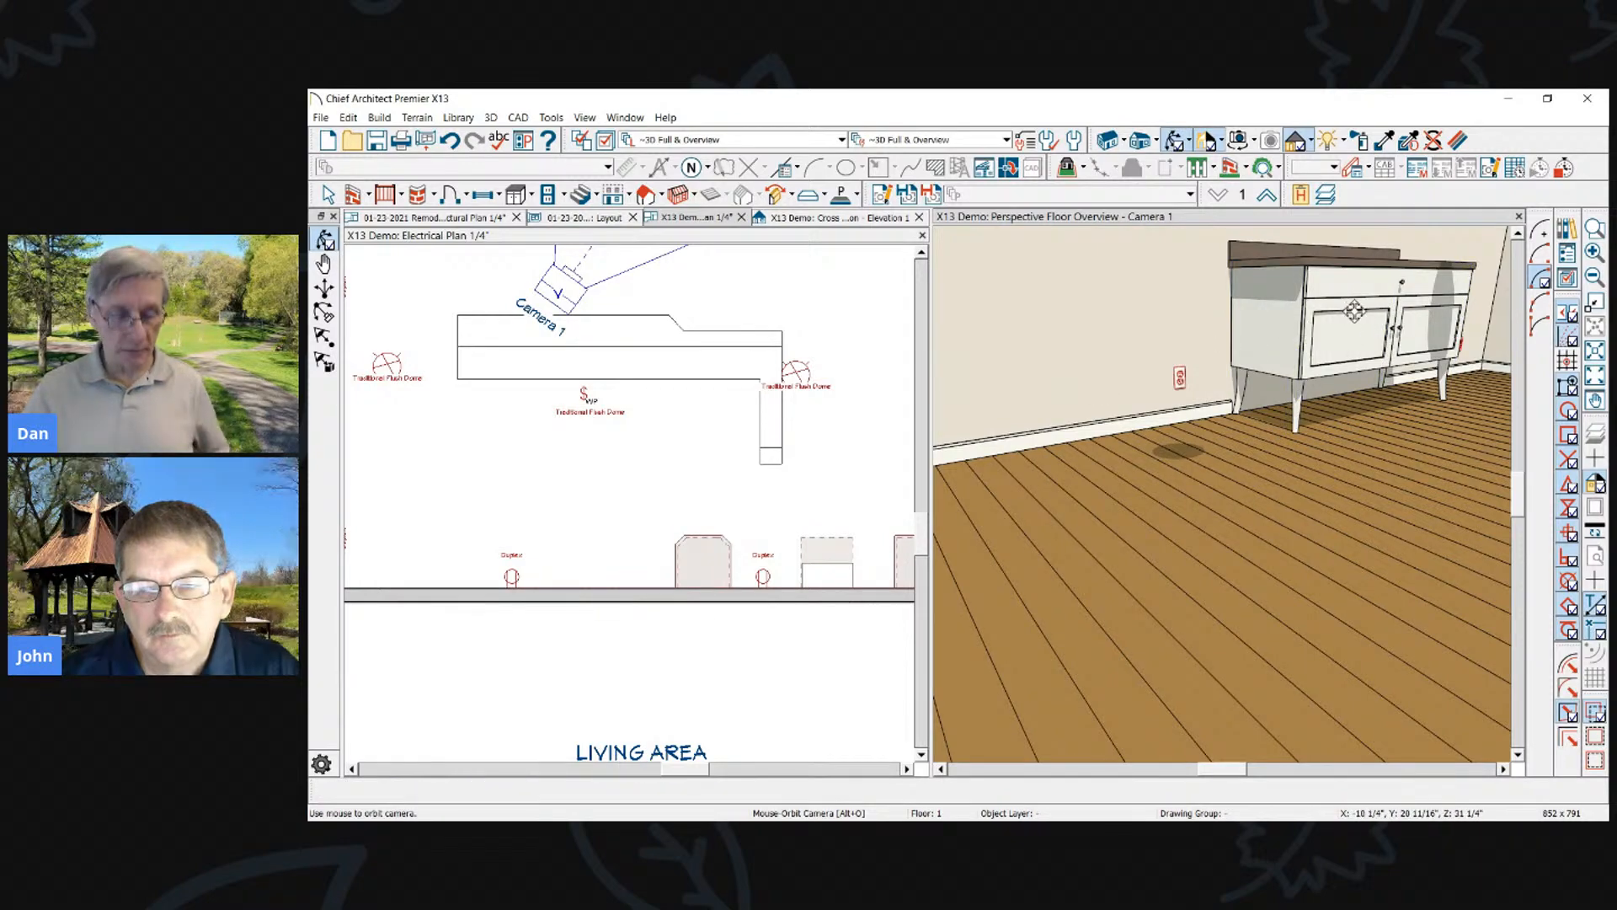
key(space)
double_click(1365, 315)
click(719, 706)
click(1266, 790)
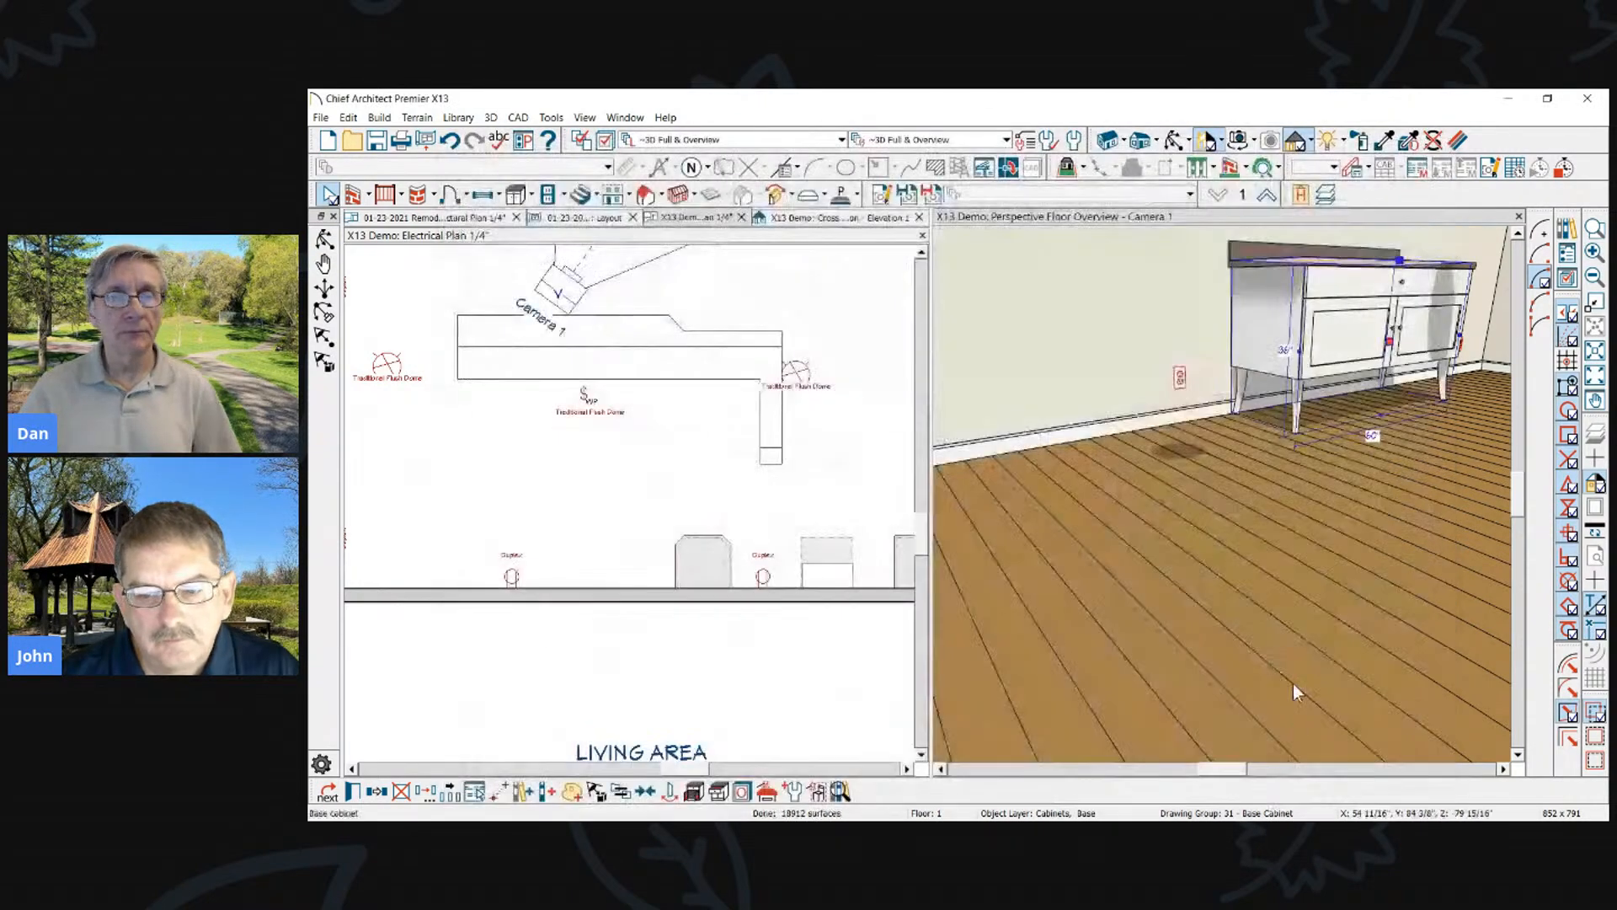
Examine the general room molding options in the specification of the wall behind the base cabinet, leaving them unedited
click(1272, 474)
scroll(1373, 406, down, 3)
scroll(1178, 348, down, 3)
click(1184, 331)
double_click(1213, 330)
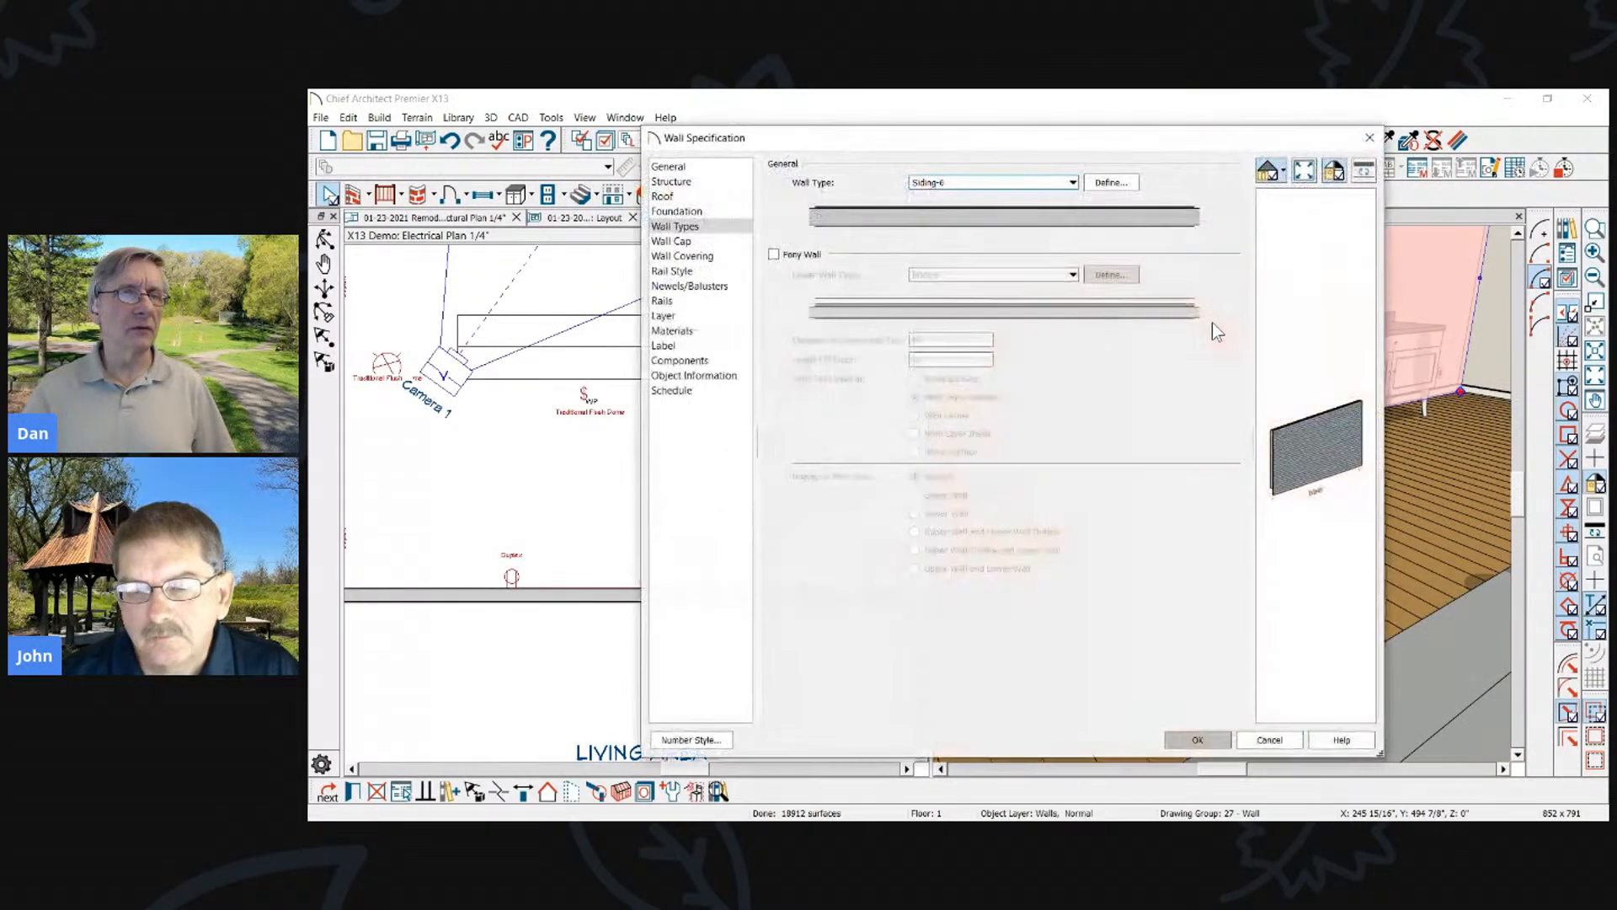
click(675, 168)
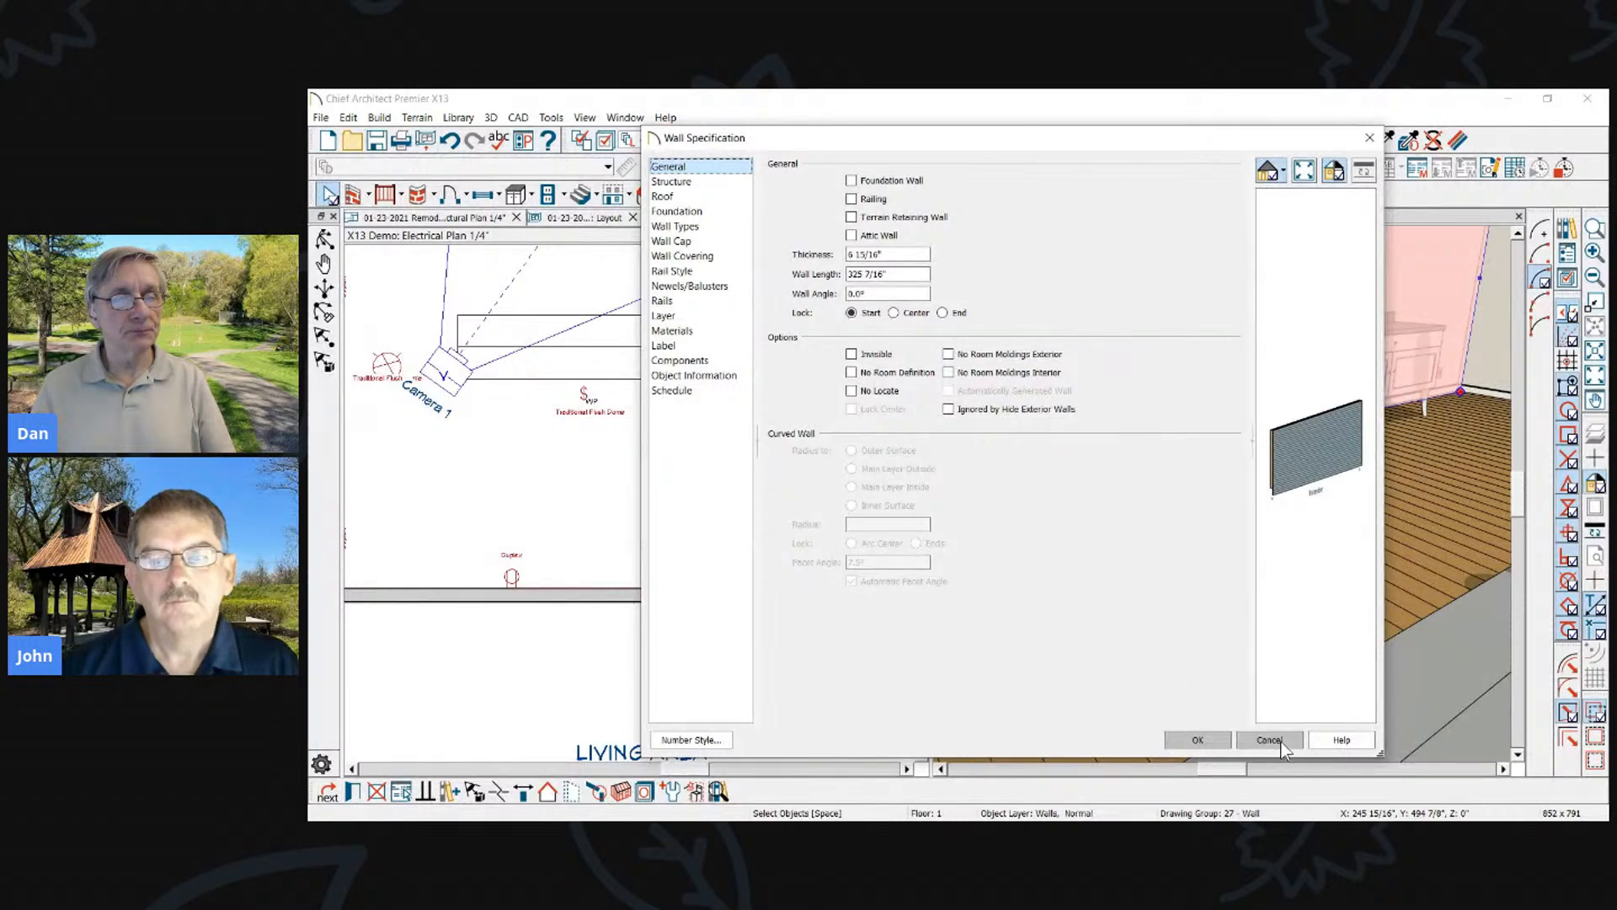
click(1268, 738)
key(Escape)
scroll(1297, 430, down, 3)
scroll(1296, 430, up, 2)
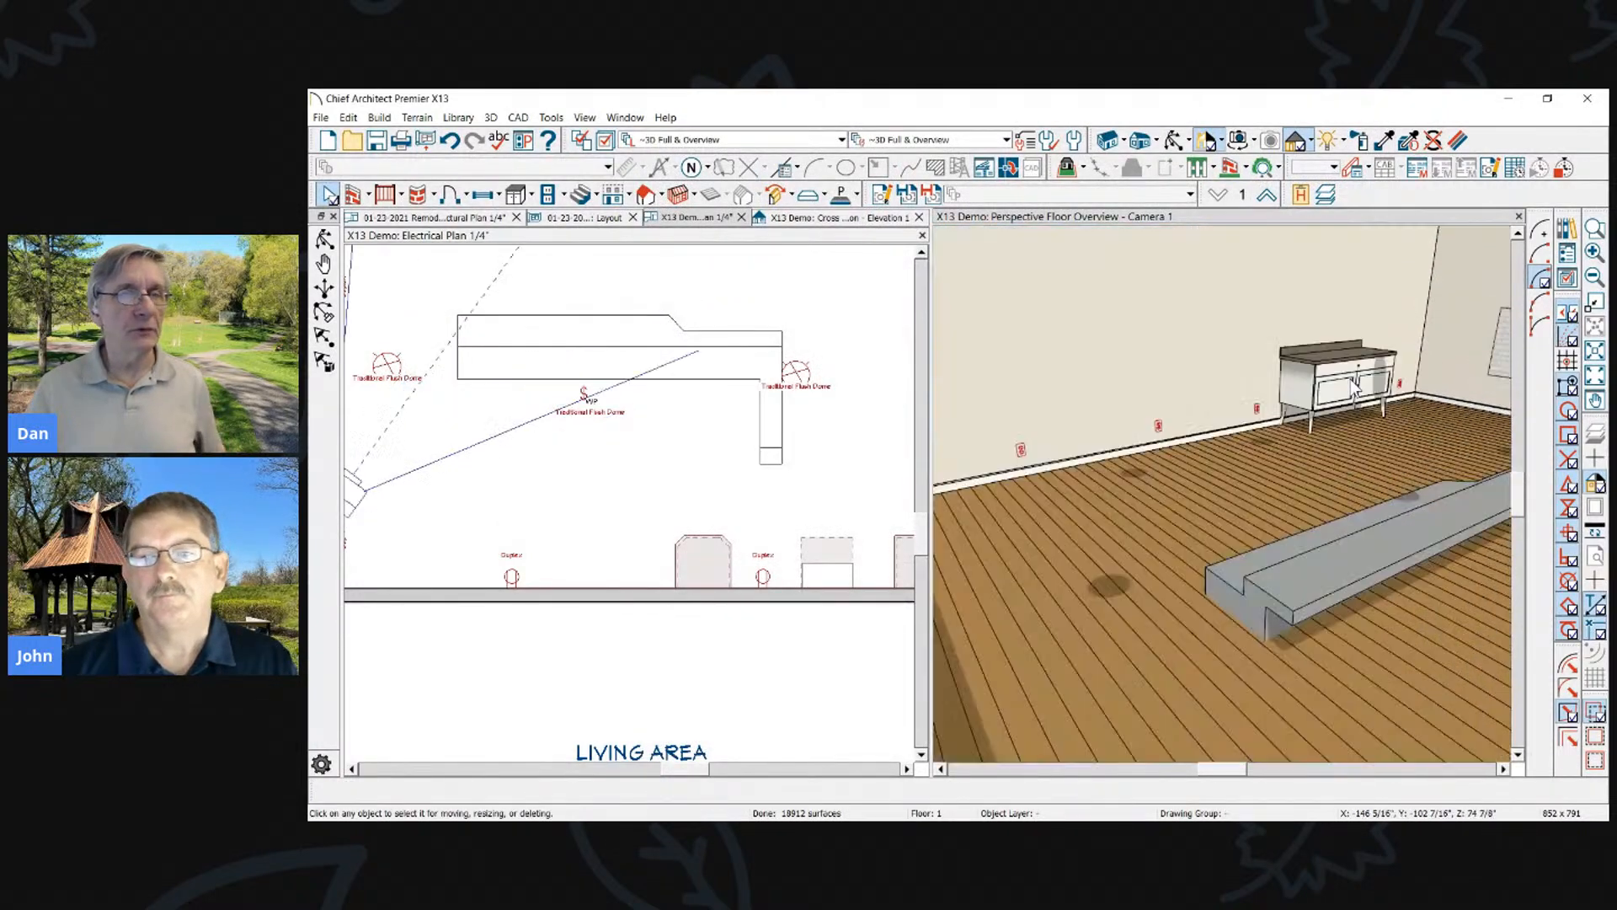
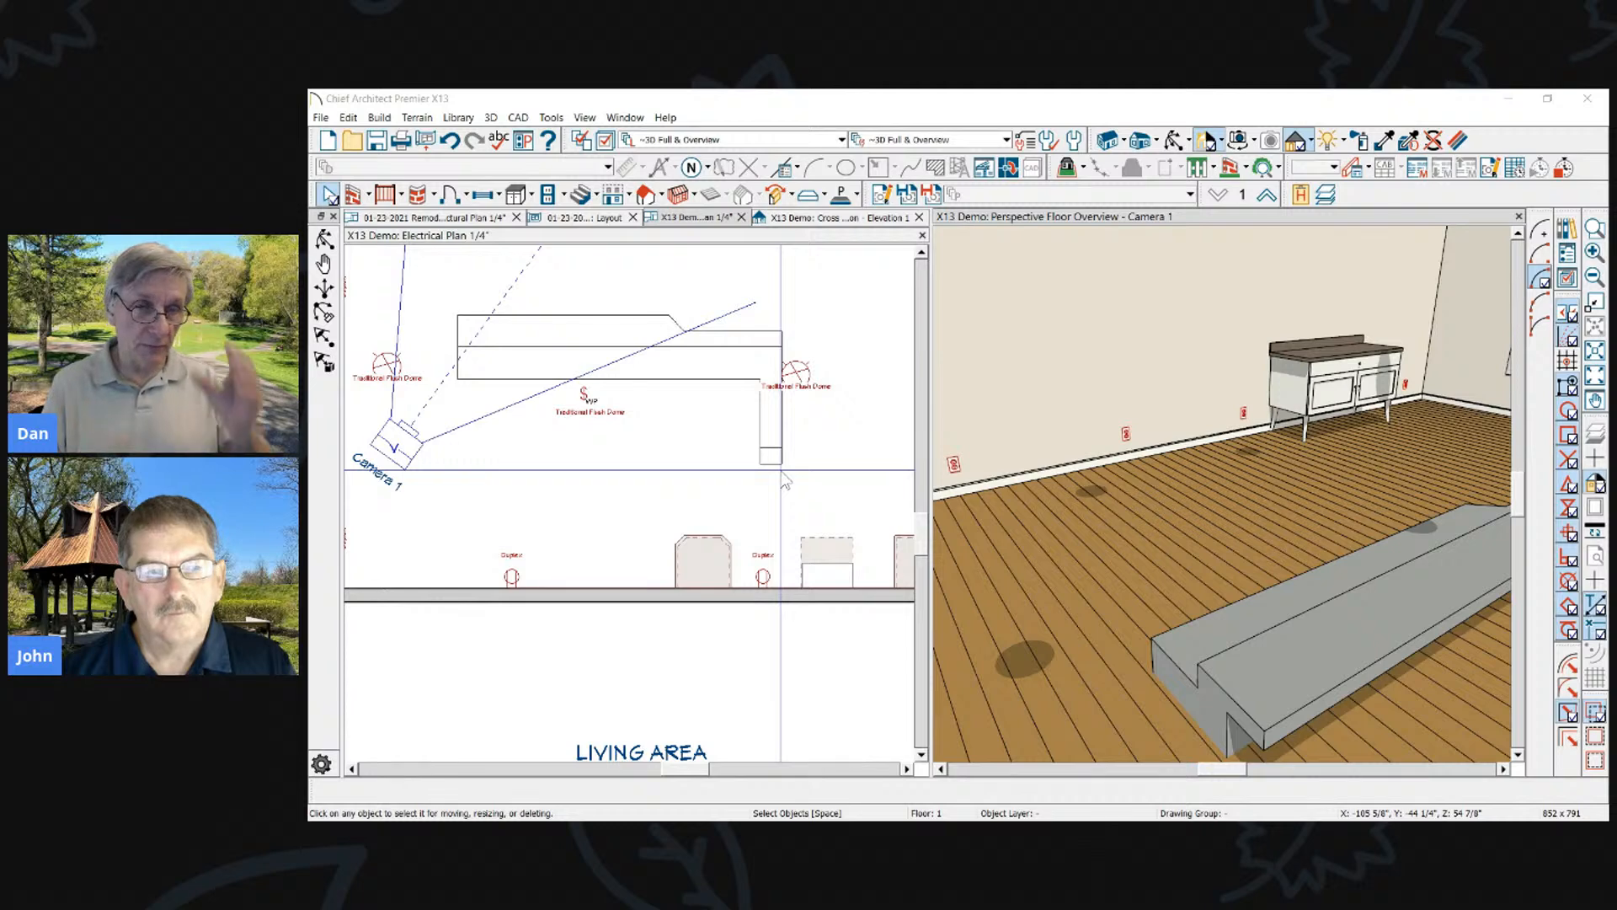
Switch to the Word feature list and review its remaining entries down to Wall Hatching Defaults and Edit Wall Hatching
scroll(783, 480, down, 4)
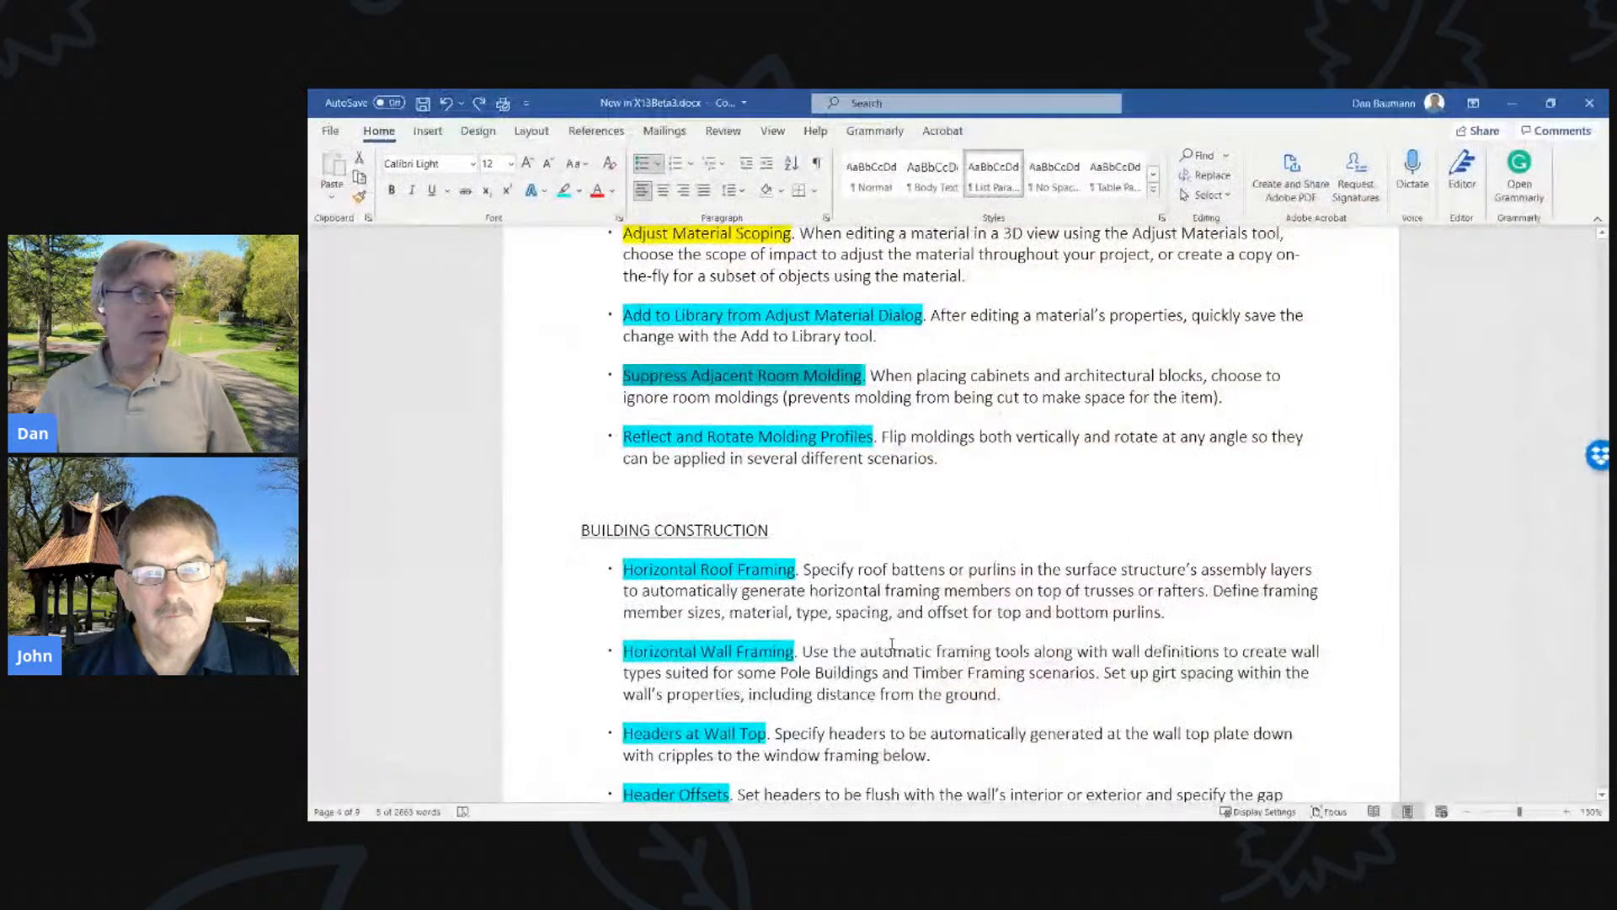
scroll(982, 604, down, 5)
scroll(981, 605, up, 2)
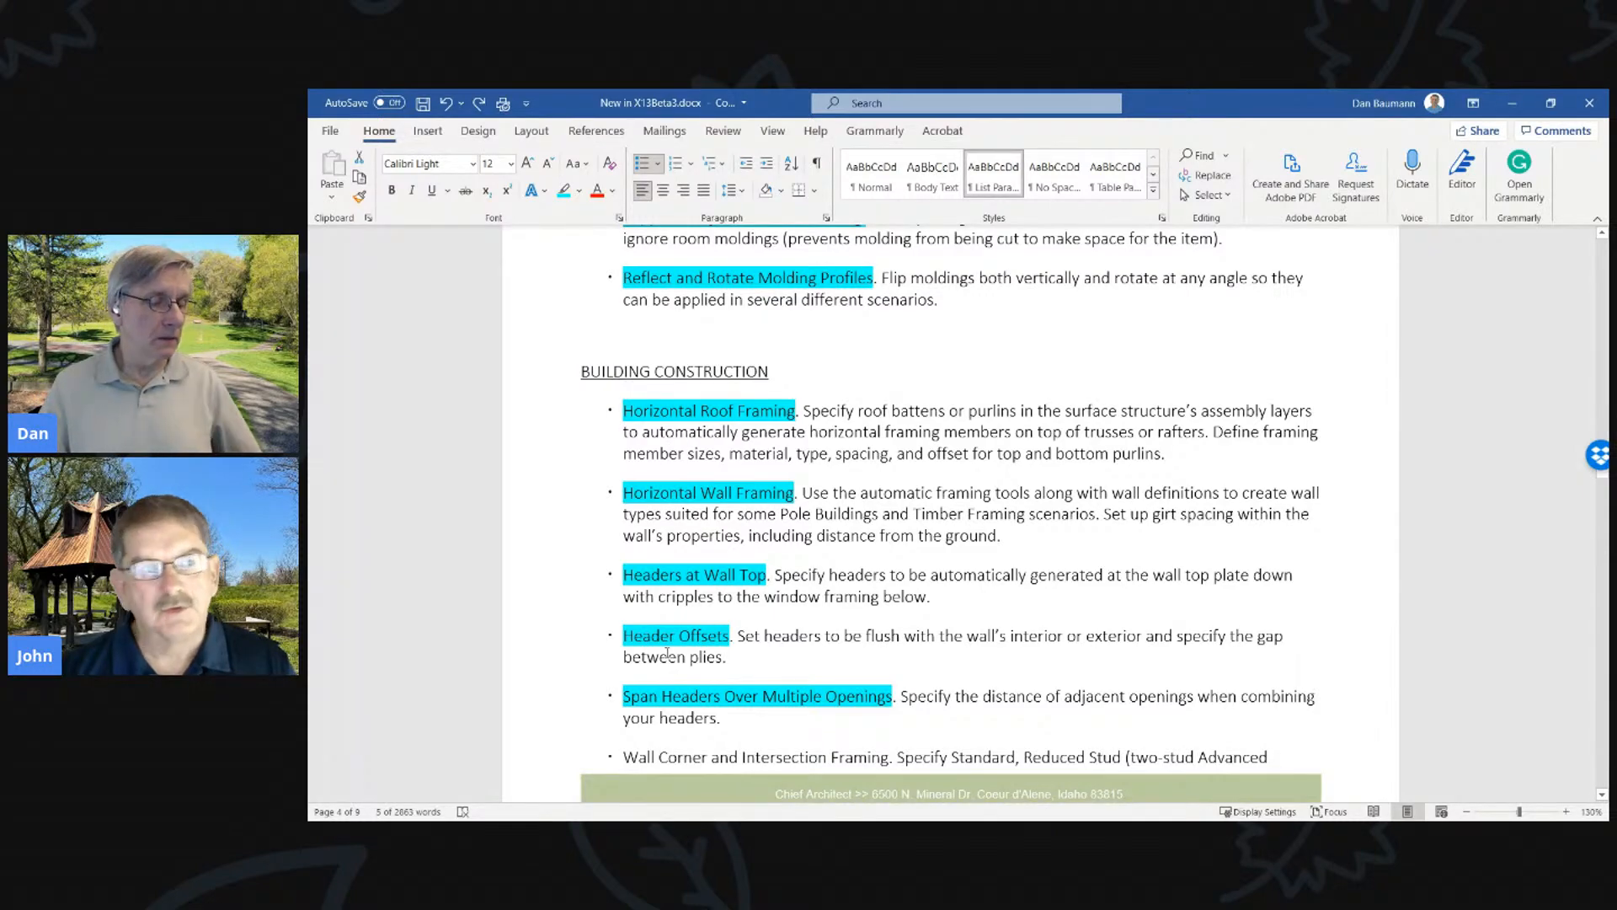
scroll(667, 654, down, 12)
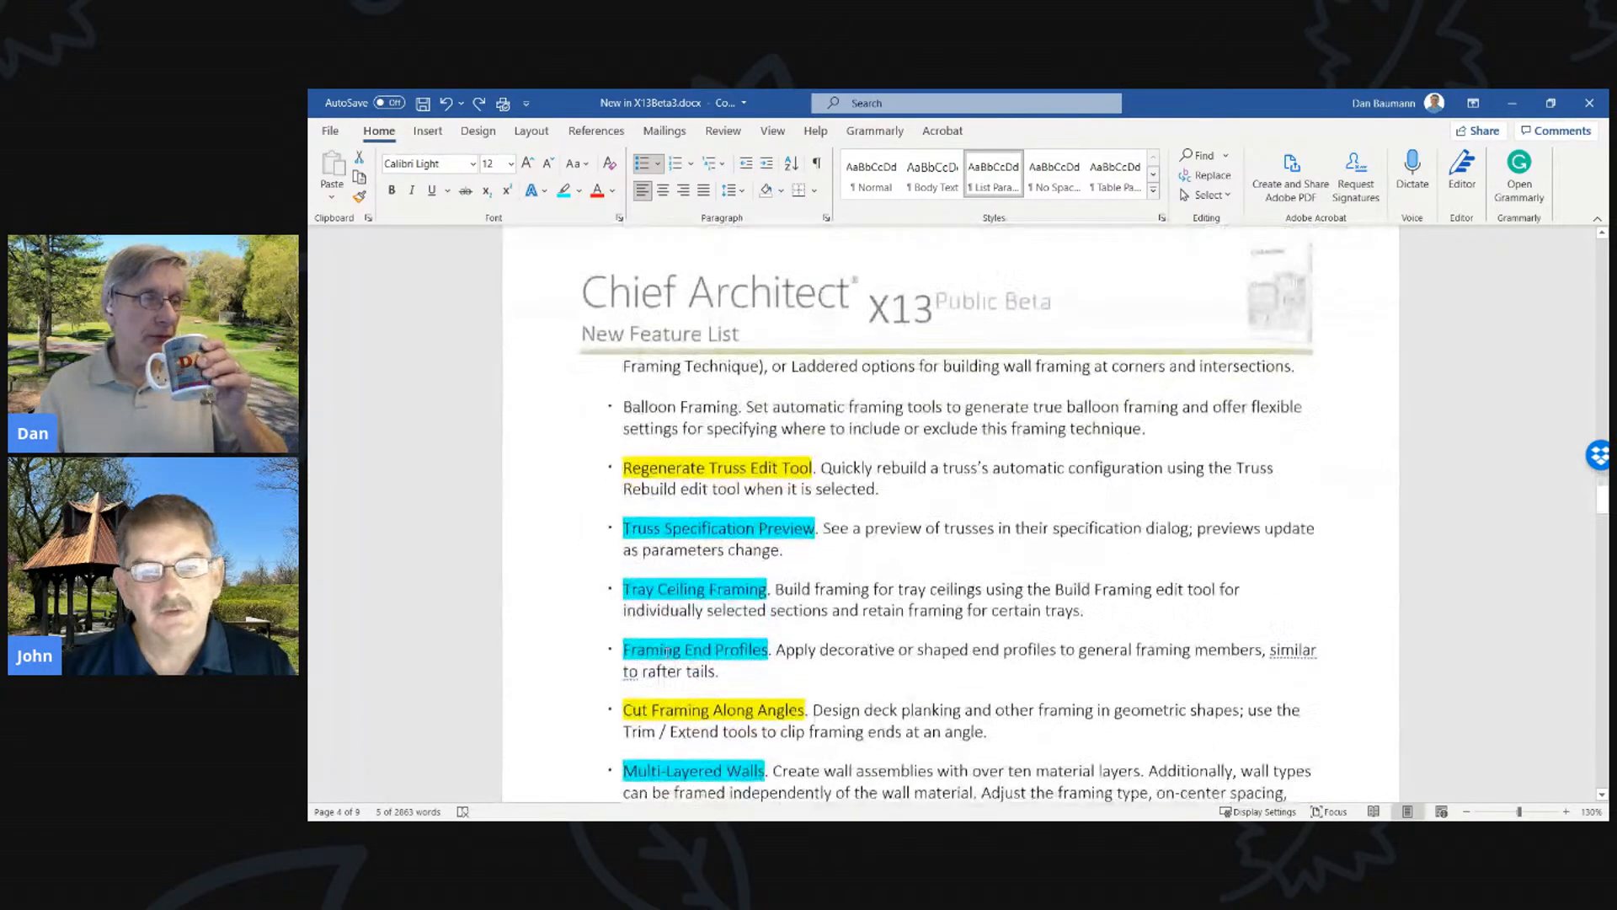
scroll(667, 654, down, 20)
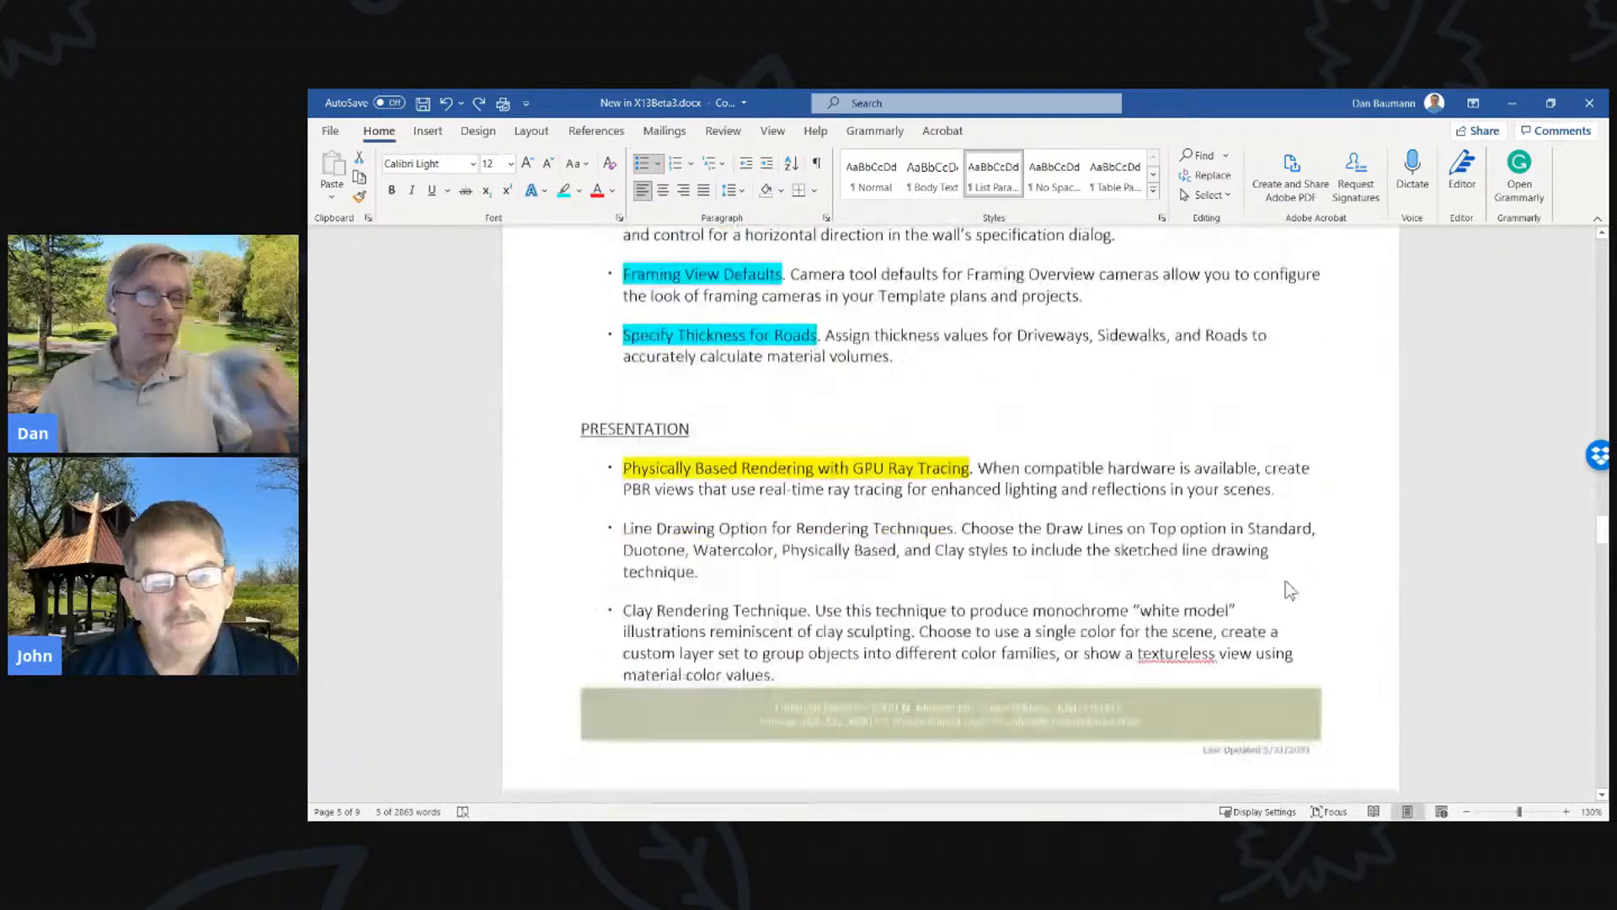
scroll(1153, 524, down, 20)
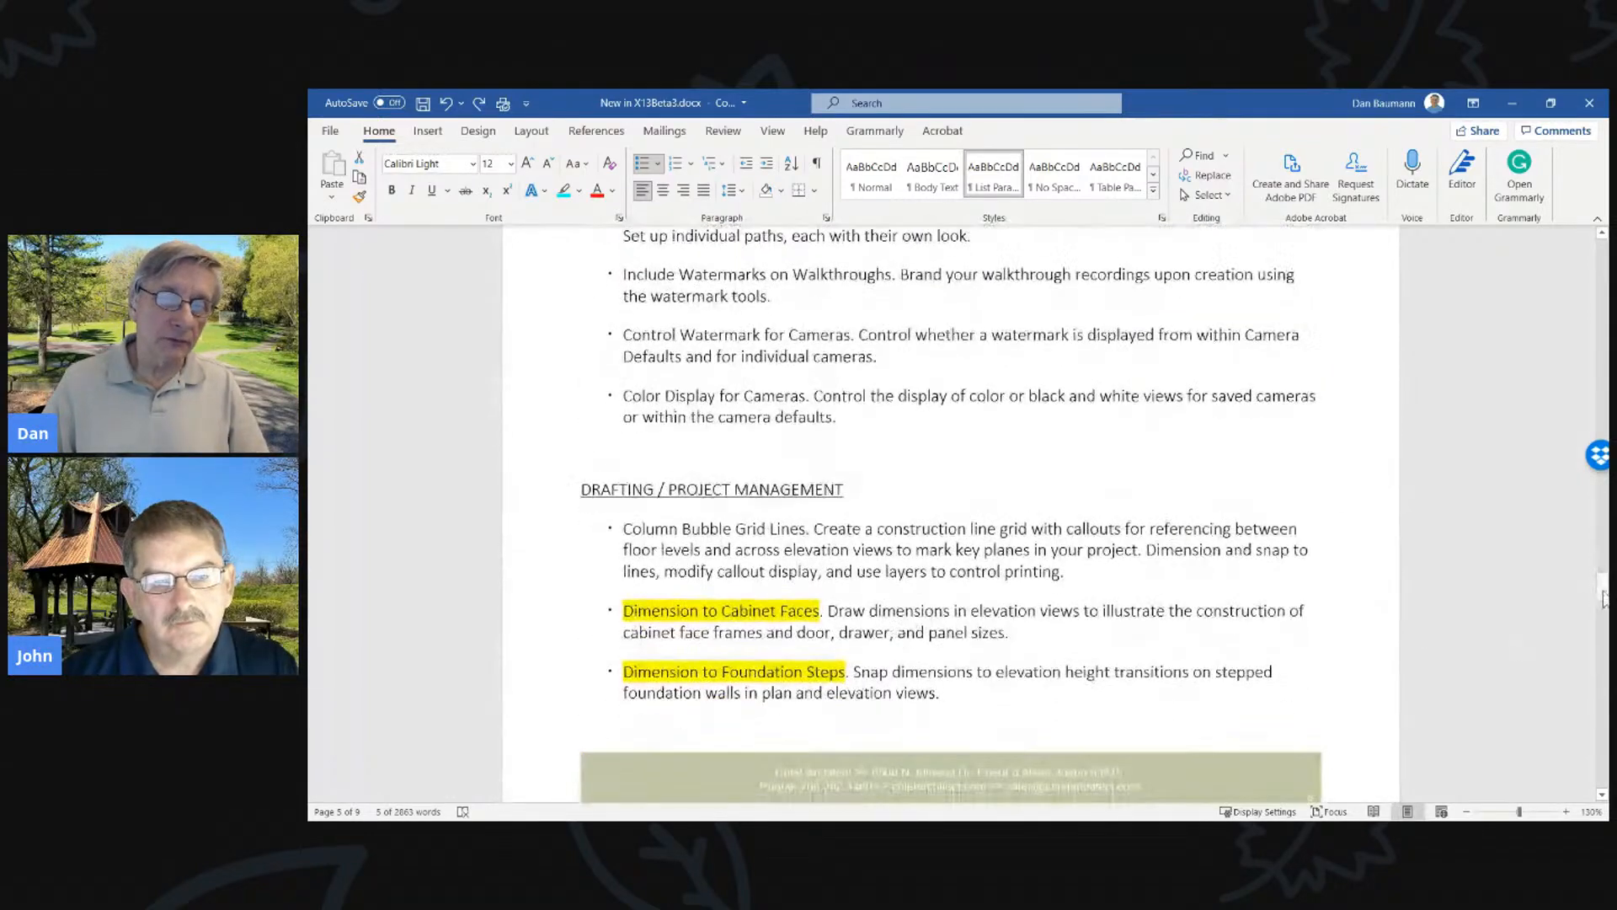
drag(1606, 770, 1606, 752)
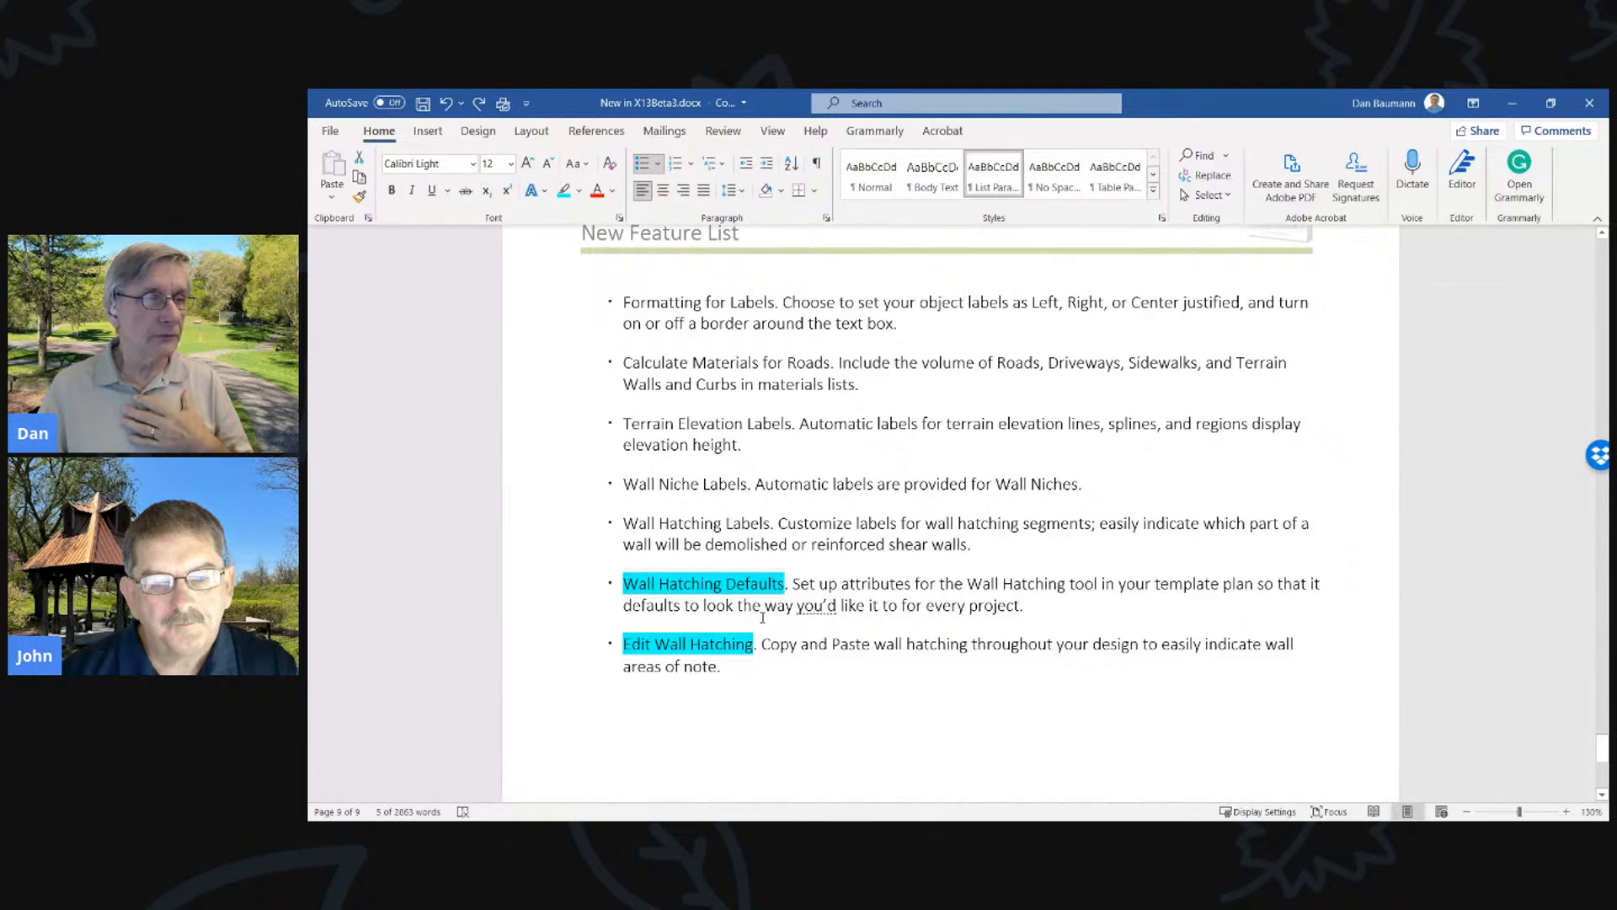
drag(624, 583, 799, 650)
click(768, 644)
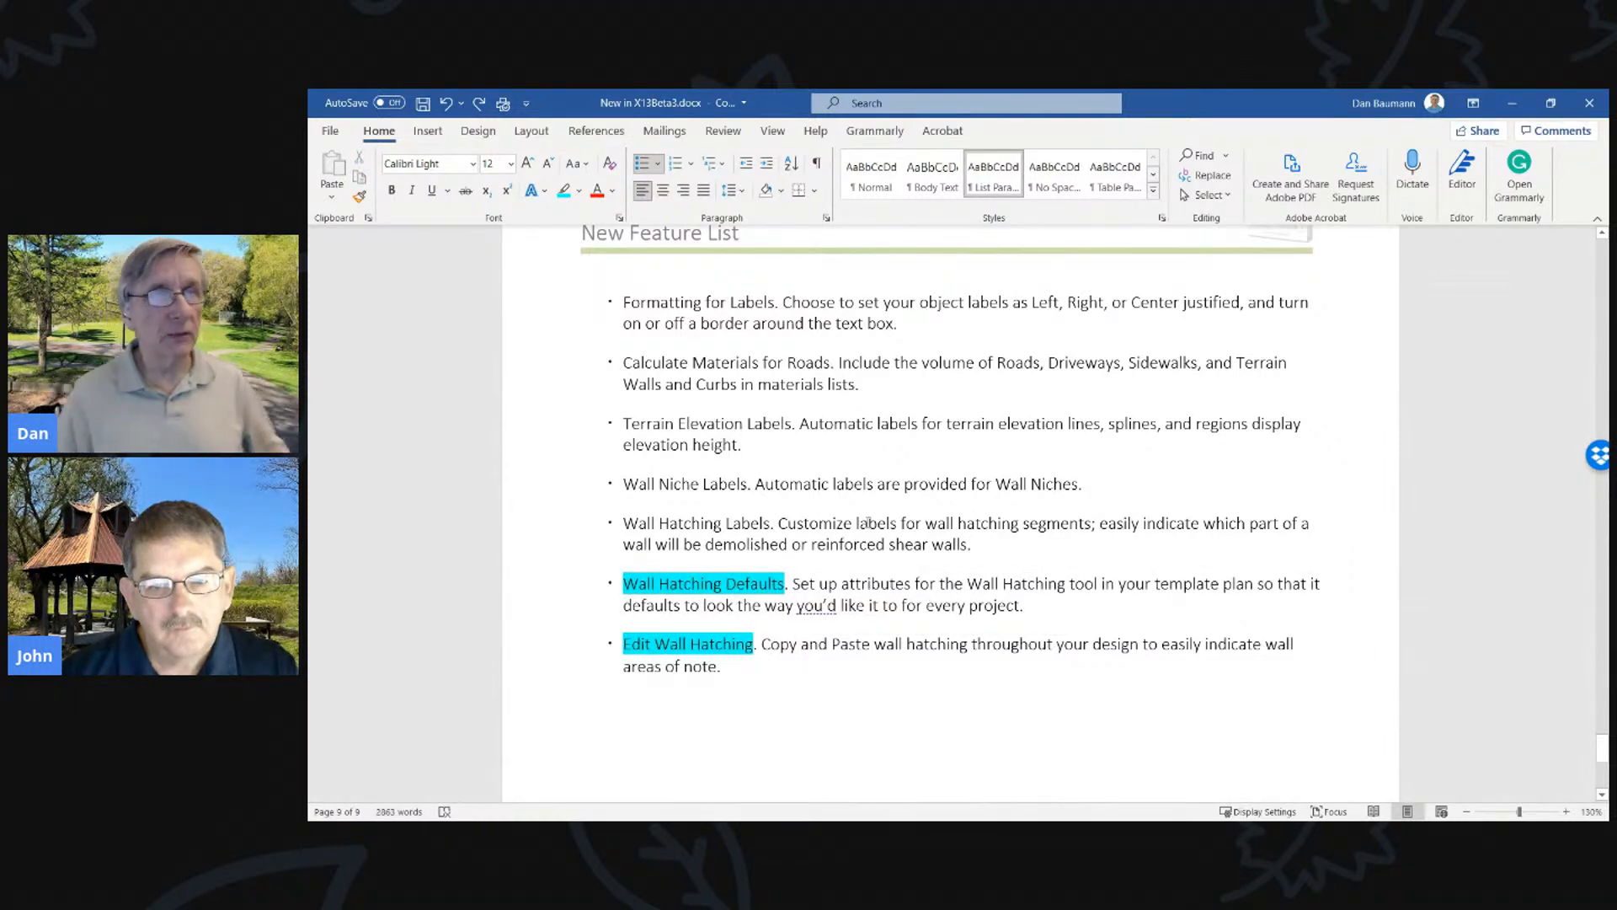
click(1512, 104)
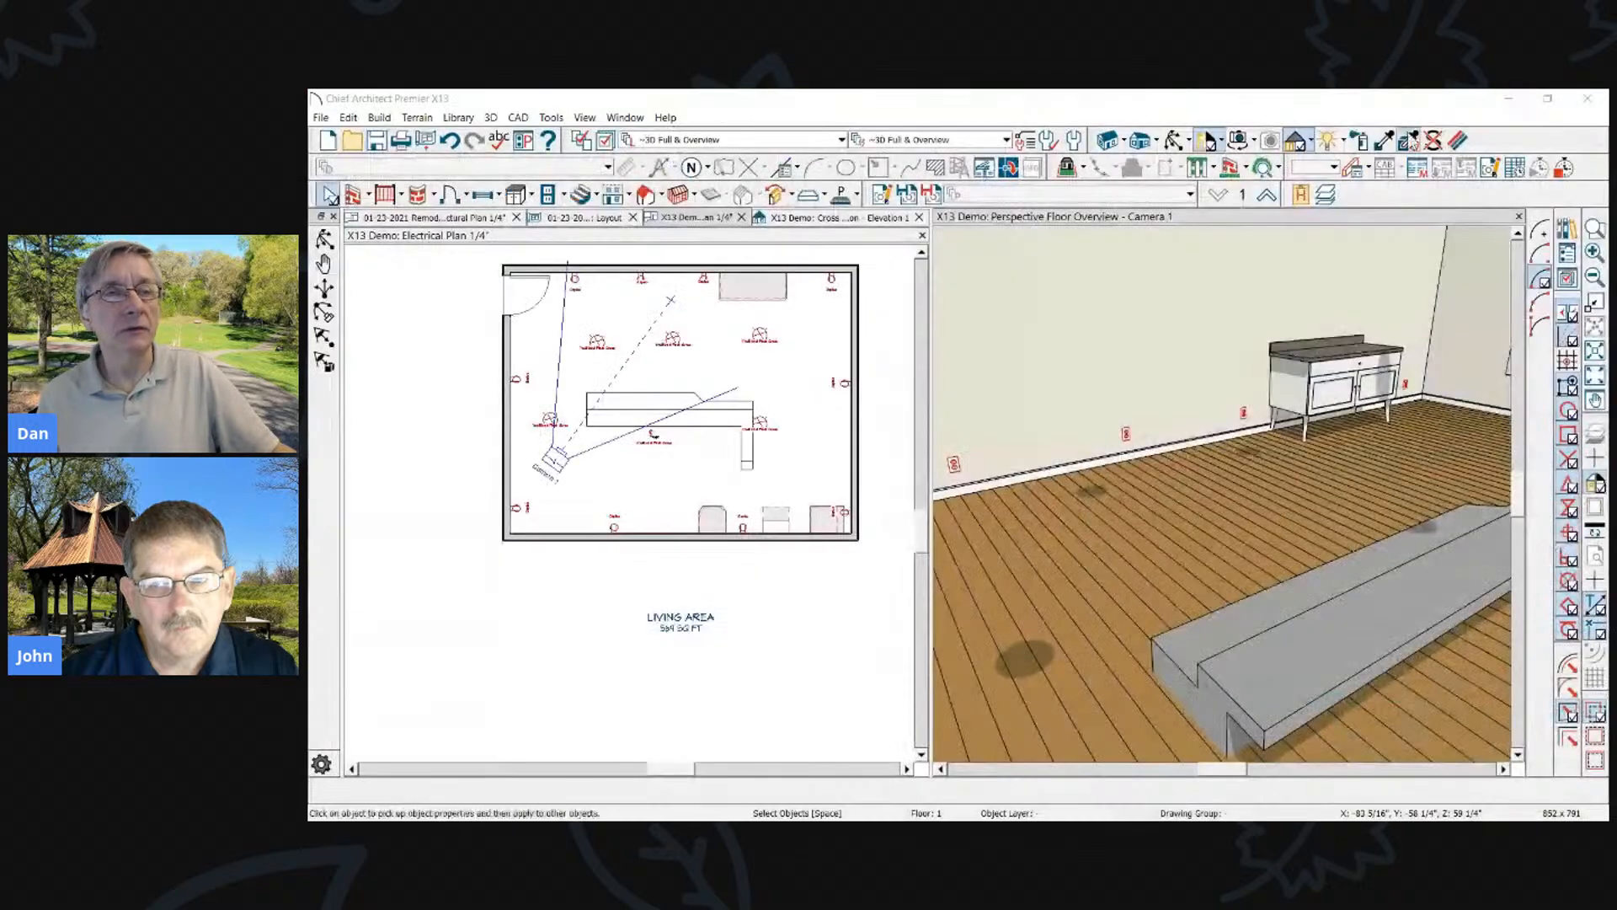
Draw three straight interior walls in the living area: a full-height one near the door, a horizontal one near the bottom, and a vertical one above it
scroll(630, 616, down, 2)
scroll(717, 496, up, 2)
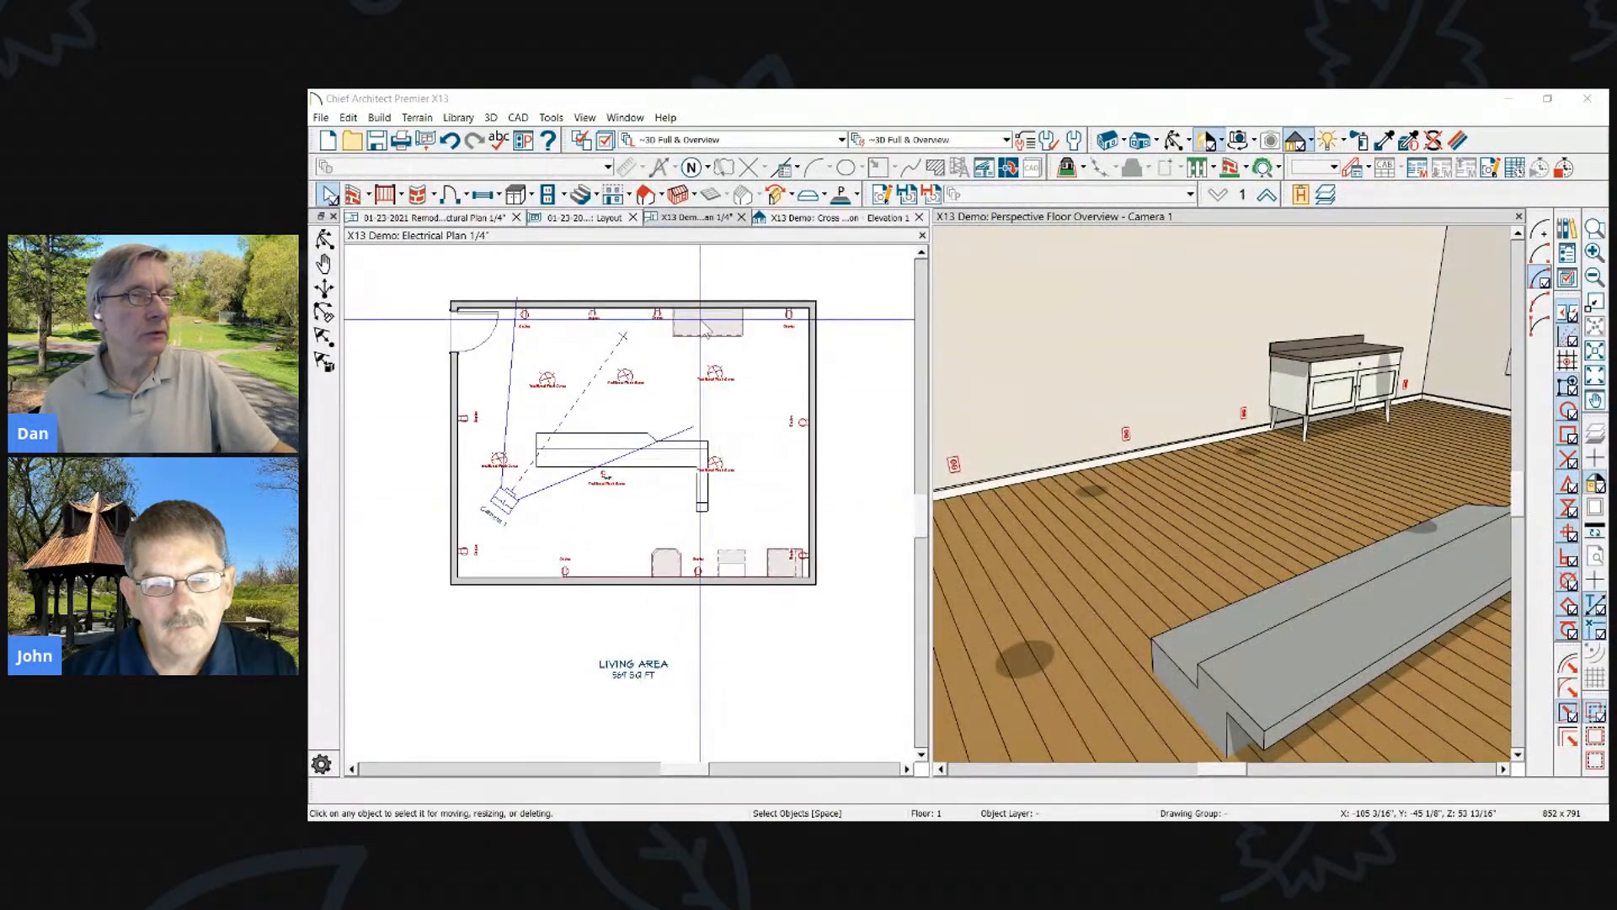
click(354, 196)
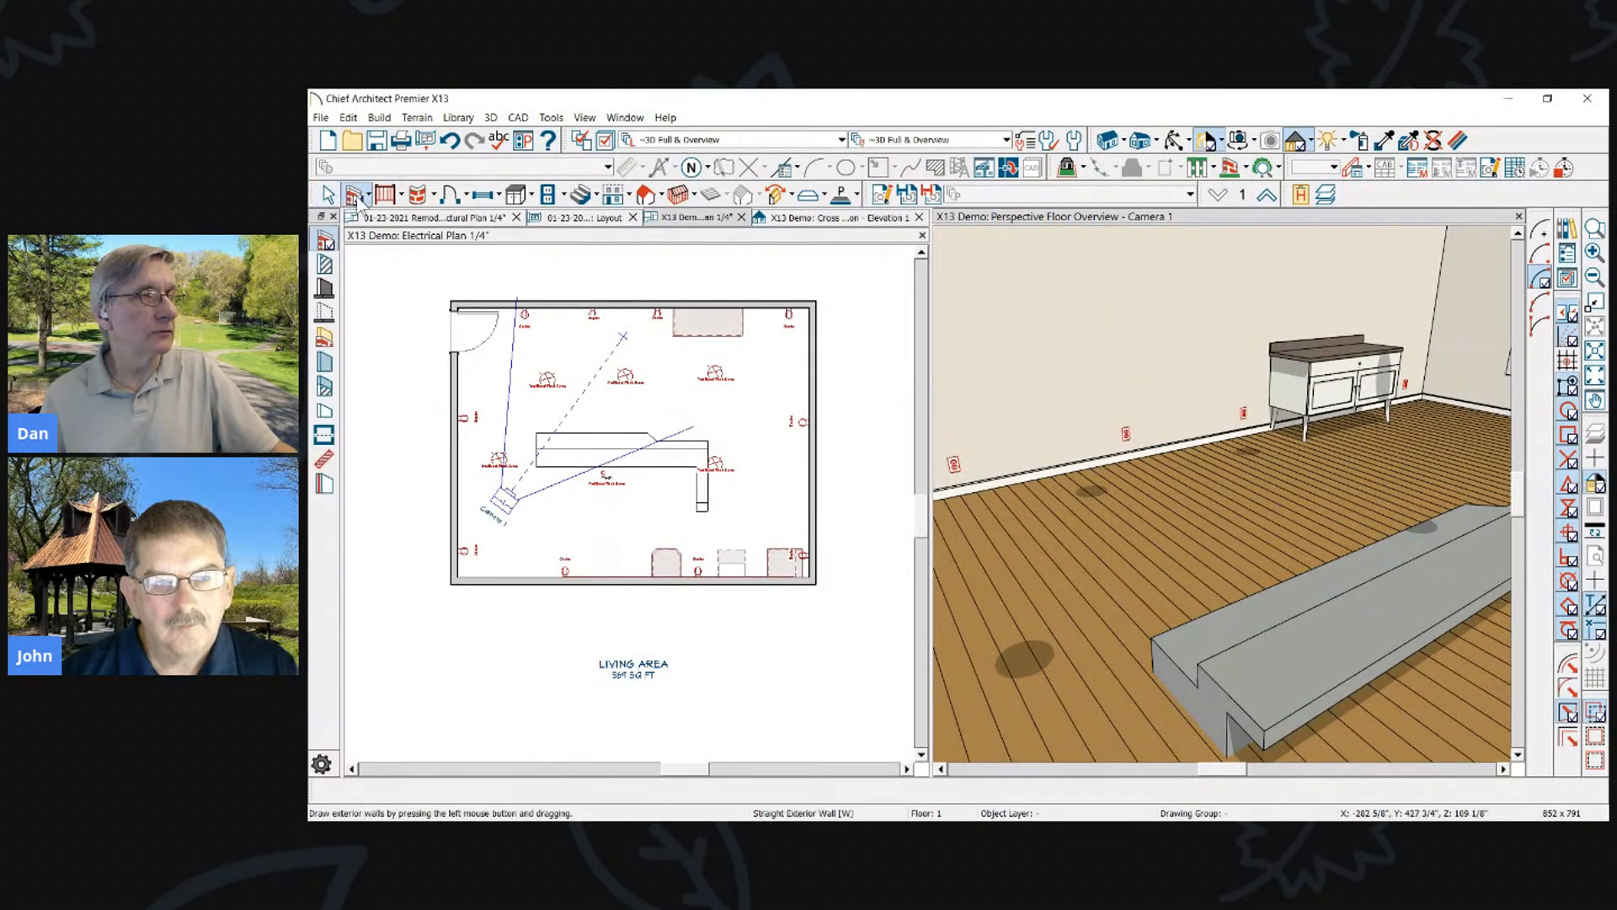
click(325, 263)
drag(554, 308, 554, 457)
key(Escape)
click(463, 293)
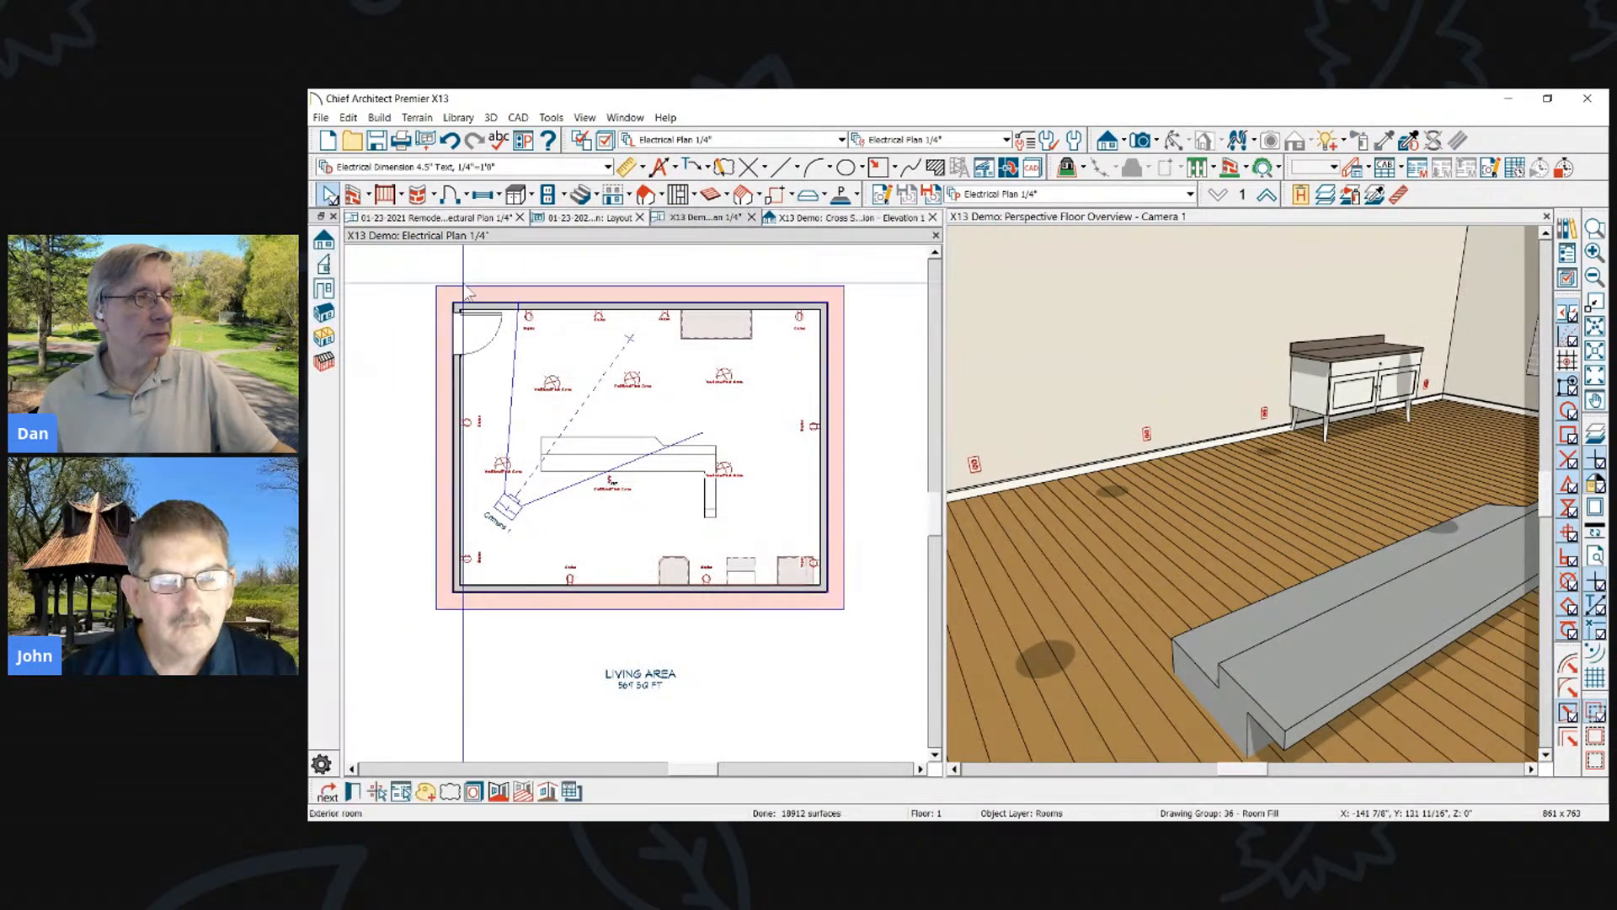
click(353, 195)
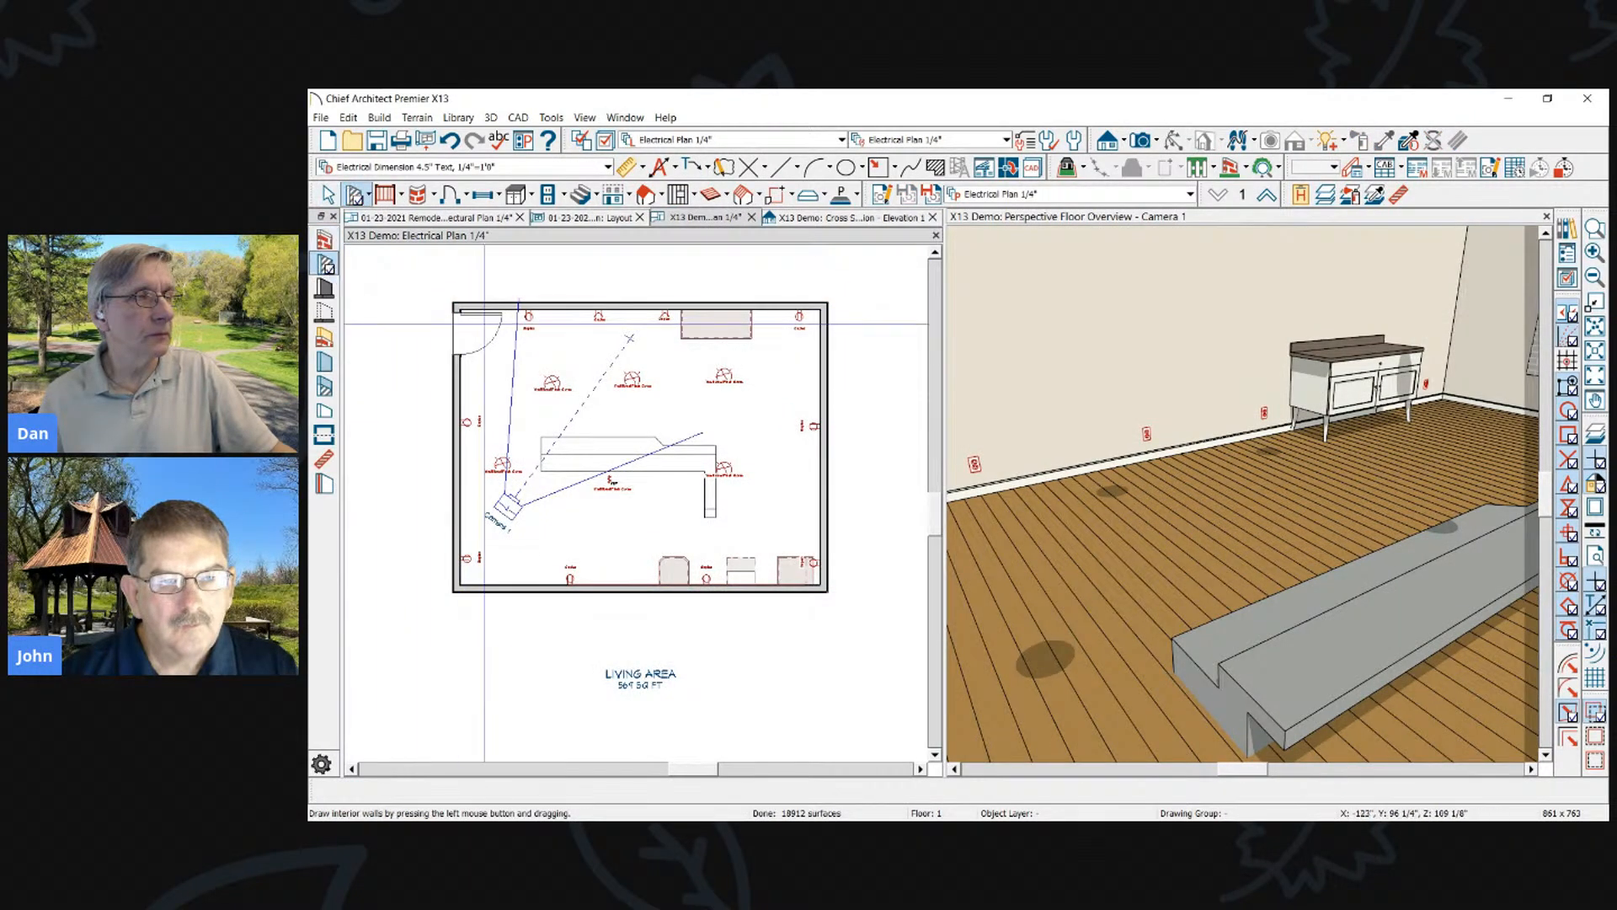
drag(543, 571, 546, 626)
drag(548, 539, 824, 546)
drag(658, 539, 658, 301)
scroll(590, 270, down, 1)
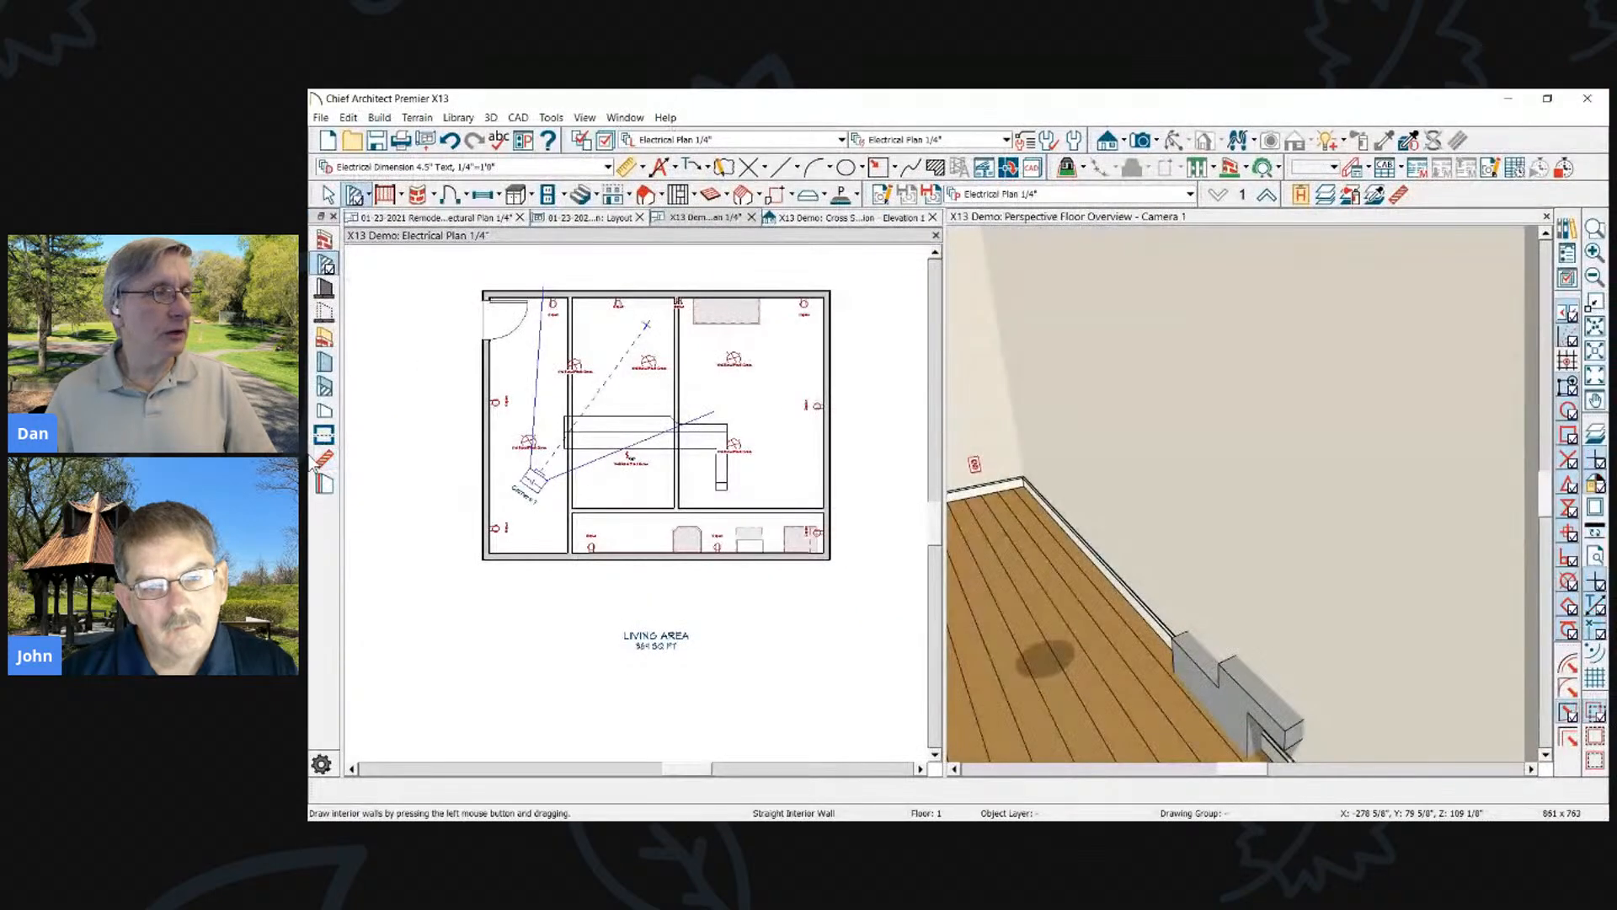
Open the Wall Hatching Defaults and browse the layer choices, keeping the hatching on the Walls, Hatching layer
double_click(325, 462)
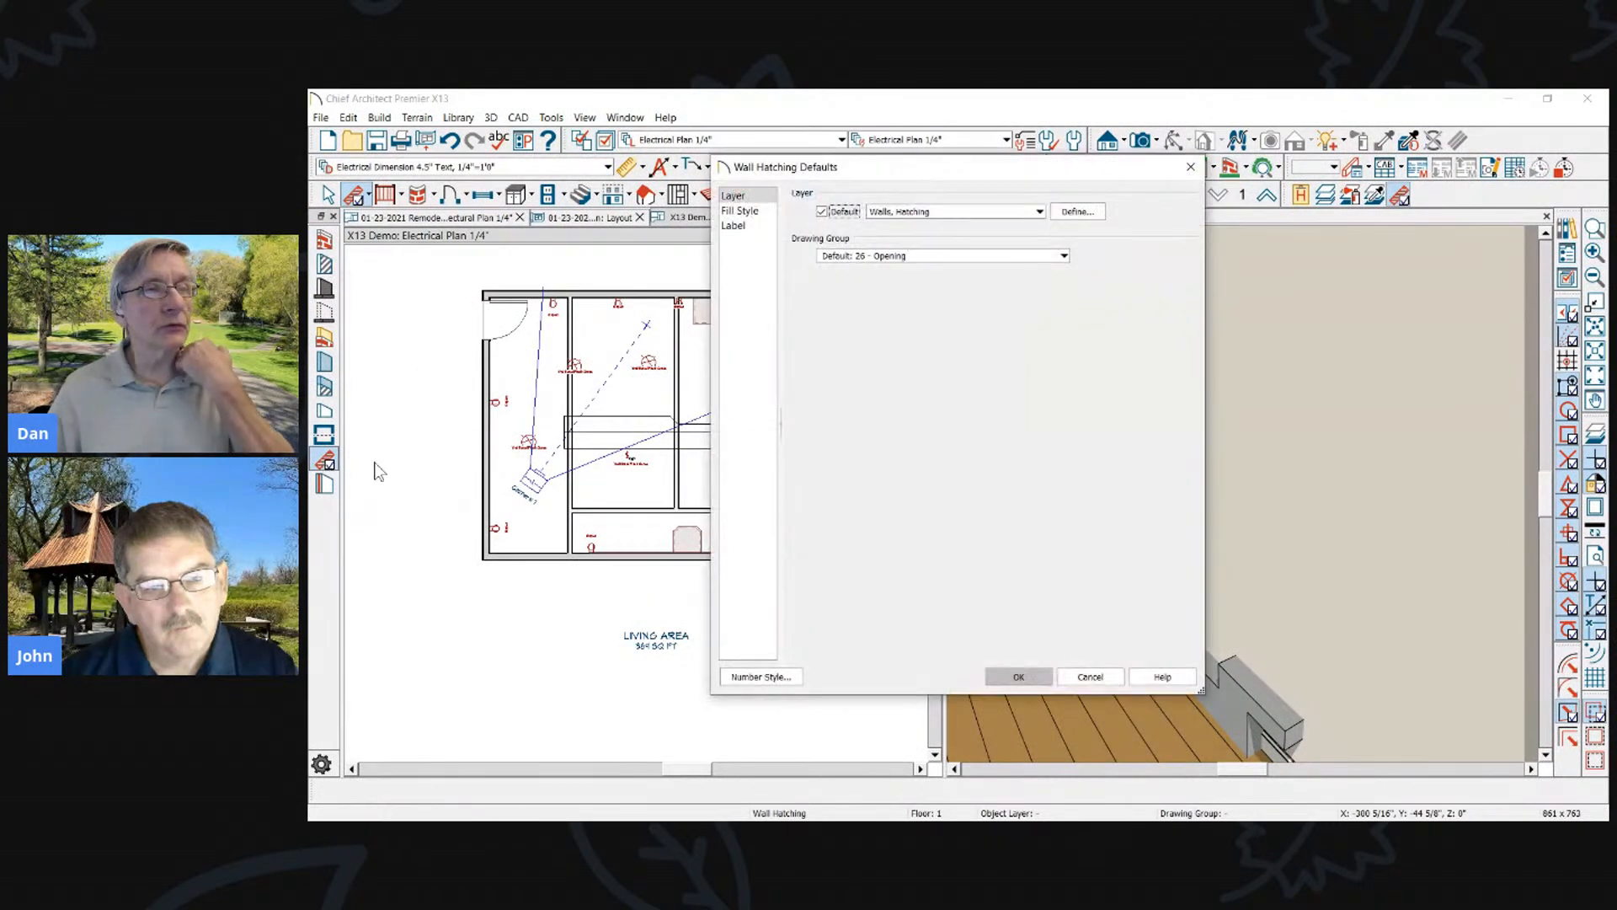
click(909, 214)
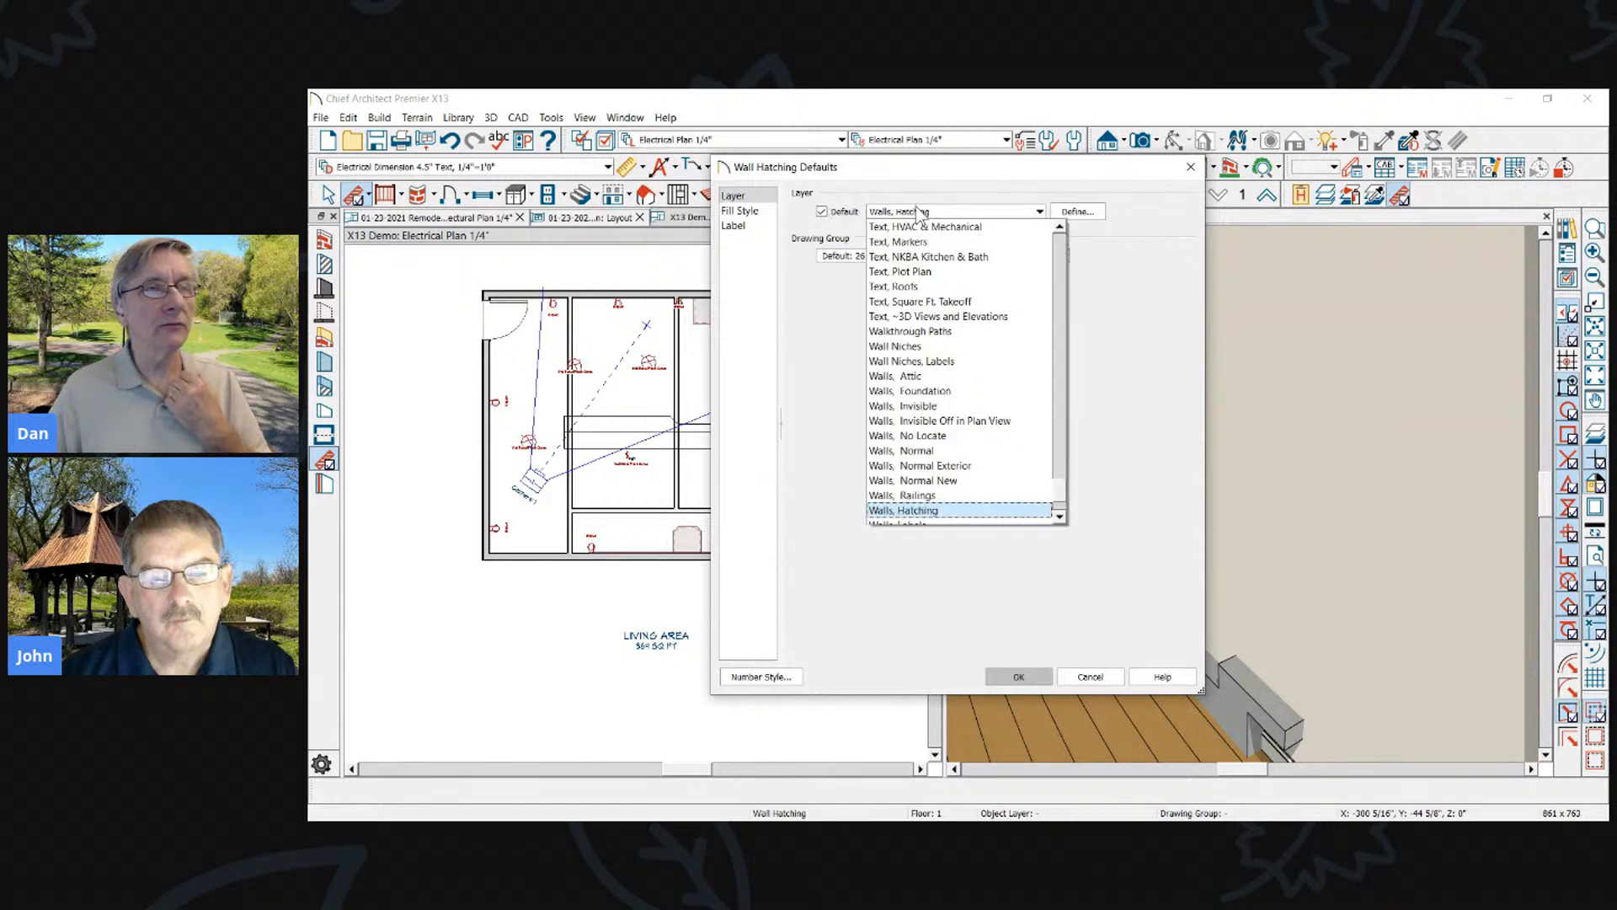
scroll(951, 245, up, 10)
scroll(965, 487, up, 15)
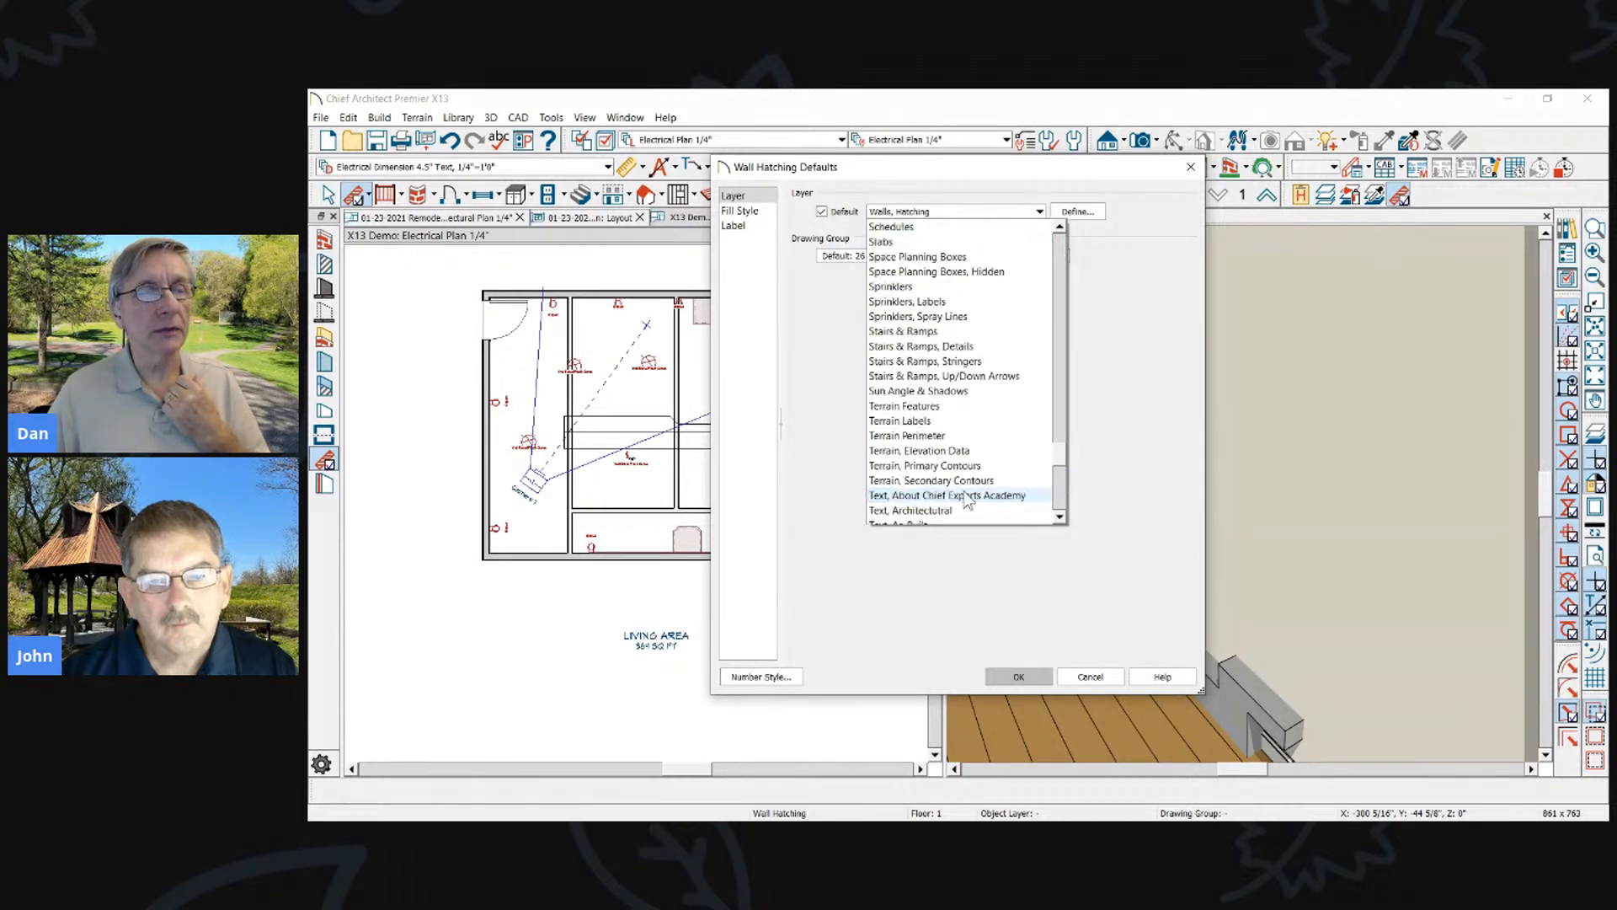
click(934, 164)
drag(938, 173, 1199, 187)
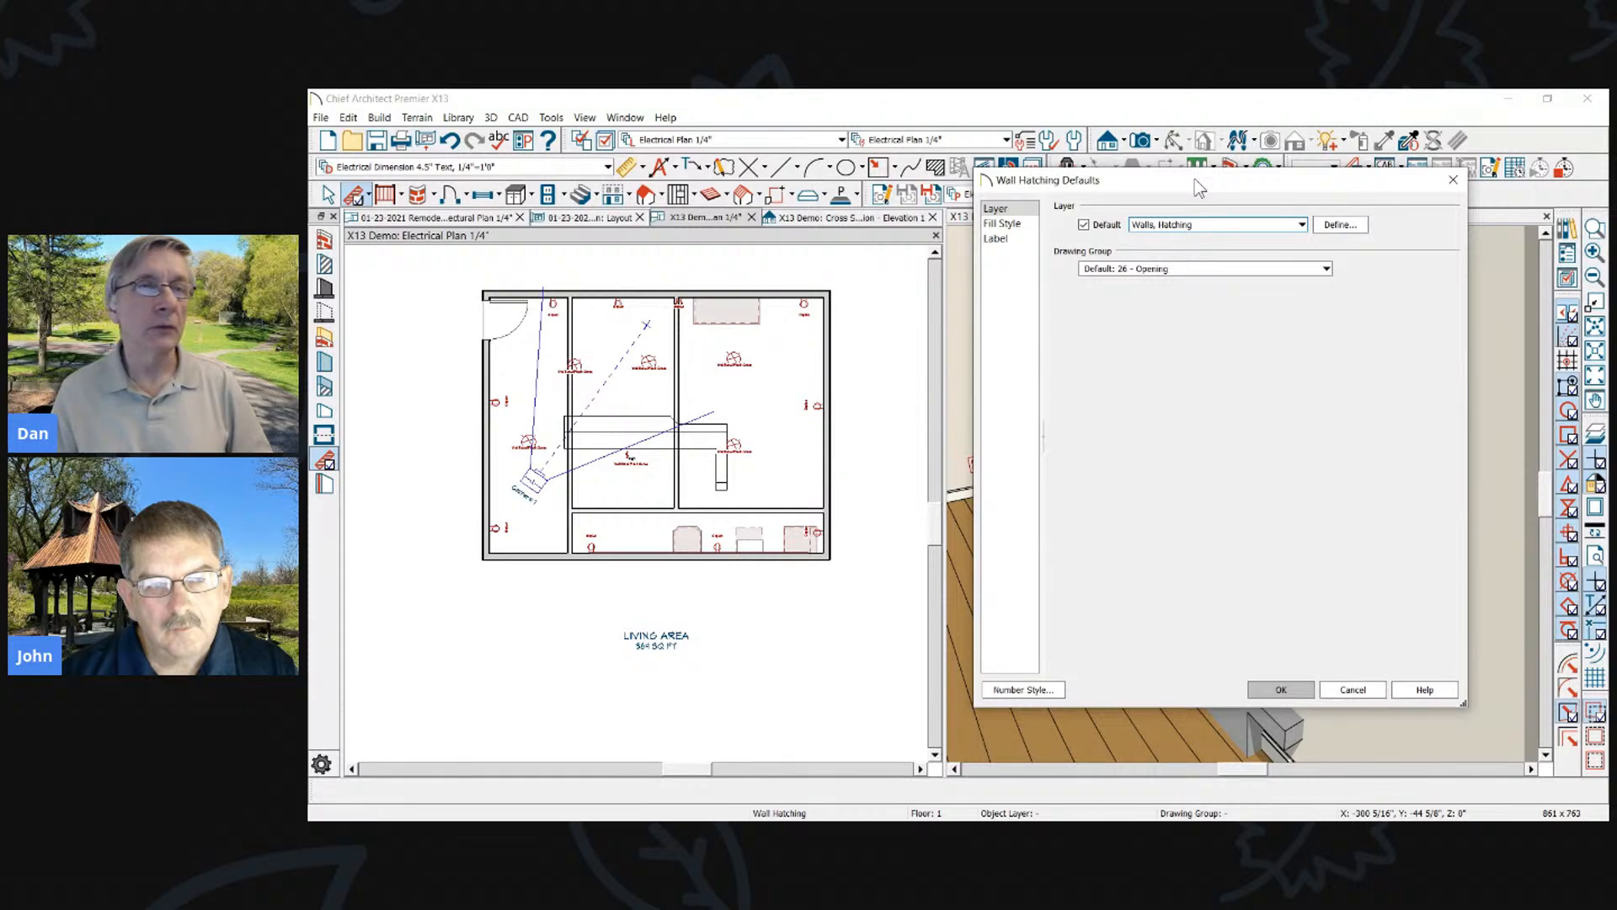
Set the default wall hatching fill pattern to Solid with the layer color
click(1002, 223)
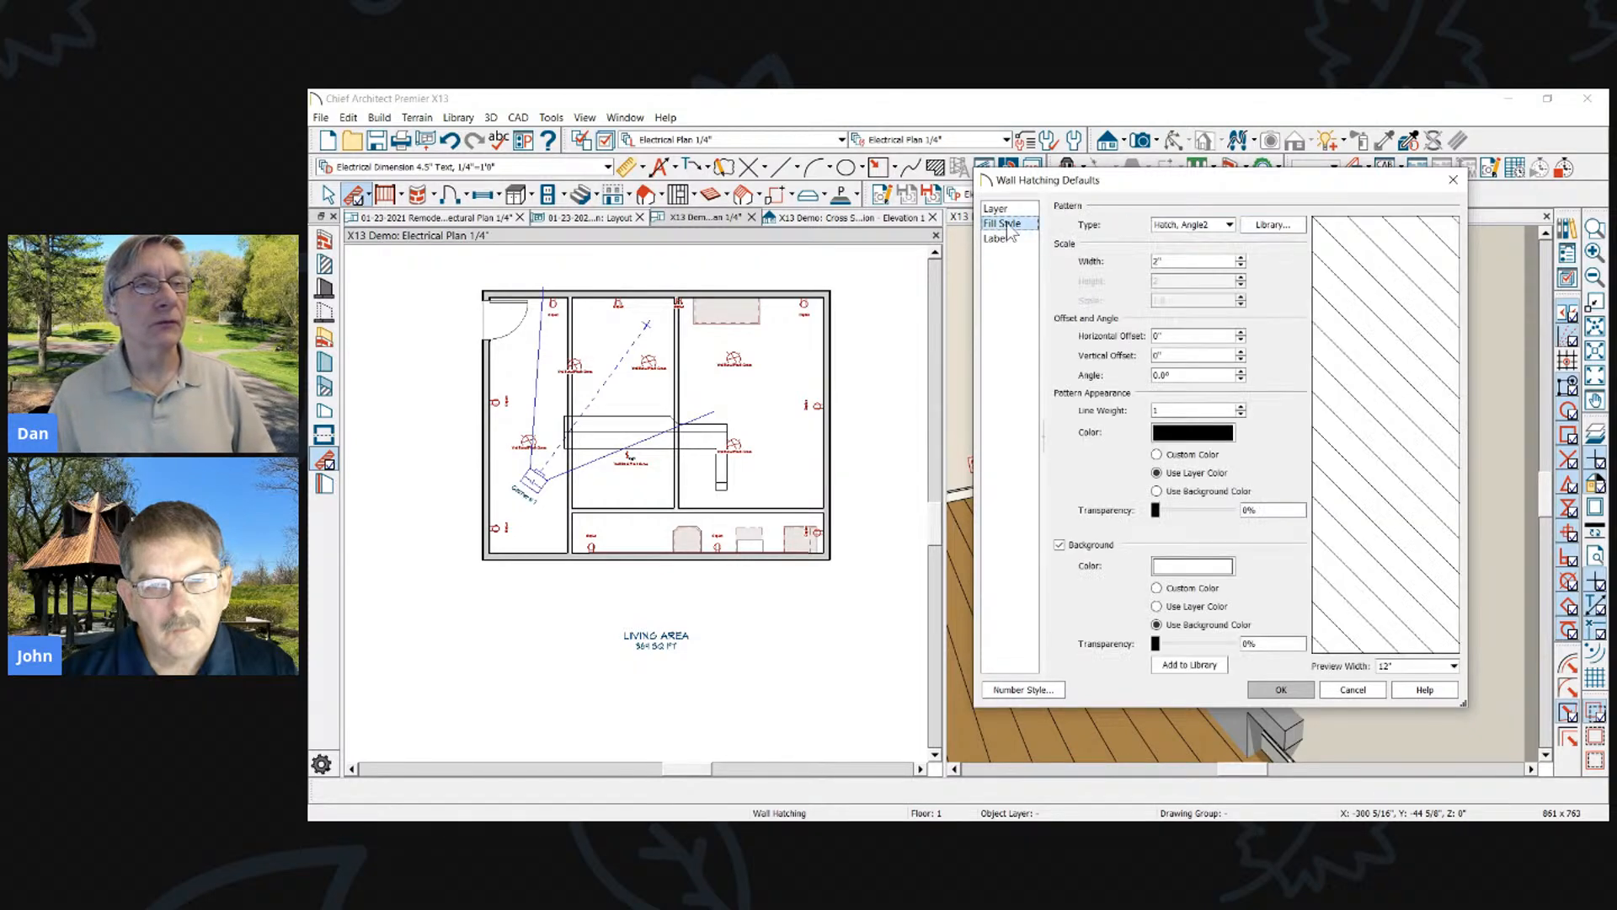
click(1223, 226)
click(1209, 254)
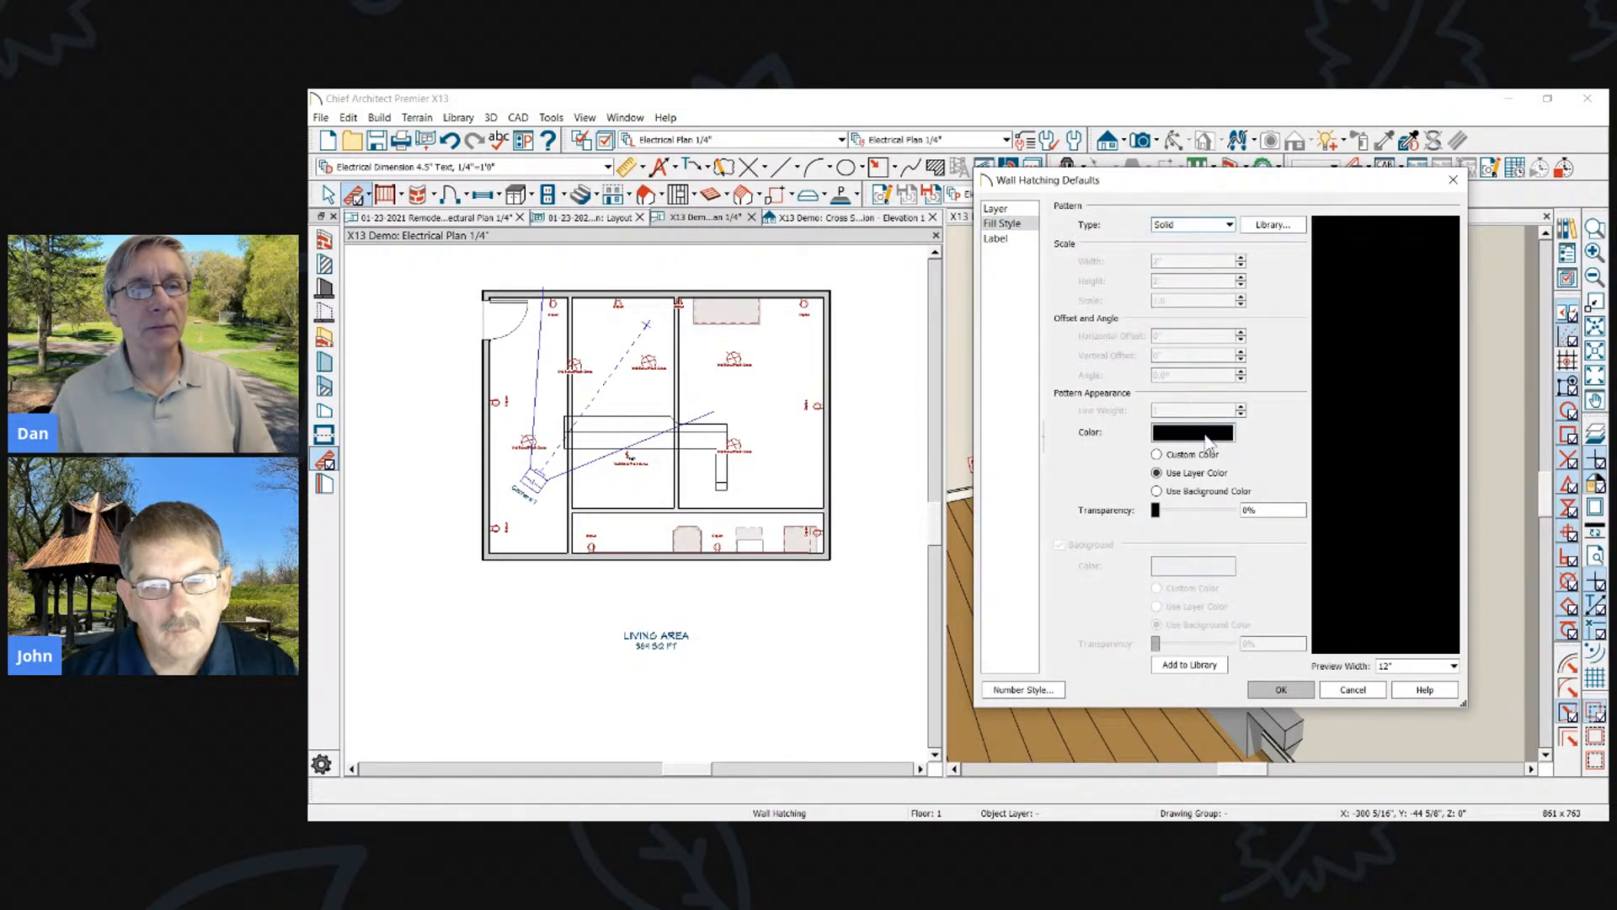
click(1293, 695)
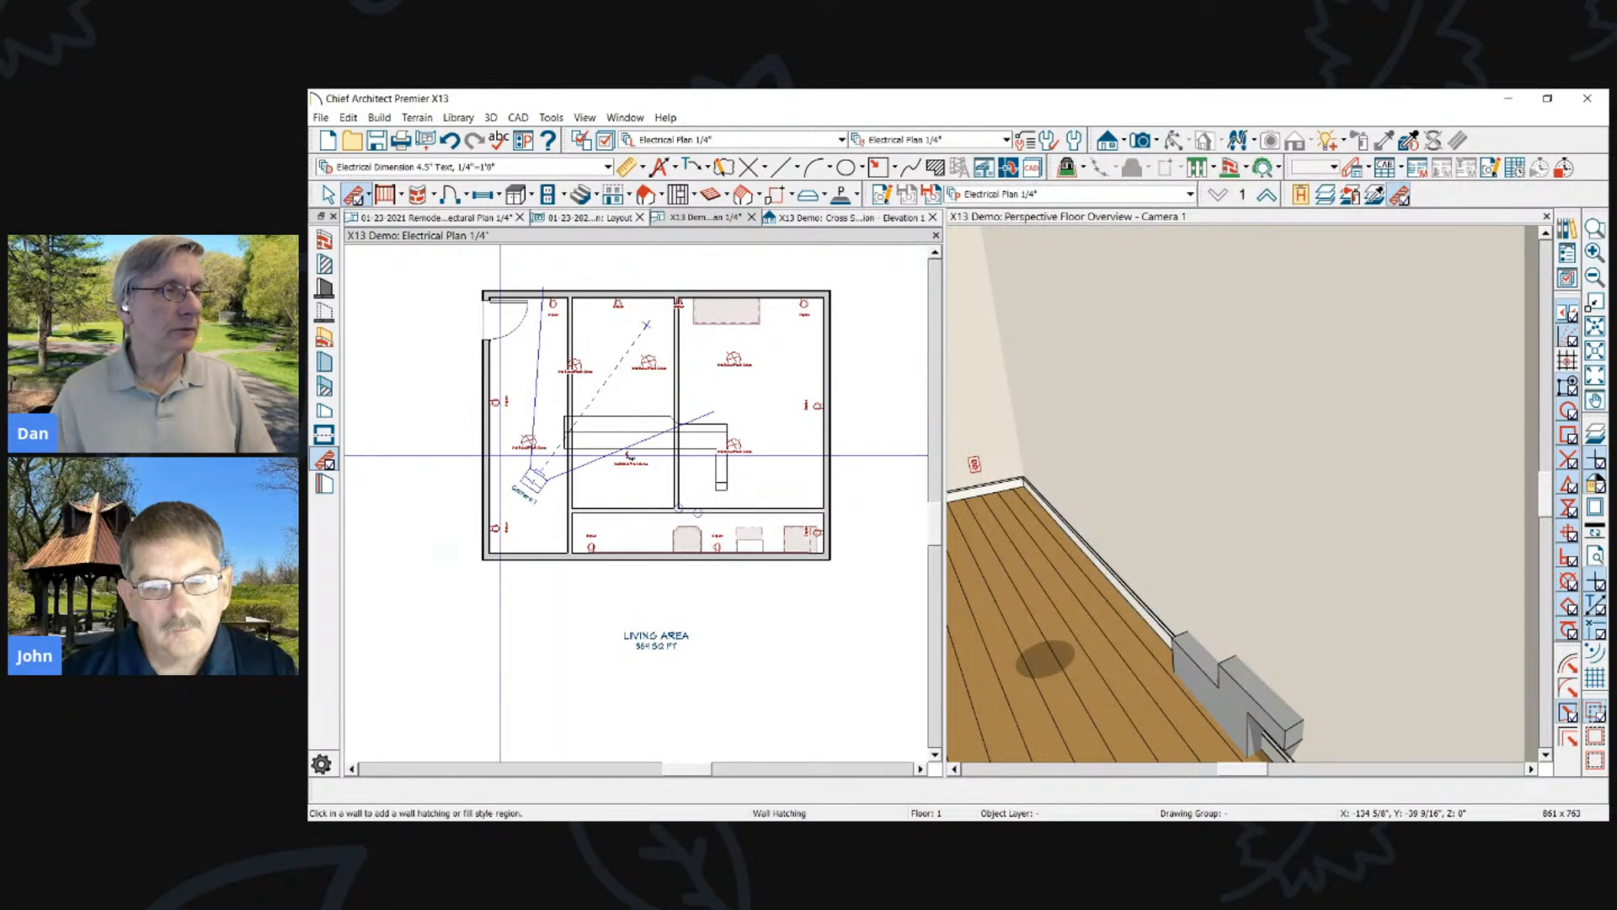
Apply wall hatching to all interior and exterior walls, turning on display of the Walls, Hatching layer in the plan
click(571, 470)
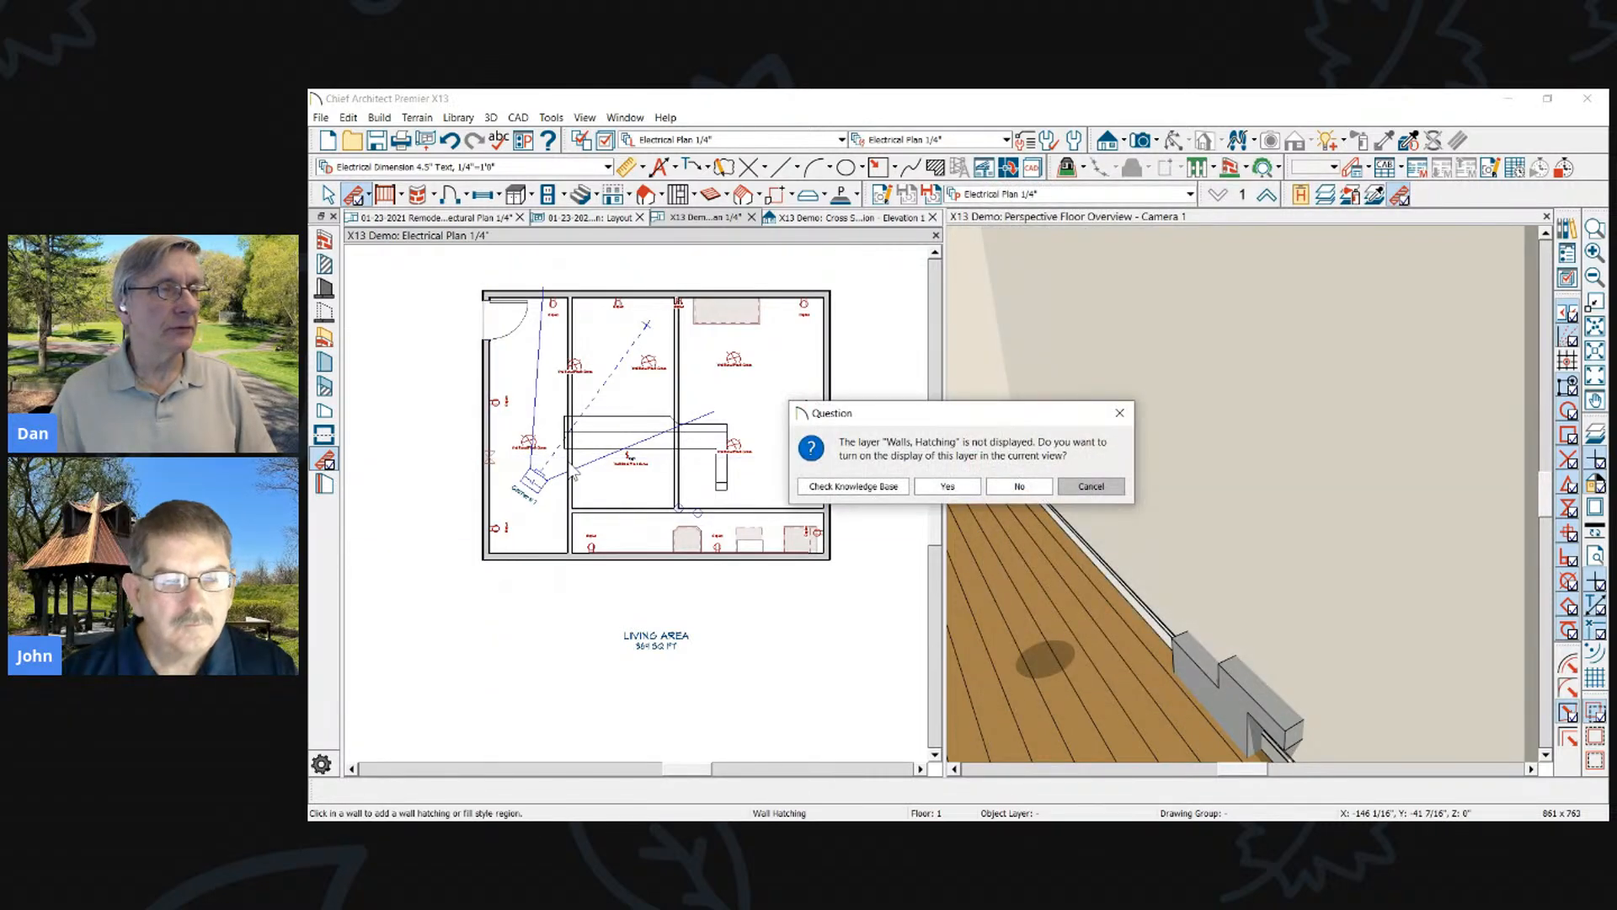
click(947, 486)
scroll(556, 389, up, 1)
click(562, 389)
click(695, 403)
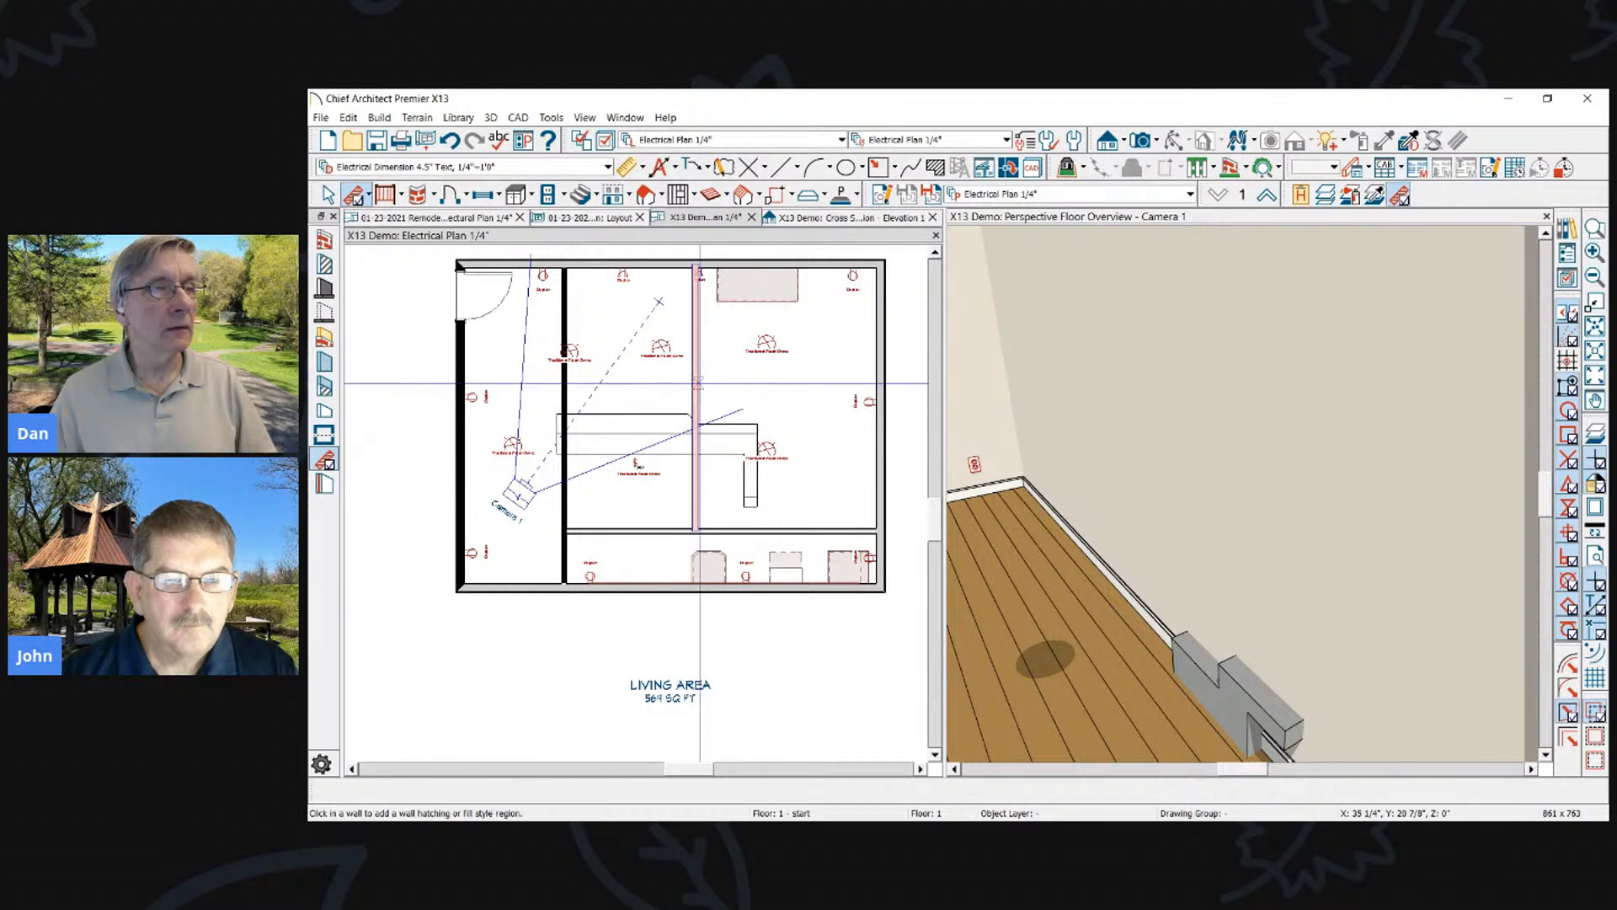
click(877, 412)
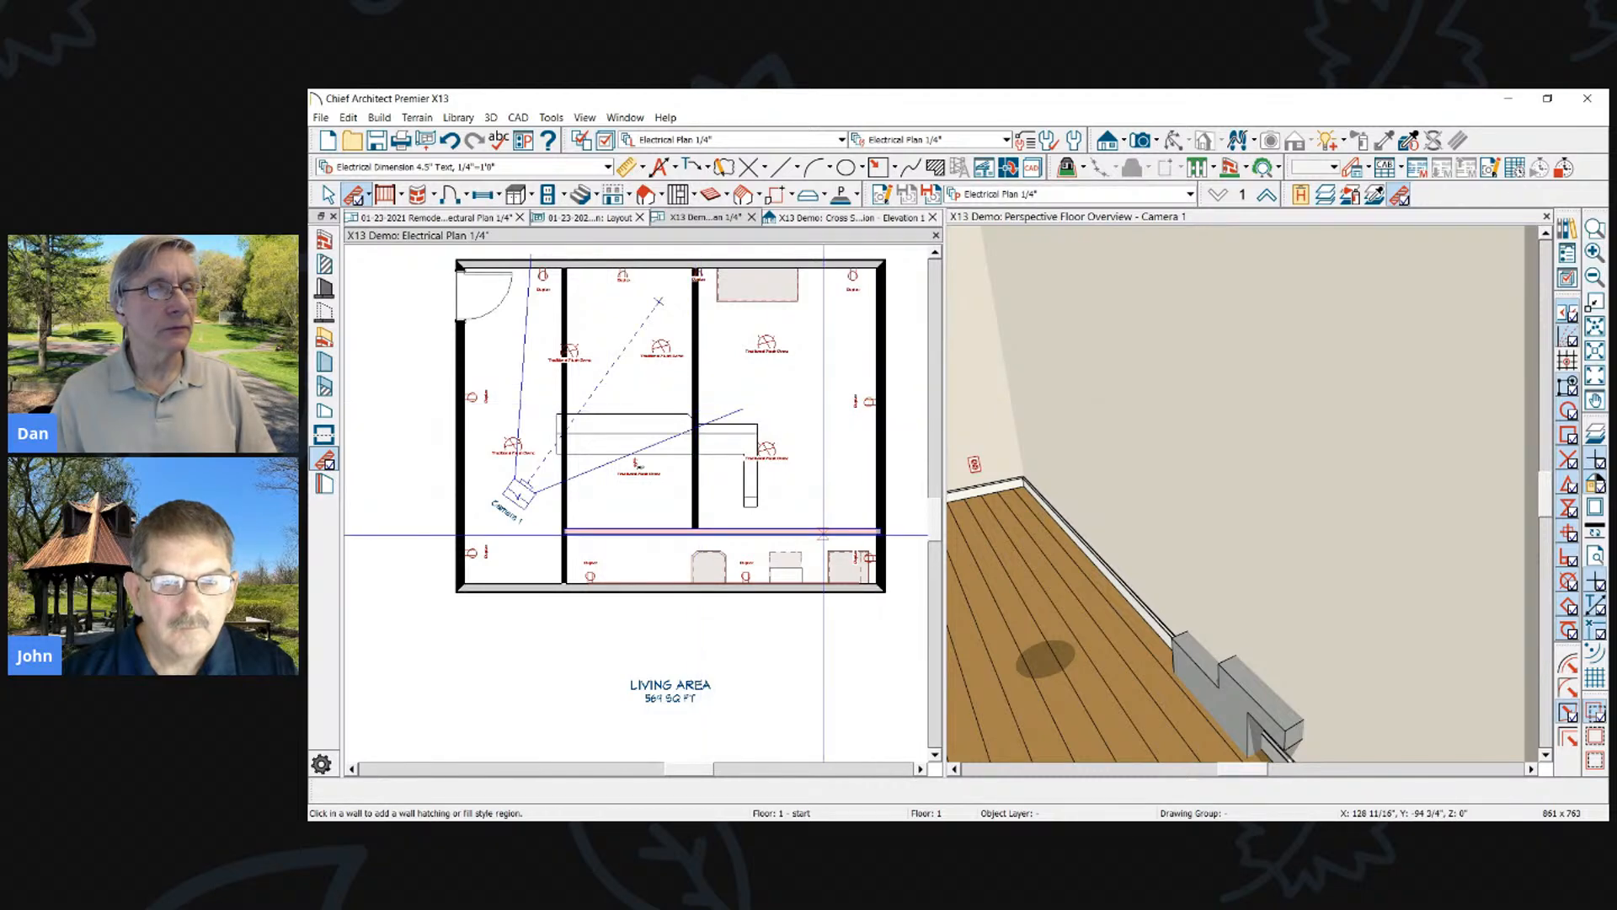
click(803, 587)
click(724, 263)
Examine the solid hatching up close where the interior walls meet the exterior wall
scroll(700, 485, down, 2)
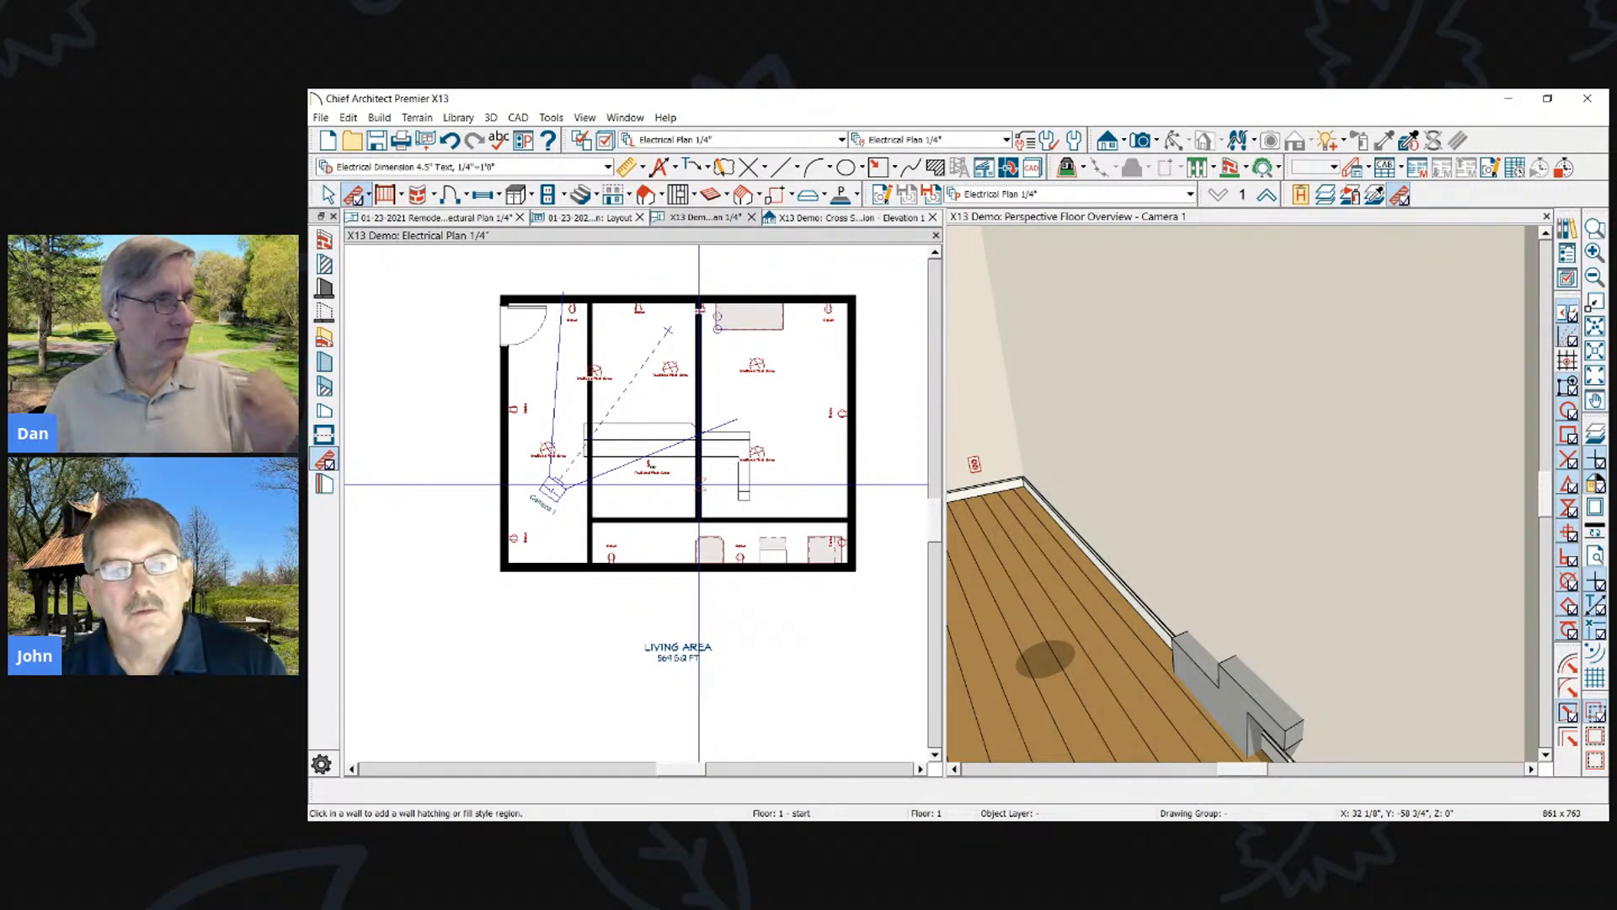
scroll(716, 295, up, 5)
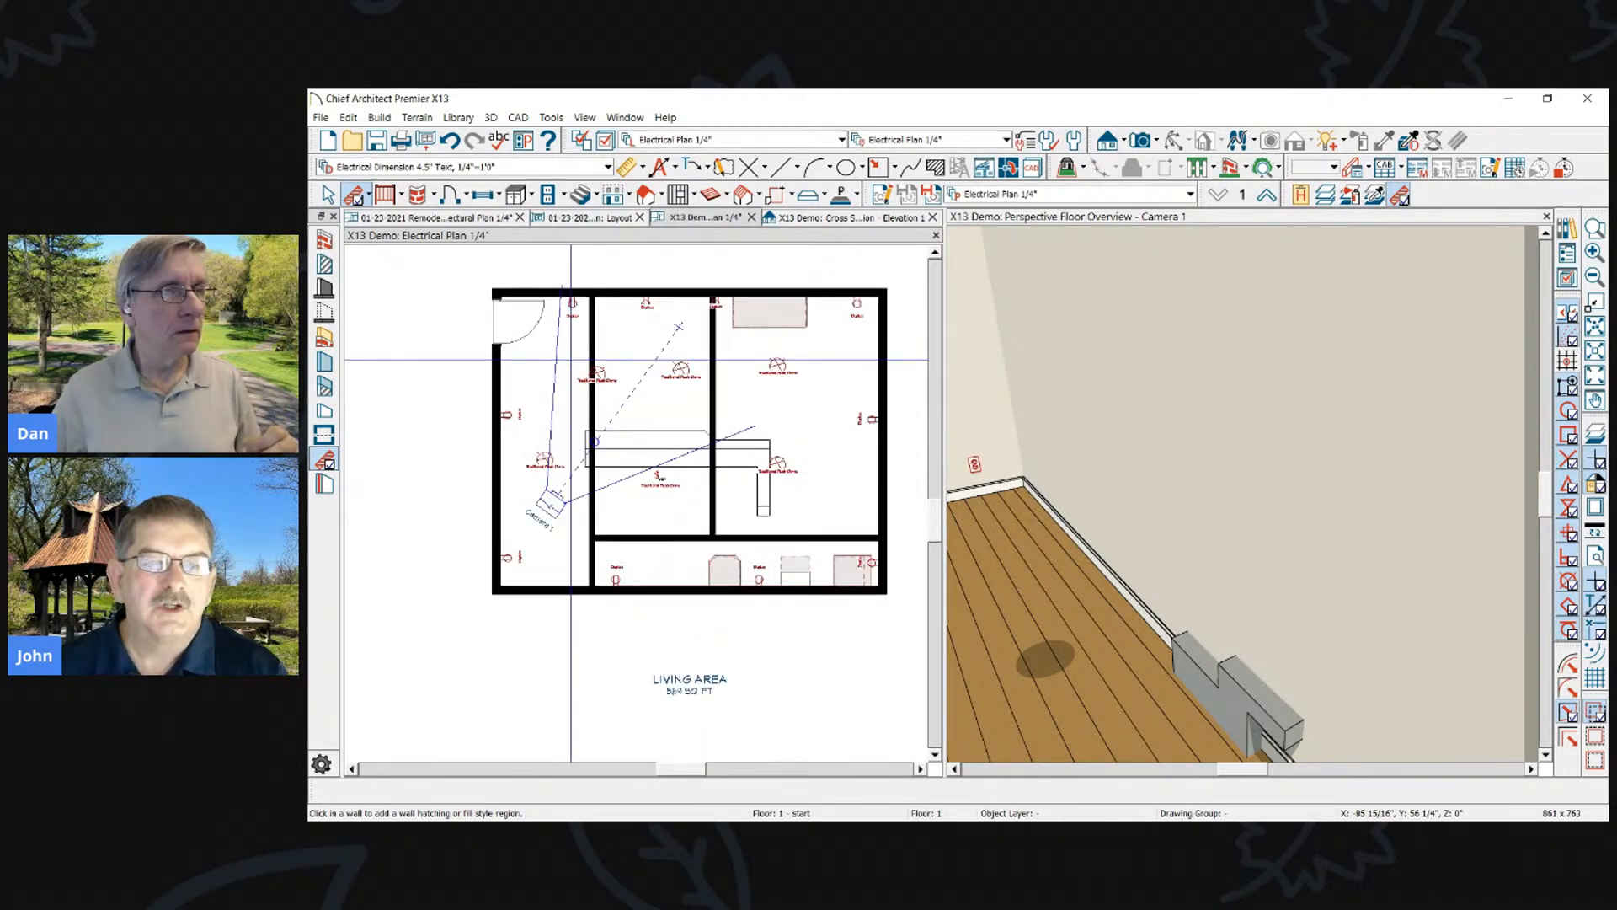
scroll(756, 313, up, 2)
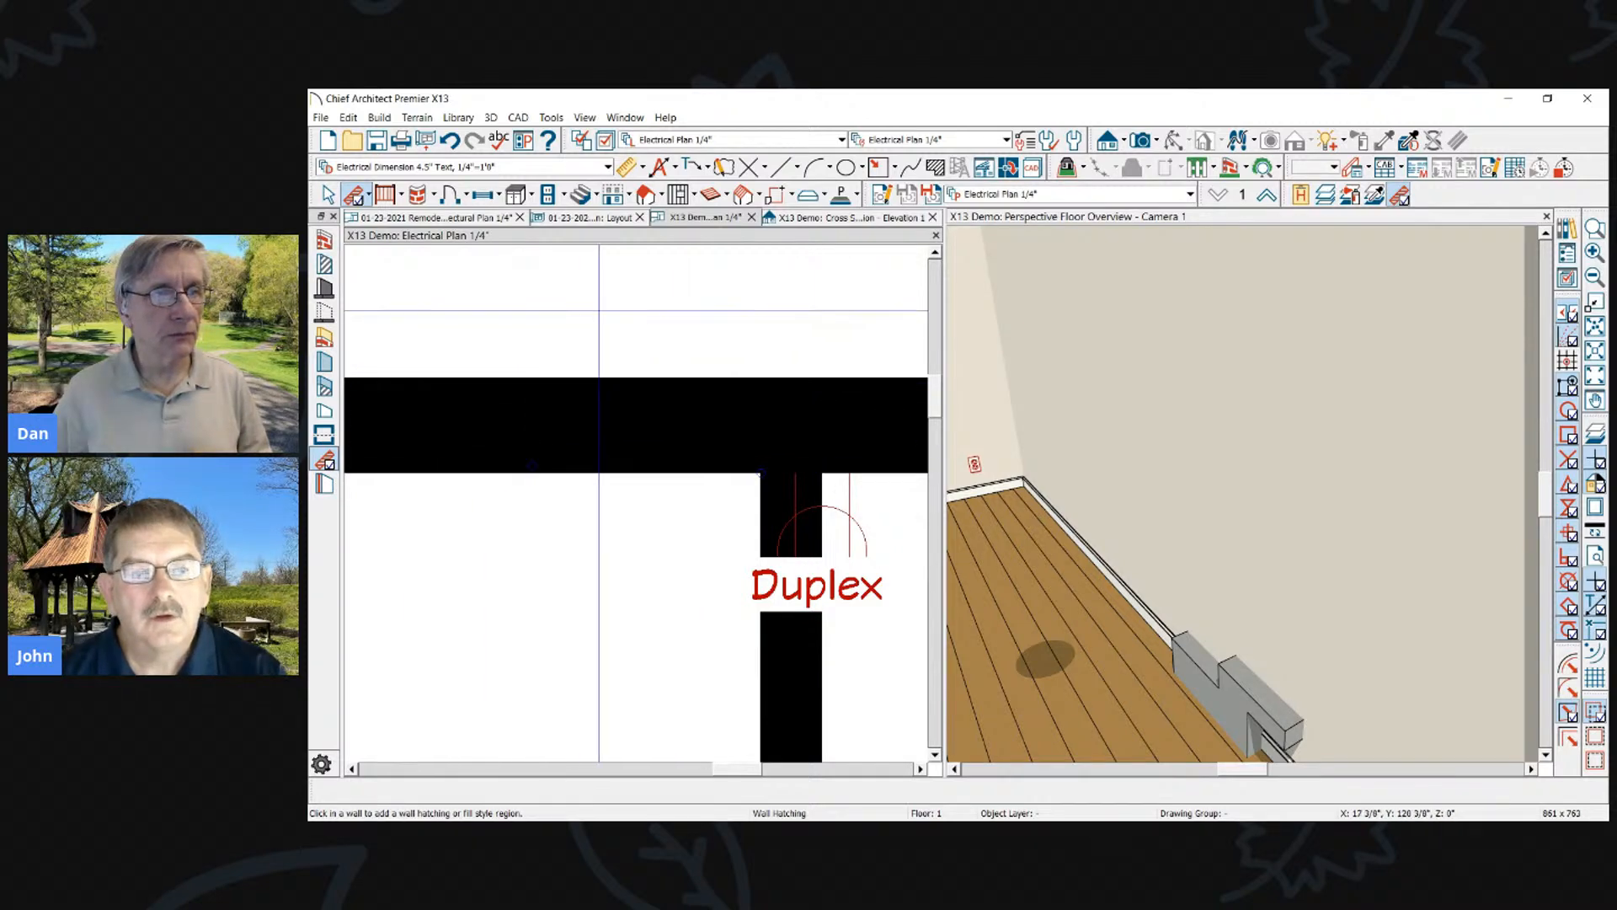
scroll(605, 312, down, 2)
scroll(609, 312, down, 6)
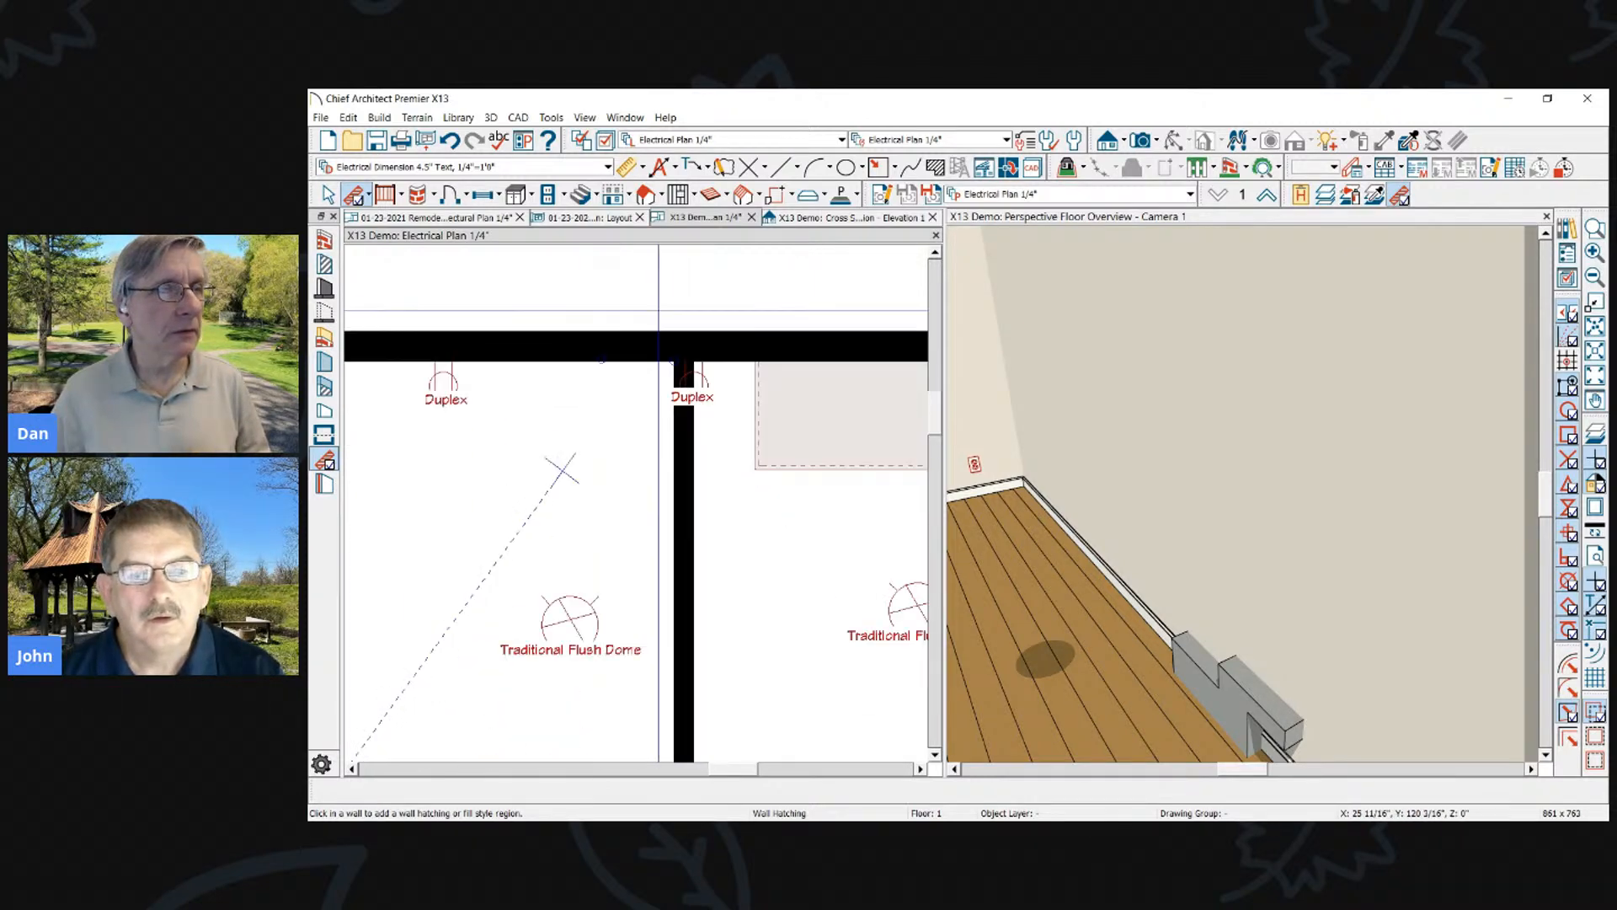
scroll(680, 305, up, 1)
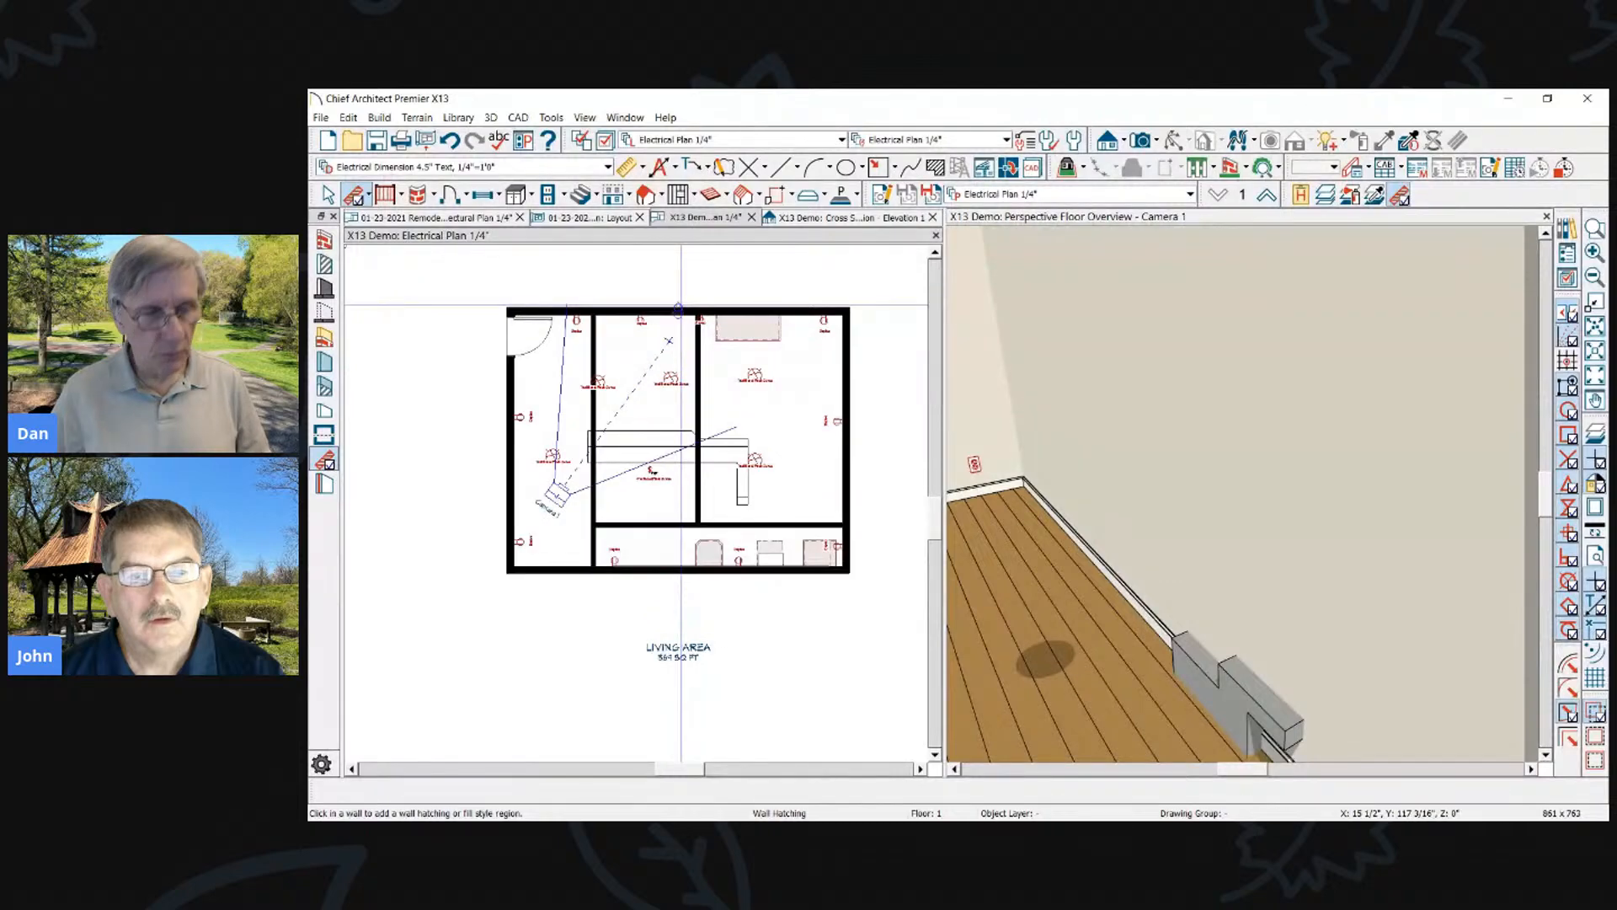
Add exterior dimensions on all sides of the plan, and check their extension lines at the upper-right wall corner
key(space)
scroll(807, 438, up, 8)
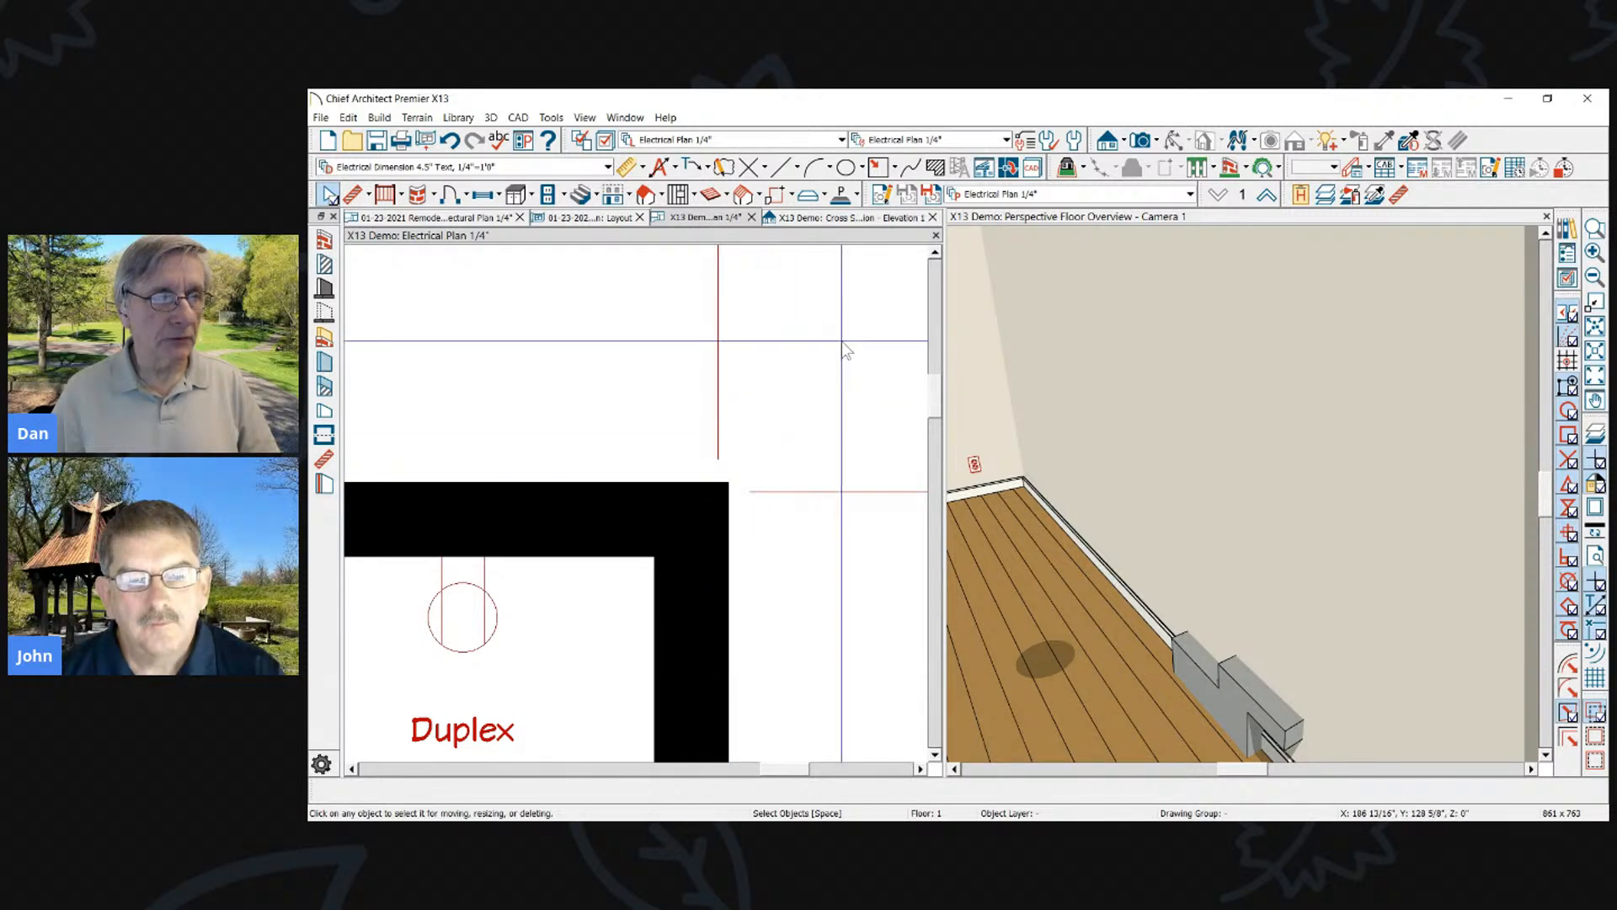
scroll(838, 358, down, 4)
scroll(838, 360, down, 3)
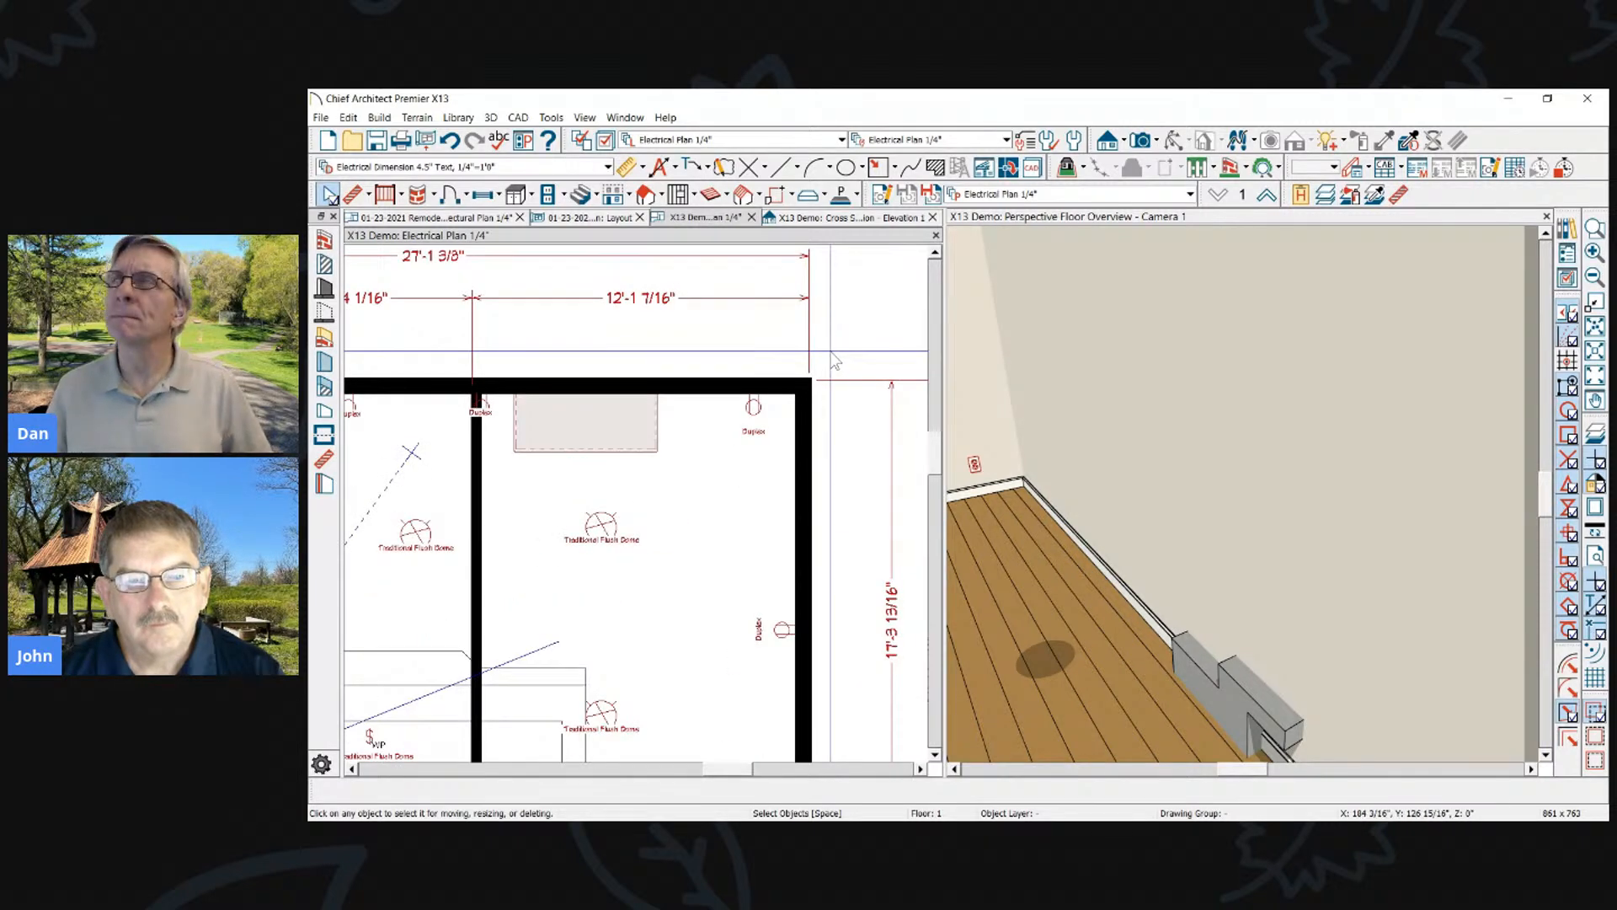
scroll(834, 360, down, 4)
scroll(620, 383, up, 2)
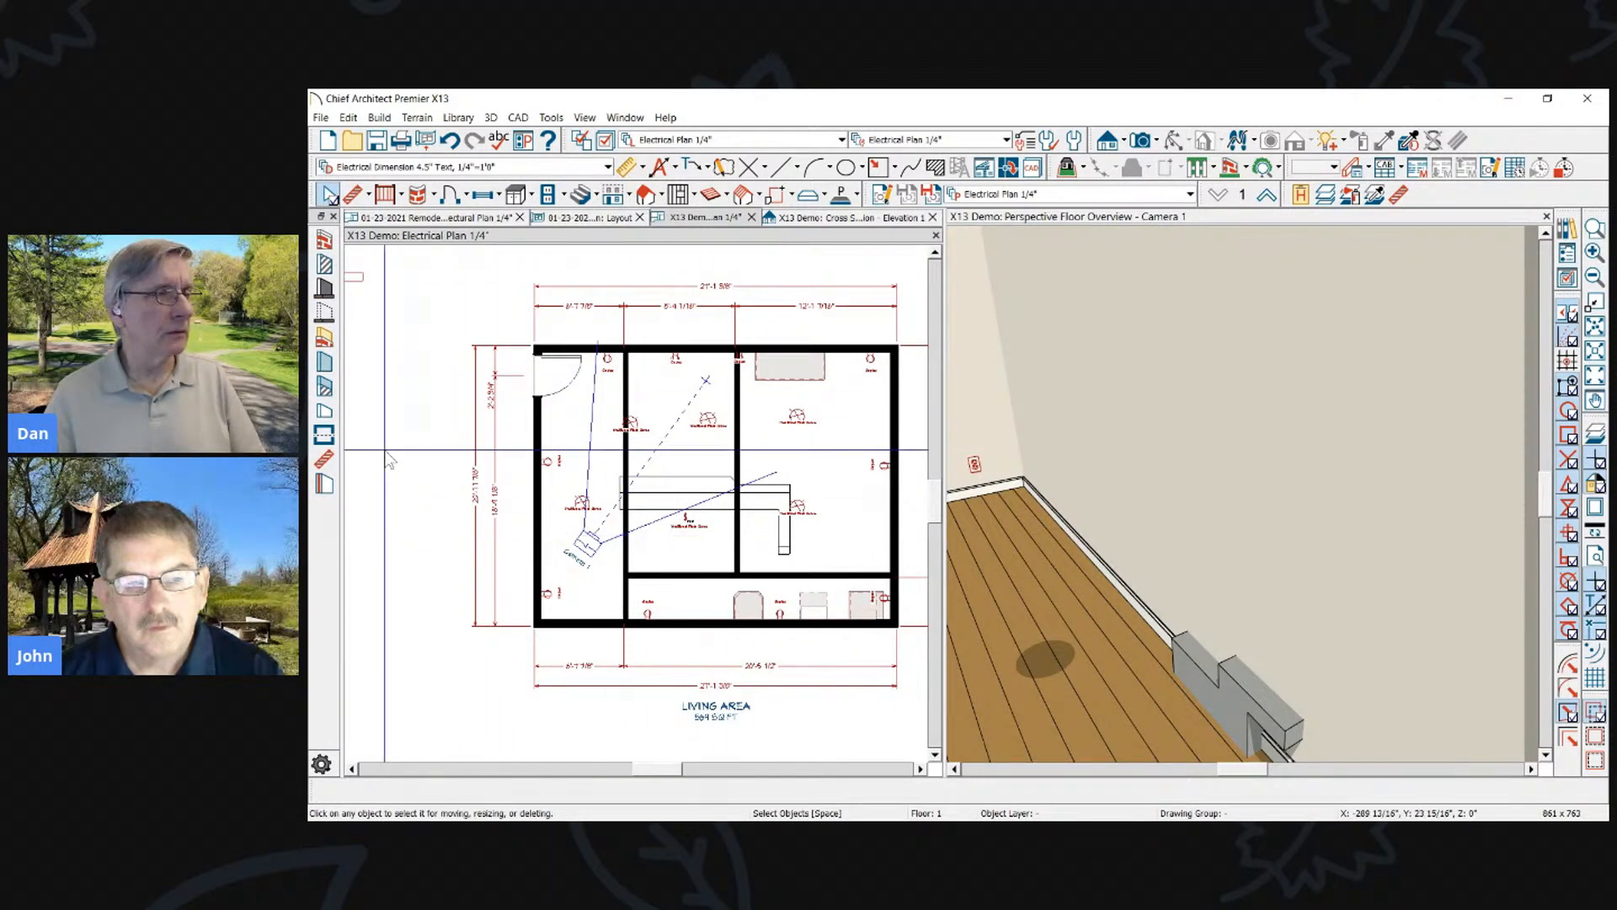
Select all the wall hatchings together and review the layer, fill style and label settings in their specification, keeping the Solid pattern
click(326, 461)
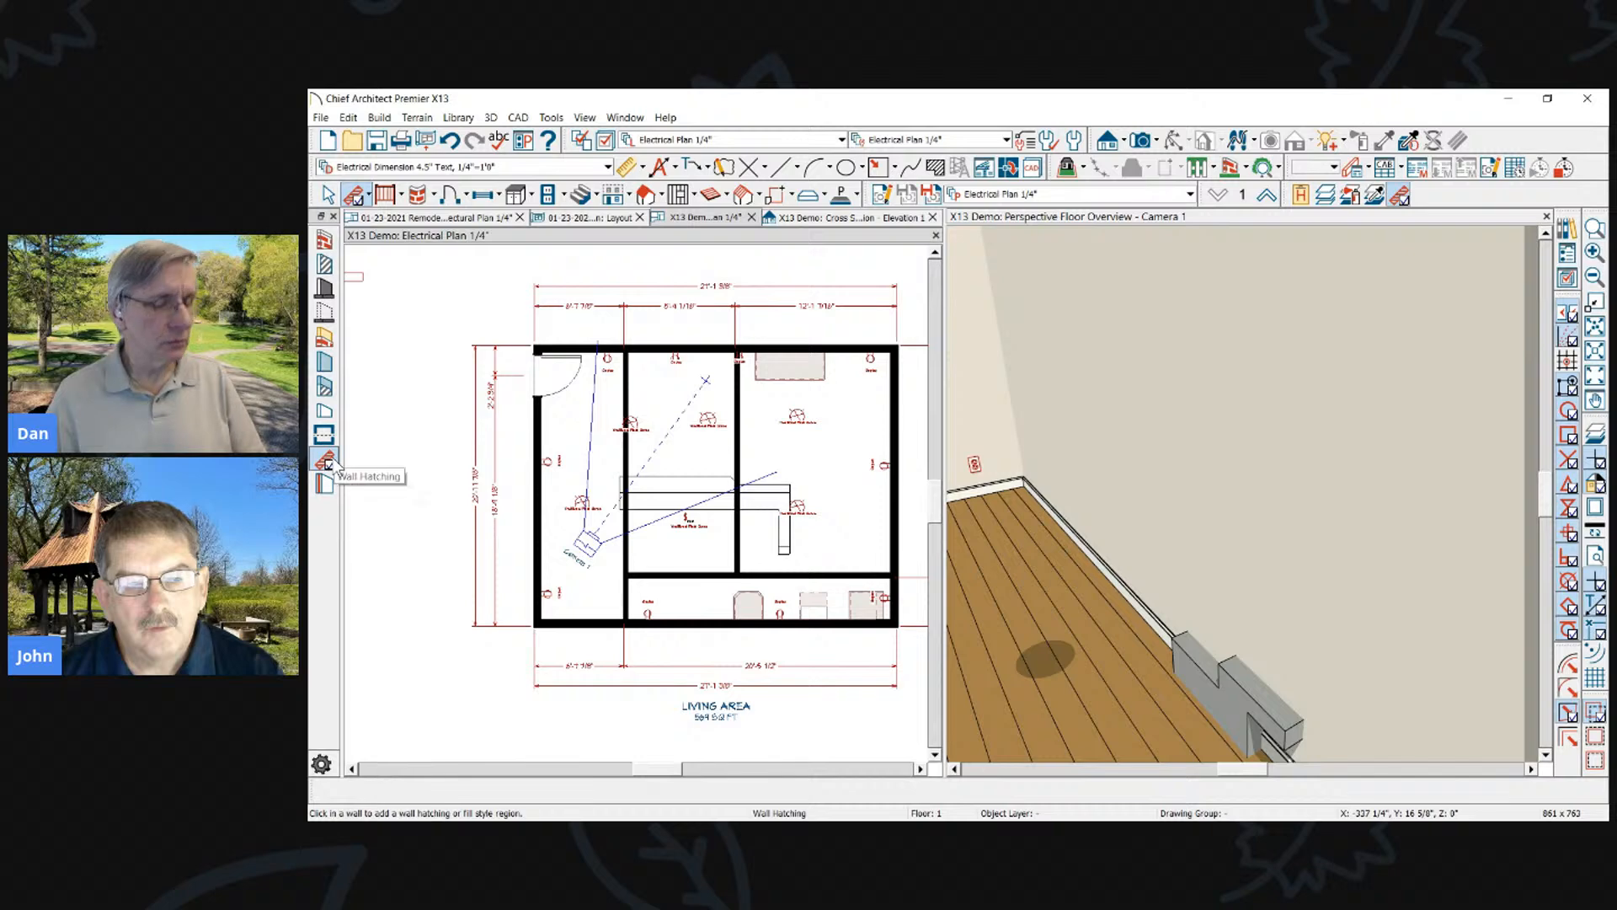
drag(453, 292, 898, 712)
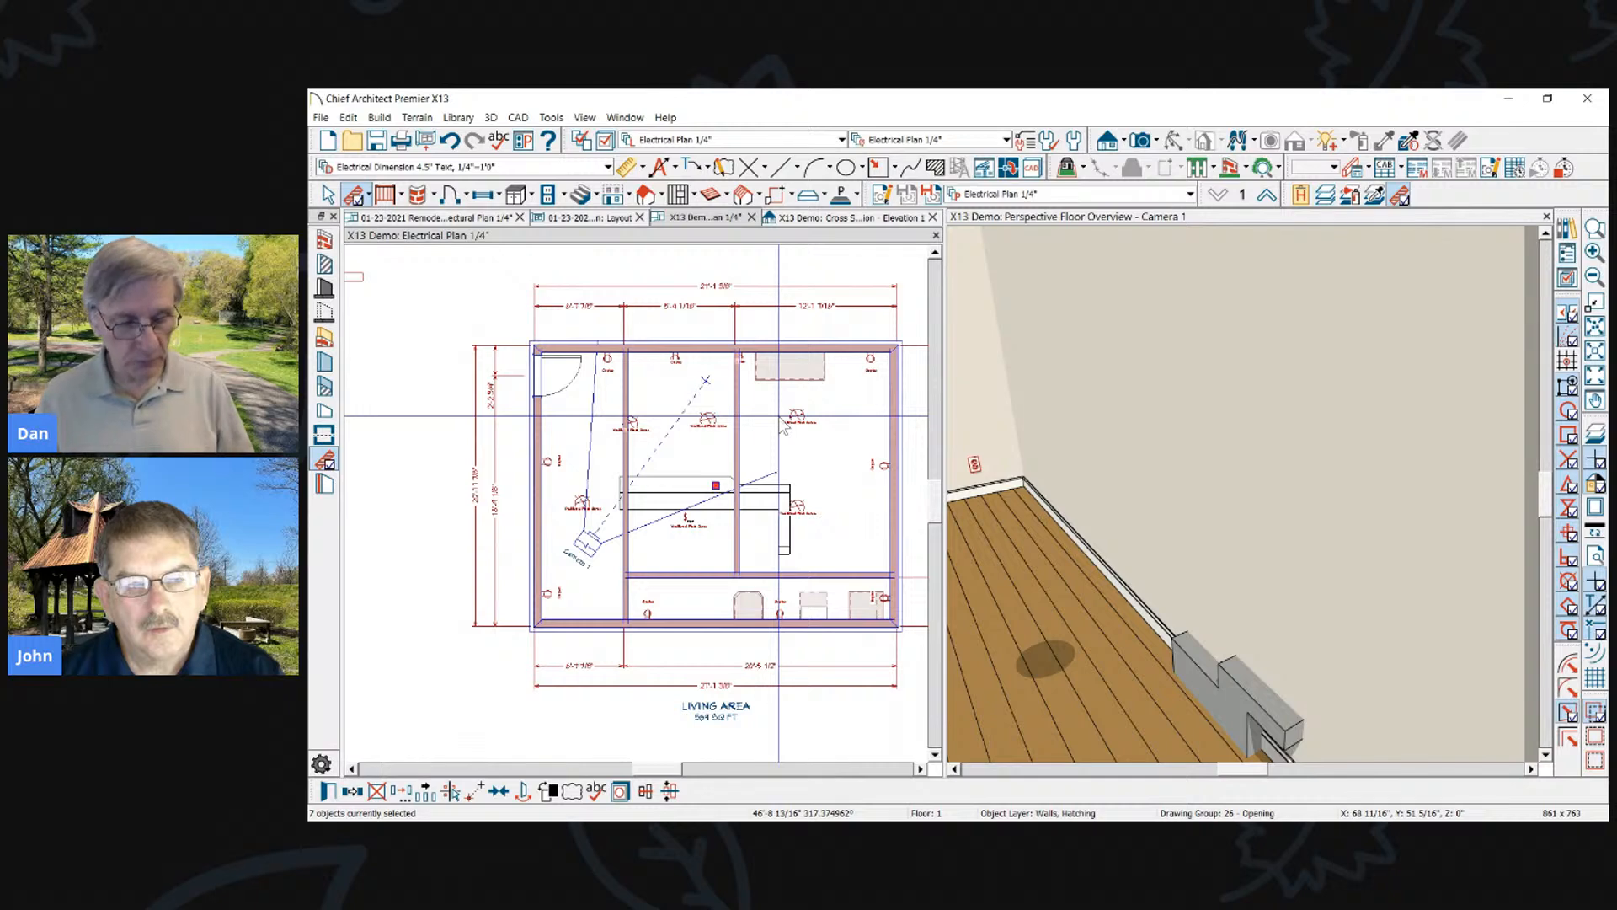
key(ctrl+e)
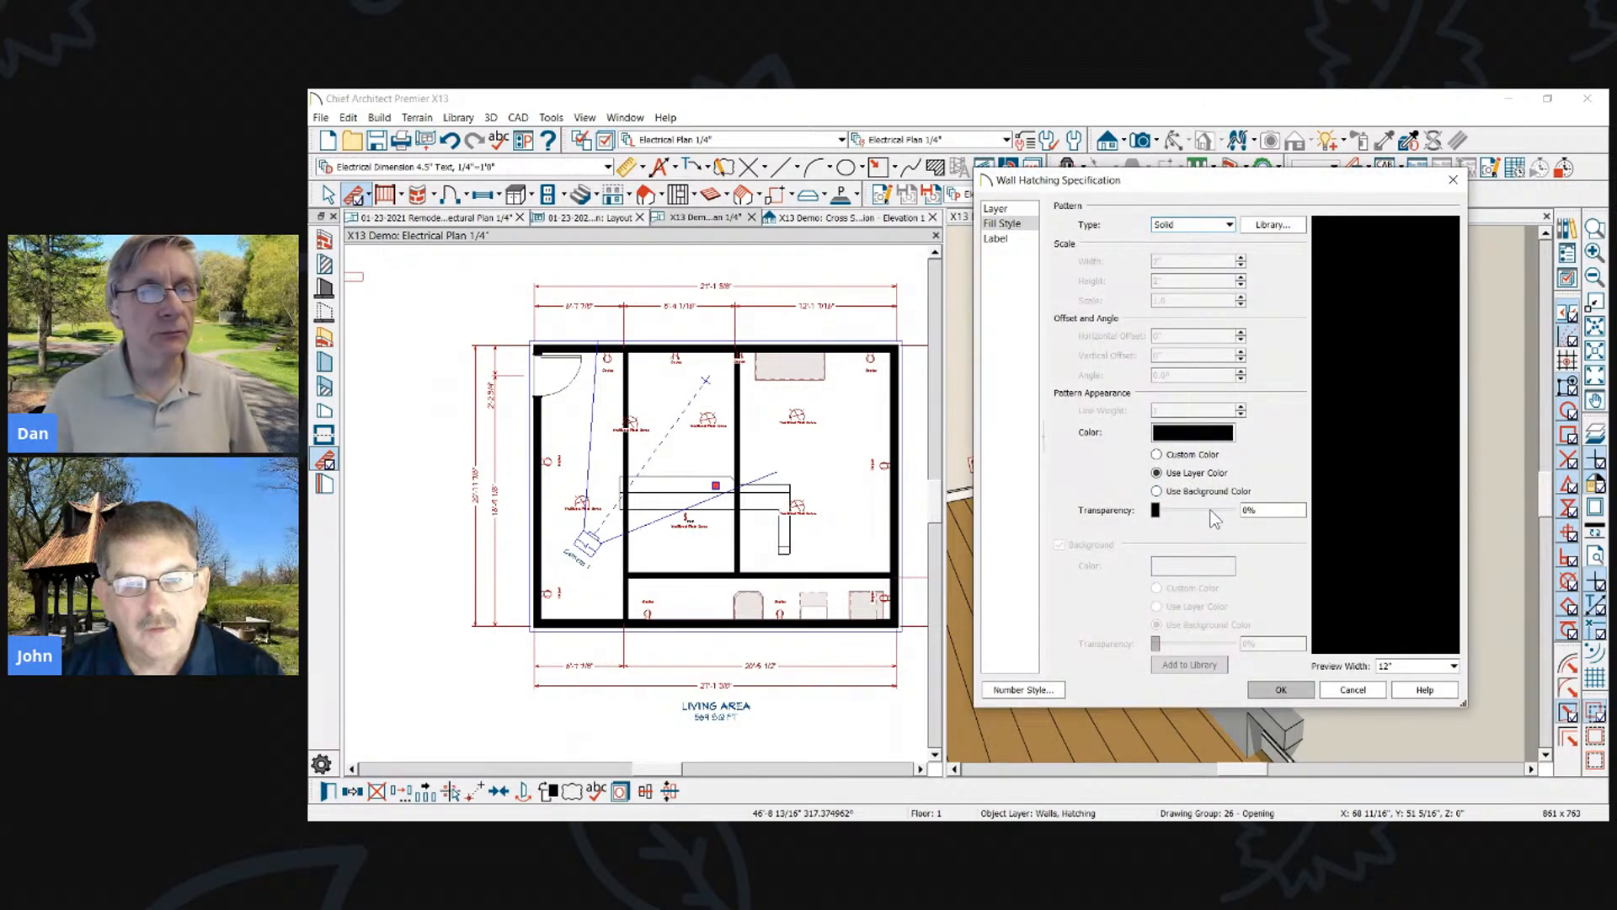
click(997, 209)
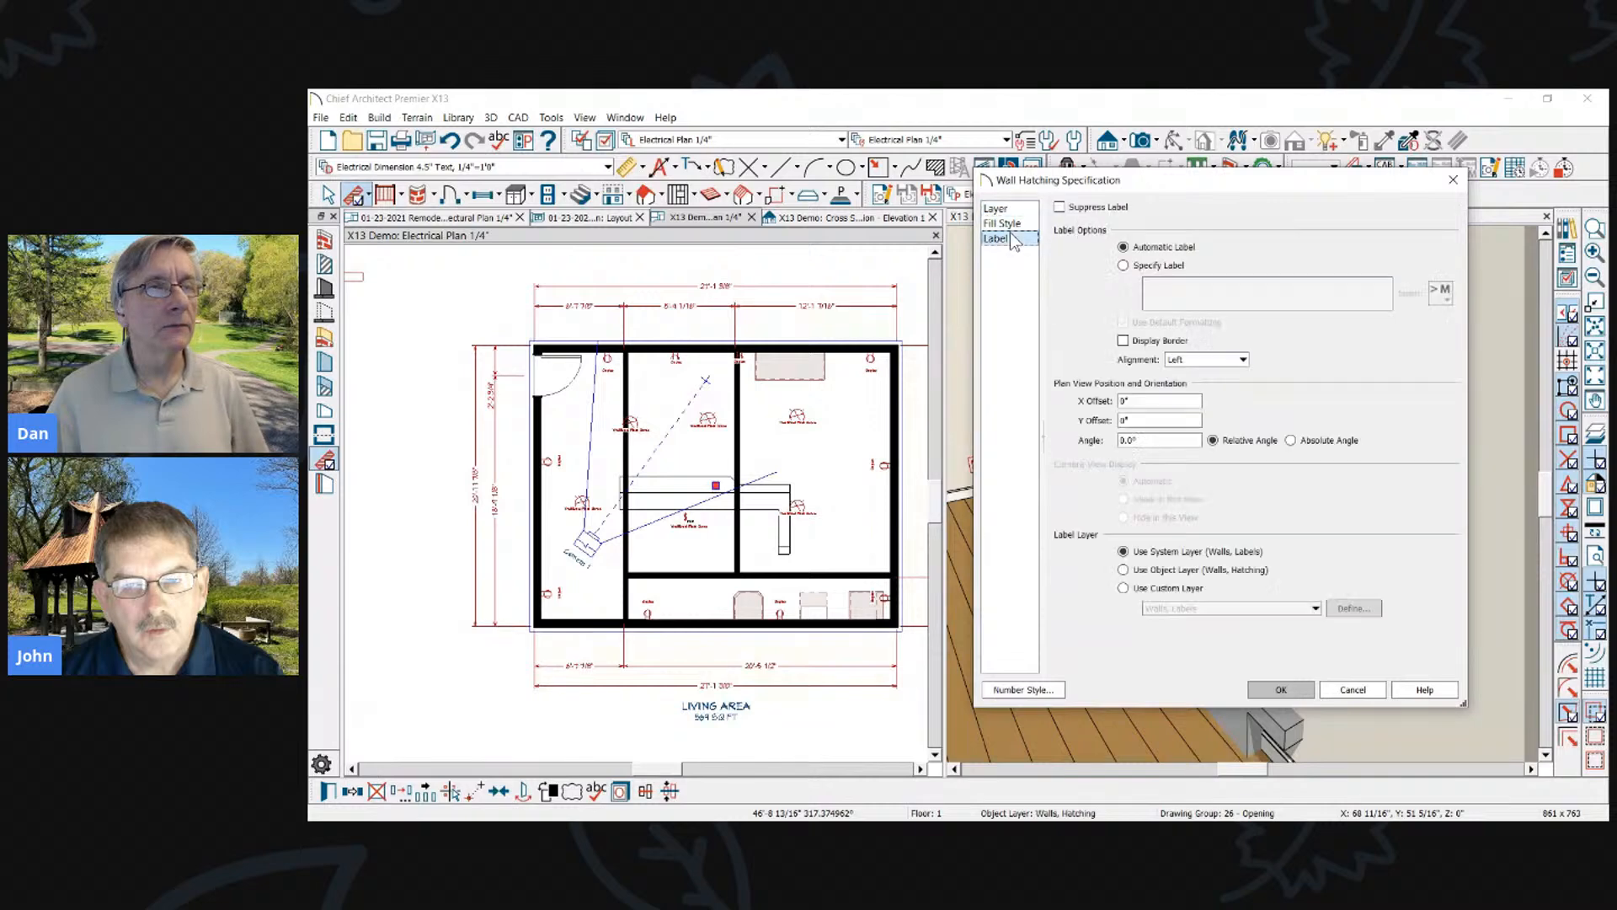
click(1011, 224)
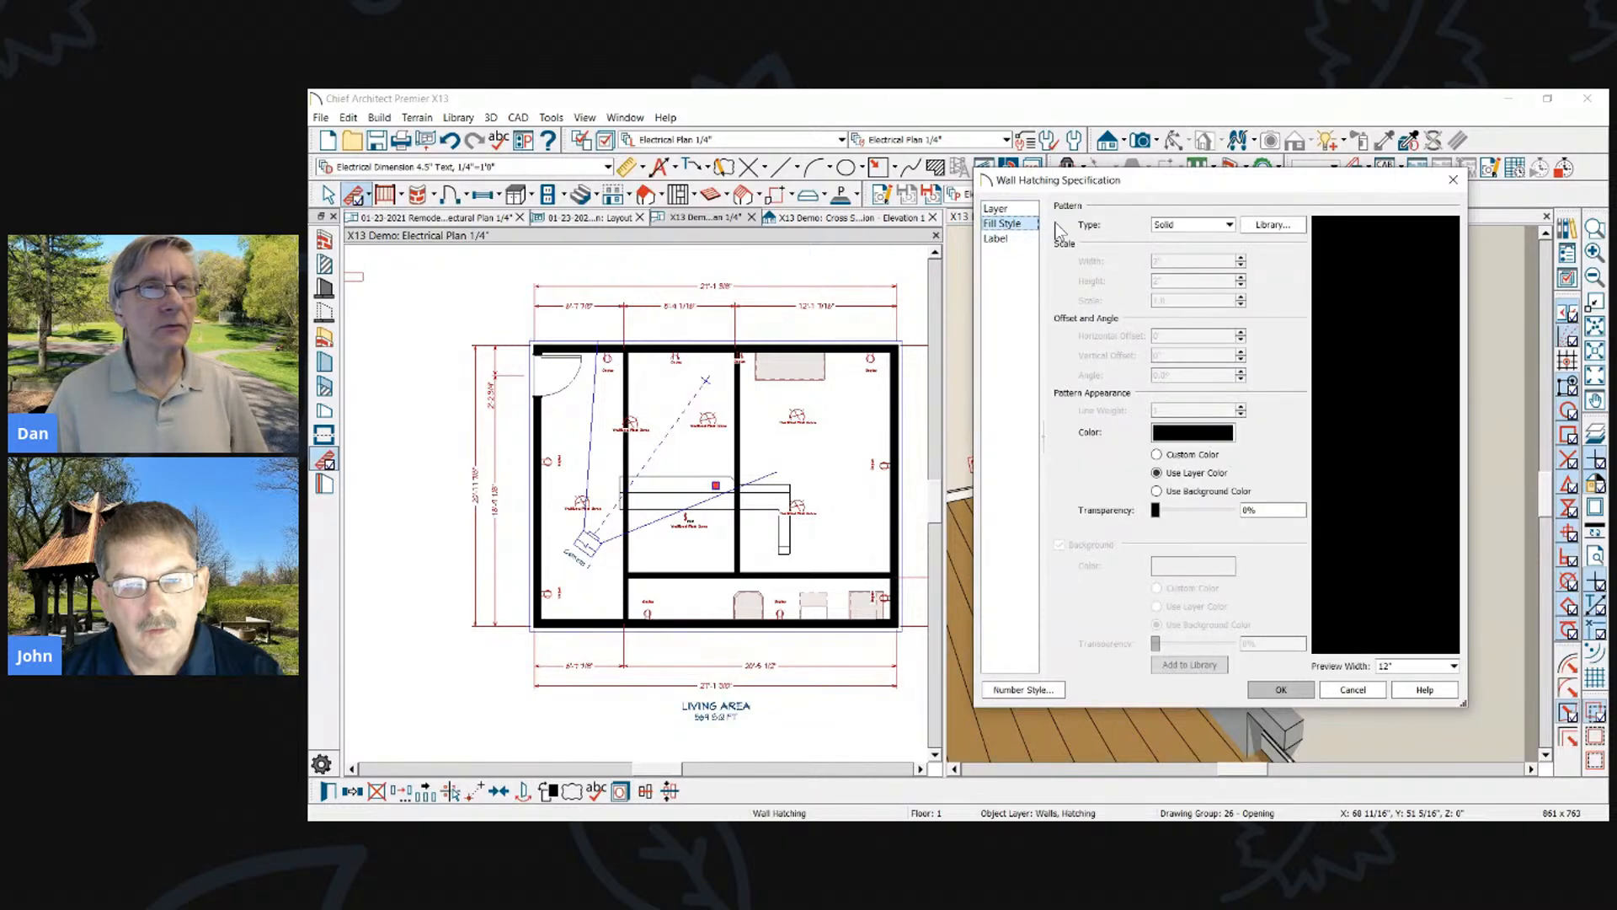
click(1230, 225)
click(1233, 226)
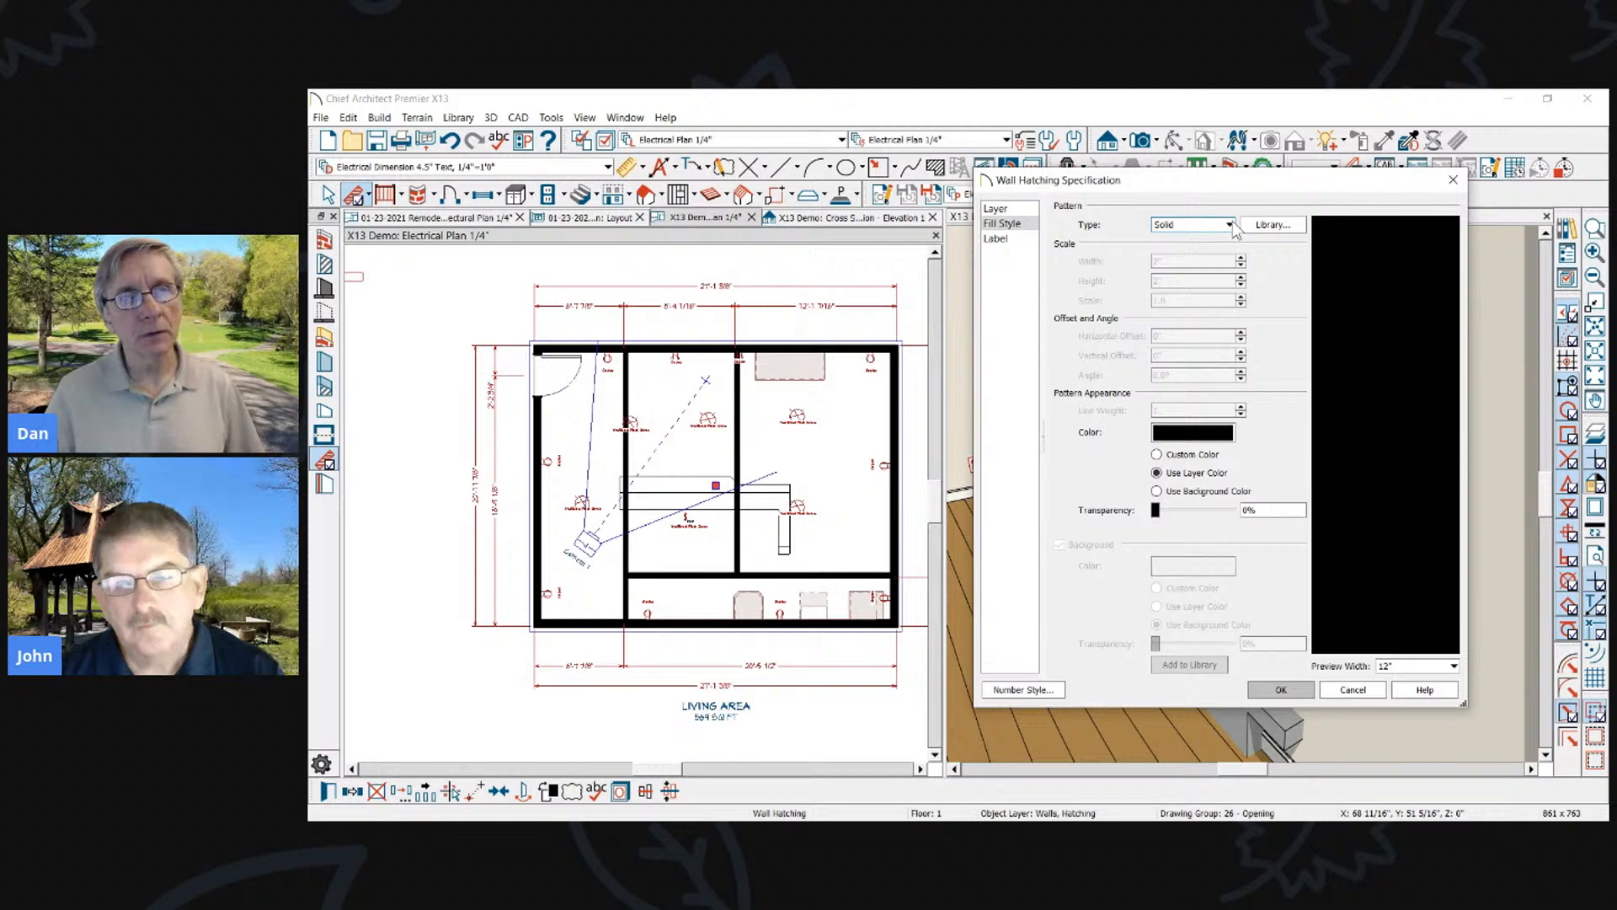
click(1281, 689)
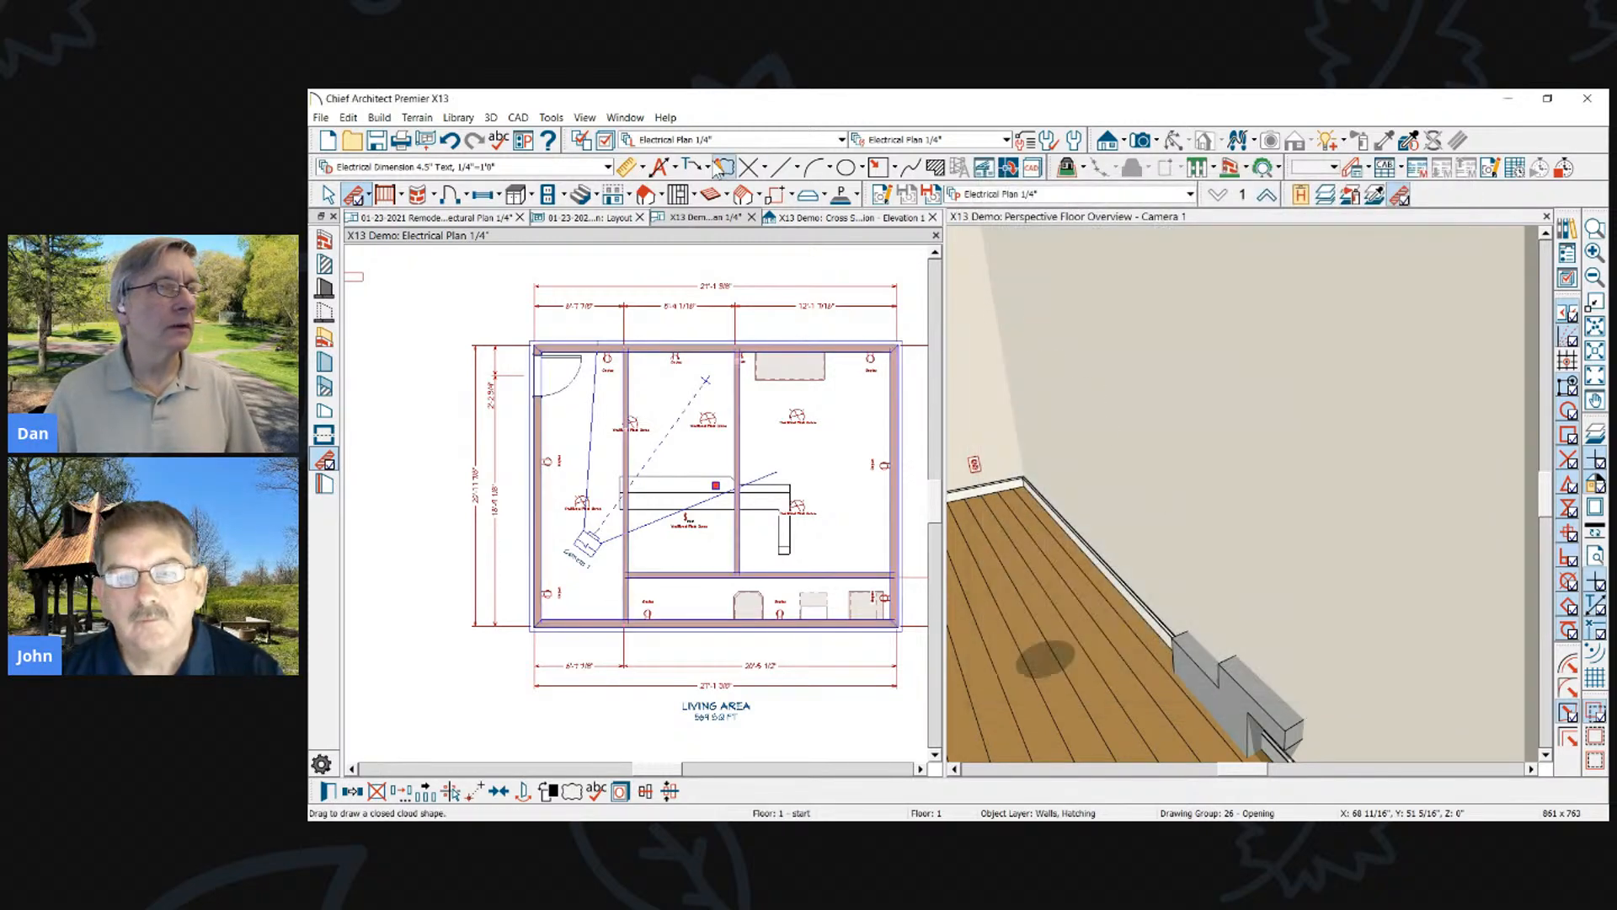
Turn on display of the Walls, Main Layer Only layer in the Electrical Plan 1/4" layer set
click(603, 139)
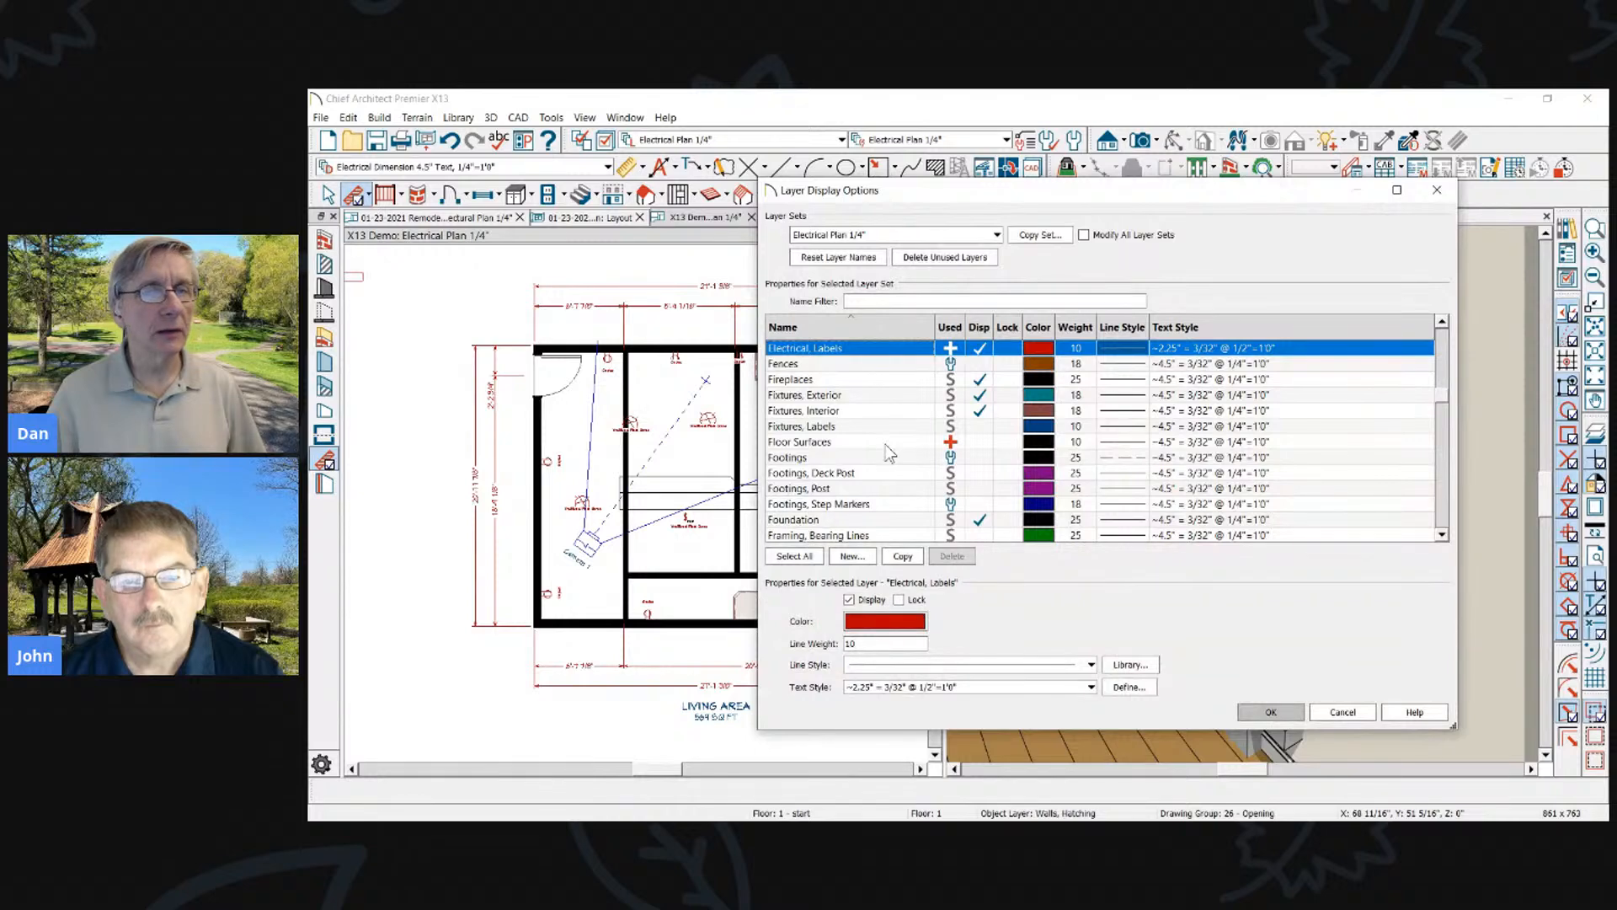
key(w)
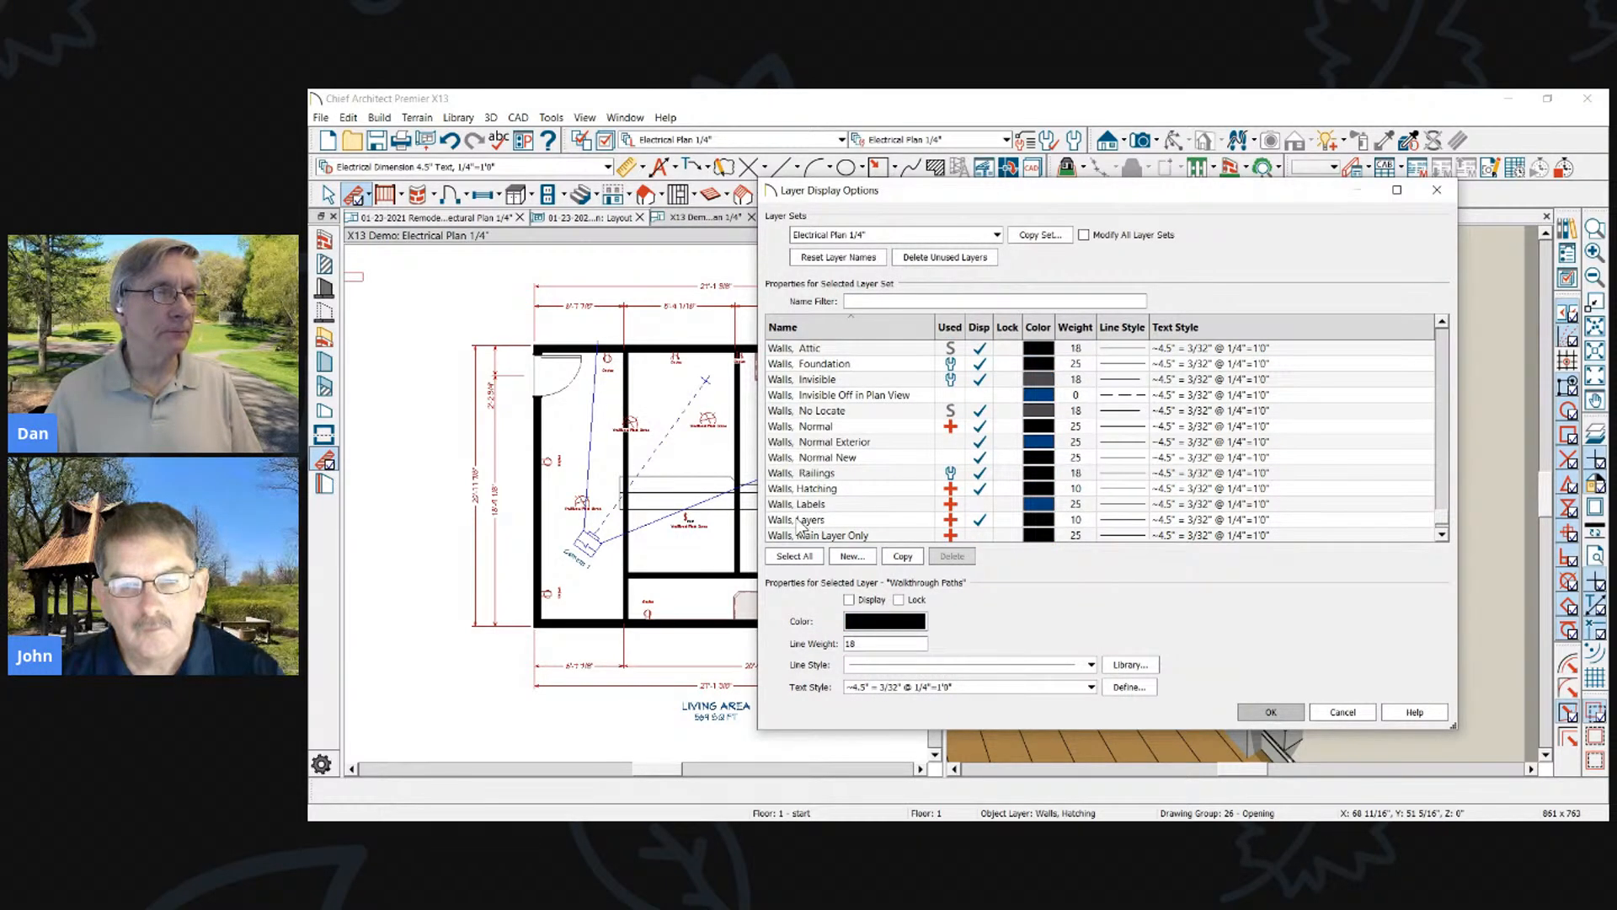
scroll(803, 520, down, 1)
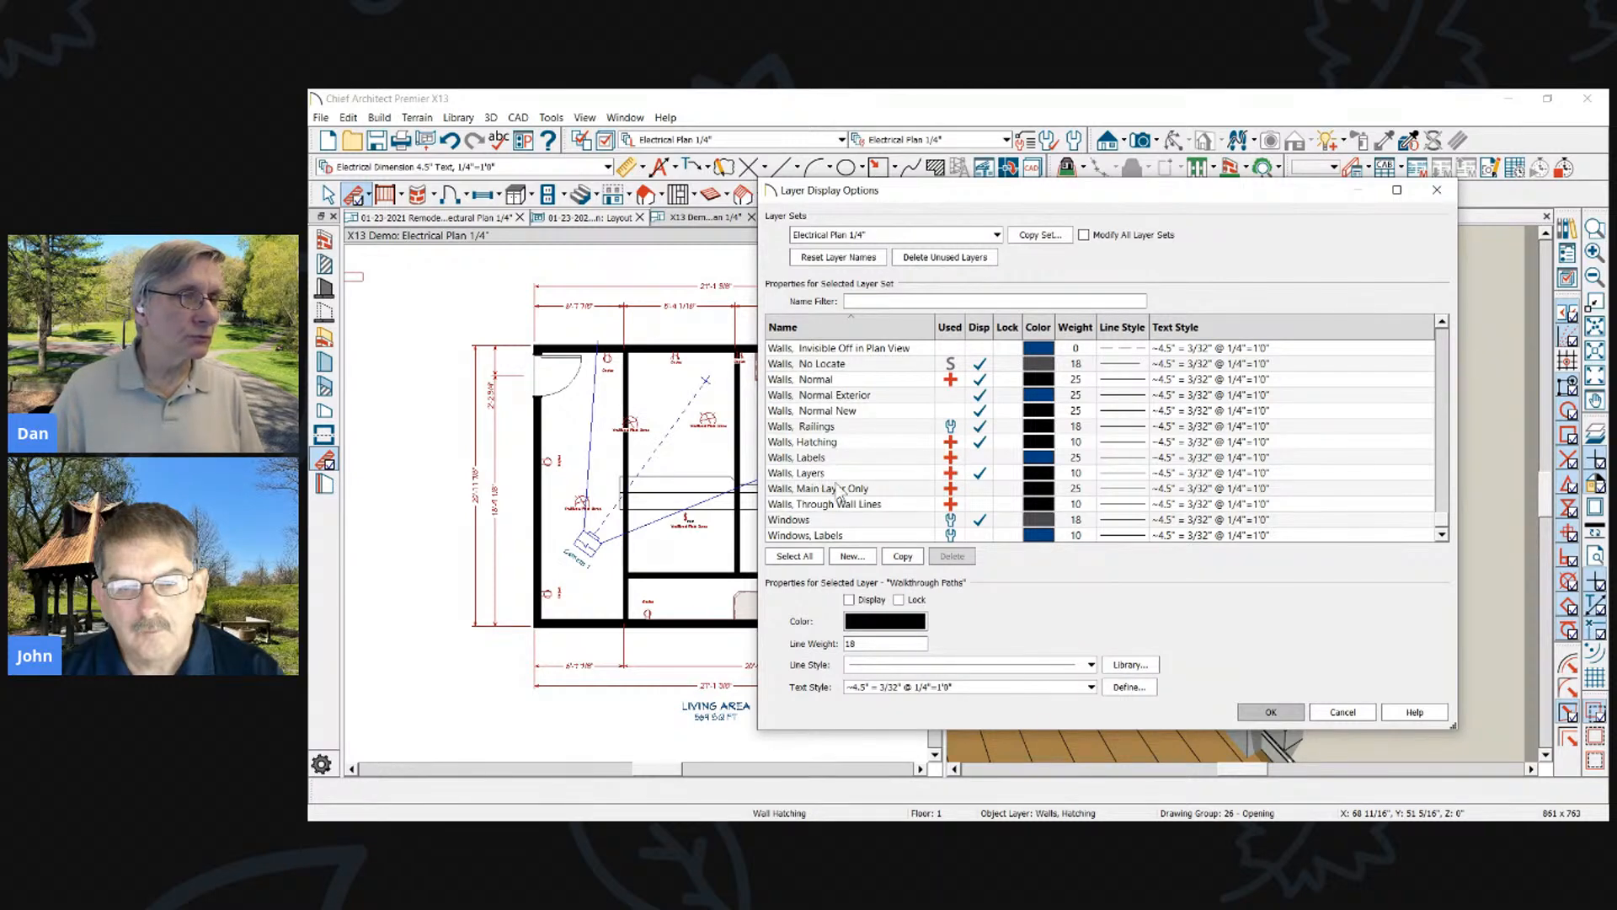
click(977, 495)
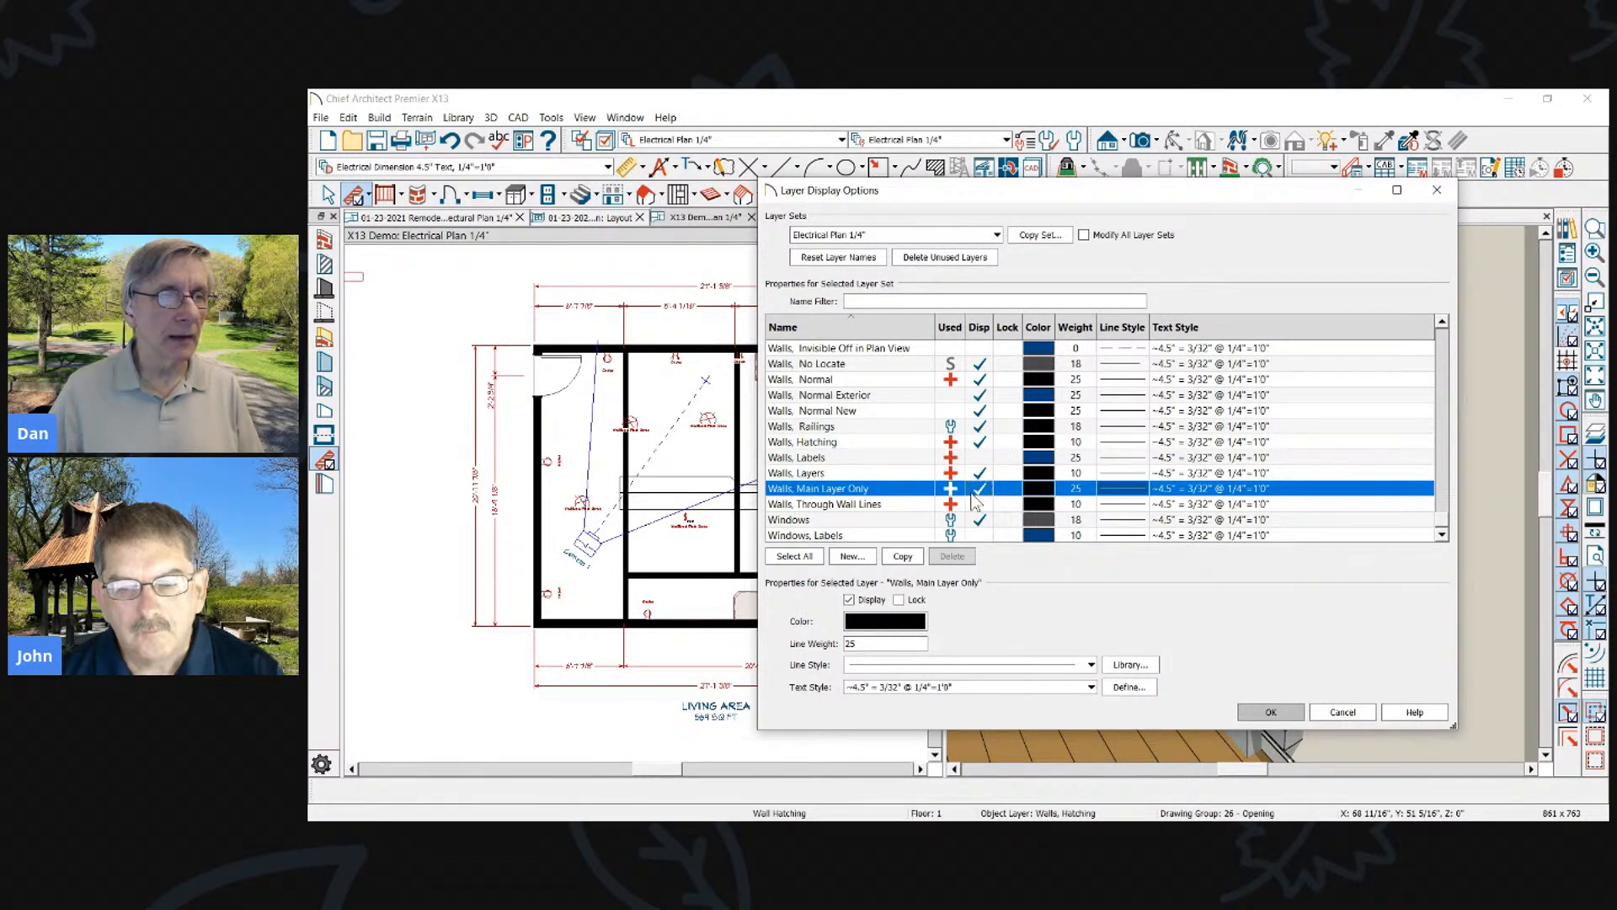
click(1271, 712)
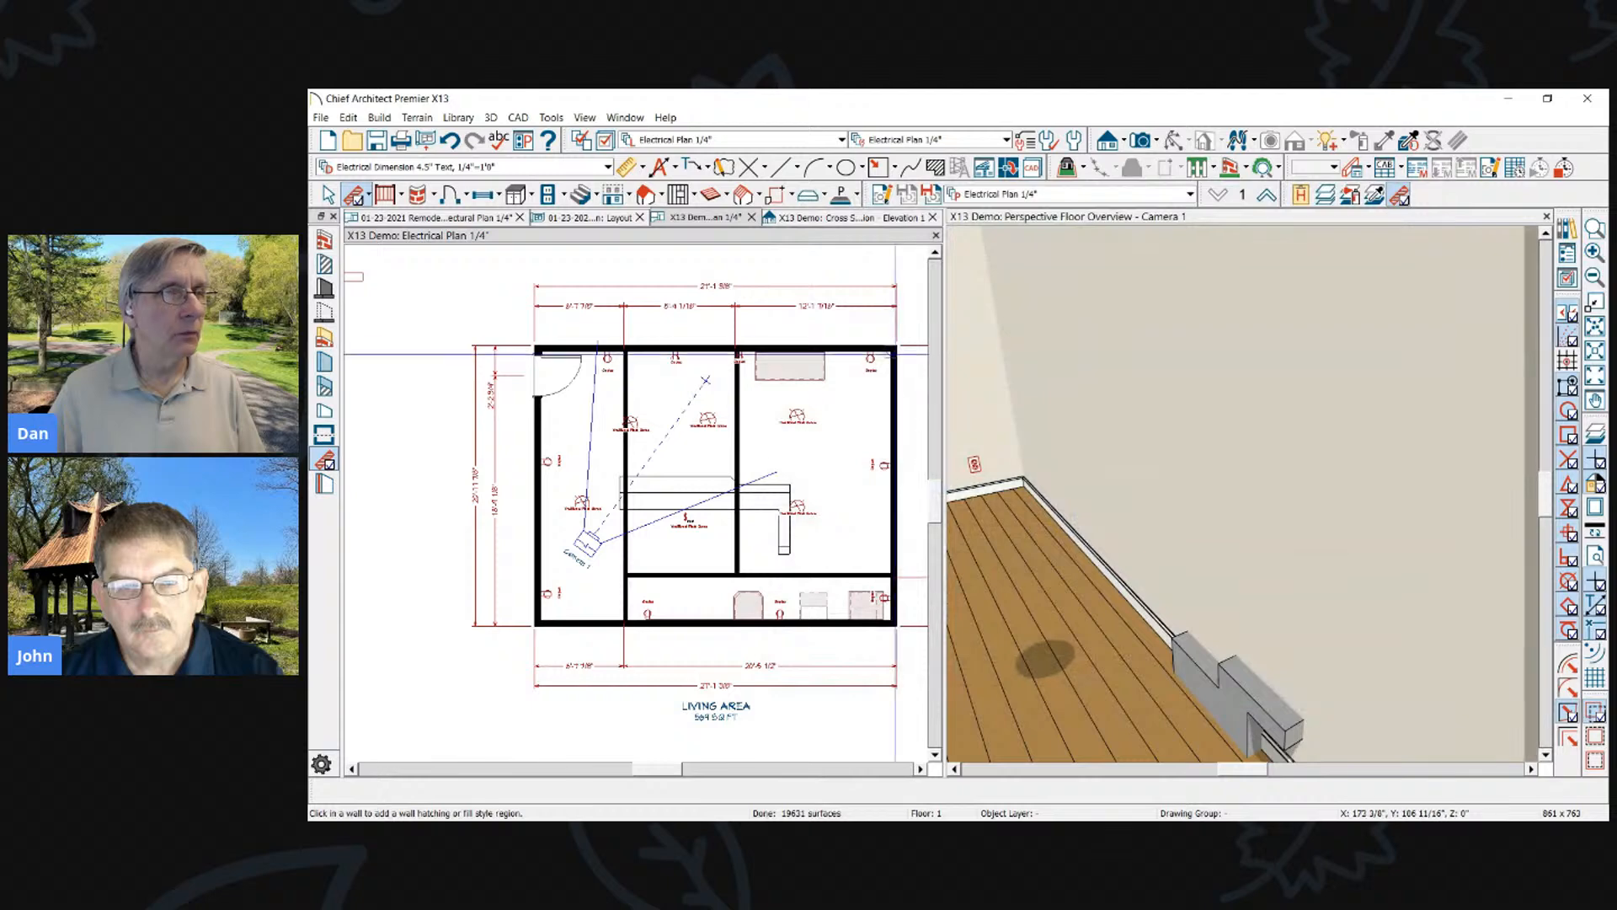
Examine the solid wall hatching and dimension extension lines at the plan's upper-right exterior wall corner
scroll(825, 427, up, 5)
scroll(824, 427, up, 3)
key(space)
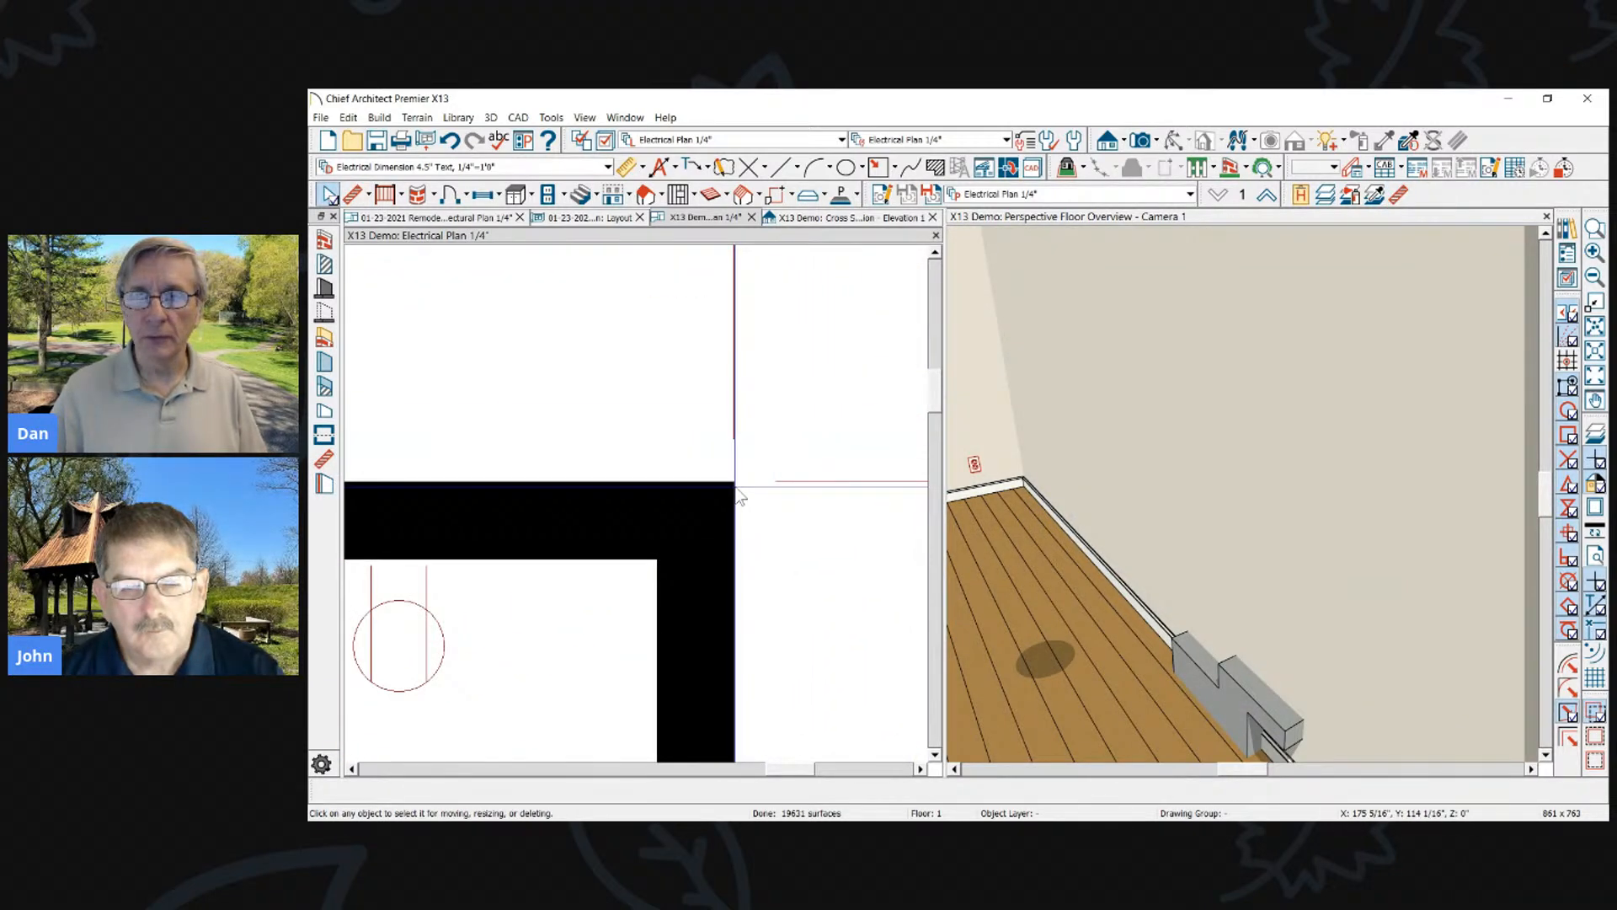
scroll(826, 353, down, 8)
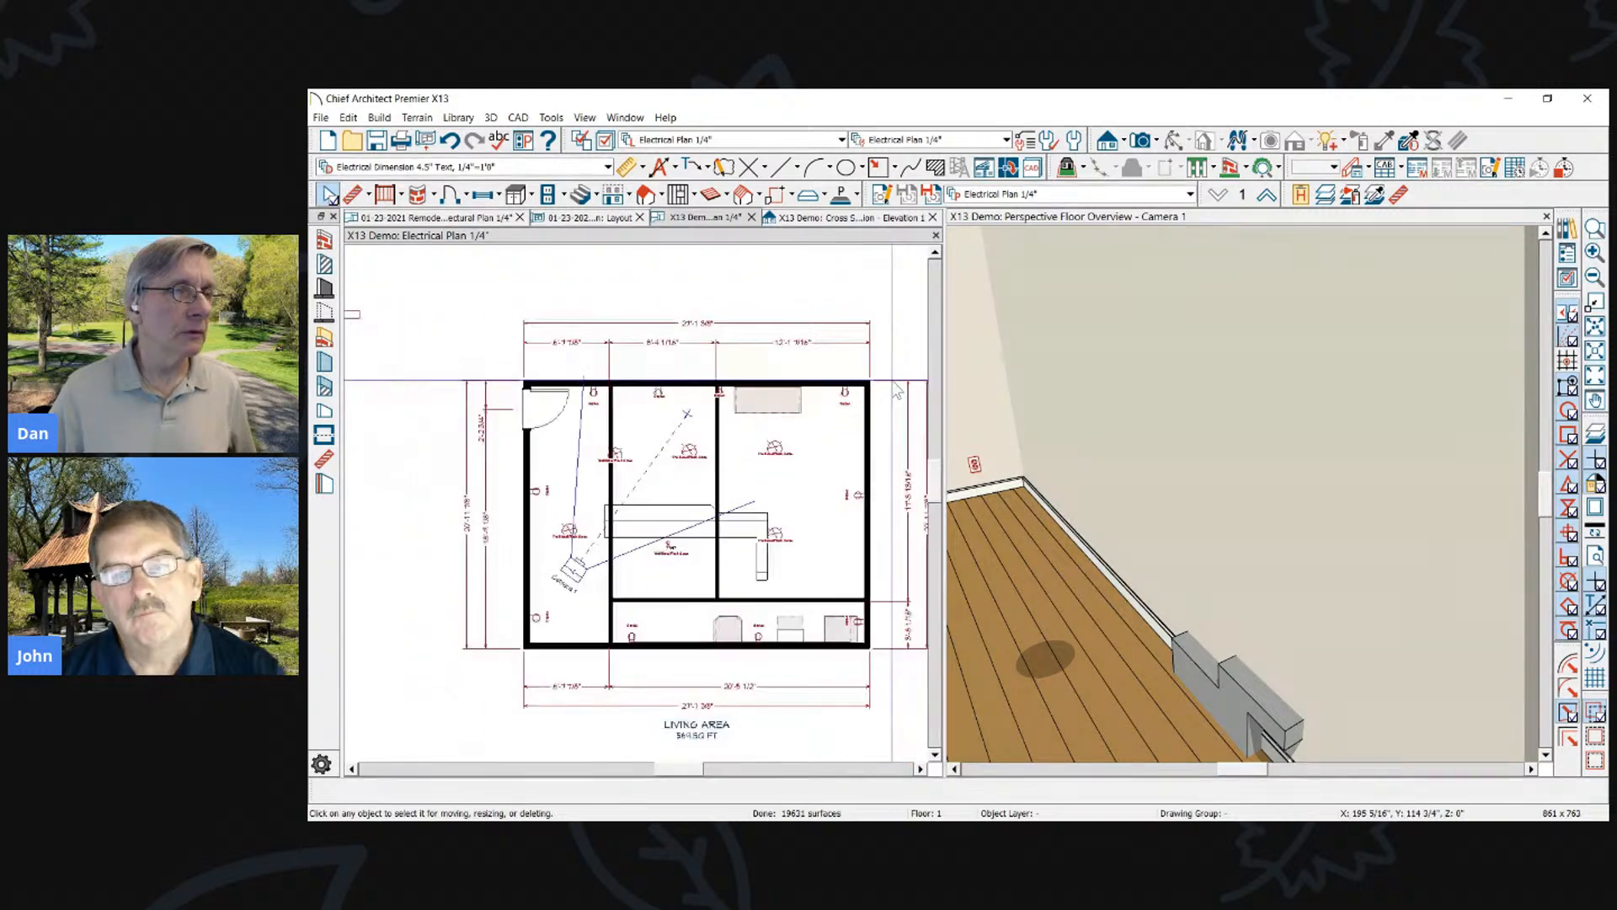
scroll(898, 390, down, 1)
scroll(864, 376, up, 3)
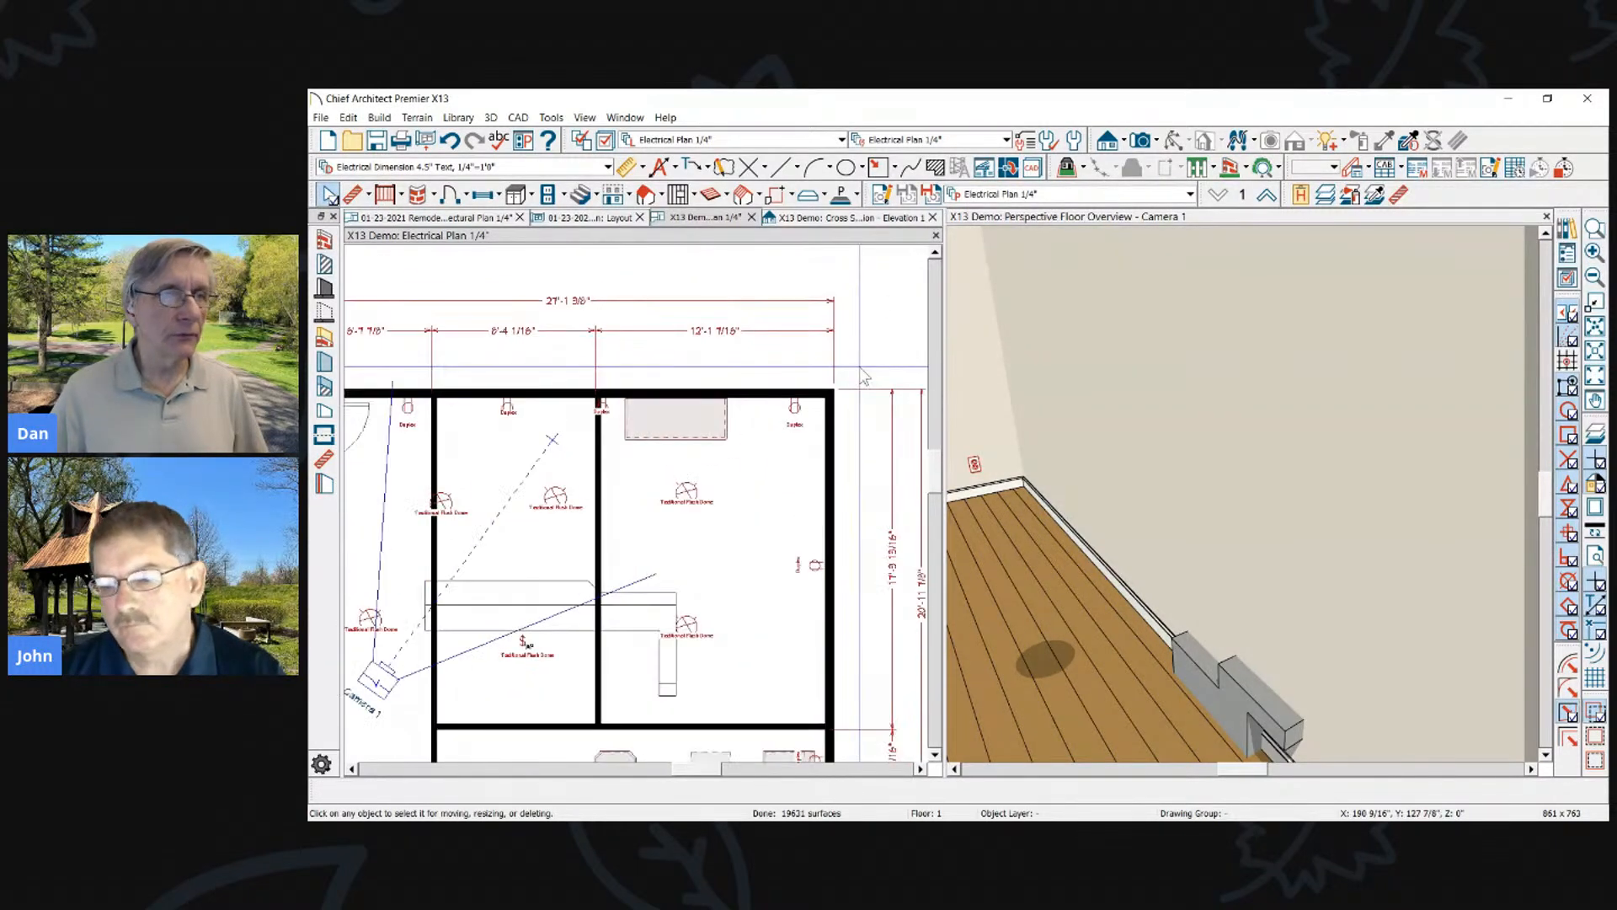
scroll(863, 329, down, 1)
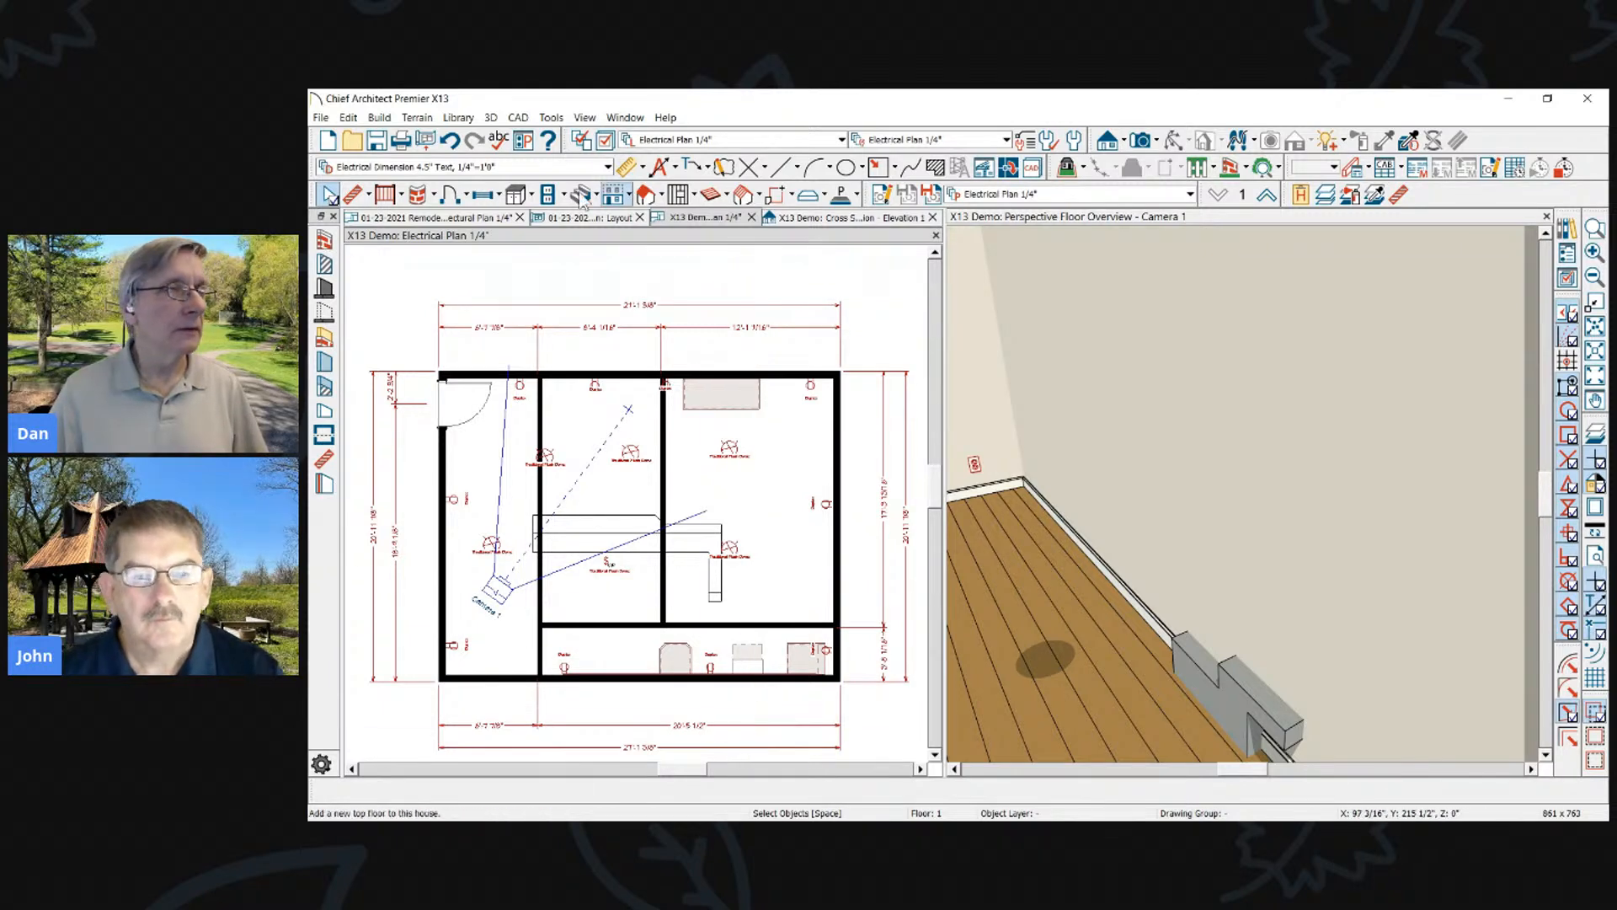
Select all the wall hatchings in the plan together and set their pattern type to Hatch, Angle
click(327, 474)
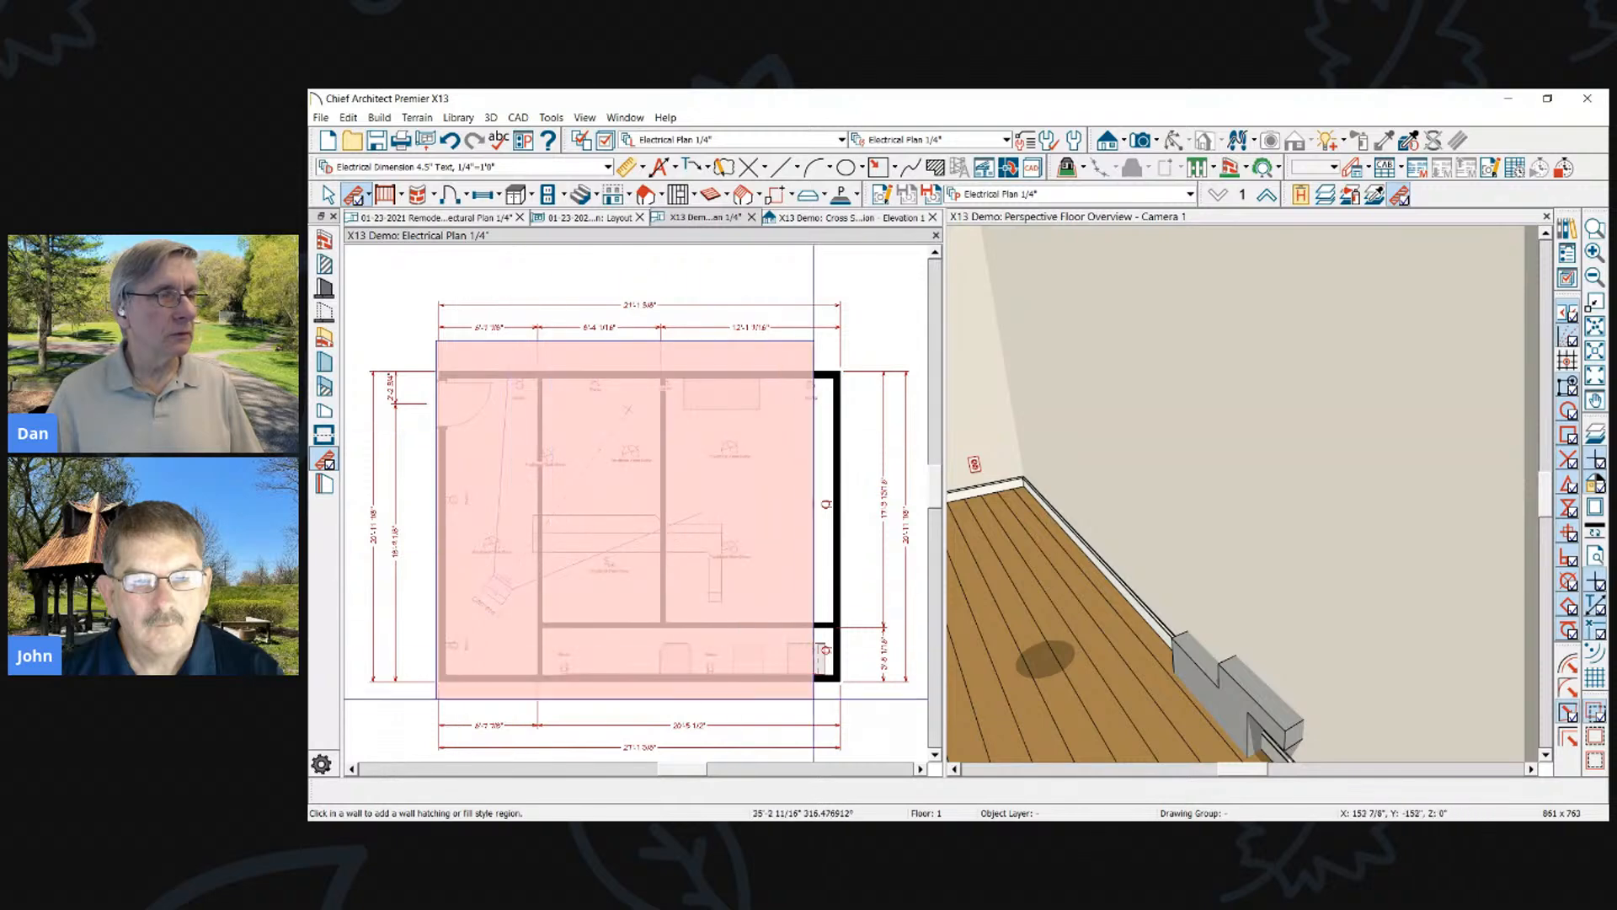
click(825, 622)
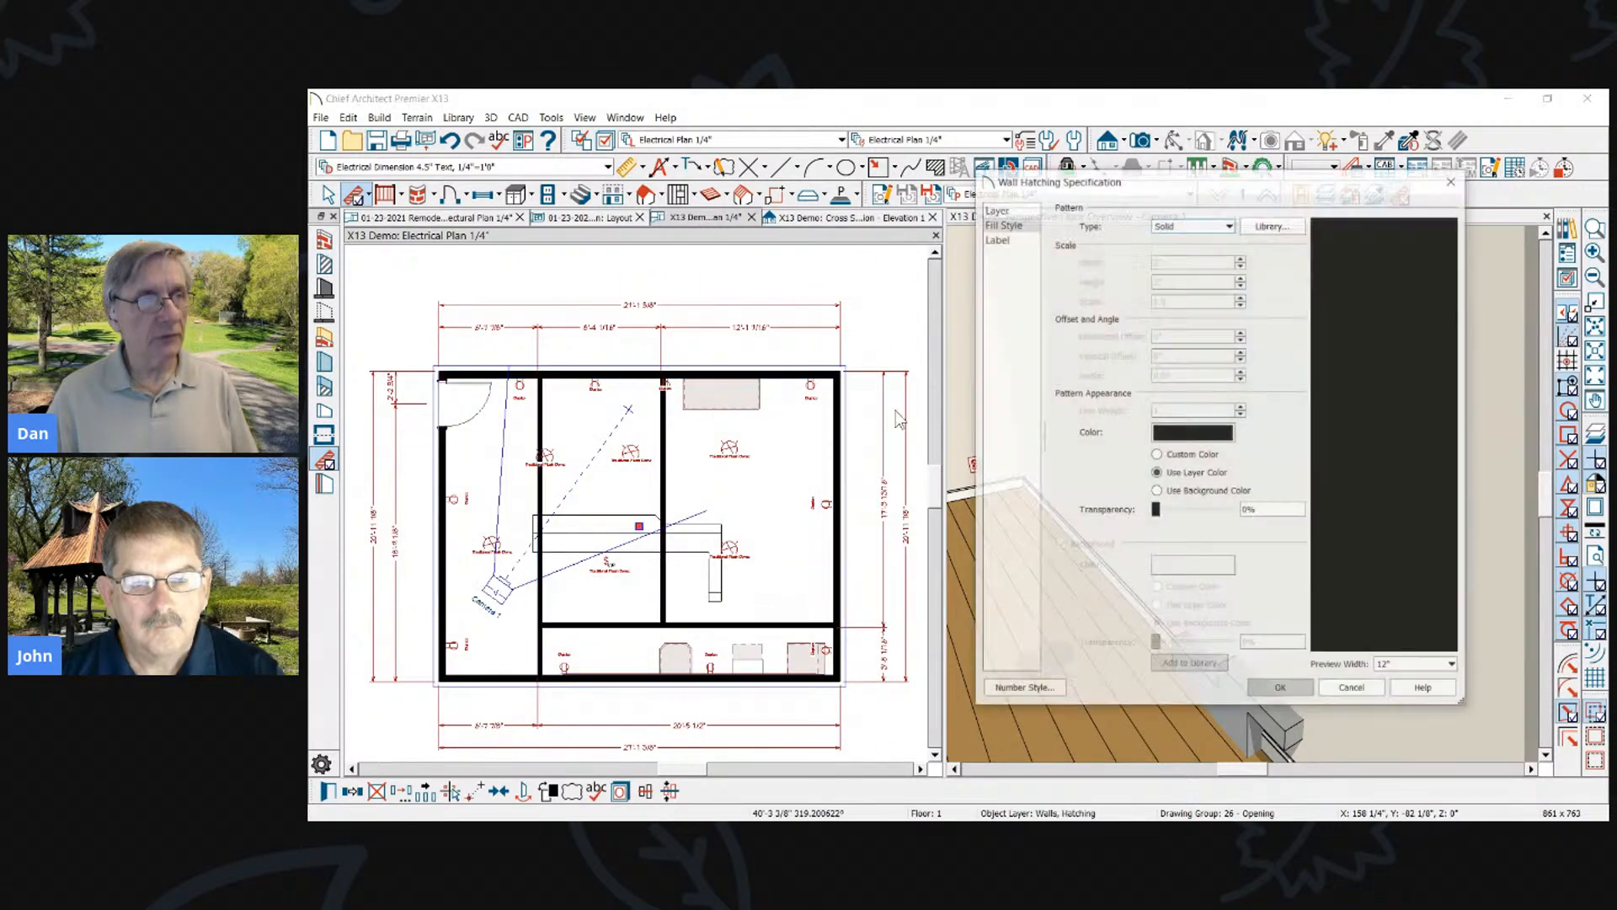
click(1190, 227)
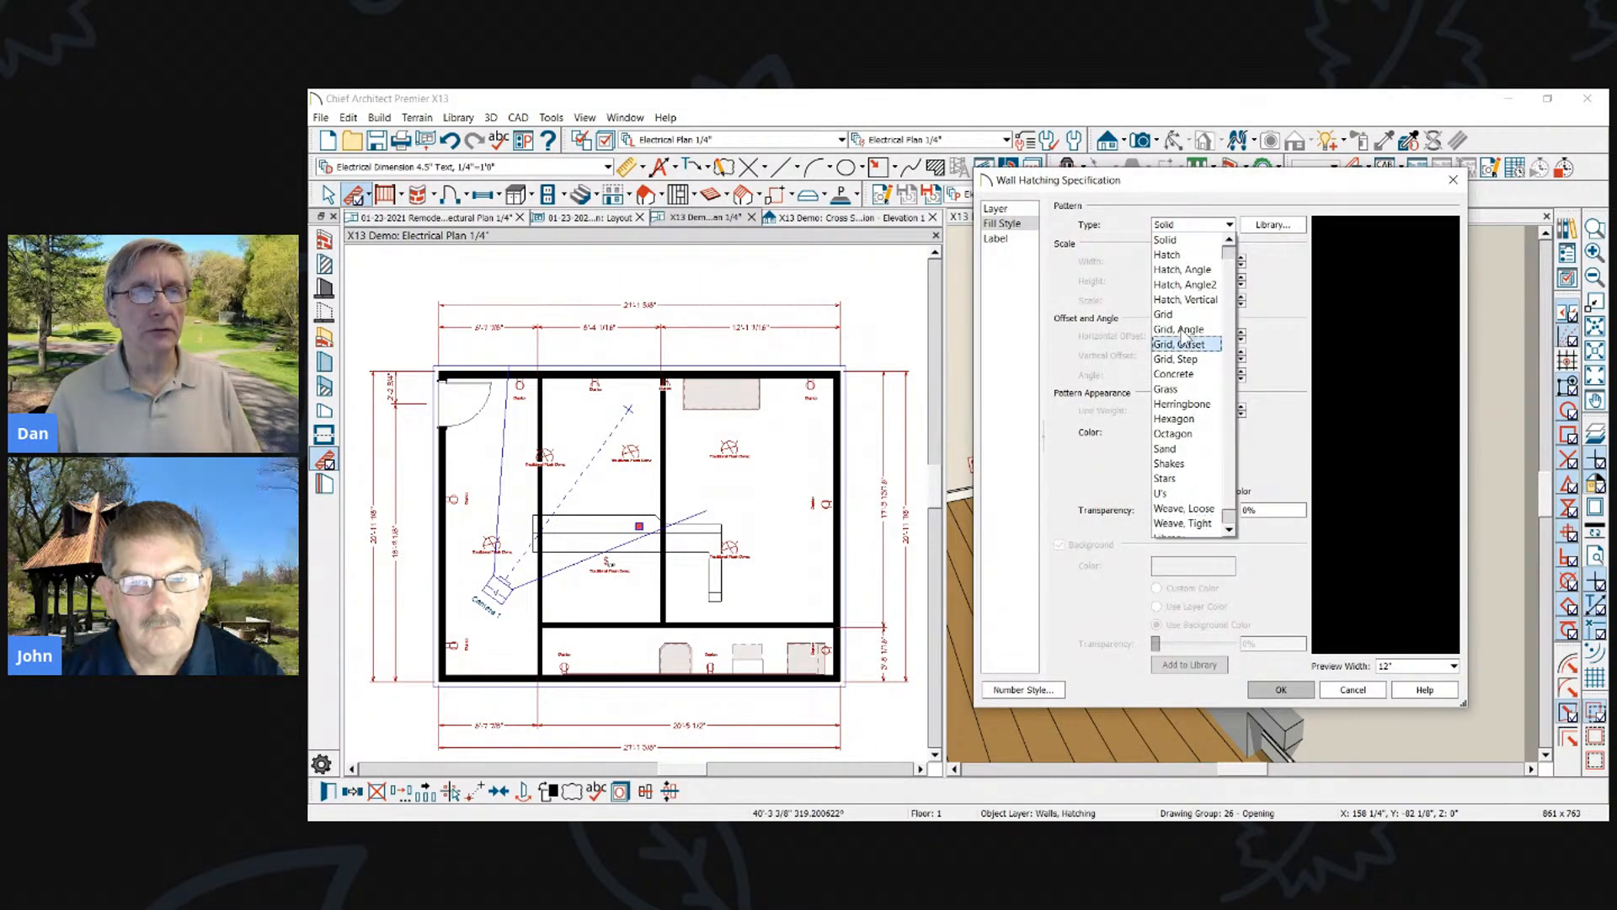
click(1182, 256)
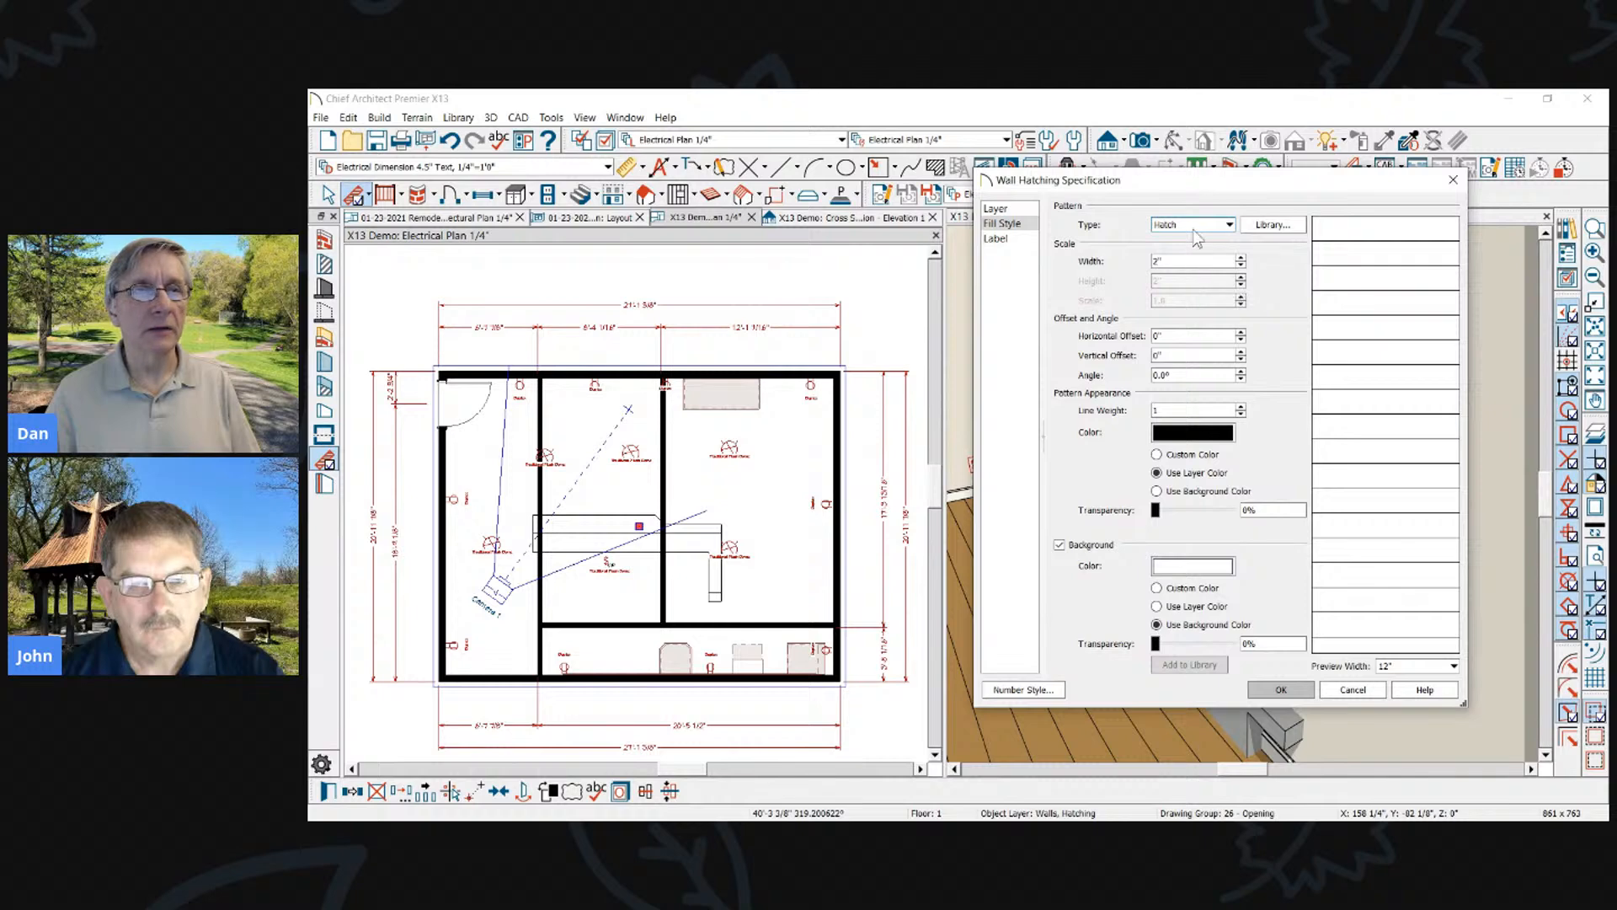
click(1195, 227)
click(1180, 270)
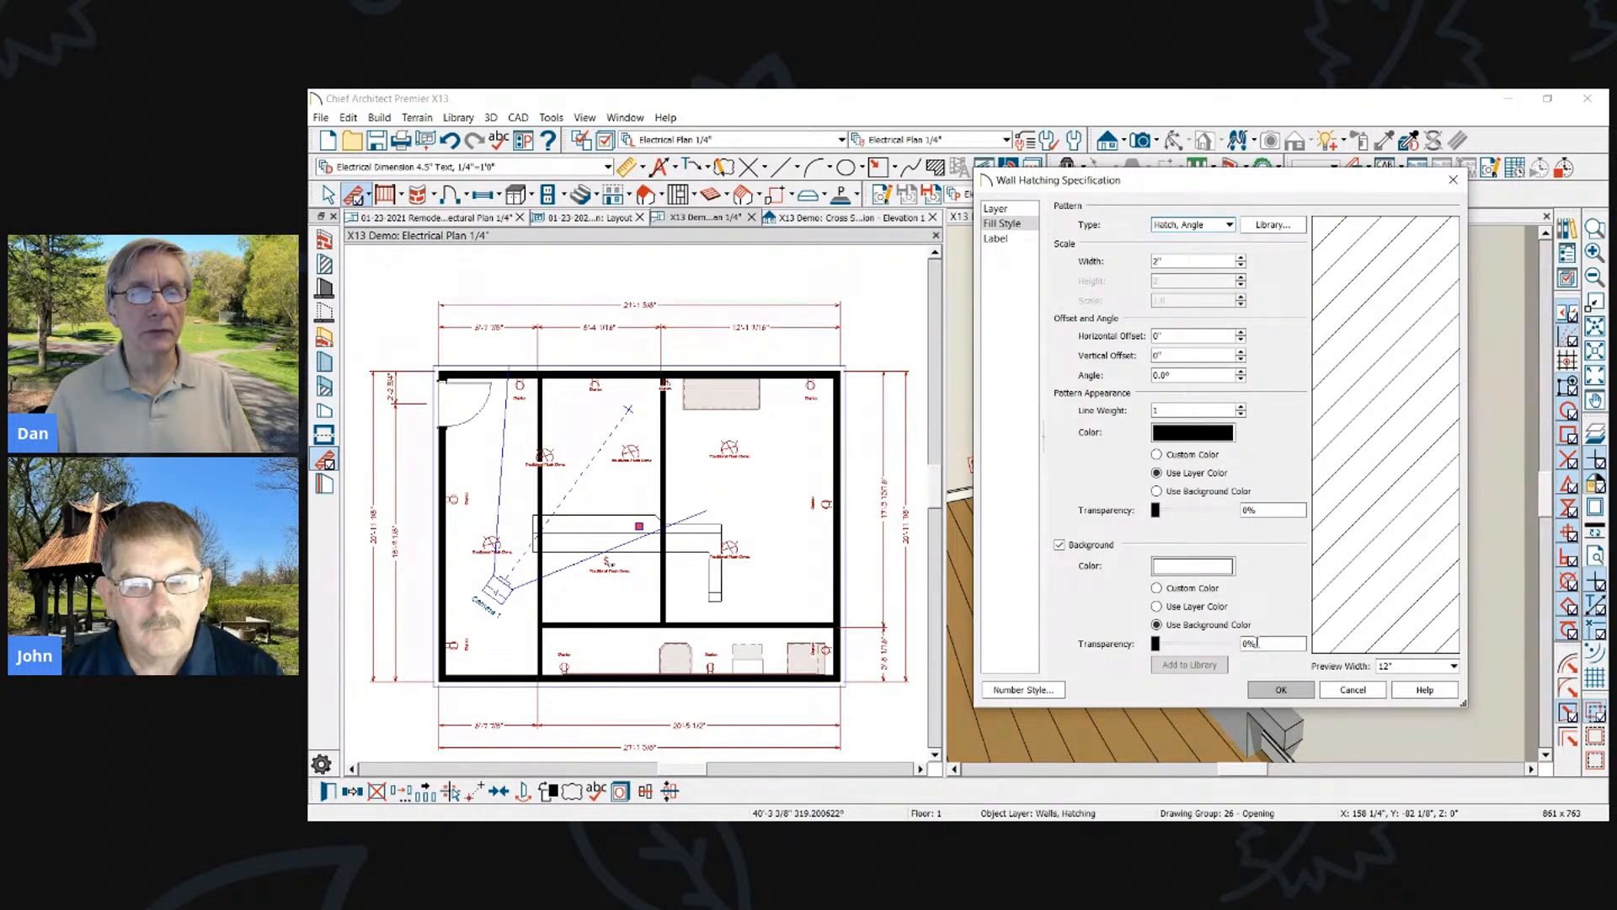
click(1282, 691)
scroll(518, 370, up, 4)
scroll(517, 371, down, 6)
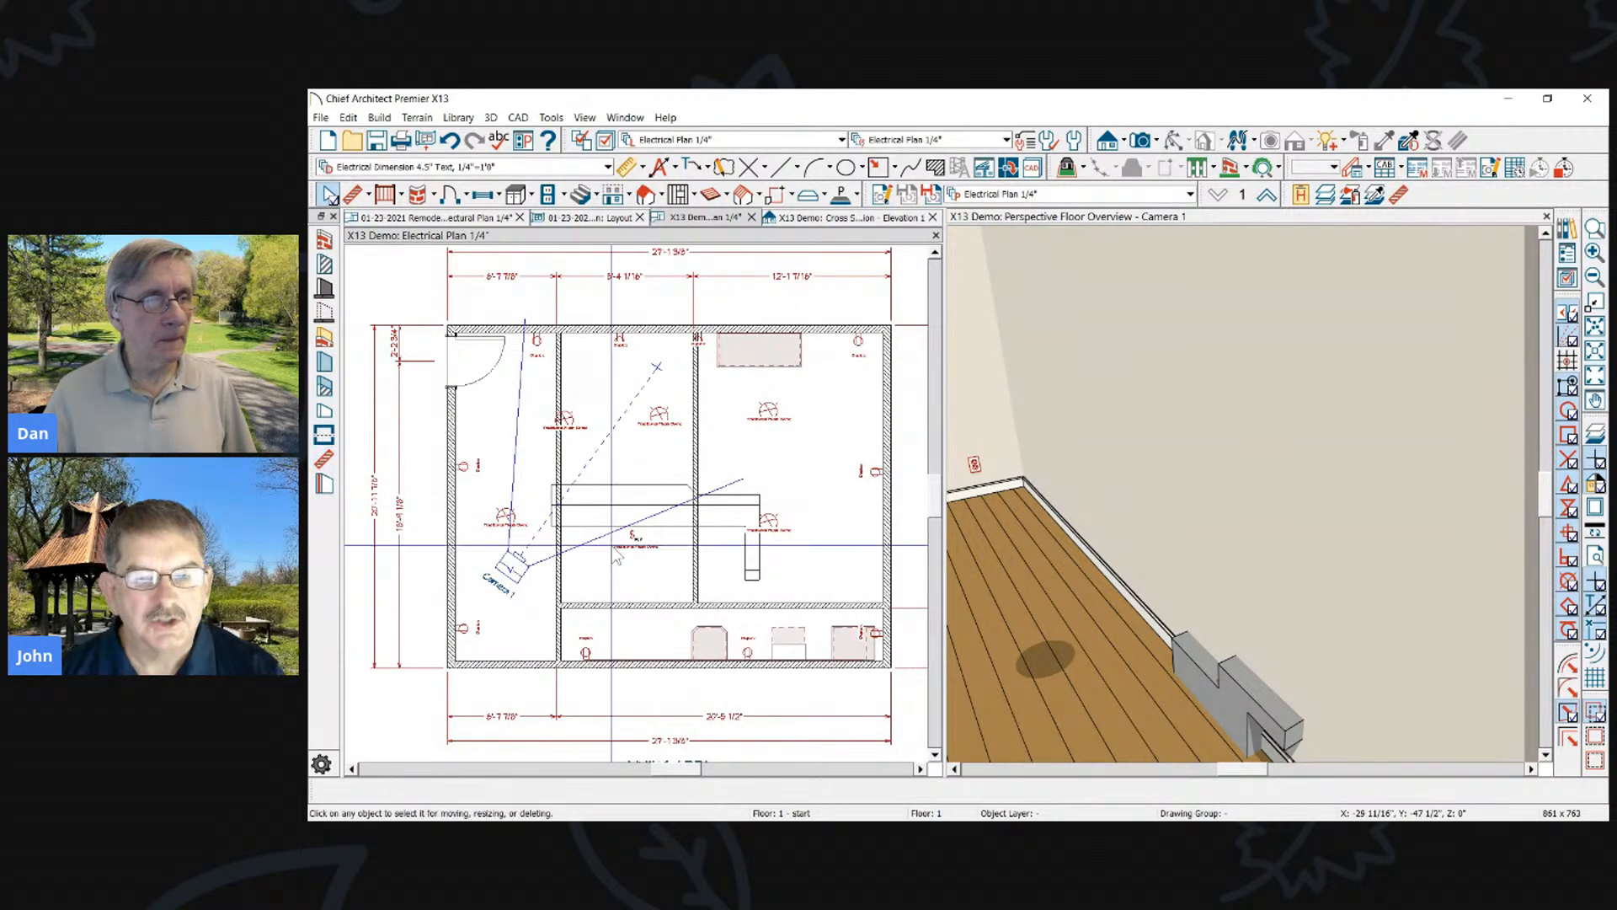
scroll(723, 692, up, 1)
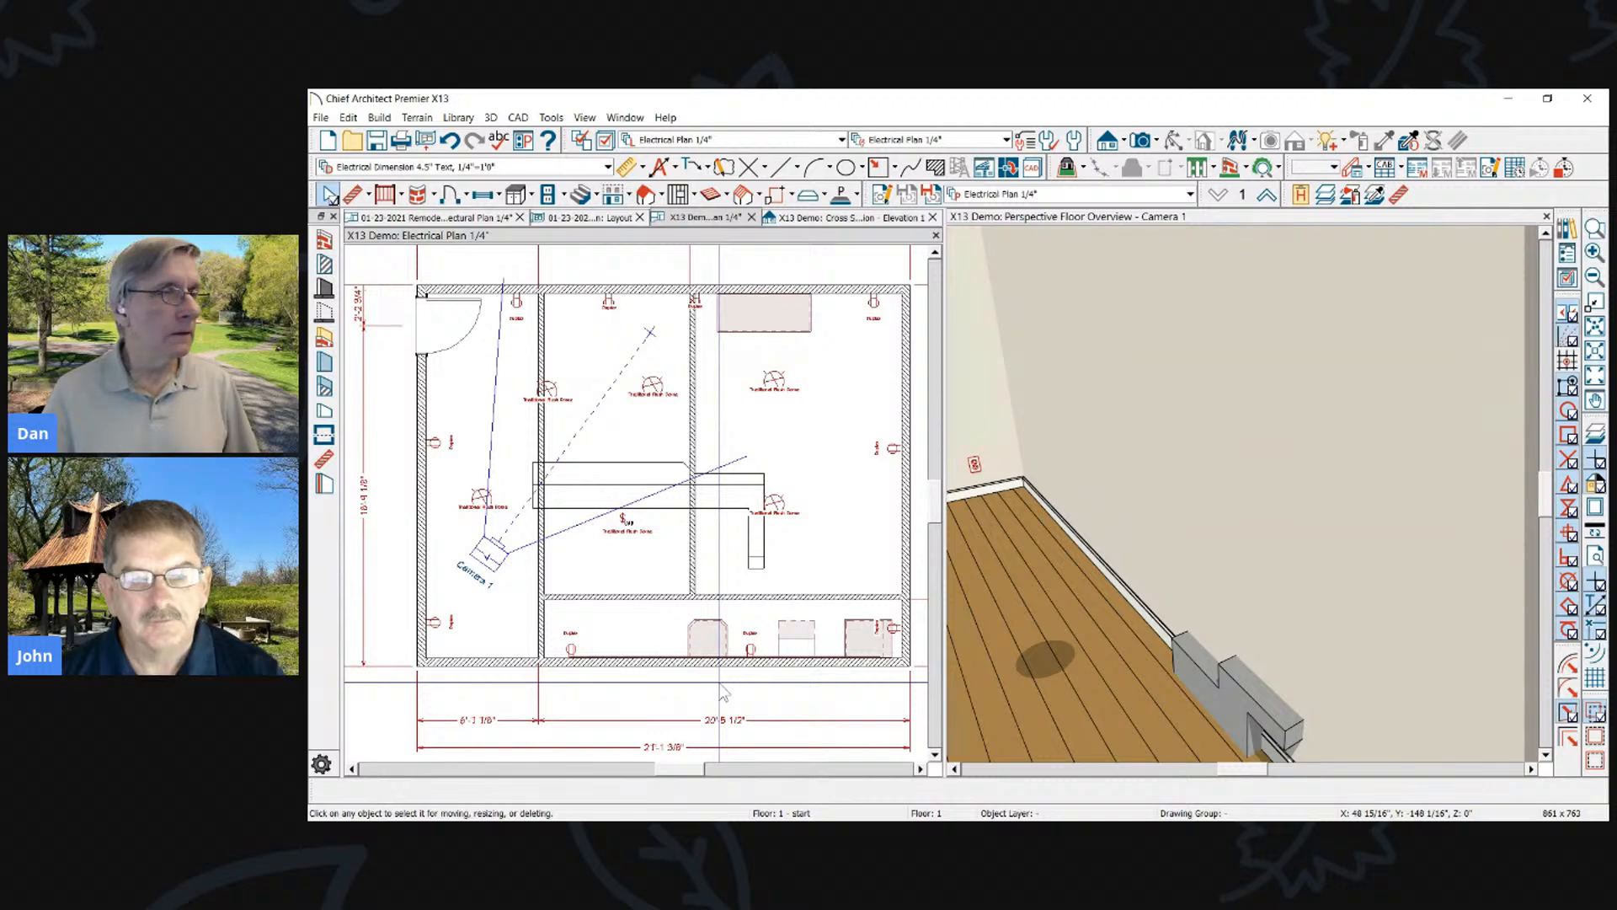
Give the hatching of the partition between the middle and right rooms a custom maroon pattern color (Red 128, Green 0, Blue 64)
click(690, 438)
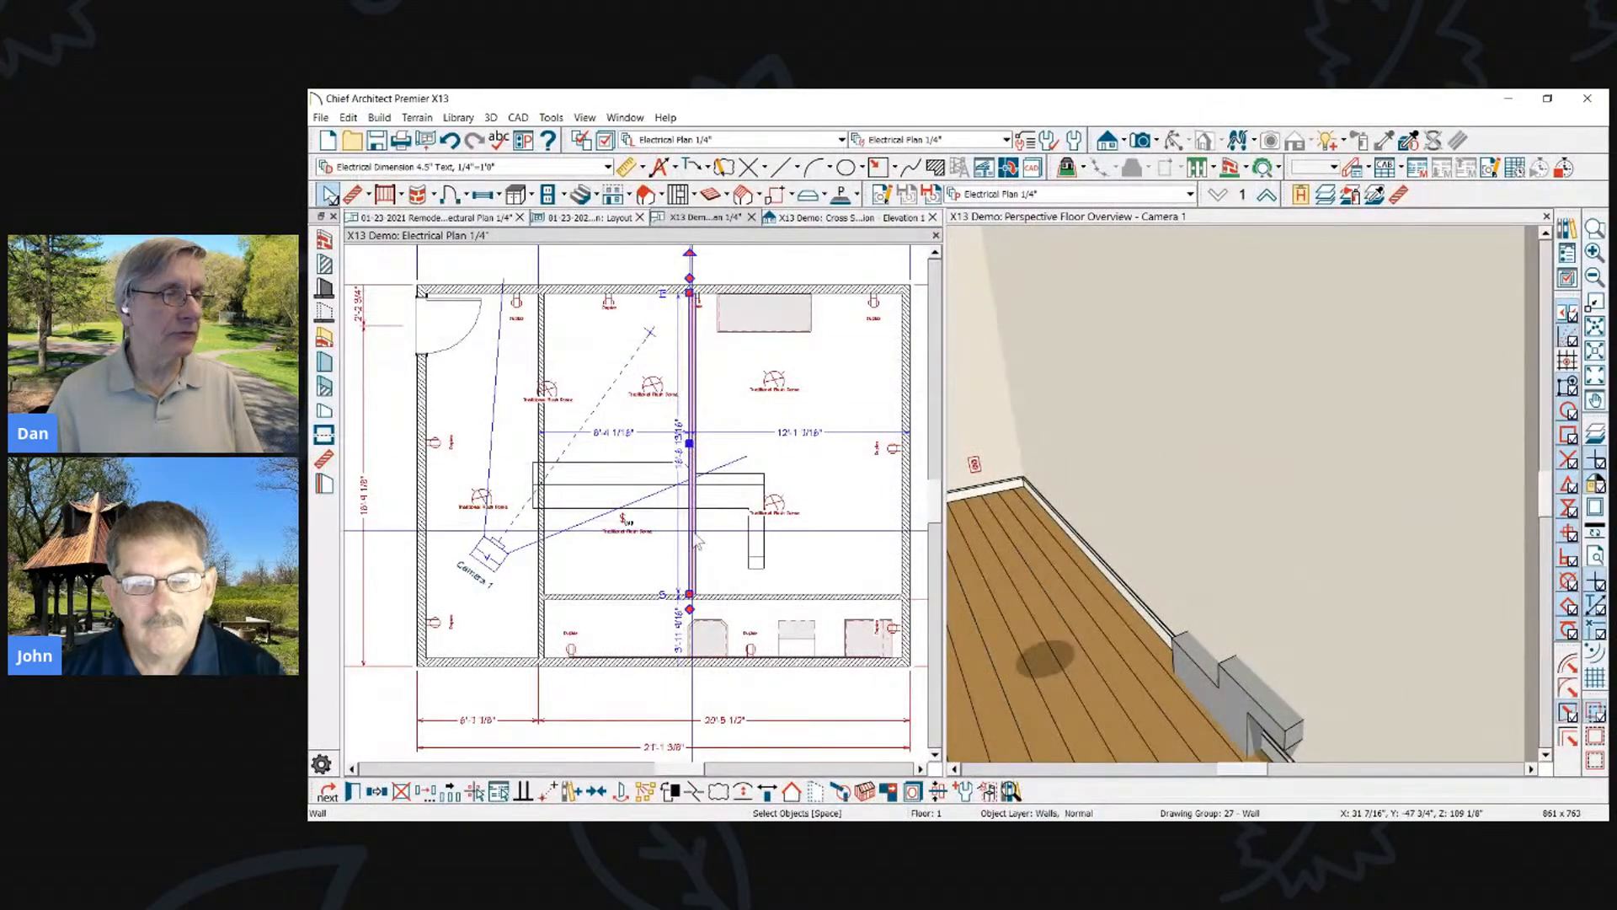
key(Tab)
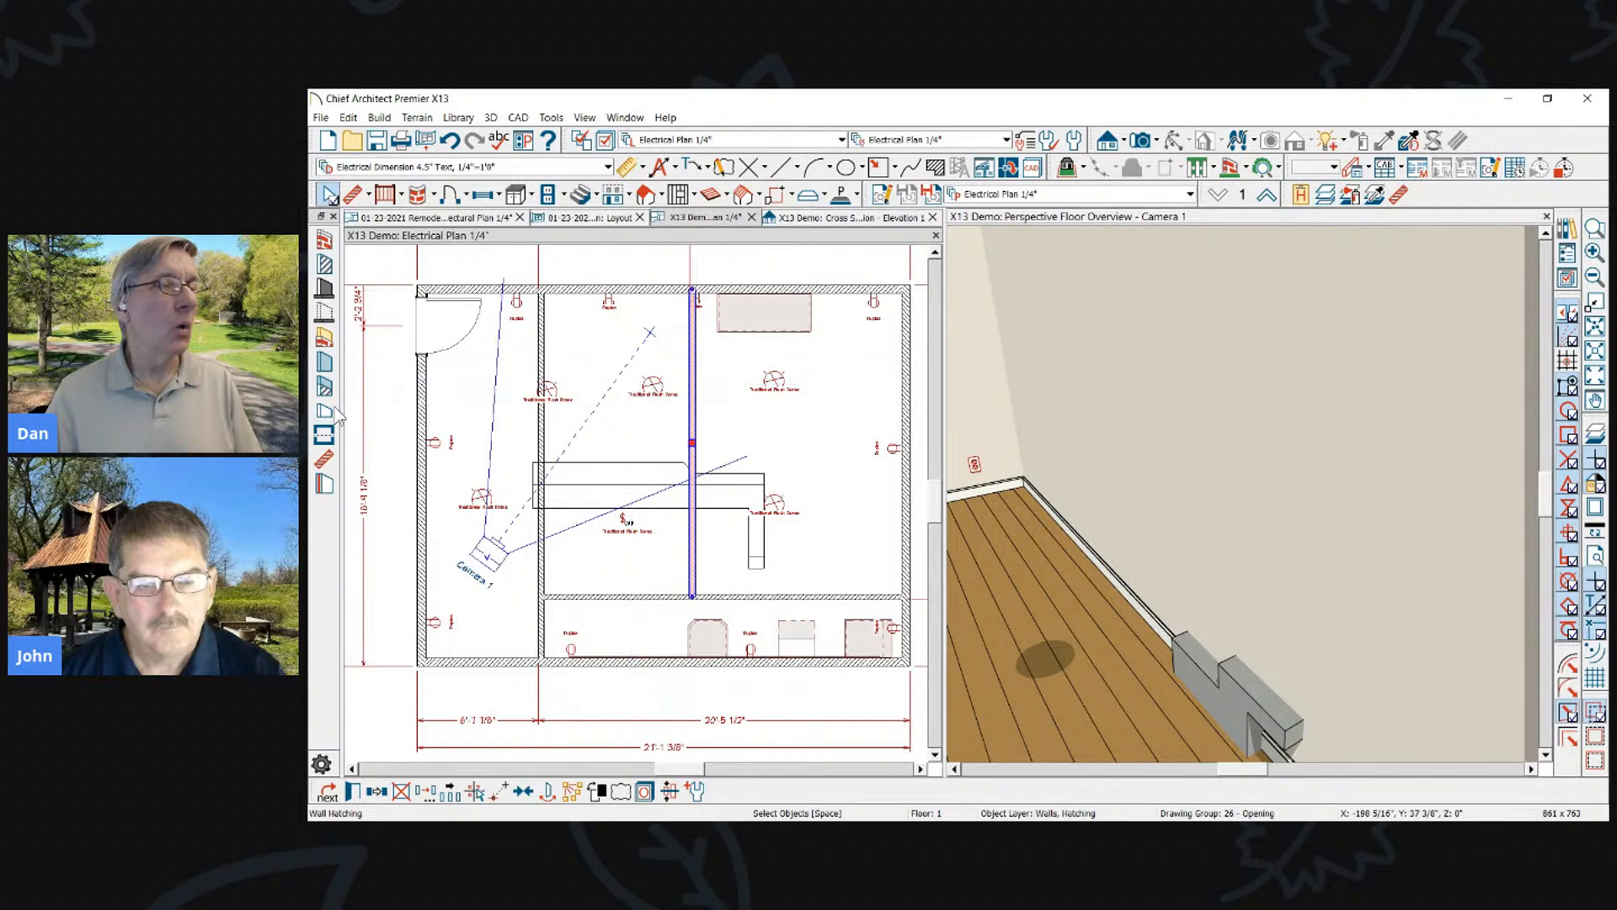
click(326, 460)
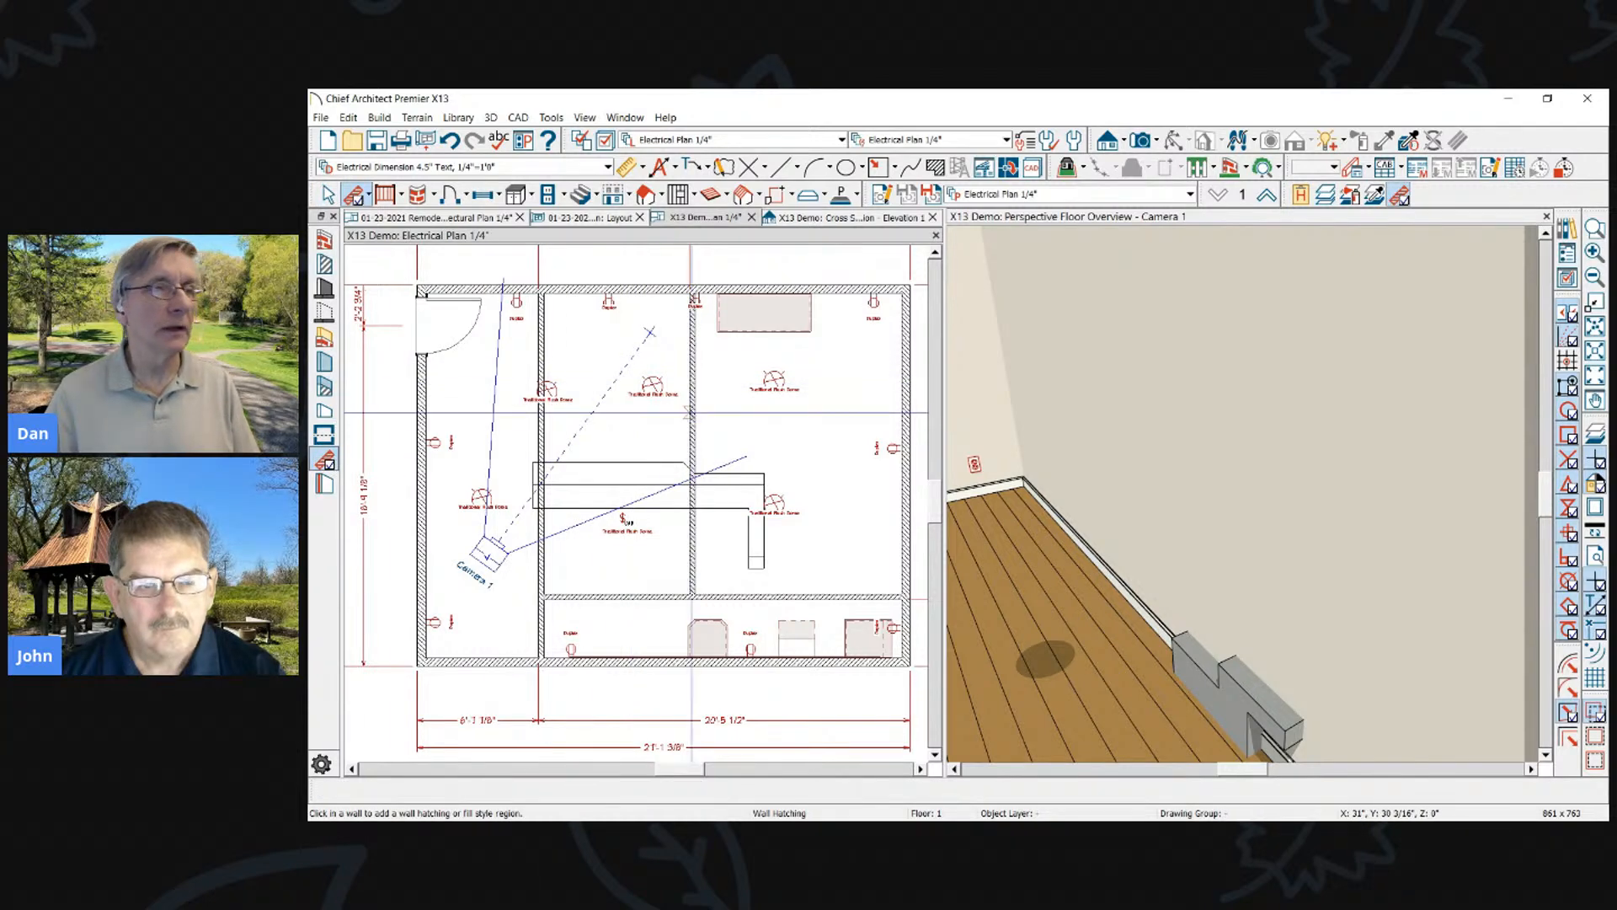
click(689, 566)
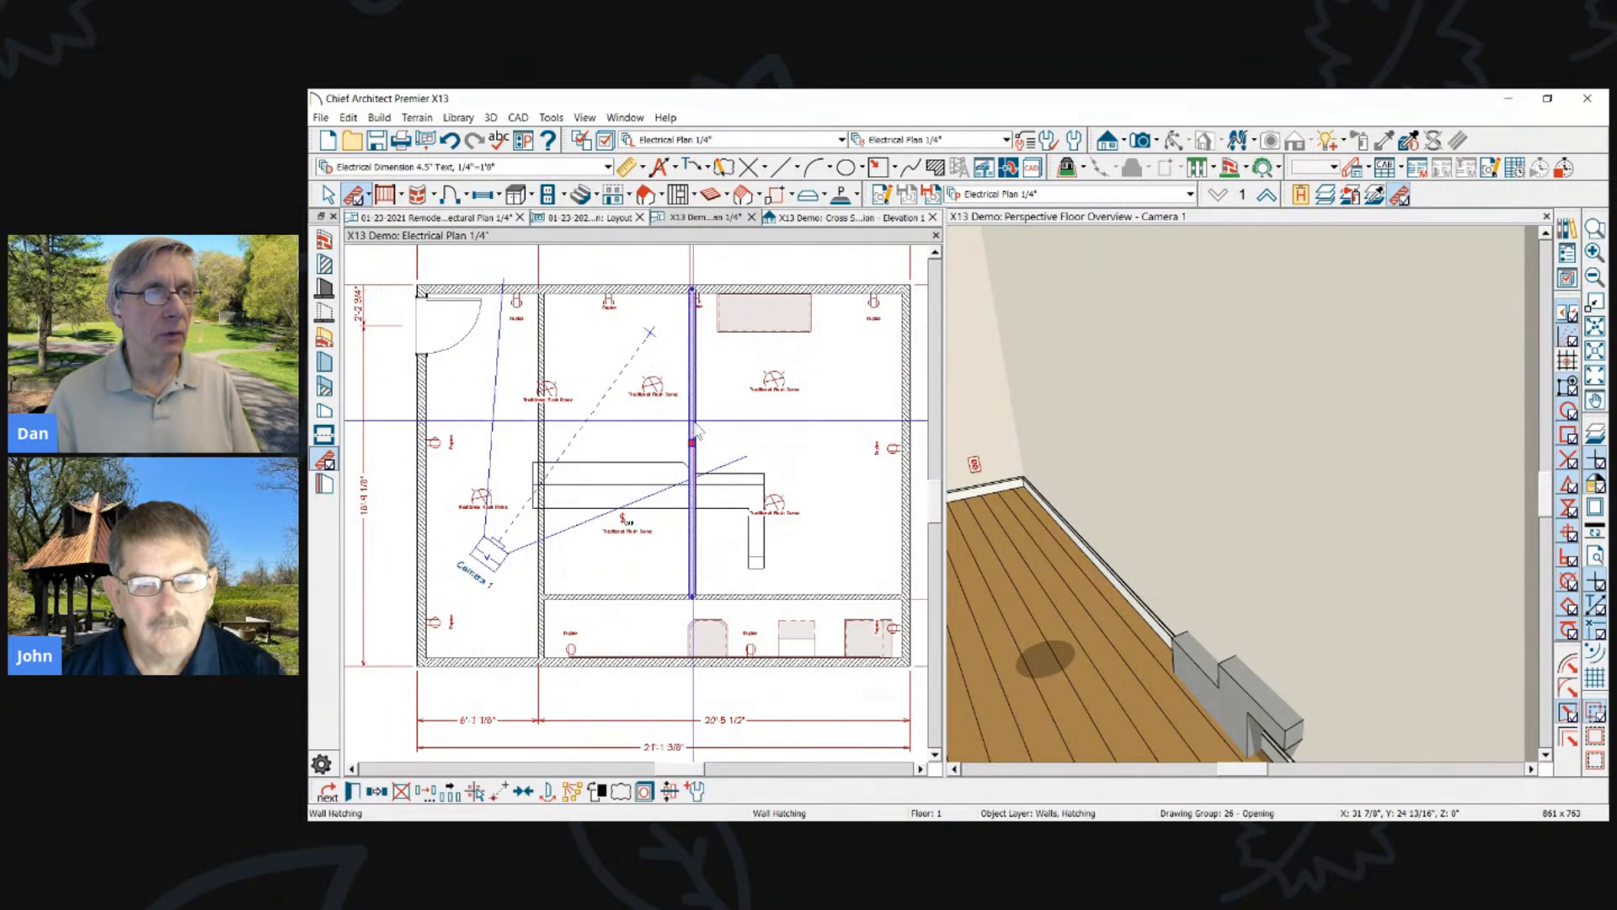
double_click(686, 572)
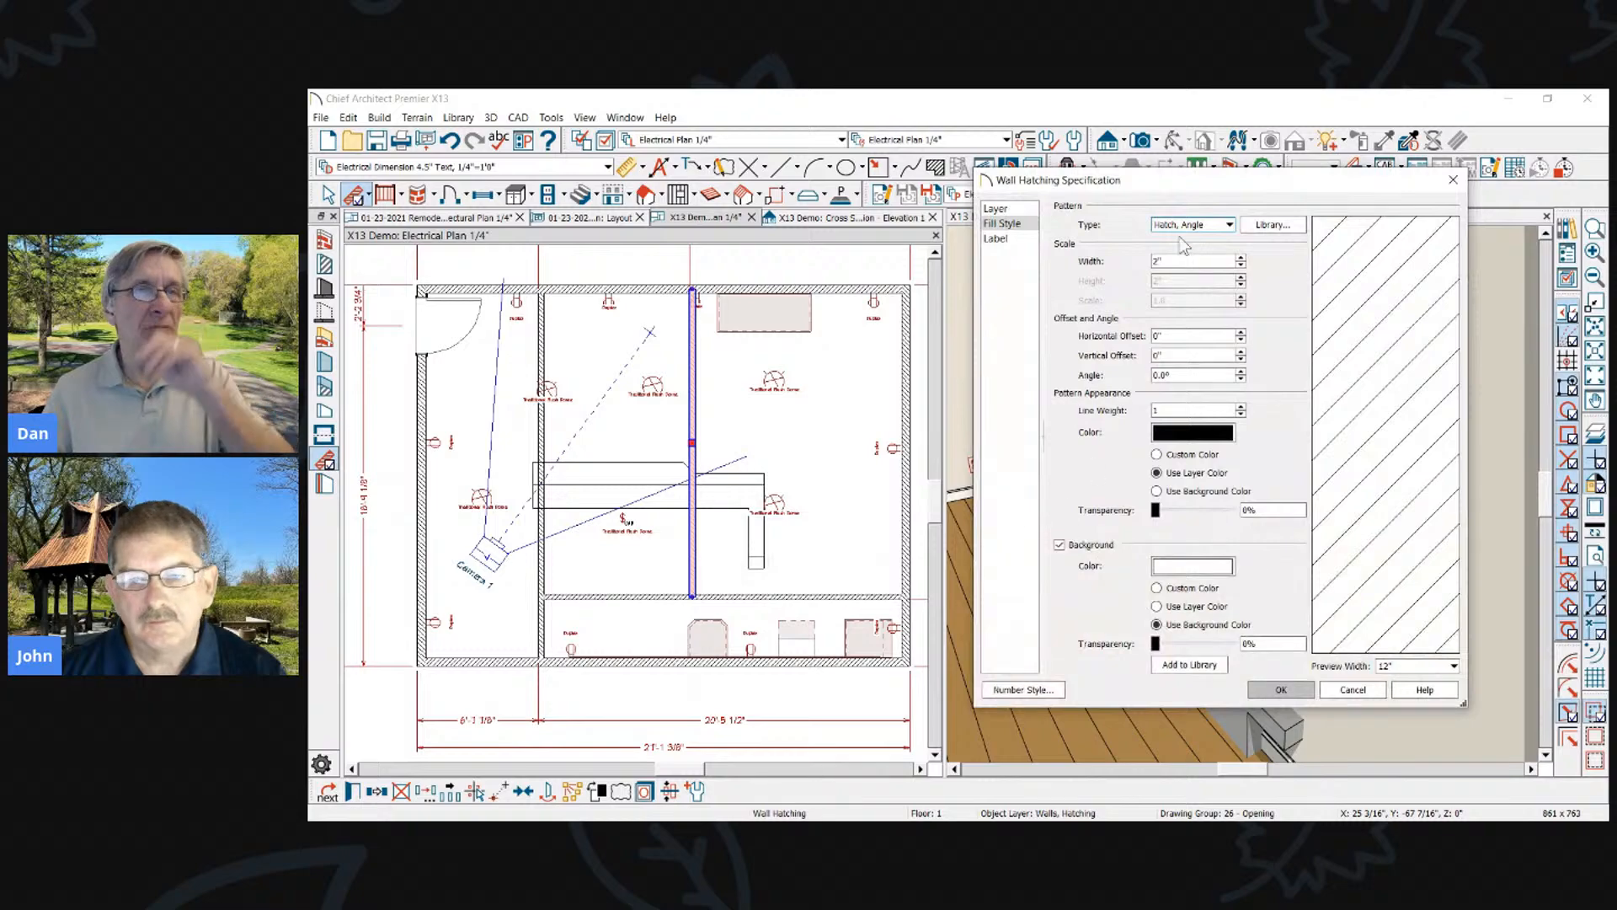
click(1184, 433)
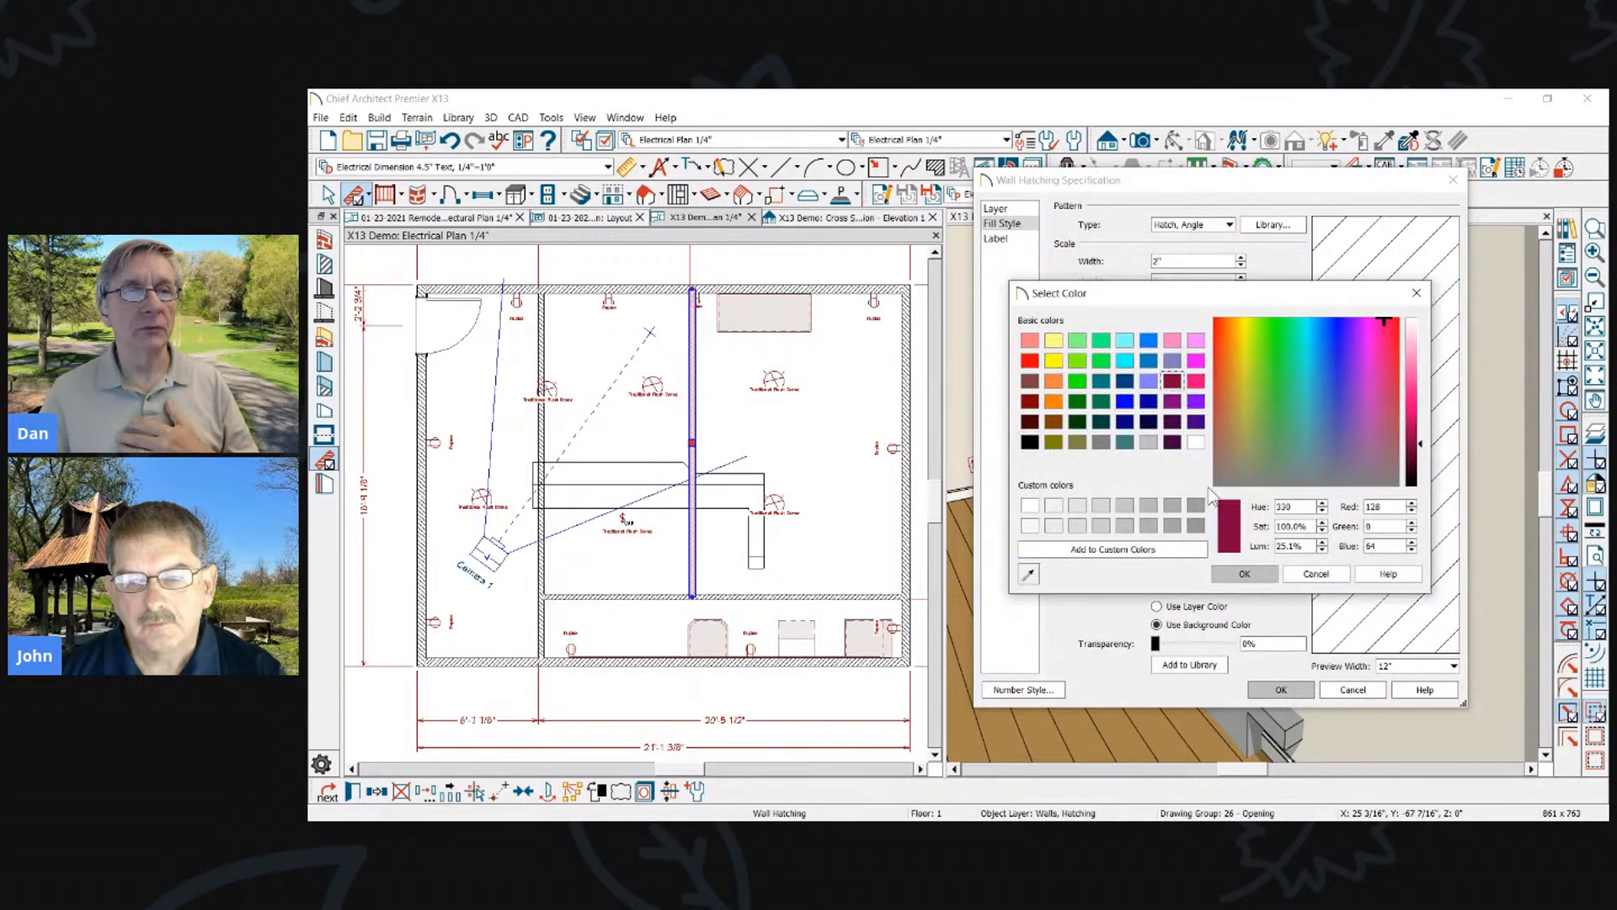
click(1247, 574)
click(1279, 688)
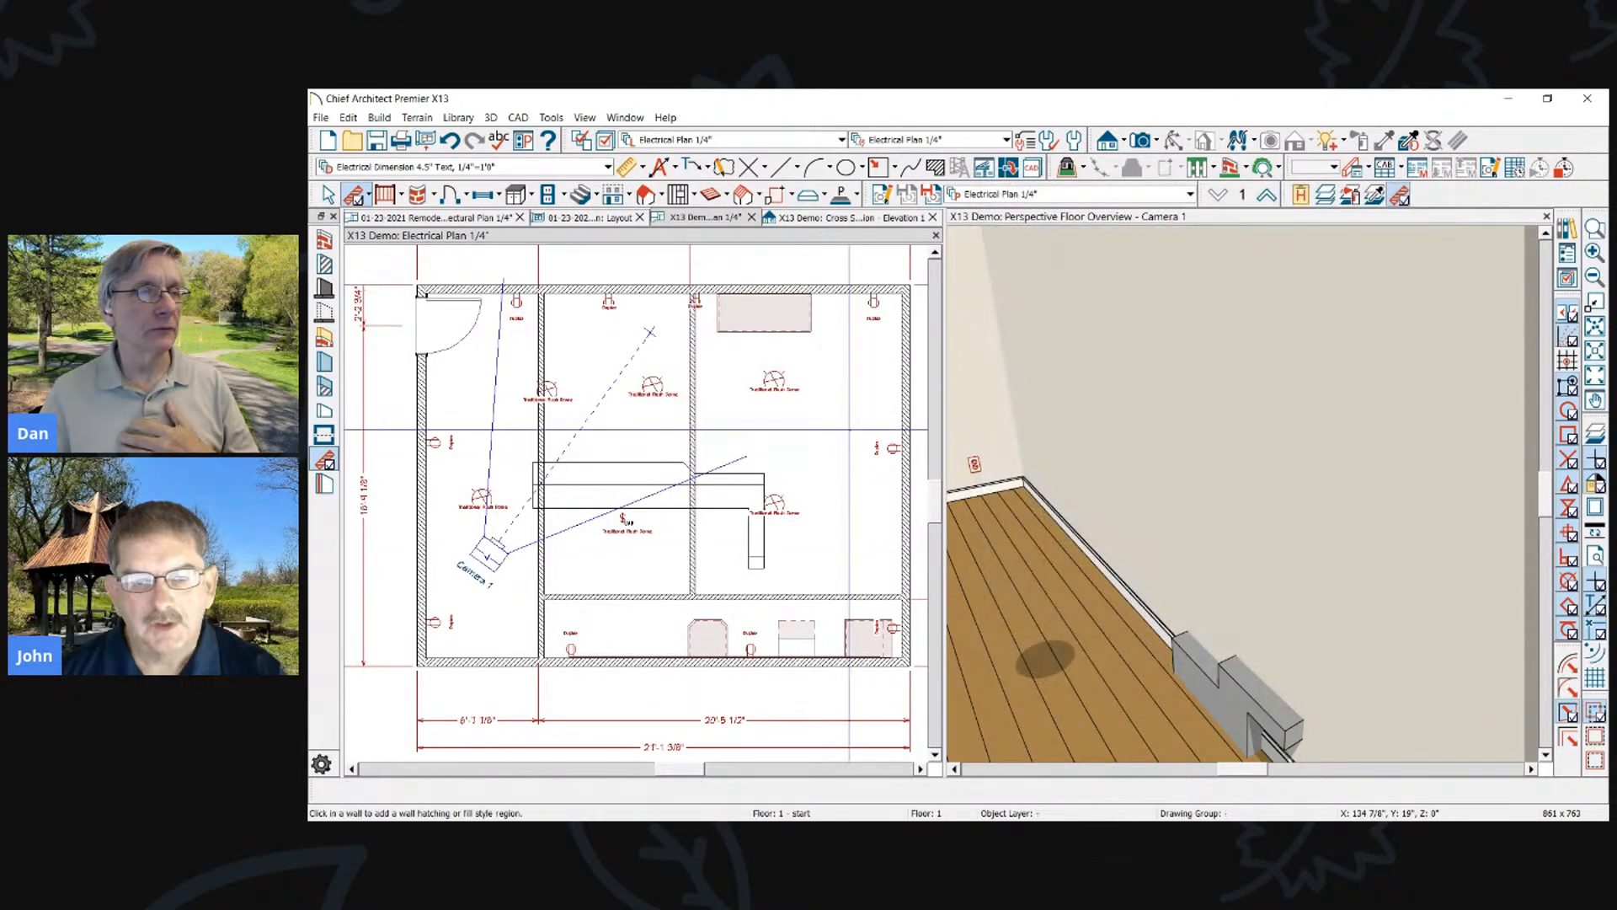
Change the maroon partition hatching's pattern type to Solid, trying No Pattern first
scroll(692, 354, up, 2)
double_click(690, 355)
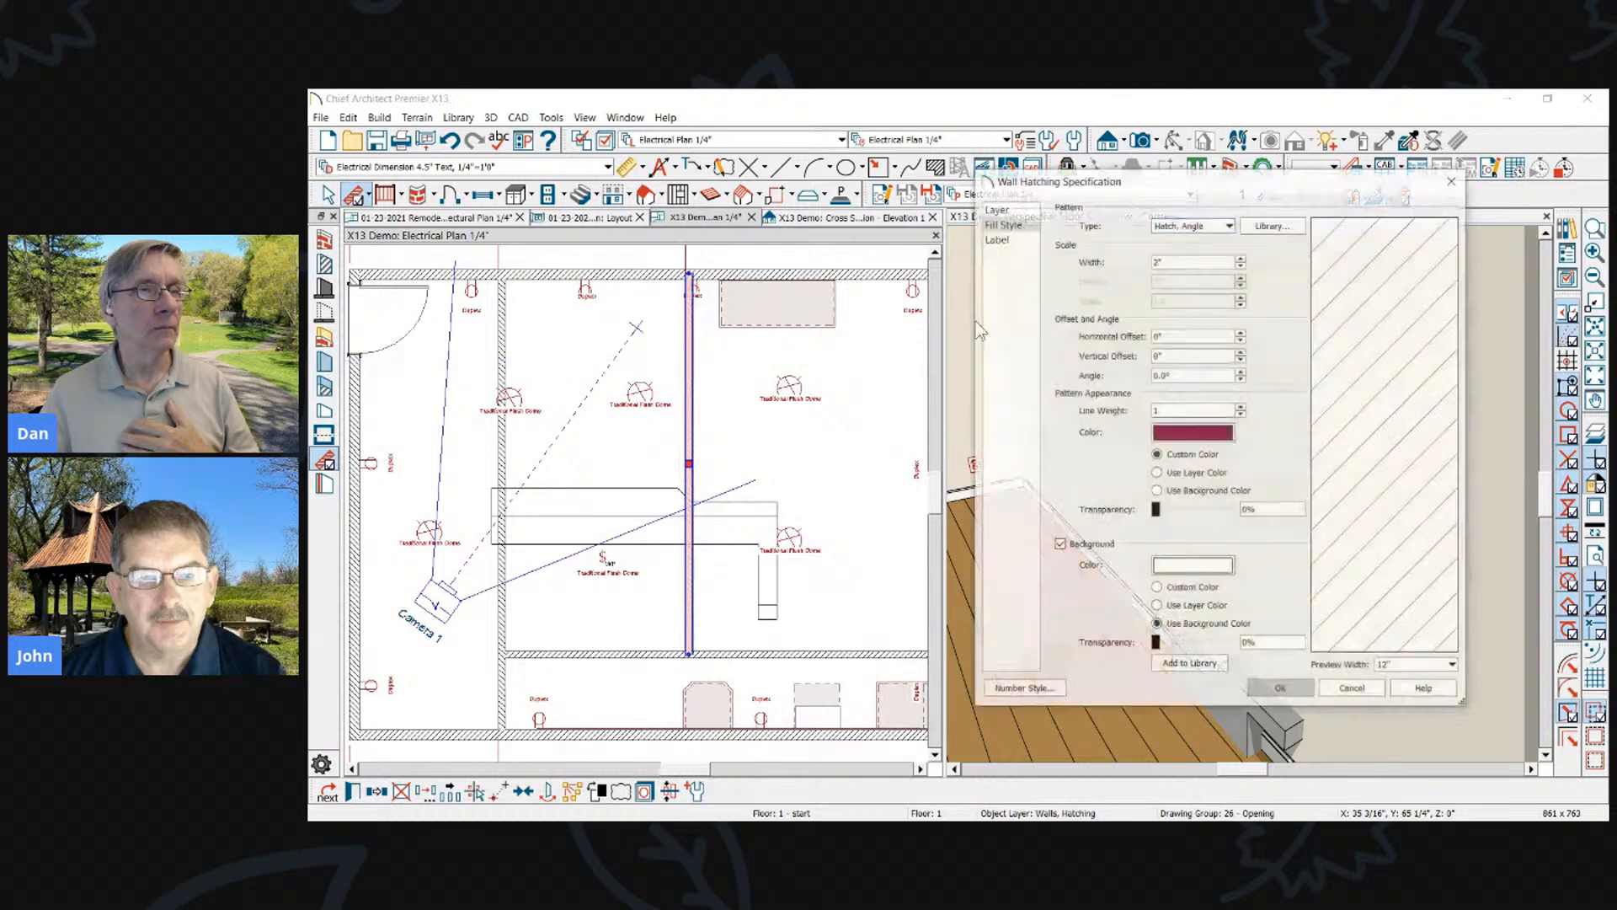
click(1213, 224)
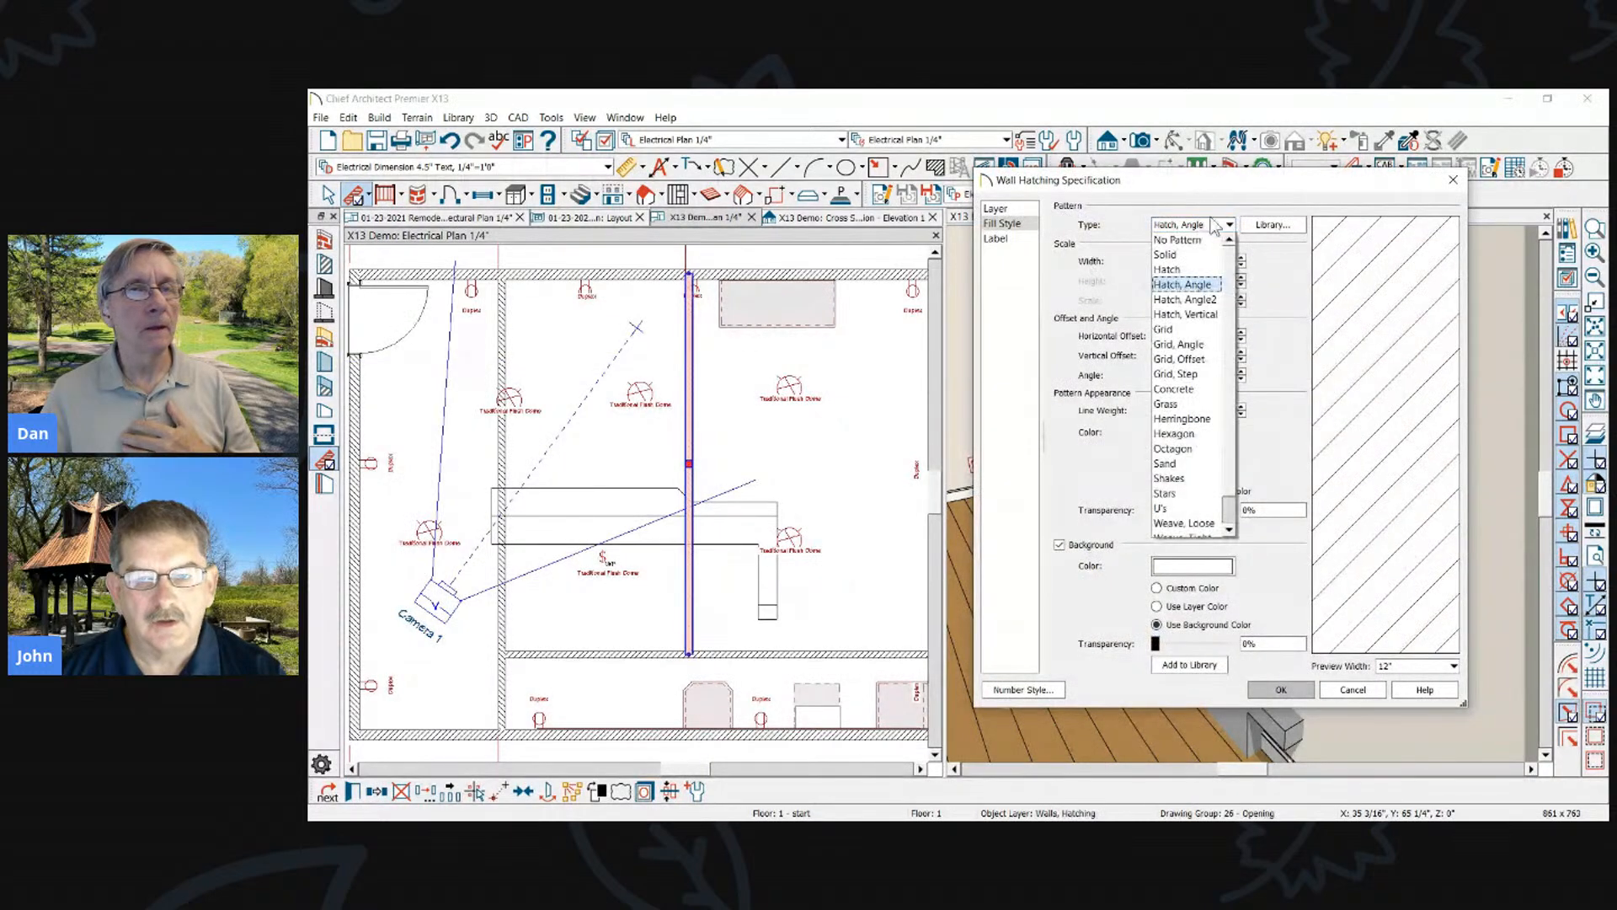
click(1190, 240)
click(1193, 227)
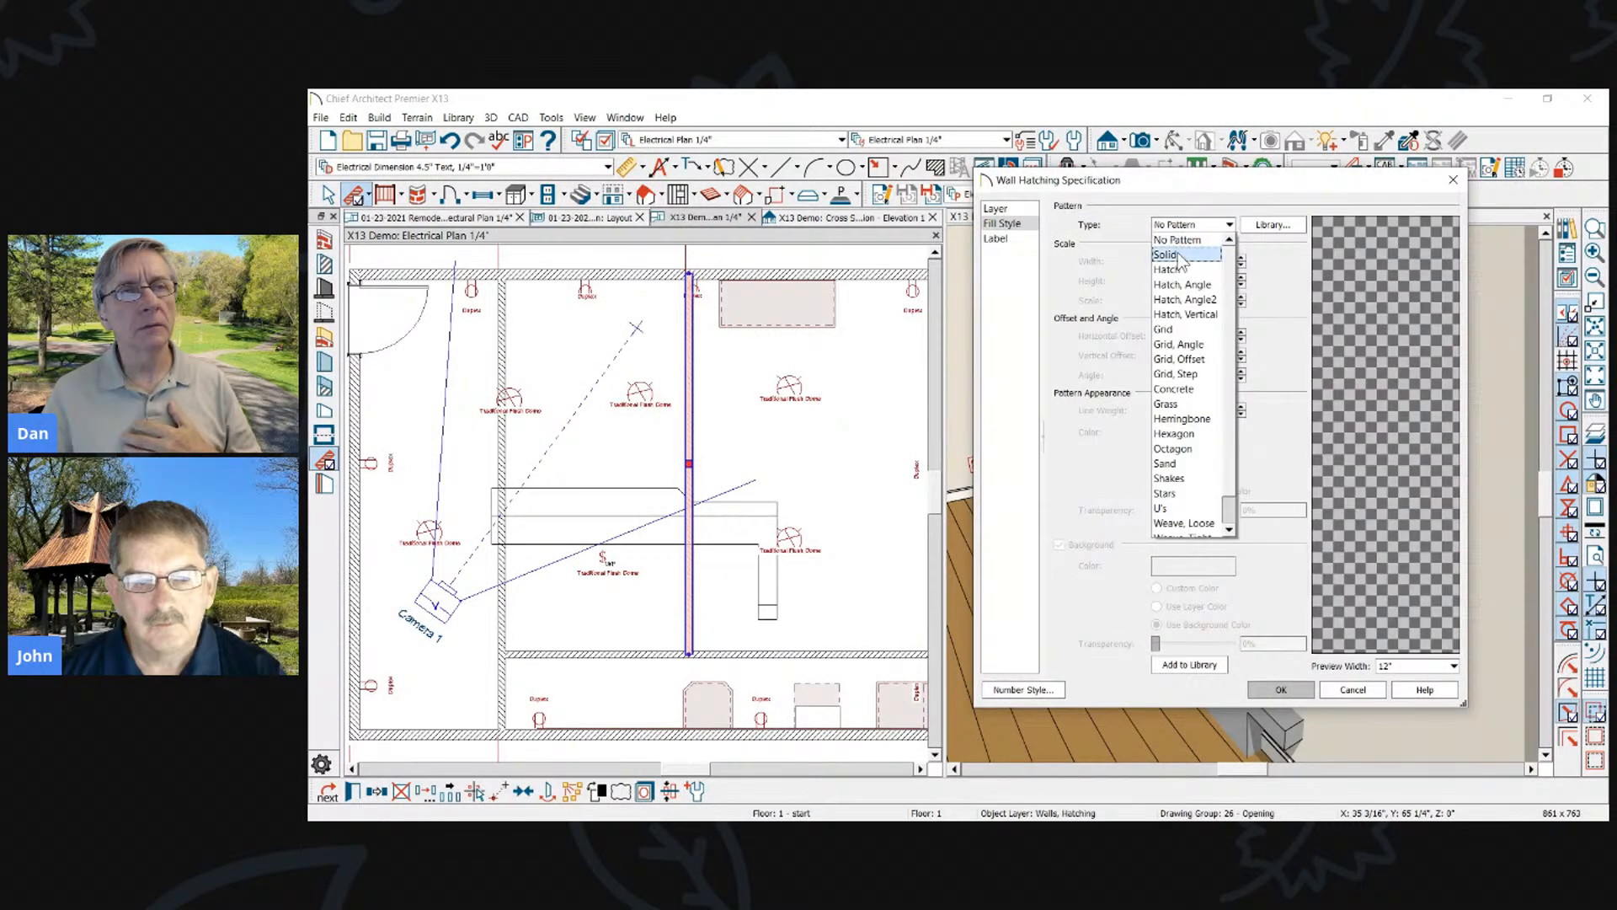
click(1179, 254)
click(1276, 690)
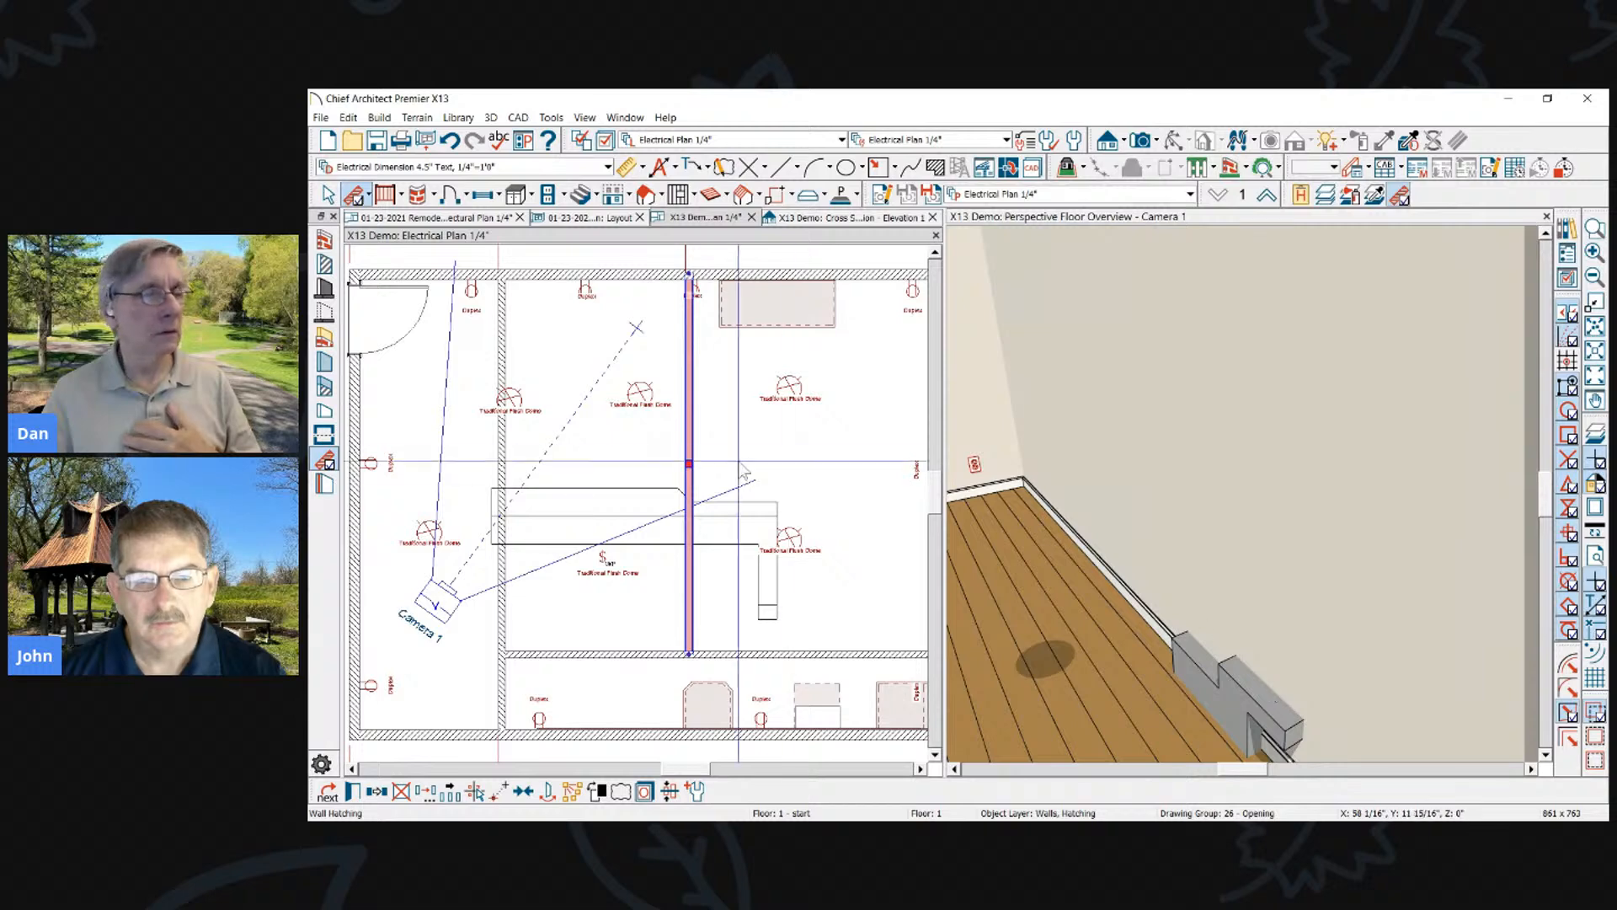
Try to copy the solid maroon hatching from its partition onto the other interior walls
scroll(684, 560, down, 1)
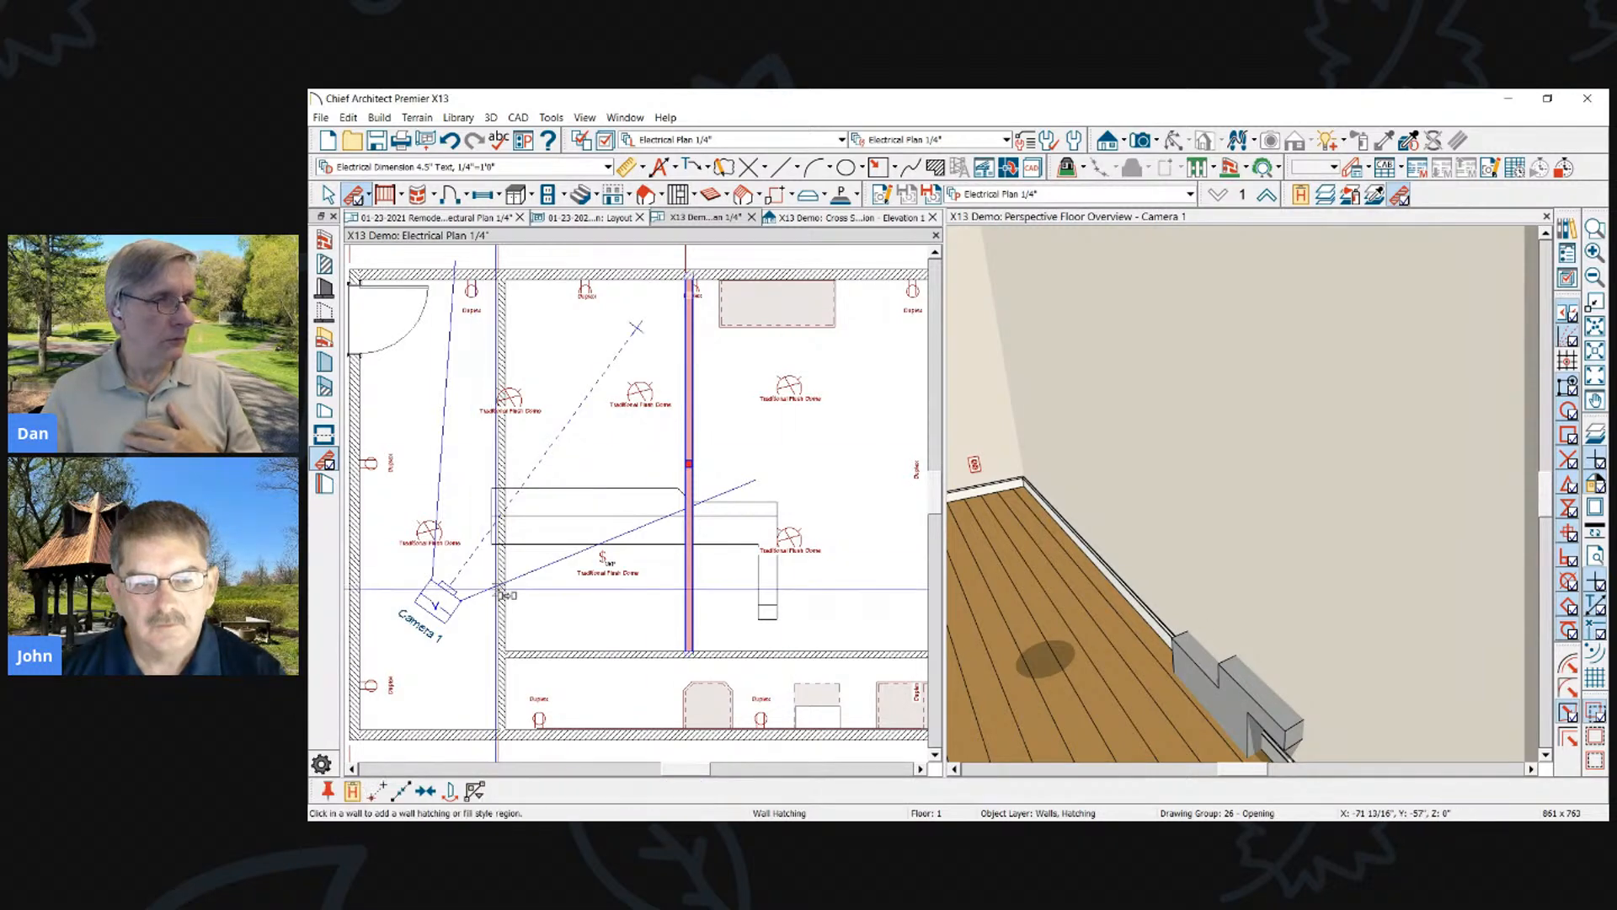
click(687, 571)
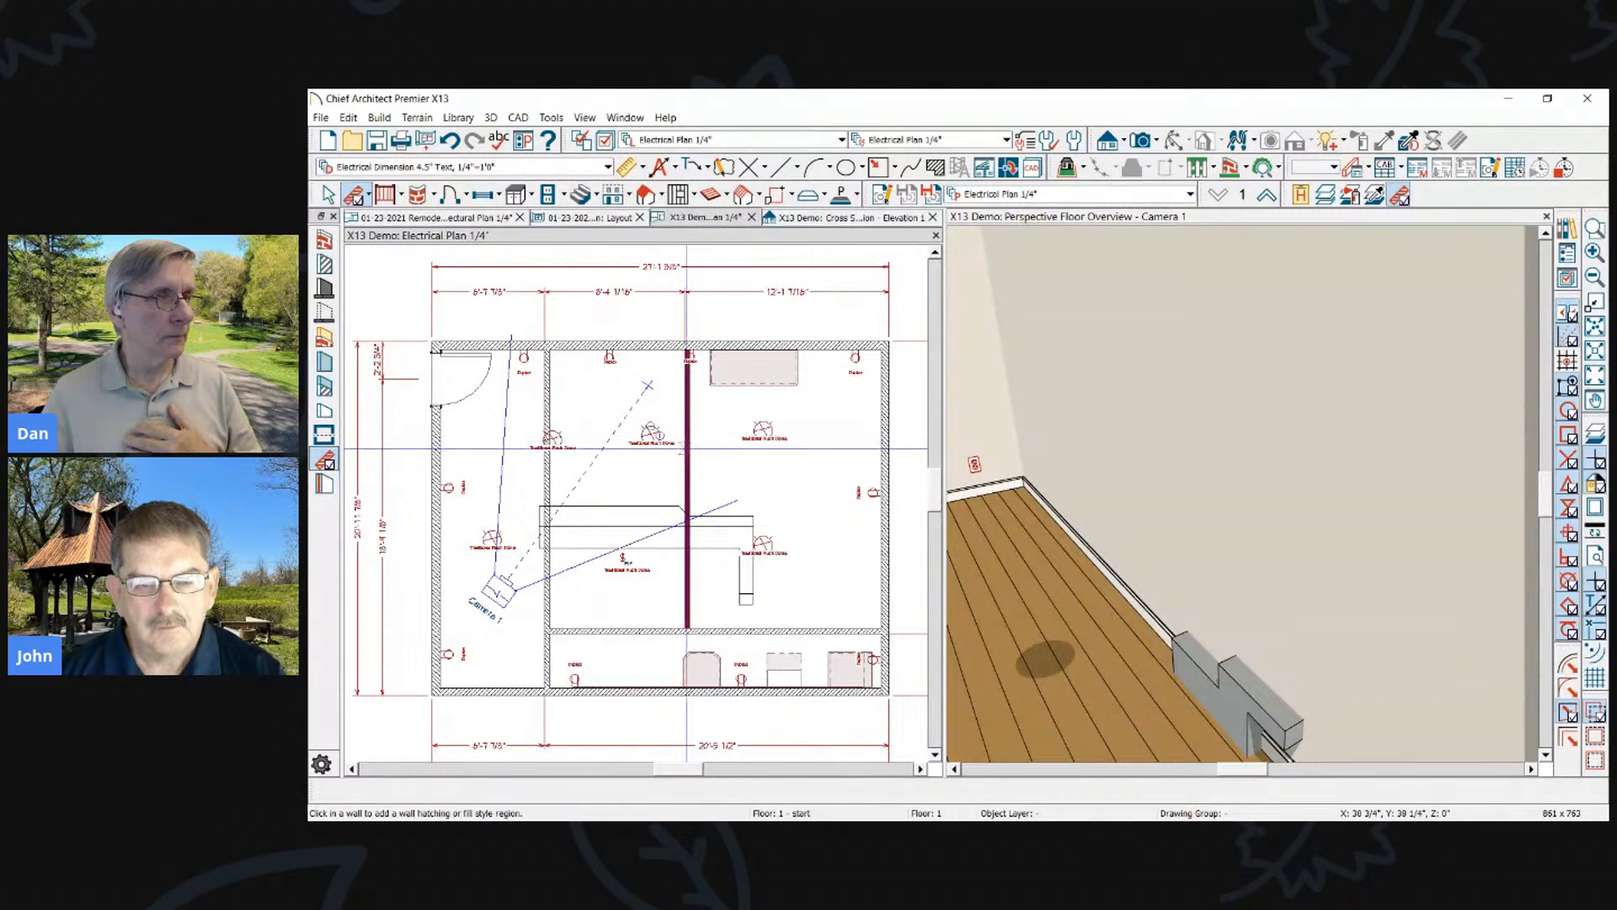
click(377, 796)
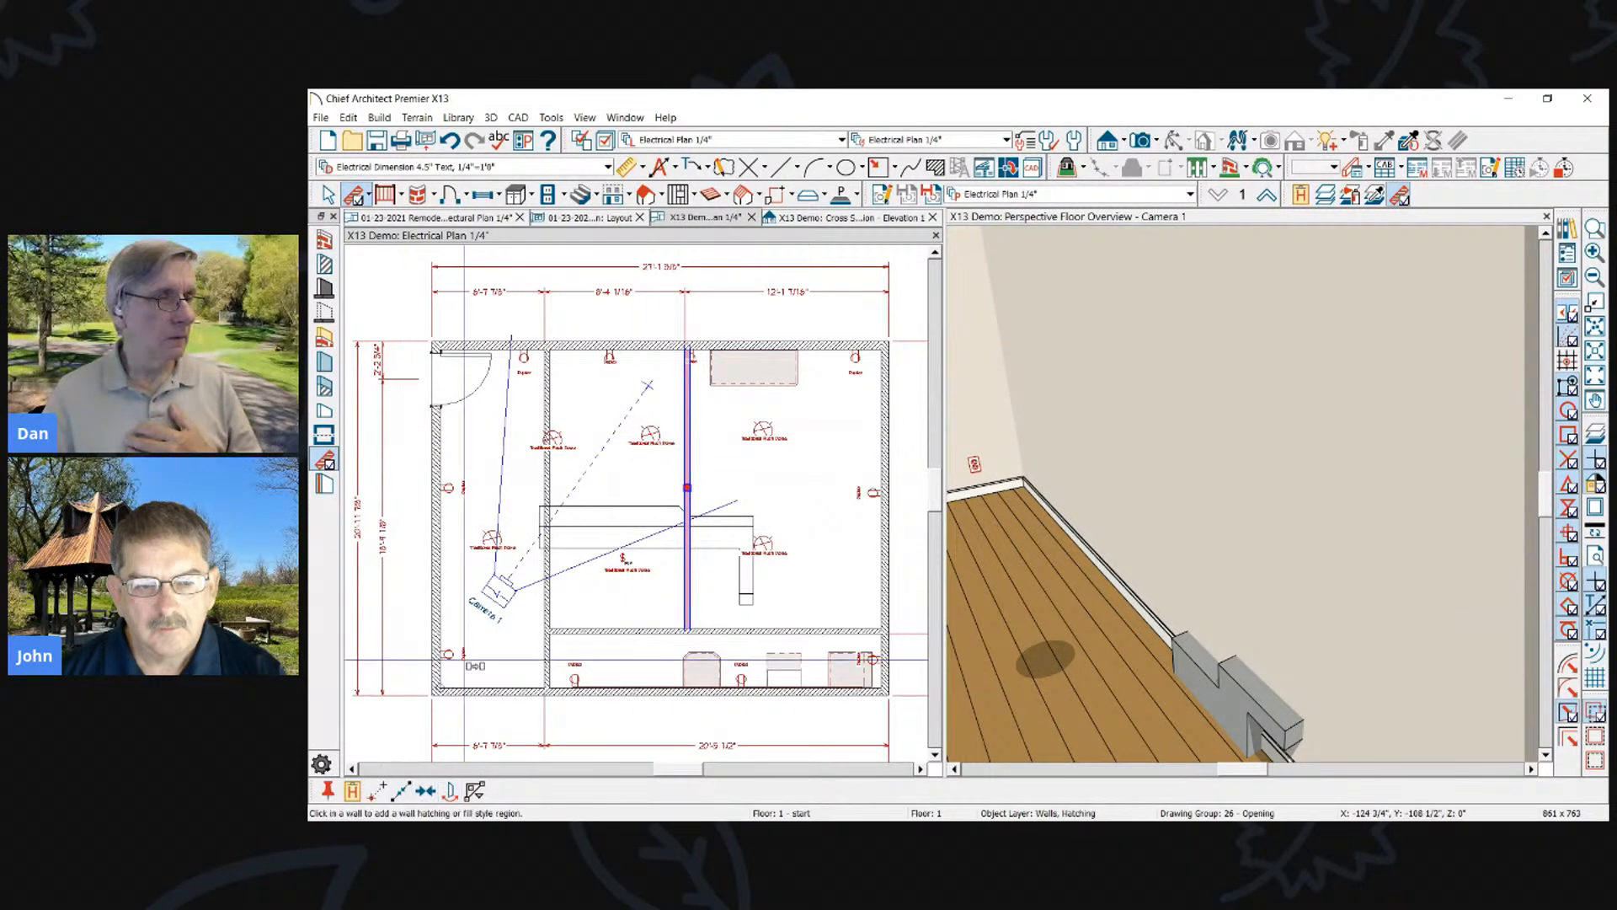
scroll(481, 641, up, 2)
click(665, 626)
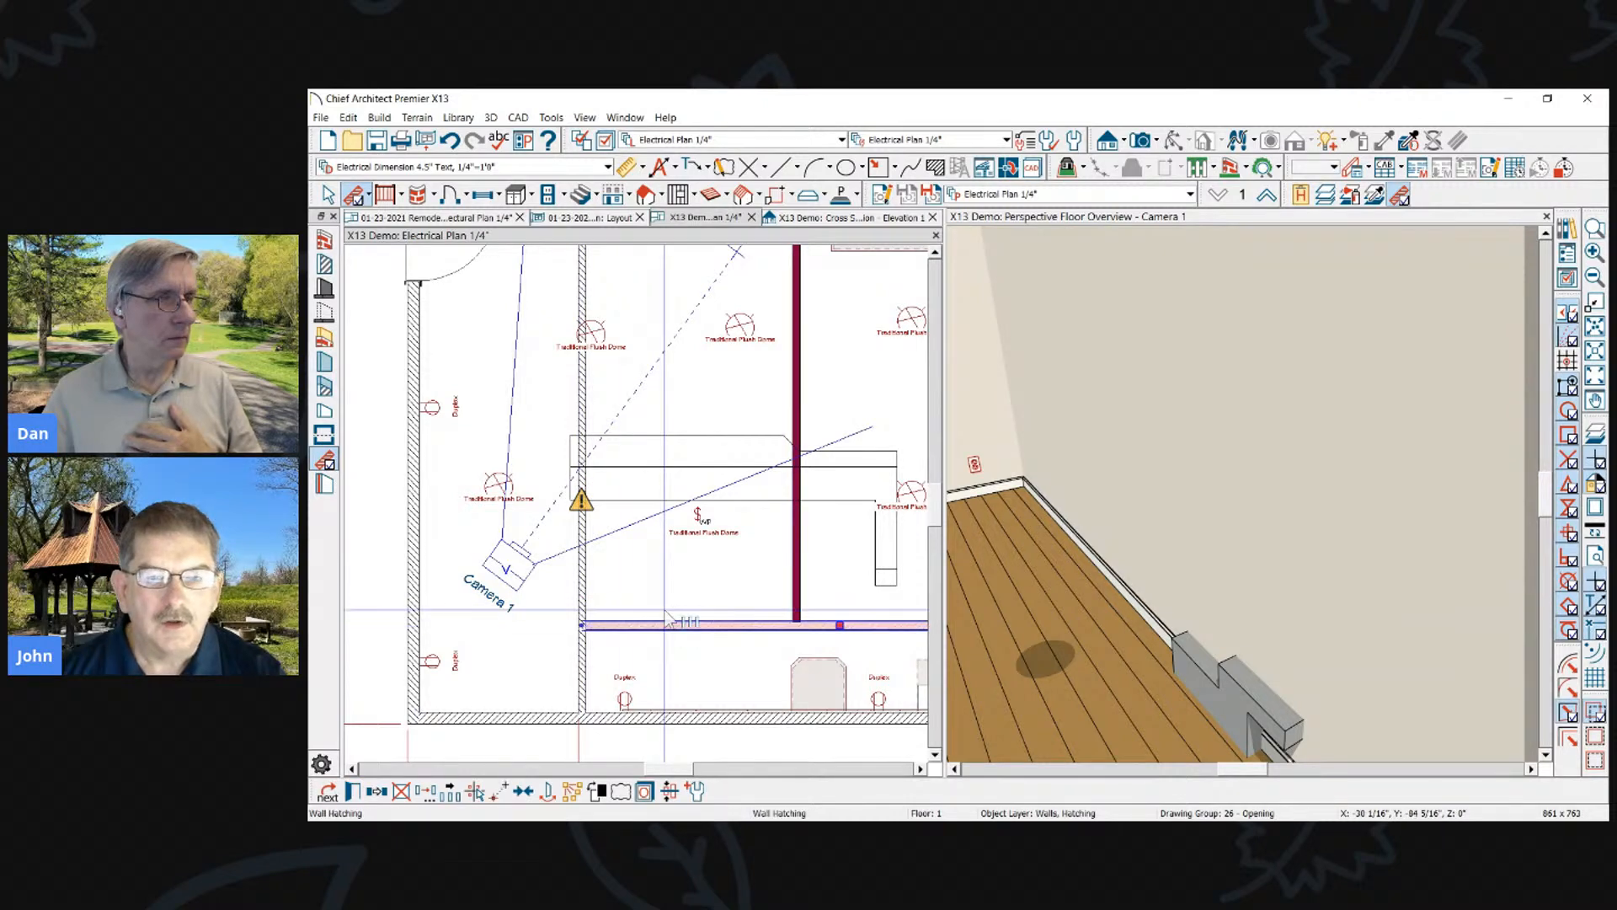
scroll(670, 621, down, 3)
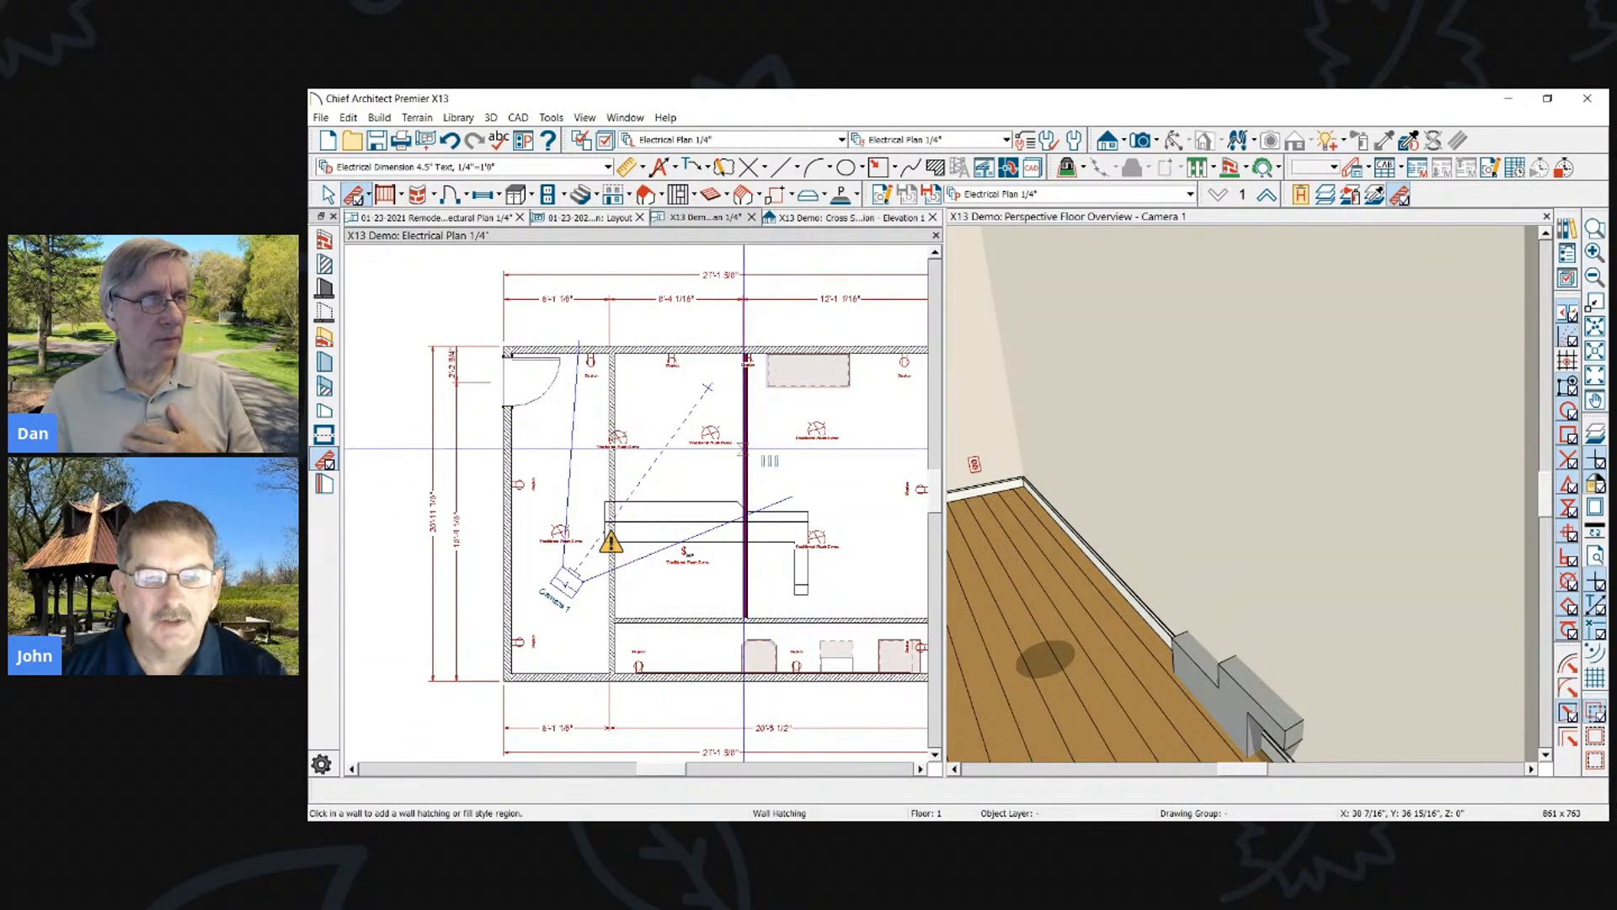
Set the solid maroon hatching's properties as the wall hatching defaults
scroll(756, 486, up, 1)
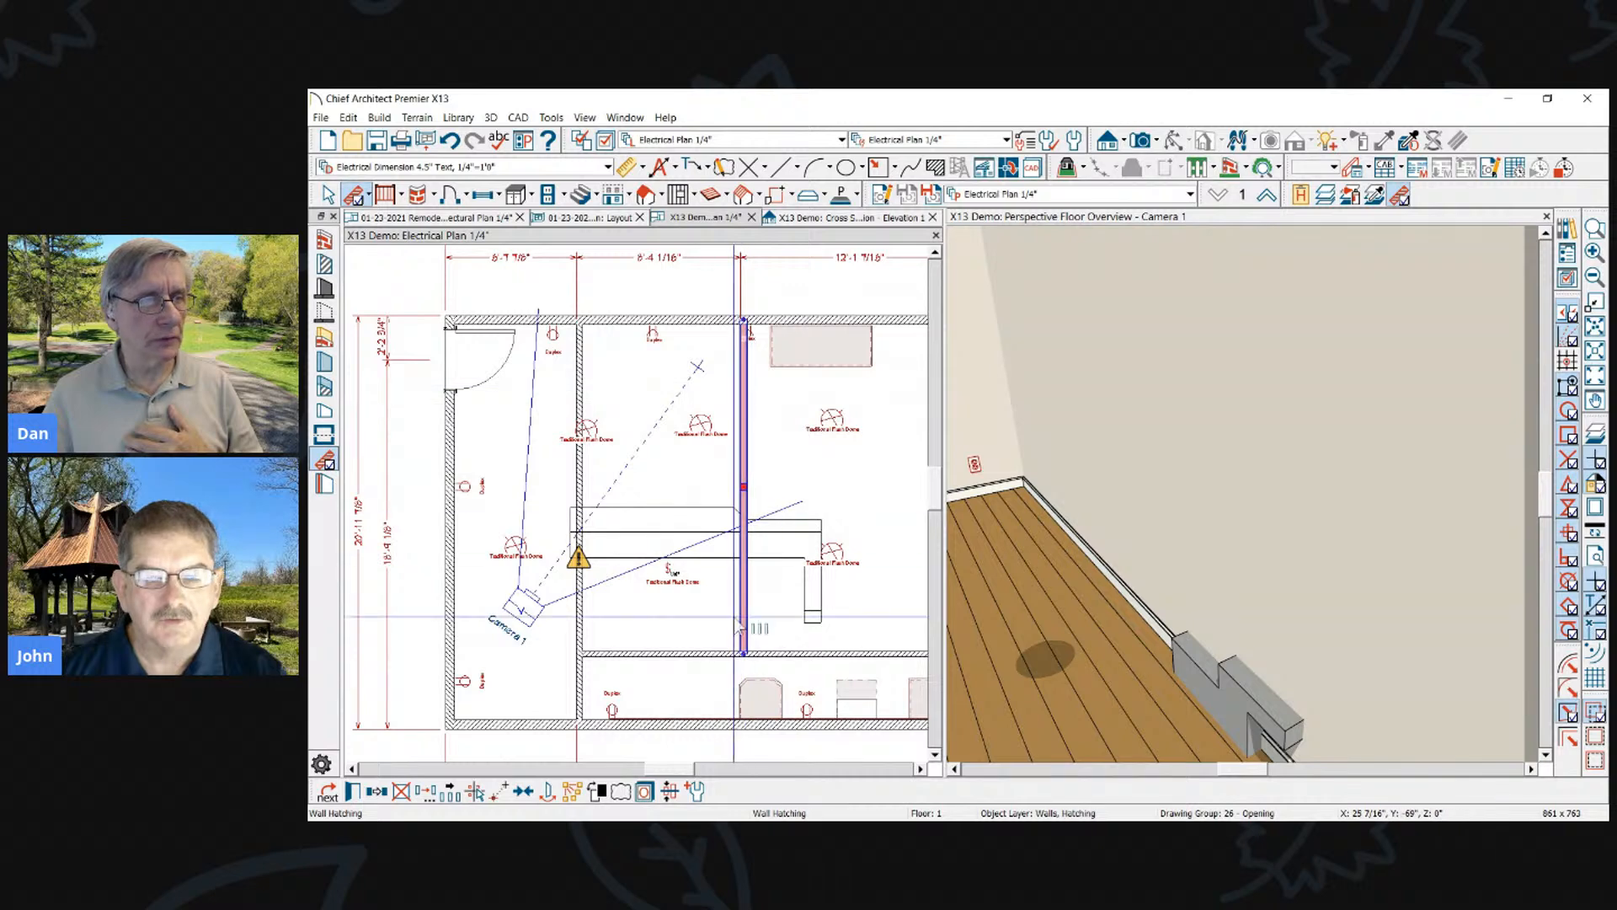
scroll(740, 573, down, 1)
scroll(738, 573, up, 2)
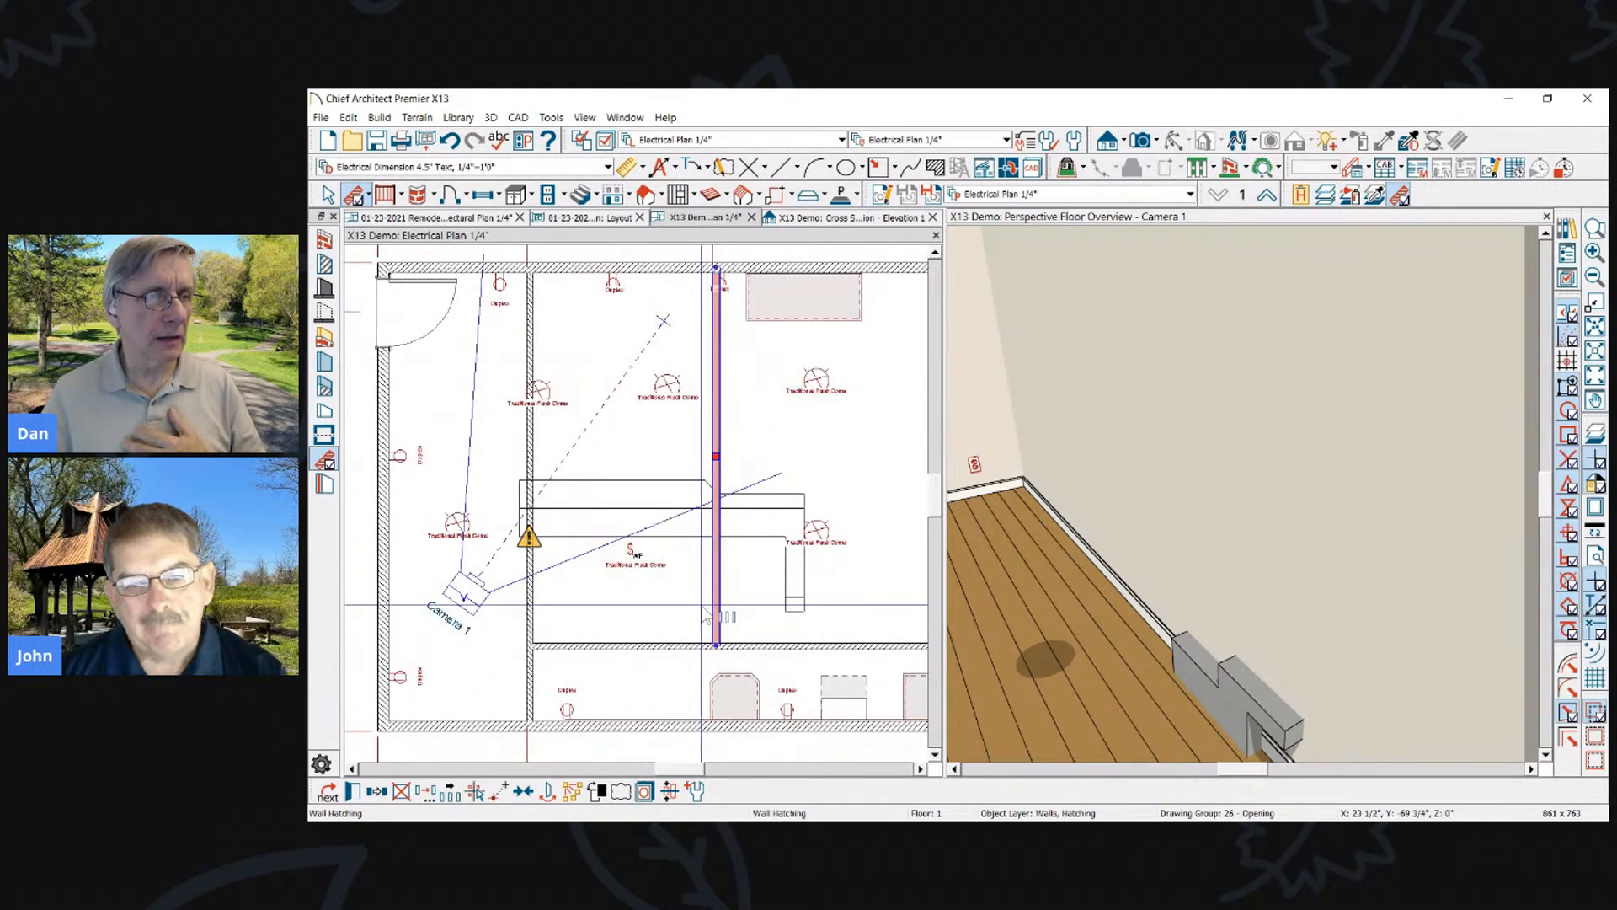
click(696, 794)
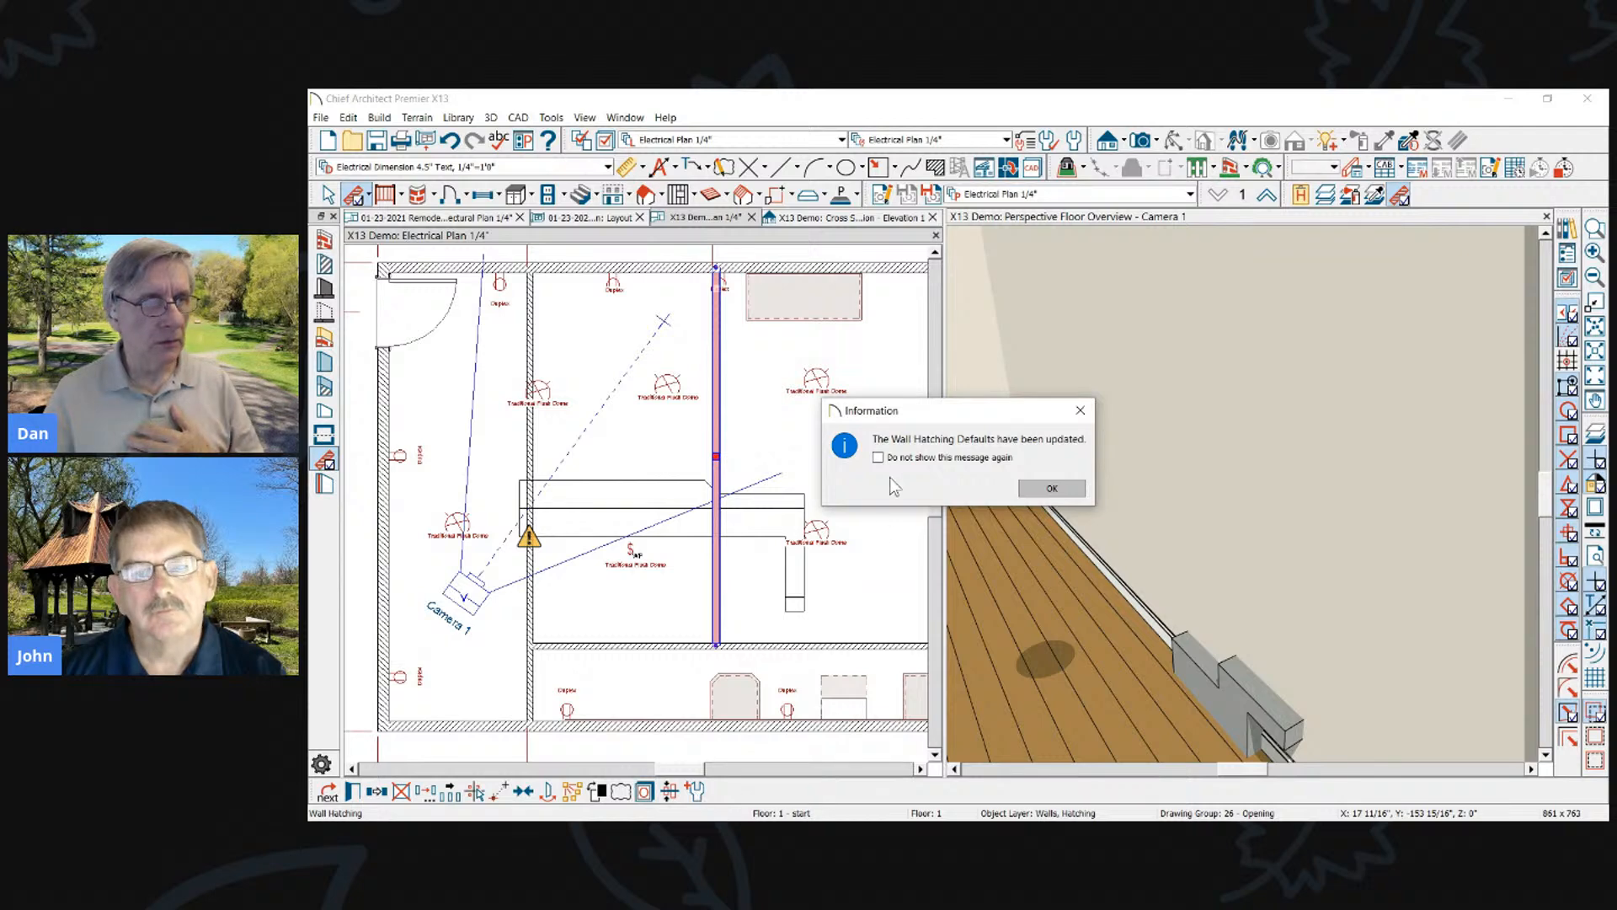
click(1050, 489)
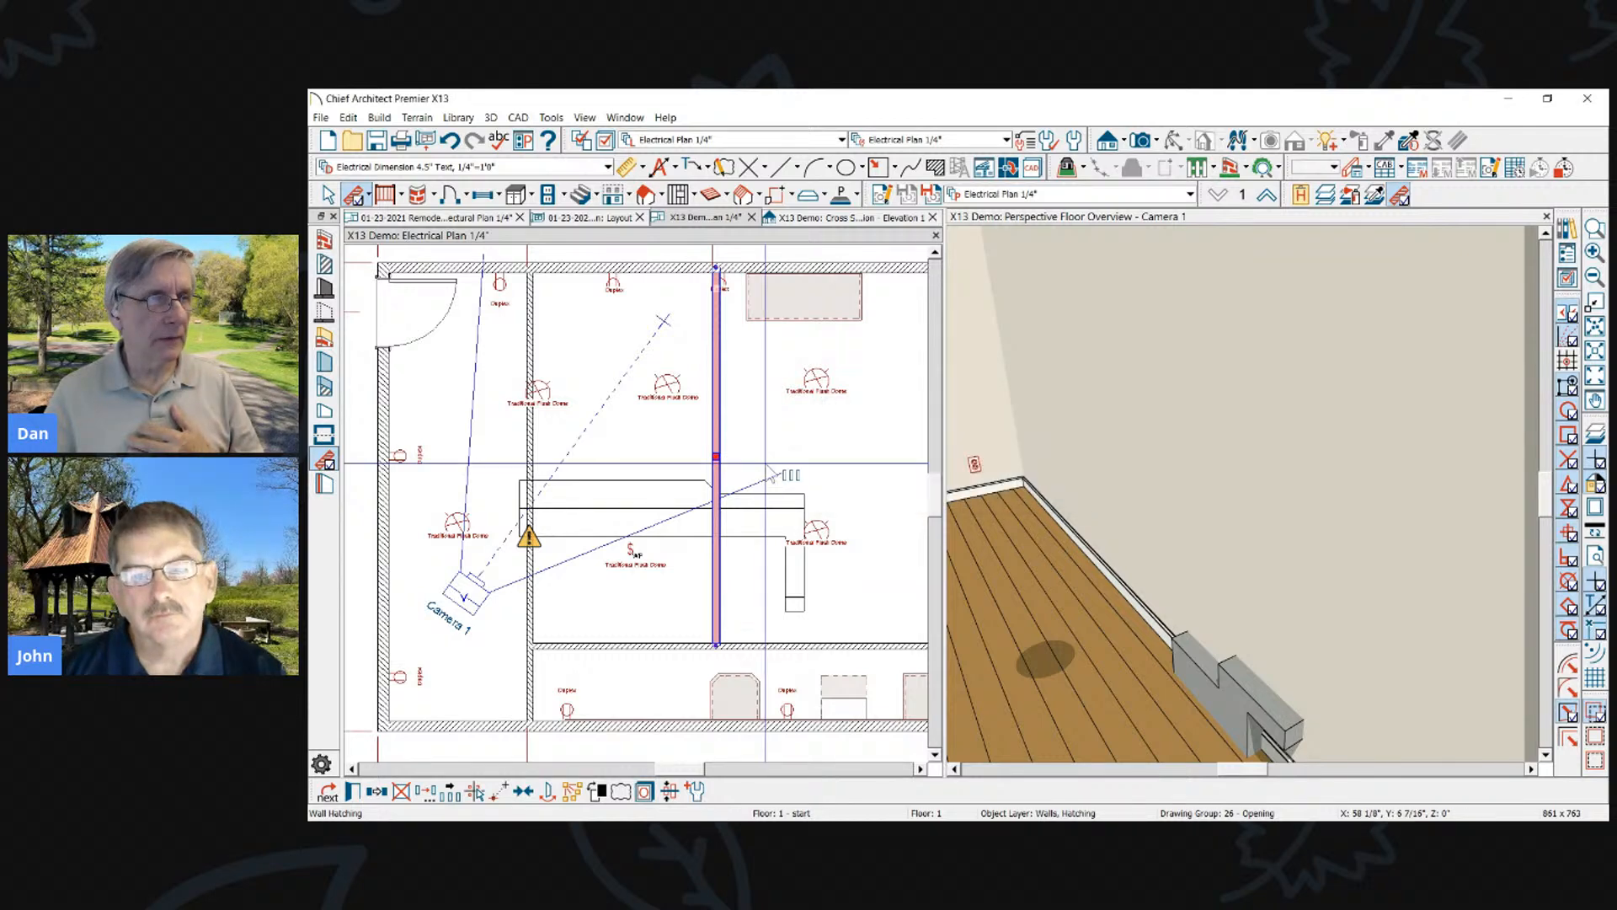
Replace the hatching on the left partition and the lower horizontal interior wall with new hatching that uses the defaults
click(325, 460)
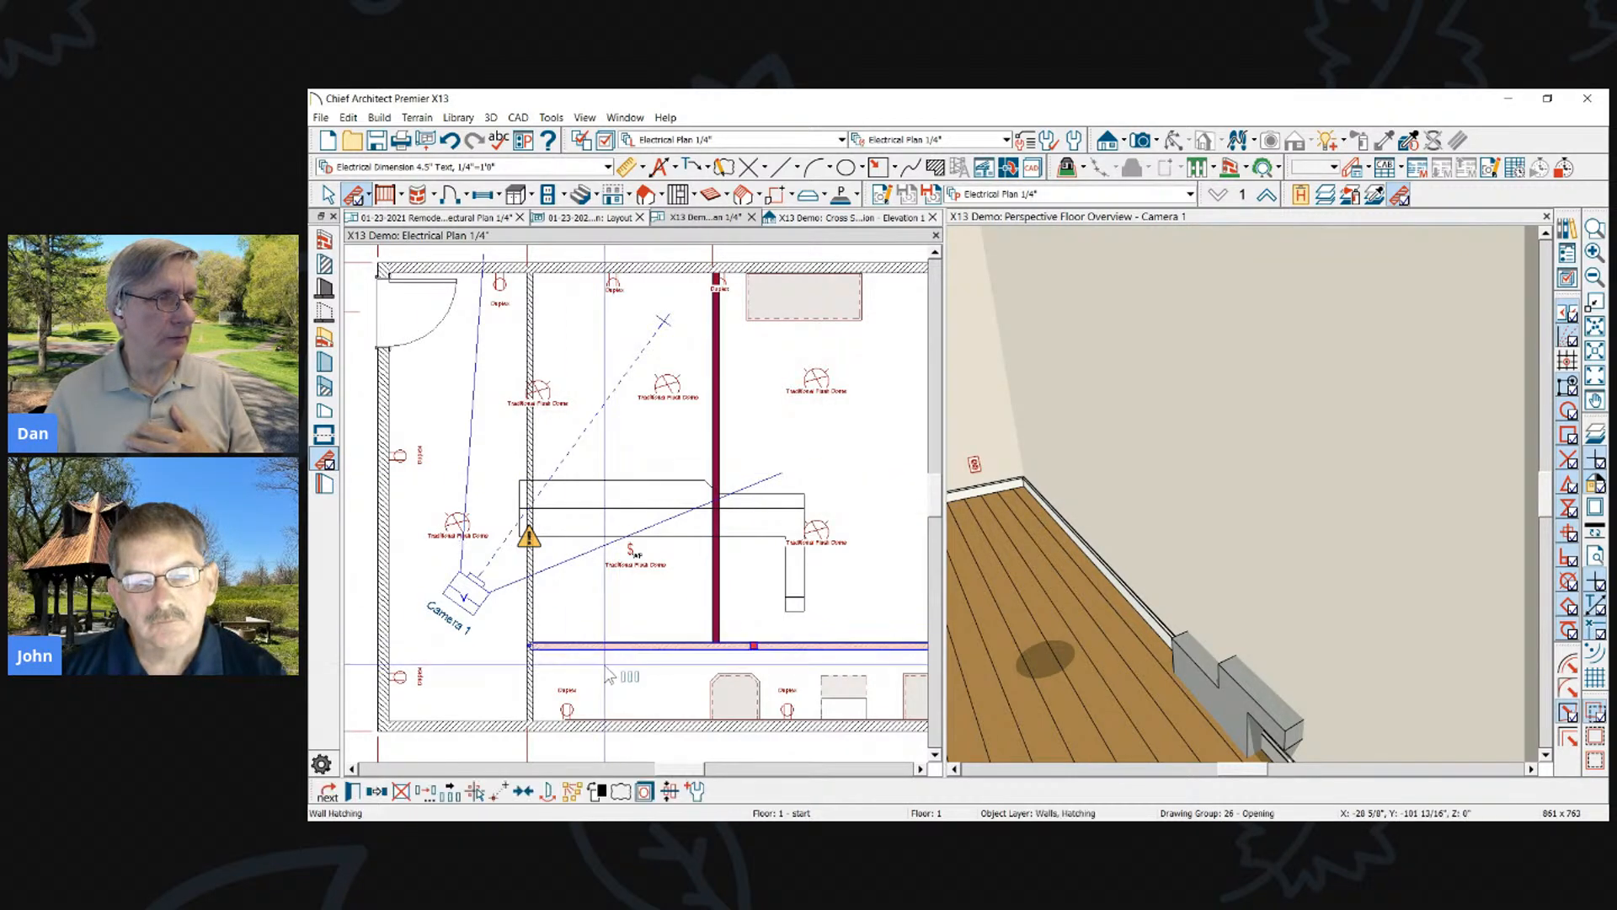
click(532, 615)
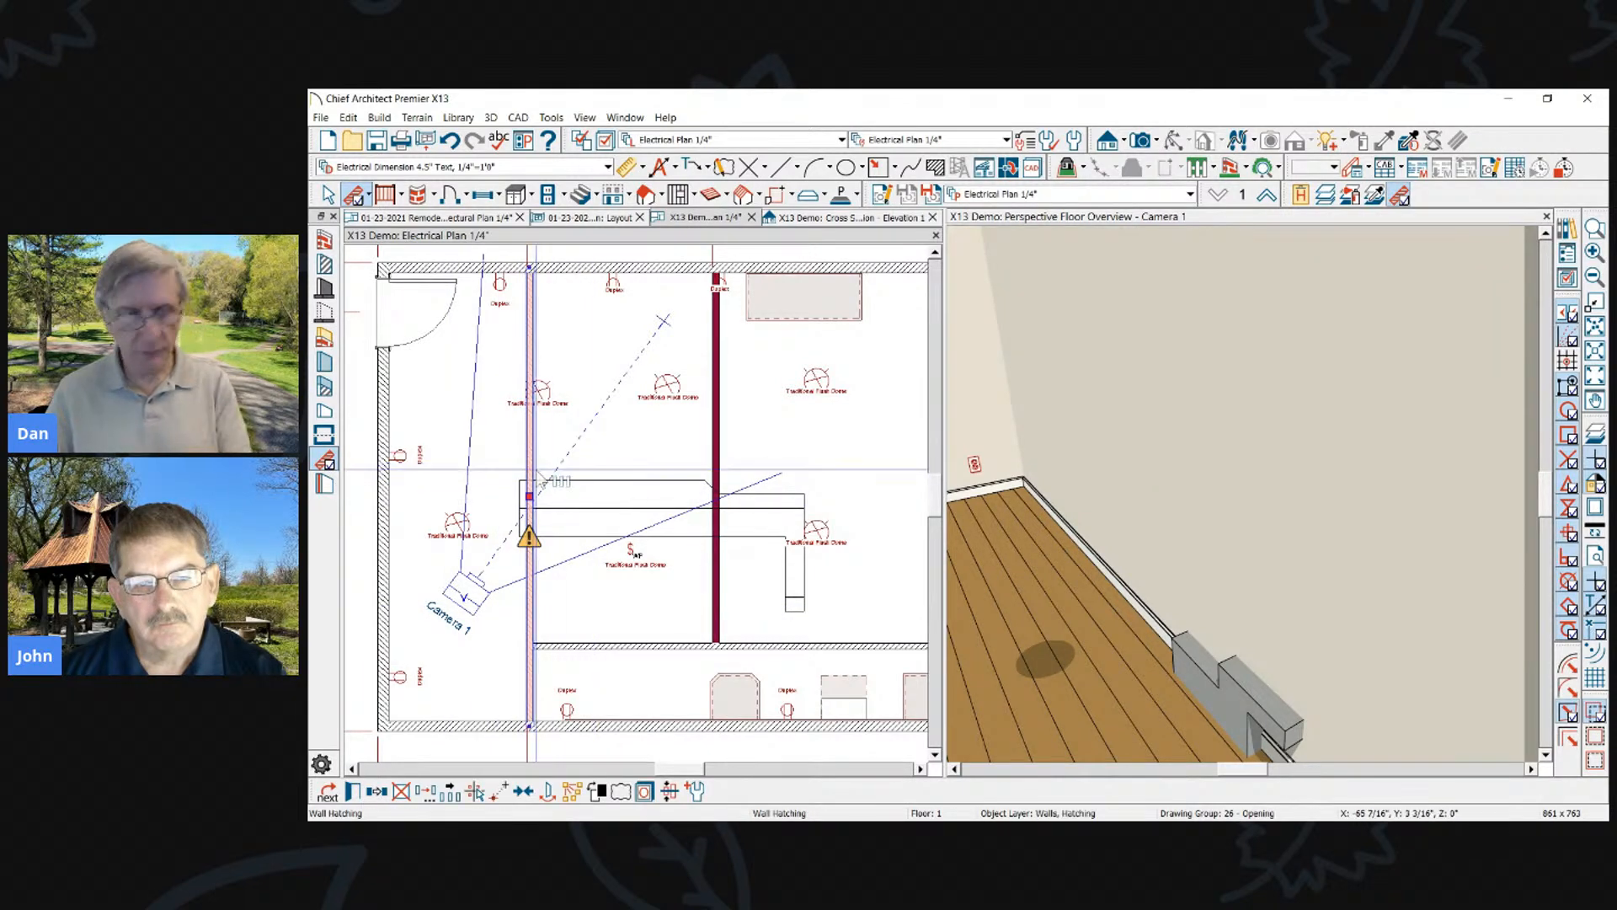
click(588, 646)
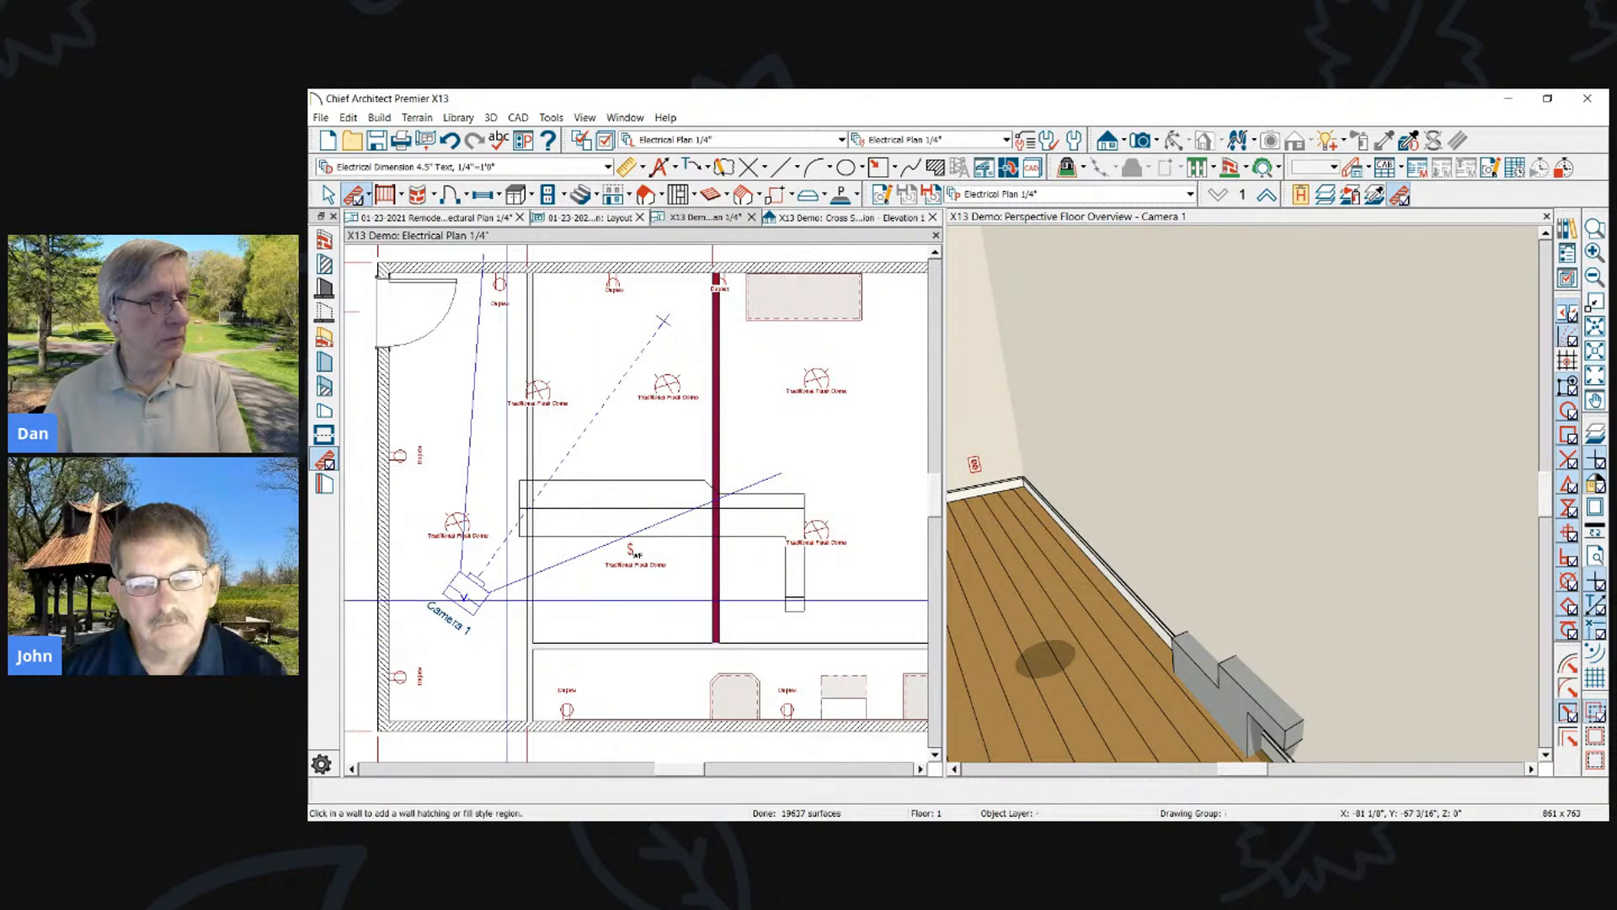
click(529, 610)
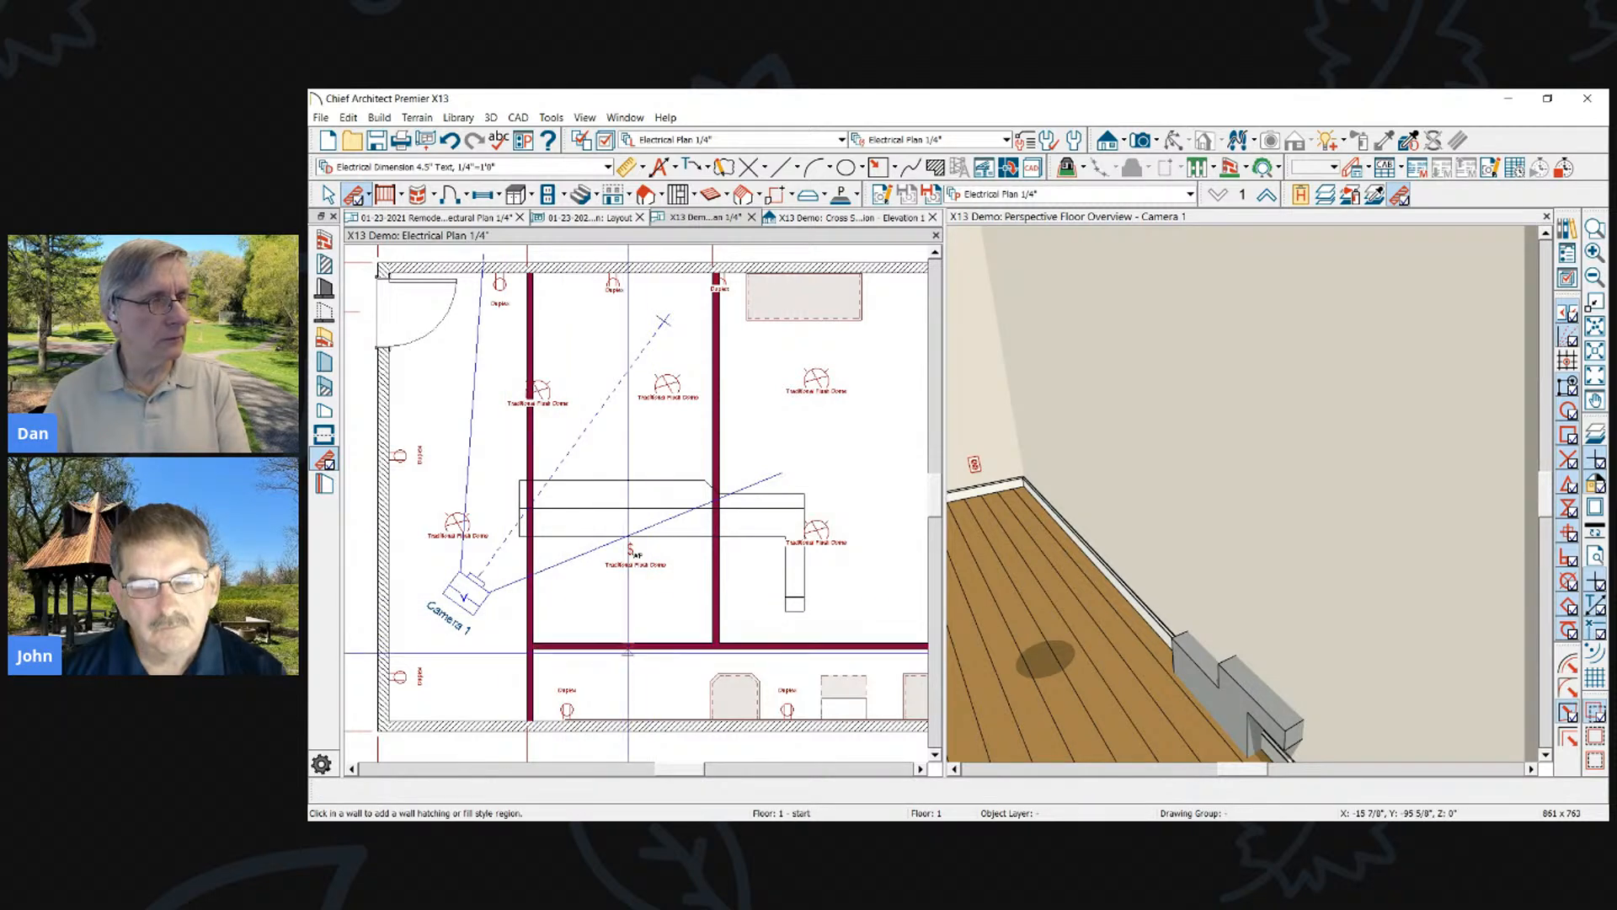
Shorten the lower horizontal wall's maroon hatching so it ends at the middle partition
scroll(640, 628, down, 3)
scroll(657, 611, up, 2)
click(663, 603)
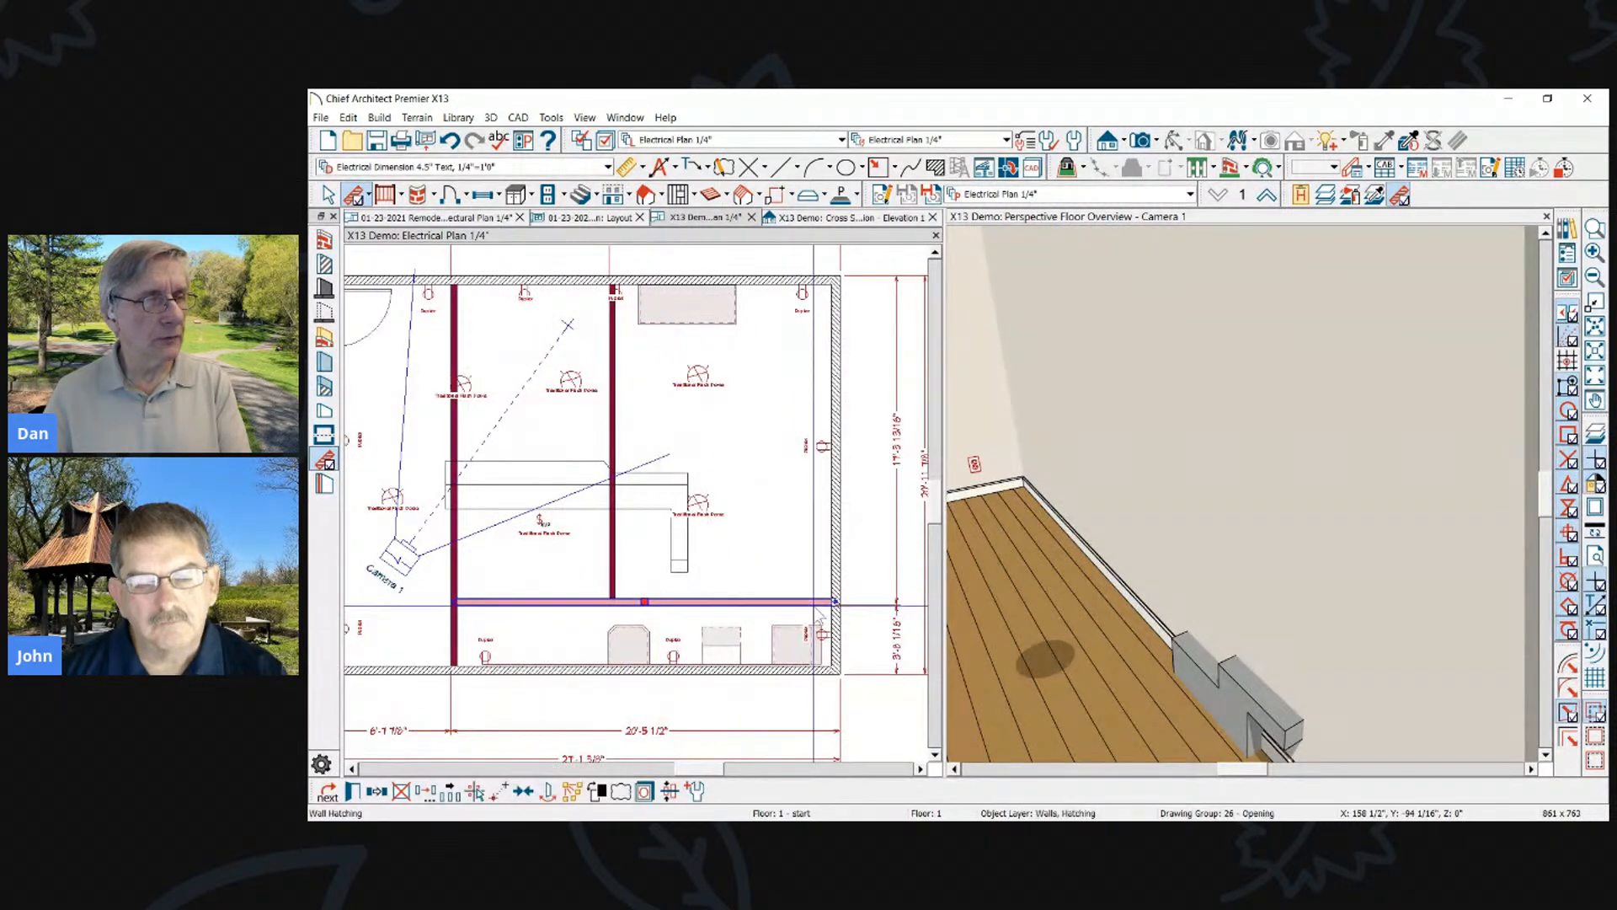
drag(644, 603, 608, 597)
key(space)
scroll(524, 634, up, 1)
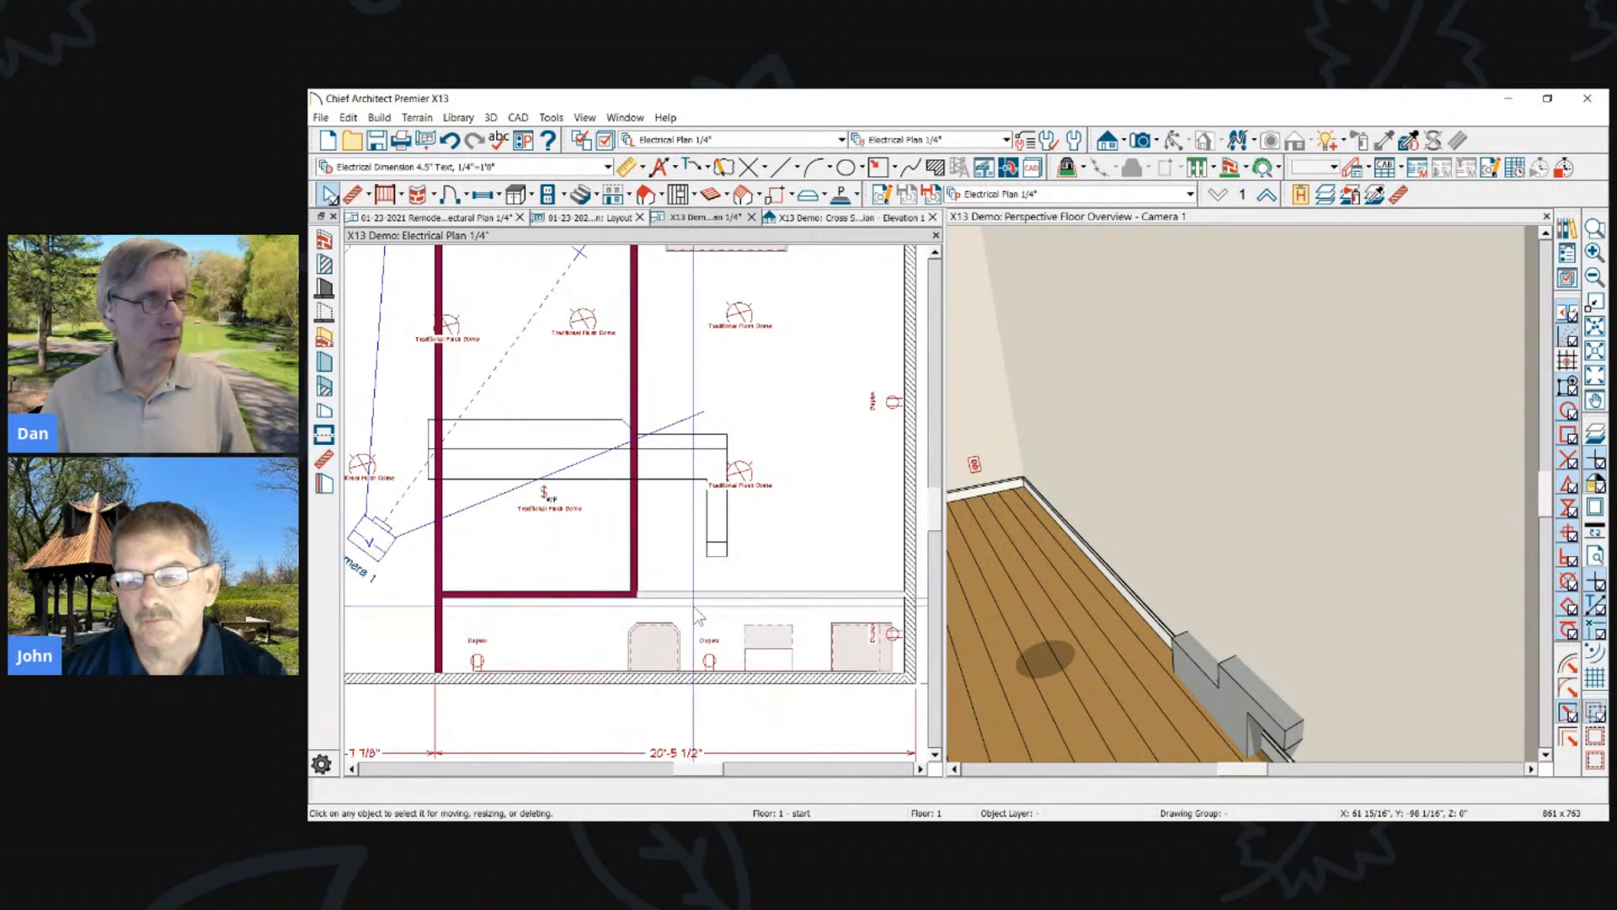
Add a second hatching to the unhatched part of the lower horizontal wall and pull its end away from the middle partition
click(325, 459)
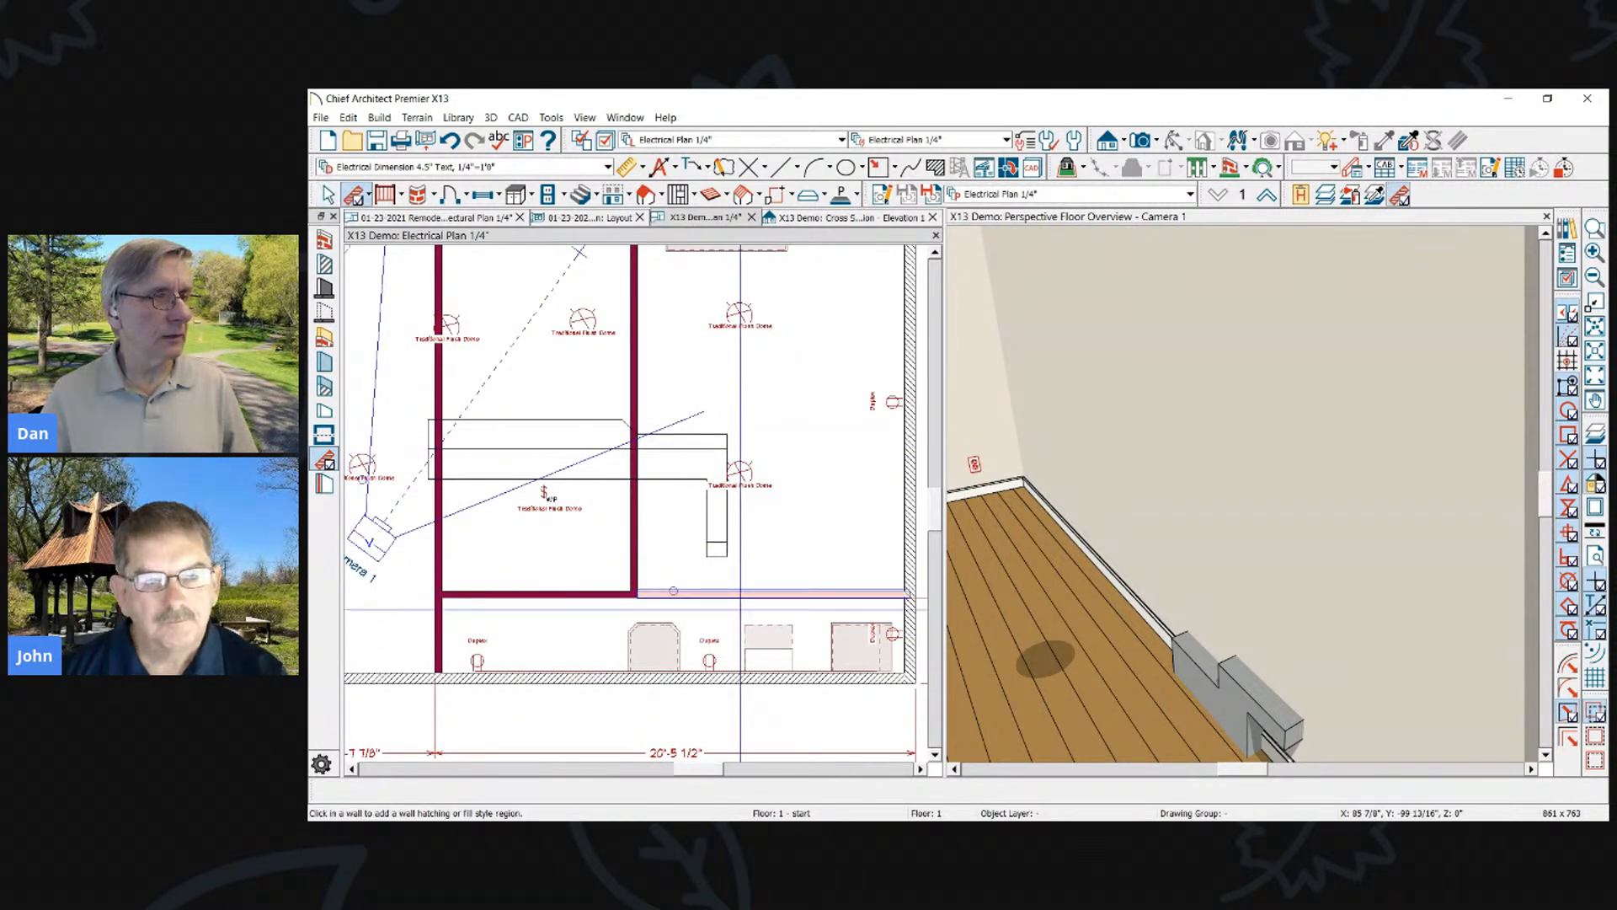
scroll(644, 595, up, 1)
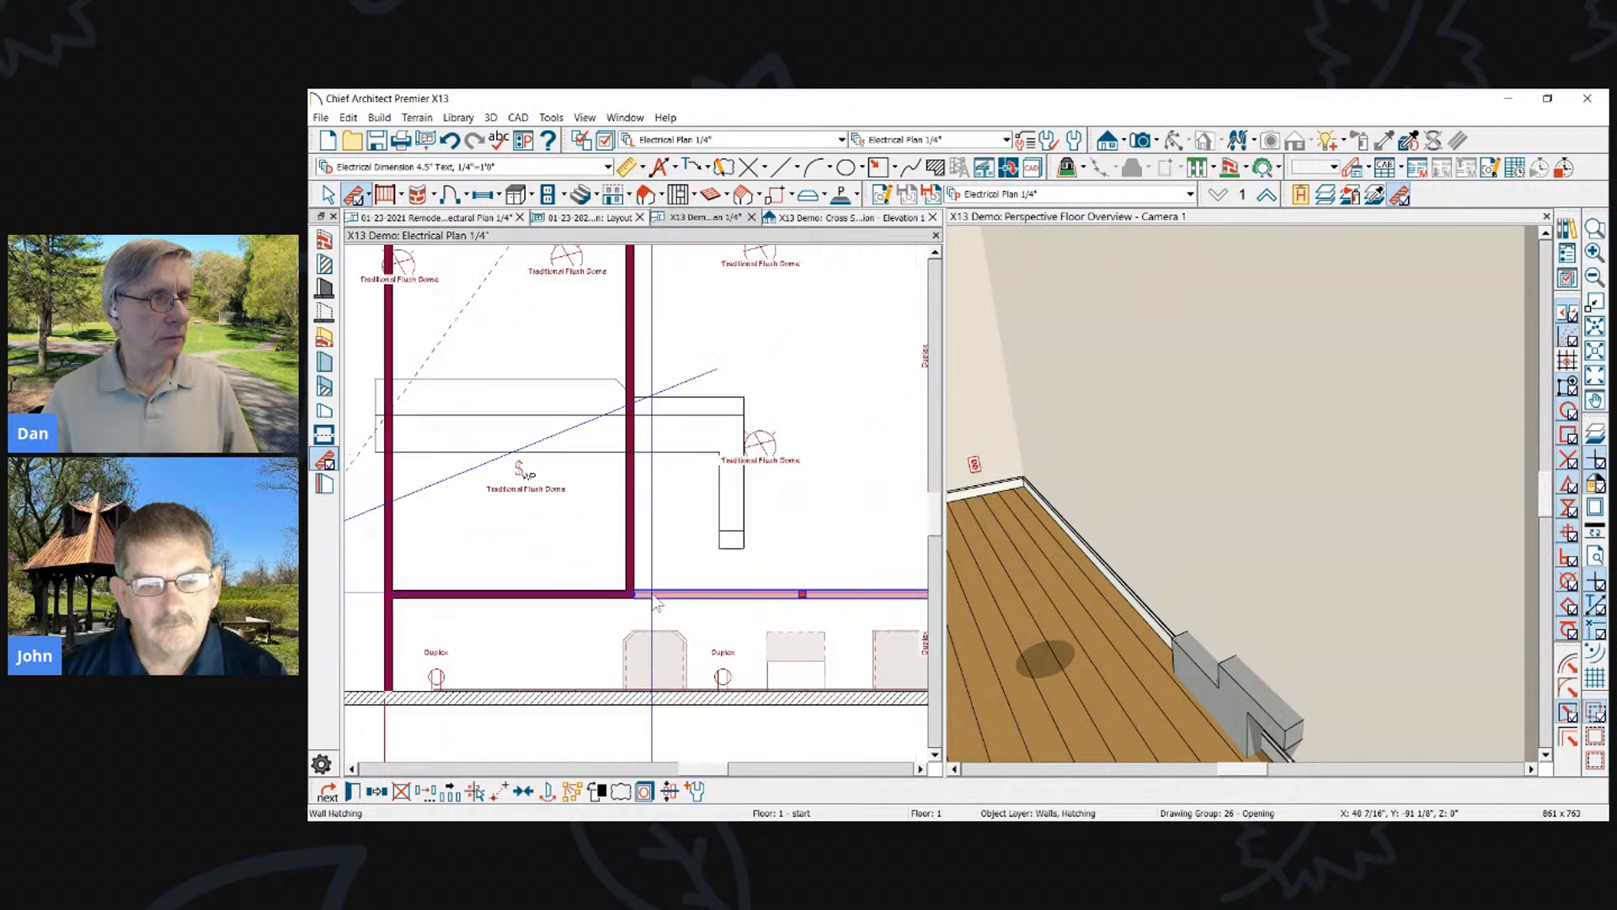
click(632, 594)
key(Escape)
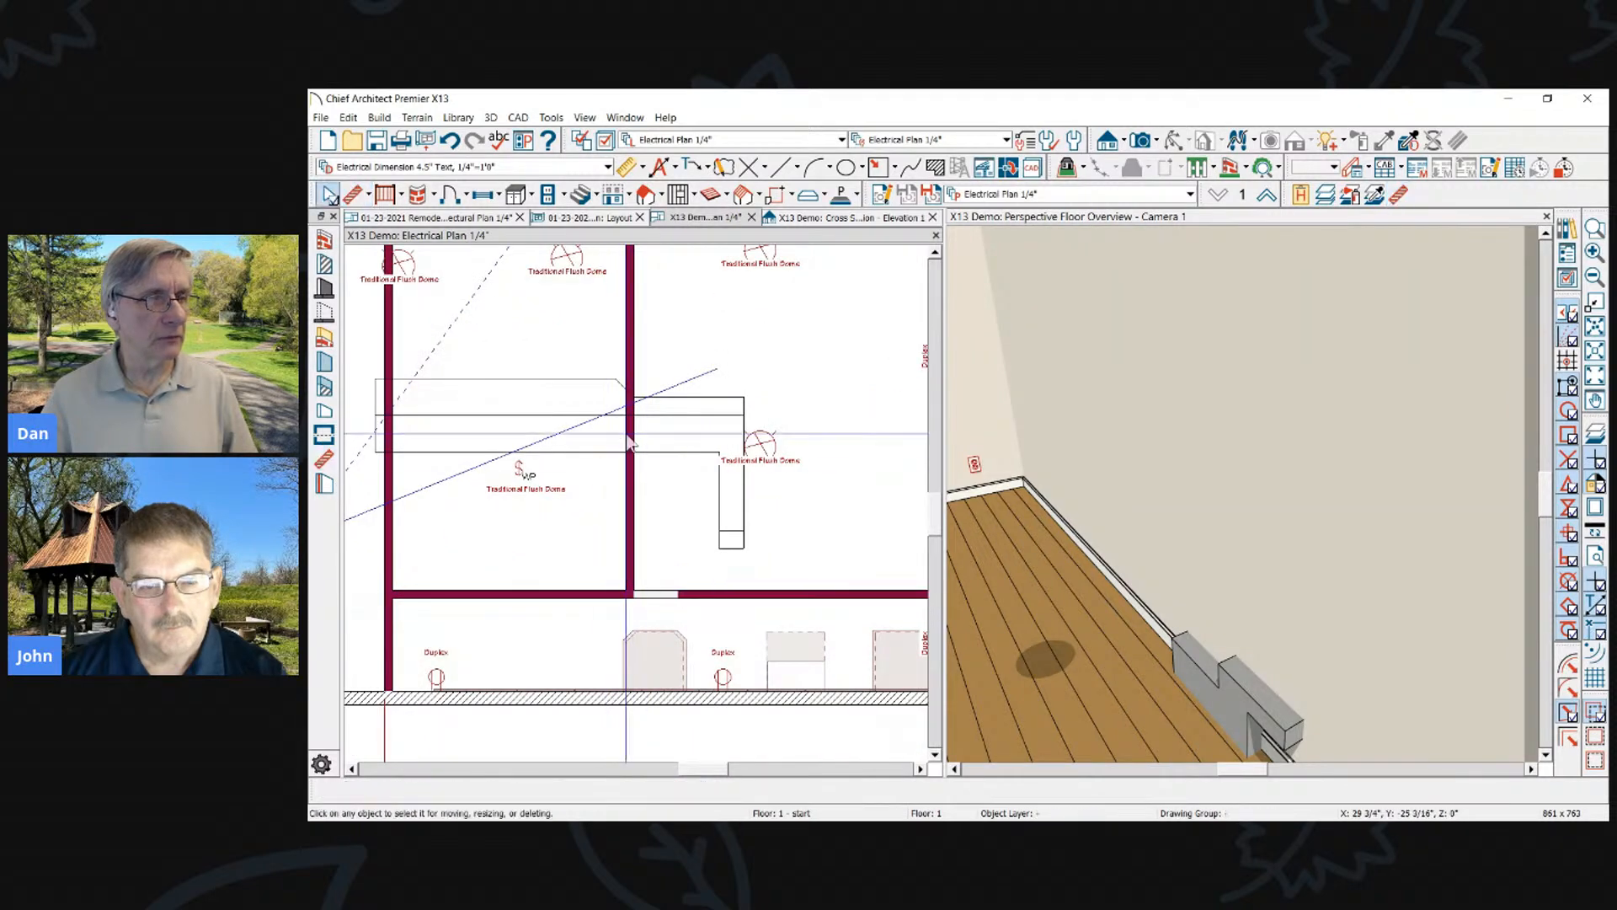
scroll(630, 440, down, 1)
double_click(731, 558)
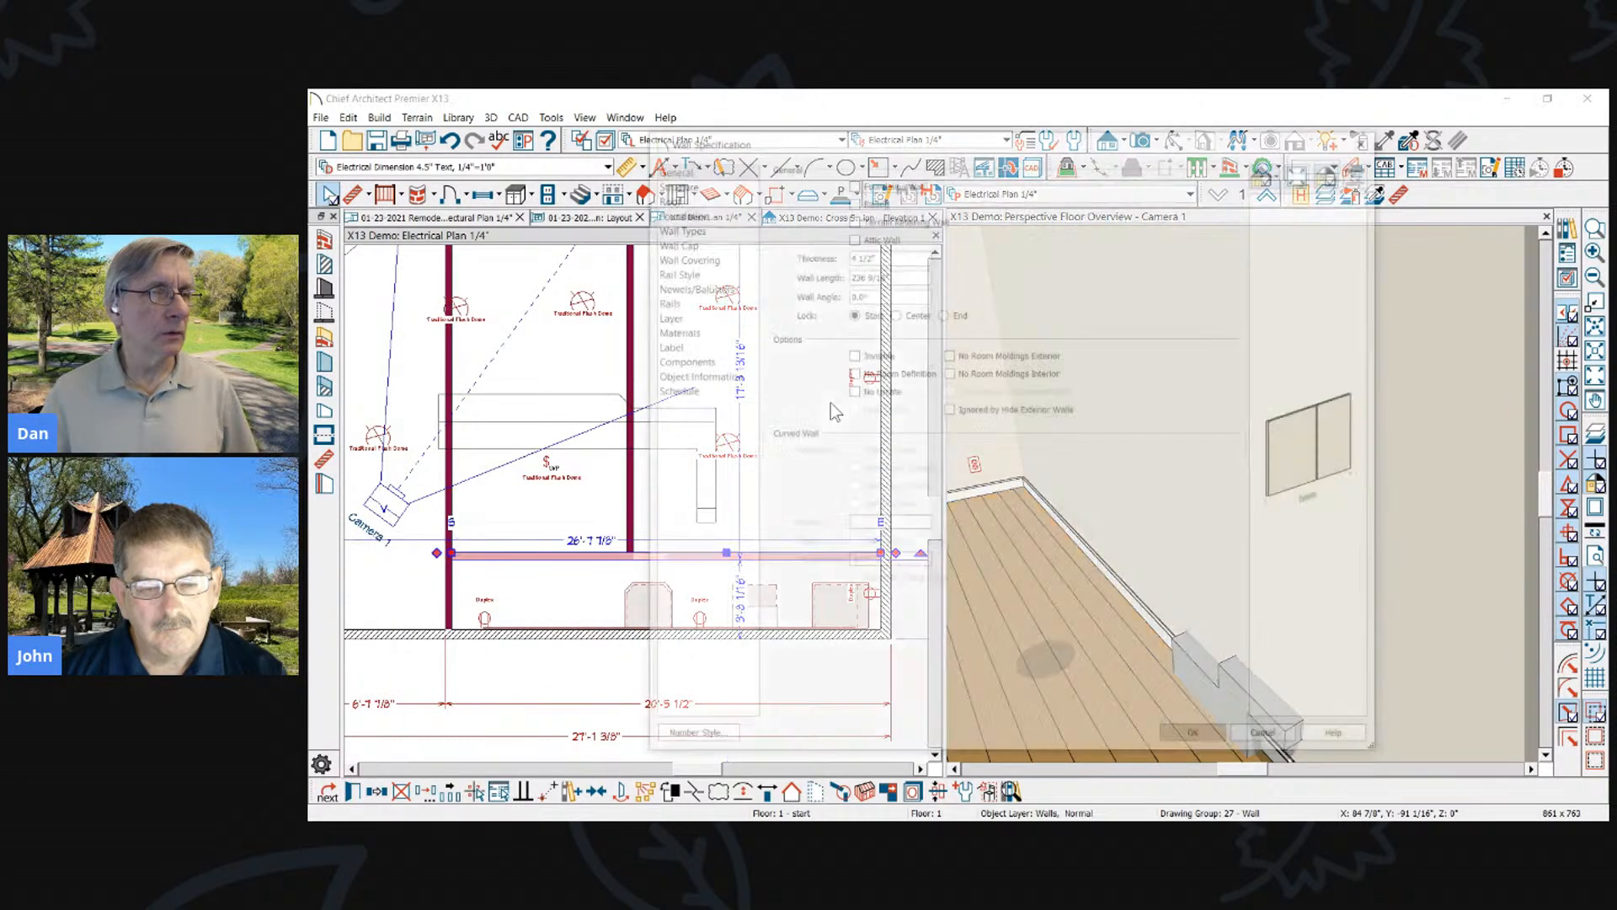
key(Escape)
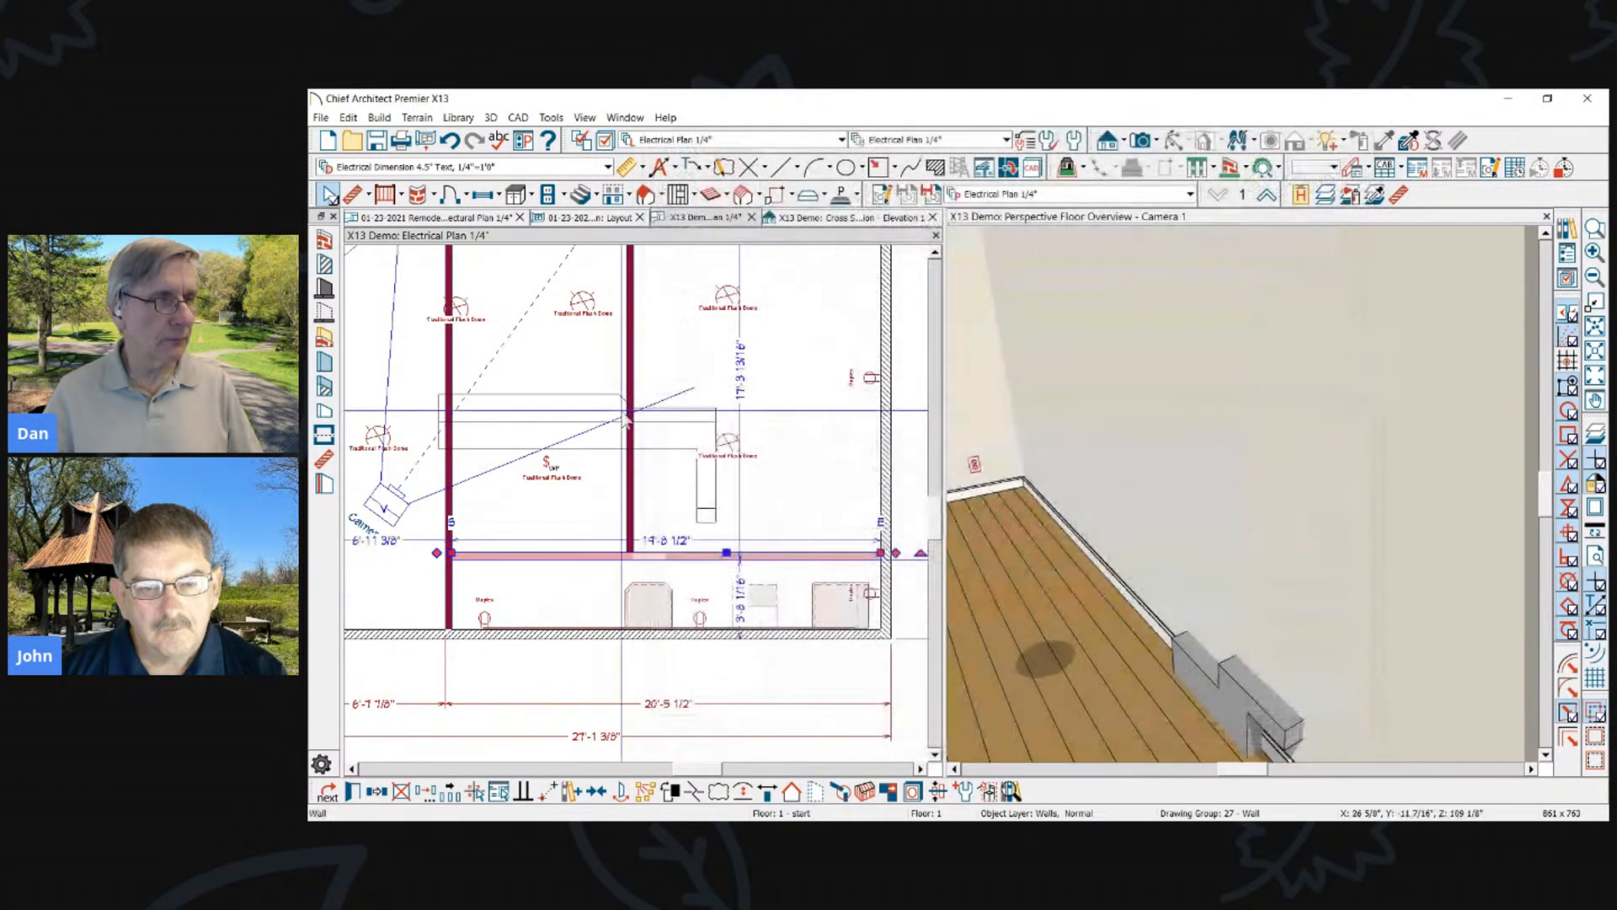
Change only the second hatching segment on the lower horizontal wall from Solid to the Hatch pattern
click(324, 459)
click(665, 555)
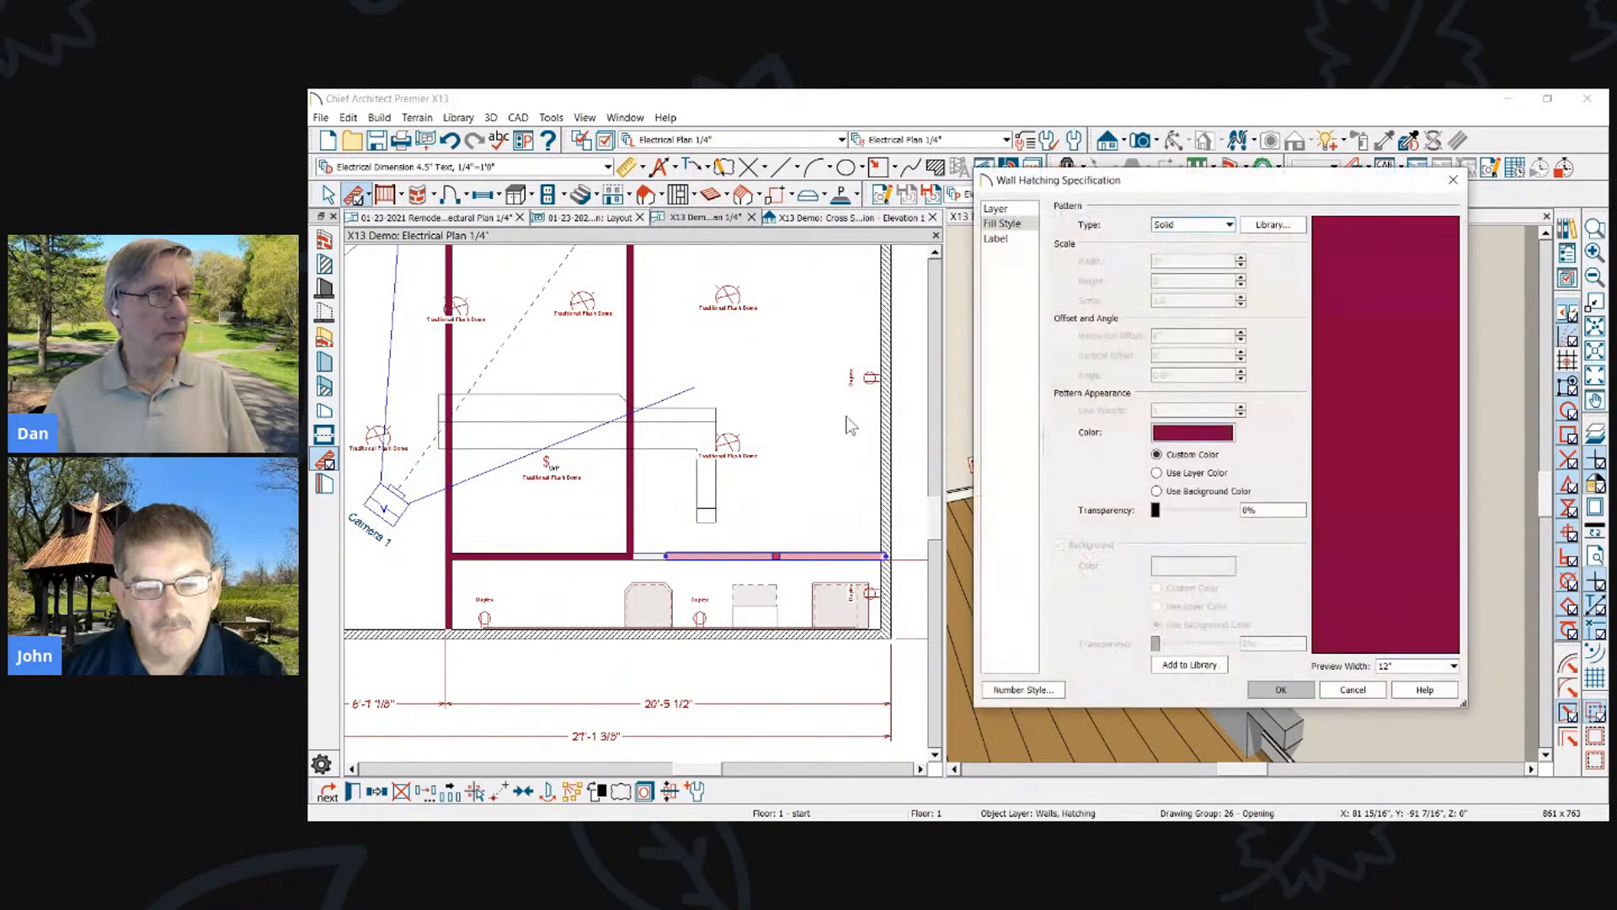
click(1229, 225)
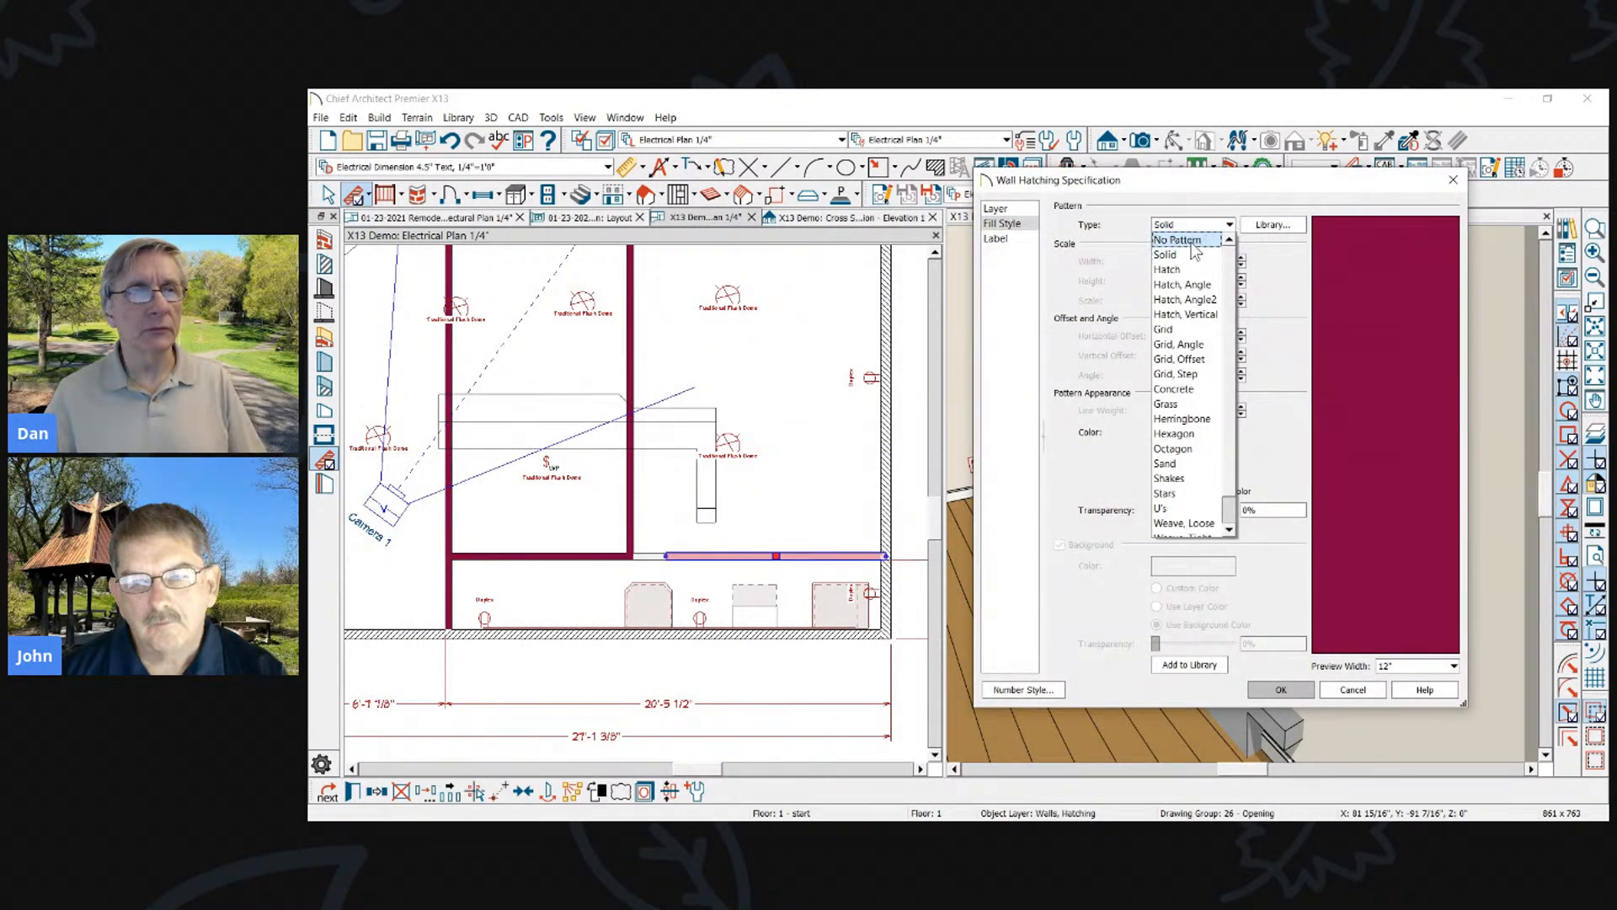
click(1182, 269)
click(1280, 690)
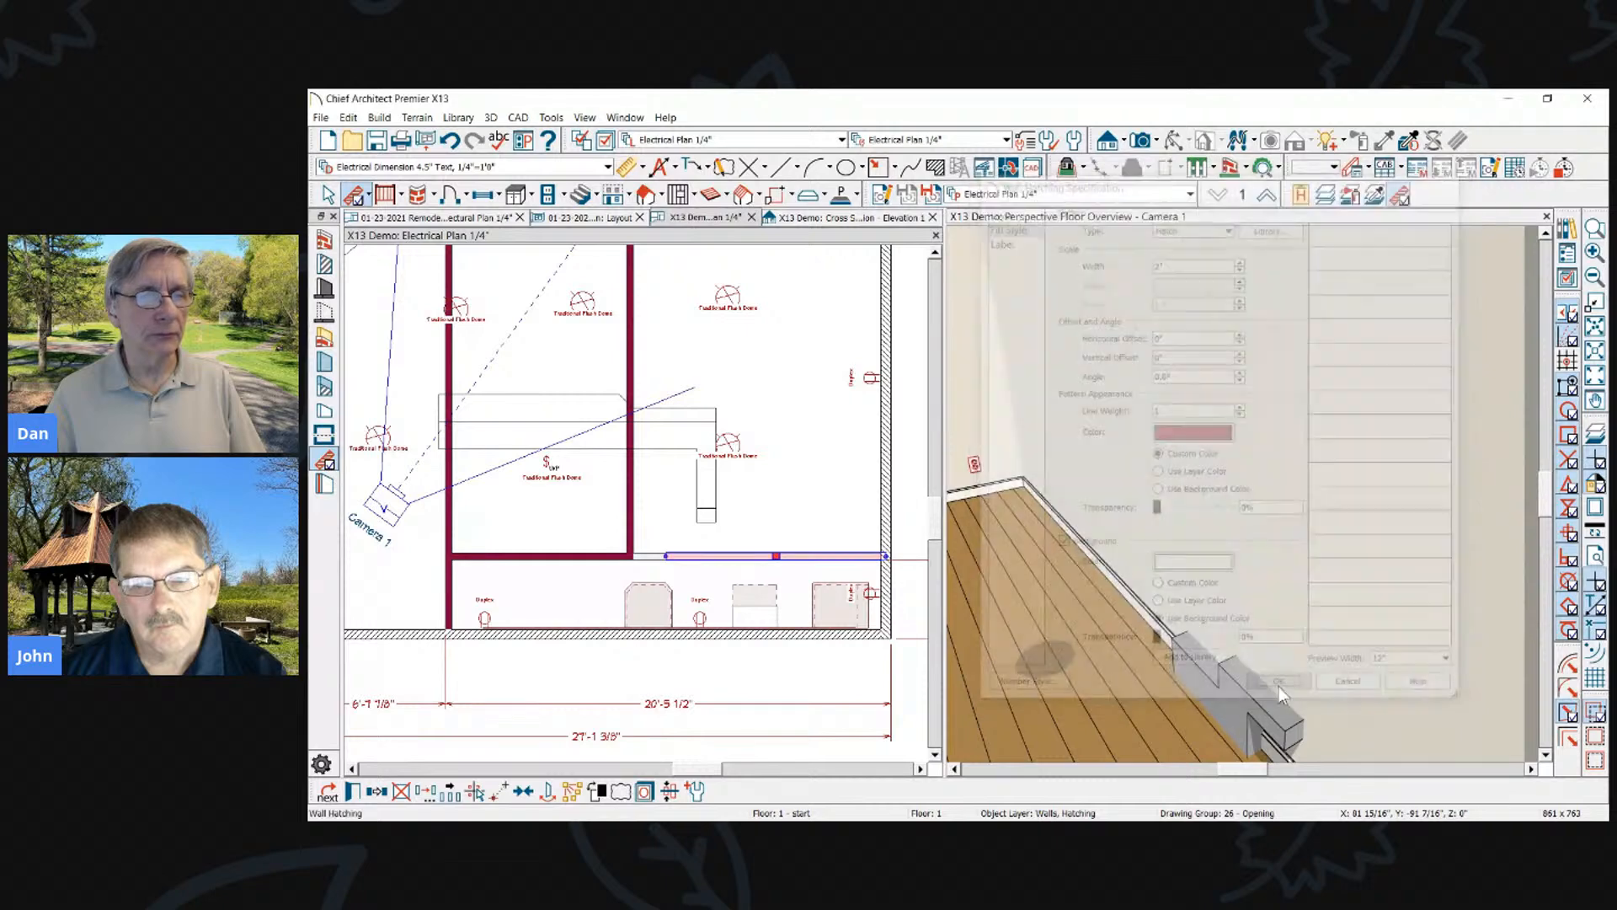
scroll(777, 556, up, 2)
click(777, 553)
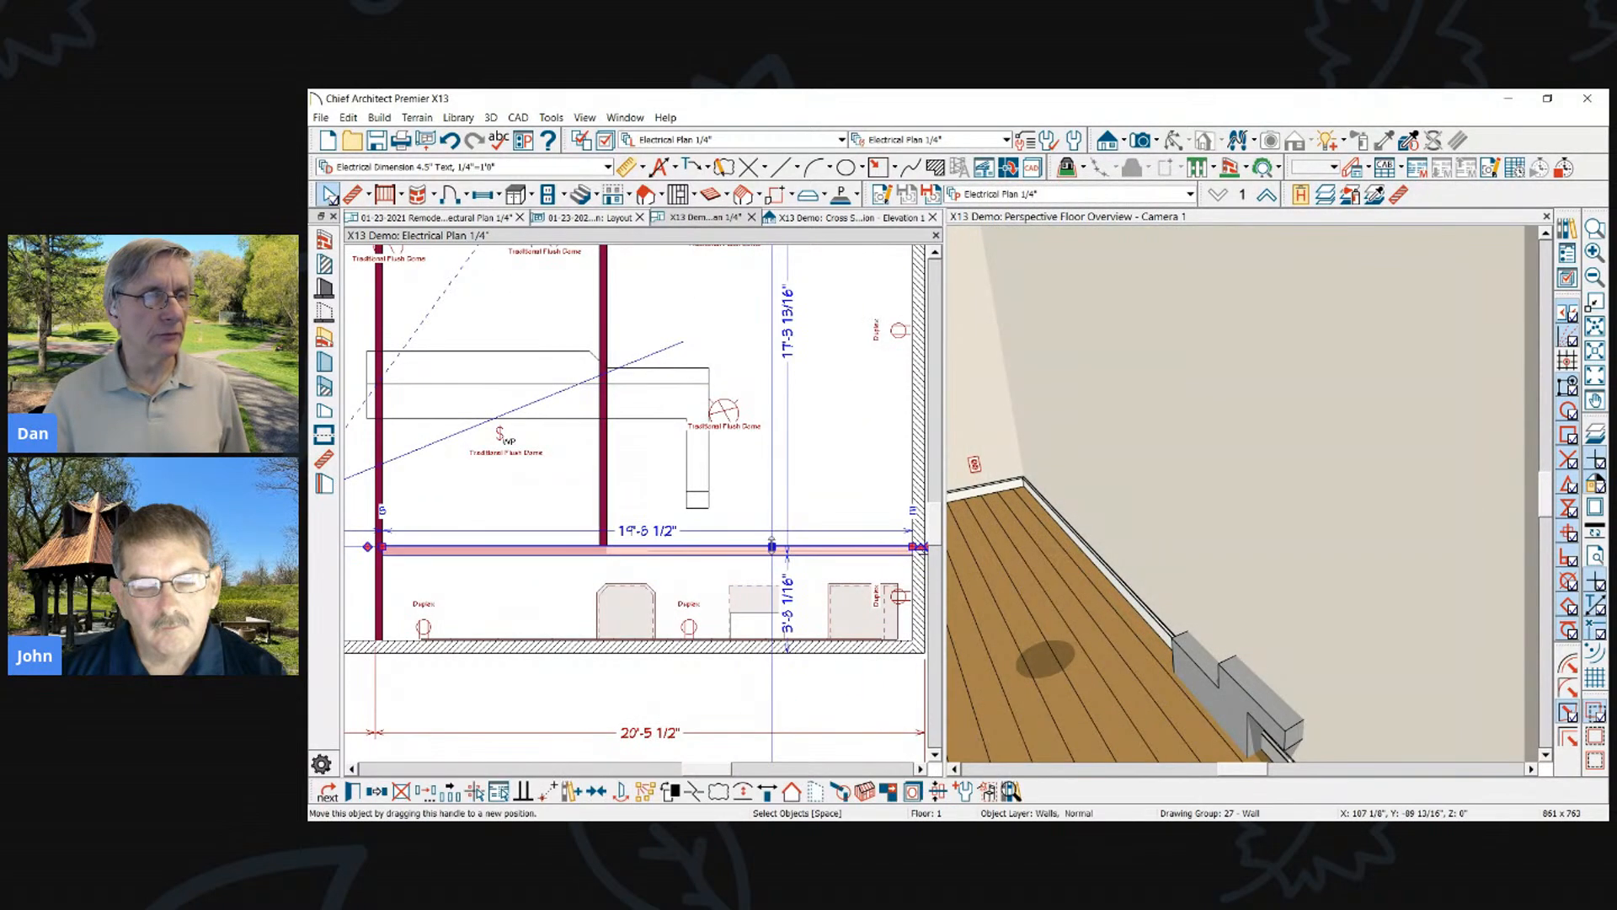
key(Escape)
scroll(577, 596, down, 3)
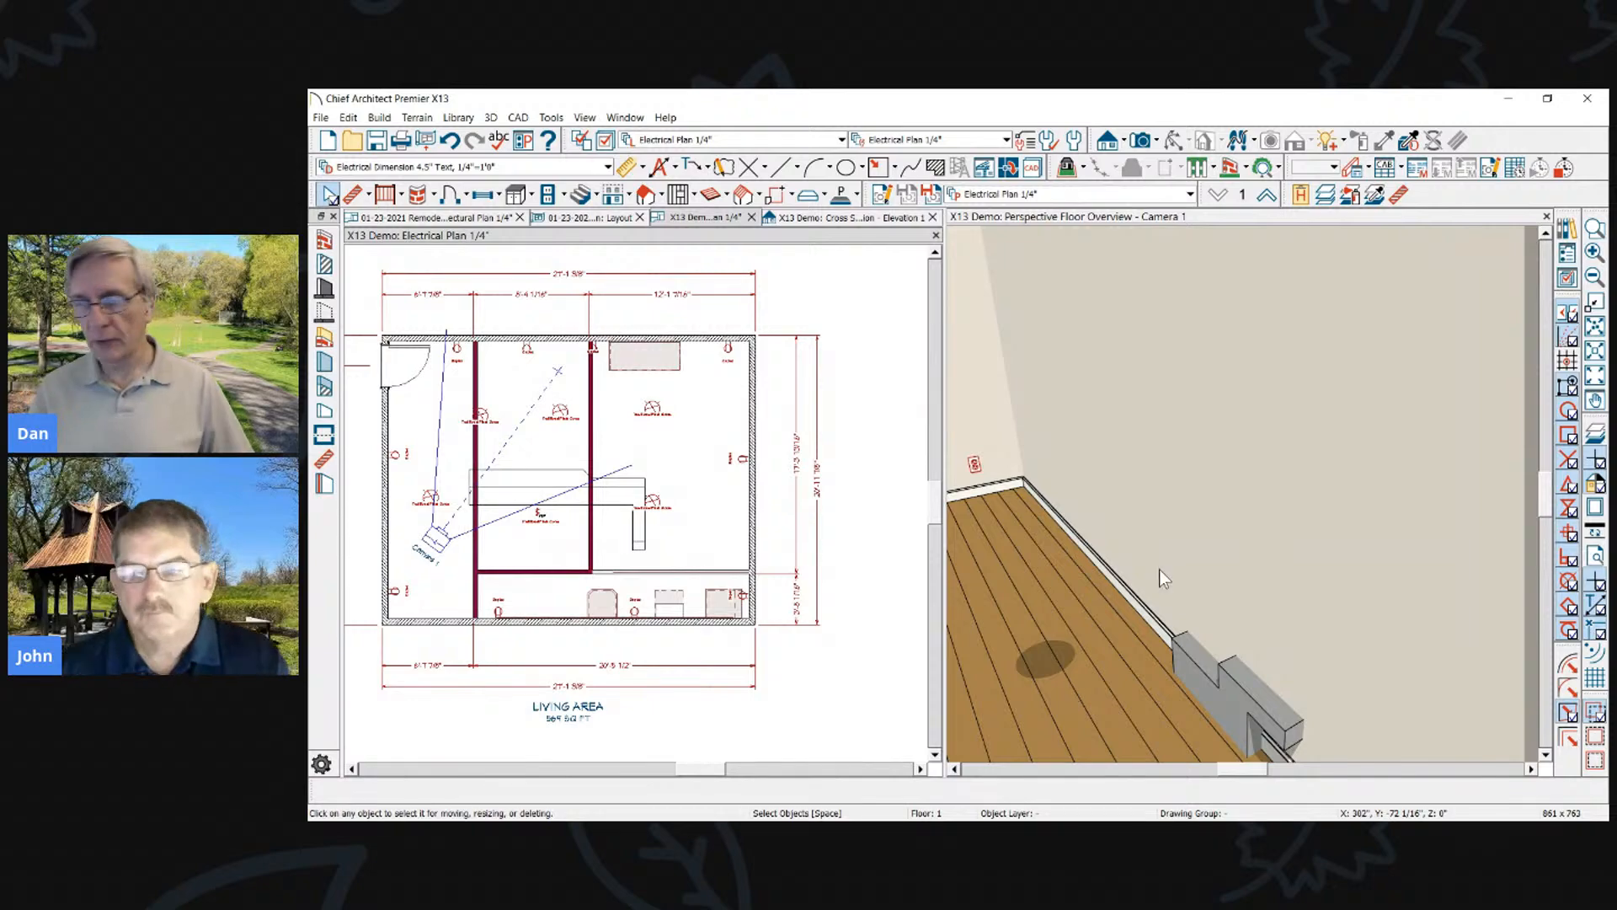
Switch to the New in X13Beta3 document in Word and review the feature list back to the Building Construction section
key(alt+Tab)
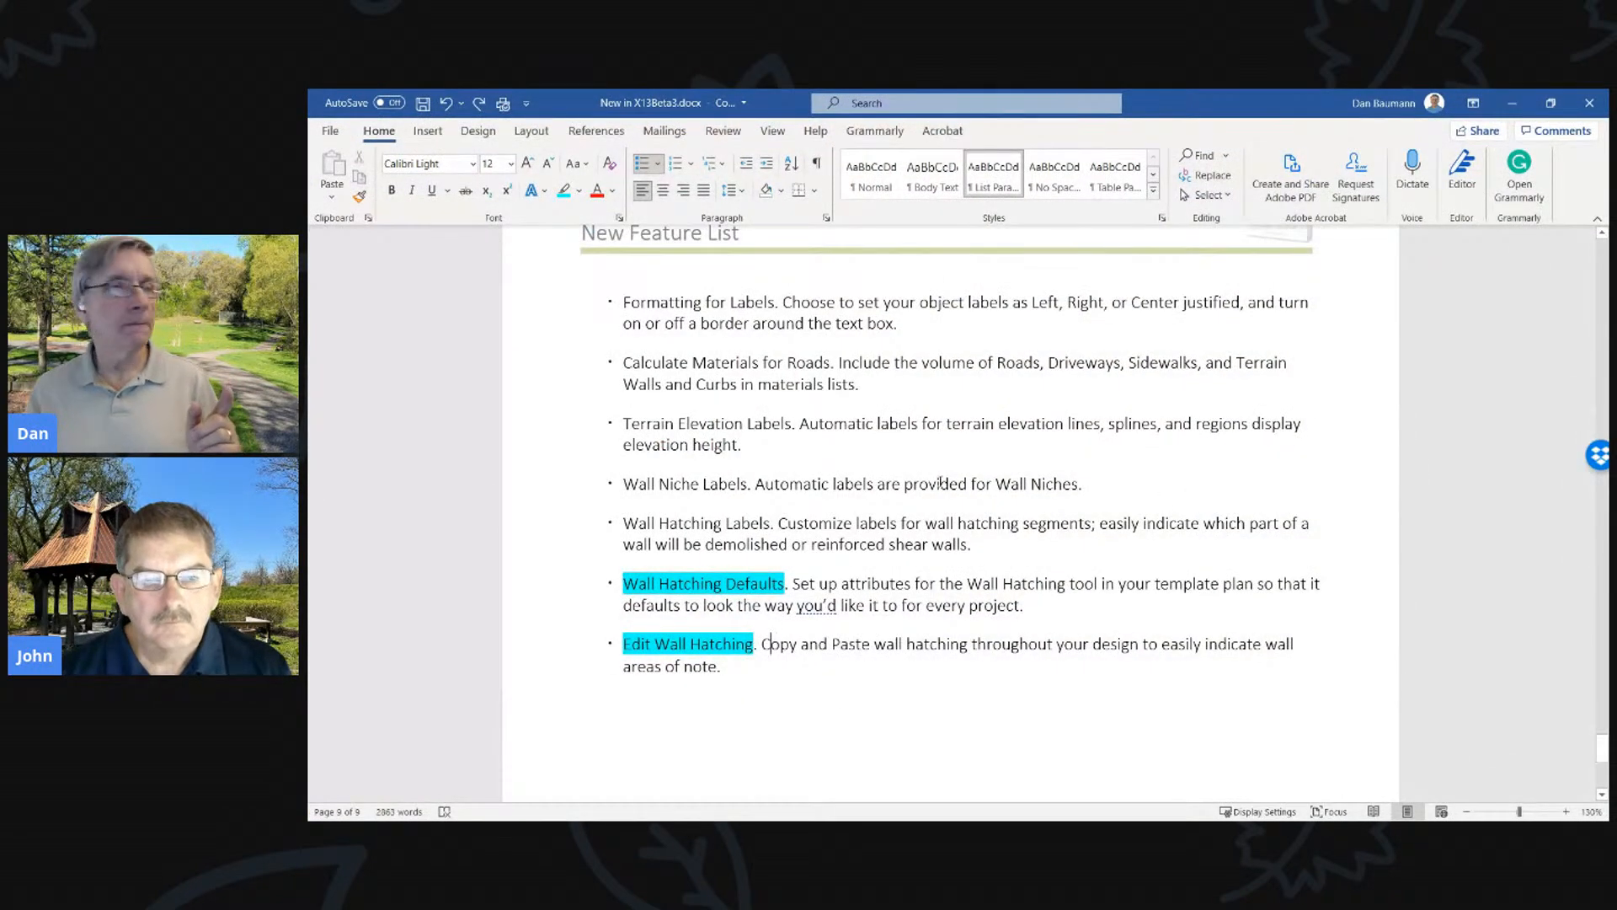
scroll(876, 454, up, 15)
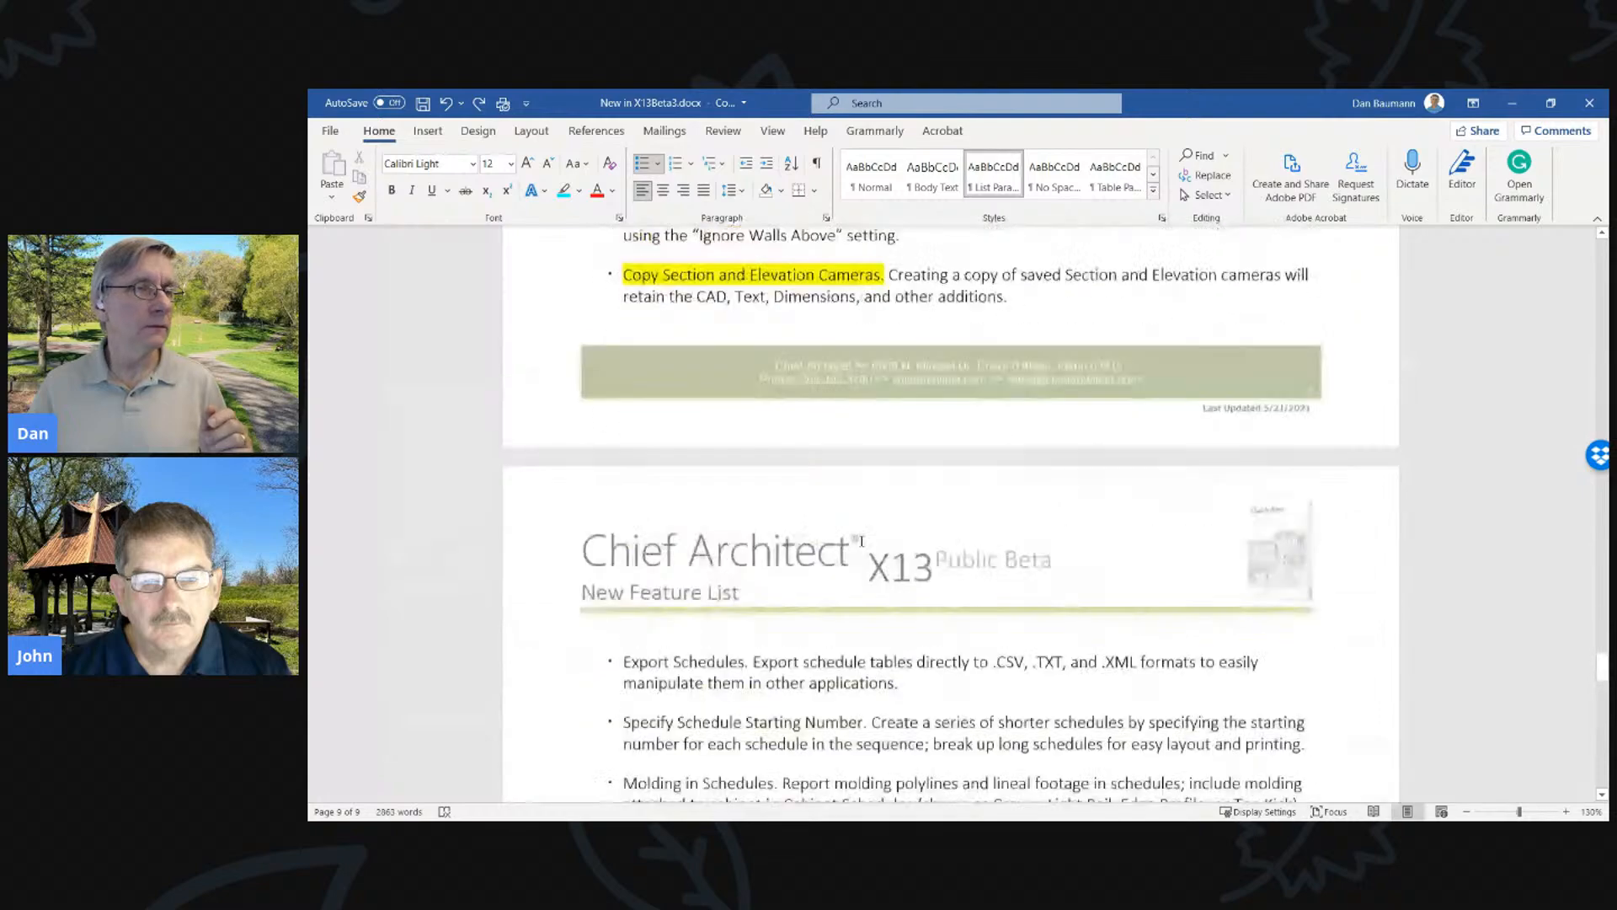
scroll(872, 554, down, 15)
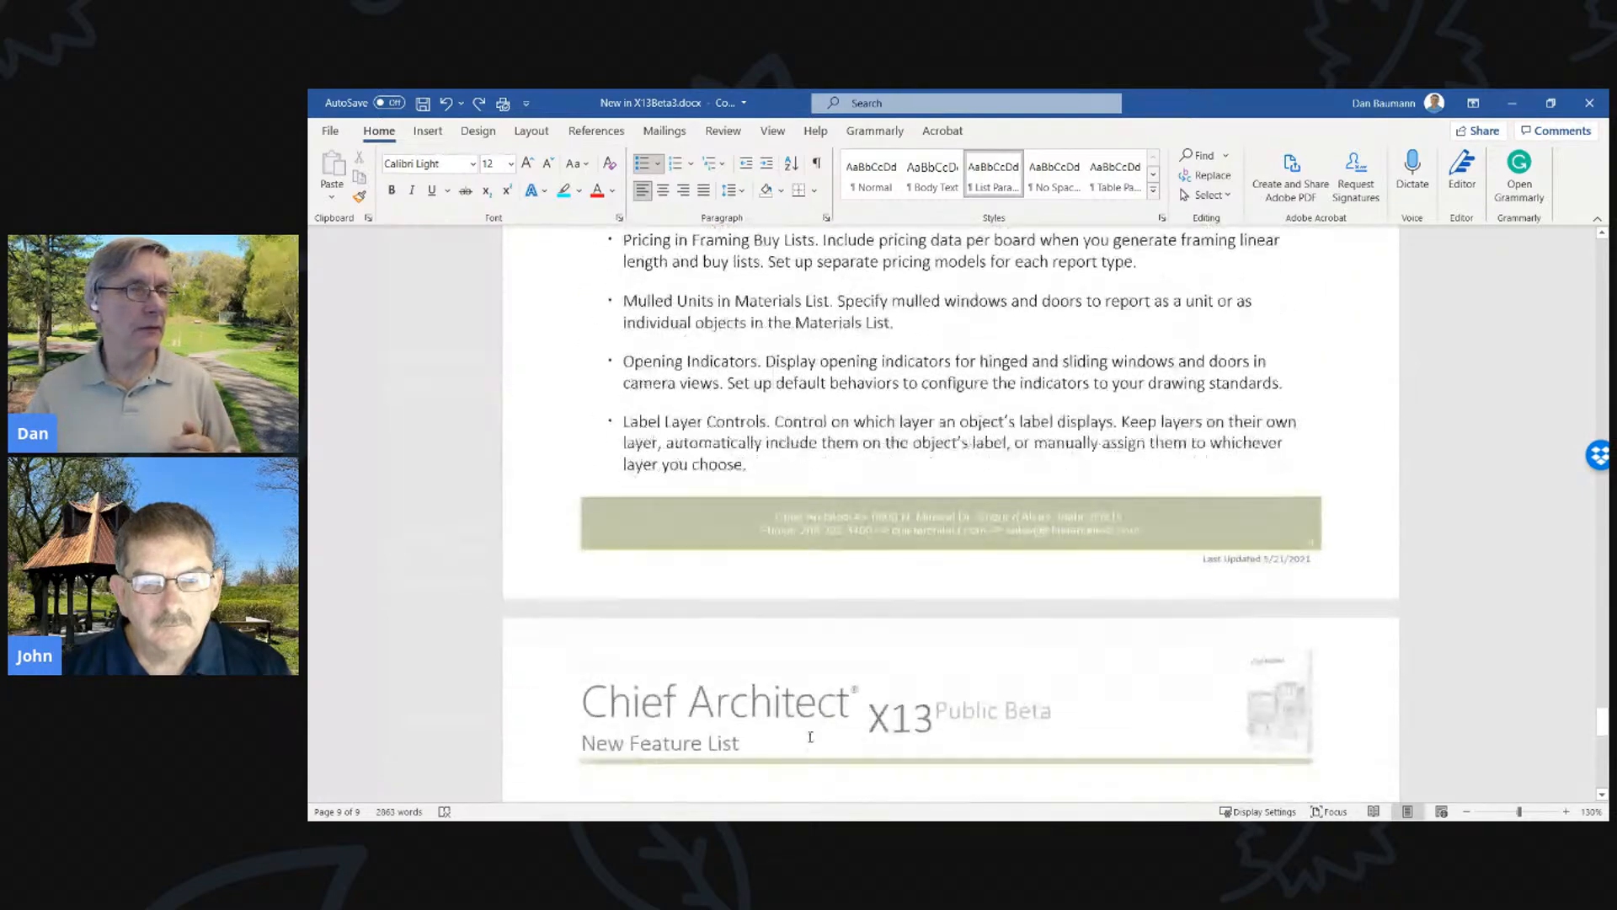
scroll(810, 739, up, 15)
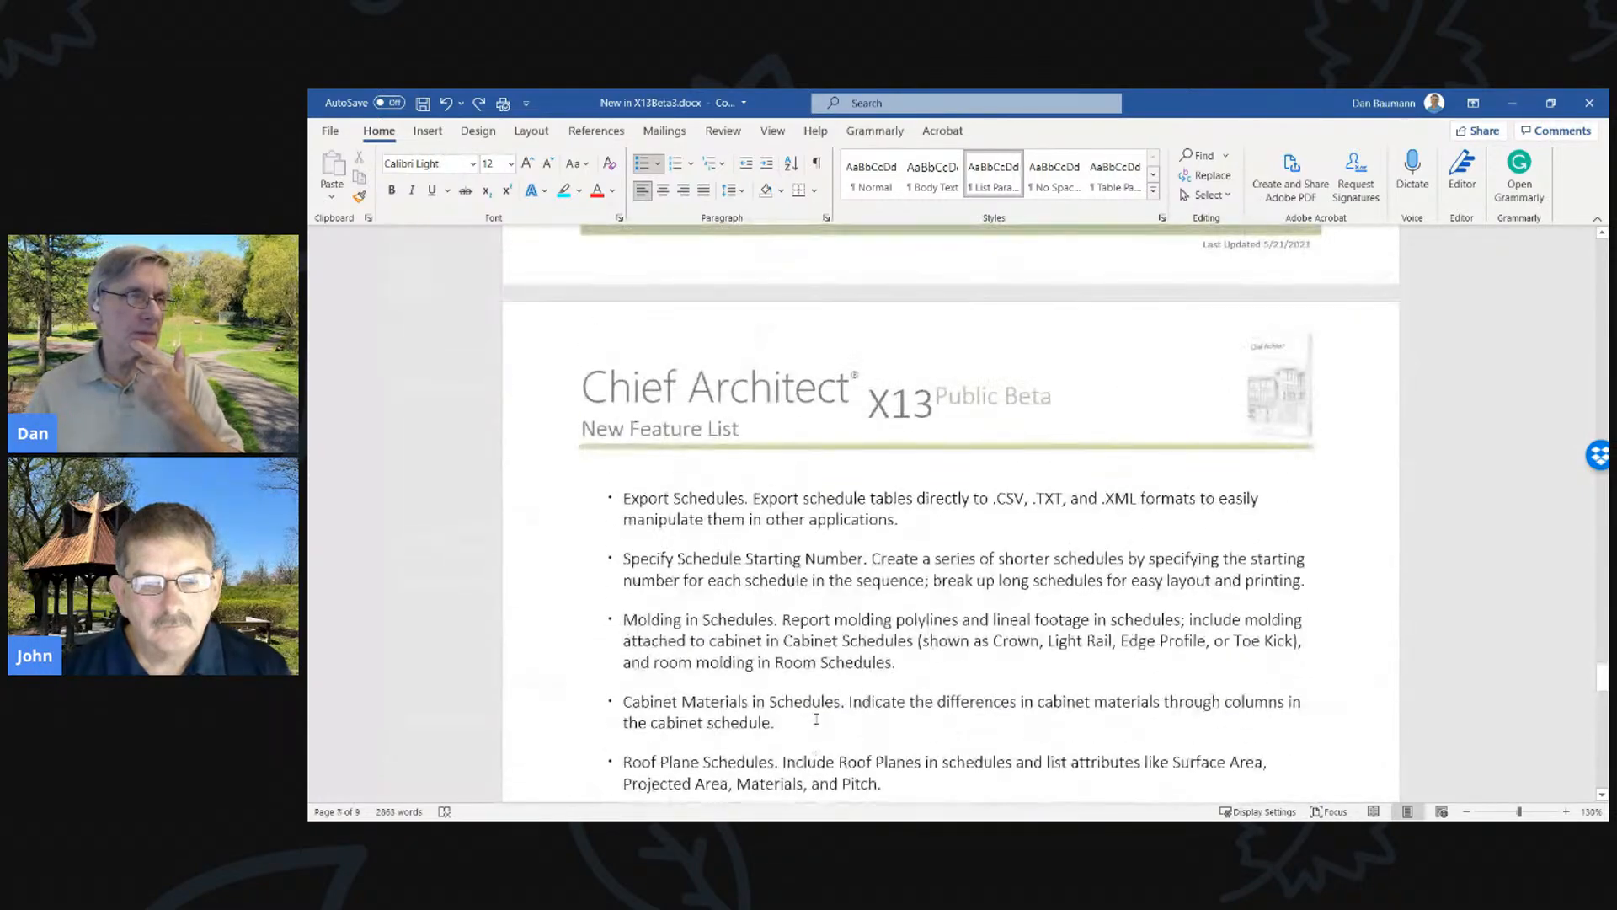
scroll(821, 716, up, 15)
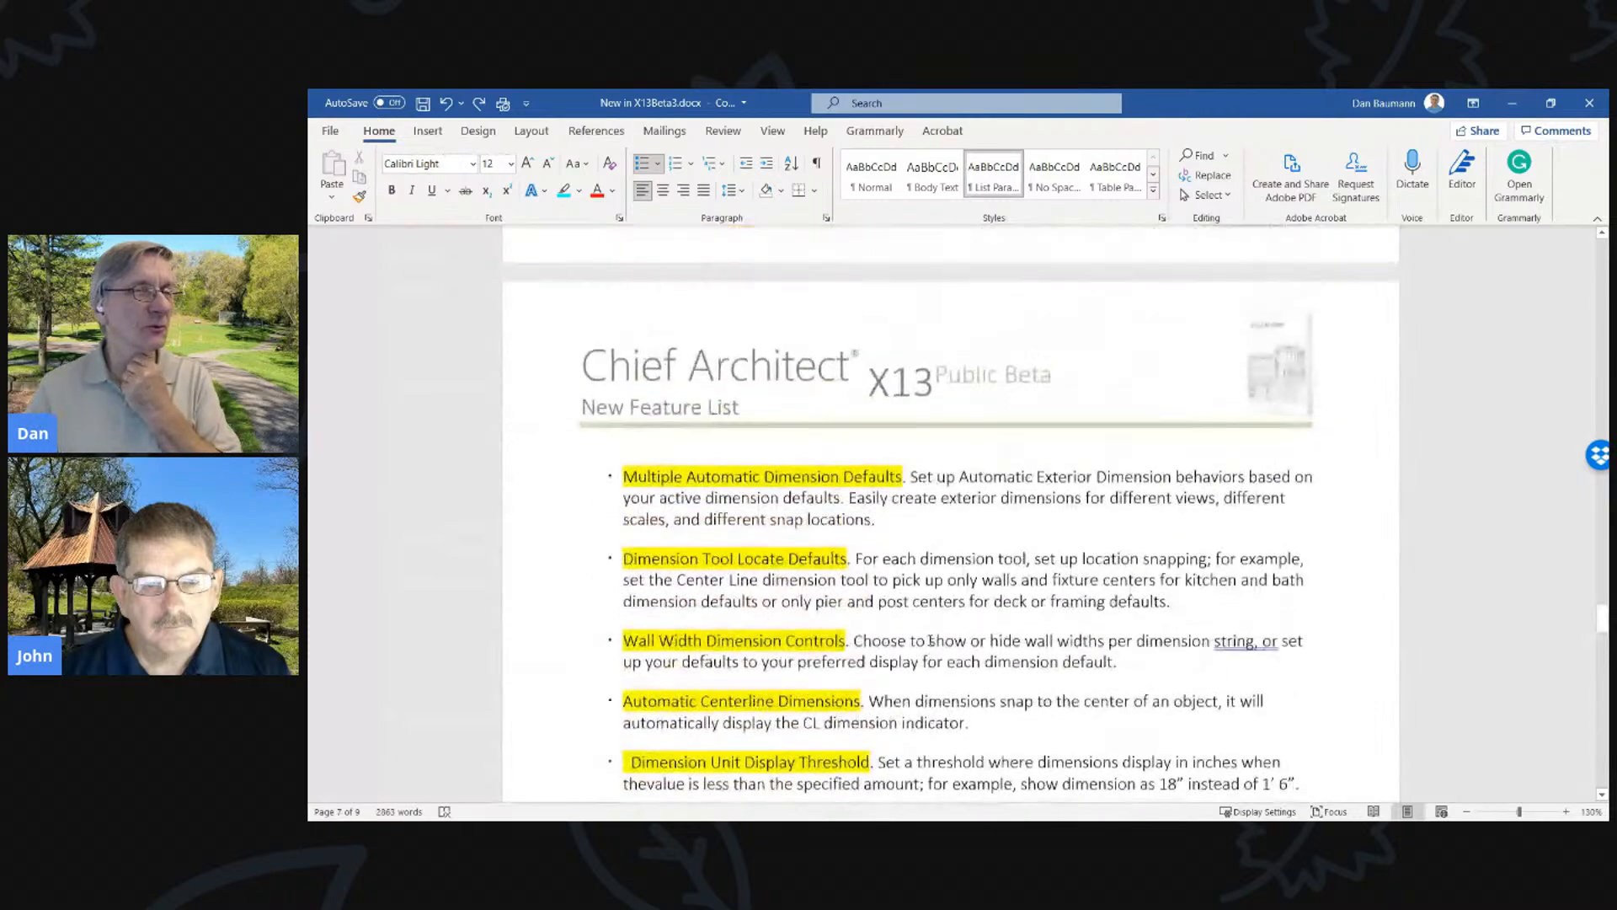
scroll(930, 640, up, 10)
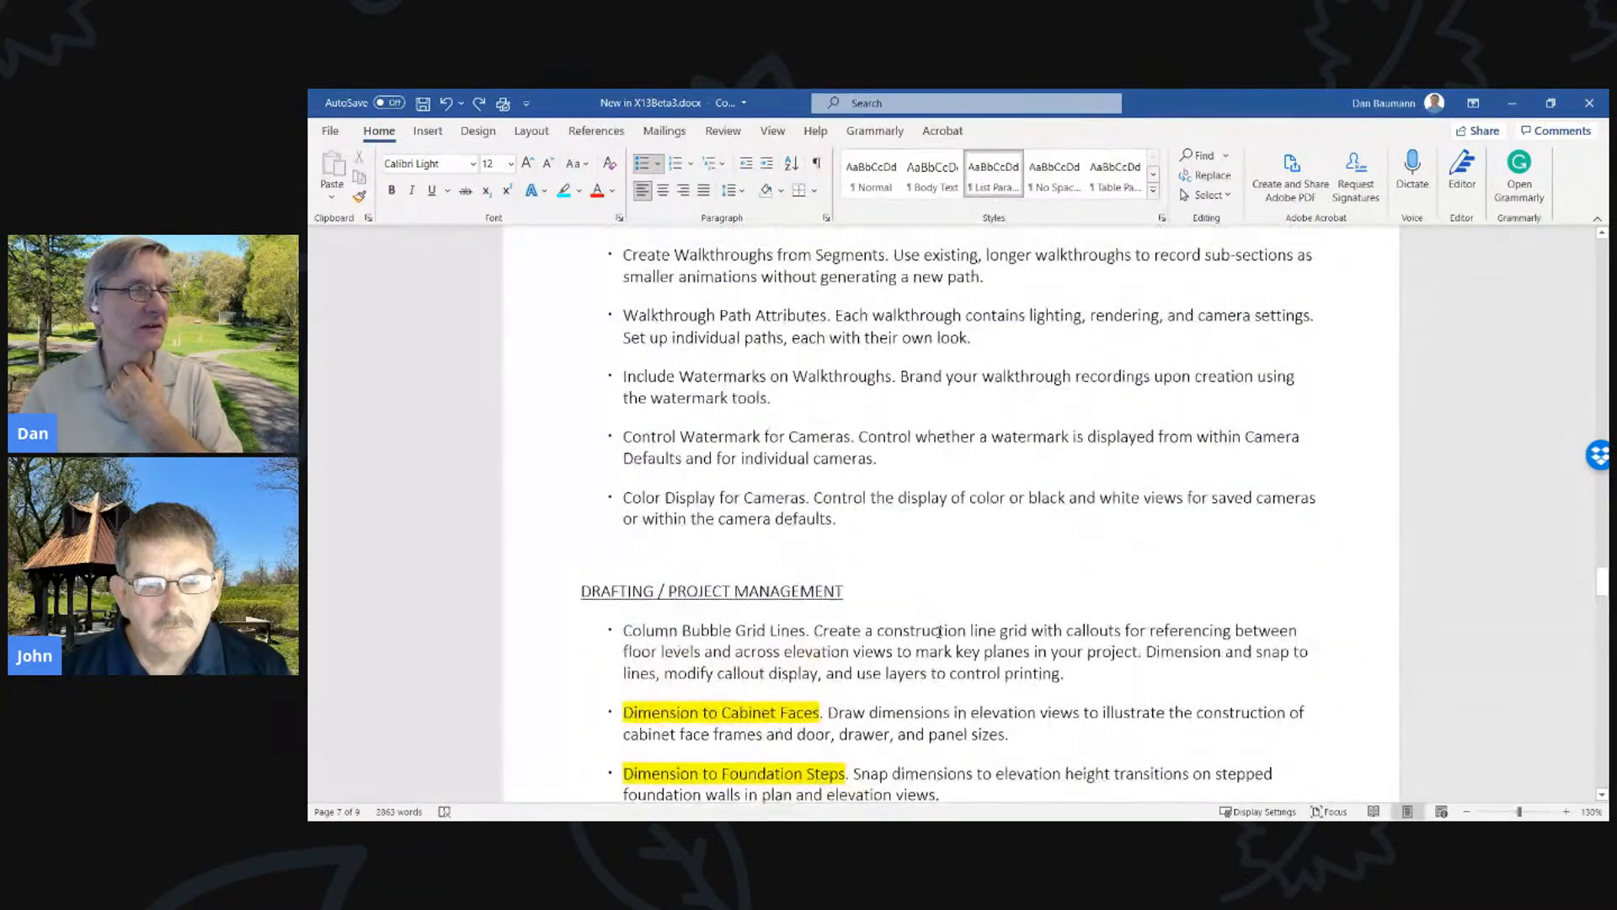
scroll(945, 620, up, 15)
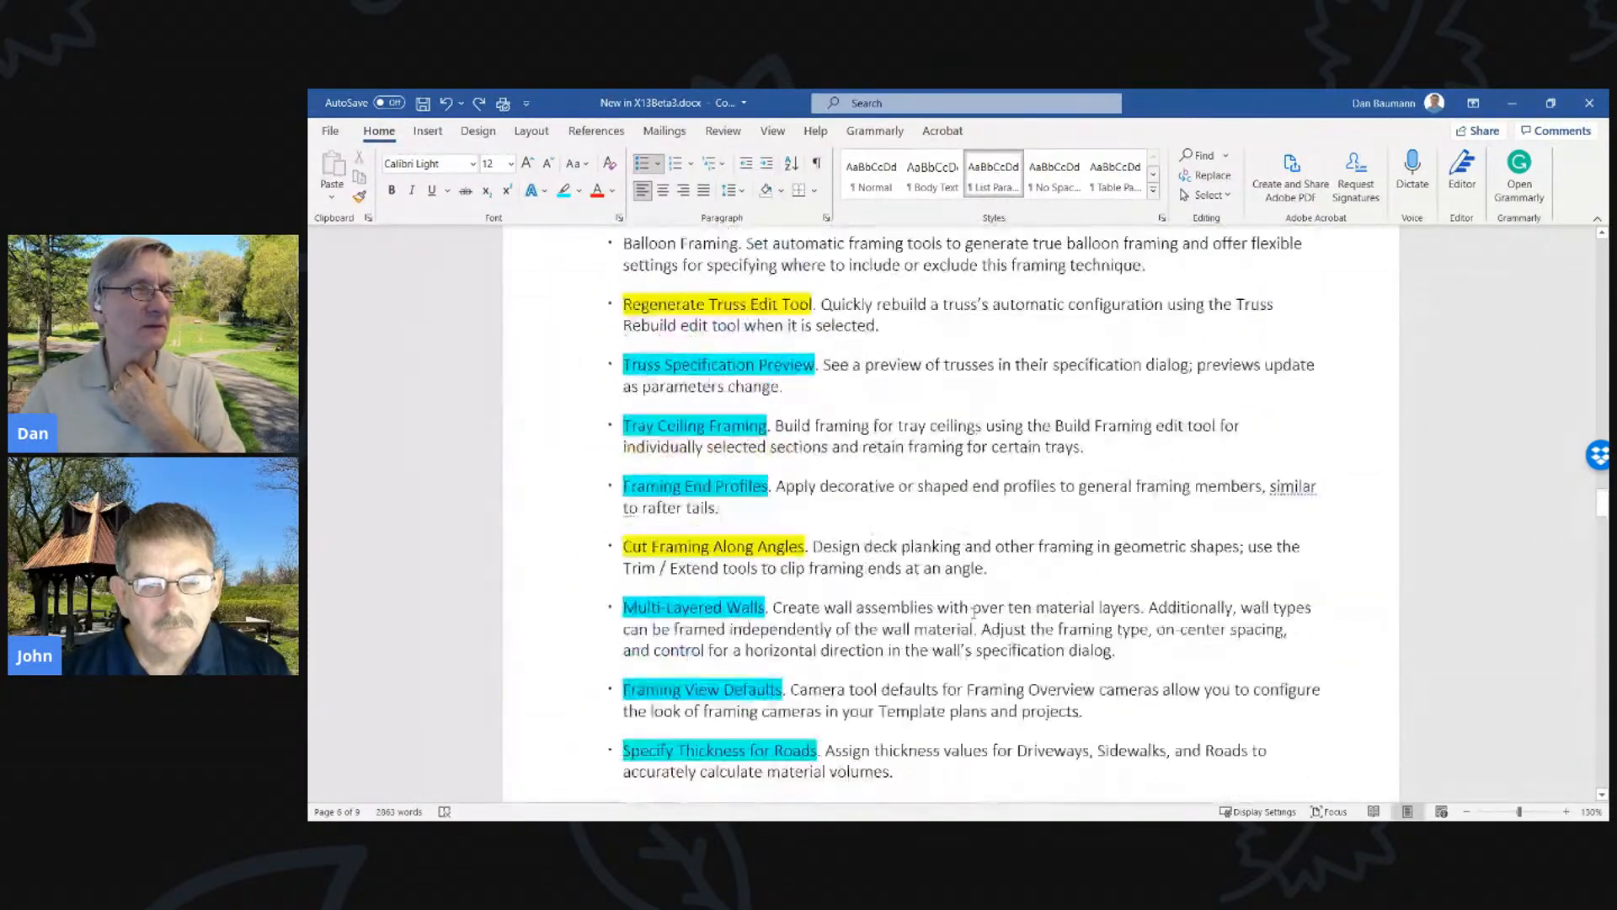
scroll(973, 613, up, 15)
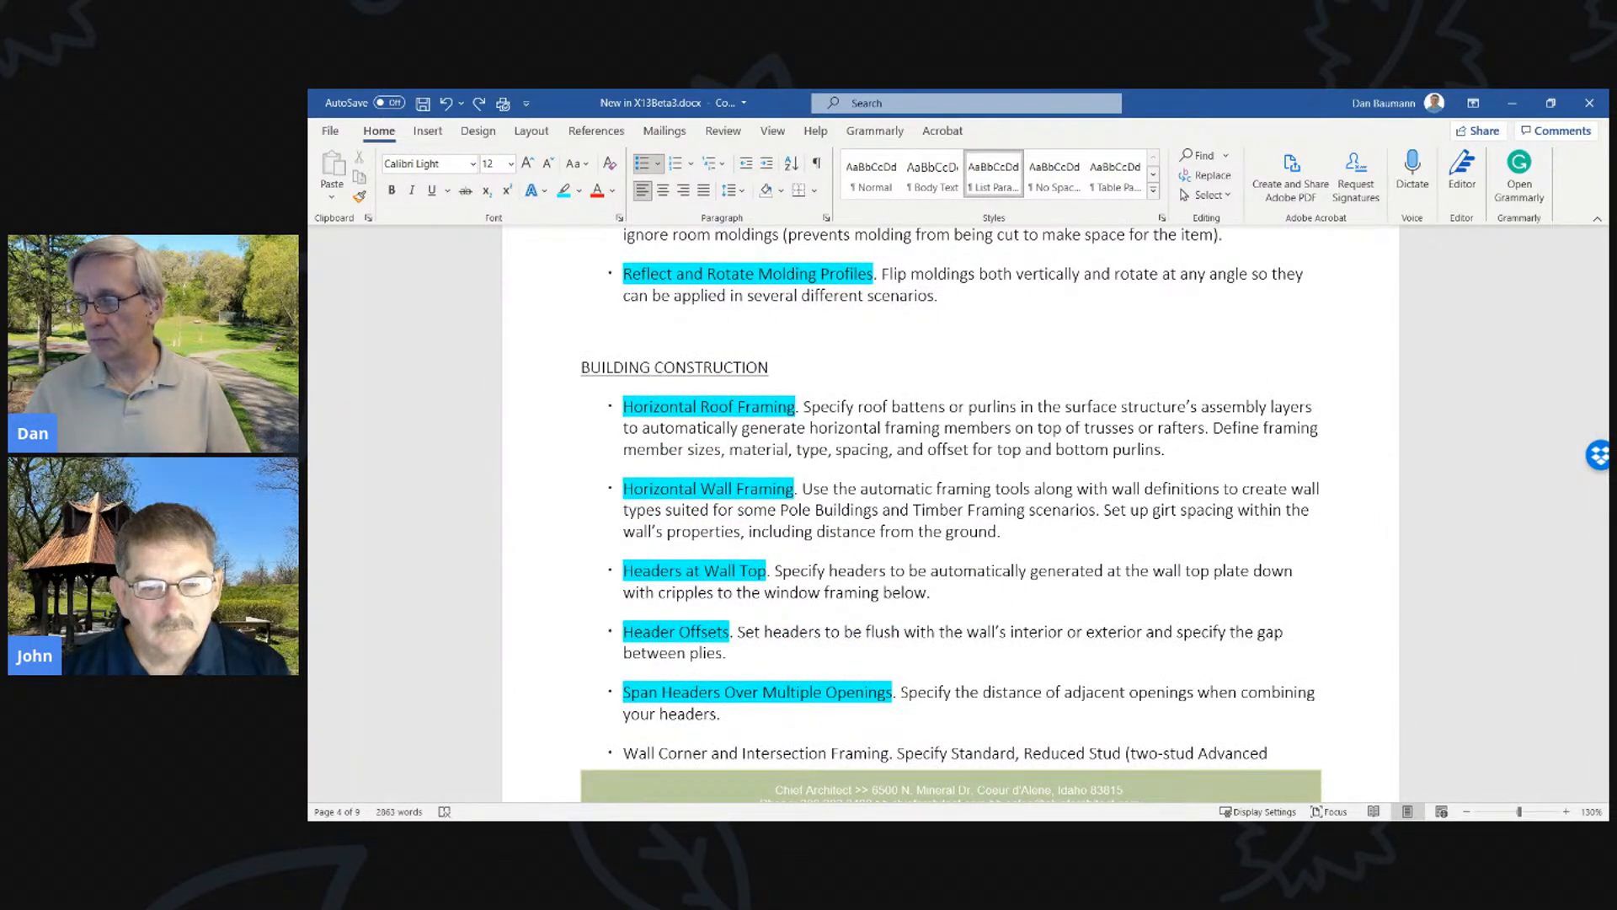
Switch back to Chief Architect and open the recent Pole Barn plan from the 06-09-2021 2D and 3D Framing folder
key(alt+Tab)
scroll(619, 392, down, 3)
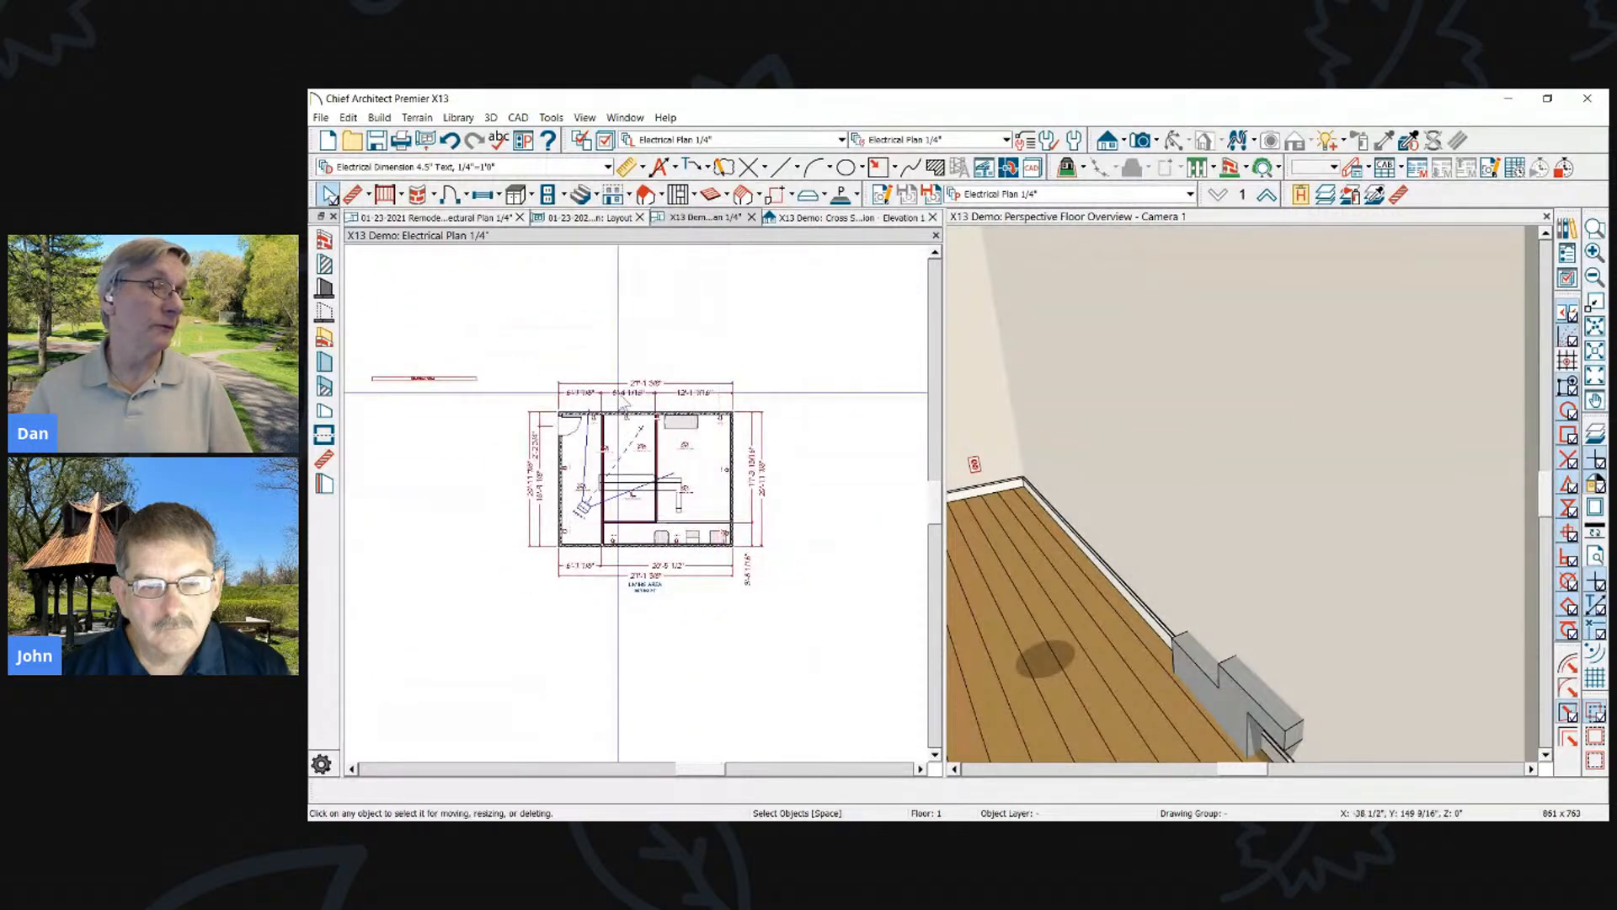
scroll(618, 393, up, 3)
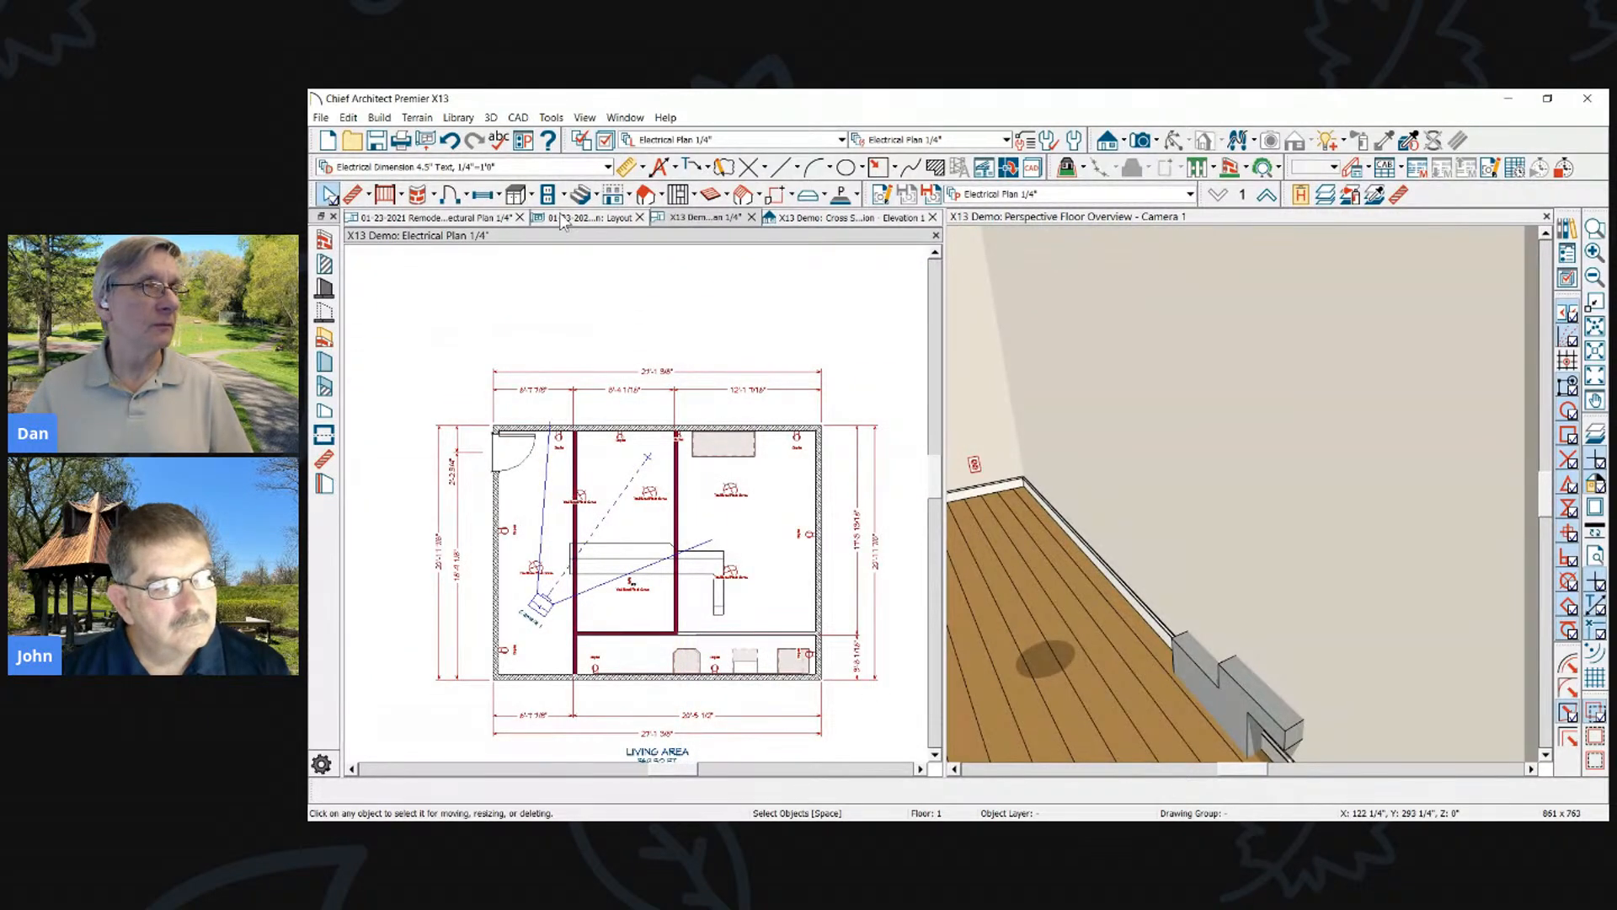
click(320, 118)
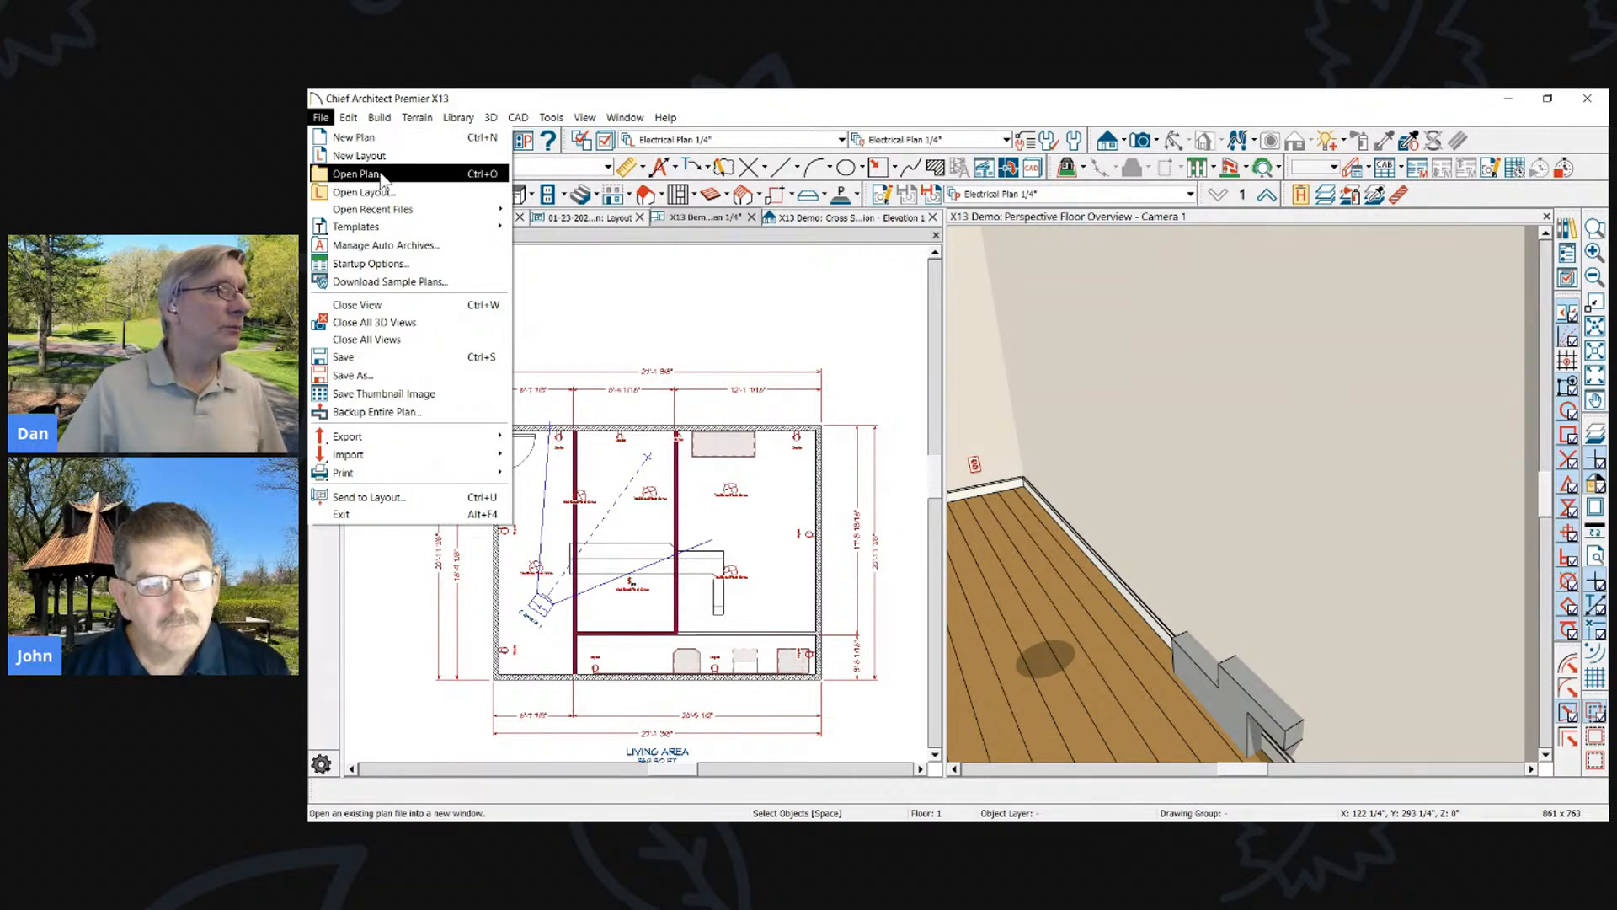
mouse_move(401, 221)
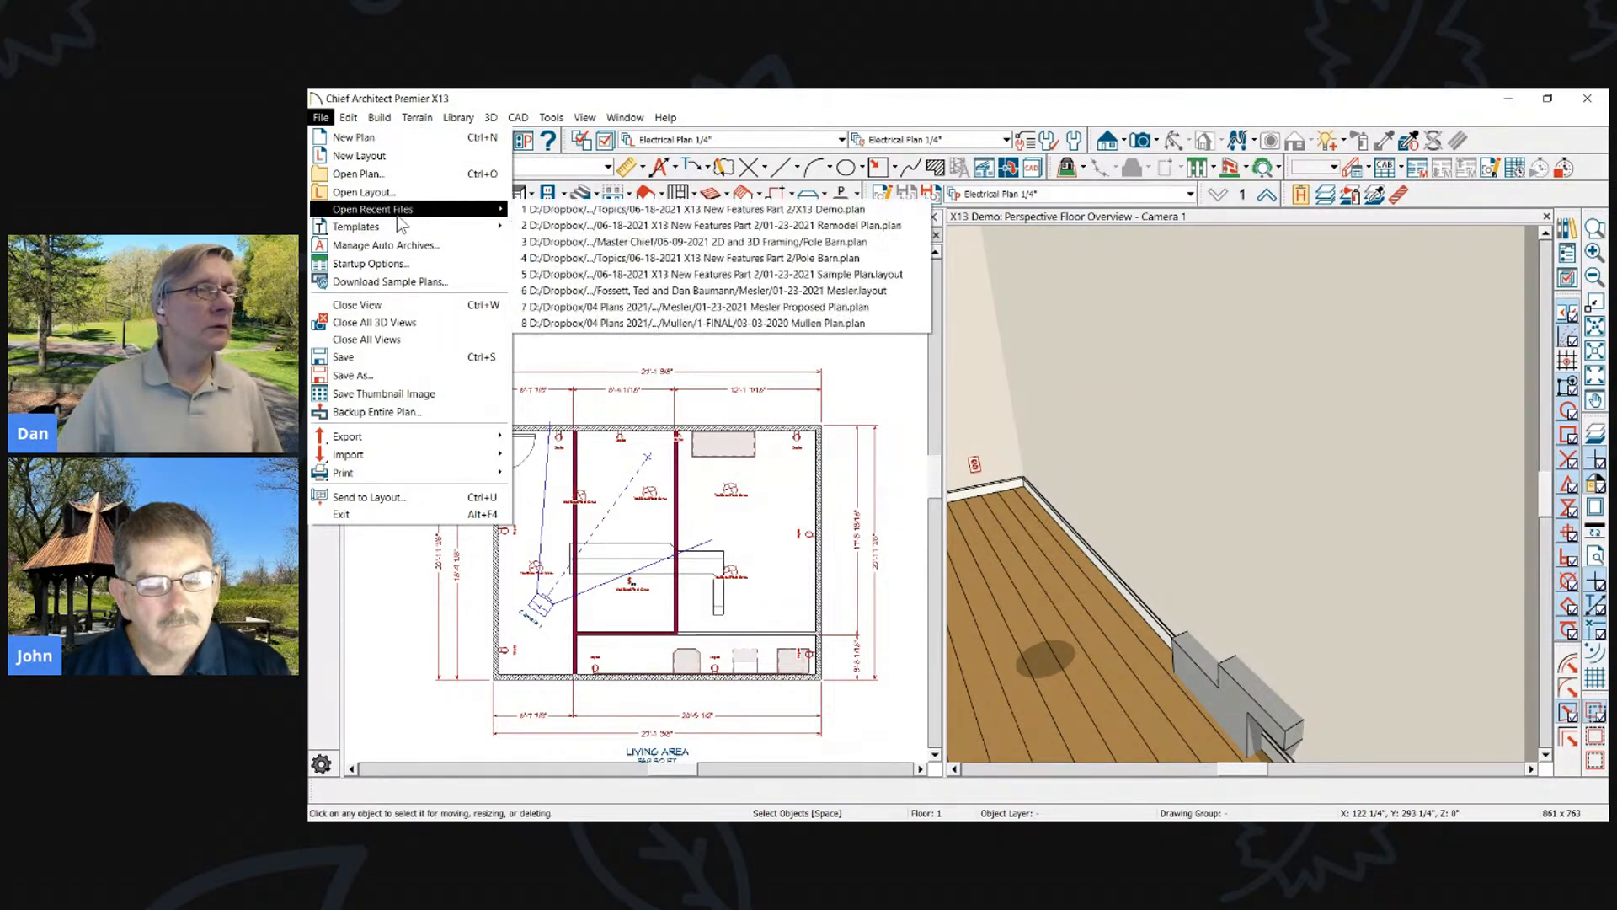
click(716, 244)
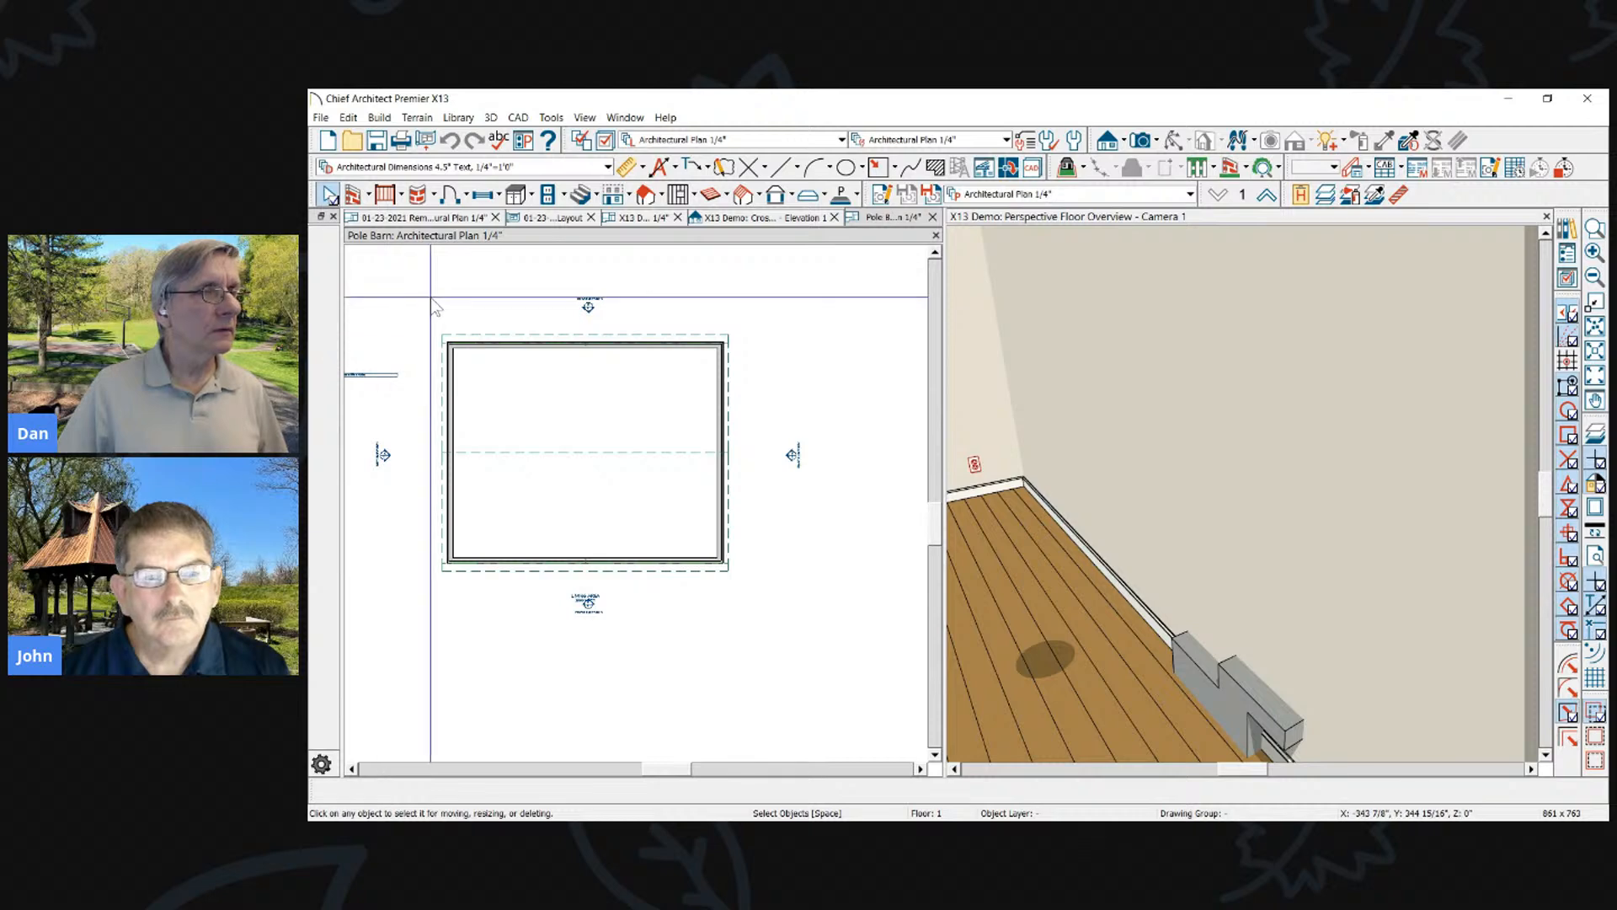
Open the other recent Pole Barn plan from the 06-18-2021 X13 New Features Part 2 folder
click(318, 118)
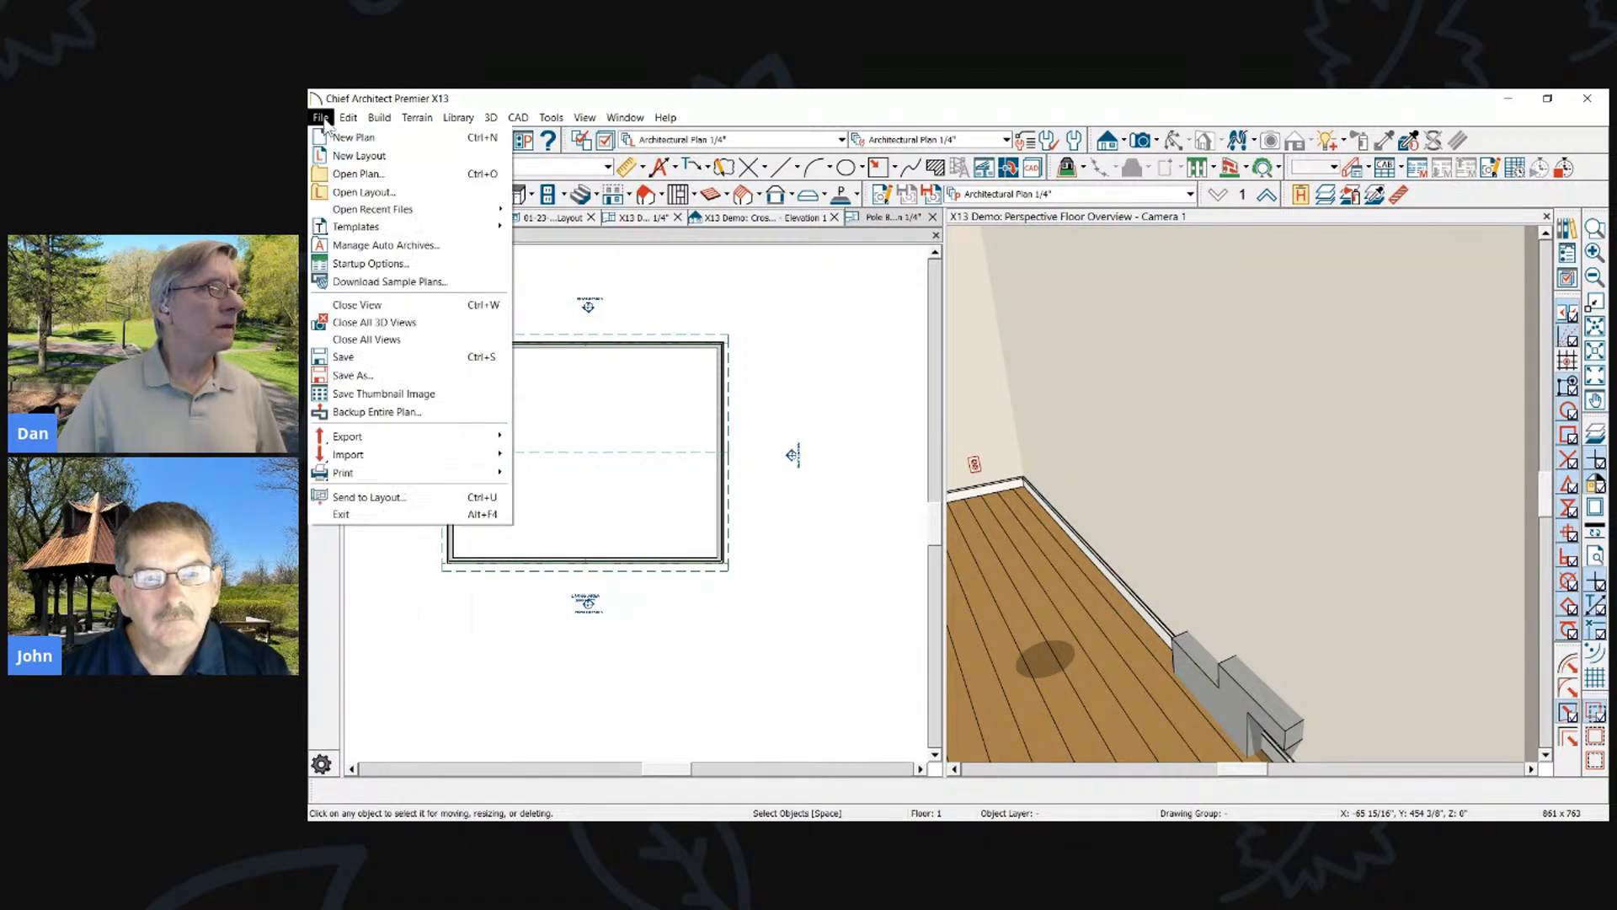
mouse_move(341, 210)
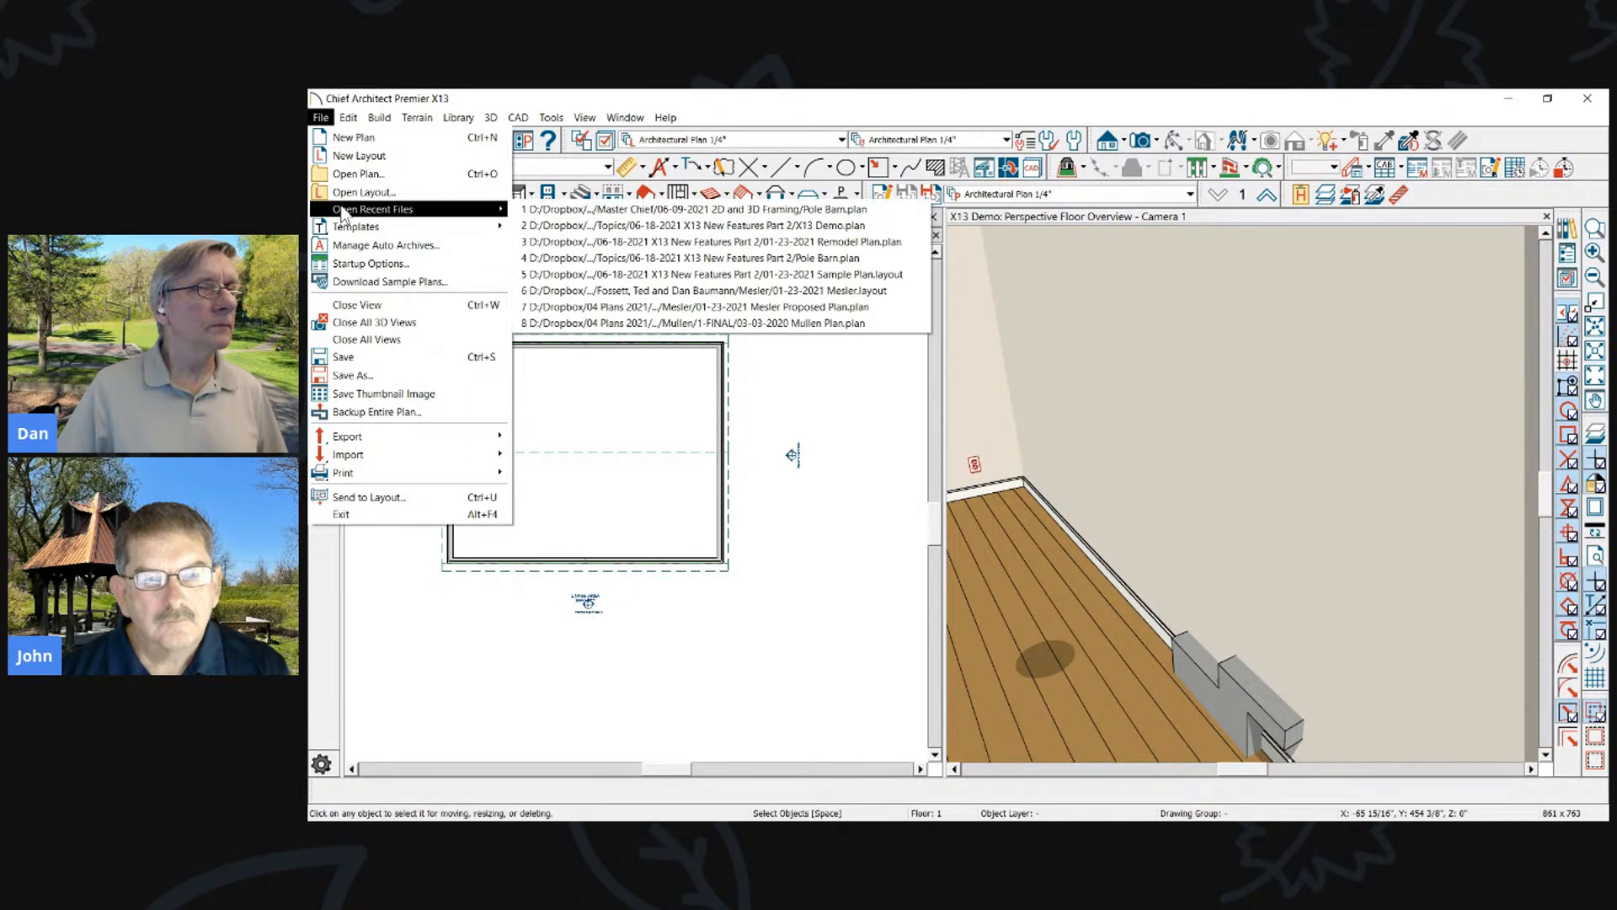
click(704, 259)
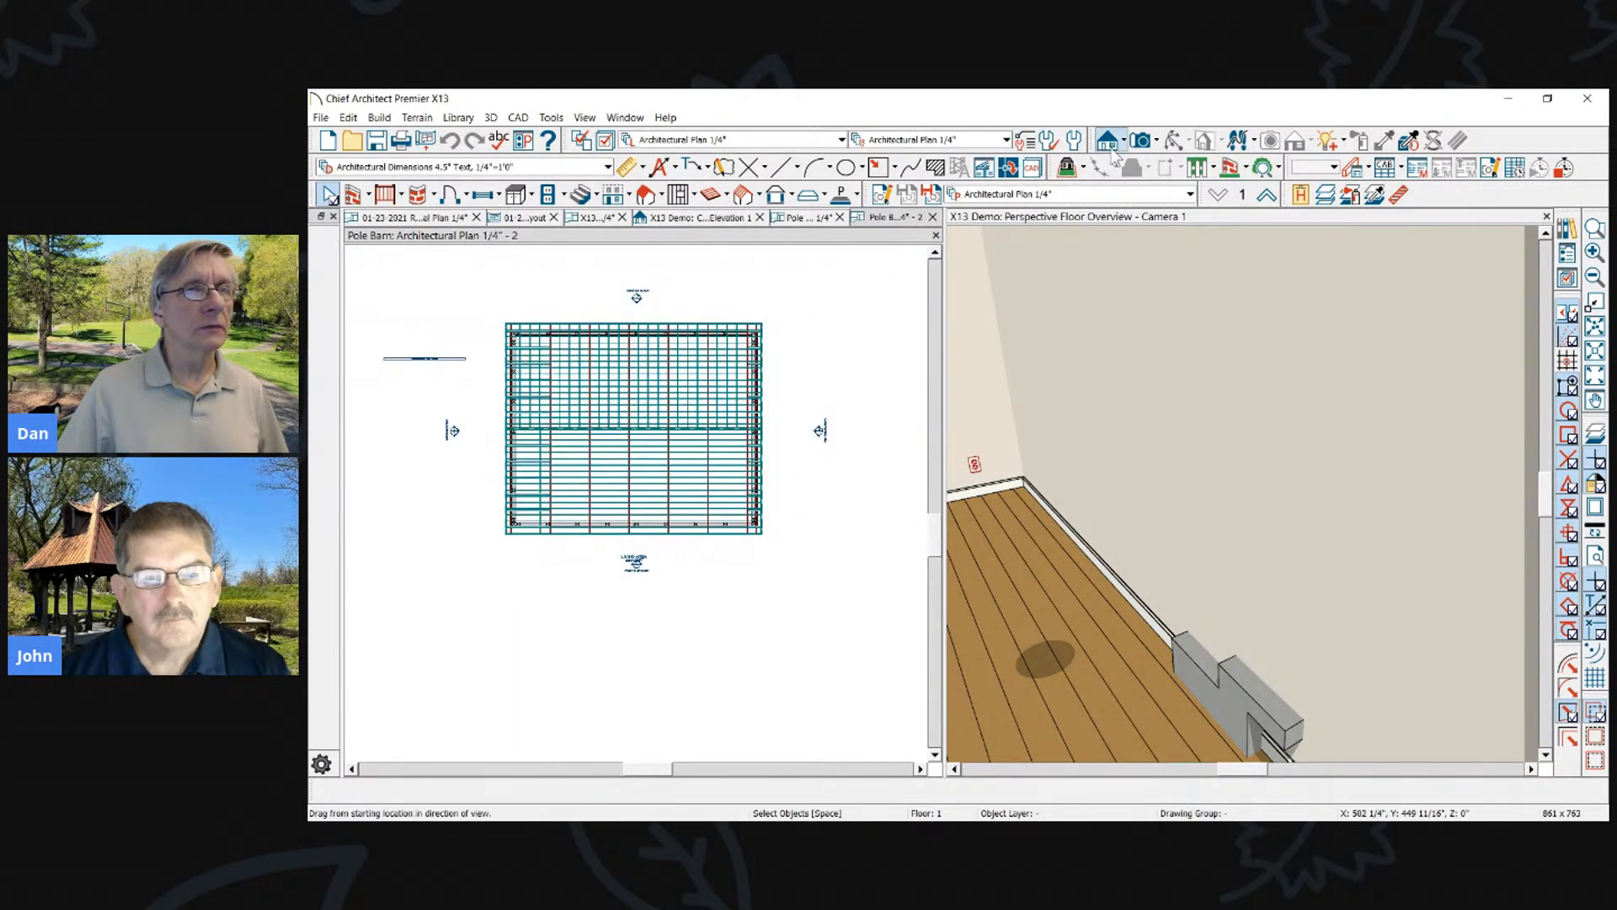
Create a perspective framing overview of the pole barn, inspect its framing, and close the X13 Demo floor overview
click(1159, 141)
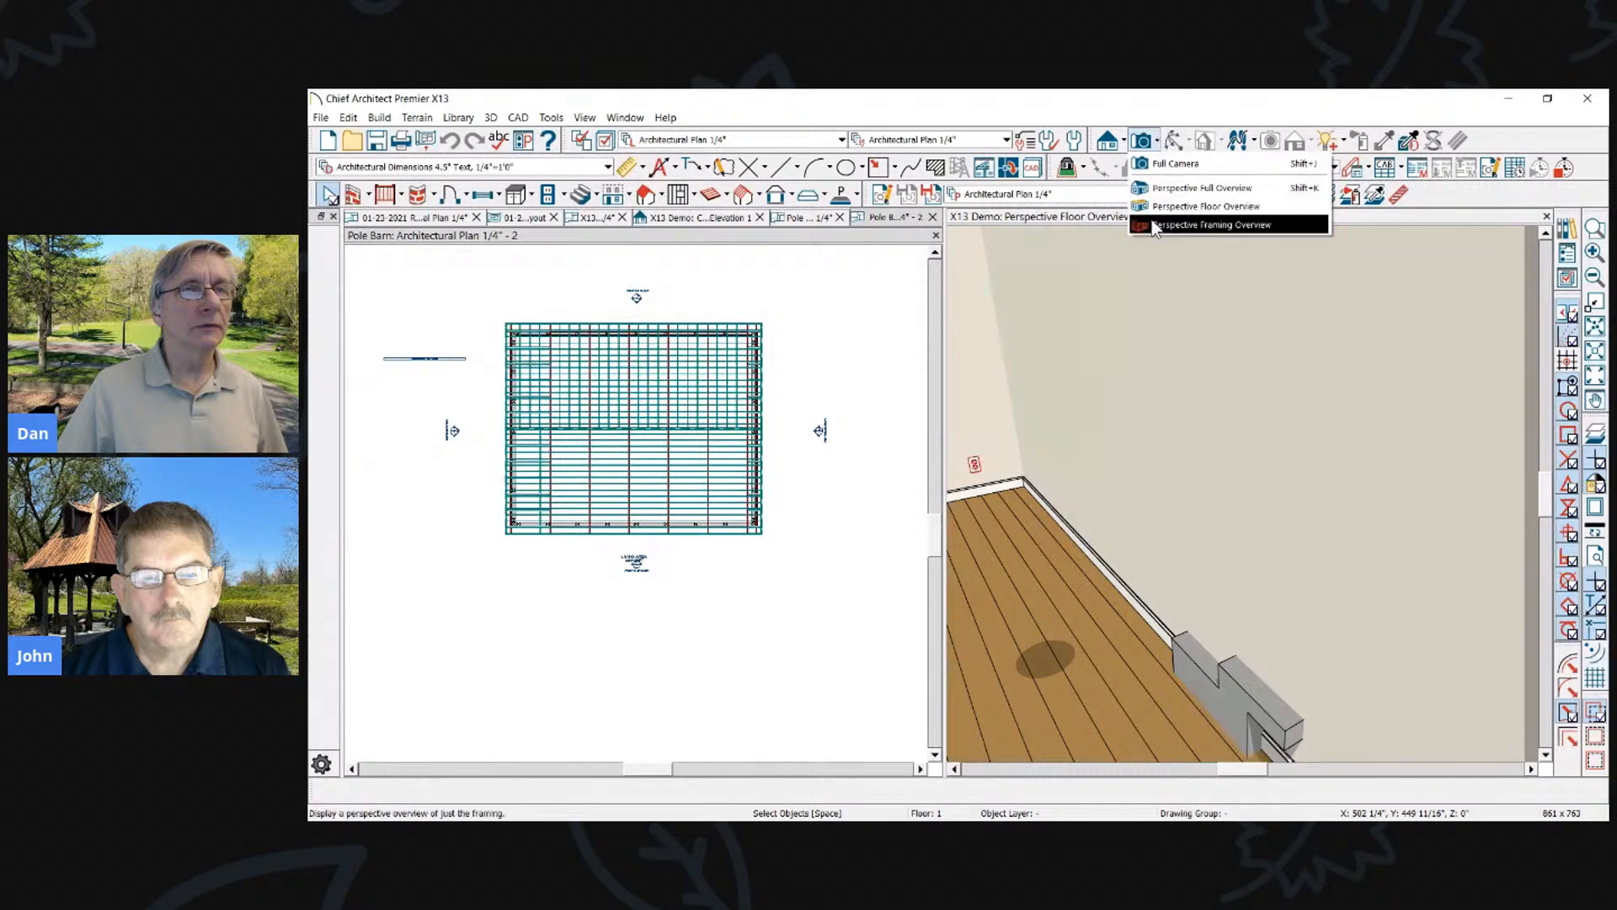
click(1197, 225)
scroll(701, 388, up, 5)
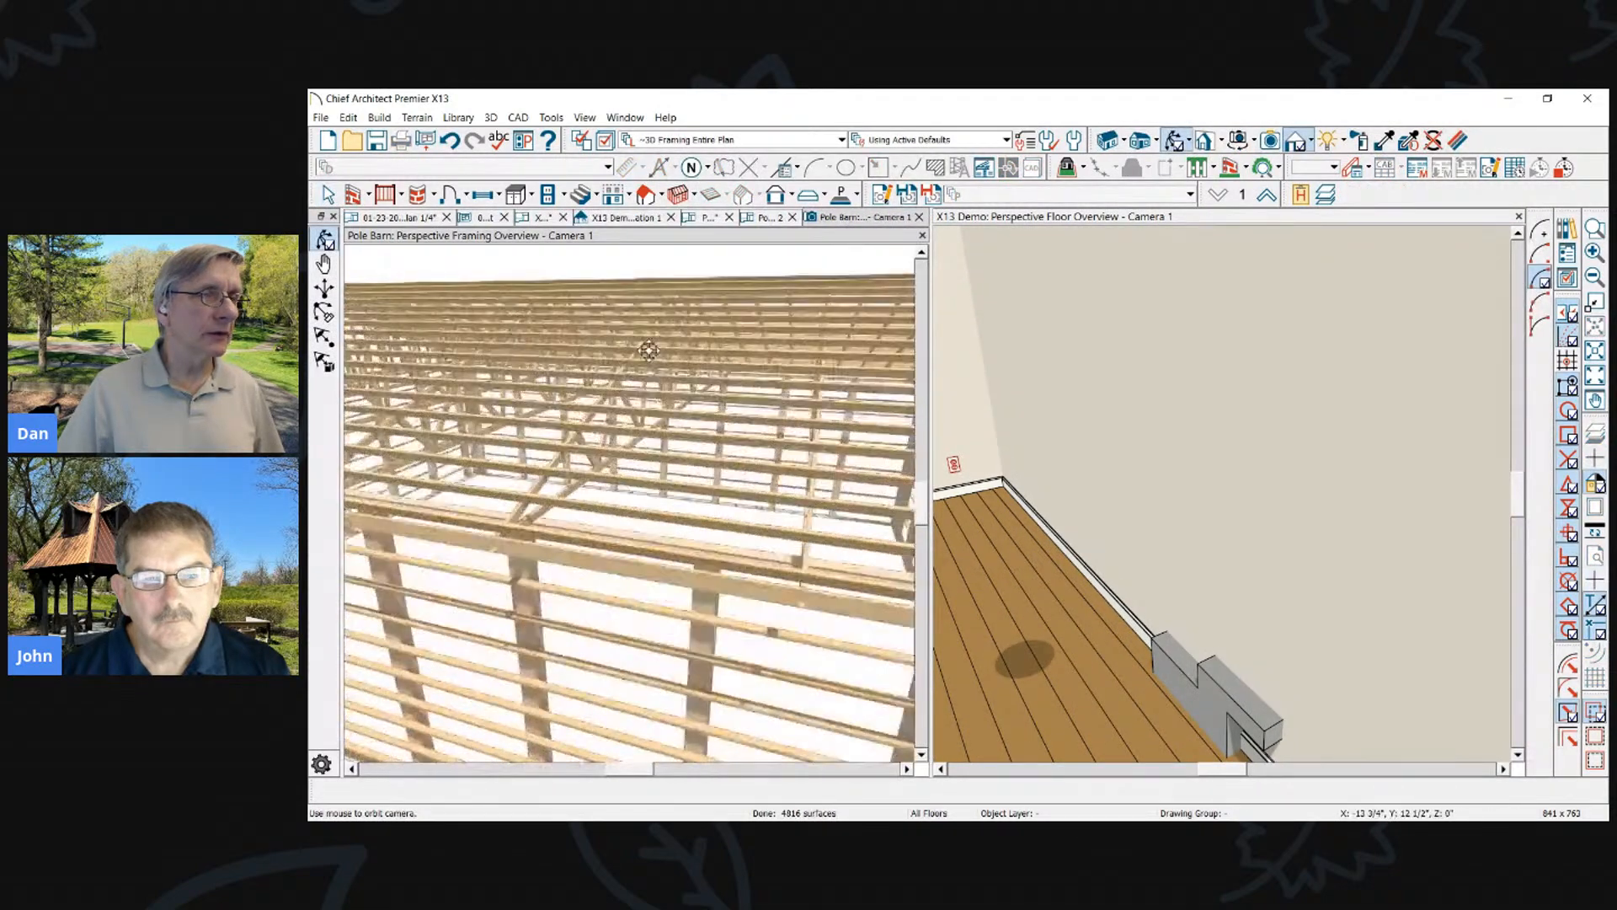
scroll(650, 351, down, 3)
scroll(615, 438, up, 4)
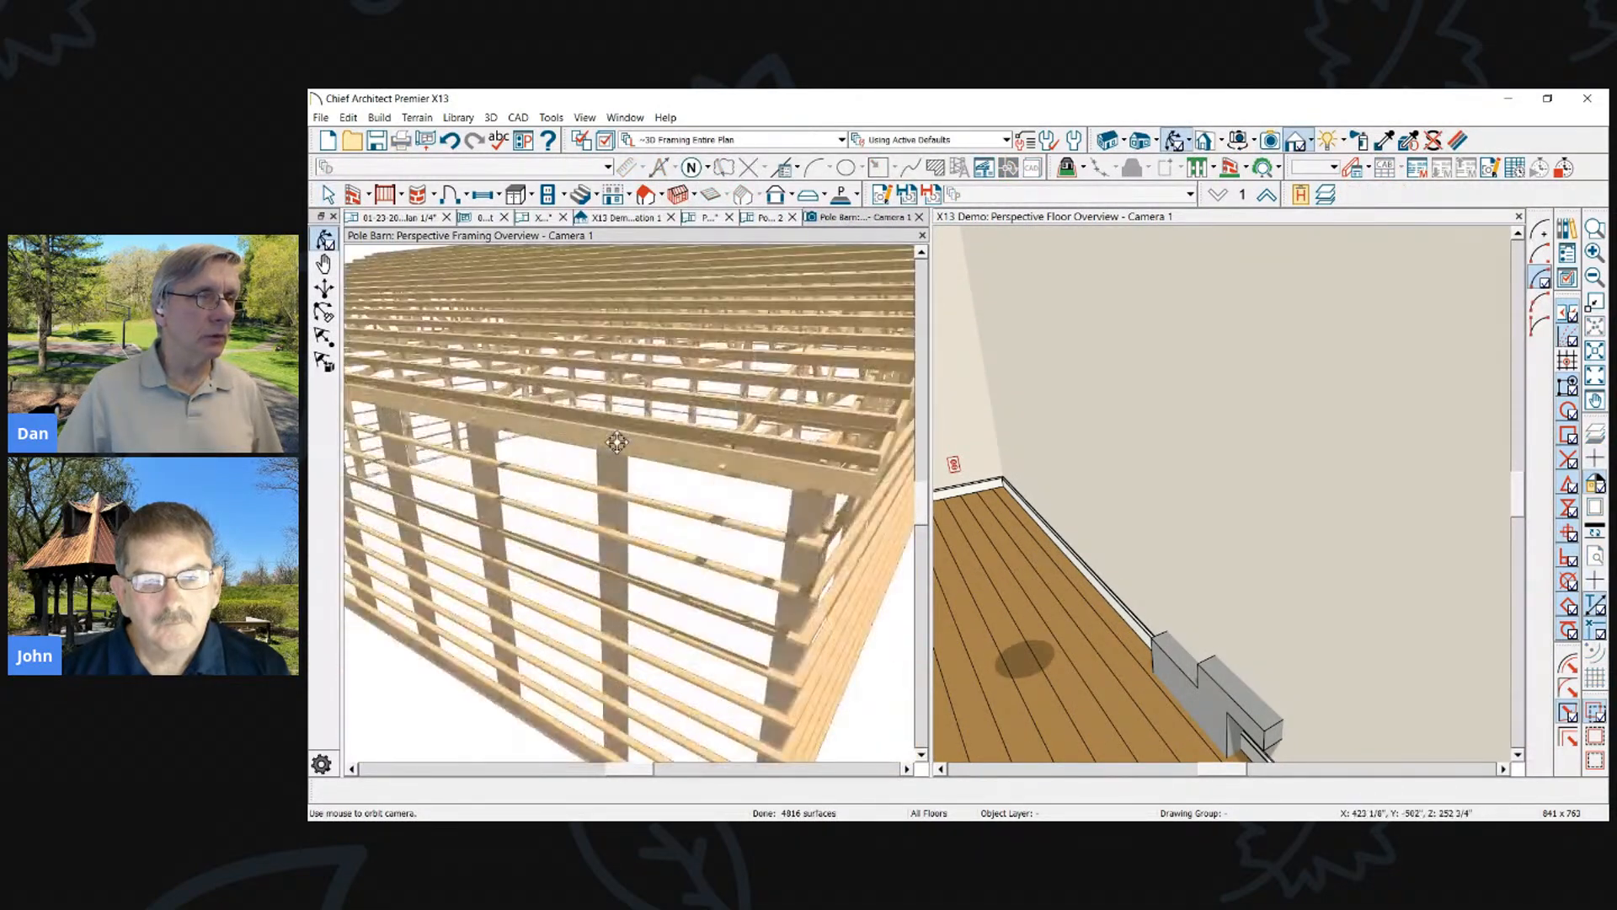
scroll(638, 354, down, 4)
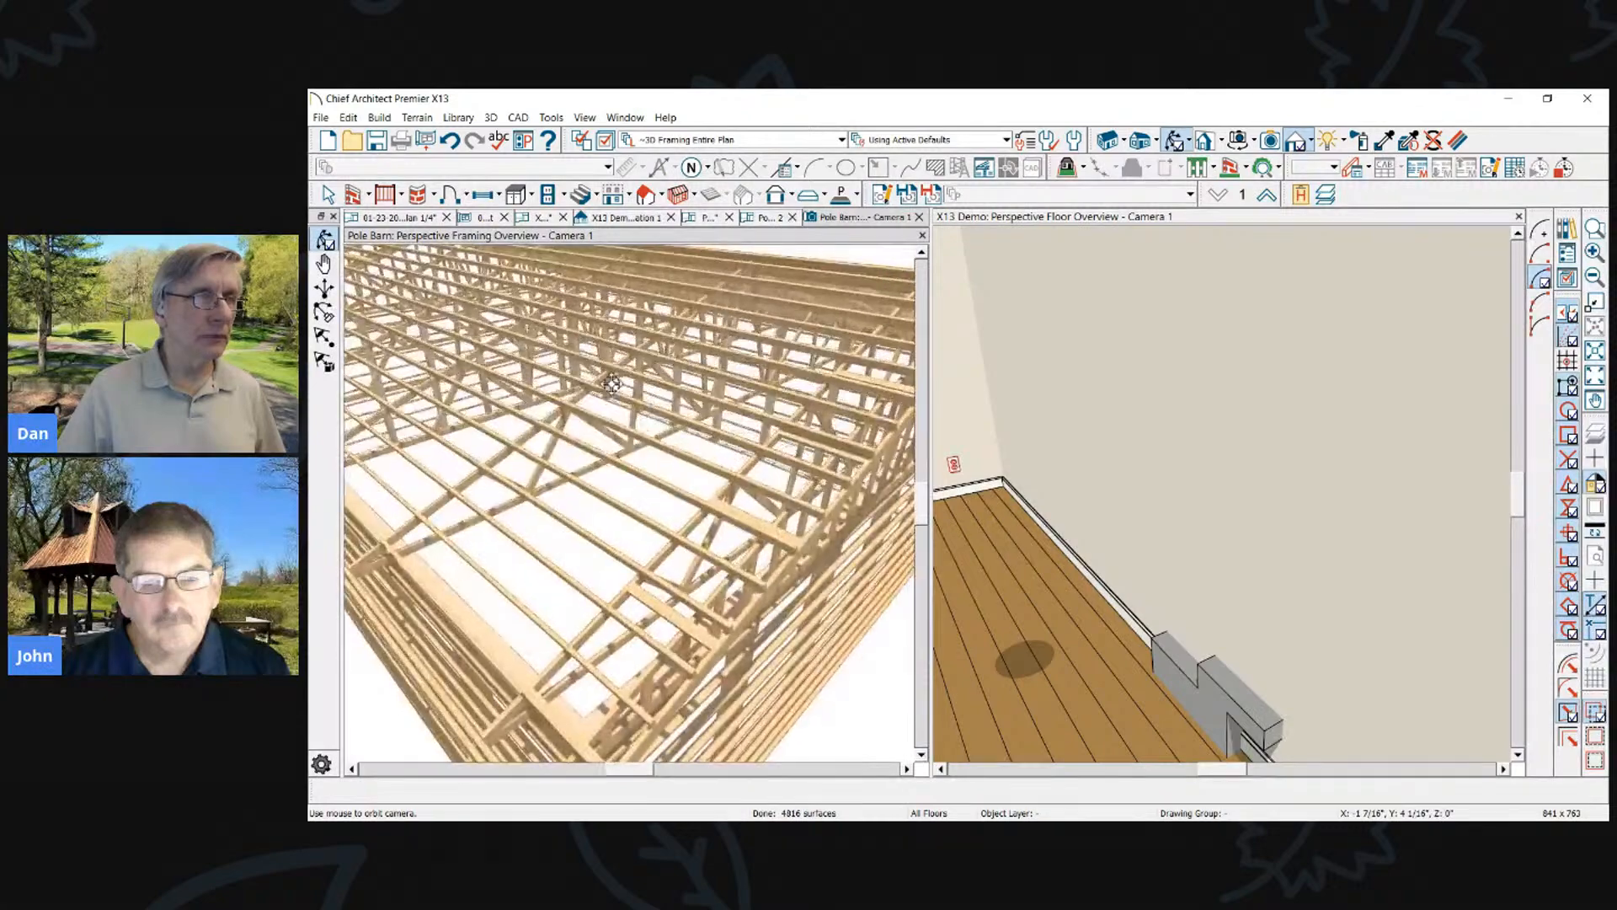
drag(628, 371, 597, 420)
scroll(597, 420, down, 8)
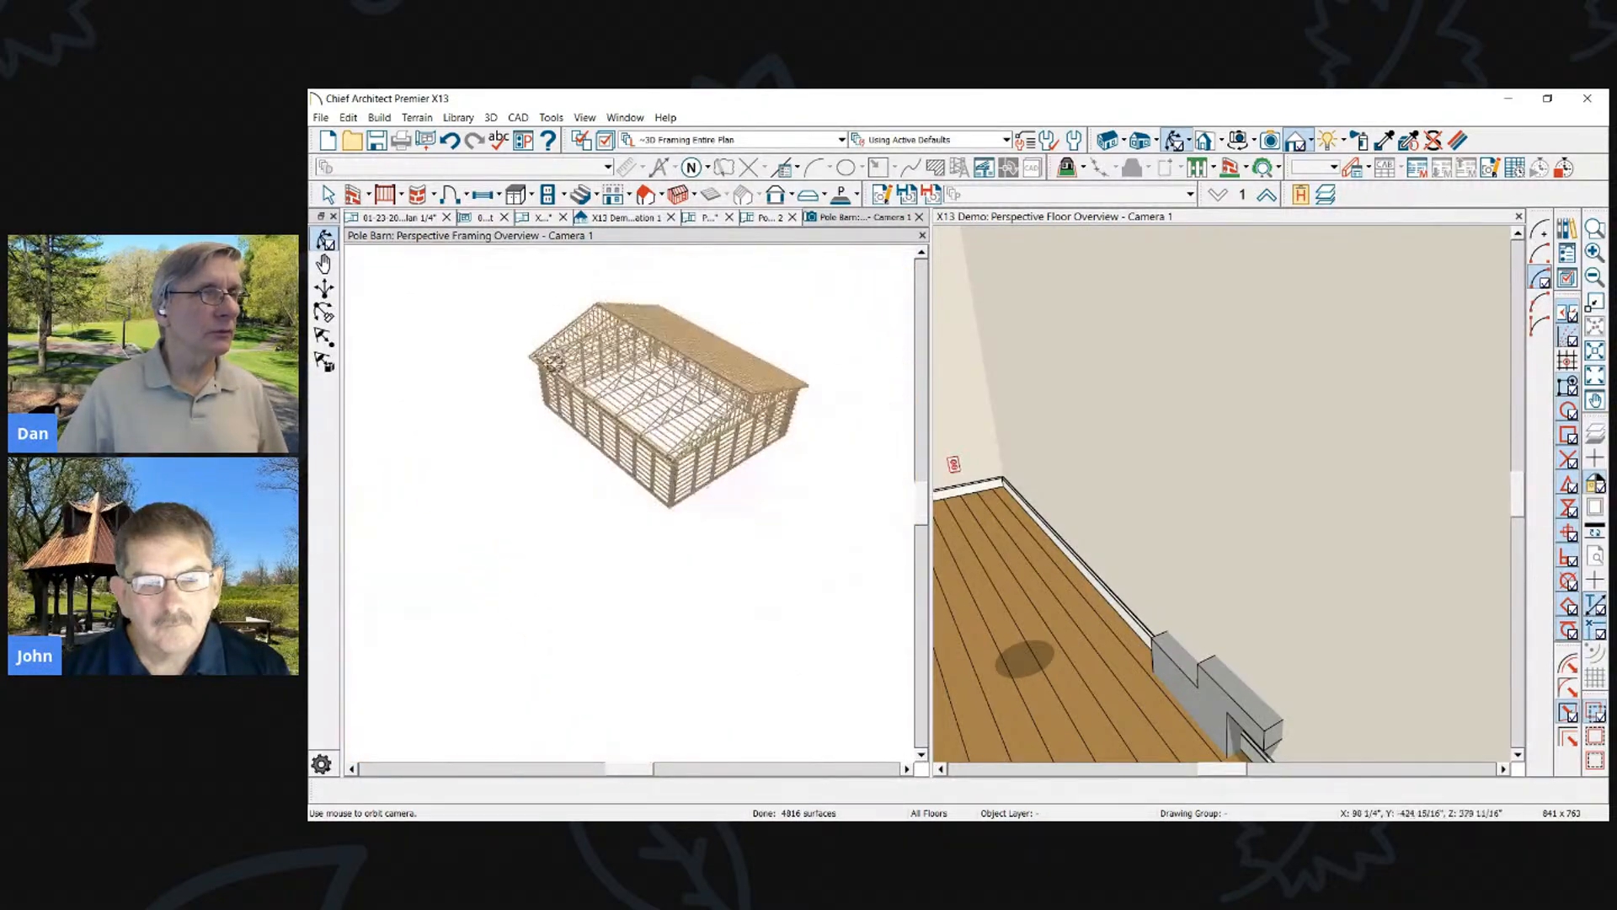
scroll(527, 397, up, 3)
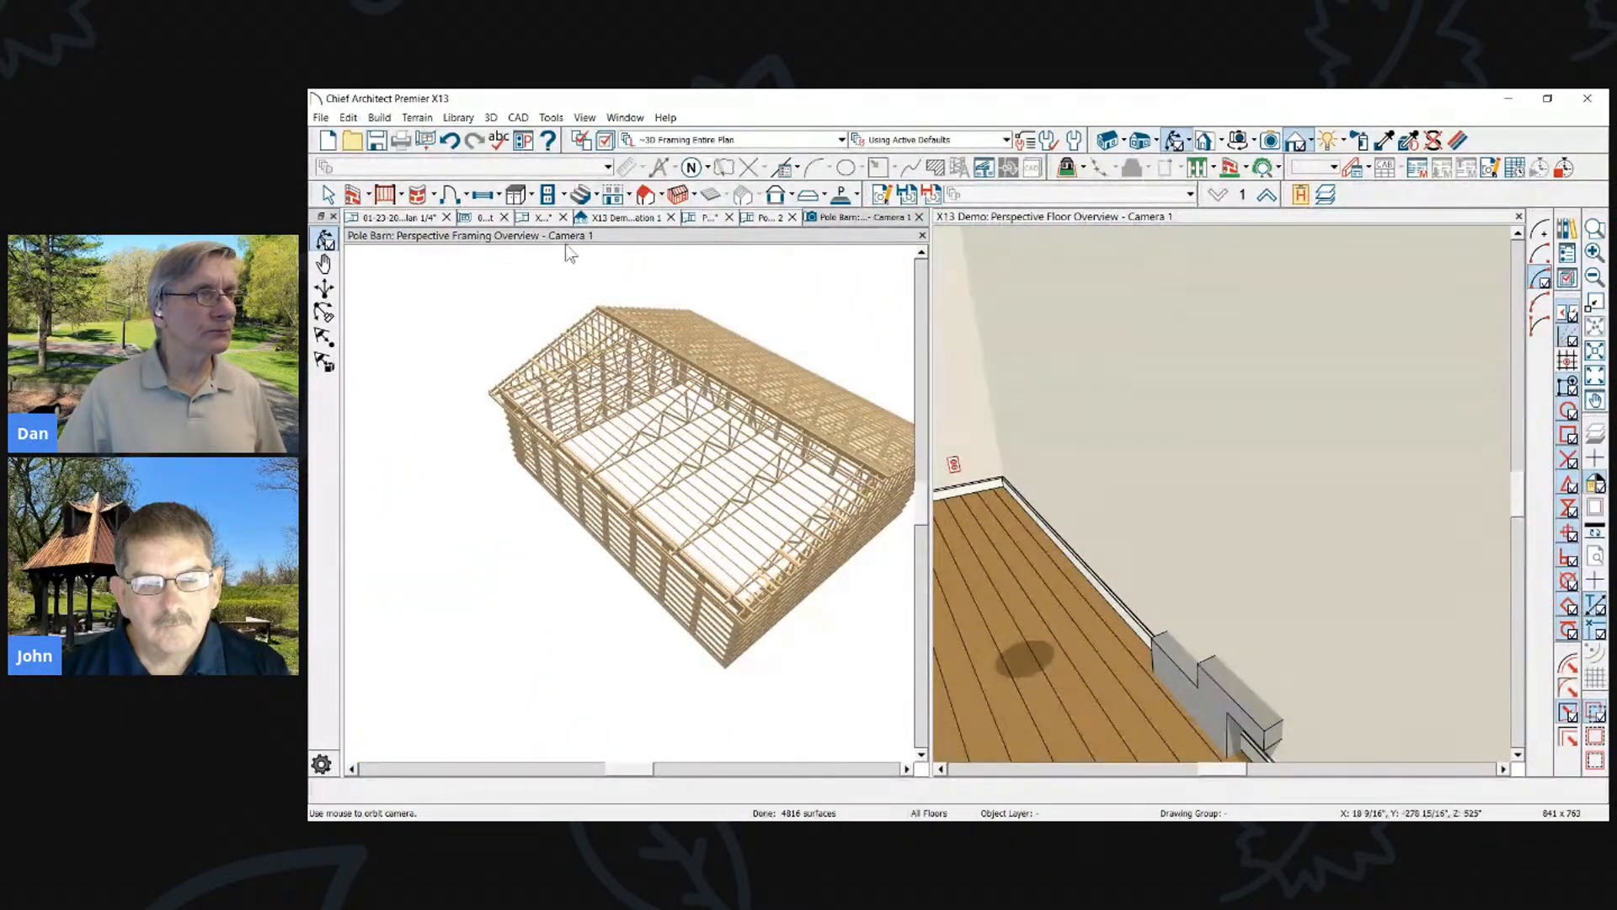
click(1519, 218)
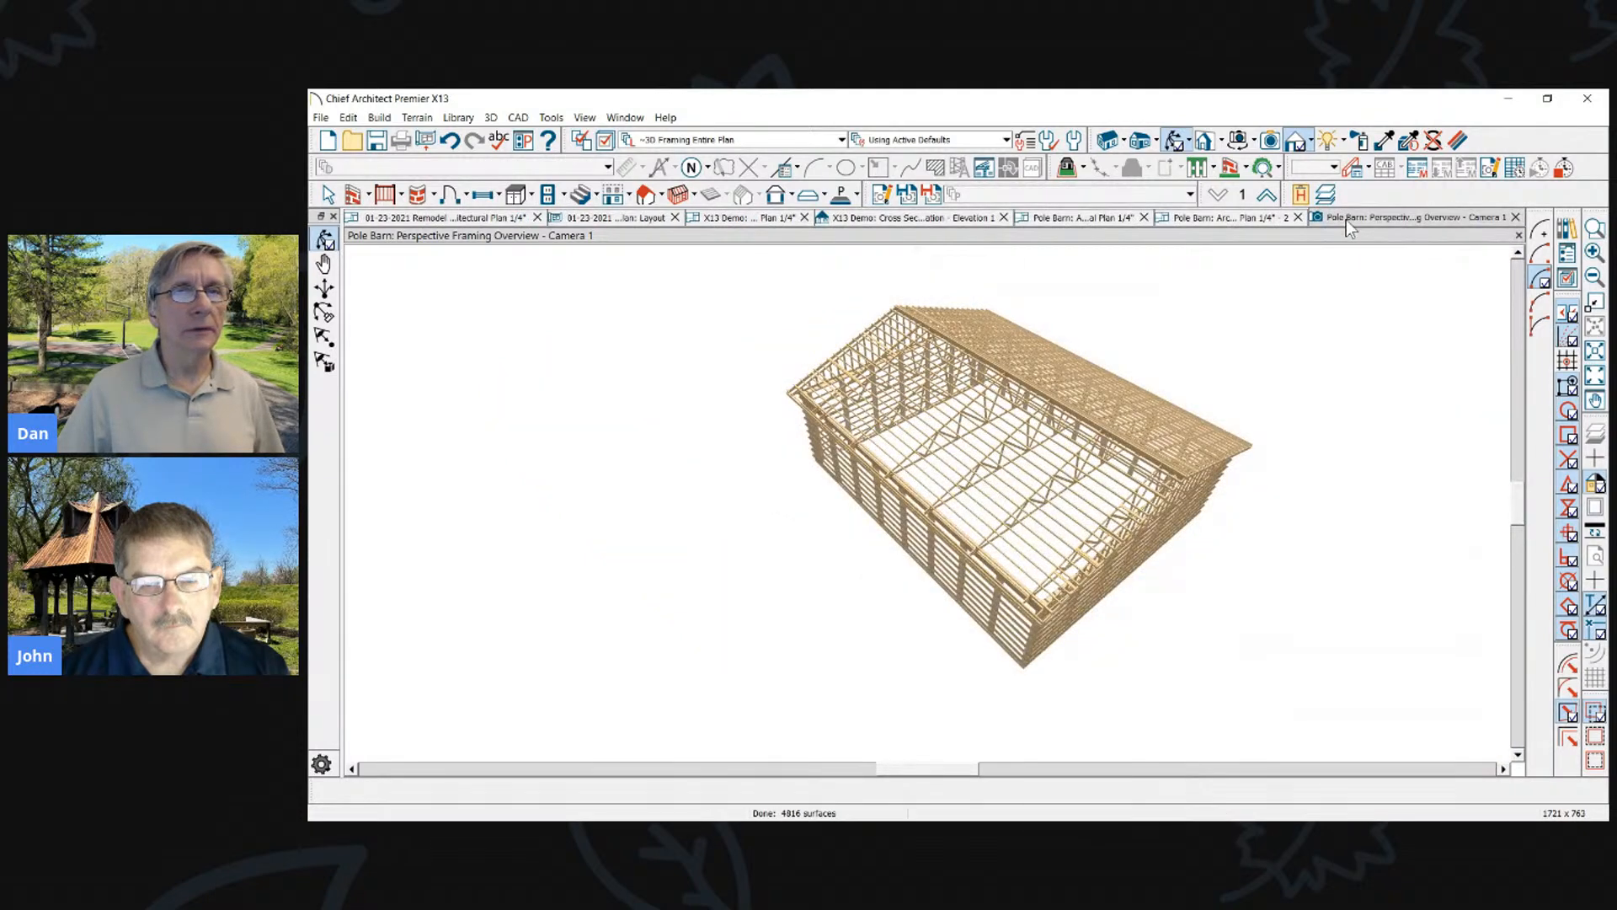
Tile the pole barn's perspective framing overview beside its architectural plan and enlarge both views of the building
drag(1344, 223, 1489, 539)
scroll(1271, 450, up, 3)
scroll(1270, 451, down, 2)
scroll(1271, 449, up, 2)
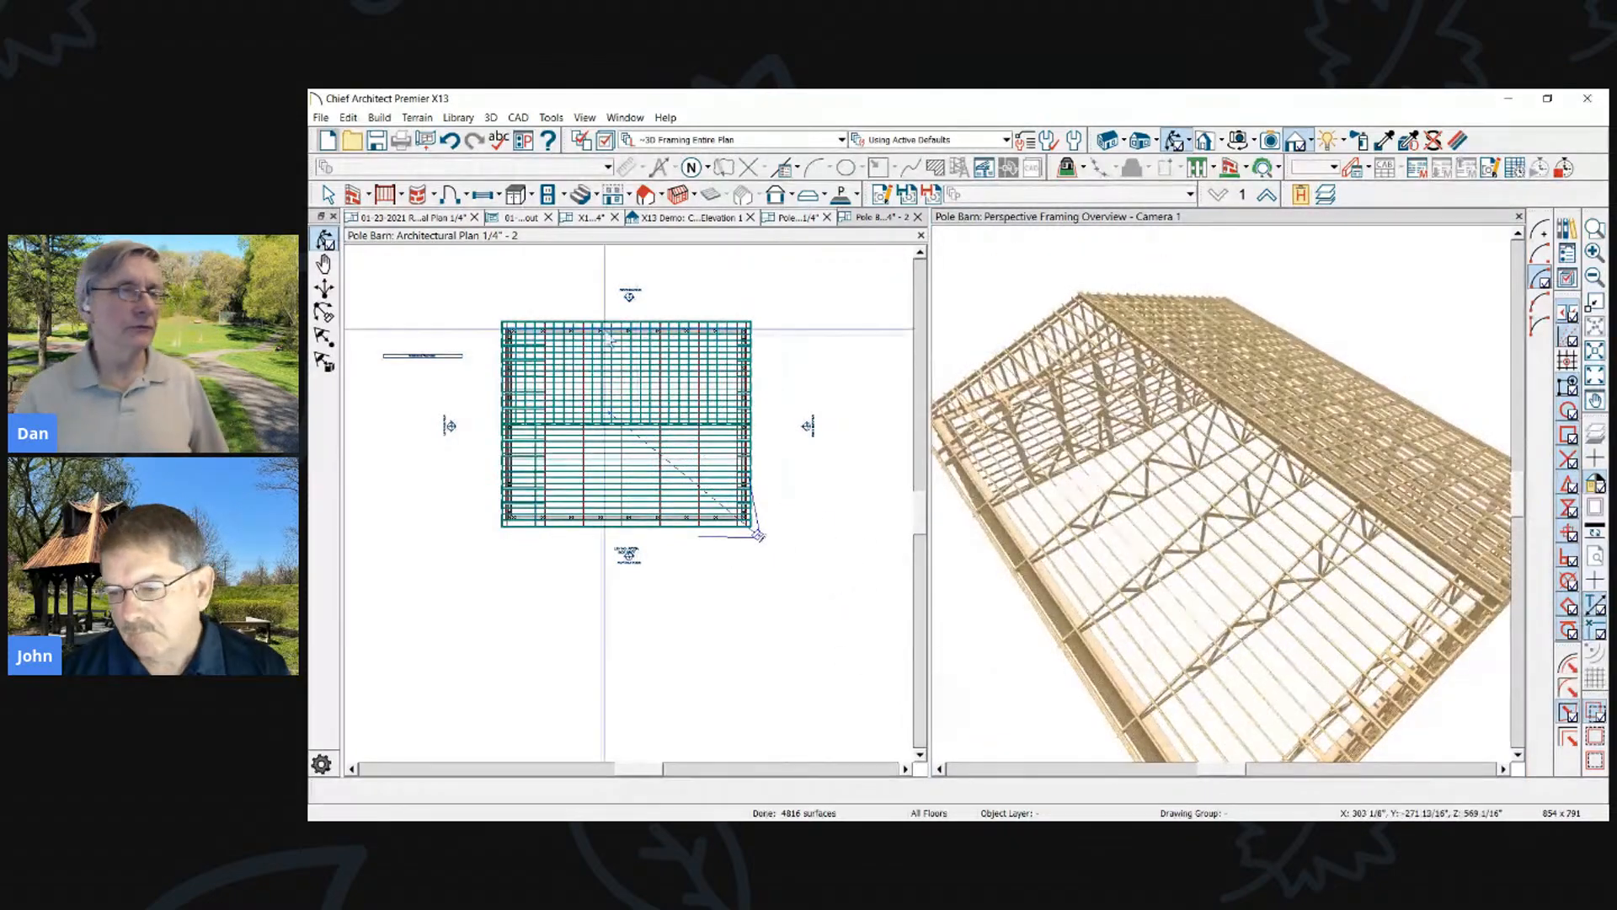
scroll(592, 348, up, 1)
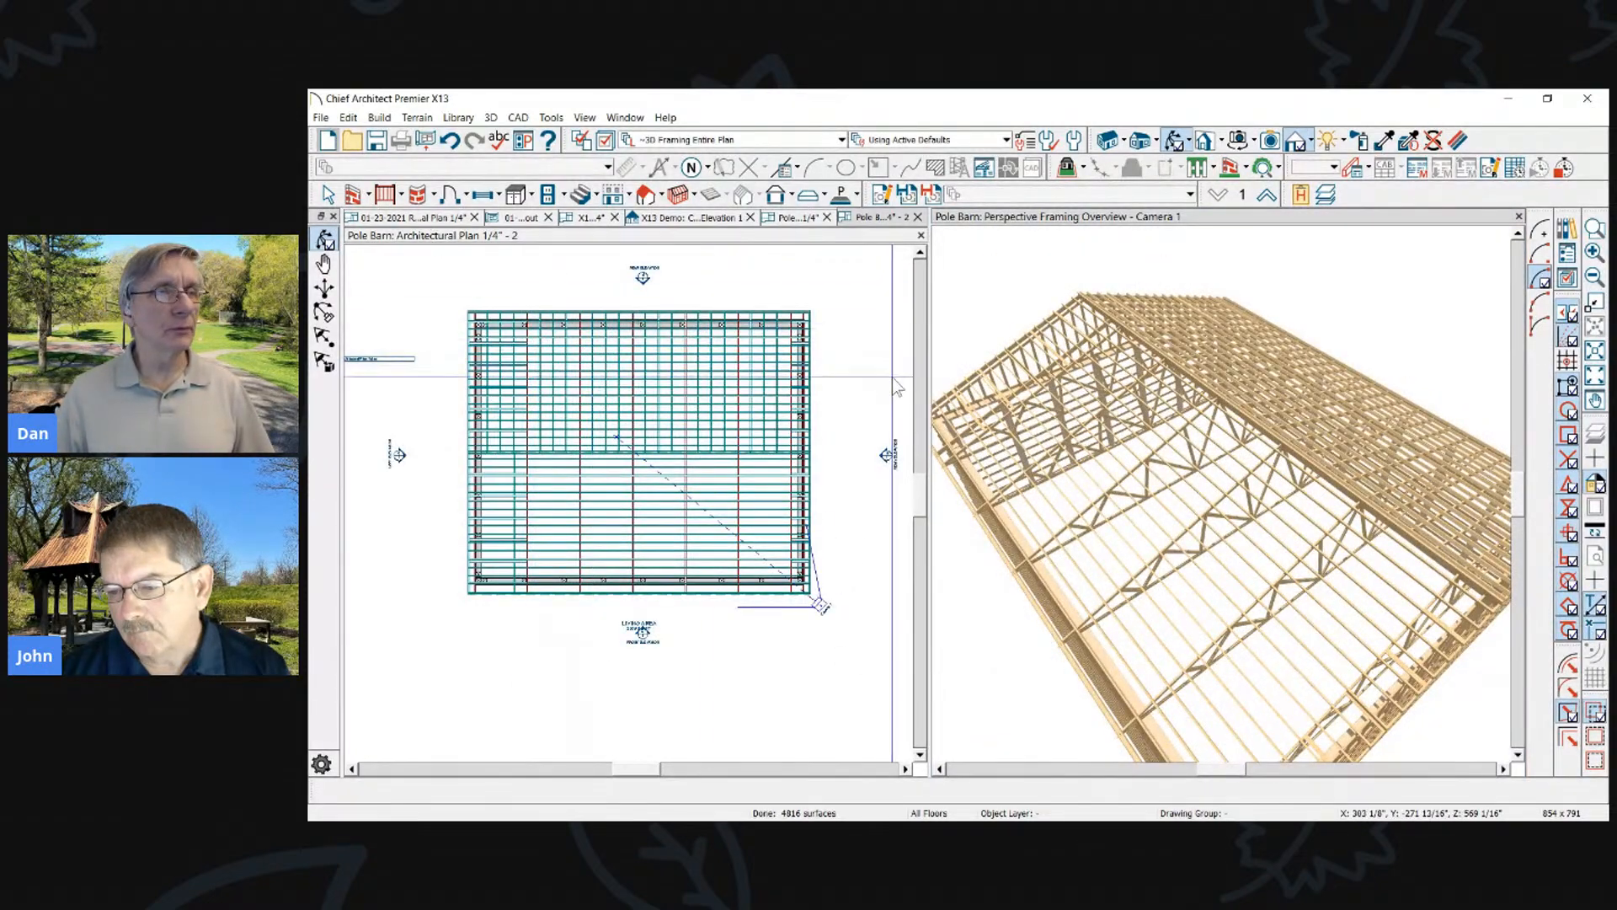
Delete all framing objects on all floors of the pole barn plan
click(710, 266)
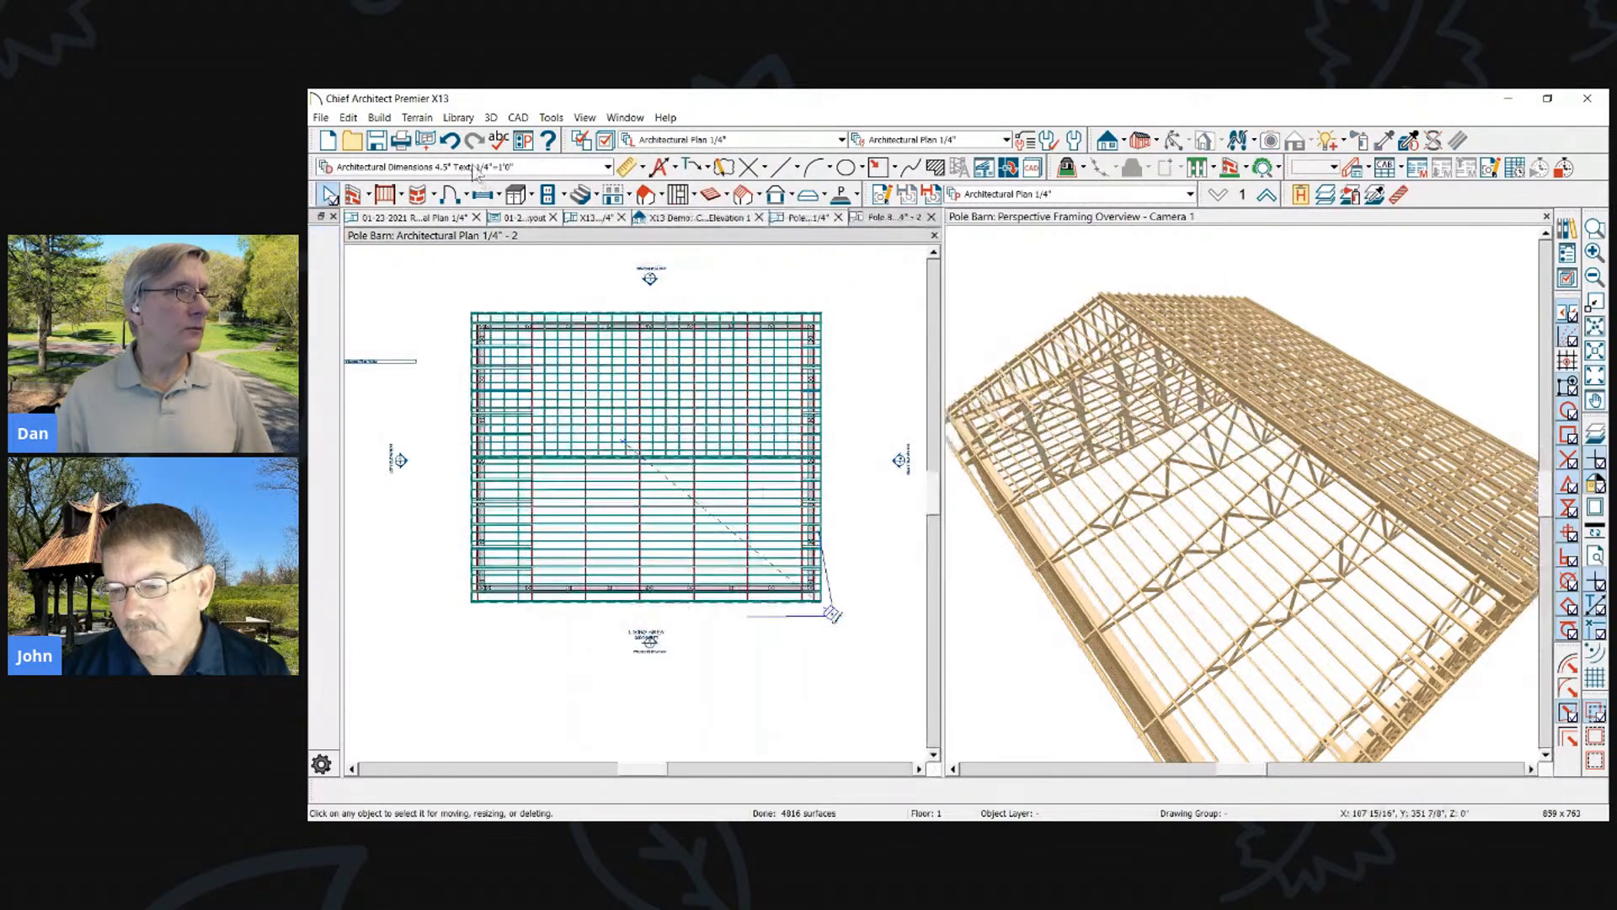
click(350, 119)
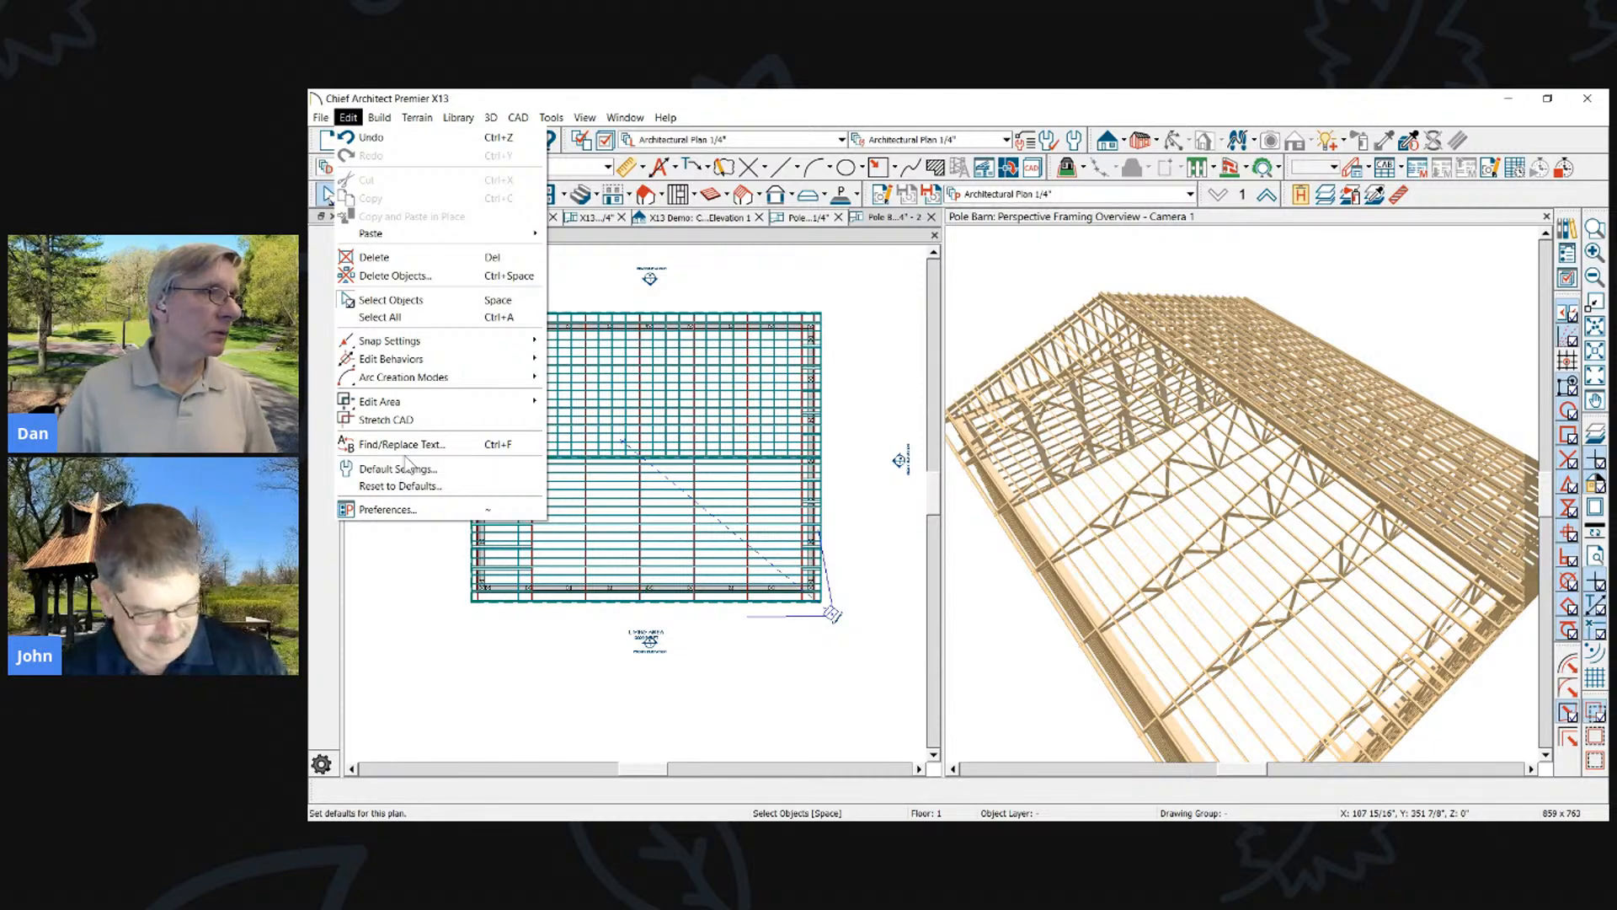
click(394, 276)
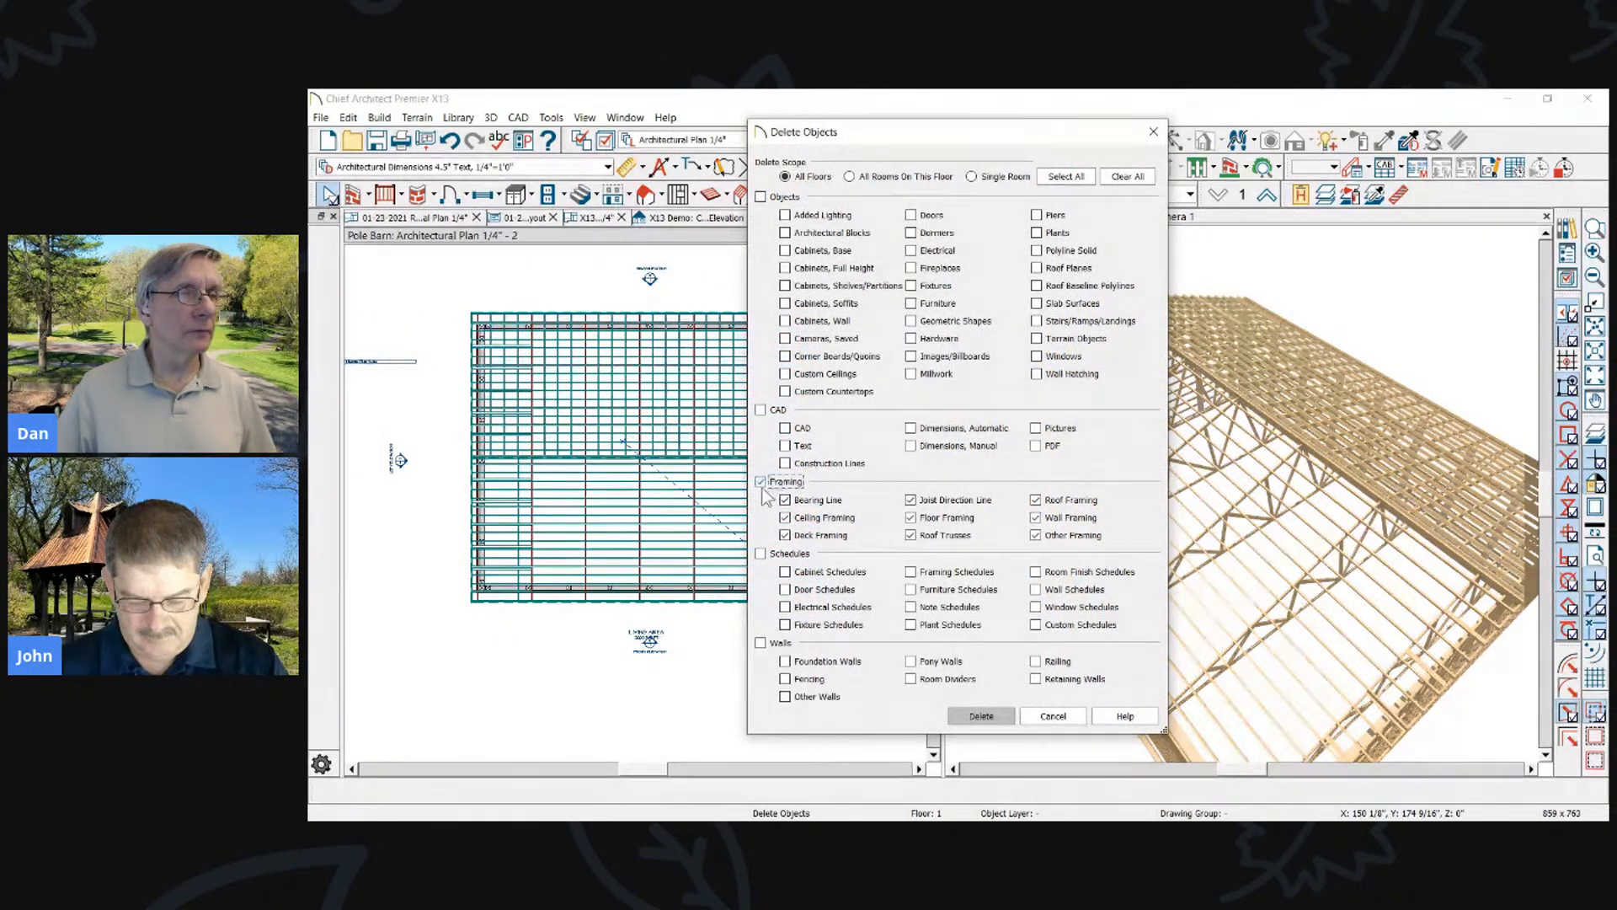
click(987, 719)
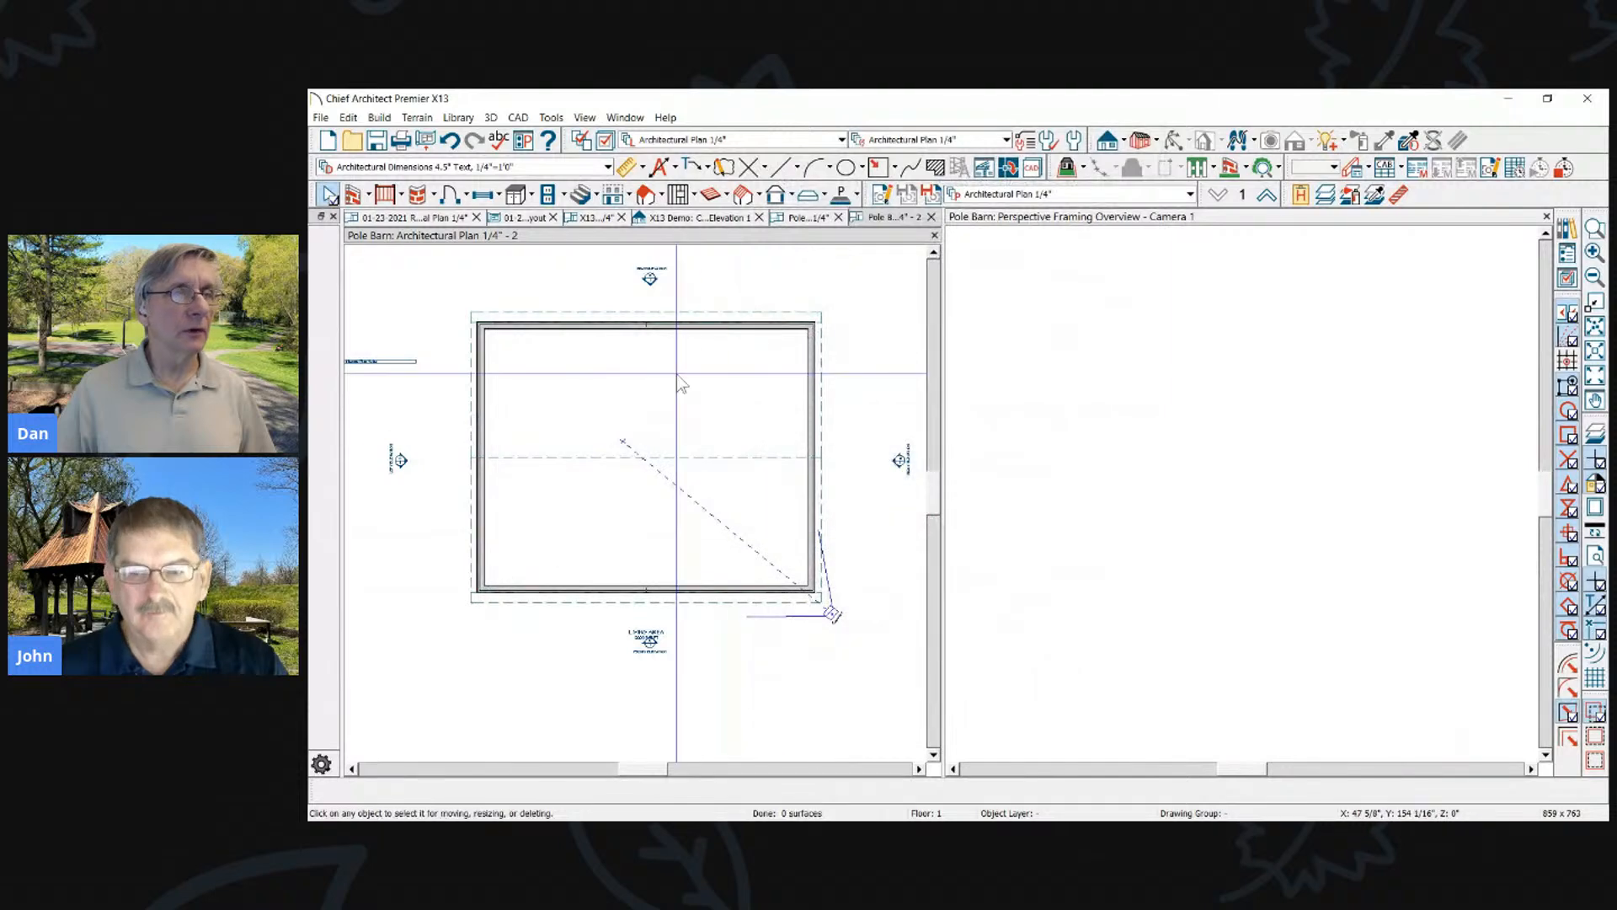
Open the definition of the Siding-6, with Wall Girt wall type from the upper exterior wall's specification
scroll(682, 384, up, 1)
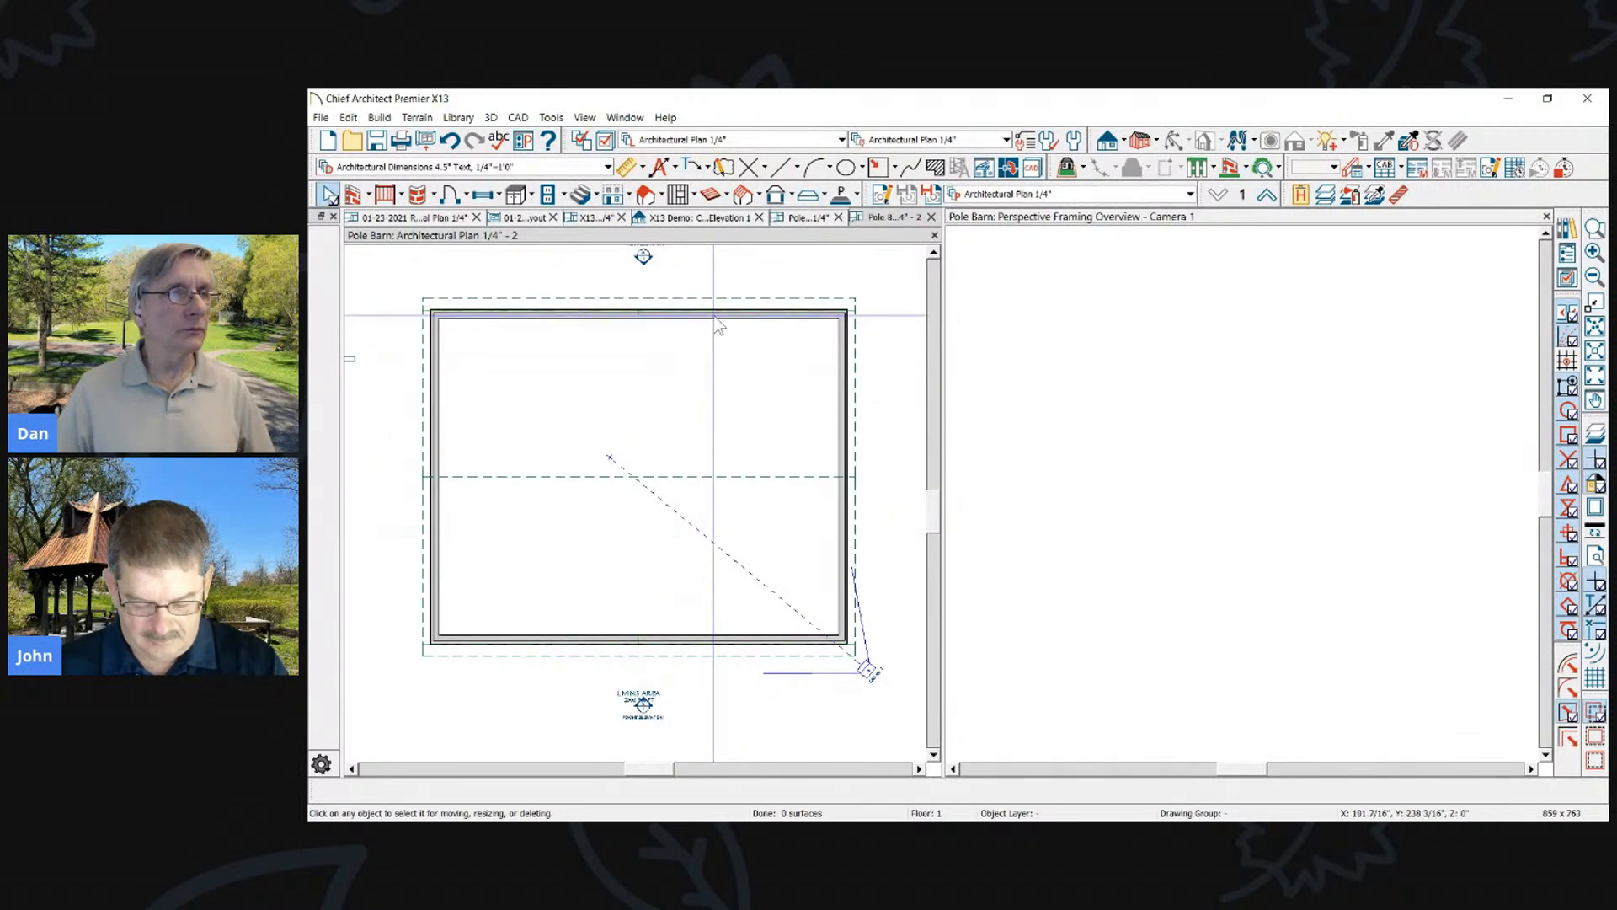
click(715, 314)
double_click(716, 318)
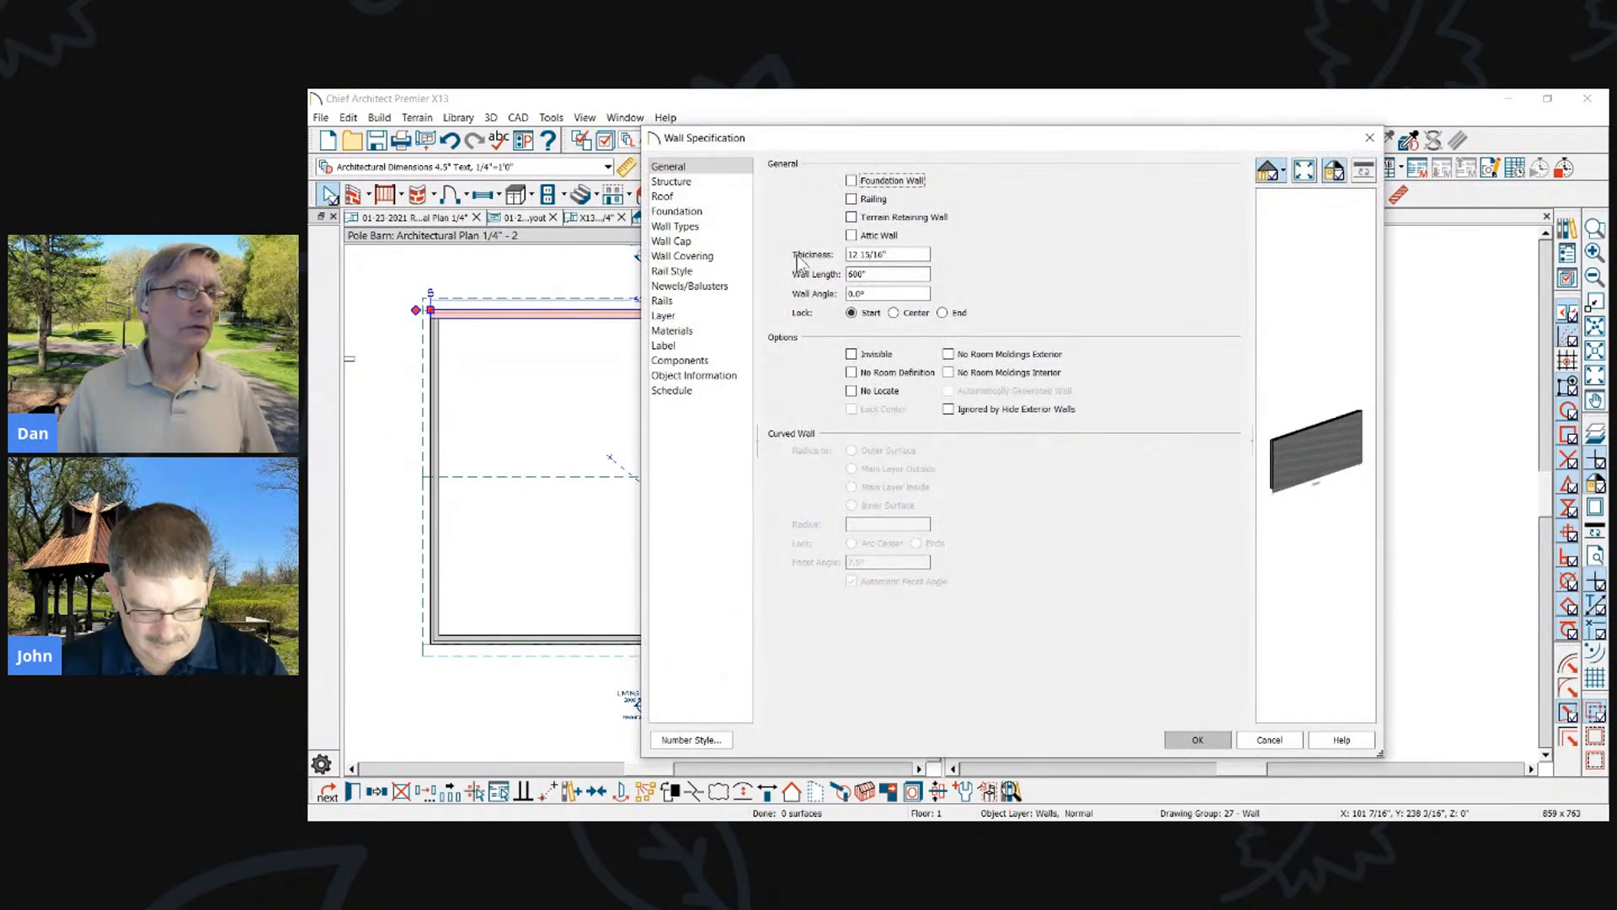
click(695, 227)
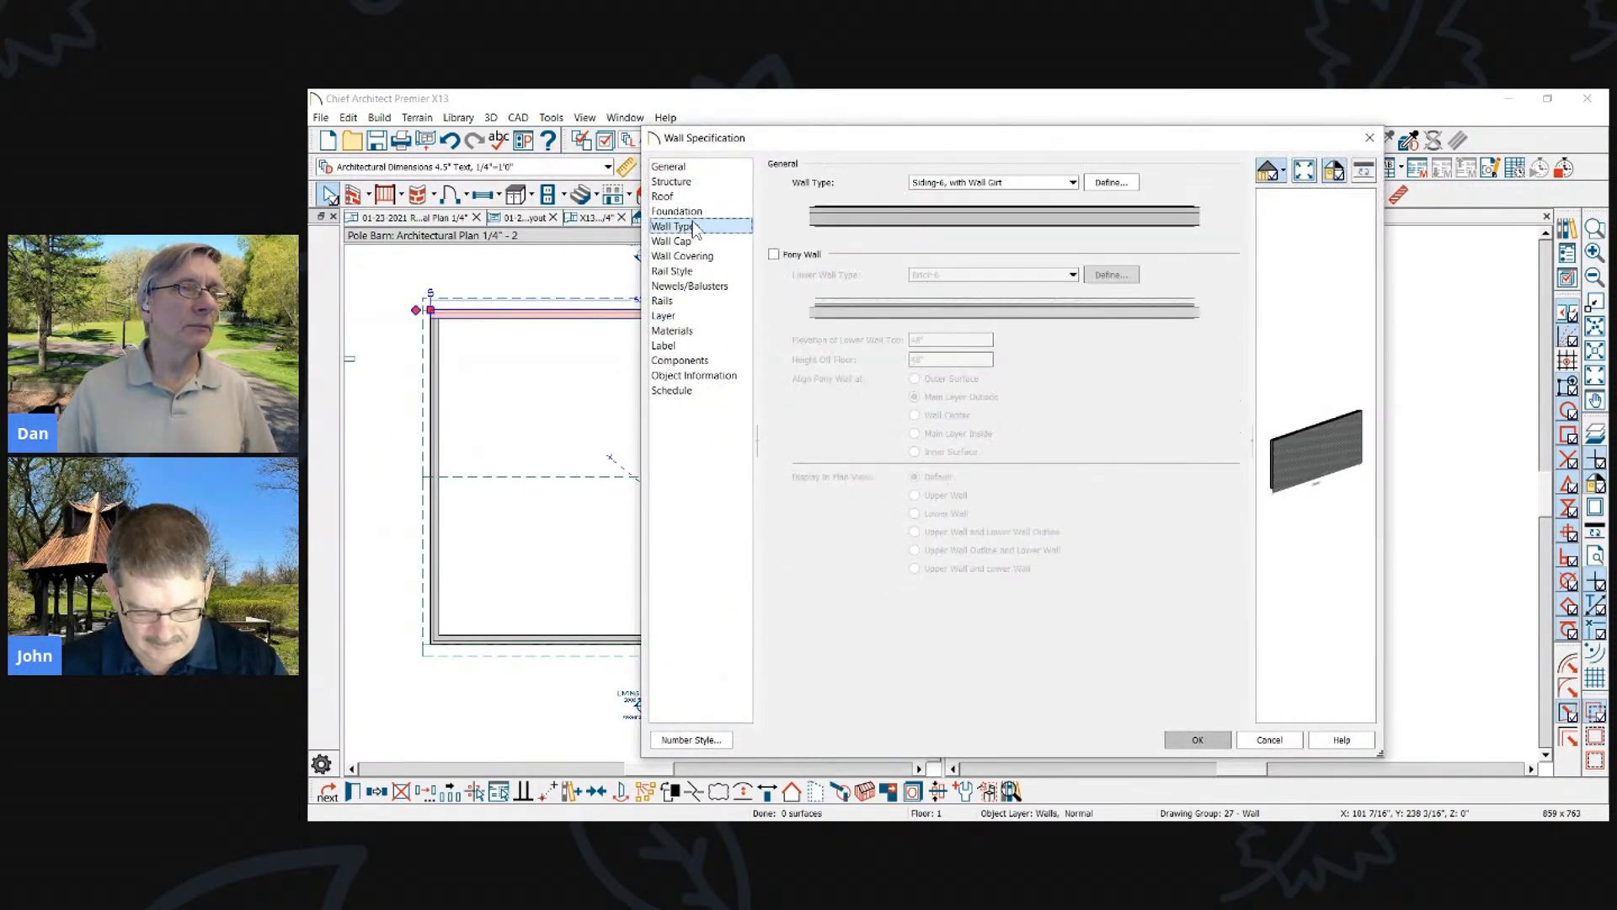
click(1129, 185)
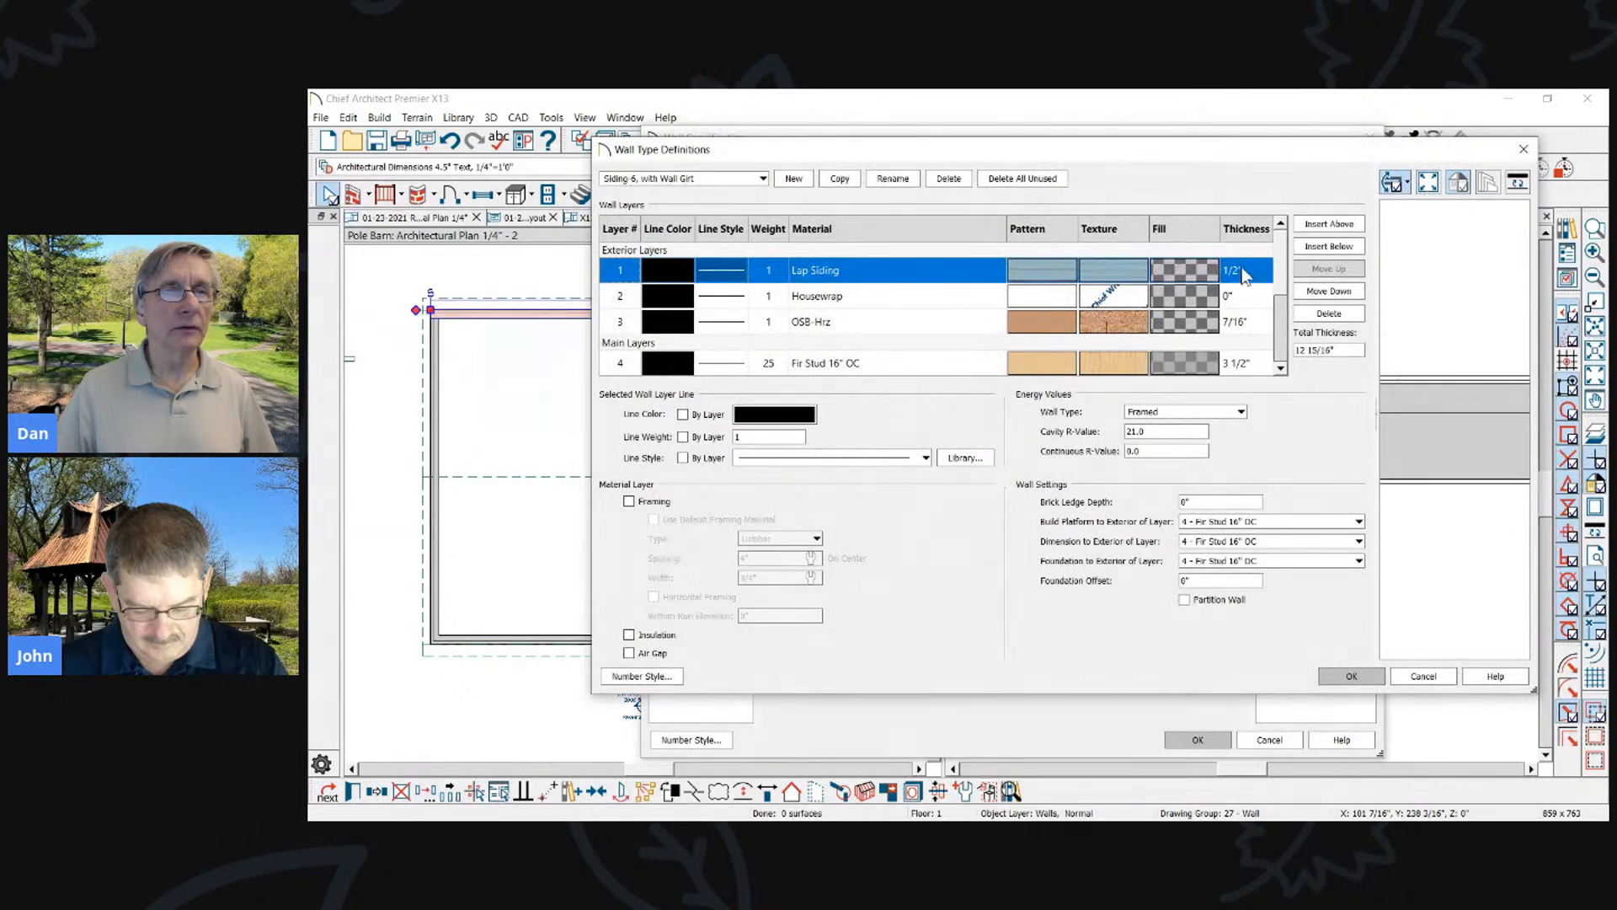
Examine the wall type's layers, especially the framing settings of the Fir Framing 2 and Fir Stud 16" OC main layers
scroll(1250, 327, down, 2)
click(1234, 340)
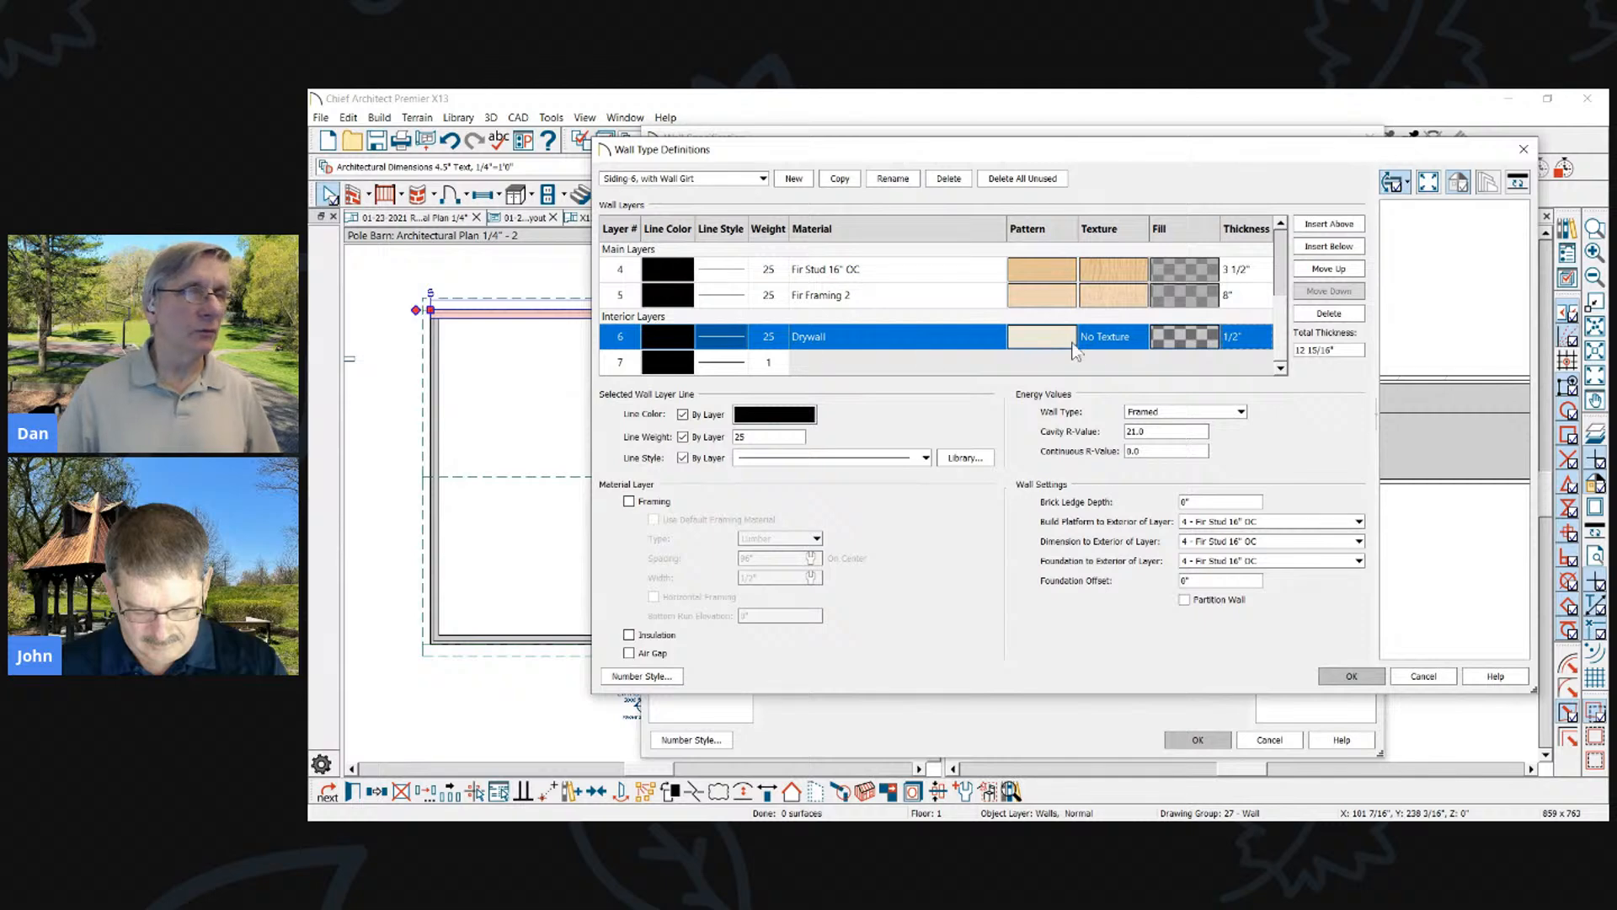
scroll(1281, 310, up, 1)
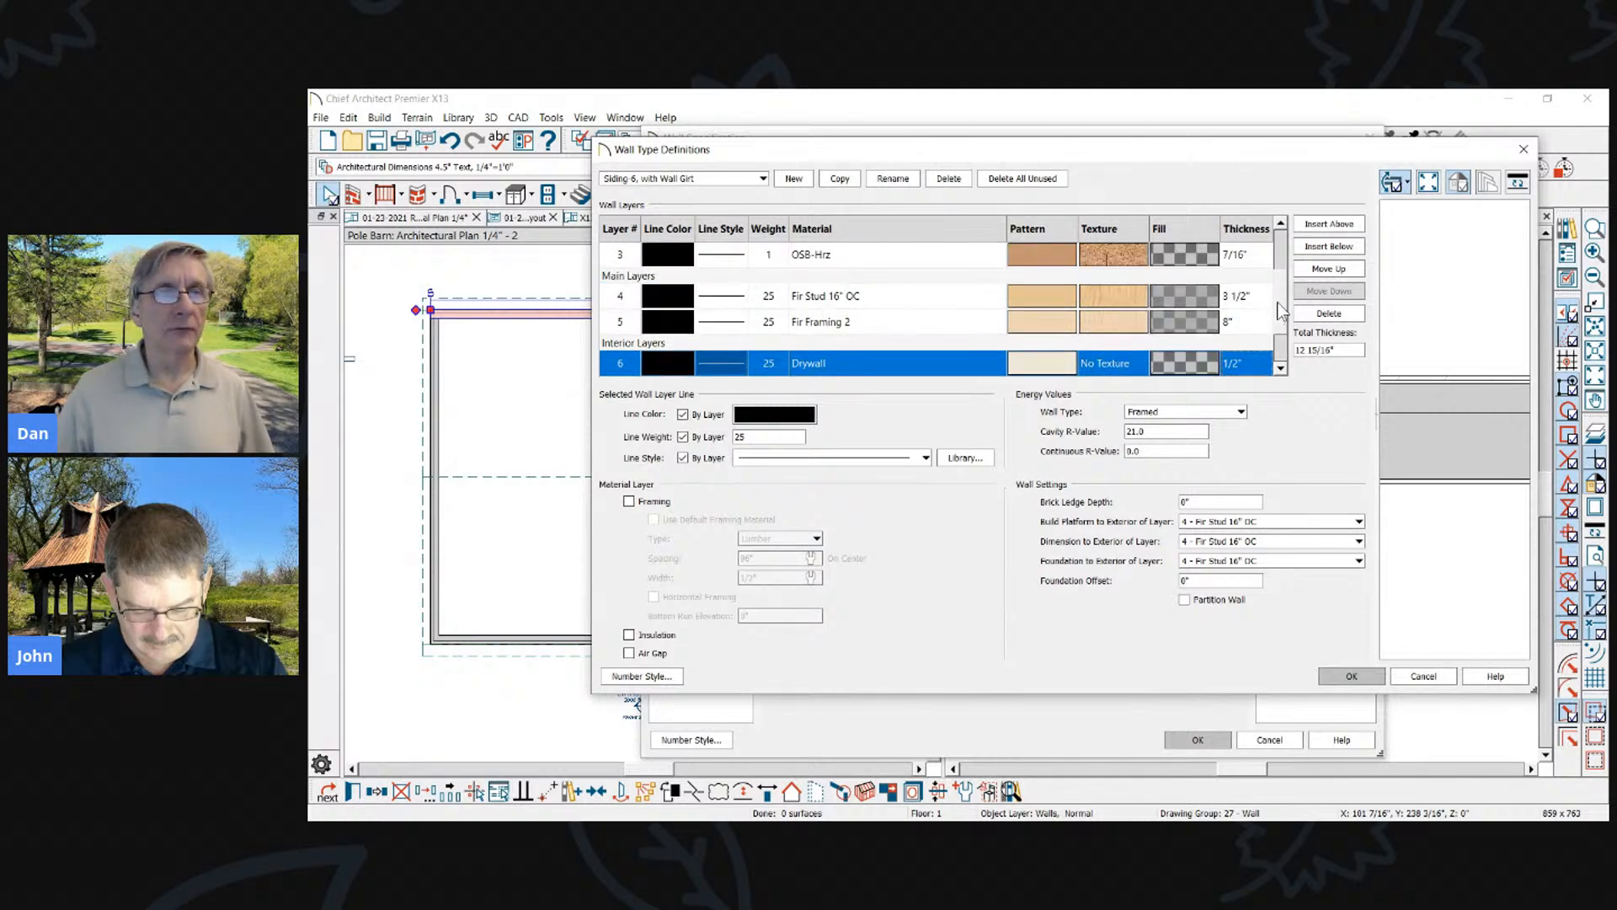
click(1196, 326)
click(1211, 298)
scroll(1282, 307, up, 2)
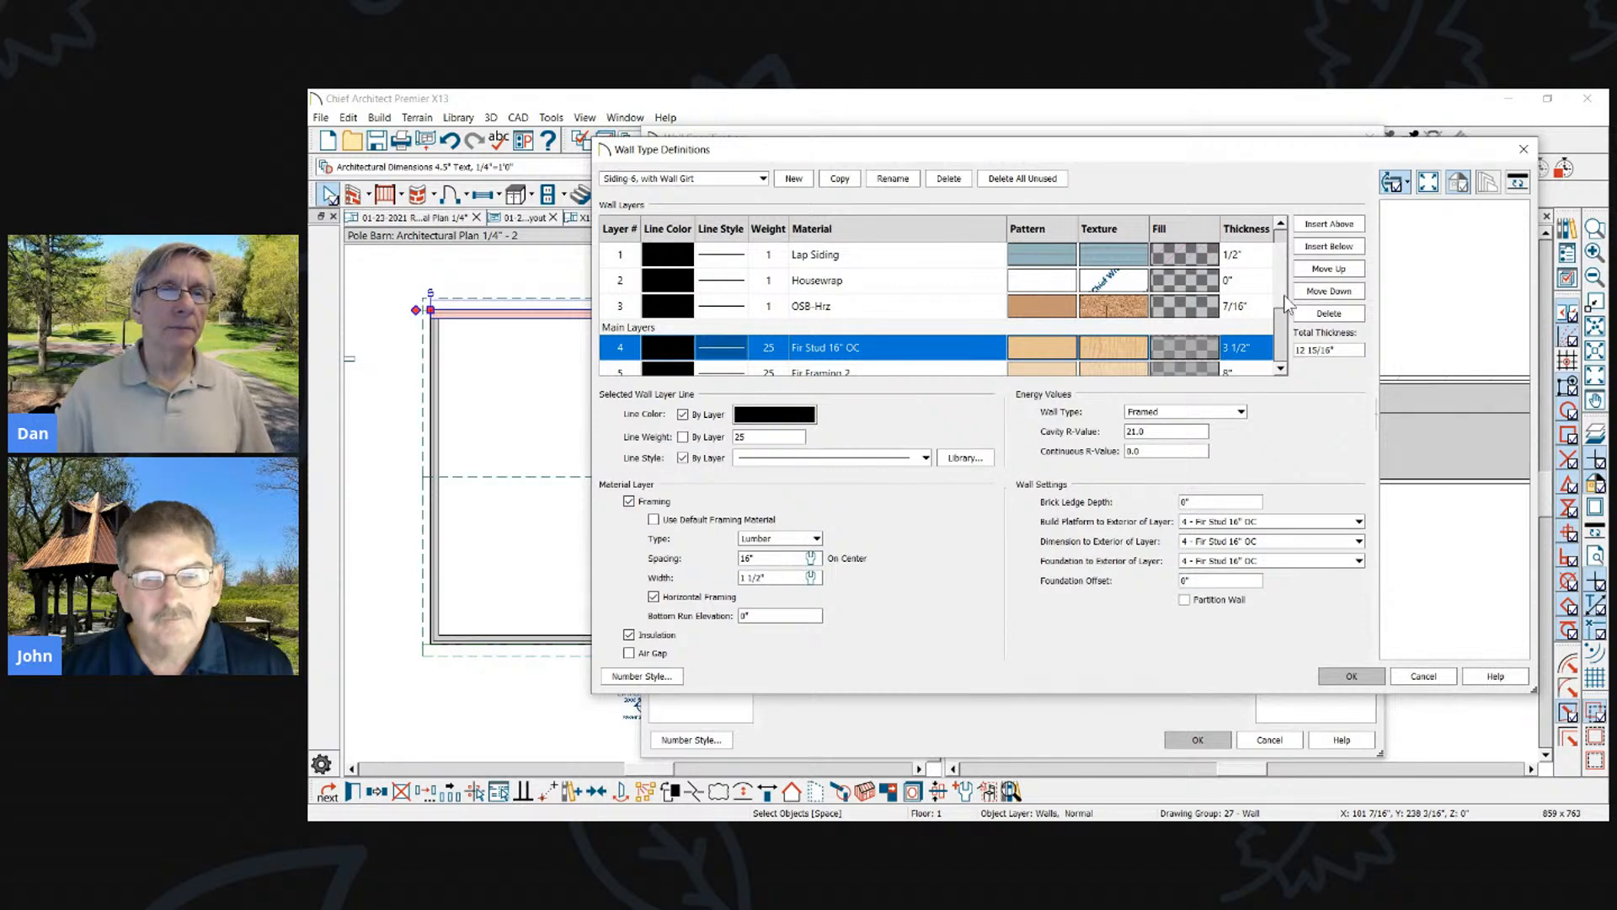
scroll(1263, 307, up, 1)
scroll(1187, 345, down, 3)
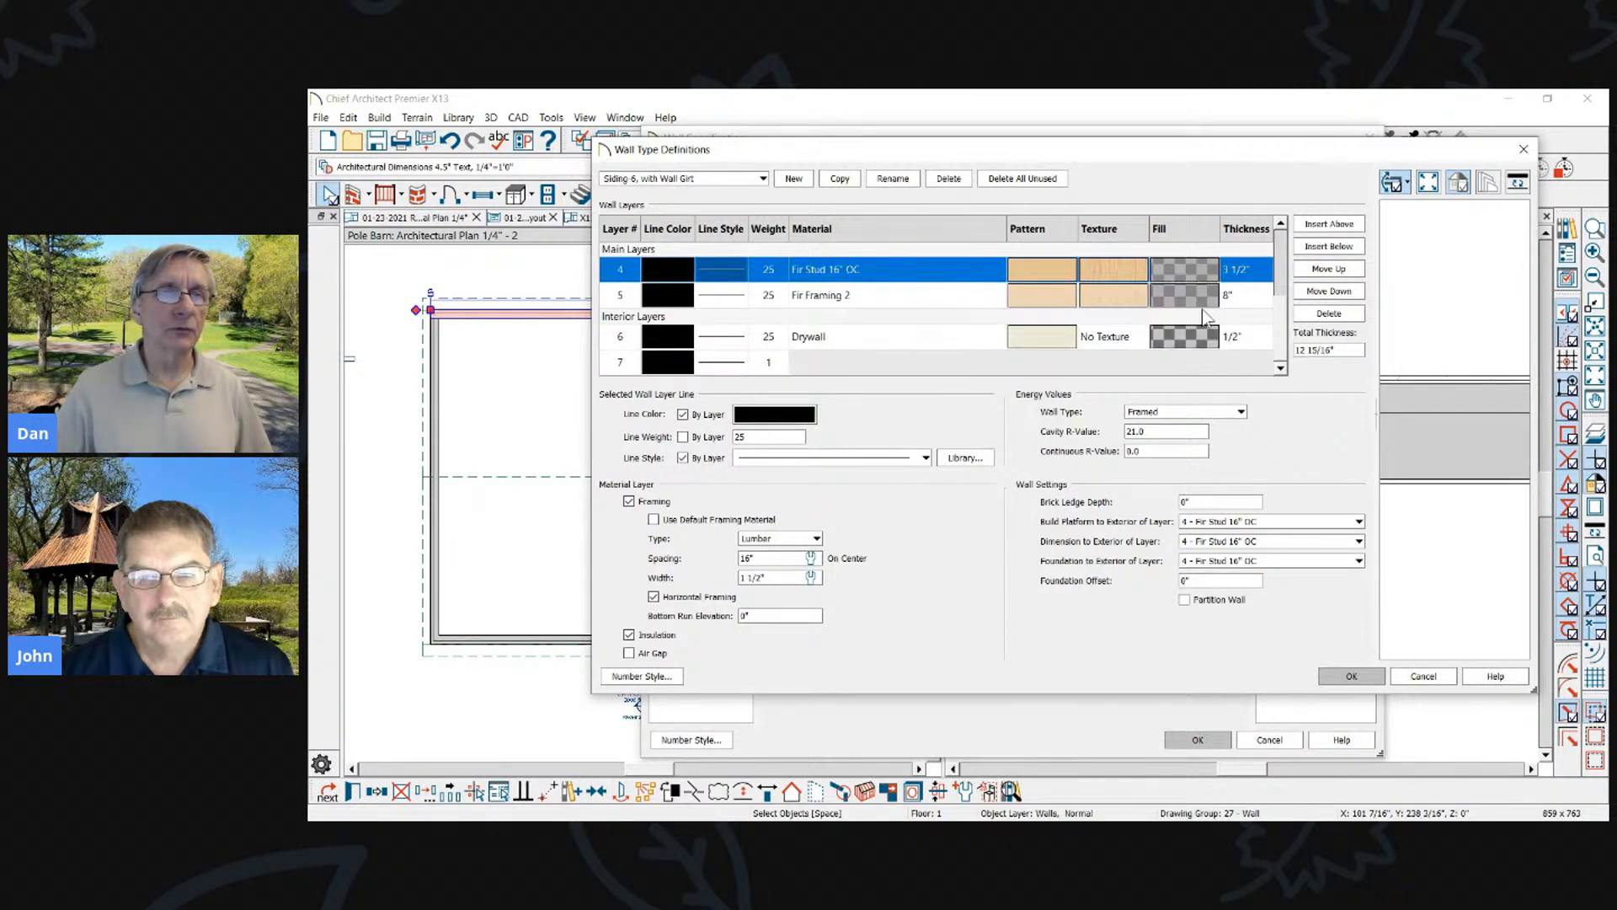
scroll(1180, 324, up, 3)
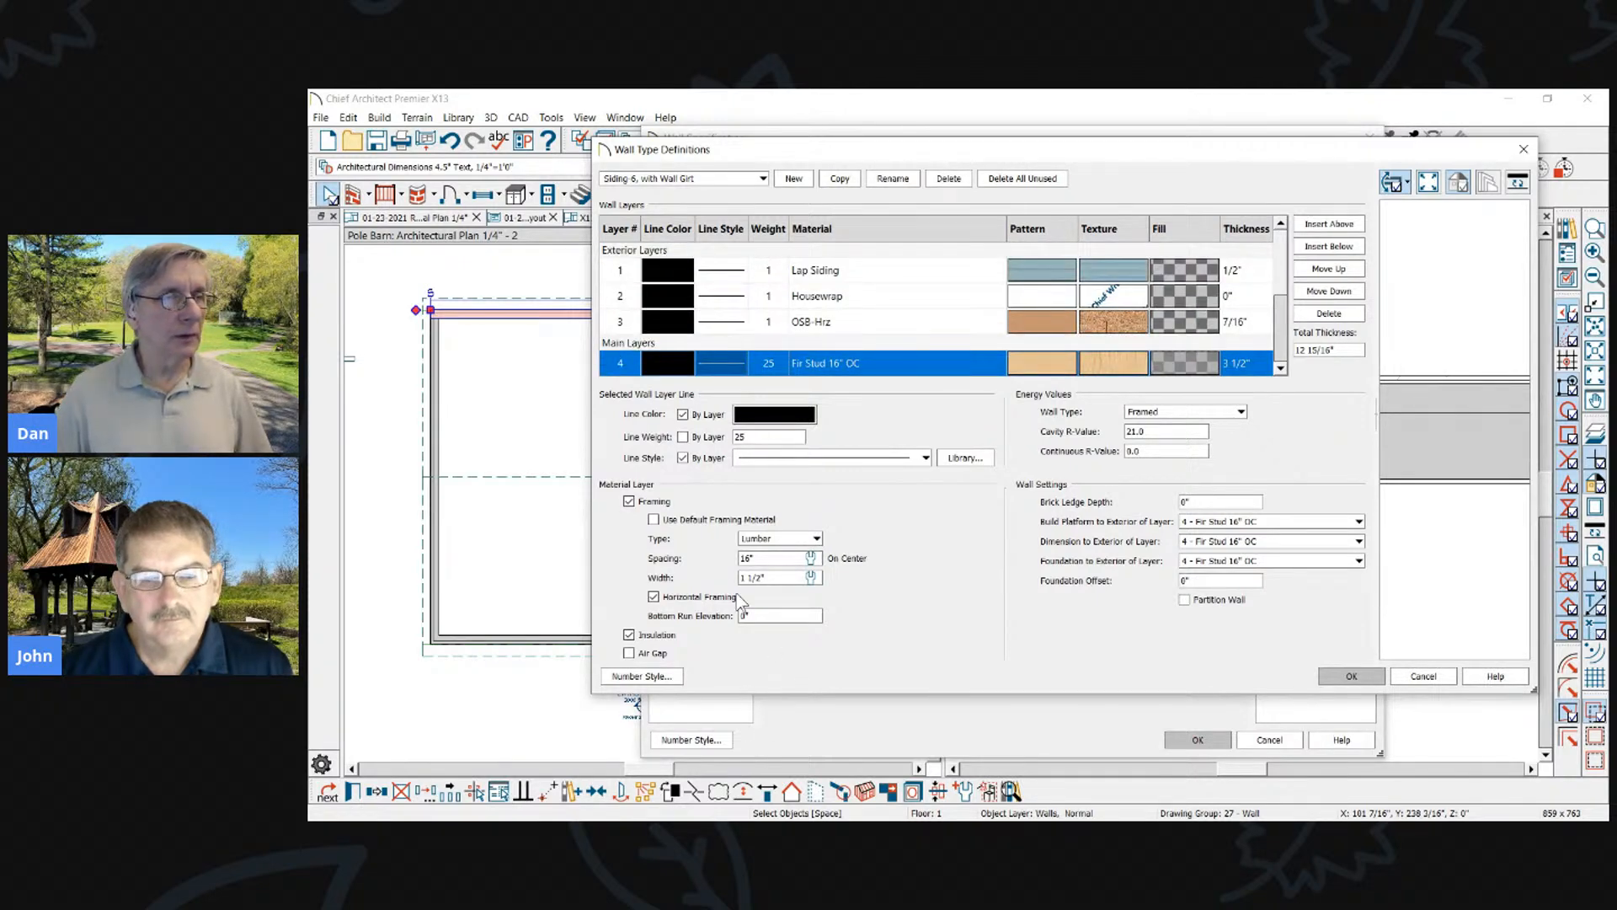
click(1158, 363)
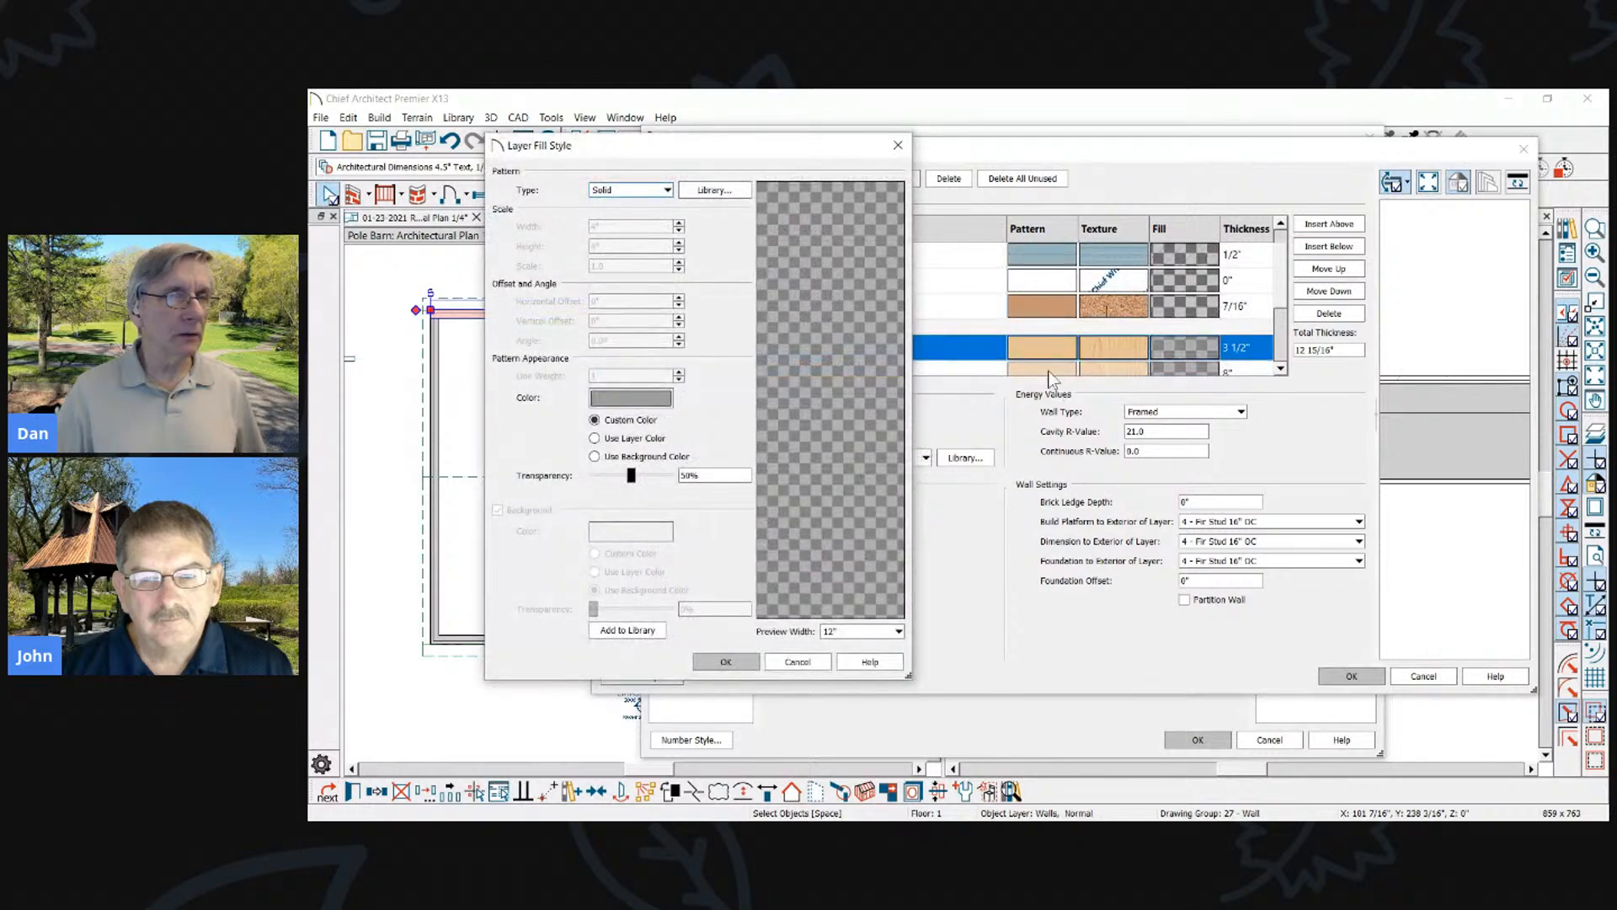
click(797, 662)
click(1171, 352)
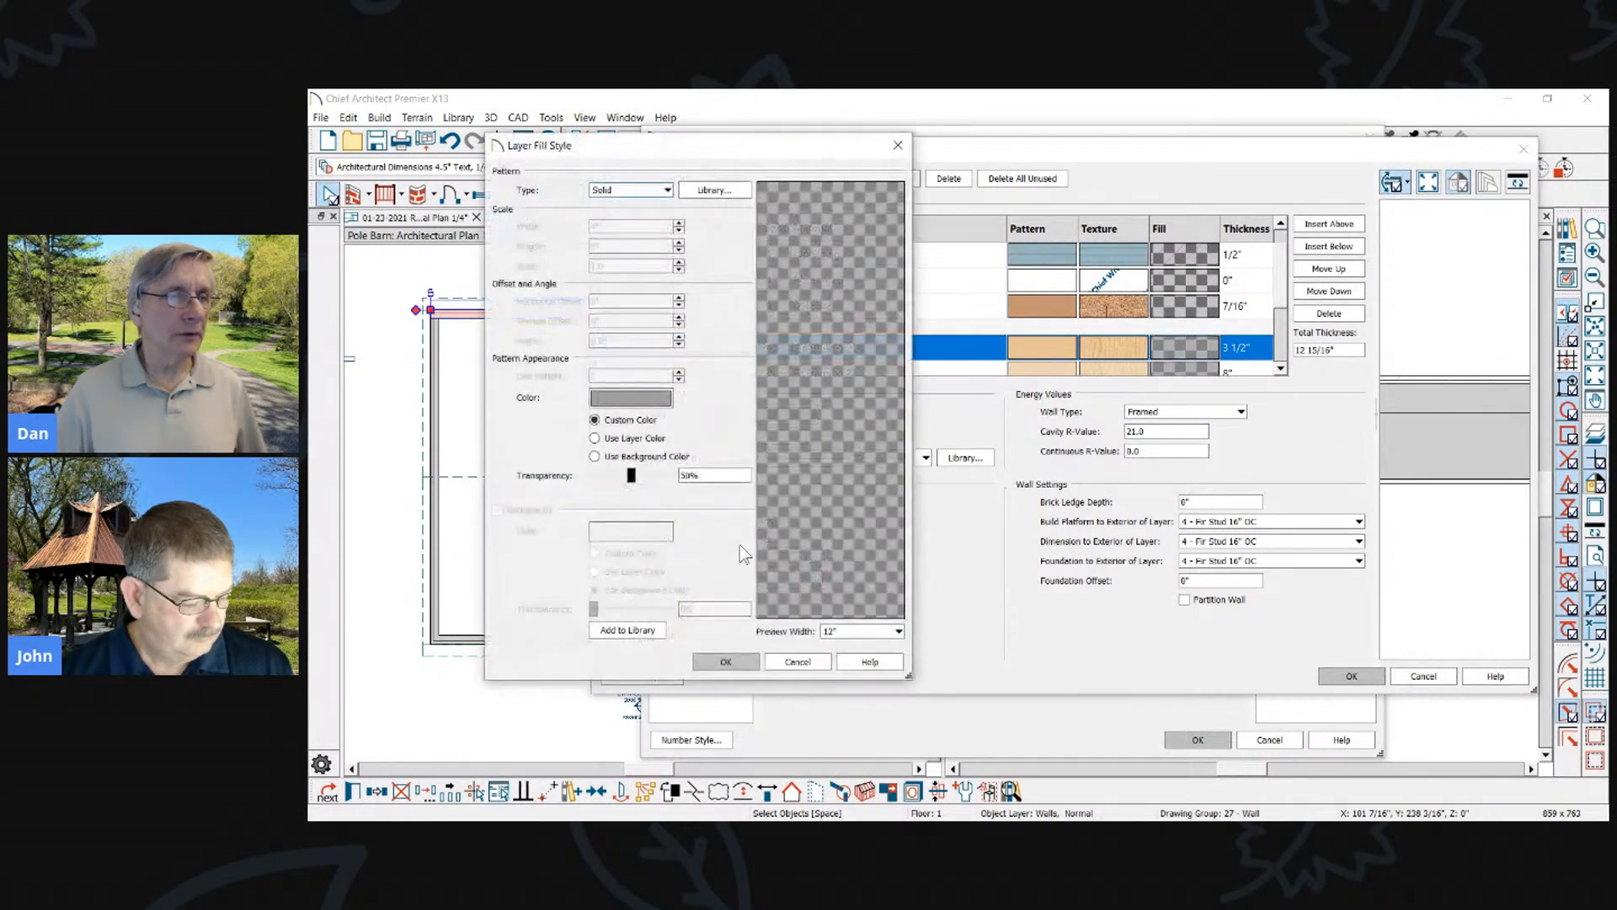
click(783, 664)
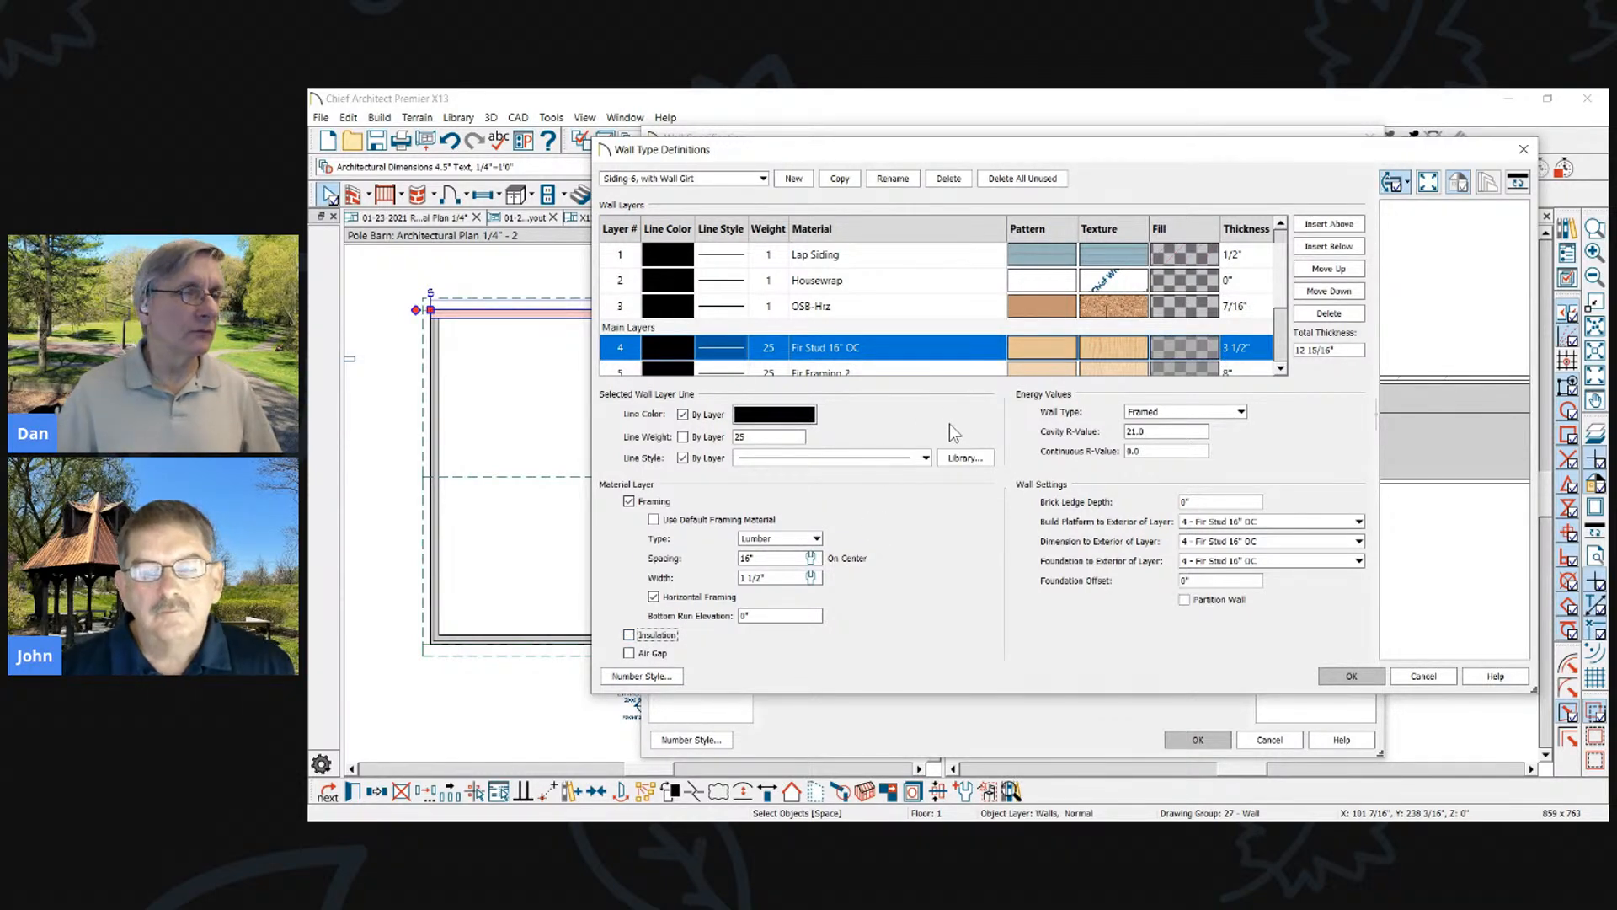
Turn off insulation for the Fir Stud 16" OC layer, accept the wall type, and build wall framing for the four exterior walls
click(1334, 676)
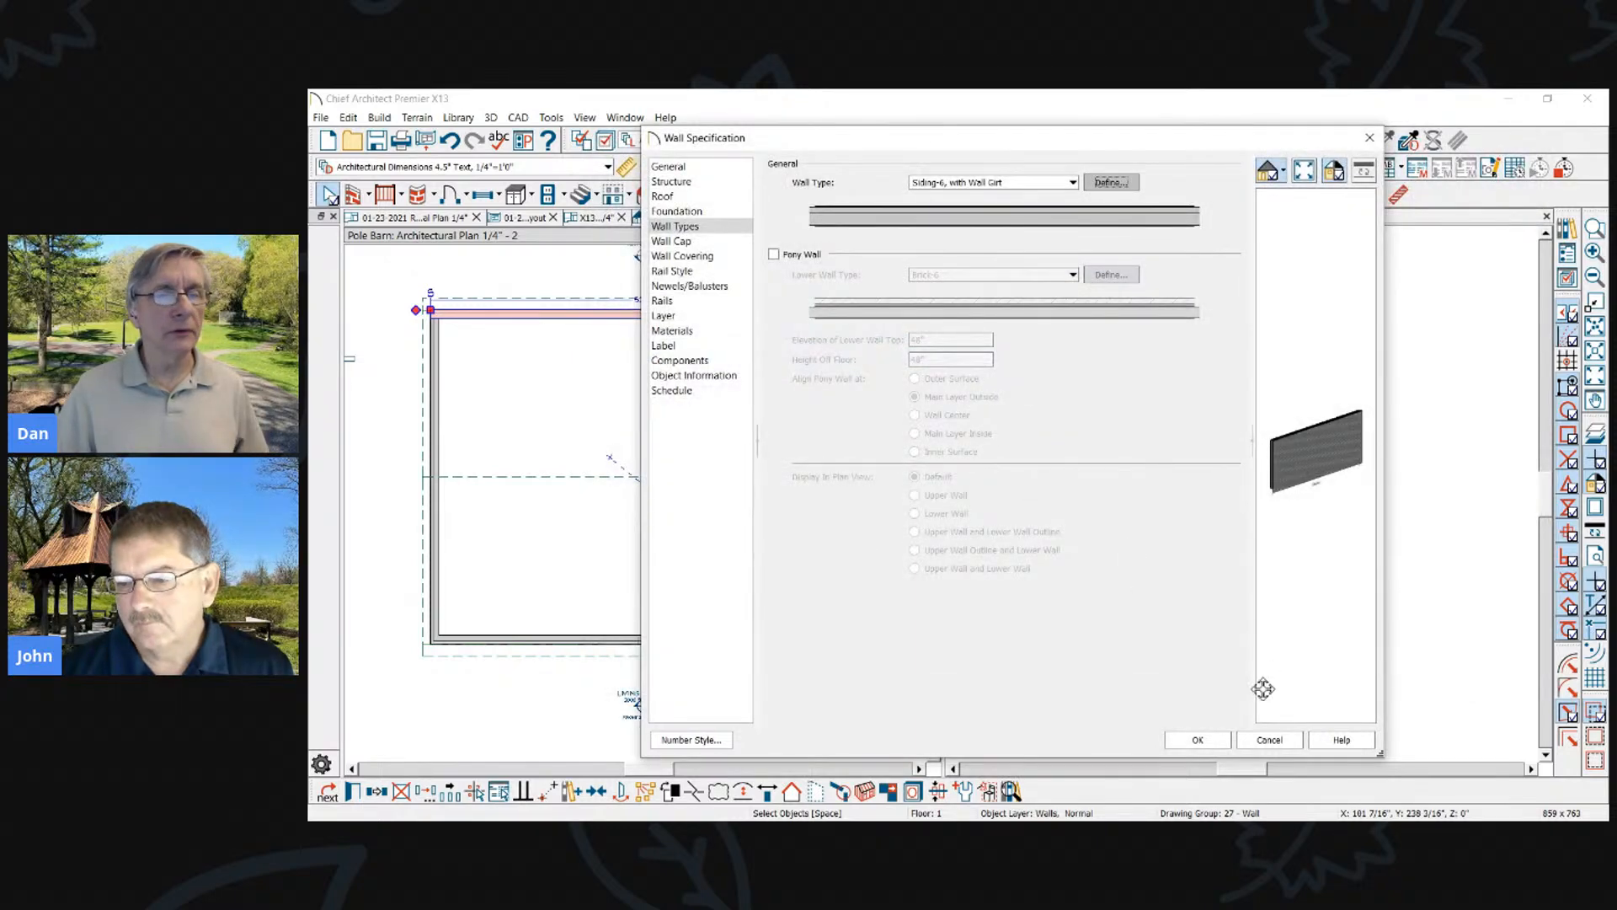
click(1213, 743)
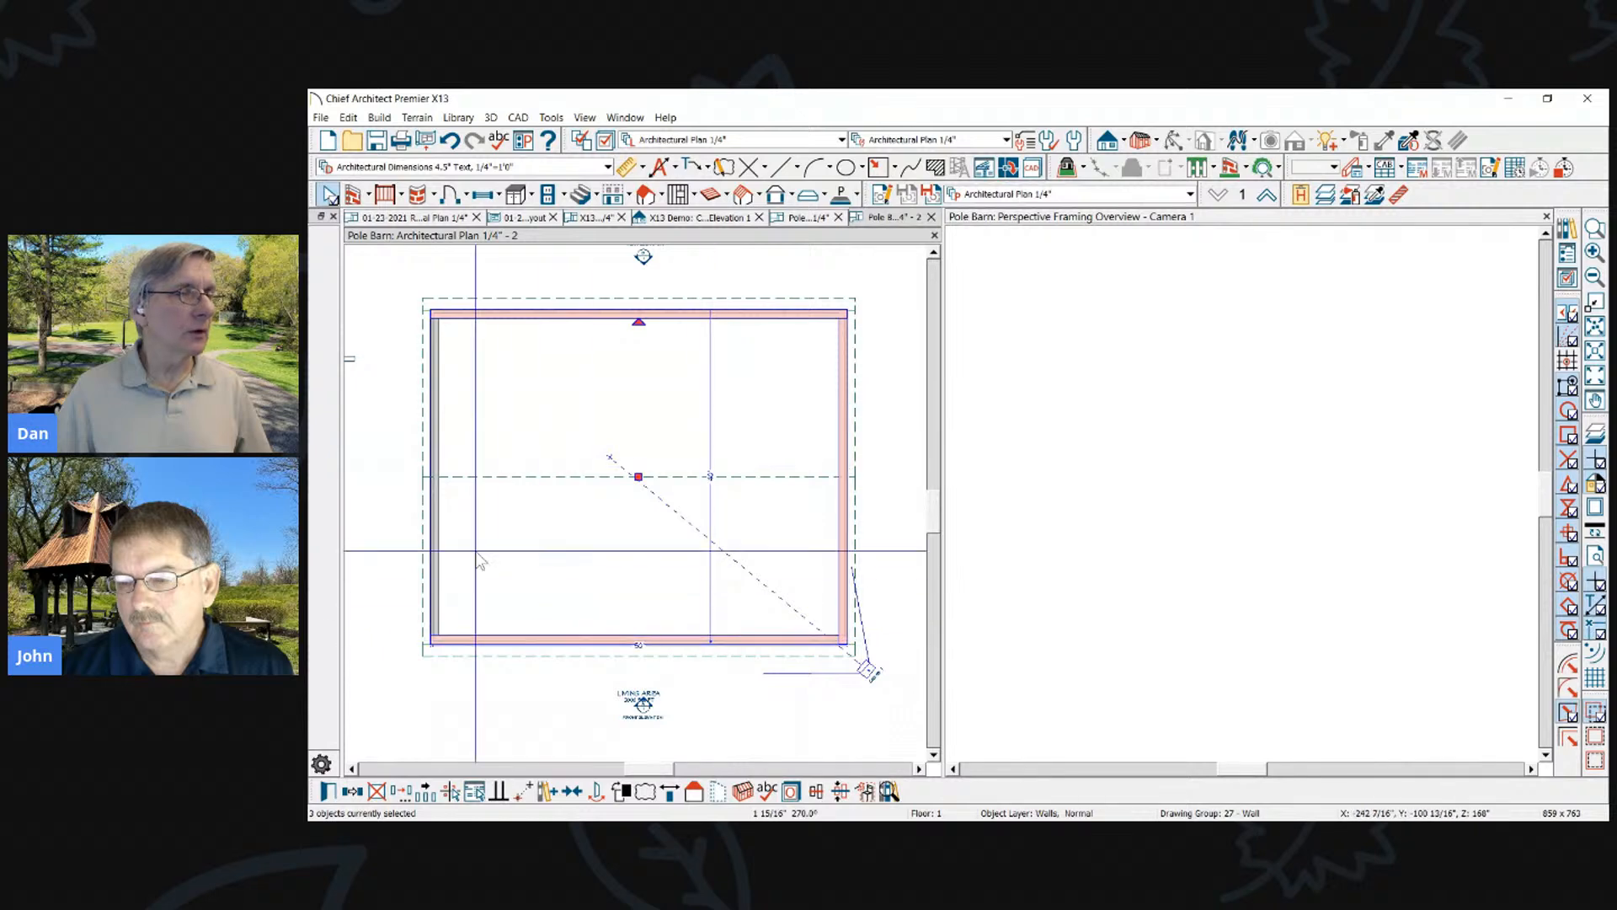
click(743, 794)
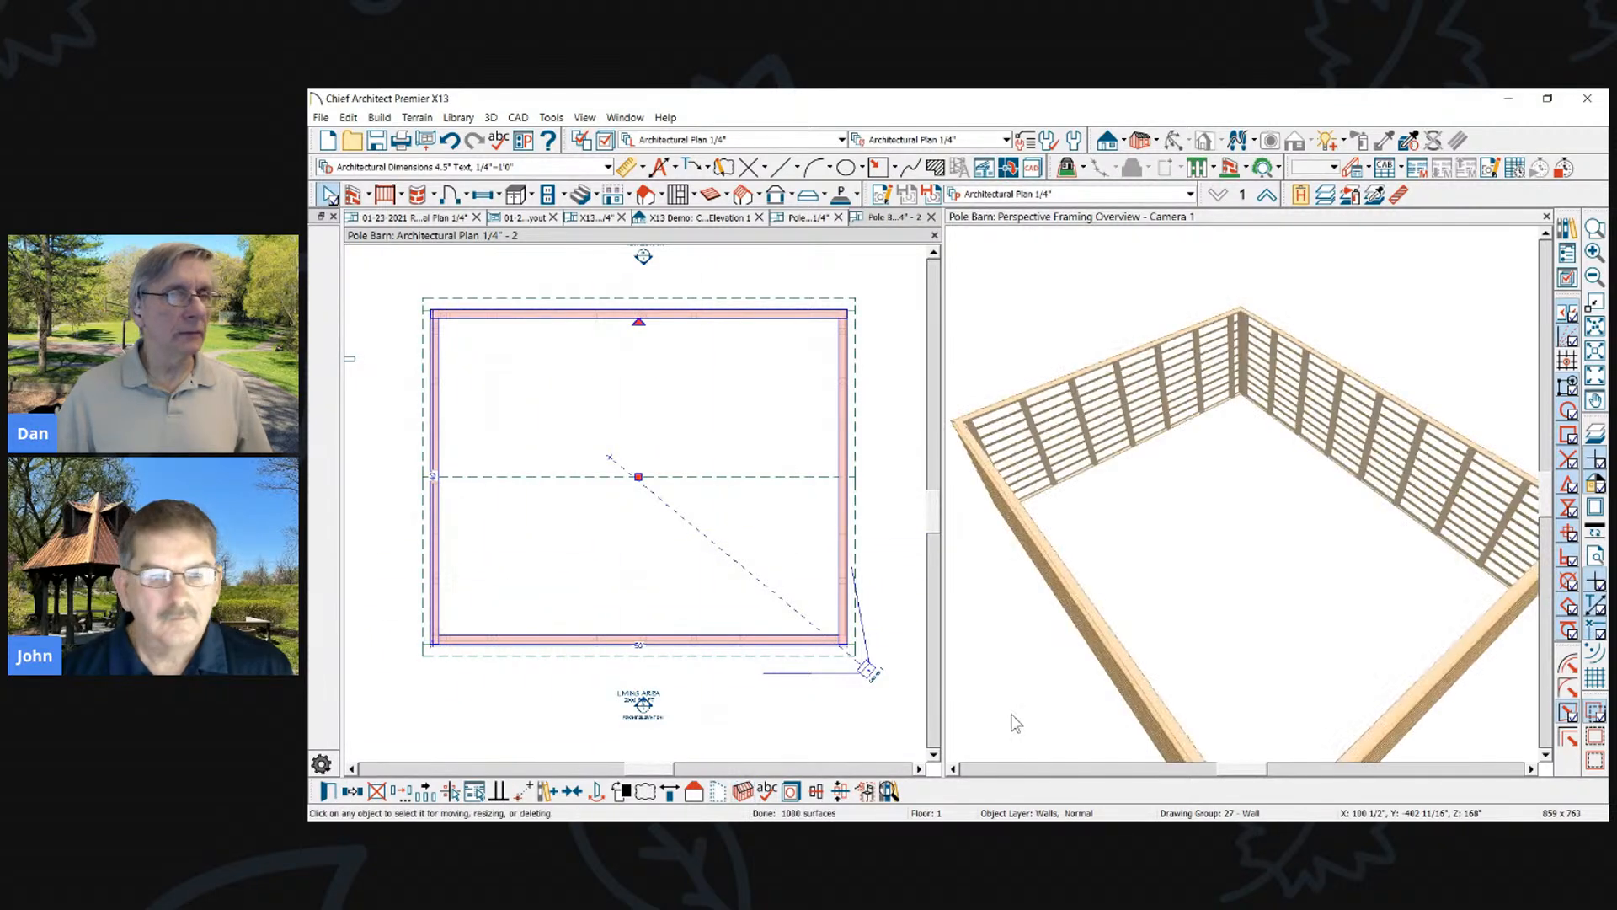
Examine the exterior walls' horizontal girts, vertical posts and top plates from several angles in the framing overview
scroll(1194, 350, down, 2)
scroll(1154, 498, up, 4)
scroll(1155, 498, up, 3)
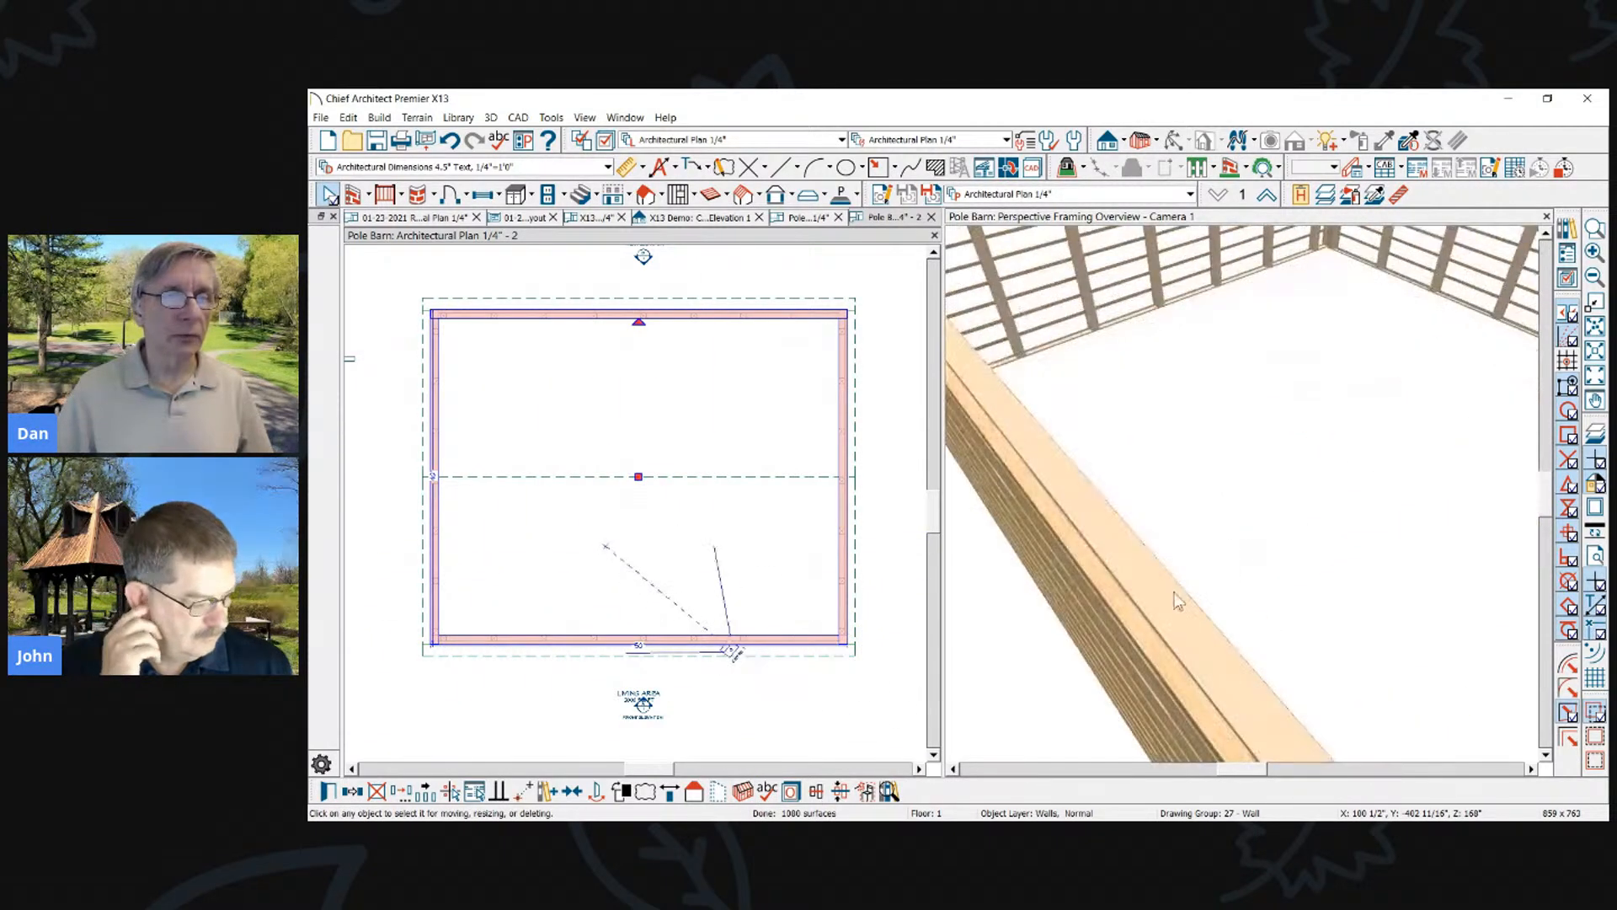
scroll(1177, 598, down, 2)
scroll(1252, 599, up, 3)
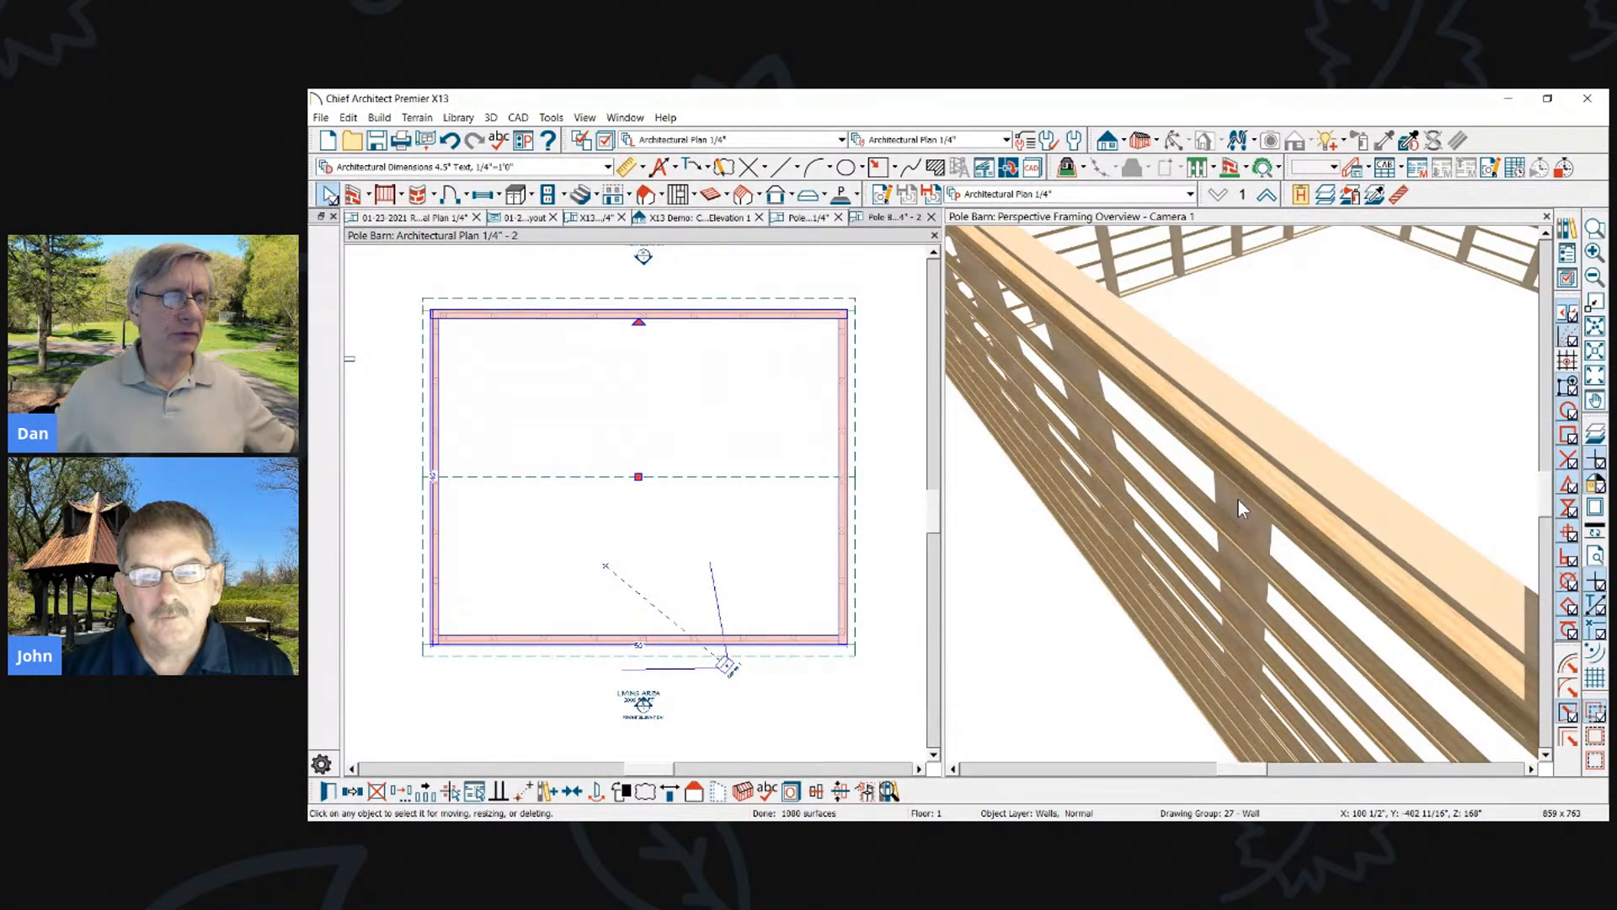
scroll(1238, 501, down, 3)
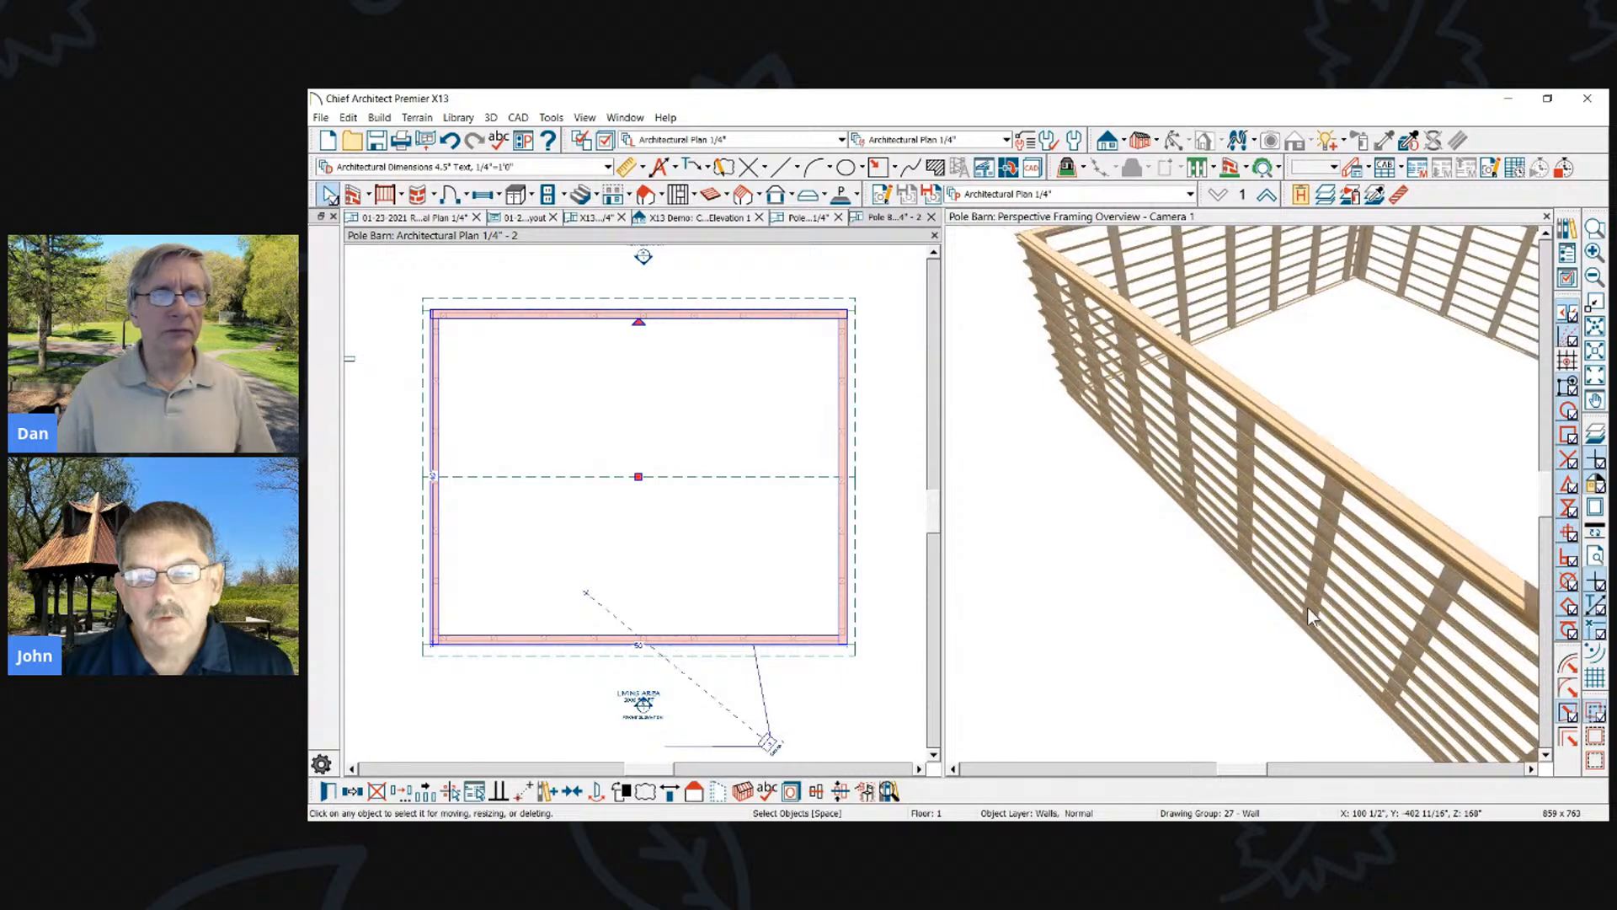
scroll(1346, 385, up, 3)
scroll(1271, 450, down, 6)
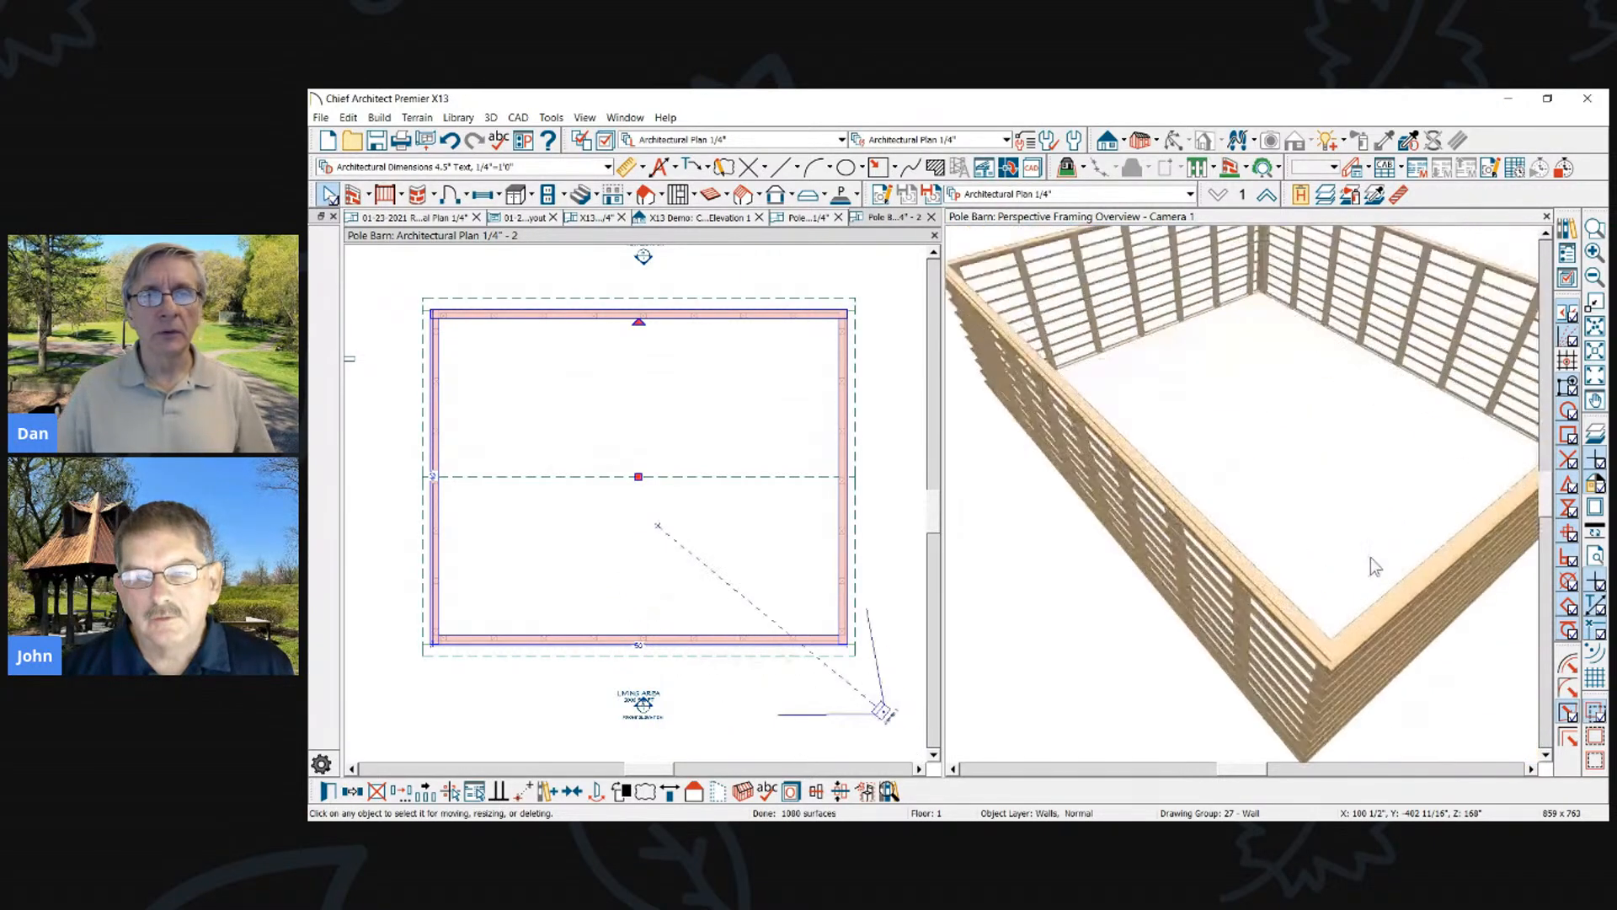
scroll(1374, 566, down, 3)
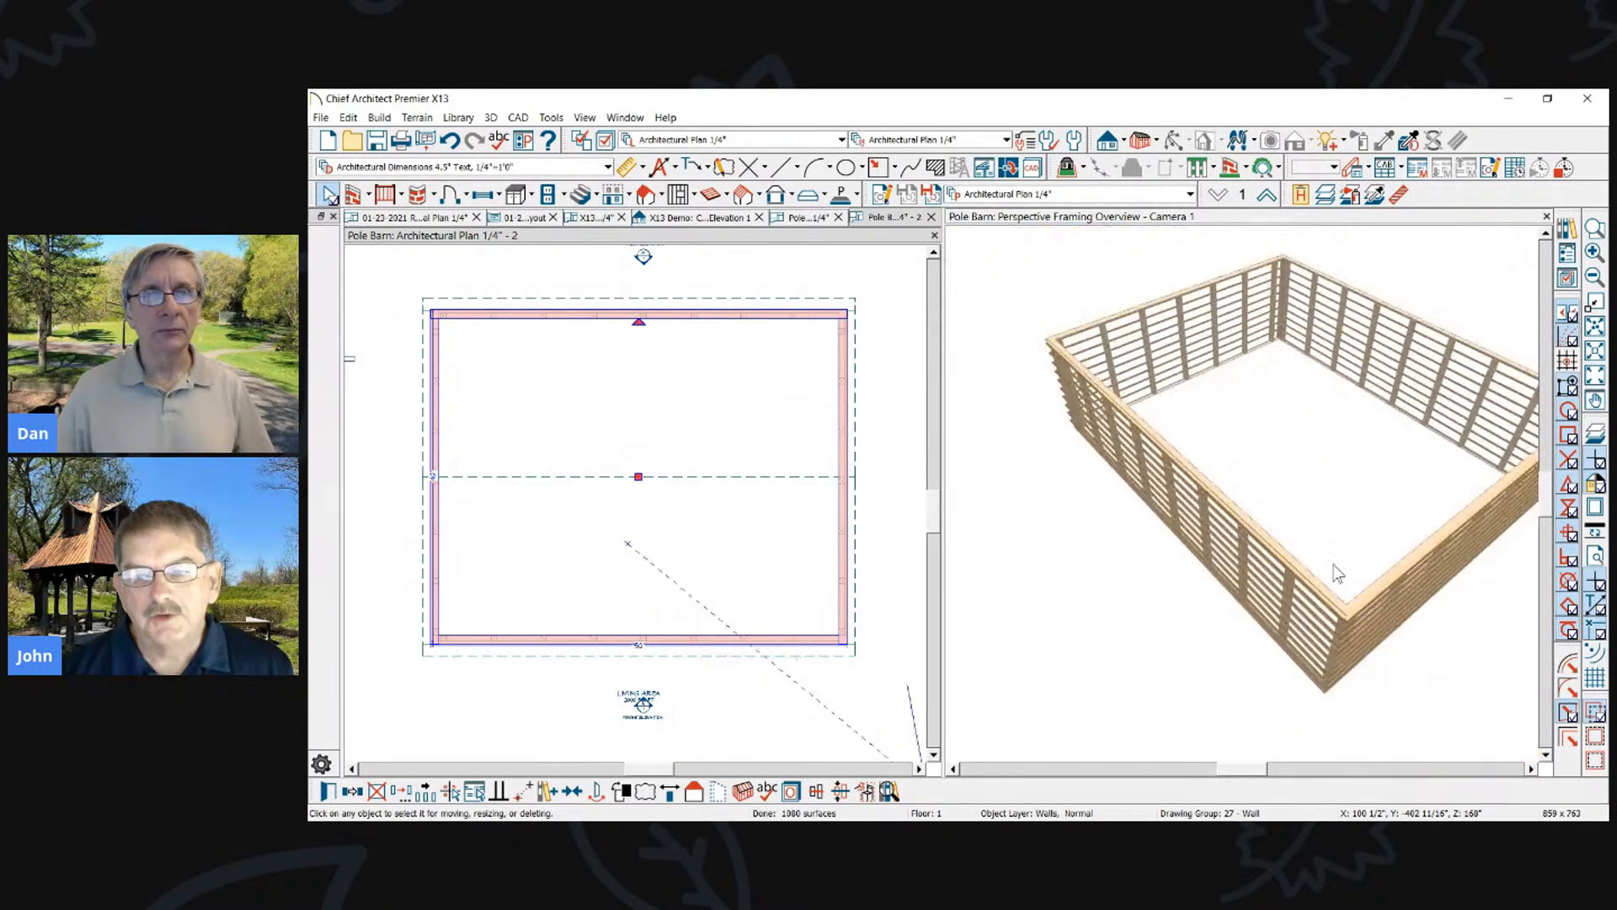
click(1295, 141)
drag(1182, 379, 1305, 289)
scroll(1256, 457, up, 3)
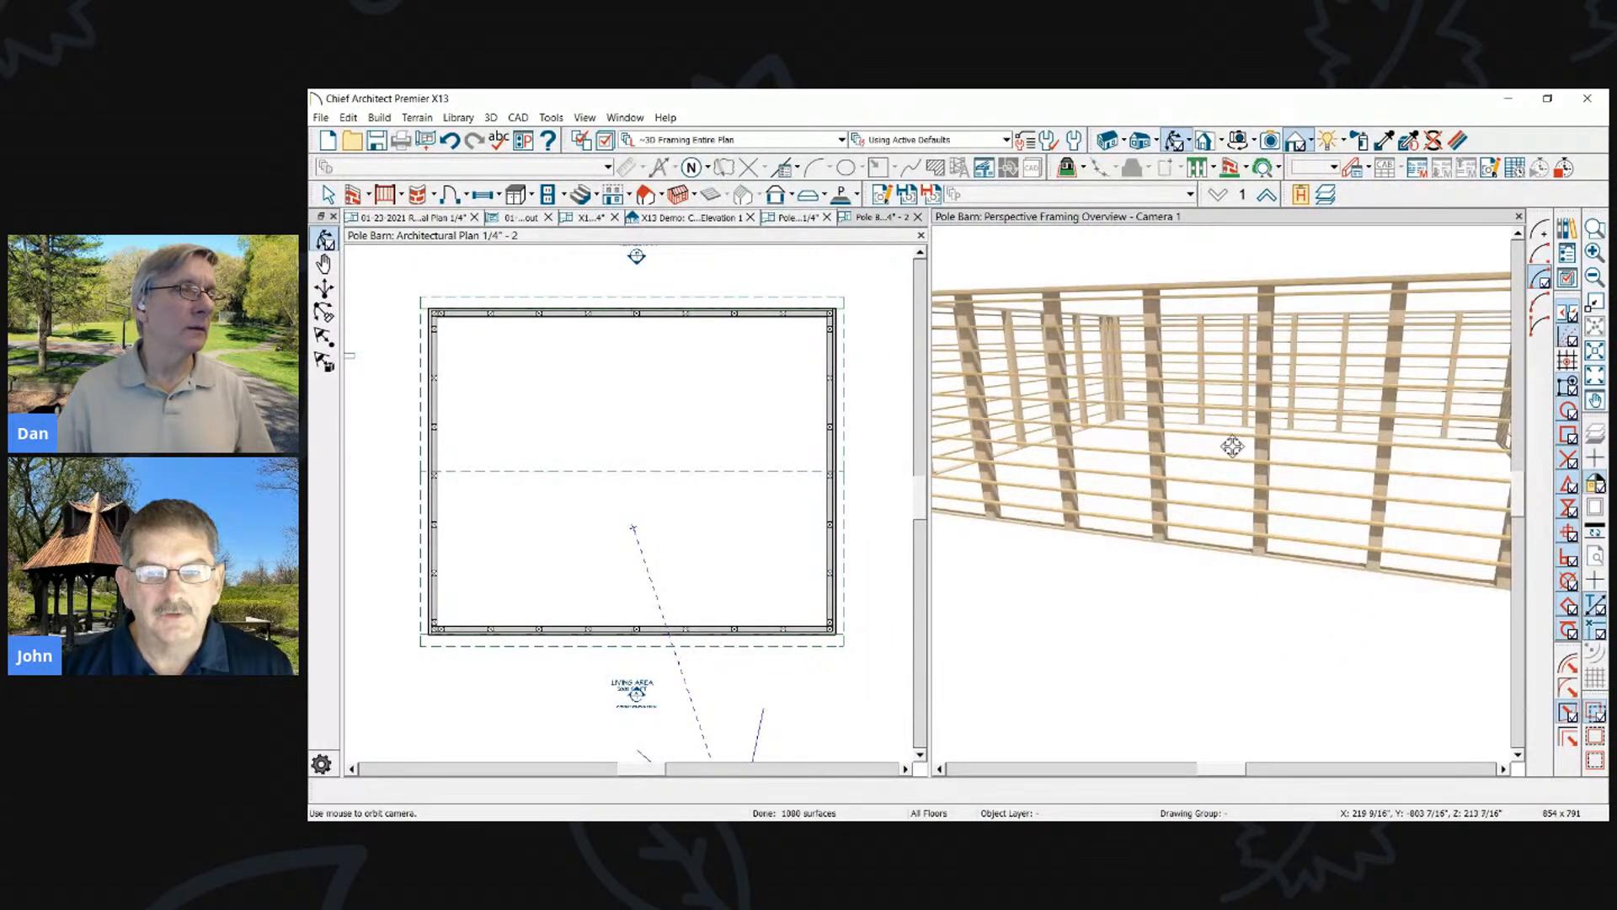
Place a hinged door in the plan's right-hand exterior wall and widen it into a double door
click(450, 194)
click(830, 455)
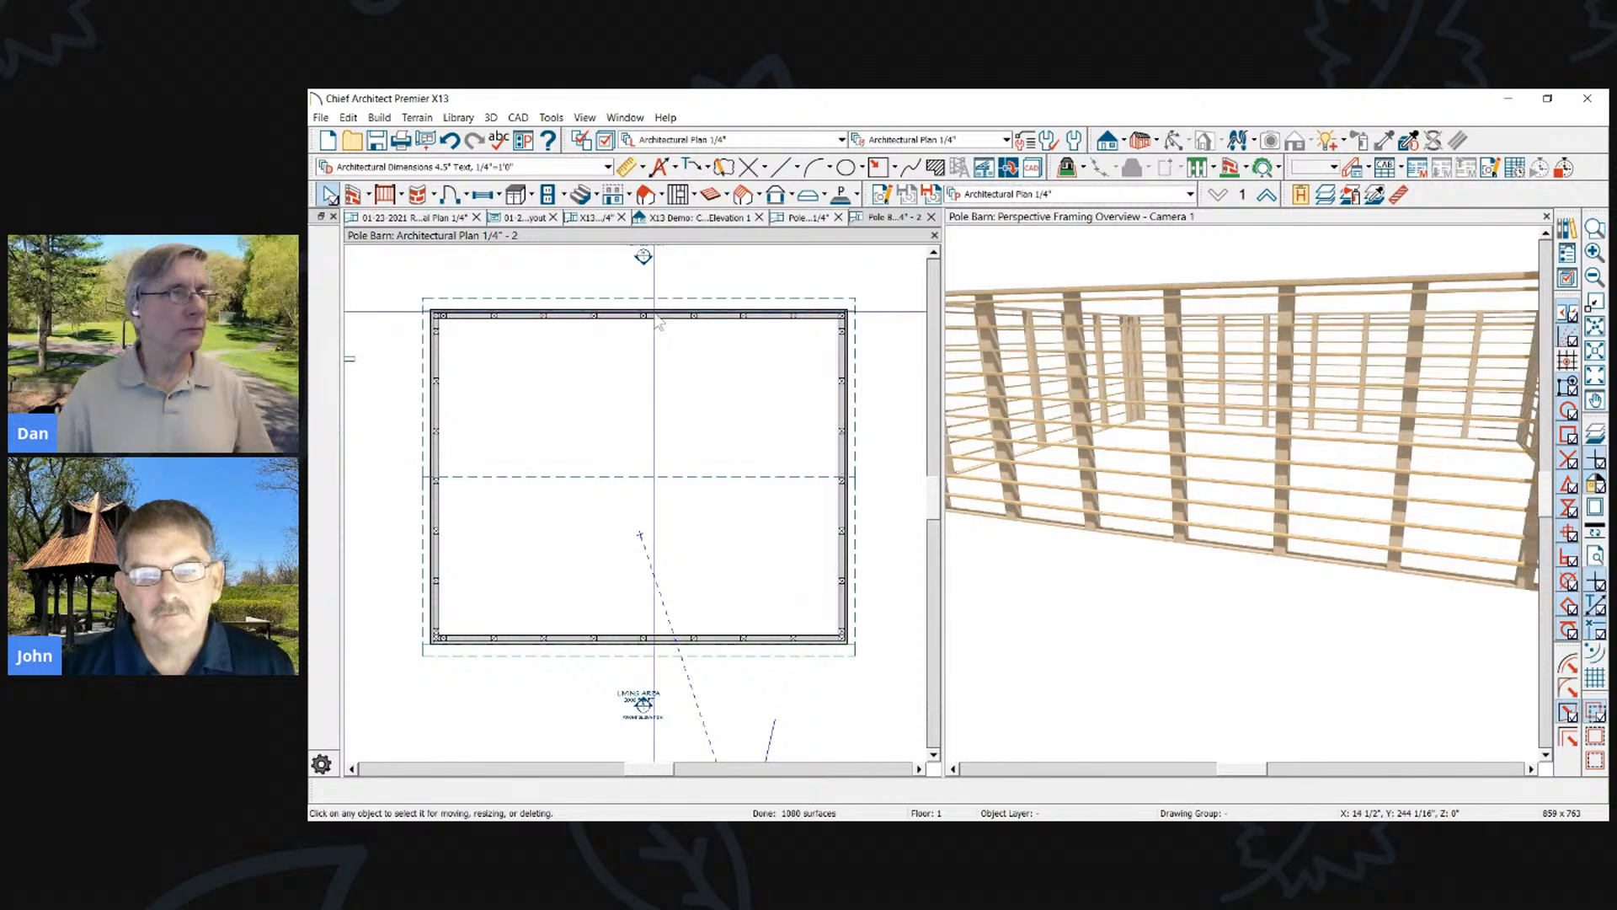
scroll(840, 482, up, 2)
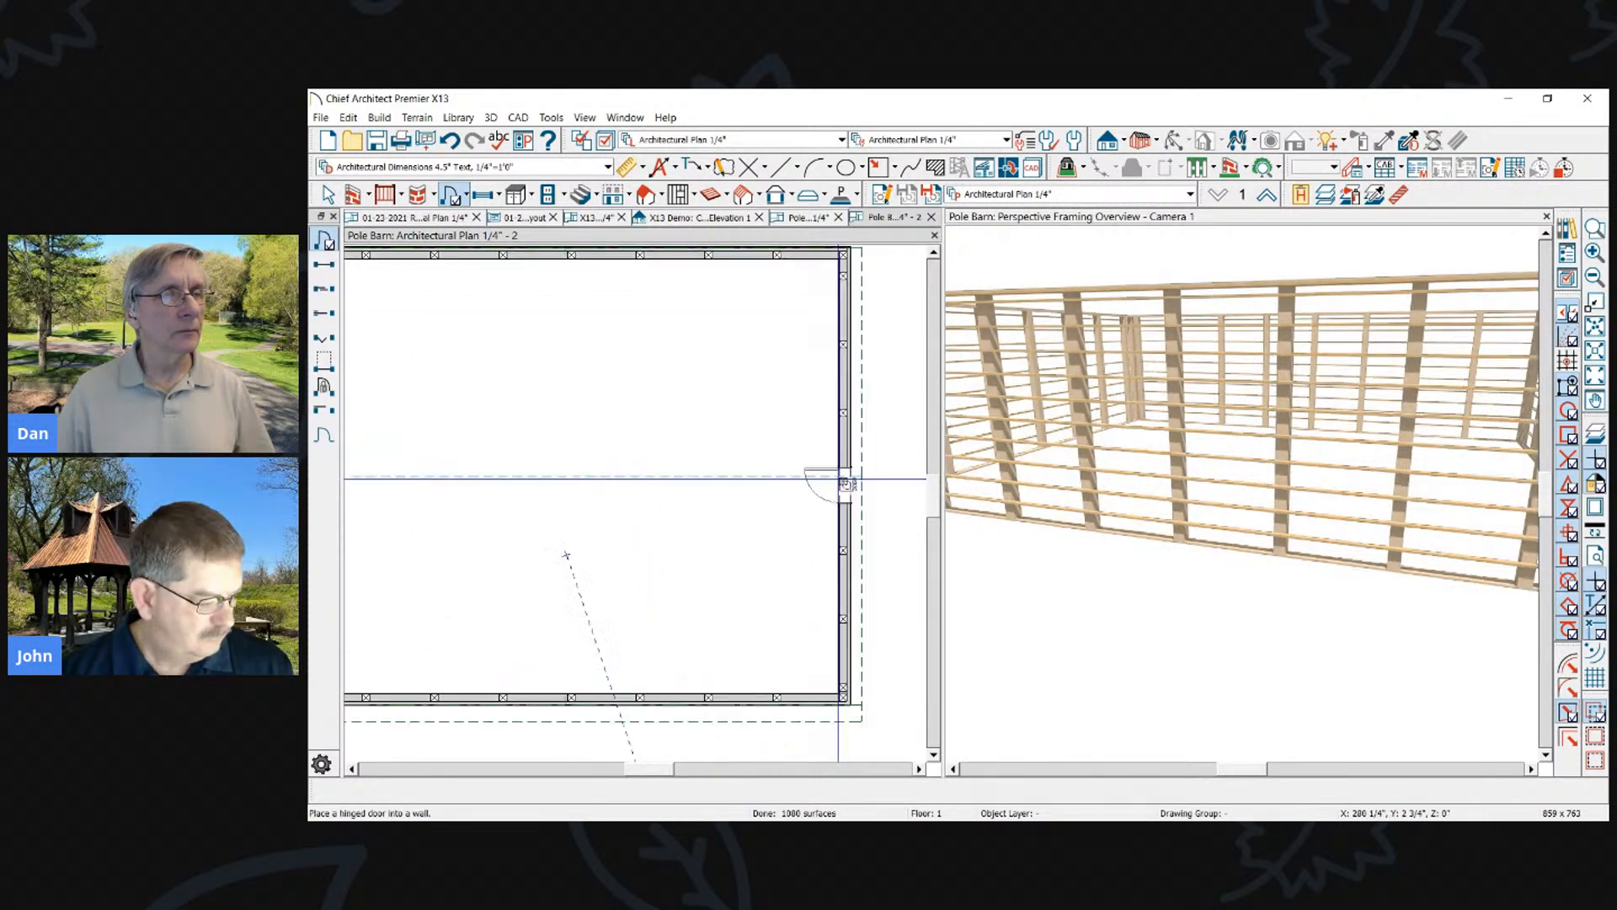
click(843, 484)
drag(845, 466, 845, 366)
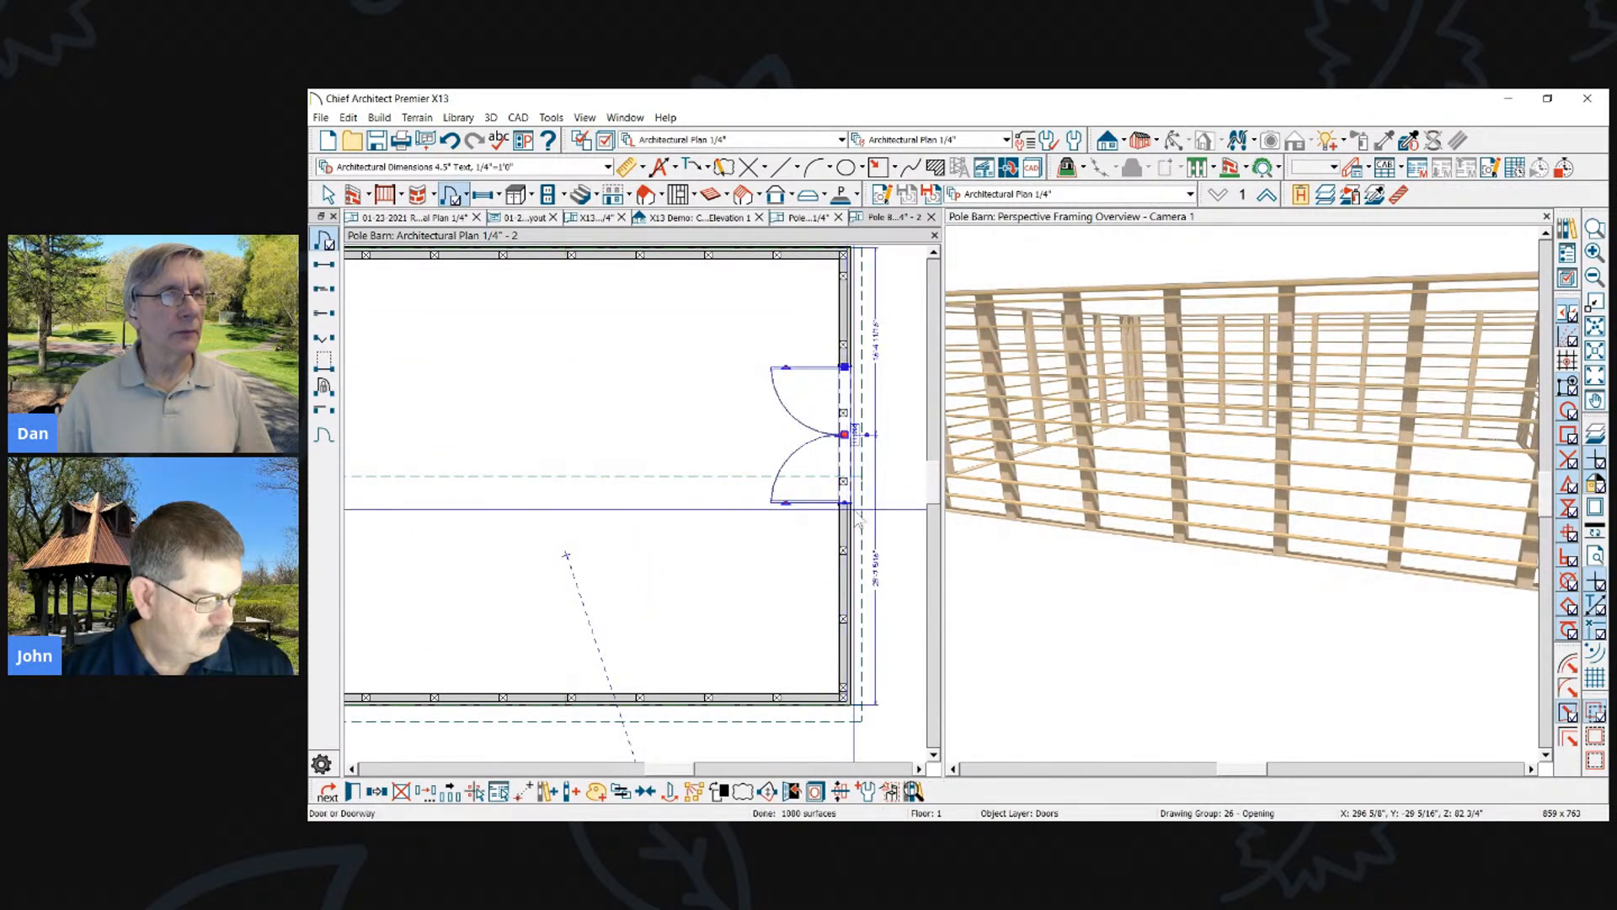
Rebuild the framing of the wall containing the double door and inspect the framed opening in the overview
click(849, 550)
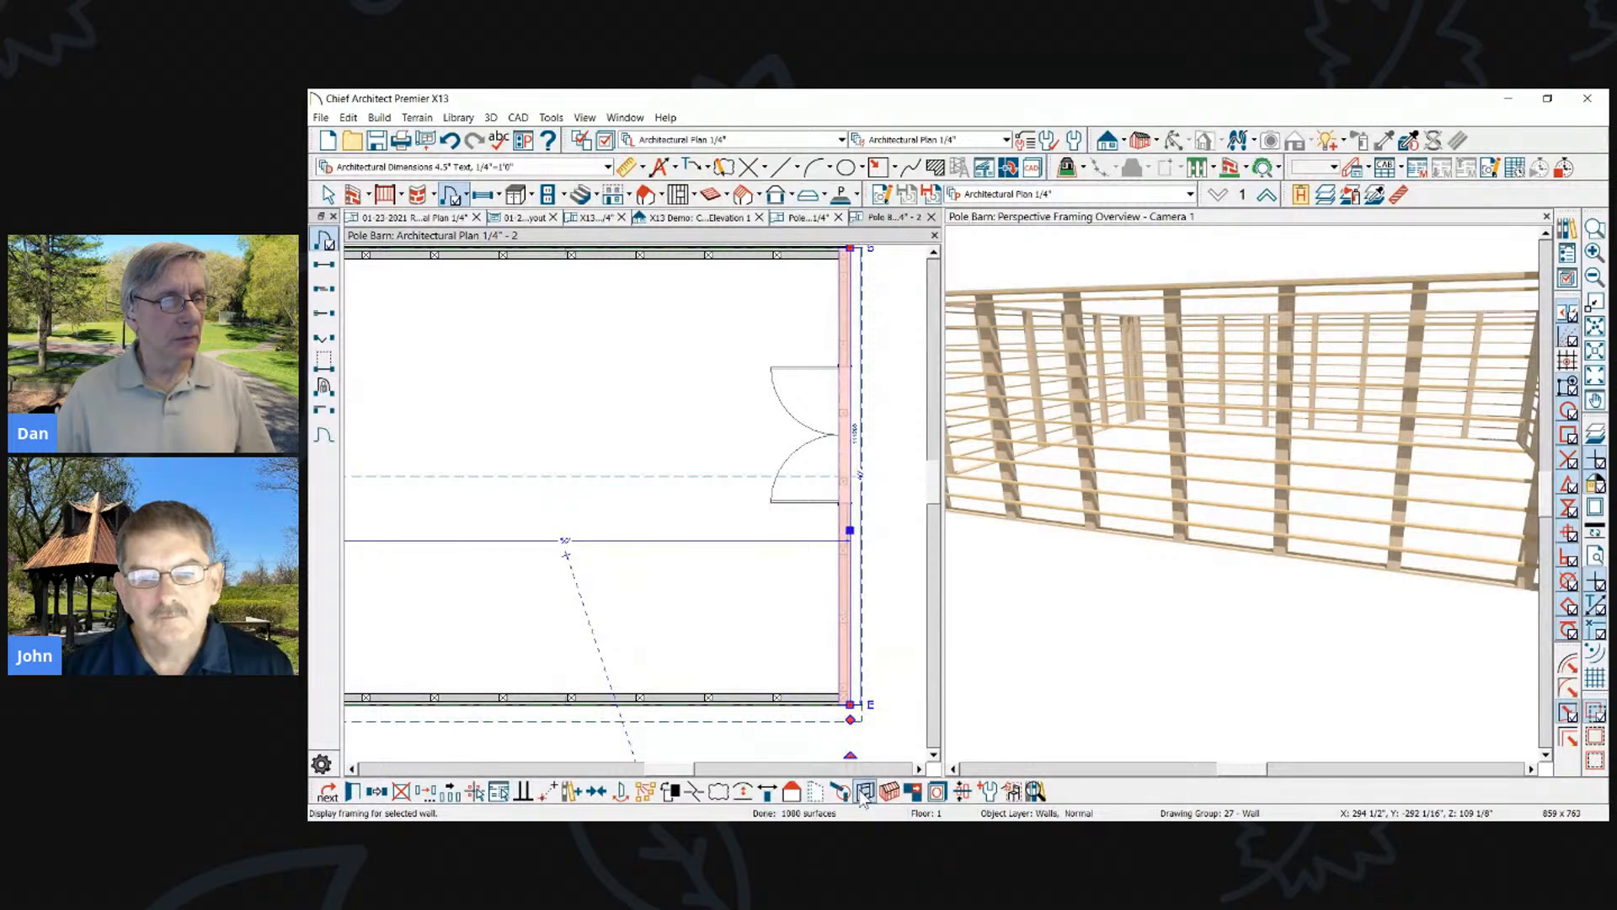
click(1094, 614)
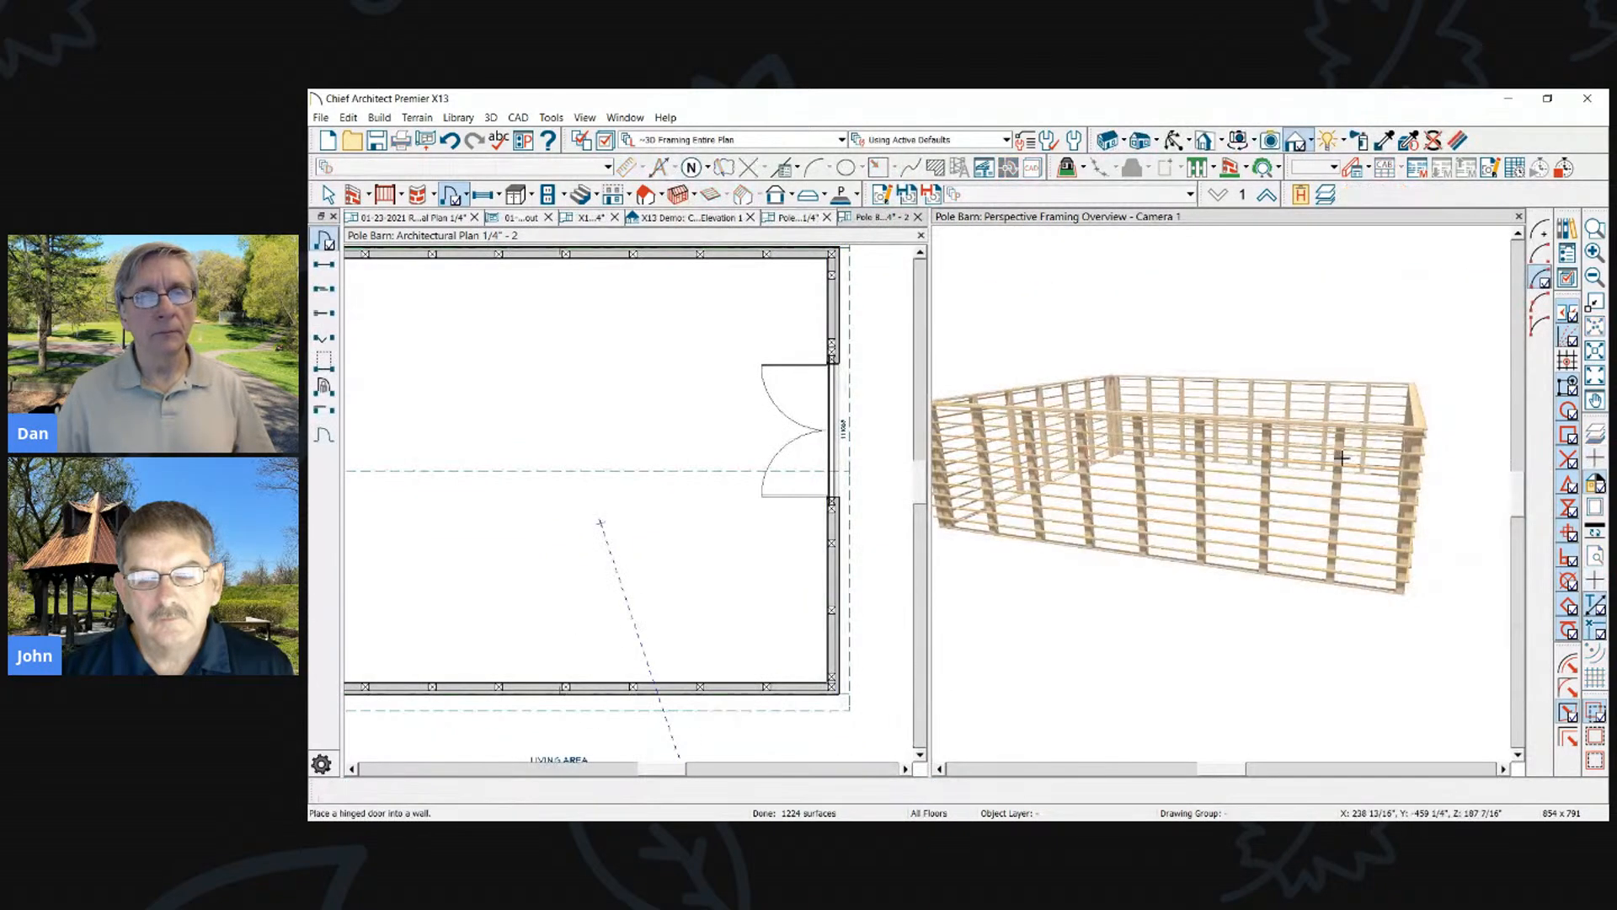
mouse_move(1345, 342)
mouse_down()
mouse_move(1256, 386)
mouse_move(1281, 473)
mouse_move(1202, 469)
mouse_move(1361, 503)
mouse_move(1062, 448)
mouse_move(1186, 426)
mouse_move(1288, 448)
mouse_move(1249, 422)
mouse_up()
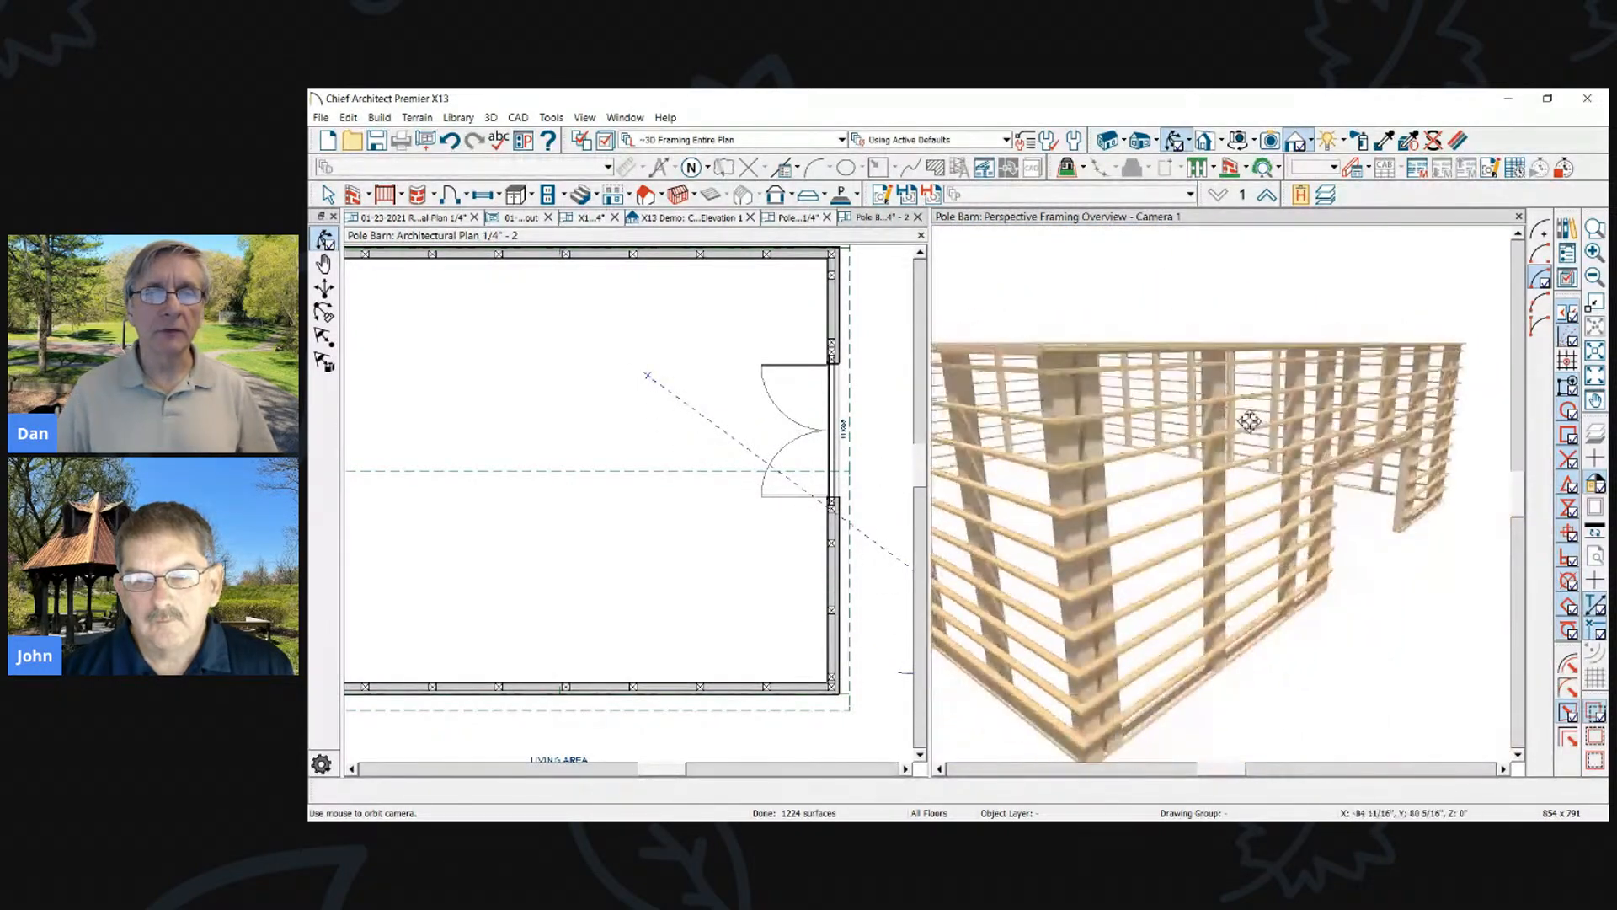
drag(1345, 453, 1285, 444)
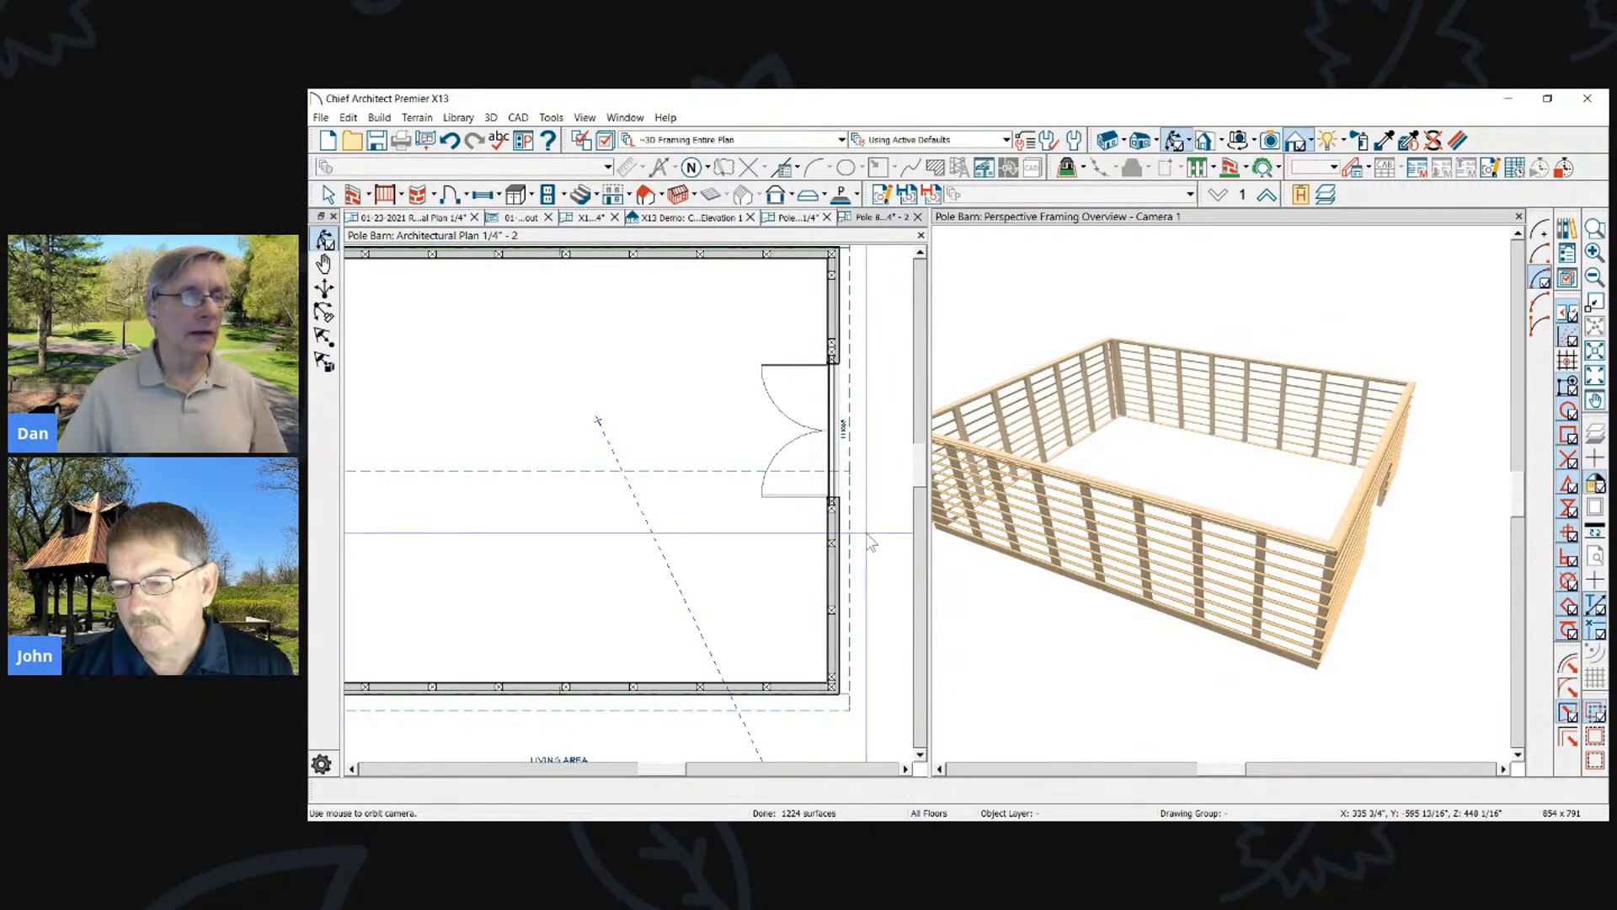
Open the wall detail for the exterior wall containing the double door
click(834, 556)
click(890, 791)
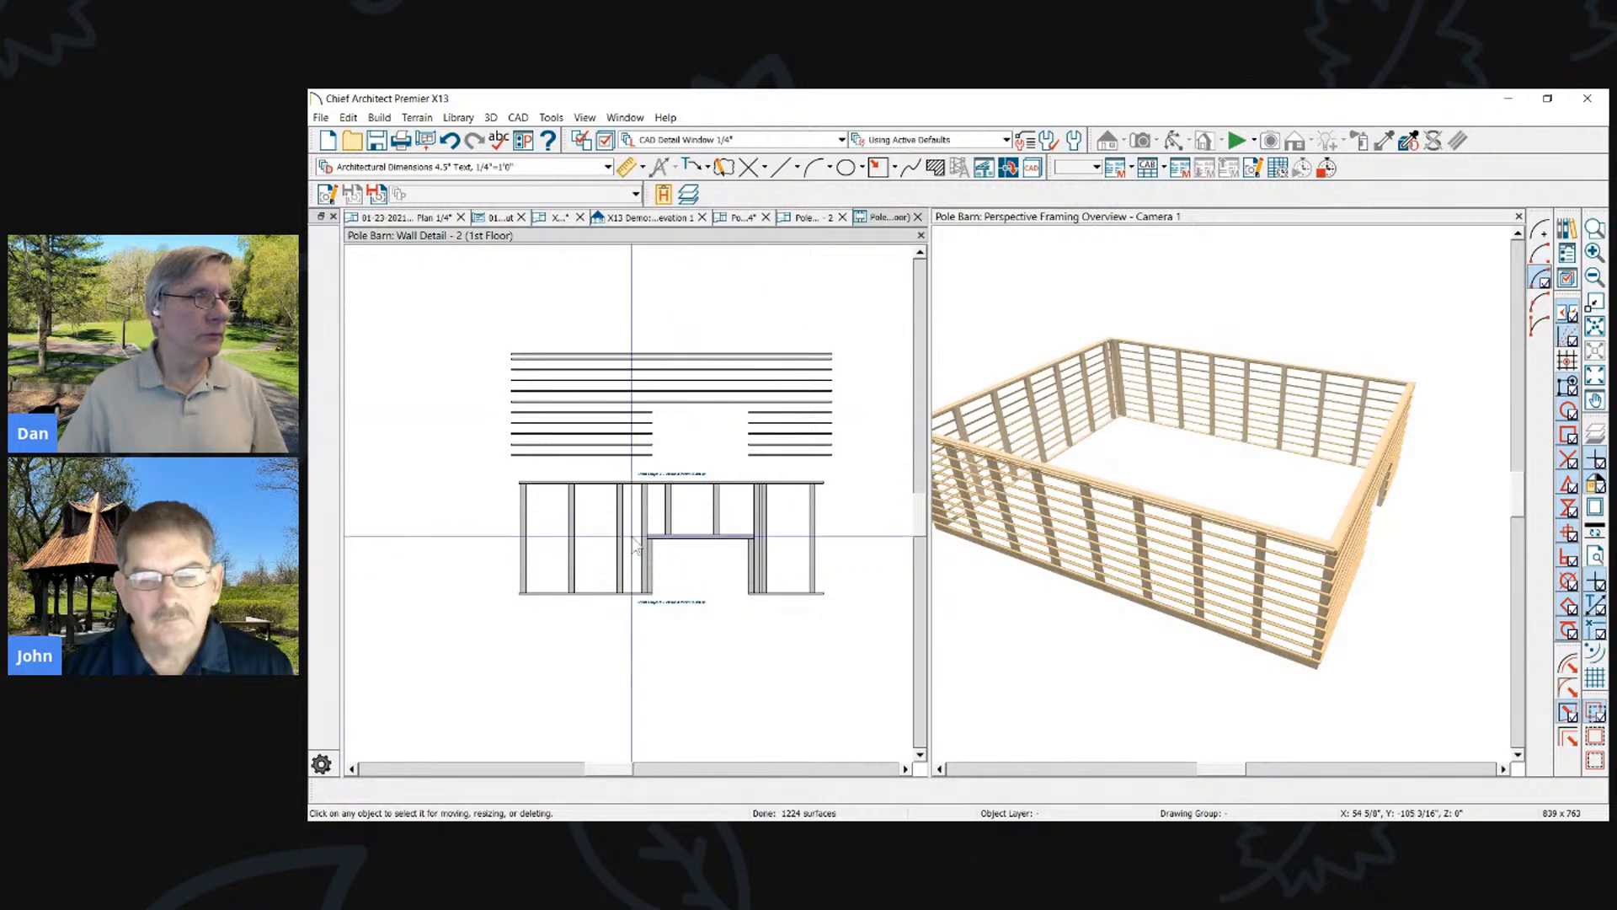
Inspect the girts above and beside the door opening in the wall detail, and return to the floor plan
scroll(628, 522, up, 1)
click(636, 415)
click(640, 371)
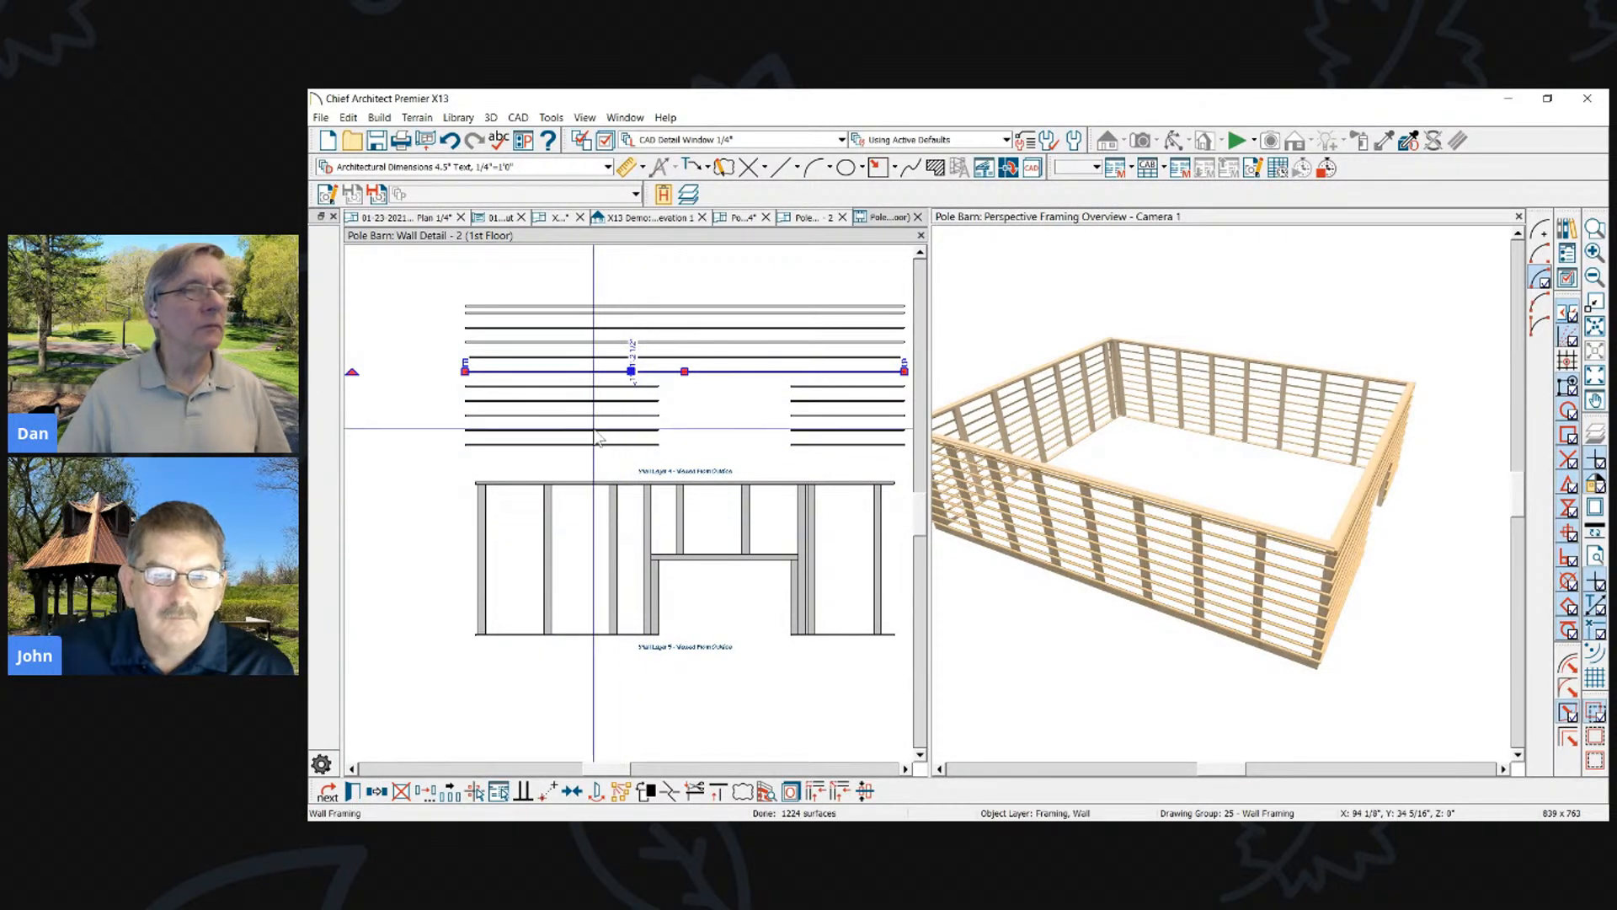
click(920, 235)
scroll(735, 501, down, 2)
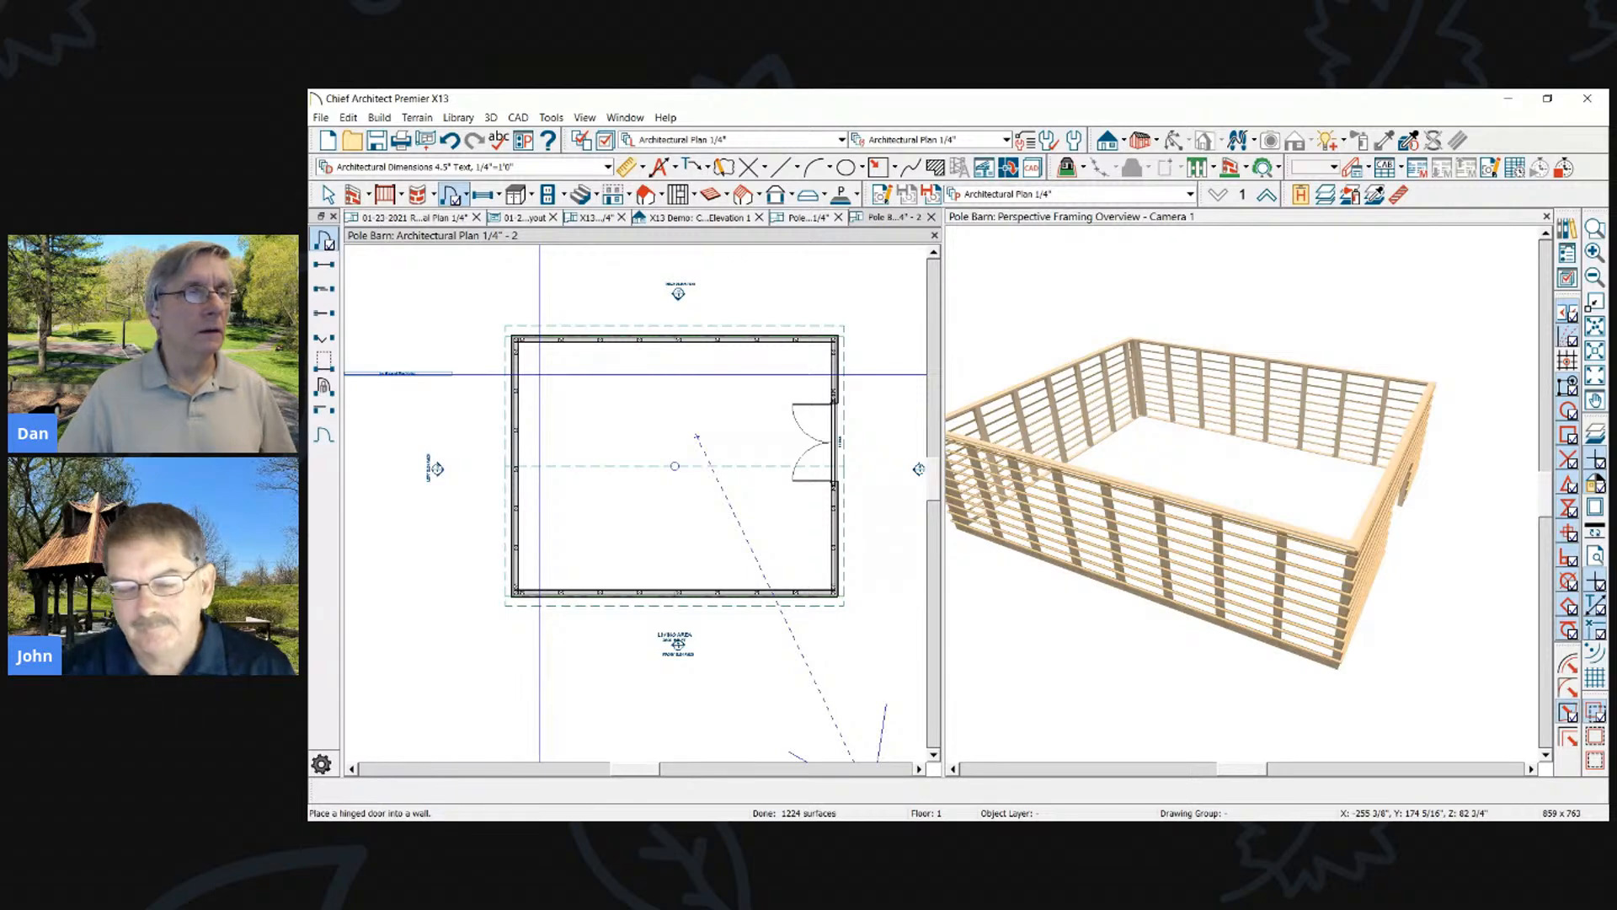
Review the upper roof plane's rafter settings and structure layer definition without changing them
scroll(759, 387, up, 1)
right_click(734, 312)
click(763, 321)
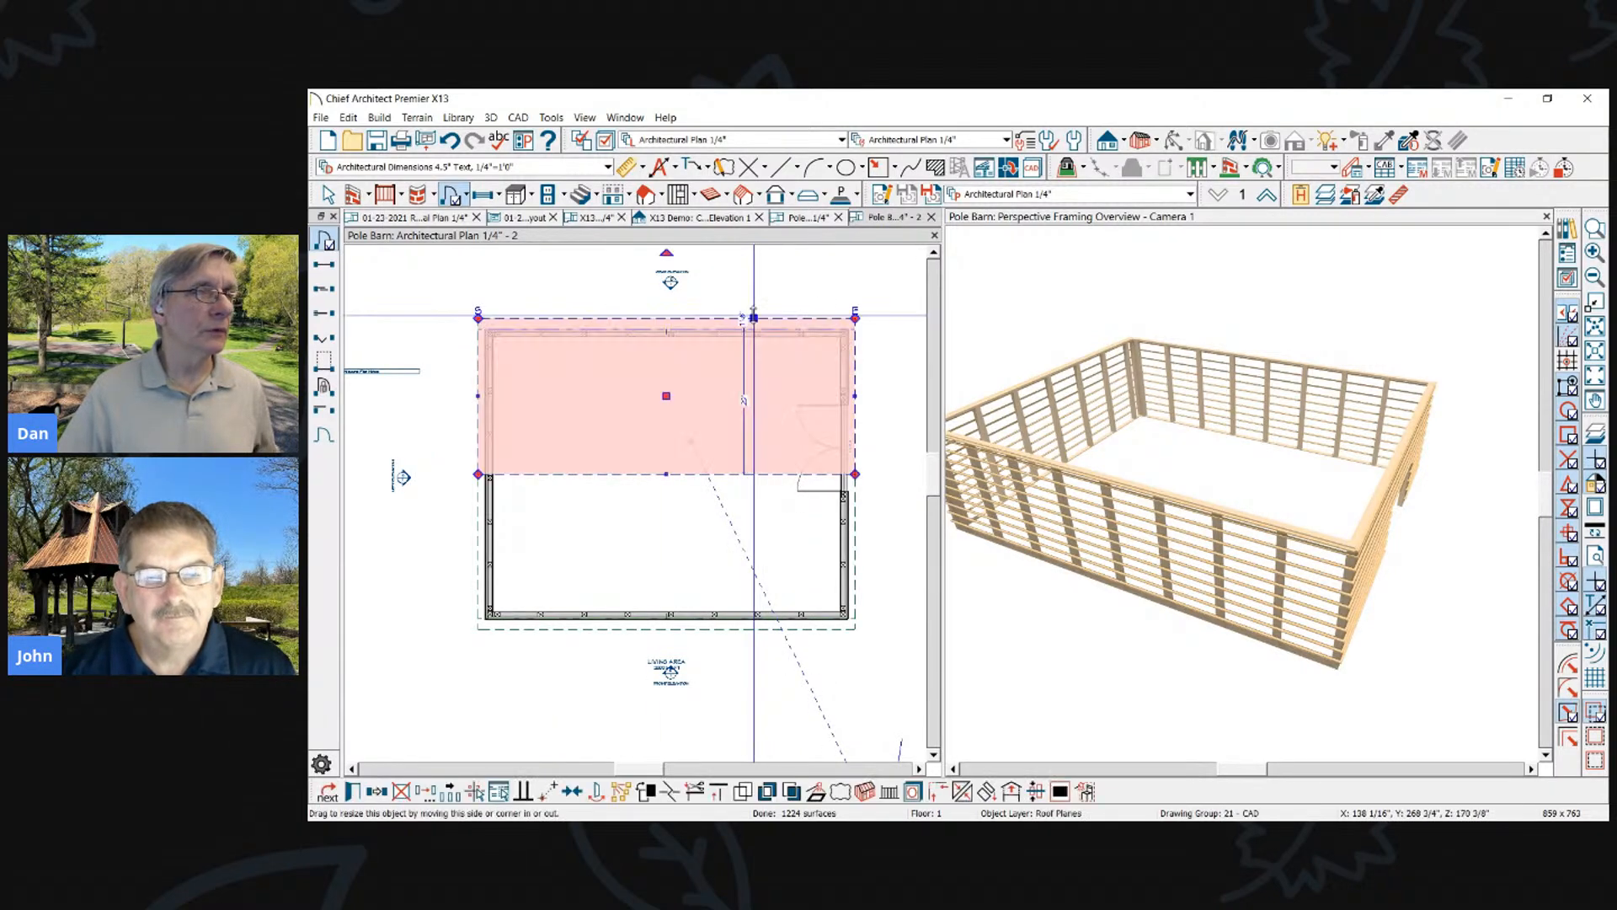
double_click(697, 405)
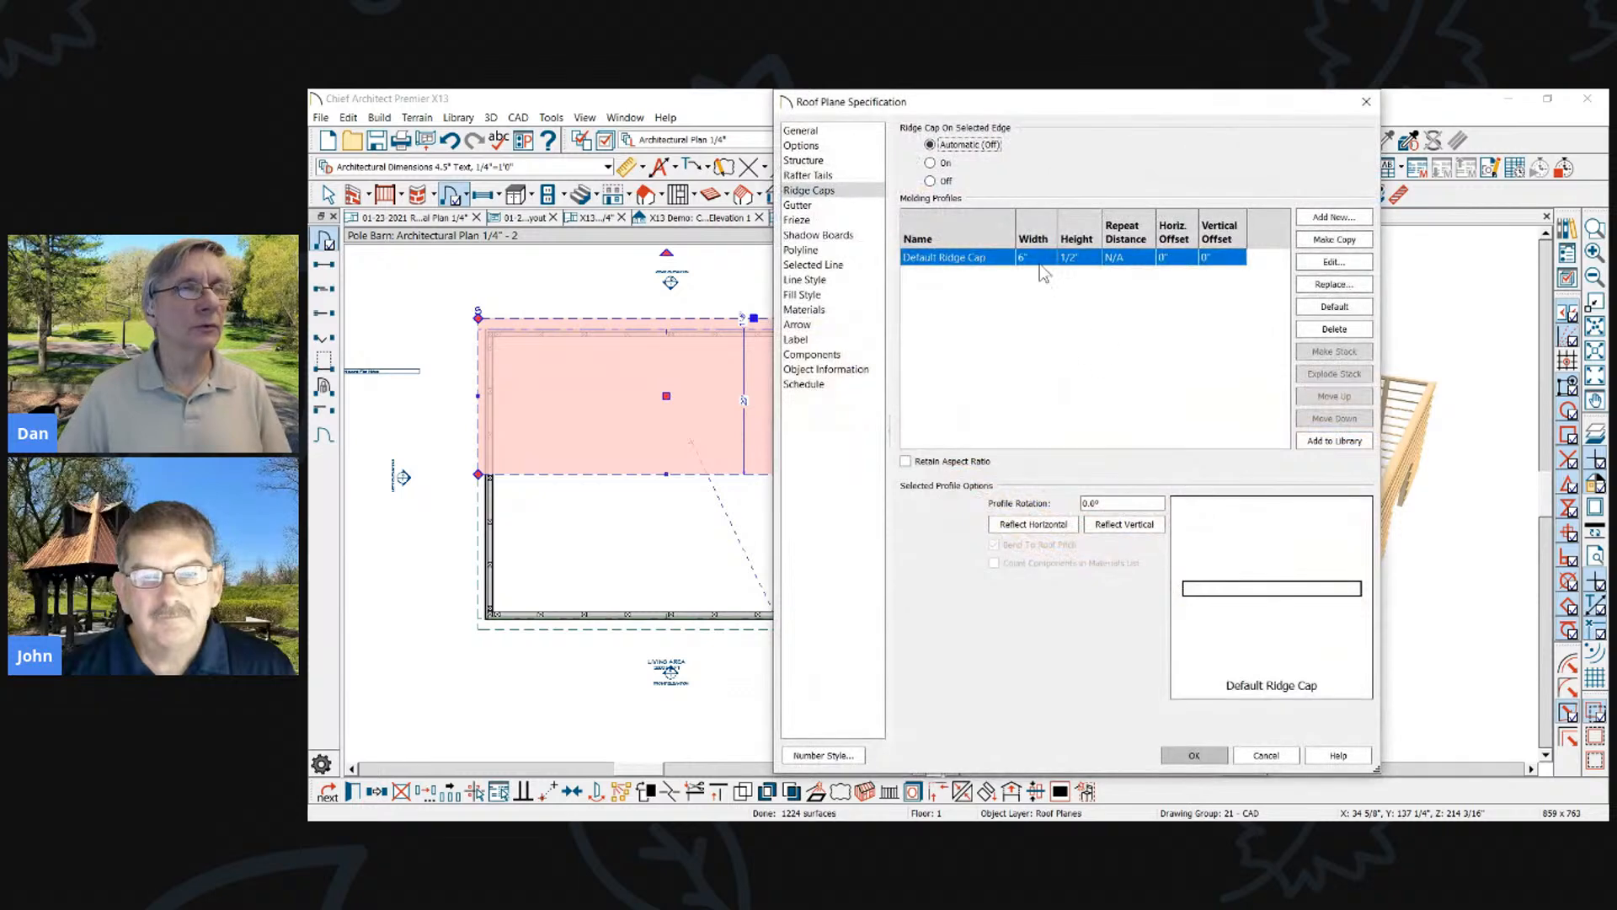
click(804, 160)
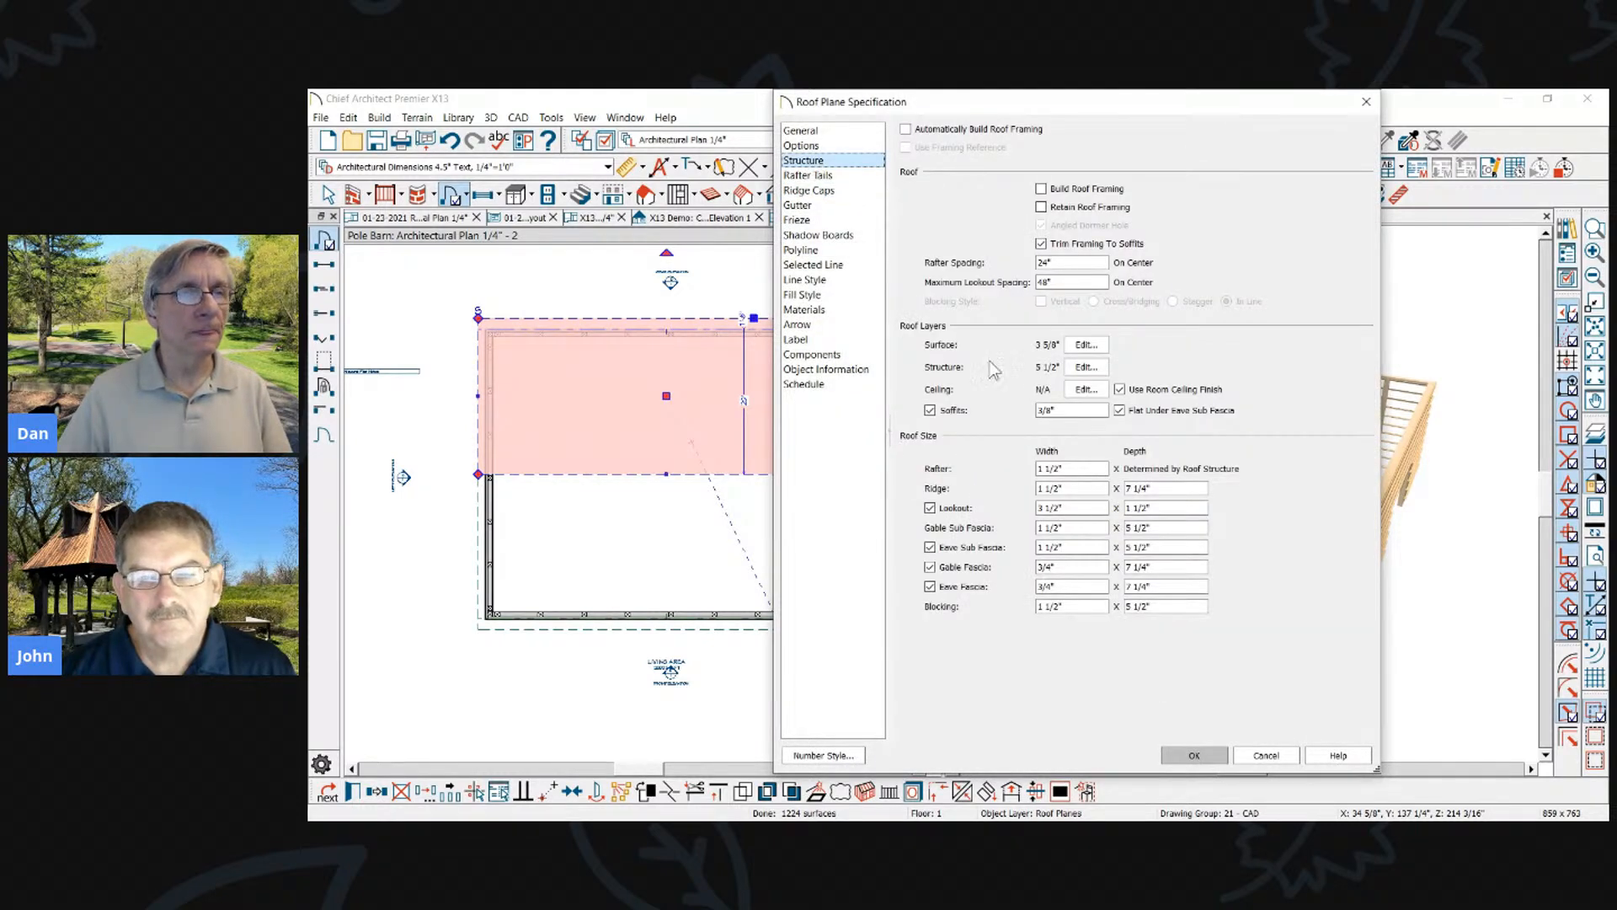
click(1093, 369)
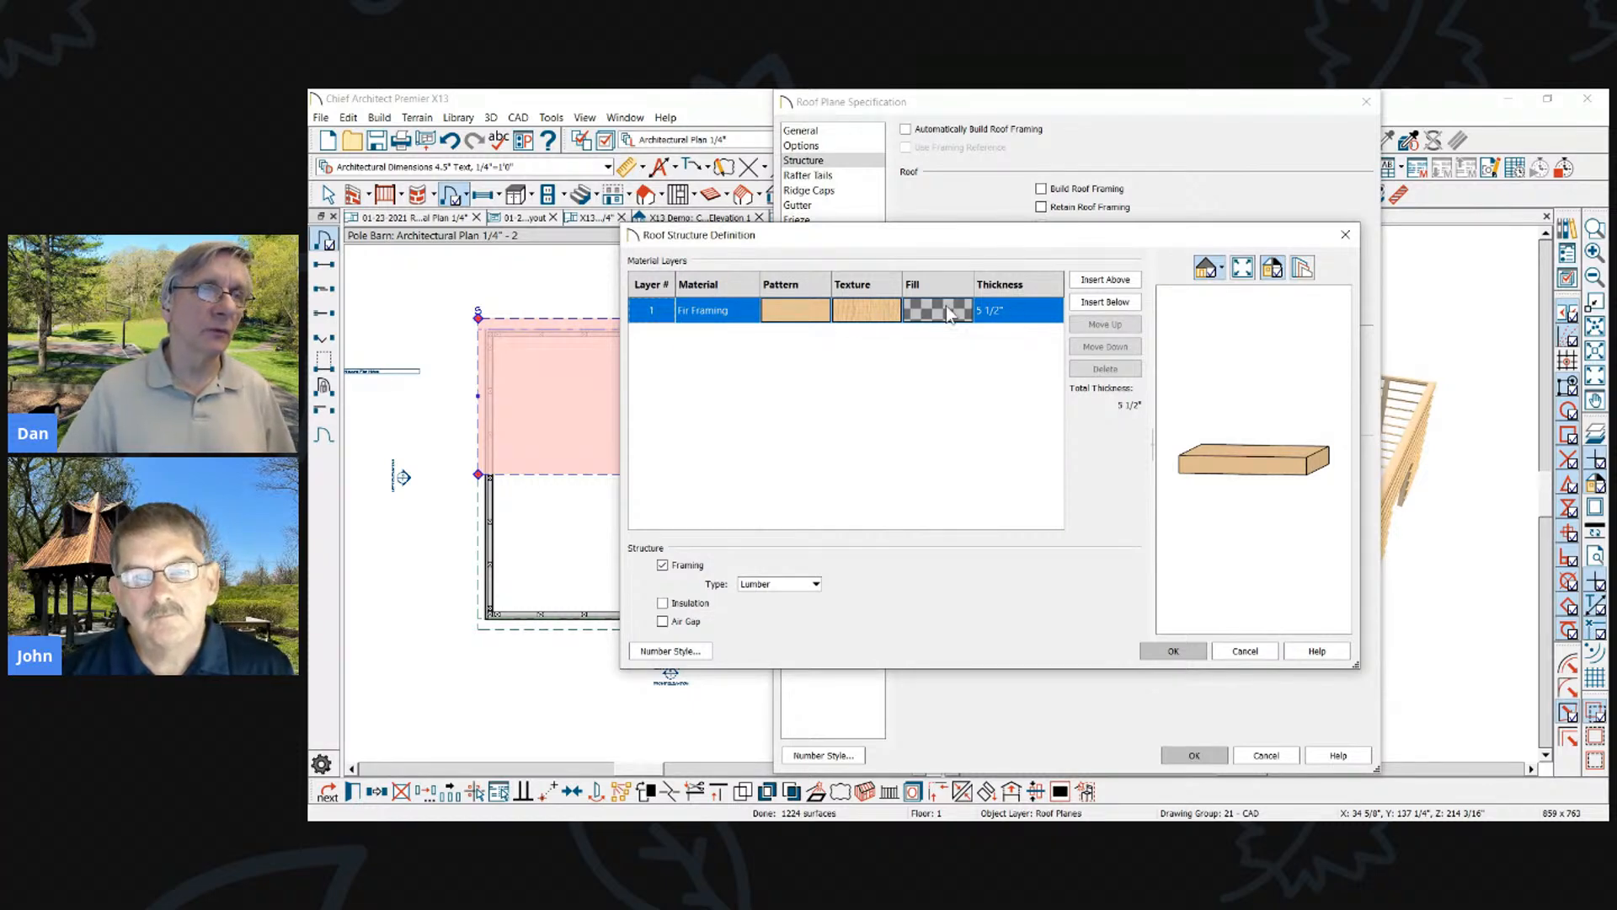
click(1243, 651)
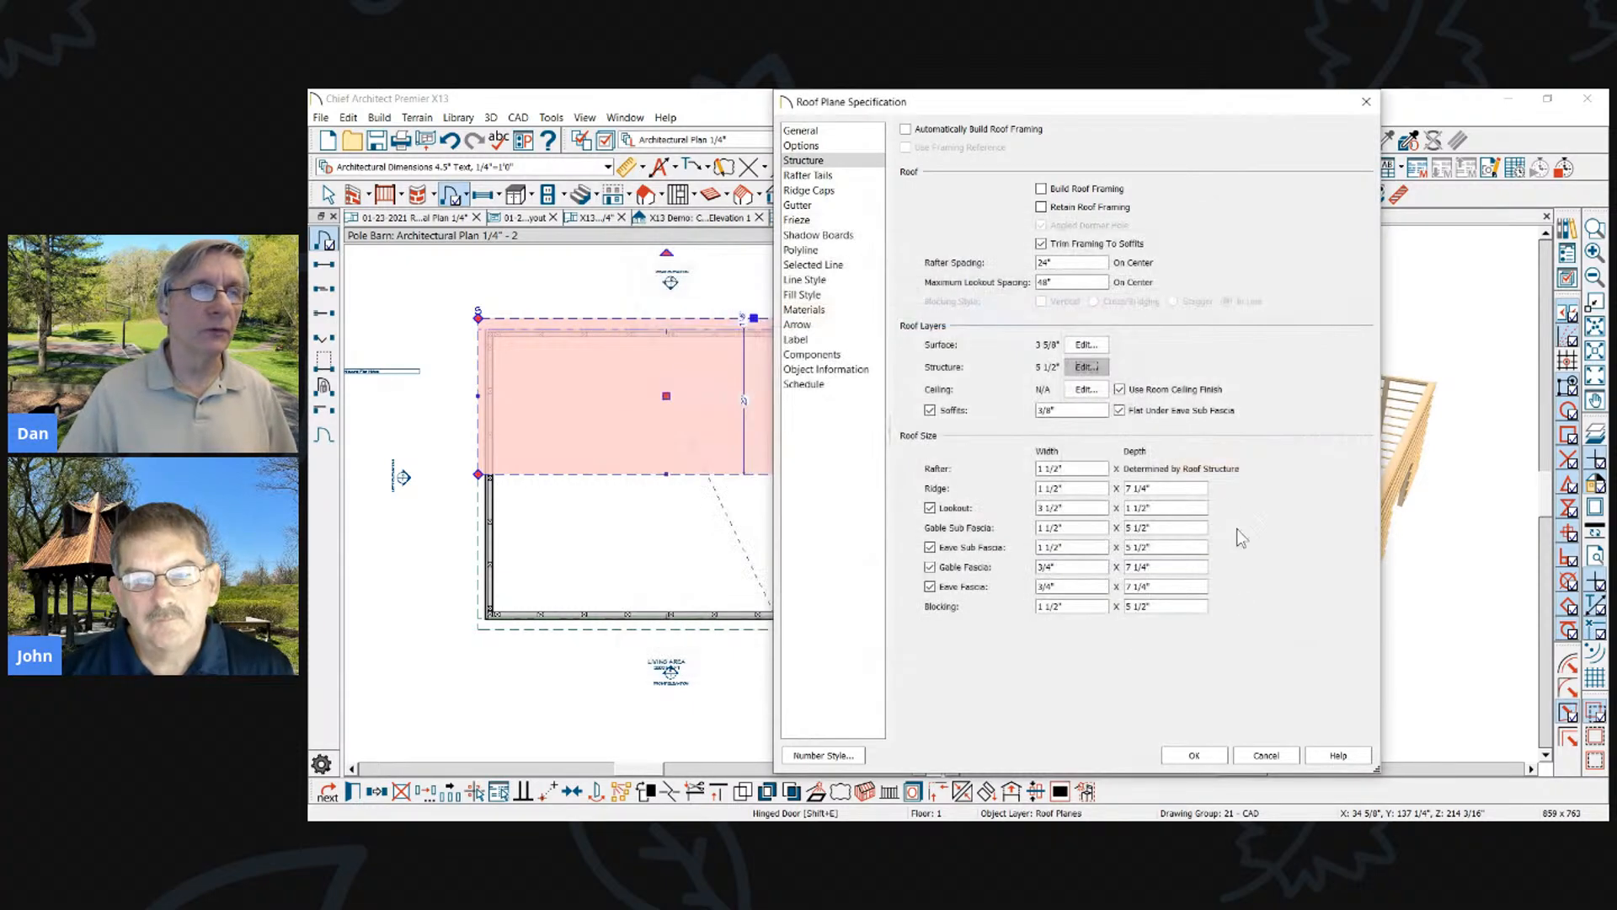
Review the roof plane's surface layers, including the purlin type, spacing and width under the green ribbed metal
click(1082, 346)
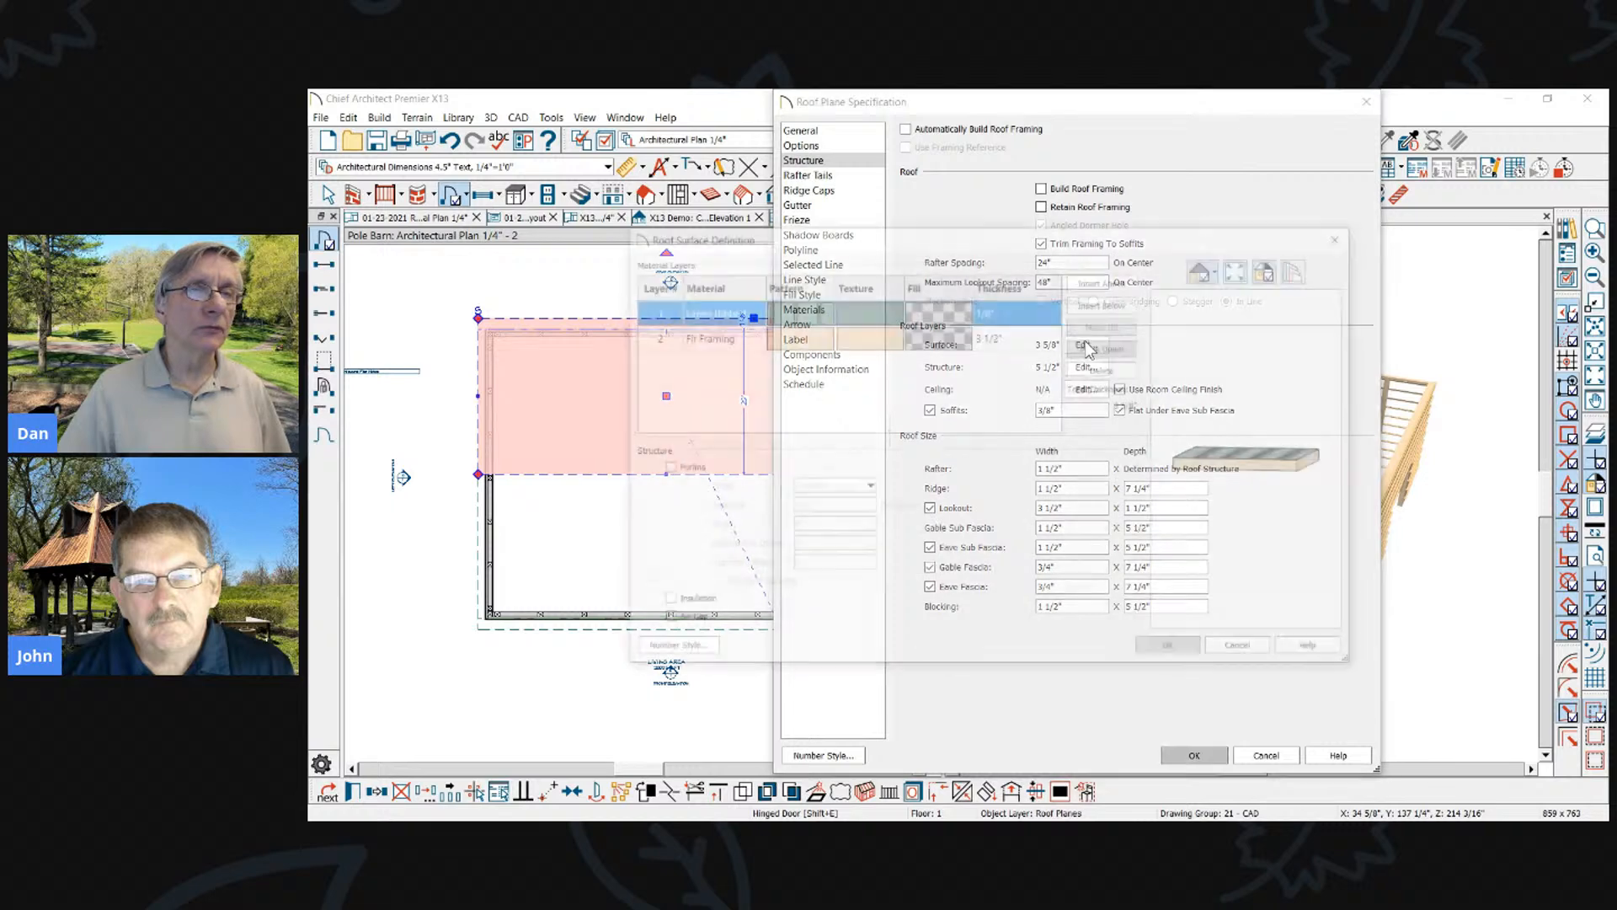
click(956, 337)
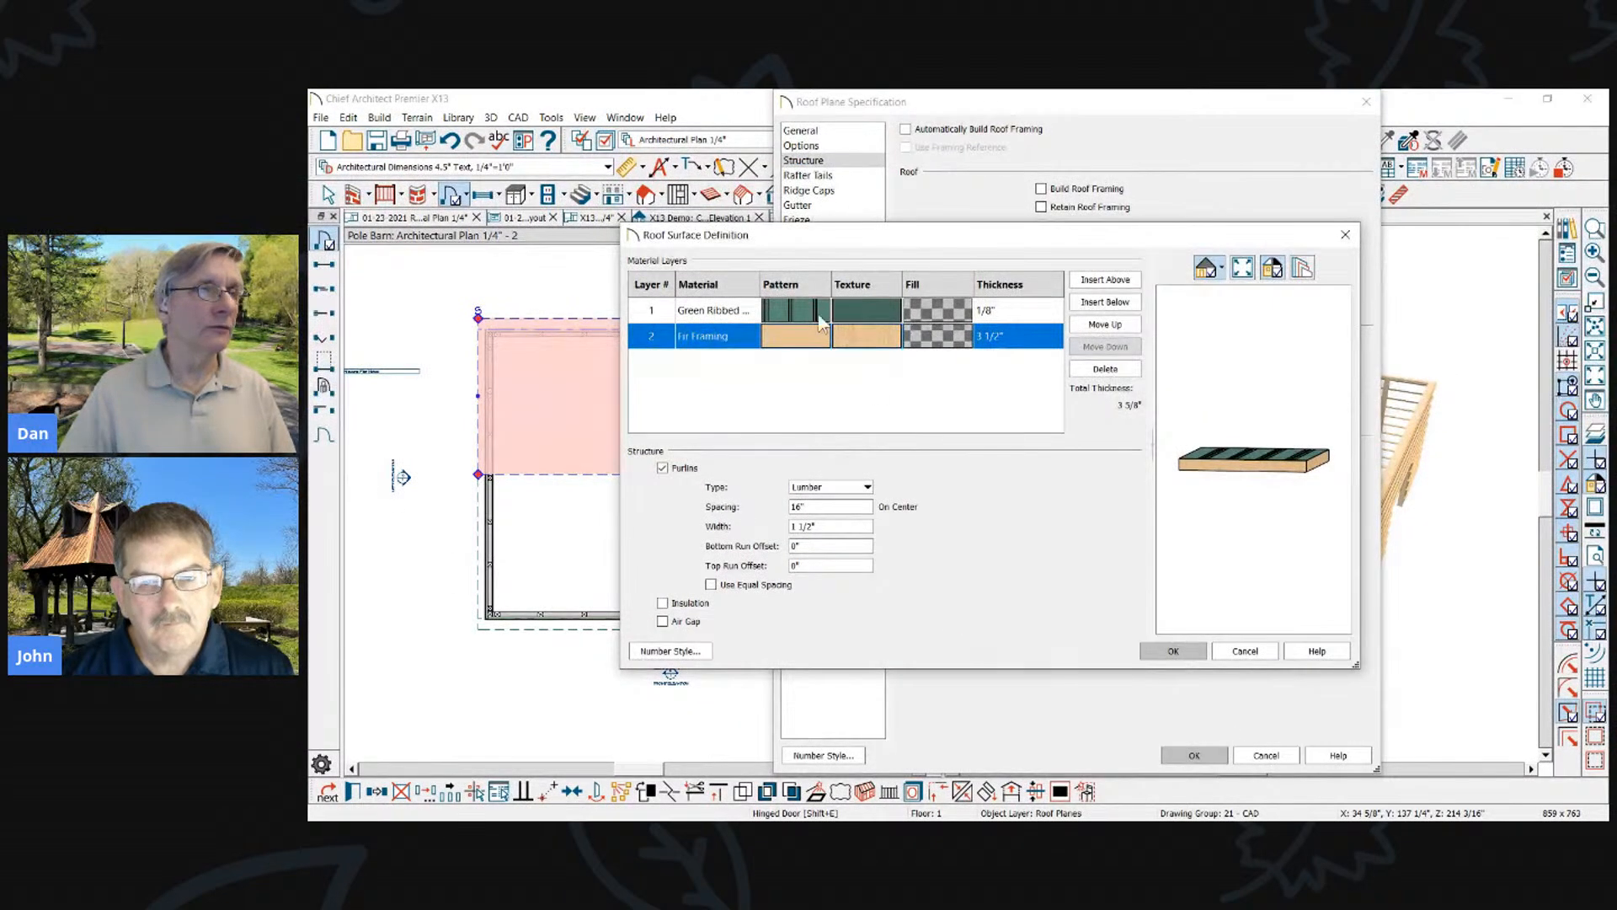
click(995, 313)
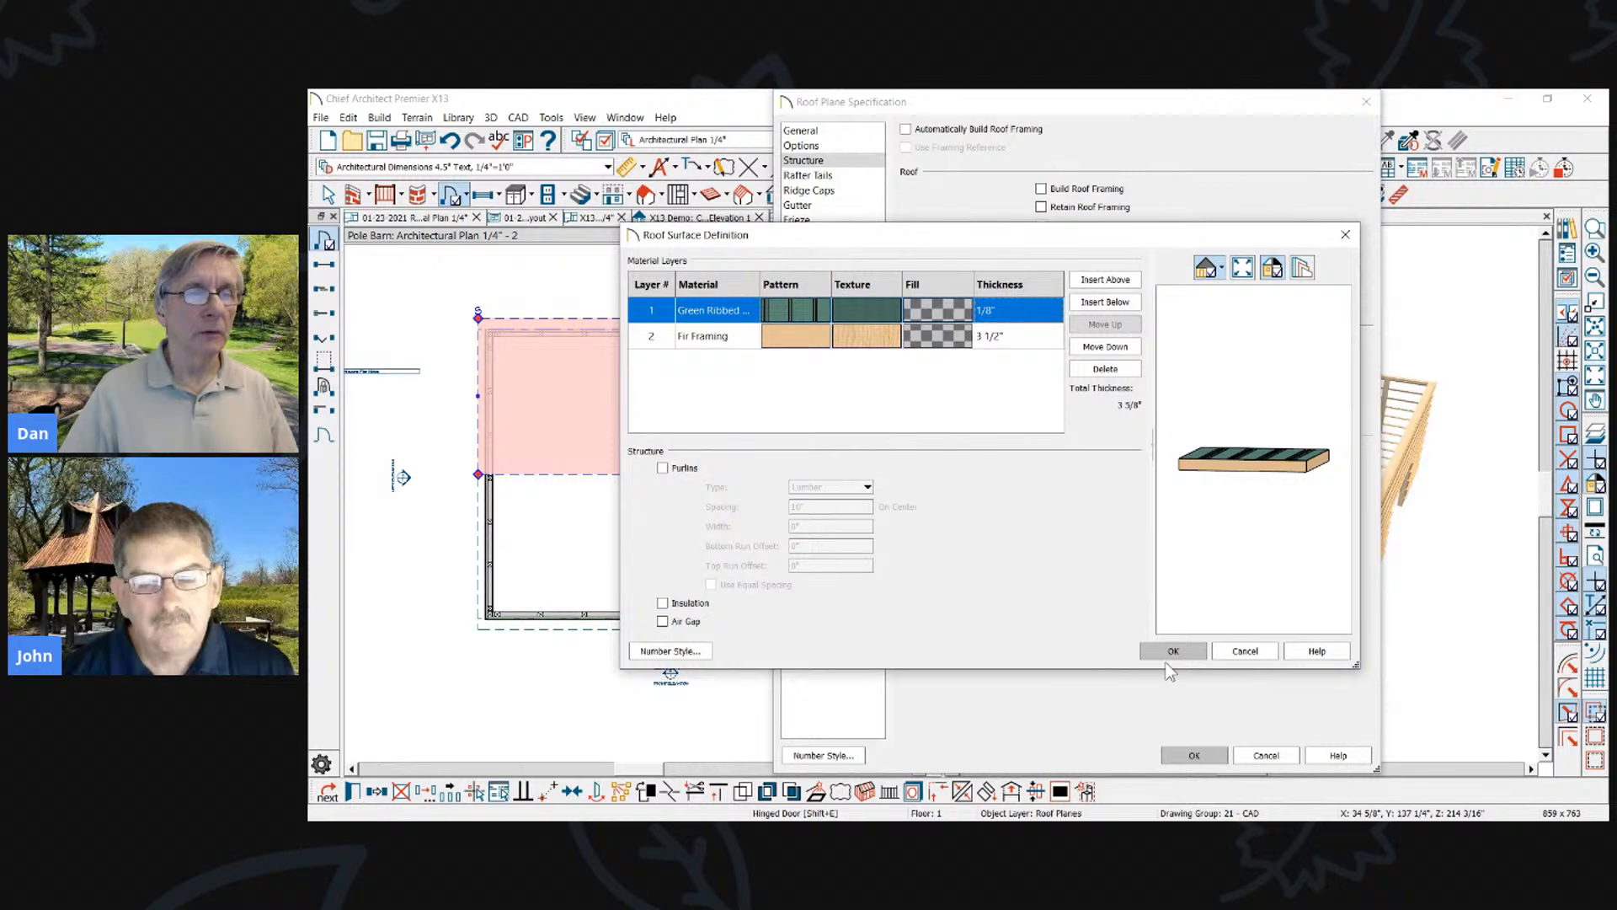
click(1174, 652)
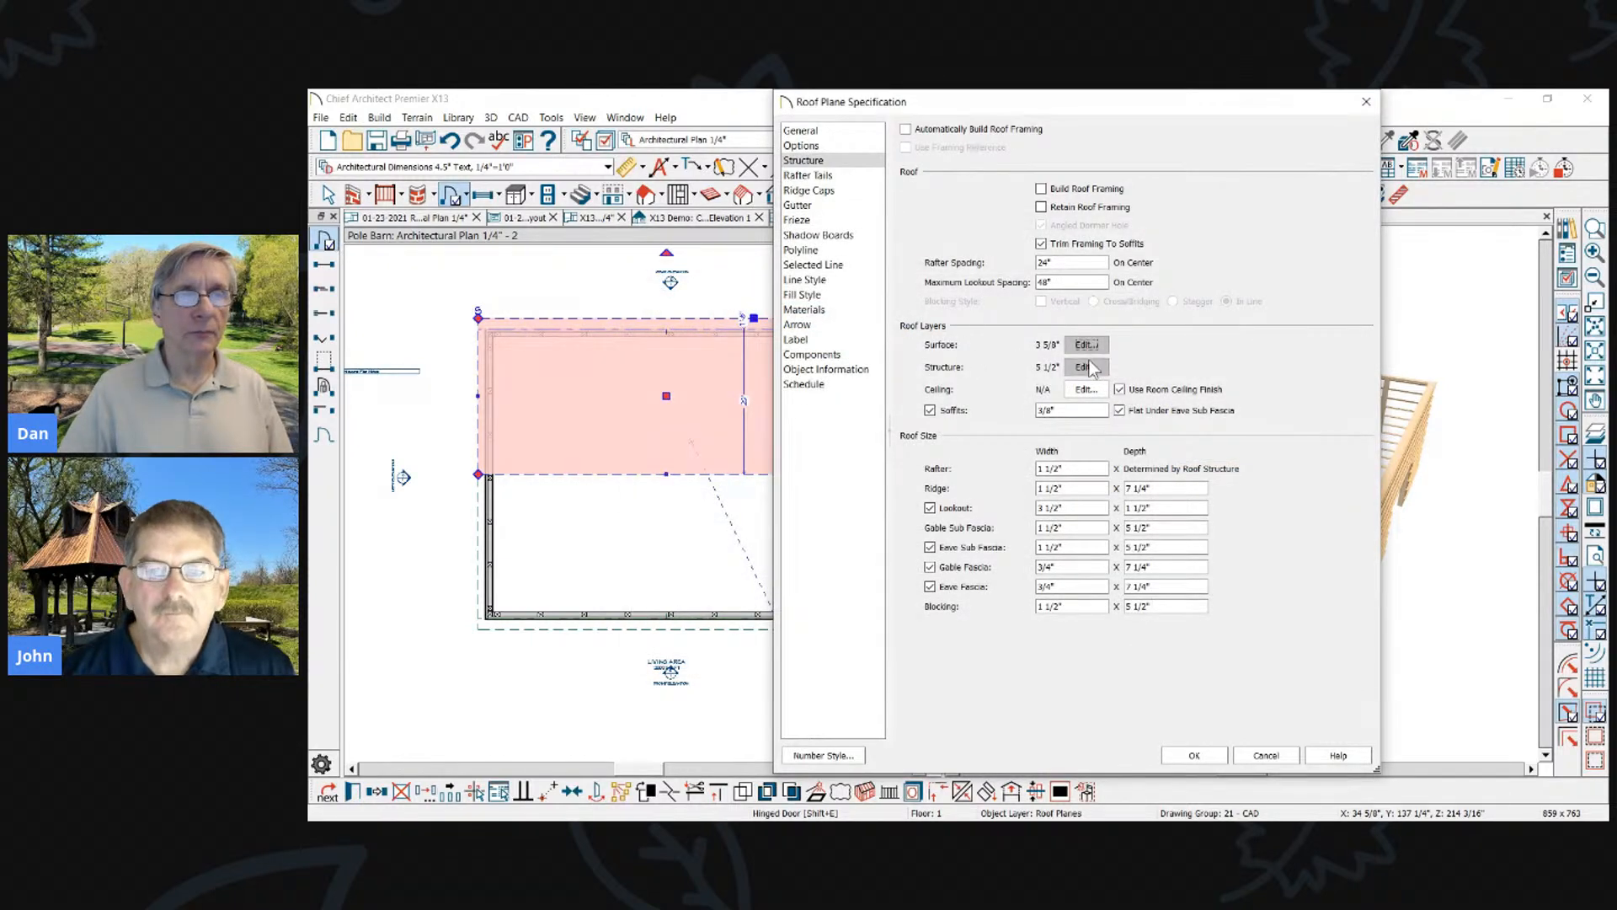
click(1213, 761)
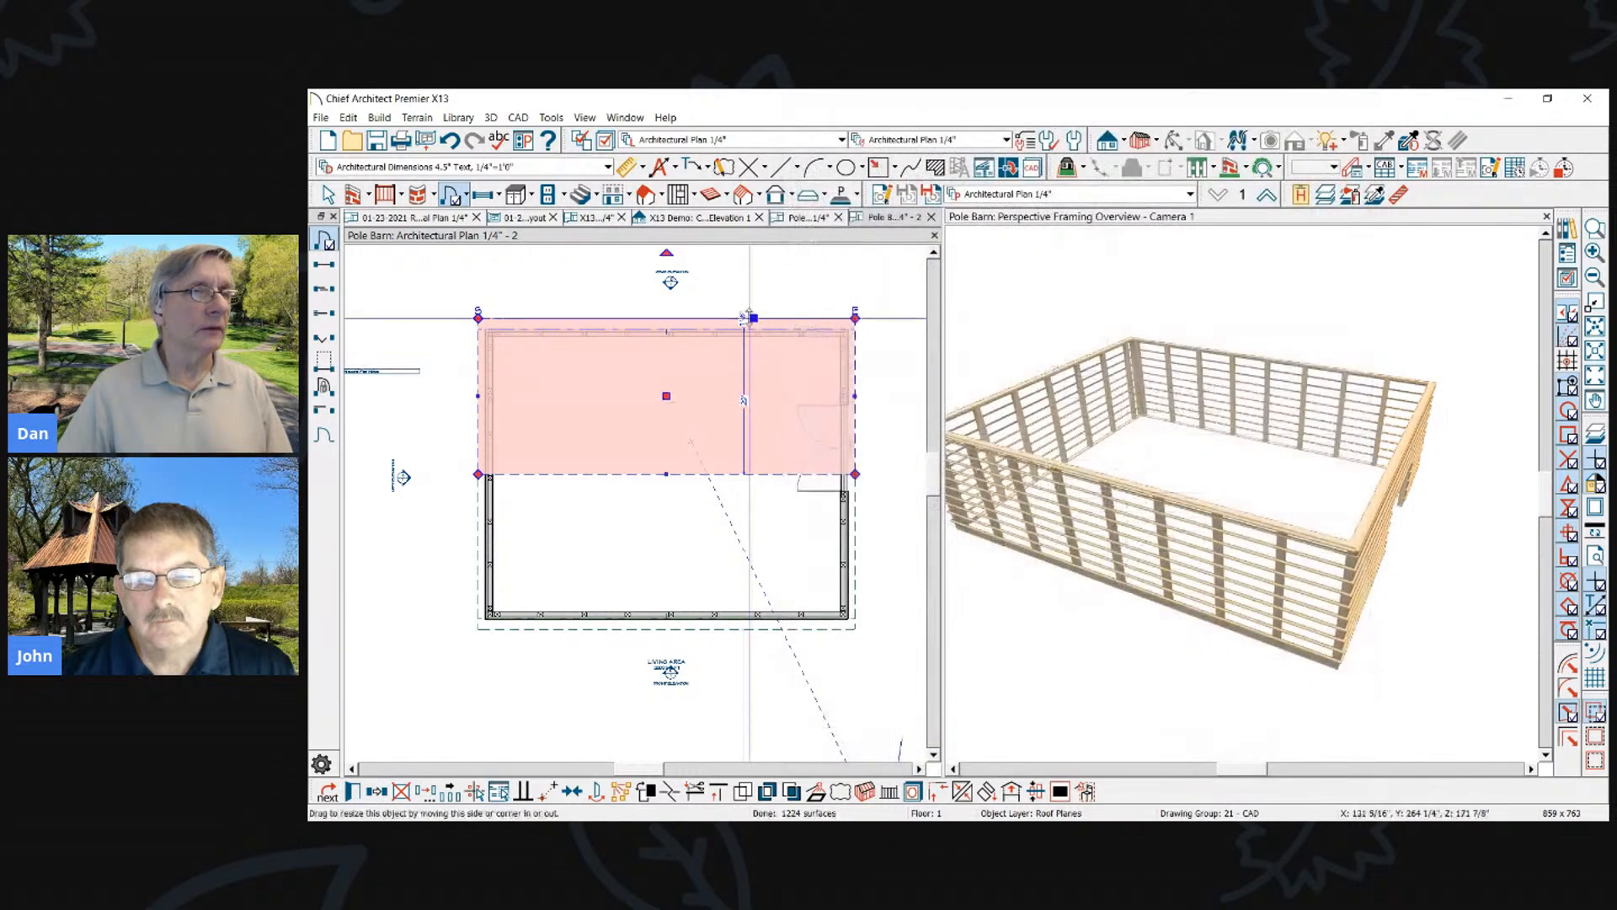
Draw a full-width roof truss along the plan's left exterior wall, from one eave to the other
click(760, 198)
click(779, 253)
scroll(550, 310, up, 1)
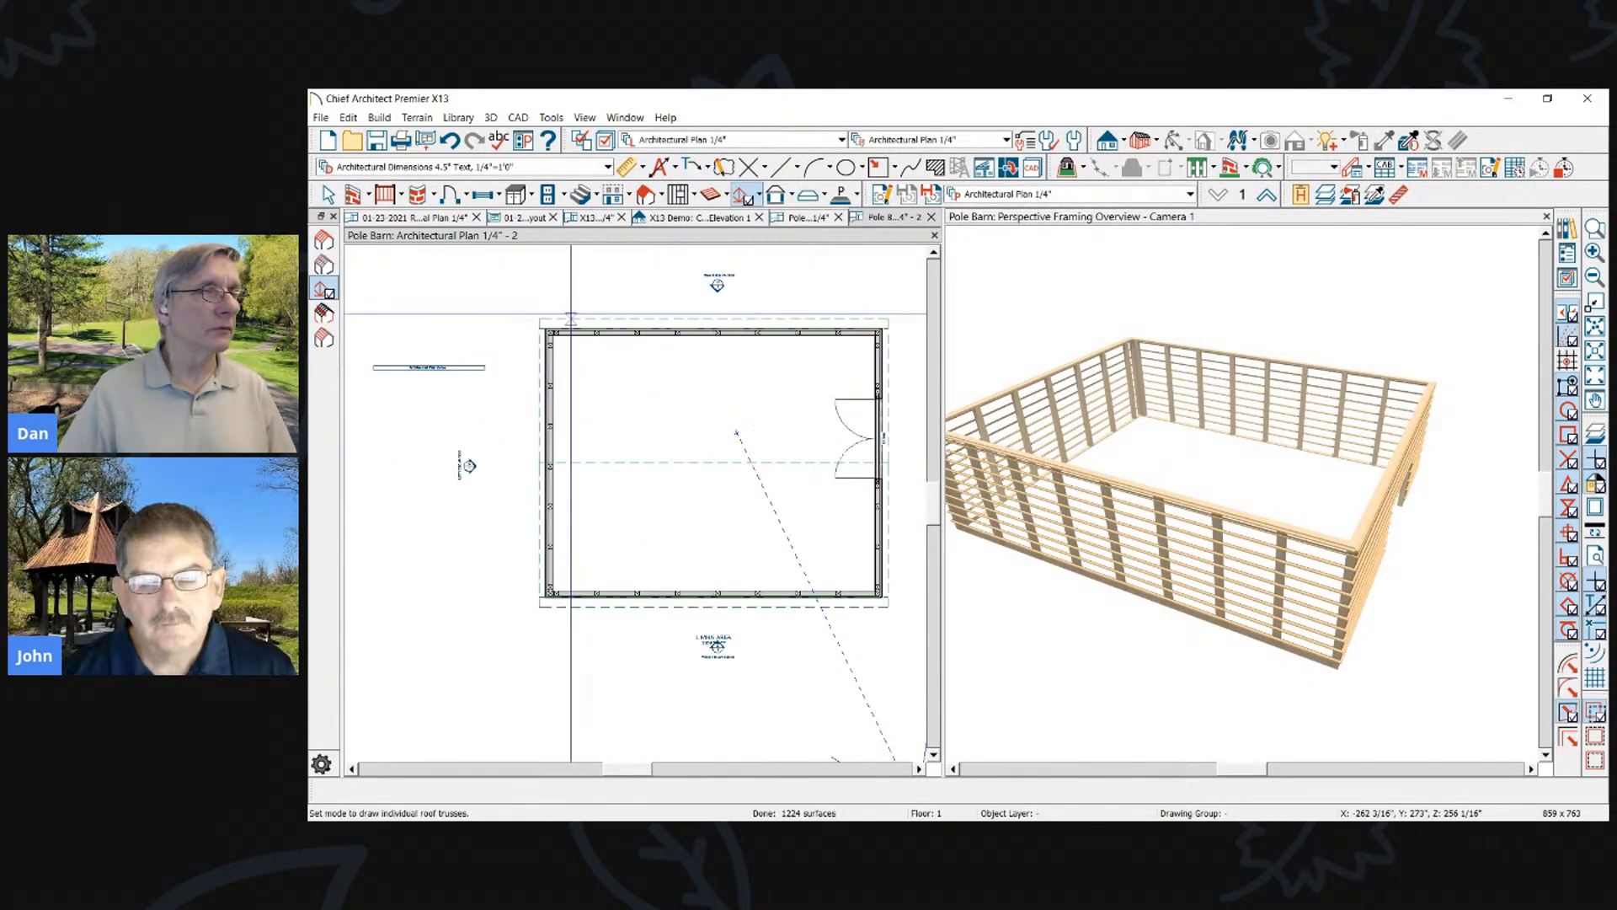
drag(547, 597, 548, 325)
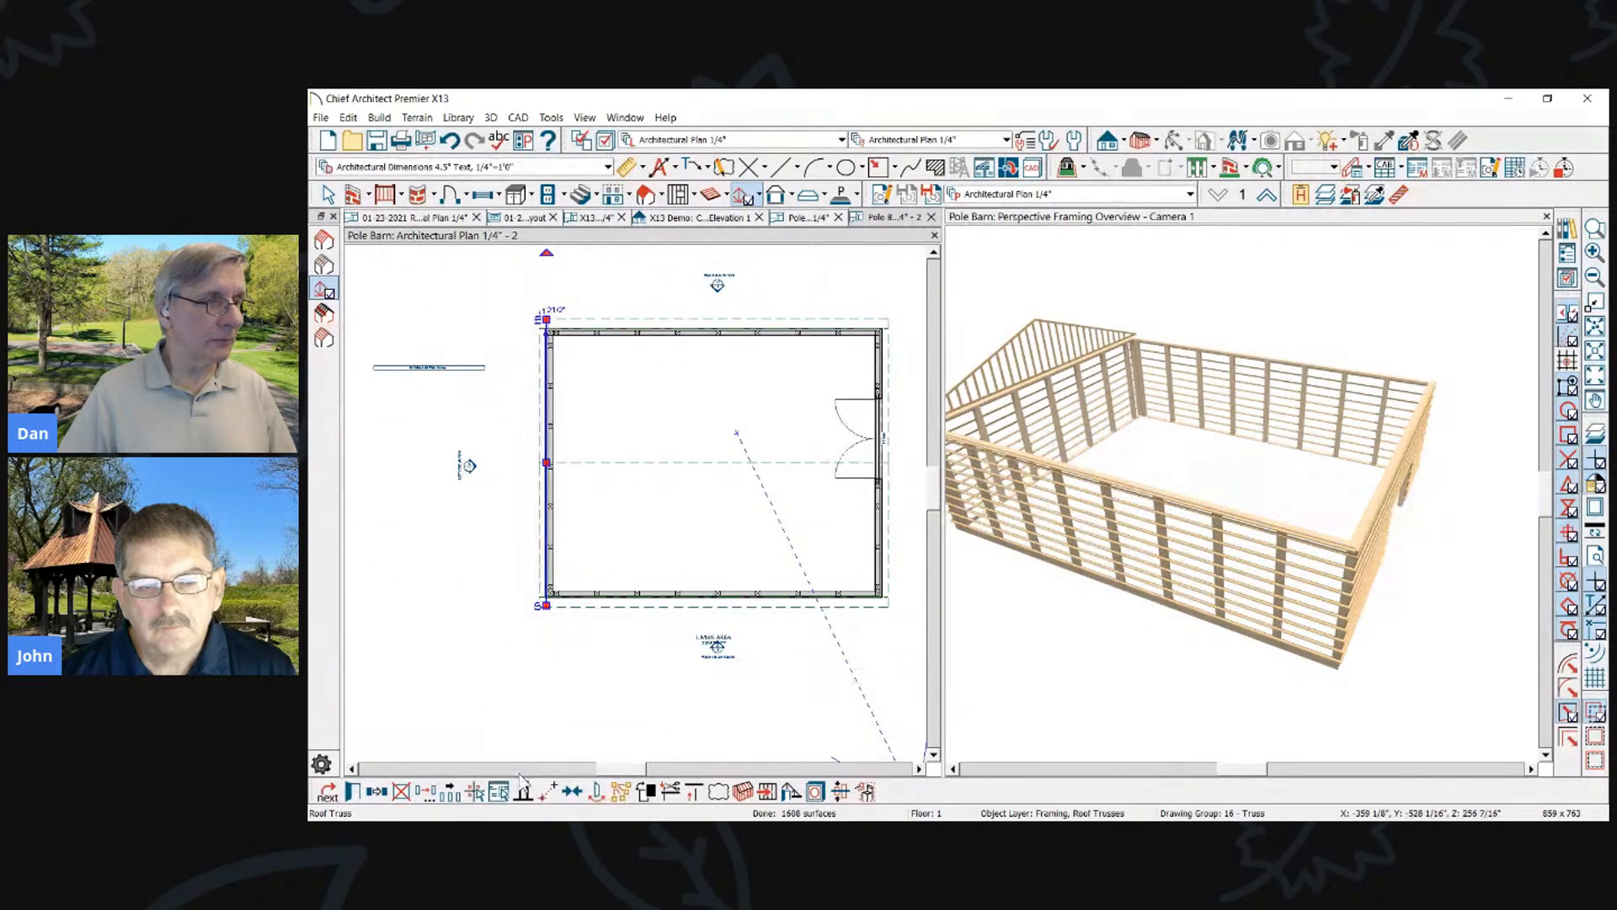
Set the multiple-copy offset for trusses to 96" and try to copy the left end truss across the building
click(451, 793)
key(Tab)
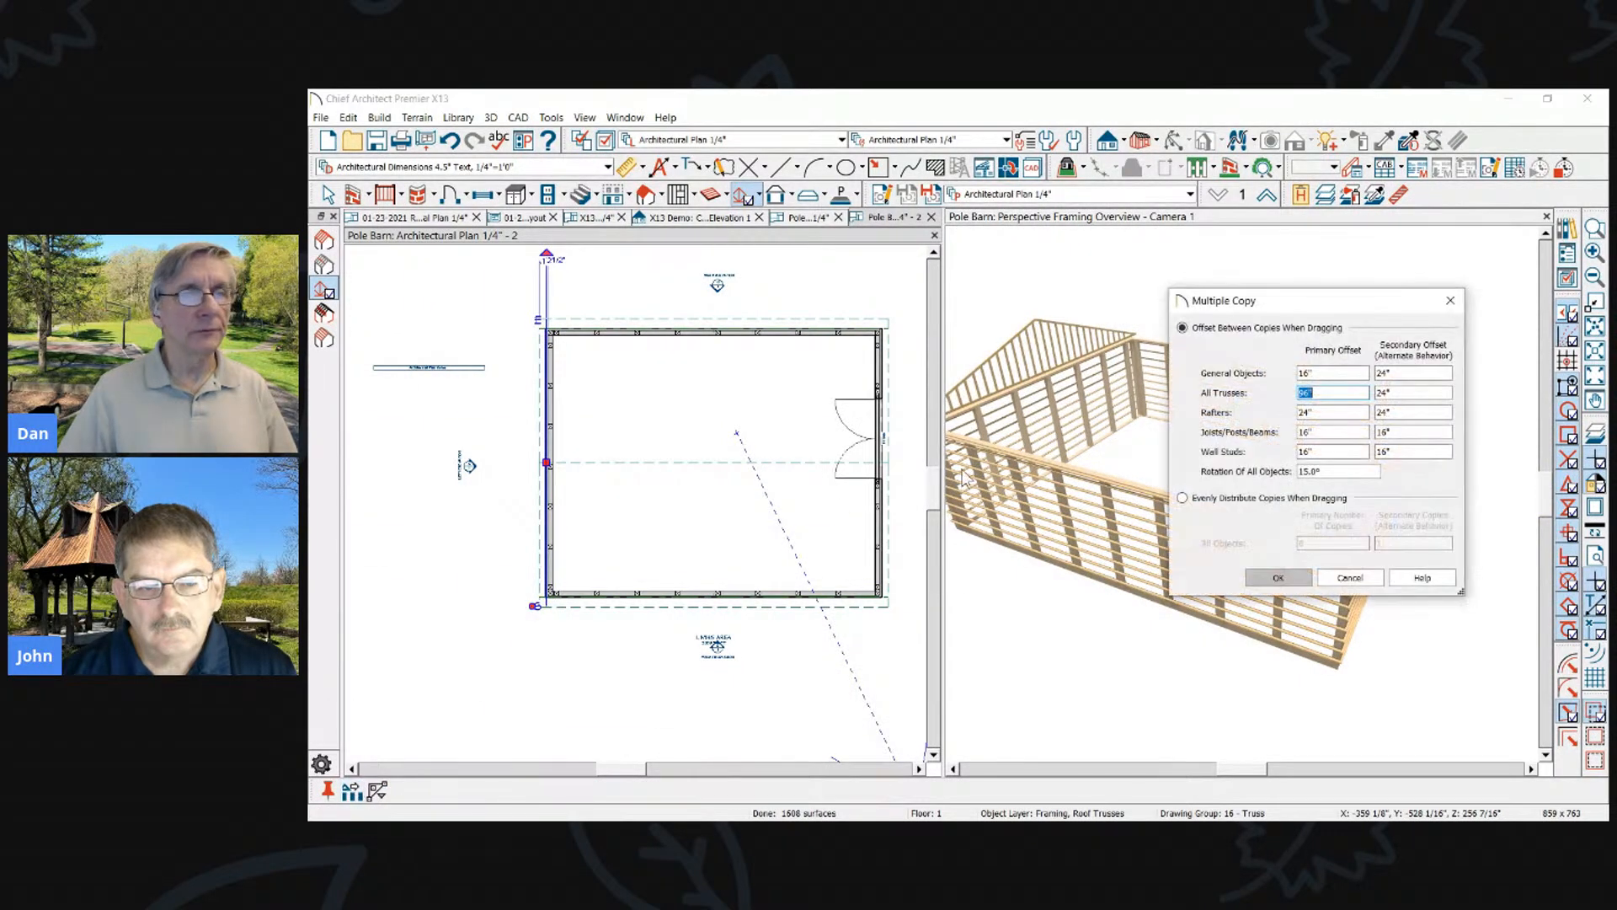
key(Return)
drag(559, 464, 552, 468)
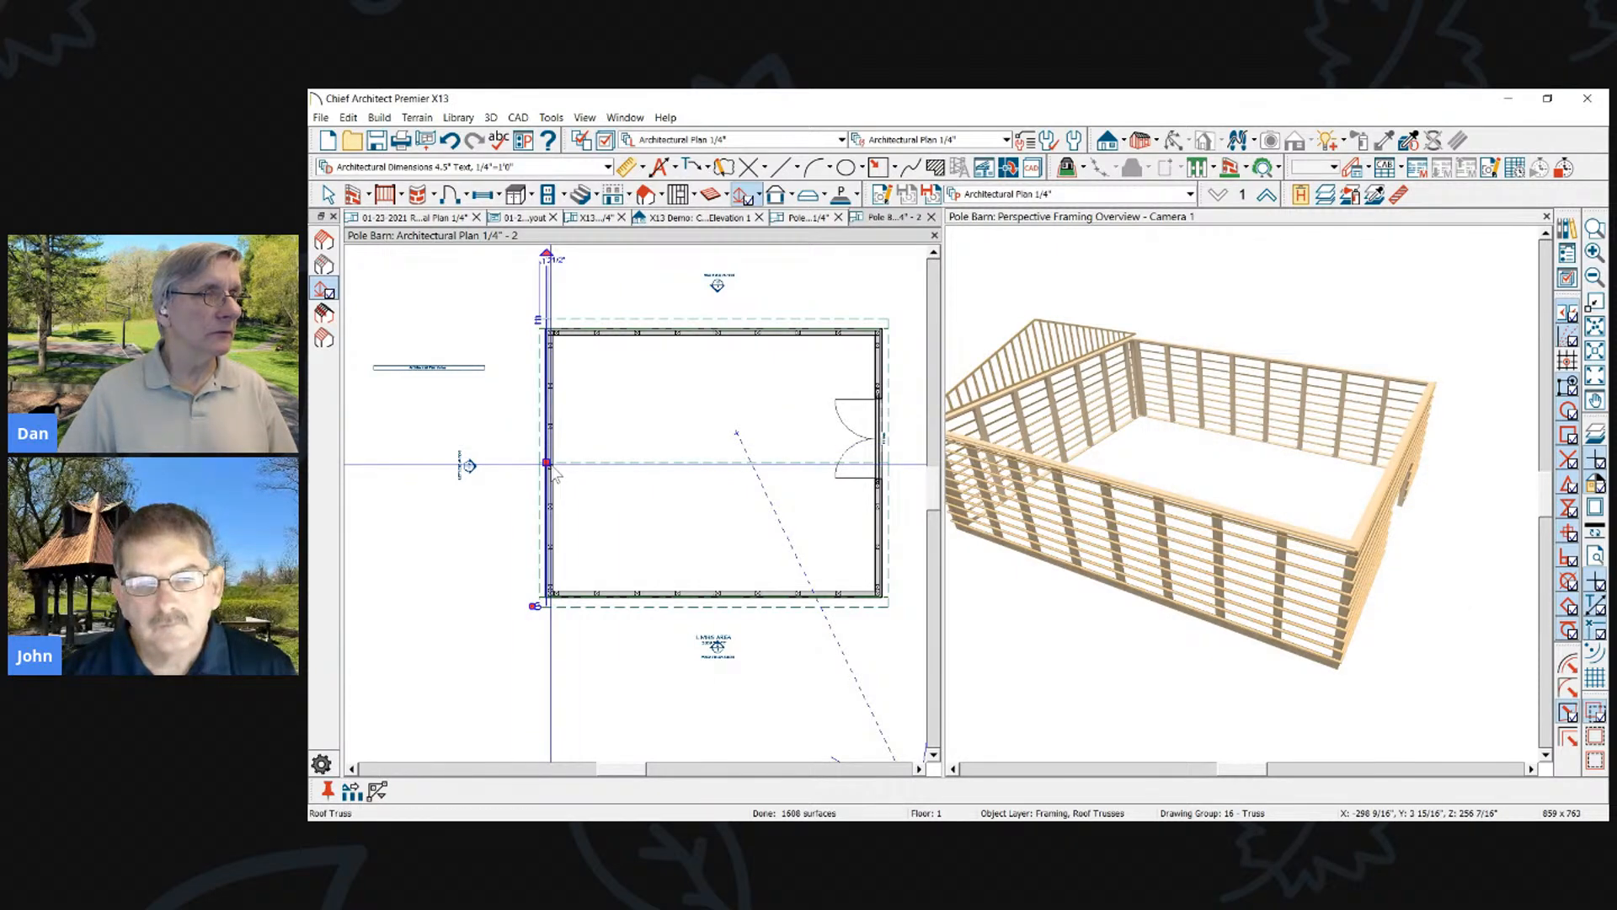
scroll(539, 320, up, 2)
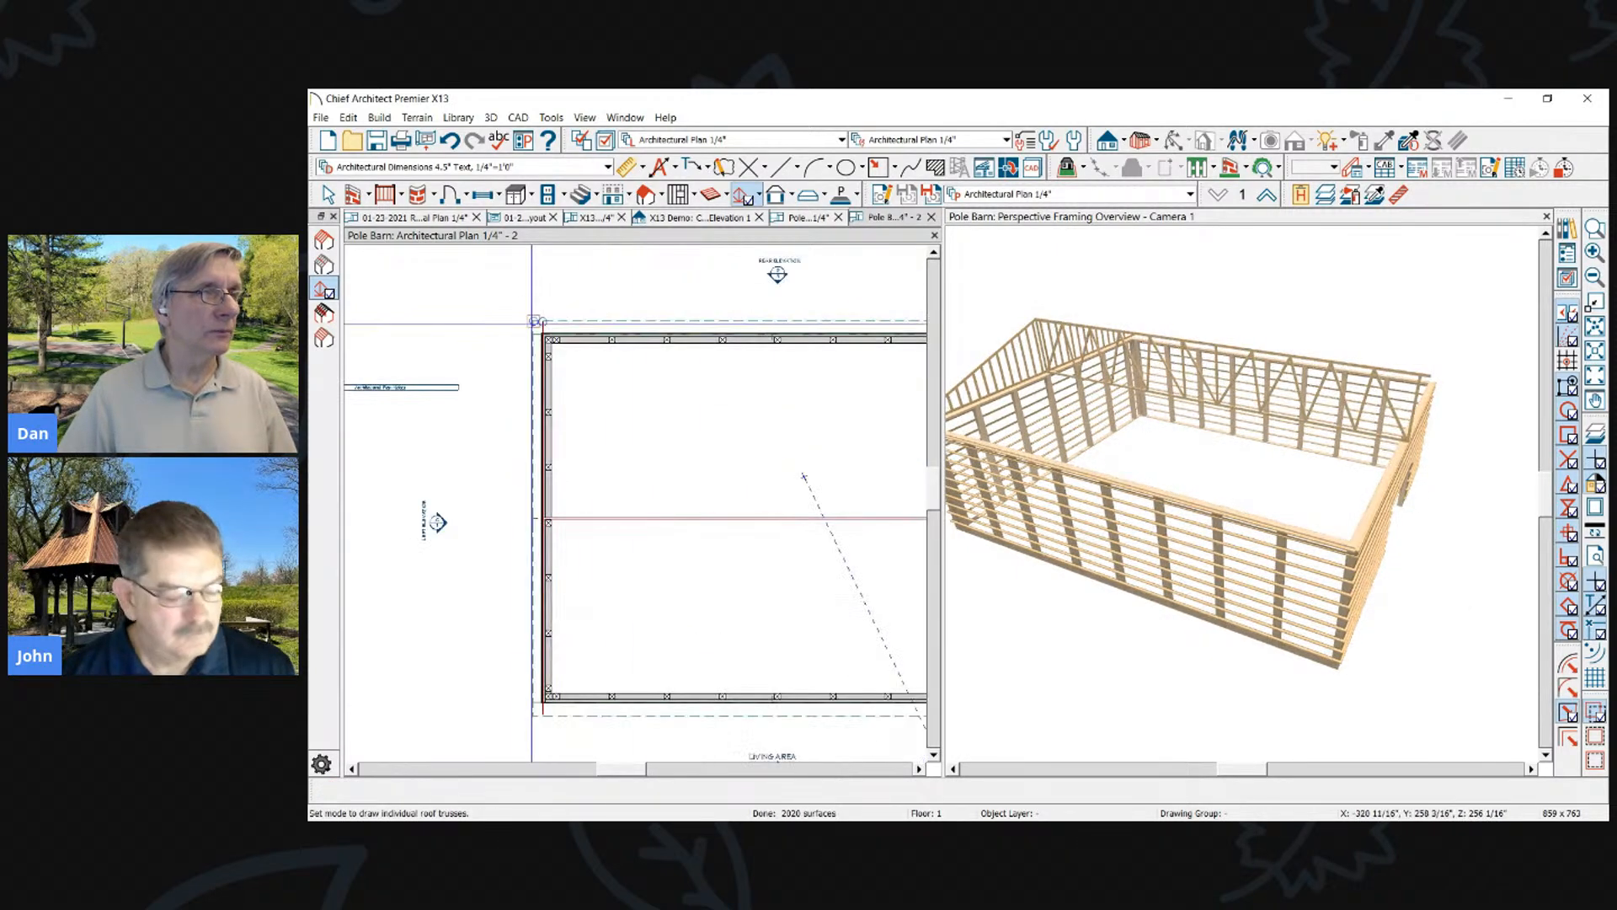
scroll(522, 484, down, 2)
Make multiple copies of the left end truss across the building toward the double-door wall
click(510, 484)
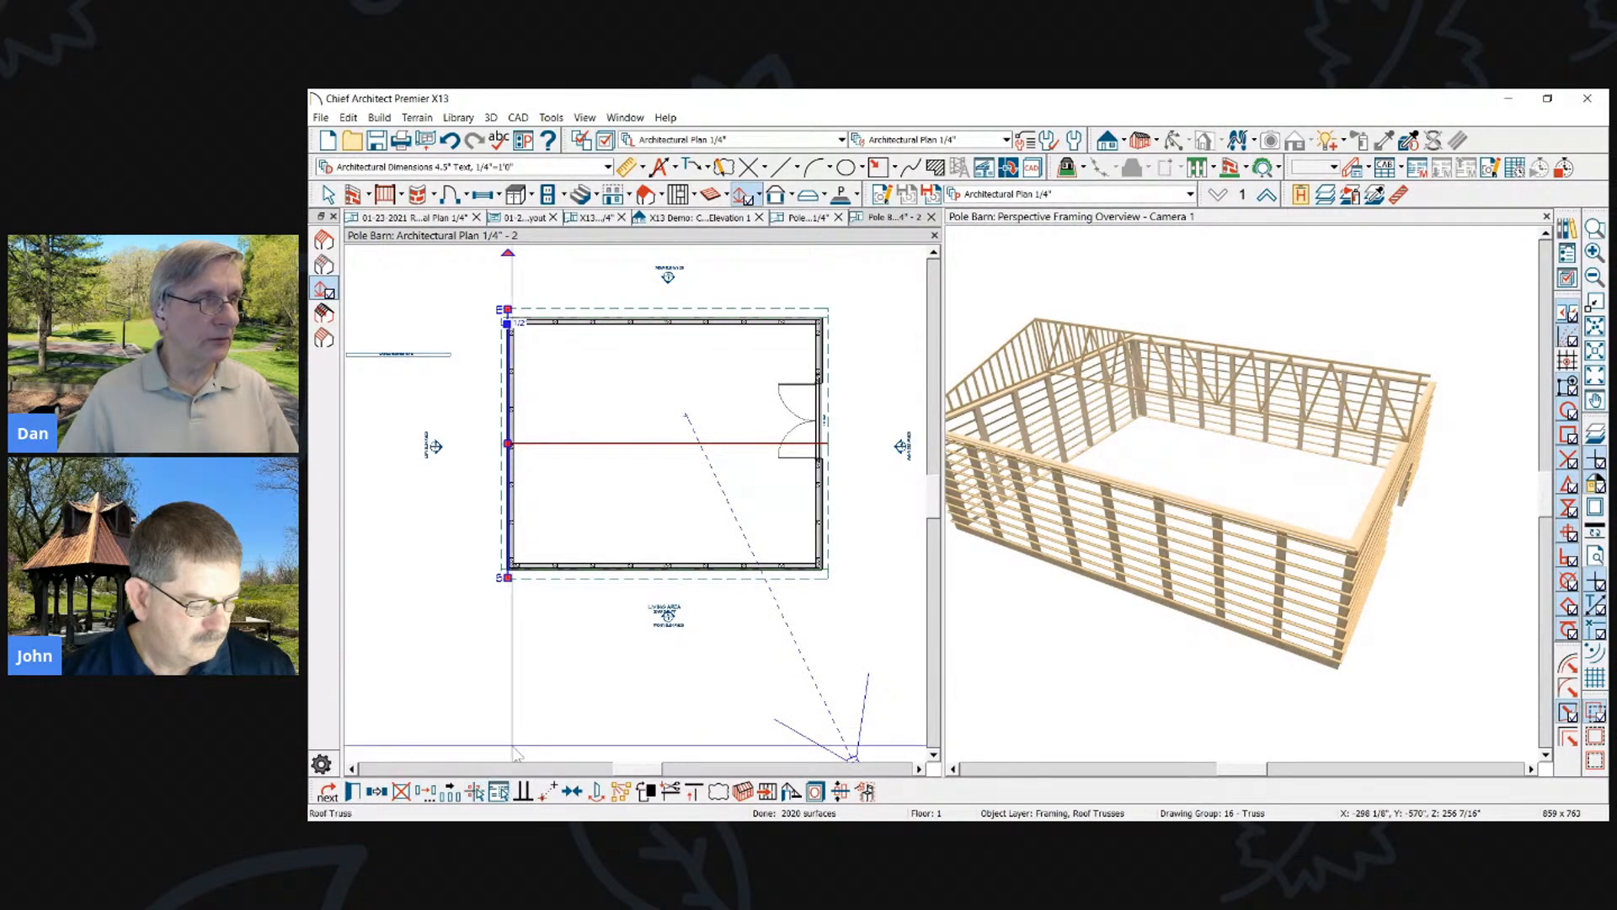
click(437, 800)
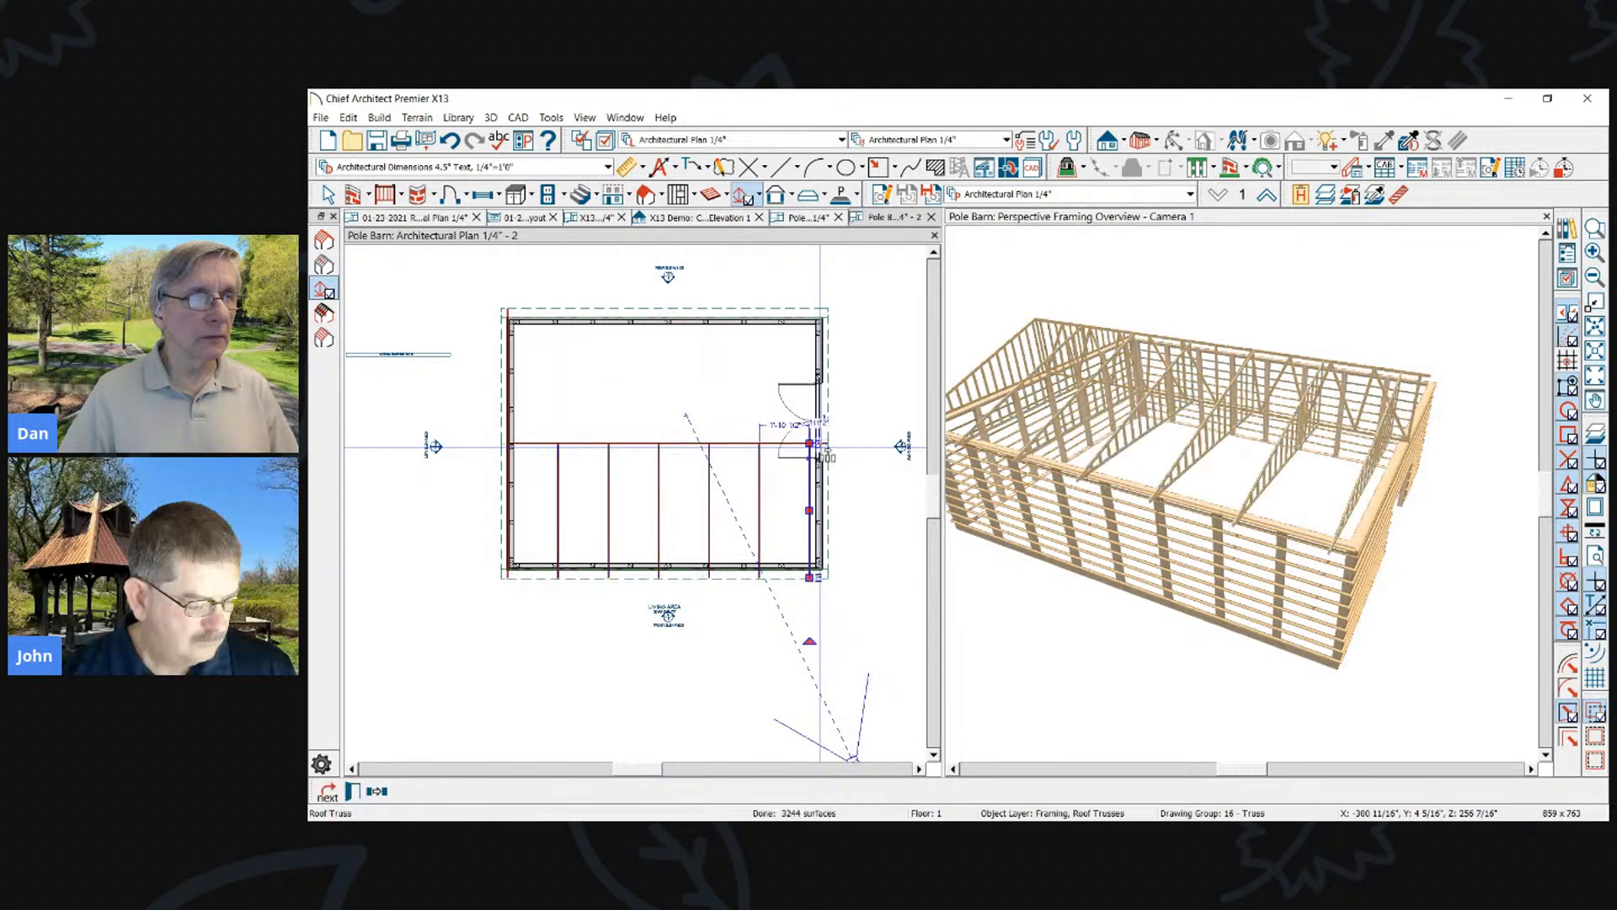
scroll(841, 289, up, 1)
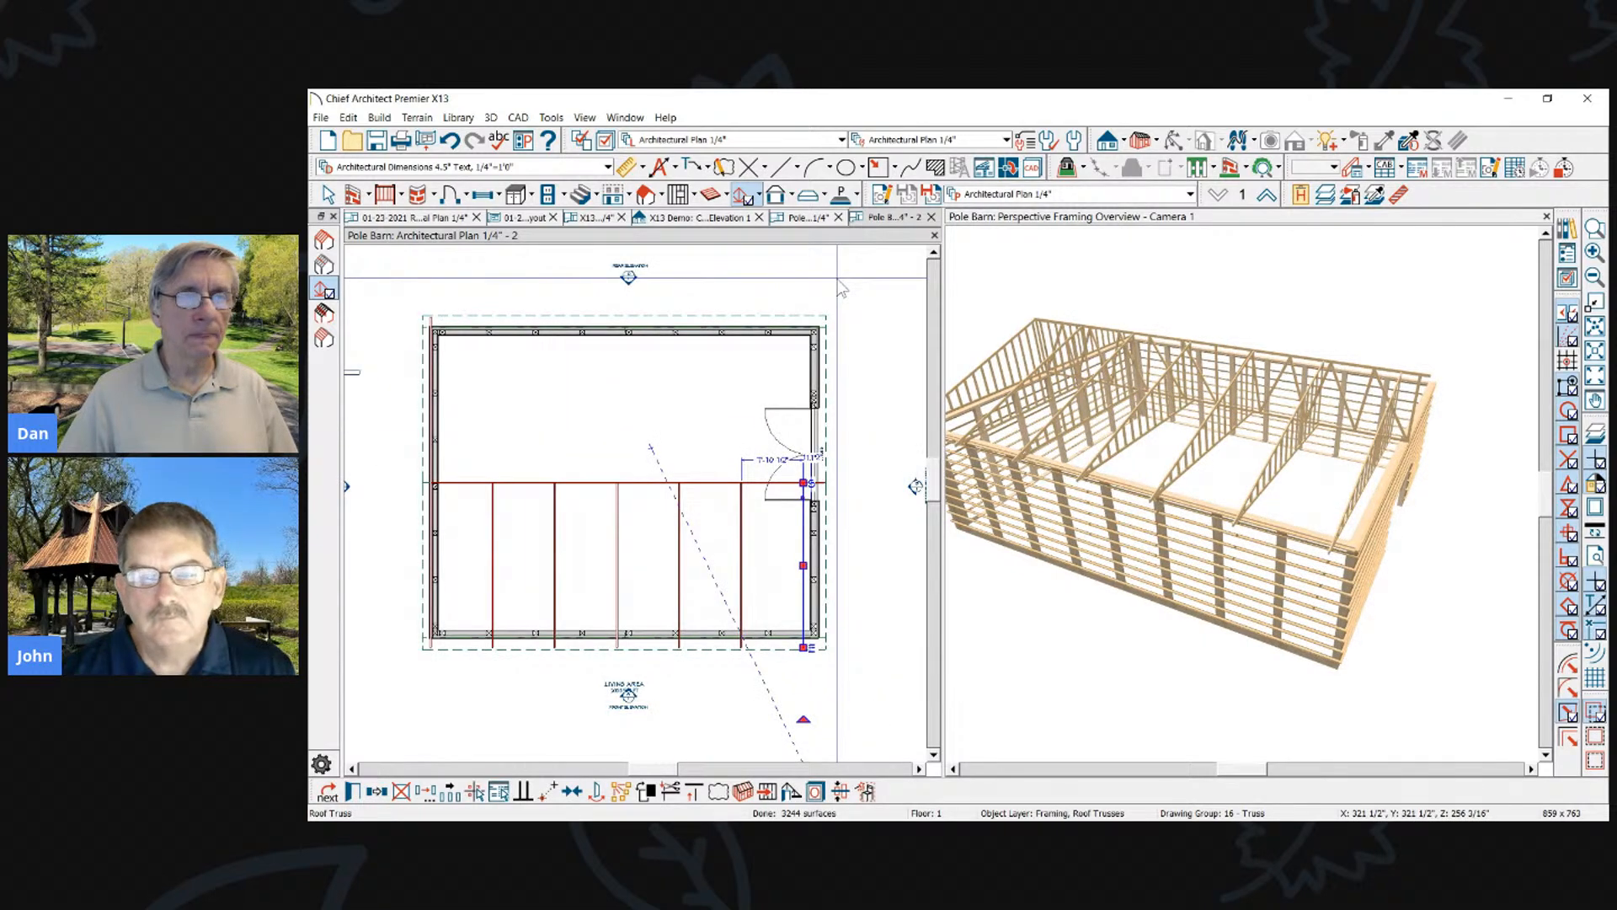
Examine the copied trusses and how far they span in the framing overview from several angles
click(1241, 336)
drag(1242, 336, 1119, 424)
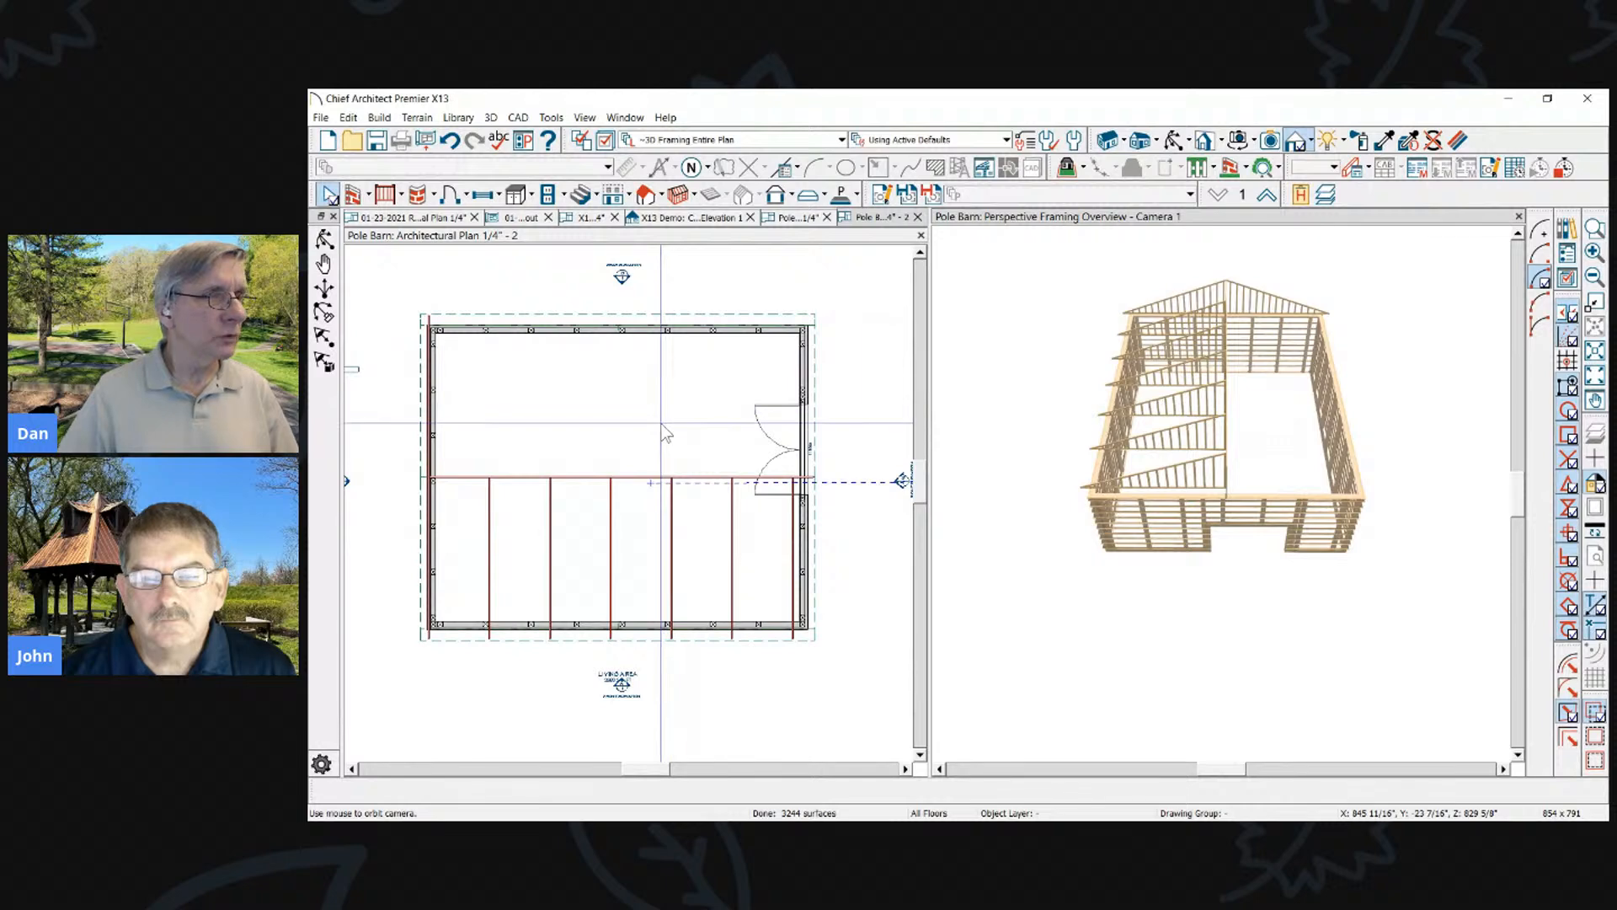
scroll(674, 431, down, 2)
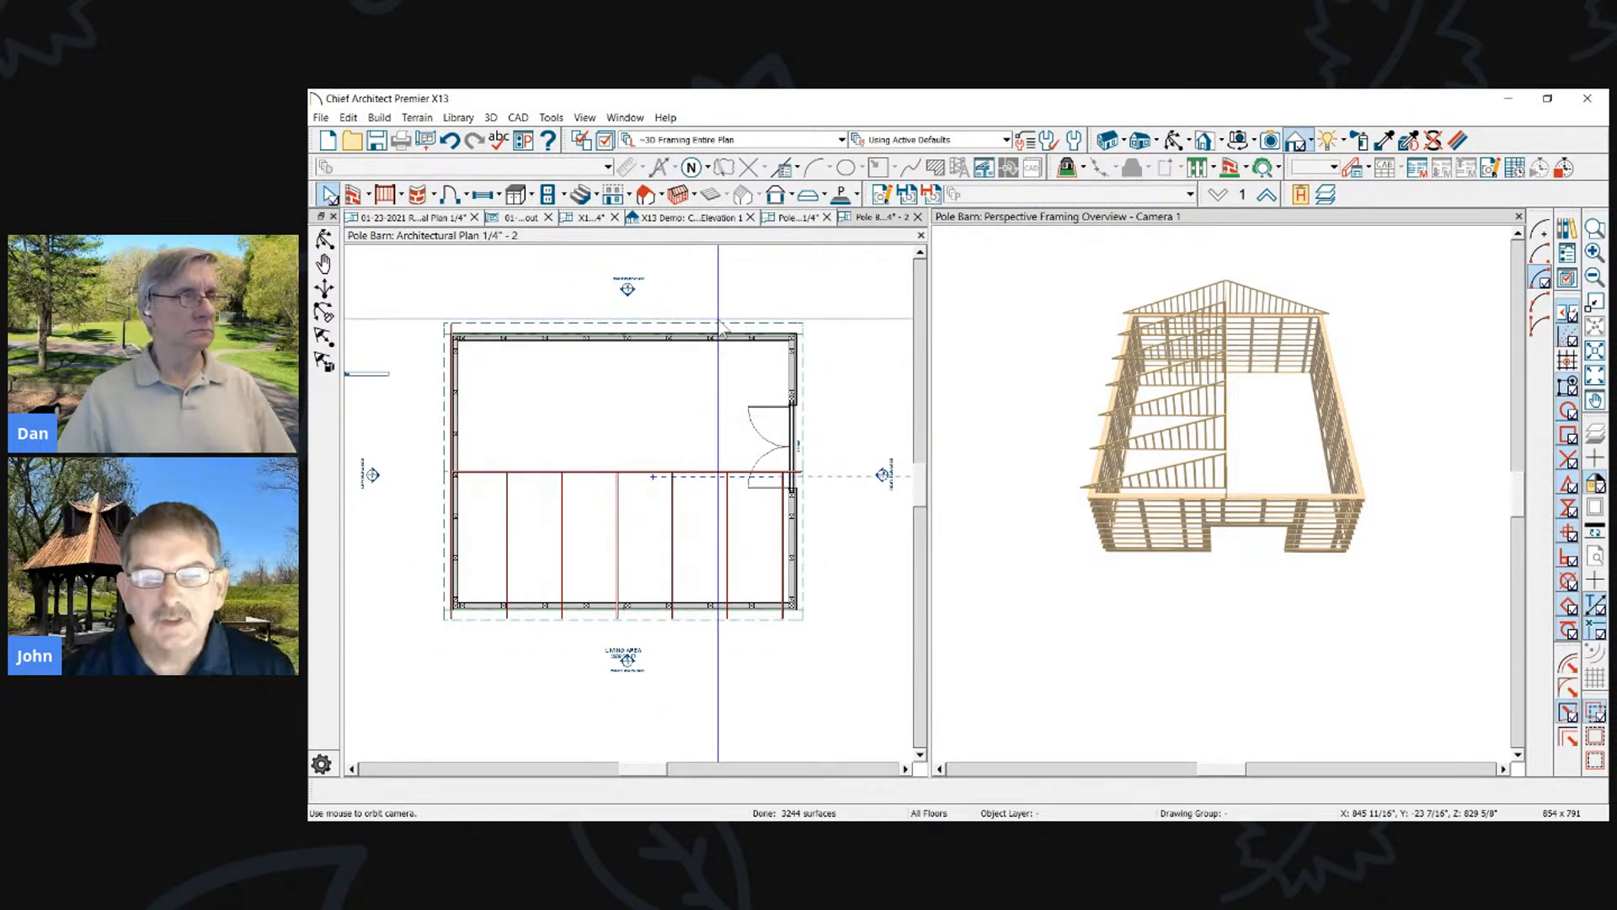
click(689, 427)
click(716, 327)
key(Escape)
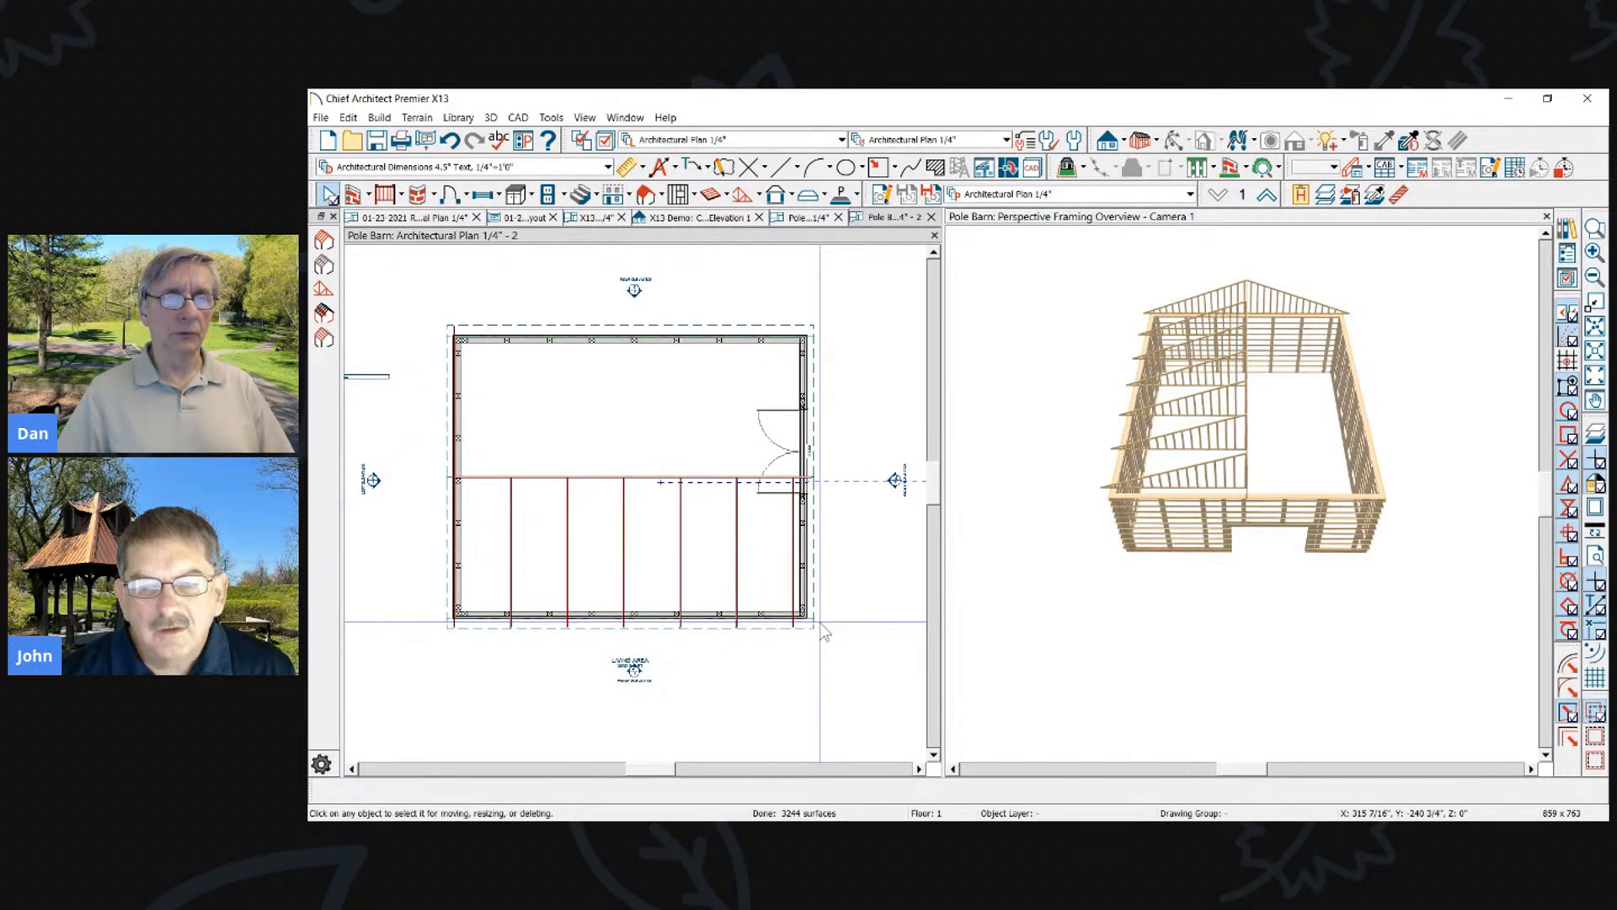
click(1054, 350)
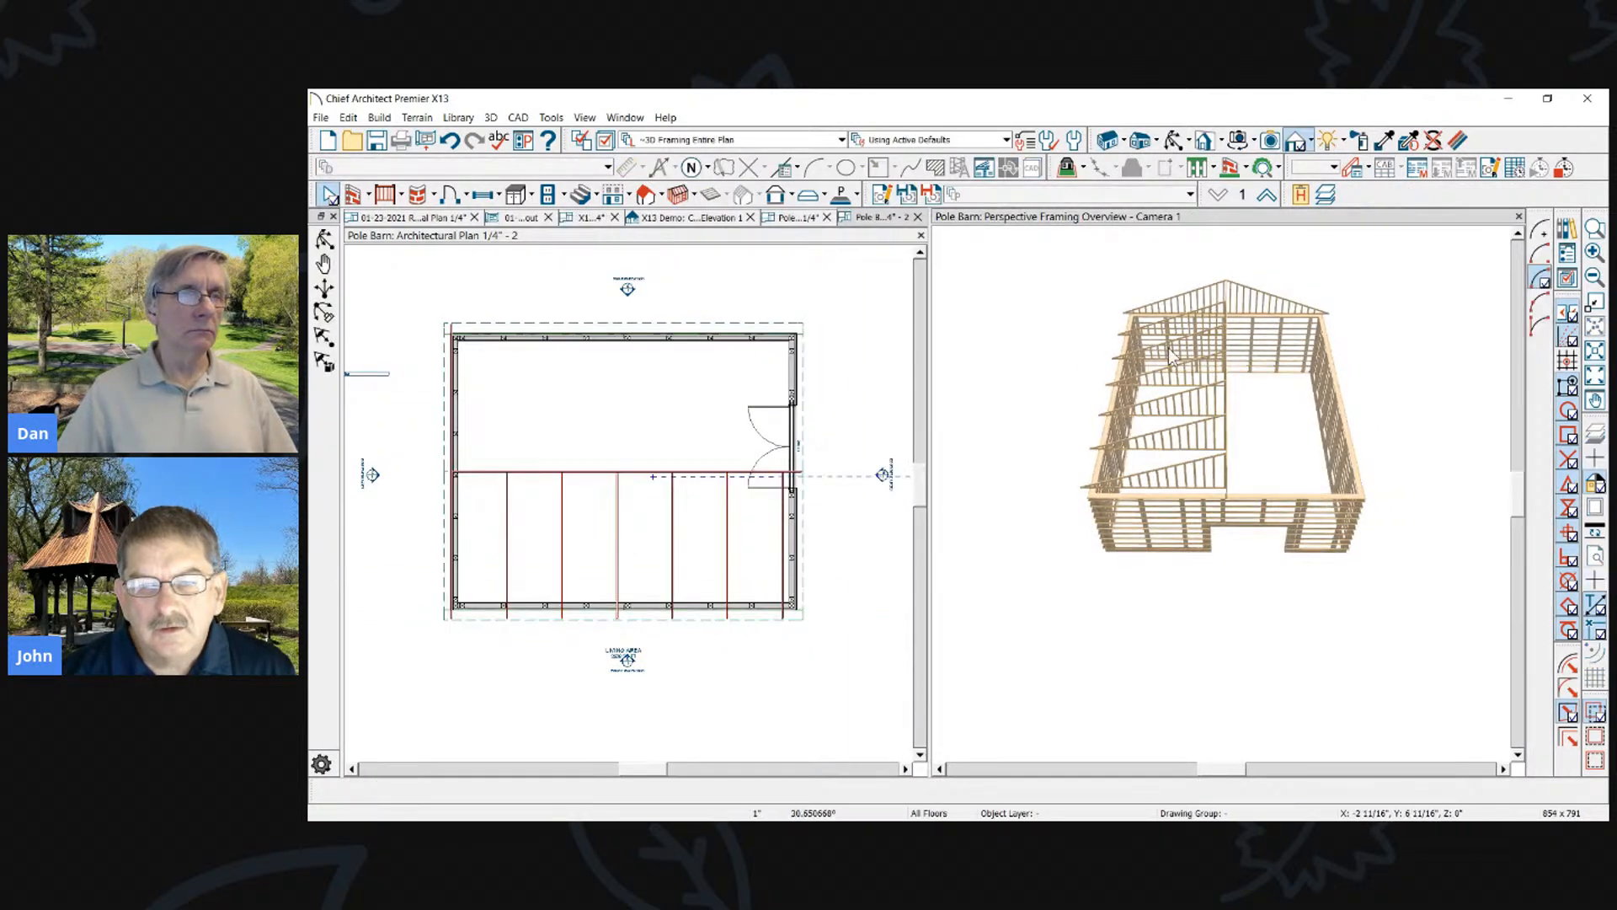
click(1176, 140)
drag(1229, 371, 1339, 375)
key(space)
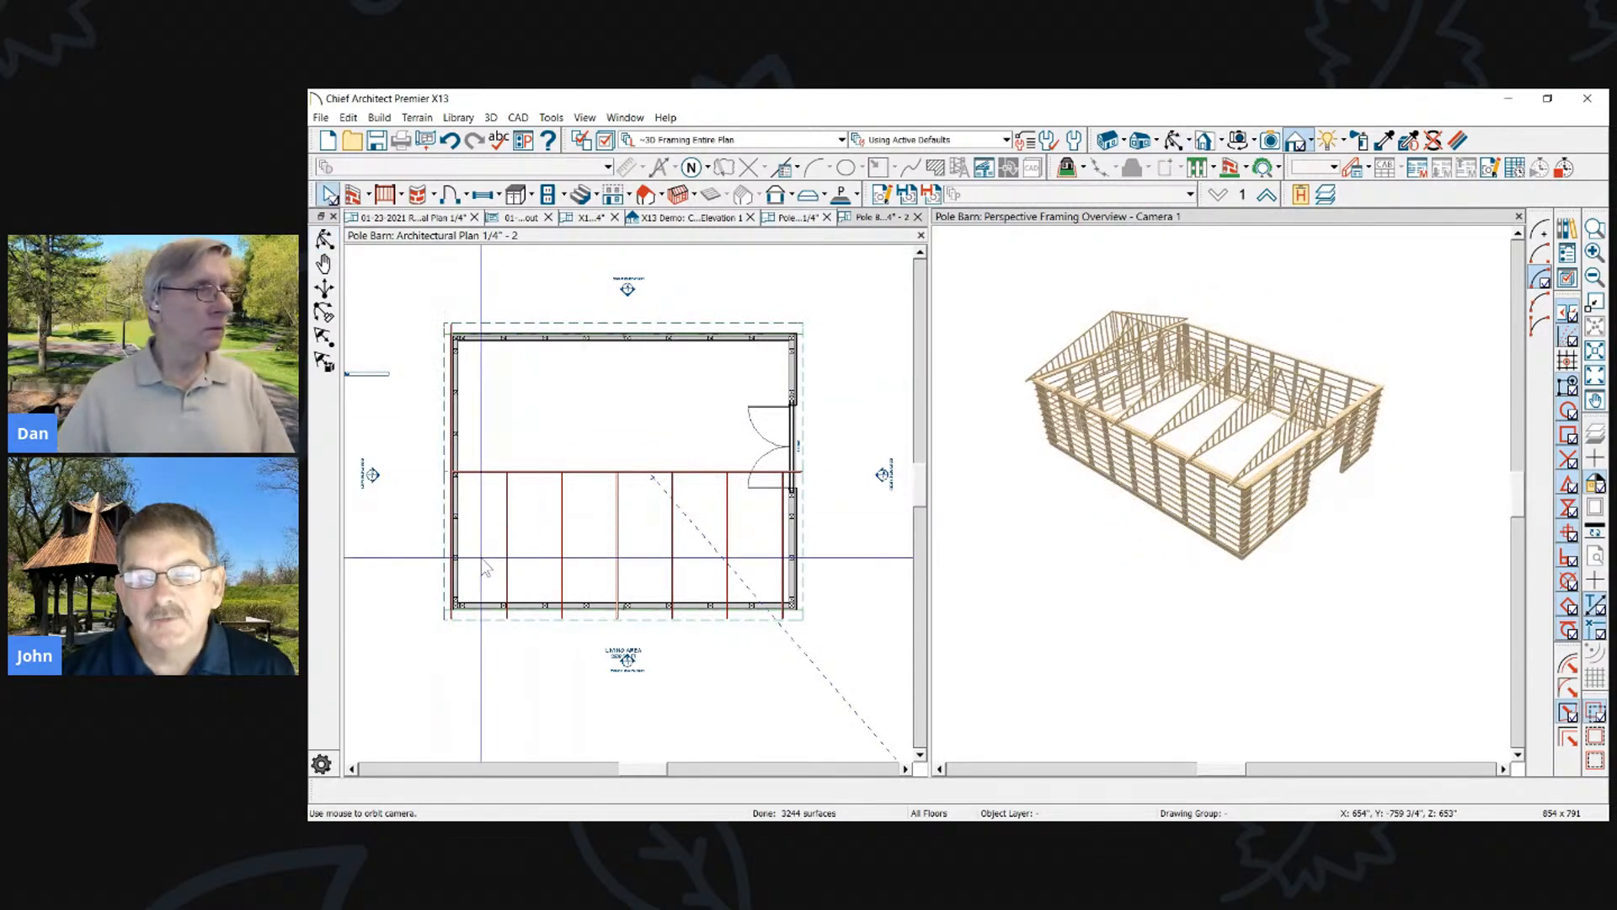
click(722, 589)
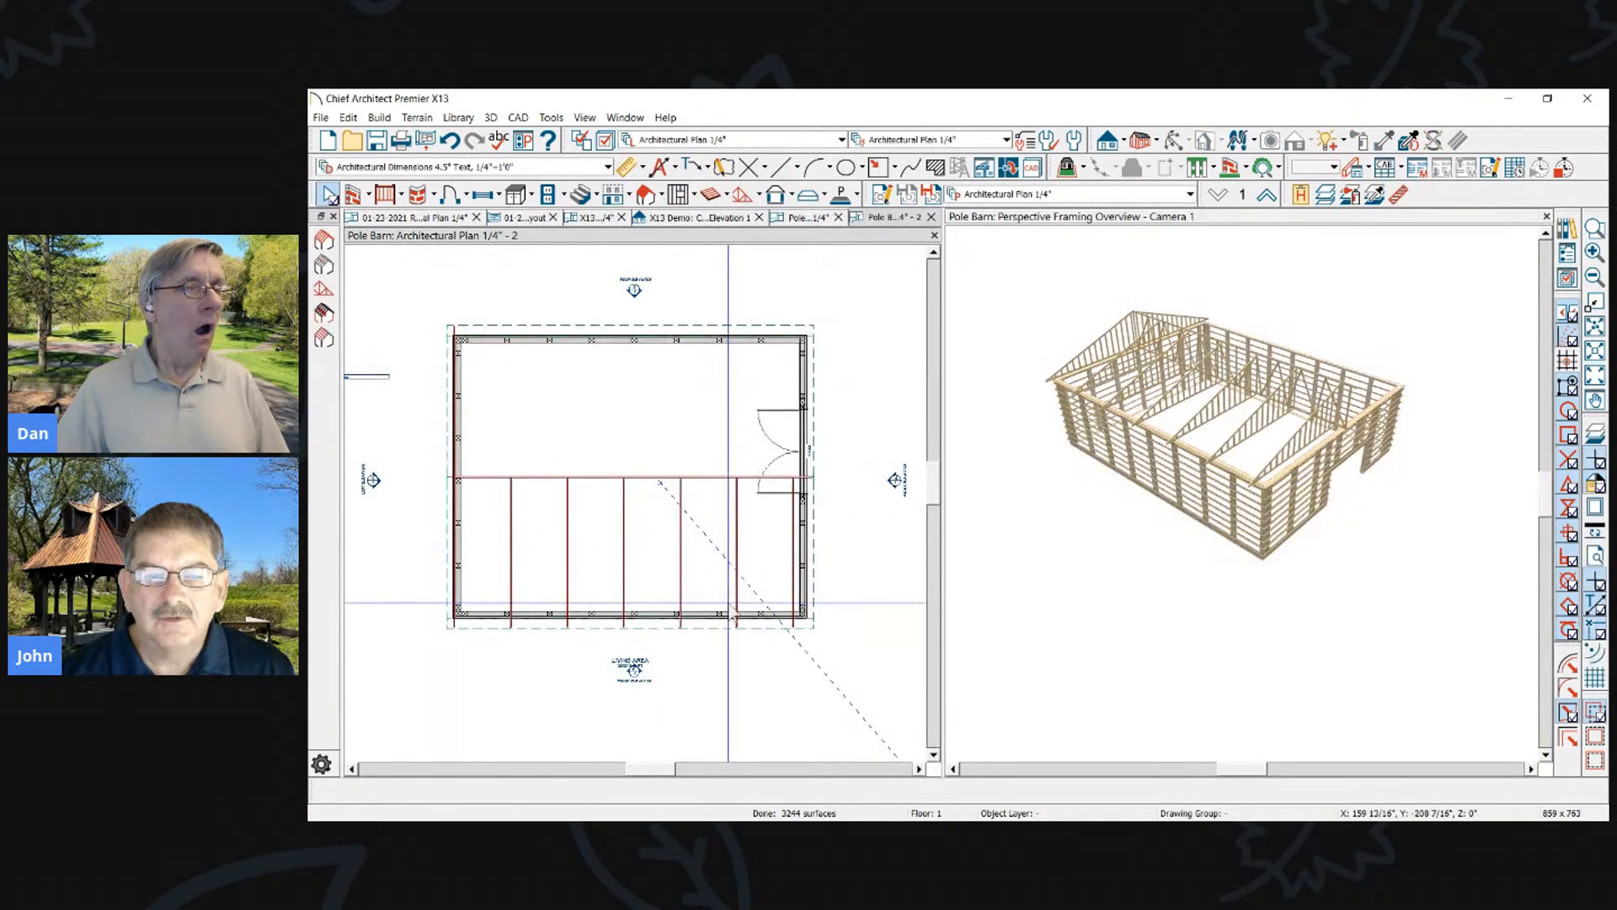
click(729, 613)
shift+click(681, 581)
shift+click(624, 579)
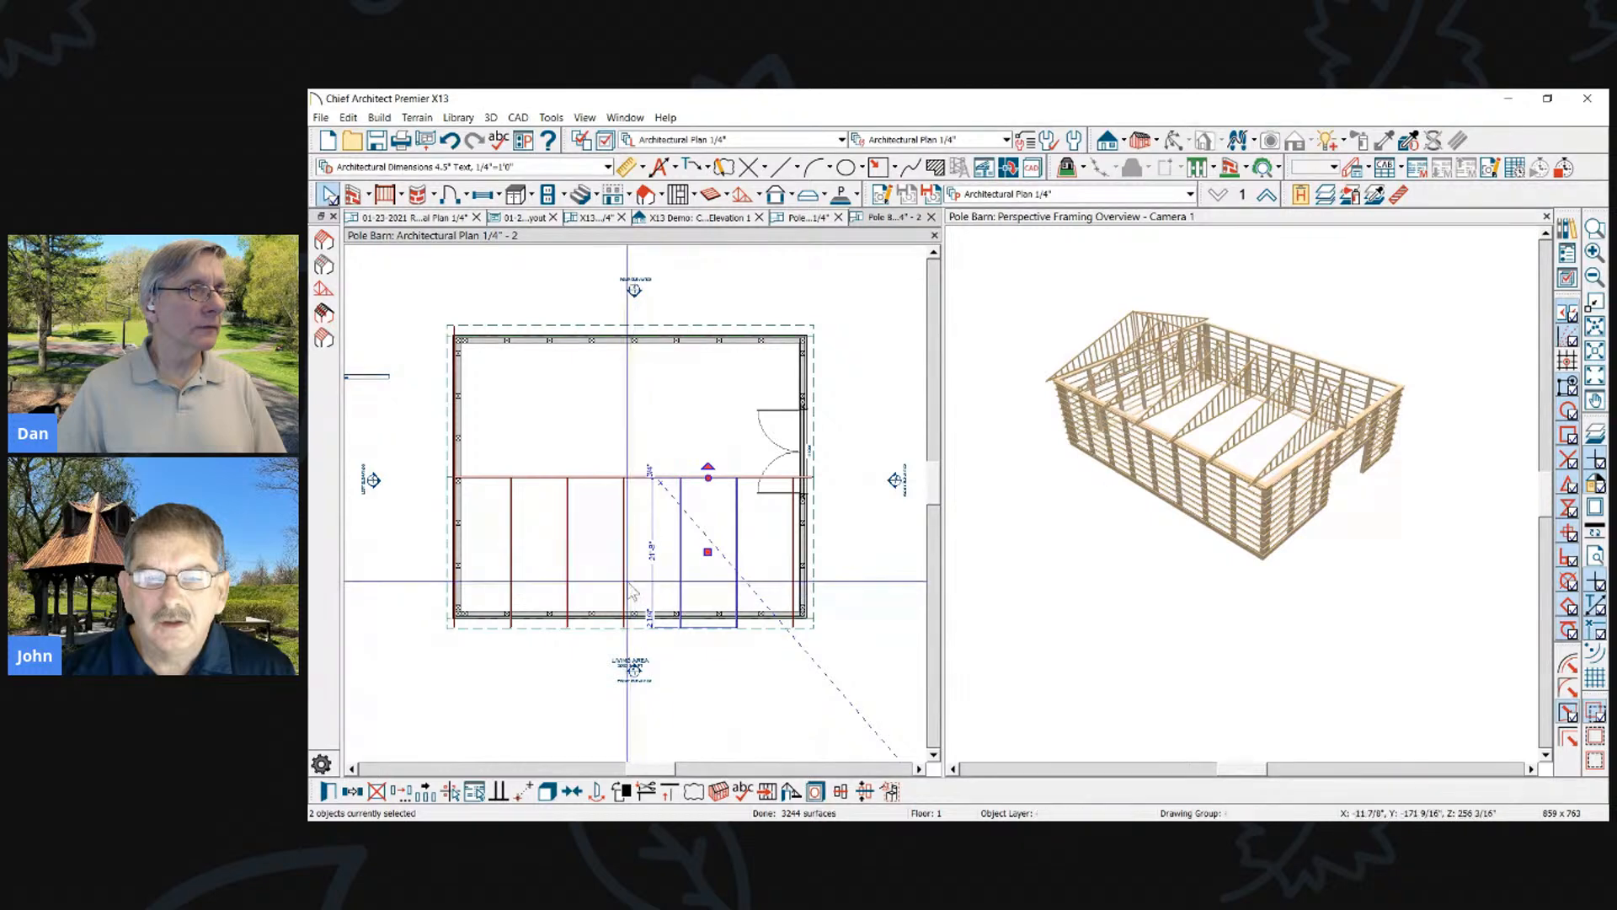
shift+click(568, 575)
shift+click(511, 539)
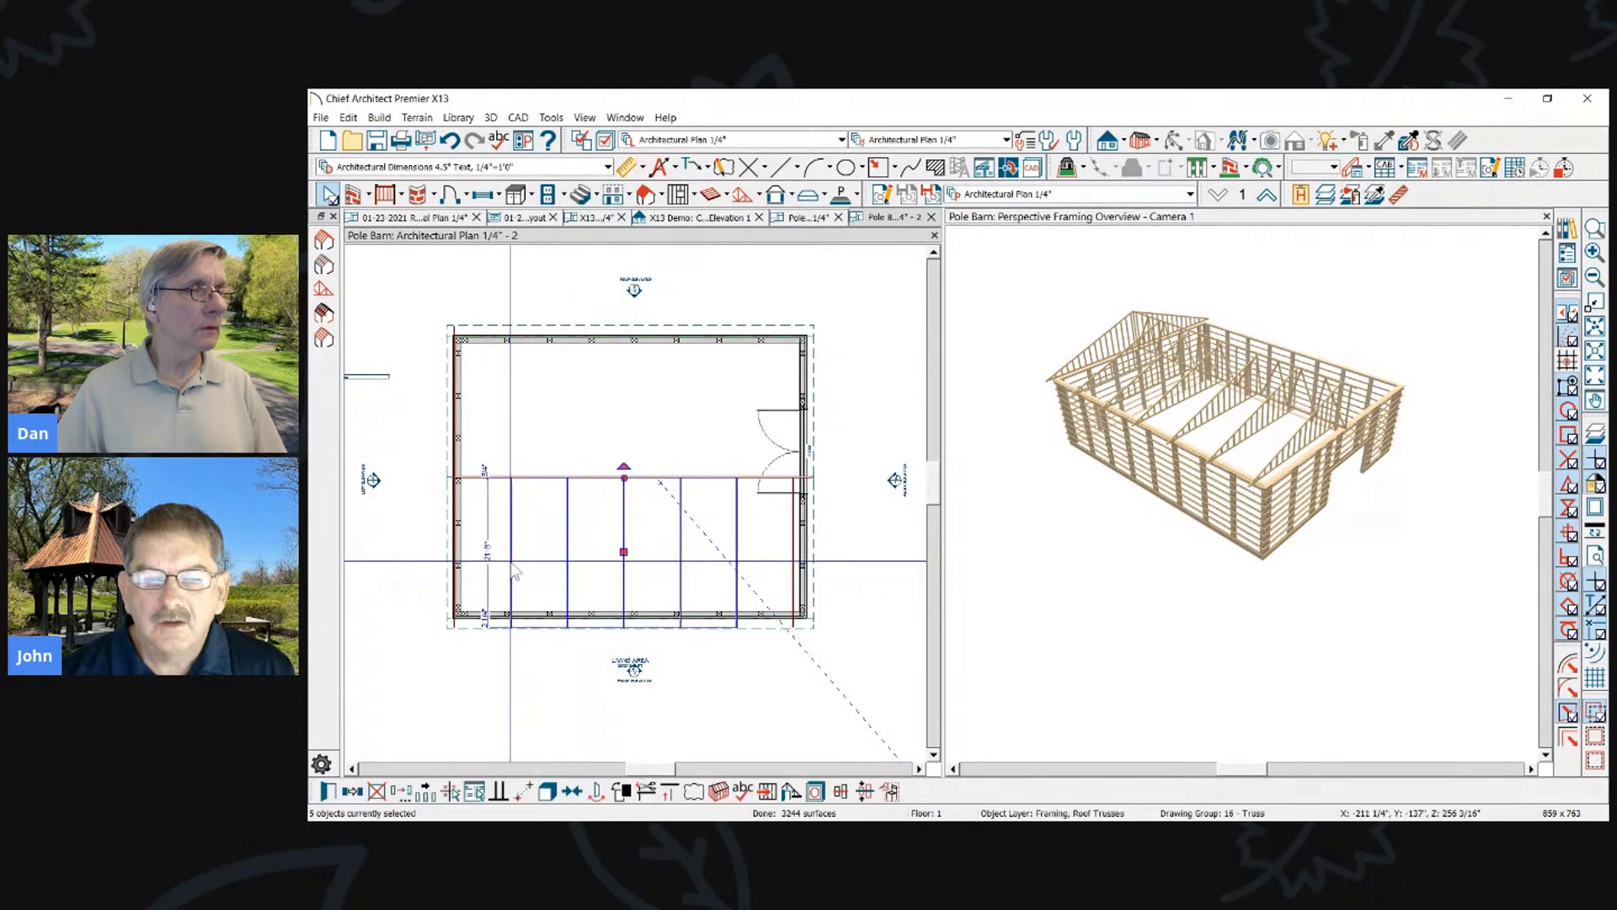
Delete the truss that runs lengthwise along the ridge line
click(500, 478)
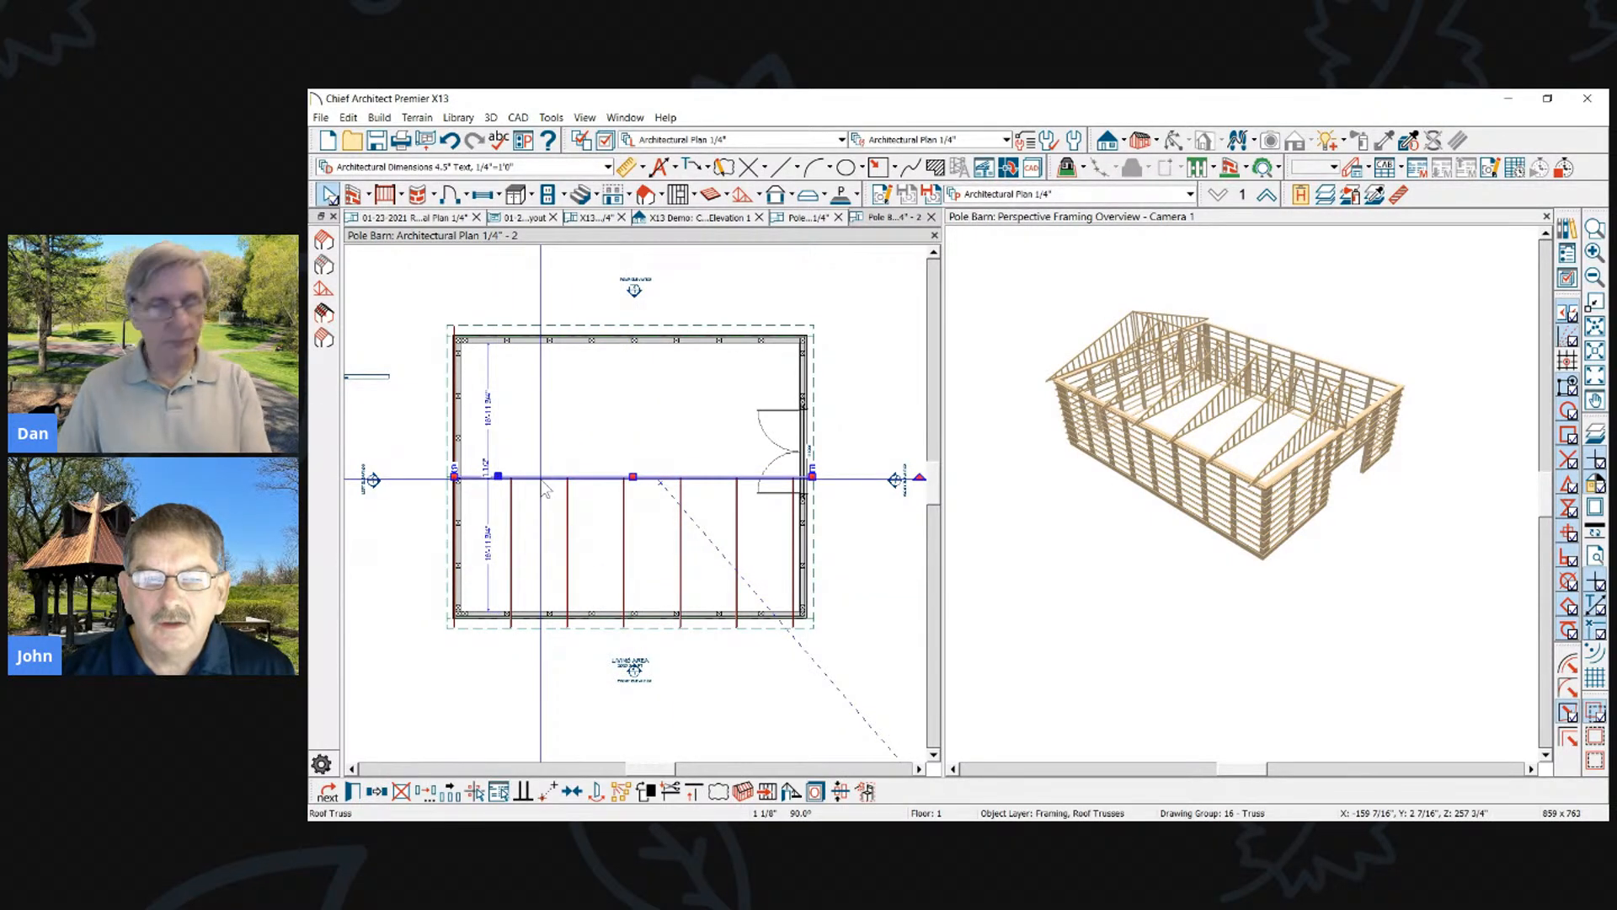
key(Escape)
Inspect the truss detail of the five intermediate half-span trusses, and return to the floor plan
drag(506, 581, 663, 608)
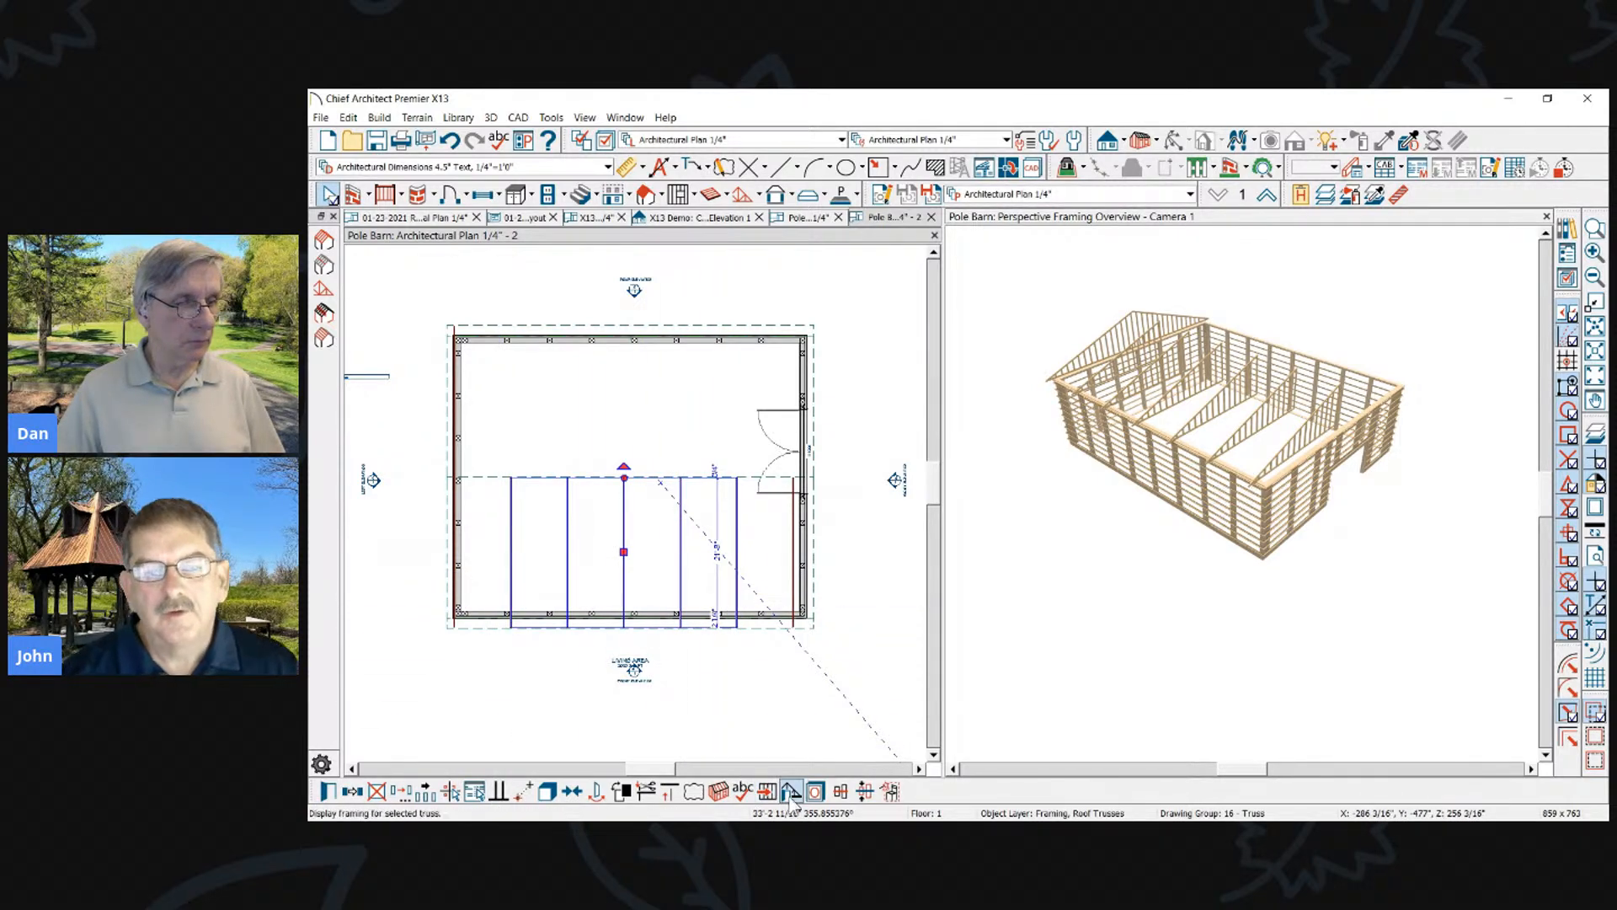
click(792, 792)
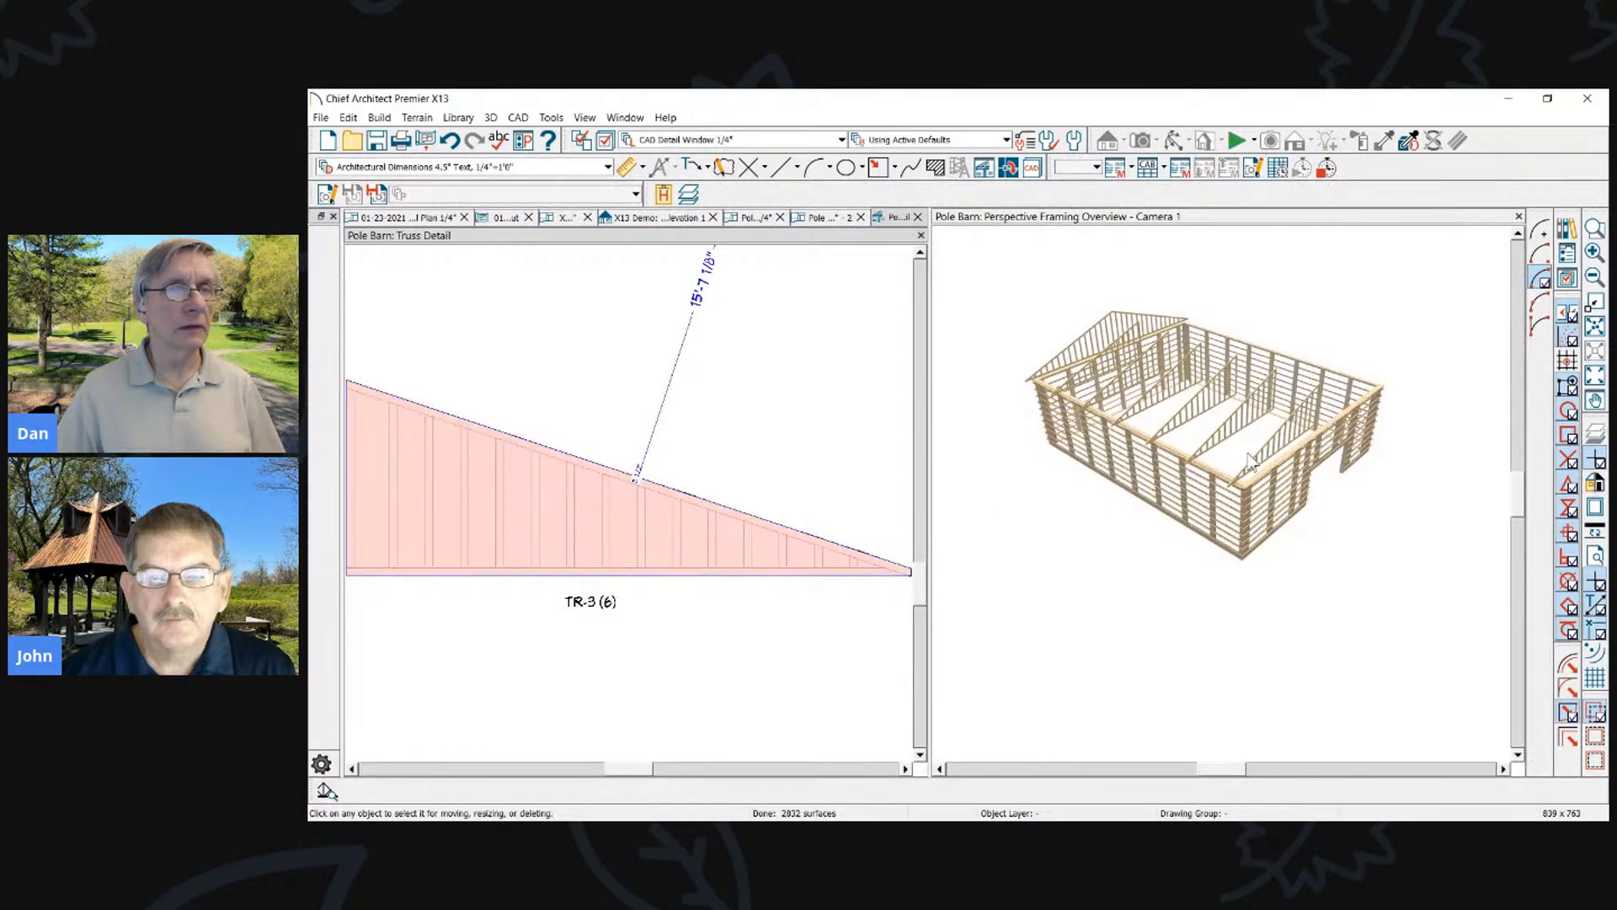
scroll(784, 444, down, 3)
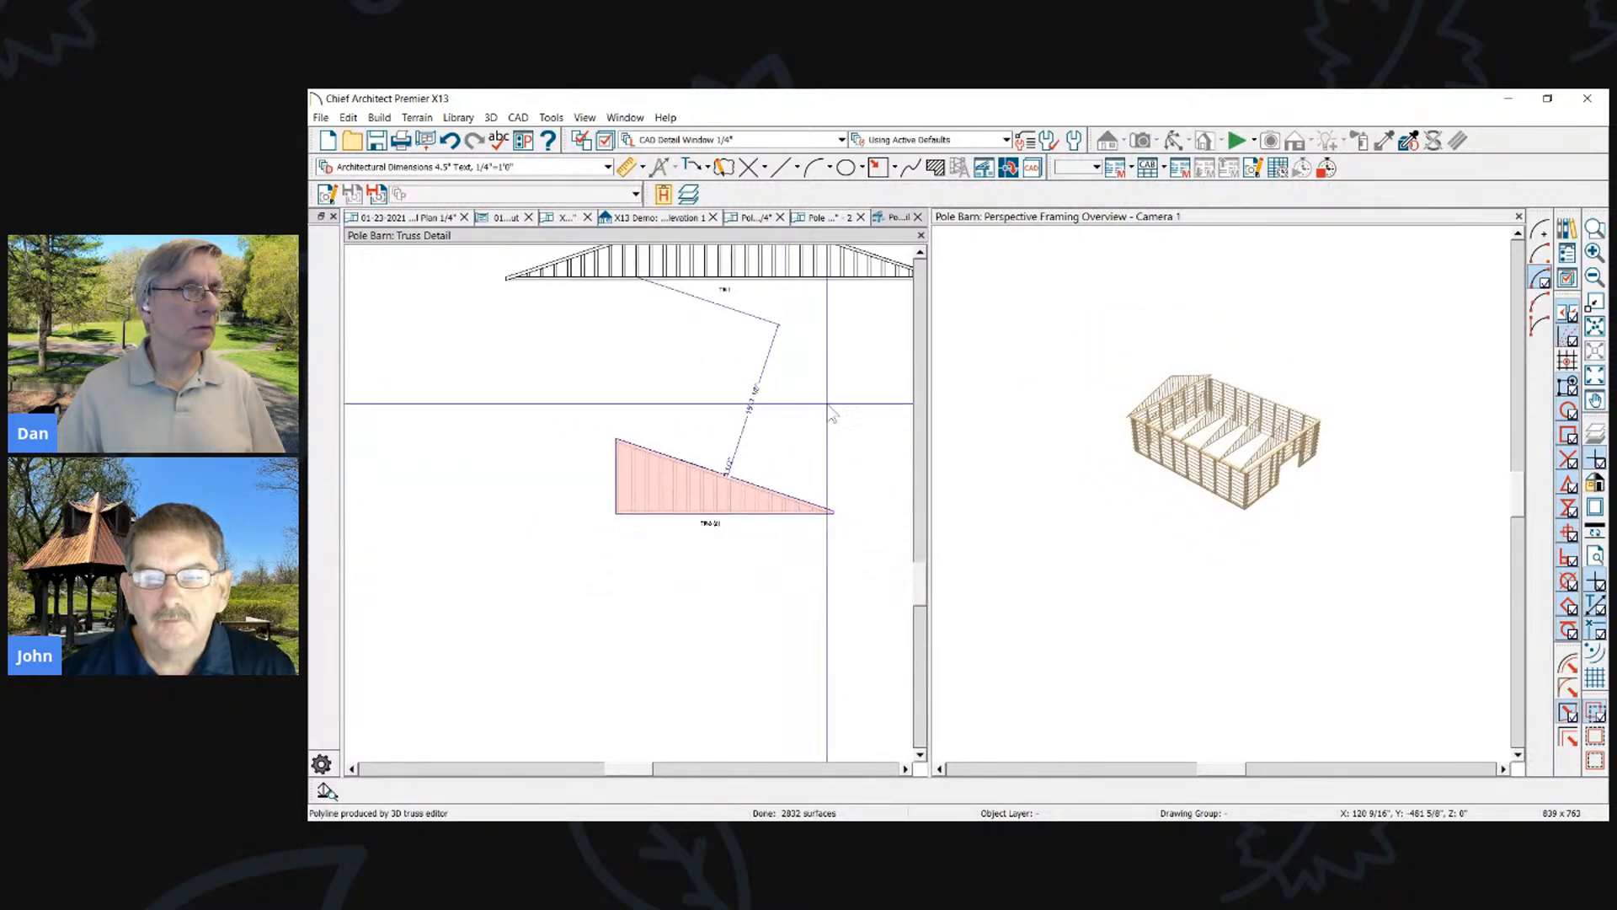
click(920, 235)
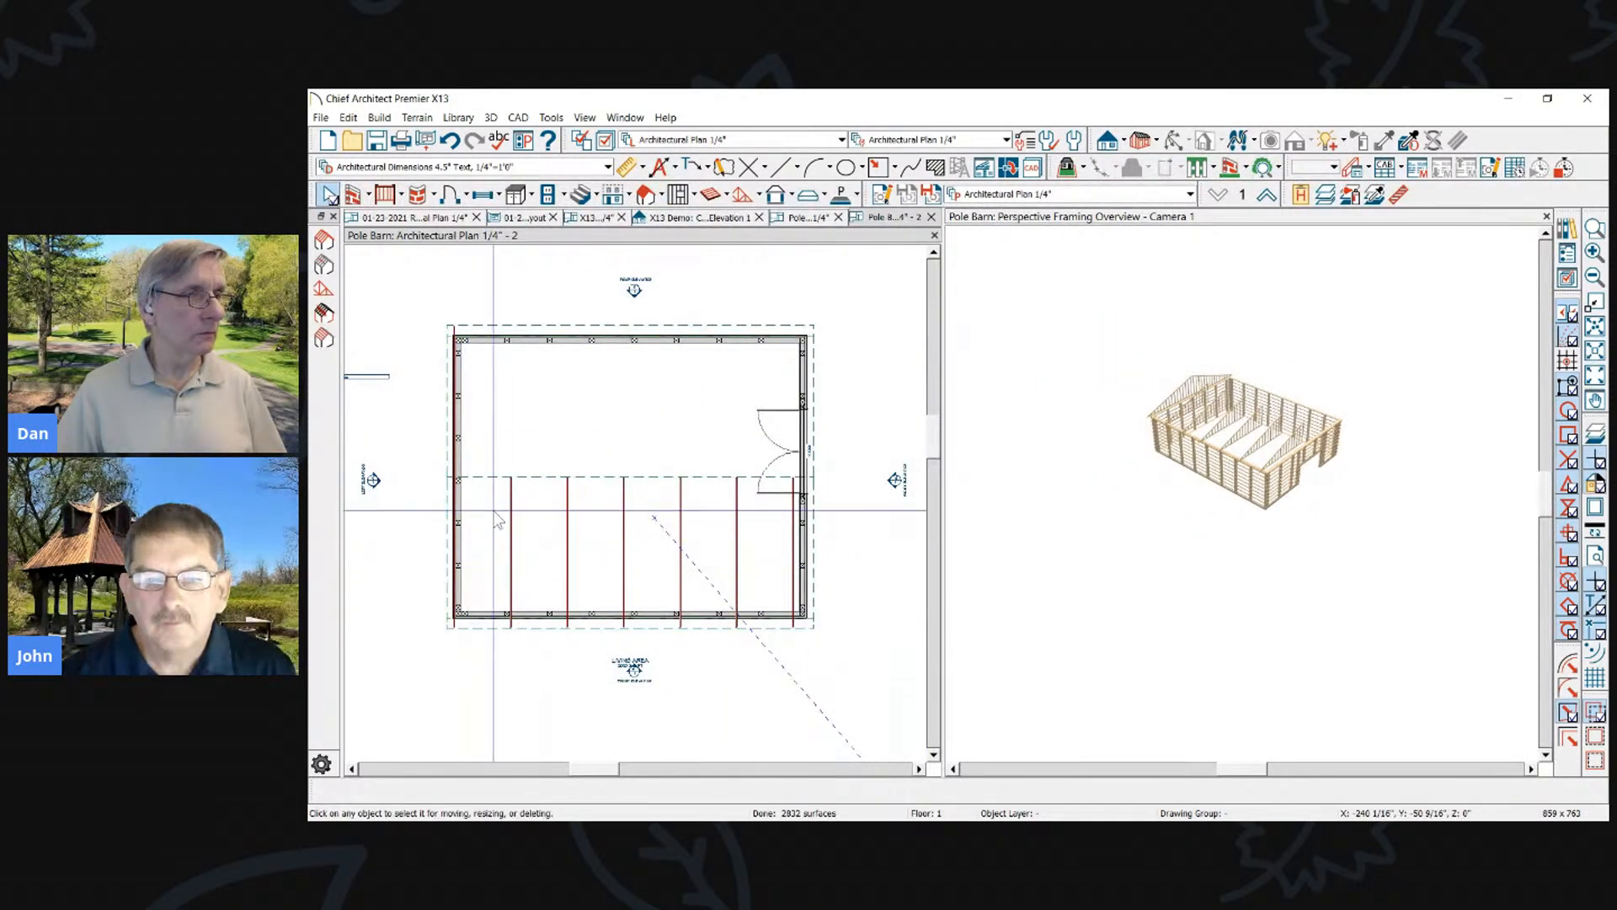
Turn off the Reduced Gable and End Truss options for the five selected intermediate roof trusses
drag(729, 503, 741, 499)
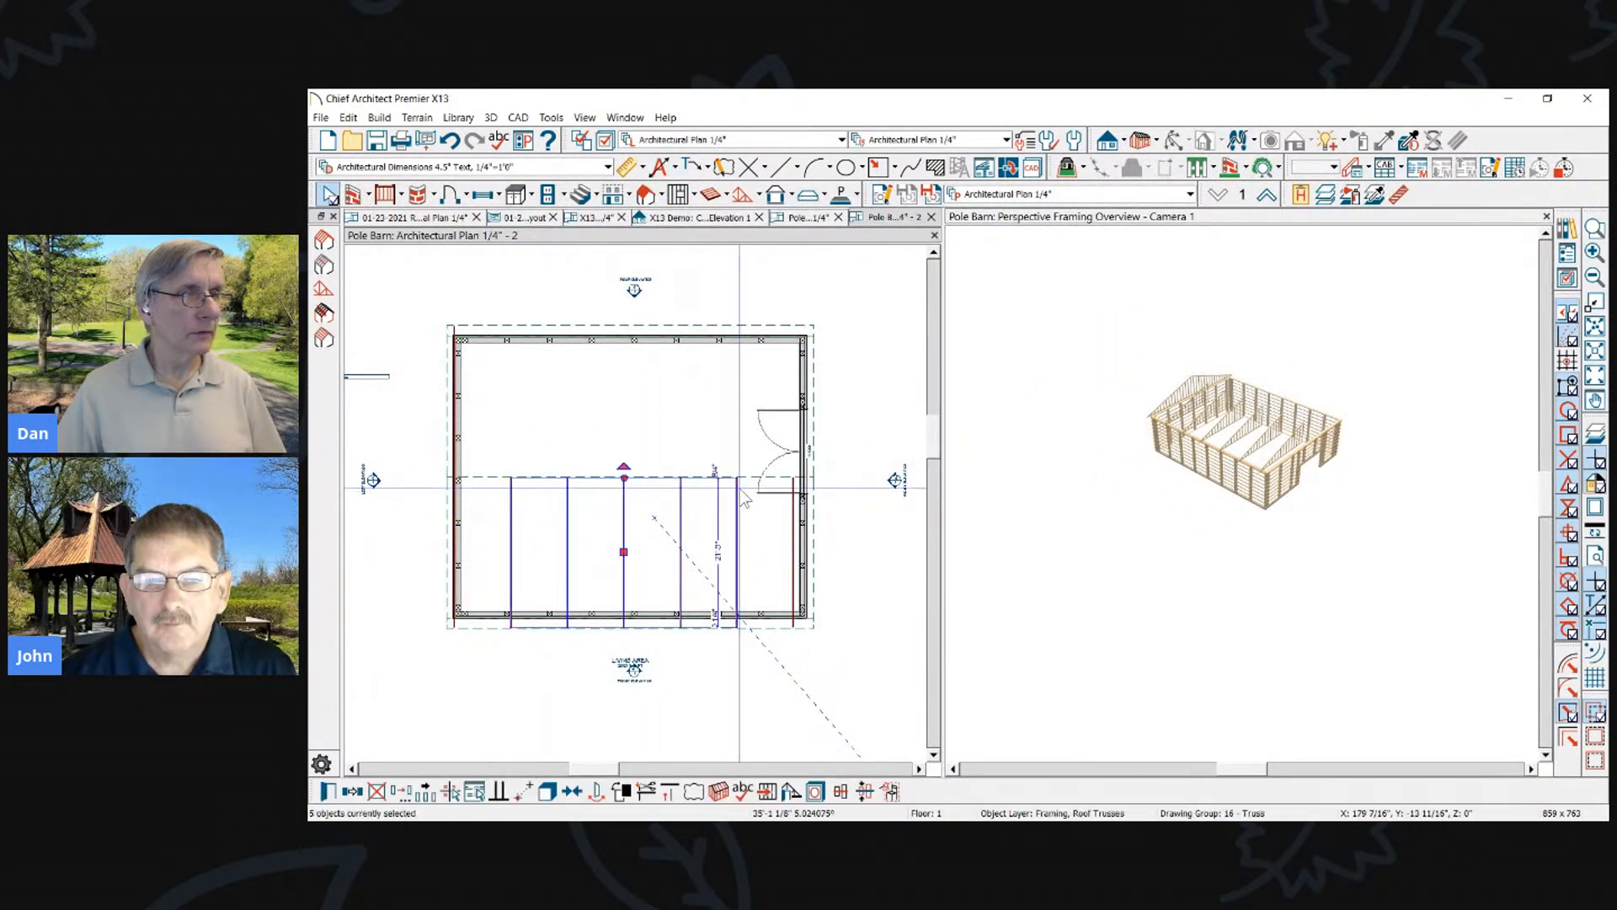
click(768, 791)
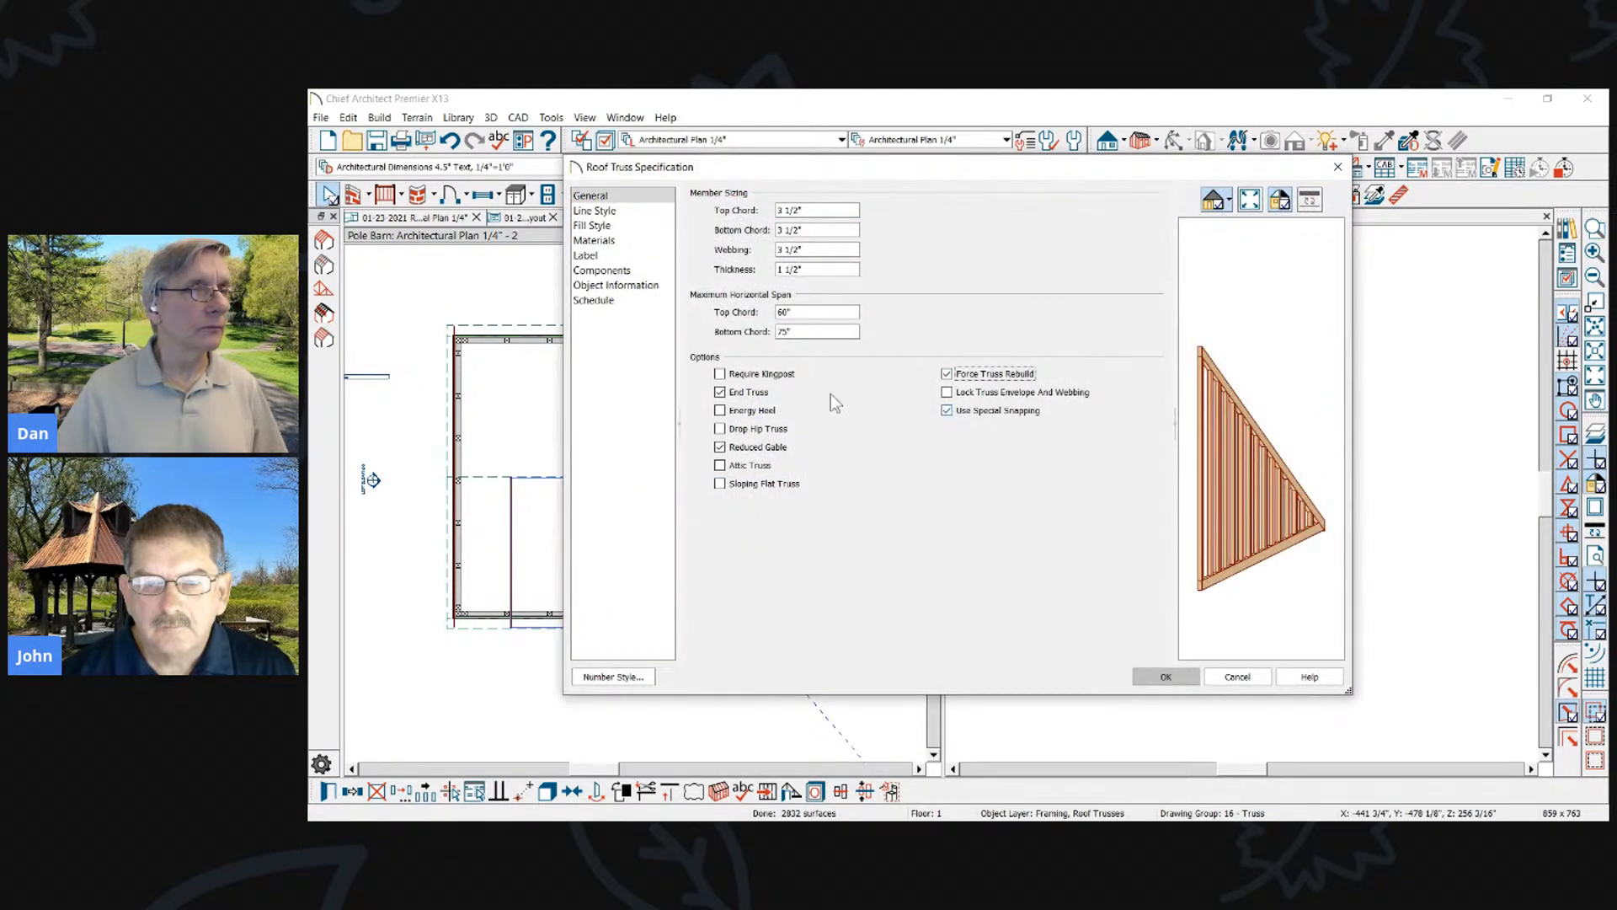
click(744, 449)
click(1146, 677)
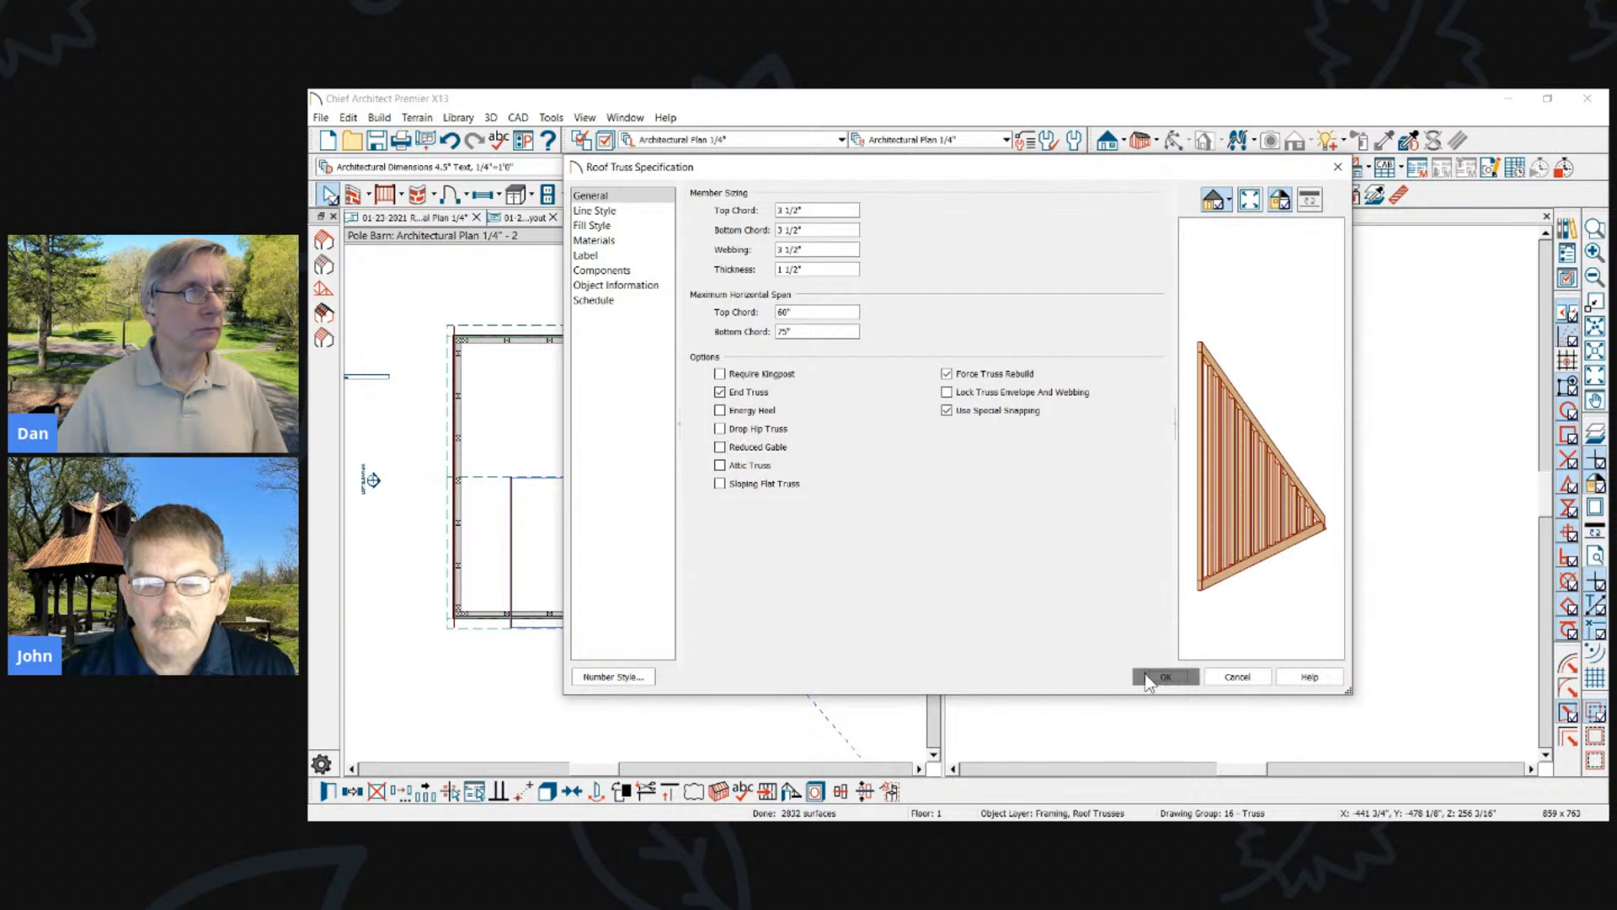
click(737, 394)
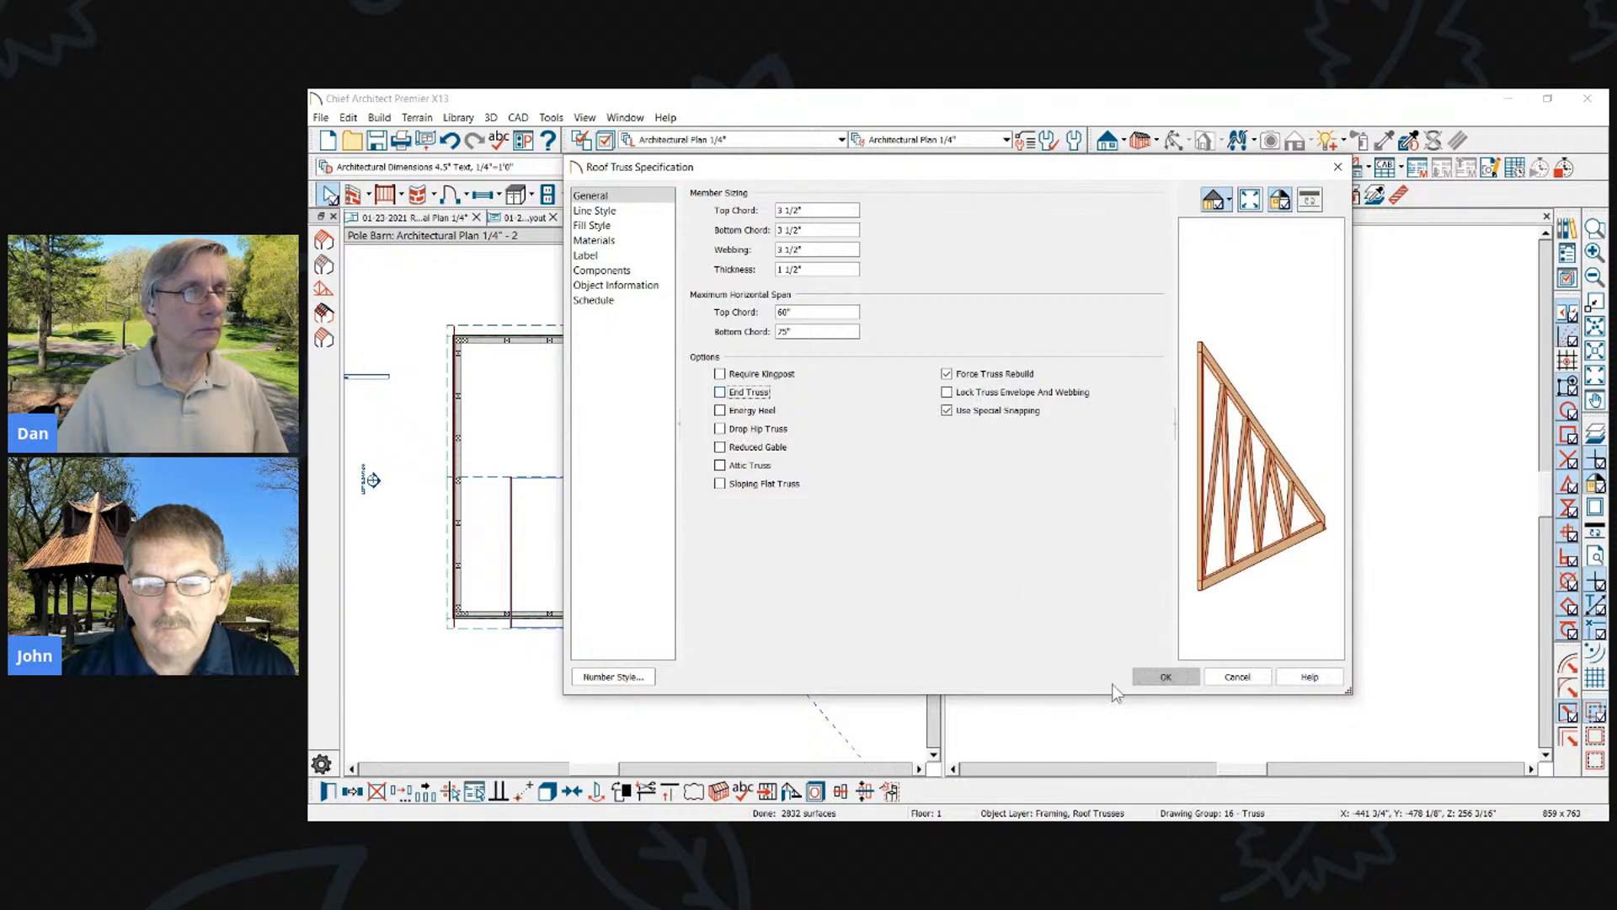
click(1179, 682)
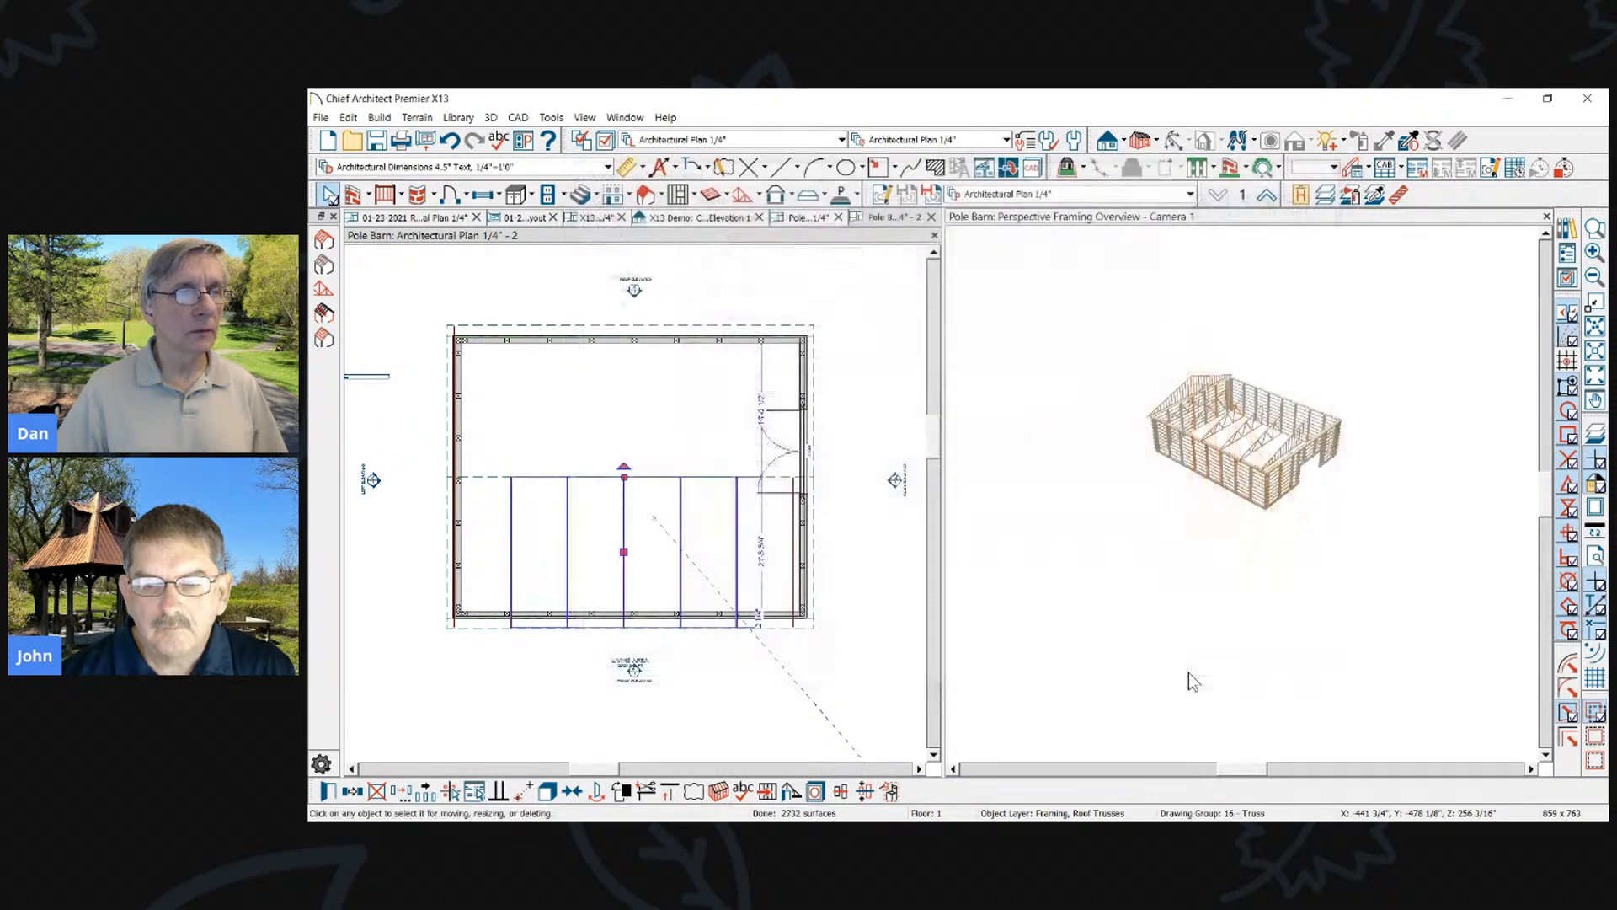
Extend the first two intermediate trusses from the end opposite the double doors across to the far eave
click(561, 533)
scroll(564, 523, up, 1)
drag(562, 493, 567, 279)
click(641, 538)
drag(640, 493, 640, 290)
click(1220, 322)
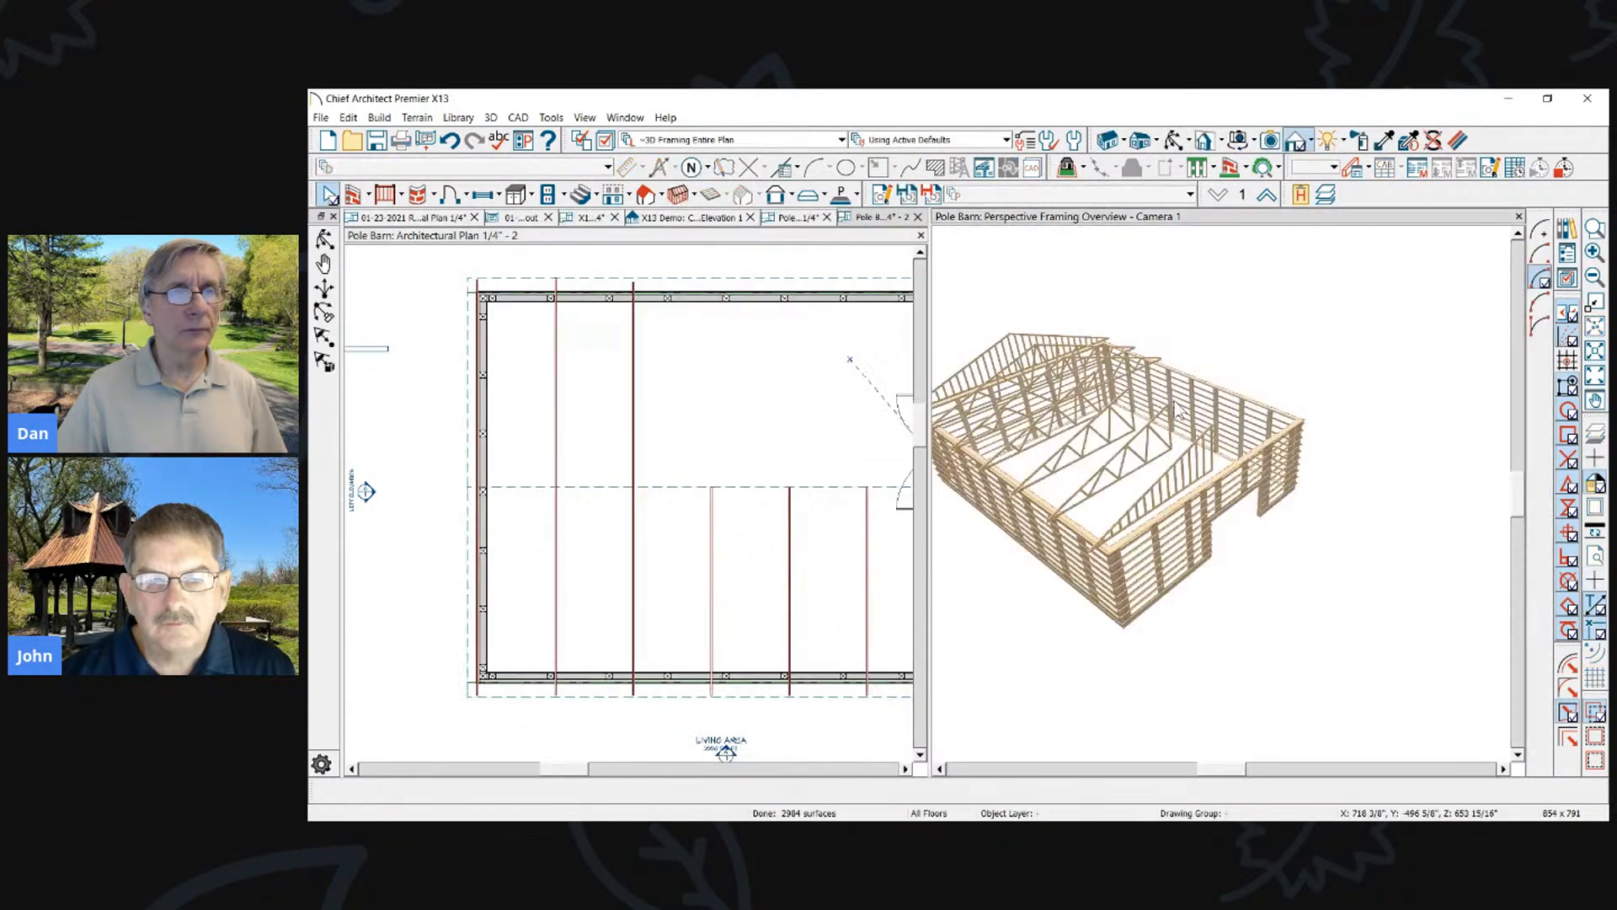
scroll(581, 375, down, 1)
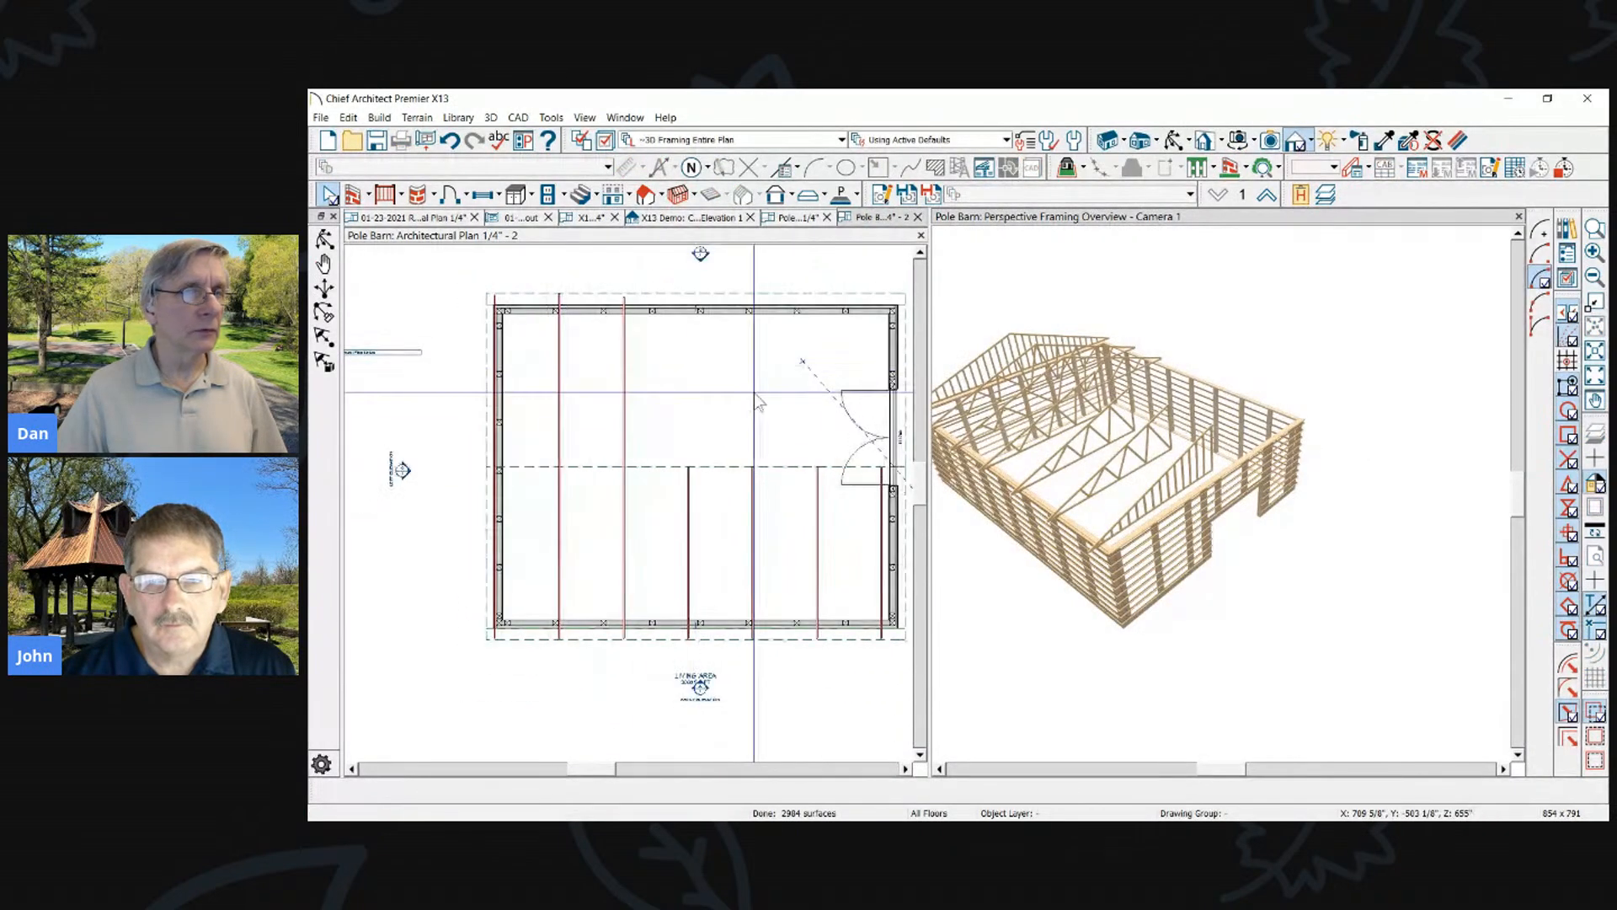
Extend the third intermediate truss past the ridge line to the far eave
right_click(689, 532)
click(712, 537)
click(698, 547)
drag(697, 473, 697, 295)
scroll(741, 353, up, 2)
scroll(583, 358, down, 3)
click(1269, 319)
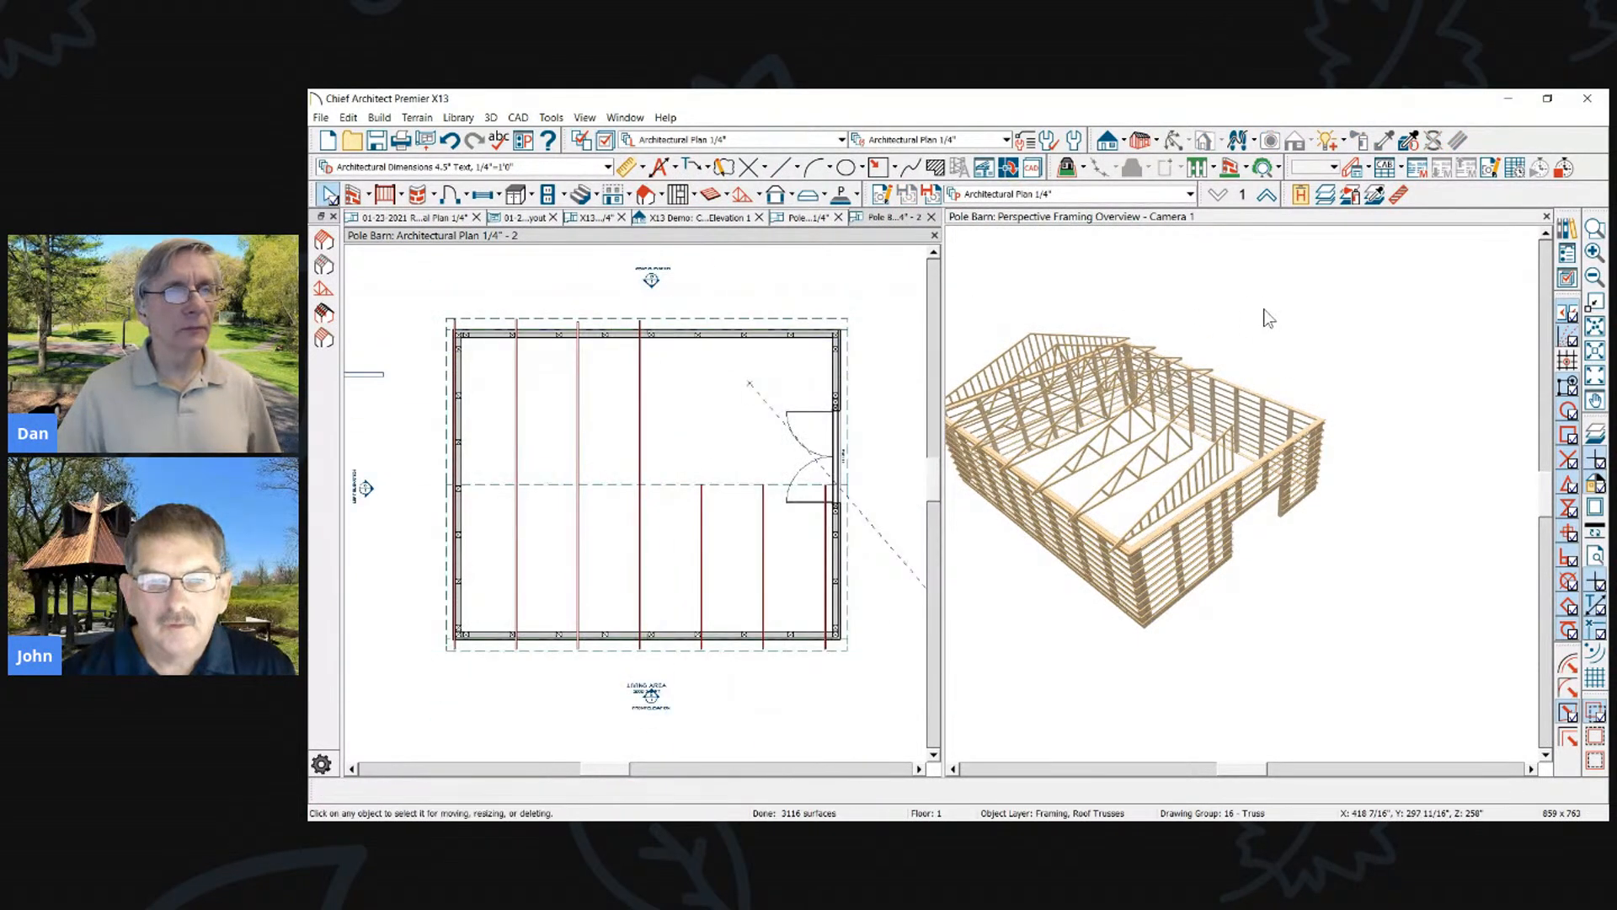
Select both roof planes of the barn and build their roof framing
click(684, 431)
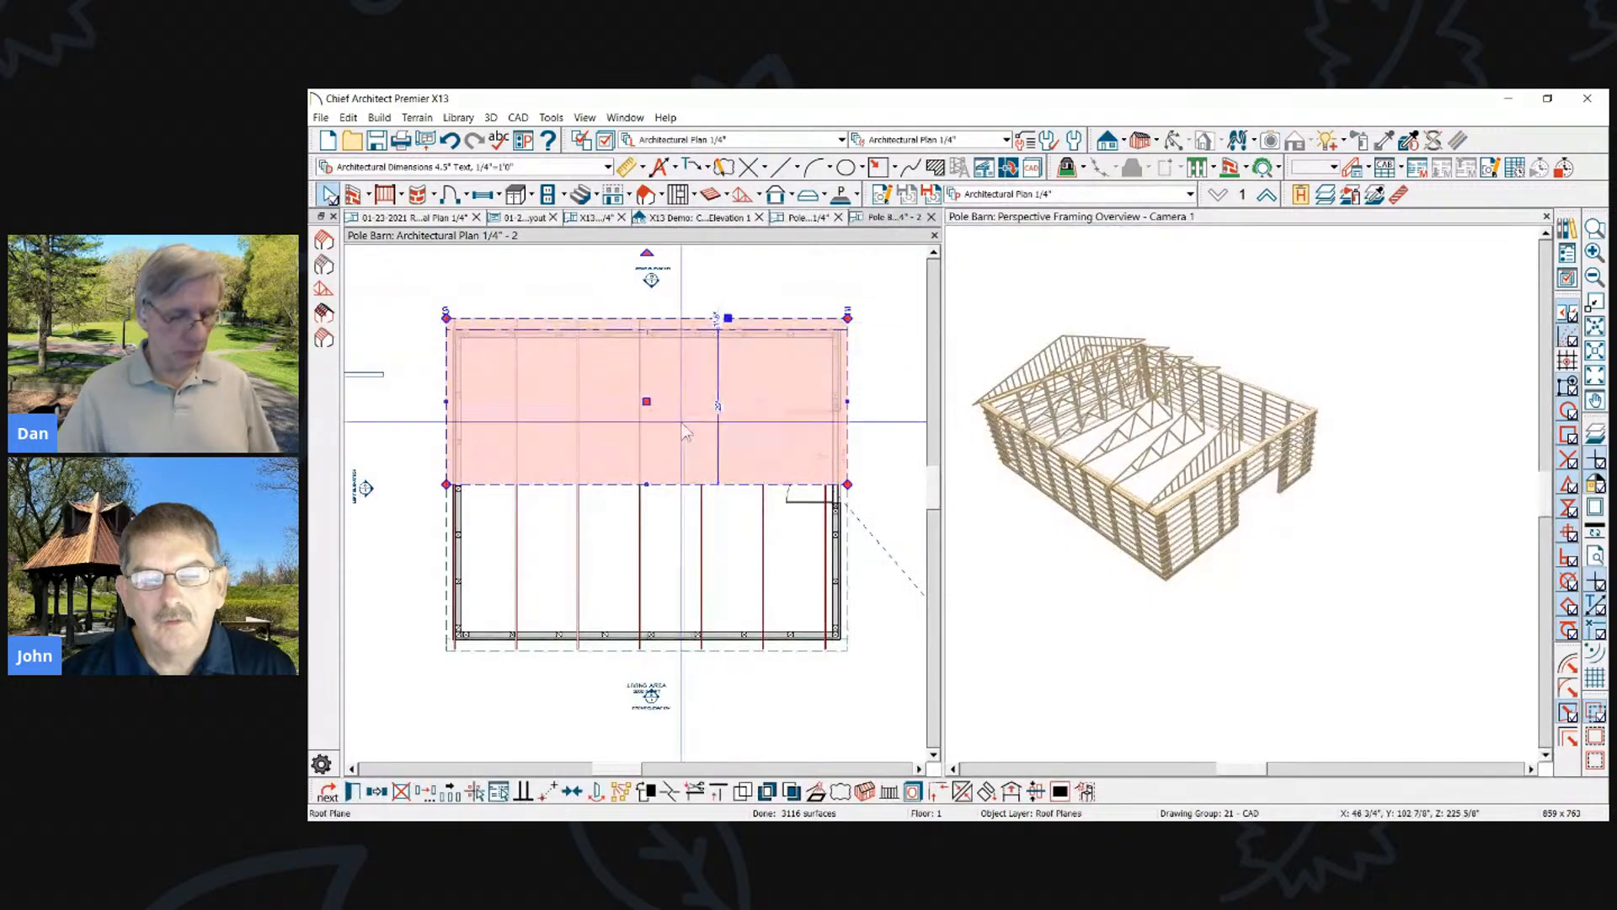
shift+click(675, 651)
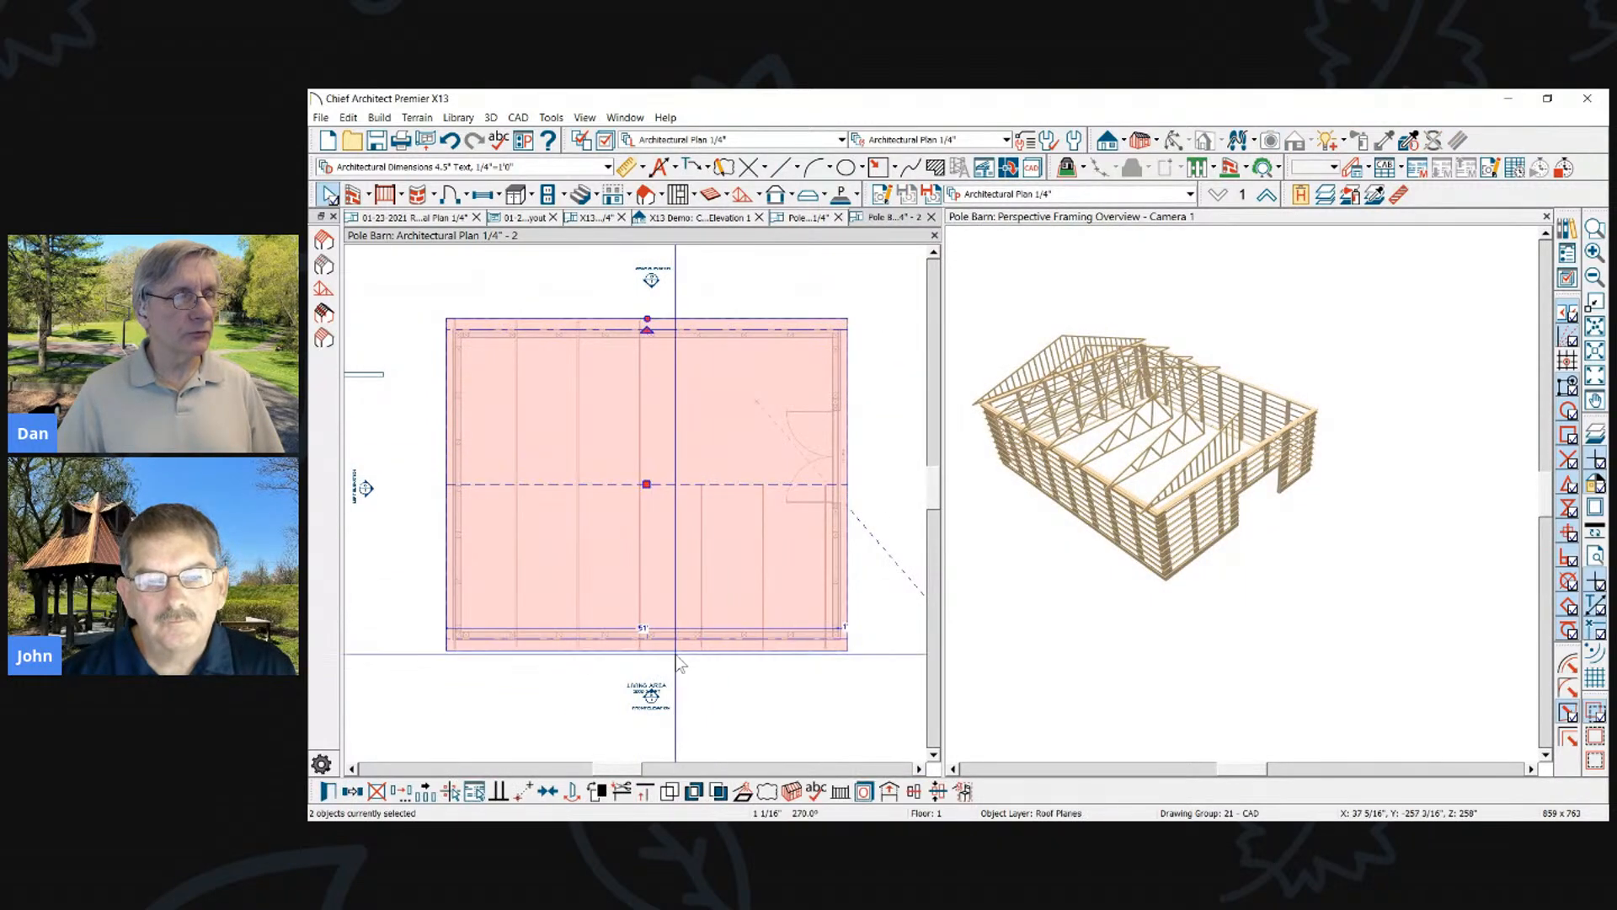
click(792, 792)
scroll(1141, 497, up, 5)
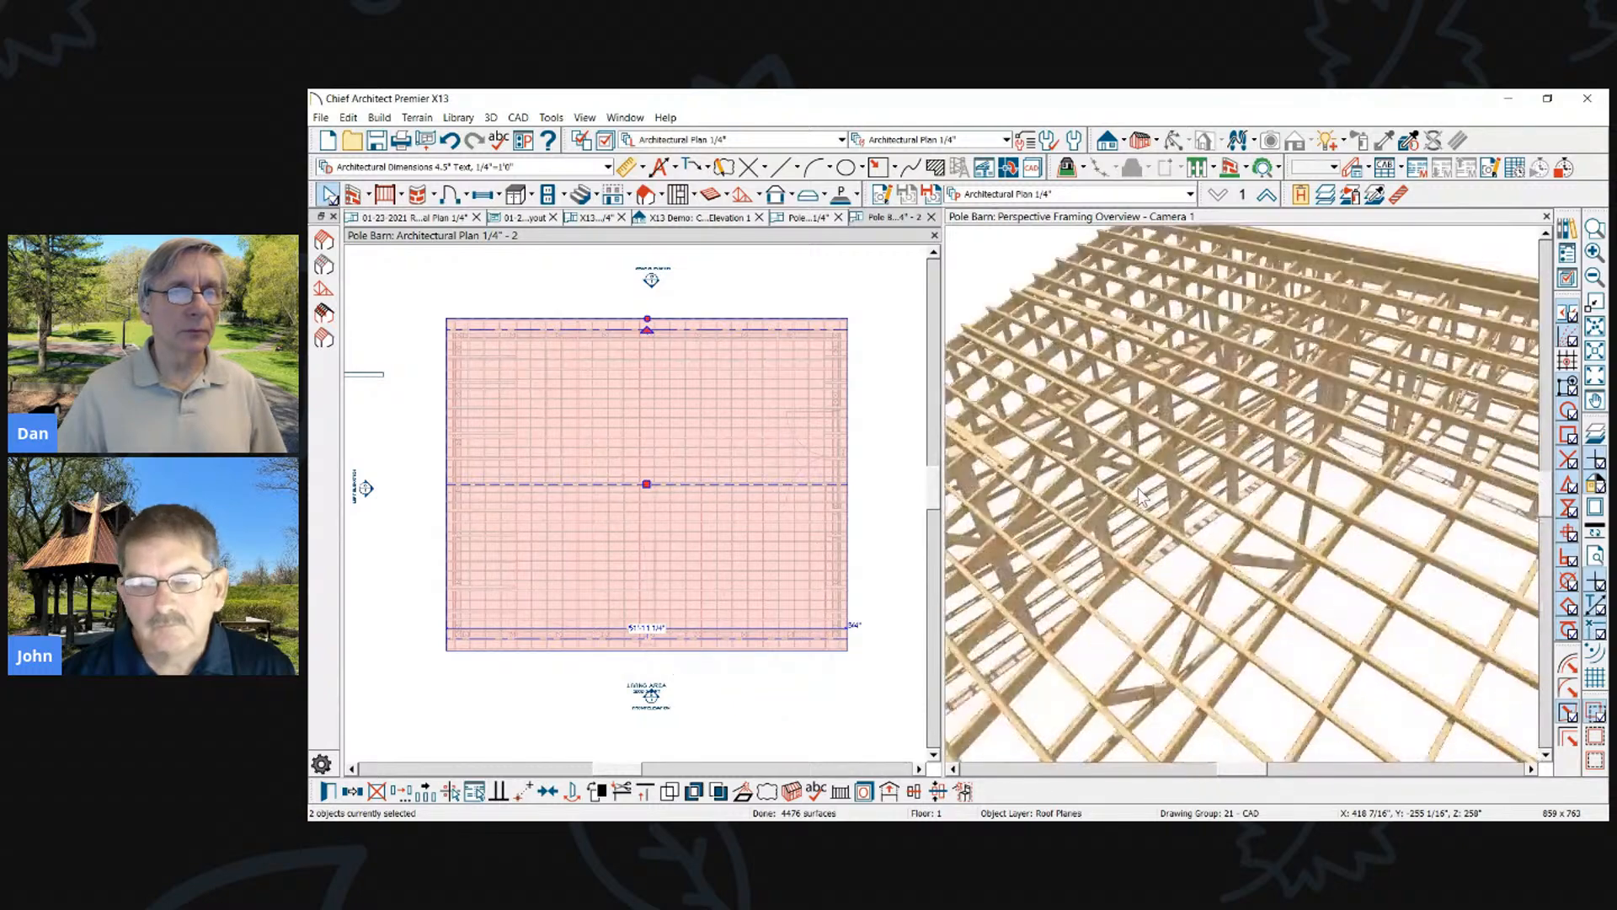
Delete individual rafters running up the slope with the purlins in the framing overview, and view the whole framed barn
click(1154, 409)
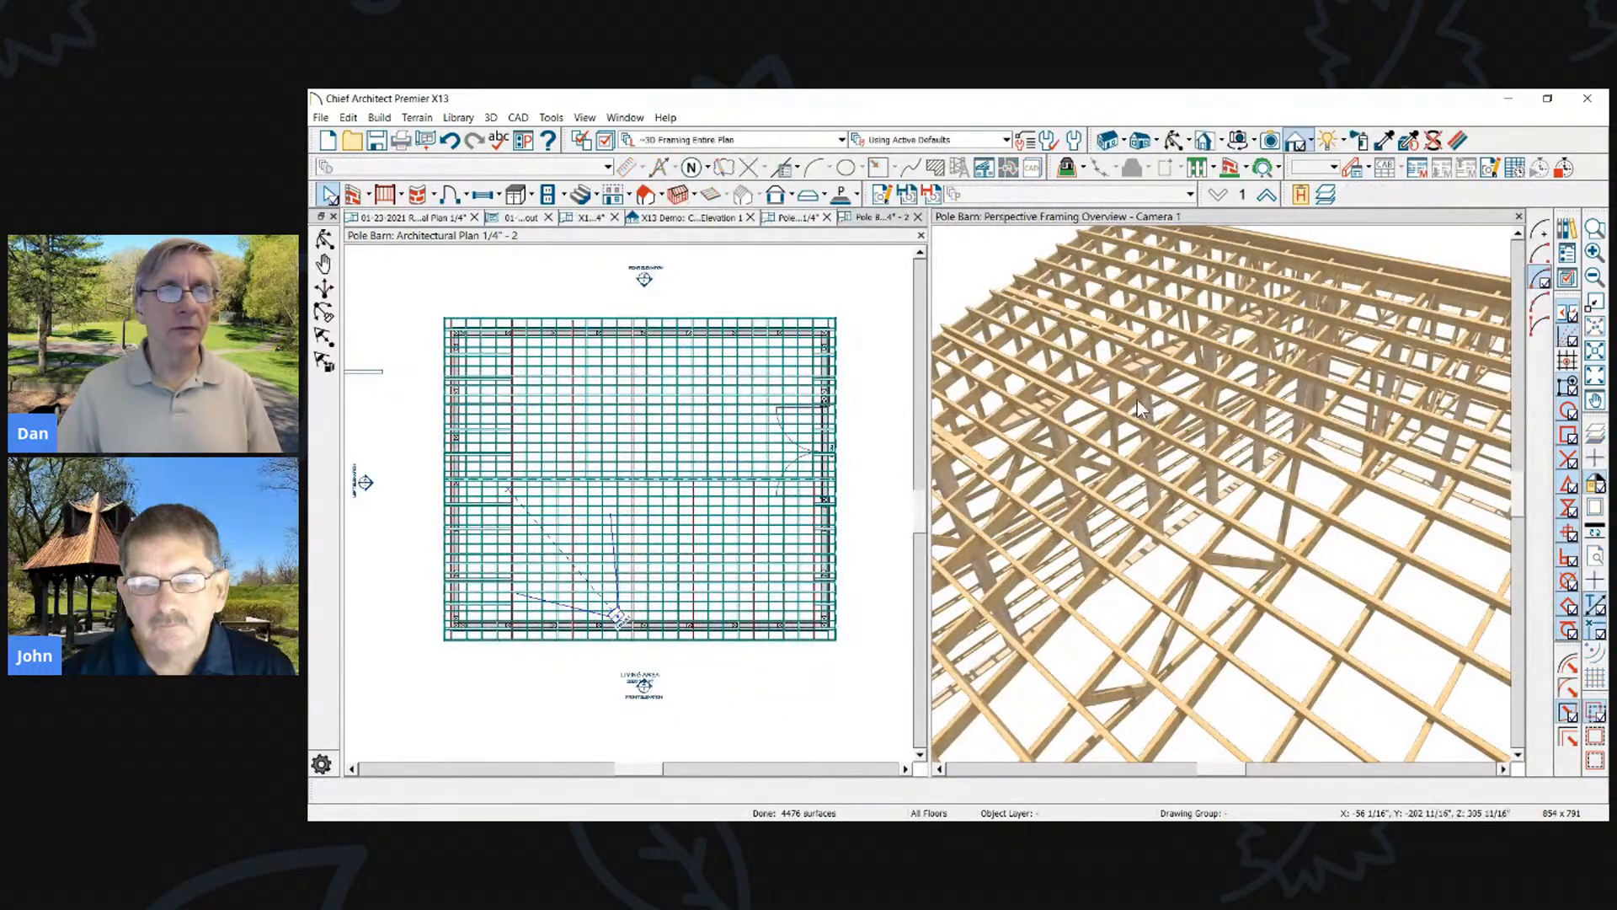
click(1140, 409)
key(Delete)
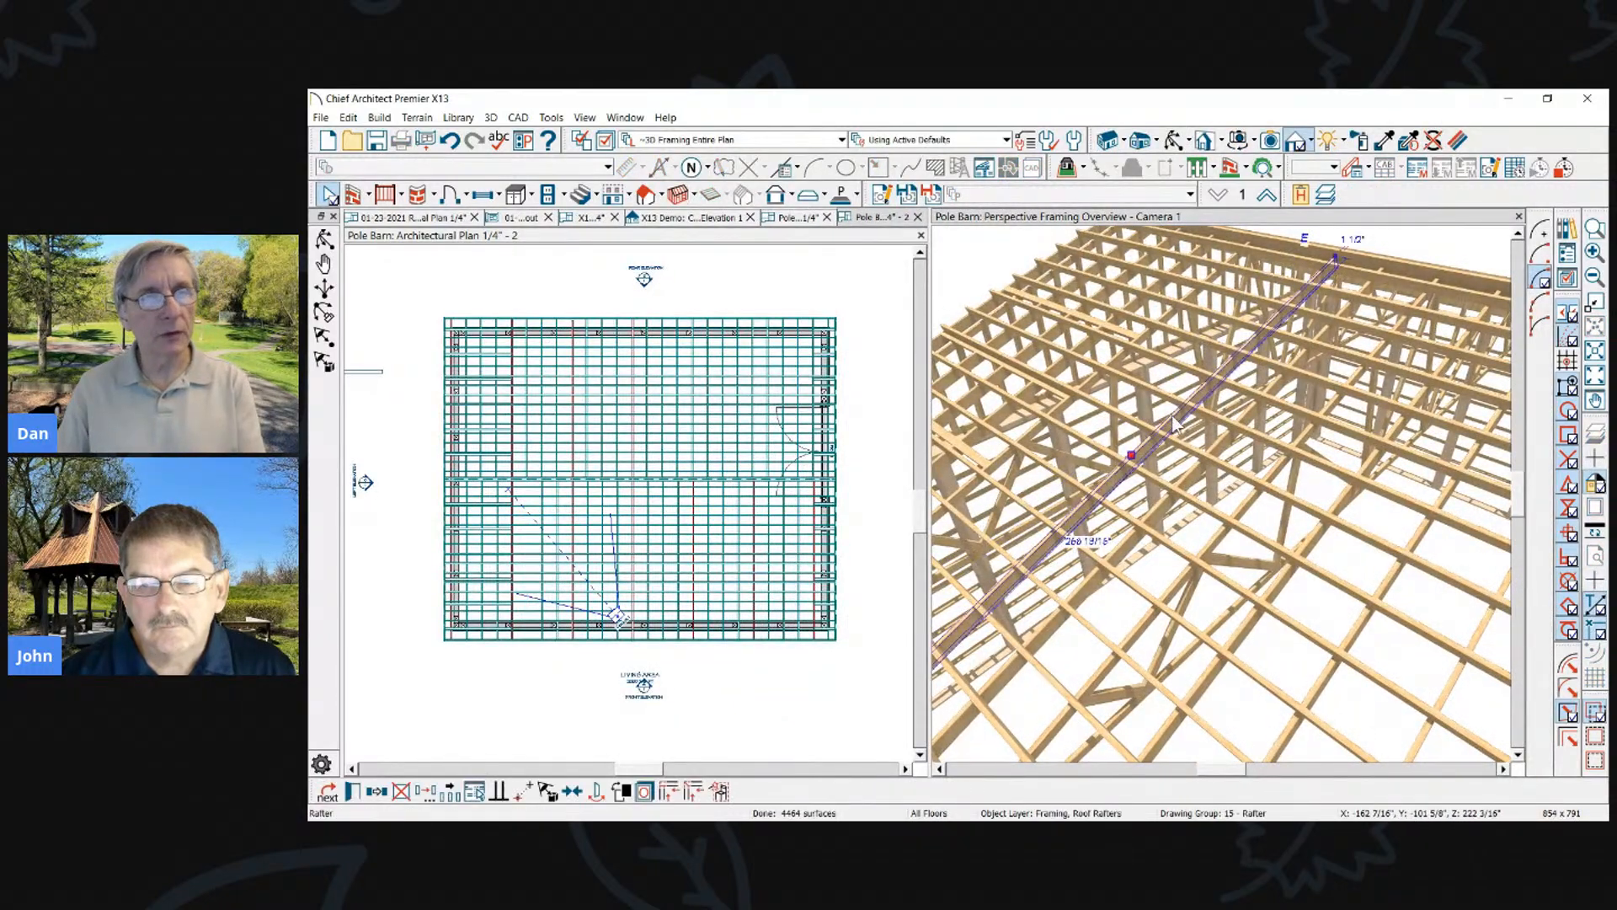
scroll(1051, 407, down, 2)
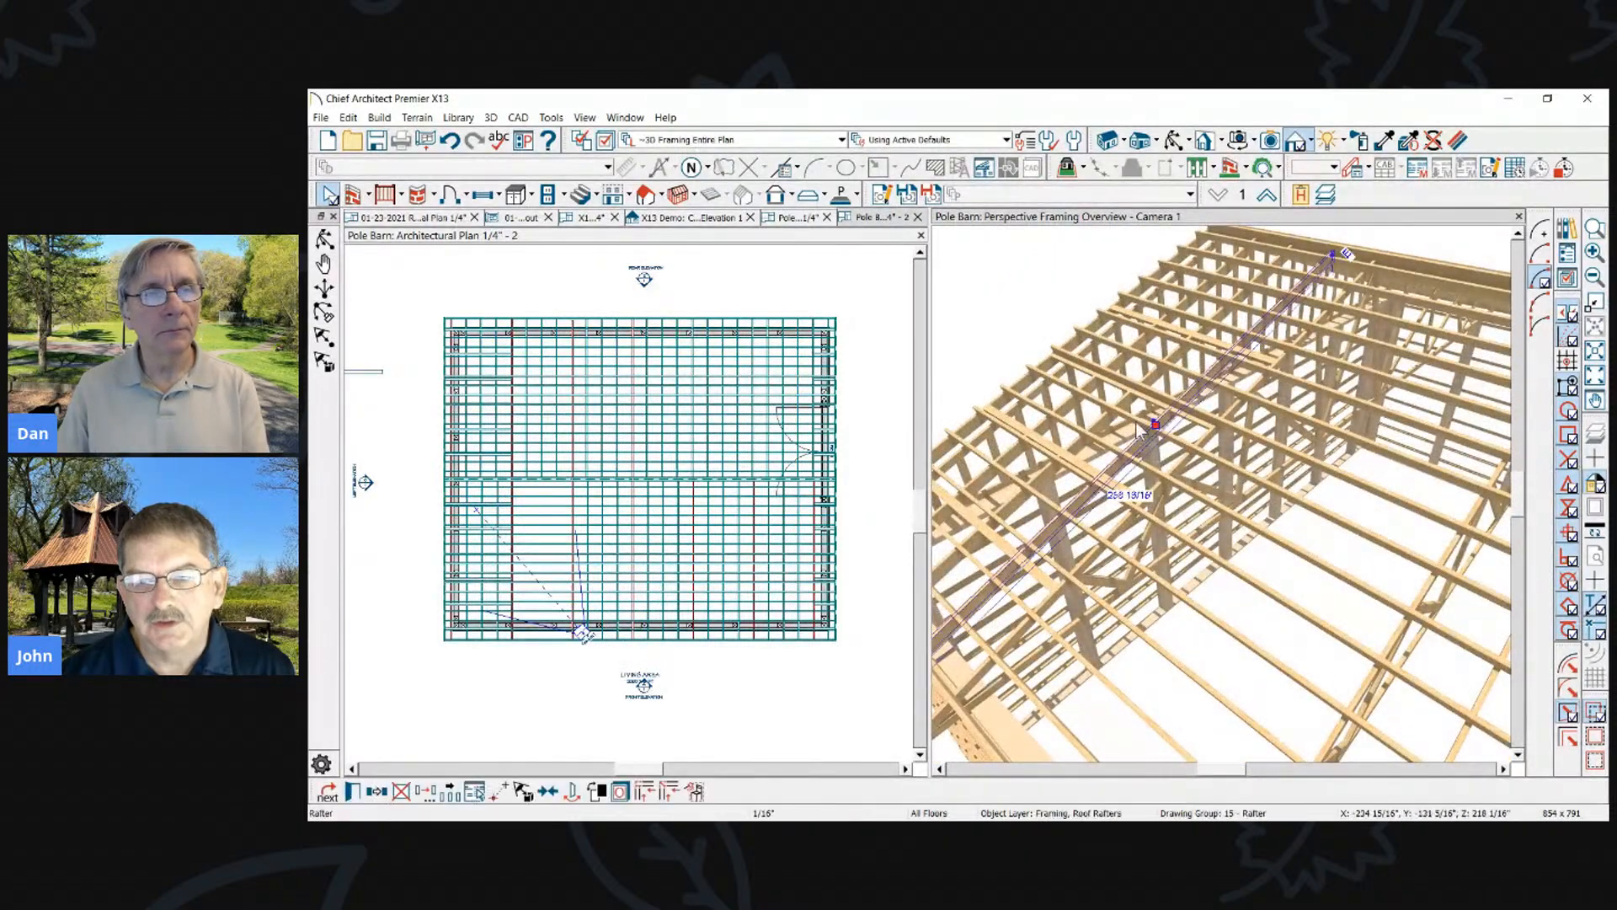
click(1095, 410)
key(Delete)
scroll(1095, 410, up, 2)
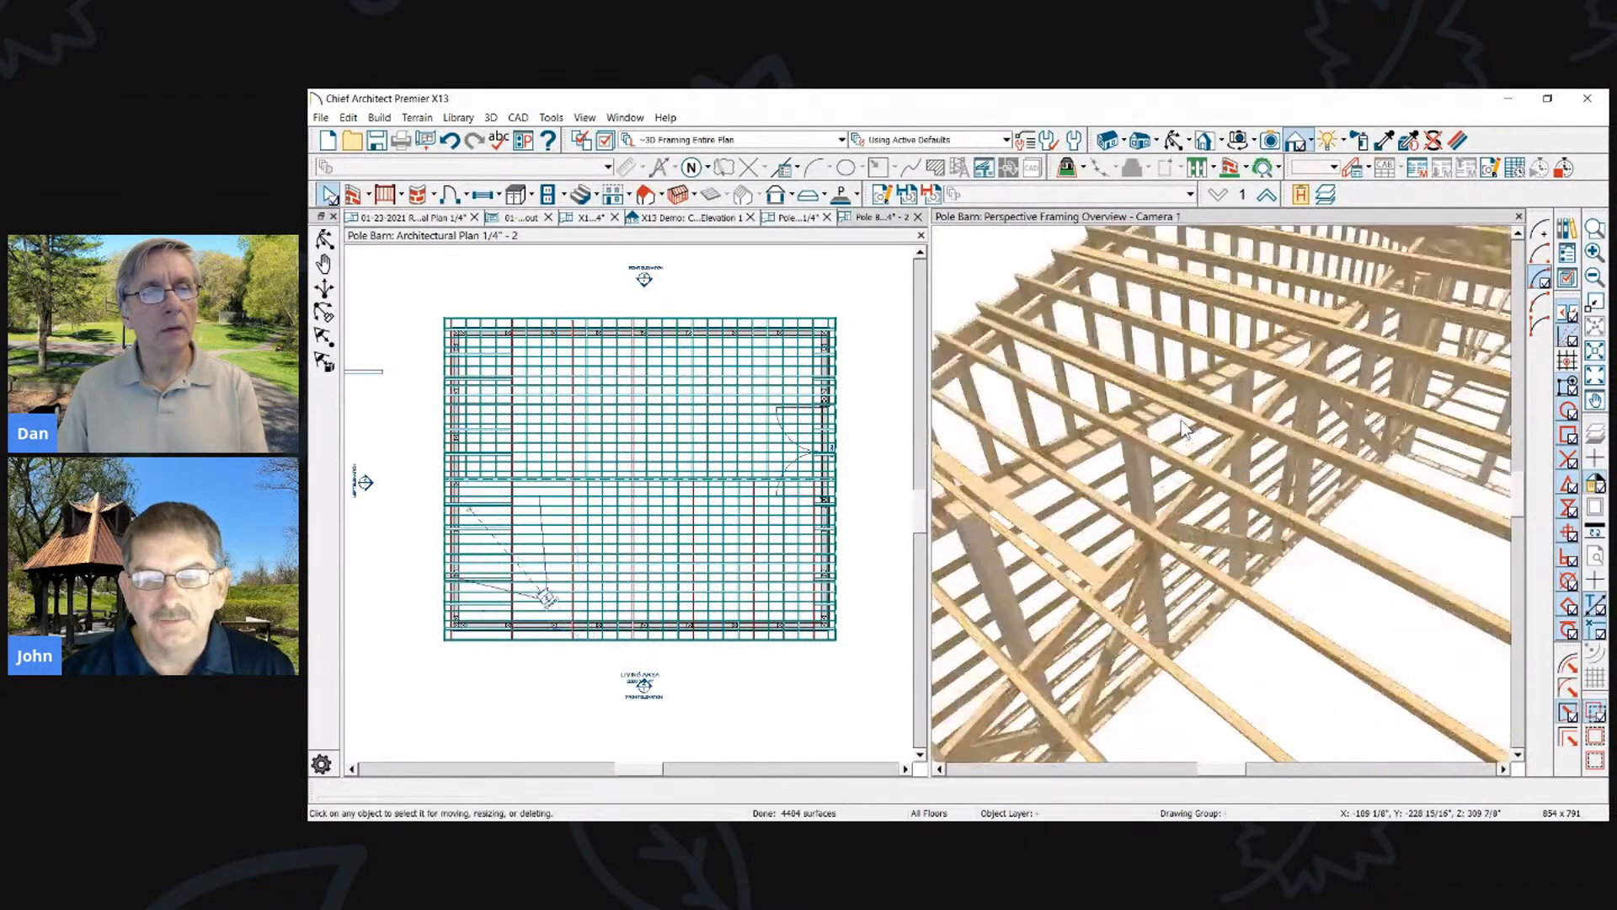
scroll(1229, 429, down, 10)
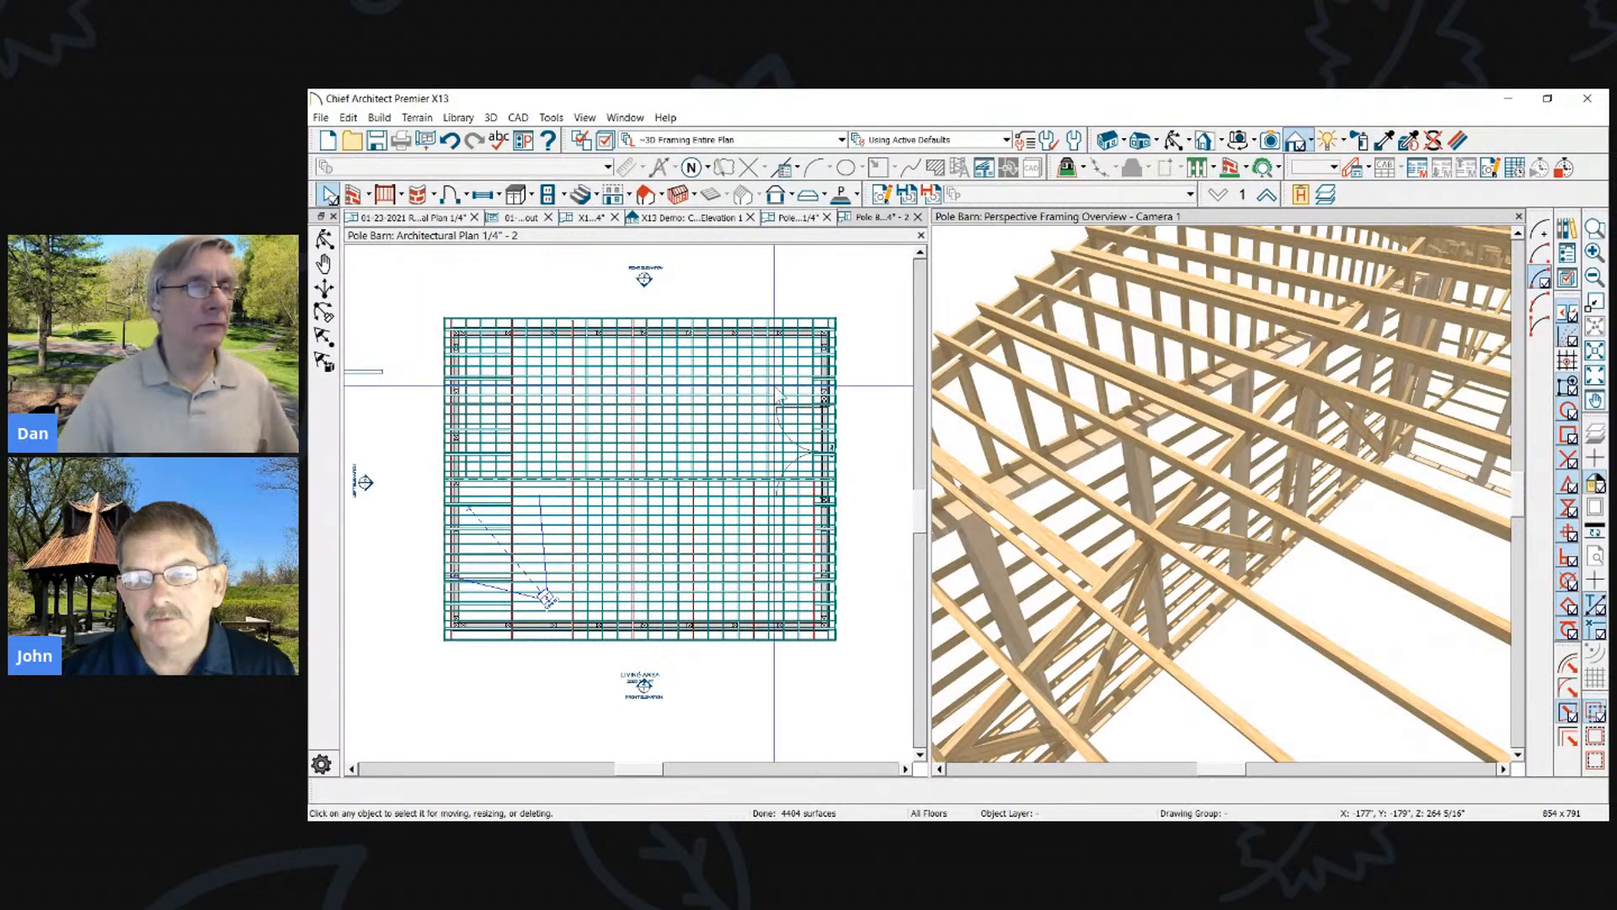
scroll(1129, 413, down, 3)
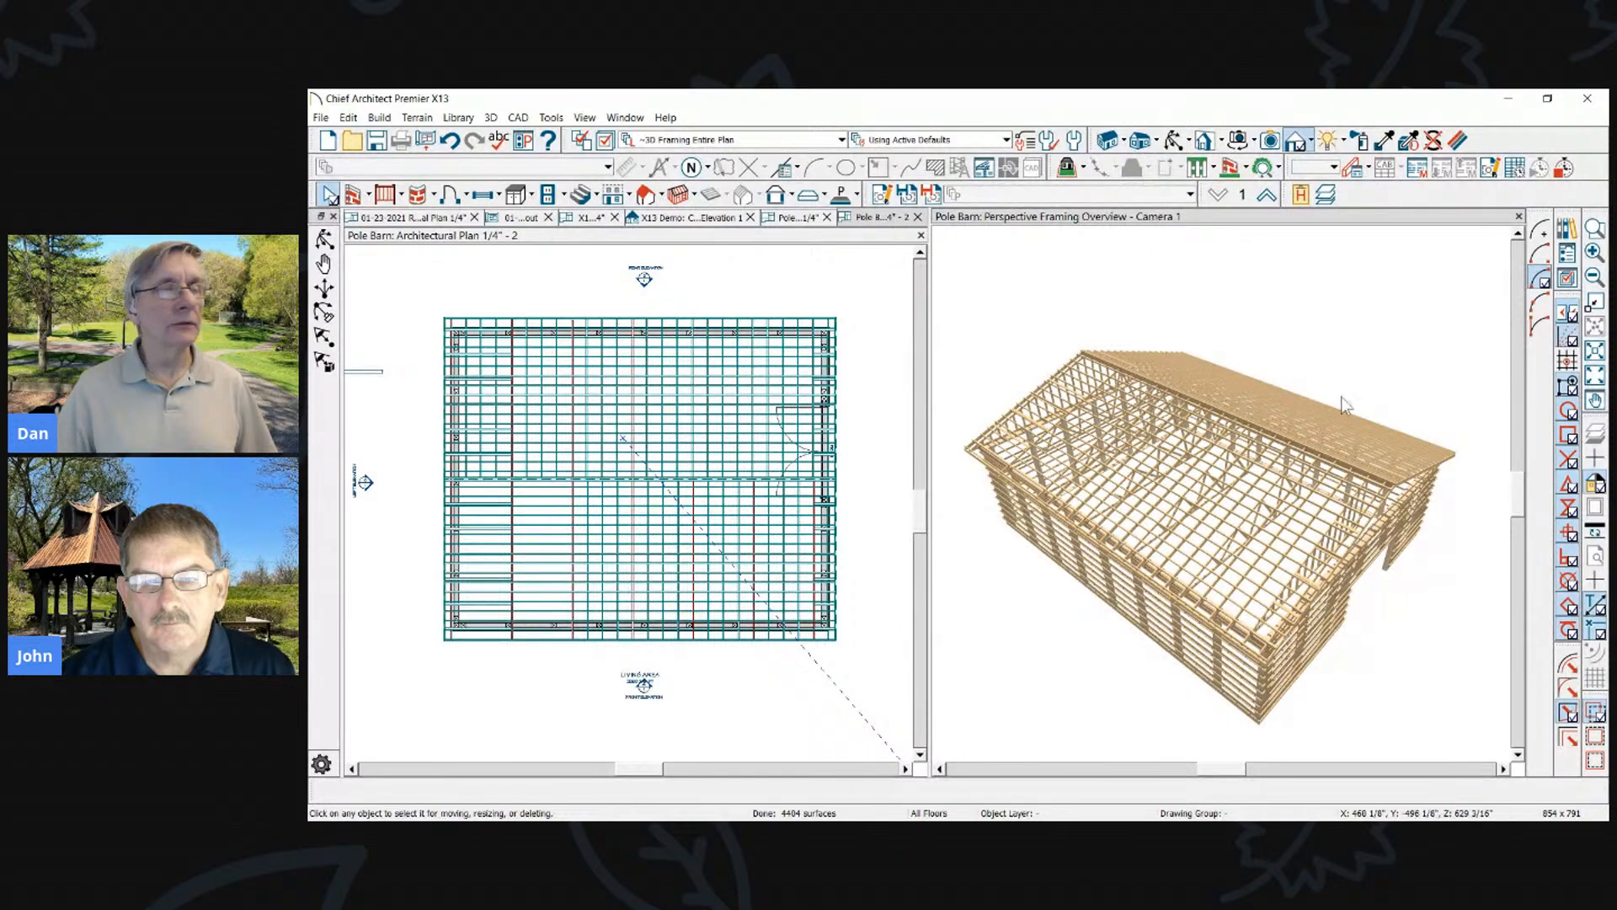
Switch to the New in X13Beta3.docx document in Word and review the Building Construction features through truss, tray ceiling and multi-layered wall items
key(alt+Tab)
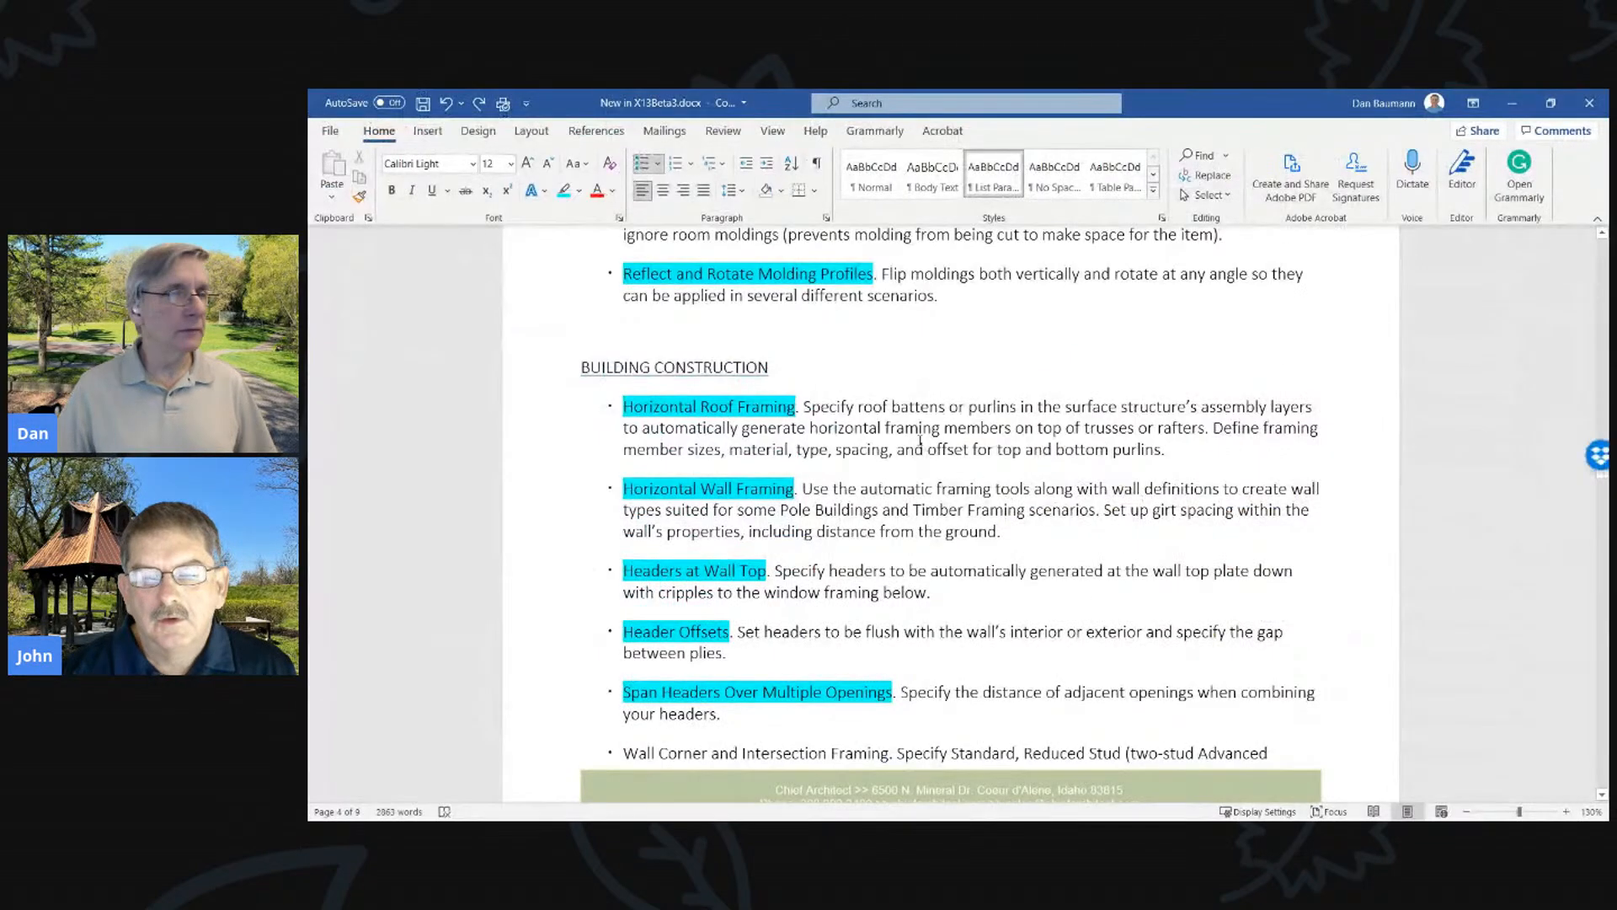
scroll(920, 440, down, 5)
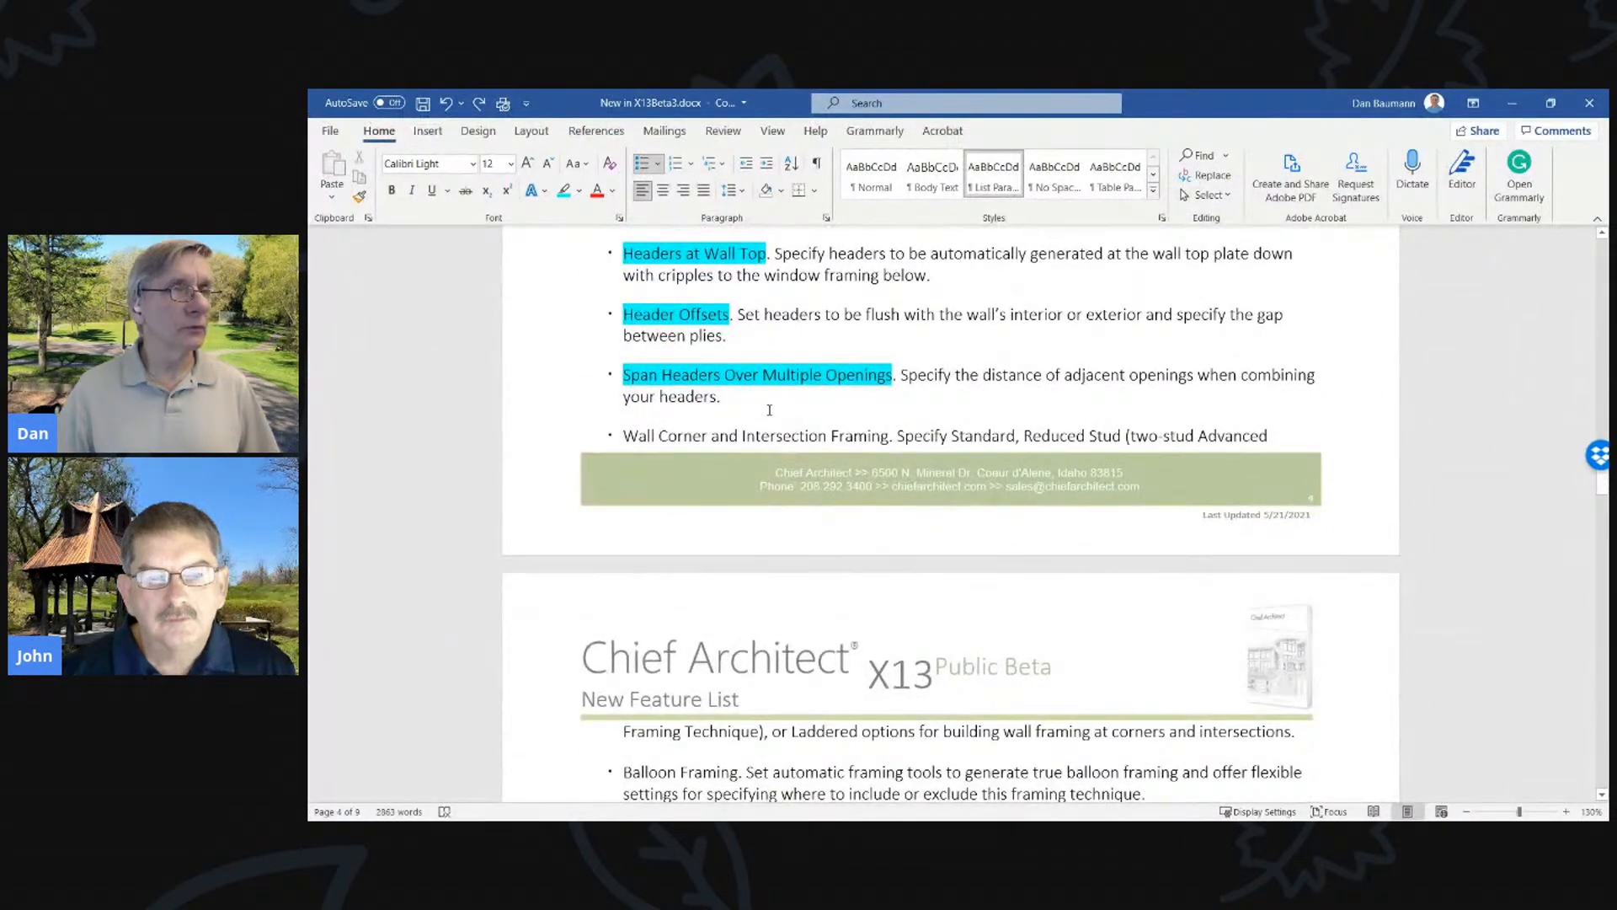
scroll(769, 410, up, 1)
scroll(830, 602, down, 5)
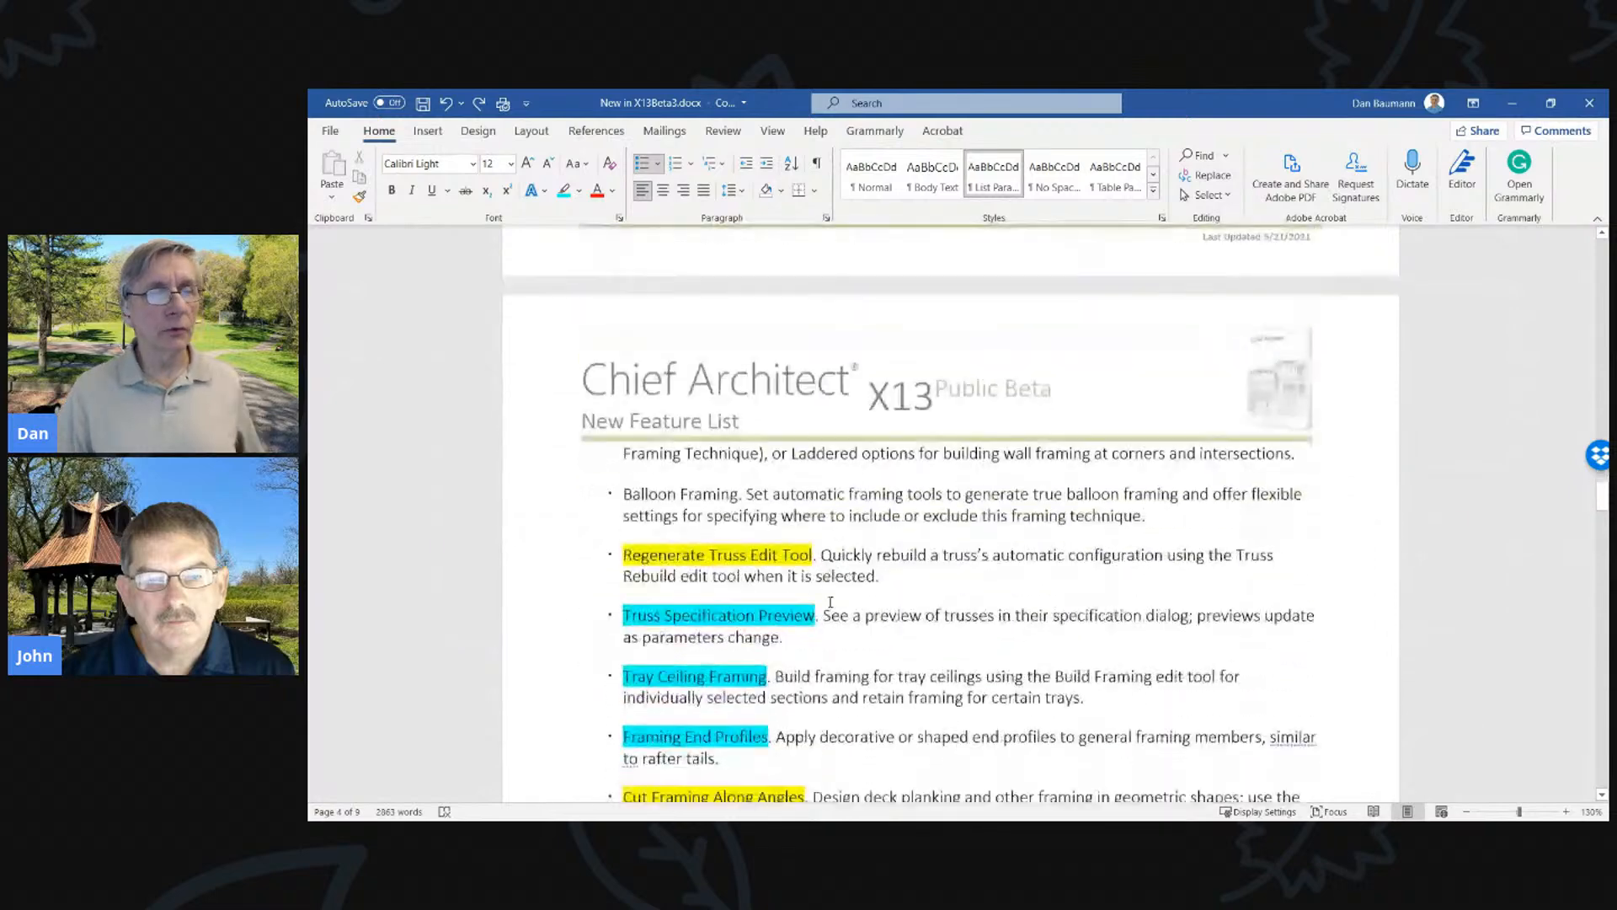
scroll(830, 602, down, 1)
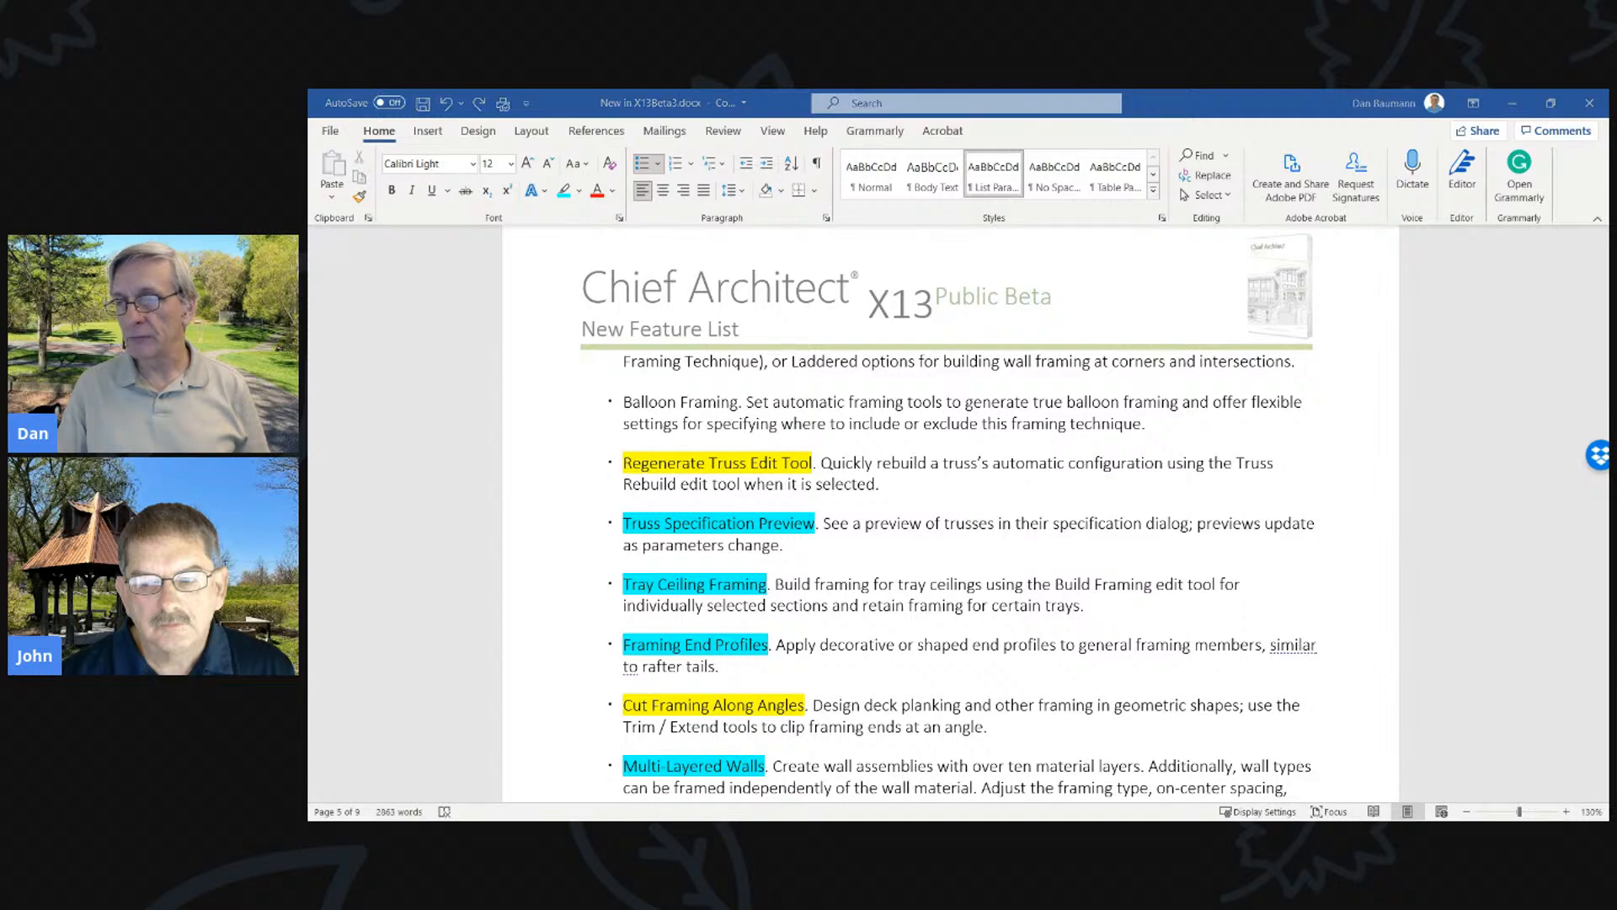
Switch to the browser, show the New Features in X13 page and examine the header placement and combined headers illustrations
key(alt+Tab)
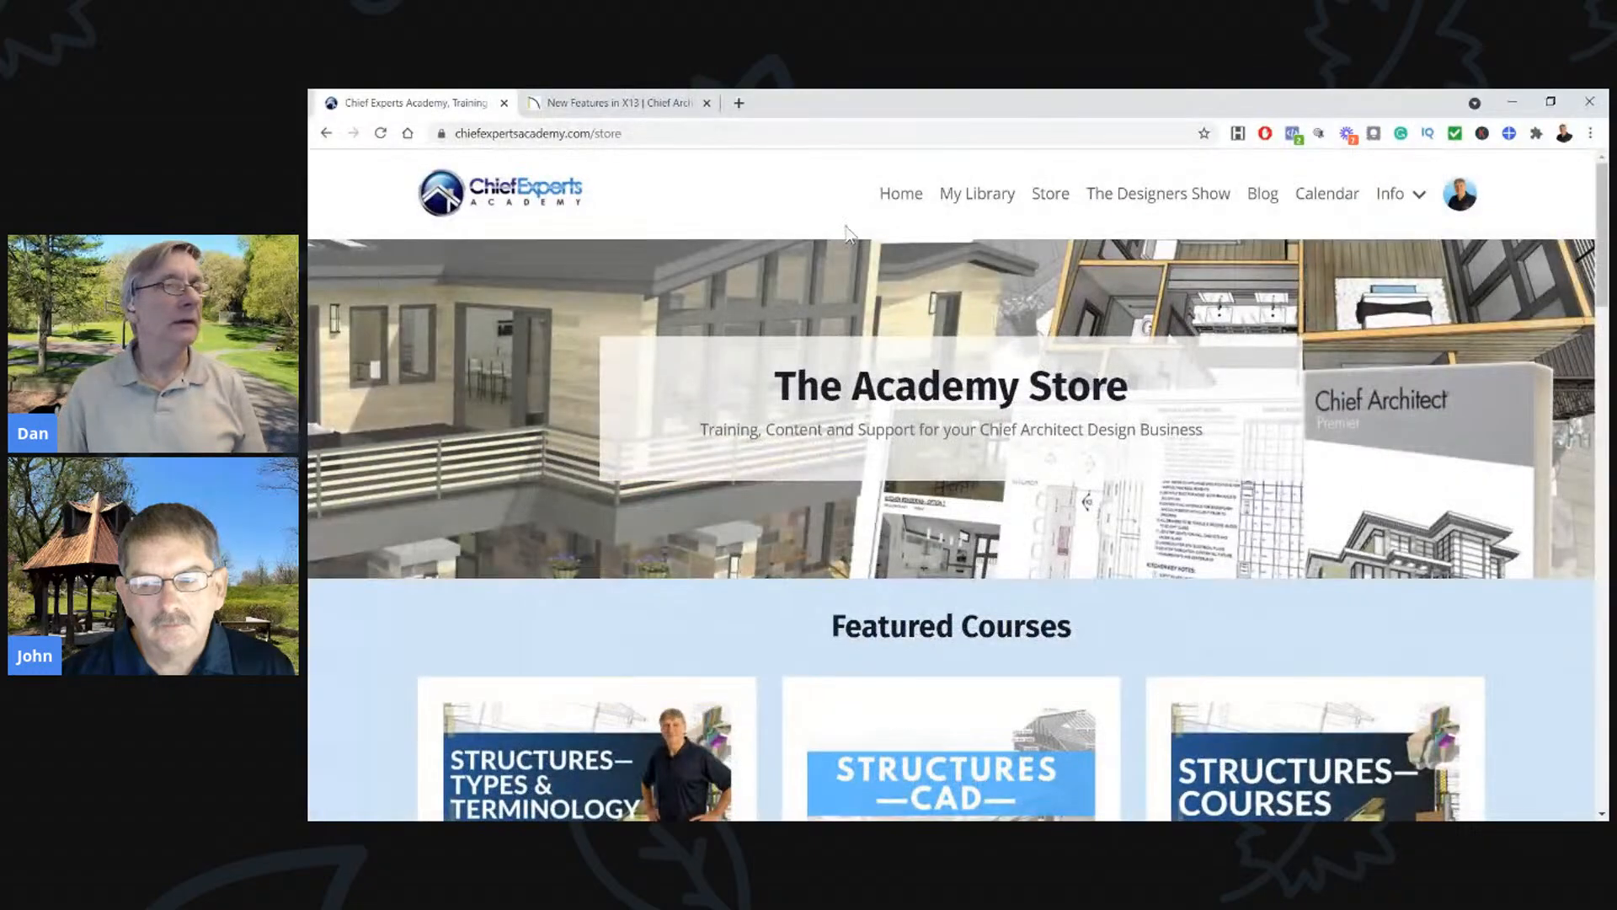
click(619, 102)
scroll(946, 458, down, 10)
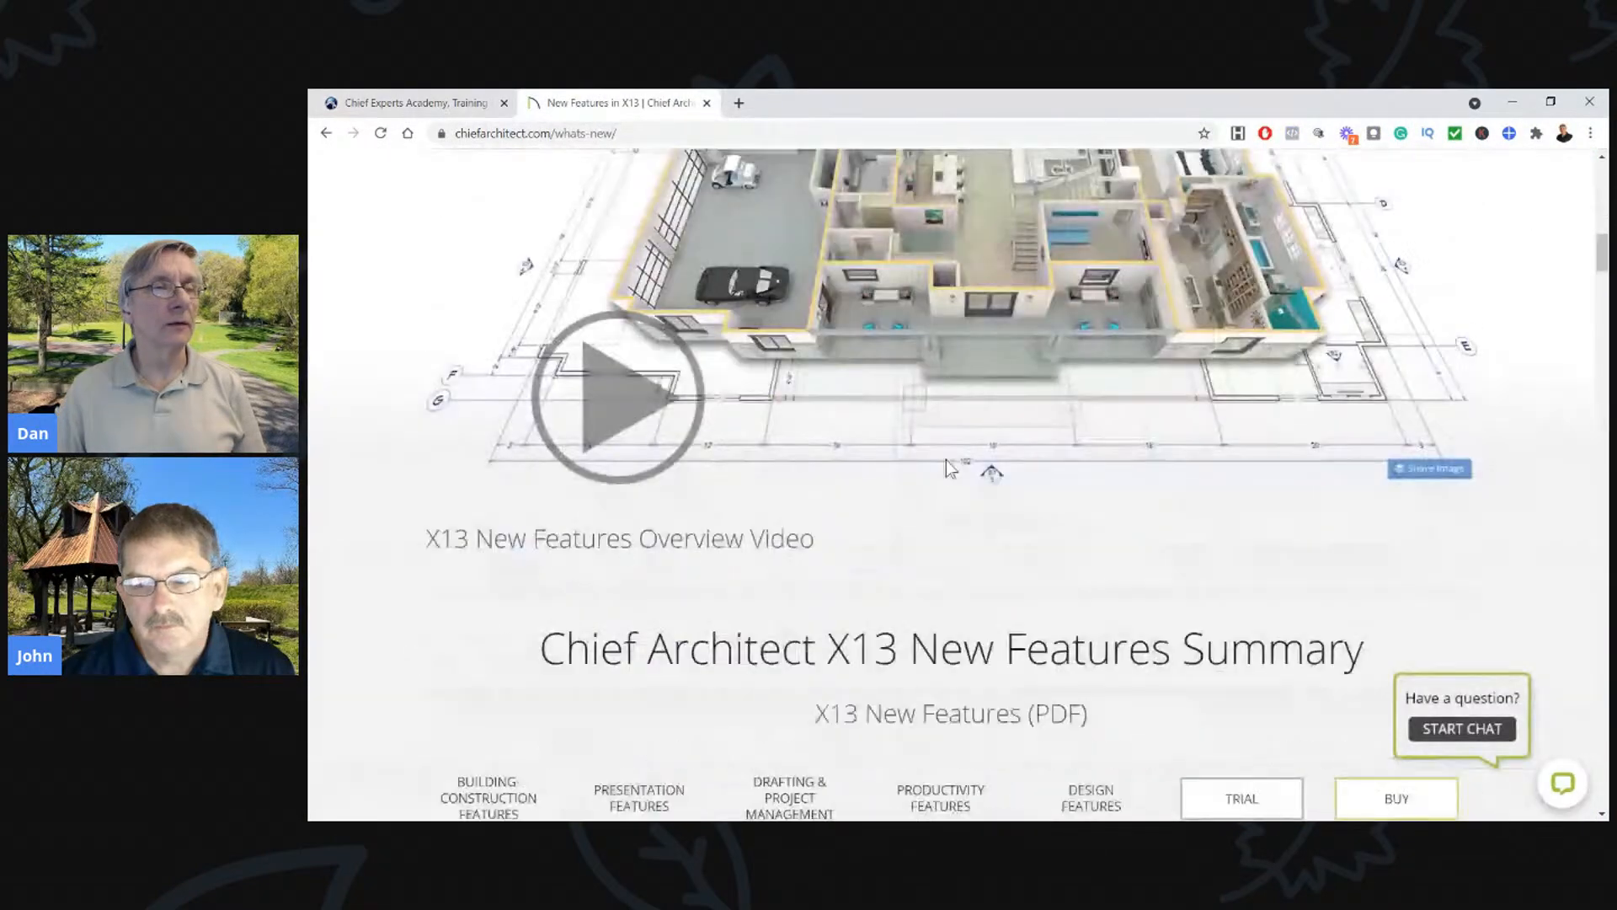
scroll(947, 460, down, 15)
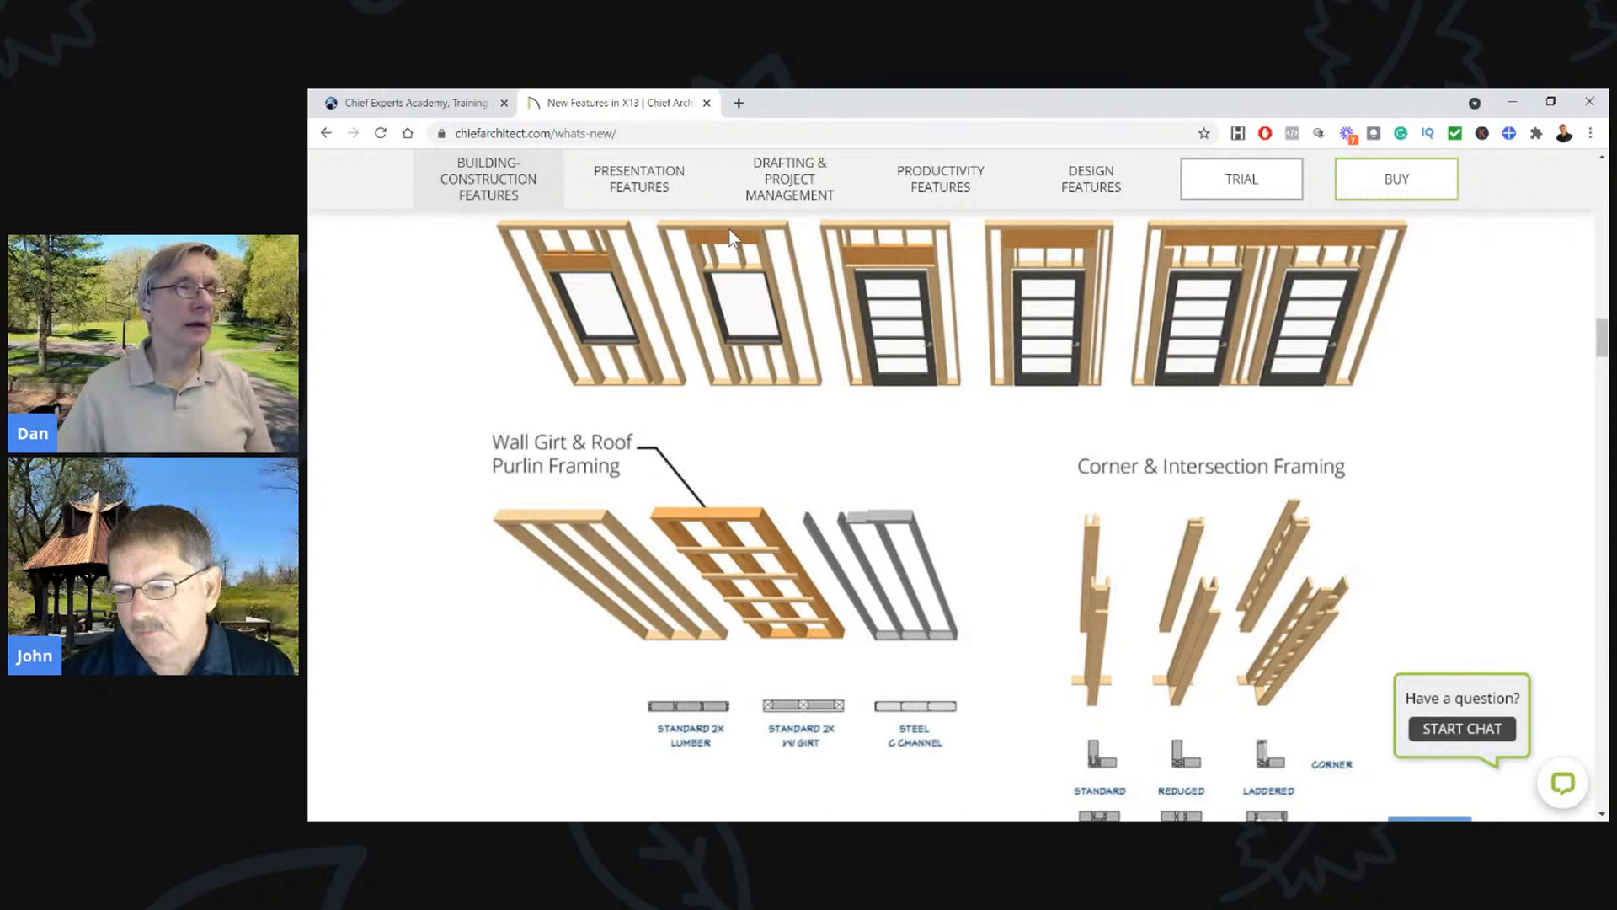
scroll(598, 262, up, 4)
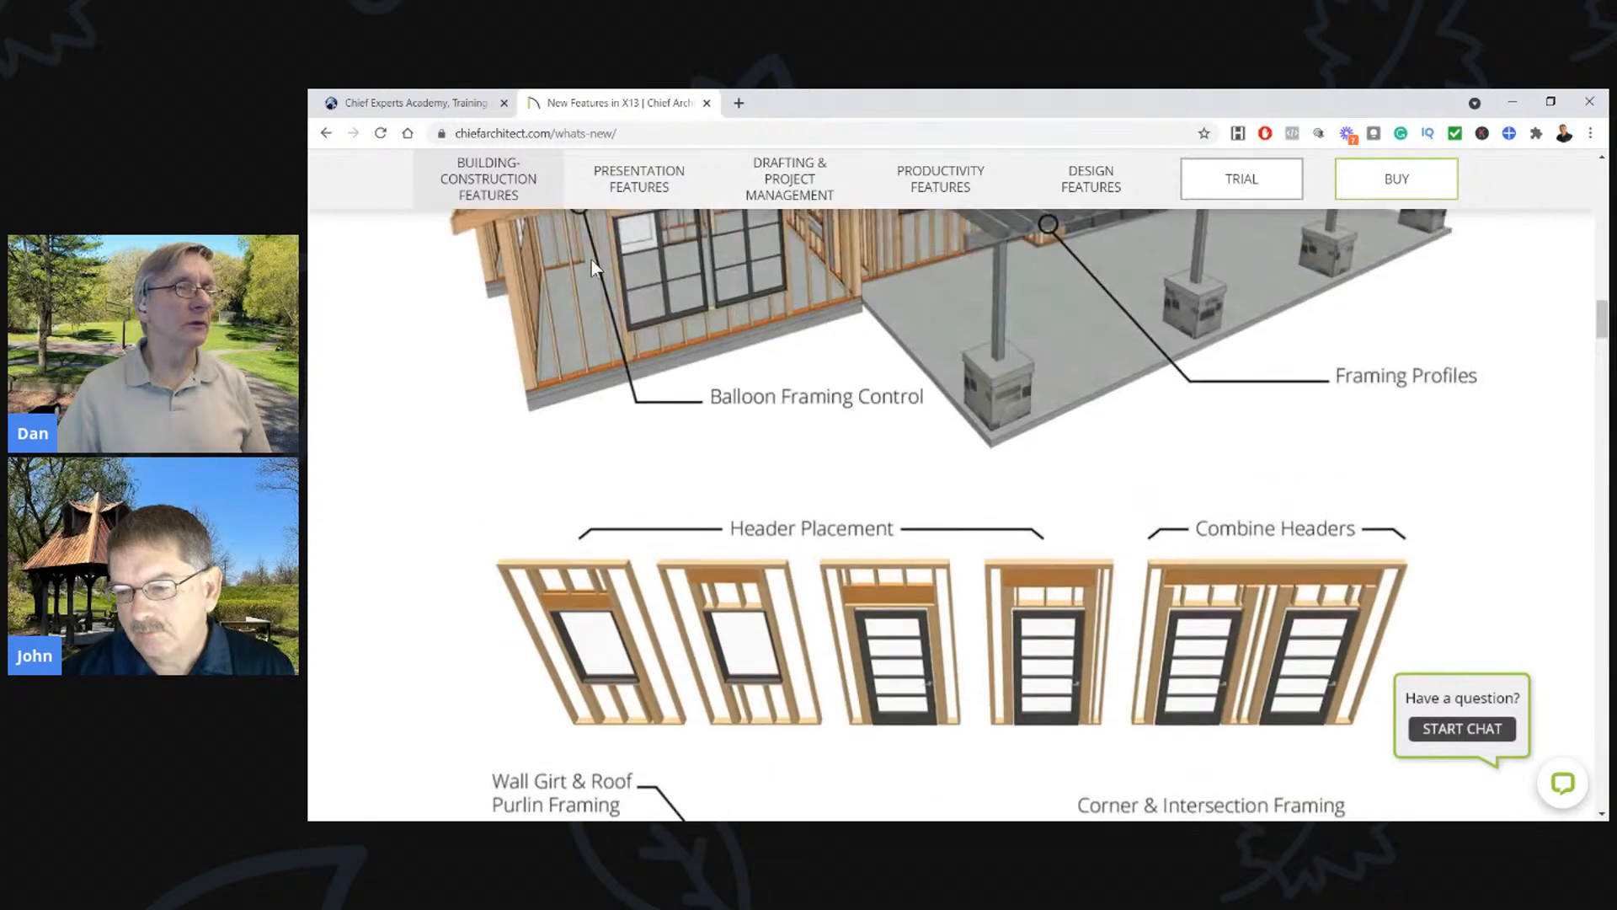
scroll(595, 255, down, 2)
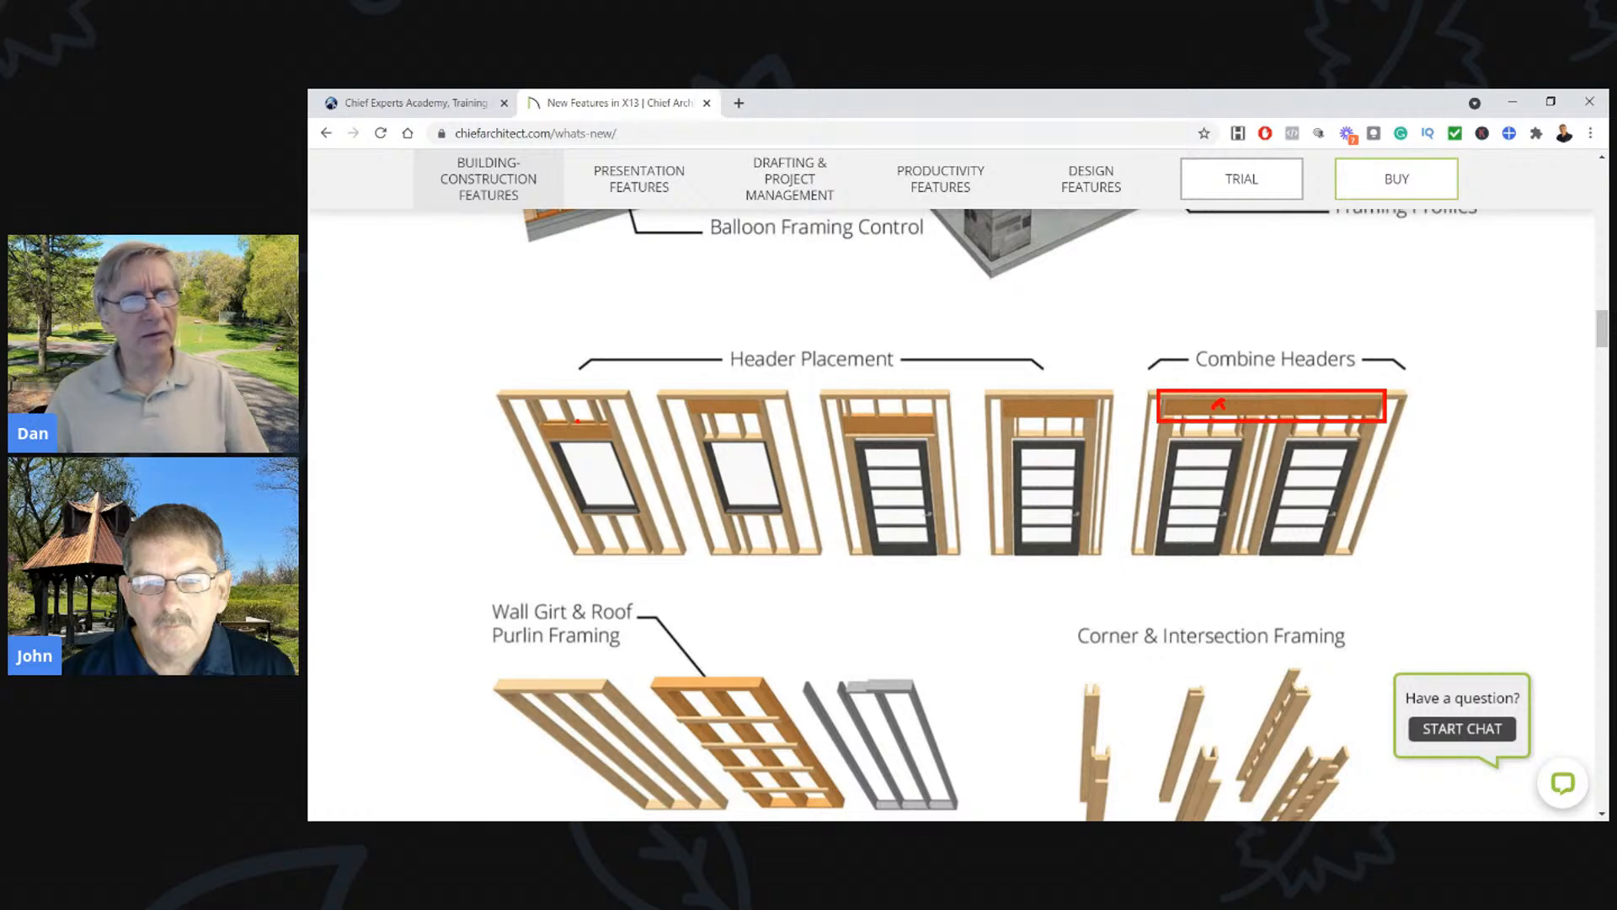
Examine the wall girt, roof purlin, and corner and intersection framing illustrations, magnifying the screen for a closer look
scroll(539, 252, down, 5)
scroll(578, 350, up, 2)
key(super+plus)
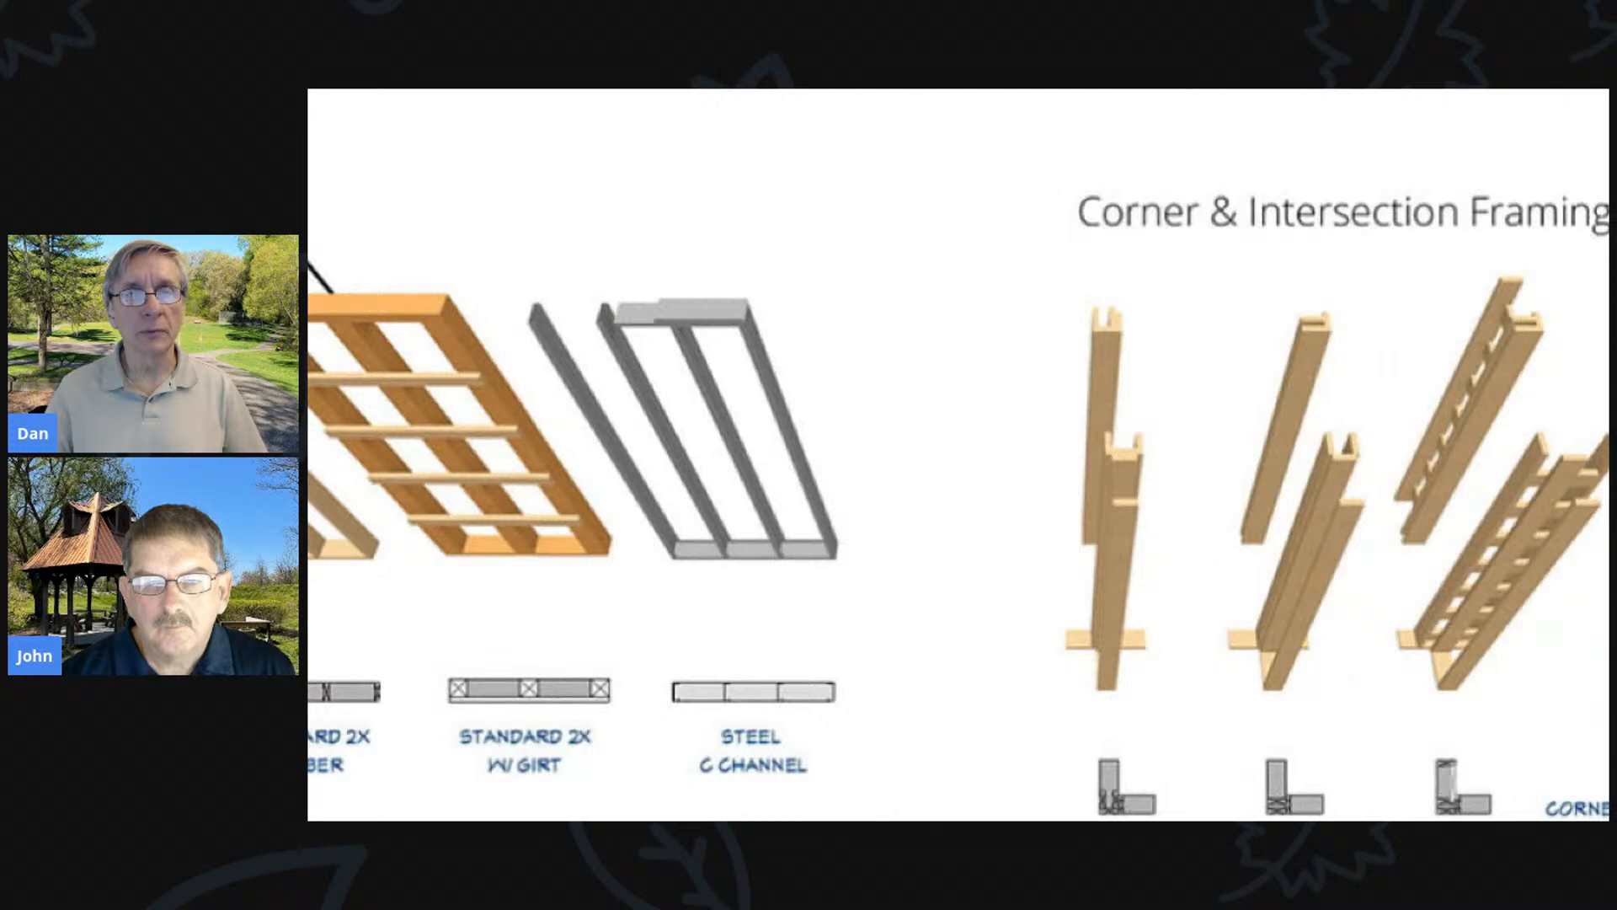
key(super+minus)
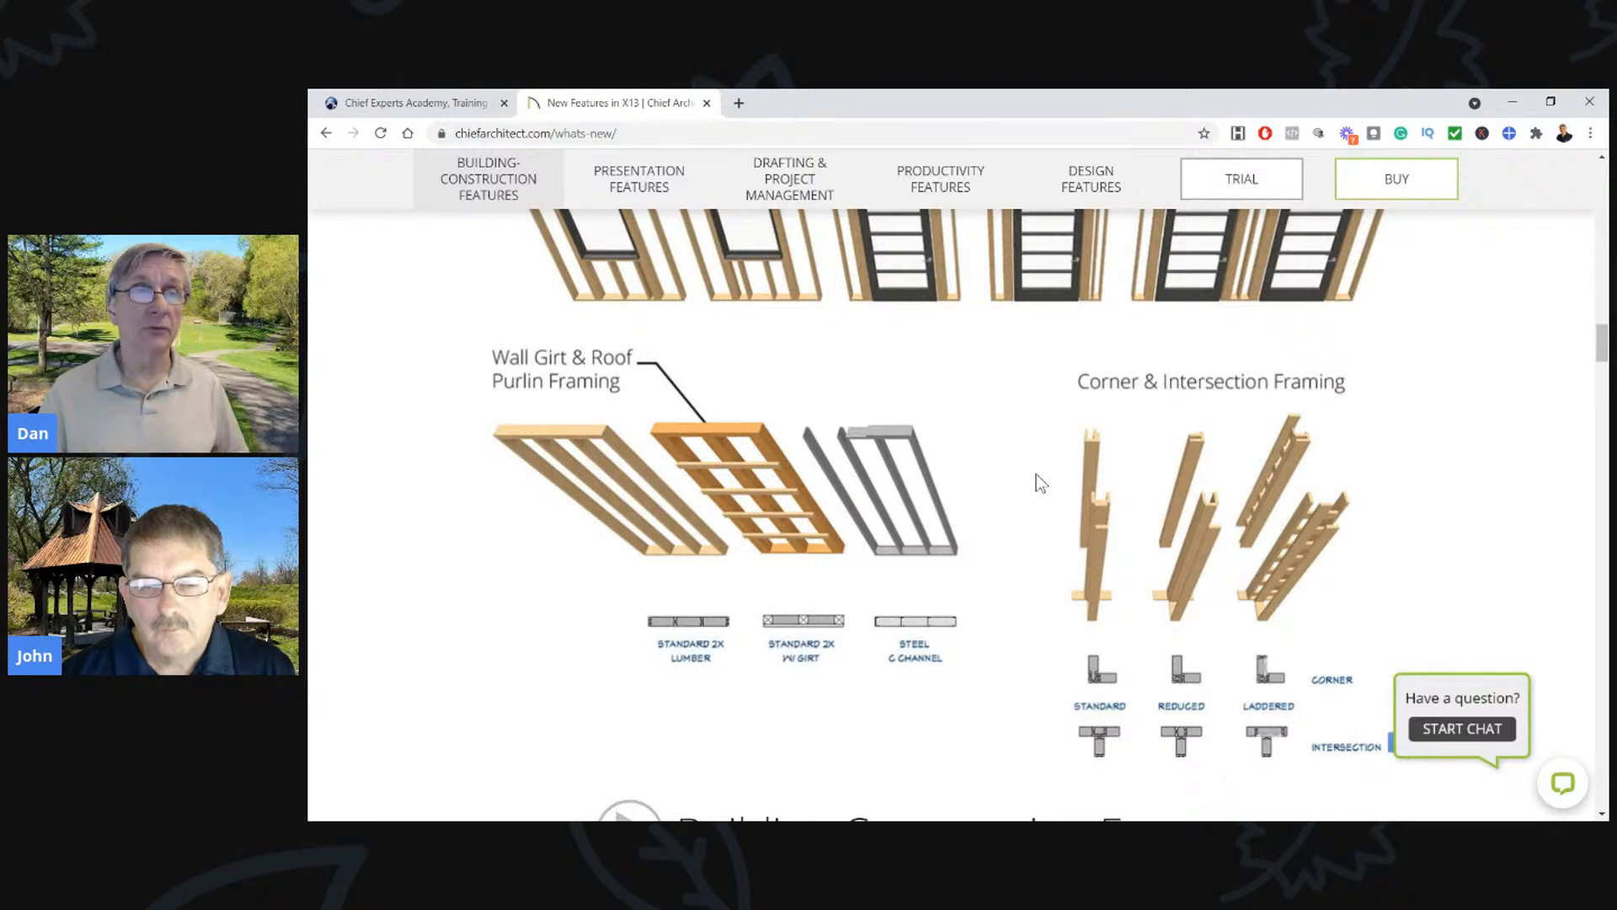
scroll(1036, 473, up, 2)
scroll(977, 325, down, 3)
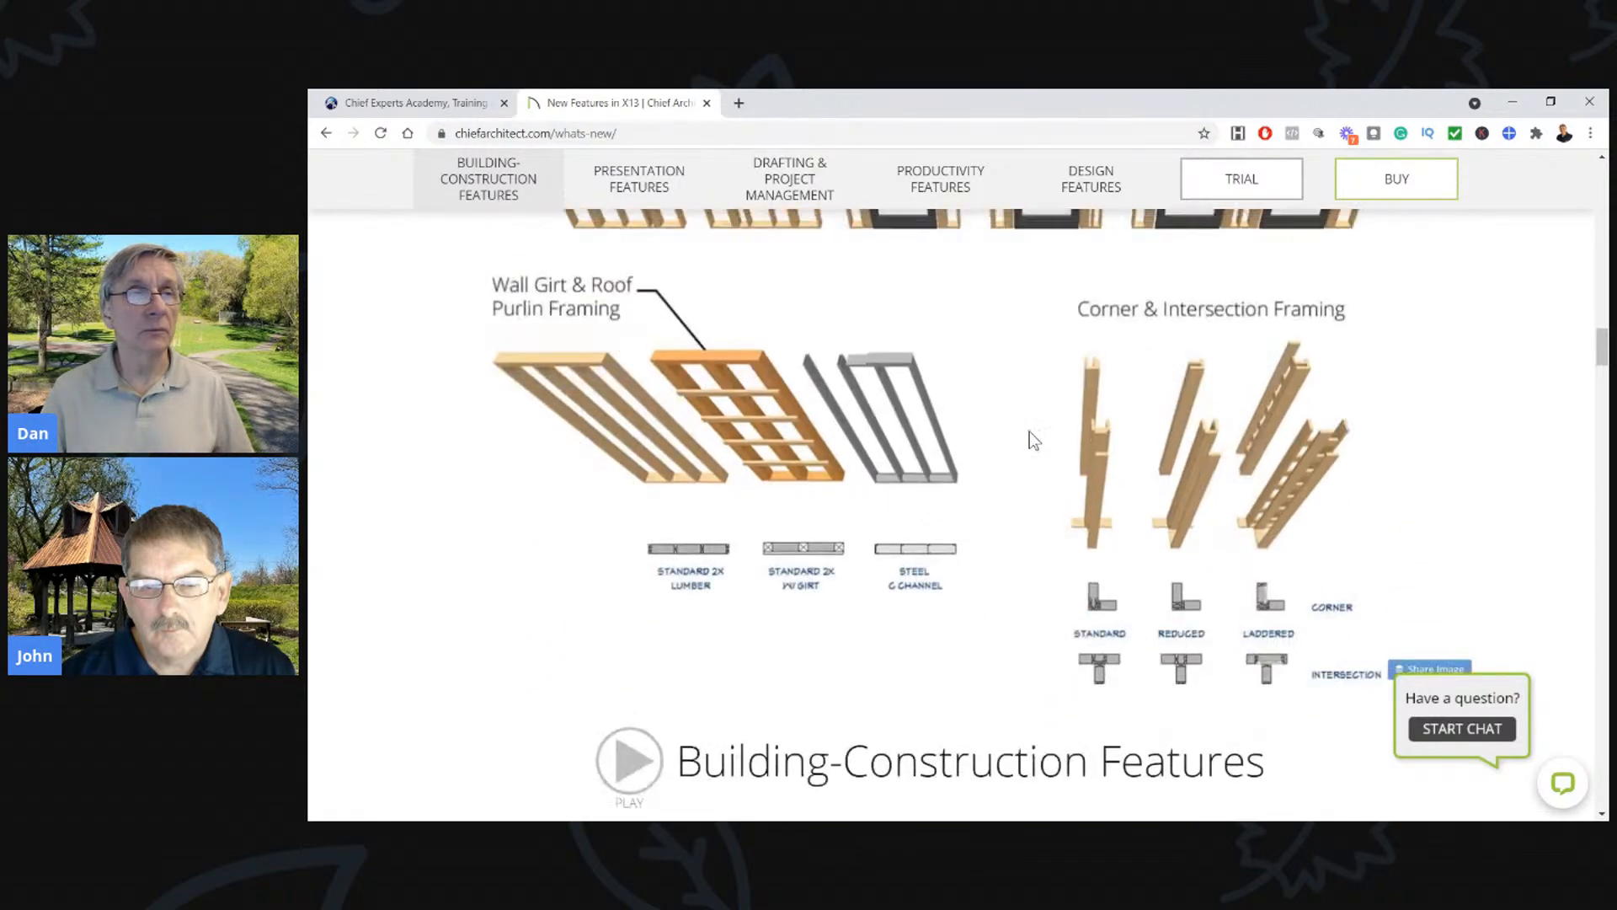
Dismiss the chat prompt and examine the house illustration's Framing Camera Defaults, Balloon Framing Control and Framing Profiles callouts
scroll(1029, 432, down, 5)
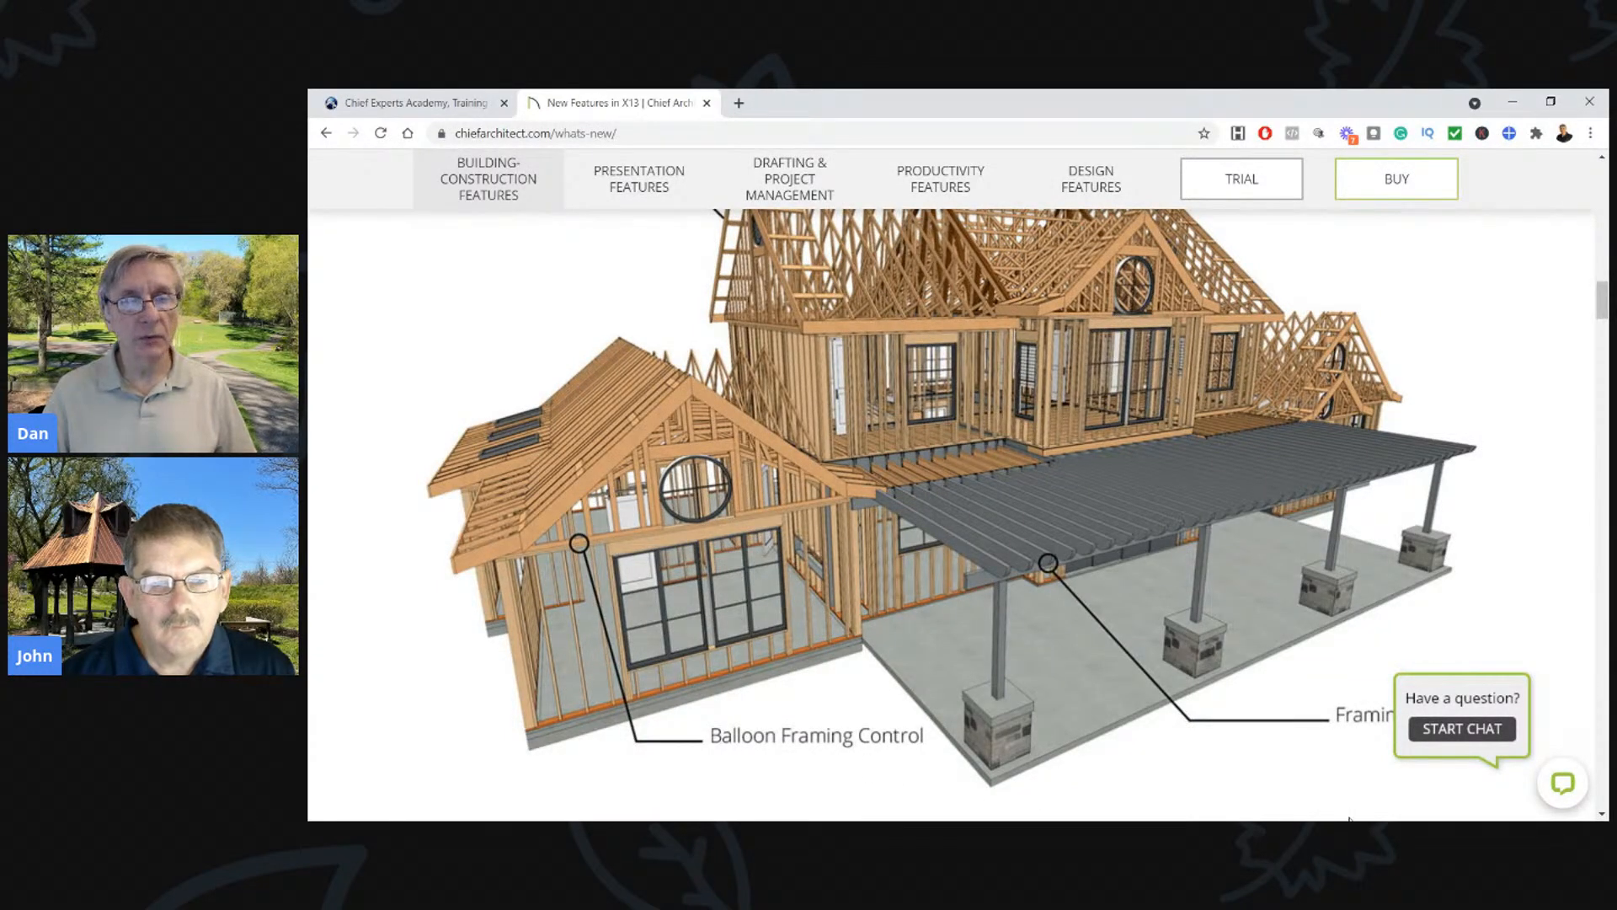
click(1546, 663)
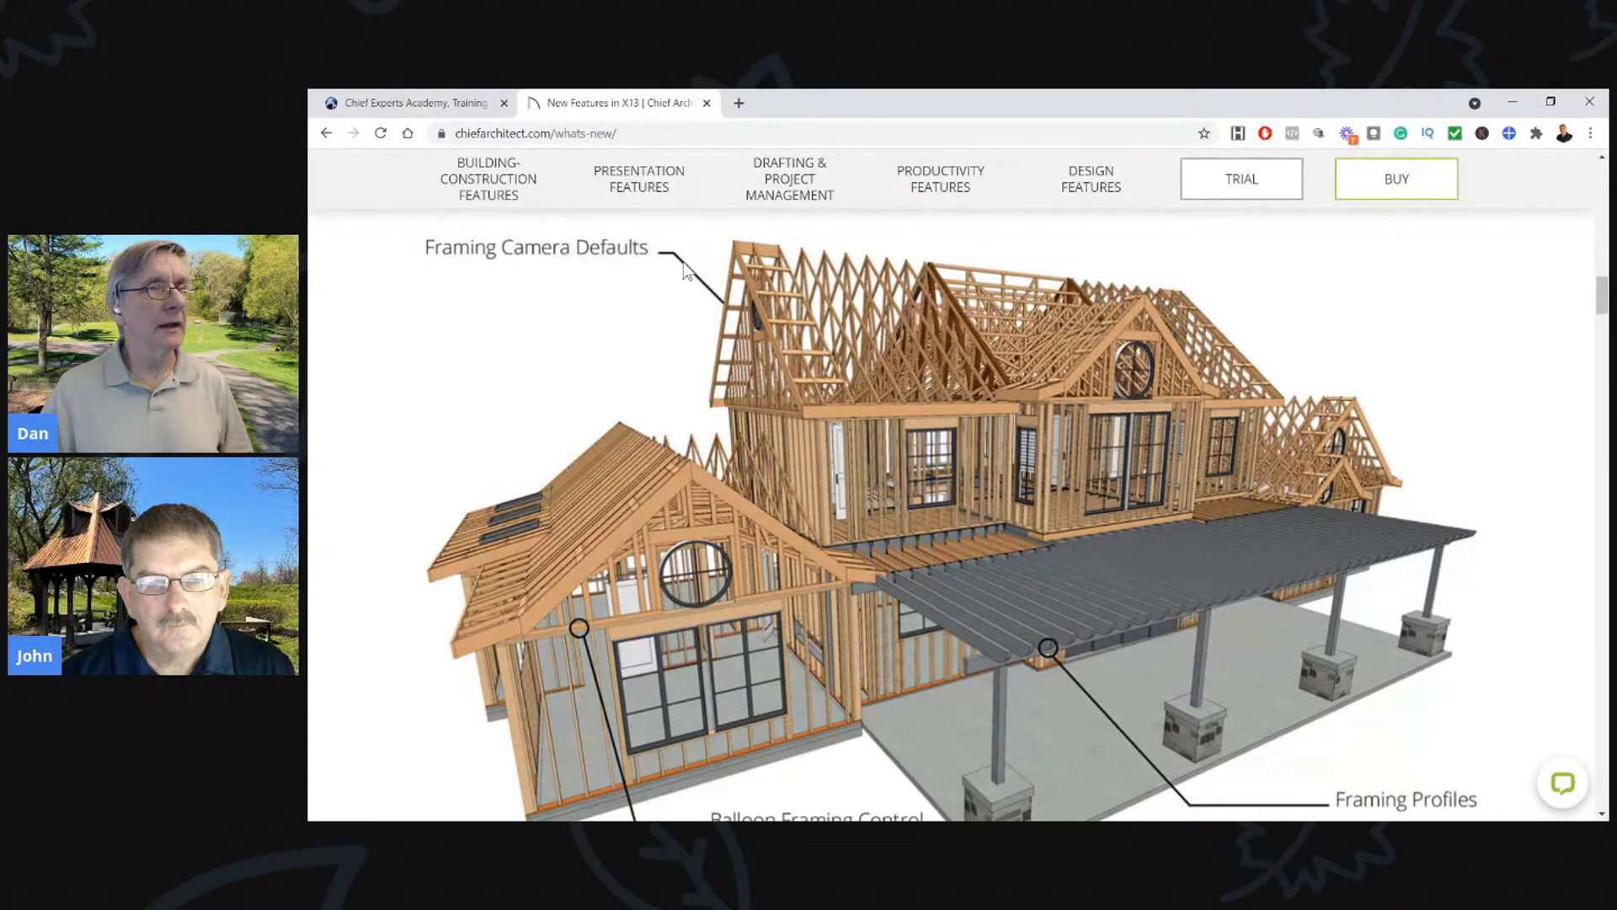
scroll(1176, 539, up, 3)
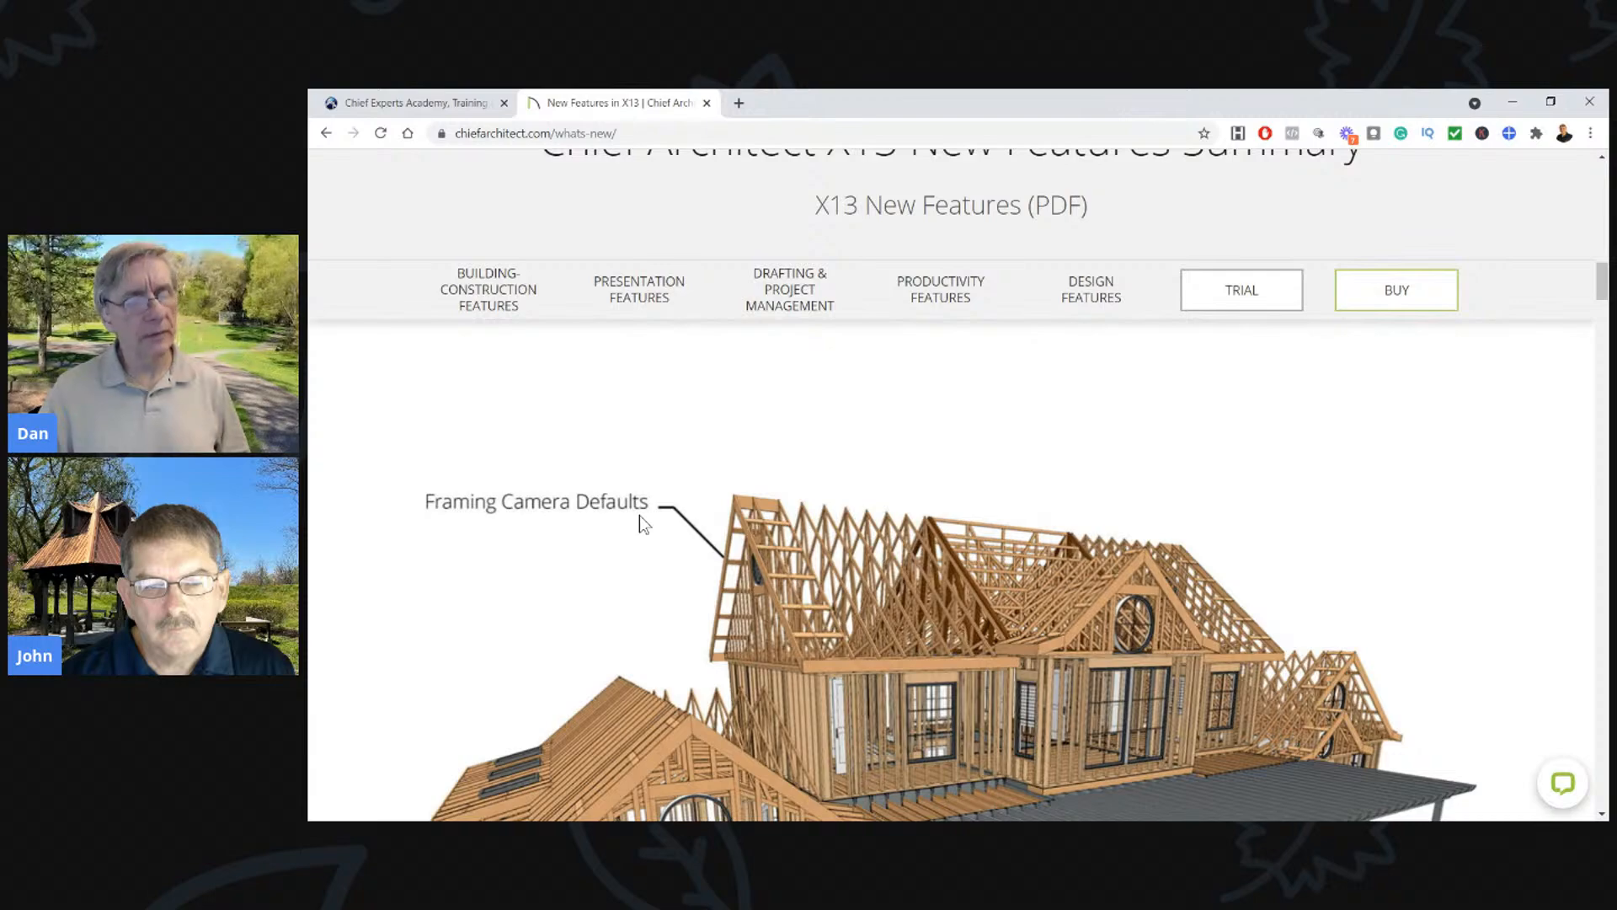
scroll(1008, 458, down, 5)
scroll(1044, 462, down, 10)
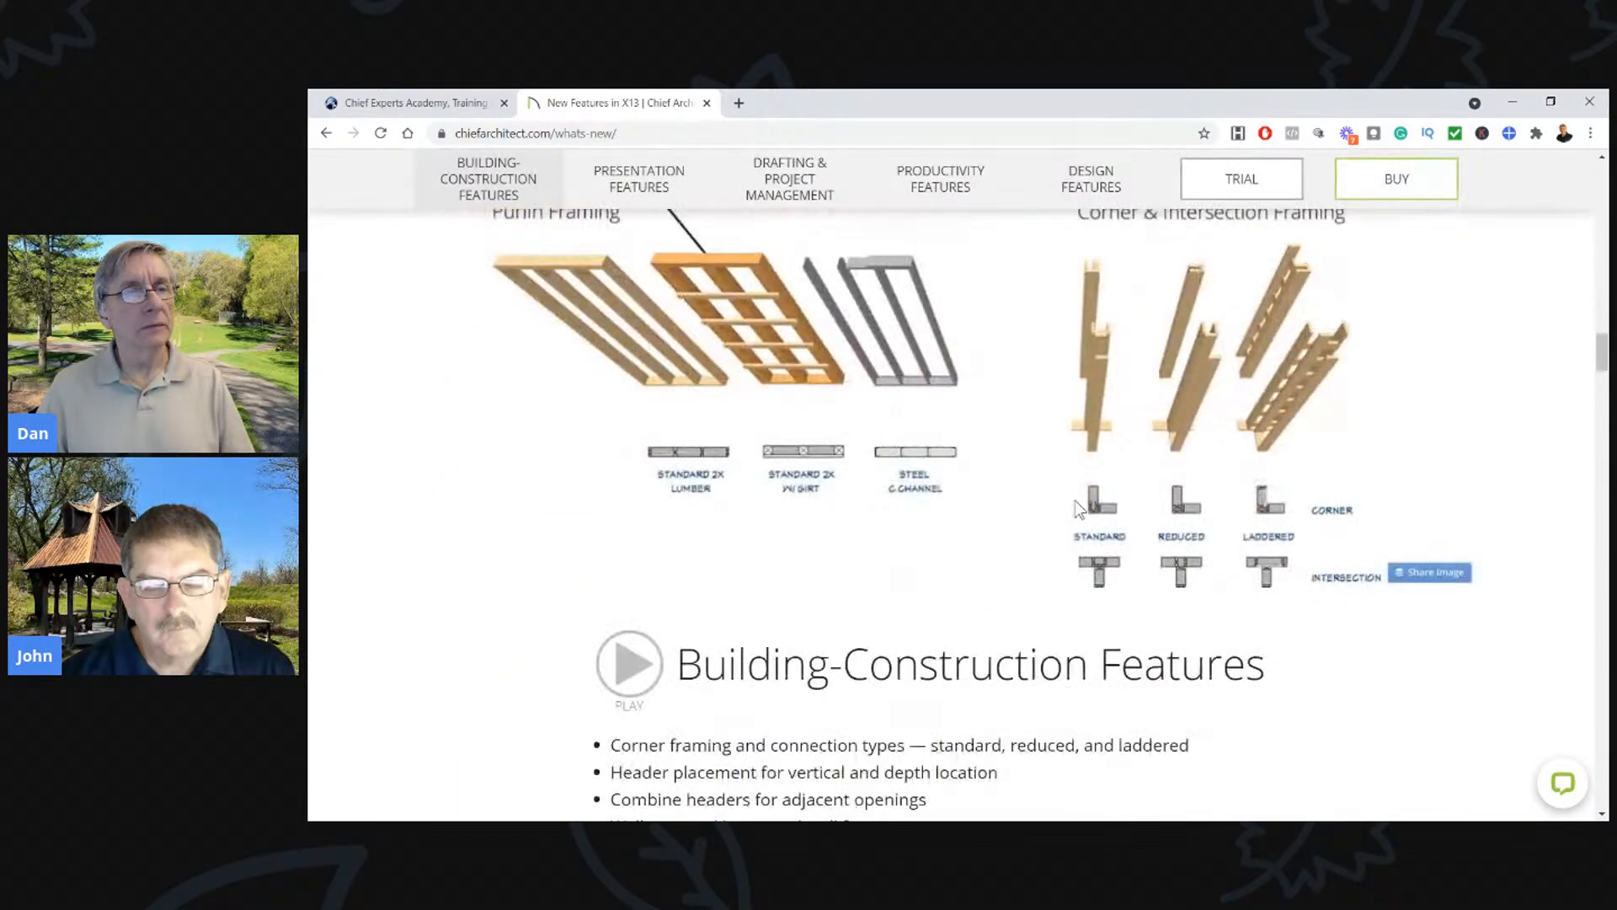
Return to the Word feature list and review the walkthrough and camera features preceding the Drafting / Project Management section
click(1513, 102)
scroll(923, 602, down, 10)
scroll(923, 601, down, 5)
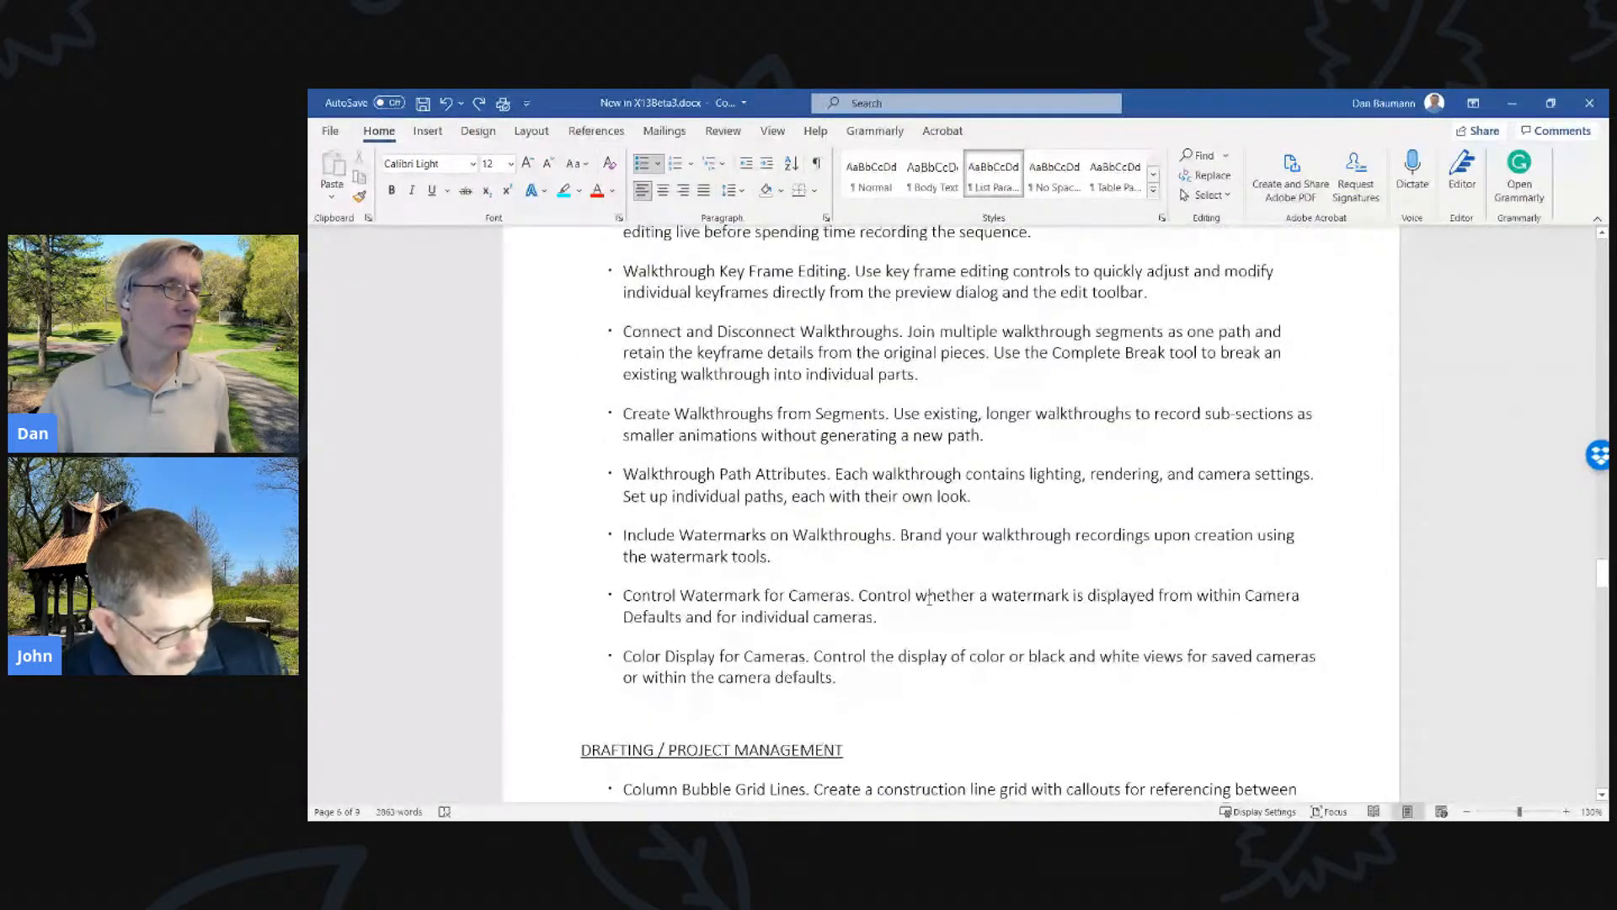
scroll(1149, 627, up, 1)
scroll(1180, 598, down, 1)
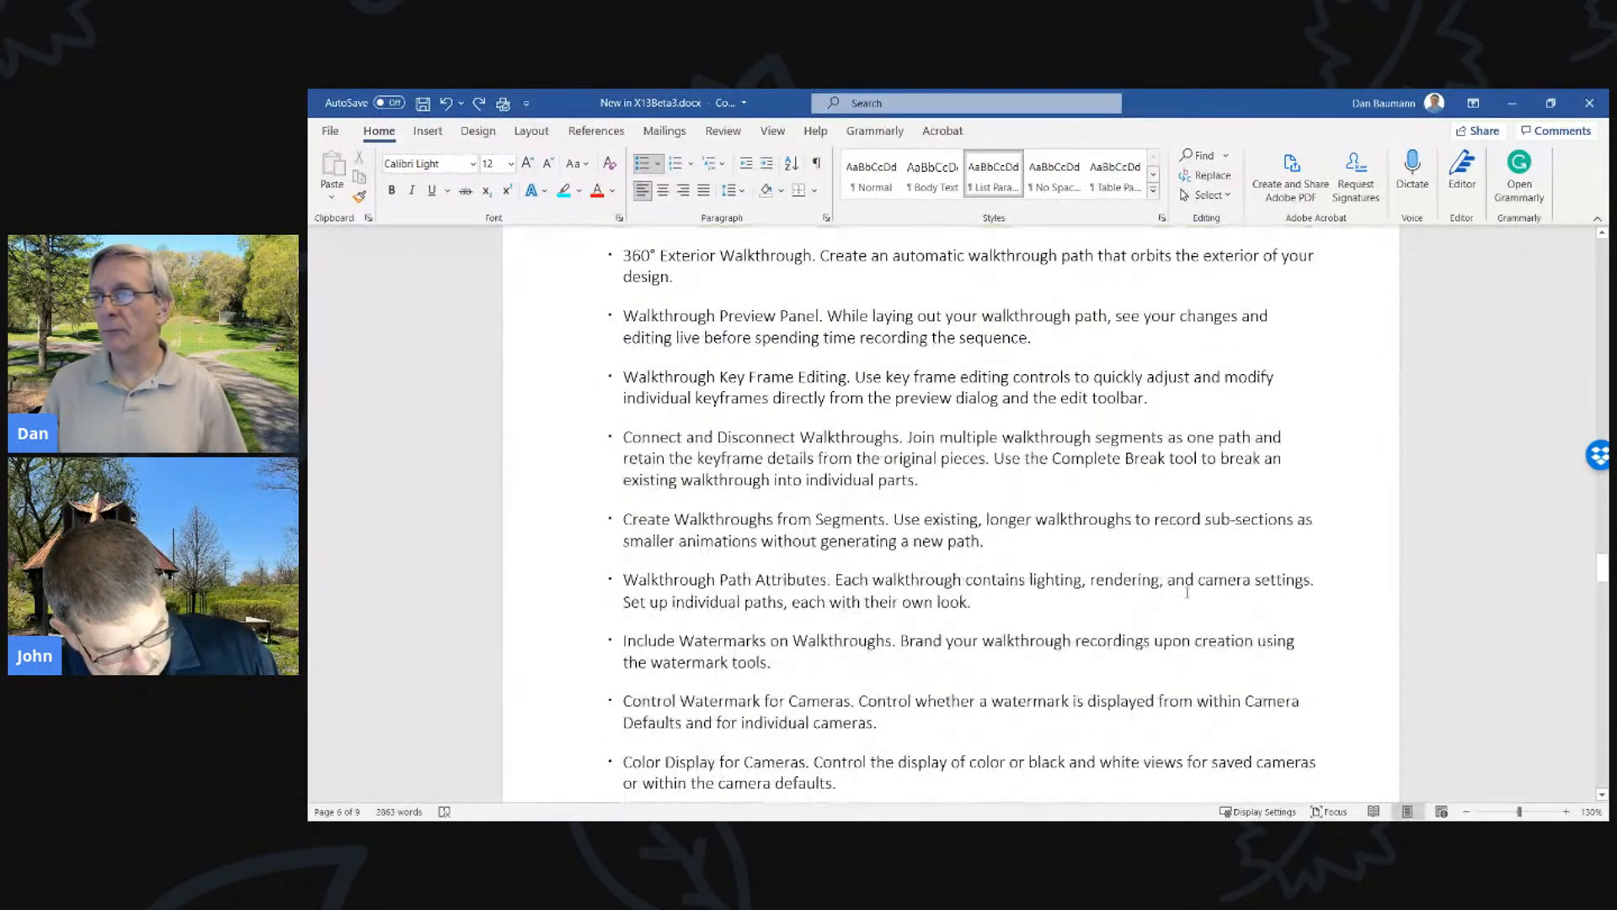
Leave the Word feature list for Chief Architect and show the pole barn's Architectural Plan 1/4" view with the whole floor plan in sight
scroll(1187, 593, up, 15)
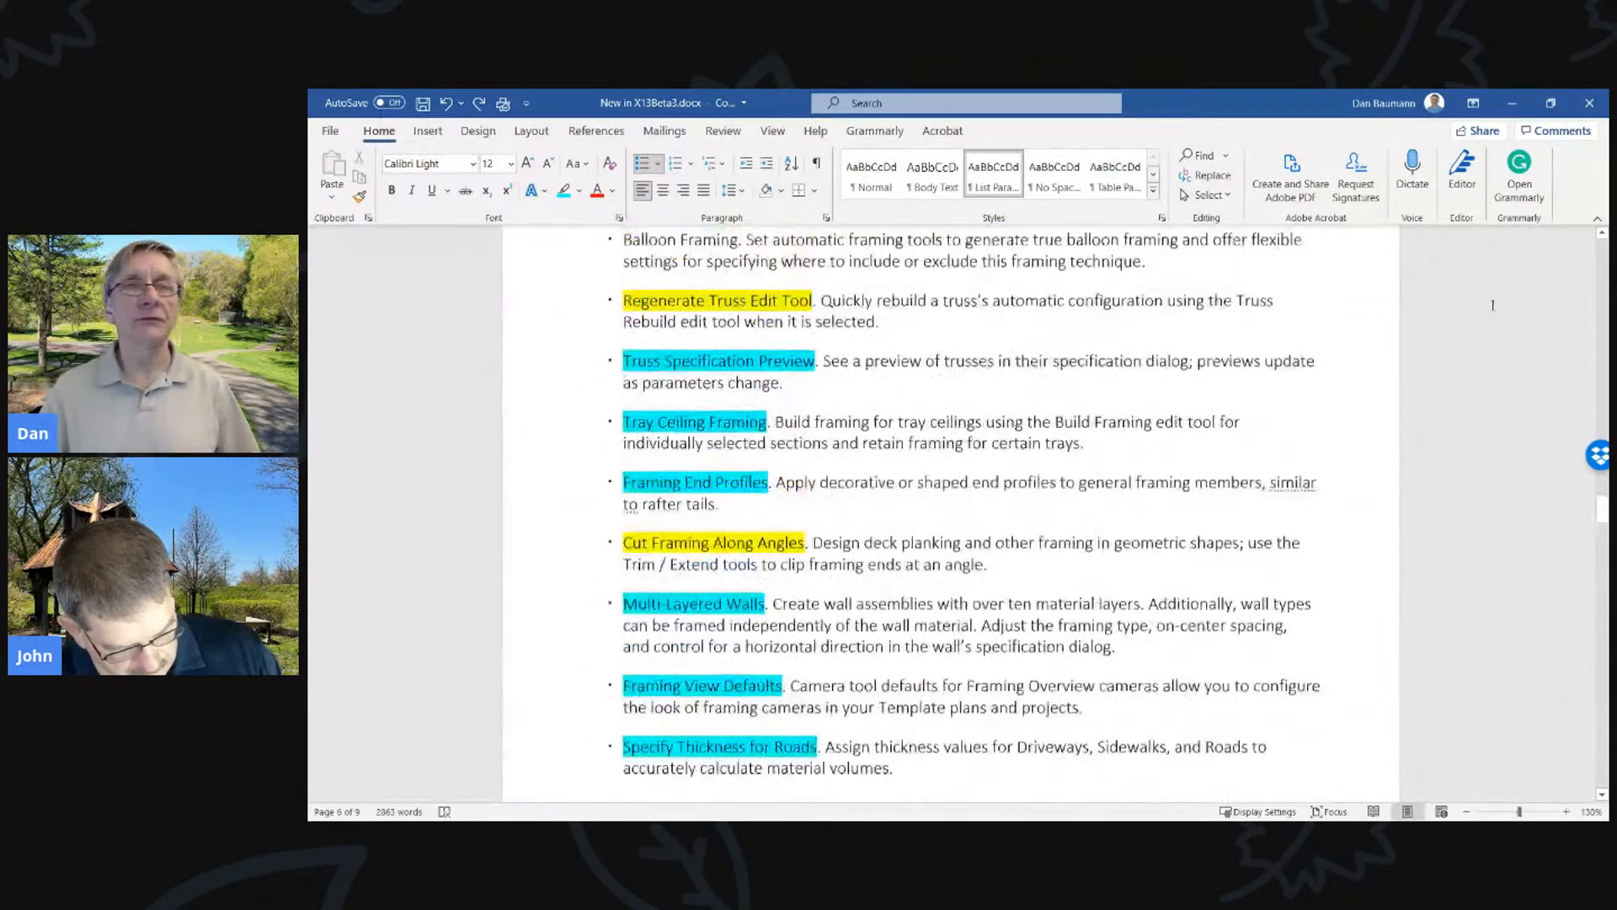
click(1512, 104)
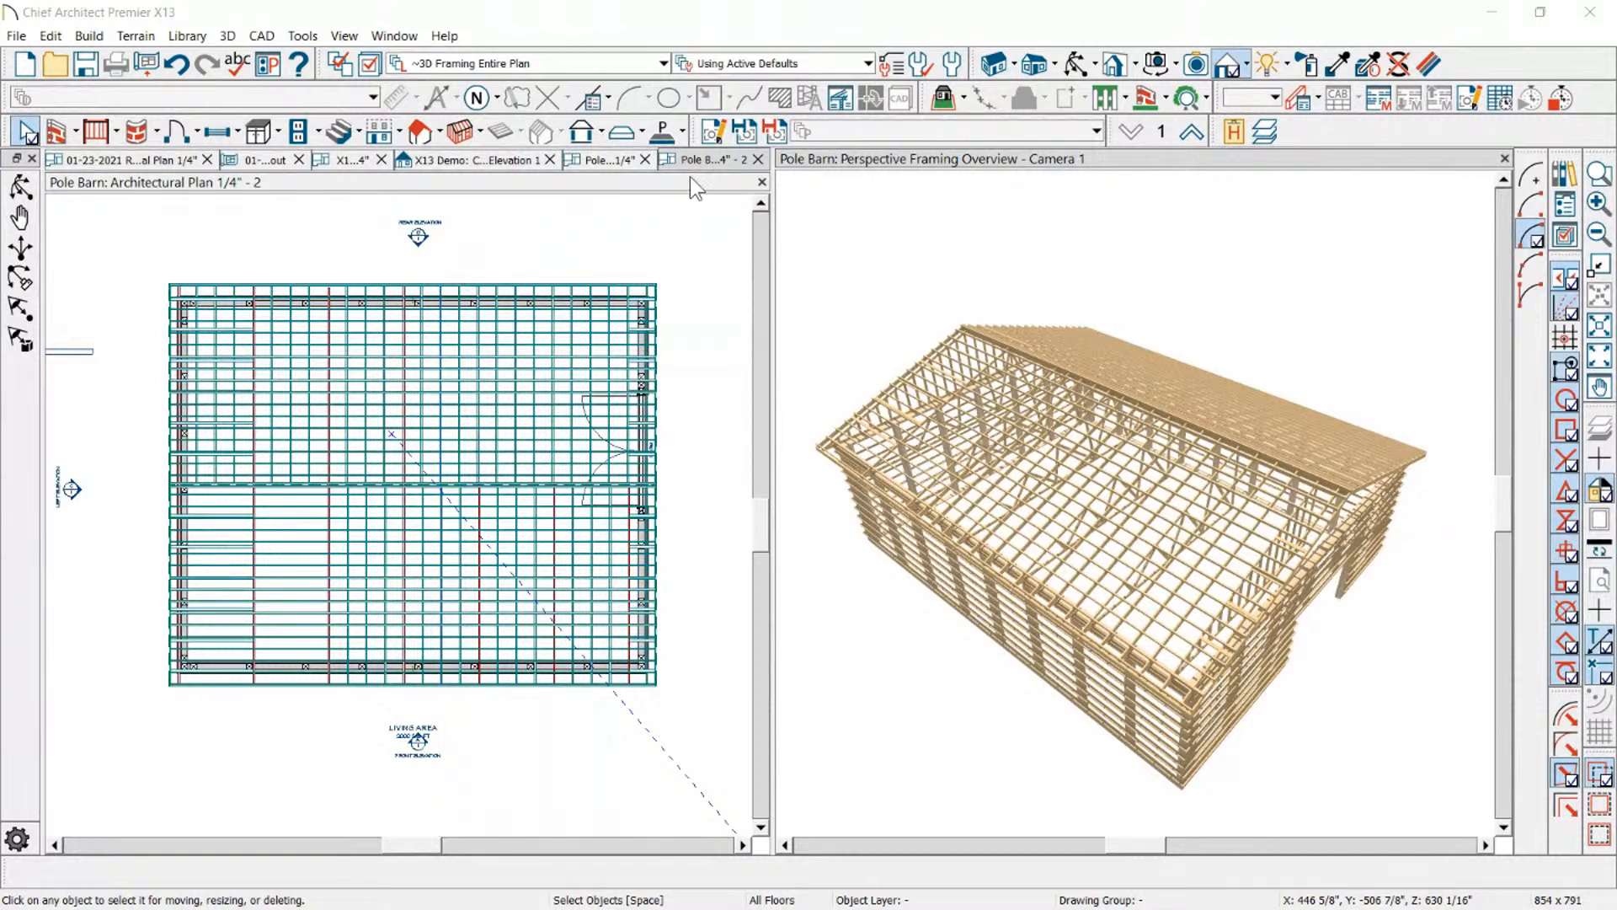
click(609, 158)
scroll(184, 424, up, 3)
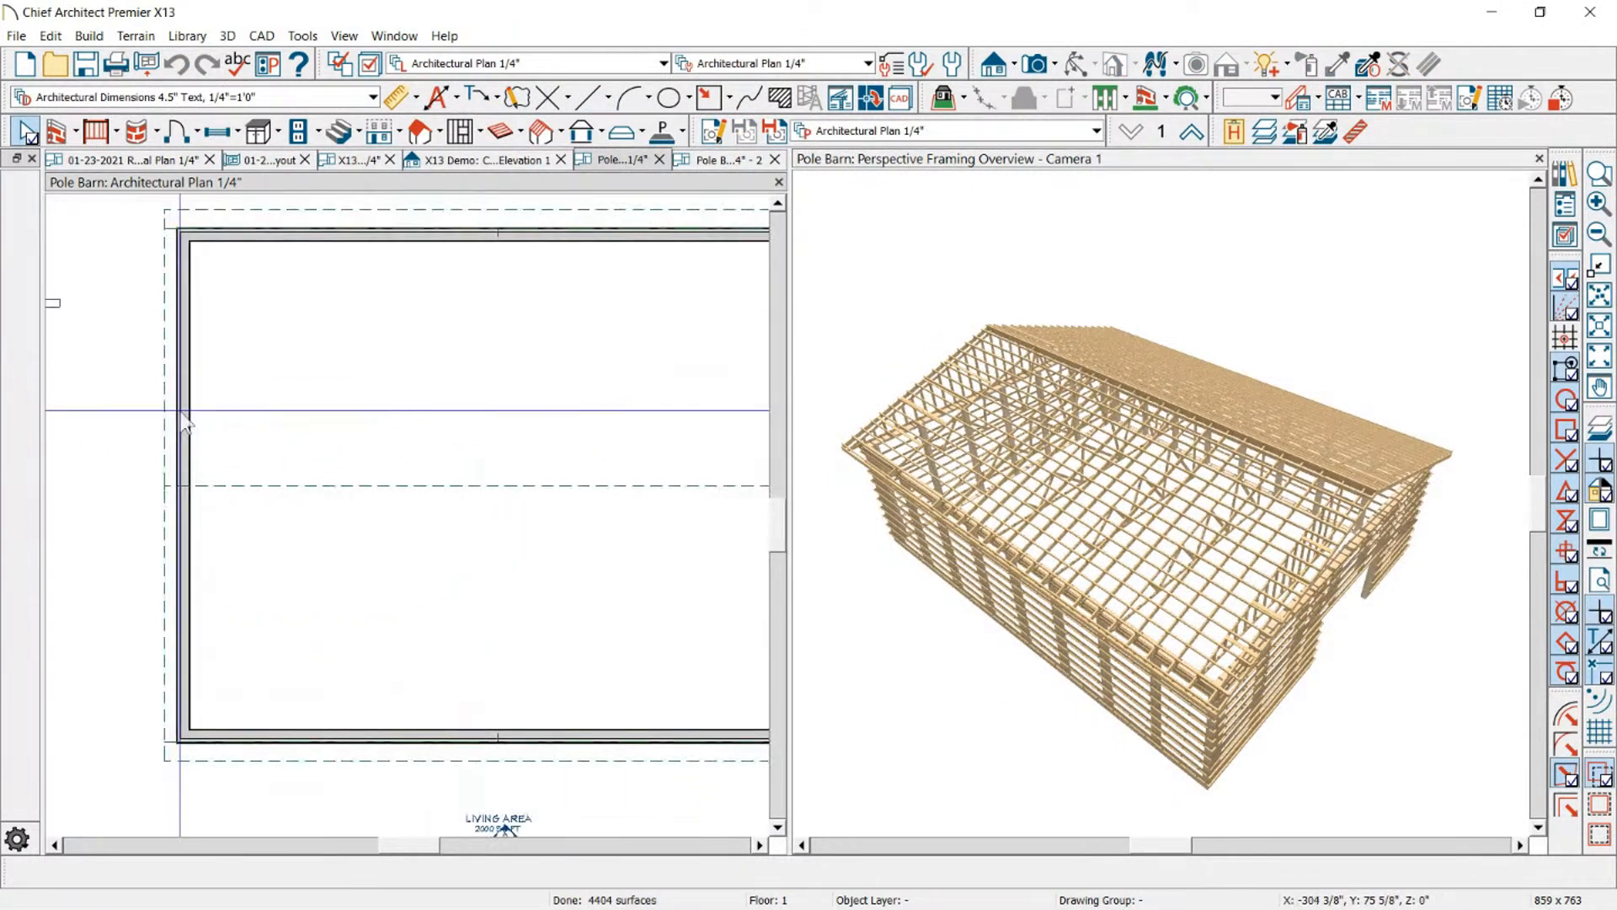
scroll(426, 328, down, 3)
scroll(430, 337, up, 1)
scroll(471, 252, down, 1)
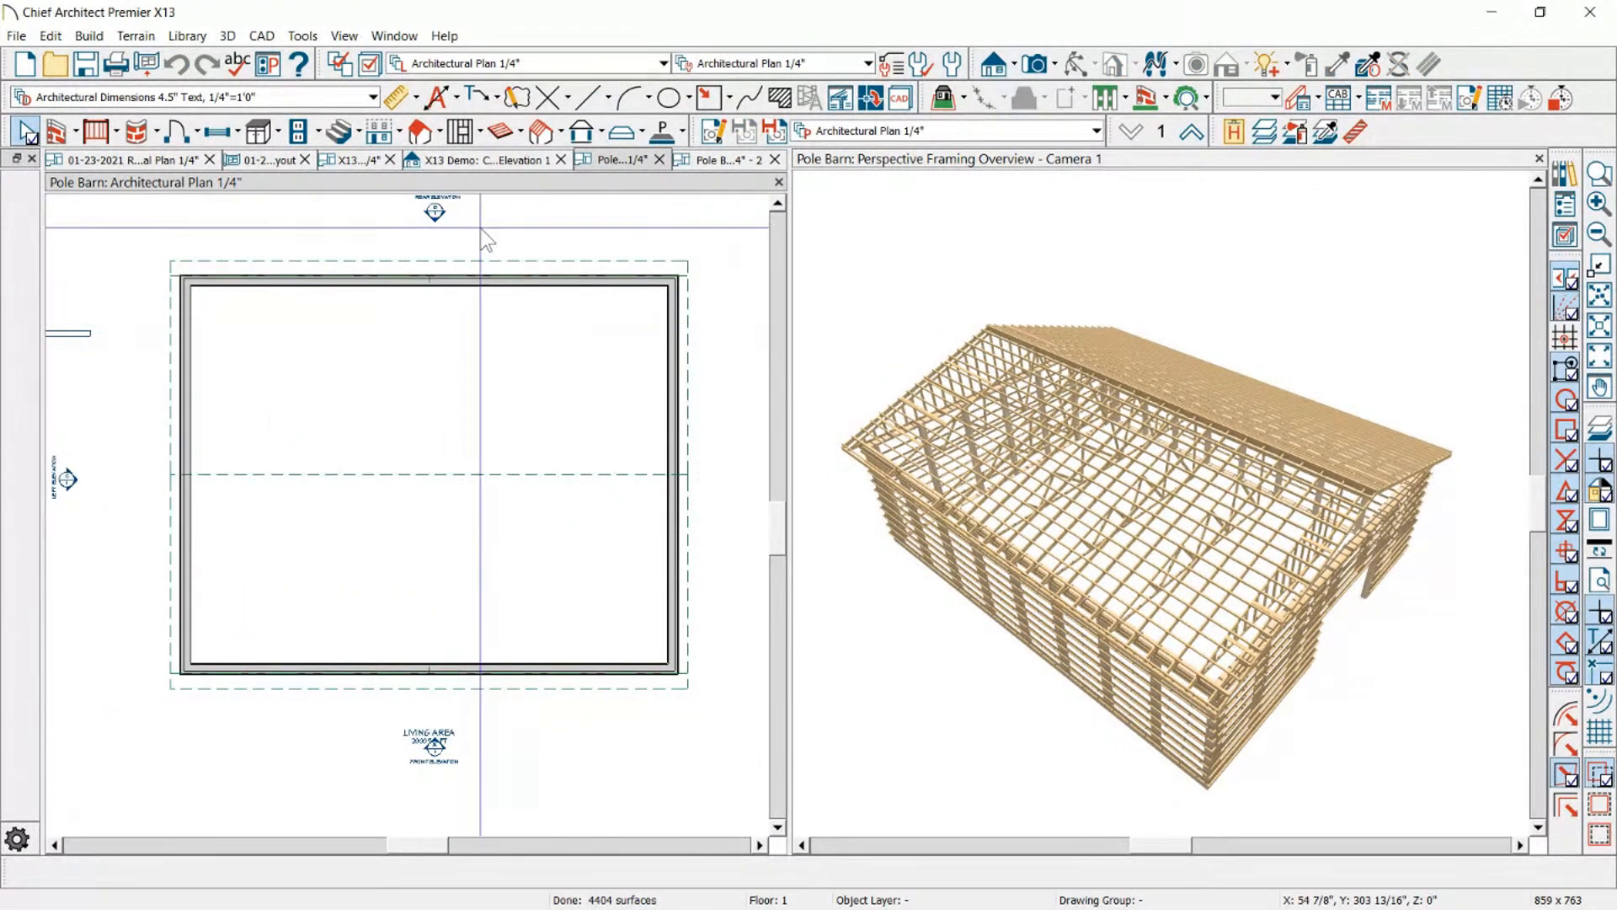
Draw three interior walls: a full-depth partition, a cross wall from it to the east exterior wall, and a divider from that to the front wall
click(58, 131)
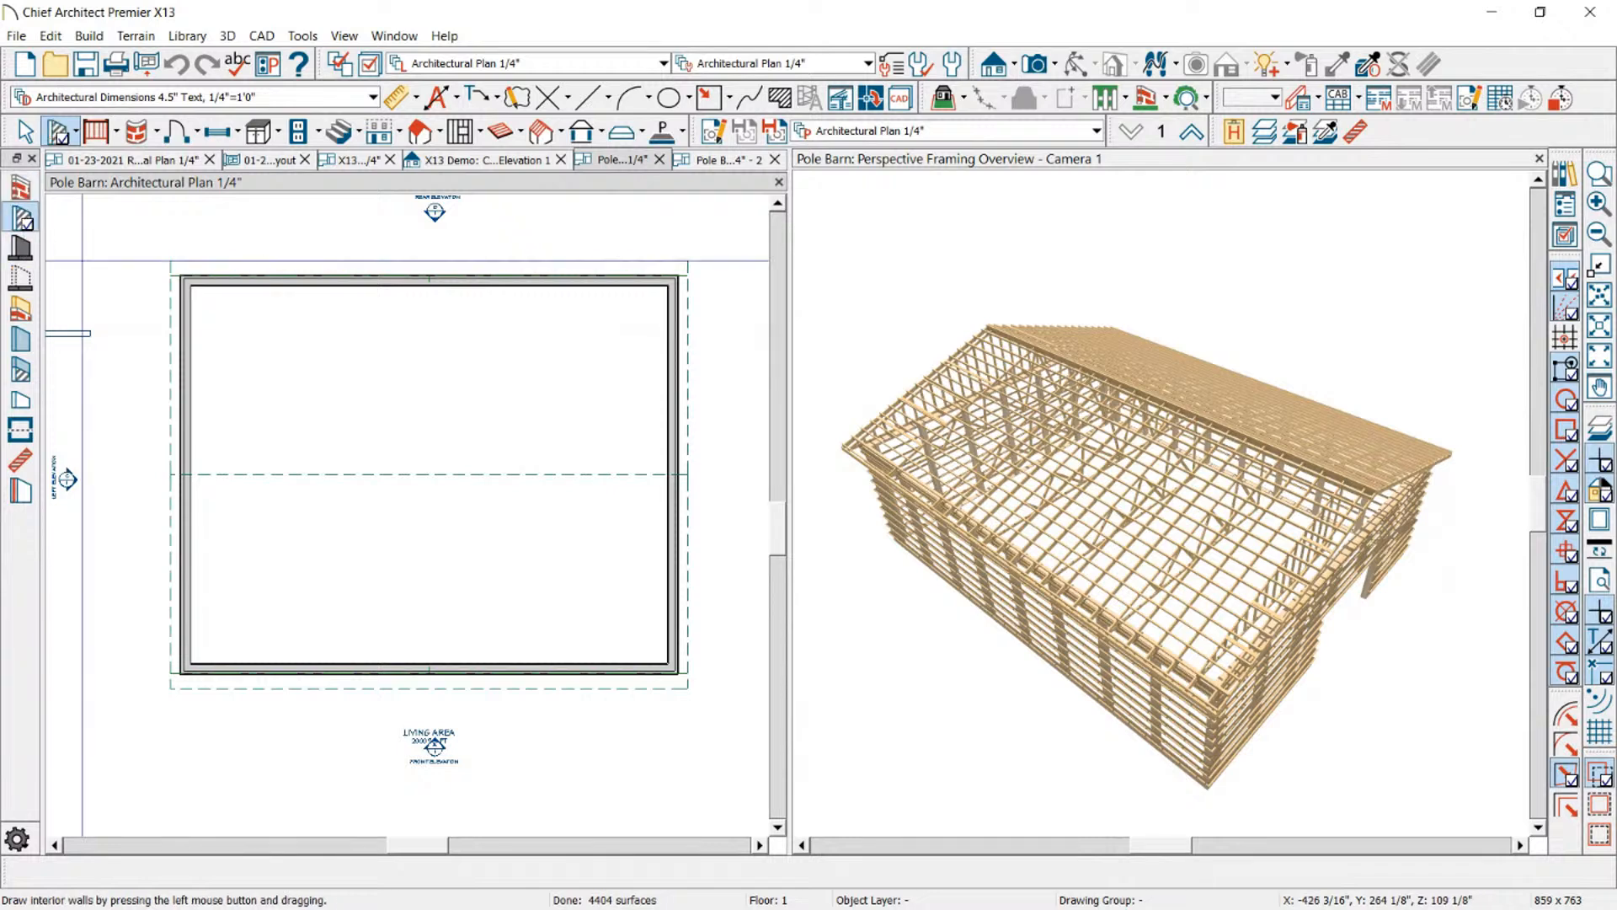
drag(342, 280, 349, 663)
drag(334, 438, 670, 438)
drag(505, 437, 512, 664)
Add wall hatching to the full-depth partition, the cross wall and the short divider wall
scroll(344, 512, up, 2)
click(21, 461)
click(333, 405)
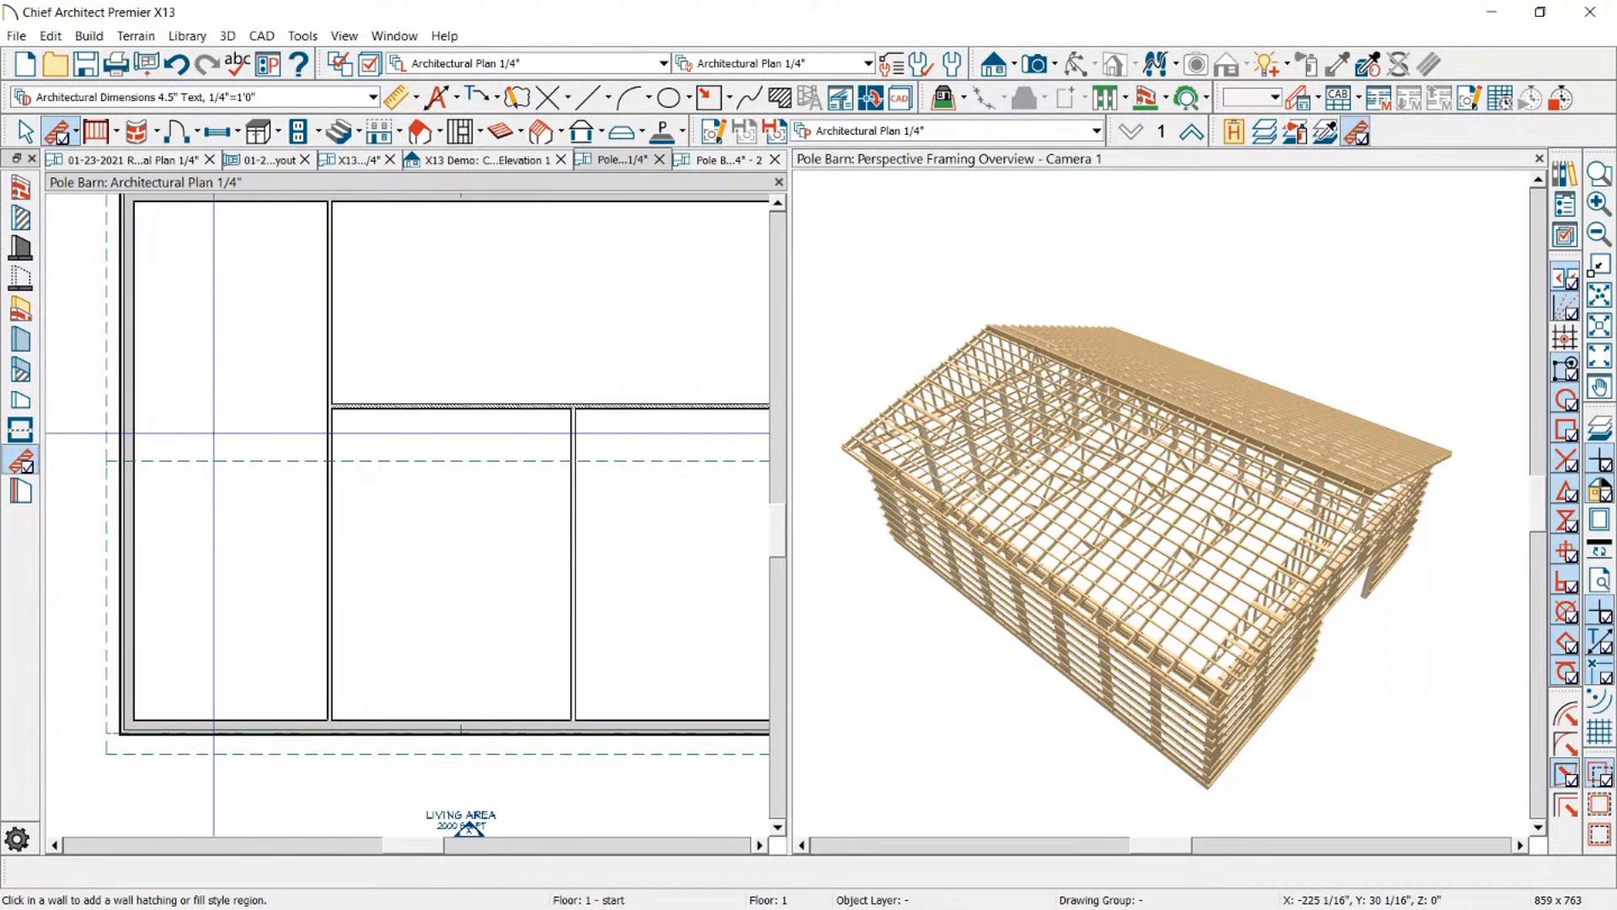
scroll(452, 421, up, 2)
click(458, 395)
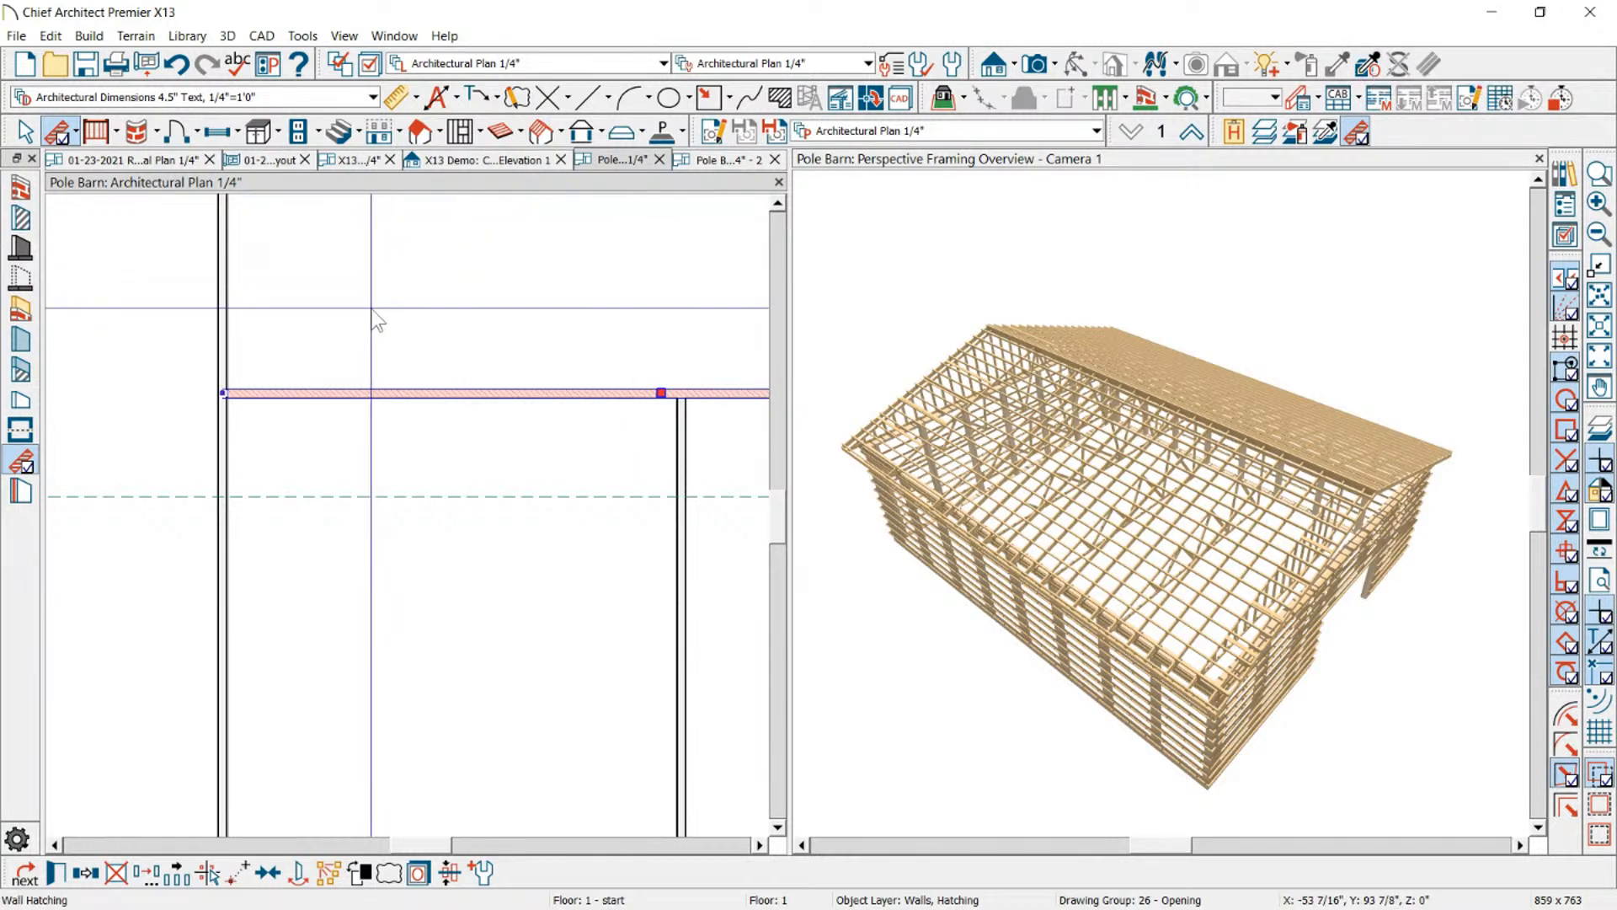
scroll(362, 337, down, 2)
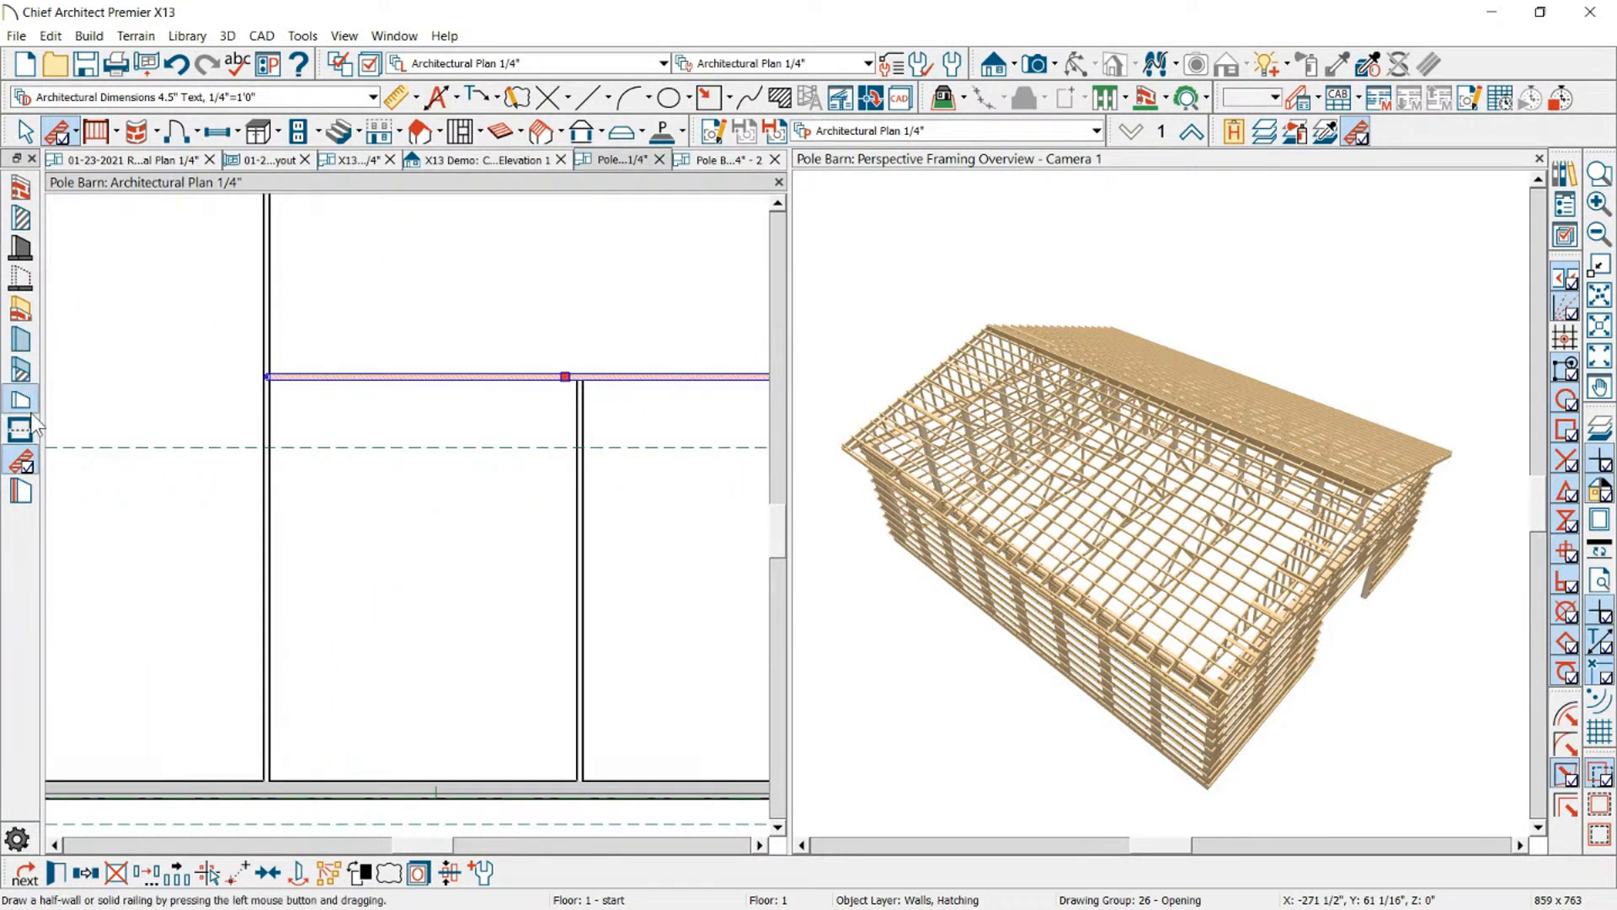
click(20, 460)
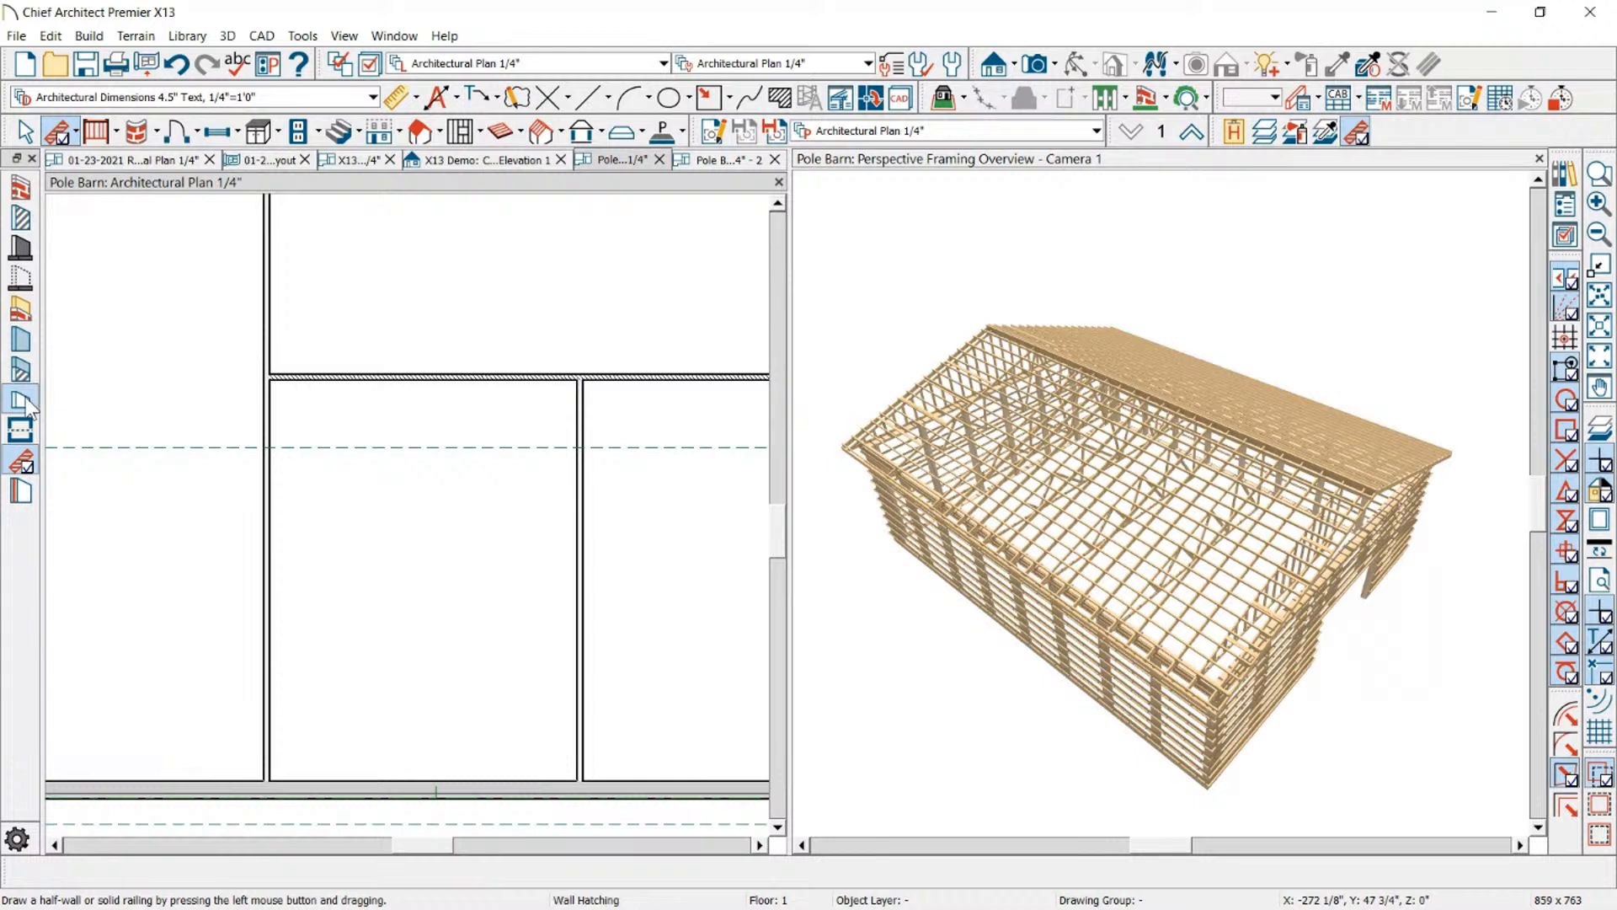
click(266, 438)
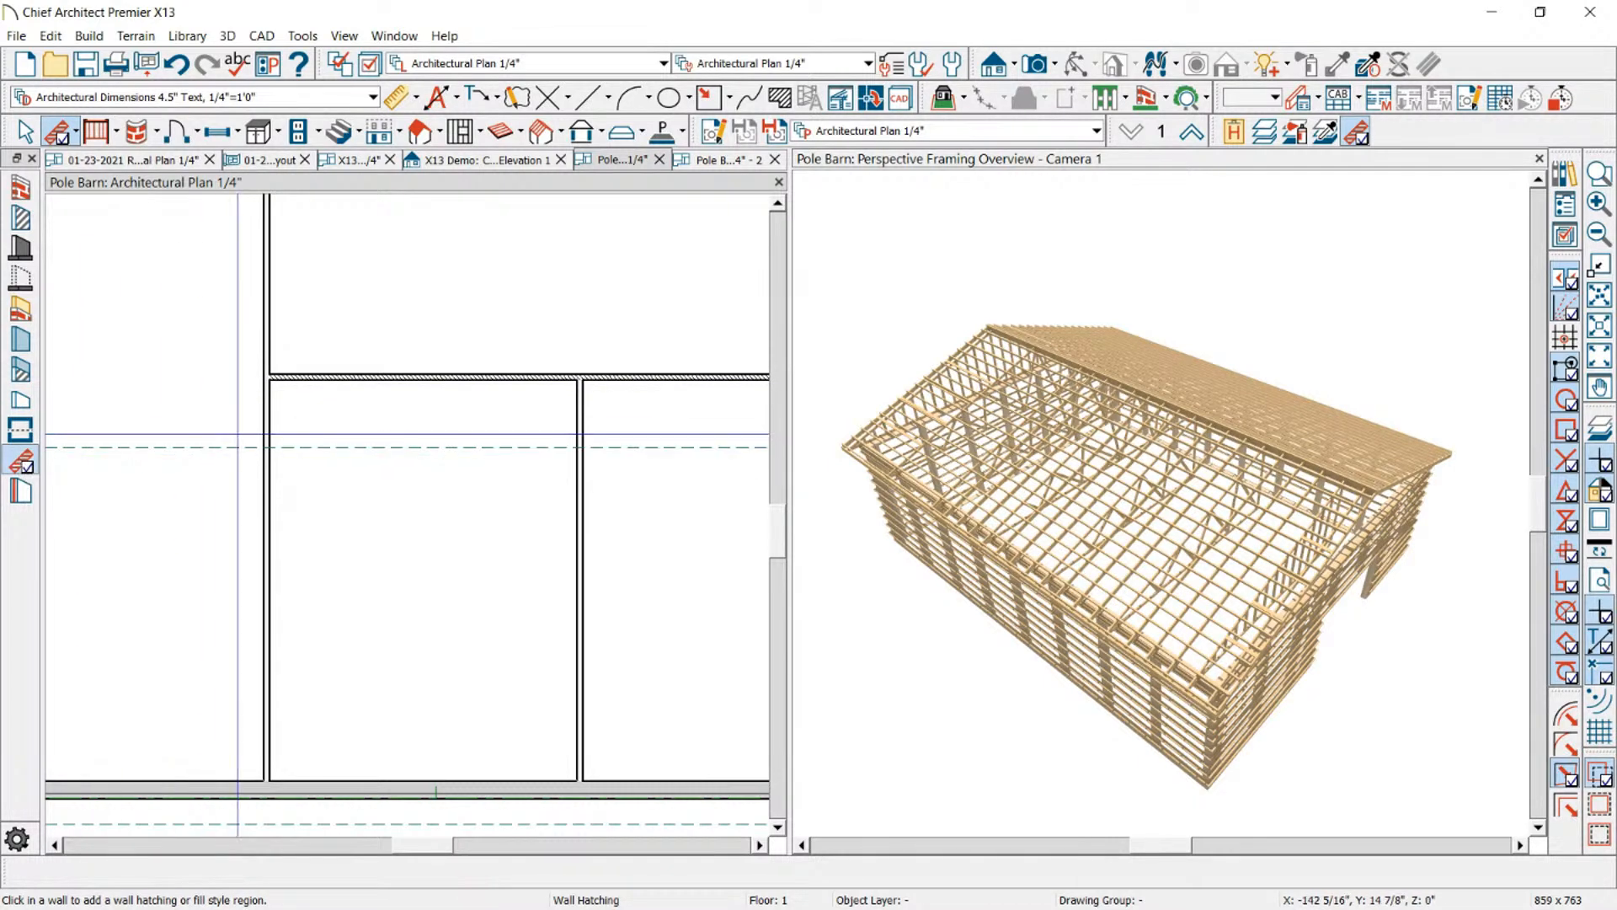
click(579, 447)
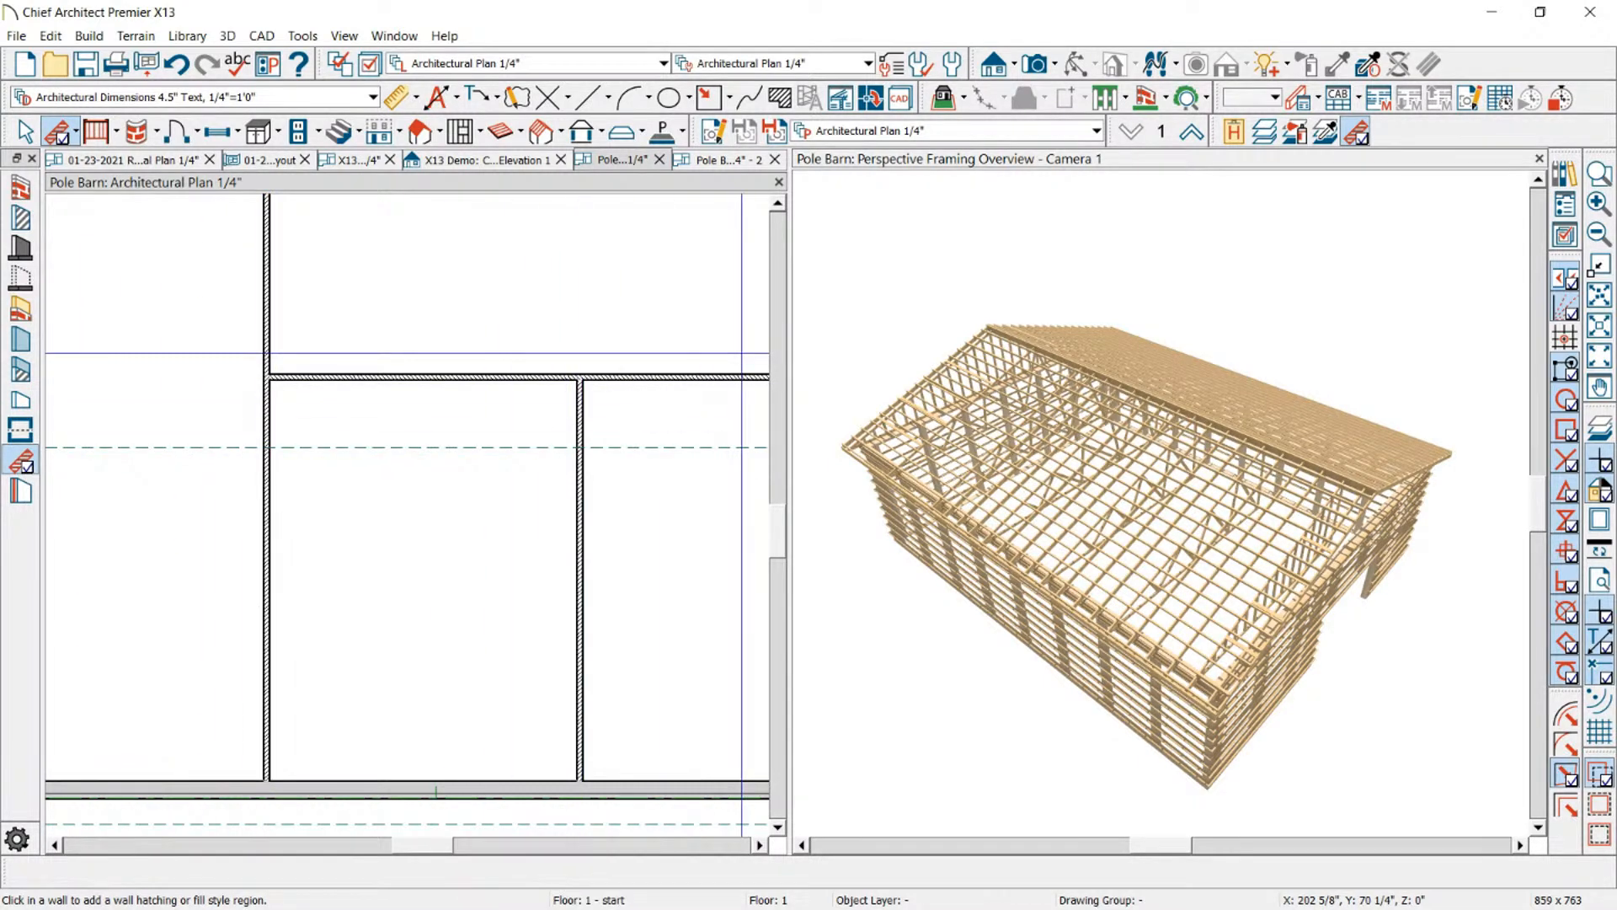
Set the fill pattern of the short divider wall's hatching to Solid
double_click(580, 404)
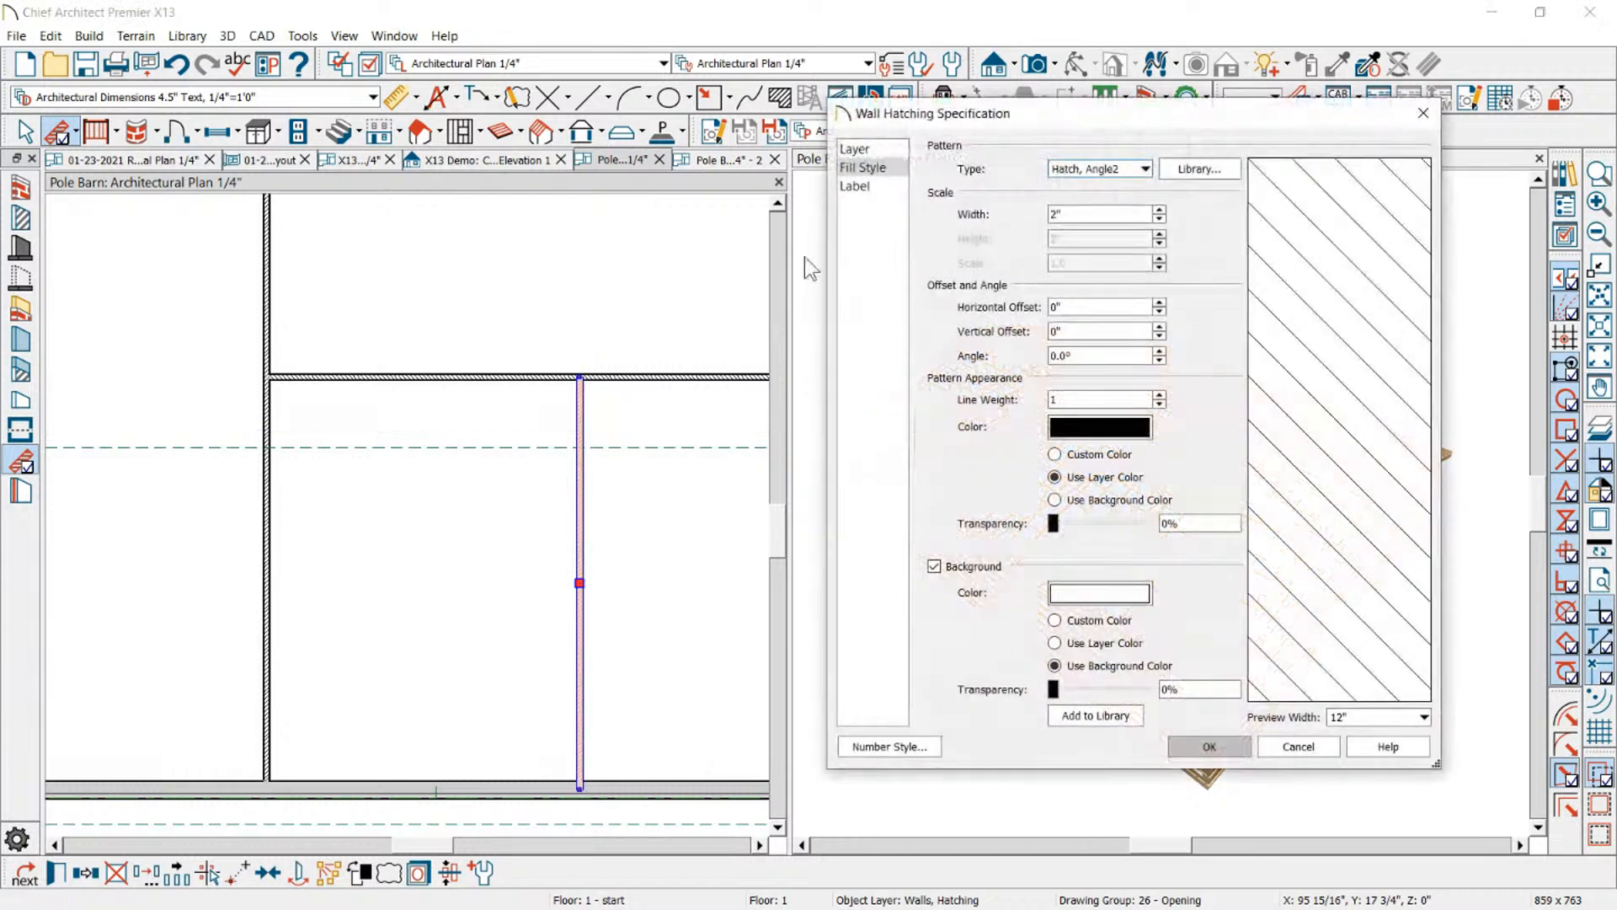
click(1120, 169)
click(1088, 207)
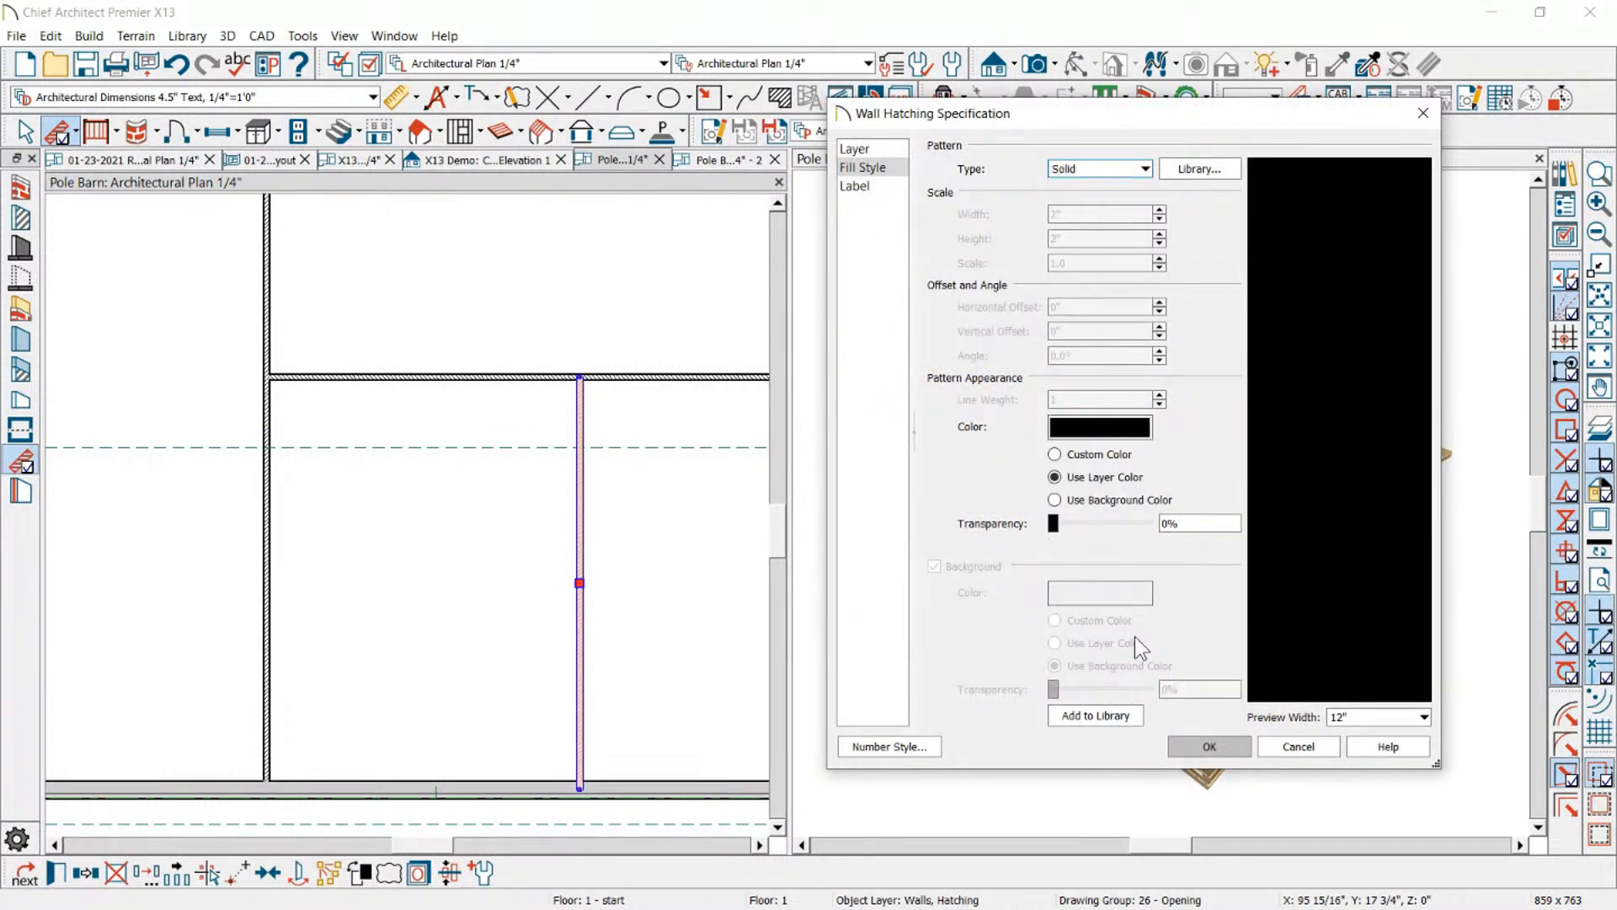
click(1209, 747)
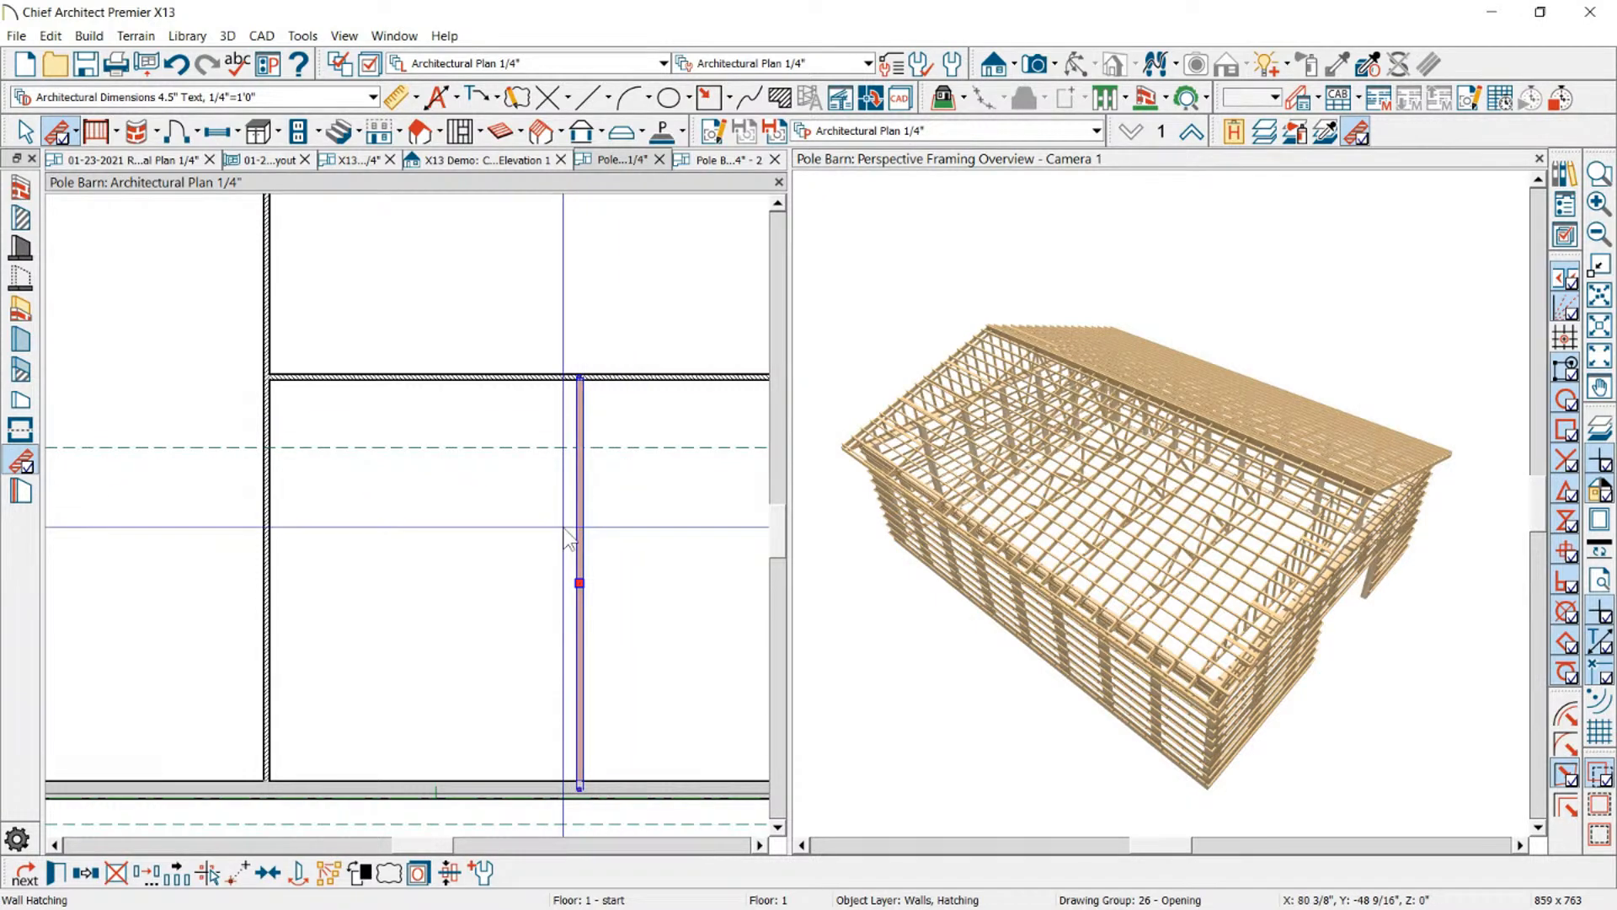
Try to copy wall hatching with the Object Eyedropper, sampling the hatched cross wall and separately the solid-filled divider wall
click(1369, 67)
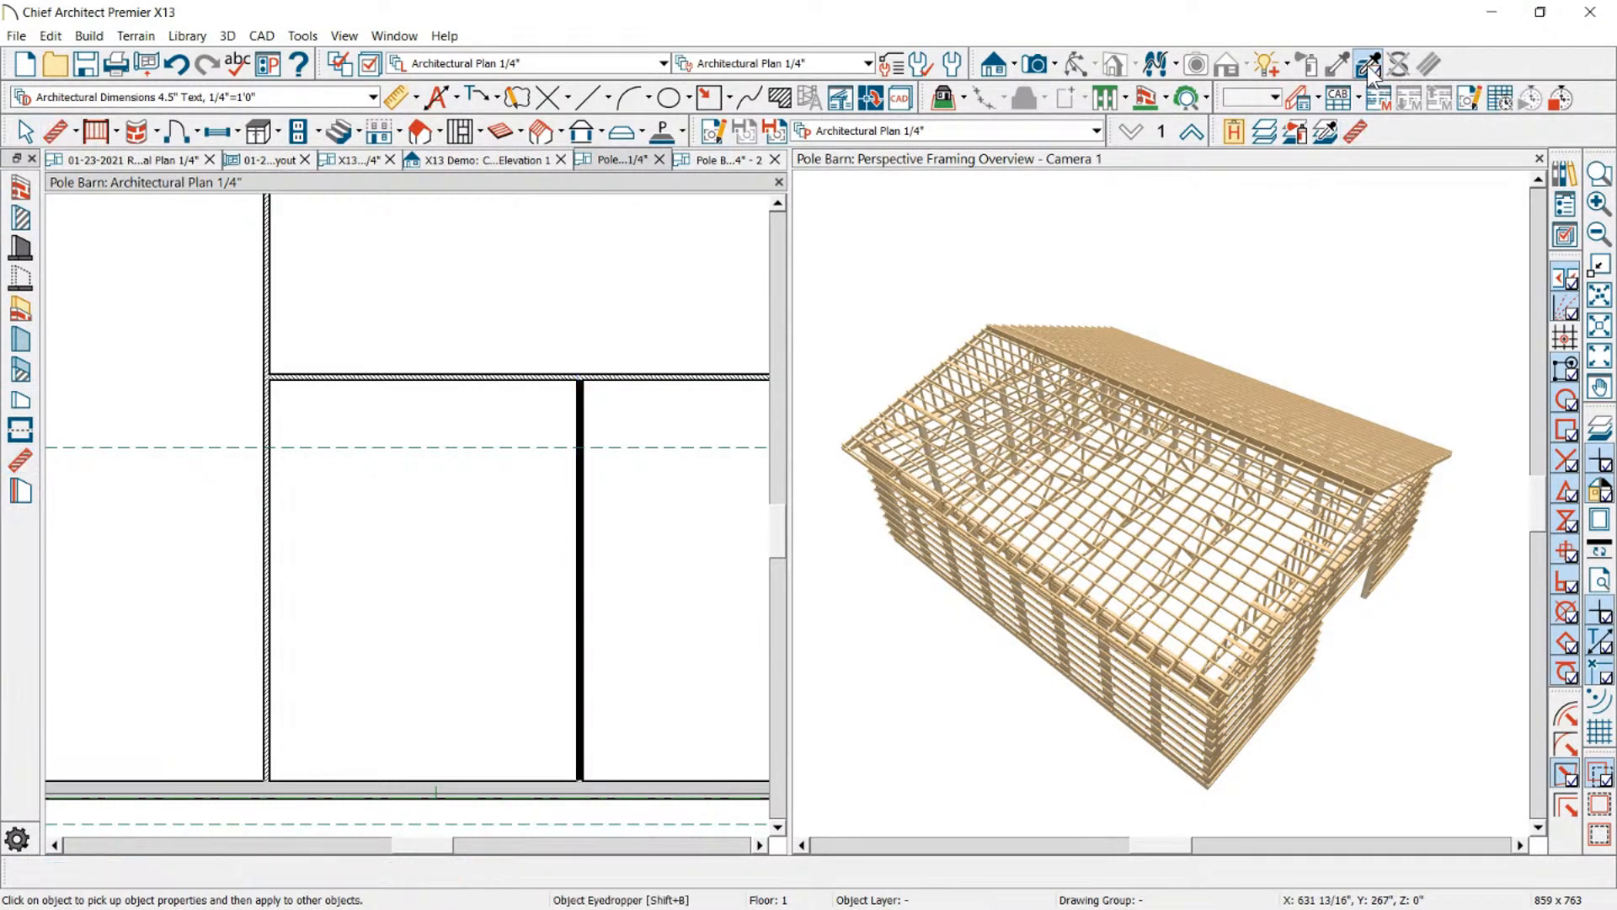
click(398, 373)
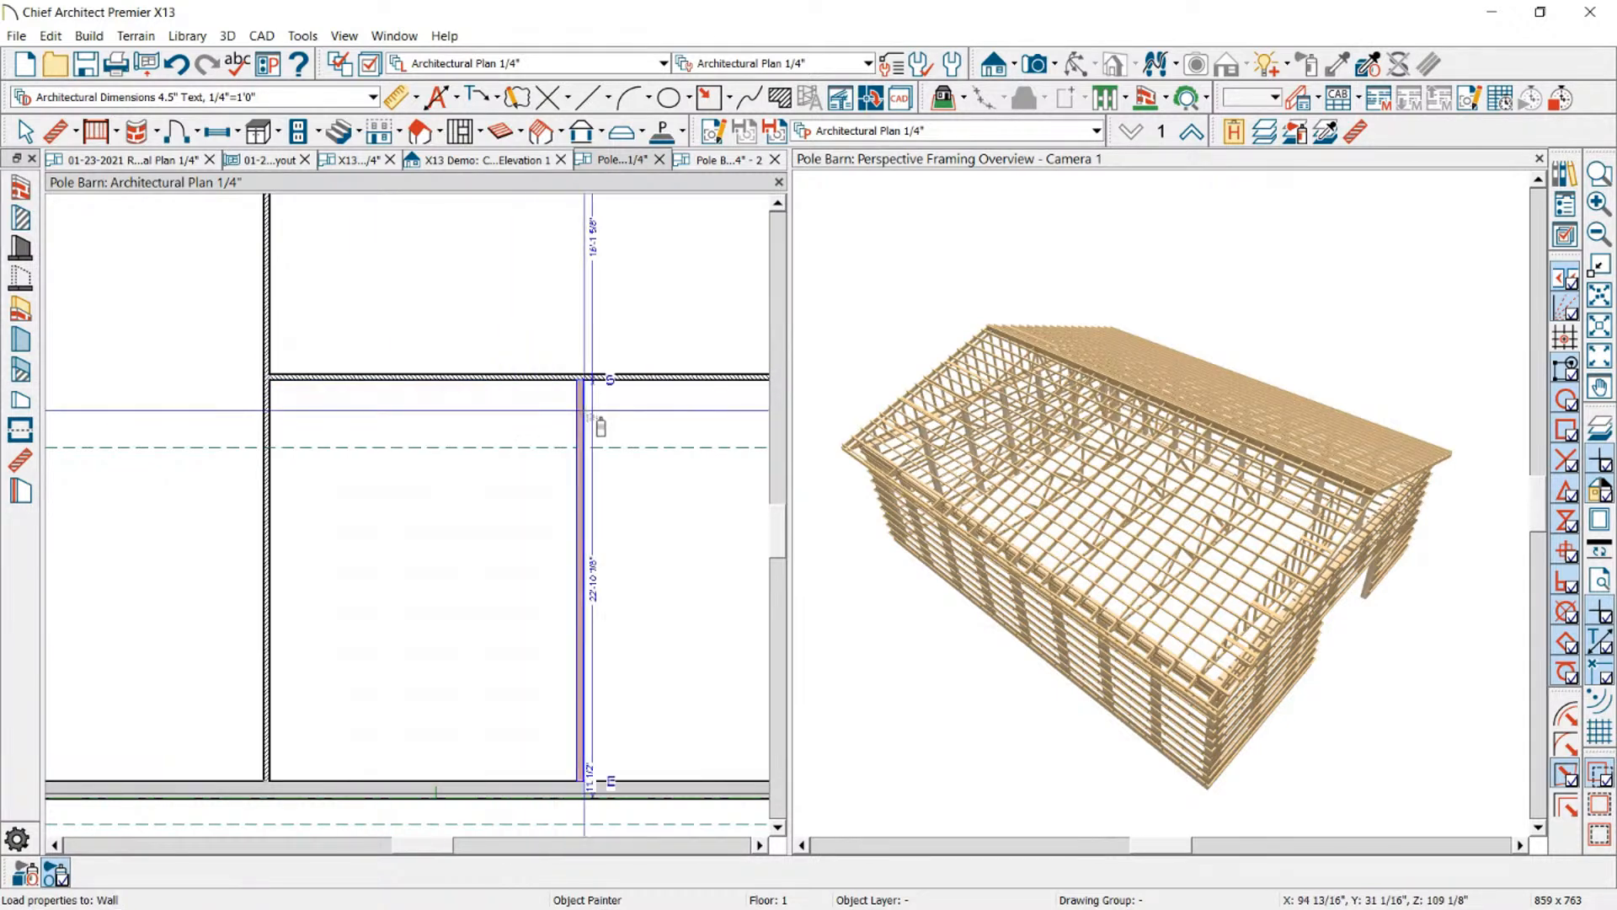
key(space)
click(1369, 65)
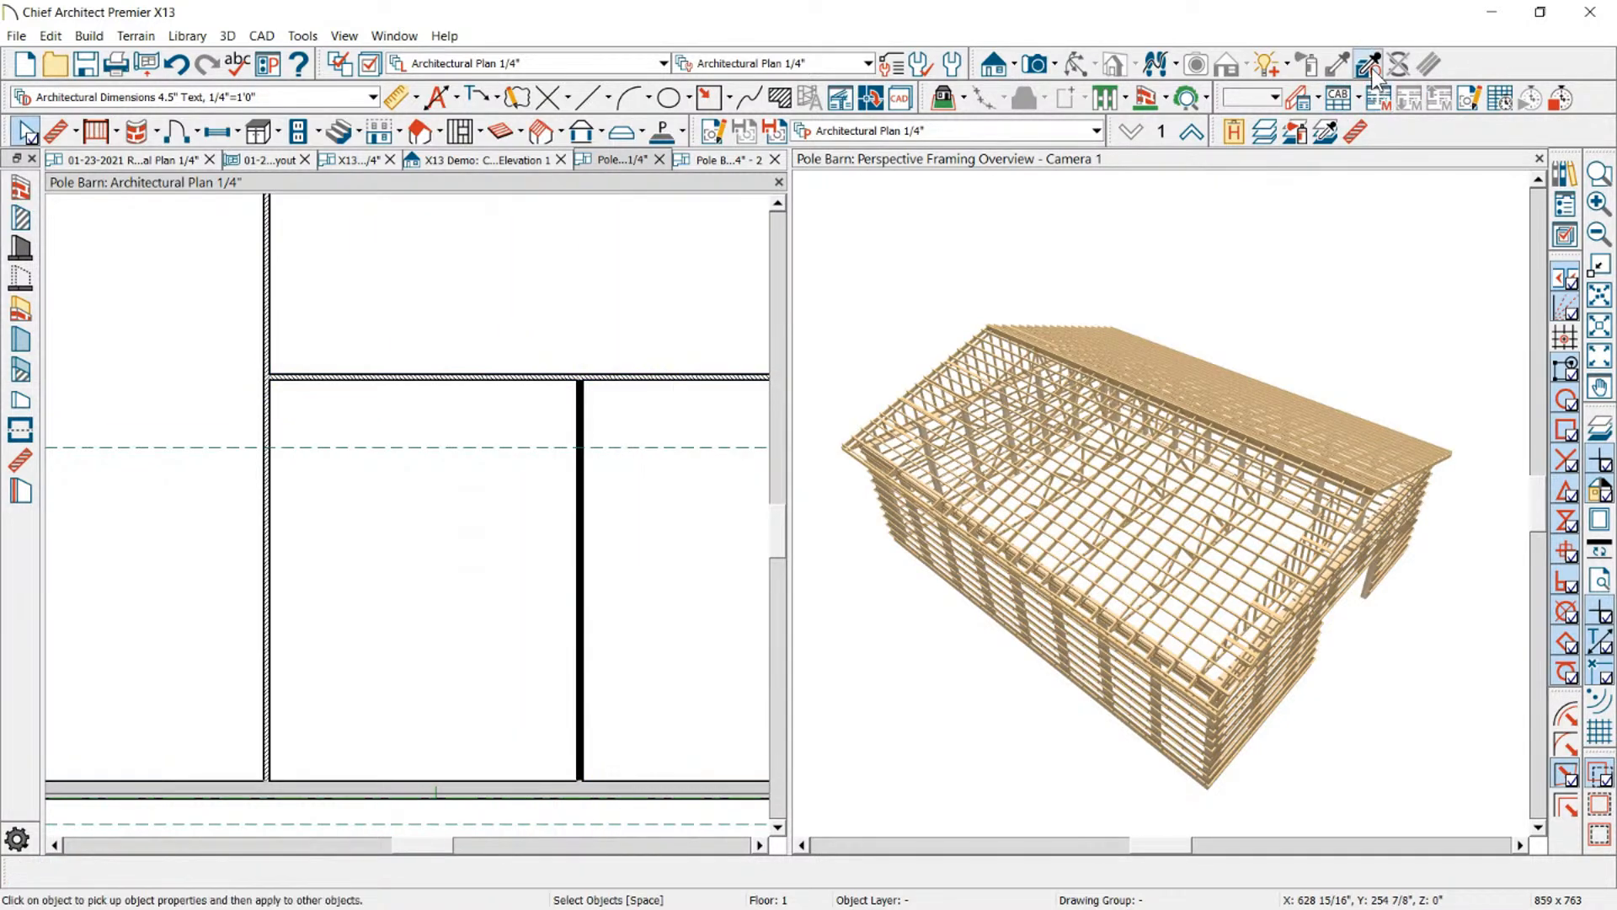
click(581, 418)
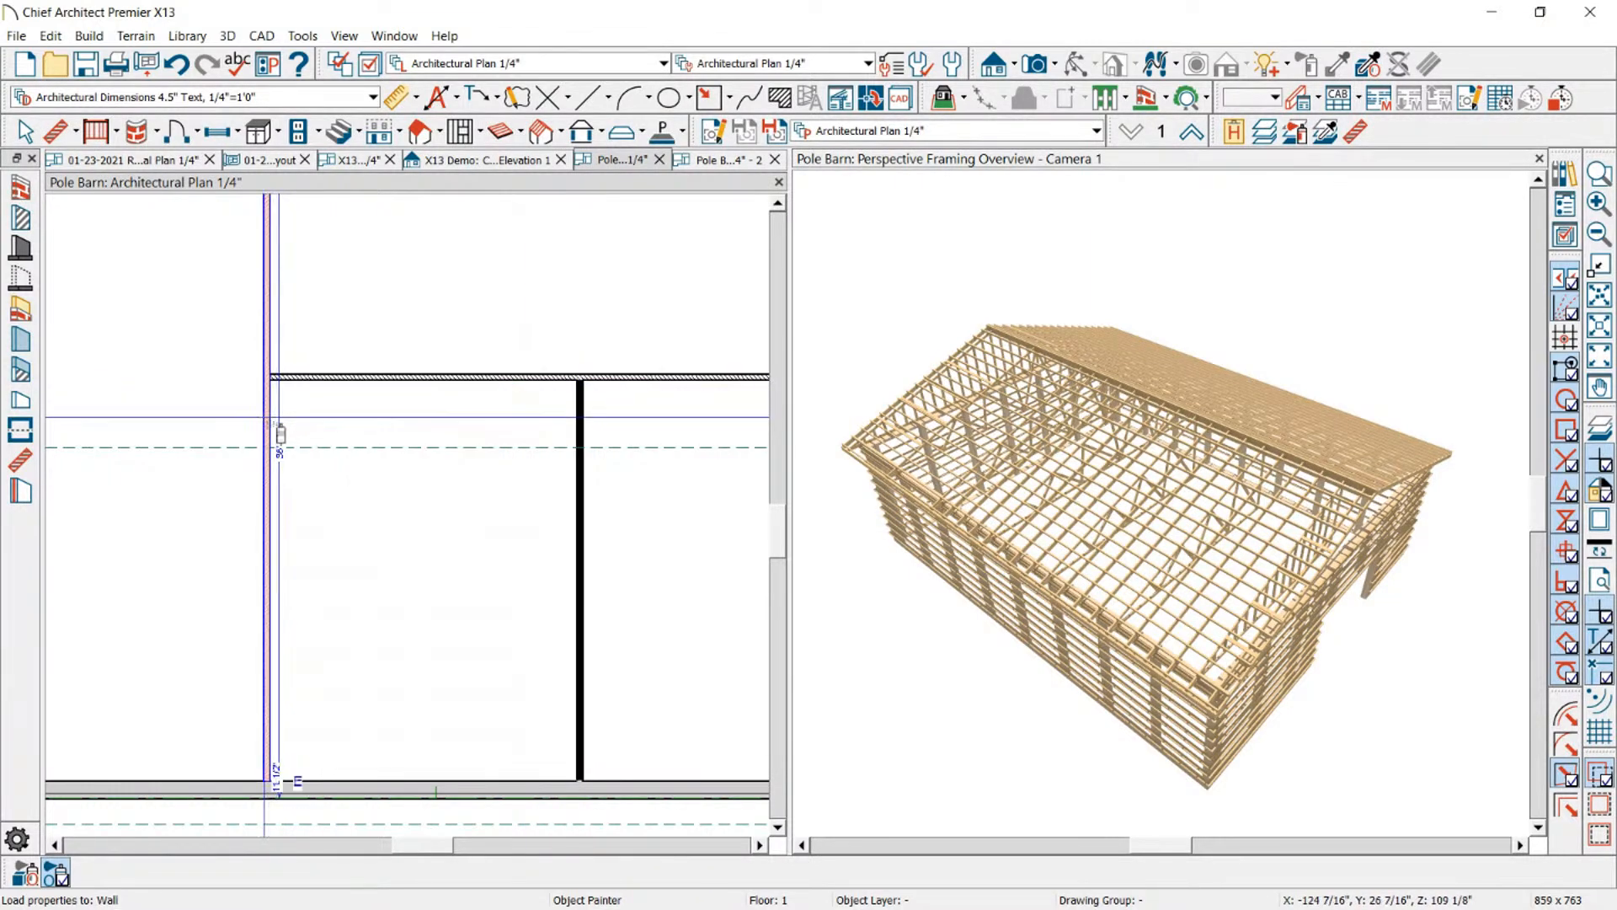
scroll(316, 417, down, 1)
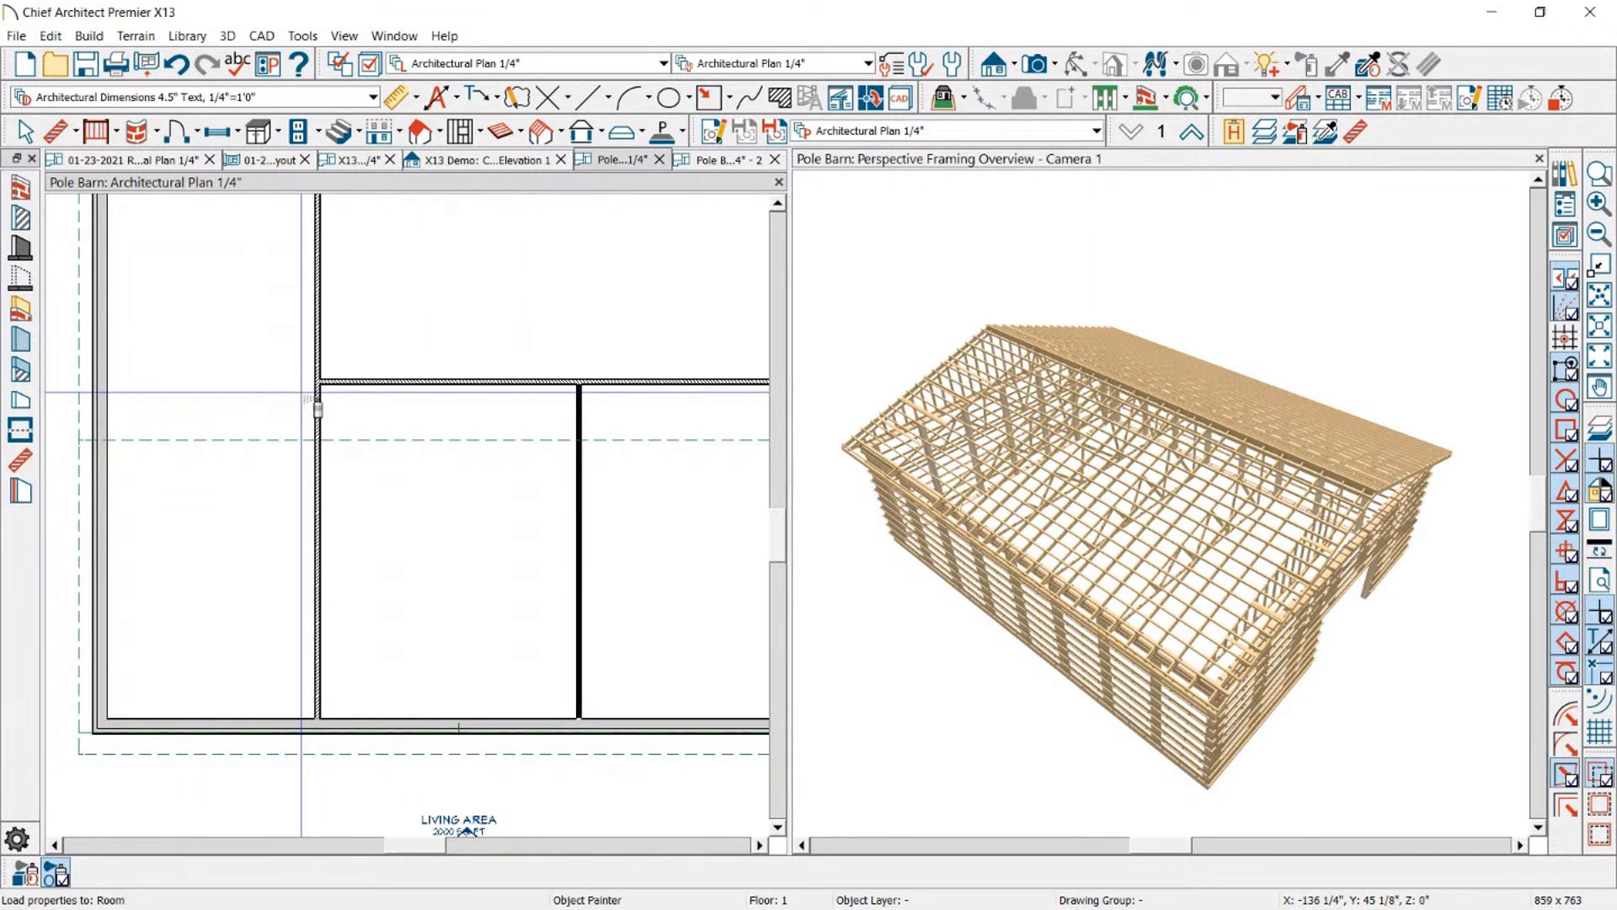
Examine the wall properties the Object Painter can load, clearing all of them while looking for hatching, and discard the changes
click(26, 876)
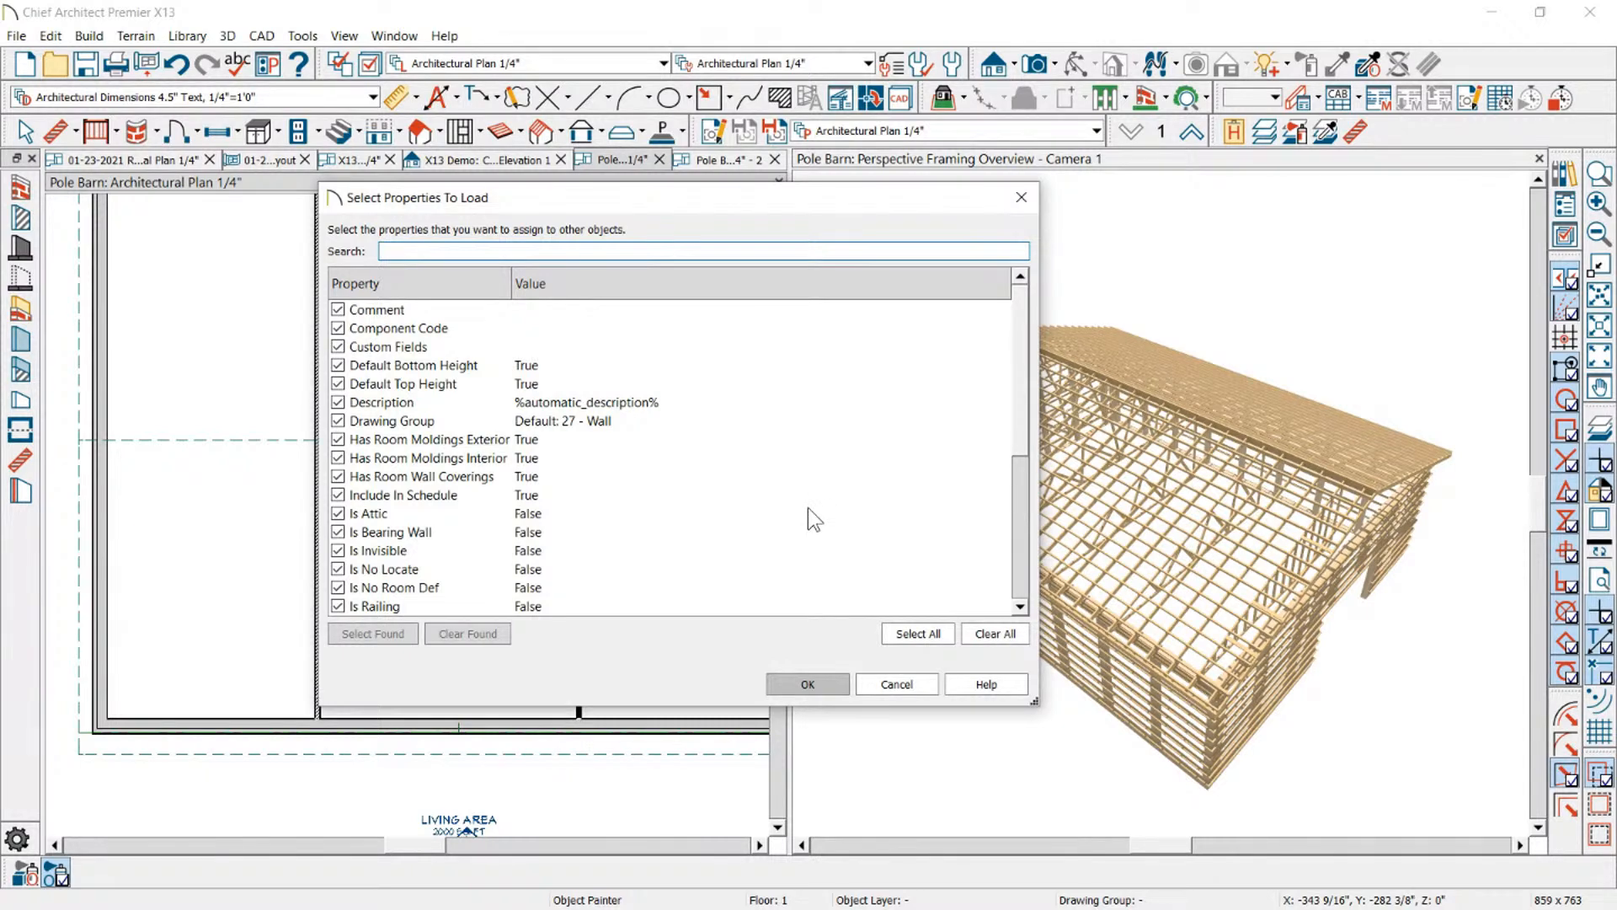
click(984, 637)
scroll(527, 427, down, 5)
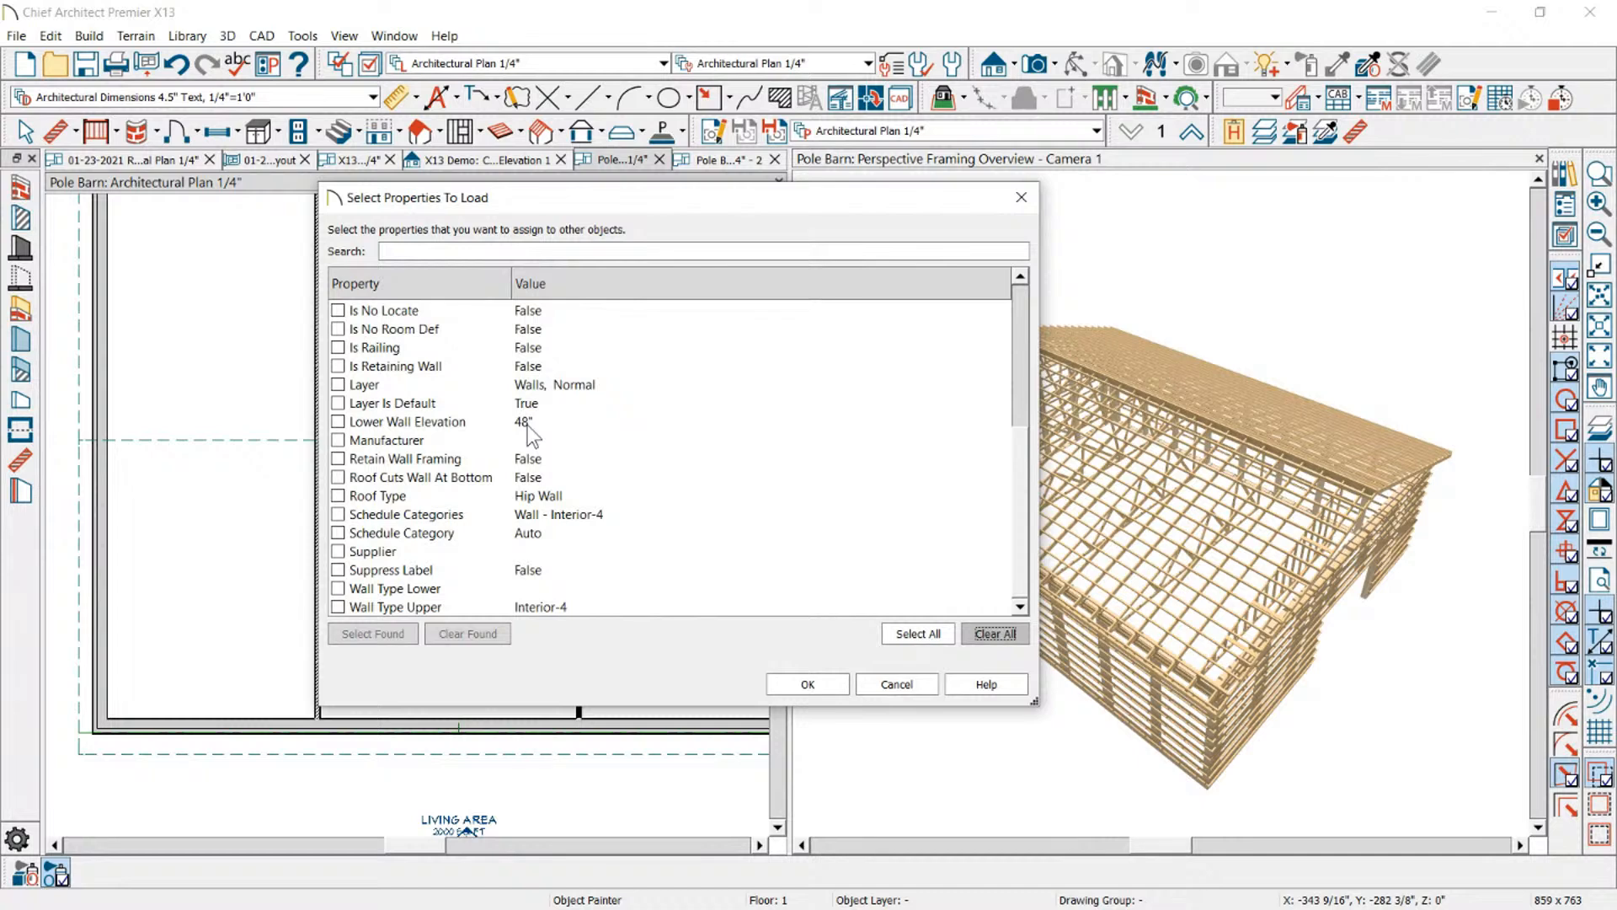
scroll(441, 539, up, 5)
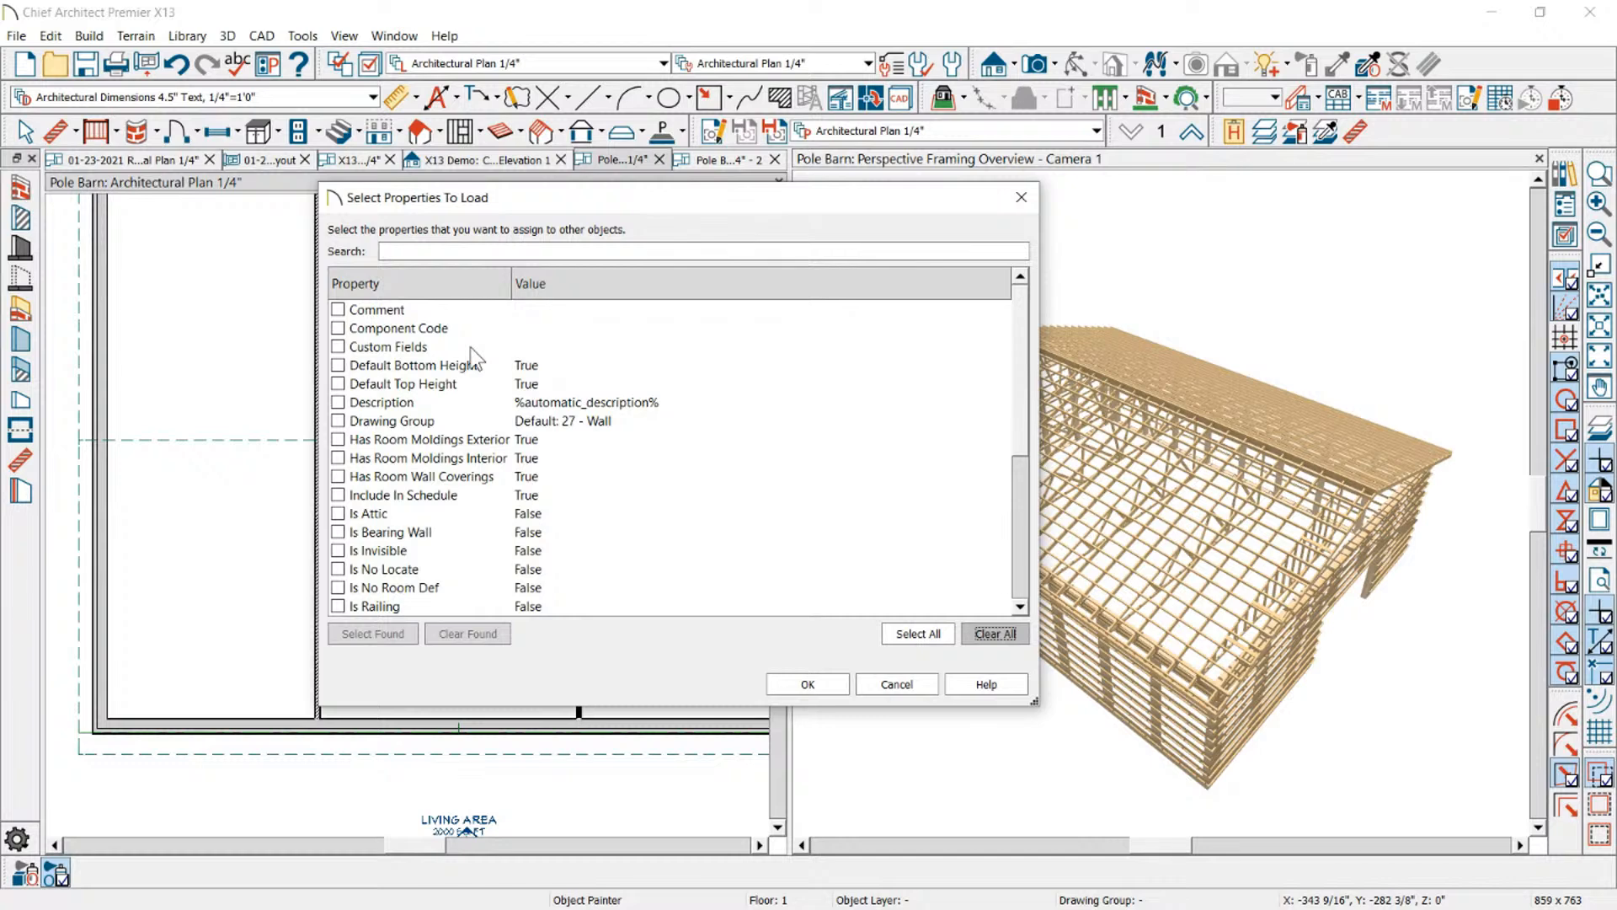
scroll(473, 362, down, 5)
click(918, 684)
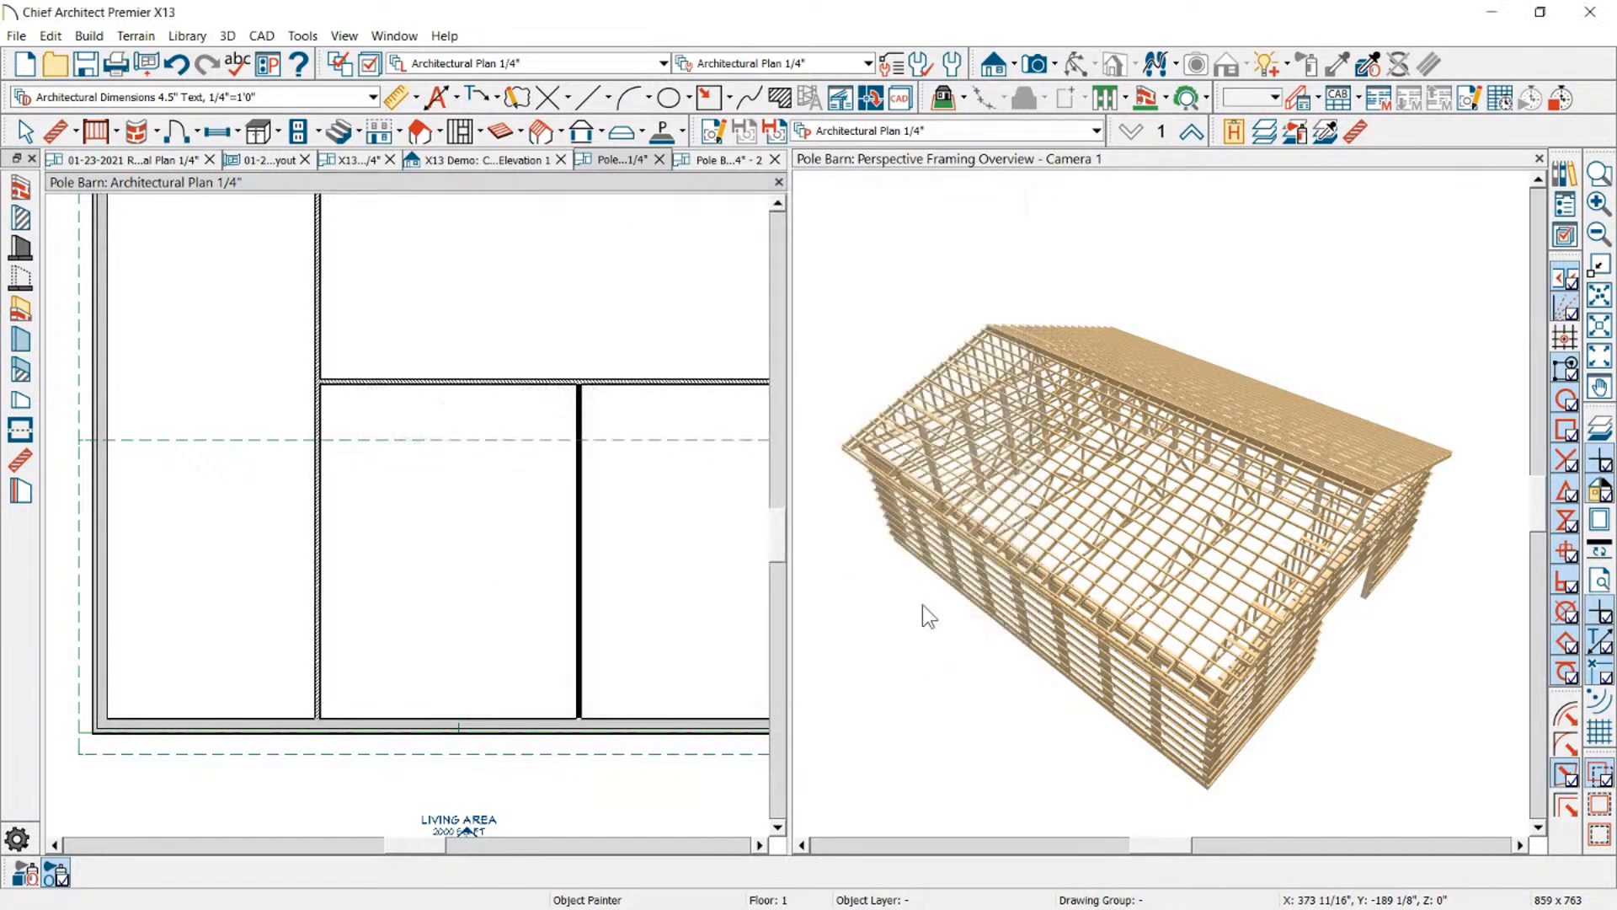
Leave the Object Painter and select the solid-filled divider wall
scroll(218, 320, down, 3)
scroll(236, 320, up, 2)
scroll(236, 320, down, 3)
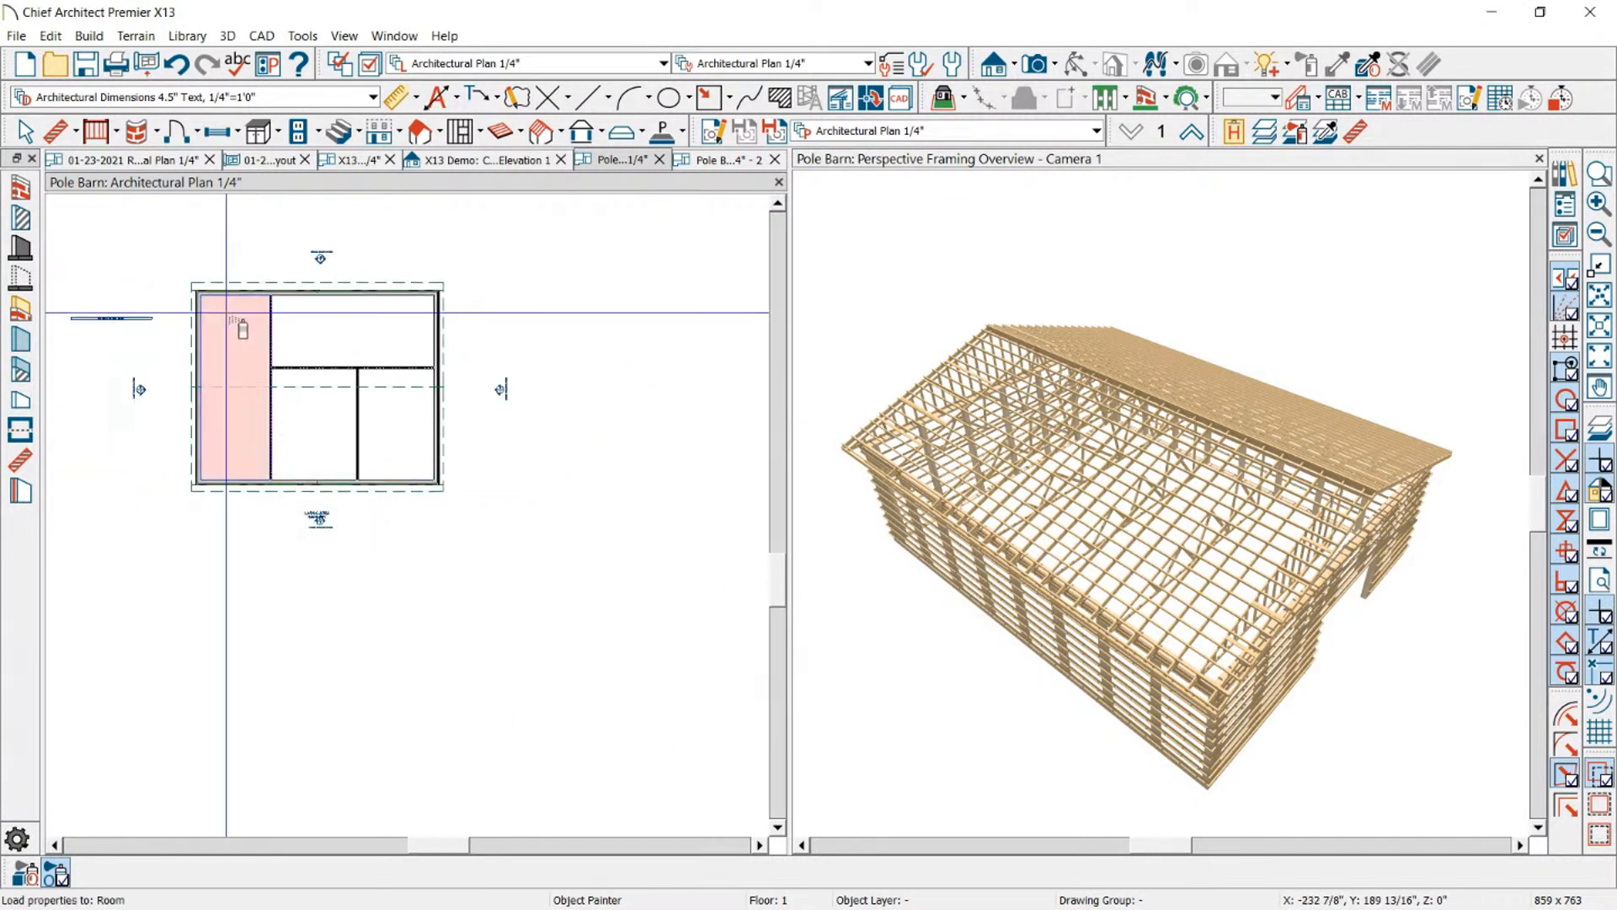
key(space)
scroll(211, 287, up, 4)
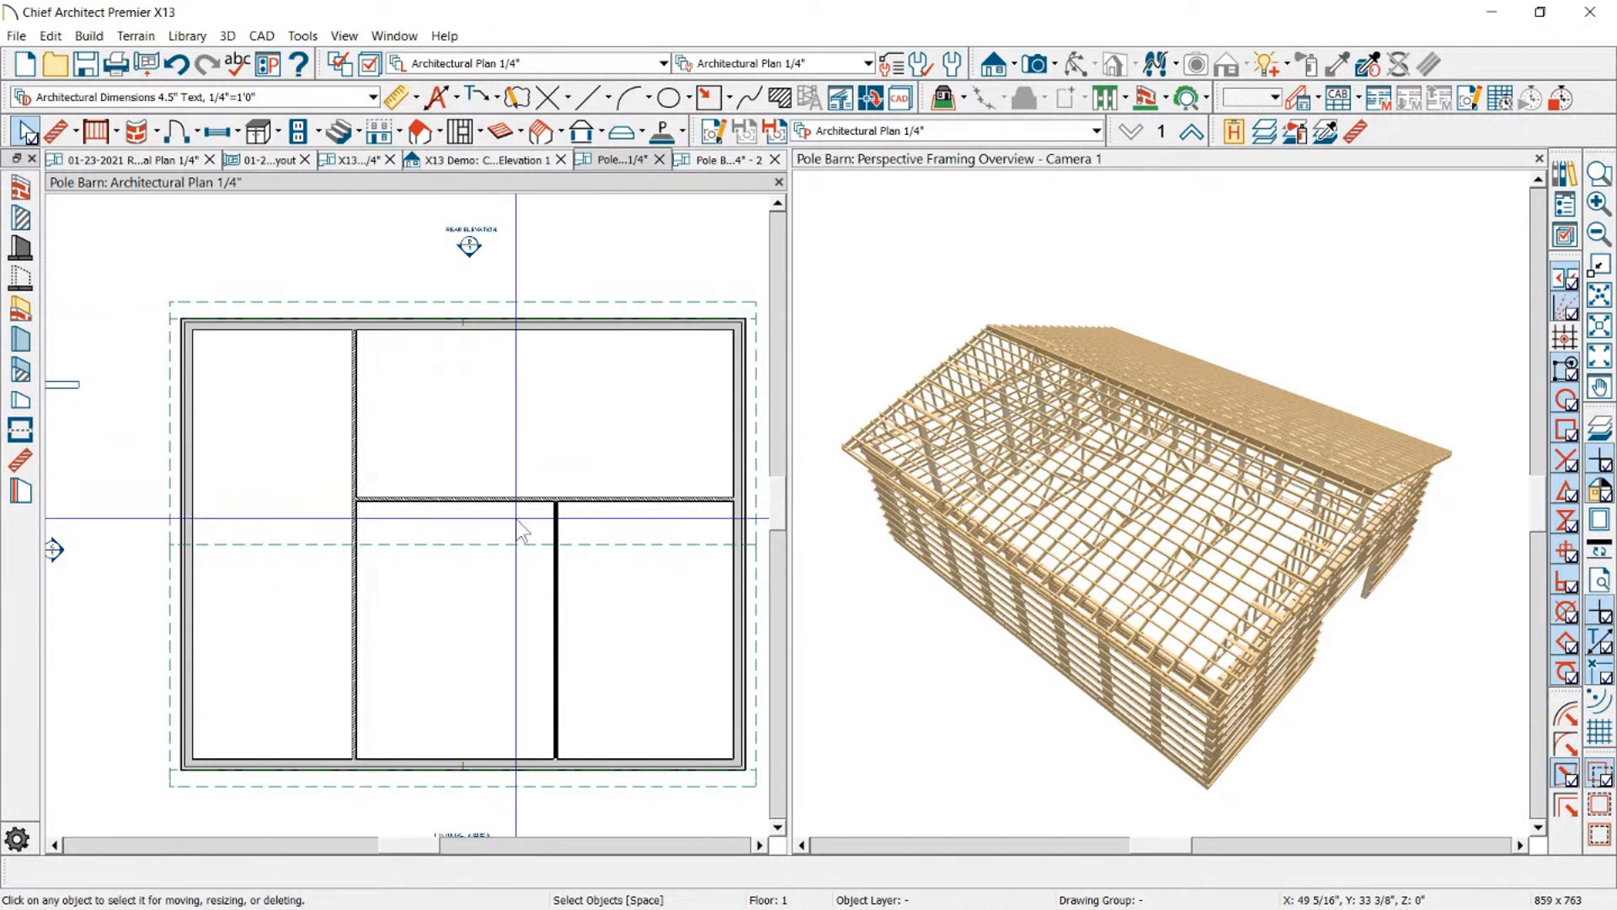
click(555, 546)
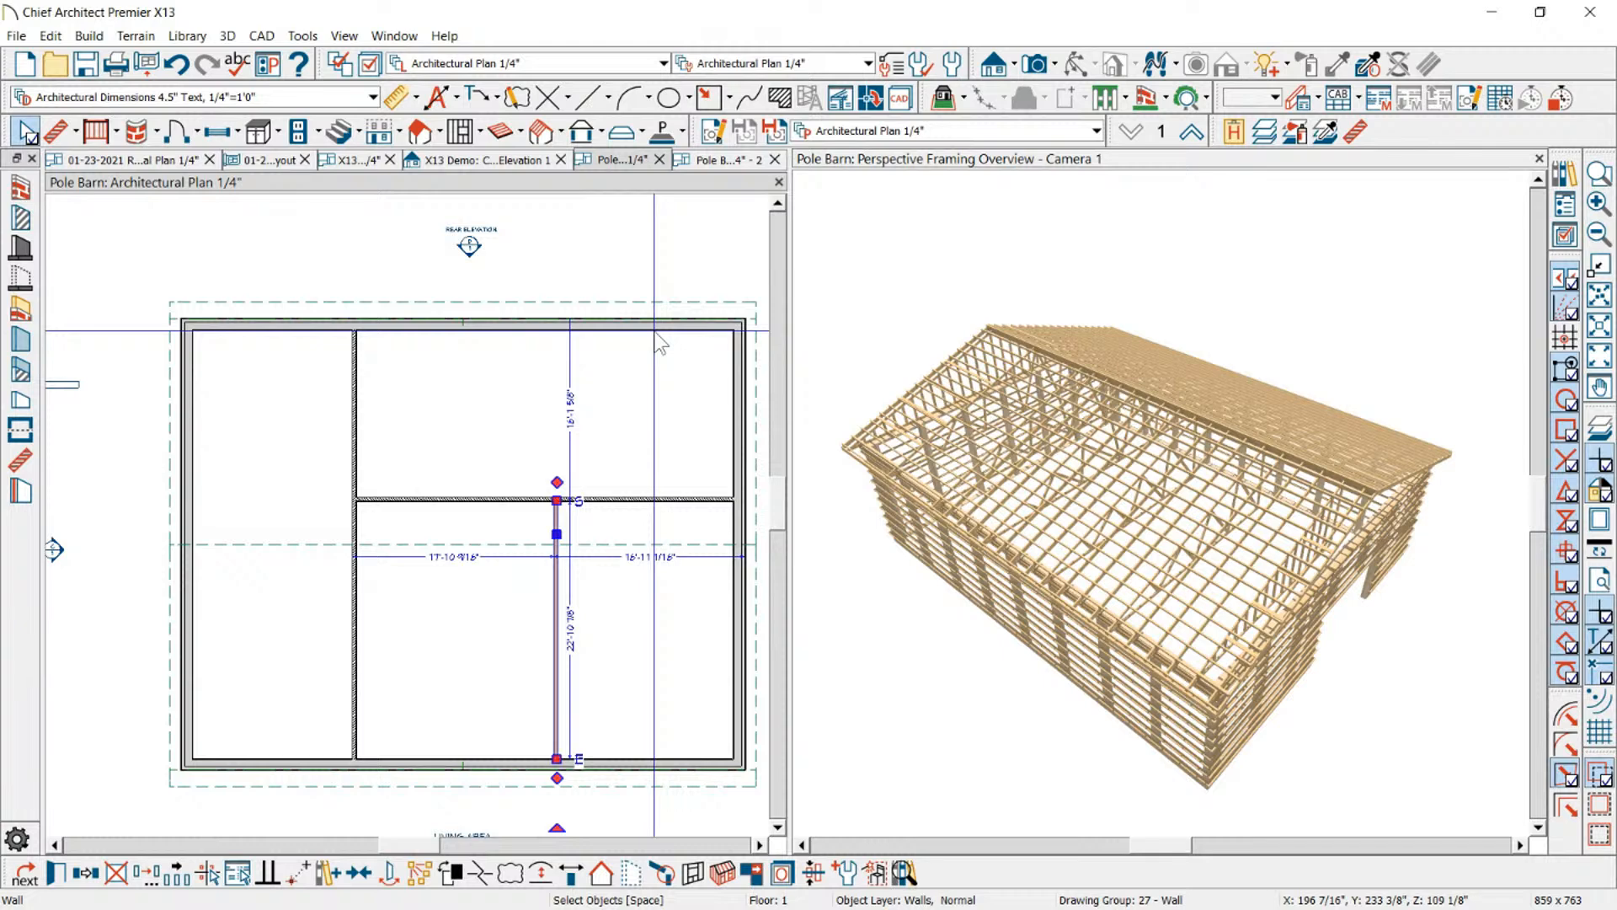